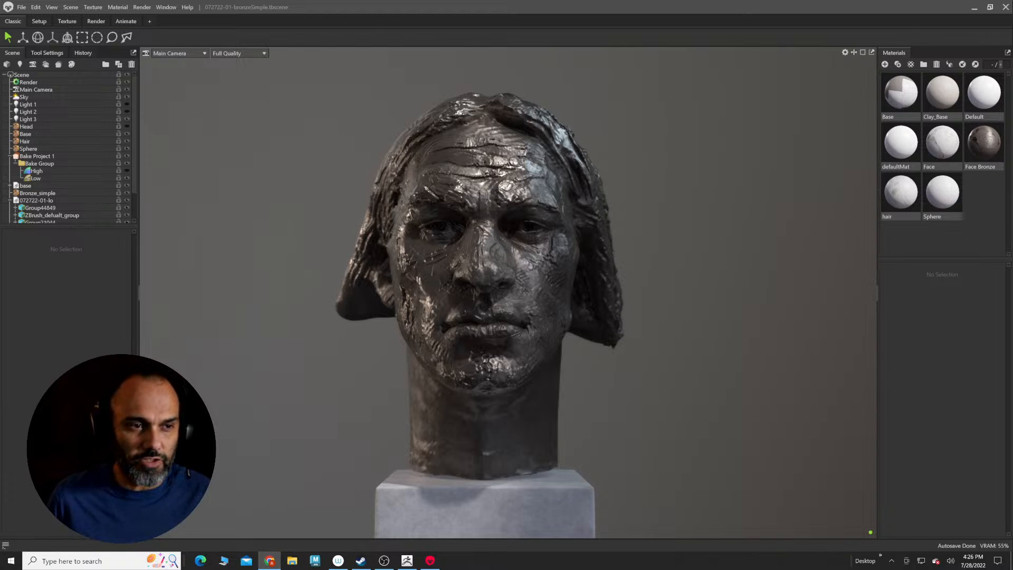
# Step: Open the recent scene 071722-01.tbscene without saving the current scene
pyautogui.click(21, 7)
pyautogui.moveTo(59, 90)
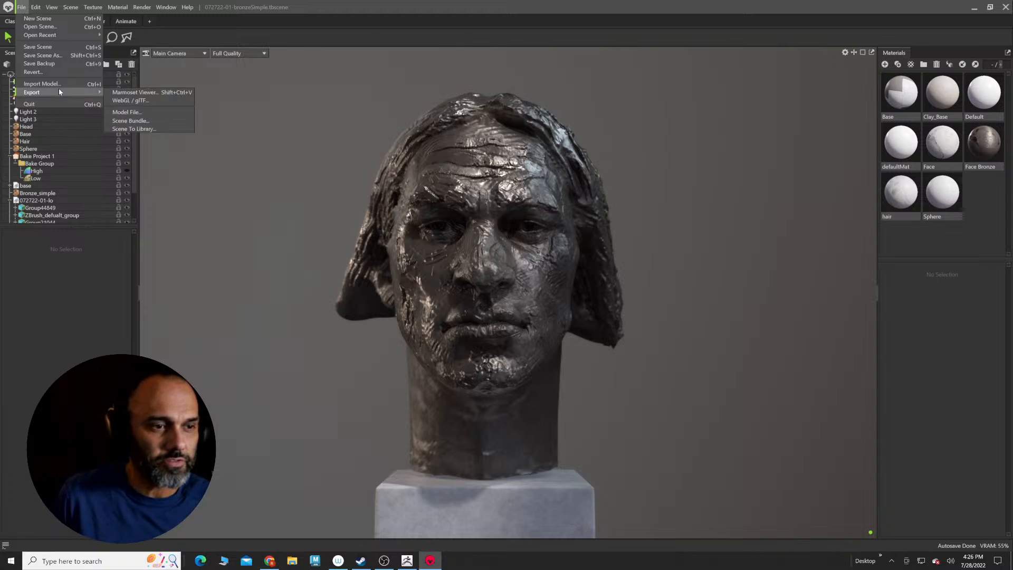
pyautogui.moveTo(60, 33)
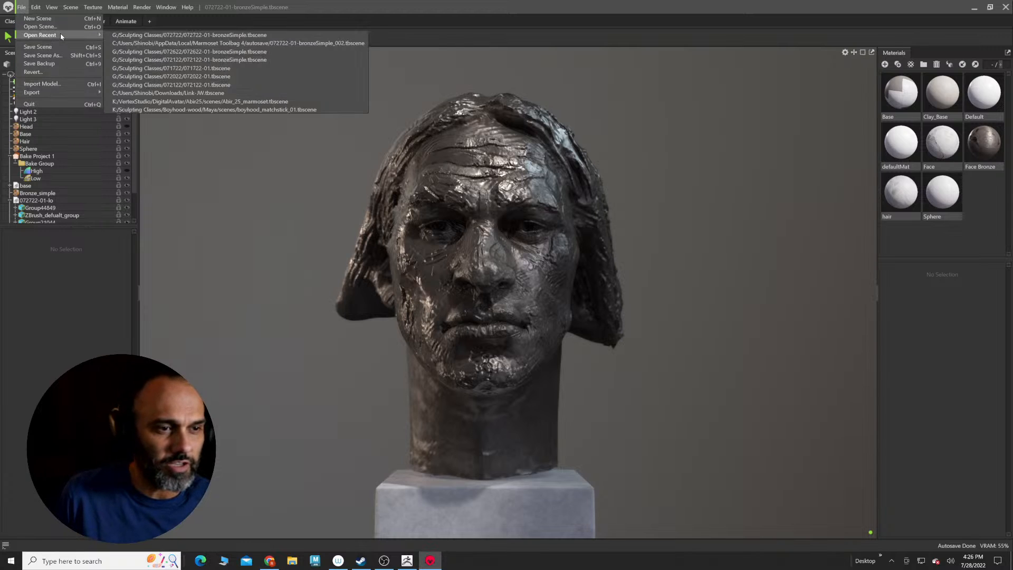
pyautogui.click(224, 68)
pyautogui.click(533, 313)
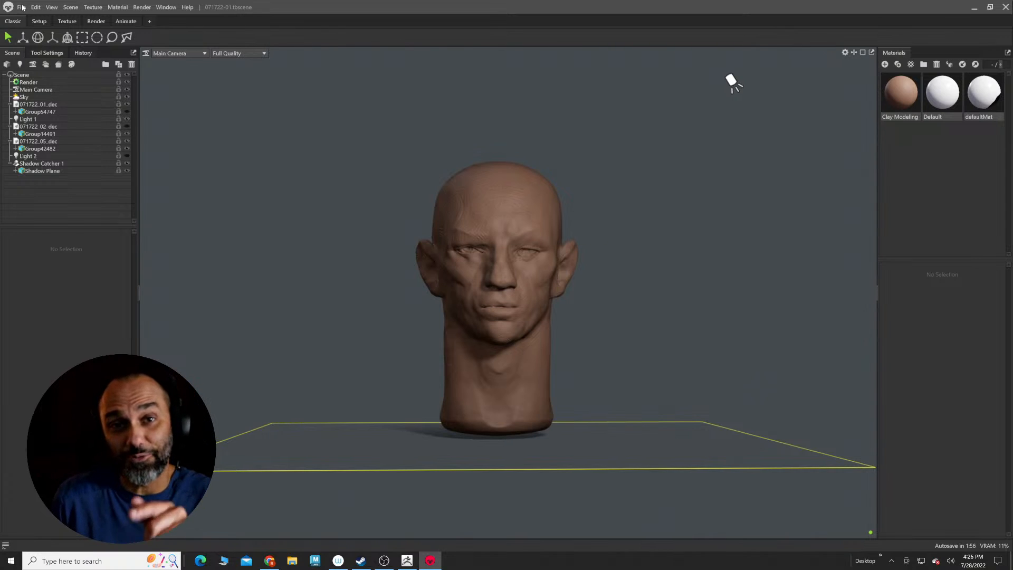
# Step: Open the recent scene 072022-01.tbscene and view the bronze head centred and from its other side
pyautogui.click(21, 7)
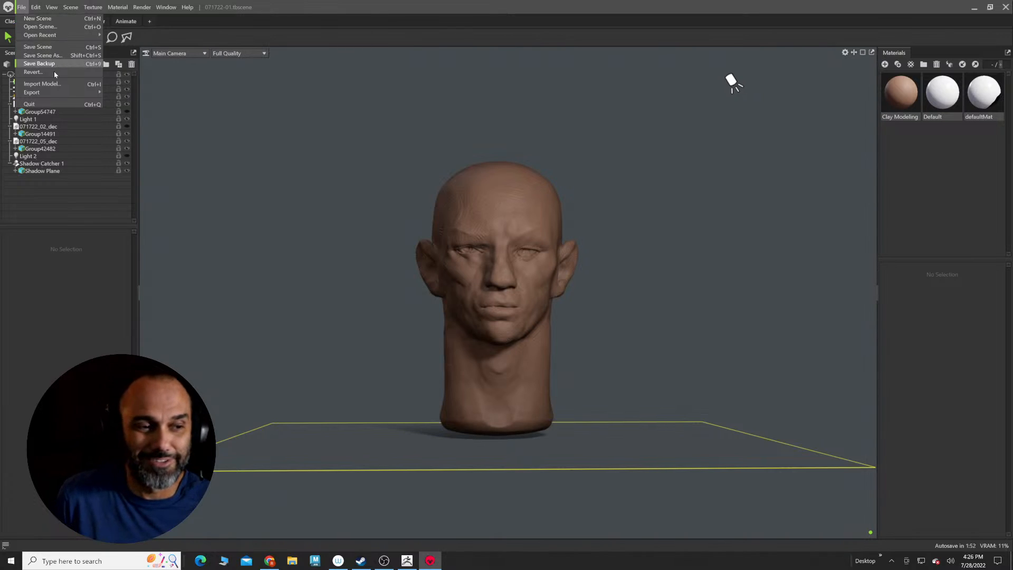
pyautogui.moveTo(62, 38)
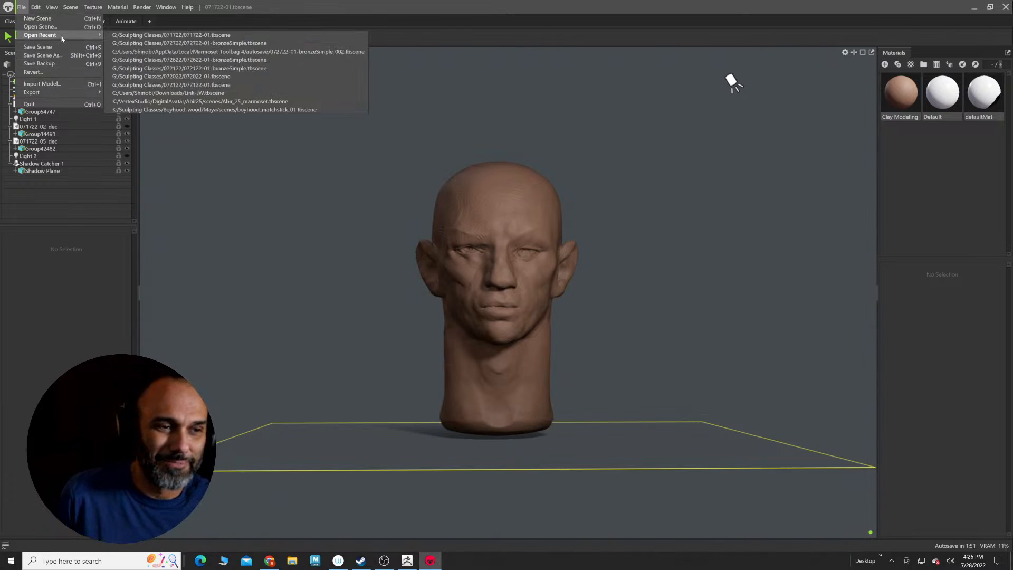
pyautogui.click(214, 77)
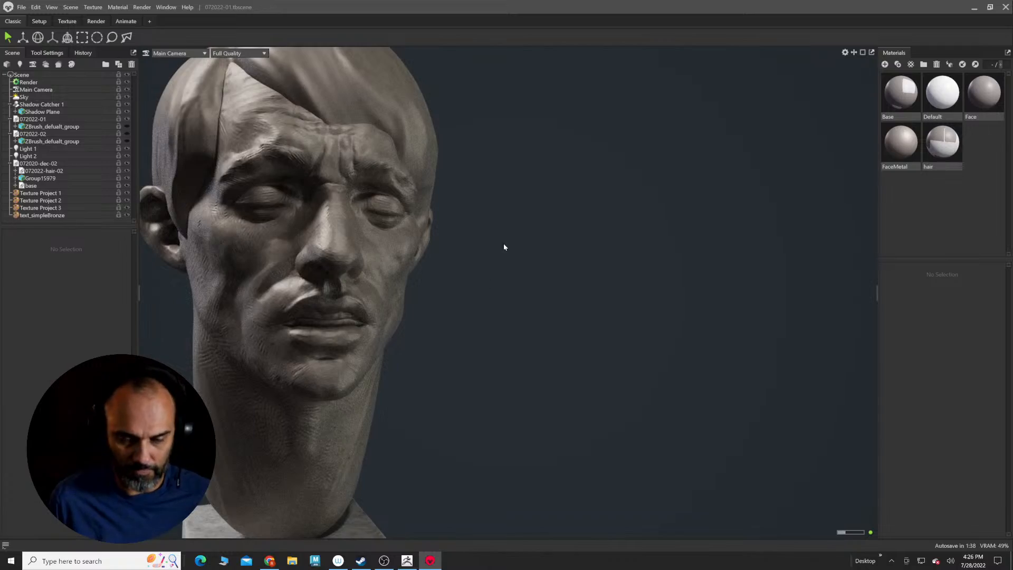
pyautogui.moveTo(503, 246)
pyautogui.mouseDown()
pyautogui.moveTo(710, 276)
pyautogui.moveTo(671, 267)
pyautogui.moveTo(869, 225)
pyautogui.mouseUp()
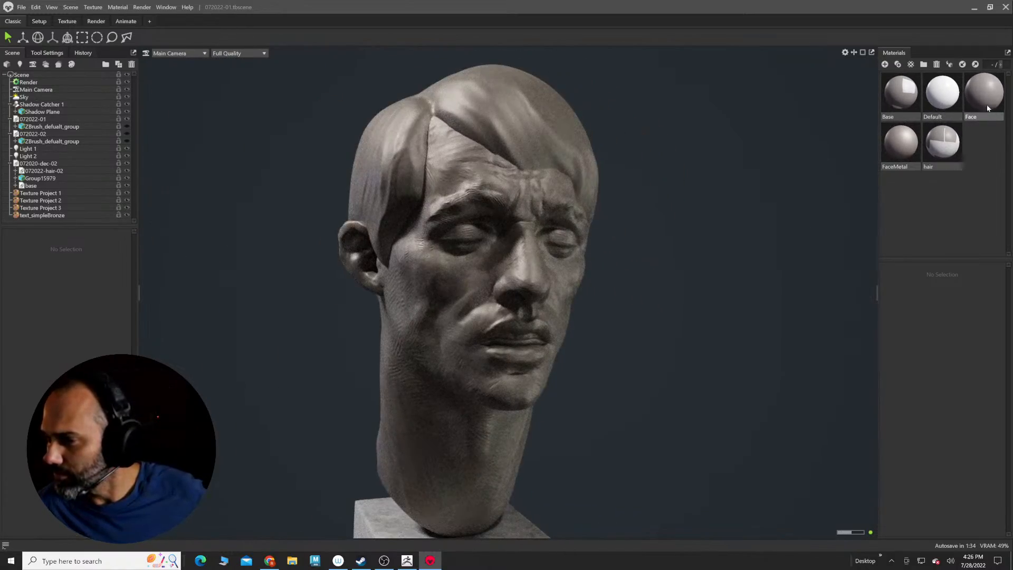
pyautogui.moveTo(765, 200)
pyautogui.mouseDown()
pyautogui.moveTo(635, 254)
pyautogui.moveTo(520, 248)
pyautogui.moveTo(397, 200)
pyautogui.mouseUp()
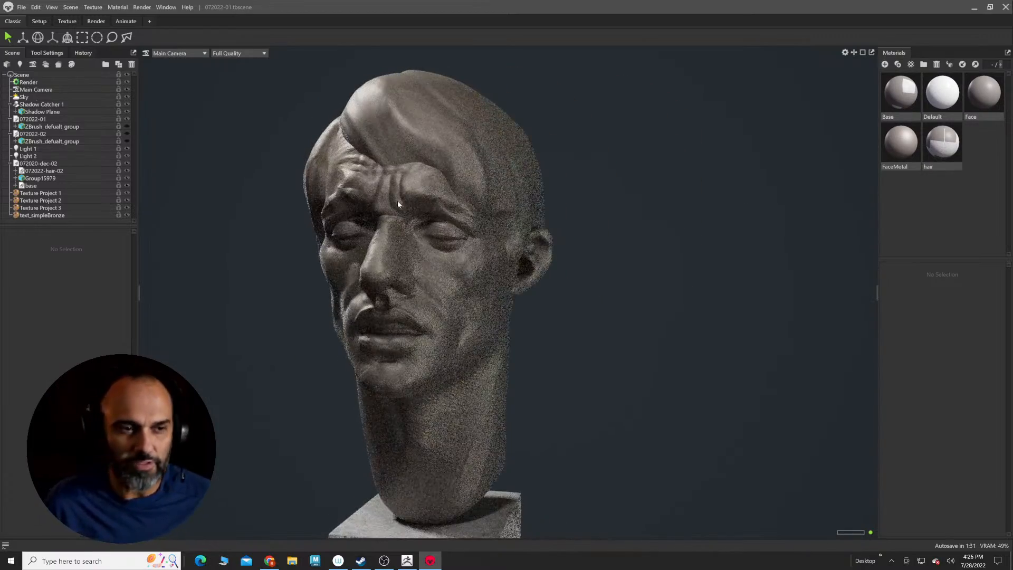
# Step: Open the recent scene 072122-01.tbscene without saving the current one and frame the bust in the viewport
pyautogui.click(22, 7)
pyautogui.moveTo(58, 36)
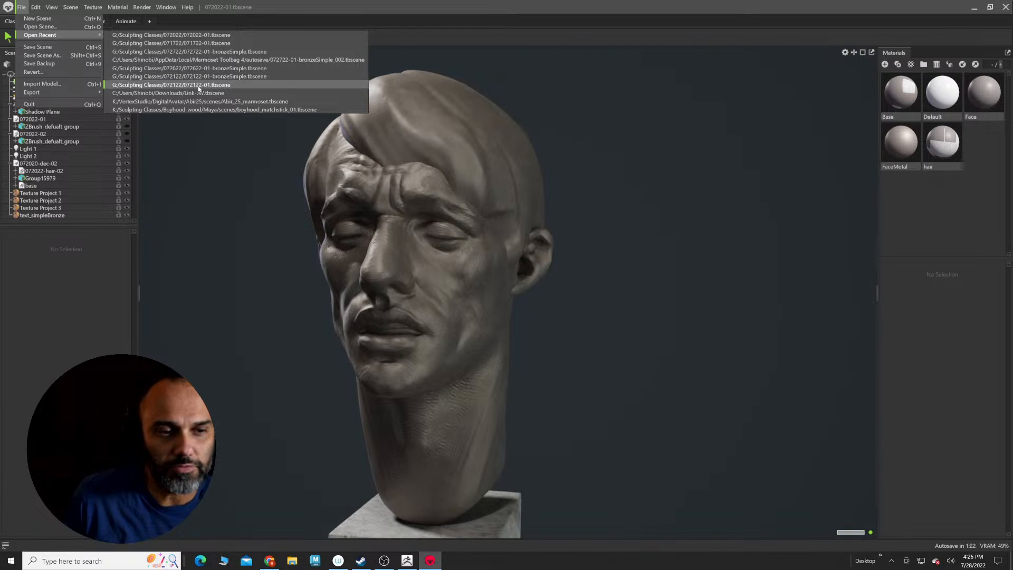
pyautogui.click(197, 86)
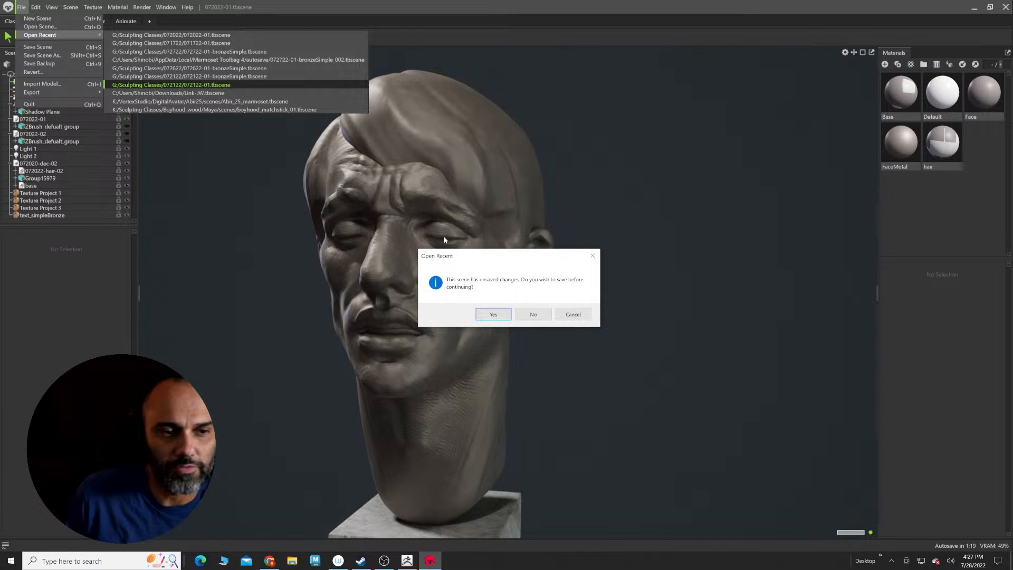
pyautogui.click(533, 314)
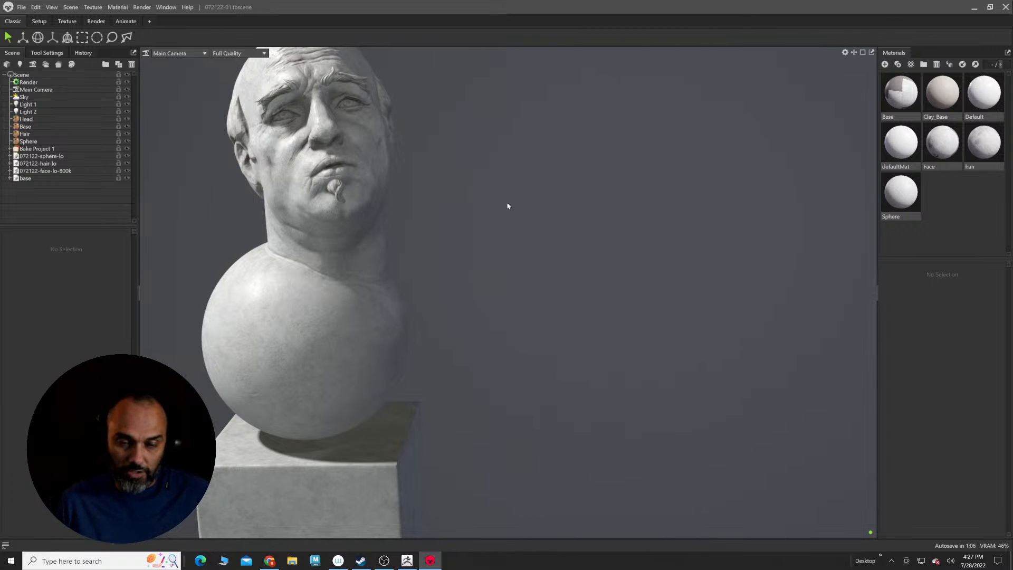
pyautogui.moveTo(506, 206); pyautogui.dragTo(657, 283)
pyautogui.moveTo(605, 262); pyautogui.dragTo(688, 264)
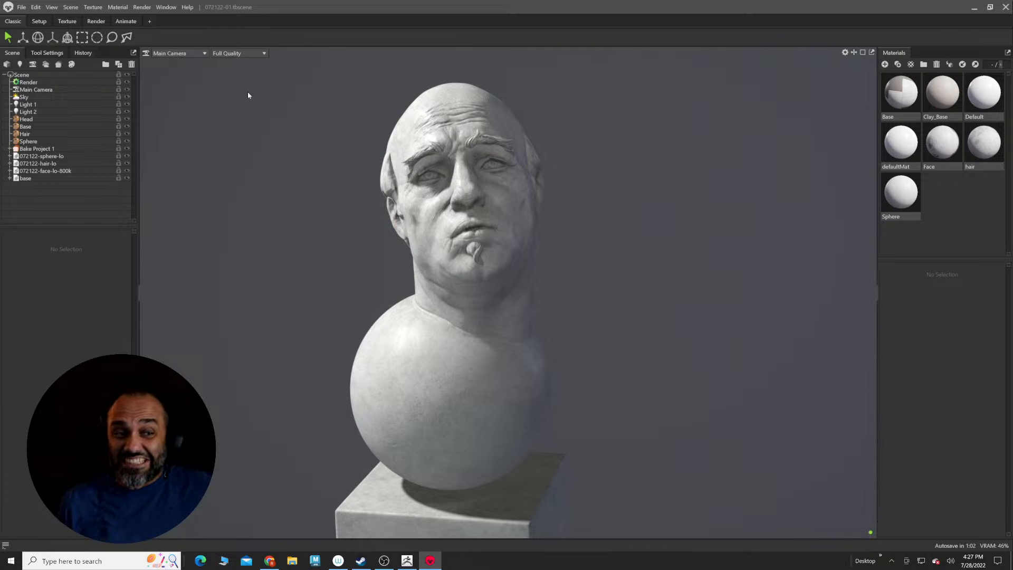
# Step: Start opening another scene without saving and browse to the Sculpting Classes folder on Work_2022_1 (G:)
pyautogui.click(20, 9)
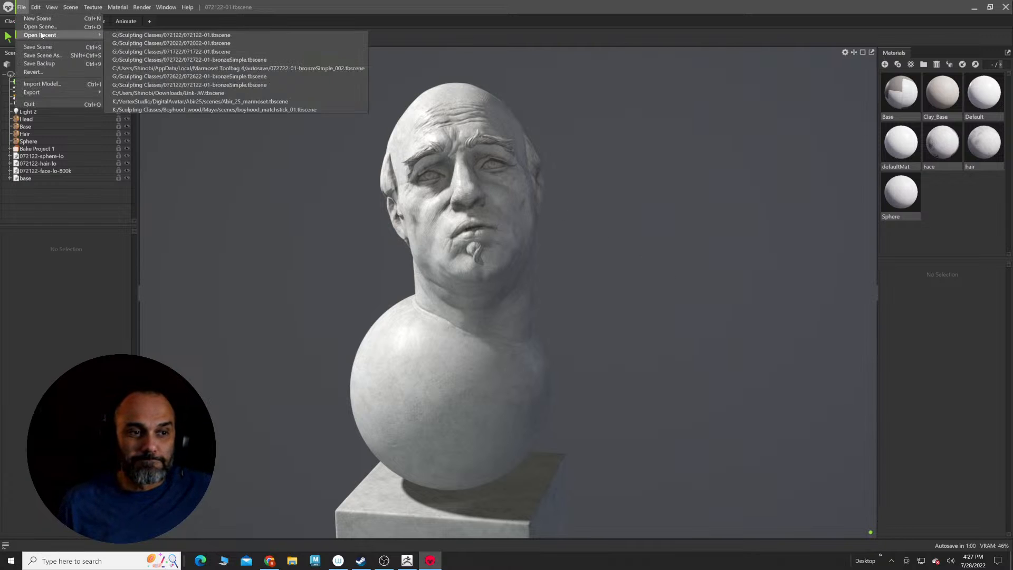
pyautogui.click(40, 27)
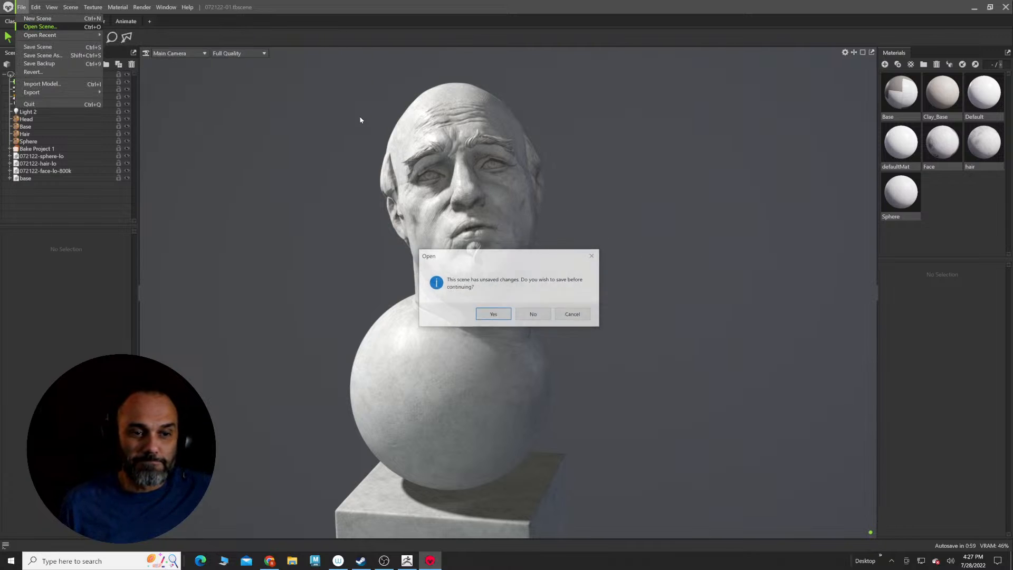
pyautogui.click(533, 313)
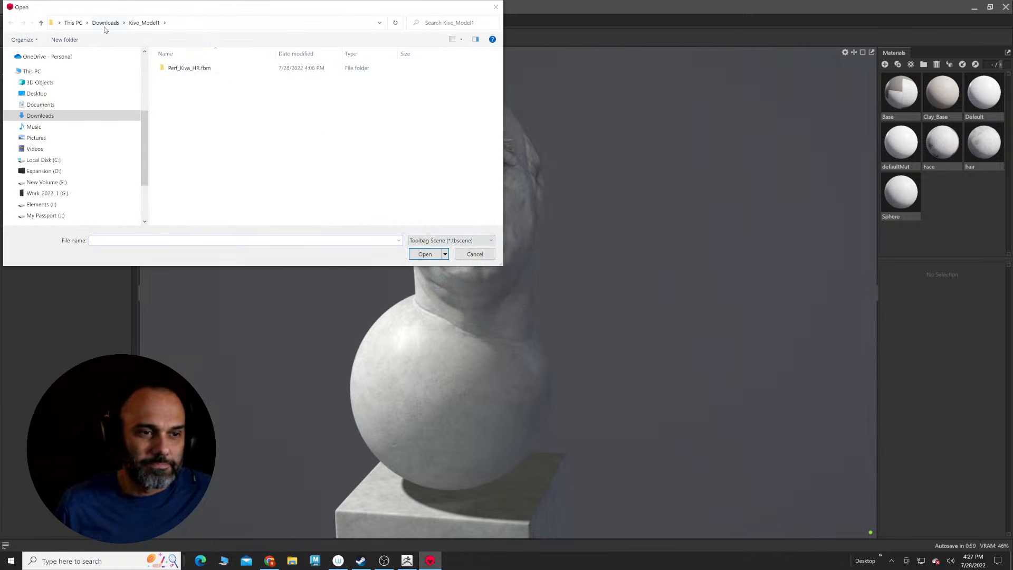
pyautogui.click(79, 194)
pyautogui.scroll(-3, 238, 158)
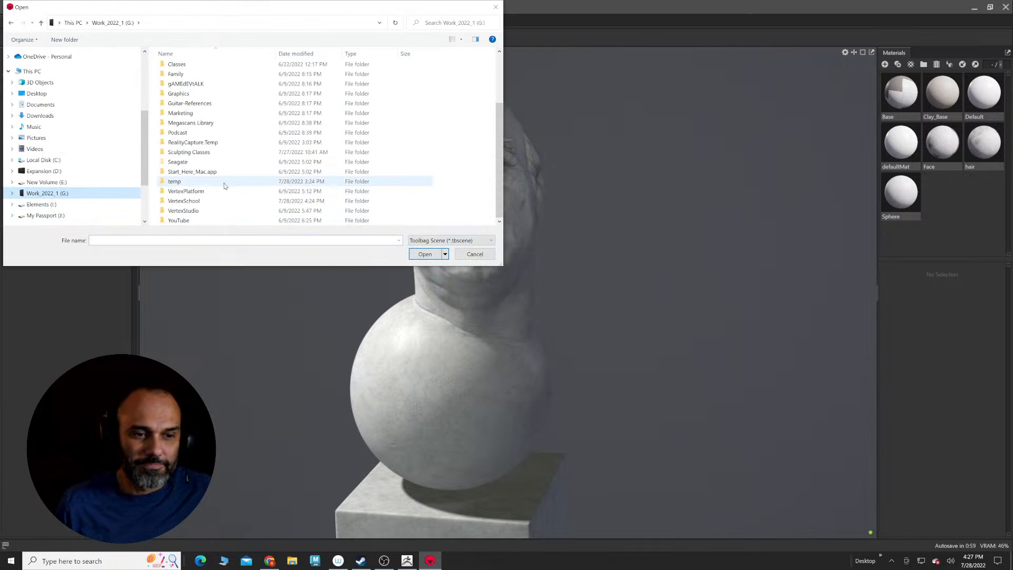
pyautogui.doubleClick(199, 159)
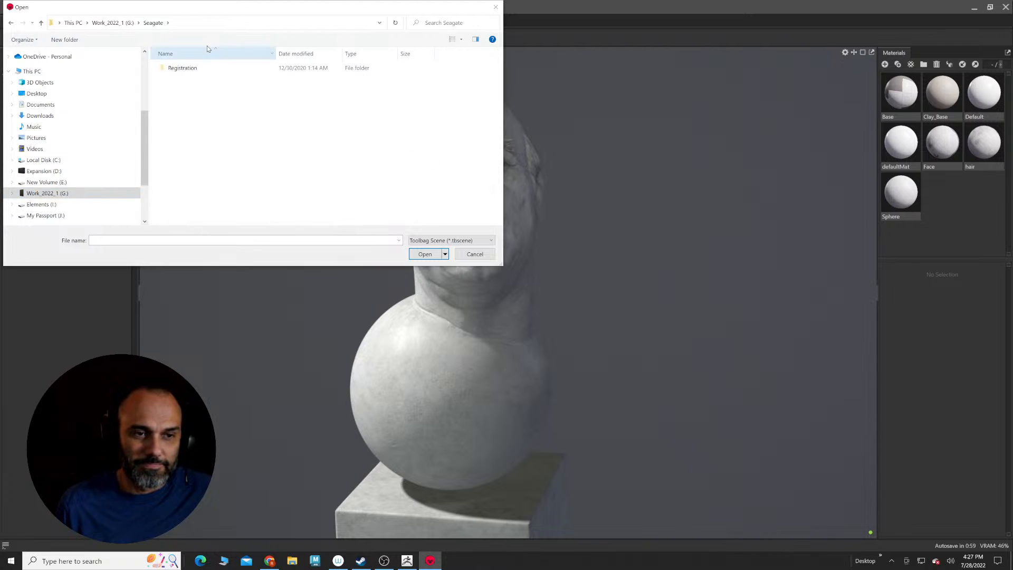
pyautogui.click(112, 23)
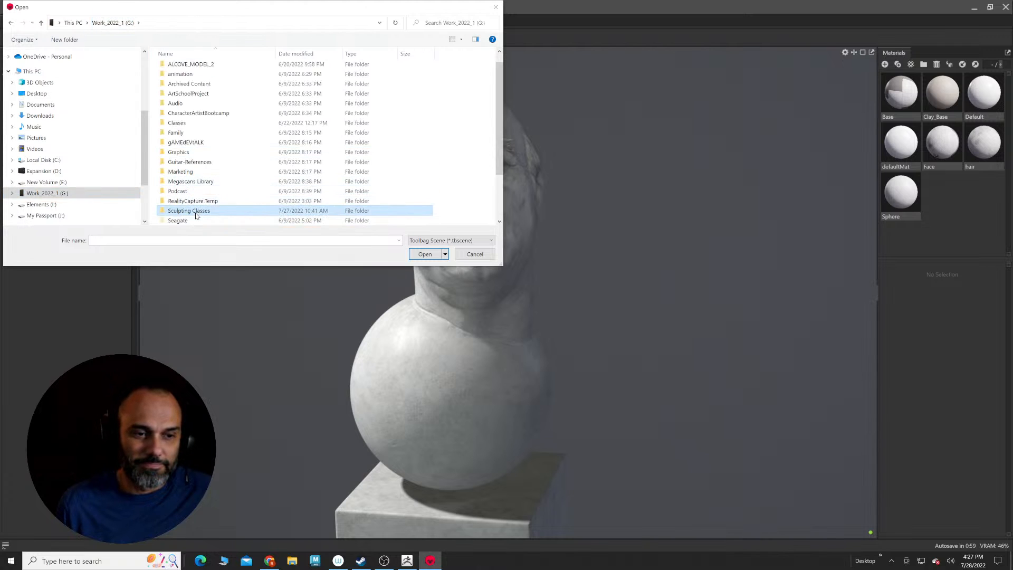
pyautogui.doubleClick(189, 211)
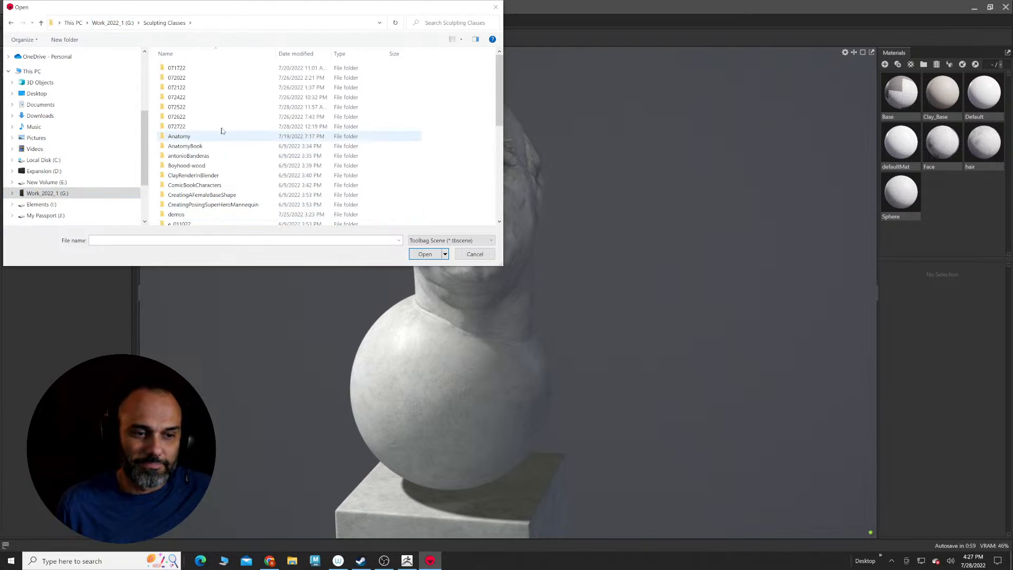
pyautogui.doubleClick(193, 80)
pyautogui.click(195, 69)
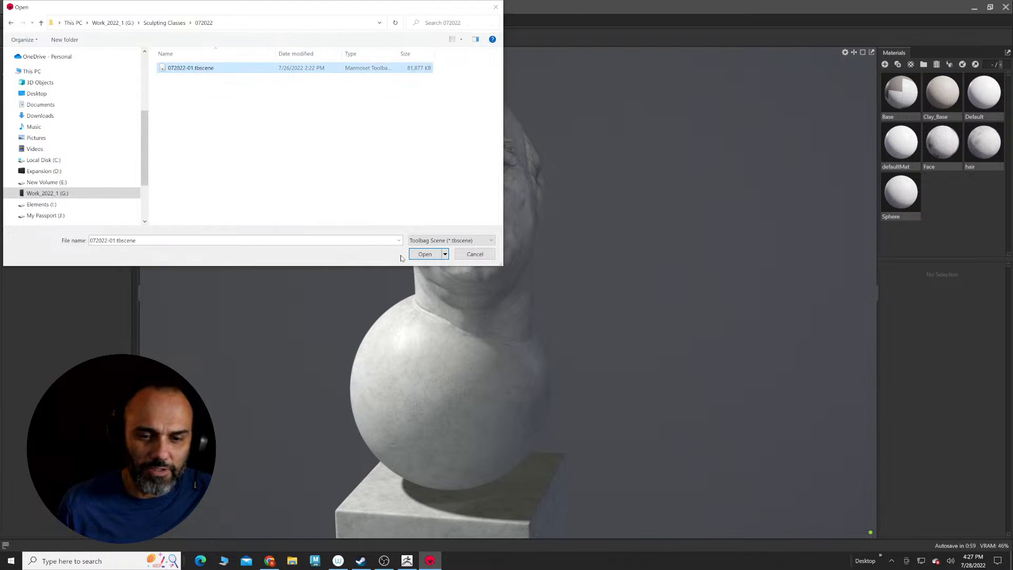
pyautogui.click(164, 22)
pyautogui.click(191, 88)
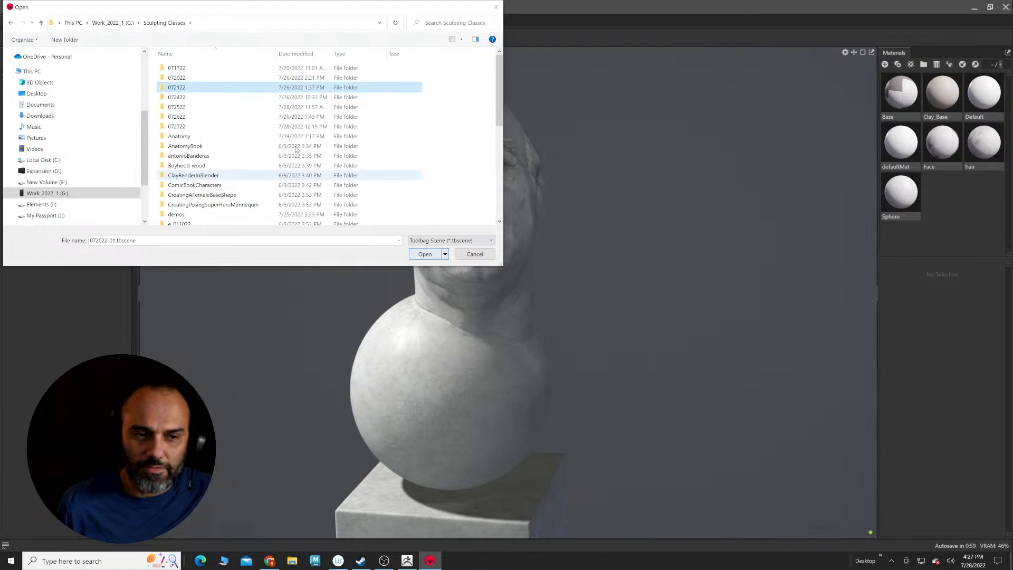
pyautogui.moveTo(228, 9); pyautogui.dragTo(273, 121)
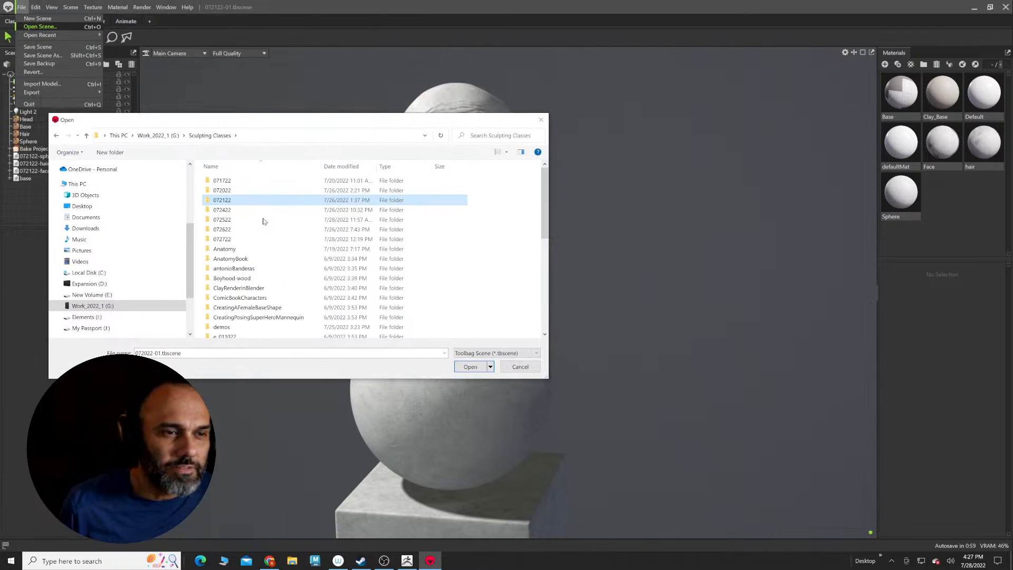
# Step: Open 072022-01.tbscene from the 072022 folder and centre the bronze head in the viewport
pyautogui.click(226, 191)
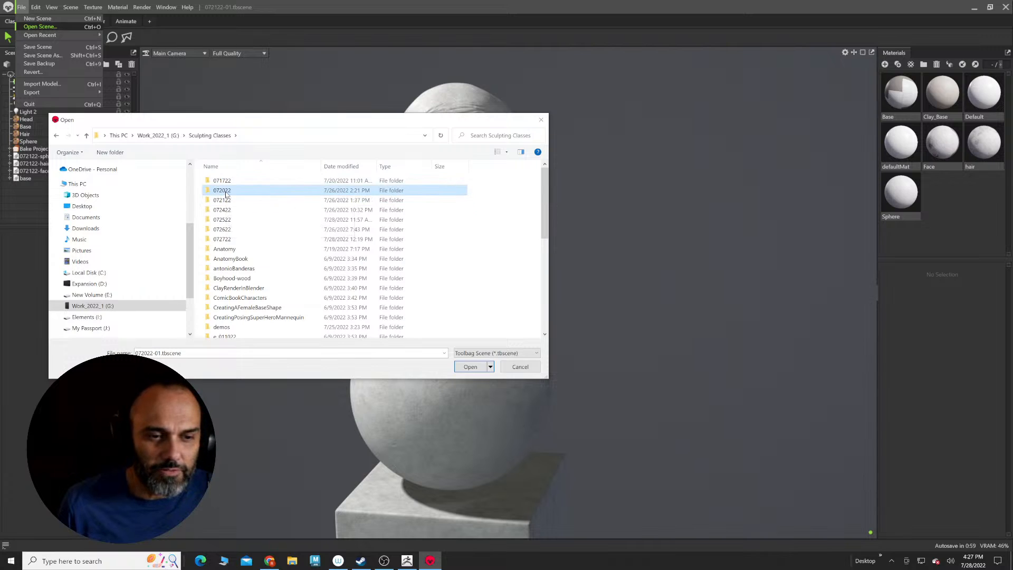
pyautogui.click(265, 194)
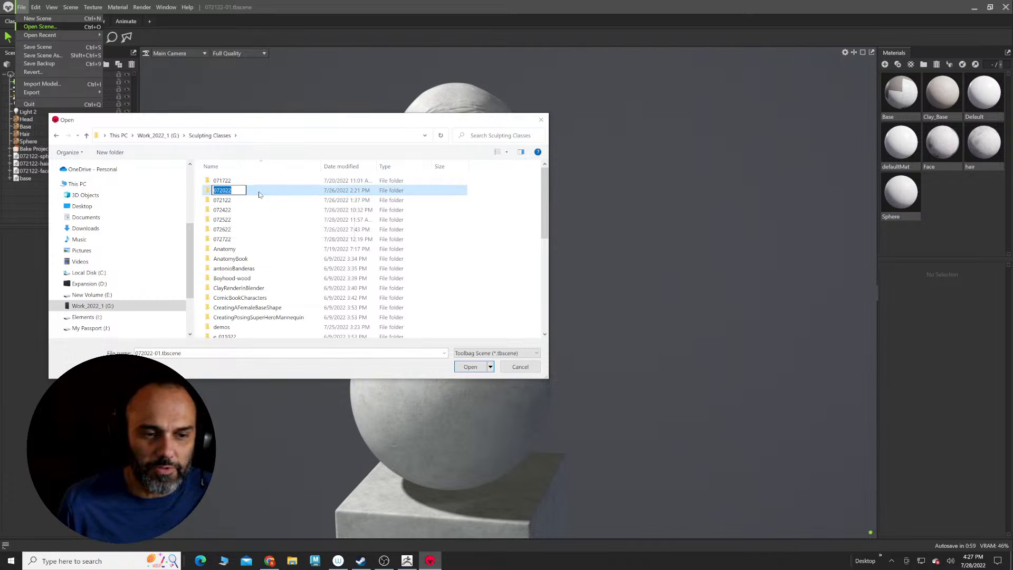
pyautogui.doubleClick(227, 190)
pyautogui.doubleClick(238, 181)
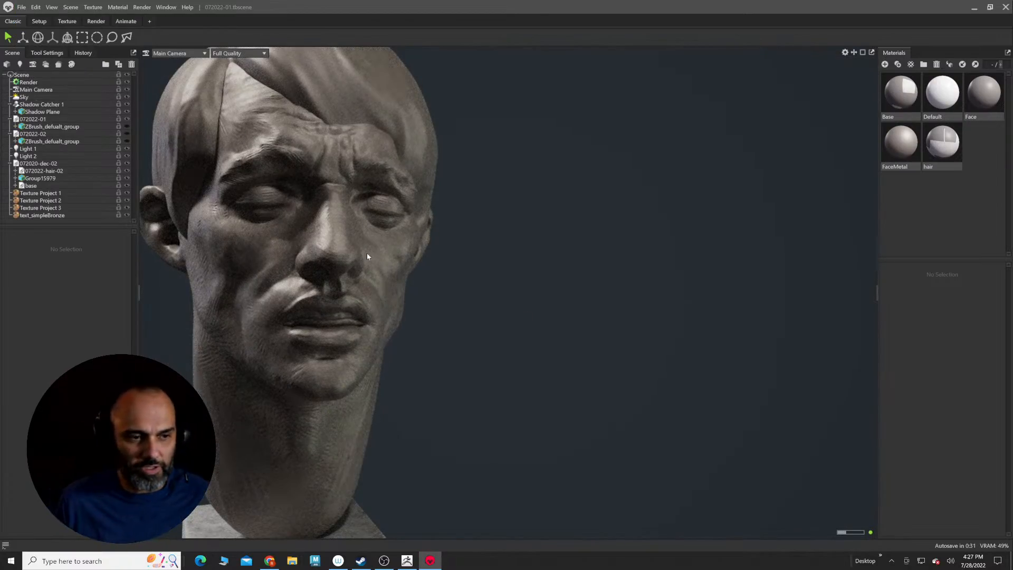
pyautogui.keyDown('alt'); pyautogui.moveTo(367, 256); pyautogui.dragTo(511, 246, button='middle'); pyautogui.keyUp('alt')
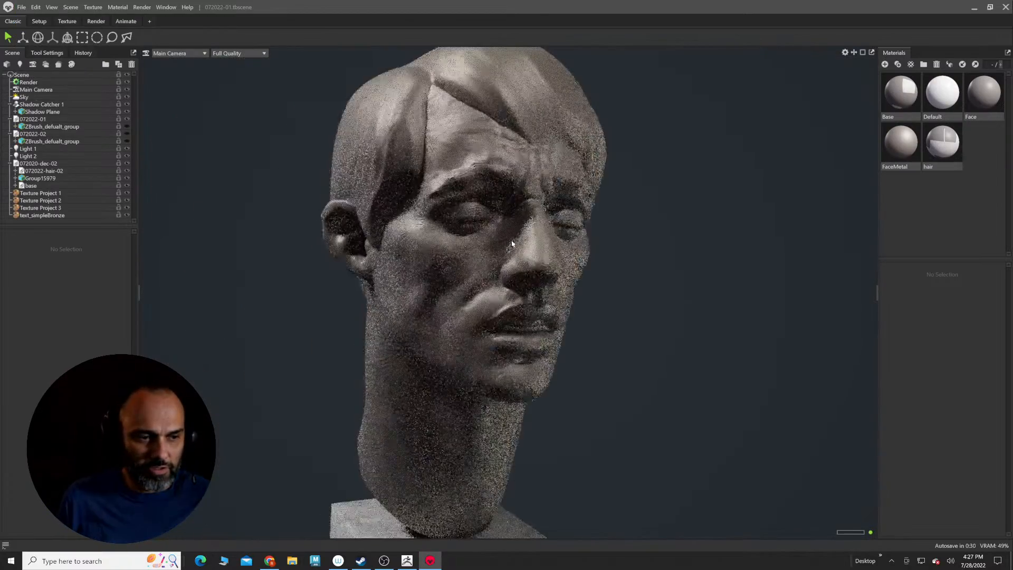
pyautogui.keyDown('alt'); pyautogui.moveTo(511, 245); pyautogui.dragTo(353, 276); pyautogui.keyUp('alt')
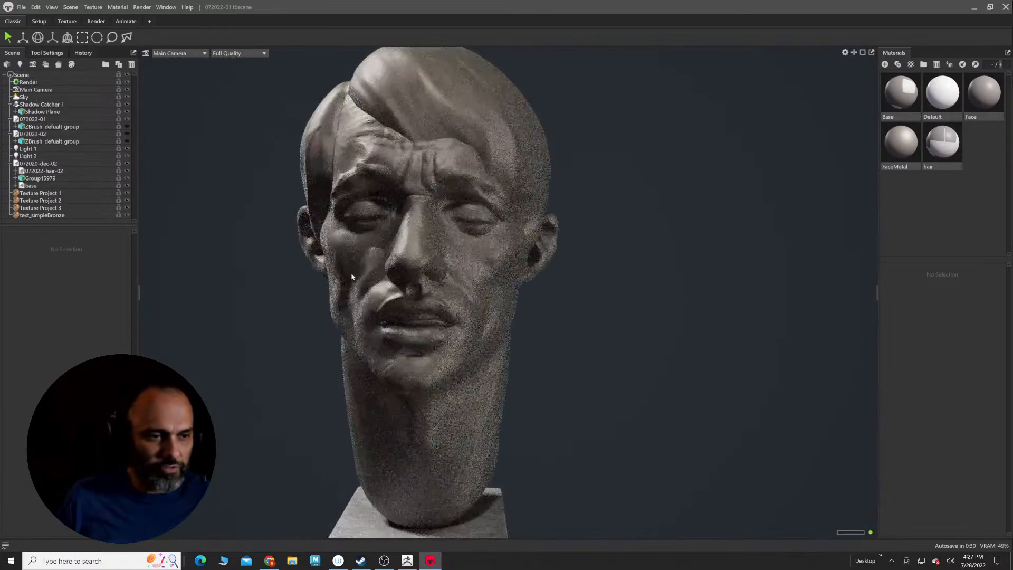
# Step: Select Texture Project 1, check the Face and FaceMetal materials, and apply the Face material to the head's face and hair
pyautogui.click(53, 193)
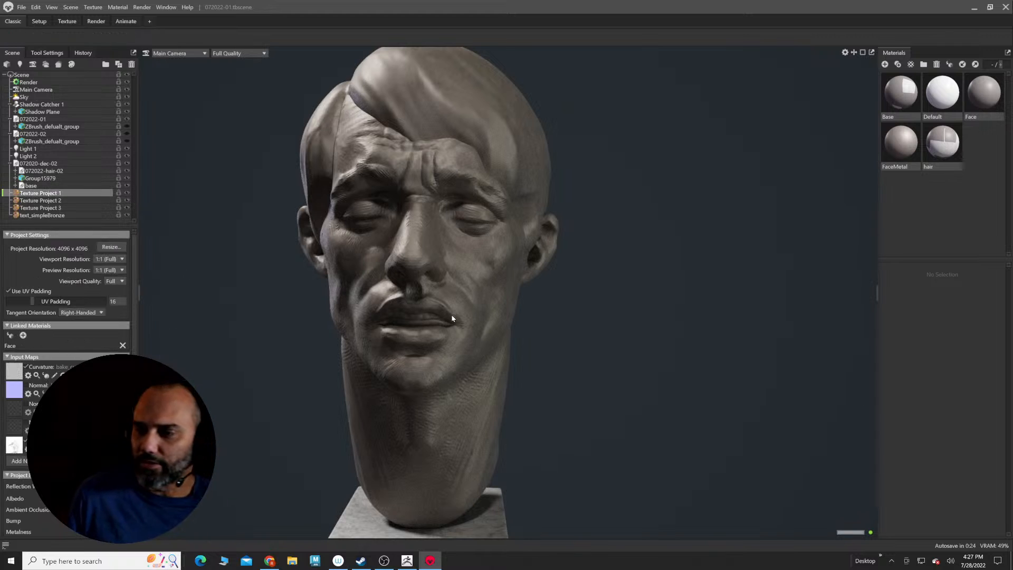
pyautogui.keyDown('alt'); pyautogui.moveTo(452, 318); pyautogui.dragTo(378, 350); pyautogui.keyUp('alt')
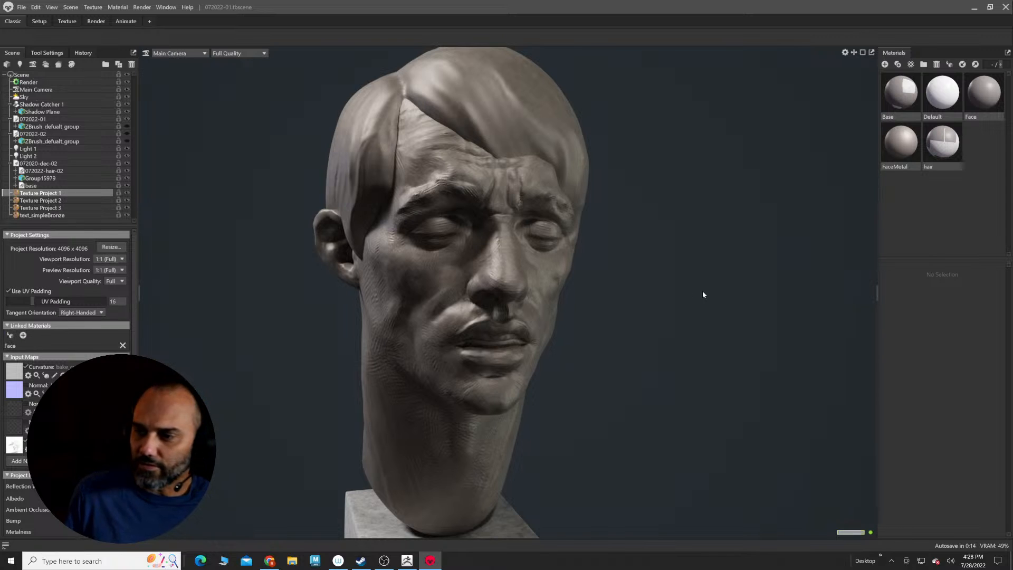
pyautogui.click(985, 93)
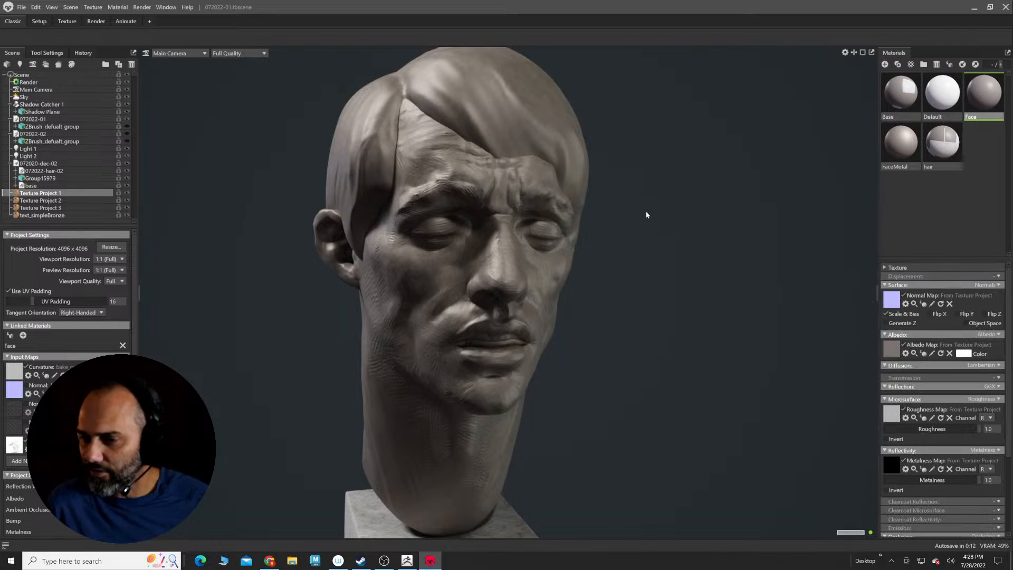
pyautogui.rightClick(463, 169)
pyautogui.click(488, 196)
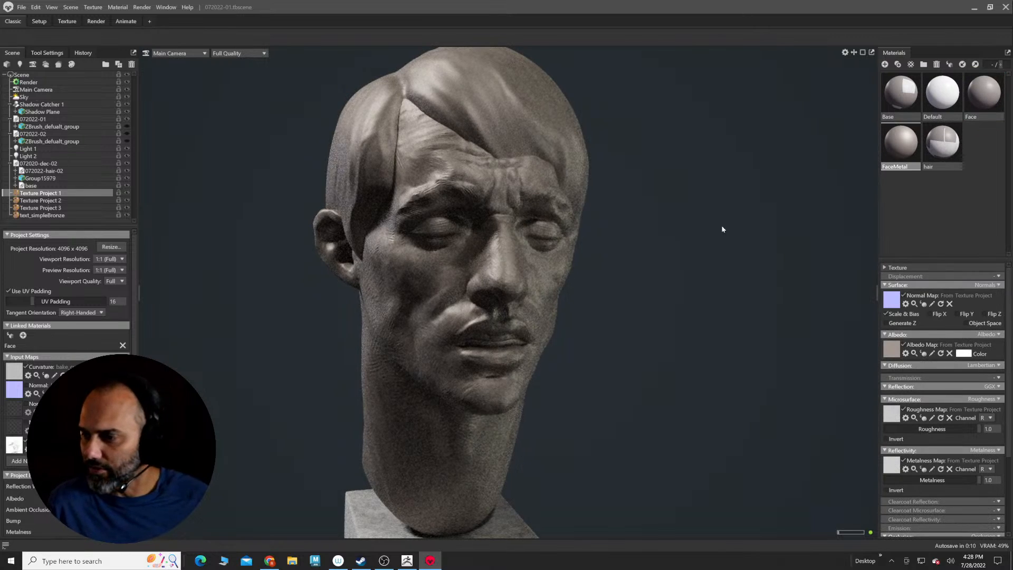
pyautogui.moveTo(901, 142); pyautogui.dragTo(517, 248)
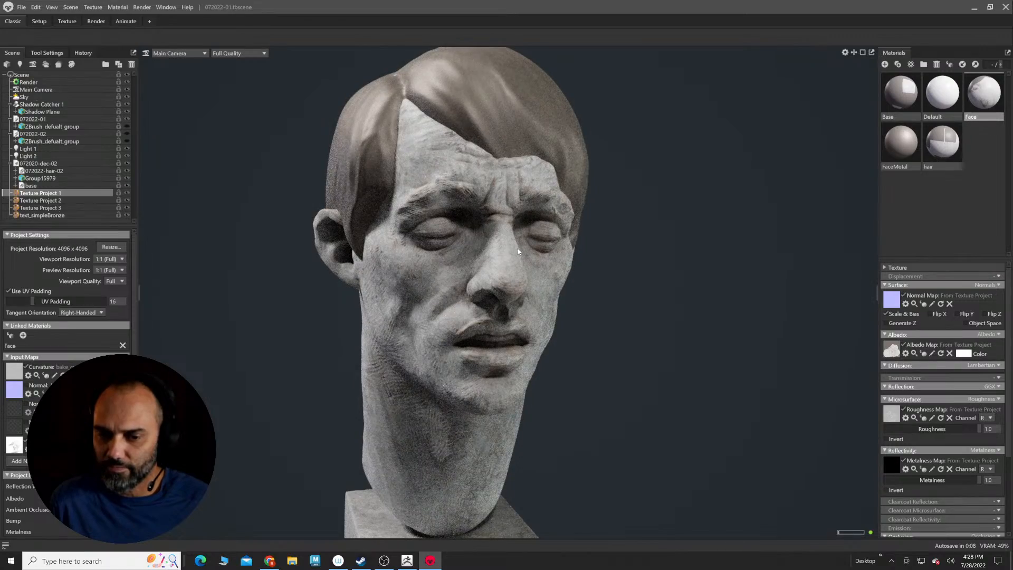
pyautogui.moveTo(986, 94); pyautogui.dragTo(529, 126)
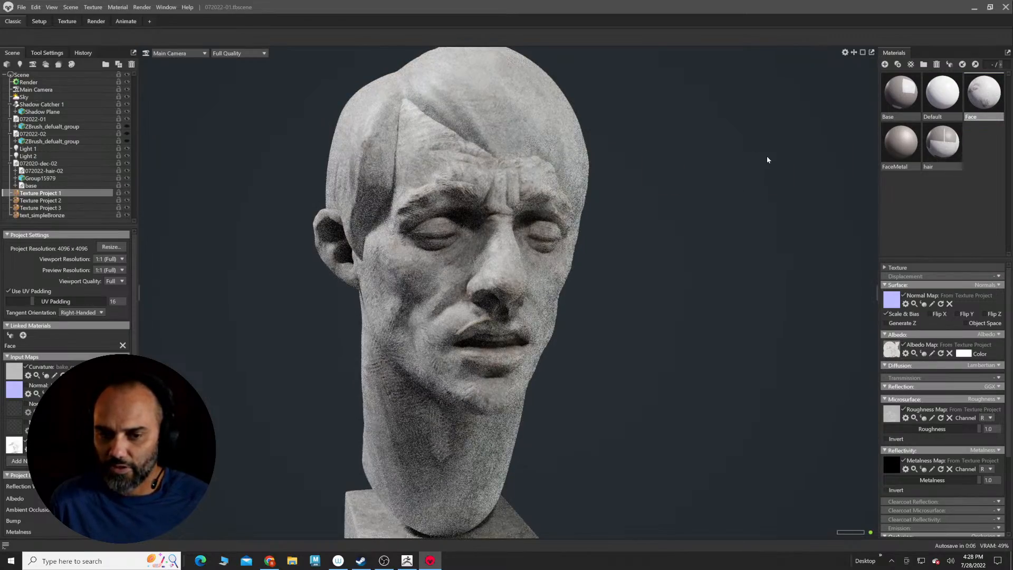
# Step: Examine the Face material on the head up close and from the front
pyautogui.moveTo(792, 218); pyautogui.dragTo(676, 183)
pyautogui.moveTo(676, 184); pyautogui.dragTo(718, 203, button='right')
pyautogui.moveTo(719, 204); pyautogui.dragTo(681, 207)
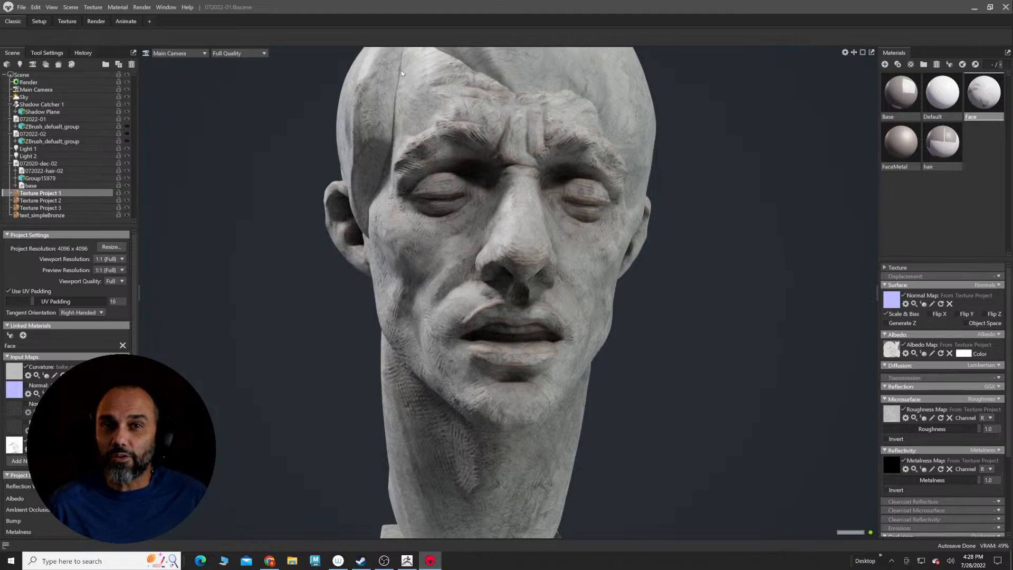
pyautogui.moveTo(638, 306); pyautogui.dragTo(630, 277, button='right')
pyautogui.moveTo(630, 277); pyautogui.dragTo(656, 297)
pyautogui.moveTo(655, 297); pyautogui.dragTo(683, 288, button='right')
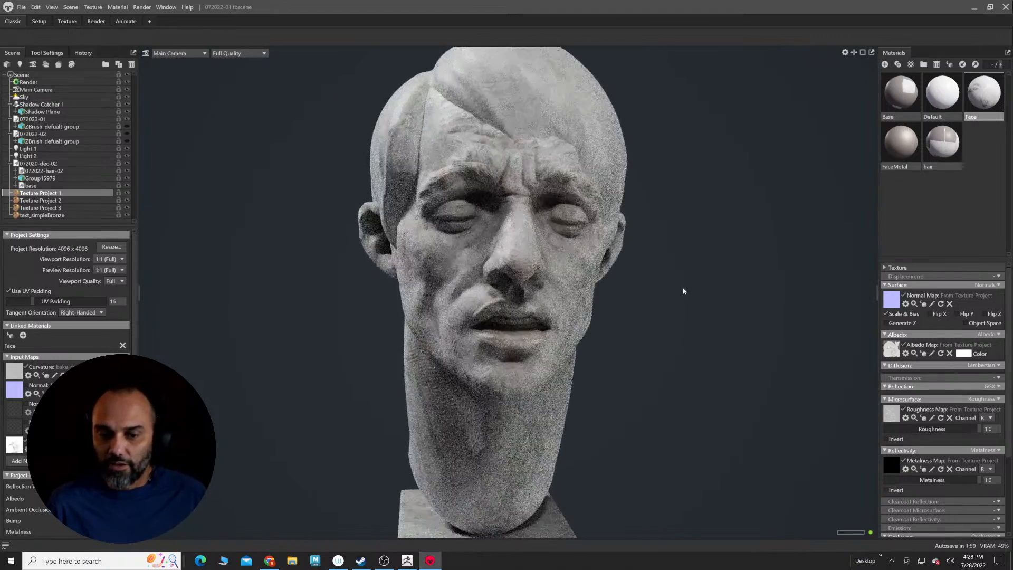
# Step: Turn off ray tracing in the Render settings and show the grey head from a three-quarter view
pyautogui.moveTo(684, 288); pyautogui.dragTo(676, 309)
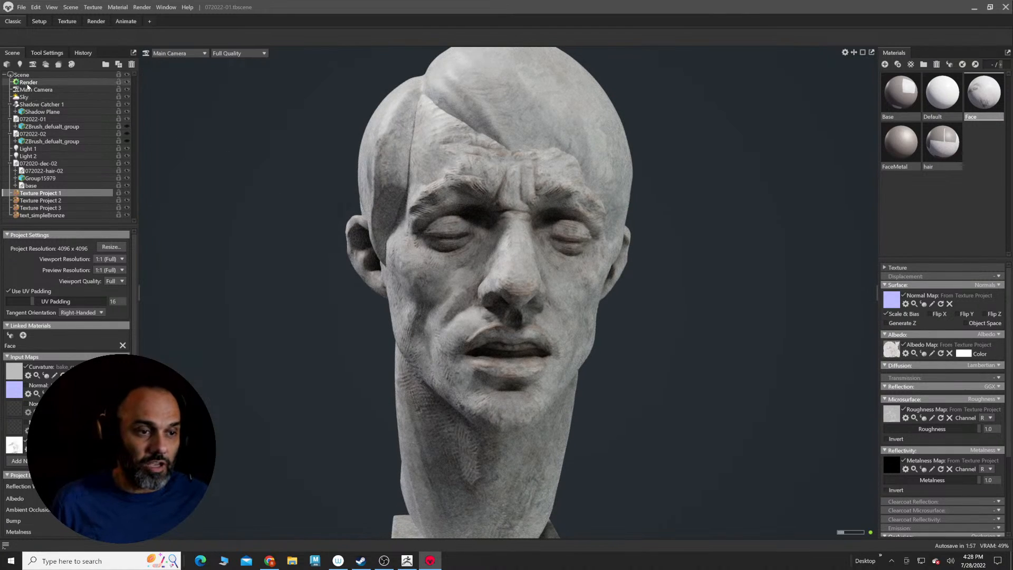
pyautogui.click(31, 83)
pyautogui.click(29, 257)
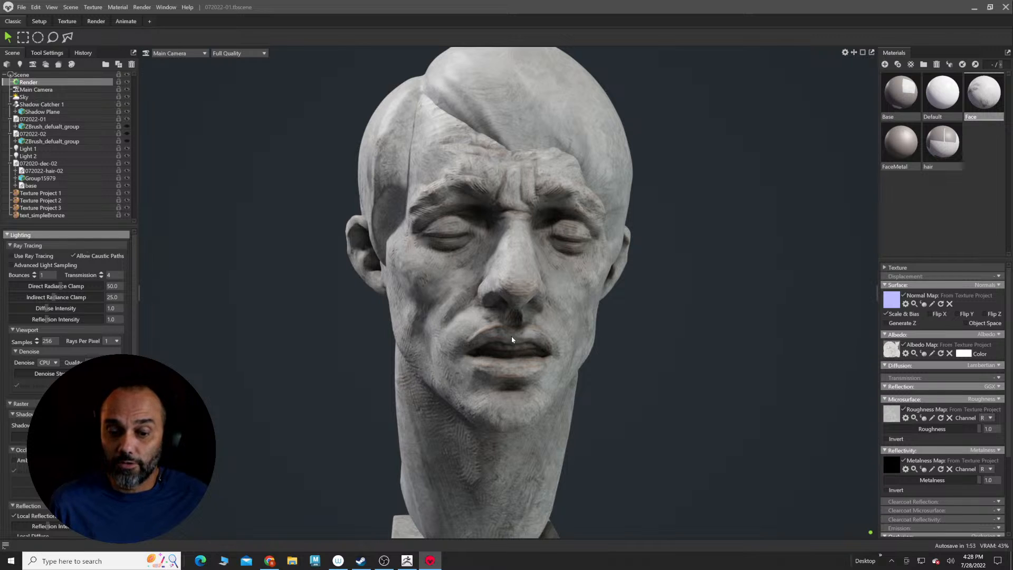
pyautogui.moveTo(553, 331)
pyautogui.mouseDown()
pyautogui.moveTo(585, 351)
pyautogui.moveTo(647, 341)
pyautogui.moveTo(573, 345)
pyautogui.mouseUp()
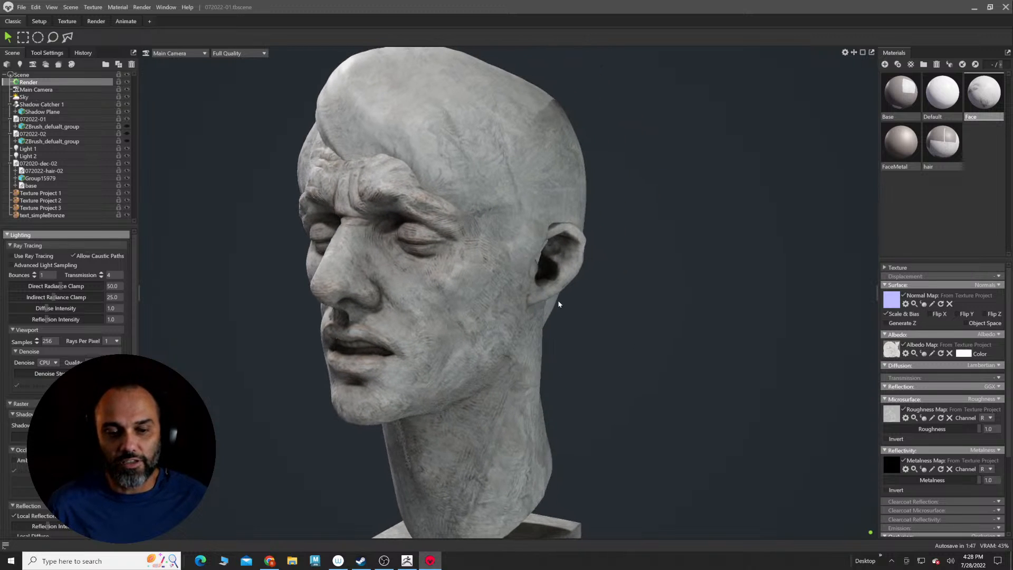
pyautogui.moveTo(558, 304); pyautogui.dragTo(613, 299, button='middle')
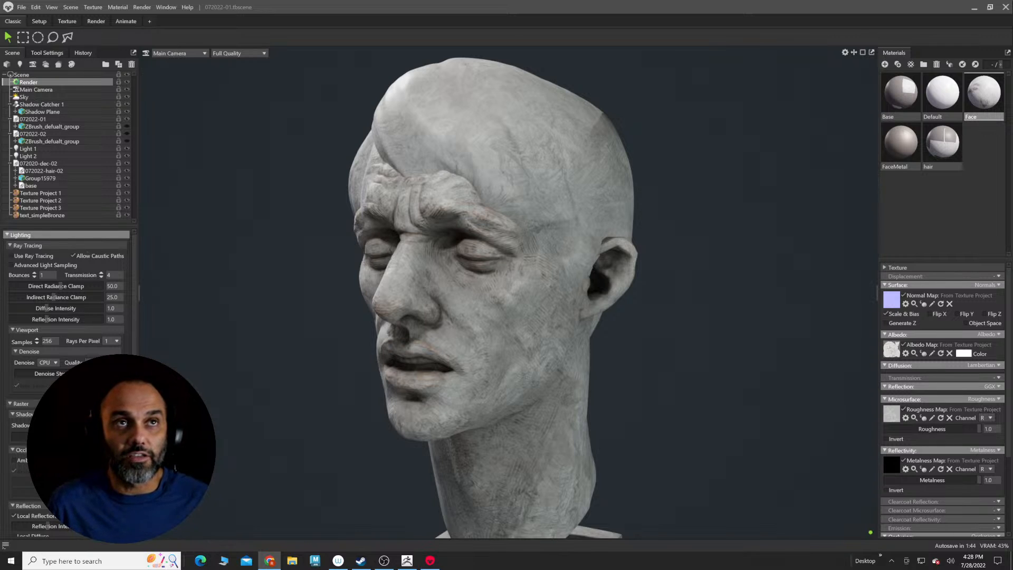
# Step: Switch to Chrome, maximize it, view the grey, in-progress and bronze head sculpture posts on the Instagram profile, and close the page
pyautogui.click(274, 561)
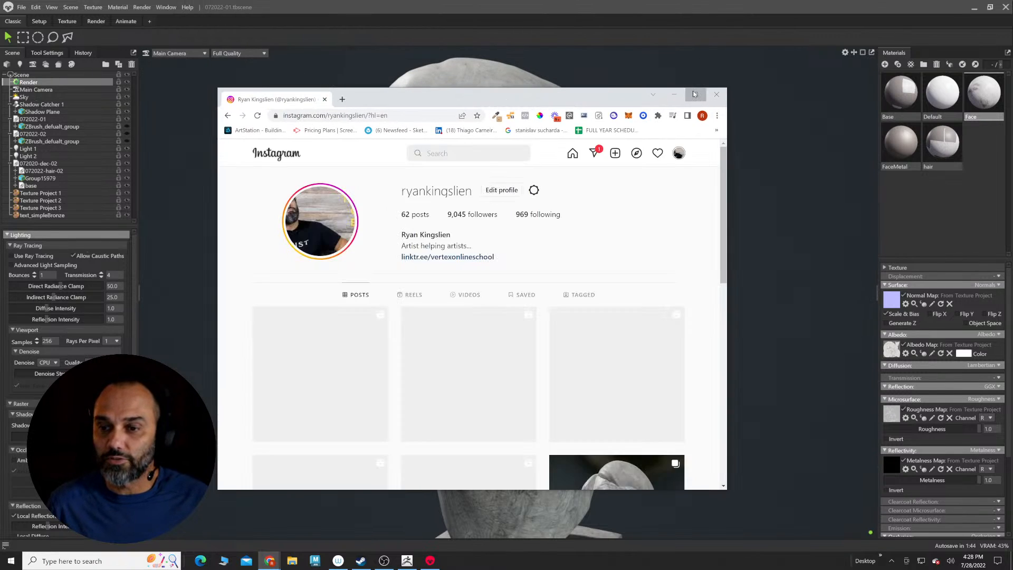
pyautogui.click(694, 93)
pyautogui.click(656, 402)
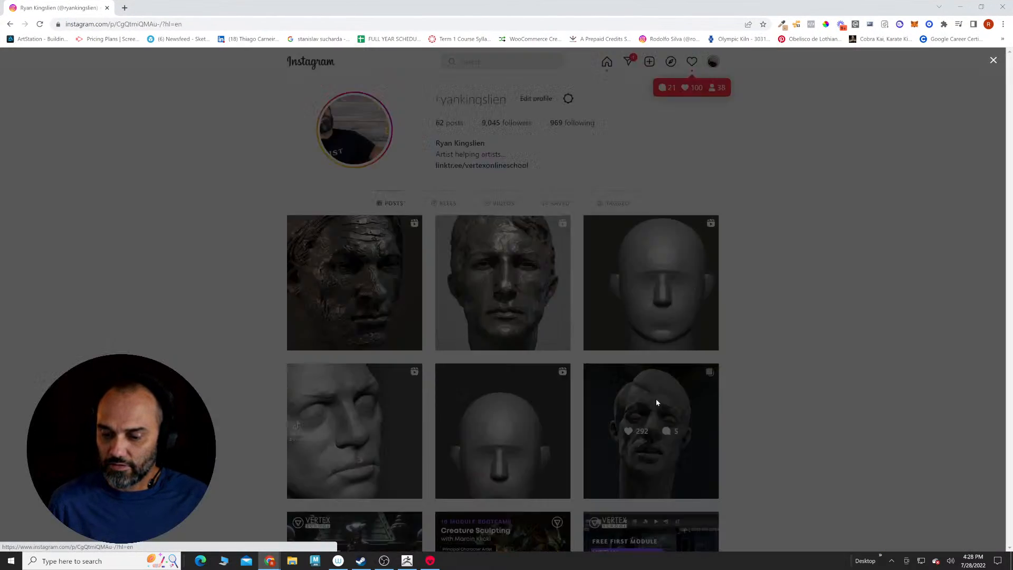
pyautogui.click(904, 204)
pyautogui.click(517, 389)
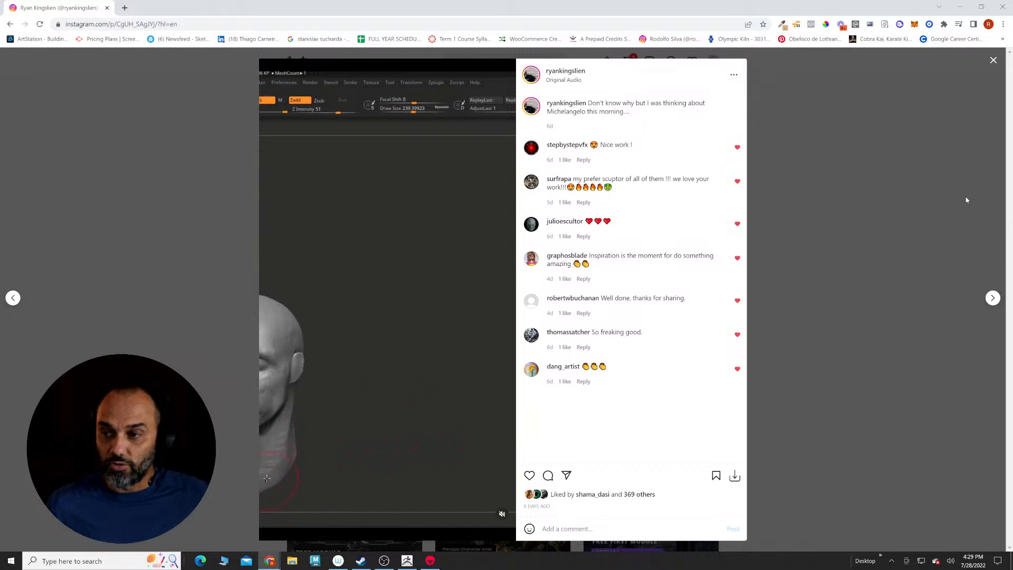
pyautogui.click(897, 133)
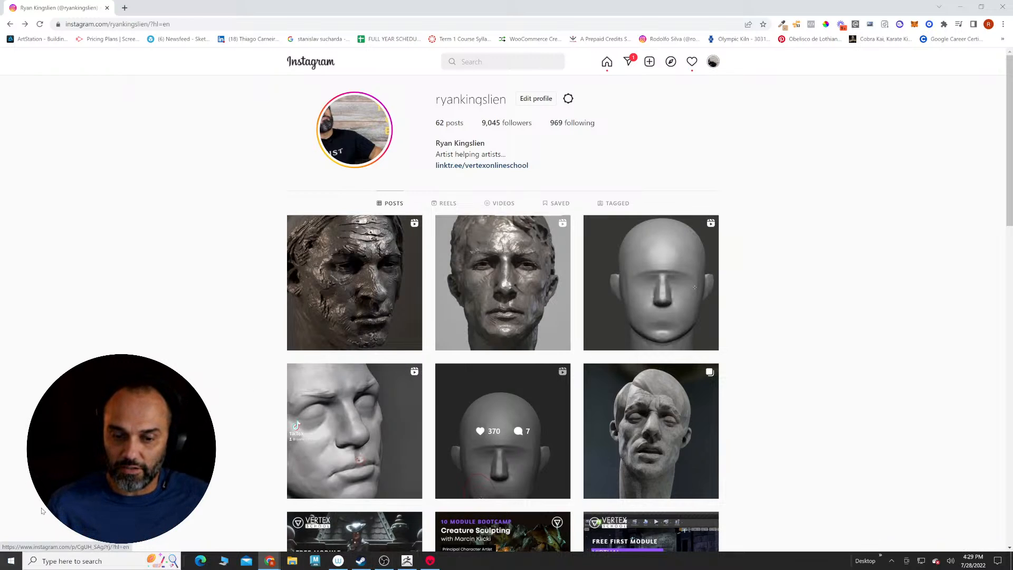
pyautogui.click(395, 262)
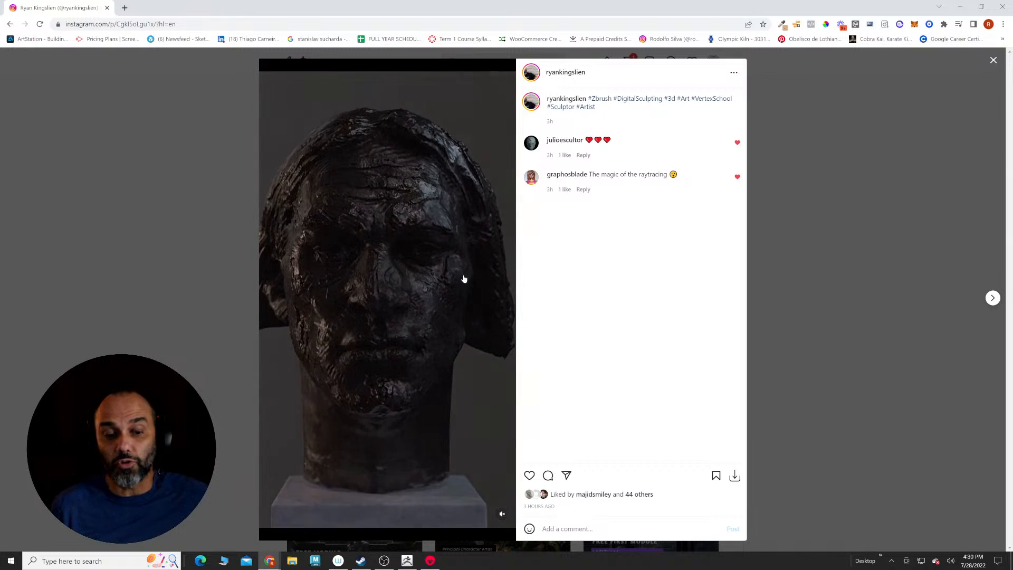
pyautogui.click(107, 8)
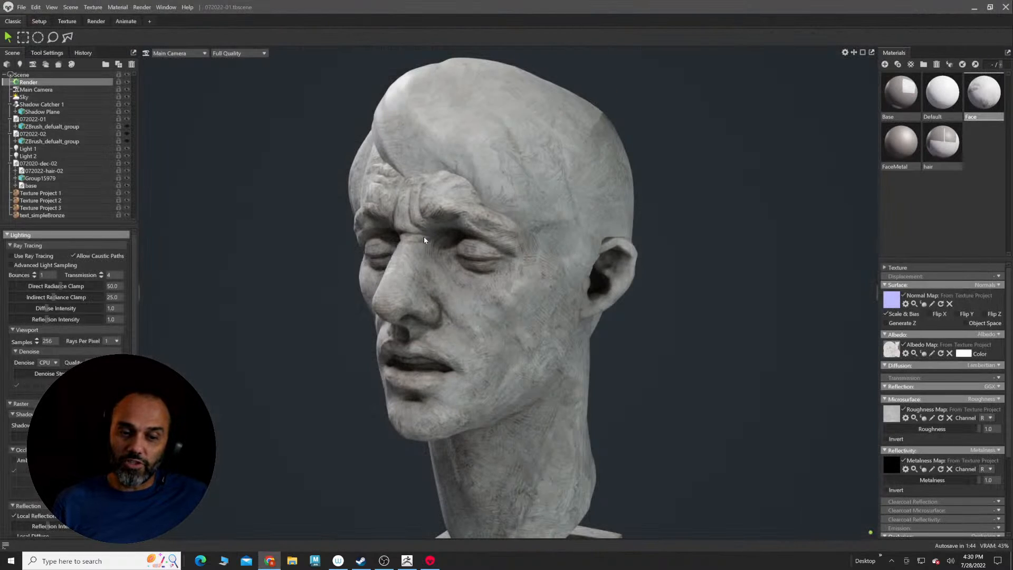
# Step: Switch to ZBrush and load the DynaMesh_Sphere_128 project without saving the current one
pyautogui.click(406, 560)
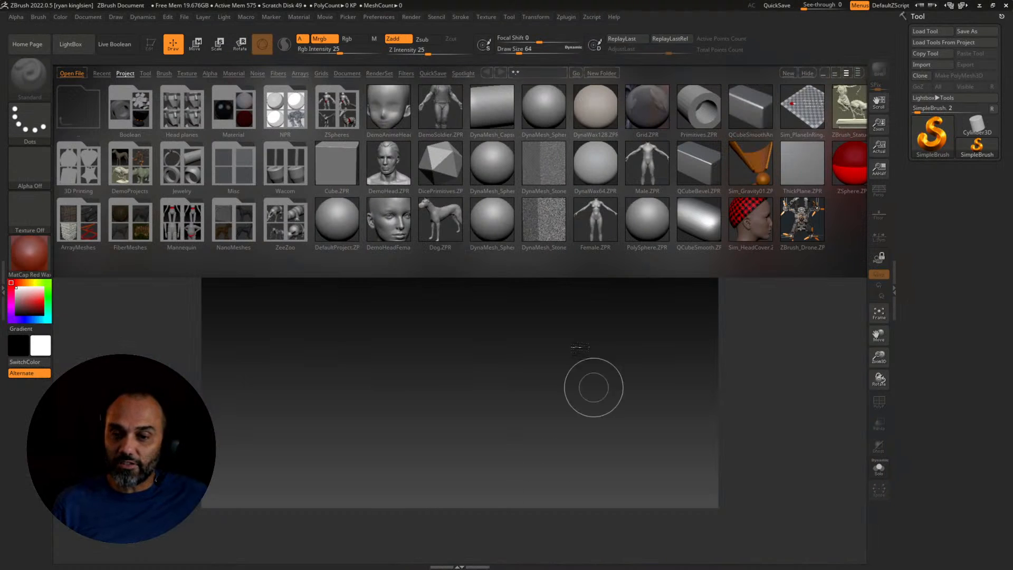
pyautogui.doubleClick(493, 173)
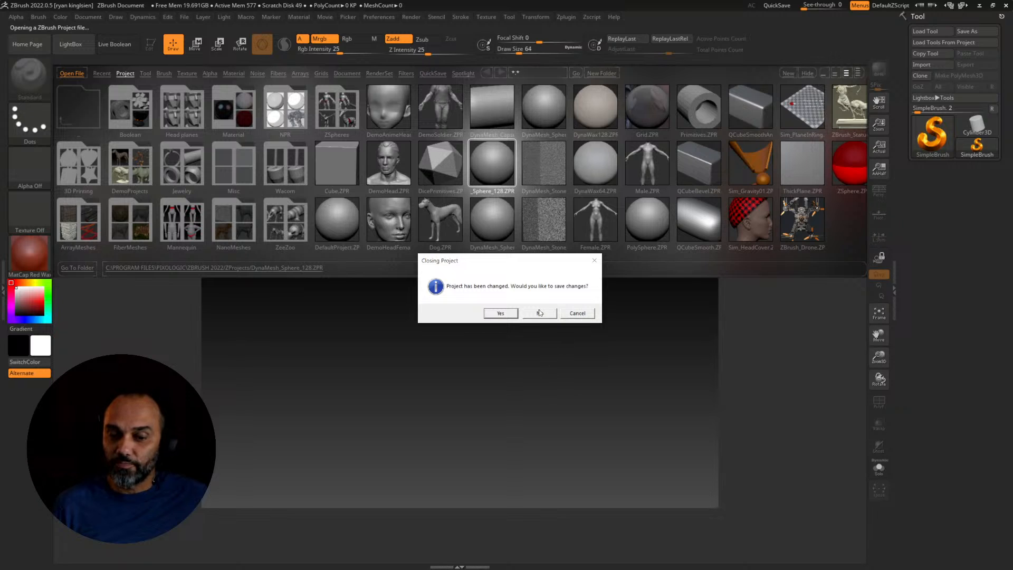
pyautogui.click(539, 313)
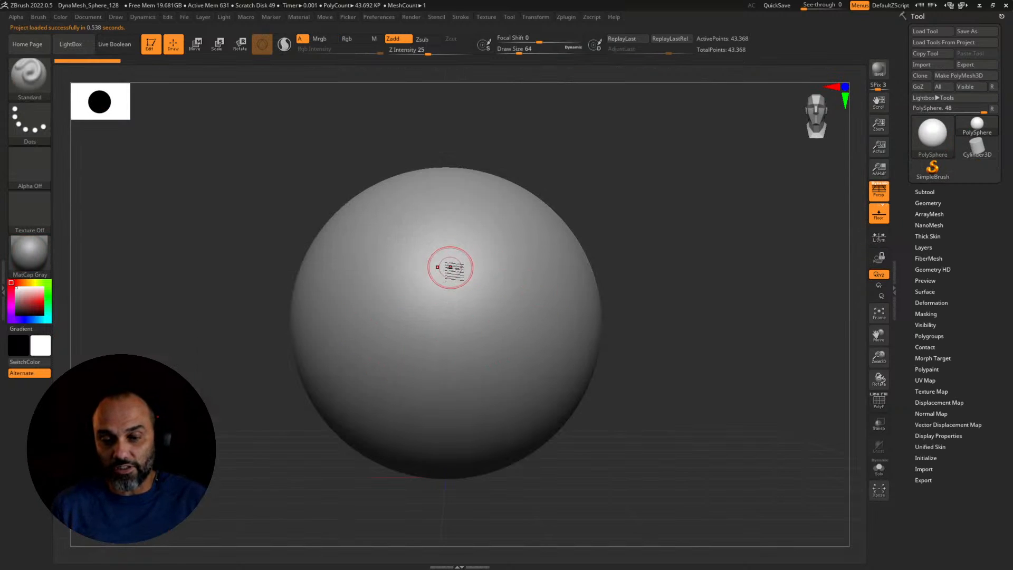
# Step: Show the recent projects in LightBox and start opening another project without saving the changes
pyautogui.click(71, 44)
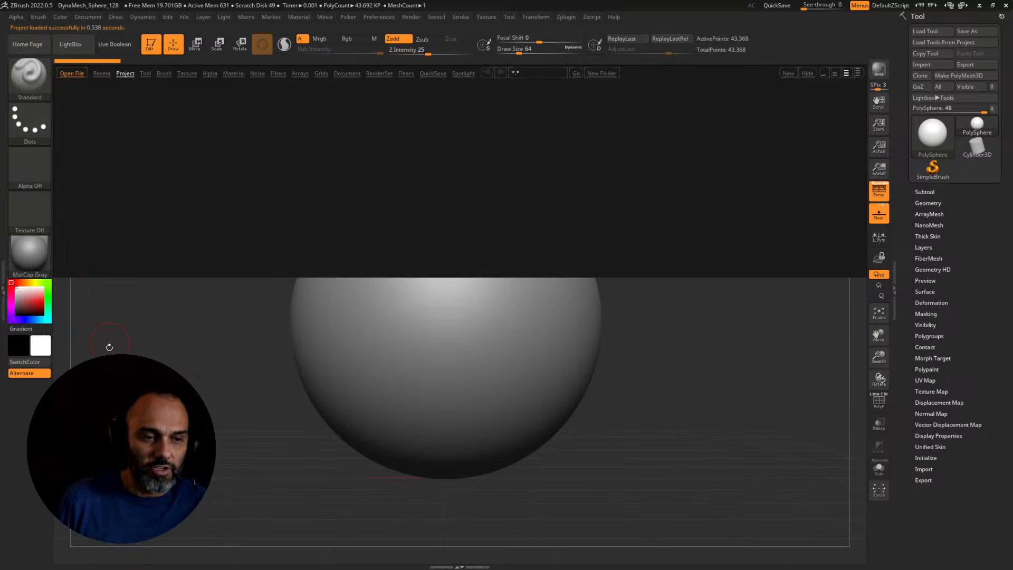
pyautogui.click(102, 74)
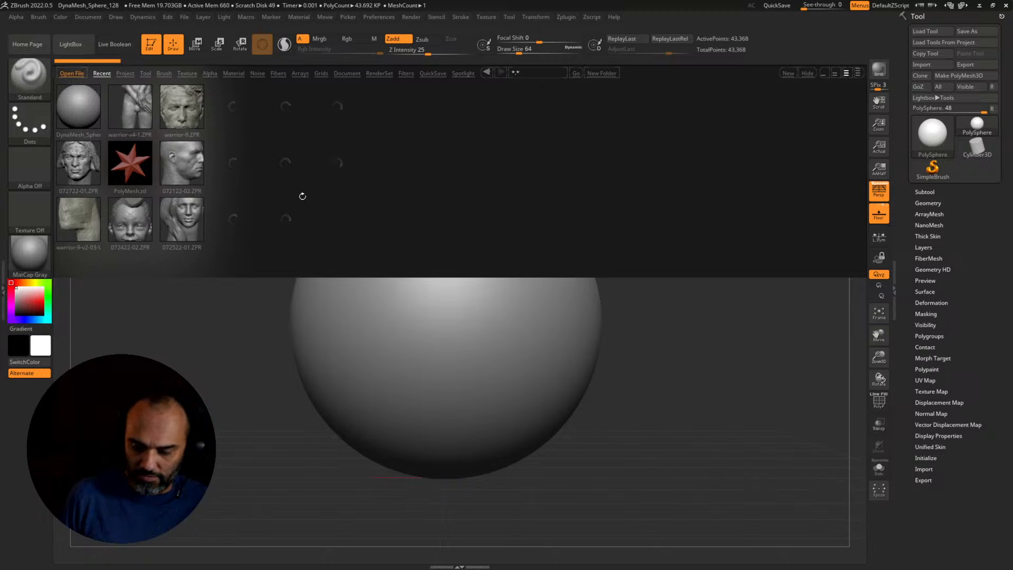
pyautogui.hotkey('ctrl', 'o')
pyautogui.click(540, 312)
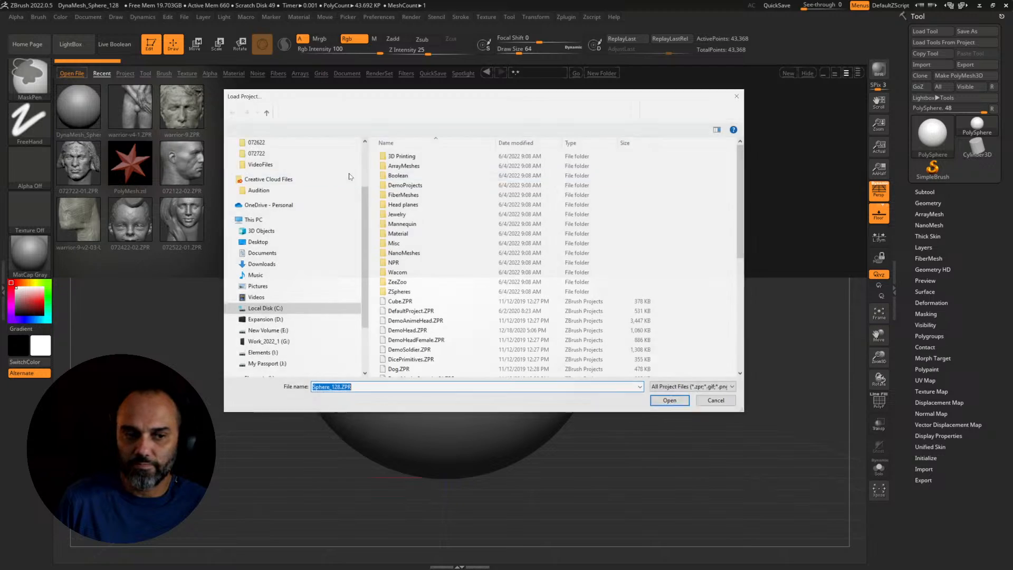
# Step: Open 072022-02.ZPR from Sculpting Classes > 072022 on the Work_2022_1 (G:) drive and hide LightBox
pyautogui.scroll(-3, 315, 327)
pyautogui.click(268, 293)
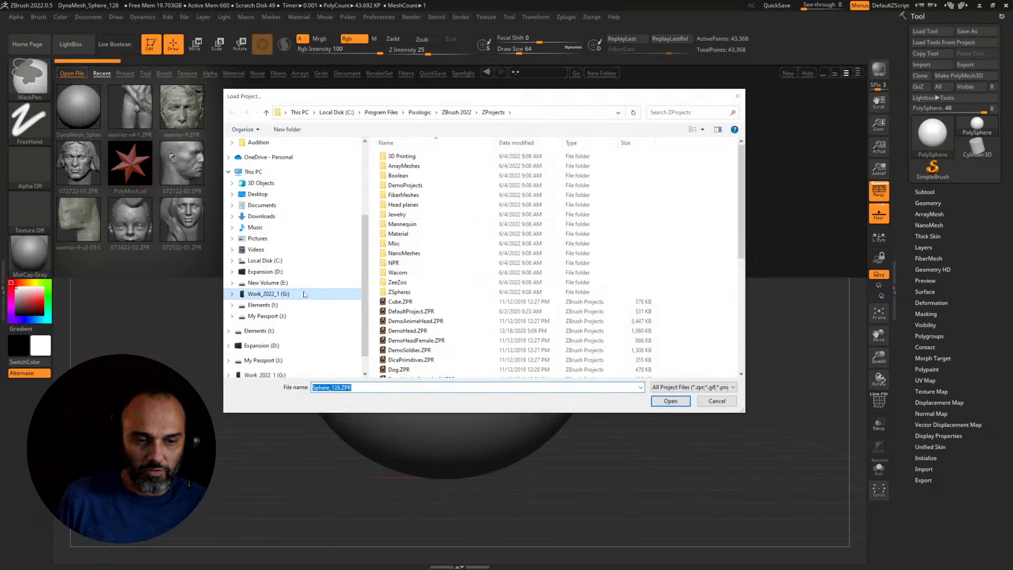
pyautogui.scroll(-1, 506, 295)
pyautogui.click(508, 306)
pyautogui.doubleClick(507, 304)
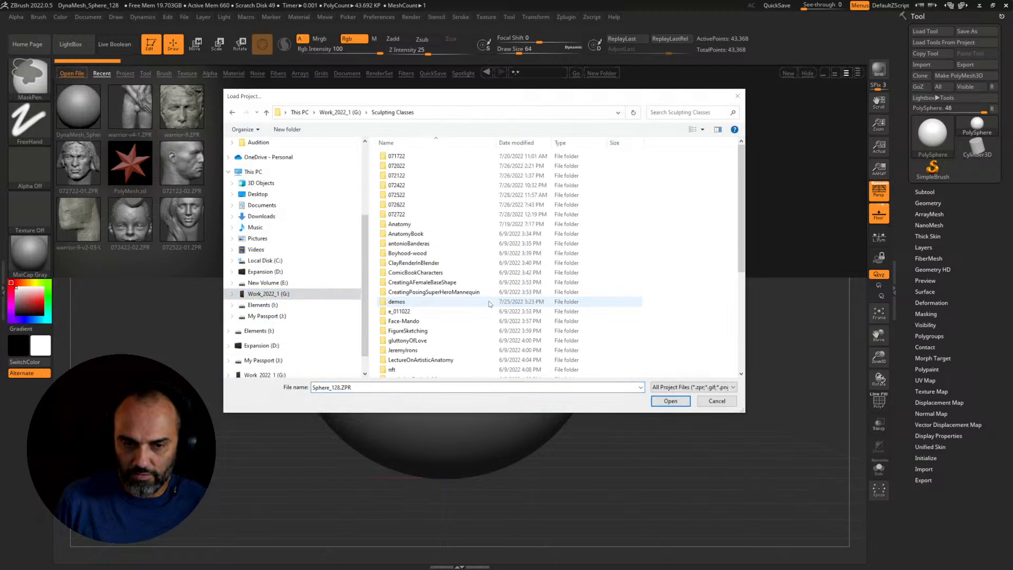
pyautogui.doubleClick(416, 167)
pyautogui.click(458, 229)
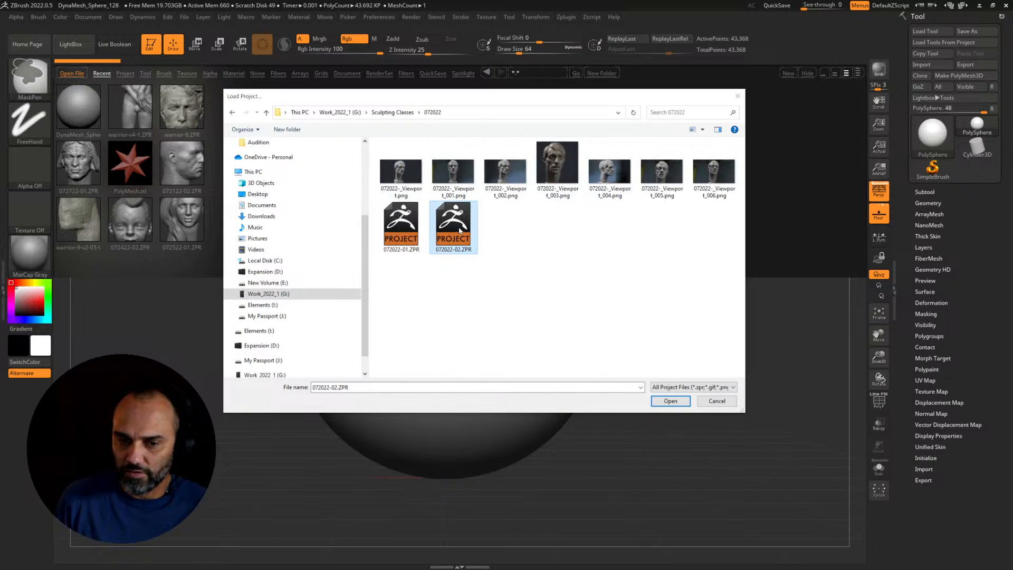
pyautogui.press('Return')
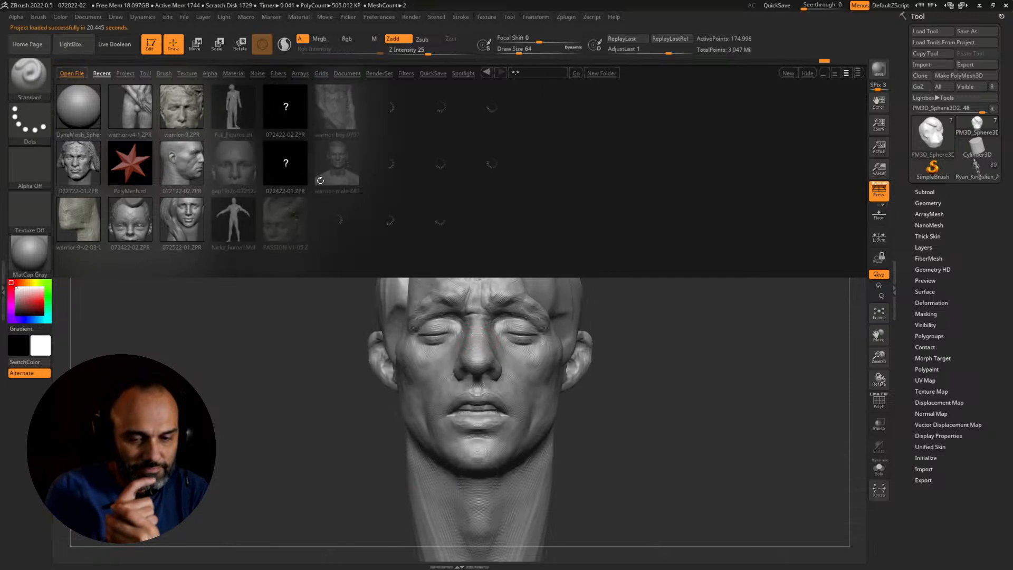
pyautogui.click(80, 45)
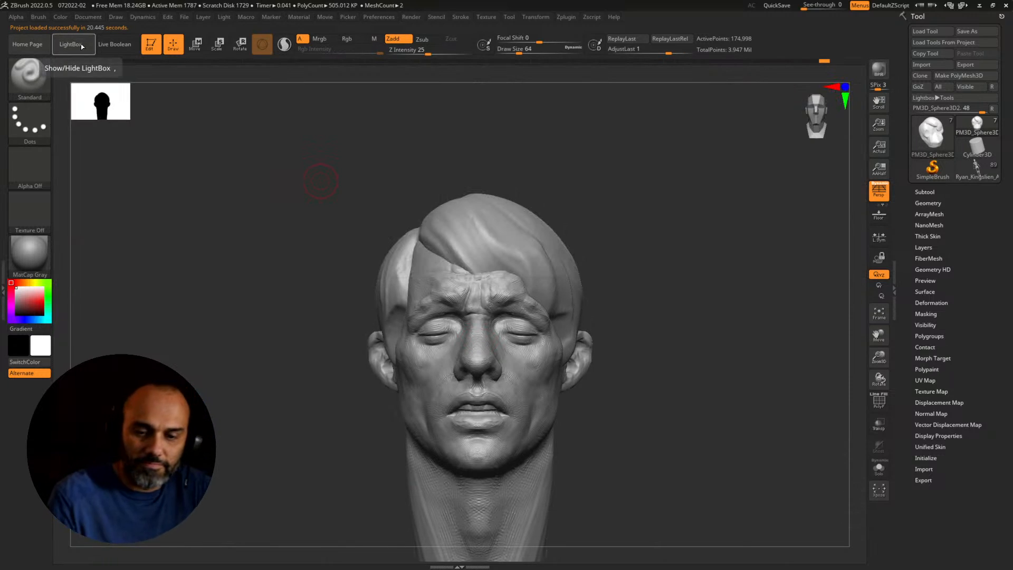
# Step: Expand the subtool list, select the first PolySphere subtool, and show that simple base head on its own in Solo mode
pyautogui.moveTo(685, 450); pyautogui.dragTo(687, 424)
pyautogui.click(928, 193)
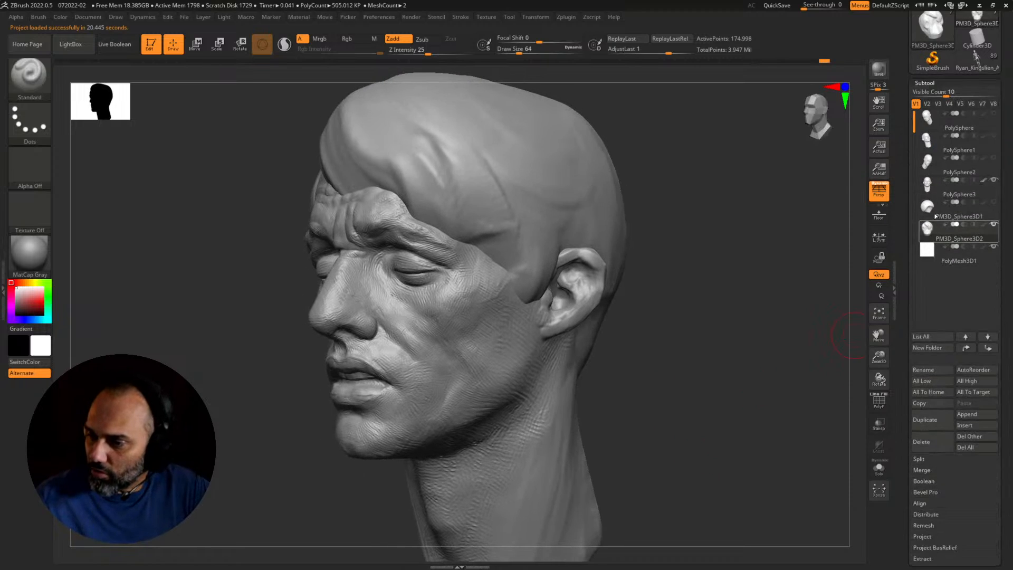
pyautogui.click(943, 122)
pyautogui.keyDown('alt'); pyautogui.moveTo(714, 345); pyautogui.dragTo(720, 380); pyautogui.keyUp('alt')
pyautogui.hotkey('alt', 's')
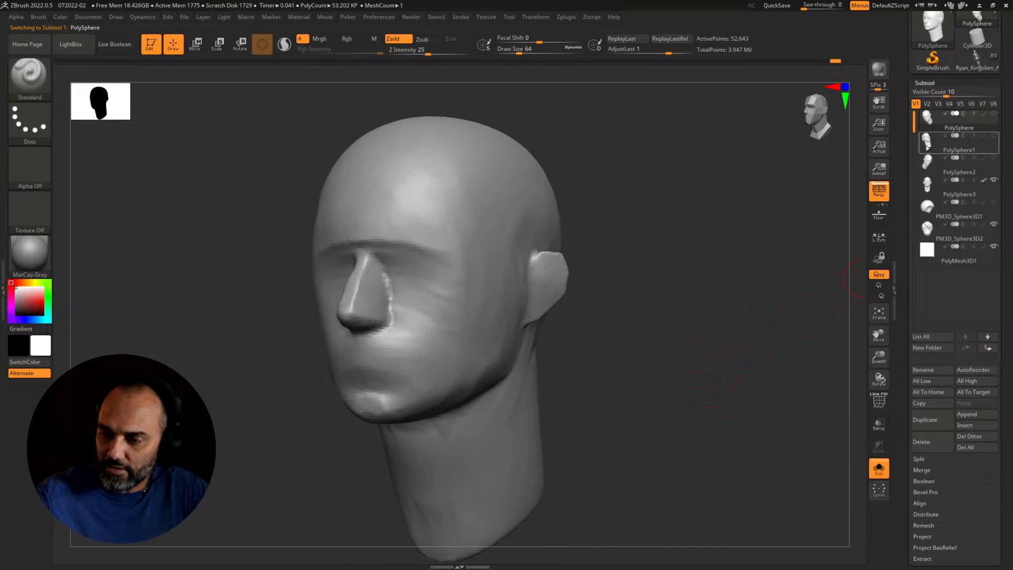
# Step: Compare the sculpting stages of the bald head by switching between the PolySphere1 and PolySphere2 subtools
pyautogui.click(927, 147)
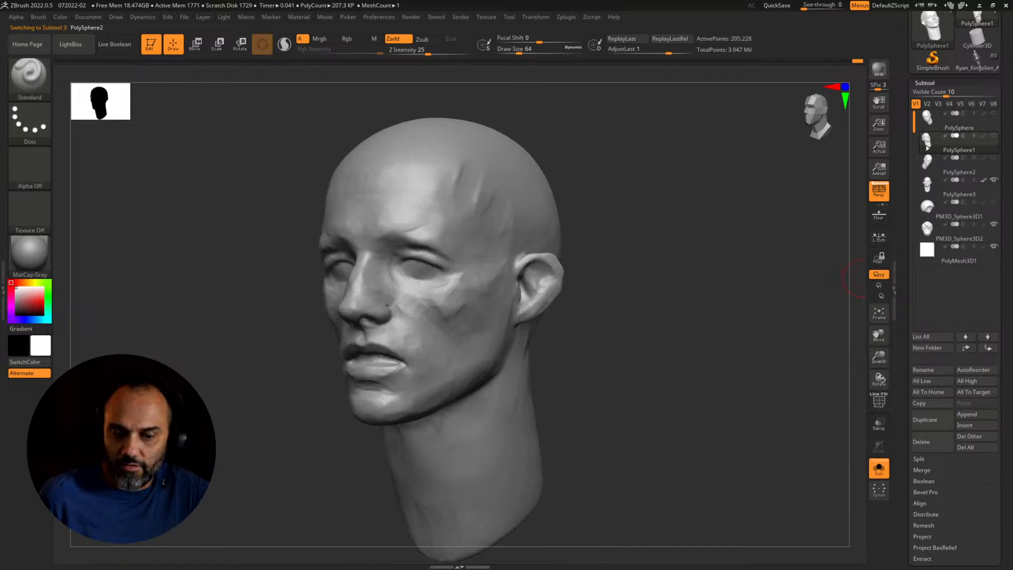
pyautogui.press('Down')
pyautogui.press('Up')
pyautogui.moveTo(637, 417); pyautogui.dragTo(668, 411)
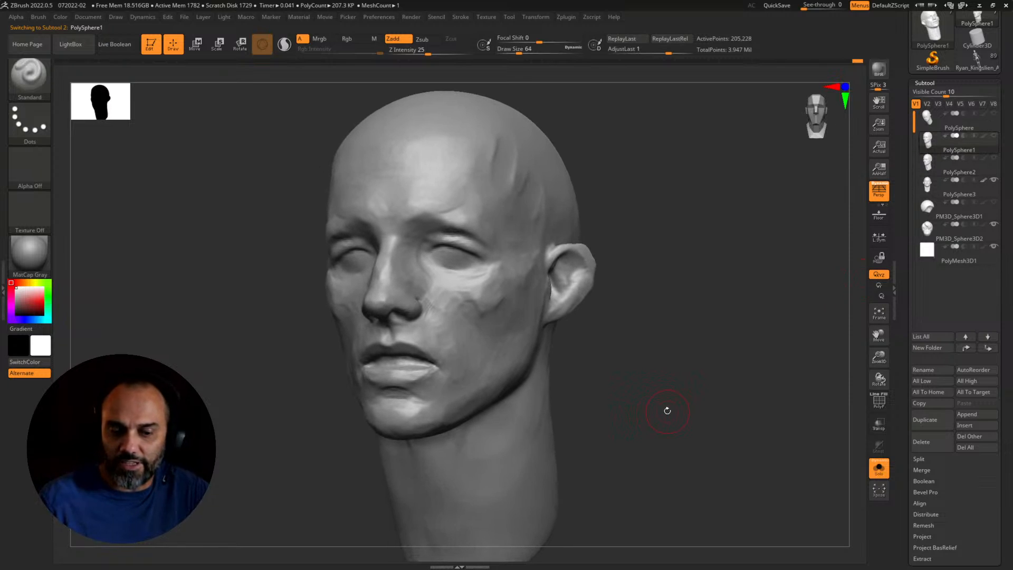
pyautogui.press('Down')
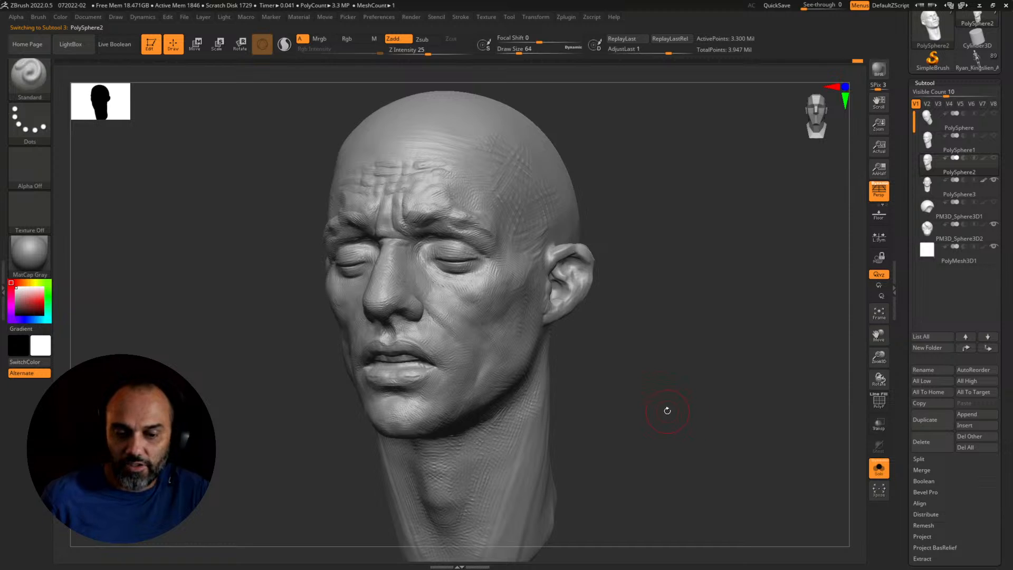
pyautogui.press('Up')
pyautogui.press('Down')
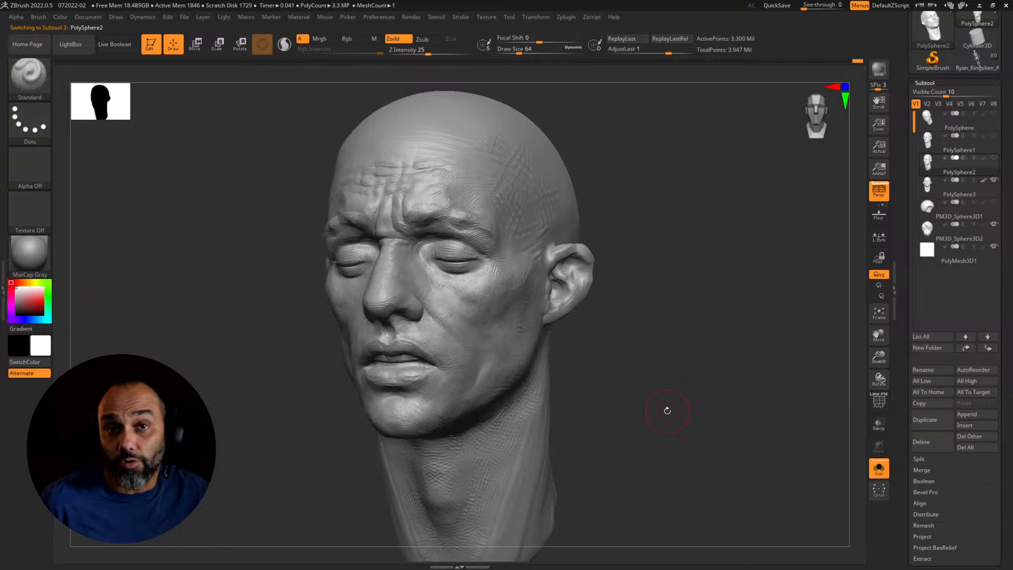
# Step: Go through the remaining head and hair subtools up to PM3D_Sphere3D2, and return to the PolySphere base head
pyautogui.press('Down')
pyautogui.press('Down')
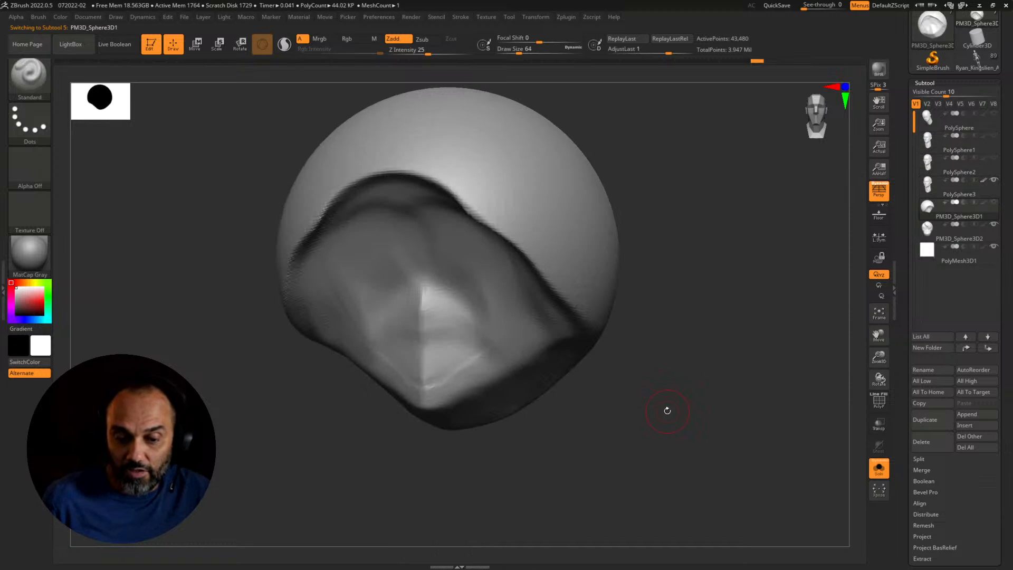
pyautogui.press('Down')
pyautogui.press('Up')
pyautogui.press('Down')
pyautogui.press('Up')
pyautogui.press('Up')
pyautogui.press('Up')
pyautogui.press('Up')
pyautogui.press('Up')
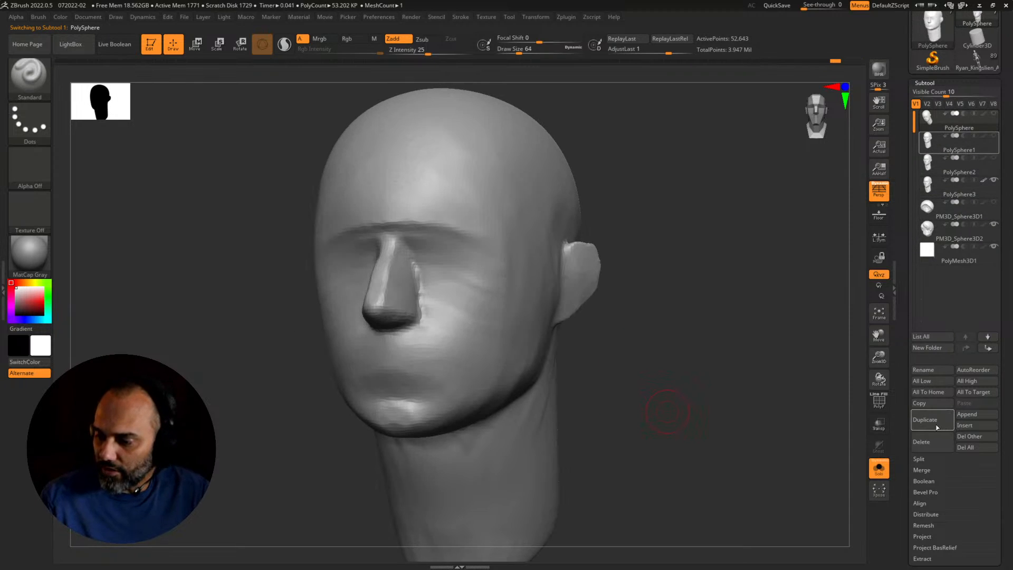
# Step: Clone the PolySphere base head as a separate tool and make the clone the active tool
pyautogui.moveTo(906, 154); pyautogui.dragTo(905, 285)
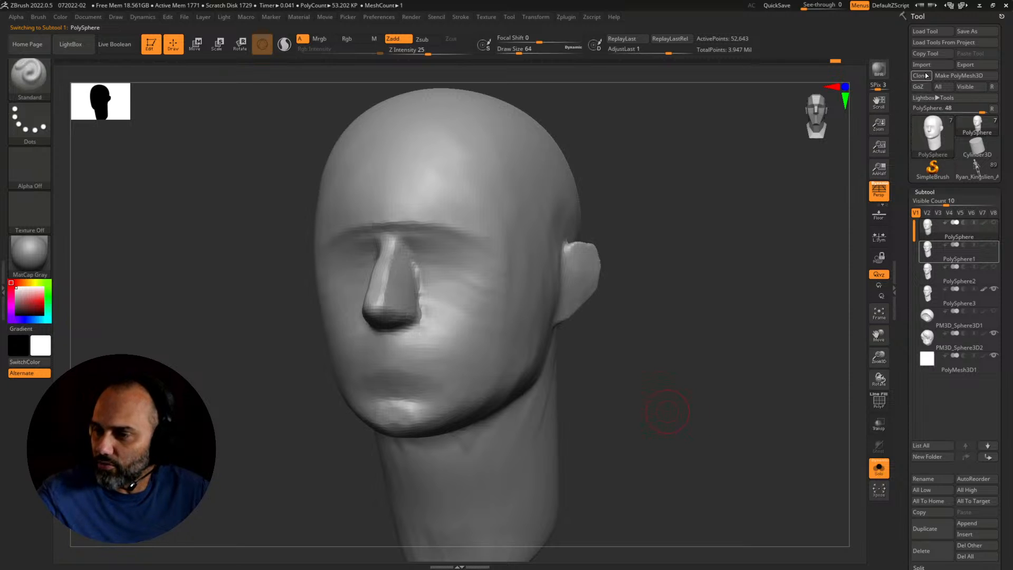
pyautogui.click(977, 126)
pyautogui.moveTo(693, 402)
pyautogui.mouseDown()
pyautogui.moveTo(679, 403)
pyautogui.moveTo(720, 402)
pyautogui.moveTo(708, 399)
pyautogui.mouseUp()
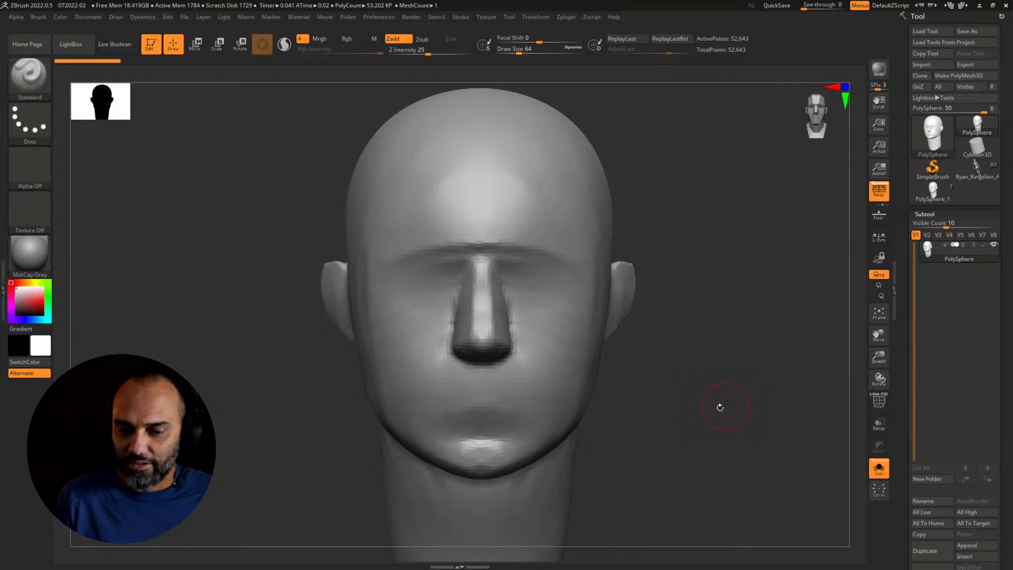
# Step: Using the RK_BallStylus brush at a draw size of about 84, sculpt symmetrical eye sockets beside the nose under the brow
pyautogui.moveTo(724, 407); pyautogui.dragTo(744, 416)
pyautogui.press('1')
pyautogui.keyDown('alt'); pyautogui.moveTo(678, 360); pyautogui.dragTo(690, 335); pyautogui.keyUp('alt')
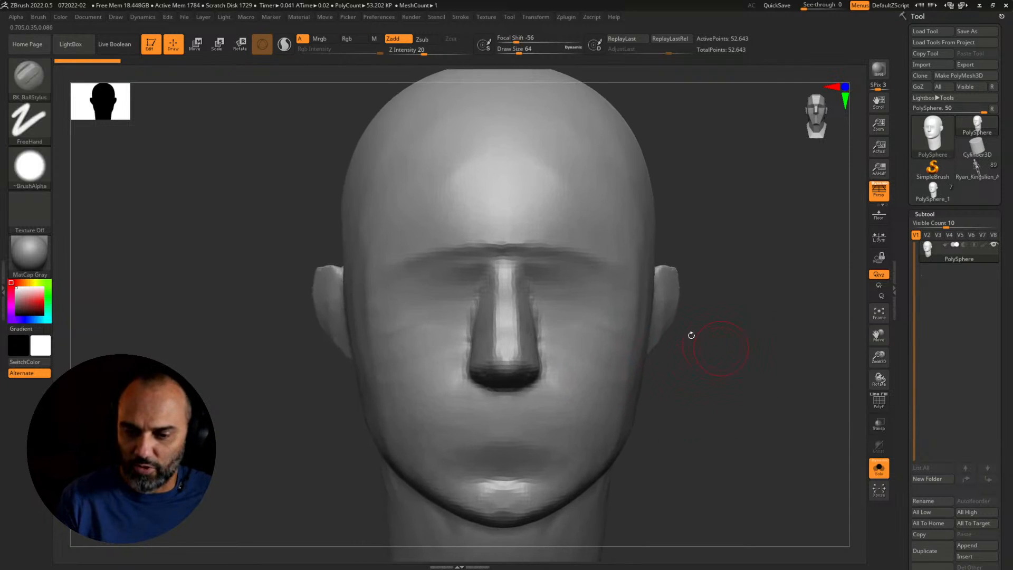
pyautogui.press('s')
pyautogui.moveTo(540, 284)
pyautogui.mouseDown()
pyautogui.moveTo(552, 290)
pyautogui.moveTo(558, 278)
pyautogui.mouseUp()
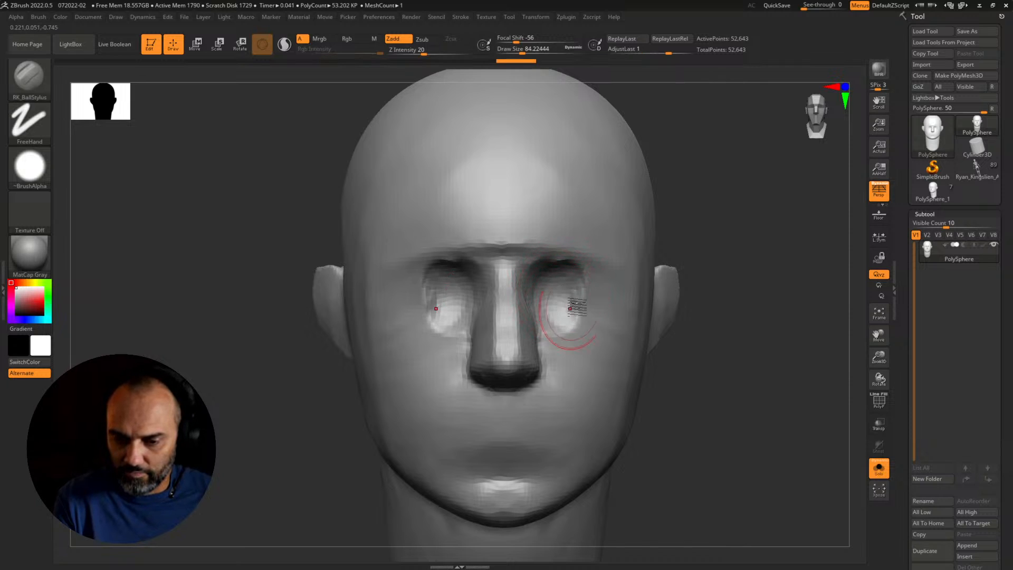
pyautogui.moveTo(570, 309); pyautogui.dragTo(587, 328)
pyautogui.moveTo(587, 301)
pyautogui.mouseDown()
pyautogui.moveTo(581, 319)
pyautogui.moveTo(604, 326)
pyautogui.mouseUp()
pyautogui.moveTo(564, 335); pyautogui.dragTo(603, 306)
# Step: Extend the sockets with strokes from beside the nose outward along the lower edge under the eyes, working from a three-quarter view
pyautogui.moveTo(719, 319); pyautogui.dragTo(791, 327)
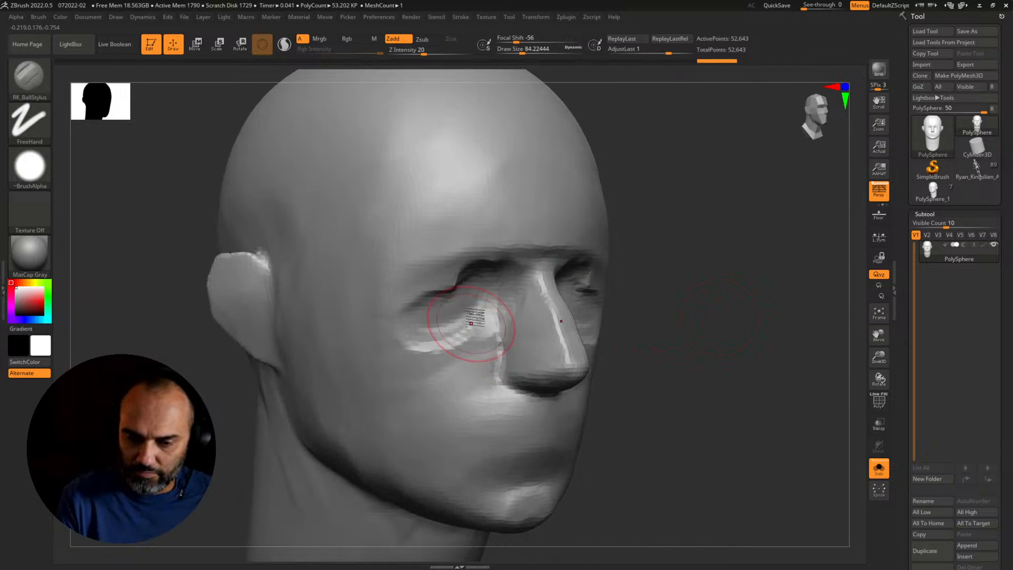
pyautogui.moveTo(472, 321); pyautogui.dragTo(417, 343)
pyautogui.moveTo(484, 303); pyautogui.dragTo(410, 344)
pyautogui.moveTo(488, 307); pyautogui.dragTo(393, 338)
pyautogui.moveTo(720, 341); pyautogui.dragTo(536, 314)
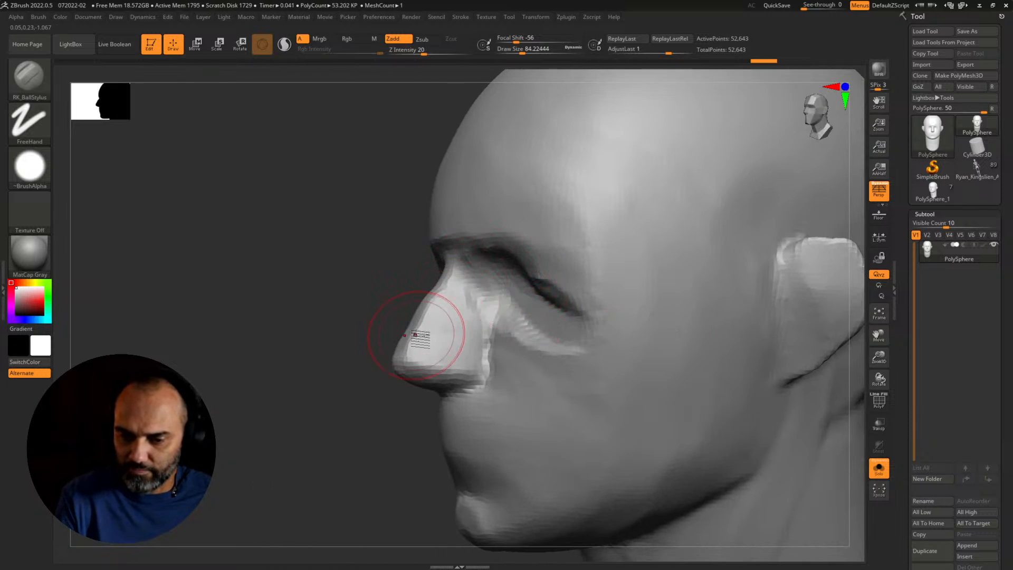
# Step: Raise the head mesh to the next subdivision level and refine the outer part of the eye sockets
pyautogui.keyDown('alt'); pyautogui.moveTo(362, 459); pyautogui.dragTo(342, 440); pyautogui.keyUp('alt')
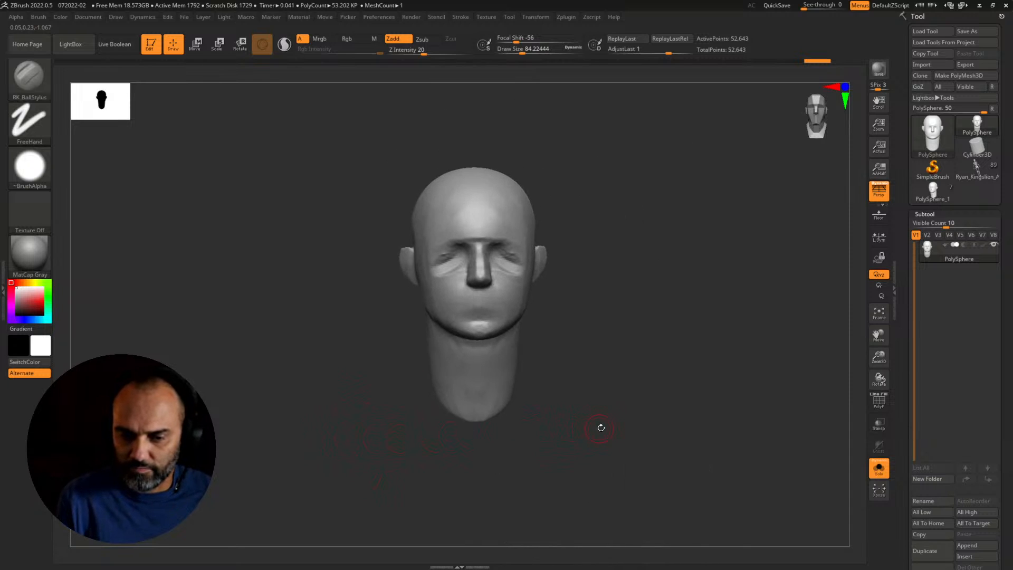
pyautogui.moveTo(600, 427)
pyautogui.keyDown('alt'); pyautogui.mouseDown()
pyautogui.moveTo(710, 470)
pyautogui.moveTo(715, 427)
pyautogui.moveTo(718, 445)
pyautogui.mouseUp(); pyautogui.keyUp('alt')
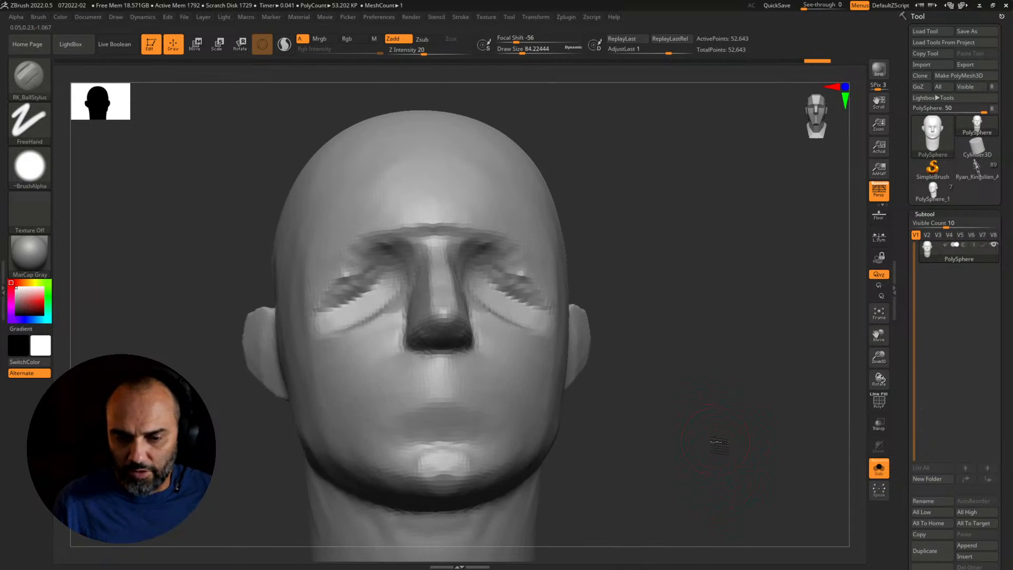
pyautogui.press('d')
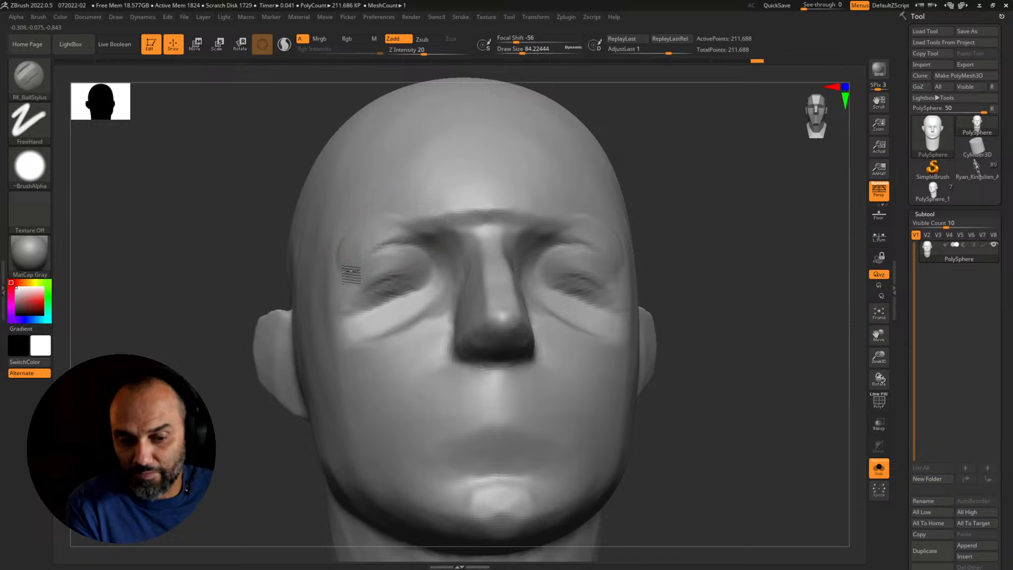
pyautogui.moveTo(356, 277); pyautogui.dragTo(380, 295)
# Step: Increase the draw size to about 132 and carve broad strokes from the outer eye sockets across the temples
pyautogui.moveTo(721, 304)
pyautogui.mouseDown()
pyautogui.moveTo(724, 339)
pyautogui.moveTo(760, 340)
pyautogui.mouseUp()
pyautogui.press('s')
pyautogui.moveTo(321, 323); pyautogui.dragTo(328, 324)
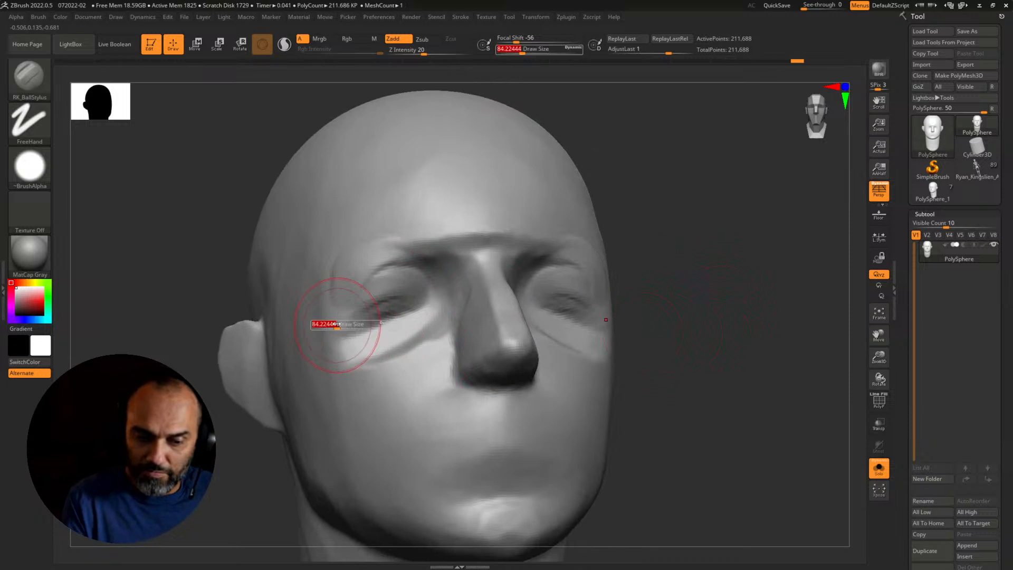
pyautogui.moveTo(282, 282); pyautogui.dragTo(346, 326)
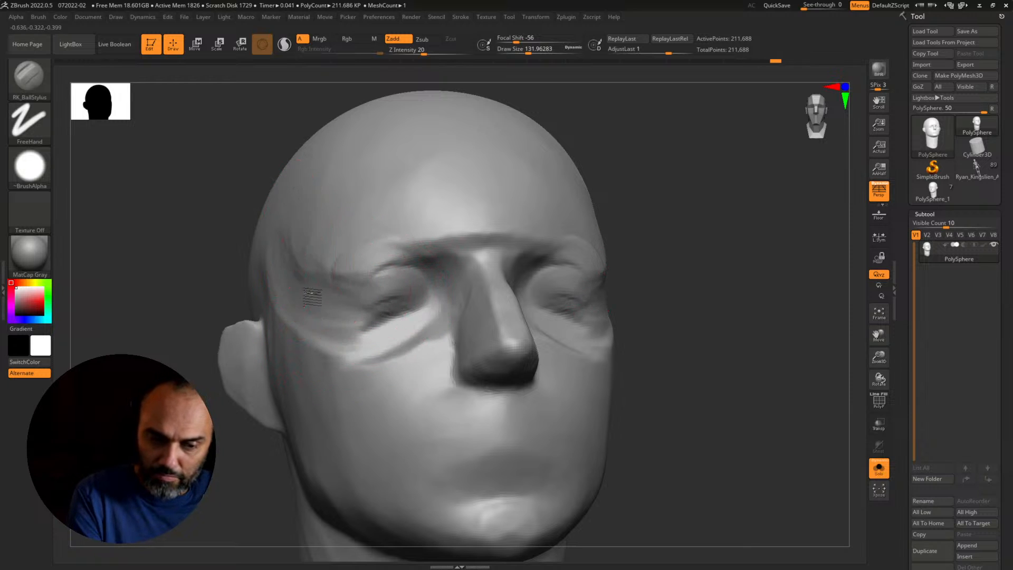
pyautogui.moveTo(301, 230); pyautogui.dragTo(316, 299)
# Step: Sculpt the forehead planes with strokes across the brow and upper forehead and down its sides toward the outer eyes
pyautogui.moveTo(646, 249)
pyautogui.mouseDown()
pyautogui.moveTo(703, 309)
pyautogui.moveTo(674, 322)
pyautogui.mouseUp()
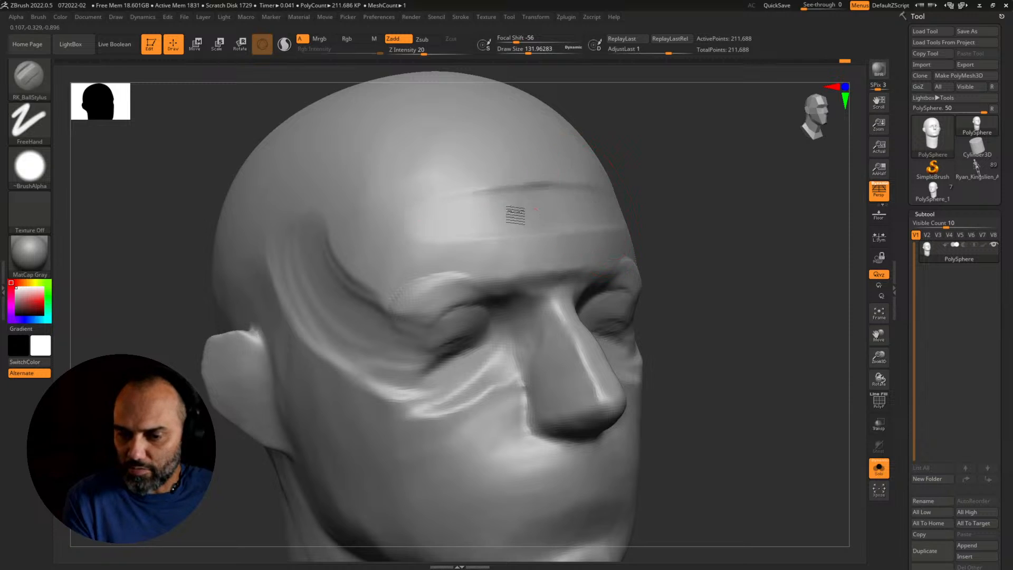
pyautogui.moveTo(516, 215)
pyautogui.mouseDown()
pyautogui.moveTo(429, 204)
pyautogui.moveTo(441, 210)
pyautogui.moveTo(356, 315)
pyautogui.mouseUp()
pyautogui.moveTo(422, 219)
pyautogui.mouseDown()
pyautogui.moveTo(389, 285)
pyautogui.moveTo(387, 328)
pyautogui.mouseUp()
pyautogui.moveTo(475, 224); pyautogui.dragTo(559, 216)
pyautogui.moveTo(681, 296)
pyautogui.keyDown('alt'); pyautogui.mouseDown()
pyautogui.moveTo(663, 249)
pyautogui.moveTo(676, 280)
pyautogui.moveTo(737, 341)
pyautogui.mouseUp(); pyautogui.keyUp('alt')
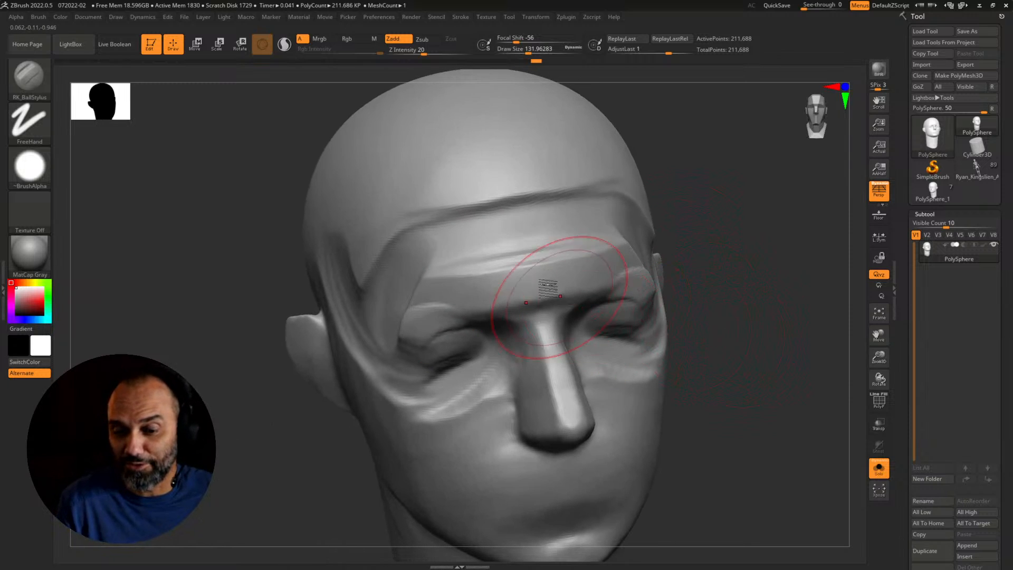
pyautogui.moveTo(496, 233); pyautogui.dragTo(565, 227)
pyautogui.moveTo(713, 230)
pyautogui.keyDown('alt'); pyautogui.mouseDown()
pyautogui.moveTo(715, 242)
pyautogui.moveTo(685, 231)
pyautogui.mouseUp(); pyautogui.keyUp('alt')
pyautogui.moveTo(397, 217)
pyautogui.mouseDown()
pyautogui.moveTo(436, 249)
pyautogui.moveTo(443, 217)
pyautogui.moveTo(488, 198)
pyautogui.mouseUp()
# Step: Shape the temple planes beside the forehead down toward the ears, and add form to the brow ridge above the nose
pyautogui.moveTo(691, 258)
pyautogui.mouseDown()
pyautogui.moveTo(762, 268)
pyautogui.moveTo(778, 259)
pyautogui.mouseUp()
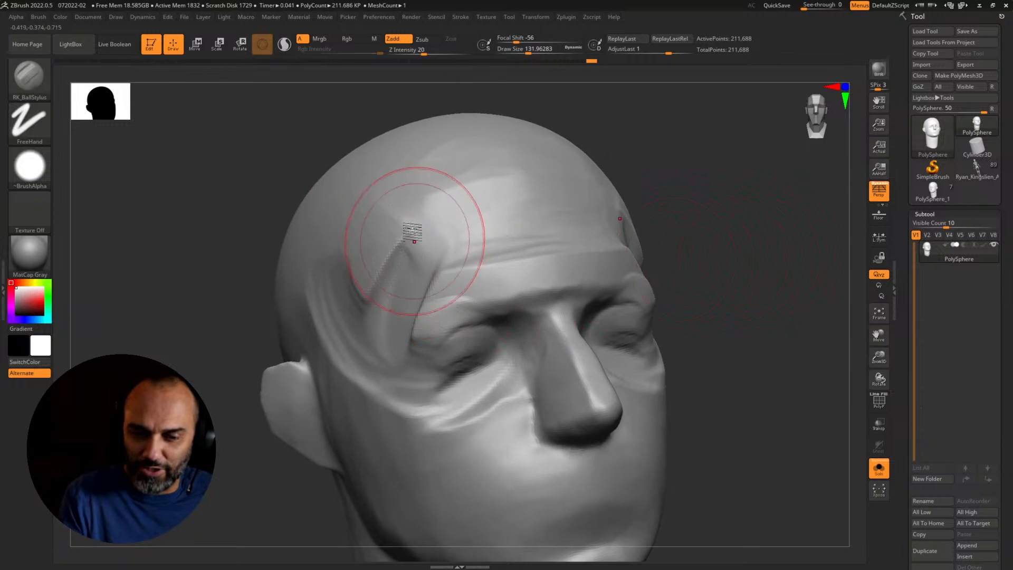
pyautogui.moveTo(414, 237)
pyautogui.mouseDown()
pyautogui.moveTo(394, 216)
pyautogui.moveTo(403, 211)
pyautogui.moveTo(353, 279)
pyautogui.moveTo(375, 262)
pyautogui.moveTo(308, 341)
pyautogui.moveTo(335, 364)
pyautogui.moveTo(304, 302)
pyautogui.moveTo(337, 230)
pyautogui.moveTo(328, 255)
pyautogui.mouseUp()
pyautogui.moveTo(376, 226); pyautogui.dragTo(375, 295)
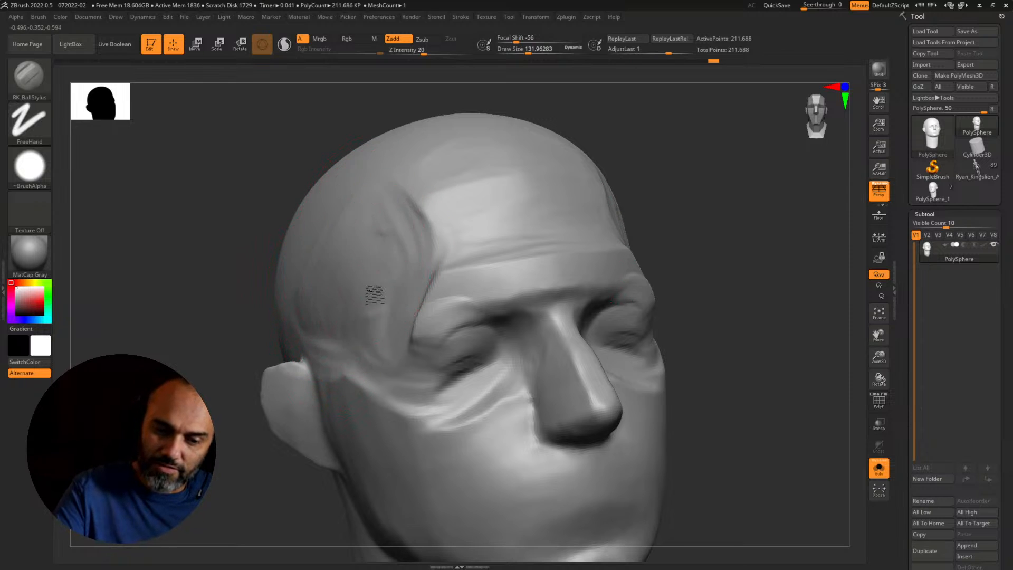
pyautogui.moveTo(316, 334)
pyautogui.mouseDown()
pyautogui.moveTo(385, 284)
pyautogui.moveTo(402, 224)
pyautogui.mouseUp()
pyautogui.moveTo(469, 190)
pyautogui.mouseDown()
pyautogui.moveTo(417, 334)
pyautogui.moveTo(429, 260)
pyautogui.moveTo(395, 317)
pyautogui.moveTo(522, 283)
pyautogui.moveTo(447, 273)
pyautogui.moveTo(571, 274)
pyautogui.mouseUp()
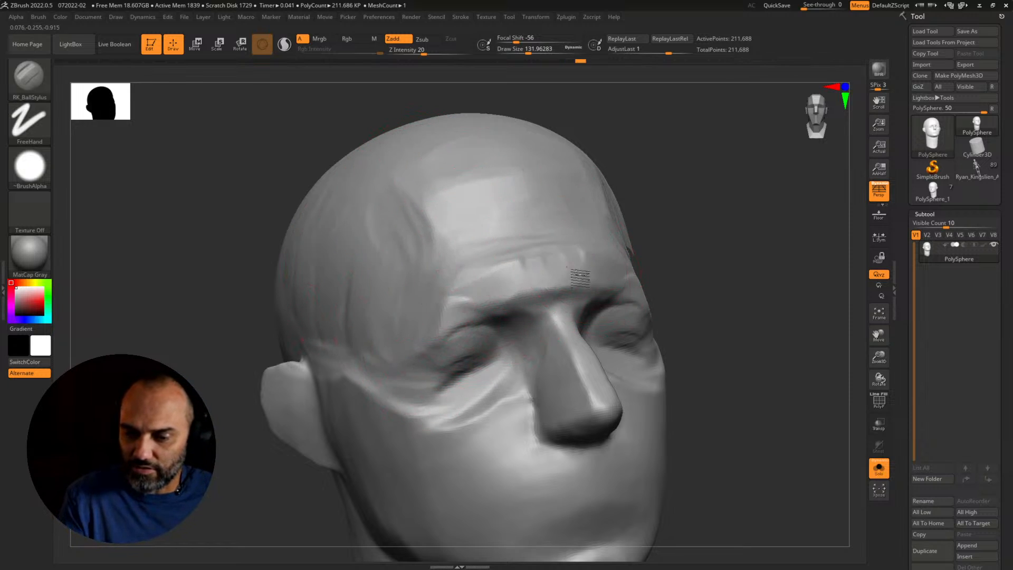
# Step: Reduce the RK_BallStylus draw size to about 71 and round out the eye masses inside the sockets
pyautogui.moveTo(685, 263)
pyautogui.keyDown('alt'); pyautogui.mouseDown()
pyautogui.moveTo(721, 359)
pyautogui.moveTo(702, 363)
pyautogui.moveTo(692, 350)
pyautogui.moveTo(703, 364)
pyautogui.moveTo(690, 364)
pyautogui.moveTo(752, 432)
pyautogui.moveTo(719, 432)
pyautogui.moveTo(712, 409)
pyautogui.moveTo(695, 402)
pyautogui.moveTo(705, 399)
pyautogui.moveTo(660, 411)
pyautogui.moveTo(696, 444)
pyautogui.moveTo(757, 461)
pyautogui.moveTo(732, 413)
pyautogui.moveTo(696, 403)
pyautogui.moveTo(675, 435)
pyautogui.moveTo(701, 409)
pyautogui.moveTo(750, 401)
pyautogui.moveTo(741, 414)
pyautogui.moveTo(755, 430)
pyautogui.moveTo(734, 429)
pyautogui.mouseUp(); pyautogui.keyUp('alt')
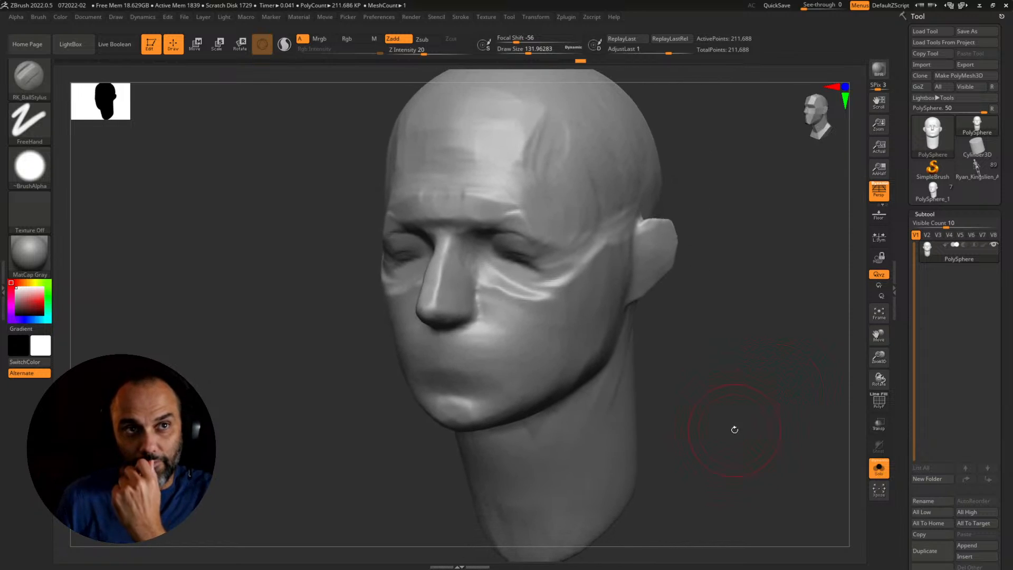
pyautogui.moveTo(728, 406); pyautogui.dragTo(572, 290)
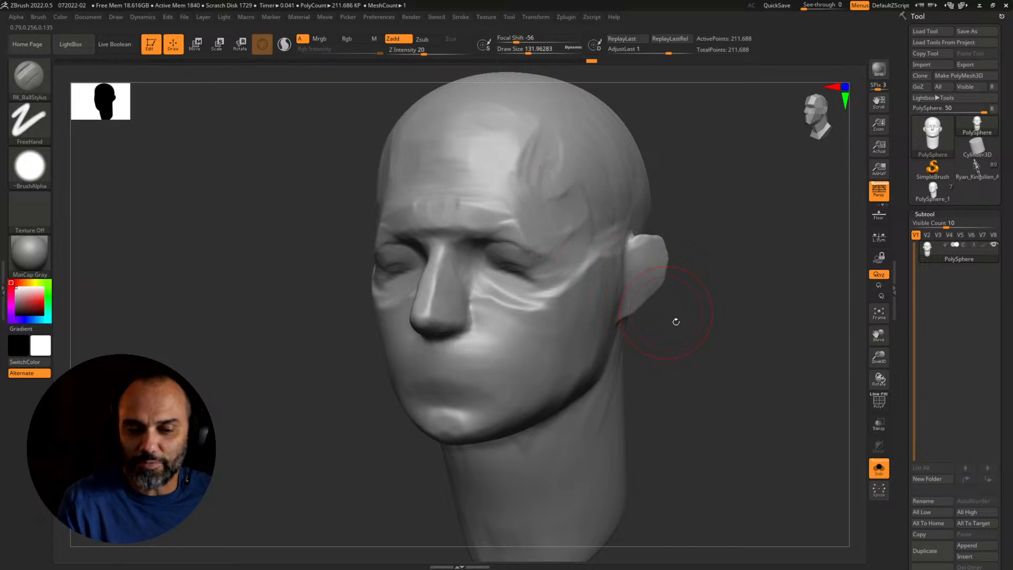
pyautogui.moveTo(674, 319); pyautogui.dragTo(708, 339)
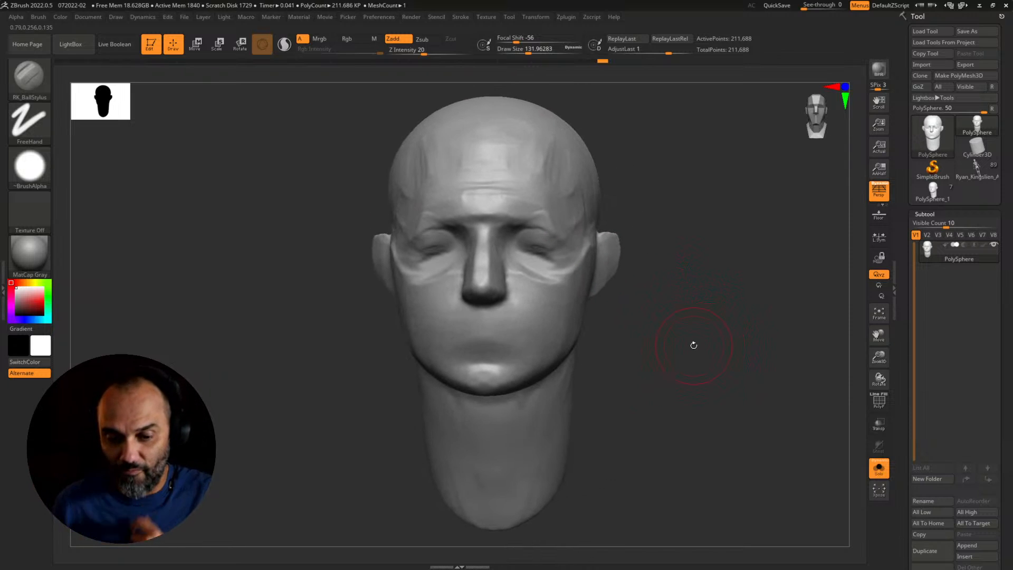
pyautogui.moveTo(674, 388); pyautogui.dragTo(689, 398)
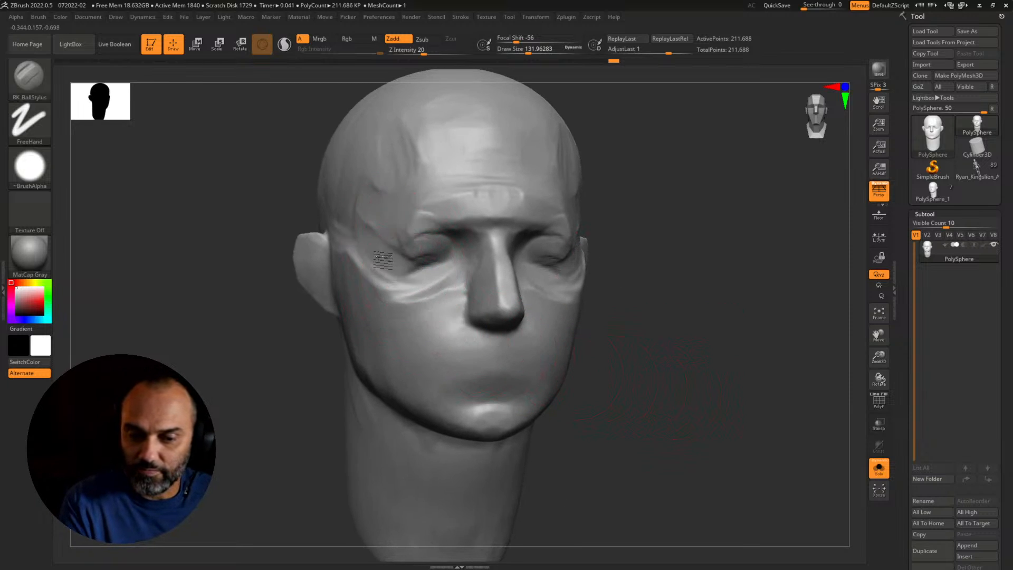
pyautogui.press('s')
pyautogui.moveTo(412, 265); pyautogui.dragTo(404, 265)
pyautogui.moveTo(412, 255); pyautogui.dragTo(428, 248)
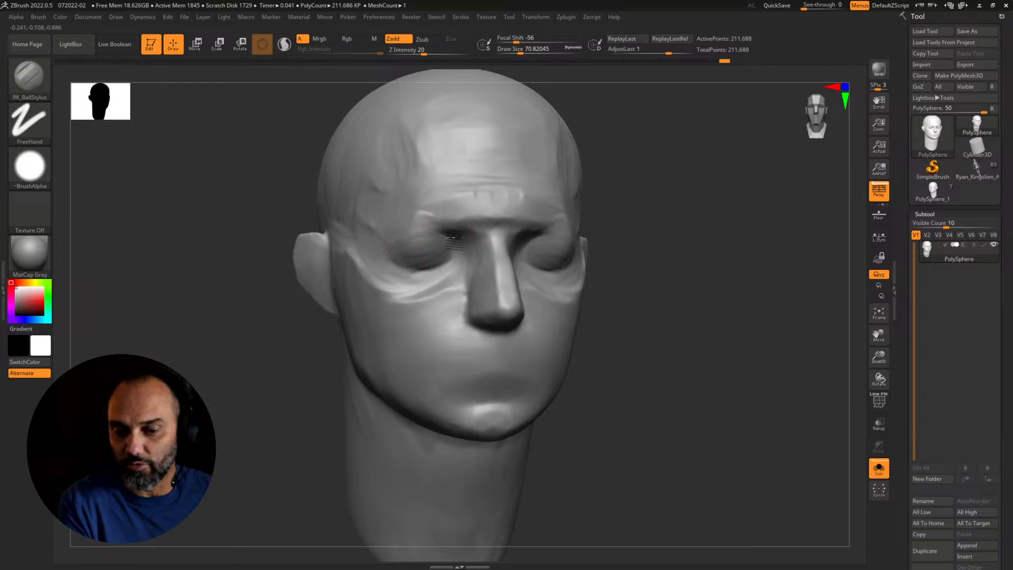
# Step: Switch to the Move brush and reshape the lower sides of the nose at a draw size of about 97
pyautogui.moveTo(656, 300)
pyautogui.keyDown('alt'); pyautogui.mouseDown()
pyautogui.moveTo(633, 322)
pyautogui.moveTo(615, 296)
pyautogui.moveTo(612, 316)
pyautogui.moveTo(716, 339)
pyautogui.moveTo(719, 350)
pyautogui.moveTo(692, 346)
pyautogui.moveTo(667, 389)
pyautogui.moveTo(707, 396)
pyautogui.moveTo(723, 370)
pyautogui.mouseUp(); pyautogui.keyUp('alt')
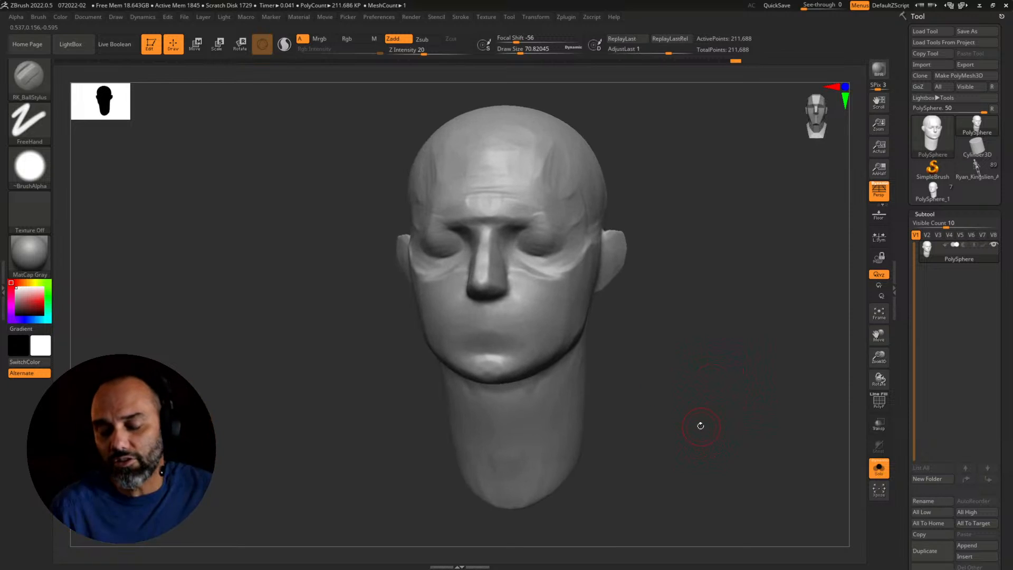
pyautogui.moveTo(700, 425)
pyautogui.mouseDown()
pyautogui.moveTo(683, 387)
pyautogui.moveTo(735, 452)
pyautogui.moveTo(696, 420)
pyautogui.moveTo(683, 427)
pyautogui.moveTo(737, 459)
pyautogui.moveTo(728, 447)
pyautogui.mouseUp()
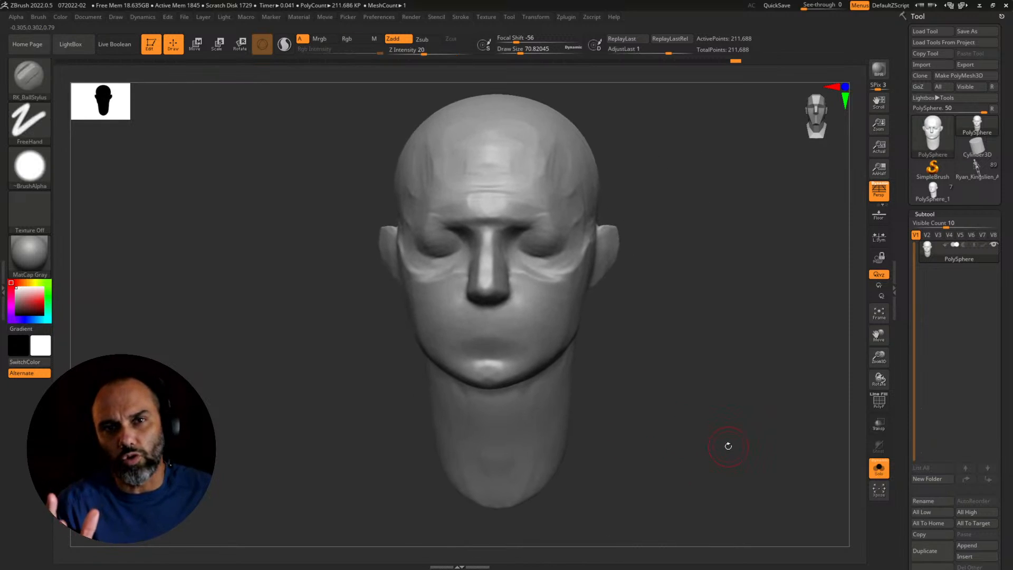
pyautogui.moveTo(728, 446)
pyautogui.keyDown('alt'); pyautogui.mouseDown()
pyautogui.moveTo(701, 414)
pyautogui.moveTo(735, 407)
pyautogui.moveTo(644, 342)
pyautogui.mouseUp(); pyautogui.keyUp('alt')
pyautogui.press('b')
pyautogui.press('m')
pyautogui.press('v')
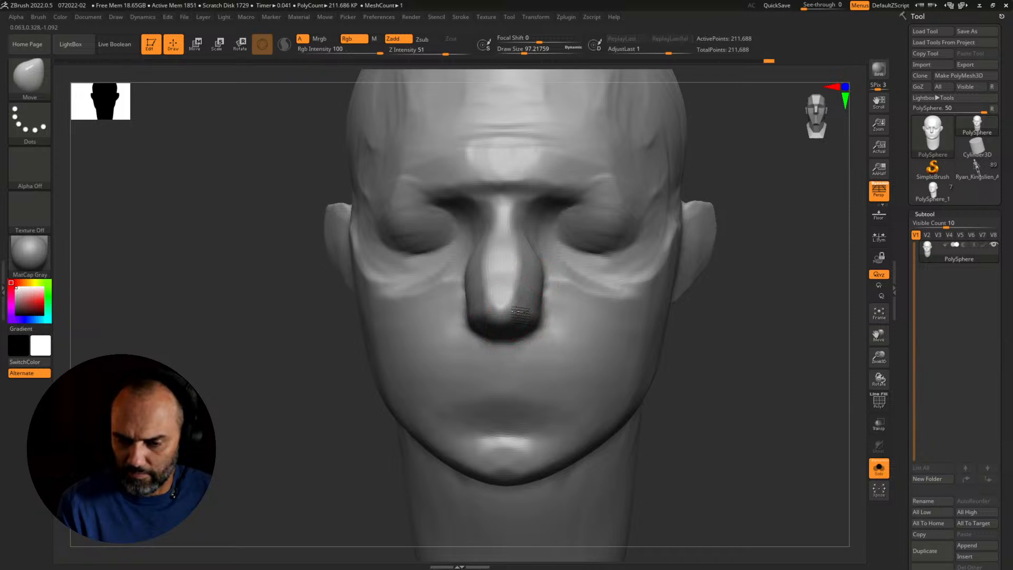
pyautogui.moveTo(518, 312); pyautogui.dragTo(521, 318)
pyautogui.moveTo(685, 317)
pyautogui.keyDown('alt'); pyautogui.mouseDown()
pyautogui.moveTo(644, 296)
pyautogui.moveTo(678, 312)
pyautogui.moveTo(653, 319)
pyautogui.moveTo(715, 357)
pyautogui.moveTo(694, 355)
pyautogui.mouseUp(); pyautogui.keyUp('alt')
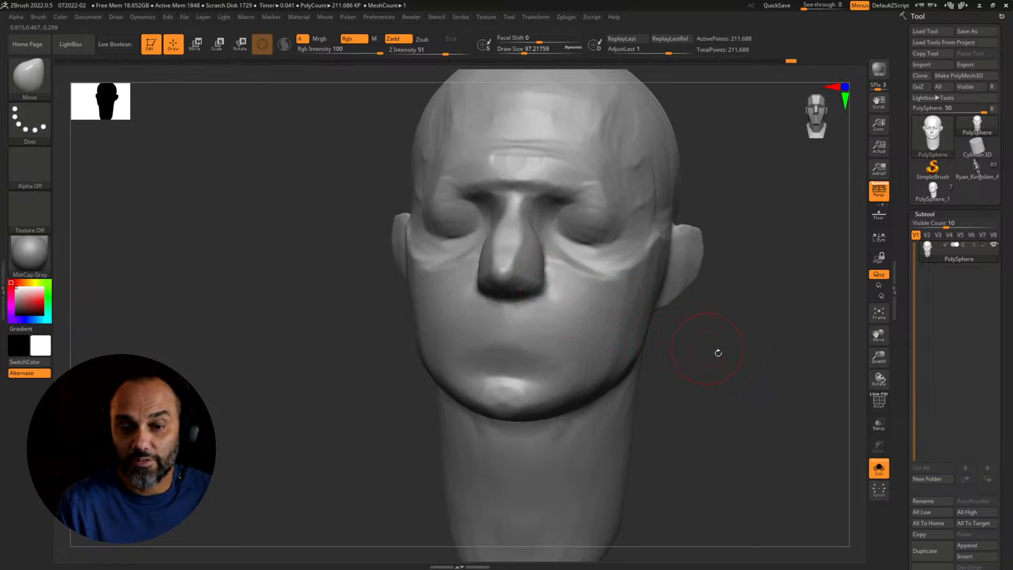
# Step: In profile, pull the mouth and nose area forward with the Move brush at a draw size of about 318
pyautogui.moveTo(718, 352); pyautogui.dragTo(691, 367)
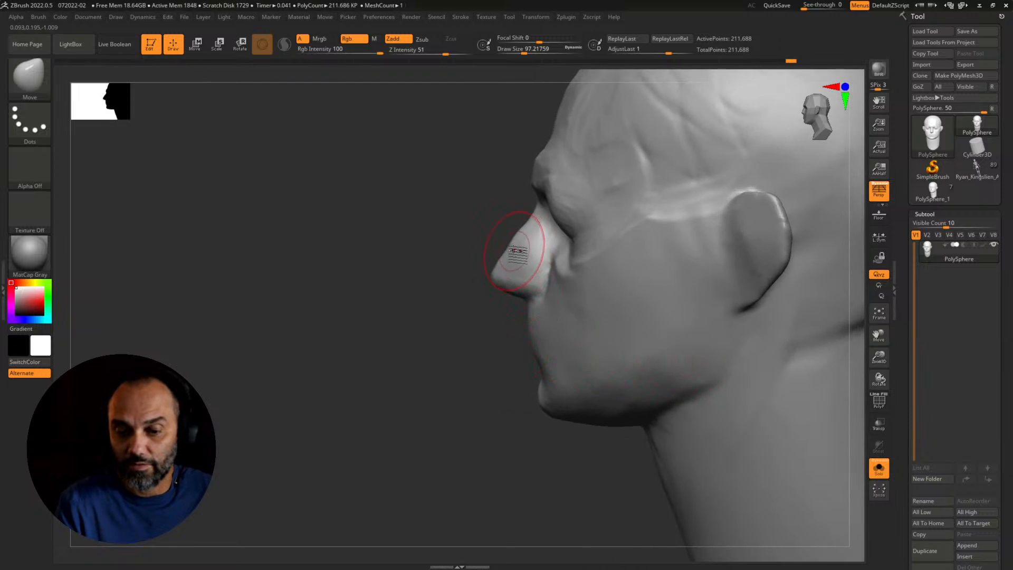
pyautogui.keyDown('alt'); pyautogui.moveTo(478, 369); pyautogui.dragTo(459, 321); pyautogui.keyUp('alt')
pyautogui.moveTo(446, 376)
pyautogui.mouseDown()
pyautogui.moveTo(577, 362)
pyautogui.moveTo(671, 373)
pyautogui.moveTo(685, 386)
pyautogui.moveTo(661, 373)
pyautogui.moveTo(675, 375)
pyautogui.moveTo(571, 393)
pyautogui.moveTo(517, 461)
pyautogui.moveTo(486, 461)
pyautogui.mouseUp()
pyautogui.press('s')
pyautogui.moveTo(473, 329); pyautogui.dragTo(498, 328)
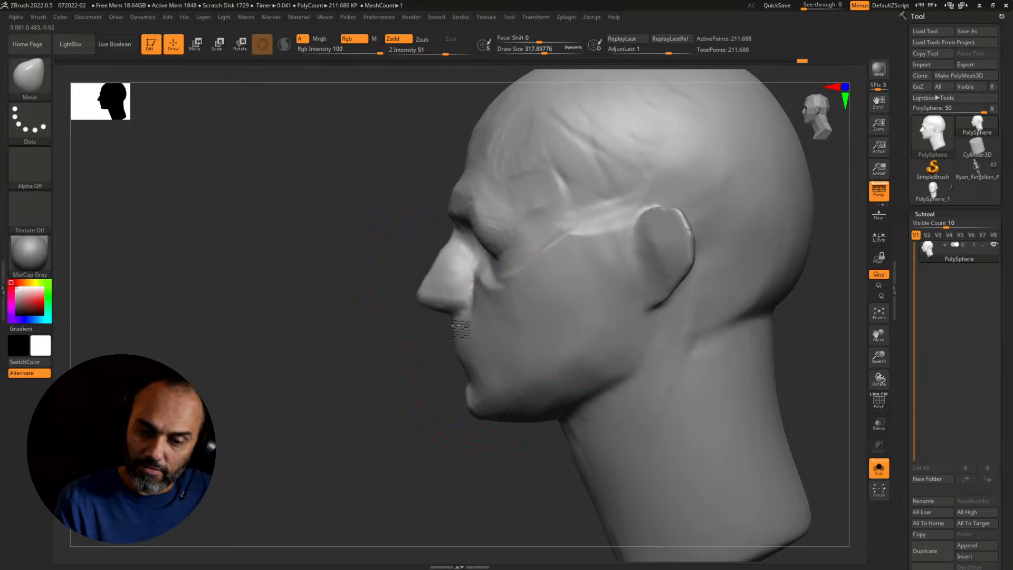
pyautogui.keyDown('alt'); pyautogui.moveTo(481, 451); pyautogui.dragTo(549, 410); pyautogui.keyUp('alt')
pyautogui.moveTo(505, 375); pyautogui.dragTo(533, 398)
pyautogui.hotkey('ctrl', 'shift')
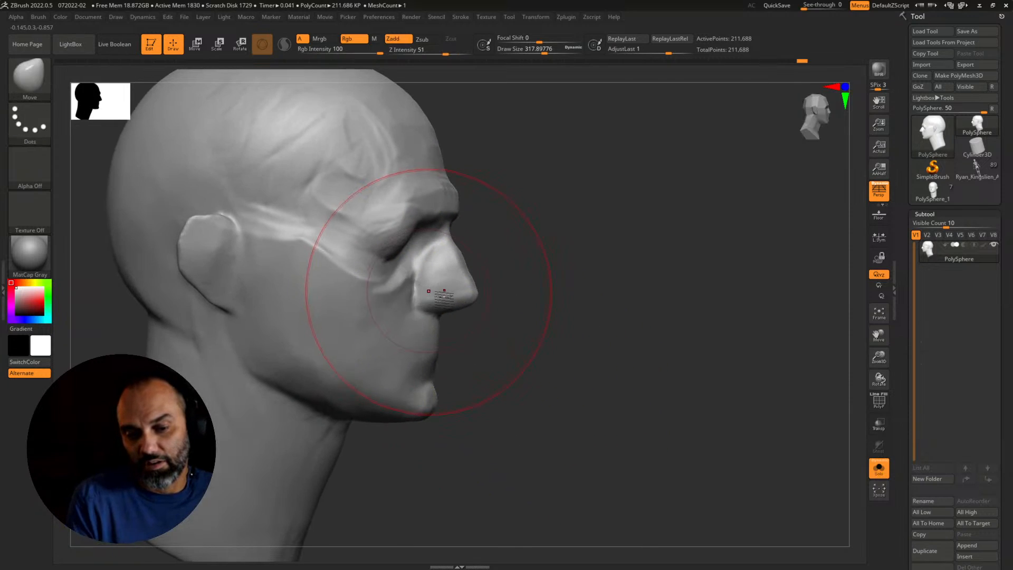
pyautogui.moveTo(468, 328); pyautogui.dragTo(485, 330)
# Step: Toggle undo and redo of the profile change to compare the mouth projection up close and from a distance
pyautogui.press('ctrl')
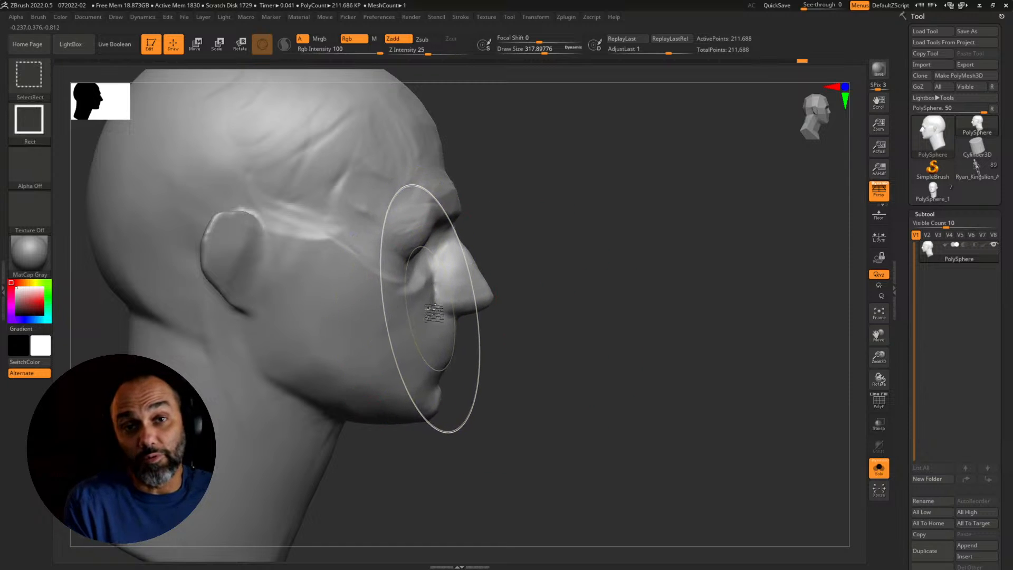
pyautogui.hotkey('ctrl', 'shift', 'z')
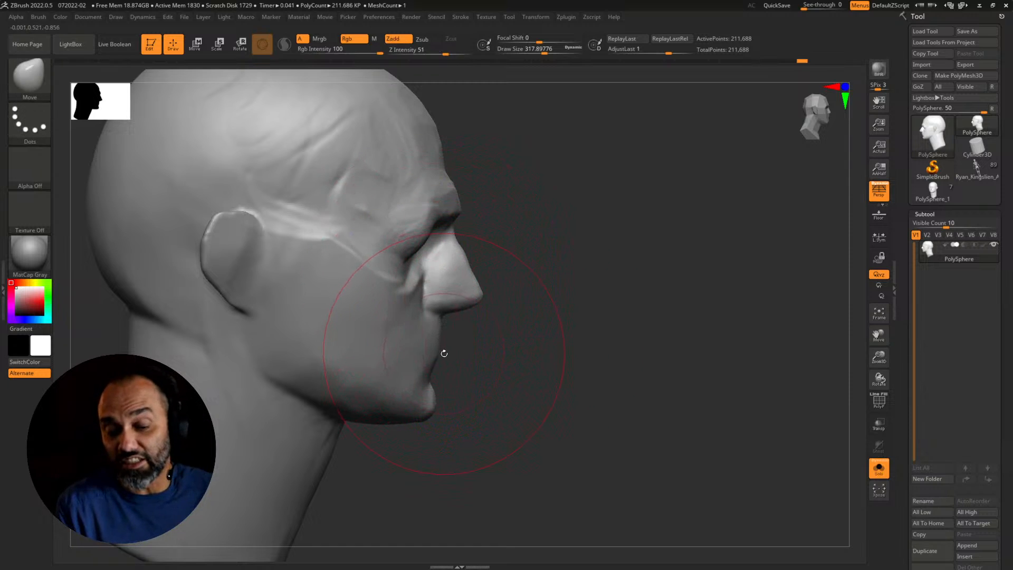
pyautogui.press('ctrl')
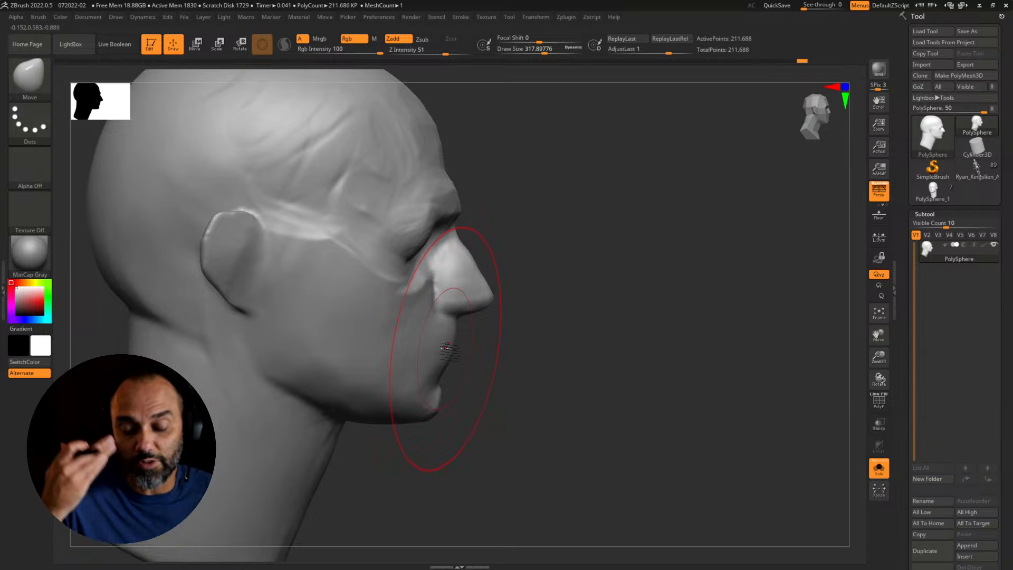
pyautogui.moveTo(624, 417)
pyautogui.mouseDown()
pyautogui.moveTo(610, 425)
pyautogui.moveTo(448, 408)
pyautogui.moveTo(458, 440)
pyautogui.moveTo(464, 430)
pyautogui.moveTo(446, 434)
pyautogui.moveTo(470, 457)
pyautogui.moveTo(445, 442)
pyautogui.mouseUp()
pyautogui.moveTo(445, 443)
pyautogui.mouseDown()
pyautogui.moveTo(427, 449)
pyautogui.moveTo(456, 458)
pyautogui.moveTo(449, 410)
pyautogui.moveTo(398, 417)
pyautogui.moveTo(408, 419)
pyautogui.mouseUp()
pyautogui.press('ctrl')
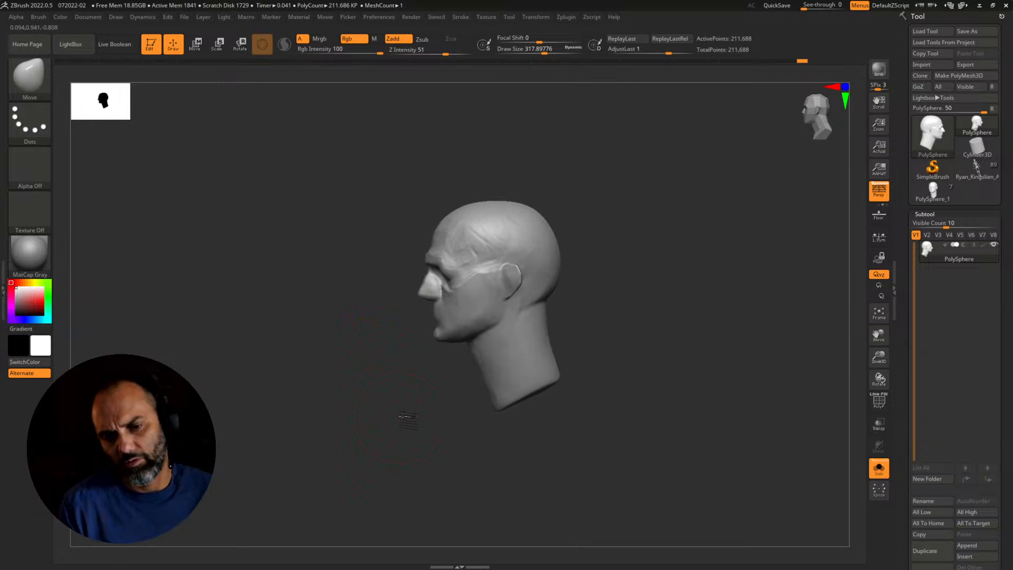
pyautogui.press('ctrl')
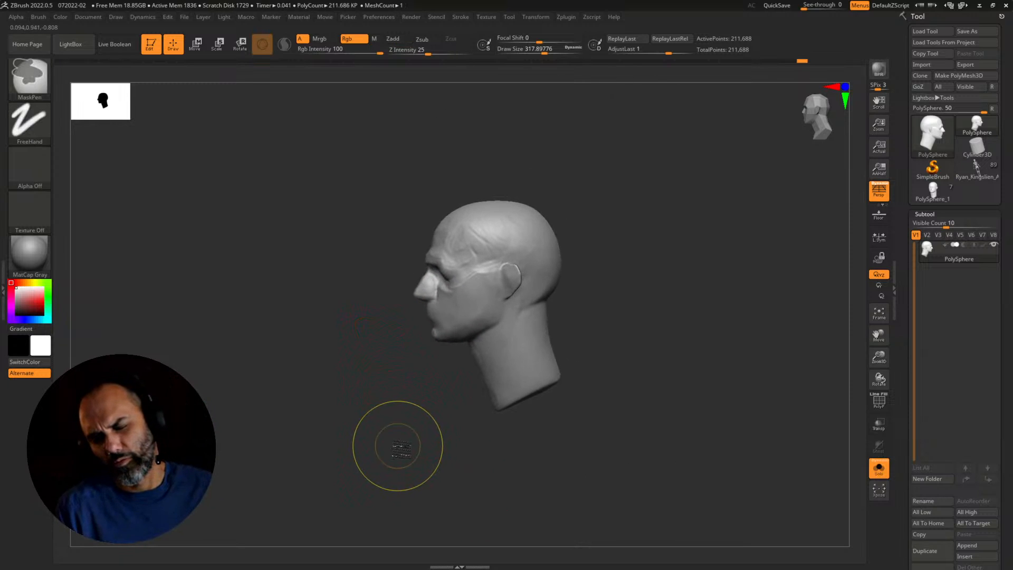
pyautogui.hotkey('ctrl', 'shift')
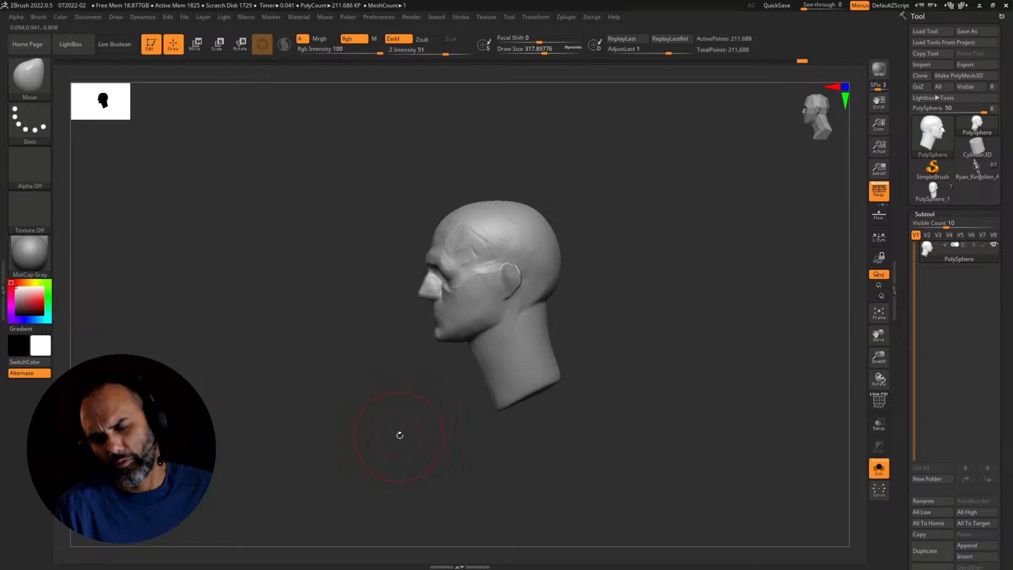
# Step: Reduce the Move brush draw size to about 149 and adjust the mouth profile and the areas beside the mouth
pyautogui.keyDown('alt'); pyautogui.moveTo(398, 434); pyautogui.dragTo(490, 441); pyautogui.keyUp('alt')
pyautogui.press('s')
pyautogui.moveTo(413, 258); pyautogui.dragTo(393, 258)
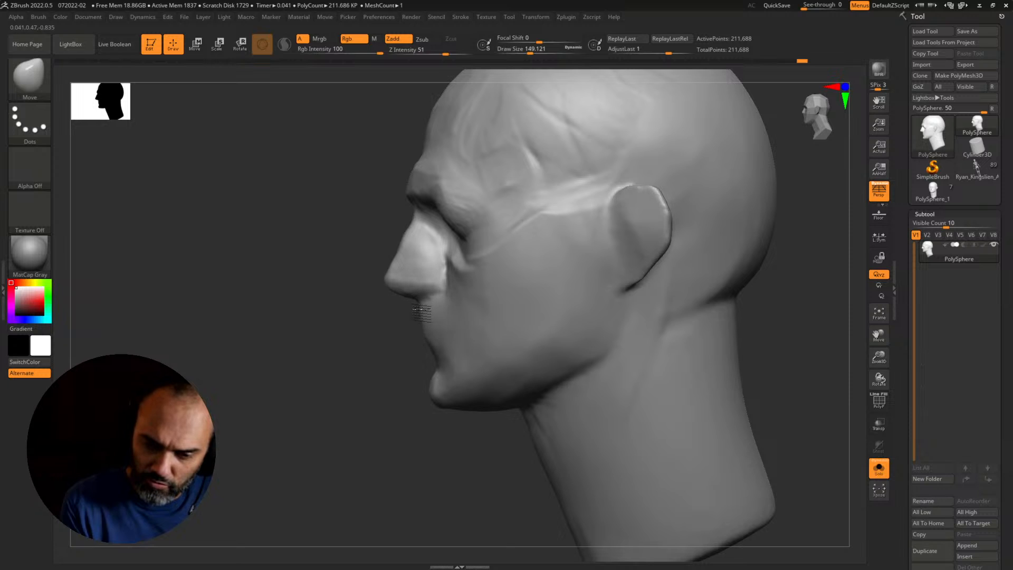
pyautogui.click(435, 345)
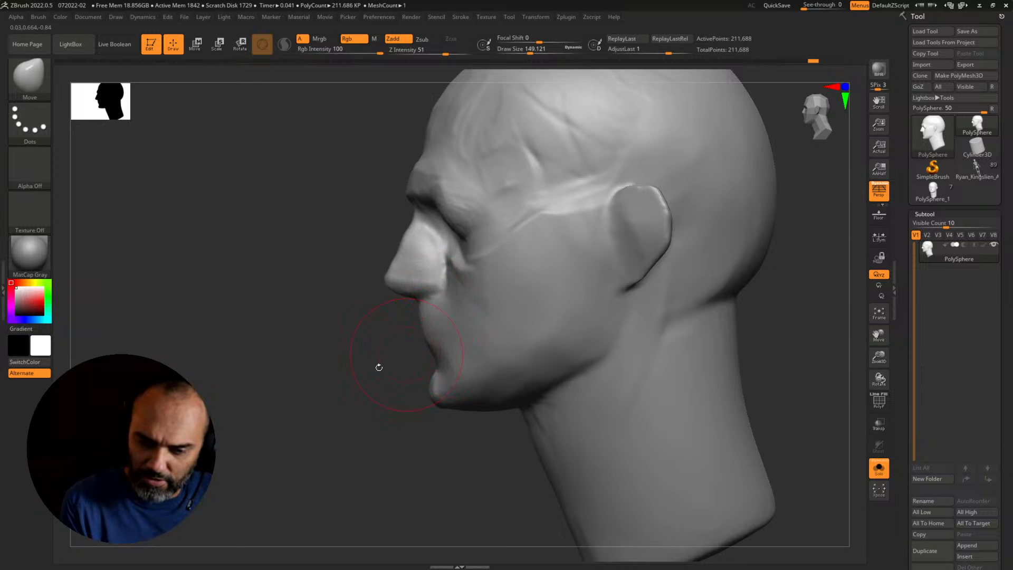
pyautogui.moveTo(379, 367); pyautogui.dragTo(467, 298)
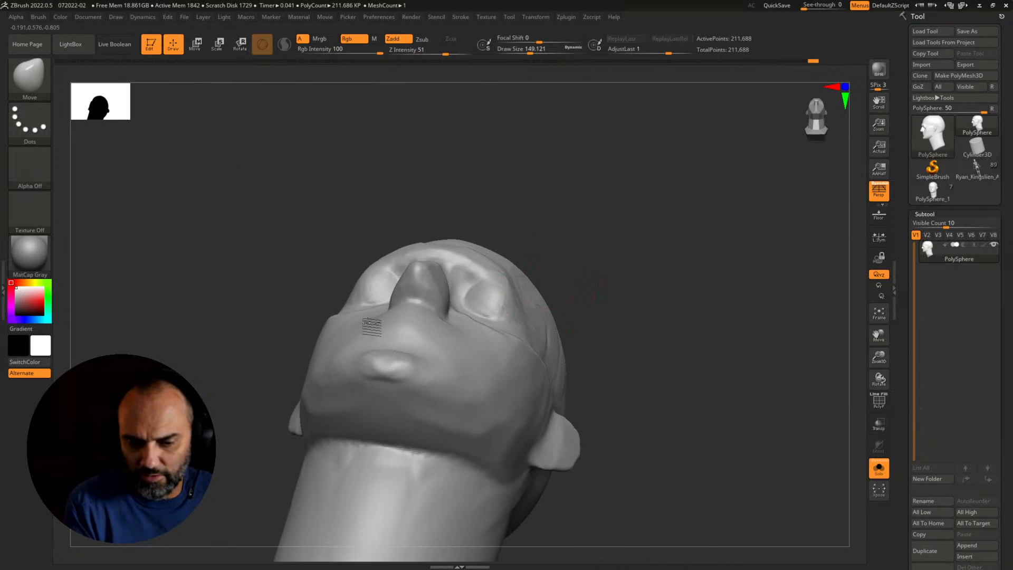
pyautogui.moveTo(561, 282)
pyautogui.mouseDown()
pyautogui.moveTo(631, 306)
pyautogui.moveTo(457, 307)
pyautogui.mouseUp()
pyautogui.moveTo(580, 327); pyautogui.dragTo(516, 353)
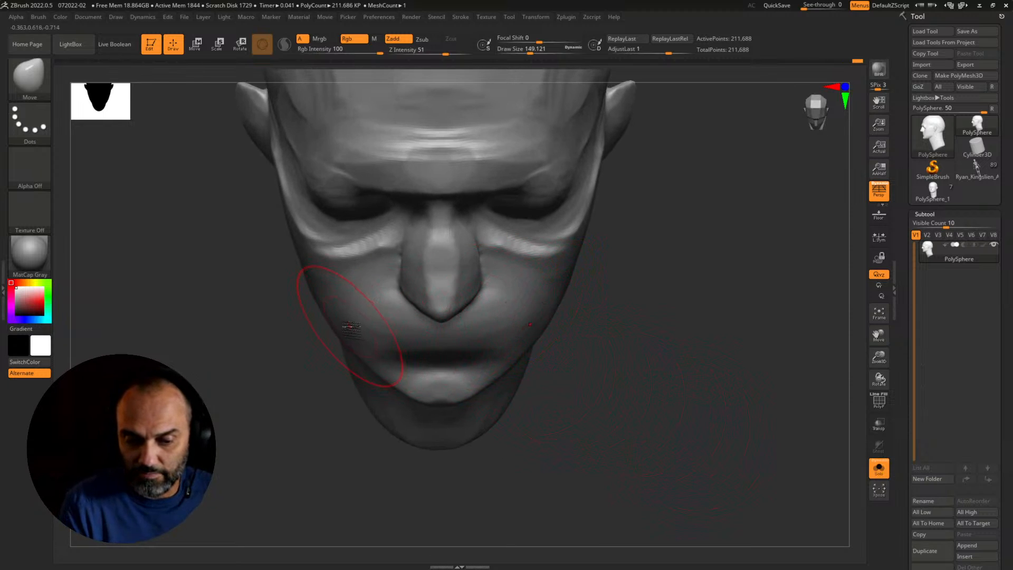
# Step: Step back and forth through the undo history to compare the whole head's profile with and without the recent mouth adjustments
pyautogui.moveTo(654, 387)
pyautogui.keyDown('alt'); pyautogui.mouseDown()
pyautogui.moveTo(644, 371)
pyautogui.moveTo(581, 366)
pyautogui.moveTo(591, 332)
pyautogui.moveTo(646, 379)
pyautogui.mouseUp(); pyautogui.keyUp('alt')
pyautogui.keyDown('alt'); pyautogui.moveTo(646, 379); pyautogui.dragTo(638, 334); pyautogui.keyUp('alt')
pyautogui.press('ctrl')
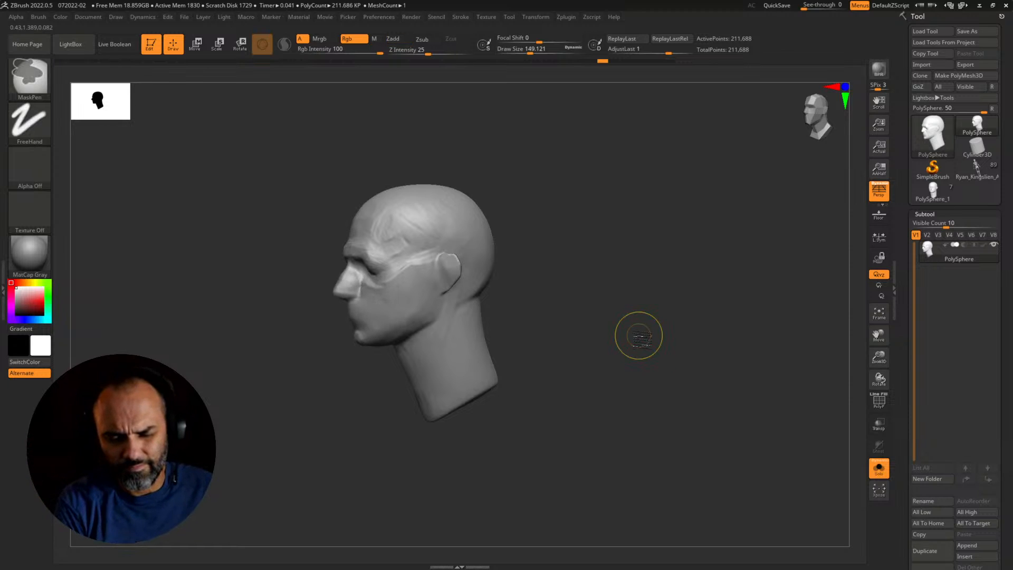
pyautogui.hotkey('ctrl', 'shift')
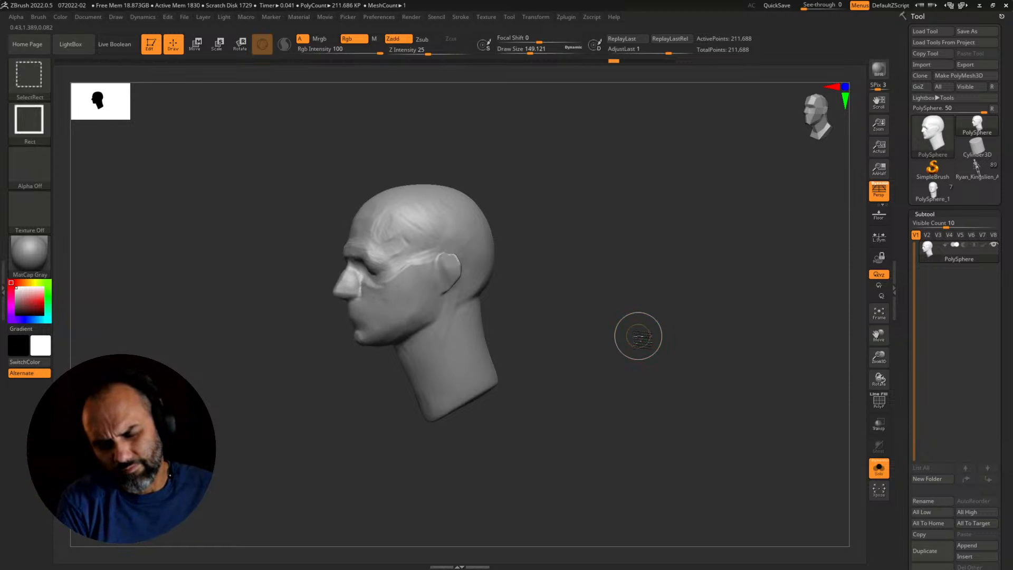
pyautogui.hotkey('ctrl', 'shift', 'z')
pyautogui.hotkey('ctrl', 'shift', 'z')
pyautogui.press('ctrl')
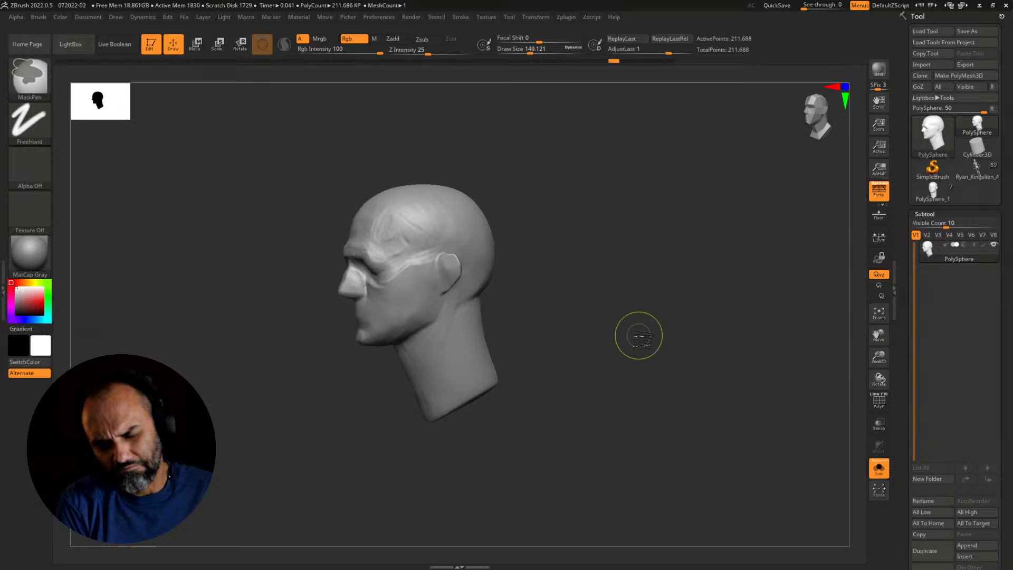
# Step: Refine the mouth and chin contour in profile with the Move brush at a draw size of about 149
pyautogui.hotkey('ctrl', 'shift')
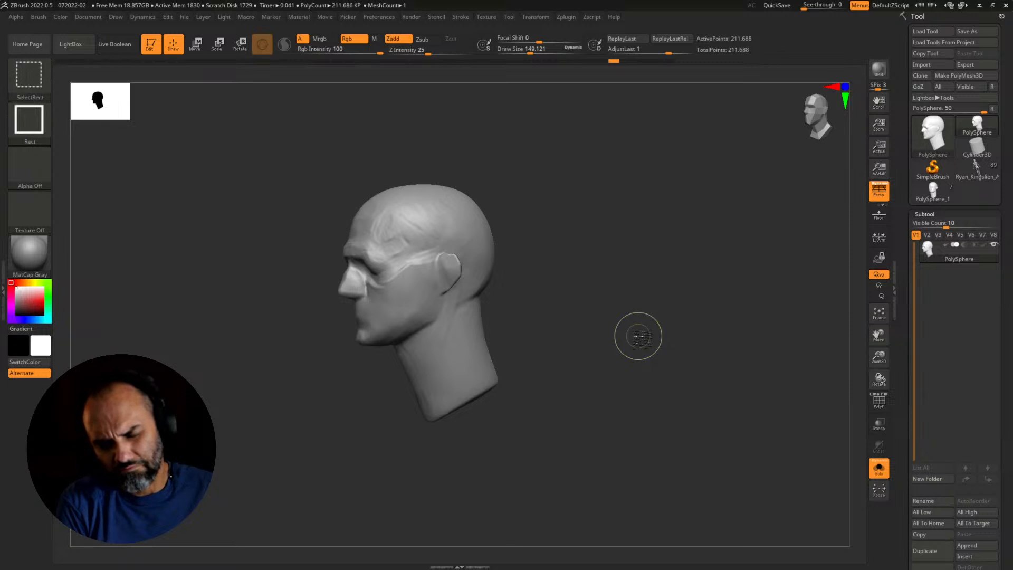
pyautogui.moveTo(613, 364)
pyautogui.keyDown('alt'); pyautogui.mouseDown()
pyautogui.moveTo(606, 368)
pyautogui.moveTo(703, 387)
pyautogui.moveTo(723, 376)
pyautogui.mouseUp(); pyautogui.keyUp('alt')
pyautogui.moveTo(355, 415); pyautogui.dragTo(299, 398)
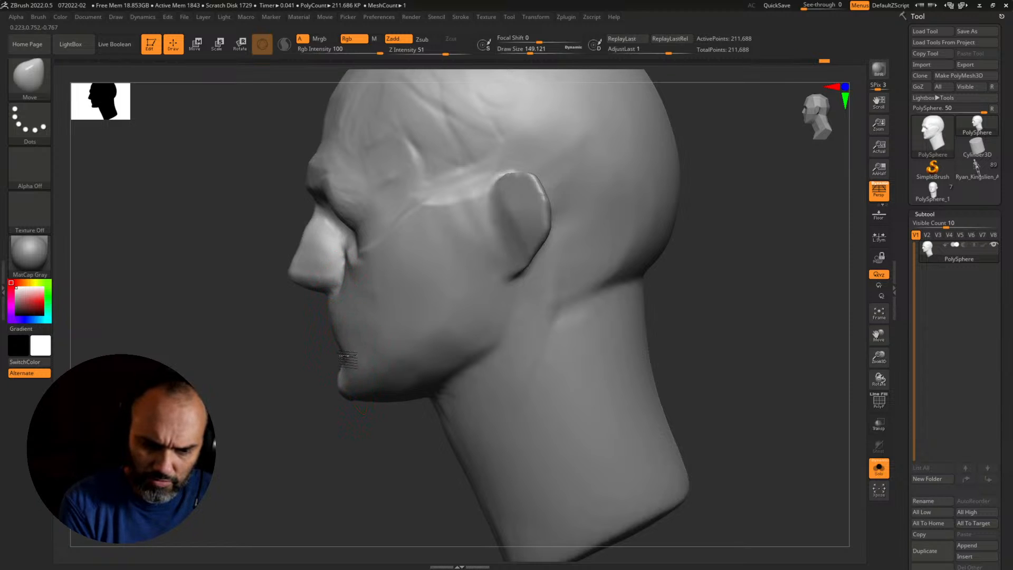
pyautogui.moveTo(347, 359); pyautogui.dragTo(343, 359)
pyautogui.moveTo(287, 369); pyautogui.dragTo(313, 368)
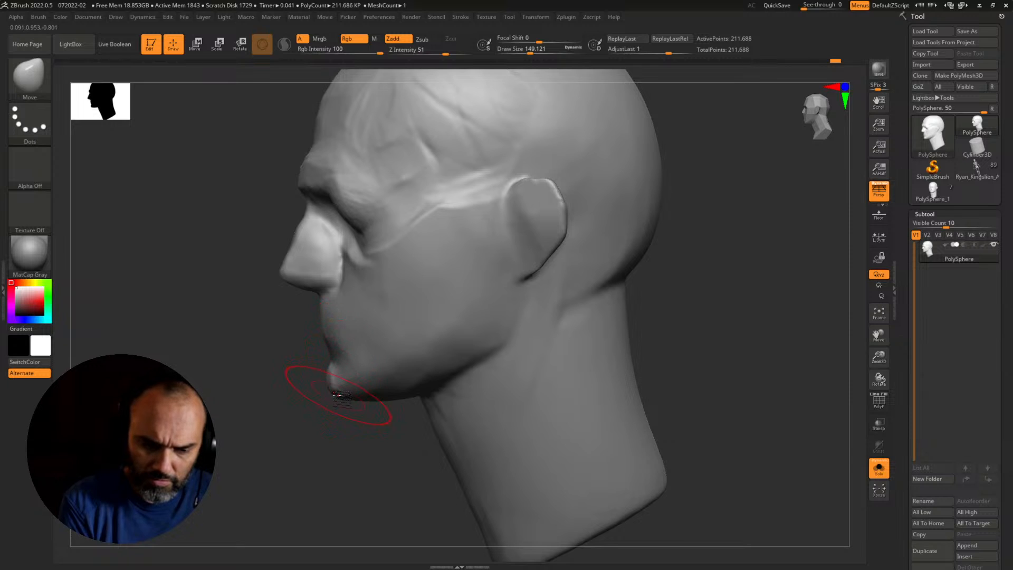
# Step: Increase the Move brush draw size to about 202 and adjust the chin in profile
pyautogui.keyDown('alt'); pyautogui.moveTo(715, 376); pyautogui.dragTo(689, 339); pyautogui.keyUp('alt')
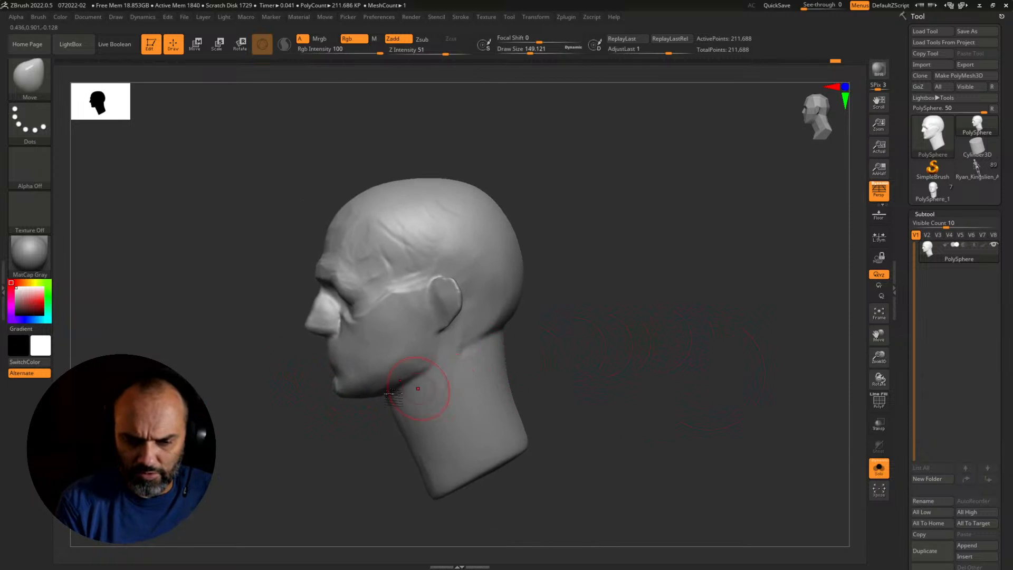
pyautogui.press('s')
pyautogui.moveTo(353, 391); pyautogui.dragTo(346, 395)
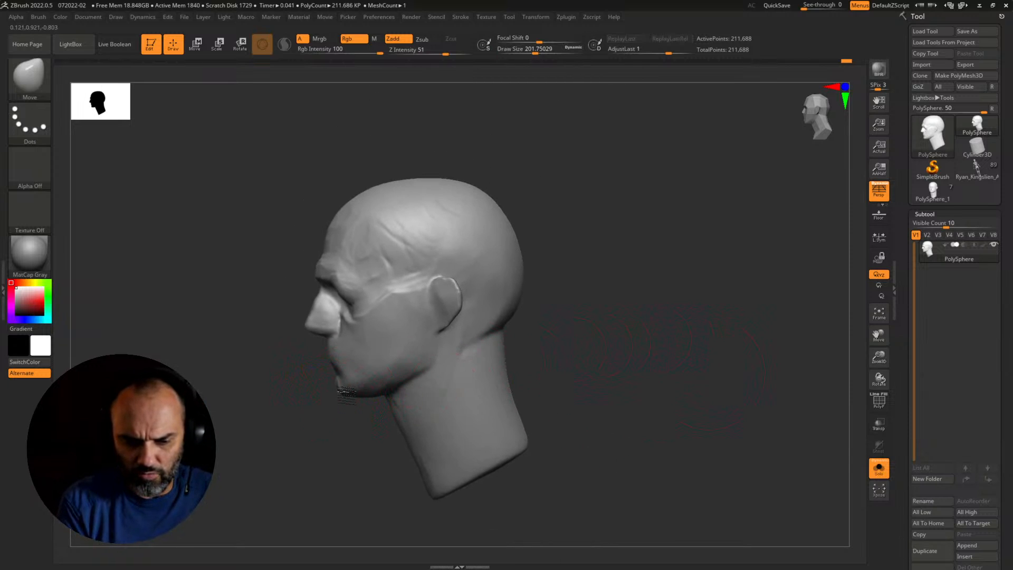
pyautogui.moveTo(559, 364)
pyautogui.mouseDown()
pyautogui.moveTo(694, 399)
pyautogui.moveTo(679, 380)
pyautogui.moveTo(700, 394)
pyautogui.moveTo(694, 373)
pyautogui.moveTo(701, 391)
pyautogui.moveTo(685, 423)
pyautogui.moveTo(682, 409)
pyautogui.moveTo(640, 388)
pyautogui.moveTo(647, 287)
pyautogui.moveTo(644, 301)
pyautogui.moveTo(482, 305)
pyautogui.moveTo(495, 320)
pyautogui.moveTo(502, 306)
pyautogui.moveTo(584, 339)
pyautogui.moveTo(528, 355)
pyautogui.moveTo(469, 395)
pyautogui.moveTo(477, 420)
pyautogui.moveTo(428, 433)
pyautogui.mouseUp()
# Step: Reshape the nose tip in profile with the Move brush at draw sizes of about 128 and 83
pyautogui.press('s')
pyautogui.press('ctrl')
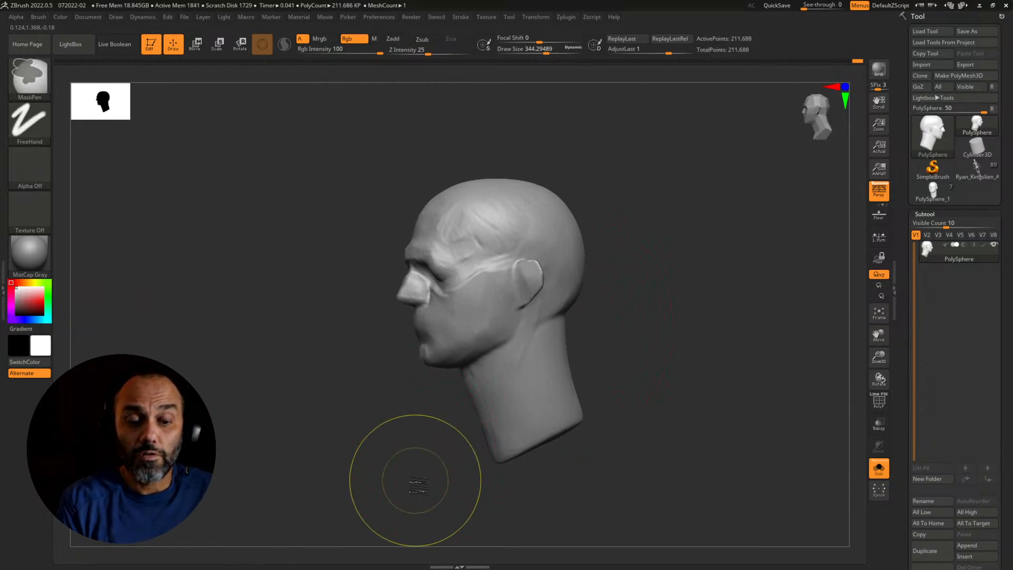
pyautogui.hotkey('ctrl', 'shift')
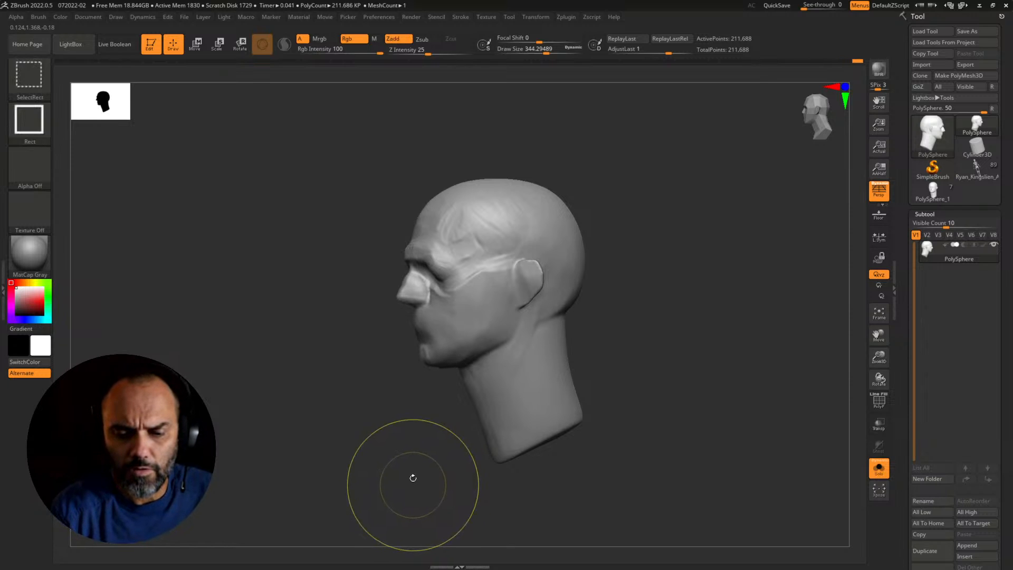
pyautogui.moveTo(412, 482)
pyautogui.keyDown('alt'); pyautogui.mouseDown()
pyautogui.moveTo(449, 458)
pyautogui.moveTo(387, 424)
pyautogui.moveTo(454, 469)
pyautogui.mouseUp(); pyautogui.keyUp('alt')
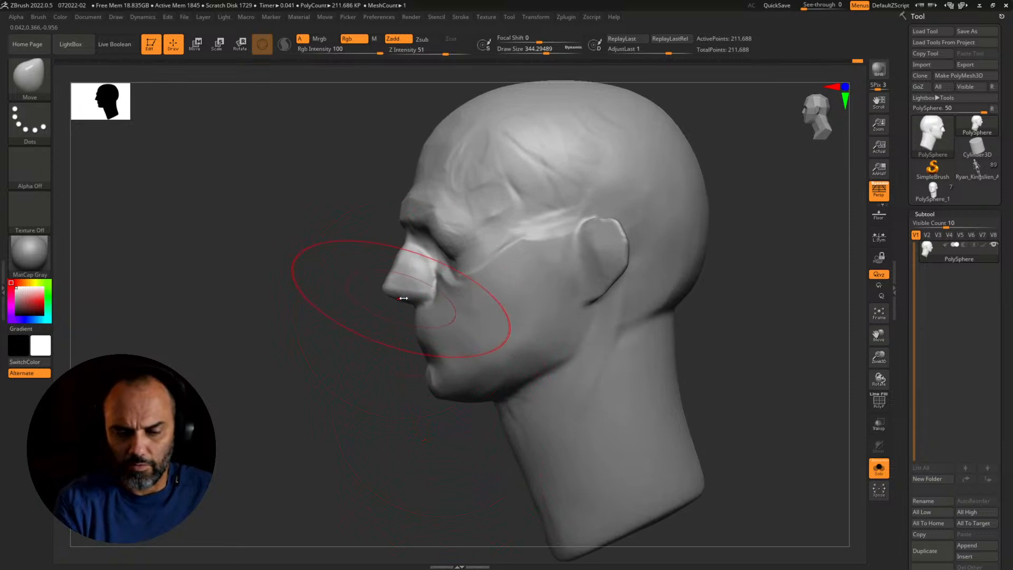
pyautogui.moveTo(403, 298)
pyautogui.mouseDown()
pyautogui.moveTo(384, 294)
pyautogui.moveTo(393, 285)
pyautogui.mouseUp()
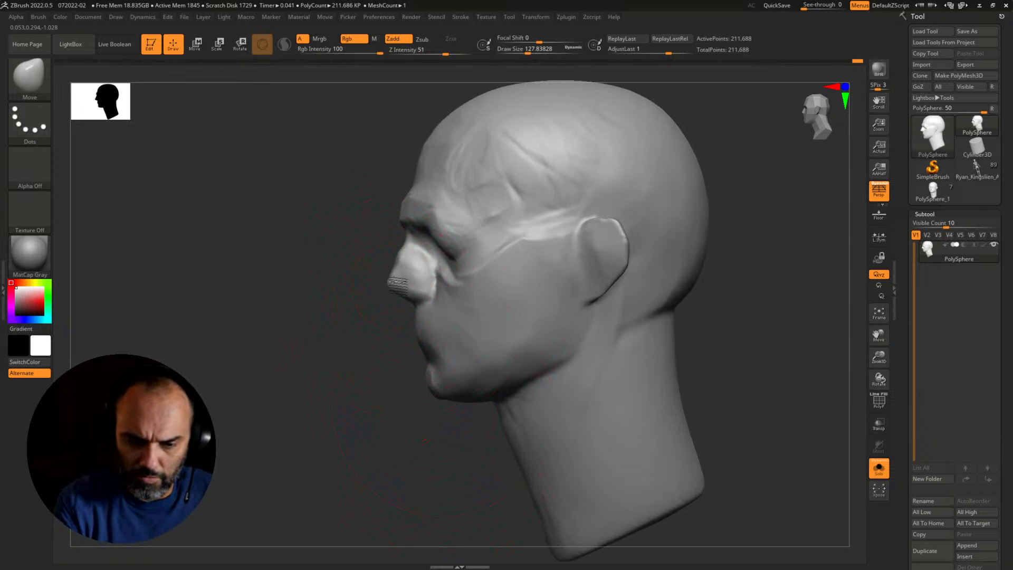
pyautogui.keyDown('alt'); pyautogui.moveTo(374, 364); pyautogui.dragTo(328, 372); pyautogui.keyUp('alt')
pyautogui.press('ctrl')
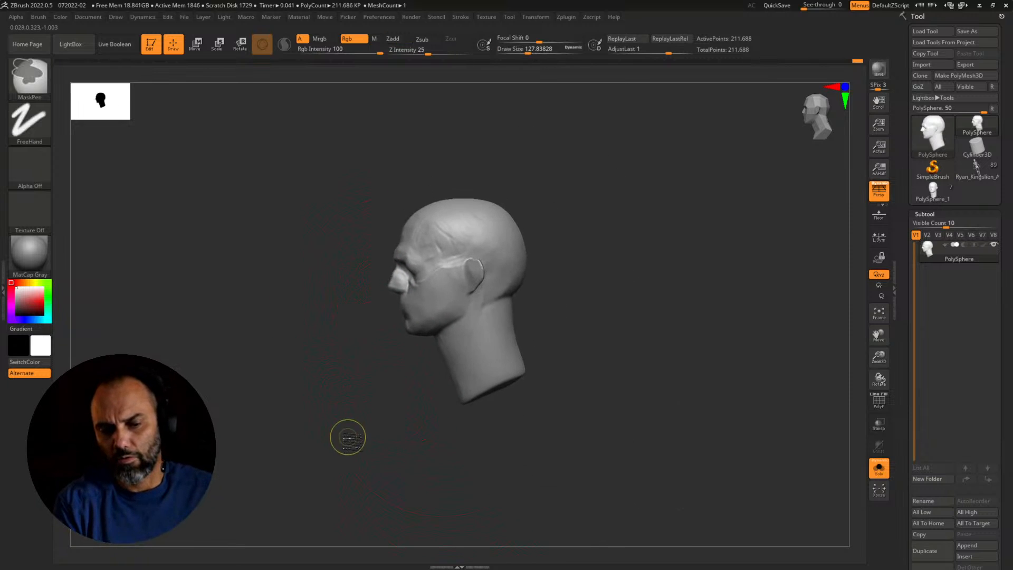
pyautogui.moveTo(346, 448)
pyautogui.mouseDown()
pyautogui.moveTo(371, 441)
pyautogui.moveTo(418, 456)
pyautogui.moveTo(364, 458)
pyautogui.mouseUp()
pyautogui.moveTo(364, 458); pyautogui.dragTo(415, 437)
pyautogui.moveTo(401, 289); pyautogui.dragTo(394, 287)
# Step: Raise the Move brush draw size to about 559 and push the back of the skull inward in profile
pyautogui.moveTo(317, 357); pyautogui.dragTo(367, 363)
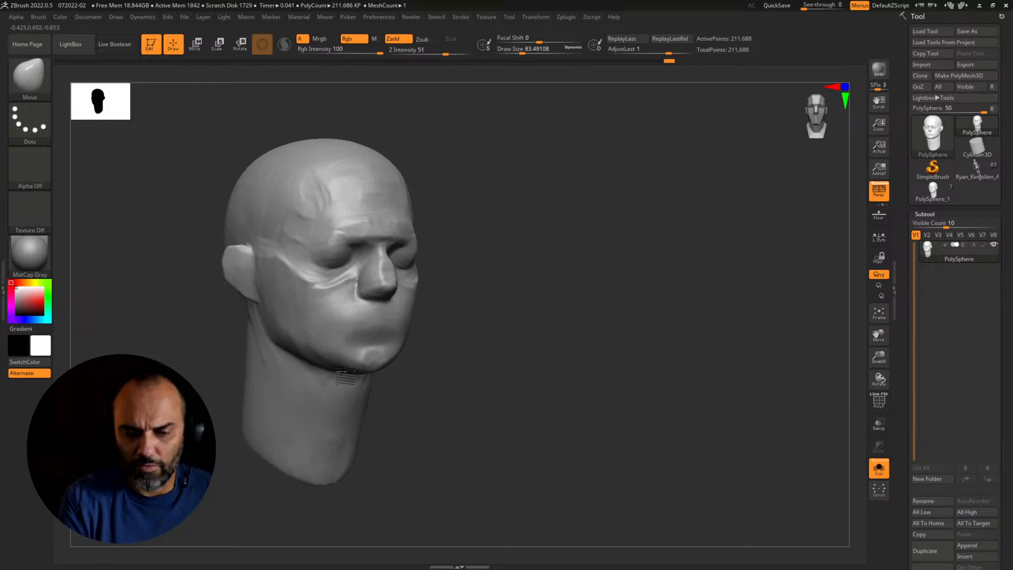
pyautogui.moveTo(435, 380); pyautogui.dragTo(372, 375)
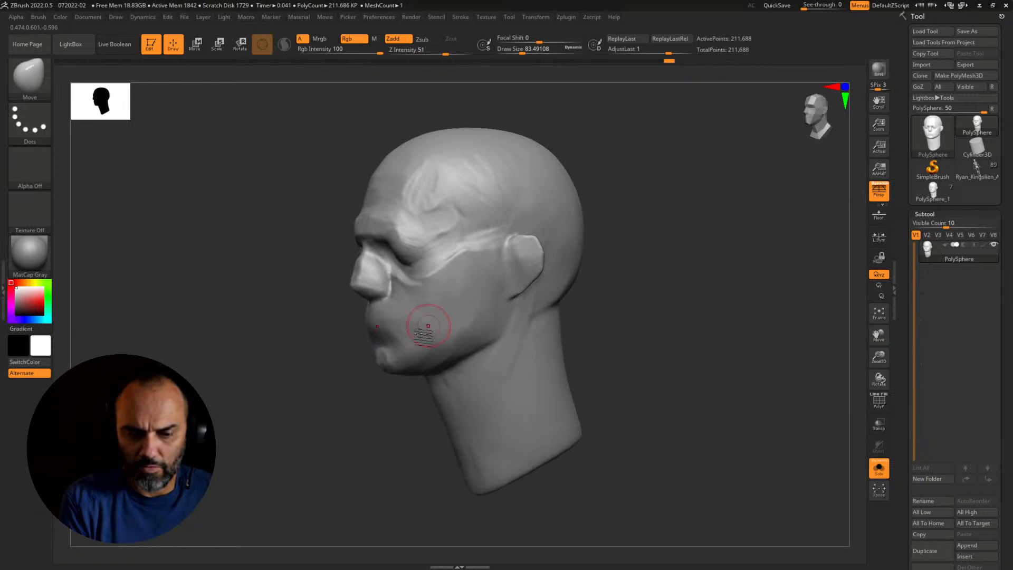
pyautogui.moveTo(393, 414)
pyautogui.keyDown('alt'); pyautogui.mouseDown()
pyautogui.moveTo(362, 407)
pyautogui.moveTo(379, 411)
pyautogui.mouseUp(); pyautogui.keyUp('alt')
pyautogui.moveTo(558, 369)
pyautogui.keyDown('alt'); pyautogui.mouseDown()
pyautogui.moveTo(640, 373)
pyautogui.moveTo(637, 385)
pyautogui.mouseUp(); pyautogui.keyUp('alt')
pyautogui.moveTo(580, 377)
pyautogui.mouseDown()
pyautogui.moveTo(605, 380)
pyautogui.moveTo(605, 406)
pyautogui.mouseUp()
pyautogui.moveTo(705, 402); pyautogui.dragTo(705, 385)
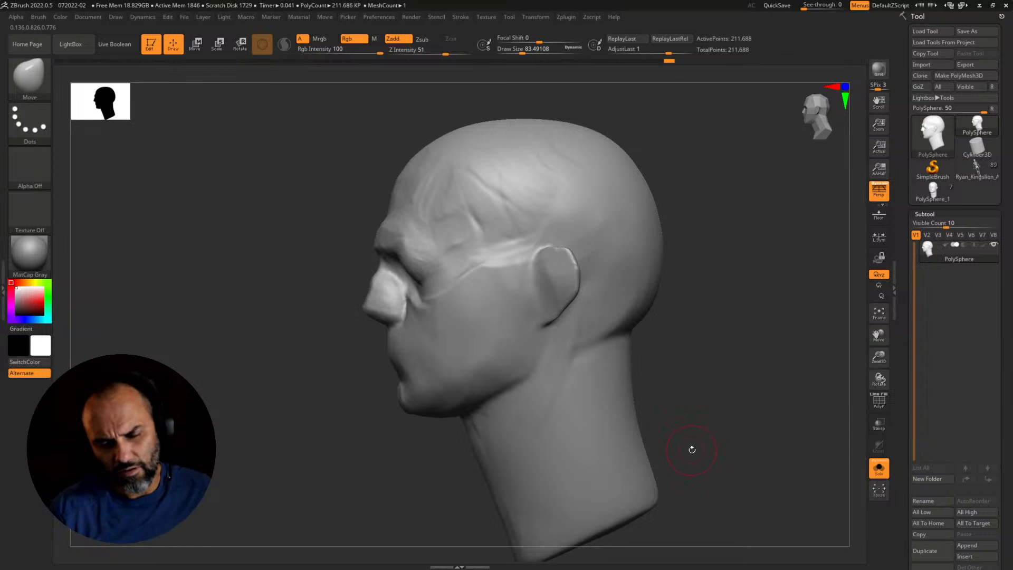
pyautogui.press('s')
pyautogui.moveTo(685, 425); pyautogui.dragTo(723, 425)
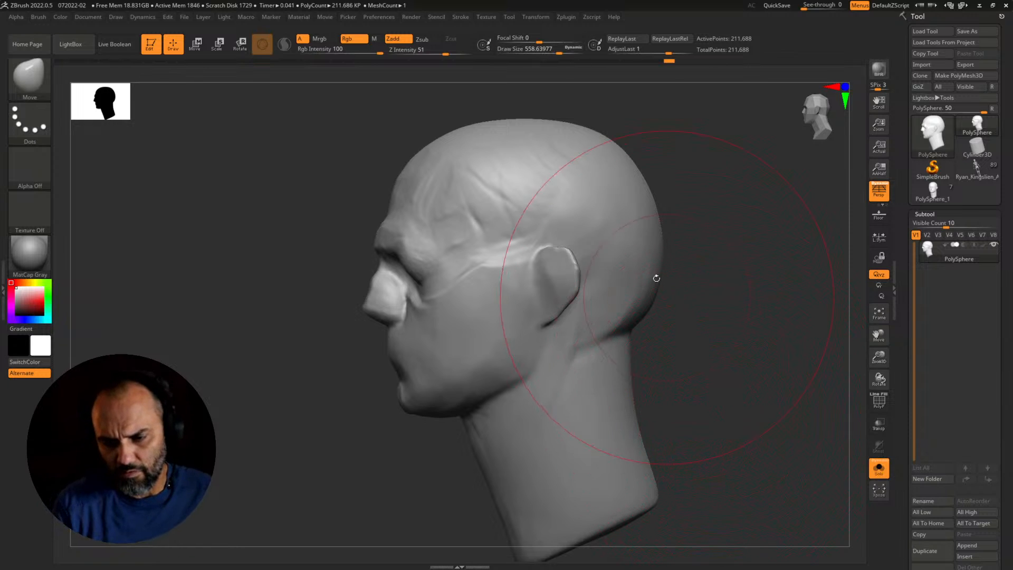
pyautogui.moveTo(656, 278); pyautogui.dragTo(641, 267)
pyautogui.moveTo(649, 200); pyautogui.dragTo(644, 202)
# Step: Reshape the forehead and crown with the Move brush at about 280, and refine the face profile at about 158
pyautogui.press('s')
pyautogui.moveTo(495, 157); pyautogui.dragTo(477, 156)
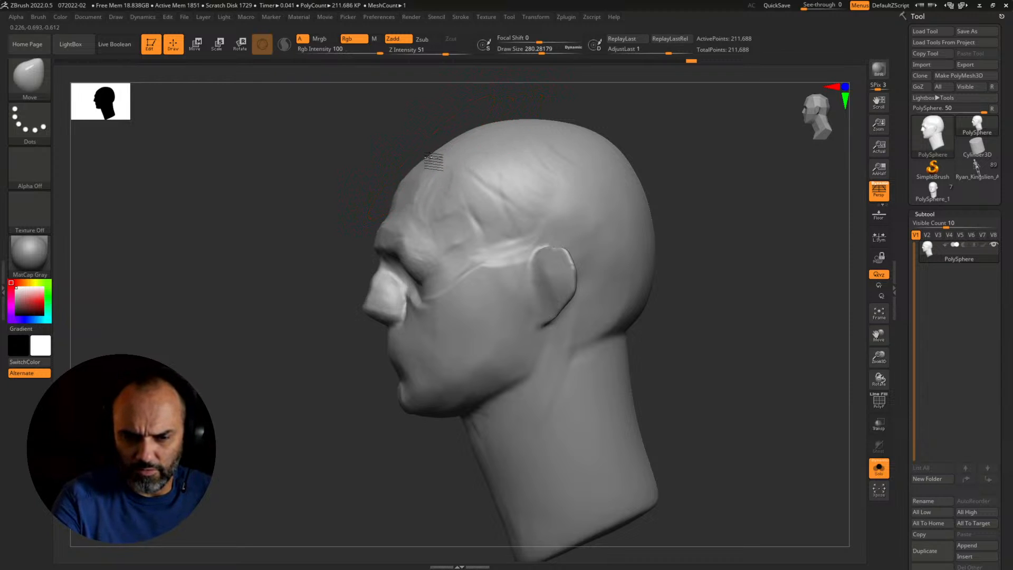
pyautogui.moveTo(467, 135); pyautogui.dragTo(501, 127, button='right')
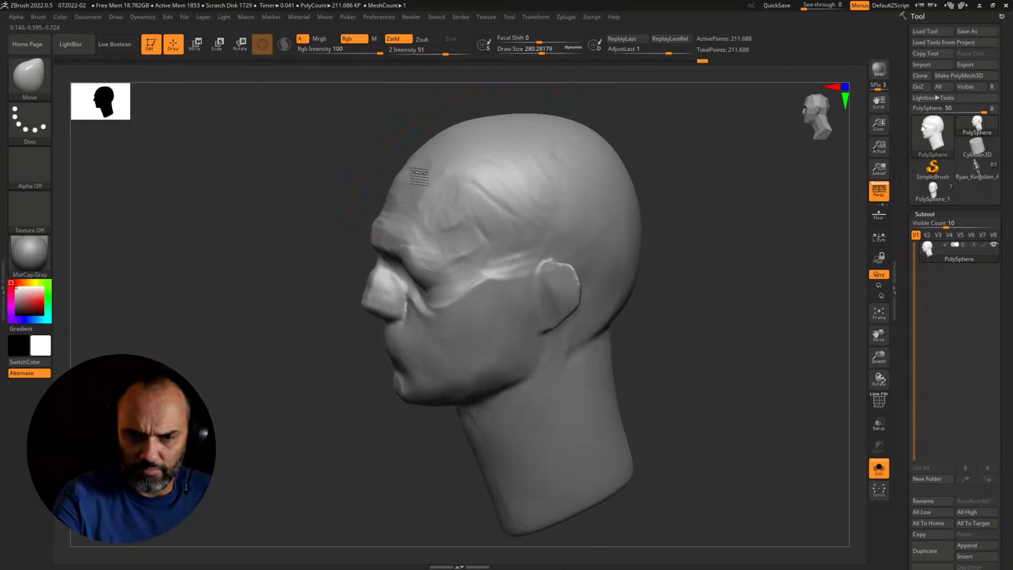
pyautogui.moveTo(707, 253); pyautogui.dragTo(670, 237)
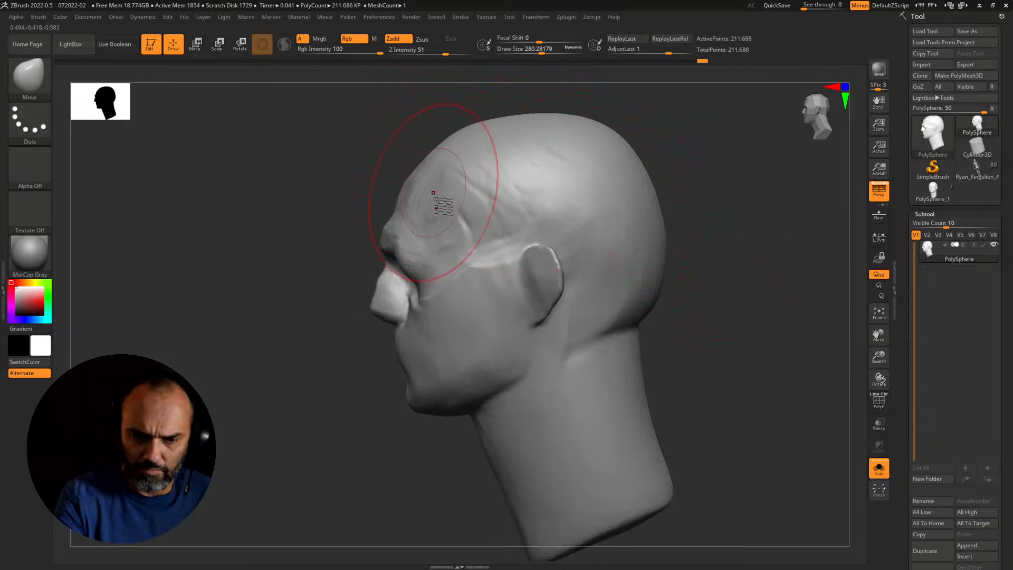
pyautogui.press('s')
pyautogui.moveTo(426, 283); pyautogui.dragTo(415, 283)
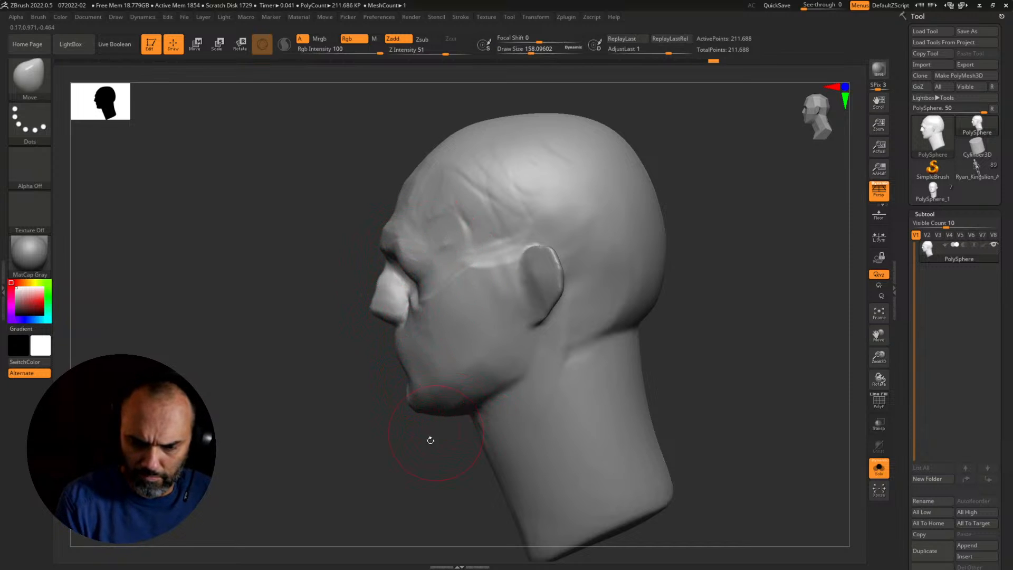
# Step: Examine the width of the temples and cranium from the front at different distances
pyautogui.moveTo(431, 439)
pyautogui.mouseDown()
pyautogui.moveTo(662, 400)
pyautogui.moveTo(601, 388)
pyautogui.moveTo(610, 391)
pyautogui.mouseUp()
pyautogui.press('s')
pyautogui.moveTo(616, 397)
pyautogui.keyDown('alt'); pyautogui.mouseDown()
pyautogui.moveTo(525, 317)
pyautogui.moveTo(613, 378)
pyautogui.mouseUp(); pyautogui.keyUp('alt')
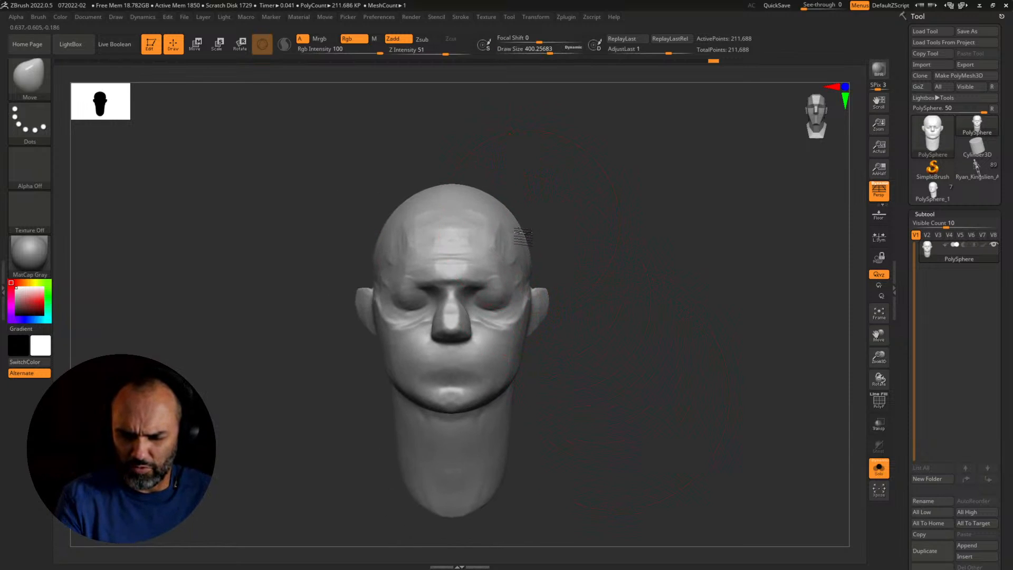
pyautogui.keyDown('alt'); pyautogui.moveTo(611, 270); pyautogui.dragTo(565, 212); pyautogui.keyUp('alt')
pyautogui.moveTo(633, 257); pyautogui.dragTo(728, 330)
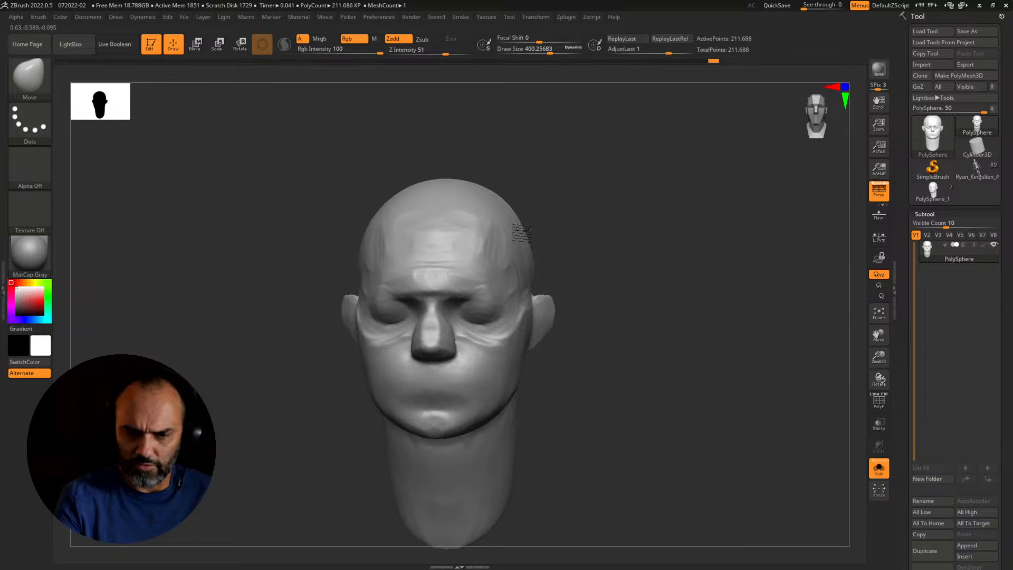
pyautogui.moveTo(651, 286)
pyautogui.keyDown('alt'); pyautogui.mouseDown()
pyautogui.moveTo(579, 226)
pyautogui.moveTo(712, 288)
pyautogui.moveTo(733, 287)
pyautogui.mouseUp(); pyautogui.keyUp('alt')
pyautogui.press('s')
pyautogui.moveTo(561, 281)
pyautogui.mouseDown()
pyautogui.moveTo(532, 283)
pyautogui.moveTo(495, 256)
pyautogui.mouseUp()
# Step: Paint mask guide lines over the forehead and face at a draw size of about 46, and clear the mask
pyautogui.press('s')
pyautogui.moveTo(439, 185)
pyautogui.keyDown('ctrl'); pyautogui.mouseDown()
pyautogui.moveTo(372, 304)
pyautogui.moveTo(372, 224)
pyautogui.moveTo(390, 327)
pyautogui.moveTo(344, 229)
pyautogui.moveTo(457, 199)
pyautogui.moveTo(446, 185)
pyautogui.mouseUp(); pyautogui.keyUp('ctrl')
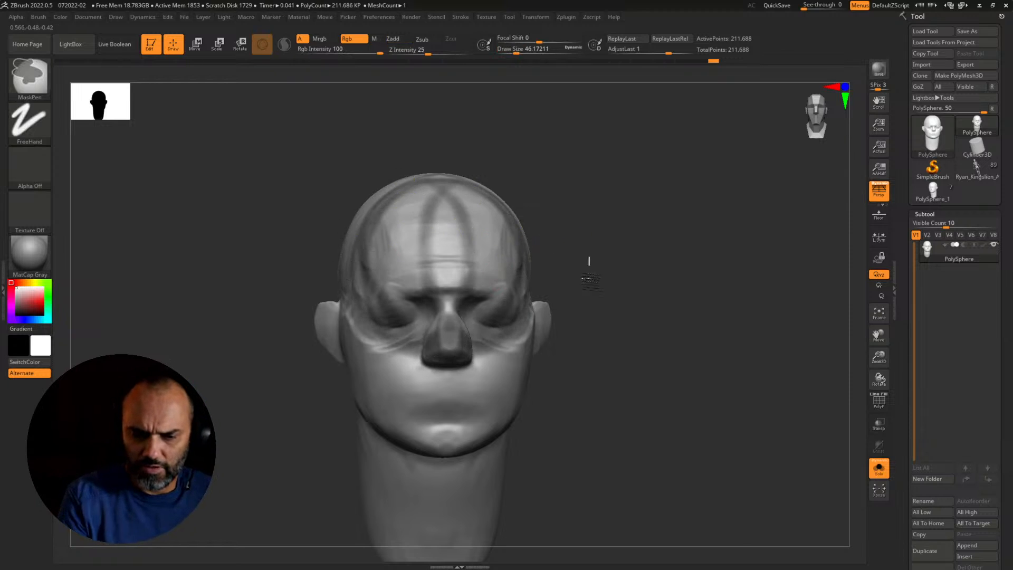
pyautogui.keyDown('ctrl'); pyautogui.moveTo(588, 260); pyautogui.dragTo(603, 277); pyautogui.keyUp('ctrl')
pyautogui.moveTo(372, 415)
pyautogui.keyDown('ctrl'); pyautogui.mouseDown()
pyautogui.moveTo(417, 450)
pyautogui.moveTo(356, 330)
pyautogui.moveTo(369, 317)
pyautogui.mouseUp(); pyautogui.keyUp('ctrl')
pyautogui.moveTo(602, 364)
pyautogui.keyDown('ctrl'); pyautogui.mouseDown()
pyautogui.moveTo(644, 387)
pyautogui.moveTo(640, 404)
pyautogui.moveTo(642, 383)
pyautogui.moveTo(622, 375)
pyautogui.moveTo(662, 391)
pyautogui.moveTo(657, 410)
pyautogui.moveTo(651, 400)
pyautogui.mouseUp(); pyautogui.keyUp('ctrl')
# Step: Try narrowing the cheeks and jaw from the front with the Move brush at a draw size of about 484
pyautogui.press('s')
pyautogui.click(659, 402)
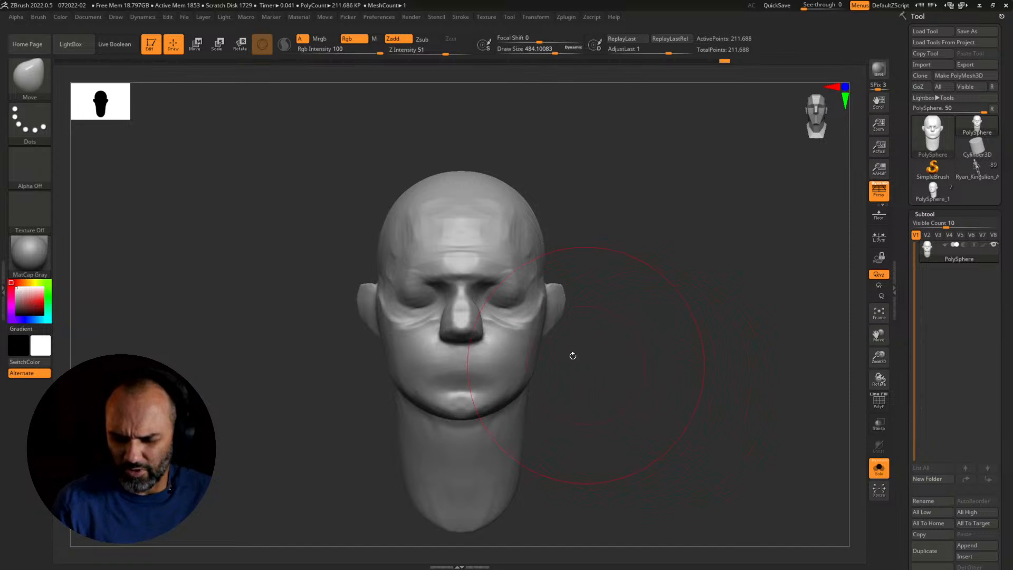
pyautogui.moveTo(531, 344); pyautogui.dragTo(519, 343)
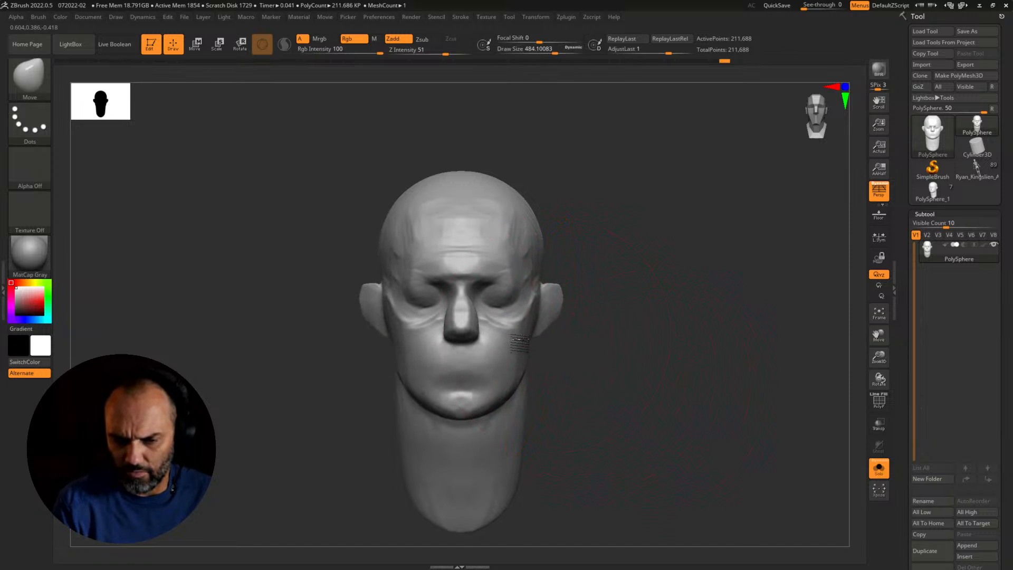
pyautogui.moveTo(637, 364); pyautogui.dragTo(605, 369)
pyautogui.keyDown('alt'); pyautogui.moveTo(681, 387); pyautogui.dragTo(584, 361); pyautogui.keyUp('alt')
pyautogui.moveTo(634, 407)
pyautogui.mouseDown()
pyautogui.moveTo(585, 421)
pyautogui.moveTo(618, 399)
pyautogui.mouseUp()
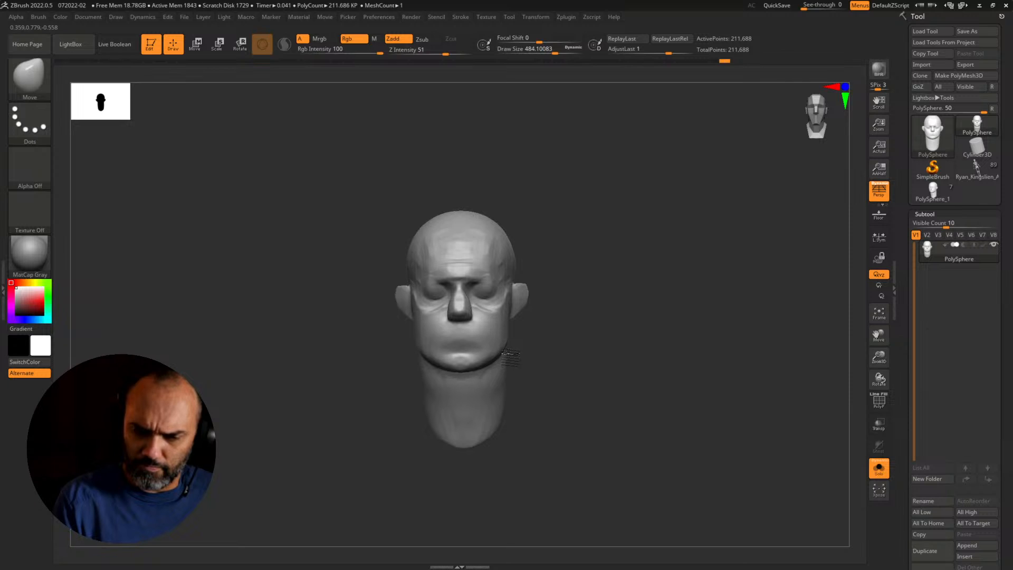
pyautogui.moveTo(477, 351); pyautogui.dragTo(481, 340)
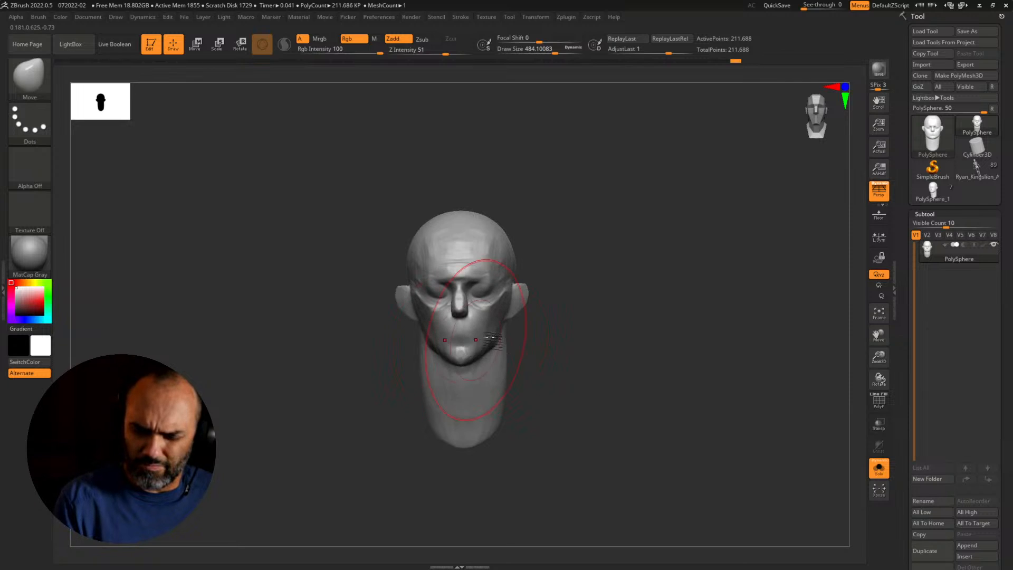
pyautogui.moveTo(607, 364)
pyautogui.keyDown('alt'); pyautogui.mouseDown()
pyautogui.moveTo(583, 332)
pyautogui.moveTo(593, 311)
pyautogui.moveTo(574, 309)
pyautogui.moveTo(599, 312)
pyautogui.moveTo(592, 332)
pyautogui.moveTo(606, 333)
pyautogui.moveTo(587, 391)
pyautogui.moveTo(585, 352)
pyautogui.moveTo(581, 373)
pyautogui.moveTo(638, 416)
pyautogui.moveTo(674, 420)
pyautogui.moveTo(623, 410)
pyautogui.moveTo(642, 416)
pyautogui.moveTo(643, 437)
pyautogui.mouseUp(); pyautogui.keyUp('alt')
pyautogui.moveTo(595, 397)
pyautogui.mouseDown()
pyautogui.moveTo(581, 398)
pyautogui.moveTo(602, 402)
pyautogui.mouseUp()
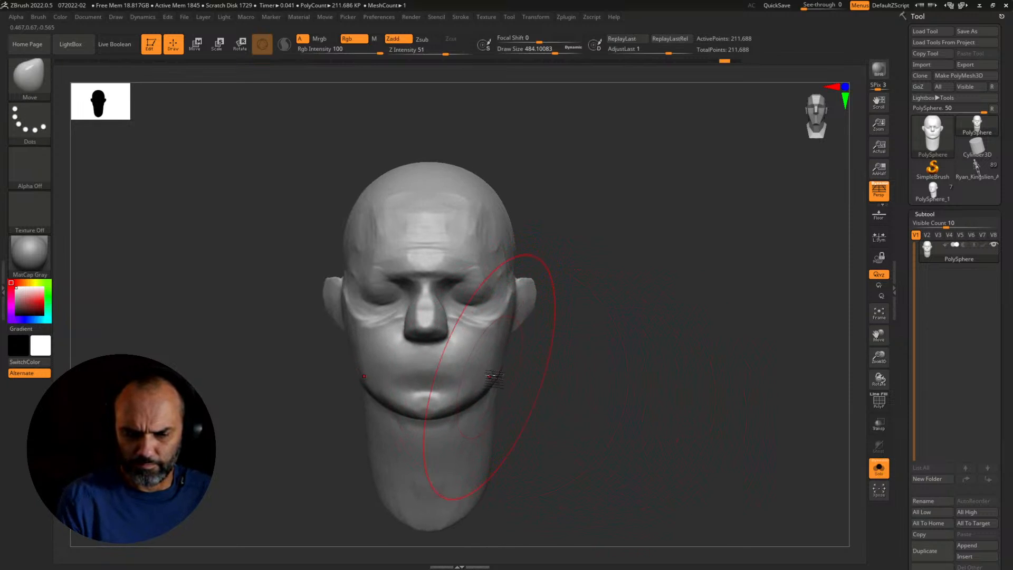
# Step: Adjust the side of the jaw with the Move brush at about 207, and the outer cheekbones at about 136
pyautogui.press('s')
pyautogui.moveTo(494, 369)
pyautogui.mouseDown()
pyautogui.moveTo(474, 368)
pyautogui.moveTo(484, 351)
pyautogui.moveTo(549, 346)
pyautogui.moveTo(550, 328)
pyautogui.mouseUp()
pyautogui.moveTo(568, 369); pyautogui.dragTo(629, 458)
pyautogui.press('s')
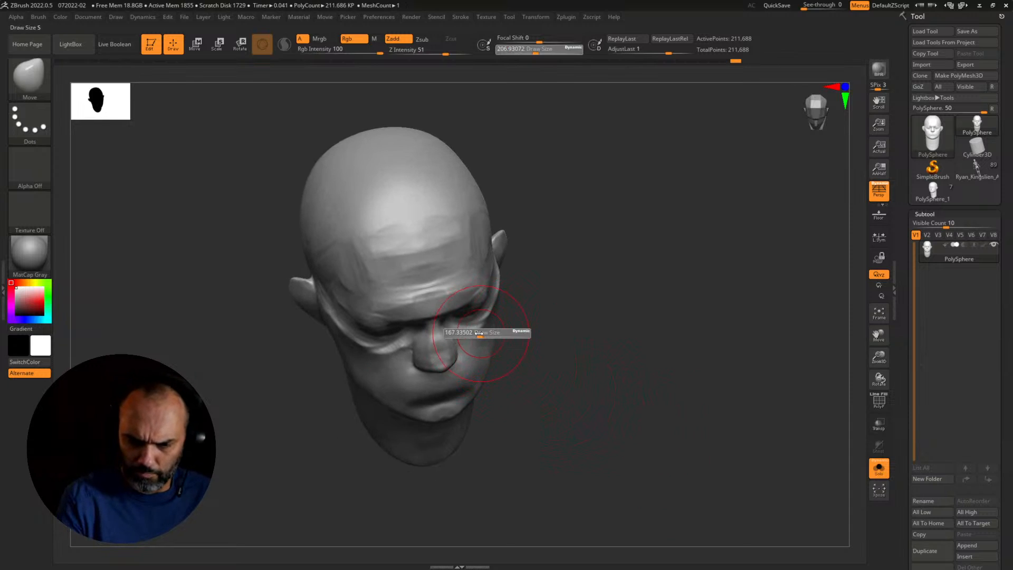
pyautogui.moveTo(498, 335); pyautogui.dragTo(481, 332)
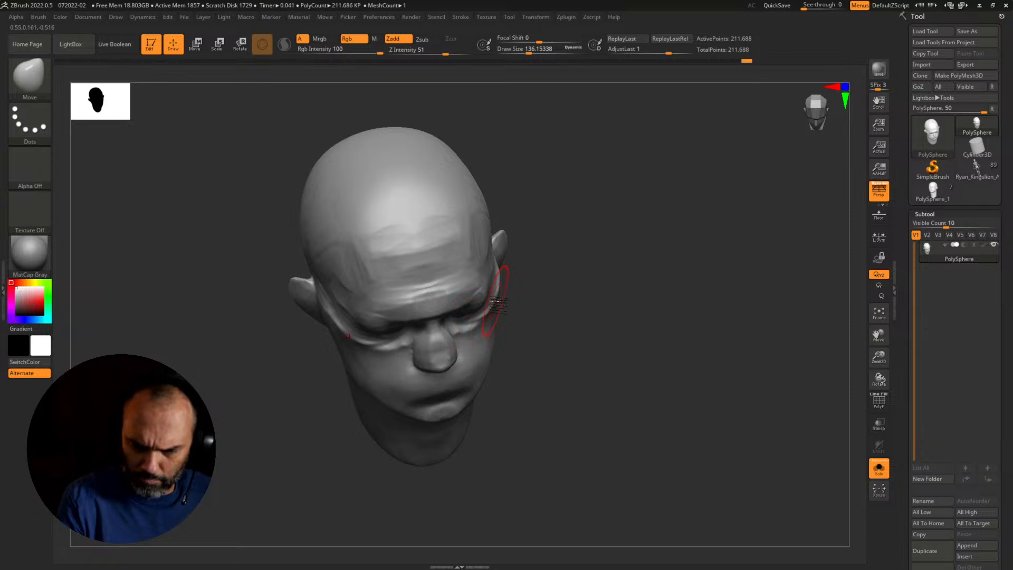
pyautogui.moveTo(552, 302); pyautogui.dragTo(495, 306)
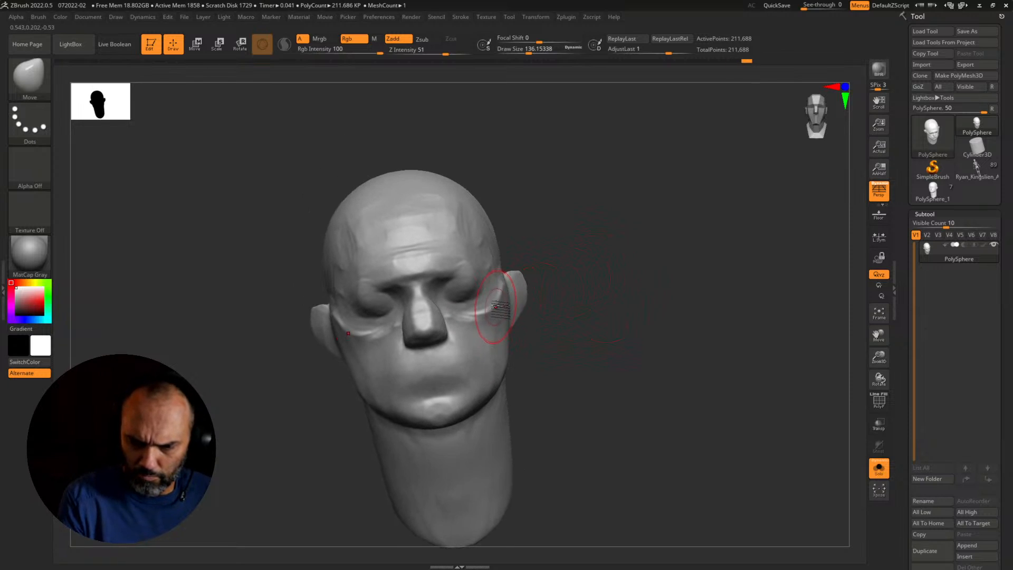
# Step: Shape the cheek planes beneath the eyes from below with the Move brush at a draw size of about 136
pyautogui.moveTo(592, 327)
pyautogui.keyDown('alt'); pyautogui.mouseDown()
pyautogui.moveTo(613, 351)
pyautogui.moveTo(570, 320)
pyautogui.mouseUp(); pyautogui.keyUp('alt')
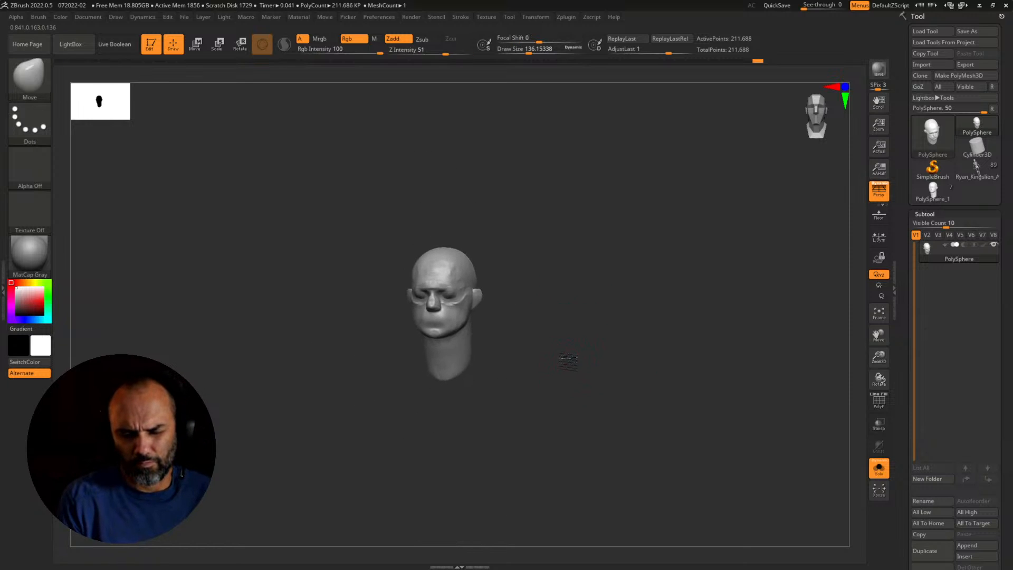
pyautogui.moveTo(568, 362)
pyautogui.keyDown('alt'); pyautogui.mouseDown()
pyautogui.moveTo(622, 390)
pyautogui.moveTo(640, 385)
pyautogui.moveTo(615, 415)
pyautogui.moveTo(586, 417)
pyautogui.moveTo(596, 401)
pyautogui.mouseUp(); pyautogui.keyUp('alt')
pyautogui.moveTo(599, 397)
pyautogui.mouseDown()
pyautogui.moveTo(624, 414)
pyautogui.moveTo(658, 364)
pyautogui.moveTo(696, 378)
pyautogui.moveTo(682, 334)
pyautogui.mouseUp()
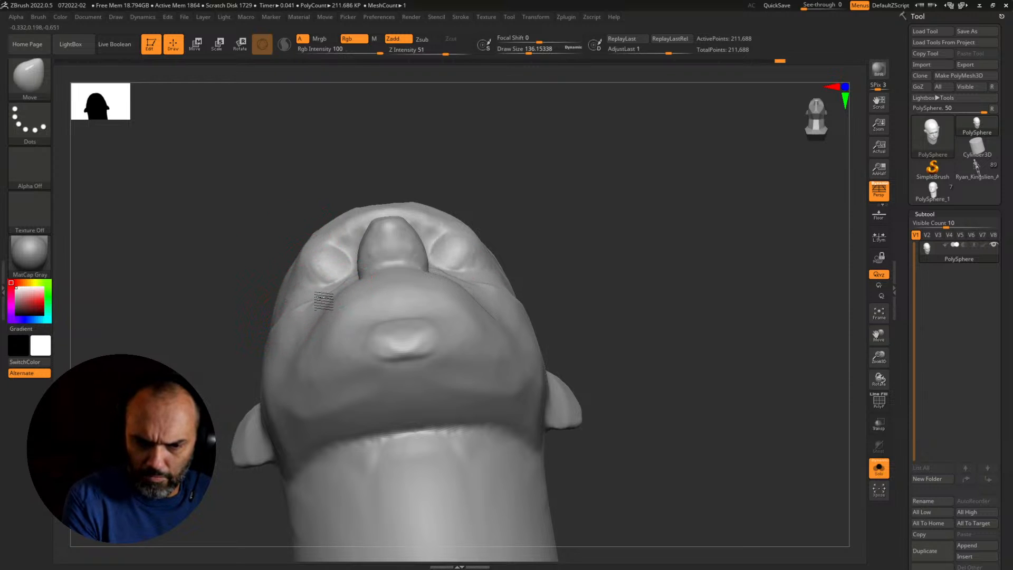
pyautogui.moveTo(663, 310)
pyautogui.mouseDown()
pyautogui.moveTo(671, 328)
pyautogui.moveTo(678, 321)
pyautogui.mouseUp()
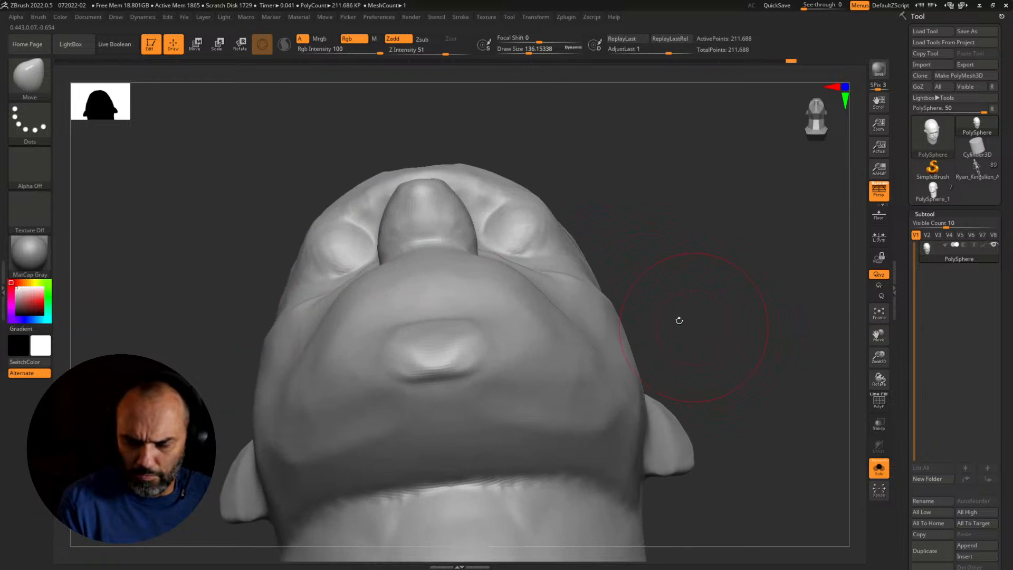
# Step: Reduce the Move brush draw size to about 90 and refine the eye areas and the sides of the nose from below
pyautogui.press('s')
pyautogui.moveTo(540, 250); pyautogui.dragTo(533, 249)
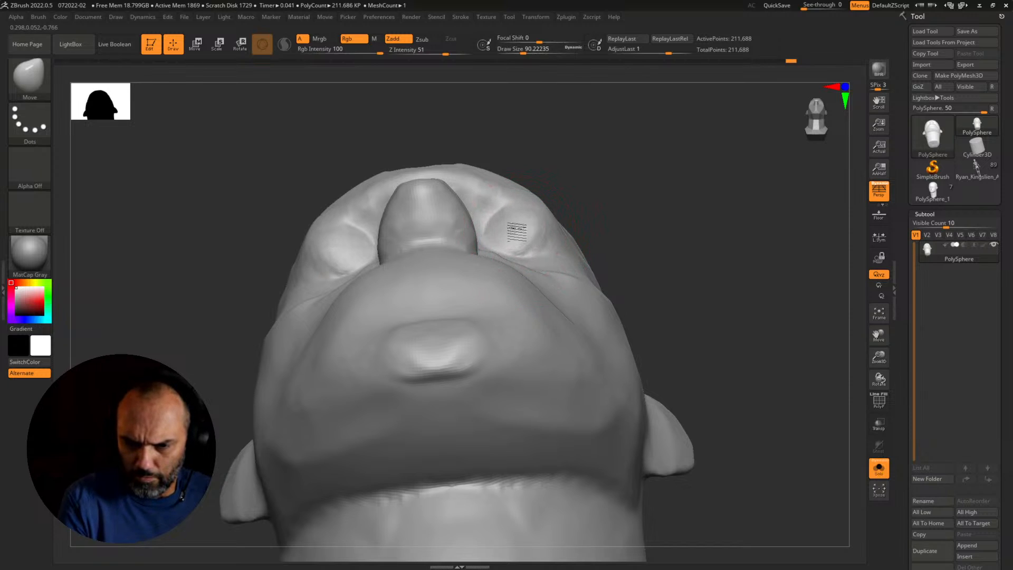
pyautogui.moveTo(247, 287)
pyautogui.mouseDown()
pyautogui.moveTo(350, 260)
pyautogui.moveTo(311, 250)
pyautogui.moveTo(367, 249)
pyautogui.mouseUp()
pyautogui.moveTo(636, 248); pyautogui.dragTo(685, 262)
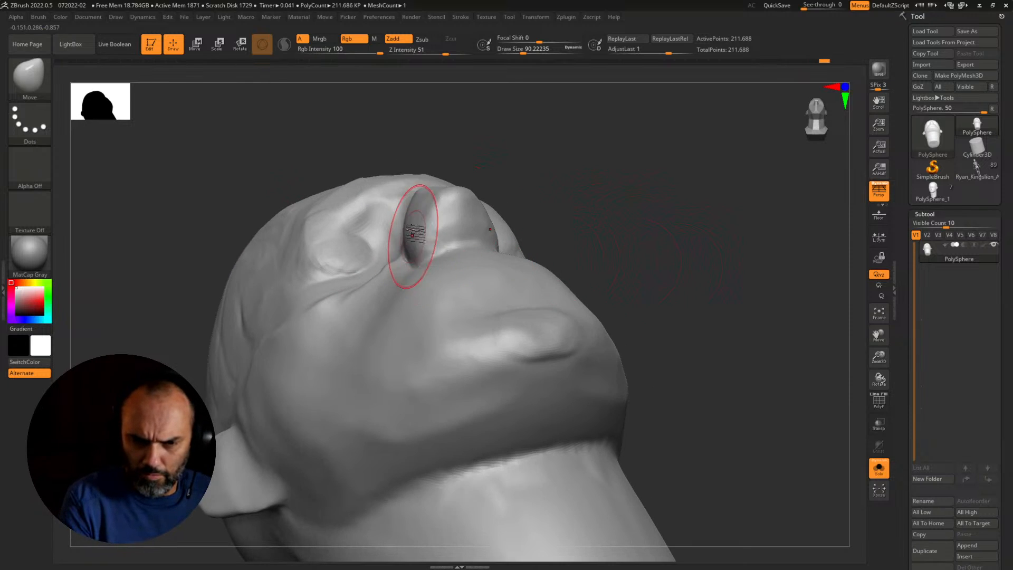
pyautogui.moveTo(416, 234); pyautogui.dragTo(421, 231)
pyautogui.moveTo(672, 258)
pyautogui.mouseDown()
pyautogui.moveTo(647, 247)
pyautogui.moveTo(635, 339)
pyautogui.moveTo(656, 350)
pyautogui.moveTo(681, 402)
pyautogui.moveTo(705, 423)
pyautogui.moveTo(674, 395)
pyautogui.mouseUp()
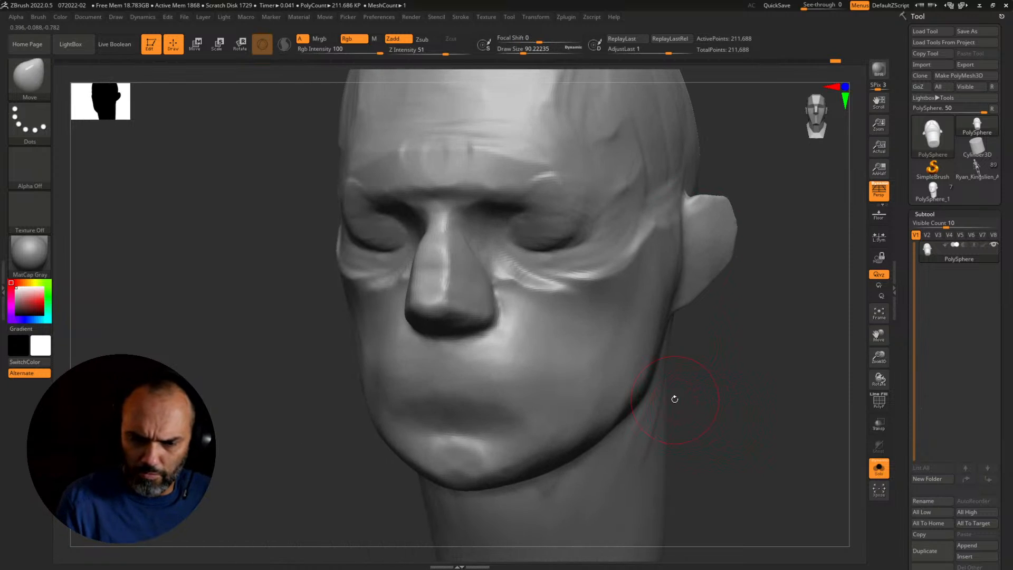
# Step: Refine the underside and wings of the nose with the Move brush at a draw size of about 90
pyautogui.moveTo(456, 331); pyautogui.dragTo(457, 339)
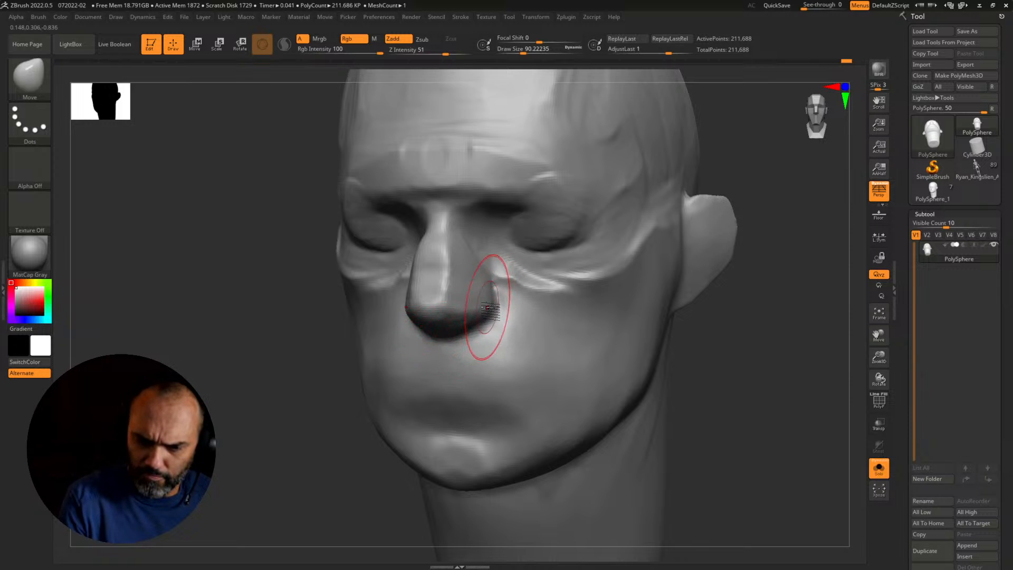
pyautogui.moveTo(495, 311); pyautogui.dragTo(488, 313)
pyautogui.moveTo(733, 369)
pyautogui.keyDown('alt'); pyautogui.mouseDown()
pyautogui.moveTo(666, 323)
pyautogui.moveTo(656, 380)
pyautogui.moveTo(685, 423)
pyautogui.moveTo(655, 443)
pyautogui.moveTo(657, 457)
pyautogui.moveTo(606, 474)
pyautogui.moveTo(659, 475)
pyautogui.moveTo(642, 455)
pyautogui.mouseUp(); pyautogui.keyUp('alt')
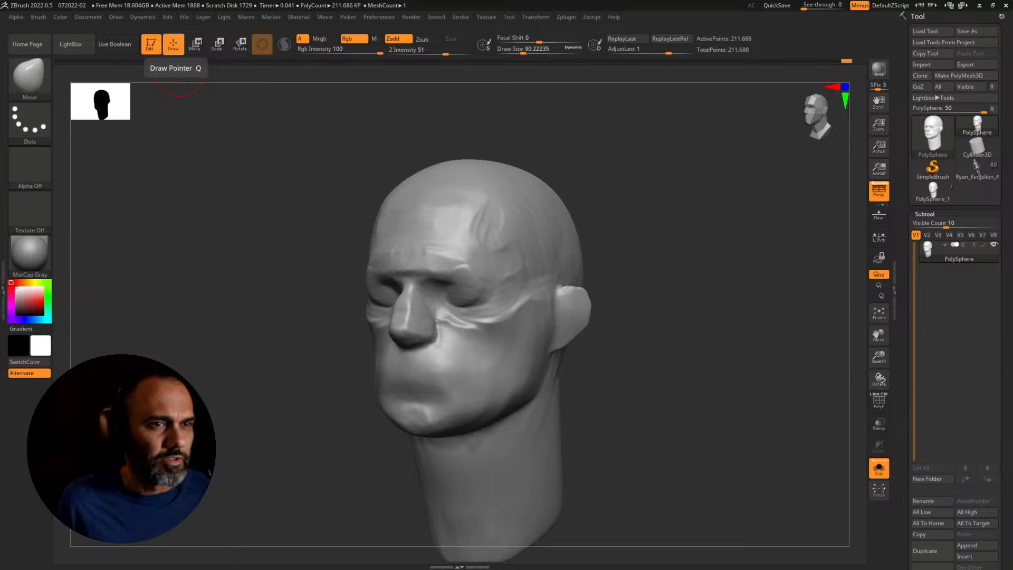
# Step: Open the Bridgman Page_077 head-masses image, capture it as a fullscreen snip, and mark the square forehead block in red
pyautogui.press('super+e')
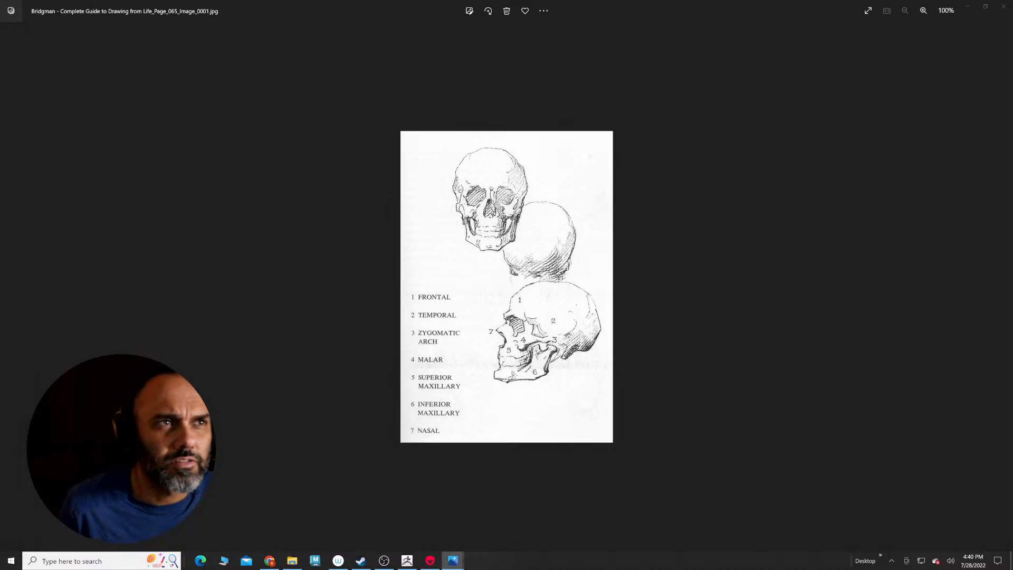
pyautogui.press('Left')
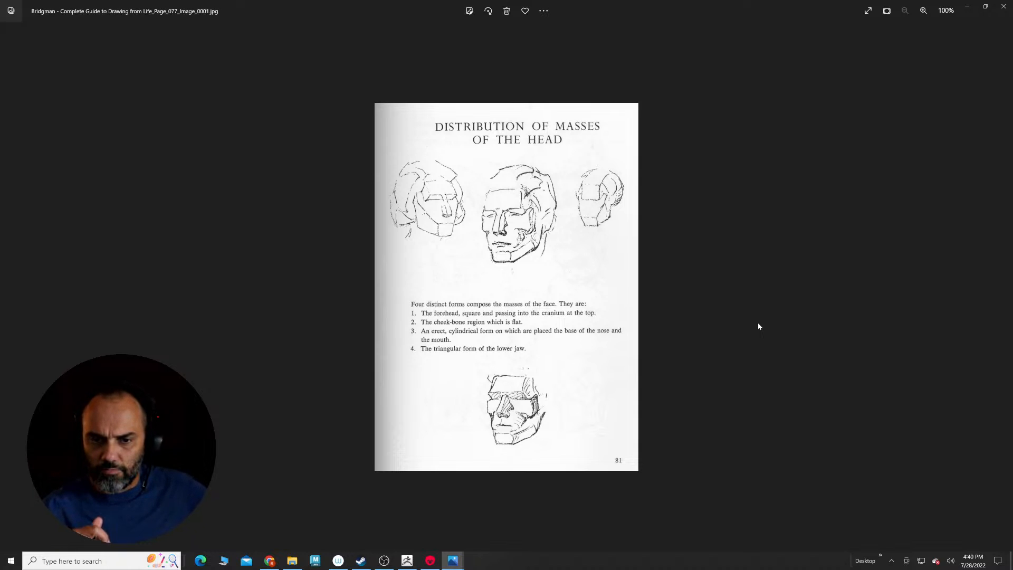
pyautogui.press('super+w')
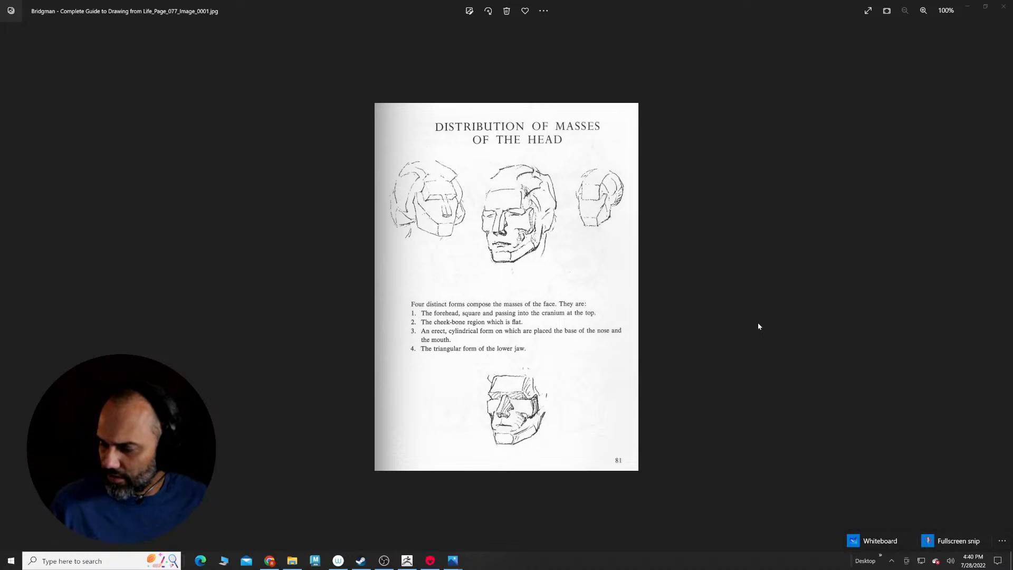
pyautogui.click(940, 536)
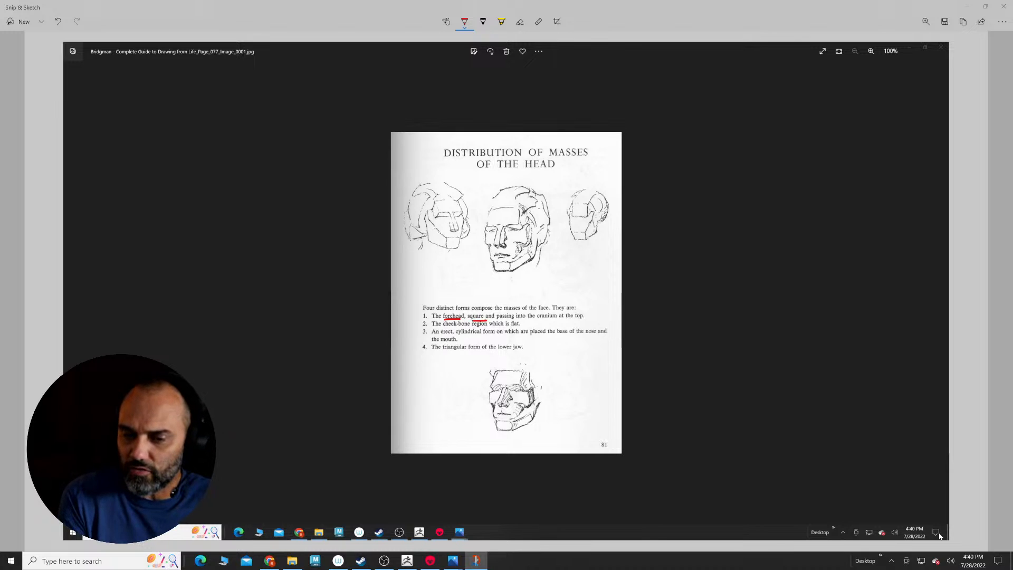
pyautogui.moveTo(435, 200); pyautogui.dragTo(461, 215)
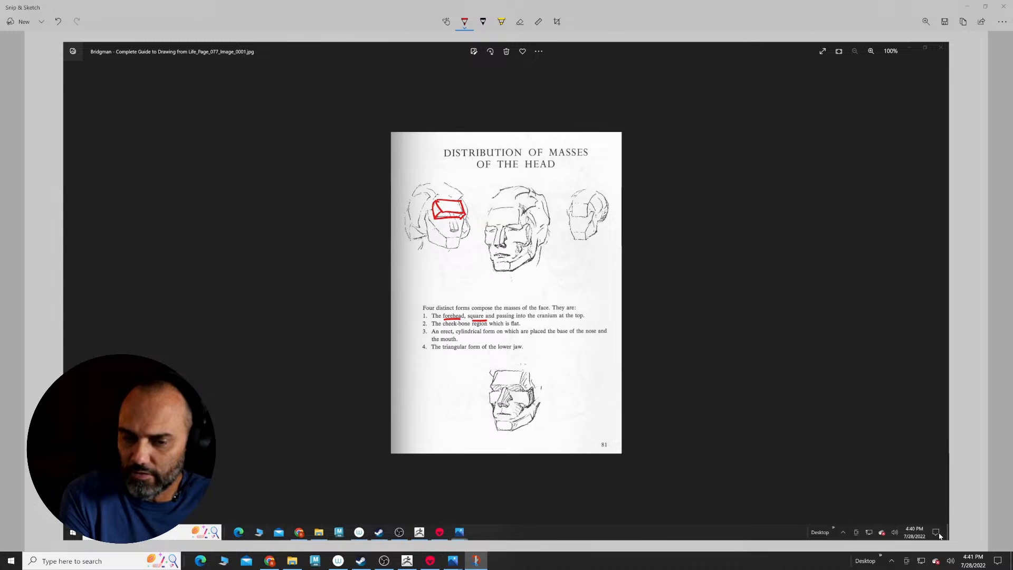
# Step: Switch to ZBrush and mask the forehead block's outline and temple planes at a brush size of about 39
pyautogui.click(413, 557)
pyautogui.moveTo(615, 393); pyautogui.dragTo(649, 375)
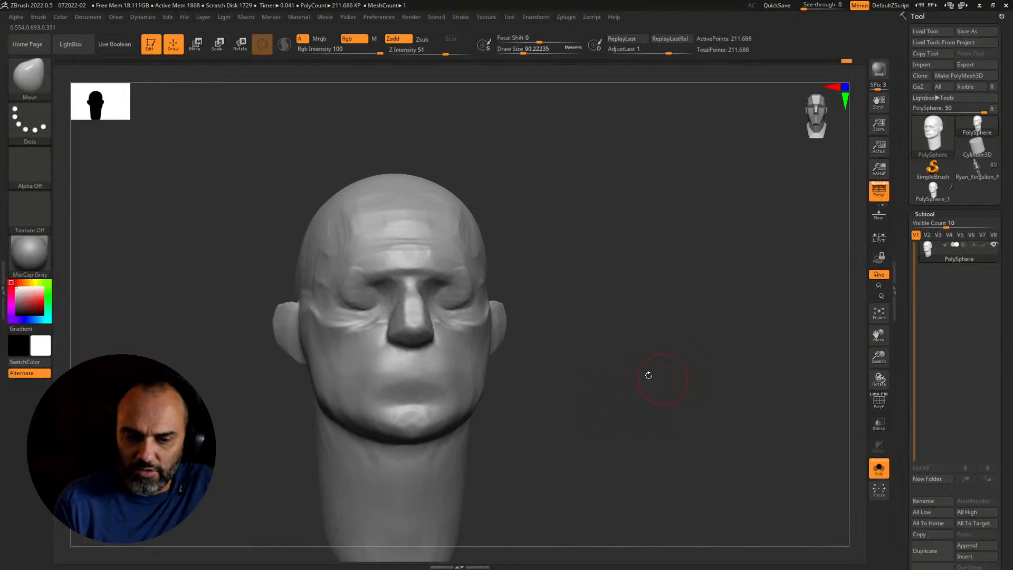
pyautogui.press('s')
pyautogui.moveTo(411, 269); pyautogui.dragTo(360, 217)
pyautogui.moveTo(365, 267)
pyautogui.keyDown('ctrl'); pyautogui.mouseDown()
pyautogui.moveTo(403, 270)
pyautogui.moveTo(371, 268)
pyautogui.moveTo(346, 303)
pyautogui.moveTo(348, 221)
pyautogui.moveTo(404, 215)
pyautogui.mouseUp(); pyautogui.keyUp('ctrl')
pyautogui.moveTo(354, 308)
pyautogui.keyDown('ctrl'); pyautogui.mouseDown()
pyautogui.moveTo(382, 309)
pyautogui.moveTo(350, 308)
pyautogui.mouseUp(); pyautogui.keyUp('ctrl')
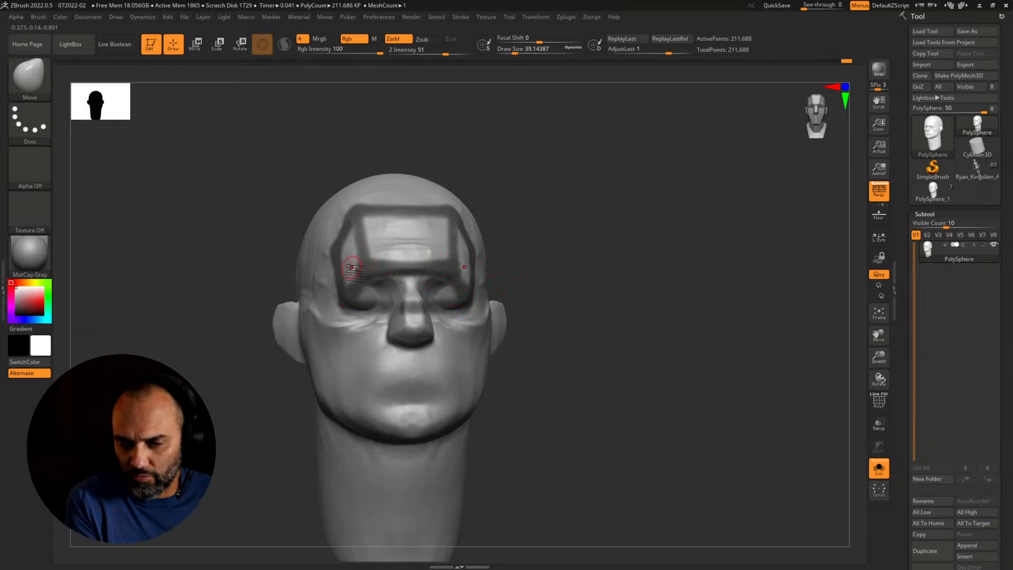
# Step: Switch to Snip & Sketch, underline "cheek-bone region" and box the flat cheekbone band on the middle and lower heads
pyautogui.hotkey('alt', 'Tab')
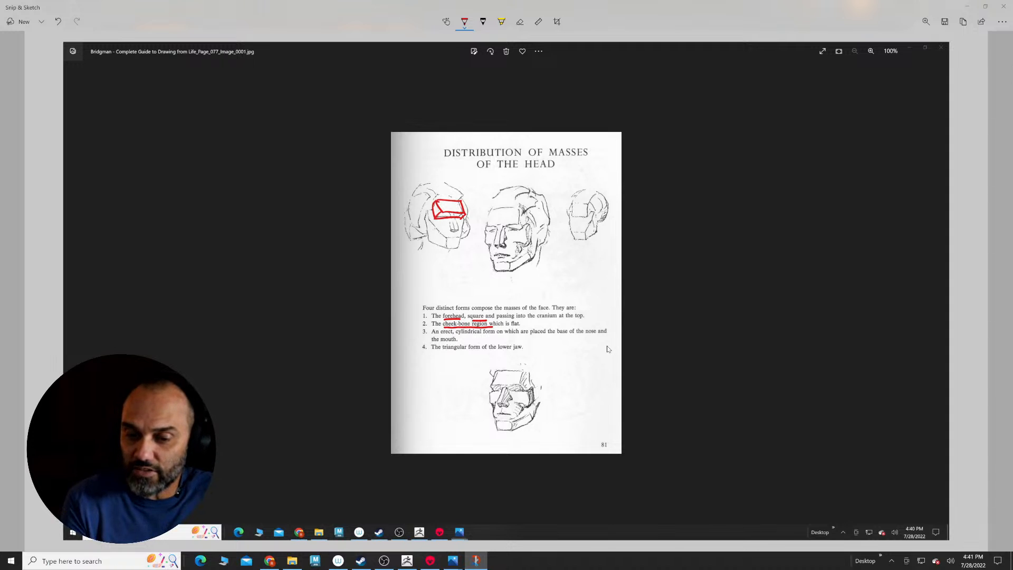
pyautogui.moveTo(527, 229)
pyautogui.mouseDown()
pyautogui.moveTo(485, 235)
pyautogui.moveTo(486, 246)
pyautogui.moveTo(528, 244)
pyautogui.mouseUp()
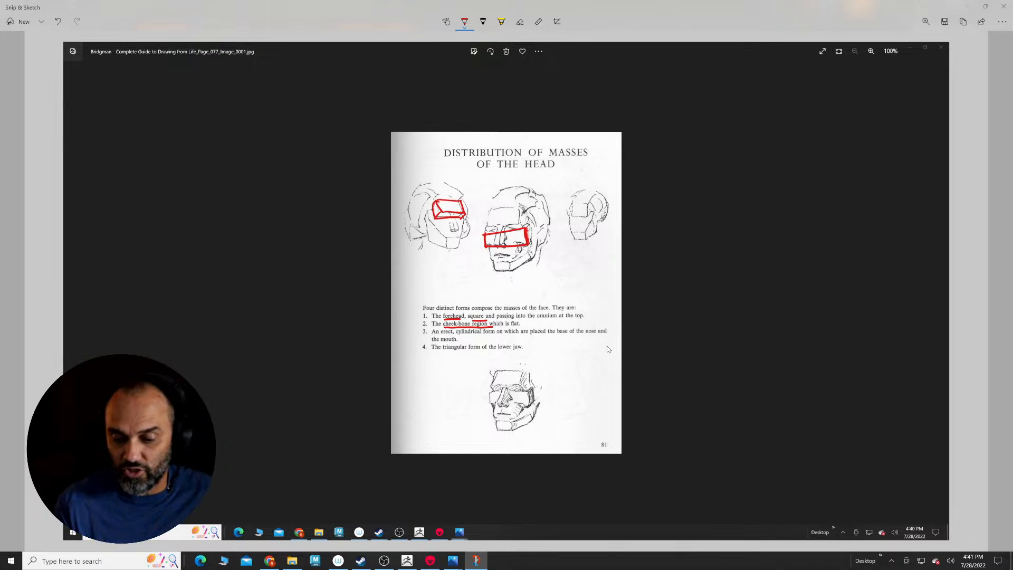
pyautogui.moveTo(529, 390)
pyautogui.mouseDown()
pyautogui.moveTo(529, 405)
pyautogui.moveTo(489, 391)
pyautogui.moveTo(491, 405)
pyautogui.mouseUp()
pyautogui.moveTo(532, 390); pyautogui.dragTo(533, 403)
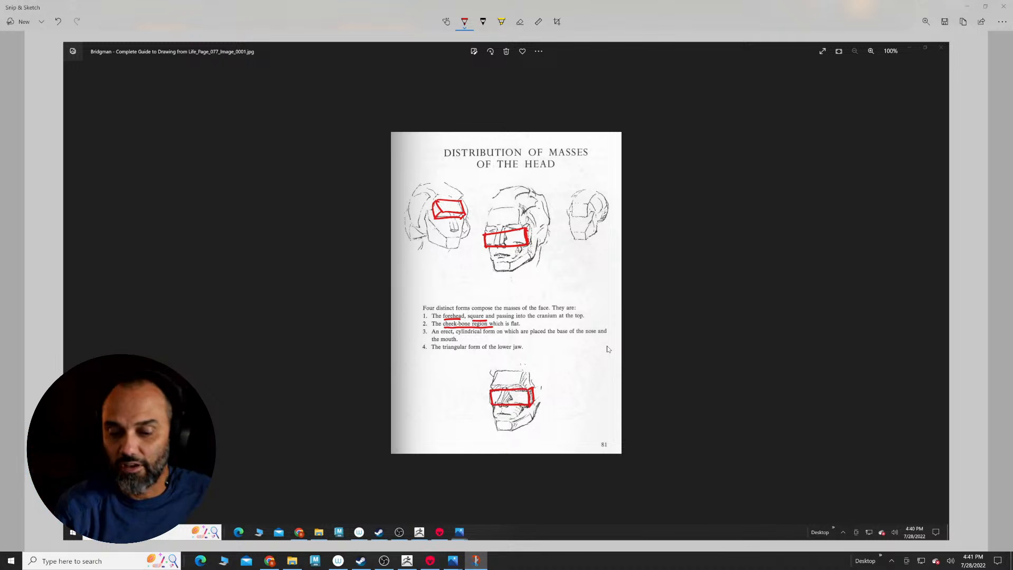
# Step: Switch to ZBrush, clear the forehead mask and mask the cheekbone band beneath the eyes and across the nose
pyautogui.hotkey('alt', 'Tab')
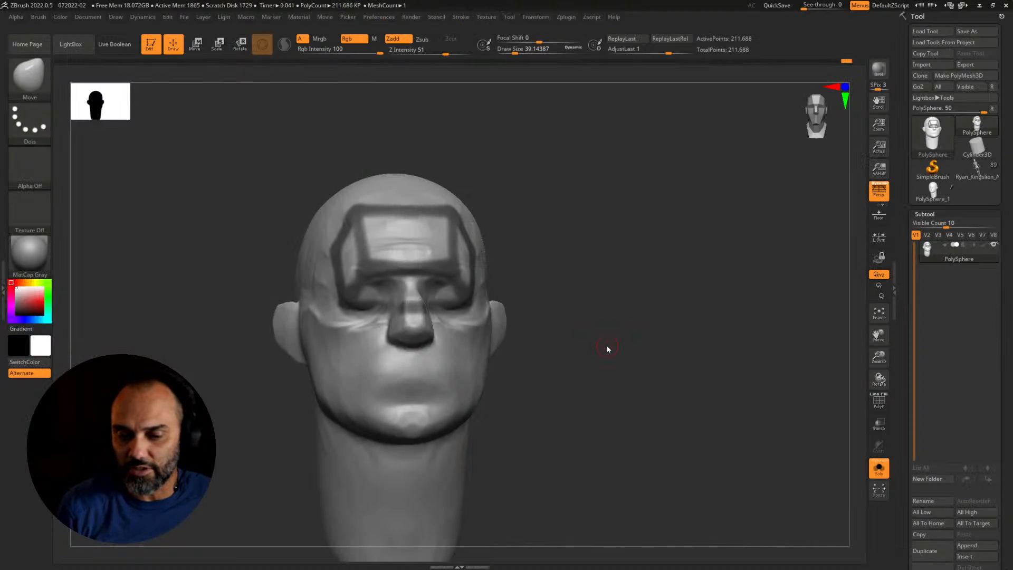
pyautogui.hotkey('alt', 'Tab')
pyautogui.hotkey('alt', 'Tab')
pyautogui.moveTo(607, 349); pyautogui.dragTo(483, 361)
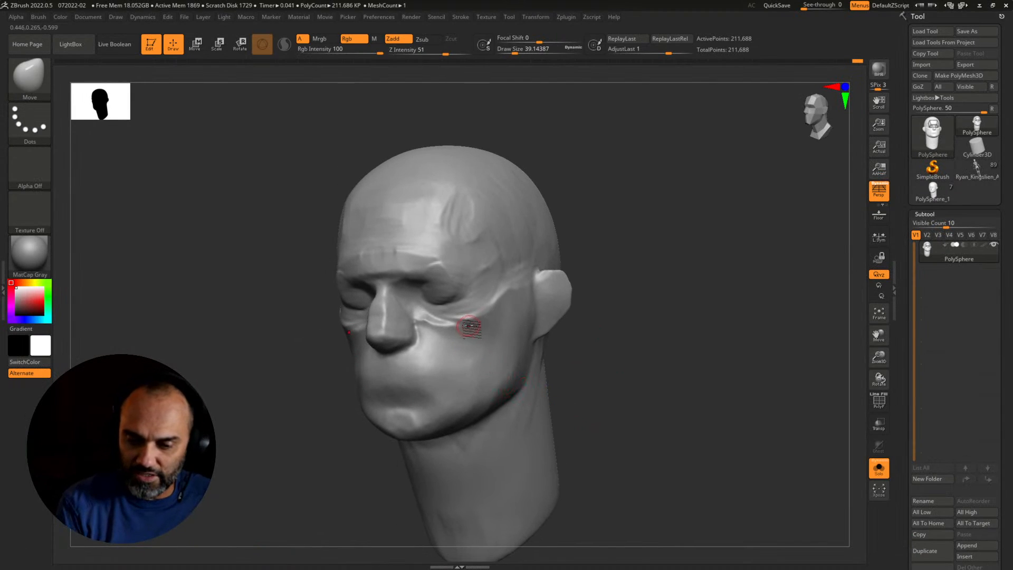
pyautogui.moveTo(468, 317)
pyautogui.keyDown('ctrl'); pyautogui.mouseDown()
pyautogui.moveTo(477, 346)
pyautogui.moveTo(468, 315)
pyautogui.moveTo(381, 321)
pyautogui.mouseUp(); pyautogui.keyUp('ctrl')
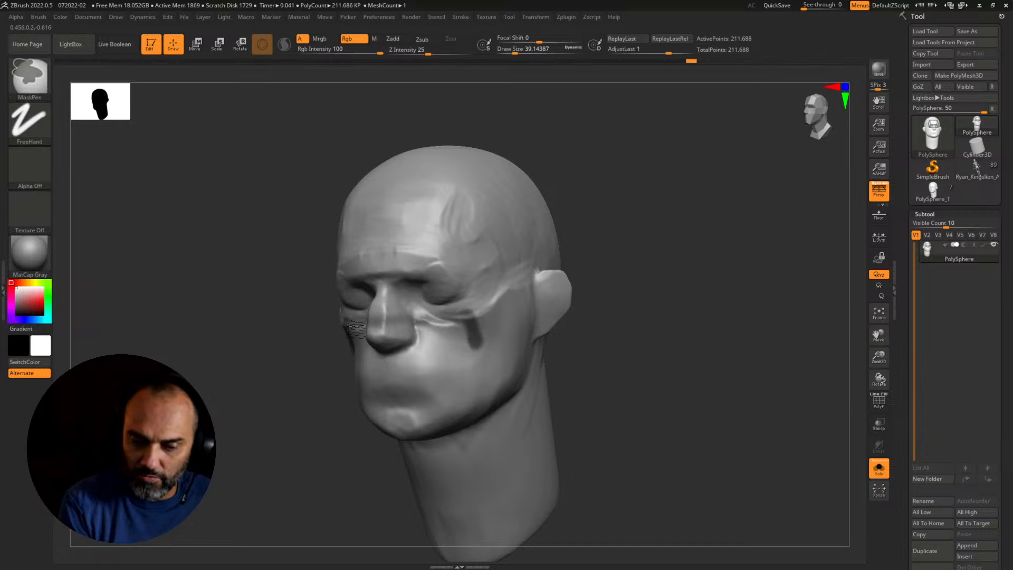
pyautogui.moveTo(624, 319)
pyautogui.mouseDown()
pyautogui.moveTo(630, 324)
pyautogui.moveTo(613, 346)
pyautogui.mouseUp()
pyautogui.moveTo(346, 322)
pyautogui.keyDown('ctrl'); pyautogui.mouseDown()
pyautogui.moveTo(460, 320)
pyautogui.moveTo(430, 321)
pyautogui.mouseUp(); pyautogui.keyUp('ctrl')
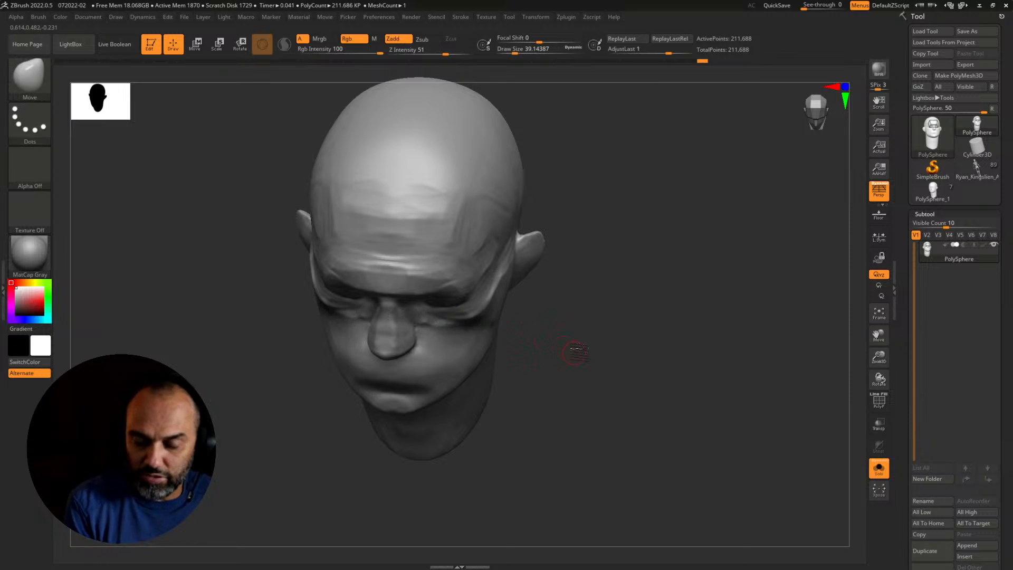
pyautogui.moveTo(572, 350)
pyautogui.mouseDown()
pyautogui.moveTo(459, 312)
pyautogui.moveTo(455, 282)
pyautogui.moveTo(467, 319)
pyautogui.mouseUp()
pyautogui.moveTo(623, 293)
pyautogui.mouseDown()
pyautogui.moveTo(629, 346)
pyautogui.moveTo(639, 336)
pyautogui.mouseUp()
# Step: In Snip & Sketch, underline "erect, cylindrical form" and replace the red boxes with cylinders over the nose and mouth of two heads
pyautogui.hotkey('alt', 'Tab')
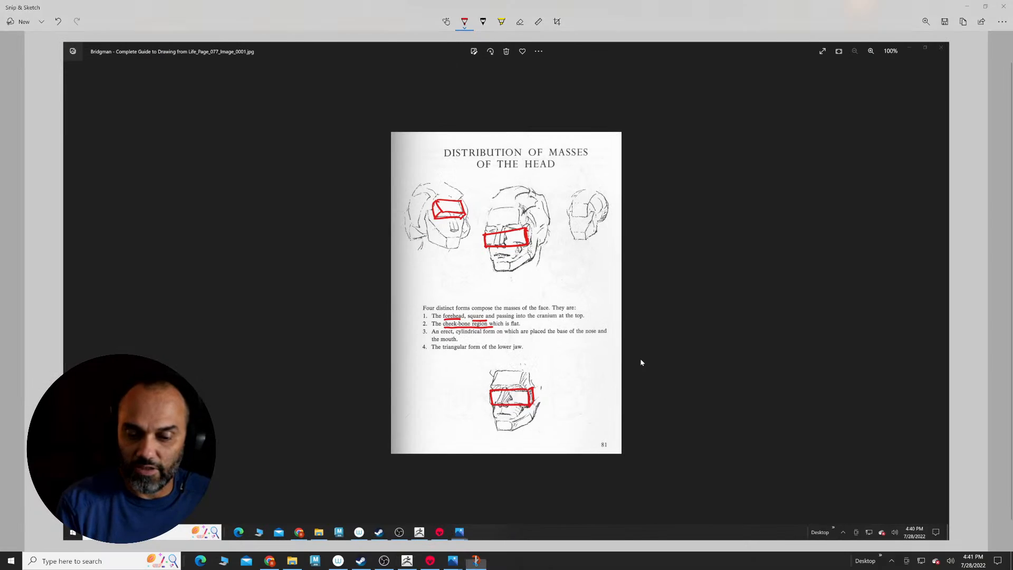
pyautogui.moveTo(457, 335); pyautogui.dragTo(494, 333)
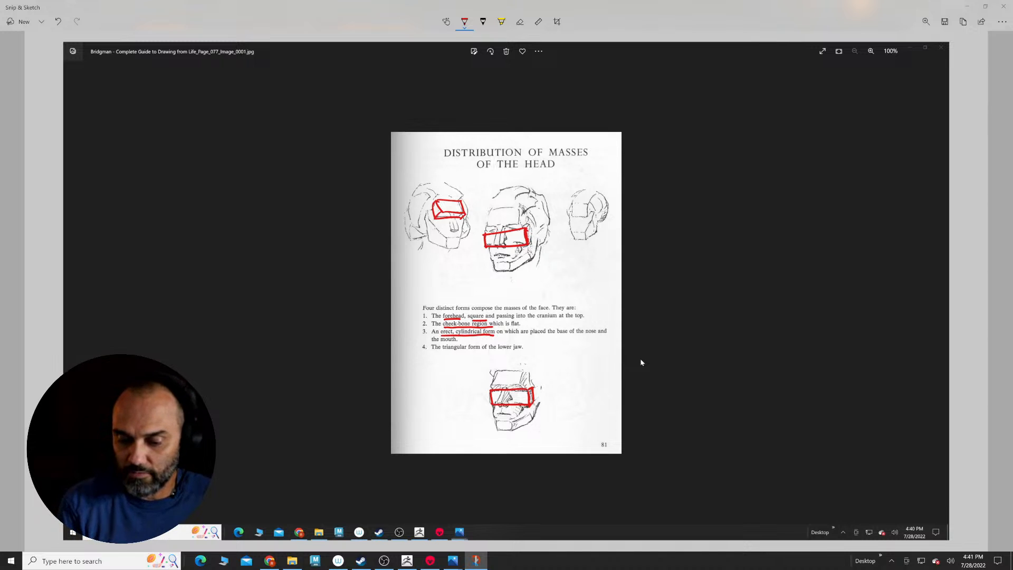
pyautogui.moveTo(532, 398)
pyautogui.mouseDown()
pyautogui.moveTo(510, 390)
pyautogui.moveTo(530, 405)
pyautogui.mouseUp()
pyautogui.moveTo(528, 245)
pyautogui.mouseDown()
pyautogui.moveTo(507, 245)
pyautogui.moveTo(440, 203)
pyautogui.moveTo(442, 217)
pyautogui.mouseUp()
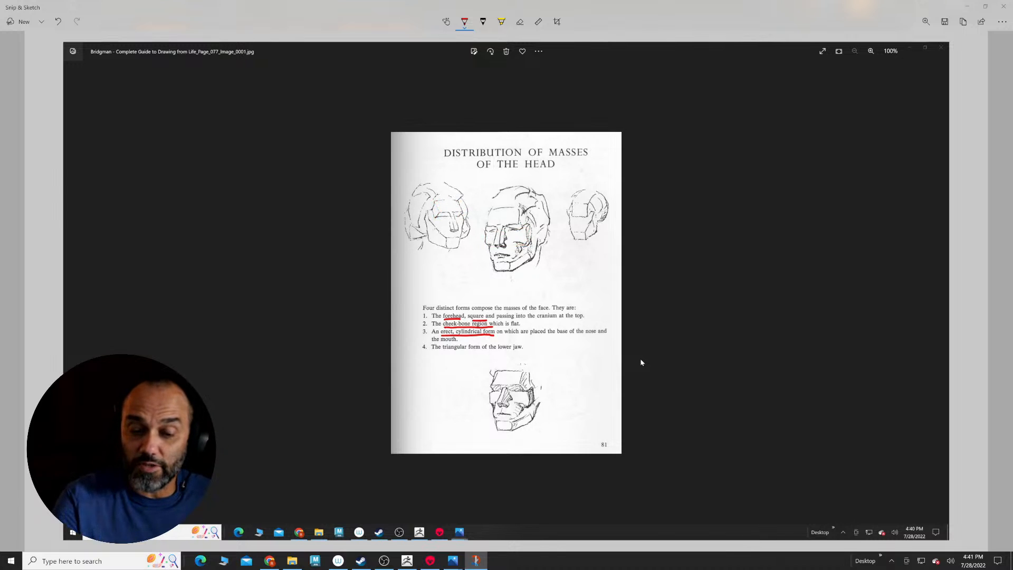
pyautogui.moveTo(492, 259)
pyautogui.mouseDown()
pyautogui.moveTo(522, 254)
pyautogui.moveTo(519, 228)
pyautogui.mouseUp()
pyautogui.moveTo(495, 385)
pyautogui.mouseDown()
pyautogui.moveTo(498, 413)
pyautogui.moveTo(508, 417)
pyautogui.moveTo(522, 417)
pyautogui.moveTo(525, 390)
pyautogui.mouseUp()
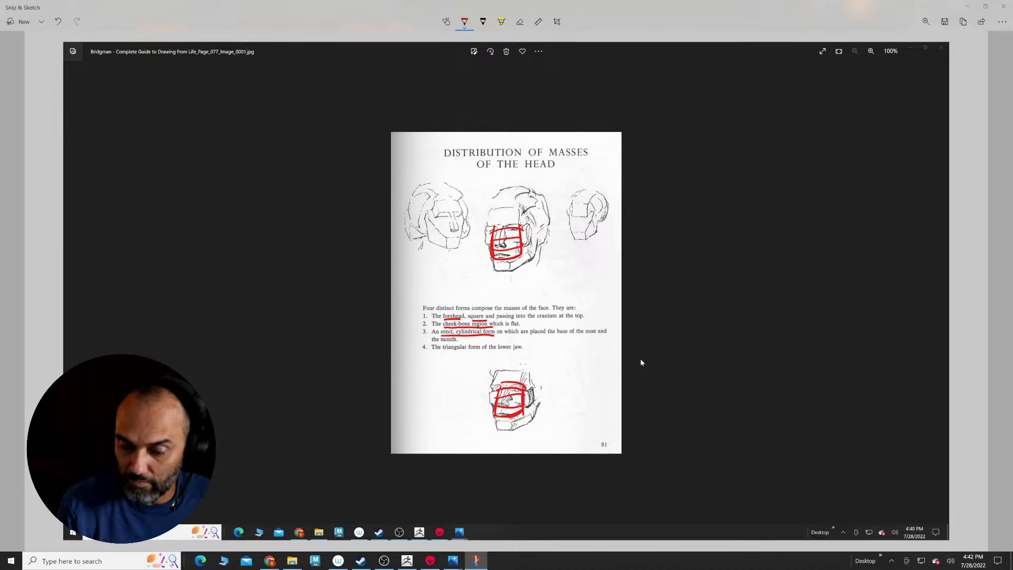
# Step: Erase the red cylinders and text underlines from the snip
pyautogui.moveTo(511, 258)
pyautogui.mouseDown()
pyautogui.moveTo(509, 228)
pyautogui.moveTo(489, 251)
pyautogui.mouseUp()
pyautogui.moveTo(481, 317)
pyautogui.mouseDown()
pyautogui.moveTo(472, 336)
pyautogui.moveTo(451, 322)
pyautogui.mouseUp()
pyautogui.moveTo(510, 378)
pyautogui.mouseDown()
pyautogui.moveTo(509, 418)
pyautogui.moveTo(493, 406)
pyautogui.mouseUp()
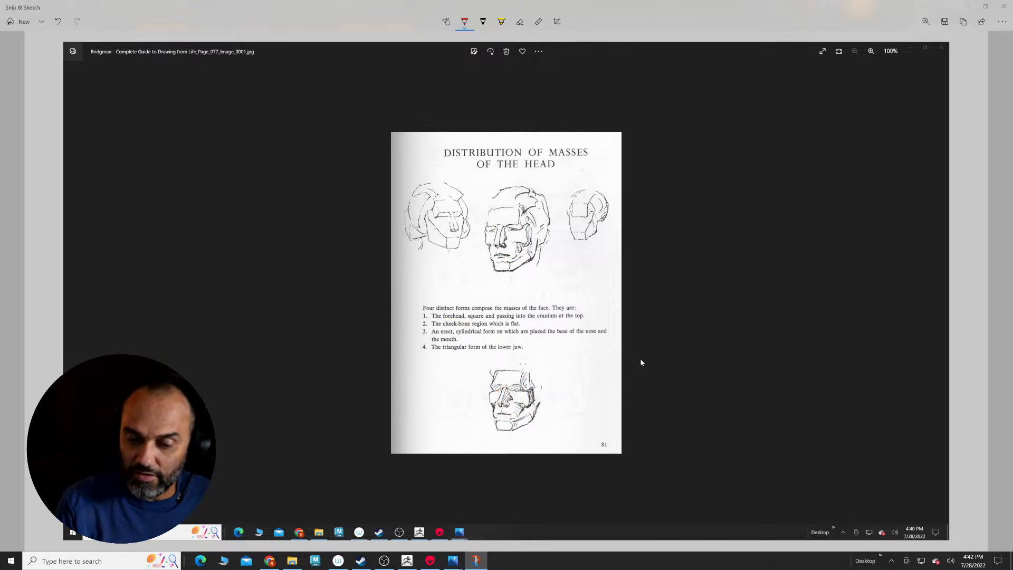
# Step: Underline "triangular" in the fourth point and mark the lower jaw form on the head sketches in red
pyautogui.moveTo(441, 354); pyautogui.dragTo(471, 355)
pyautogui.moveTo(540, 391)
pyautogui.mouseDown()
pyautogui.moveTo(513, 430)
pyautogui.moveTo(540, 393)
pyautogui.mouseUp()
pyautogui.moveTo(538, 240)
pyautogui.mouseDown()
pyautogui.moveTo(510, 272)
pyautogui.moveTo(538, 233)
pyautogui.moveTo(533, 256)
pyautogui.mouseUp()
pyautogui.moveTo(519, 411); pyautogui.dragTo(535, 419)
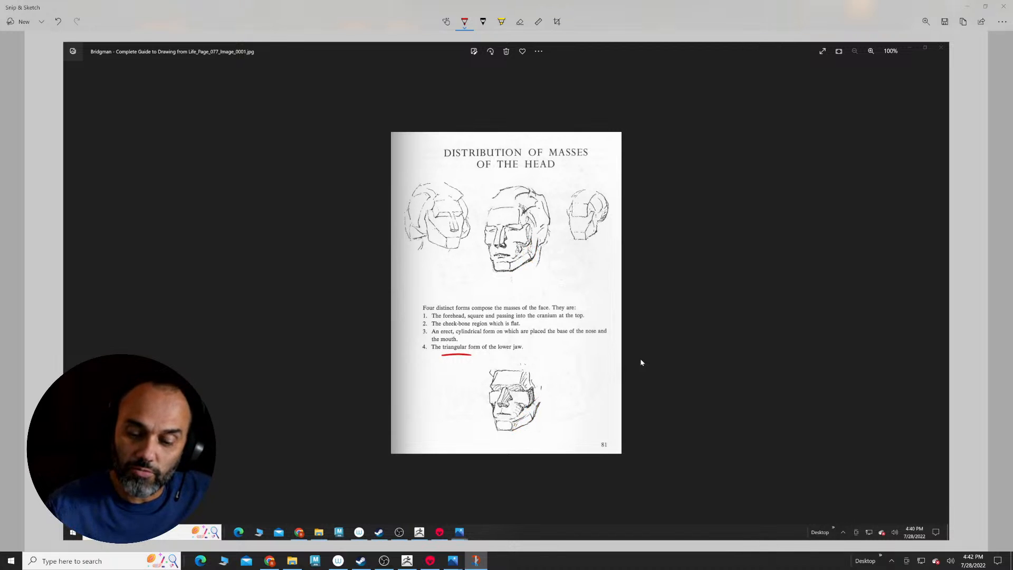
pyautogui.moveTo(456, 349); pyautogui.dragTo(457, 359)
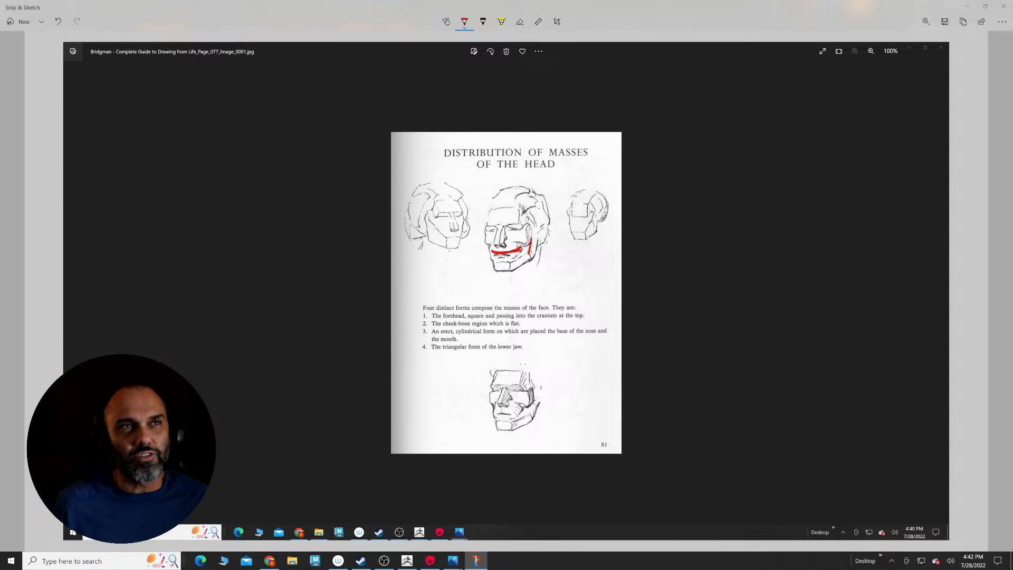
# Step: Return to ZBrush, clear the cheek mask and reshape the lower cheeks with the Move brush at about 120 and 145
pyautogui.hotkey('alt', 'Tab')
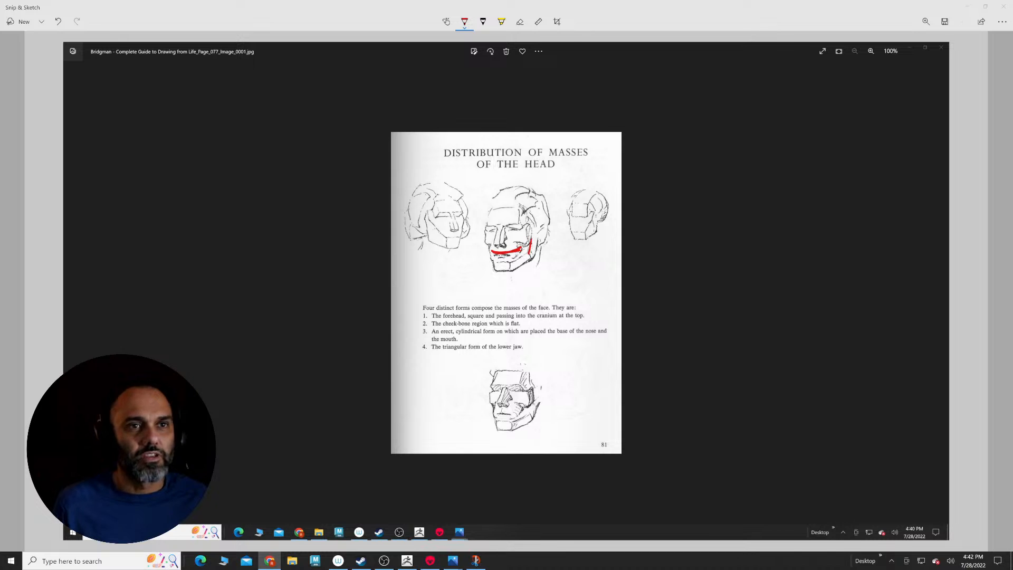
pyautogui.hotkey('alt', 'Tab')
pyautogui.press('Tab')
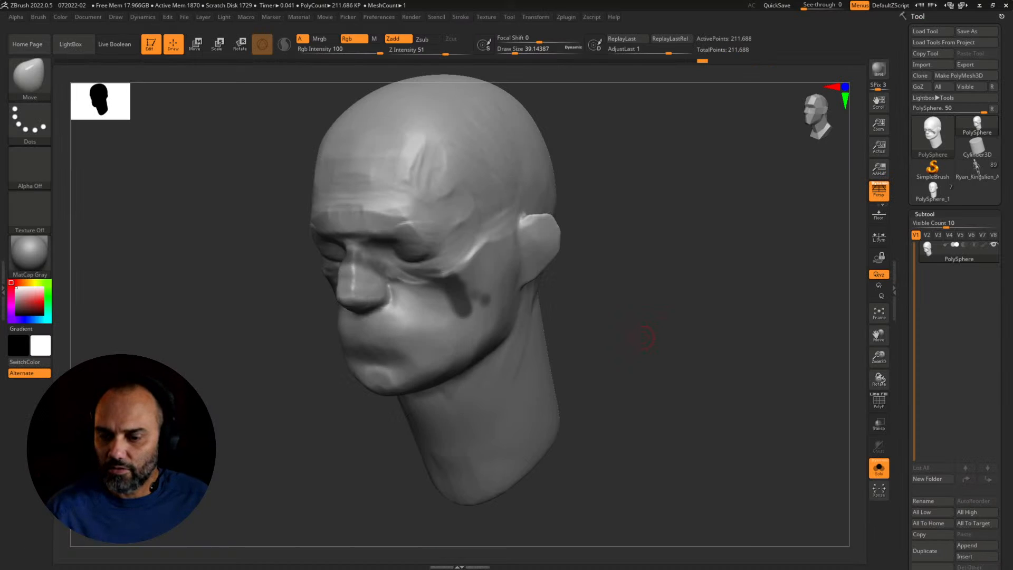
pyautogui.moveTo(644, 338)
pyautogui.mouseDown()
pyautogui.moveTo(701, 407)
pyautogui.moveTo(660, 411)
pyautogui.moveTo(697, 400)
pyautogui.moveTo(712, 414)
pyautogui.moveTo(577, 389)
pyautogui.mouseUp()
pyautogui.press('s')
pyautogui.moveTo(415, 357); pyautogui.dragTo(425, 356)
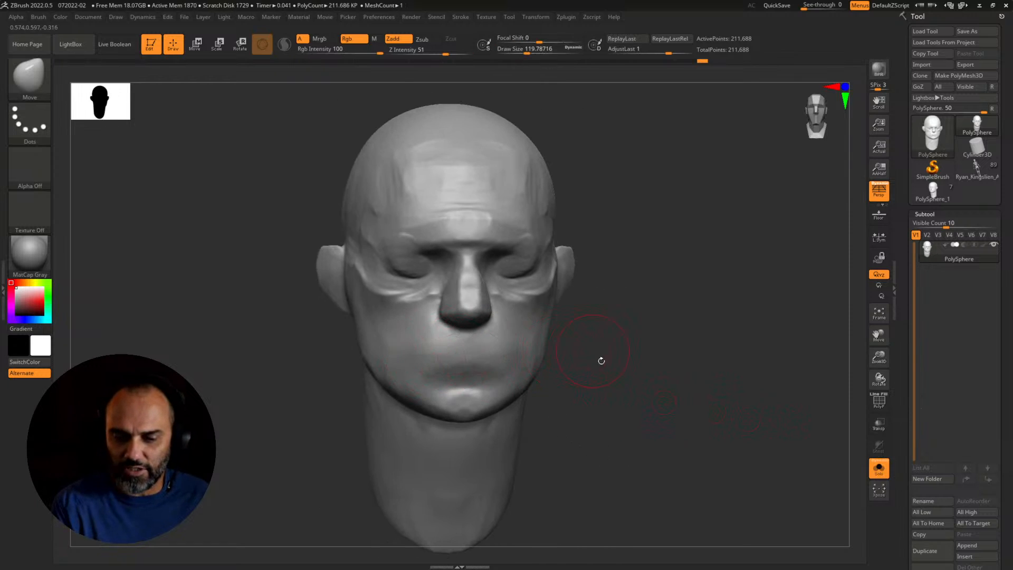
pyautogui.moveTo(601, 360); pyautogui.dragTo(580, 381)
pyautogui.press('s')
pyautogui.moveTo(406, 357); pyautogui.dragTo(402, 354)
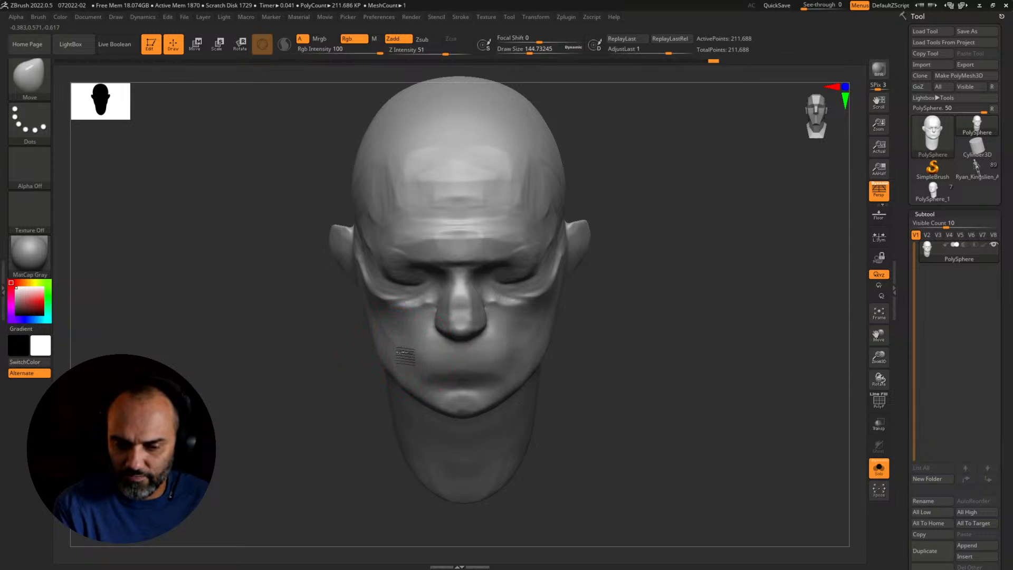
# Step: Mask the side of the head, including the ear, rear jaw and most of the neck, with a rectangular mask
pyautogui.moveTo(607, 380); pyautogui.dragTo(591, 322)
pyautogui.moveTo(703, 381); pyautogui.dragTo(623, 364)
pyautogui.keyDown('ctrl'); pyautogui.moveTo(727, 171); pyautogui.dragTo(410, 488); pyautogui.keyUp('ctrl')
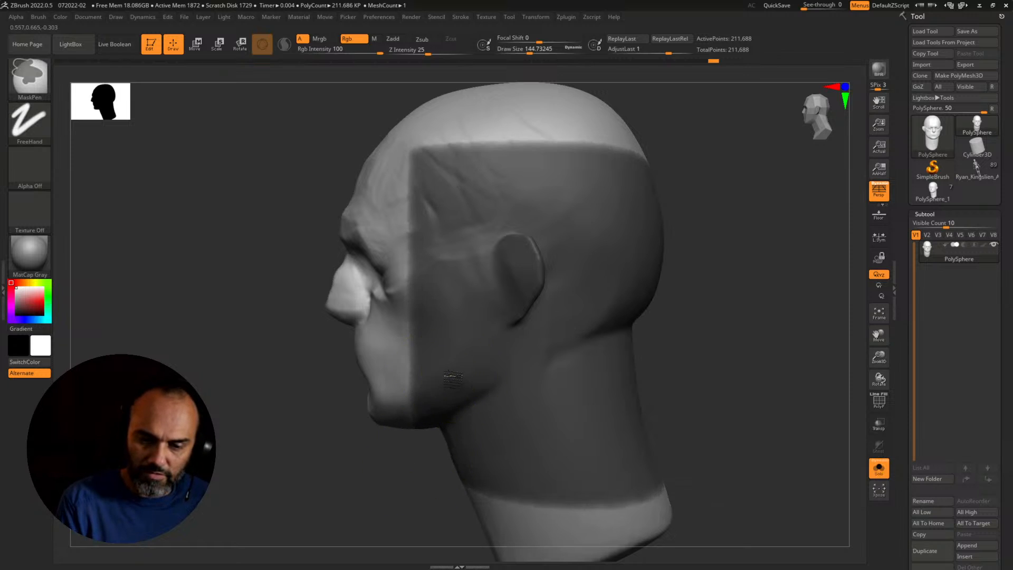
# Step: Shape the unmasked front cheek planes beside the nose with the Move brush at a draw size of 112
pyautogui.moveTo(452, 379)
pyautogui.mouseDown()
pyautogui.moveTo(653, 398)
pyautogui.moveTo(622, 409)
pyautogui.moveTo(641, 397)
pyautogui.mouseUp()
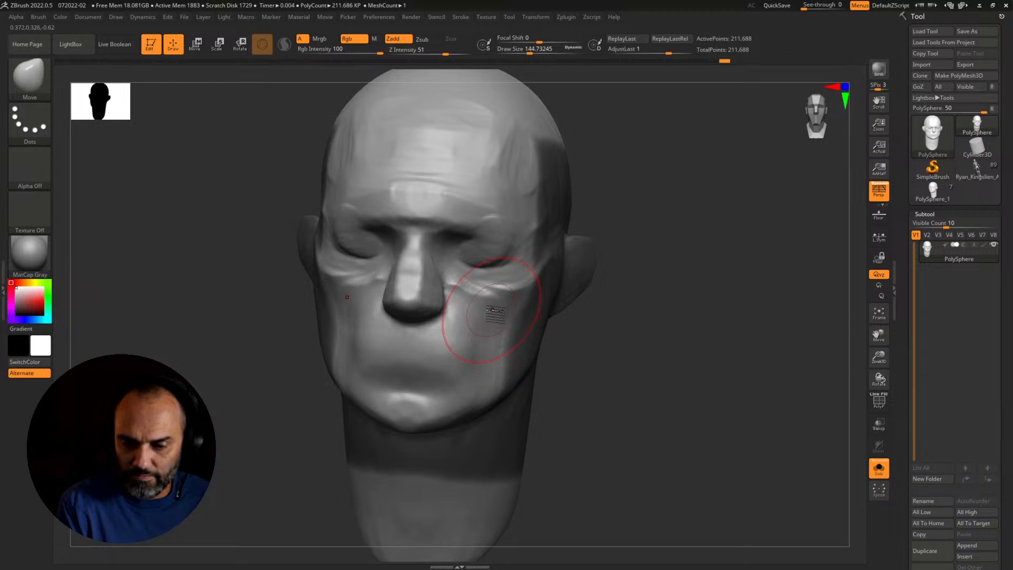
pyautogui.press('s')
pyautogui.moveTo(491, 310)
pyautogui.mouseDown()
pyautogui.moveTo(476, 310)
pyautogui.moveTo(481, 297)
pyautogui.moveTo(447, 290)
pyautogui.mouseUp()
pyautogui.moveTo(473, 291); pyautogui.dragTo(477, 296)
pyautogui.moveTo(591, 348); pyautogui.dragTo(518, 362)
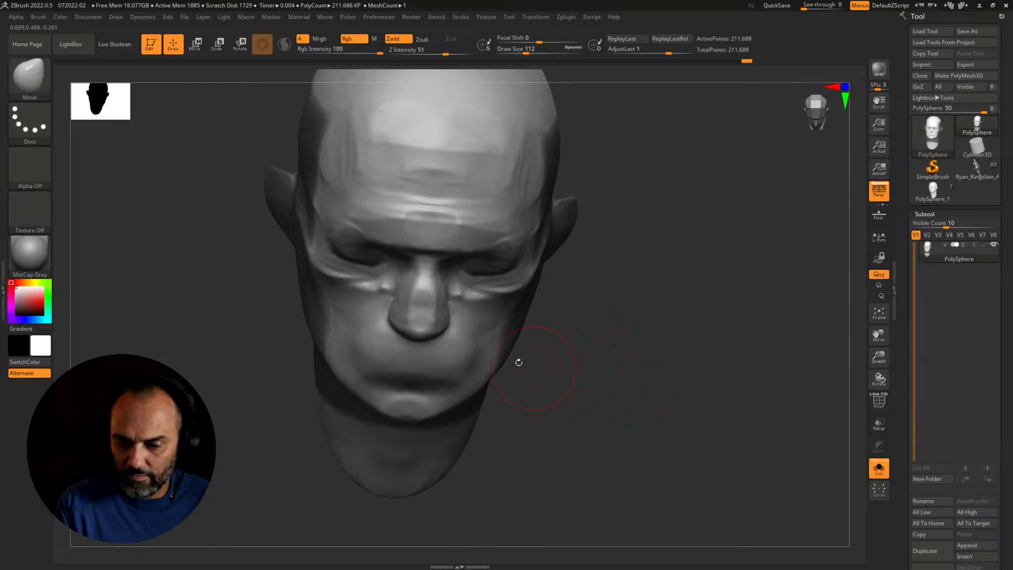
# Step: Refine the cheeks around the mouth cylinder from above with the Move brush at a draw size of 112
pyautogui.moveTo(345, 318); pyautogui.dragTo(361, 335)
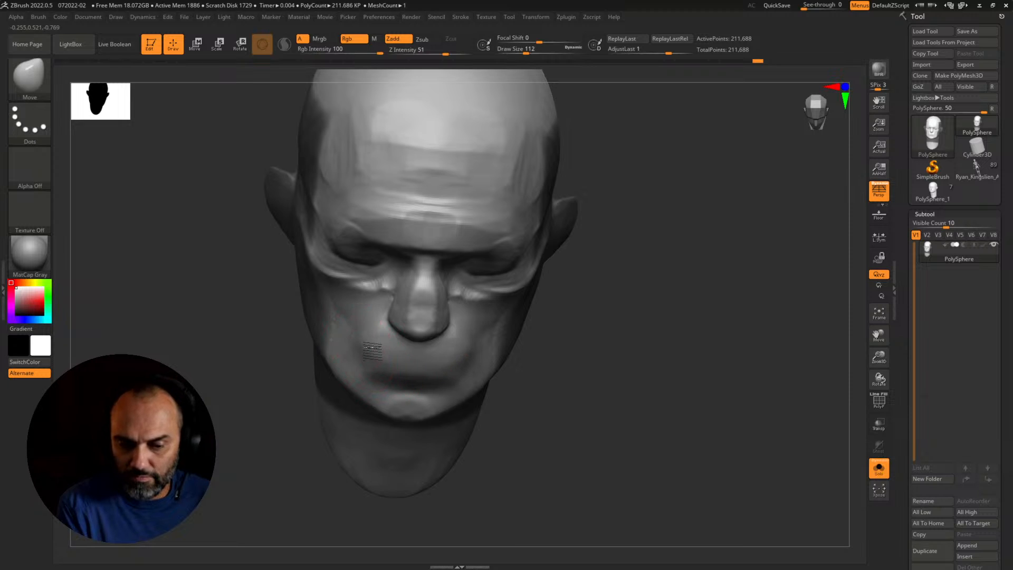
pyautogui.moveTo(475, 350)
pyautogui.mouseDown()
pyautogui.moveTo(471, 362)
pyautogui.moveTo(477, 344)
pyautogui.mouseUp()
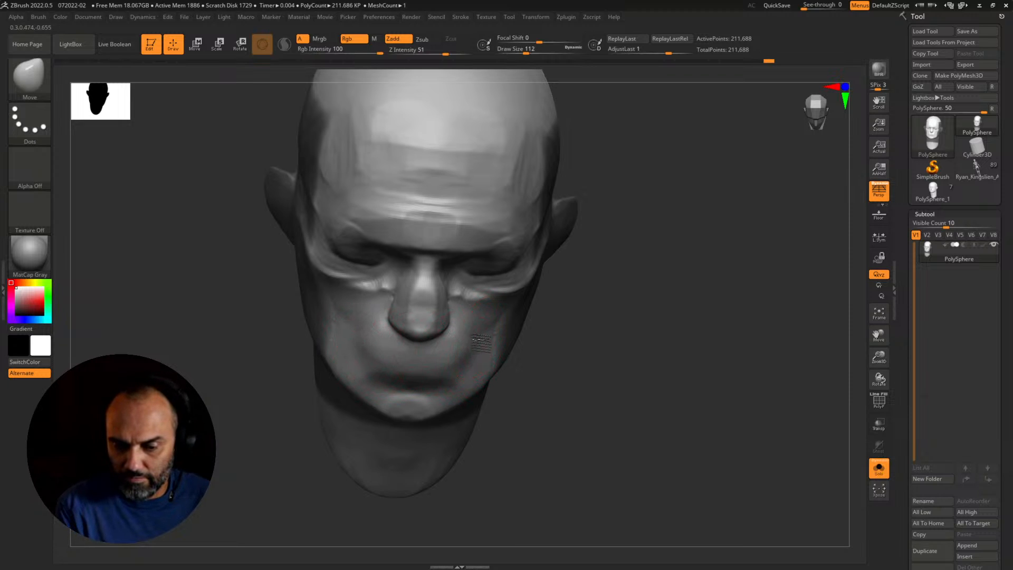
pyautogui.moveTo(604, 363)
pyautogui.mouseDown()
pyautogui.moveTo(633, 355)
pyautogui.moveTo(502, 362)
pyautogui.mouseUp()
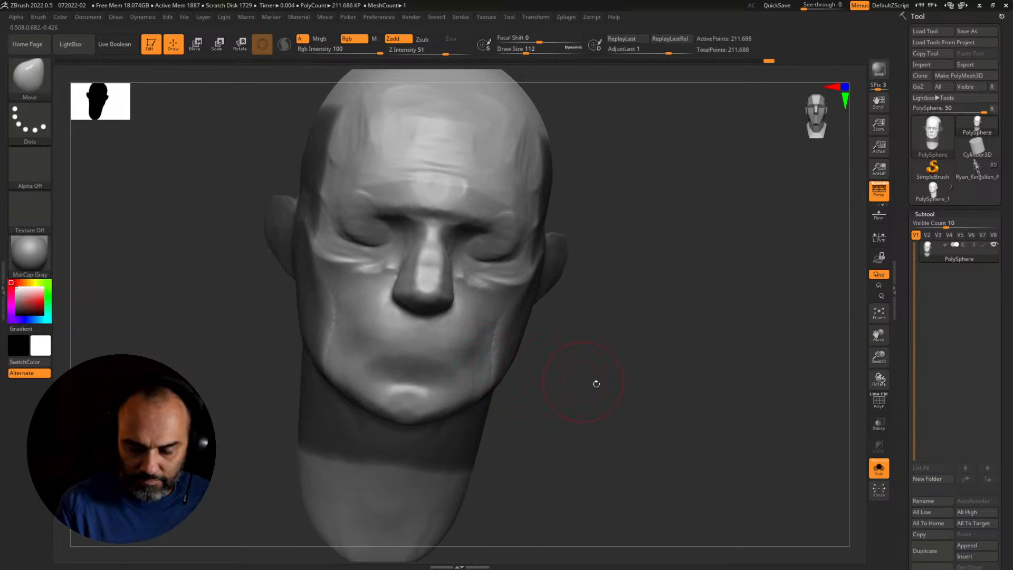
pyautogui.moveTo(596, 382)
pyautogui.mouseDown()
pyautogui.moveTo(488, 385)
pyautogui.moveTo(527, 387)
pyautogui.moveTo(453, 415)
pyautogui.mouseUp()
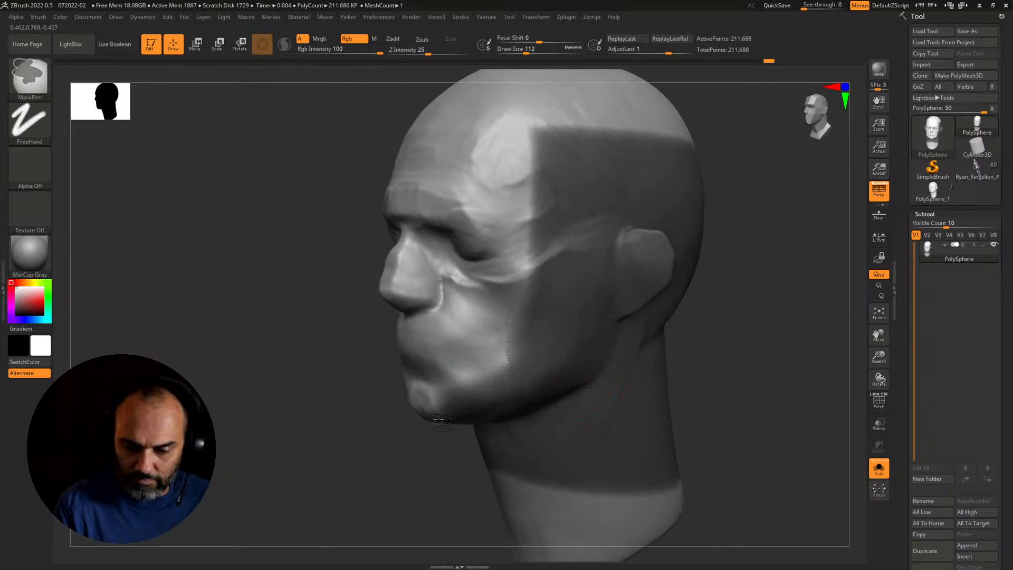
pyautogui.moveTo(369, 443); pyautogui.dragTo(434, 470)
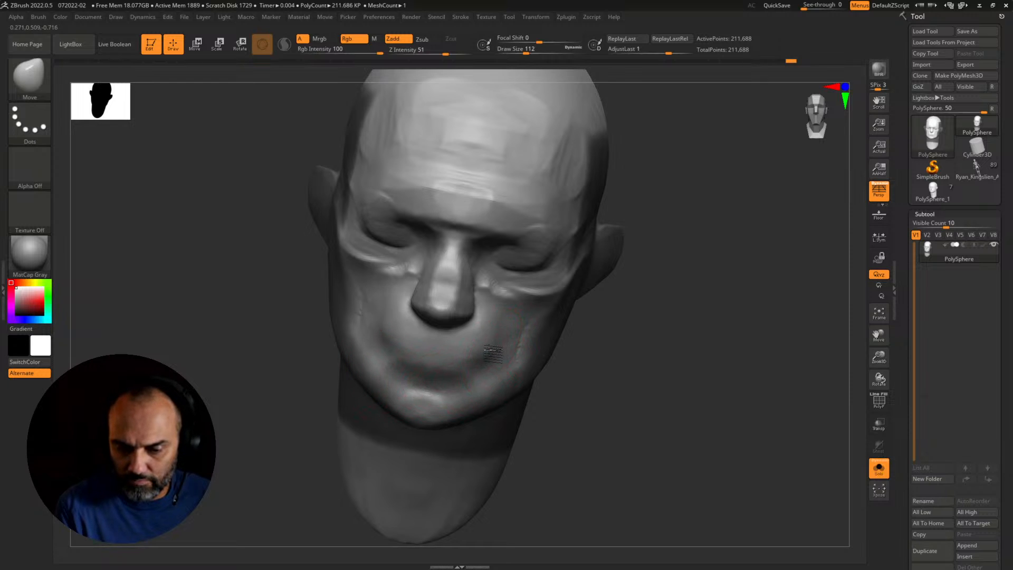
# Step: Try to build up the mouth cylinder and the planes around it with the RK_BallStylus brush at a draw size of 112, smoothing the cheek edge
pyautogui.moveTo(649, 369)
pyautogui.keyDown('shift'); pyautogui.mouseDown()
pyautogui.moveTo(678, 410)
pyautogui.moveTo(651, 357)
pyautogui.moveTo(662, 385)
pyautogui.moveTo(631, 386)
pyautogui.moveTo(735, 436)
pyautogui.moveTo(704, 430)
pyautogui.moveTo(719, 447)
pyautogui.moveTo(760, 385)
pyautogui.mouseUp(); pyautogui.keyUp('shift')
pyautogui.press('1')
pyautogui.moveTo(391, 371); pyautogui.dragTo(451, 350)
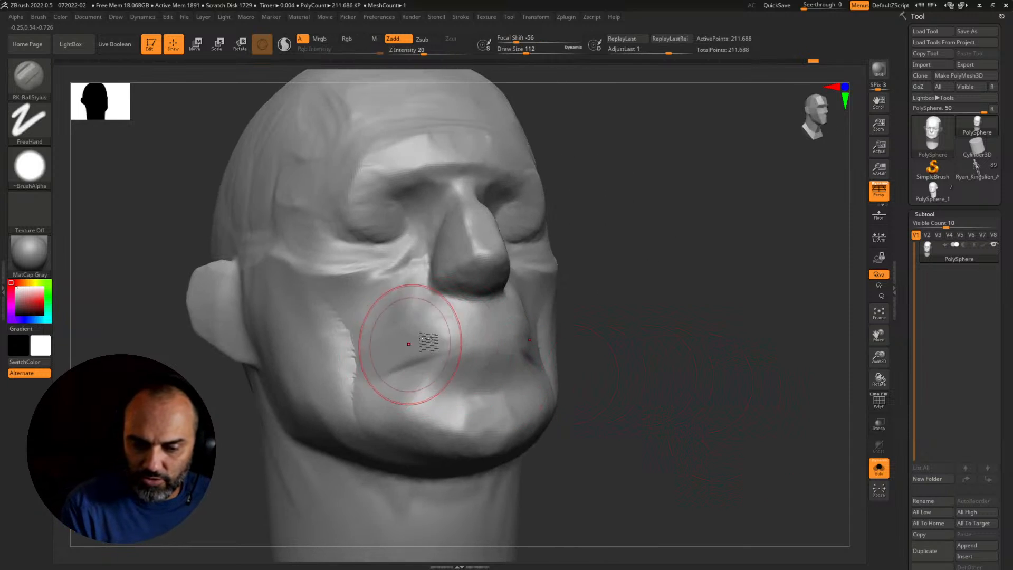
pyautogui.moveTo(352, 369)
pyautogui.keyDown('shift'); pyautogui.mouseDown()
pyautogui.moveTo(350, 325)
pyautogui.moveTo(351, 399)
pyautogui.mouseUp(); pyautogui.keyUp('shift')
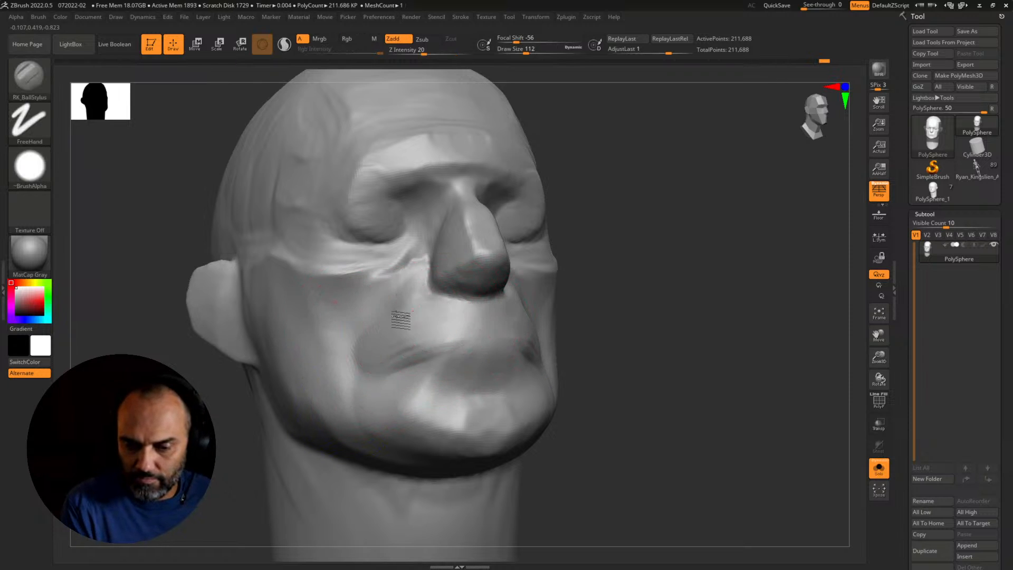
pyautogui.moveTo(381, 324); pyautogui.dragTo(371, 352)
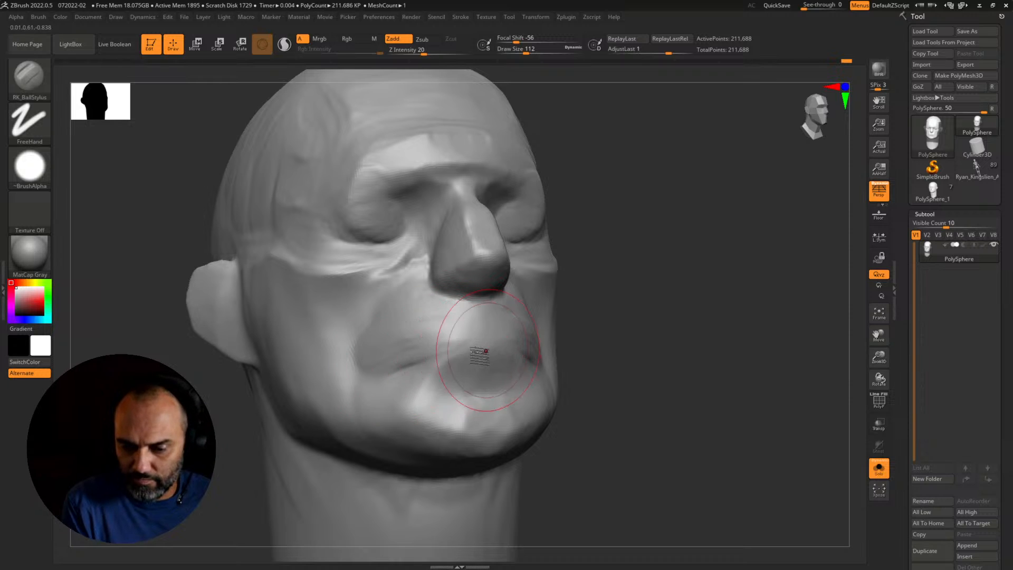
pyautogui.moveTo(484, 351)
pyautogui.mouseDown()
pyautogui.moveTo(382, 377)
pyautogui.moveTo(488, 375)
pyautogui.mouseUp()
pyautogui.moveTo(389, 373)
pyautogui.mouseDown()
pyautogui.moveTo(496, 364)
pyautogui.moveTo(414, 372)
pyautogui.moveTo(486, 342)
pyautogui.moveTo(378, 341)
pyautogui.moveTo(378, 353)
pyautogui.moveTo(366, 300)
pyautogui.moveTo(389, 312)
pyautogui.moveTo(405, 365)
pyautogui.mouseUp()
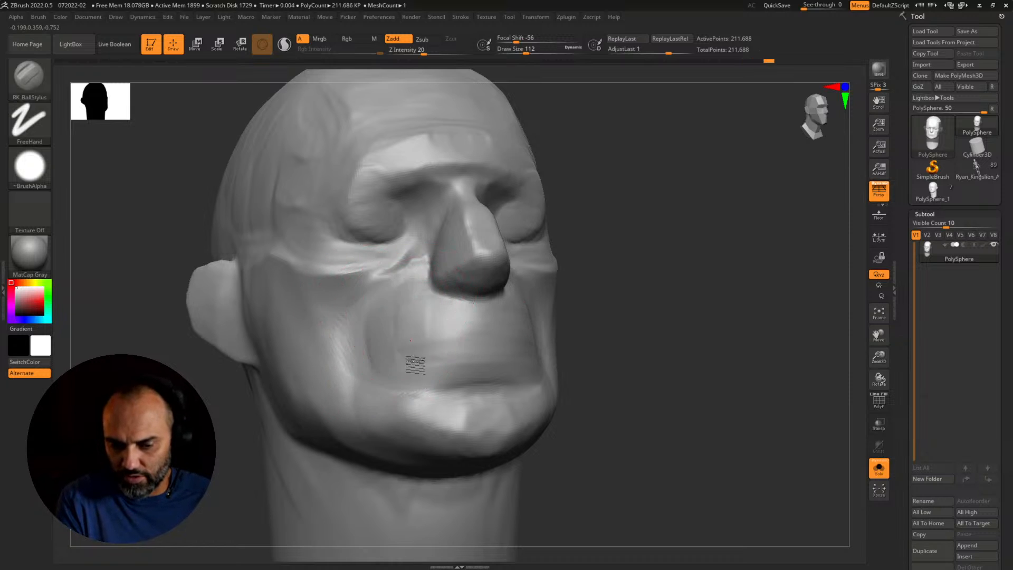
pyautogui.moveTo(416, 305)
pyautogui.mouseDown()
pyautogui.moveTo(404, 335)
pyautogui.moveTo(428, 415)
pyautogui.moveTo(411, 423)
pyautogui.mouseUp()
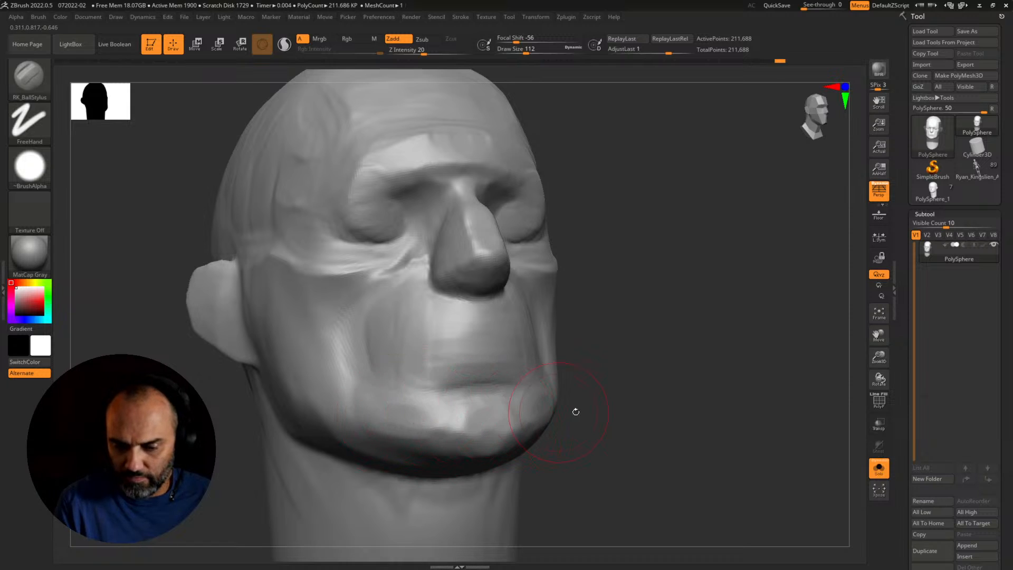
pyautogui.moveTo(576, 411)
pyautogui.keyDown('alt'); pyautogui.mouseDown()
pyautogui.moveTo(642, 400)
pyautogui.moveTo(630, 437)
pyautogui.moveTo(642, 449)
pyautogui.moveTo(620, 465)
pyautogui.moveTo(682, 463)
pyautogui.mouseUp(); pyautogui.keyUp('alt')
pyautogui.press('ctrl')
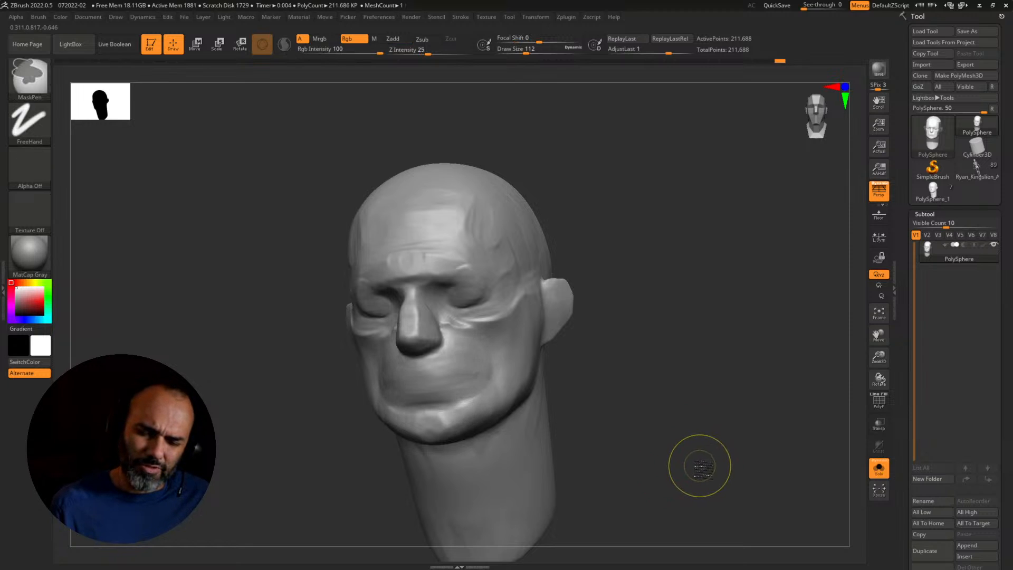
# Step: Undo the recent sculpting on the mouth and cheeks, stepping back through the masked cheek edits
pyautogui.hotkey('ctrl', 'z')
pyautogui.hotkey('ctrl', 'z')
pyautogui.hotkey('ctrl', 'z')
pyautogui.hotkey('ctrl', 'z')
pyautogui.hotkey('ctrl', 'z')
pyautogui.hotkey('ctrl', 'z')
pyautogui.hotkey('ctrl', 'z')
pyautogui.hotkey('ctrl', 'z')
pyautogui.hotkey('ctrl', 'z')
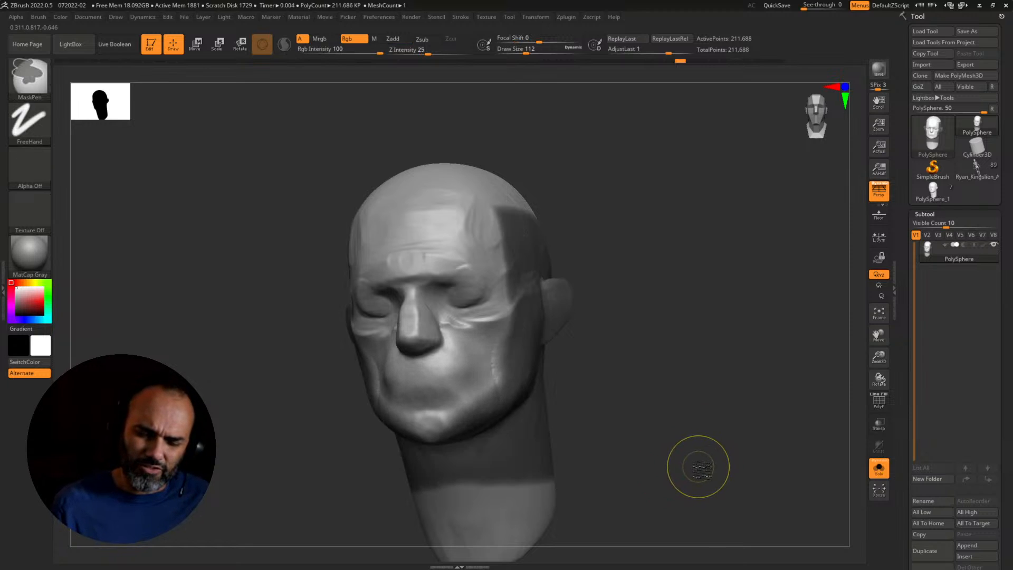
pyautogui.hotkey('ctrl', 'z')
pyautogui.hotkey('ctrl', 'z')
pyautogui.hotkey('ctrl', 'z')
pyautogui.hotkey('ctrl', 'z')
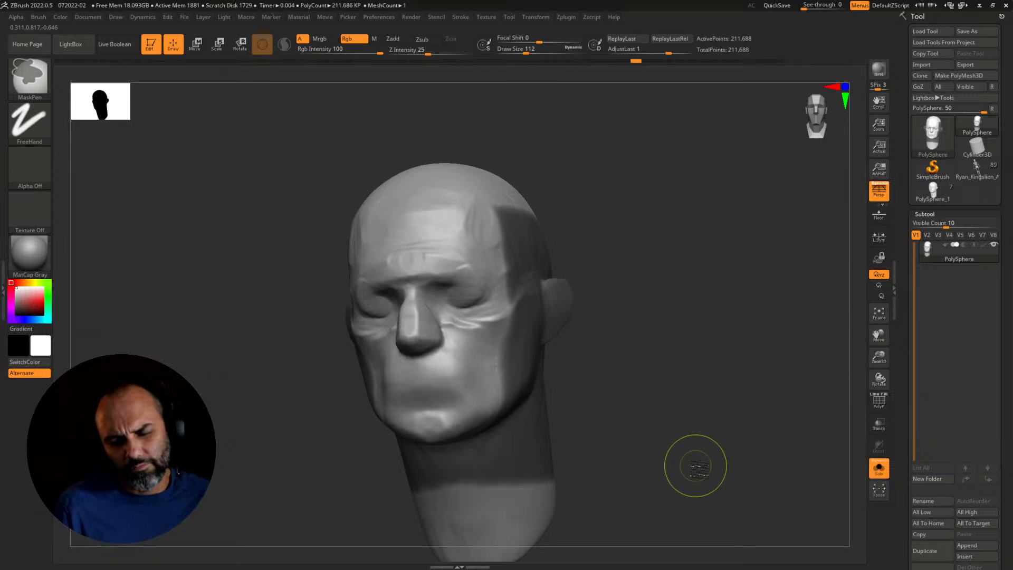
pyautogui.hotkey('ctrl', 'z')
pyautogui.hotkey('ctrl', 'z')
pyautogui.hotkey('ctrl', 'z')
pyautogui.hotkey('ctrl', 'z')
pyautogui.hotkey('ctrl', 'z')
# Step: Clear the mask from the side of the head and neck and check the head from the front
pyautogui.moveTo(669, 420)
pyautogui.keyDown('ctrl'); pyautogui.mouseDown()
pyautogui.moveTo(676, 452)
pyautogui.moveTo(663, 473)
pyautogui.moveTo(705, 445)
pyautogui.moveTo(708, 456)
pyautogui.mouseUp(); pyautogui.keyUp('ctrl')
pyautogui.click(672, 487)
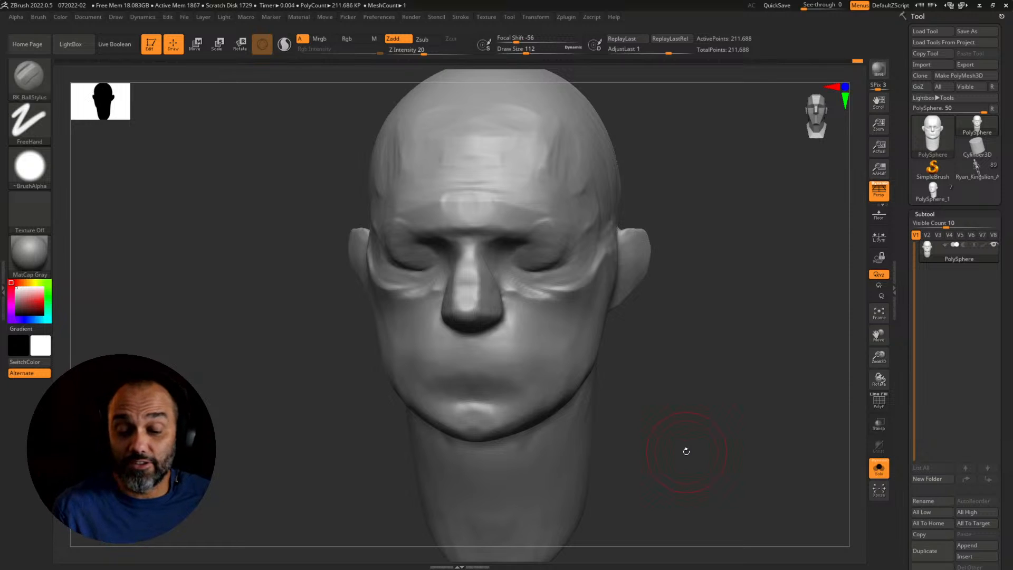
pyautogui.moveTo(686, 451); pyautogui.dragTo(689, 428)
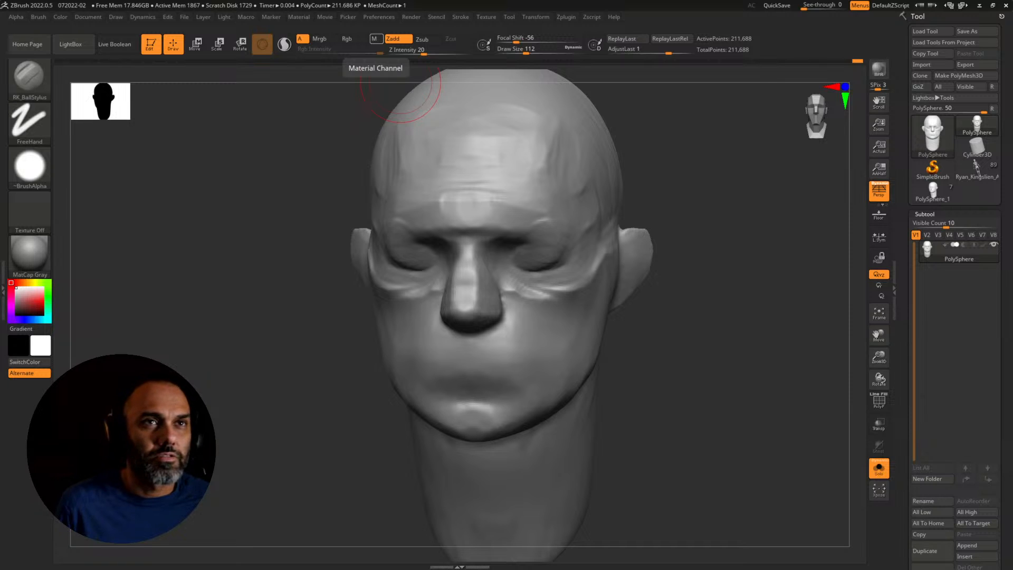
# Step: Switch to Instagram in the browser, add #pezsculpts to the live-sculpt post's caption, copy the hashtag and save the caption
pyautogui.moveTo(586, 0); pyautogui.dragTo(431, 80)
pyautogui.click(620, 66)
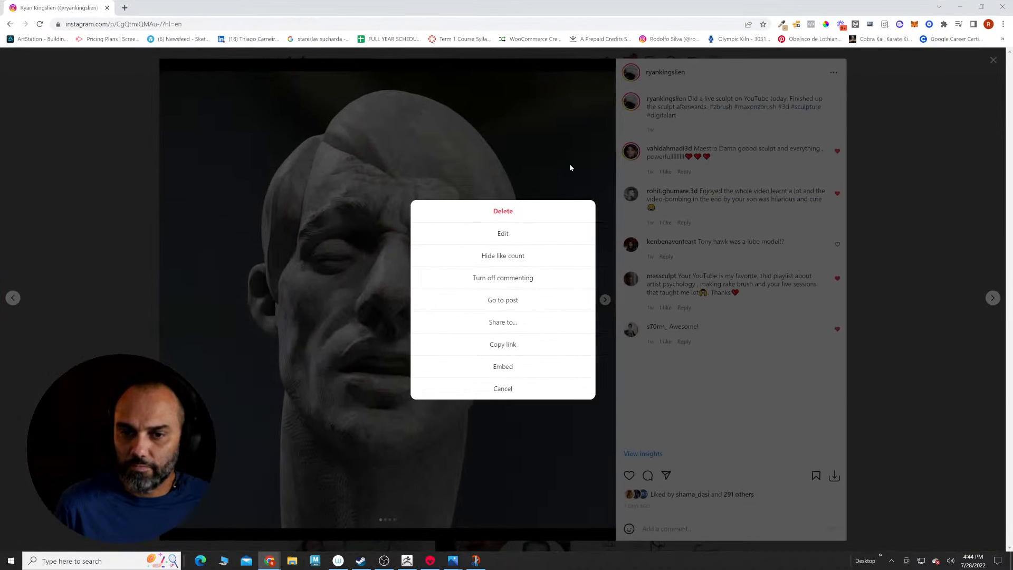
pyautogui.click(502, 234)
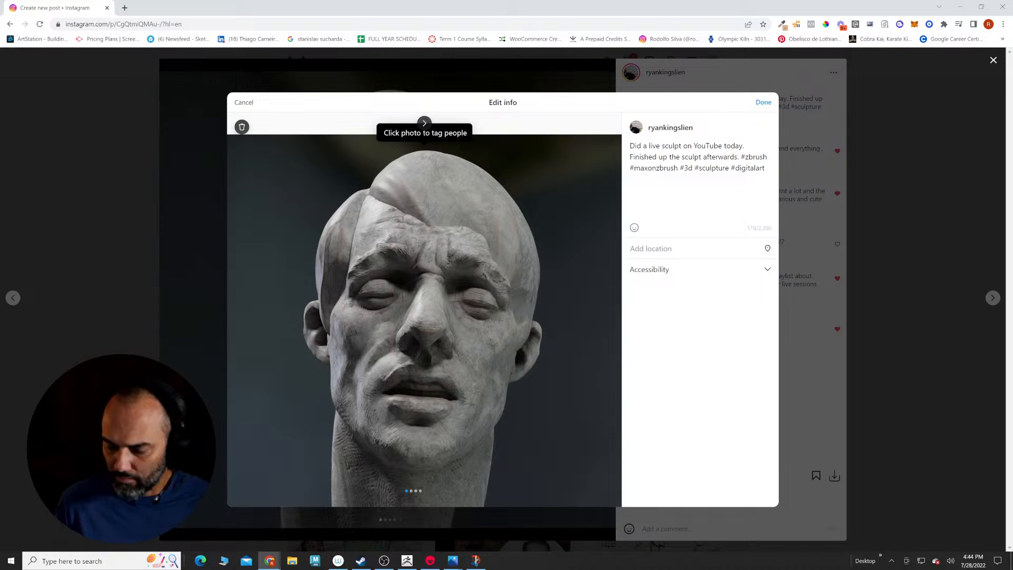
pyautogui.write('pez')
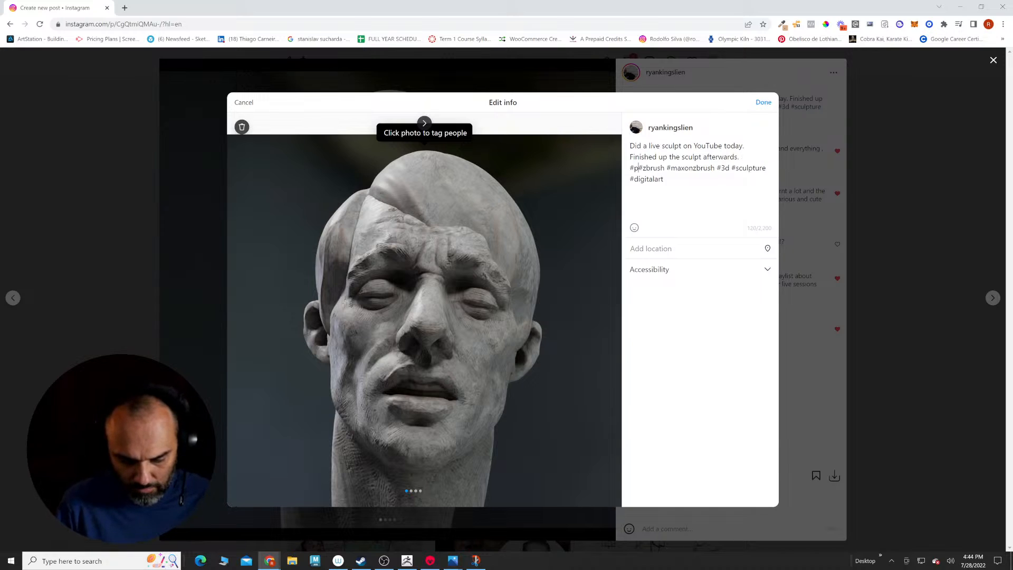
pyautogui.write('sculpts')
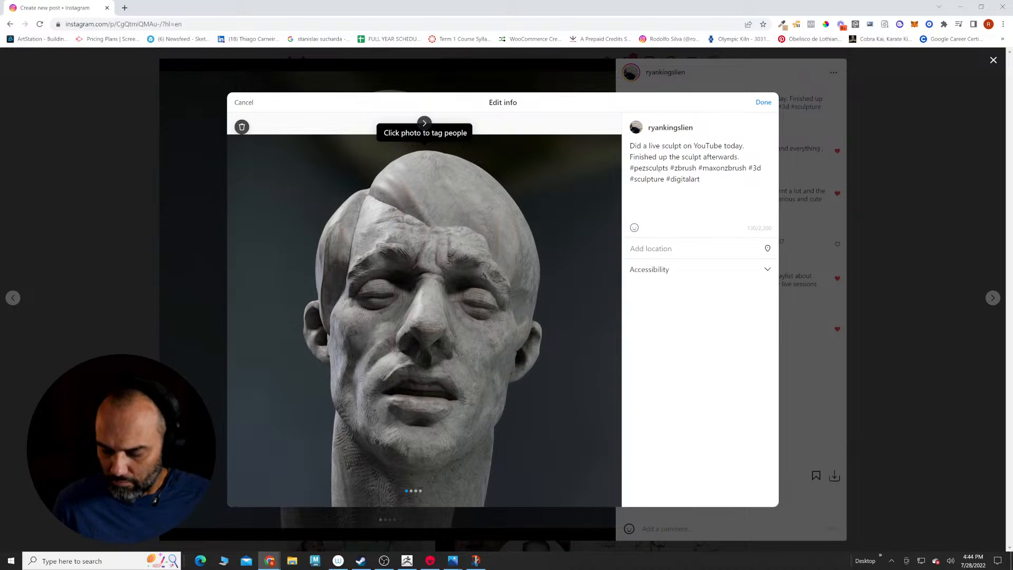
pyautogui.hotkey('shift', 'Home')
pyautogui.hotkey('ctrl', 'c')
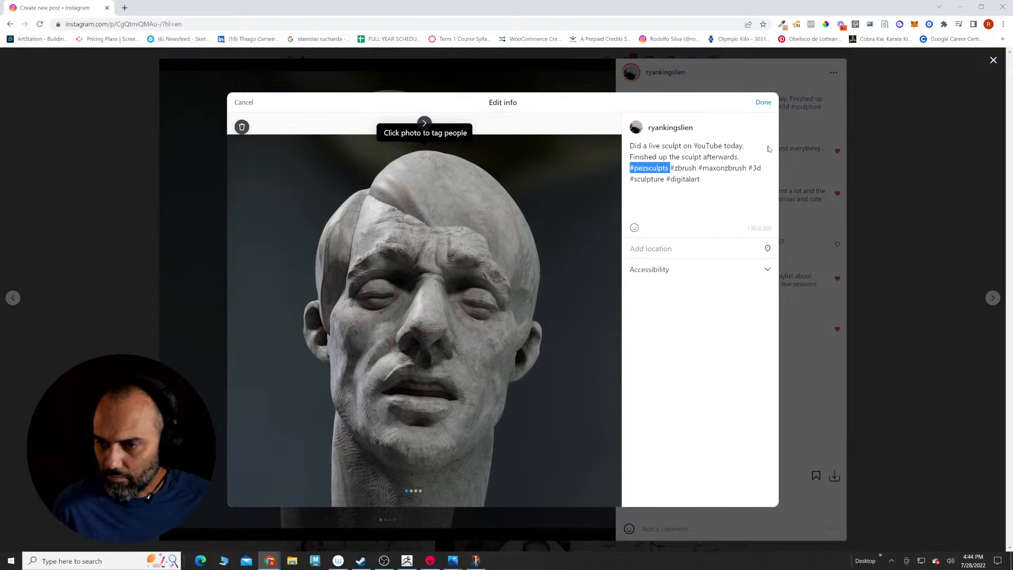
pyautogui.click(763, 102)
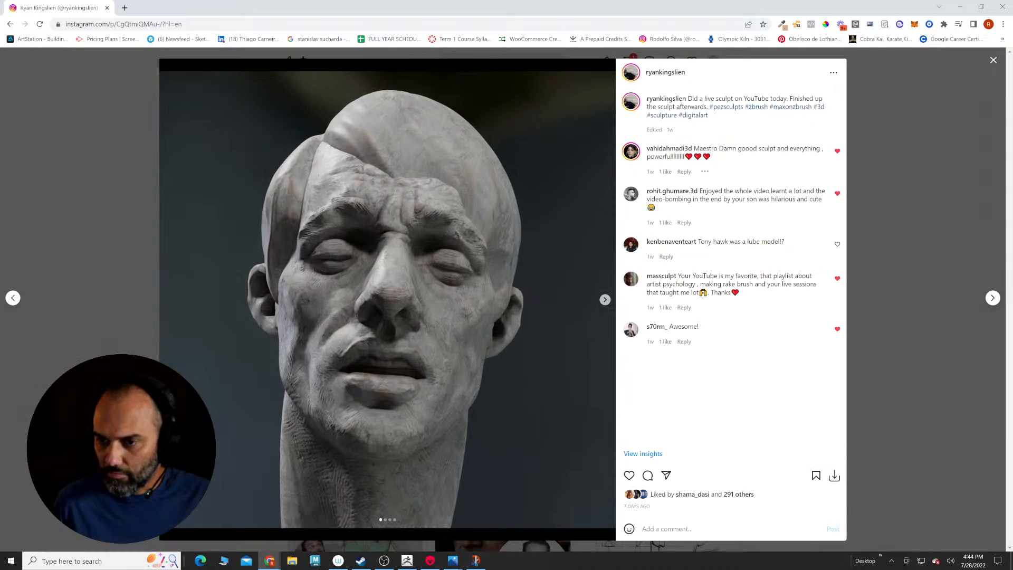
# Step: Add #pezsculpts to the caption of the post that begins "Haven't shown this in years." and save it
pyautogui.click(897, 164)
pyautogui.scroll(3, 527, 264)
pyautogui.click(536, 257)
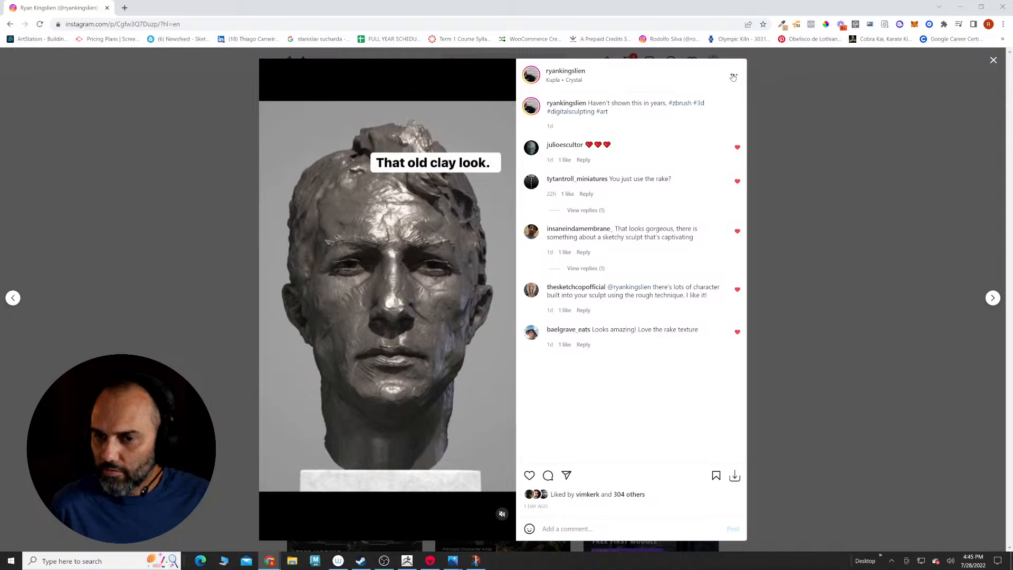
pyautogui.click(733, 77)
pyautogui.click(520, 234)
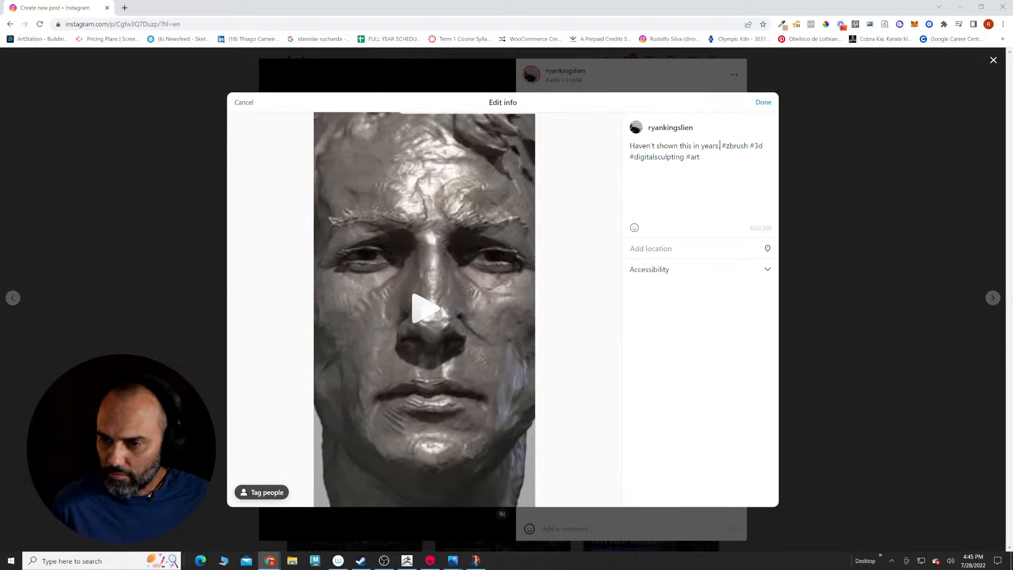
pyautogui.write('#pezsculpts')
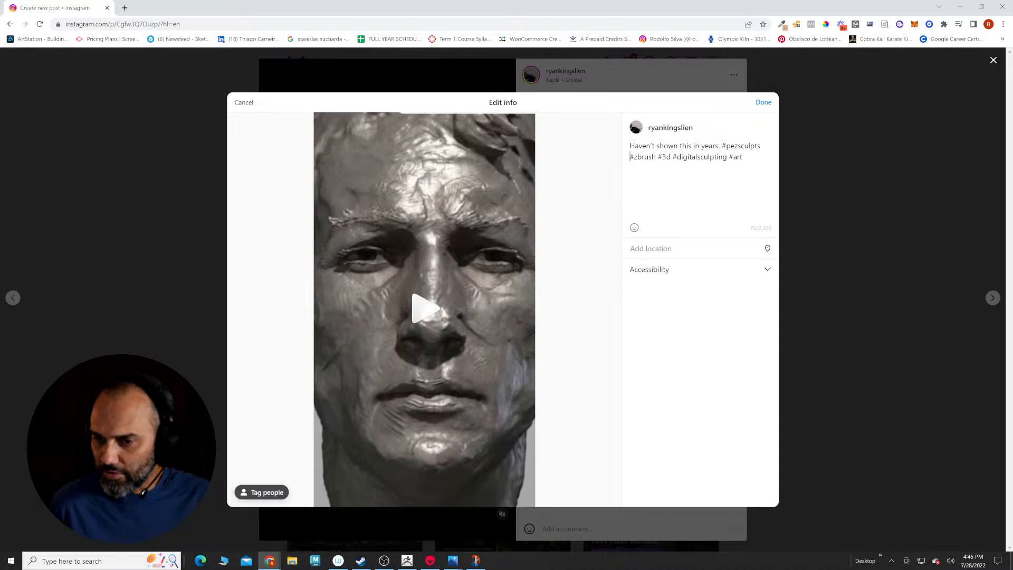
pyautogui.click(763, 103)
# Step: Add #pezsculpts before #Zbrush in the first grid post's hashtag caption, save it and close the post
pyautogui.click(814, 180)
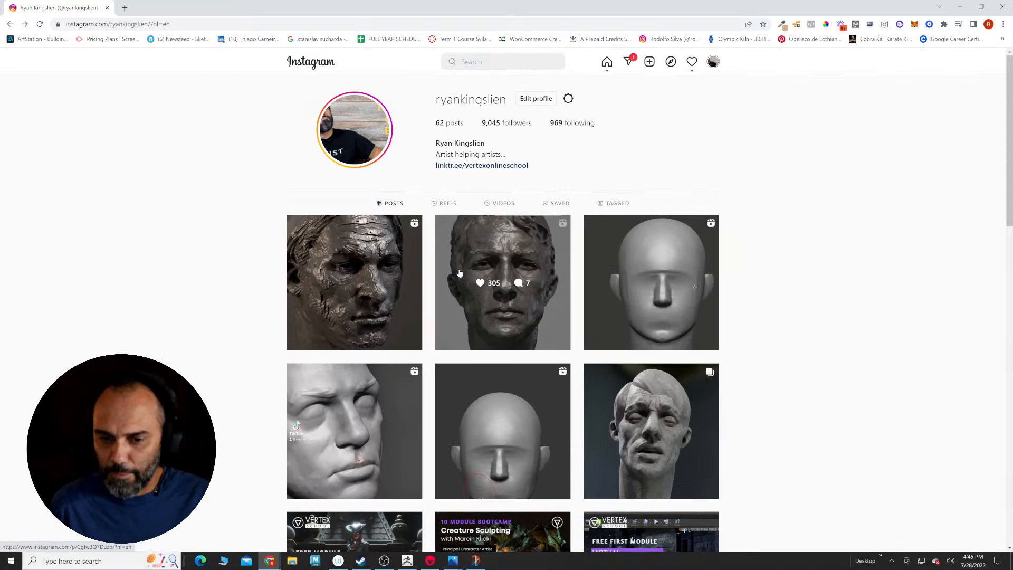
pyautogui.click(367, 249)
pyautogui.click(733, 73)
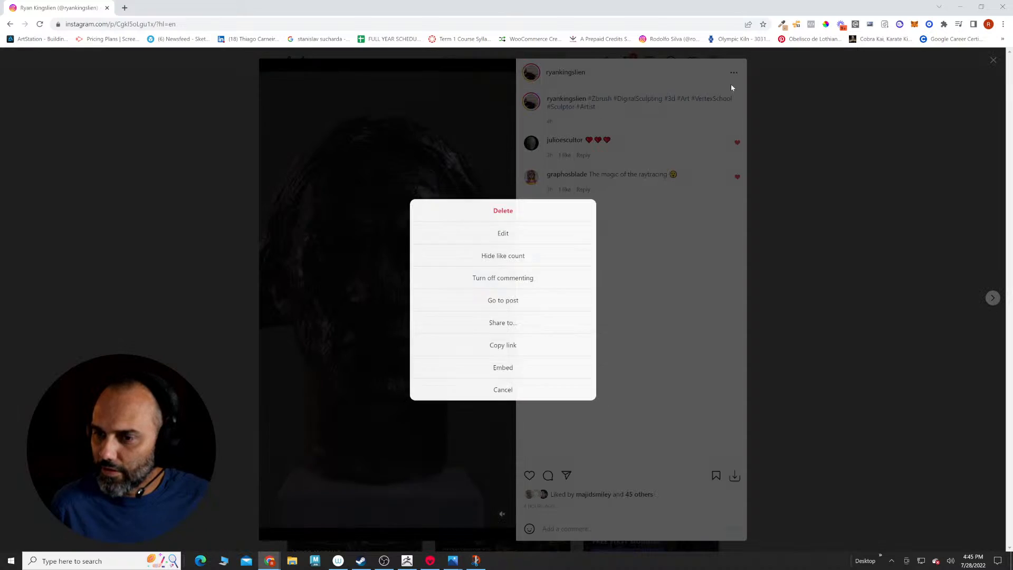
pyautogui.click(503, 235)
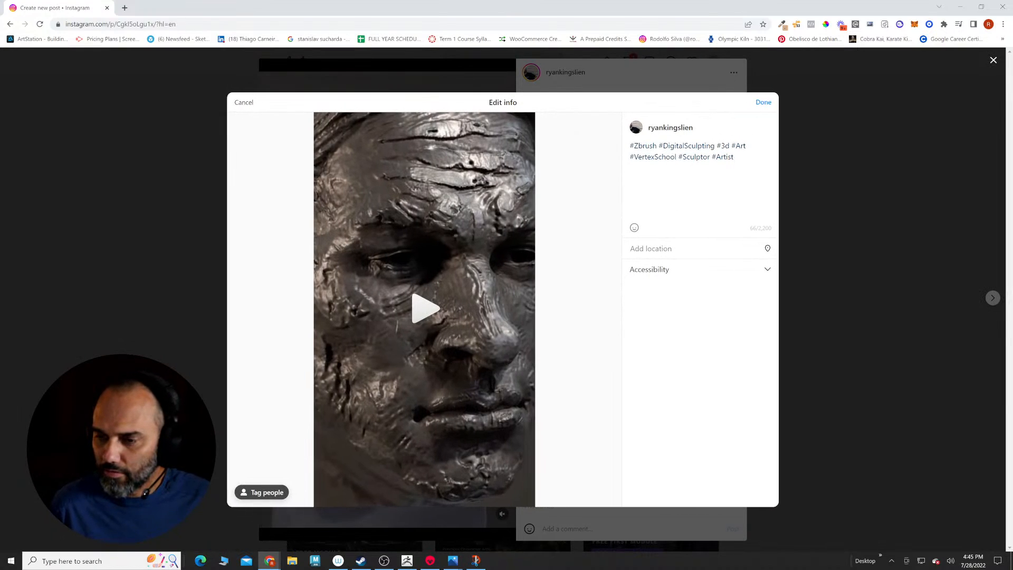
pyautogui.hotkey('ctrl', 'v')
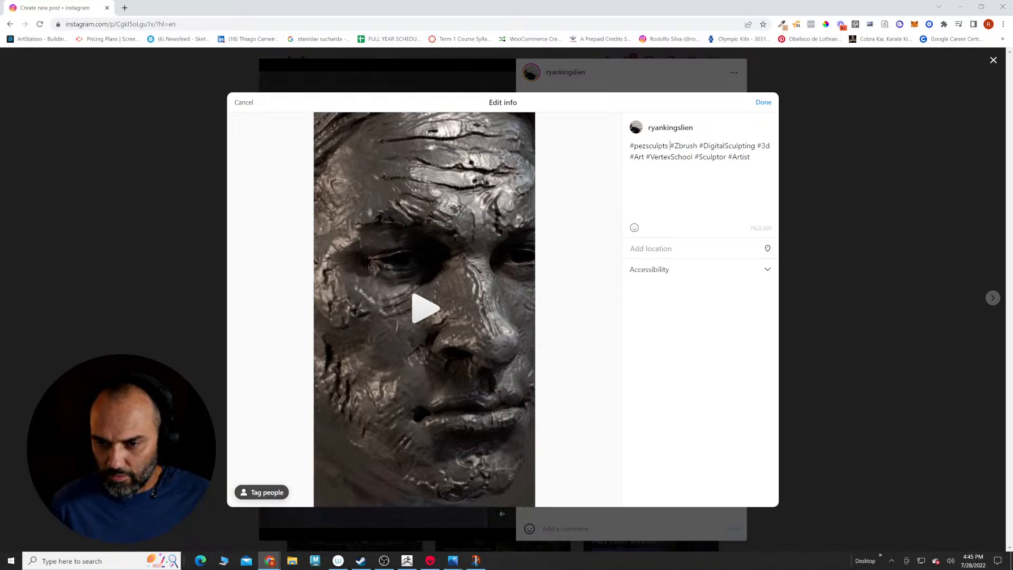
pyautogui.click(764, 102)
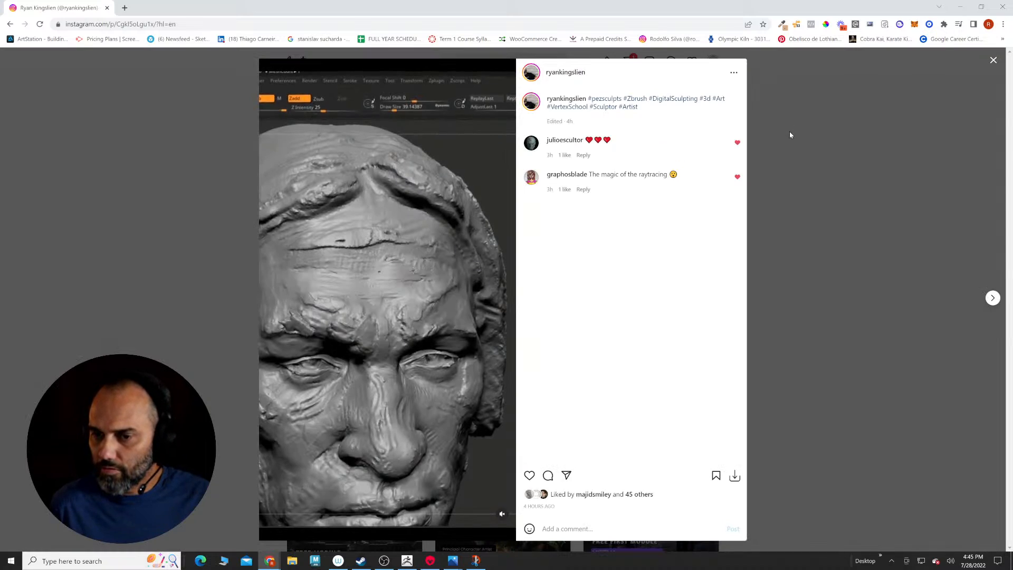
pyautogui.click(782, 137)
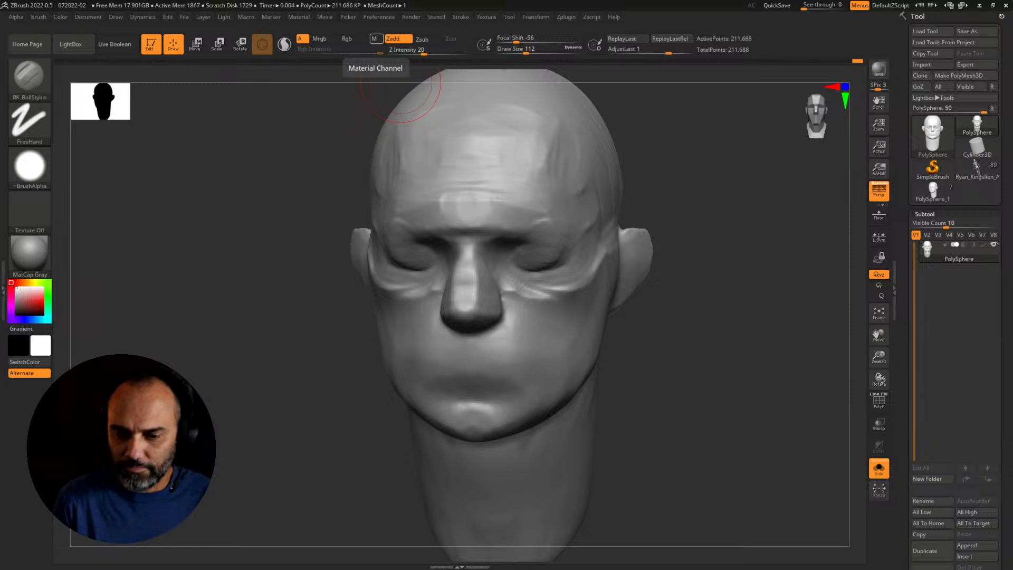
# Step: Return to ZBrush and sculpt a mouth line below the nose with the Standard brush at a draw size of about 33
pyautogui.moveTo(673, 447)
pyautogui.mouseDown()
pyautogui.moveTo(696, 449)
pyautogui.moveTo(667, 428)
pyautogui.moveTo(655, 453)
pyautogui.moveTo(665, 414)
pyautogui.moveTo(630, 425)
pyautogui.moveTo(726, 463)
pyautogui.moveTo(719, 482)
pyautogui.mouseUp()
pyautogui.press('b')
pyautogui.press('s')
pyautogui.press('t')
pyautogui.press('s')
pyautogui.moveTo(635, 438)
pyautogui.mouseDown()
pyautogui.moveTo(624, 436)
pyautogui.moveTo(656, 451)
pyautogui.moveTo(686, 447)
pyautogui.mouseUp()
pyautogui.press('s')
pyautogui.moveTo(526, 374); pyautogui.dragTo(522, 374)
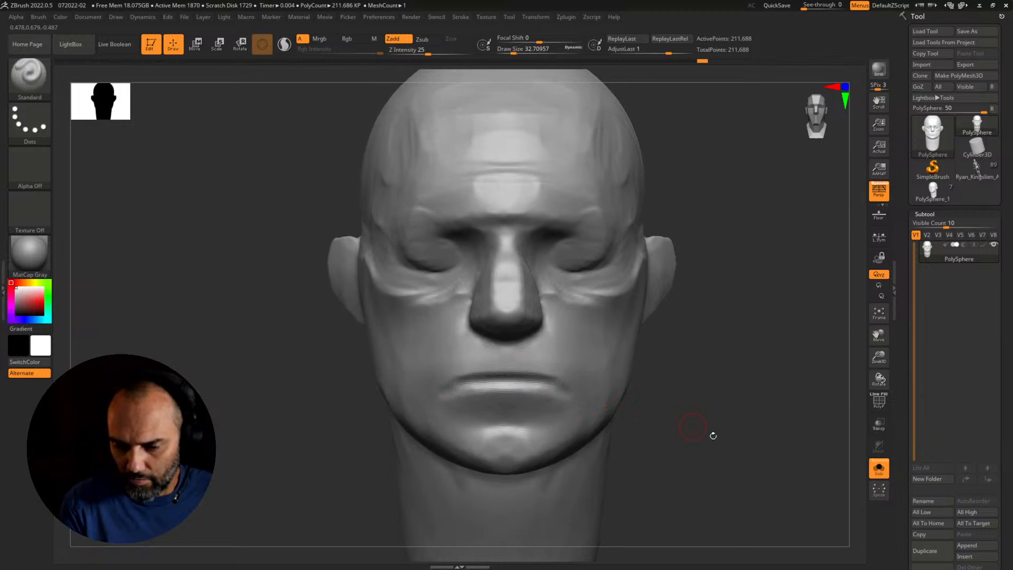
# Step: Undo the mouth line and try alternative versions, including one with pinched, downturned corners, judging them from a distance
pyautogui.moveTo(712, 436)
pyautogui.keyDown('alt'); pyautogui.mouseDown()
pyautogui.moveTo(631, 403)
pyautogui.moveTo(750, 448)
pyautogui.moveTo(752, 438)
pyautogui.moveTo(732, 438)
pyautogui.mouseUp(); pyautogui.keyUp('alt')
pyautogui.hotkey('ctrl', 'z')
pyautogui.moveTo(732, 438); pyautogui.dragTo(711, 428)
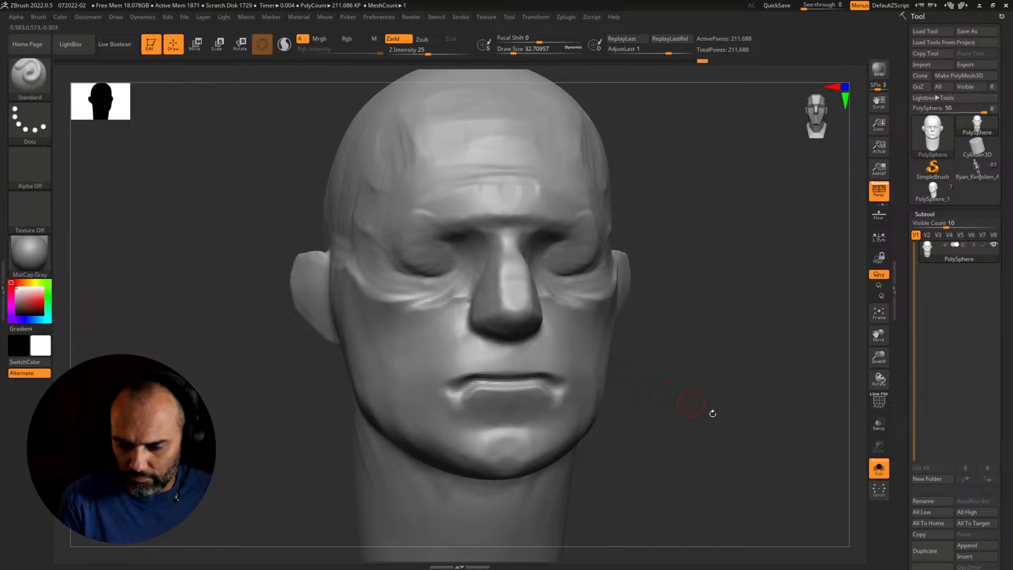
pyautogui.moveTo(713, 413)
pyautogui.keyDown('alt'); pyautogui.mouseDown()
pyautogui.moveTo(612, 389)
pyautogui.moveTo(640, 392)
pyautogui.moveTo(600, 406)
pyautogui.moveTo(708, 439)
pyautogui.mouseUp(); pyautogui.keyUp('alt')
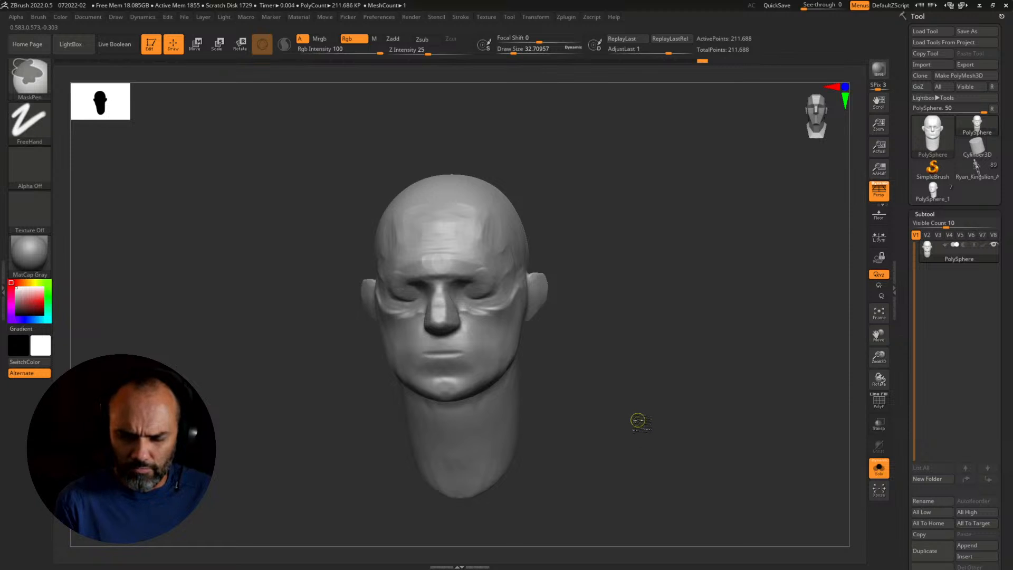
pyautogui.keyDown('alt'); pyautogui.moveTo(624, 430); pyautogui.dragTo(588, 394); pyautogui.keyUp('alt')
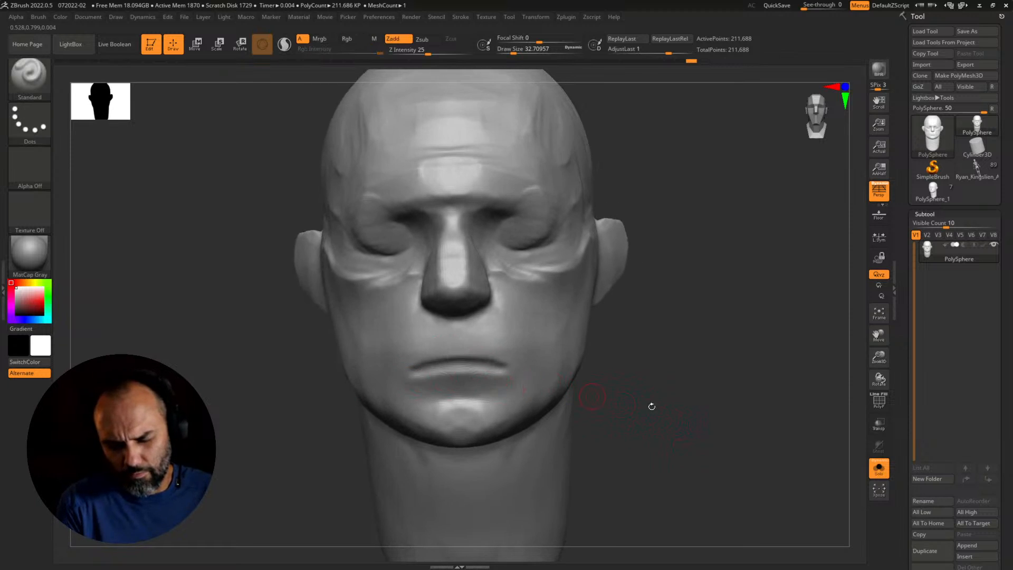
# Step: Undo the mouth line and try one placed higher, closer to the nose, checking it in three-quarter view
pyautogui.moveTo(651, 407)
pyautogui.keyDown('alt'); pyautogui.mouseDown()
pyautogui.moveTo(564, 350)
pyautogui.moveTo(684, 438)
pyautogui.mouseUp(); pyautogui.keyUp('alt')
pyautogui.hotkey('ctrl', 'z')
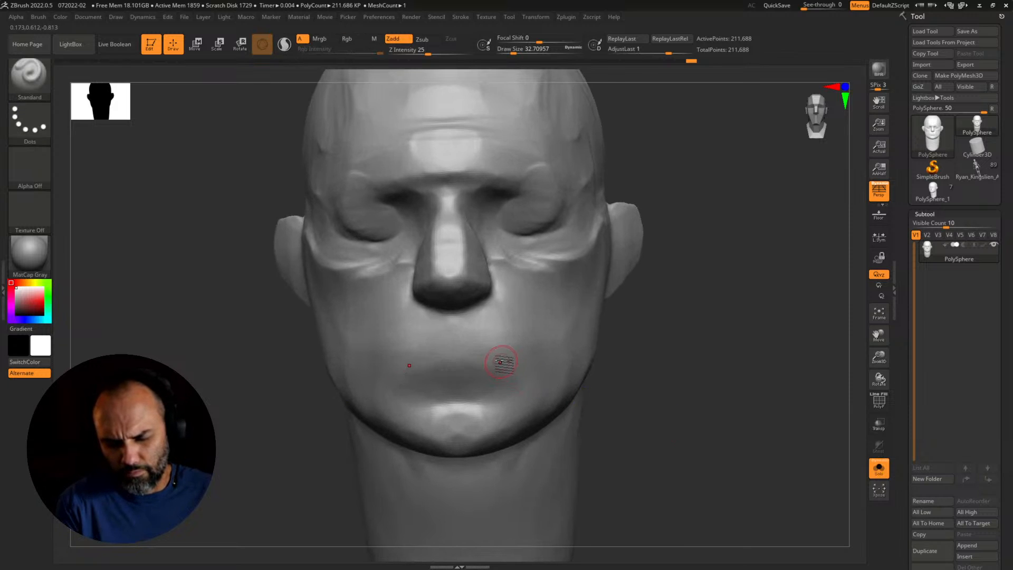
pyautogui.moveTo(500, 363)
pyautogui.keyDown('alt'); pyautogui.mouseDown()
pyautogui.moveTo(411, 352)
pyautogui.moveTo(403, 362)
pyautogui.moveTo(420, 361)
pyautogui.moveTo(410, 366)
pyautogui.mouseUp(); pyautogui.keyUp('alt')
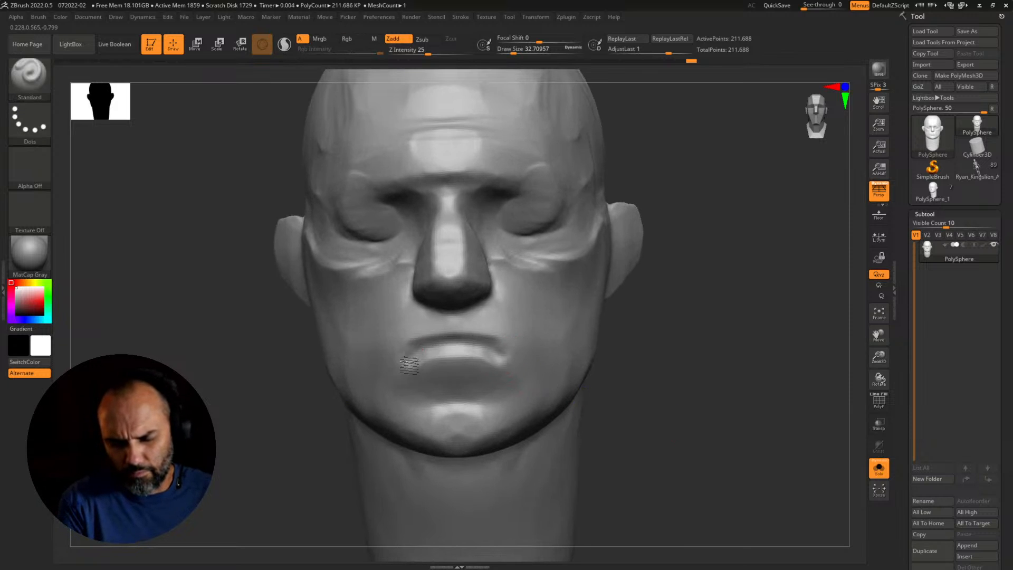
pyautogui.moveTo(717, 406)
pyautogui.keyDown('alt'); pyautogui.mouseDown()
pyautogui.moveTo(683, 369)
pyautogui.moveTo(667, 412)
pyautogui.moveTo(651, 379)
pyautogui.moveTo(722, 428)
pyautogui.moveTo(712, 443)
pyautogui.moveTo(708, 432)
pyautogui.mouseUp(); pyautogui.keyUp('alt')
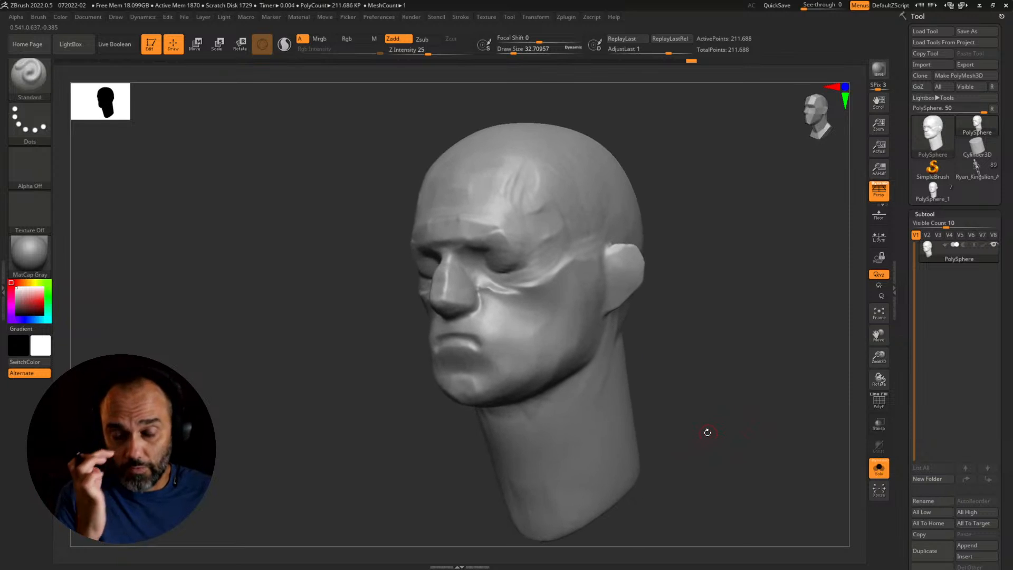
pyautogui.moveTo(707, 433); pyautogui.dragTo(727, 471)
# Step: Undo the high mouth line and try a wider one with downturned corners lower on the mouth cylinder
pyautogui.hotkey('ctrl', 'z')
pyautogui.hotkey('ctrl', 'z')
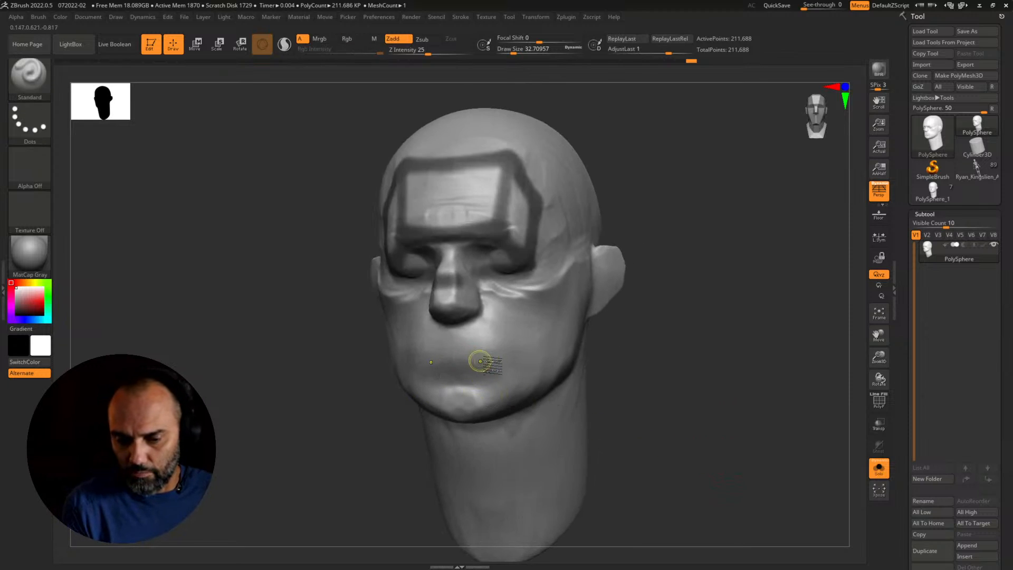
pyautogui.hotkey('ctrl', 'shift', 'z')
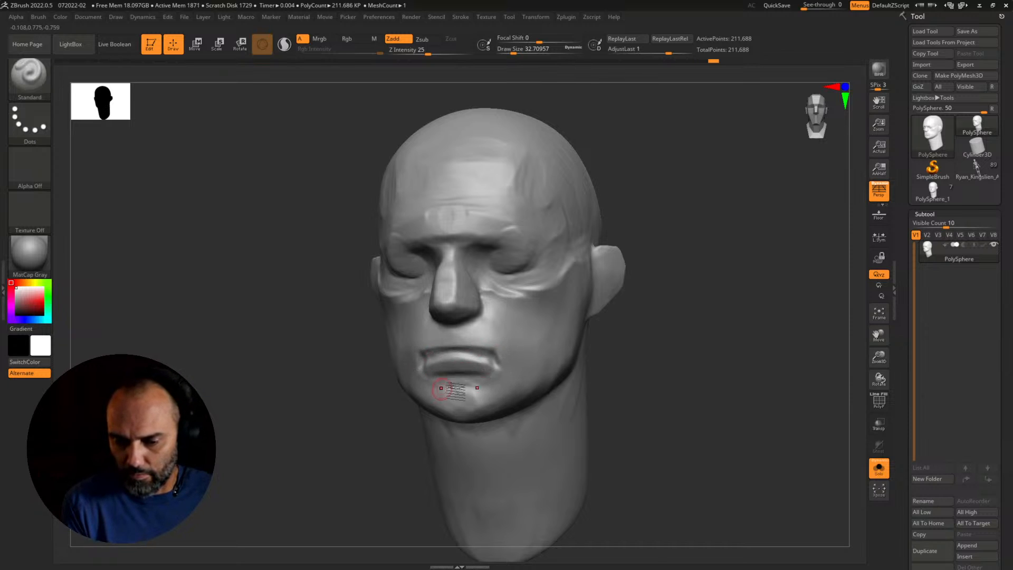
pyautogui.moveTo(596, 411)
pyautogui.keyDown('alt'); pyautogui.mouseDown()
pyautogui.moveTo(594, 357)
pyautogui.moveTo(613, 381)
pyautogui.moveTo(562, 388)
pyautogui.moveTo(628, 408)
pyautogui.mouseUp(); pyautogui.keyUp('alt')
pyautogui.moveTo(628, 409)
pyautogui.mouseDown()
pyautogui.moveTo(659, 416)
pyautogui.moveTo(703, 448)
pyautogui.mouseUp()
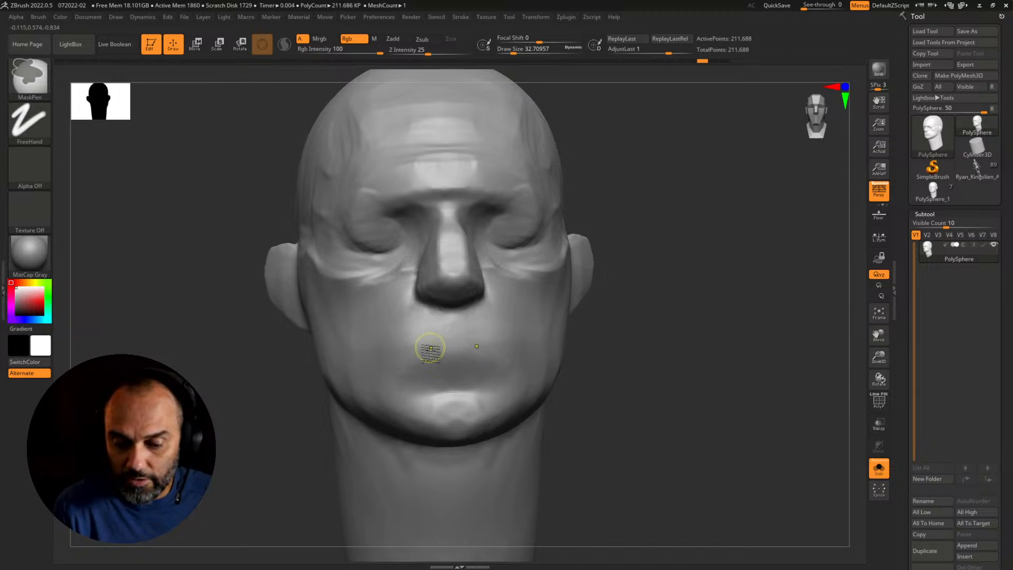
# Step: Undo the wide mouth line and sculpt a new version between the nose and chin, judging it from a distance
pyautogui.hotkey('ctrl', 'z')
pyautogui.hotkey('ctrl', 'z')
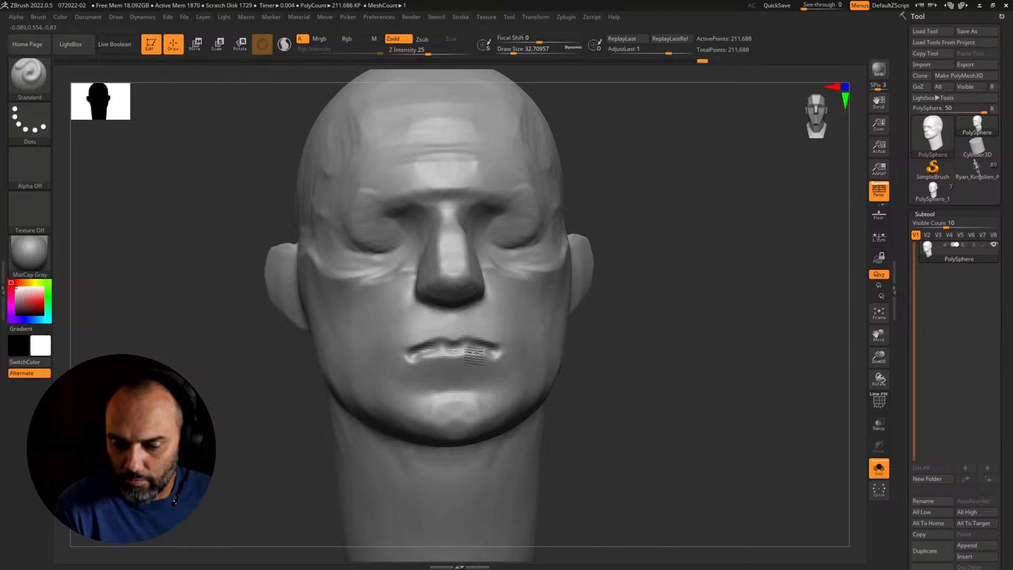
pyautogui.moveTo(430, 352); pyautogui.dragTo(421, 350)
pyautogui.moveTo(574, 320)
pyautogui.keyDown('ctrl'); pyautogui.mouseDown(button='right')
pyautogui.moveTo(597, 363)
pyautogui.moveTo(706, 398)
pyautogui.mouseUp(button='right'); pyautogui.keyUp('ctrl')
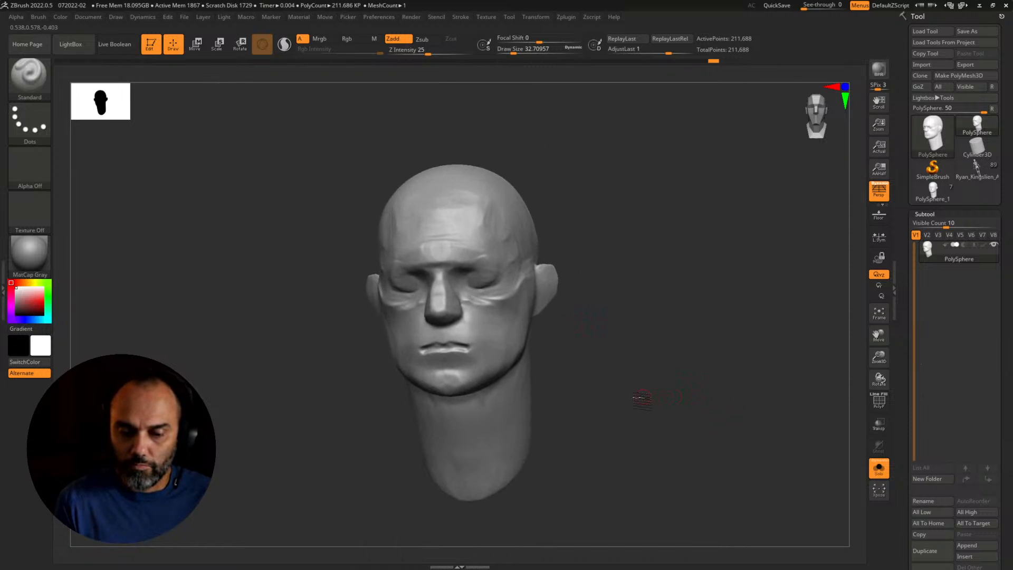
pyautogui.keyDown('ctrl'); pyautogui.moveTo(640, 399); pyautogui.dragTo(743, 414, button='right'); pyautogui.keyUp('ctrl')
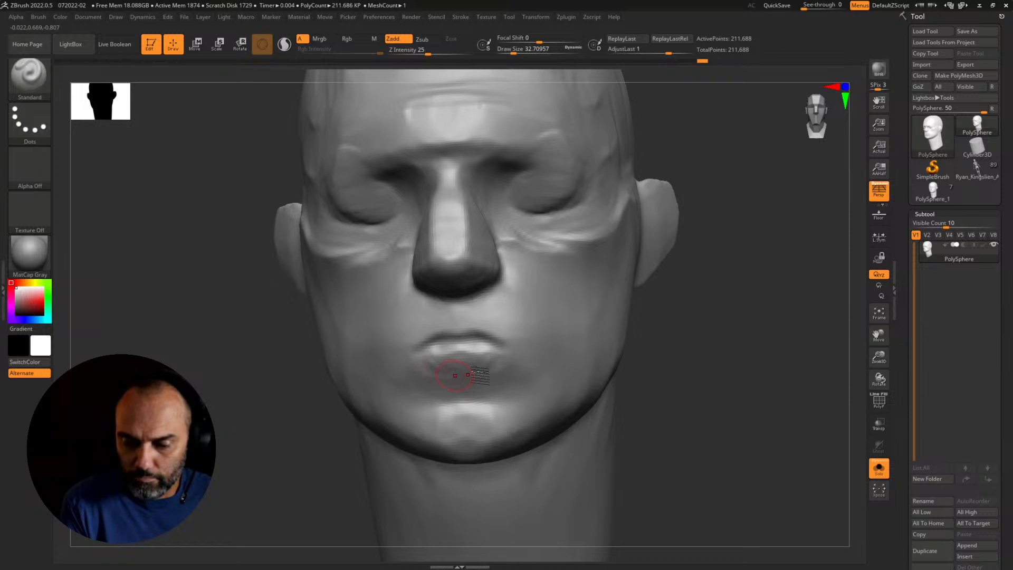
# Step: Carve the hollow under the lower lip and define the mouth corners, checking them in three-quarter and side views
pyautogui.keyDown('ctrl'); pyautogui.moveTo(734, 393); pyautogui.dragTo(601, 377, button='right'); pyautogui.keyUp('ctrl')
pyautogui.moveTo(635, 407); pyautogui.dragTo(716, 443, button='right')
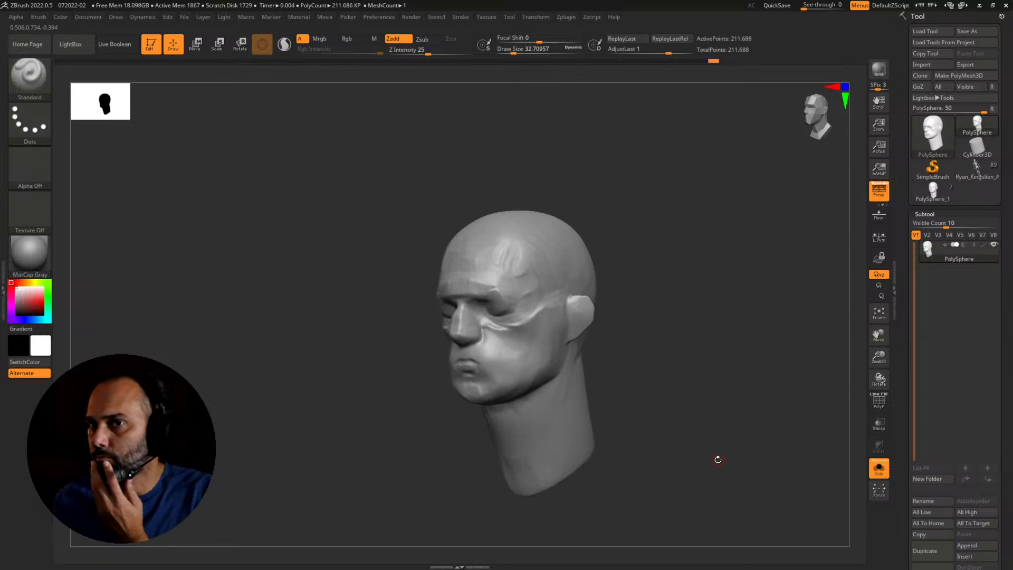
pyautogui.moveTo(692, 443); pyautogui.dragTo(731, 433, button='right')
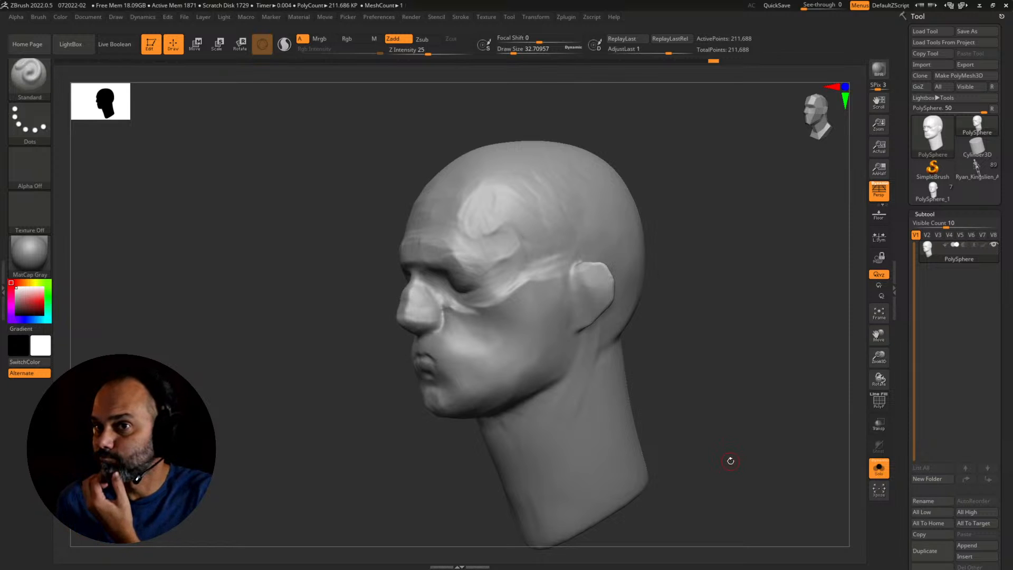
pyautogui.moveTo(730, 461)
pyautogui.mouseDown(button='right')
pyautogui.moveTo(691, 468)
pyautogui.moveTo(719, 470)
pyautogui.moveTo(715, 454)
pyautogui.mouseUp(button='right')
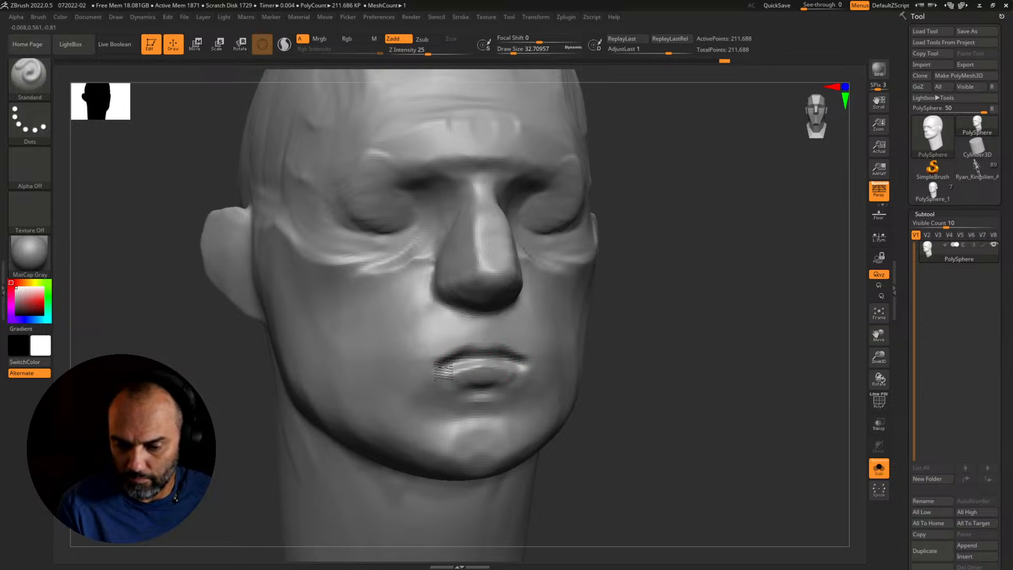
pyautogui.moveTo(484, 366)
pyautogui.mouseDown(button='right')
pyautogui.moveTo(583, 346)
pyautogui.moveTo(659, 417)
pyautogui.moveTo(635, 395)
pyautogui.moveTo(735, 414)
pyautogui.moveTo(732, 423)
pyautogui.moveTo(701, 422)
pyautogui.moveTo(720, 431)
pyautogui.mouseUp(button='right')
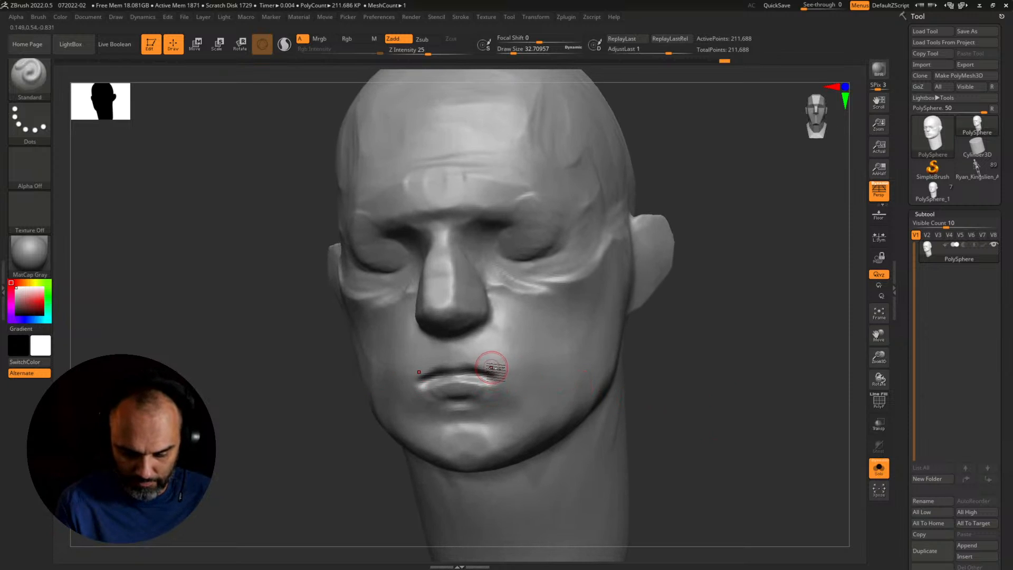
# Step: Switch to the Move brush at a draw size of about 202 and paint a softened mask over the side of the cheek and jaw
pyautogui.press('b')
pyautogui.press('m')
pyautogui.press('v')
pyautogui.press('s')
pyautogui.moveTo(486, 366)
pyautogui.mouseDown()
pyautogui.moveTo(515, 365)
pyautogui.moveTo(496, 369)
pyautogui.mouseUp()
pyautogui.moveTo(543, 361); pyautogui.dragTo(483, 370, button='right')
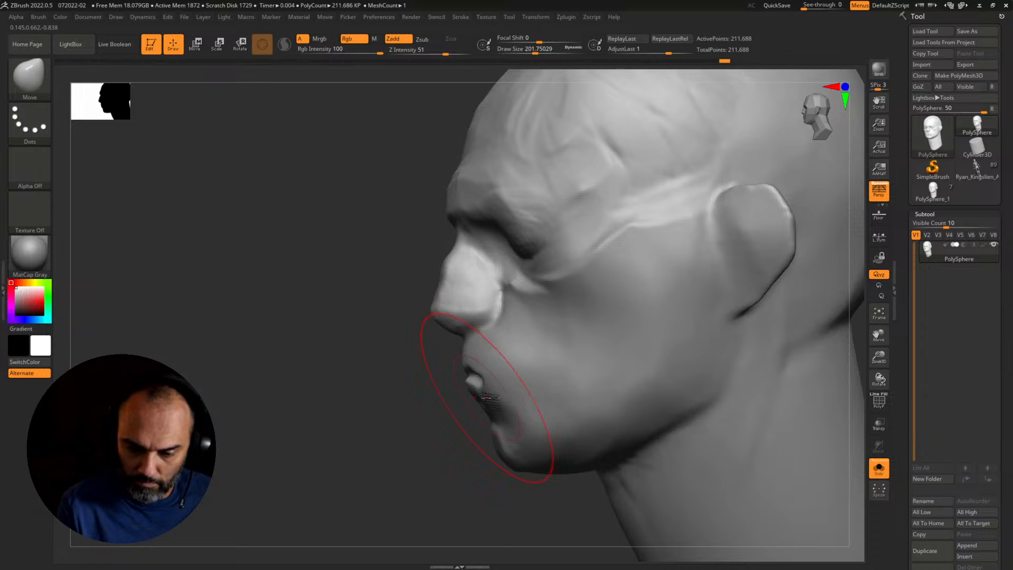
pyautogui.moveTo(610, 356)
pyautogui.keyDown('ctrl'); pyautogui.mouseDown()
pyautogui.moveTo(616, 373)
pyautogui.moveTo(627, 316)
pyautogui.mouseUp(); pyautogui.keyUp('ctrl')
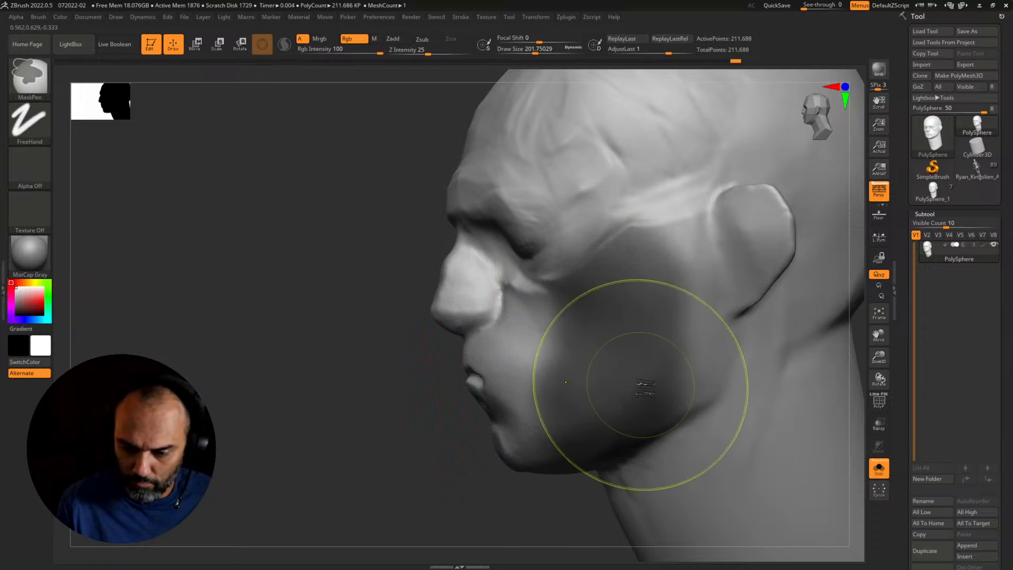
pyautogui.keyDown('ctrl'); pyautogui.click(640, 385); pyautogui.keyUp('ctrl')
pyautogui.keyDown('ctrl'); pyautogui.click(639, 387); pyautogui.keyUp('ctrl')
# Step: Pull the unmasked front of the face and the upper lip area forward in profile, and clear the mask
pyautogui.moveTo(501, 482); pyautogui.dragTo(483, 481)
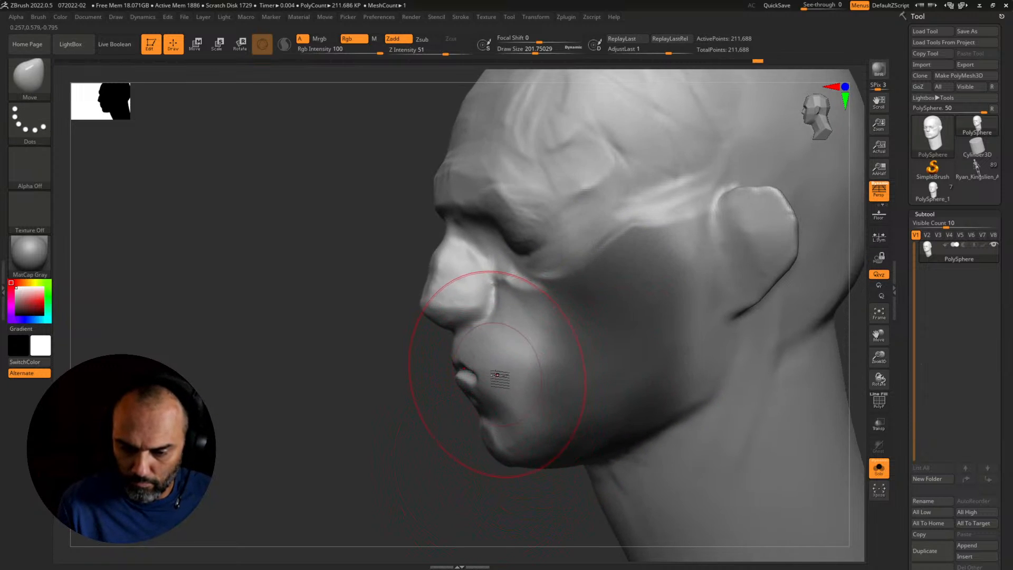
pyautogui.moveTo(497, 375); pyautogui.dragTo(466, 335)
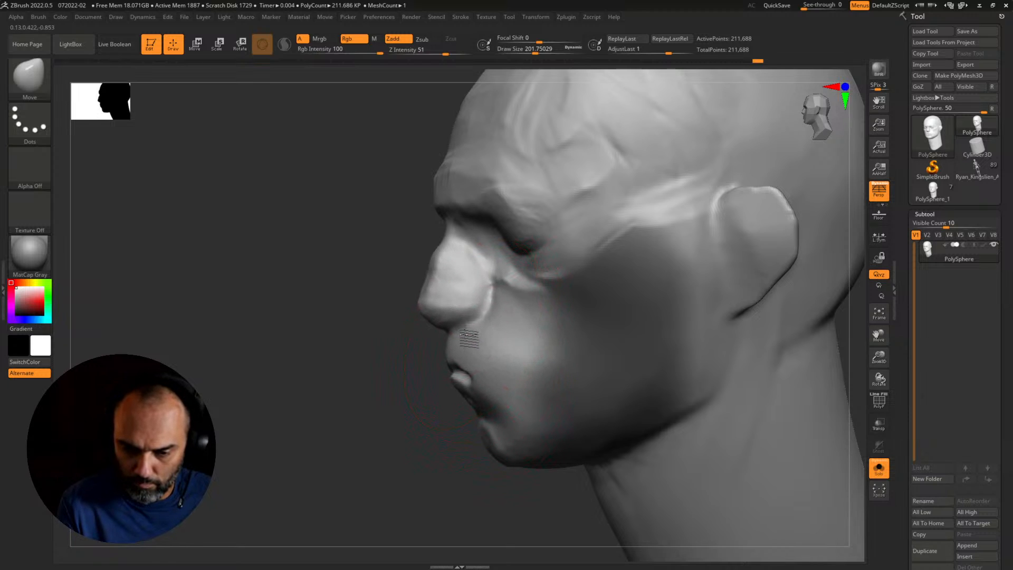
pyautogui.keyDown('shift'); pyautogui.moveTo(412, 402); pyautogui.dragTo(496, 368); pyautogui.keyUp('shift')
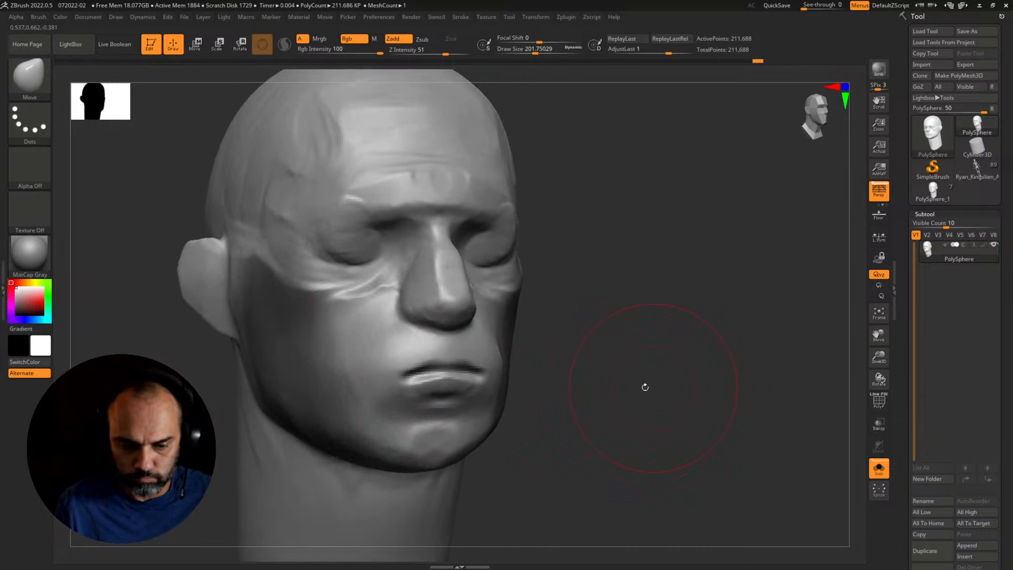
pyautogui.keyDown('ctrl'); pyautogui.moveTo(645, 387); pyautogui.dragTo(631, 399); pyautogui.keyUp('ctrl')
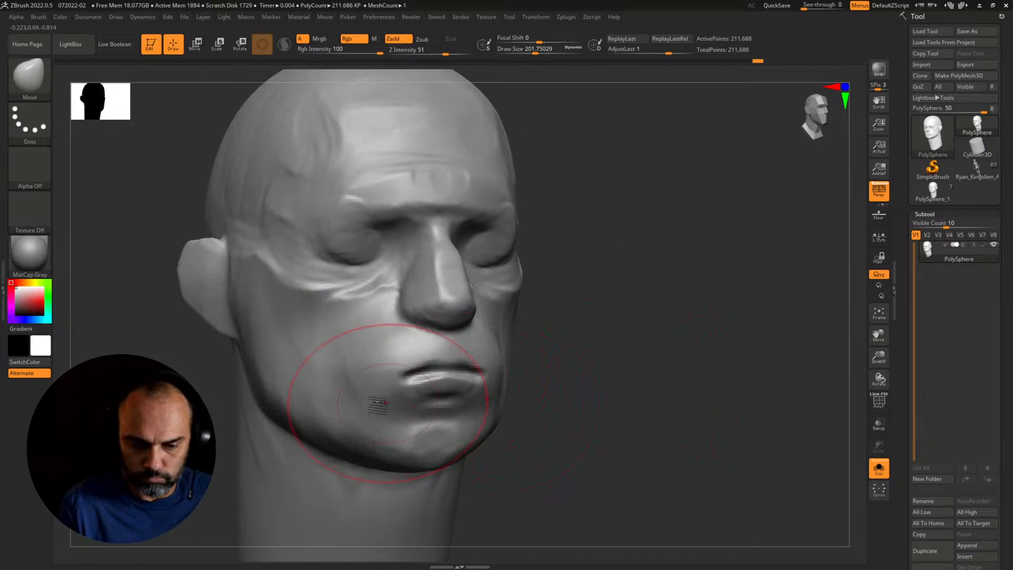
# Step: Mask the back of the cheeks and jaw again and reshape the mouth and cheek area with a draw size of about 120
pyautogui.moveTo(273, 314)
pyautogui.keyDown('ctrl'); pyautogui.mouseDown()
pyautogui.moveTo(274, 297)
pyautogui.moveTo(268, 375)
pyautogui.mouseUp(); pyautogui.keyUp('ctrl')
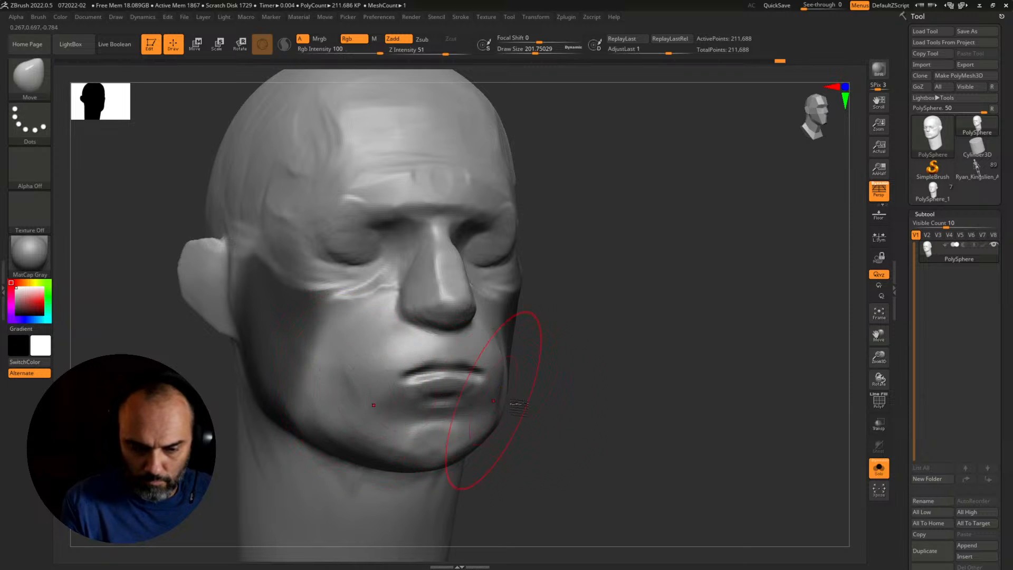
pyautogui.moveTo(578, 409); pyautogui.dragTo(546, 403)
pyautogui.moveTo(604, 385); pyautogui.dragTo(575, 381)
pyautogui.press('s')
pyautogui.moveTo(385, 348); pyautogui.dragTo(376, 347)
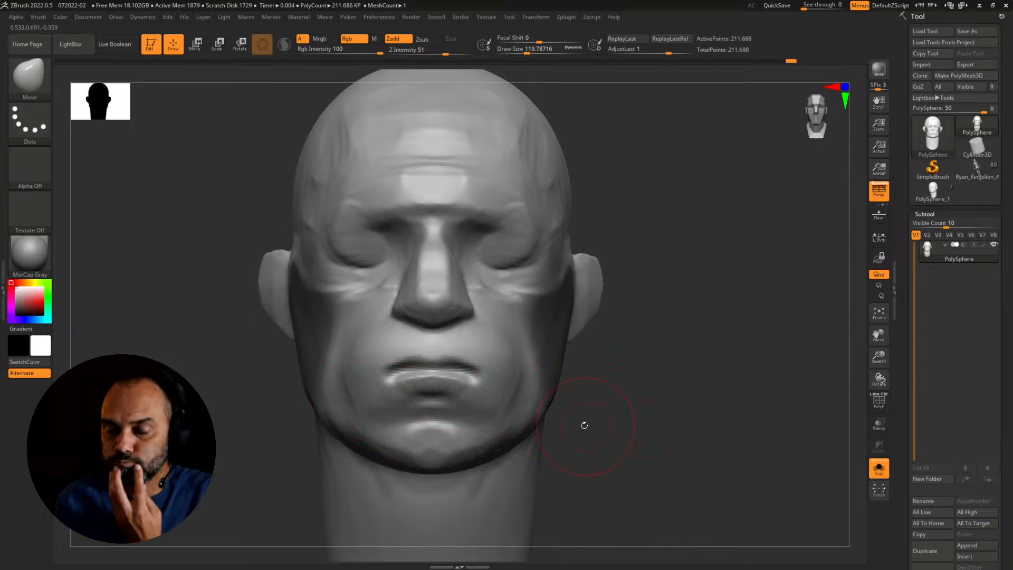
pyautogui.moveTo(620, 420)
pyautogui.mouseDown()
pyautogui.moveTo(475, 407)
pyautogui.moveTo(390, 414)
pyautogui.mouseUp()
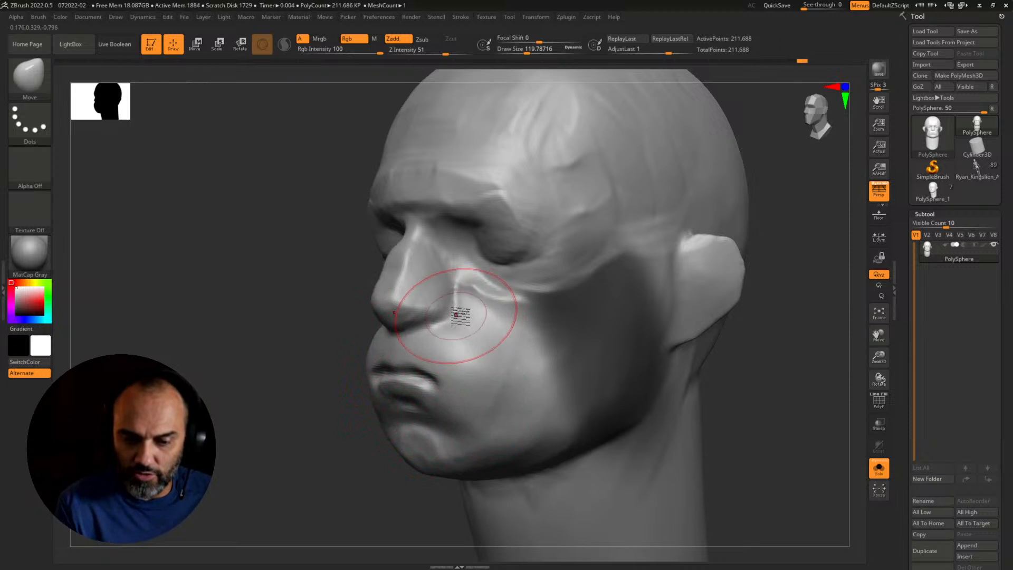
pyautogui.moveTo(761, 379); pyautogui.dragTo(464, 334)
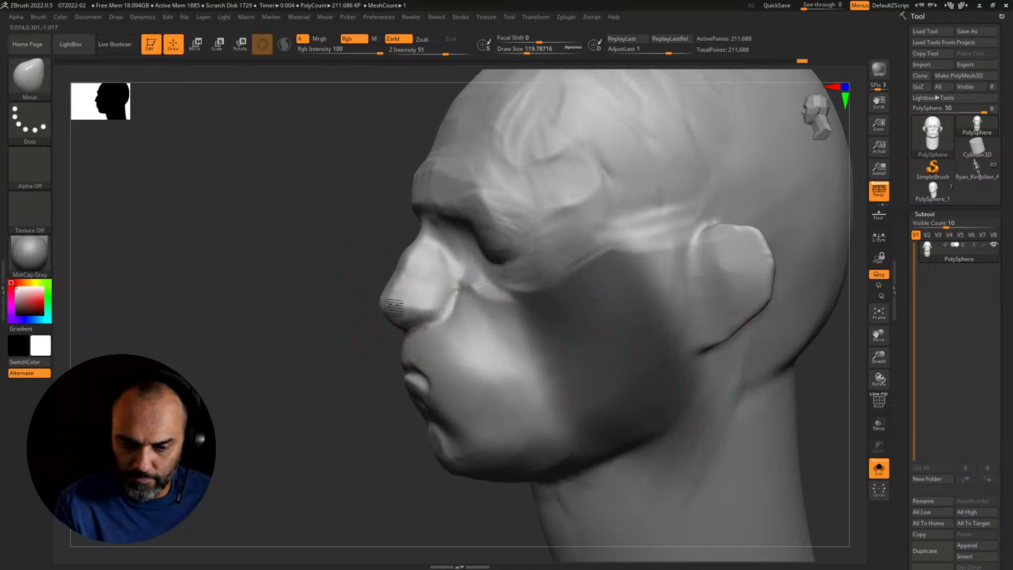
# Step: Pull the nose tip forward in profile, adjust the lips in three-quarter view, and clear the mask
pyautogui.moveTo(394, 305); pyautogui.dragTo(442, 312)
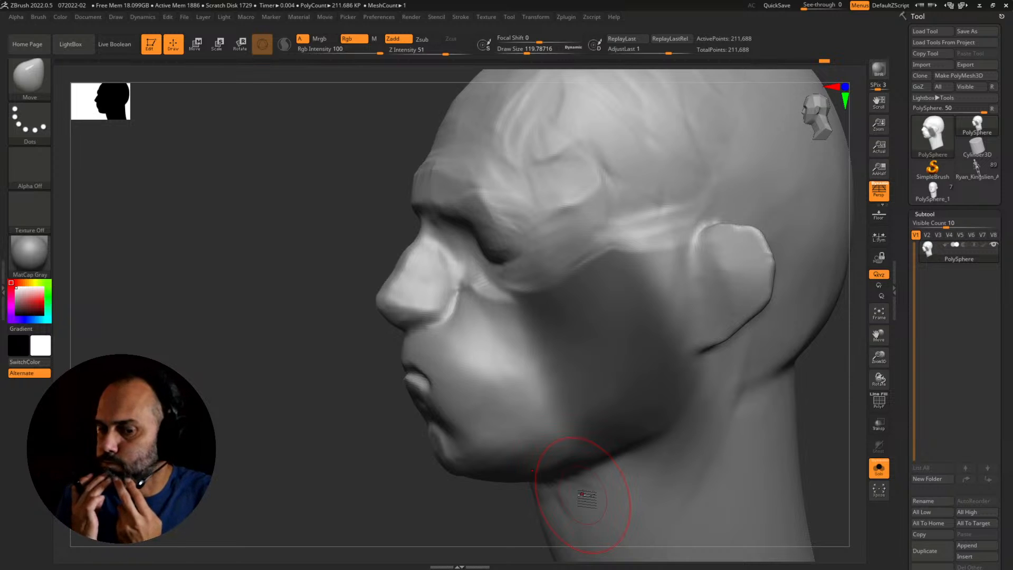
pyautogui.moveTo(422, 499); pyautogui.dragTo(475, 494)
pyautogui.moveTo(403, 381)
pyautogui.mouseDown()
pyautogui.moveTo(357, 400)
pyautogui.moveTo(469, 397)
pyautogui.mouseUp()
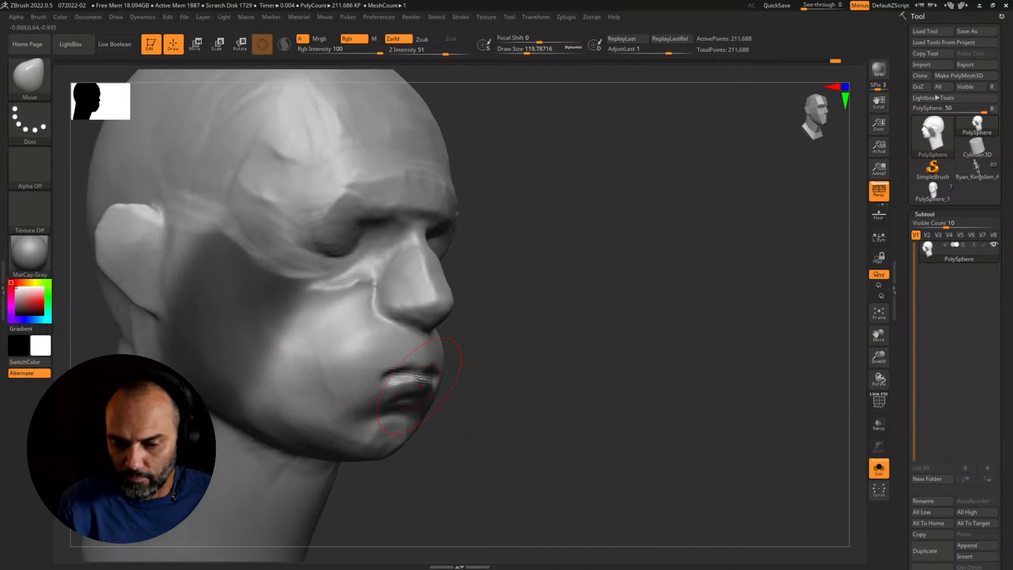
pyautogui.moveTo(412, 380); pyautogui.dragTo(412, 383)
pyautogui.moveTo(533, 413)
pyautogui.mouseDown()
pyautogui.moveTo(511, 389)
pyautogui.moveTo(545, 409)
pyautogui.mouseUp()
pyautogui.press('ctrl')
pyautogui.moveTo(569, 425)
pyautogui.keyDown('ctrl'); pyautogui.mouseDown(button='right')
pyautogui.moveTo(545, 420)
pyautogui.moveTo(601, 430)
pyautogui.mouseUp(button='right'); pyautogui.keyUp('ctrl')
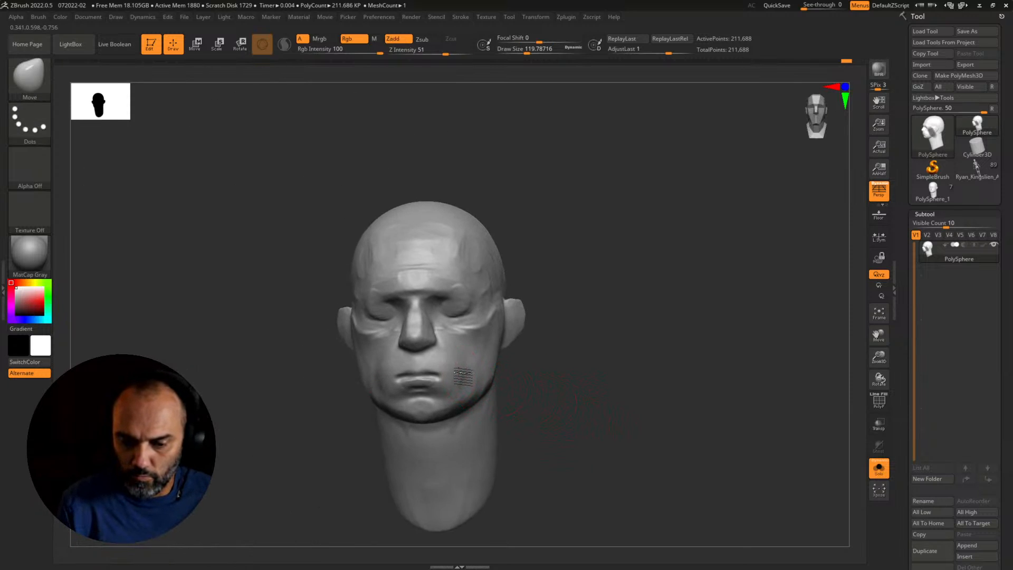
# Step: Reshape the area beside the mouth corners with a draw size of about 212, checking it from the front and in profile
pyautogui.press('s')
pyautogui.moveTo(463, 375); pyautogui.dragTo(472, 375)
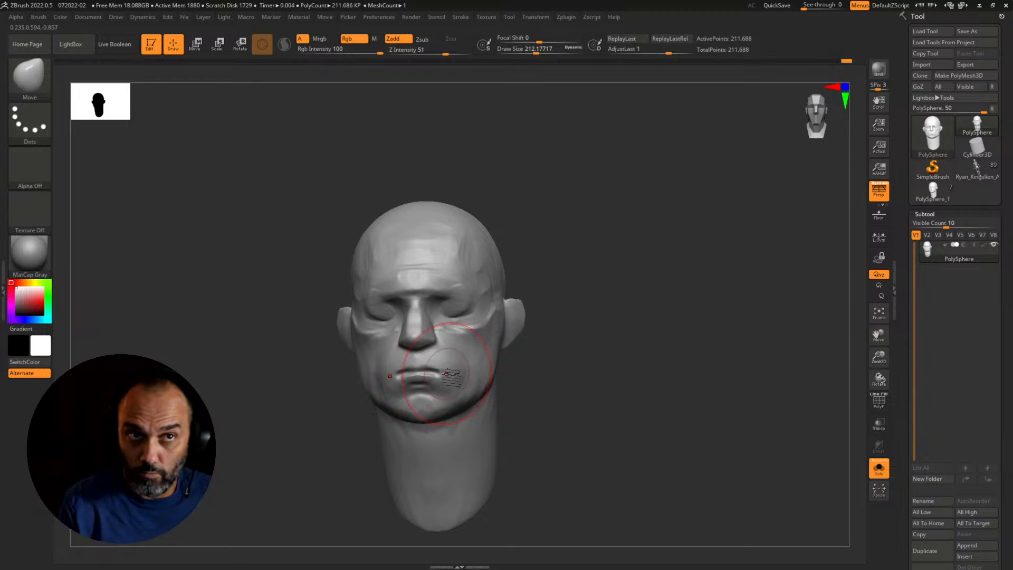
pyautogui.moveTo(449, 373); pyautogui.dragTo(484, 375, button='right')
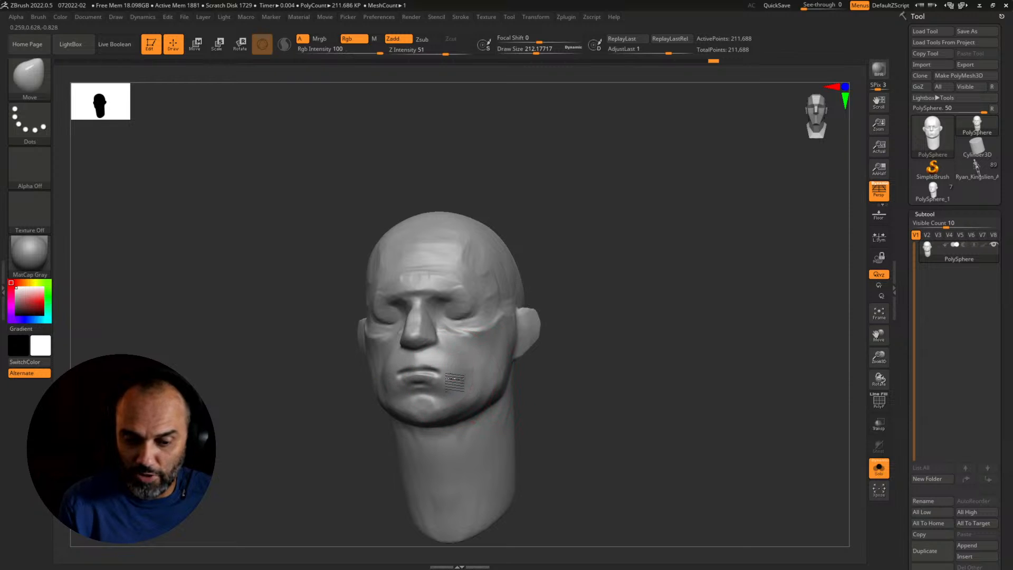
pyautogui.moveTo(570, 385)
pyautogui.mouseDown(button='right')
pyautogui.moveTo(525, 388)
pyautogui.moveTo(452, 373)
pyautogui.mouseUp(button='right')
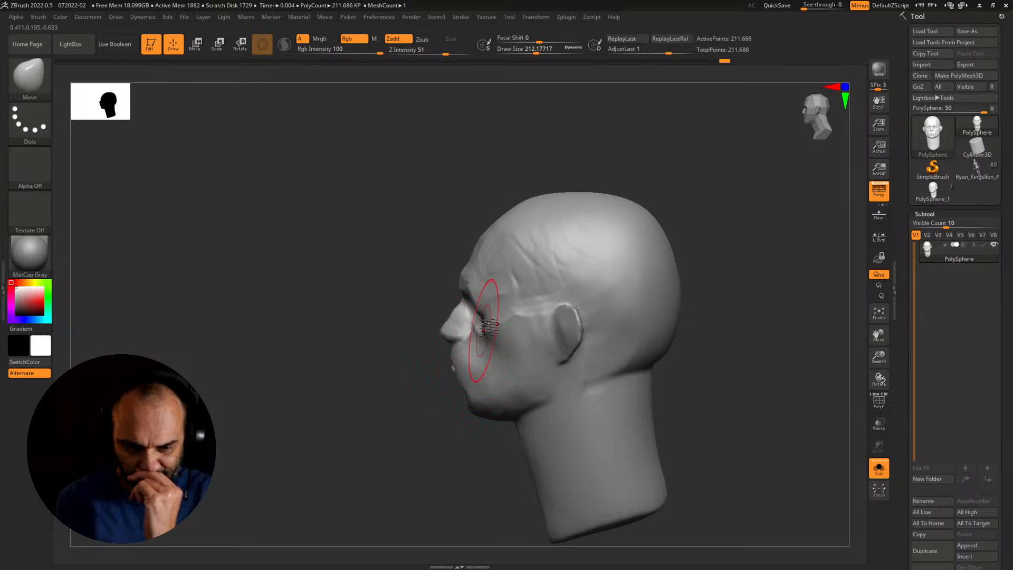
pyautogui.moveTo(431, 351)
pyautogui.mouseDown(button='right')
pyautogui.moveTo(407, 380)
pyautogui.moveTo(633, 373)
pyautogui.moveTo(675, 415)
pyautogui.moveTo(707, 425)
pyautogui.mouseUp(button='right')
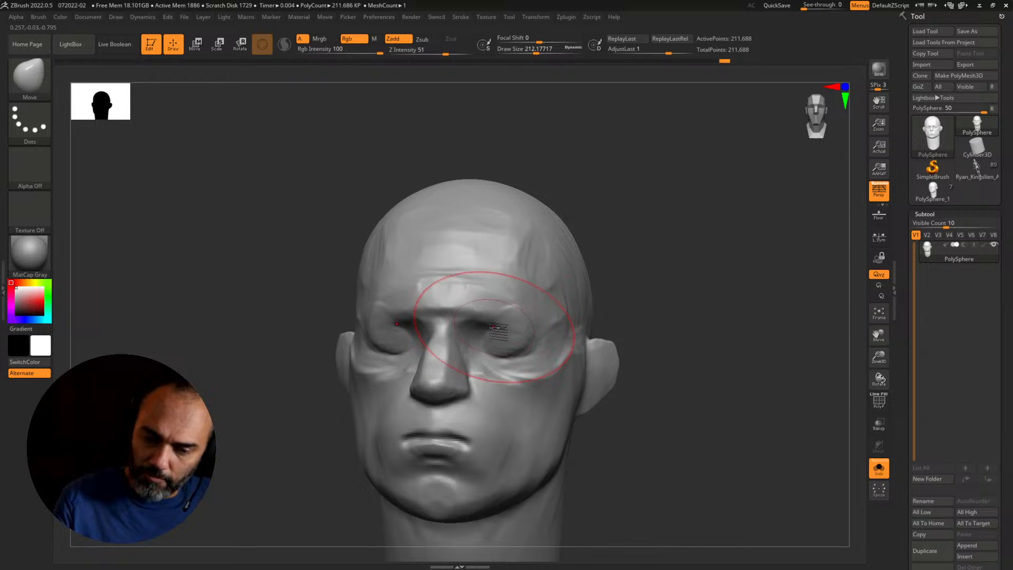
# Step: Shift the brow and eye socket masses with the Move brush at a draw size of about 172, judging them from a distance
pyautogui.moveTo(500, 335); pyautogui.dragTo(503, 334)
pyautogui.press('s')
pyautogui.moveTo(445, 305)
pyautogui.mouseDown()
pyautogui.moveTo(449, 319)
pyautogui.moveTo(452, 309)
pyautogui.moveTo(511, 300)
pyautogui.mouseUp()
pyautogui.press('s')
pyautogui.press('s')
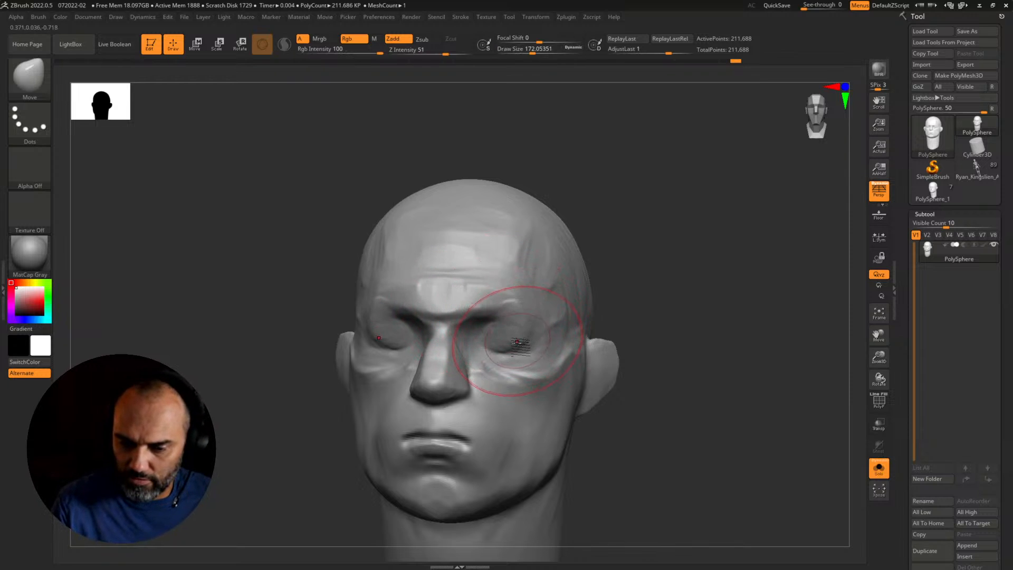
pyautogui.moveTo(517, 342); pyautogui.dragTo(517, 336)
pyautogui.moveTo(633, 348)
pyautogui.keyDown('alt'); pyautogui.mouseDown()
pyautogui.moveTo(620, 322)
pyautogui.moveTo(633, 337)
pyautogui.mouseUp(); pyautogui.keyUp('alt')
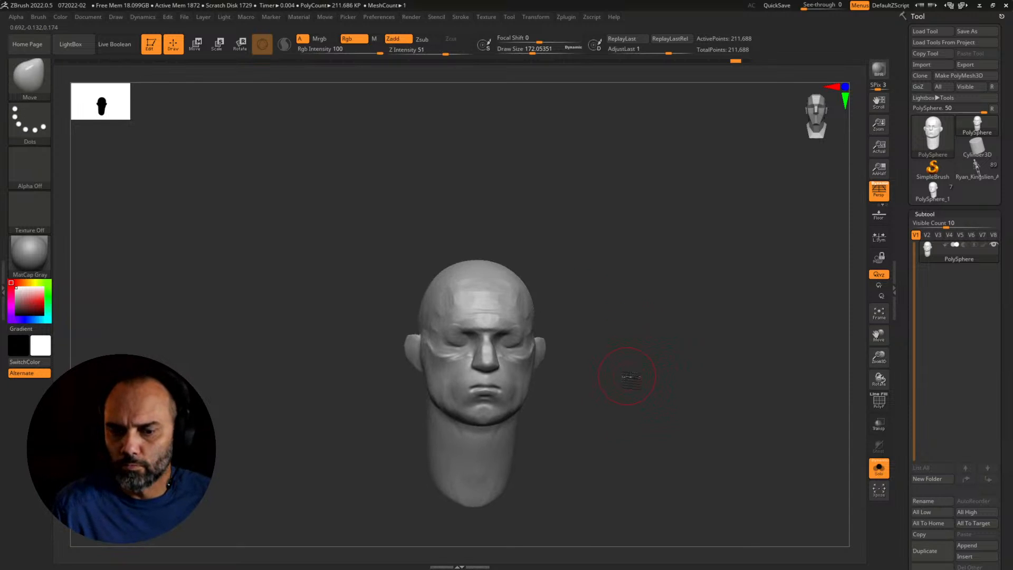
pyautogui.keyDown('alt'); pyautogui.moveTo(627, 375); pyautogui.dragTo(658, 398); pyautogui.keyUp('alt')
# Step: Pull the inner brow down toward the nose bridge with a draw size of about 104
pyautogui.press('s')
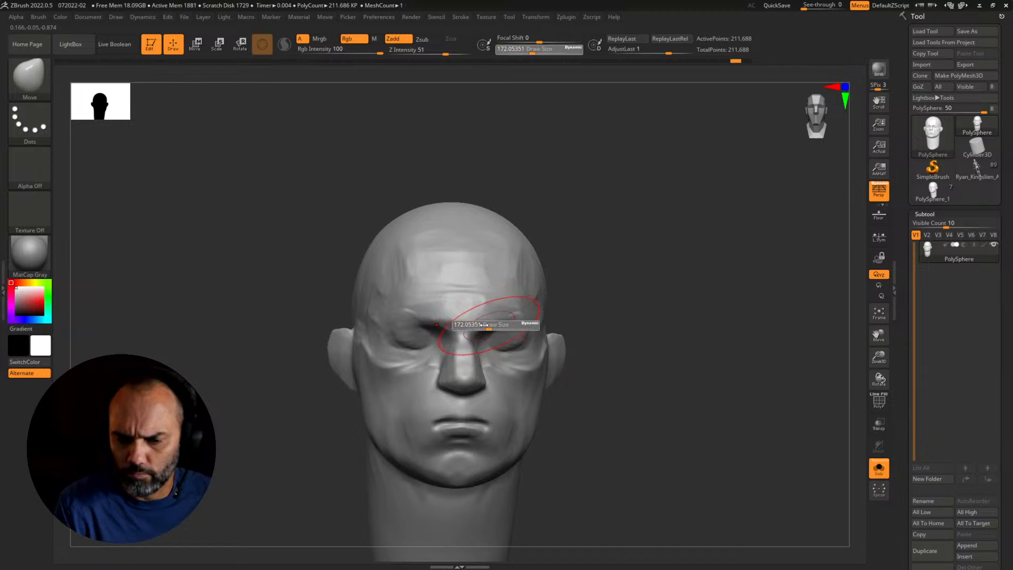
pyautogui.moveTo(482, 324); pyautogui.dragTo(475, 325)
pyautogui.moveTo(485, 327); pyautogui.dragTo(481, 335)
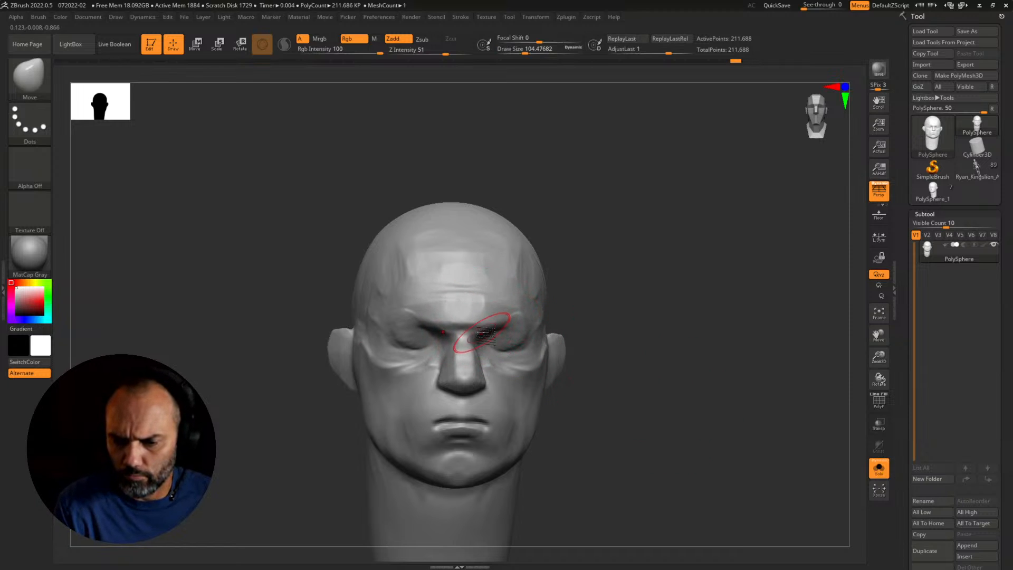
pyautogui.moveTo(624, 334); pyautogui.dragTo(575, 331)
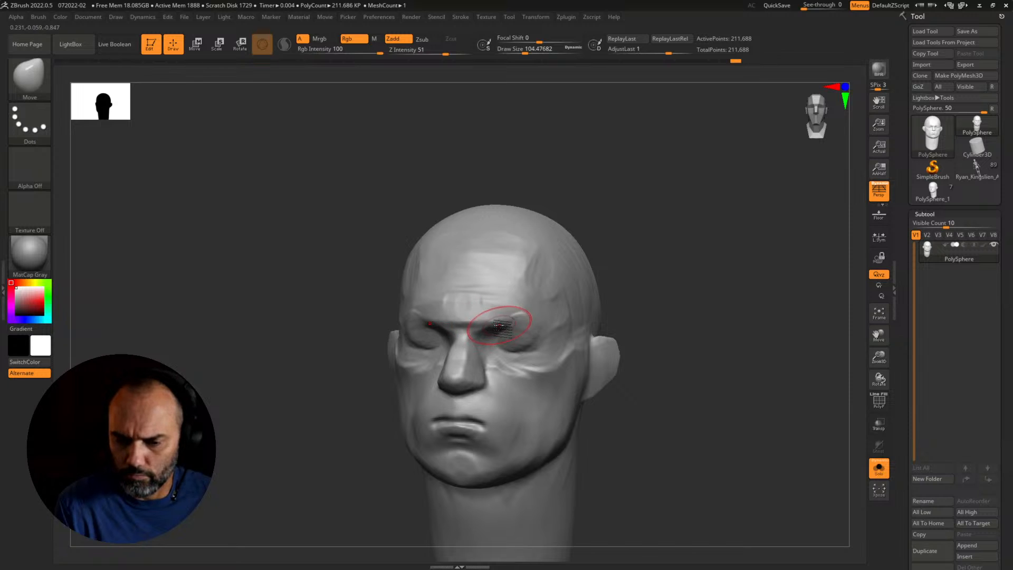
# Step: Lift and shape the outer brow above the eye, using a draw size of about 128 and checking in three-quarter view
pyautogui.moveTo(503, 320); pyautogui.dragTo(508, 316)
pyautogui.press('s')
pyautogui.moveTo(517, 318); pyautogui.dragTo(527, 313)
pyautogui.moveTo(623, 316); pyautogui.dragTo(586, 318)
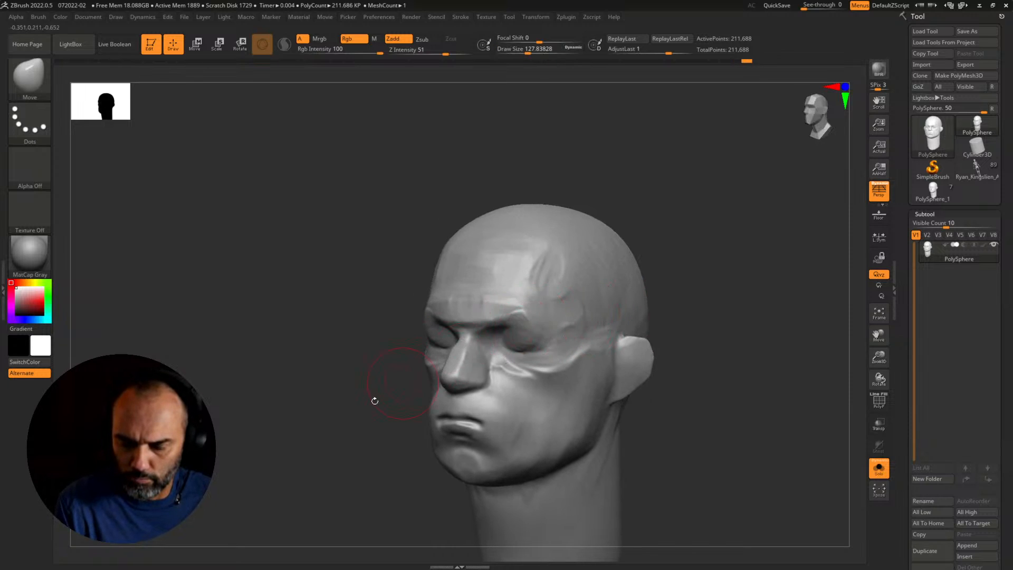
pyautogui.moveTo(373, 400); pyautogui.dragTo(459, 395)
pyautogui.keyDown('shift'); pyautogui.moveTo(561, 335); pyautogui.dragTo(466, 320); pyautogui.keyUp('shift')
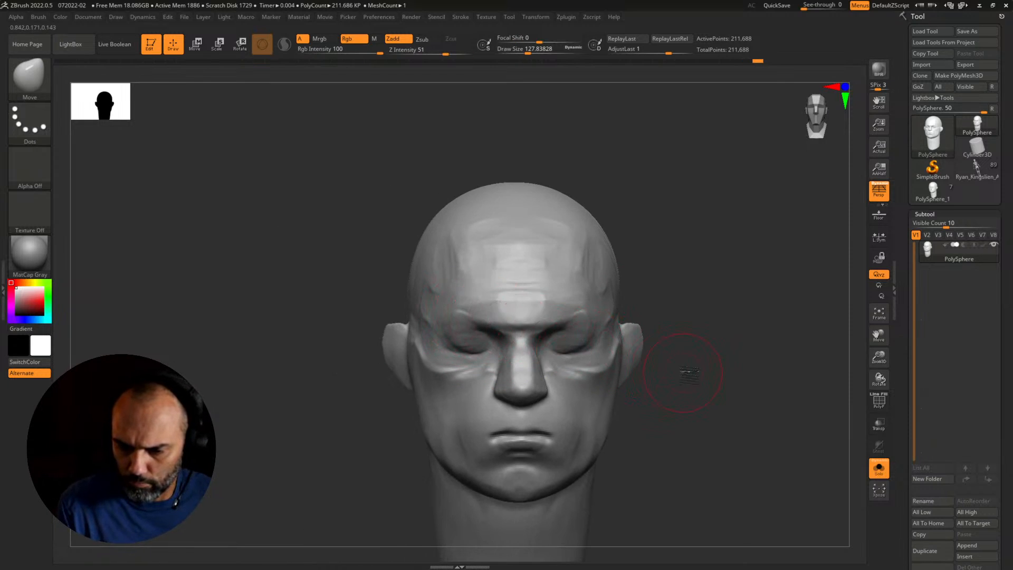
# Step: Reshape the jawline and jaw corners from below with the Move brush at a draw size of about 177, and check the neck in profile
pyautogui.moveTo(685, 370)
pyautogui.keyDown('alt'); pyautogui.mouseDown()
pyautogui.moveTo(642, 351)
pyautogui.moveTo(614, 356)
pyautogui.moveTo(631, 362)
pyautogui.mouseUp(); pyautogui.keyUp('alt')
pyautogui.keyDown('alt'); pyautogui.moveTo(631, 362); pyautogui.dragTo(701, 389); pyautogui.keyUp('alt')
pyautogui.moveTo(702, 389); pyautogui.dragTo(729, 352)
pyautogui.press('s')
pyautogui.click(578, 412)
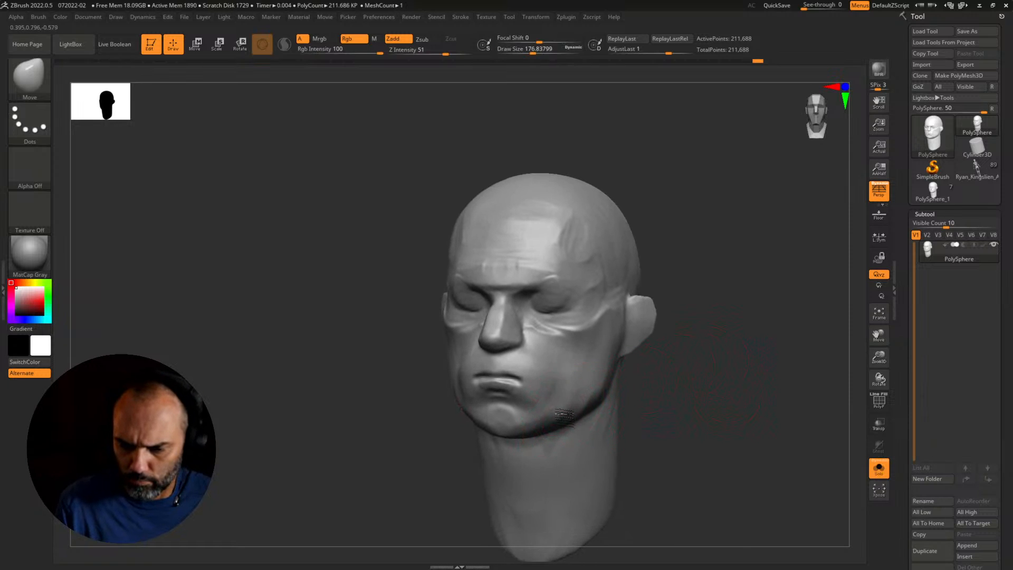
pyautogui.moveTo(643, 416)
pyautogui.mouseDown()
pyautogui.moveTo(671, 409)
pyautogui.moveTo(646, 359)
pyautogui.mouseUp()
pyautogui.moveTo(557, 414); pyautogui.dragTo(554, 411)
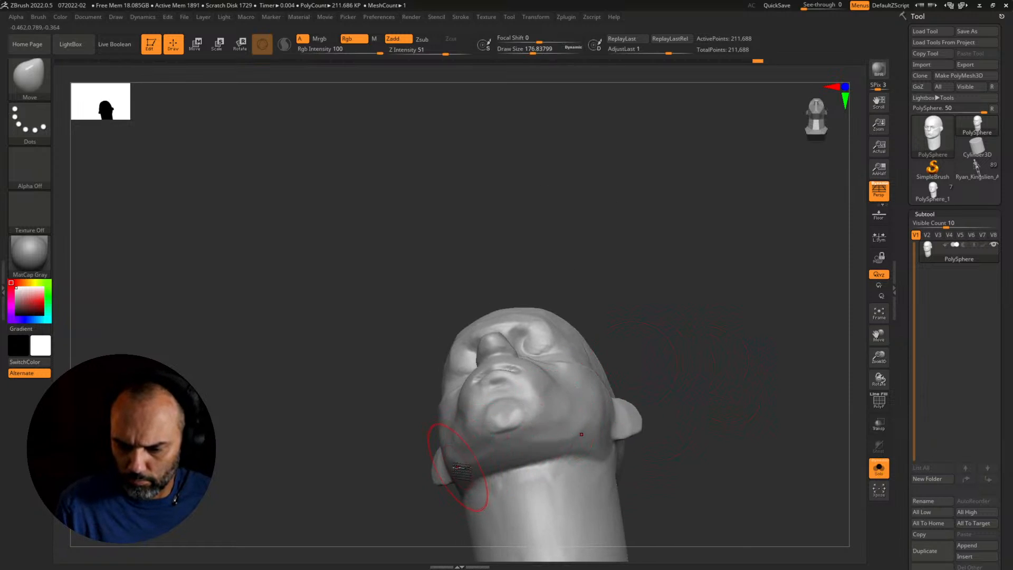
pyautogui.moveTo(596, 441); pyautogui.dragTo(603, 460)
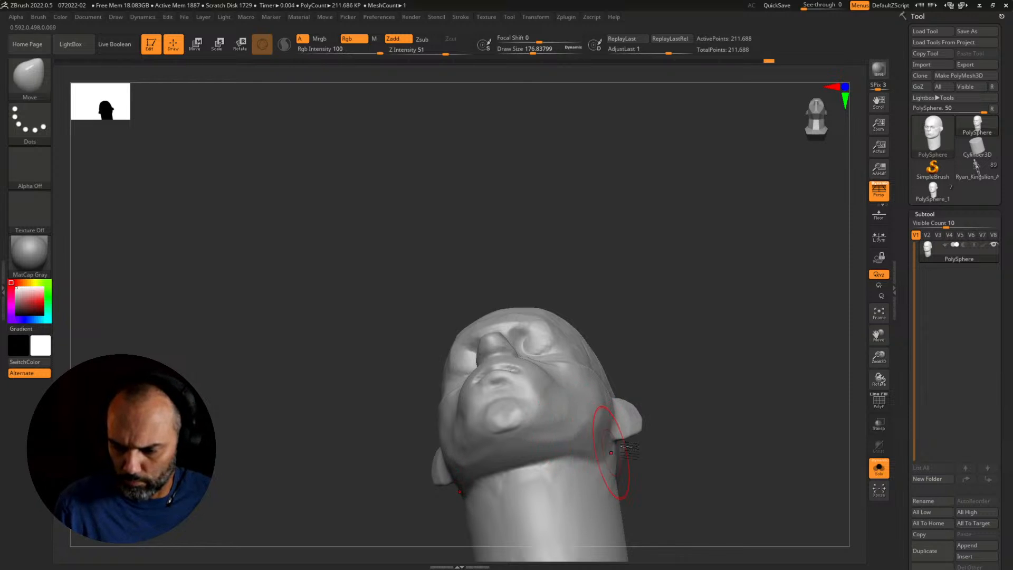
pyautogui.moveTo(648, 429); pyautogui.dragTo(682, 430)
pyautogui.moveTo(475, 495)
pyautogui.mouseDown()
pyautogui.moveTo(472, 510)
pyautogui.moveTo(495, 496)
pyautogui.mouseUp()
pyautogui.moveTo(497, 501)
pyautogui.mouseDown(button='right')
pyautogui.moveTo(569, 379)
pyautogui.moveTo(656, 419)
pyautogui.mouseUp(button='right')
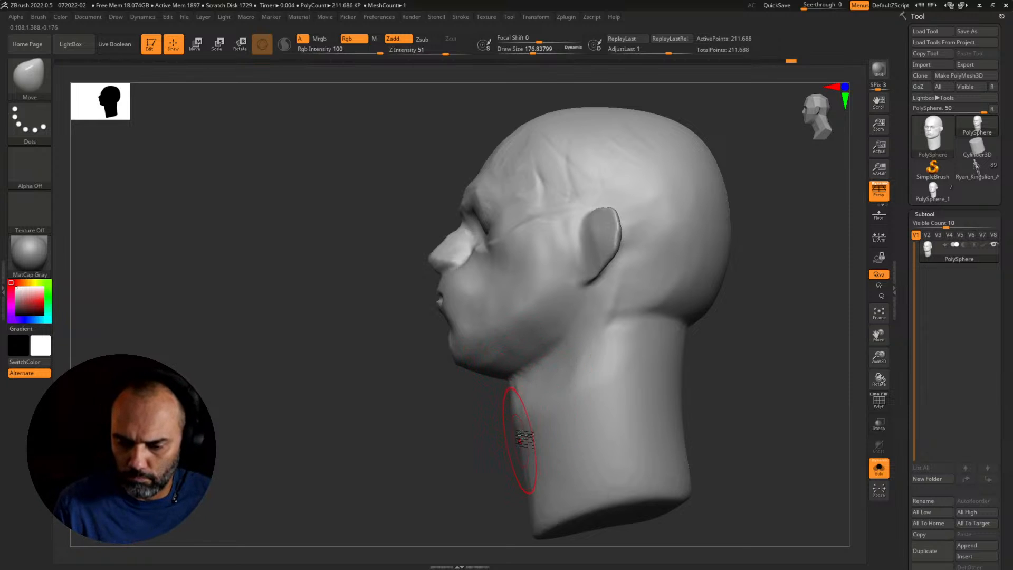
# Step: Adjust the throat contour under the chin with the Move brush at a draw size of about 187, checking several angles
pyautogui.moveTo(509, 379); pyautogui.dragTo(515, 379)
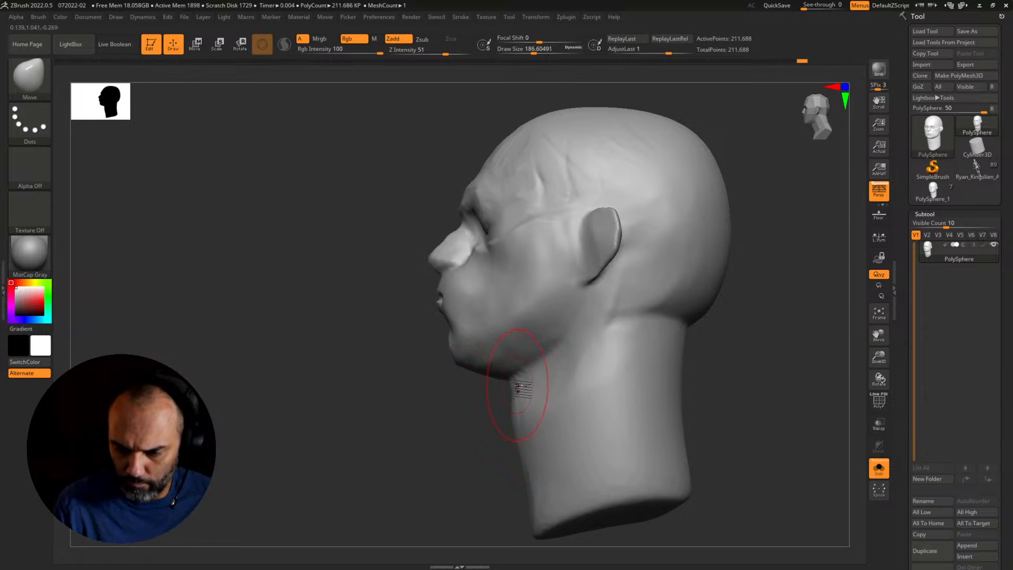
pyautogui.moveTo(730, 366); pyautogui.dragTo(728, 357)
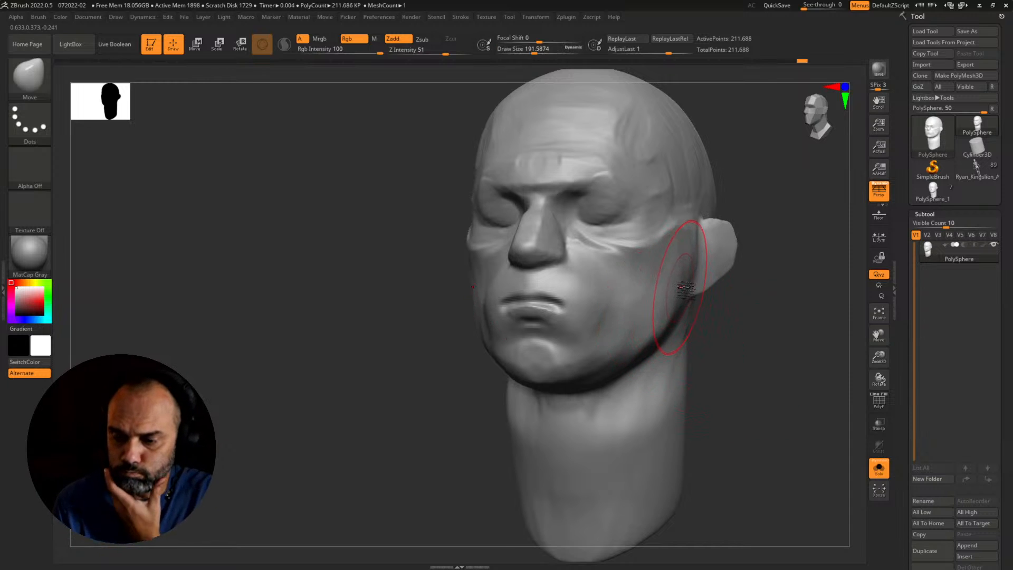
pyautogui.moveTo(737, 301); pyautogui.dragTo(493, 304)
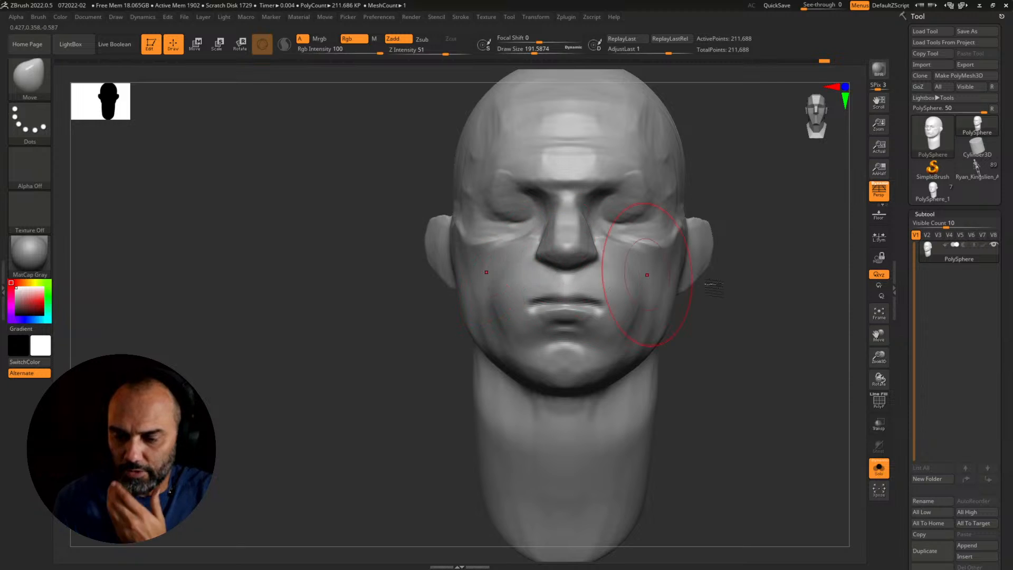
pyautogui.moveTo(739, 295)
pyautogui.mouseDown()
pyautogui.moveTo(558, 271)
pyautogui.moveTo(510, 295)
pyautogui.mouseUp()
# Step: Reshape the lip and nose profile with the Move brush at a draw size of about 311, then check the head from a distance
pyautogui.moveTo(469, 374); pyautogui.dragTo(518, 353)
pyautogui.press('s')
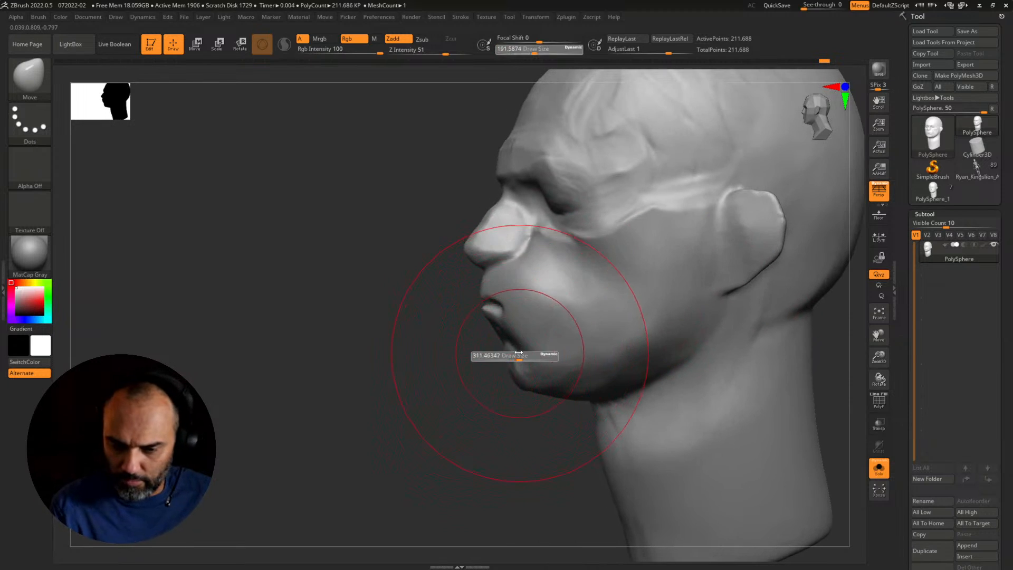
pyautogui.moveTo(493, 294); pyautogui.dragTo(484, 294)
pyautogui.moveTo(474, 232); pyautogui.dragTo(485, 233)
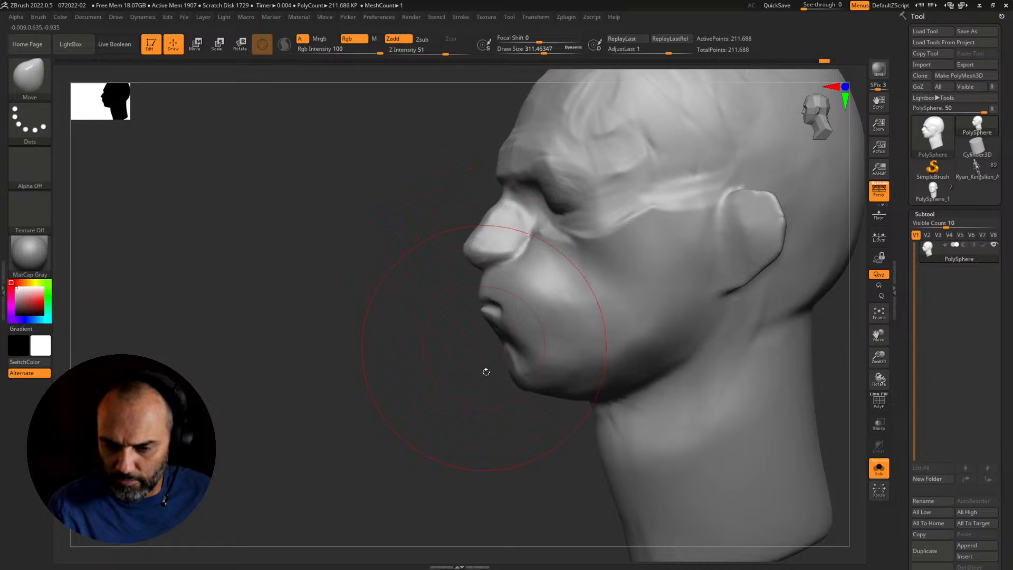
pyautogui.moveTo(484, 371)
pyautogui.keyDown('alt'); pyautogui.mouseDown()
pyautogui.moveTo(436, 369)
pyautogui.moveTo(441, 387)
pyautogui.moveTo(469, 405)
pyautogui.moveTo(595, 389)
pyautogui.moveTo(649, 403)
pyautogui.moveTo(669, 419)
pyautogui.moveTo(651, 450)
pyautogui.moveTo(610, 373)
pyautogui.moveTo(622, 369)
pyautogui.moveTo(649, 403)
pyautogui.moveTo(622, 409)
pyautogui.moveTo(698, 423)
pyautogui.mouseUp(); pyautogui.keyUp('alt')
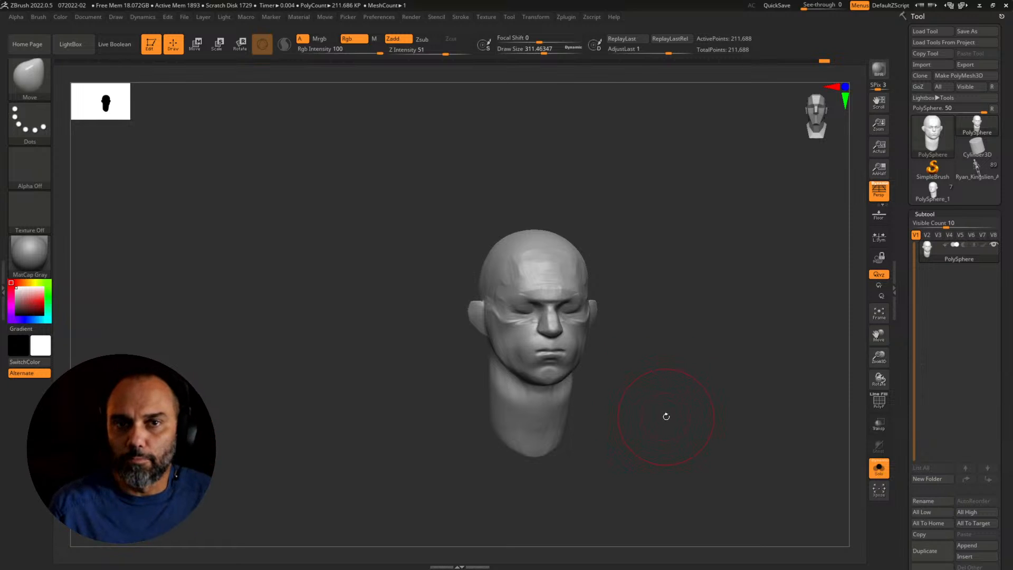
pyautogui.moveTo(670, 403)
pyautogui.mouseDown()
pyautogui.moveTo(712, 434)
pyautogui.moveTo(707, 416)
pyautogui.moveTo(643, 398)
pyautogui.mouseUp()
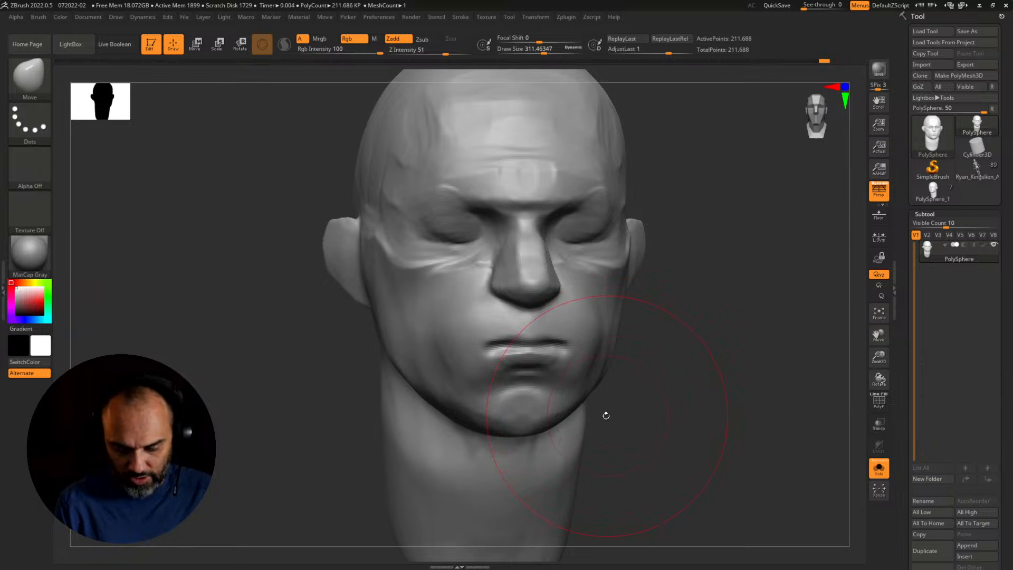
# Step: Build up the mouth corners and the area below the lower lip with the Standard brush, reducing the draw size to about 37
pyautogui.press('b')
pyautogui.press('s')
pyautogui.press('t')
pyautogui.press('s')
pyautogui.moveTo(498, 360); pyautogui.dragTo(469, 360)
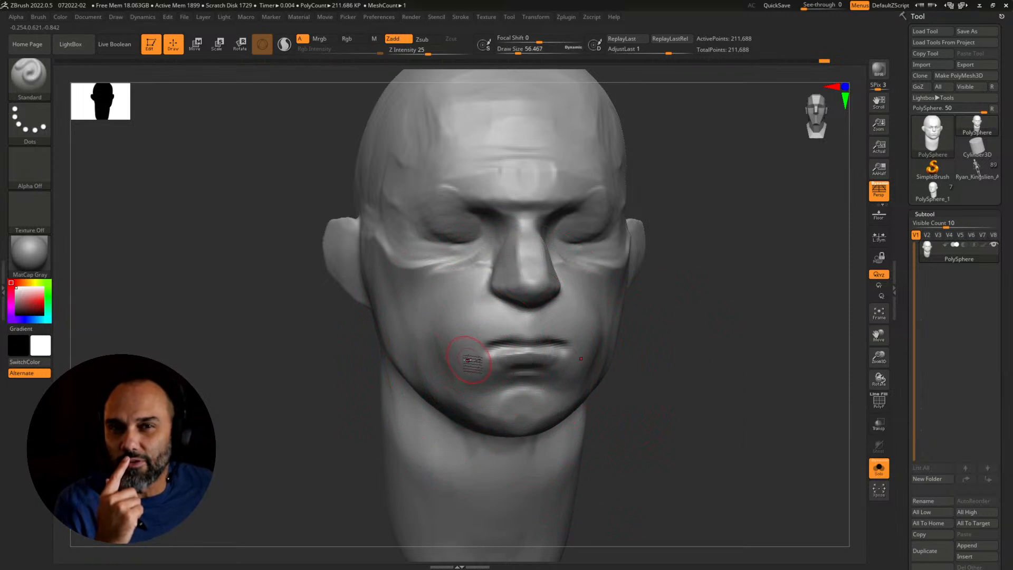
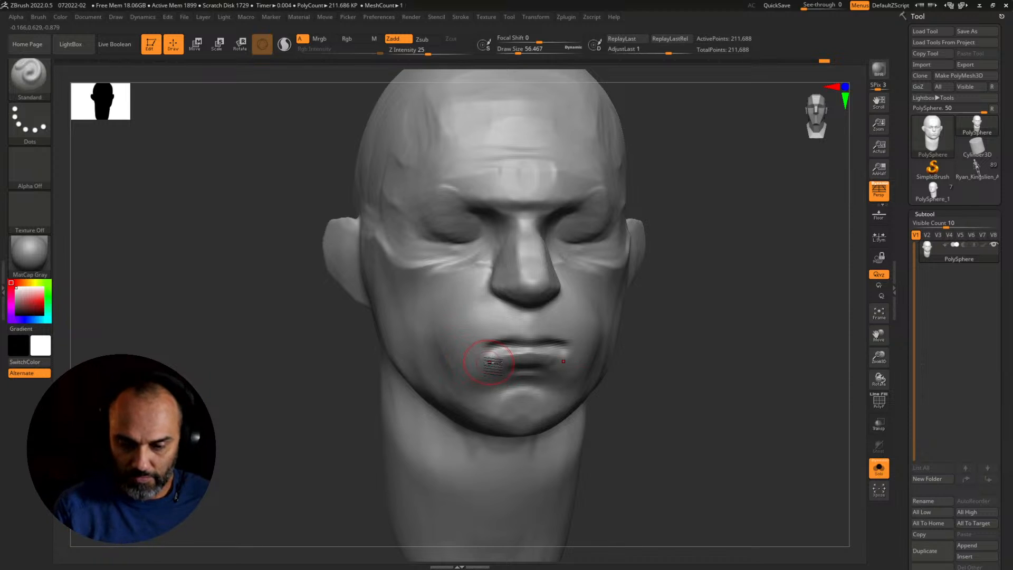
pyautogui.press('s')
pyautogui.moveTo(486, 357)
pyautogui.mouseDown()
pyautogui.moveTo(478, 366)
pyautogui.moveTo(504, 391)
pyautogui.moveTo(489, 354)
pyautogui.mouseUp()
pyautogui.moveTo(501, 392); pyautogui.dragTo(523, 394)
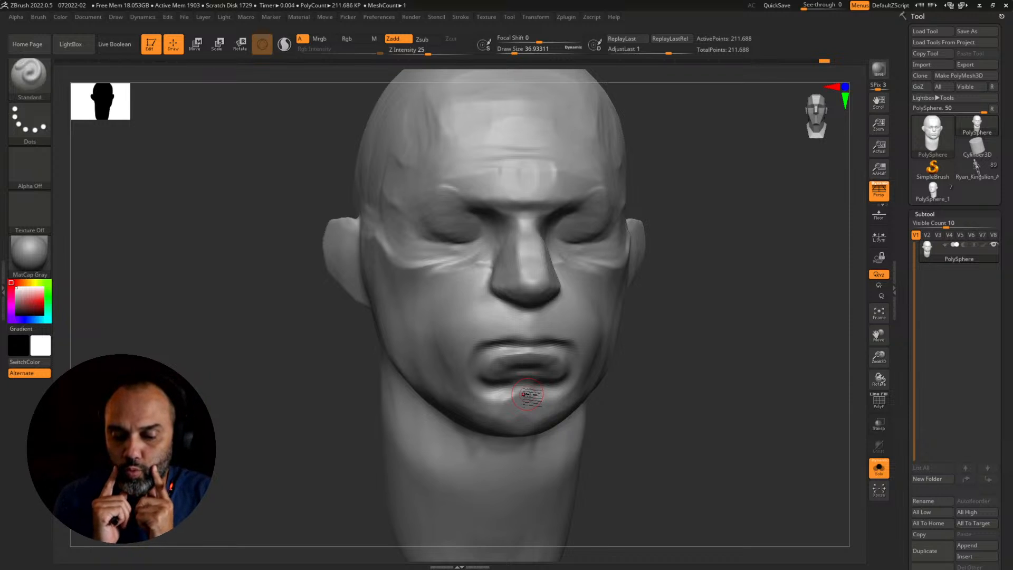
# Step: Sculpt the planes around the mouth corners with the RK_BallStylus brush, enlarging the draw size from about 56 to 83
pyautogui.moveTo(633, 403)
pyautogui.mouseDown()
pyautogui.moveTo(676, 416)
pyautogui.moveTo(669, 404)
pyautogui.mouseUp()
pyautogui.press('2')
pyautogui.moveTo(501, 369)
pyautogui.mouseDown()
pyautogui.moveTo(477, 381)
pyautogui.moveTo(472, 400)
pyautogui.moveTo(478, 382)
pyautogui.mouseUp()
pyautogui.press(']')
pyautogui.press(']')
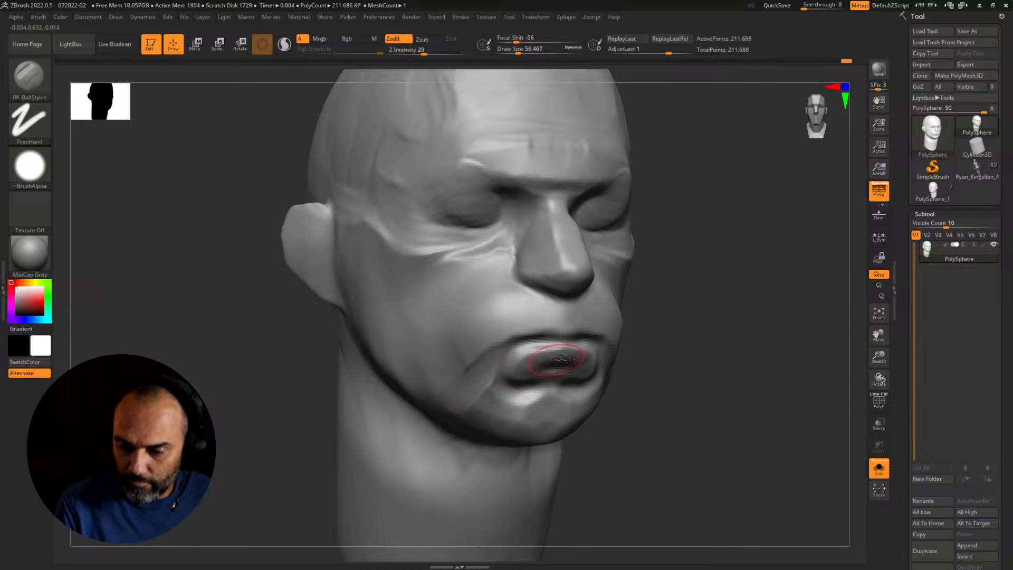
pyautogui.moveTo(554, 356)
pyautogui.mouseDown()
pyautogui.moveTo(575, 364)
pyautogui.moveTo(517, 369)
pyautogui.moveTo(569, 380)
pyautogui.moveTo(549, 360)
pyautogui.moveTo(521, 356)
pyautogui.moveTo(549, 391)
pyautogui.moveTo(538, 401)
pyautogui.moveTo(554, 411)
pyautogui.moveTo(509, 416)
pyautogui.moveTo(506, 397)
pyautogui.moveTo(471, 415)
pyautogui.moveTo(486, 409)
pyautogui.mouseUp()
pyautogui.press(']')
pyautogui.moveTo(691, 372); pyautogui.dragTo(493, 362)
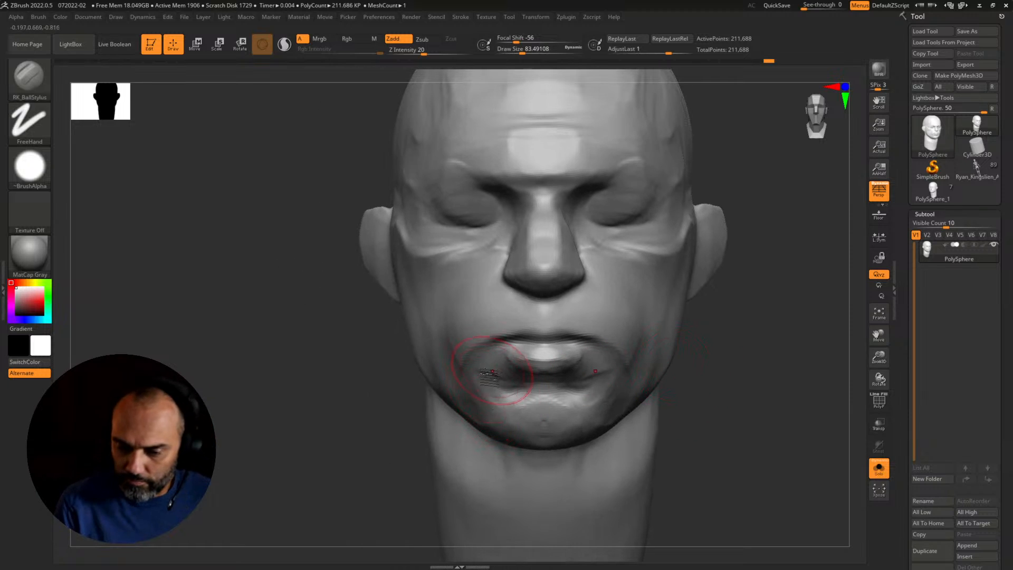
# Step: Model the transition from the mouth corners down to the chin and jaw on both sides at a draw size of about 83
pyautogui.moveTo(685, 403); pyautogui.dragTo(610, 362)
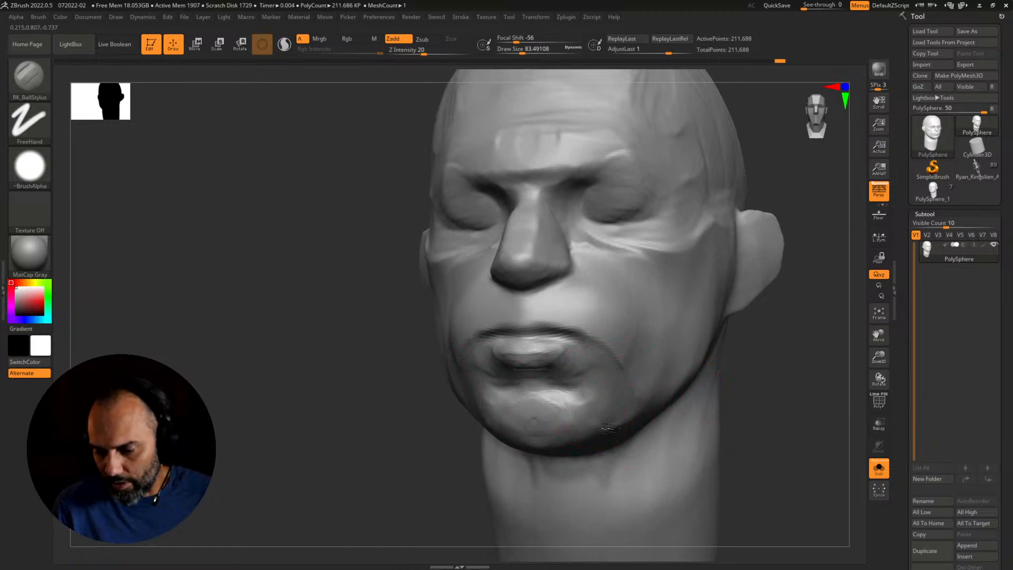
pyautogui.moveTo(625, 399)
pyautogui.mouseDown()
pyautogui.moveTo(602, 421)
pyautogui.moveTo(646, 428)
pyautogui.mouseUp()
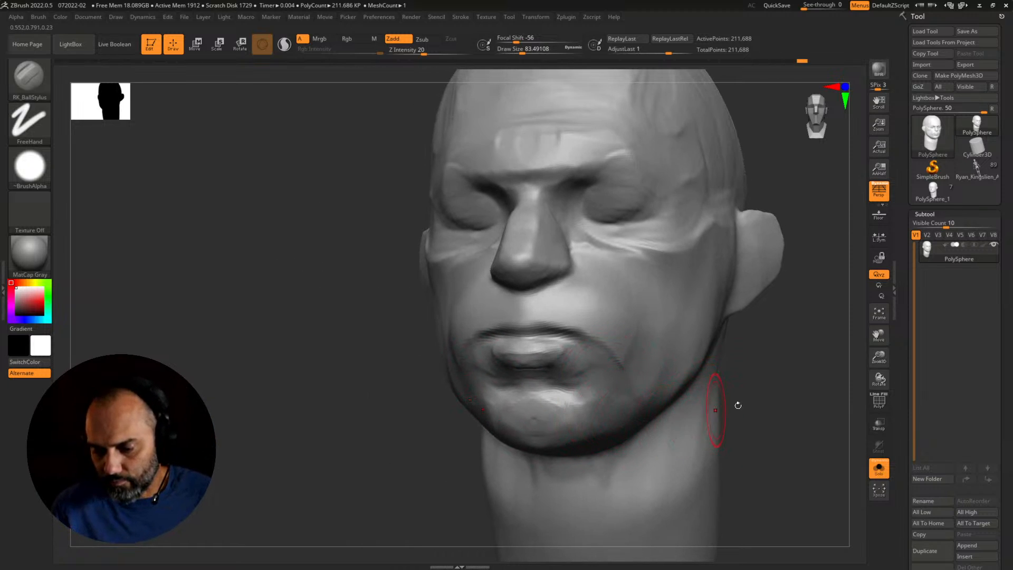
pyautogui.moveTo(737, 407); pyautogui.dragTo(844, 405)
pyautogui.moveTo(548, 383)
pyautogui.mouseDown()
pyautogui.moveTo(515, 400)
pyautogui.moveTo(502, 425)
pyautogui.mouseUp()
pyautogui.moveTo(560, 394)
pyautogui.mouseDown()
pyautogui.moveTo(508, 452)
pyautogui.moveTo(532, 430)
pyautogui.mouseUp()
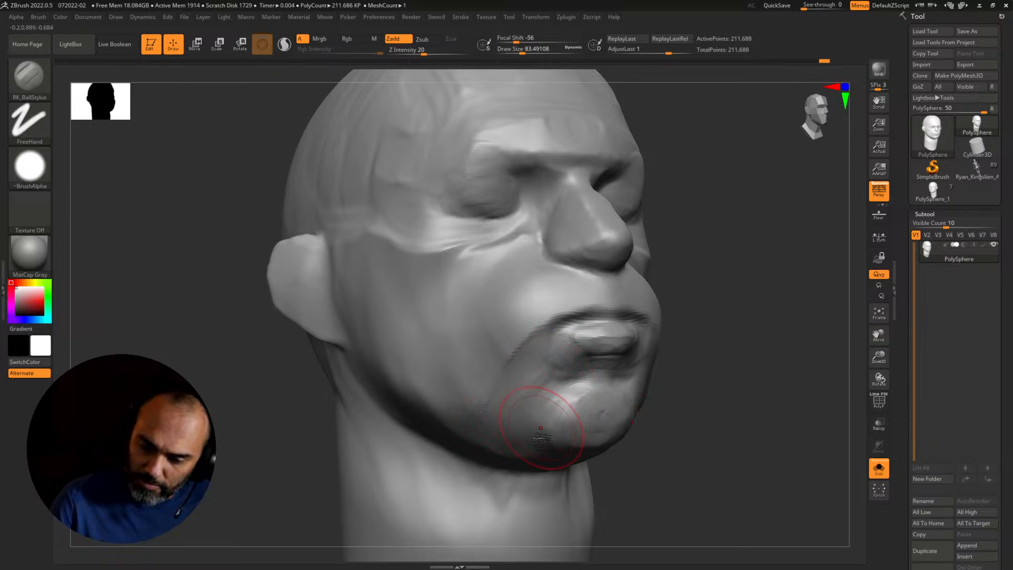
pyautogui.keyDown('alt'); pyautogui.moveTo(699, 417); pyautogui.dragTo(708, 361); pyautogui.keyUp('alt')
pyautogui.moveTo(749, 403)
pyautogui.mouseDown()
pyautogui.moveTo(690, 407)
pyautogui.moveTo(739, 406)
pyautogui.moveTo(705, 416)
pyautogui.moveTo(710, 454)
pyautogui.mouseUp()
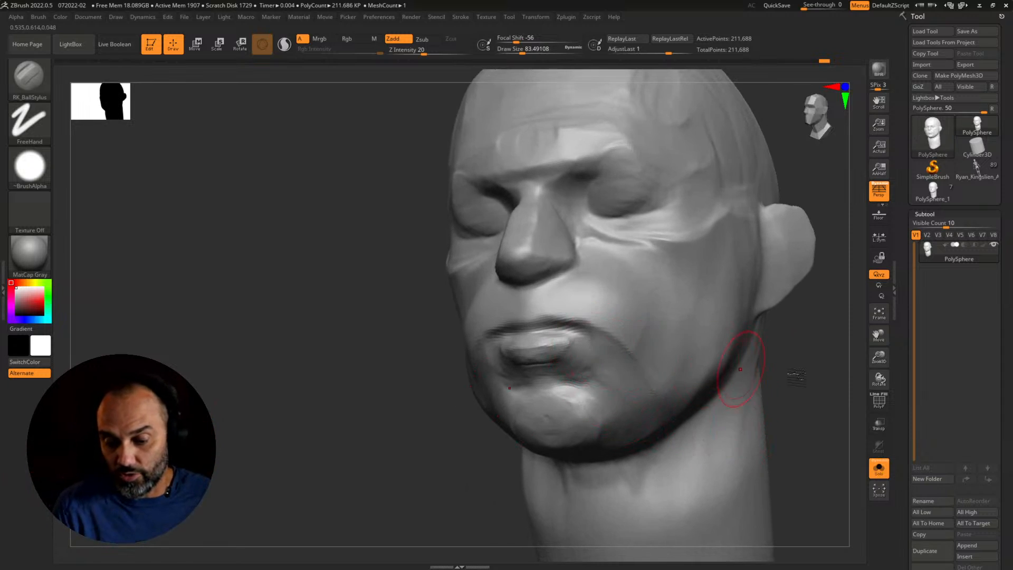
pyautogui.keyDown('alt'); pyautogui.moveTo(791, 373); pyautogui.dragTo(766, 397); pyautogui.keyUp('alt')
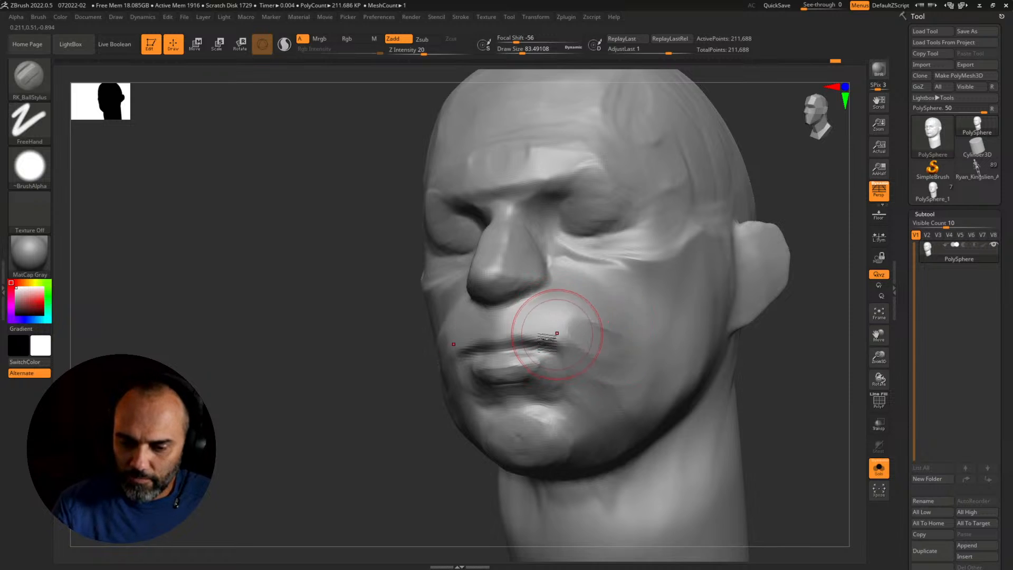
# Step: Refine the corner of the mouth with RK_BallStylus at a draw size of about 33 in front view
pyautogui.moveTo(370, 429); pyautogui.dragTo(427, 406)
pyautogui.press('s')
pyautogui.moveTo(462, 347); pyautogui.dragTo(453, 349)
pyautogui.moveTo(372, 428); pyautogui.dragTo(414, 420)
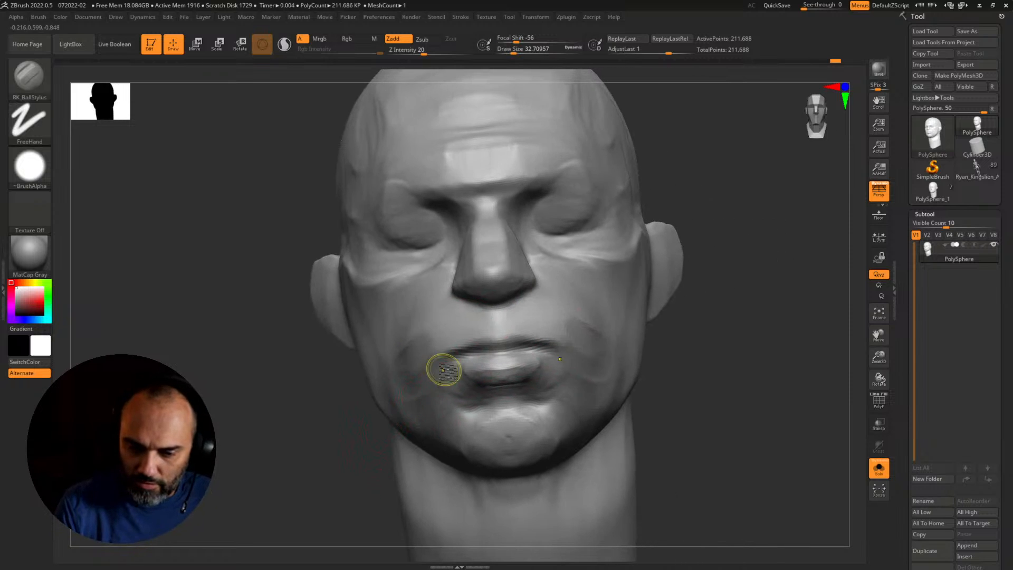
# Step: Mark the mouth corners and the centre of the upper lip with the MaskPen, then clear the mask
pyautogui.moveTo(443, 358)
pyautogui.keyDown('ctrl'); pyautogui.mouseDown()
pyautogui.moveTo(433, 365)
pyautogui.moveTo(483, 336)
pyautogui.moveTo(495, 336)
pyautogui.moveTo(497, 349)
pyautogui.mouseUp(); pyautogui.keyUp('ctrl')
pyautogui.press('s')
pyautogui.click(463, 341)
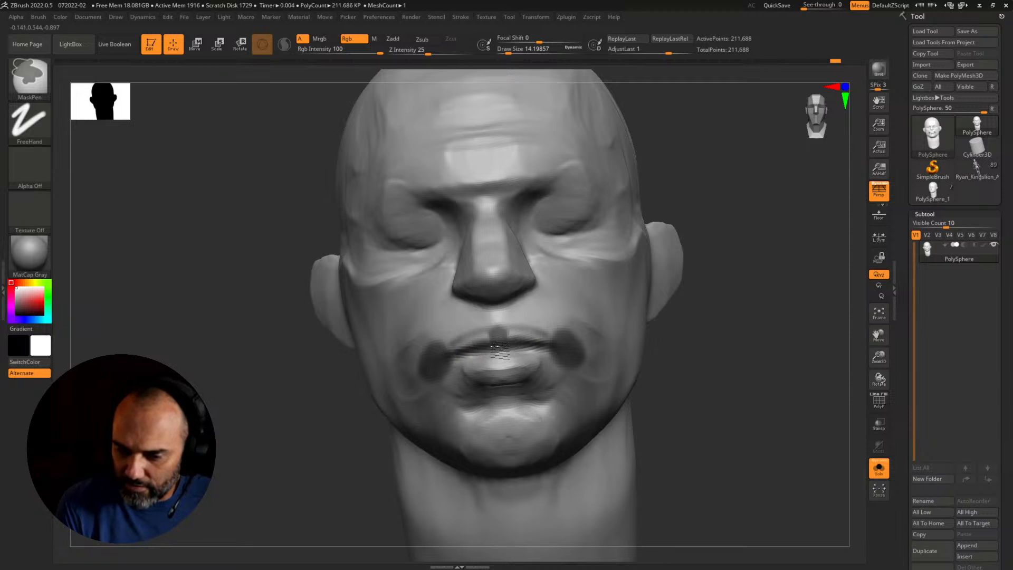
pyautogui.keyDown('ctrl'); pyautogui.click(457, 406); pyautogui.keyUp('ctrl')
pyautogui.keyDown('ctrl'); pyautogui.moveTo(651, 338); pyautogui.dragTo(662, 392); pyautogui.keyUp('ctrl')
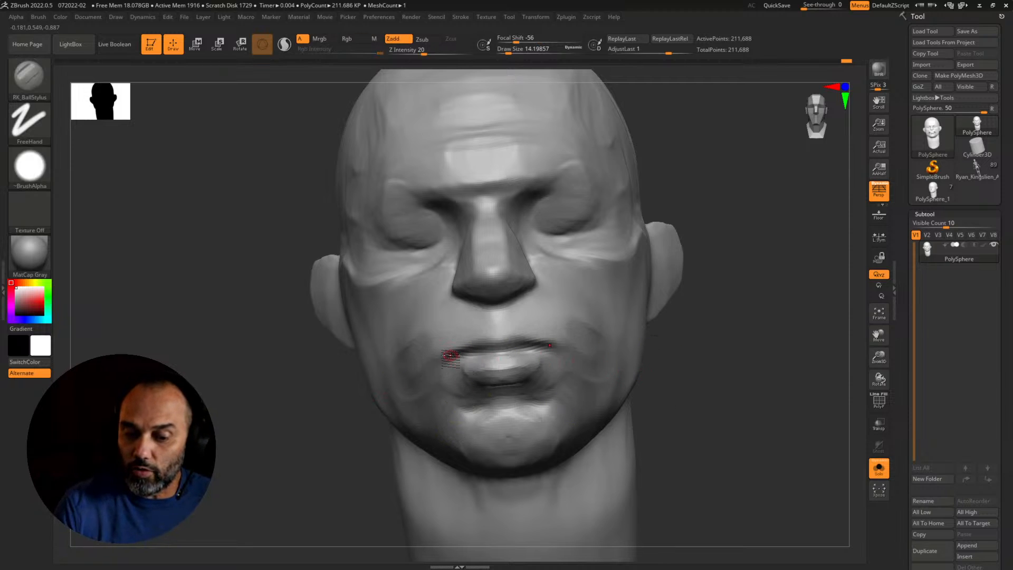
# Step: Mask guide strokes across the upper lip area between the nose and mouth at a draw size of about 14, then clear them
pyautogui.moveTo(444, 355)
pyautogui.keyDown('ctrl'); pyautogui.mouseDown()
pyautogui.moveTo(474, 310)
pyautogui.moveTo(444, 363)
pyautogui.mouseUp(); pyautogui.keyUp('ctrl')
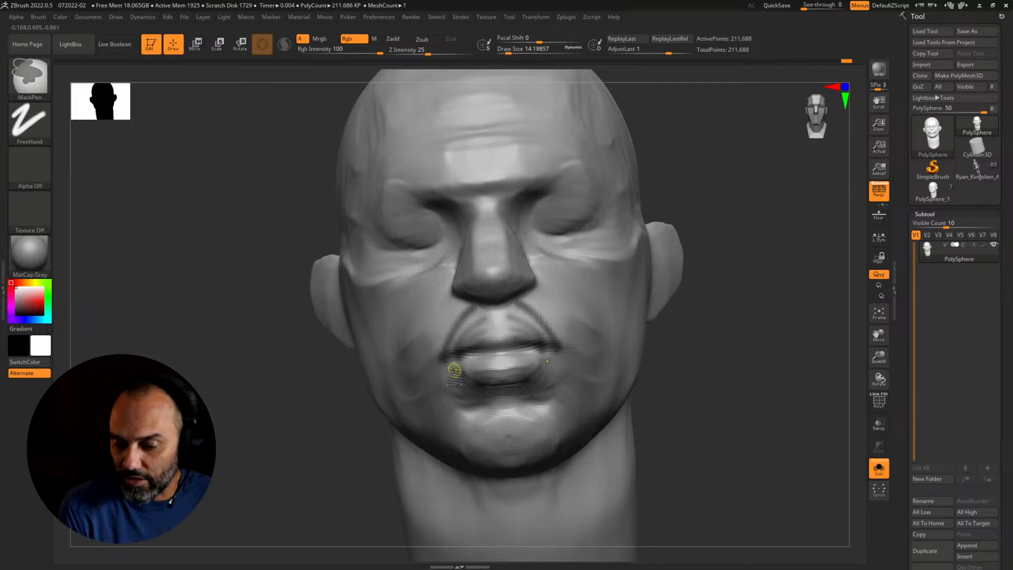
pyautogui.moveTo(654, 392)
pyautogui.keyDown('ctrl'); pyautogui.mouseDown()
pyautogui.moveTo(666, 396)
pyautogui.moveTo(658, 380)
pyautogui.mouseUp(); pyautogui.keyUp('ctrl')
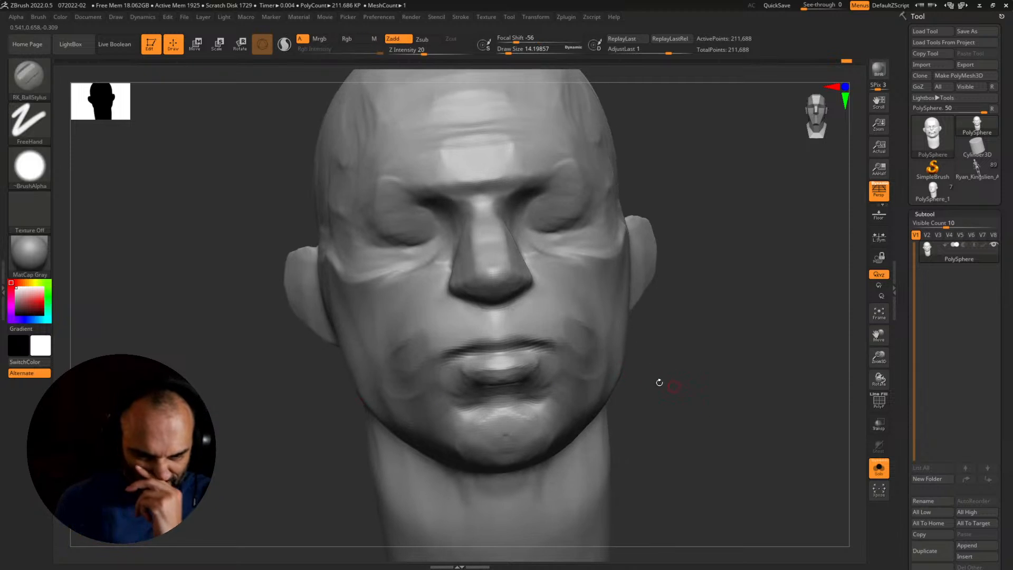
pyautogui.press('ctrl')
pyautogui.moveTo(483, 326)
pyautogui.keyDown('ctrl'); pyautogui.mouseDown()
pyautogui.moveTo(487, 335)
pyautogui.moveTo(478, 323)
pyautogui.moveTo(522, 316)
pyautogui.mouseUp(); pyautogui.keyUp('ctrl')
pyautogui.keyDown('ctrl'); pyautogui.moveTo(694, 343); pyautogui.dragTo(677, 399); pyautogui.keyUp('ctrl')
# Step: Subdivide the head mesh one level and select the Pen A brush
pyautogui.hotkey('ctrl', 'd')
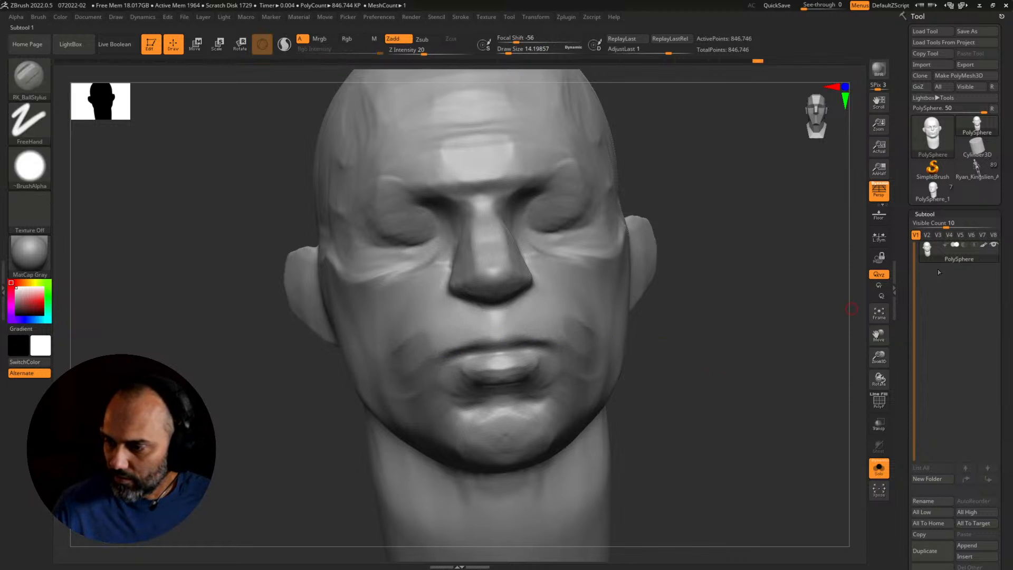
pyautogui.press('b')
pyautogui.press('p')
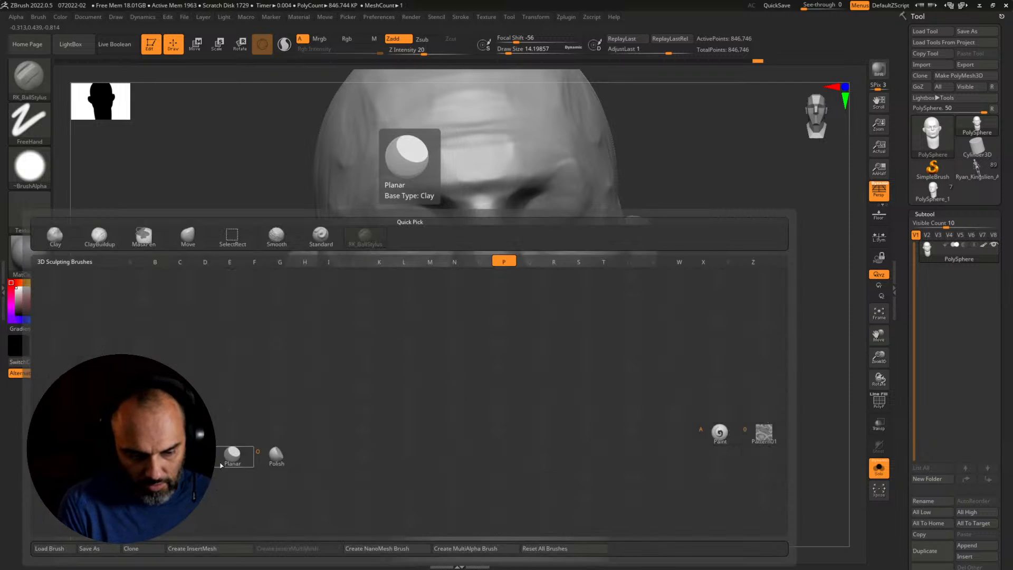
pyautogui.press('a')
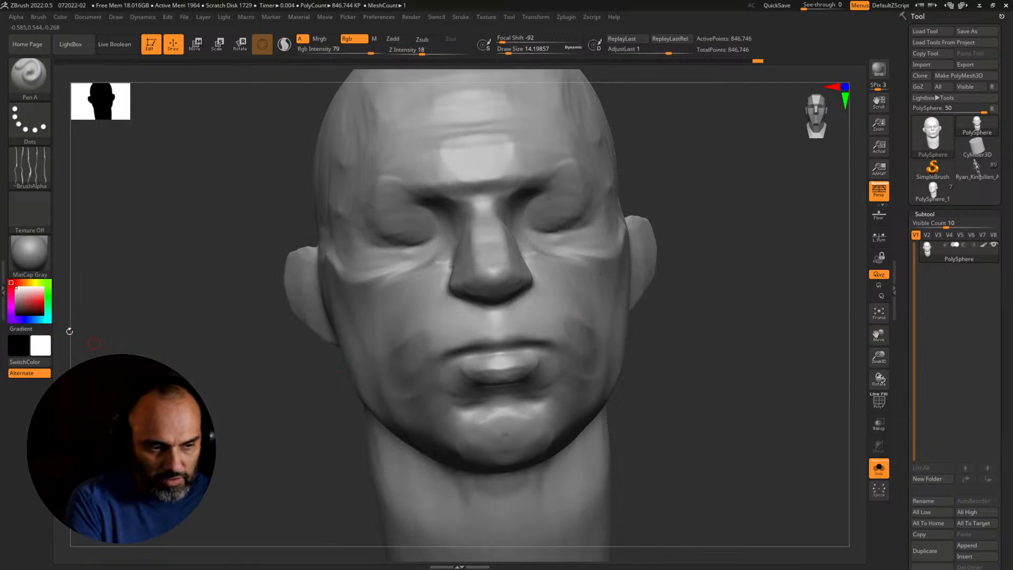
pyautogui.moveTo(637, 353); pyautogui.dragTo(656, 350)
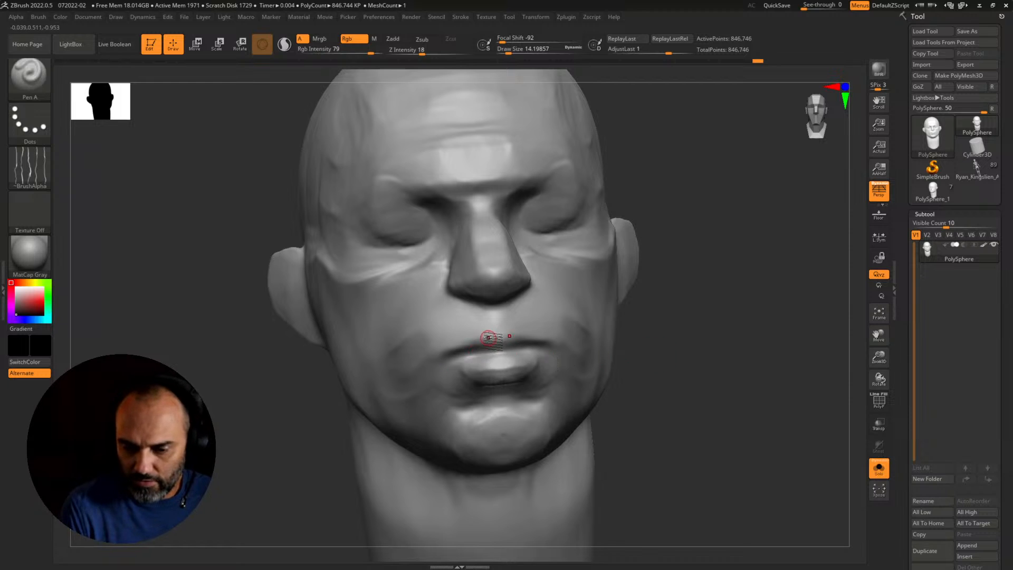
# Step: Draw moustache strands from beneath the nose past the mouth corners with Pen A at a draw size of about 33
pyautogui.moveTo(495, 337); pyautogui.dragTo(487, 340)
pyautogui.press('s')
pyautogui.moveTo(478, 341); pyautogui.dragTo(457, 354)
pyautogui.hotkey('ctrl', 'z')
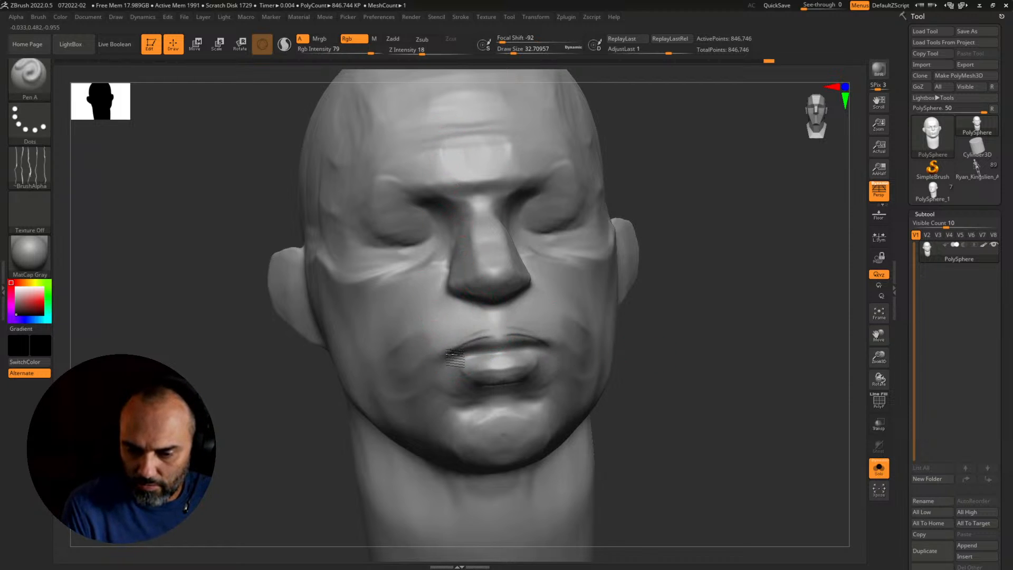
pyautogui.moveTo(489, 323); pyautogui.dragTo(452, 351)
pyautogui.moveTo(489, 318)
pyautogui.mouseDown()
pyautogui.moveTo(444, 349)
pyautogui.moveTo(461, 325)
pyautogui.moveTo(447, 366)
pyautogui.mouseUp()
pyautogui.moveTo(486, 336); pyautogui.dragTo(457, 361)
pyautogui.moveTo(488, 303)
pyautogui.mouseDown()
pyautogui.moveTo(422, 361)
pyautogui.moveTo(455, 362)
pyautogui.moveTo(402, 372)
pyautogui.moveTo(417, 391)
pyautogui.mouseUp()
pyautogui.moveTo(422, 354)
pyautogui.mouseDown()
pyautogui.moveTo(432, 361)
pyautogui.moveTo(421, 390)
pyautogui.mouseUp()
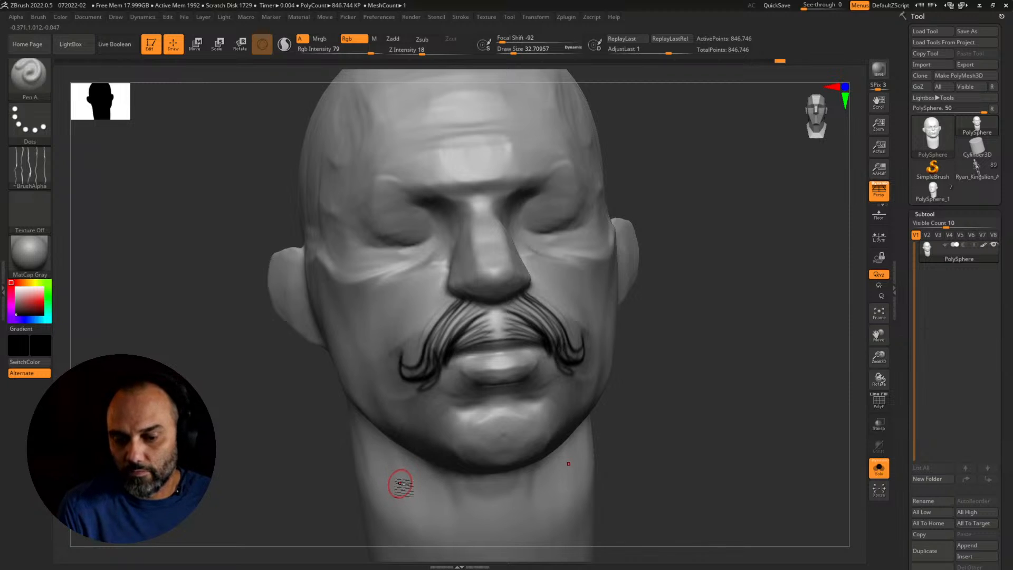
# Step: Undo all the moustache strokes
pyautogui.hotkey('ctrl', 'z')
pyautogui.hotkey('ctrl', 'z')
pyautogui.hotkey('ctrl', 'z')
pyautogui.hotkey('ctrl', 'z')
pyautogui.hotkey('ctrl', 'z')
pyautogui.hotkey('ctrl', 'z')
pyautogui.hotkey('ctrl', 'z')
pyautogui.hotkey('ctrl', 'z')
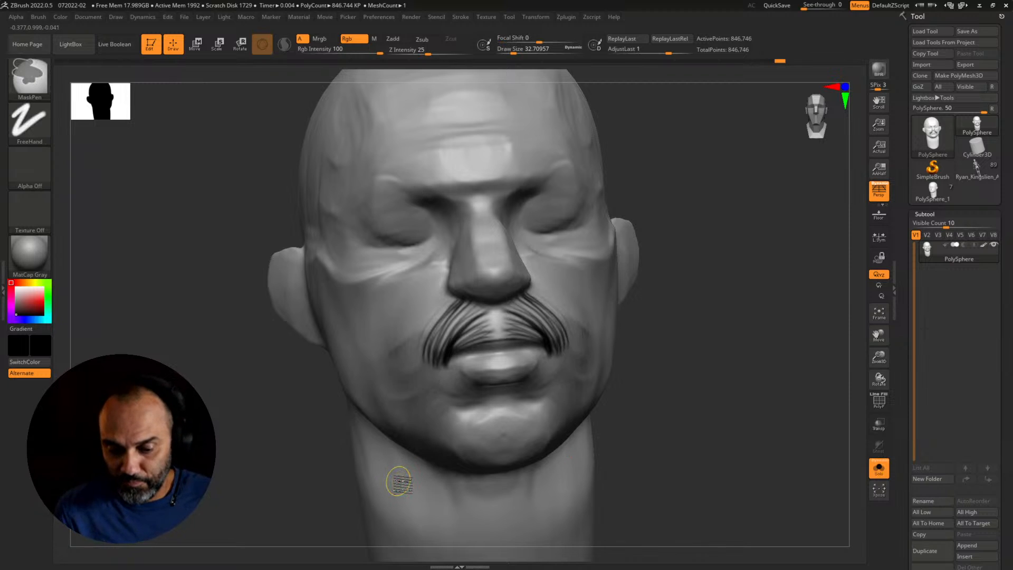
pyautogui.hotkey('ctrl', 'z')
pyautogui.hotkey('ctrl', 'z')
pyautogui.hotkey('ctrl', 'z')
pyautogui.hotkey('ctrl', 'z')
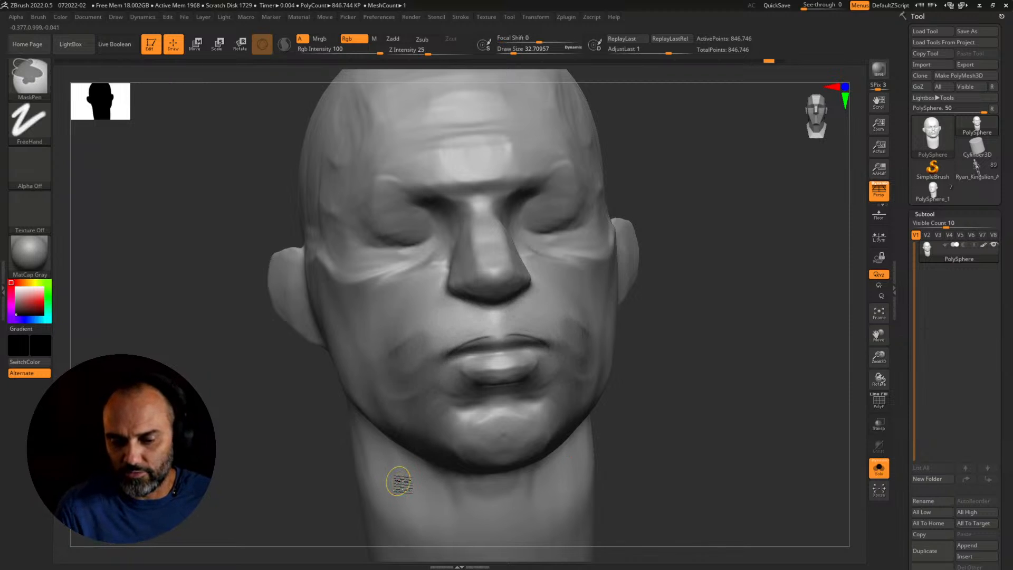
# Step: Sculpt muscle strips from the nostril wings down to the mouth corners with RK_BallStylus at a draw size of about 33
pyautogui.press('1')
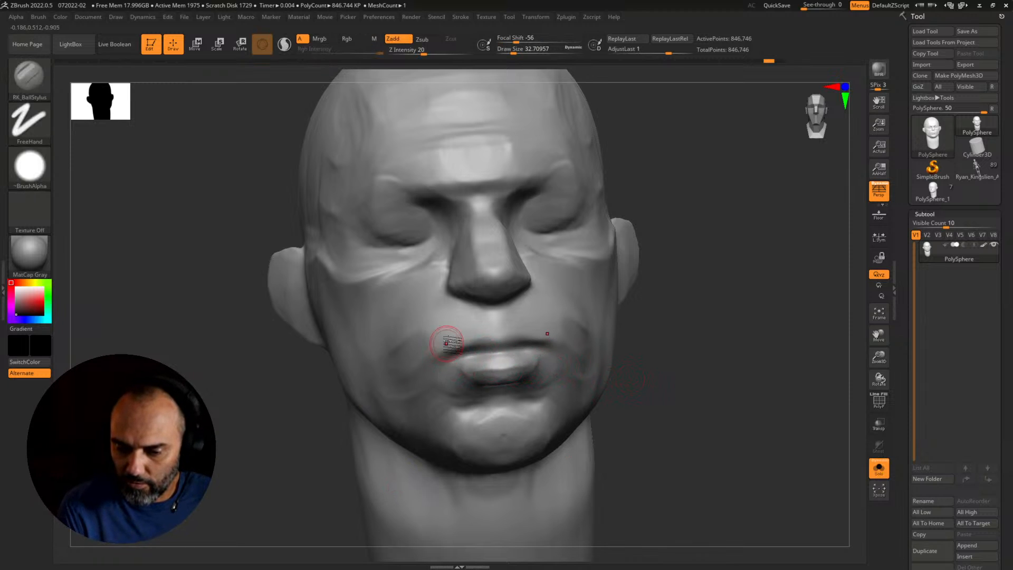
pyautogui.moveTo(458, 320); pyautogui.dragTo(447, 356)
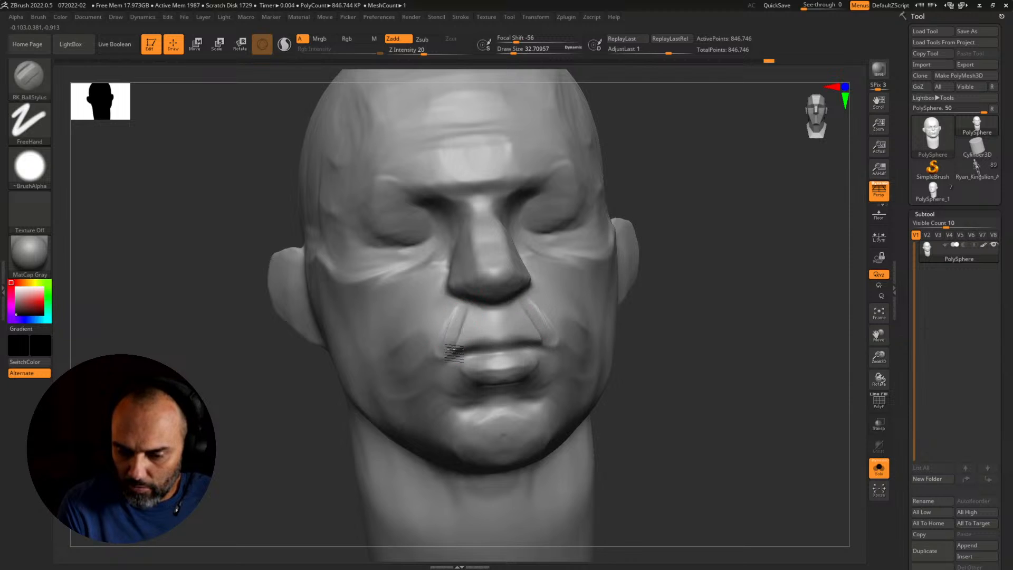
pyautogui.moveTo(460, 321); pyautogui.dragTo(445, 345)
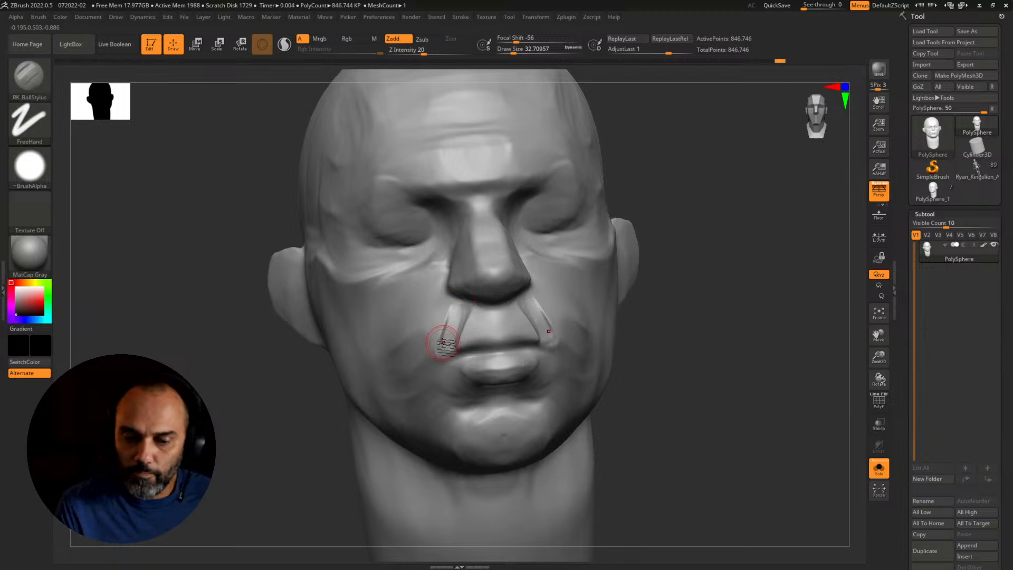
pyautogui.moveTo(464, 309)
pyautogui.mouseDown()
pyautogui.moveTo(448, 361)
pyautogui.moveTo(453, 348)
pyautogui.mouseUp()
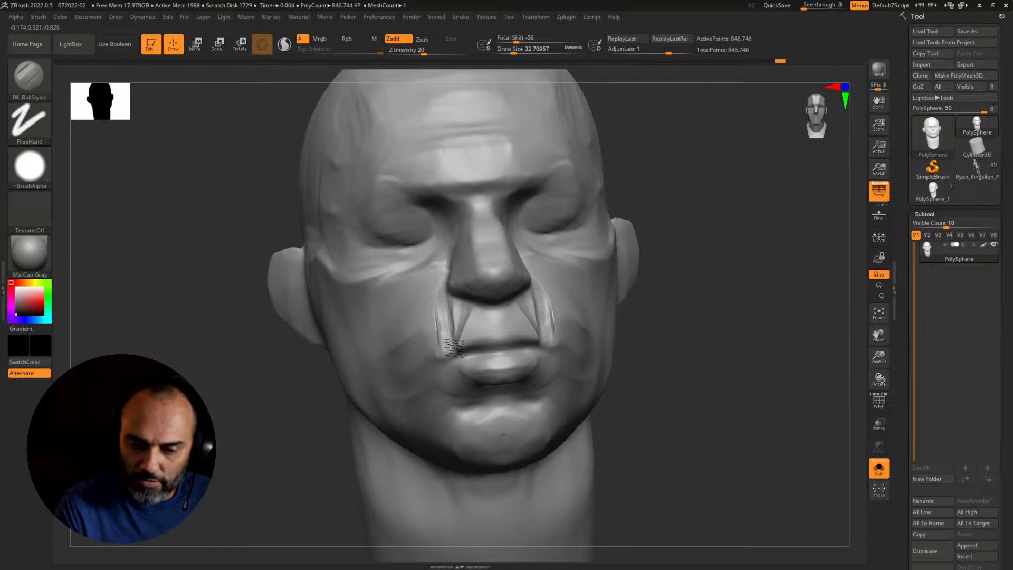
pyautogui.moveTo(441, 296); pyautogui.dragTo(446, 341)
pyautogui.moveTo(666, 368); pyautogui.dragTo(765, 362)
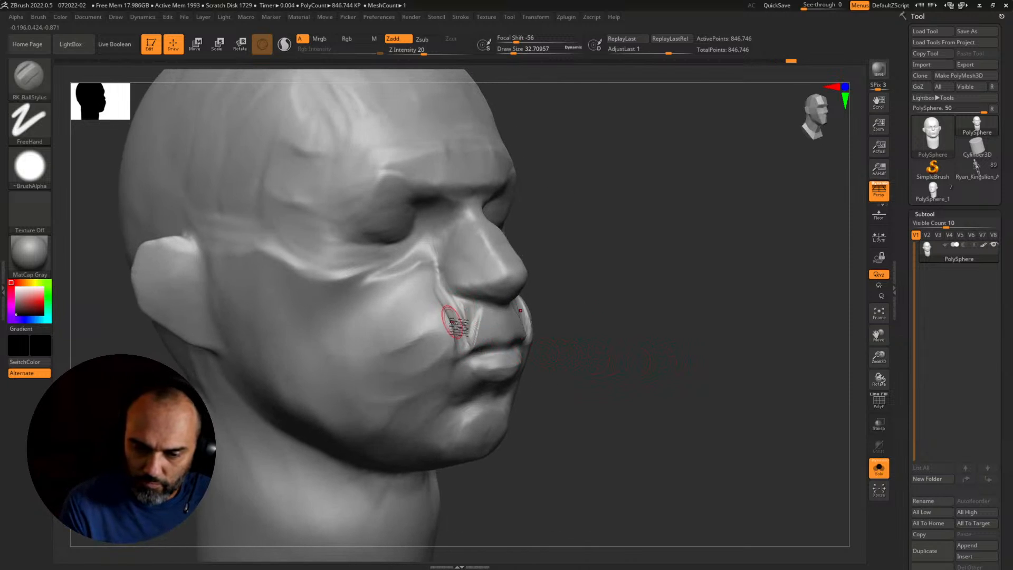
# Step: Build up the muscle masses between the nostril wings and the mouth corners with RK_BallStylus
pyautogui.press('s')
pyautogui.moveTo(455, 322); pyautogui.dragTo(460, 323)
pyautogui.moveTo(470, 325); pyautogui.dragTo(452, 352, button='right')
pyautogui.moveTo(449, 354); pyautogui.dragTo(430, 297)
pyautogui.moveTo(620, 359); pyautogui.dragTo(599, 289)
pyautogui.moveTo(444, 371)
pyautogui.mouseDown()
pyautogui.moveTo(429, 338)
pyautogui.moveTo(503, 330)
pyautogui.mouseUp()
# Step: Shape the upper lip contour, the area beneath the nose and the lower lip with RK_BallStylus at a draw size of about 37
pyautogui.press('s')
pyautogui.moveTo(647, 301); pyautogui.dragTo(584, 298)
pyautogui.moveTo(508, 319)
pyautogui.mouseDown()
pyautogui.moveTo(510, 335)
pyautogui.moveTo(495, 339)
pyautogui.mouseUp()
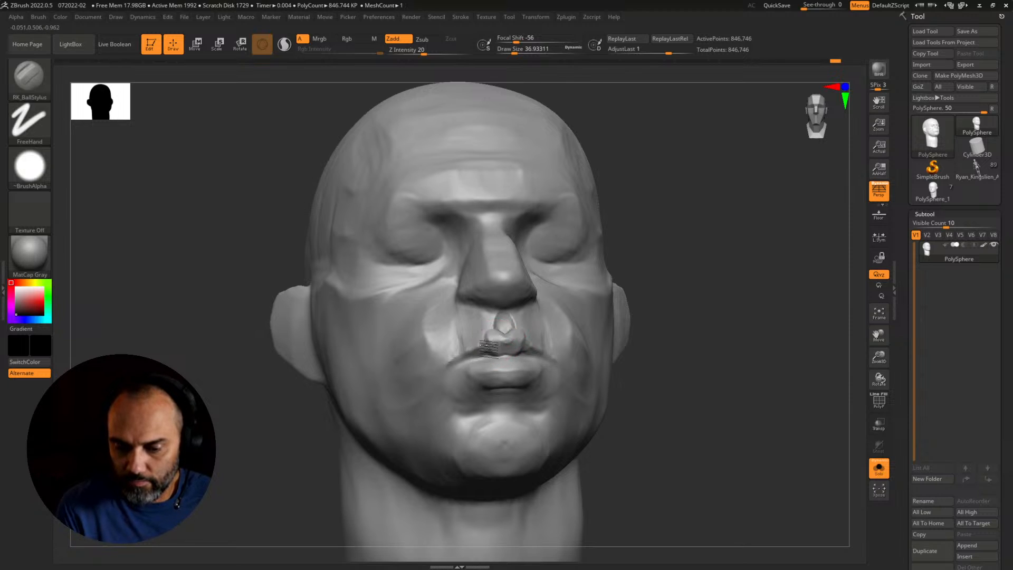
pyautogui.moveTo(473, 349)
pyautogui.mouseDown()
pyautogui.moveTo(501, 342)
pyautogui.moveTo(457, 359)
pyautogui.mouseUp()
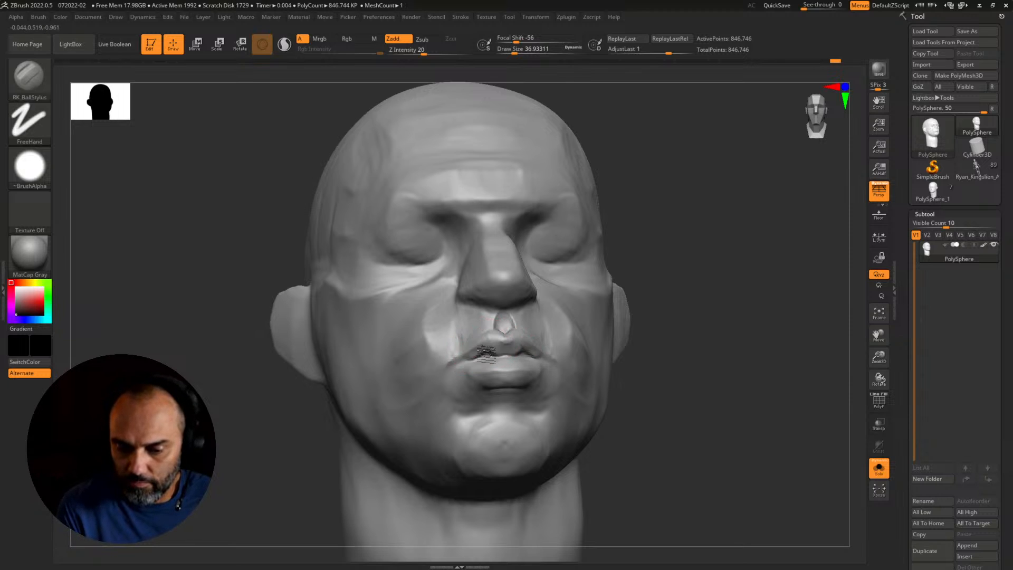
pyautogui.moveTo(635, 336); pyautogui.dragTo(649, 396)
pyautogui.moveTo(495, 372)
pyautogui.mouseDown()
pyautogui.moveTo(479, 370)
pyautogui.moveTo(486, 378)
pyautogui.mouseUp()
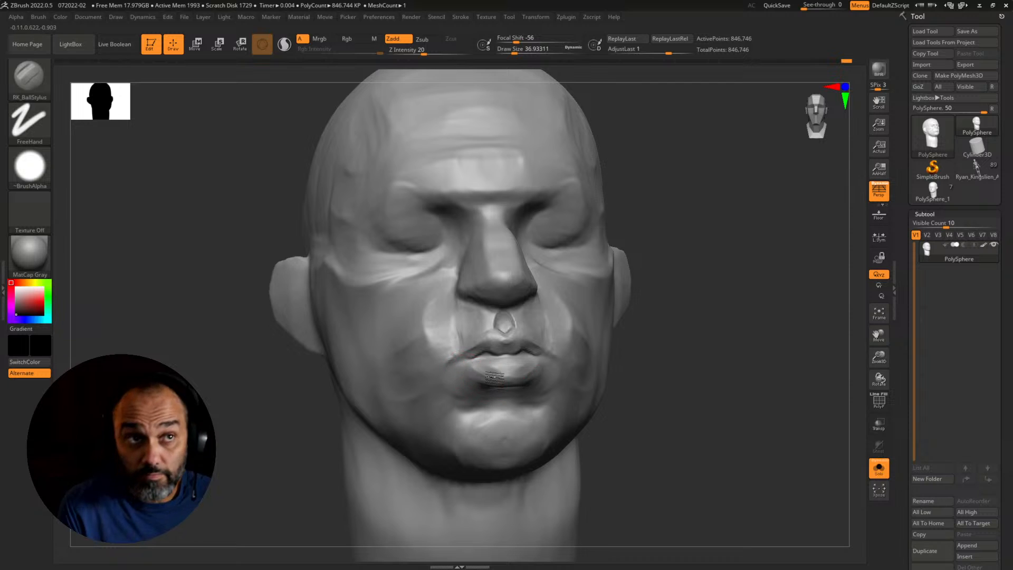
pyautogui.moveTo(671, 389)
pyautogui.mouseDown()
pyautogui.moveTo(723, 419)
pyautogui.moveTo(662, 396)
pyautogui.mouseUp()
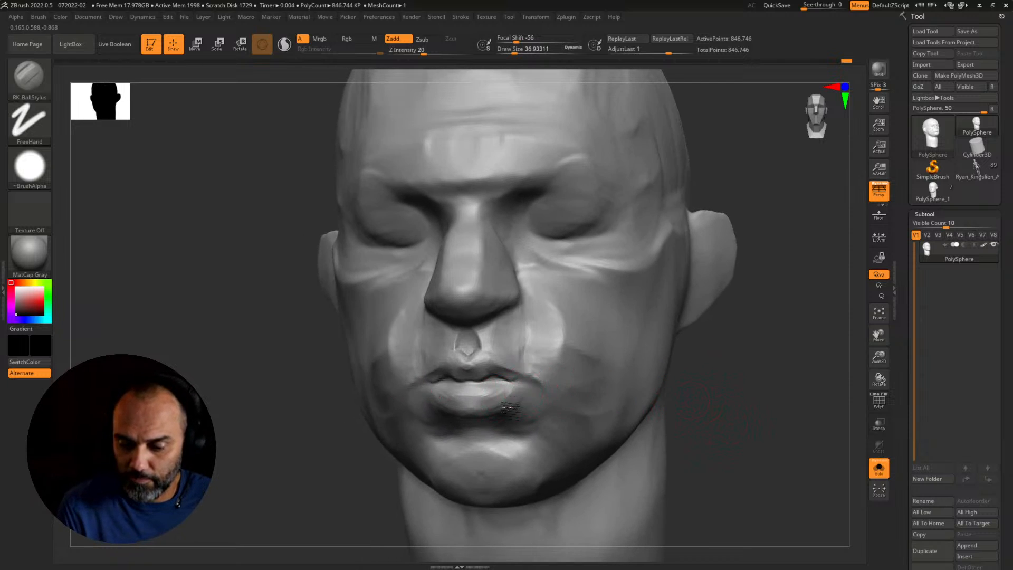
pyautogui.moveTo(509, 408); pyautogui.dragTo(434, 389)
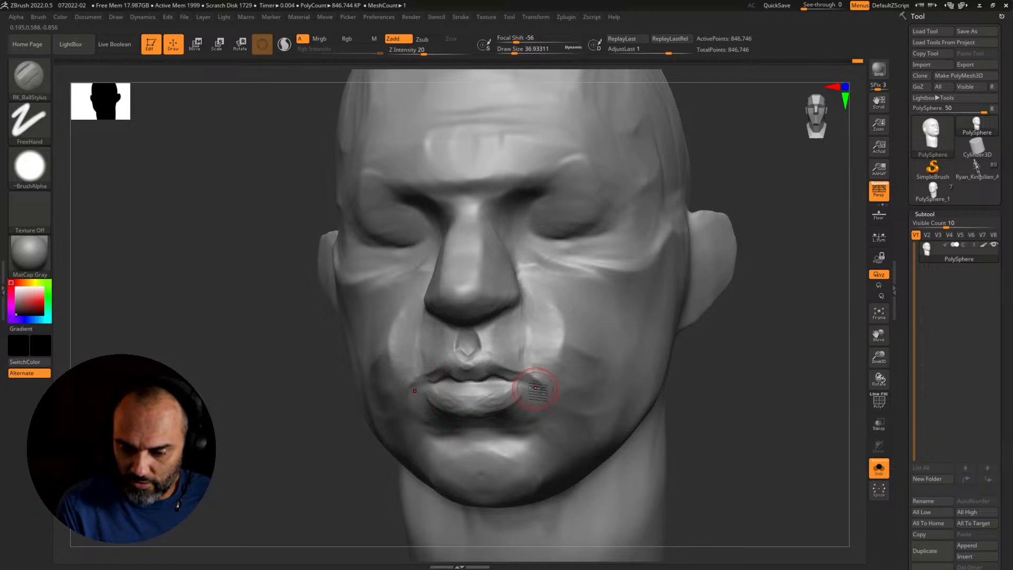
# Step: Raise small rounded nodes at the mouth corners with the Standard brush at a draw size of about 37
pyautogui.press('b')
pyautogui.press('s')
pyautogui.press('t')
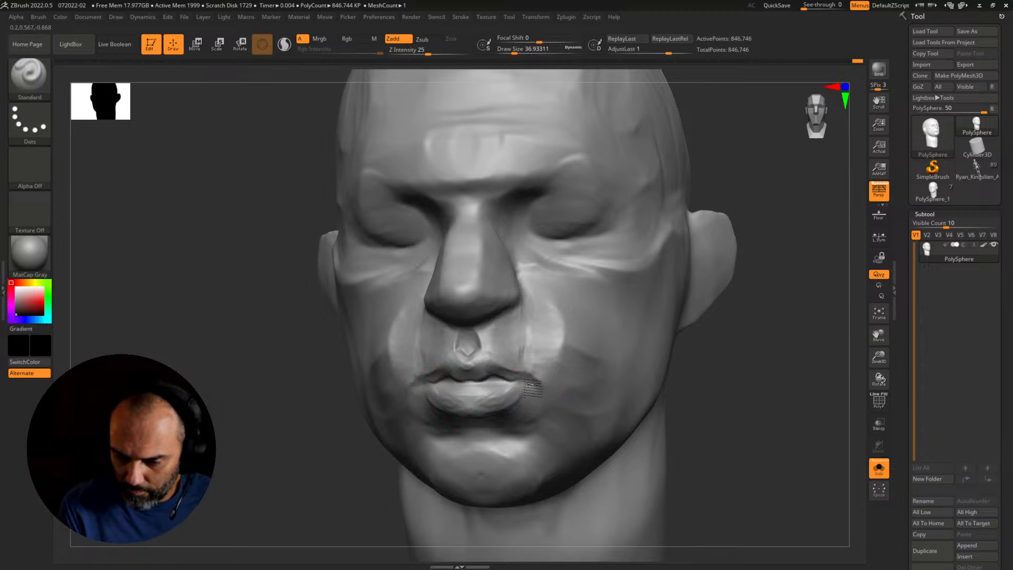
pyautogui.moveTo(536, 382); pyautogui.dragTo(520, 389)
pyautogui.moveTo(305, 434); pyautogui.dragTo(364, 426)
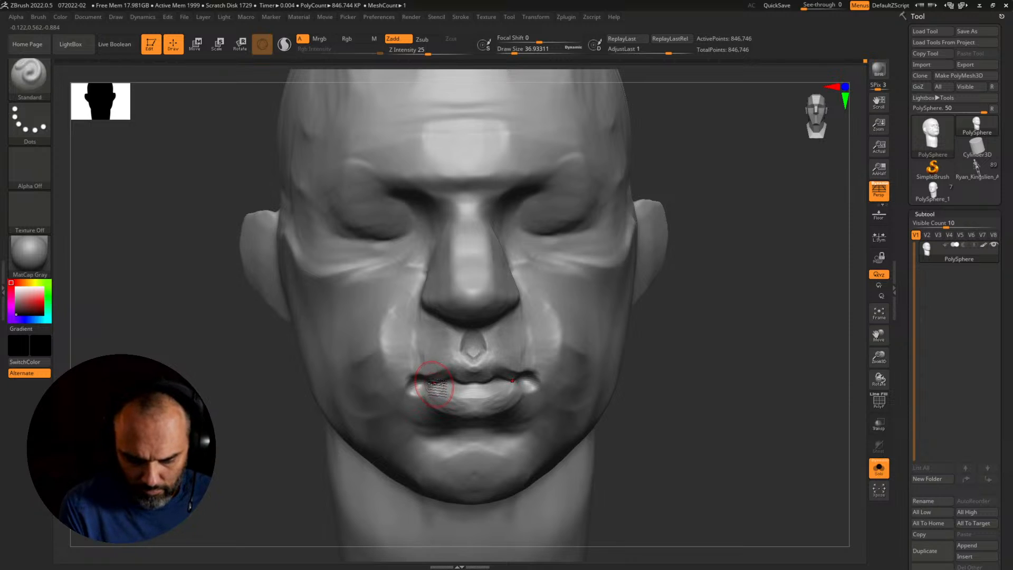
# Step: Select the Move brush, paint a mask over both lips at a draw size of about 41, and invert the mask
pyautogui.press('b')
pyautogui.press('m')
pyautogui.press('v')
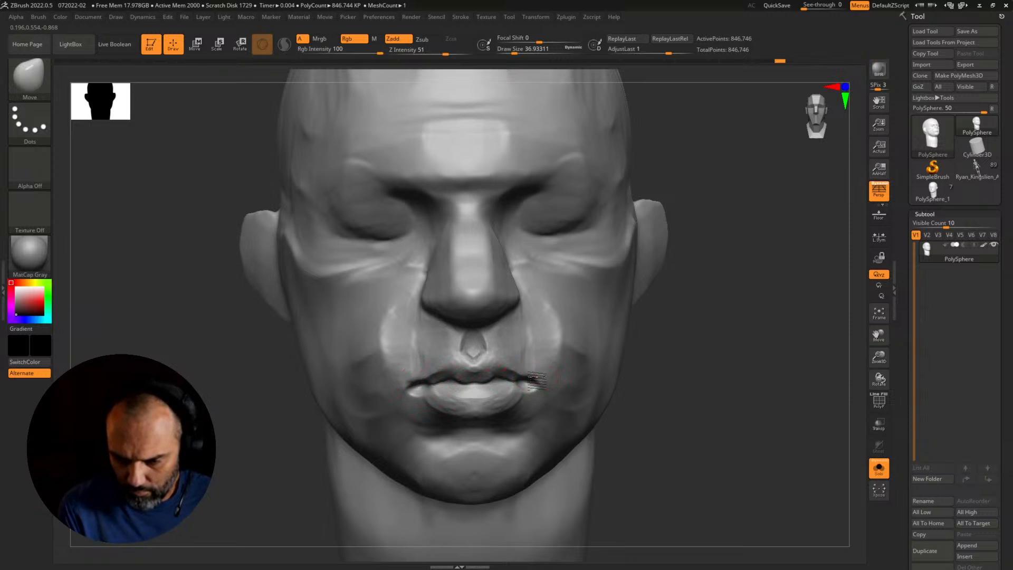
pyautogui.press('ctrl')
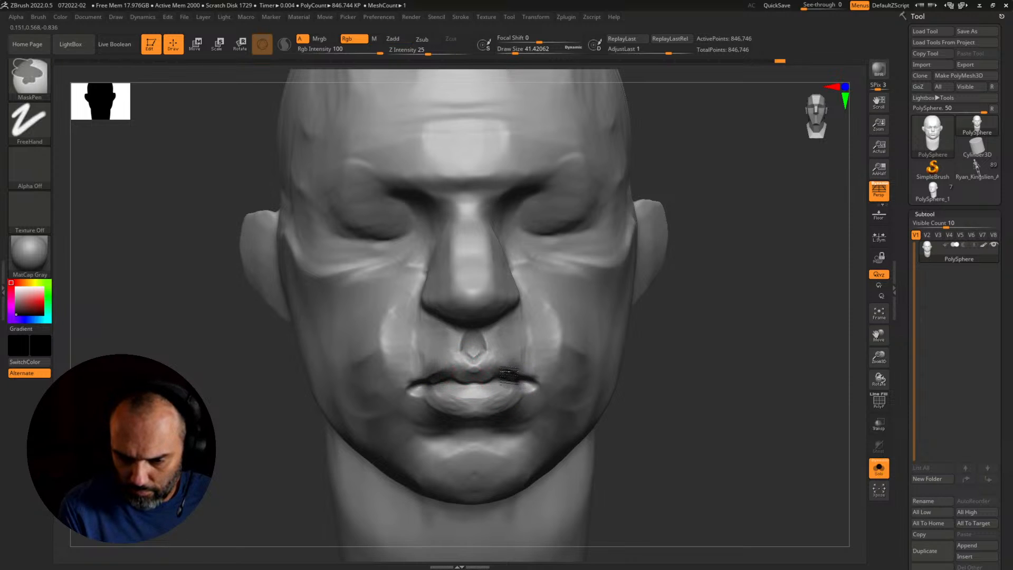
pyautogui.keyDown('ctrl'); pyautogui.moveTo(508, 374); pyautogui.dragTo(482, 372); pyautogui.keyUp('ctrl')
pyautogui.moveTo(433, 399)
pyautogui.keyDown('ctrl'); pyautogui.mouseDown()
pyautogui.moveTo(471, 403)
pyautogui.moveTo(458, 389)
pyautogui.mouseUp(); pyautogui.keyUp('ctrl')
pyautogui.moveTo(624, 381); pyautogui.dragTo(719, 388)
pyautogui.keyDown('ctrl'); pyautogui.click(624, 396); pyautogui.keyUp('ctrl')
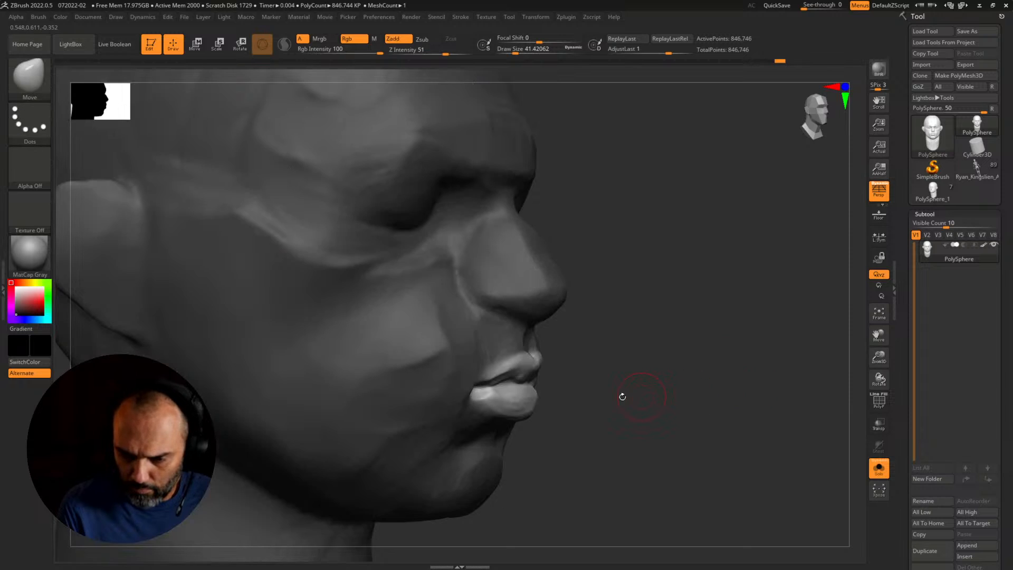
# Step: Reshape the unmasked lips in profile with Move at a draw size of about 104, soften the mask edge, and clear the mask
pyautogui.press('s')
pyautogui.moveTo(550, 394)
pyautogui.mouseDown()
pyautogui.moveTo(559, 394)
pyautogui.moveTo(537, 378)
pyautogui.moveTo(568, 381)
pyautogui.mouseUp()
pyautogui.keyDown('ctrl'); pyautogui.click(470, 401); pyautogui.keyUp('ctrl')
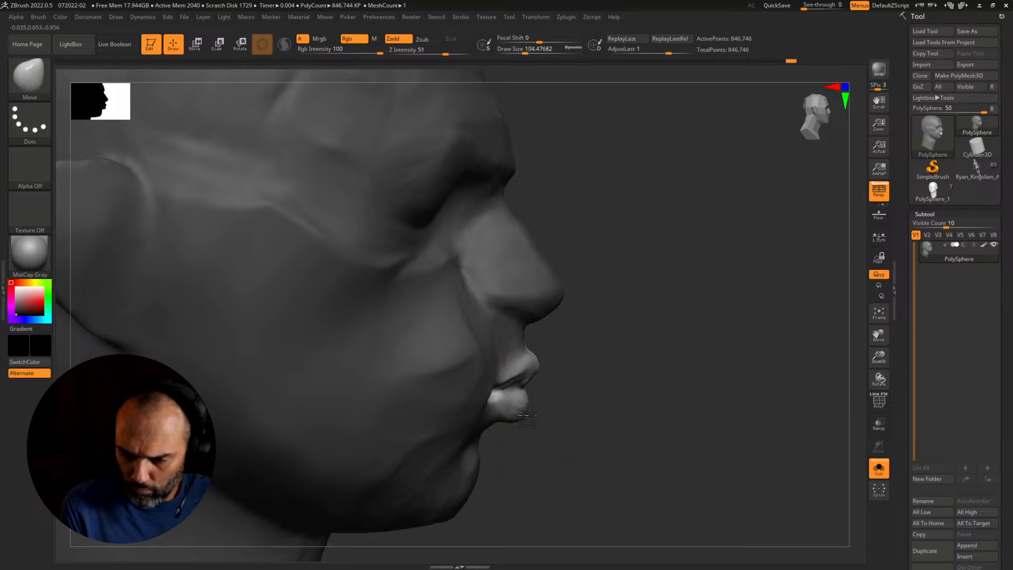
pyautogui.press('s')
pyautogui.moveTo(553, 420); pyautogui.dragTo(543, 421)
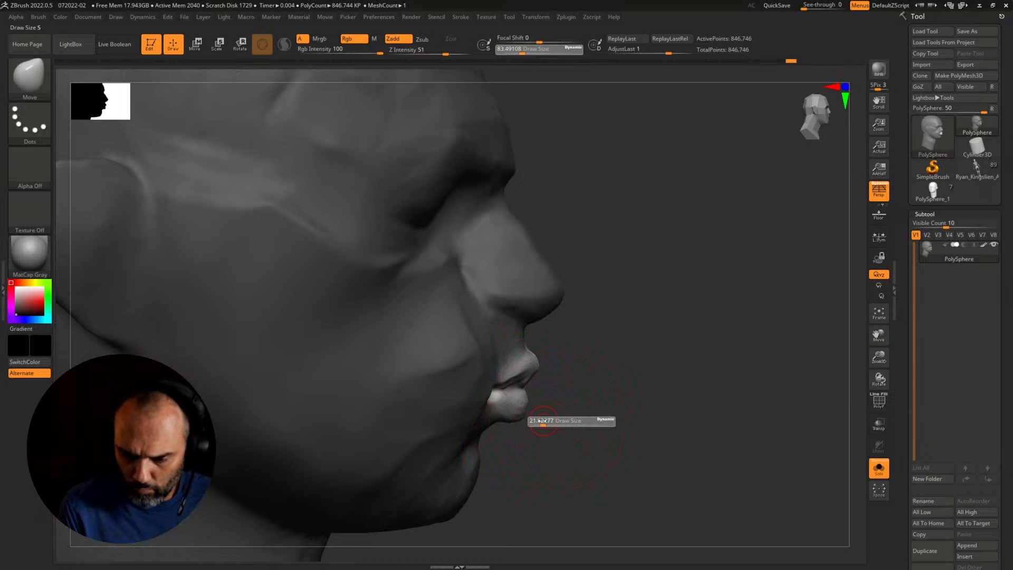
pyautogui.moveTo(618, 417); pyautogui.dragTo(506, 406)
pyautogui.moveTo(662, 390)
pyautogui.keyDown('ctrl'); pyautogui.mouseDown()
pyautogui.moveTo(678, 402)
pyautogui.moveTo(646, 401)
pyautogui.mouseUp(); pyautogui.keyUp('ctrl')
# Step: Sculpt and smooth the mouth opening and the lower lip's masses with RK_BallStylus at a draw size of about 27
pyautogui.press('s')
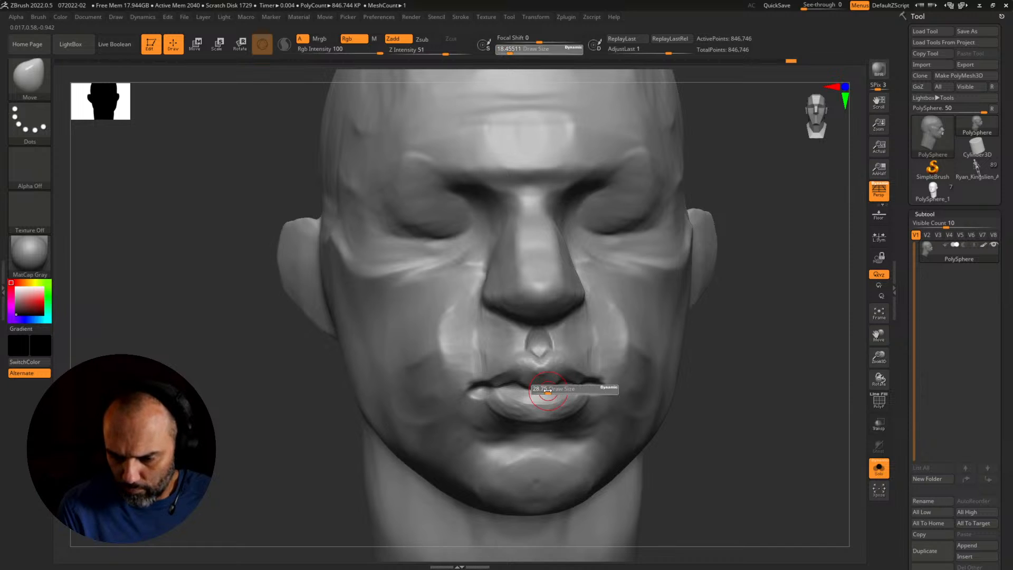
pyautogui.moveTo(545, 389); pyautogui.dragTo(547, 389)
pyautogui.press('1')
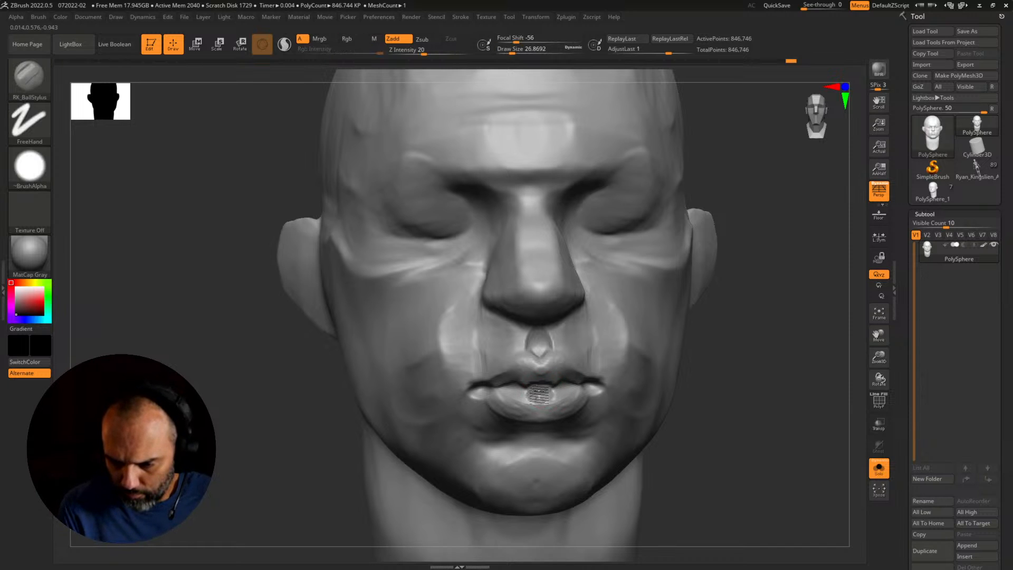
pyautogui.moveTo(719, 392)
pyautogui.keyDown('alt'); pyautogui.mouseDown()
pyautogui.moveTo(780, 406)
pyautogui.moveTo(792, 365)
pyautogui.mouseUp(); pyautogui.keyUp('alt')
pyautogui.keyDown('shift'); pyautogui.moveTo(562, 376); pyautogui.dragTo(478, 371); pyautogui.keyUp('shift')
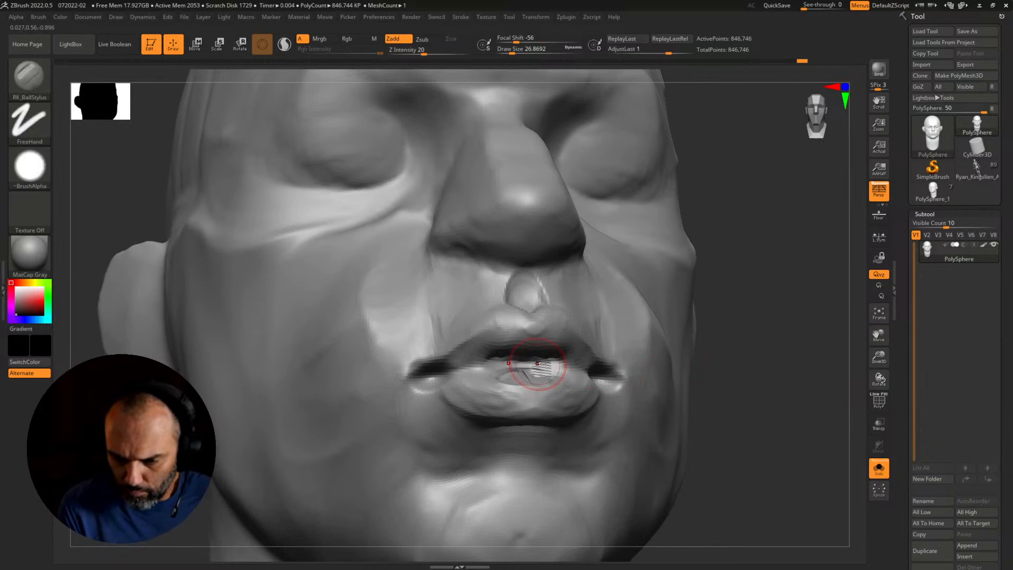
pyautogui.press('shift')
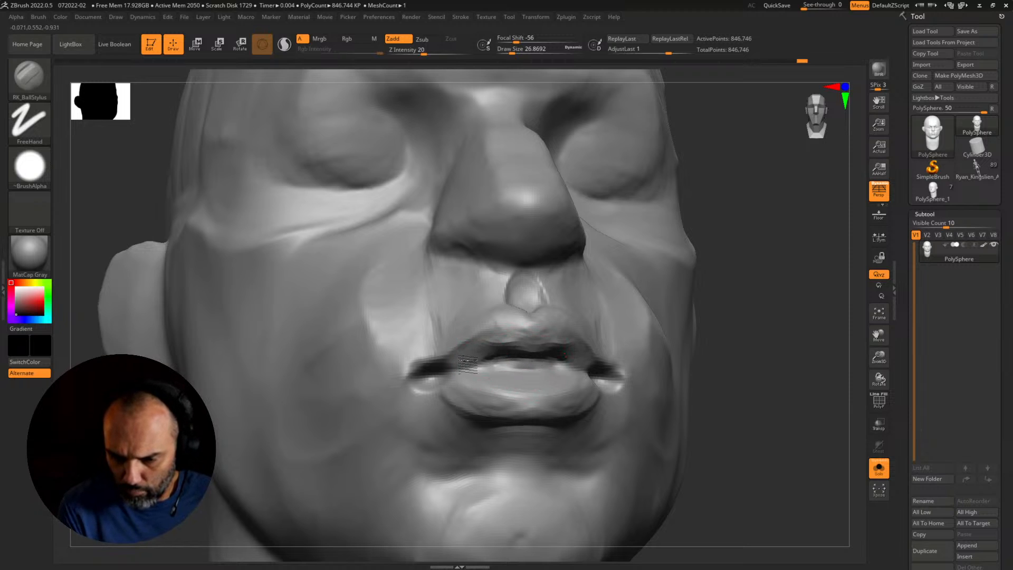
pyautogui.moveTo(723, 358)
pyautogui.mouseDown()
pyautogui.moveTo(494, 380)
pyautogui.moveTo(527, 394)
pyautogui.mouseUp()
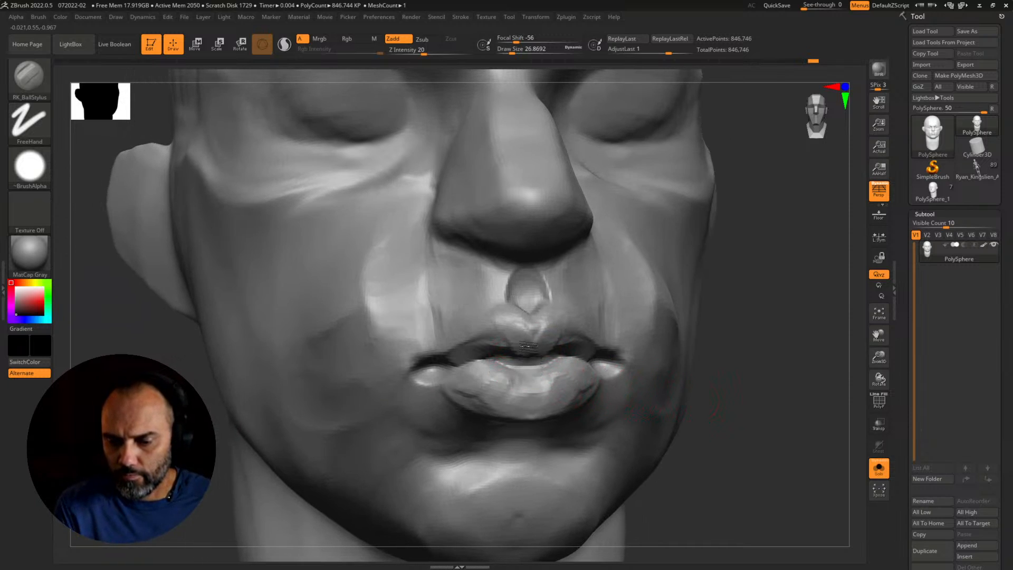
# Step: Sculpt the upper lip's central tubercle, side wings and upper border with RK_BallStylus at a draw size of about 27
pyautogui.moveTo(528, 346); pyautogui.dragTo(507, 346)
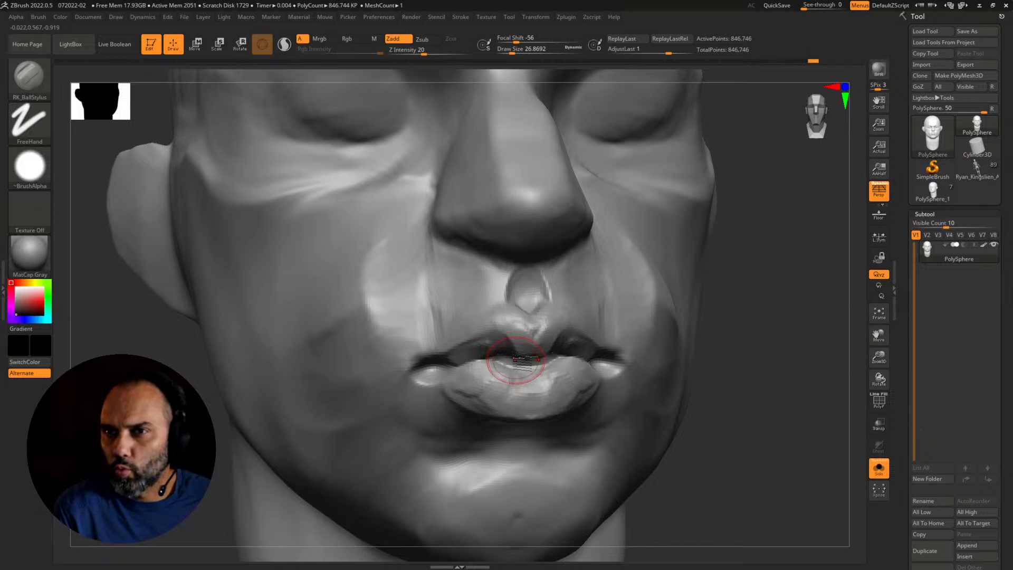
pyautogui.moveTo(490, 324); pyautogui.dragTo(521, 314)
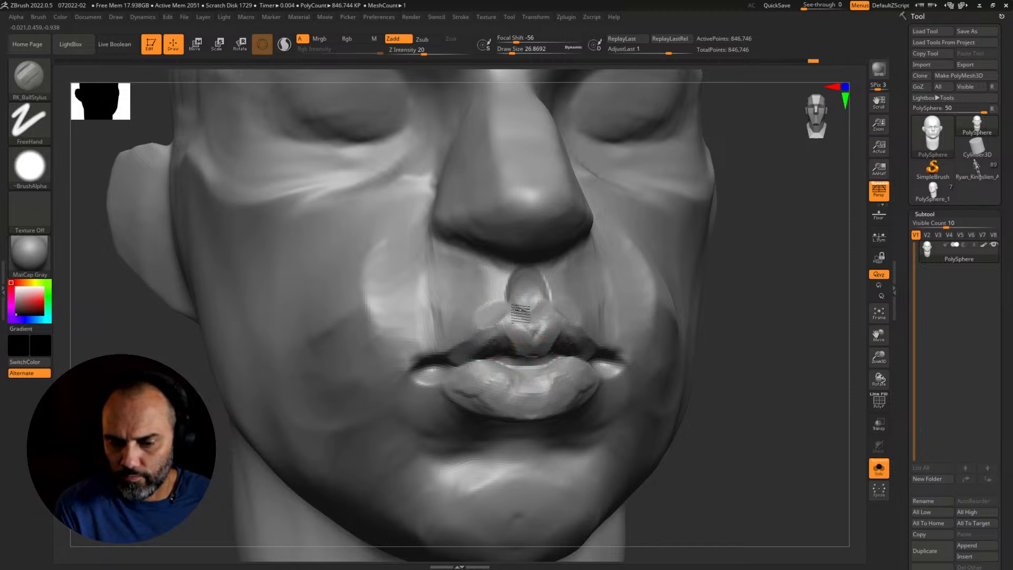
pyautogui.moveTo(498, 349)
pyautogui.mouseDown()
pyautogui.moveTo(502, 323)
pyautogui.moveTo(477, 338)
pyautogui.moveTo(507, 333)
pyautogui.moveTo(460, 352)
pyautogui.moveTo(453, 342)
pyautogui.moveTo(489, 327)
pyautogui.moveTo(462, 343)
pyautogui.mouseUp()
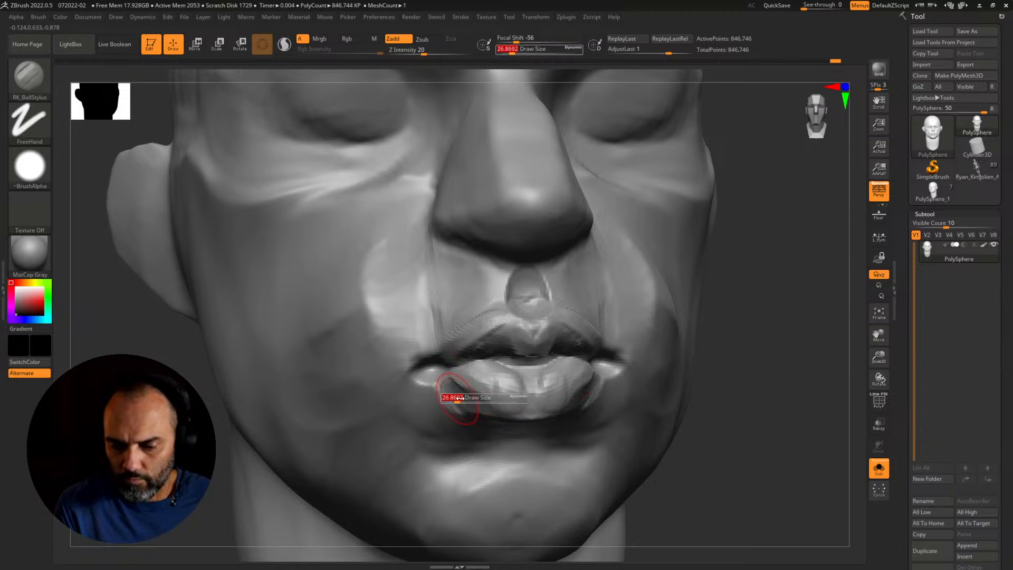
# Step: Reposition the mouth corners with the Move brush at a draw size of about 77
pyautogui.press('b')
pyautogui.press('m')
pyautogui.press('v')
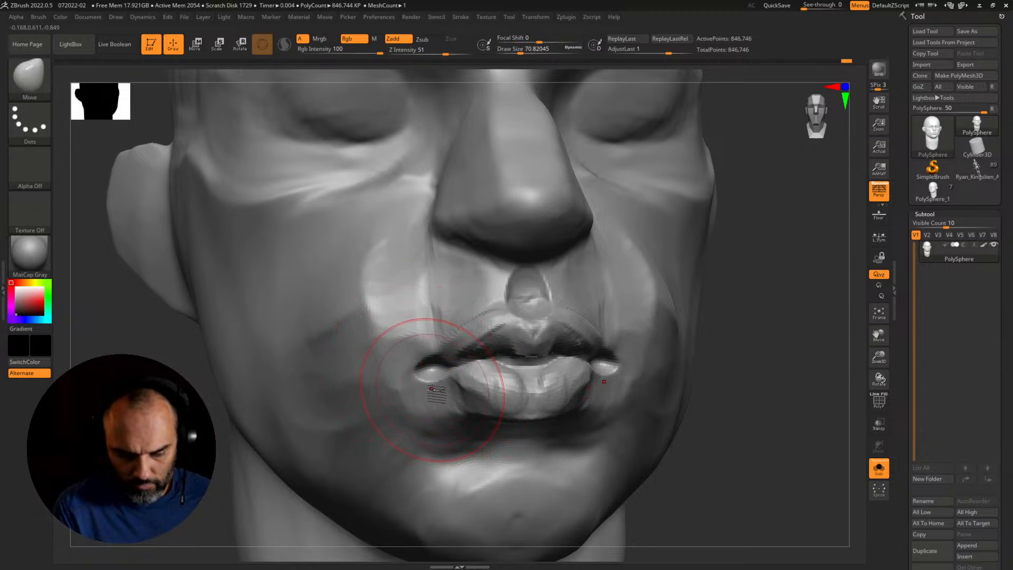
pyautogui.press('s')
pyautogui.moveTo(433, 389); pyautogui.dragTo(418, 375)
pyautogui.moveTo(742, 389)
pyautogui.keyDown('alt'); pyautogui.mouseDown()
pyautogui.moveTo(733, 375)
pyautogui.moveTo(667, 377)
pyautogui.moveTo(660, 389)
pyautogui.moveTo(674, 412)
pyautogui.moveTo(738, 413)
pyautogui.mouseUp(); pyautogui.keyUp('alt')
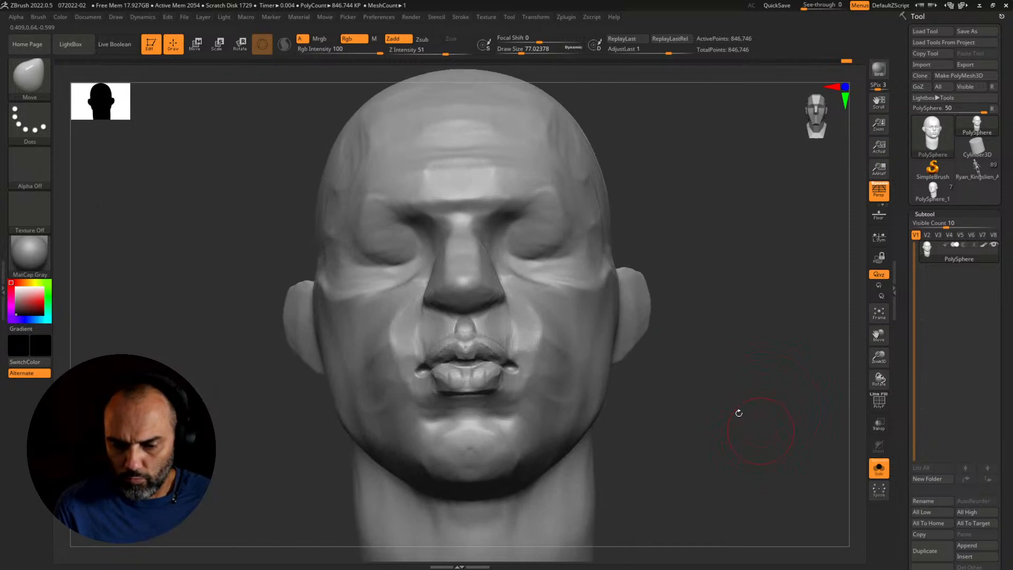
pyautogui.keyDown('alt'); pyautogui.moveTo(731, 378); pyautogui.dragTo(660, 391); pyautogui.keyUp('alt')
pyautogui.moveTo(661, 391)
pyautogui.mouseDown()
pyautogui.moveTo(659, 429)
pyautogui.moveTo(743, 436)
pyautogui.mouseUp()
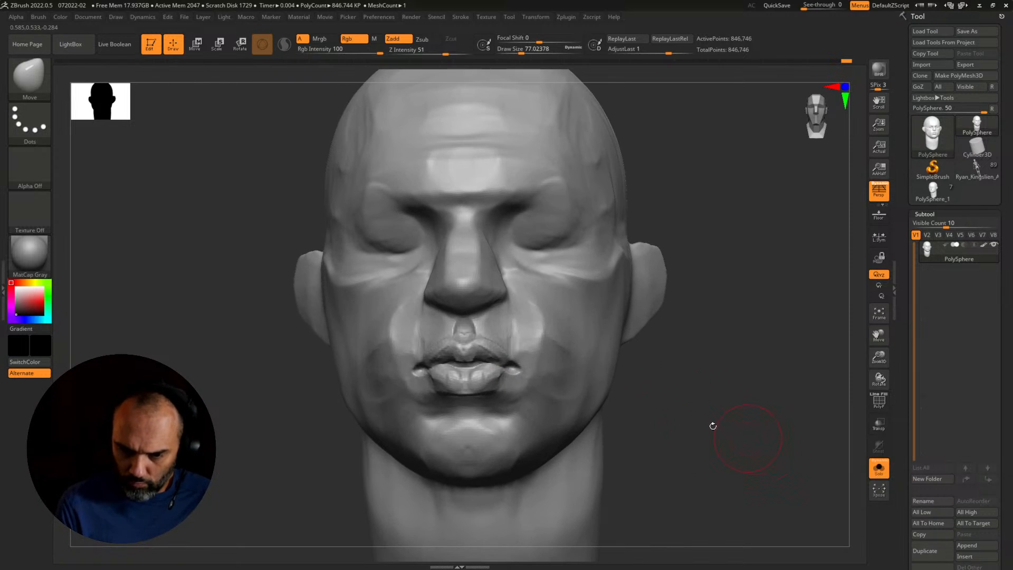
pyautogui.press('s')
pyautogui.moveTo(524, 395)
pyautogui.mouseDown()
pyautogui.moveTo(531, 395)
pyautogui.moveTo(522, 369)
pyautogui.mouseUp()
# Step: Refine the outer ends of the lips at the mouth corners with Move at a draw size of about 23
pyautogui.moveTo(685, 400); pyautogui.dragTo(690, 350)
pyautogui.moveTo(690, 350)
pyautogui.keyDown('alt'); pyautogui.mouseDown()
pyautogui.moveTo(739, 384)
pyautogui.moveTo(739, 363)
pyautogui.mouseUp(); pyautogui.keyUp('alt')
pyautogui.press('s')
pyautogui.moveTo(582, 356); pyautogui.dragTo(569, 356)
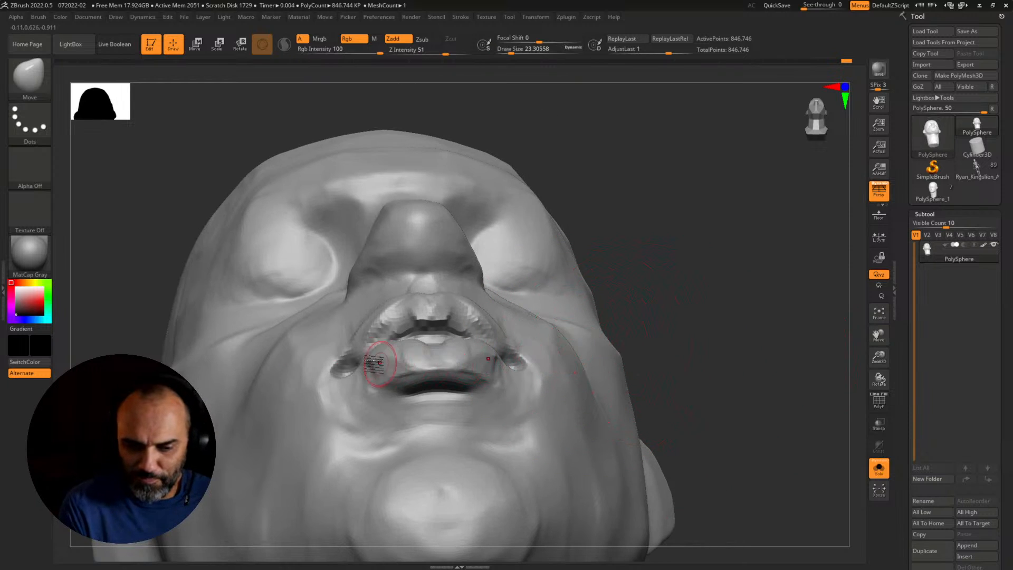
pyautogui.moveTo(355, 348); pyautogui.dragTo(333, 355)
# Step: Curve the lips and mouth corners back around the mouth's cylindrical form with Move at draw sizes of about 51 to 62
pyautogui.moveTo(628, 337); pyautogui.dragTo(623, 288)
pyautogui.press('s')
pyautogui.moveTo(399, 341); pyautogui.dragTo(421, 333)
pyautogui.press('s')
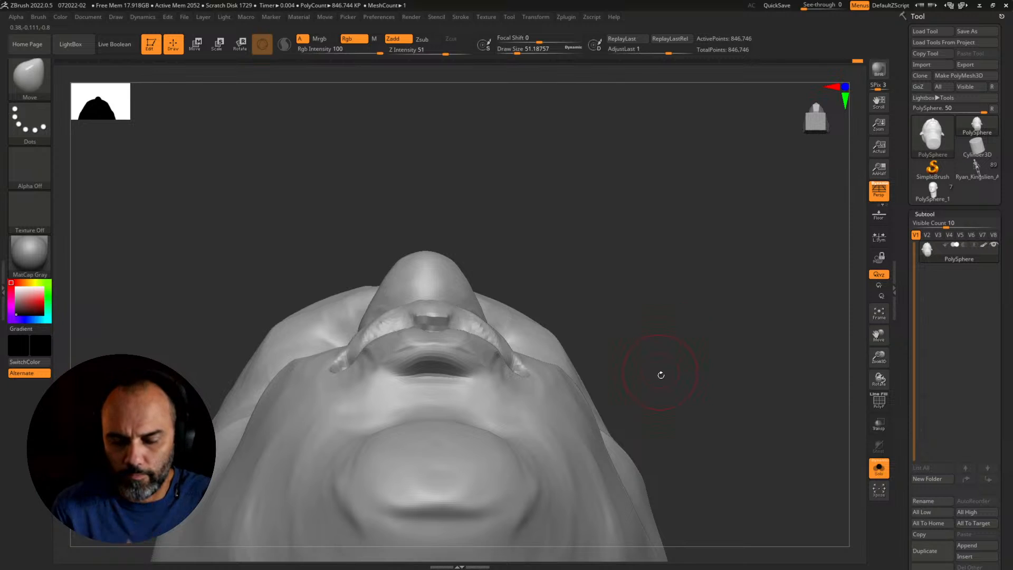
pyautogui.moveTo(660, 375); pyautogui.dragTo(660, 362)
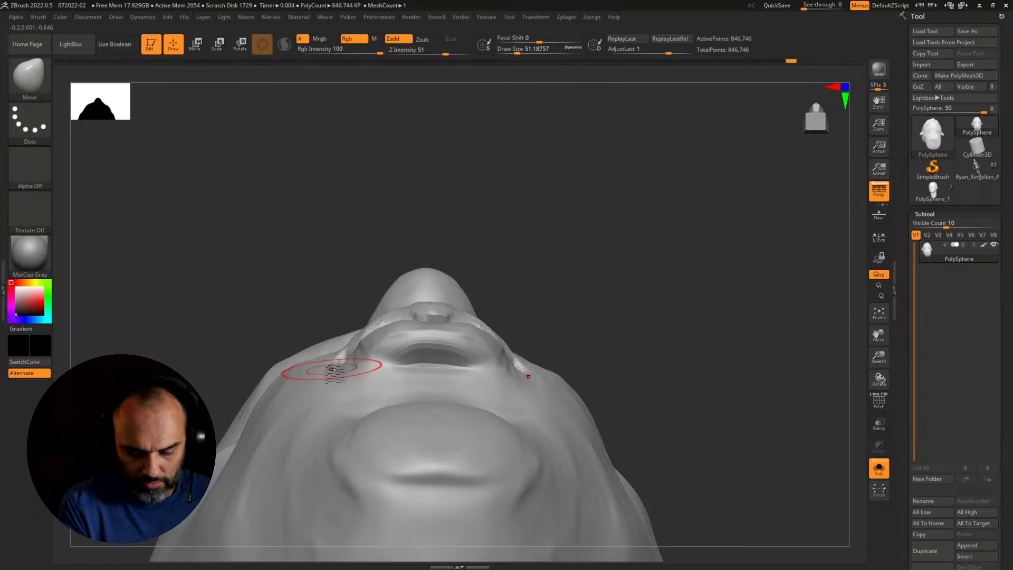
pyautogui.moveTo(351, 362); pyautogui.dragTo(543, 351, button='right')
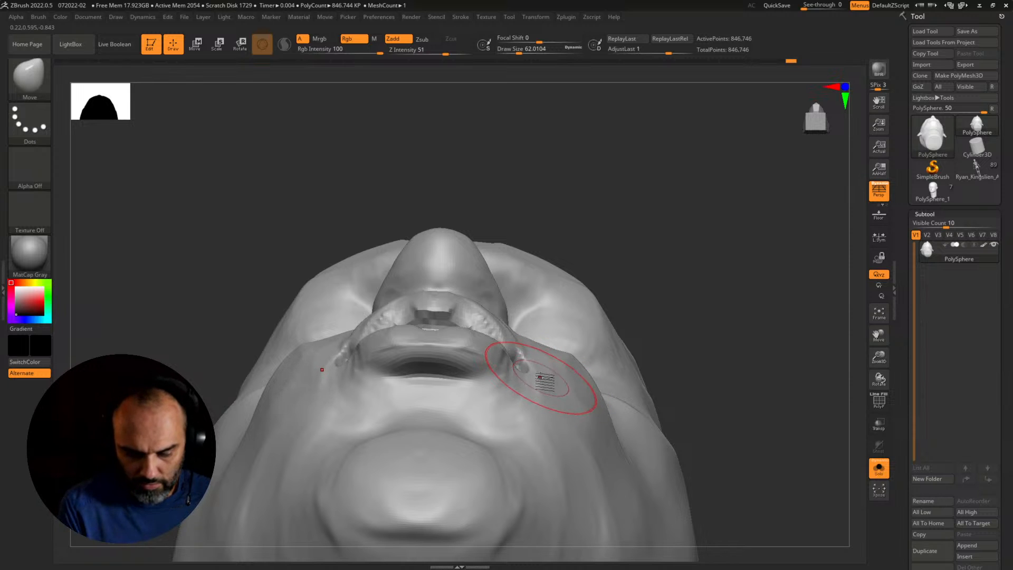
pyautogui.moveTo(562, 380)
pyautogui.keyDown('shift'); pyautogui.mouseDown(button='right')
pyautogui.moveTo(712, 391)
pyautogui.moveTo(660, 374)
pyautogui.mouseUp(button='right'); pyautogui.keyUp('shift')
pyautogui.moveTo(715, 422)
pyautogui.mouseDown(button='right')
pyautogui.moveTo(780, 459)
pyautogui.moveTo(678, 413)
pyautogui.moveTo(654, 387)
pyautogui.moveTo(717, 434)
pyautogui.mouseUp(button='right')
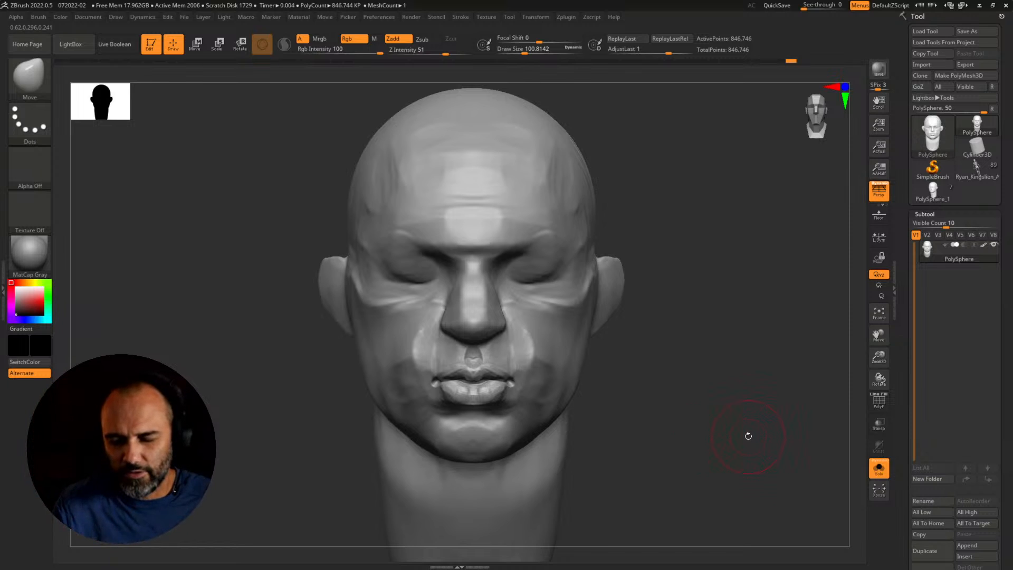
# Step: Adjust the lower cheek and jaw contour beside the mouth with Move at a draw size of about 207
pyautogui.moveTo(748, 436)
pyautogui.mouseDown(button='right')
pyautogui.moveTo(715, 438)
pyautogui.moveTo(746, 416)
pyautogui.moveTo(753, 446)
pyautogui.mouseUp(button='right')
pyautogui.press('s')
pyautogui.moveTo(542, 433); pyautogui.dragTo(554, 433)
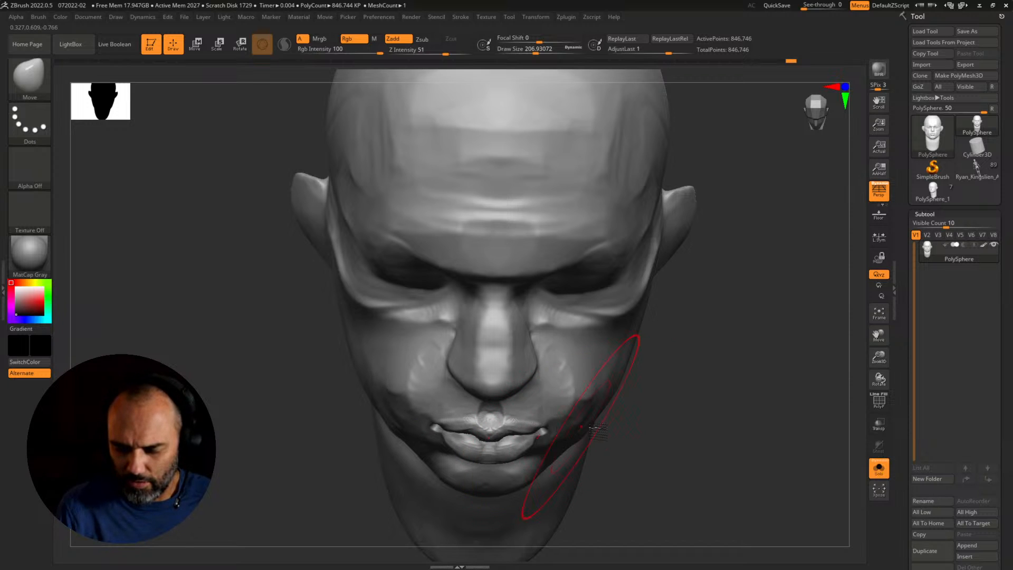
pyautogui.moveTo(661, 428); pyautogui.dragTo(659, 427, button='right')
# Step: Blend the raised masses beside the nose and mouth into the cheeks with RK_BallStylus at a draw size of about 87
pyautogui.press('1')
pyautogui.press('s')
pyautogui.moveTo(667, 444); pyautogui.dragTo(659, 444)
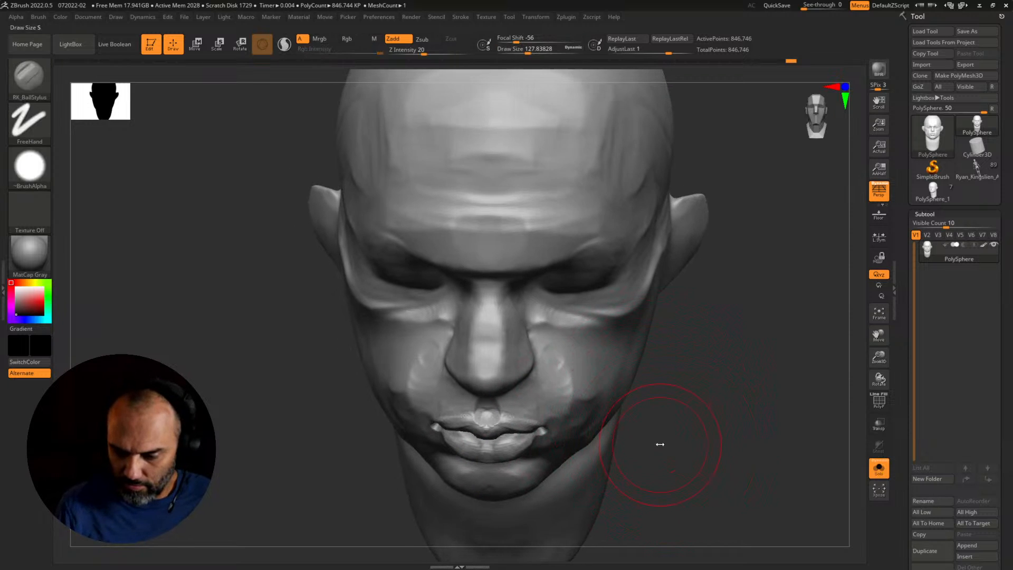
pyautogui.moveTo(660, 444); pyautogui.dragTo(671, 423, button='right')
pyautogui.press('s')
pyautogui.moveTo(434, 413); pyautogui.dragTo(430, 414)
pyautogui.moveTo(628, 405); pyautogui.dragTo(628, 394, button='right')
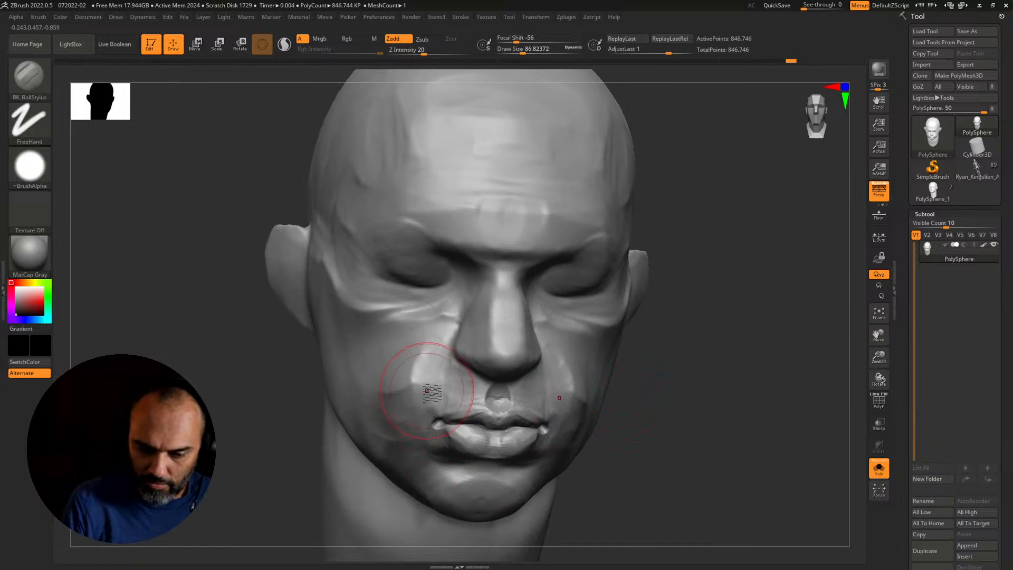
pyautogui.moveTo(427, 390); pyautogui.dragTo(402, 387)
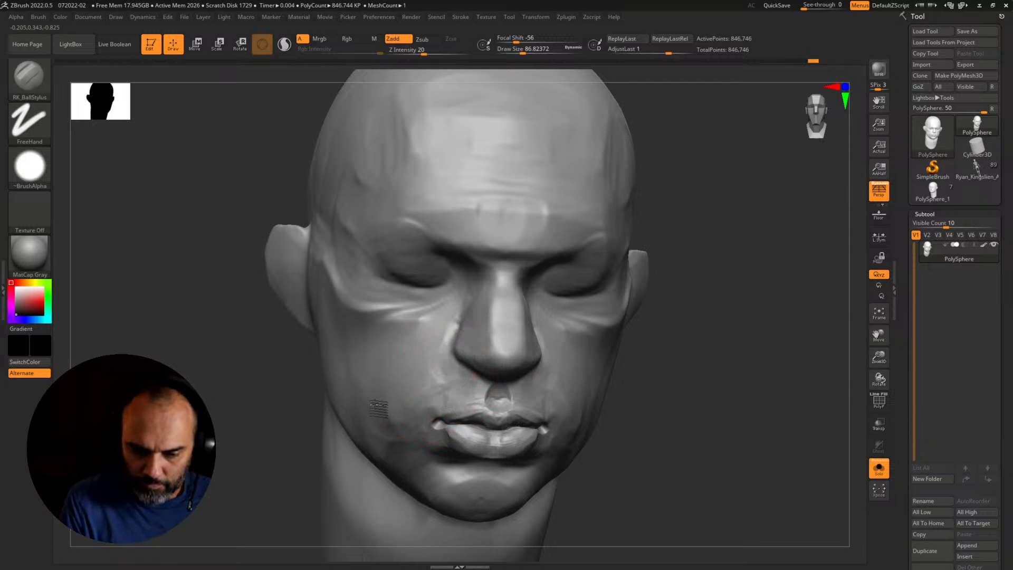
# Step: Sculpt broad muscle planes from the cheekbones down to the jaw with RK_BallStylus at a draw size of about 87
pyautogui.moveTo(640, 401); pyautogui.dragTo(765, 397)
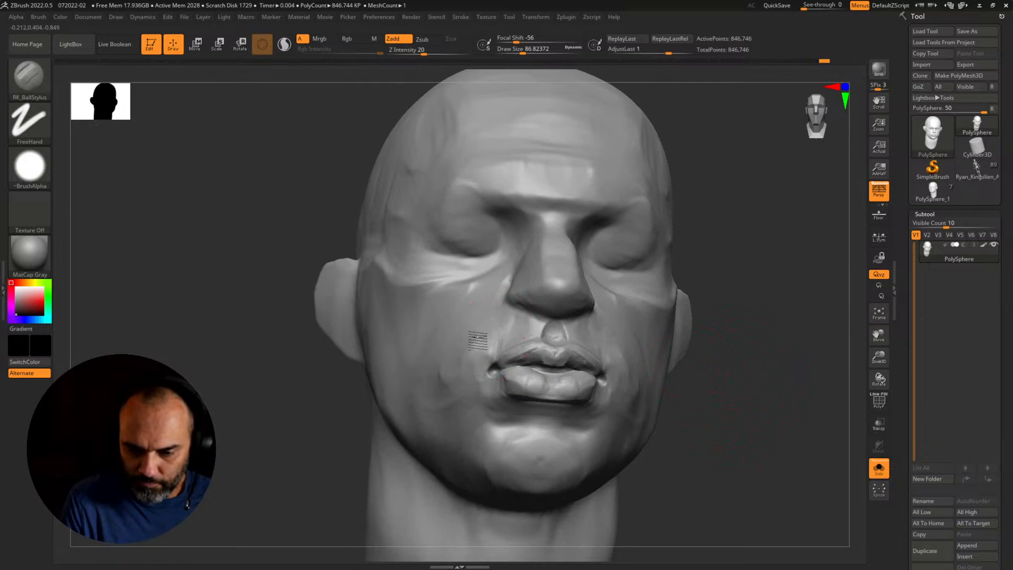
pyautogui.moveTo(458, 338)
pyautogui.mouseDown()
pyautogui.moveTo(473, 336)
pyautogui.moveTo(455, 311)
pyautogui.moveTo(472, 318)
pyautogui.moveTo(446, 306)
pyautogui.moveTo(421, 324)
pyautogui.moveTo(457, 320)
pyautogui.moveTo(438, 359)
pyautogui.moveTo(454, 398)
pyautogui.moveTo(472, 395)
pyautogui.mouseUp()
pyautogui.moveTo(450, 436); pyautogui.dragTo(429, 406)
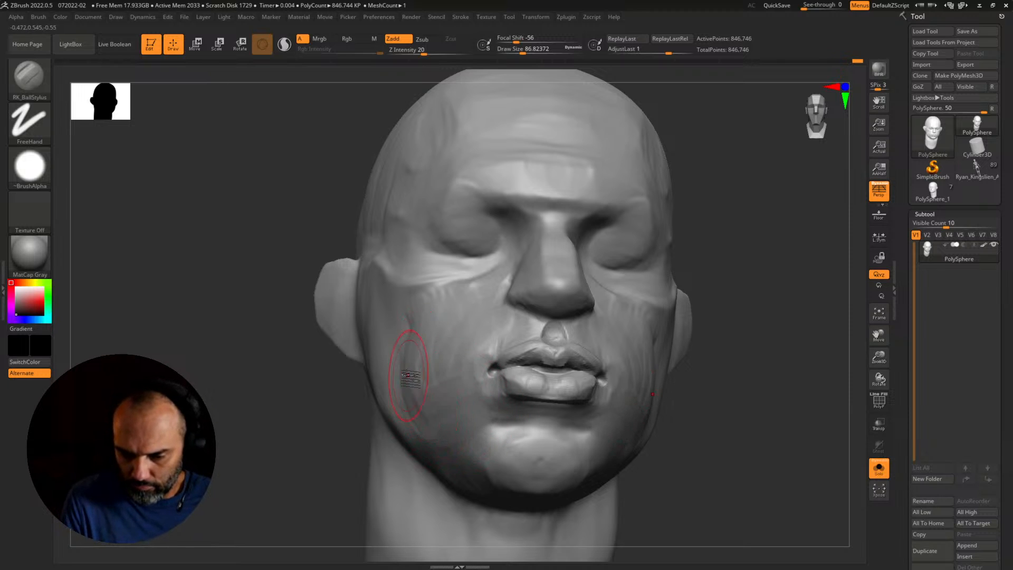
pyautogui.moveTo(421, 349)
pyautogui.mouseDown()
pyautogui.moveTo(443, 421)
pyautogui.moveTo(430, 353)
pyautogui.mouseUp()
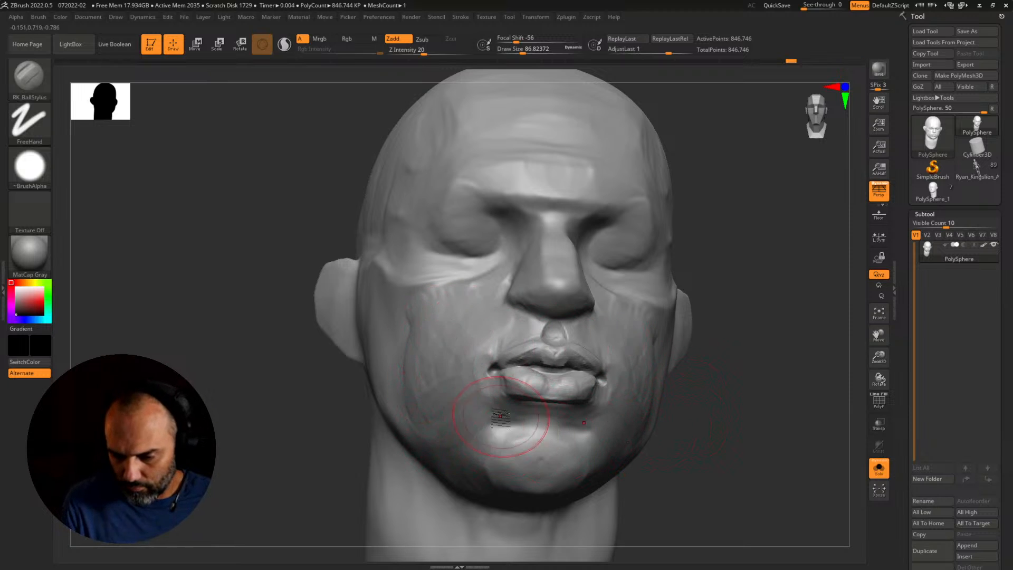
# Step: Sculpt the chin pad and the hollows below the lower lip with RK_BallStylus at draw sizes of about 39 to 87
pyautogui.press('s')
pyautogui.moveTo(553, 424); pyautogui.dragTo(544, 424)
pyautogui.moveTo(680, 438); pyautogui.dragTo(705, 384)
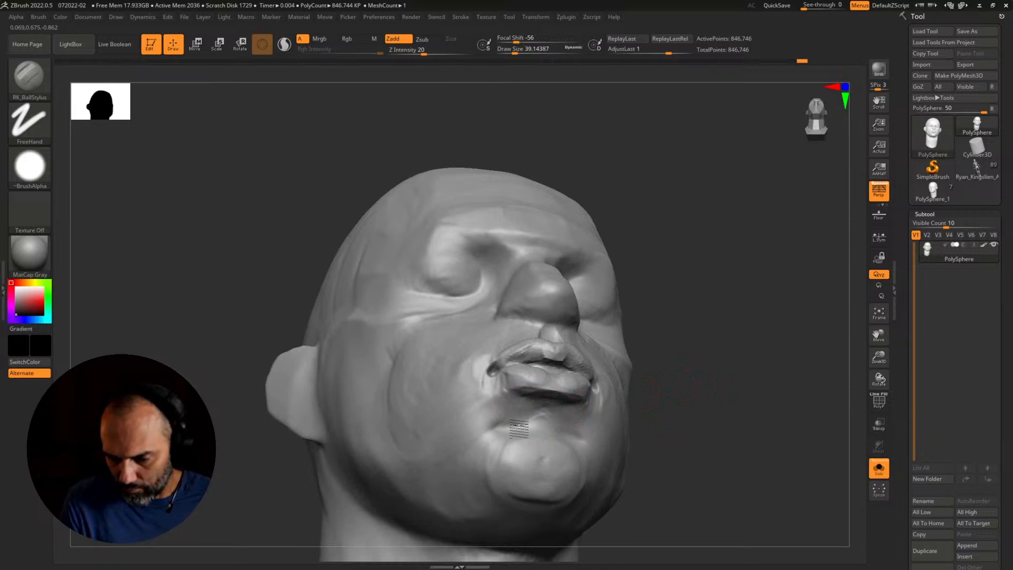
pyautogui.moveTo(512, 425); pyautogui.dragTo(546, 443)
pyautogui.press(']')
pyautogui.press(']')
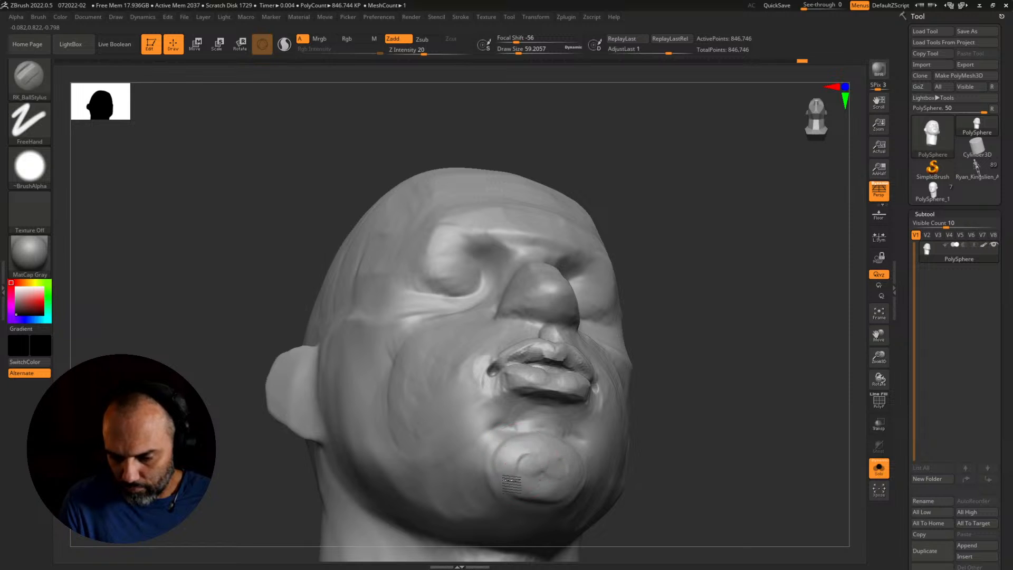
pyautogui.press('ctrl')
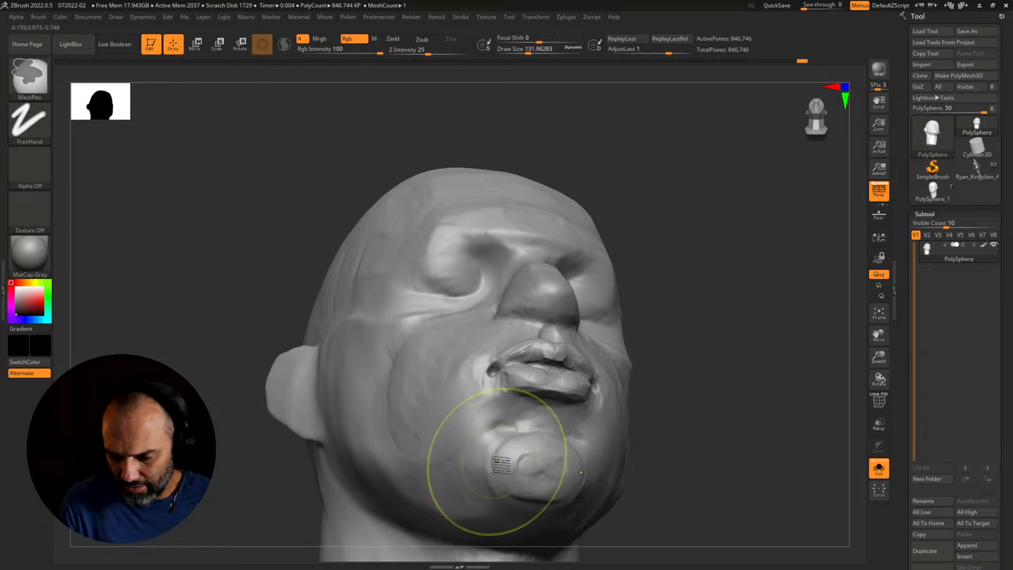
pyautogui.press('s')
pyautogui.moveTo(479, 455)
pyautogui.mouseDown()
pyautogui.moveTo(510, 442)
pyautogui.moveTo(500, 471)
pyautogui.mouseUp()
pyautogui.moveTo(698, 459)
pyautogui.keyDown('alt'); pyautogui.mouseDown()
pyautogui.moveTo(676, 411)
pyautogui.moveTo(679, 457)
pyautogui.moveTo(719, 475)
pyautogui.moveTo(721, 448)
pyautogui.moveTo(735, 470)
pyautogui.mouseUp(); pyautogui.keyUp('alt')
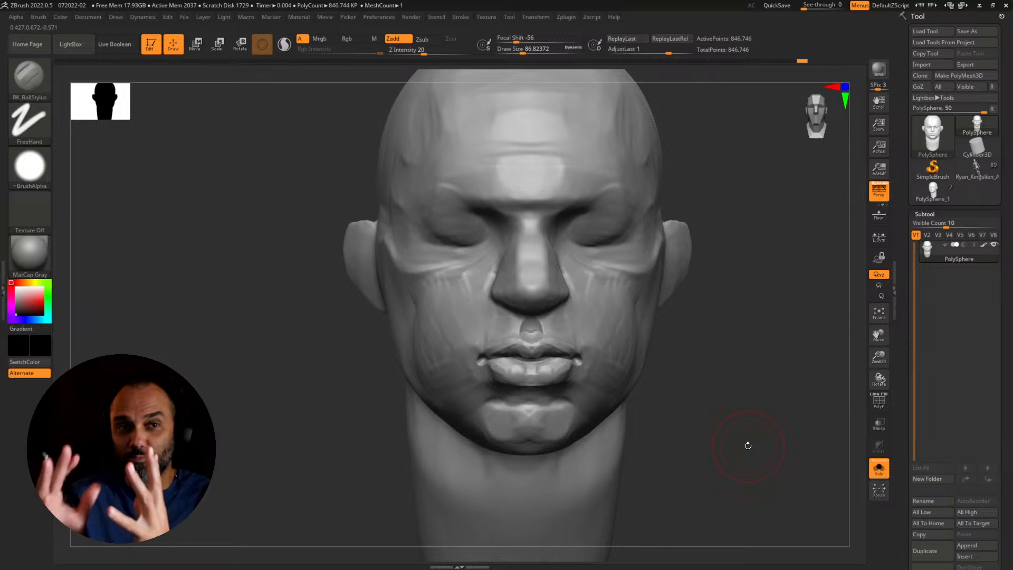
# Step: Adjust the lower cheek and jaw outline with Move at draw sizes of about 274 and 202
pyautogui.press('s')
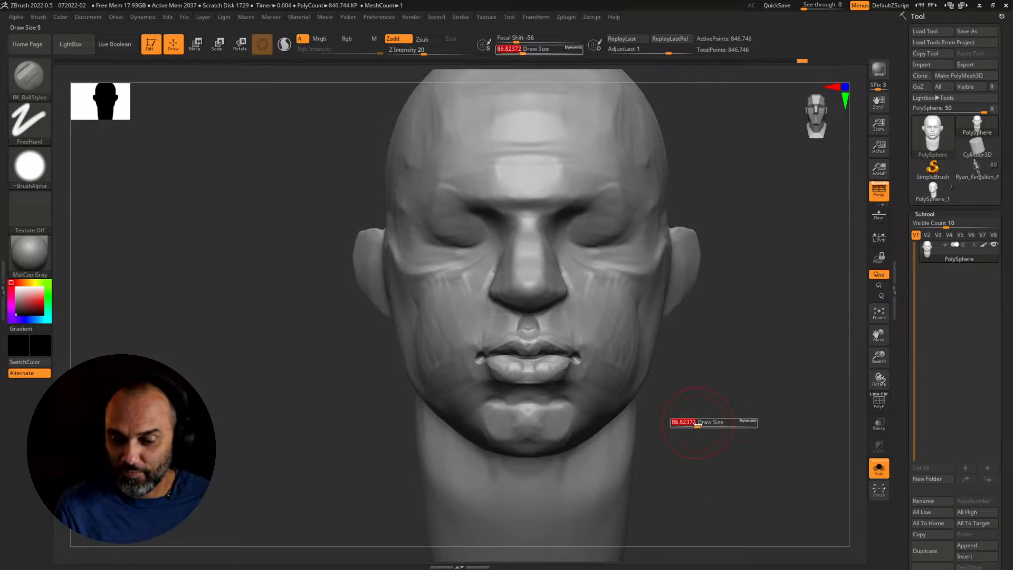
pyautogui.moveTo(728, 420); pyautogui.dragTo(636, 415)
pyautogui.press('s')
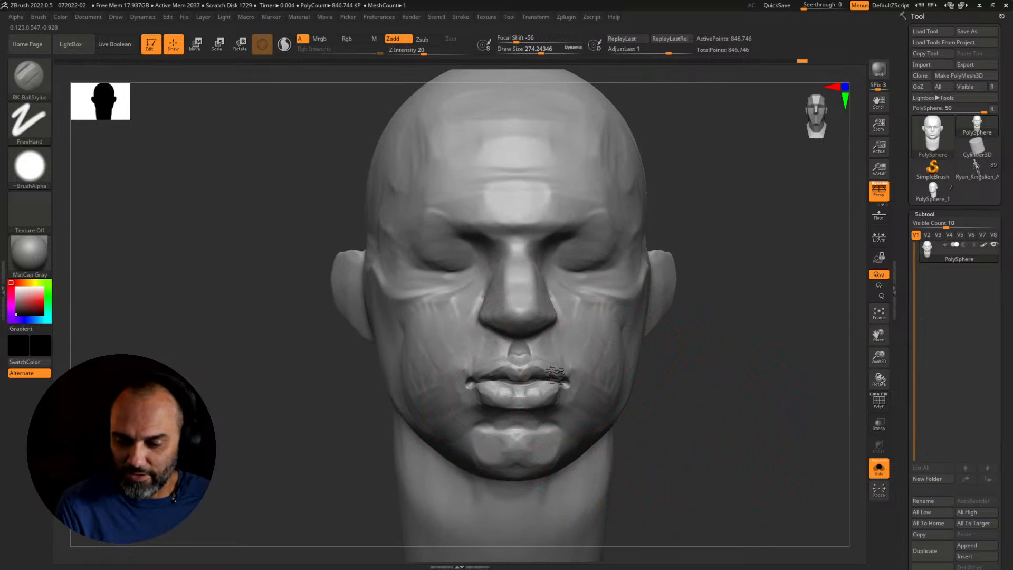
pyautogui.press('b')
pyautogui.press('m')
pyautogui.press('v')
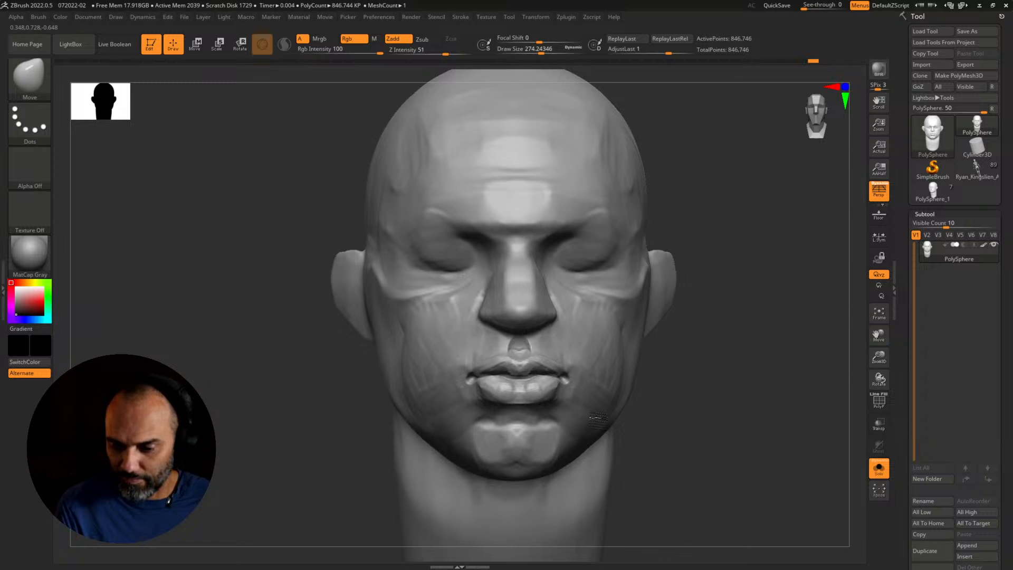
pyautogui.moveTo(695, 422); pyautogui.dragTo(610, 399)
pyautogui.press('s')
pyautogui.moveTo(760, 412); pyautogui.dragTo(706, 407)
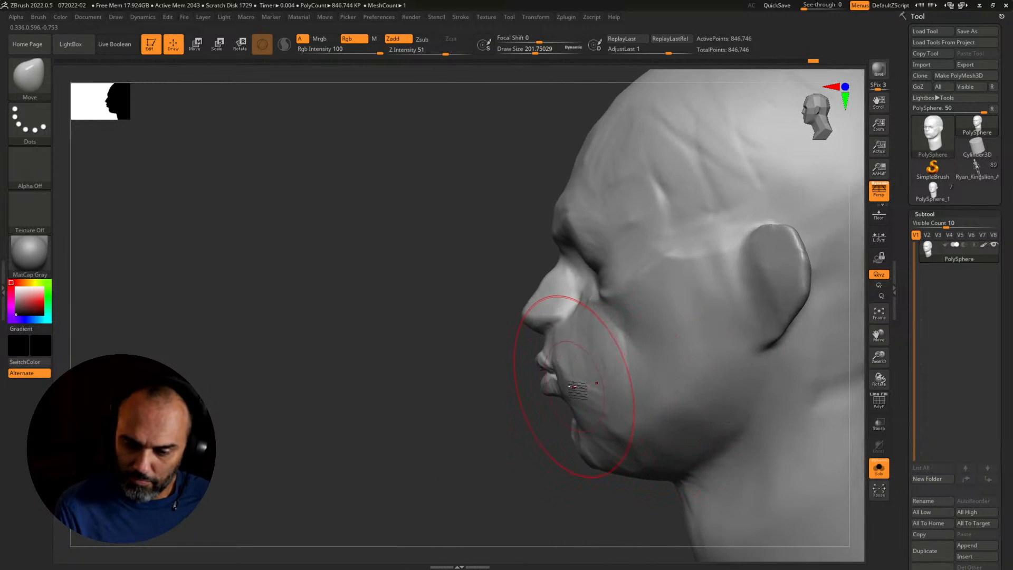
# Step: Shape the area around the mouth corner in profile with Move at a draw size of about 116
pyautogui.press('s')
pyautogui.moveTo(549, 424); pyautogui.dragTo(547, 413)
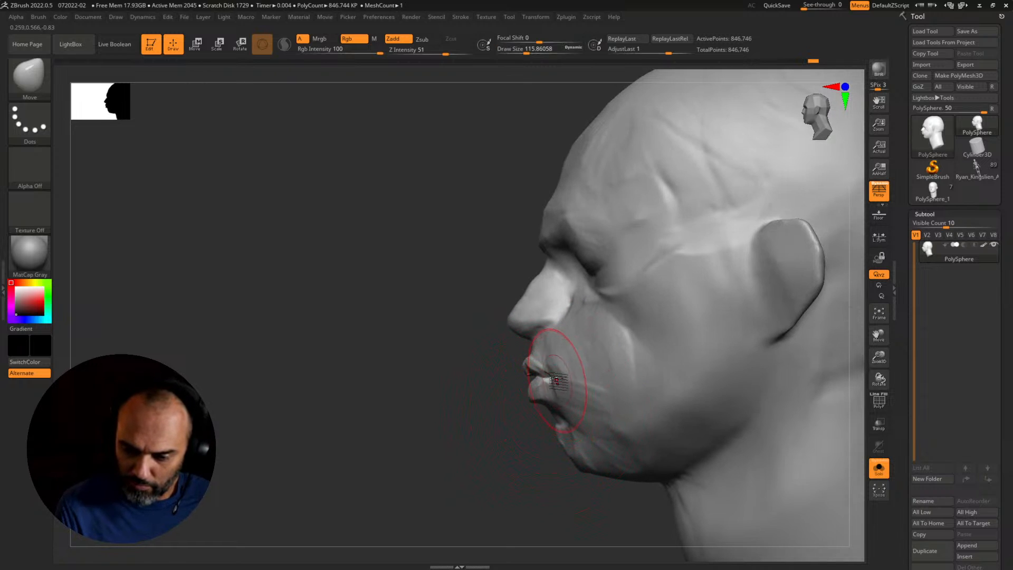
pyautogui.moveTo(507, 382); pyautogui.dragTo(559, 385)
# Step: Choose the DamStandard brush and check its modifier settings
pyautogui.press('b')
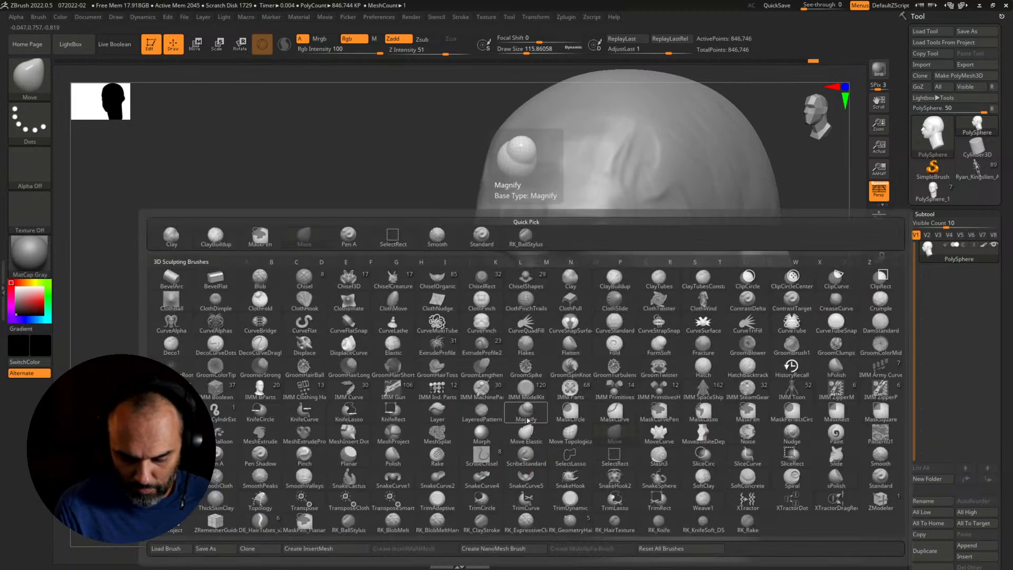
pyautogui.press('d')
pyautogui.press('s')
pyautogui.moveTo(431, 442); pyautogui.dragTo(460, 421)
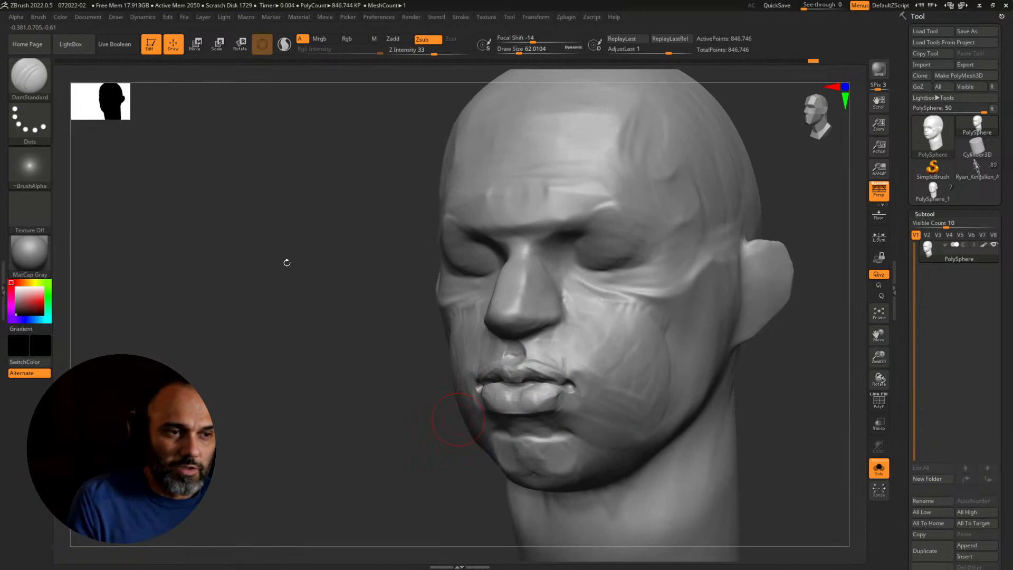
pyautogui.click(39, 17)
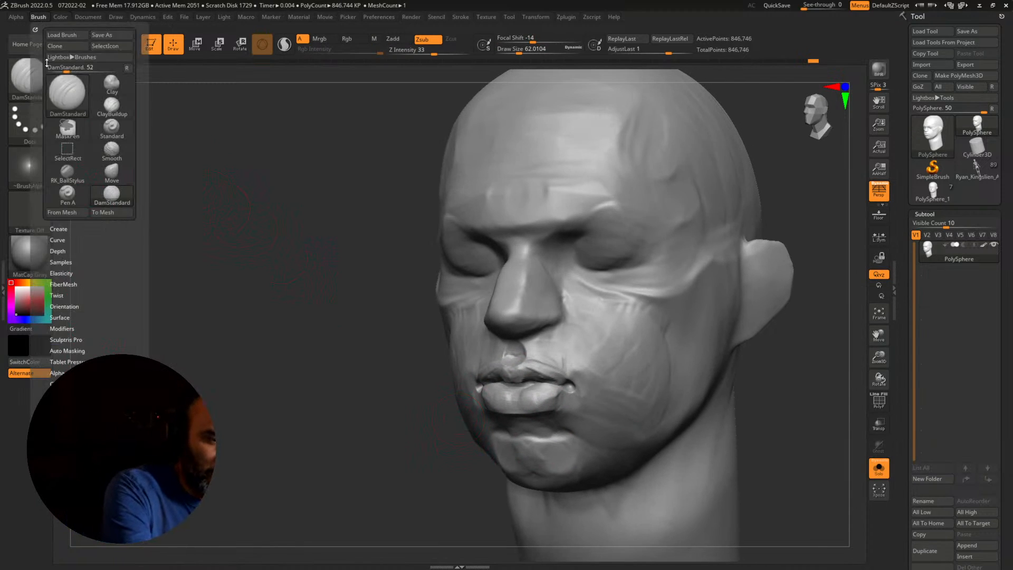
pyautogui.click(69, 328)
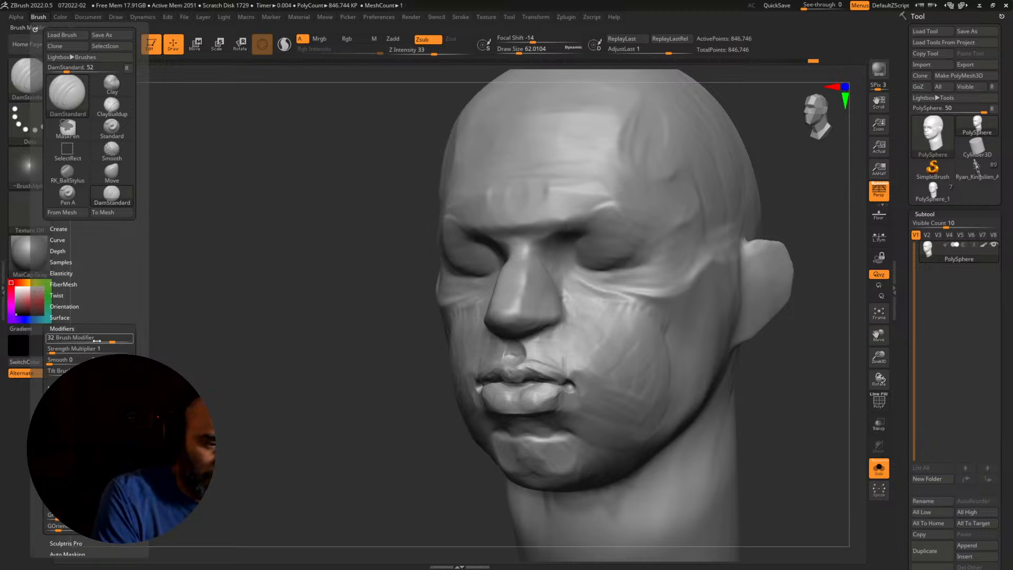
pyautogui.moveTo(364, 405); pyautogui.dragTo(866, 378)
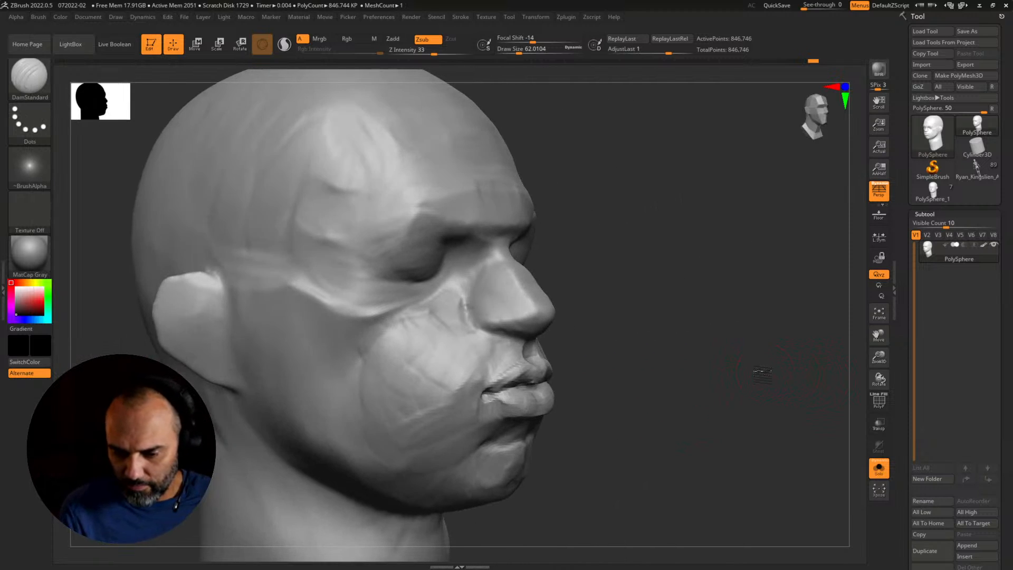
# Step: Carve the crease around the base and wing of the nose with DamStandard at a draw size of about 62
pyautogui.moveTo(600, 343)
pyautogui.mouseDown()
pyautogui.moveTo(610, 342)
pyautogui.moveTo(589, 352)
pyautogui.mouseUp()
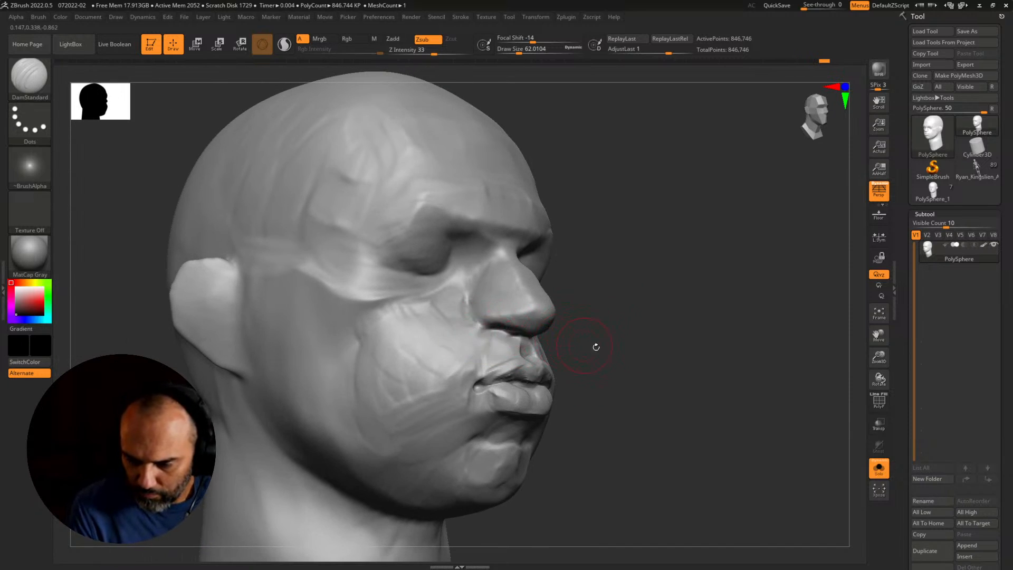
pyautogui.moveTo(595, 346); pyautogui.dragTo(520, 332)
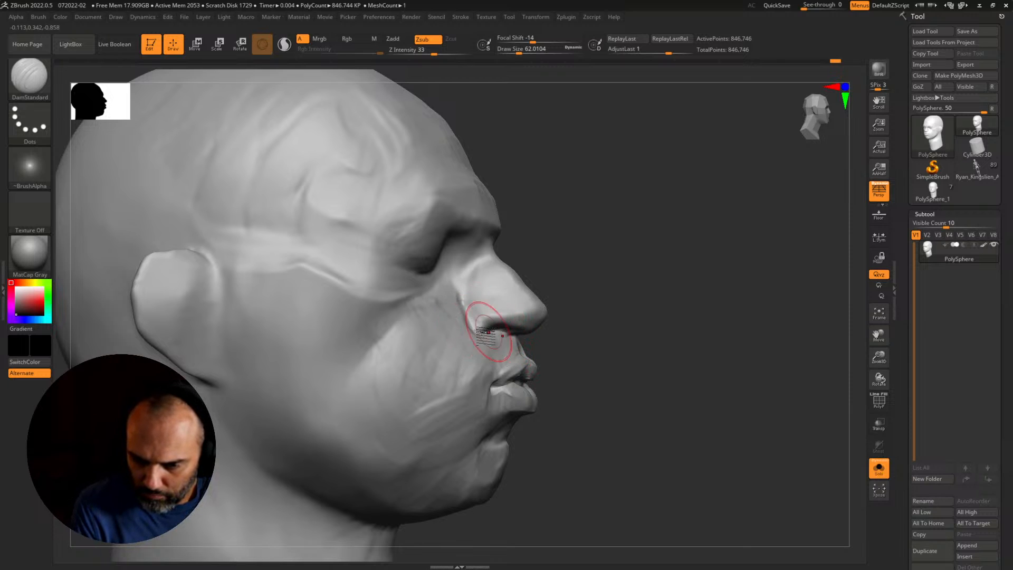
pyautogui.moveTo(547, 352); pyautogui.dragTo(542, 352, button='right')
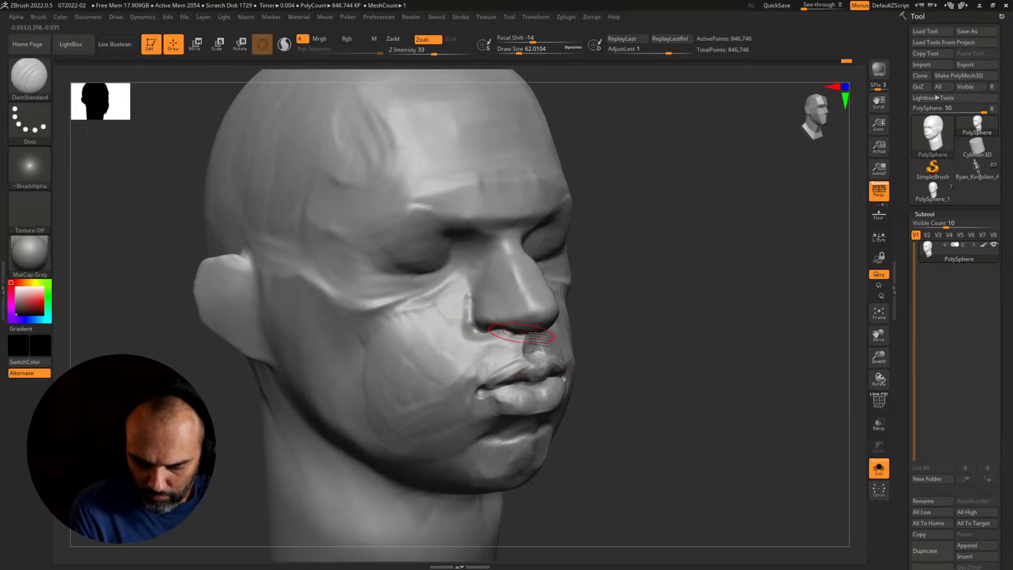
# Step: Build up and blend the forms beside the nostril and above the upper lip with RK_BallStylus at a draw size of about 62
pyautogui.press('2')
pyautogui.moveTo(651, 384); pyautogui.dragTo(654, 407, button='right')
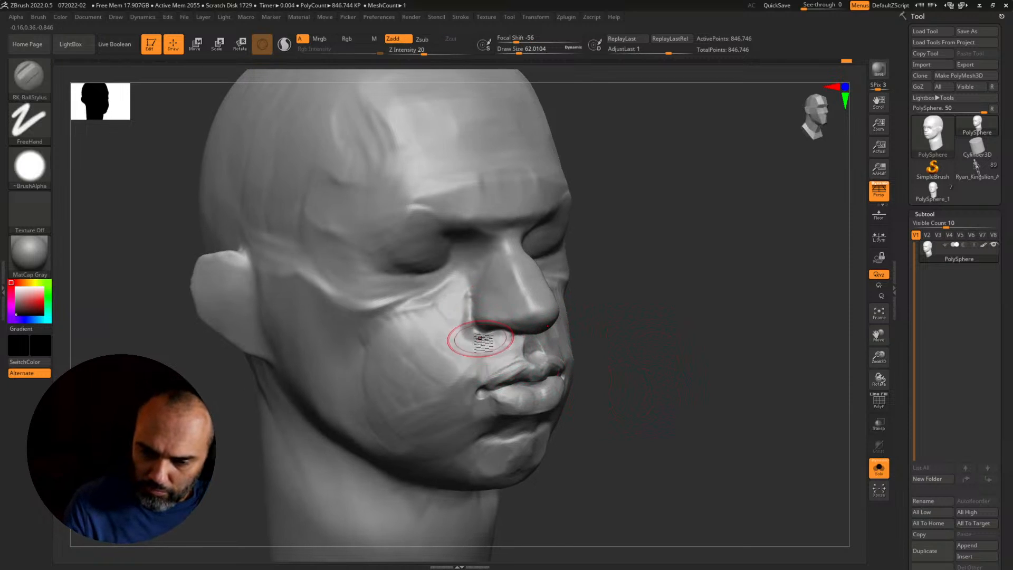
pyautogui.moveTo(479, 344); pyautogui.dragTo(474, 347)
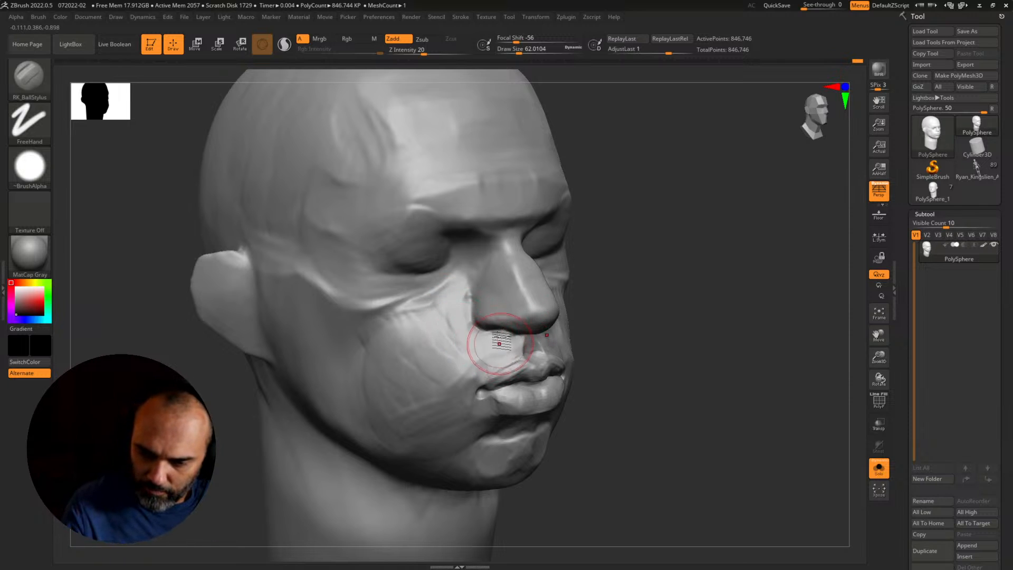
pyautogui.moveTo(601, 336); pyautogui.dragTo(437, 336)
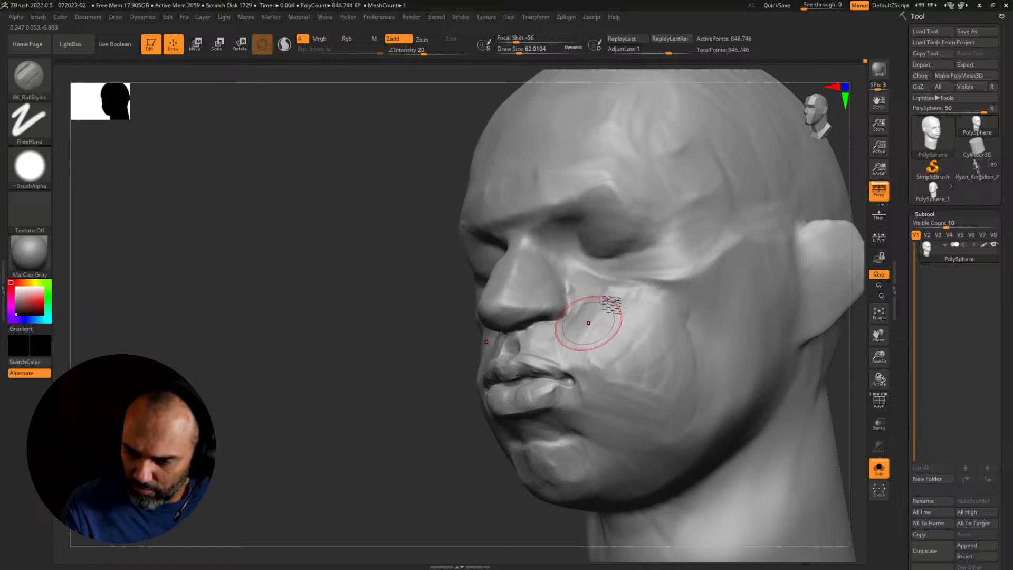
pyautogui.moveTo(413, 409); pyautogui.dragTo(529, 334)
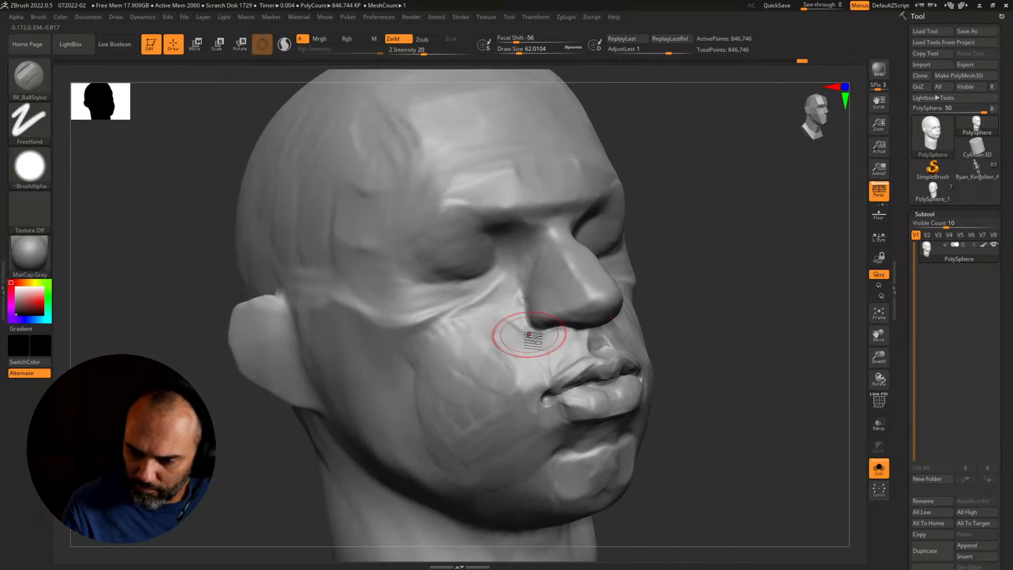
pyautogui.moveTo(697, 327); pyautogui.dragTo(708, 324)
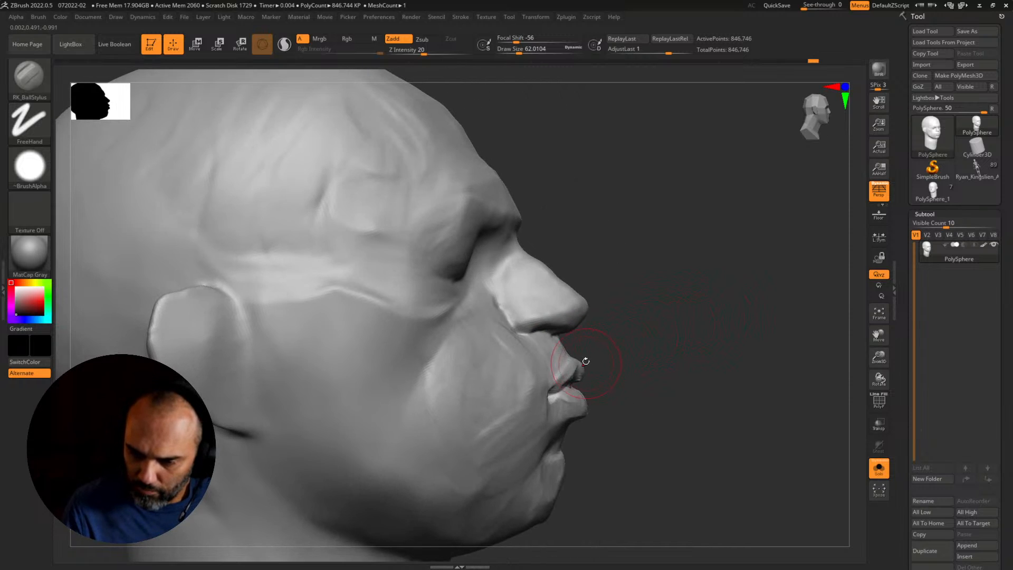
# Step: Refine the profile of the nose tip and upper lip with Move at a draw size of about 132
pyautogui.press('s')
pyautogui.moveTo(586, 363); pyautogui.dragTo(594, 362)
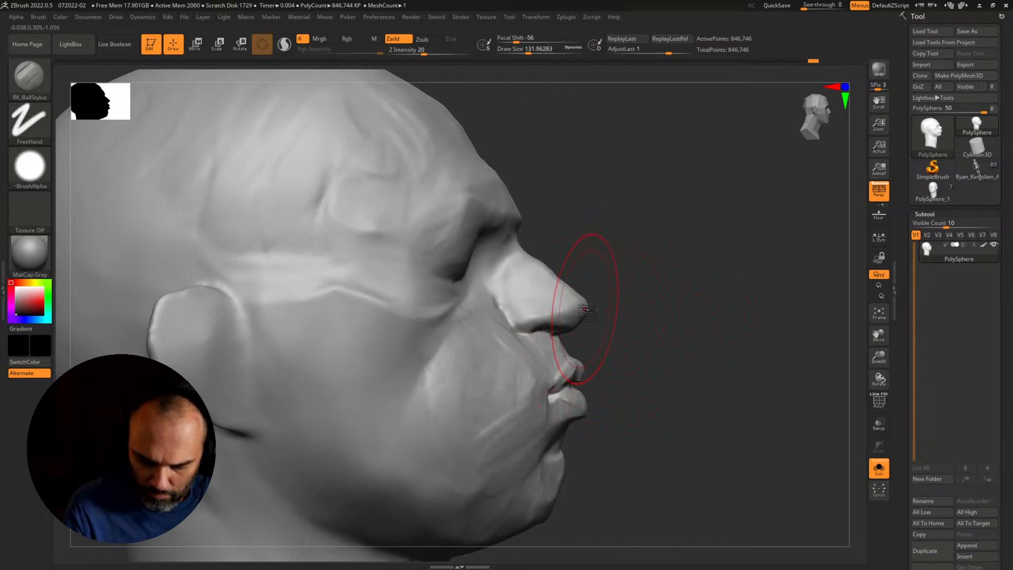
pyautogui.press('b')
pyautogui.press('m')
pyautogui.press('v')
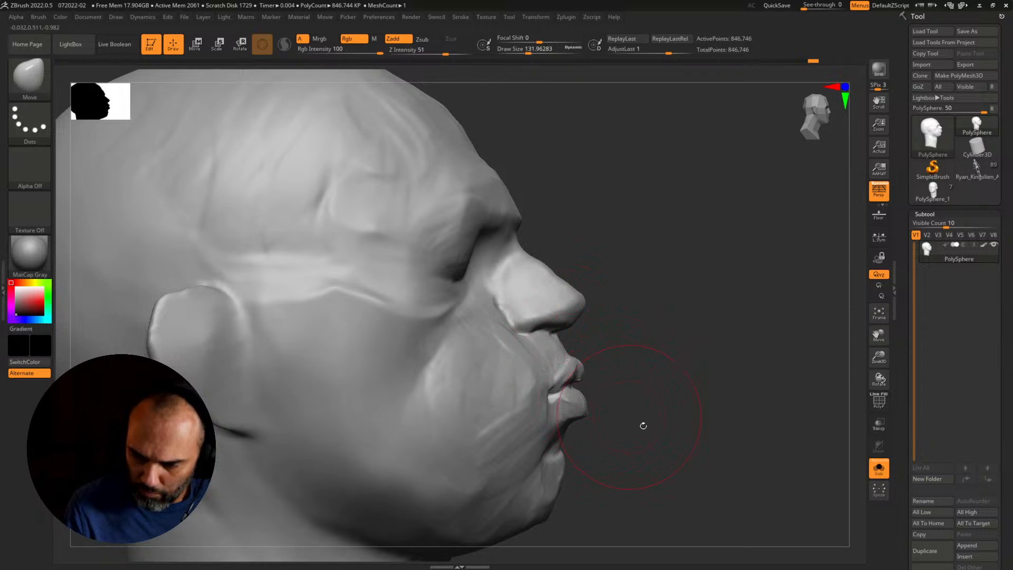
# Step: Reshape the eye socket, brow and forehead in profile with Move, starting at a draw size of about 163
pyautogui.moveTo(643, 425)
pyautogui.keyDown('alt'); pyautogui.mouseDown()
pyautogui.moveTo(628, 380)
pyautogui.moveTo(624, 429)
pyautogui.moveTo(731, 426)
pyautogui.mouseUp(); pyautogui.keyUp('alt')
pyautogui.moveTo(760, 414)
pyautogui.keyDown('shift'); pyautogui.mouseDown()
pyautogui.moveTo(726, 421)
pyautogui.moveTo(767, 412)
pyautogui.moveTo(693, 402)
pyautogui.mouseUp(); pyautogui.keyUp('shift')
pyautogui.press(']')
pyautogui.moveTo(402, 360); pyautogui.dragTo(415, 346)
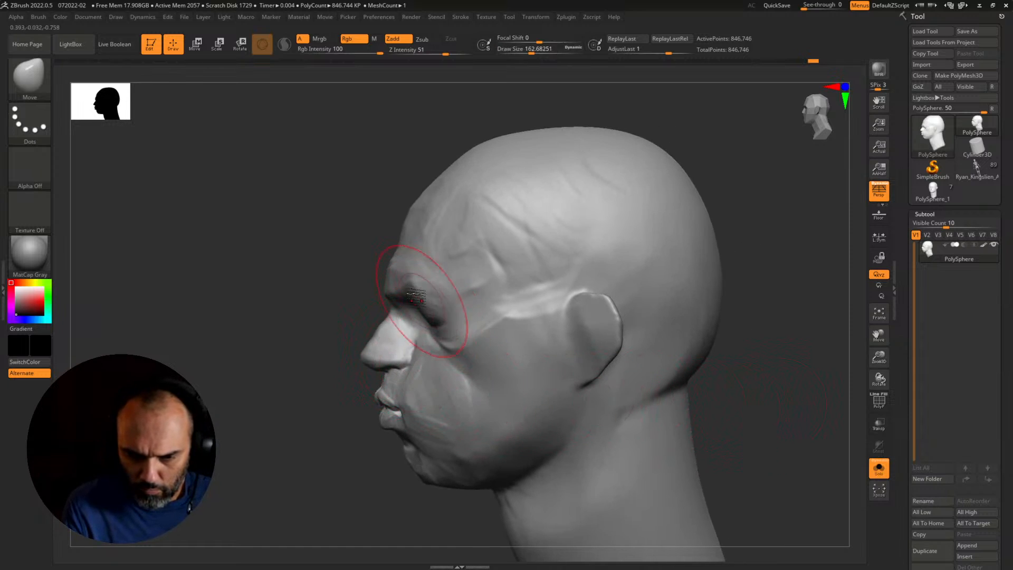
pyautogui.press('s')
pyautogui.click(420, 287)
pyautogui.moveTo(420, 286)
pyautogui.mouseDown()
pyautogui.moveTo(408, 287)
pyautogui.moveTo(438, 258)
pyautogui.mouseUp()
pyautogui.press('s')
pyautogui.moveTo(458, 171)
pyautogui.mouseDown()
pyautogui.moveTo(439, 161)
pyautogui.moveTo(448, 162)
pyautogui.mouseUp()
# Step: Adjust the cheek mass on the side of the face with Move at a draw size of about 217
pyautogui.moveTo(741, 190)
pyautogui.keyDown('alt'); pyautogui.mouseDown()
pyautogui.moveTo(676, 220)
pyautogui.moveTo(749, 246)
pyautogui.moveTo(731, 253)
pyautogui.moveTo(742, 287)
pyautogui.moveTo(709, 293)
pyautogui.moveTo(728, 282)
pyautogui.mouseUp(); pyautogui.keyUp('alt')
pyautogui.press('s')
pyautogui.moveTo(494, 347); pyautogui.dragTo(480, 346)
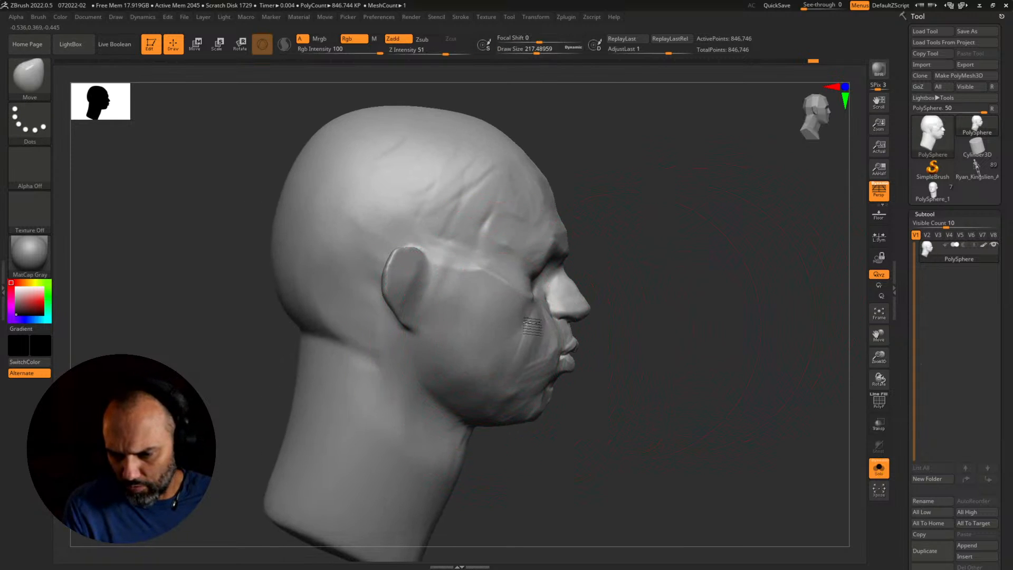
pyautogui.moveTo(628, 314); pyautogui.dragTo(506, 319)
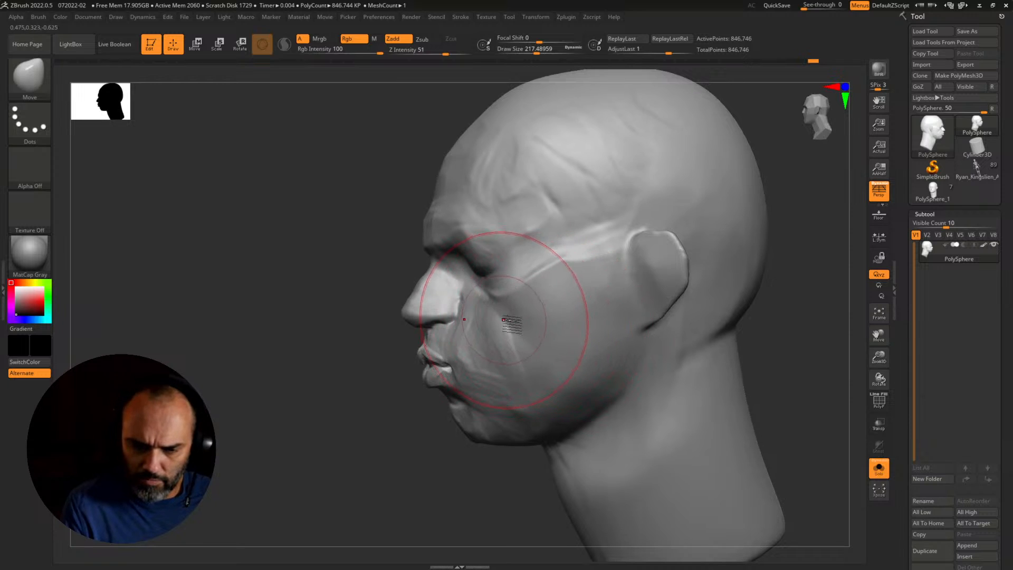
# Step: Refine the nose and mid-face profile and the underside of the jaw with Move at draw sizes of about 140 and 251
pyautogui.keyDown('alt'); pyautogui.moveTo(403, 460); pyautogui.dragTo(377, 425); pyautogui.keyUp('alt')
pyautogui.moveTo(377, 425)
pyautogui.mouseDown()
pyautogui.moveTo(536, 409)
pyautogui.moveTo(525, 424)
pyautogui.moveTo(543, 398)
pyautogui.moveTo(584, 389)
pyautogui.moveTo(603, 411)
pyautogui.moveTo(568, 412)
pyautogui.mouseUp()
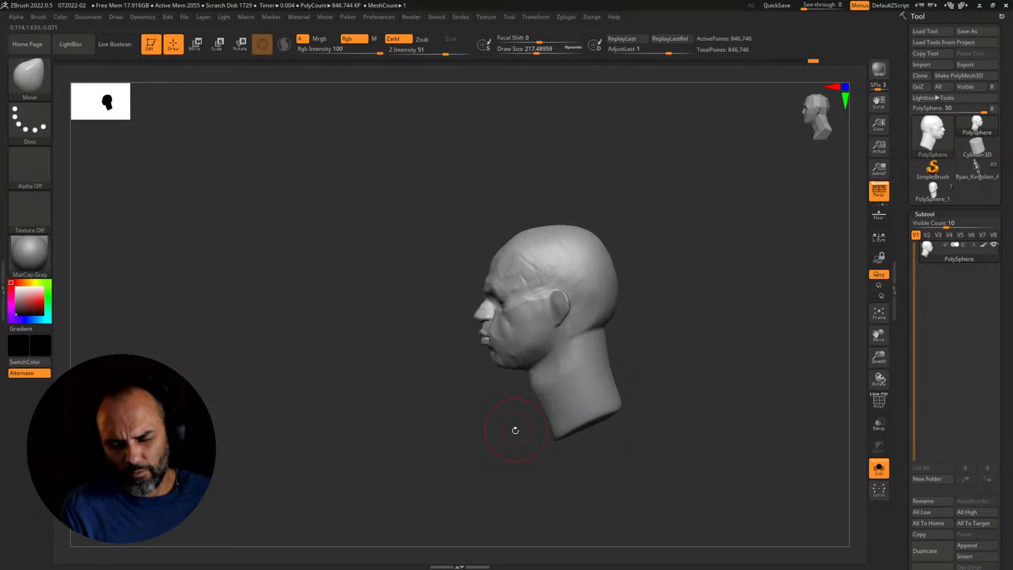
pyautogui.moveTo(515, 430)
pyautogui.keyDown('alt'); pyautogui.mouseDown()
pyautogui.moveTo(538, 448)
pyautogui.moveTo(500, 456)
pyautogui.moveTo(508, 473)
pyautogui.mouseUp(); pyautogui.keyUp('alt')
pyautogui.press('s')
pyautogui.moveTo(469, 329); pyautogui.dragTo(461, 328)
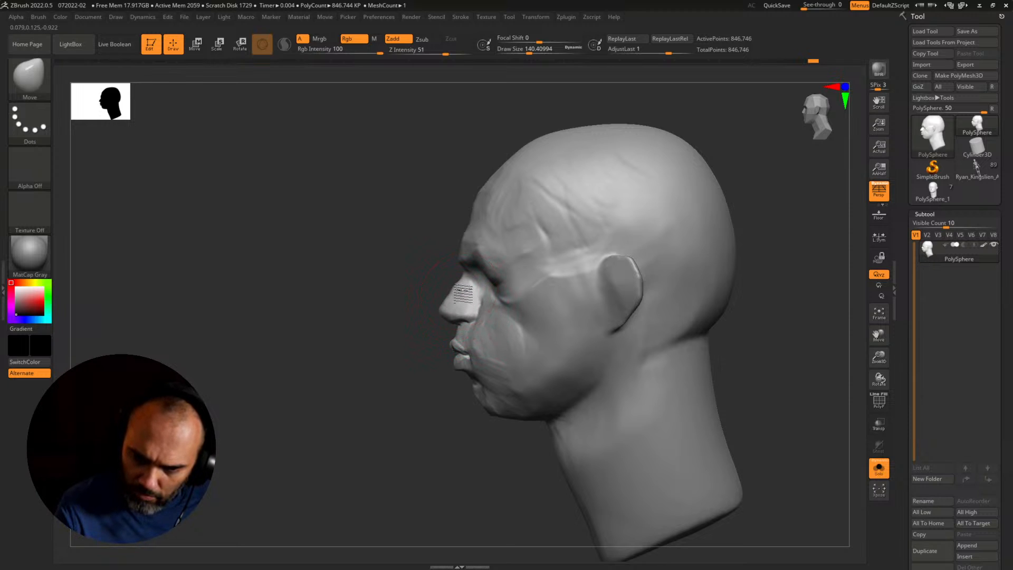
pyautogui.press('s')
pyautogui.moveTo(484, 364); pyautogui.dragTo(510, 364)
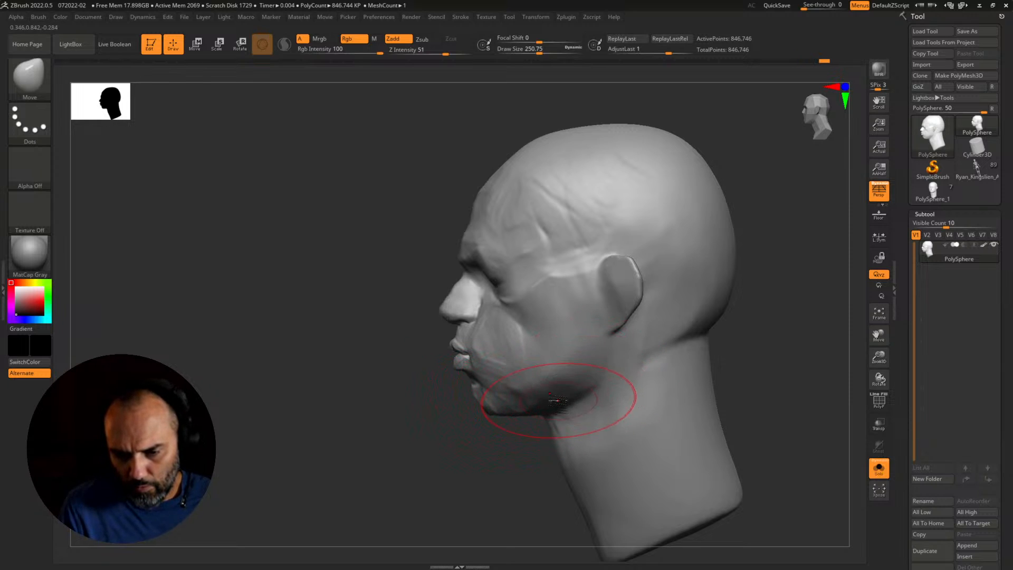
# Step: Try to shift the brow and eye region with Move at a draw size of about 460
pyautogui.press('s')
pyautogui.moveTo(584, 389); pyautogui.dragTo(633, 389)
pyautogui.moveTo(492, 263)
pyautogui.mouseDown()
pyautogui.moveTo(520, 264)
pyautogui.moveTo(498, 267)
pyautogui.mouseUp()
pyautogui.hotkey('ctrl', 'z')
# Step: Shape the curve of the brow and forehead as seen from beneath the chin with Move at draw sizes of about 197 and 136
pyautogui.moveTo(496, 295)
pyautogui.mouseDown(button='right')
pyautogui.moveTo(629, 335)
pyautogui.moveTo(662, 319)
pyautogui.moveTo(653, 335)
pyautogui.mouseUp(button='right')
pyautogui.press('s')
pyautogui.moveTo(650, 334); pyautogui.dragTo(632, 334)
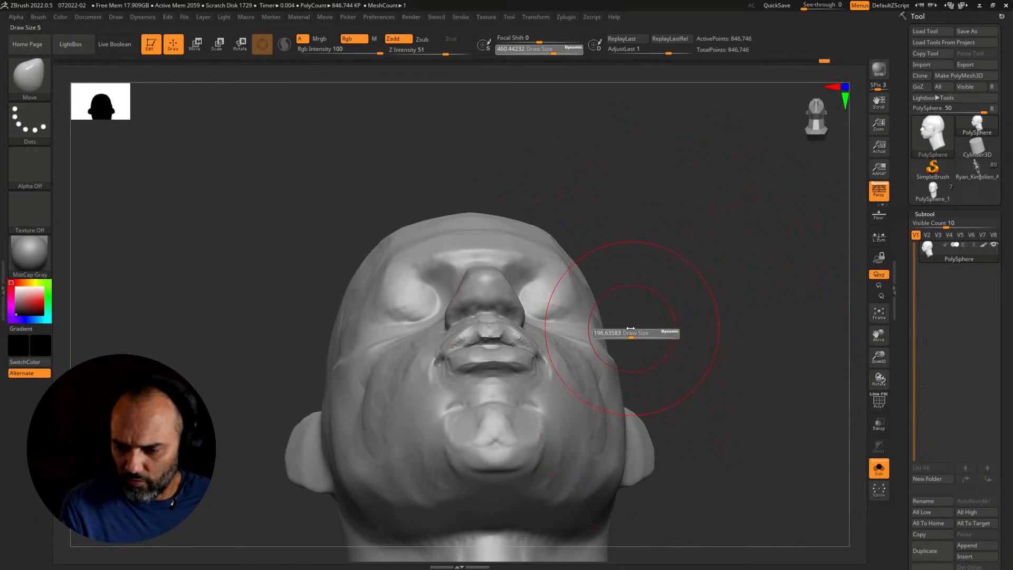
pyautogui.moveTo(631, 334); pyautogui.dragTo(653, 312, button='right')
pyautogui.press('s')
pyautogui.moveTo(391, 257)
pyautogui.mouseDown()
pyautogui.moveTo(381, 257)
pyautogui.moveTo(389, 249)
pyautogui.mouseUp()
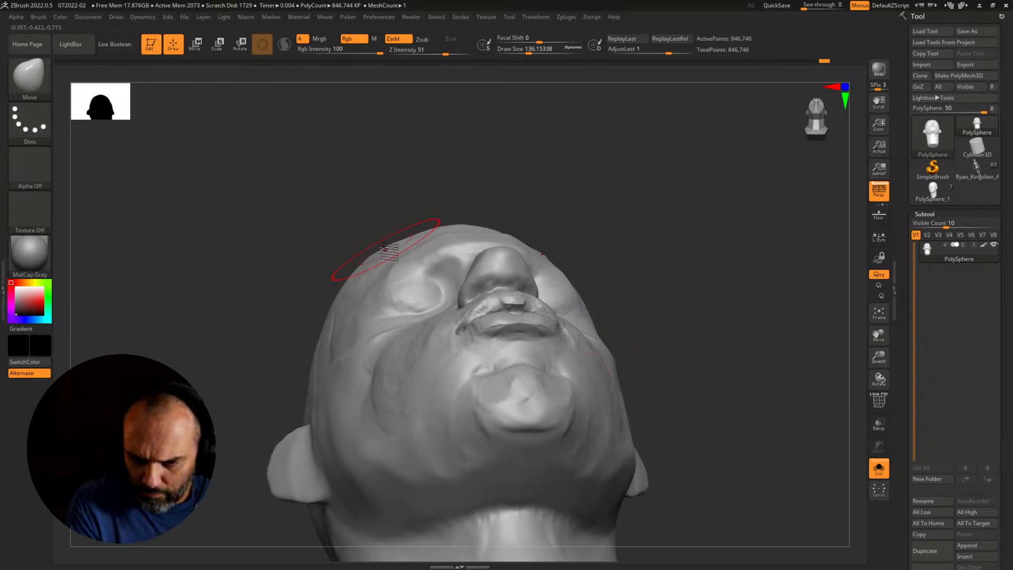
pyautogui.moveTo(720, 332)
pyautogui.keyDown('ctrl'); pyautogui.mouseDown(button='right')
pyautogui.moveTo(669, 284)
pyautogui.moveTo(700, 418)
pyautogui.moveTo(641, 419)
pyautogui.mouseUp(button='right'); pyautogui.keyUp('ctrl')
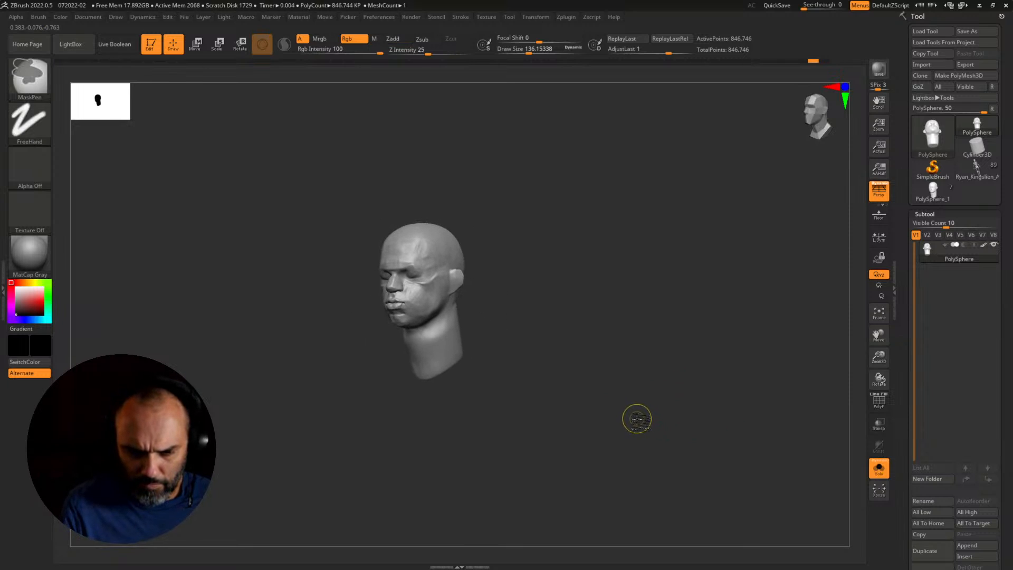
pyautogui.press('shift')
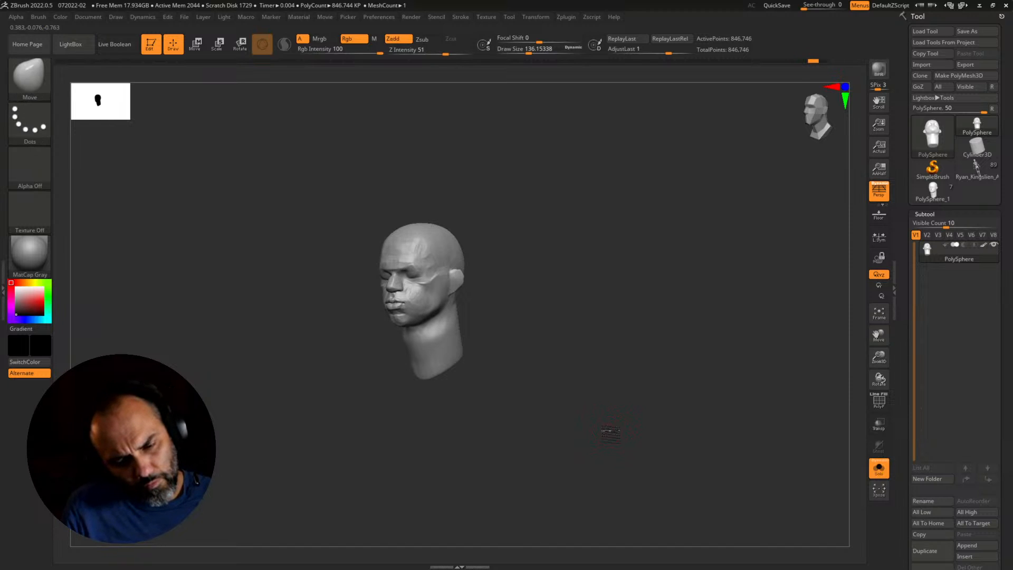
pyautogui.moveTo(607, 428)
pyautogui.keyDown('alt'); pyautogui.mouseDown()
pyautogui.moveTo(696, 443)
pyautogui.moveTo(722, 423)
pyautogui.moveTo(741, 425)
pyautogui.moveTo(715, 420)
pyautogui.moveTo(710, 441)
pyautogui.moveTo(740, 445)
pyautogui.moveTo(526, 442)
pyautogui.mouseUp(); pyautogui.keyUp('alt')
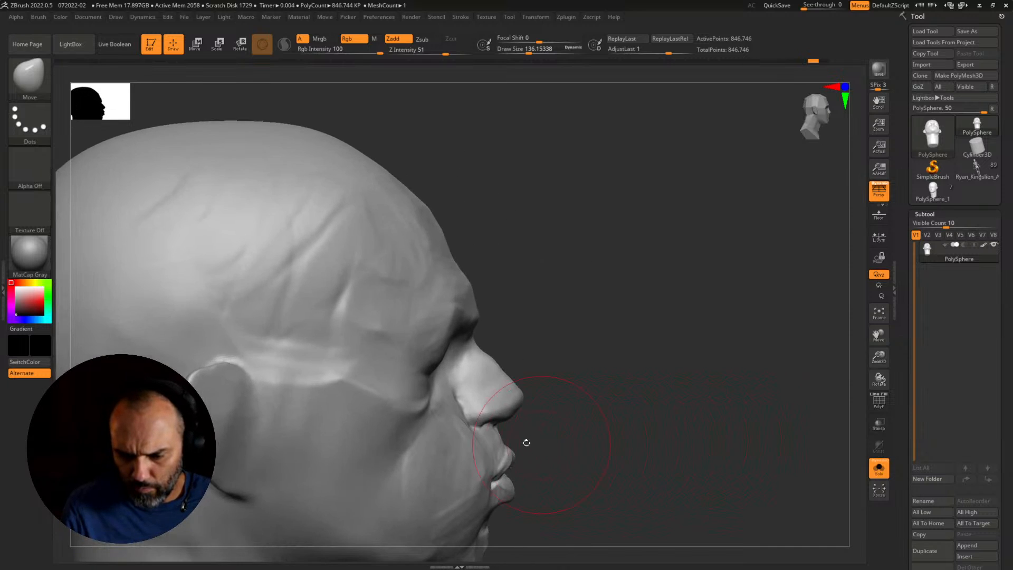
# Step: Adjust the mouth and chin profile from the side with Move at a draw size of about 344
pyautogui.moveTo(583, 465)
pyautogui.keyDown('alt'); pyautogui.mouseDown()
pyautogui.moveTo(572, 430)
pyautogui.moveTo(579, 403)
pyautogui.mouseUp(); pyautogui.keyUp('alt')
pyautogui.moveTo(513, 384); pyautogui.dragTo(514, 388)
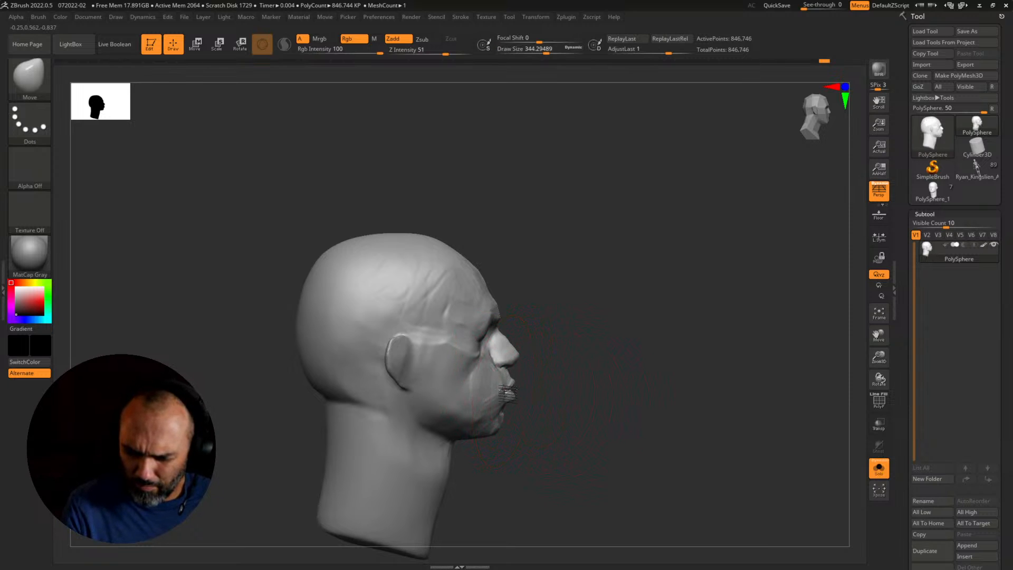
pyautogui.press('s')
pyautogui.moveTo(507, 384)
pyautogui.mouseDown()
pyautogui.moveTo(479, 391)
pyautogui.moveTo(491, 433)
pyautogui.mouseUp()
pyautogui.moveTo(659, 411)
pyautogui.keyDown('alt'); pyautogui.mouseDown()
pyautogui.moveTo(653, 461)
pyautogui.moveTo(692, 443)
pyautogui.moveTo(657, 416)
pyautogui.mouseUp(); pyautogui.keyUp('alt')
# Step: Reshape the wings of the nose and the adjoining cheek from the front with Move at draw sizes of about 77 and 112
pyautogui.press('s')
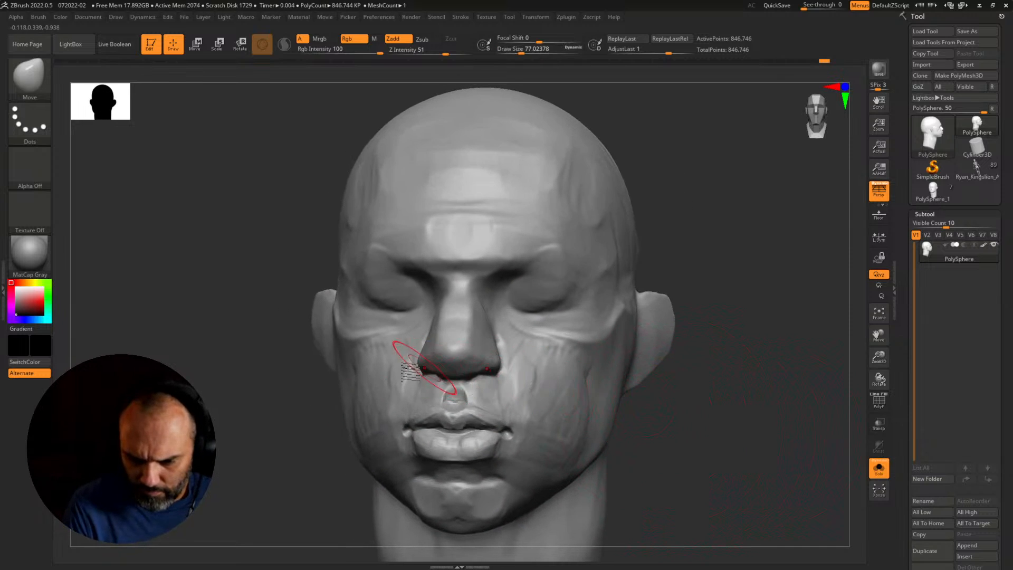
pyautogui.moveTo(294, 419); pyautogui.dragTo(323, 416)
pyautogui.press('s')
pyautogui.moveTo(424, 369); pyautogui.dragTo(430, 368)
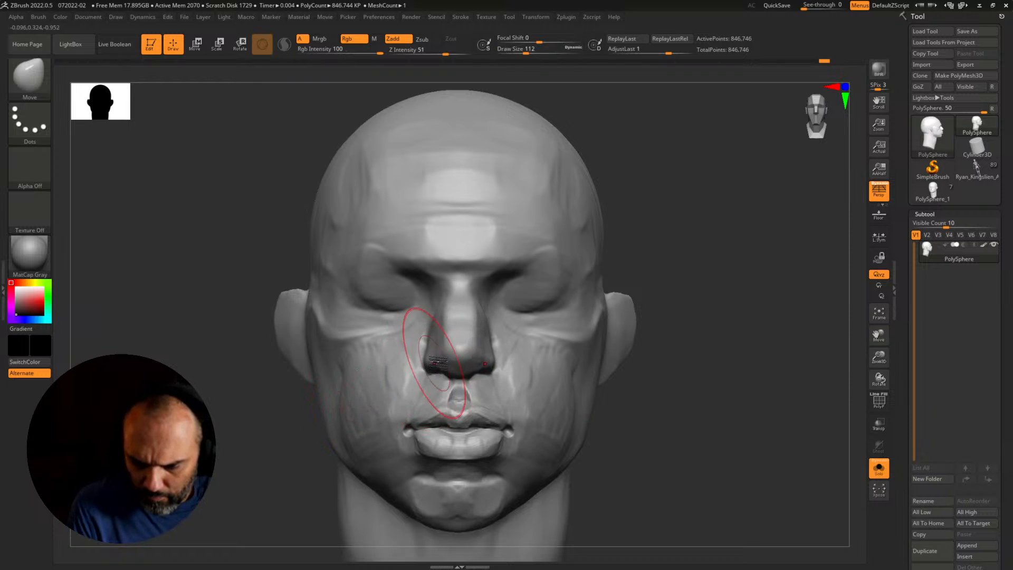
# Step: Refine the sides and root of the nose bridge with Move at draw sizes of about 74 and 90
pyautogui.keyDown('alt'); pyautogui.moveTo(719, 402); pyautogui.dragTo(594, 356); pyautogui.keyUp('alt')
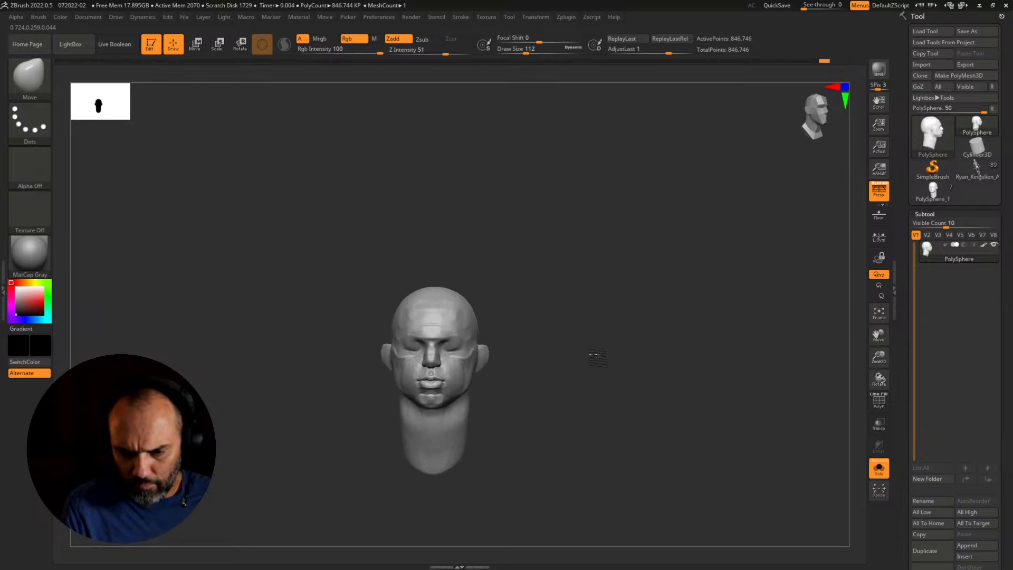
pyautogui.press('f')
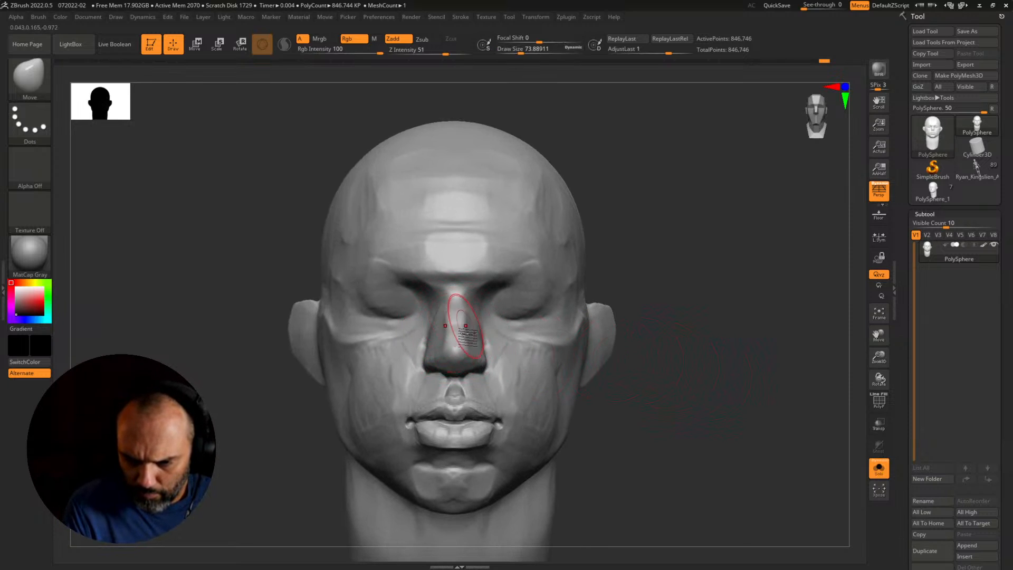
pyautogui.press('s')
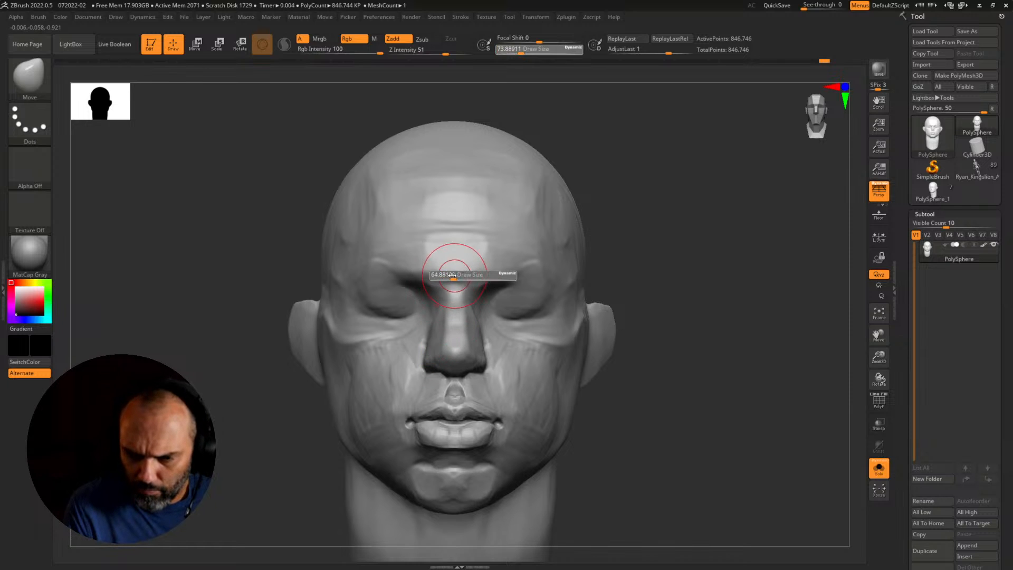
pyautogui.moveTo(454, 275); pyautogui.dragTo(438, 280)
pyautogui.keyDown('alt'); pyautogui.moveTo(654, 311); pyautogui.dragTo(529, 260); pyautogui.keyUp('alt')
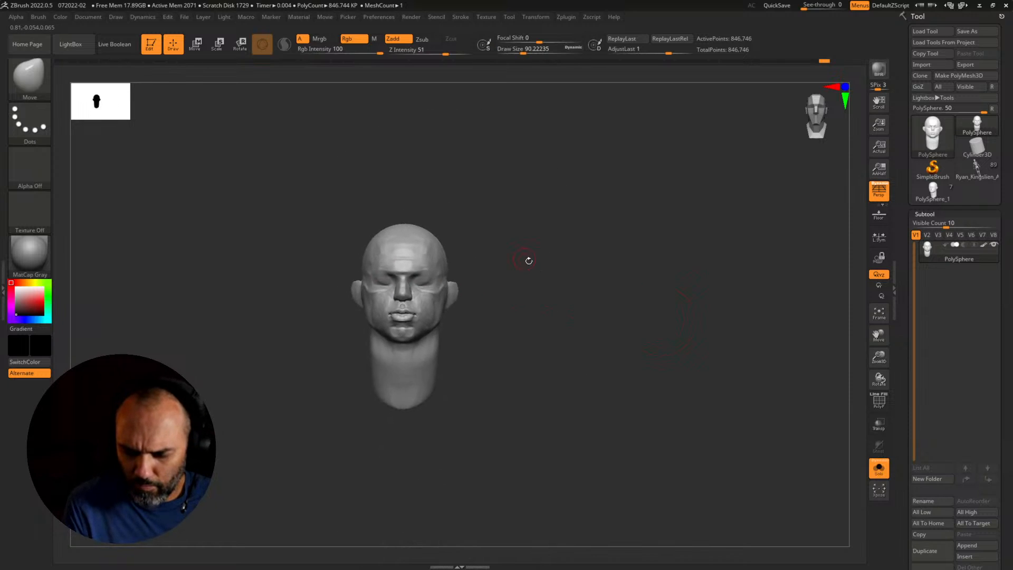
# Step: Adjust the outer contour of the cheek and jaw with Move at a draw size of about 149
pyautogui.moveTo(588, 338)
pyautogui.mouseDown()
pyautogui.moveTo(557, 316)
pyautogui.moveTo(672, 375)
pyautogui.moveTo(670, 395)
pyautogui.moveTo(696, 402)
pyautogui.mouseUp()
pyautogui.press('s')
pyautogui.moveTo(488, 381); pyautogui.dragTo(504, 381)
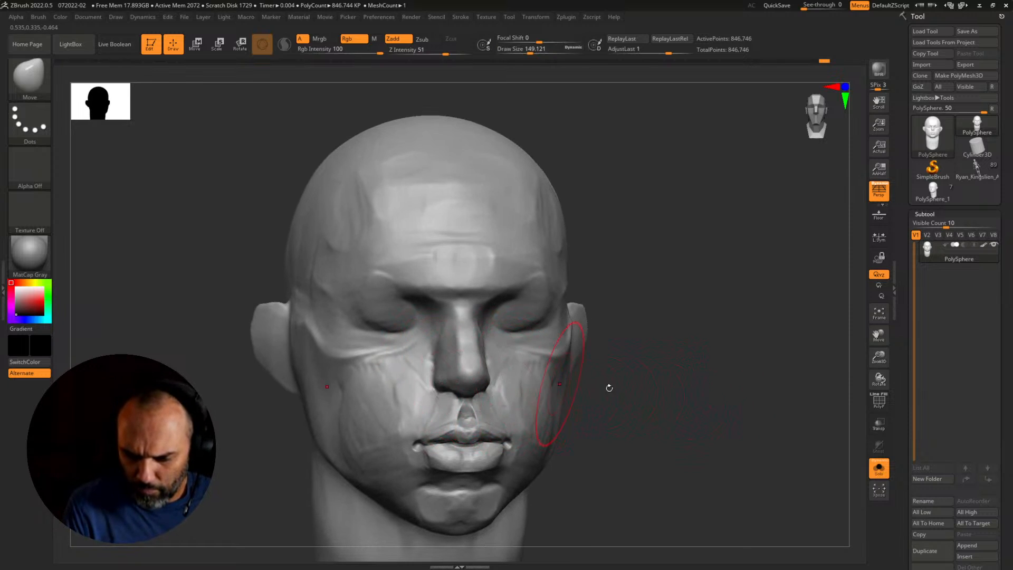
# Step: Widen the lower sides of the nose from the front with Move at a draw size of about 80
pyautogui.moveTo(606, 385)
pyautogui.keyDown('alt'); pyautogui.mouseDown()
pyautogui.moveTo(533, 319)
pyautogui.moveTo(671, 357)
pyautogui.moveTo(662, 362)
pyautogui.mouseUp(); pyautogui.keyUp('alt')
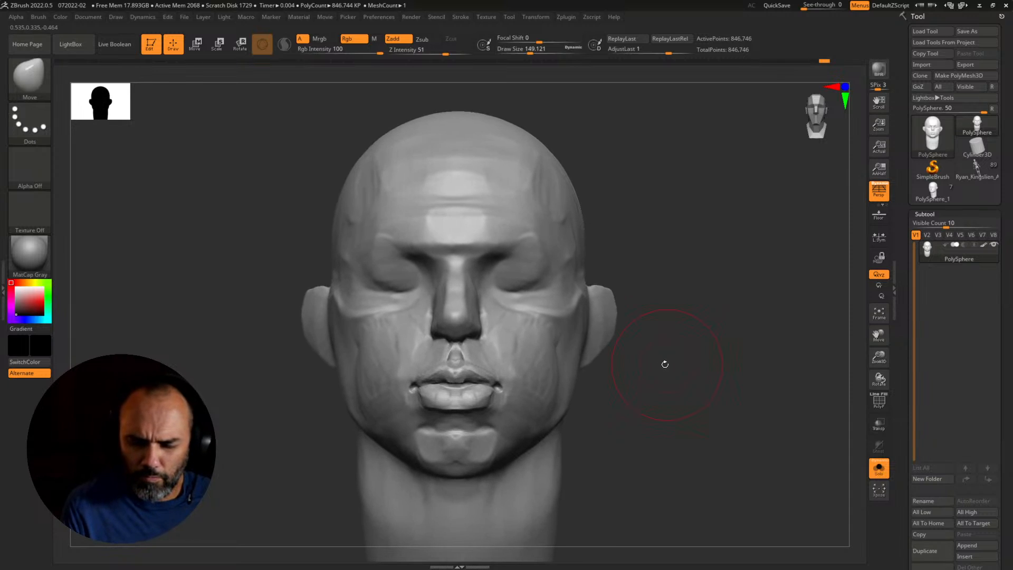
pyautogui.press('s')
pyautogui.moveTo(475, 326); pyautogui.dragTo(467, 325)
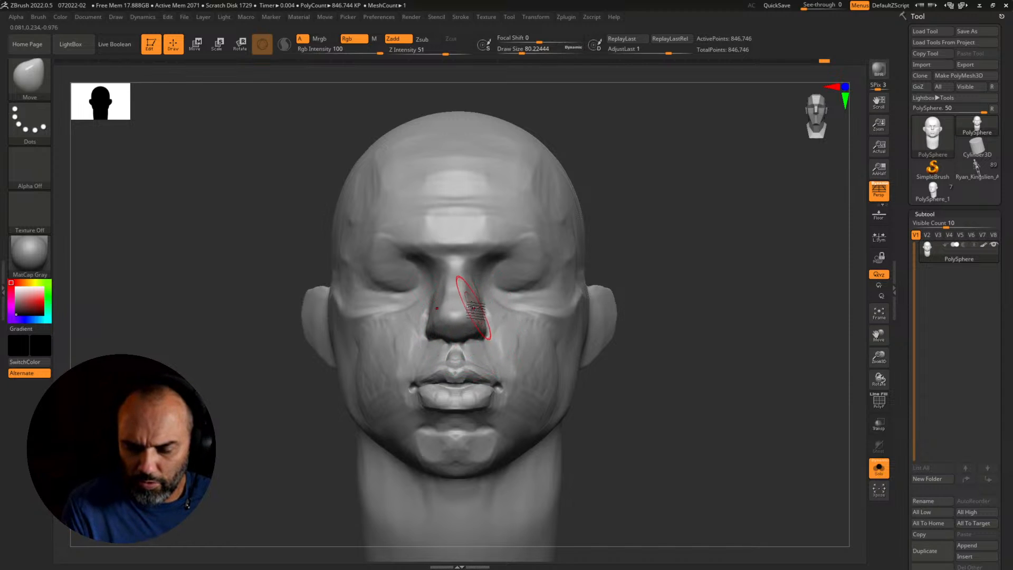
# Step: Try to arch the inner brow ridges upward beside the nose root with Move at a draw size of about 101
pyautogui.press('s')
pyautogui.moveTo(471, 248); pyautogui.dragTo(473, 247)
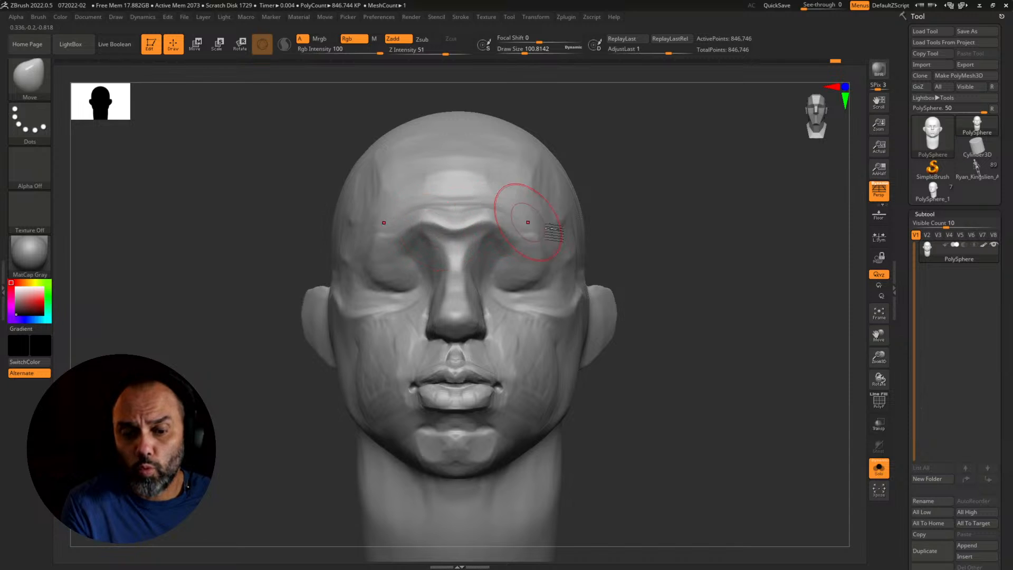
pyautogui.keyDown('alt'); pyautogui.moveTo(607, 224); pyautogui.dragTo(589, 457); pyautogui.keyUp('alt')
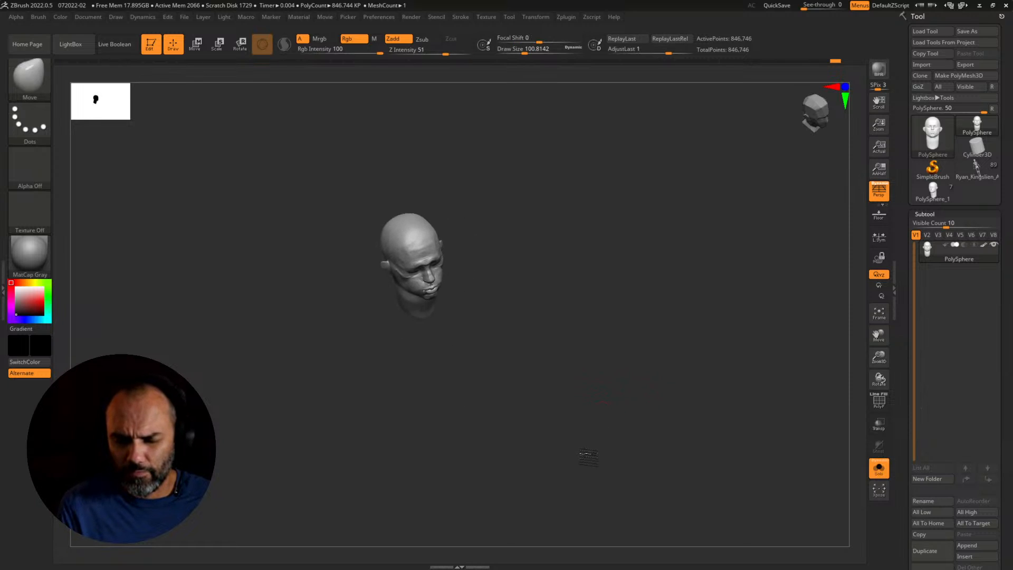
pyautogui.moveTo(587, 419)
pyautogui.mouseDown()
pyautogui.moveTo(578, 418)
pyautogui.moveTo(658, 421)
pyautogui.moveTo(624, 425)
pyautogui.moveTo(687, 442)
pyautogui.moveTo(669, 425)
pyautogui.moveTo(680, 428)
pyautogui.moveTo(671, 409)
pyautogui.mouseUp()
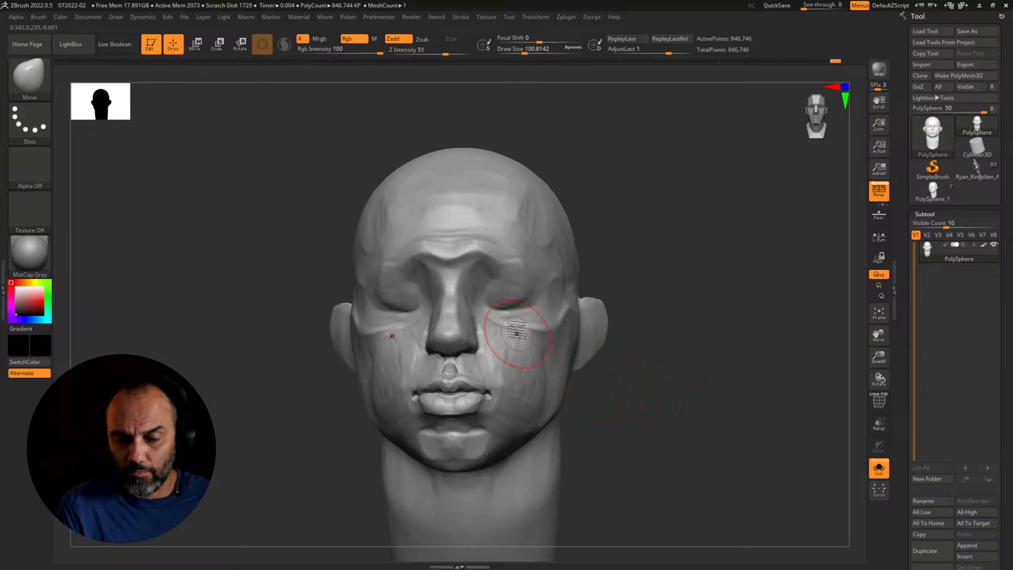
# Step: Try adjusting the inner eye corner and upper cheek beside the nose with Move at a draw size of about 83
pyautogui.press(']')
pyautogui.press(']')
pyautogui.press('[')
pyautogui.press('[')
pyautogui.press('[')
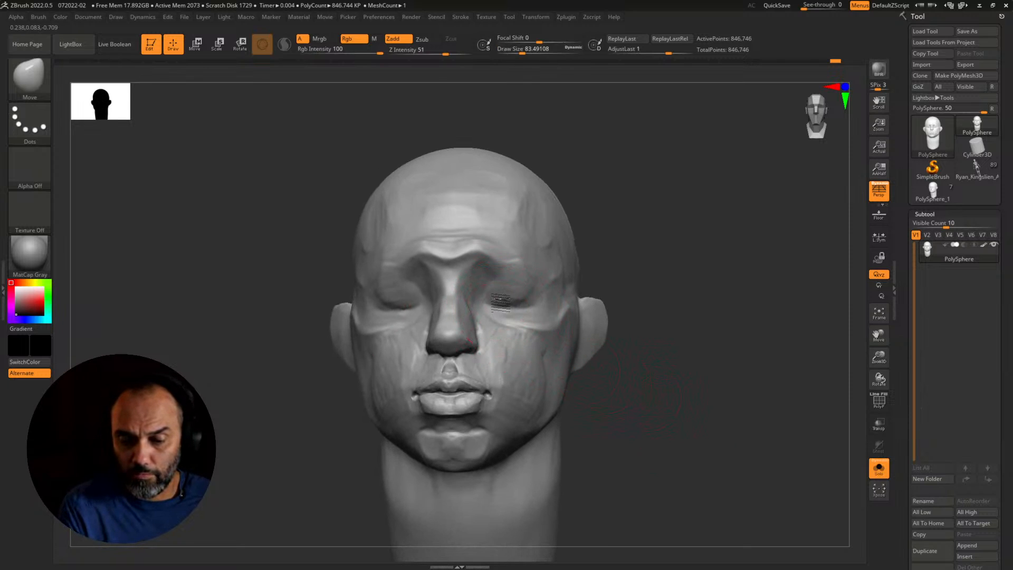
pyautogui.moveTo(496, 297); pyautogui.dragTo(498, 340)
# Step: Leave a snapshot of the arched-brow head on the canvas and undo the brow changes on the live head for comparison
pyautogui.hotkey('shift', 's')
pyautogui.keyDown('alt'); pyautogui.moveTo(481, 401); pyautogui.dragTo(667, 411); pyautogui.keyUp('alt')
pyautogui.press('ctrl')
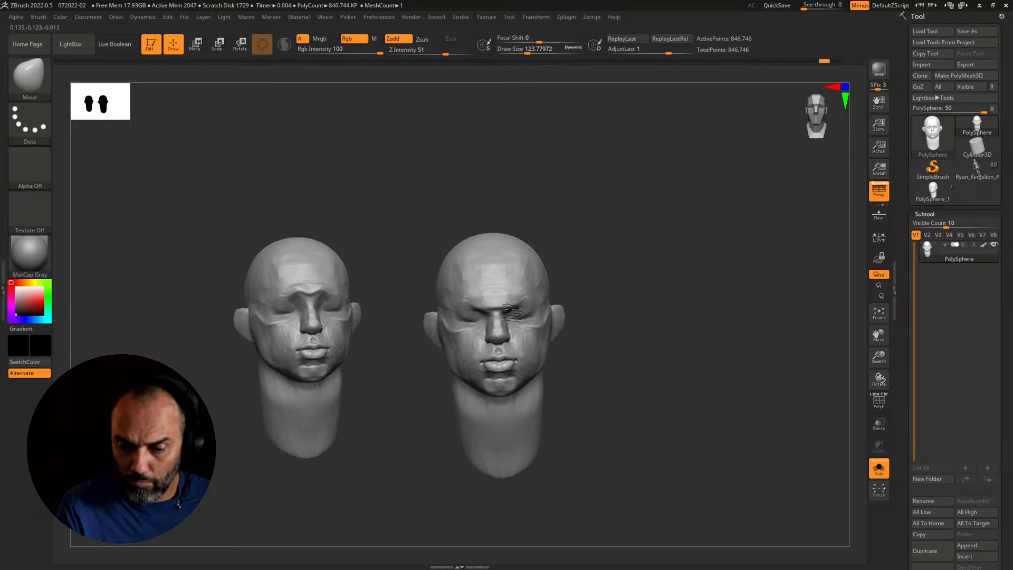
# Step: Reshape the inner brow more subtly with Move at a draw size of about 124 and clear the comparison snapshot from the canvas
pyautogui.moveTo(512, 312); pyautogui.dragTo(517, 310)
pyautogui.moveTo(620, 326)
pyautogui.keyDown('alt'); pyautogui.mouseDown()
pyautogui.moveTo(576, 305)
pyautogui.moveTo(705, 373)
pyautogui.mouseUp(); pyautogui.keyUp('alt')
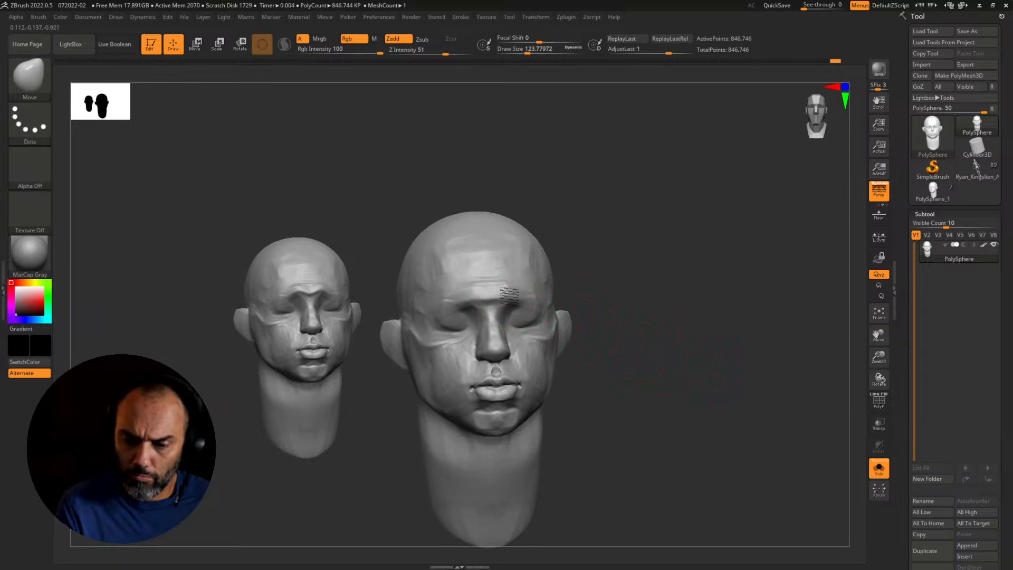
pyautogui.keyDown('alt'); pyautogui.moveTo(624, 300); pyautogui.dragTo(578, 269); pyautogui.keyUp('alt')
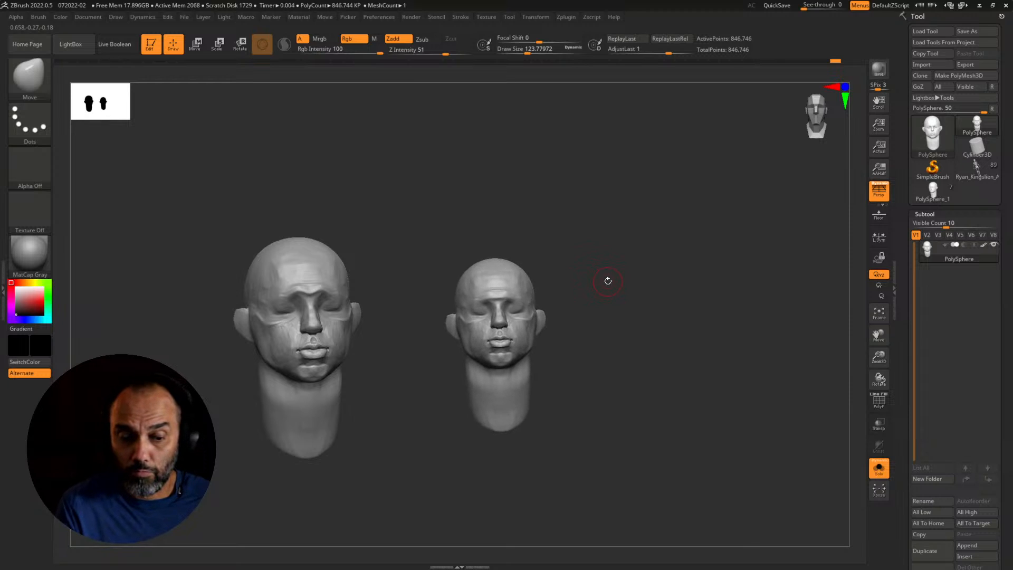
pyautogui.press('ctrl')
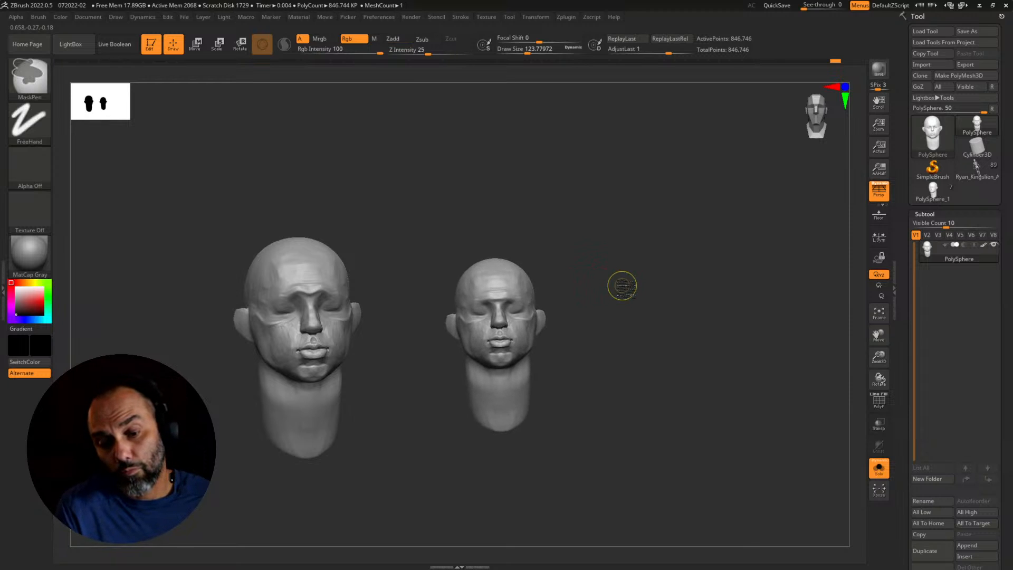
pyautogui.hotkey('ctrl', 'n')
# Step: Refine the brow ridge from the front and three-quarter views with Move at a draw size of about 172
pyautogui.moveTo(604, 315)
pyautogui.keyDown('alt'); pyautogui.mouseDown()
pyautogui.moveTo(696, 364)
pyautogui.moveTo(563, 278)
pyautogui.moveTo(703, 325)
pyautogui.moveTo(619, 296)
pyautogui.moveTo(551, 250)
pyautogui.moveTo(599, 251)
pyautogui.moveTo(661, 277)
pyautogui.mouseUp(); pyautogui.keyUp('alt')
pyautogui.press('s')
pyautogui.moveTo(494, 268); pyautogui.dragTo(500, 267)
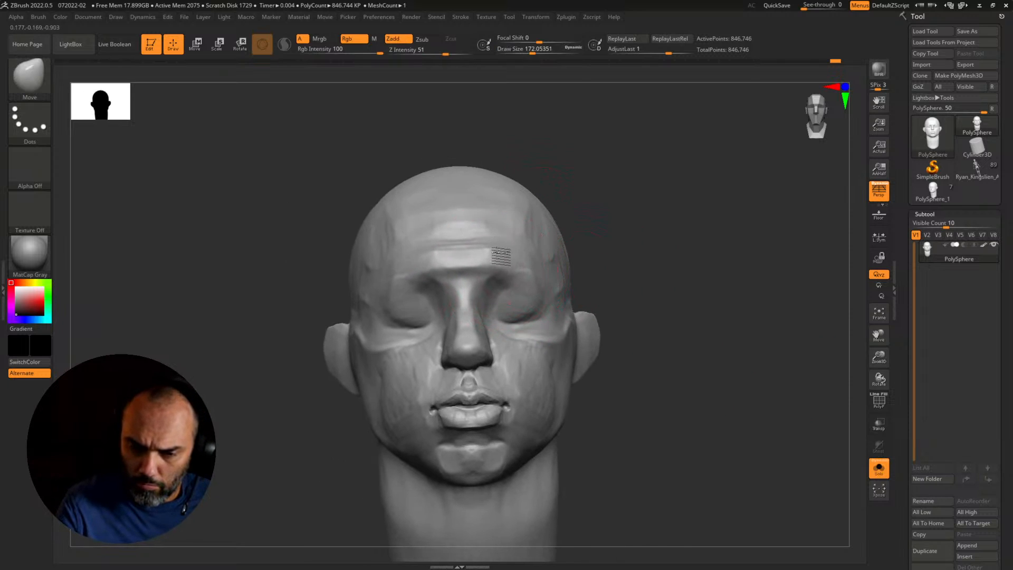
pyautogui.moveTo(620, 253); pyautogui.dragTo(520, 242)
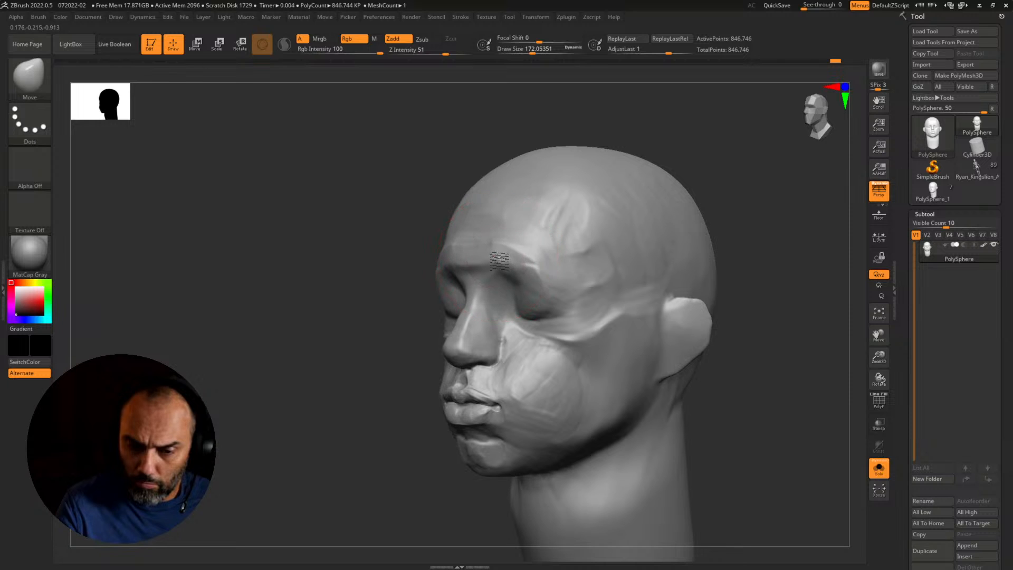
# Step: Sculpt the brow ridge and outer rims of the eye sockets with the RK_BallStylus brush at draw size about 68
pyautogui.moveTo(762, 293)
pyautogui.mouseDown()
pyautogui.moveTo(656, 287)
pyautogui.moveTo(704, 342)
pyautogui.moveTo(680, 342)
pyautogui.moveTo(702, 356)
pyautogui.moveTo(680, 340)
pyautogui.moveTo(708, 350)
pyautogui.mouseUp()
pyautogui.press('s')
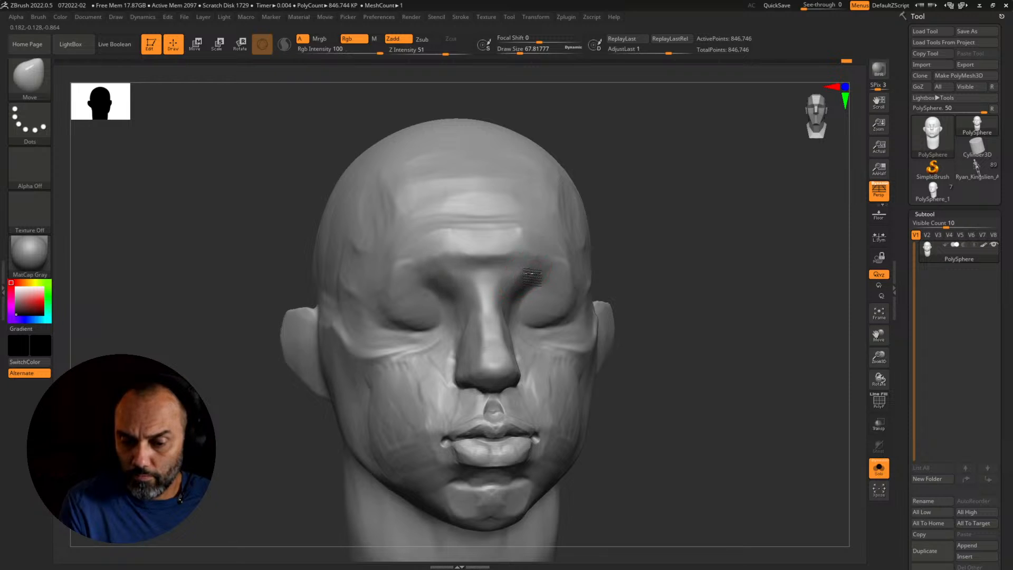
pyautogui.press('2')
pyautogui.moveTo(694, 303); pyautogui.dragTo(665, 306)
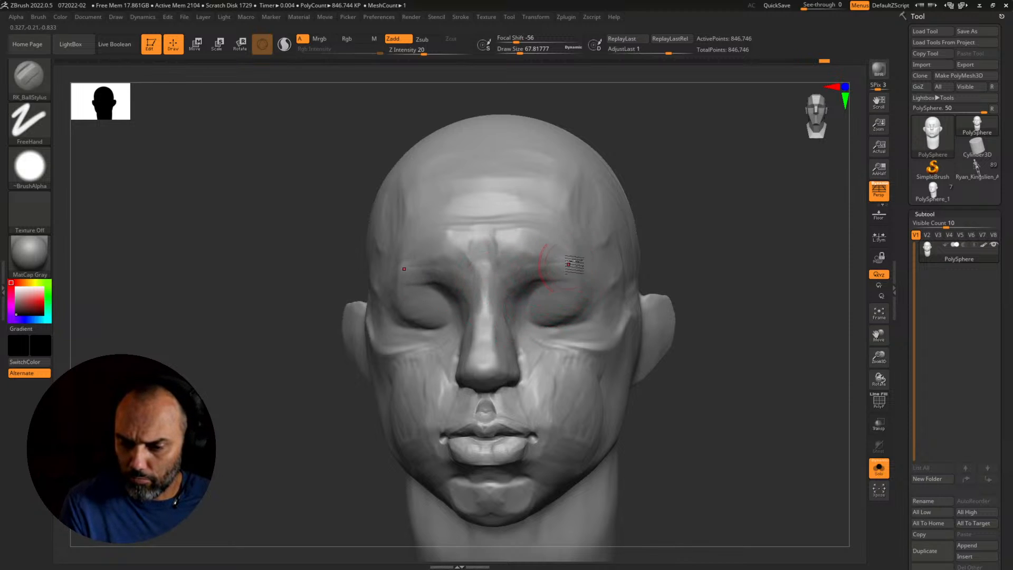
pyautogui.moveTo(651, 273); pyautogui.dragTo(720, 280)
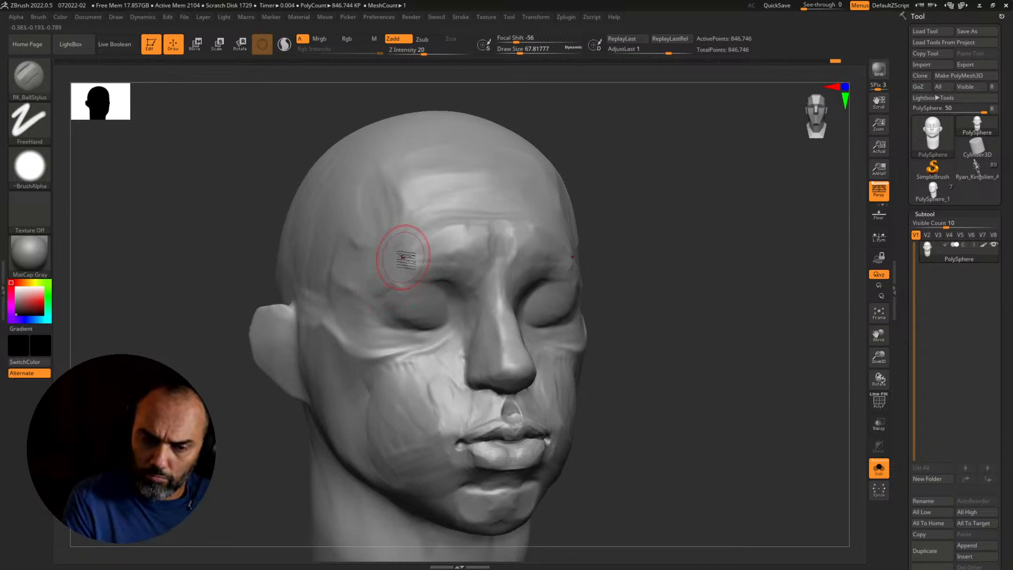
pyautogui.moveTo(414, 258)
pyautogui.mouseDown()
pyautogui.moveTo(453, 228)
pyautogui.moveTo(422, 250)
pyautogui.mouseUp()
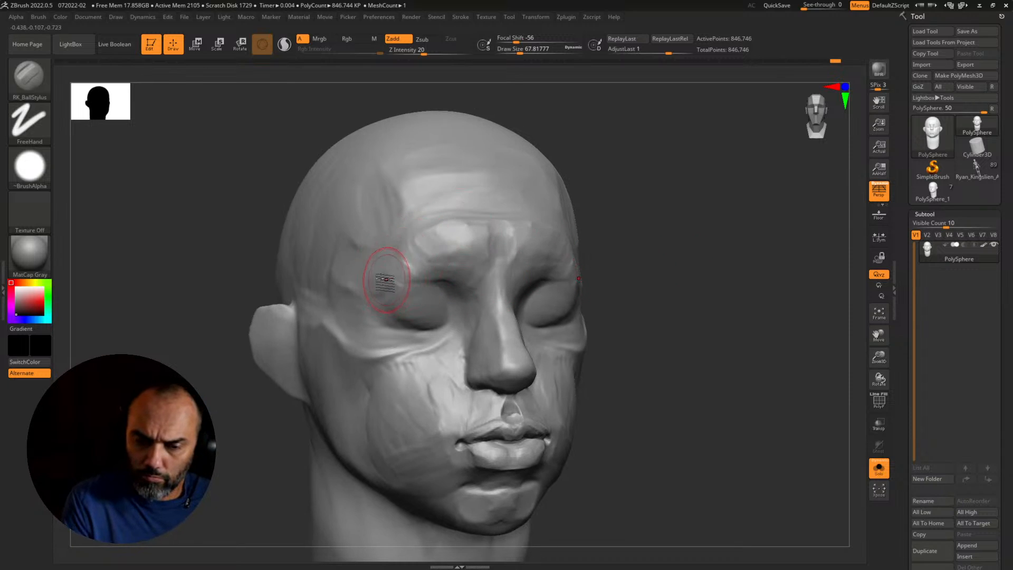
pyautogui.moveTo(646, 304); pyautogui.dragTo(747, 349)
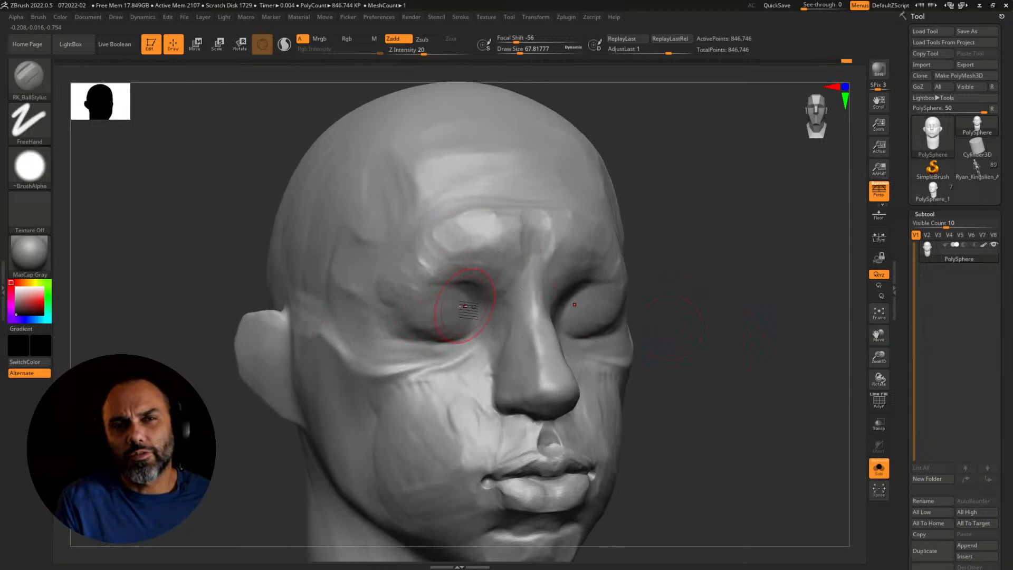
pyautogui.moveTo(672, 315); pyautogui.dragTo(755, 322)
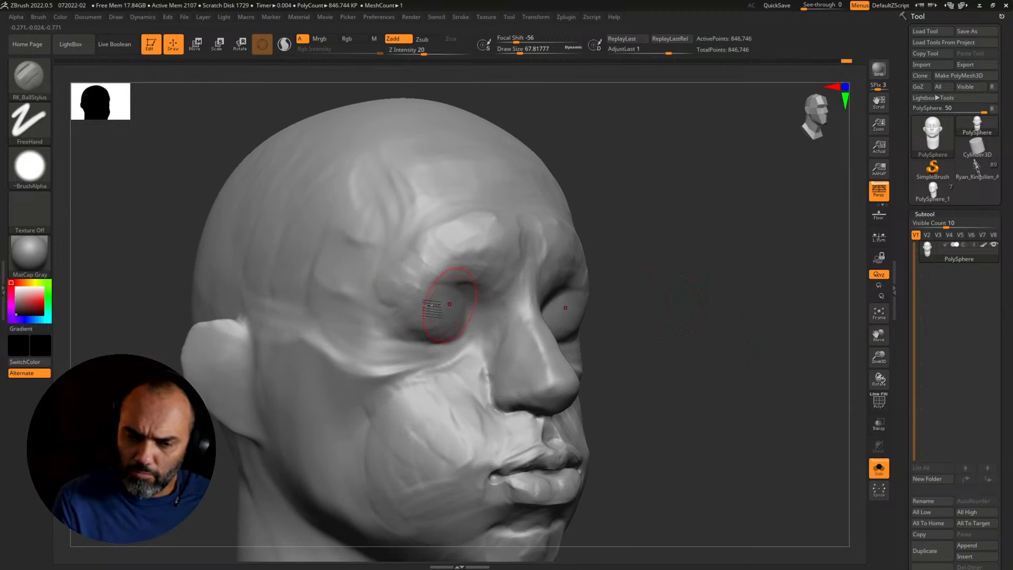
pyautogui.moveTo(412, 285)
pyautogui.keyDown('ctrl'); pyautogui.mouseDown()
pyautogui.moveTo(356, 335)
pyautogui.moveTo(437, 257)
pyautogui.mouseUp(); pyautogui.keyUp('ctrl')
pyautogui.keyDown('ctrl'); pyautogui.moveTo(642, 176); pyautogui.dragTo(645, 216); pyautogui.keyUp('ctrl')
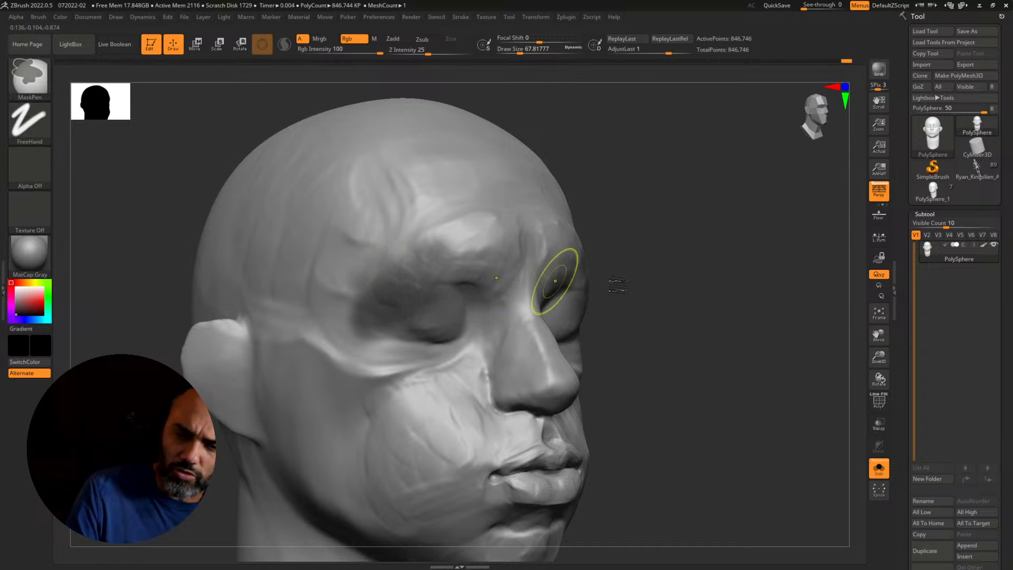
pyautogui.keyDown('ctrl'); pyautogui.moveTo(623, 286); pyautogui.dragTo(641, 314); pyautogui.keyUp('ctrl')
# Step: Blend the temple and side of the forehead with RK_BallStylus strokes at draw size about 136
pyautogui.moveTo(680, 301); pyautogui.dragTo(658, 306)
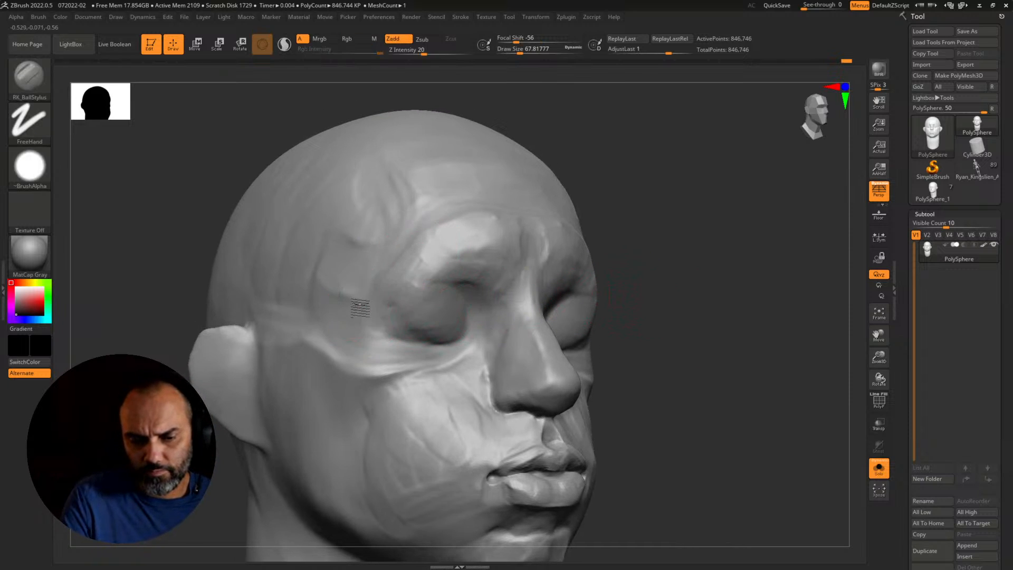
pyautogui.press(']')
pyautogui.moveTo(372, 249); pyautogui.dragTo(336, 271)
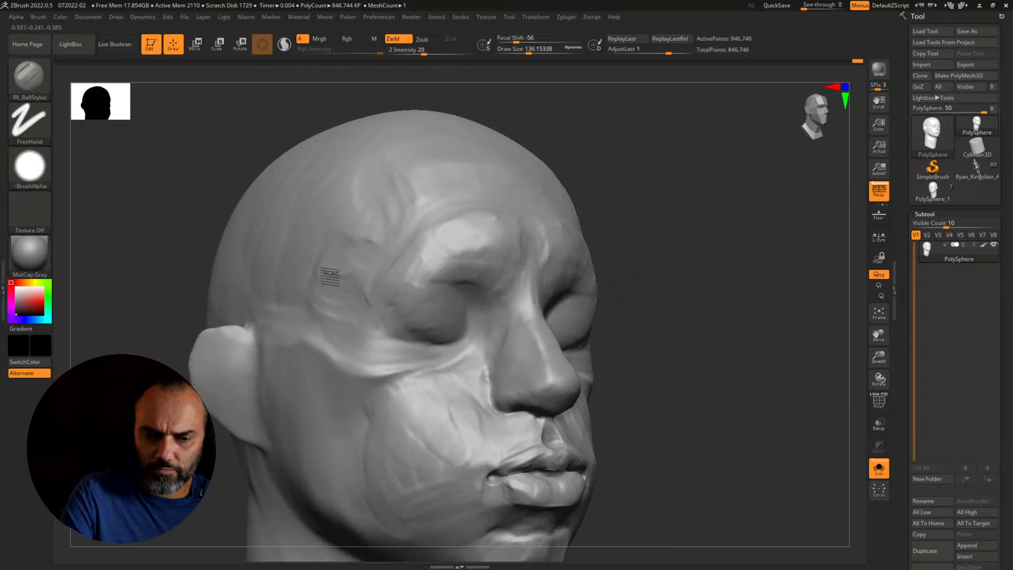
pyautogui.moveTo(335, 219); pyautogui.dragTo(366, 232)
pyautogui.moveTo(353, 195)
pyautogui.mouseDown()
pyautogui.moveTo(355, 221)
pyautogui.moveTo(419, 176)
pyautogui.mouseUp()
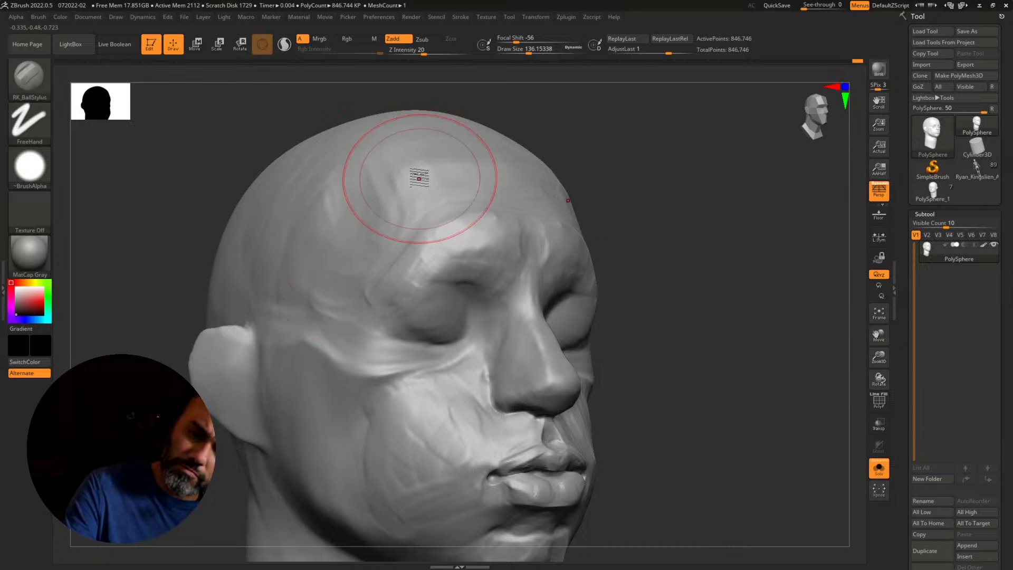
# Step: Build up the cheekbone and zygomatic arch toward the ear with RK_BallStylus at draw sizes of about 74 and 116
pyautogui.moveTo(675, 258)
pyautogui.keyDown('alt'); pyautogui.mouseDown()
pyautogui.moveTo(590, 229)
pyautogui.moveTo(604, 303)
pyautogui.moveTo(719, 355)
pyautogui.moveTo(696, 351)
pyautogui.mouseUp(); pyautogui.keyUp('alt')
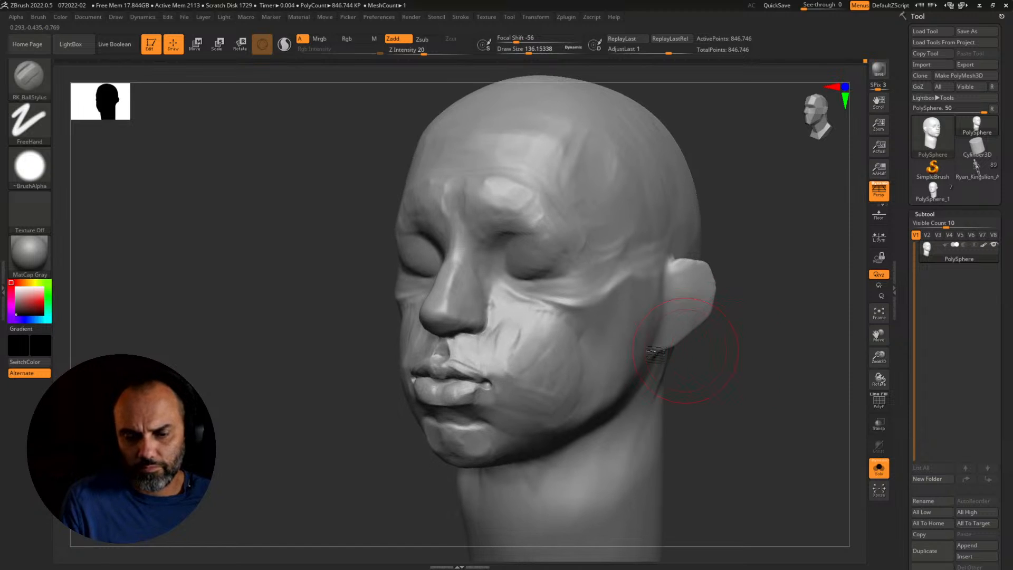
pyautogui.press('s')
pyautogui.moveTo(625, 344); pyautogui.dragTo(597, 344)
pyautogui.moveTo(704, 365); pyautogui.dragTo(663, 353)
pyautogui.press('s')
pyautogui.moveTo(584, 307); pyautogui.dragTo(591, 304)
pyautogui.moveTo(744, 325); pyautogui.dragTo(689, 313)
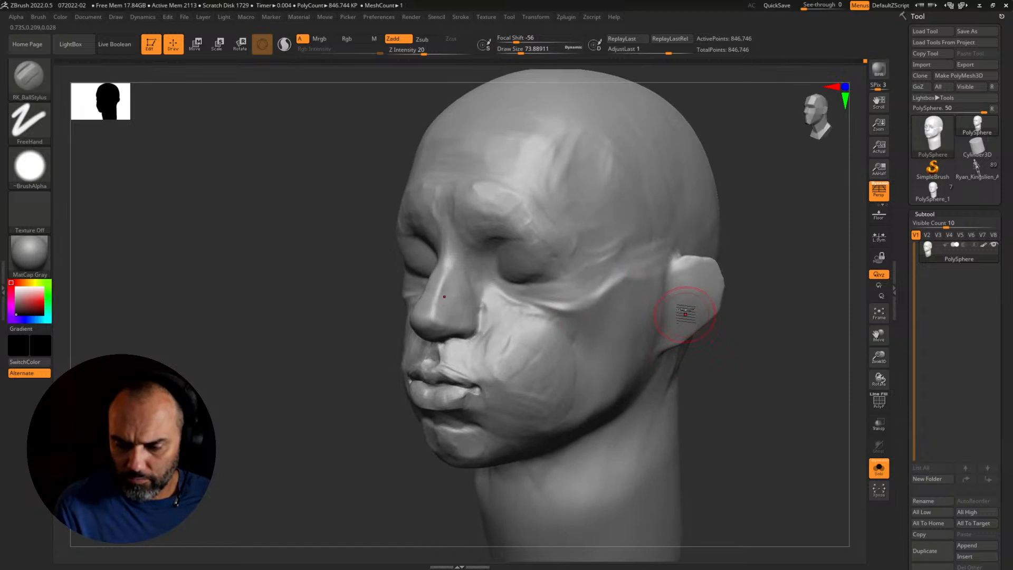
pyautogui.moveTo(328, 436); pyautogui.dragTo(378, 420)
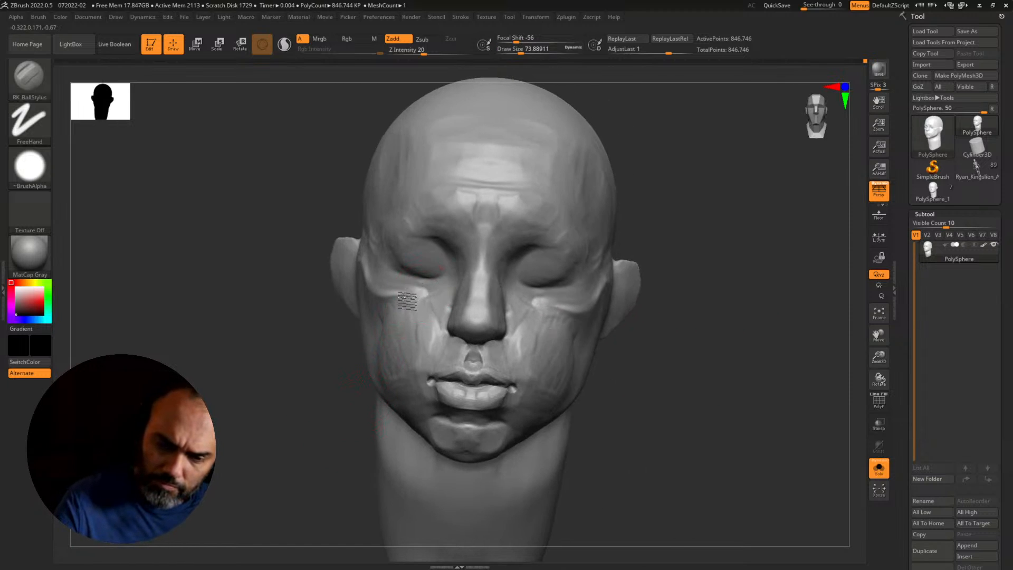
pyautogui.moveTo(315, 360); pyautogui.dragTo(365, 345)
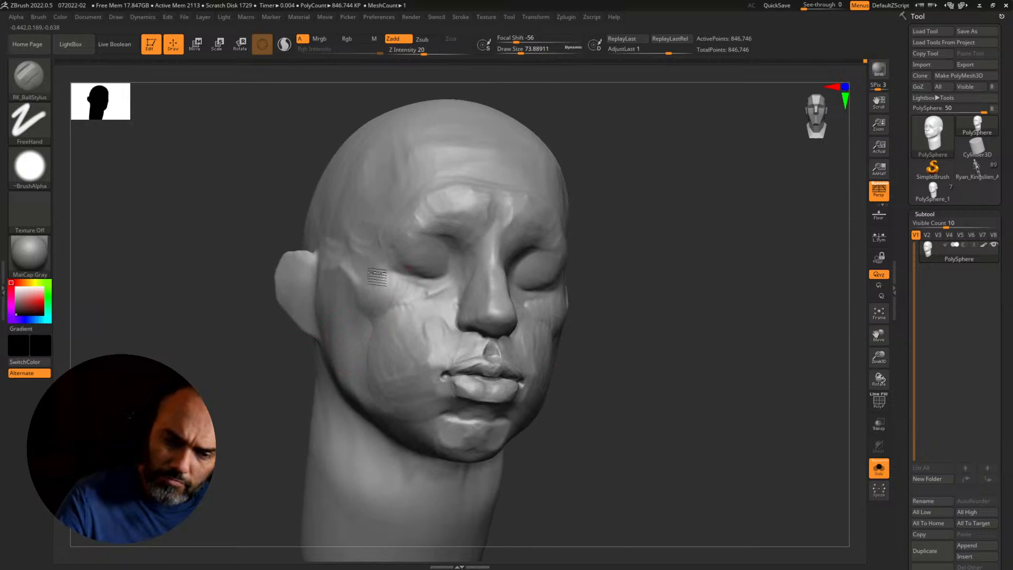
pyautogui.moveTo(609, 298)
pyautogui.keyDown('alt'); pyautogui.mouseDown()
pyautogui.moveTo(569, 272)
pyautogui.moveTo(589, 328)
pyautogui.moveTo(574, 326)
pyautogui.moveTo(673, 348)
pyautogui.moveTo(663, 378)
pyautogui.moveTo(641, 371)
pyautogui.mouseUp(); pyautogui.keyUp('alt')
pyautogui.press('s')
pyautogui.click(499, 377)
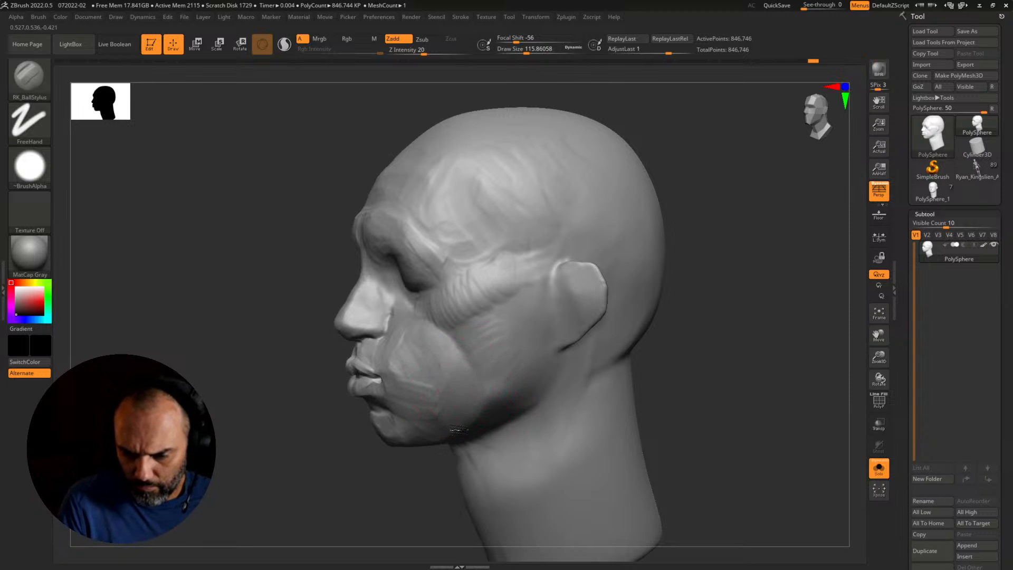
# Step: Fill out the masseter and lower jaw below the cheekbone with RK_BallStylus strokes at draw size about 116
pyautogui.moveTo(377, 464); pyautogui.dragTo(414, 468)
pyautogui.moveTo(651, 377); pyautogui.dragTo(677, 353)
pyautogui.moveTo(616, 377)
pyautogui.mouseDown()
pyautogui.moveTo(661, 352)
pyautogui.moveTo(647, 359)
pyautogui.mouseUp()
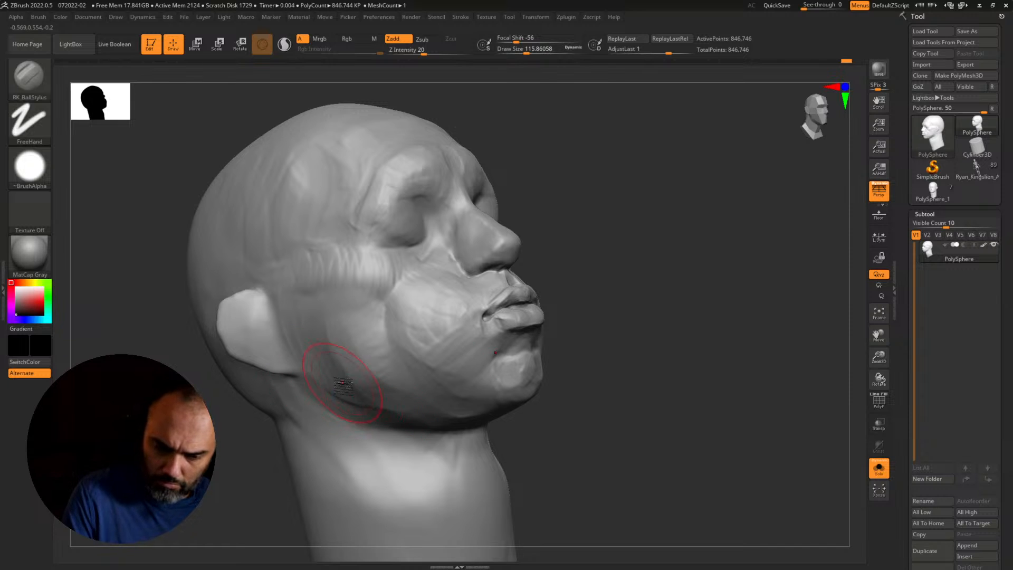
pyautogui.moveTo(584, 412); pyautogui.dragTo(393, 396)
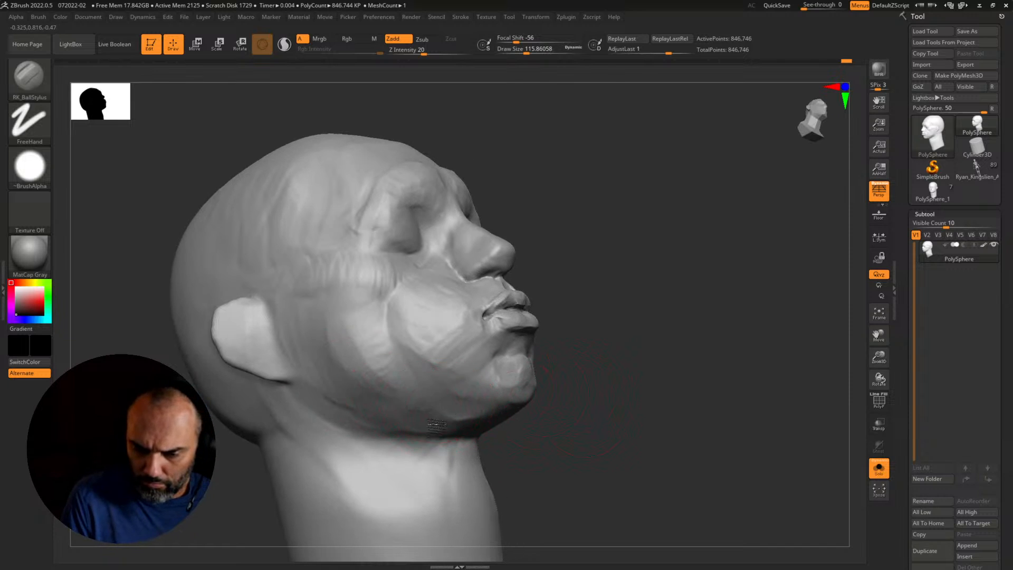
# Step: Sculpt the diagonal neck muscles and the throat form with long RK_BallStylus strokes from the jaw to the neck base
pyautogui.moveTo(515, 429)
pyautogui.mouseDown()
pyautogui.moveTo(544, 443)
pyautogui.moveTo(525, 459)
pyautogui.moveTo(561, 450)
pyautogui.moveTo(606, 467)
pyautogui.mouseUp()
pyautogui.moveTo(401, 405); pyautogui.dragTo(479, 491)
pyautogui.moveTo(414, 432); pyautogui.dragTo(472, 503)
pyautogui.moveTo(594, 451)
pyautogui.keyDown('alt'); pyautogui.mouseDown()
pyautogui.moveTo(574, 346)
pyautogui.moveTo(586, 297)
pyautogui.mouseUp(); pyautogui.keyUp('alt')
pyautogui.moveTo(378, 337)
pyautogui.mouseDown()
pyautogui.moveTo(454, 408)
pyautogui.moveTo(487, 467)
pyautogui.mouseUp()
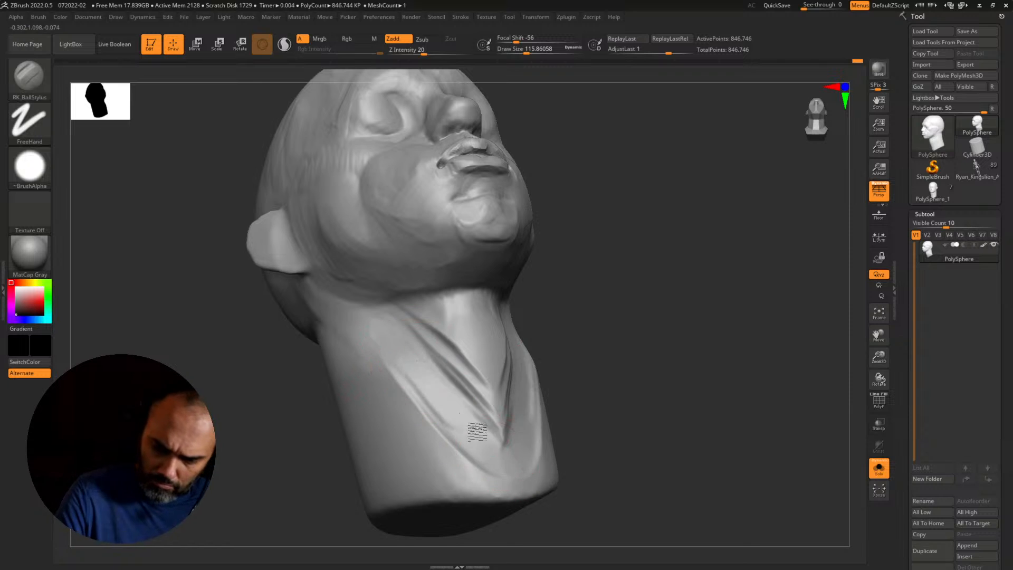
pyautogui.moveTo(479, 429)
pyautogui.mouseDown()
pyautogui.moveTo(441, 355)
pyautogui.moveTo(436, 313)
pyautogui.moveTo(474, 298)
pyautogui.moveTo(454, 295)
pyautogui.mouseUp()
pyautogui.moveTo(495, 329)
pyautogui.mouseDown()
pyautogui.moveTo(478, 364)
pyautogui.moveTo(511, 477)
pyautogui.moveTo(559, 434)
pyautogui.mouseUp()
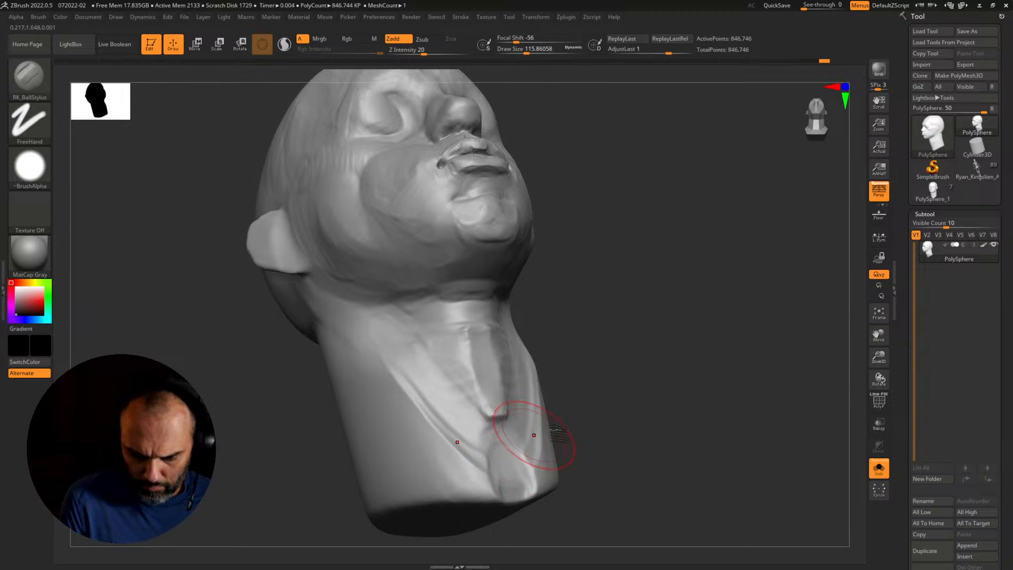
# Step: Reshape the throat's profile under the chin with the Move brush at draw size about 268
pyautogui.press('b')
pyautogui.press('m')
pyautogui.press('v')
pyautogui.moveTo(645, 444)
pyautogui.mouseDown()
pyautogui.moveTo(649, 414)
pyautogui.moveTo(667, 407)
pyautogui.moveTo(666, 378)
pyautogui.mouseUp()
pyautogui.press('s')
pyautogui.press('s')
pyautogui.moveTo(509, 361); pyautogui.dragTo(521, 350)
pyautogui.moveTo(614, 363)
pyautogui.mouseDown()
pyautogui.moveTo(686, 400)
pyautogui.moveTo(552, 418)
pyautogui.mouseUp()
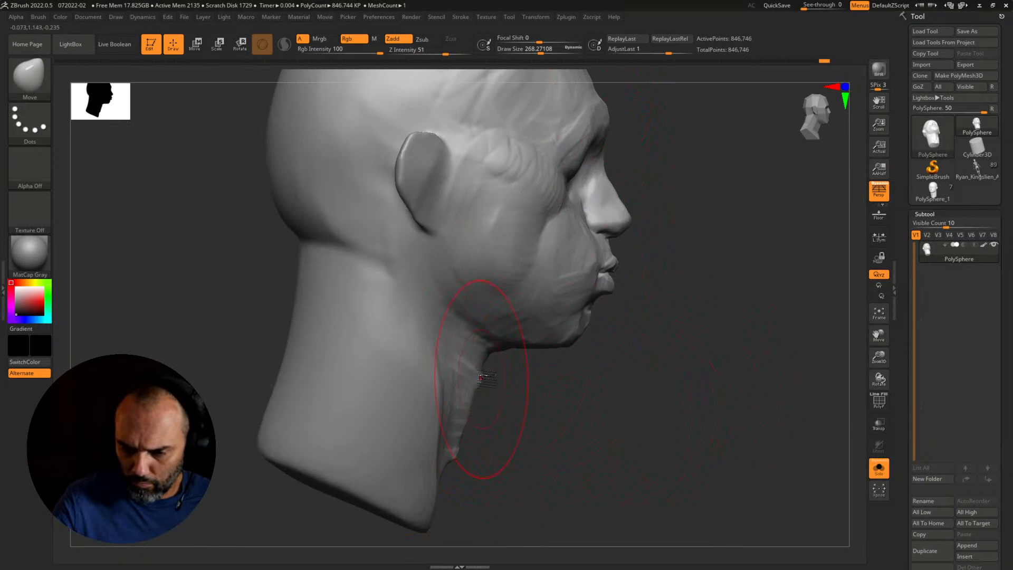
pyautogui.moveTo(486, 365); pyautogui.dragTo(490, 375)
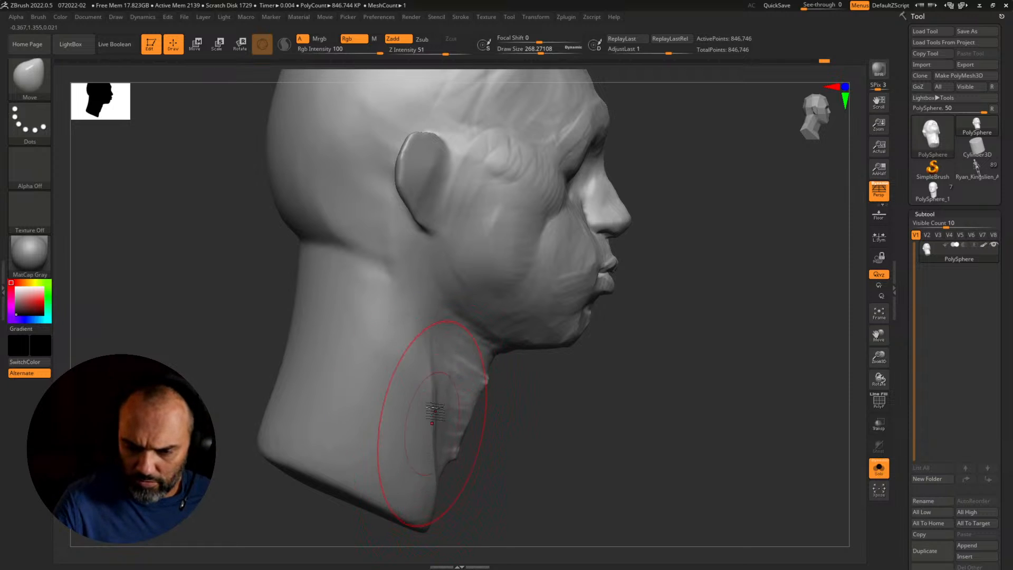
# Step: Refine the surface of the throat between the neck muscles with RK_BallStylus at draw size about 149
pyautogui.moveTo(499, 369)
pyautogui.mouseDown()
pyautogui.moveTo(556, 396)
pyautogui.moveTo(549, 380)
pyautogui.moveTo(543, 387)
pyautogui.moveTo(611, 438)
pyautogui.moveTo(608, 430)
pyautogui.mouseUp()
pyautogui.press('s')
pyautogui.moveTo(474, 442)
pyautogui.mouseDown()
pyautogui.moveTo(491, 466)
pyautogui.moveTo(497, 455)
pyautogui.mouseUp()
pyautogui.press('1')
pyautogui.press('s')
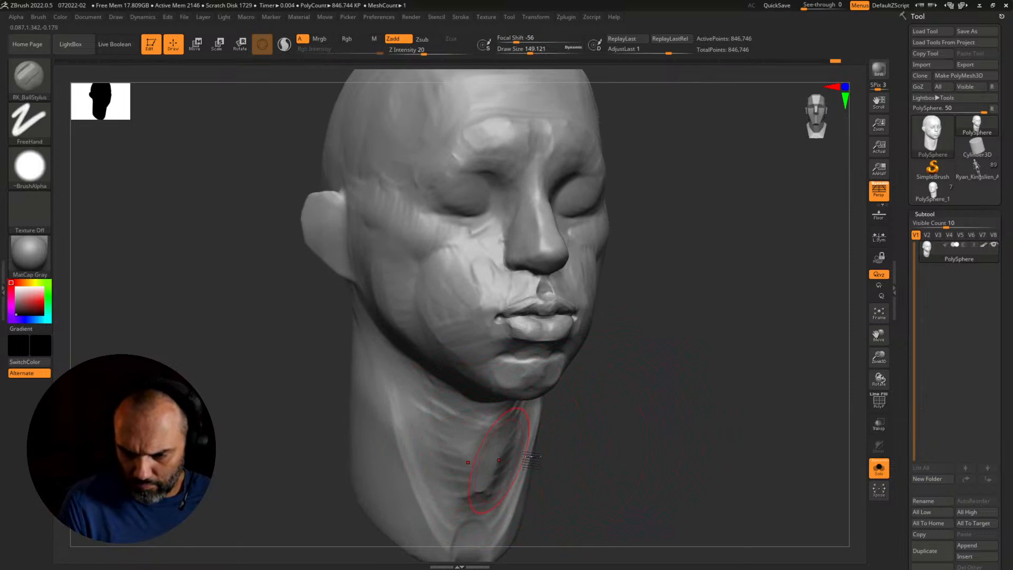
pyautogui.moveTo(607, 458)
pyautogui.keyDown('alt'); pyautogui.mouseDown()
pyautogui.moveTo(610, 414)
pyautogui.moveTo(622, 452)
pyautogui.moveTo(637, 453)
pyautogui.moveTo(628, 441)
pyautogui.mouseUp(); pyautogui.keyUp('alt')
# Step: Adjust the jawline contour in front view with the Move brush at draw size about 182
pyautogui.press('s')
pyautogui.moveTo(627, 440)
pyautogui.mouseDown()
pyautogui.moveTo(622, 452)
pyautogui.moveTo(651, 453)
pyautogui.moveTo(630, 459)
pyautogui.moveTo(713, 468)
pyautogui.moveTo(703, 464)
pyautogui.mouseUp()
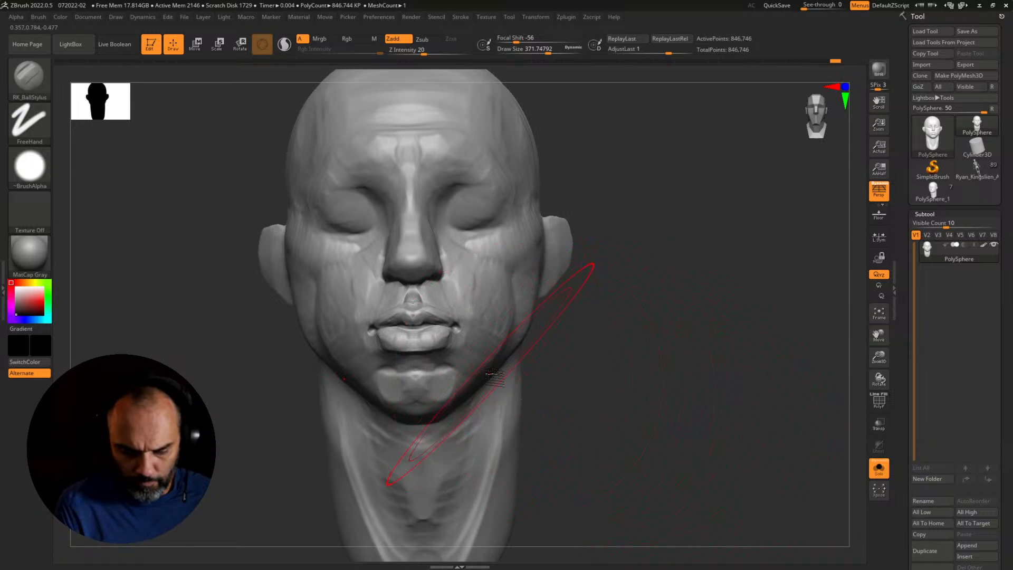
pyautogui.press('s')
pyautogui.moveTo(497, 373); pyautogui.dragTo(491, 373)
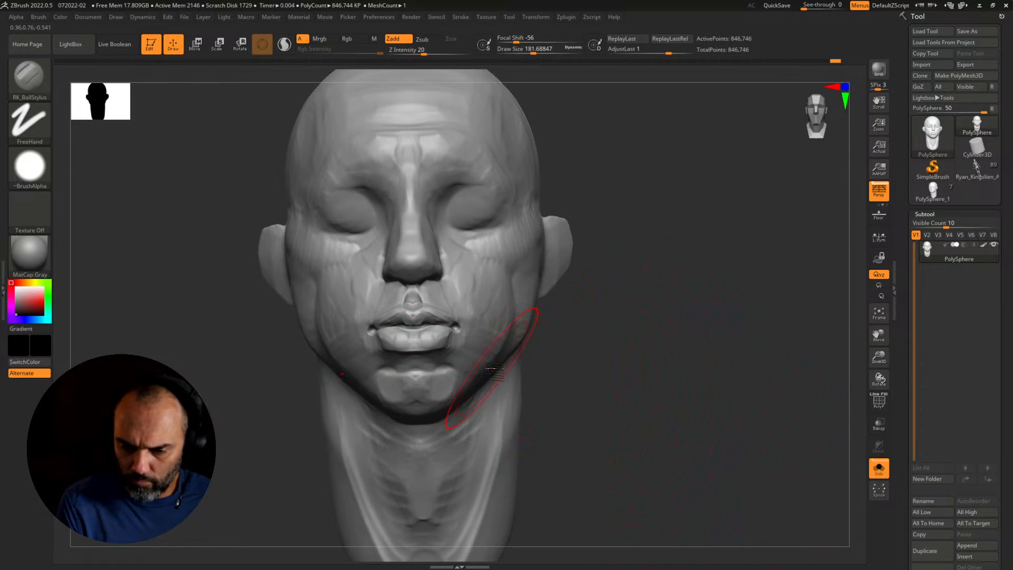
pyautogui.press('b')
pyautogui.press('m')
pyautogui.press('v')
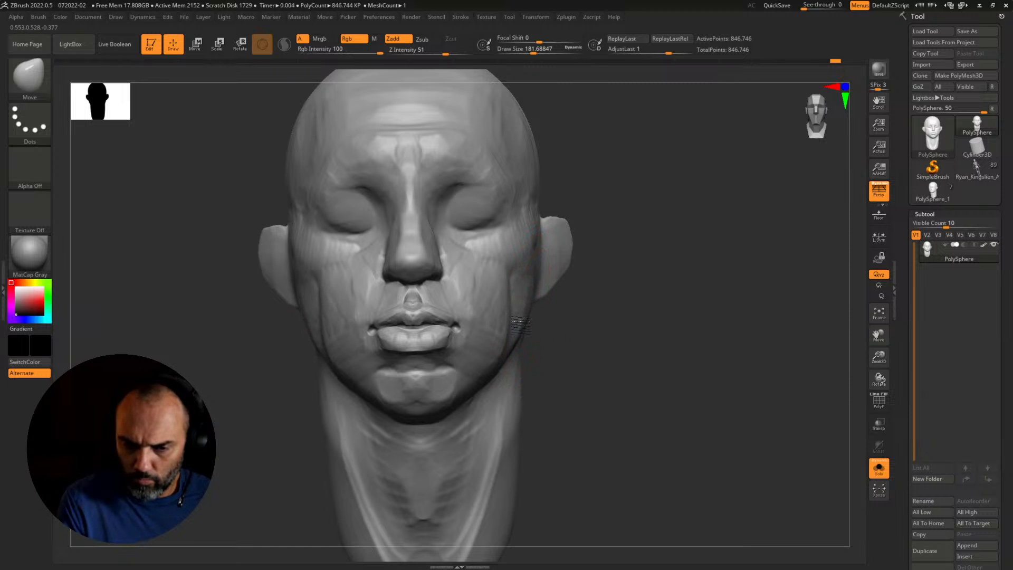
# Step: Duplicate the head subtool and make the copy the active one with the original hidden
pyautogui.keyDown('alt'); pyautogui.moveTo(610, 322); pyautogui.dragTo(569, 273); pyautogui.keyUp('alt')
pyautogui.moveTo(612, 374)
pyautogui.mouseDown()
pyautogui.moveTo(632, 376)
pyautogui.moveTo(613, 372)
pyautogui.mouseUp()
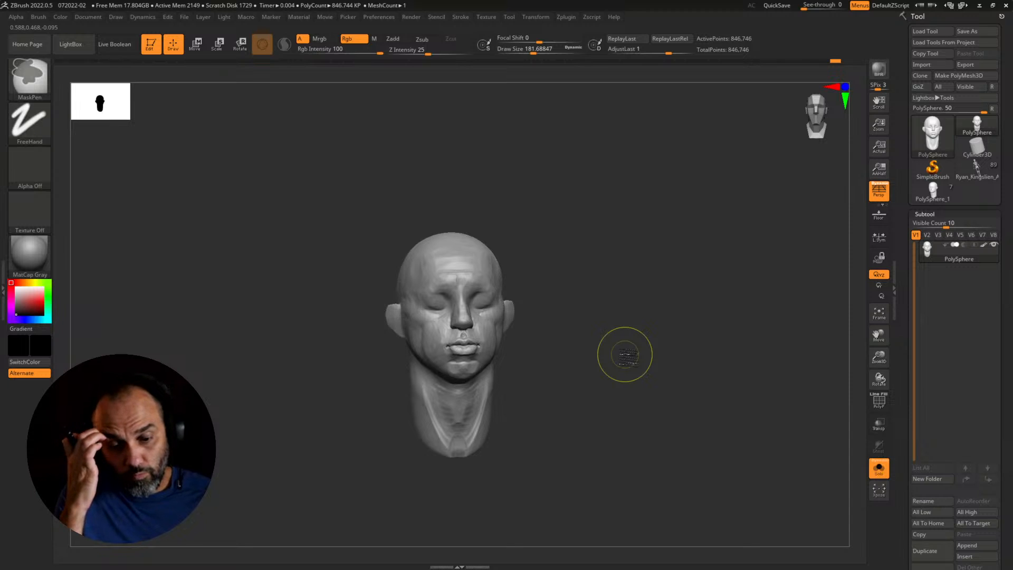
pyautogui.hotkey('ctrl', 'z')
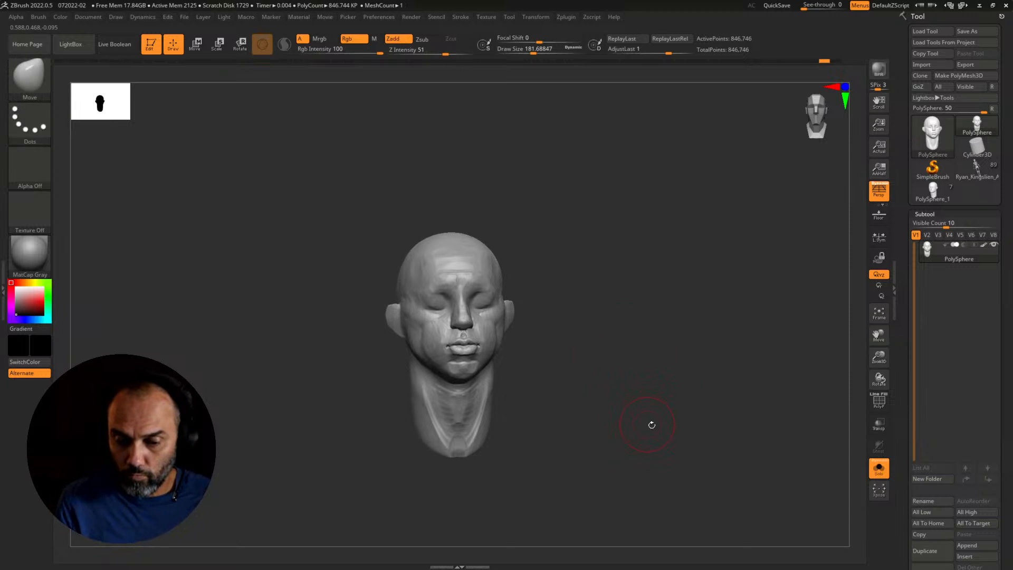
pyautogui.keyDown('alt'); pyautogui.moveTo(652, 425); pyautogui.dragTo(575, 440); pyautogui.keyUp('alt')
pyautogui.click(932, 548)
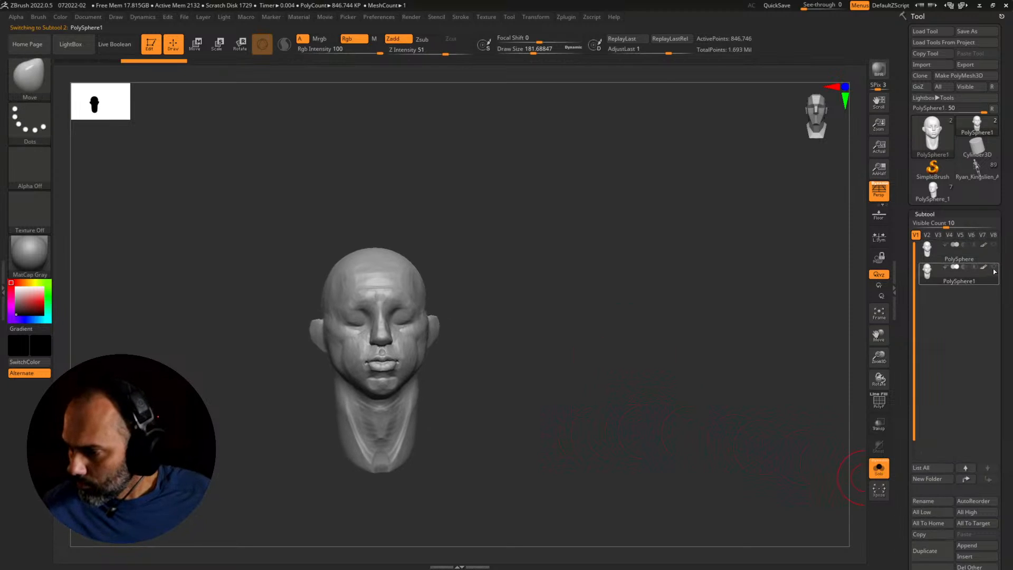
# Step: Reshape the copied head's overall skull and face proportions with the Move brush at large draw sizes, up to about 639
pyautogui.keyDown('alt'); pyautogui.moveTo(668, 385); pyautogui.dragTo(720, 414); pyautogui.keyUp('alt')
pyautogui.press('s')
pyautogui.moveTo(720, 406)
pyautogui.mouseDown()
pyautogui.moveTo(619, 346)
pyautogui.moveTo(629, 320)
pyautogui.mouseUp()
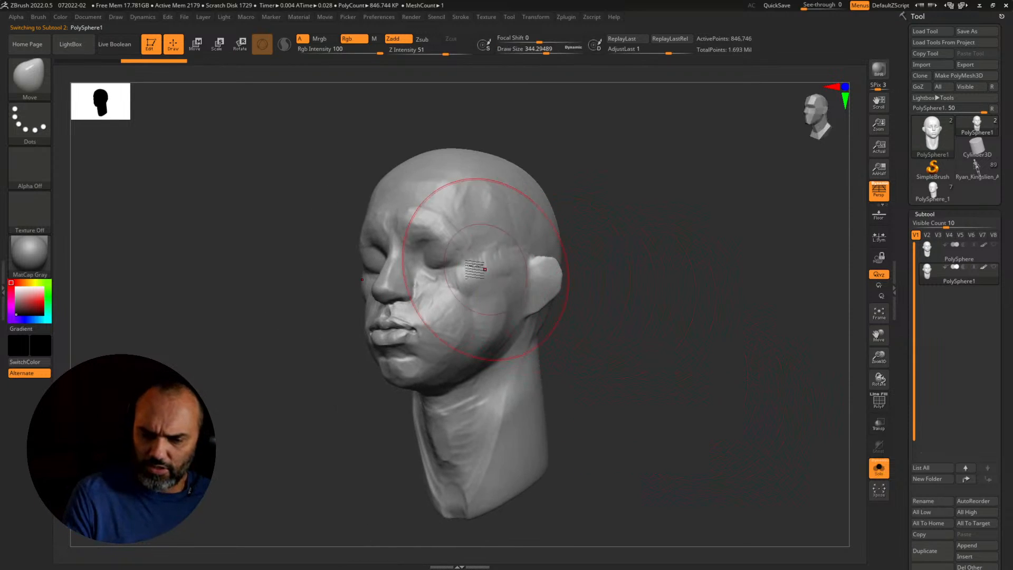
pyautogui.press('s')
pyautogui.moveTo(457, 249); pyautogui.dragTo(464, 249)
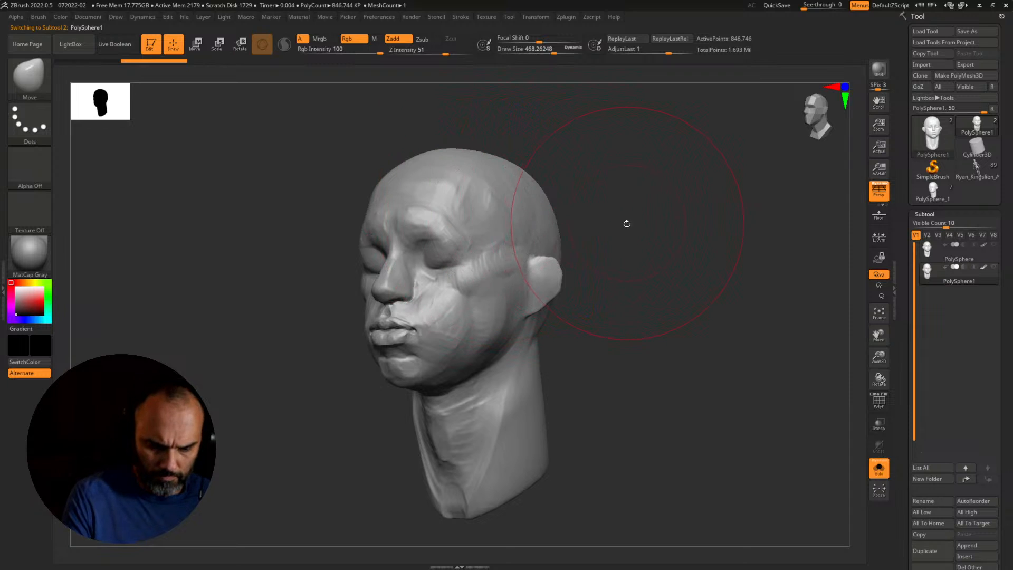
pyautogui.moveTo(627, 223)
pyautogui.mouseDown()
pyautogui.moveTo(474, 225)
pyautogui.moveTo(483, 211)
pyautogui.mouseUp()
pyautogui.press('s')
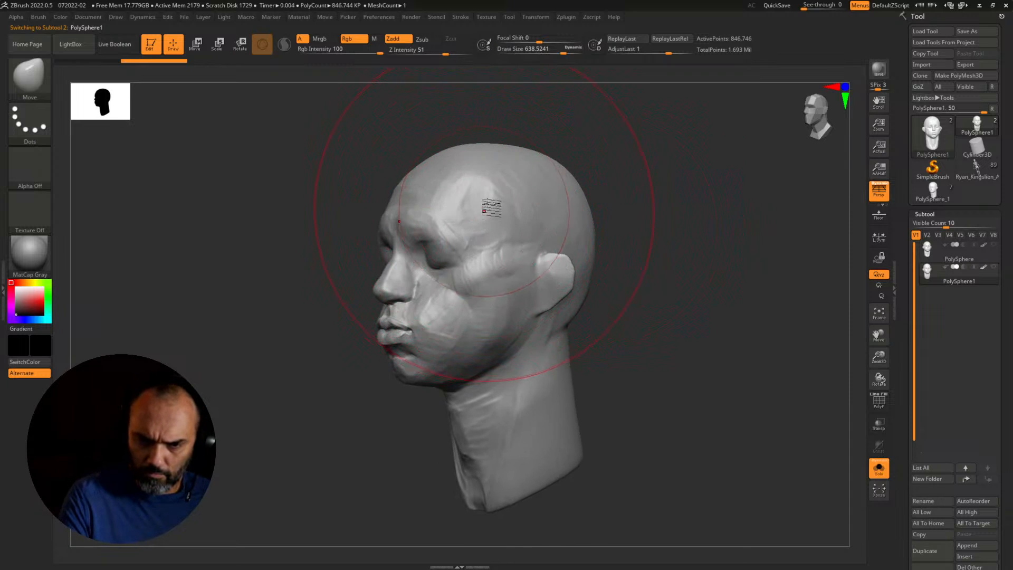
pyautogui.press('s')
pyautogui.moveTo(450, 240)
pyautogui.mouseDown()
pyautogui.moveTo(432, 241)
pyautogui.moveTo(455, 258)
pyautogui.moveTo(434, 273)
pyautogui.moveTo(419, 274)
pyautogui.moveTo(412, 258)
pyautogui.mouseUp()
pyautogui.press('s')
pyautogui.press('s')
# Step: Adjust the nose and brow profile of the copy with the Move brush at draw sizes of about 104 and 163
pyautogui.keyDown('alt'); pyautogui.moveTo(347, 425); pyautogui.dragTo(390, 436); pyautogui.keyUp('alt')
pyautogui.press('s')
pyautogui.moveTo(385, 343)
pyautogui.mouseDown()
pyautogui.moveTo(371, 343)
pyautogui.moveTo(389, 323)
pyautogui.mouseUp()
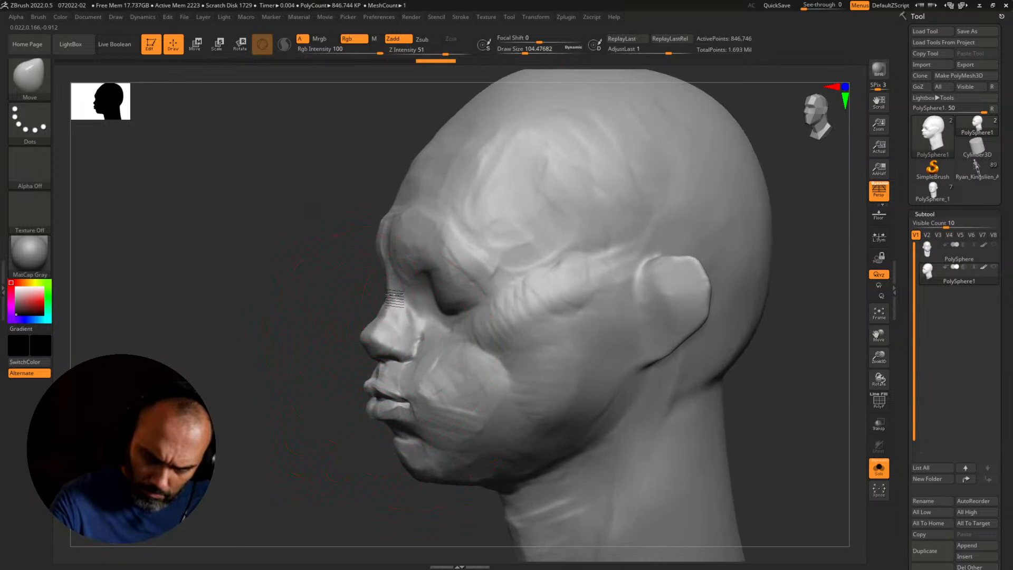
pyautogui.press('s')
pyautogui.moveTo(414, 243); pyautogui.dragTo(404, 236)
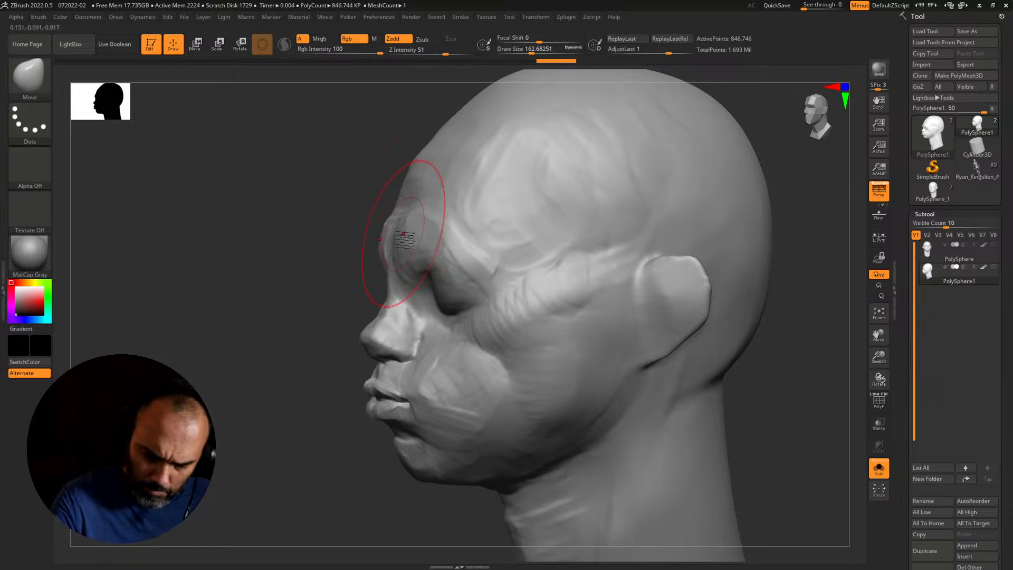
# Step: Refine the nose, brow and forehead forms of the copy with RK_BallStylus at draw sizes of about 51 and 94
pyautogui.press('1')
pyautogui.press('s')
pyautogui.moveTo(305, 443)
pyautogui.mouseDown()
pyautogui.moveTo(333, 441)
pyautogui.moveTo(319, 428)
pyautogui.mouseUp()
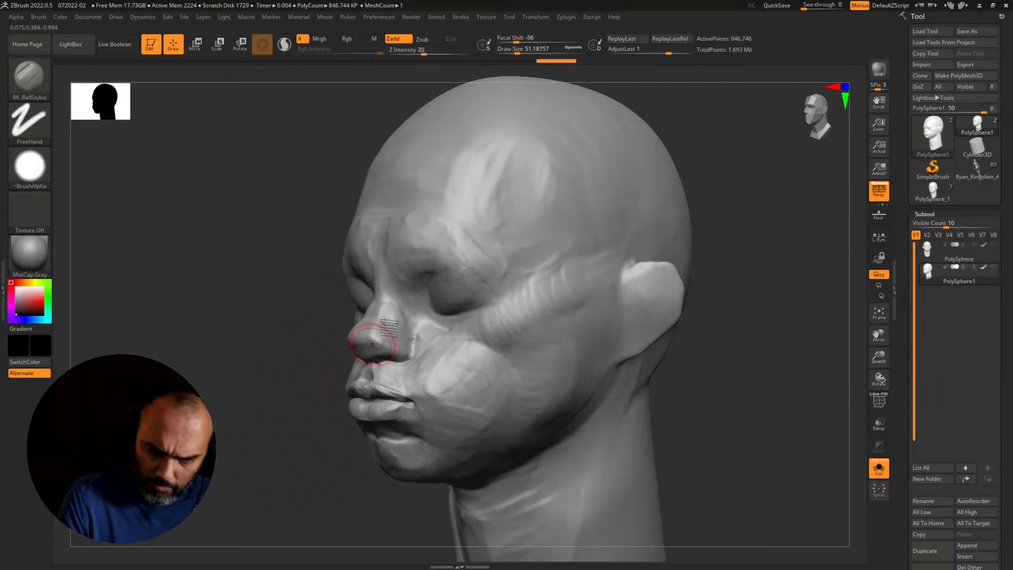
pyautogui.press('s')
pyautogui.moveTo(404, 293); pyautogui.dragTo(408, 293)
pyautogui.moveTo(404, 245)
pyautogui.mouseDown()
pyautogui.moveTo(428, 254)
pyautogui.moveTo(402, 279)
pyautogui.moveTo(423, 260)
pyautogui.mouseUp()
pyautogui.moveTo(276, 357); pyautogui.dragTo(322, 348)
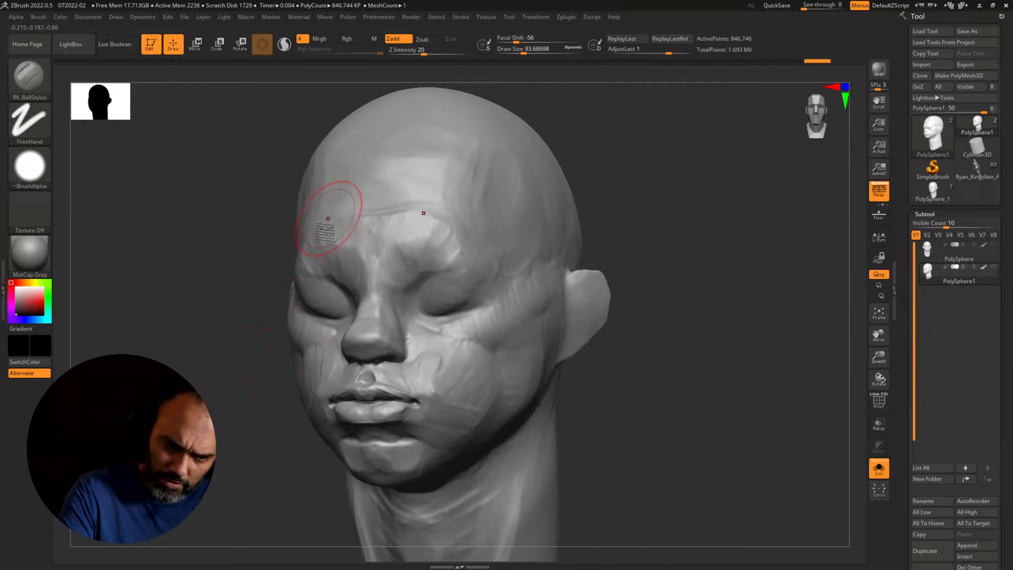
# Step: Refine the brow, temple and nose forms of the copied head with RK_BallStylus at a draw size of about 94, undoing the last stroke
pyautogui.moveTo(381, 247); pyautogui.dragTo(378, 257)
pyautogui.moveTo(485, 243); pyautogui.dragTo(489, 274)
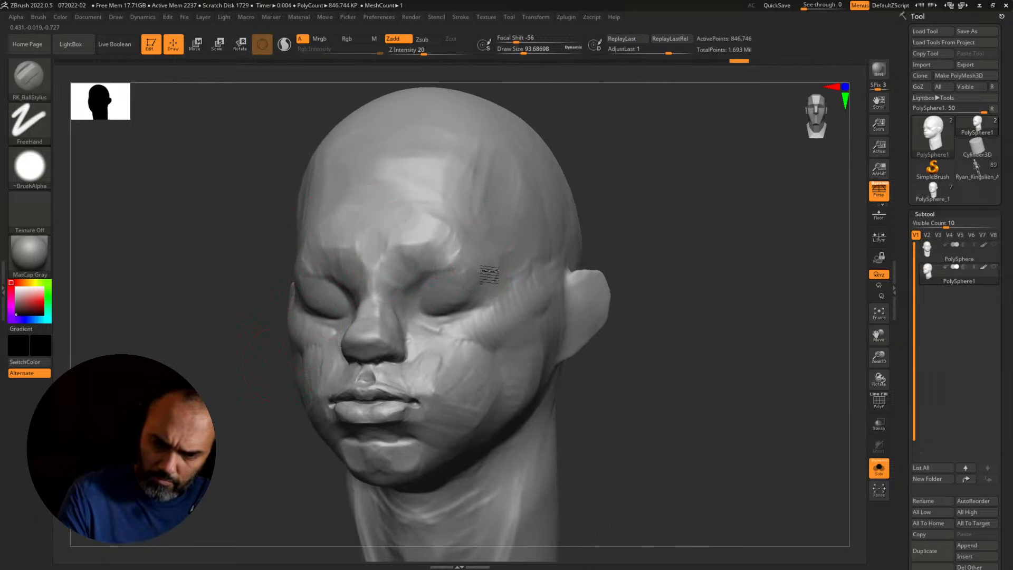
pyautogui.moveTo(618, 306); pyautogui.dragTo(696, 274)
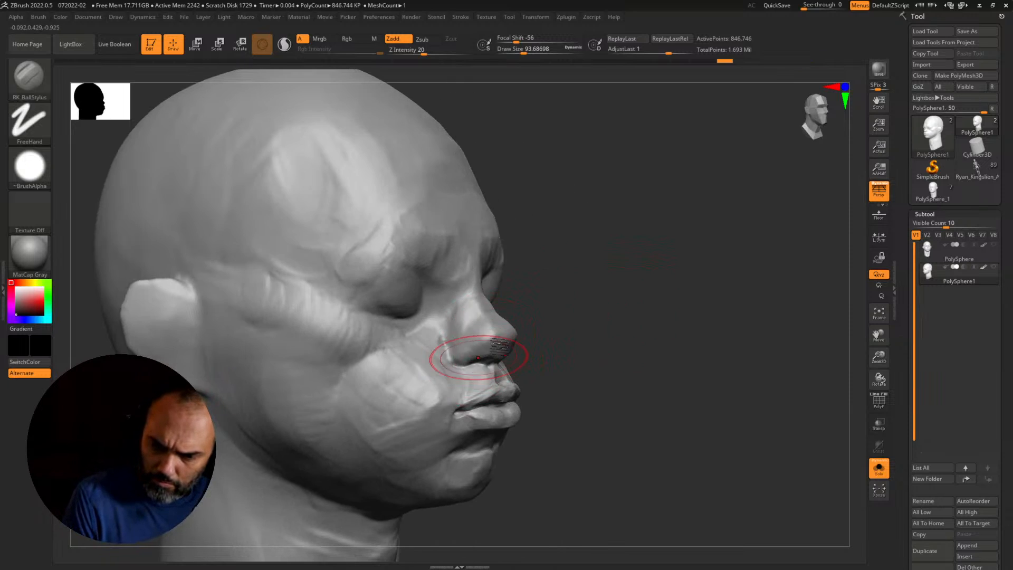
pyautogui.moveTo(471, 315)
pyautogui.mouseDown()
pyautogui.moveTo(492, 334)
pyautogui.moveTo(464, 341)
pyautogui.mouseUp()
pyautogui.moveTo(472, 288)
pyautogui.mouseDown()
pyautogui.moveTo(446, 357)
pyautogui.moveTo(474, 290)
pyautogui.mouseUp()
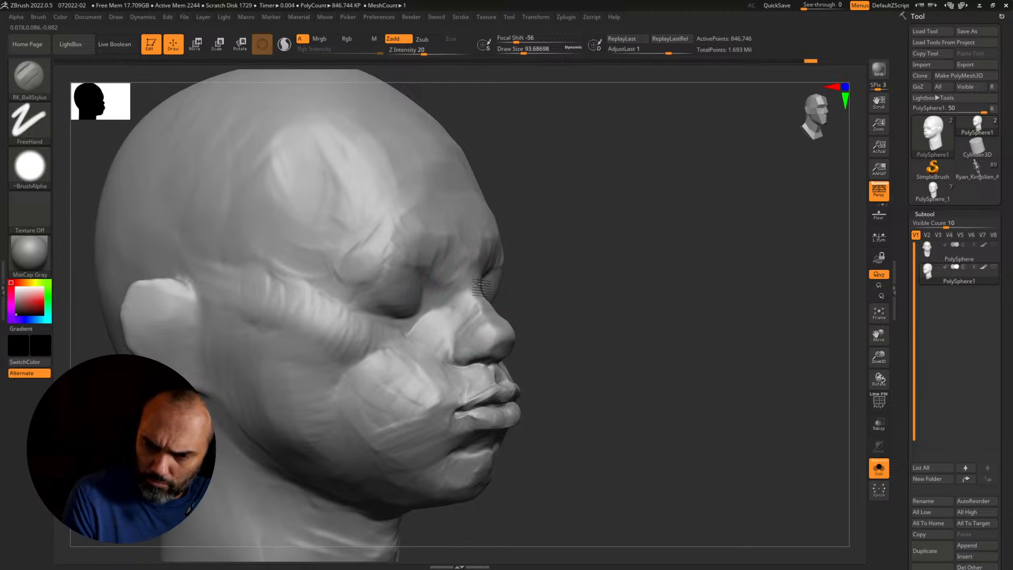
pyautogui.hotkey('ctrl', 'z')
pyautogui.moveTo(529, 338); pyautogui.dragTo(552, 337)
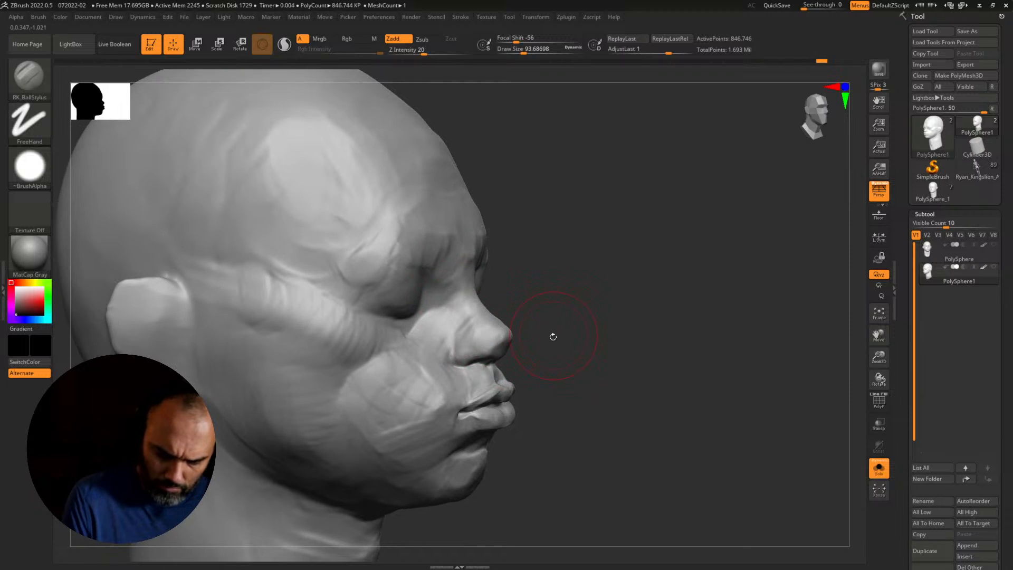
# Step: Adjust the copy's profile and upper skull with the Move brush, enlarging the draw size from about 94 to 177 and 318
pyautogui.press('b')
pyautogui.press('m')
pyautogui.press('v')
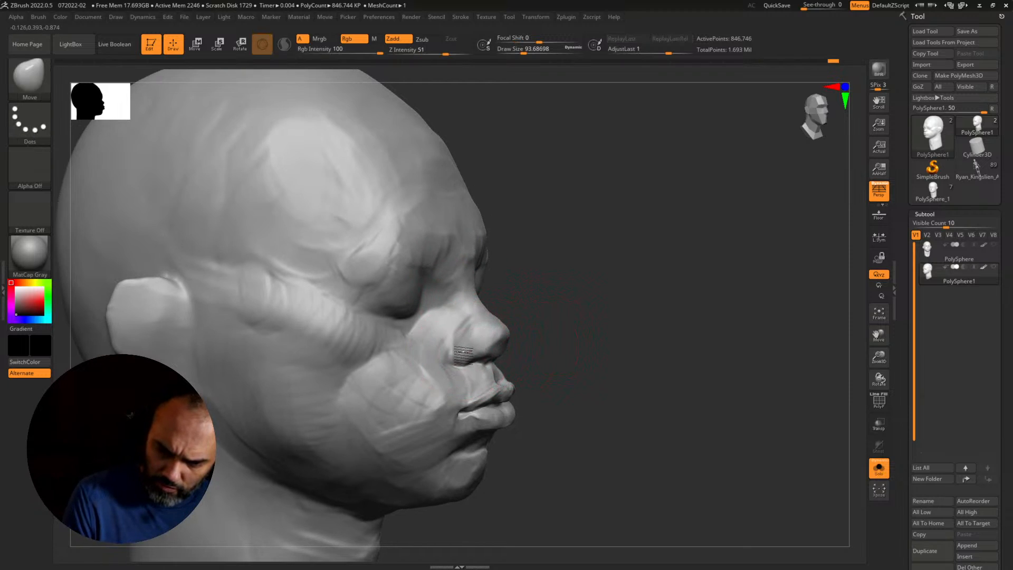
pyautogui.moveTo(556, 368); pyautogui.dragTo(483, 438)
pyautogui.press('s')
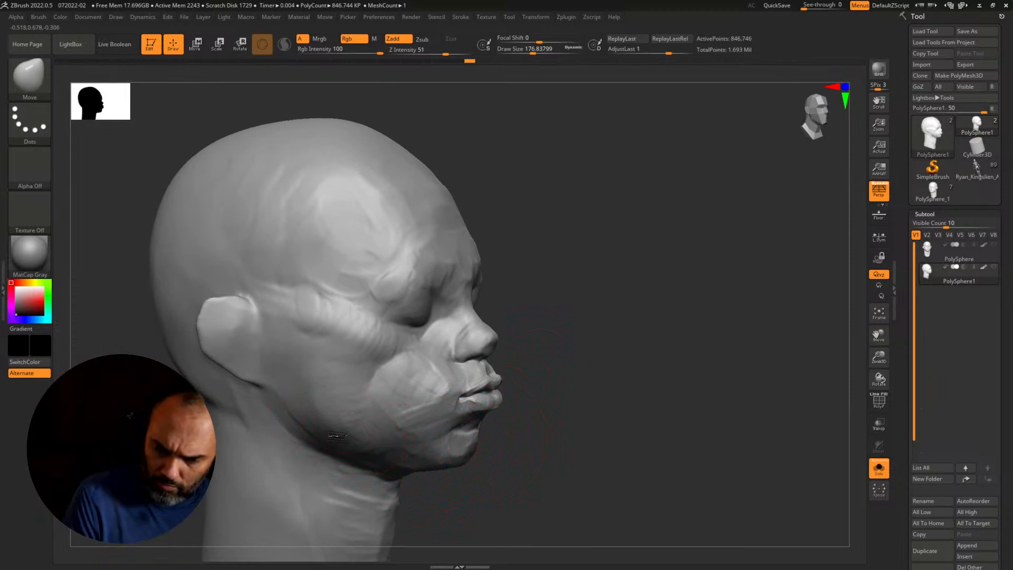
pyautogui.moveTo(544, 388)
pyautogui.mouseDown()
pyautogui.moveTo(601, 377)
pyautogui.moveTo(596, 366)
pyautogui.moveTo(608, 364)
pyautogui.mouseUp()
pyautogui.press('s')
pyautogui.moveTo(405, 221)
pyautogui.mouseDown()
pyautogui.moveTo(411, 215)
pyautogui.moveTo(372, 200)
pyautogui.mouseUp()
pyautogui.moveTo(312, 199); pyautogui.dragTo(312, 194)
pyautogui.keyDown('alt'); pyautogui.moveTo(564, 294); pyautogui.dragTo(650, 297); pyautogui.keyUp('alt')
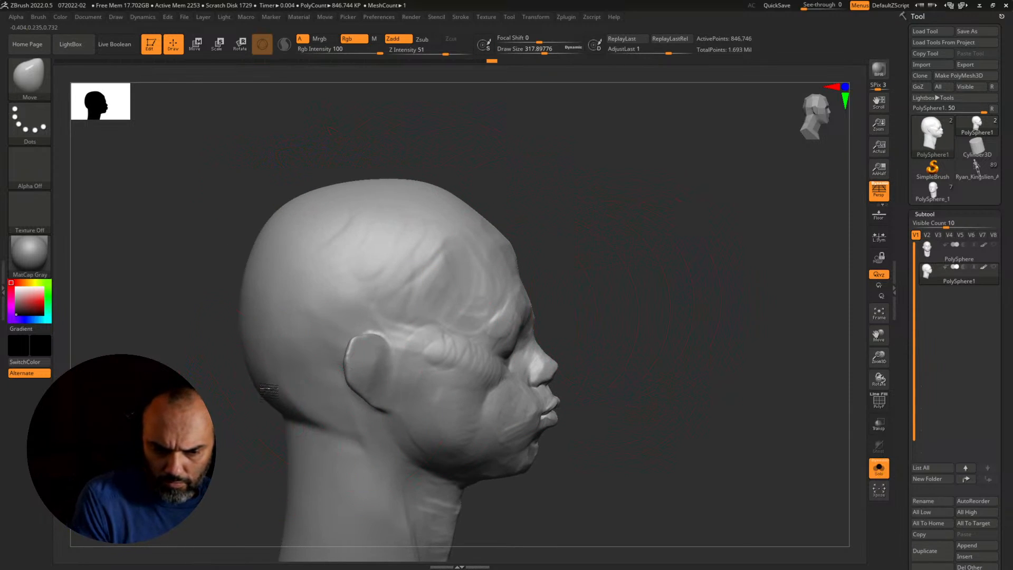
# Step: Reshape the nape and the front of the neck in side view with the Move brush at a draw size of about 408
pyautogui.keyDown('alt'); pyautogui.moveTo(526, 514); pyautogui.dragTo(553, 458); pyautogui.keyUp('alt')
pyautogui.press('s')
pyautogui.moveTo(320, 434)
pyautogui.mouseDown()
pyautogui.moveTo(351, 452)
pyautogui.moveTo(371, 447)
pyautogui.mouseUp()
pyautogui.moveTo(331, 490); pyautogui.dragTo(345, 484)
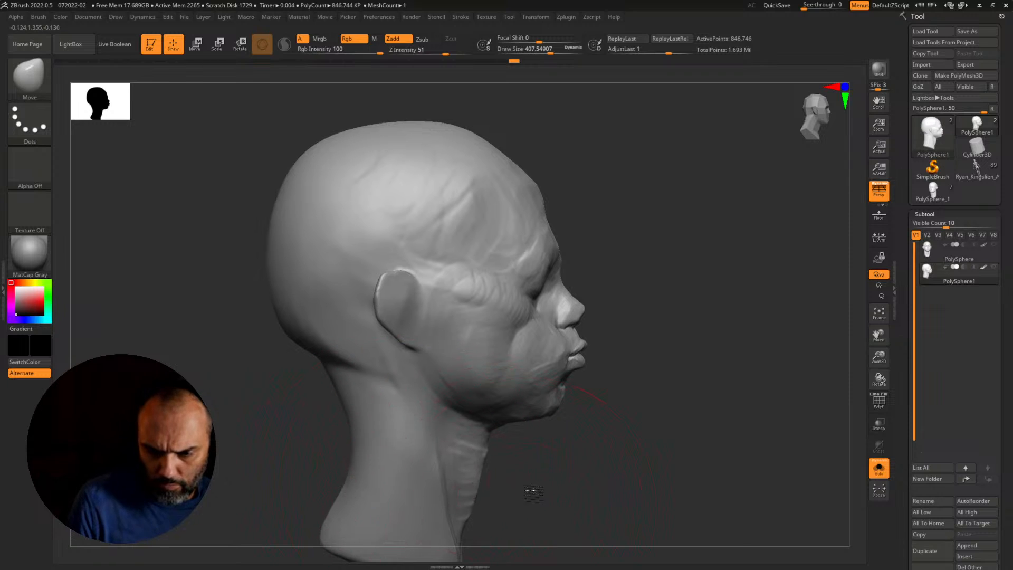
pyautogui.keyDown('alt'); pyautogui.moveTo(531, 493); pyautogui.dragTo(543, 414); pyautogui.keyUp('alt')
pyautogui.moveTo(470, 509); pyautogui.dragTo(447, 507)
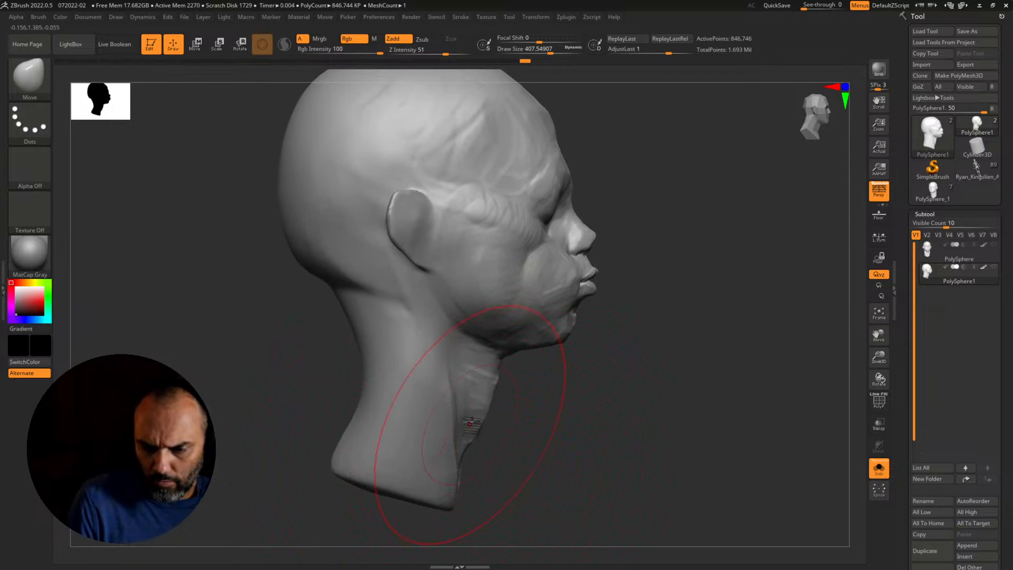
pyautogui.moveTo(470, 422)
pyautogui.mouseDown()
pyautogui.moveTo(483, 416)
pyautogui.moveTo(524, 448)
pyautogui.mouseUp()
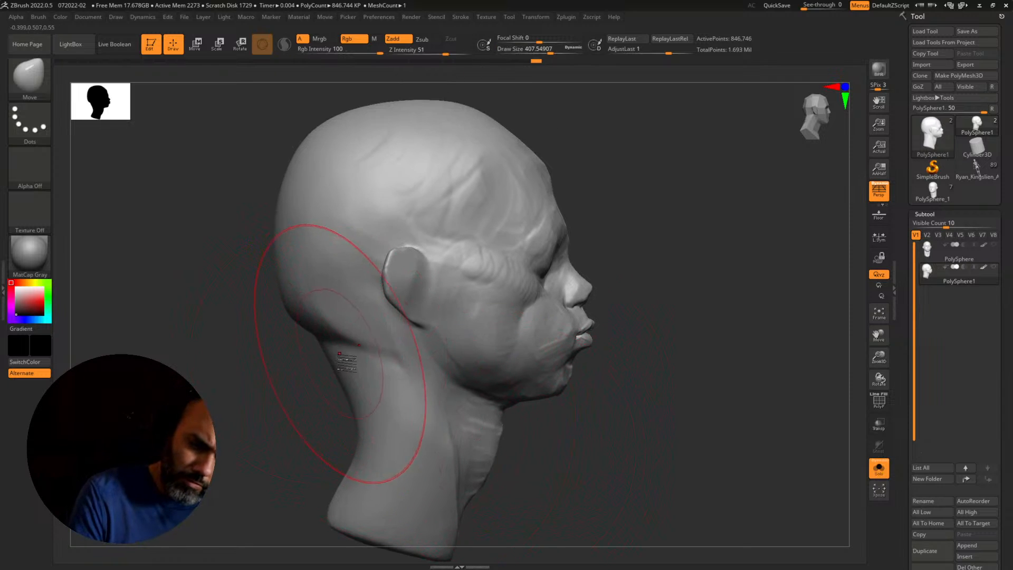
# Step: Adjust the back of the skull where it meets the nape with the Move brush at draw sizes of about 202 and 311
pyautogui.moveTo(301, 369); pyautogui.dragTo(297, 312)
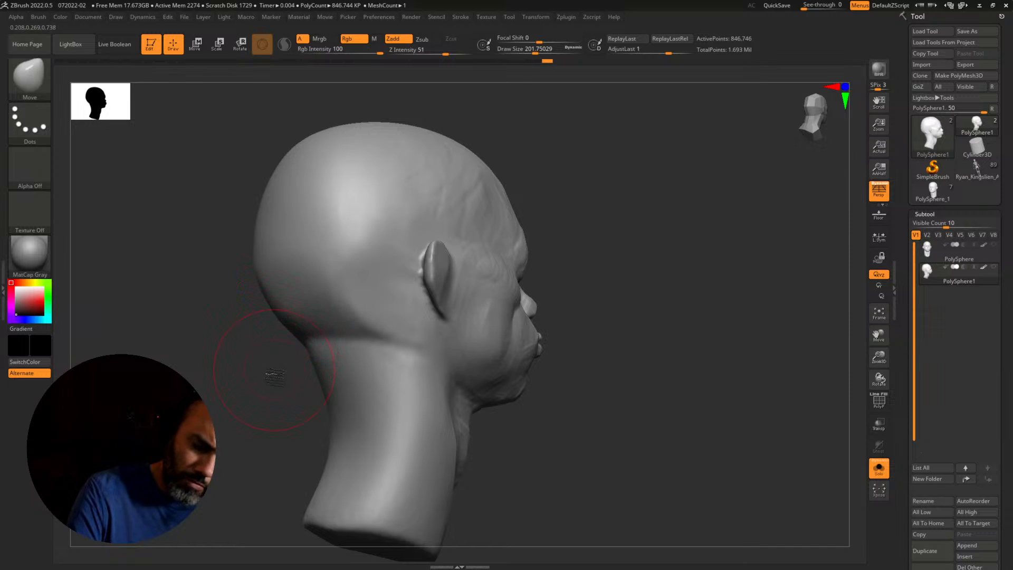
pyautogui.moveTo(274, 376); pyautogui.dragTo(317, 317)
pyautogui.press('s')
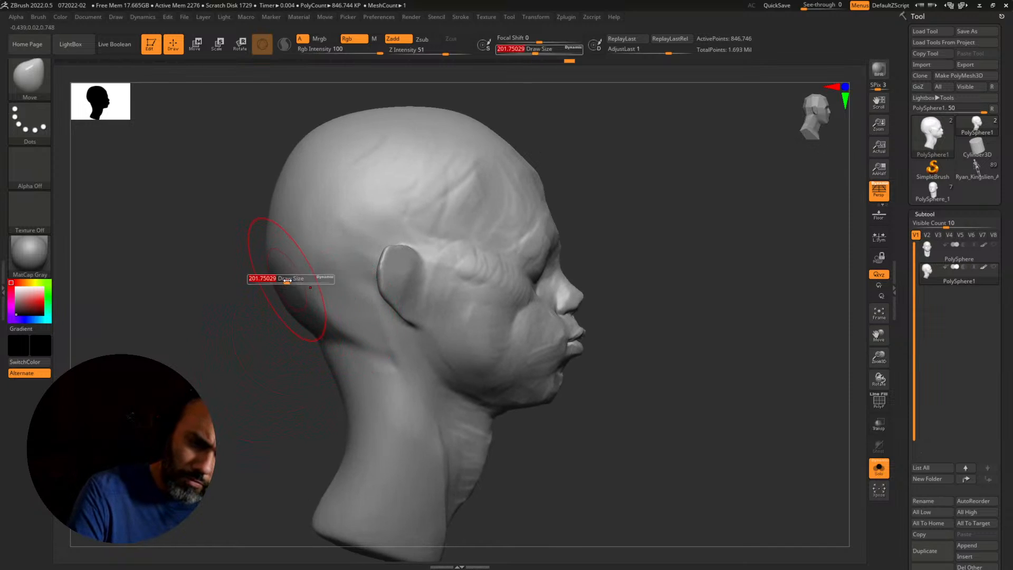
pyautogui.moveTo(287, 280); pyautogui.dragTo(296, 281)
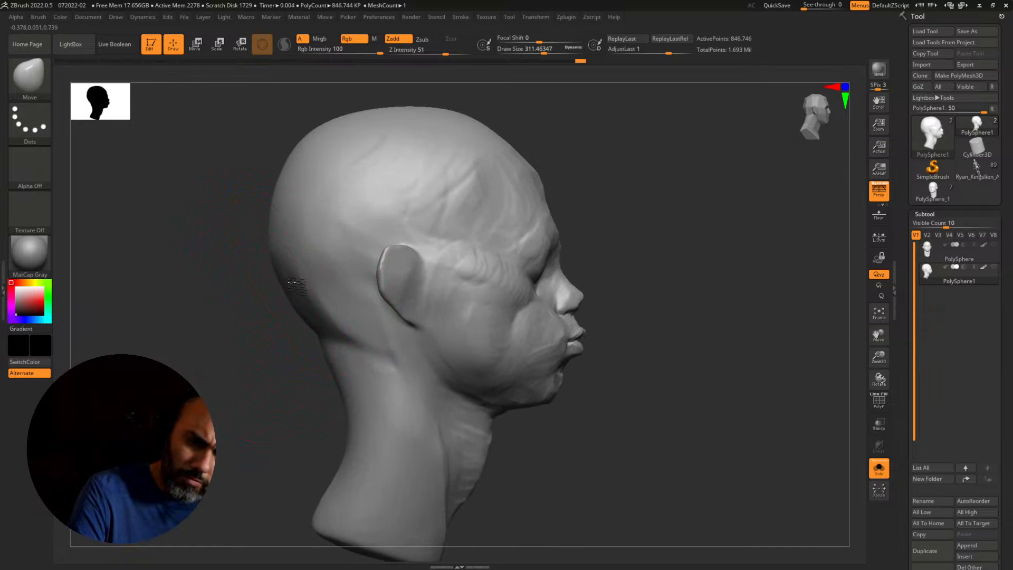
pyautogui.keyDown('alt'); pyautogui.moveTo(673, 323); pyautogui.dragTo(598, 363); pyautogui.keyUp('alt')
pyautogui.keyDown('alt'); pyautogui.moveTo(599, 363); pyautogui.dragTo(626, 355); pyautogui.keyUp('alt')
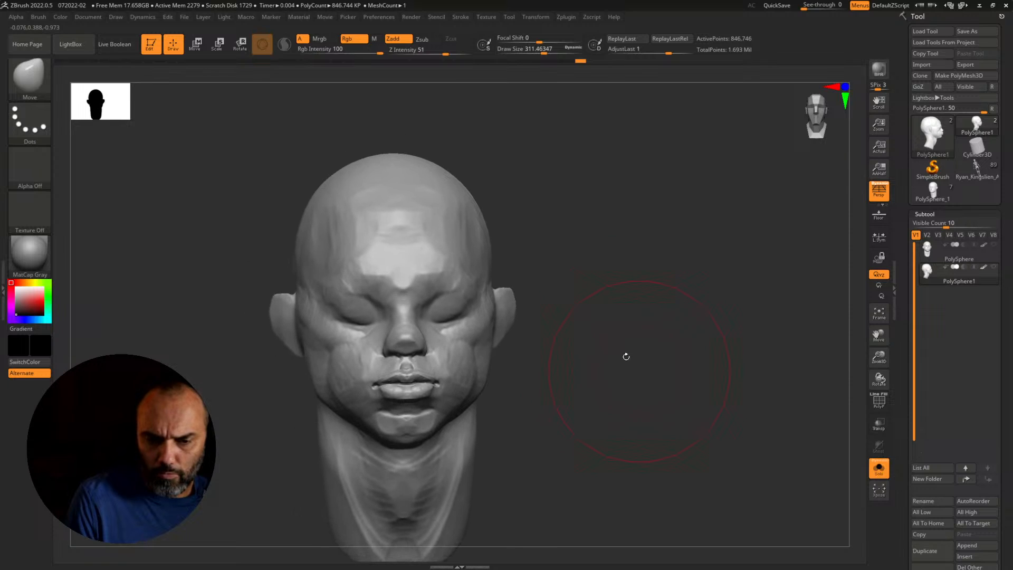
# Step: Reshape the temples and sides of the skull from front and back with the Move brush at draw sizes of about 207, 400 and 223
pyautogui.press('s')
pyautogui.moveTo(496, 265); pyautogui.dragTo(488, 265)
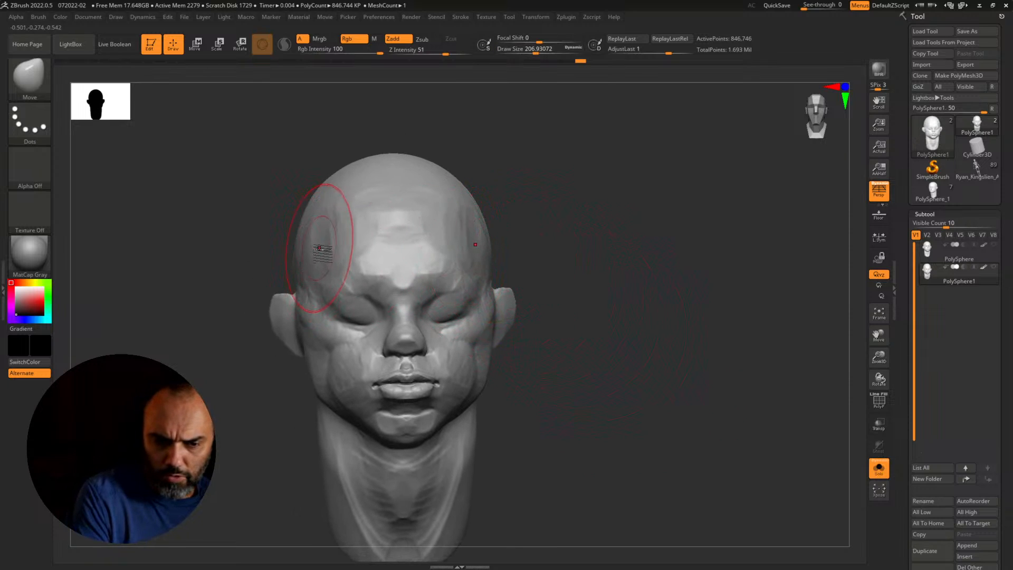
pyautogui.press('s')
pyautogui.moveTo(337, 239); pyautogui.dragTo(343, 239)
pyautogui.press('s')
pyautogui.moveTo(280, 229)
pyautogui.mouseDown()
pyautogui.moveTo(296, 240)
pyautogui.moveTo(266, 238)
pyautogui.mouseUp()
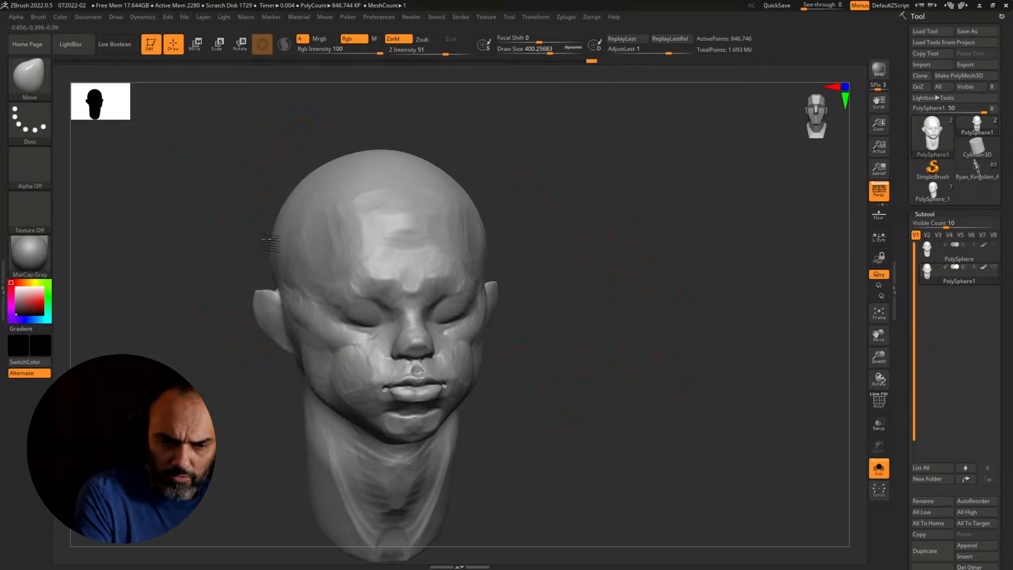
pyautogui.moveTo(222, 272); pyautogui.dragTo(614, 294)
pyautogui.press('s')
pyautogui.moveTo(334, 334); pyautogui.dragTo(305, 336)
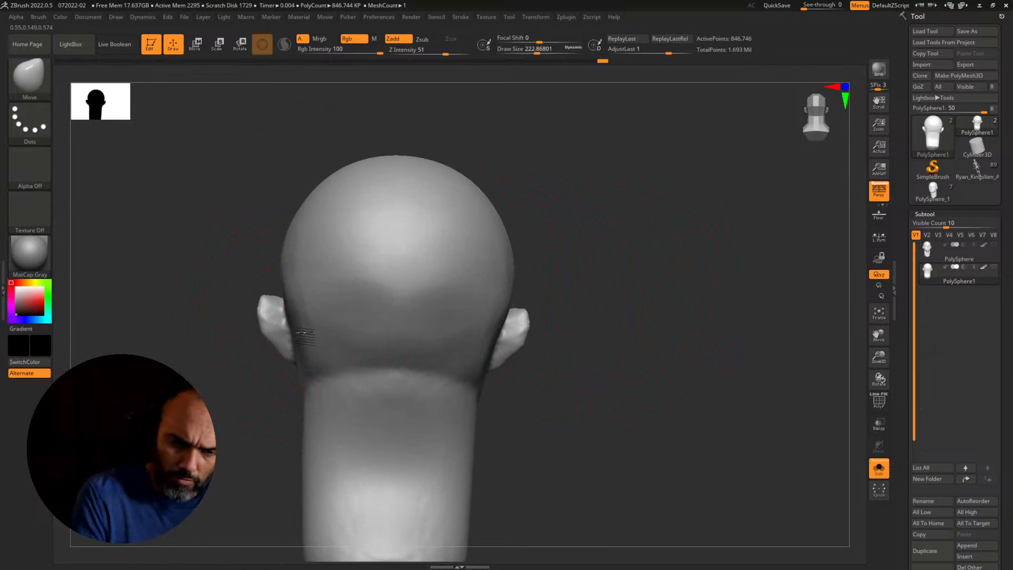
pyautogui.moveTo(297, 391)
pyautogui.mouseDown()
pyautogui.moveTo(349, 417)
pyautogui.moveTo(426, 348)
pyautogui.moveTo(565, 322)
pyautogui.moveTo(555, 326)
pyautogui.moveTo(567, 342)
pyautogui.moveTo(646, 334)
pyautogui.mouseUp()
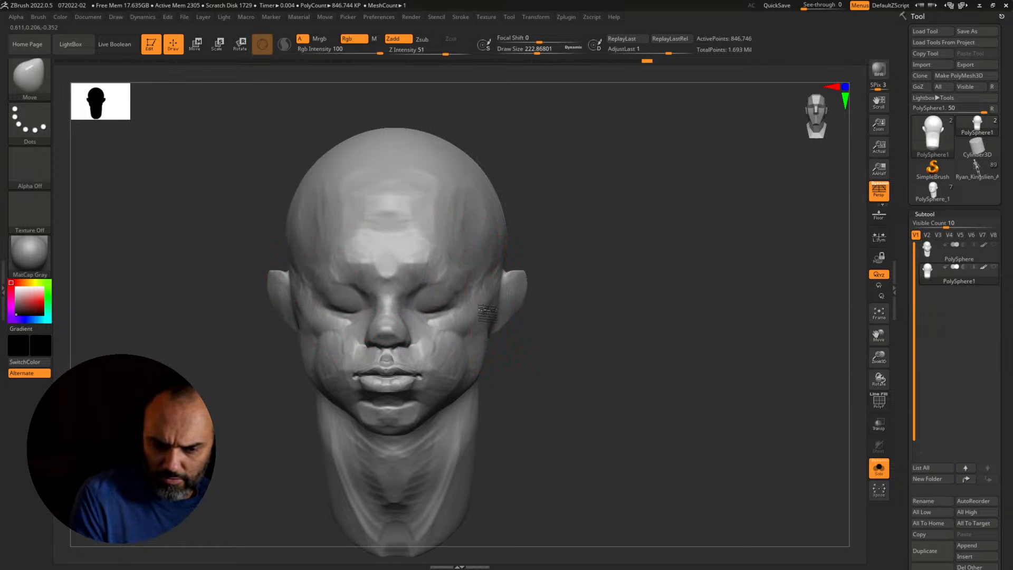
# Step: Adjust the side of the face beside the ear and the mouth area with the Move brush at draw sizes of about 223 and 116
pyautogui.moveTo(486, 311); pyautogui.dragTo(477, 311)
pyautogui.keyDown('alt'); pyautogui.moveTo(587, 330); pyautogui.dragTo(559, 295); pyautogui.keyUp('alt')
pyautogui.moveTo(554, 310)
pyautogui.mouseDown()
pyautogui.moveTo(581, 311)
pyautogui.moveTo(588, 330)
pyautogui.moveTo(571, 341)
pyautogui.mouseUp()
pyautogui.press('s')
pyautogui.moveTo(393, 368); pyautogui.dragTo(383, 369)
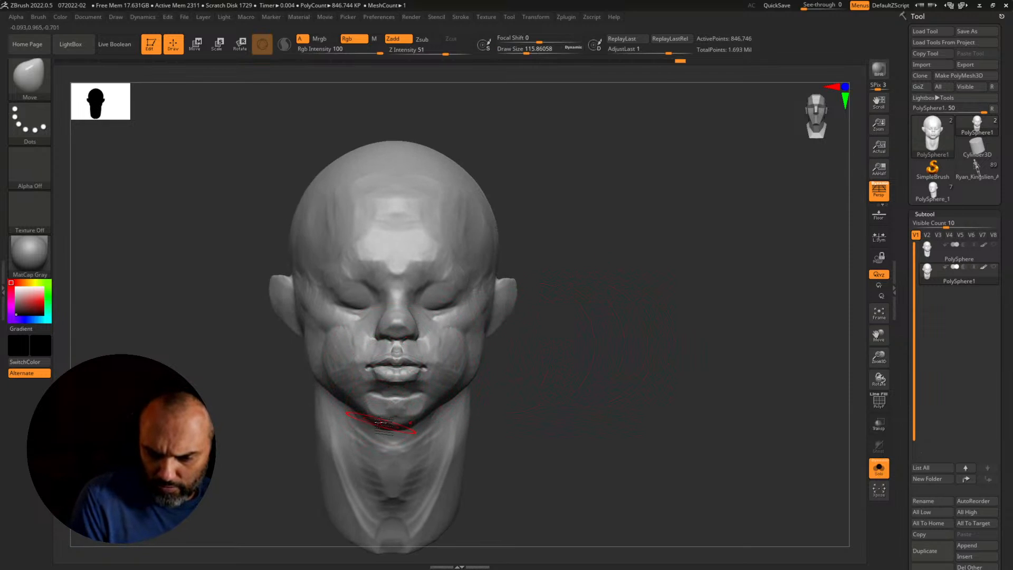
# Step: Lift and round the chin and jawline with the Move brush at draw sizes of about 167 and 192
pyautogui.press('s')
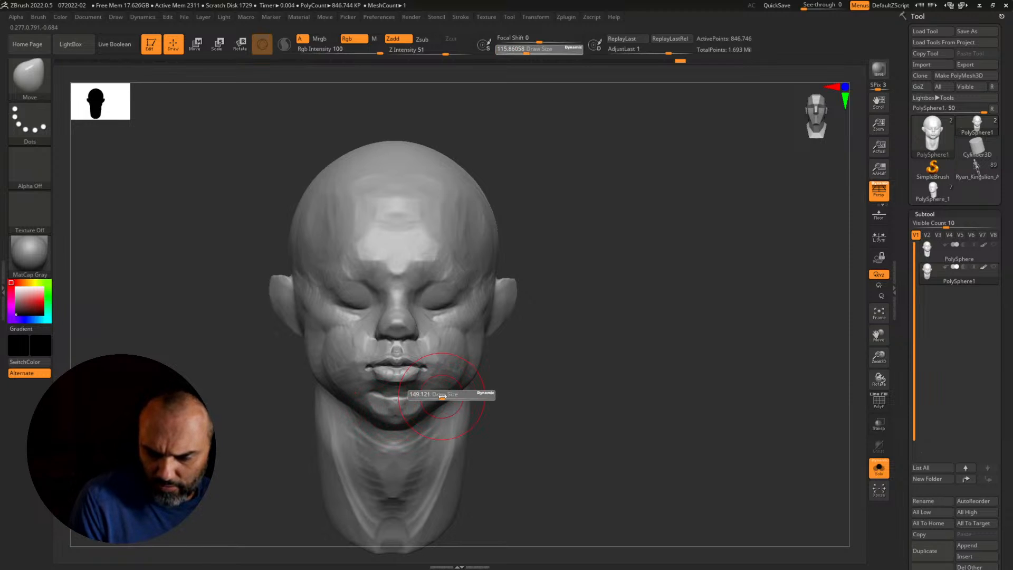
pyautogui.moveTo(438, 397); pyautogui.dragTo(443, 397)
pyautogui.moveTo(544, 404); pyautogui.dragTo(515, 403)
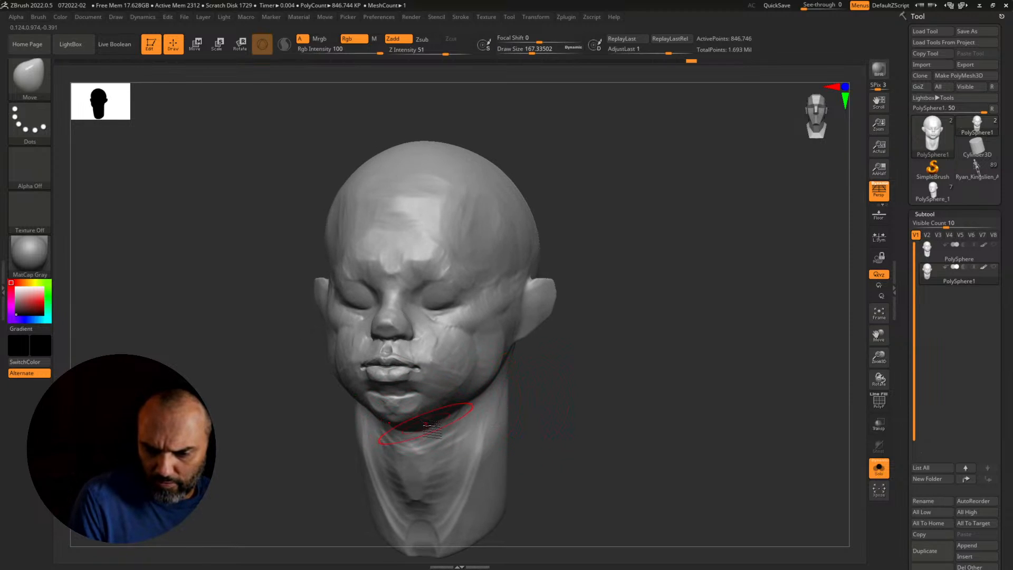
pyautogui.moveTo(429, 430); pyautogui.dragTo(489, 381)
pyautogui.press('s')
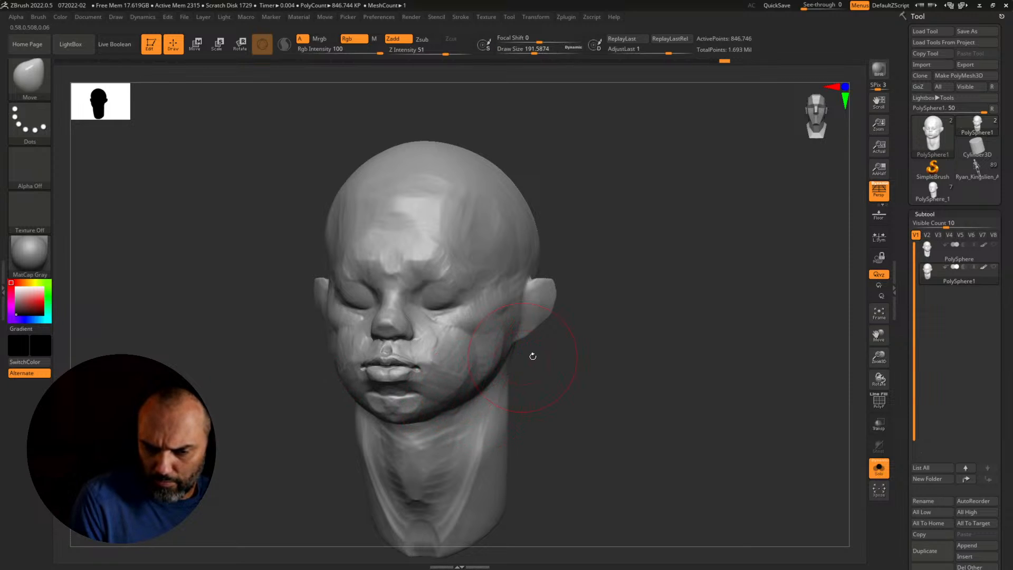
# Step: Adjust the sides of the head around the ears and jaw with the Move brush at a draw size of about 140
pyautogui.moveTo(533, 356)
pyautogui.mouseDown()
pyautogui.moveTo(554, 354)
pyautogui.moveTo(494, 315)
pyautogui.moveTo(516, 303)
pyautogui.mouseUp()
pyautogui.press('s')
pyautogui.press('s')
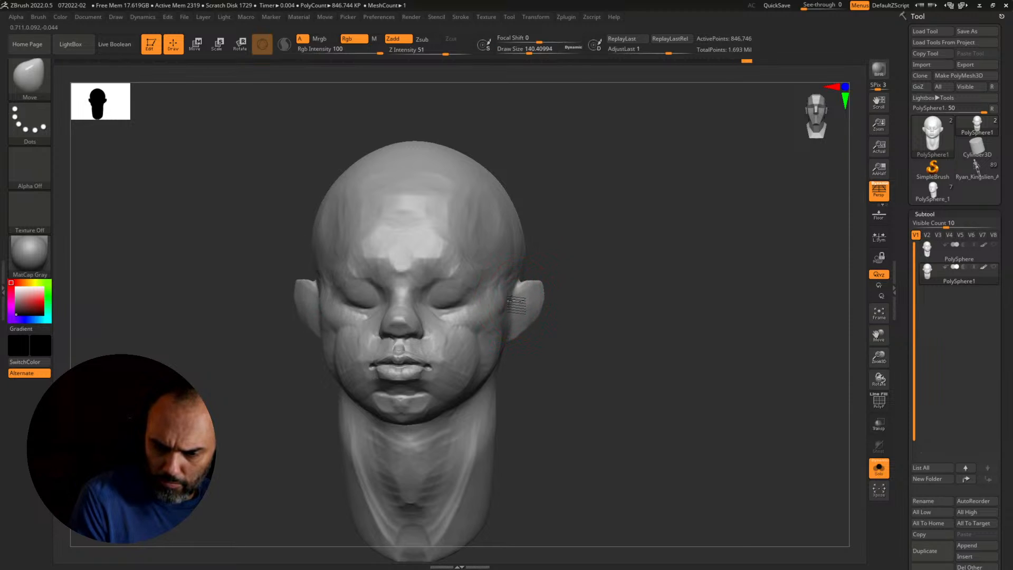
pyautogui.moveTo(289, 378); pyautogui.dragTo(312, 378)
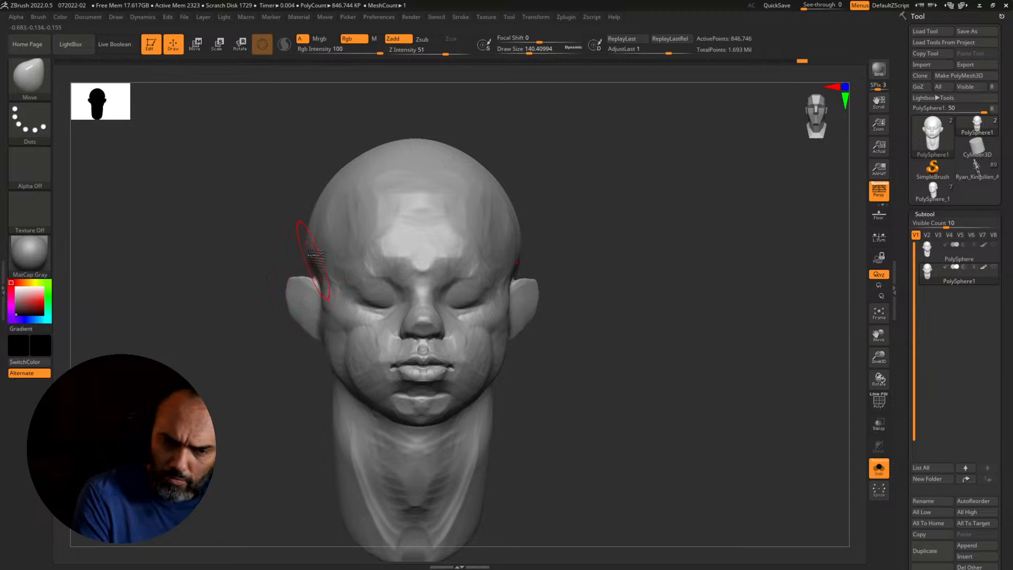
pyautogui.keyDown('alt'); pyautogui.moveTo(618, 307); pyautogui.dragTo(538, 253); pyautogui.keyUp('alt')
pyautogui.moveTo(519, 300); pyautogui.dragTo(552, 343)
pyautogui.keyDown('alt'); pyautogui.moveTo(553, 343); pyautogui.dragTo(678, 410); pyautogui.keyUp('alt')
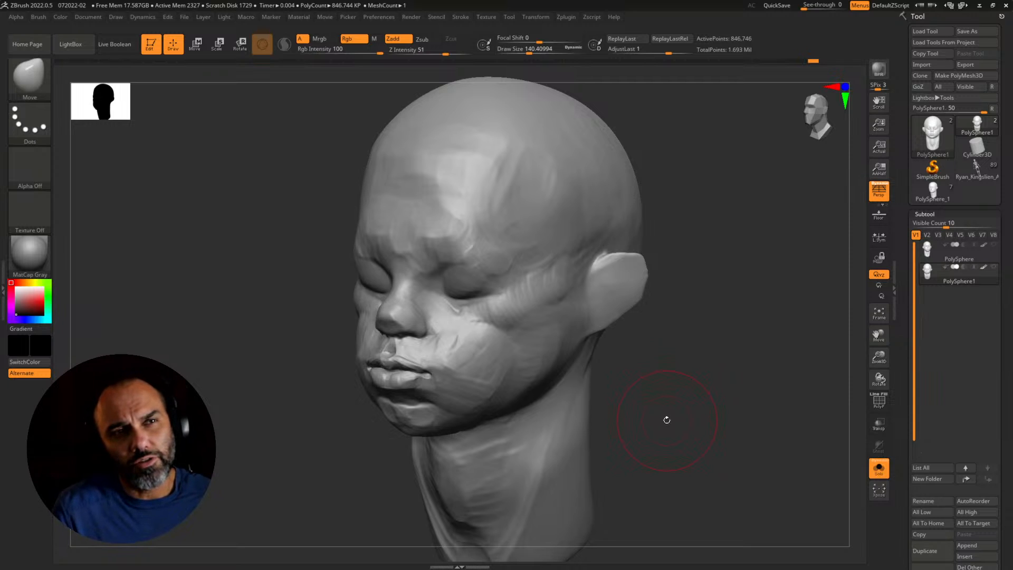
# Step: Reshape the lower cheeks and jaw from side and three-quarter views with the Move brush at a draw size of about 182
pyautogui.moveTo(671, 418); pyautogui.dragTo(627, 382)
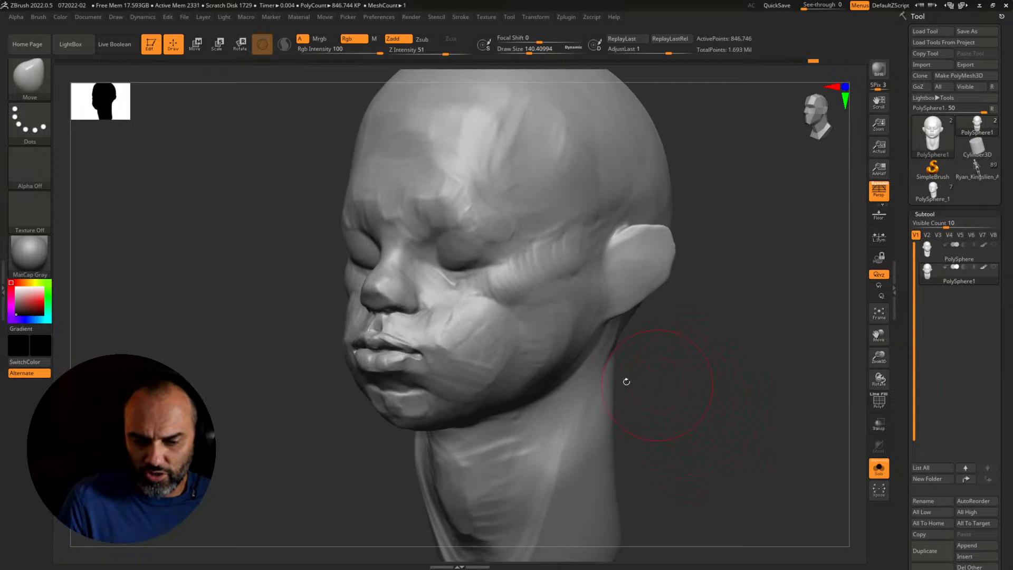
pyautogui.moveTo(365, 414); pyautogui.dragTo(626, 373)
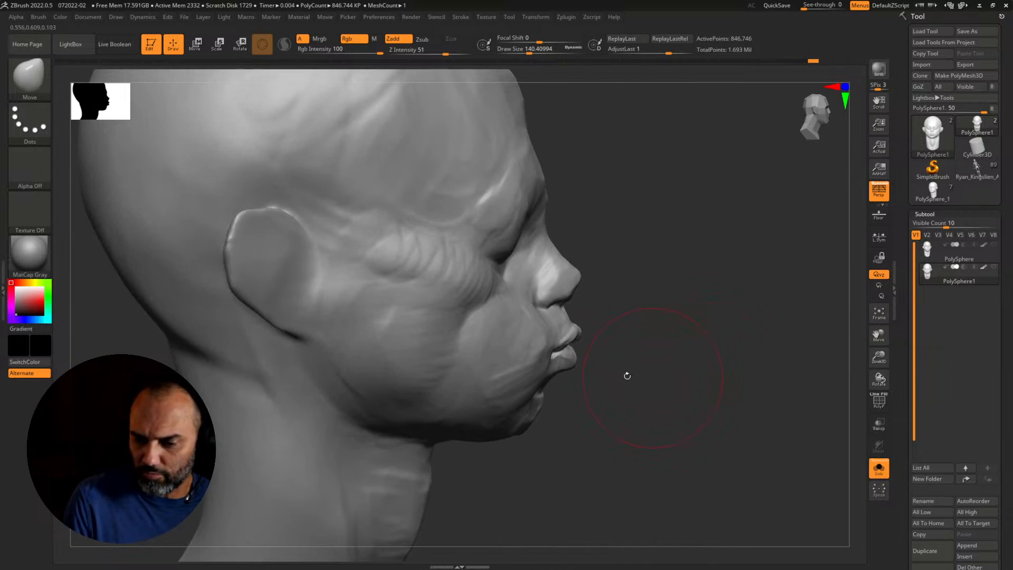
pyautogui.press(']')
pyautogui.press(']')
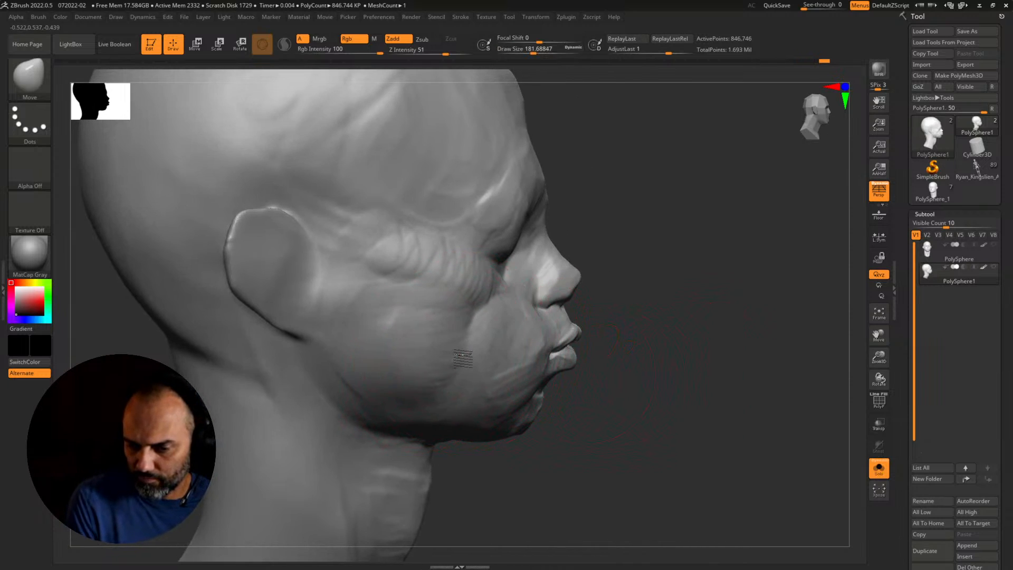
pyautogui.moveTo(610, 354); pyautogui.dragTo(479, 354)
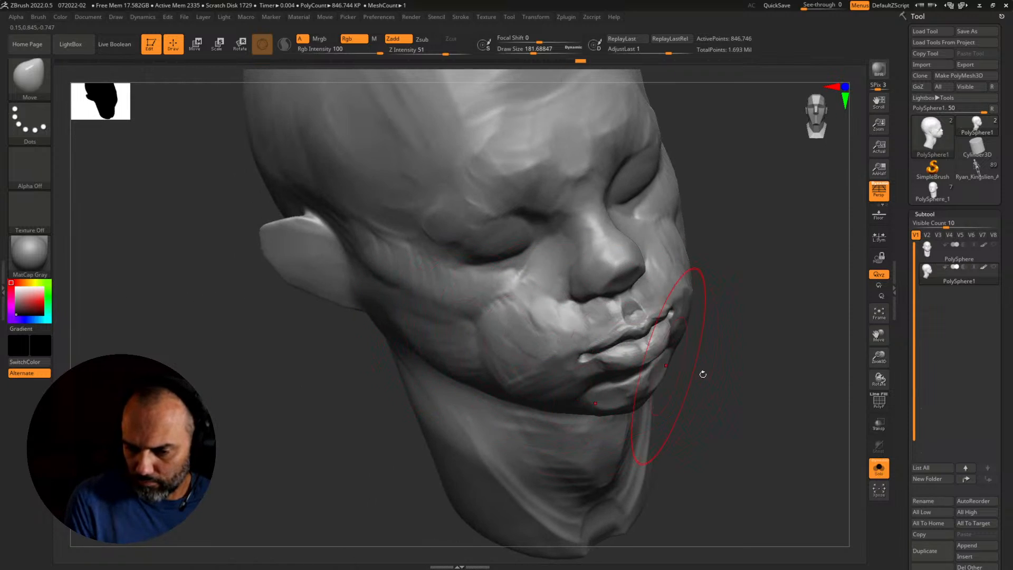
pyautogui.moveTo(703, 373); pyautogui.dragTo(753, 368)
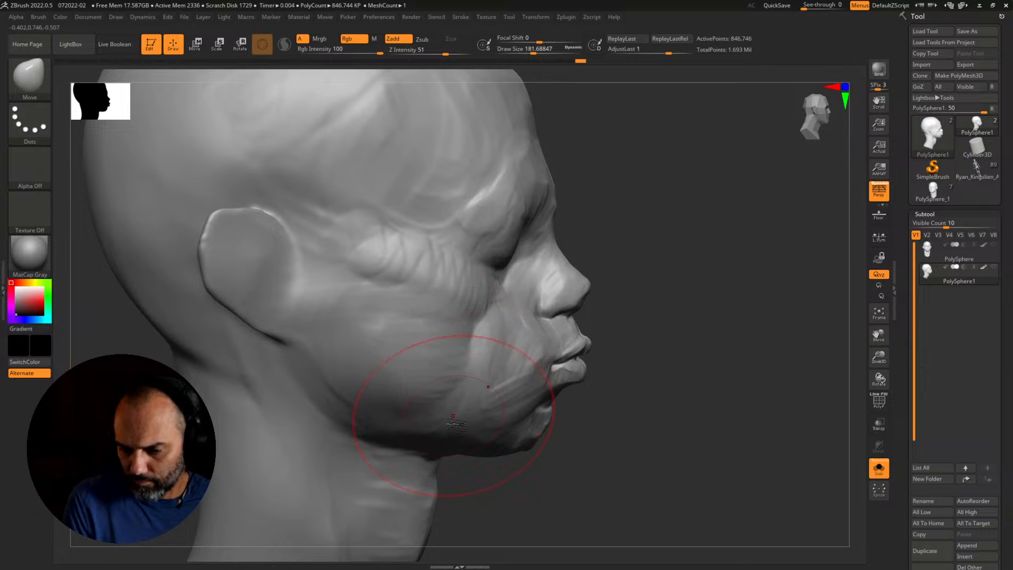
pyautogui.keyDown('alt'); pyautogui.moveTo(616, 417); pyautogui.dragTo(618, 412); pyautogui.keyUp('alt')
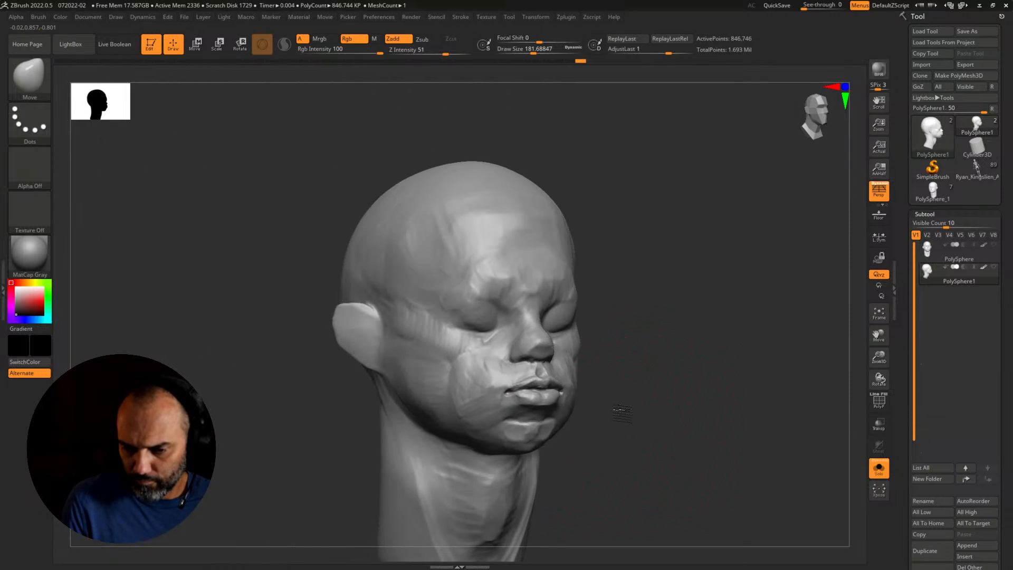
# Step: Adjust the cheek below the eye and the brow with the Move brush at a draw size of about 124
pyautogui.press('s')
pyautogui.moveTo(488, 353); pyautogui.dragTo(485, 346)
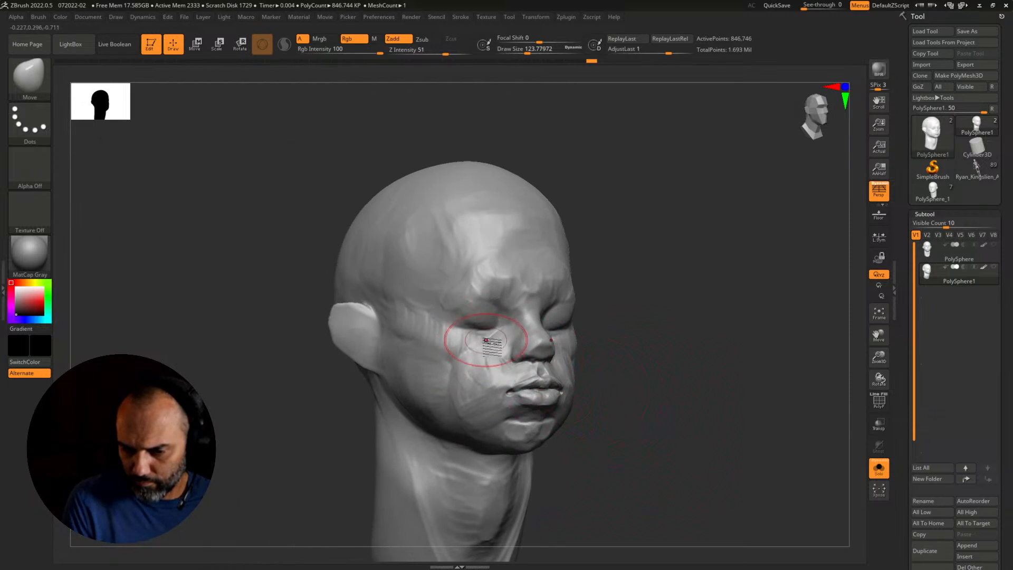
pyautogui.moveTo(616, 352); pyautogui.dragTo(579, 355)
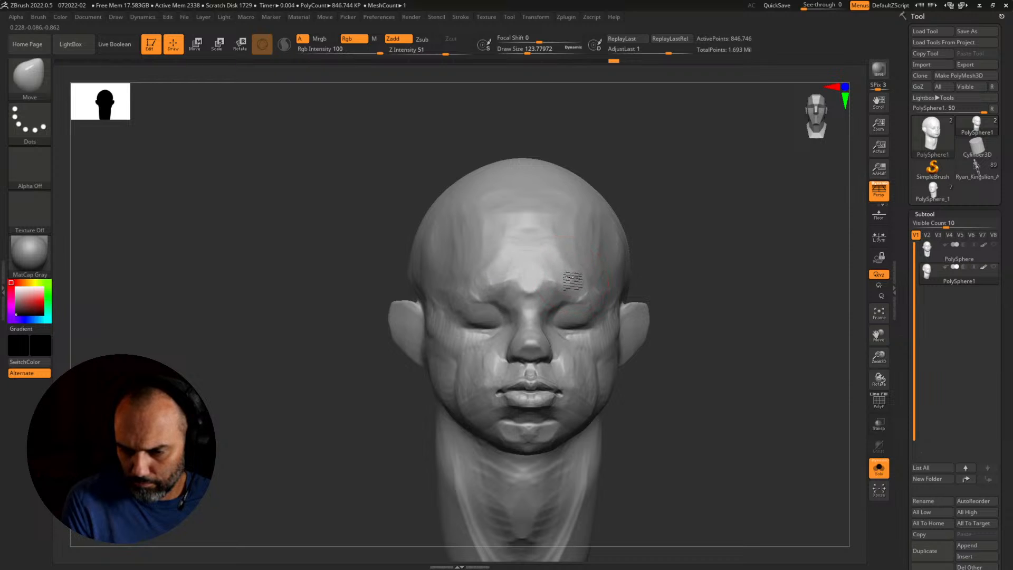
pyautogui.moveTo(506, 262); pyautogui.dragTo(513, 275)
# Step: Leave a canvas snapshot of the modified head and activate the original PolySphere head beside it for a front-view comparison
pyautogui.moveTo(680, 352)
pyautogui.keyDown('alt'); pyautogui.mouseDown()
pyautogui.moveTo(669, 353)
pyautogui.moveTo(726, 373)
pyautogui.moveTo(675, 364)
pyautogui.moveTo(714, 362)
pyautogui.moveTo(575, 368)
pyautogui.moveTo(586, 369)
pyautogui.mouseUp(); pyautogui.keyUp('alt')
pyautogui.hotkey('shift', 's')
pyautogui.keyDown('alt'); pyautogui.moveTo(534, 432); pyautogui.dragTo(752, 423); pyautogui.keyUp('alt')
pyautogui.moveTo(749, 429); pyautogui.dragTo(698, 436)
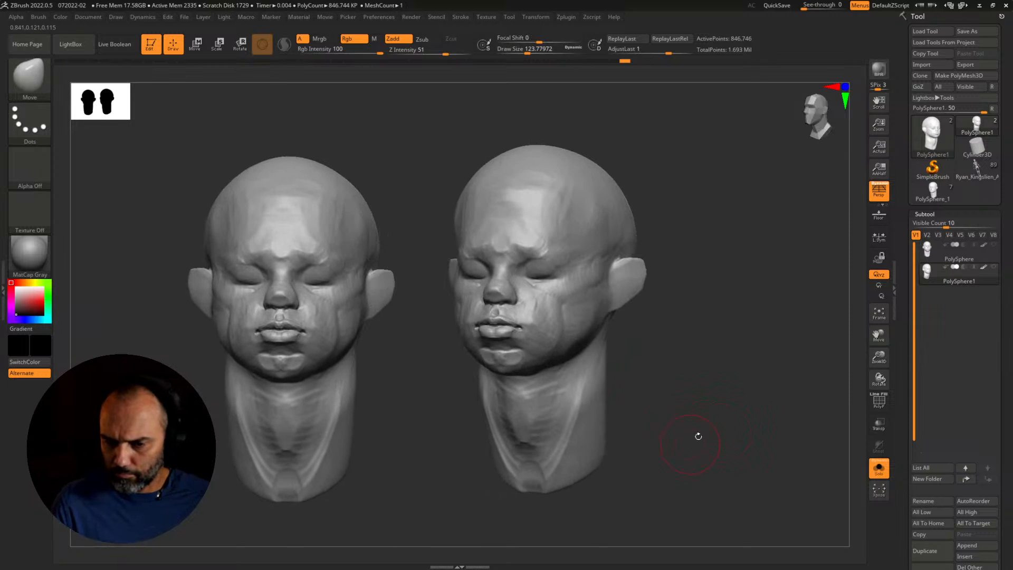
pyautogui.click(927, 247)
pyautogui.moveTo(750, 369)
pyautogui.mouseDown()
pyautogui.moveTo(699, 421)
pyautogui.moveTo(710, 432)
pyautogui.mouseUp()
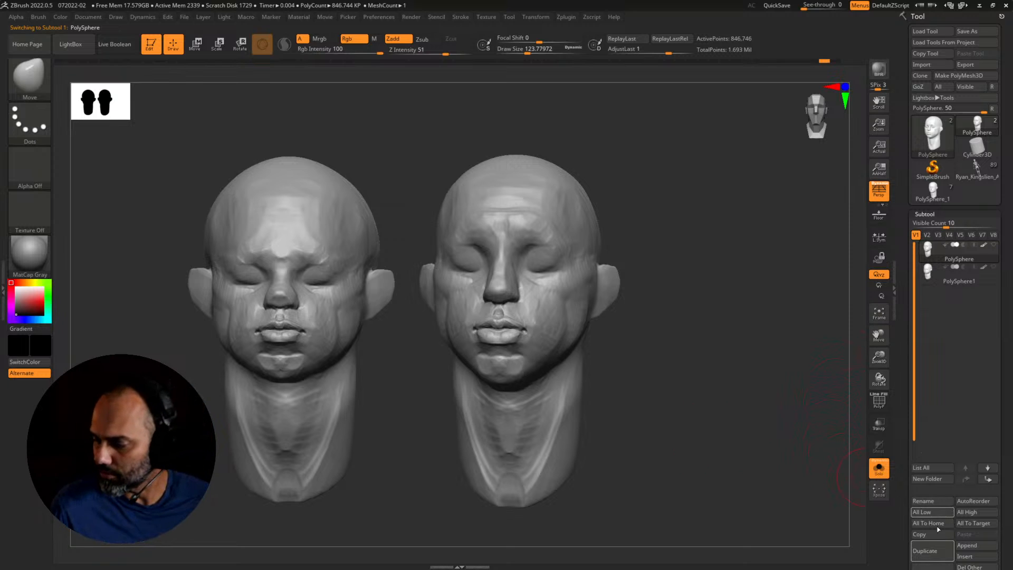
# Step: Duplicate the original PolySphere head as a new active subtool and clear the head snapshots from the canvas
pyautogui.click(928, 551)
pyautogui.click(960, 517)
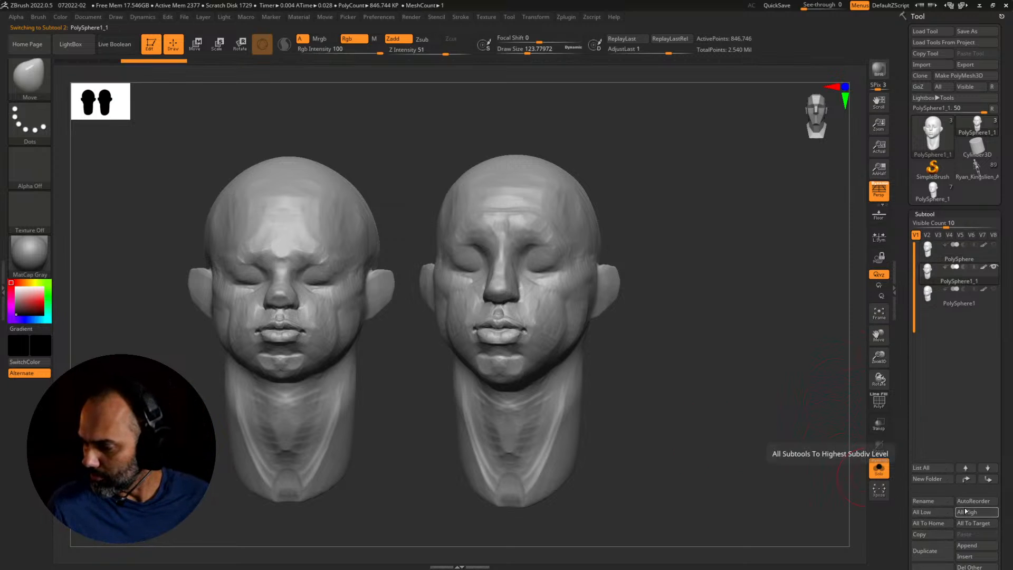
pyautogui.moveTo(718, 418); pyautogui.dragTo(723, 420)
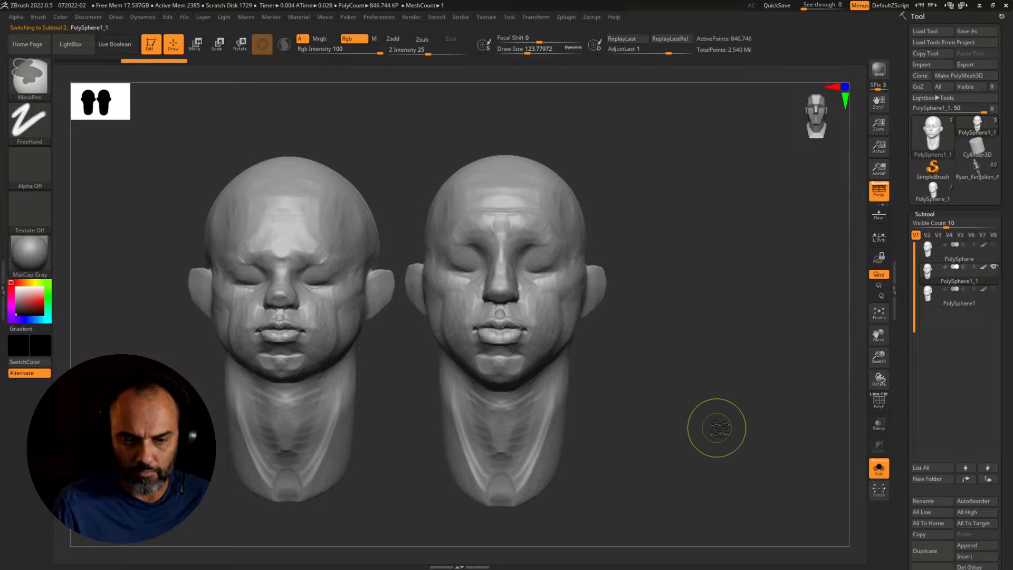
pyautogui.hotkey('ctrl', 'n')
pyautogui.moveTo(669, 402)
pyautogui.mouseDown()
pyautogui.moveTo(728, 414)
pyautogui.moveTo(719, 420)
pyautogui.moveTo(739, 426)
pyautogui.moveTo(708, 440)
pyautogui.moveTo(664, 430)
pyautogui.mouseUp()
# Step: Carve the line of the closed eyelids with the Standard brush at a draw size of about 23, undoing a first attempt
pyautogui.press('b')
pyautogui.press('s')
pyautogui.press('t')
pyautogui.press('s')
pyautogui.moveTo(691, 430); pyautogui.dragTo(657, 434)
pyautogui.moveTo(692, 426)
pyautogui.keyDown('alt'); pyautogui.mouseDown()
pyautogui.moveTo(696, 442)
pyautogui.moveTo(719, 435)
pyautogui.mouseUp(); pyautogui.keyUp('alt')
pyautogui.press('s')
pyautogui.moveTo(504, 336); pyautogui.dragTo(499, 335)
pyautogui.moveTo(738, 359); pyautogui.dragTo(697, 334)
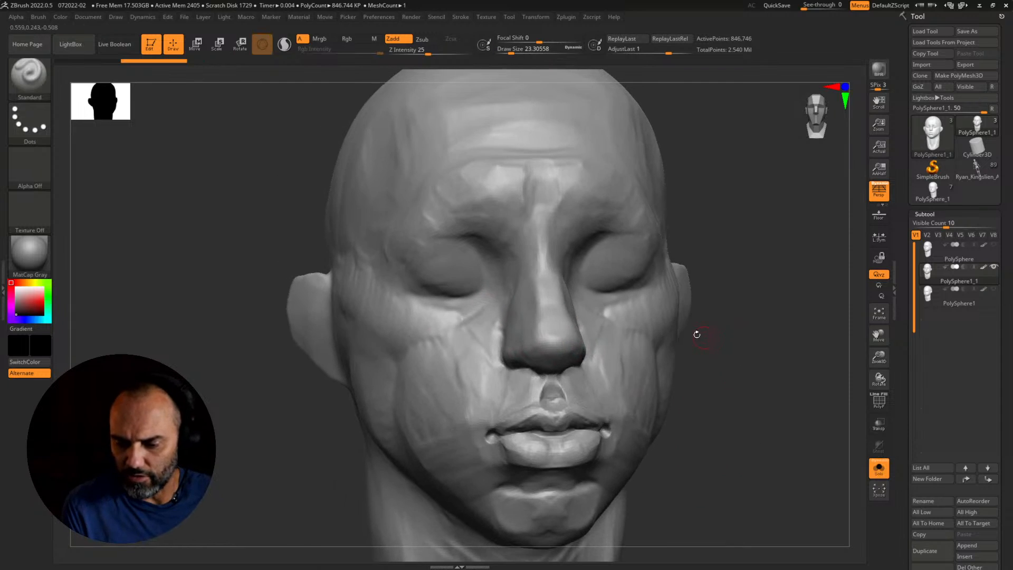
pyautogui.moveTo(471, 259); pyautogui.dragTo(428, 268)
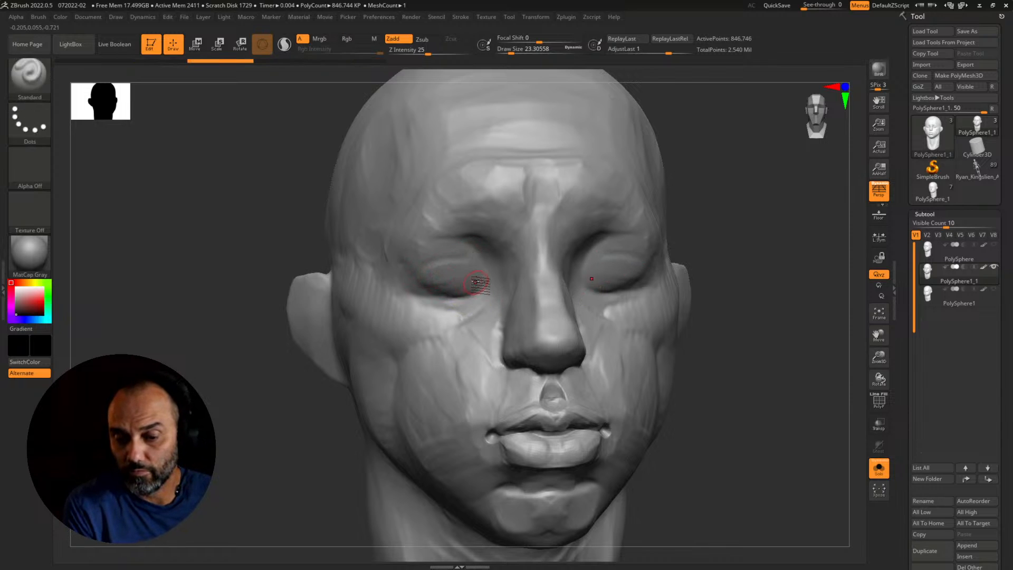
pyautogui.press('ctrl')
pyautogui.hotkey('ctrl', 'z')
pyautogui.moveTo(461, 282)
pyautogui.mouseDown()
pyautogui.moveTo(417, 280)
pyautogui.moveTo(492, 272)
pyautogui.moveTo(487, 280)
pyautogui.mouseUp()
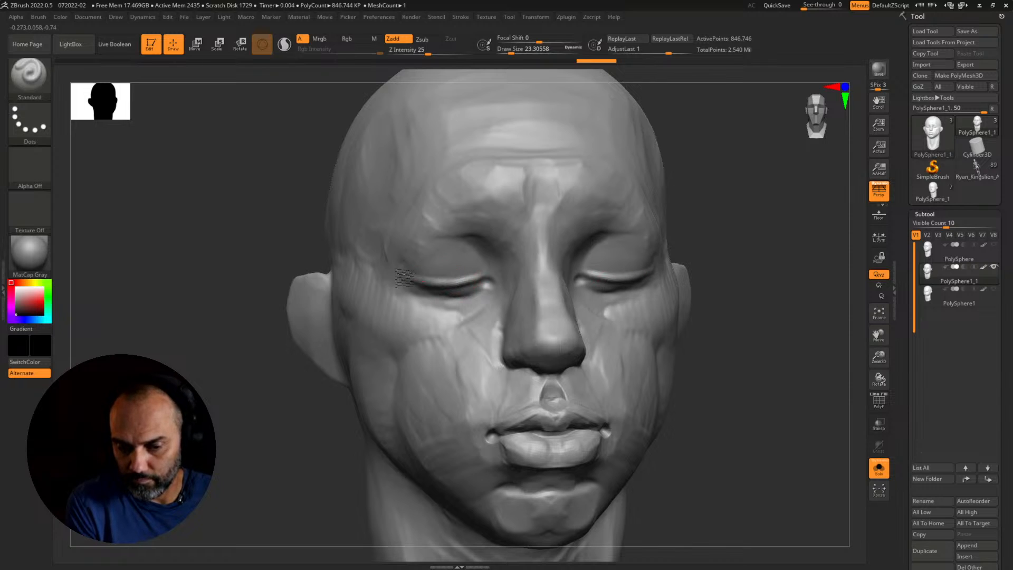
# Step: Define the upper eyelid folds toward the outer eye corners with the Standard brush, raising the draw size to about 29
pyautogui.moveTo(405, 270); pyautogui.dragTo(422, 259)
pyautogui.press('s')
pyautogui.moveTo(439, 251)
pyautogui.mouseDown()
pyautogui.moveTo(415, 260)
pyautogui.moveTo(455, 252)
pyautogui.moveTo(428, 254)
pyautogui.mouseUp()
pyautogui.press('s')
pyautogui.press('s')
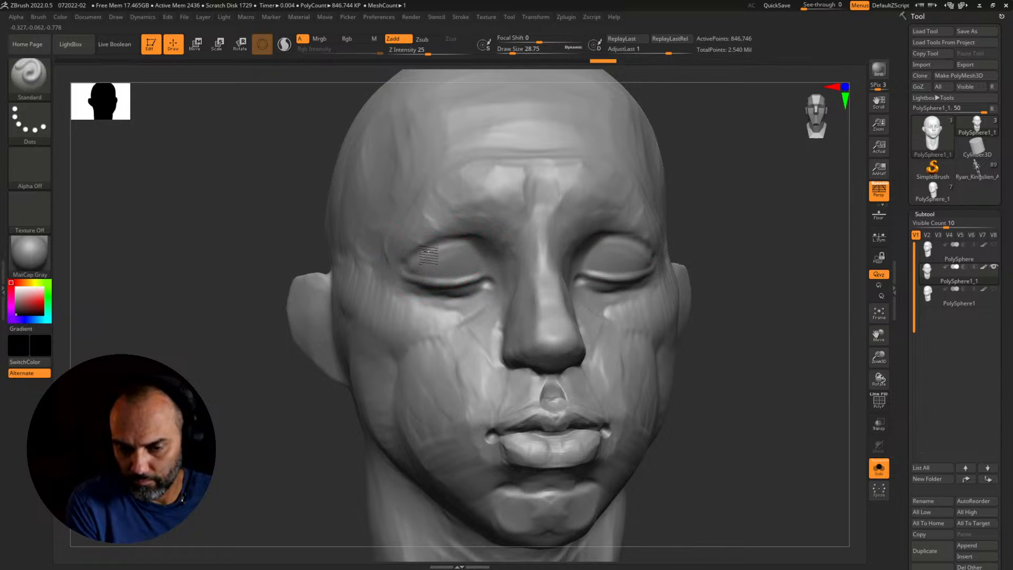
pyautogui.moveTo(445, 271); pyautogui.dragTo(531, 267, button='right')
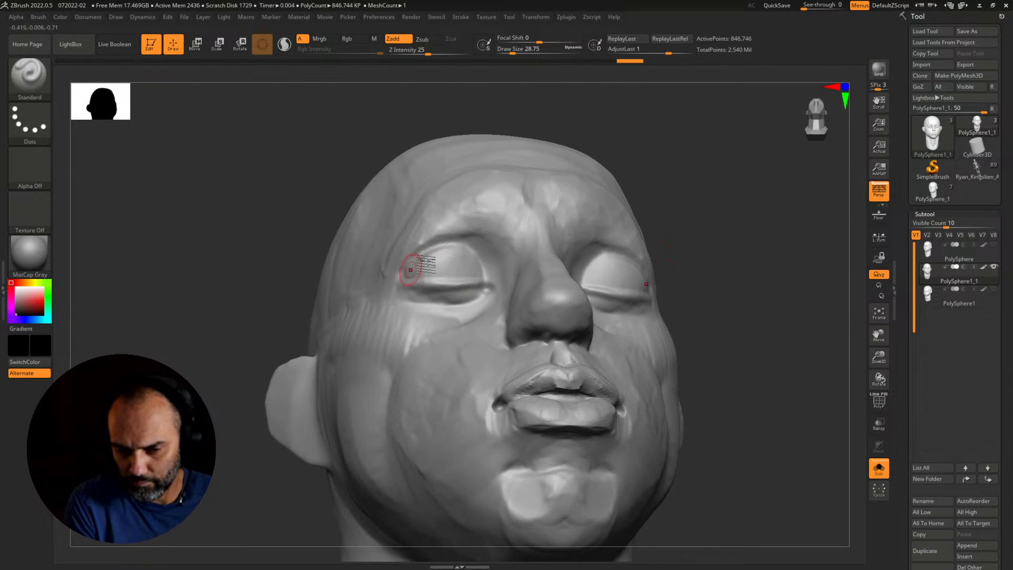
pyautogui.moveTo(431, 258); pyautogui.dragTo(468, 245)
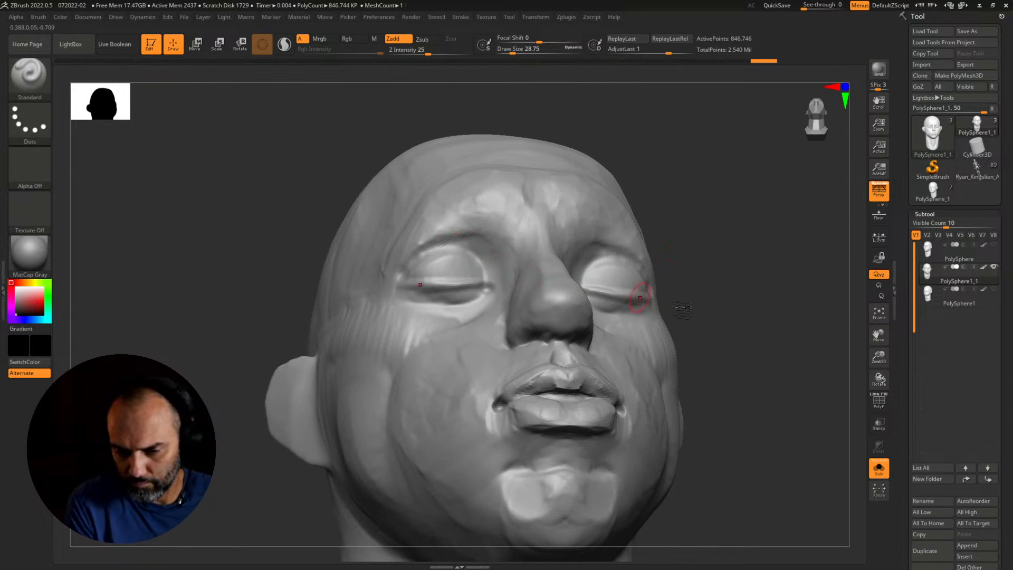
# Step: Refine the eyelids and outer eye corners with the RK_BallStylus brush at a draw size of about 41
pyautogui.moveTo(676, 305)
pyautogui.keyDown('alt'); pyautogui.mouseDown()
pyautogui.moveTo(656, 251)
pyautogui.moveTo(663, 334)
pyautogui.moveTo(626, 321)
pyautogui.moveTo(615, 332)
pyautogui.moveTo(707, 355)
pyautogui.moveTo(730, 373)
pyautogui.moveTo(737, 366)
pyautogui.moveTo(682, 380)
pyautogui.moveTo(692, 377)
pyautogui.mouseUp(); pyautogui.keyUp('alt')
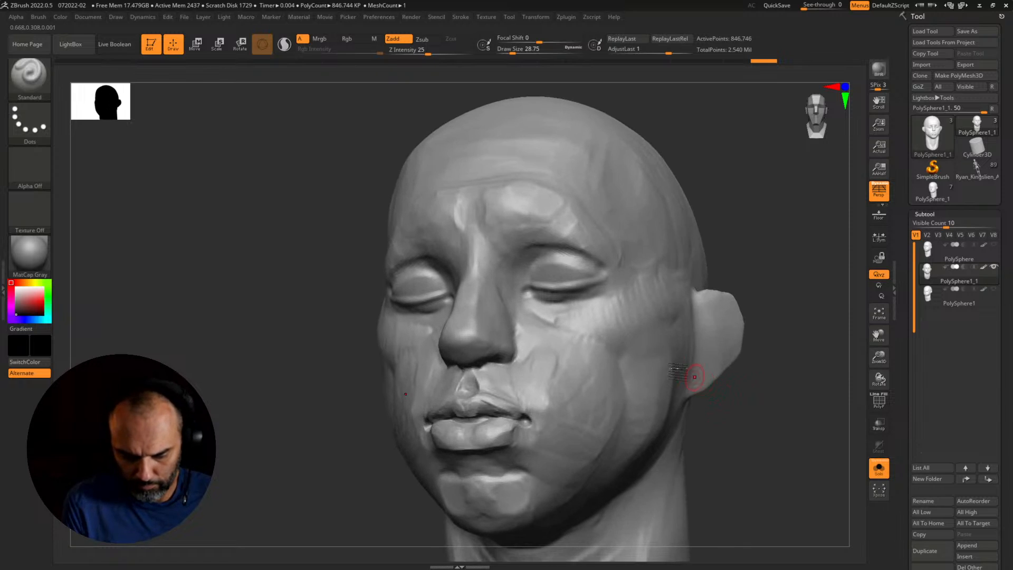
pyautogui.press('2')
pyautogui.press('s')
pyautogui.moveTo(581, 312); pyautogui.dragTo(586, 307)
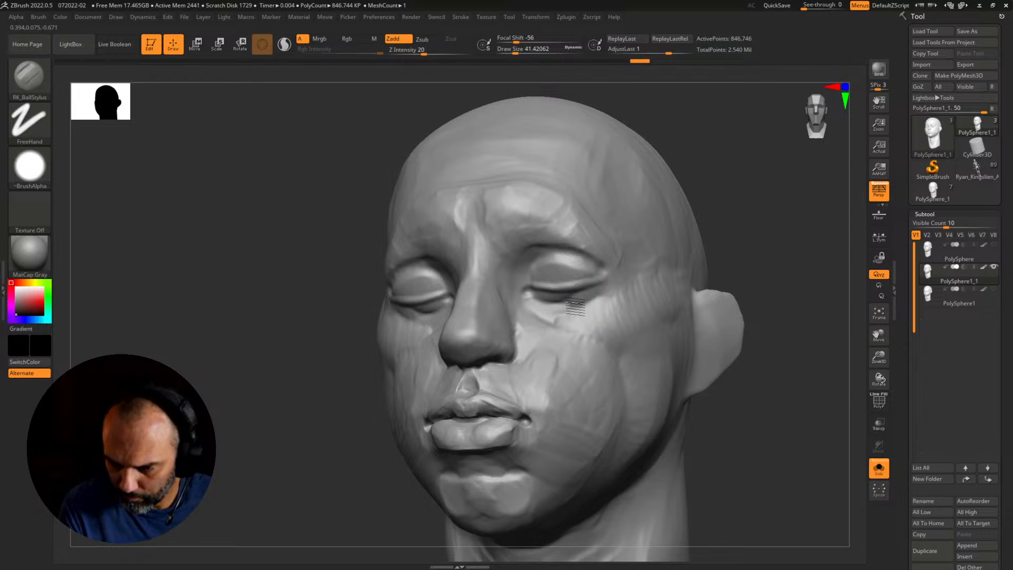
pyautogui.moveTo(293, 382); pyautogui.dragTo(345, 377)
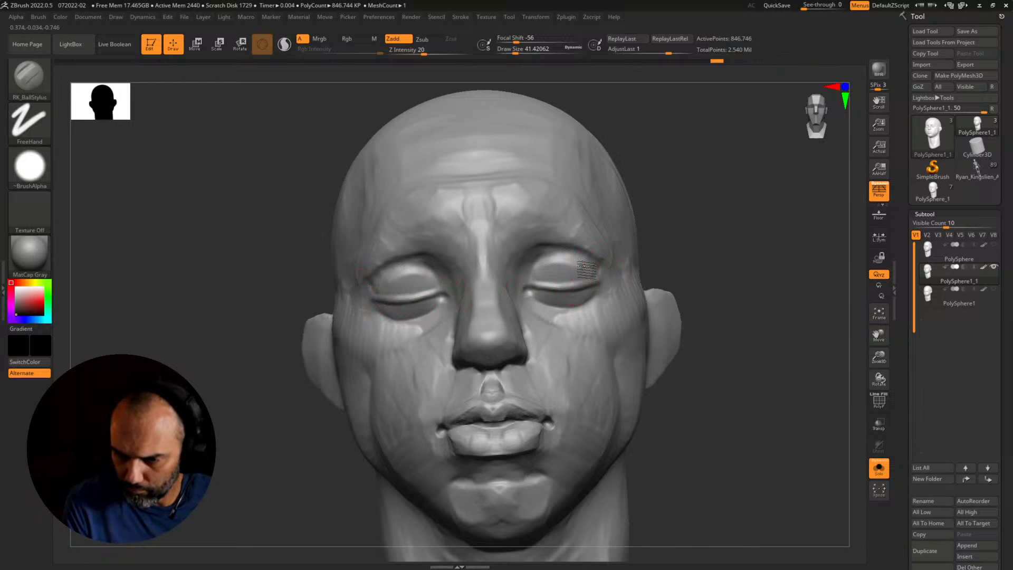
pyautogui.moveTo(681, 253)
pyautogui.keyDown('alt'); pyautogui.mouseDown()
pyautogui.moveTo(637, 369)
pyautogui.moveTo(605, 373)
pyautogui.moveTo(654, 405)
pyautogui.moveTo(635, 409)
pyautogui.moveTo(618, 398)
pyautogui.moveTo(655, 407)
pyautogui.moveTo(587, 407)
pyautogui.moveTo(636, 403)
pyautogui.moveTo(735, 430)
pyautogui.moveTo(764, 405)
pyautogui.mouseUp(); pyautogui.keyUp('alt')
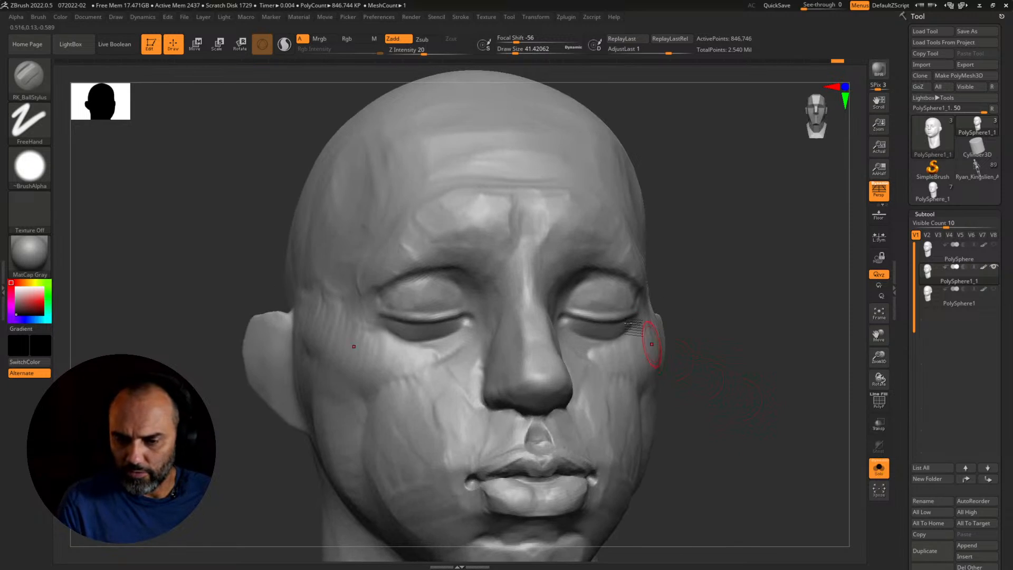
# Step: Build up the inner eyebrows from the front with the RK_BallStylus brush at a draw size of about 46
pyautogui.press('s')
pyautogui.moveTo(608, 258); pyautogui.dragTo(585, 258)
pyautogui.press('b')
pyautogui.press('s')
pyautogui.press('t')
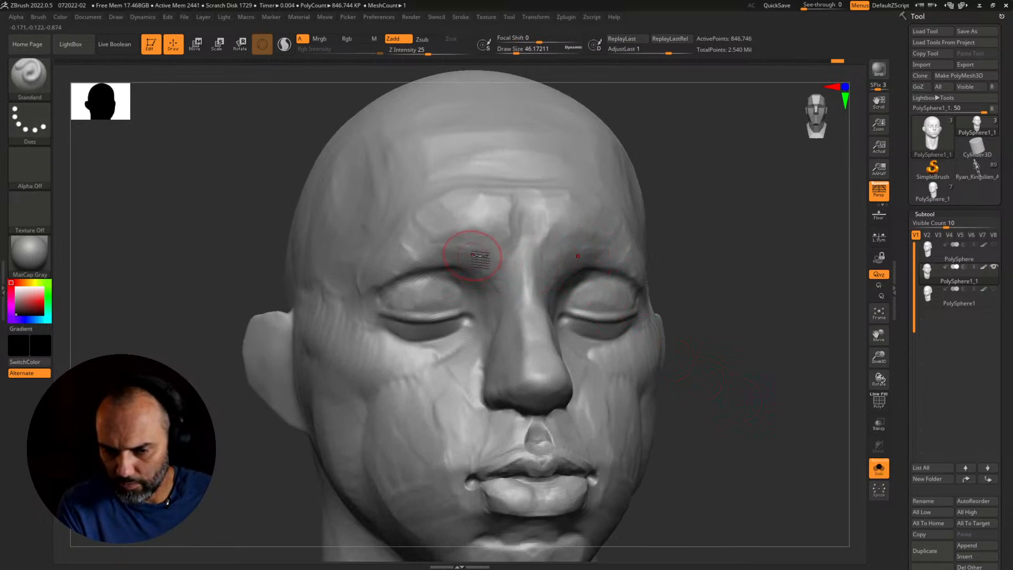
pyautogui.press('s')
pyautogui.moveTo(474, 257); pyautogui.dragTo(473, 252)
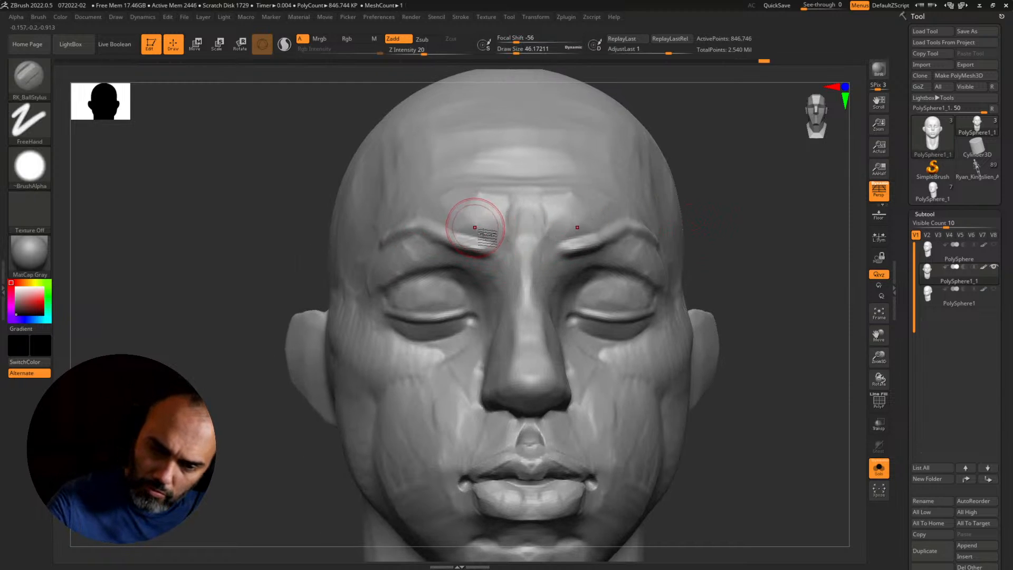
pyautogui.moveTo(475, 227)
pyautogui.mouseDown()
pyautogui.moveTo(488, 235)
pyautogui.moveTo(466, 240)
pyautogui.moveTo(439, 226)
pyautogui.mouseUp()
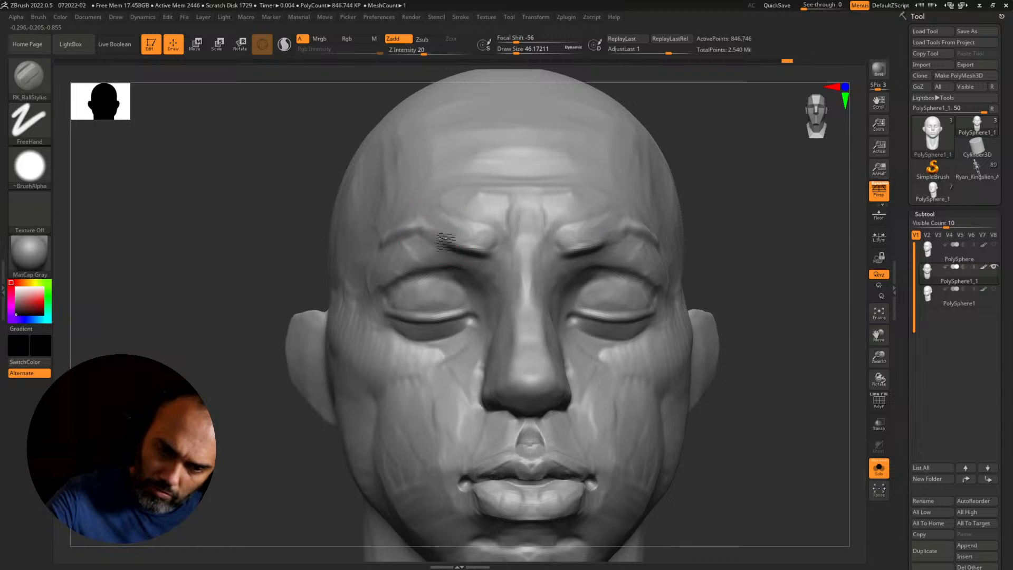
# Step: Sculpt the outer brow ridge from a three-quarter view and bulk up the inner brow ends with the RK_BallStylus brush
pyautogui.moveTo(253, 327); pyautogui.dragTo(260, 314)
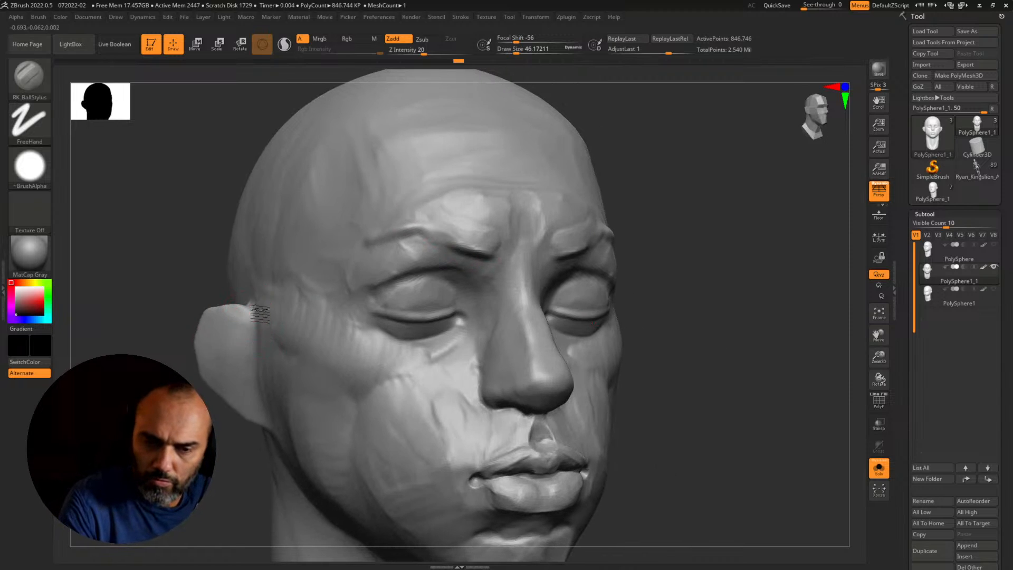
pyautogui.moveTo(409, 216); pyautogui.dragTo(379, 235)
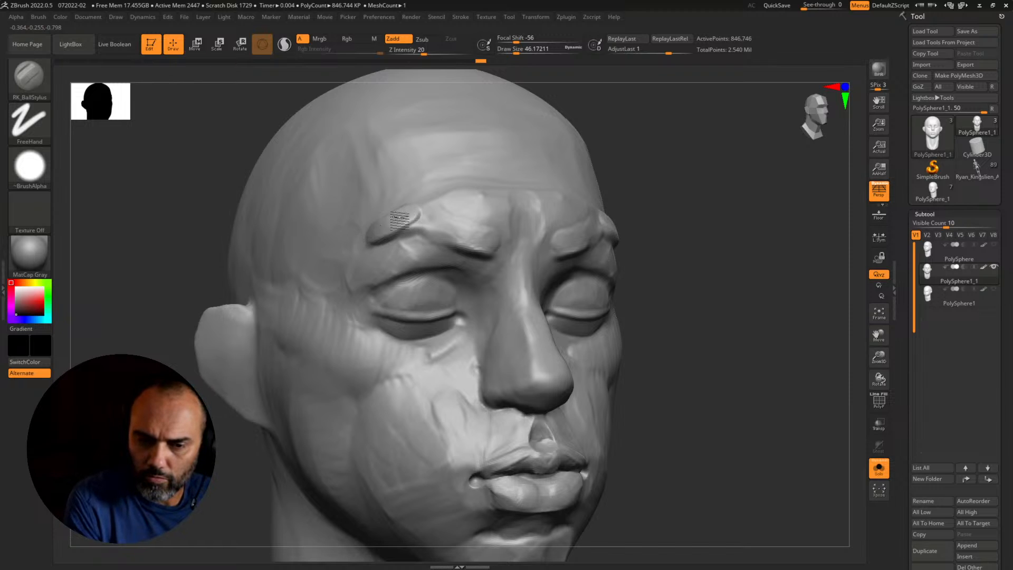
pyautogui.moveTo(401, 233); pyautogui.dragTo(441, 212)
pyautogui.moveTo(666, 227); pyautogui.dragTo(576, 234)
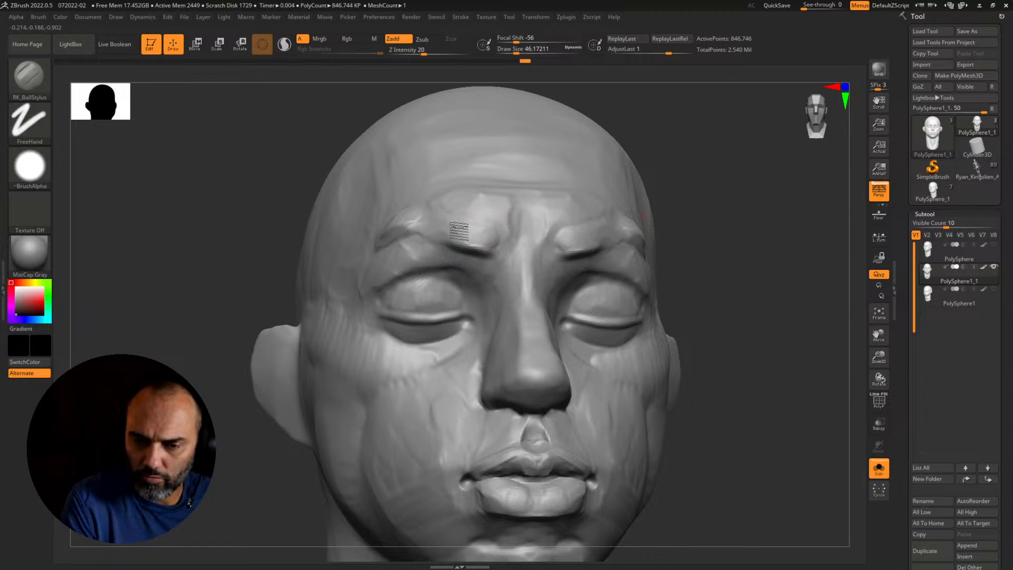
pyautogui.moveTo(477, 222); pyautogui.dragTo(475, 210)
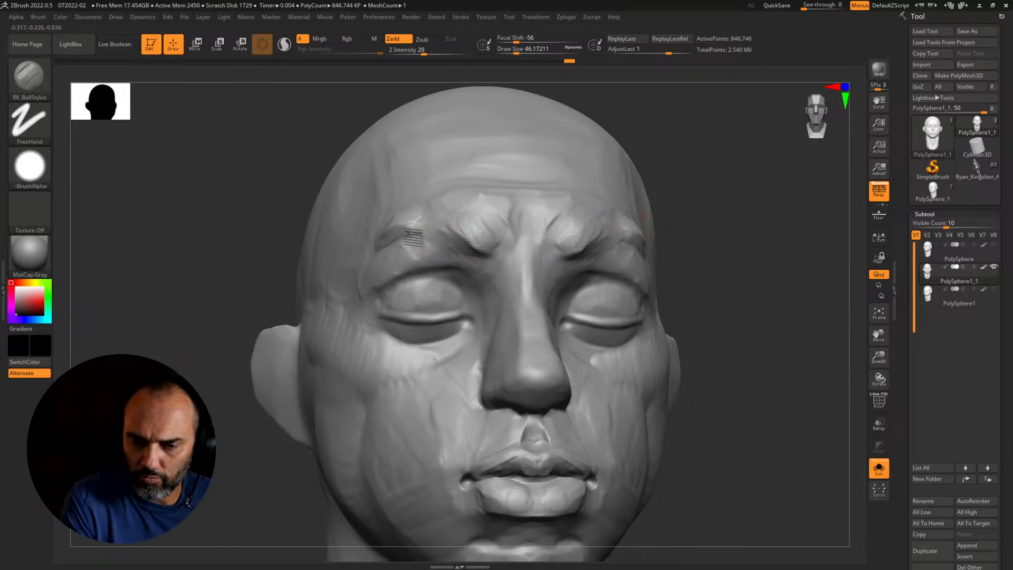
pyautogui.moveTo(473, 223); pyautogui.dragTo(468, 233)
# Step: Refine the upper eyelid crease below the inner brows with the Standard brush at a draw size of about 23
pyautogui.keyDown('alt'); pyautogui.moveTo(731, 319); pyautogui.dragTo(638, 226); pyautogui.keyUp('alt')
pyautogui.moveTo(686, 287)
pyautogui.mouseDown()
pyautogui.moveTo(626, 306)
pyautogui.moveTo(730, 373)
pyautogui.moveTo(762, 356)
pyautogui.mouseUp()
pyautogui.press('b')
pyautogui.press('s')
pyautogui.press('t')
pyautogui.press('s')
pyautogui.moveTo(471, 257); pyautogui.dragTo(464, 257)
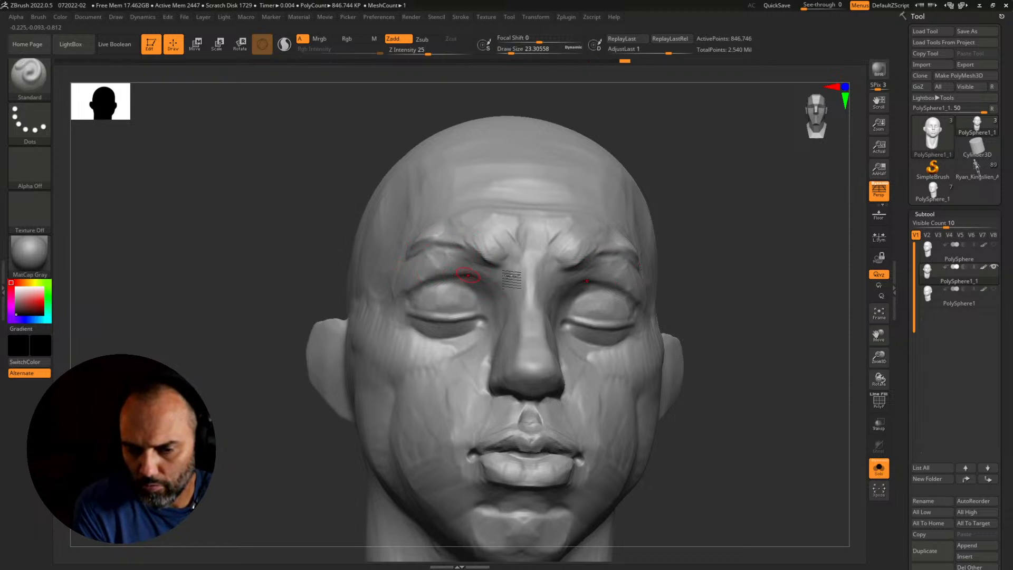
# Step: Extend the outer brow toward the temple with the RK_BallStylus brush at a draw size of about 37
pyautogui.moveTo(750, 317); pyautogui.dragTo(707, 307)
pyautogui.moveTo(791, 310); pyautogui.dragTo(756, 310)
pyautogui.press('b')
pyautogui.press('r')
pyautogui.press('b')
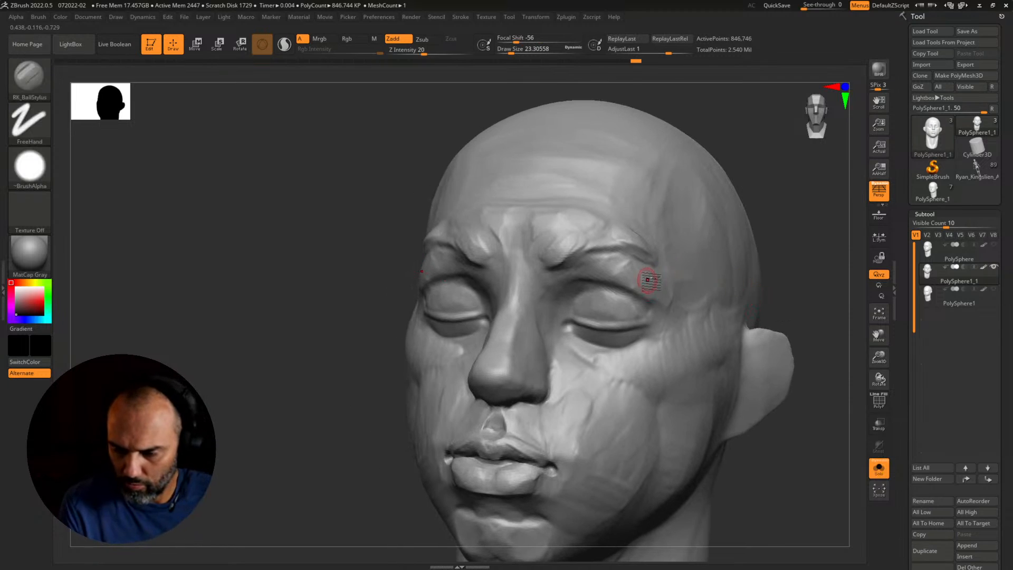
pyautogui.press('s')
pyautogui.moveTo(647, 279); pyautogui.dragTo(653, 279)
pyautogui.moveTo(786, 275); pyautogui.dragTo(752, 271)
pyautogui.moveTo(647, 256); pyautogui.dragTo(629, 254)
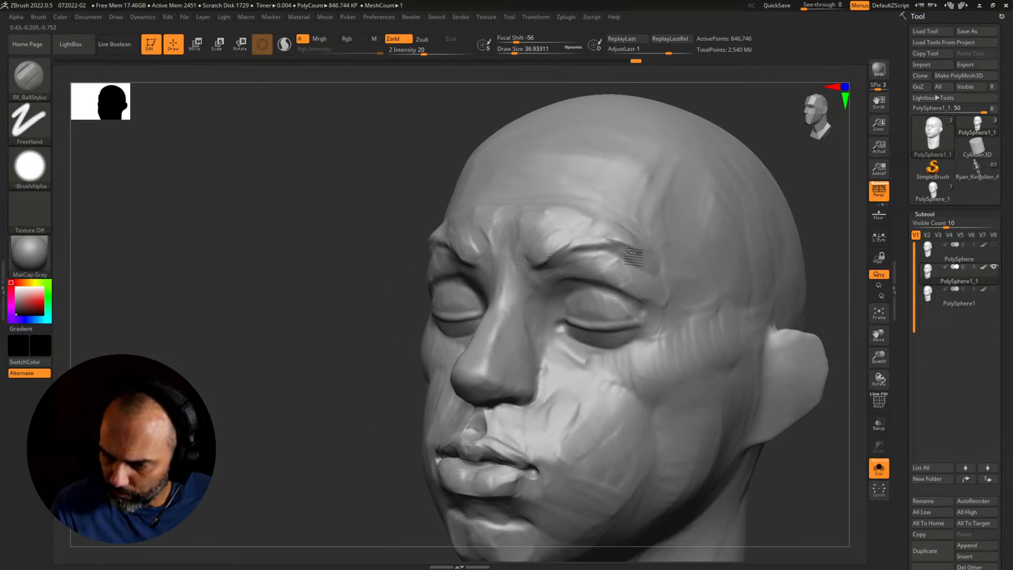
pyautogui.moveTo(656, 267)
pyautogui.mouseDown()
pyautogui.moveTo(630, 250)
pyautogui.moveTo(666, 269)
pyautogui.moveTo(654, 264)
pyautogui.mouseUp()
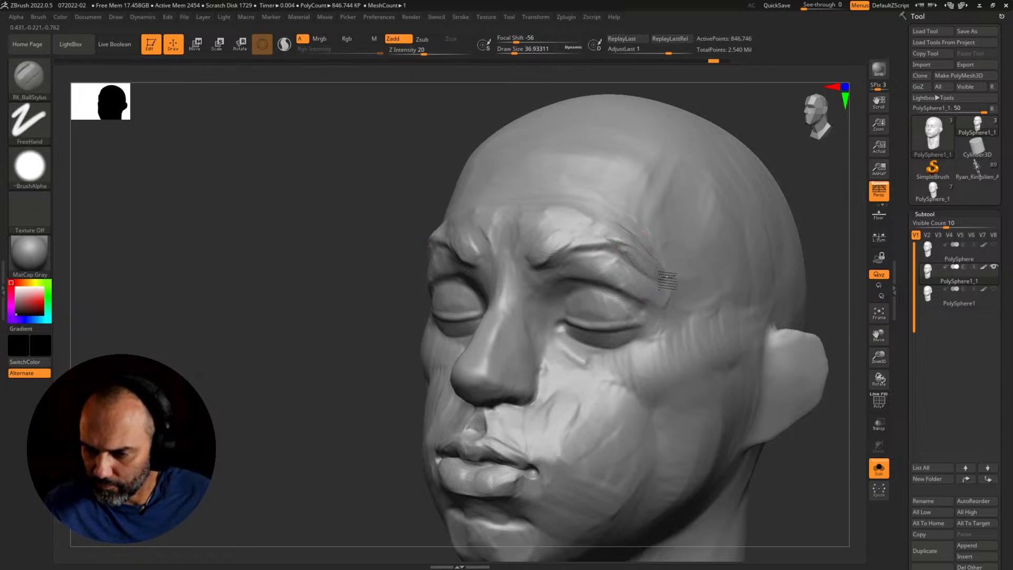
# Step: Shape the raised forms above the inner eyebrows with the RK_BallStylus brush at a draw size of about 37
pyautogui.moveTo(764, 220); pyautogui.dragTo(690, 225)
pyautogui.moveTo(497, 232)
pyautogui.mouseDown()
pyautogui.moveTo(476, 223)
pyautogui.moveTo(487, 222)
pyautogui.mouseUp()
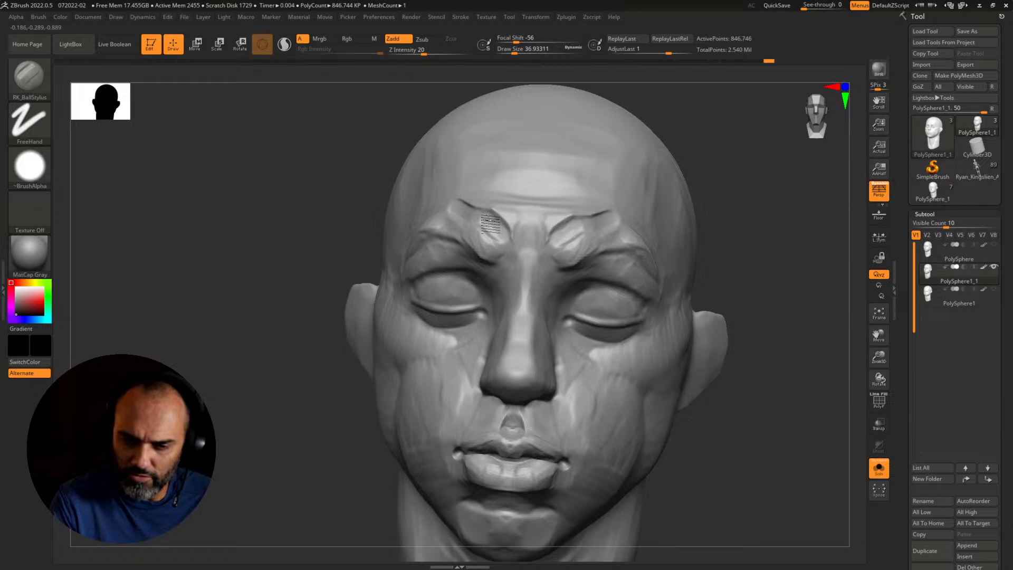
pyautogui.moveTo(704, 208); pyautogui.dragTo(721, 217)
pyautogui.moveTo(496, 223)
pyautogui.mouseDown()
pyautogui.moveTo(505, 222)
pyautogui.moveTo(452, 197)
pyautogui.mouseUp()
# Step: Blend the inner brows, the area between them and the lower forehead with the RK_BallStylus brush at a draw size of about 46
pyautogui.press(']')
pyautogui.moveTo(710, 203); pyautogui.dragTo(675, 205)
pyautogui.moveTo(500, 216); pyautogui.dragTo(506, 228)
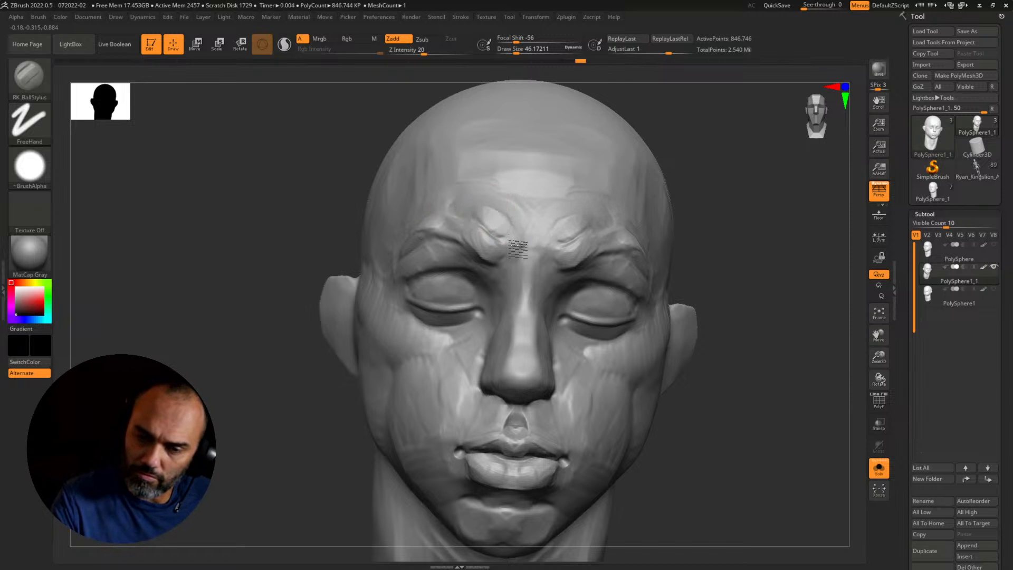
pyautogui.moveTo(518, 260); pyautogui.dragTo(519, 264)
pyautogui.moveTo(745, 262)
pyautogui.mouseDown()
pyautogui.moveTo(732, 263)
pyautogui.moveTo(761, 258)
pyautogui.mouseUp()
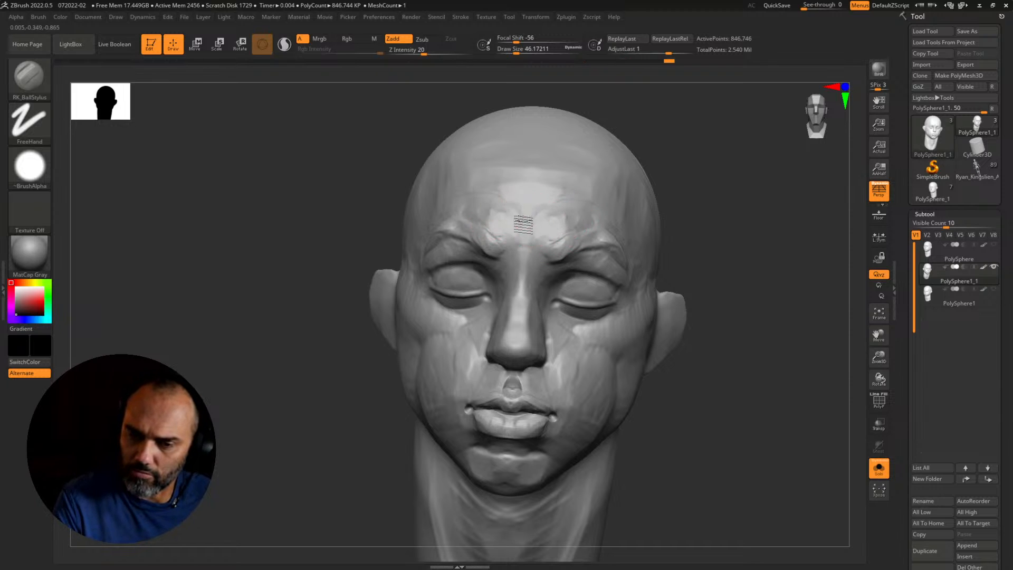
pyautogui.moveTo(509, 180); pyautogui.dragTo(512, 185)
# Step: Build up the outer rim of the upper eyelids with the RK_BallStylus brush at draw sizes of about 18 and 33
pyautogui.moveTo(745, 244)
pyautogui.keyDown('alt'); pyautogui.mouseDown()
pyautogui.moveTo(719, 279)
pyautogui.moveTo(749, 304)
pyautogui.mouseUp(); pyautogui.keyUp('alt')
pyautogui.moveTo(749, 303)
pyautogui.mouseDown()
pyautogui.moveTo(702, 315)
pyautogui.moveTo(705, 339)
pyautogui.moveTo(733, 355)
pyautogui.moveTo(751, 390)
pyautogui.moveTo(664, 381)
pyautogui.mouseUp()
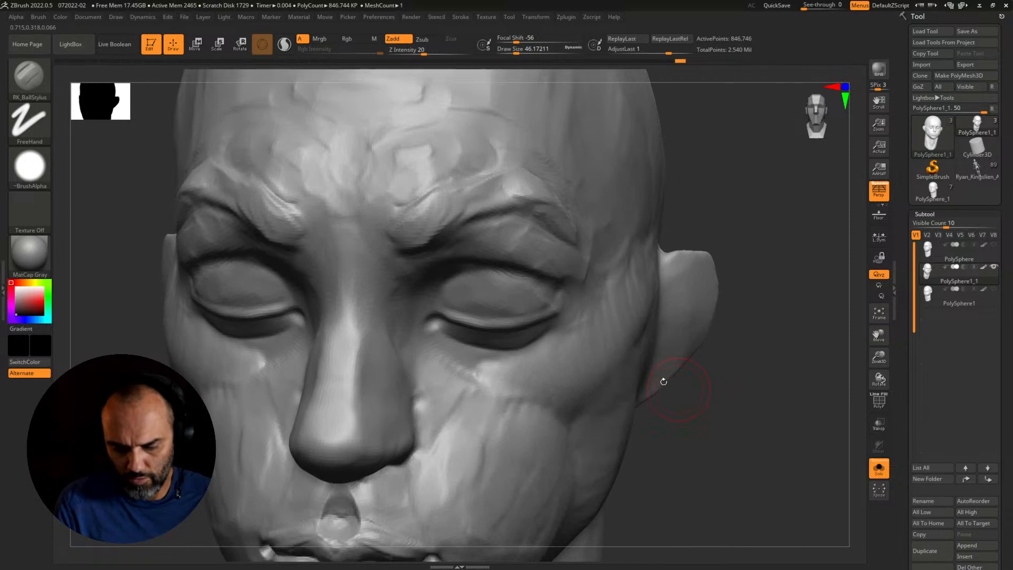
pyautogui.press('s')
pyautogui.moveTo(531, 320); pyautogui.dragTo(536, 320)
pyautogui.press('s')
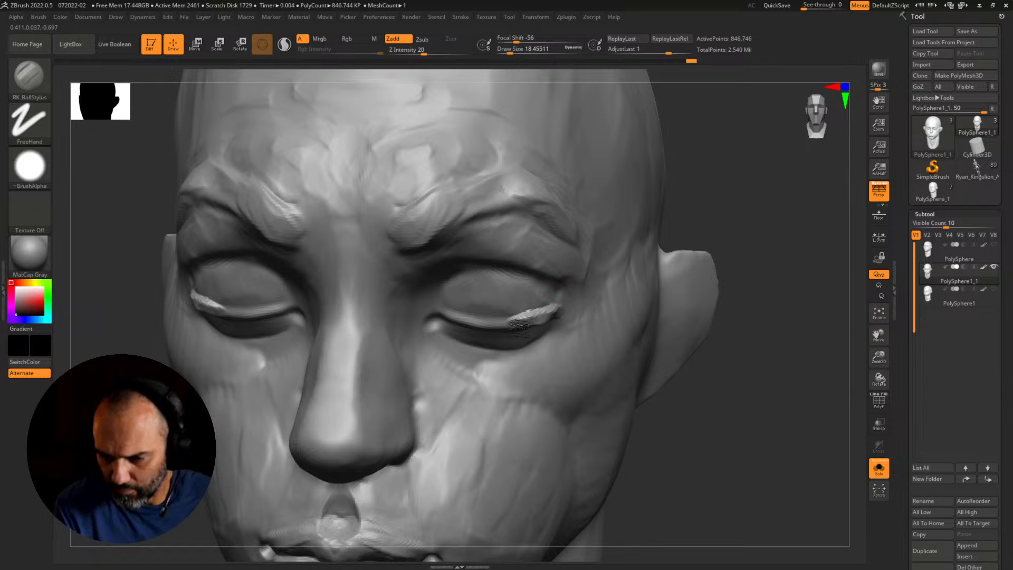
pyautogui.press('s')
pyautogui.moveTo(517, 319)
pyautogui.mouseDown()
pyautogui.moveTo(562, 316)
pyautogui.moveTo(521, 321)
pyautogui.moveTo(542, 313)
pyautogui.mouseUp()
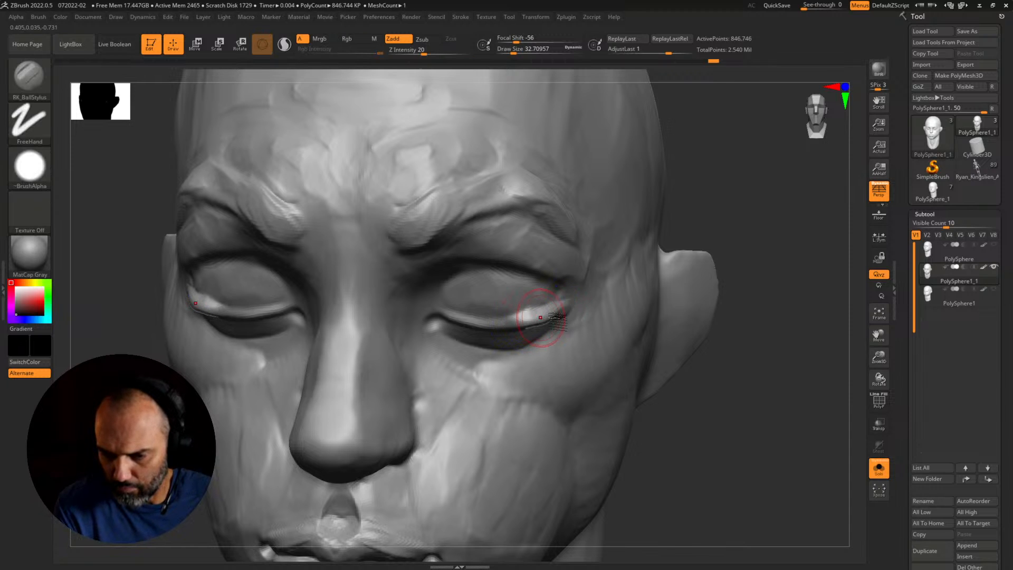
# Step: Pull the upper lid edge down over the outer eye corner with the Move brush at a draw size of about 33
pyautogui.moveTo(739, 344)
pyautogui.mouseDown()
pyautogui.moveTo(773, 316)
pyautogui.moveTo(704, 315)
pyautogui.mouseUp()
pyautogui.press('b')
pyautogui.press('m')
pyautogui.press('v')
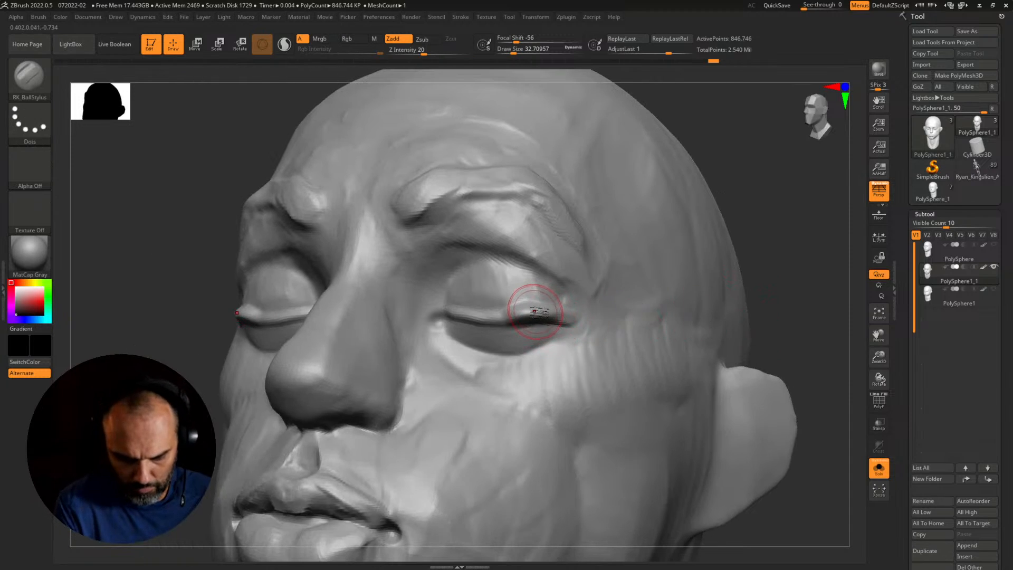
pyautogui.moveTo(528, 313)
pyautogui.mouseDown()
pyautogui.moveTo(529, 322)
pyautogui.moveTo(576, 315)
pyautogui.mouseUp()
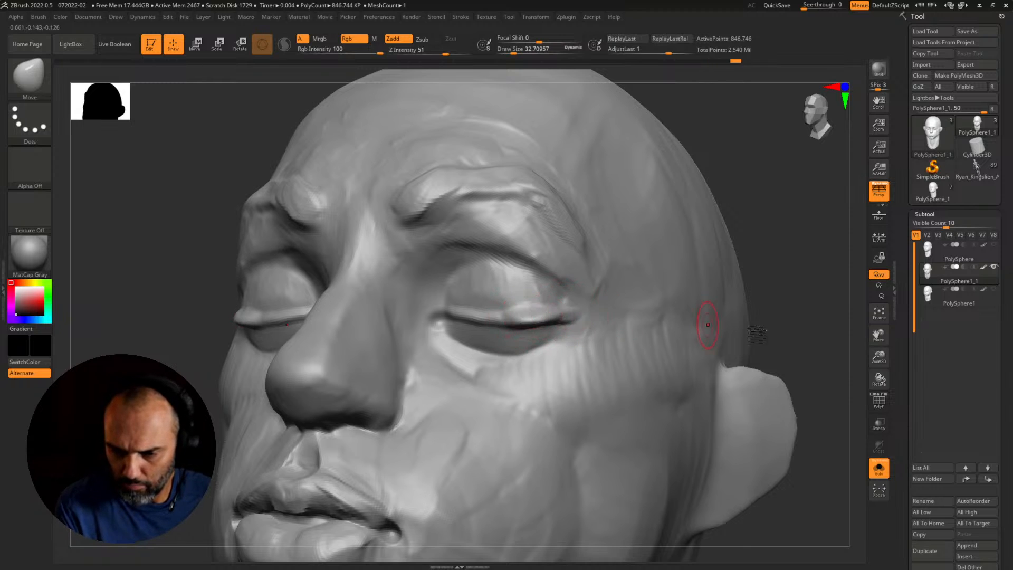
# Step: Smooth out the upper eyelid edge with the RK_BallStylus brush at a draw size of about 33
pyautogui.keyDown('alt'); pyautogui.moveTo(760, 332); pyautogui.dragTo(697, 377); pyautogui.keyUp('alt')
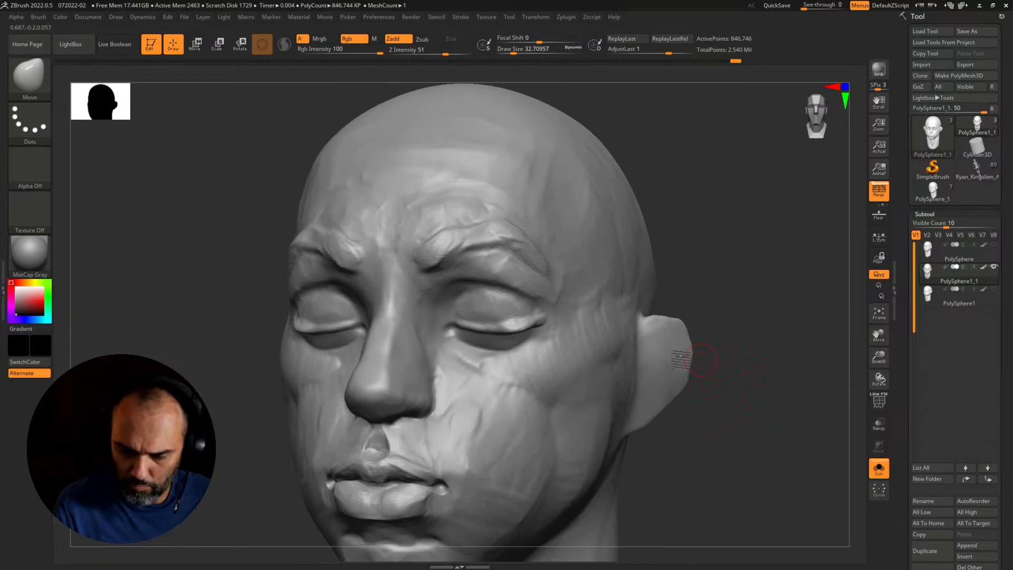
pyautogui.press('2')
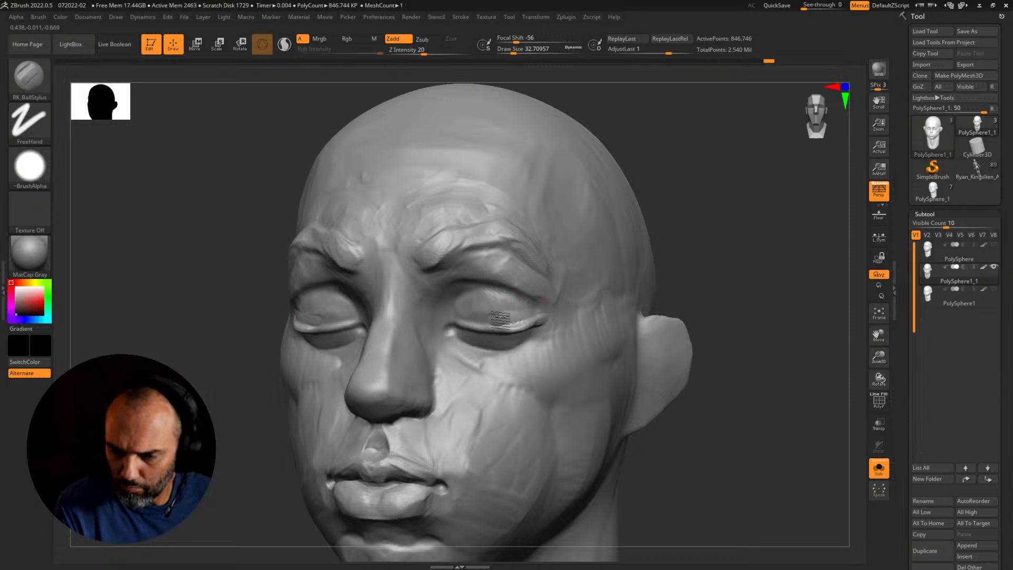
pyautogui.moveTo(494, 314); pyautogui.dragTo(533, 321)
# Step: Sculpt the inner eye corners beside the nose bridge with the RK_BallStylus brush at draw sizes of about 33 and 27
pyautogui.moveTo(712, 307)
pyautogui.mouseDown()
pyautogui.moveTo(746, 303)
pyautogui.moveTo(753, 318)
pyautogui.moveTo(789, 317)
pyautogui.moveTo(774, 336)
pyautogui.moveTo(836, 327)
pyautogui.mouseUp()
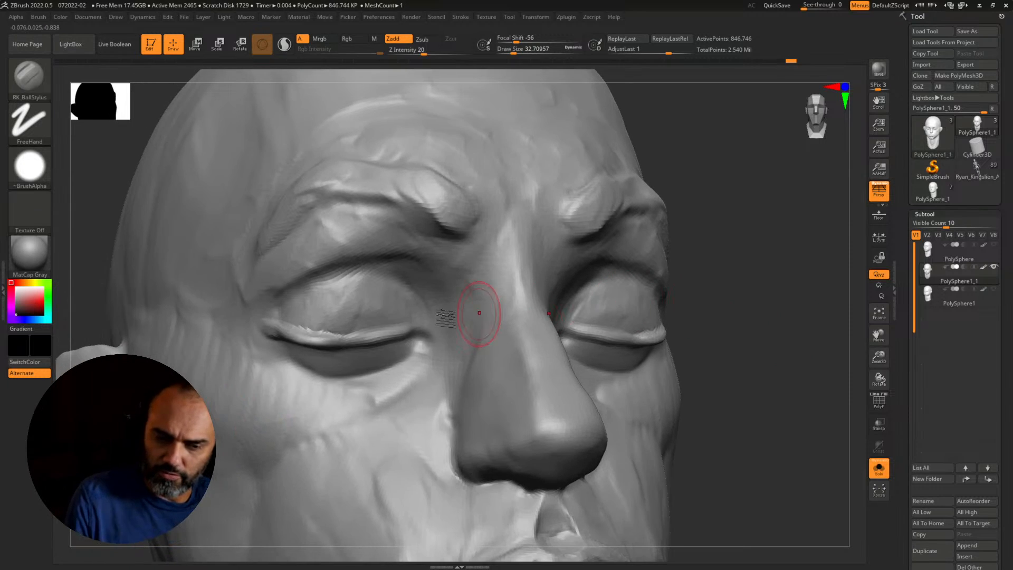
pyautogui.moveTo(427, 304)
pyautogui.mouseDown()
pyautogui.moveTo(411, 276)
pyautogui.moveTo(429, 311)
pyautogui.moveTo(445, 313)
pyautogui.mouseUp()
pyautogui.press('s')
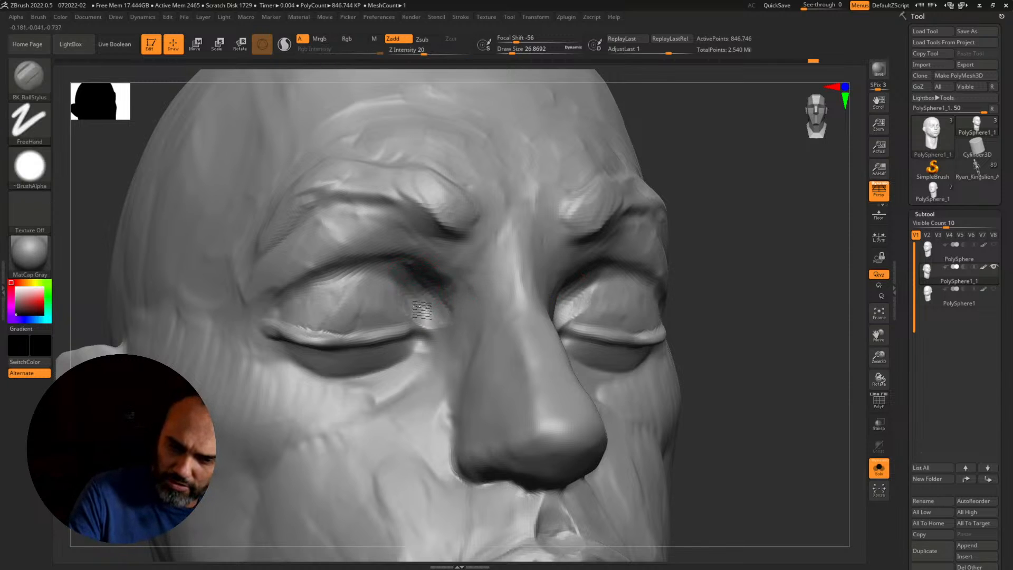
pyautogui.moveTo(730, 286); pyautogui.dragTo(683, 287)
pyautogui.moveTo(424, 323); pyautogui.dragTo(434, 333)
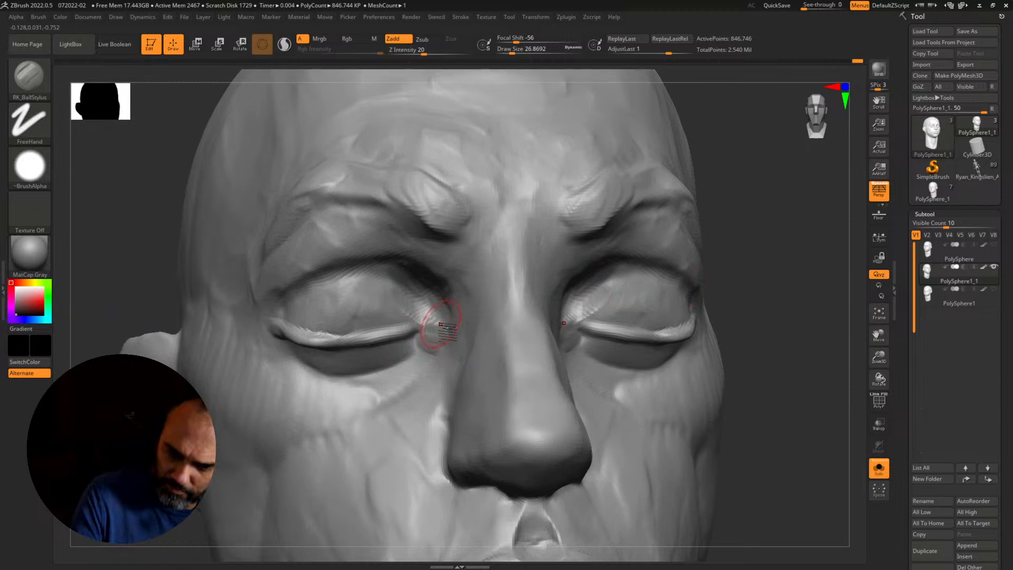
# Step: Reshape the upper eyelids and the crease above their outer ends with the RK_BallStylus brush at a draw size of about 31
pyautogui.moveTo(802, 228); pyautogui.dragTo(758, 227)
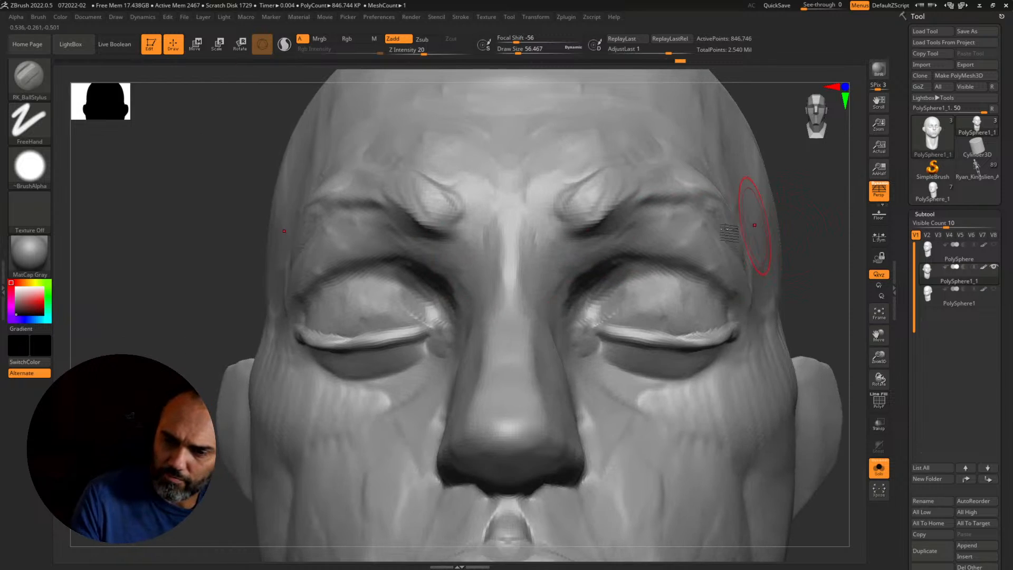
pyautogui.moveTo(566, 272)
pyautogui.mouseDown()
pyautogui.moveTo(576, 294)
pyautogui.moveTo(565, 288)
pyautogui.mouseUp()
pyautogui.press('s')
pyautogui.moveTo(235, 322); pyautogui.dragTo(255, 294)
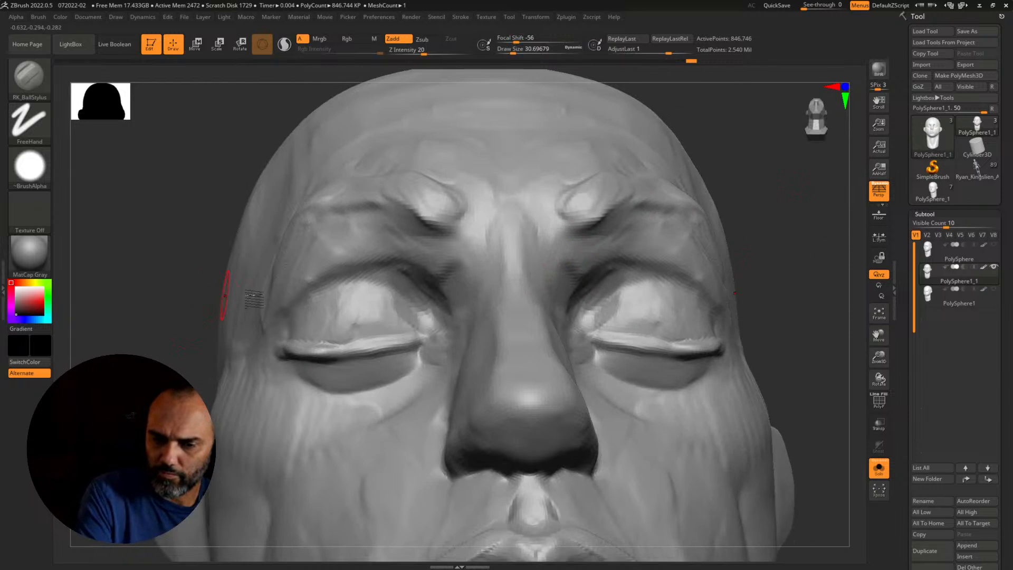
pyautogui.moveTo(478, 275)
pyautogui.mouseDown()
pyautogui.moveTo(435, 271)
pyautogui.moveTo(425, 259)
pyautogui.moveTo(430, 297)
pyautogui.moveTo(296, 334)
pyautogui.mouseUp()
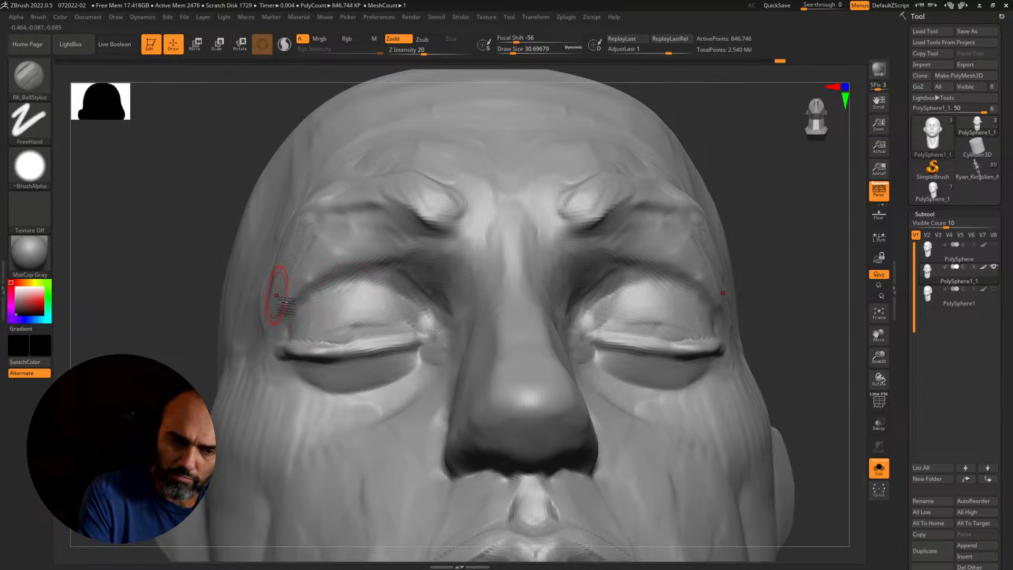
pyautogui.moveTo(278, 295)
pyautogui.mouseDown()
pyautogui.moveTo(298, 303)
pyautogui.moveTo(303, 273)
pyautogui.moveTo(338, 275)
pyautogui.mouseUp()
# Step: Soften the fold between the upper eyelids and brows with the RK_BallStylus brush at a draw size of about 65
pyautogui.press('s')
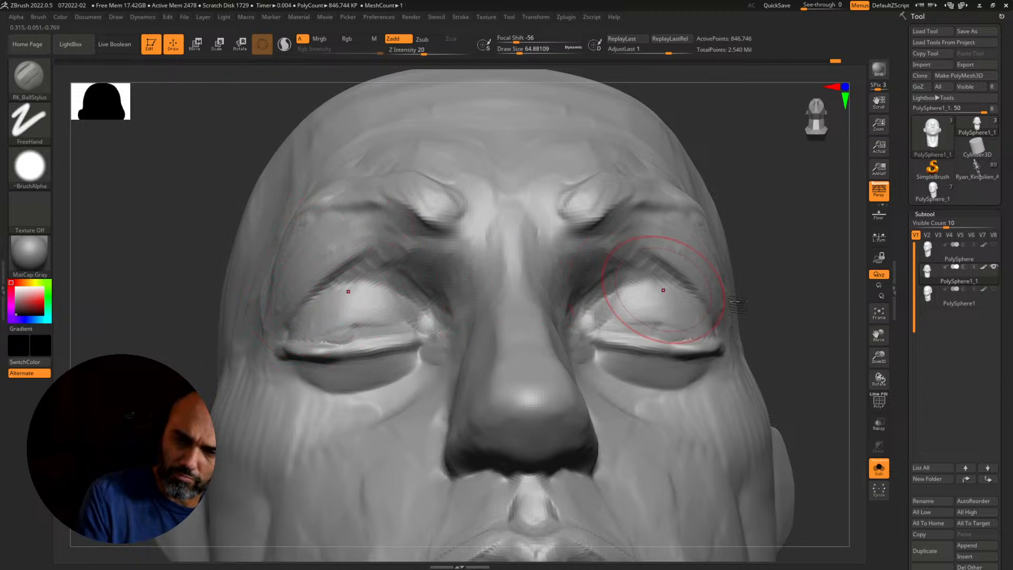
pyautogui.press('f')
pyautogui.moveTo(700, 318)
pyautogui.keyDown('alt'); pyautogui.mouseDown()
pyautogui.moveTo(740, 346)
pyautogui.moveTo(739, 311)
pyautogui.mouseUp(); pyautogui.keyUp('alt')
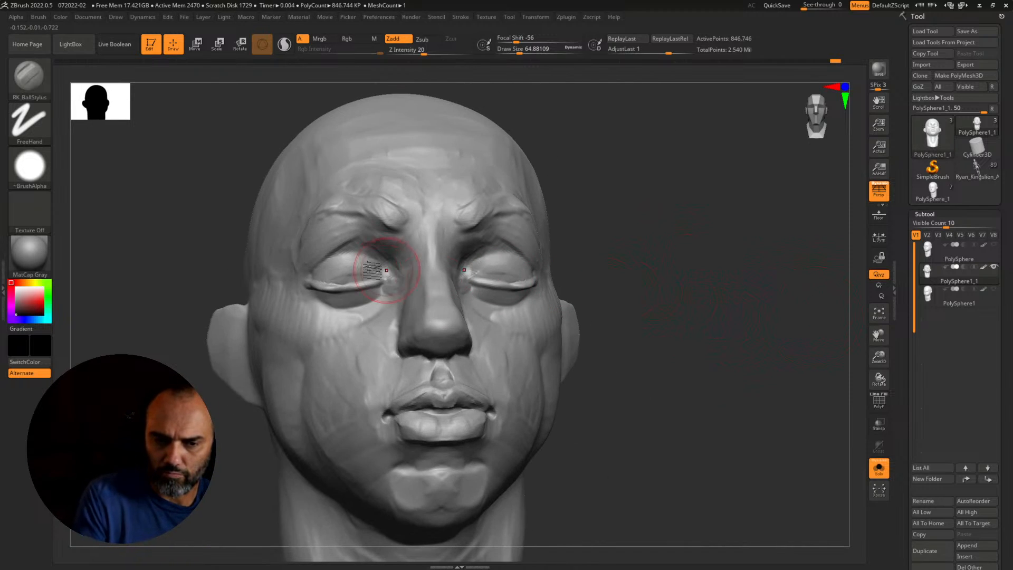
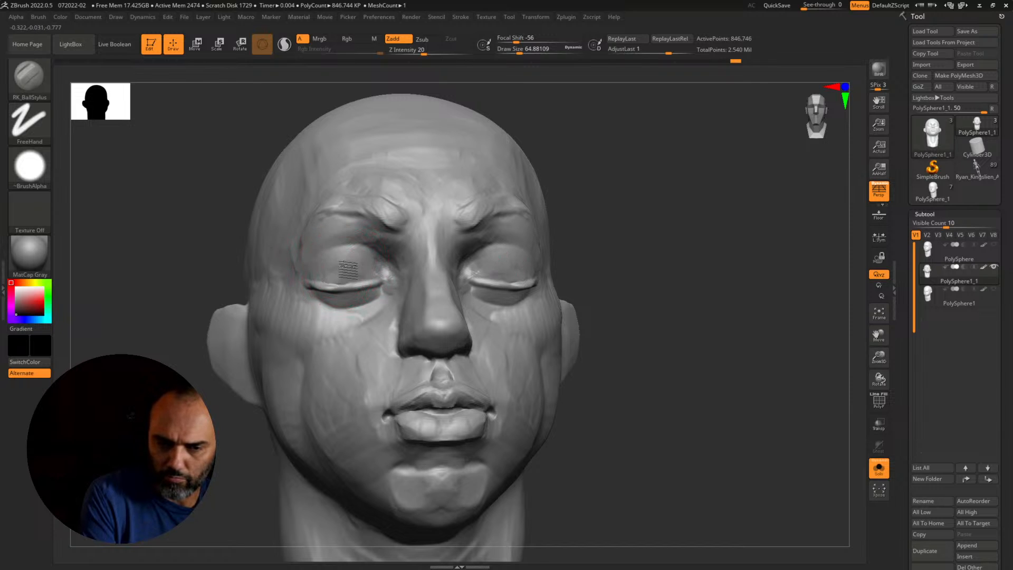
pyautogui.keyDown('alt'); pyautogui.moveTo(686, 338); pyautogui.dragTo(591, 264); pyautogui.keyUp('alt')
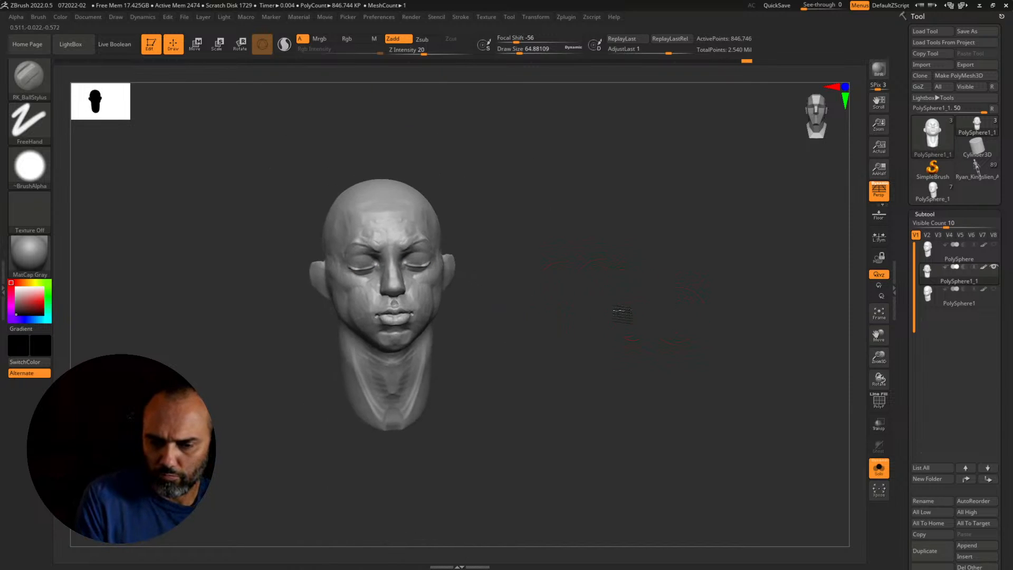
pyautogui.moveTo(622, 314)
pyautogui.mouseDown()
pyautogui.moveTo(612, 323)
pyautogui.moveTo(591, 313)
pyautogui.moveTo(689, 338)
pyautogui.moveTo(689, 356)
pyautogui.moveTo(674, 355)
pyautogui.moveTo(705, 368)
pyautogui.moveTo(723, 355)
pyautogui.mouseUp()
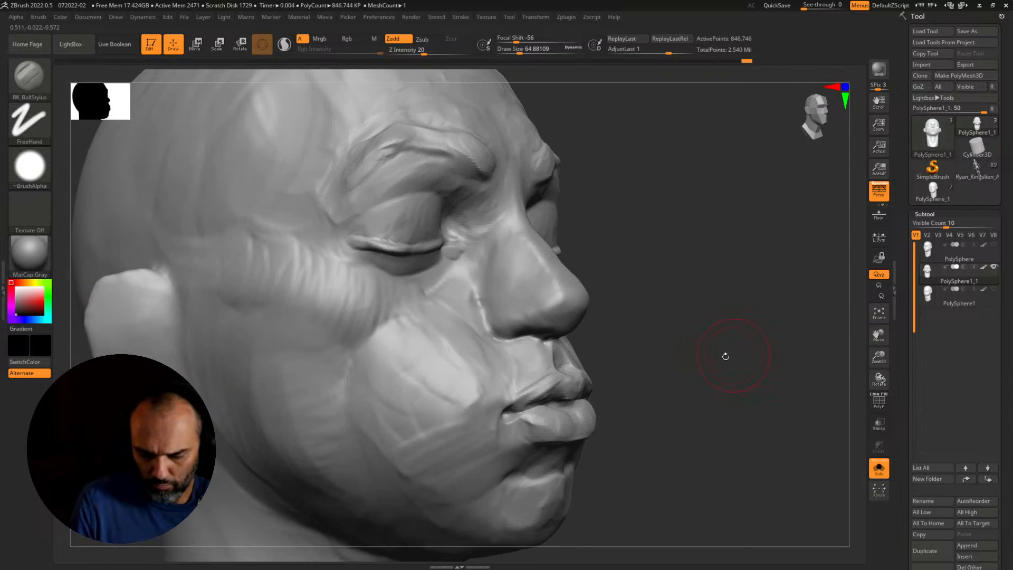
# Step: Carve the crease around the nostril wings with the DamStandard brush at a draw size of about 44
pyautogui.press('b')
pyautogui.press('d')
pyautogui.press('s')
pyautogui.moveTo(644, 362)
pyautogui.mouseDown()
pyautogui.moveTo(662, 355)
pyautogui.moveTo(611, 327)
pyautogui.mouseUp()
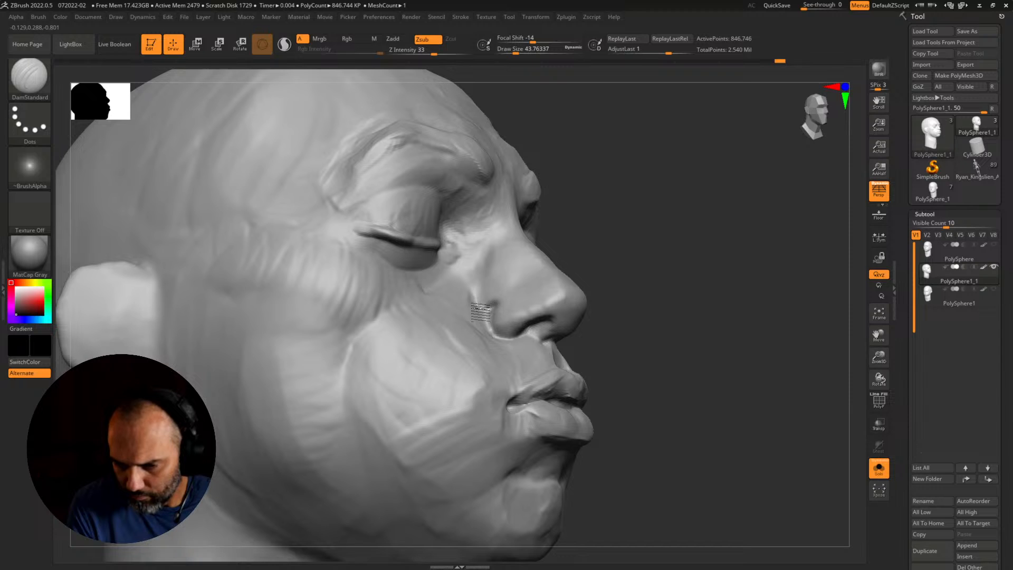
pyautogui.keyDown('alt'); pyautogui.moveTo(674, 345); pyautogui.dragTo(760, 464); pyautogui.keyUp('alt')
pyautogui.moveTo(512, 477)
pyautogui.mouseDown()
pyautogui.moveTo(540, 483)
pyautogui.moveTo(453, 515)
pyautogui.moveTo(471, 458)
pyautogui.mouseUp()
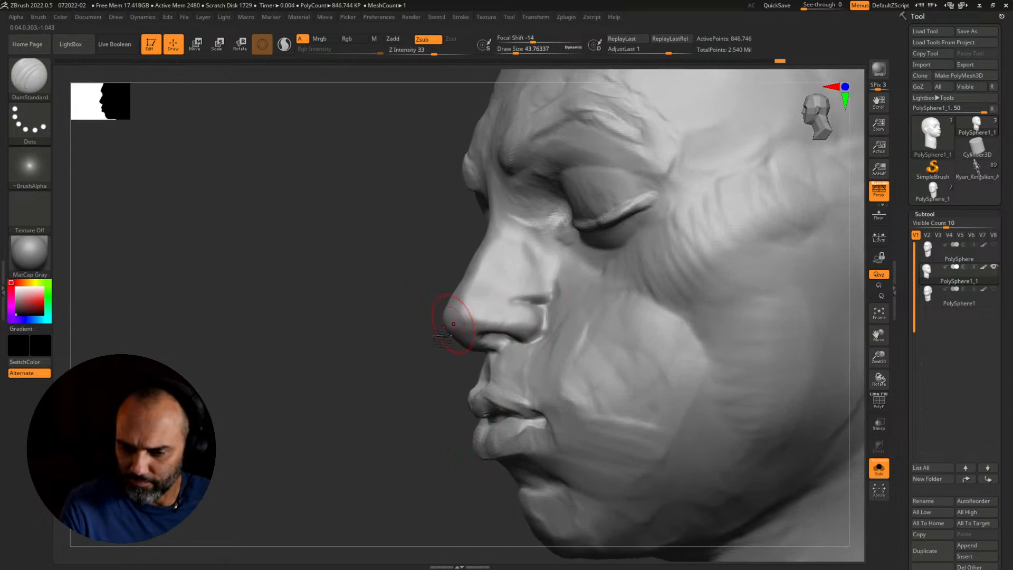
pyautogui.moveTo(453, 323); pyautogui.dragTo(457, 361)
# Step: Build up the side of the nose and the cheek beside the nostril wing with the RK_BallStylus brush at a draw size of about 44
pyautogui.press('1')
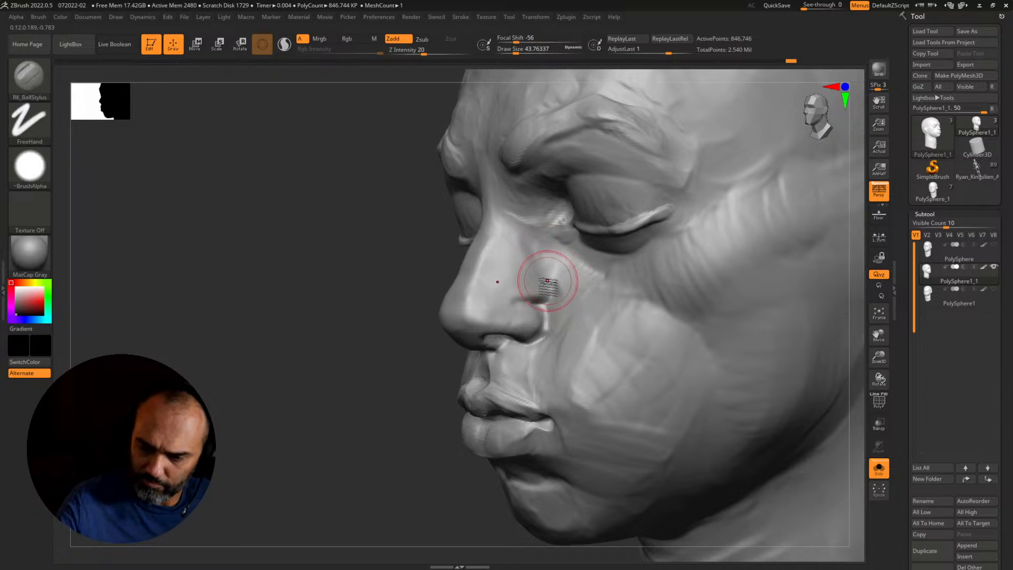
pyautogui.moveTo(548, 280)
pyautogui.mouseDown()
pyautogui.moveTo(562, 299)
pyautogui.moveTo(551, 302)
pyautogui.mouseUp()
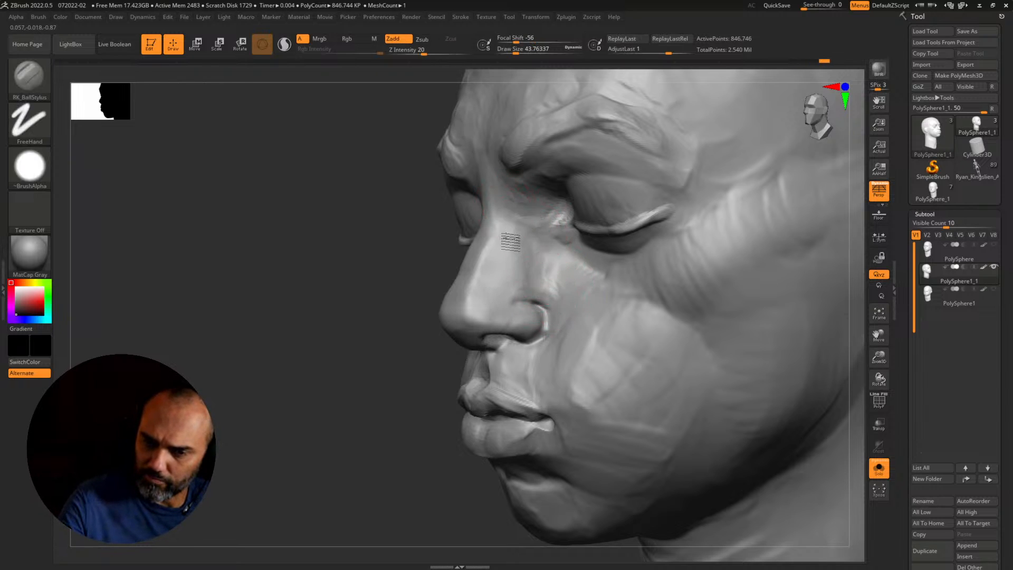
pyautogui.keyDown('alt'); pyautogui.moveTo(338, 427); pyautogui.dragTo(373, 422); pyautogui.keyUp('alt')
pyautogui.moveTo(643, 354); pyautogui.dragTo(723, 445)
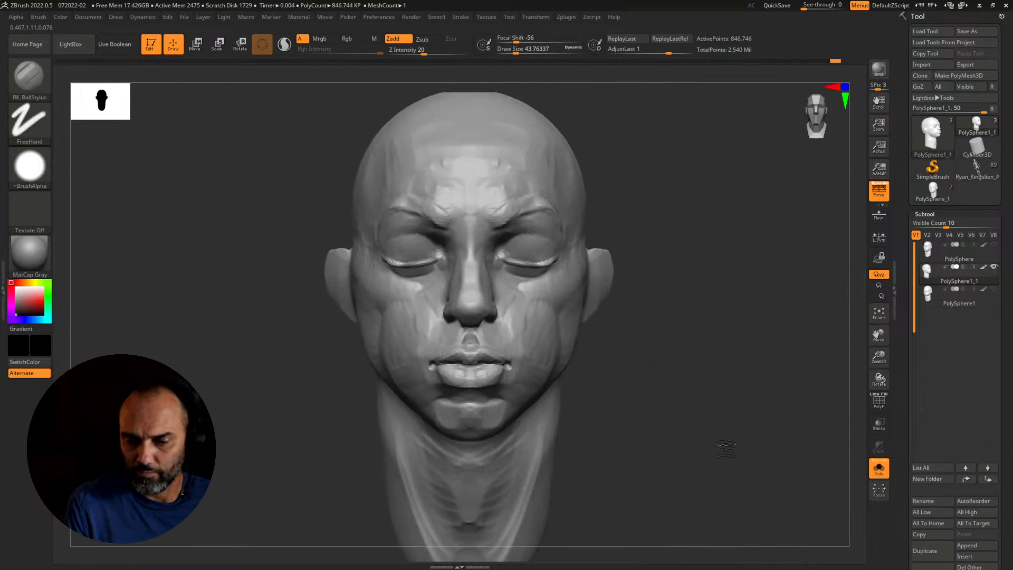
pyautogui.moveTo(641, 399); pyautogui.dragTo(574, 396)
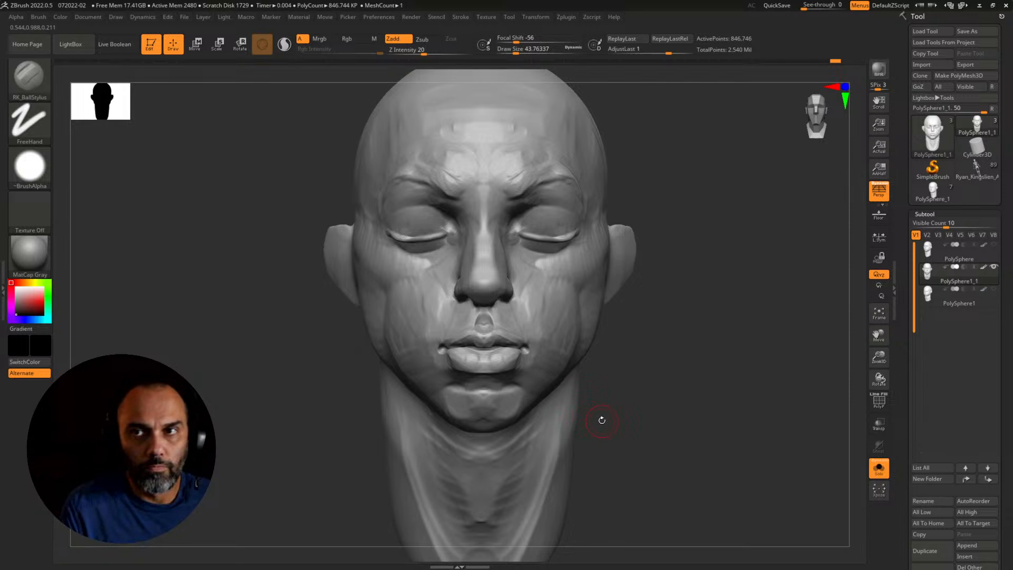
# Step: Reshape the mouth and chin in profile with the Move brush at a draw size of about 223
pyautogui.moveTo(653, 418); pyautogui.dragTo(594, 323)
pyautogui.press('b')
pyautogui.press('m')
pyautogui.press('v')
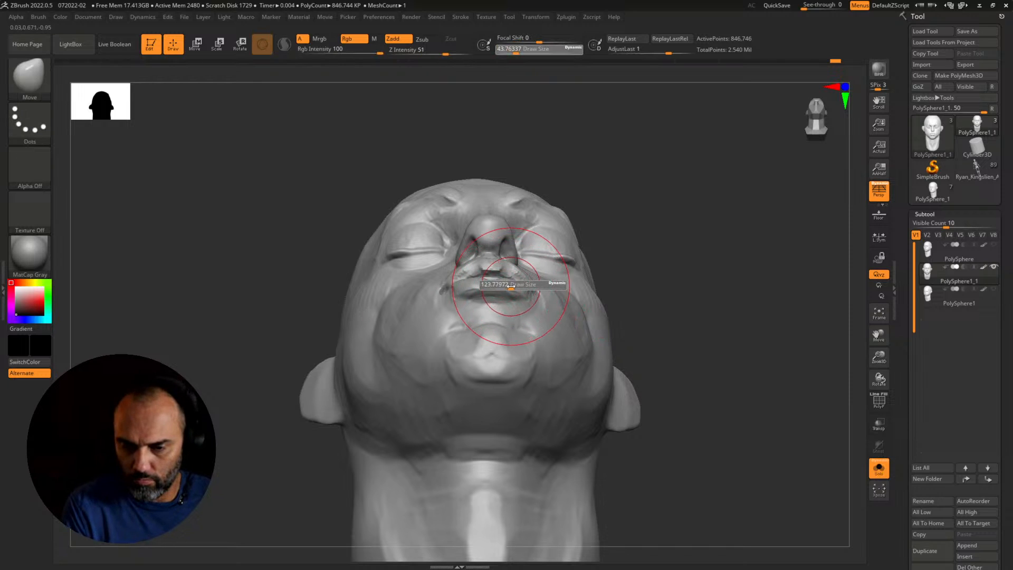
pyautogui.moveTo(631, 268); pyautogui.dragTo(627, 213)
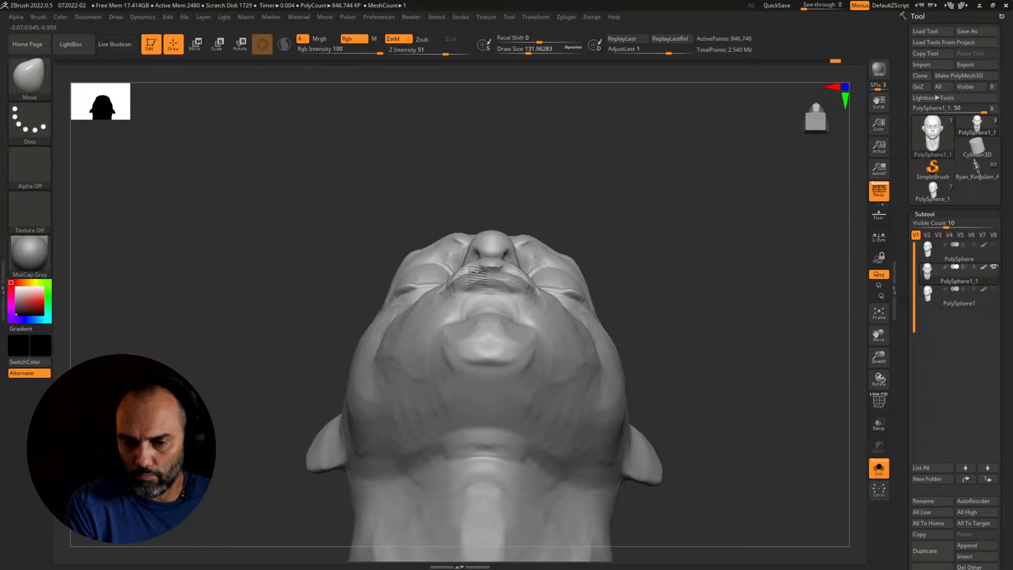
pyautogui.moveTo(701, 306)
pyautogui.mouseDown()
pyautogui.moveTo(746, 407)
pyautogui.moveTo(538, 464)
pyautogui.mouseUp()
pyautogui.press('ctrl')
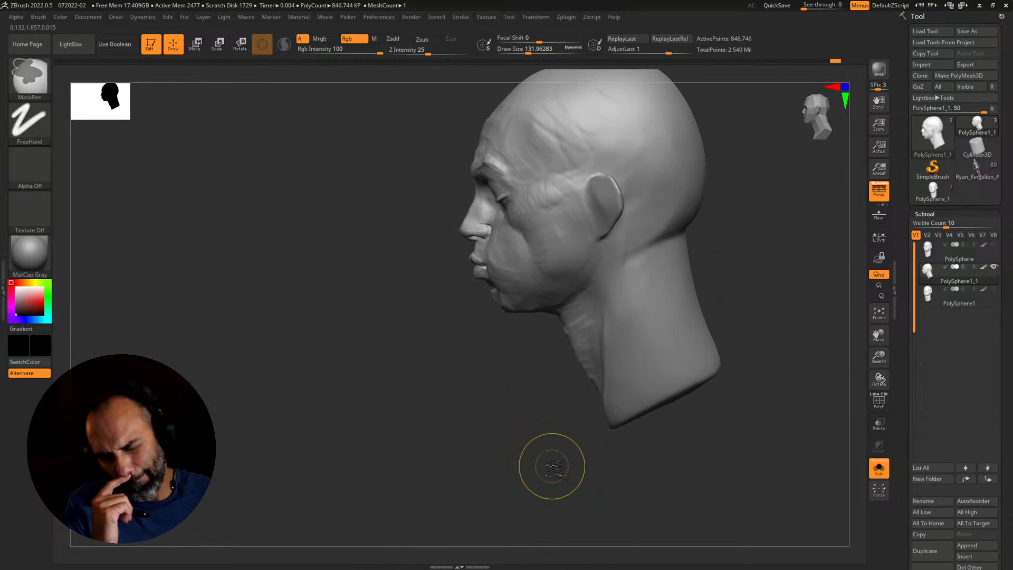
pyautogui.hotkey('ctrl', 'shift')
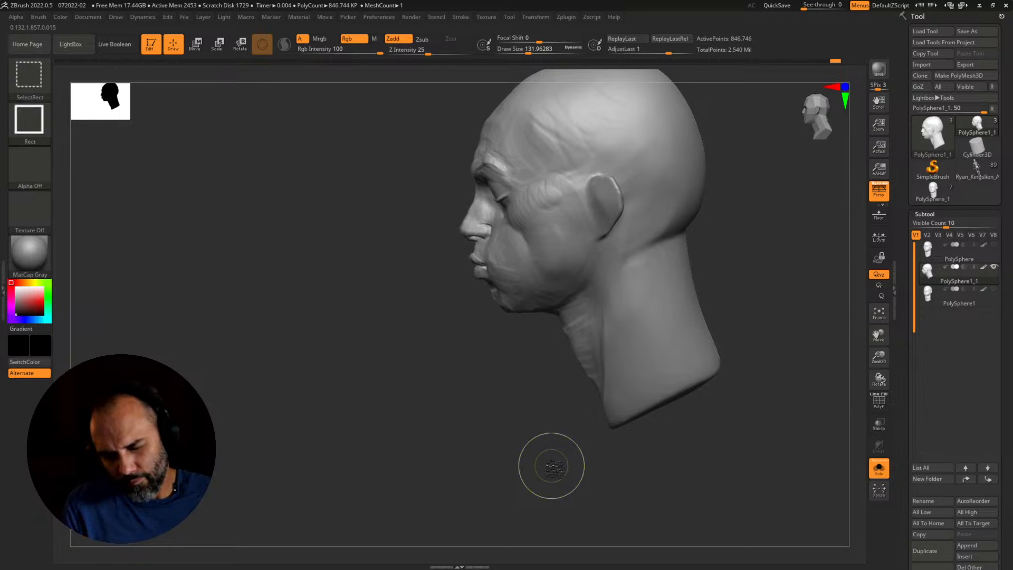
pyautogui.moveTo(525, 436)
pyautogui.mouseDown()
pyautogui.moveTo(691, 379)
pyautogui.moveTo(760, 416)
pyautogui.moveTo(747, 404)
pyautogui.moveTo(637, 403)
pyautogui.mouseUp()
pyautogui.press('s')
pyautogui.moveTo(449, 342); pyautogui.dragTo(458, 342)
pyautogui.moveTo(448, 380); pyautogui.dragTo(419, 372)
pyautogui.moveTo(441, 330); pyautogui.dragTo(436, 333)
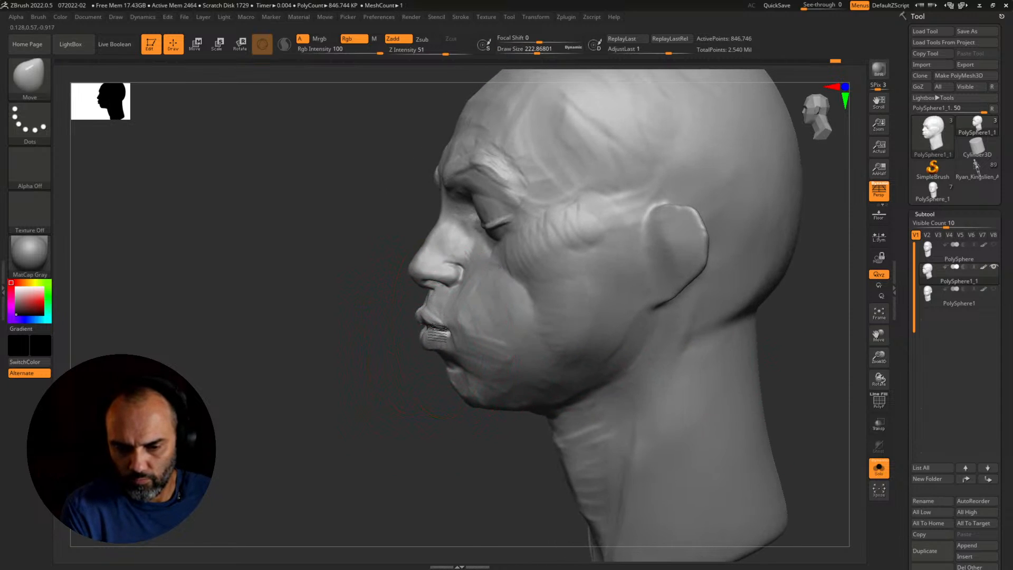
# Step: Adjust the jaw and cheek outline from the front with the Move brush at a draw size of about 223
pyautogui.moveTo(429, 430)
pyautogui.keyDown('alt'); pyautogui.mouseDown()
pyautogui.moveTo(399, 424)
pyautogui.moveTo(486, 420)
pyautogui.moveTo(607, 448)
pyautogui.mouseUp(); pyautogui.keyUp('alt')
pyautogui.press('ctrl')
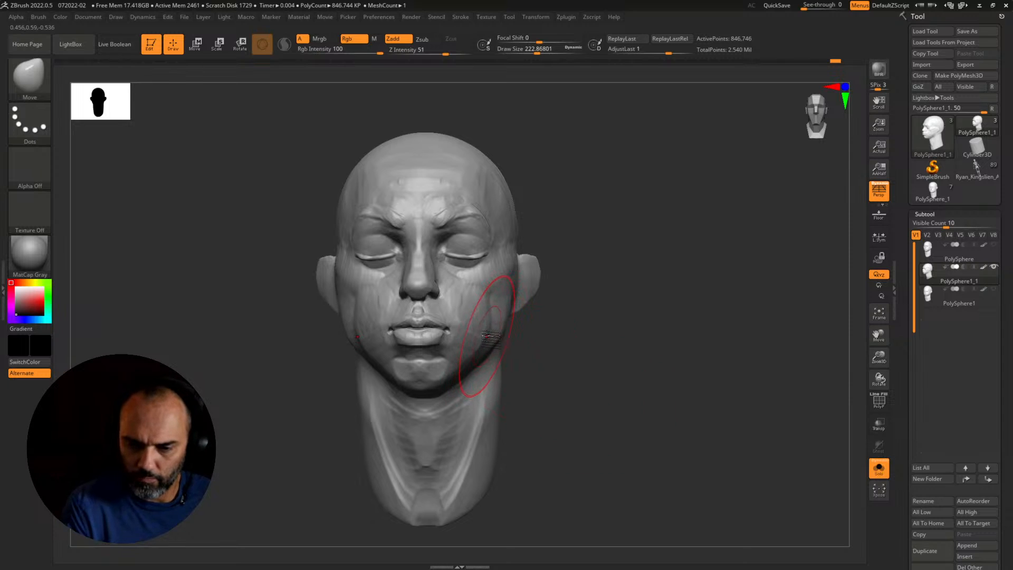
pyautogui.moveTo(486, 336); pyautogui.dragTo(482, 336)
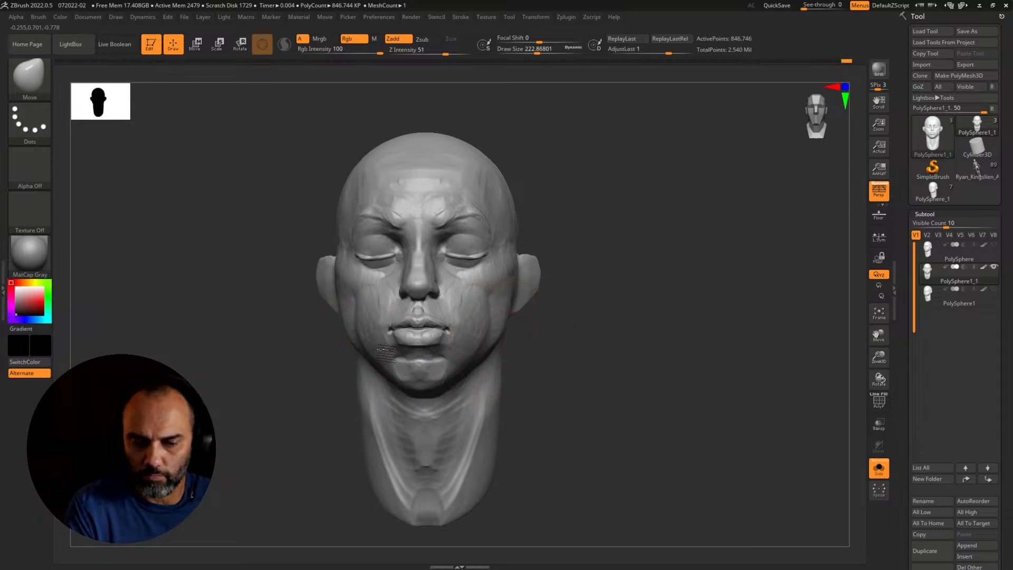
pyautogui.moveTo(357, 312); pyautogui.dragTo(357, 307)
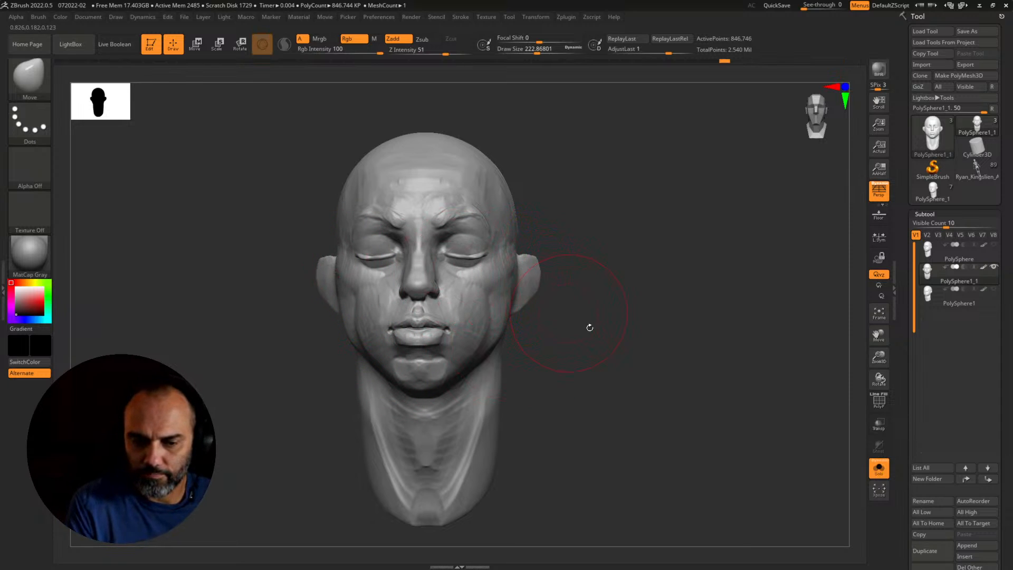
# Step: Adjust the cheekbones and lower eye area from above with the Move brush at draw sizes of about 94 and 44
pyautogui.moveTo(590, 327)
pyautogui.mouseDown()
pyautogui.moveTo(603, 332)
pyautogui.moveTo(607, 350)
pyautogui.moveTo(588, 345)
pyautogui.moveTo(619, 350)
pyautogui.moveTo(667, 425)
pyautogui.moveTo(658, 409)
pyautogui.mouseUp()
pyautogui.press('s')
pyautogui.moveTo(585, 357); pyautogui.dragTo(568, 357)
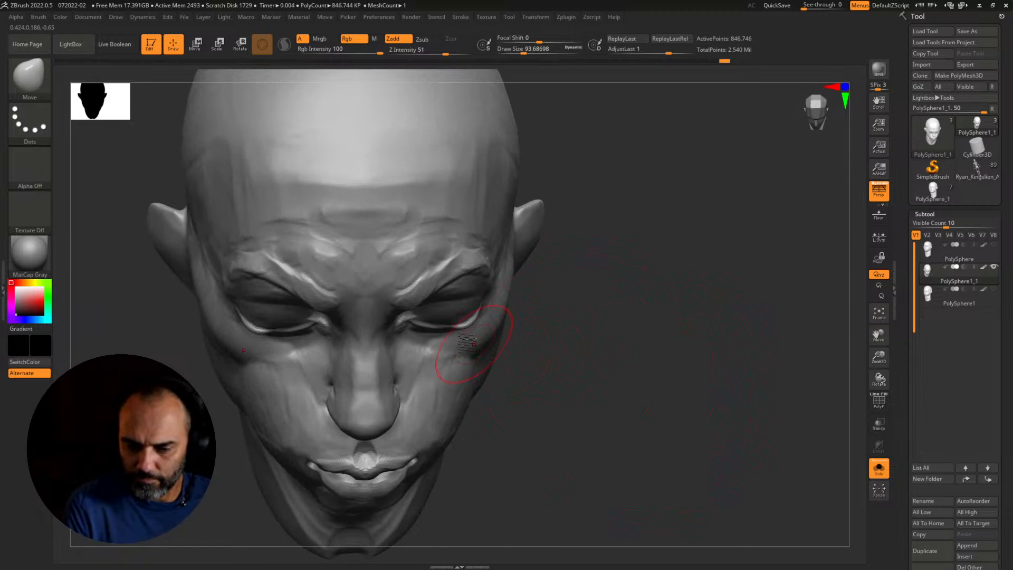
pyautogui.press('s')
pyautogui.moveTo(473, 343); pyautogui.dragTo(452, 332)
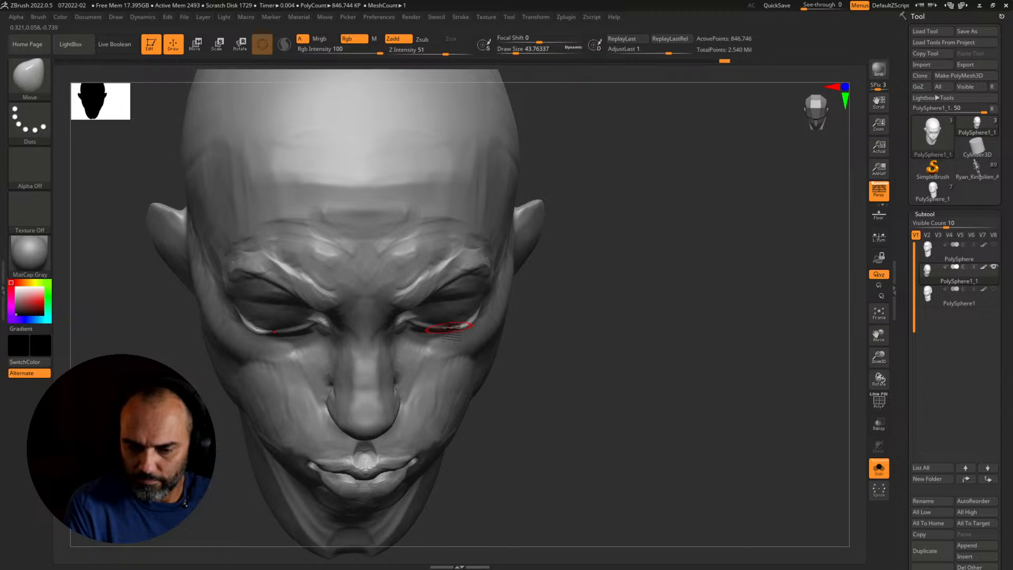
# Step: Refine the side contour of the jaw with the Move brush at a draw size of about 217
pyautogui.keyDown('alt'); pyautogui.moveTo(595, 372); pyautogui.dragTo(561, 312); pyautogui.keyUp('alt')
pyautogui.press('s')
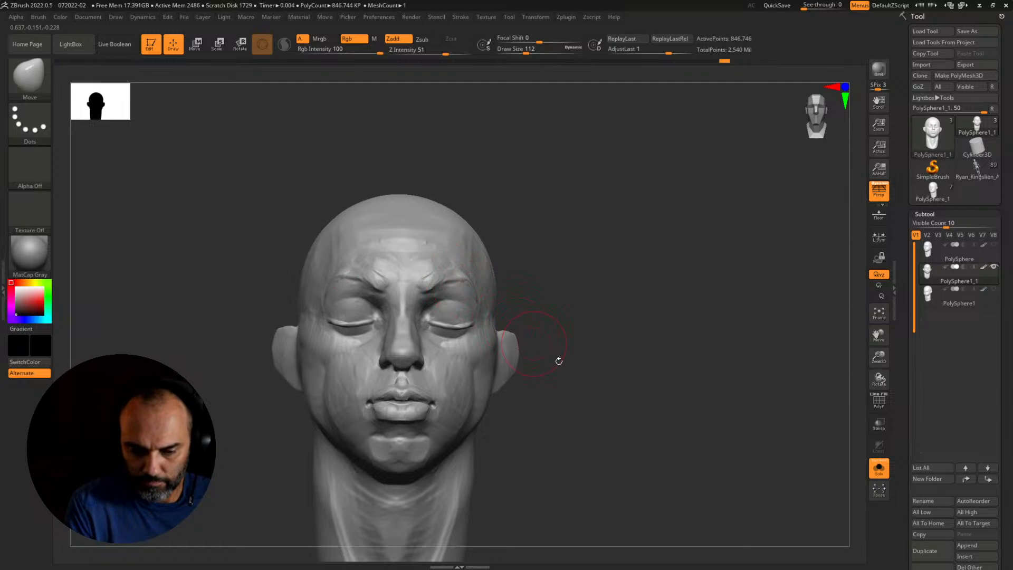
pyautogui.moveTo(559, 357); pyautogui.dragTo(561, 391)
pyautogui.moveTo(571, 398); pyautogui.dragTo(572, 399)
pyautogui.moveTo(586, 416)
pyautogui.mouseDown()
pyautogui.moveTo(549, 430)
pyautogui.moveTo(530, 412)
pyautogui.mouseUp()
pyautogui.moveTo(508, 364); pyautogui.dragTo(499, 365)
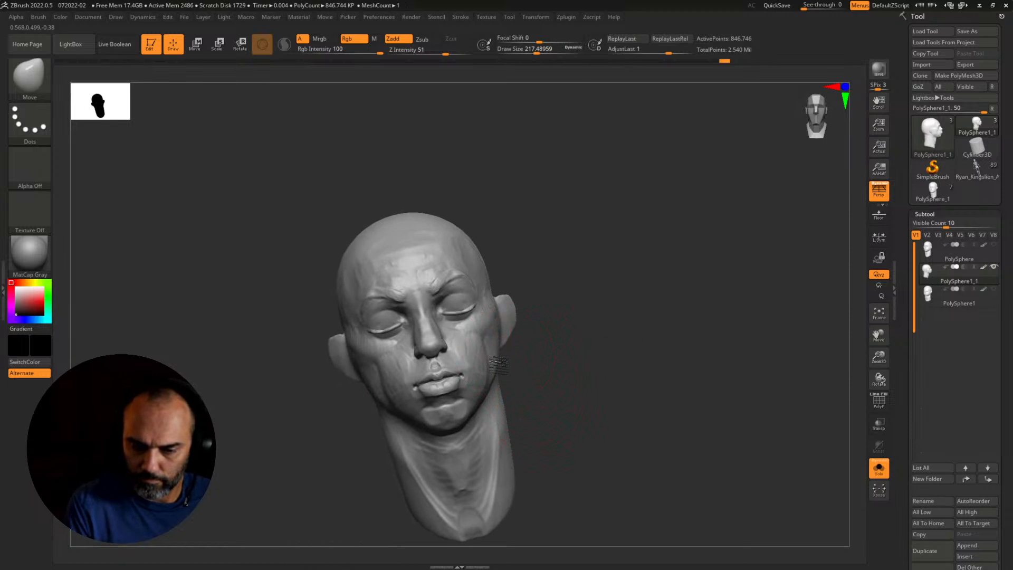
pyautogui.moveTo(563, 362)
pyautogui.mouseDown()
pyautogui.moveTo(552, 368)
pyautogui.moveTo(571, 366)
pyautogui.moveTo(580, 375)
pyautogui.moveTo(572, 379)
pyautogui.moveTo(715, 371)
pyautogui.mouseUp()
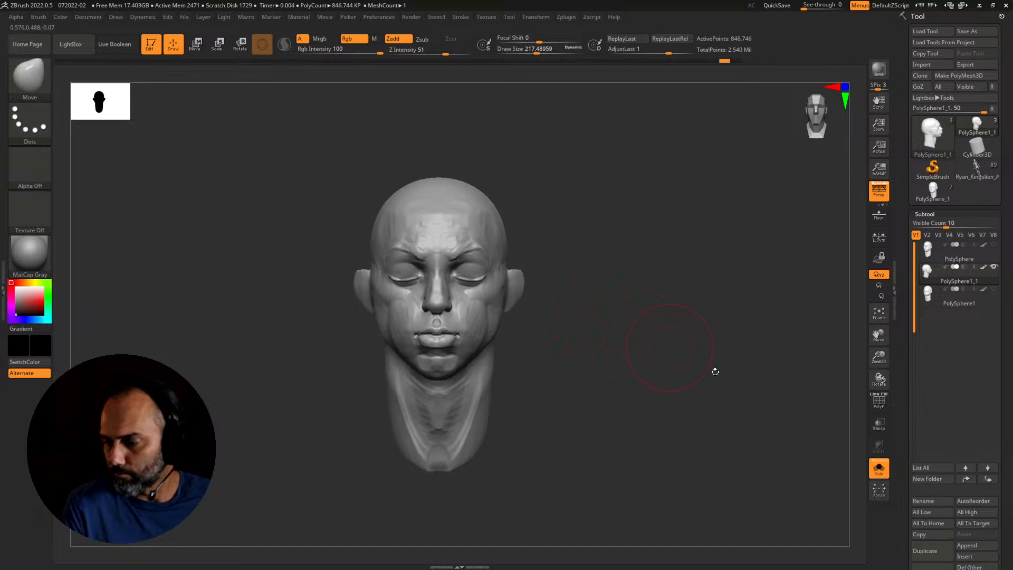
# Step: Add a Sphere3D primitive to the tool as a new subtool
pyautogui.scroll(-2, 936, 506)
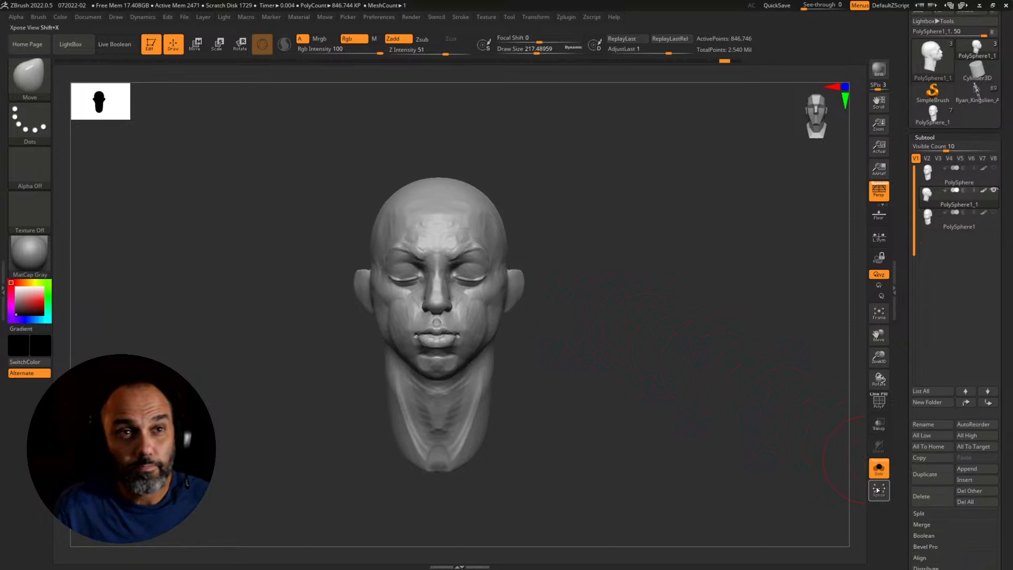
pyautogui.click(967, 479)
pyautogui.click(568, 400)
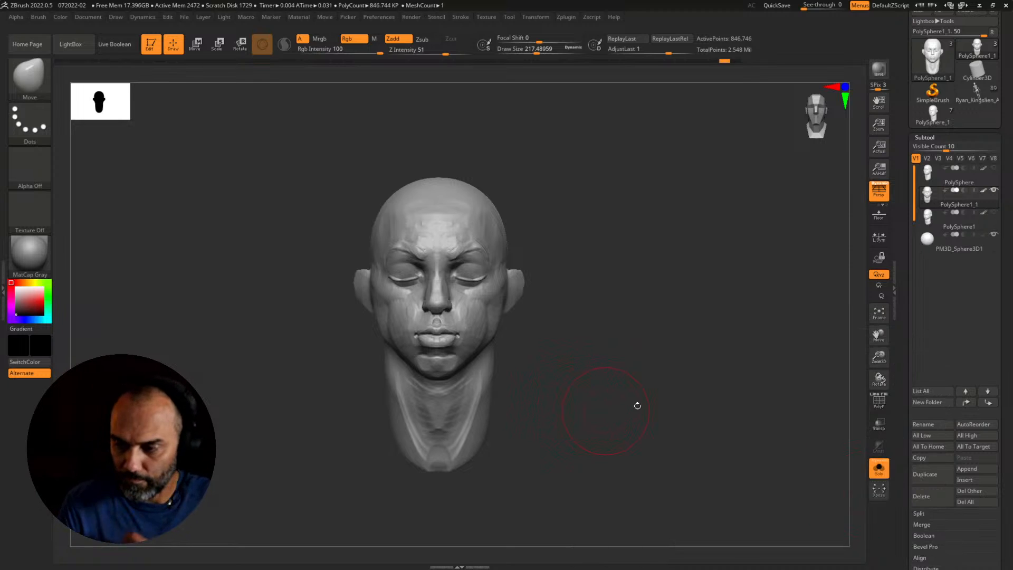
# Step: Select the new sphere subtool, turn off solo display and set the active colour to white
pyautogui.click(928, 240)
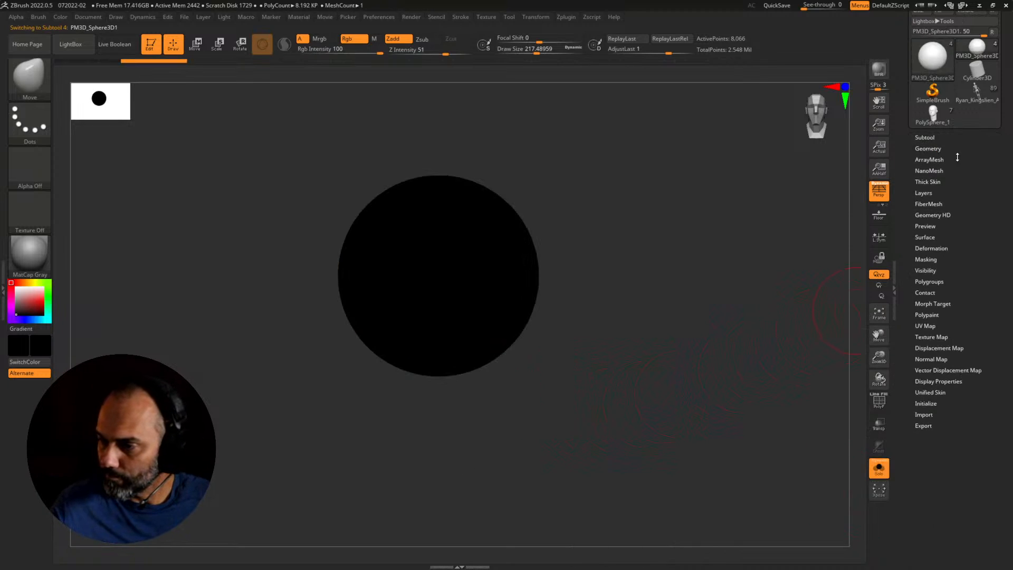
pyautogui.click(880, 474)
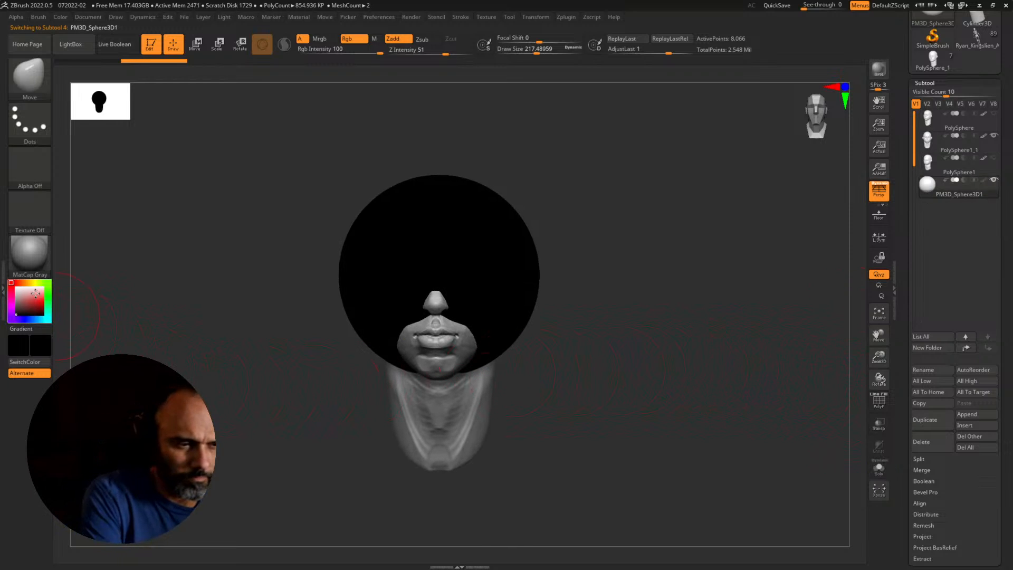
pyautogui.click(17, 288)
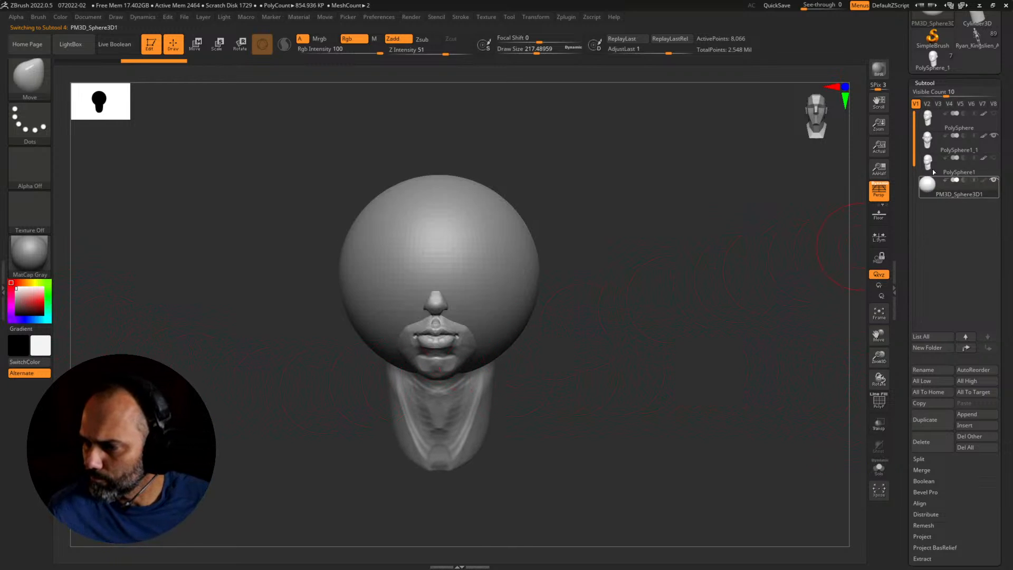
# Step: Convert the sphere subtool to a DynaMesh at resolution 128
pyautogui.click(922, 82)
pyautogui.click(928, 94)
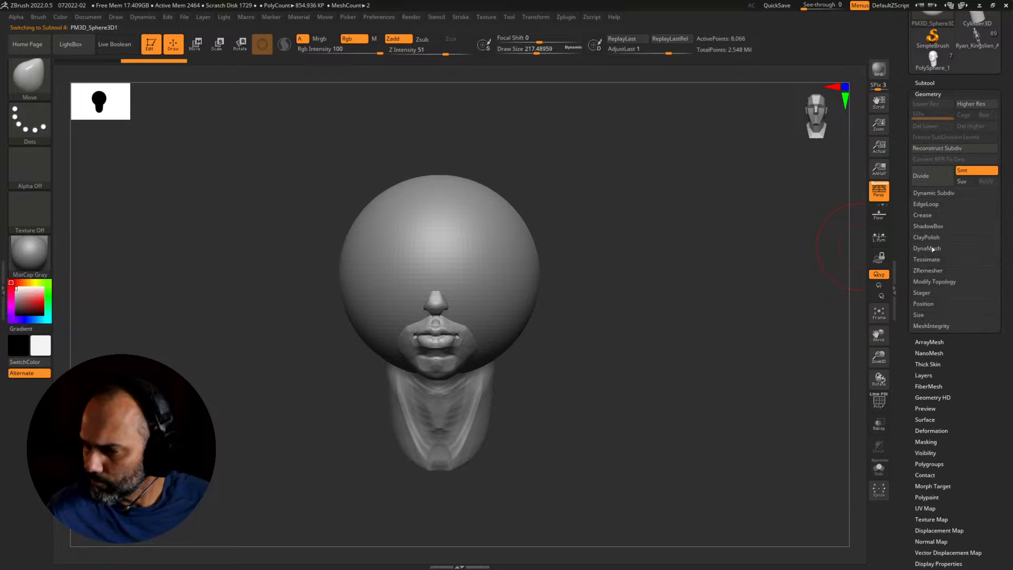
pyautogui.click(926, 248)
pyautogui.click(928, 264)
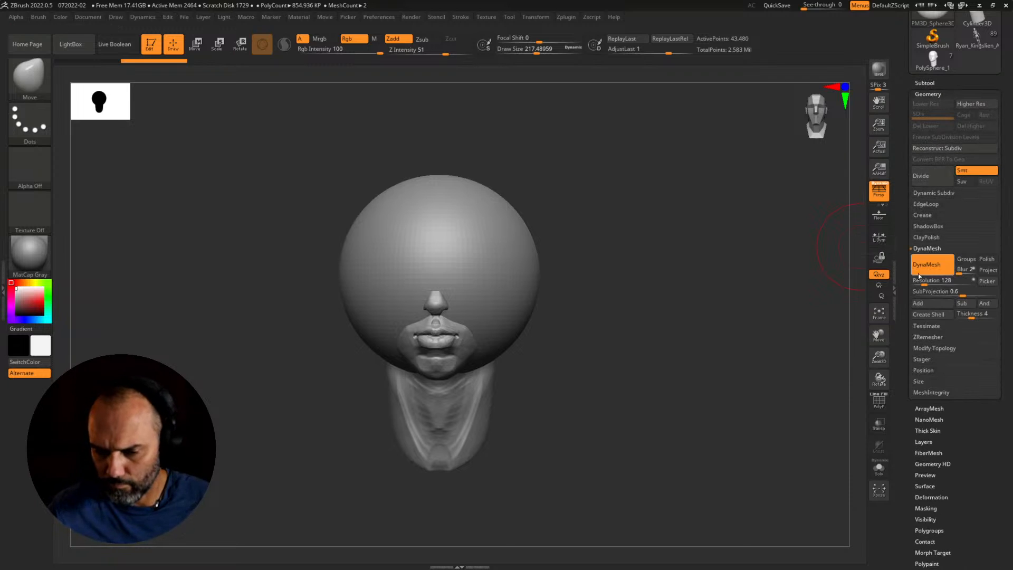
pyautogui.keyDown('alt'); pyautogui.moveTo(674, 317); pyautogui.dragTo(689, 367); pyautogui.keyUp('alt')
pyautogui.hotkey('shift', 'f')
pyautogui.hotkey('shift', 'f')
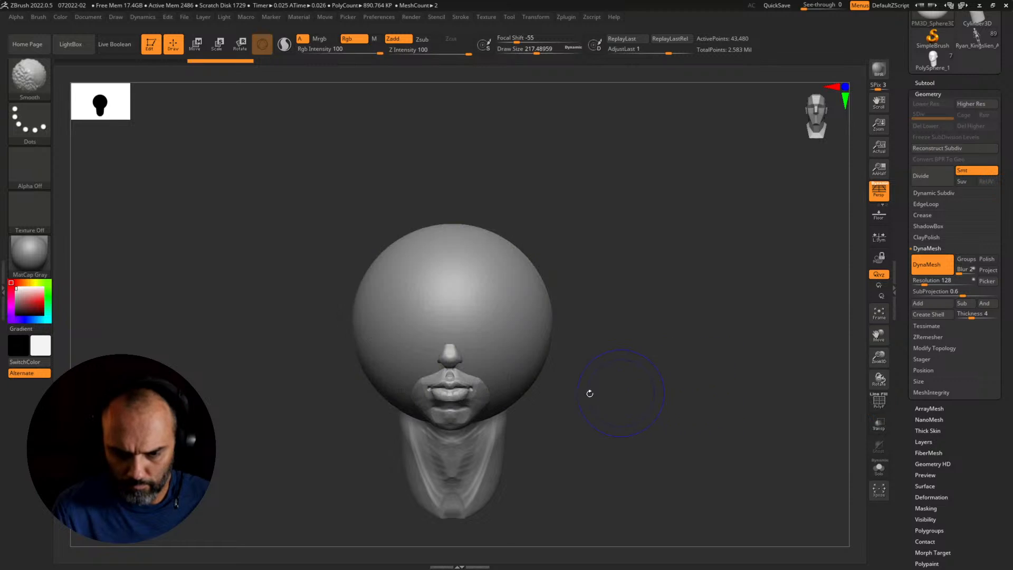
# Step: Carve the sphere away from the face with the RK_BallStylus brush at a draw size of about 305, exposing forehead, cheeks and chin
pyautogui.press('2')
pyautogui.press('s')
pyautogui.moveTo(465, 344)
pyautogui.mouseDown()
pyautogui.moveTo(448, 337)
pyautogui.moveTo(491, 364)
pyautogui.moveTo(401, 343)
pyautogui.moveTo(418, 391)
pyautogui.moveTo(403, 364)
pyautogui.moveTo(404, 402)
pyautogui.mouseUp()
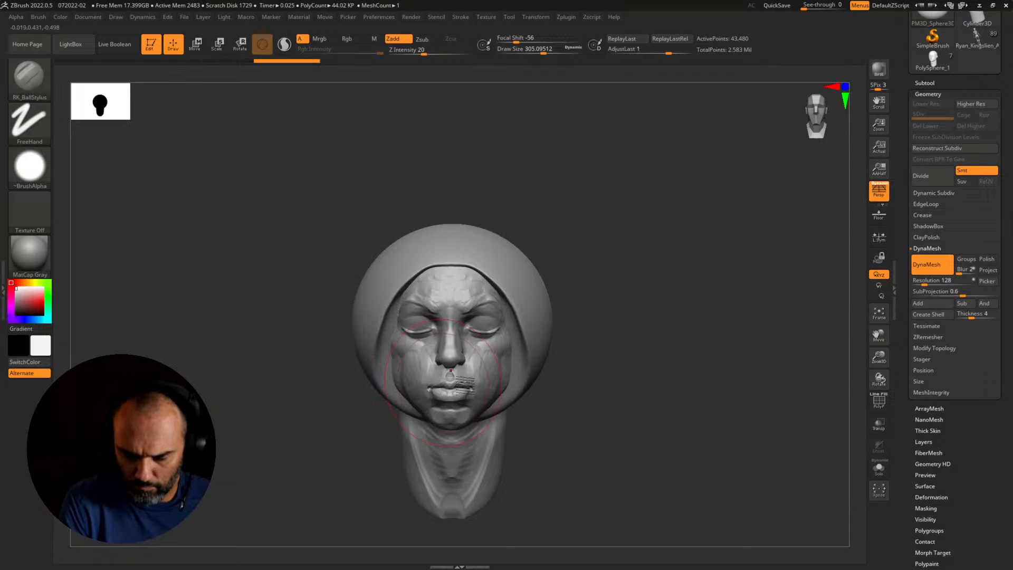
pyautogui.moveTo(567, 380)
pyautogui.mouseDown()
pyautogui.moveTo(614, 394)
pyautogui.moveTo(597, 383)
pyautogui.mouseUp()
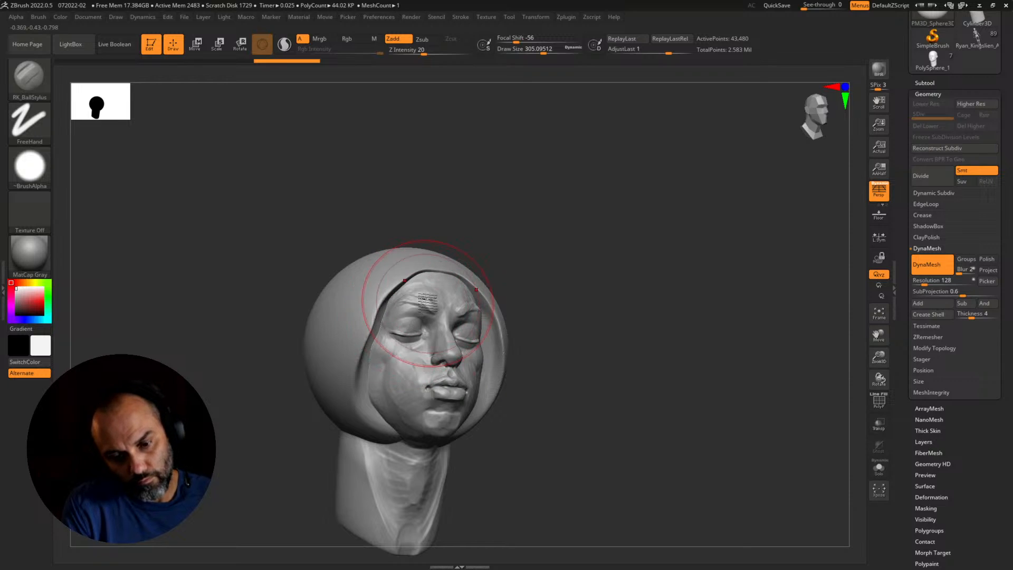
pyautogui.moveTo(403, 359); pyautogui.dragTo(409, 388)
pyautogui.moveTo(543, 449); pyautogui.dragTo(546, 404)
pyautogui.moveTo(460, 438)
pyautogui.mouseDown()
pyautogui.moveTo(475, 428)
pyautogui.moveTo(398, 447)
pyautogui.moveTo(410, 449)
pyautogui.moveTo(408, 407)
pyautogui.moveTo(387, 459)
pyautogui.moveTo(426, 470)
pyautogui.mouseUp()
# Step: Trim the sphere below the jaw and around the temples with RK_BallStylus at a draw size of about 223
pyautogui.press('s')
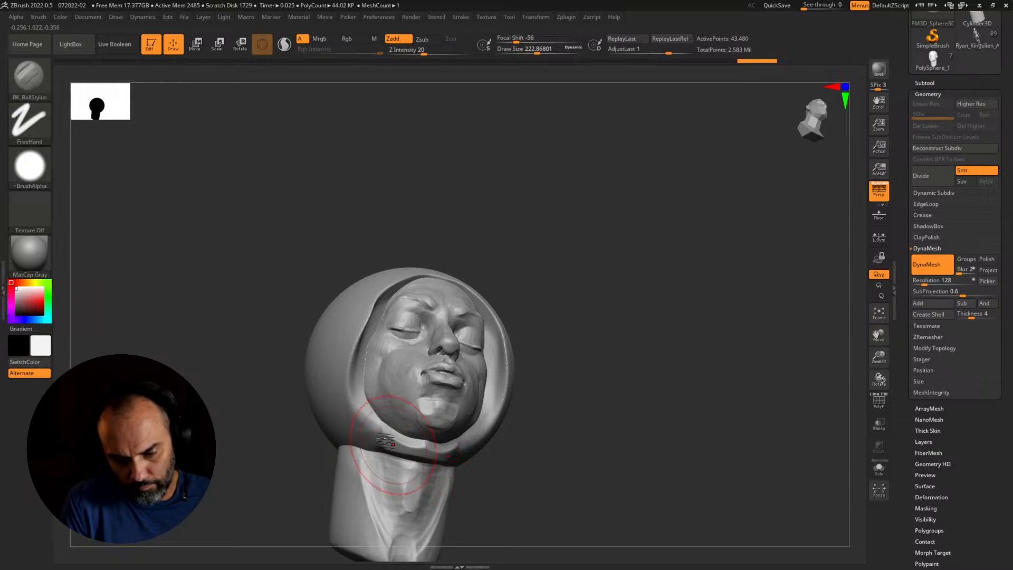
pyautogui.moveTo(386, 442); pyautogui.dragTo(447, 453)
pyautogui.moveTo(379, 439)
pyautogui.mouseDown()
pyautogui.moveTo(459, 455)
pyautogui.moveTo(414, 452)
pyautogui.mouseUp()
pyautogui.moveTo(349, 404); pyautogui.dragTo(352, 376)
pyautogui.moveTo(348, 391); pyautogui.dragTo(341, 414)
pyautogui.moveTo(251, 443); pyautogui.dragTo(294, 462)
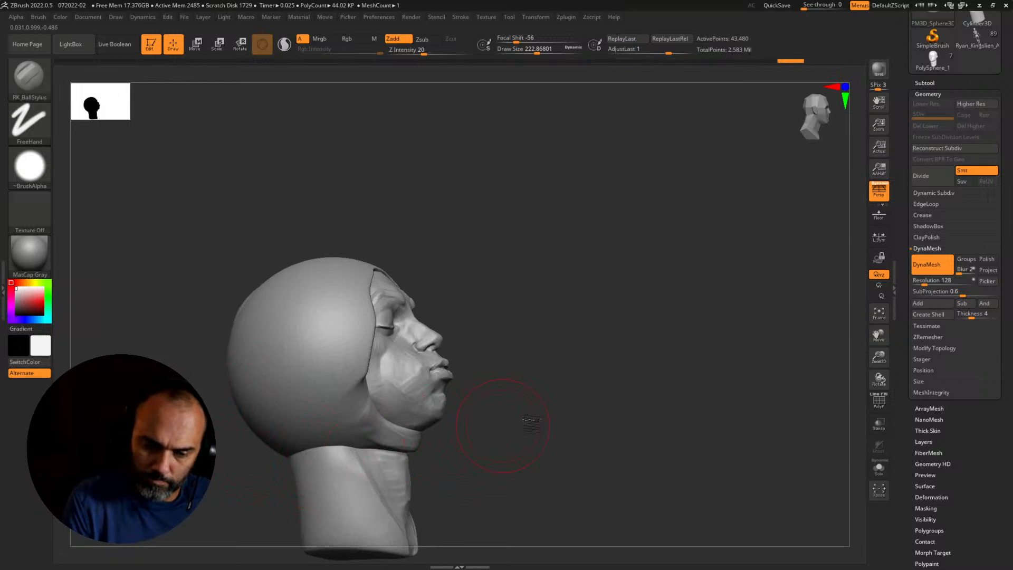
pyautogui.moveTo(529, 418); pyautogui.dragTo(499, 407)
pyautogui.moveTo(441, 289)
pyautogui.mouseDown()
pyautogui.moveTo(427, 356)
pyautogui.moveTo(407, 316)
pyautogui.mouseUp()
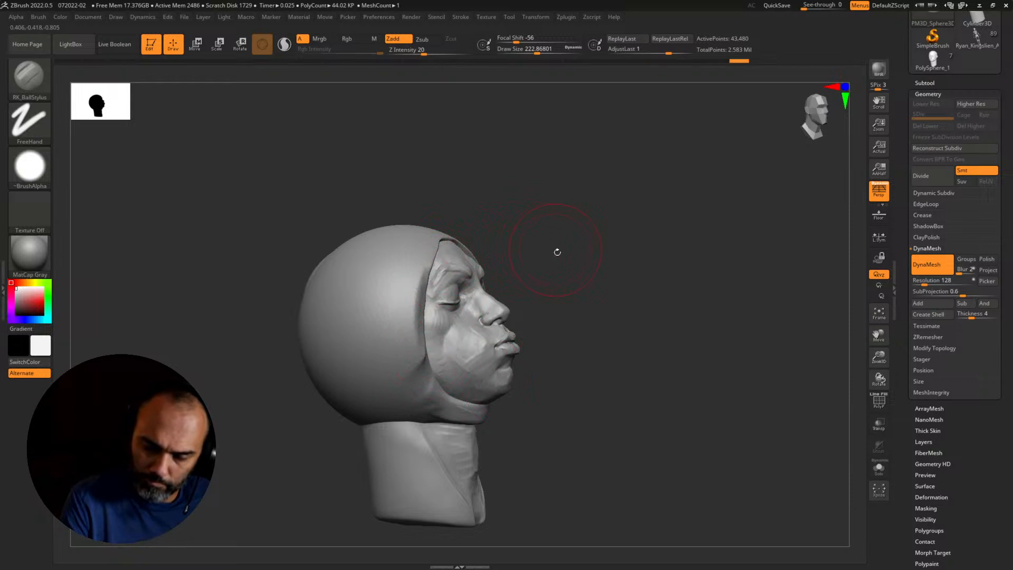
# Step: Carve out the sides of the cap around the ear and nape, leaving a strap along the jaw
pyautogui.moveTo(554, 248); pyautogui.dragTo(384, 294)
pyautogui.moveTo(464, 238)
pyautogui.mouseDown()
pyautogui.moveTo(452, 243)
pyautogui.moveTo(414, 365)
pyautogui.mouseUp()
pyautogui.moveTo(341, 448); pyautogui.dragTo(378, 426)
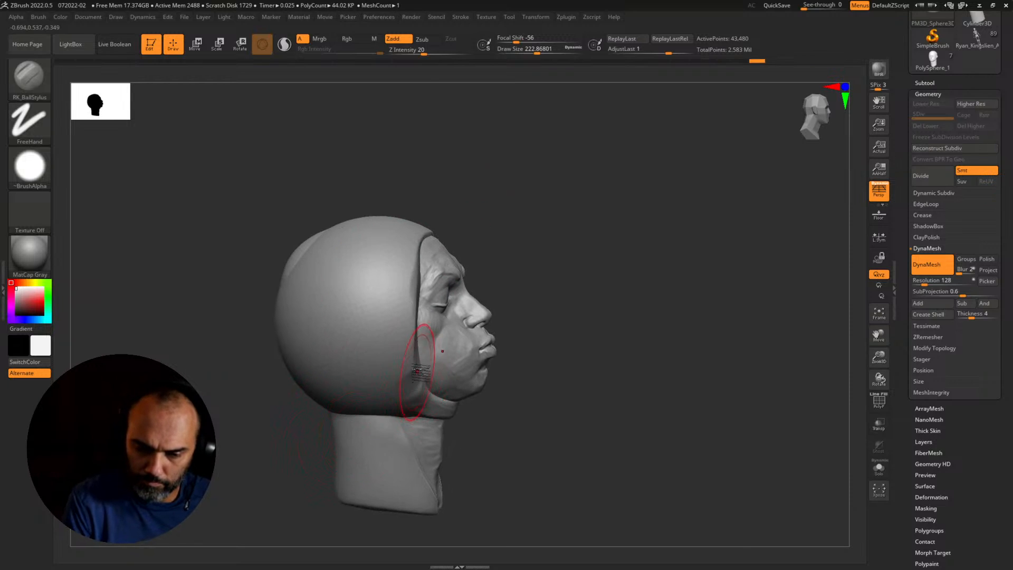
pyautogui.moveTo(417, 371)
pyautogui.mouseDown()
pyautogui.moveTo(345, 383)
pyautogui.moveTo(357, 372)
pyautogui.mouseUp()
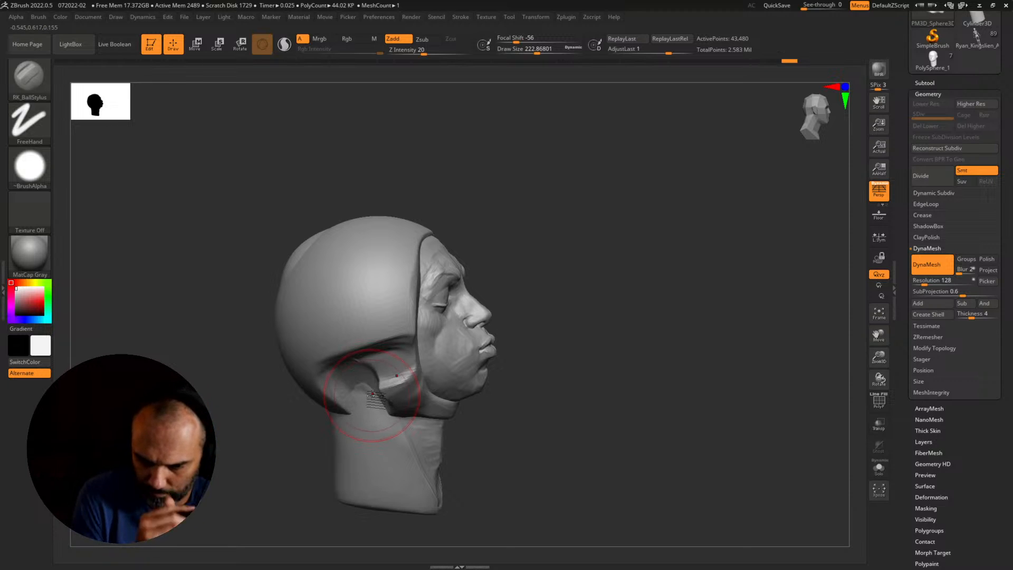
pyautogui.moveTo(464, 393); pyautogui.dragTo(527, 387)
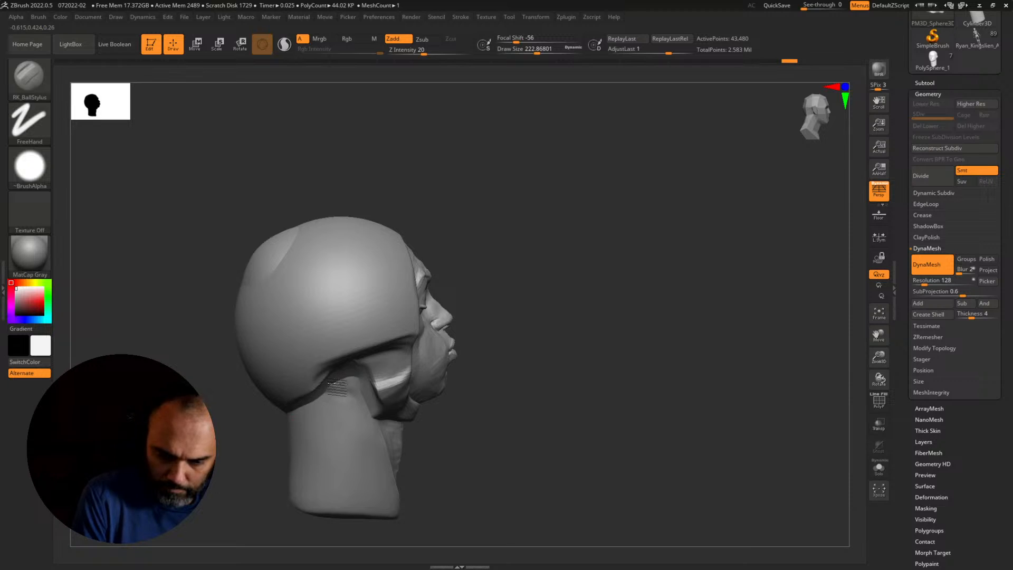
pyautogui.moveTo(332, 384); pyautogui.dragTo(364, 401)
pyautogui.moveTo(513, 367); pyautogui.dragTo(508, 346)
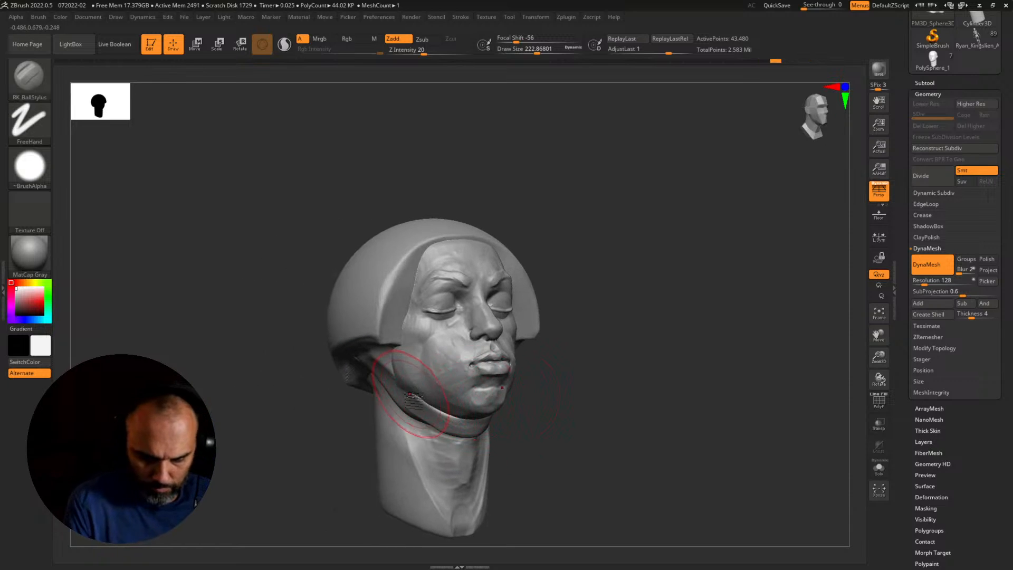
# Step: Fit the jaw strap closer to the head with the Move brush at draw sizes of about 293, 217 and 132
pyautogui.press('b')
pyautogui.press('m')
pyautogui.press('v')
pyautogui.press('s')
pyautogui.moveTo(413, 396); pyautogui.dragTo(425, 396)
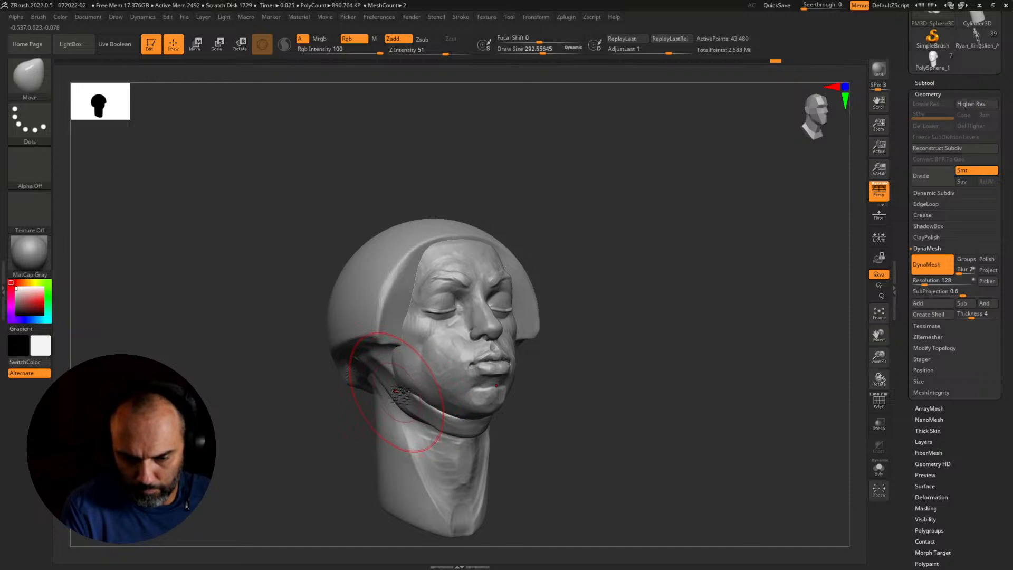
pyautogui.keyDown('shift'); pyautogui.moveTo(576, 406); pyautogui.dragTo(556, 407); pyautogui.keyUp('shift')
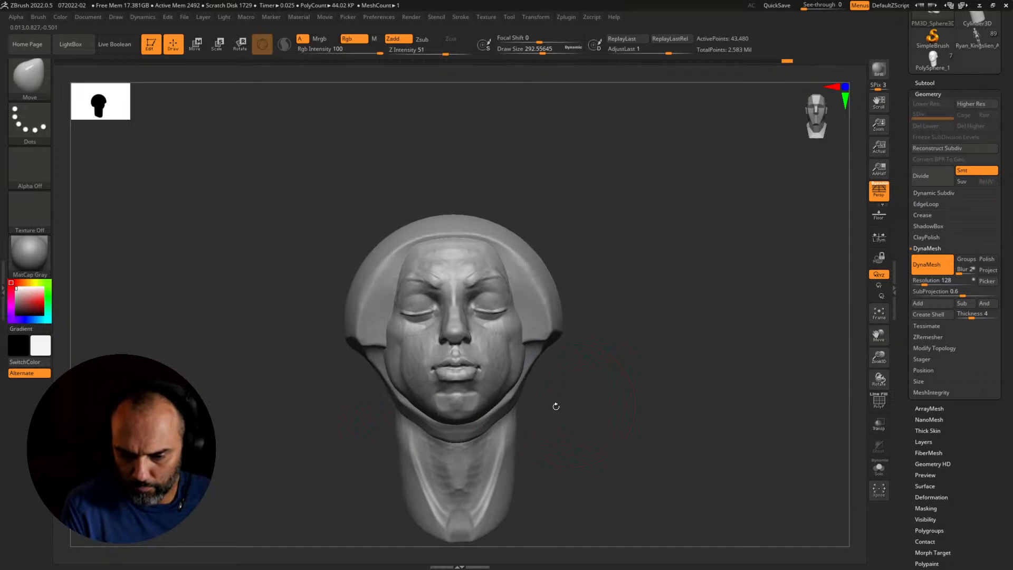
pyautogui.press('[')
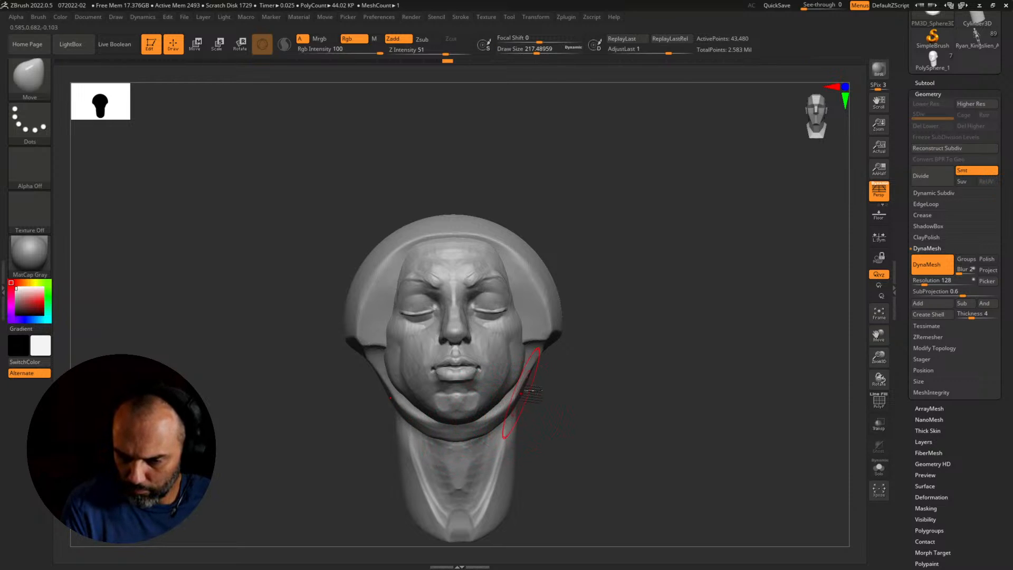
pyautogui.moveTo(586, 392)
pyautogui.keyDown('alt'); pyautogui.mouseDown()
pyautogui.moveTo(563, 368)
pyautogui.moveTo(601, 402)
pyautogui.moveTo(671, 414)
pyautogui.moveTo(676, 400)
pyautogui.mouseUp(); pyautogui.keyUp('alt')
pyautogui.moveTo(650, 445)
pyautogui.mouseDown()
pyautogui.moveTo(674, 459)
pyautogui.moveTo(543, 344)
pyautogui.moveTo(587, 338)
pyautogui.moveTo(558, 325)
pyautogui.mouseUp()
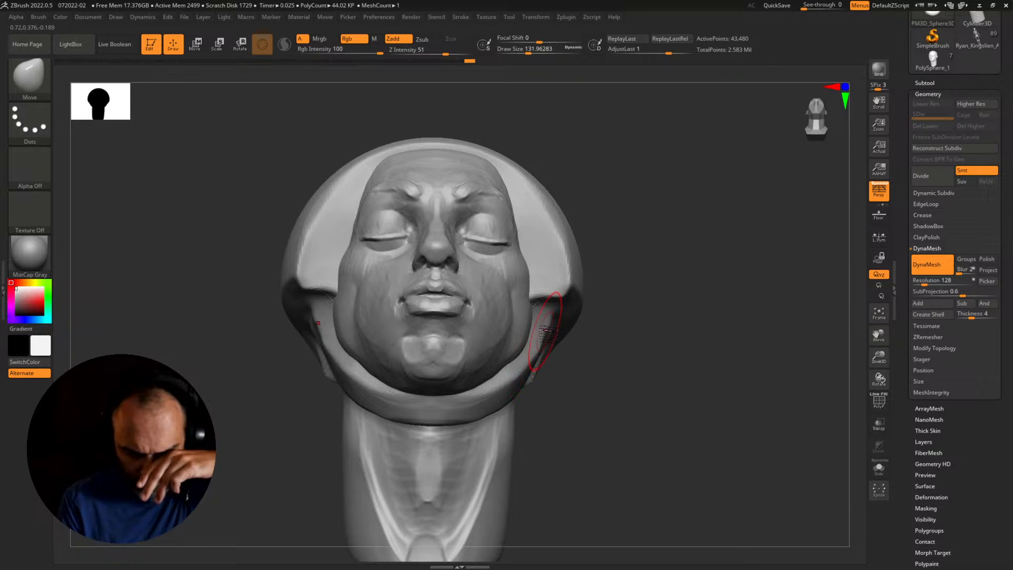
# Step: Adjust the underside and side of the cap with the Move brush at a draw size of about 187
pyautogui.moveTo(590, 360)
pyautogui.mouseDown()
pyautogui.moveTo(610, 350)
pyautogui.moveTo(565, 290)
pyautogui.mouseUp()
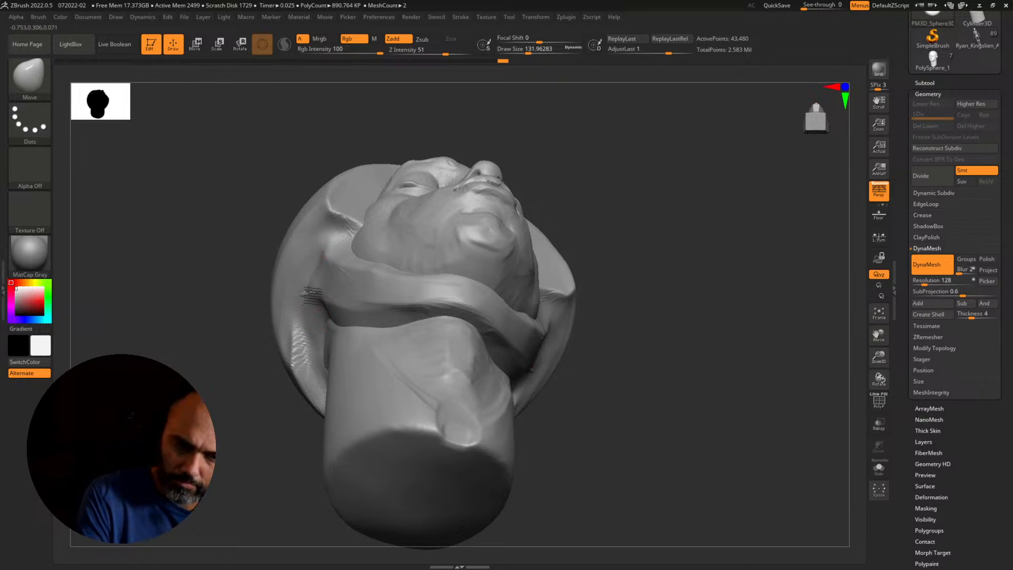
pyautogui.press('s')
pyautogui.moveTo(334, 303)
pyautogui.mouseDown()
pyautogui.moveTo(336, 322)
pyautogui.moveTo(324, 283)
pyautogui.mouseUp()
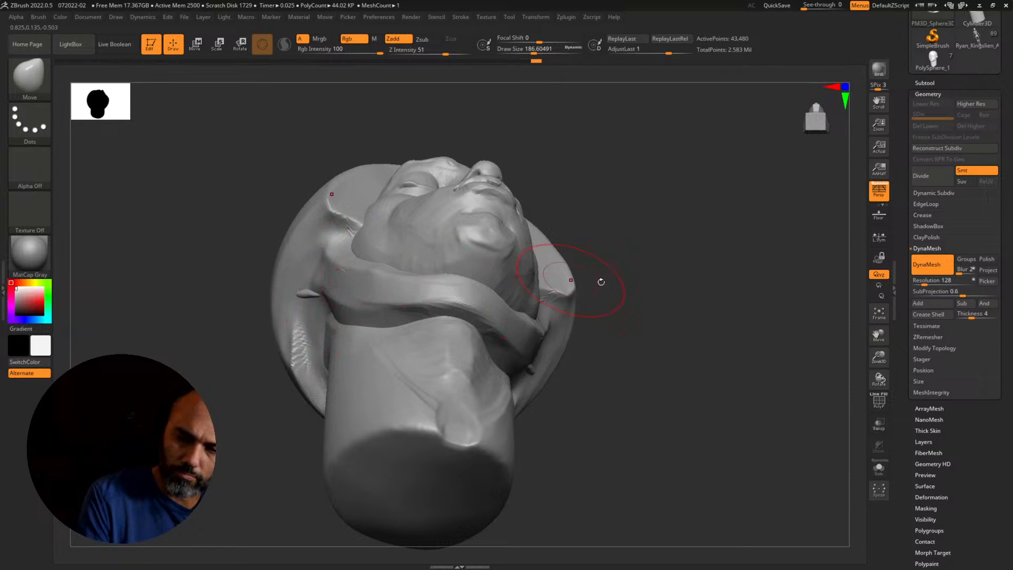
pyautogui.moveTo(600, 282); pyautogui.dragTo(384, 380)
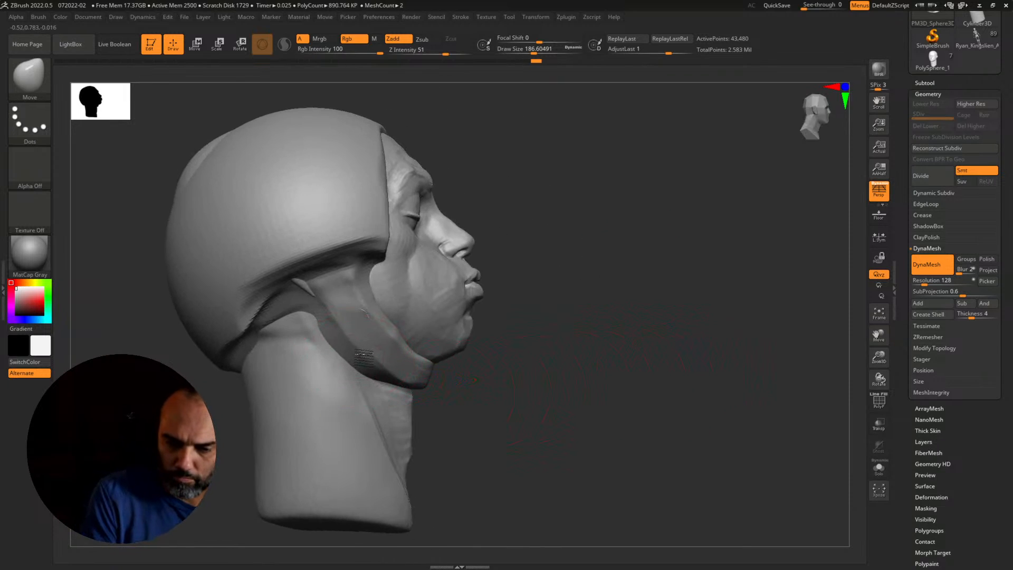
pyautogui.keyDown('alt'); pyautogui.moveTo(494, 437); pyautogui.dragTo(678, 449); pyautogui.keyUp('alt')
pyautogui.moveTo(660, 343)
pyautogui.keyDown('alt'); pyautogui.mouseDown()
pyautogui.moveTo(660, 333)
pyautogui.moveTo(640, 369)
pyautogui.moveTo(649, 377)
pyautogui.moveTo(670, 365)
pyautogui.mouseUp(); pyautogui.keyUp('alt')
# Step: Reshape the overall crown and back of the cap with the Move brush at a draw size of about 576
pyautogui.press('s')
pyautogui.moveTo(652, 353)
pyautogui.mouseDown()
pyautogui.moveTo(693, 364)
pyautogui.moveTo(667, 400)
pyautogui.moveTo(685, 392)
pyautogui.mouseUp()
pyautogui.press('s')
pyautogui.moveTo(669, 379); pyautogui.dragTo(657, 375)
pyautogui.moveTo(490, 268); pyautogui.dragTo(501, 255)
pyautogui.moveTo(601, 252); pyautogui.dragTo(581, 271)
pyautogui.moveTo(553, 252); pyautogui.dragTo(566, 247)
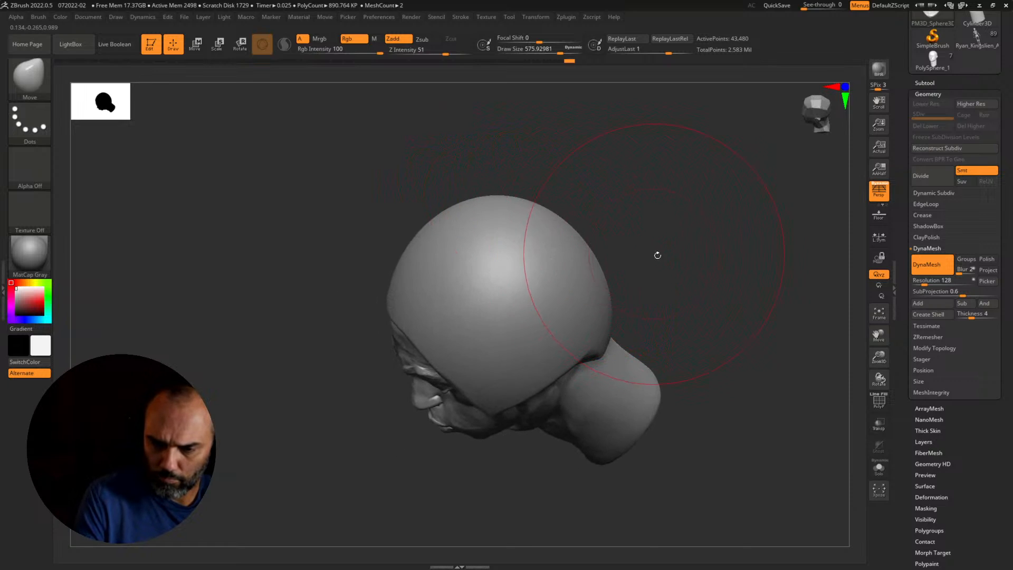
pyautogui.moveTo(656, 302); pyautogui.dragTo(692, 262)
pyautogui.moveTo(455, 270); pyautogui.dragTo(474, 266)
pyautogui.moveTo(638, 305); pyautogui.dragTo(637, 386)
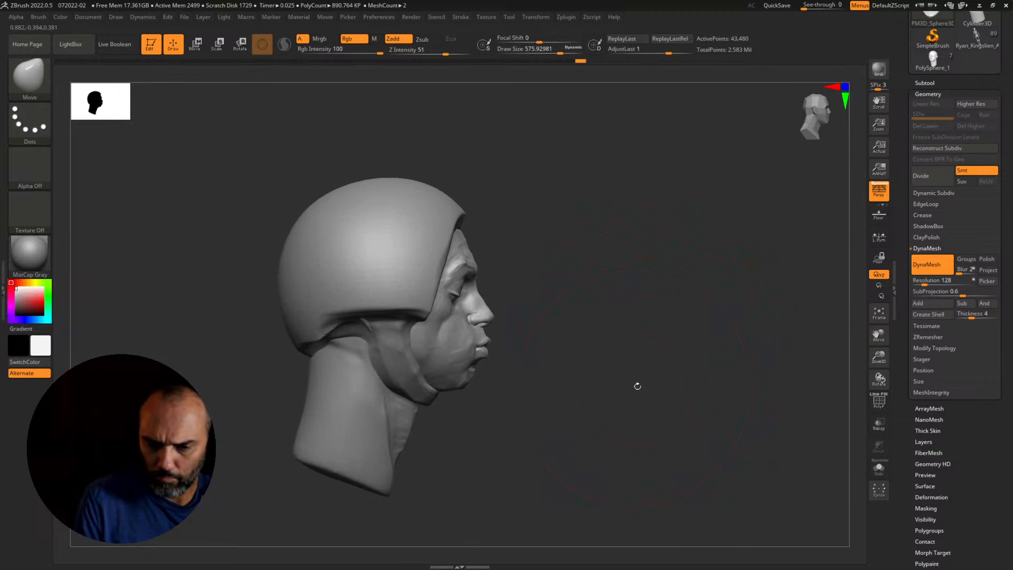
# Step: Append another Sphere3D as a subtool and convert it to a DynaMesh at resolution 128
pyautogui.click(924, 83)
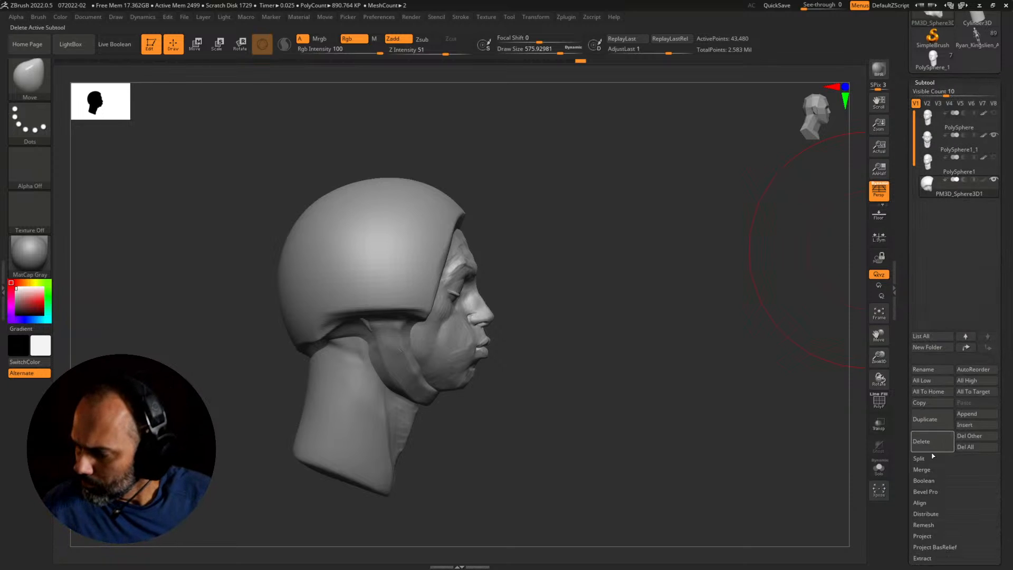
pyautogui.click(967, 413)
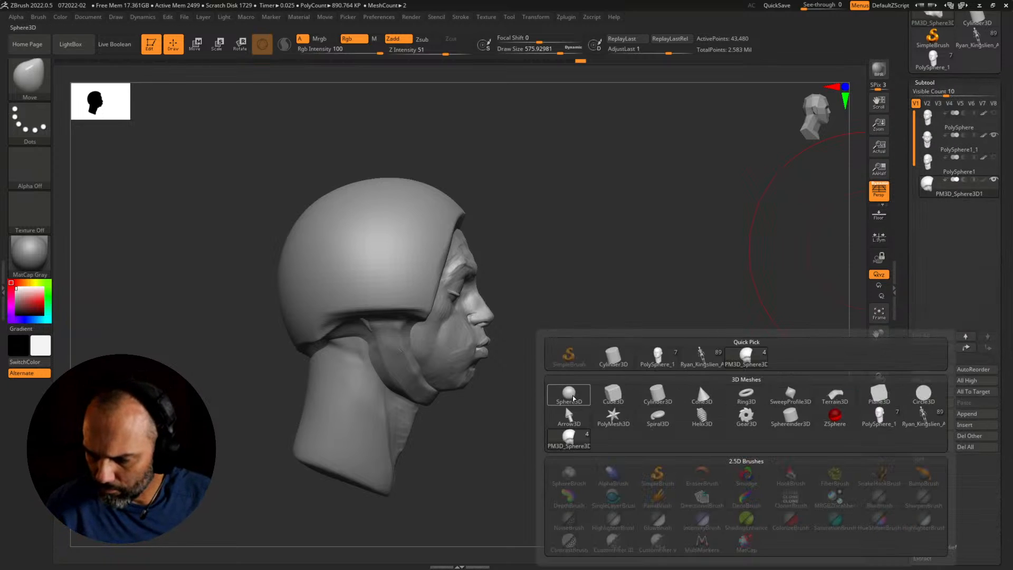
pyautogui.click(697, 382)
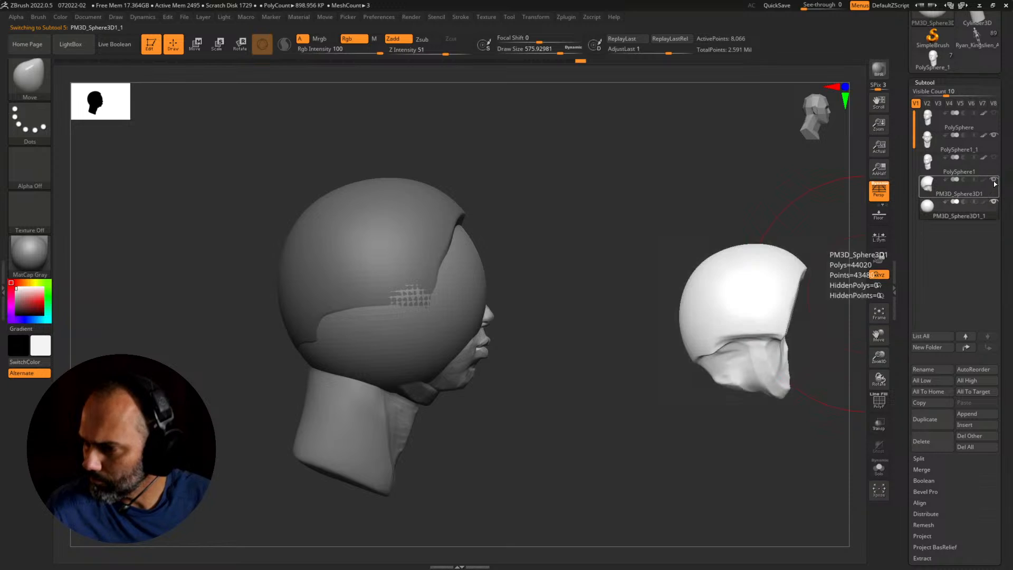
pyautogui.click(929, 211)
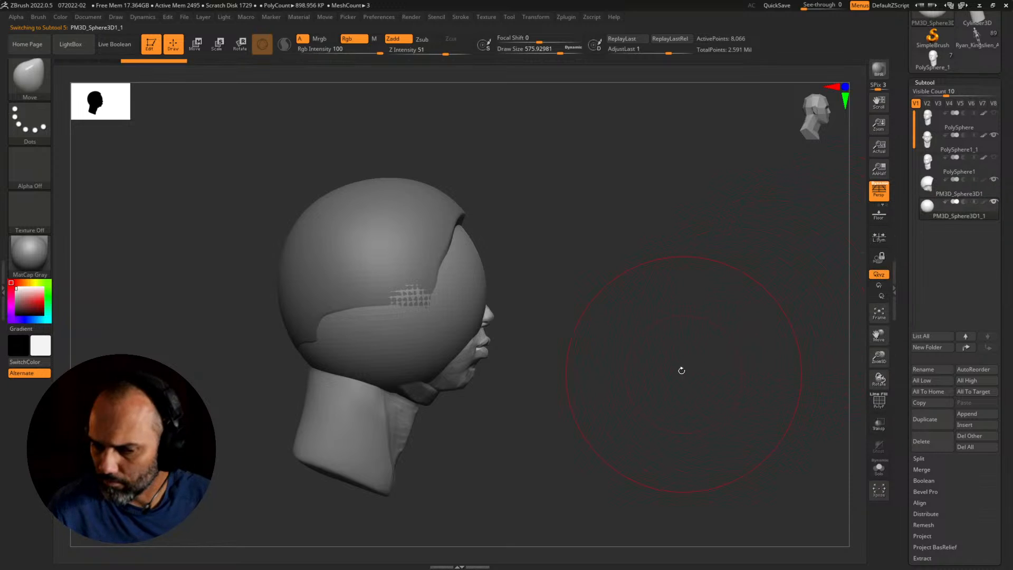
pyautogui.click(924, 83)
pyautogui.click(928, 92)
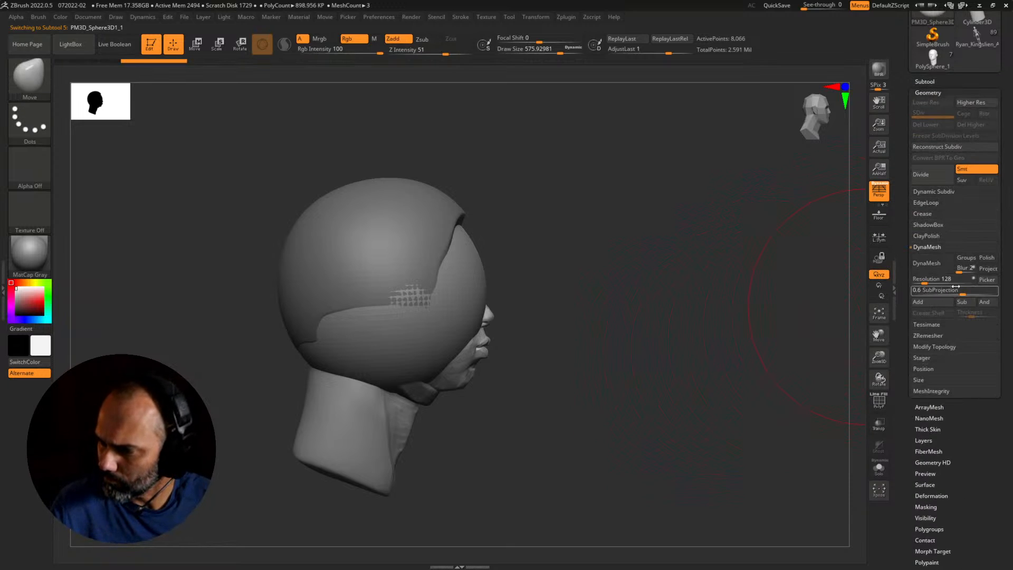
pyautogui.click(926, 263)
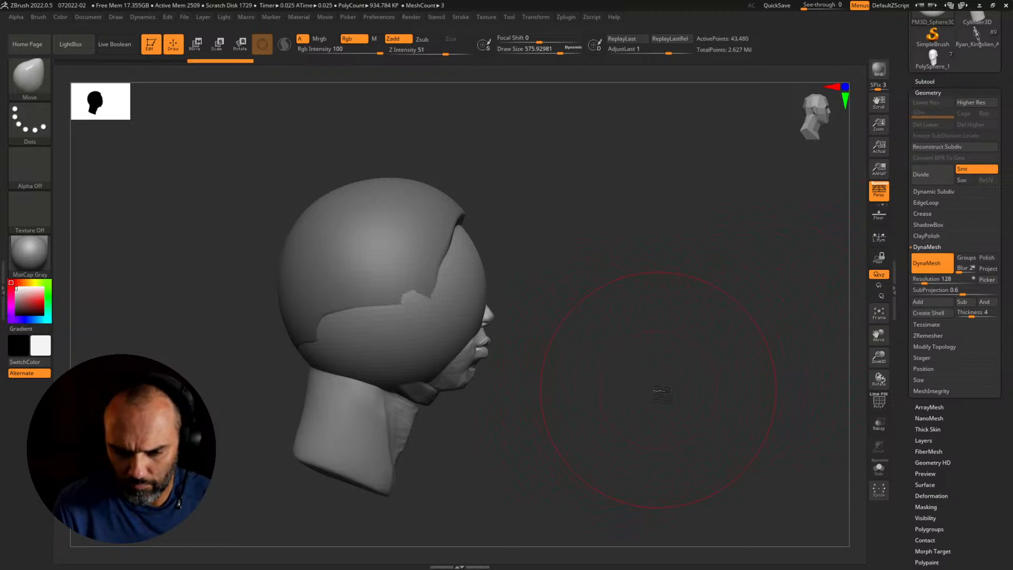
# Step: Move the new sphere back and down behind the head with the transform gizmo
pyautogui.moveTo(659, 390); pyautogui.dragTo(593, 392)
pyautogui.press('w')
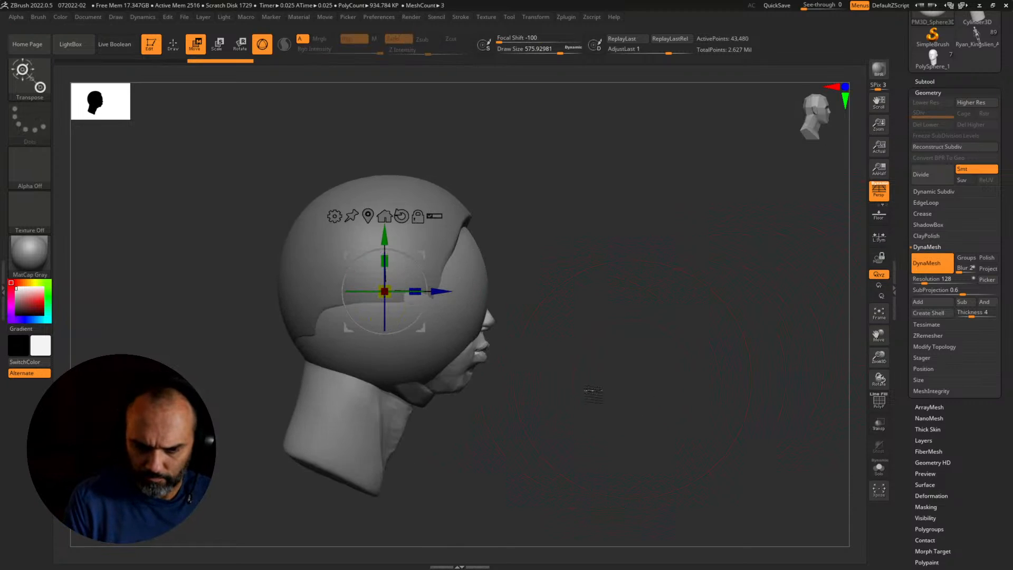
pyautogui.moveTo(422, 327); pyautogui.dragTo(399, 376)
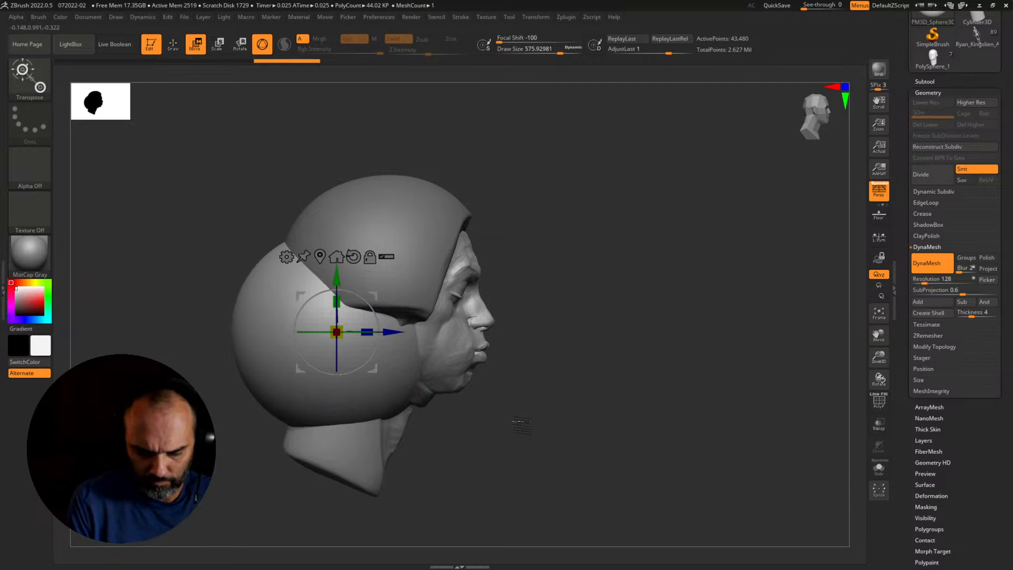
pyautogui.press('q')
# Step: Pull the front of the rear sphere back off the jaw and neck with the Move brush at a draw size of about 576
pyautogui.keyDown('alt'); pyautogui.moveTo(552, 428); pyautogui.dragTo(613, 413); pyautogui.keyUp('alt')
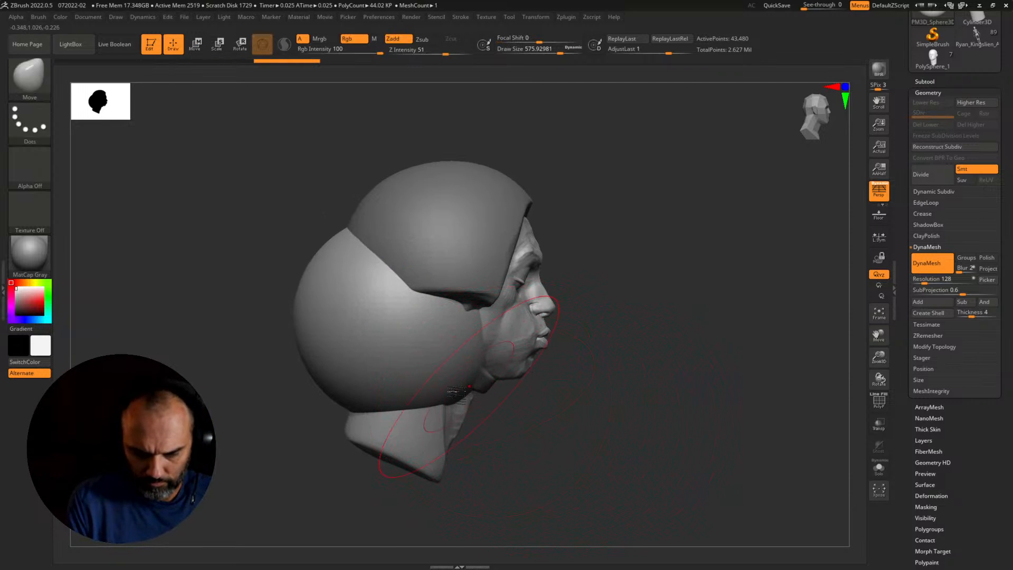
pyautogui.moveTo(455, 391)
pyautogui.mouseDown()
pyautogui.moveTo(524, 413)
pyautogui.moveTo(570, 415)
pyautogui.mouseUp()
pyautogui.moveTo(477, 402)
pyautogui.mouseDown()
pyautogui.moveTo(466, 381)
pyautogui.moveTo(409, 376)
pyautogui.moveTo(392, 404)
pyautogui.mouseUp()
# Step: Carve down the upper part of the rear sphere with the RK_BallStylus brush at a draw size of about 576
pyautogui.press('1')
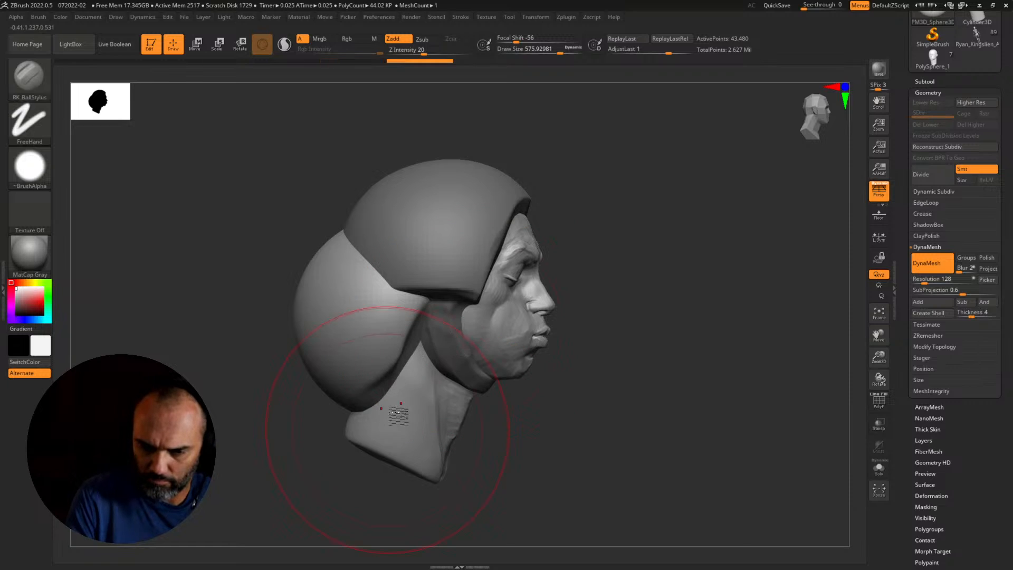
pyautogui.moveTo(311, 477); pyautogui.dragTo(352, 473)
pyautogui.moveTo(340, 252); pyautogui.dragTo(285, 303)
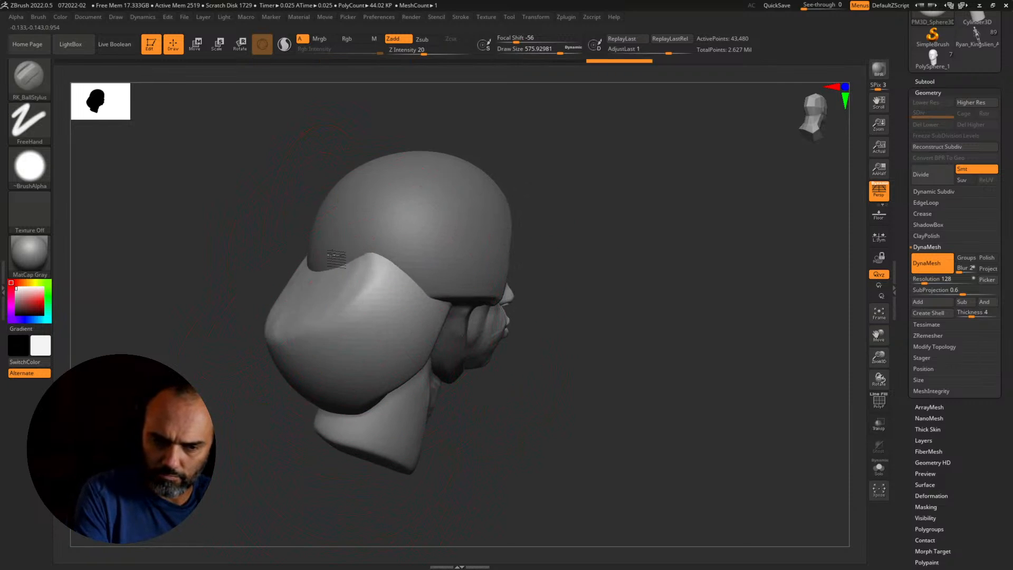
pyautogui.moveTo(343, 275)
pyautogui.mouseDown()
pyautogui.moveTo(289, 288)
pyautogui.moveTo(409, 273)
pyautogui.moveTo(319, 294)
pyautogui.moveTo(419, 282)
pyautogui.mouseUp()
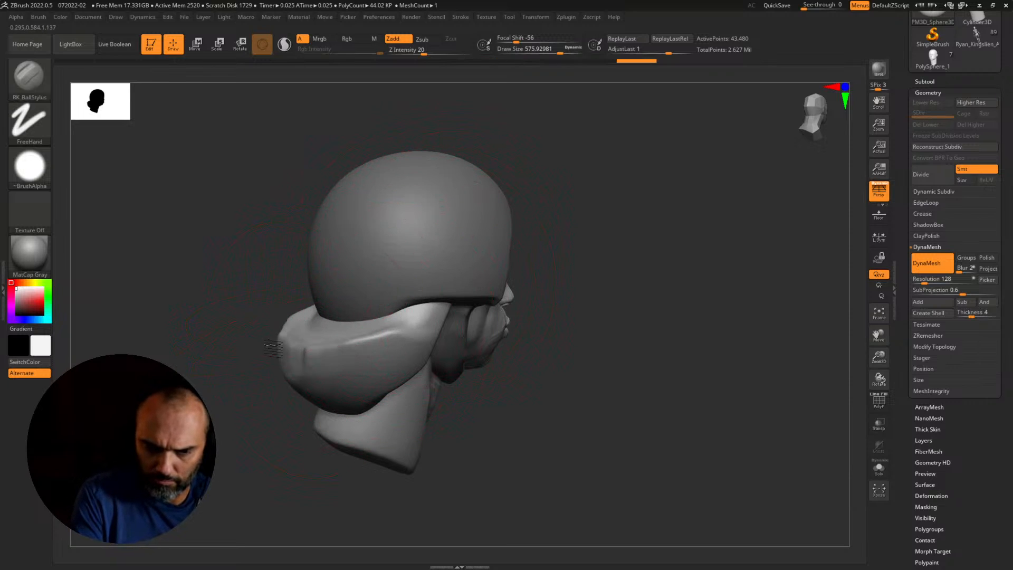
# Step: Stretch the rear mass outward and down from the nape with the Move brush at a draw size of about 576
pyautogui.moveTo(572, 407); pyautogui.dragTo(665, 396)
pyautogui.press('b')
pyautogui.press('m')
pyautogui.press('v')
pyautogui.moveTo(594, 449); pyautogui.dragTo(611, 446)
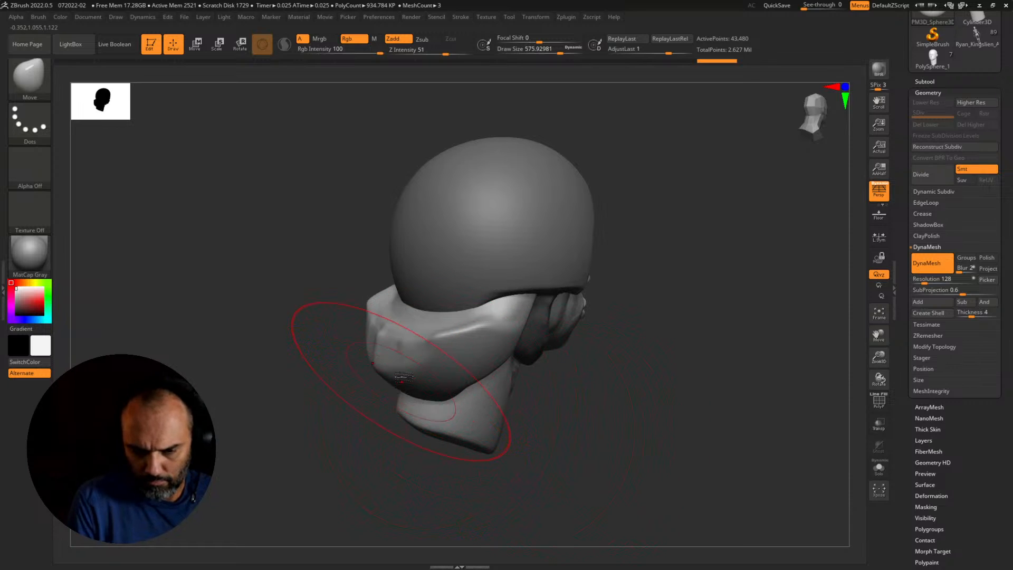
pyautogui.moveTo(404, 381); pyautogui.dragTo(343, 434)
pyautogui.moveTo(499, 428); pyautogui.dragTo(533, 412)
pyautogui.moveTo(422, 430); pyautogui.dragTo(458, 434)
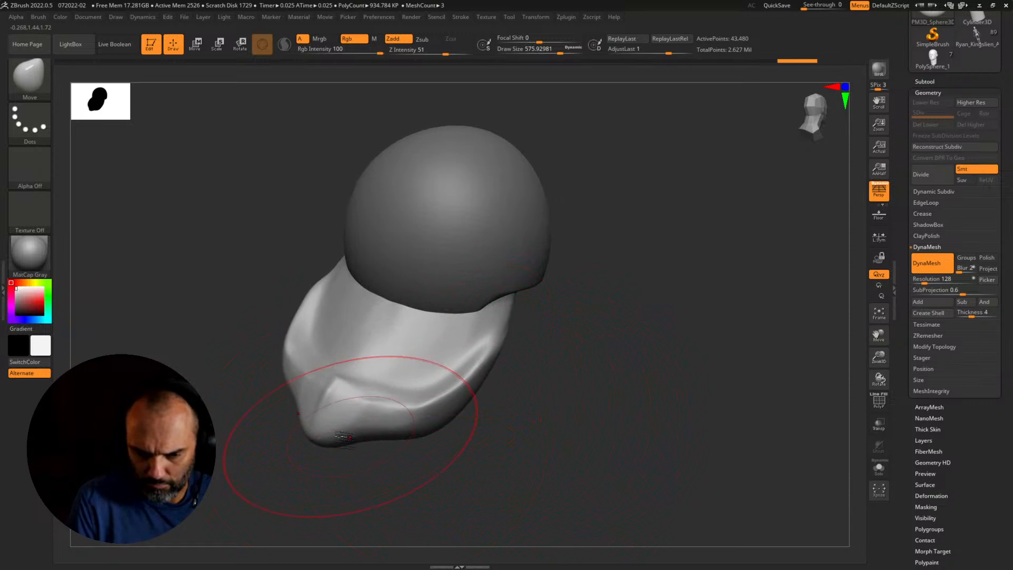
# Step: Pull down the rear mass's tail, lower its front end and tuck in its back contour with the Move brush at a draw size of about 576
pyautogui.moveTo(346, 430); pyautogui.dragTo(299, 489)
pyautogui.moveTo(453, 425)
pyautogui.mouseDown()
pyautogui.moveTo(516, 414)
pyautogui.moveTo(615, 433)
pyautogui.moveTo(601, 441)
pyautogui.mouseUp()
pyautogui.moveTo(428, 369); pyautogui.dragTo(422, 345)
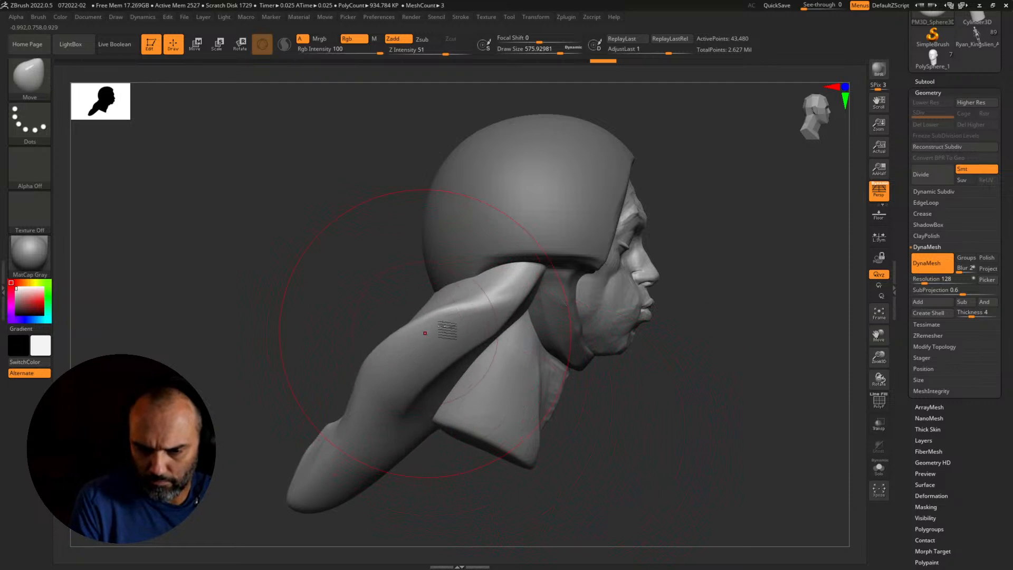
pyautogui.moveTo(494, 311); pyautogui.dragTo(536, 346)
pyautogui.moveTo(440, 362); pyautogui.dragTo(441, 309)
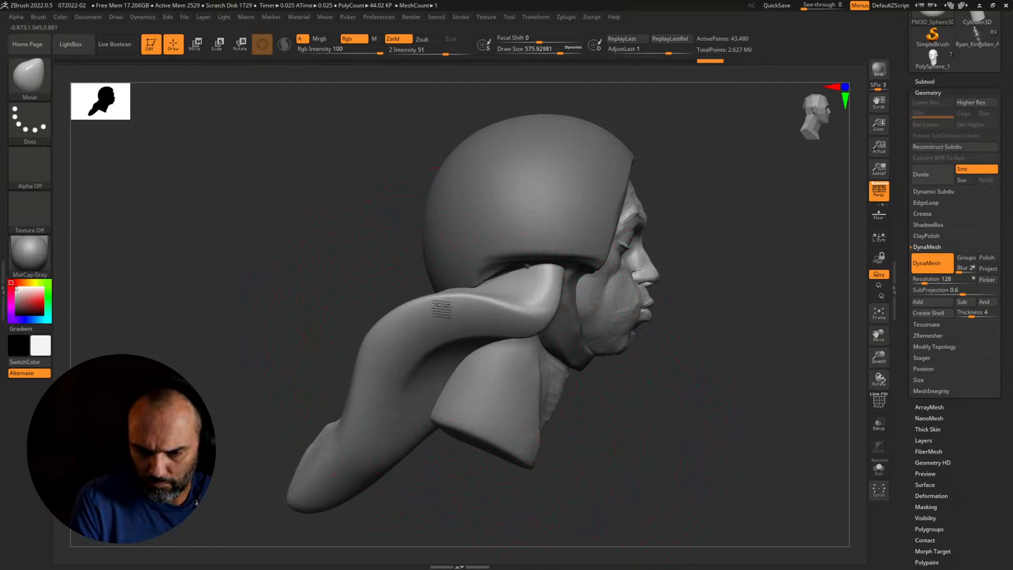
pyautogui.moveTo(373, 375); pyautogui.dragTo(396, 382)
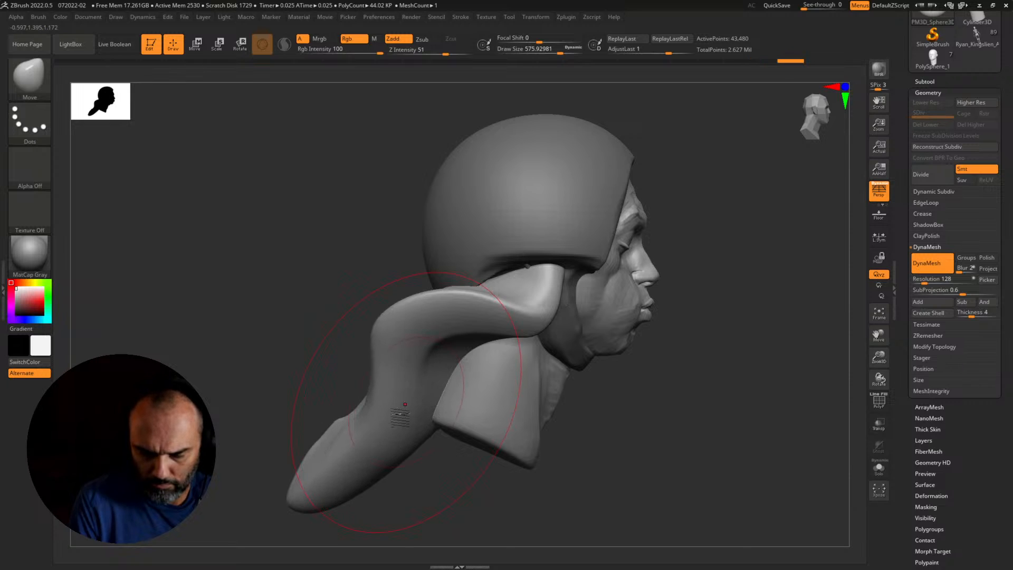
pyautogui.moveTo(295, 375)
pyautogui.mouseDown()
pyautogui.moveTo(464, 332)
pyautogui.moveTo(487, 362)
pyautogui.moveTo(765, 377)
pyautogui.moveTo(729, 364)
pyautogui.mouseUp()
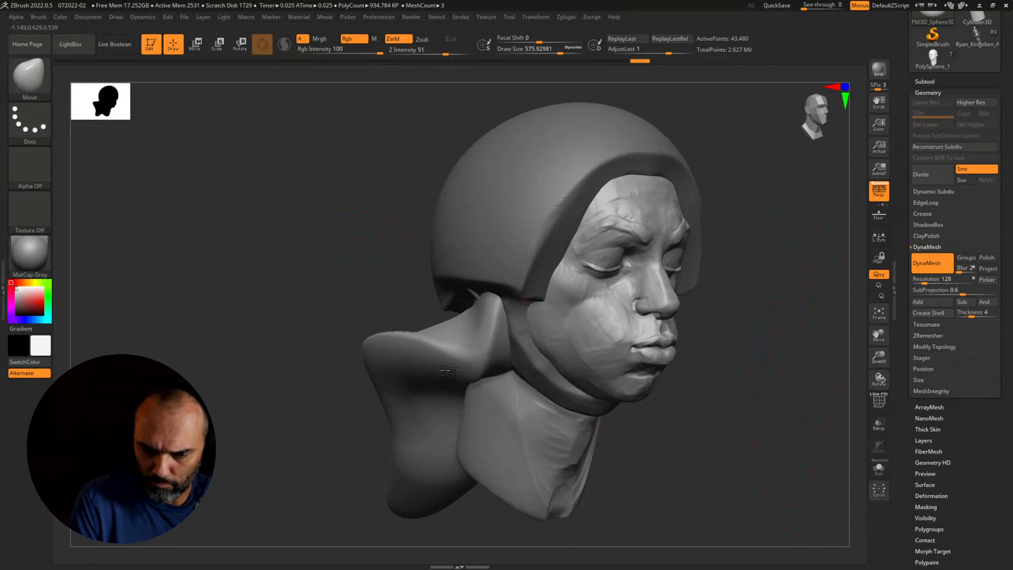
pyautogui.moveTo(364, 316); pyautogui.dragTo(432, 327)
pyautogui.press('s')
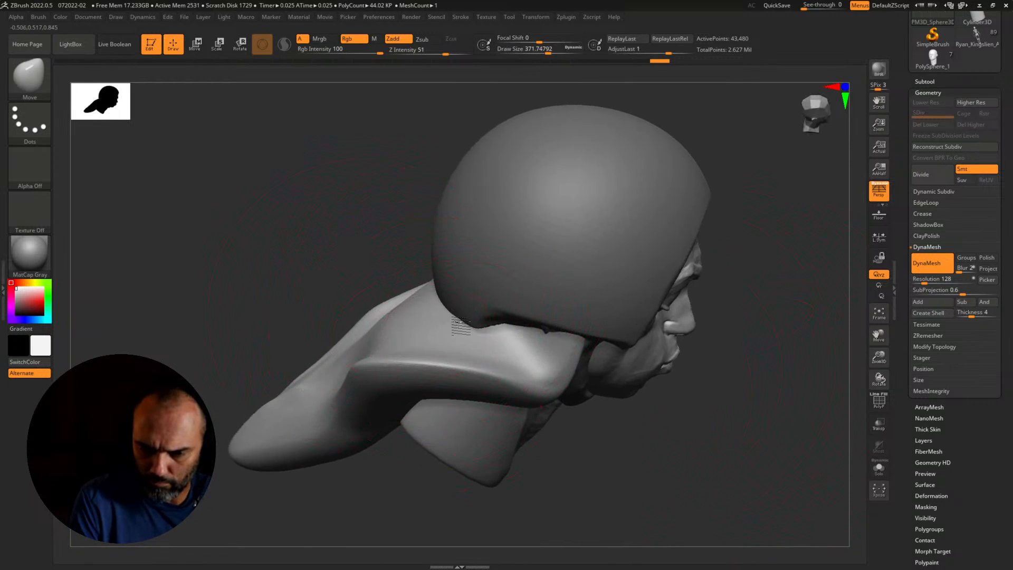
pyautogui.moveTo(656, 419)
pyautogui.mouseDown()
pyautogui.moveTo(681, 401)
pyautogui.moveTo(728, 467)
pyautogui.moveTo(660, 408)
pyautogui.moveTo(750, 410)
pyautogui.moveTo(689, 440)
pyautogui.moveTo(710, 420)
pyautogui.moveTo(617, 388)
pyautogui.moveTo(612, 343)
pyautogui.mouseUp()
pyautogui.moveTo(702, 364); pyautogui.dragTo(567, 346)
# Step: Carve the side edge of the rear mass below the cap with RK_BallStylus at a draw size of about 338, then smooth its ridge
pyautogui.press('1')
pyautogui.press('s')
pyautogui.click(681, 341)
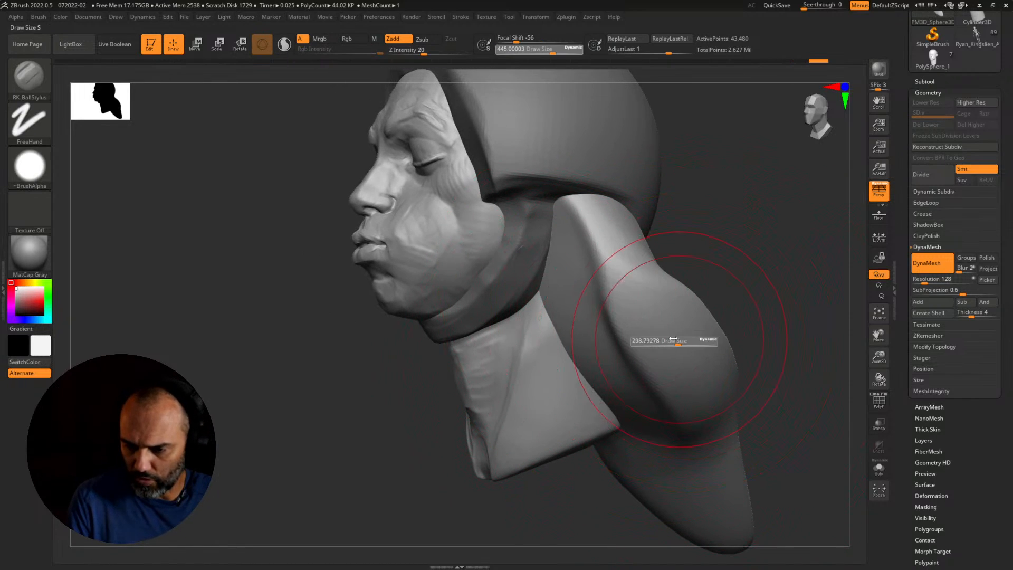
pyautogui.moveTo(788, 339); pyautogui.dragTo(712, 331)
pyautogui.moveTo(542, 327); pyautogui.dragTo(504, 321, button='right')
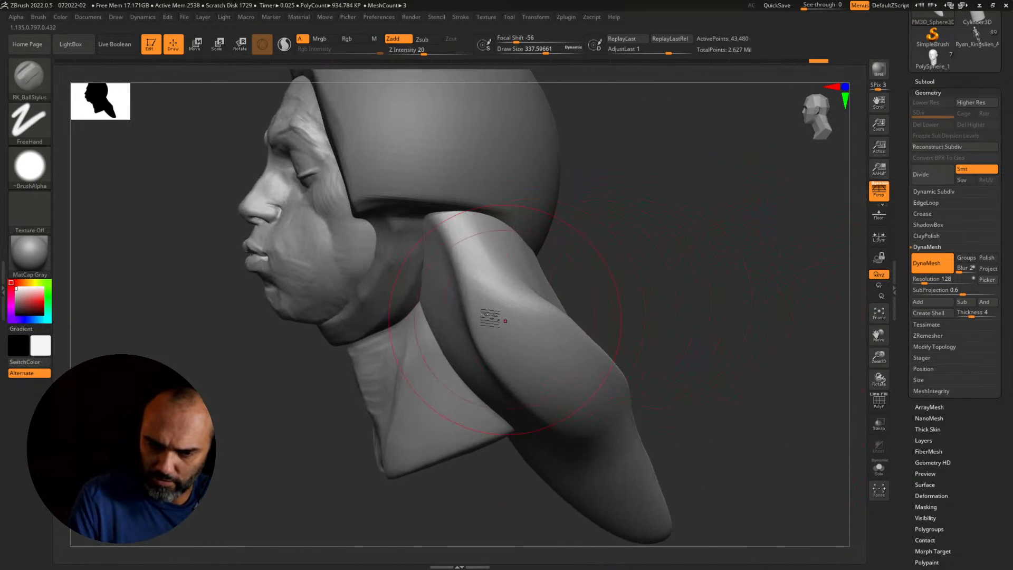
pyautogui.moveTo(449, 270)
pyautogui.mouseDown()
pyautogui.moveTo(477, 341)
pyautogui.moveTo(442, 242)
pyautogui.mouseUp()
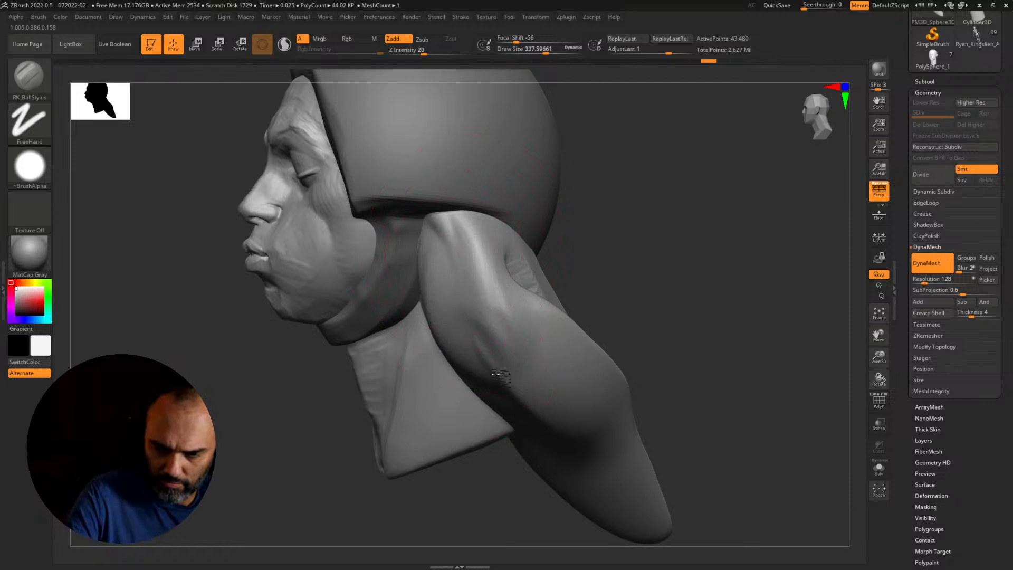
pyautogui.moveTo(501, 378)
pyautogui.mouseDown()
pyautogui.moveTo(466, 300)
pyautogui.moveTo(515, 377)
pyautogui.mouseUp()
pyautogui.moveTo(651, 305); pyautogui.dragTo(596, 304)
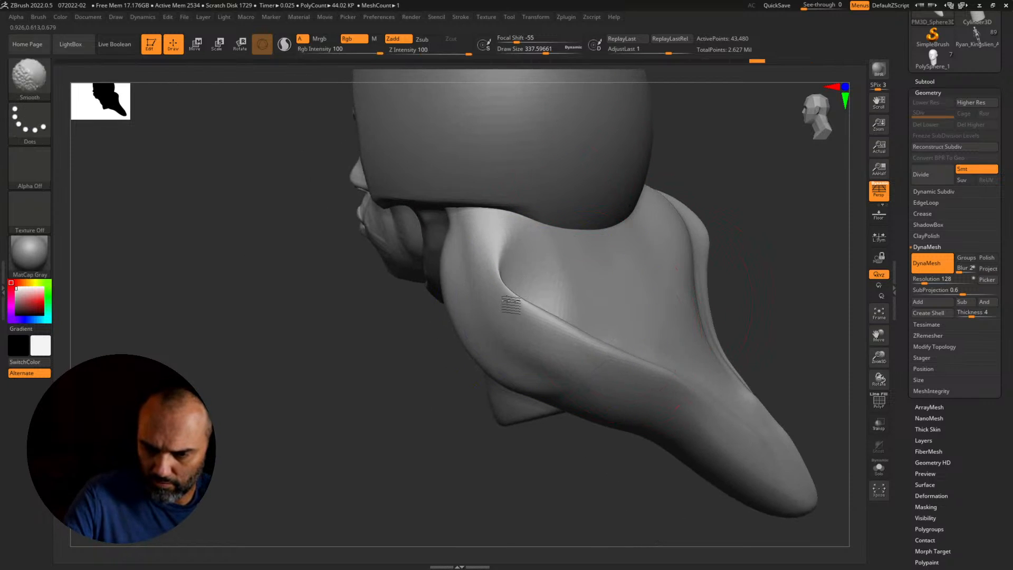
pyautogui.keyDown('shift'); pyautogui.moveTo(529, 317); pyautogui.dragTo(523, 259); pyautogui.keyUp('shift')
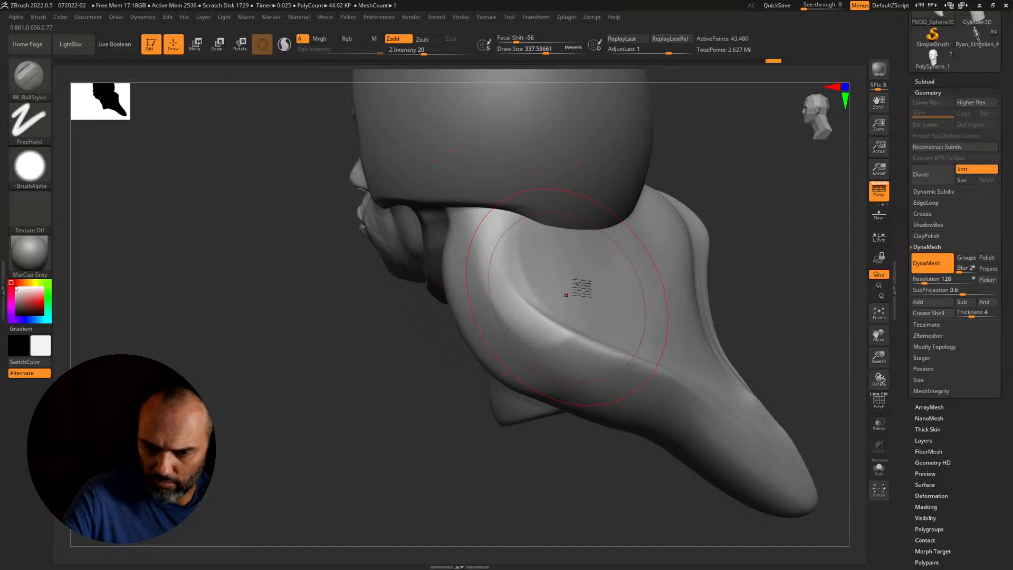
# Step: Sculpt broad planes and grooves along the sides of the rear mass with the RK_BallStylus brush at a draw size of about 338
pyautogui.moveTo(582, 288); pyautogui.dragTo(715, 226)
pyautogui.moveTo(450, 263)
pyautogui.mouseDown()
pyautogui.moveTo(468, 319)
pyautogui.moveTo(450, 255)
pyautogui.mouseUp()
pyautogui.moveTo(715, 251); pyautogui.dragTo(585, 331)
pyautogui.moveTo(640, 356); pyautogui.dragTo(708, 377)
pyautogui.moveTo(744, 306)
pyautogui.mouseDown()
pyautogui.moveTo(723, 285)
pyautogui.moveTo(635, 264)
pyautogui.mouseUp()
pyautogui.moveTo(495, 331); pyautogui.dragTo(579, 376)
pyautogui.keyDown('alt'); pyautogui.moveTo(498, 359); pyautogui.dragTo(567, 383); pyautogui.keyUp('alt')
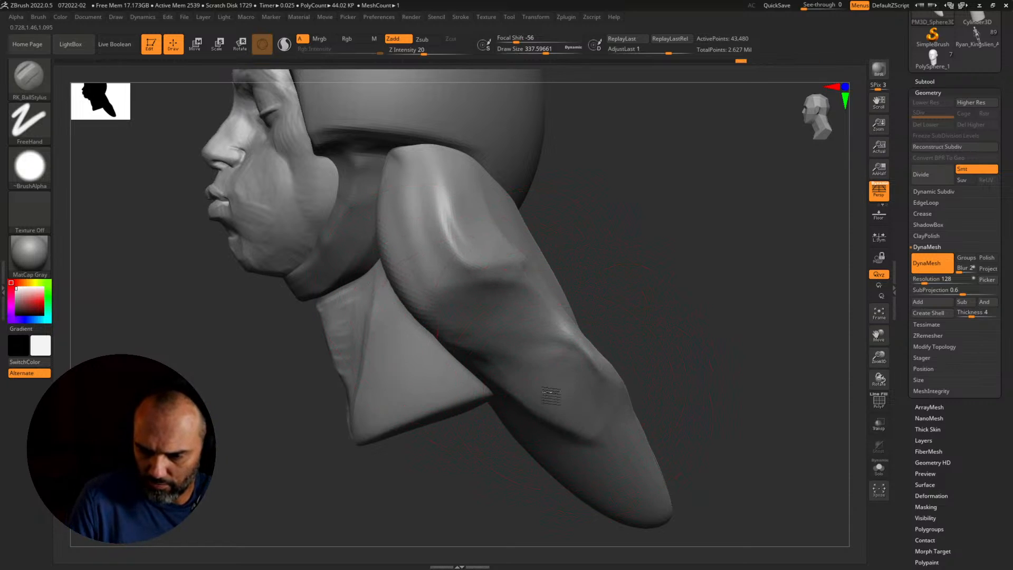
pyautogui.moveTo(707, 412); pyautogui.dragTo(621, 395)
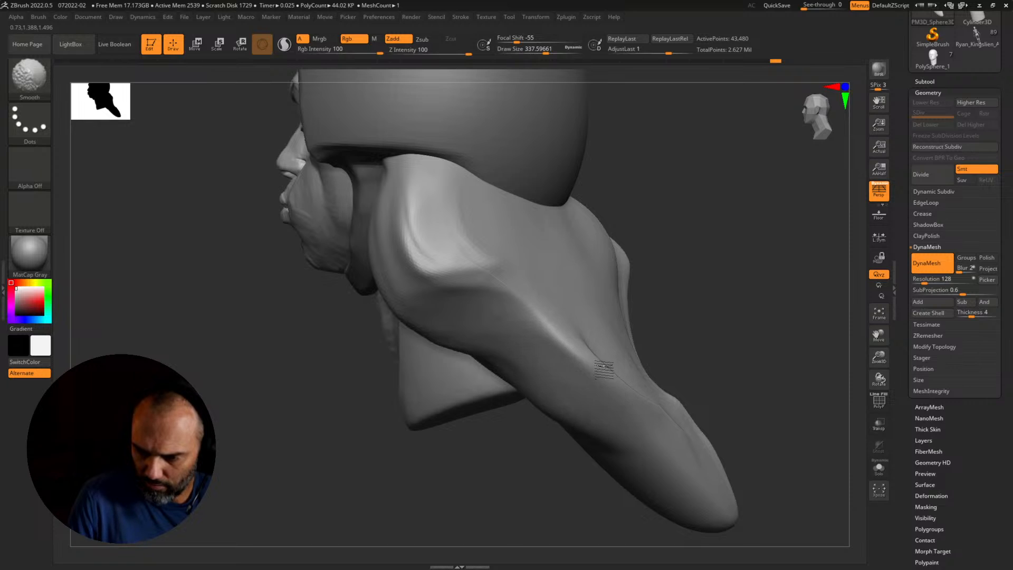
# Step: Reshape the lower back contour of the rear mass with the Move brush at a draw size of about 657
pyautogui.moveTo(792, 393); pyautogui.dragTo(727, 387)
pyautogui.moveTo(822, 372)
pyautogui.keyDown('alt'); pyautogui.mouseDown()
pyautogui.moveTo(753, 366)
pyautogui.moveTo(723, 385)
pyautogui.mouseUp(); pyautogui.keyUp('alt')
pyautogui.press('b')
pyautogui.press('m')
pyautogui.press('v')
pyautogui.press('s')
pyautogui.moveTo(620, 432); pyautogui.dragTo(637, 433)
pyautogui.moveTo(501, 403); pyautogui.dragTo(455, 417)
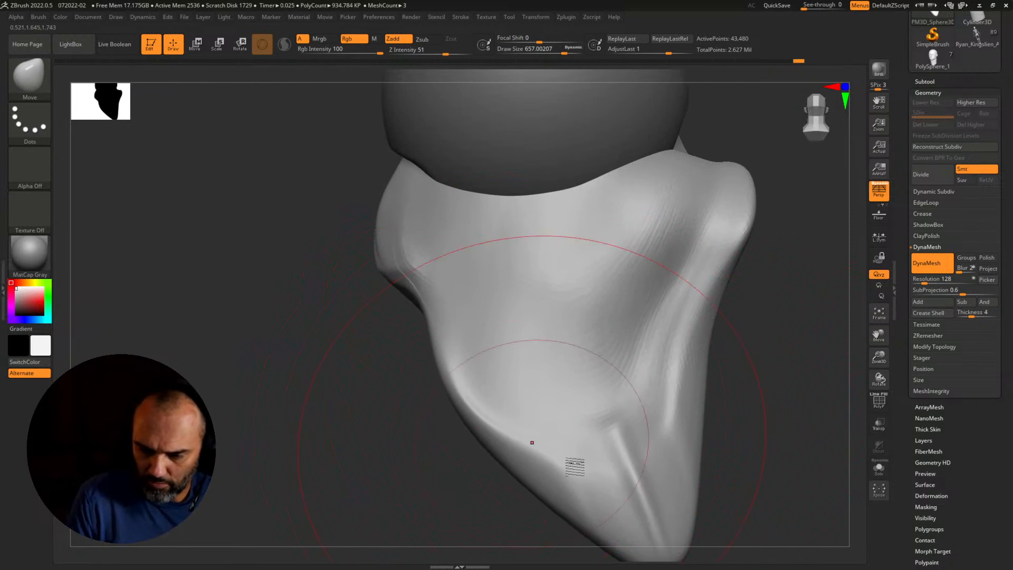
pyautogui.moveTo(554, 493); pyautogui.dragTo(568, 476)
pyautogui.moveTo(742, 493)
pyautogui.mouseDown()
pyautogui.moveTo(619, 432)
pyautogui.moveTo(519, 458)
pyautogui.mouseUp()
pyautogui.moveTo(617, 418); pyautogui.dragTo(629, 424)
pyautogui.keyDown('alt'); pyautogui.moveTo(724, 395); pyautogui.dragTo(699, 343); pyautogui.keyUp('alt')
pyautogui.moveTo(823, 448)
pyautogui.mouseDown()
pyautogui.moveTo(742, 414)
pyautogui.moveTo(753, 421)
pyautogui.moveTo(689, 412)
pyautogui.moveTo(722, 431)
pyautogui.moveTo(706, 435)
pyautogui.moveTo(760, 446)
pyautogui.moveTo(789, 439)
pyautogui.moveTo(695, 448)
pyautogui.moveTo(711, 437)
pyautogui.moveTo(690, 416)
pyautogui.moveTo(645, 430)
pyautogui.moveTo(712, 452)
pyautogui.moveTo(710, 468)
pyautogui.moveTo(728, 476)
pyautogui.mouseUp()
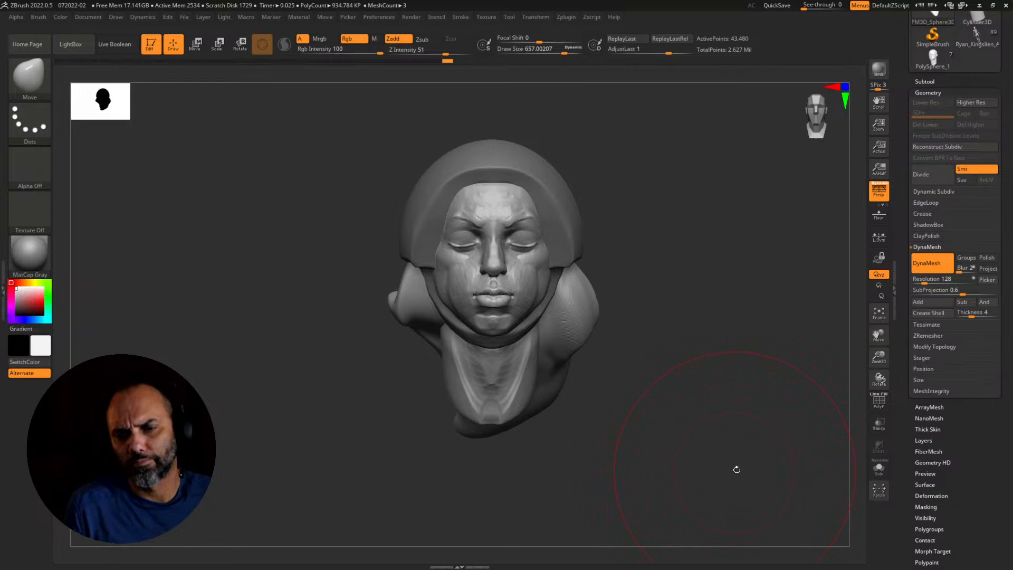
# Step: Pull the rear mass up and outward behind the head and adjust its tip with the Move brush at a draw size of about 657
pyautogui.moveTo(736, 469)
pyautogui.mouseDown()
pyautogui.moveTo(691, 476)
pyautogui.moveTo(676, 465)
pyautogui.moveTo(712, 463)
pyautogui.mouseUp()
pyautogui.moveTo(450, 365); pyautogui.dragTo(534, 246)
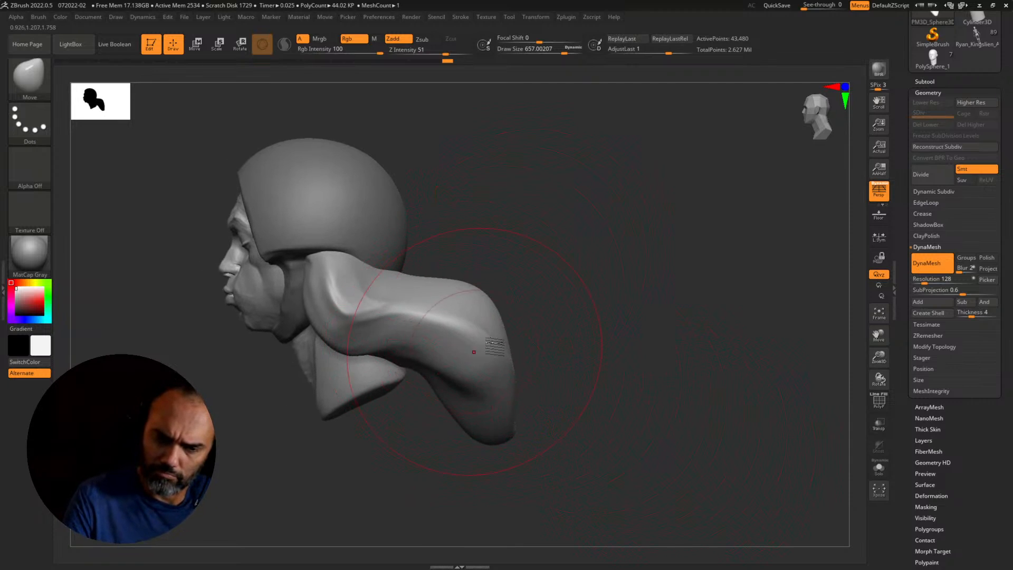
pyautogui.moveTo(509, 435)
pyautogui.mouseDown()
pyautogui.moveTo(558, 395)
pyautogui.moveTo(494, 429)
pyautogui.mouseUp()
# Step: Draw the tip of the rear mass out into a tapered, curled tail with the SnakeHook brush at a draw size of about 460
pyautogui.press('s')
pyautogui.press('b')
pyautogui.press('s')
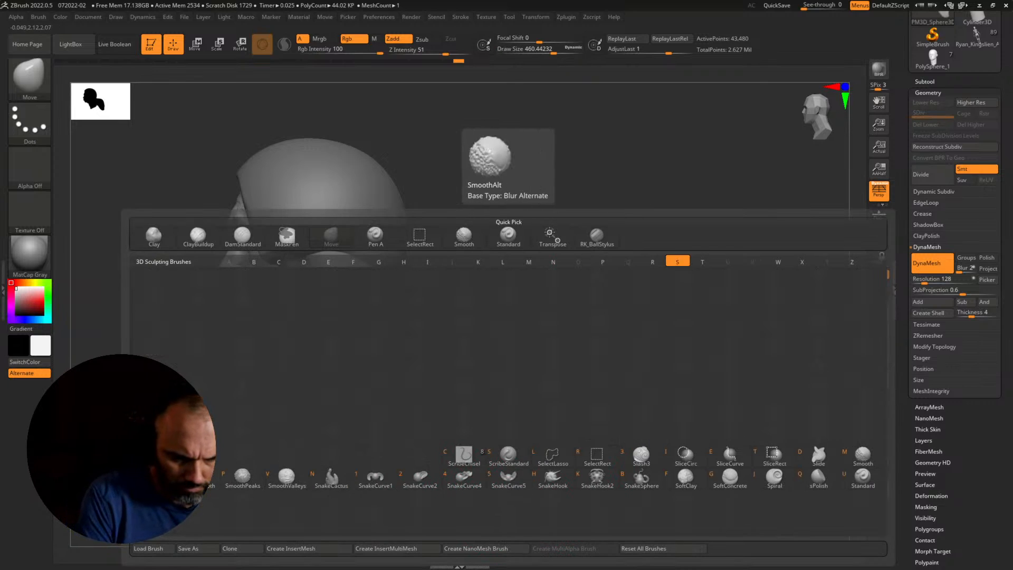
pyautogui.press('h')
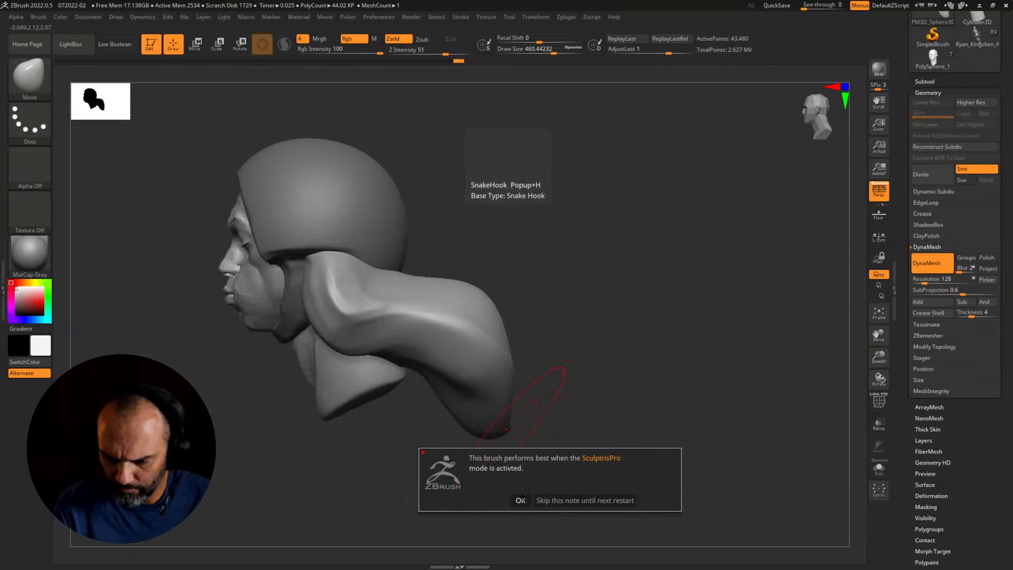
pyautogui.click(520, 500)
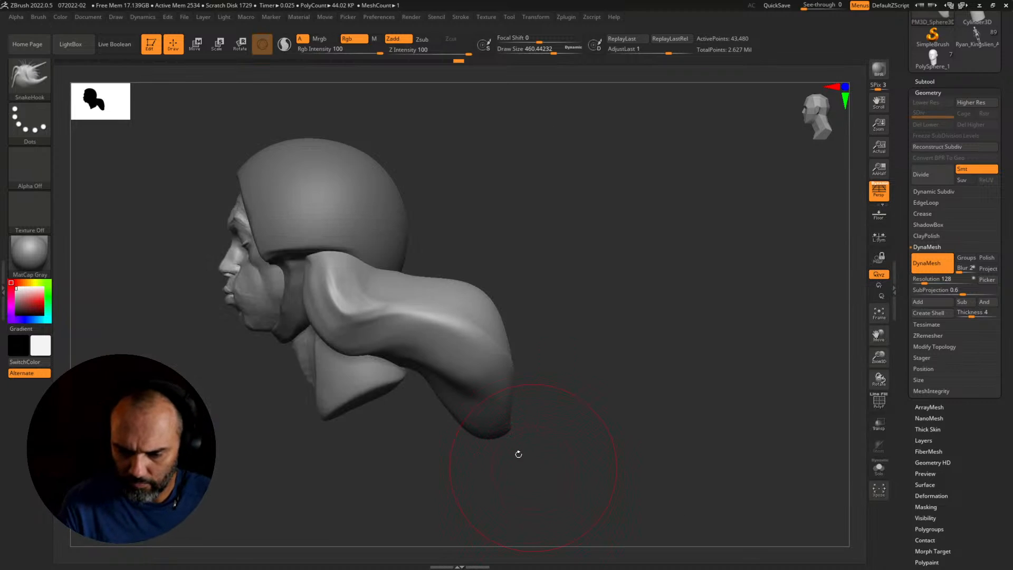
pyautogui.moveTo(520, 440)
pyautogui.mouseDown()
pyautogui.moveTo(531, 420)
pyautogui.moveTo(557, 407)
pyautogui.moveTo(543, 425)
pyautogui.mouseUp()
pyautogui.moveTo(628, 402)
pyautogui.mouseDown()
pyautogui.moveTo(647, 380)
pyautogui.moveTo(565, 375)
pyautogui.moveTo(596, 354)
pyautogui.mouseUp()
pyautogui.moveTo(521, 384); pyautogui.dragTo(497, 400)
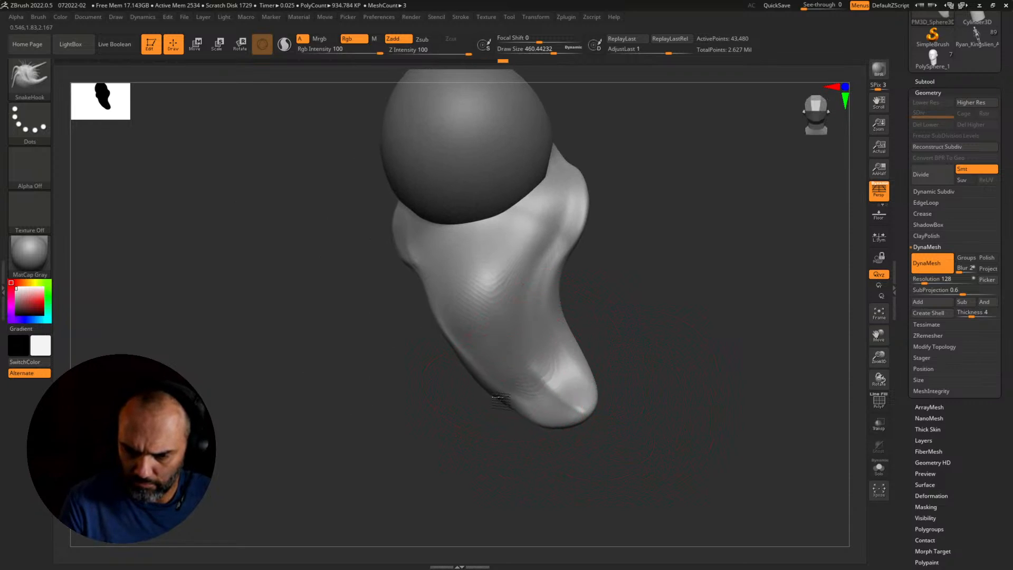
pyautogui.moveTo(623, 388)
pyautogui.mouseDown()
pyautogui.moveTo(689, 350)
pyautogui.moveTo(660, 357)
pyautogui.moveTo(683, 401)
pyautogui.moveTo(707, 409)
pyautogui.moveTo(715, 406)
pyautogui.moveTo(704, 393)
pyautogui.moveTo(709, 404)
pyautogui.mouseUp()
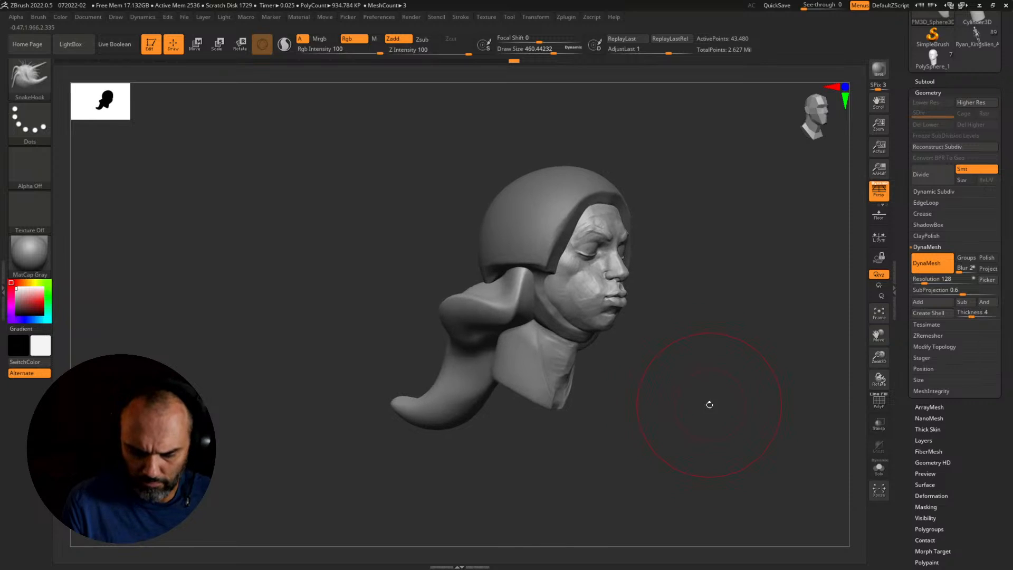
# Step: Switch back to the Move brush and face the head from the front
pyautogui.press('b')
pyautogui.press('m')
pyautogui.press('v')
pyautogui.moveTo(624, 403)
pyautogui.mouseDown()
pyautogui.moveTo(673, 419)
pyautogui.moveTo(682, 407)
pyautogui.moveTo(687, 422)
pyautogui.moveTo(663, 425)
pyautogui.moveTo(697, 427)
pyautogui.moveTo(662, 423)
pyautogui.moveTo(697, 445)
pyautogui.moveTo(710, 436)
pyautogui.moveTo(695, 470)
pyautogui.mouseUp()
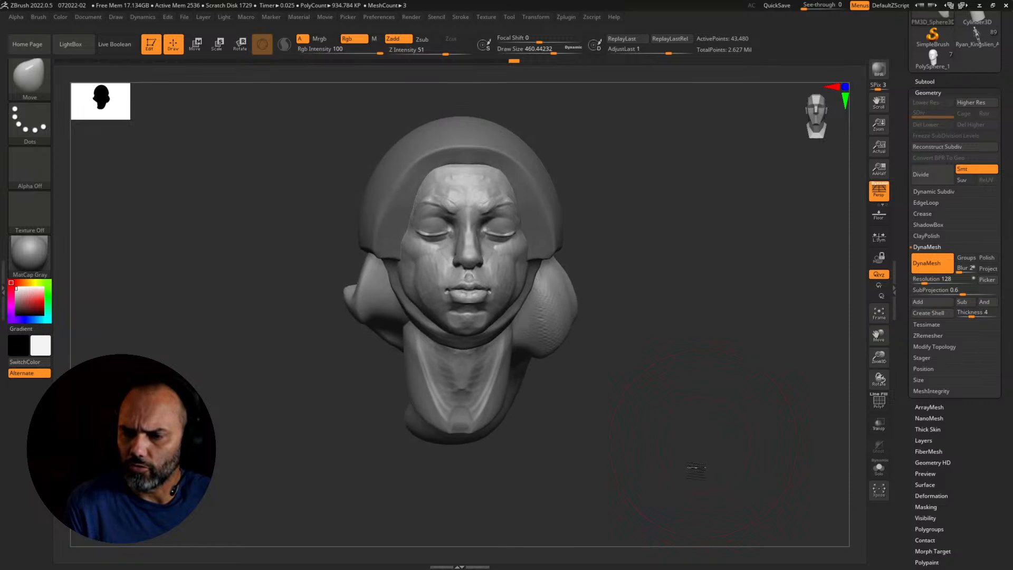
# Step: Append a new sphere subtool to the head and make it the active subtool
pyautogui.click(928, 92)
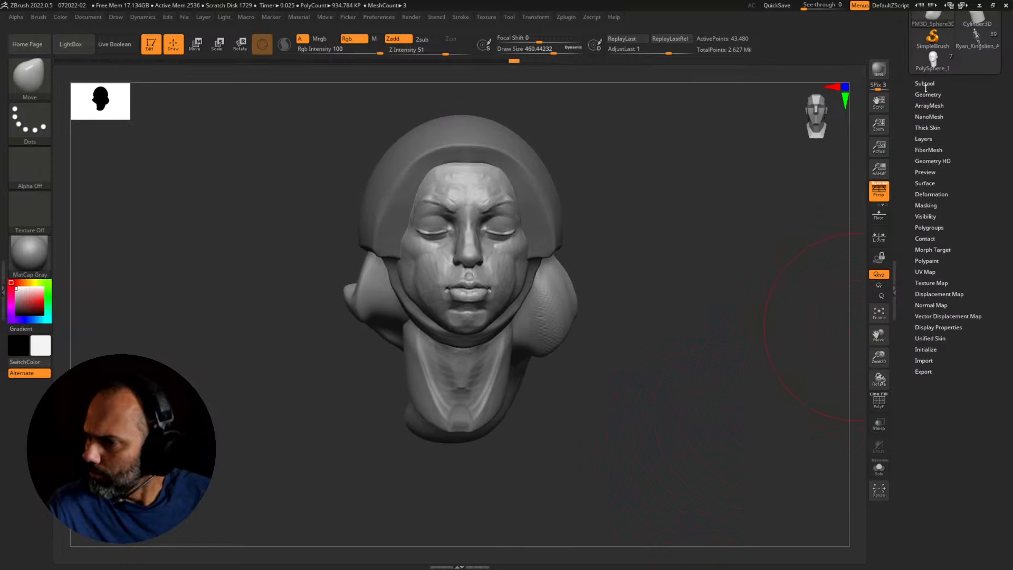
pyautogui.click(925, 84)
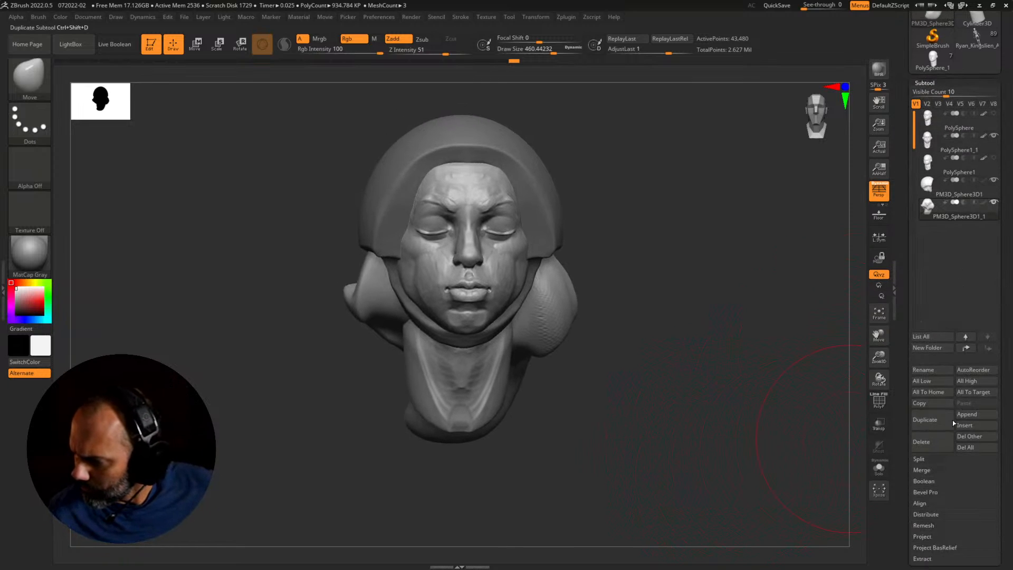
pyautogui.click(964, 425)
pyautogui.click(972, 415)
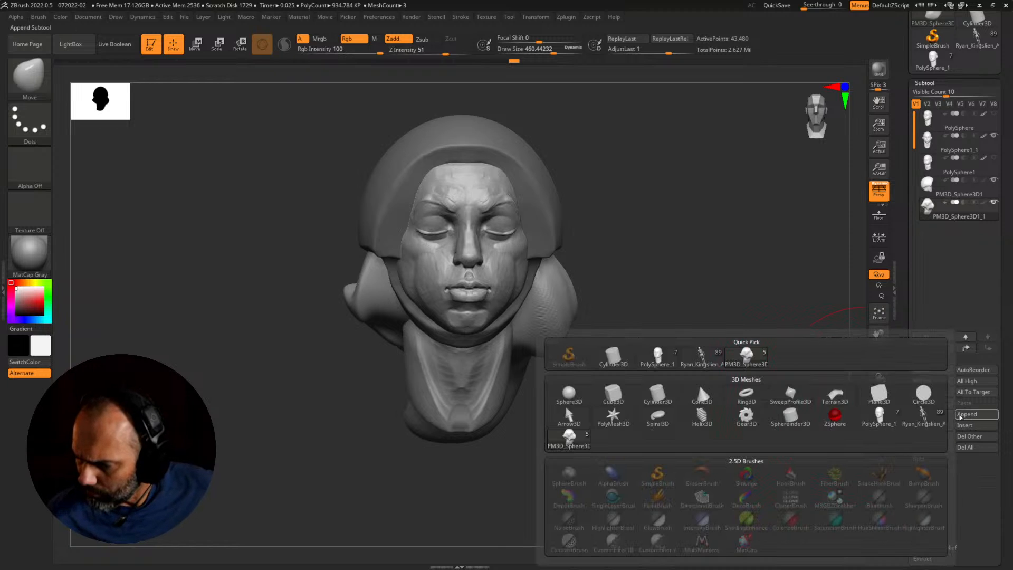
pyautogui.click(697, 382)
pyautogui.click(945, 232)
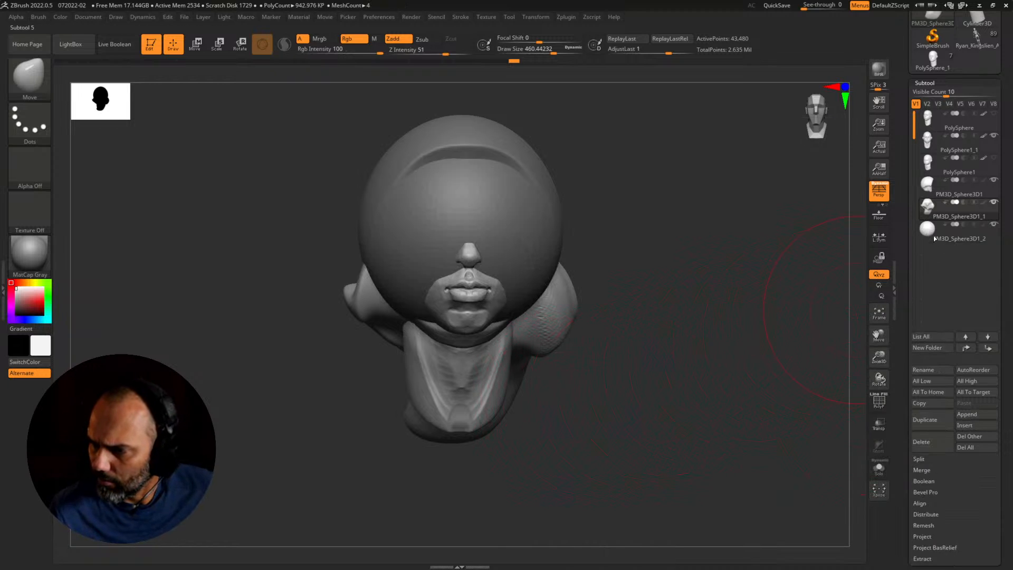
# Step: Convert the new sphere to a DynaMesh at resolution 128
pyautogui.click(925, 83)
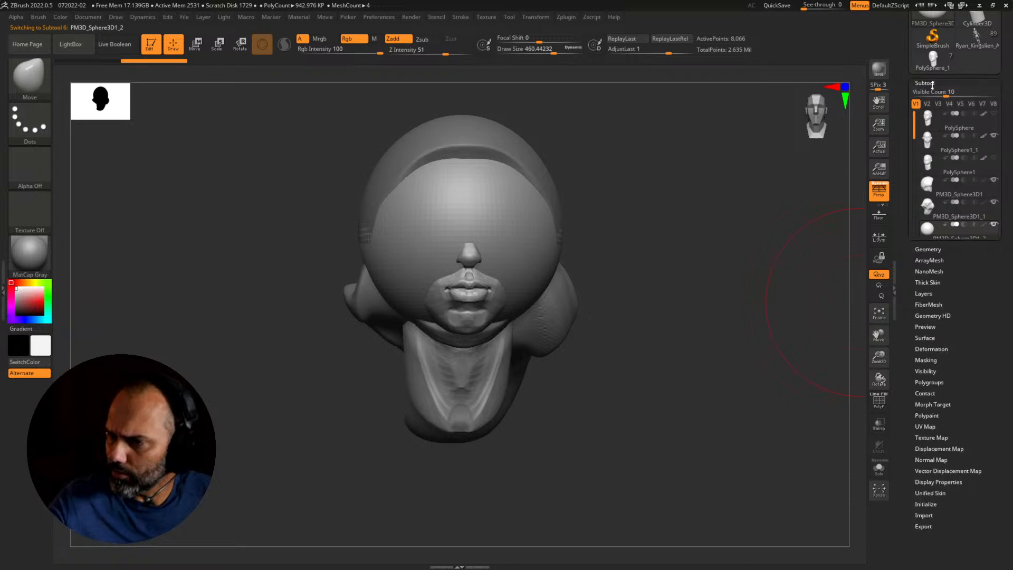
pyautogui.click(929, 93)
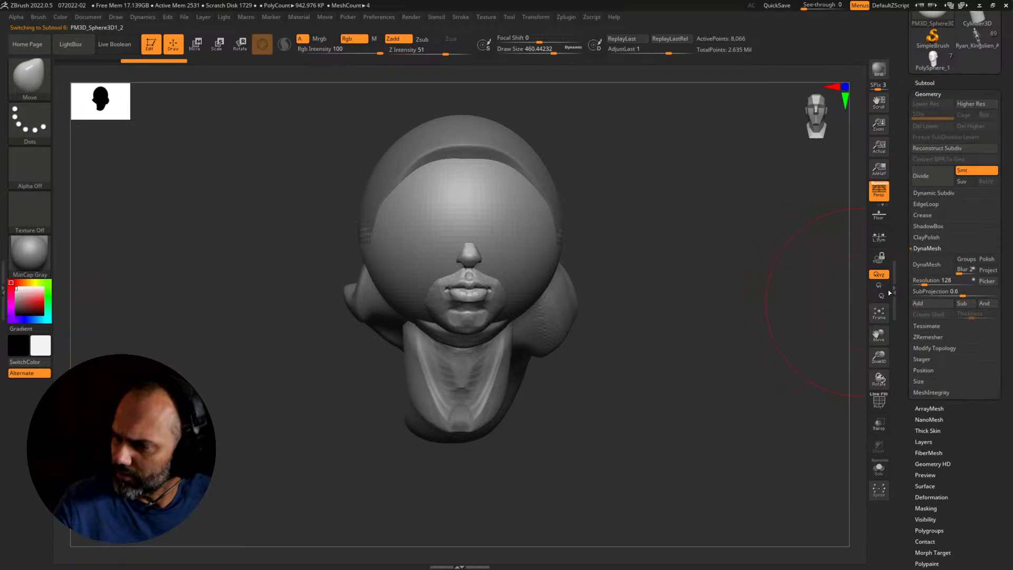
pyautogui.click(932, 267)
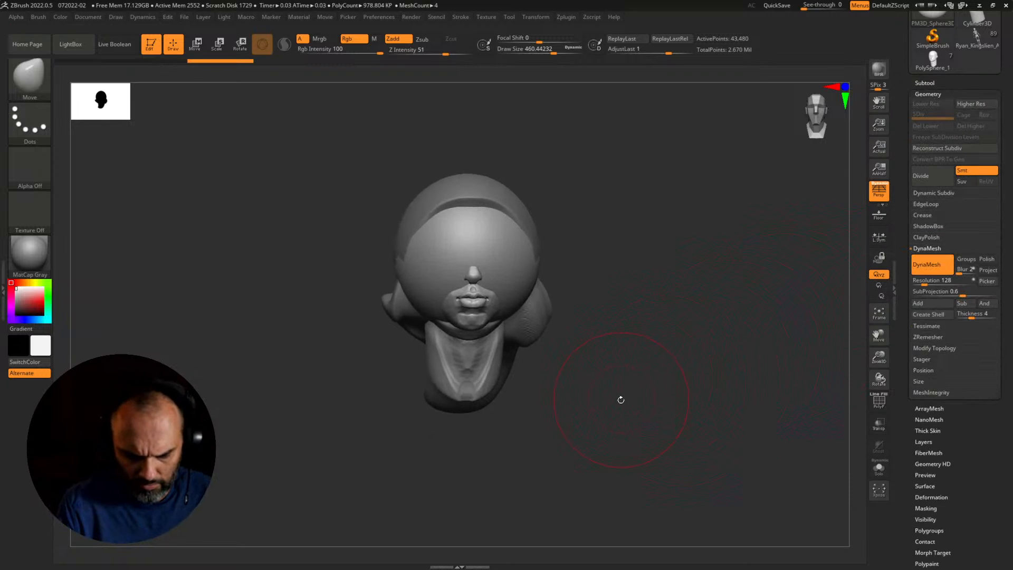
# Step: Move the new sphere down and back to sit directly beneath the neck with the transform gizmo, then return to drawing mode
pyautogui.press('w')
pyautogui.keyDown('alt'); pyautogui.moveTo(641, 418); pyautogui.dragTo(626, 376); pyautogui.keyUp('alt')
pyautogui.moveTo(452, 164); pyautogui.dragTo(455, 316)
pyautogui.keyDown('shift'); pyautogui.moveTo(549, 362); pyautogui.dragTo(604, 363); pyautogui.keyUp('shift')
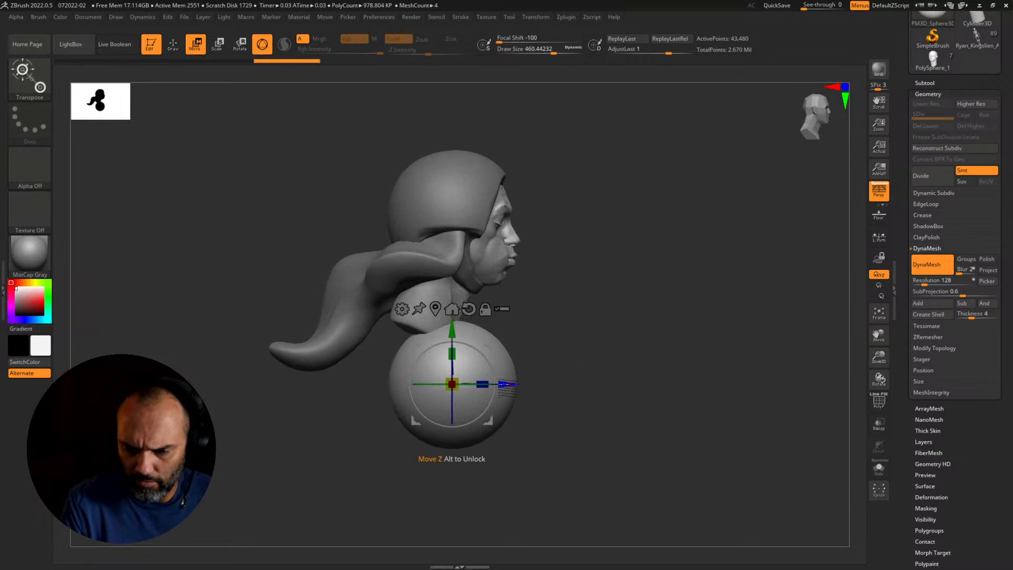
pyautogui.moveTo(509, 383); pyautogui.dragTo(467, 381)
pyautogui.moveTo(411, 329); pyautogui.dragTo(412, 311)
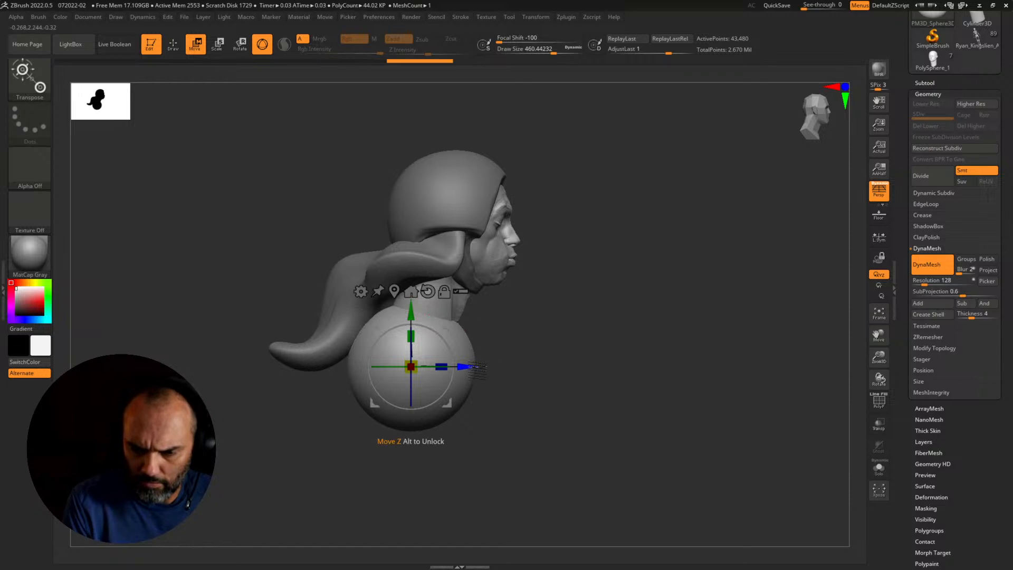
pyautogui.moveTo(470, 367); pyautogui.dragTo(472, 367)
pyautogui.moveTo(412, 312); pyautogui.dragTo(412, 306)
pyautogui.moveTo(468, 360); pyautogui.dragTo(461, 360)
pyautogui.moveTo(559, 383)
pyautogui.keyDown('shift'); pyautogui.mouseDown()
pyautogui.moveTo(525, 394)
pyautogui.moveTo(695, 479)
pyautogui.mouseUp(); pyautogui.keyUp('shift')
pyautogui.press('q')
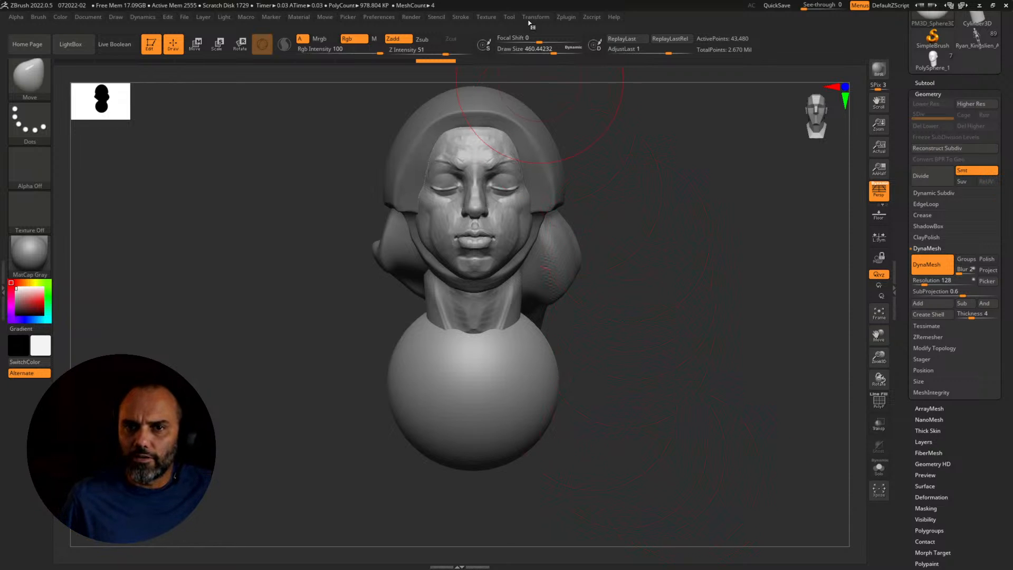
pyautogui.click(29, 414)
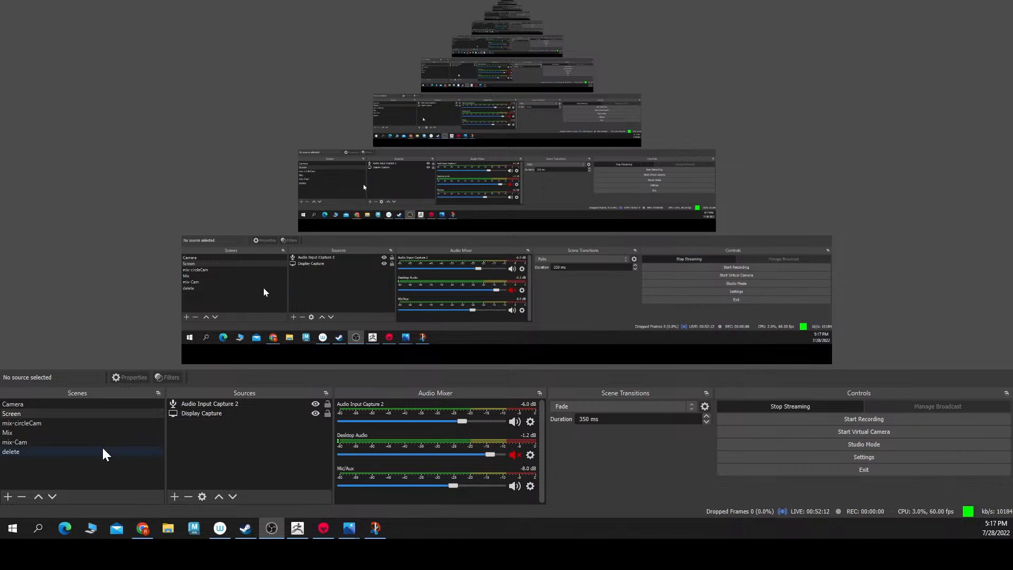
pyautogui.click(43, 422)
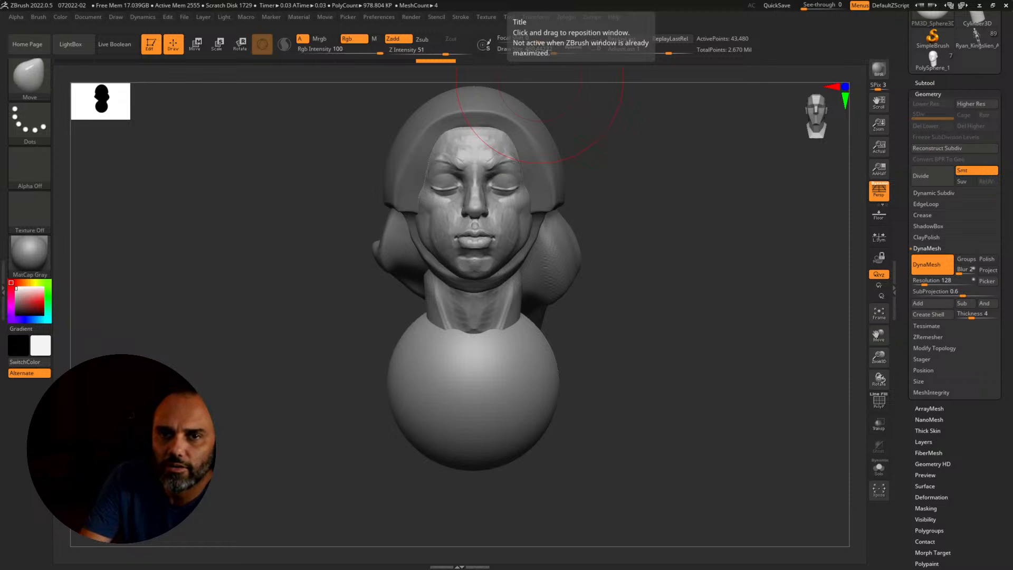
pyautogui.click(58, 414)
pyautogui.moveTo(299, 543)
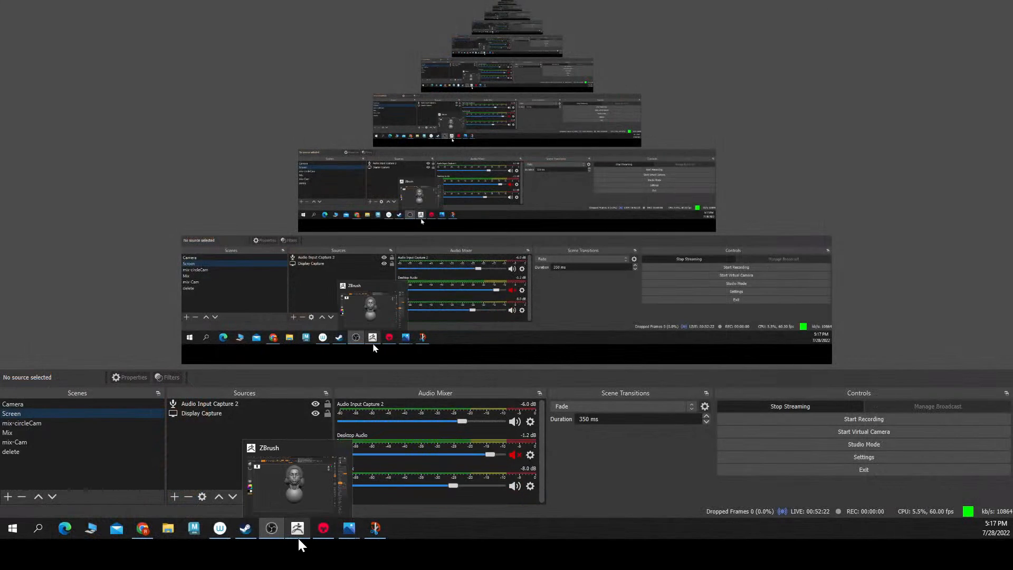
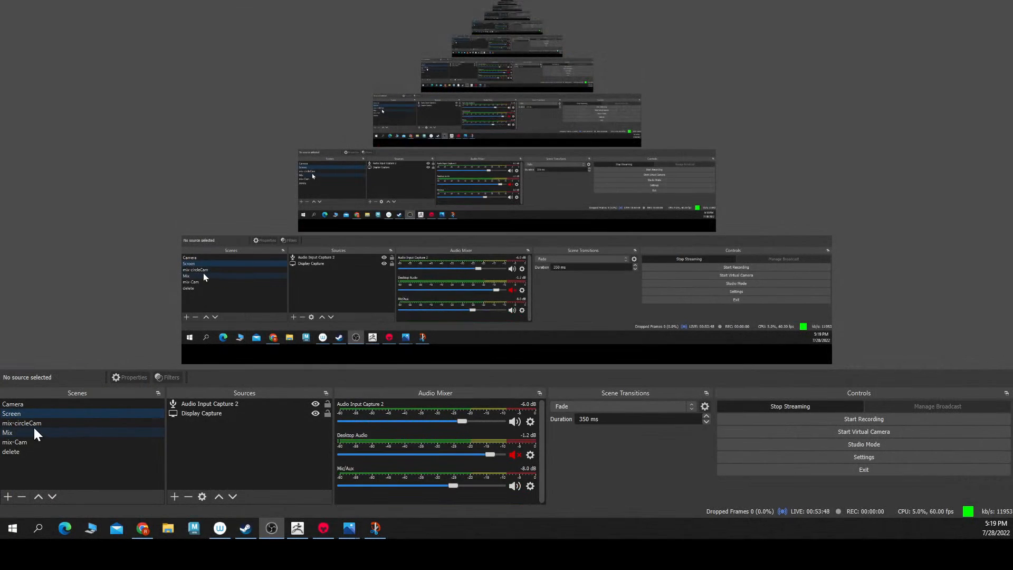
pyautogui.click(34, 423)
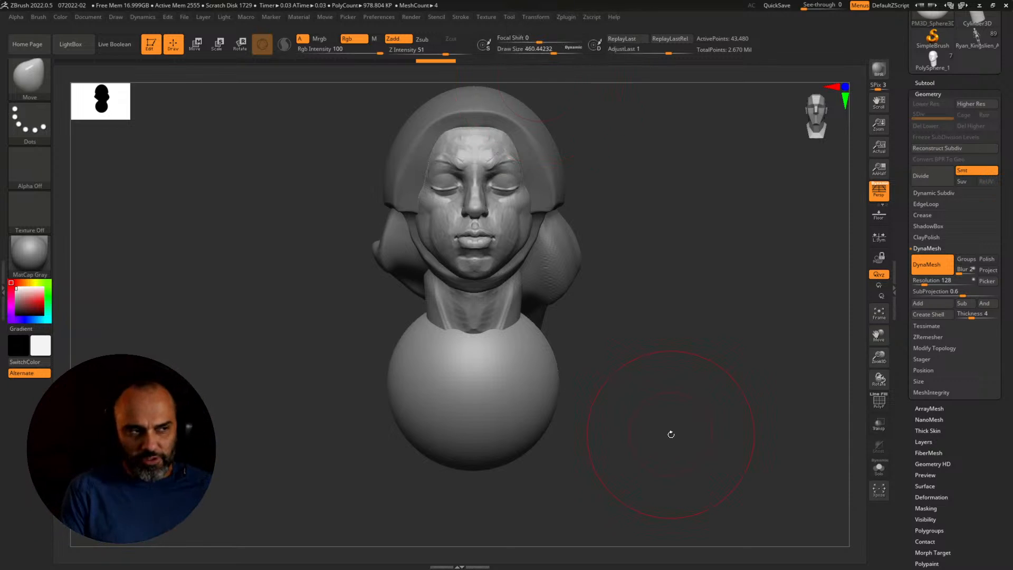
pyautogui.moveTo(670, 433)
pyautogui.mouseDown()
pyautogui.moveTo(712, 442)
pyautogui.moveTo(658, 441)
pyautogui.moveTo(707, 445)
pyautogui.moveTo(661, 457)
pyautogui.moveTo(669, 445)
pyautogui.moveTo(671, 461)
pyautogui.moveTo(666, 452)
pyautogui.moveTo(715, 447)
pyautogui.mouseUp()
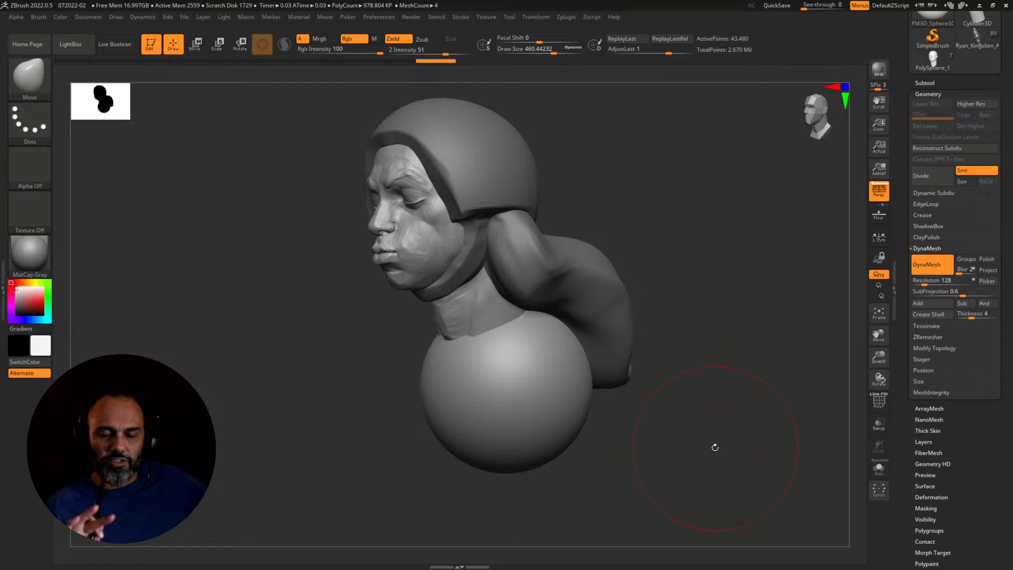
# Step: Stretch the sphere beneath the neck vertically into an elongated torso form with the transform gizmo, then return to drawing mode
pyautogui.keyDown('shift'); pyautogui.moveTo(656, 444); pyautogui.dragTo(662, 421); pyautogui.keyUp('shift')
pyautogui.press('w')
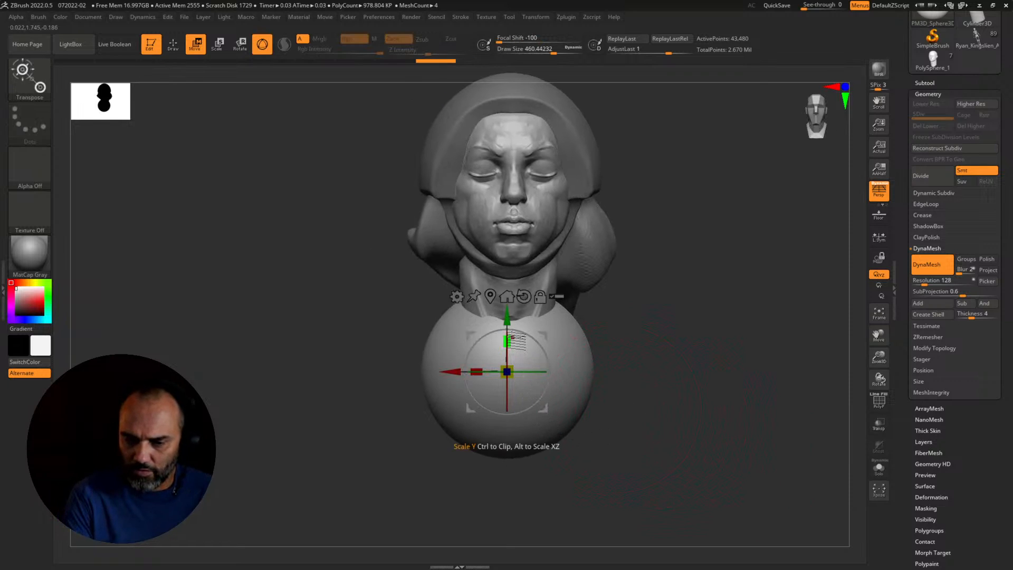
pyautogui.moveTo(507, 341); pyautogui.dragTo(513, 372)
pyautogui.moveTo(635, 353)
pyautogui.keyDown('alt'); pyautogui.mouseDown()
pyautogui.moveTo(653, 379)
pyautogui.moveTo(658, 368)
pyautogui.moveTo(658, 409)
pyautogui.mouseUp(); pyautogui.keyUp('alt')
pyautogui.press('q')
pyautogui.keyDown('alt'); pyautogui.click(542, 347); pyautogui.keyUp('alt')
pyautogui.press('s')
pyautogui.moveTo(567, 340); pyautogui.dragTo(569, 330)
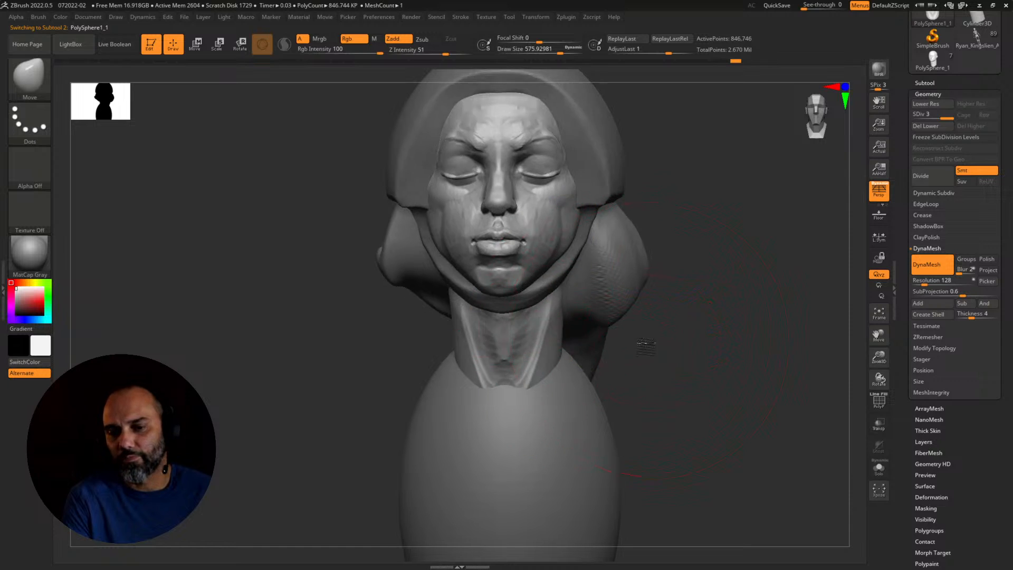
pyautogui.moveTo(640, 343)
pyautogui.mouseDown()
pyautogui.moveTo(686, 349)
pyautogui.moveTo(636, 359)
pyautogui.mouseUp()
pyautogui.keyDown('alt'); pyautogui.click(598, 419); pyautogui.keyUp('alt')
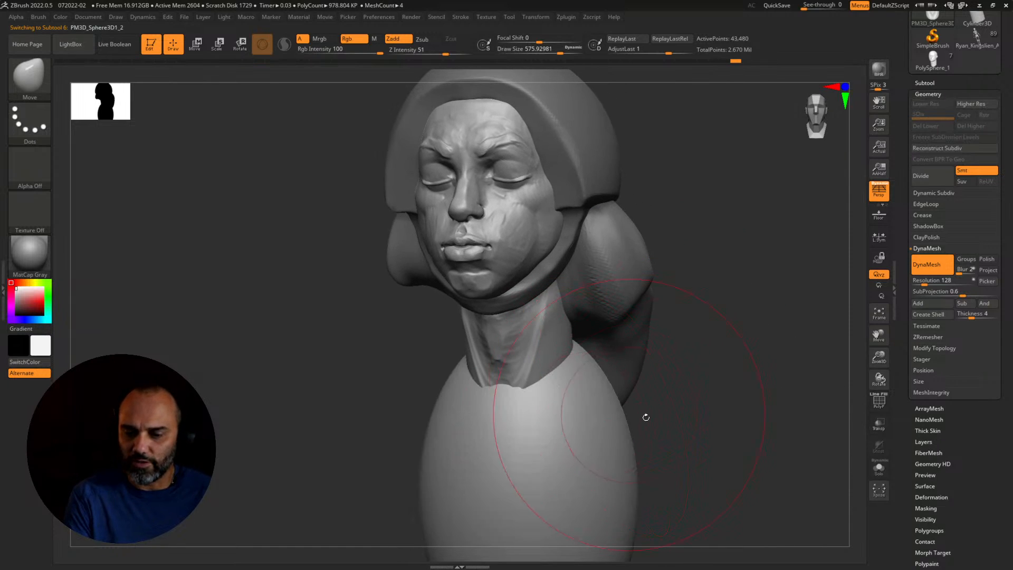
# Step: Shape the elongated torso form with broad Move brush strokes at a draw size of 1000
pyautogui.keyDown('shift'); pyautogui.moveTo(644, 416); pyautogui.dragTo(679, 368); pyautogui.keyUp('shift')
pyautogui.moveTo(705, 424)
pyautogui.keyDown('alt'); pyautogui.mouseDown()
pyautogui.moveTo(674, 398)
pyautogui.moveTo(708, 402)
pyautogui.mouseUp(); pyautogui.keyUp('alt')
pyautogui.press('s')
pyautogui.moveTo(545, 410); pyautogui.dragTo(611, 413)
pyautogui.moveTo(543, 421)
pyautogui.mouseDown()
pyautogui.moveTo(534, 422)
pyautogui.moveTo(563, 430)
pyautogui.mouseUp()
pyautogui.moveTo(607, 388)
pyautogui.mouseDown()
pyautogui.moveTo(605, 349)
pyautogui.moveTo(638, 362)
pyautogui.moveTo(610, 402)
pyautogui.moveTo(640, 458)
pyautogui.moveTo(626, 463)
pyautogui.moveTo(615, 450)
pyautogui.moveTo(543, 434)
pyautogui.mouseUp()
pyautogui.press('s')
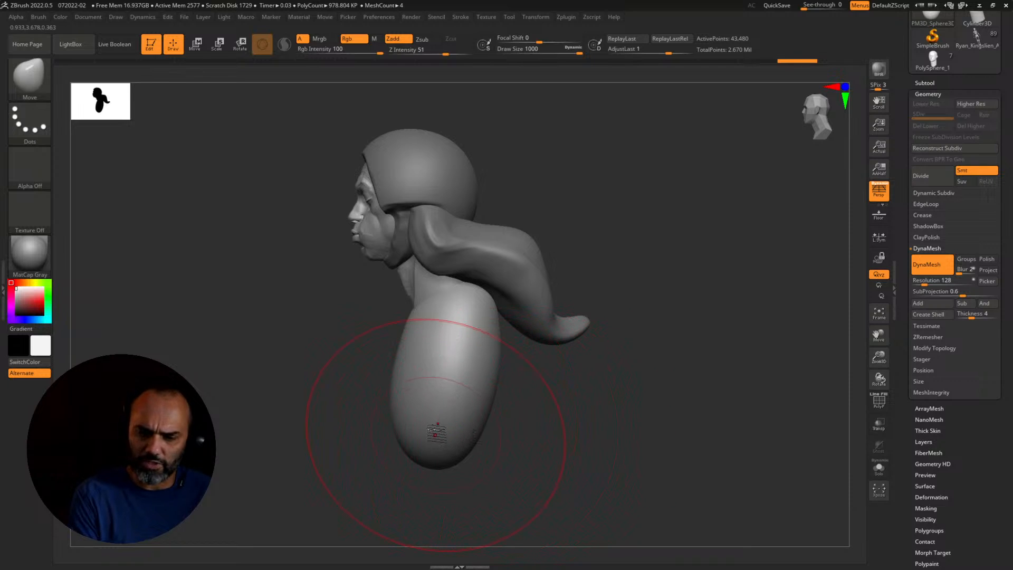
# Step: Pull the torso's chest and lower front forward in side view with the Move brush, reducing its draw size to 685
pyautogui.press('s')
pyautogui.moveTo(436, 424); pyautogui.dragTo(406, 419)
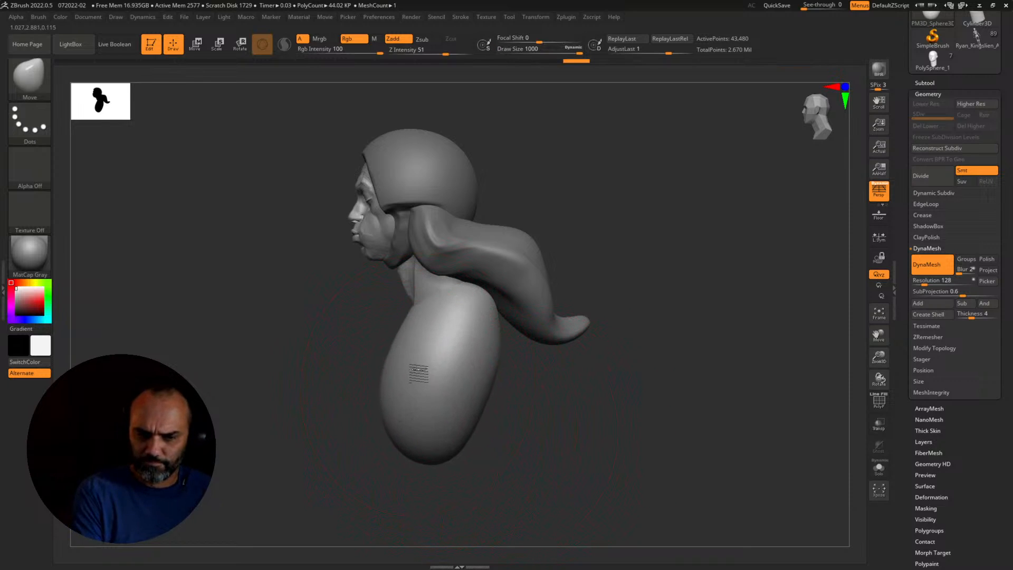
pyautogui.moveTo(419, 373)
pyautogui.mouseDown()
pyautogui.moveTo(414, 352)
pyautogui.moveTo(391, 383)
pyautogui.moveTo(374, 381)
pyautogui.moveTo(386, 354)
pyautogui.mouseUp()
pyautogui.press('s')
pyautogui.moveTo(393, 434); pyautogui.dragTo(389, 439)
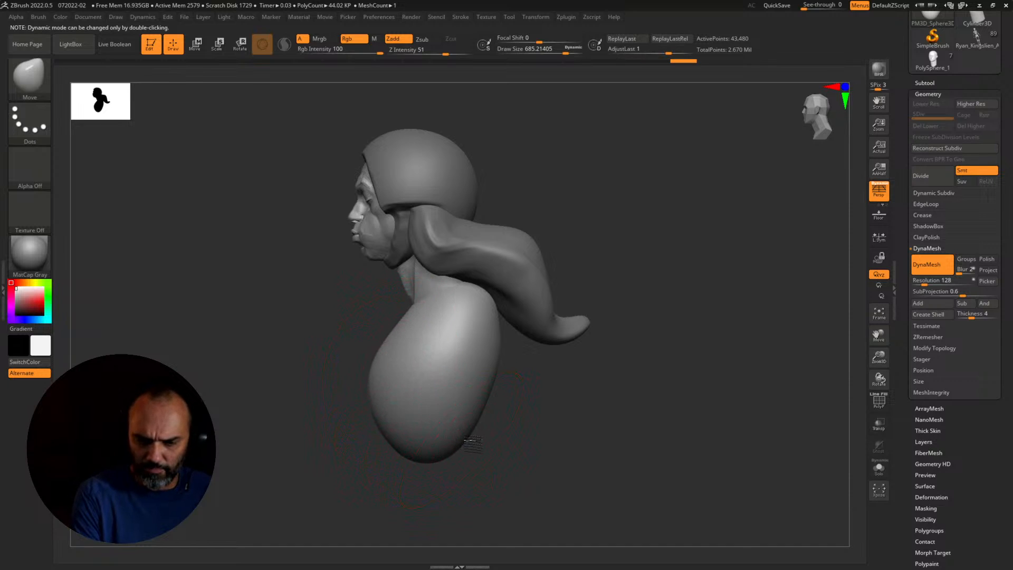
pyautogui.moveTo(465, 439); pyautogui.dragTo(471, 444)
# Step: Refine the torso's back, waist and upper shoulder area from the opposite side with the Move brush
pyautogui.moveTo(486, 398)
pyautogui.mouseDown()
pyautogui.moveTo(577, 426)
pyautogui.moveTo(606, 414)
pyautogui.mouseUp()
pyautogui.moveTo(482, 308)
pyautogui.mouseDown()
pyautogui.moveTo(558, 316)
pyautogui.moveTo(603, 355)
pyautogui.moveTo(638, 353)
pyautogui.moveTo(622, 378)
pyautogui.moveTo(567, 380)
pyautogui.moveTo(547, 356)
pyautogui.mouseUp()
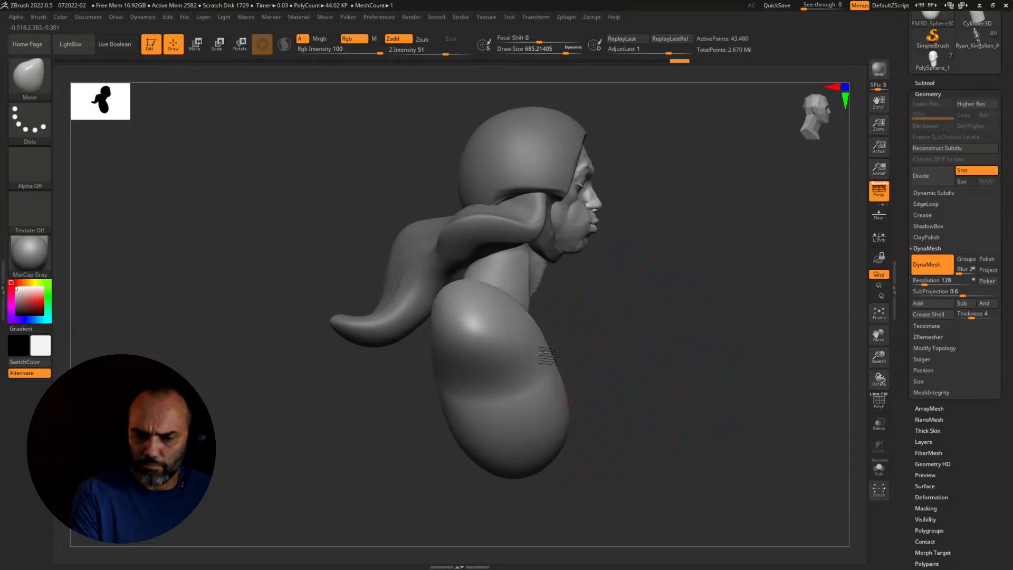
pyautogui.moveTo(460, 421); pyautogui.dragTo(447, 425)
pyautogui.moveTo(446, 314)
pyautogui.mouseDown()
pyautogui.moveTo(450, 291)
pyautogui.moveTo(463, 288)
pyautogui.mouseUp()
pyautogui.moveTo(572, 282); pyautogui.dragTo(576, 316)
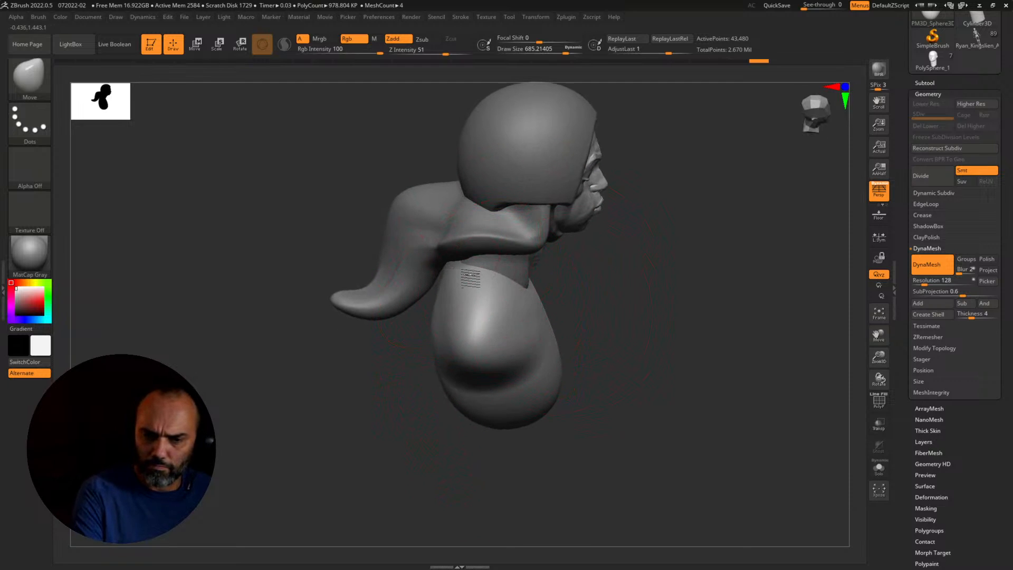
pyautogui.moveTo(445, 307); pyautogui.dragTo(434, 304)
pyautogui.moveTo(571, 312); pyautogui.dragTo(533, 283)
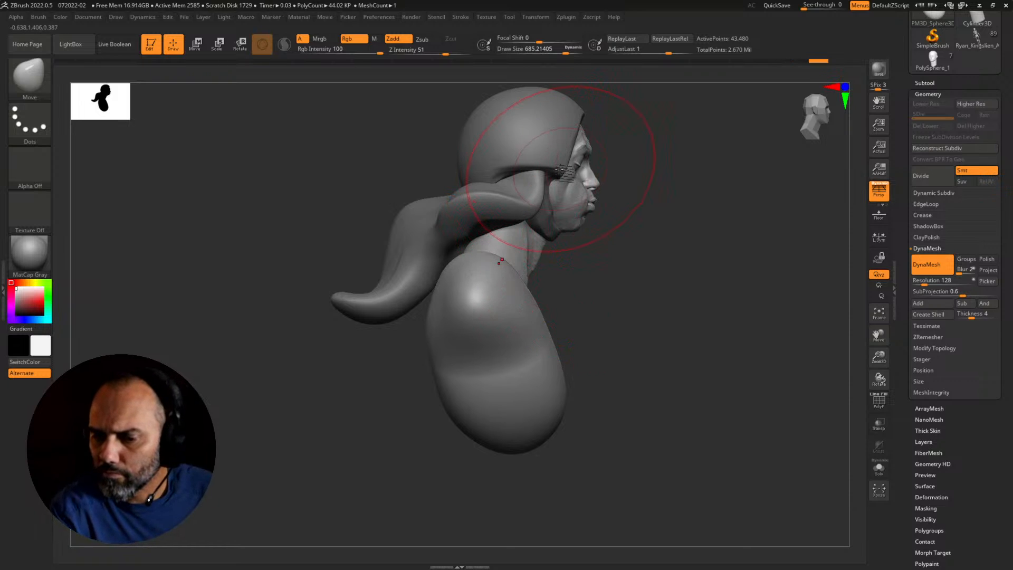
# Step: Tilt the torso in side view and reposition it under the neck with the transform gizmo, then return to drawing mode
pyautogui.moveTo(628, 309); pyautogui.dragTo(655, 446)
pyautogui.press('r')
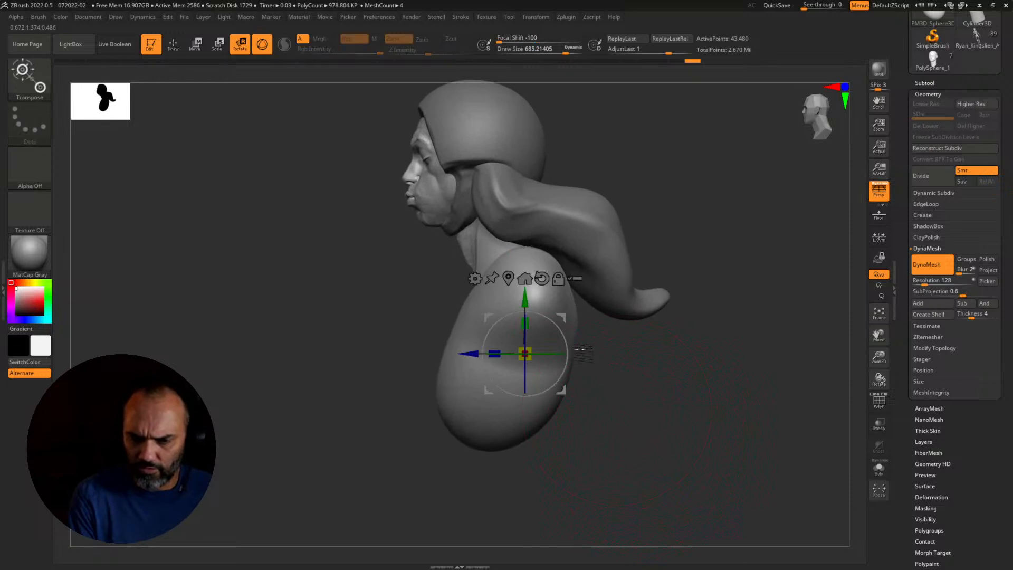
pyautogui.moveTo(559, 326); pyautogui.dragTo(566, 341)
pyautogui.moveTo(563, 390); pyautogui.dragTo(579, 380)
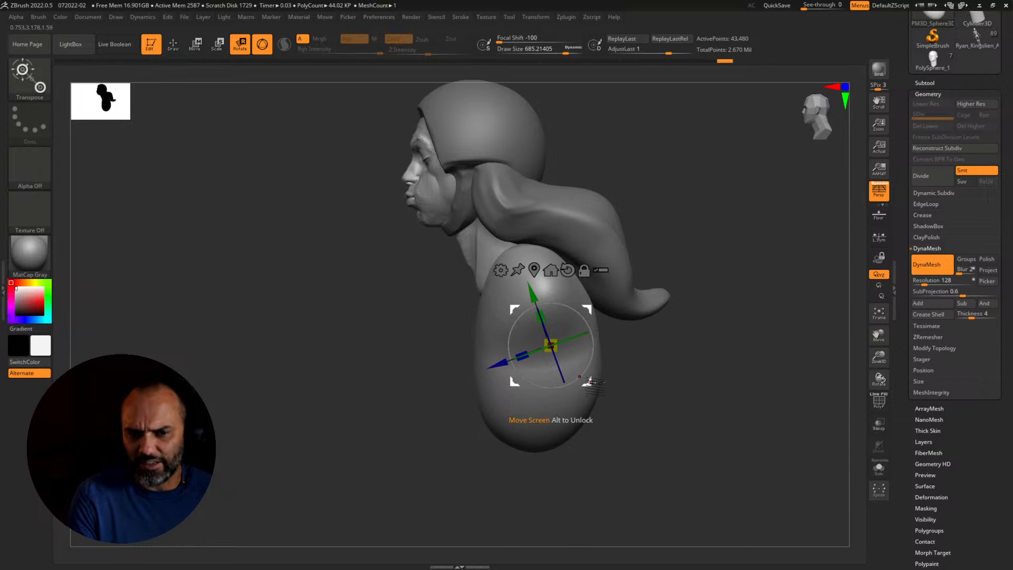
pyautogui.moveTo(646, 393); pyautogui.dragTo(661, 425)
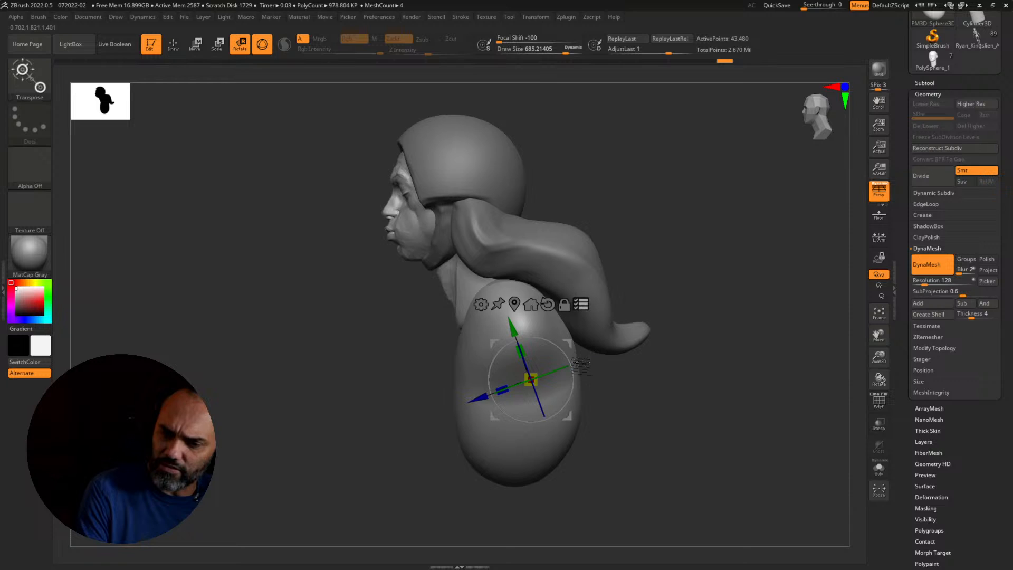
pyautogui.moveTo(575, 393); pyautogui.dragTo(591, 355)
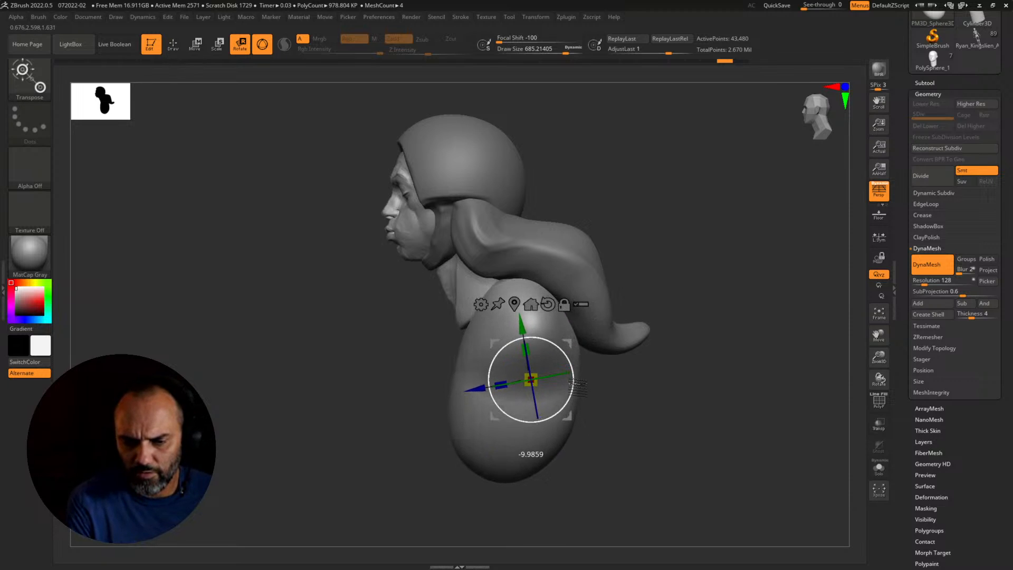
pyautogui.moveTo(569, 377); pyautogui.dragTo(536, 418)
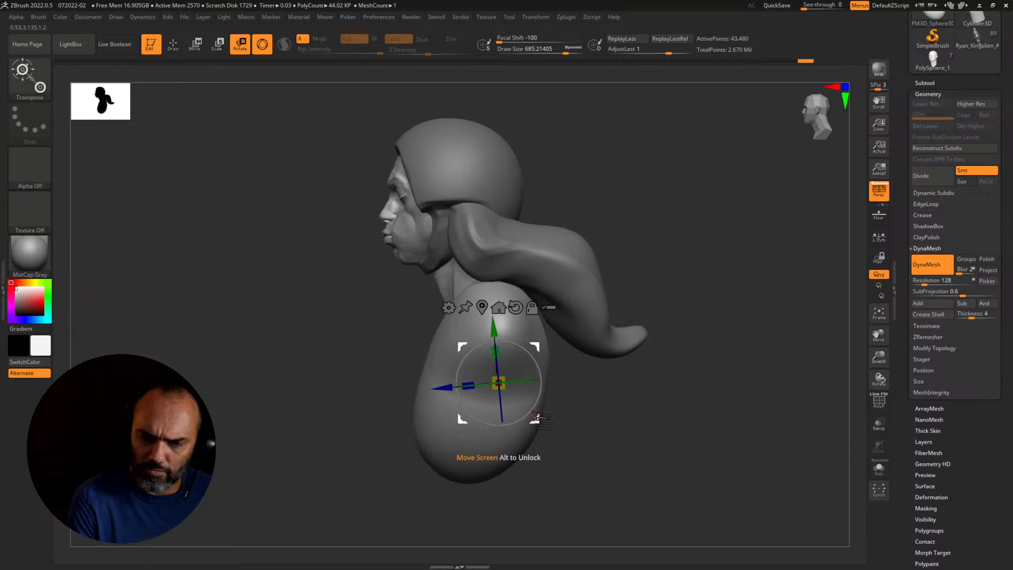
pyautogui.moveTo(594, 464)
pyautogui.keyDown('alt'); pyautogui.mouseDown()
pyautogui.moveTo(597, 414)
pyautogui.moveTo(643, 444)
pyautogui.moveTo(611, 463)
pyautogui.moveTo(590, 458)
pyautogui.mouseUp(); pyautogui.keyUp('alt')
pyautogui.press('q')
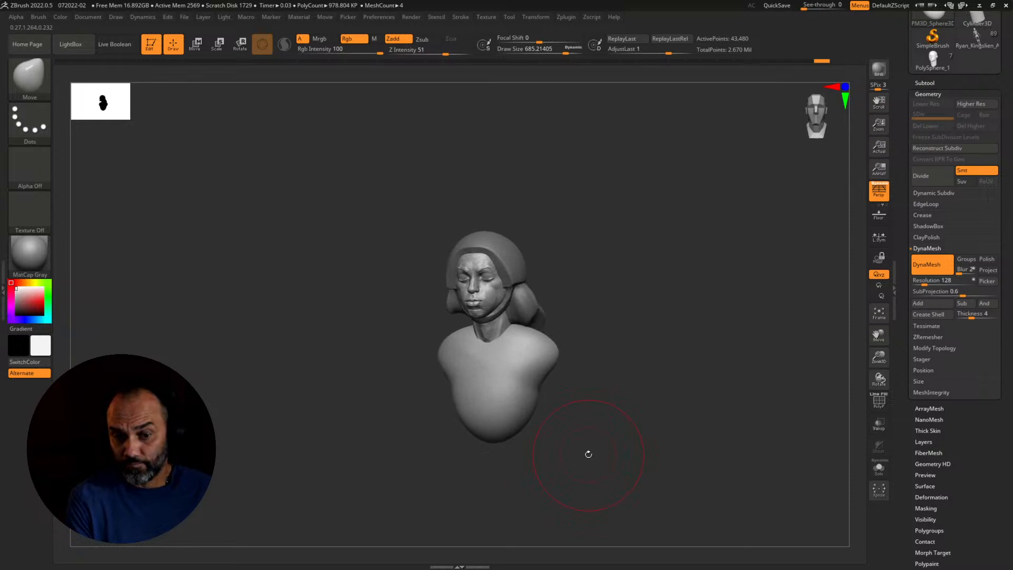
# Step: Duplicate the torso subtool and continue on the copy with the original hidden
pyautogui.click(930, 83)
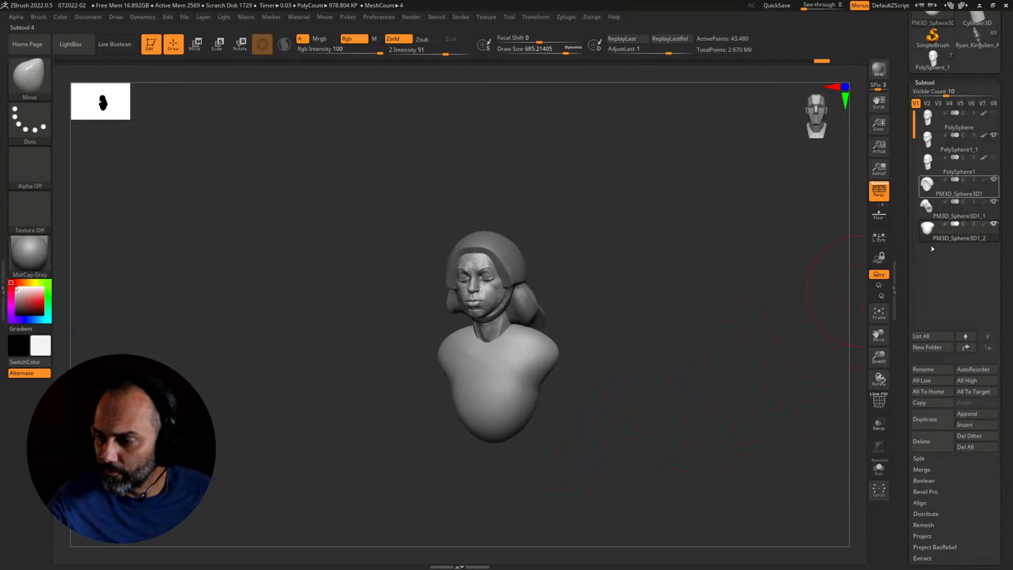
pyautogui.click(931, 422)
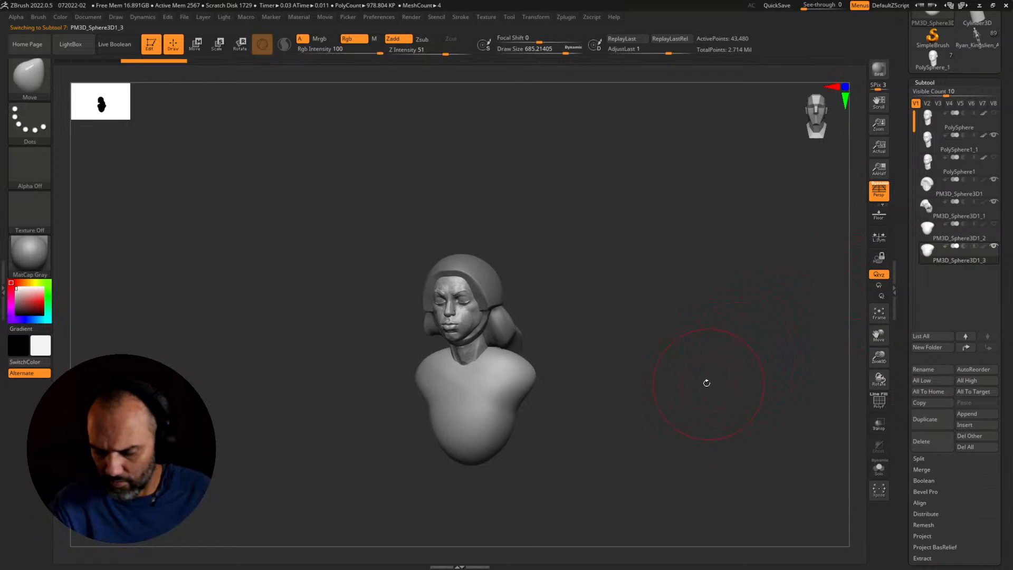
# Step: Choose the SnakeHook brush, set its draw size to 1000 and enlarge the brush further through the Draw preferences
pyautogui.press('b')
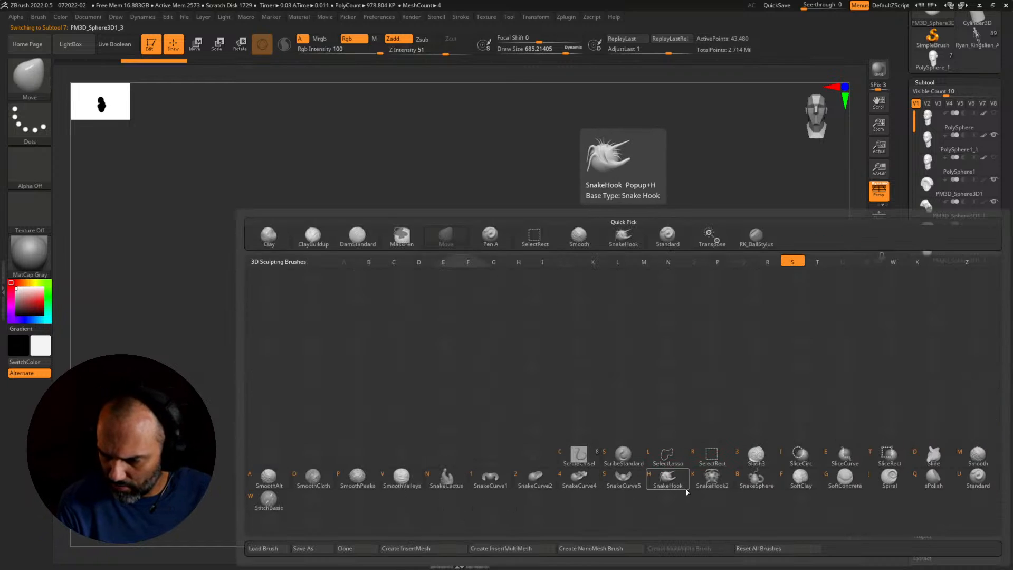
pyautogui.click(668, 479)
pyautogui.click(637, 501)
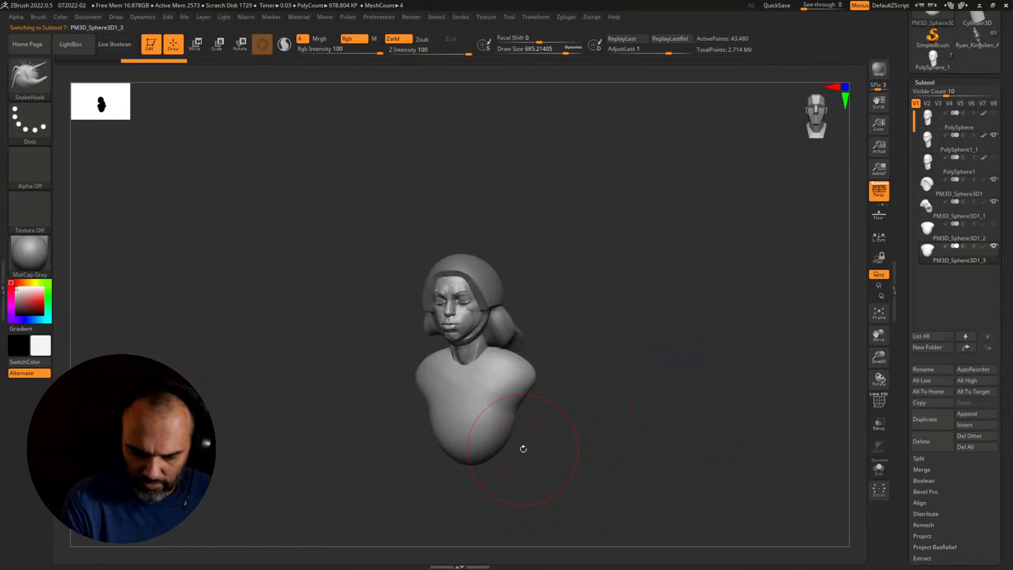
pyautogui.moveTo(523, 449)
pyautogui.mouseDown()
pyautogui.moveTo(553, 459)
pyautogui.moveTo(478, 438)
pyautogui.moveTo(524, 460)
pyautogui.mouseUp()
pyautogui.press('s')
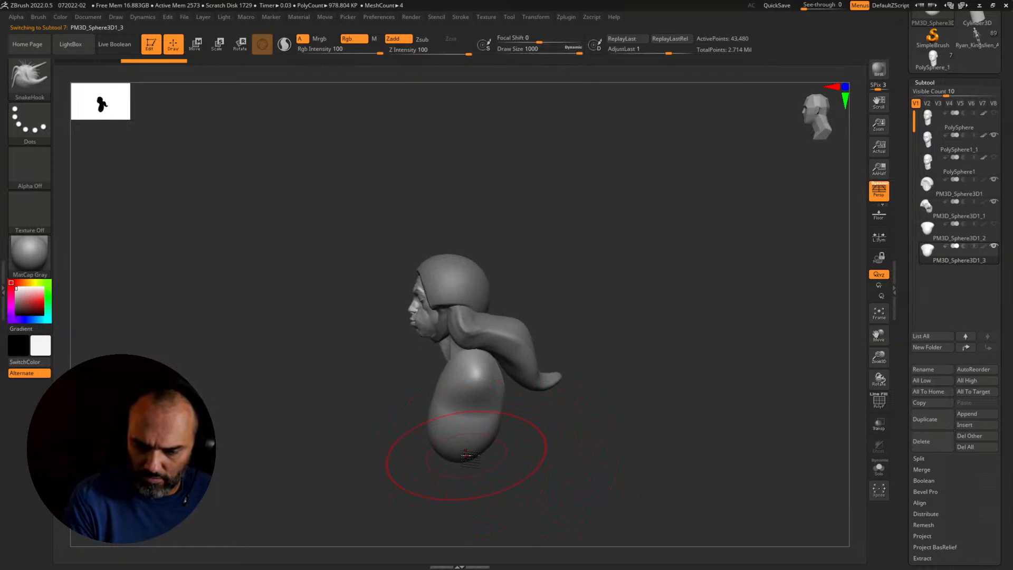
pyautogui.click(381, 17)
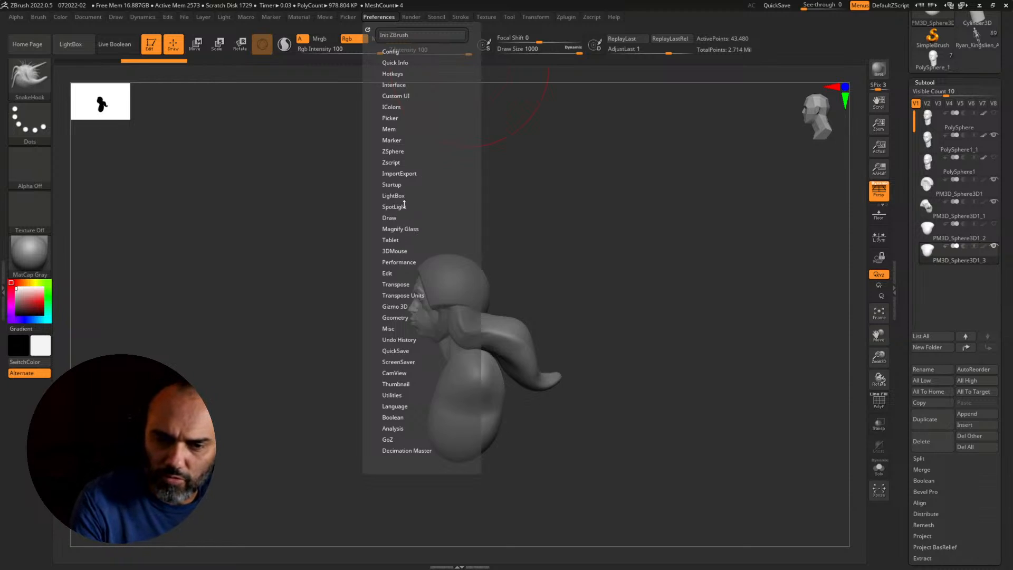
pyautogui.click(397, 217)
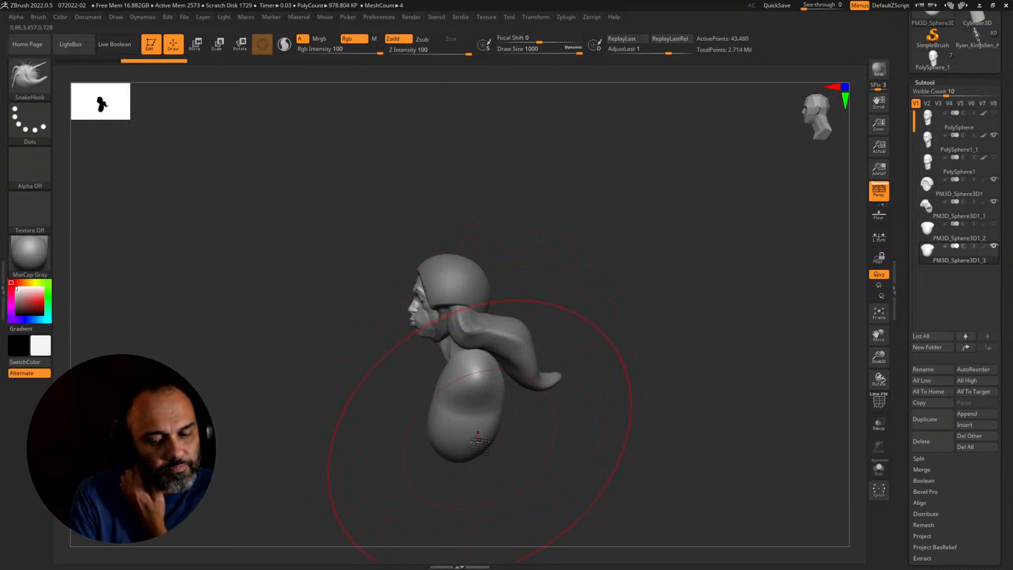
# Step: Stretch the torso copy downward with SnakeHook, curve it at the waist and smooth the middle
pyautogui.moveTo(452, 460)
pyautogui.mouseDown()
pyautogui.moveTo(400, 538)
pyautogui.moveTo(424, 538)
pyautogui.moveTo(468, 416)
pyautogui.mouseUp()
pyautogui.moveTo(564, 438); pyautogui.dragTo(604, 417)
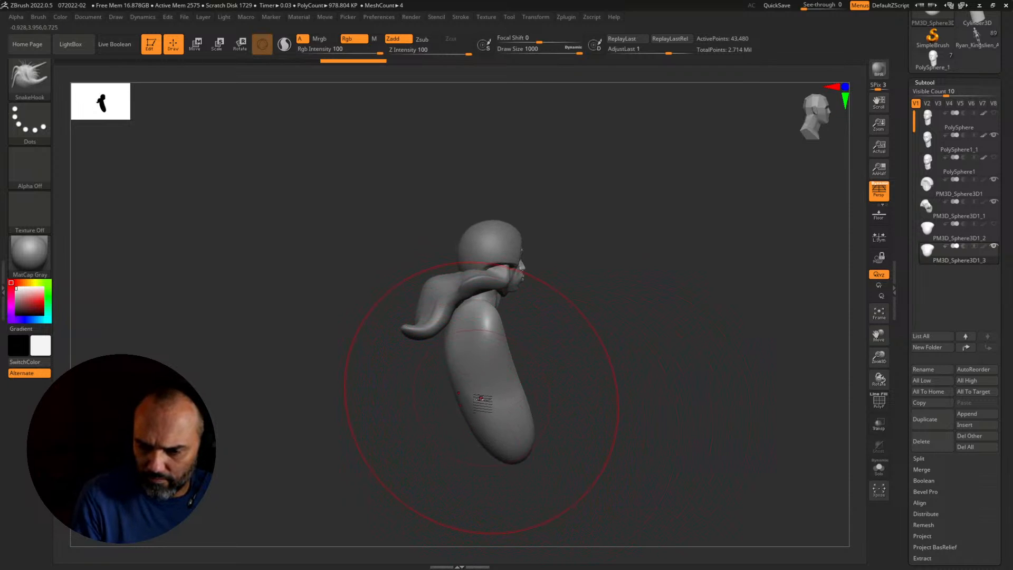
pyautogui.moveTo(481, 398); pyautogui.dragTo(475, 405)
pyautogui.moveTo(500, 437)
pyautogui.mouseDown()
pyautogui.moveTo(466, 430)
pyautogui.moveTo(513, 452)
pyautogui.mouseUp()
pyautogui.keyDown('shift'); pyautogui.moveTo(482, 401); pyautogui.dragTo(477, 380); pyautogui.keyUp('shift')
pyautogui.moveTo(579, 447); pyautogui.dragTo(493, 451)
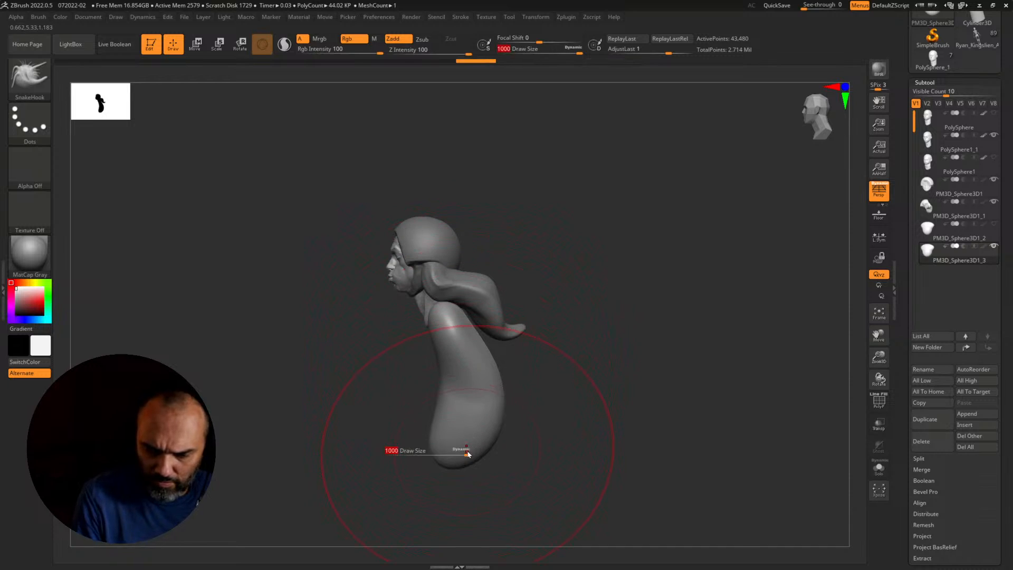
# Step: Reduce the SnakeHook draw size to about 460 and shape the torso's curved waist, hips and back from the side
pyautogui.moveTo(468, 454); pyautogui.dragTo(458, 450)
pyautogui.moveTo(540, 441); pyautogui.dragTo(565, 443)
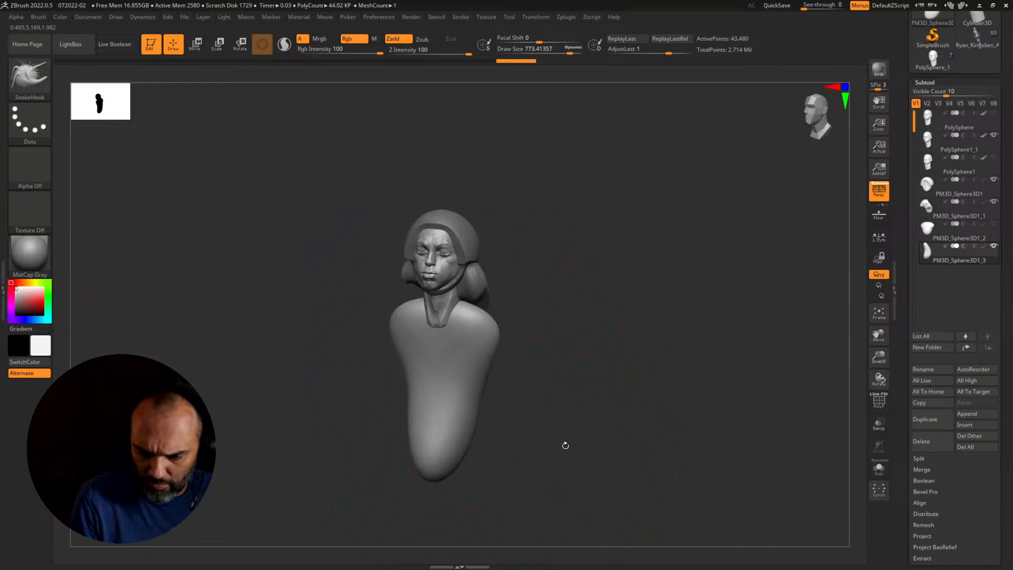
pyautogui.moveTo(474, 466); pyautogui.dragTo(443, 460)
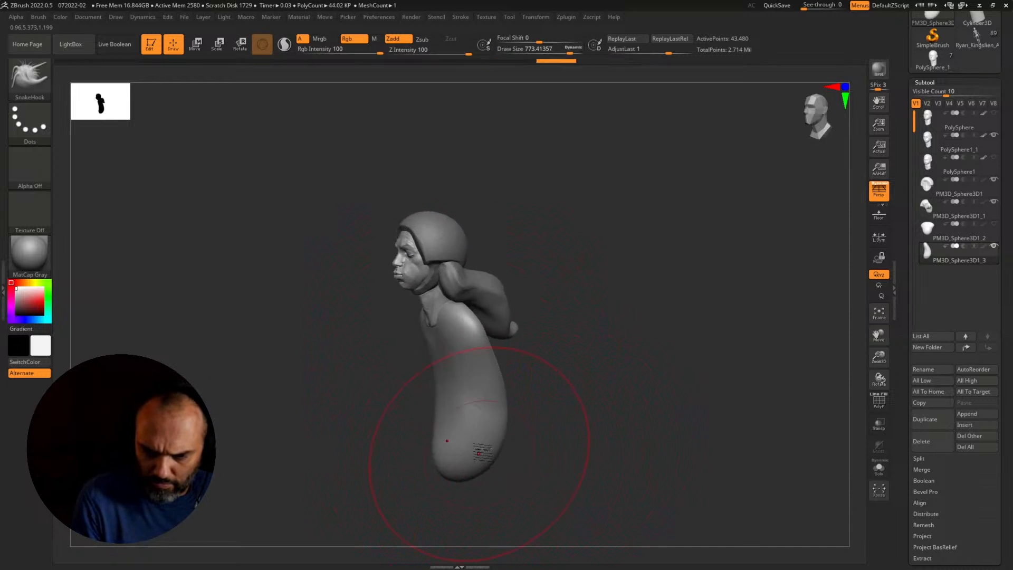
pyautogui.press('s')
pyautogui.moveTo(503, 430)
pyautogui.mouseDown()
pyautogui.moveTo(491, 429)
pyautogui.moveTo(519, 441)
pyautogui.mouseUp()
pyautogui.moveTo(490, 347)
pyautogui.mouseDown()
pyautogui.moveTo(499, 336)
pyautogui.moveTo(439, 361)
pyautogui.moveTo(460, 421)
pyautogui.mouseUp()
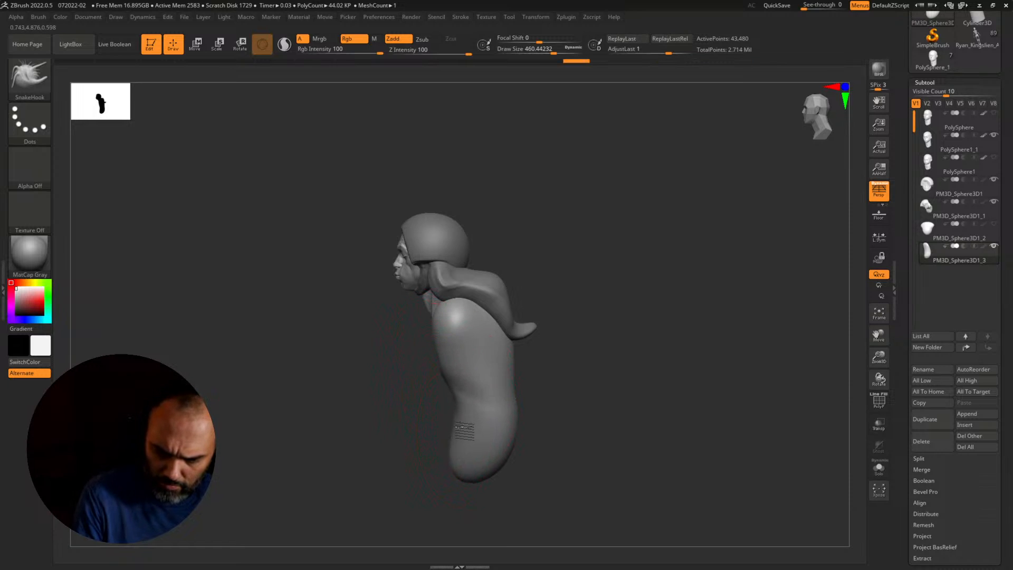
pyautogui.moveTo(454, 373); pyautogui.dragTo(445, 374)
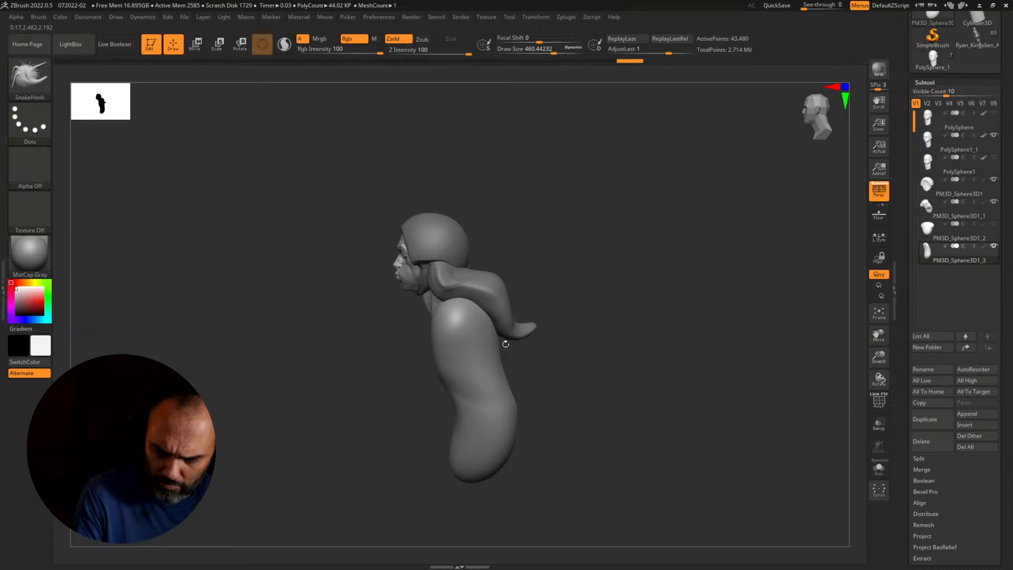
# Step: Isolate the torso copy, undo the last back stroke, reshape its upper end and show all the subtools again
pyautogui.click(505, 334)
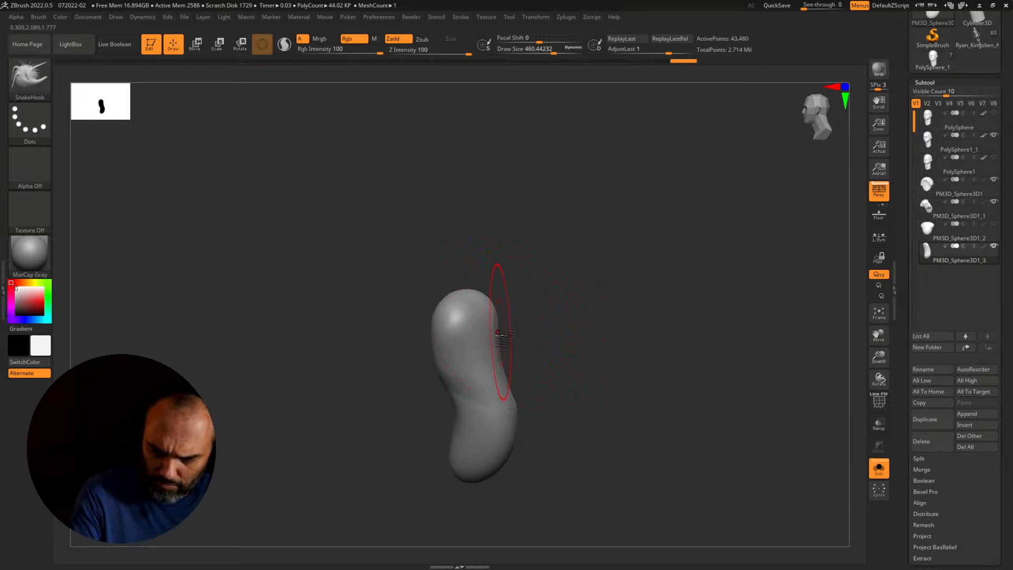
pyautogui.hotkey('ctrl', 'z')
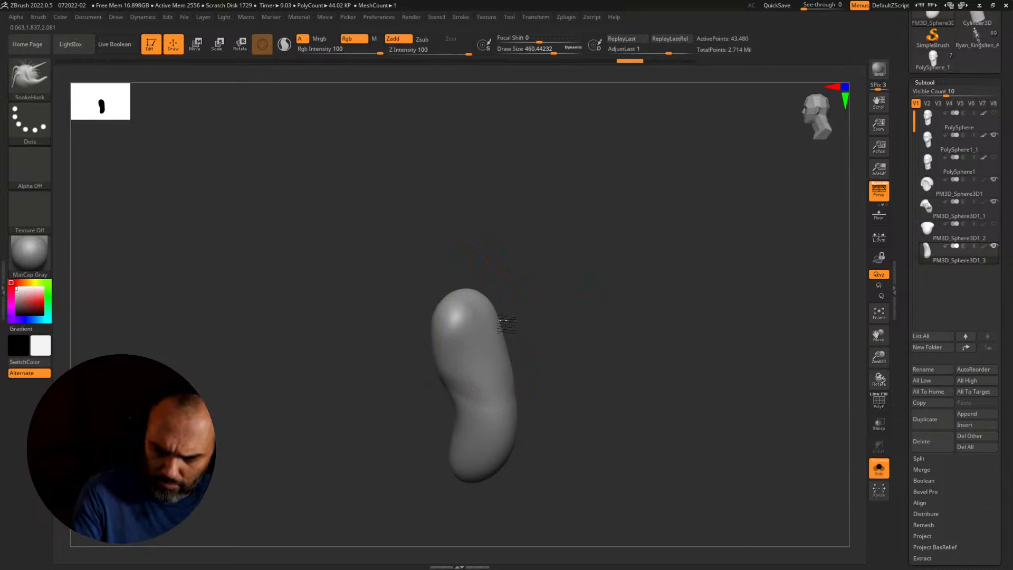
pyautogui.moveTo(483, 299); pyautogui.dragTo(474, 291)
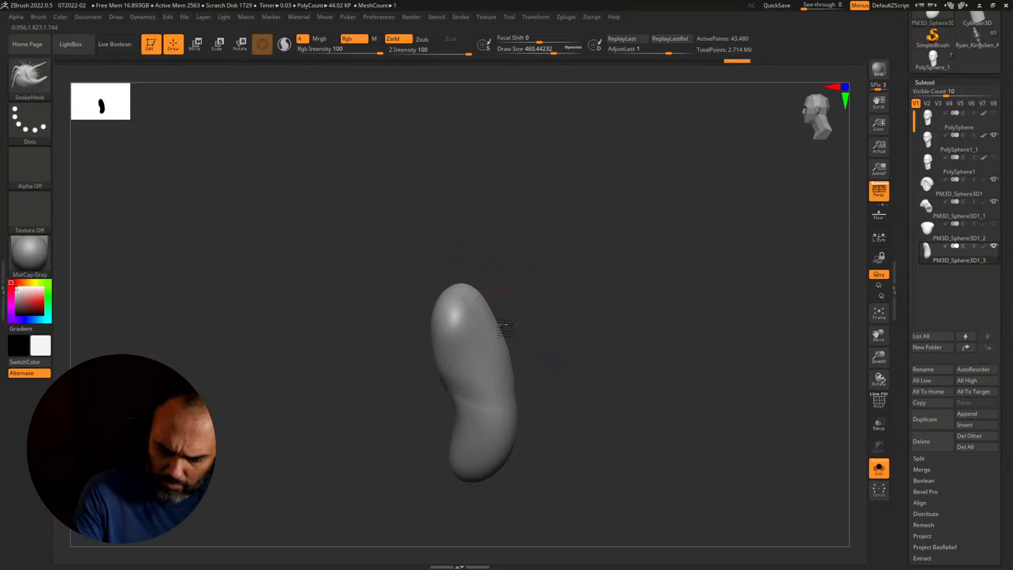
pyautogui.click(564, 386)
# Step: Reshape the torso copy's back and upper end with SnakeHook and pull the shoulders wider around the neck
pyautogui.moveTo(560, 415); pyautogui.dragTo(641, 415)
pyautogui.moveTo(523, 359); pyautogui.dragTo(514, 357)
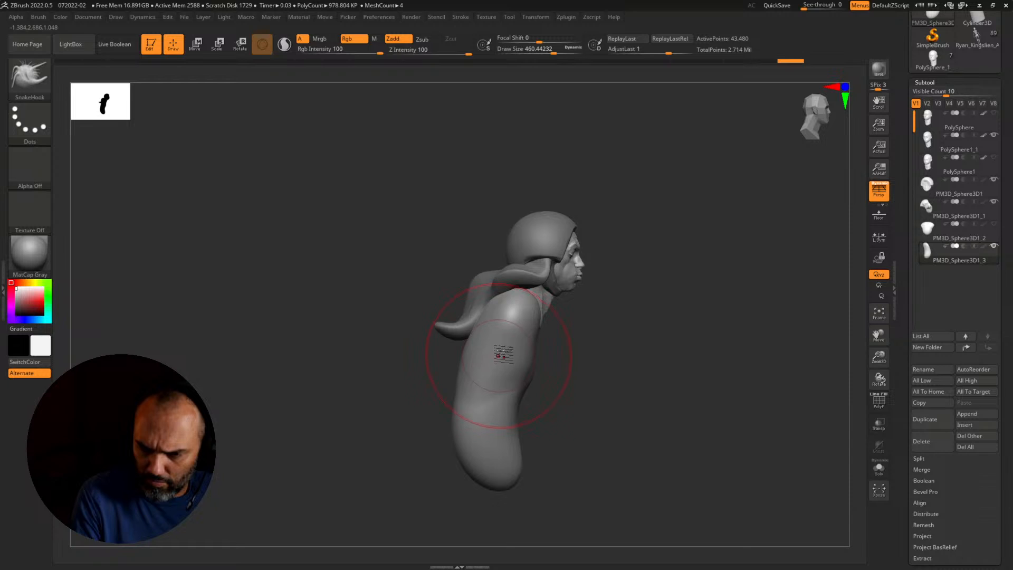
pyautogui.moveTo(507, 323); pyautogui.dragTo(504, 308)
pyautogui.moveTo(603, 338); pyautogui.dragTo(534, 340)
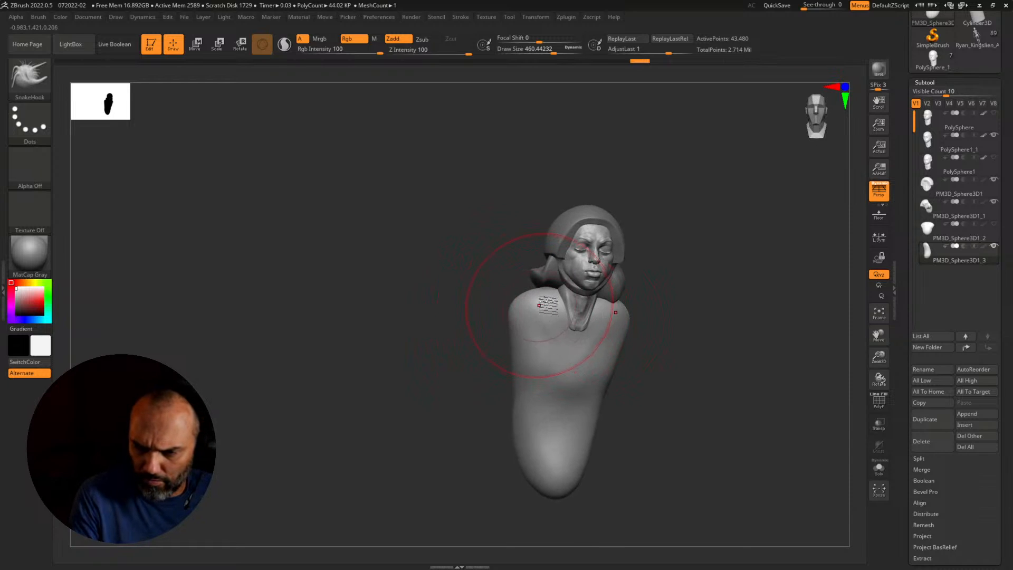
pyautogui.moveTo(538, 305); pyautogui.dragTo(520, 312)
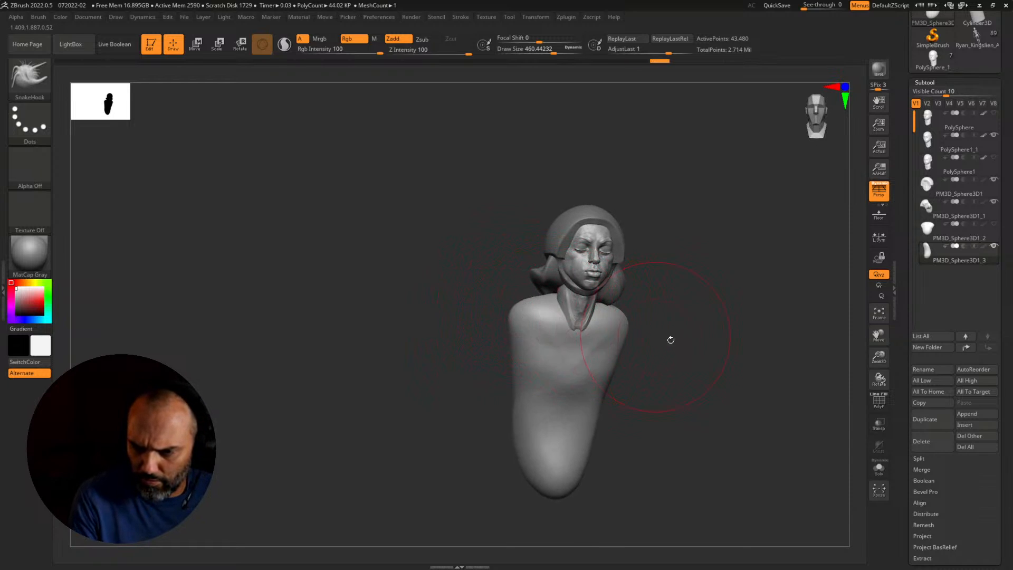
pyautogui.moveTo(669, 339)
pyautogui.mouseDown()
pyautogui.moveTo(705, 350)
pyautogui.moveTo(620, 352)
pyautogui.mouseUp()
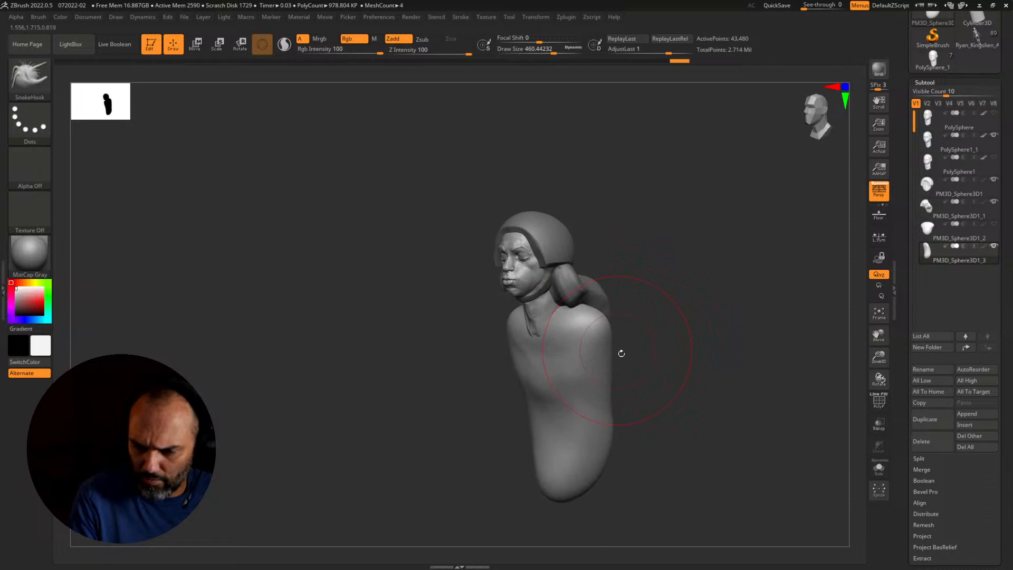
# Step: Reduce the SnakeHook draw size to about 338 and narrow the torso's waist above rounded hips from several angles
pyautogui.moveTo(658, 436)
pyautogui.keyDown('alt'); pyautogui.mouseDown()
pyautogui.moveTo(651, 400)
pyautogui.moveTo(636, 403)
pyautogui.mouseUp(); pyautogui.keyUp('alt')
pyautogui.press('s')
pyautogui.moveTo(571, 447)
pyautogui.mouseDown()
pyautogui.moveTo(559, 447)
pyautogui.moveTo(646, 443)
pyautogui.moveTo(535, 451)
pyautogui.moveTo(554, 453)
pyautogui.moveTo(554, 440)
pyautogui.mouseUp()
pyautogui.press('s')
pyautogui.moveTo(597, 442); pyautogui.dragTo(577, 440)
pyautogui.moveTo(561, 417); pyautogui.dragTo(574, 414)
pyautogui.moveTo(617, 426)
pyautogui.mouseDown()
pyautogui.moveTo(575, 422)
pyautogui.moveTo(565, 381)
pyautogui.moveTo(584, 382)
pyautogui.moveTo(546, 362)
pyautogui.mouseUp()
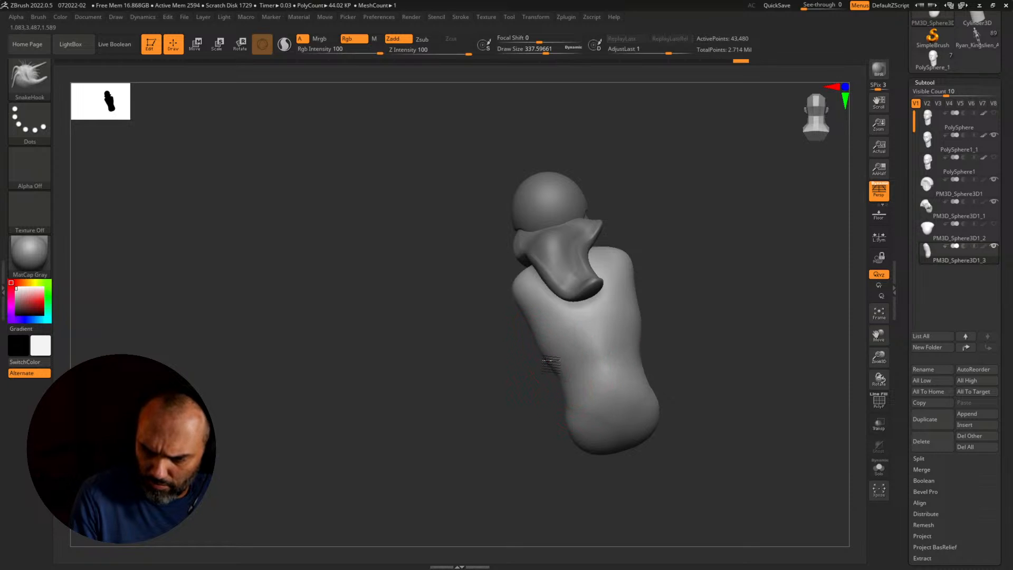
pyautogui.moveTo(535, 327); pyautogui.dragTo(543, 326)
# Step: Refine the torso's side contour from the front with SnakeHook, finishing the waist at a draw size of about 338
pyautogui.moveTo(477, 350); pyautogui.dragTo(593, 339)
pyautogui.moveTo(526, 355)
pyautogui.mouseDown()
pyautogui.moveTo(518, 363)
pyautogui.moveTo(535, 352)
pyautogui.moveTo(529, 322)
pyautogui.mouseUp()
pyautogui.press('s')
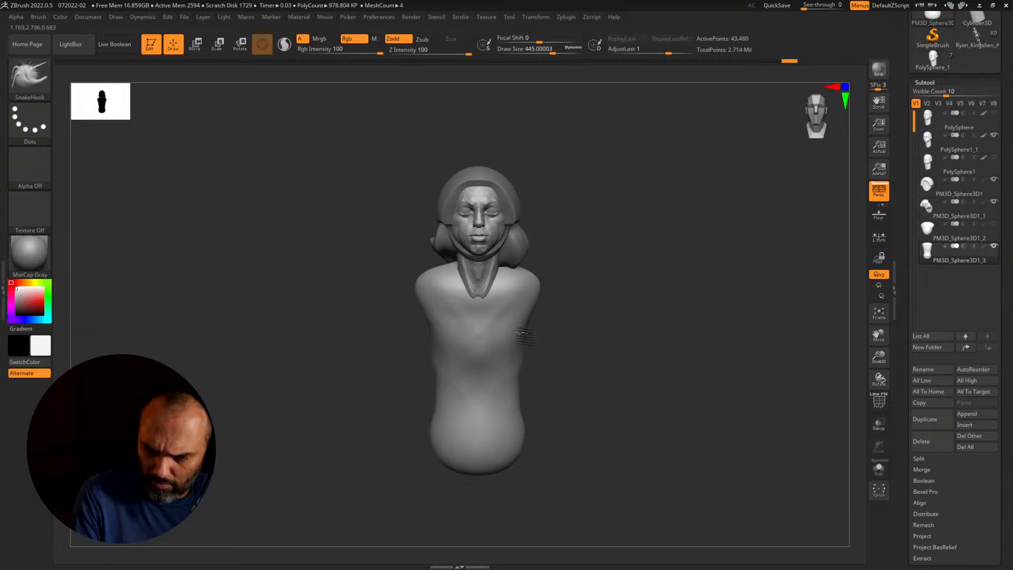
pyautogui.press('s')
pyautogui.moveTo(525, 364); pyautogui.dragTo(519, 364)
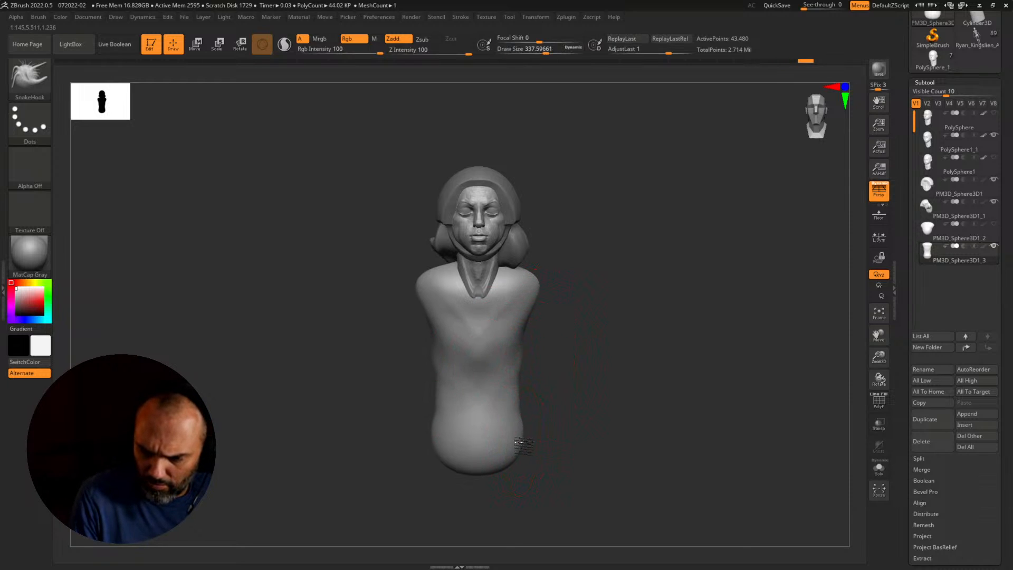
pyautogui.moveTo(559, 446); pyautogui.dragTo(576, 411)
pyautogui.moveTo(593, 422); pyautogui.dragTo(665, 491)
# Step: Switch the active tool to PolyMesh3D and initialize it as a QCube
pyautogui.scroll(5, 938, 143)
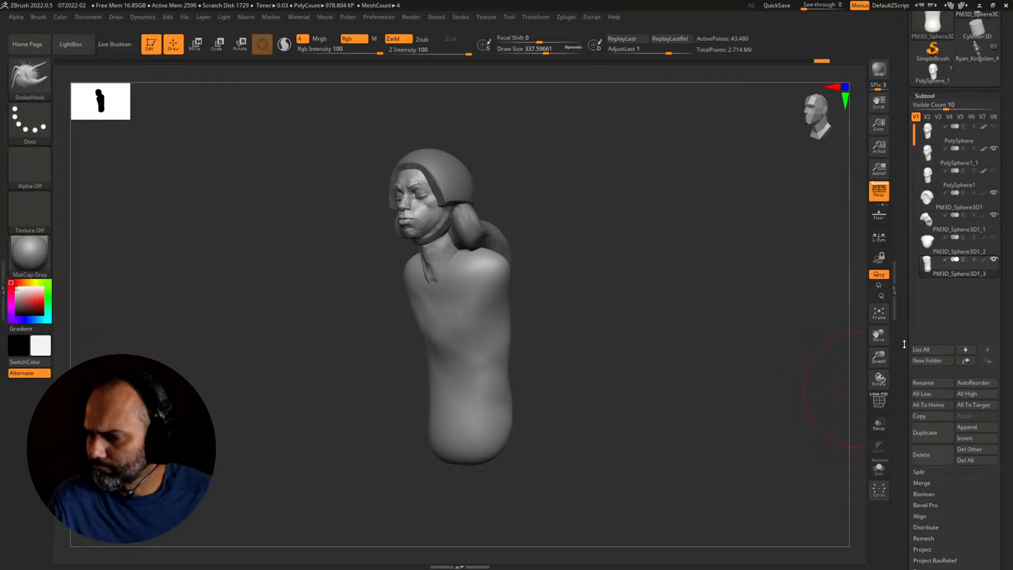
pyautogui.click(937, 143)
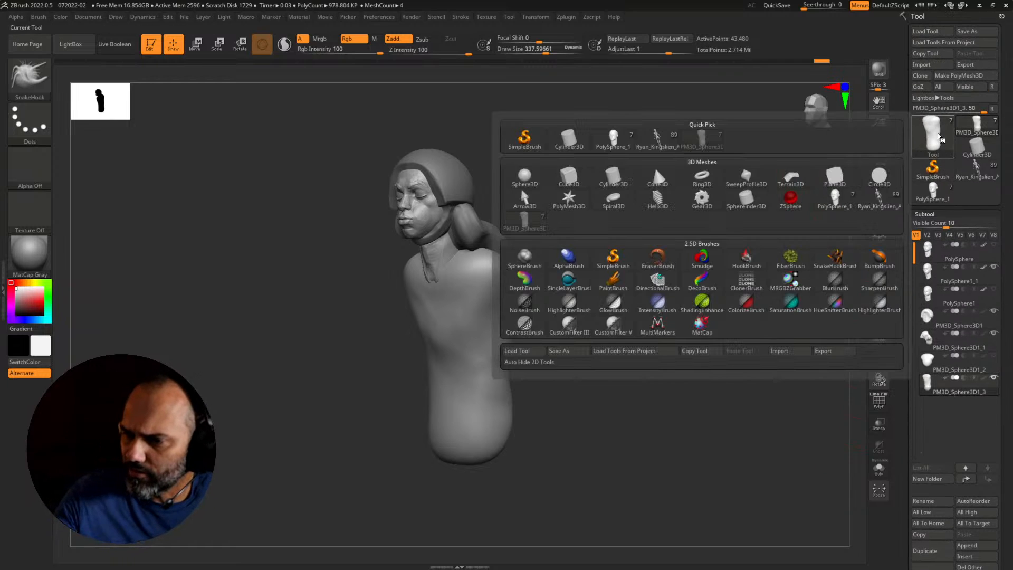
pyautogui.click(567, 202)
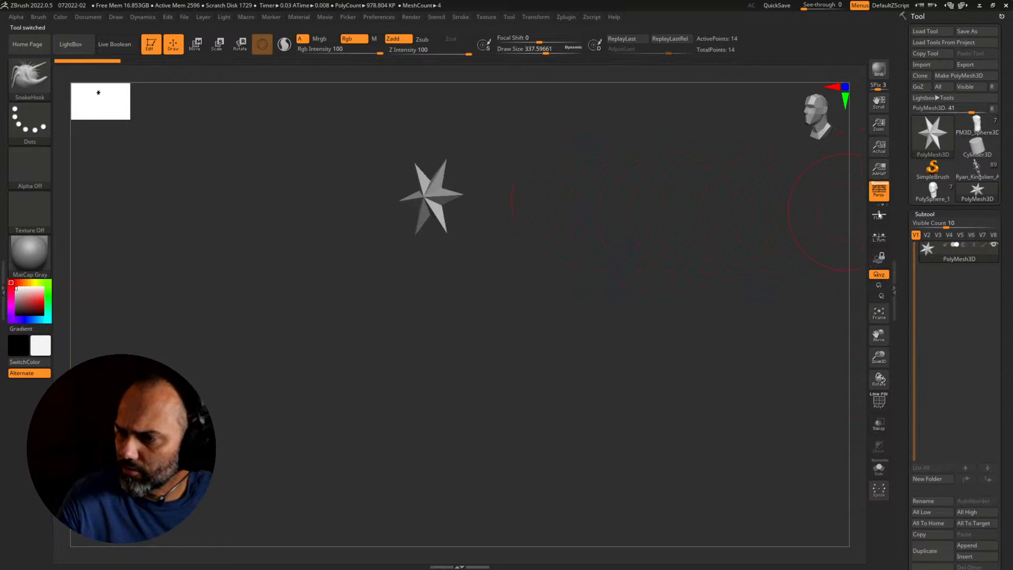
pyautogui.click(927, 215)
pyautogui.click(929, 444)
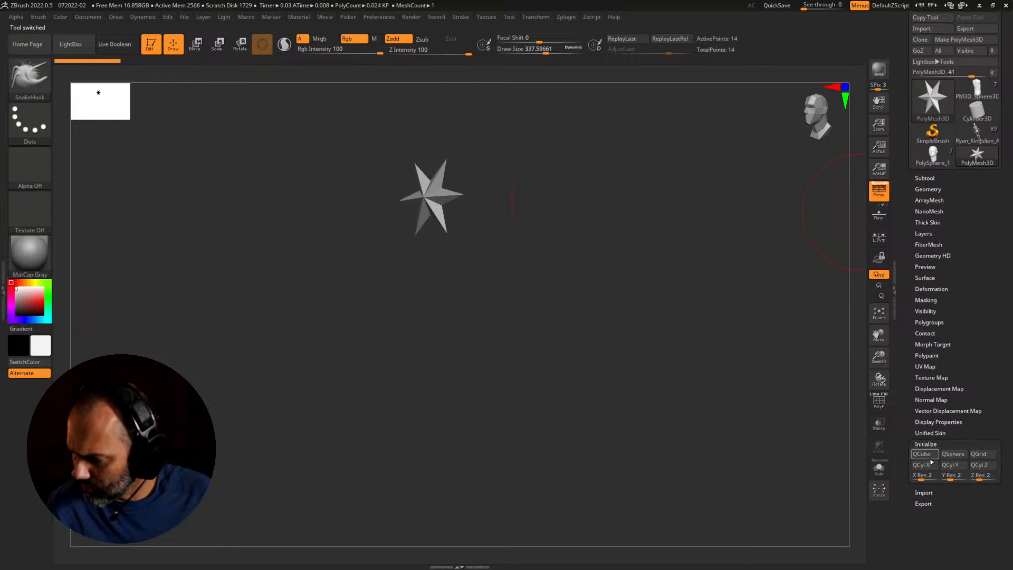
pyautogui.click(928, 454)
pyautogui.keyDown('alt'); pyautogui.moveTo(633, 400); pyautogui.dragTo(595, 417); pyautogui.keyUp('alt')
# Step: Scale the cube into an elongated rectangular block with the transform gizmo and adjust its proportions
pyautogui.press('r')
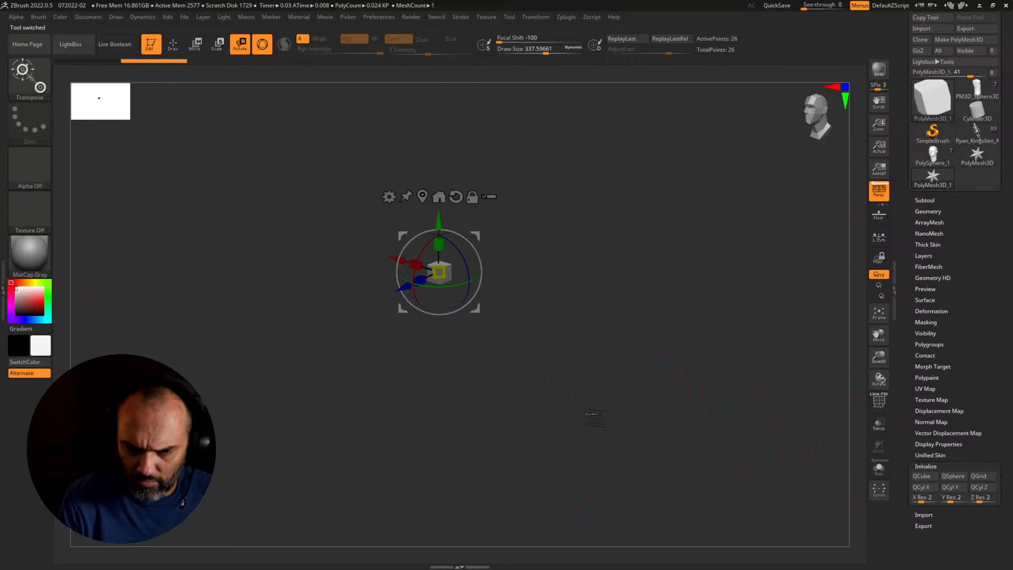
pyautogui.moveTo(416, 264); pyautogui.dragTo(338, 350)
pyautogui.moveTo(525, 359); pyautogui.dragTo(571, 380)
pyautogui.moveTo(438, 273)
pyautogui.mouseDown()
pyautogui.moveTo(464, 273)
pyautogui.moveTo(442, 280)
pyautogui.mouseUp()
pyautogui.moveTo(596, 323); pyautogui.dragTo(601, 260)
pyautogui.moveTo(442, 249); pyautogui.dragTo(445, 230)
pyautogui.moveTo(633, 332); pyautogui.dragTo(674, 357)
# Step: Show the block's polyframe and enable Dynamic Subdiv for it
pyautogui.click(928, 211)
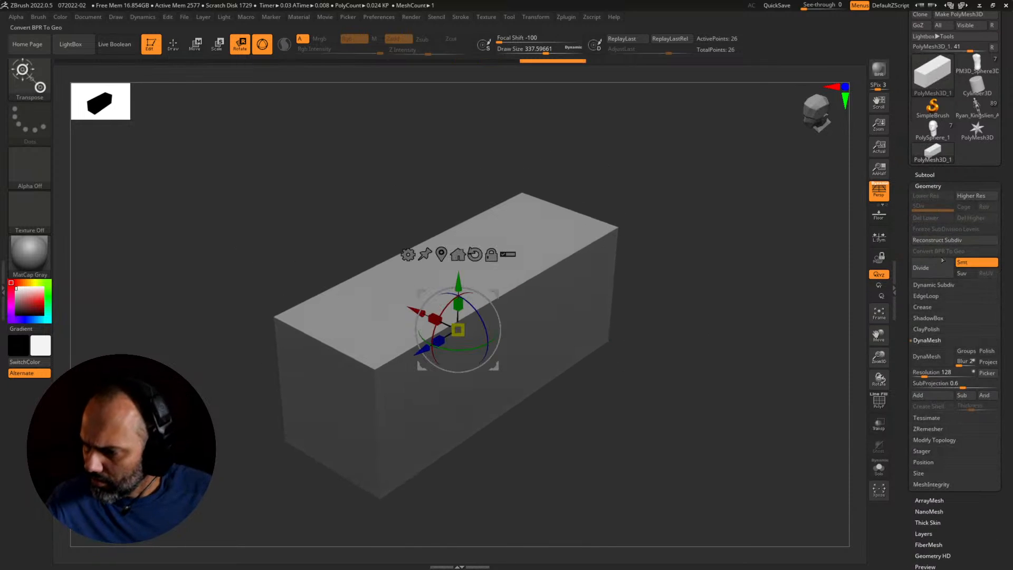
pyautogui.click(932, 288)
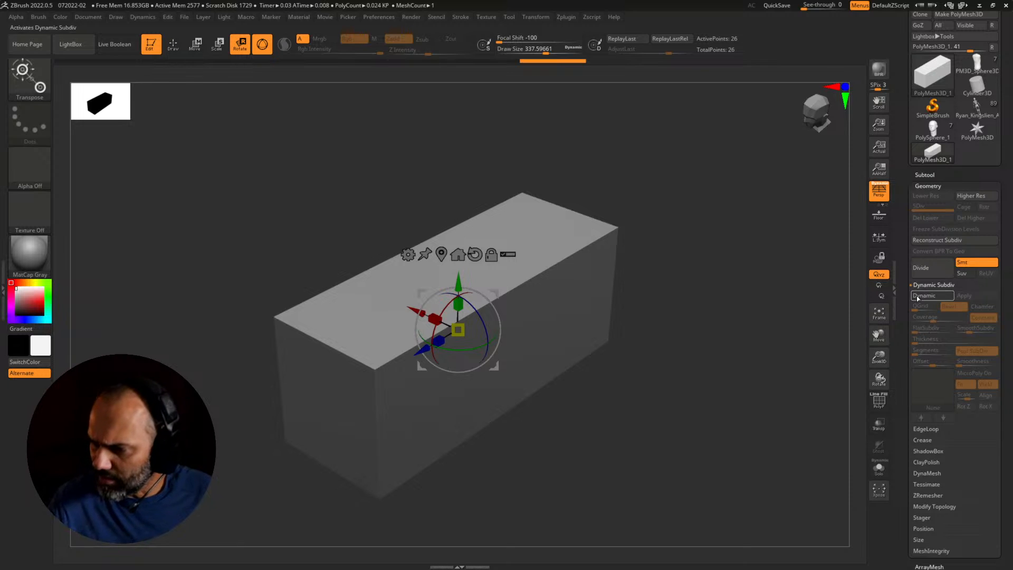
pyautogui.hotkey('shift', 'f')
pyautogui.keyDown('alt'); pyautogui.moveTo(712, 372); pyautogui.dragTo(758, 385); pyautogui.keyUp('alt')
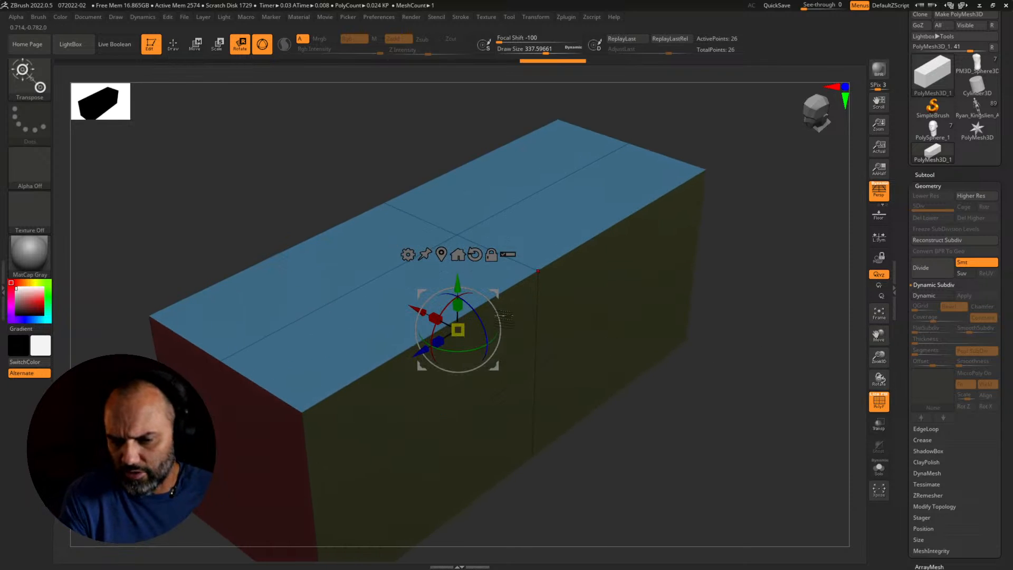
pyautogui.hotkey('ctrl', 'd')
pyautogui.hotkey('ctrl', 'z')
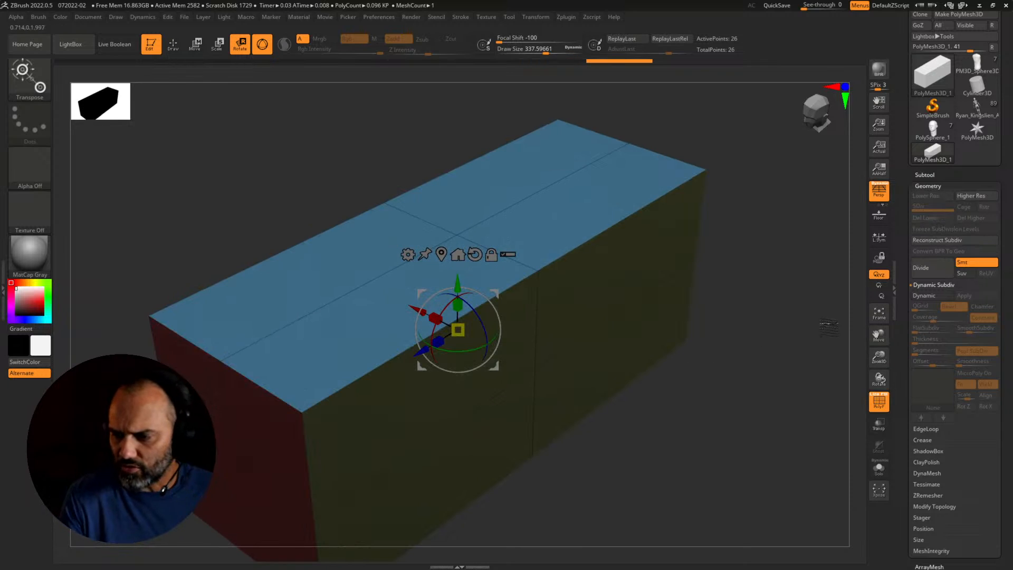
pyautogui.click(929, 296)
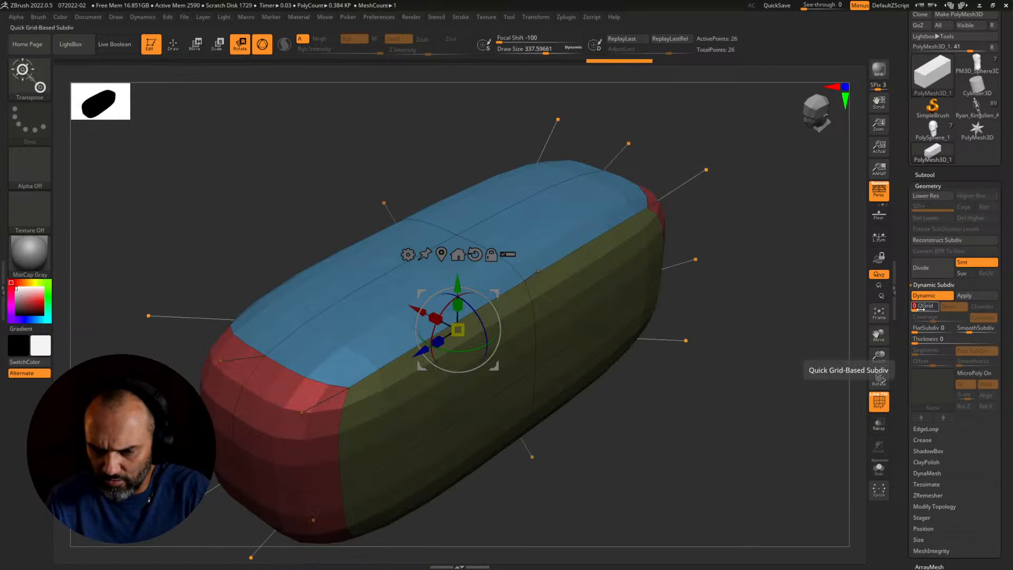
# Step: Set the dynamic subdivision's QGrid to 1 and its Coverage to about 0.37 to bevel the block's edges
pyautogui.click(920, 309)
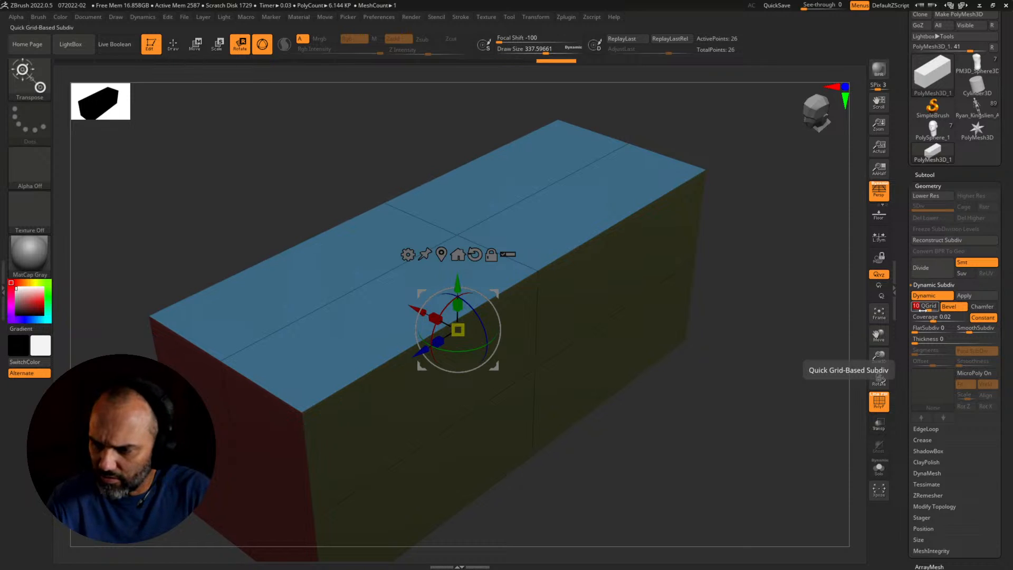
pyautogui.click(927, 317)
pyautogui.moveTo(927, 313); pyautogui.dragTo(915, 313)
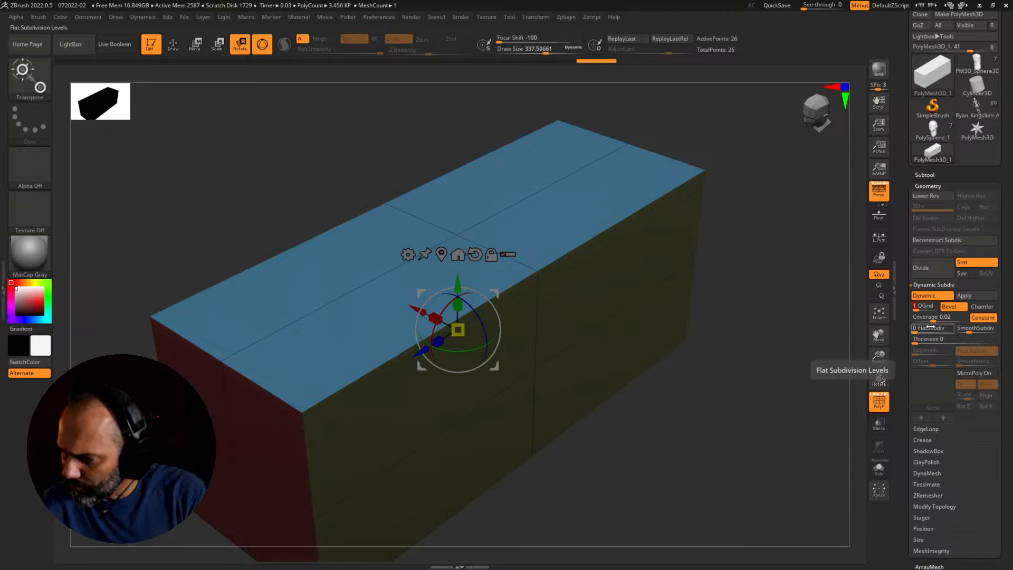
pyautogui.moveTo(933, 318); pyautogui.dragTo(954, 317)
pyautogui.click(878, 401)
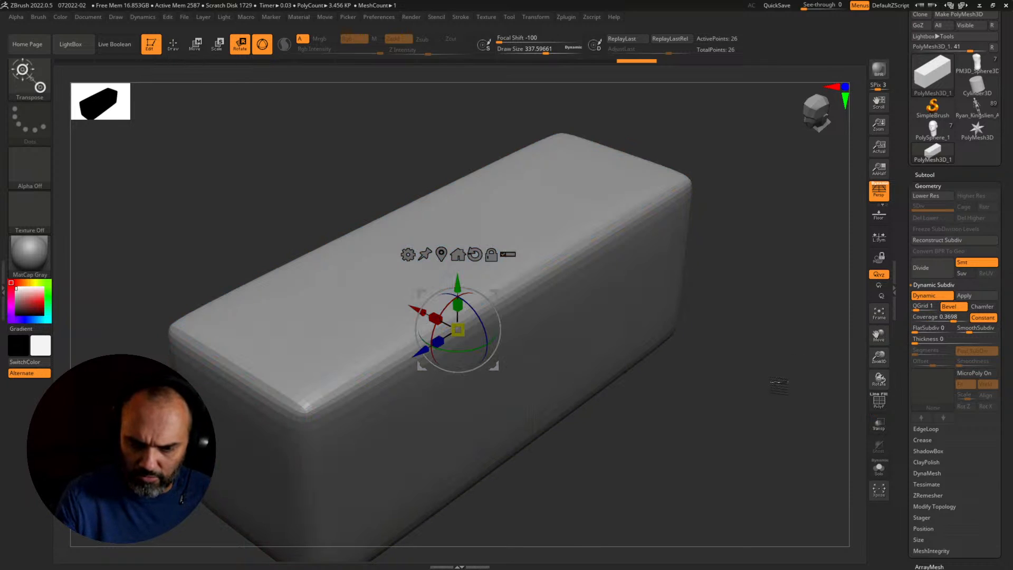
pyautogui.keyDown('alt'); pyautogui.moveTo(778, 385); pyautogui.dragTo(753, 350); pyautogui.keyUp('alt')
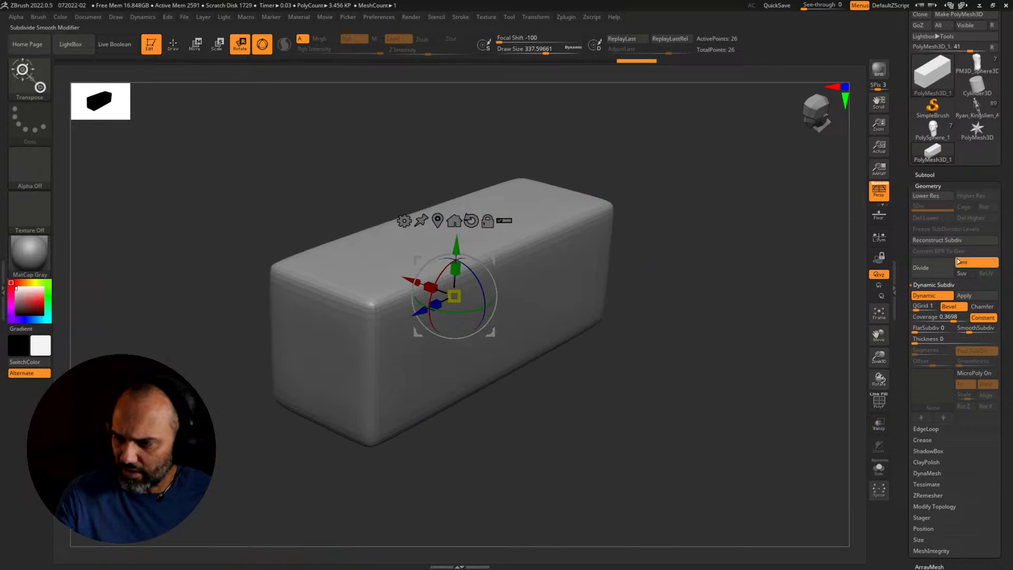
# Step: Apply the dynamic subdivision to the block, display its polyframe and return to the SnakeHook brush
pyautogui.click(974, 297)
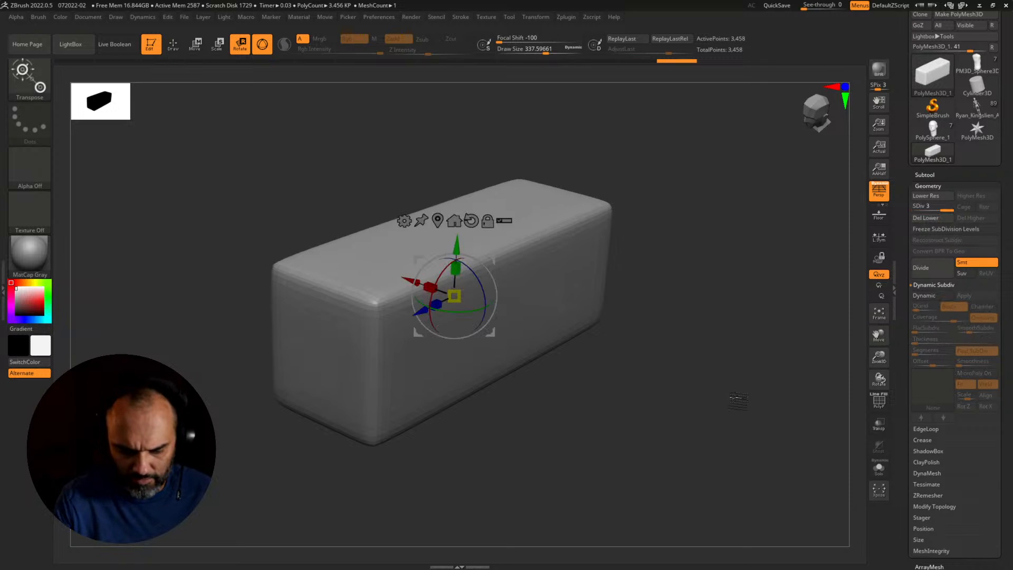
pyautogui.hotkey('shift', 'f')
pyautogui.press('q')
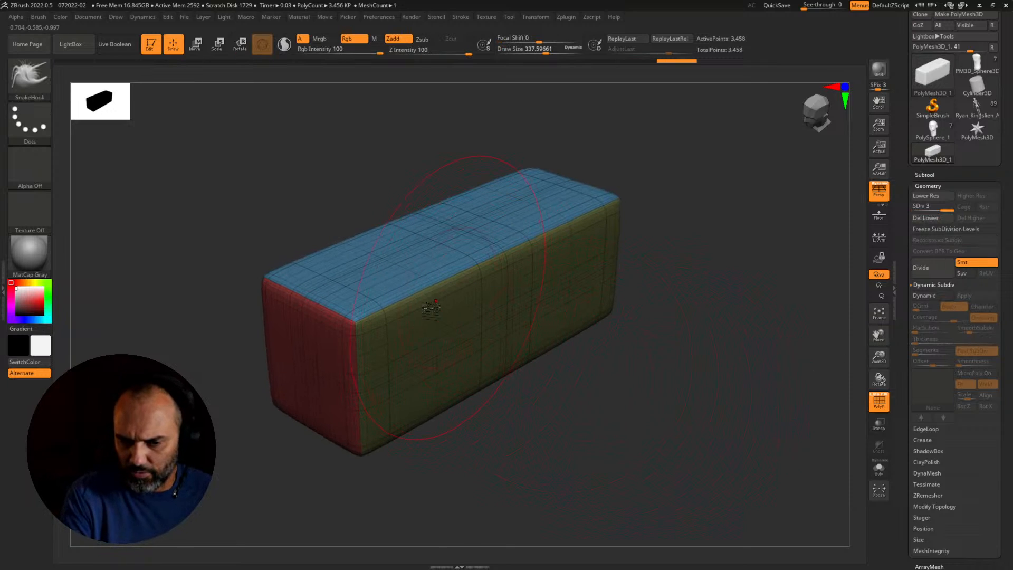
pyautogui.moveTo(706, 323); pyautogui.dragTo(734, 382)
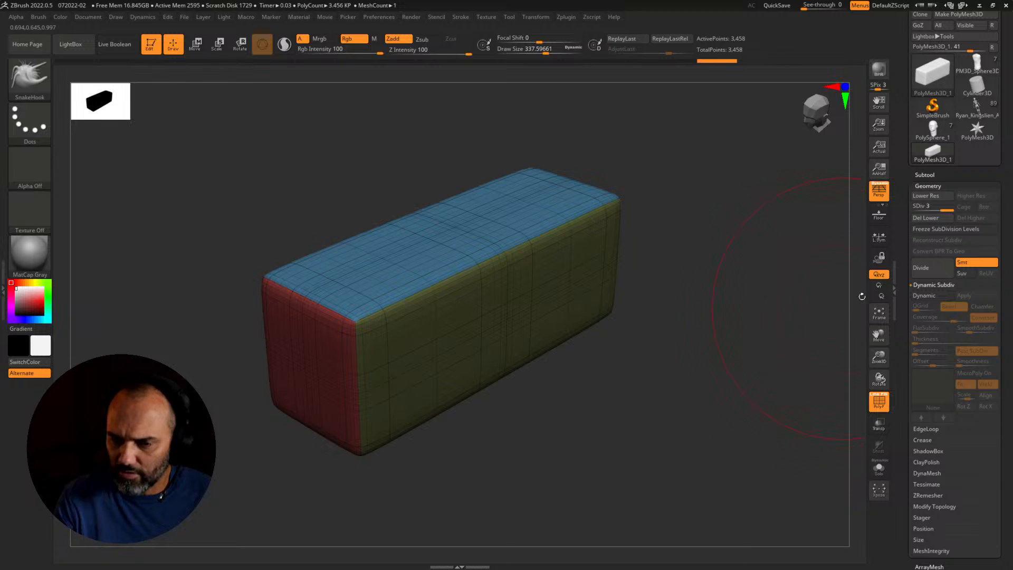
# Step: Convert the block to DynaMesh at resolution 128 without freezing its subdivision levels
pyautogui.click(930, 286)
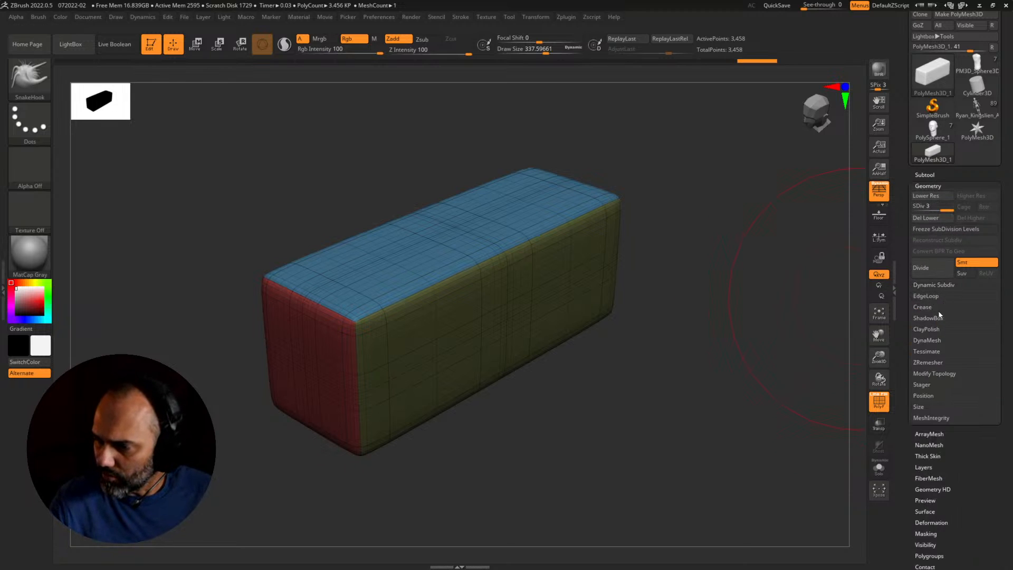
pyautogui.click(934, 330)
pyautogui.click(934, 329)
pyautogui.click(935, 331)
pyautogui.click(935, 330)
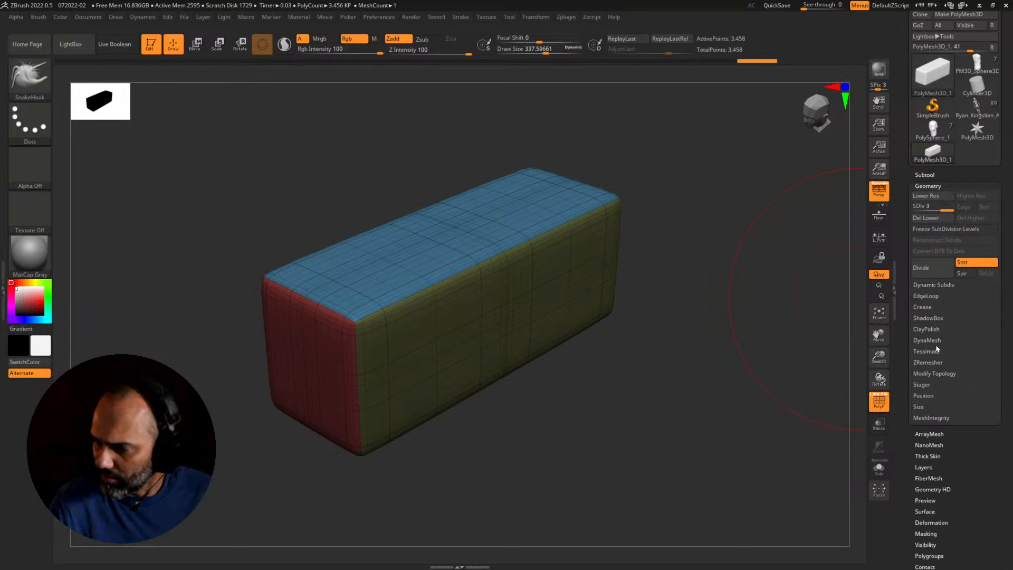
pyautogui.click(936, 341)
pyautogui.click(928, 362)
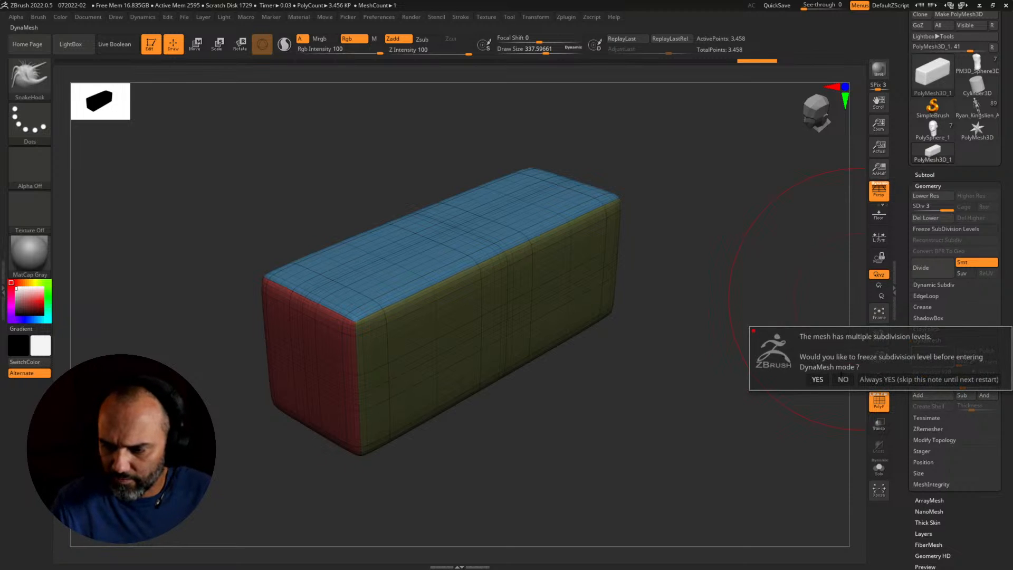
pyautogui.click(843, 379)
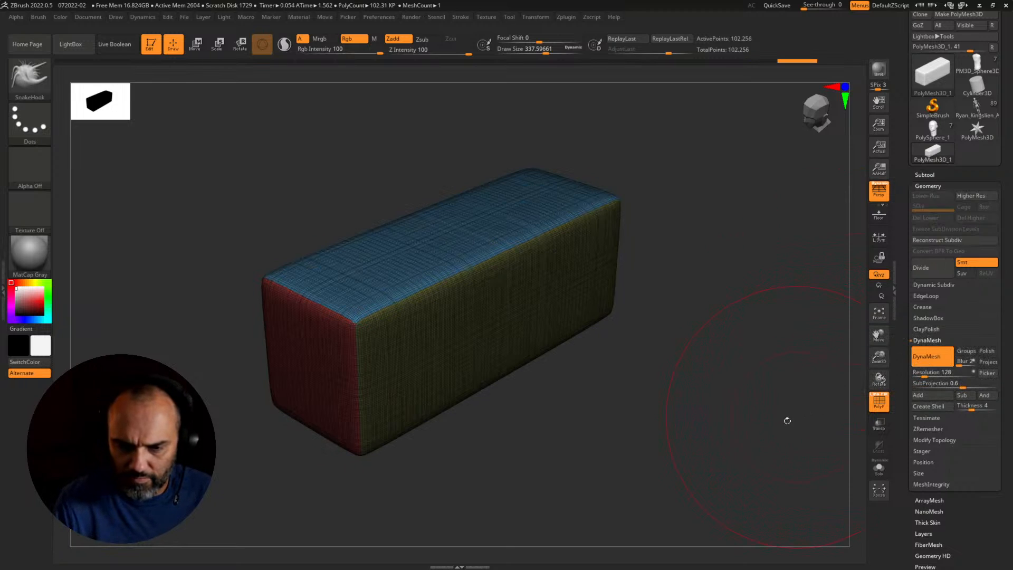
pyautogui.hotkey('ctrl', 'z')
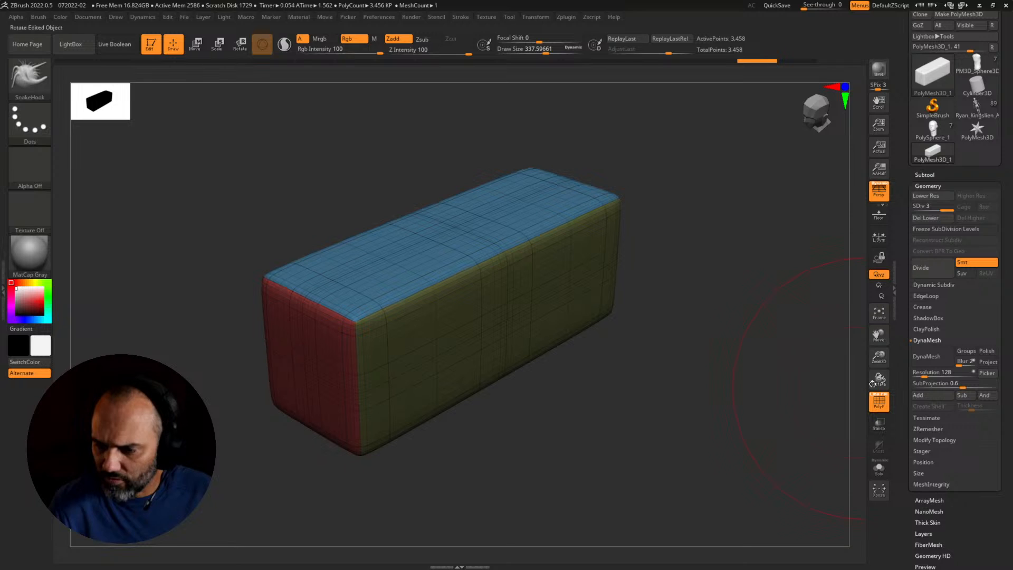
pyautogui.hotkey('ctrl', 'shift', 'z')
# Step: Hide the polyframe, turn the block to a side view and create an InsertMesh brush from it
pyautogui.keyDown('shift'); pyautogui.moveTo(739, 402); pyautogui.dragTo(724, 458); pyautogui.keyUp('shift')
pyautogui.hotkey('shift', 'f')
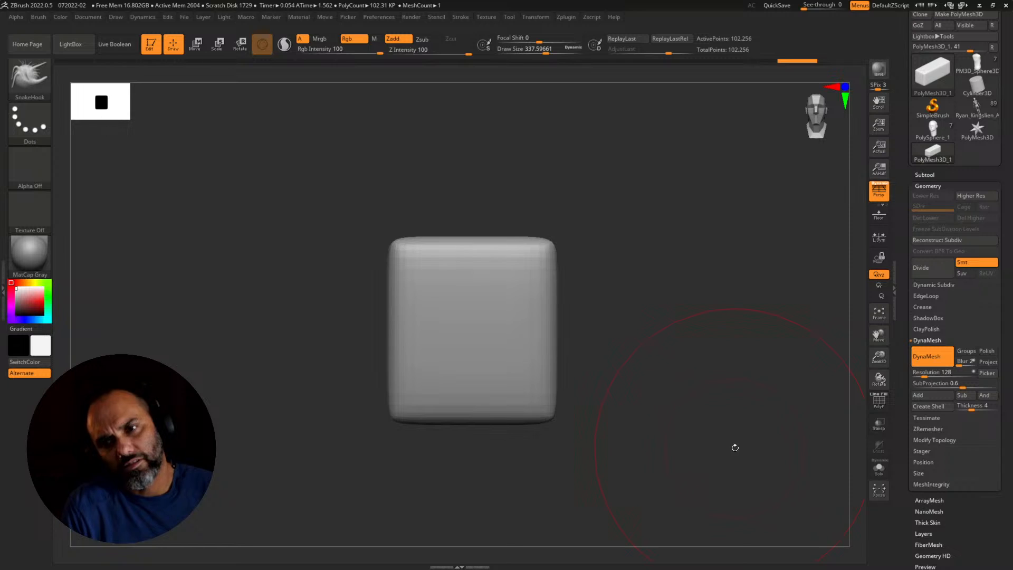
pyautogui.moveTo(735, 447)
pyautogui.mouseDown()
pyautogui.moveTo(707, 450)
pyautogui.moveTo(762, 436)
pyautogui.moveTo(758, 364)
pyautogui.moveTo(757, 458)
pyautogui.moveTo(724, 443)
pyautogui.mouseUp()
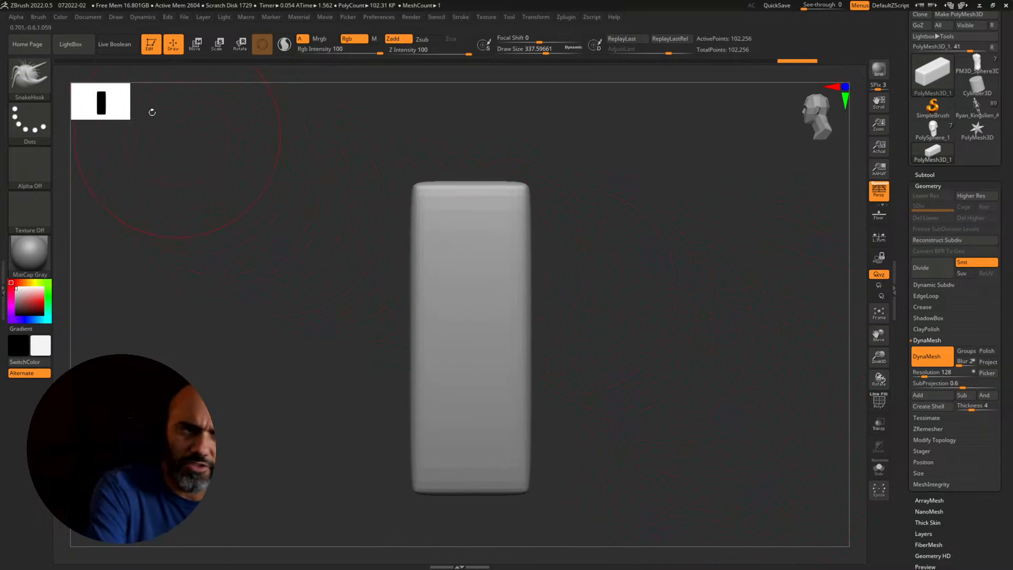
pyautogui.click(38, 18)
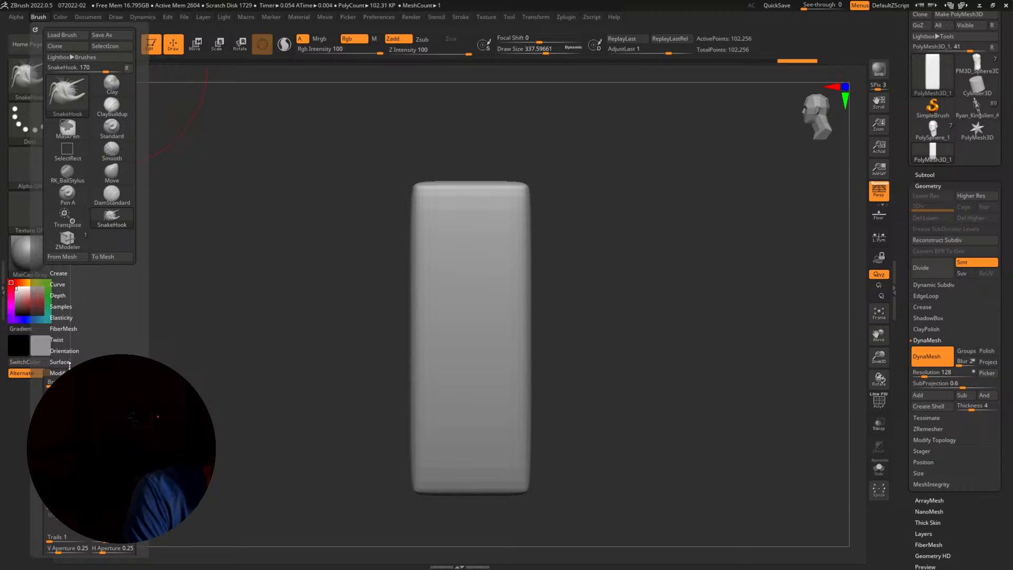
pyautogui.click(59, 273)
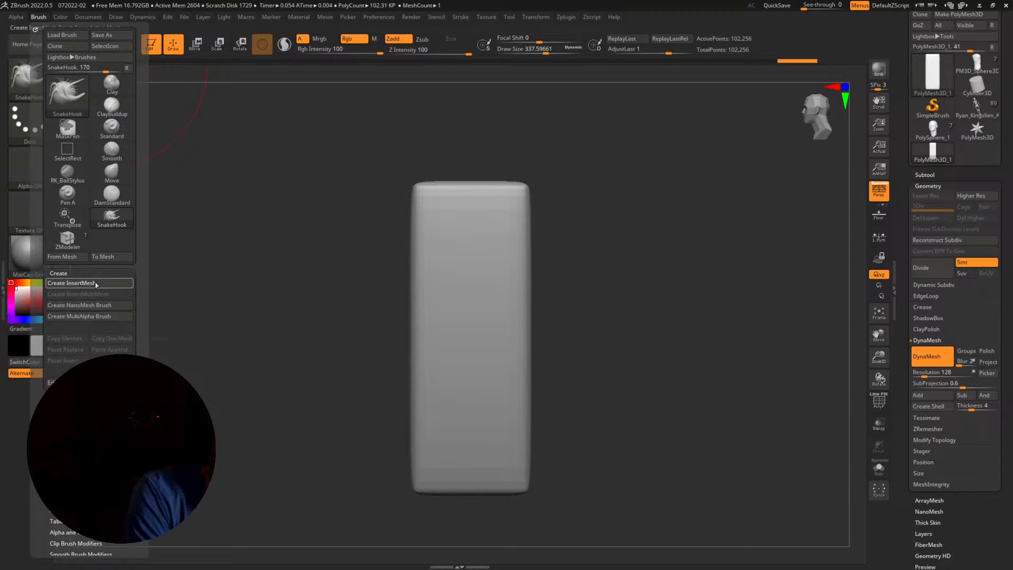
pyautogui.click(74, 285)
pyautogui.click(457, 187)
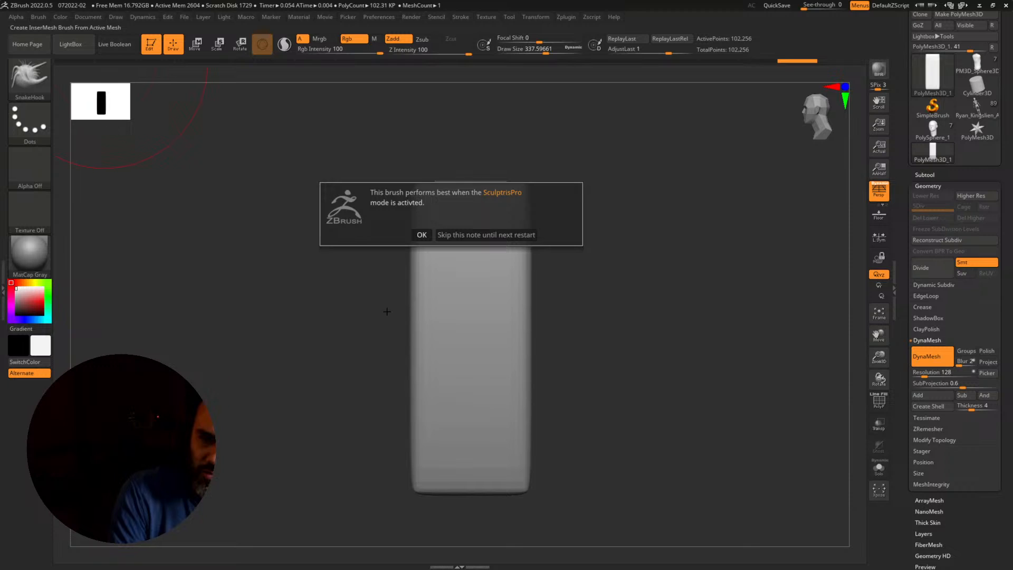
pyautogui.click(421, 235)
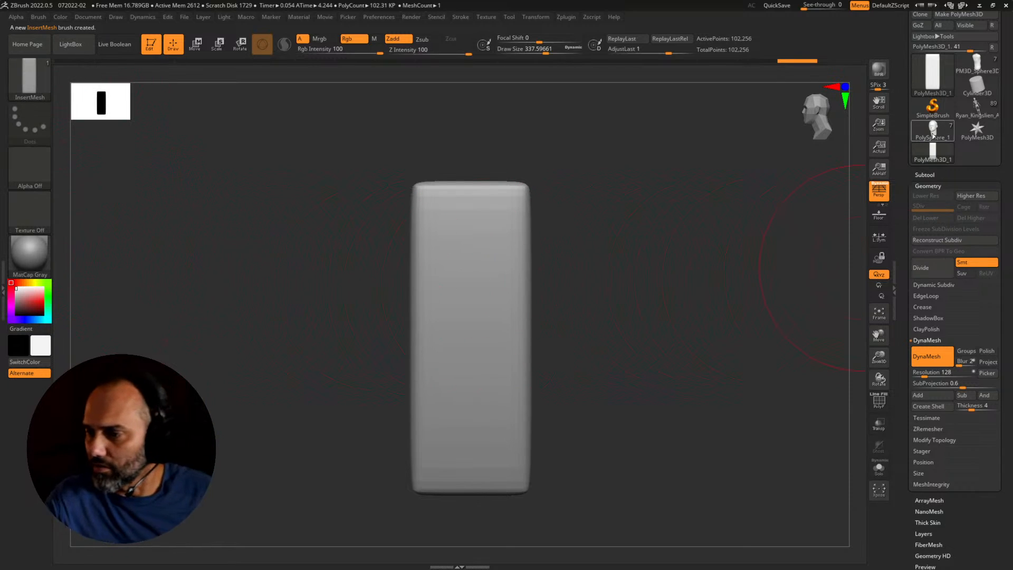
# Step: Switch back to the capped-bust model and insert the mirrored rounded blocks at the lower torso
pyautogui.click(933, 132)
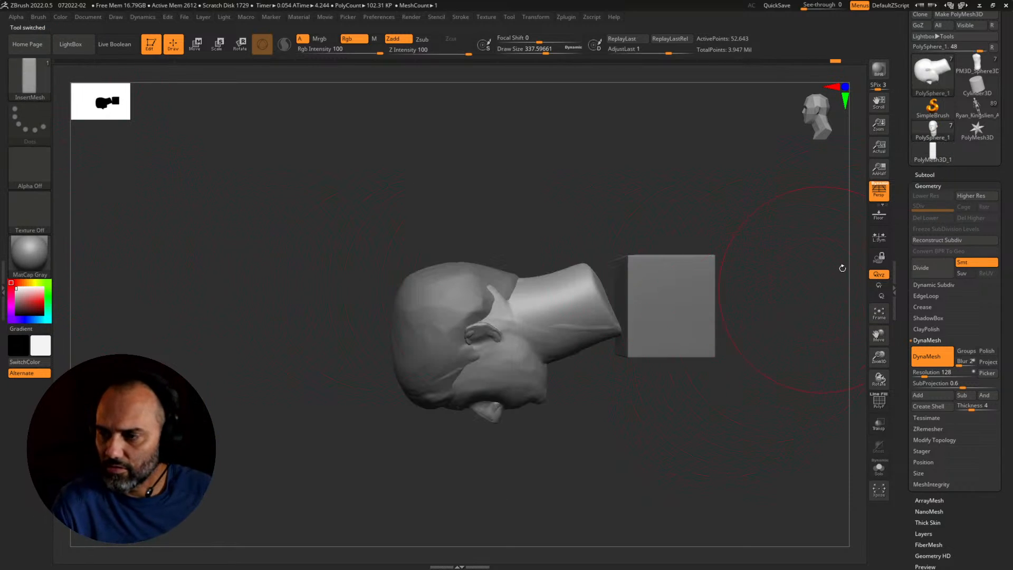
pyautogui.click(969, 116)
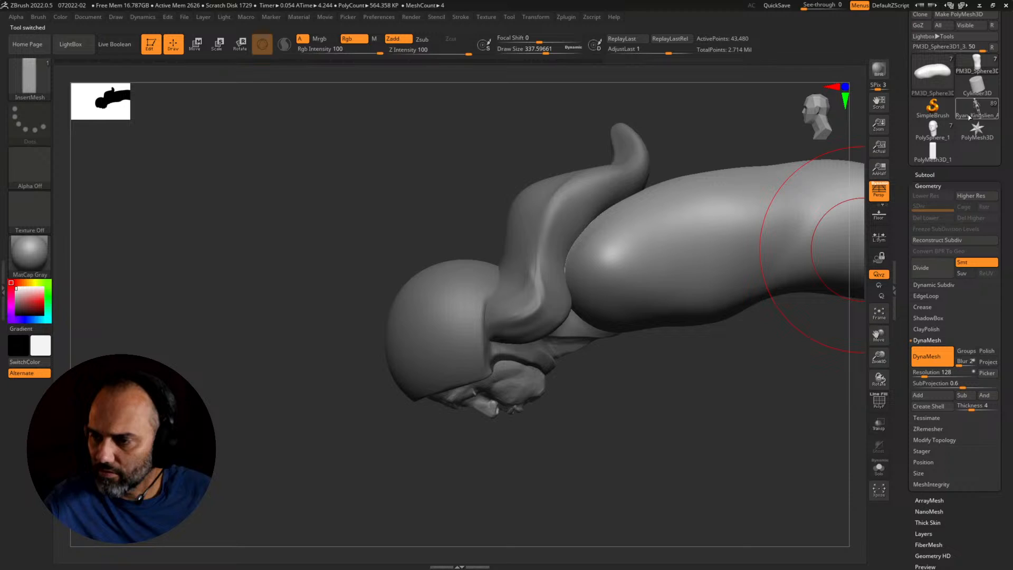
pyautogui.moveTo(637, 442); pyautogui.dragTo(786, 294)
pyautogui.click(928, 186)
pyautogui.moveTo(689, 361); pyautogui.dragTo(726, 439)
# Step: Move and rotate the inserted blocks so they extend forward from the torso's base as thighs
pyautogui.press('w')
pyautogui.moveTo(625, 376); pyautogui.dragTo(584, 379)
pyautogui.hotkey('ctrl', 'z')
pyautogui.hotkey('ctrl', 'z')
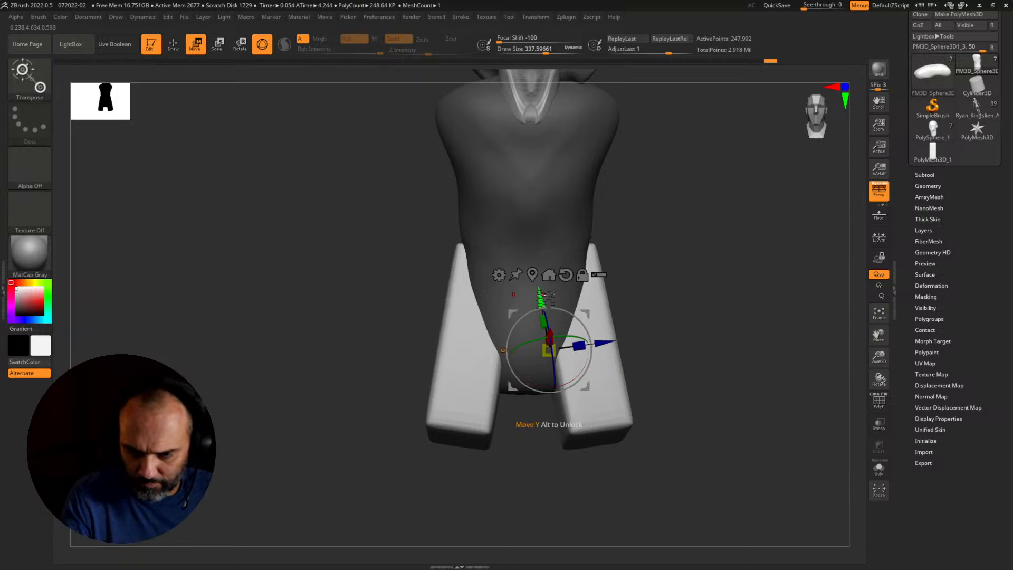
pyautogui.moveTo(545, 301); pyautogui.dragTo(559, 384)
pyautogui.moveTo(622, 430); pyautogui.dragTo(614, 433)
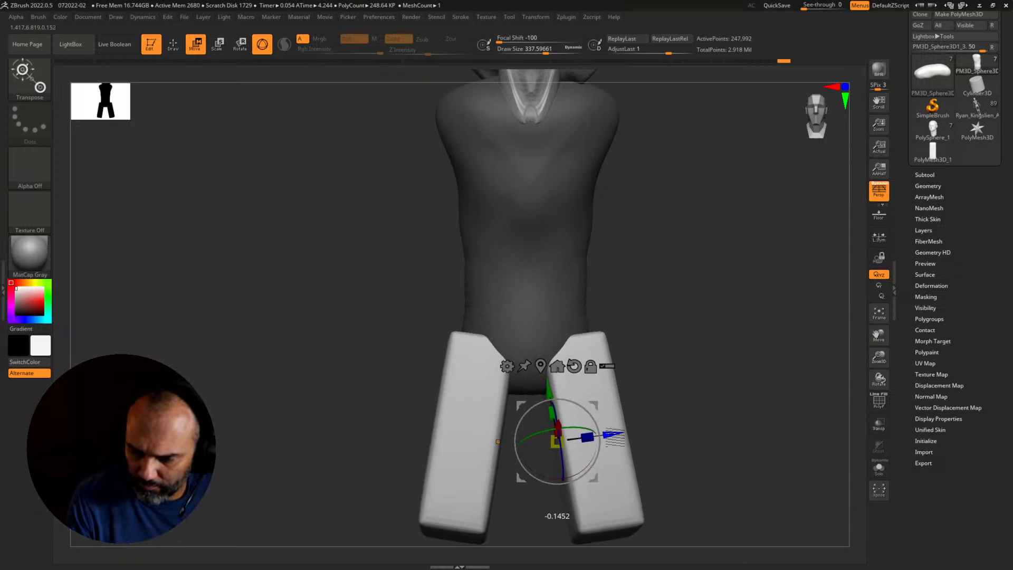
pyautogui.moveTo(730, 443); pyautogui.dragTo(529, 348)
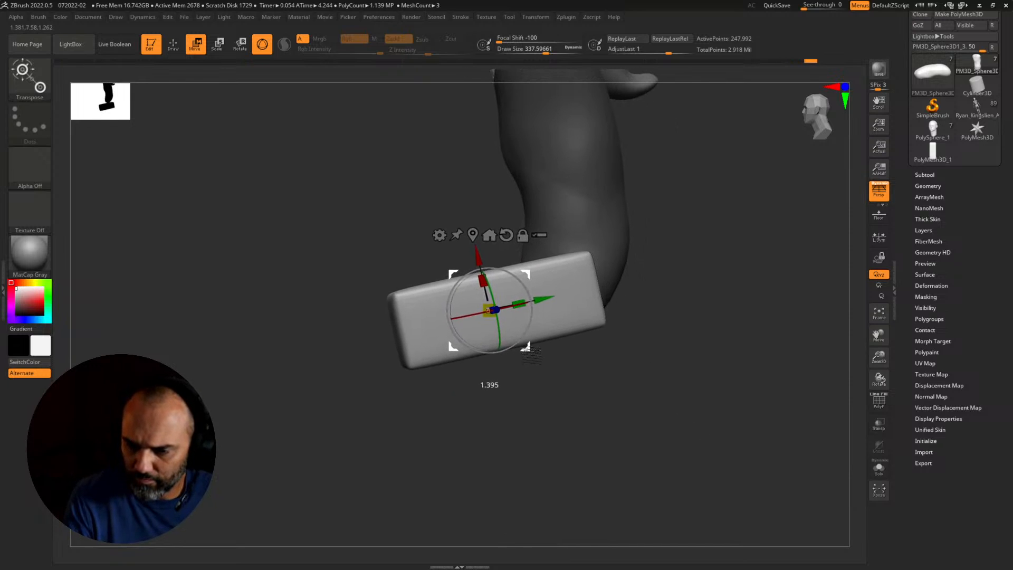
pyautogui.moveTo(652, 350)
pyautogui.keyDown('alt'); pyautogui.mouseDown()
pyautogui.moveTo(623, 404)
pyautogui.moveTo(646, 417)
pyautogui.moveTo(668, 508)
pyautogui.moveTo(648, 446)
pyautogui.moveTo(682, 450)
pyautogui.moveTo(686, 463)
pyautogui.moveTo(655, 463)
pyautogui.moveTo(669, 461)
pyautogui.moveTo(696, 389)
pyautogui.moveTo(683, 455)
pyautogui.moveTo(680, 400)
pyautogui.mouseUp(); pyautogui.keyUp('alt')
pyautogui.press('q')
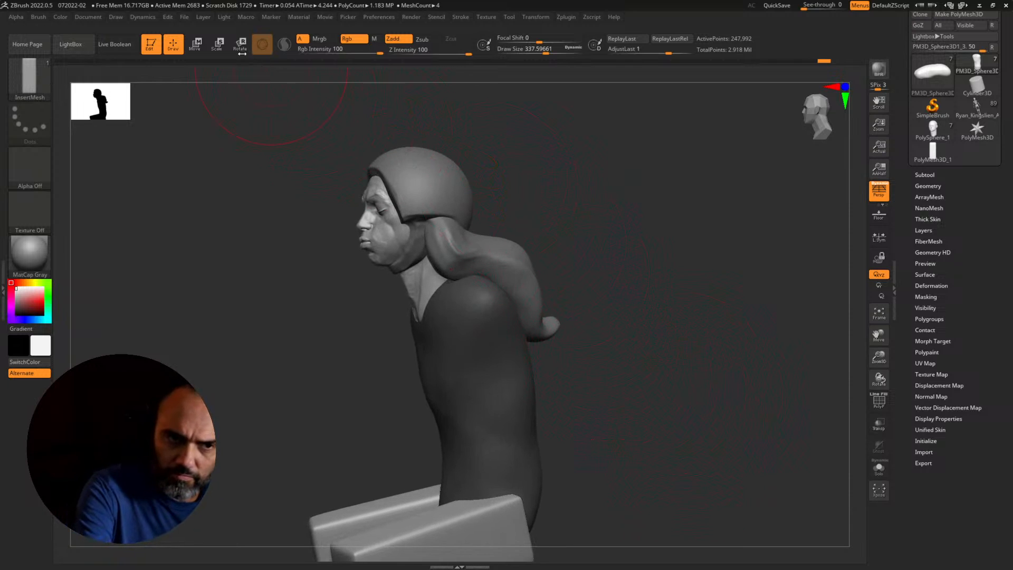
# Step: Draw a transpose line from the chin to the crown and calibrate the transpose units so the head height equals 1 unit
pyautogui.press('w')
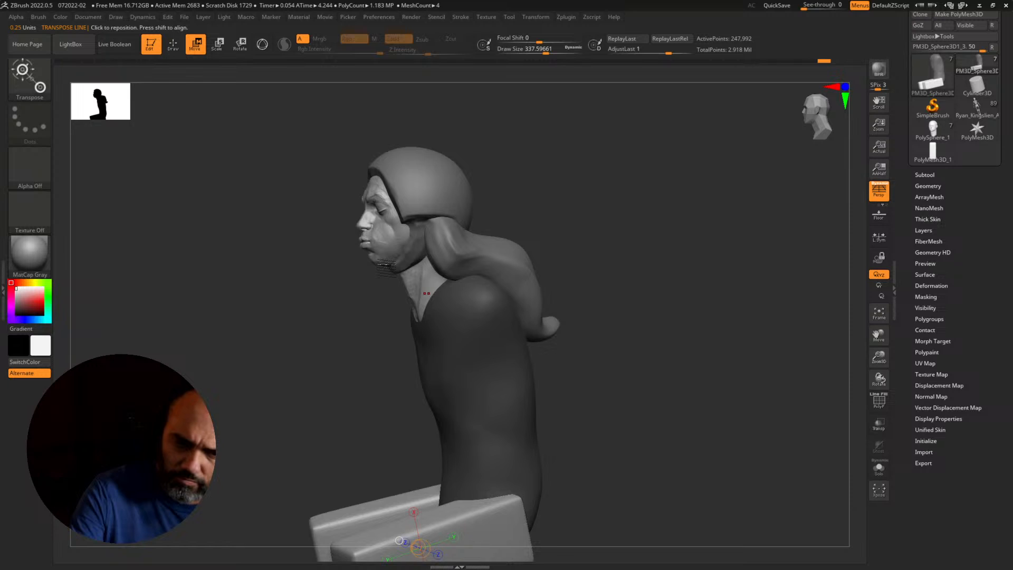
pyautogui.moveTo(381, 265); pyautogui.dragTo(385, 218)
pyautogui.moveTo(391, 155); pyautogui.dragTo(388, 135)
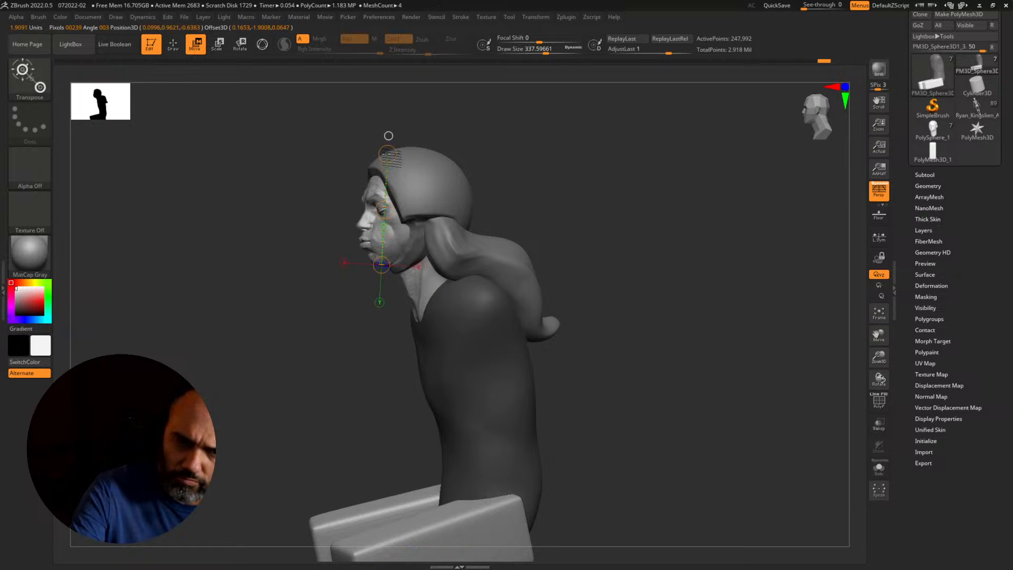
pyautogui.moveTo(494, 149); pyautogui.dragTo(528, 162)
pyautogui.click(411, 17)
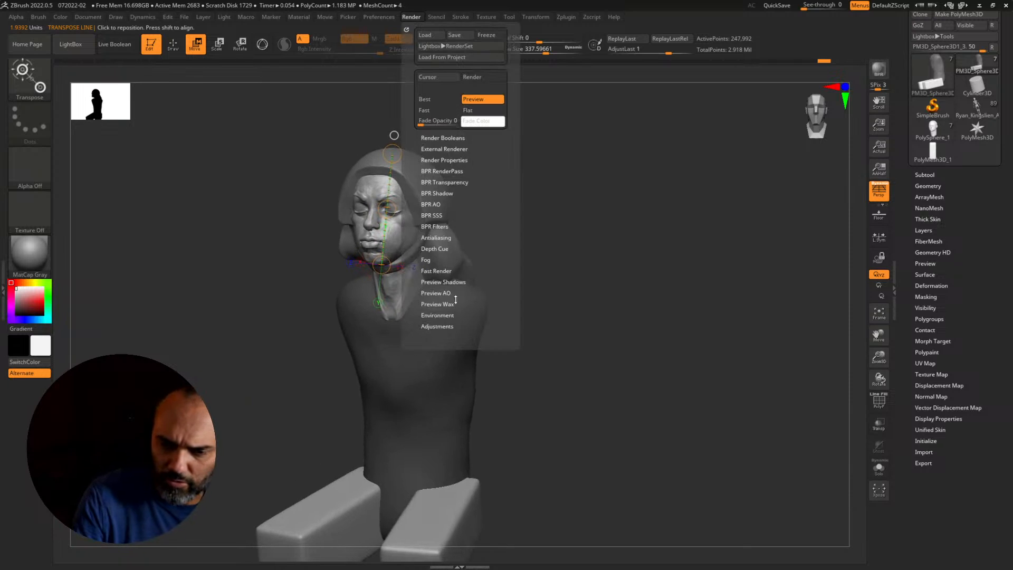
pyautogui.click(379, 17)
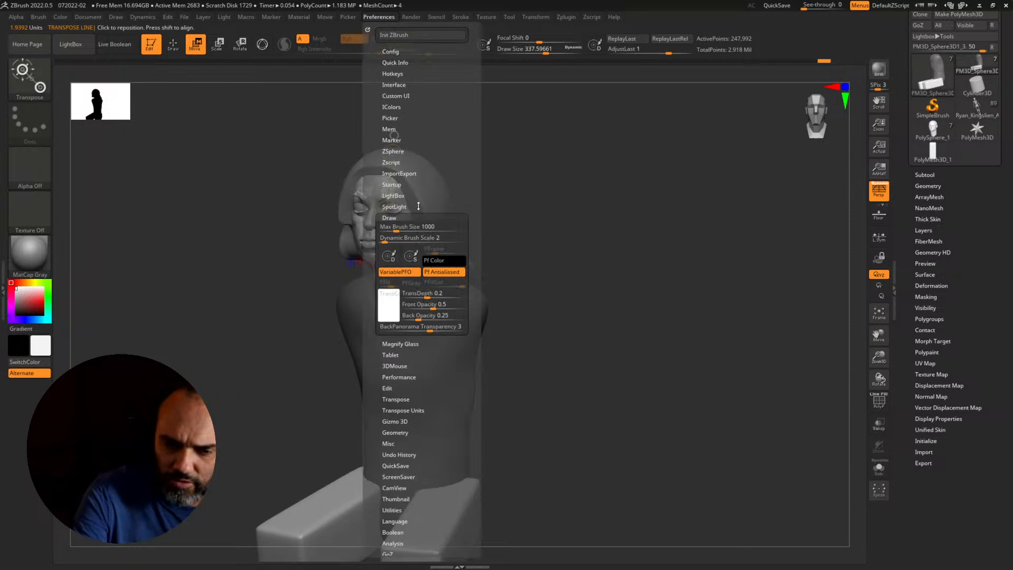
pyautogui.click(390, 218)
pyautogui.click(406, 296)
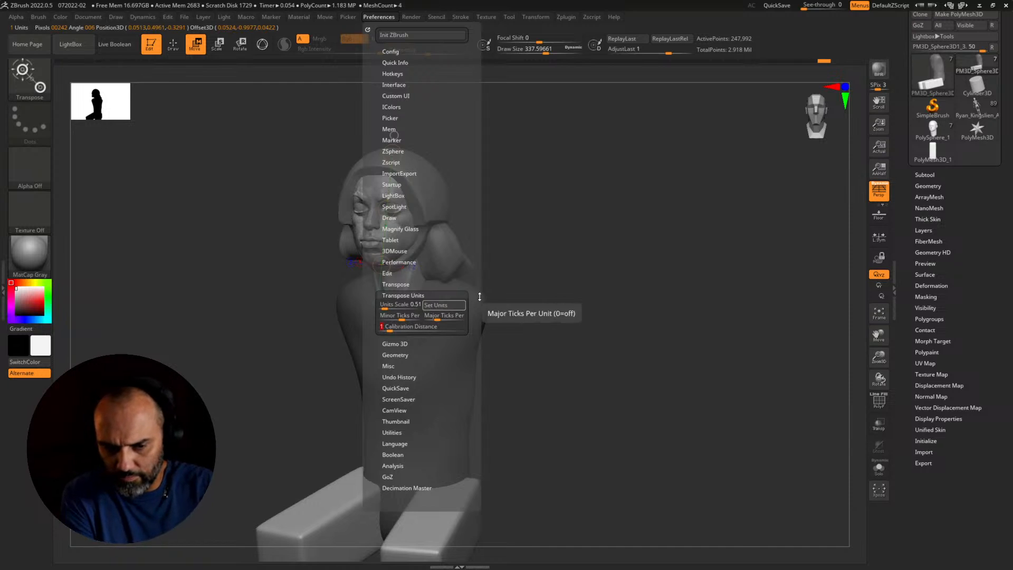
# Step: Measure the torso in head units with transpose lines running from the chin down past the hips
pyautogui.moveTo(662, 339); pyautogui.dragTo(516, 269)
pyautogui.moveTo(564, 232); pyautogui.dragTo(488, 251)
pyautogui.moveTo(395, 263); pyautogui.dragTo(419, 345)
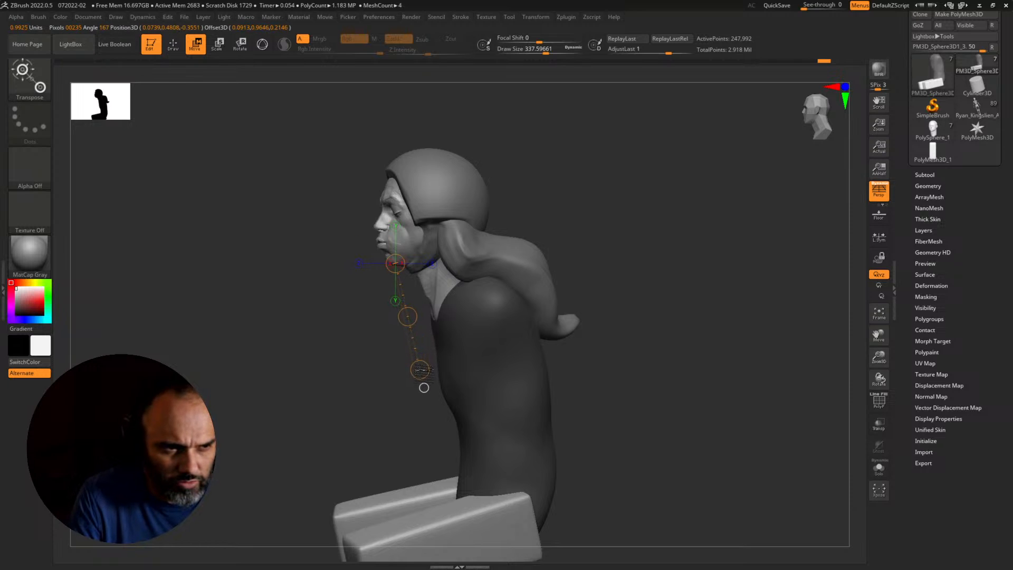
pyautogui.moveTo(433, 389)
pyautogui.mouseDown()
pyautogui.moveTo(407, 391)
pyautogui.moveTo(425, 393)
pyautogui.mouseUp()
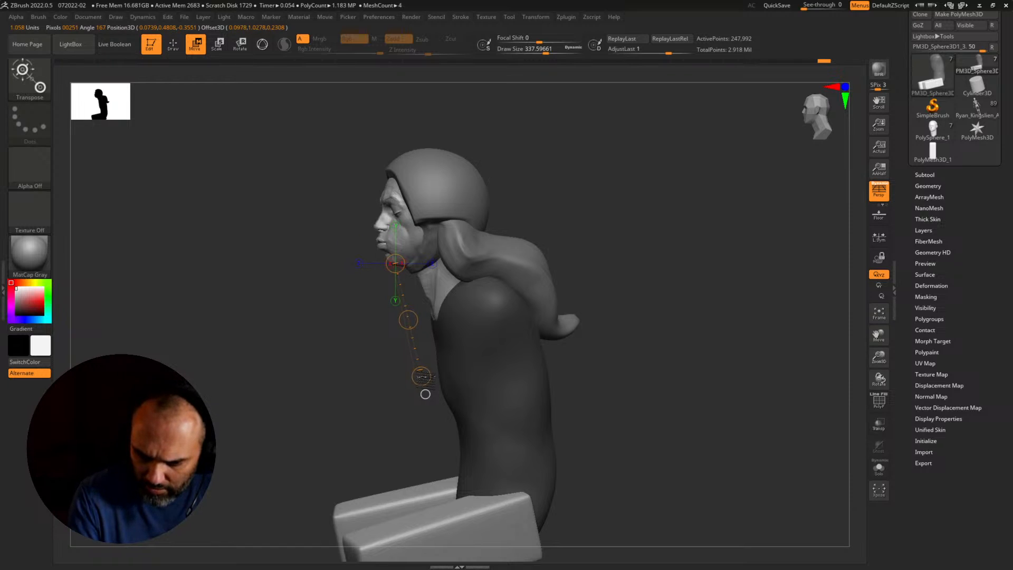
pyautogui.moveTo(425, 394); pyautogui.dragTo(454, 476)
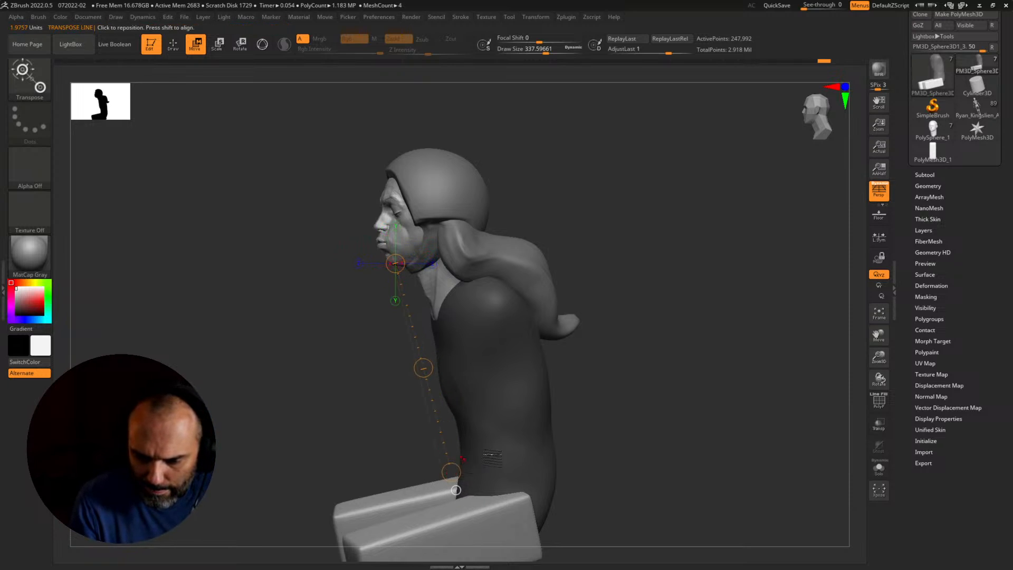
pyautogui.keyDown('alt'); pyautogui.moveTo(634, 477); pyautogui.dragTo(629, 378); pyautogui.keyUp('alt')
pyautogui.moveTo(457, 391); pyautogui.dragTo(492, 511)
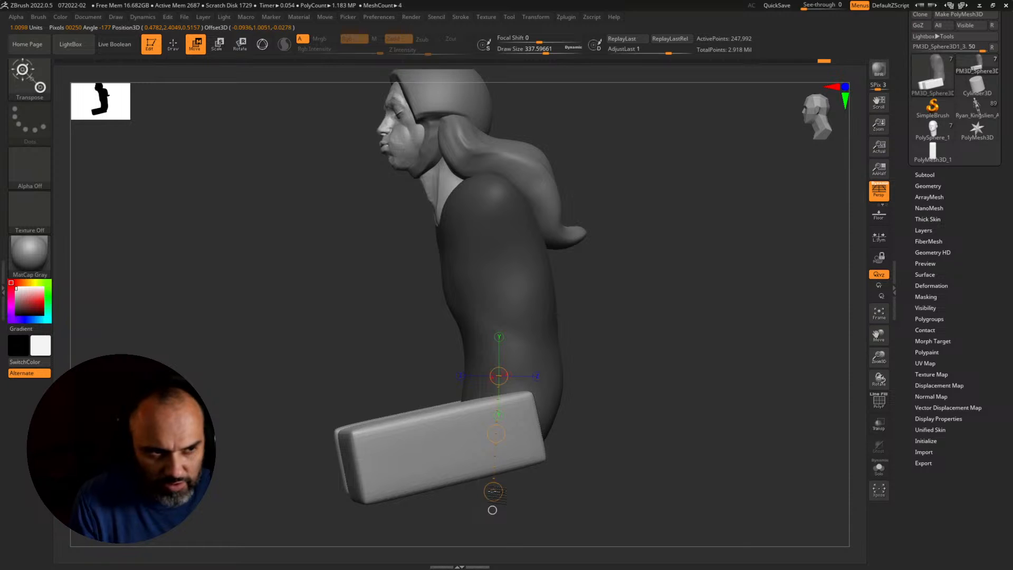
# Step: Reshape the lower torso and the hip ends of the thigh blocks with the Move brush, enlarging the brush to about 743
pyautogui.press('q')
pyautogui.moveTo(603, 473)
pyautogui.mouseDown()
pyautogui.moveTo(614, 467)
pyautogui.moveTo(585, 478)
pyautogui.moveTo(554, 469)
pyautogui.mouseUp()
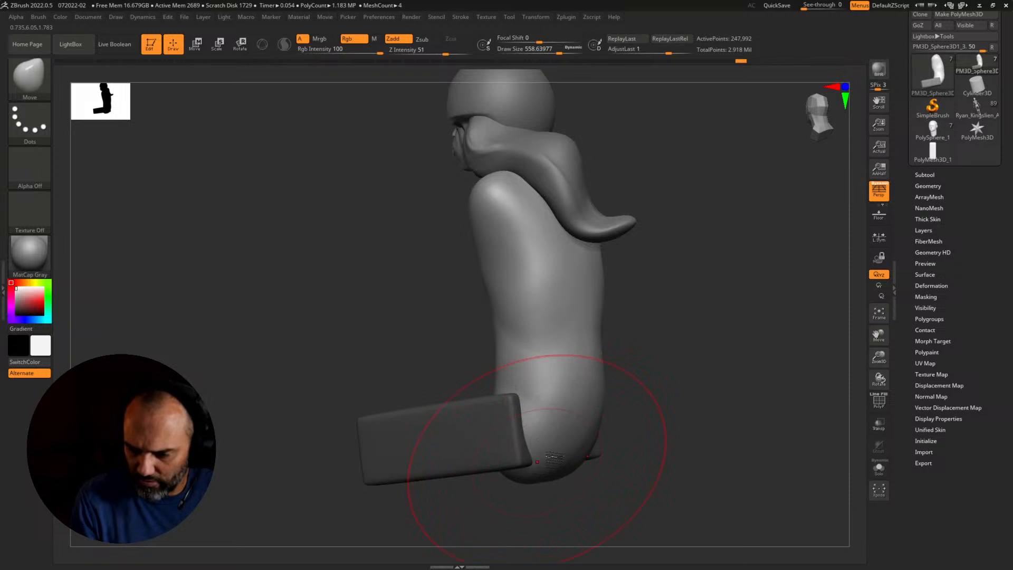
pyautogui.moveTo(662, 455)
pyautogui.mouseDown()
pyautogui.moveTo(612, 446)
pyautogui.moveTo(630, 446)
pyautogui.moveTo(671, 478)
pyautogui.mouseUp()
pyautogui.moveTo(733, 483); pyautogui.dragTo(543, 469)
pyautogui.moveTo(619, 366); pyautogui.dragTo(623, 364)
pyautogui.moveTo(749, 355)
pyautogui.mouseDown()
pyautogui.moveTo(709, 358)
pyautogui.moveTo(701, 436)
pyautogui.moveTo(678, 445)
pyautogui.moveTo(667, 423)
pyautogui.mouseUp()
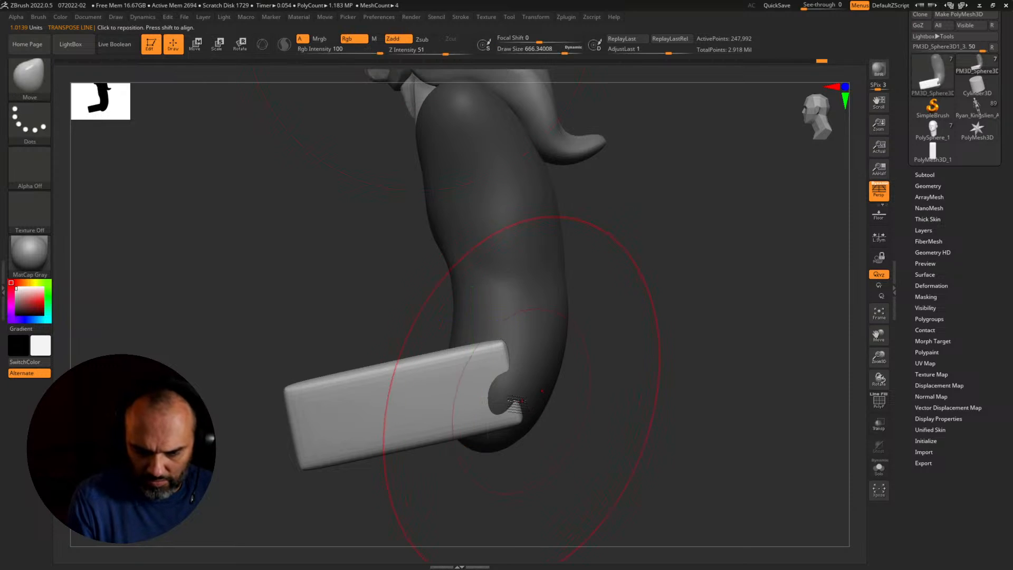
pyautogui.press('s')
pyautogui.moveTo(505, 392); pyautogui.dragTo(509, 397)
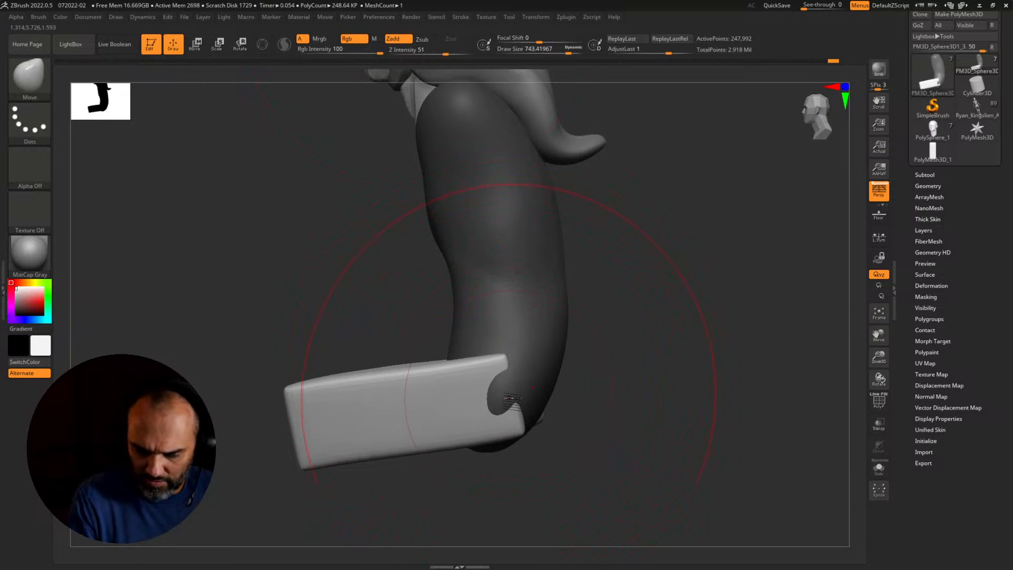
# Step: Draw a transpose measuring line from the hip along the thigh block and past its knee end
pyautogui.press('w')
pyautogui.keyDown('alt'); pyautogui.moveTo(594, 424); pyautogui.dragTo(685, 384); pyautogui.keyUp('alt')
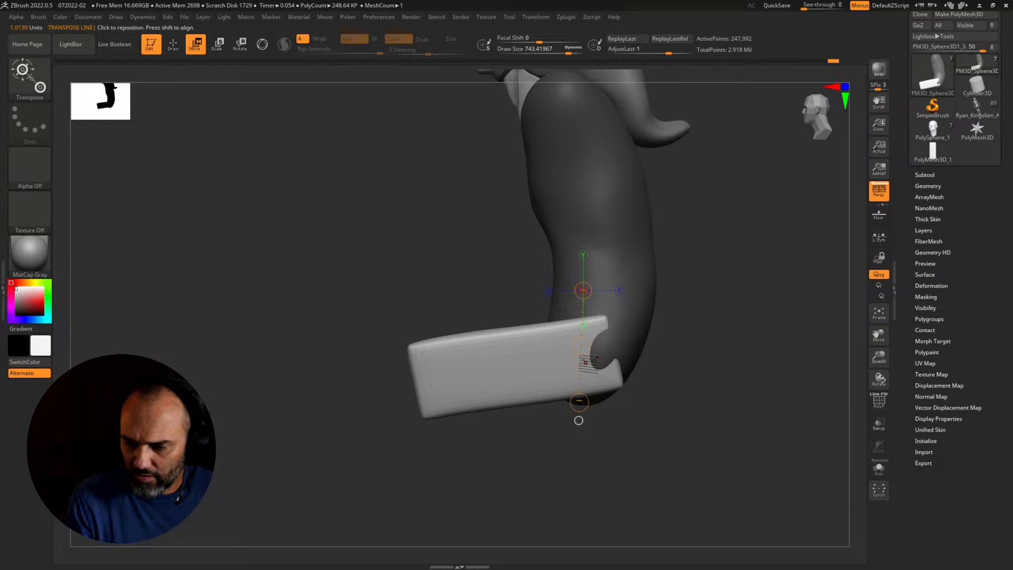
pyautogui.moveTo(620, 260); pyautogui.dragTo(703, 226)
pyautogui.moveTo(588, 355); pyautogui.dragTo(336, 413)
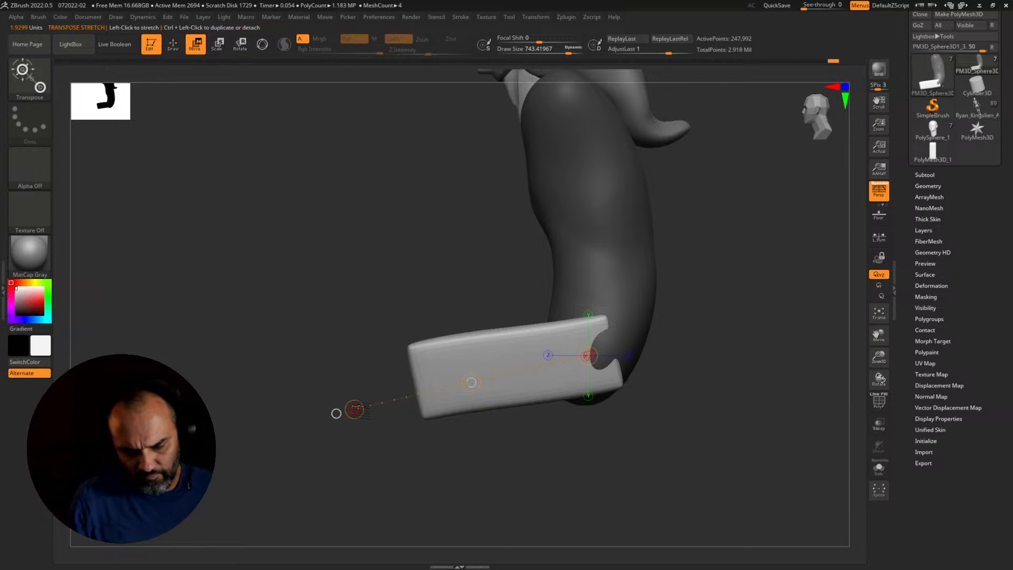
# Step: Capture the screen into Snip & Sketch and sketch a leg-proportion diagram in red, marking 2 and 1.75 head lengths
pyautogui.press('super+w')
pyautogui.click(943, 547)
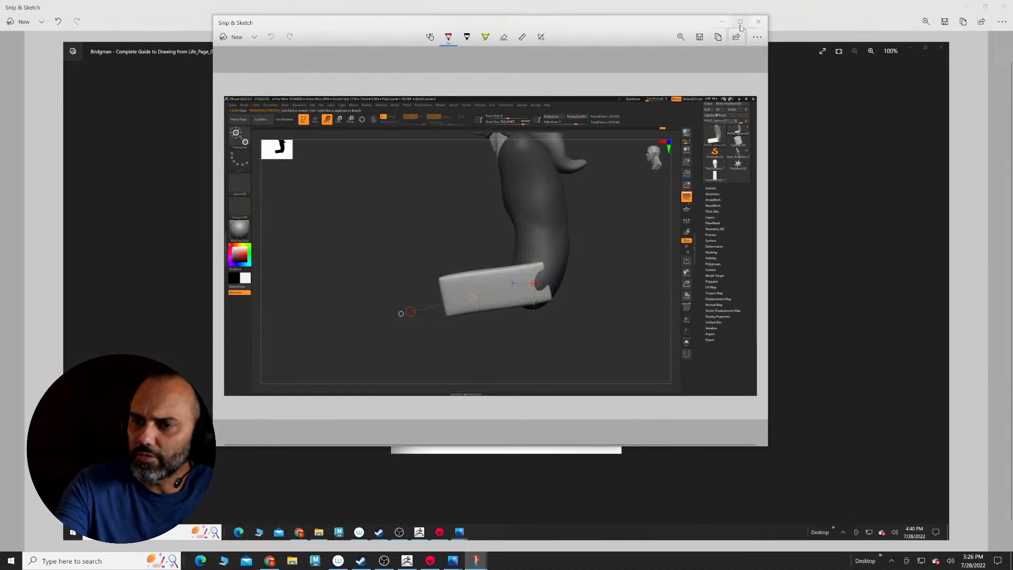
pyautogui.click(740, 24)
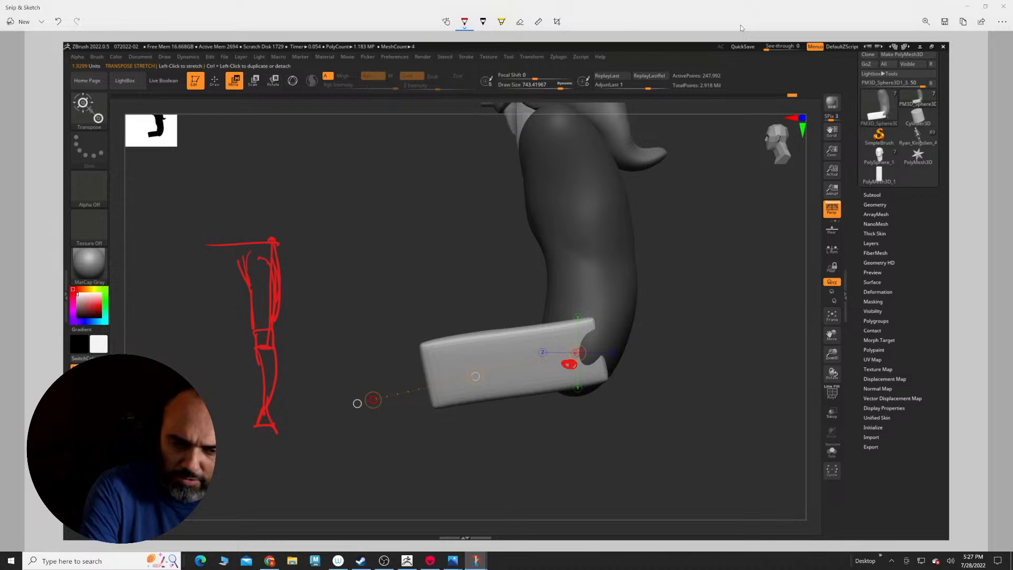
pyautogui.moveTo(258, 430); pyautogui.dragTo(284, 430)
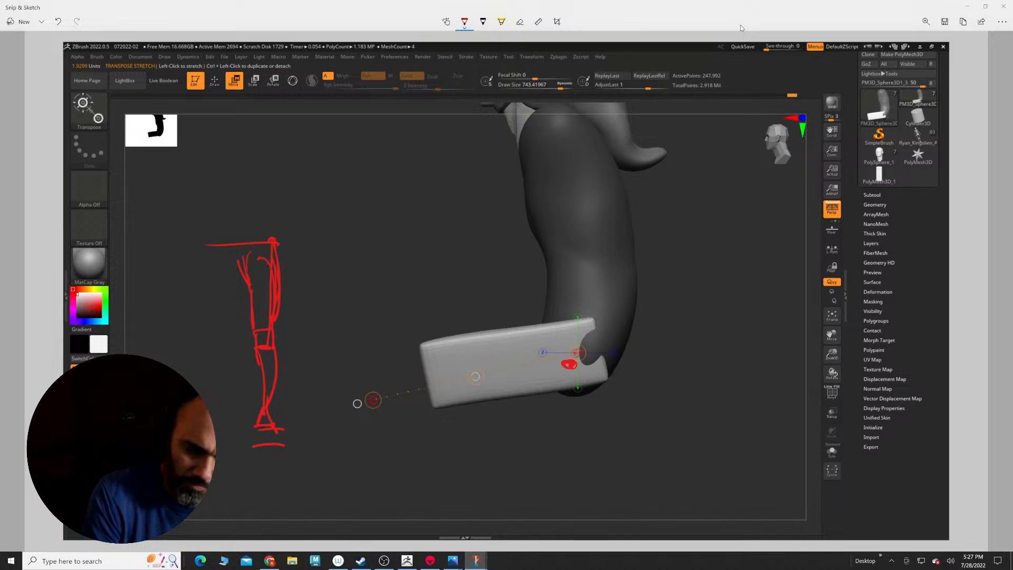
pyautogui.moveTo(279, 387); pyautogui.dragTo(259, 409)
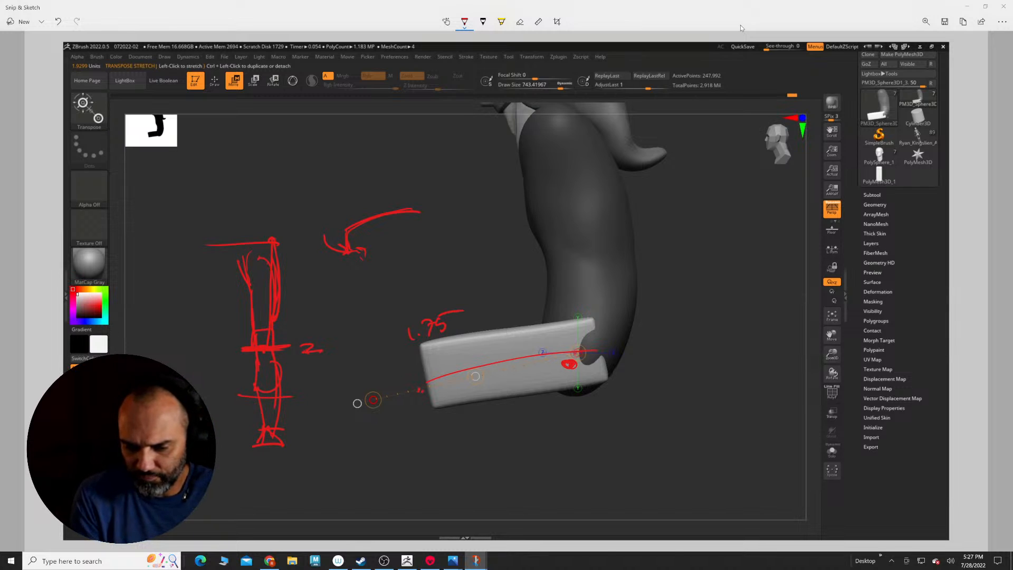
# Step: Return to ZBrush, shorten the thigh's transpose line to about 1.77 units and adjust the thigh blocks' length to match
pyautogui.hotkey('alt', 'Tab')
pyautogui.press('Tab')
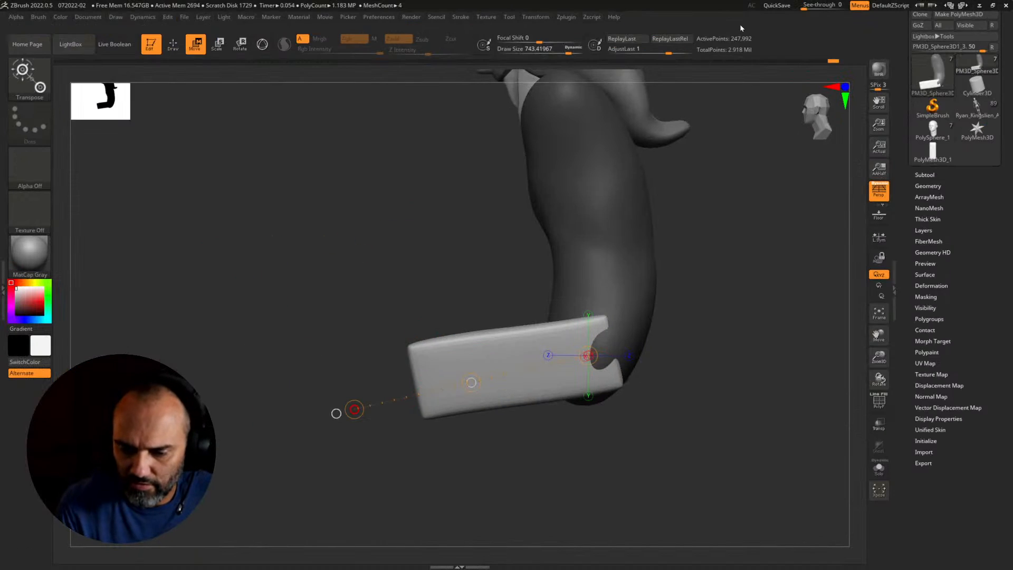
pyautogui.moveTo(354, 410); pyautogui.dragTo(375, 411)
pyautogui.keyDown('alt'); pyautogui.moveTo(515, 462); pyautogui.dragTo(590, 458); pyautogui.keyUp('alt')
pyautogui.moveTo(435, 379); pyautogui.dragTo(395, 400)
pyautogui.moveTo(581, 425); pyautogui.dragTo(601, 413)
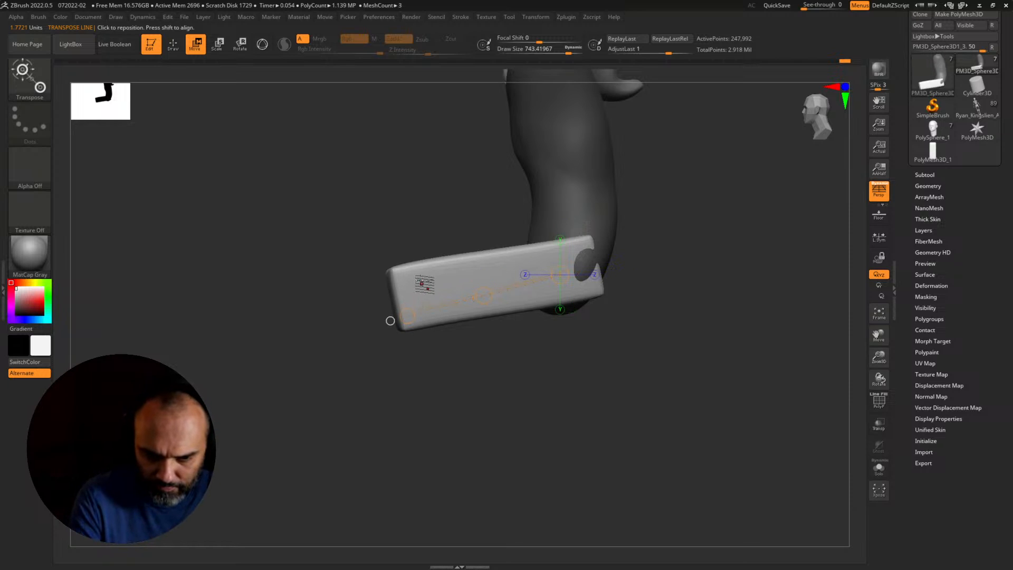
# Step: Place a transpose line starting at the thigh blocks' knee end and switch to rotation
pyautogui.moveTo(418, 289); pyautogui.dragTo(468, 237)
pyautogui.moveTo(403, 306); pyautogui.dragTo(430, 453)
pyautogui.press('r')
pyautogui.hotkey('ctrl', 'z')
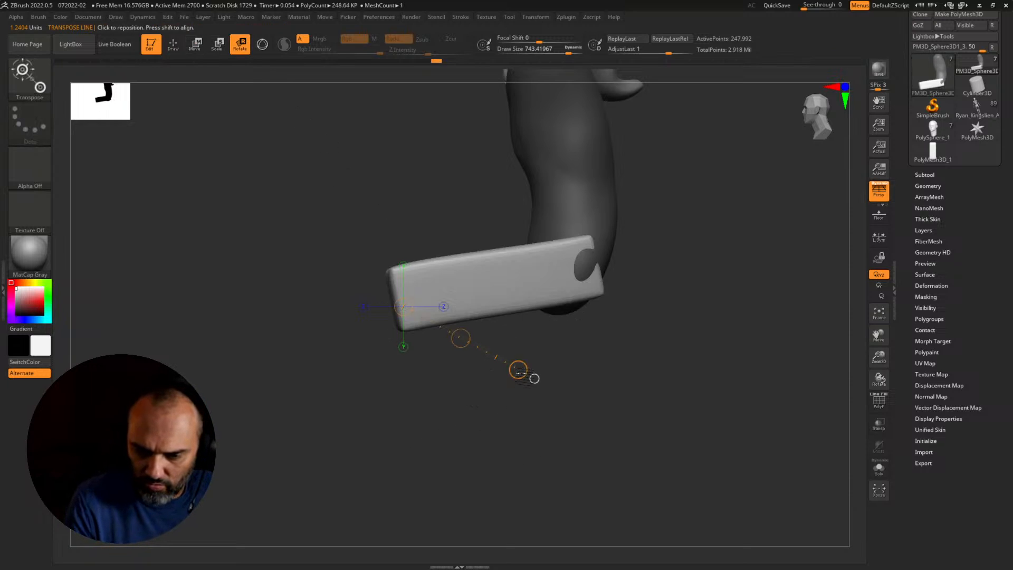
pyautogui.moveTo(519, 370); pyautogui.dragTo(452, 431)
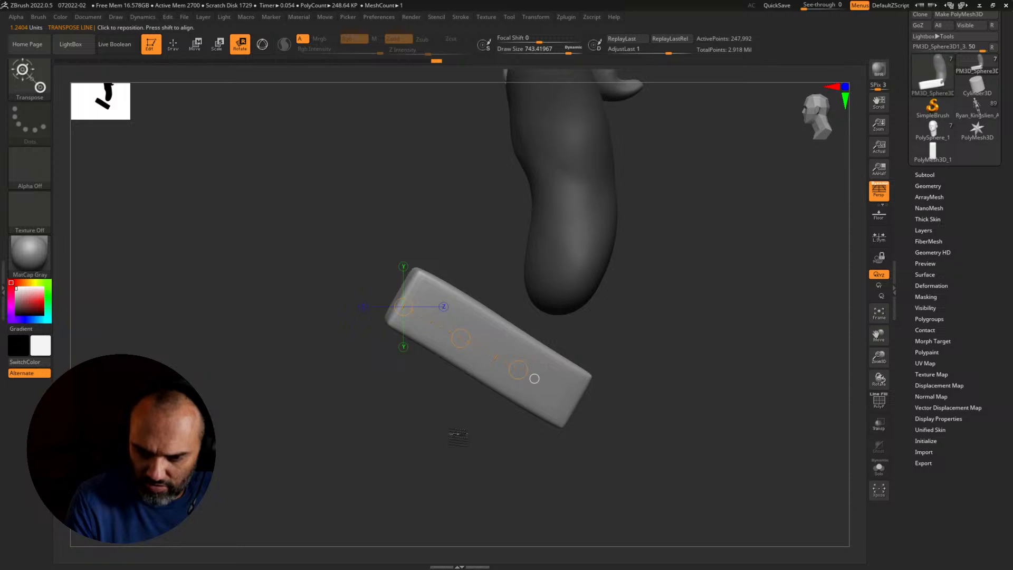
pyautogui.hotkey('ctrl', 'z')
pyautogui.moveTo(518, 371); pyautogui.dragTo(489, 415)
pyautogui.hotkey('ctrl', 'z')
# Step: Duplicate the thigh blocks with the transpose line and angle the copies down from the knees as shins
pyautogui.press('w')
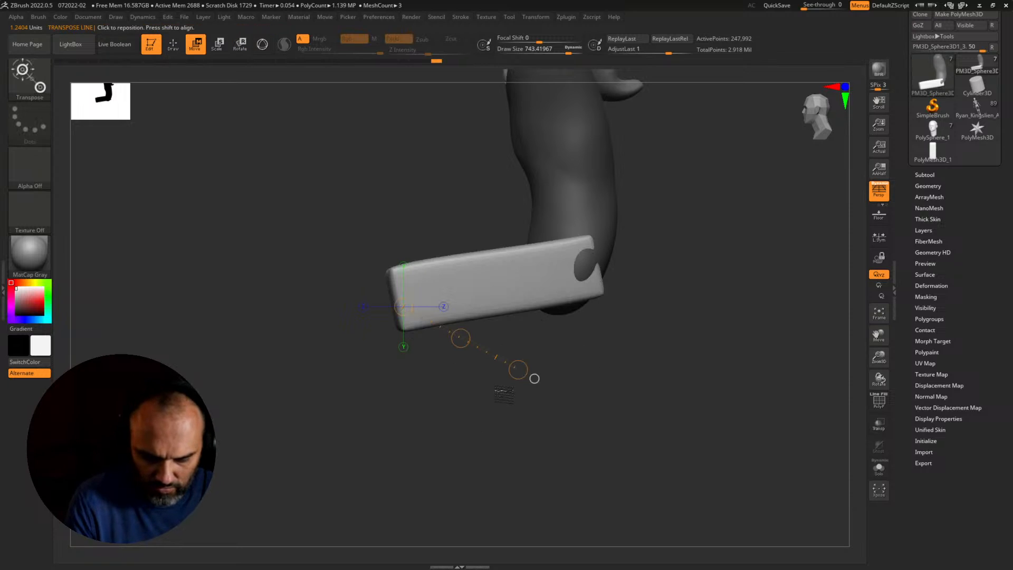
pyautogui.keyDown('ctrl'); pyautogui.click(461, 338); pyautogui.keyUp('ctrl')
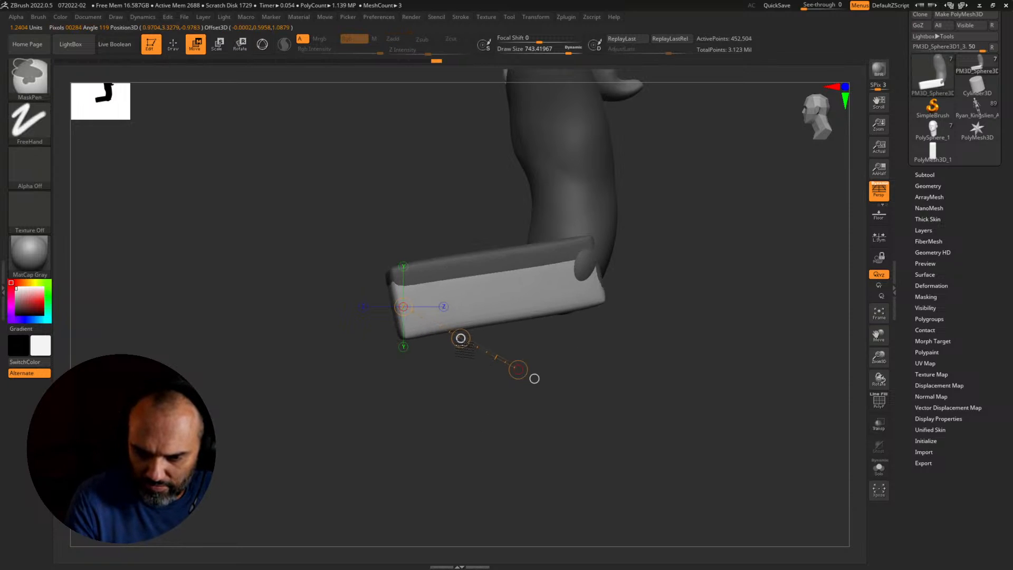
pyautogui.press('e')
pyautogui.moveTo(518, 371); pyautogui.dragTo(311, 489)
pyautogui.moveTo(461, 338); pyautogui.dragTo(485, 342)
pyautogui.hotkey('ctrl', 'z')
pyautogui.press('w')
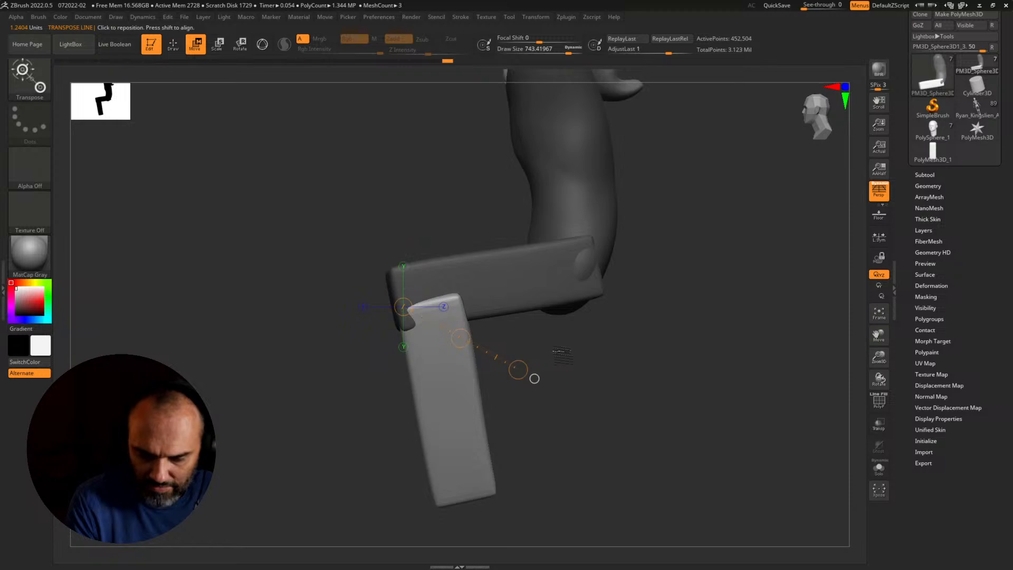
pyautogui.moveTo(562, 355); pyautogui.dragTo(505, 378)
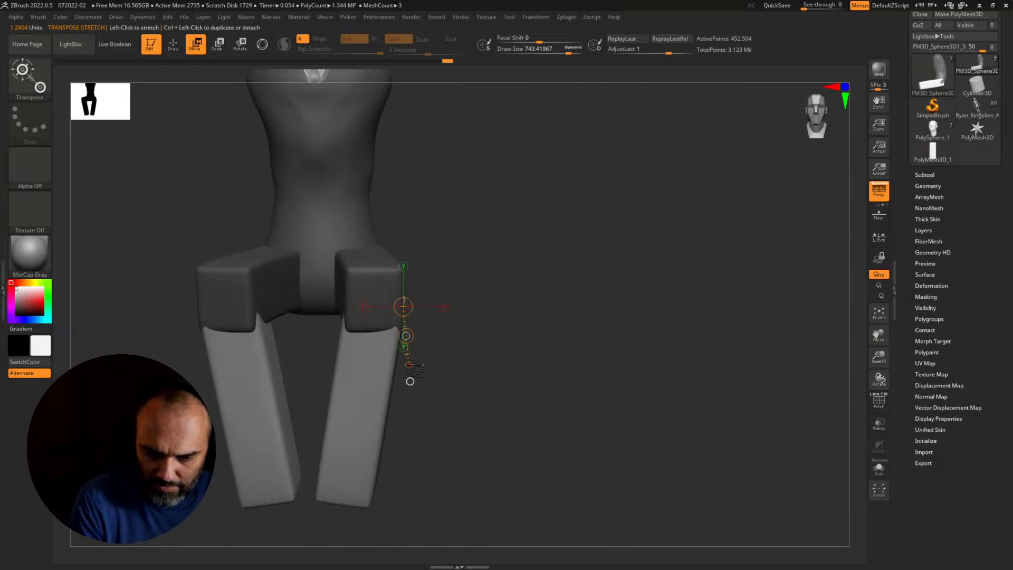
pyautogui.moveTo(409, 365)
pyautogui.mouseDown()
pyautogui.moveTo(514, 384)
pyautogui.moveTo(520, 370)
pyautogui.moveTo(591, 401)
pyautogui.moveTo(640, 409)
pyautogui.moveTo(639, 400)
pyautogui.moveTo(633, 424)
pyautogui.moveTo(647, 430)
pyautogui.mouseUp()
# Step: Display the polyframe and open the polygroup settings for the torso and leg blocks
pyautogui.press('q')
pyautogui.hotkey('shift', 'f')
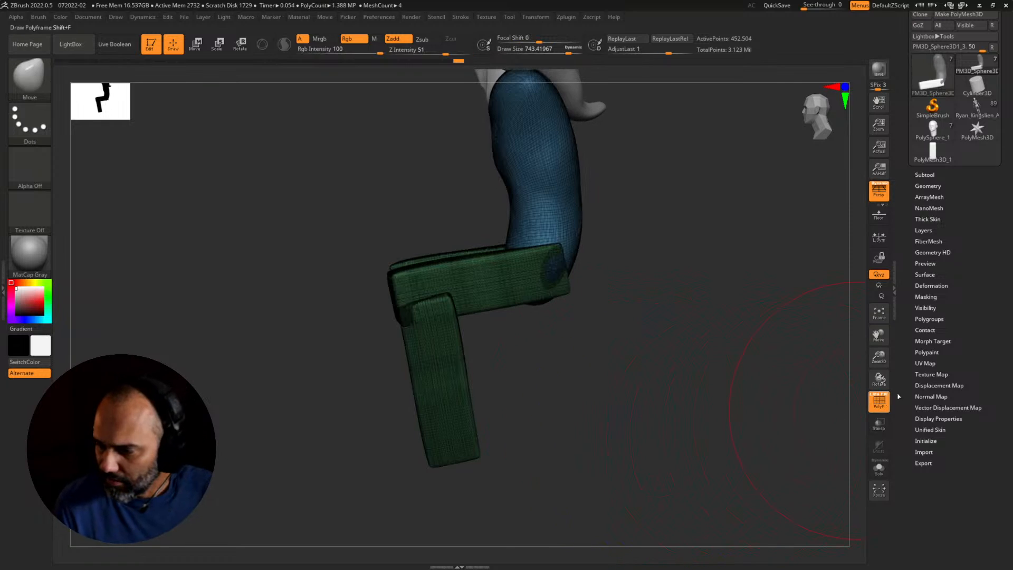
pyautogui.click(928, 318)
pyautogui.moveTo(789, 342); pyautogui.dragTo(696, 373)
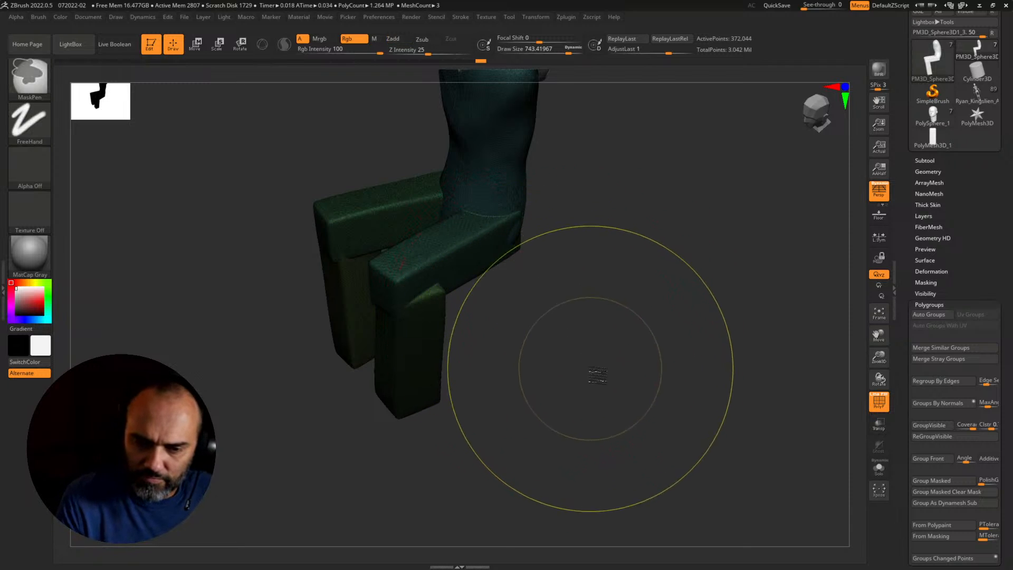
# Step: Undo the last DynaMesh update and hide the near thigh block by isolating it and inverting the visibility
pyautogui.hotkey('ctrl', 'z')
pyautogui.moveTo(613, 386); pyautogui.dragTo(607, 346)
pyautogui.keyDown('ctrl'); pyautogui.keyDown('shift'); pyautogui.click(457, 280); pyautogui.keyUp('shift'); pyautogui.keyUp('ctrl')
pyautogui.keyDown('ctrl'); pyautogui.keyDown('shift'); pyautogui.moveTo(560, 280); pyautogui.dragTo(532, 288); pyautogui.keyUp('shift'); pyautogui.keyUp('ctrl')
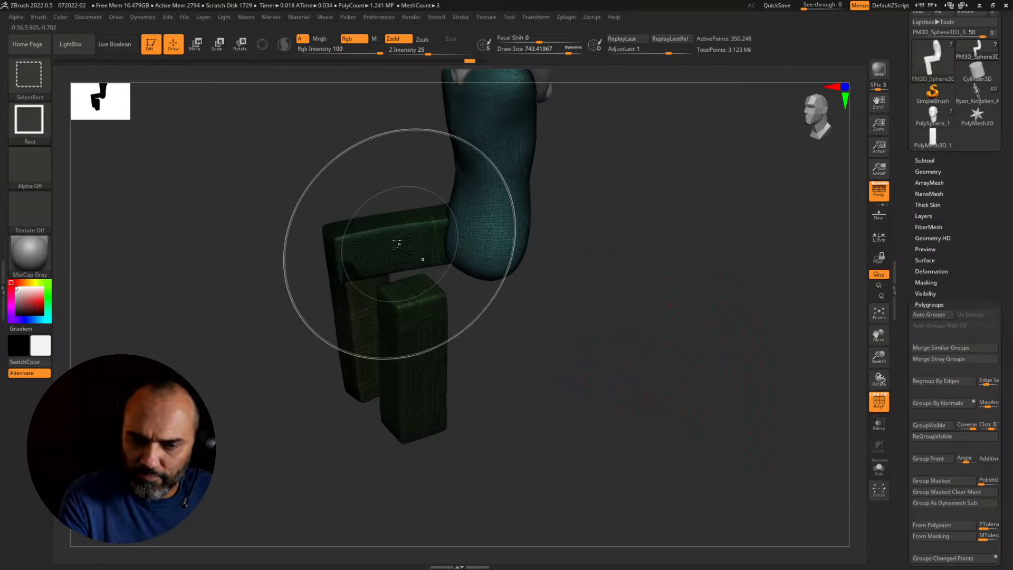
# Step: Isolate the shin blocks, assign them their own polygroup and show the whole figure again
pyautogui.keyDown('ctrl'); pyautogui.keyDown('shift'); pyautogui.click(400, 241); pyautogui.keyUp('shift'); pyautogui.keyUp('ctrl')
pyautogui.keyDown('ctrl'); pyautogui.keyDown('shift'); pyautogui.click(494, 227); pyautogui.keyUp('shift'); pyautogui.keyUp('ctrl')
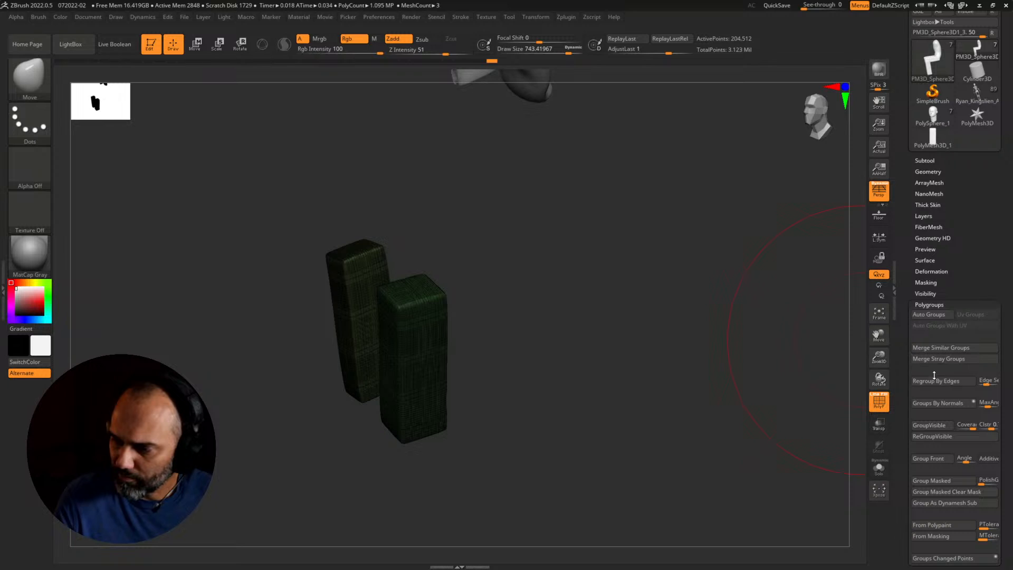
pyautogui.click(929, 425)
pyautogui.keyDown('ctrl'); pyautogui.keyDown('shift'); pyautogui.click(705, 376); pyautogui.keyUp('shift'); pyautogui.keyUp('ctrl')
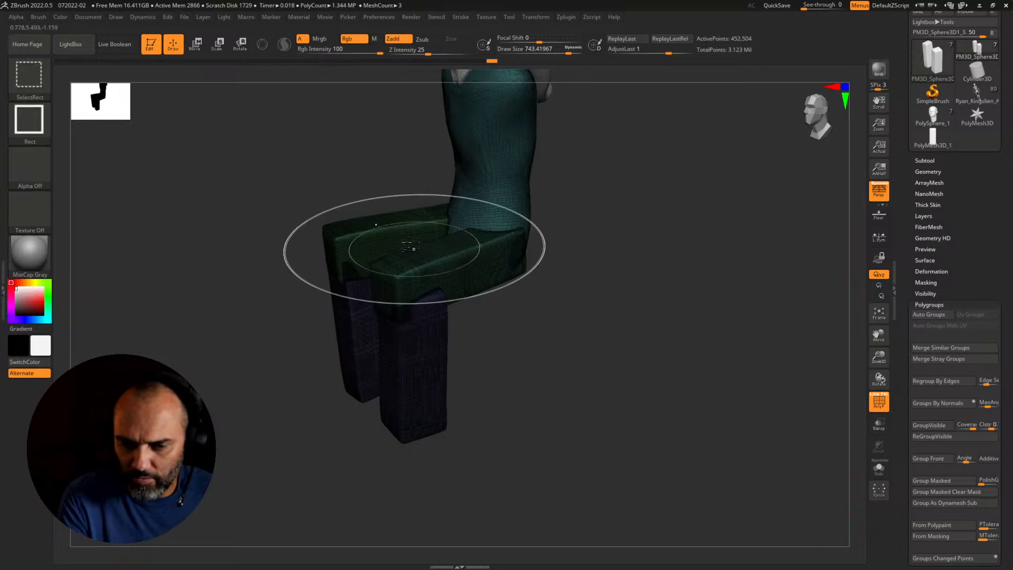
# Step: Isolate the thigh blocks, give them a separate polygroup, show the whole figure and turn off the polyframe
pyautogui.keyDown('ctrl'); pyautogui.keyDown('shift'); pyautogui.click(452, 265); pyautogui.keyUp('shift'); pyautogui.keyUp('ctrl')
pyautogui.keyDown('ctrl'); pyautogui.keyDown('shift'); pyautogui.click(607, 294); pyautogui.keyUp('shift'); pyautogui.keyUp('ctrl')
pyautogui.keyDown('ctrl'); pyautogui.keyDown('shift'); pyautogui.click(488, 285); pyautogui.keyUp('shift'); pyautogui.keyUp('ctrl')
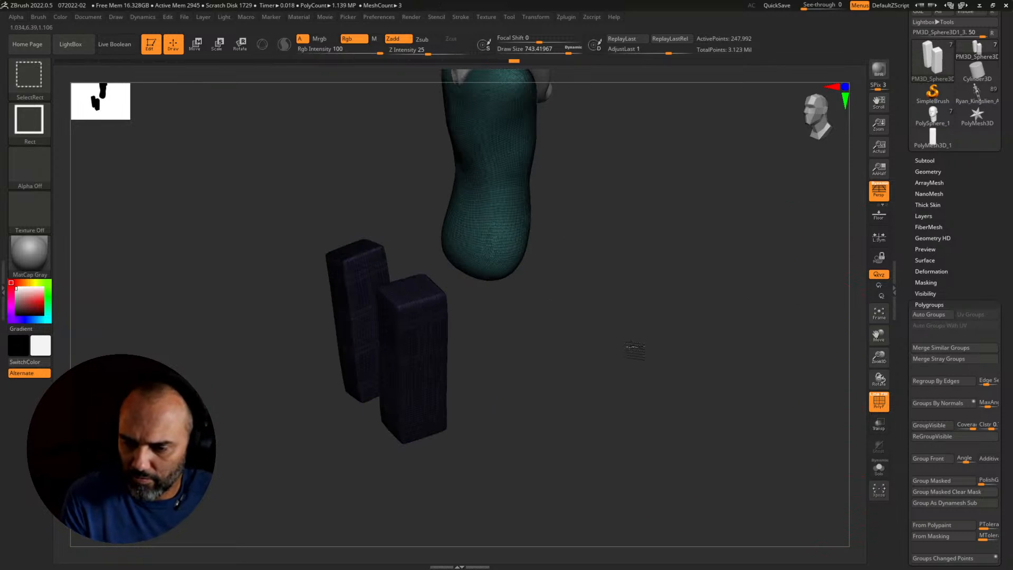
pyautogui.moveTo(633, 350)
pyautogui.keyDown('ctrl'); pyautogui.keyDown('shift'); pyautogui.mouseDown()
pyautogui.moveTo(654, 364)
pyautogui.moveTo(664, 346)
pyautogui.moveTo(653, 343)
pyautogui.moveTo(675, 351)
pyautogui.moveTo(657, 357)
pyautogui.mouseUp(); pyautogui.keyUp('shift'); pyautogui.keyUp('ctrl')
pyautogui.click(931, 425)
pyautogui.keyDown('ctrl'); pyautogui.keyDown('shift'); pyautogui.click(679, 360); pyautogui.keyUp('shift'); pyautogui.keyUp('ctrl')
pyautogui.hotkey('shift', 'f')
# Step: Reshape the side profile with the Move brush, lowering the knee ends and curving the shins into a gentle S
pyautogui.press(']')
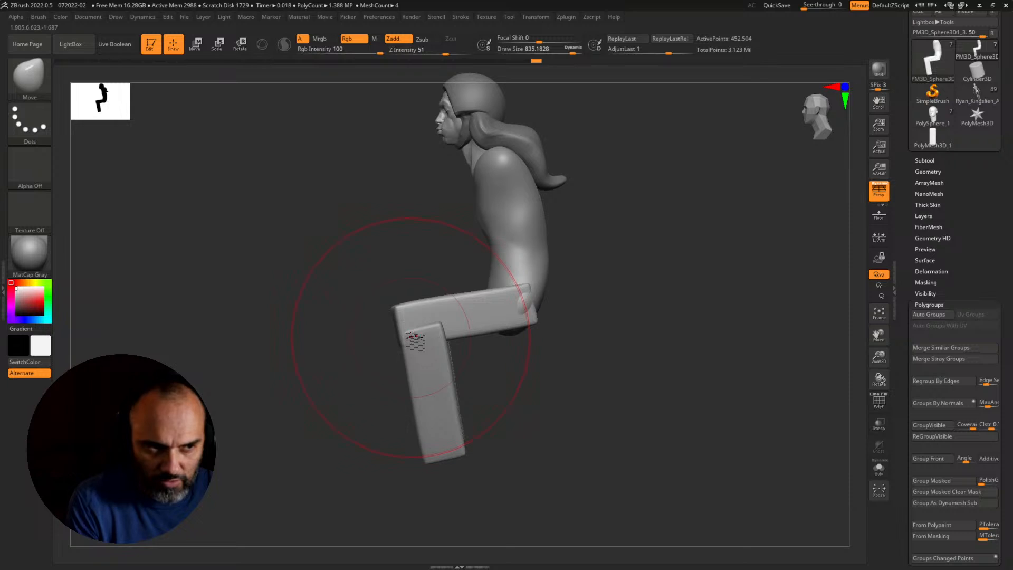
pyautogui.moveTo(413, 336)
pyautogui.mouseDown()
pyautogui.moveTo(391, 321)
pyautogui.moveTo(406, 328)
pyautogui.moveTo(401, 319)
pyautogui.moveTo(362, 317)
pyautogui.moveTo(399, 333)
pyautogui.mouseUp()
pyautogui.press('s')
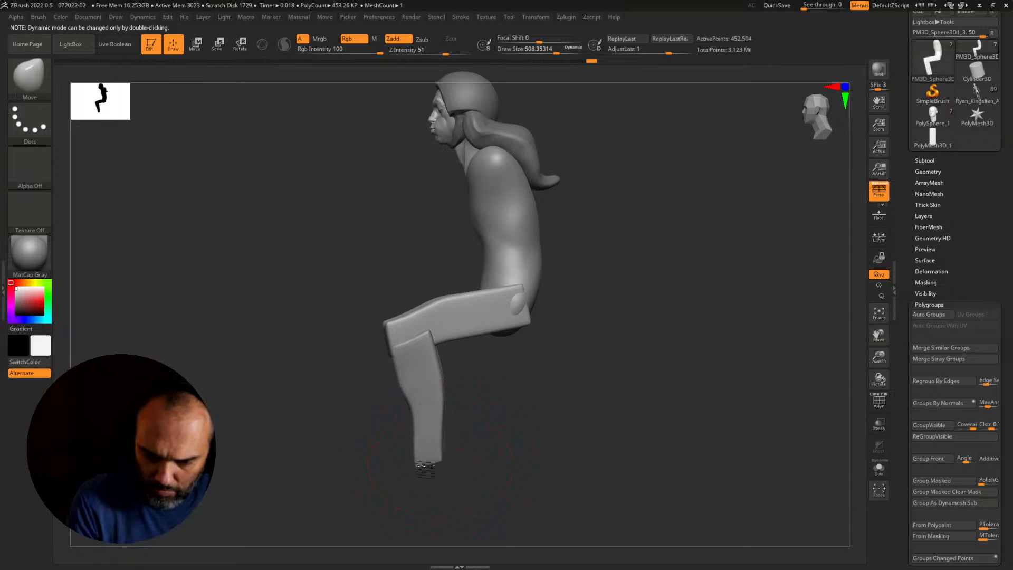
pyautogui.moveTo(508, 452); pyautogui.dragTo(558, 452)
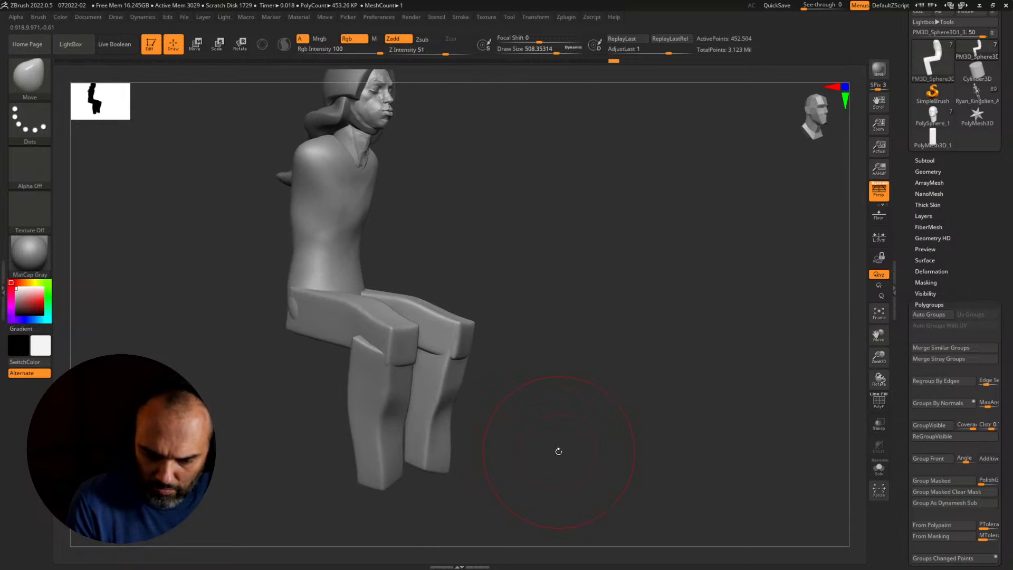
pyautogui.moveTo(441, 469); pyautogui.dragTo(485, 461)
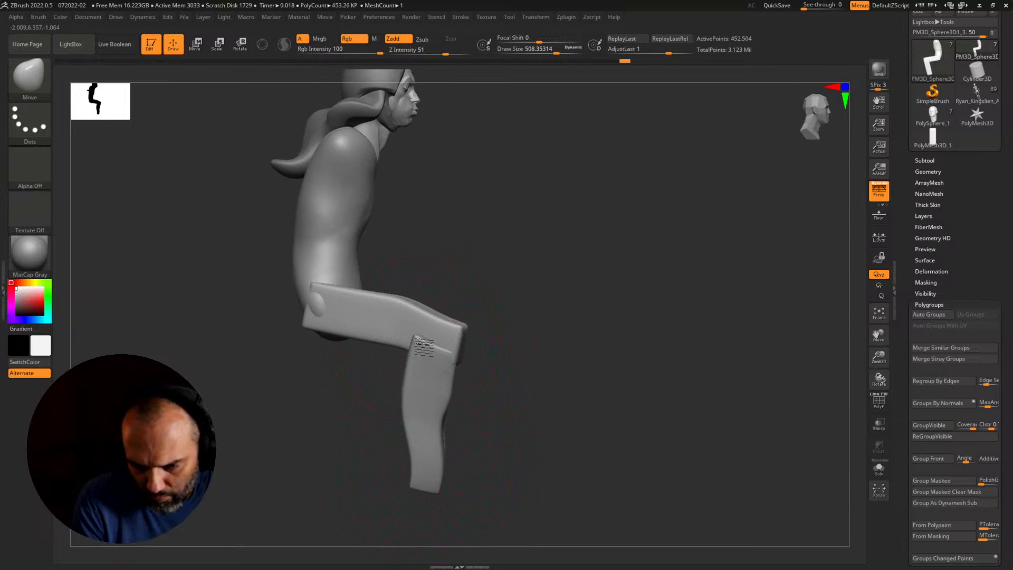
pyautogui.moveTo(463, 343)
pyautogui.mouseDown()
pyautogui.moveTo(522, 358)
pyautogui.moveTo(414, 341)
pyautogui.mouseUp()
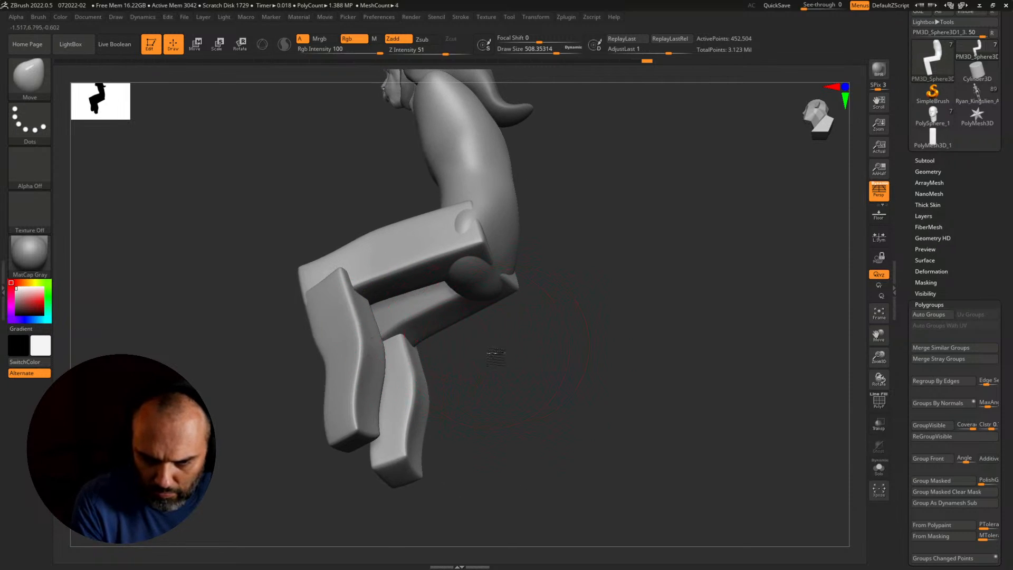
# Step: Raise the underside of the thighs near the hips and push the front of the knees forward
pyautogui.moveTo(495, 357)
pyautogui.mouseDown()
pyautogui.moveTo(517, 316)
pyautogui.moveTo(501, 283)
pyautogui.mouseUp()
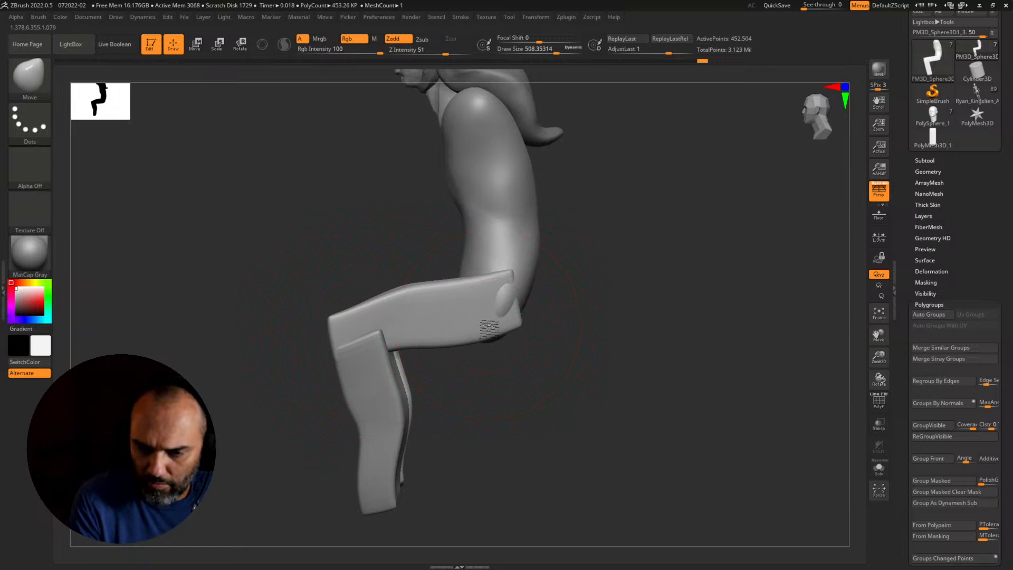
pyautogui.moveTo(490, 325); pyautogui.dragTo(495, 316)
pyautogui.moveTo(347, 333); pyautogui.dragTo(335, 331)
# Step: Narrow the knees from the outside and shape the outer contour of the thighs with the Move brush
pyautogui.moveTo(557, 345)
pyautogui.keyDown('alt'); pyautogui.mouseDown()
pyautogui.moveTo(532, 315)
pyautogui.moveTo(551, 341)
pyautogui.moveTo(530, 362)
pyautogui.moveTo(565, 366)
pyautogui.mouseUp(); pyautogui.keyUp('alt')
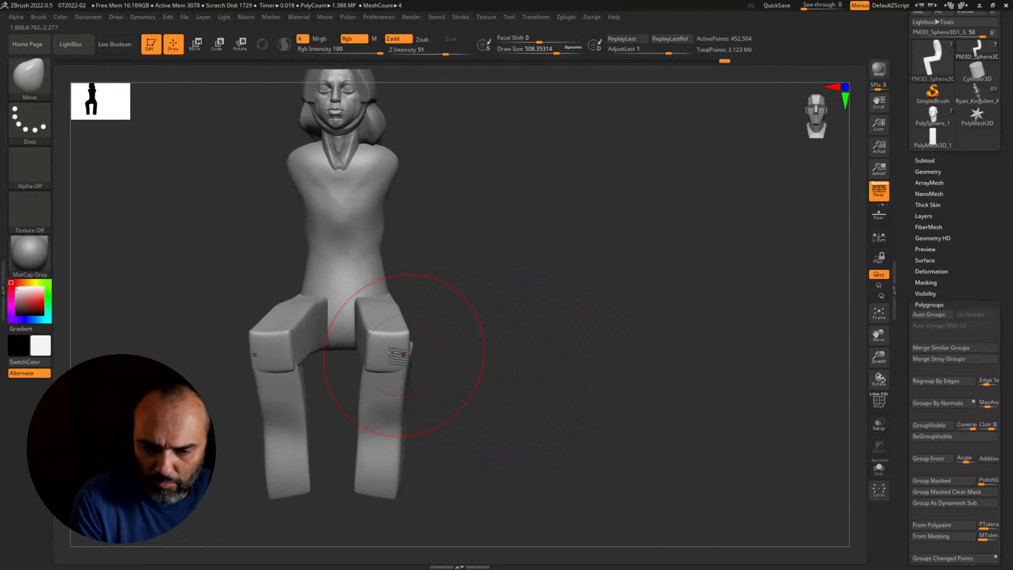
pyautogui.moveTo(486, 343); pyautogui.dragTo(486, 389)
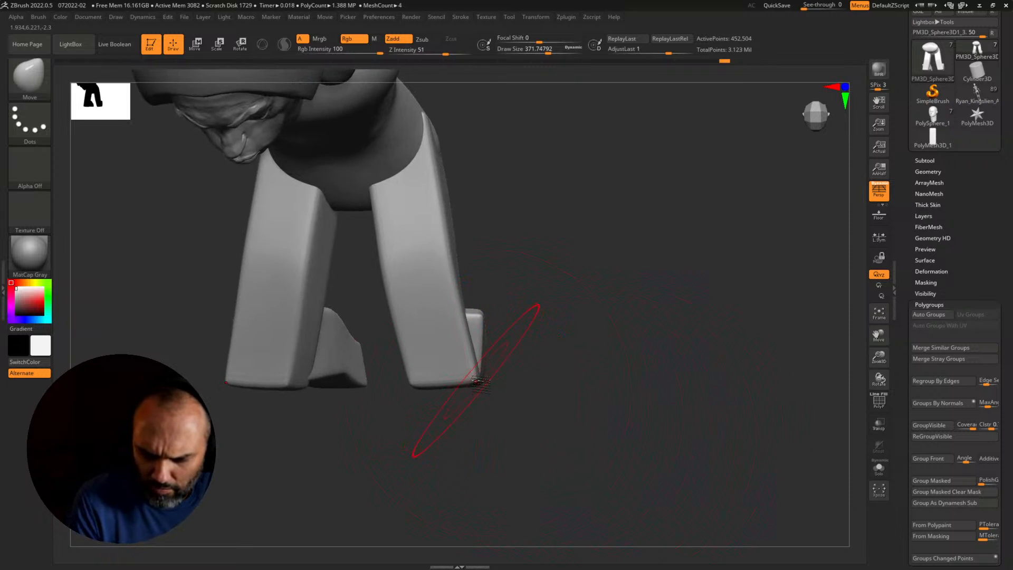
pyautogui.hotkey('ctrl', 'z')
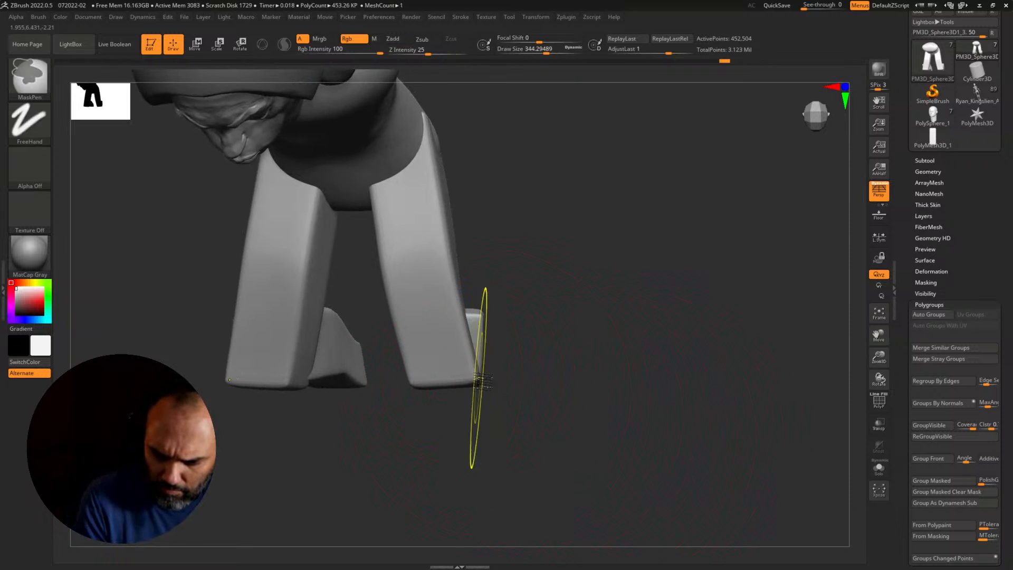
pyautogui.moveTo(478, 379); pyautogui.dragTo(449, 380)
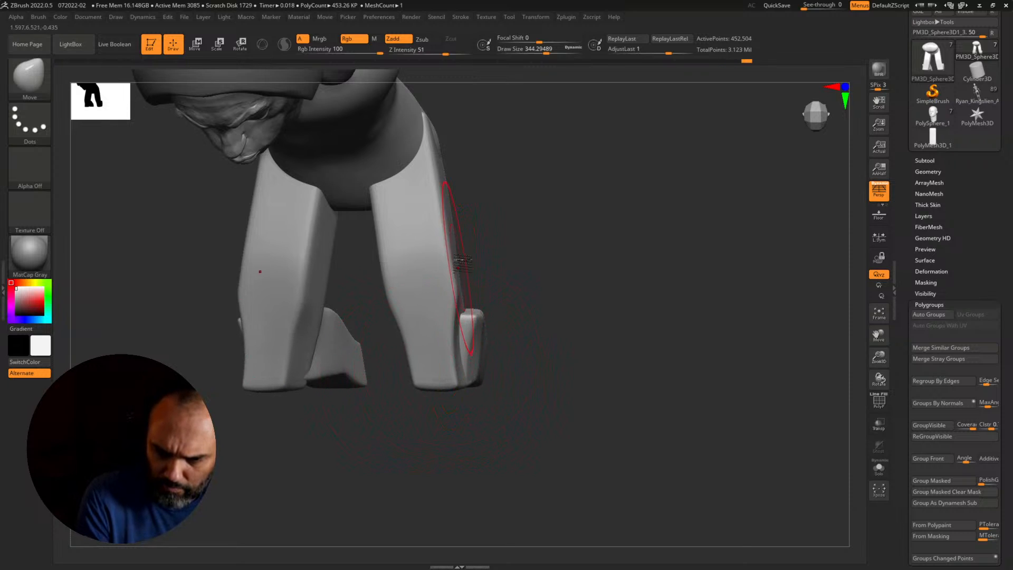
pyautogui.moveTo(460, 247)
pyautogui.mouseDown()
pyautogui.moveTo(477, 244)
pyautogui.moveTo(468, 249)
pyautogui.mouseUp()
pyautogui.moveTo(530, 248); pyautogui.dragTo(478, 254)
pyautogui.moveTo(465, 250); pyautogui.dragTo(554, 239)
# Step: Pull the inner contour of the knees and thighs inward with a smaller Move brush
pyautogui.moveTo(464, 210)
pyautogui.mouseDown()
pyautogui.moveTo(473, 227)
pyautogui.moveTo(463, 257)
pyautogui.moveTo(504, 251)
pyautogui.moveTo(503, 224)
pyautogui.mouseUp()
pyautogui.press('s')
pyautogui.moveTo(407, 345); pyautogui.dragTo(400, 345)
pyautogui.moveTo(504, 303); pyautogui.dragTo(506, 337)
pyautogui.moveTo(417, 346); pyautogui.dragTo(405, 347)
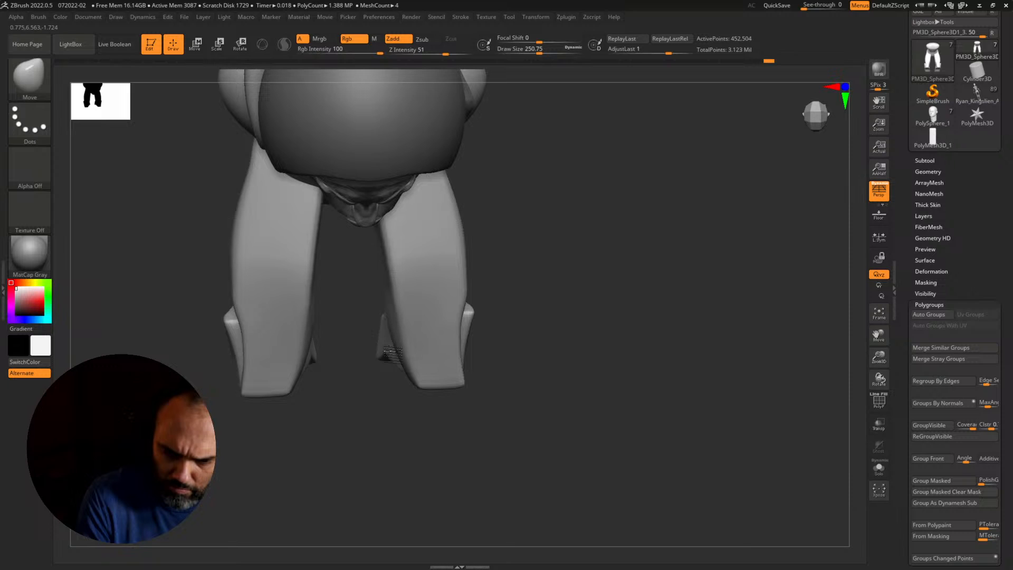
pyautogui.moveTo(411, 256); pyautogui.dragTo(401, 250)
# Step: Shape the inner upper thighs where they meet the pelvis, pulling them toward the groin
pyautogui.moveTo(485, 179); pyautogui.dragTo(521, 279)
pyautogui.moveTo(311, 254); pyautogui.dragTo(305, 191)
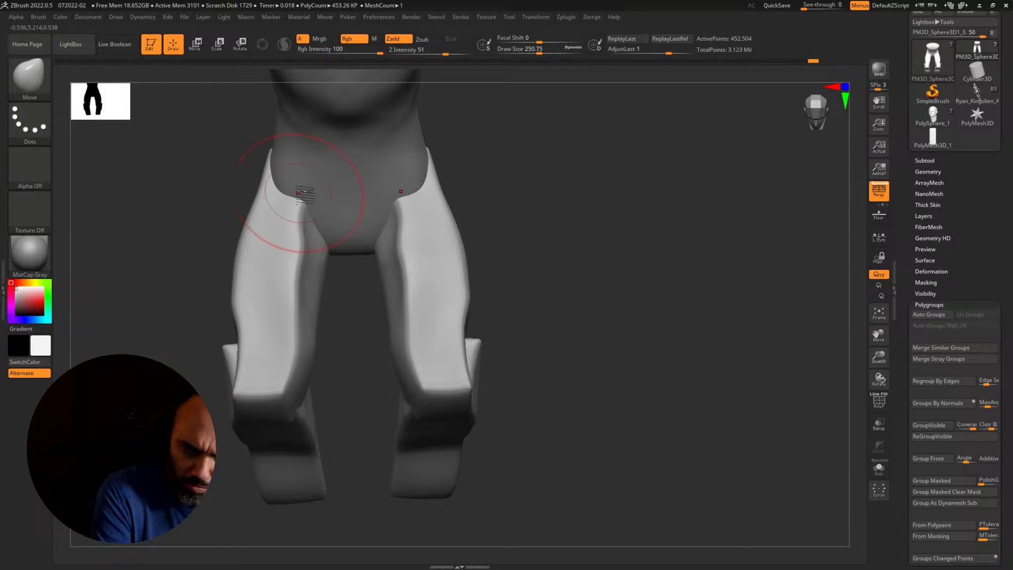
pyautogui.moveTo(519, 227); pyautogui.dragTo(495, 141)
pyautogui.moveTo(403, 196); pyautogui.dragTo(399, 207)
pyautogui.moveTo(330, 270); pyautogui.dragTo(340, 283)
pyautogui.press('s')
pyautogui.moveTo(342, 344); pyautogui.dragTo(378, 312)
pyautogui.moveTo(338, 285); pyautogui.dragTo(347, 294)
# Step: Push the inner contour of the shins outward from the front view to slim the lower legs
pyautogui.moveTo(511, 219)
pyautogui.mouseDown()
pyautogui.moveTo(516, 281)
pyautogui.moveTo(539, 267)
pyautogui.moveTo(585, 269)
pyautogui.moveTo(616, 275)
pyautogui.moveTo(629, 292)
pyautogui.moveTo(622, 338)
pyautogui.moveTo(633, 346)
pyautogui.moveTo(618, 395)
pyautogui.moveTo(644, 369)
pyautogui.moveTo(626, 355)
pyautogui.moveTo(616, 369)
pyautogui.mouseUp()
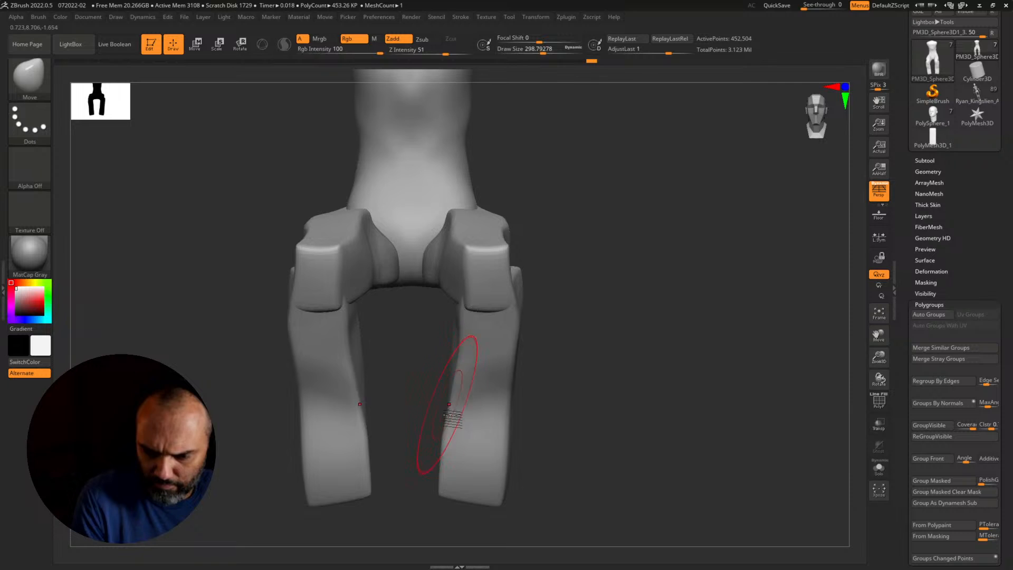
pyautogui.moveTo(448, 406); pyautogui.dragTo(459, 414)
pyautogui.moveTo(449, 448)
pyautogui.mouseDown()
pyautogui.moveTo(469, 456)
pyautogui.moveTo(483, 494)
pyautogui.moveTo(464, 461)
pyautogui.mouseUp()
pyautogui.moveTo(455, 414); pyautogui.dragTo(461, 416)
# Step: Check the leg blocks' polygroups with the polyframe and look through the Move brush's settings
pyautogui.moveTo(625, 324)
pyautogui.mouseDown()
pyautogui.moveTo(498, 335)
pyautogui.moveTo(482, 358)
pyautogui.moveTo(560, 396)
pyautogui.mouseUp()
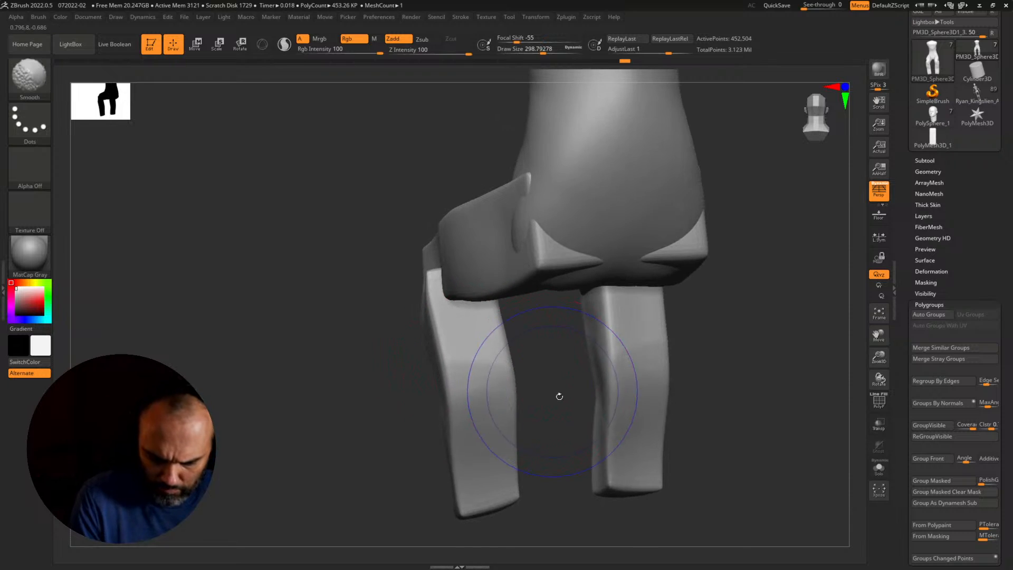
pyautogui.hotkey('shift', 'f')
pyautogui.hotkey('shift', 'f')
pyautogui.click(38, 18)
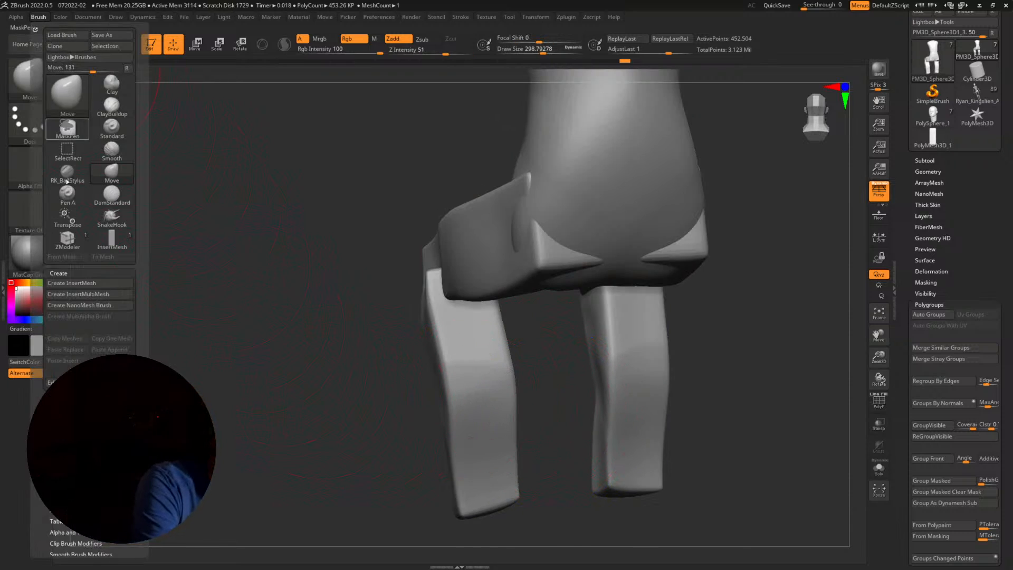
pyautogui.click(60, 273)
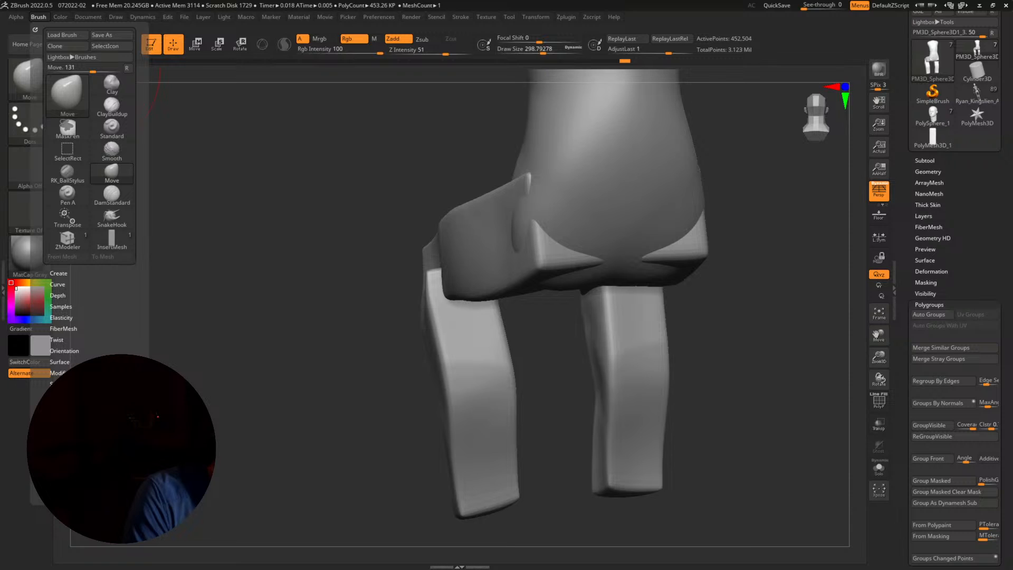
pyautogui.click(66, 395)
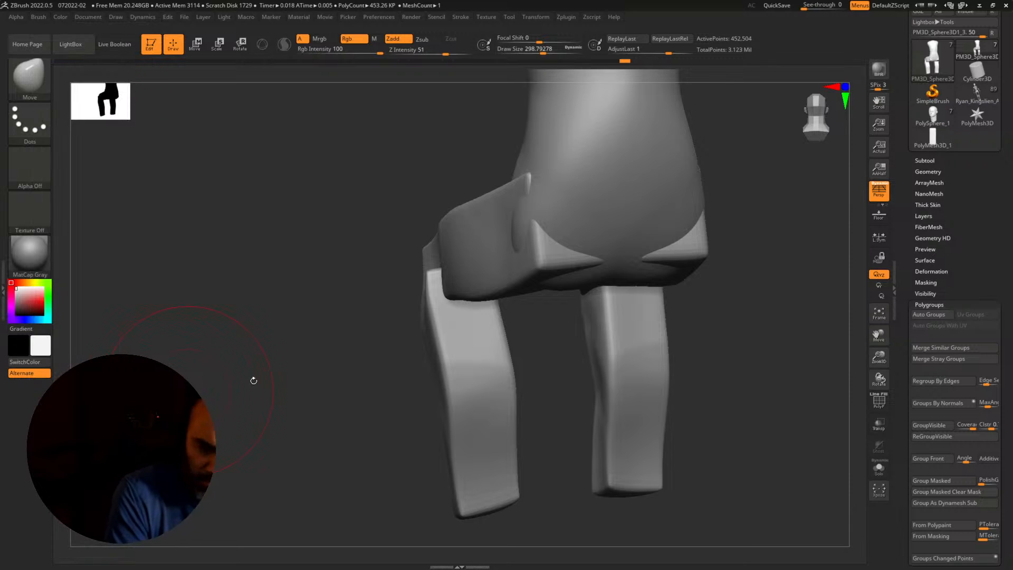
# Step: Adjust the upper ends of the shins and push them up beneath the knees with the Move brush
pyautogui.moveTo(549, 369); pyautogui.dragTo(530, 319)
pyautogui.moveTo(437, 268); pyautogui.dragTo(459, 266)
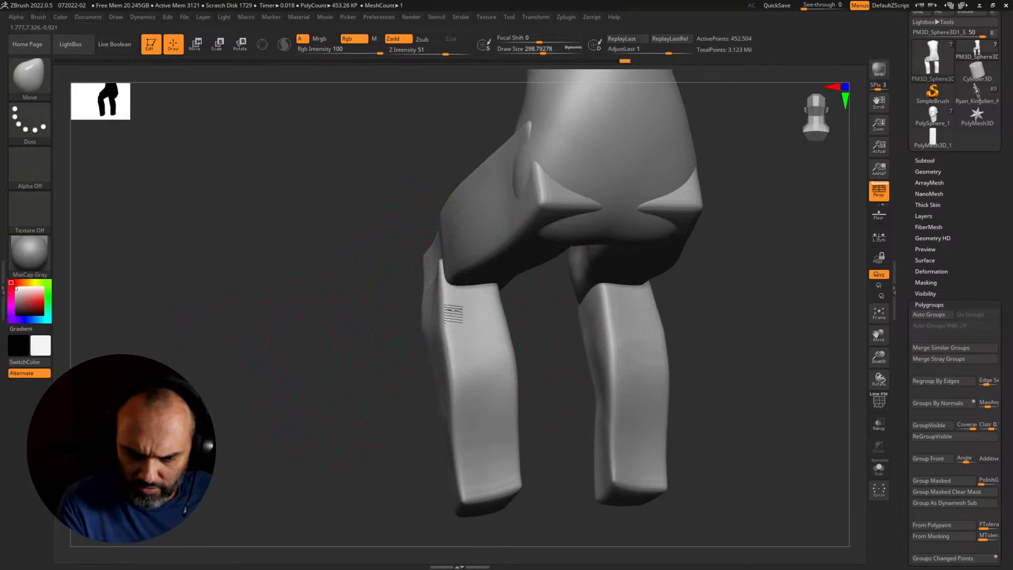
pyautogui.moveTo(538, 337)
pyautogui.keyDown('shift'); pyautogui.mouseDown()
pyautogui.moveTo(483, 373)
pyautogui.moveTo(539, 353)
pyautogui.mouseUp(); pyautogui.keyUp('shift')
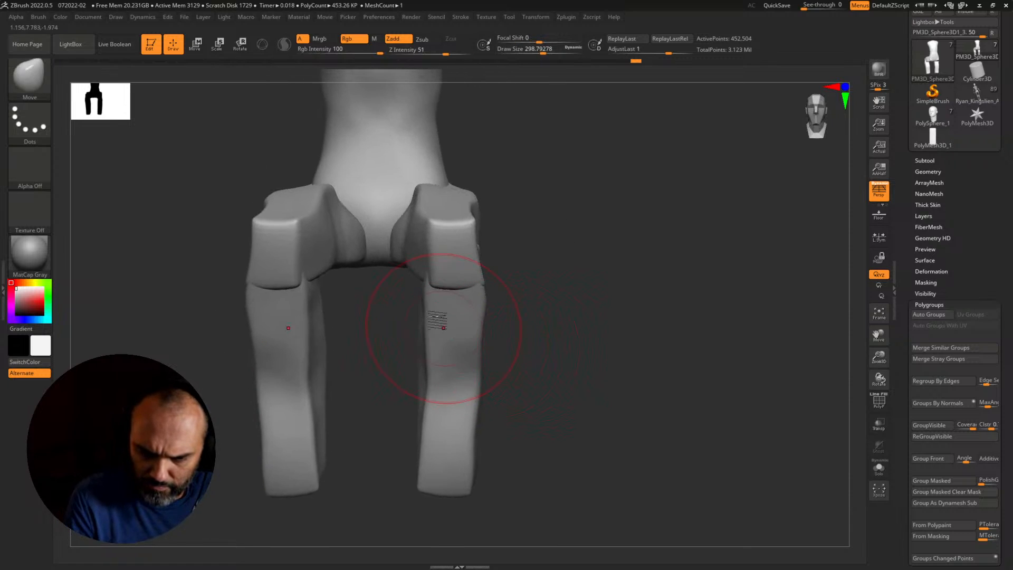
pyautogui.moveTo(443, 327); pyautogui.dragTo(441, 302)
pyautogui.moveTo(442, 337); pyautogui.dragTo(443, 319)
# Step: Taper the lower shins toward the ankles from the front view using progressively smaller Move brush sizes
pyautogui.moveTo(518, 469)
pyautogui.keyDown('alt'); pyautogui.mouseDown()
pyautogui.moveTo(534, 436)
pyautogui.moveTo(460, 446)
pyautogui.mouseUp(); pyautogui.keyUp('alt')
pyautogui.press('s')
pyautogui.moveTo(457, 444)
pyautogui.mouseDown()
pyautogui.moveTo(477, 443)
pyautogui.moveTo(437, 445)
pyautogui.mouseUp()
pyautogui.hotkey('ctrl', 'z')
pyautogui.press('s')
pyautogui.moveTo(438, 445)
pyautogui.mouseDown()
pyautogui.moveTo(470, 444)
pyautogui.moveTo(439, 445)
pyautogui.moveTo(456, 446)
pyautogui.moveTo(456, 463)
pyautogui.moveTo(445, 463)
pyautogui.moveTo(454, 463)
pyautogui.mouseUp()
pyautogui.press('s')
pyautogui.press('s')
pyautogui.moveTo(449, 423); pyautogui.dragTo(443, 423)
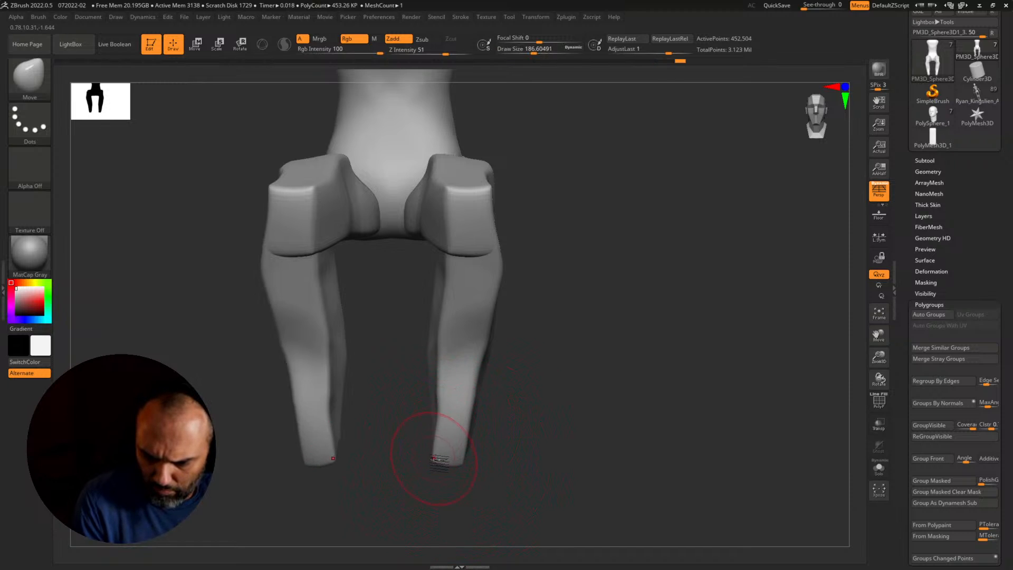
# Step: Refine the inner contour of the shins and pull in their outer edge from the calf up to the knee
pyautogui.moveTo(436, 456); pyautogui.dragTo(441, 457)
pyautogui.moveTo(441, 401); pyautogui.dragTo(446, 400)
pyautogui.moveTo(443, 364); pyautogui.dragTo(449, 364)
pyautogui.moveTo(443, 323); pyautogui.dragTo(447, 323)
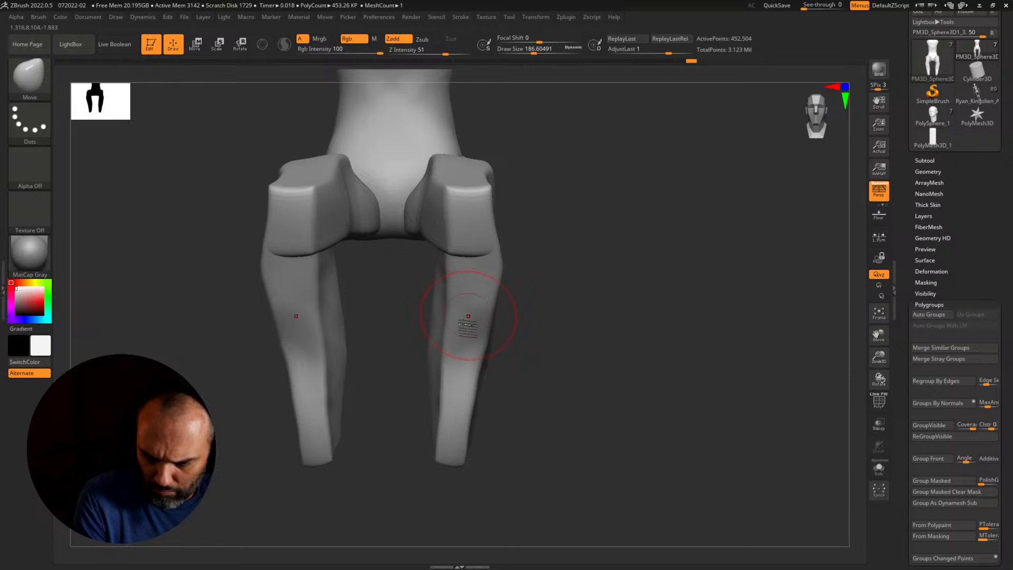
pyautogui.moveTo(486, 352); pyautogui.dragTo(480, 353)
pyautogui.moveTo(503, 273); pyautogui.dragTo(499, 266)
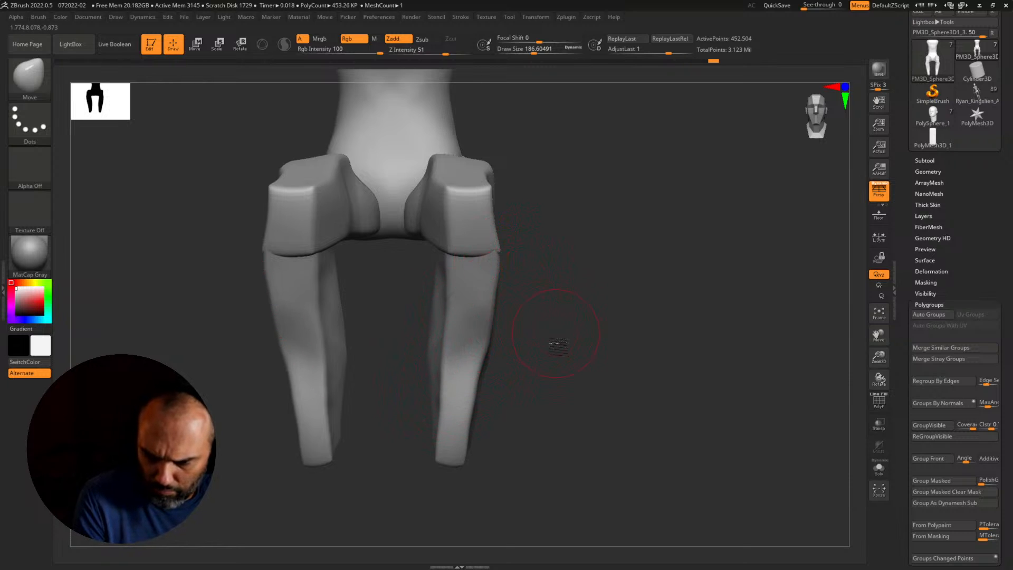
# Step: Slim the calves and ankles from the back view by moving both side contours inward
pyautogui.moveTo(558, 346); pyautogui.dragTo(464, 355)
pyautogui.press('s')
pyautogui.moveTo(579, 366); pyautogui.dragTo(569, 372)
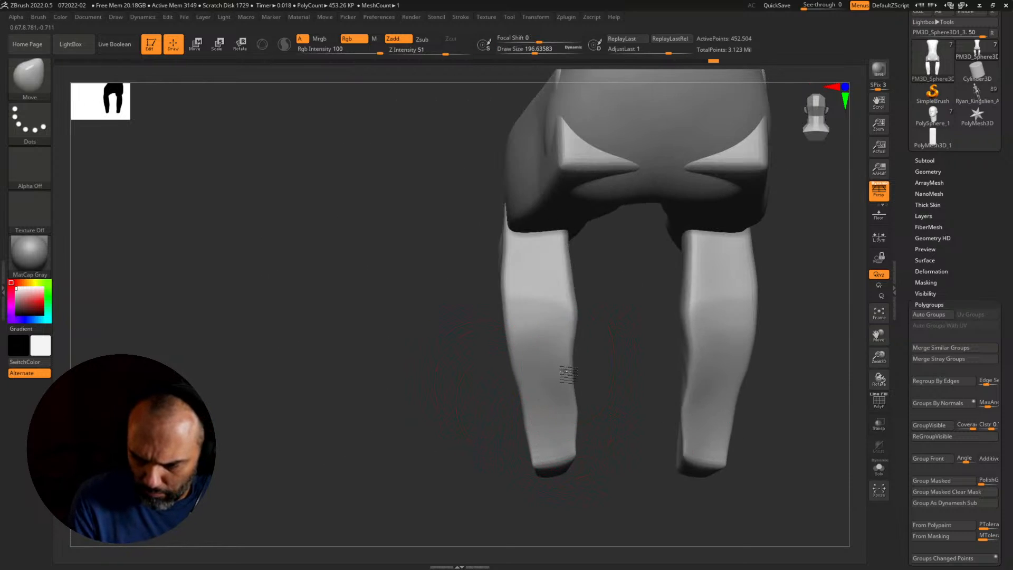
pyautogui.moveTo(579, 416); pyautogui.dragTo(572, 430)
pyautogui.moveTo(513, 364); pyautogui.dragTo(517, 333)
pyautogui.moveTo(529, 428); pyautogui.dragTo(536, 428)
pyautogui.moveTo(519, 382); pyautogui.dragTo(524, 380)
pyautogui.moveTo(577, 324); pyautogui.dragTo(571, 328)
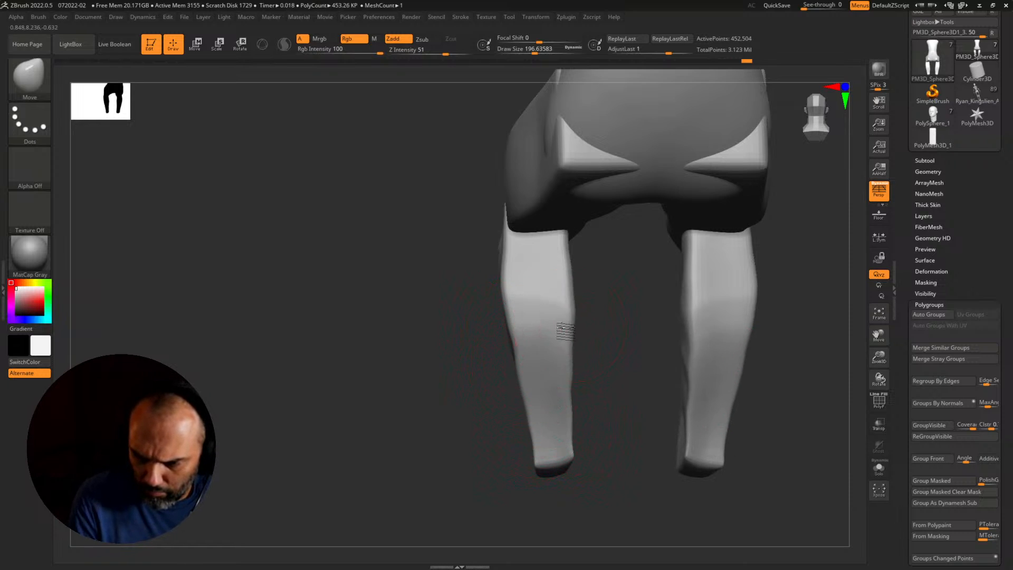
# Step: Refine the calf contours below the knees and adjust the ankles' inner edges from back and front
pyautogui.moveTo(577, 294); pyautogui.dragTo(571, 291)
pyautogui.moveTo(570, 253); pyautogui.dragTo(563, 252)
pyautogui.moveTo(510, 221); pyautogui.dragTo(511, 259)
pyautogui.moveTo(517, 331); pyautogui.dragTo(523, 332)
pyautogui.moveTo(530, 417); pyautogui.dragTo(537, 416)
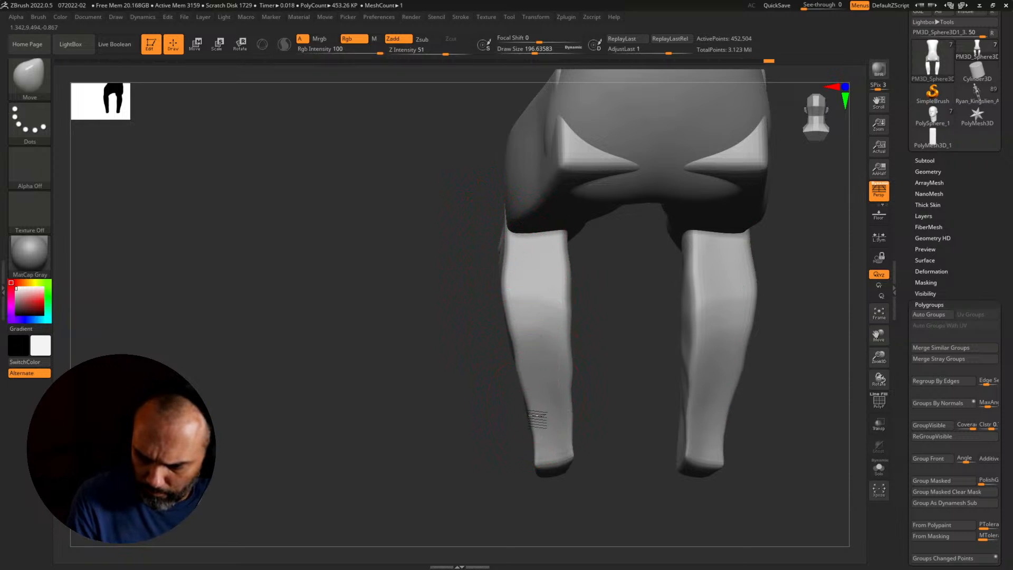
pyautogui.moveTo(572, 371); pyautogui.dragTo(568, 364)
pyautogui.moveTo(552, 446)
pyautogui.mouseDown()
pyautogui.moveTo(568, 457)
pyautogui.moveTo(552, 458)
pyautogui.moveTo(669, 456)
pyautogui.mouseUp()
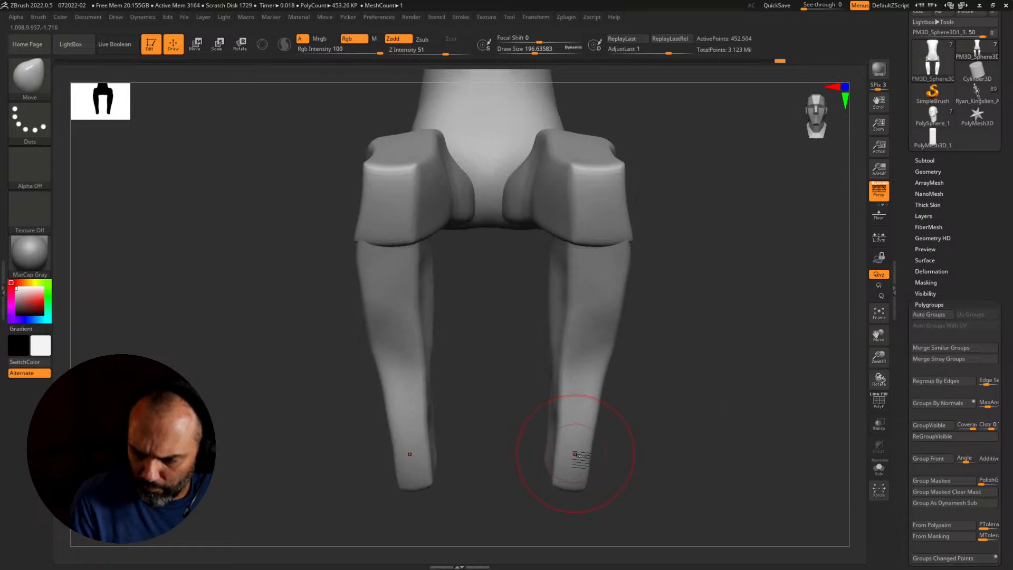
pyautogui.moveTo(570, 417); pyautogui.dragTo(575, 416)
# Step: Measure the shin's length in side view with a transpose line from the knee past the ankle
pyautogui.moveTo(670, 442)
pyautogui.mouseDown()
pyautogui.moveTo(612, 434)
pyautogui.moveTo(597, 405)
pyautogui.moveTo(556, 401)
pyautogui.mouseUp()
pyautogui.press('w')
pyautogui.click(394, 224)
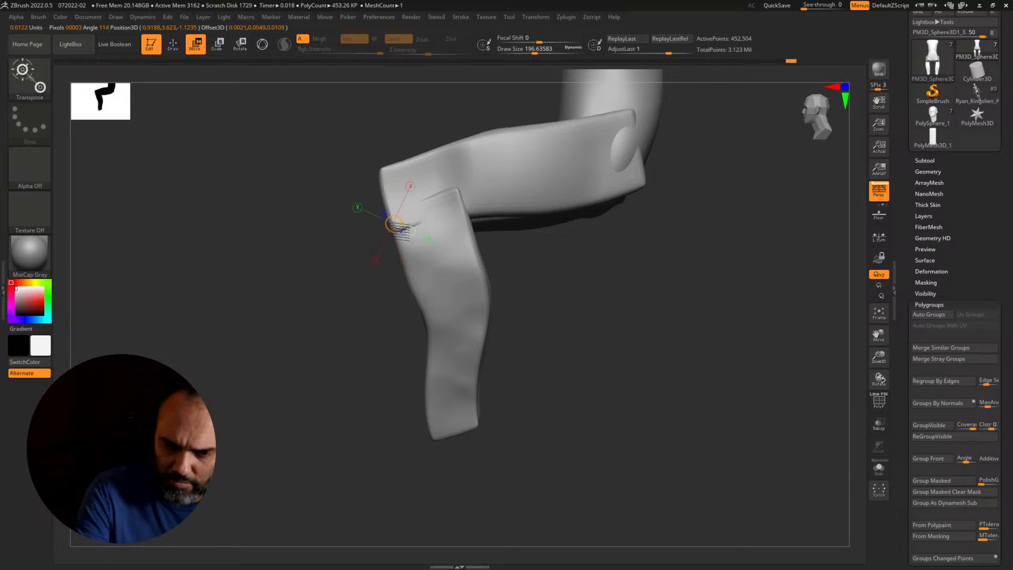
pyautogui.moveTo(401, 229); pyautogui.dragTo(447, 476)
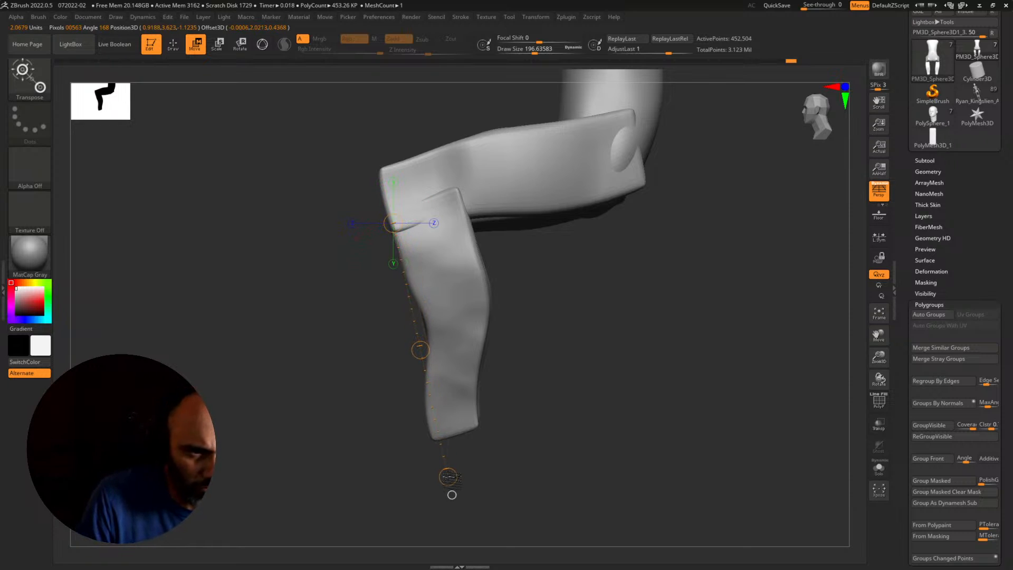
pyautogui.press('q')
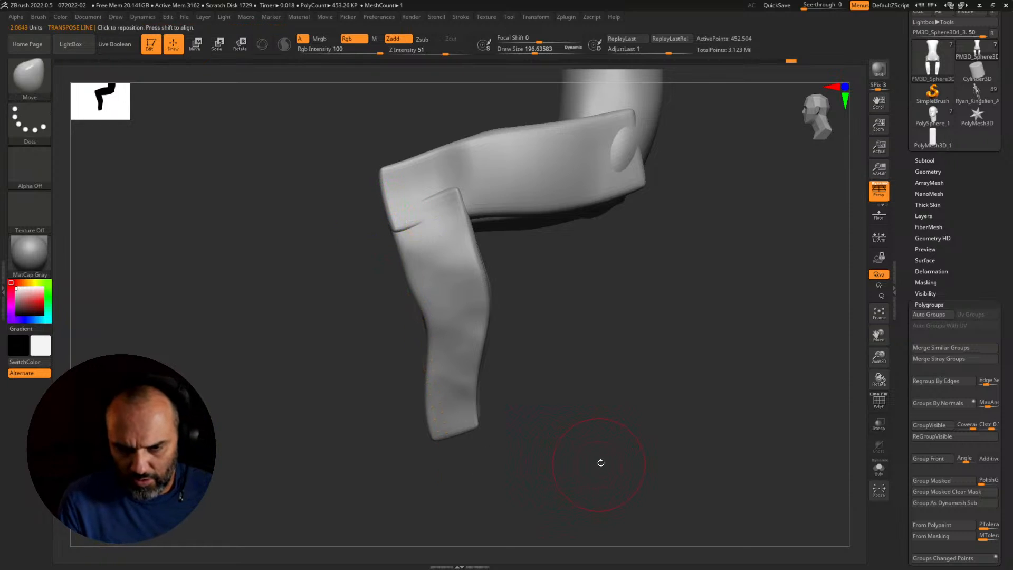
# Step: Try to move the thighs with the transpose line in side view, masking everything except their polygroup
pyautogui.moveTo(604, 465)
pyautogui.keyDown('alt'); pyautogui.mouseDown()
pyautogui.moveTo(605, 422)
pyautogui.moveTo(658, 477)
pyautogui.moveTo(645, 408)
pyautogui.moveTo(647, 442)
pyautogui.mouseUp(); pyautogui.keyUp('alt')
pyautogui.press('w')
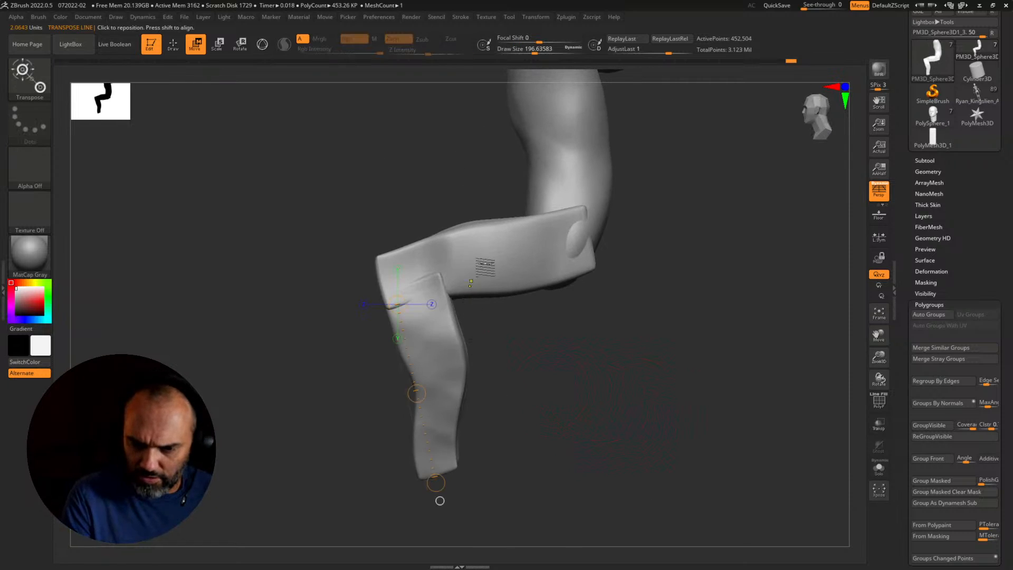
pyautogui.keyDown('ctrl'); pyautogui.click(484, 267); pyautogui.keyUp('ctrl')
pyautogui.moveTo(482, 265); pyautogui.dragTo(409, 373)
pyautogui.moveTo(481, 265); pyautogui.dragTo(480, 268)
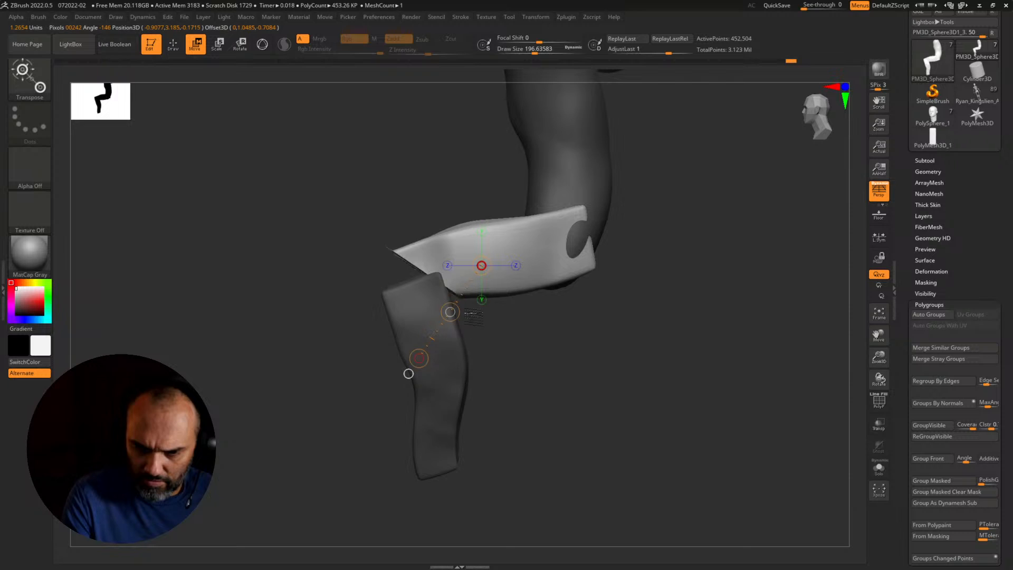
pyautogui.hotkey('ctrl', 'z')
pyautogui.click(408, 373)
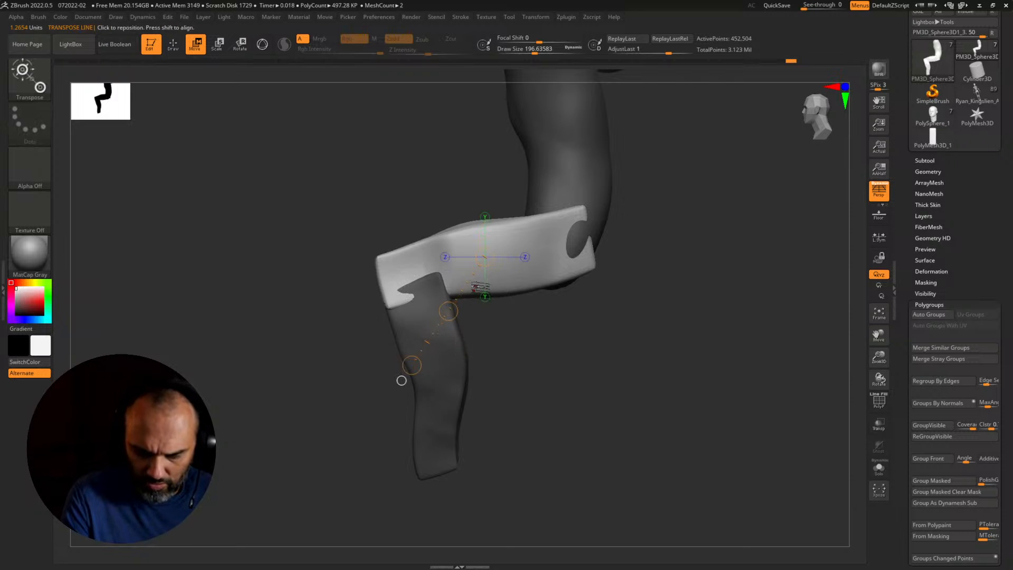
pyautogui.hotkey('ctrl', 'z')
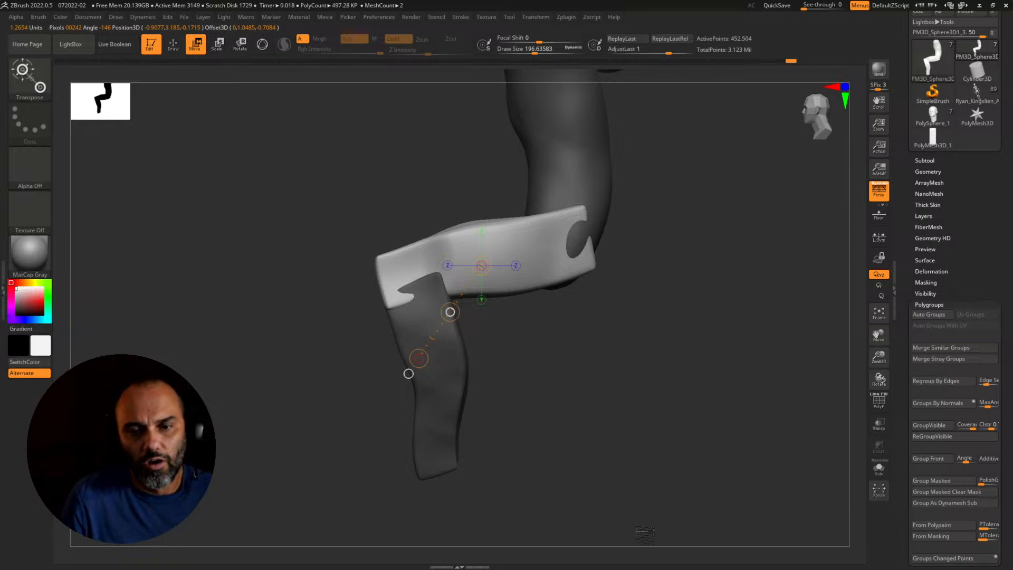
# Step: Give the unresponsive ZBrush time to respond, and finally close the program
pyautogui.hotkey('alt', 'Tab')
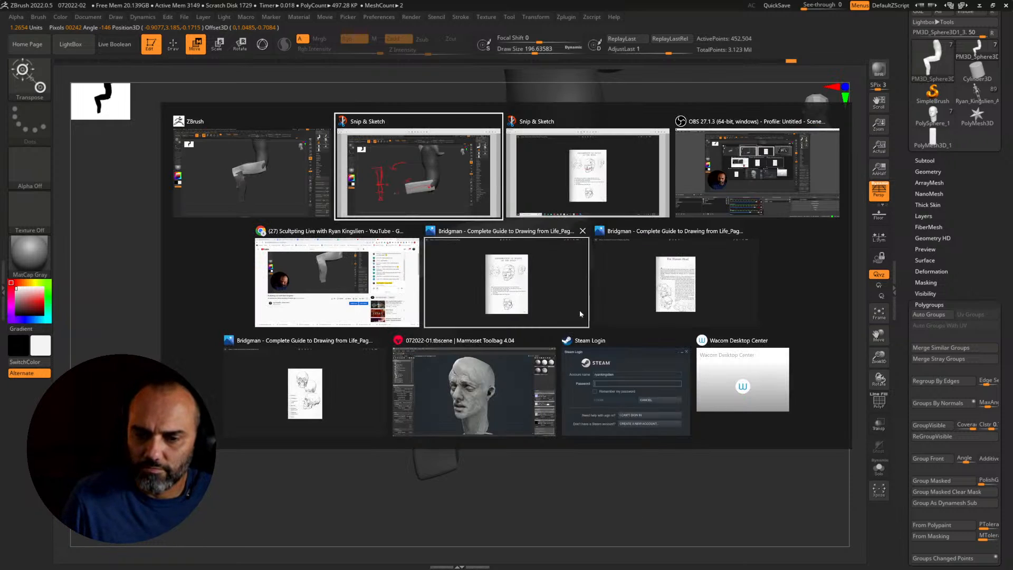
pyautogui.click(270, 179)
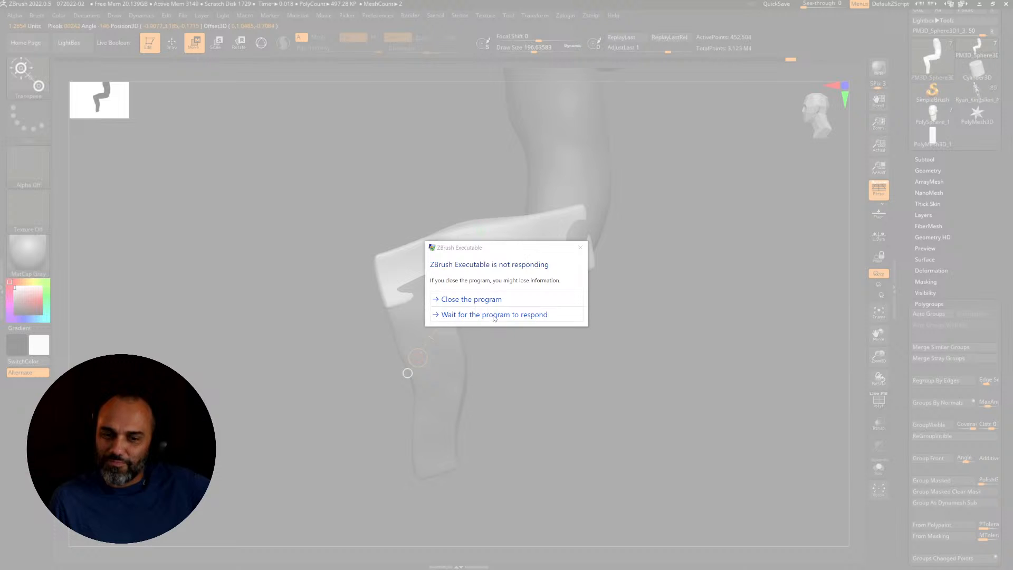
pyautogui.click(494, 315)
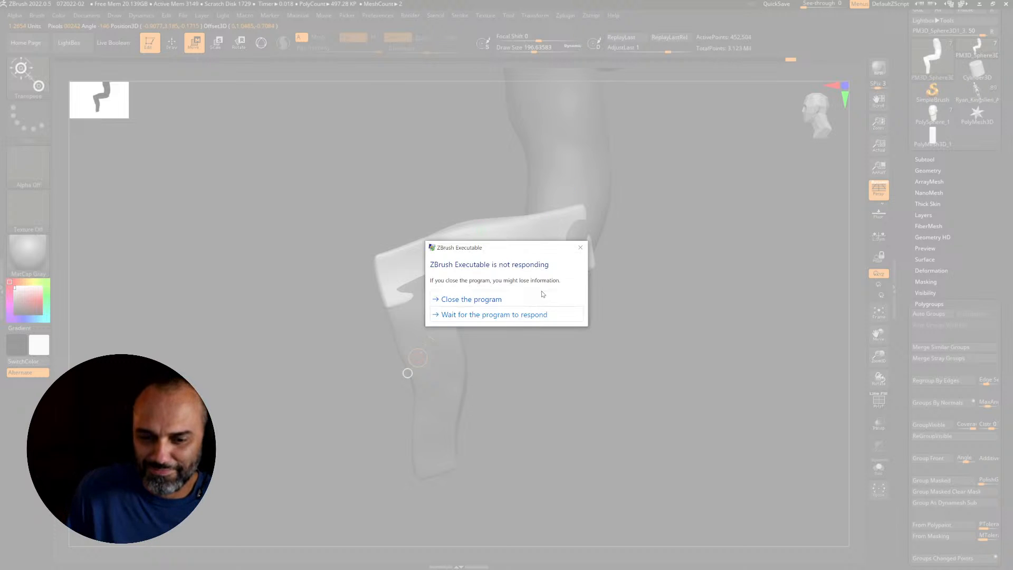
pyautogui.click(511, 315)
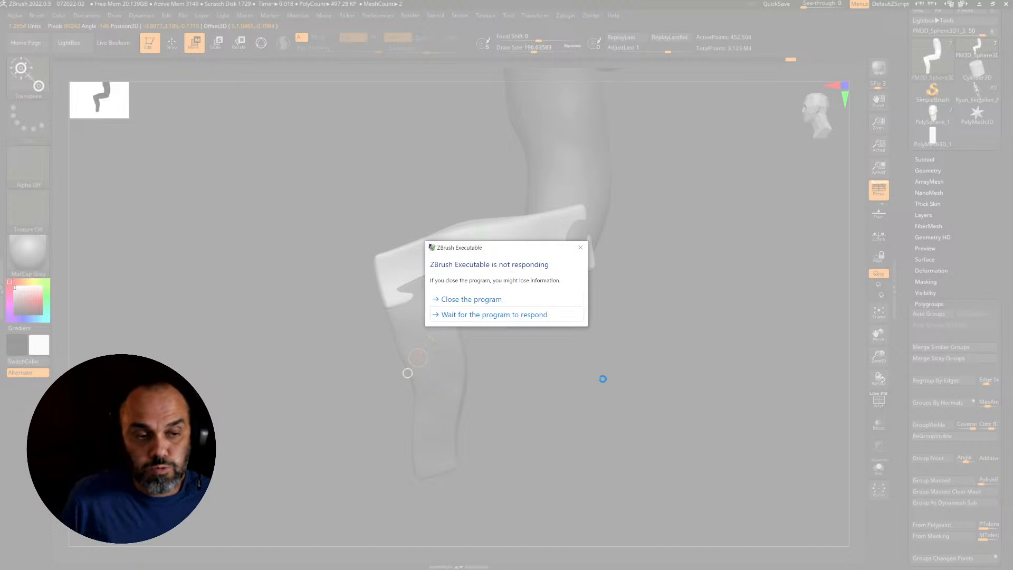
pyautogui.click(495, 301)
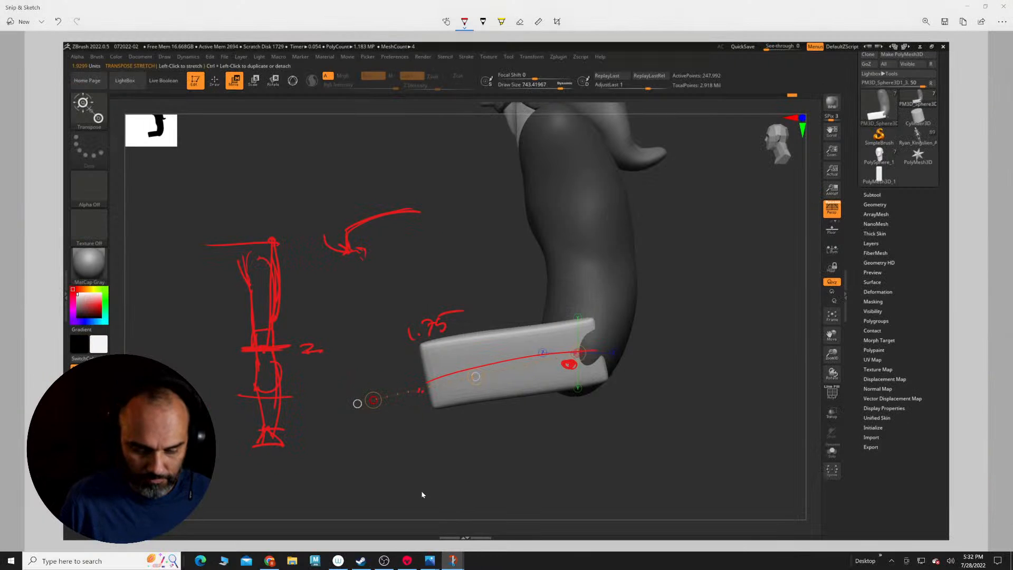
# Step: Relaunch ZBrush 2022 and dismiss its home page
pyautogui.press('super')
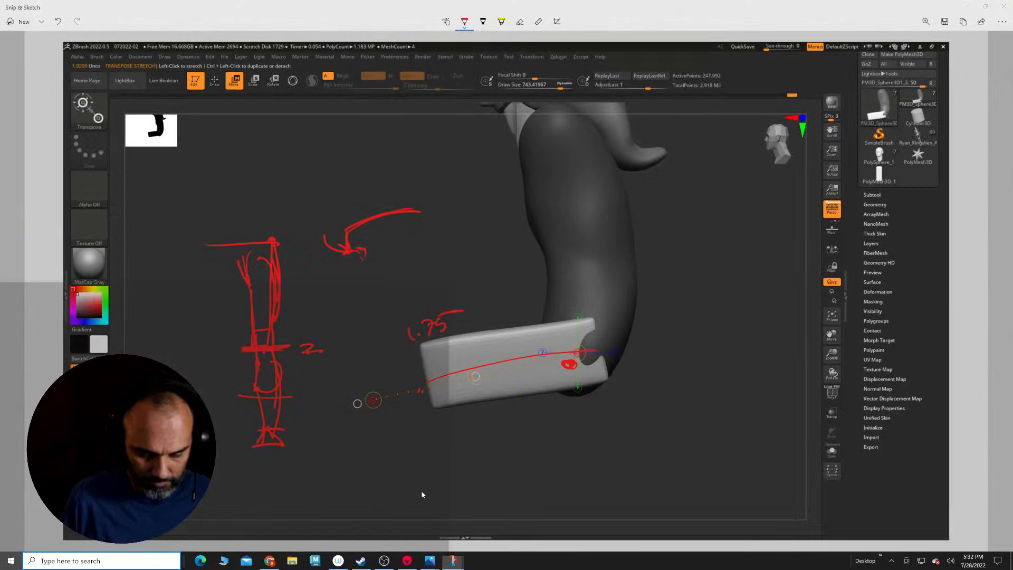
pyautogui.write('zb')
pyautogui.press('Down')
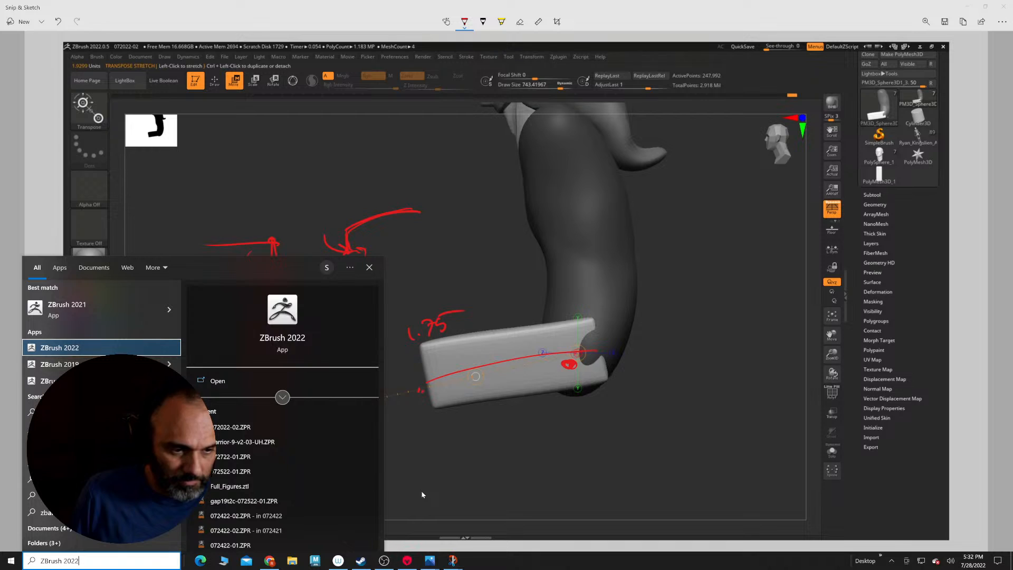
pyautogui.press('Return')
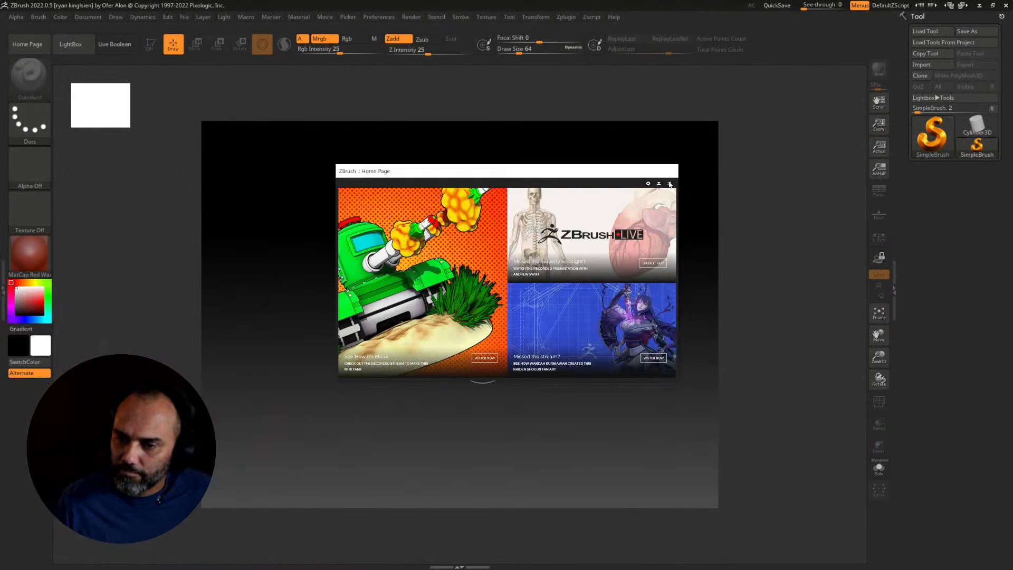
pyautogui.click(670, 183)
pyautogui.click(578, 314)
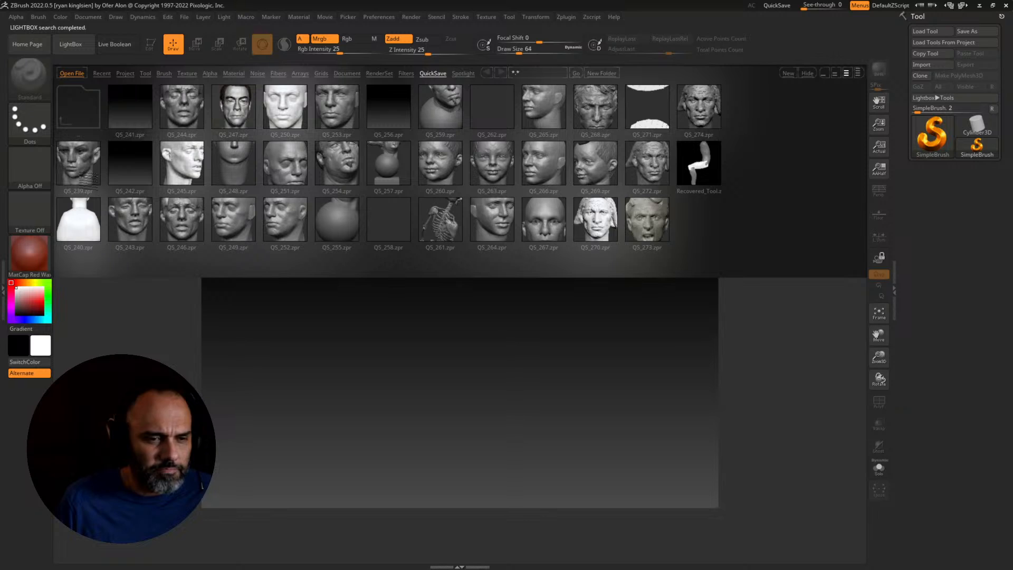
# Step: Open the recovered tool from the quick saves, place it on the default canvas in Edit mode and clear the canvas
pyautogui.click(705, 169)
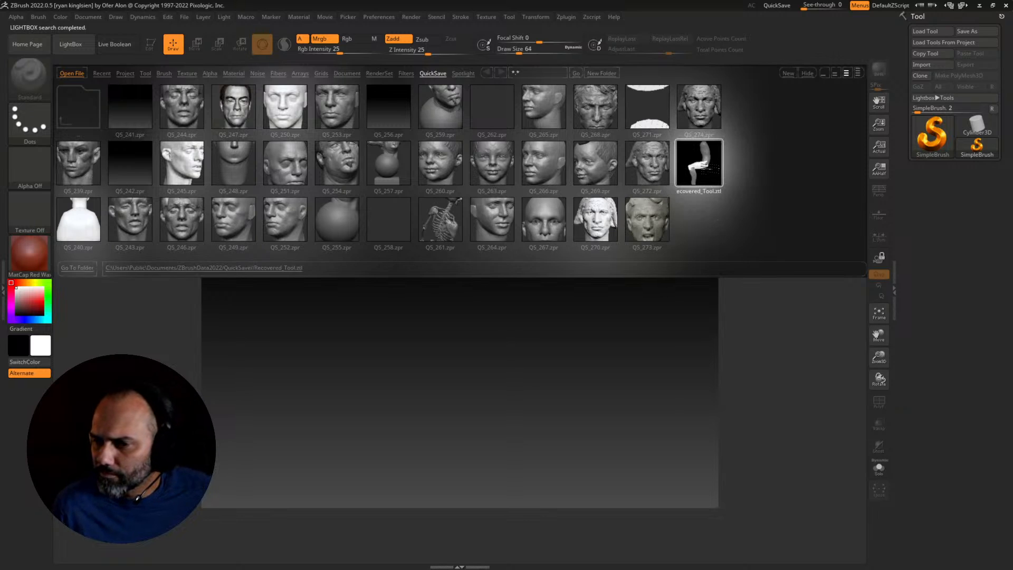
pyautogui.doubleClick(706, 168)
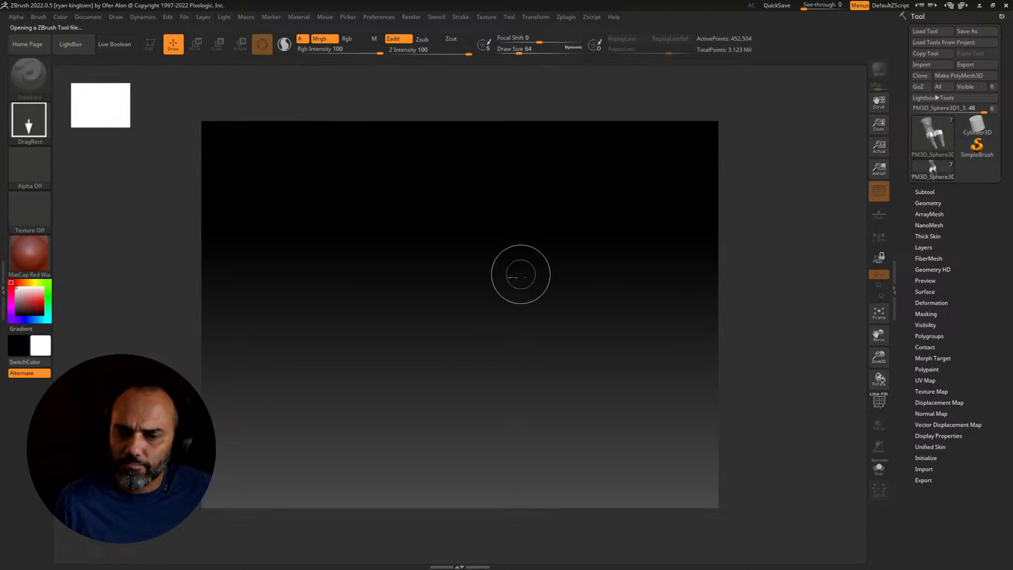
pyautogui.moveTo(520, 271); pyautogui.dragTo(535, 366)
pyautogui.moveTo(662, 348)
pyautogui.mouseDown()
pyautogui.moveTo(671, 350)
pyautogui.moveTo(660, 380)
pyautogui.mouseUp()
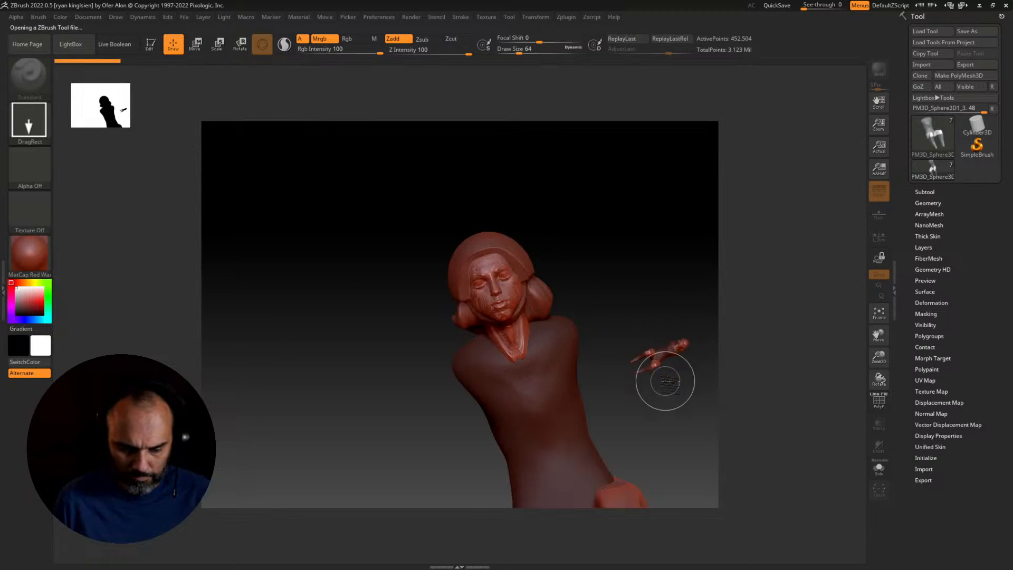
pyautogui.press('t')
pyautogui.hotkey('ctrl', 'n')
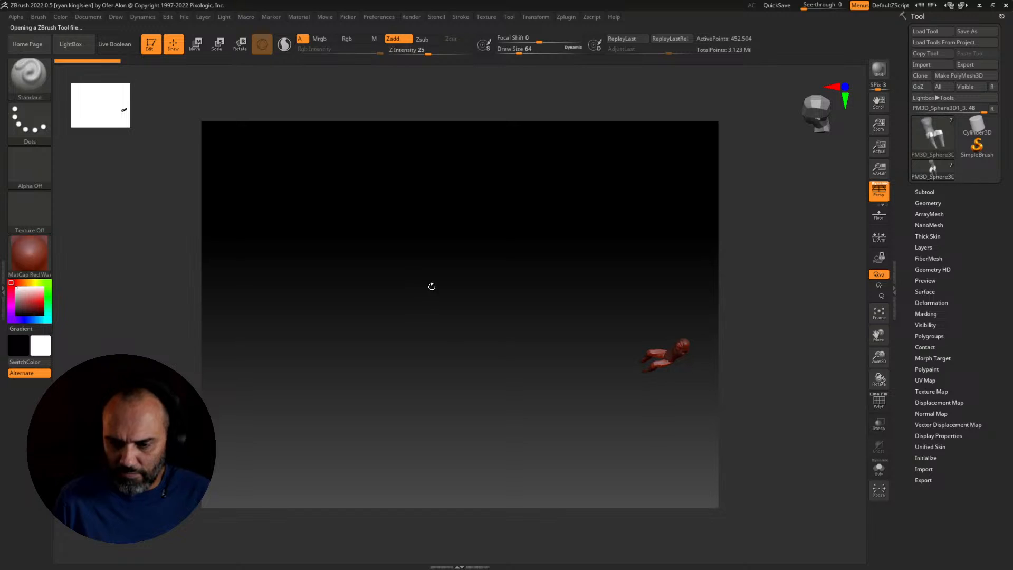
# Step: Open the recent project 072122-07.ZPR without saving the current project
pyautogui.click(75, 47)
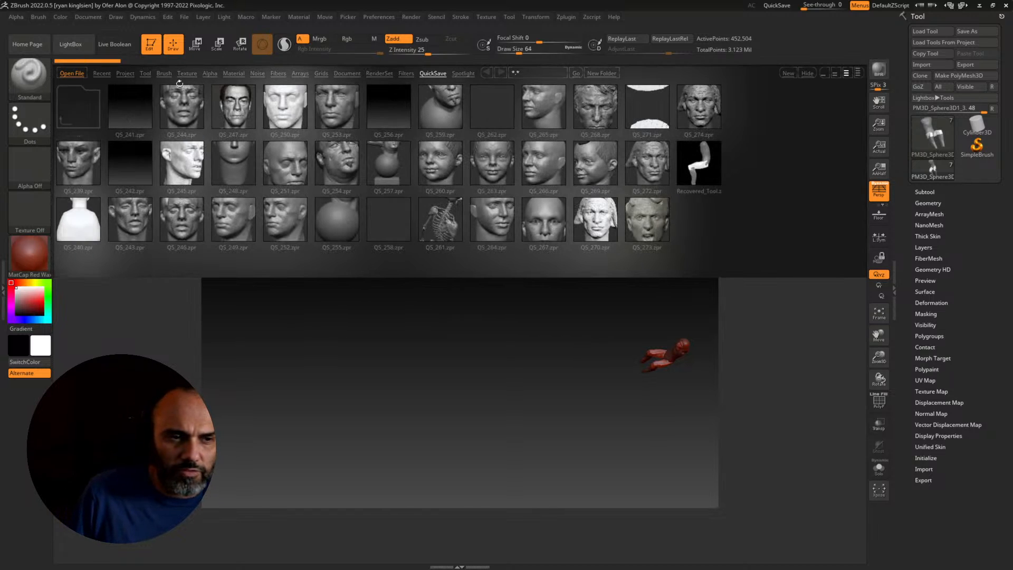
pyautogui.click(102, 74)
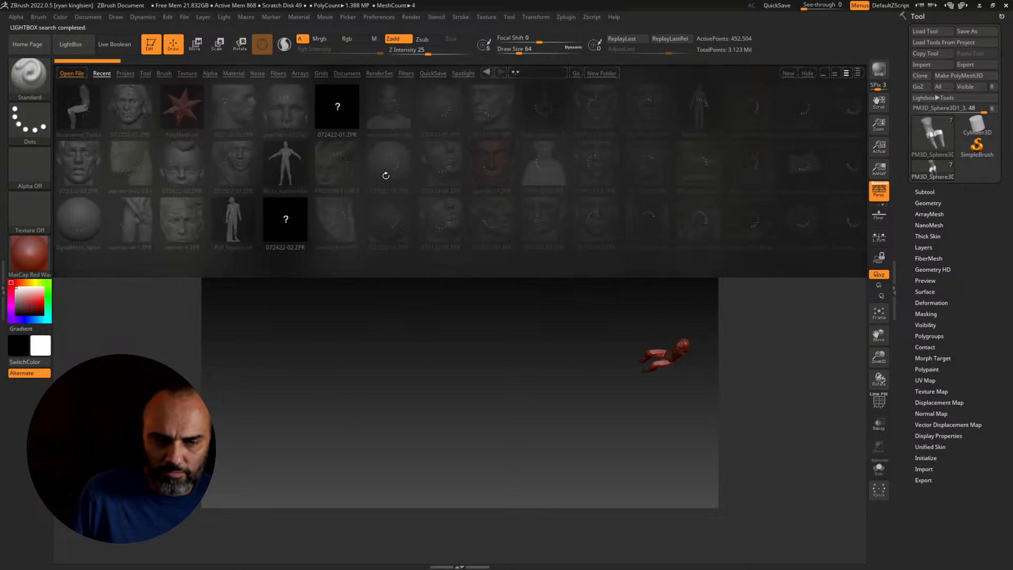
pyautogui.doubleClick(396, 166)
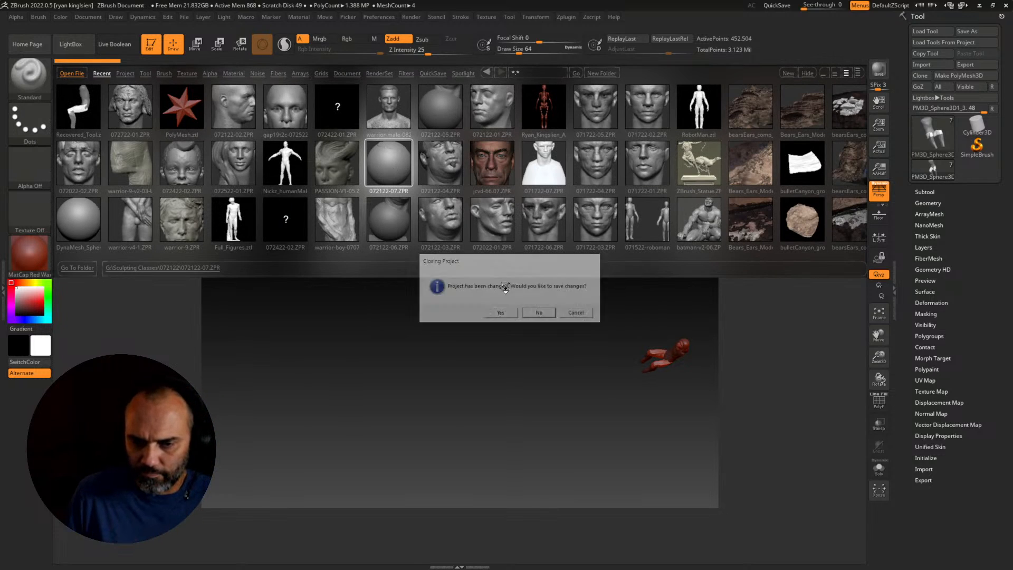
pyautogui.click(547, 312)
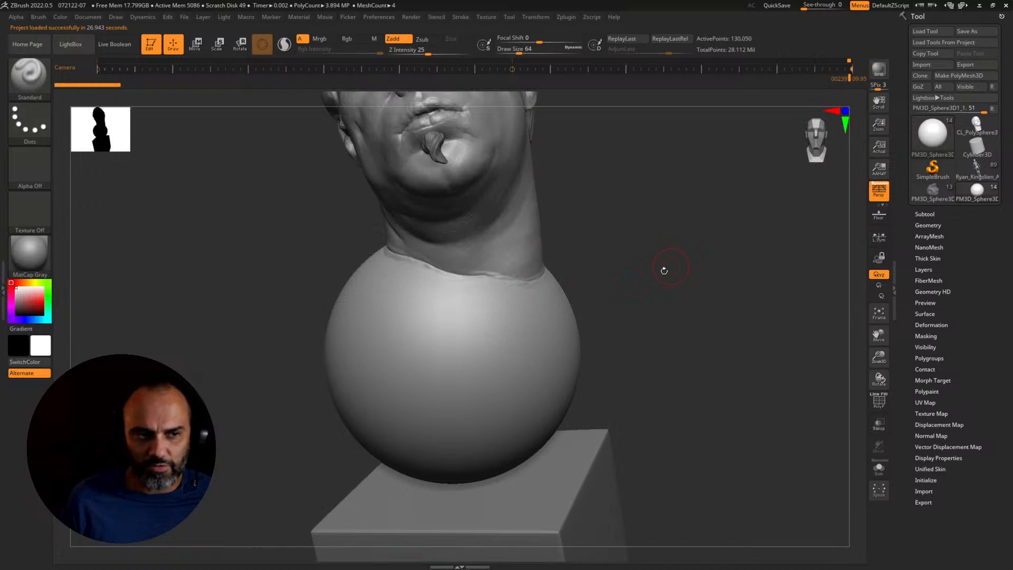
# Step: Open the DynaMesh_Sphere_128.ZPR project without saving the current one
pyautogui.press(',')
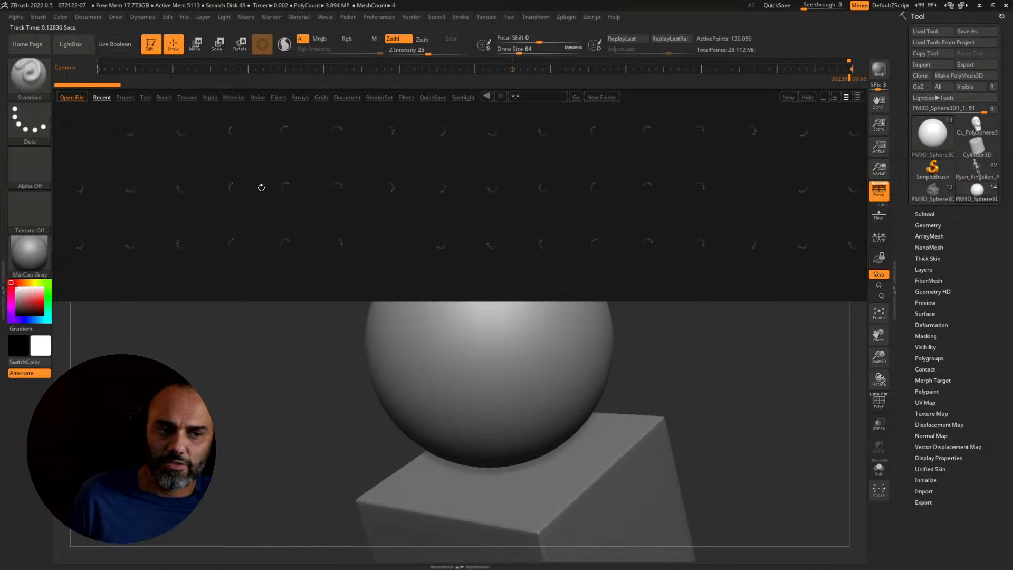
pyautogui.click(125, 97)
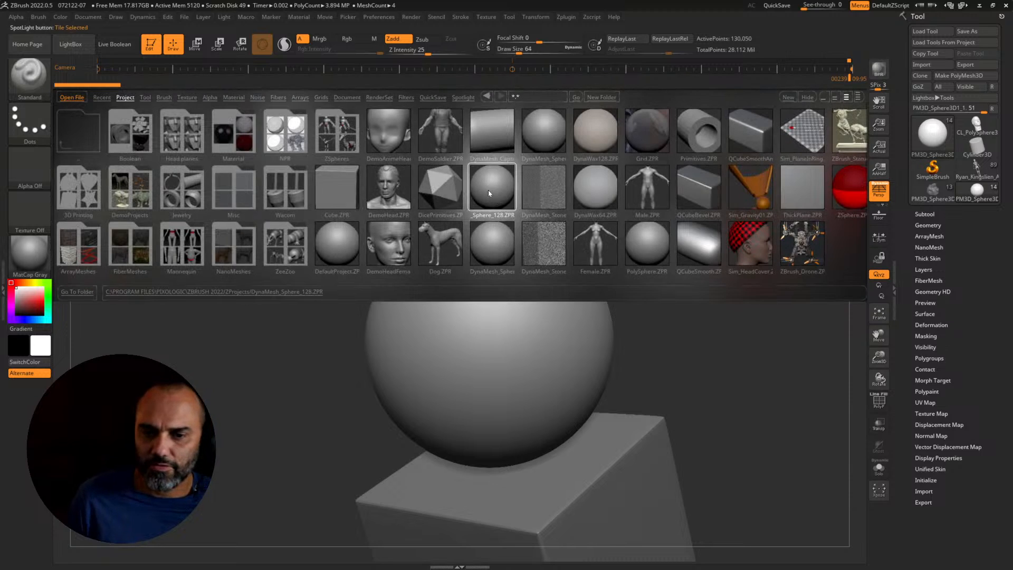
pyautogui.doubleClick(488, 190)
pyautogui.click(540, 313)
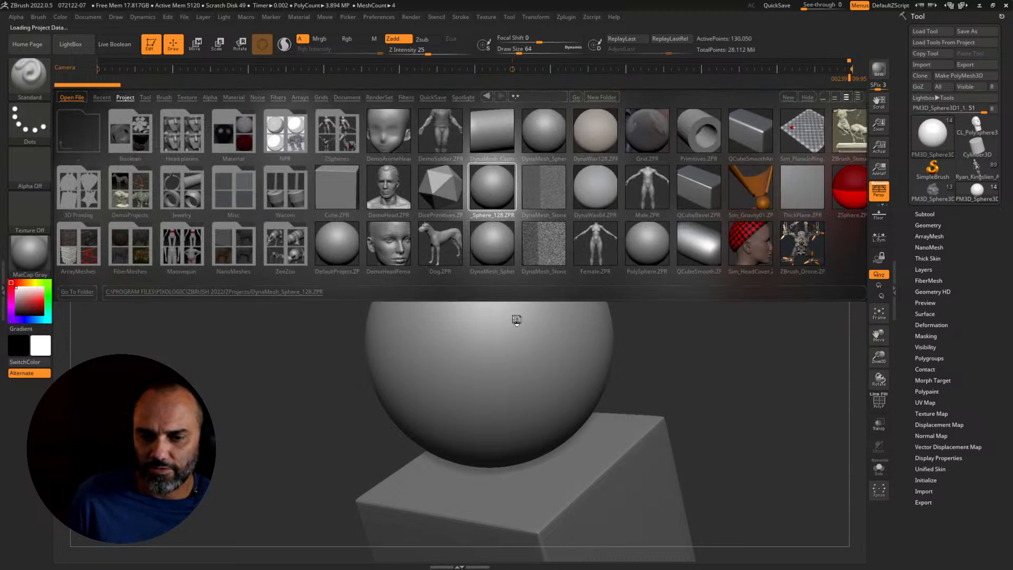
# Step: Load the recovered tool from the quick saves into the sphere project and display its subtool list with the figure in side view
pyautogui.press(',')
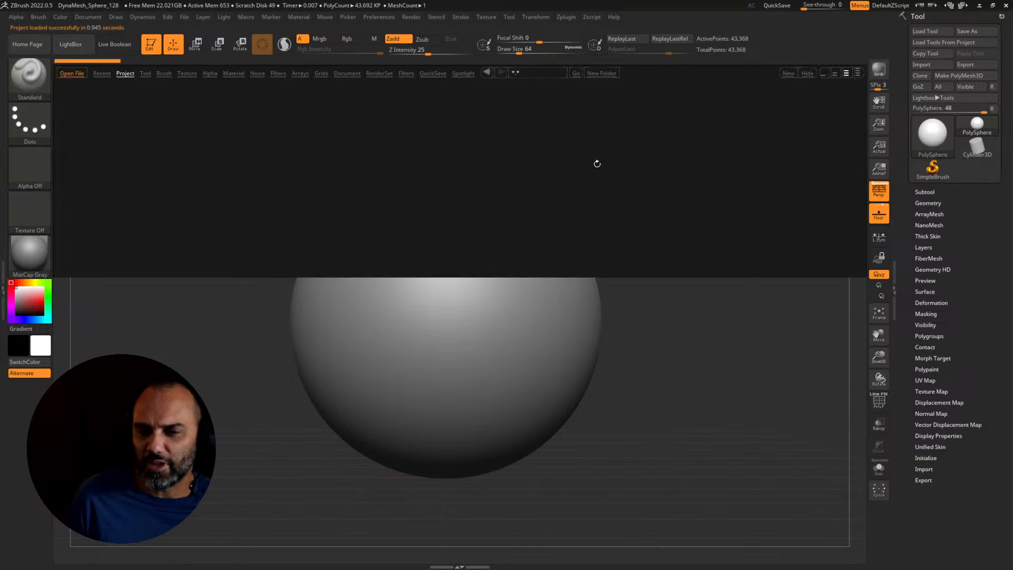
pyautogui.click(434, 73)
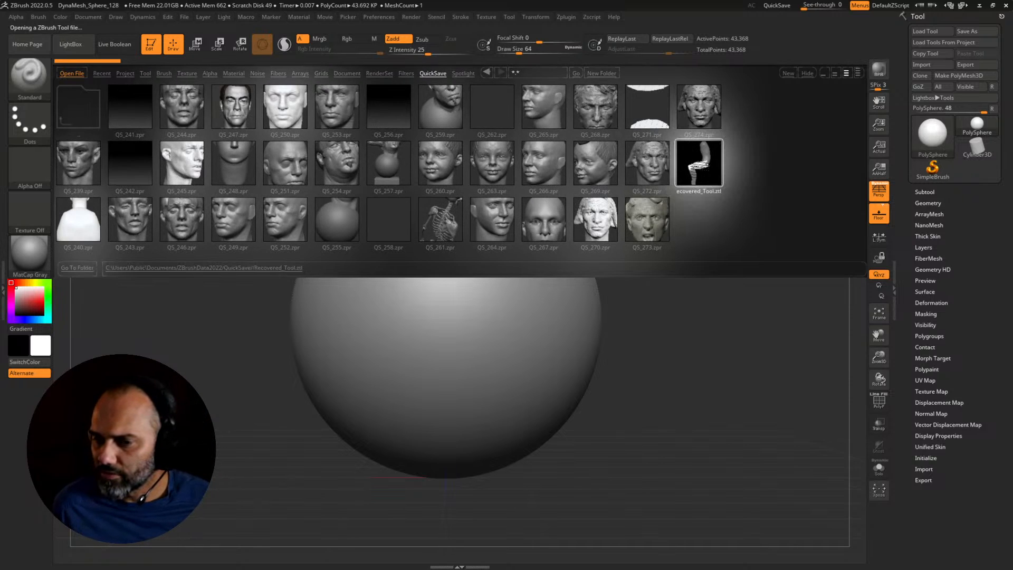
pyautogui.doubleClick(696, 164)
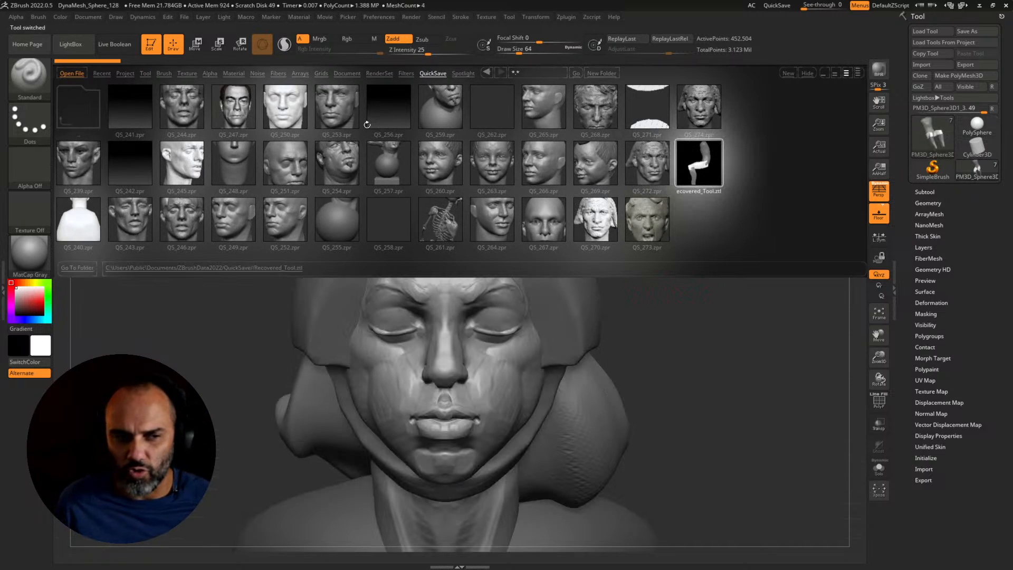
pyautogui.click(74, 45)
pyautogui.keyDown('alt'); pyautogui.moveTo(723, 244); pyautogui.dragTo(786, 269); pyautogui.keyUp('alt')
pyautogui.click(929, 192)
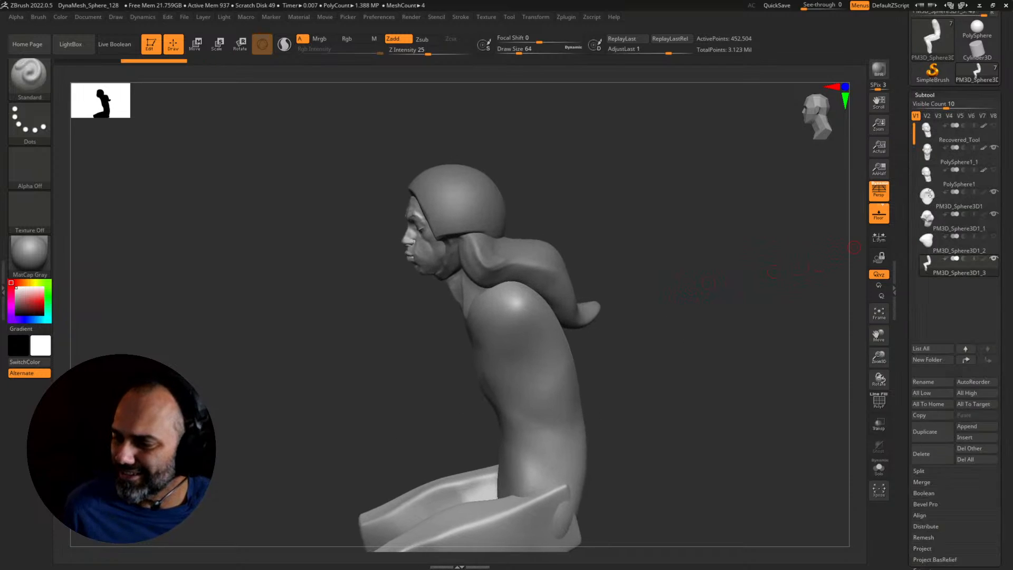
# Step: Select the helmet subtool PM3D_Sphere3D1 and hide PM3D_Sphere3D1_1 and PM3D_Sphere3D1_3 to isolate the helmeted head
pyautogui.click(927, 187)
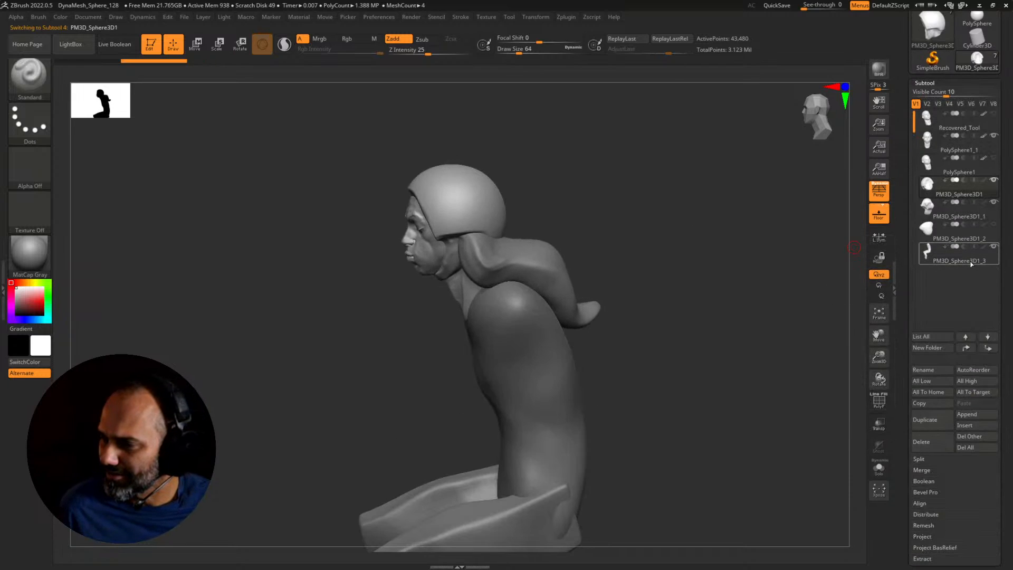
pyautogui.moveTo(679, 272); pyautogui.dragTo(833, 269)
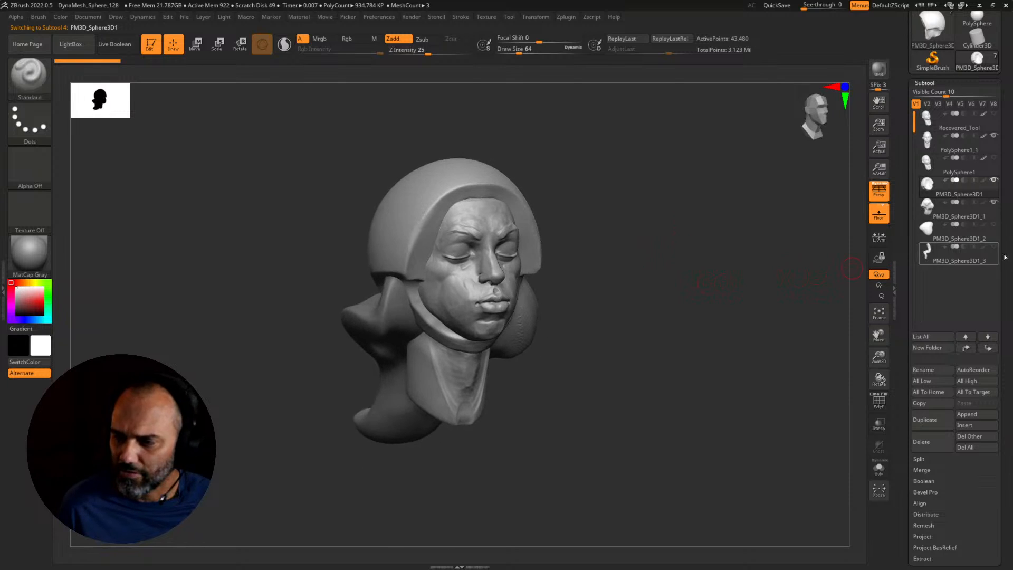
pyautogui.click(995, 203)
pyautogui.moveTo(723, 282); pyautogui.dragTo(699, 298)
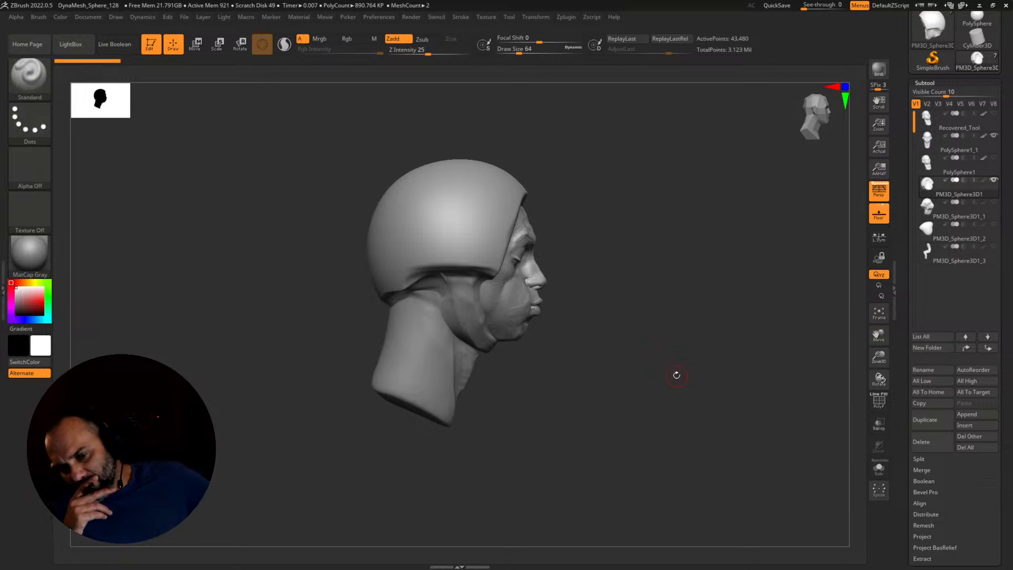
pyautogui.moveTo(693, 445); pyautogui.dragTo(670, 478)
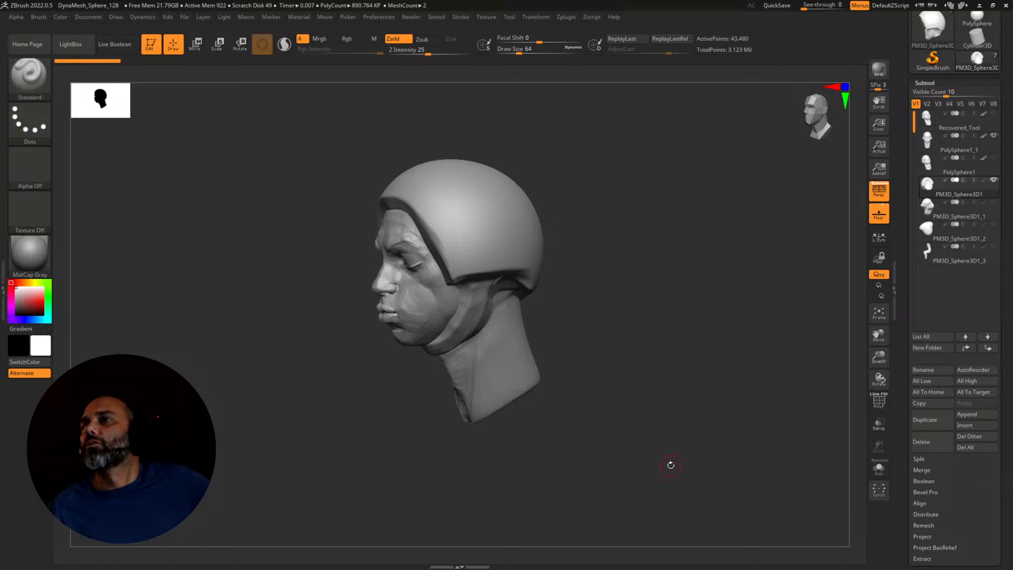
pyautogui.moveTo(670, 465)
pyautogui.mouseDown()
pyautogui.moveTo(676, 445)
pyautogui.moveTo(649, 419)
pyautogui.moveTo(672, 440)
pyautogui.moveTo(573, 446)
pyautogui.moveTo(646, 436)
pyautogui.moveTo(662, 455)
pyautogui.mouseUp()
# Step: Save the project as 072822-01 in a new folder named 072822 inside Sculpting Classes on the Work_2022_1 (G:) drive
pyautogui.press('ctrl')
pyautogui.hotkey('ctrl', 's')
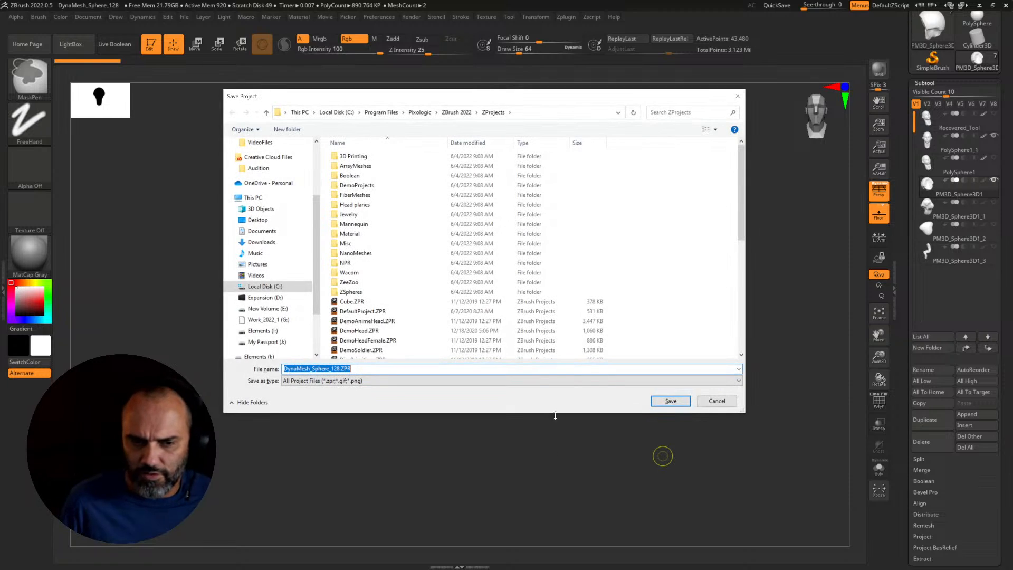
pyautogui.click(269, 320)
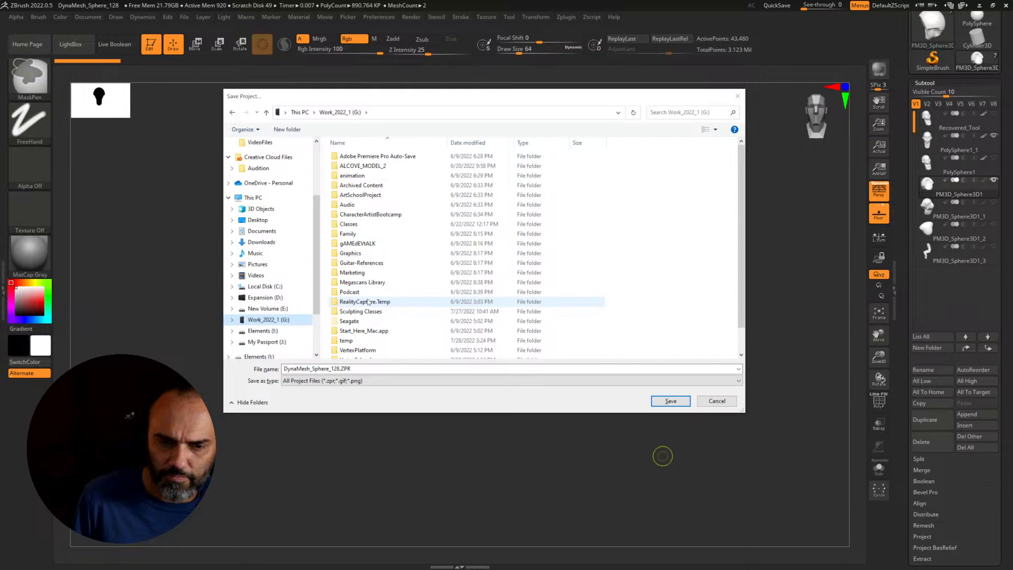
pyautogui.scroll(-3, 364, 312)
pyautogui.doubleClick(369, 286)
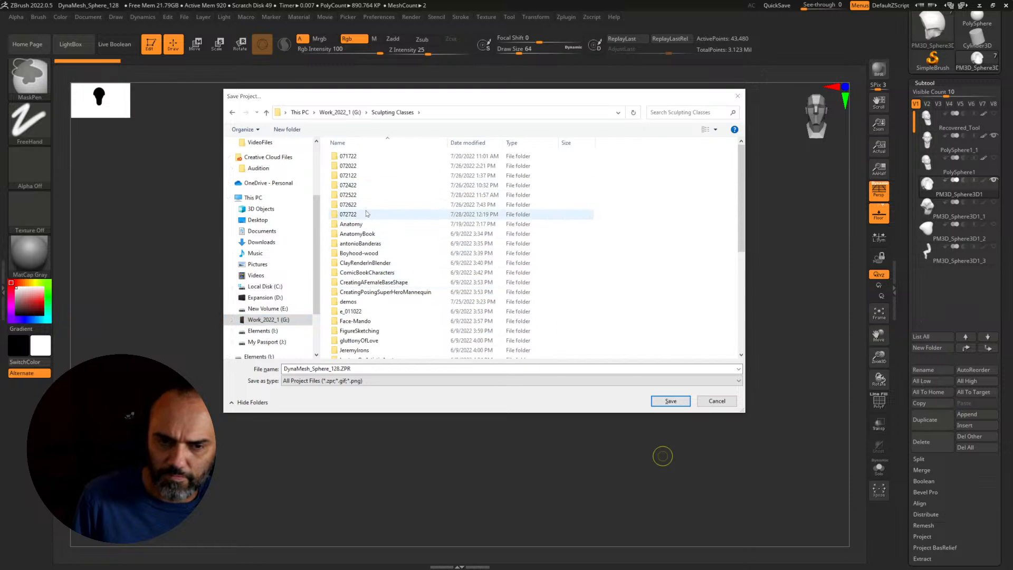
pyautogui.click(287, 129)
pyautogui.write('07')
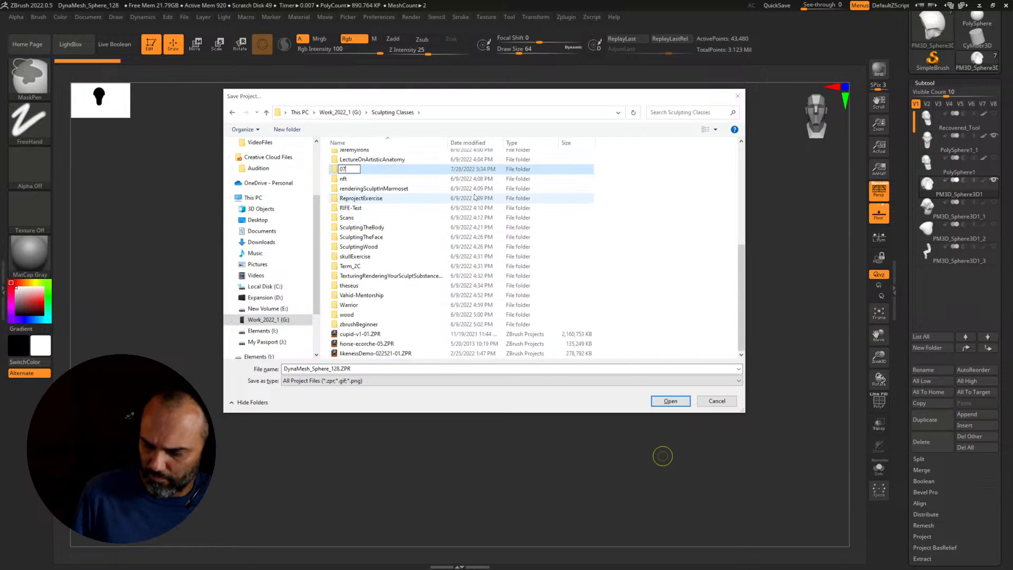
pyautogui.press('Return')
pyautogui.press('Return')
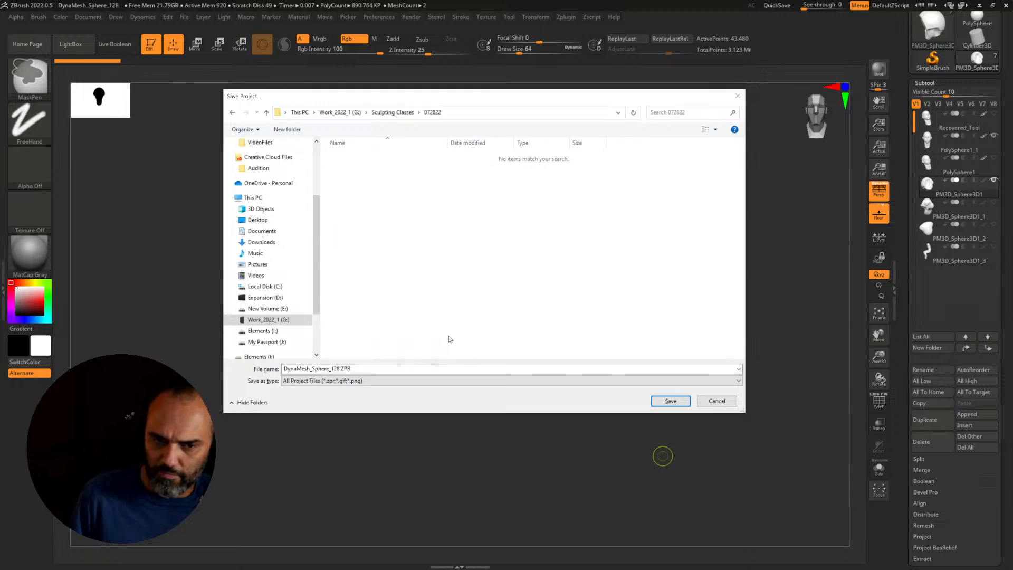
pyautogui.write('072822-0')
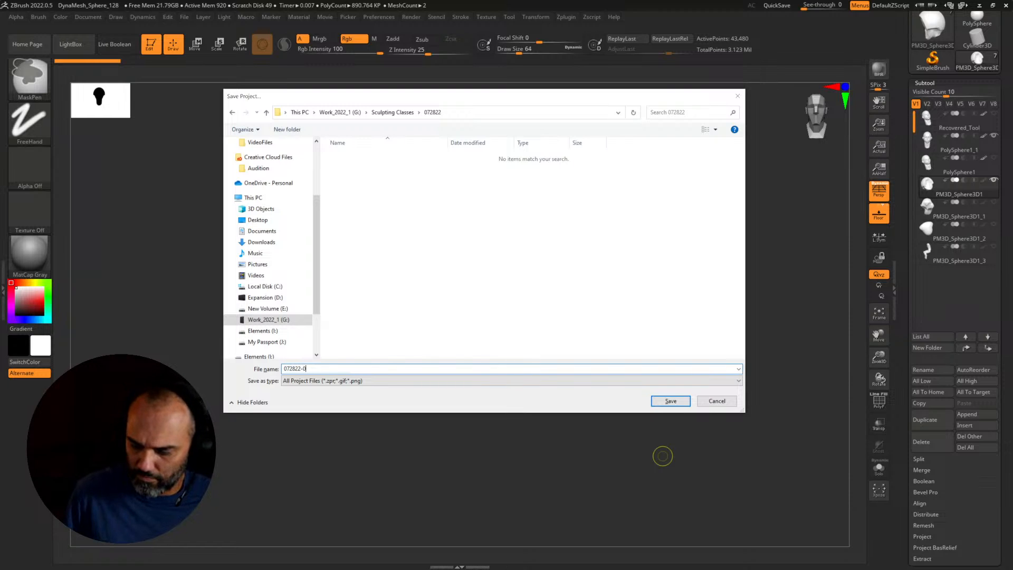
pyautogui.press('Return')
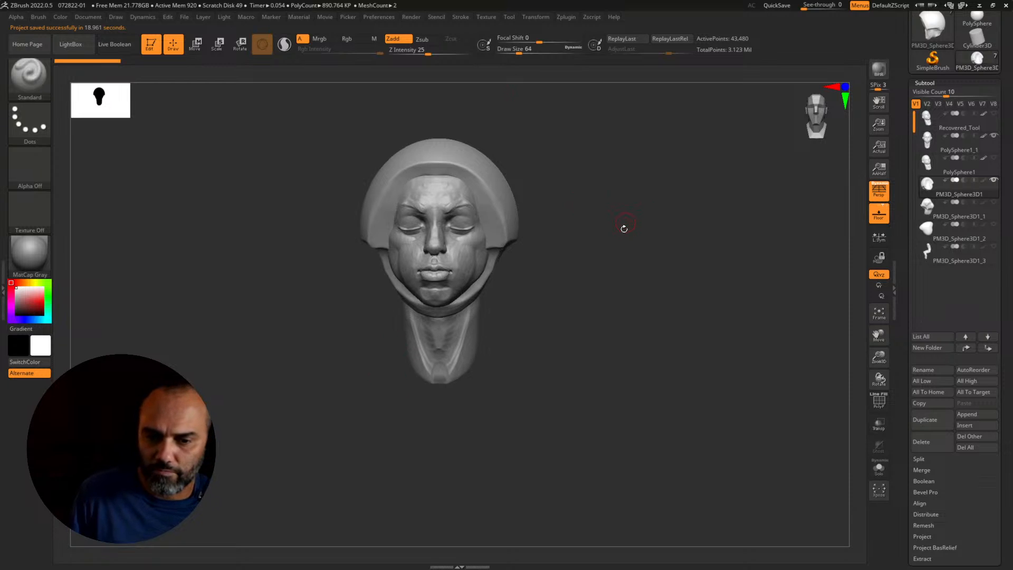
# Step: Check the helmeted head from the front and side, then open a blank QuickSketch canvas
pyautogui.moveTo(639, 274); pyautogui.dragTo(676, 291)
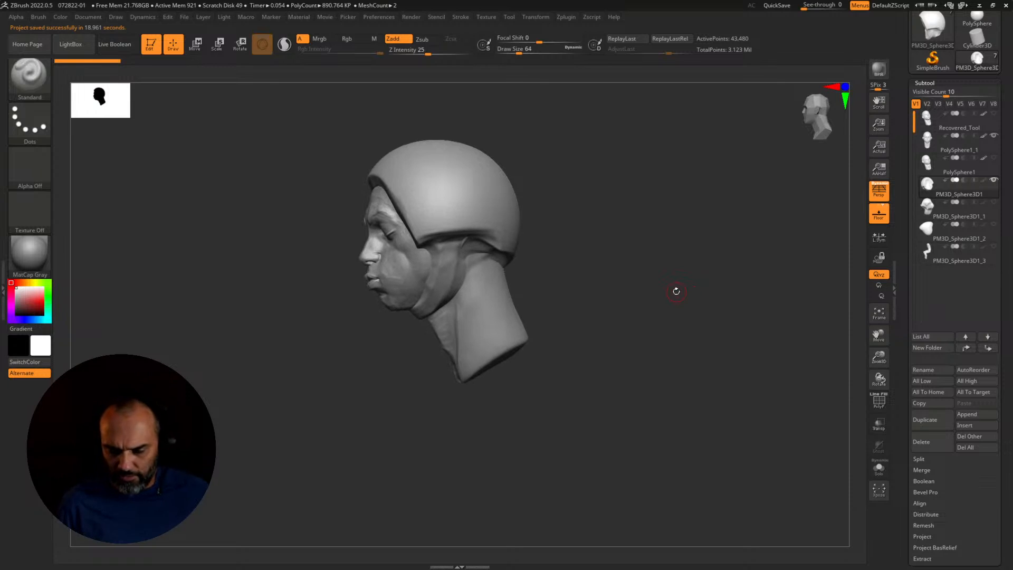
pyautogui.moveTo(649, 271)
pyautogui.mouseDown()
pyautogui.moveTo(610, 274)
pyautogui.moveTo(668, 285)
pyautogui.moveTo(639, 275)
pyautogui.mouseUp()
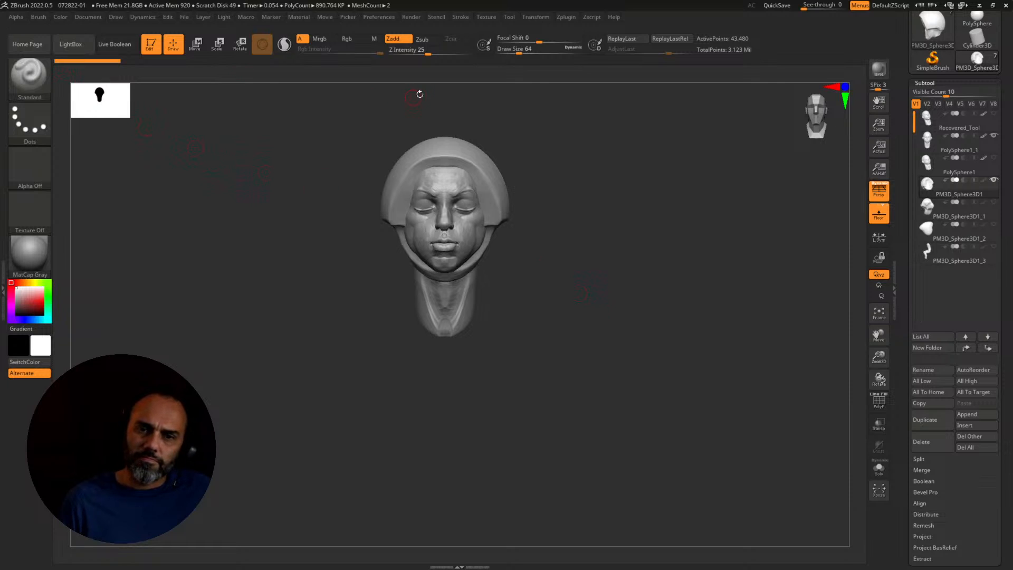
pyautogui.click(565, 17)
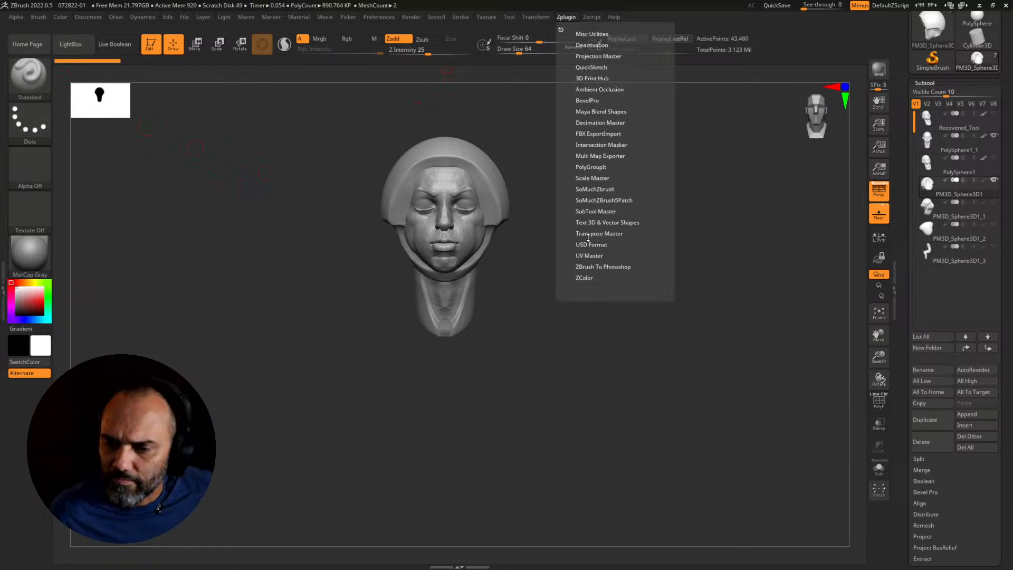
pyautogui.click(590, 66)
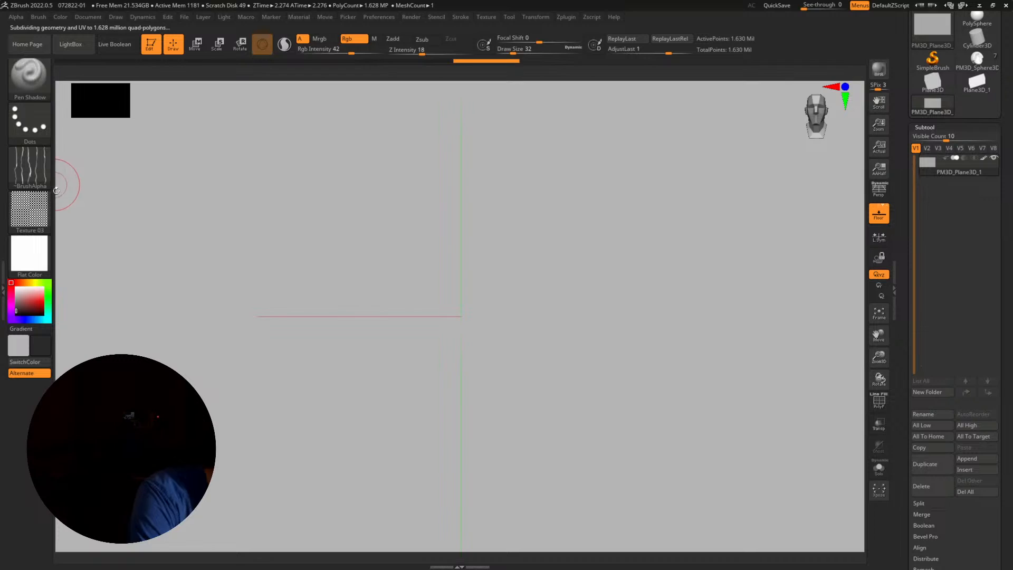
pyautogui.moveTo(416, 247)
pyautogui.mouseDown()
pyautogui.moveTo(434, 265)
pyautogui.moveTo(386, 319)
pyautogui.mouseUp()
pyautogui.hotkey('shift', 't')
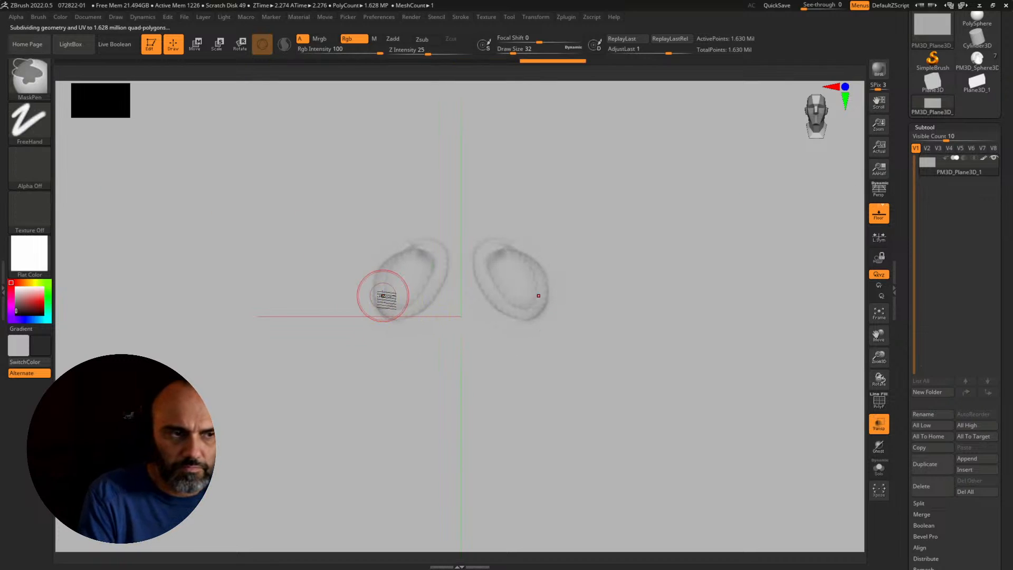
pyautogui.hotkey('ctrl', 'z')
# Step: Set up the Pen A brush for sketching with symmetry off and the draw size at 24
pyautogui.click(29, 77)
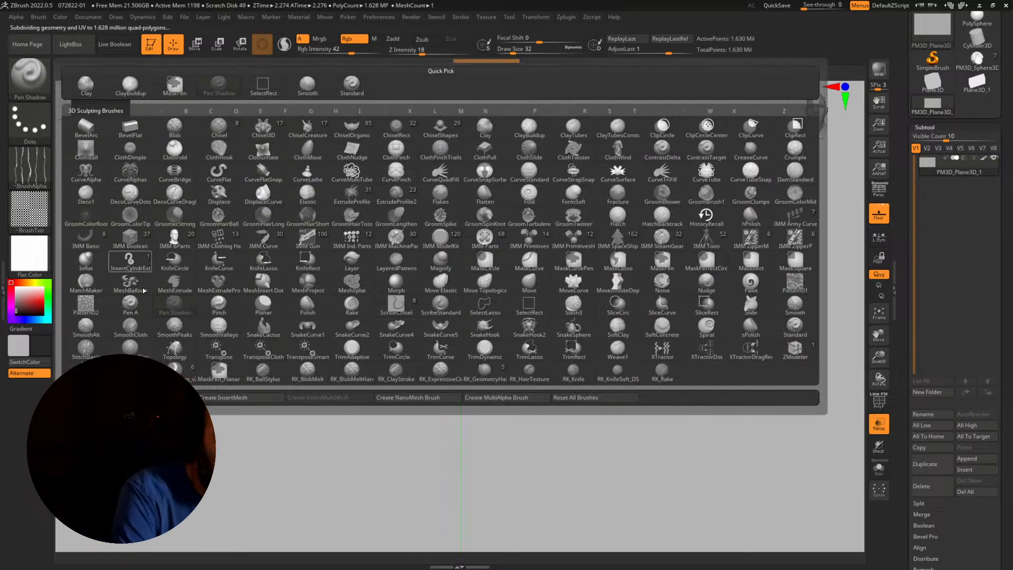
pyautogui.click(130, 303)
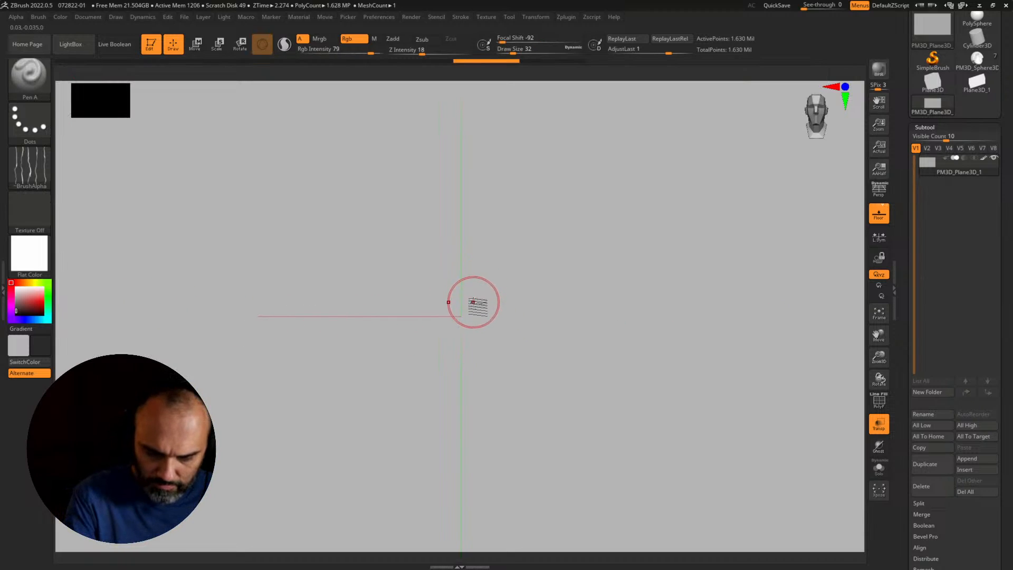
pyautogui.press('x')
pyautogui.press('[')
pyautogui.press('[')
pyautogui.press('[')
pyautogui.press('[')
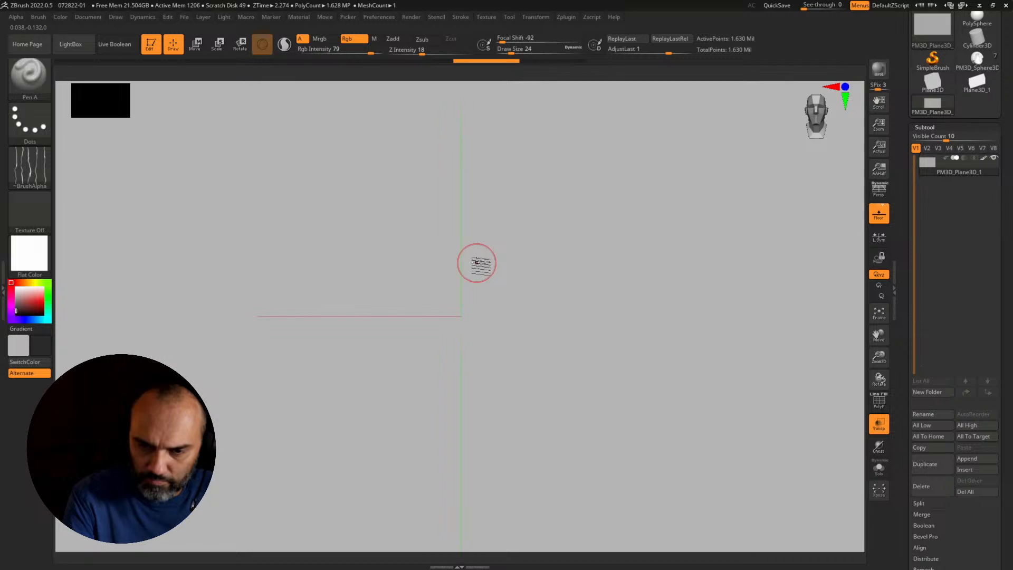
# Step: Sketch a small figure's head, hair, neck and shoulder line near the canvas centre, reducing the draw size to 8
pyautogui.moveTo(447, 178)
pyautogui.mouseDown()
pyautogui.moveTo(466, 218)
pyautogui.moveTo(477, 209)
pyautogui.moveTo(470, 183)
pyautogui.moveTo(446, 165)
pyautogui.moveTo(463, 213)
pyautogui.moveTo(470, 201)
pyautogui.moveTo(455, 214)
pyautogui.moveTo(466, 186)
pyautogui.mouseUp()
pyautogui.press('[')
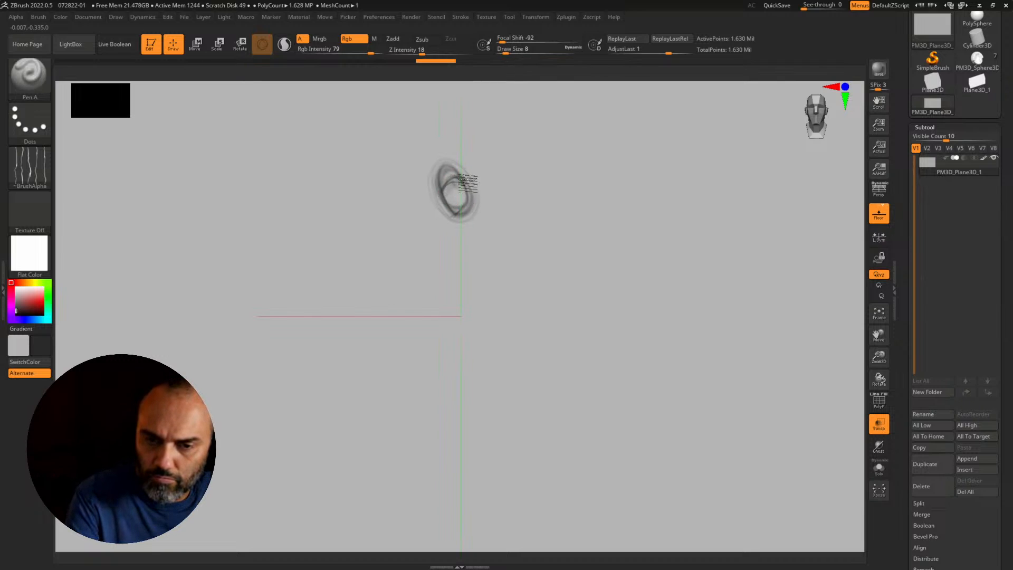
pyautogui.moveTo(459, 185)
pyautogui.mouseDown()
pyautogui.moveTo(466, 192)
pyautogui.moveTo(442, 169)
pyautogui.mouseUp()
pyautogui.moveTo(443, 169)
pyautogui.mouseDown()
pyautogui.moveTo(475, 179)
pyautogui.moveTo(432, 198)
pyautogui.moveTo(433, 216)
pyautogui.moveTo(469, 219)
pyautogui.moveTo(450, 186)
pyautogui.moveTo(451, 246)
pyautogui.moveTo(484, 239)
pyautogui.mouseUp()
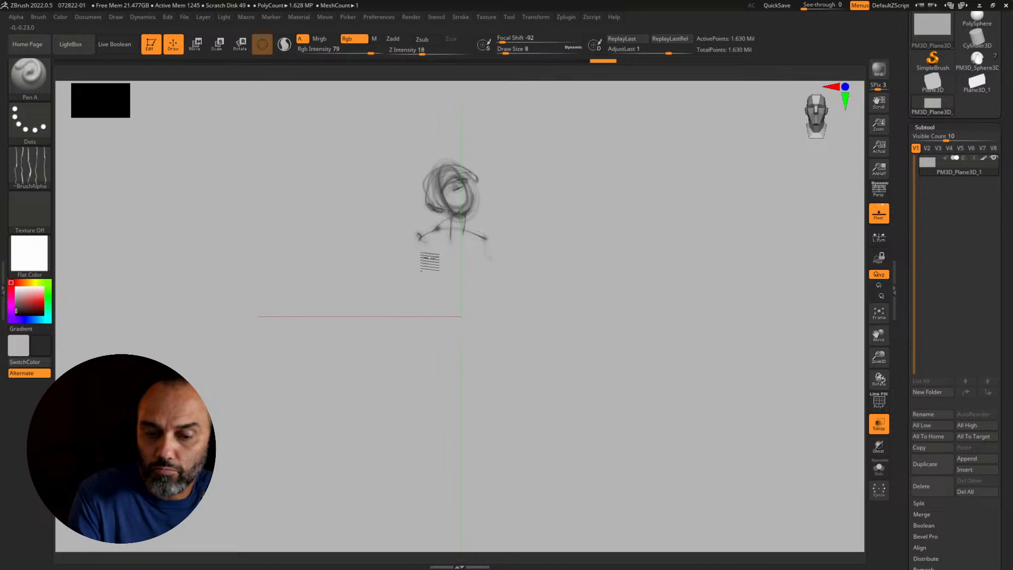
# Step: Sketch the figure's arms meeting in clasped hands, the hip contours, and the legs tapering down to the feet
pyautogui.moveTo(422, 237)
pyautogui.mouseDown()
pyautogui.moveTo(452, 362)
pyautogui.moveTo(457, 355)
pyautogui.mouseUp()
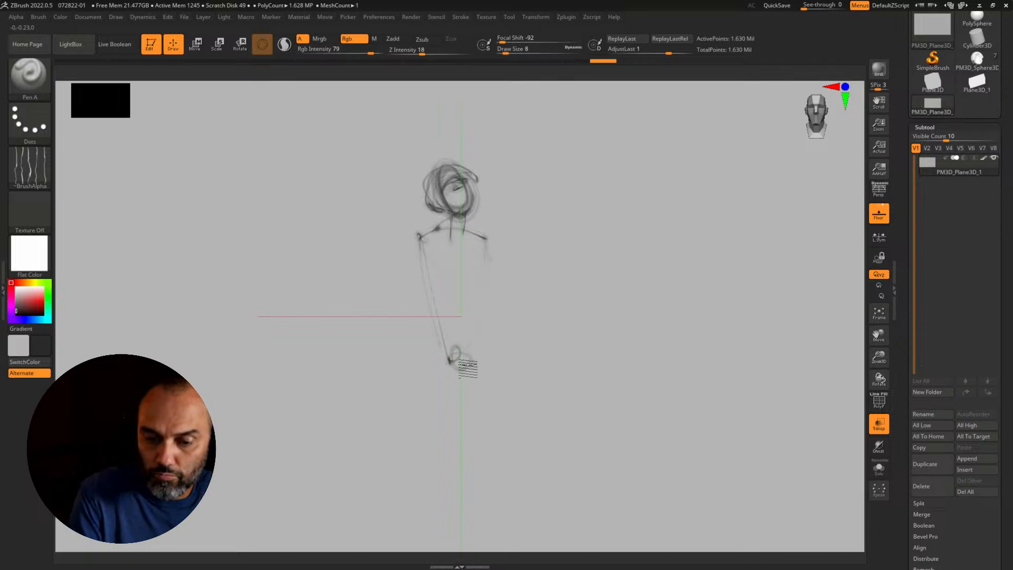
pyautogui.moveTo(486, 238); pyautogui.dragTo(467, 349)
pyautogui.moveTo(422, 243); pyautogui.dragTo(422, 341)
pyautogui.moveTo(425, 300)
pyautogui.mouseDown()
pyautogui.moveTo(435, 331)
pyautogui.moveTo(488, 348)
pyautogui.mouseUp()
pyautogui.moveTo(427, 365); pyautogui.dragTo(456, 477)
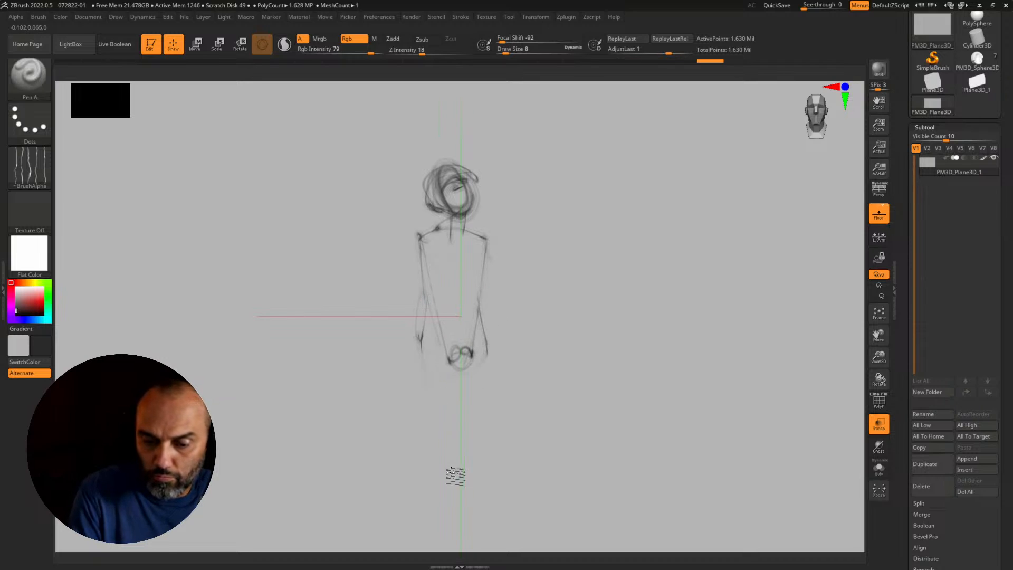
pyautogui.moveTo(472, 375)
pyautogui.mouseDown()
pyautogui.moveTo(481, 523)
pyautogui.moveTo(474, 499)
pyautogui.mouseUp()
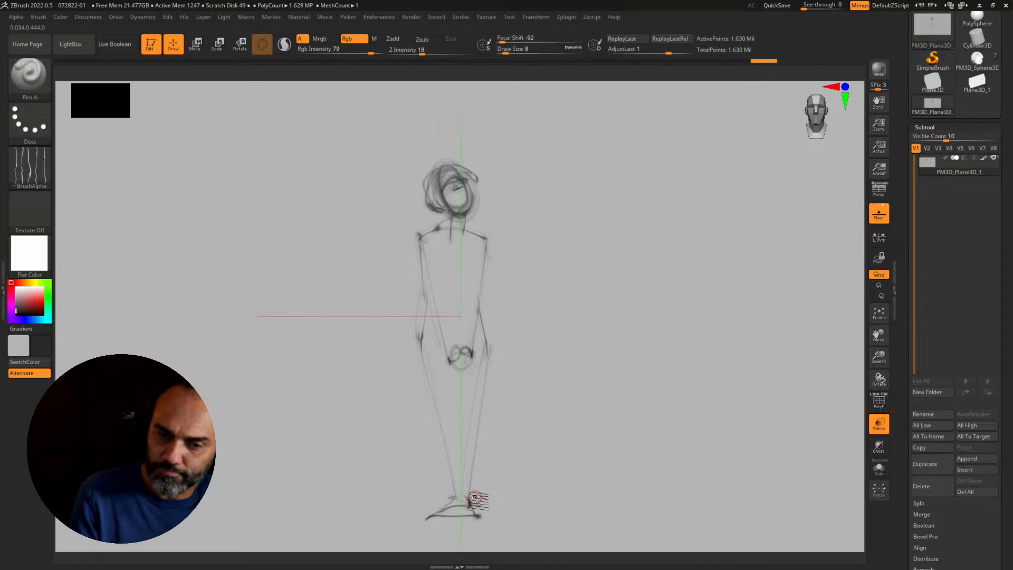
# Step: Add short dark sleeve strokes outside both of the figure's shoulders and small feature marks on the face
pyautogui.moveTo(414, 232); pyautogui.dragTo(425, 253)
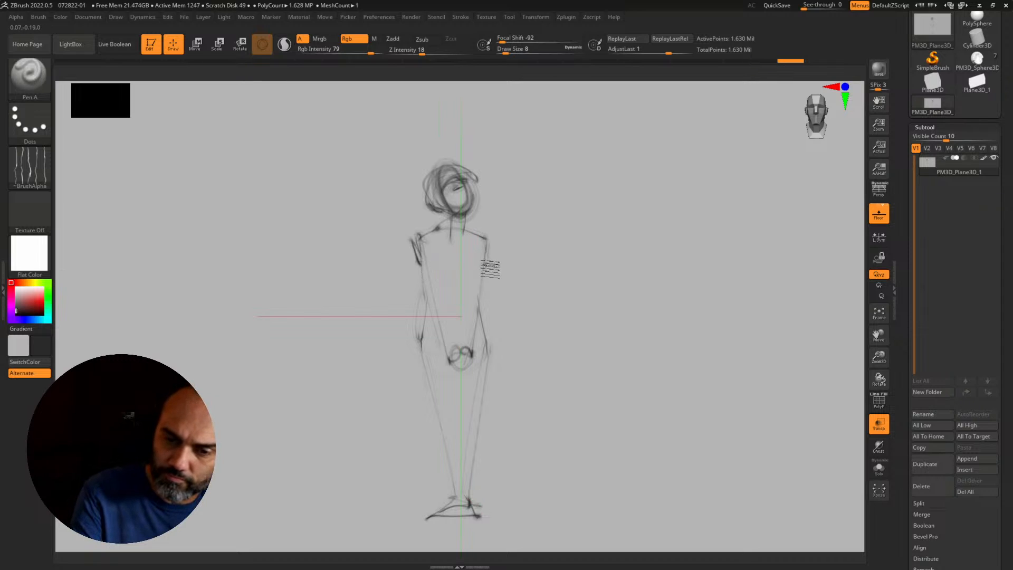
pyautogui.moveTo(488, 240); pyautogui.dragTo(489, 269)
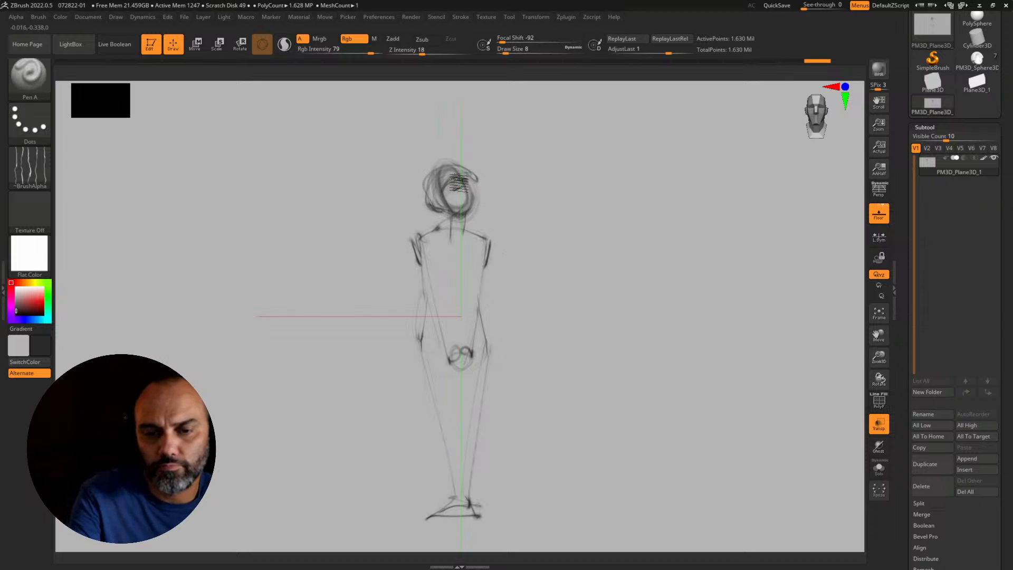
pyautogui.moveTo(457, 180)
pyautogui.mouseDown()
pyautogui.moveTo(464, 204)
pyautogui.moveTo(463, 195)
pyautogui.mouseUp()
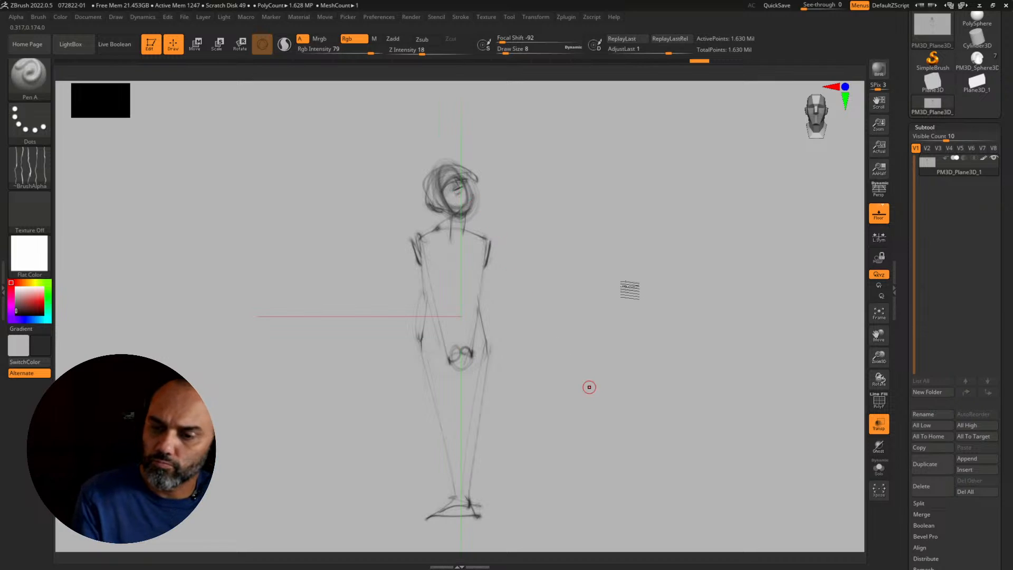
# Step: Sketch the brows, nose and shaded lips of a larger face beside the standing figure
pyautogui.moveTo(610, 209); pyautogui.dragTo(594, 224)
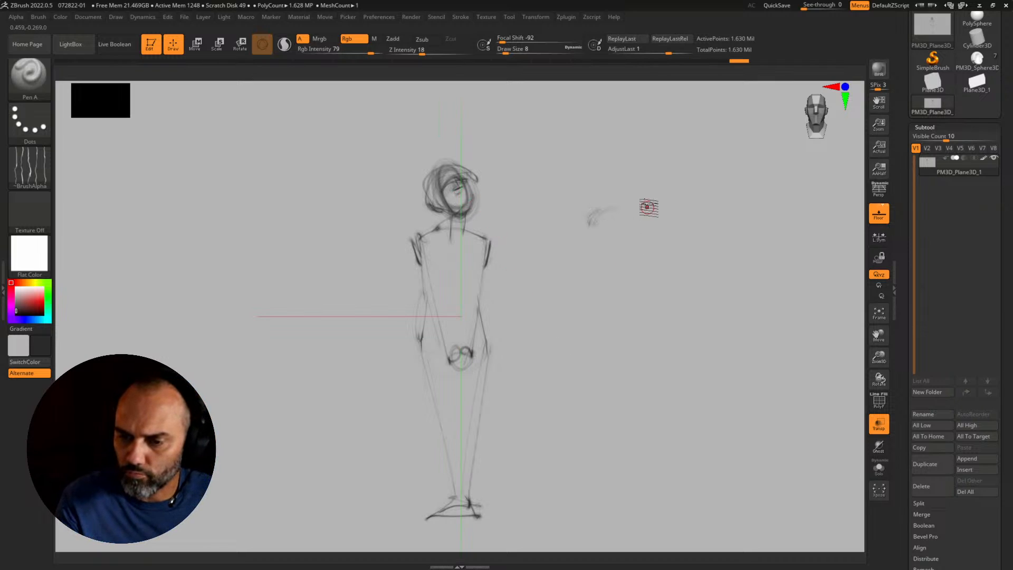
pyautogui.moveTo(646, 206)
pyautogui.mouseDown()
pyautogui.moveTo(676, 222)
pyautogui.moveTo(625, 250)
pyautogui.moveTo(648, 245)
pyautogui.mouseUp()
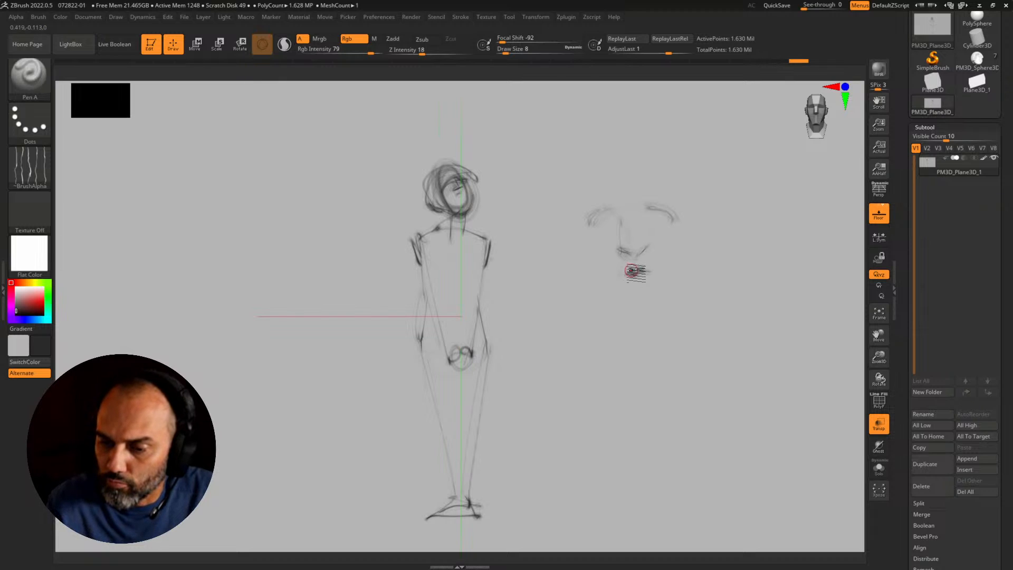
pyautogui.moveTo(629, 274); pyautogui.dragTo(656, 270)
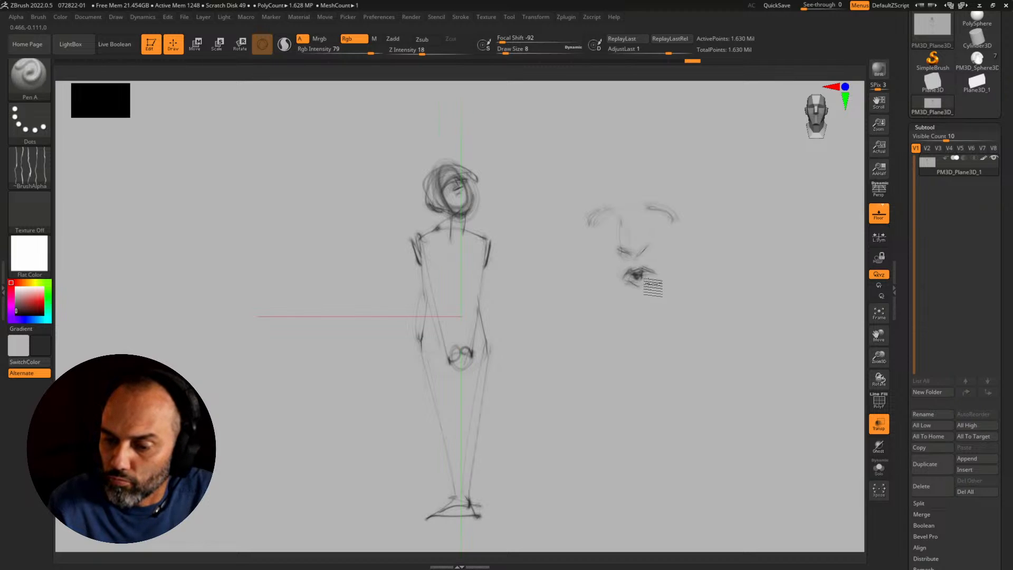
pyautogui.moveTo(654, 279); pyautogui.dragTo(625, 285)
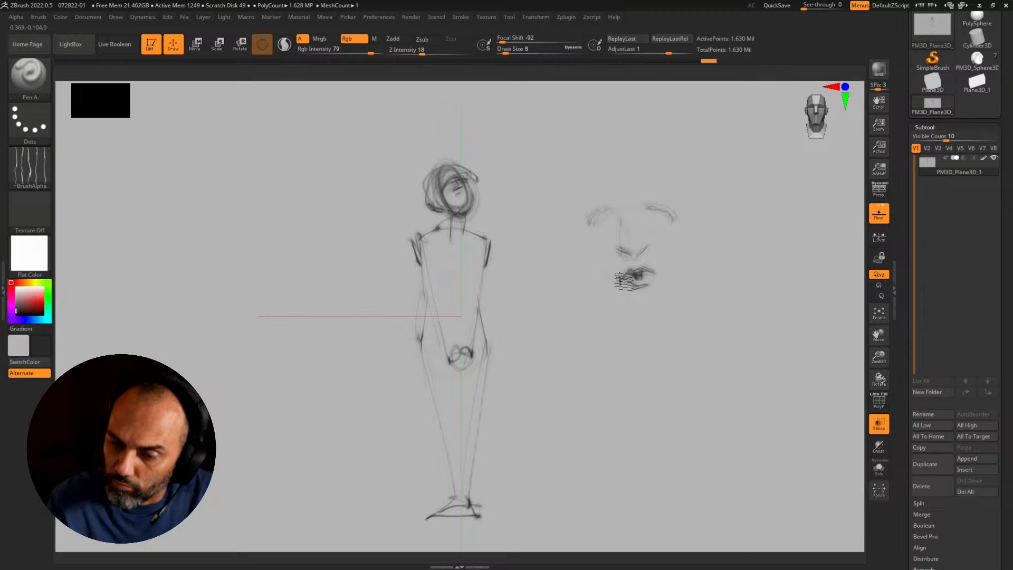
# Step: Outline the cheeks, jaw and chin of the larger face with light strokes
pyautogui.moveTo(598, 246); pyautogui.dragTo(607, 300)
pyautogui.moveTo(678, 289); pyautogui.dragTo(673, 244)
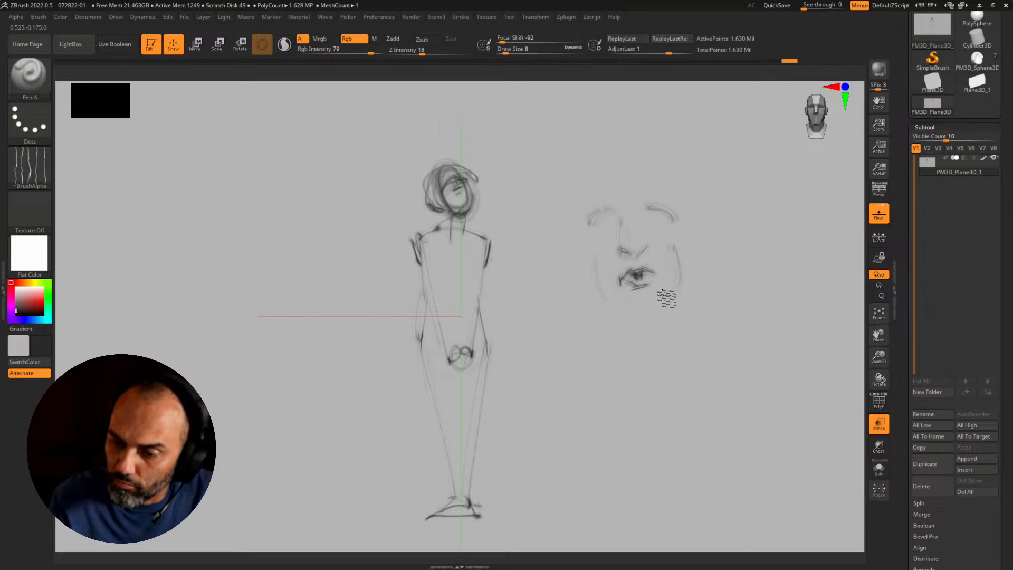
pyautogui.moveTo(593, 264); pyautogui.dragTo(616, 305)
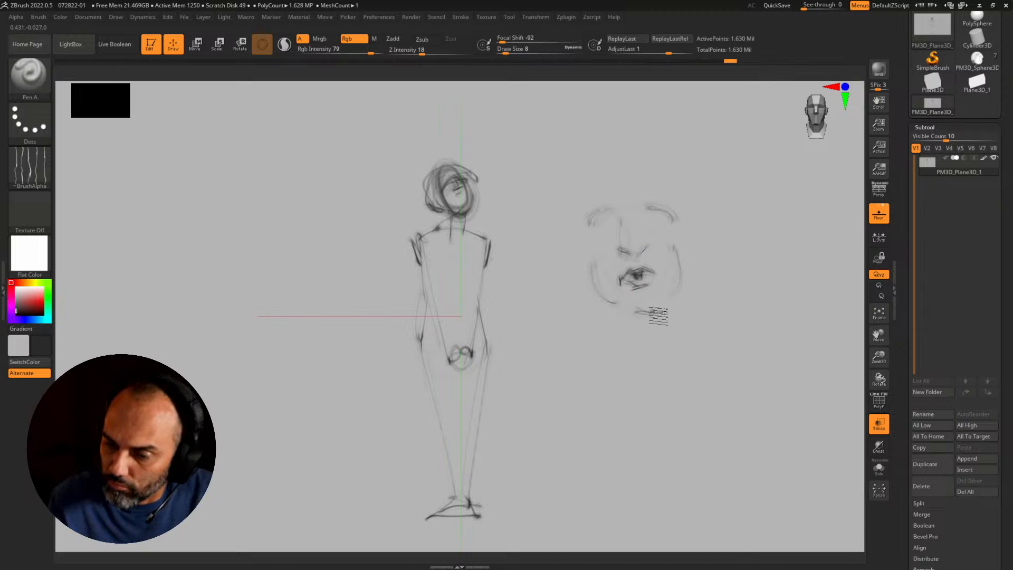
# Step: Darken the larger face's brows, eyes and nose, and lightly outline the cheek, forehead and far side of the face
pyautogui.moveTo(675, 241); pyautogui.dragTo(654, 204)
pyautogui.moveTo(644, 212)
pyautogui.mouseDown()
pyautogui.moveTo(662, 208)
pyautogui.moveTo(589, 226)
pyautogui.moveTo(674, 216)
pyautogui.moveTo(659, 214)
pyautogui.mouseUp()
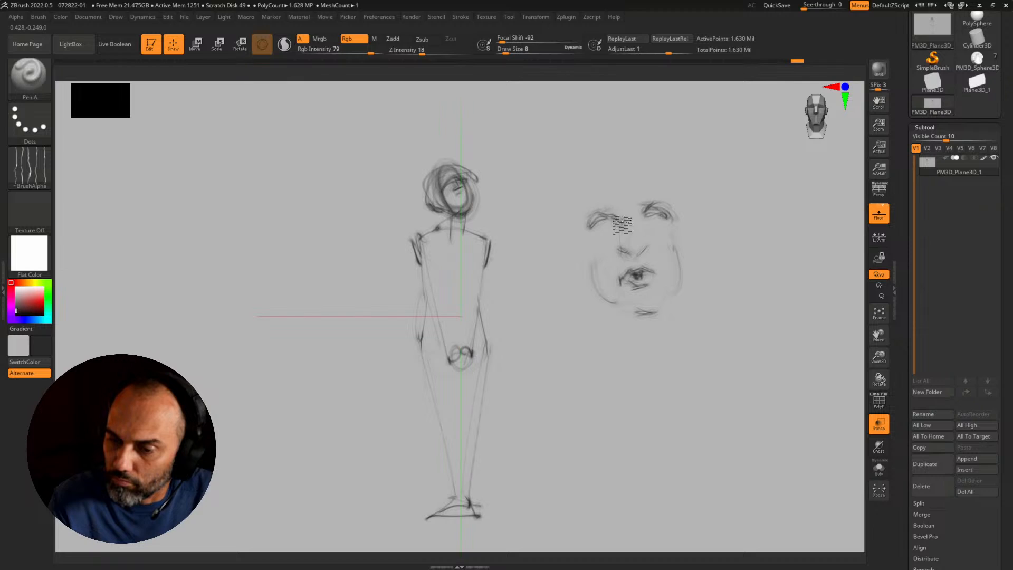
pyautogui.moveTo(625, 250); pyautogui.dragTo(590, 269)
pyautogui.moveTo(586, 192); pyautogui.dragTo(582, 243)
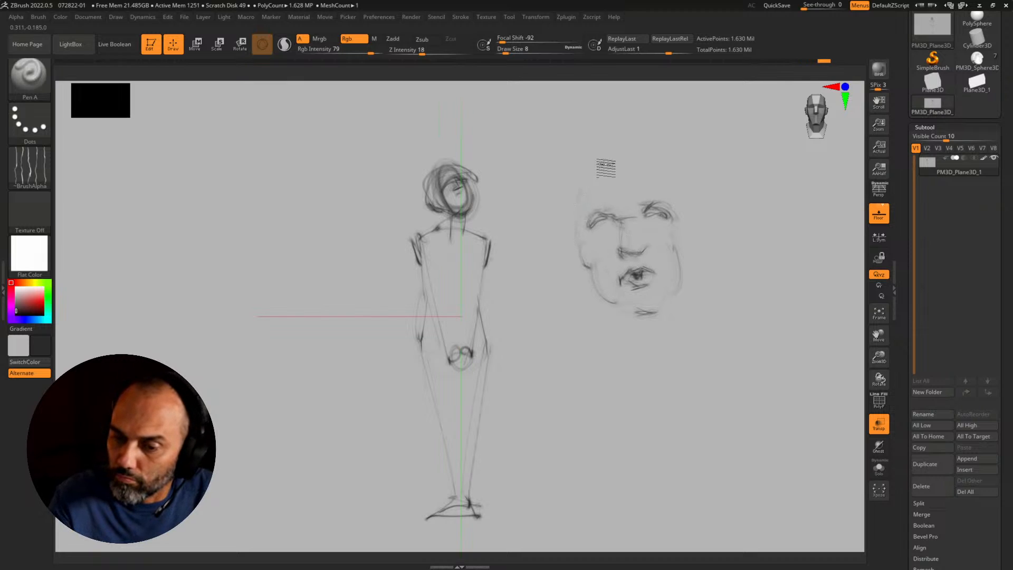
pyautogui.moveTo(606, 168)
pyautogui.mouseDown()
pyautogui.moveTo(676, 171)
pyautogui.moveTo(697, 253)
pyautogui.mouseUp()
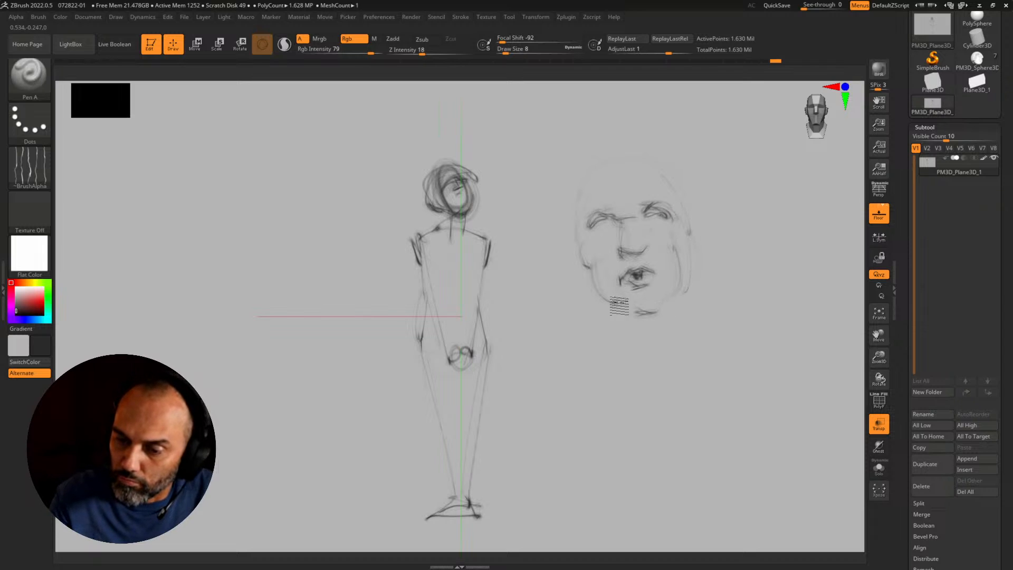
# Step: Sketch a wide, rounded head-covering outline arching over and around both sides of the larger face
pyautogui.moveTo(563, 257); pyautogui.dragTo(596, 295)
pyautogui.moveTo(581, 179); pyautogui.dragTo(571, 212)
pyautogui.moveTo(563, 191)
pyautogui.mouseDown()
pyautogui.moveTo(629, 160)
pyautogui.moveTo(710, 193)
pyautogui.mouseUp()
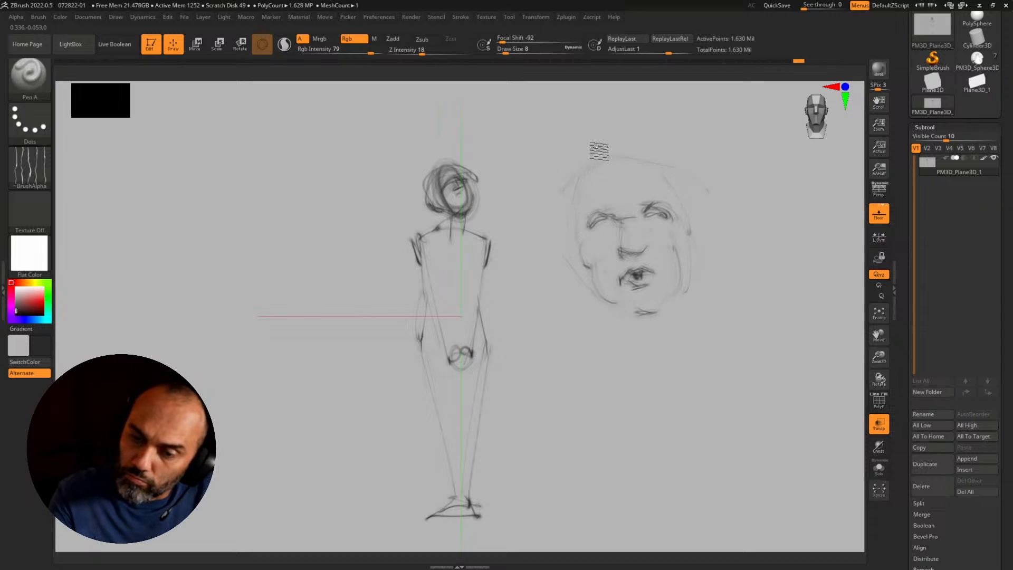
pyautogui.moveTo(540, 237)
pyautogui.mouseDown()
pyautogui.moveTo(685, 143)
pyautogui.moveTo(721, 240)
pyautogui.mouseUp()
pyautogui.moveTo(540, 213)
pyautogui.mouseDown()
pyautogui.moveTo(715, 211)
pyautogui.moveTo(712, 252)
pyautogui.moveTo(556, 272)
pyautogui.moveTo(569, 289)
pyautogui.mouseUp()
pyautogui.moveTo(727, 231); pyautogui.dragTo(717, 256)
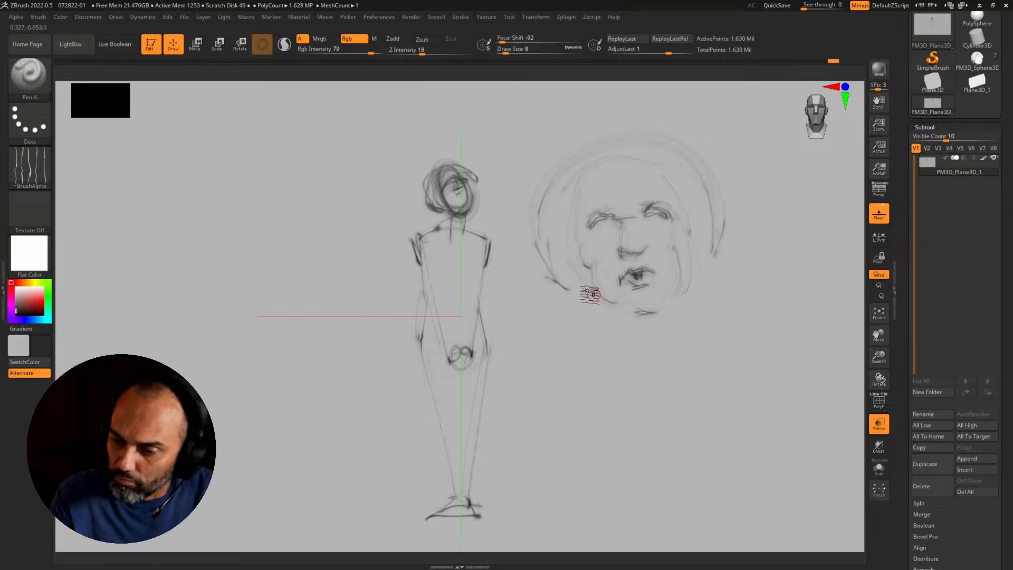
# Step: Draw converging strokes from the sides of the larger head to the chin and restate both sides of the jaw
pyautogui.moveTo(584, 294); pyautogui.dragTo(627, 318)
pyautogui.moveTo(720, 276); pyautogui.dragTo(660, 328)
pyautogui.moveTo(588, 258)
pyautogui.mouseDown()
pyautogui.moveTo(629, 320)
pyautogui.moveTo(653, 319)
pyautogui.mouseUp()
pyautogui.moveTo(689, 243); pyautogui.dragTo(652, 317)
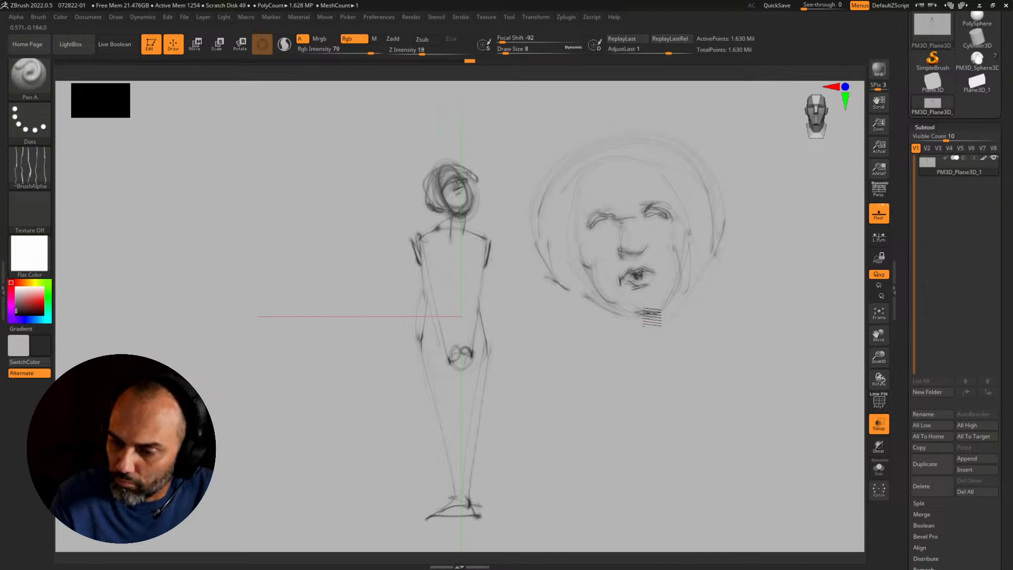
# Step: Darken the larger face's eye, lips and jawline, and hatch shading along its near cheek and temple
pyautogui.moveTo(656, 211); pyautogui.dragTo(662, 213)
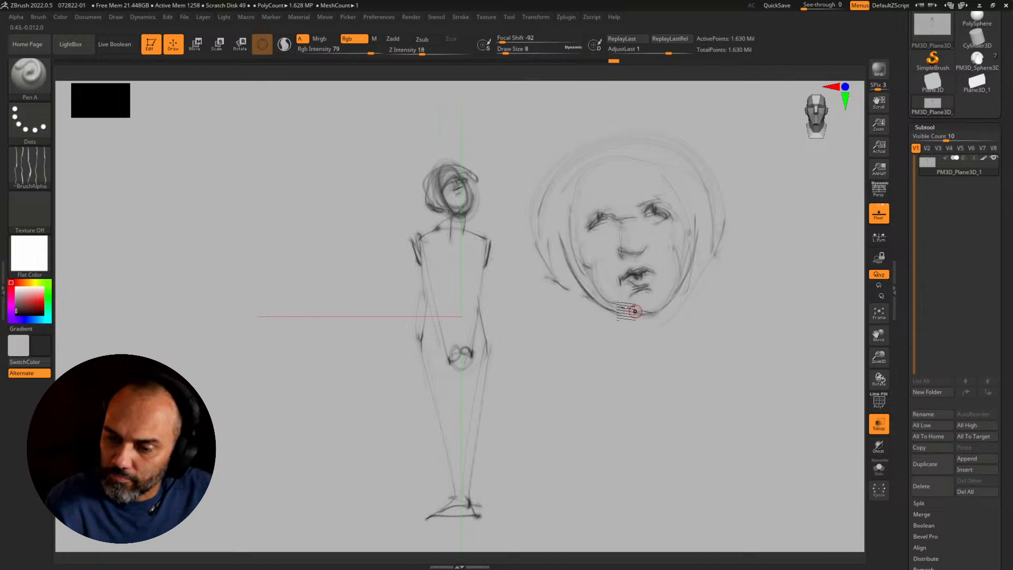
pyautogui.moveTo(596, 273)
pyautogui.mouseDown()
pyautogui.moveTo(601, 303)
pyautogui.moveTo(586, 237)
pyautogui.mouseUp()
pyautogui.moveTo(584, 177)
pyautogui.mouseDown()
pyautogui.moveTo(571, 238)
pyautogui.moveTo(584, 192)
pyautogui.mouseUp()
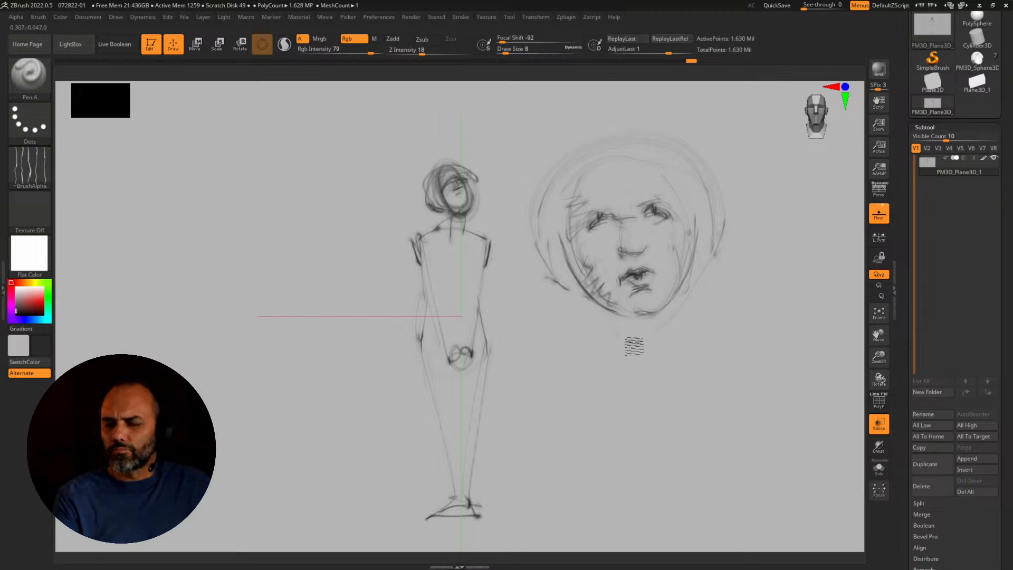
# Step: Sketch the neck below the larger head and the shoulder lines sloping outward from its base
pyautogui.moveTo(605, 314); pyautogui.dragTo(608, 352)
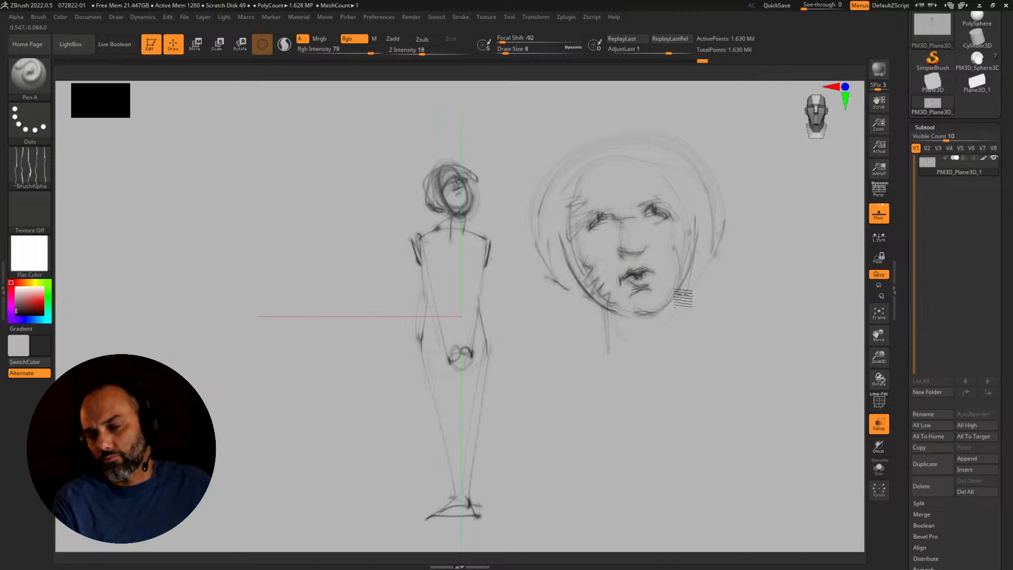
pyautogui.moveTo(687, 273); pyautogui.dragTo(677, 334)
pyautogui.moveTo(680, 289); pyautogui.dragTo(671, 345)
pyautogui.moveTo(694, 271); pyautogui.dragTo(679, 348)
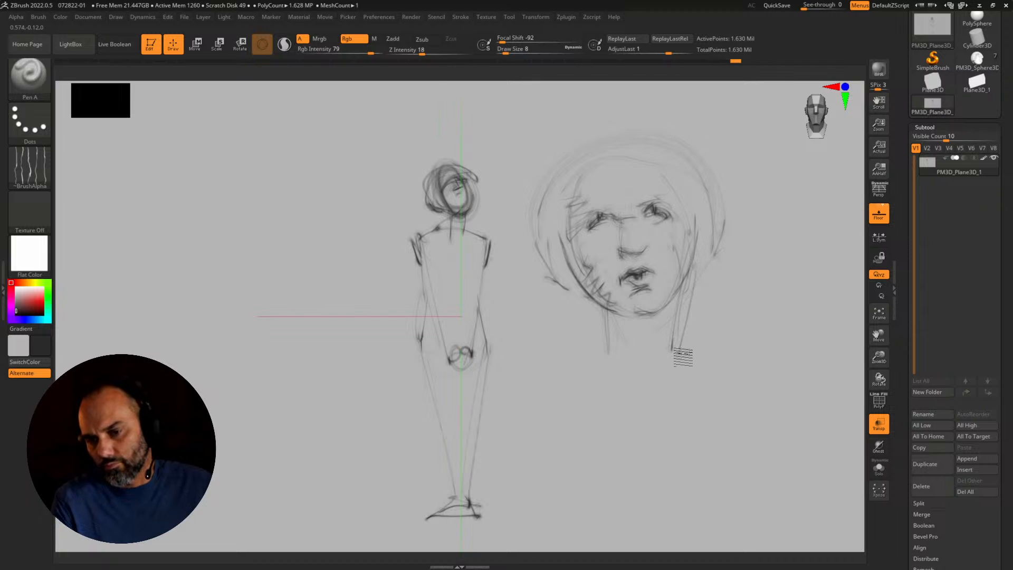
pyautogui.moveTo(689, 267); pyautogui.dragTo(673, 361)
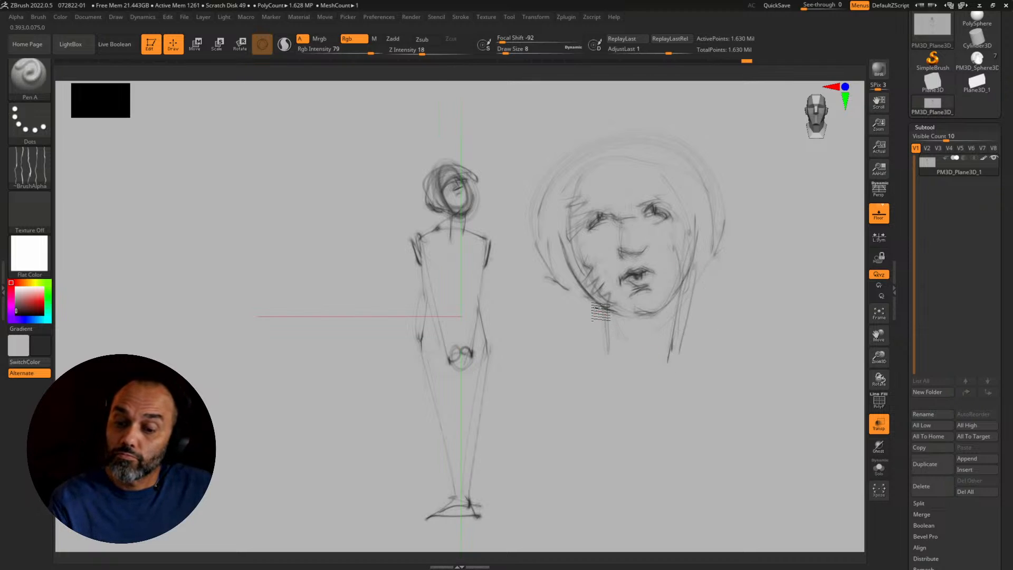
pyautogui.moveTo(601, 312)
pyautogui.mouseDown()
pyautogui.moveTo(604, 363)
pyautogui.moveTo(560, 380)
pyautogui.mouseUp()
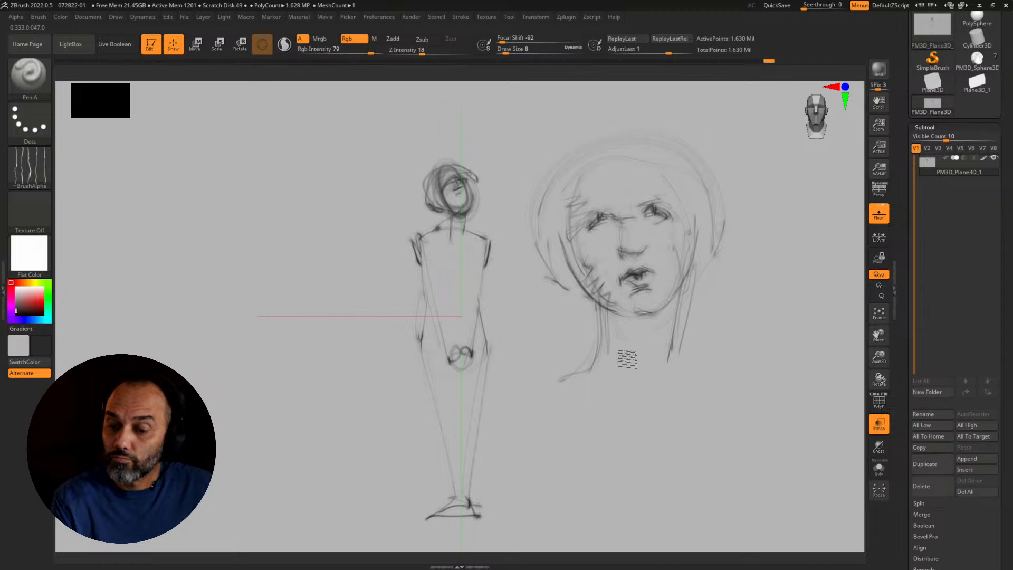
pyautogui.moveTo(675, 347)
pyautogui.mouseDown()
pyautogui.moveTo(768, 389)
pyautogui.moveTo(735, 384)
pyautogui.moveTo(799, 403)
pyautogui.mouseUp()
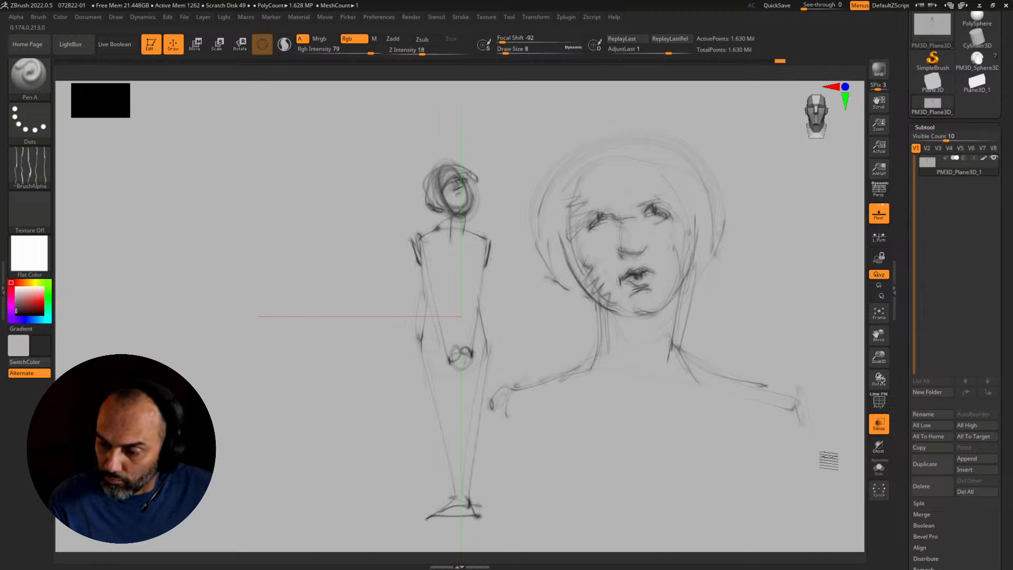
# Step: Draw the bust's upper arms tapering down from both shoulders and close it below with a wide curved base line
pyautogui.moveTo(798, 387); pyautogui.dragTo(819, 445)
pyautogui.moveTo(797, 388); pyautogui.dragTo(817, 509)
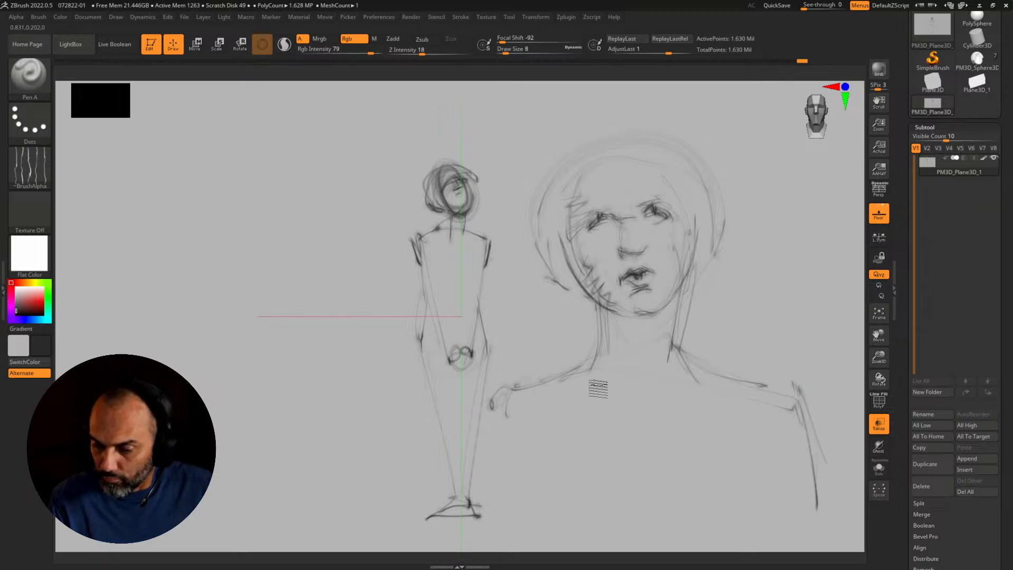
pyautogui.moveTo(498, 375); pyautogui.dragTo(475, 502)
pyautogui.moveTo(491, 395); pyautogui.dragTo(464, 504)
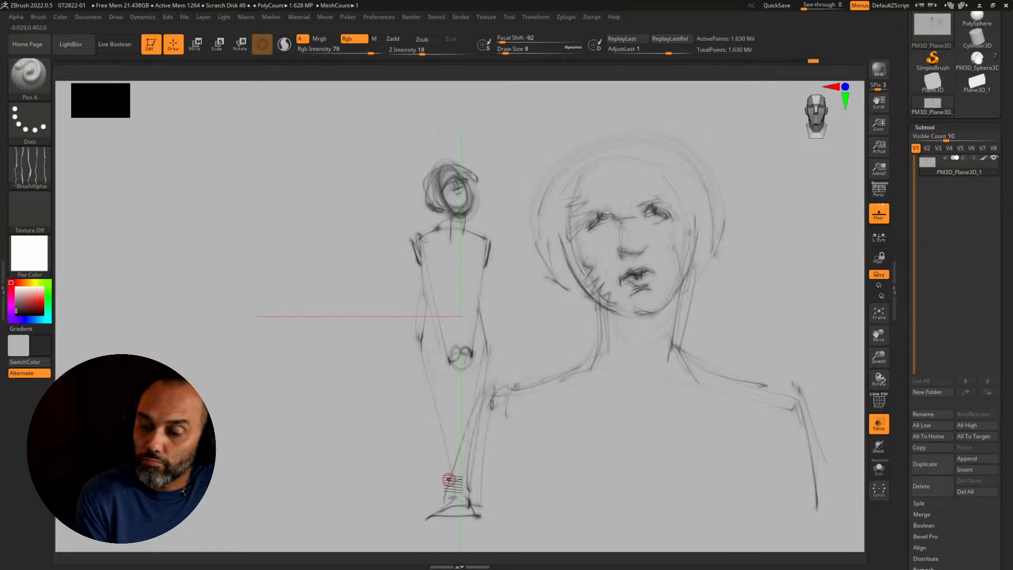
pyautogui.moveTo(501, 392); pyautogui.dragTo(462, 524)
pyautogui.moveTo(817, 433); pyautogui.dragTo(853, 530)
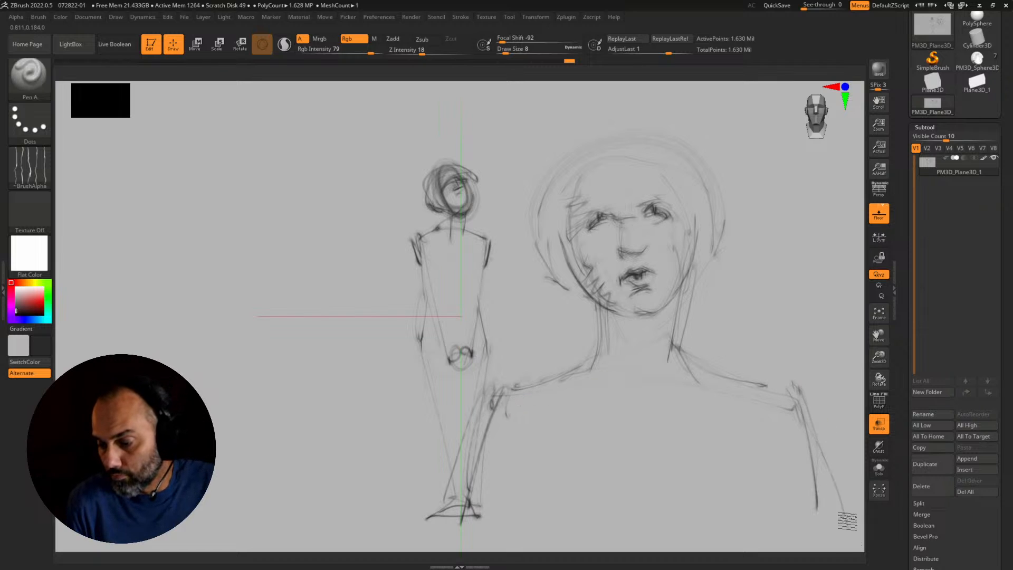
pyautogui.moveTo(465, 527); pyautogui.dragTo(827, 541)
pyautogui.moveTo(453, 530)
pyautogui.mouseDown()
pyautogui.moveTo(780, 521)
pyautogui.moveTo(495, 536)
pyautogui.mouseUp()
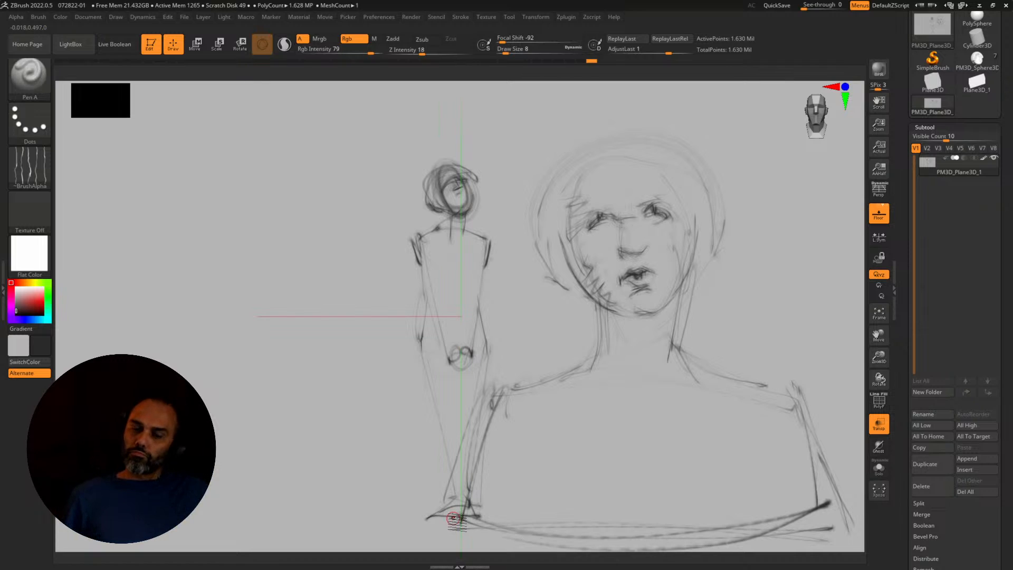
# Step: Add loose curls falling on both sides of the bust's neck and a strap knotted under the chin
pyautogui.moveTo(577, 292)
pyautogui.mouseDown()
pyautogui.moveTo(558, 353)
pyautogui.moveTo(570, 392)
pyautogui.moveTo(564, 364)
pyautogui.mouseUp()
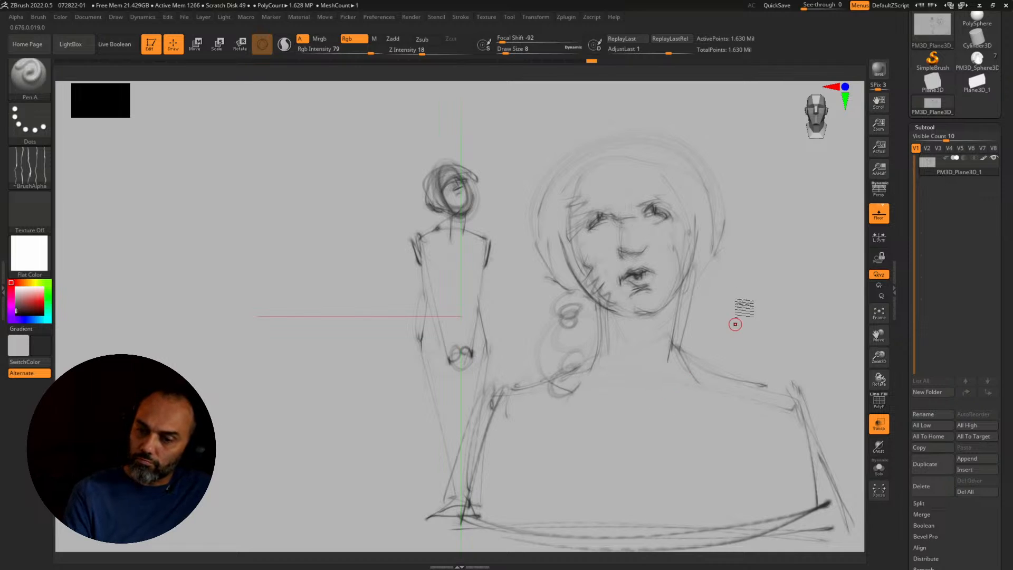
pyautogui.moveTo(742, 306)
pyautogui.mouseDown()
pyautogui.moveTo(752, 281)
pyautogui.moveTo(739, 293)
pyautogui.mouseUp()
pyautogui.moveTo(759, 345)
pyautogui.mouseDown()
pyautogui.moveTo(757, 264)
pyautogui.moveTo(728, 355)
pyautogui.moveTo(729, 415)
pyautogui.mouseUp()
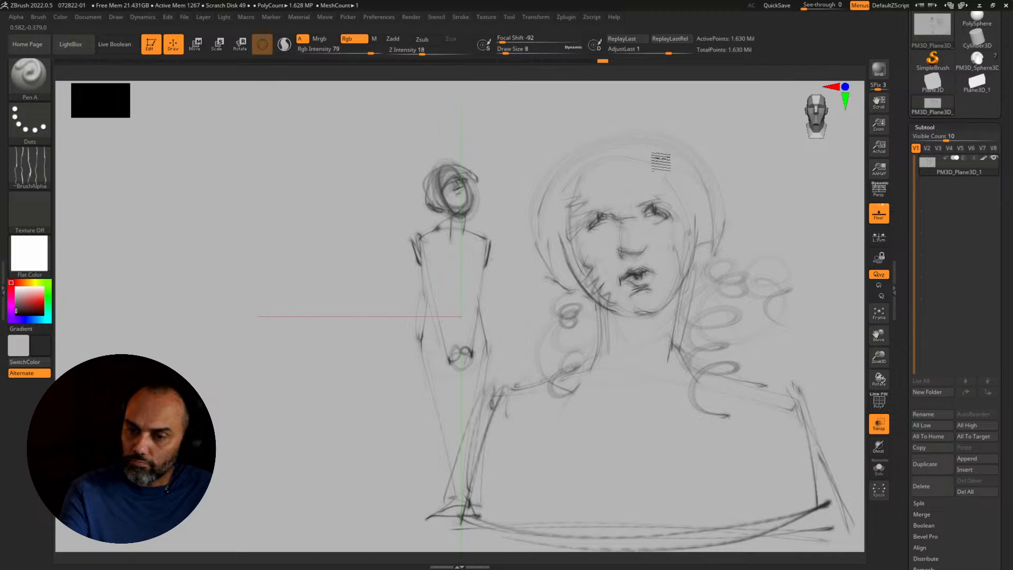
pyautogui.moveTo(546, 198)
pyautogui.mouseDown()
pyautogui.moveTo(721, 220)
pyautogui.moveTo(654, 316)
pyautogui.moveTo(657, 333)
pyautogui.moveTo(575, 306)
pyautogui.moveTo(642, 330)
pyautogui.mouseUp()
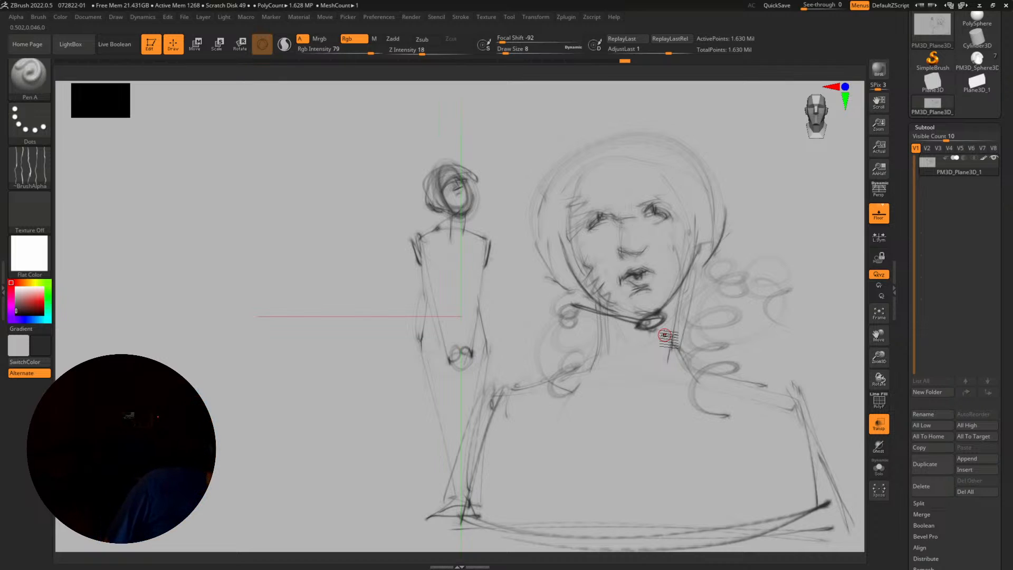
# Step: Sketch a side-profile face beside the standing figure, with forehead, nose, lips, chin, jawline and eye socket
pyautogui.moveTo(196, 186); pyautogui.dragTo(165, 287)
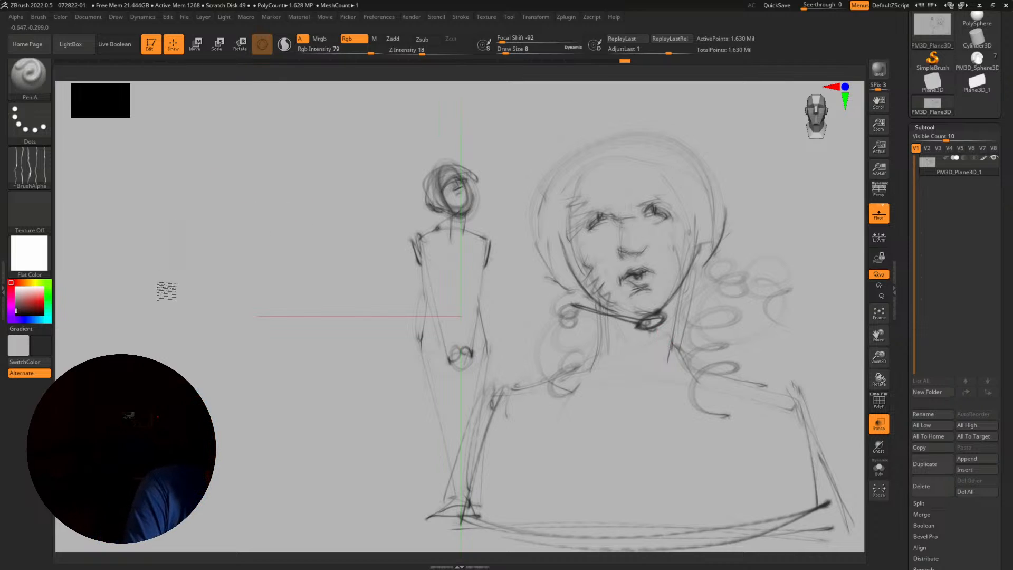
pyautogui.moveTo(199, 190); pyautogui.dragTo(176, 299)
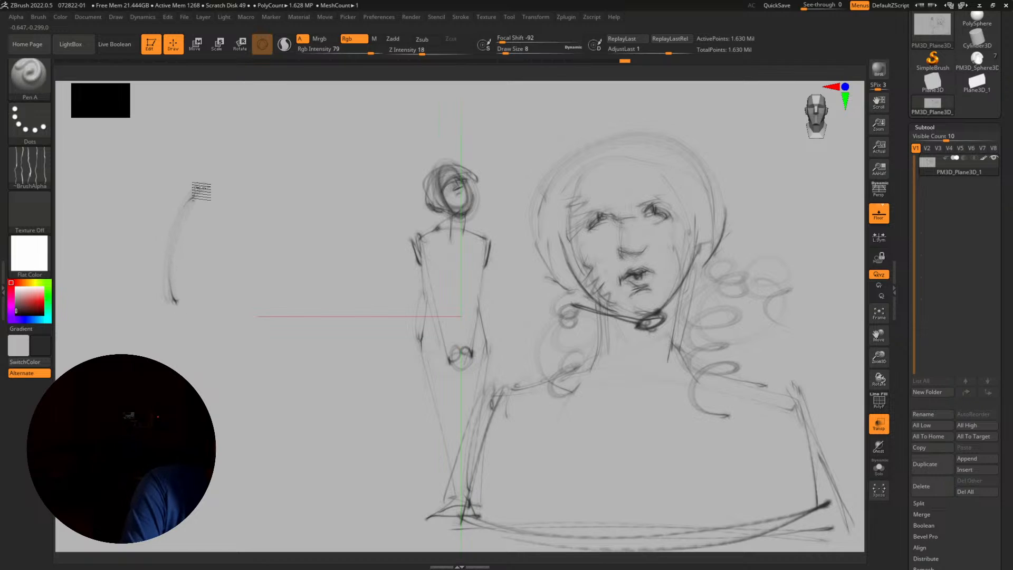
pyautogui.moveTo(200, 190); pyautogui.dragTo(167, 245)
pyautogui.moveTo(201, 210)
pyautogui.mouseDown()
pyautogui.moveTo(173, 237)
pyautogui.moveTo(171, 257)
pyautogui.mouseUp()
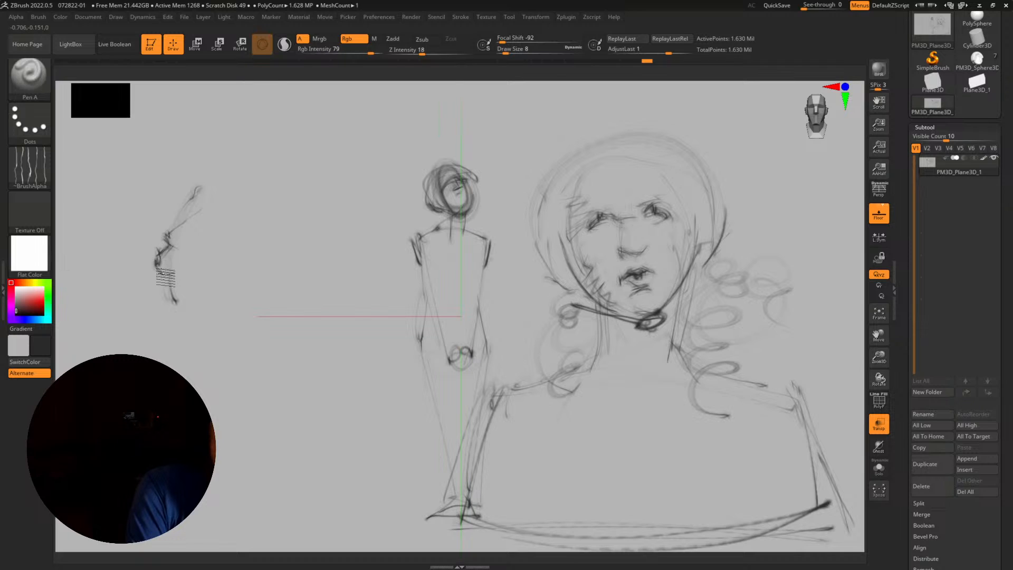
pyautogui.moveTo(163, 276)
pyautogui.mouseDown()
pyautogui.moveTo(180, 305)
pyautogui.moveTo(217, 300)
pyautogui.moveTo(180, 305)
pyautogui.moveTo(206, 304)
pyautogui.moveTo(236, 284)
pyautogui.mouseUp()
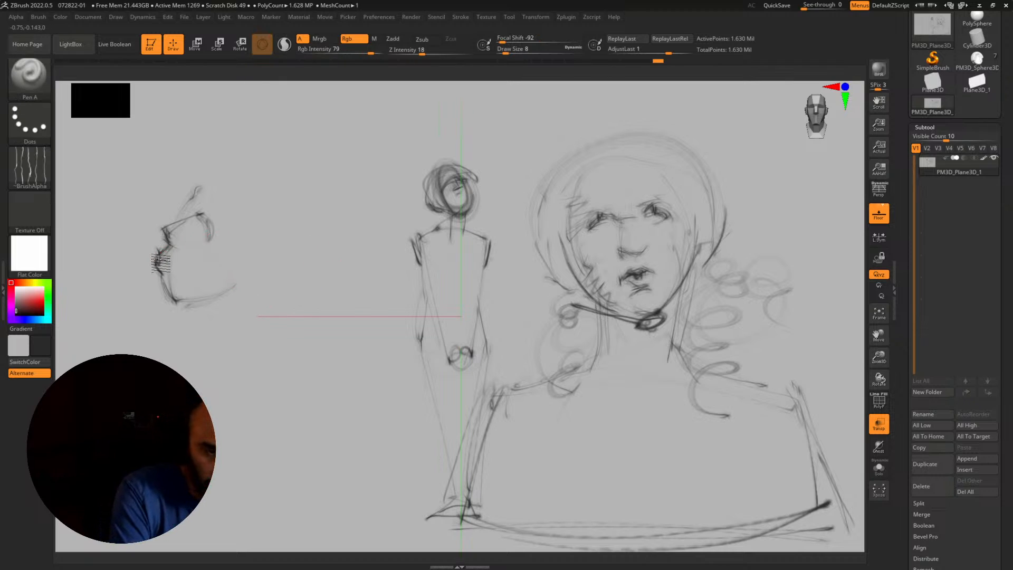
# Step: Draw the profile head's rounded cranium, the covering's front edge, and the knotted detail at the nape
pyautogui.moveTo(202, 211)
pyautogui.mouseDown()
pyautogui.moveTo(264, 186)
pyautogui.moveTo(284, 228)
pyautogui.mouseUp()
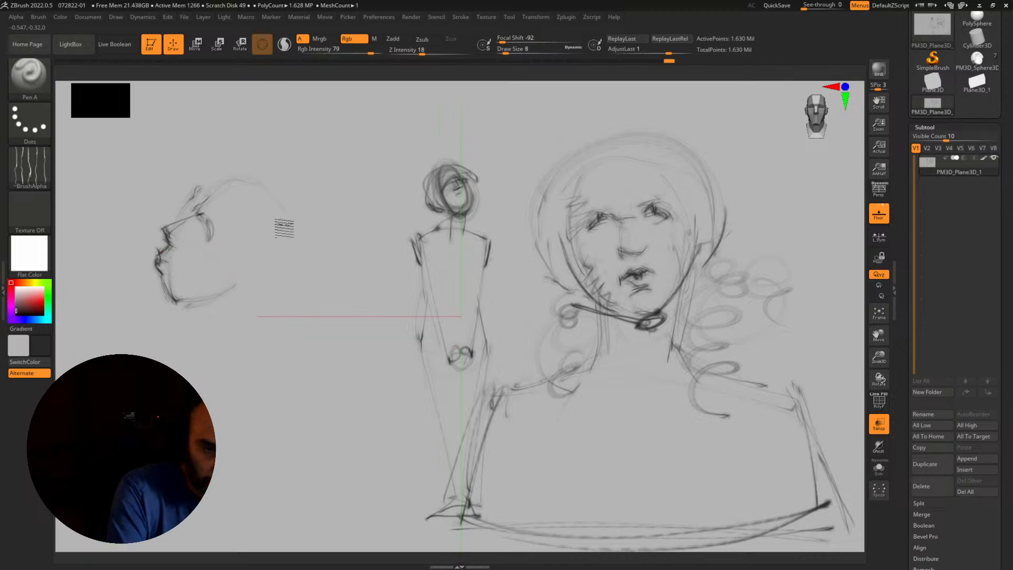
pyautogui.moveTo(275, 168); pyautogui.dragTo(296, 274)
pyautogui.moveTo(305, 211)
pyautogui.mouseDown()
pyautogui.moveTo(274, 296)
pyautogui.moveTo(249, 309)
pyautogui.mouseUp()
pyautogui.moveTo(305, 248); pyautogui.dragTo(229, 309)
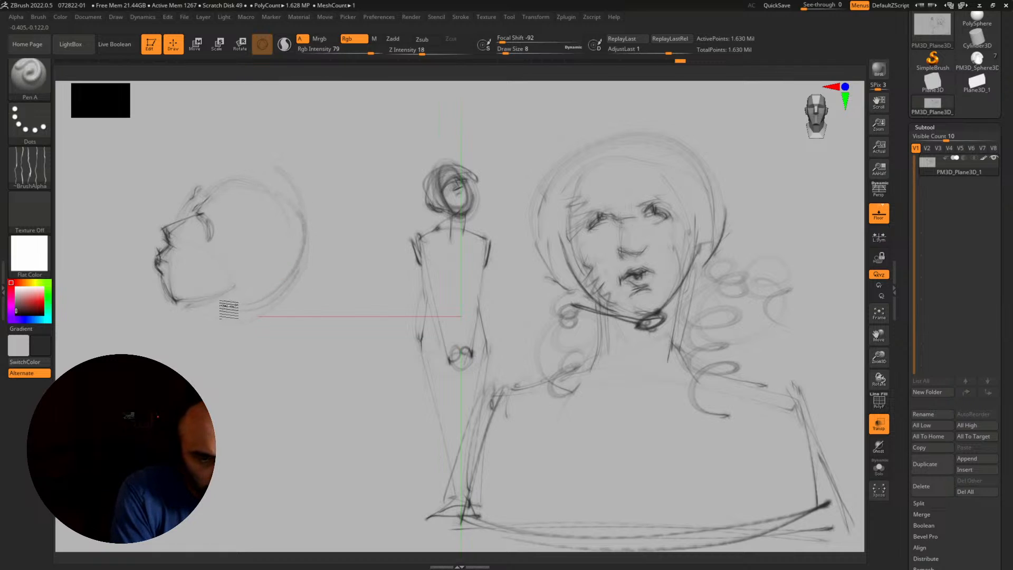
pyautogui.moveTo(274, 205)
pyautogui.mouseDown()
pyautogui.moveTo(314, 248)
pyautogui.moveTo(246, 315)
pyautogui.mouseUp()
pyautogui.moveTo(212, 192)
pyautogui.mouseDown()
pyautogui.moveTo(222, 289)
pyautogui.moveTo(212, 287)
pyautogui.moveTo(253, 315)
pyautogui.moveTo(243, 346)
pyautogui.mouseUp()
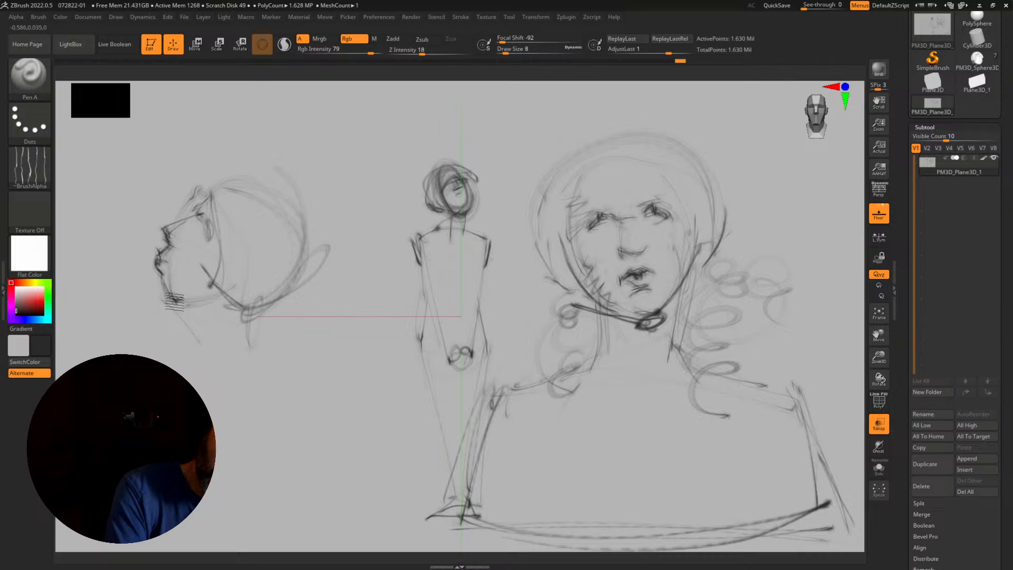
# Step: Sketch the profile head's neck front and back and the curved collar and shoulder line beneath it
pyautogui.moveTo(178, 303); pyautogui.dragTo(213, 364)
pyautogui.moveTo(254, 311); pyautogui.dragTo(276, 372)
pyautogui.moveTo(189, 325); pyautogui.dragTo(223, 380)
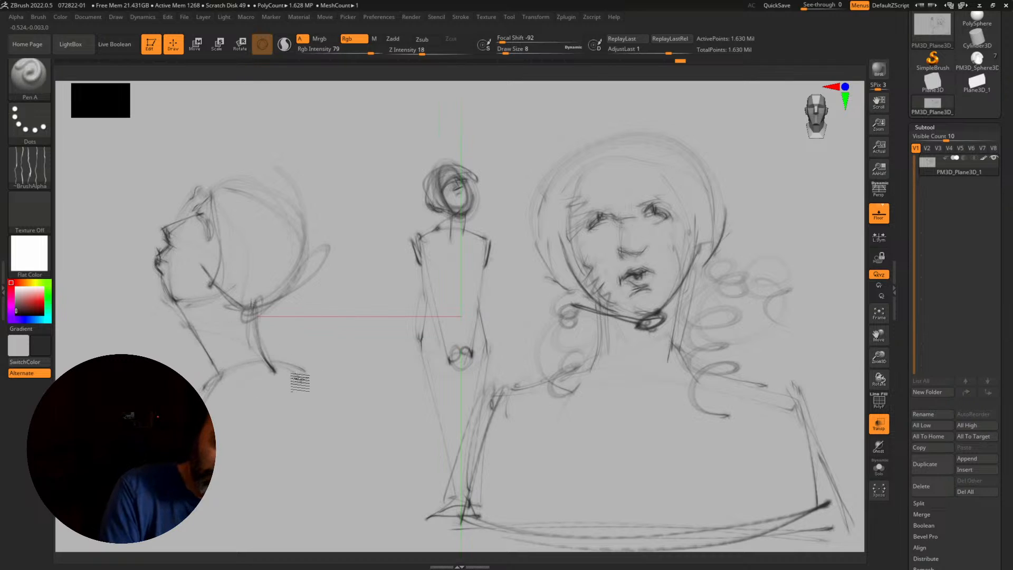
pyautogui.moveTo(280, 402); pyautogui.dragTo(311, 390)
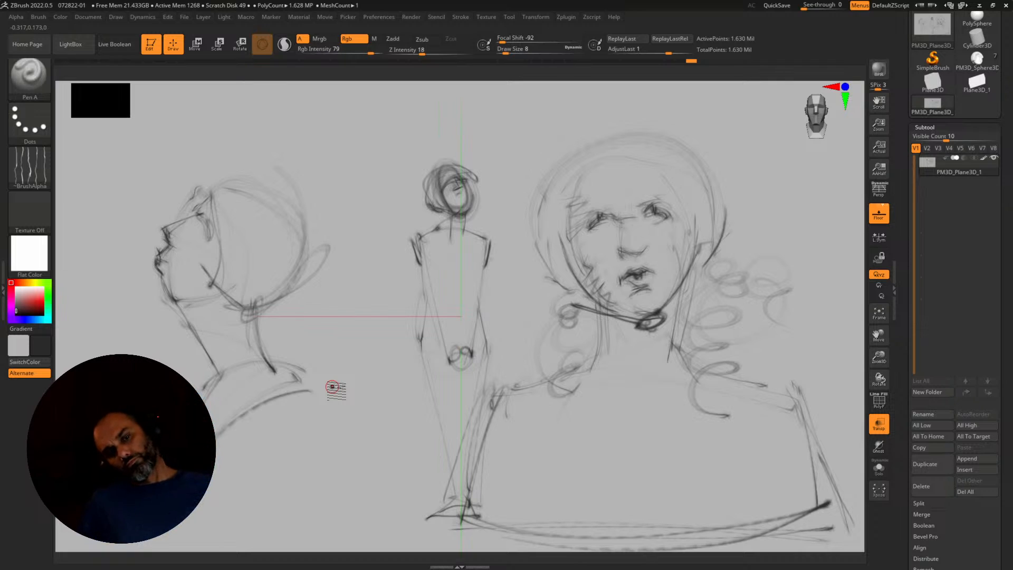
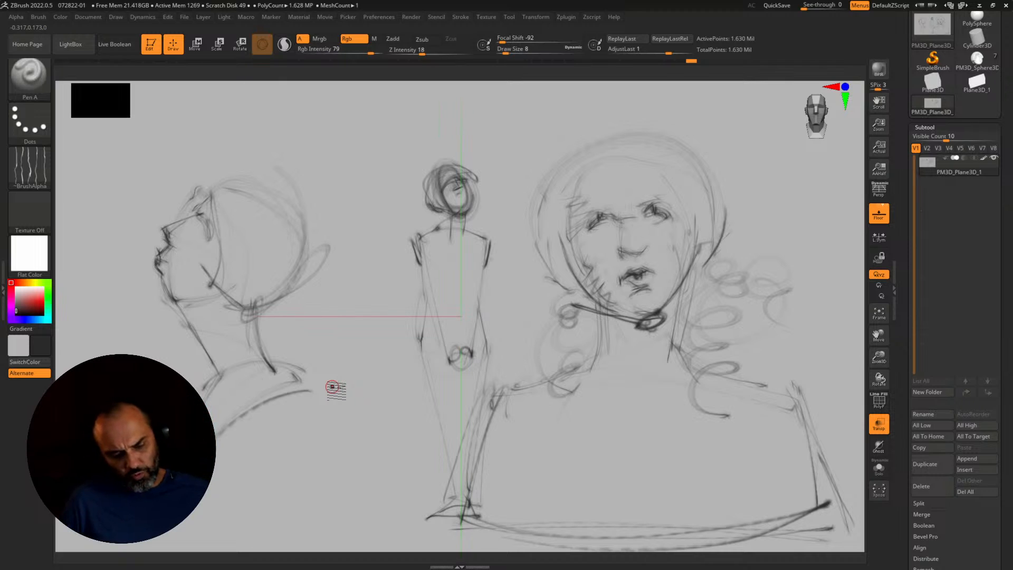
pyautogui.hotkey('alt', 'Tab')
pyautogui.hotkey('alt', 'Tab')
pyautogui.hotkey('alt', 'Tab')
pyautogui.hotkey('alt', 'Tab')
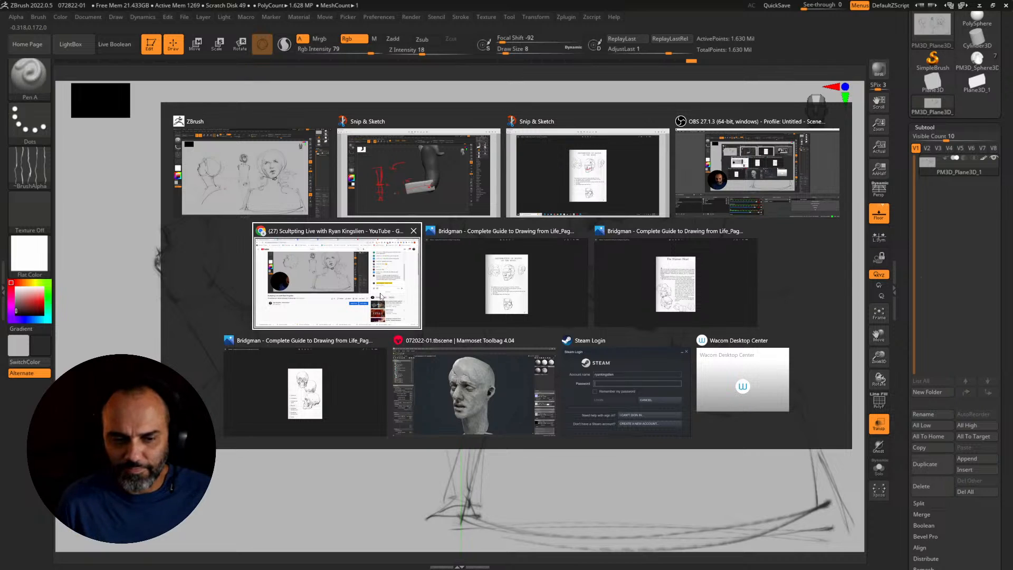
pyautogui.click(246, 183)
# Step: Switch back to the helmeted head sculpt and display it in the MatCap Gray material with transparency turned off
pyautogui.moveTo(928, 127); pyautogui.dragTo(927, 236)
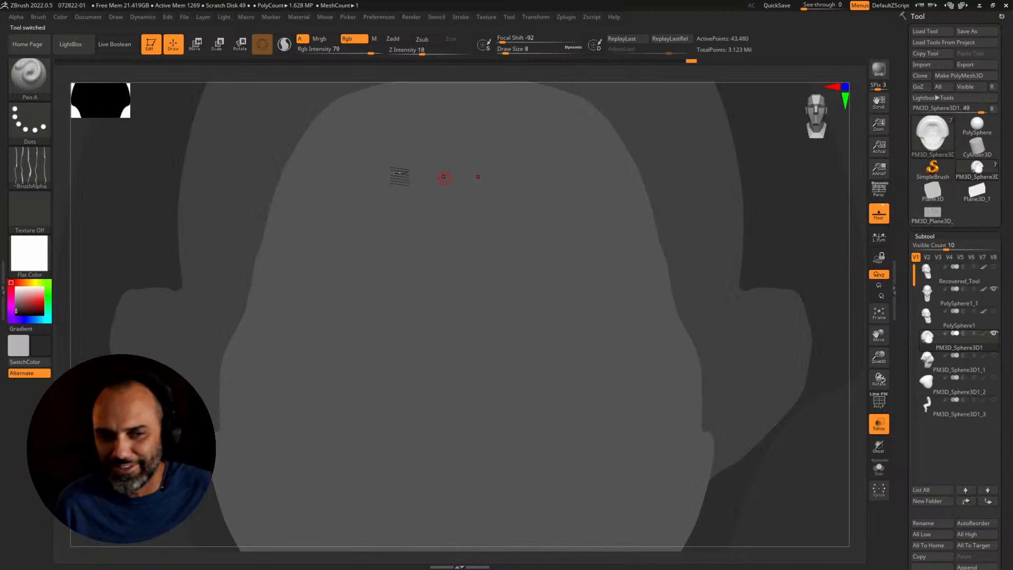
pyautogui.click(21, 256)
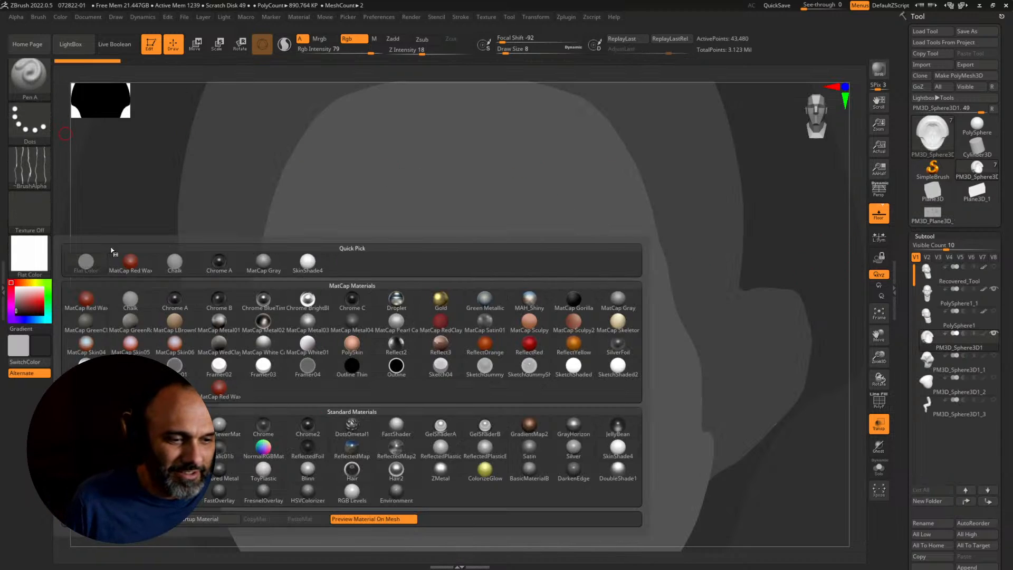
pyautogui.click(258, 268)
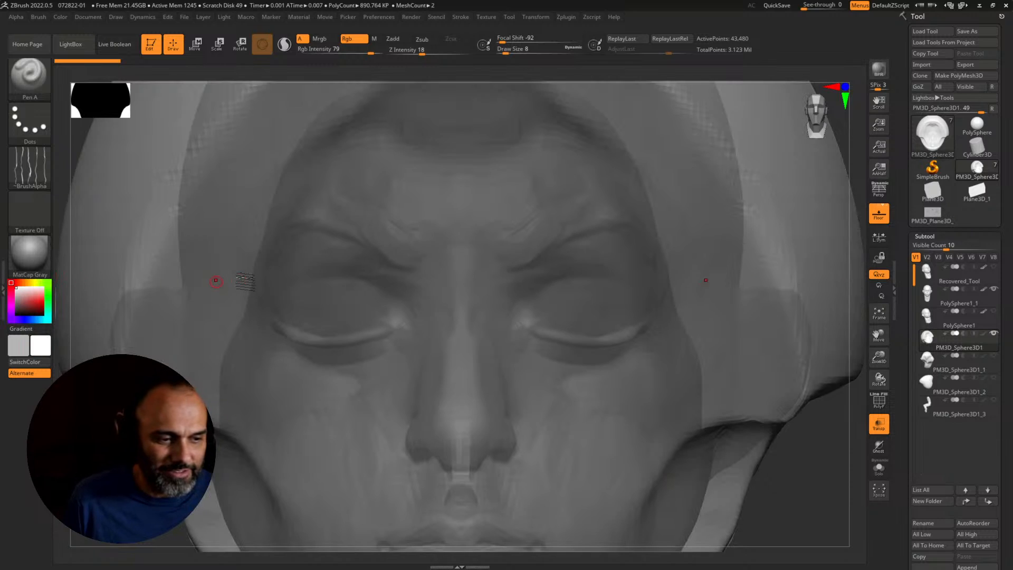
pyautogui.click(877, 429)
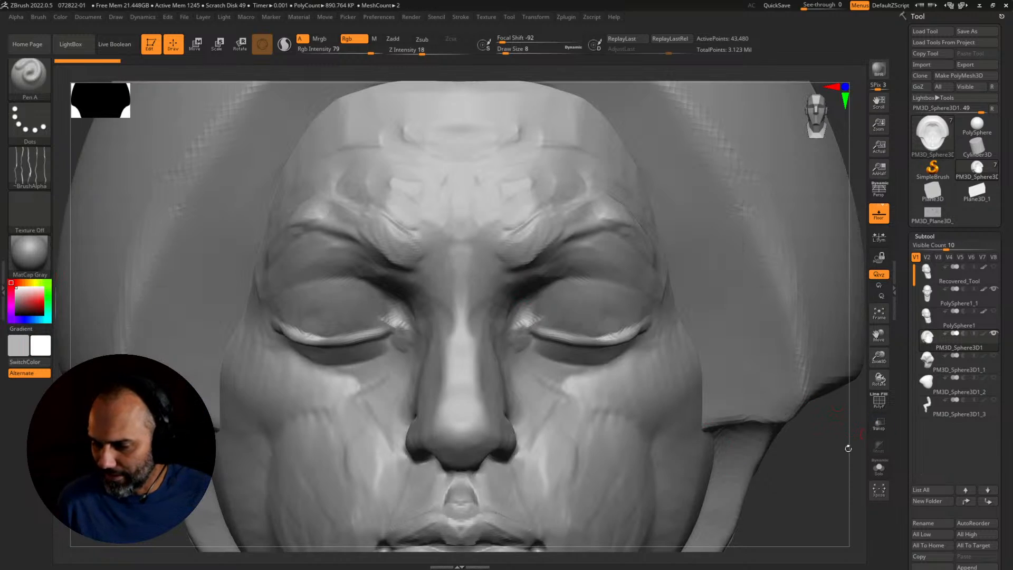
# Step: Duplicate the PolySphere1_1 face subtool of the helmeted head
pyautogui.keyDown('alt'); pyautogui.moveTo(823, 496); pyautogui.dragTo(674, 312); pyautogui.keyUp('alt')
pyautogui.press('f')
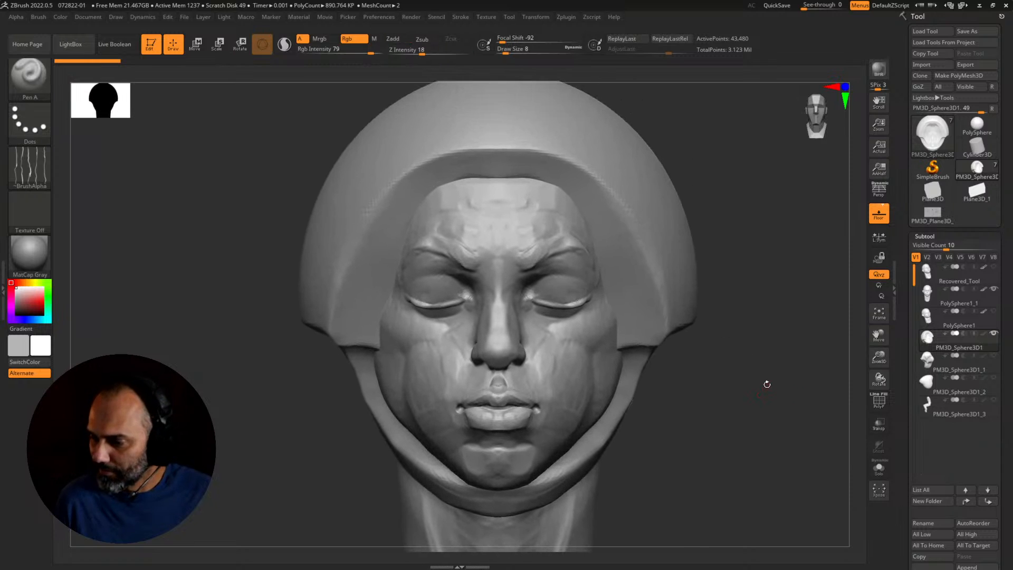
pyautogui.keyDown('alt'); pyautogui.click(575, 385); pyautogui.keyUp('alt')
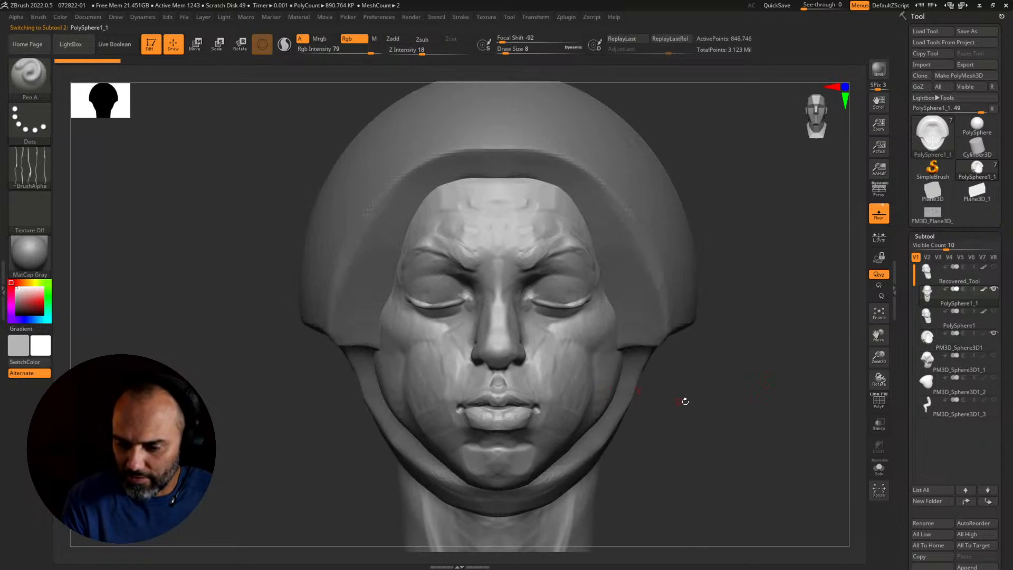
pyautogui.keyDown('alt'); pyautogui.moveTo(682, 403); pyautogui.dragTo(766, 444); pyautogui.keyUp('alt')
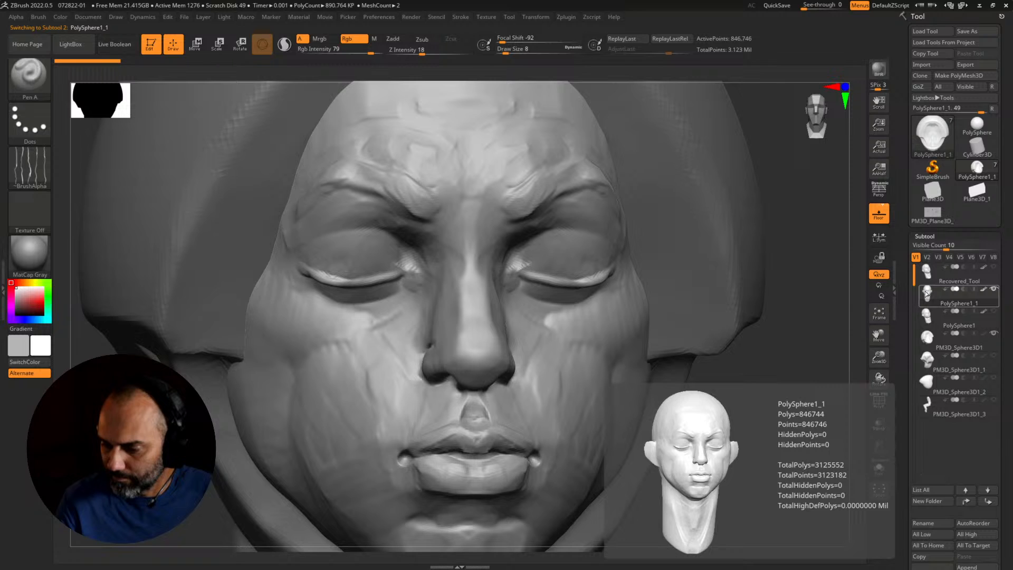
pyautogui.scroll(-3, 933, 514)
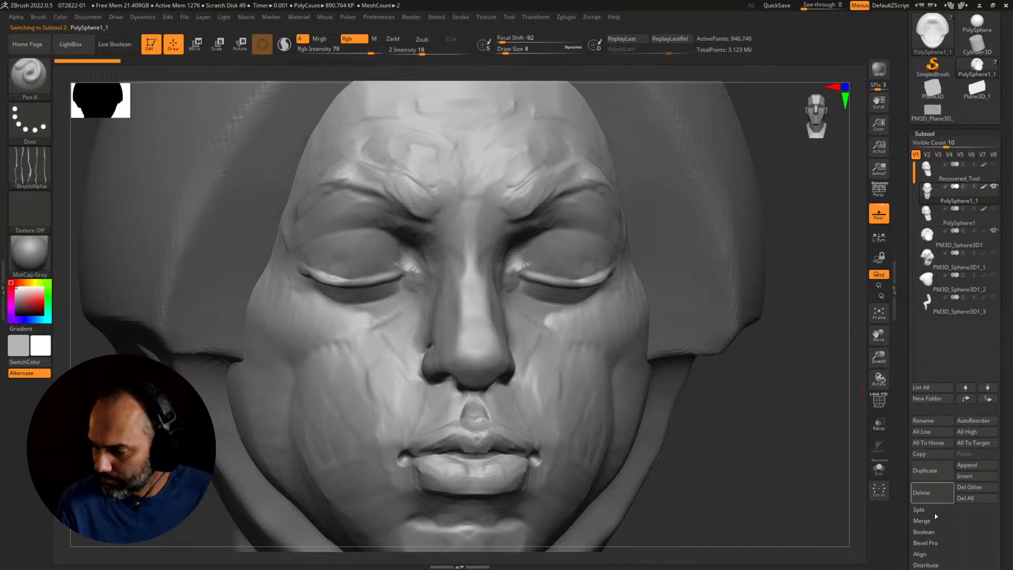
pyautogui.click(930, 477)
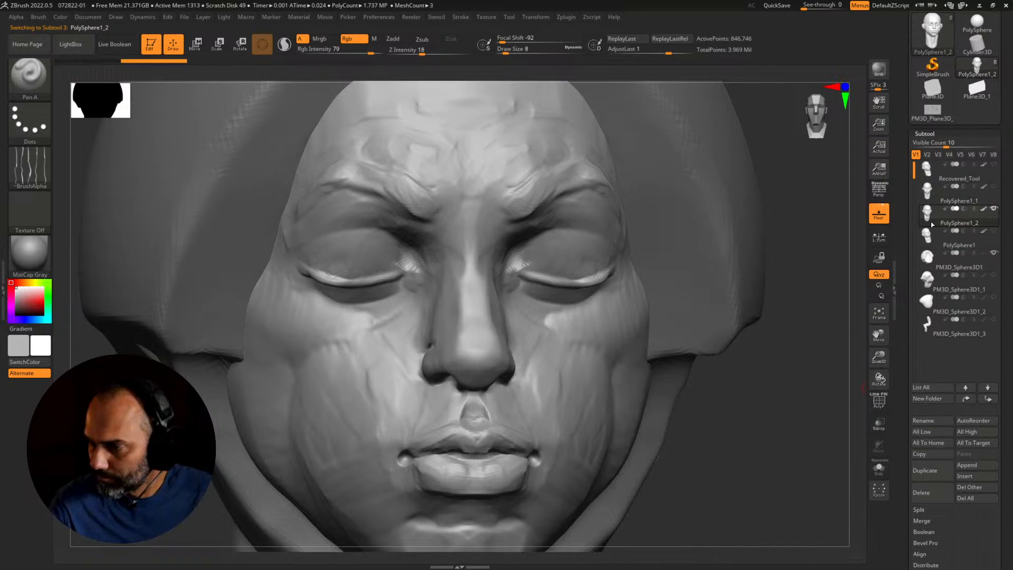
# Step: Sculpt a raised upper-lid edge above both eyes of the duplicate with the Standard brush
pyautogui.keyDown('alt'); pyautogui.moveTo(769, 300); pyautogui.dragTo(791, 372); pyautogui.keyUp('alt')
pyautogui.press('s')
pyautogui.moveTo(376, 310); pyautogui.dragTo(390, 308)
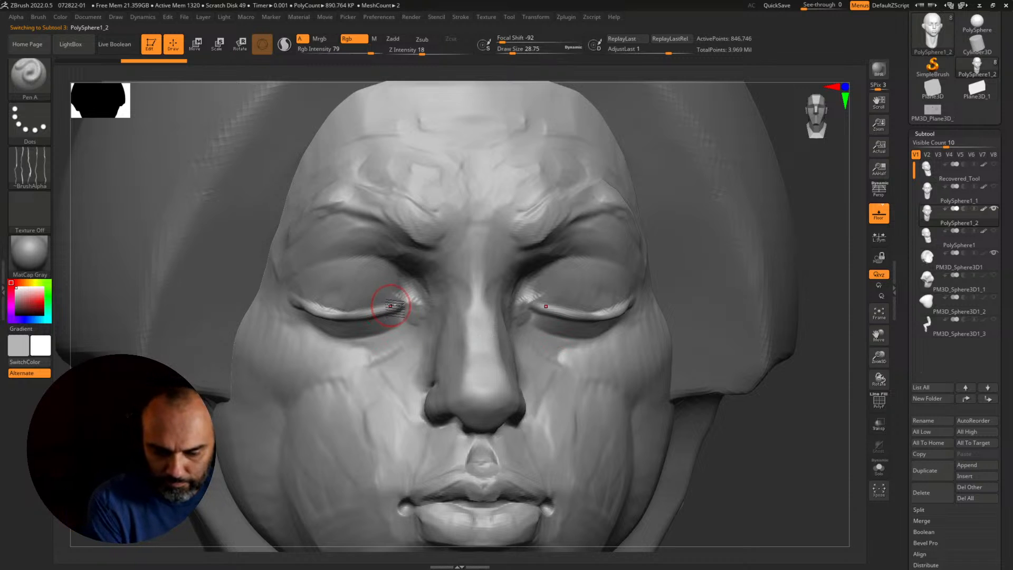
pyautogui.press('b')
pyautogui.press('s')
pyautogui.press('t')
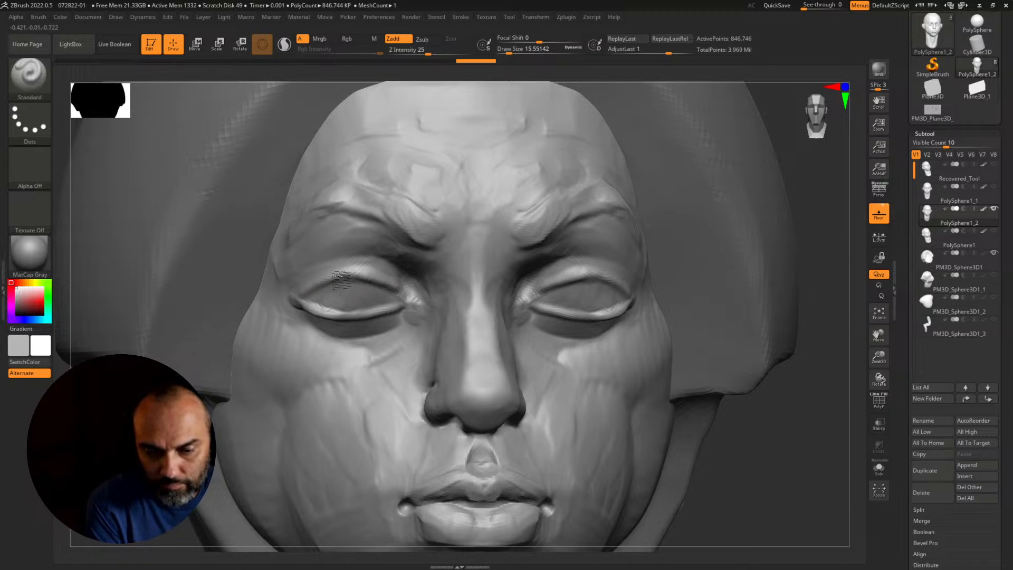
# Step: Reshape the lower eyelids from inner to outer corner with the RK_BallStylus brush at a draw size of about 31
pyautogui.press('1')
pyautogui.press('s')
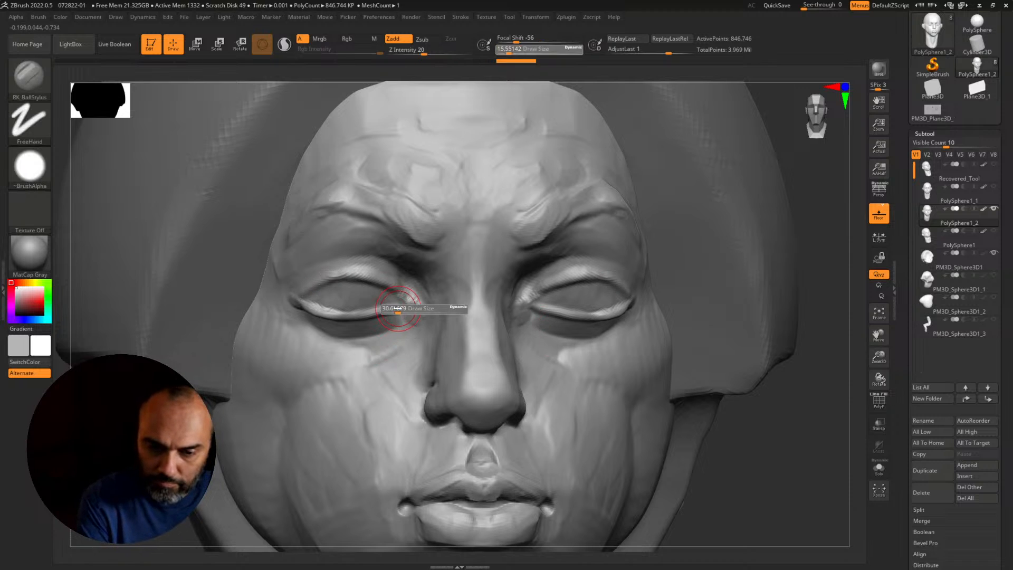
pyautogui.moveTo(391, 309); pyautogui.dragTo(396, 309)
pyautogui.moveTo(397, 309)
pyautogui.mouseDown()
pyautogui.moveTo(390, 302)
pyautogui.moveTo(367, 319)
pyautogui.mouseUp()
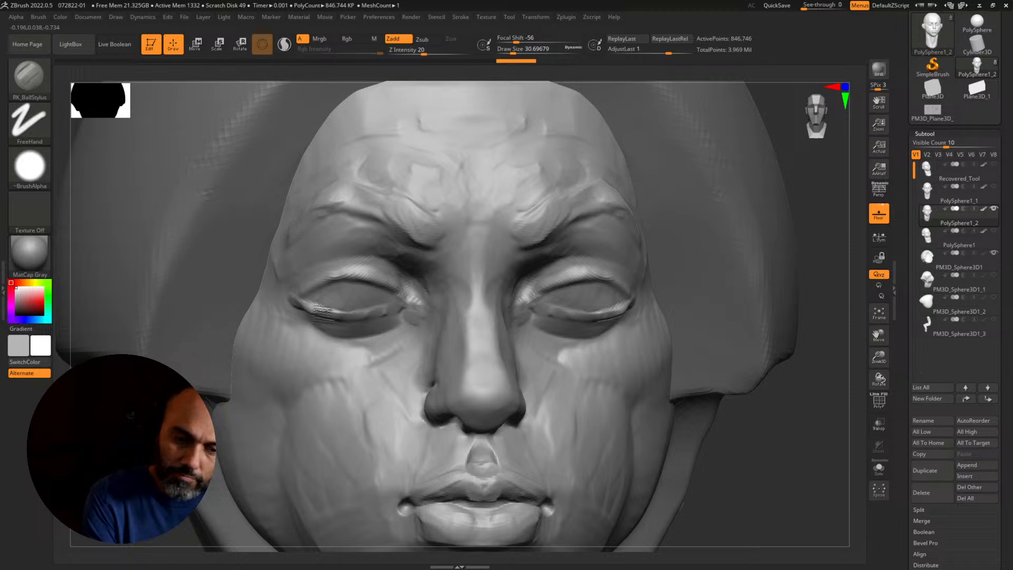
pyautogui.moveTo(338, 320); pyautogui.dragTo(405, 303)
pyautogui.moveTo(338, 317)
pyautogui.mouseDown()
pyautogui.moveTo(305, 308)
pyautogui.moveTo(318, 304)
pyautogui.mouseUp()
# Step: Carve the outer eye corners and the line beneath the eyes with DamStandard at a draw size of about 46
pyautogui.press('b')
pyautogui.press('d')
pyautogui.press('s')
pyautogui.press('s')
pyautogui.moveTo(188, 419); pyautogui.dragTo(241, 388)
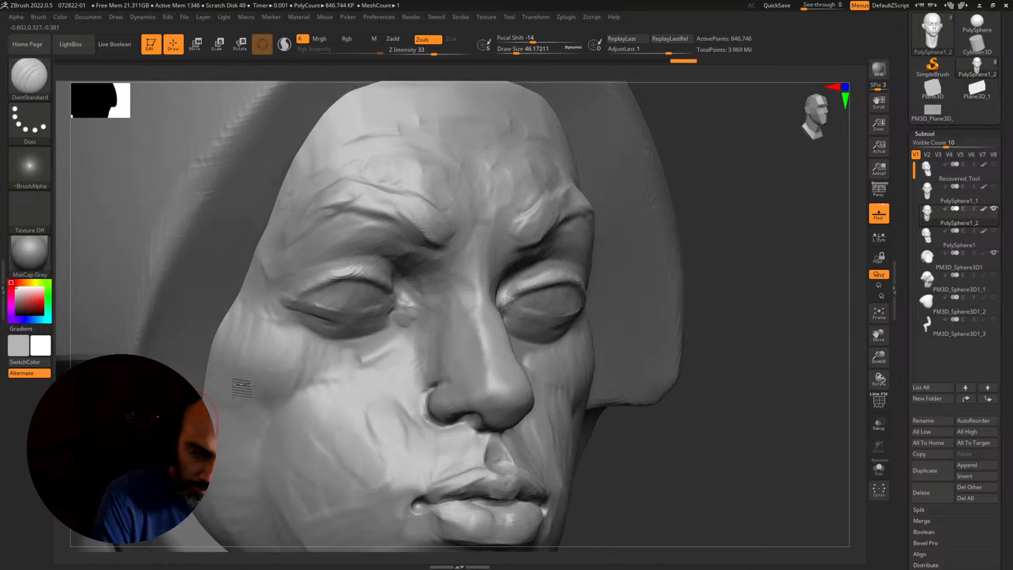
pyautogui.moveTo(310, 297); pyautogui.dragTo(299, 308)
pyautogui.moveTo(572, 310); pyautogui.dragTo(453, 346, button='right')
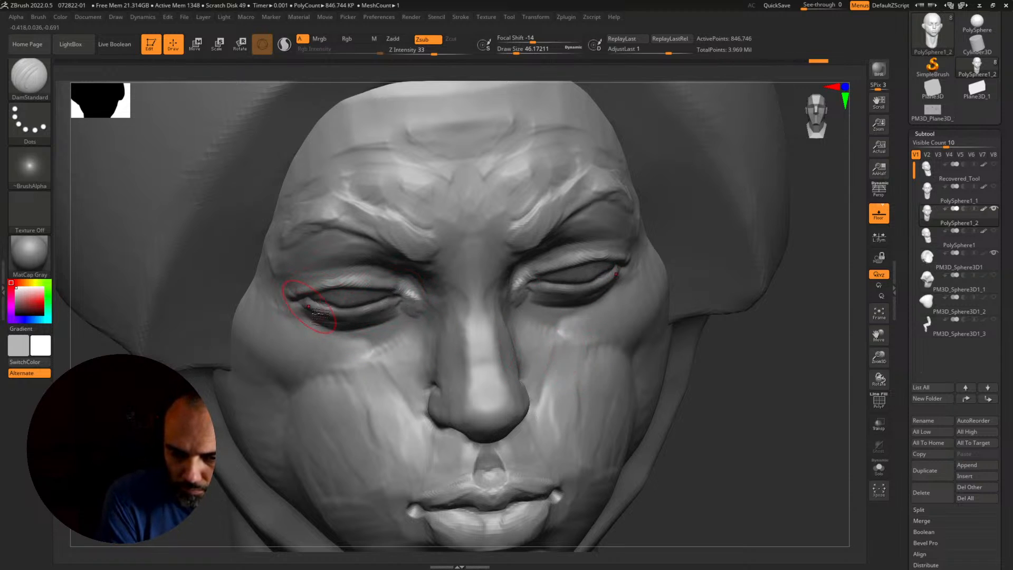
# Step: Cut the upper-eyelid folds from the inner to the outer corners with the DamStandard brush
pyautogui.moveTo(397, 272); pyautogui.dragTo(389, 256, button='right')
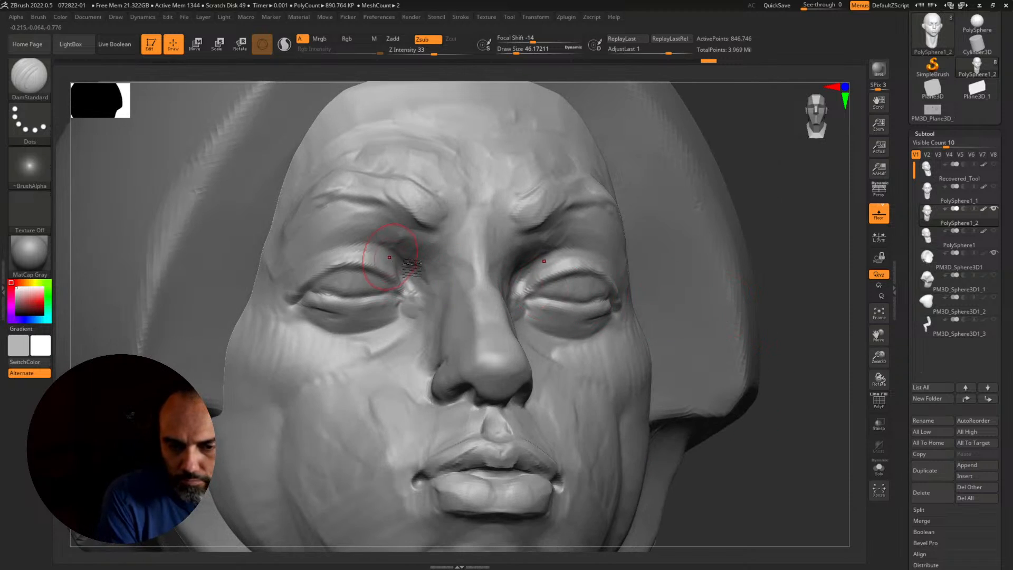
pyautogui.moveTo(401, 257)
pyautogui.mouseDown()
pyautogui.moveTo(317, 238)
pyautogui.moveTo(287, 287)
pyautogui.mouseUp()
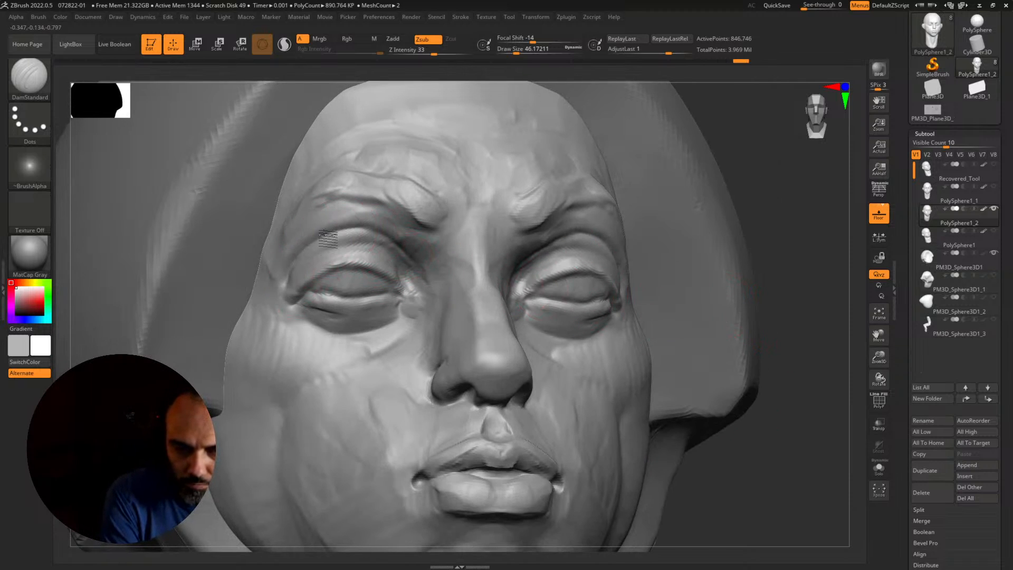
pyautogui.moveTo(328, 238)
pyautogui.mouseDown()
pyautogui.moveTo(368, 233)
pyautogui.moveTo(393, 245)
pyautogui.mouseUp()
# Step: Adjust the outer upper-eyelid shape in front view with the Move brush at a draw size of about 80
pyautogui.moveTo(805, 429)
pyautogui.keyDown('ctrl'); pyautogui.mouseDown(button='right')
pyautogui.moveTo(669, 333)
pyautogui.moveTo(667, 372)
pyautogui.mouseUp(button='right'); pyautogui.keyUp('ctrl')
pyautogui.moveTo(666, 371)
pyautogui.keyDown('ctrl'); pyautogui.mouseDown(button='right')
pyautogui.moveTo(633, 342)
pyautogui.moveTo(753, 423)
pyautogui.moveTo(710, 418)
pyautogui.mouseUp(button='right'); pyautogui.keyUp('ctrl')
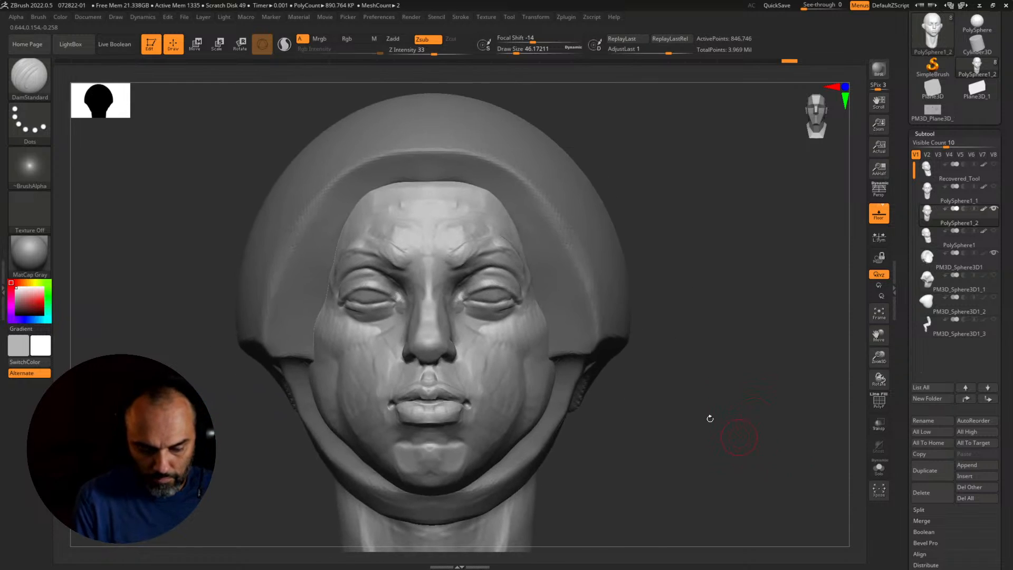
pyautogui.press('b')
pyautogui.press('m')
pyautogui.press('v')
pyautogui.press('s')
pyautogui.moveTo(499, 293); pyautogui.dragTo(494, 277)
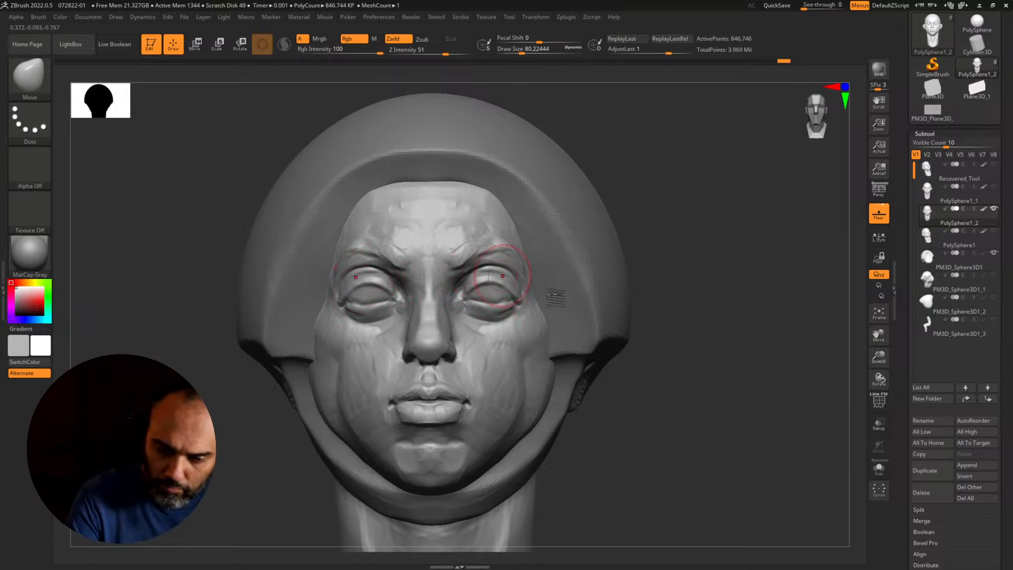
# Step: Reshape the eyelids in side view with the Move brush at a draw size of about 154
pyautogui.keyDown('ctrl'); pyautogui.moveTo(722, 378); pyautogui.dragTo(627, 312, button='right'); pyautogui.keyUp('ctrl')
pyautogui.keyDown('ctrl'); pyautogui.moveTo(637, 355); pyautogui.dragTo(618, 355, button='right'); pyautogui.keyUp('ctrl')
pyautogui.moveTo(619, 355)
pyautogui.mouseDown(button='right')
pyautogui.moveTo(602, 356)
pyautogui.moveTo(773, 415)
pyautogui.mouseUp(button='right')
pyautogui.moveTo(773, 414)
pyautogui.mouseDown(button='right')
pyautogui.moveTo(748, 402)
pyautogui.moveTo(761, 422)
pyautogui.mouseUp(button='right')
pyautogui.press('s')
pyautogui.moveTo(396, 270); pyautogui.dragTo(405, 270)
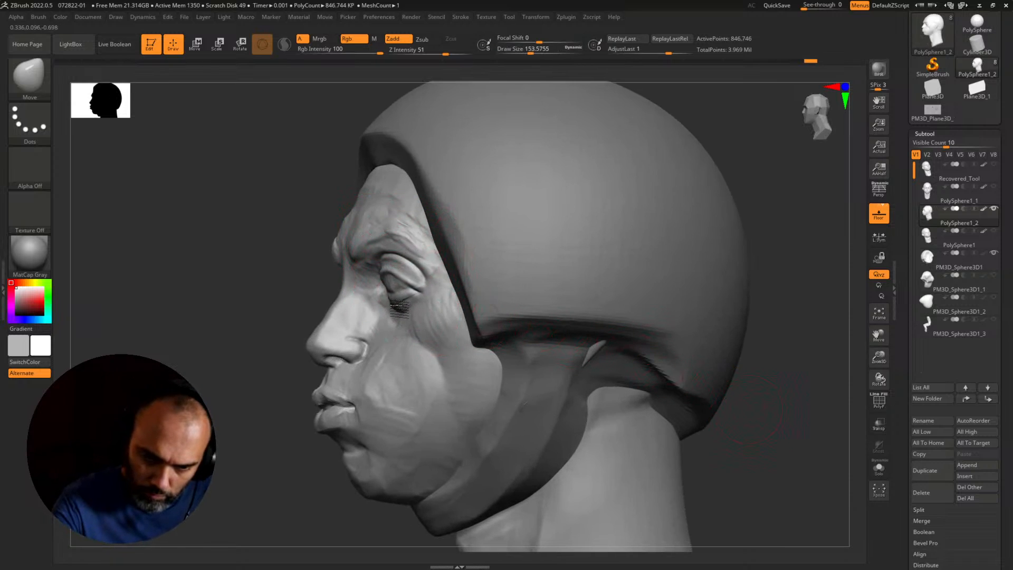
pyautogui.moveTo(396, 300); pyautogui.dragTo(398, 276)
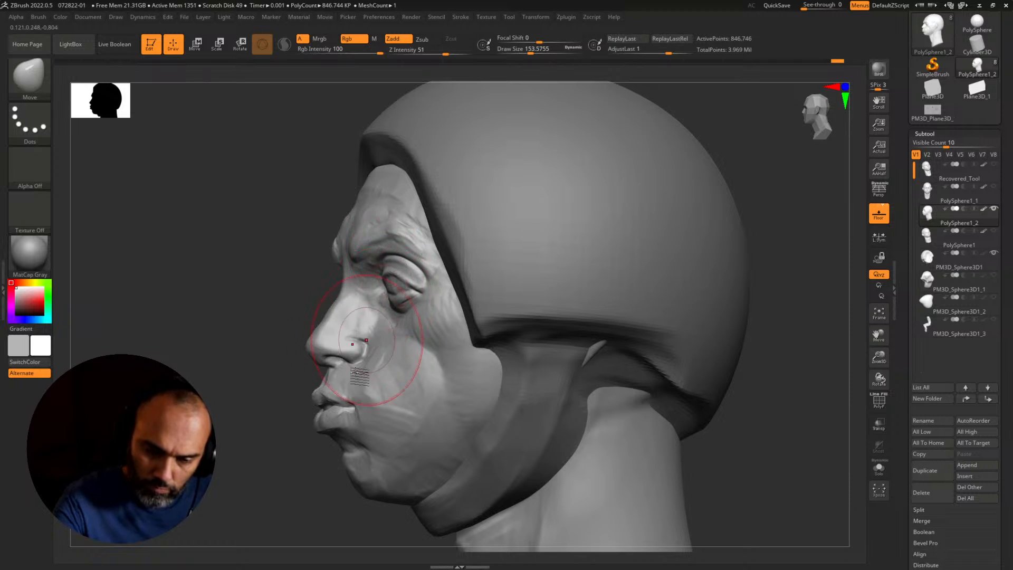
# Step: Switch back to the original closed-eye head, PolySphere1_1, and face it from the front
pyautogui.moveTo(355, 372)
pyautogui.keyDown('ctrl'); pyautogui.mouseDown(button='right')
pyautogui.moveTo(283, 457)
pyautogui.moveTo(443, 429)
pyautogui.moveTo(505, 405)
pyautogui.moveTo(522, 407)
pyautogui.moveTo(538, 429)
pyautogui.moveTo(543, 421)
pyautogui.moveTo(584, 441)
pyautogui.moveTo(552, 427)
pyautogui.moveTo(633, 444)
pyautogui.moveTo(670, 434)
pyautogui.mouseUp(button='right'); pyautogui.keyUp('ctrl')
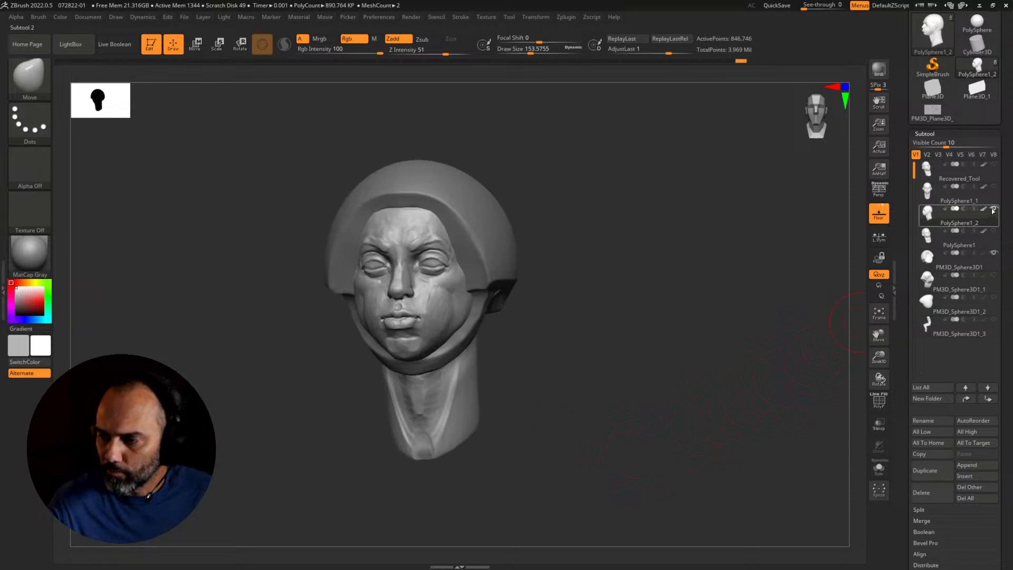
pyautogui.click(929, 194)
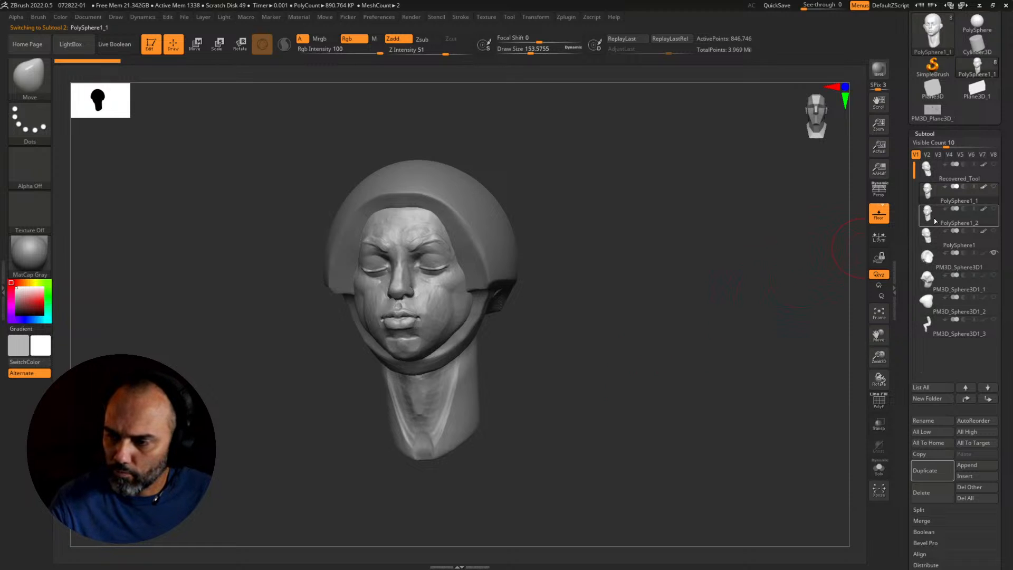
pyautogui.moveTo(640, 402); pyautogui.dragTo(612, 422, button='right')
pyautogui.keyDown('alt'); pyautogui.moveTo(611, 422); pyautogui.dragTo(663, 399, button='right'); pyautogui.keyUp('alt')
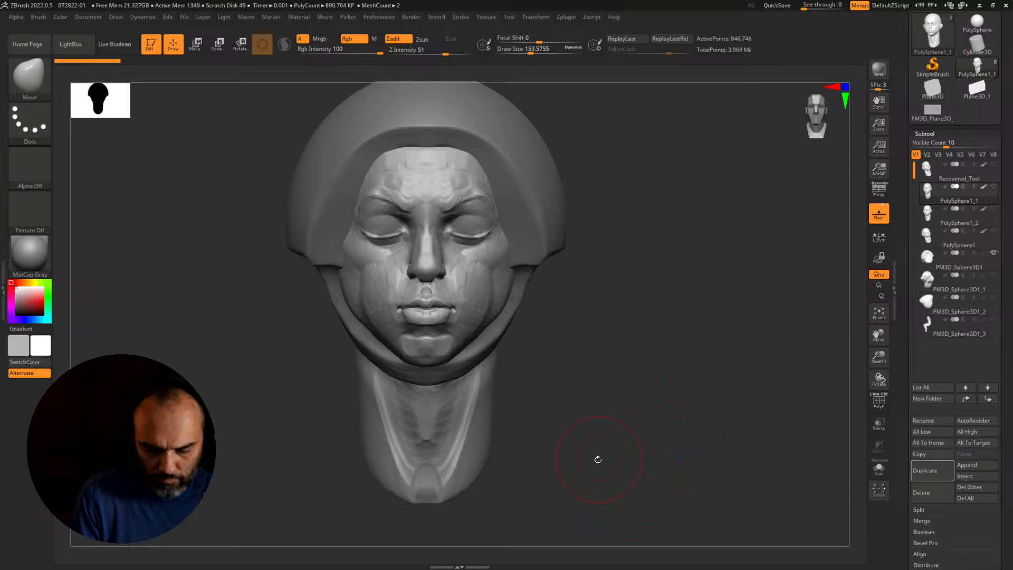
# Step: Reset the transform gizmo's orientation, center it on the head, and lower its pivot to the chin
pyautogui.press('w')
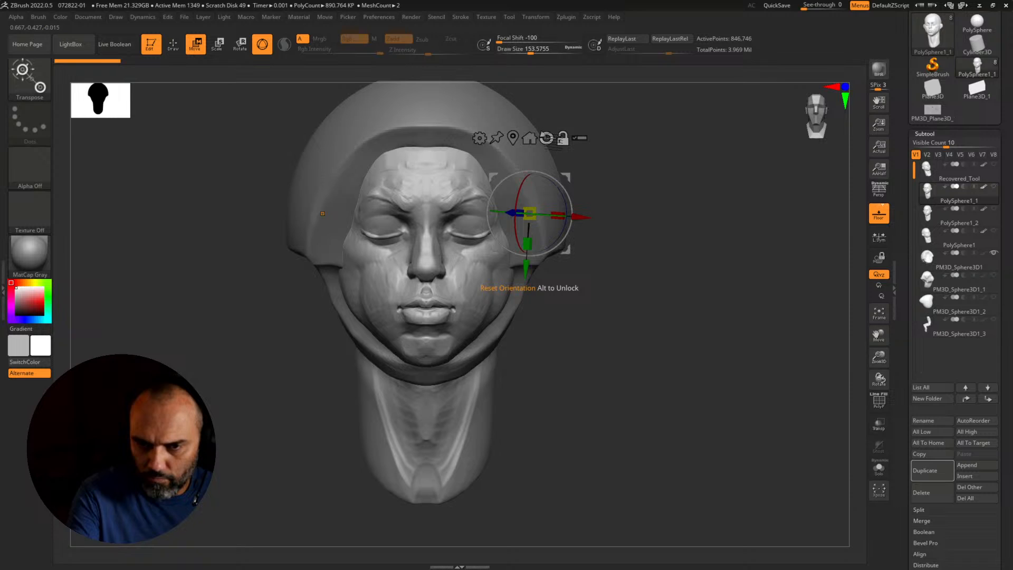
pyautogui.keyDown('alt'); pyautogui.click(547, 137); pyautogui.keyUp('alt')
pyautogui.keyDown('alt'); pyautogui.click(513, 138); pyautogui.keyUp('alt')
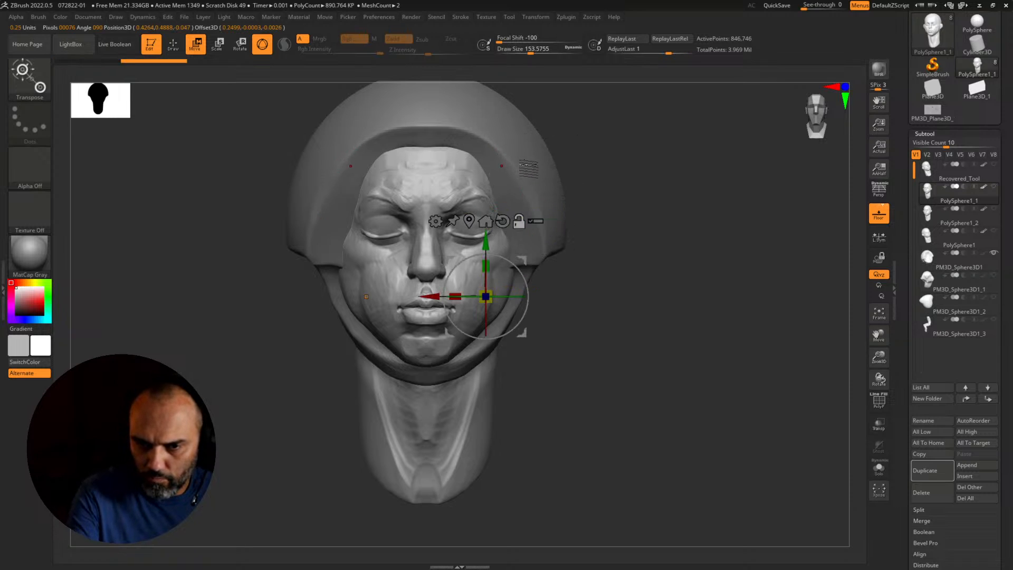
pyautogui.keyDown('alt'); pyautogui.click(485, 221); pyautogui.keyUp('alt')
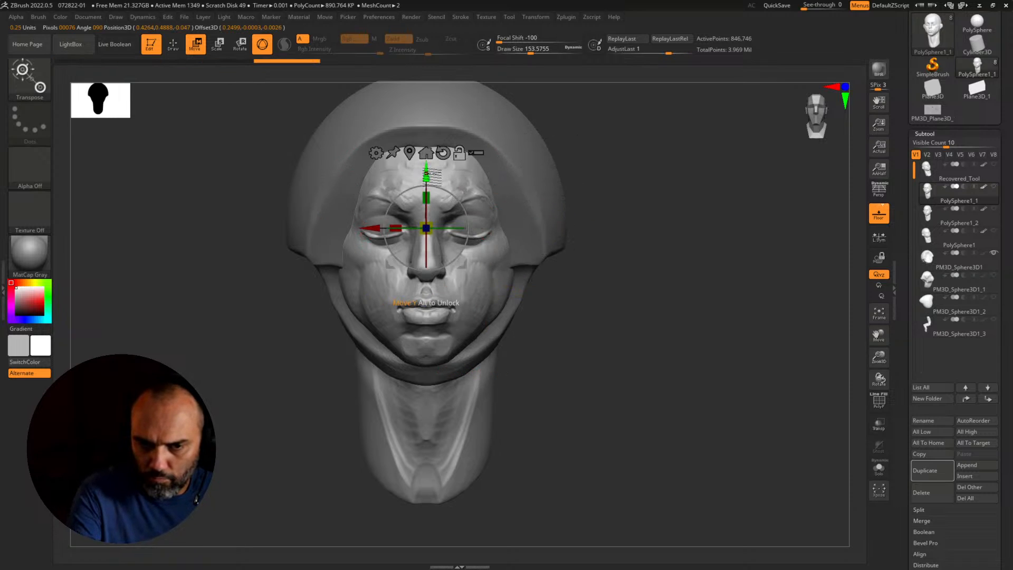
pyautogui.keyDown('alt'); pyautogui.moveTo(430, 174); pyautogui.dragTo(430, 302); pyautogui.keyUp('alt')
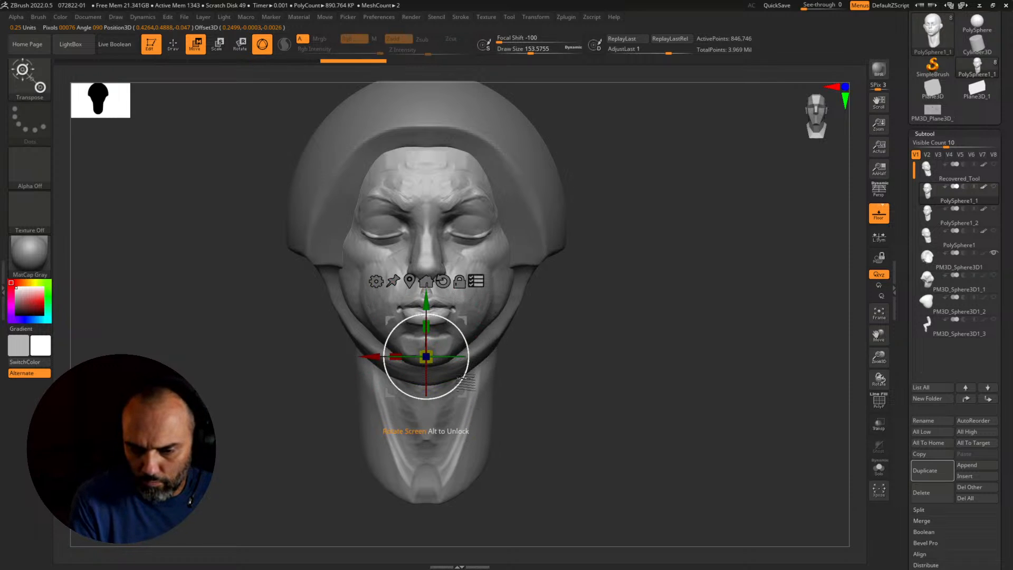
# Step: Try rotating the head about the chin-level pivot, checking it from both sides and the front
pyautogui.moveTo(476, 400); pyautogui.dragTo(460, 385)
pyautogui.keyDown('shift'); pyautogui.moveTo(543, 387); pyautogui.dragTo(495, 373); pyautogui.keyUp('shift')
pyautogui.moveTo(457, 332); pyautogui.dragTo(463, 338)
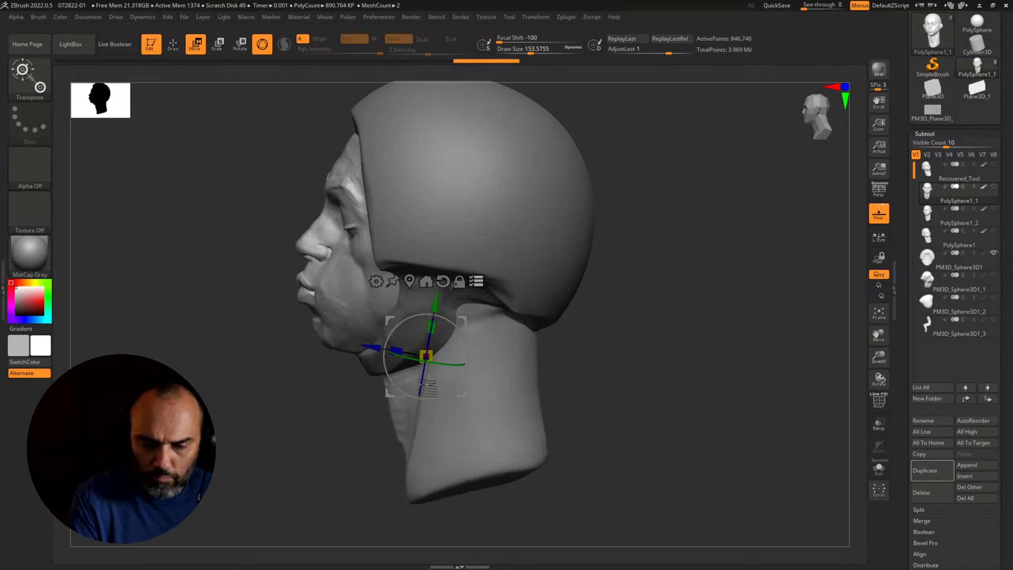
pyautogui.keyDown('shift'); pyautogui.moveTo(342, 441); pyautogui.dragTo(450, 417); pyautogui.keyUp('shift')
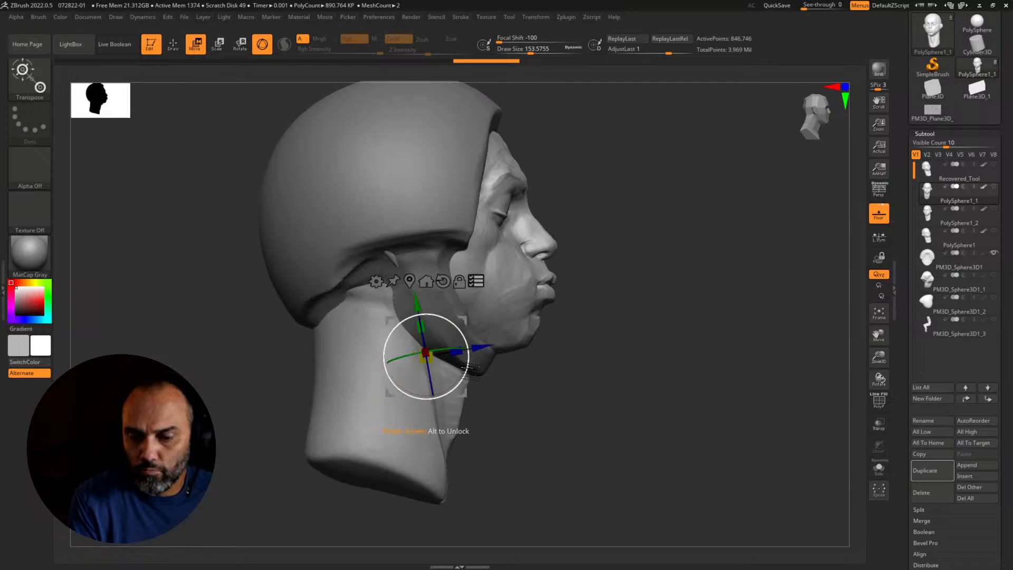
pyautogui.moveTo(467, 367)
pyautogui.mouseDown()
pyautogui.moveTo(546, 369)
pyautogui.moveTo(471, 363)
pyautogui.mouseUp()
pyautogui.press('q')
pyautogui.moveTo(591, 391); pyautogui.dragTo(491, 417)
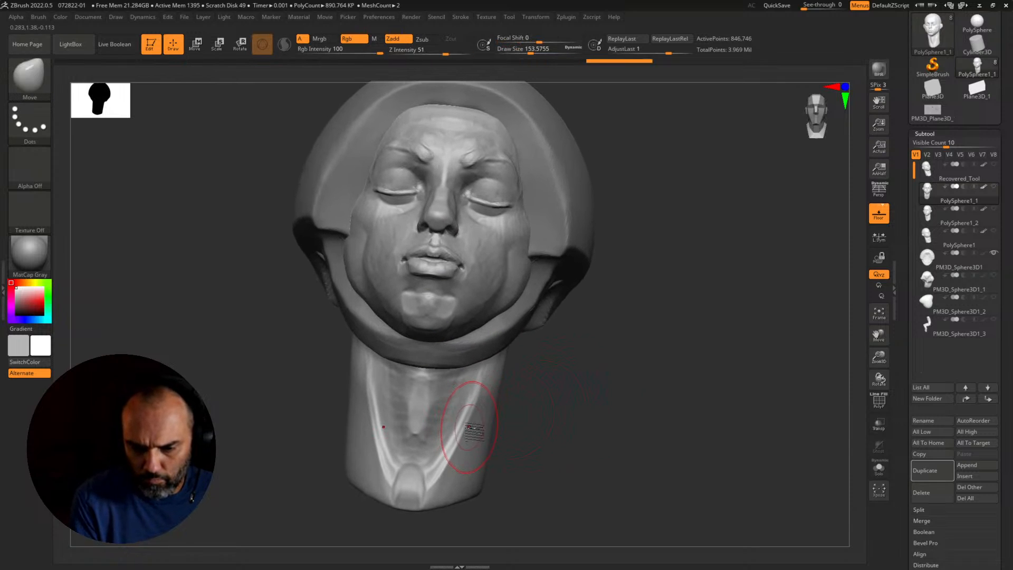
# Step: Isolate the head at subdivision level 1 and replace the gizmo with a transpose line at the upper neck
pyautogui.press('w')
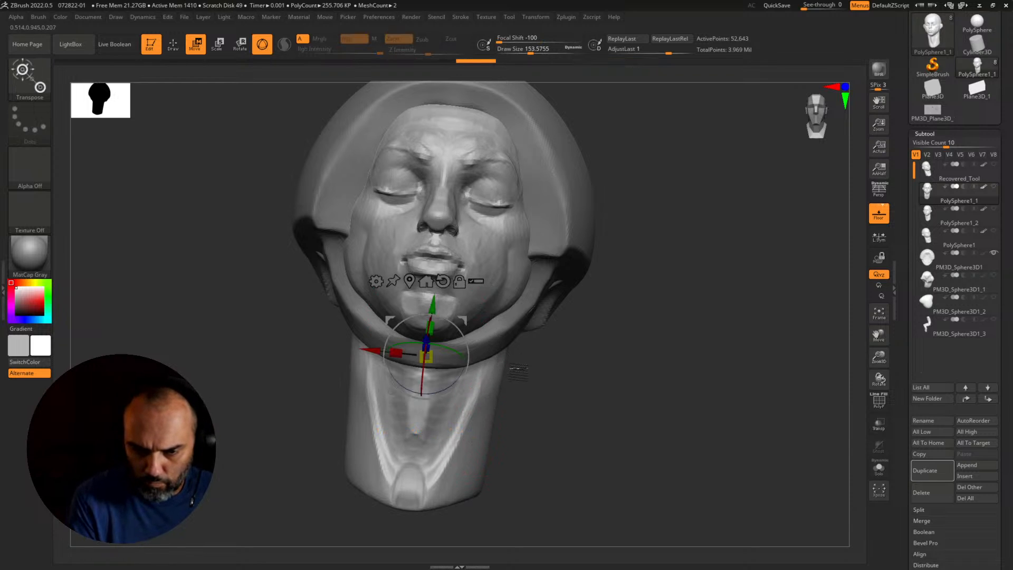
pyautogui.moveTo(518, 371); pyautogui.dragTo(551, 384)
pyautogui.click(262, 44)
pyautogui.moveTo(254, 409); pyautogui.dragTo(369, 455)
pyautogui.moveTo(587, 439); pyautogui.dragTo(581, 379)
pyautogui.hotkey('alt', 's')
pyautogui.moveTo(610, 413); pyautogui.dragTo(570, 341)
# Step: Look through the mask brushes and check the head's geometry and DynaMesh settings
pyautogui.click(29, 76)
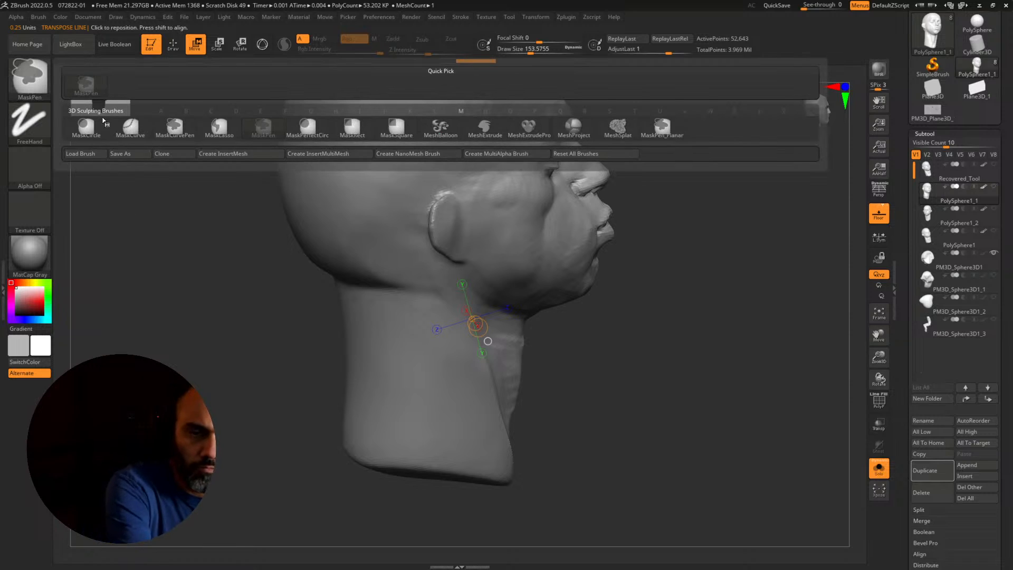
pyautogui.keyDown('ctrl'); pyautogui.click(397, 139); pyautogui.keyUp('ctrl')
pyautogui.click(924, 135)
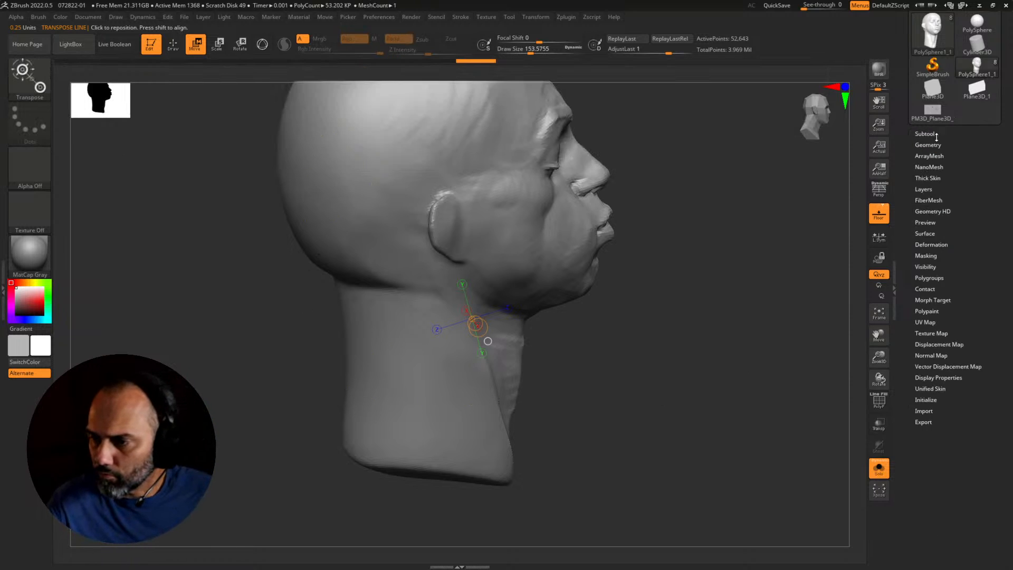
pyautogui.click(927, 144)
pyautogui.click(932, 300)
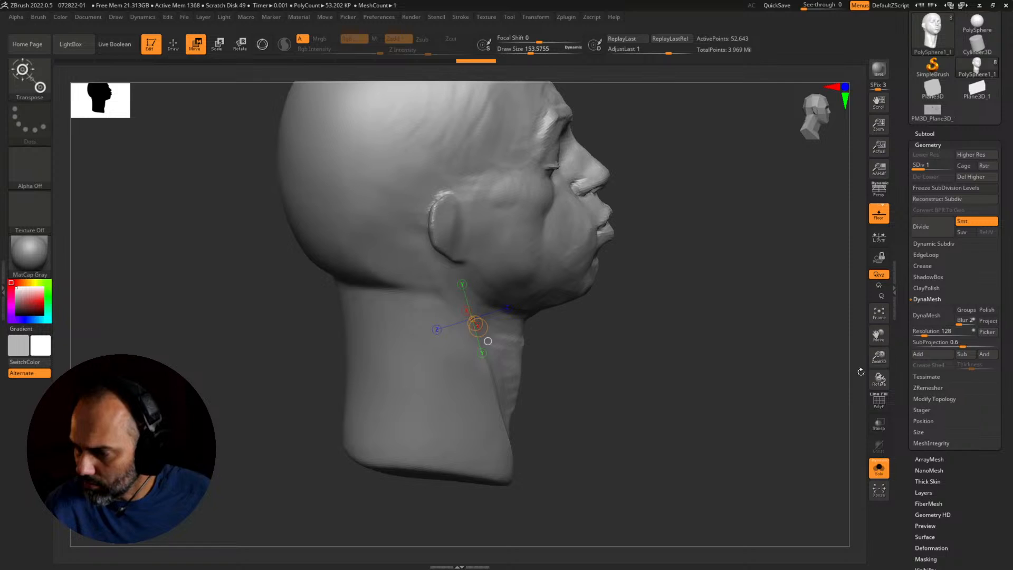
# Step: Lasso-mask the neck with MaskLasso and invert the mask so the head is protected and the neck stays free
pyautogui.click(36, 79)
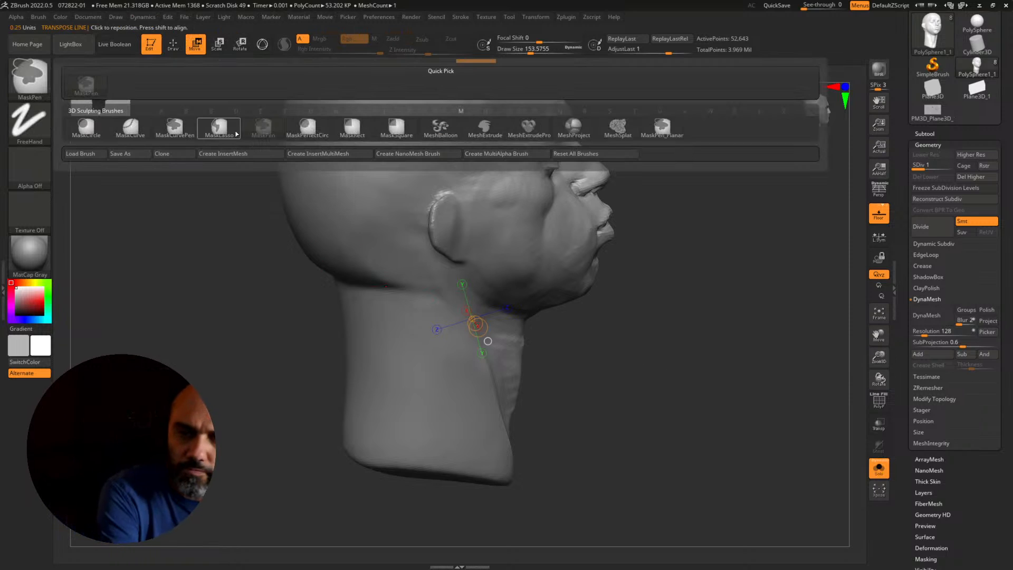
pyautogui.click(221, 128)
pyautogui.moveTo(539, 527)
pyautogui.mouseDown()
pyautogui.moveTo(585, 320)
pyautogui.moveTo(335, 279)
pyautogui.moveTo(357, 520)
pyautogui.mouseUp()
pyautogui.keyDown('ctrl'); pyautogui.click(560, 429); pyautogui.keyUp('ctrl')
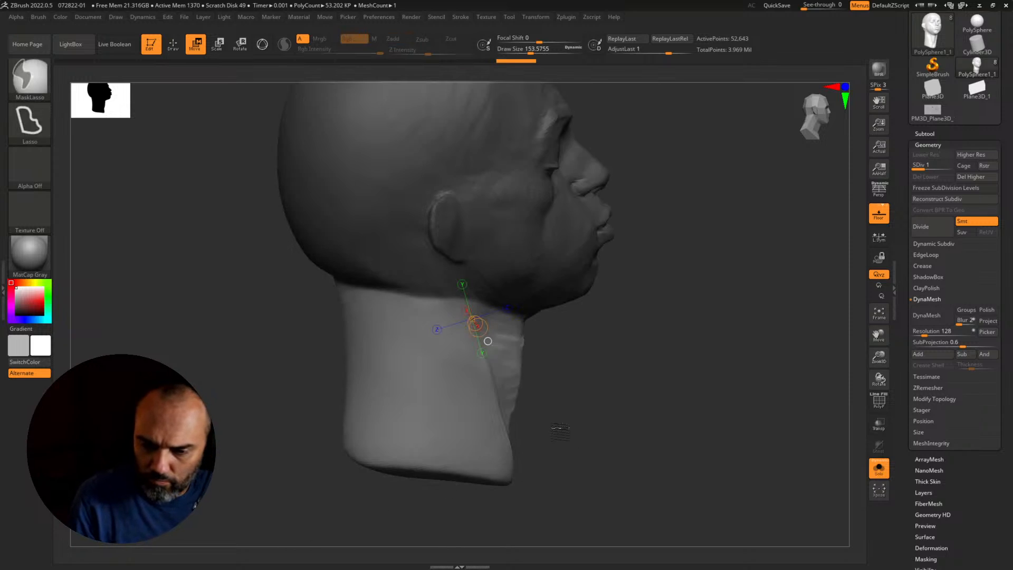
pyautogui.moveTo(559, 130)
pyautogui.keyDown('ctrl'); pyautogui.mouseDown()
pyautogui.moveTo(276, 286)
pyautogui.moveTo(376, 326)
pyautogui.moveTo(676, 351)
pyautogui.moveTo(641, 344)
pyautogui.mouseUp(); pyautogui.keyUp('ctrl')
pyautogui.hotkey('ctrl', 'z')
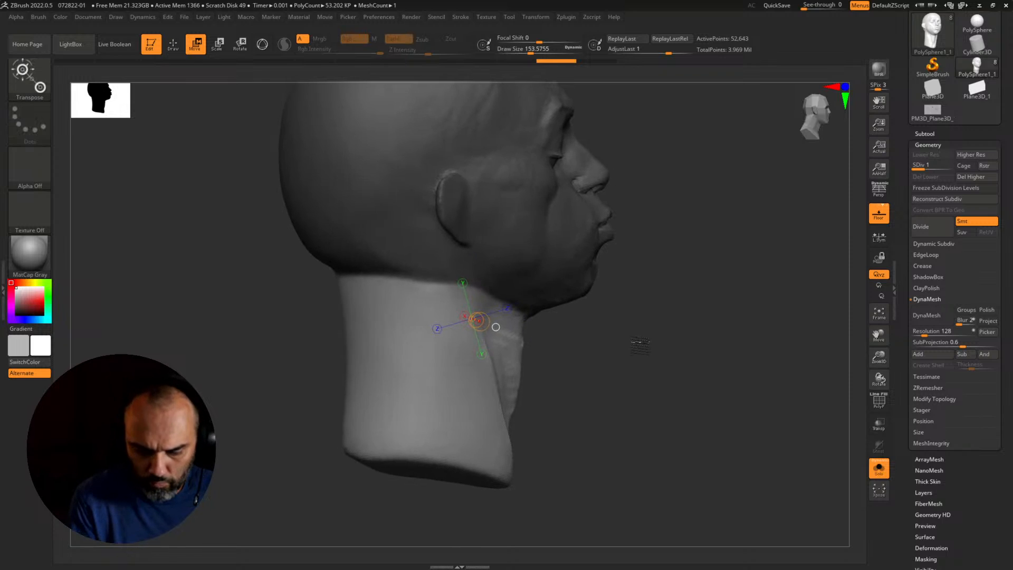
pyautogui.moveTo(580, 353)
pyautogui.keyDown('ctrl'); pyautogui.mouseDown()
pyautogui.moveTo(391, 316)
pyautogui.moveTo(260, 136)
pyautogui.moveTo(743, 333)
pyautogui.mouseUp(); pyautogui.keyUp('ctrl')
pyautogui.hotkey('ctrl', 'z')
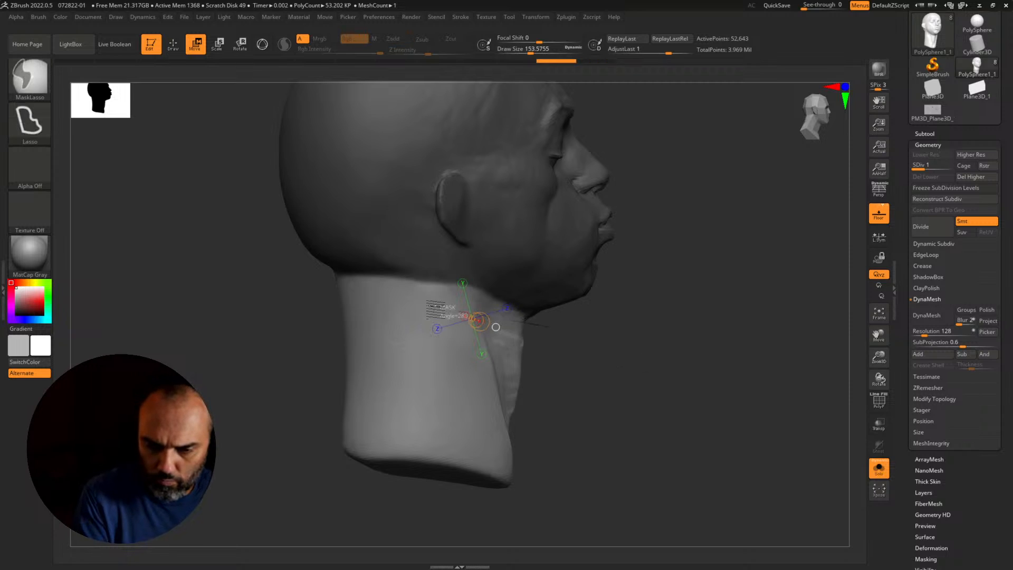
# Step: Extend the lasso mask down over the upper neck and soften its edge with BlurMask
pyautogui.moveTo(435, 309)
pyautogui.keyDown('ctrl'); pyautogui.mouseDown()
pyautogui.moveTo(551, 296)
pyautogui.moveTo(752, 351)
pyautogui.mouseUp(); pyautogui.keyUp('ctrl')
pyautogui.click(928, 145)
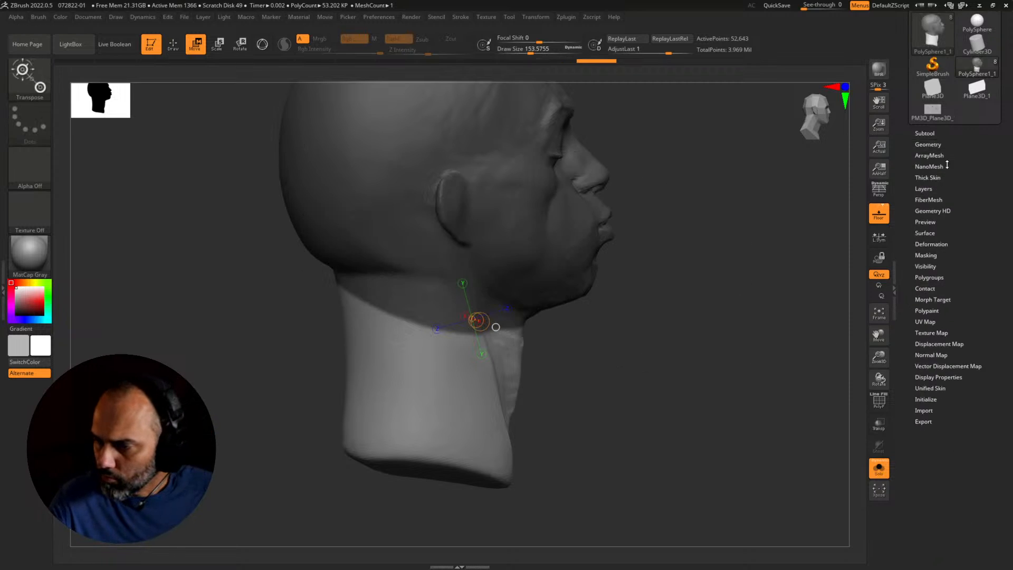
pyautogui.click(927, 255)
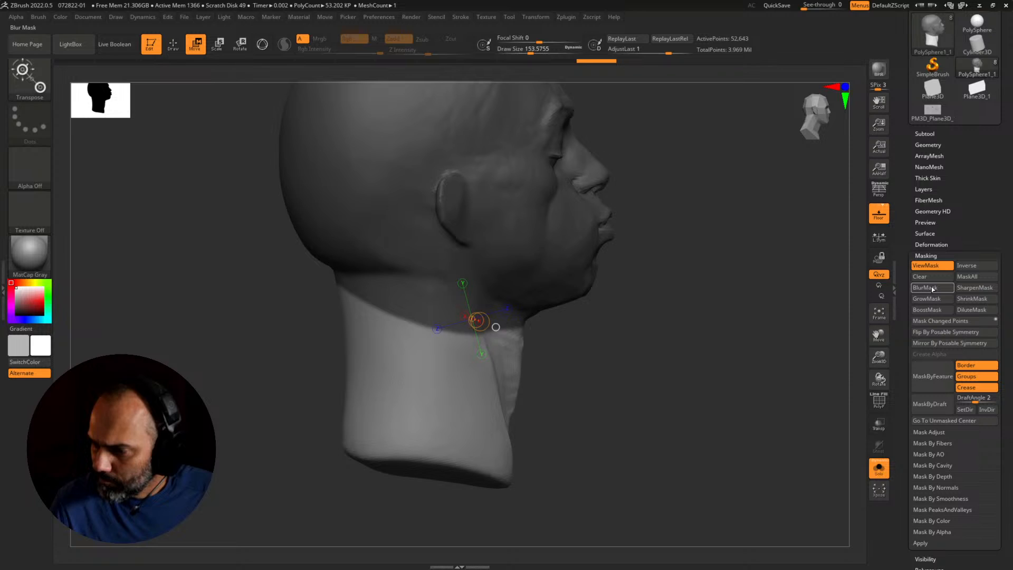
pyautogui.click(932, 290)
pyautogui.moveTo(737, 357); pyautogui.dragTo(662, 399)
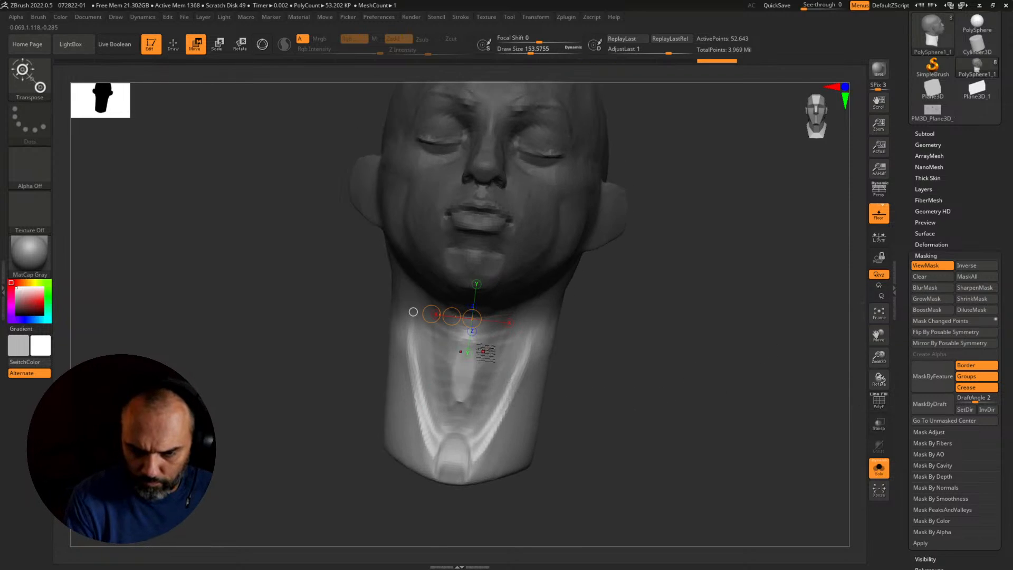
# Step: Extend and blur the mask at the nape, and rotate the free neck slightly using a transpose line across it in side view
pyautogui.moveTo(478, 337)
pyautogui.mouseDown()
pyautogui.moveTo(694, 353)
pyautogui.moveTo(696, 337)
pyautogui.moveTo(674, 318)
pyautogui.moveTo(678, 332)
pyautogui.moveTo(679, 320)
pyautogui.mouseUp()
pyautogui.press('r')
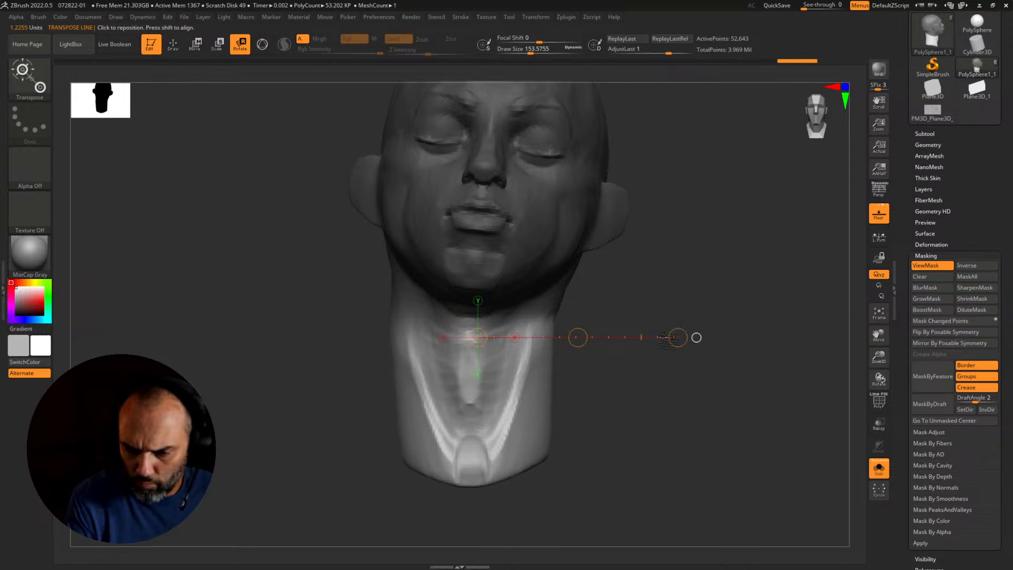
pyautogui.keyDown('shift'); pyautogui.moveTo(643, 380); pyautogui.dragTo(685, 384); pyautogui.keyUp('shift')
pyautogui.moveTo(454, 349); pyautogui.dragTo(644, 364)
pyautogui.moveTo(231, 406)
pyautogui.keyDown('ctrl'); pyautogui.mouseDown()
pyautogui.moveTo(232, 174)
pyautogui.moveTo(376, 317)
pyautogui.mouseUp(); pyautogui.keyUp('ctrl')
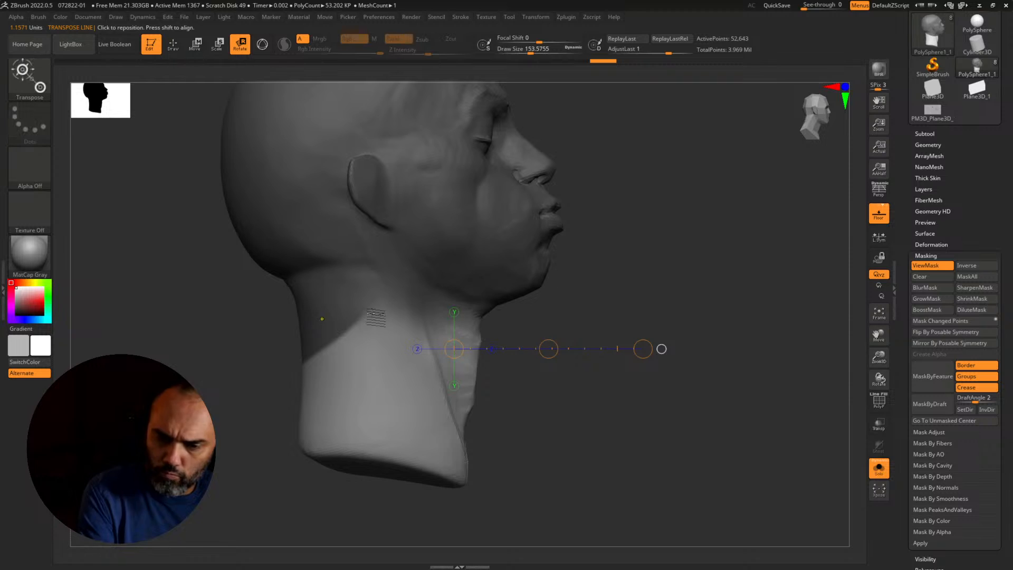
pyautogui.click(937, 289)
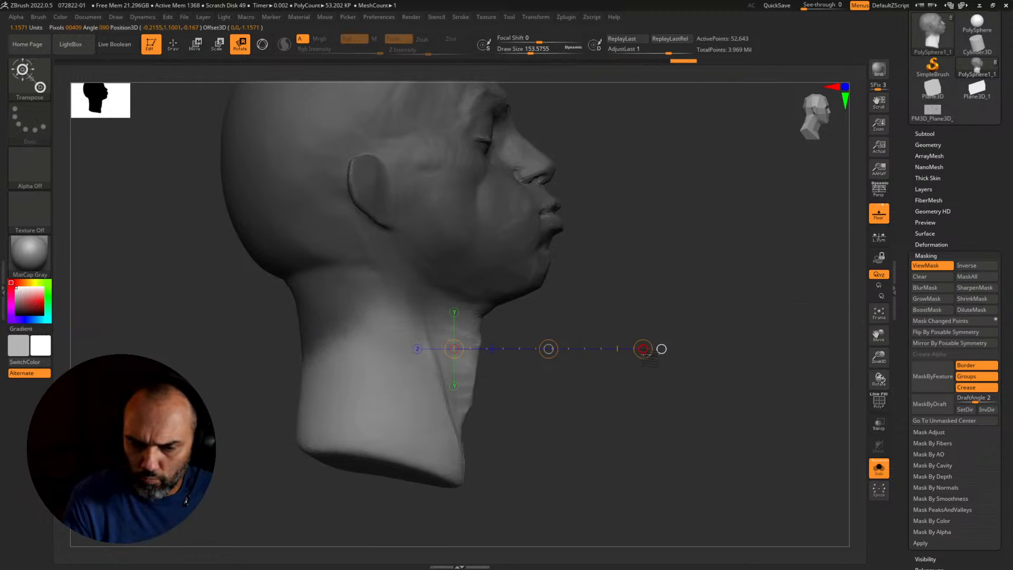
pyautogui.moveTo(650, 363); pyautogui.dragTo(649, 373)
pyautogui.press('q')
pyautogui.moveTo(692, 346); pyautogui.dragTo(664, 366)
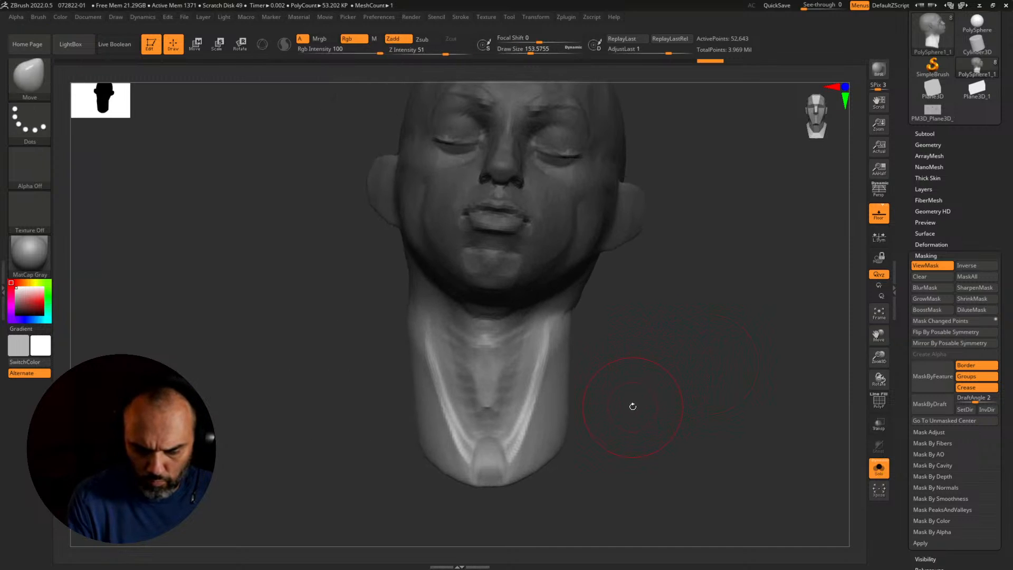
# Step: Clear the head's mask and turn perspective back on with the helmet shown again
pyautogui.press('r')
pyautogui.moveTo(486, 386)
pyautogui.mouseDown()
pyautogui.moveTo(675, 373)
pyautogui.moveTo(741, 355)
pyautogui.mouseUp()
pyautogui.press('q')
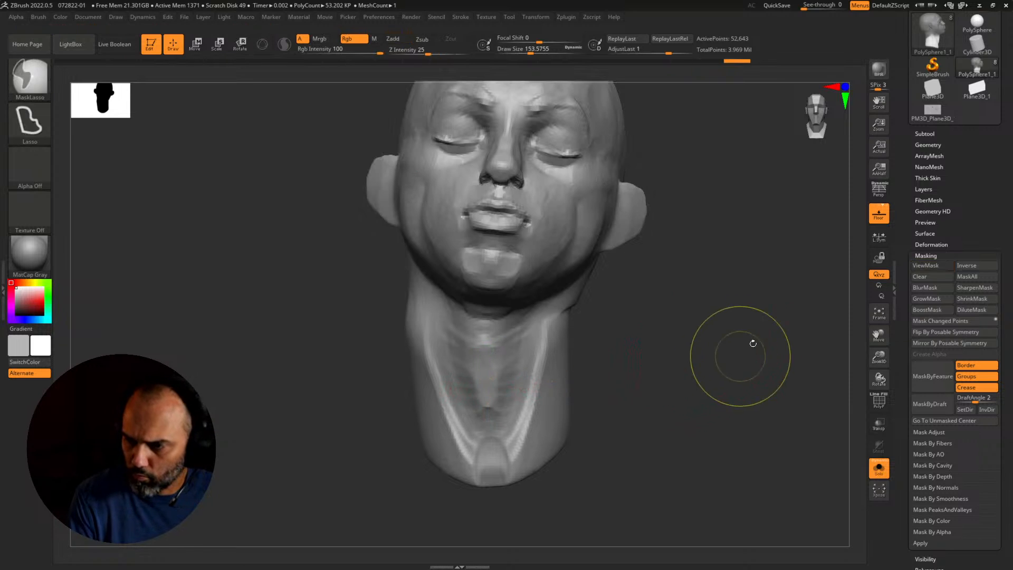
pyautogui.click(879, 191)
pyautogui.moveTo(778, 274)
pyautogui.mouseDown()
pyautogui.moveTo(748, 289)
pyautogui.moveTo(739, 339)
pyautogui.moveTo(699, 379)
pyautogui.mouseUp()
# Step: Rotate the head and helmet slightly about the lower neck with the gizmo
pyautogui.press('w')
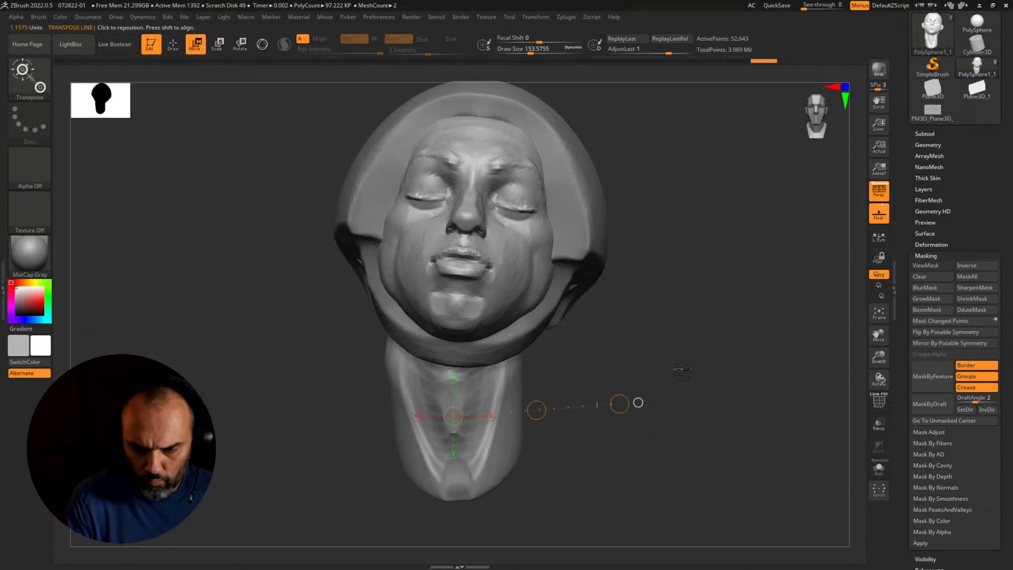
pyautogui.press('y')
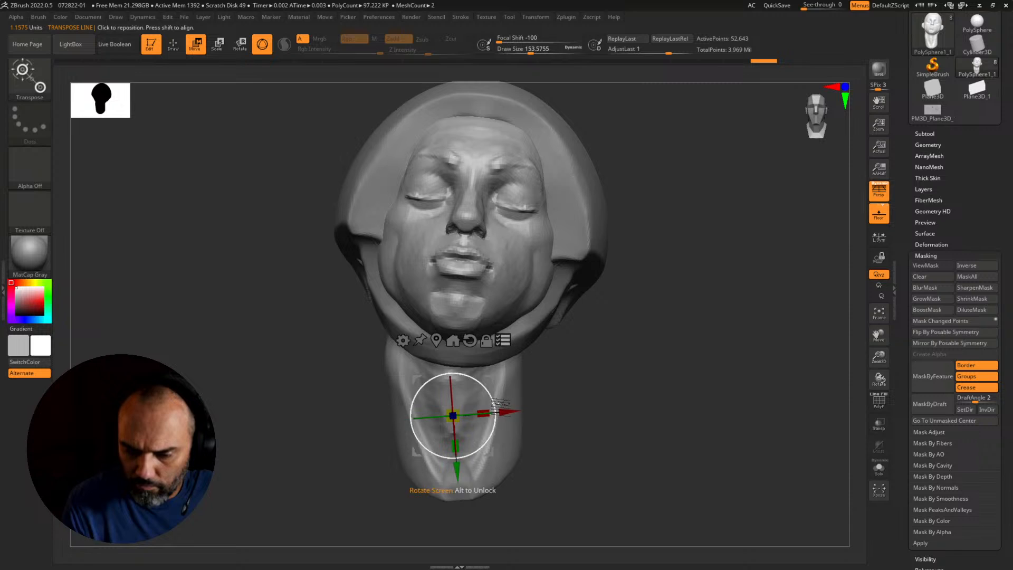
pyautogui.moveTo(496, 394); pyautogui.dragTo(501, 405)
pyautogui.moveTo(493, 396); pyautogui.dragTo(492, 395)
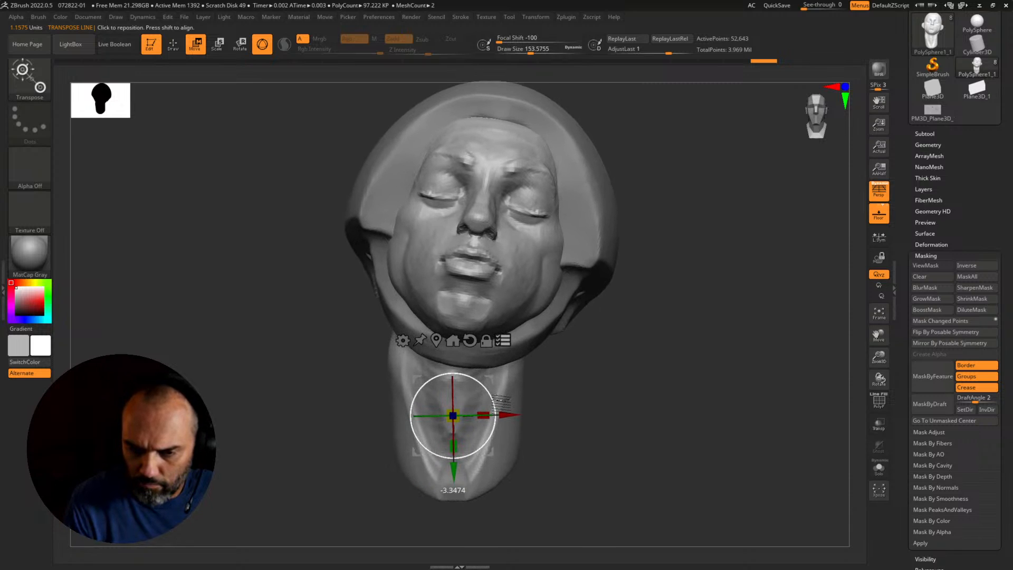
pyautogui.moveTo(599, 405); pyautogui.dragTo(568, 405)
pyautogui.moveTo(496, 407); pyautogui.dragTo(494, 412)
# Step: Enlarge the Move brush to a draw size of about 533 and push the neck's lower front corner backward
pyautogui.press('q')
pyautogui.press('s')
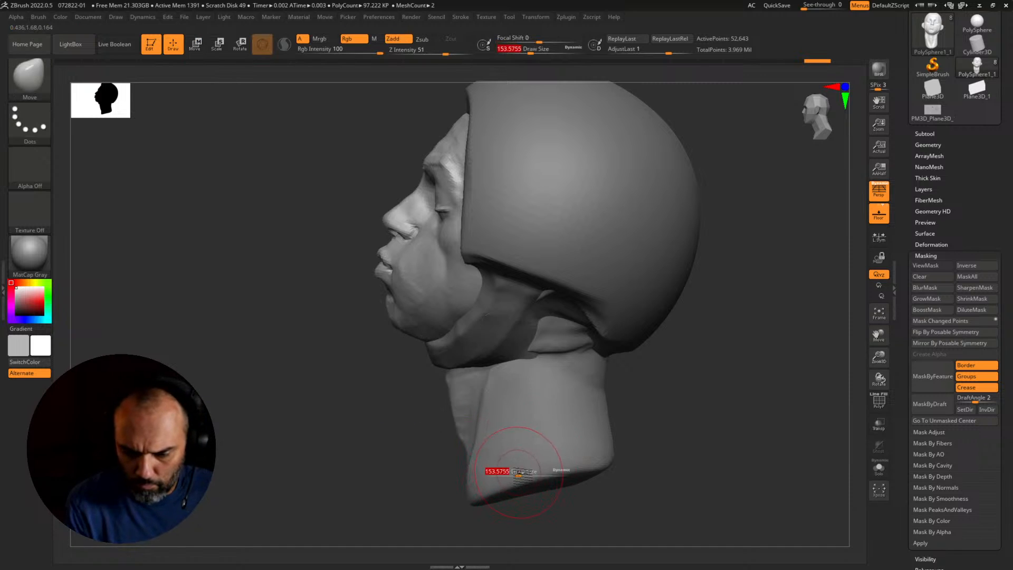
pyautogui.moveTo(523, 470); pyautogui.dragTo(542, 470)
pyautogui.press('w')
pyautogui.press('q')
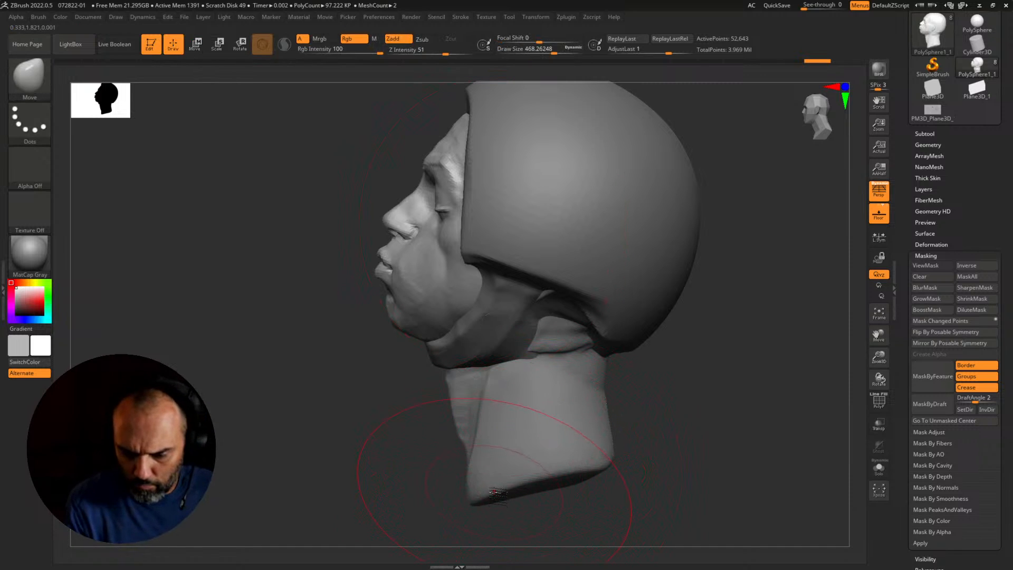
pyautogui.press('s')
pyautogui.moveTo(487, 495); pyautogui.dragTo(494, 496)
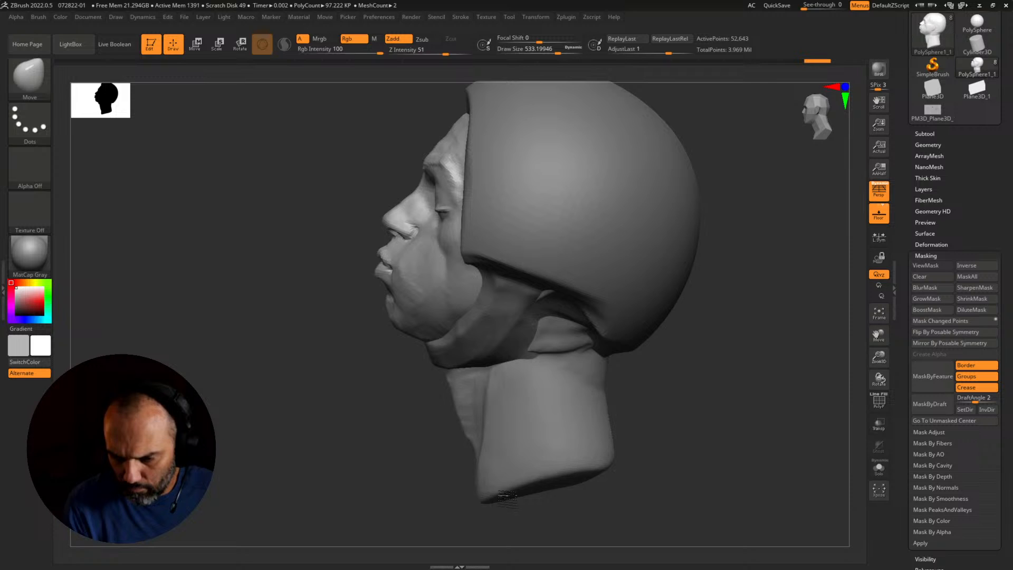
# Step: Push the back of the neck forward with the Move brush and reduce its draw size to about 257
pyautogui.moveTo(402, 443); pyautogui.dragTo(504, 442)
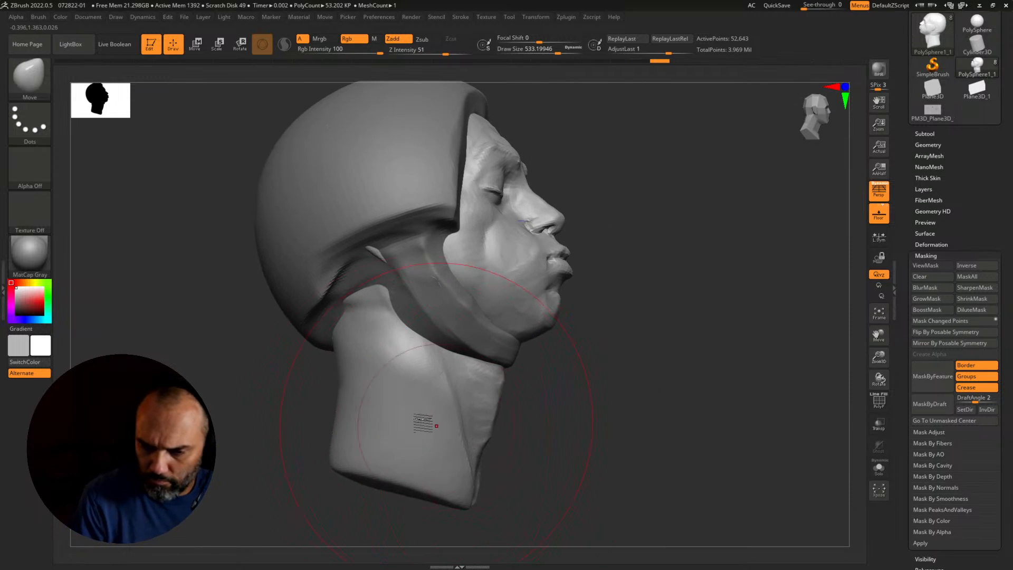
pyautogui.moveTo(345, 388); pyautogui.dragTo(379, 384)
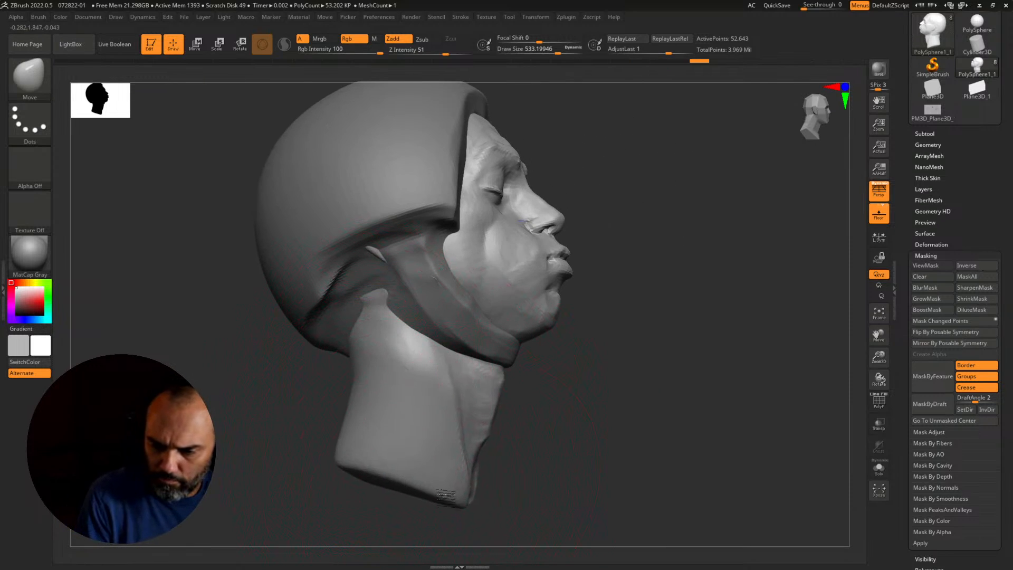
pyautogui.moveTo(622, 433)
pyautogui.mouseDown()
pyautogui.moveTo(590, 439)
pyautogui.moveTo(523, 425)
pyautogui.mouseUp()
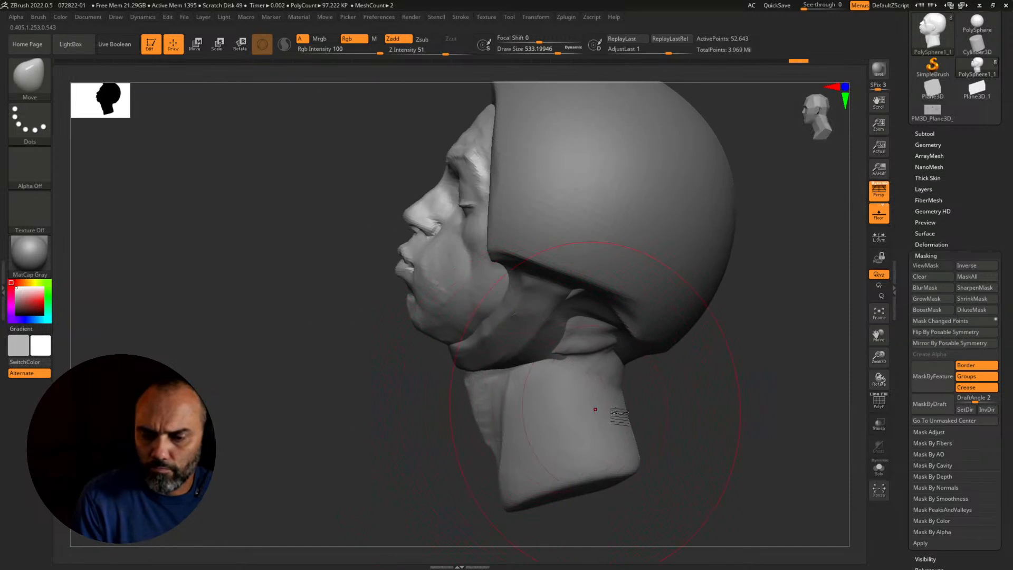
pyautogui.moveTo(595, 409)
pyautogui.mouseDown()
pyautogui.moveTo(696, 409)
pyautogui.moveTo(678, 445)
pyautogui.moveTo(652, 427)
pyautogui.moveTo(692, 436)
pyautogui.moveTo(670, 438)
pyautogui.mouseUp()
pyautogui.press('s')
pyautogui.click(623, 441)
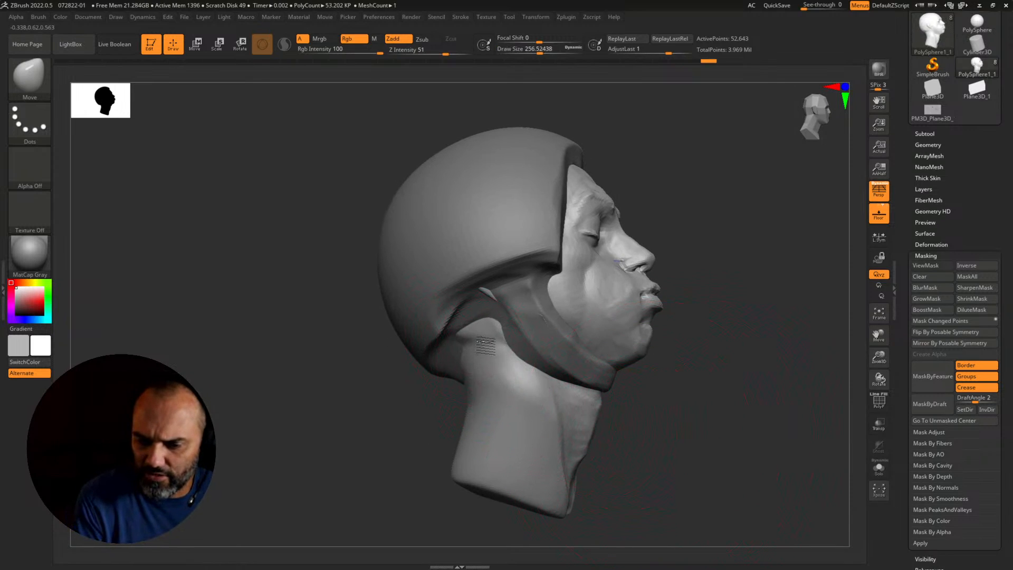
# Step: Make the torso subtool PM3D_Sphere3D1_3 visible beneath the head
pyautogui.moveTo(705, 381); pyautogui.dragTo(641, 397)
pyautogui.click(932, 135)
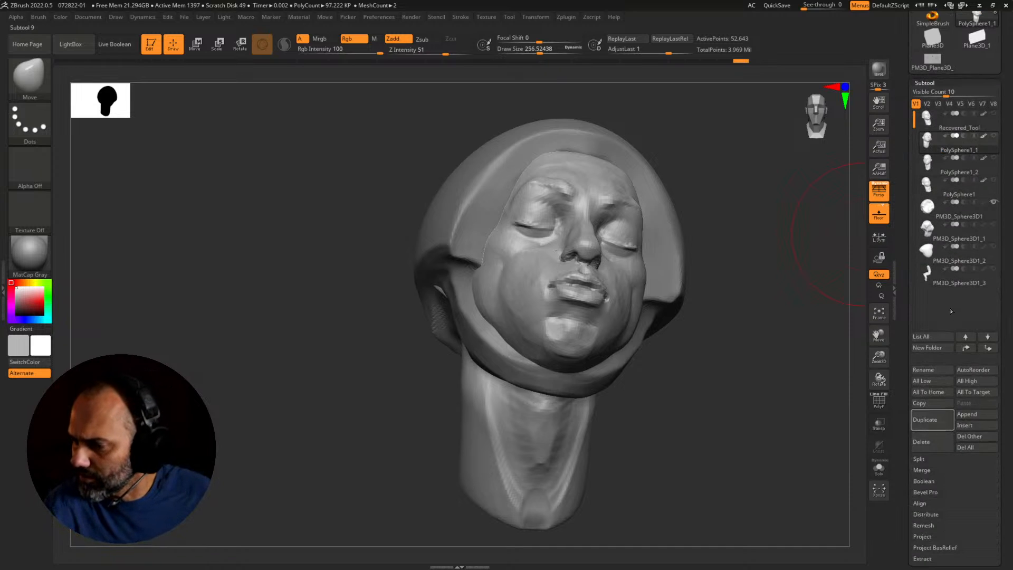
pyautogui.click(995, 272)
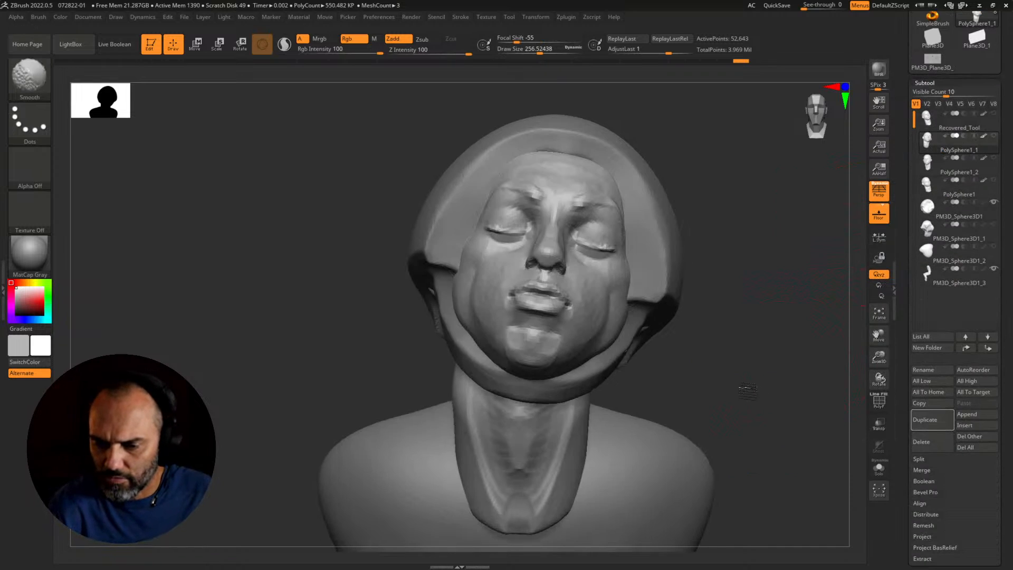
pyautogui.moveTo(783, 405)
pyautogui.mouseDown()
pyautogui.moveTo(732, 366)
pyautogui.moveTo(721, 409)
pyautogui.moveTo(748, 470)
pyautogui.moveTo(728, 396)
pyautogui.moveTo(710, 409)
pyautogui.moveTo(725, 430)
pyautogui.moveTo(658, 443)
pyautogui.moveTo(779, 505)
pyautogui.mouseUp()
# Step: Isolate the head, mask everything above the neck's base, and blur the mask edge
pyautogui.press('s')
pyautogui.moveTo(379, 317); pyautogui.dragTo(397, 315)
pyautogui.hotkey('shift', 'alt', 's')
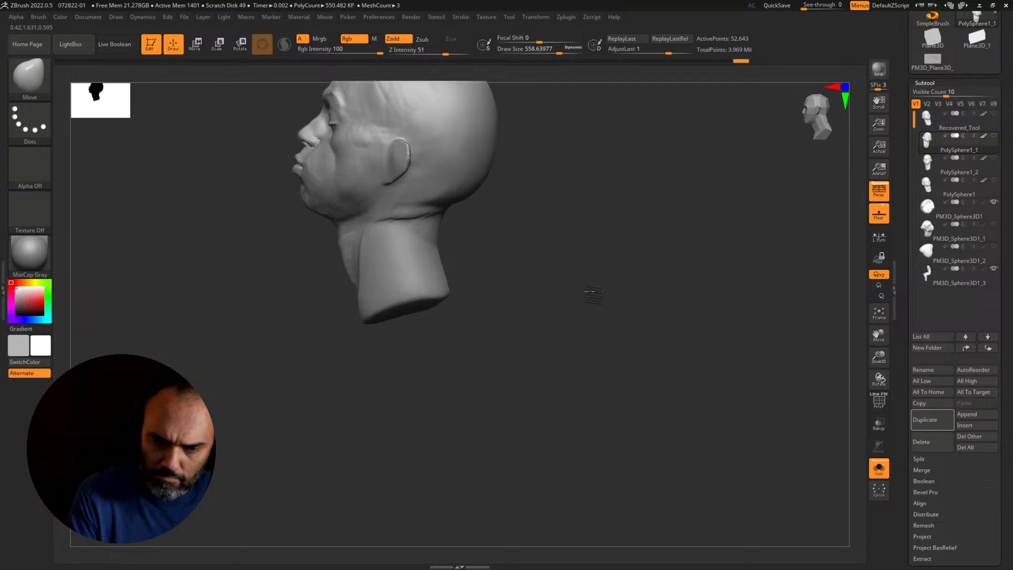
pyautogui.moveTo(594, 295); pyautogui.dragTo(570, 357)
pyautogui.moveTo(556, 399)
pyautogui.keyDown('ctrl'); pyautogui.mouseDown()
pyautogui.moveTo(417, 408)
pyautogui.moveTo(298, 364)
pyautogui.moveTo(356, 288)
pyautogui.moveTo(572, 257)
pyautogui.mouseUp(); pyautogui.keyUp('ctrl')
pyautogui.keyDown('ctrl'); pyautogui.click(534, 287); pyautogui.keyUp('ctrl')
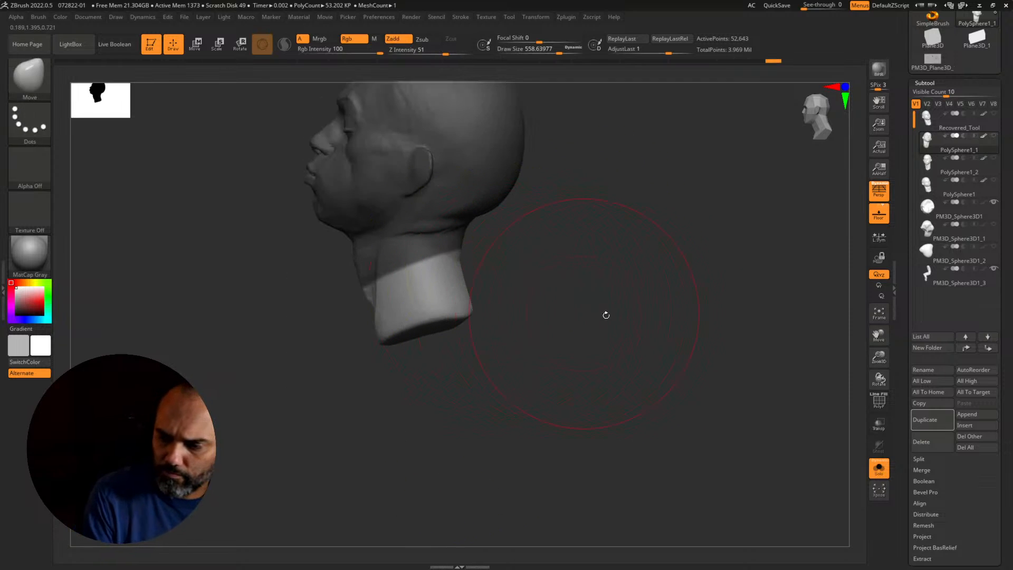
pyautogui.keyDown('ctrl'); pyautogui.click(405, 259); pyautogui.keyUp('ctrl')
pyautogui.keyDown('ctrl'); pyautogui.click(403, 257); pyautogui.keyUp('ctrl')
pyautogui.keyDown('ctrl'); pyautogui.click(402, 256); pyautogui.keyUp('ctrl')
pyautogui.keyDown('ctrl'); pyautogui.click(402, 257); pyautogui.keyUp('ctrl')
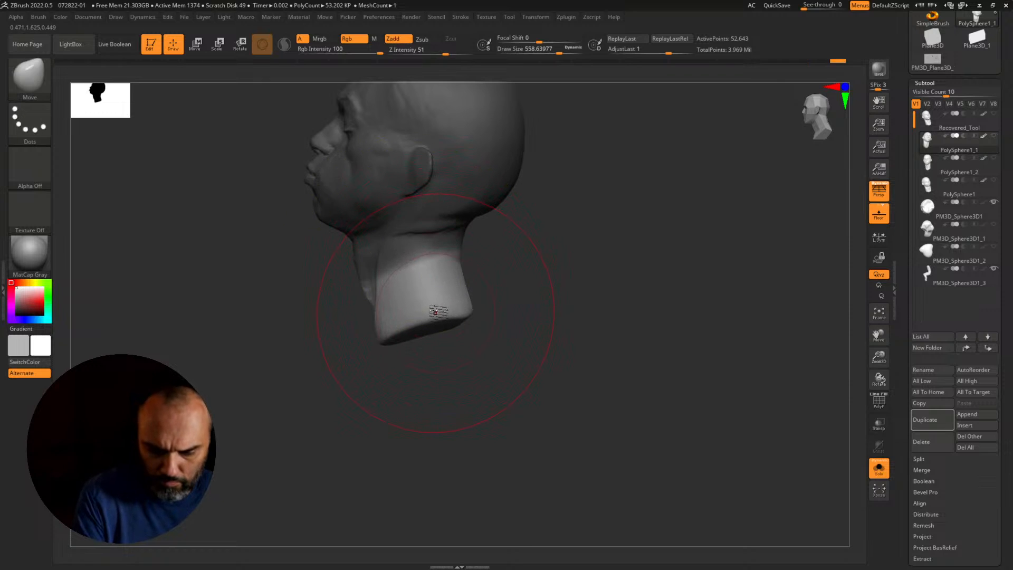
# Step: Extend the mask further down the neck, tilt the neck's base with a transpose line across it, and clear the mask
pyautogui.press('r')
pyautogui.press('y')
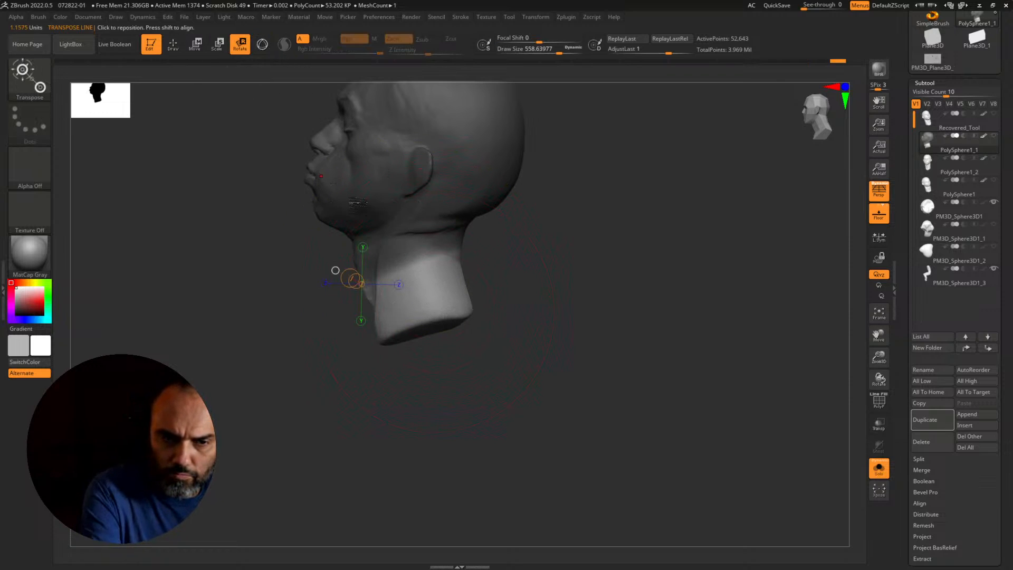
pyautogui.moveTo(413, 274)
pyautogui.mouseDown()
pyautogui.moveTo(504, 344)
pyautogui.moveTo(572, 323)
pyautogui.moveTo(571, 341)
pyautogui.mouseUp()
pyautogui.keyDown('ctrl'); pyautogui.moveTo(483, 276); pyautogui.dragTo(513, 209); pyautogui.keyUp('ctrl')
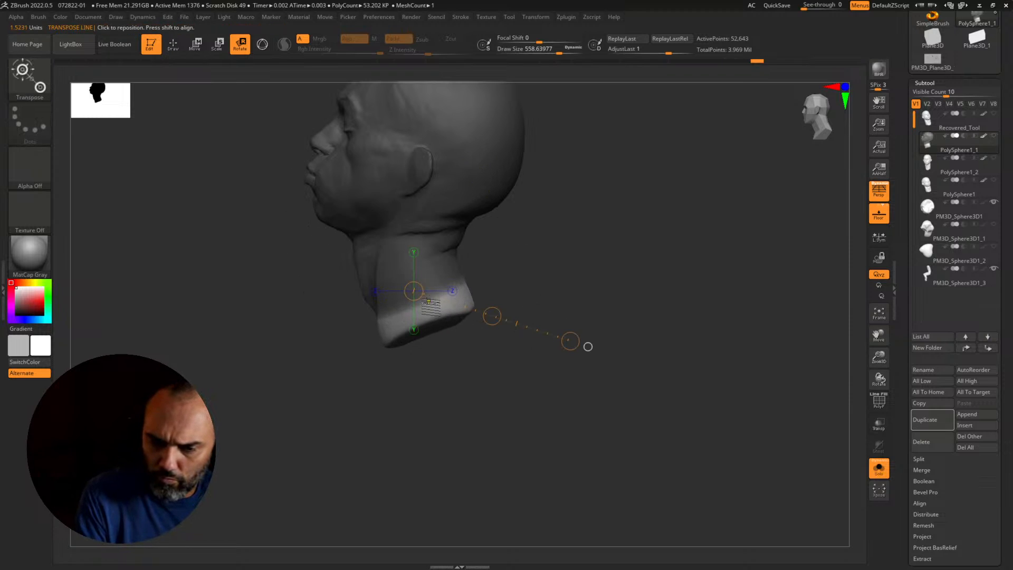
pyautogui.moveTo(425, 301); pyautogui.dragTo(620, 291)
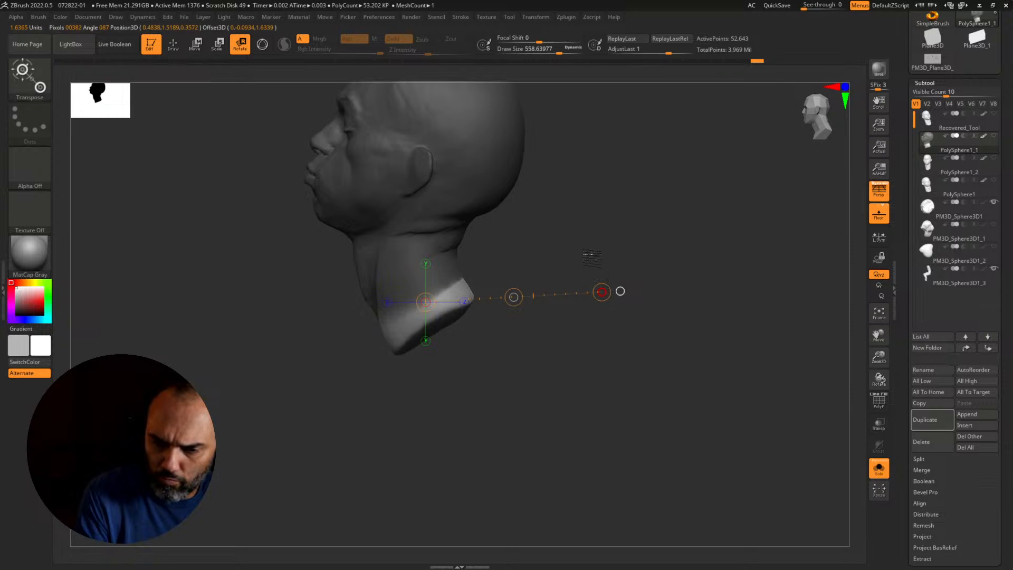
pyautogui.press('q')
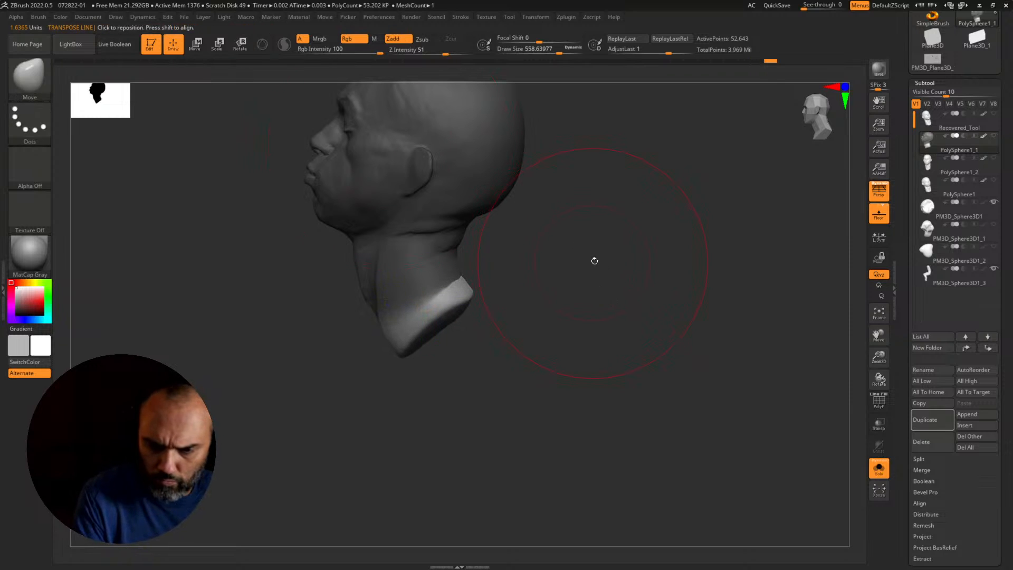
pyautogui.keyDown('ctrl'); pyautogui.moveTo(595, 261); pyautogui.dragTo(607, 272); pyautogui.keyUp('ctrl')
# Step: Leave the isolated view and select the torso, enlarging the Move brush to a draw size of about 753
pyautogui.moveTo(607, 272)
pyautogui.keyDown('alt'); pyautogui.mouseDown()
pyautogui.moveTo(653, 327)
pyautogui.moveTo(719, 348)
pyautogui.moveTo(699, 384)
pyautogui.moveTo(684, 377)
pyautogui.mouseUp(); pyautogui.keyUp('alt')
pyautogui.hotkey('shift', 'alt', 's')
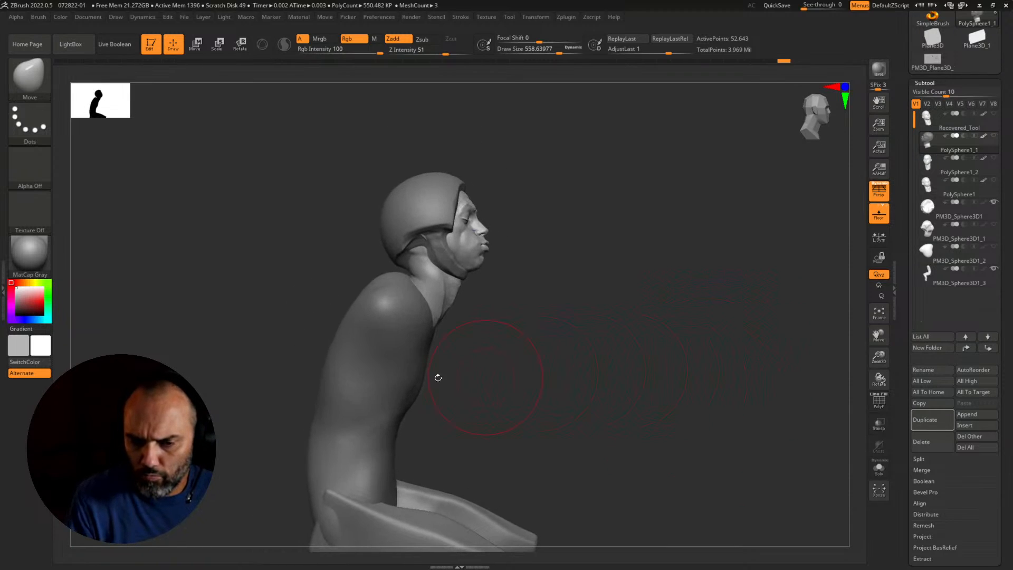
pyautogui.keyDown('alt'); pyautogui.click(415, 365); pyautogui.keyUp('alt')
pyautogui.press('s')
pyautogui.moveTo(428, 346); pyautogui.dragTo(438, 346)
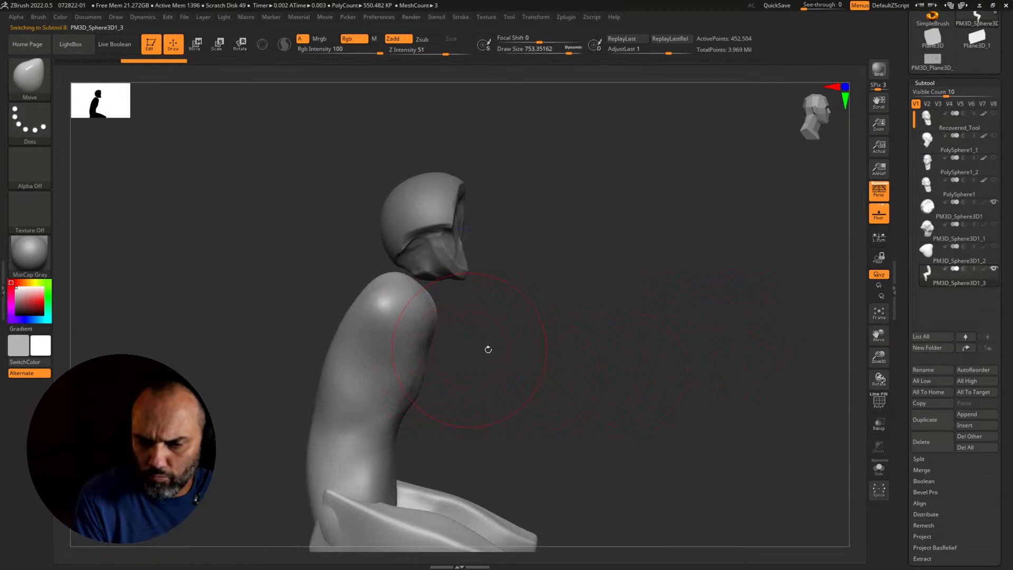
# Step: Preview the other head versions on the body, keeping only the PolySphere1_1 head visible
pyautogui.click(993, 182)
pyautogui.click(992, 182)
pyautogui.click(992, 163)
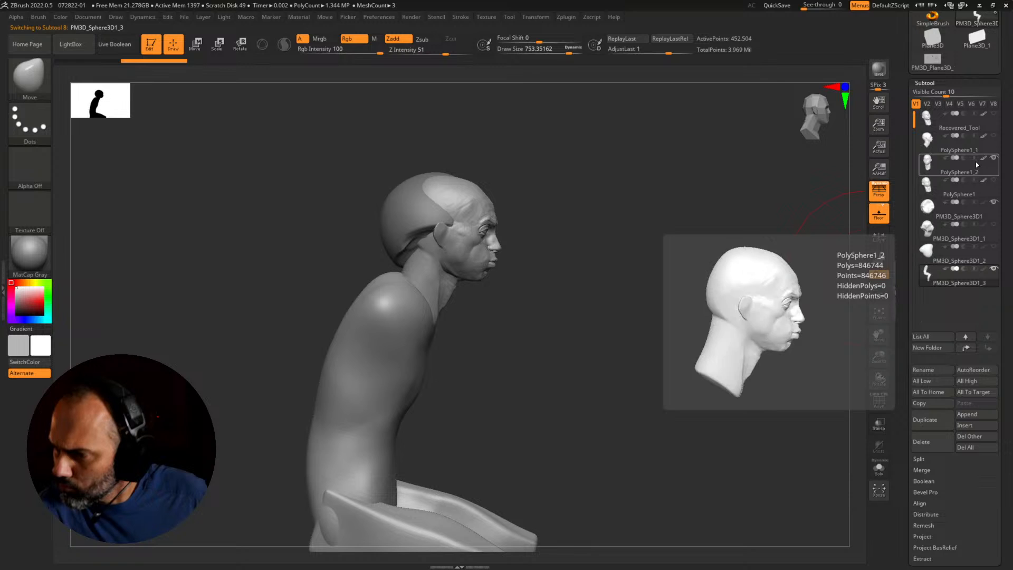
pyautogui.click(993, 136)
pyautogui.click(993, 158)
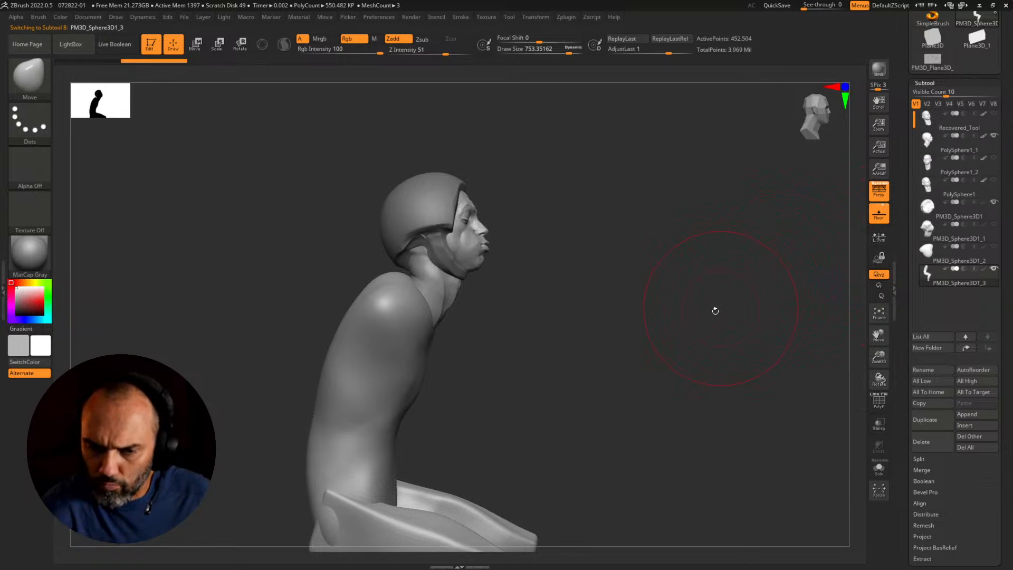
# Step: Adjust the torso's chest, shoulders and back beneath the neck using the Move brush at a draw size of about 899
pyautogui.moveTo(716, 310); pyautogui.dragTo(688, 310)
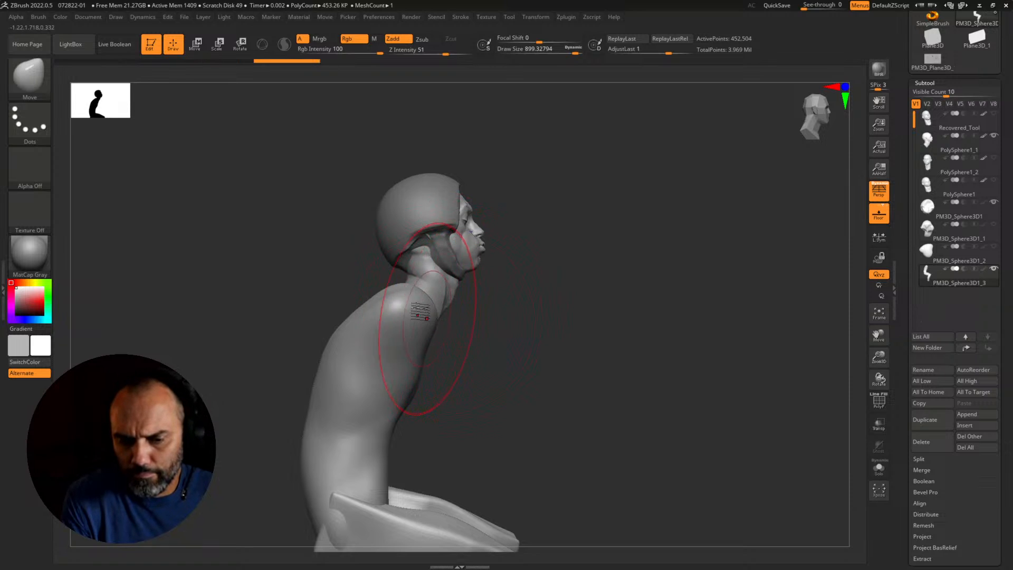
pyautogui.moveTo(481, 322); pyautogui.dragTo(555, 386)
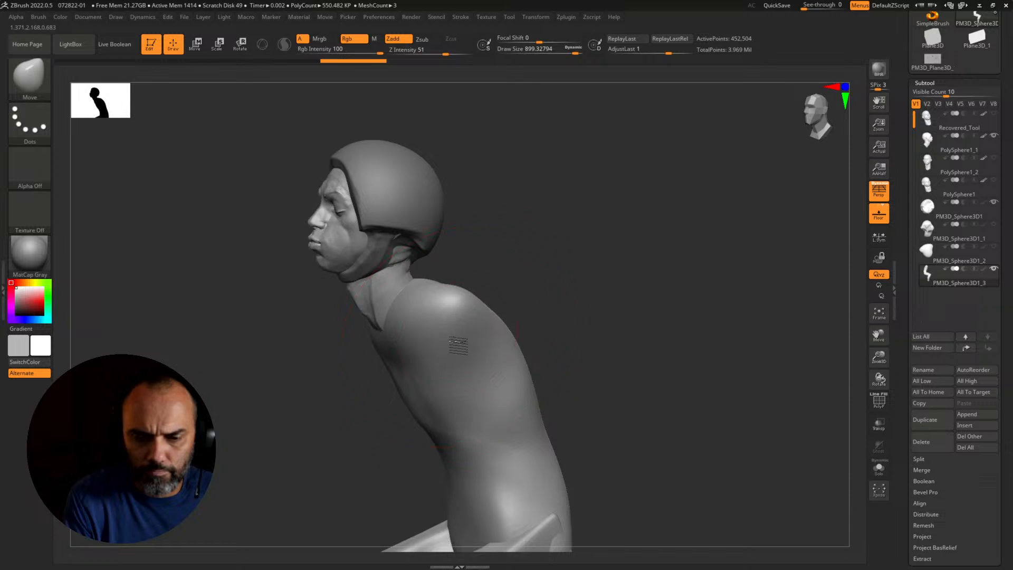
pyautogui.moveTo(458, 345); pyautogui.dragTo(527, 355)
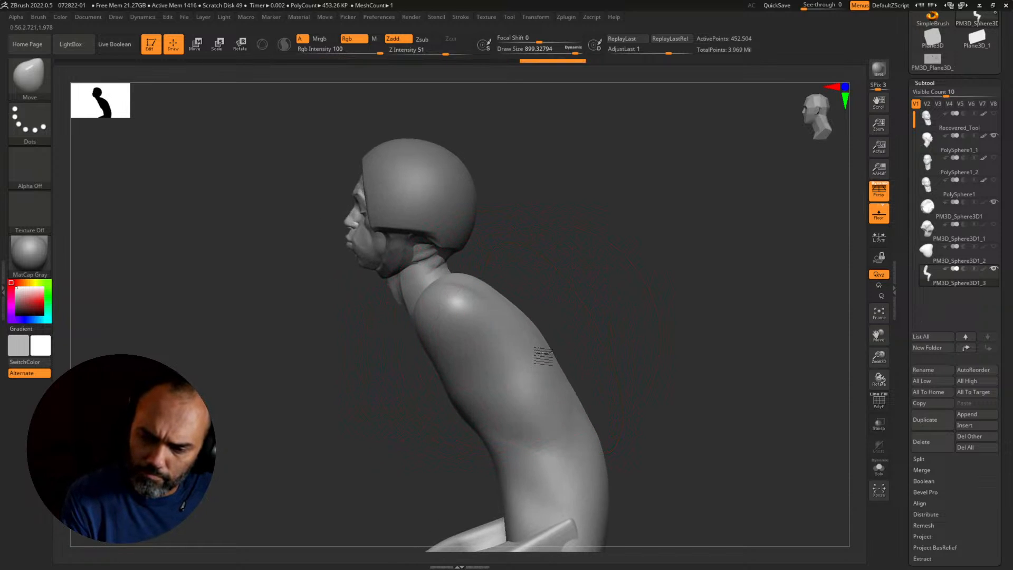
pyautogui.moveTo(560, 359)
pyautogui.mouseDown()
pyautogui.moveTo(651, 409)
pyautogui.moveTo(613, 408)
pyautogui.mouseUp()
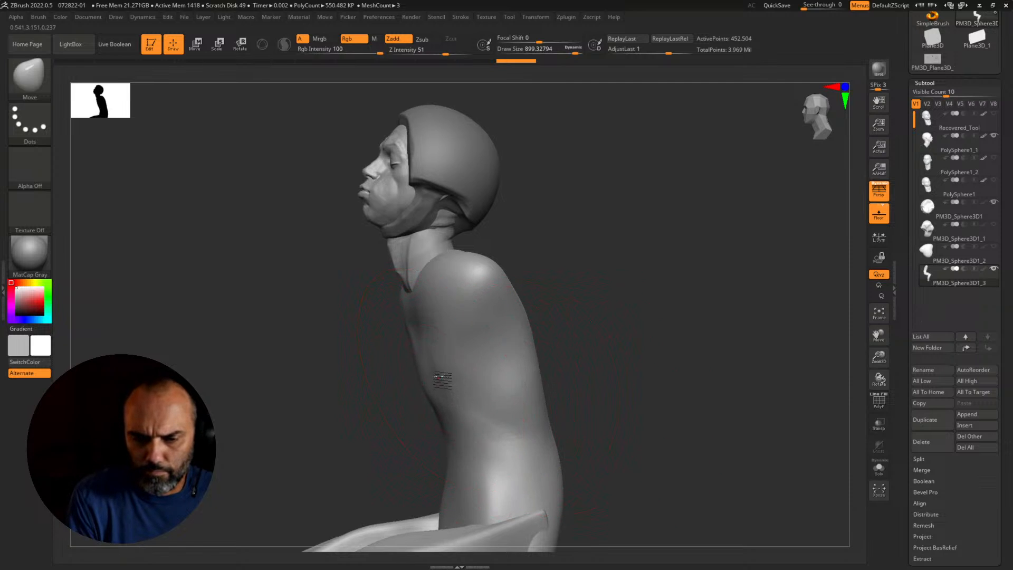
pyautogui.moveTo(443, 380)
pyautogui.mouseDown()
pyautogui.moveTo(642, 373)
pyautogui.moveTo(466, 319)
pyautogui.moveTo(563, 346)
pyautogui.moveTo(572, 369)
pyautogui.moveTo(590, 368)
pyautogui.moveTo(671, 444)
pyautogui.mouseUp()
# Step: Select the helmeted head and adjust its lower face profile using the Move brush at a draw size of about 500
pyautogui.keyDown('alt'); pyautogui.click(498, 344); pyautogui.keyUp('alt')
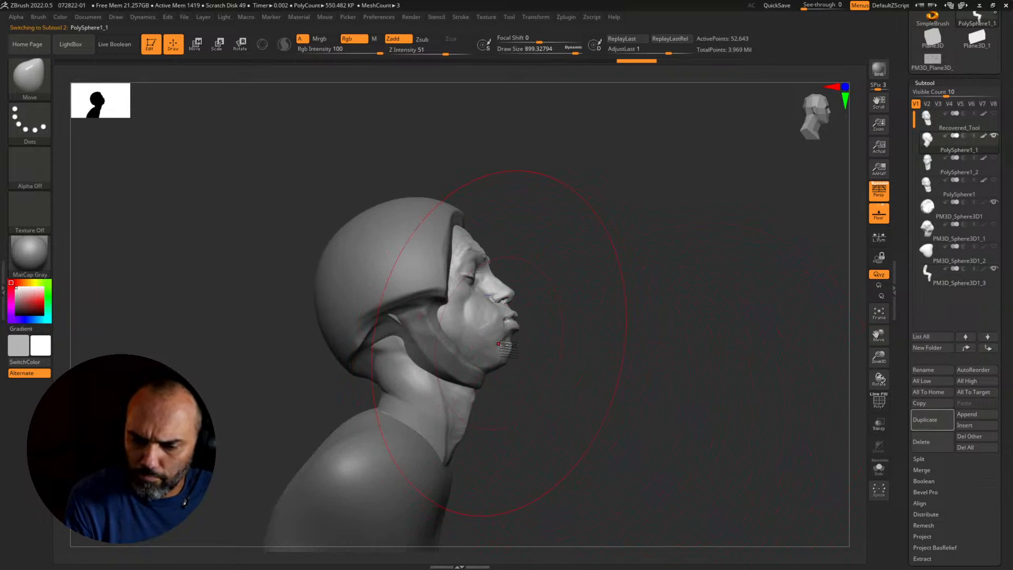
pyautogui.moveTo(495, 347); pyautogui.dragTo(550, 347)
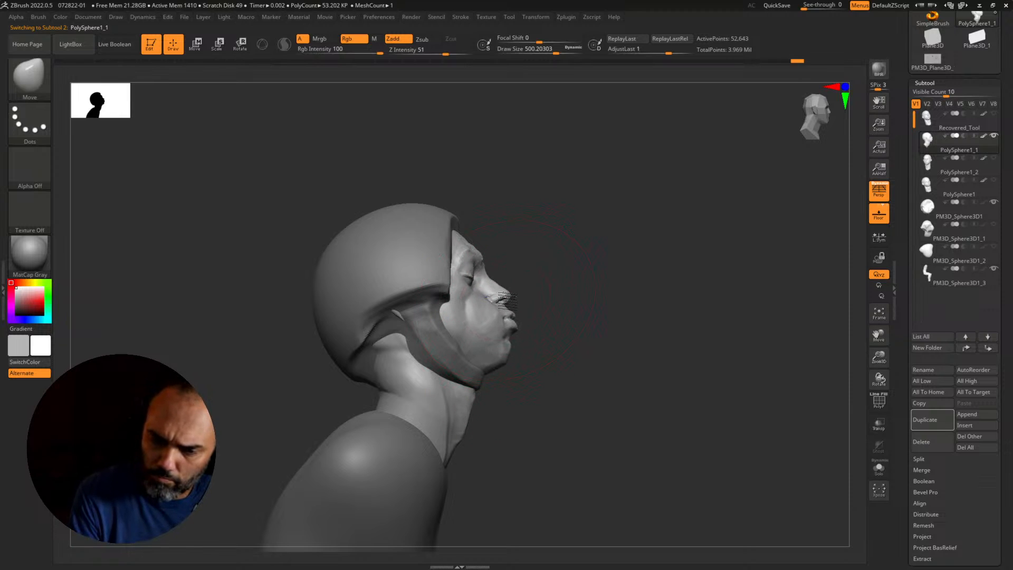
pyautogui.moveTo(628, 288); pyautogui.dragTo(459, 343)
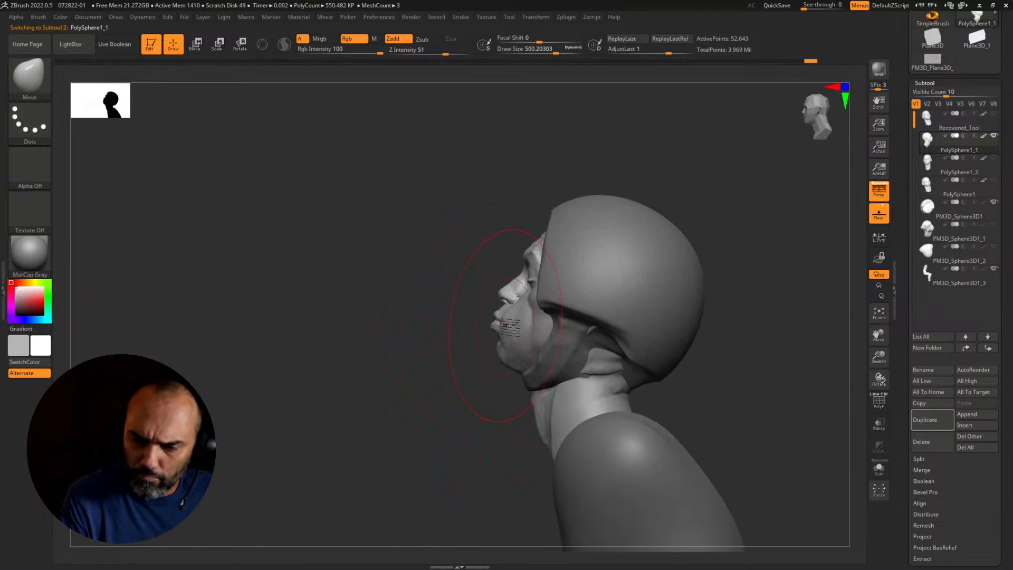
pyautogui.moveTo(474, 376)
pyautogui.mouseDown()
pyautogui.moveTo(558, 404)
pyautogui.moveTo(717, 380)
pyautogui.moveTo(663, 351)
pyautogui.moveTo(662, 370)
pyautogui.moveTo(623, 359)
pyautogui.moveTo(574, 310)
pyautogui.moveTo(525, 304)
pyautogui.mouseUp()
# Step: Refine the face from the front at higher subdivision levels with the Move brush, reducing the draw size to about 299 and 245
pyautogui.press('s')
pyautogui.moveTo(543, 300)
pyautogui.mouseDown()
pyautogui.moveTo(527, 295)
pyautogui.moveTo(572, 298)
pyautogui.mouseUp()
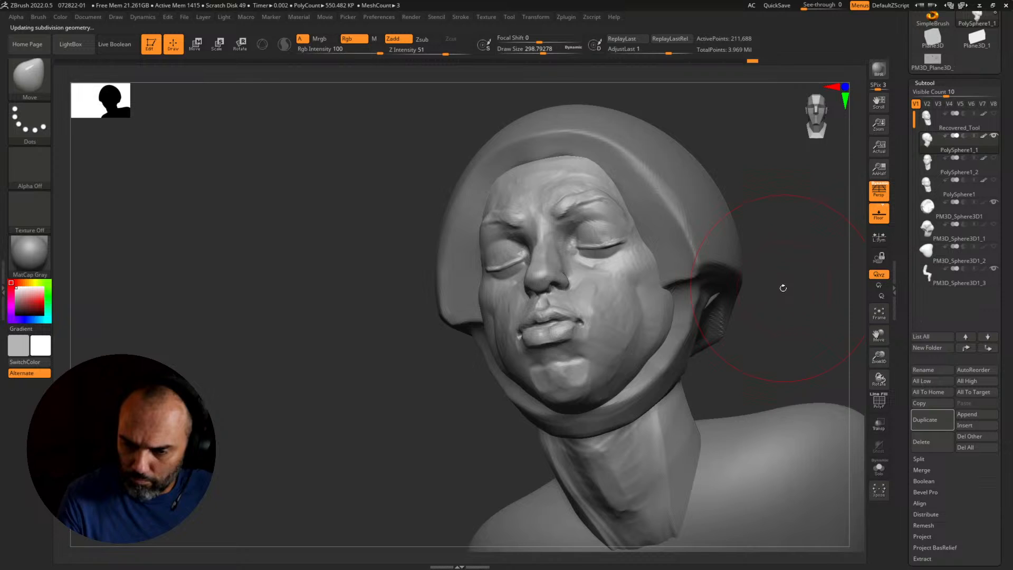
pyautogui.moveTo(783, 287)
pyautogui.mouseDown()
pyautogui.moveTo(787, 310)
pyautogui.moveTo(730, 317)
pyautogui.moveTo(735, 346)
pyautogui.moveTo(679, 357)
pyautogui.moveTo(746, 373)
pyautogui.moveTo(724, 375)
pyautogui.moveTo(751, 405)
pyautogui.mouseUp()
pyautogui.moveTo(537, 261)
pyautogui.mouseDown()
pyautogui.moveTo(548, 253)
pyautogui.moveTo(700, 366)
pyautogui.moveTo(751, 339)
pyautogui.moveTo(704, 320)
pyautogui.moveTo(707, 389)
pyautogui.moveTo(748, 389)
pyautogui.moveTo(754, 399)
pyautogui.moveTo(731, 400)
pyautogui.moveTo(706, 355)
pyautogui.moveTo(669, 364)
pyautogui.moveTo(682, 386)
pyautogui.mouseUp()
pyautogui.press('s')
pyautogui.press('s')
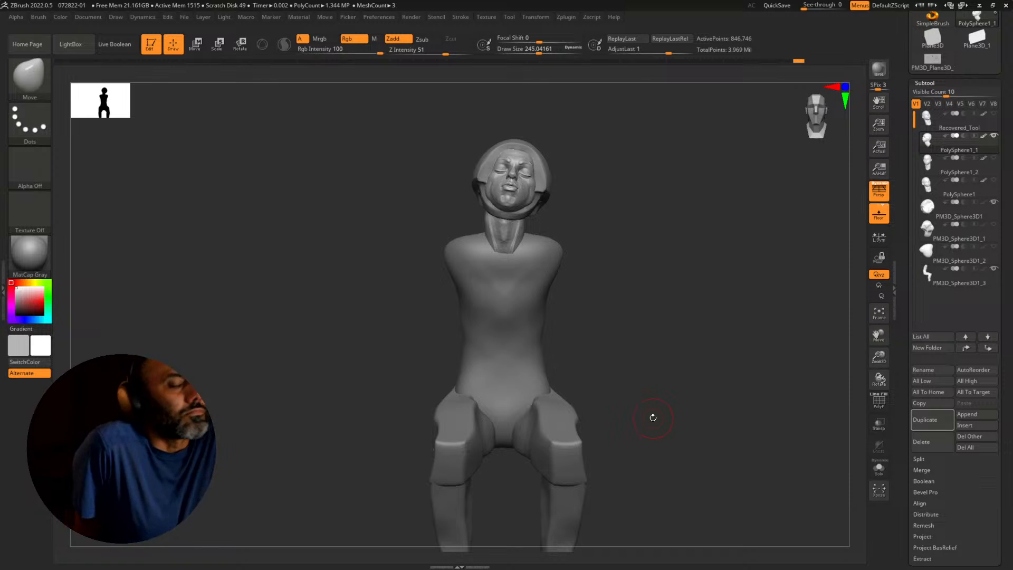
# Step: Select the torso subtool and save the project over 072822-01.ZPR
pyautogui.moveTo(680, 408); pyautogui.dragTo(658, 415)
pyautogui.keyDown('alt'); pyautogui.moveTo(680, 409); pyautogui.dragTo(710, 439); pyautogui.keyUp('alt')
pyautogui.click(949, 278)
pyautogui.moveTo(858, 310)
pyautogui.mouseDown()
pyautogui.moveTo(717, 395)
pyautogui.moveTo(717, 406)
pyautogui.mouseUp()
pyautogui.hotkey('ctrl', 's')
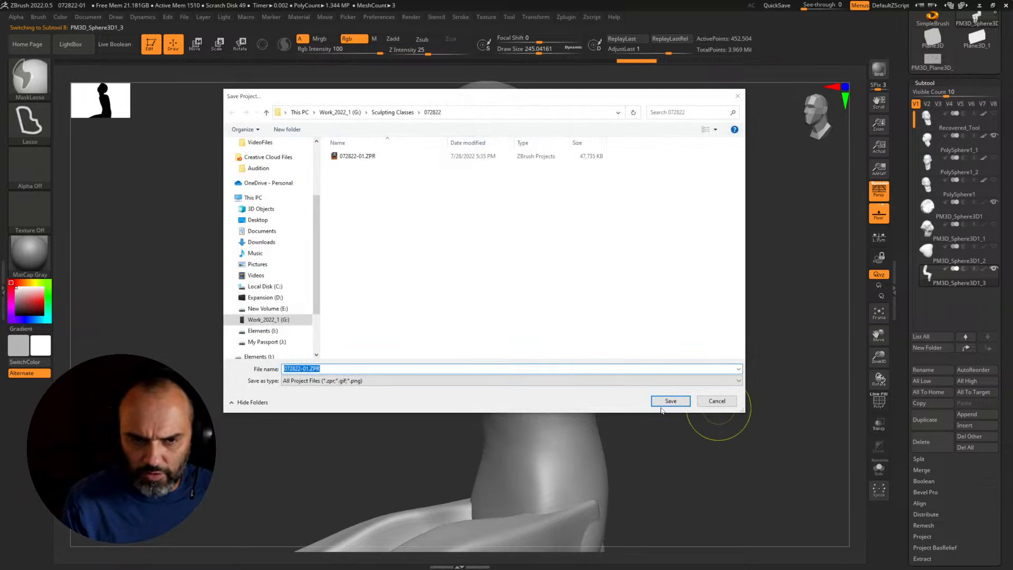
pyautogui.click(669, 401)
pyautogui.click(529, 280)
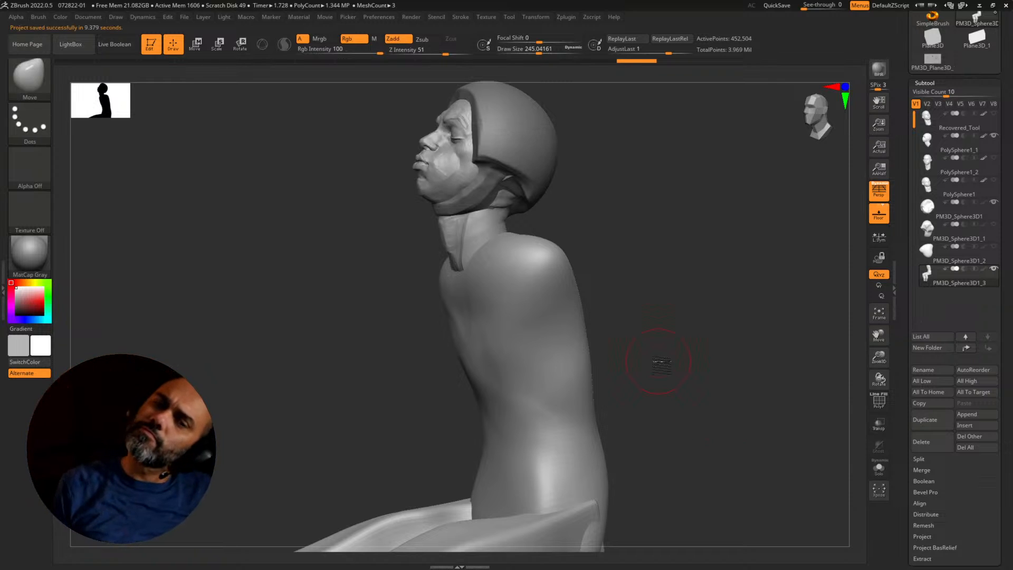
pyautogui.moveTo(740, 409); pyautogui.dragTo(713, 386)
pyautogui.click(29, 76)
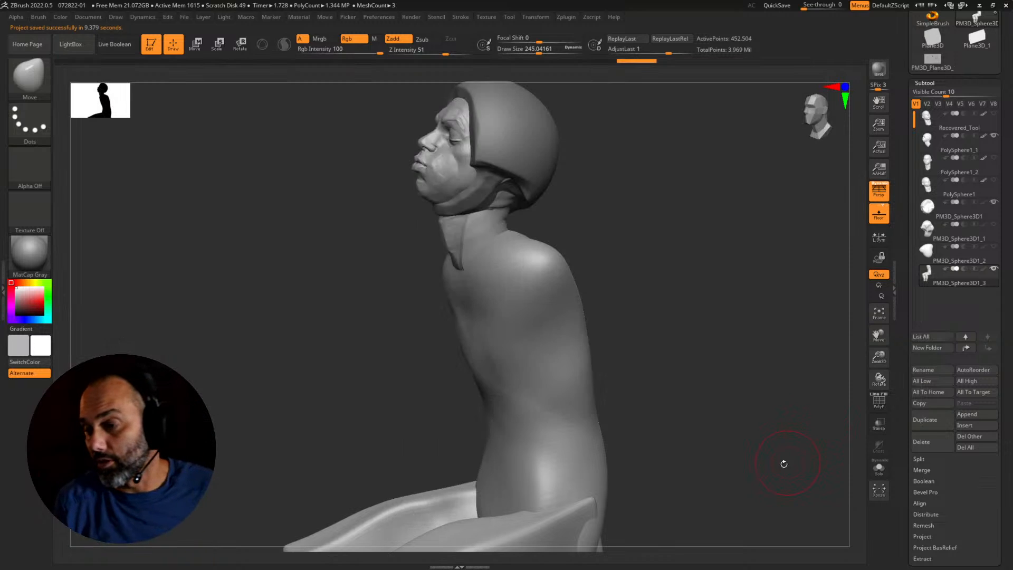
pyautogui.moveTo(782, 461); pyautogui.dragTo(806, 452)
# Step: Switch the active tool to the PolyMesh3D star and initialize it as a QCube
pyautogui.moveTo(903, 233); pyautogui.dragTo(909, 342)
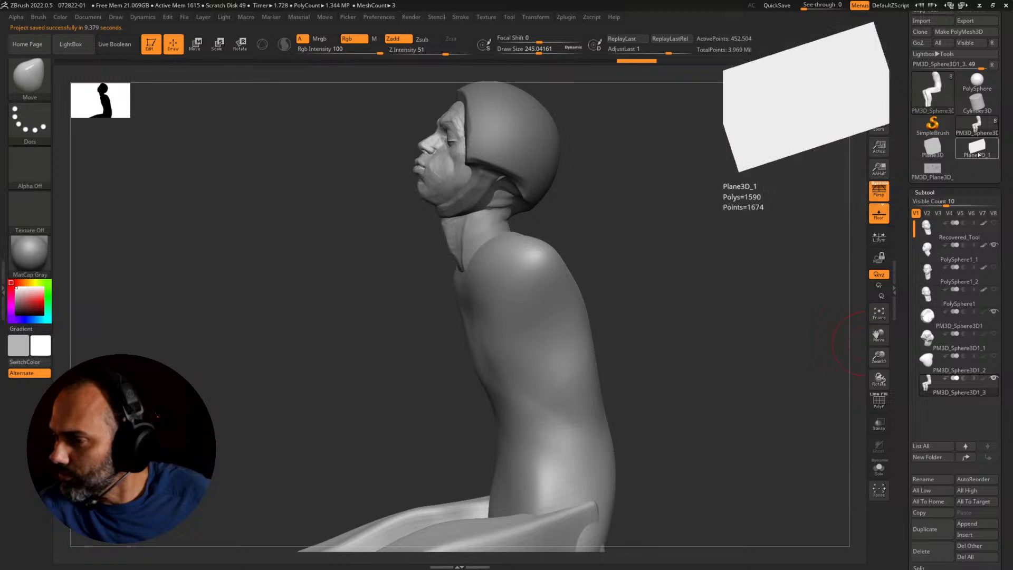
pyautogui.moveTo(973, 125)
pyautogui.click(932, 93)
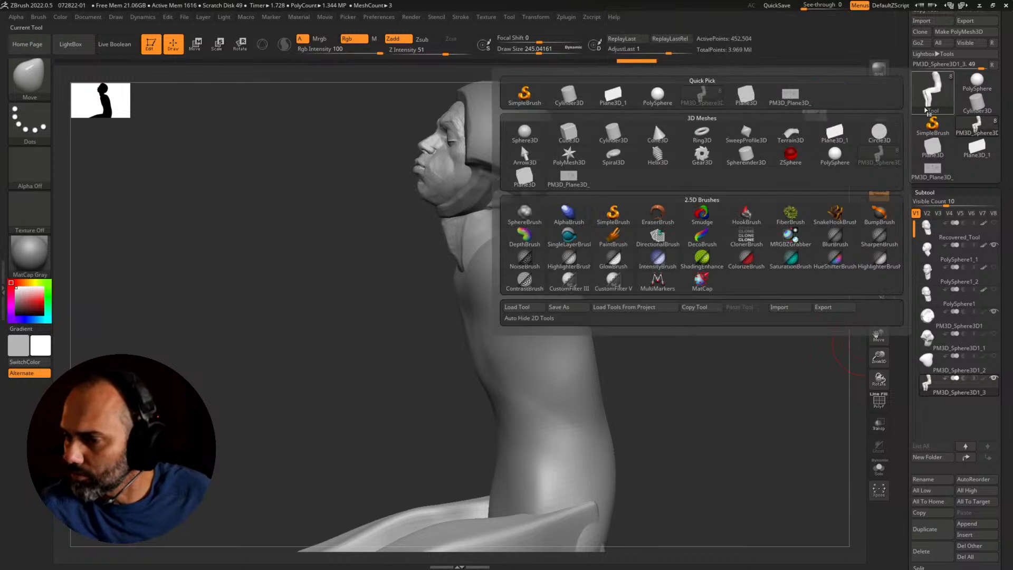
pyautogui.click(653, 121)
pyautogui.click(927, 194)
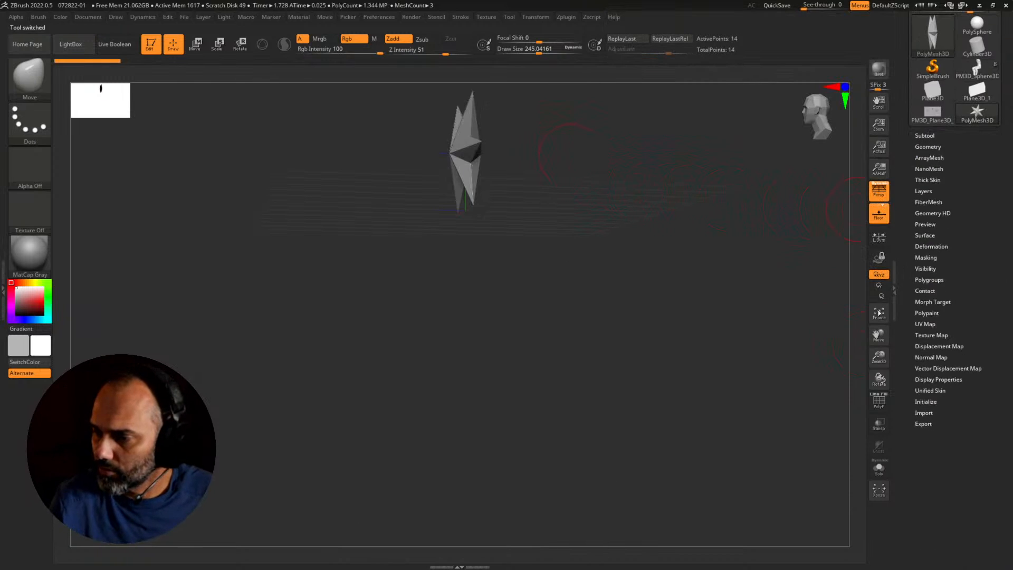
pyautogui.click(925, 401)
pyautogui.click(921, 411)
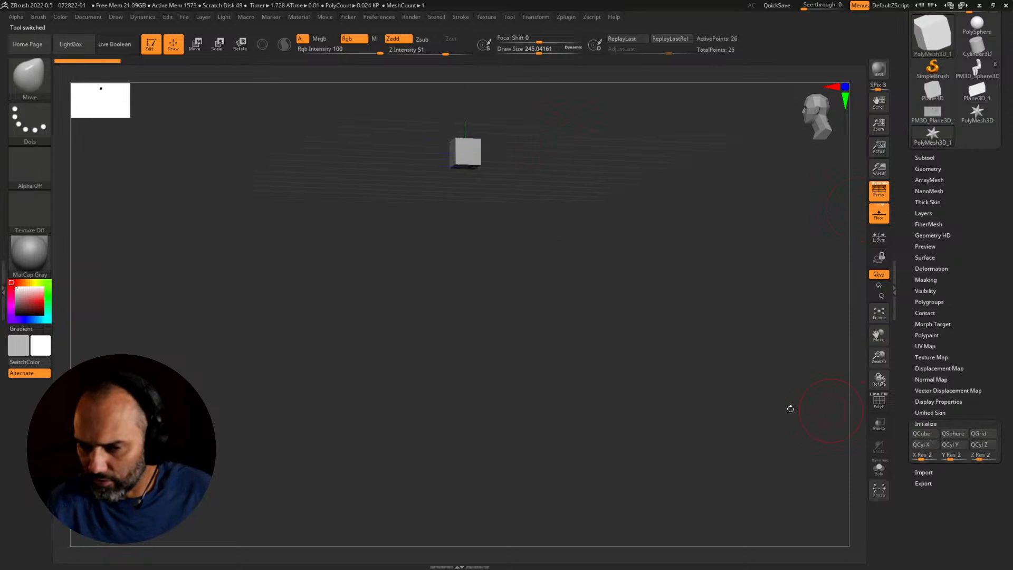
# Step: Stretch the cube along its Z axis by a factor of about 2.86 with the gizmo and adjust its proportions into a long box
pyautogui.press('r')
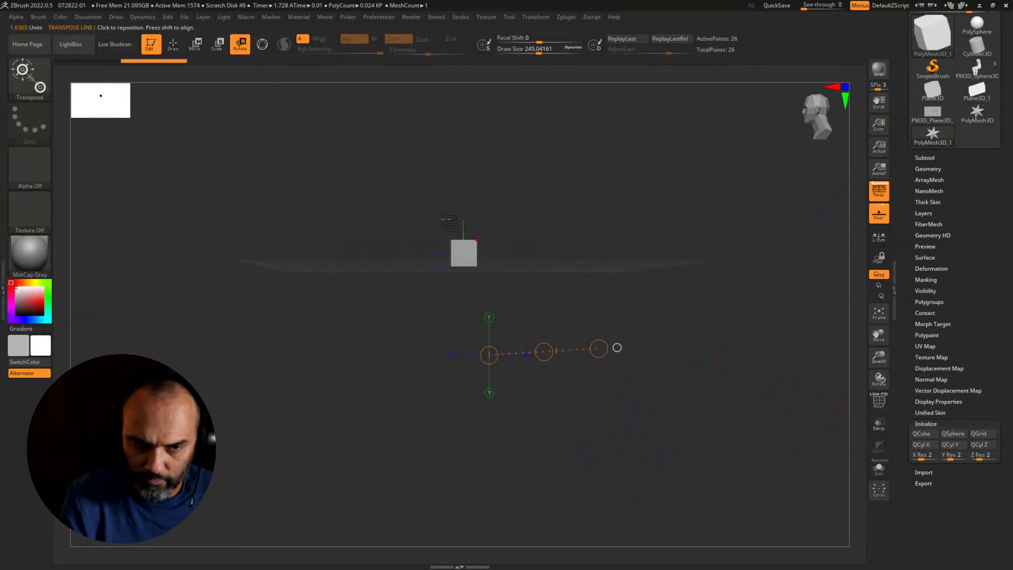
pyautogui.click(262, 44)
pyautogui.moveTo(432, 252); pyautogui.dragTo(400, 256)
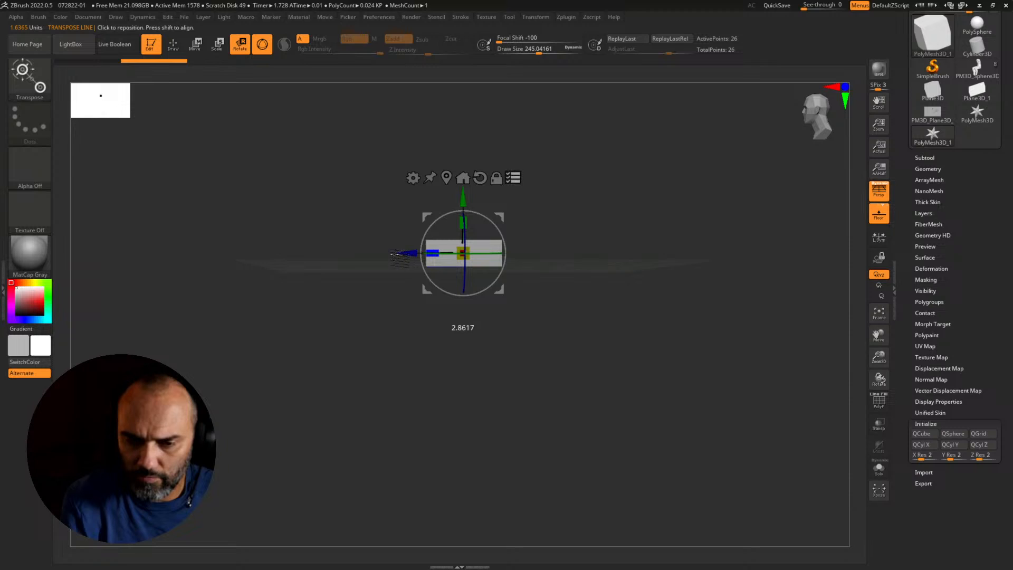
pyautogui.moveTo(570, 250); pyautogui.dragTo(505, 285)
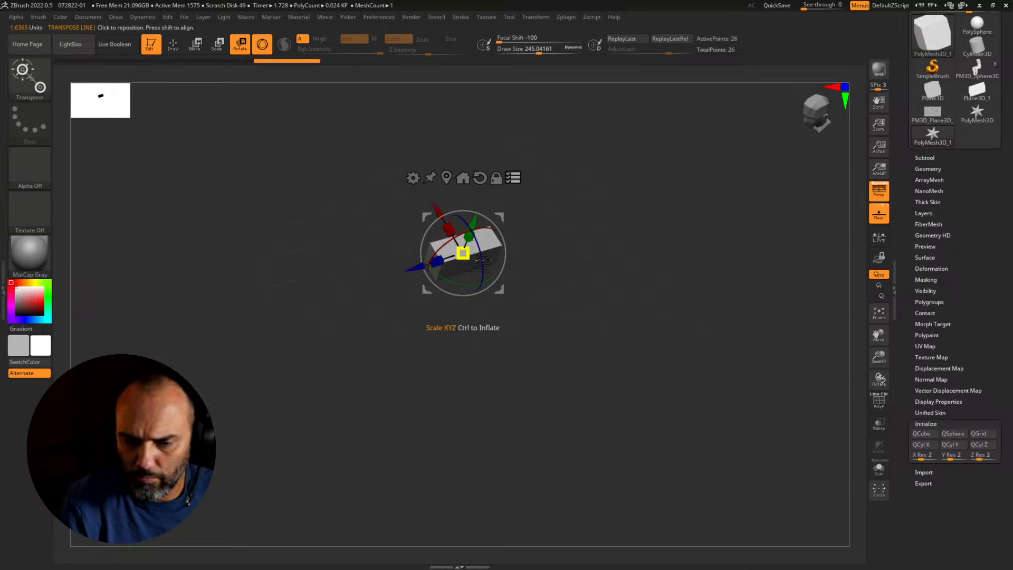
pyautogui.moveTo(480, 259); pyautogui.dragTo(554, 232)
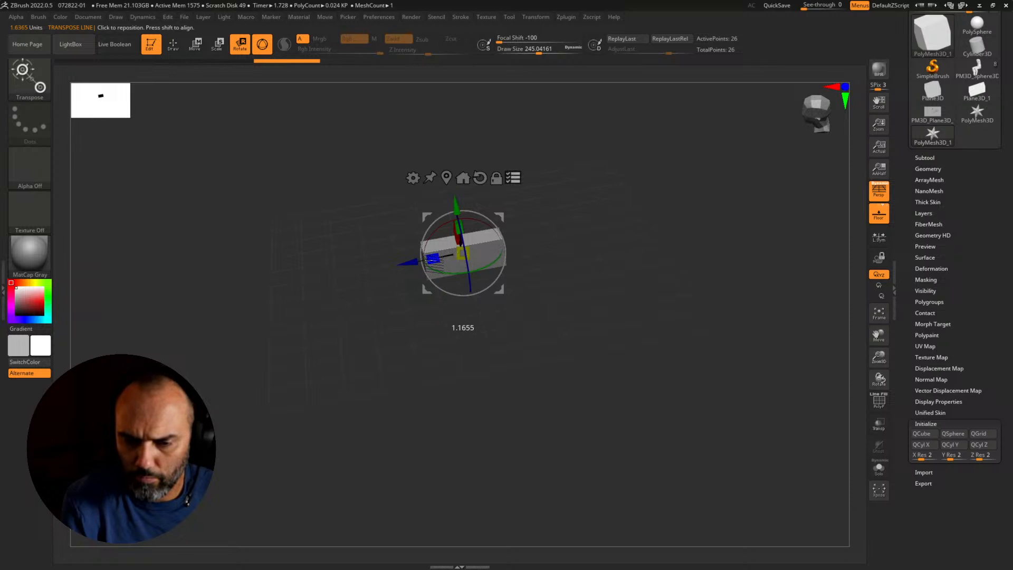
pyautogui.moveTo(522, 269); pyautogui.dragTo(567, 271)
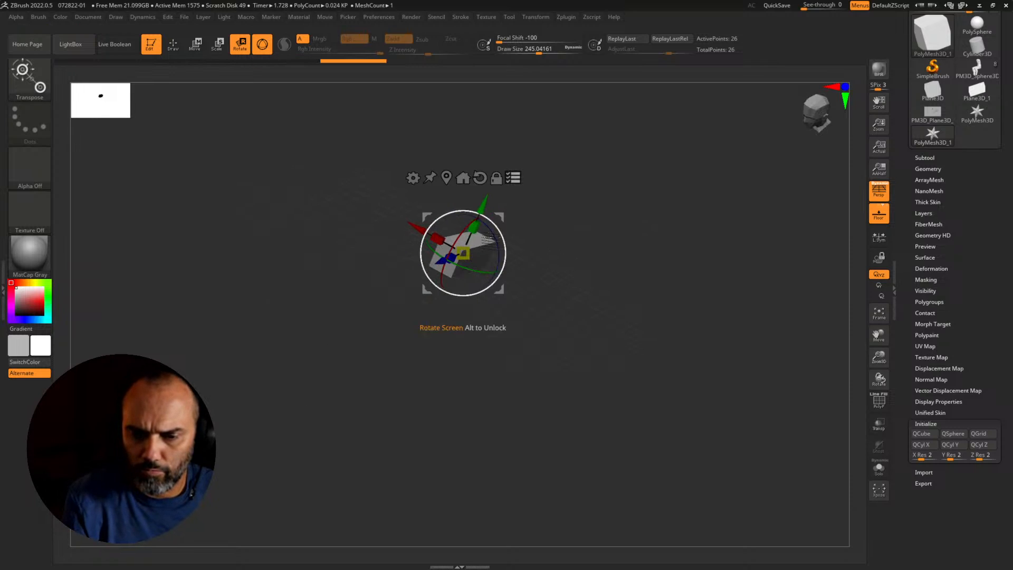
pyautogui.moveTo(476, 225); pyautogui.dragTo(481, 235)
pyautogui.keyDown('alt'); pyautogui.moveTo(545, 244); pyautogui.dragTo(737, 372); pyautogui.keyUp('alt')
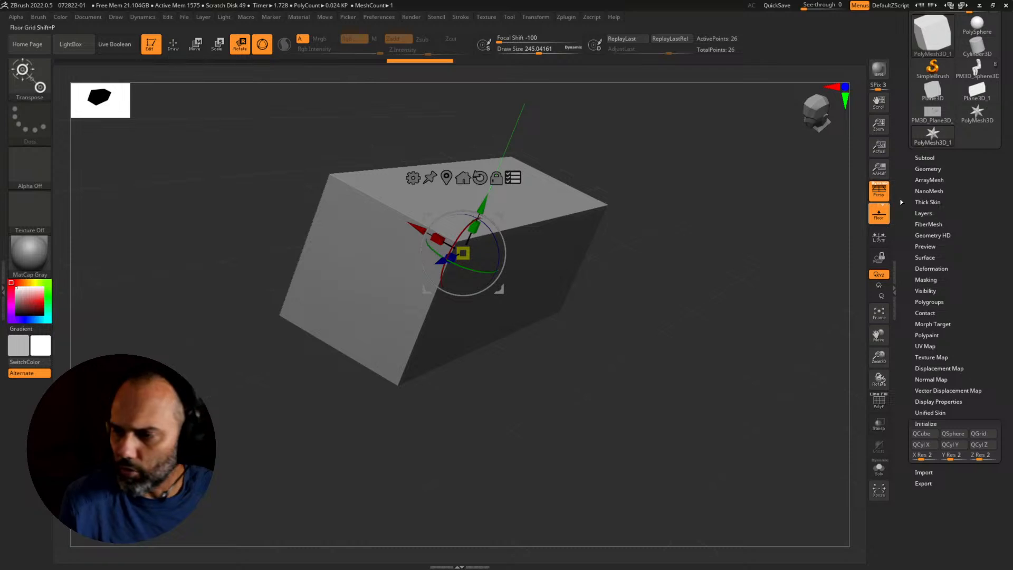
# Step: Round the box's edges using Dynamic Subdiv with QGrid 1, Bevel and a coverage of about 0.11, and apply the result to the geometry
pyautogui.click(928, 169)
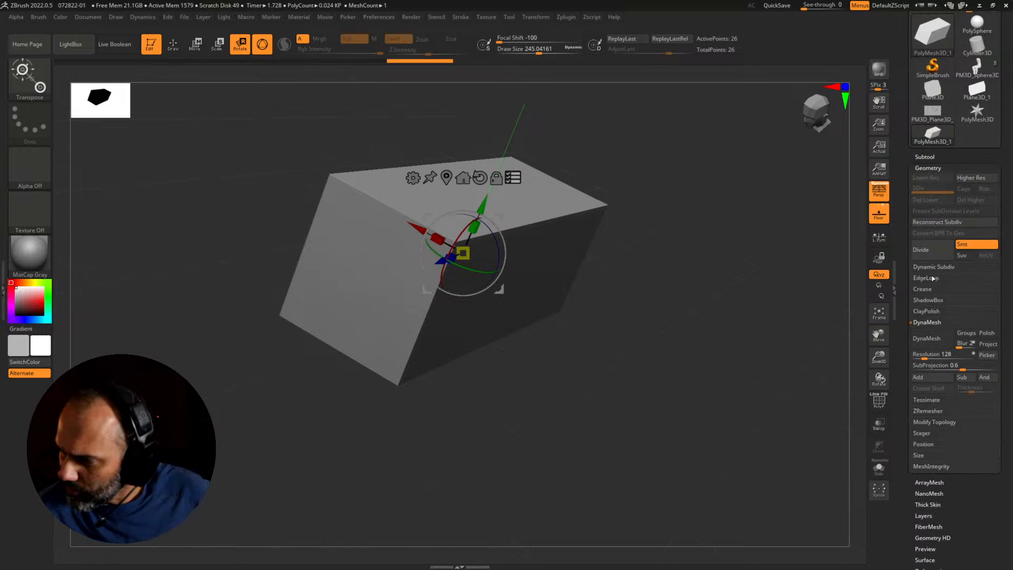
pyautogui.click(932, 267)
pyautogui.click(924, 278)
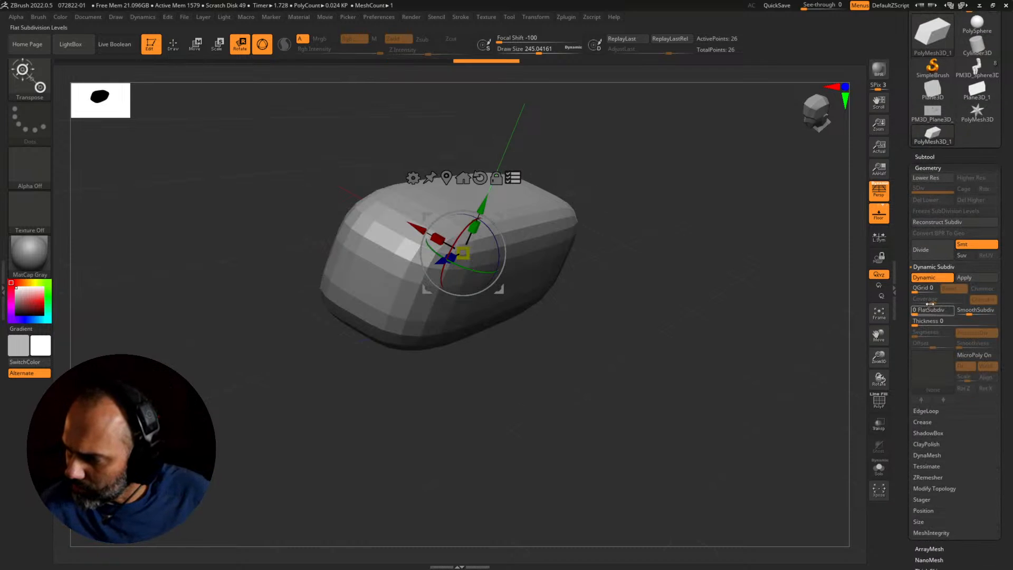
pyautogui.click(919, 289)
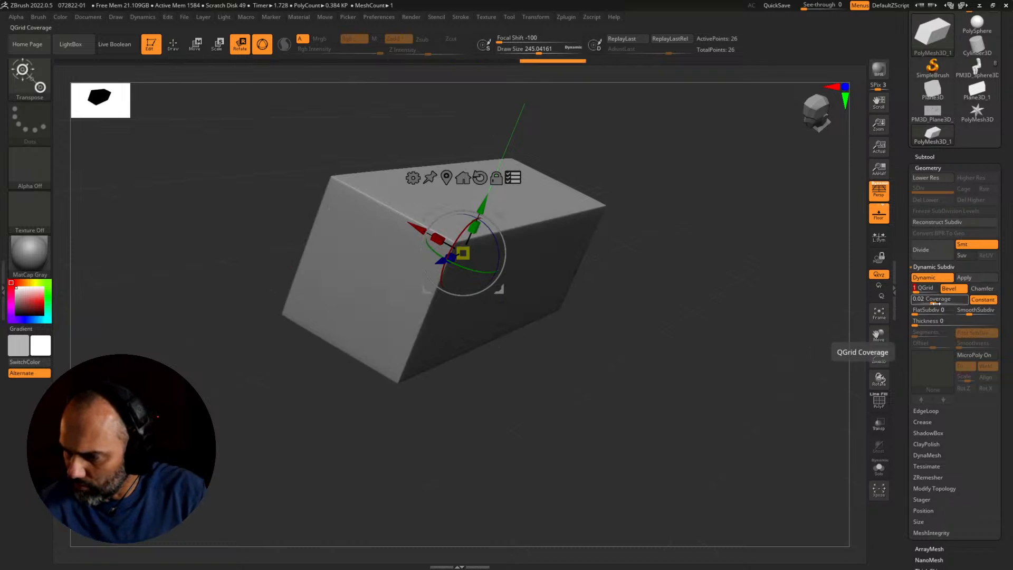
pyautogui.moveTo(935, 302); pyautogui.dragTo(943, 302)
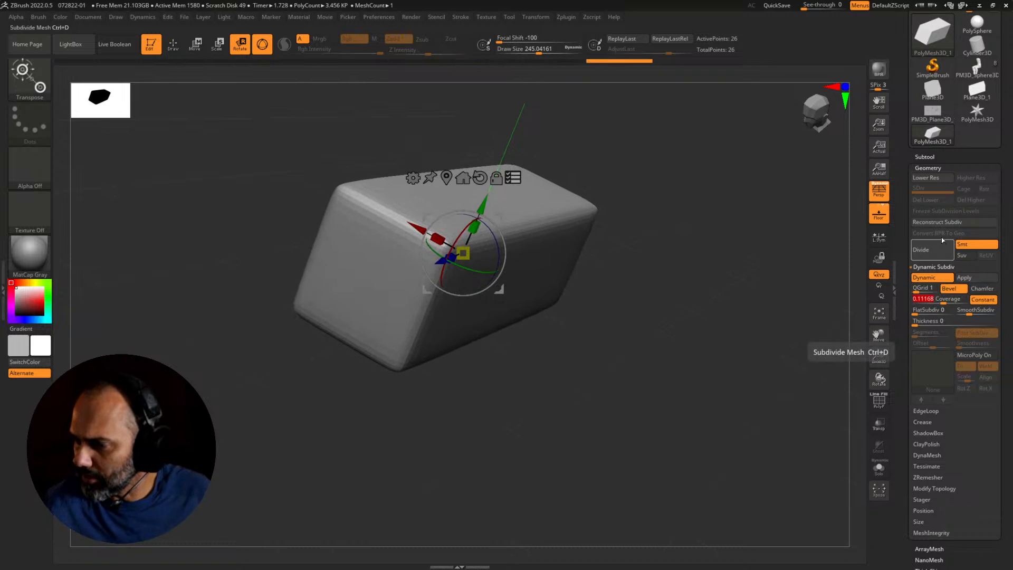
pyautogui.click(963, 278)
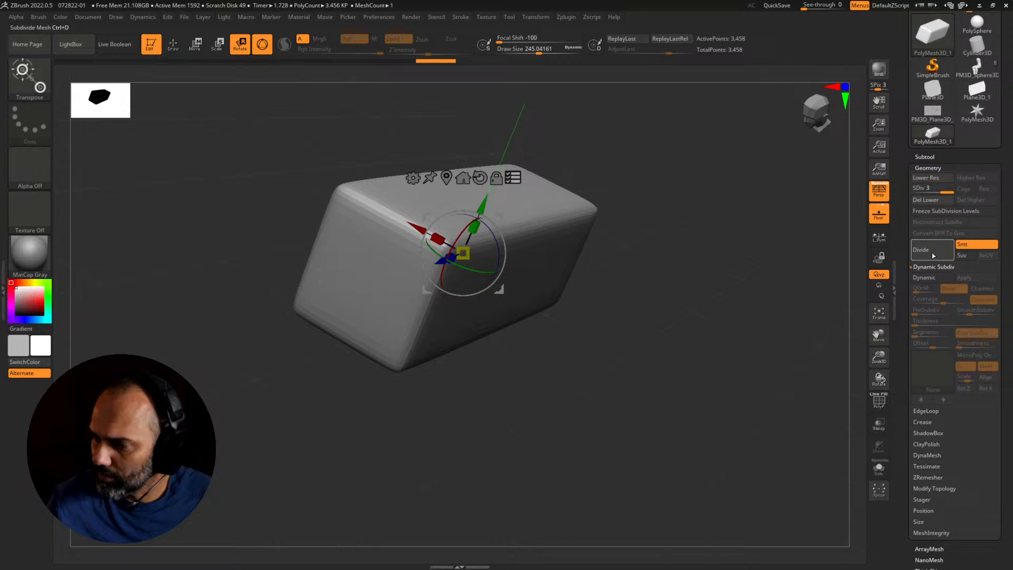
# Step: DynaMesh the rounded box at resolution 128 without freezing the subdivision levels, and inspect the mesh in polyframe display
pyautogui.click(937, 270)
pyautogui.click(929, 323)
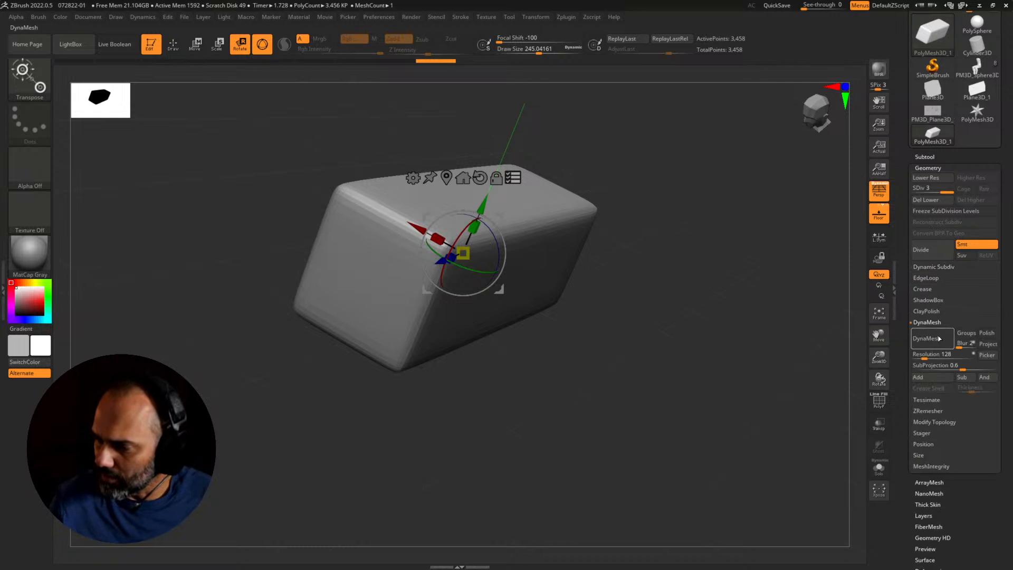
pyautogui.click(928, 339)
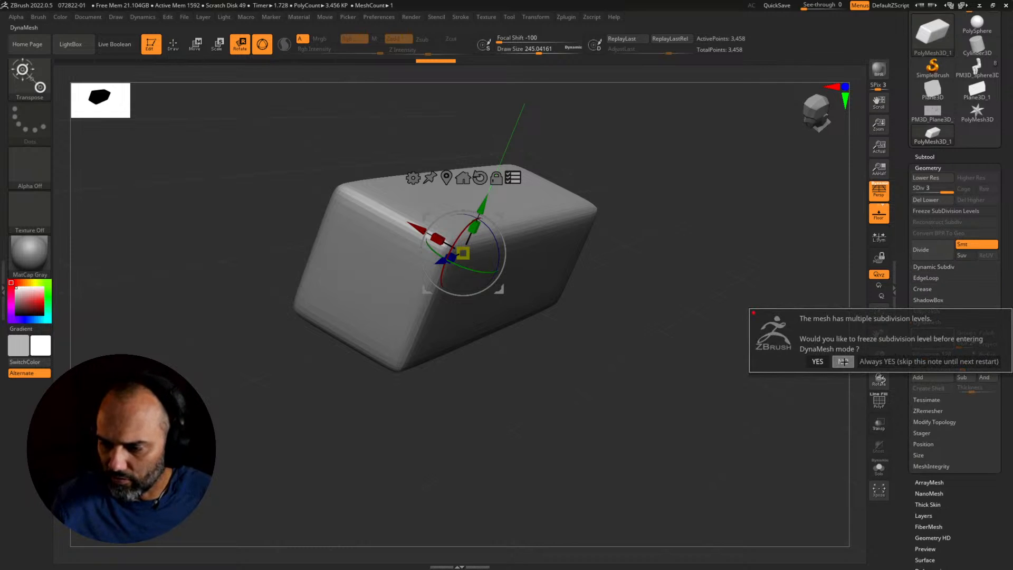
pyautogui.click(843, 362)
pyautogui.hotkey('shift', 'f')
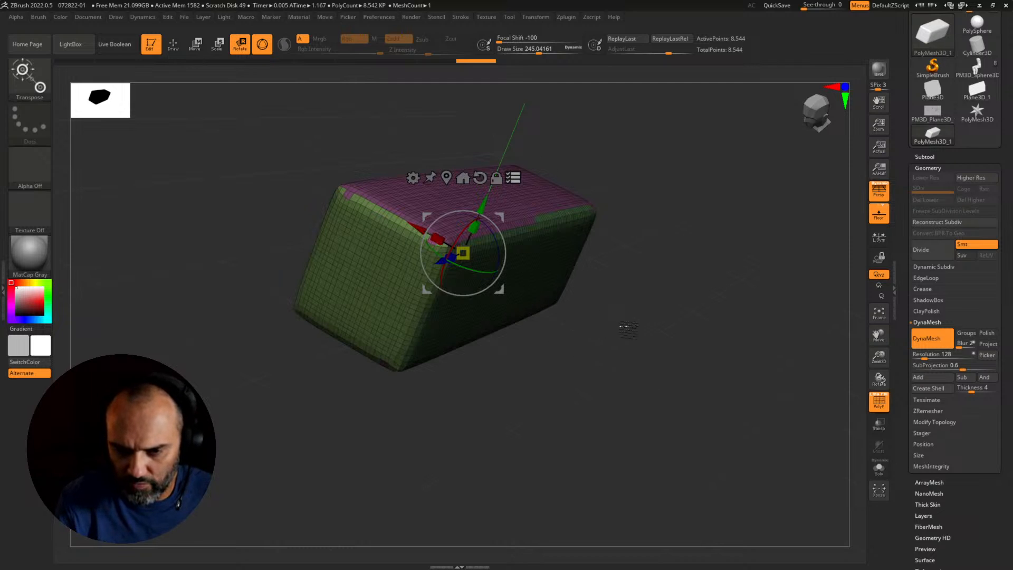
pyautogui.hotkey('shift', 'f')
pyautogui.moveTo(777, 337); pyautogui.dragTo(815, 320)
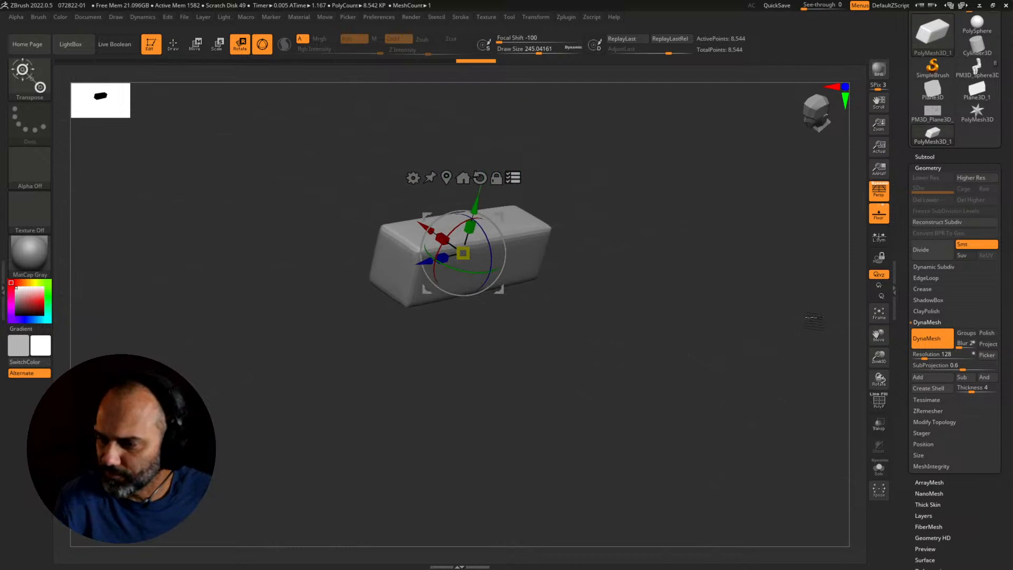
# Step: Orient the view so the rounded box stands upright lengthwise, and create a new InsertMesh brush from it
pyautogui.click(926, 157)
pyautogui.moveTo(731, 360); pyautogui.dragTo(697, 408)
pyautogui.moveTo(683, 469); pyautogui.dragTo(721, 434)
pyautogui.click(39, 17)
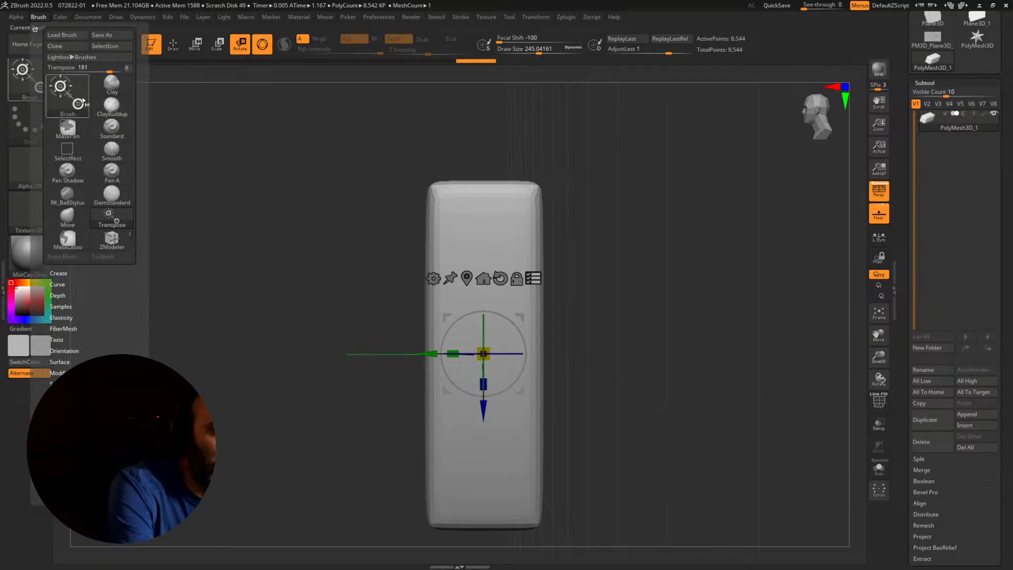
pyautogui.click(68, 283)
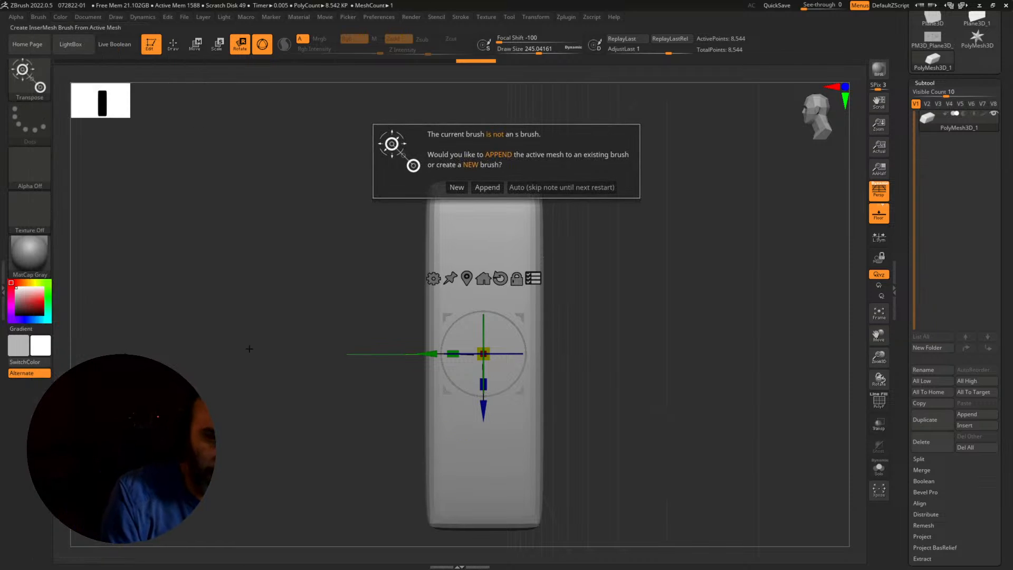
pyautogui.click(457, 189)
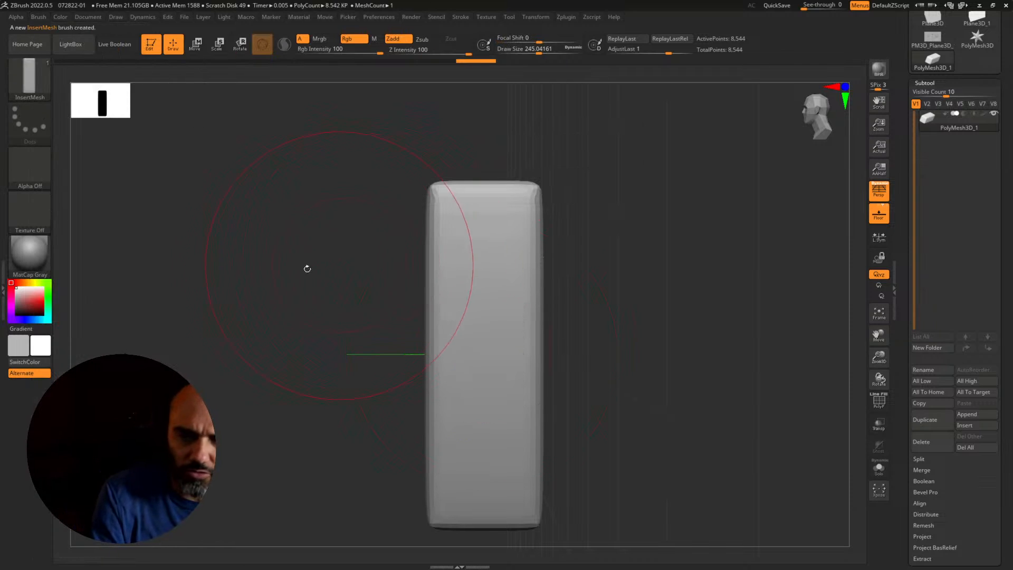
# Step: Save the new InsertMesh brush as ClayTube in the ZBrush 2022 ZStartup\BrushPresets folder
pyautogui.click(39, 17)
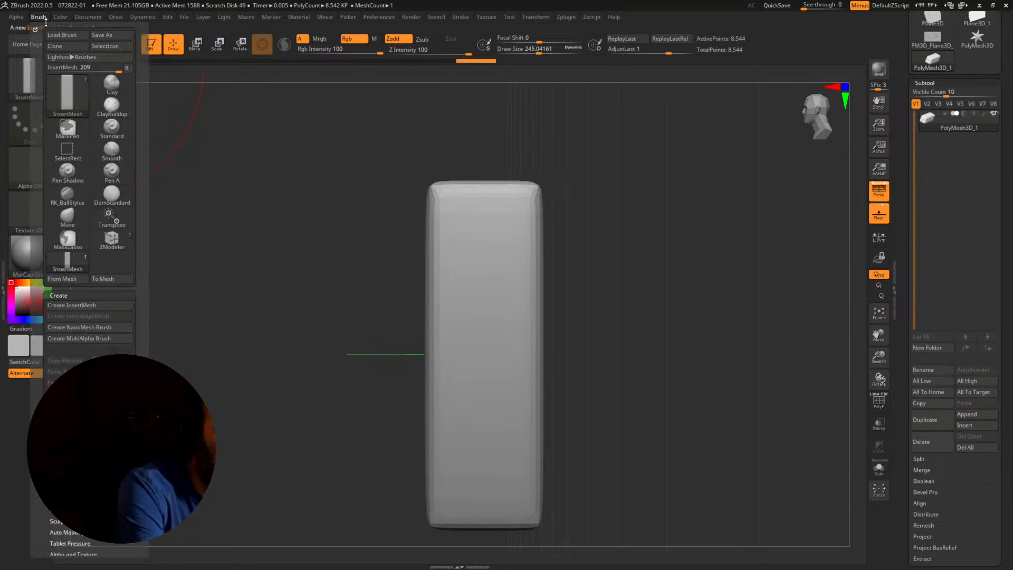
pyautogui.click(112, 35)
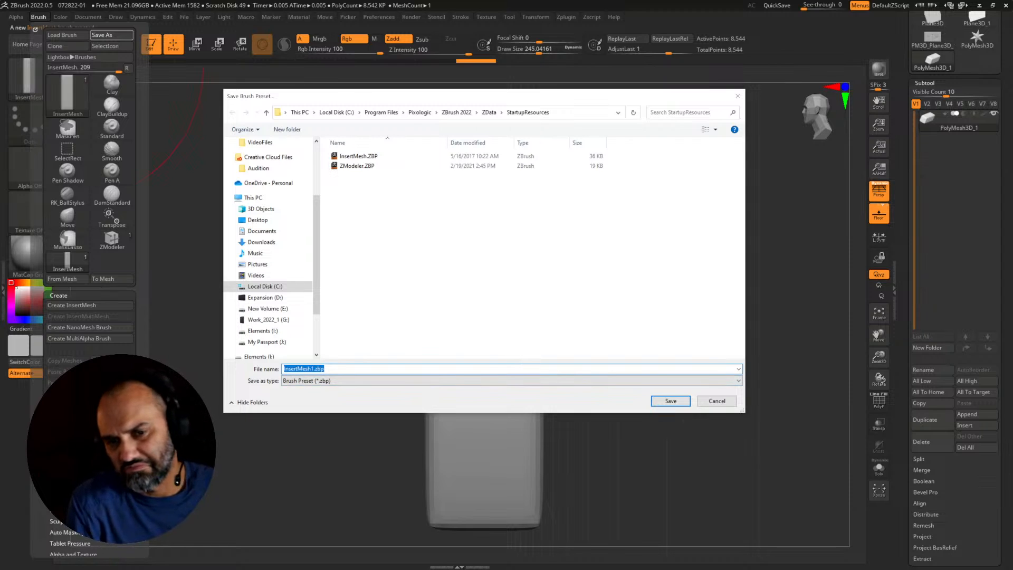
pyautogui.click(456, 112)
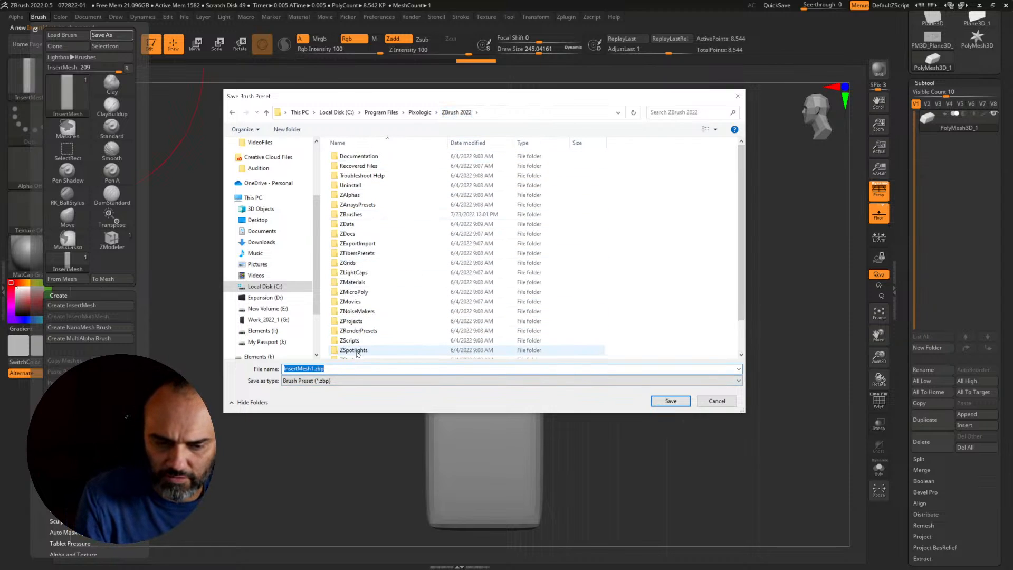
pyautogui.scroll(-1, 358, 350)
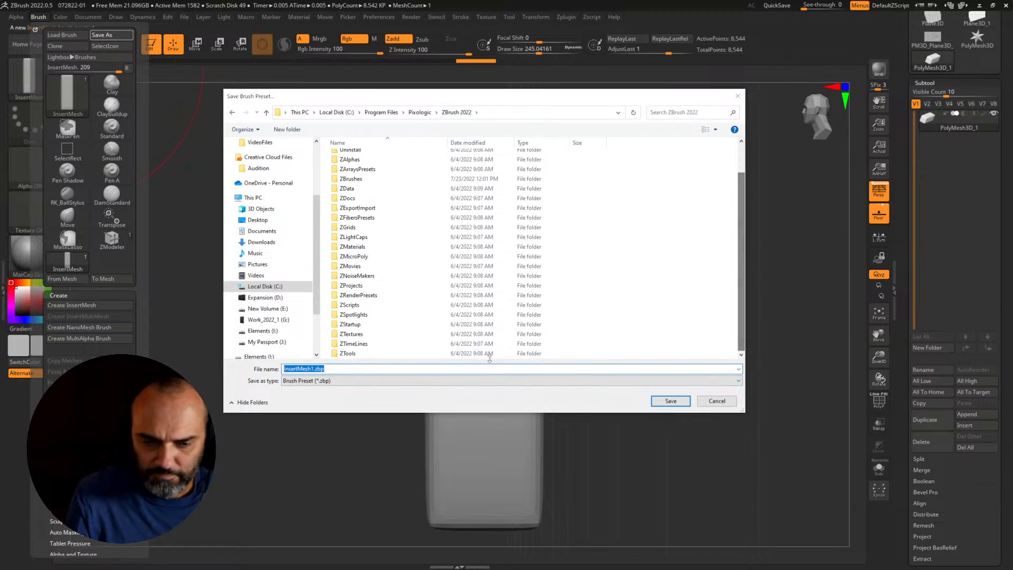
pyautogui.doubleClick(352, 324)
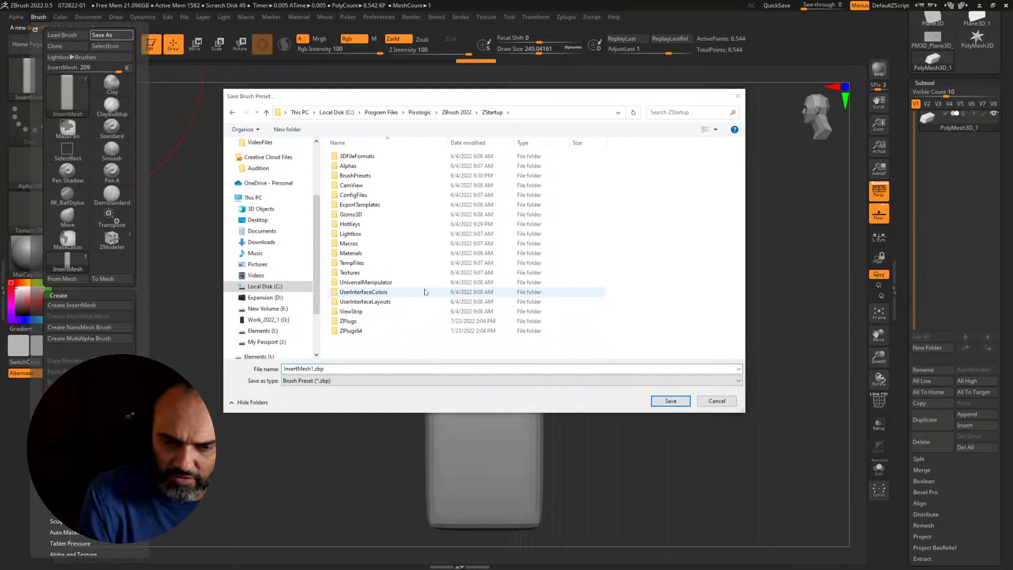
pyautogui.doubleClick(355, 175)
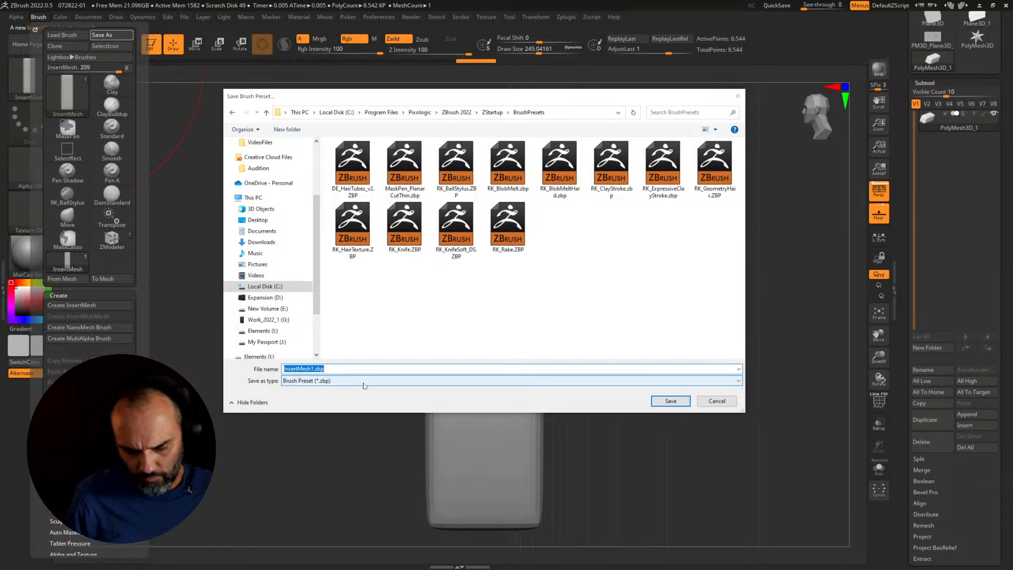
pyautogui.write('ClayTube')
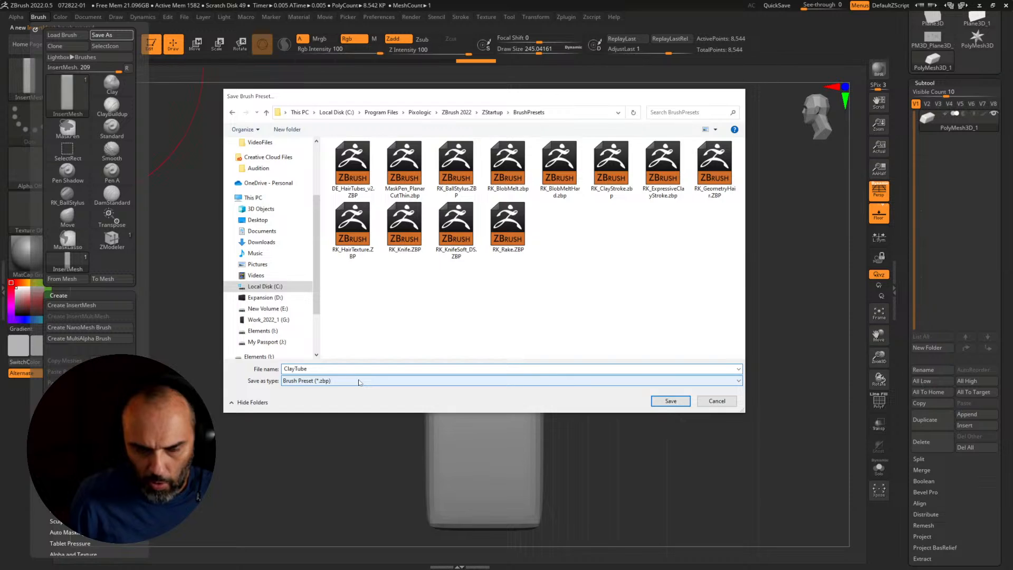
pyautogui.press('Return')
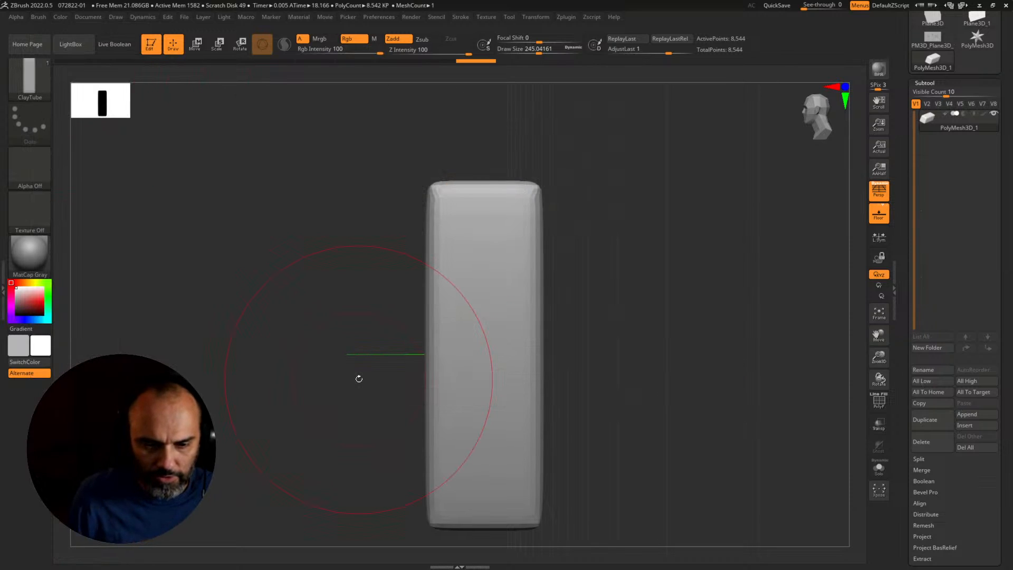
# Step: Save the brush preset again in the BrushPresets folder under the name InsertClayBlock
pyautogui.click(38, 17)
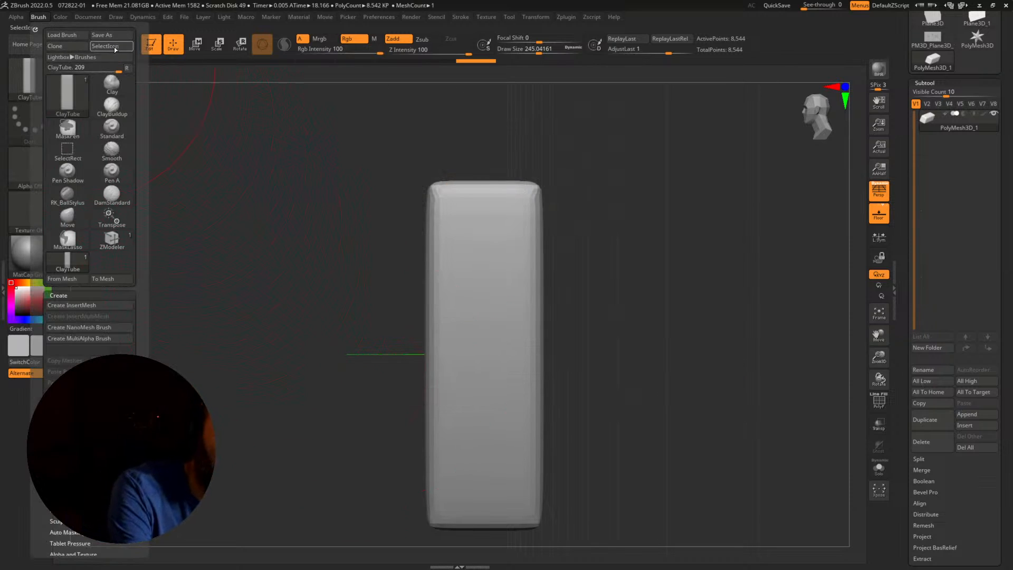
pyautogui.click(111, 35)
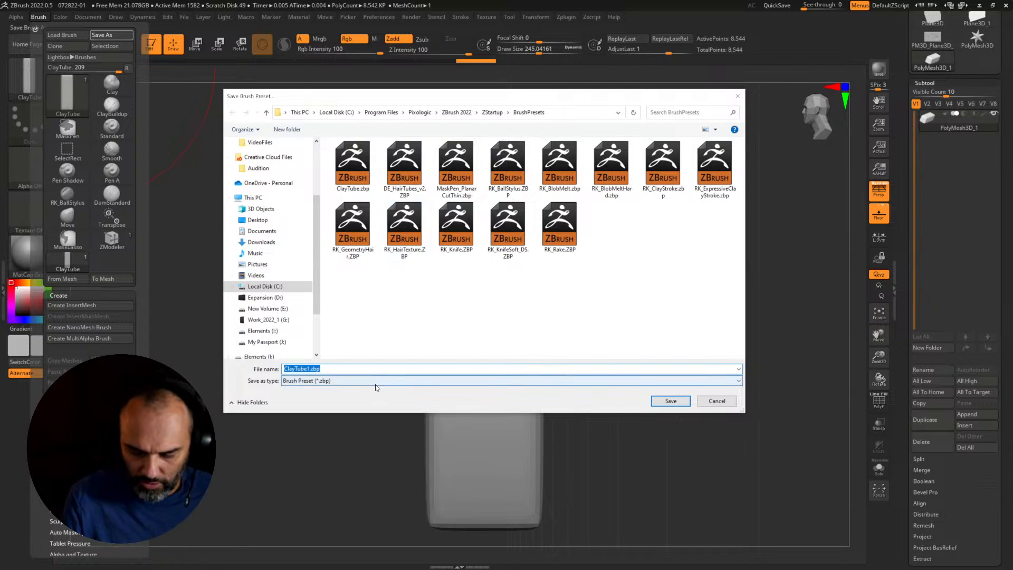
pyautogui.press('Right')
pyautogui.press('Left')
pyautogui.press('Left')
pyautogui.press('Left')
pyautogui.press('Left')
pyautogui.press('BackSpace')
pyautogui.press('BackSpace')
pyautogui.press('BackSpace')
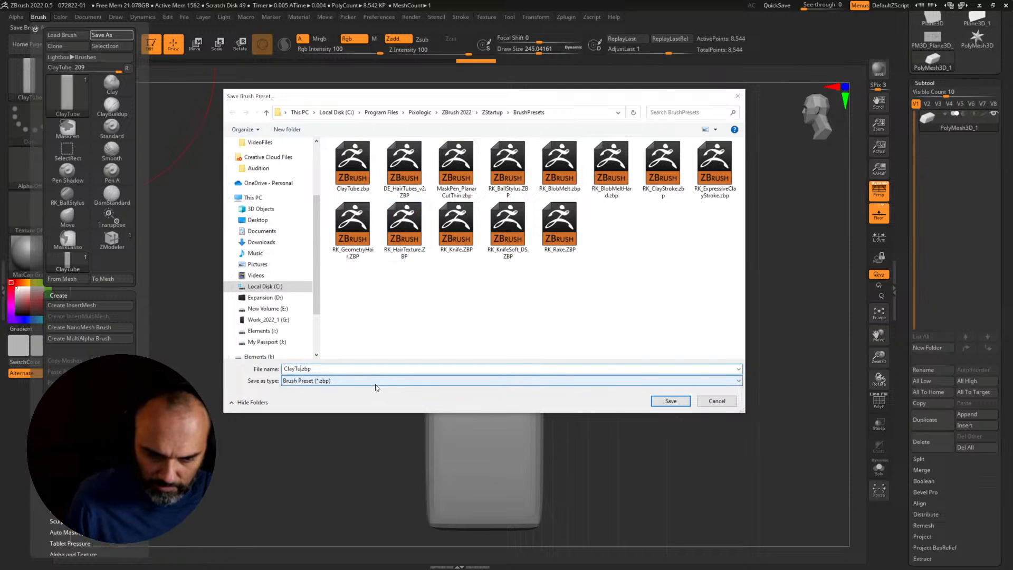
pyautogui.press('BackSpace')
pyautogui.press('BackSpace')
pyautogui.press('BackSpace')
pyautogui.press('BackSpace')
pyautogui.press('BackSpace')
pyautogui.press('BackSpace')
pyautogui.write('Insert')
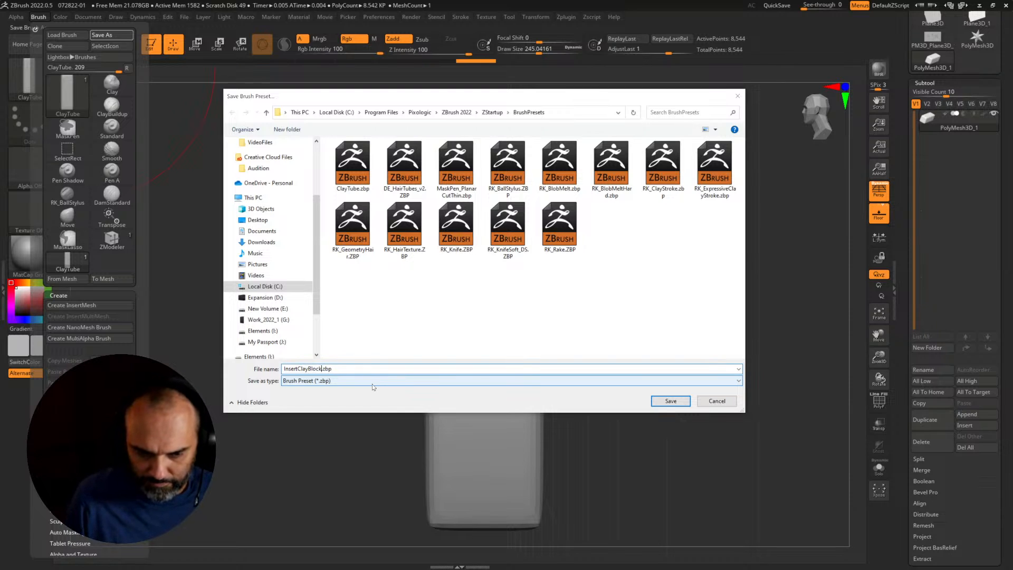
pyautogui.press('Return')
# Step: Switch to the crouching figure tool PM3D_Sphere3D1_3, insert mirrored InsertClayBlock blocks at the shoulders, and activate the Move gizmo in front view
pyautogui.moveTo(660, 452); pyautogui.dragTo(678, 443)
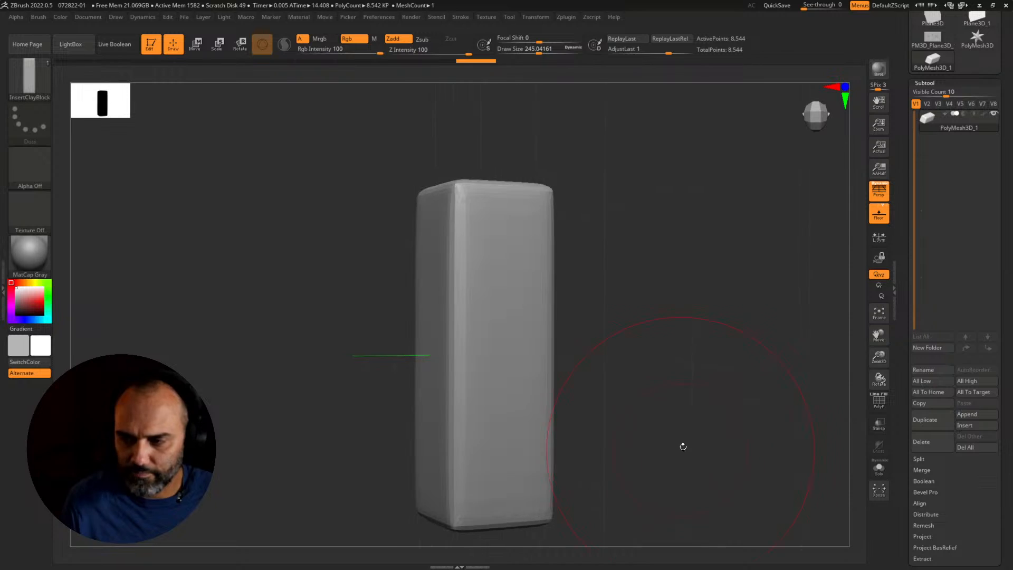
pyautogui.scroll(3, 951, 110)
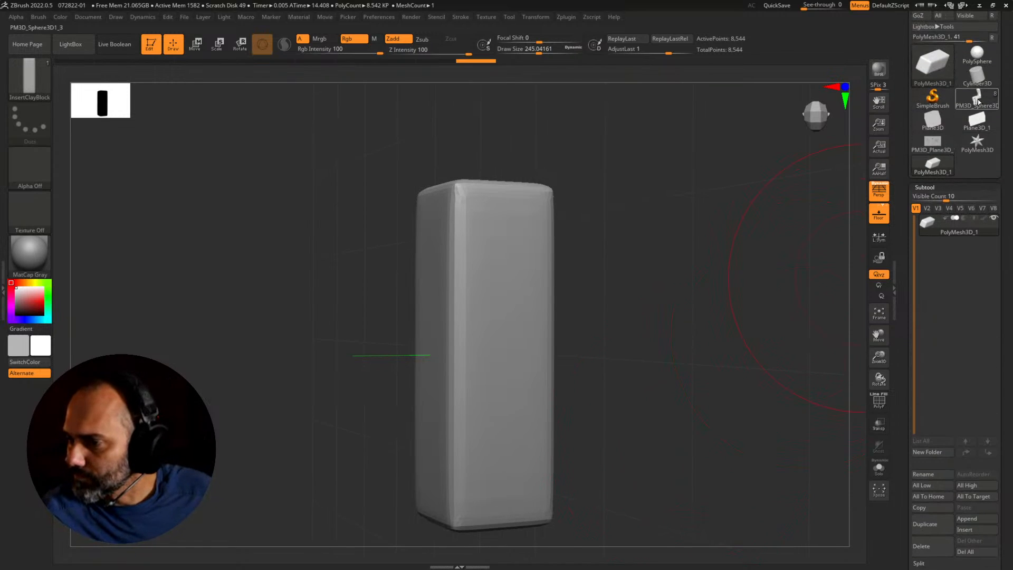
pyautogui.click(977, 99)
pyautogui.moveTo(791, 472); pyautogui.dragTo(661, 361)
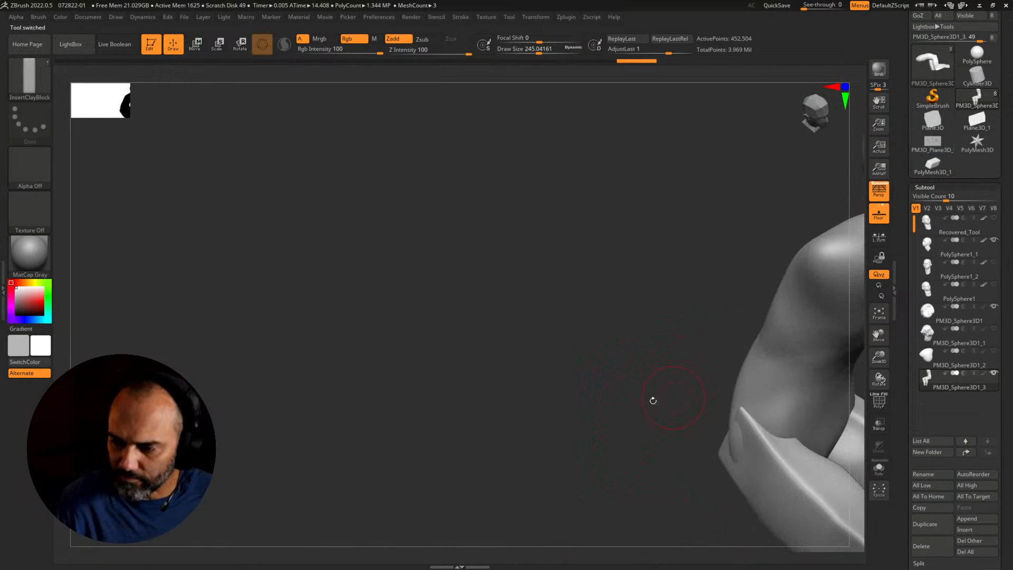
pyautogui.moveTo(654, 401)
pyautogui.keyDown('alt'); pyautogui.mouseDown()
pyautogui.moveTo(311, 444)
pyautogui.moveTo(712, 375)
pyautogui.moveTo(780, 414)
pyautogui.moveTo(580, 334)
pyautogui.mouseUp(); pyautogui.keyUp('alt')
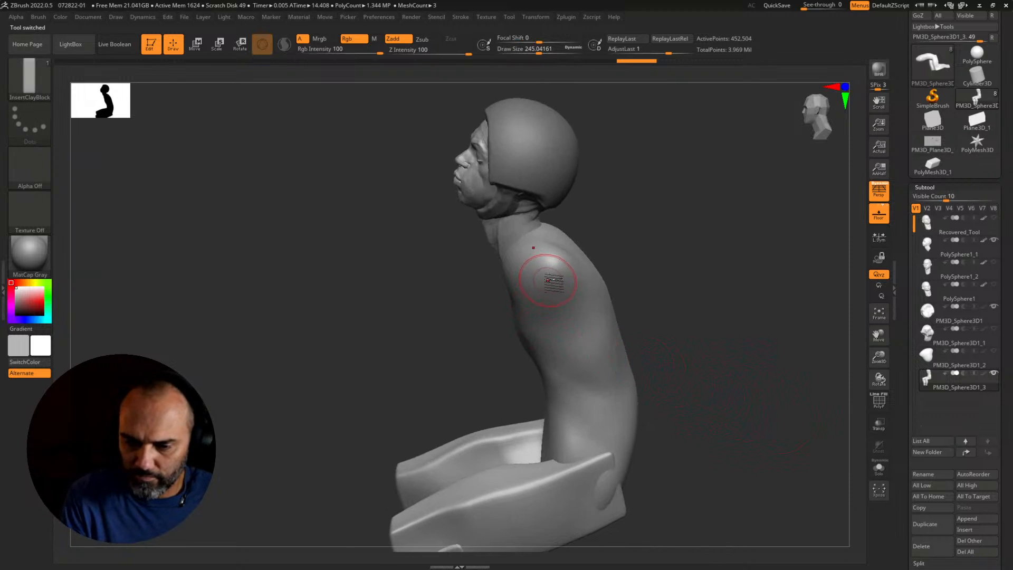
pyautogui.moveTo(552, 278); pyautogui.dragTo(527, 328)
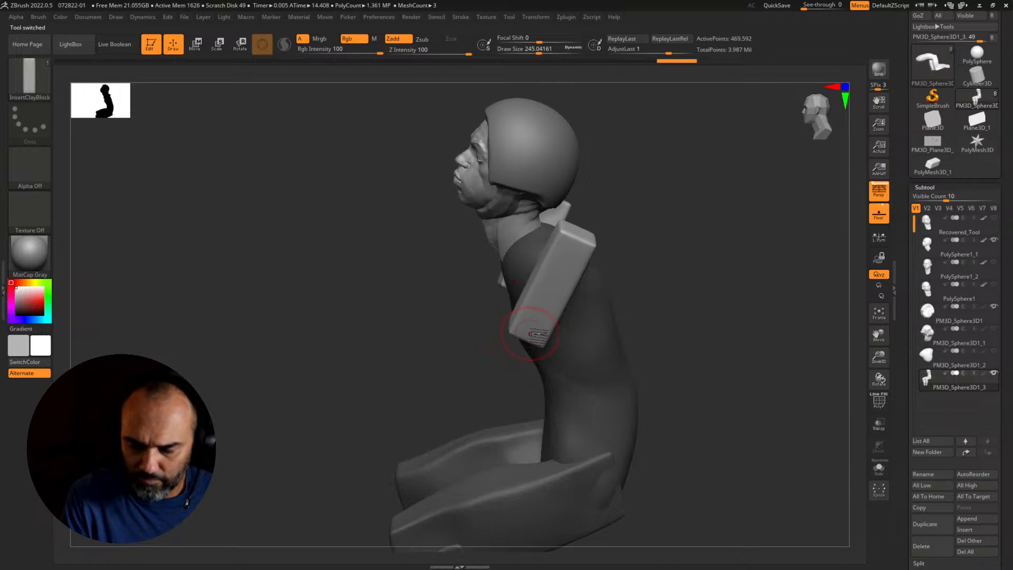
pyautogui.keyDown('shift'); pyautogui.moveTo(691, 344); pyautogui.dragTo(712, 344); pyautogui.keyUp('shift')
pyautogui.press('w')
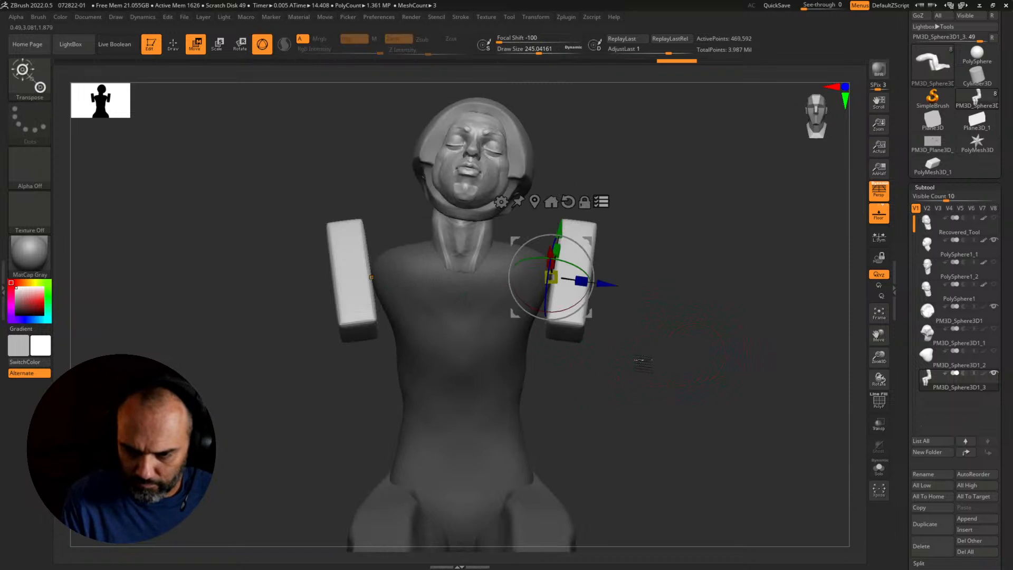
pyautogui.moveTo(571, 305); pyautogui.dragTo(580, 312)
pyautogui.hotkey('ctrl', 'z')
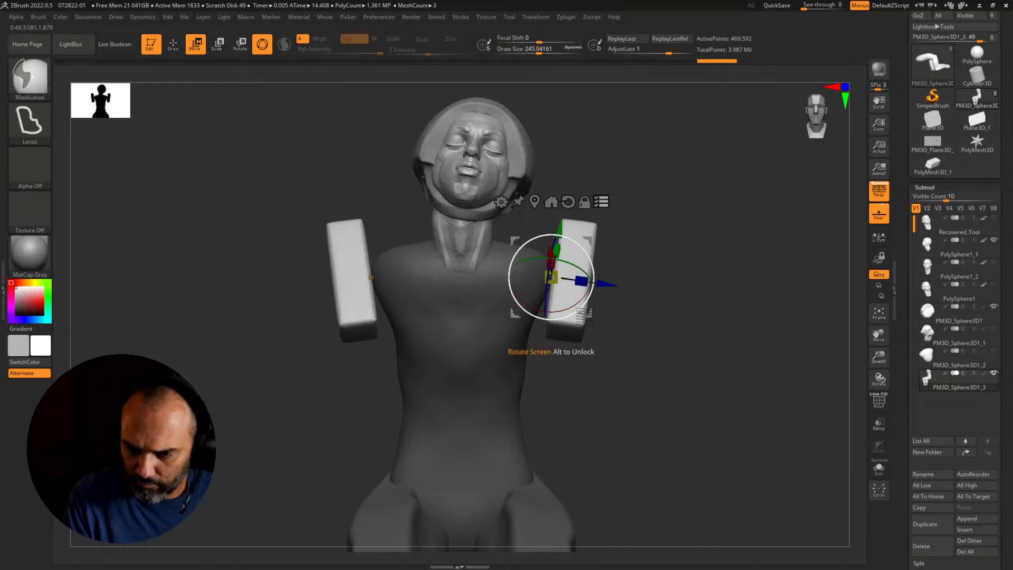
pyautogui.hotkey('ctrl', 'z')
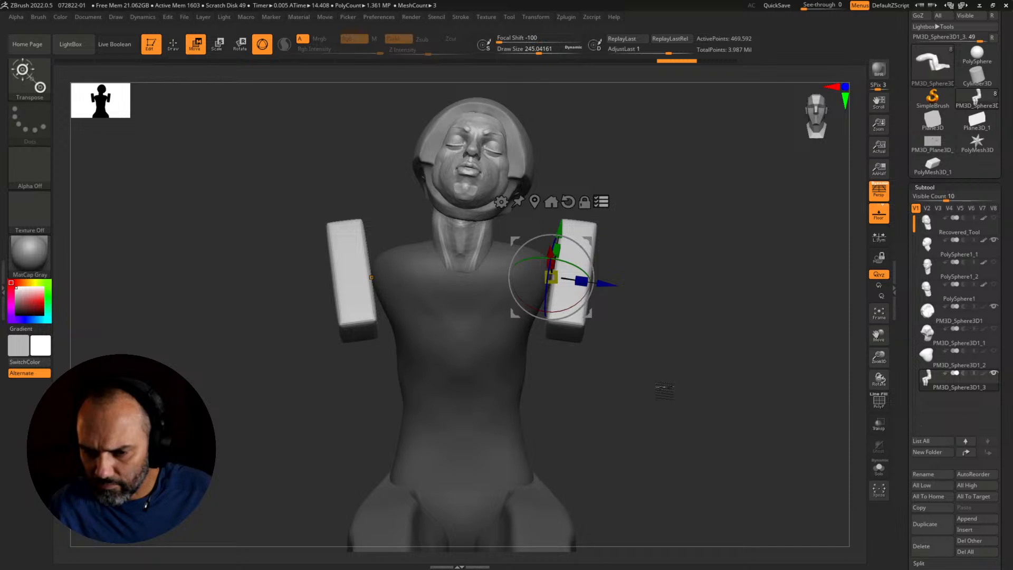
pyautogui.moveTo(558, 309); pyautogui.dragTo(580, 307)
pyautogui.hotkey('ctrl', 'z')
# Step: Turn off transposing of all selected subtools, and lengthen, tilt and place the mirrored blocks as upper arms beside the torso
pyautogui.click(602, 204)
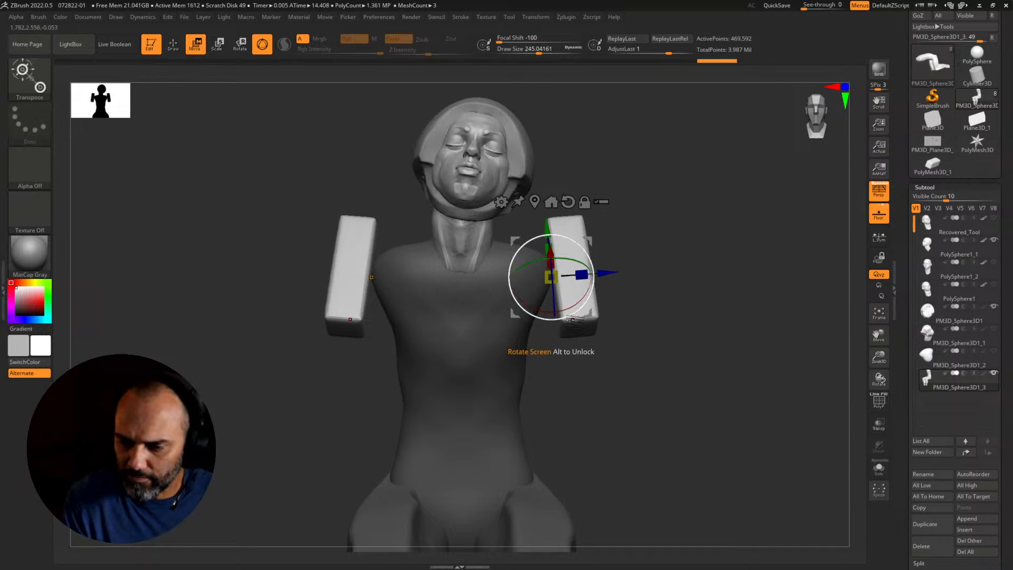
pyautogui.moveTo(710, 335); pyautogui.dragTo(645, 328)
pyautogui.moveTo(566, 228); pyautogui.dragTo(602, 339)
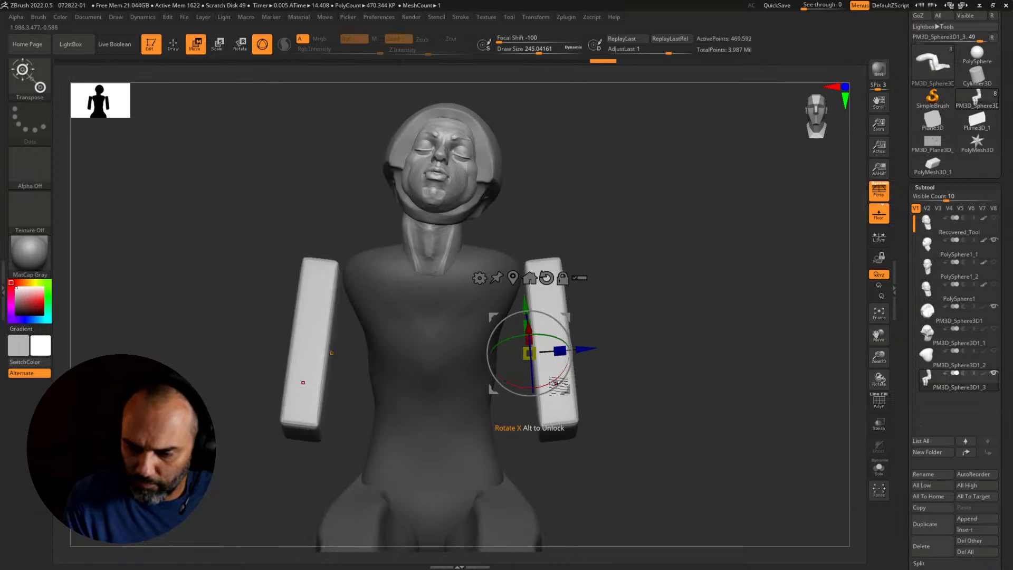
pyautogui.moveTo(558, 386); pyautogui.dragTo(554, 357)
pyautogui.moveTo(510, 299); pyautogui.dragTo(508, 308)
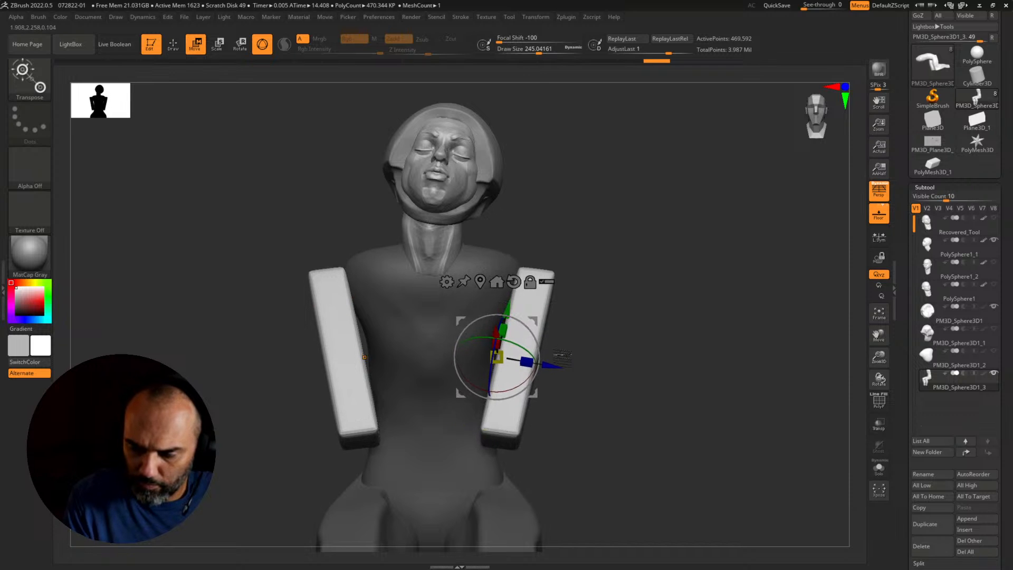
pyautogui.moveTo(553, 365)
pyautogui.mouseDown()
pyautogui.moveTo(518, 381)
pyautogui.moveTo(546, 359)
pyautogui.mouseUp()
# Step: Replace the gizmo with the Transpose line and measure from the pit of the neck to the outer edge of the shoulder block
pyautogui.keyDown('alt'); pyautogui.moveTo(617, 375); pyautogui.dragTo(722, 474); pyautogui.keyUp('alt')
pyautogui.keyDown('alt'); pyautogui.moveTo(597, 248); pyautogui.dragTo(657, 265); pyautogui.keyUp('alt')
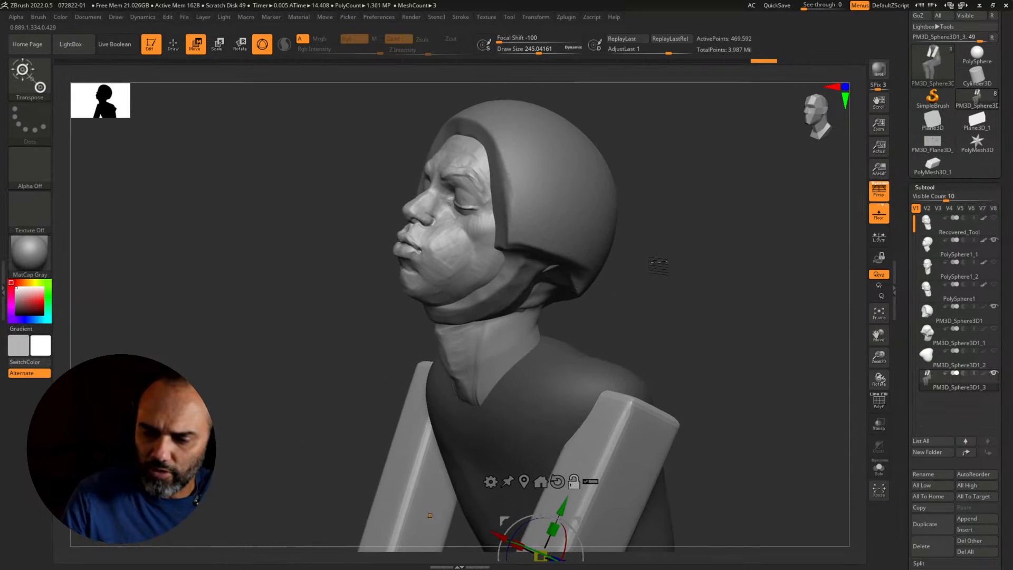
pyautogui.moveTo(732, 313); pyautogui.dragTo(718, 330)
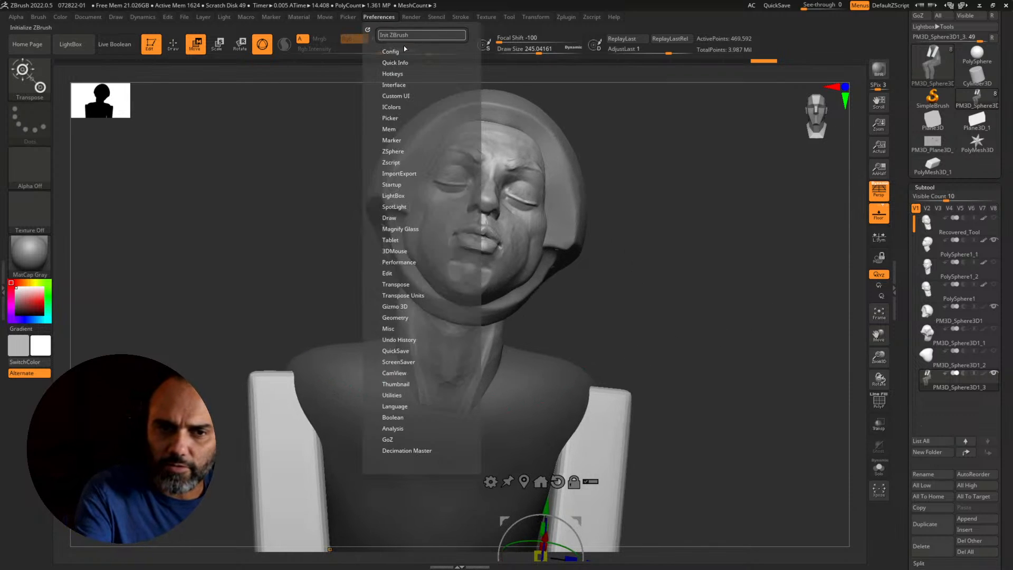
pyautogui.click(379, 17)
pyautogui.click(262, 48)
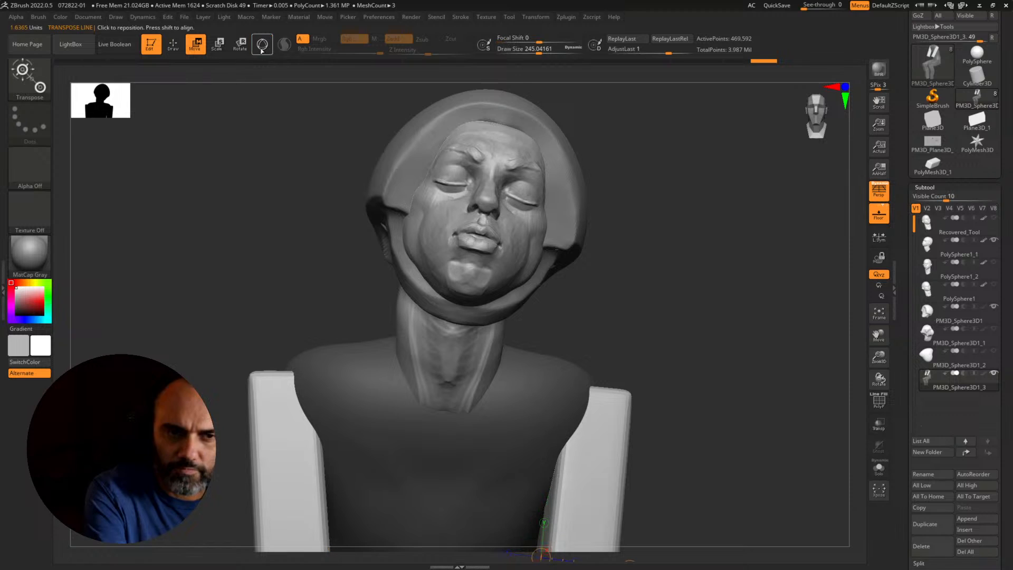
pyautogui.moveTo(478, 414)
pyautogui.mouseDown()
pyautogui.moveTo(208, 360)
pyautogui.moveTo(258, 362)
pyautogui.moveTo(239, 355)
pyautogui.mouseUp()
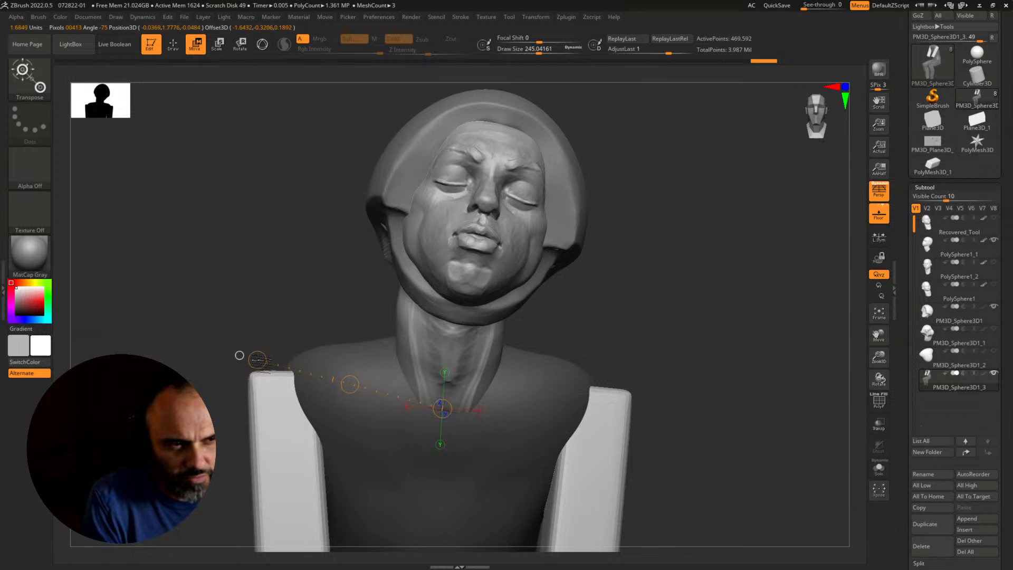
# Step: Measure the head from chin to crown in profile, and re-measure from the neck pit to the shoulder's outer edge in front view
pyautogui.moveTo(728, 285)
pyautogui.mouseDown()
pyautogui.moveTo(660, 271)
pyautogui.moveTo(646, 343)
pyautogui.moveTo(644, 320)
pyautogui.mouseUp()
pyautogui.moveTo(347, 351)
pyautogui.mouseDown()
pyautogui.moveTo(519, 155)
pyautogui.moveTo(493, 172)
pyautogui.mouseUp()
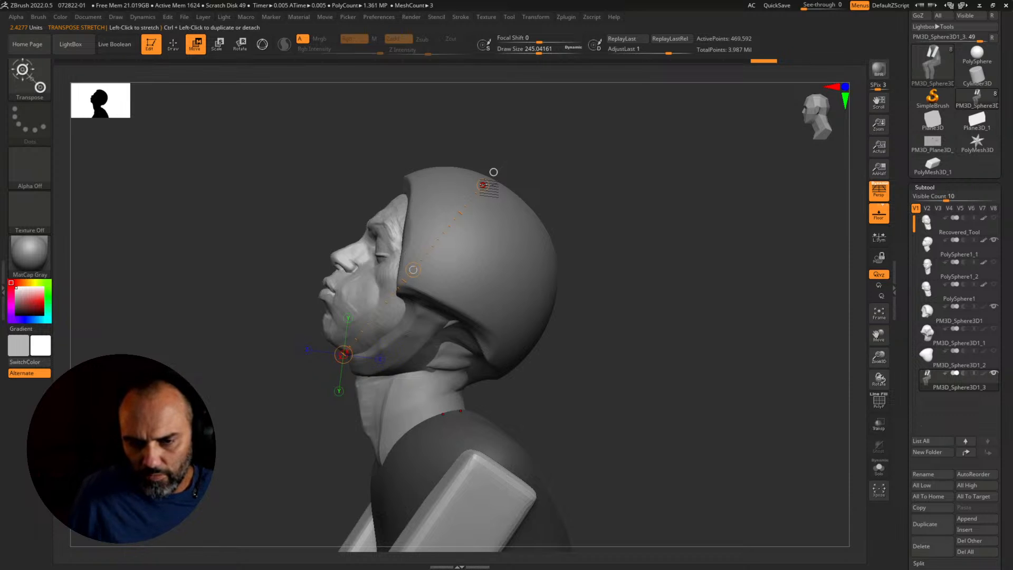
pyautogui.moveTo(622, 380)
pyautogui.mouseDown()
pyautogui.moveTo(638, 407)
pyautogui.moveTo(698, 398)
pyautogui.moveTo(630, 449)
pyautogui.moveTo(647, 457)
pyautogui.moveTo(719, 368)
pyautogui.moveTo(678, 409)
pyautogui.moveTo(471, 390)
pyautogui.mouseUp()
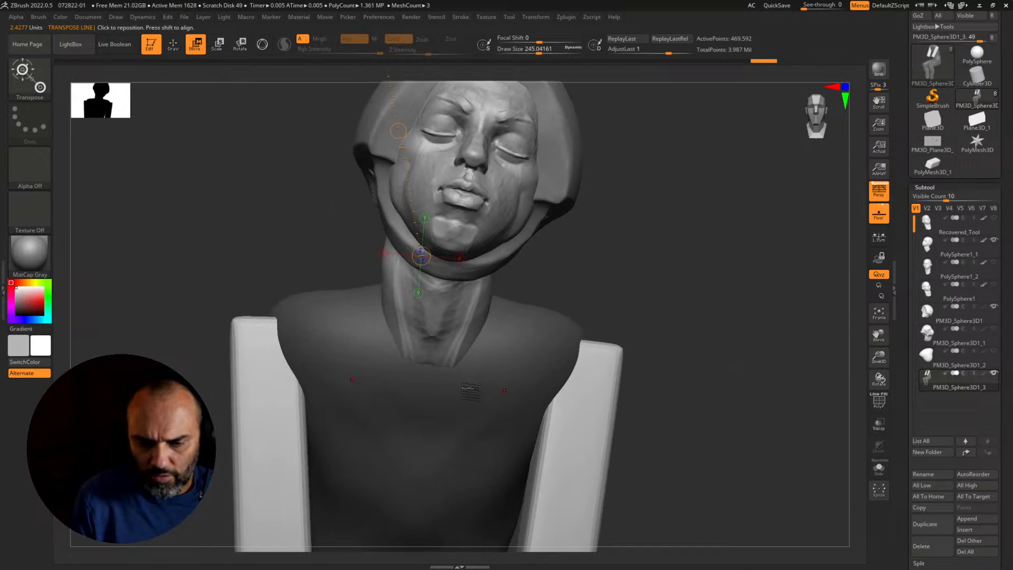
pyautogui.moveTo(426, 358)
pyautogui.mouseDown()
pyautogui.moveTo(243, 316)
pyautogui.moveTo(229, 293)
pyautogui.moveTo(241, 297)
pyautogui.mouseUp()
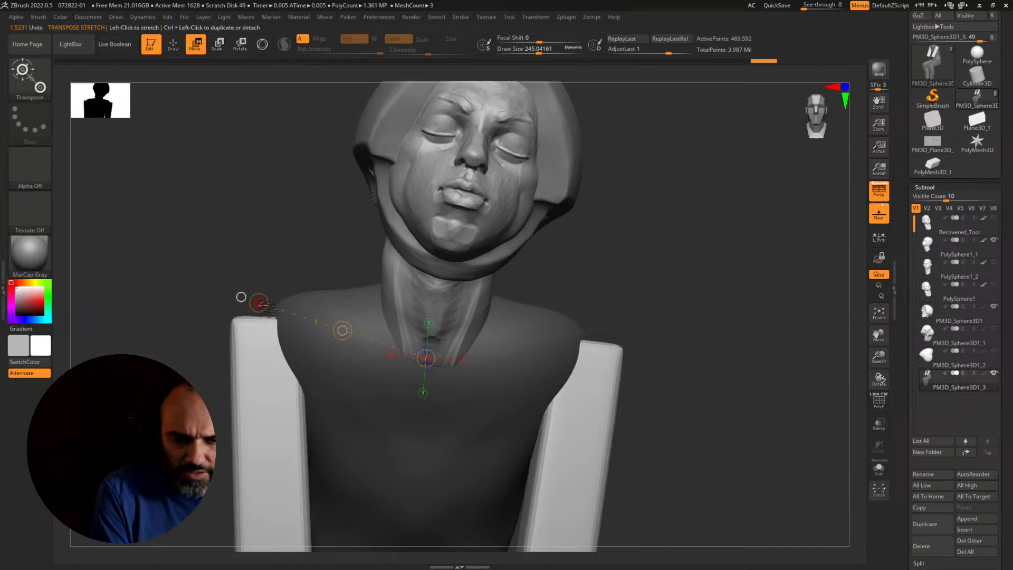
# Step: Move the mirrored arm blocks outward from the torso with the Transpose line to widen the shoulders
pyautogui.press('x')
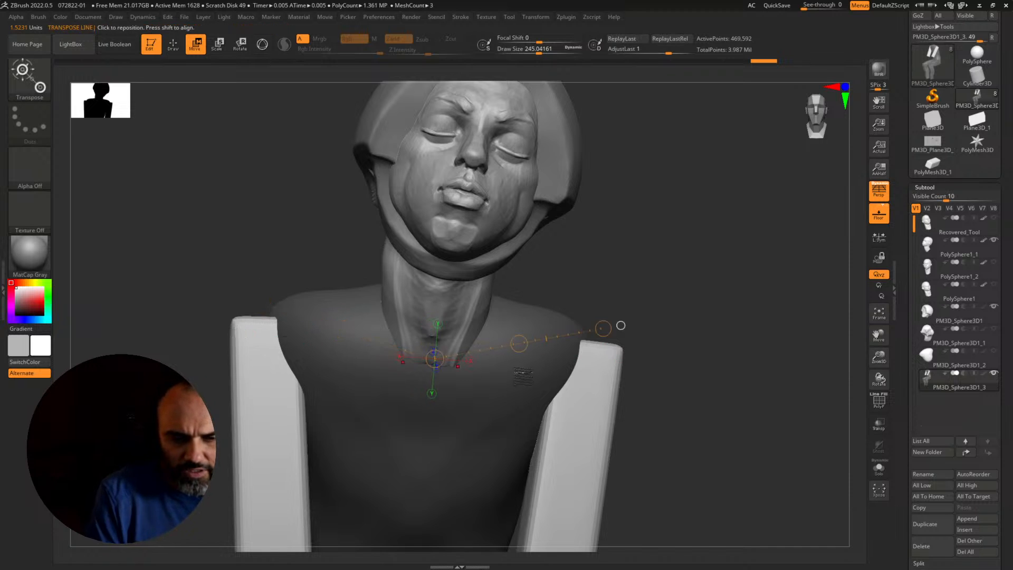
pyautogui.keyDown('alt'); pyautogui.moveTo(710, 408); pyautogui.dragTo(681, 385); pyautogui.keyUp('alt')
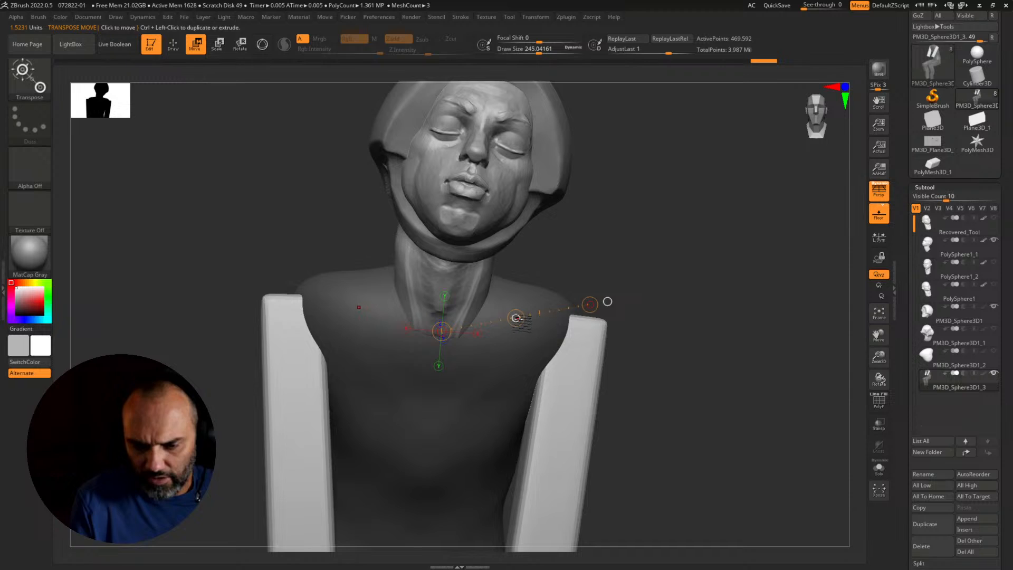
pyautogui.moveTo(516, 318); pyautogui.dragTo(515, 317)
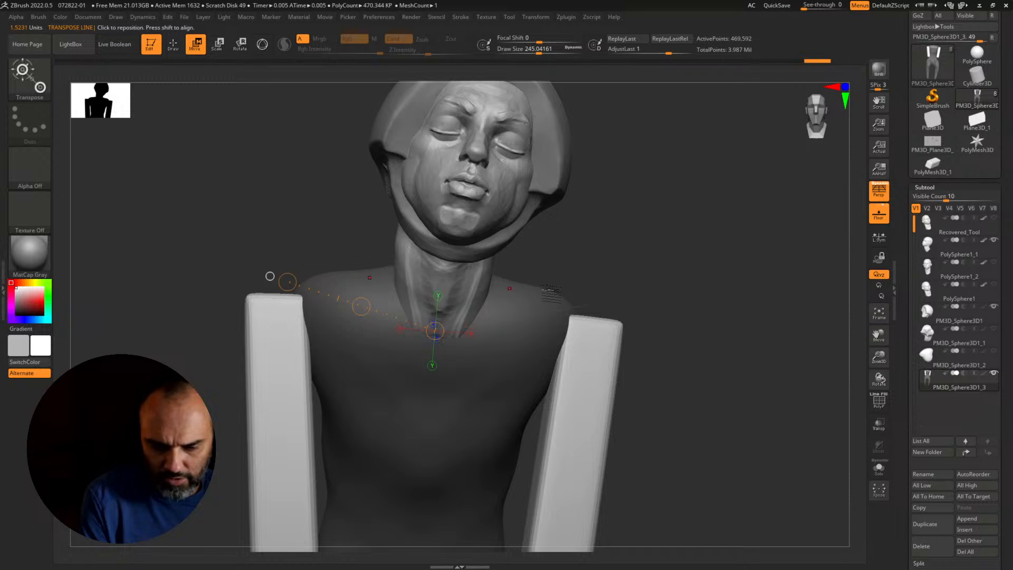
# Step: Capture a fullscreen snip of the sculpt in Snip & Sketch
pyautogui.press('super+w')
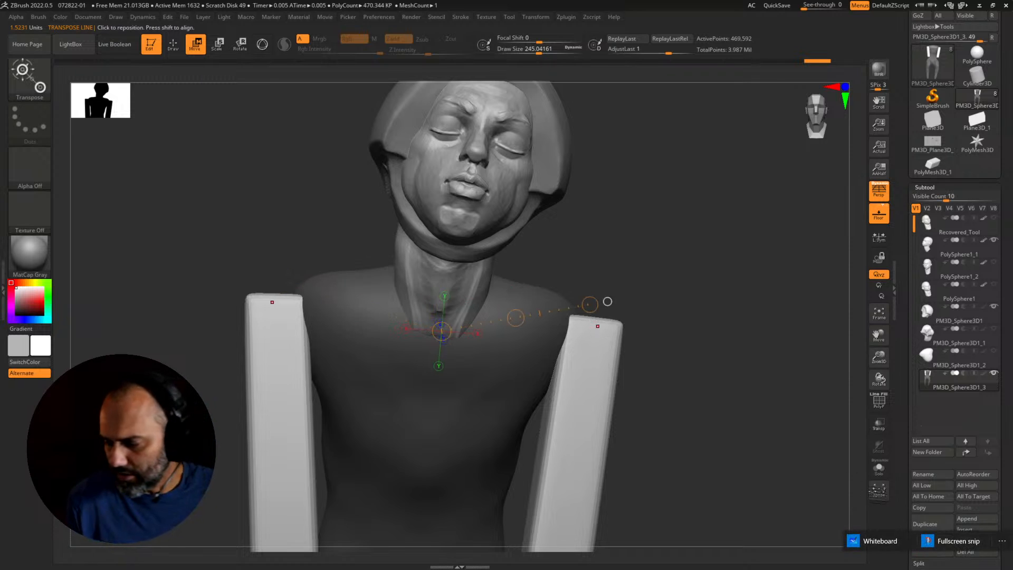
pyautogui.click(920, 533)
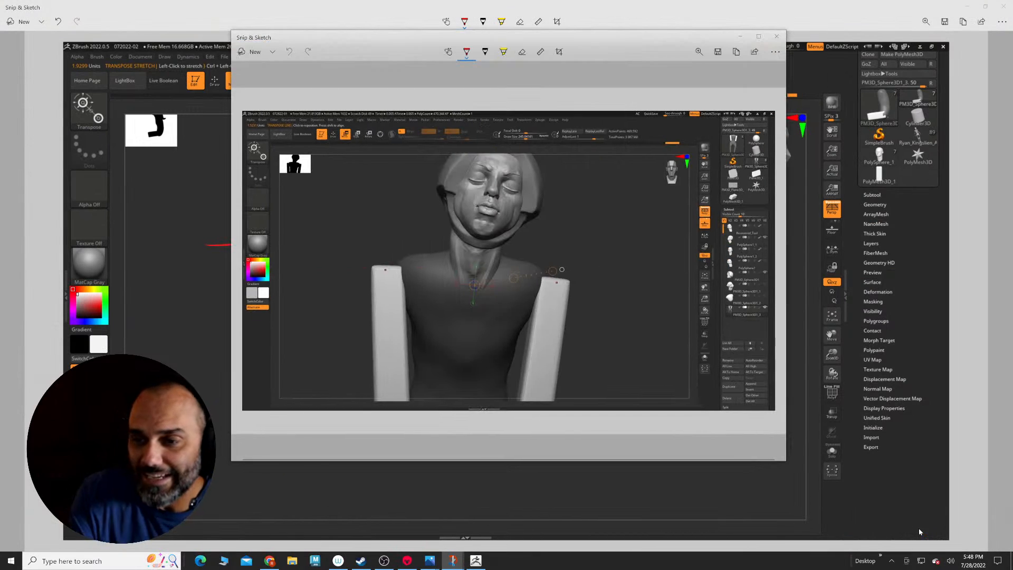
# Step: Draw red strokes over the captured snip along both long sides of one arm block to suggest the arm's outer and inner contours
pyautogui.click(759, 37)
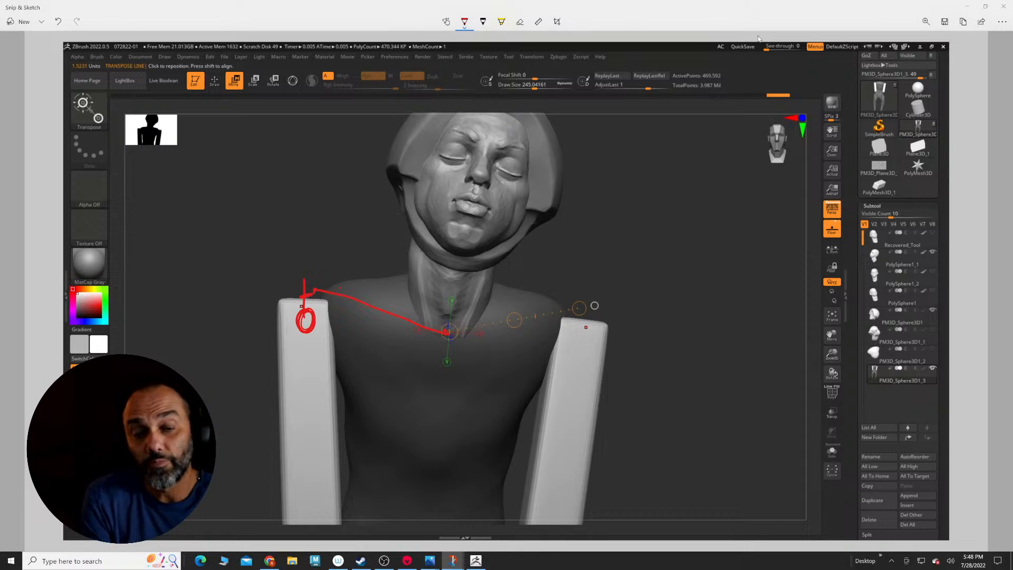
pyautogui.moveTo(283, 310); pyautogui.dragTo(289, 466)
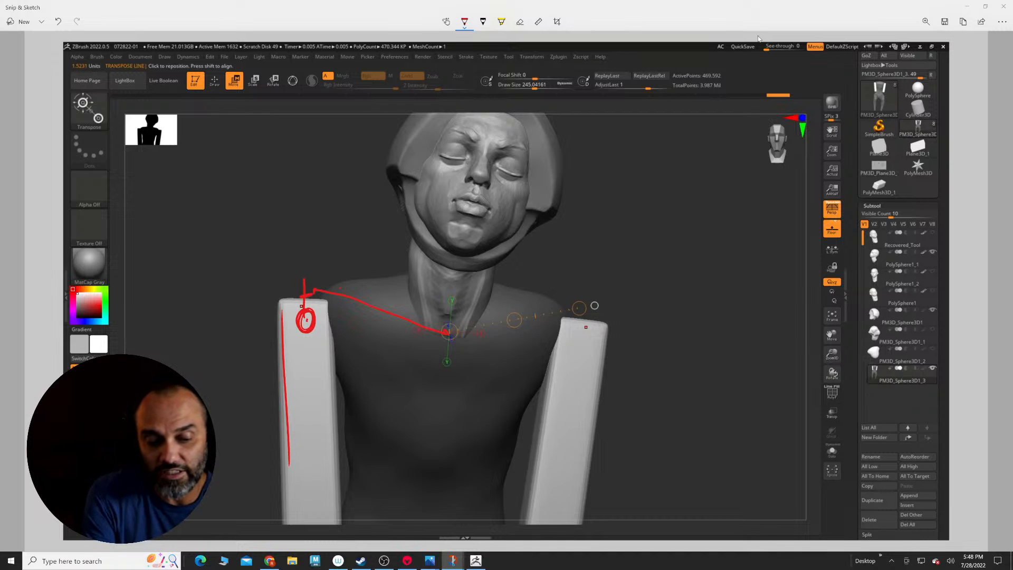
pyautogui.moveTo(327, 326); pyautogui.dragTo(332, 486)
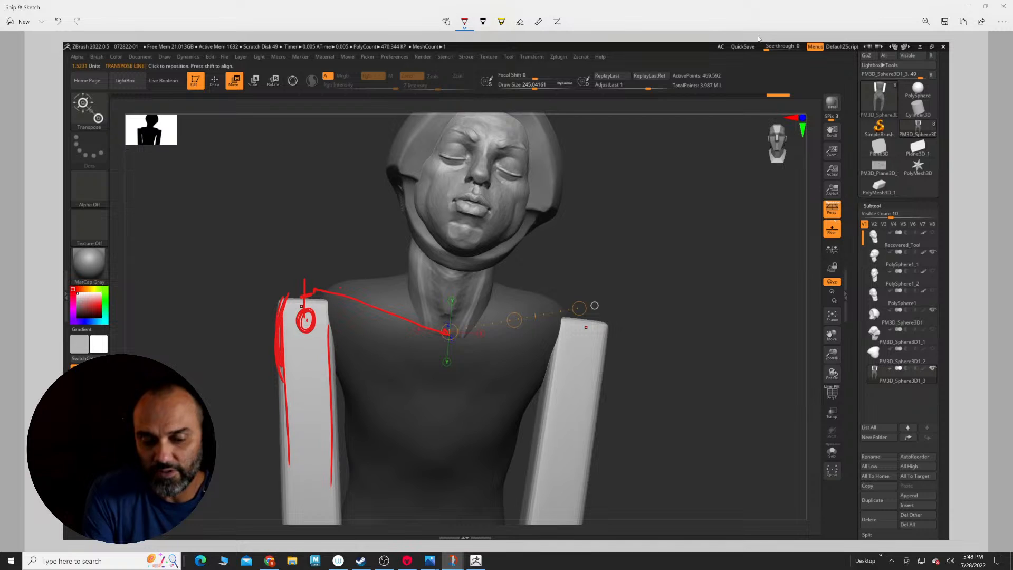
pyautogui.moveTo(282, 407); pyautogui.dragTo(292, 500)
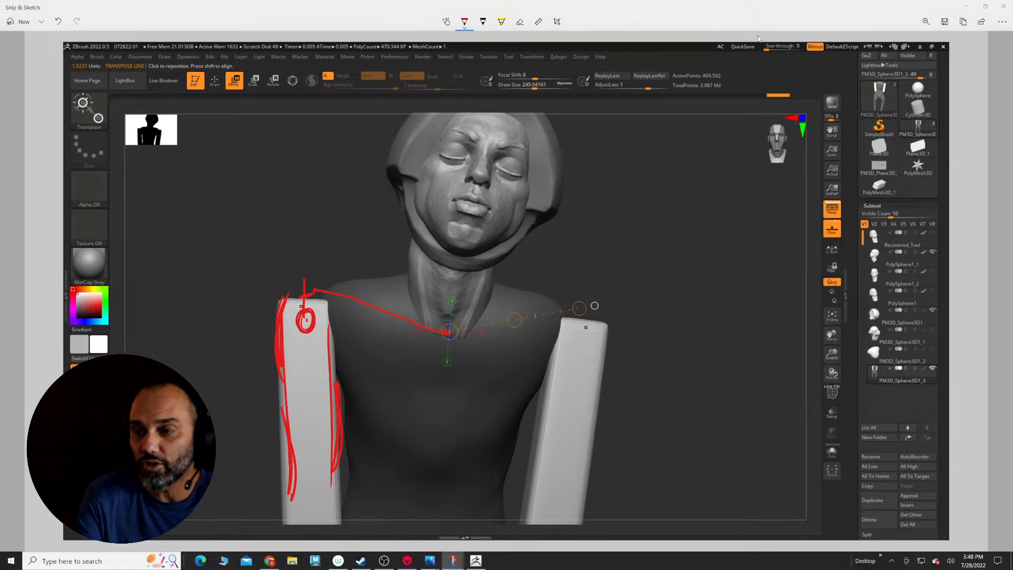
# Step: Return to ZBrush and measure the upper arm block from its shoulder end to its lower end with the Transpose line
pyautogui.hotkey('alt', 'Tab')
pyautogui.hotkey('alt', 'Tab')
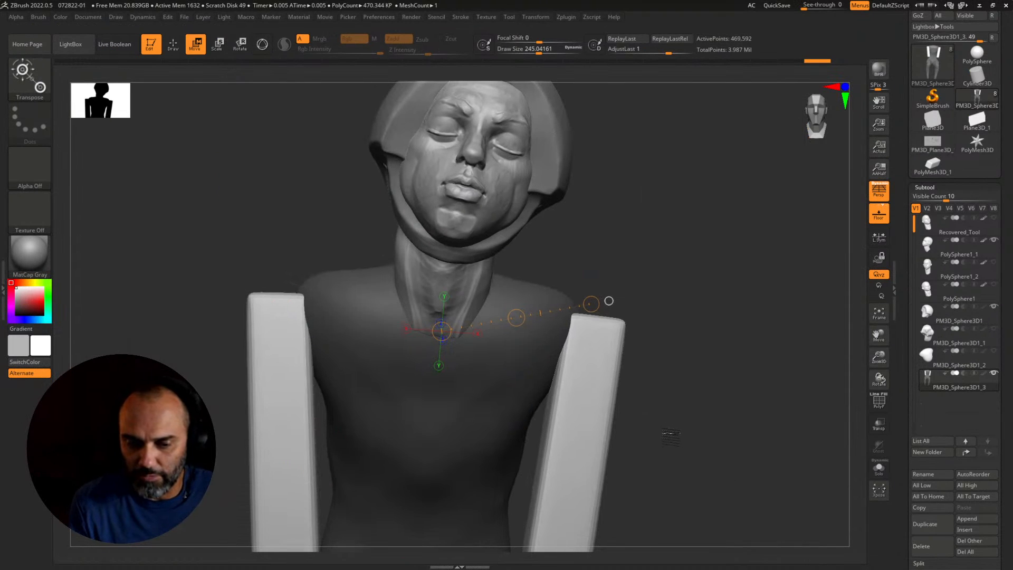
pyautogui.moveTo(670, 437); pyautogui.dragTo(696, 402)
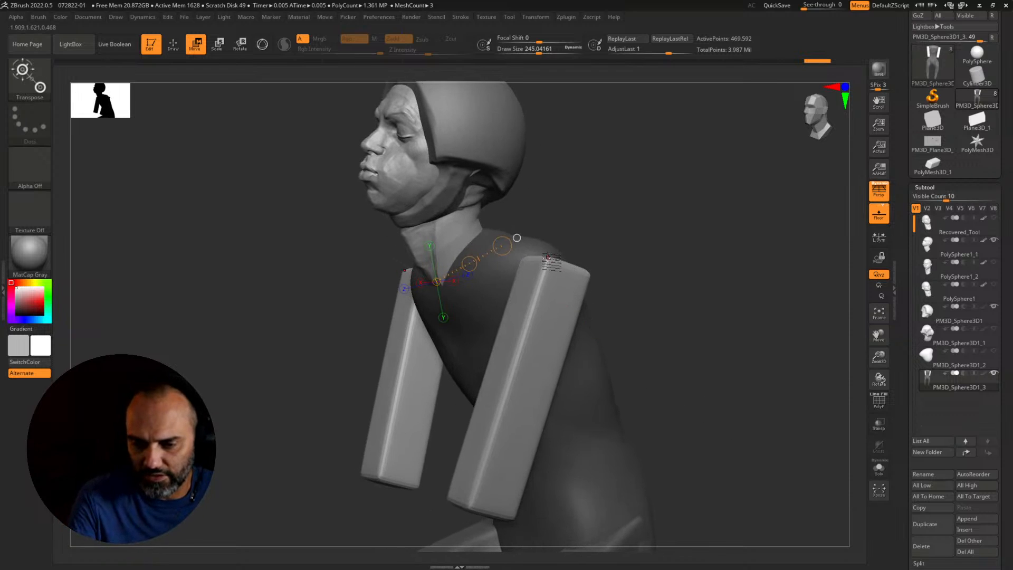
pyautogui.moveTo(549, 256); pyautogui.dragTo(471, 508)
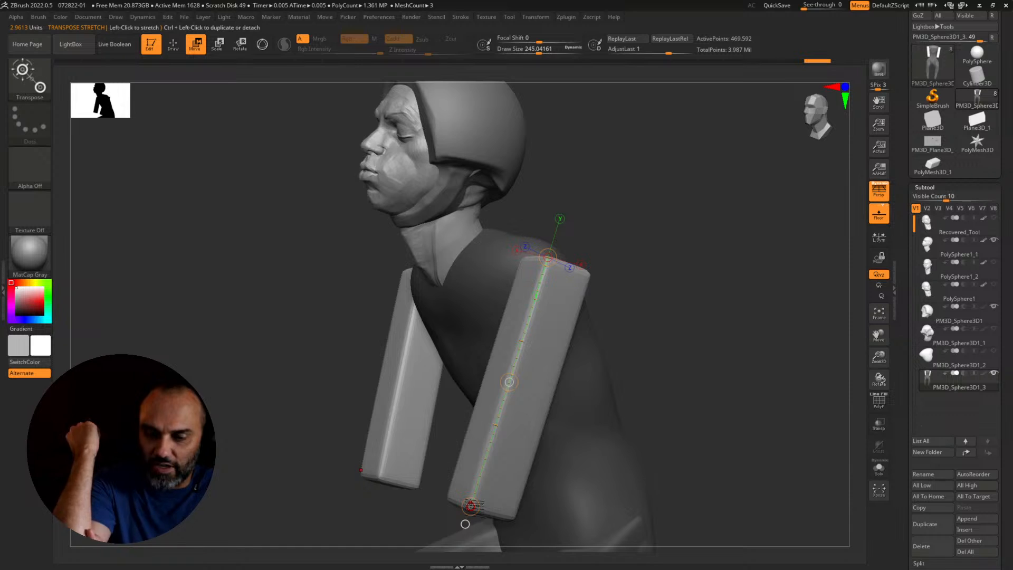
pyautogui.keyDown('alt'); pyautogui.moveTo(694, 455); pyautogui.dragTo(679, 386); pyautogui.keyUp('alt')
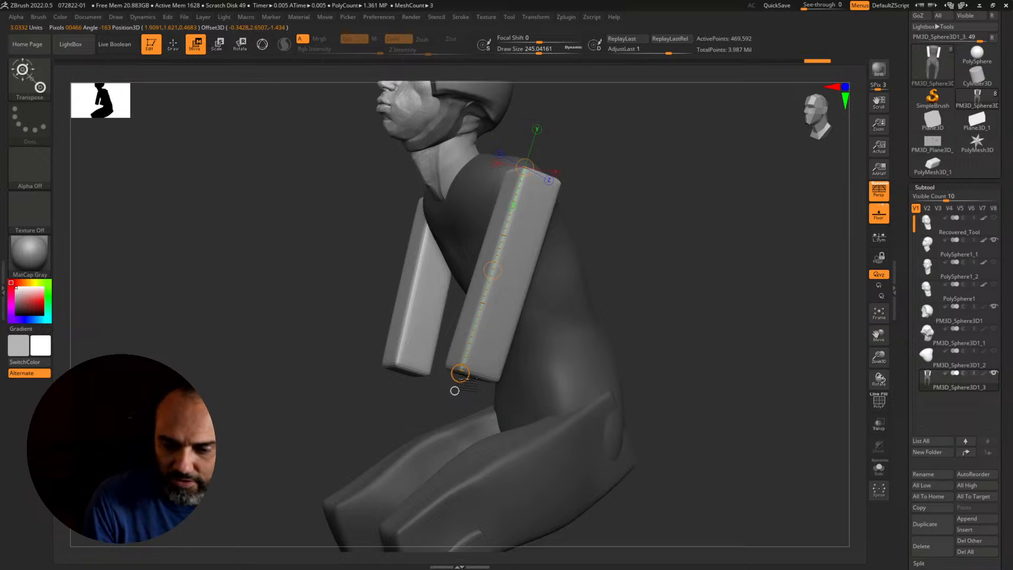
pyautogui.moveTo(486, 345); pyautogui.dragTo(604, 248)
pyautogui.moveTo(751, 356)
pyautogui.mouseDown()
pyautogui.moveTo(717, 366)
pyautogui.moveTo(715, 342)
pyautogui.mouseUp()
# Step: Duplicate the upper arm blocks as forearms with the Transpose line and move the copies to meet the elbows
pyautogui.moveTo(507, 325); pyautogui.dragTo(370, 408)
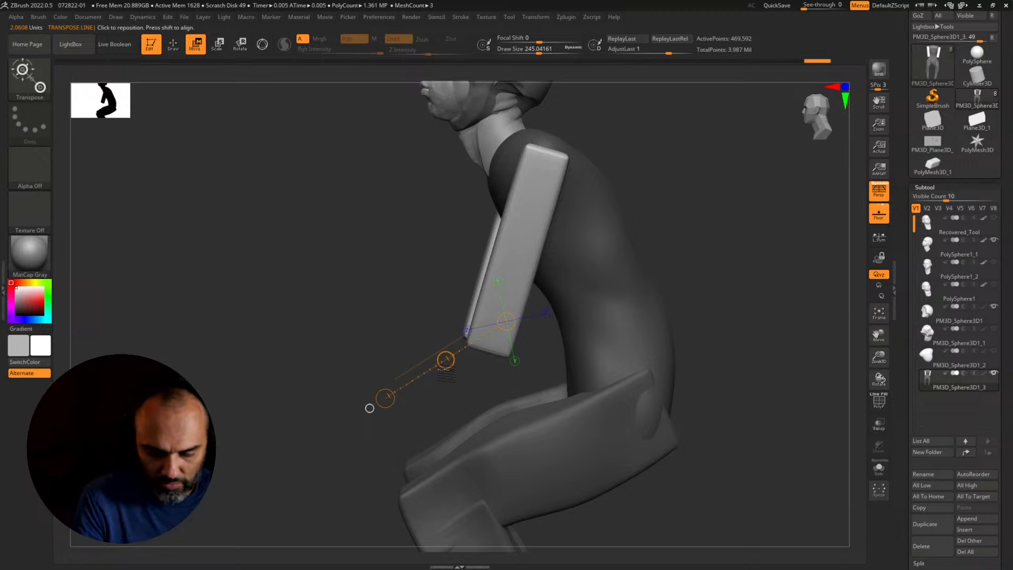
pyautogui.keyDown('ctrl'); pyautogui.moveTo(446, 359); pyautogui.dragTo(311, 483); pyautogui.keyUp('ctrl')
pyautogui.moveTo(417, 290); pyautogui.dragTo(461, 222)
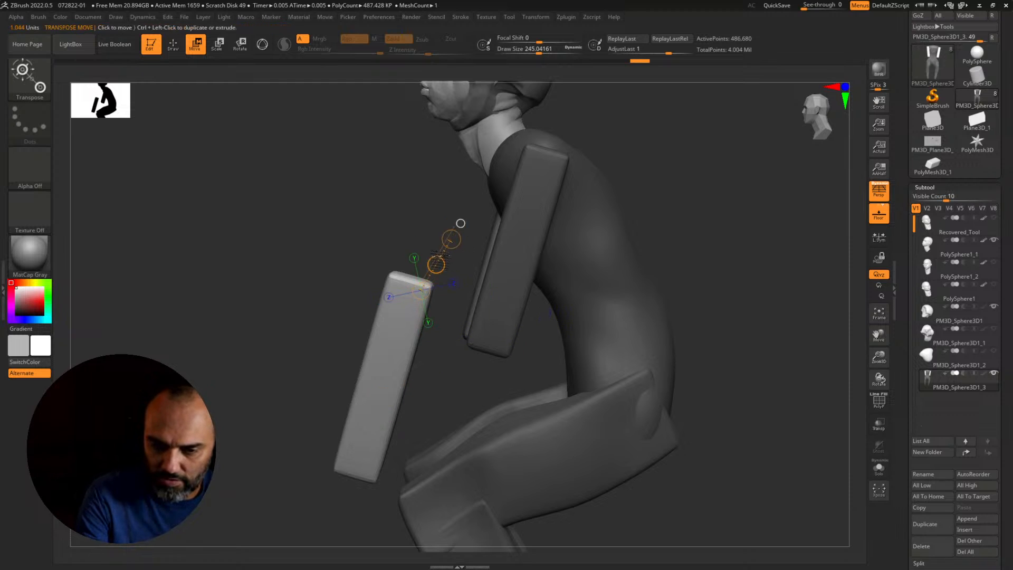
pyautogui.moveTo(437, 264)
pyautogui.mouseDown()
pyautogui.moveTo(523, 319)
pyautogui.moveTo(502, 353)
pyautogui.moveTo(509, 333)
pyautogui.mouseUp()
# Step: Rotate the forearm blocks about the elbows with a Transpose line, splaying their lower ends outward in front view
pyautogui.moveTo(712, 337); pyautogui.dragTo(764, 342)
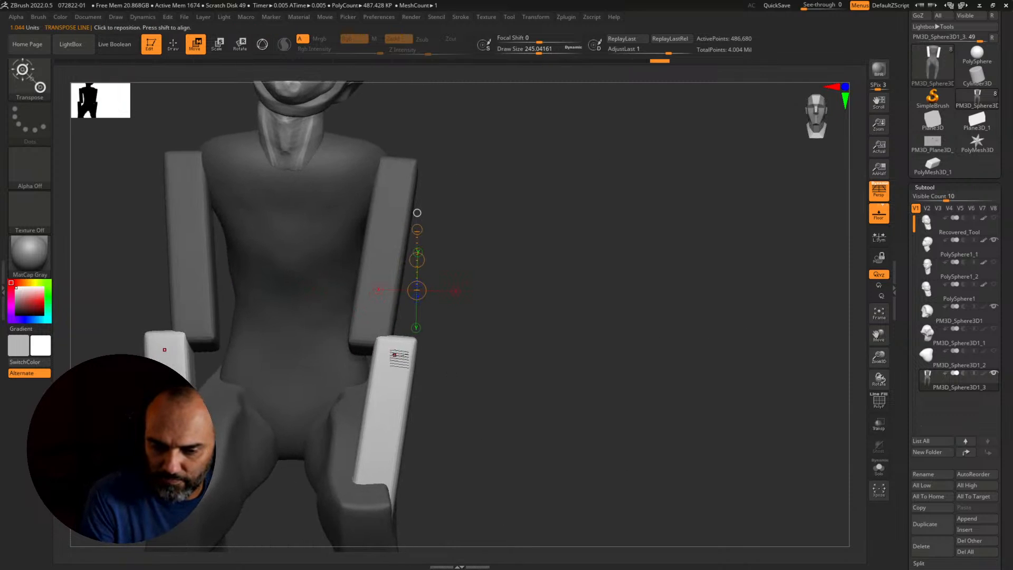
pyautogui.keyDown('alt'); pyautogui.moveTo(512, 388); pyautogui.dragTo(636, 348); pyautogui.keyUp('alt')
pyautogui.moveTo(552, 313)
pyautogui.mouseDown()
pyautogui.moveTo(609, 314)
pyautogui.moveTo(583, 384)
pyautogui.mouseUp()
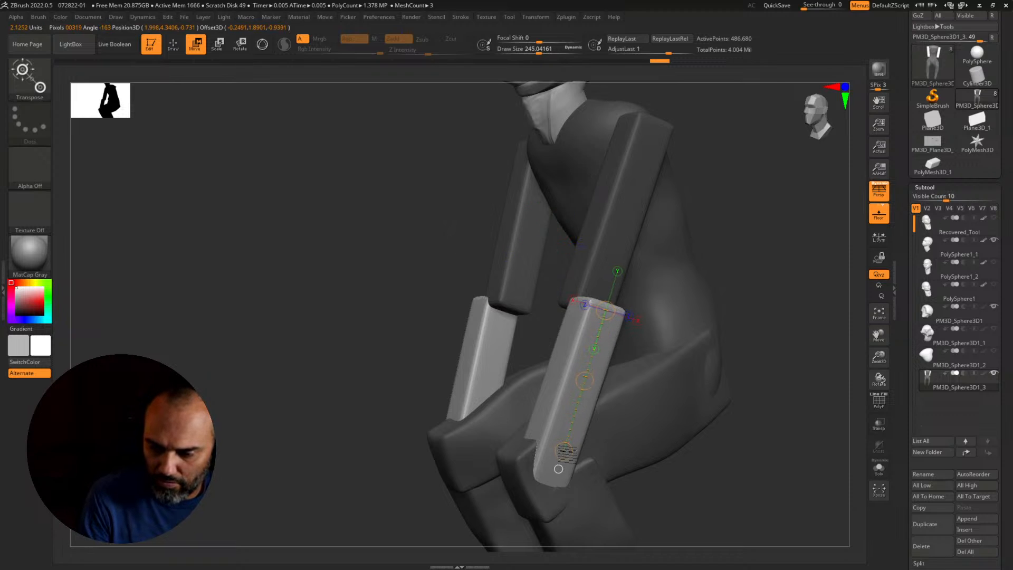
pyautogui.press('r')
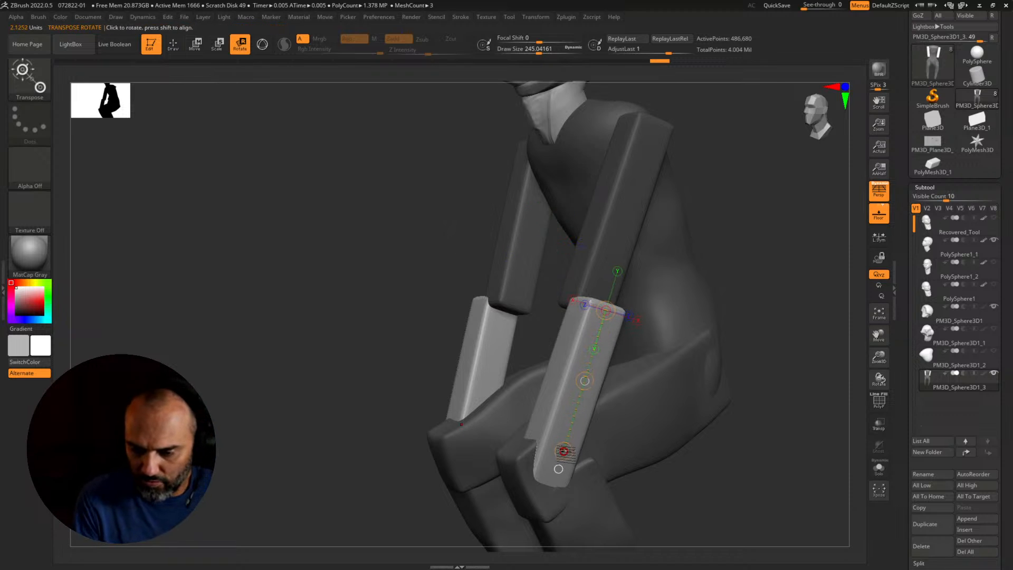
pyautogui.moveTo(563, 451)
pyautogui.mouseDown()
pyautogui.moveTo(526, 433)
pyautogui.moveTo(545, 447)
pyautogui.mouseUp()
pyautogui.keyDown('shift'); pyautogui.moveTo(560, 449); pyautogui.dragTo(631, 451, button='right'); pyautogui.keyUp('shift')
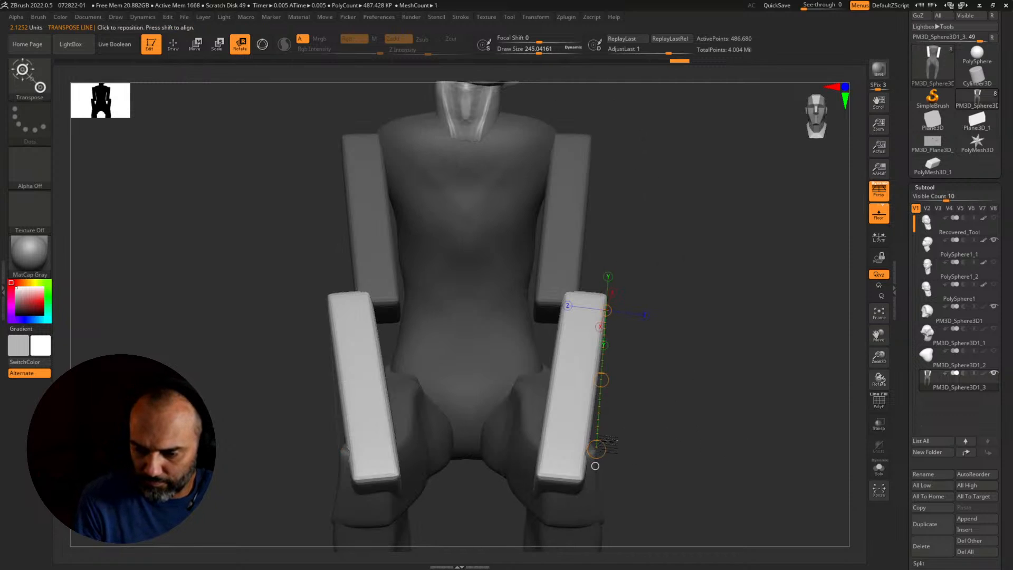
pyautogui.moveTo(609, 450); pyautogui.dragTo(615, 430)
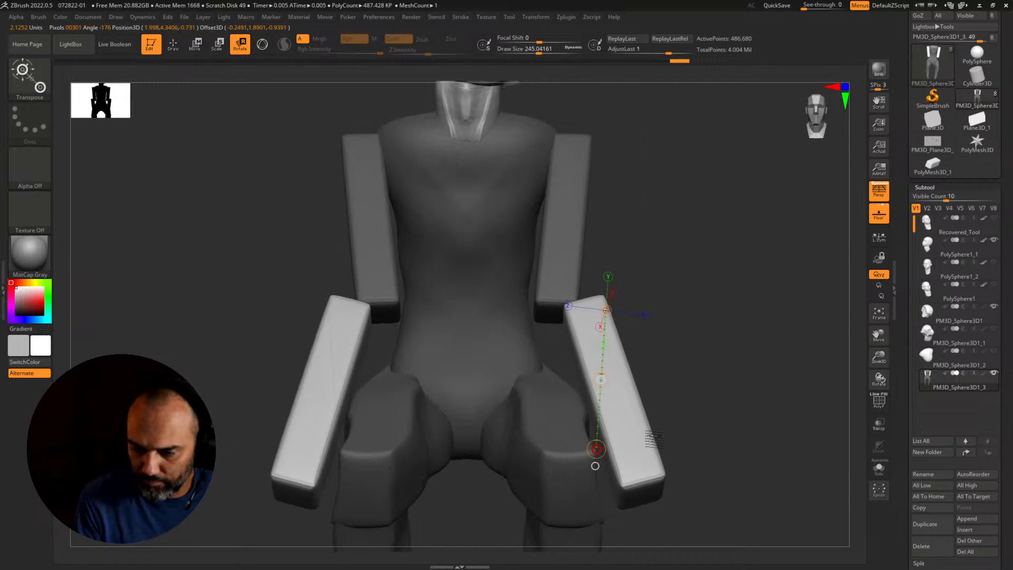
# Step: Move the forearm blocks inward to line up with the upper arms and adjust their angle in front view
pyautogui.press('w')
pyautogui.moveTo(601, 379); pyautogui.dragTo(576, 375)
pyautogui.moveTo(555, 298)
pyautogui.mouseDown()
pyautogui.moveTo(611, 453)
pyautogui.moveTo(595, 453)
pyautogui.mouseUp()
pyautogui.hotkey('ctrl', 'z')
pyautogui.press('q')
pyautogui.moveTo(712, 458); pyautogui.dragTo(646, 459)
pyautogui.moveTo(774, 468)
pyautogui.keyDown('alt'); pyautogui.mouseDown()
pyautogui.moveTo(787, 459)
pyautogui.moveTo(686, 440)
pyautogui.moveTo(679, 452)
pyautogui.moveTo(626, 466)
pyautogui.moveTo(534, 462)
pyautogui.mouseUp(); pyautogui.keyUp('alt')
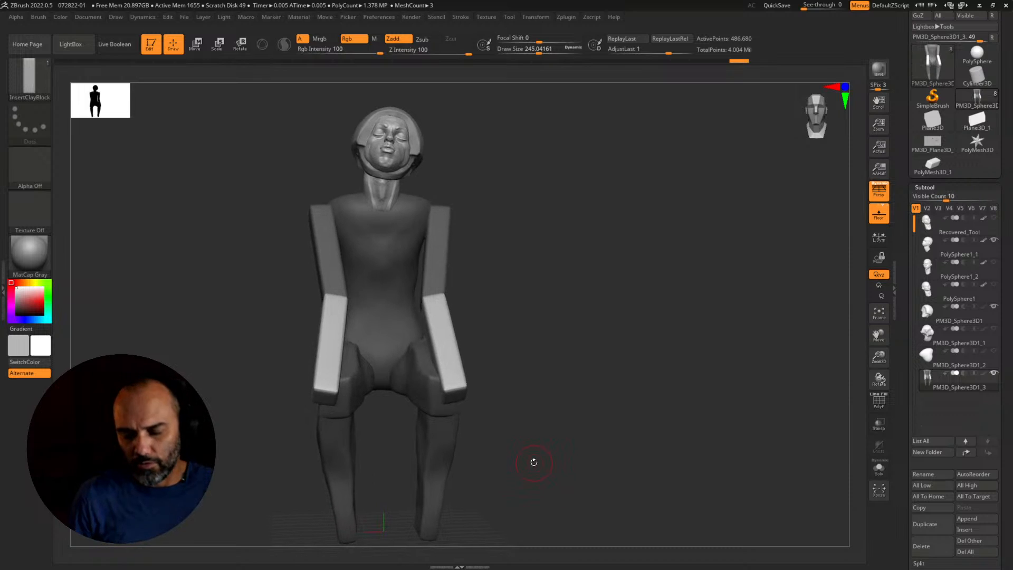
pyautogui.moveTo(570, 450); pyautogui.dragTo(574, 458)
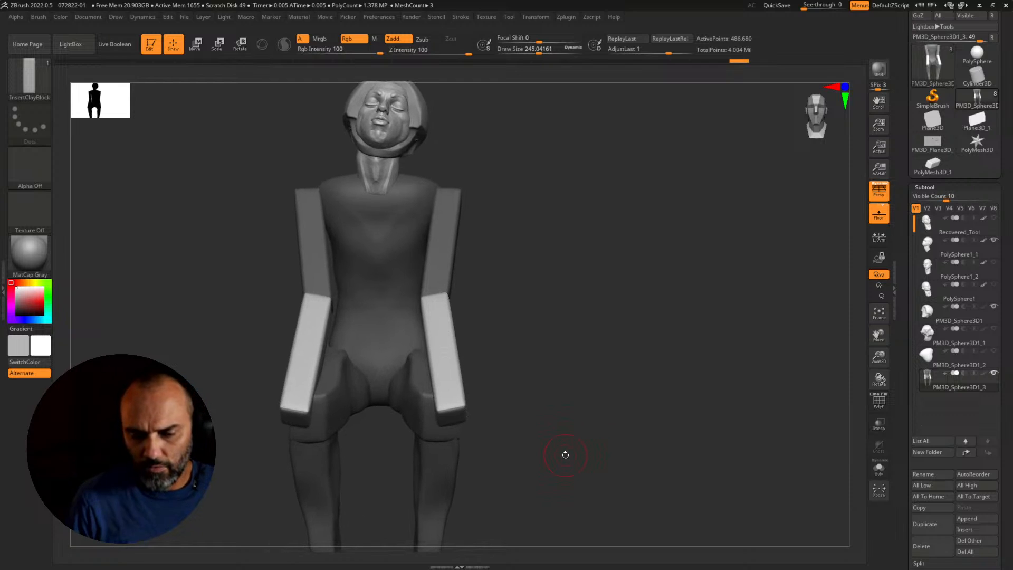
pyautogui.press('r')
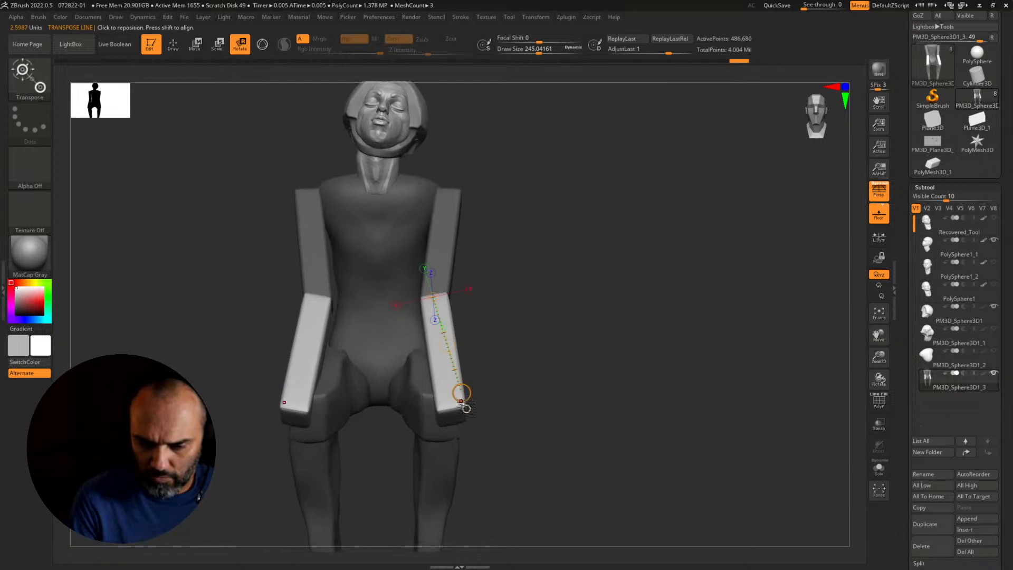
pyautogui.moveTo(463, 396)
pyautogui.mouseDown()
pyautogui.moveTo(466, 408)
pyautogui.moveTo(434, 396)
pyautogui.moveTo(469, 392)
pyautogui.moveTo(545, 416)
pyautogui.moveTo(475, 414)
pyautogui.moveTo(493, 442)
pyautogui.moveTo(570, 445)
pyautogui.moveTo(559, 426)
pyautogui.moveTo(619, 419)
pyautogui.mouseUp()
# Step: Isolate the leg polygroups to mask everything except the legs, restore full visibility, and turn off perspective
pyautogui.press('q')
pyautogui.keyDown('ctrl'); pyautogui.keyDown('shift'); pyautogui.click(468, 413); pyautogui.keyUp('shift'); pyautogui.keyUp('ctrl')
pyautogui.keyDown('ctrl'); pyautogui.keyDown('shift'); pyautogui.click(450, 464); pyautogui.keyUp('shift'); pyautogui.keyUp('ctrl')
pyautogui.keyDown('ctrl'); pyautogui.click(512, 448); pyautogui.keyUp('ctrl')
pyautogui.keyDown('ctrl'); pyautogui.keyDown('shift'); pyautogui.click(546, 440); pyautogui.keyUp('shift'); pyautogui.keyUp('ctrl')
pyautogui.click(879, 191)
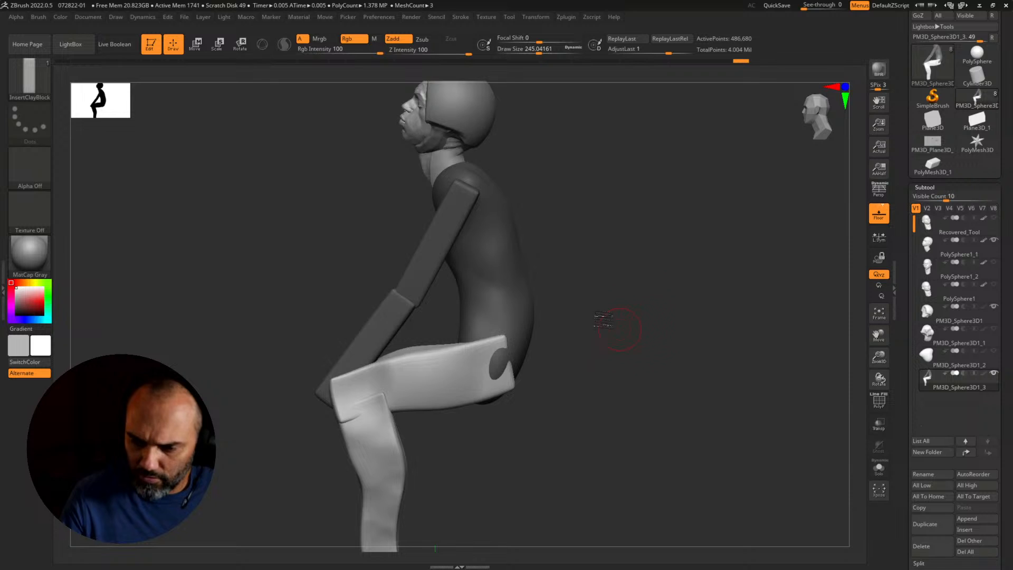
# Step: Mask the hip end of both thighs in side view and blur the mask for a soft transition
pyautogui.moveTo(634, 193)
pyautogui.keyDown('ctrl'); pyautogui.mouseDown()
pyautogui.moveTo(486, 452)
pyautogui.moveTo(454, 444)
pyautogui.moveTo(416, 193)
pyautogui.mouseUp(); pyautogui.keyUp('ctrl')
pyautogui.click(924, 187)
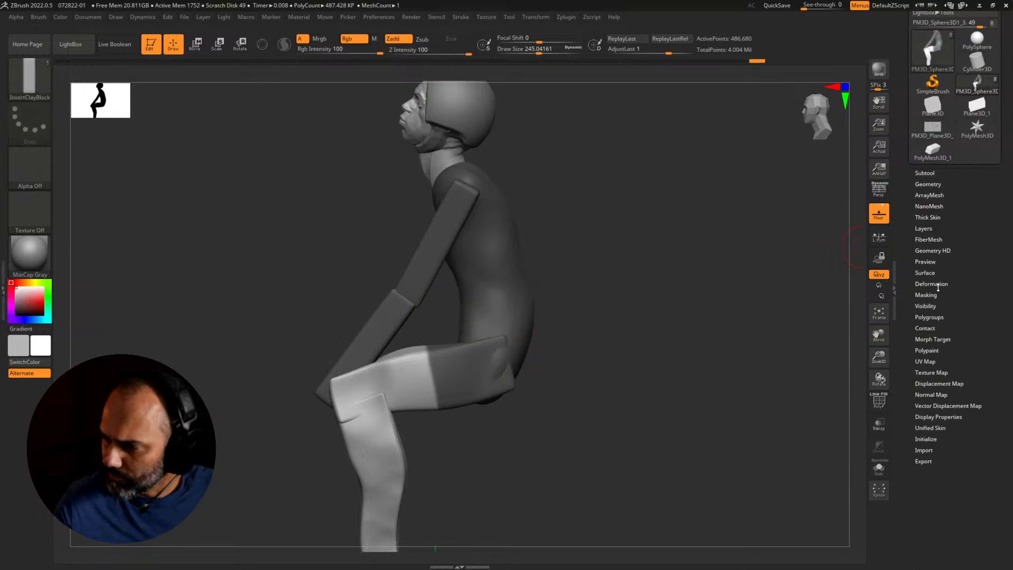
pyautogui.click(928, 309)
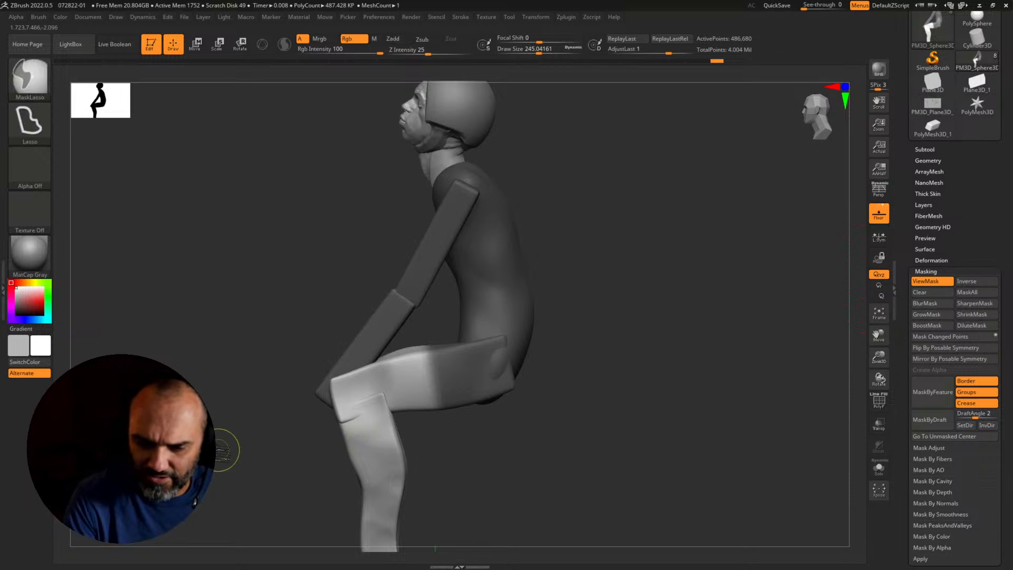
pyautogui.keyDown('ctrl'); pyautogui.click(382, 446); pyautogui.keyUp('ctrl')
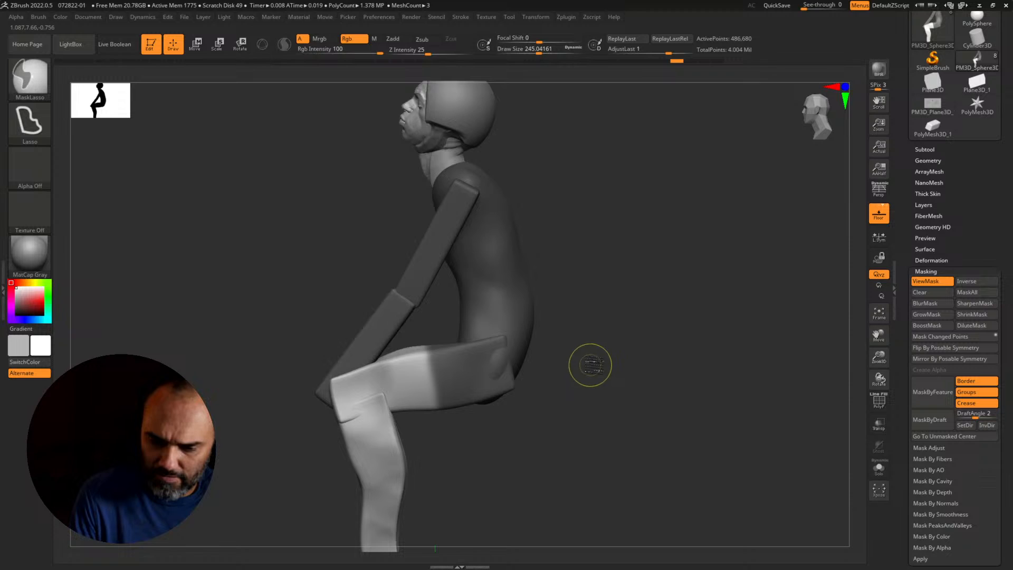
pyautogui.hotkey('ctrl', 'z')
pyautogui.hotkey('ctrl', 'z')
pyautogui.moveTo(608, 316)
pyautogui.keyDown('ctrl'); pyautogui.mouseDown()
pyautogui.moveTo(442, 278)
pyautogui.moveTo(607, 275)
pyautogui.moveTo(616, 341)
pyautogui.moveTo(445, 337)
pyautogui.mouseUp(); pyautogui.keyUp('ctrl')
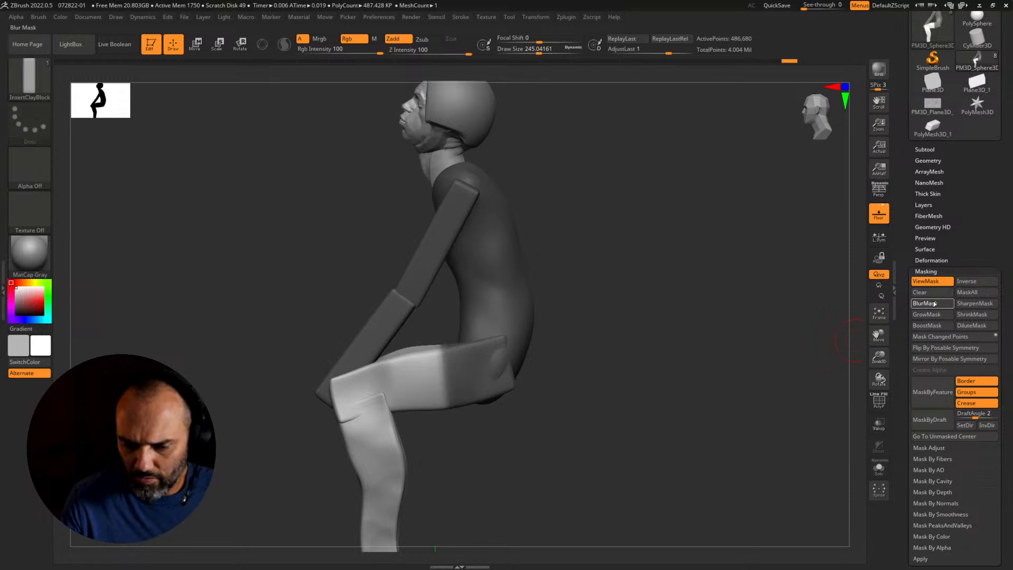
pyautogui.moveTo(516, 406); pyautogui.dragTo(435, 393)
# Step: Place a Transpose line along the thigh from hip to knee and spin the legs around it
pyautogui.press('r')
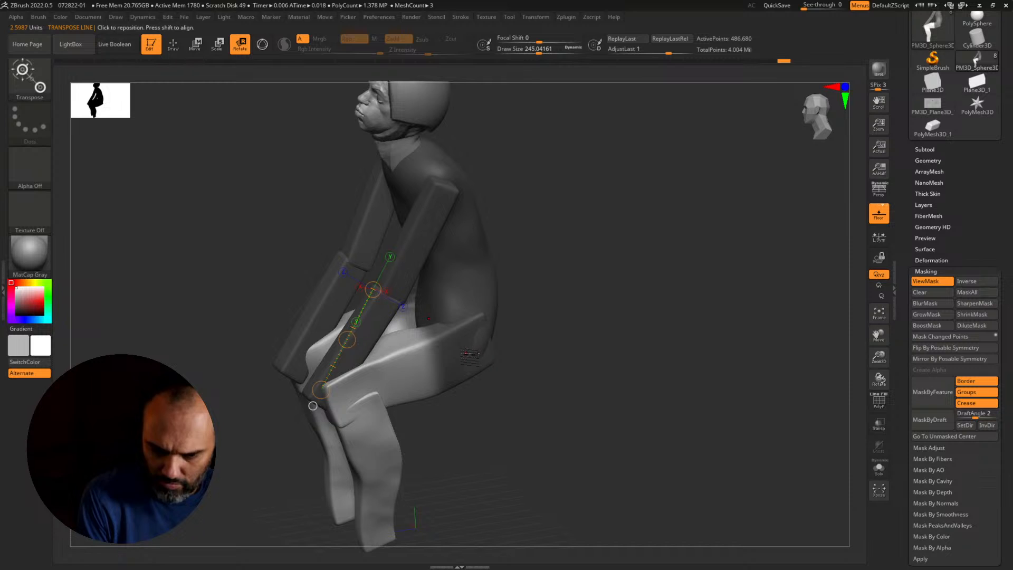
pyautogui.moveTo(467, 354); pyautogui.dragTo(367, 400)
pyautogui.moveTo(546, 389); pyautogui.dragTo(576, 431)
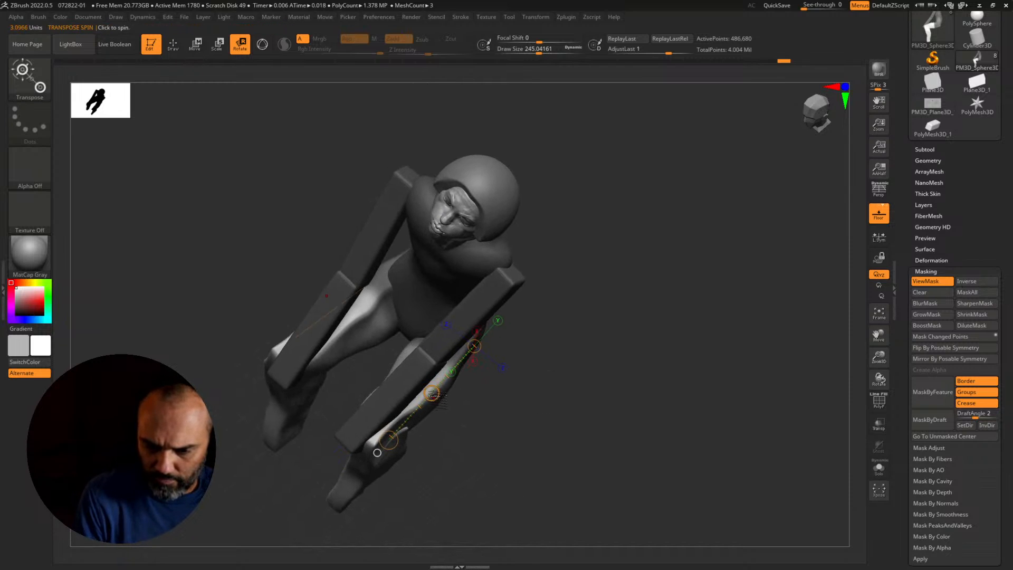
pyautogui.moveTo(440, 389); pyautogui.dragTo(425, 384)
pyautogui.moveTo(529, 395); pyautogui.dragTo(504, 389)
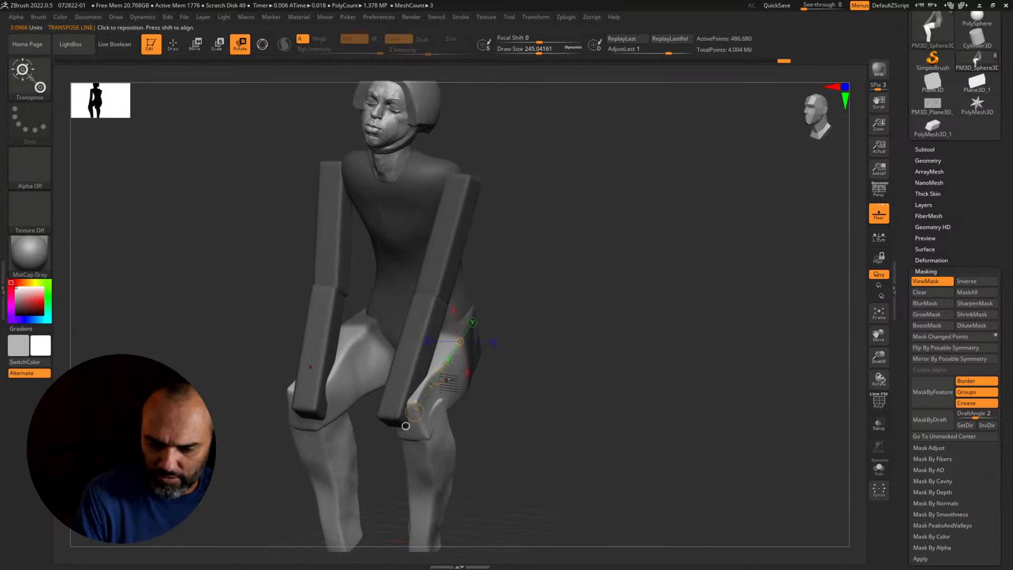
pyautogui.moveTo(438, 377); pyautogui.dragTo(455, 369)
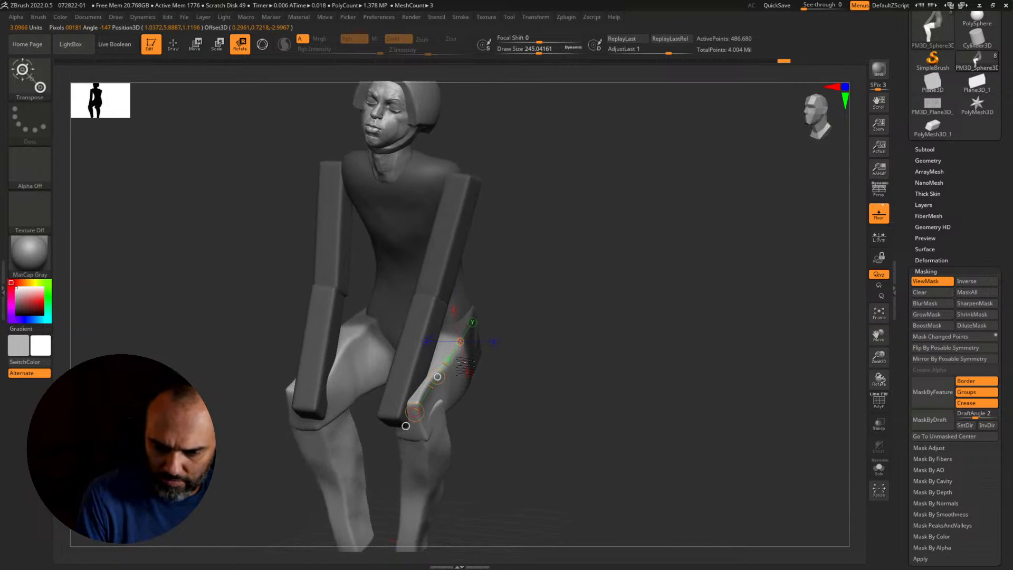
# Step: Rotate the thighs outward at the hips, and spin the legs so the shins angle inward toward the feet
pyautogui.moveTo(514, 376); pyautogui.dragTo(521, 406)
pyautogui.moveTo(471, 434); pyautogui.dragTo(447, 451)
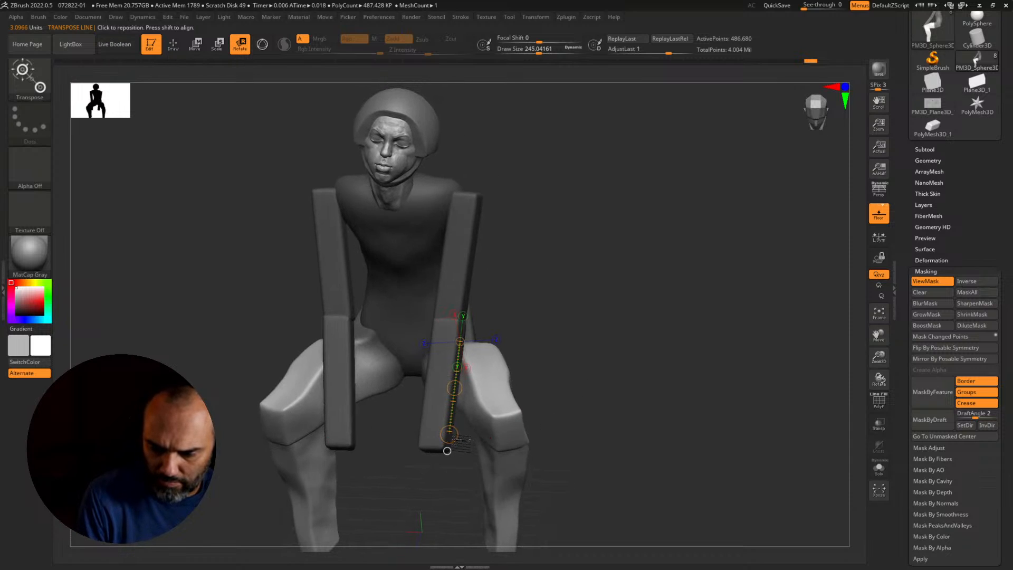
pyautogui.moveTo(517, 439); pyautogui.dragTo(456, 461)
pyautogui.moveTo(577, 396); pyautogui.dragTo(543, 400)
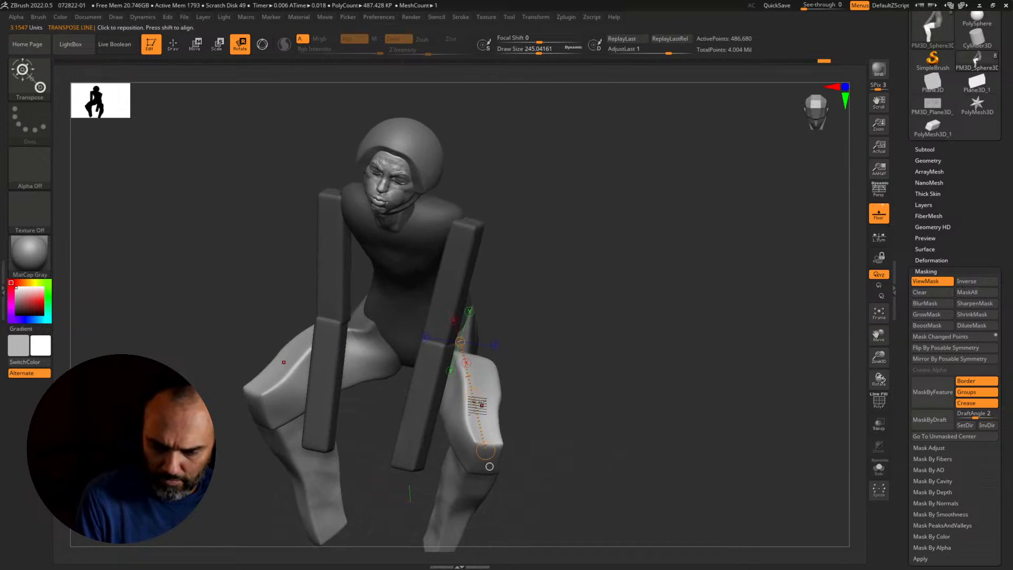
pyautogui.moveTo(473, 396); pyautogui.dragTo(478, 319)
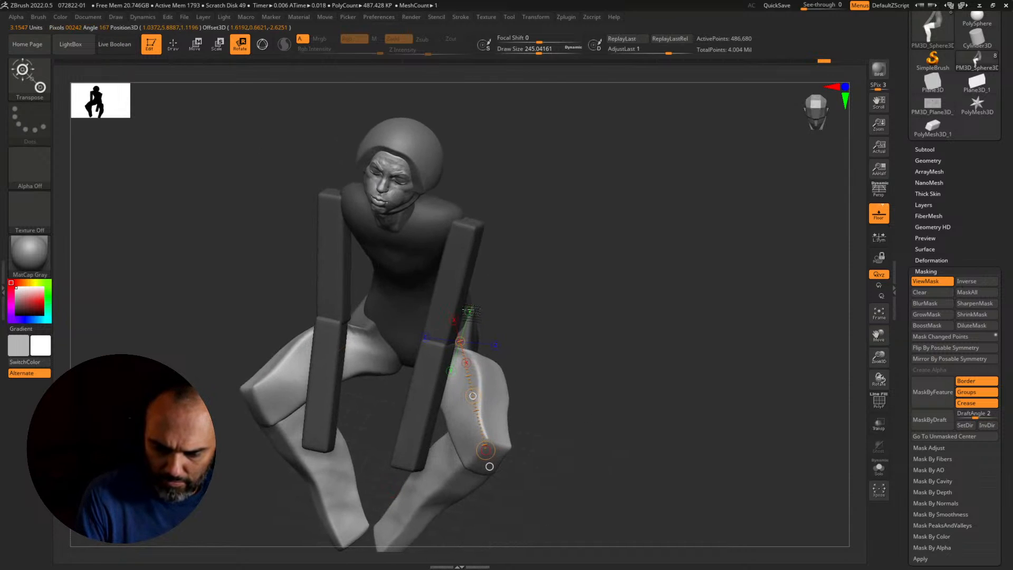
pyautogui.moveTo(593, 425)
pyautogui.mouseDown()
pyautogui.moveTo(567, 425)
pyautogui.moveTo(563, 359)
pyautogui.moveTo(524, 401)
pyautogui.moveTo(559, 434)
pyautogui.moveTo(674, 441)
pyautogui.moveTo(669, 490)
pyautogui.moveTo(656, 495)
pyautogui.moveTo(665, 471)
pyautogui.moveTo(648, 457)
pyautogui.mouseUp()
pyautogui.press('q')
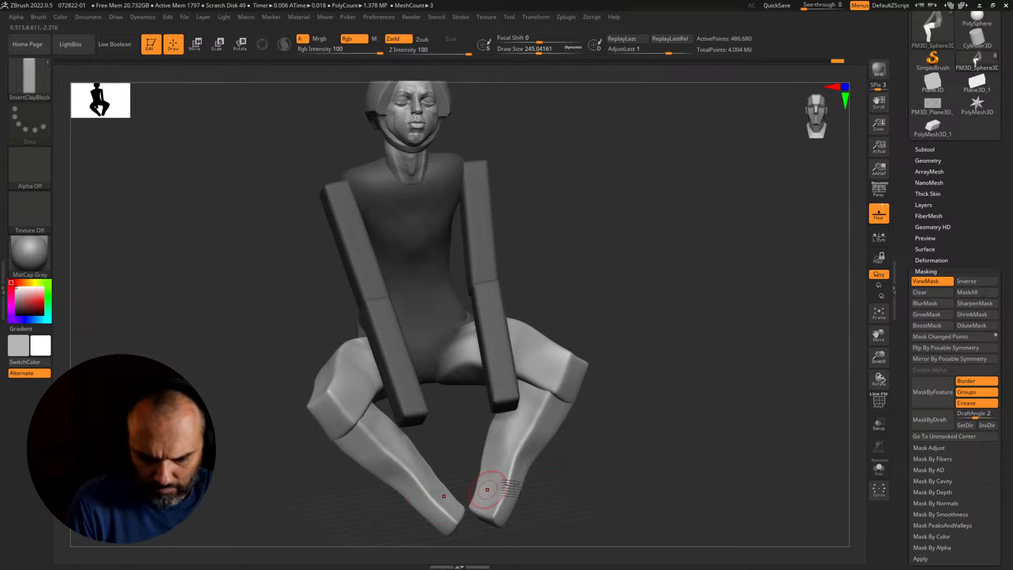
# Step: Mask everything except the lower legs and set a Transpose line at the knee
pyautogui.press('w')
pyautogui.keyDown('ctrl'); pyautogui.click(357, 455); pyautogui.keyUp('ctrl')
pyautogui.moveTo(342, 395); pyautogui.dragTo(373, 446)
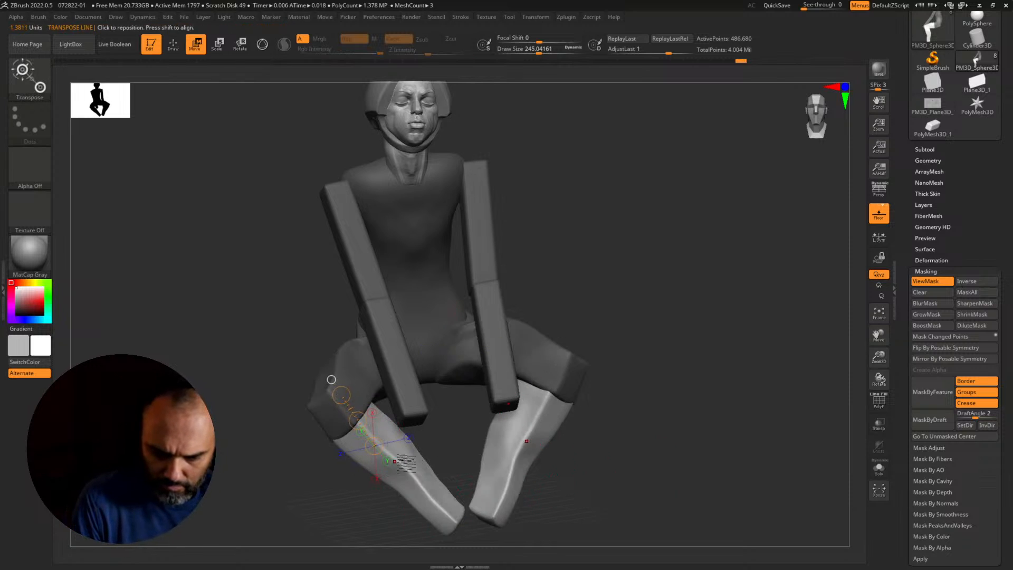
pyautogui.moveTo(599, 503); pyautogui.dragTo(521, 493)
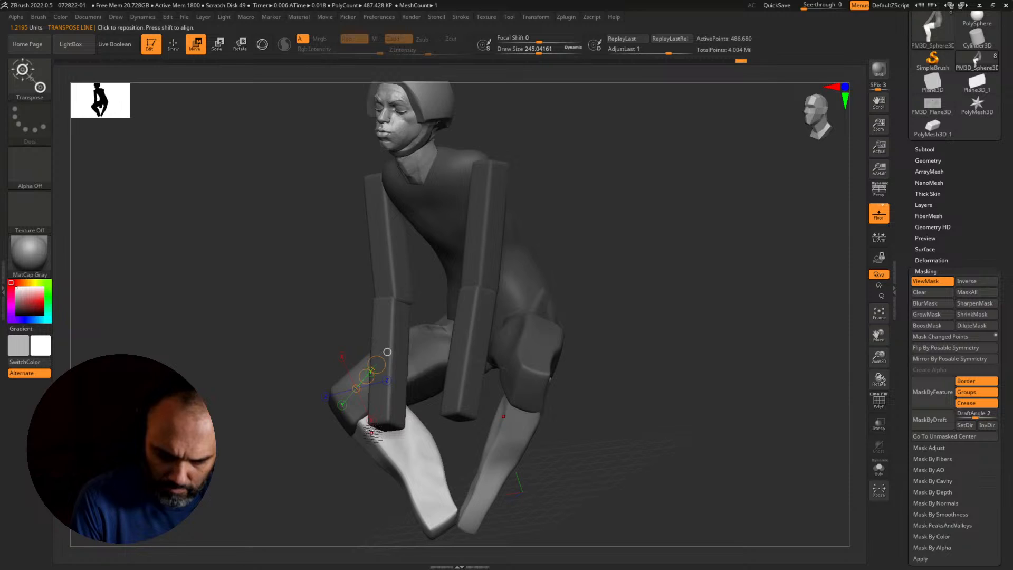
# Step: Set up a Transpose line from knee to foot and swing the unmasked shin inward beneath the body
pyautogui.moveTo(364, 419)
pyautogui.mouseDown()
pyautogui.moveTo(435, 552)
pyautogui.moveTo(453, 522)
pyautogui.mouseUp()
pyautogui.press('r')
pyautogui.hotkey('ctrl', 'z')
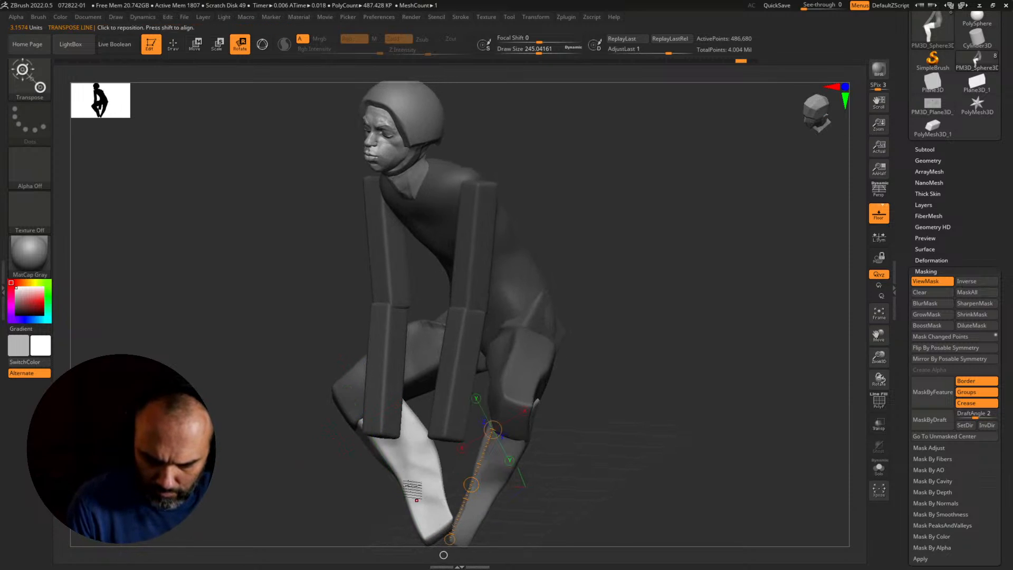
pyautogui.moveTo(356, 418)
pyautogui.mouseDown()
pyautogui.moveTo(426, 537)
pyautogui.moveTo(444, 534)
pyautogui.mouseUp()
pyautogui.moveTo(493, 512)
pyautogui.mouseDown()
pyautogui.moveTo(585, 490)
pyautogui.moveTo(579, 443)
pyautogui.mouseUp()
pyautogui.moveTo(657, 376)
pyautogui.keyDown('ctrl'); pyautogui.mouseDown()
pyautogui.moveTo(588, 480)
pyautogui.moveTo(438, 479)
pyautogui.moveTo(418, 505)
pyautogui.moveTo(445, 456)
pyautogui.mouseUp(); pyautogui.keyUp('ctrl')
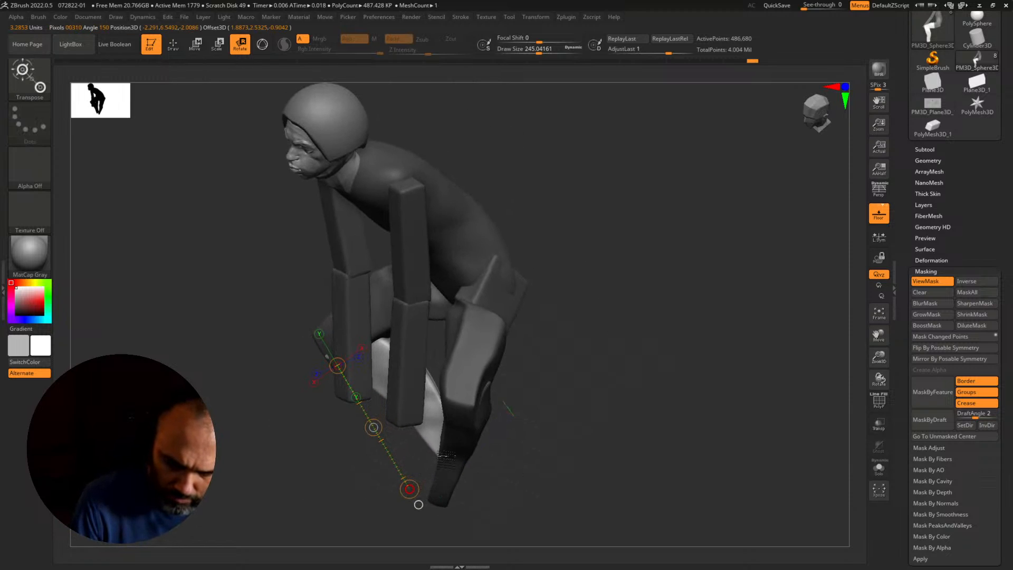
pyautogui.moveTo(418, 504); pyautogui.dragTo(451, 460)
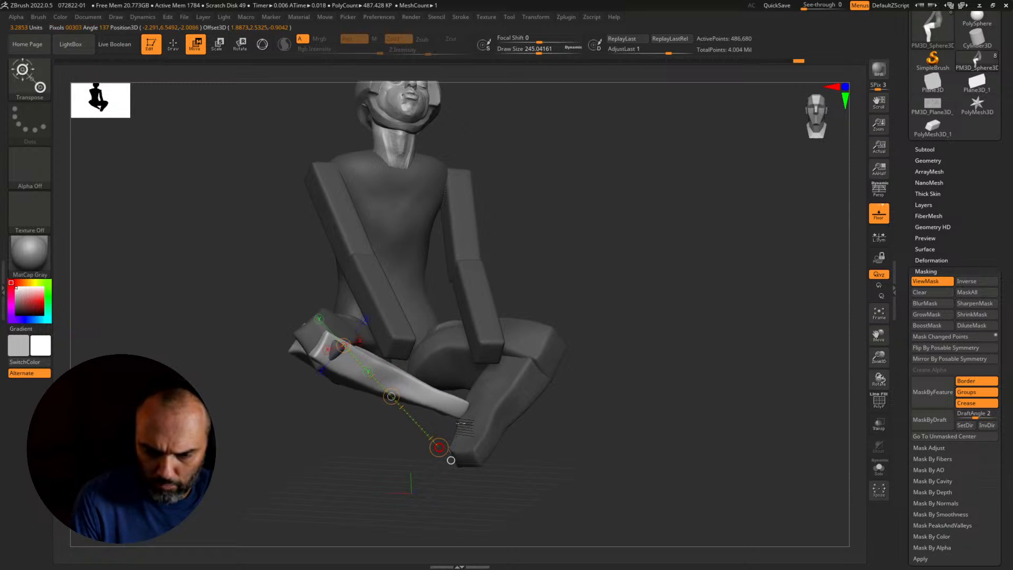
pyautogui.moveTo(459, 429)
pyautogui.mouseDown()
pyautogui.moveTo(454, 436)
pyautogui.moveTo(461, 432)
pyautogui.mouseUp()
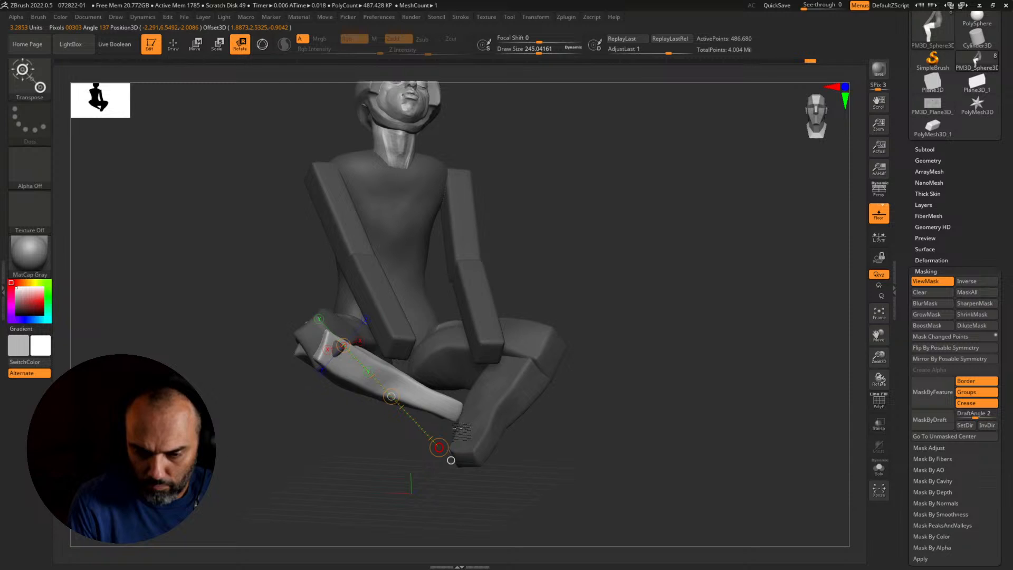
# Step: Leave only the other shin unmasked, place a Transpose line at its knee, and swing it across the first shin
pyautogui.moveTo(552, 400)
pyautogui.mouseDown()
pyautogui.moveTo(538, 481)
pyautogui.moveTo(558, 472)
pyautogui.moveTo(556, 444)
pyautogui.moveTo(581, 434)
pyautogui.moveTo(589, 396)
pyautogui.moveTo(556, 331)
pyautogui.mouseUp()
pyautogui.press('q')
pyautogui.press('w')
pyautogui.keyDown('ctrl'); pyautogui.click(541, 379); pyautogui.keyUp('ctrl')
pyautogui.moveTo(591, 404); pyautogui.dragTo(583, 392)
pyautogui.moveTo(529, 323); pyautogui.dragTo(562, 297)
pyautogui.moveTo(564, 334)
pyautogui.mouseDown()
pyautogui.moveTo(462, 468)
pyautogui.moveTo(446, 474)
pyautogui.moveTo(450, 451)
pyautogui.moveTo(420, 417)
pyautogui.mouseUp()
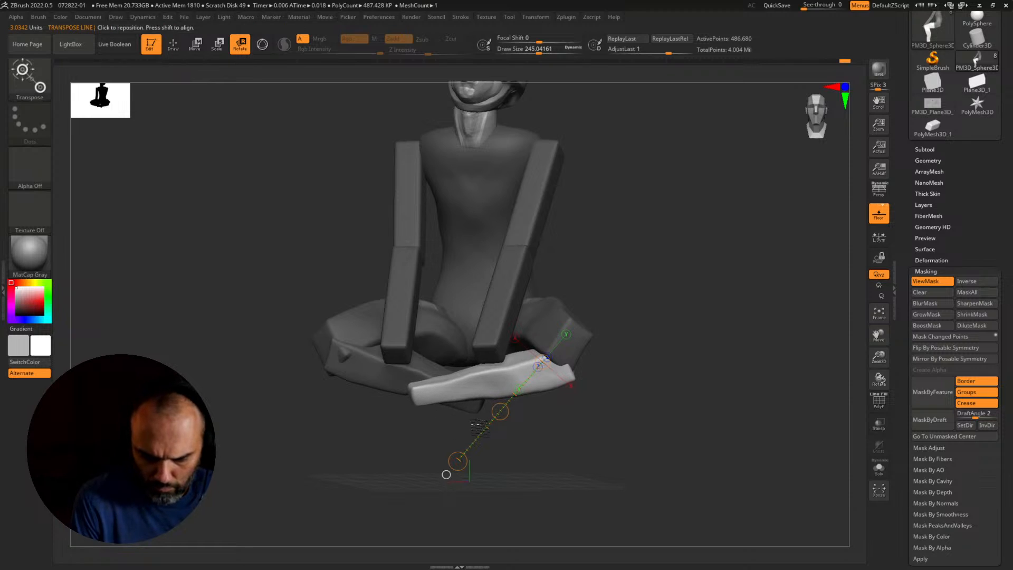
pyautogui.moveTo(482, 402); pyautogui.dragTo(494, 405)
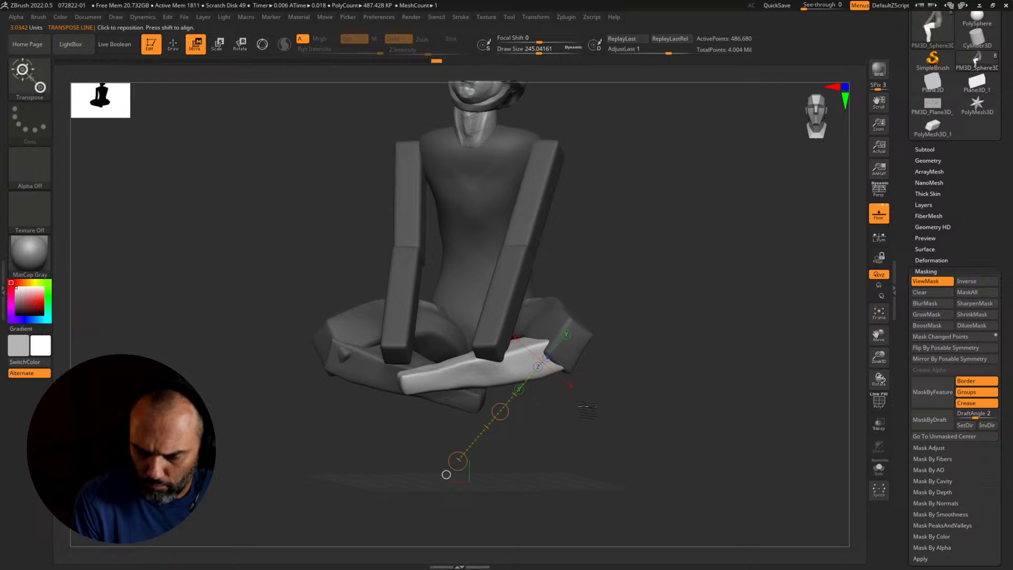
# Step: Clear the mask and check the crossed-leg pose from the front, above and side
pyautogui.moveTo(586, 410)
pyautogui.mouseDown()
pyautogui.moveTo(696, 418)
pyautogui.moveTo(622, 490)
pyautogui.moveTo(654, 491)
pyautogui.moveTo(641, 454)
pyautogui.mouseUp()
pyautogui.press('q')
pyautogui.moveTo(641, 454)
pyautogui.mouseDown()
pyautogui.moveTo(615, 488)
pyautogui.moveTo(593, 484)
pyautogui.mouseUp()
pyautogui.keyDown('alt'); pyautogui.moveTo(622, 458); pyautogui.dragTo(637, 399); pyautogui.keyUp('alt')
pyautogui.moveTo(637, 444); pyautogui.dragTo(641, 471)
pyautogui.keyDown('alt'); pyautogui.moveTo(640, 471); pyautogui.dragTo(665, 466); pyautogui.keyUp('alt')
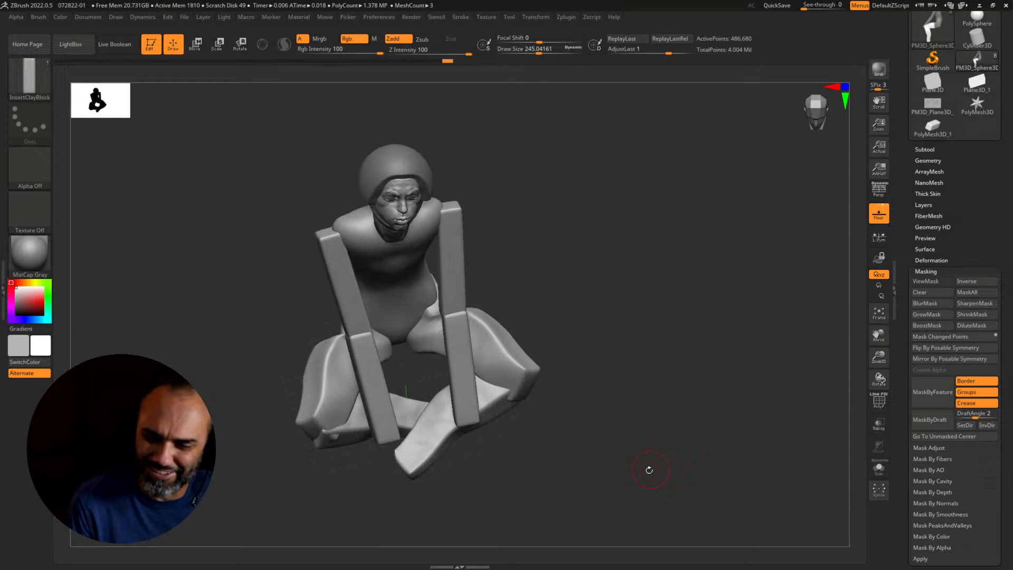
pyautogui.moveTo(553, 449)
pyautogui.mouseDown()
pyautogui.moveTo(612, 384)
pyautogui.moveTo(625, 397)
pyautogui.moveTo(619, 418)
pyautogui.mouseUp()
# Step: Hide the head and helmet subtools, leaving only the body with its arms and legs visible
pyautogui.press('r')
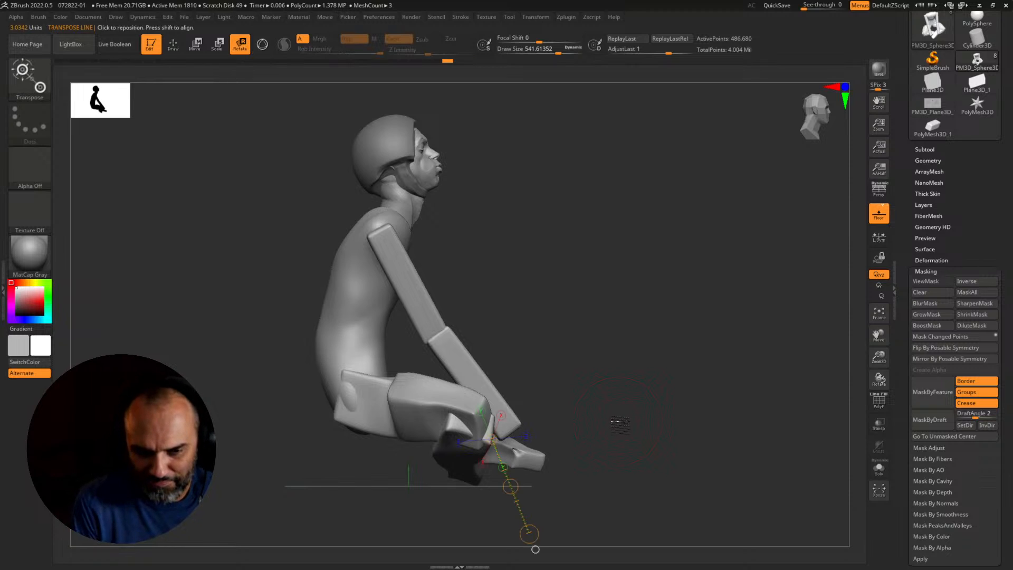
pyautogui.click(927, 271)
pyautogui.click(924, 150)
pyautogui.scroll(-1, 966, 202)
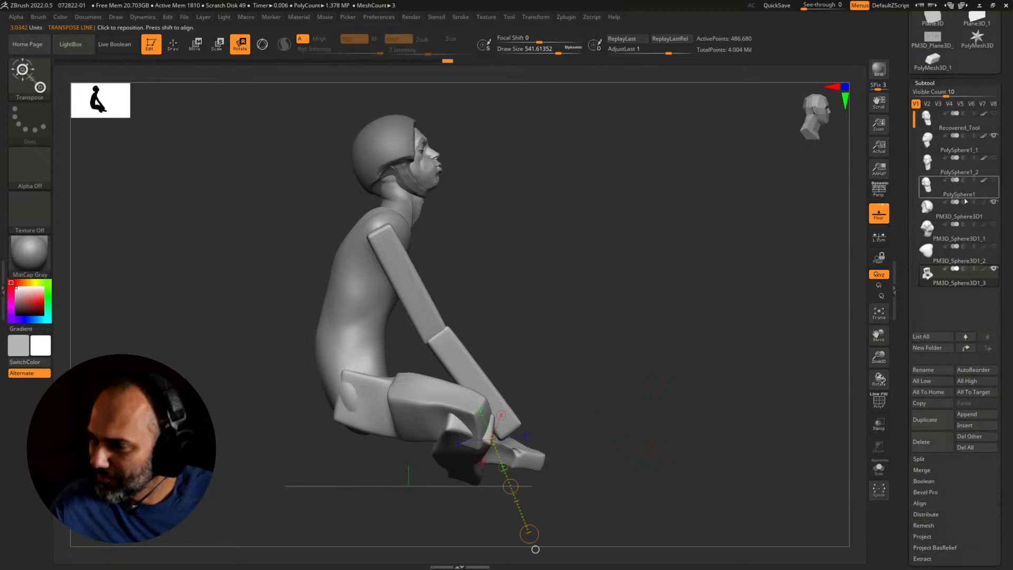
pyautogui.click(993, 136)
pyautogui.click(994, 202)
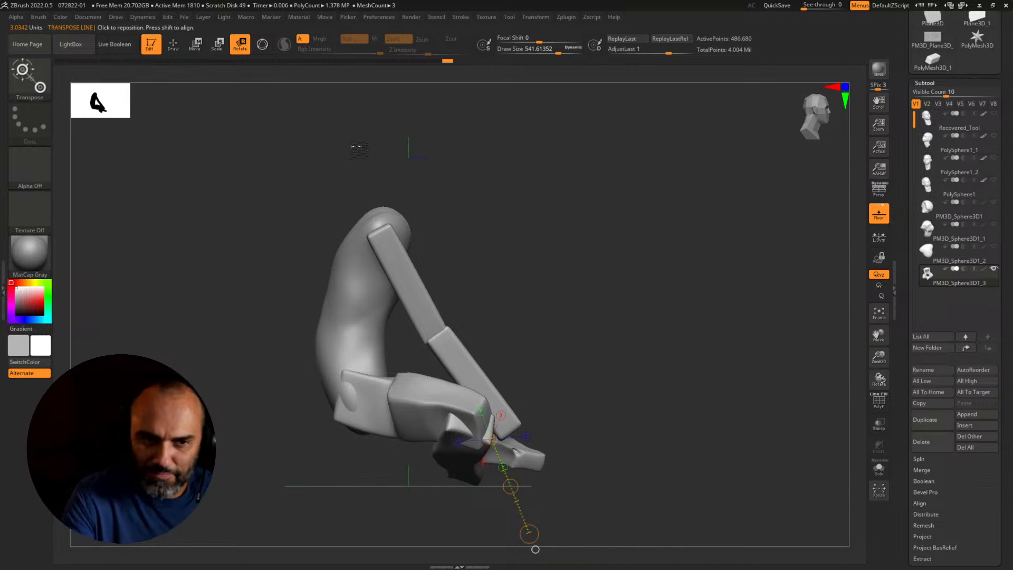
# Step: Move the gizmo pivot to the shoulder and rotate the whole body so the torso leans forward
pyautogui.press('y')
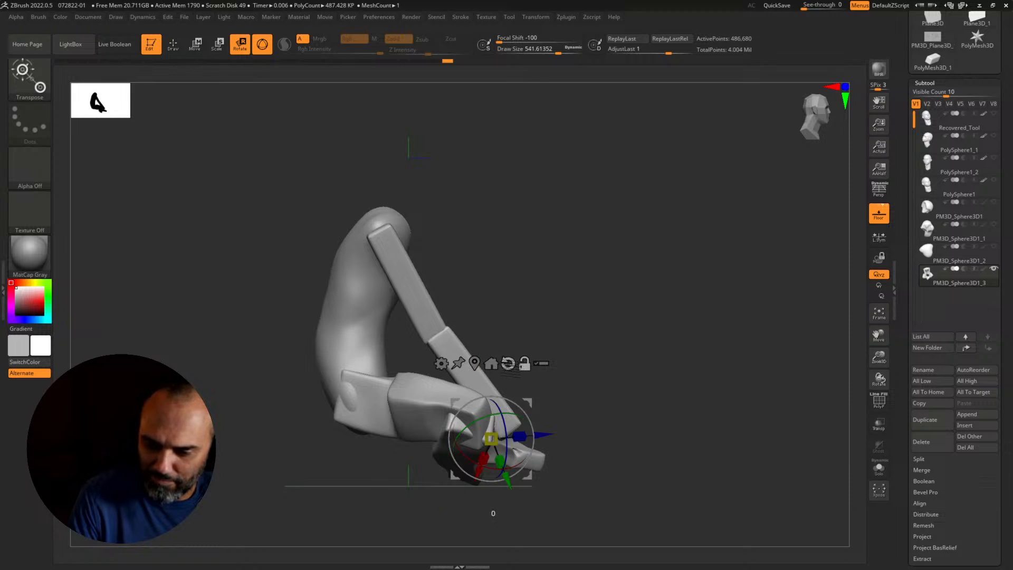
pyautogui.keyDown('alt'); pyautogui.moveTo(527, 475); pyautogui.dragTo(436, 257); pyautogui.keyUp('alt')
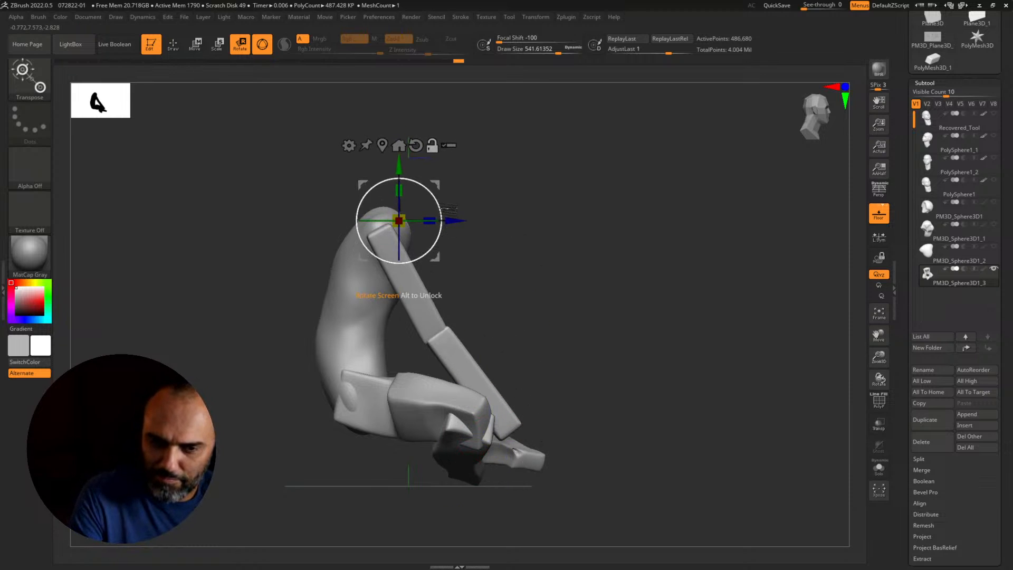
pyautogui.click(432, 146)
pyautogui.moveTo(436, 197); pyautogui.dragTo(451, 243)
pyautogui.press('q')
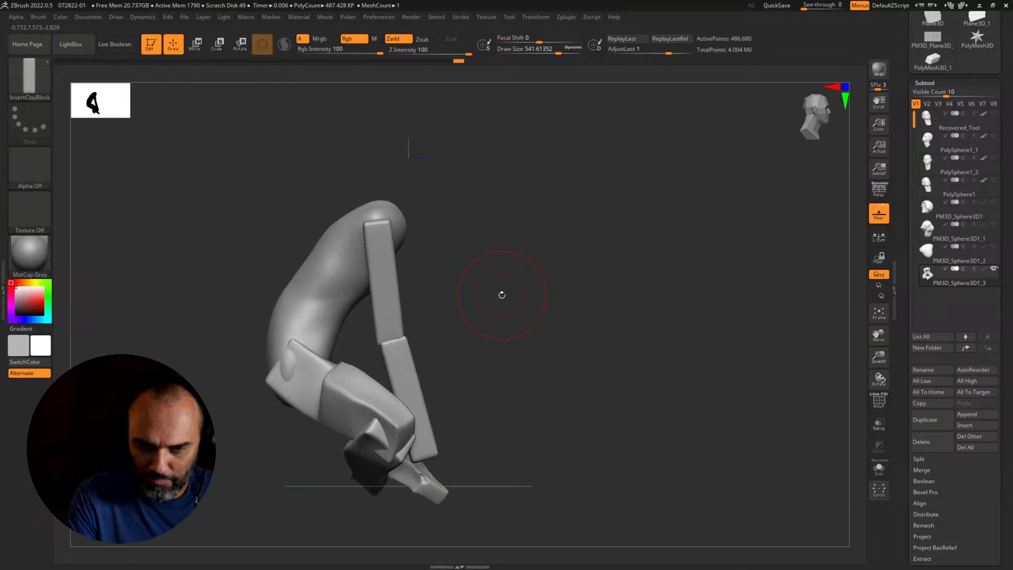
# Step: Make the PolySphere1_1 head and PM3D_Sphere3D1 helmet subtools visible again
pyautogui.click(993, 158)
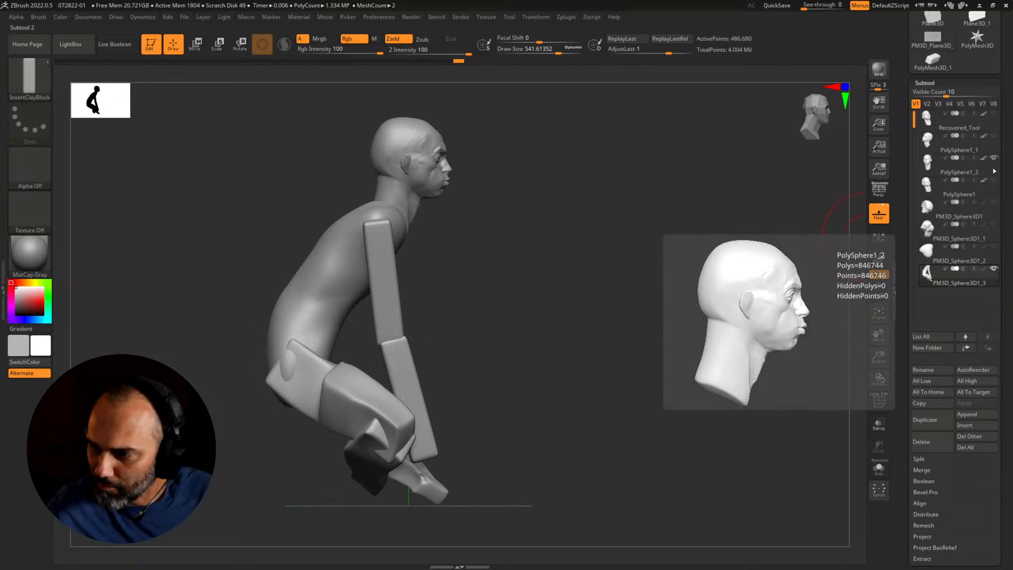
pyautogui.click(994, 158)
pyautogui.click(994, 135)
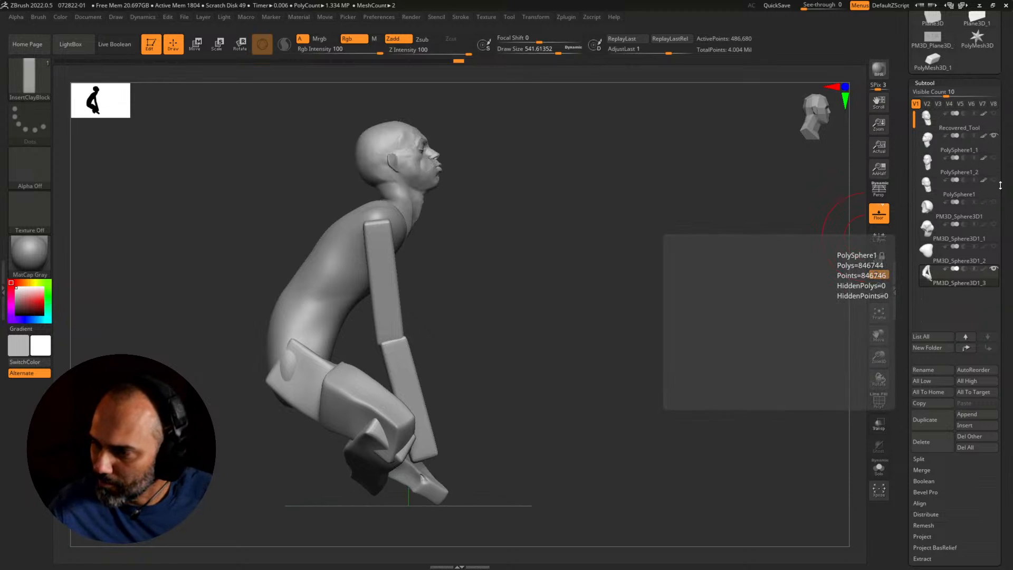
pyautogui.click(993, 202)
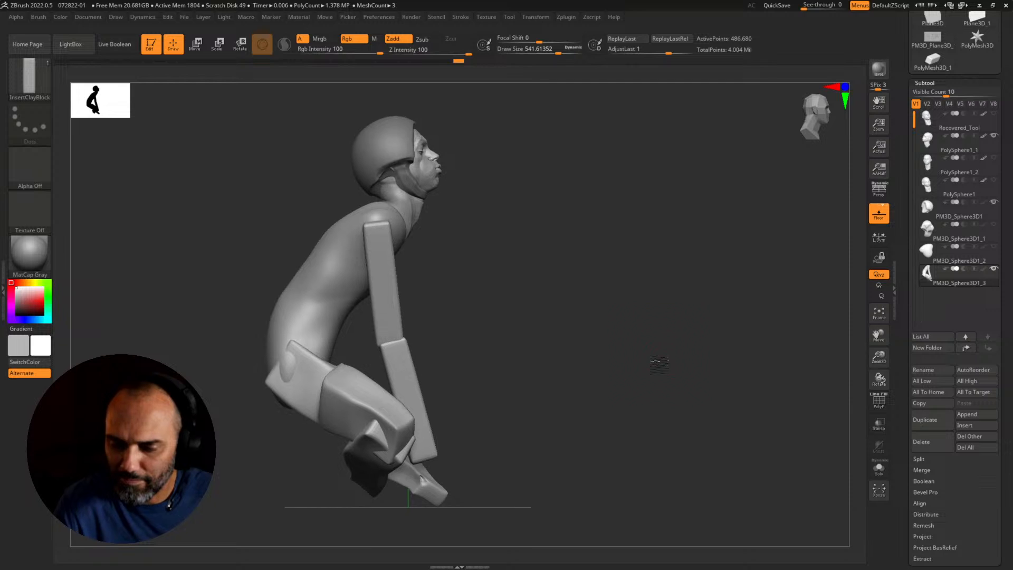
pyautogui.moveTo(667, 389)
pyautogui.mouseDown()
pyautogui.moveTo(670, 400)
pyautogui.moveTo(597, 396)
pyautogui.mouseUp()
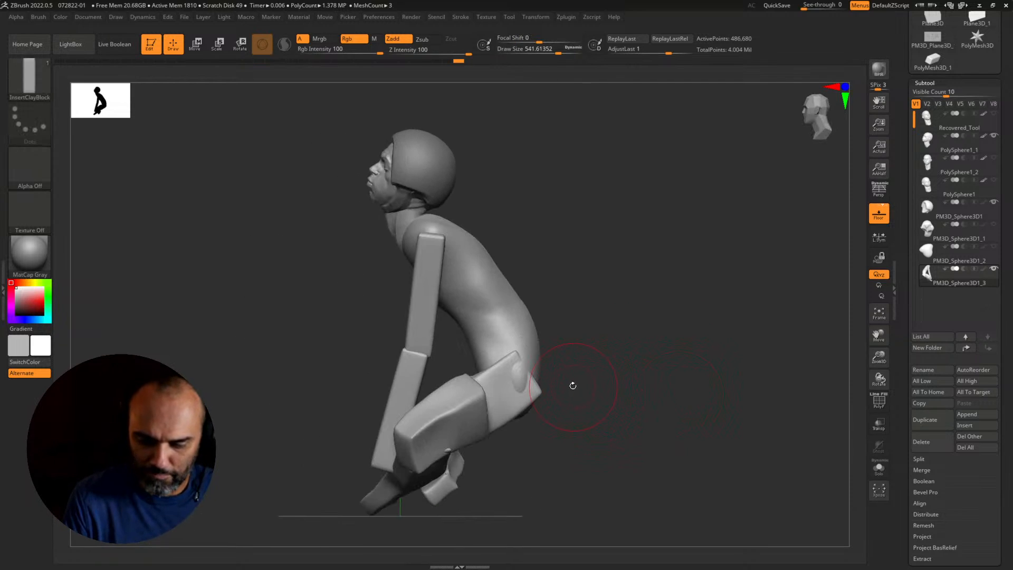
# Step: Adjust the body's forward tilt with a slight rotation around the shoulder
pyautogui.press('r')
pyautogui.moveTo(442, 215); pyautogui.dragTo(450, 223)
pyautogui.press('q')
pyautogui.moveTo(538, 281)
pyautogui.mouseDown()
pyautogui.moveTo(589, 305)
pyautogui.moveTo(585, 326)
pyautogui.moveTo(606, 310)
pyautogui.moveTo(489, 364)
pyautogui.mouseUp()
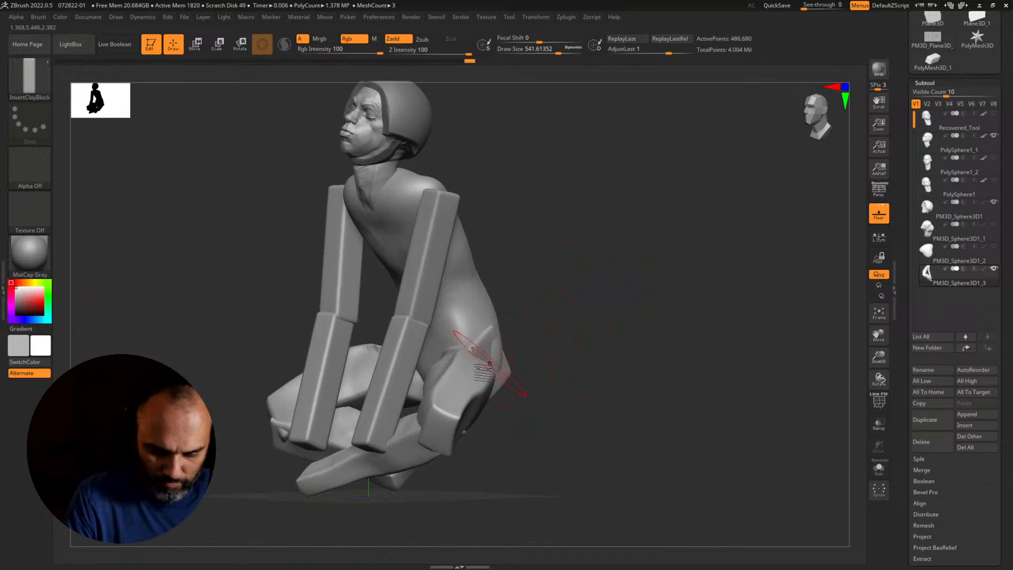
# Step: Isolate the arm boxes and turn on PolyFrame display to see their polygroups
pyautogui.keyDown('ctrl'); pyautogui.keyDown('shift'); pyautogui.click(408, 355); pyautogui.keyUp('shift'); pyautogui.keyUp('ctrl')
pyautogui.keyDown('ctrl'); pyautogui.keyDown('shift'); pyautogui.click(508, 301); pyautogui.keyUp('shift'); pyautogui.keyUp('ctrl')
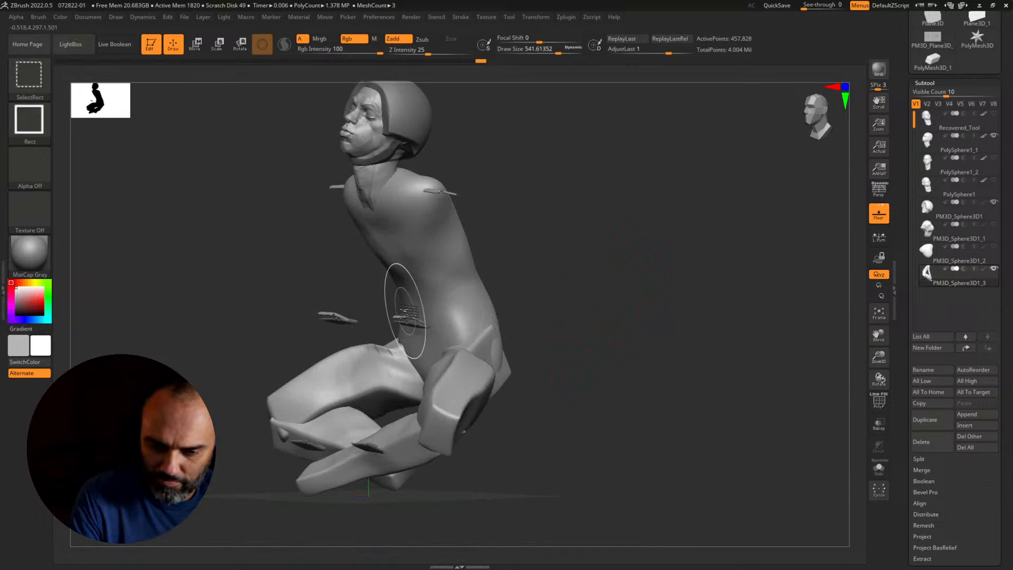
pyautogui.moveTo(554, 312); pyautogui.dragTo(594, 302)
pyautogui.moveTo(593, 326); pyautogui.dragTo(602, 373)
pyautogui.hotkey('shift', 'f')
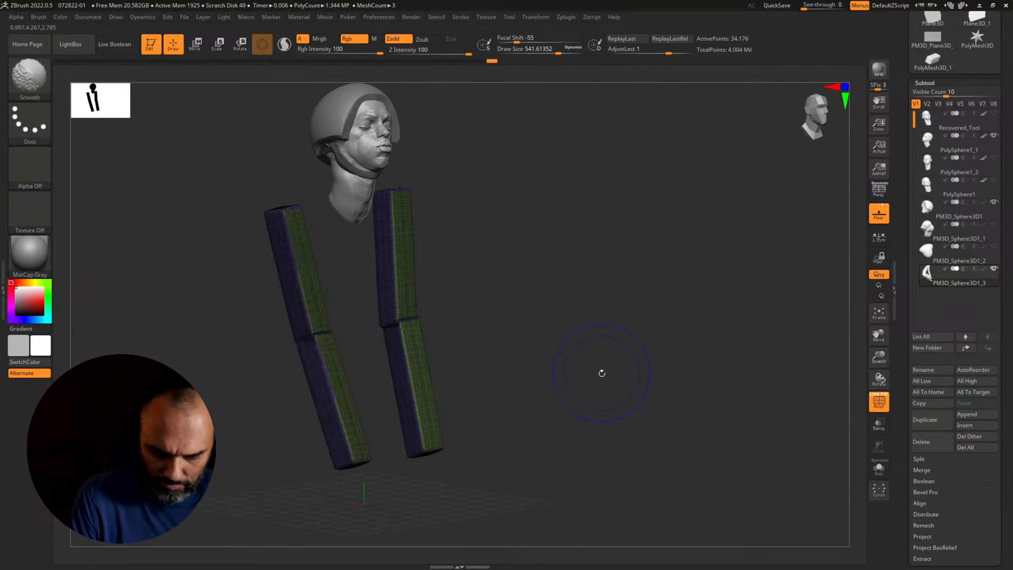
# Step: Apply Auto Groups to the isolated arm boxes and unhide the rest of the body
pyautogui.click(924, 83)
pyautogui.click(929, 227)
pyautogui.click(930, 237)
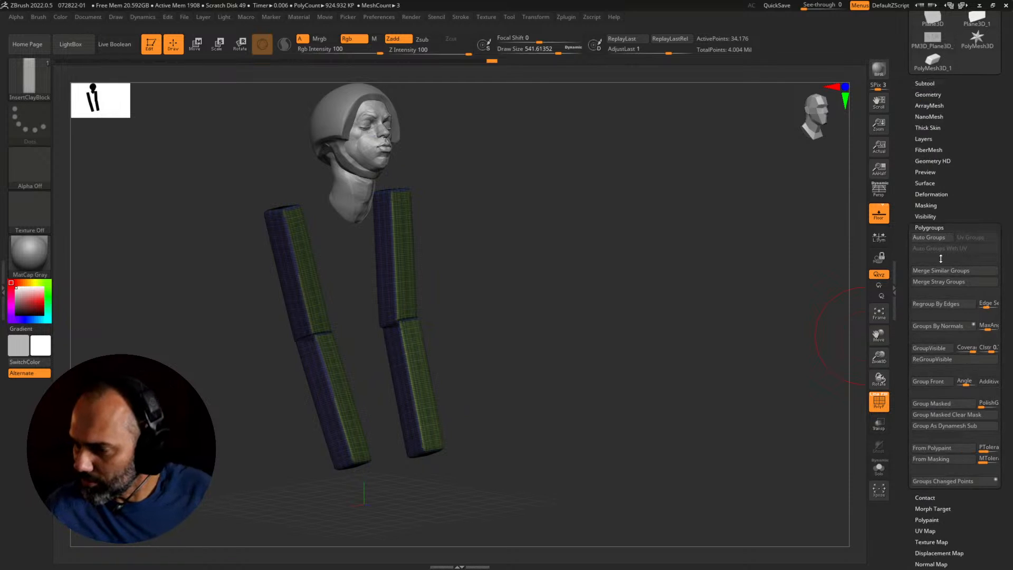
pyautogui.moveTo(523, 353); pyautogui.dragTo(488, 358)
pyautogui.keyDown('ctrl'); pyautogui.keyDown('shift'); pyautogui.click(464, 338); pyautogui.keyUp('shift'); pyautogui.keyUp('ctrl')
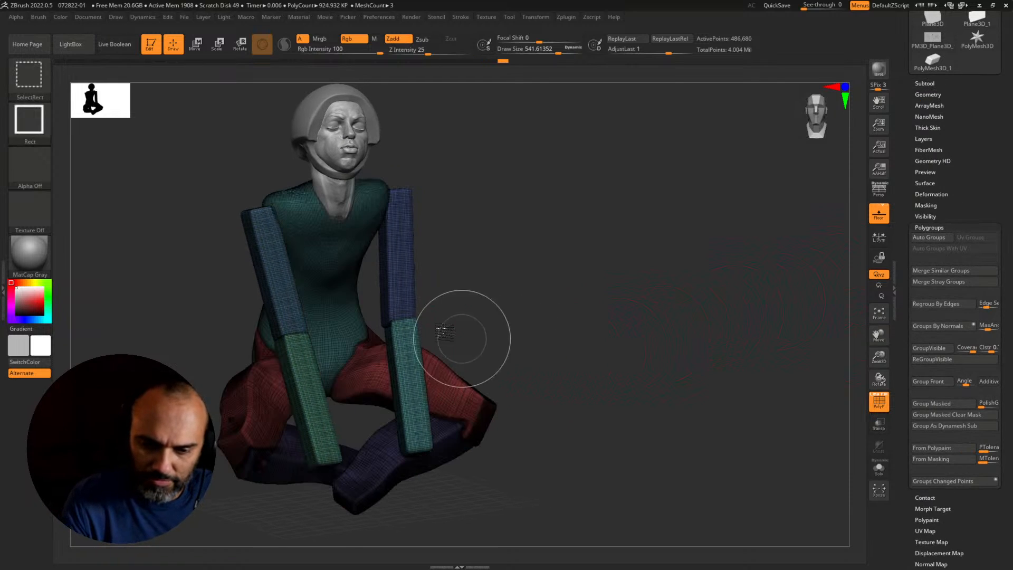
# Step: Isolate both upper arms and combine them into one polygroup with GroupVisible
pyautogui.keyDown('ctrl'); pyautogui.keyDown('shift'); pyautogui.click(402, 261); pyautogui.keyUp('shift'); pyautogui.keyUp('ctrl')
pyautogui.keyDown('ctrl'); pyautogui.keyDown('shift'); pyautogui.moveTo(462, 269); pyautogui.dragTo(557, 290); pyautogui.keyUp('shift'); pyautogui.keyUp('ctrl')
pyautogui.keyDown('ctrl'); pyautogui.keyDown('shift'); pyautogui.click(277, 275); pyautogui.keyUp('shift'); pyautogui.keyUp('ctrl')
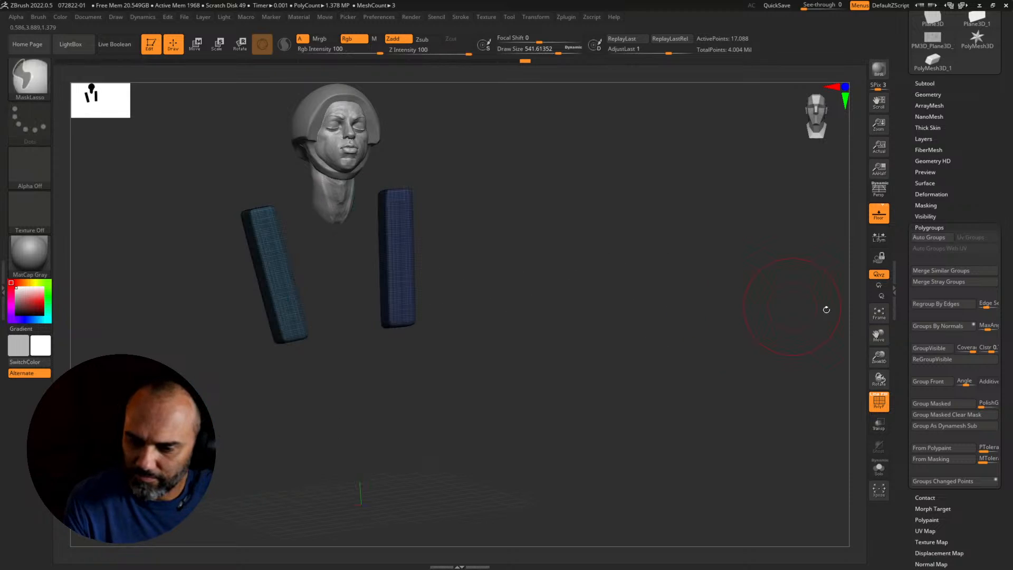
pyautogui.click(937, 348)
pyautogui.keyDown('ctrl'); pyautogui.keyDown('shift'); pyautogui.moveTo(668, 348); pyautogui.dragTo(601, 353); pyautogui.keyUp('shift'); pyautogui.keyUp('ctrl')
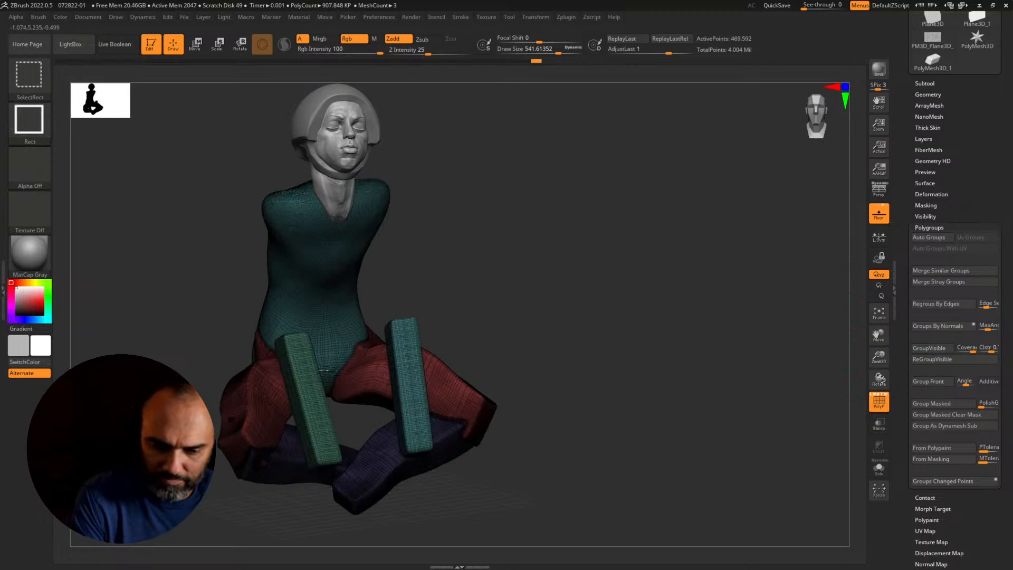
# Step: Isolate both forearms and combine them into one polygroup with GroupVisible
pyautogui.keyDown('ctrl'); pyautogui.keyDown('shift'); pyautogui.click(313, 393); pyautogui.keyUp('shift'); pyautogui.keyUp('ctrl')
pyautogui.keyDown('ctrl'); pyautogui.keyDown('shift'); pyautogui.moveTo(349, 412); pyautogui.dragTo(375, 406); pyautogui.keyUp('shift'); pyautogui.keyUp('ctrl')
pyautogui.keyDown('ctrl'); pyautogui.keyDown('shift'); pyautogui.click(417, 346); pyautogui.keyUp('shift'); pyautogui.keyUp('ctrl')
pyautogui.keyDown('ctrl'); pyautogui.keyDown('shift'); pyautogui.click(321, 399); pyautogui.keyUp('shift'); pyautogui.keyUp('ctrl')
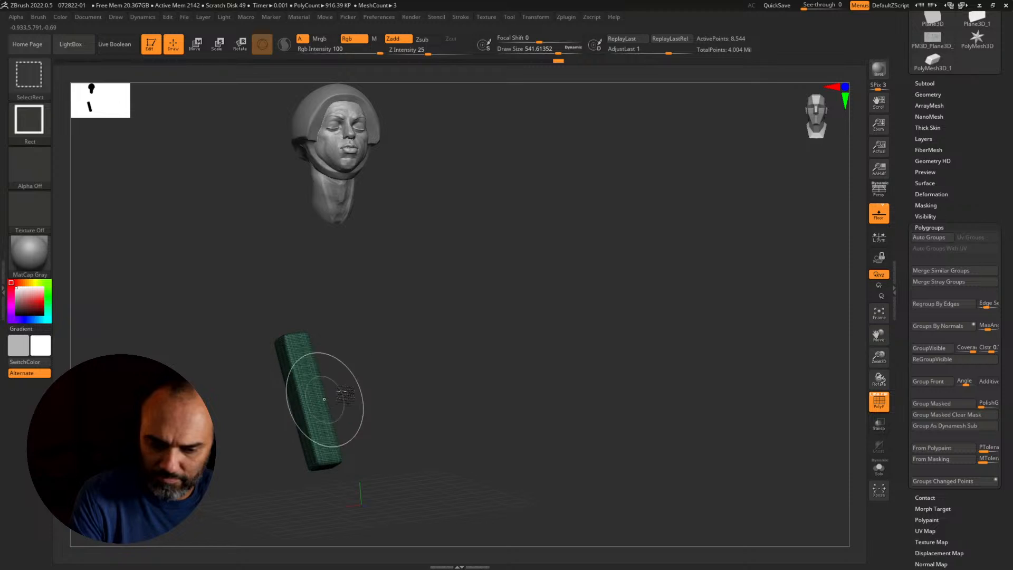
pyautogui.keyDown('ctrl'); pyautogui.keyDown('shift'); pyautogui.moveTo(501, 304); pyautogui.dragTo(473, 340); pyautogui.keyUp('shift'); pyautogui.keyUp('ctrl')
pyautogui.keyDown('ctrl'); pyautogui.keyDown('shift'); pyautogui.click(413, 361); pyautogui.keyUp('shift'); pyautogui.keyUp('ctrl')
pyautogui.keyDown('ctrl'); pyautogui.keyDown('shift'); pyautogui.moveTo(504, 309); pyautogui.dragTo(539, 346); pyautogui.keyUp('shift'); pyautogui.keyUp('ctrl')
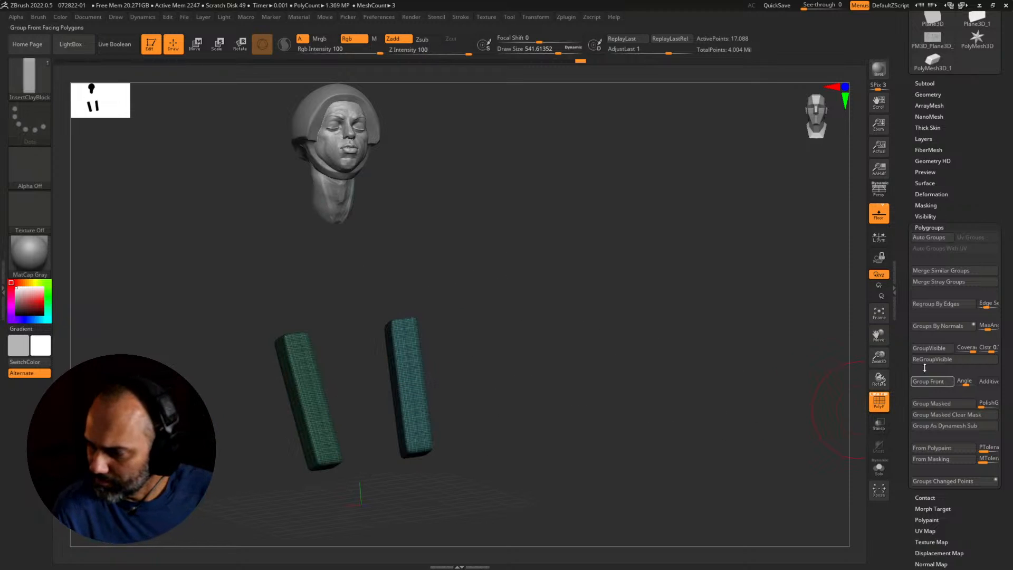
pyautogui.click(930, 348)
# Step: Hide the thighs and shins, mask the visible torso and arms, and unhide the legs
pyautogui.keyDown('ctrl'); pyautogui.keyDown('shift'); pyautogui.click(690, 381); pyautogui.keyUp('shift'); pyautogui.keyUp('ctrl')
pyautogui.moveTo(677, 384)
pyautogui.keyDown('shift'); pyautogui.mouseDown()
pyautogui.moveTo(644, 395)
pyautogui.moveTo(667, 402)
pyautogui.moveTo(637, 430)
pyautogui.moveTo(628, 420)
pyautogui.mouseUp(); pyautogui.keyUp('shift')
pyautogui.press('s')
pyautogui.moveTo(623, 411)
pyautogui.mouseDown()
pyautogui.moveTo(641, 410)
pyautogui.moveTo(671, 434)
pyautogui.moveTo(643, 437)
pyautogui.mouseUp()
pyautogui.keyDown('ctrl'); pyautogui.keyDown('shift'); pyautogui.click(466, 458); pyautogui.keyUp('shift'); pyautogui.keyUp('ctrl')
pyautogui.keyDown('ctrl'); pyautogui.keyDown('shift'); pyautogui.moveTo(556, 436); pyautogui.dragTo(547, 467); pyautogui.keyUp('shift'); pyautogui.keyUp('ctrl')
pyautogui.keyDown('ctrl'); pyautogui.keyDown('shift'); pyautogui.click(415, 483); pyautogui.keyUp('shift'); pyautogui.keyUp('ctrl')
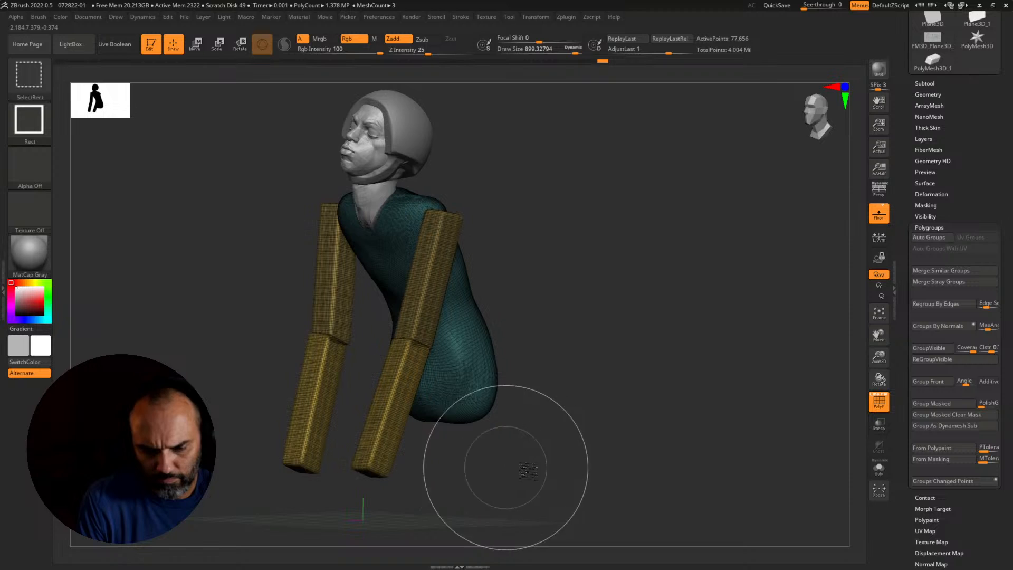
pyautogui.keyDown('ctrl'); pyautogui.click(579, 466); pyautogui.keyUp('ctrl')
pyautogui.keyDown('ctrl'); pyautogui.keyDown('shift'); pyautogui.click(601, 466); pyautogui.keyUp('shift'); pyautogui.keyUp('ctrl')
# Step: Place a Transpose line at the hip in side view, rotate the unmasked legs upward, and reposition them against the pelvis
pyautogui.moveTo(650, 470); pyautogui.dragTo(633, 448)
pyautogui.press('r')
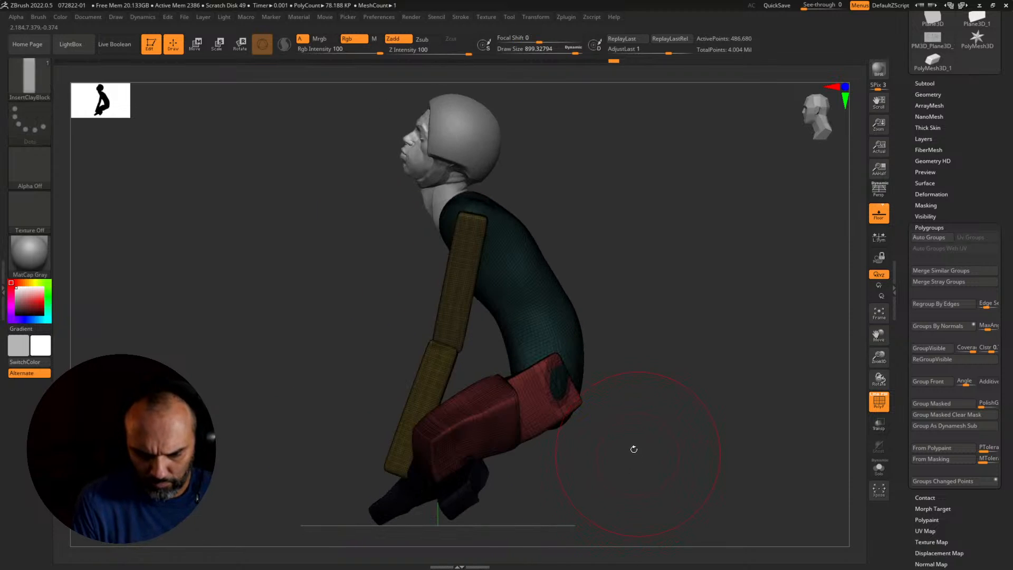
pyautogui.press('q')
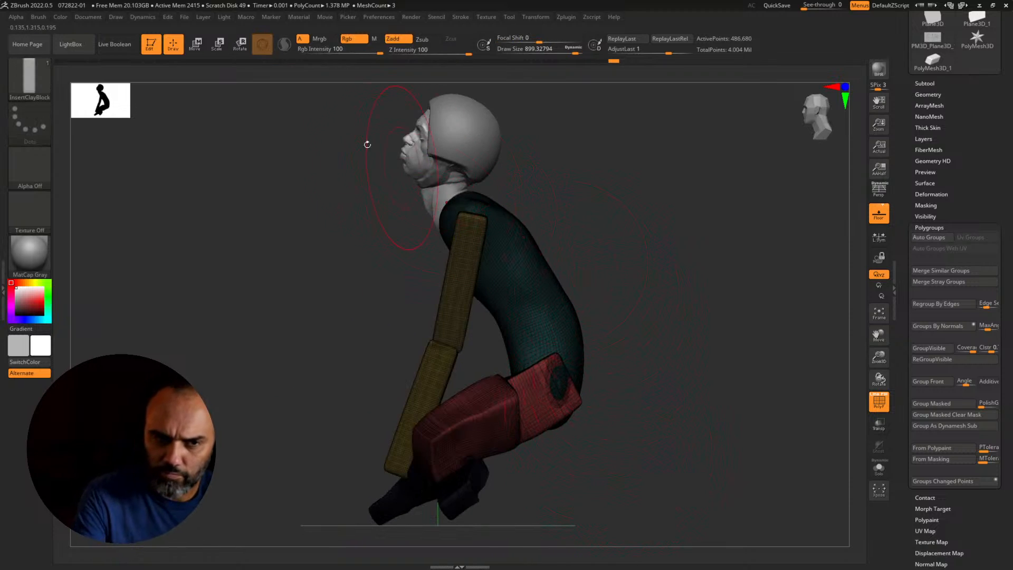
pyautogui.click(241, 47)
pyautogui.click(261, 47)
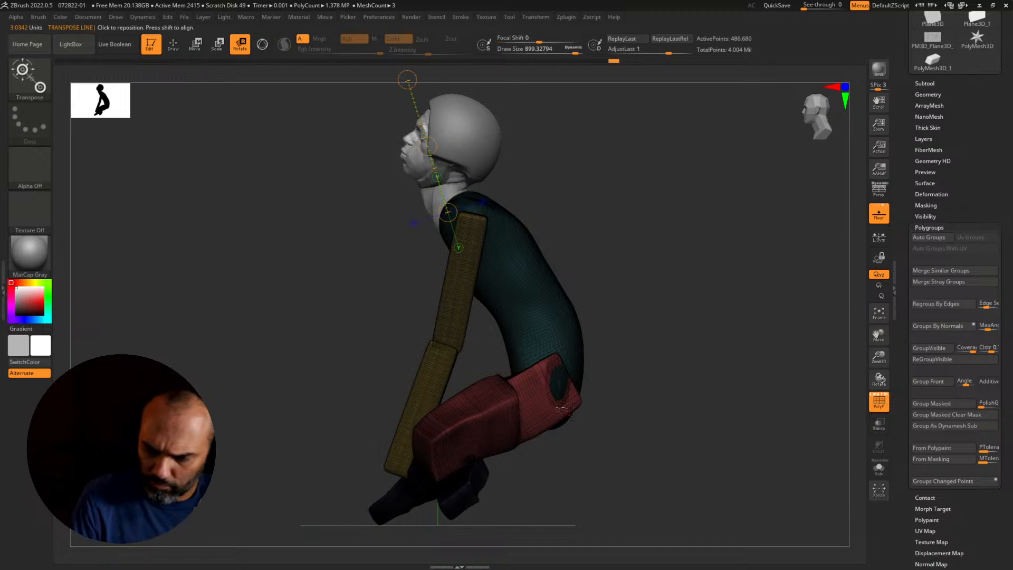
pyautogui.moveTo(553, 392); pyautogui.dragTo(598, 473)
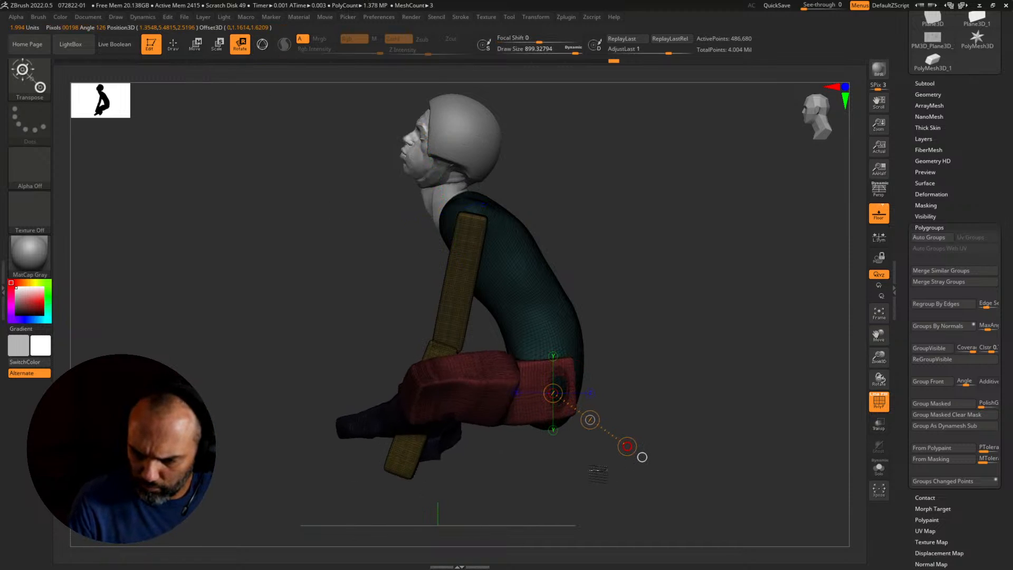
pyautogui.press('w')
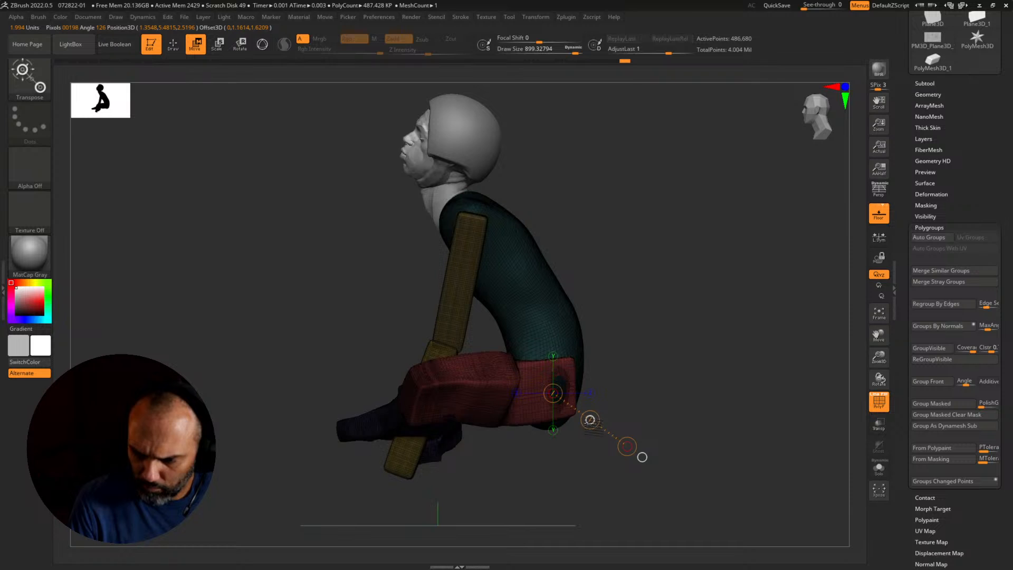
pyautogui.moveTo(592, 422)
pyautogui.mouseDown()
pyautogui.moveTo(591, 435)
pyautogui.moveTo(717, 417)
pyautogui.moveTo(719, 429)
pyautogui.moveTo(627, 431)
pyautogui.moveTo(641, 433)
pyautogui.mouseUp()
# Step: Turn off the polyframe display, leave Transpose for draw mode, and select the Move brush at a draw size of about 685
pyautogui.hotkey('shift', 'f')
pyautogui.press('q')
pyautogui.press('s')
pyautogui.moveTo(633, 399)
pyautogui.mouseDown()
pyautogui.moveTo(625, 430)
pyautogui.moveTo(609, 426)
pyautogui.mouseUp()
pyautogui.press('s')
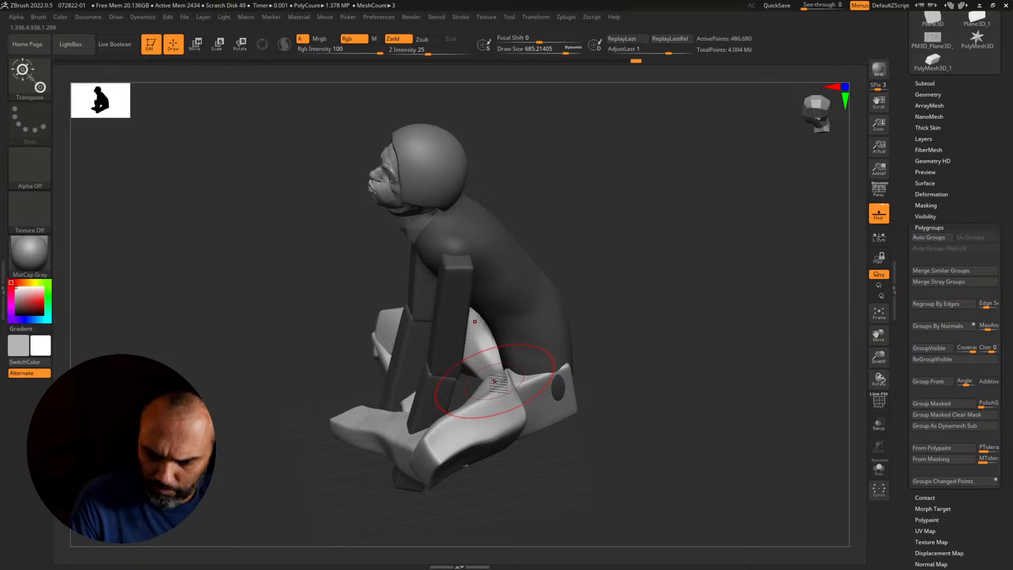
pyautogui.press('ctrl')
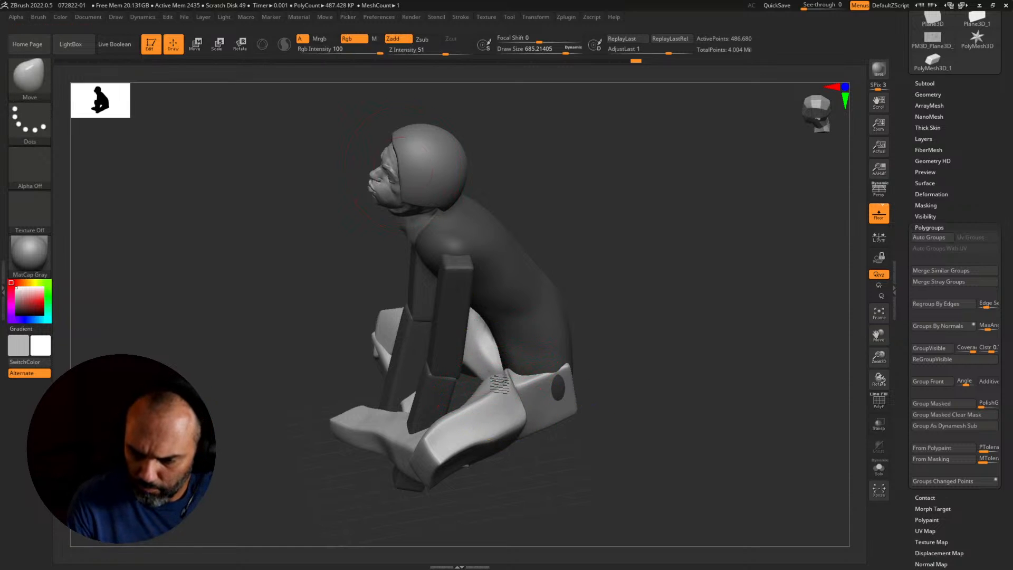
# Step: Pull the upper thighs in against the pelvis with the Move brush to close the gaps at the hips
pyautogui.moveTo(596, 338)
pyautogui.mouseDown()
pyautogui.moveTo(635, 335)
pyautogui.moveTo(645, 344)
pyautogui.mouseUp()
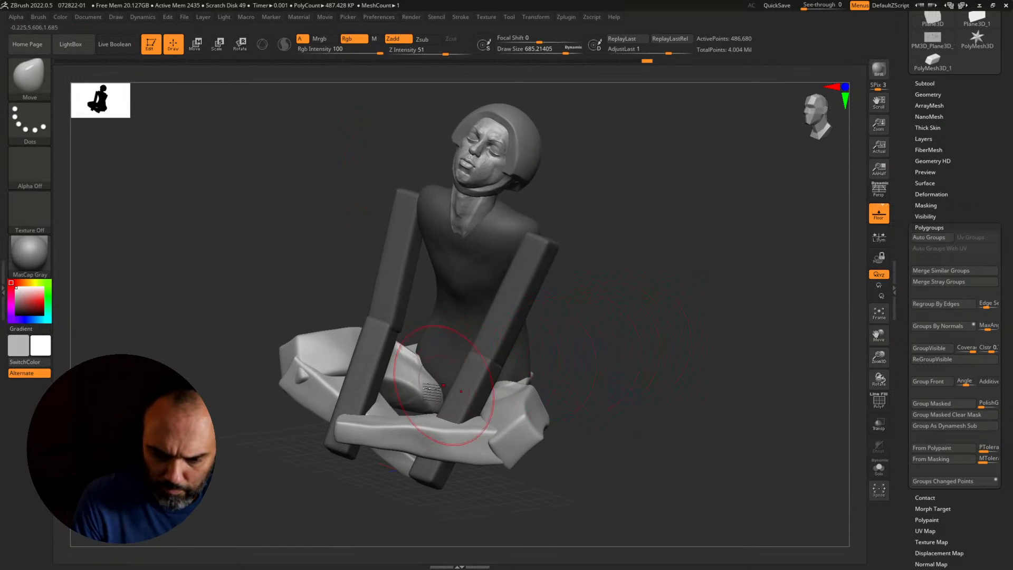
pyautogui.moveTo(423, 379); pyautogui.dragTo(403, 387)
pyautogui.moveTo(269, 430)
pyautogui.mouseDown()
pyautogui.moveTo(397, 423)
pyautogui.moveTo(368, 417)
pyautogui.moveTo(363, 373)
pyautogui.mouseUp()
pyautogui.moveTo(532, 323)
pyautogui.mouseDown()
pyautogui.moveTo(558, 437)
pyautogui.moveTo(535, 442)
pyautogui.mouseUp()
pyautogui.moveTo(345, 327); pyautogui.dragTo(354, 310)
pyautogui.moveTo(483, 364)
pyautogui.mouseDown()
pyautogui.moveTo(495, 436)
pyautogui.moveTo(525, 412)
pyautogui.moveTo(513, 404)
pyautogui.mouseUp()
pyautogui.moveTo(507, 291)
pyautogui.mouseDown()
pyautogui.moveTo(518, 285)
pyautogui.moveTo(504, 311)
pyautogui.moveTo(517, 246)
pyautogui.moveTo(602, 377)
pyautogui.moveTo(508, 384)
pyautogui.moveTo(617, 437)
pyautogui.mouseUp()
# Step: Smooth the hip-to-thigh junction and build it up with the RK_BallStylus brush at a draw size of about 318
pyautogui.press('1')
pyautogui.press('s')
pyautogui.press('s')
pyautogui.moveTo(470, 359); pyautogui.dragTo(460, 356)
pyautogui.press('shift')
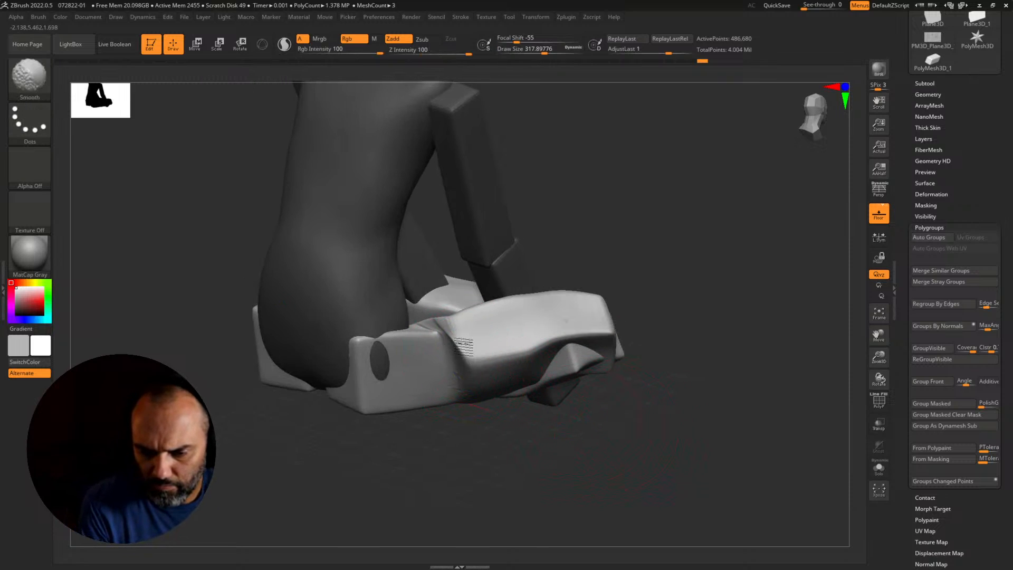
pyautogui.hotkey('shift', 'f')
pyautogui.hotkey('shift', 'f')
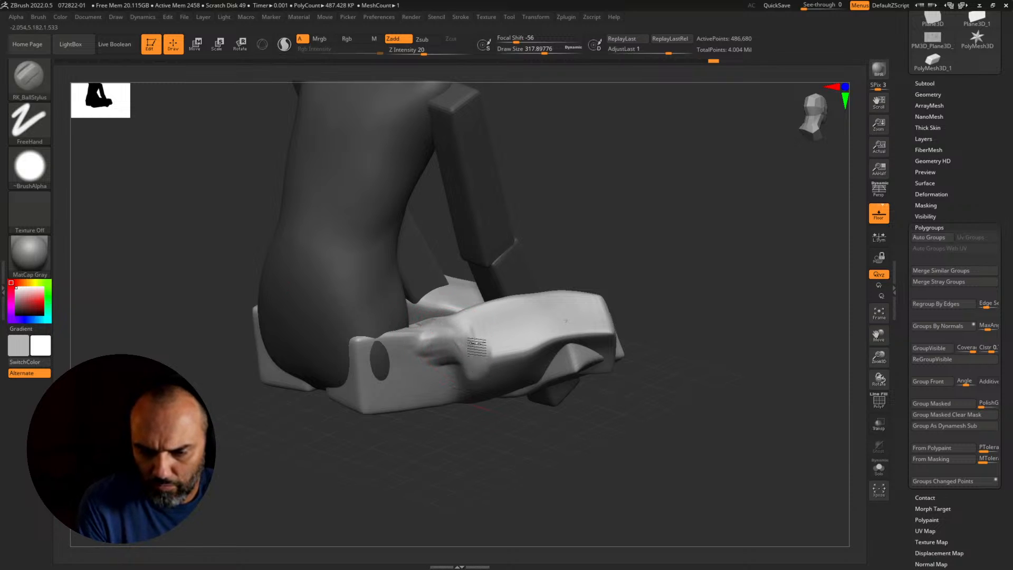
pyautogui.moveTo(663, 311); pyautogui.dragTo(643, 275)
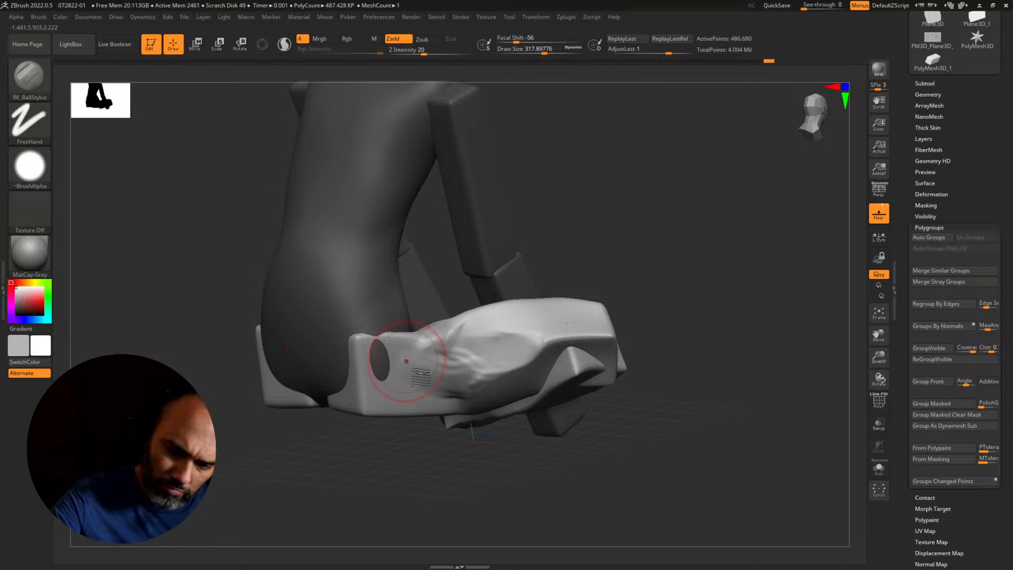
pyautogui.moveTo(495, 381); pyautogui.dragTo(507, 369)
# Step: Sculpt the outer hip and the underside of the thighs with RK_BallStylus strokes
pyautogui.moveTo(702, 308); pyautogui.dragTo(646, 293)
pyautogui.moveTo(644, 231); pyautogui.dragTo(650, 296)
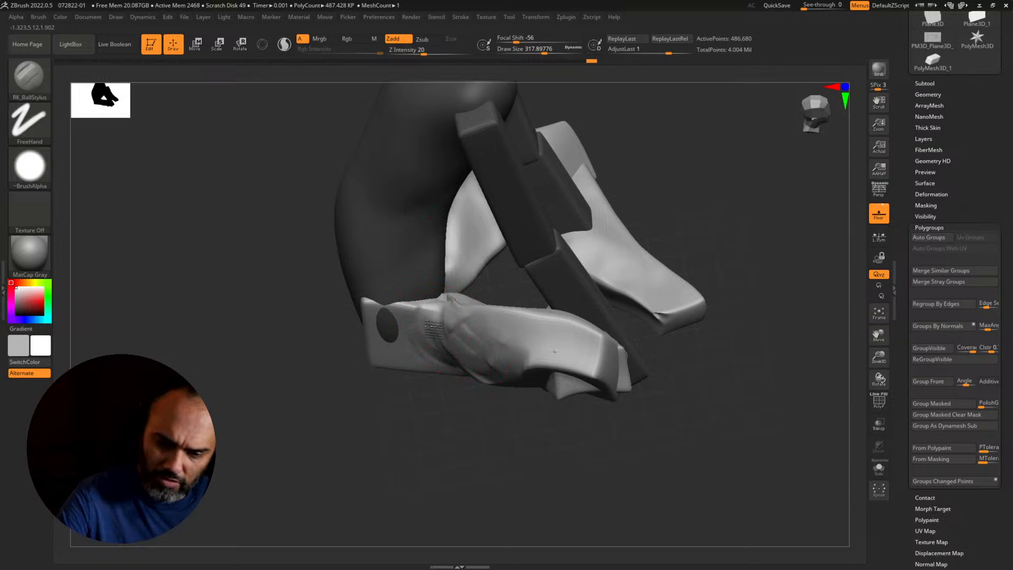
pyautogui.moveTo(457, 368)
pyautogui.mouseDown(button='right')
pyautogui.moveTo(430, 362)
pyautogui.moveTo(459, 358)
pyautogui.mouseUp(button='right')
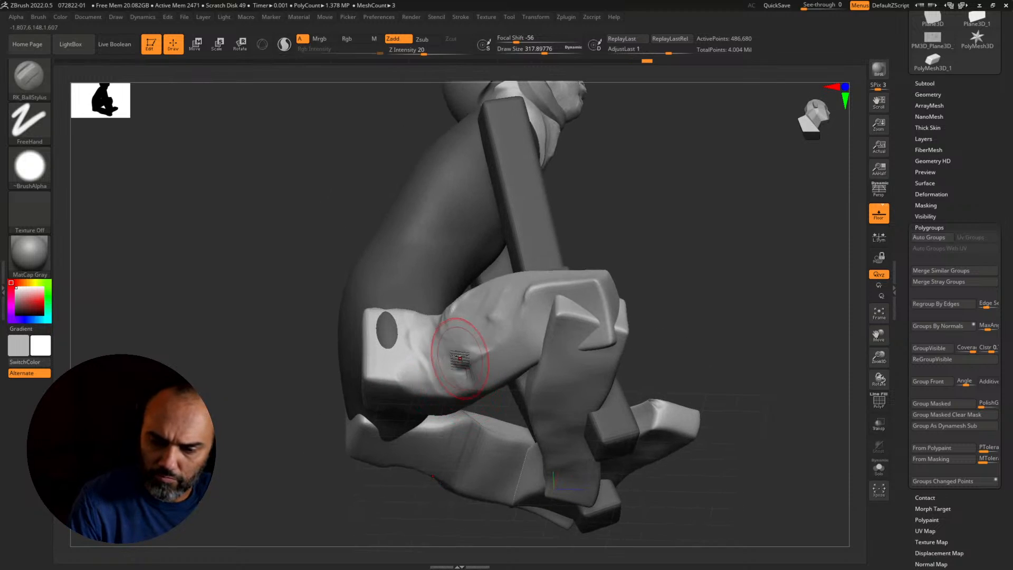
pyautogui.moveTo(700, 381); pyautogui.dragTo(646, 307, button='right')
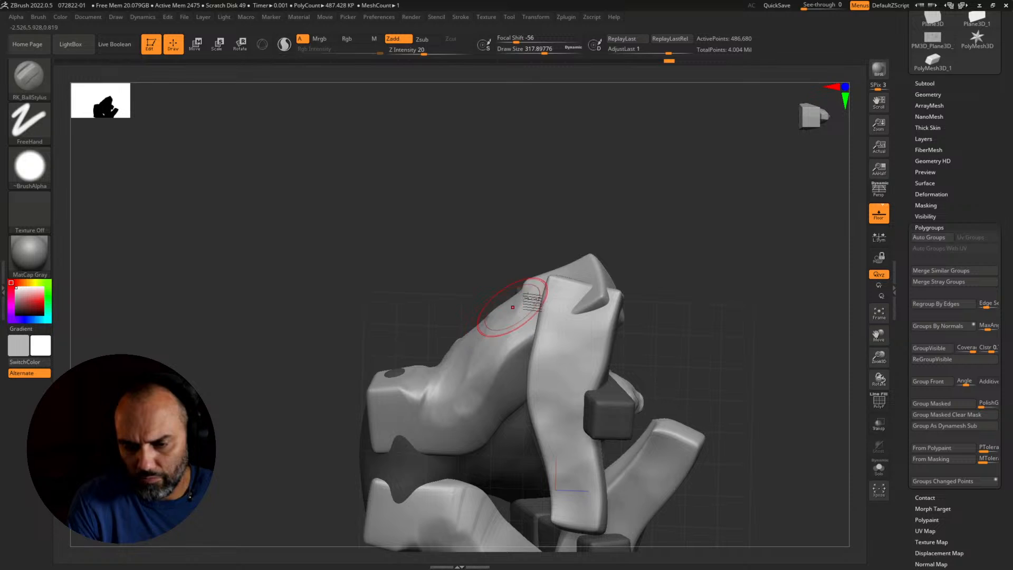
pyautogui.moveTo(513, 307); pyautogui.dragTo(630, 292, button='right')
pyautogui.moveTo(678, 335); pyautogui.dragTo(654, 258, button='right')
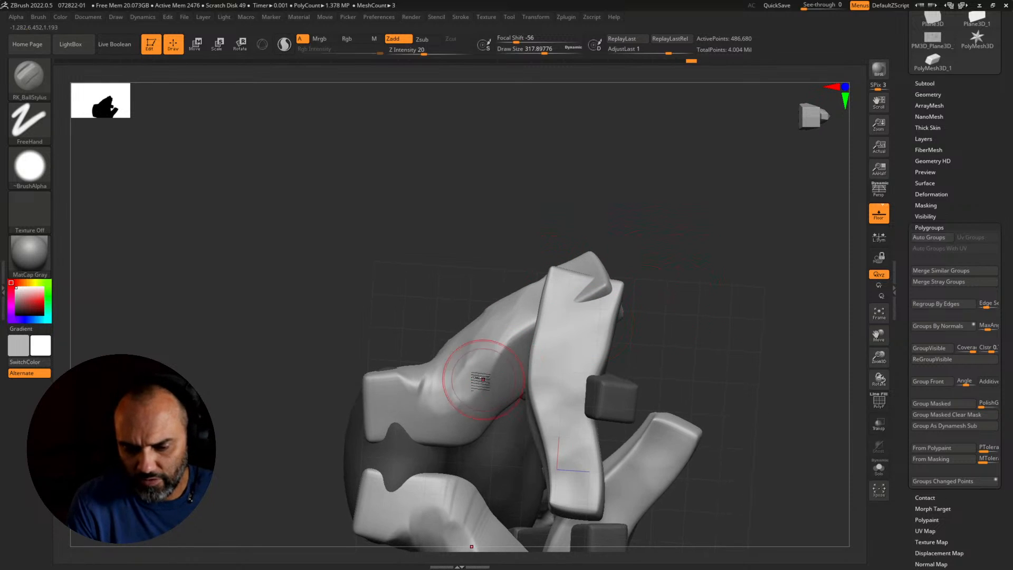
pyautogui.moveTo(479, 379); pyautogui.dragTo(476, 413)
pyautogui.moveTo(476, 414)
pyautogui.mouseDown(button='right')
pyautogui.moveTo(483, 371)
pyautogui.moveTo(457, 402)
pyautogui.mouseUp(button='right')
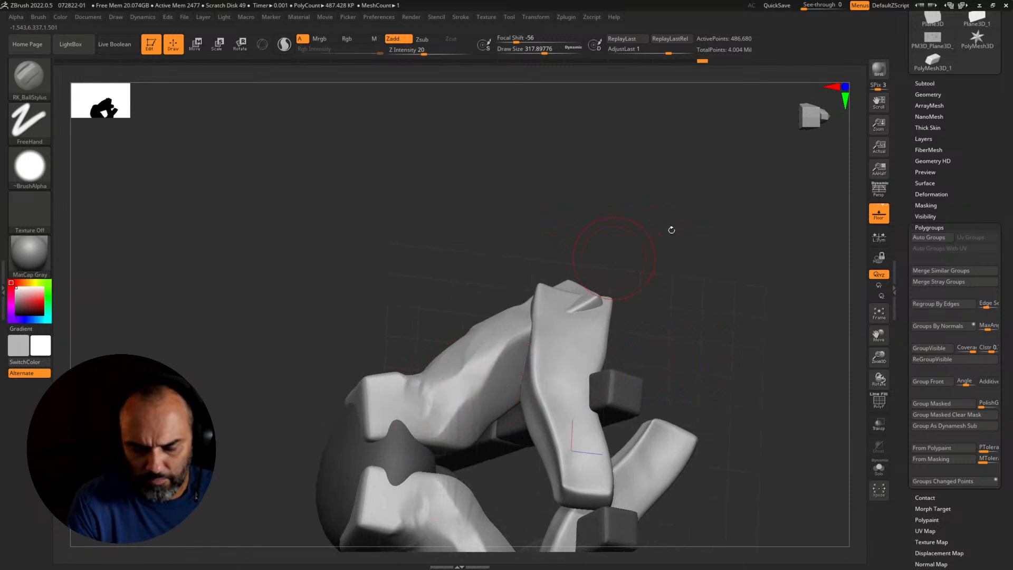
# Step: Build up volume on the inner thighs and groin area with the RK_BallStylus brush
pyautogui.moveTo(671, 230); pyautogui.dragTo(473, 401, button='right')
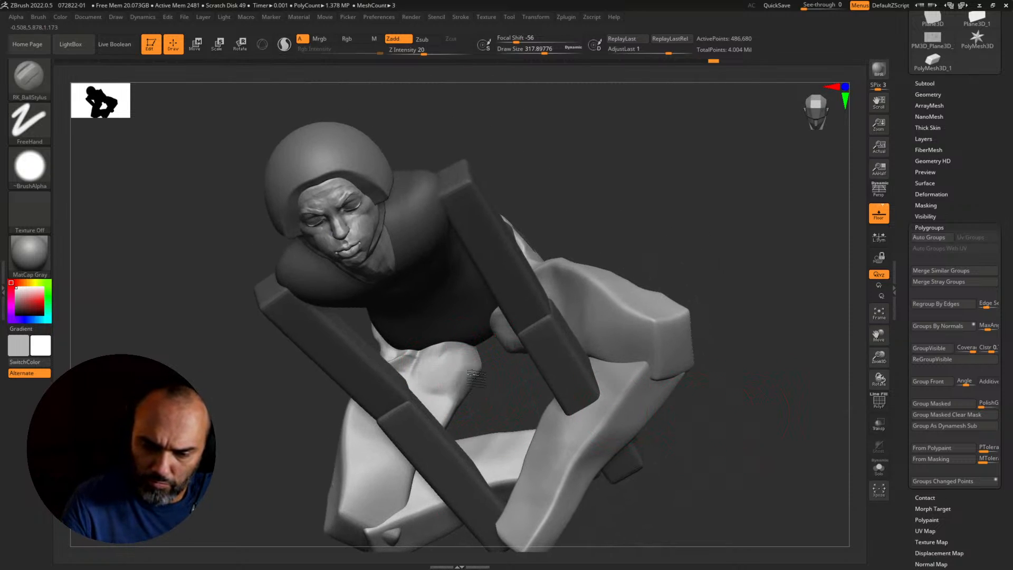
pyautogui.moveTo(471, 377); pyautogui.dragTo(475, 401)
pyautogui.moveTo(491, 417); pyautogui.dragTo(475, 364, button='right')
pyautogui.moveTo(465, 374); pyautogui.dragTo(471, 393)
pyautogui.moveTo(631, 374); pyautogui.dragTo(580, 369, button='right')
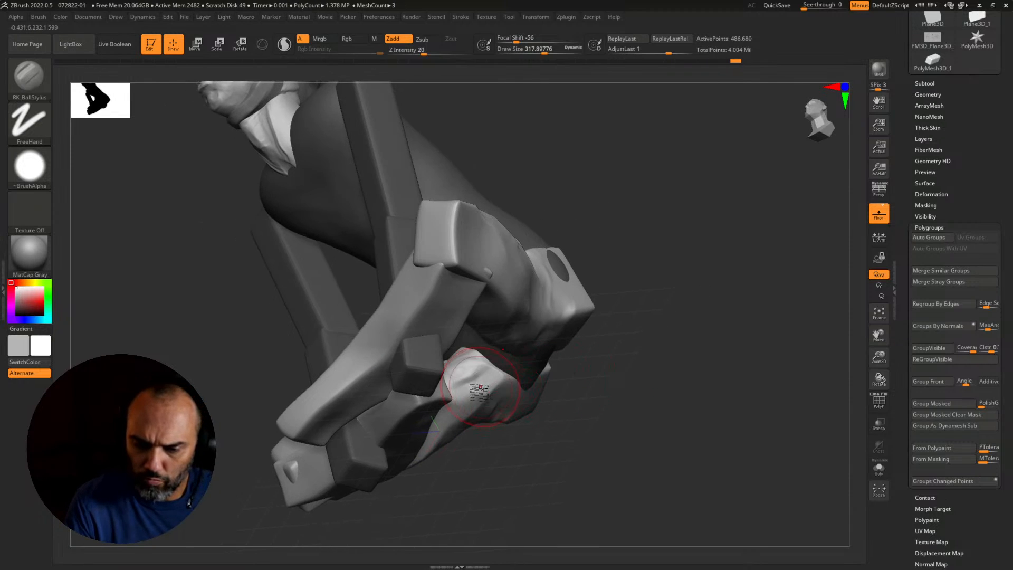
pyautogui.moveTo(479, 403); pyautogui.dragTo(482, 407)
pyautogui.moveTo(506, 400)
pyautogui.mouseDown(button='right')
pyautogui.moveTo(599, 400)
pyautogui.moveTo(457, 396)
pyautogui.mouseUp(button='right')
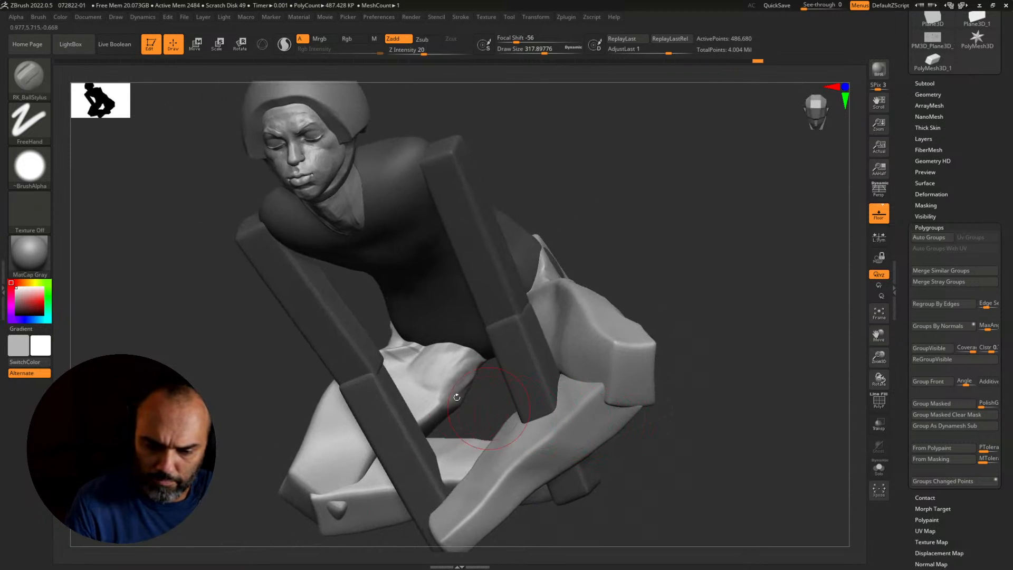
# Step: Add muscle forms along the top and outer side of the thighs with RK_BallStylus strokes
pyautogui.moveTo(277, 456); pyautogui.dragTo(281, 436, button='right')
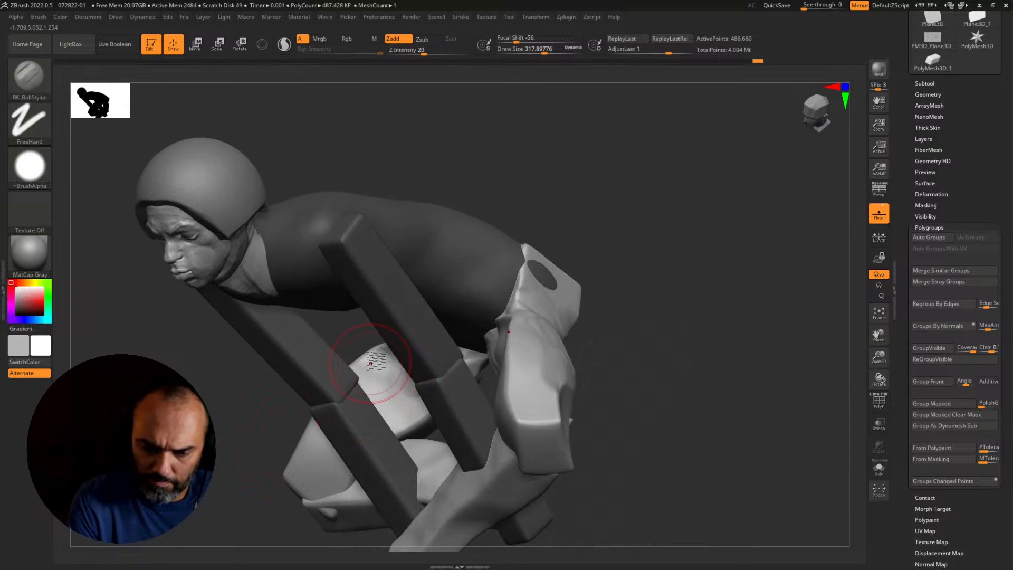
pyautogui.moveTo(376, 361); pyautogui.dragTo(381, 366)
pyautogui.moveTo(227, 430)
pyautogui.mouseDown(button='right')
pyautogui.moveTo(311, 407)
pyautogui.moveTo(299, 442)
pyautogui.mouseUp(button='right')
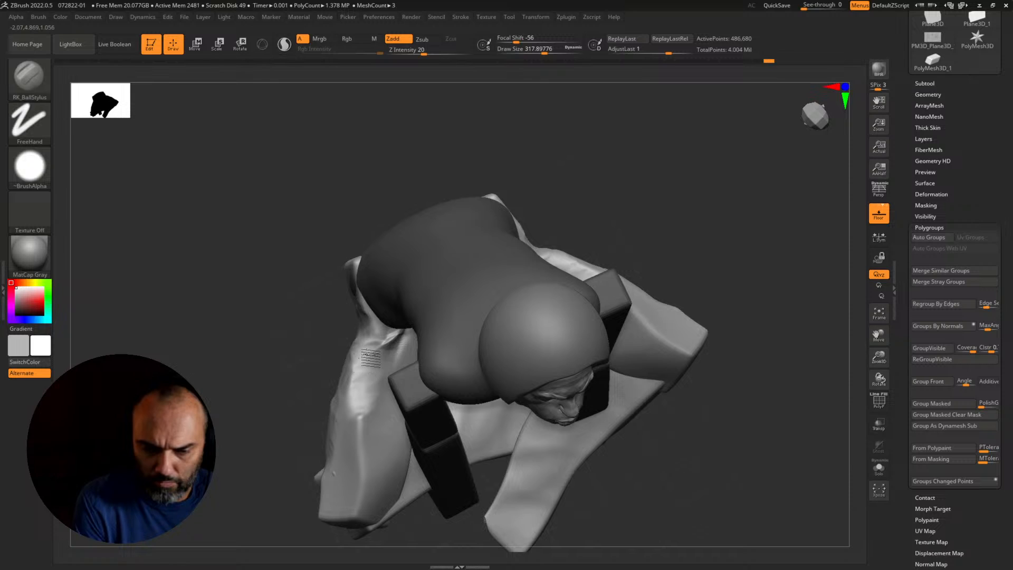
pyautogui.moveTo(295, 477); pyautogui.dragTo(376, 391, button='right')
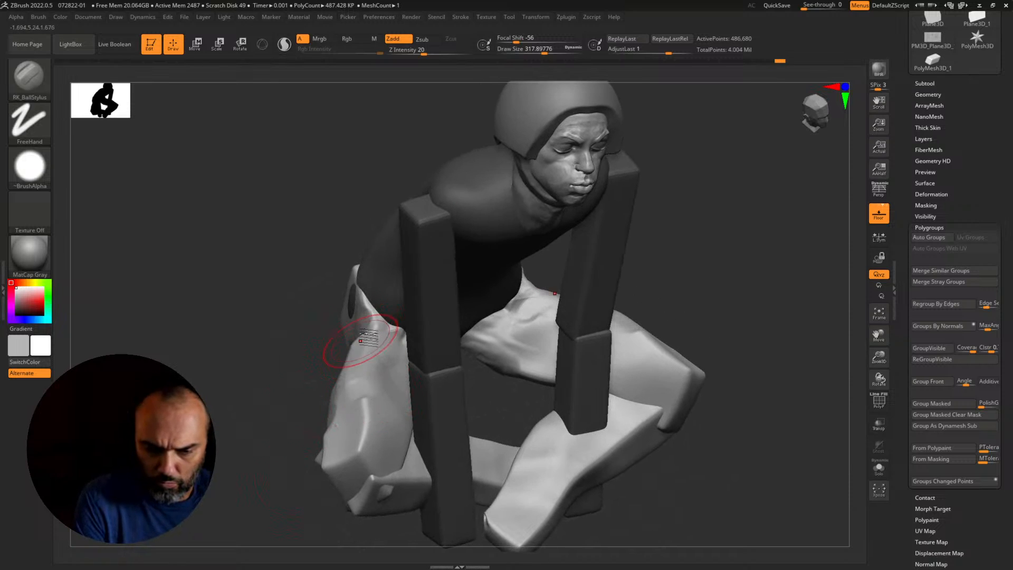
pyautogui.moveTo(493, 374); pyautogui.dragTo(405, 361, button='right')
pyautogui.moveTo(596, 358); pyautogui.dragTo(581, 420, button='right')
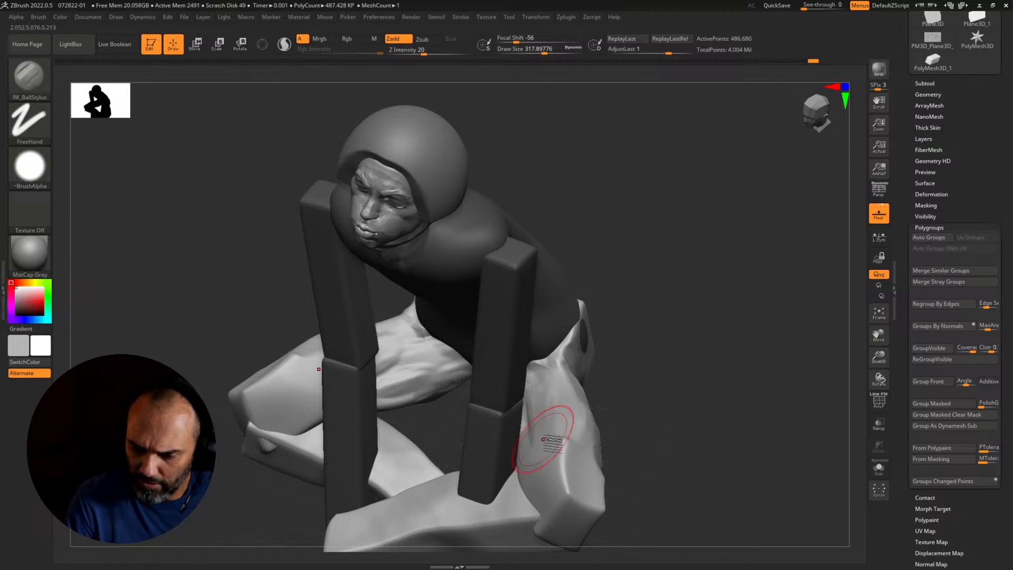
pyautogui.moveTo(670, 416)
pyautogui.mouseDown(button='right')
pyautogui.moveTo(661, 403)
pyautogui.moveTo(678, 414)
pyautogui.moveTo(663, 418)
pyautogui.moveTo(670, 411)
pyautogui.moveTo(612, 377)
pyautogui.mouseUp(button='right')
# Step: Switch to the Move brush, enlarge it to about 666, and reshape the thighs and knees from the front
pyautogui.press('b')
pyautogui.press('m')
pyautogui.press('v')
pyautogui.press('s')
pyautogui.moveTo(611, 414); pyautogui.dragTo(644, 414)
pyautogui.moveTo(641, 404); pyautogui.dragTo(633, 411, button='right')
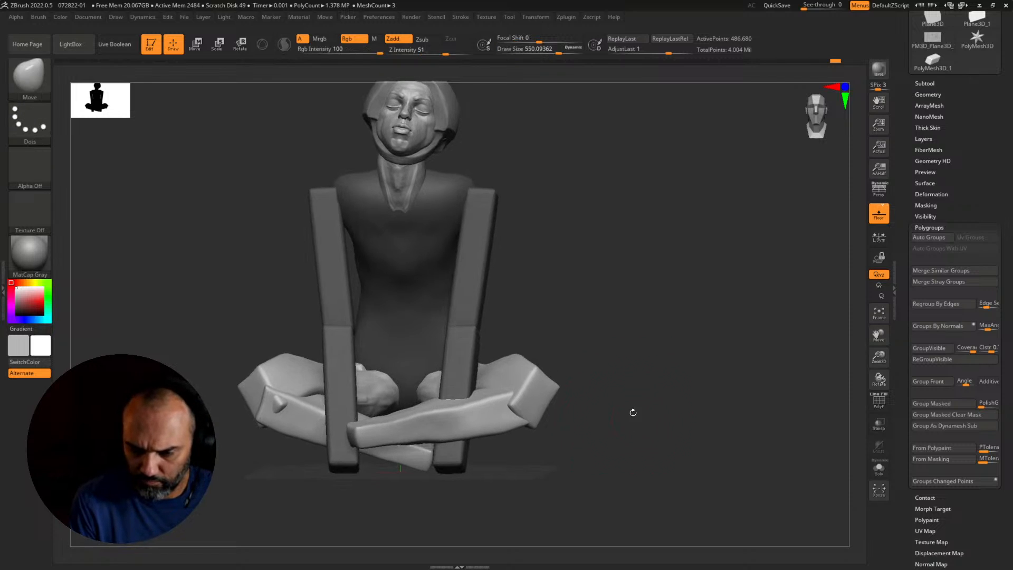
pyautogui.press('s')
pyautogui.moveTo(520, 365); pyautogui.dragTo(525, 365)
pyautogui.moveTo(525, 364); pyautogui.dragTo(558, 401)
# Step: Adjust the knee ends from above with the Move brush, reduce its size to about 585, and enable perspective
pyautogui.moveTo(465, 423)
pyautogui.mouseDown(button='right')
pyautogui.moveTo(707, 410)
pyautogui.moveTo(746, 476)
pyautogui.moveTo(678, 448)
pyautogui.mouseUp(button='right')
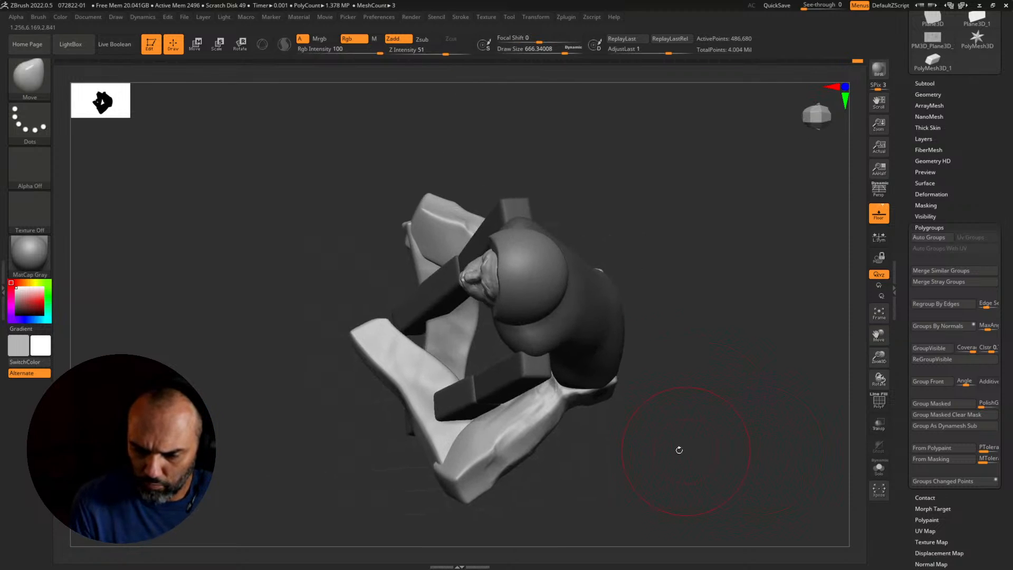
pyautogui.moveTo(708, 414); pyautogui.dragTo(719, 448, button='right')
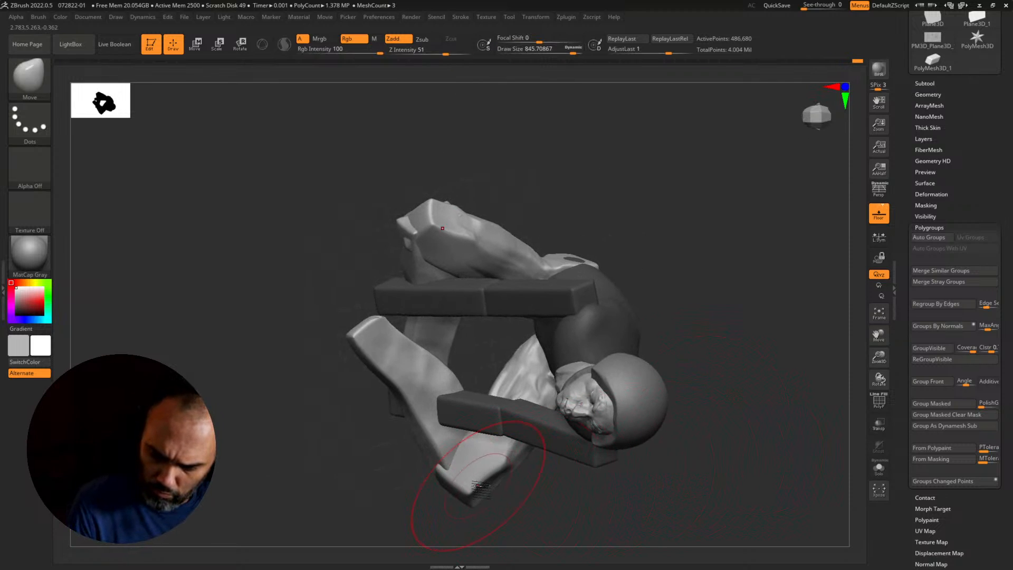
pyautogui.moveTo(480, 488)
pyautogui.mouseDown(button='right')
pyautogui.moveTo(679, 373)
pyautogui.moveTo(670, 388)
pyautogui.moveTo(648, 345)
pyautogui.mouseUp(button='right')
pyautogui.press('s')
pyautogui.press('p')
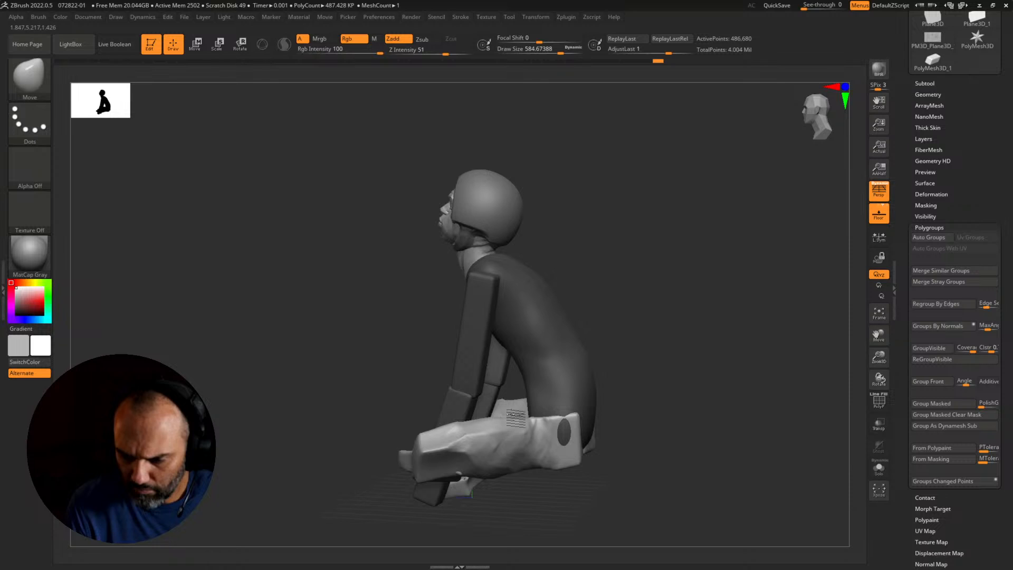
# Step: Refine the contours of the thighs, the knees, and the pelvis block around the buttocks with the Move brush
pyautogui.moveTo(555, 432); pyautogui.dragTo(558, 409, button='right')
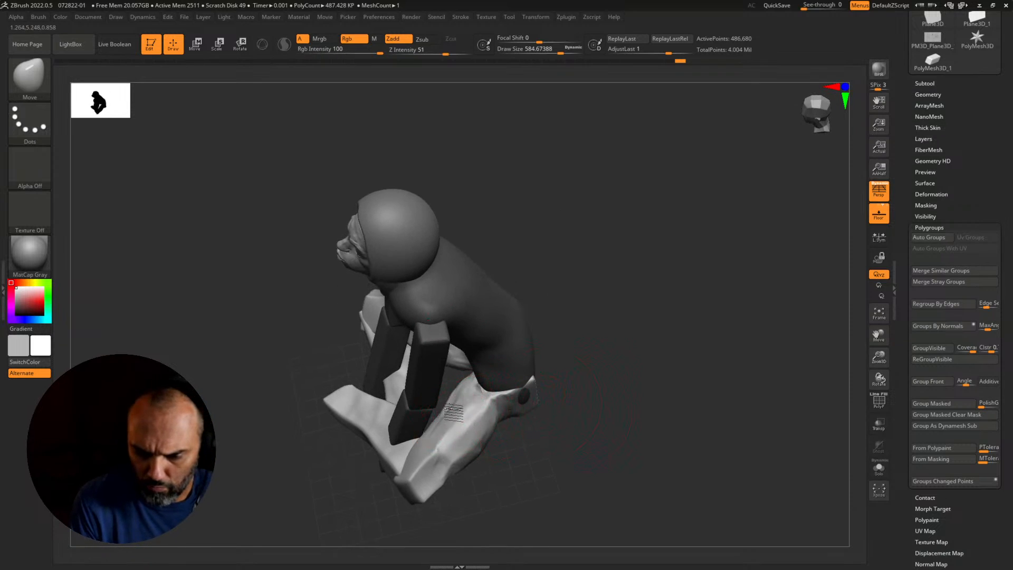
pyautogui.moveTo(443, 416); pyautogui.dragTo(446, 420)
pyautogui.moveTo(445, 420); pyautogui.dragTo(427, 367, button='right')
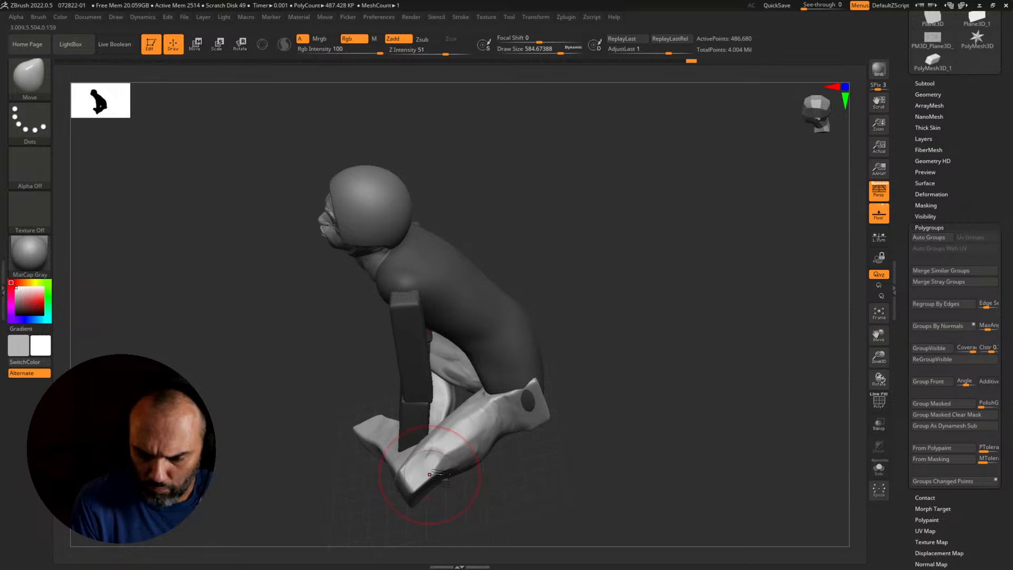
pyautogui.moveTo(420, 474); pyautogui.dragTo(424, 471)
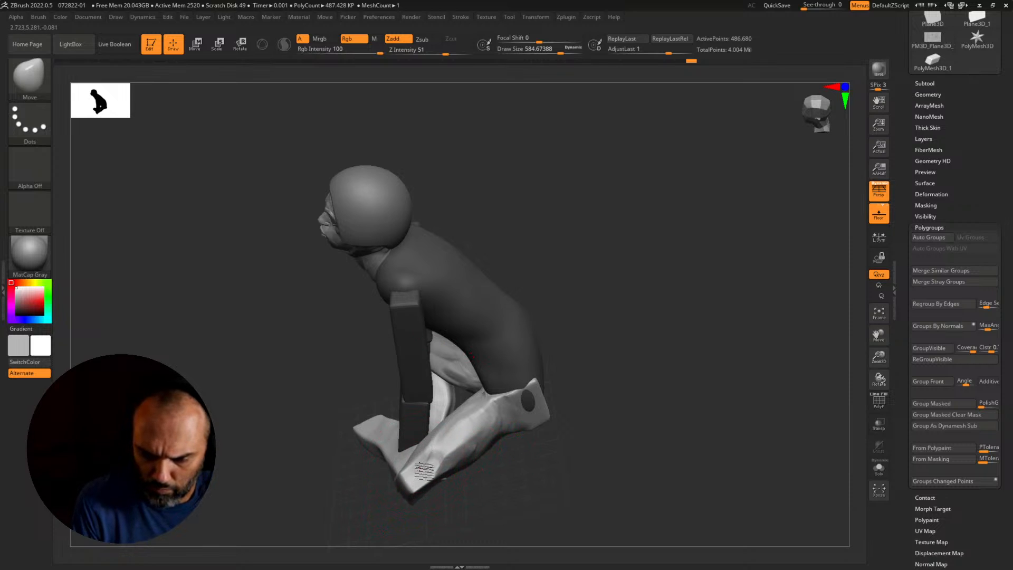
pyautogui.moveTo(508, 421); pyautogui.dragTo(523, 430, button='right')
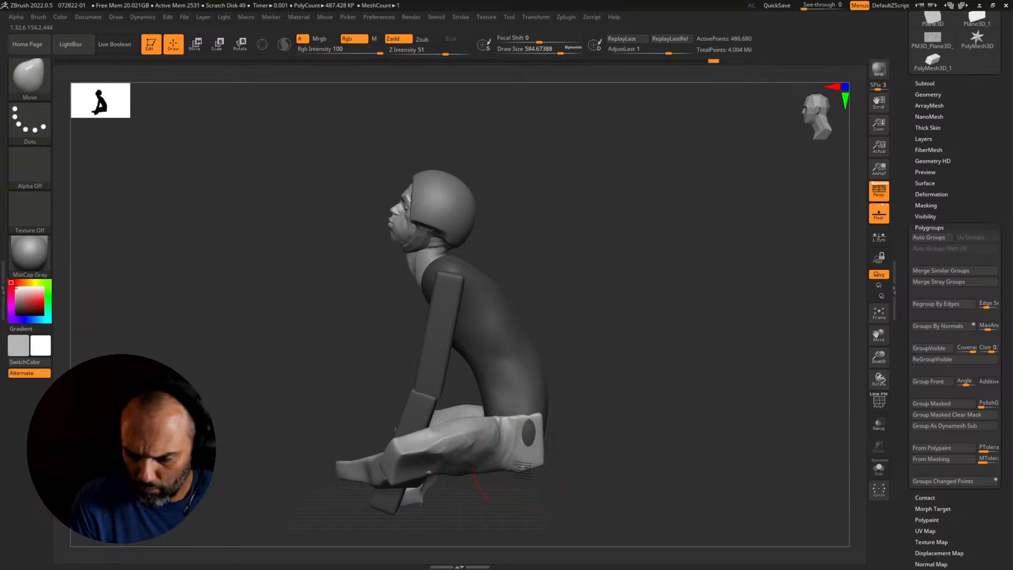
pyautogui.moveTo(557, 456); pyautogui.dragTo(565, 457, button='right')
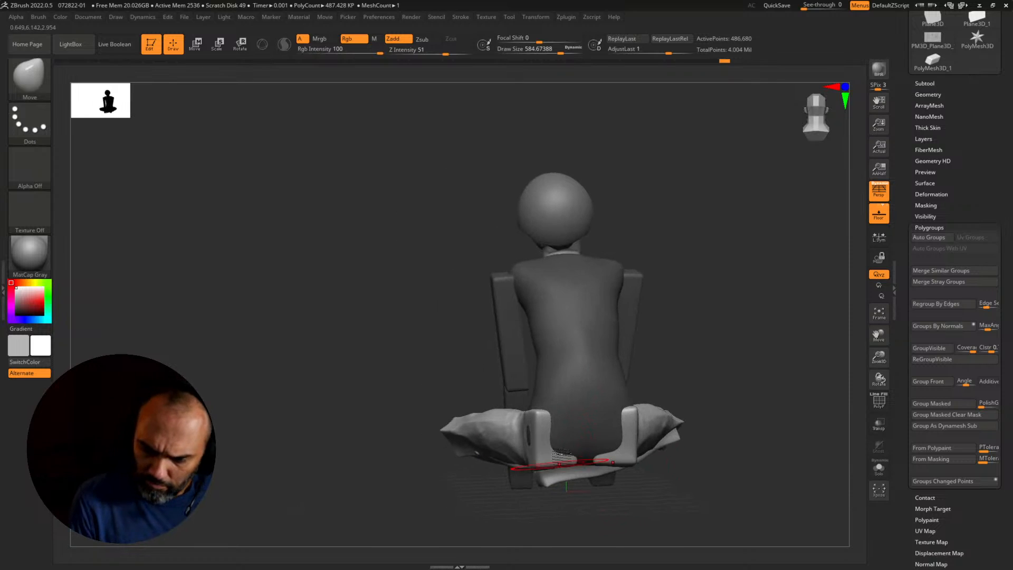
pyautogui.moveTo(563, 446); pyautogui.dragTo(548, 401)
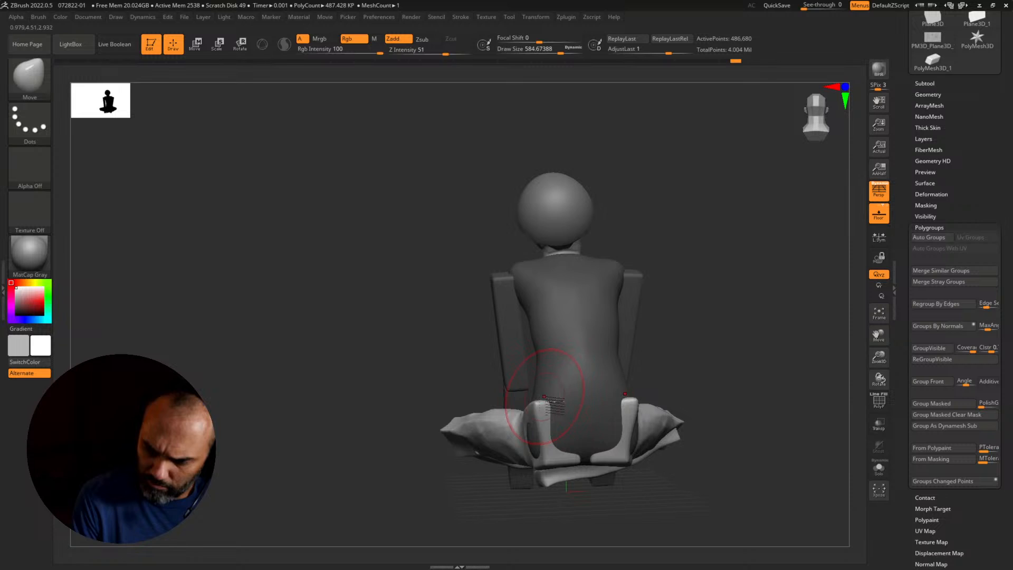
# Step: Hide the torso, arms, and thighs, then curve both shins from below with the Move brush at about 704
pyautogui.moveTo(737, 406); pyautogui.dragTo(560, 366, button='right')
pyautogui.keyDown('ctrl'); pyautogui.keyDown('shift'); pyautogui.click(498, 355); pyautogui.keyUp('shift'); pyautogui.keyUp('ctrl')
pyautogui.moveTo(582, 436); pyautogui.dragTo(601, 398, button='right')
pyautogui.press(']')
pyautogui.moveTo(484, 274)
pyautogui.mouseDown()
pyautogui.moveTo(469, 268)
pyautogui.moveTo(515, 281)
pyautogui.mouseUp()
pyautogui.moveTo(455, 356); pyautogui.dragTo(482, 354)
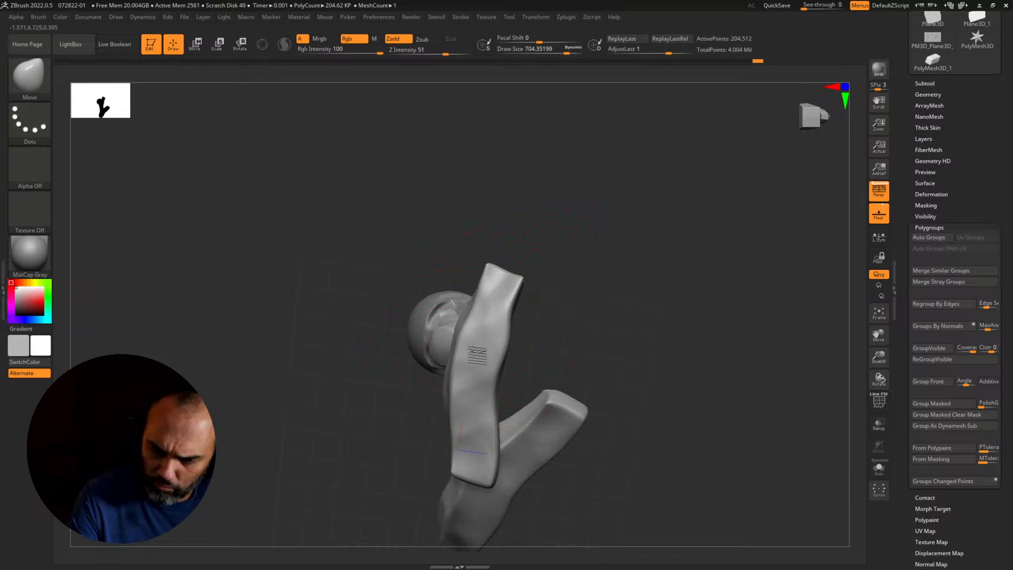
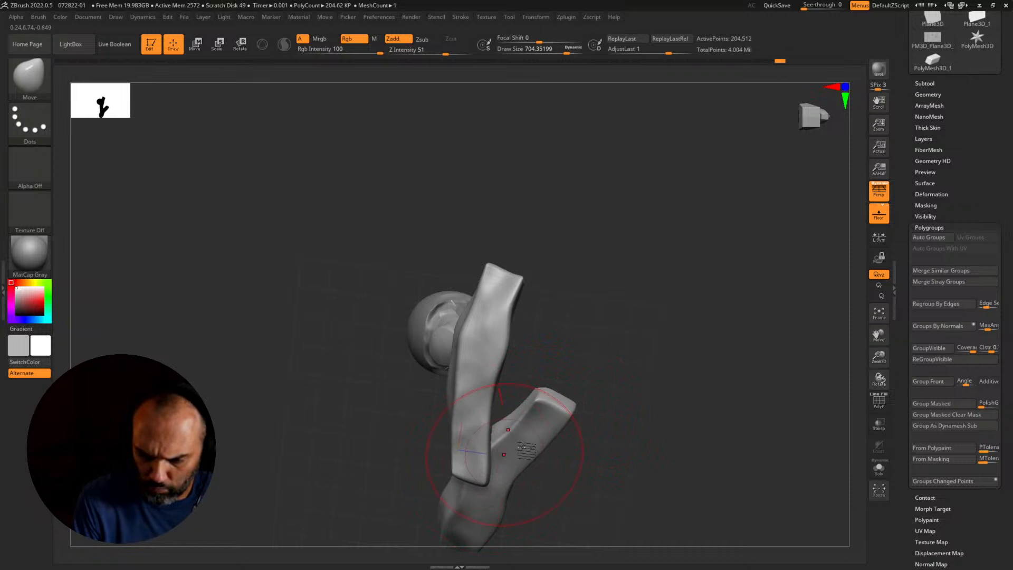
pyautogui.moveTo(585, 411)
pyautogui.mouseDown()
pyautogui.moveTo(626, 420)
pyautogui.moveTo(648, 477)
pyautogui.moveTo(659, 444)
pyautogui.moveTo(692, 442)
pyautogui.moveTo(663, 463)
pyautogui.moveTo(627, 460)
pyautogui.moveTo(677, 453)
pyautogui.moveTo(642, 478)
pyautogui.moveTo(630, 471)
pyautogui.mouseUp()
# Step: Unhide the rest of the figure, set the Move brush's draw size to 1000, and turn perspective off
pyautogui.hotkey('ctrl', 'shift', 's')
pyautogui.press('s')
pyautogui.moveTo(640, 466); pyautogui.dragTo(652, 466)
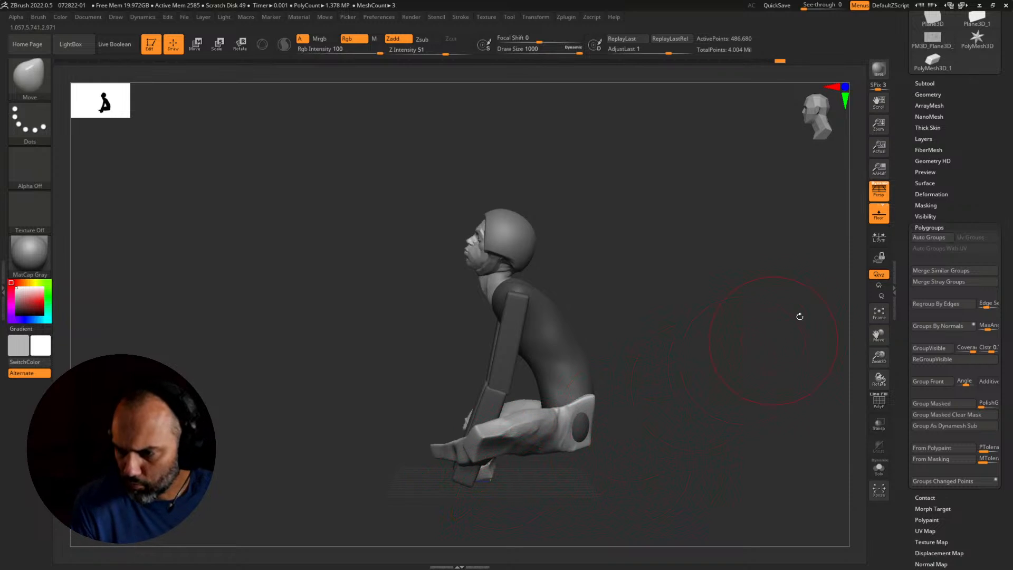
pyautogui.click(877, 195)
pyautogui.keyDown('alt'); pyautogui.moveTo(765, 295); pyautogui.dragTo(602, 480); pyautogui.keyUp('alt')
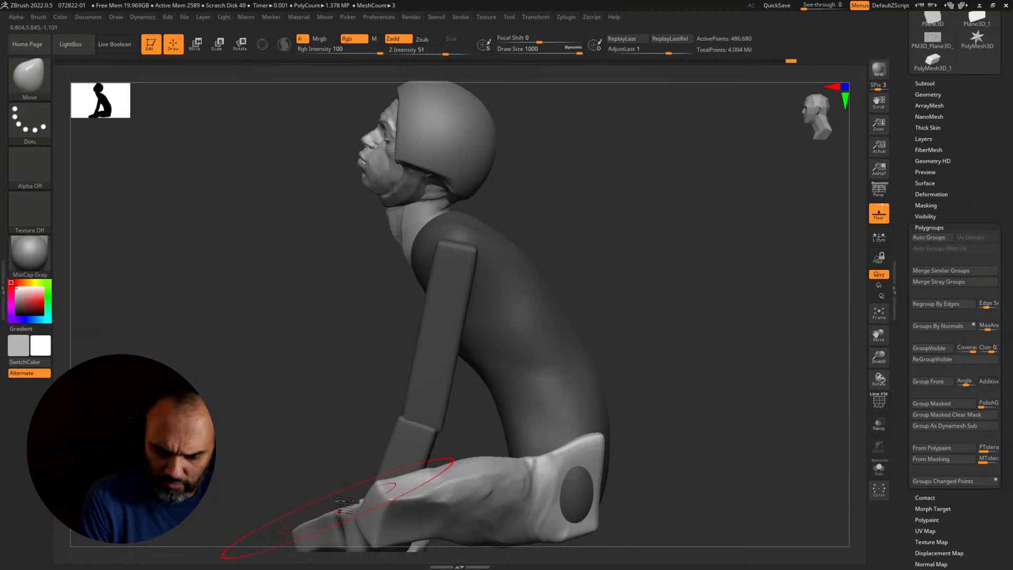
# Step: Reshape the crossed shins and ankles from the side and front, reducing the Move brush to about 685
pyautogui.moveTo(308, 425)
pyautogui.mouseDown()
pyautogui.moveTo(327, 440)
pyautogui.moveTo(338, 386)
pyautogui.mouseUp()
pyautogui.moveTo(322, 478); pyautogui.dragTo(319, 463)
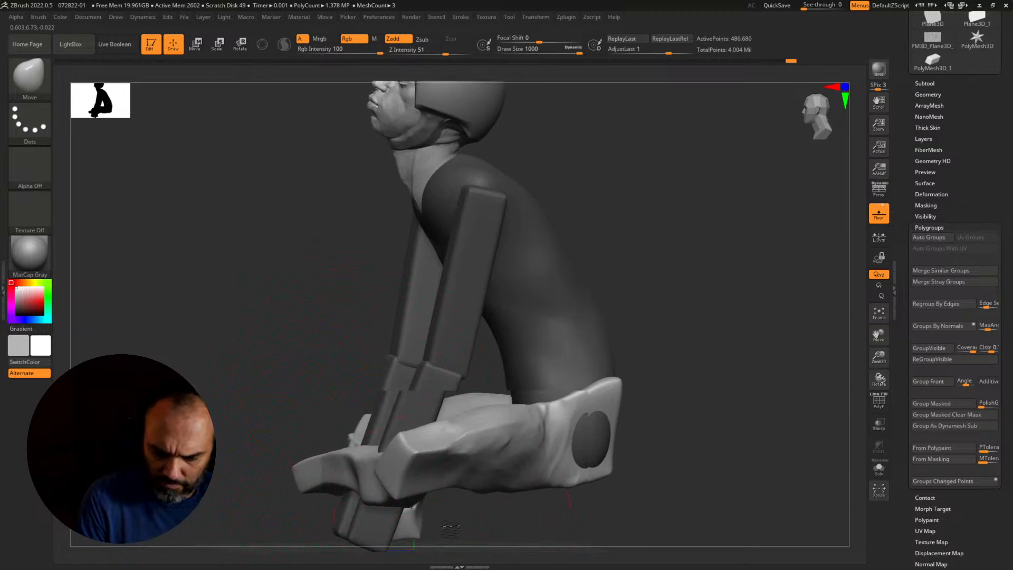
pyautogui.moveTo(450, 528)
pyautogui.mouseDown()
pyautogui.moveTo(492, 529)
pyautogui.moveTo(509, 506)
pyautogui.mouseUp()
pyautogui.moveTo(509, 507)
pyautogui.keyDown('alt'); pyautogui.mouseDown()
pyautogui.moveTo(530, 538)
pyautogui.moveTo(544, 539)
pyautogui.mouseUp(); pyautogui.keyUp('alt')
pyautogui.moveTo(406, 545); pyautogui.dragTo(414, 529)
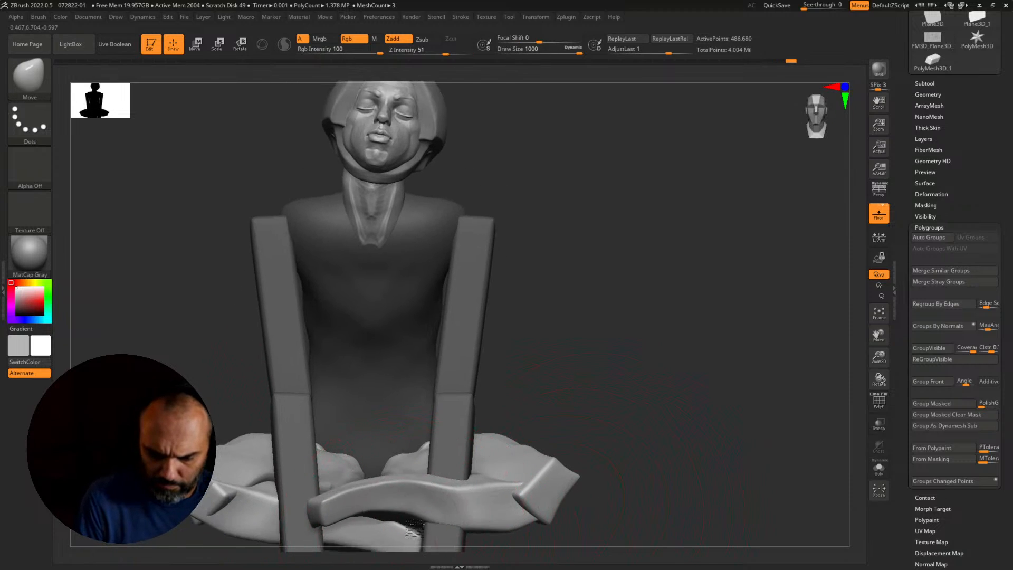
pyautogui.press('s')
pyautogui.moveTo(560, 530); pyautogui.dragTo(458, 509)
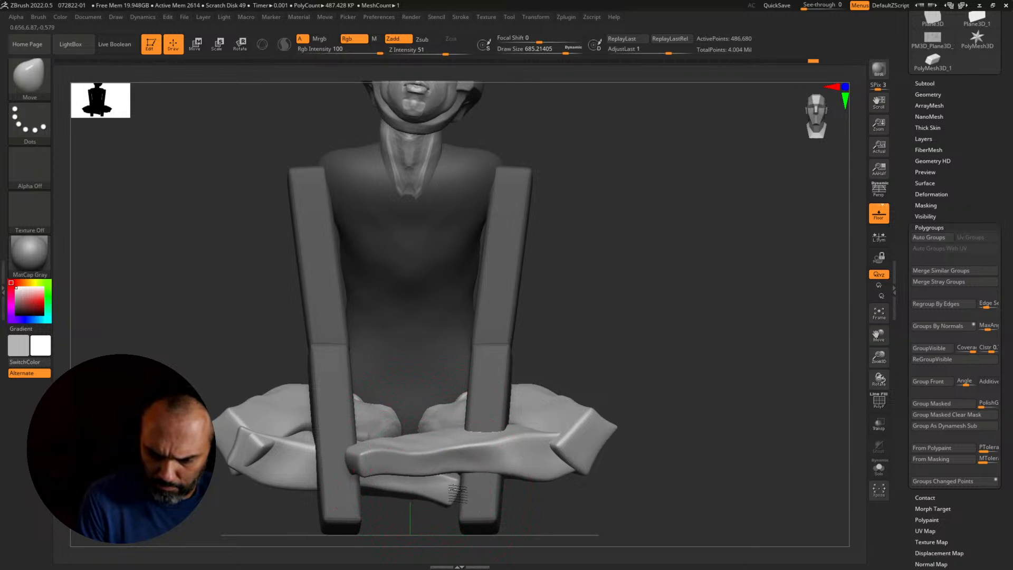
# Step: Isolate the arm blocks, then mask the torso and legs so that only the arms can be edited
pyautogui.moveTo(494, 461)
pyautogui.mouseDown()
pyautogui.moveTo(580, 520)
pyautogui.moveTo(599, 514)
pyautogui.moveTo(566, 519)
pyautogui.moveTo(579, 510)
pyautogui.mouseUp()
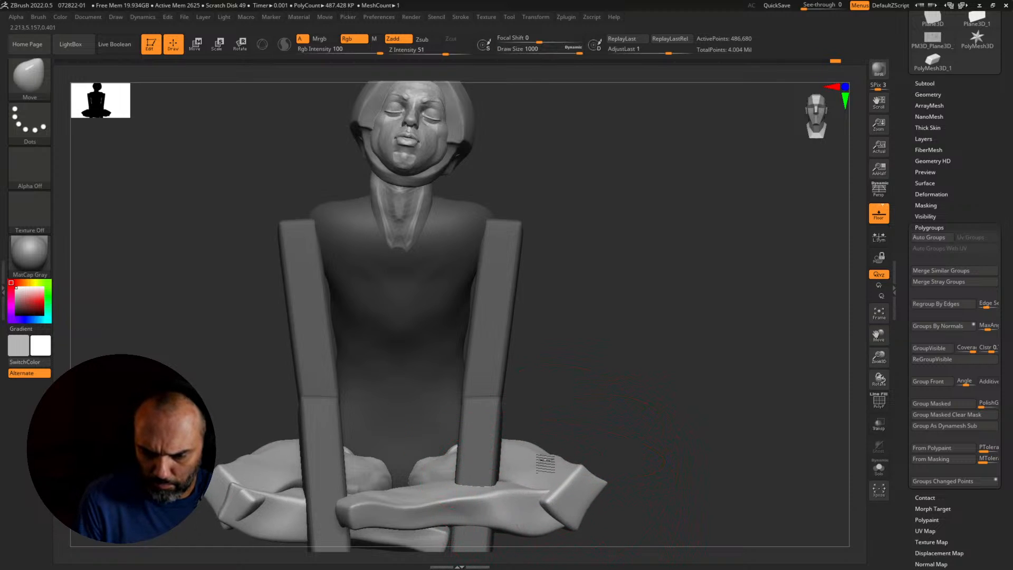
pyautogui.moveTo(551, 462); pyautogui.dragTo(596, 472)
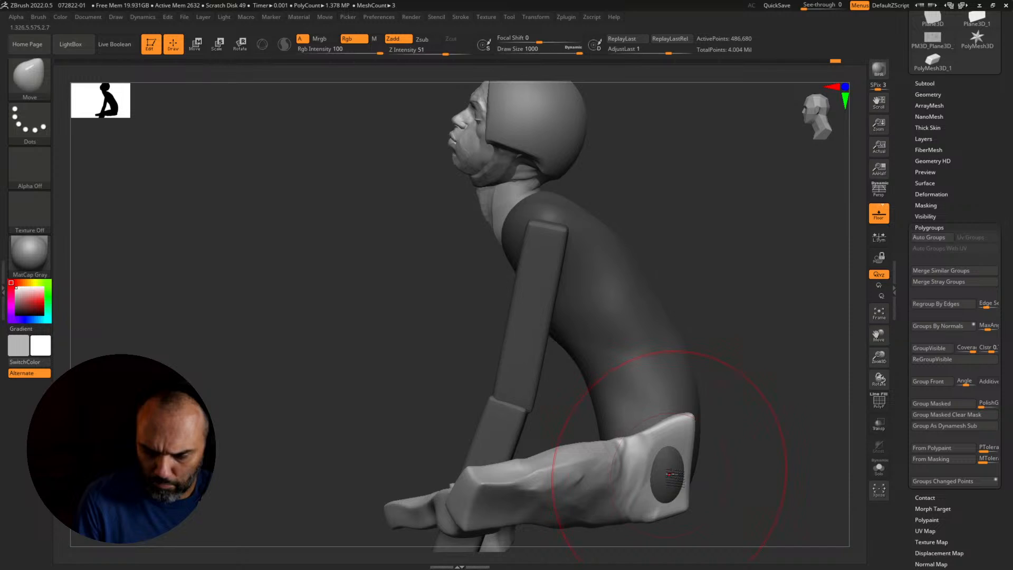
pyautogui.keyDown('alt'); pyautogui.moveTo(724, 478); pyautogui.dragTo(675, 490); pyautogui.keyUp('alt')
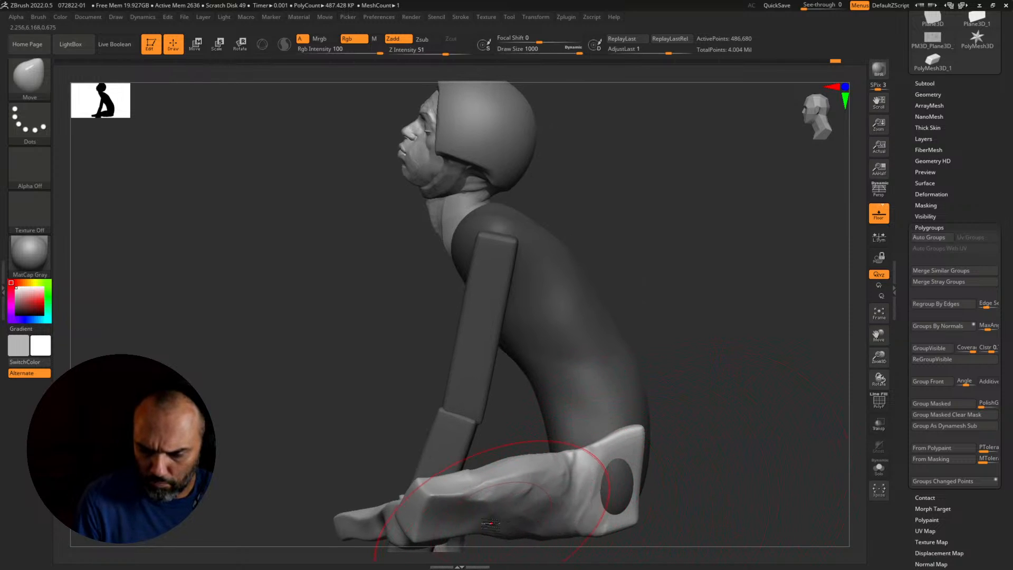
pyautogui.keyDown('alt'); pyautogui.moveTo(699, 469); pyautogui.dragTo(637, 370); pyautogui.keyUp('alt')
pyautogui.keyDown('ctrl'); pyautogui.moveTo(635, 393); pyautogui.dragTo(591, 406); pyautogui.keyUp('ctrl')
pyautogui.keyDown('ctrl'); pyautogui.keyDown('shift'); pyautogui.click(341, 387); pyautogui.keyUp('shift'); pyautogui.keyUp('ctrl')
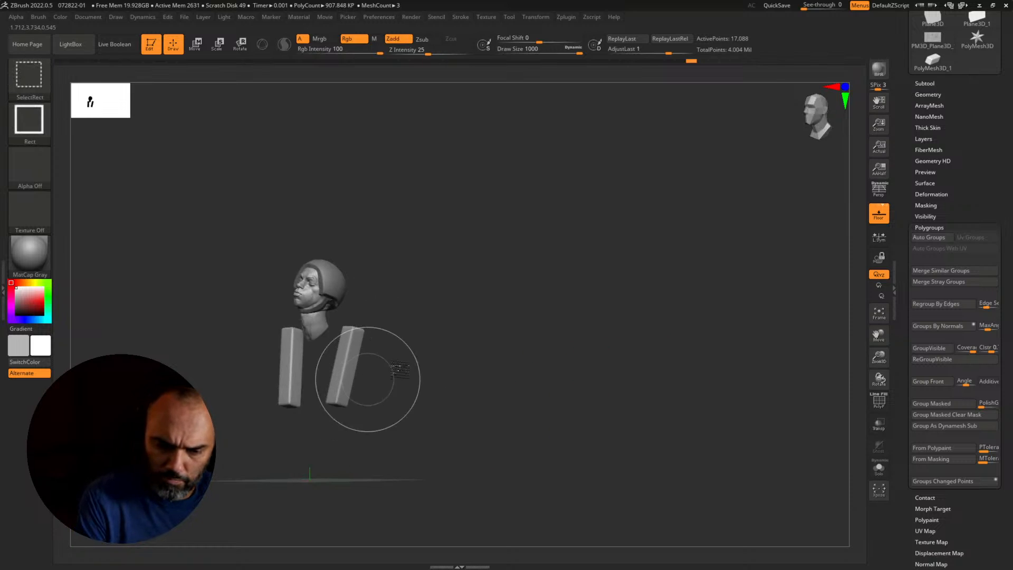
pyautogui.keyDown('ctrl'); pyautogui.keyDown('shift'); pyautogui.moveTo(370, 379); pyautogui.dragTo(391, 400); pyautogui.keyUp('shift'); pyautogui.keyUp('ctrl')
pyautogui.keyDown('ctrl'); pyautogui.keyDown('shift'); pyautogui.click(339, 423); pyautogui.keyUp('shift'); pyautogui.keyUp('ctrl')
pyautogui.keyDown('ctrl'); pyautogui.click(481, 405); pyautogui.keyUp('ctrl')
pyautogui.keyDown('ctrl'); pyautogui.keyDown('shift'); pyautogui.click(486, 405); pyautogui.keyUp('shift'); pyautogui.keyUp('ctrl')
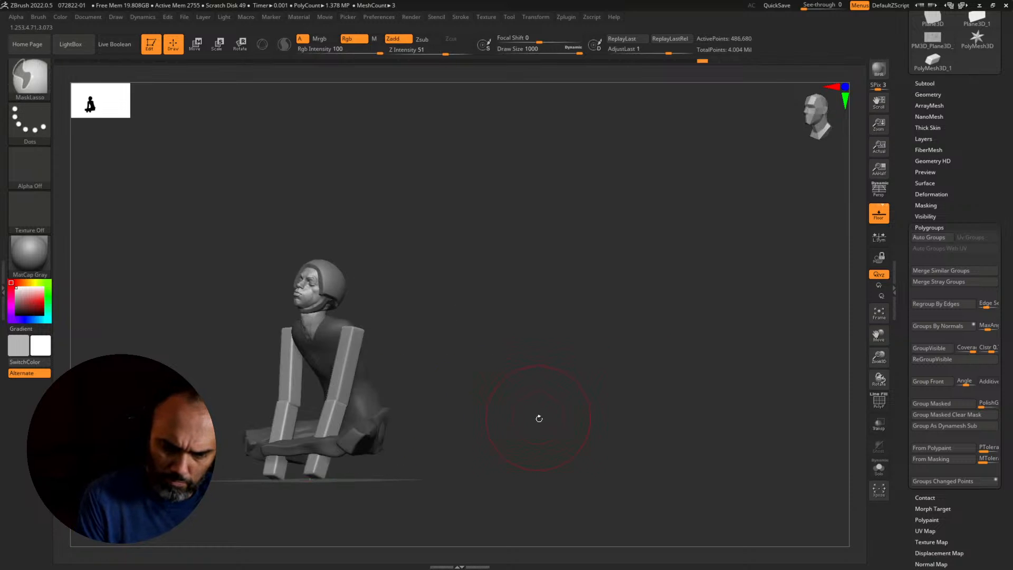
# Step: Shift the elbows of both arms forward in side view with the Move brush at draw size 445
pyautogui.moveTo(538, 416)
pyautogui.keyDown('shift'); pyautogui.mouseDown()
pyautogui.moveTo(523, 429)
pyautogui.moveTo(602, 434)
pyautogui.mouseUp(); pyautogui.keyUp('shift')
pyautogui.press('s')
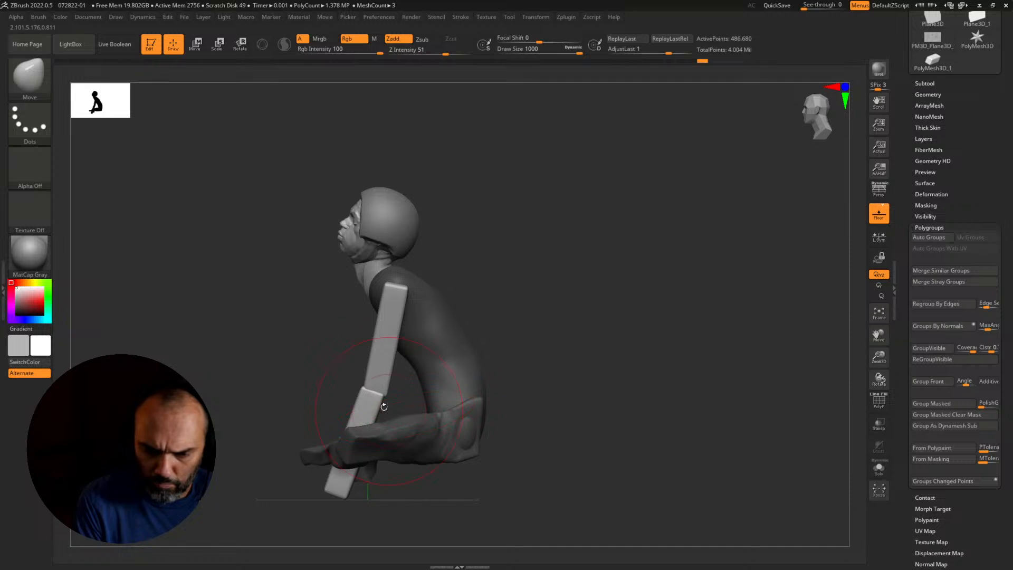
pyautogui.press('s')
pyautogui.click(378, 17)
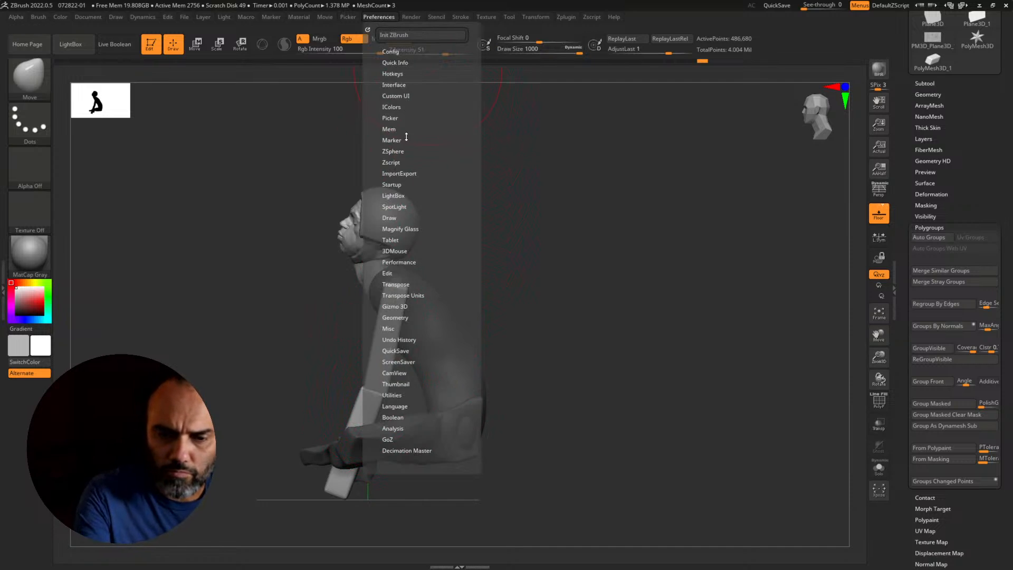
pyautogui.click(394, 217)
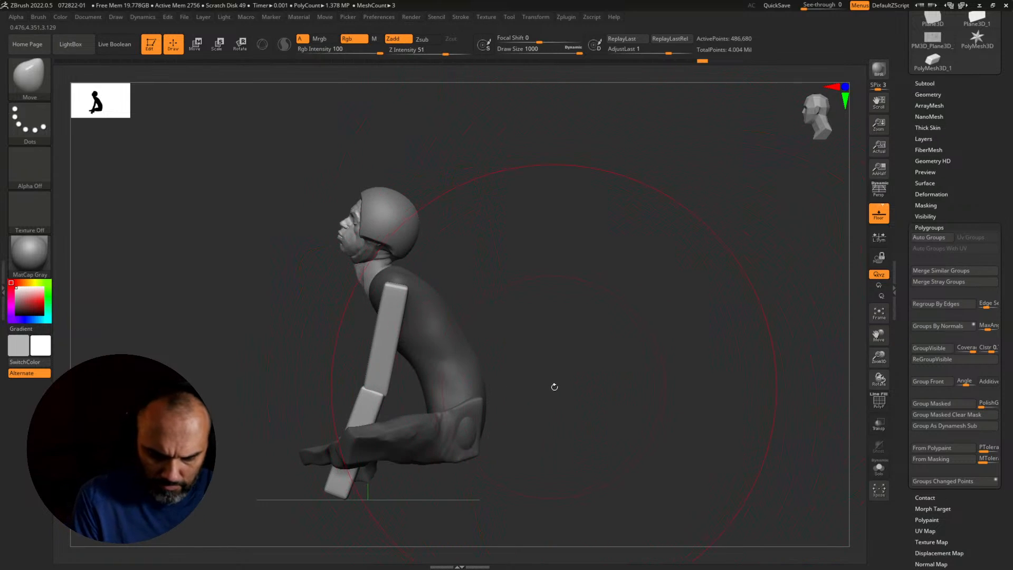
pyautogui.press('s')
pyautogui.moveTo(554, 387); pyautogui.dragTo(525, 388)
pyautogui.press('s')
pyautogui.moveTo(379, 391); pyautogui.dragTo(374, 393)
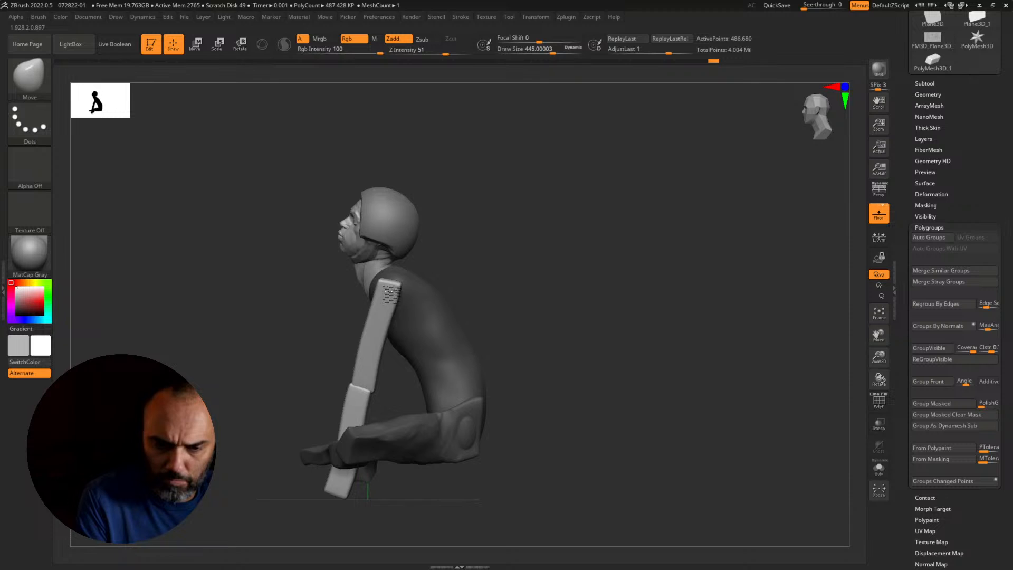
pyautogui.moveTo(506, 448); pyautogui.dragTo(573, 435)
pyautogui.moveTo(443, 460)
pyautogui.mouseDown()
pyautogui.moveTo(490, 507)
pyautogui.moveTo(497, 484)
pyautogui.moveTo(399, 458)
pyautogui.mouseUp()
# Step: Invert the mask to free the torso and legs, set the Move brush's draw size to about 251, and isolate the shins
pyautogui.keyDown('ctrl'); pyautogui.click(471, 467); pyautogui.keyUp('ctrl')
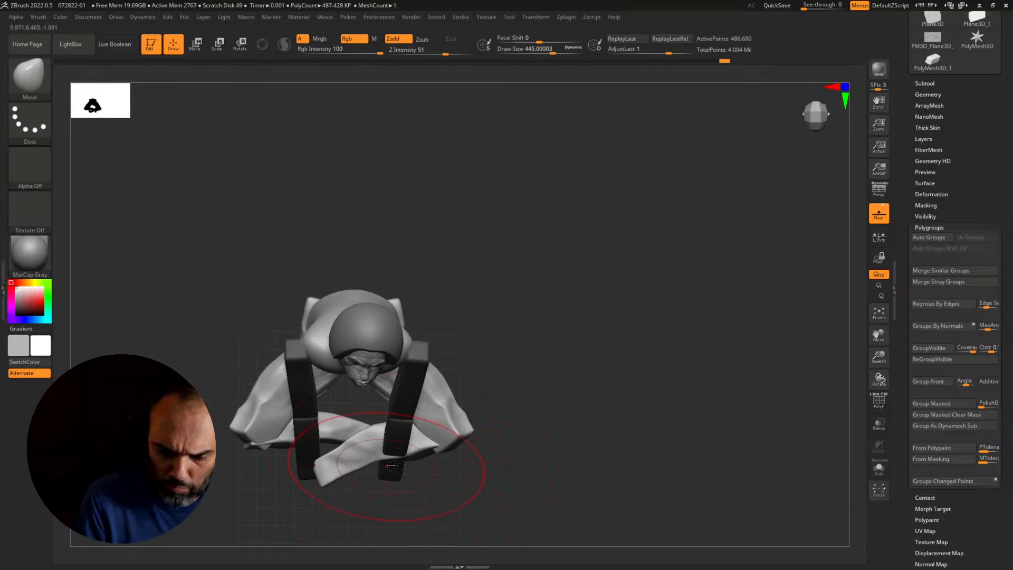
pyautogui.press('s')
pyautogui.click(378, 466)
pyautogui.moveTo(475, 467)
pyautogui.keyDown('alt'); pyautogui.mouseDown()
pyautogui.moveTo(483, 477)
pyautogui.moveTo(555, 464)
pyautogui.moveTo(577, 413)
pyautogui.moveTo(589, 458)
pyautogui.mouseUp(); pyautogui.keyUp('alt')
pyautogui.keyDown('ctrl'); pyautogui.keyDown('shift'); pyautogui.click(479, 442); pyautogui.keyUp('shift'); pyautogui.keyUp('ctrl')
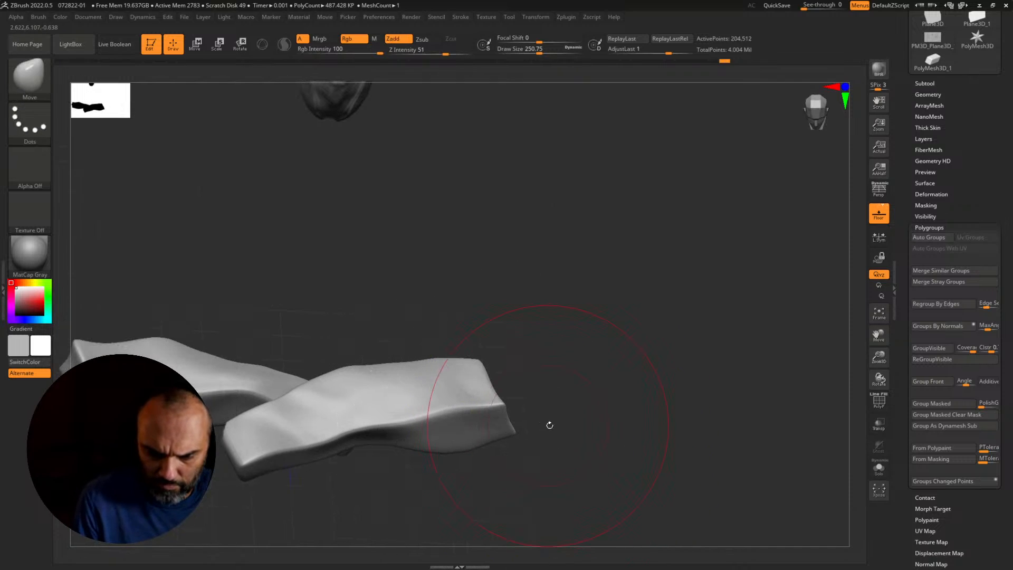
# Step: Sculpt the front shin's surface and ankle with the RK_BallStylus brush at draw sizes of about 163 and 120
pyautogui.press('1')
pyautogui.press('s')
pyautogui.moveTo(442, 426)
pyautogui.mouseDown()
pyautogui.moveTo(405, 422)
pyautogui.moveTo(462, 417)
pyautogui.moveTo(365, 425)
pyautogui.moveTo(257, 460)
pyautogui.mouseUp()
pyautogui.press('s')
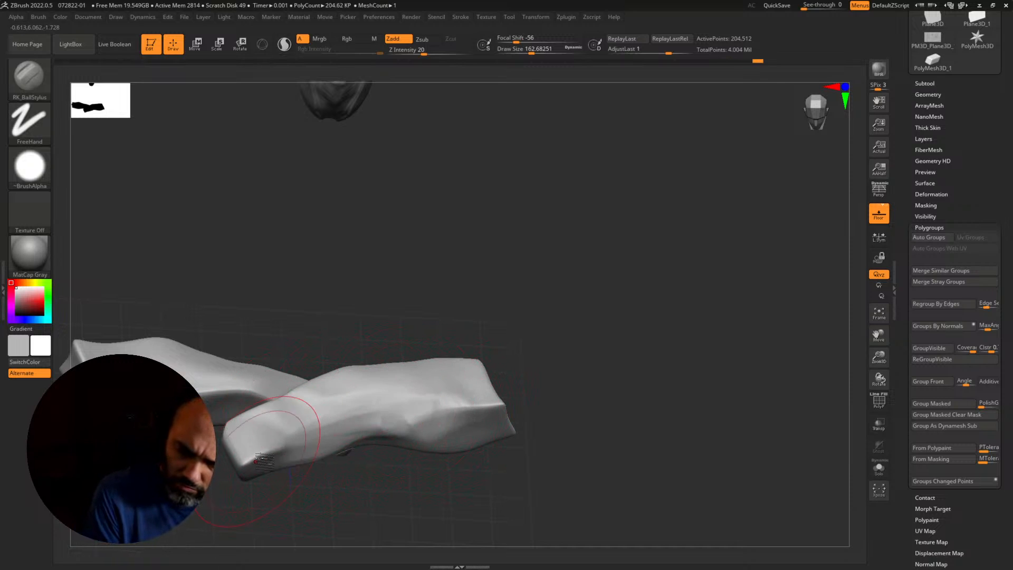
pyautogui.moveTo(457, 478)
pyautogui.mouseDown()
pyautogui.moveTo(350, 385)
pyautogui.moveTo(357, 452)
pyautogui.mouseUp()
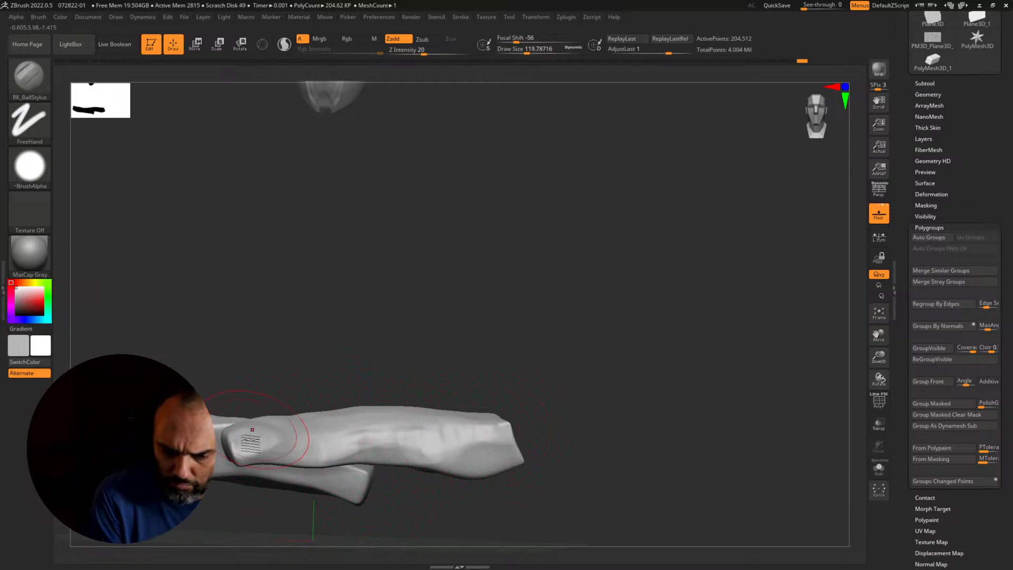
# Step: Unhide the whole figure, set the brush's draw size to about 262, and turn perspective on
pyautogui.keyDown('ctrl'); pyautogui.keyDown('shift'); pyautogui.click(605, 397); pyautogui.keyUp('shift'); pyautogui.keyUp('ctrl')
pyautogui.keyDown('alt'); pyautogui.moveTo(605, 397); pyautogui.dragTo(633, 457); pyautogui.keyUp('alt')
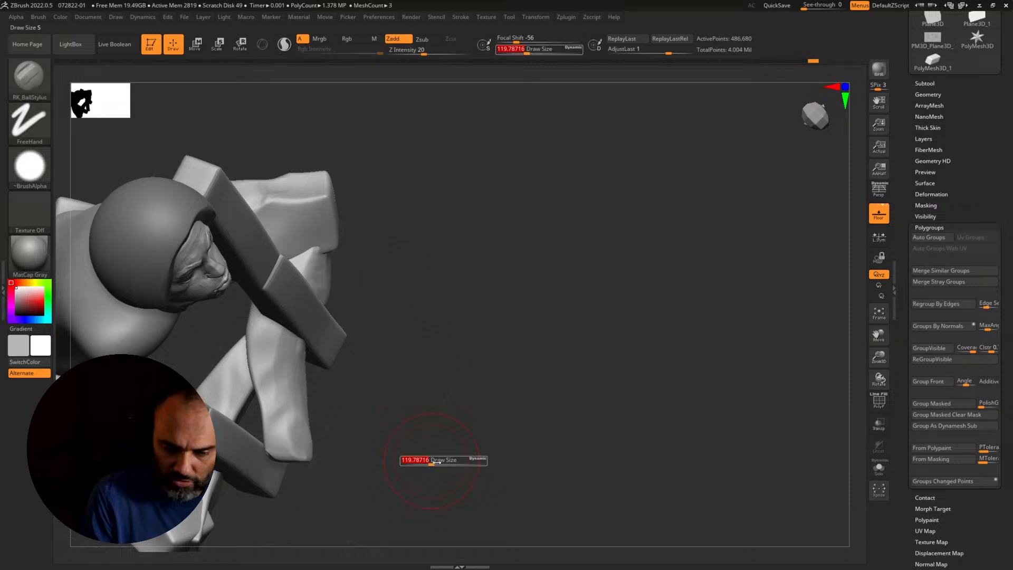
pyautogui.moveTo(489, 457)
pyautogui.mouseDown()
pyautogui.moveTo(486, 420)
pyautogui.moveTo(475, 421)
pyautogui.moveTo(460, 386)
pyautogui.moveTo(464, 409)
pyautogui.moveTo(694, 337)
pyautogui.mouseUp()
pyautogui.click(879, 193)
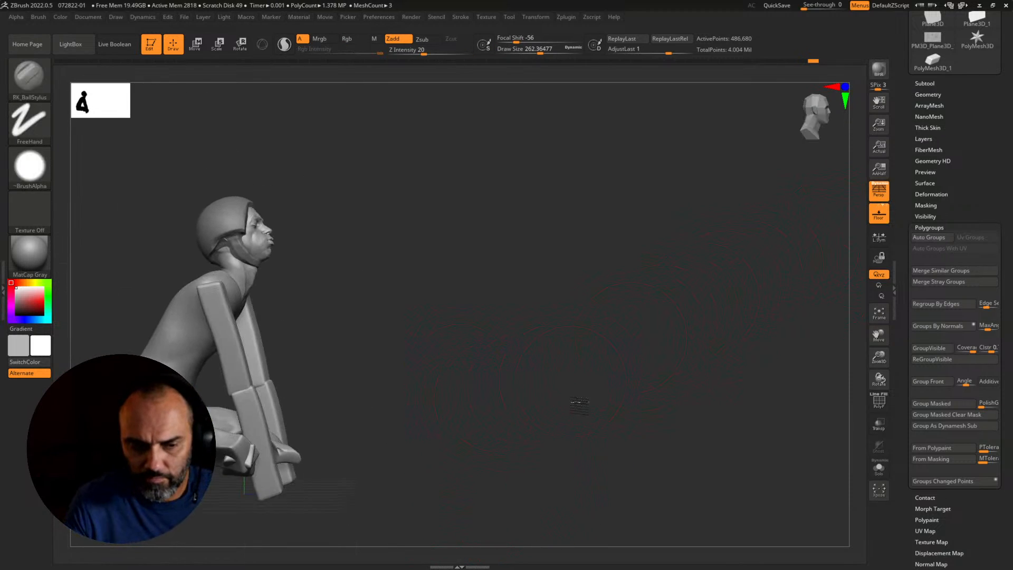
pyautogui.moveTo(707, 414); pyautogui.dragTo(678, 460)
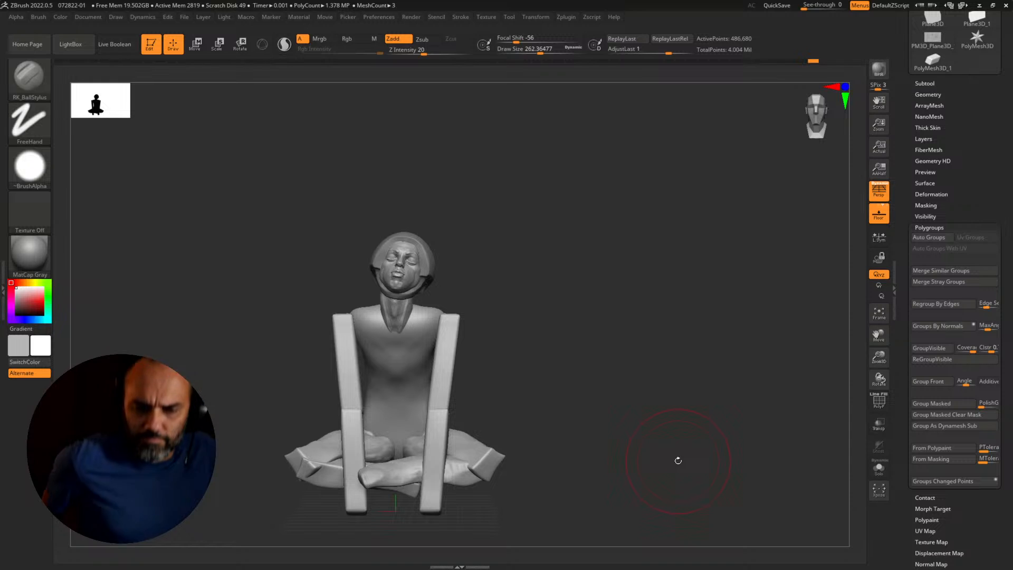
pyautogui.moveTo(678, 460)
pyautogui.mouseDown()
pyautogui.moveTo(651, 443)
pyautogui.moveTo(672, 445)
pyautogui.moveTo(686, 469)
pyautogui.moveTo(692, 448)
pyautogui.moveTo(672, 441)
pyautogui.mouseUp()
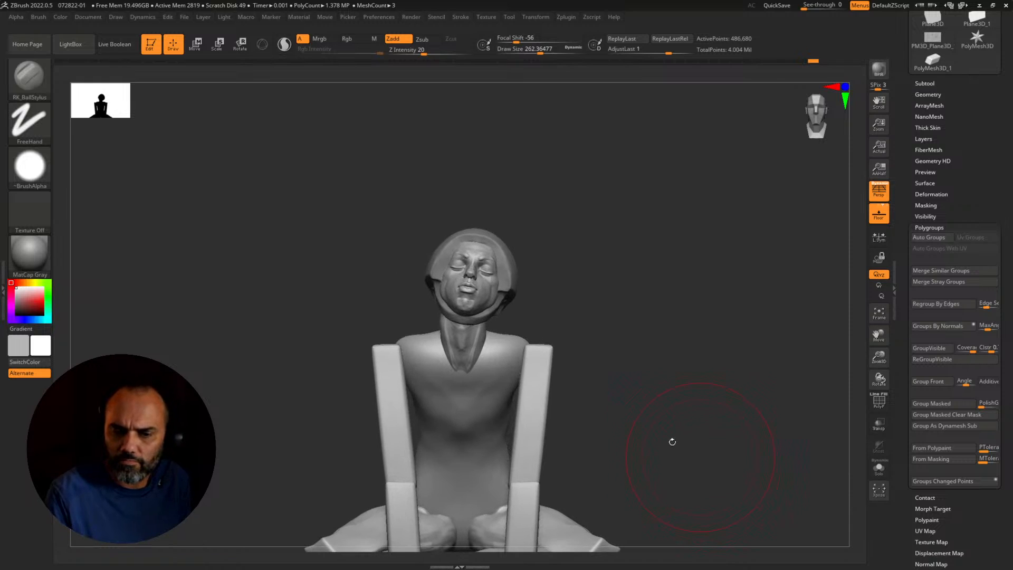
# Step: Isolate the head, chest, and upper arms to examine a bust crop from several angles, then unhide the rest of the figure
pyautogui.keyDown('ctrl'); pyautogui.keyDown('shift'); pyautogui.moveTo(330, 177); pyautogui.dragTo(632, 459); pyautogui.keyUp('shift'); pyautogui.keyUp('ctrl')
pyautogui.moveTo(698, 441); pyautogui.dragTo(687, 471)
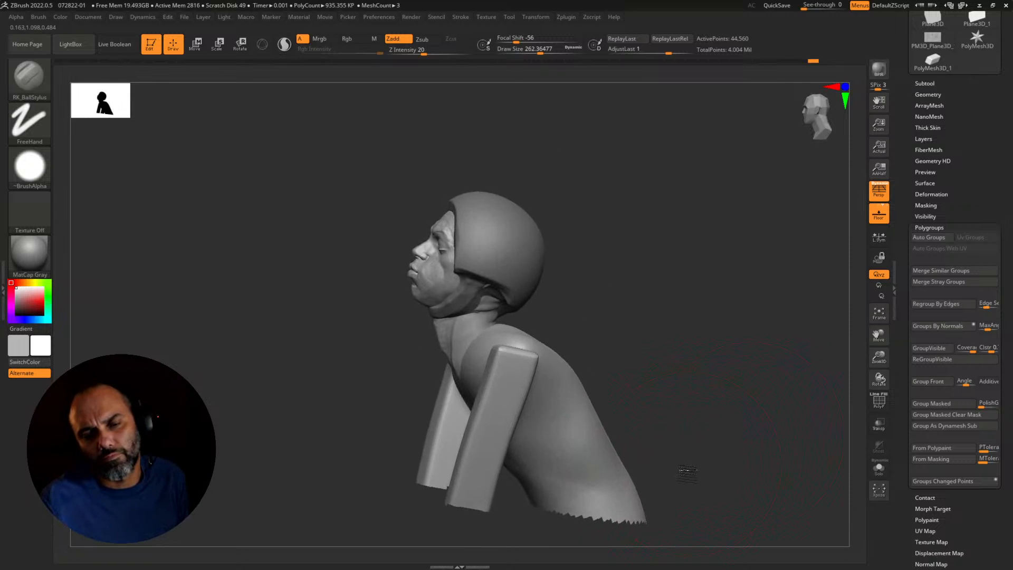
pyautogui.moveTo(688, 475); pyautogui.dragTo(722, 447)
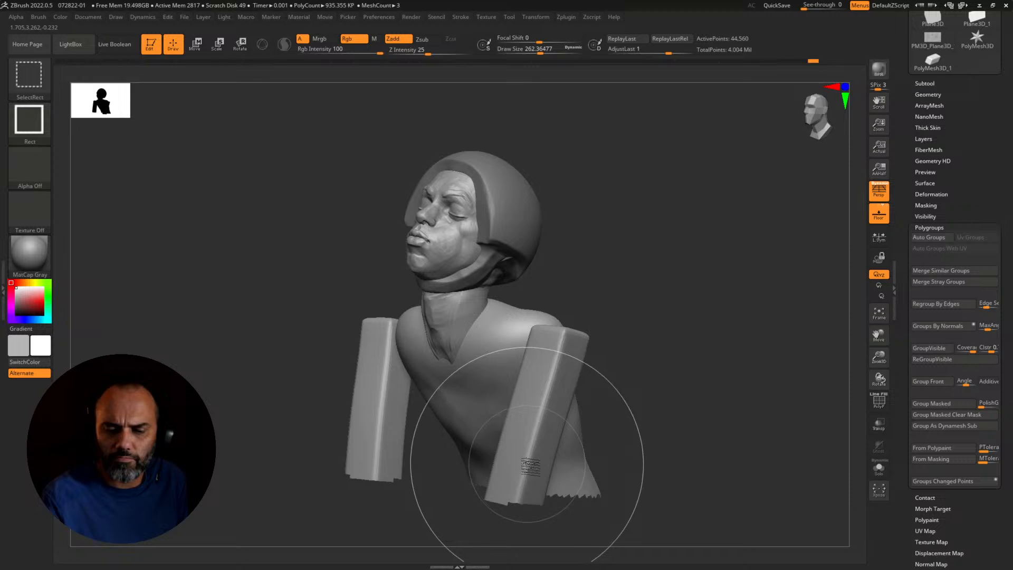
pyautogui.keyDown('ctrl'); pyautogui.keyDown('shift'); pyautogui.click(535, 454); pyautogui.keyUp('shift'); pyautogui.keyUp('ctrl')
pyautogui.moveTo(661, 437); pyautogui.dragTo(676, 459)
pyautogui.keyDown('ctrl'); pyautogui.keyDown('shift'); pyautogui.click(676, 459); pyautogui.keyUp('shift'); pyautogui.keyUp('ctrl')
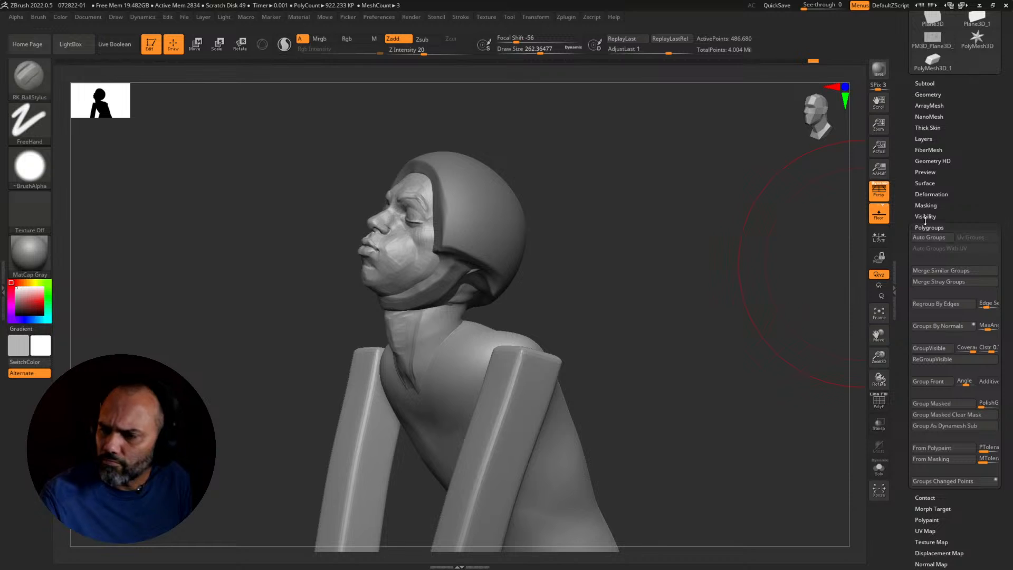
# Step: Duplicate the body subtool
pyautogui.moveTo(946, 83); pyautogui.dragTo(947, 142)
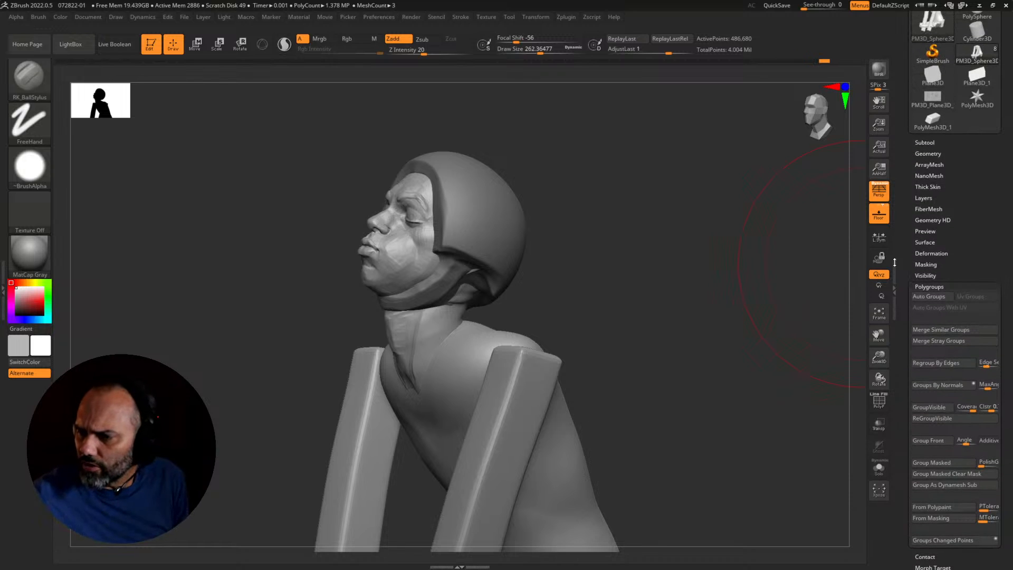
pyautogui.click(925, 142)
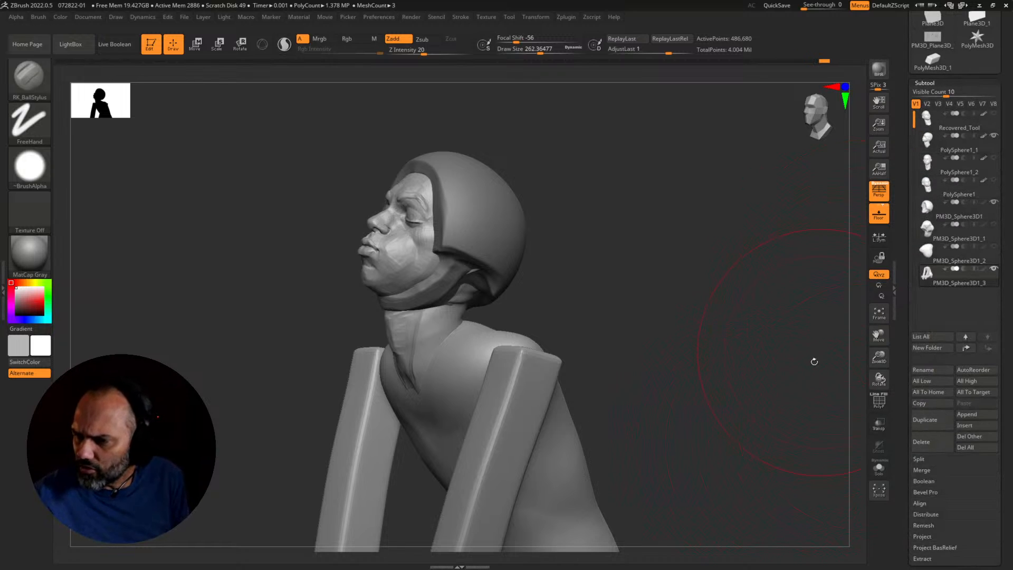
pyautogui.click(931, 420)
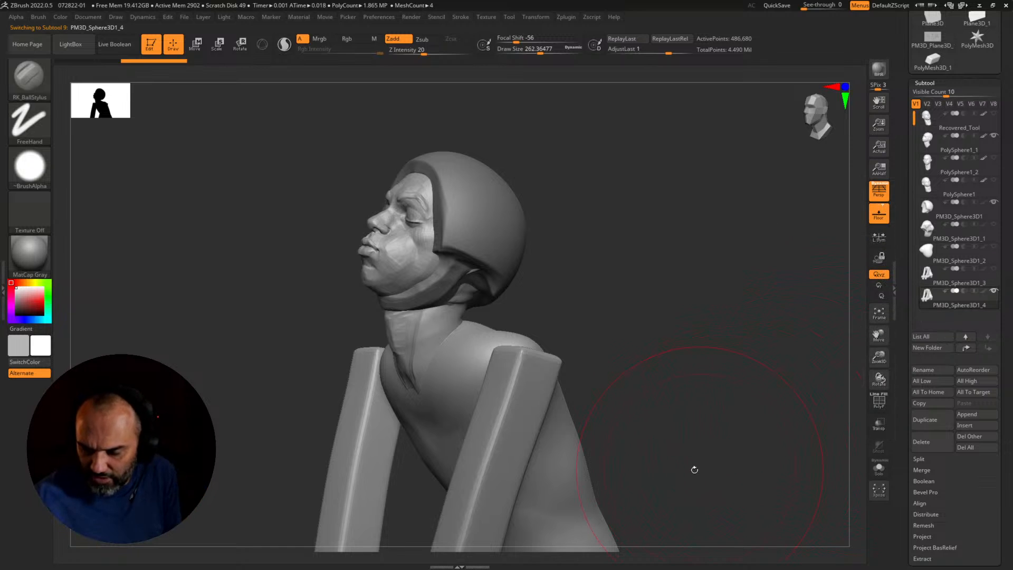
# Step: Hide the pelvis, thighs, shins, and forearms on the duplicate, keeping only the torso and upper arms visible
pyautogui.moveTo(716, 459)
pyautogui.mouseDown()
pyautogui.moveTo(701, 473)
pyautogui.moveTo(689, 366)
pyautogui.moveTo(710, 339)
pyautogui.moveTo(697, 379)
pyautogui.moveTo(700, 364)
pyautogui.mouseUp()
pyautogui.keyDown('alt'); pyautogui.moveTo(701, 364); pyautogui.dragTo(695, 433); pyautogui.keyUp('alt')
pyautogui.keyDown('ctrl'); pyautogui.keyDown('shift'); pyautogui.click(549, 465); pyautogui.keyUp('shift'); pyautogui.keyUp('ctrl')
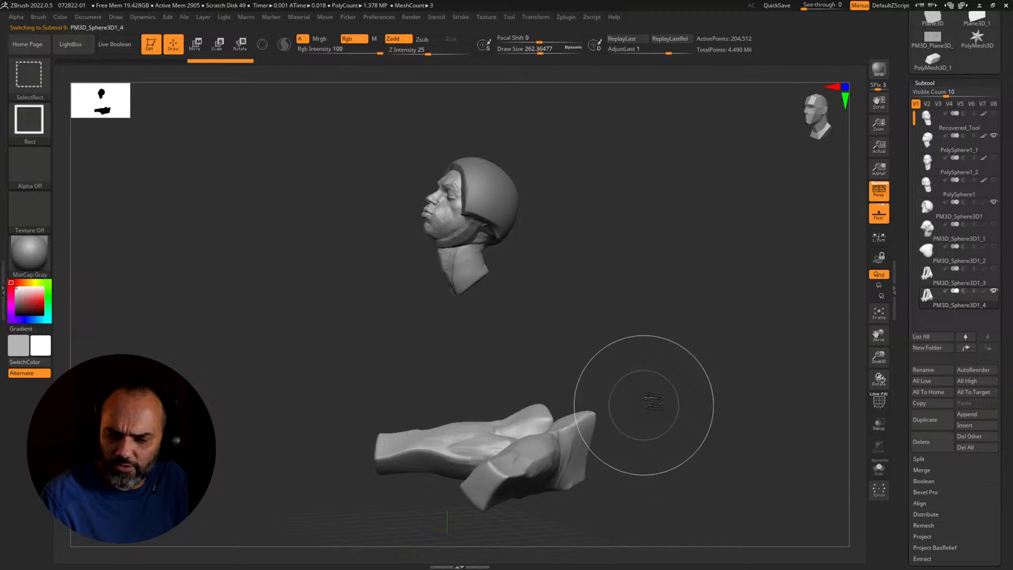
pyautogui.keyDown('ctrl'); pyautogui.keyDown('shift'); pyautogui.moveTo(648, 403); pyautogui.dragTo(652, 454); pyautogui.keyUp('shift'); pyautogui.keyUp('ctrl')
pyautogui.keyDown('ctrl'); pyautogui.keyDown('shift'); pyautogui.click(483, 491); pyautogui.keyUp('shift'); pyautogui.keyUp('ctrl')
pyautogui.moveTo(713, 414)
pyautogui.mouseDown()
pyautogui.moveTo(690, 411)
pyautogui.moveTo(729, 420)
pyautogui.moveTo(708, 457)
pyautogui.moveTo(728, 463)
pyautogui.moveTo(707, 475)
pyautogui.moveTo(743, 463)
pyautogui.moveTo(729, 463)
pyautogui.mouseUp()
pyautogui.keyDown('ctrl'); pyautogui.keyDown('shift'); pyautogui.click(459, 481); pyautogui.keyUp('shift'); pyautogui.keyUp('ctrl')
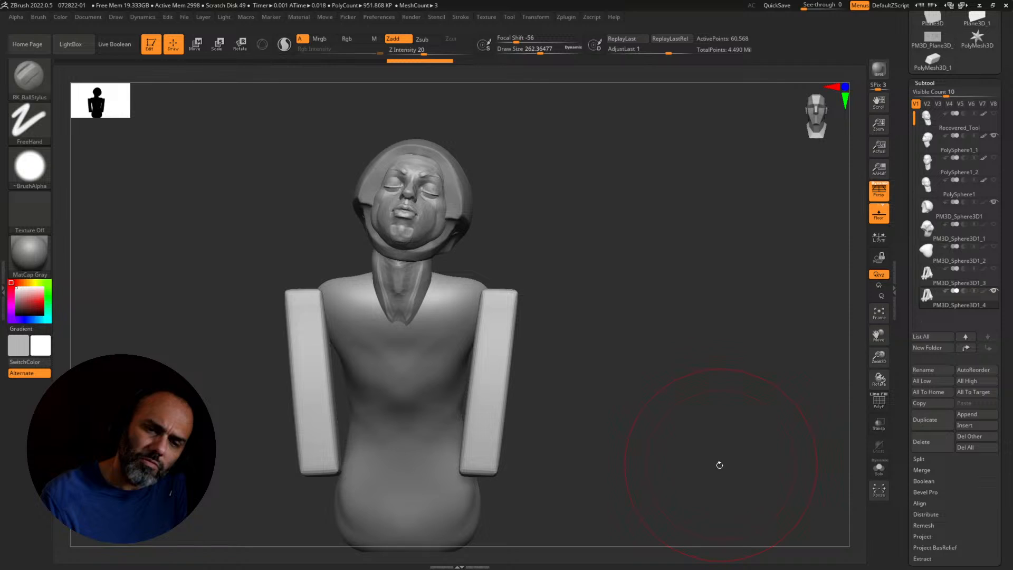
pyautogui.moveTo(712, 469)
pyautogui.mouseDown()
pyautogui.moveTo(694, 474)
pyautogui.moveTo(688, 434)
pyautogui.mouseUp()
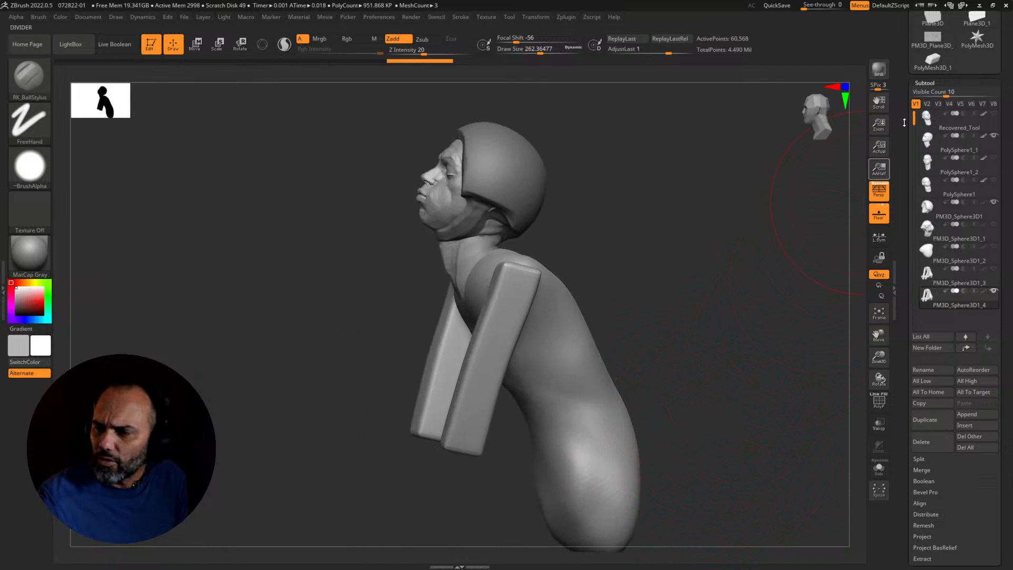
pyautogui.click(924, 84)
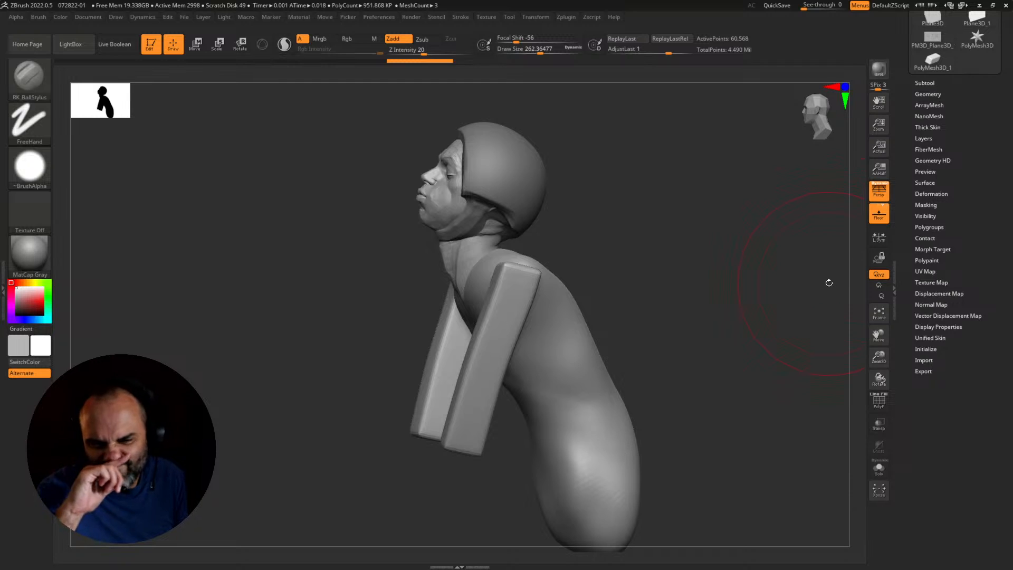
# Step: Turn perspective off, isolate the chest and upper-arm tops, then delete the hidden geometry and close the open holes
pyautogui.moveTo(712, 462)
pyautogui.mouseDown()
pyautogui.moveTo(678, 432)
pyautogui.moveTo(669, 439)
pyautogui.moveTo(678, 452)
pyautogui.mouseUp()
pyautogui.click(879, 192)
pyautogui.moveTo(683, 537)
pyautogui.keyDown('ctrl'); pyautogui.keyDown('shift'); pyautogui.mouseDown()
pyautogui.moveTo(448, 525)
pyautogui.moveTo(323, 470)
pyautogui.moveTo(307, 403)
pyautogui.moveTo(287, 384)
pyautogui.moveTo(278, 348)
pyautogui.mouseUp(); pyautogui.keyUp('shift'); pyautogui.keyUp('ctrl')
pyautogui.moveTo(455, 393)
pyautogui.mouseDown()
pyautogui.moveTo(667, 430)
pyautogui.moveTo(656, 429)
pyautogui.moveTo(651, 475)
pyautogui.moveTo(642, 450)
pyautogui.moveTo(638, 474)
pyautogui.moveTo(699, 445)
pyautogui.mouseUp()
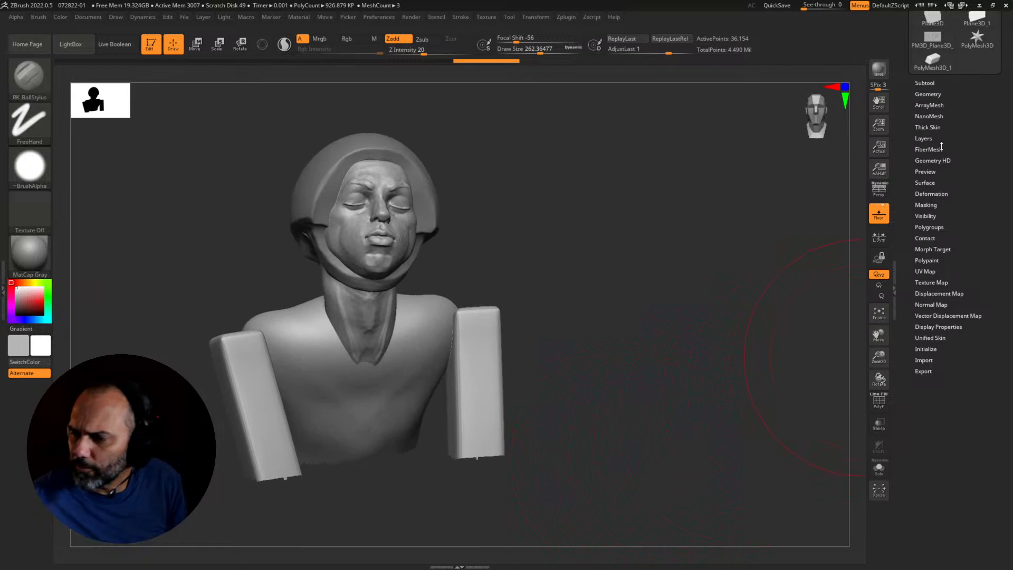
pyautogui.click(930, 94)
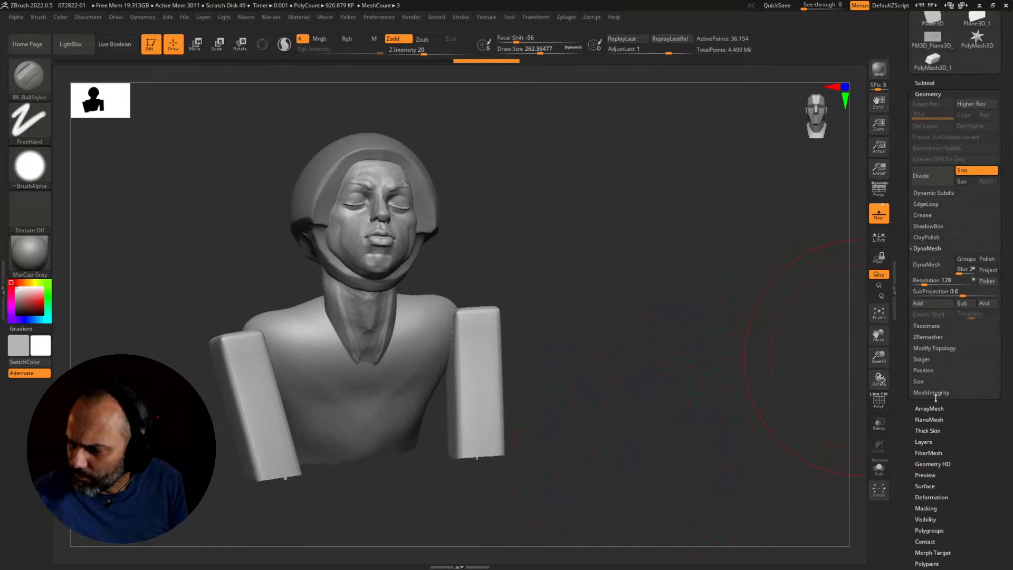
pyautogui.click(936, 348)
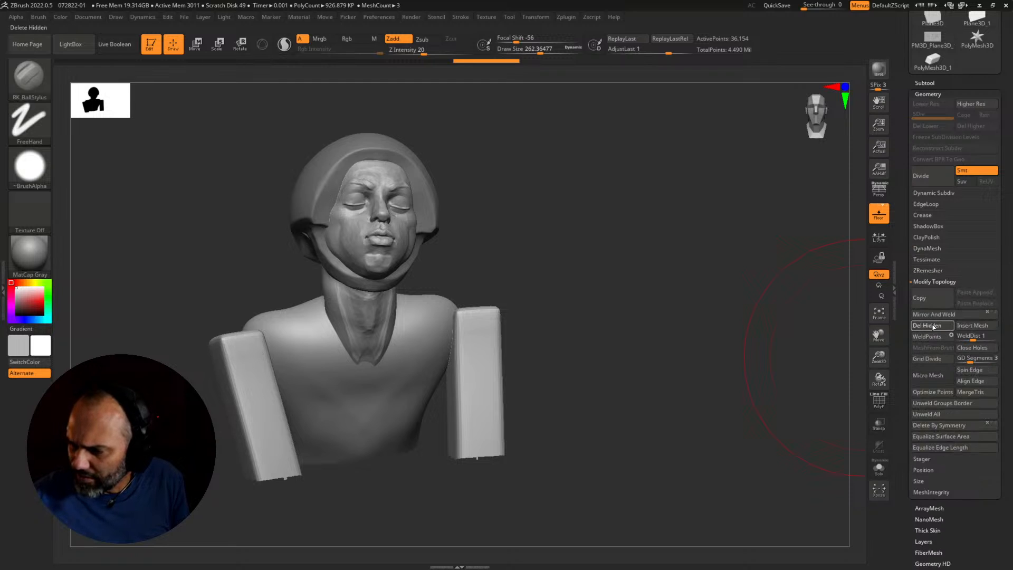
pyautogui.click(972, 347)
pyautogui.moveTo(665, 449); pyautogui.dragTo(755, 464)
pyautogui.moveTo(754, 464); pyautogui.dragTo(539, 339)
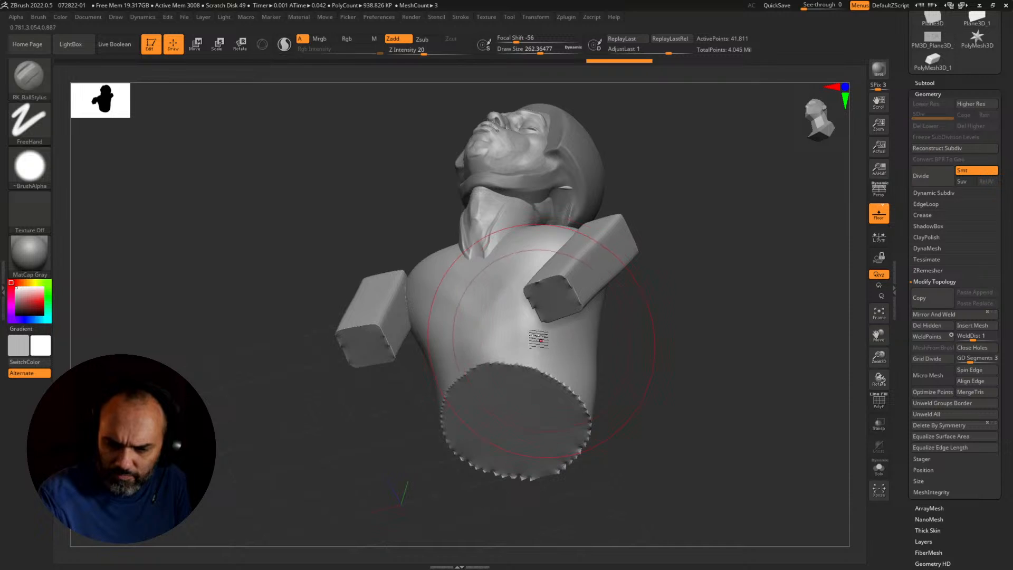
pyautogui.keyDown('shift'); pyautogui.moveTo(665, 327); pyautogui.dragTo(675, 362); pyautogui.keyUp('shift')
pyautogui.keyDown('alt'); pyautogui.moveTo(664, 247); pyautogui.dragTo(697, 554); pyautogui.keyUp('alt')
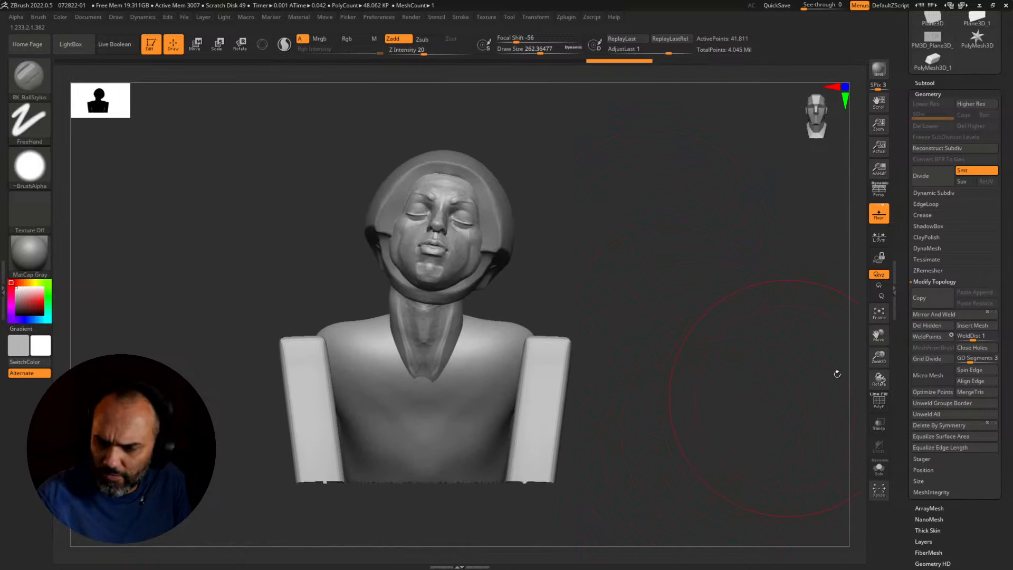
pyautogui.click(930, 94)
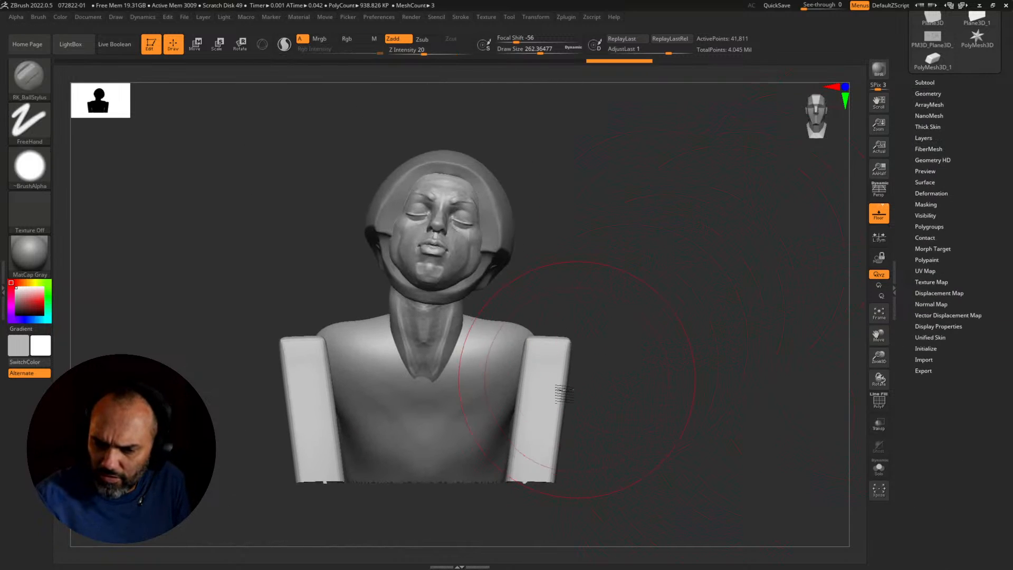
# Step: Reduce the BallStylus brush size to about 116 and rough in the breast forms across the lower chest
pyautogui.moveTo(583, 393); pyautogui.dragTo(699, 409)
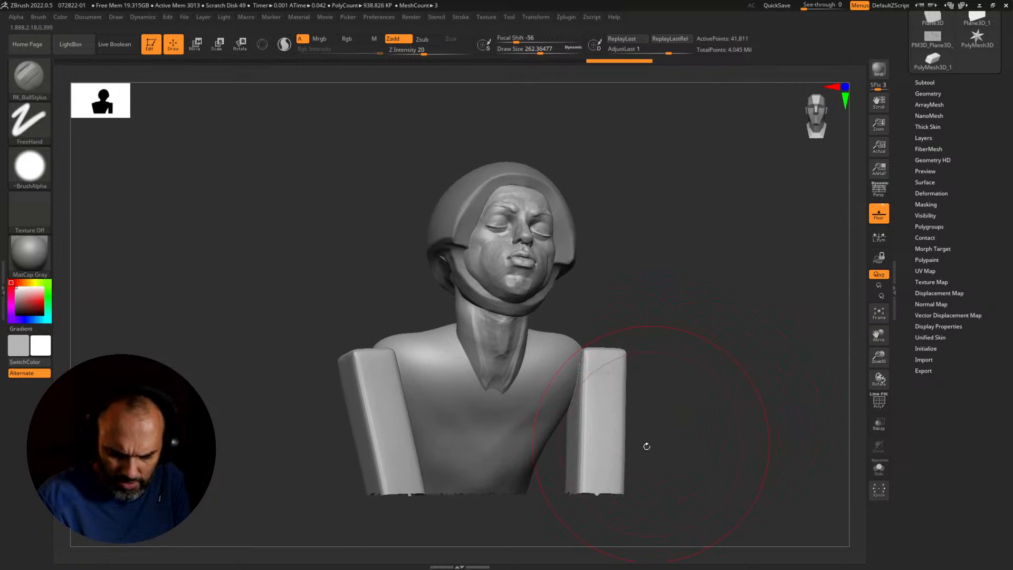
pyautogui.press('s')
pyautogui.moveTo(549, 463); pyautogui.dragTo(514, 464)
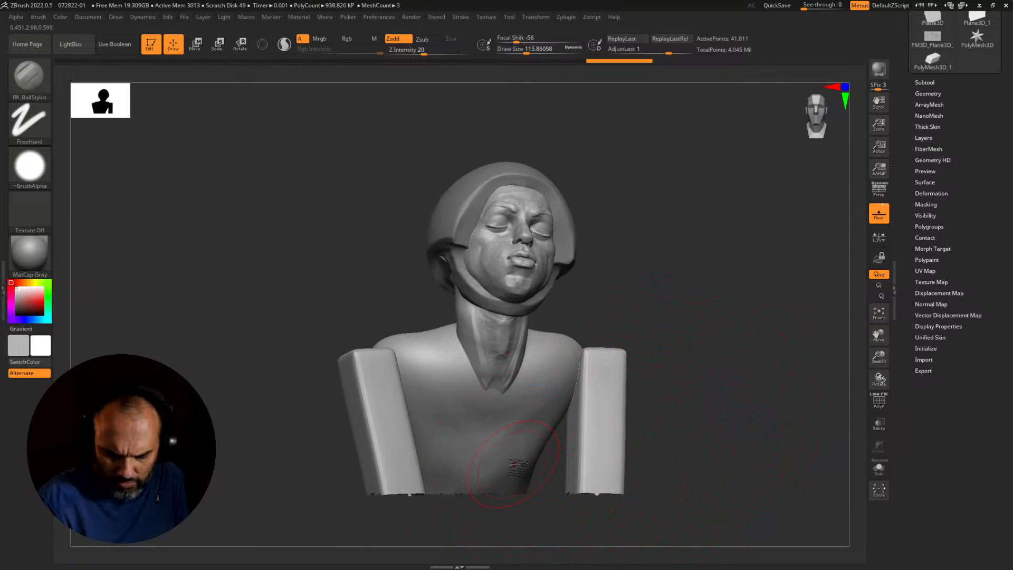
pyautogui.moveTo(679, 447)
pyautogui.keyDown('shift'); pyautogui.mouseDown()
pyautogui.moveTo(705, 445)
pyautogui.moveTo(695, 420)
pyautogui.mouseUp(); pyautogui.keyUp('shift')
pyautogui.press('s')
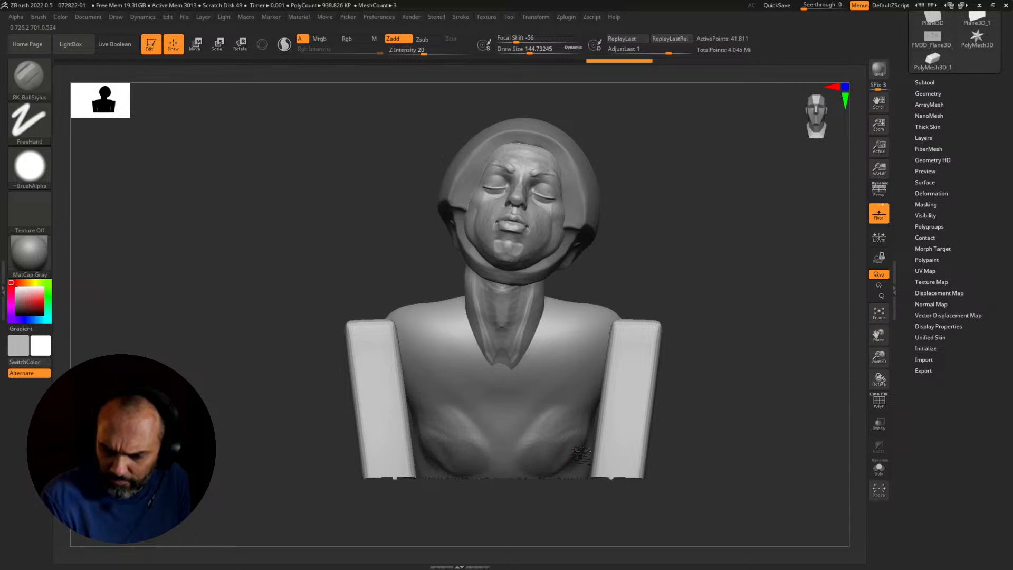
# Step: Hide the upper-arm blocks and build up fuller, rounder breasts with the BallStylus brush at a size of about 145
pyautogui.keyDown('ctrl'); pyautogui.keyDown('shift'); pyautogui.click(573, 457); pyautogui.keyUp('shift'); pyautogui.keyUp('ctrl')
pyautogui.moveTo(666, 441); pyautogui.dragTo(719, 437)
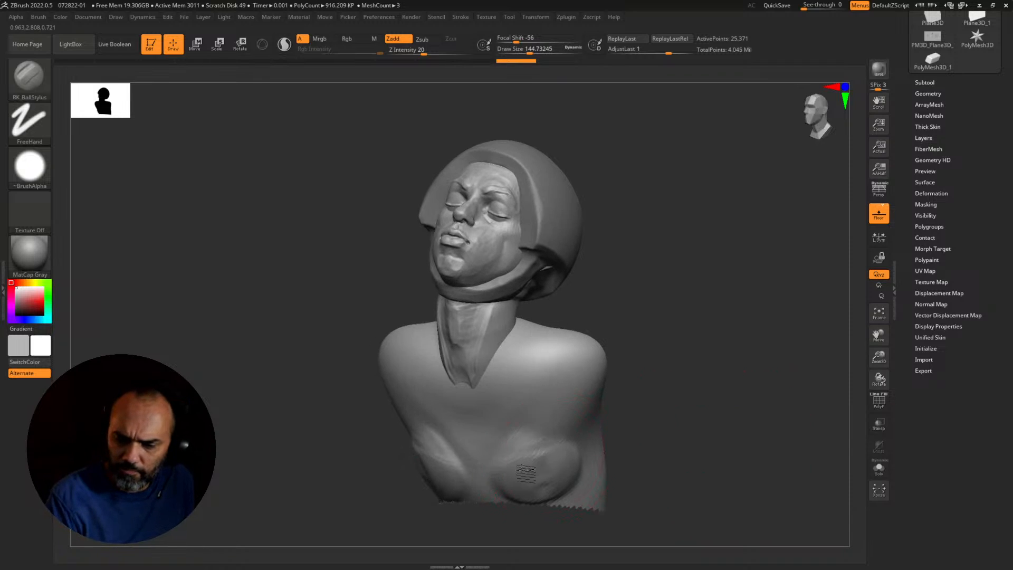
pyautogui.moveTo(551, 460); pyautogui.dragTo(516, 468)
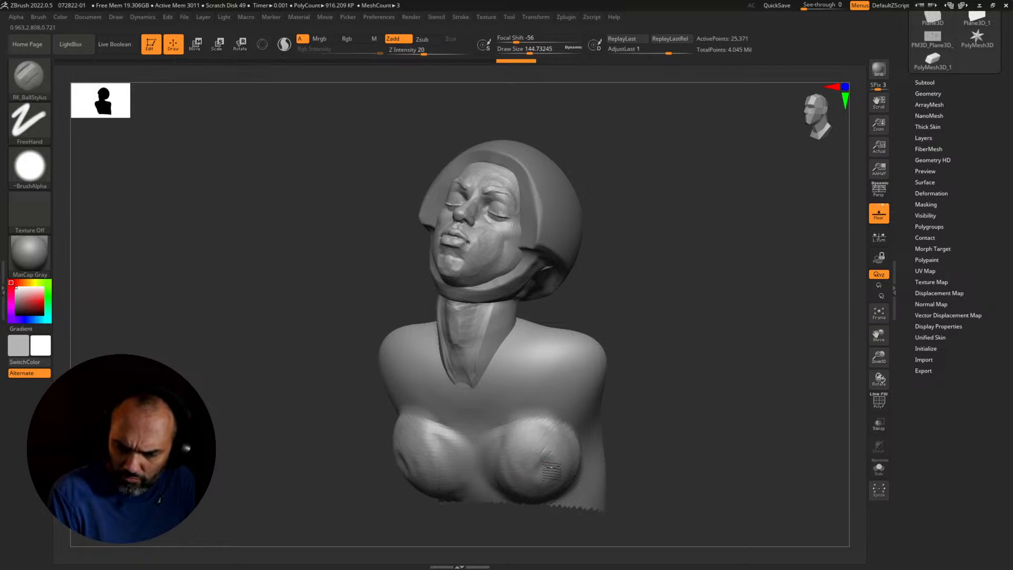
# Step: Blend the breasts into the upper chest and shoulders with BallStylus strokes and fill the area between them
pyautogui.keyDown('alt'); pyautogui.click(541, 381); pyautogui.keyUp('alt')
pyautogui.moveTo(513, 367); pyautogui.dragTo(508, 396)
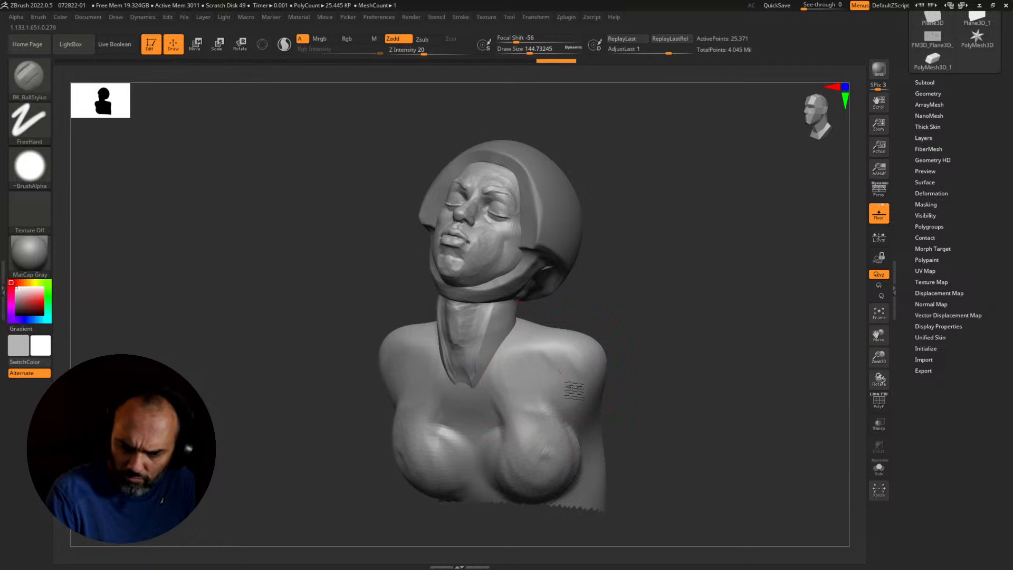
pyautogui.moveTo(562, 364); pyautogui.dragTo(574, 393)
pyautogui.keyDown('shift'); pyautogui.moveTo(644, 418); pyautogui.dragTo(685, 418); pyautogui.keyUp('shift')
pyautogui.moveTo(445, 414)
pyautogui.mouseDown()
pyautogui.moveTo(423, 457)
pyautogui.moveTo(429, 404)
pyautogui.moveTo(467, 399)
pyautogui.mouseUp()
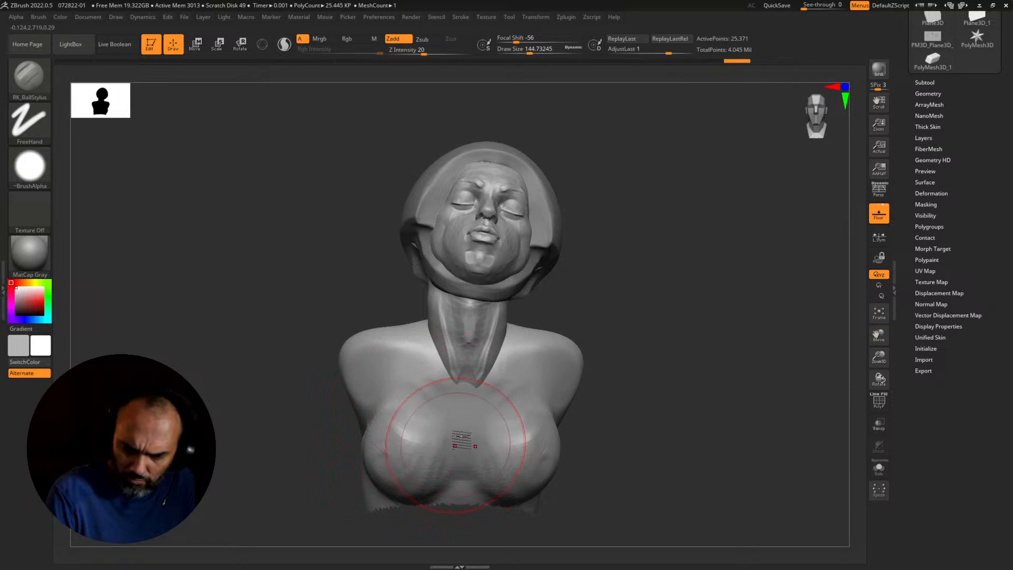
pyautogui.moveTo(257, 501); pyautogui.dragTo(336, 505)
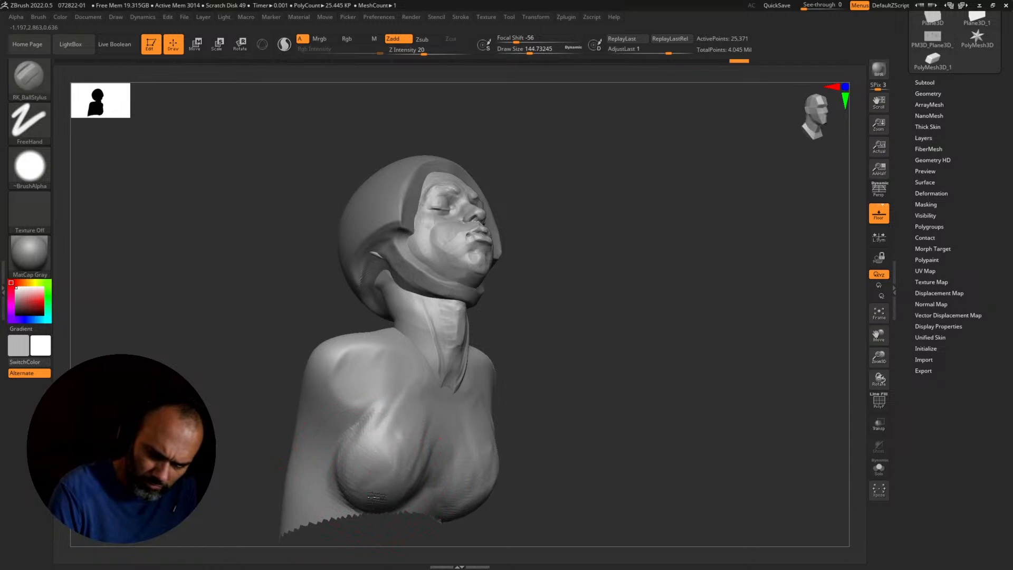
pyautogui.moveTo(509, 434)
pyautogui.mouseDown()
pyautogui.moveTo(540, 416)
pyautogui.moveTo(508, 452)
pyautogui.moveTo(441, 455)
pyautogui.moveTo(451, 444)
pyautogui.moveTo(527, 446)
pyautogui.moveTo(611, 430)
pyautogui.moveTo(635, 443)
pyautogui.mouseUp()
# Step: Reshape the breasts' outer contours, inner edges and side profile with the Move brush at a size of about 158
pyautogui.press('b')
pyautogui.press('m')
pyautogui.press('v')
pyautogui.press('s')
pyautogui.press('s')
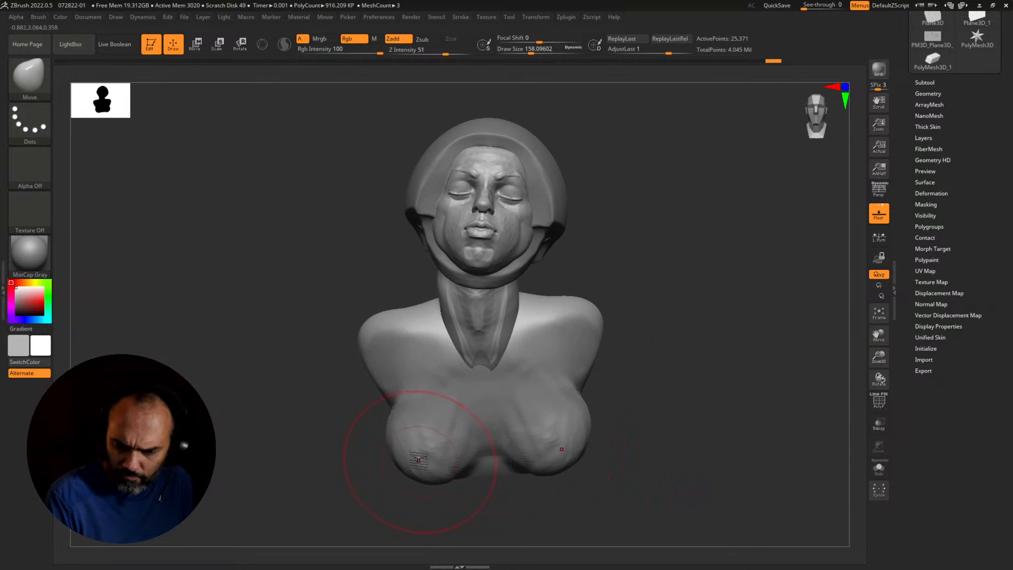
pyautogui.moveTo(395, 447); pyautogui.dragTo(402, 447)
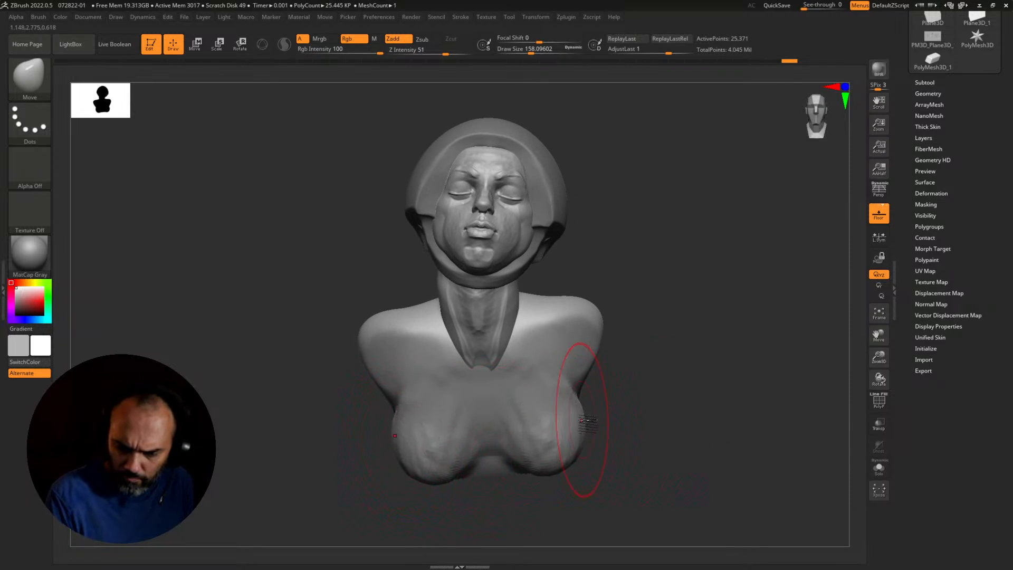
pyautogui.moveTo(580, 420); pyautogui.dragTo(508, 443)
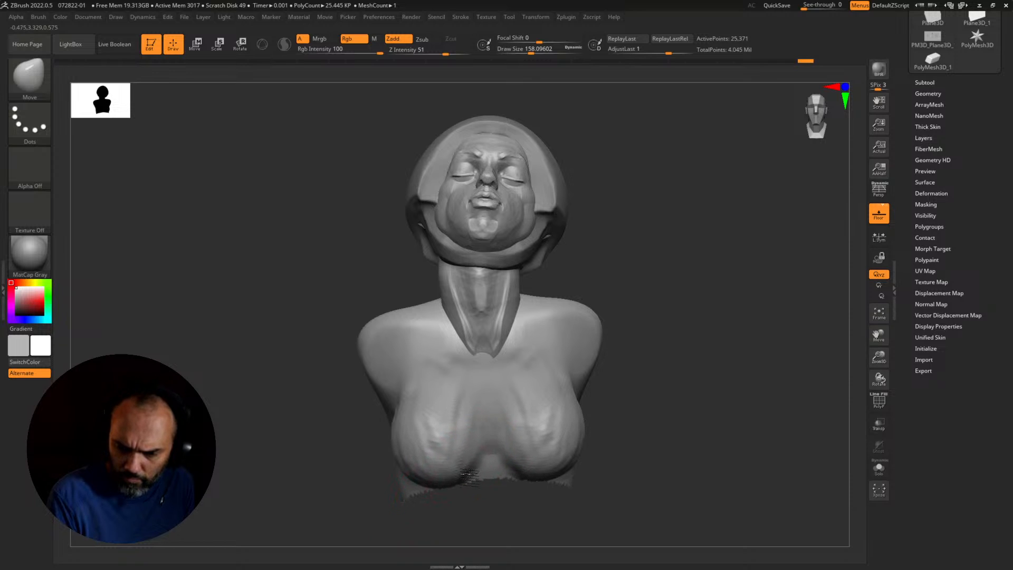
pyautogui.moveTo(441, 433); pyautogui.dragTo(650, 405)
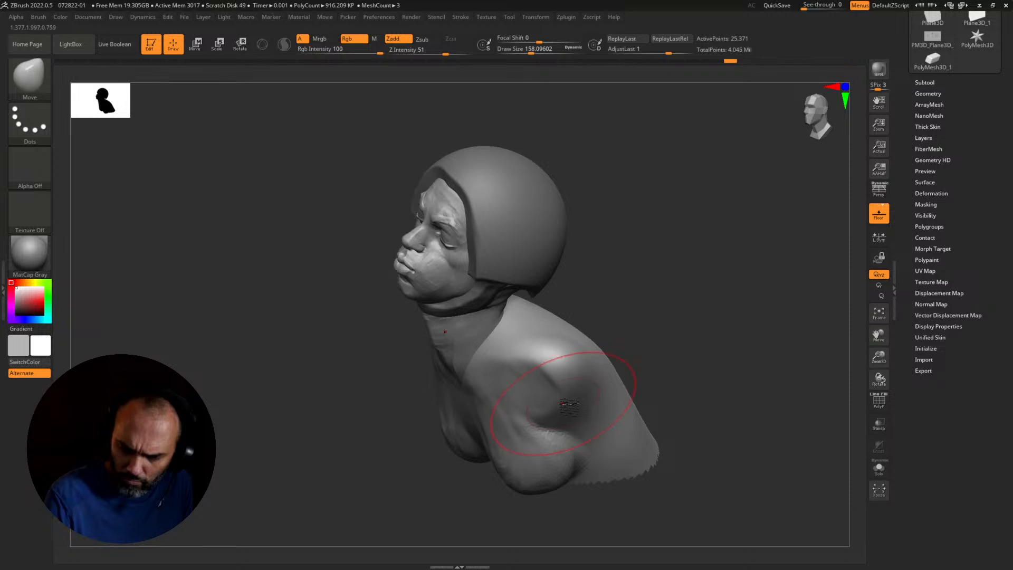
pyautogui.moveTo(567, 403); pyautogui.dragTo(593, 493)
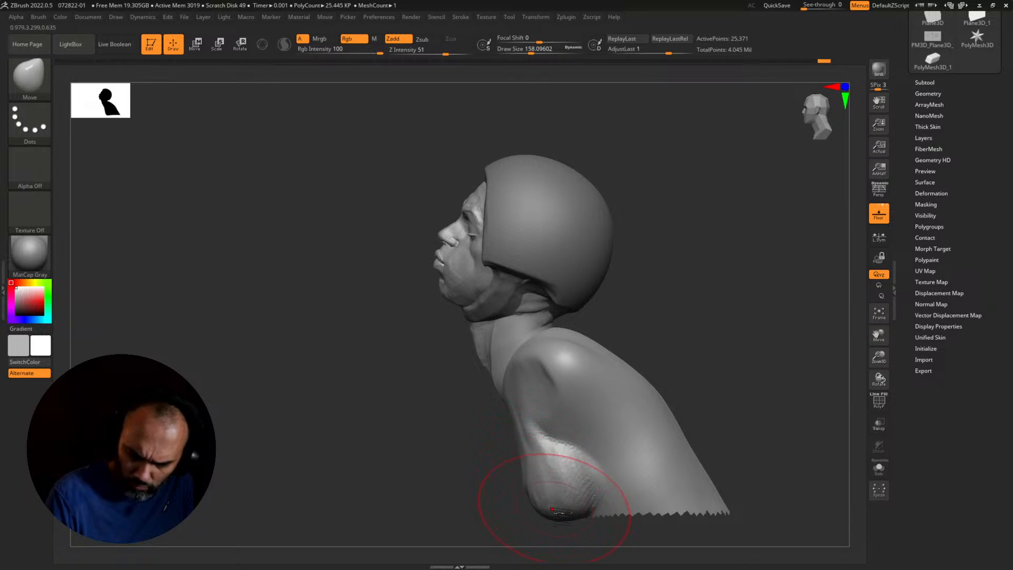
# Step: Adjust the breasts' undersides and outer edges with the Move brush, reducing its size to about 74
pyautogui.keyDown('ctrl'); pyautogui.keyDown('shift'); pyautogui.click(716, 428); pyautogui.keyUp('shift'); pyautogui.keyUp('ctrl')
pyautogui.moveTo(716, 425)
pyautogui.keyDown('alt'); pyautogui.mouseDown()
pyautogui.moveTo(710, 378)
pyautogui.moveTo(747, 399)
pyautogui.moveTo(742, 434)
pyautogui.moveTo(677, 464)
pyautogui.mouseUp(); pyautogui.keyUp('alt')
pyautogui.keyDown('ctrl'); pyautogui.keyDown('shift'); pyautogui.click(710, 454); pyautogui.keyUp('shift'); pyautogui.keyUp('ctrl')
pyautogui.press('s')
pyautogui.moveTo(615, 464); pyautogui.dragTo(611, 463)
pyautogui.press('s')
pyautogui.moveTo(610, 462); pyautogui.dragTo(699, 446)
pyautogui.press('s')
pyautogui.moveTo(430, 509); pyautogui.dragTo(426, 508)
pyautogui.press('s')
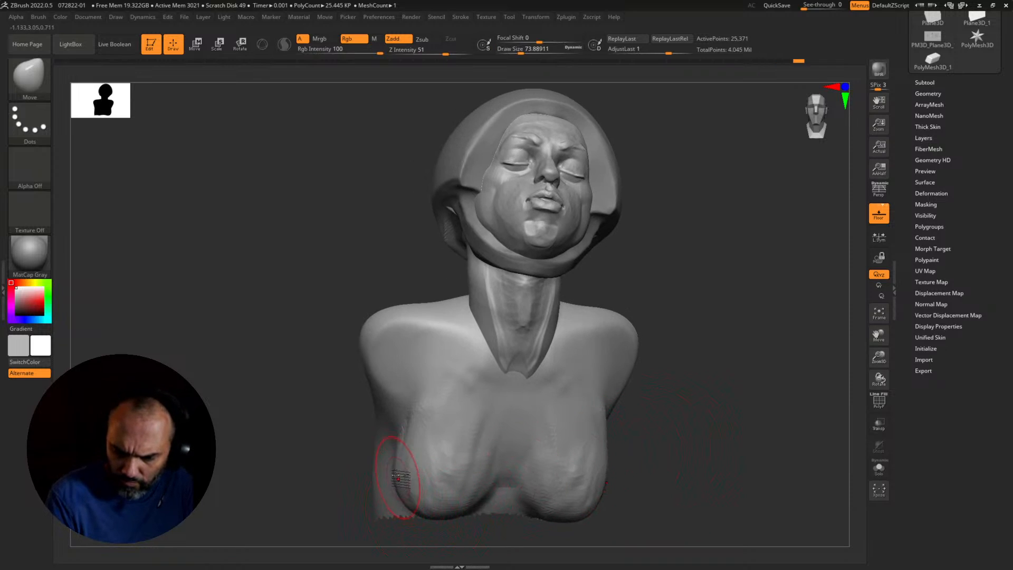
pyautogui.moveTo(474, 485); pyautogui.dragTo(469, 481)
# Step: Sculpt the sternum, cleavage and upper chest planes with the BallStylus brush at a size of about 74
pyautogui.press('2')
pyautogui.moveTo(667, 464); pyautogui.dragTo(659, 436)
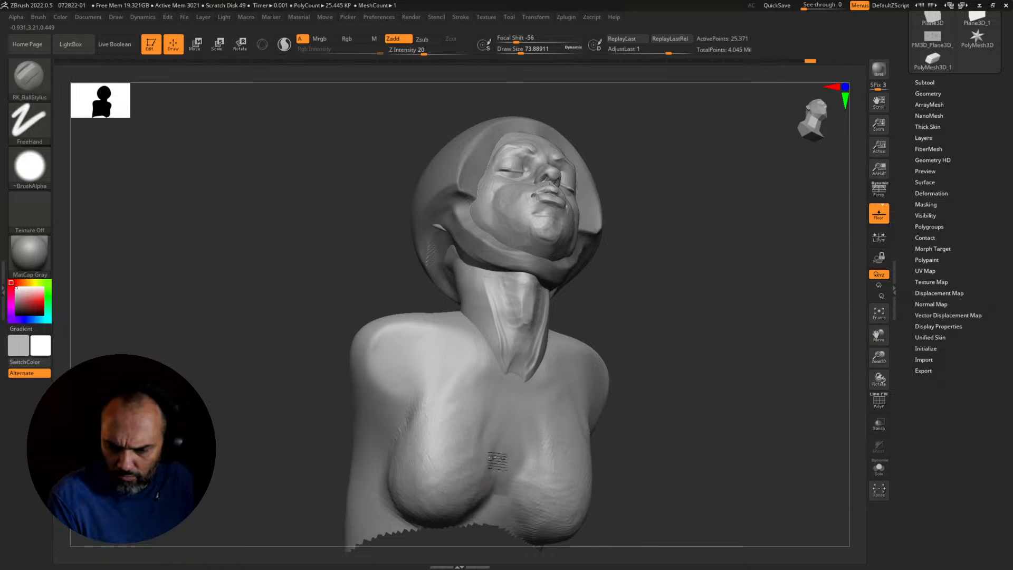
pyautogui.moveTo(649, 436)
pyautogui.mouseDown()
pyautogui.moveTo(450, 367)
pyautogui.moveTo(537, 421)
pyautogui.mouseUp()
pyautogui.moveTo(539, 423); pyautogui.dragTo(522, 398, button='right')
pyautogui.moveTo(527, 399)
pyautogui.mouseDown()
pyautogui.moveTo(513, 396)
pyautogui.moveTo(503, 458)
pyautogui.moveTo(434, 410)
pyautogui.moveTo(463, 439)
pyautogui.mouseUp()
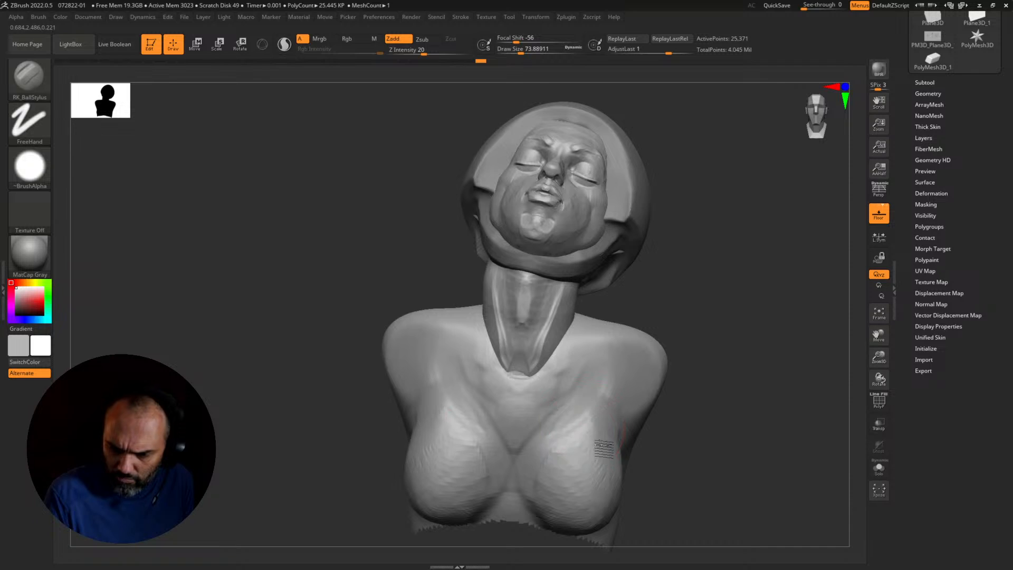
# Step: Refine the breasts' outer sides and inner volumes with further BallStylus strokes
pyautogui.moveTo(601, 447); pyautogui.dragTo(660, 453, button='right')
pyautogui.moveTo(585, 438); pyautogui.dragTo(588, 465)
pyautogui.moveTo(484, 452)
pyautogui.mouseDown()
pyautogui.moveTo(474, 433)
pyautogui.moveTo(456, 483)
pyautogui.moveTo(470, 469)
pyautogui.mouseUp()
pyautogui.moveTo(461, 478); pyautogui.dragTo(475, 434, button='right')
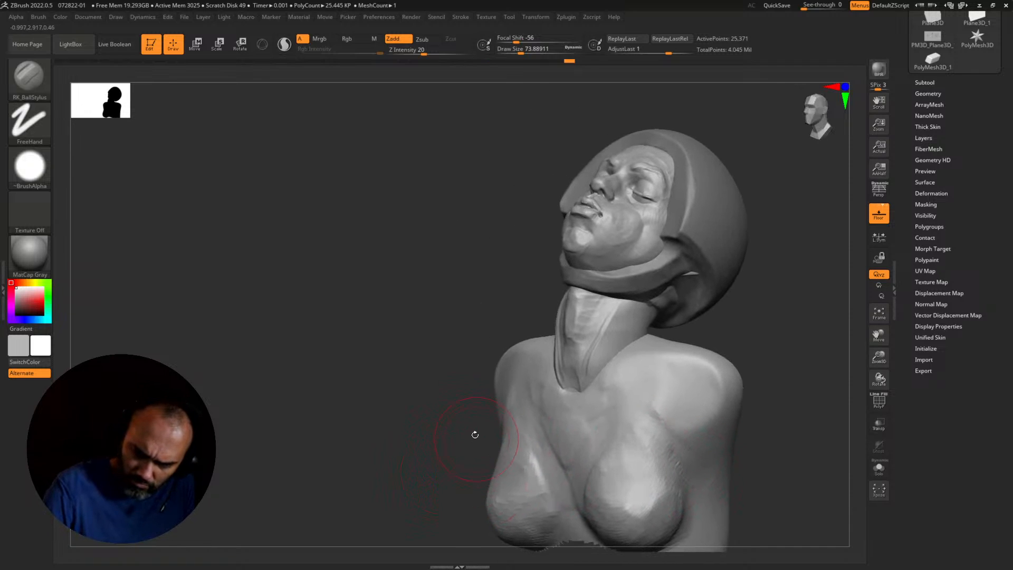
pyautogui.moveTo(503, 463); pyautogui.dragTo(533, 465)
# Step: Sculpt the pectoral folds running from the outer breasts toward the armpits and the fronts of the shoulders
pyautogui.keyDown('alt'); pyautogui.moveTo(775, 427); pyautogui.dragTo(731, 381); pyautogui.keyUp('alt')
pyautogui.moveTo(712, 393); pyautogui.dragTo(737, 398)
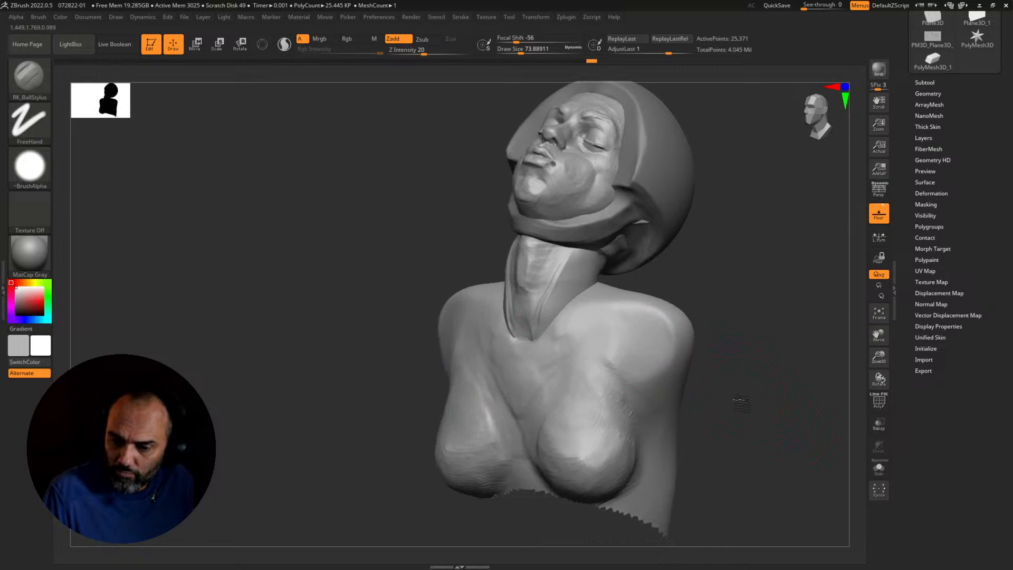
pyautogui.moveTo(586, 408)
pyautogui.mouseDown()
pyautogui.moveTo(597, 388)
pyautogui.moveTo(616, 407)
pyautogui.mouseUp()
pyautogui.moveTo(781, 424); pyautogui.dragTo(706, 405)
pyautogui.moveTo(628, 391); pyautogui.dragTo(655, 402)
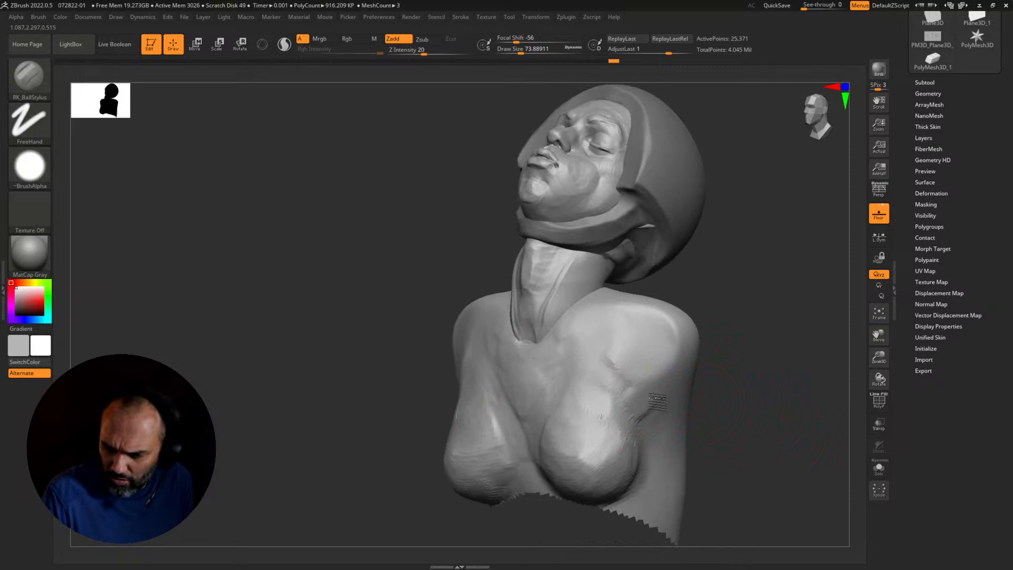
pyautogui.moveTo(786, 426); pyautogui.dragTo(723, 415)
pyautogui.moveTo(644, 404)
pyautogui.mouseDown()
pyautogui.moveTo(651, 418)
pyautogui.moveTo(595, 357)
pyautogui.moveTo(602, 334)
pyautogui.mouseUp()
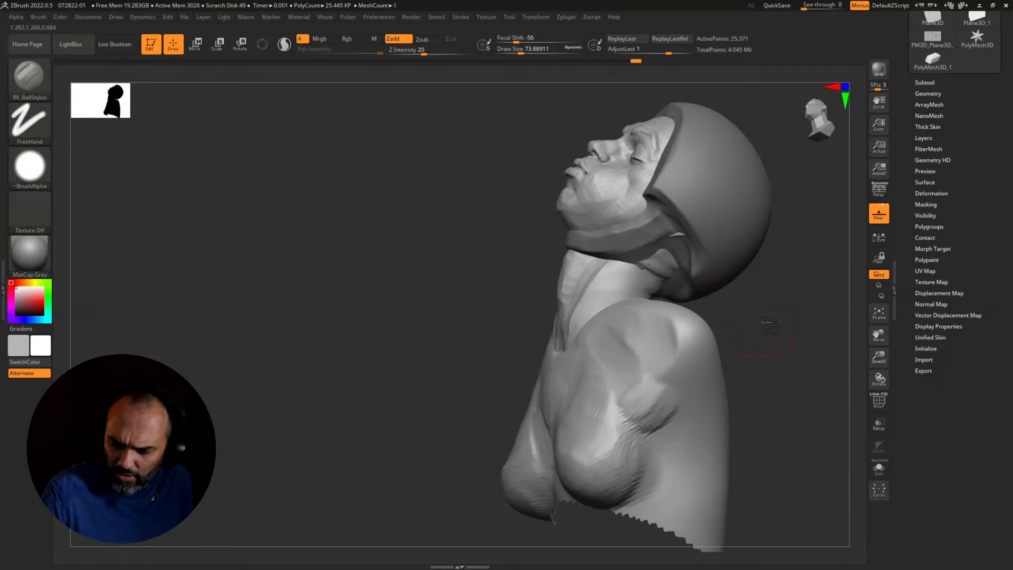
pyautogui.moveTo(749, 340)
pyautogui.mouseDown()
pyautogui.moveTo(780, 346)
pyautogui.moveTo(784, 361)
pyautogui.mouseUp()
# Step: Sculpt the pit of the neck, collarbones and shoulder tops with the BallStylus brush at sizes of about 35 to 62
pyautogui.press('s')
pyautogui.moveTo(548, 388); pyautogui.dragTo(543, 388)
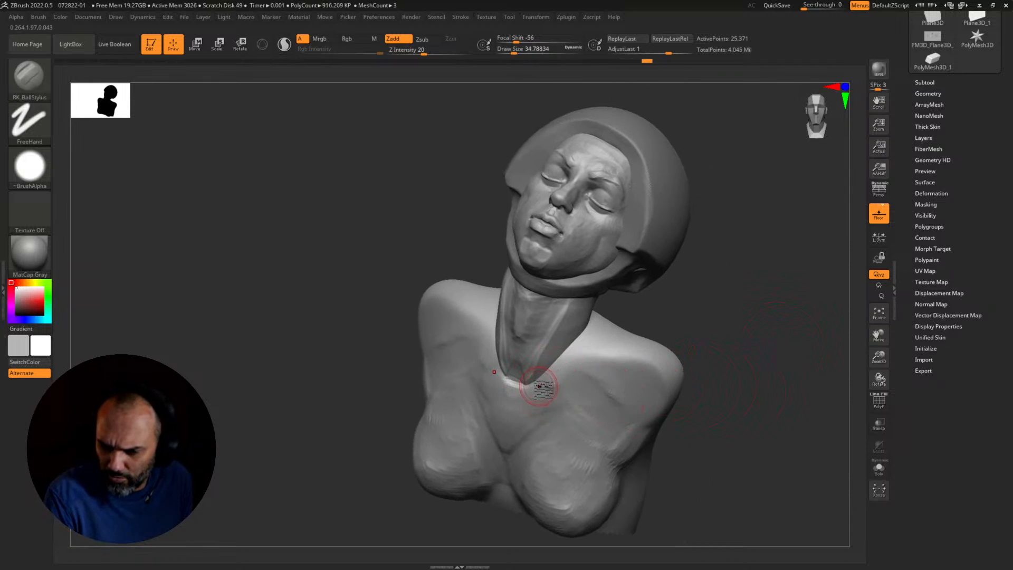
pyautogui.moveTo(715, 330)
pyautogui.mouseDown()
pyautogui.moveTo(724, 393)
pyautogui.moveTo(694, 364)
pyautogui.mouseUp()
pyautogui.moveTo(628, 376)
pyautogui.mouseDown()
pyautogui.moveTo(612, 365)
pyautogui.moveTo(644, 353)
pyautogui.moveTo(605, 378)
pyautogui.moveTo(636, 375)
pyautogui.mouseUp()
pyautogui.moveTo(696, 391); pyautogui.dragTo(697, 348)
pyautogui.moveTo(447, 335); pyautogui.dragTo(442, 334)
pyautogui.moveTo(454, 270)
pyautogui.mouseDown()
pyautogui.moveTo(476, 295)
pyautogui.moveTo(429, 276)
pyautogui.moveTo(449, 285)
pyautogui.moveTo(425, 293)
pyautogui.moveTo(432, 316)
pyautogui.mouseUp()
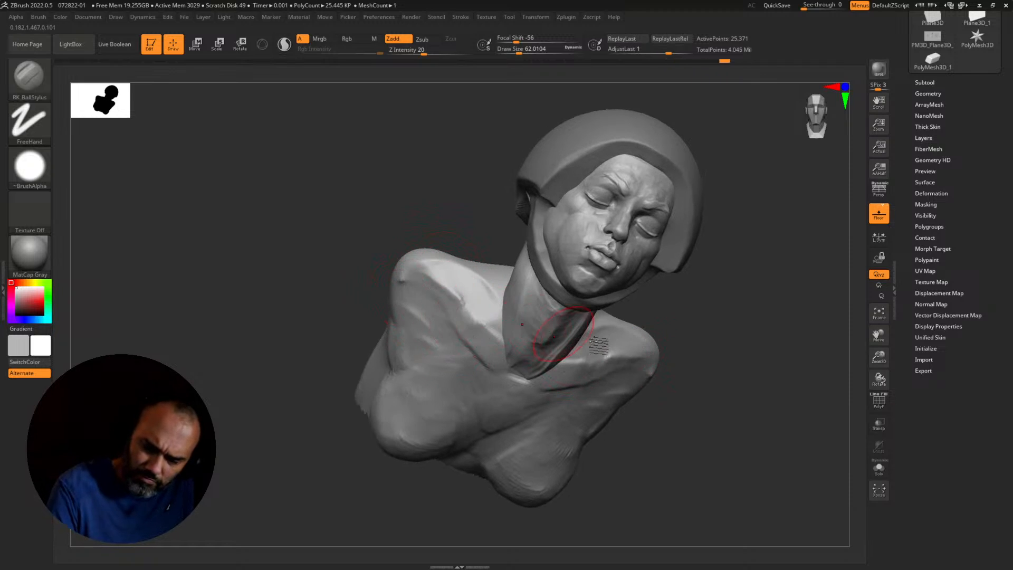
pyautogui.moveTo(687, 355)
pyautogui.mouseDown()
pyautogui.moveTo(701, 360)
pyautogui.moveTo(703, 390)
pyautogui.moveTo(724, 381)
pyautogui.moveTo(731, 389)
pyautogui.moveTo(695, 333)
pyautogui.moveTo(703, 346)
pyautogui.mouseUp()
# Step: Choose the Move brush at a size of about 163 and measure from the pit of the neck to the outer shoulder with a Transpose line
pyautogui.press('b')
pyautogui.press('m')
pyautogui.press('v')
pyautogui.press('s')
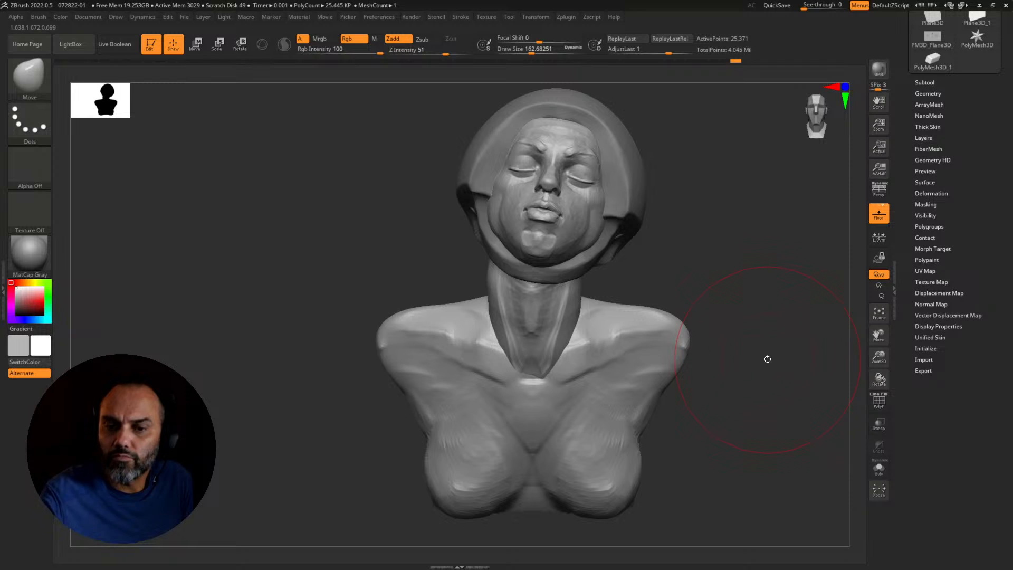
pyautogui.press('w')
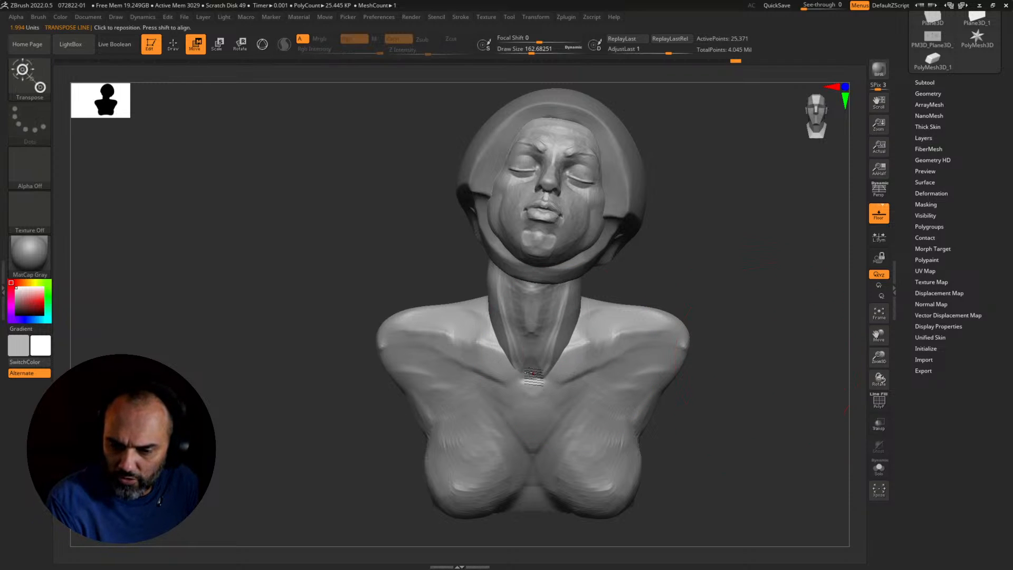
pyautogui.moveTo(530, 373); pyautogui.dragTo(383, 344)
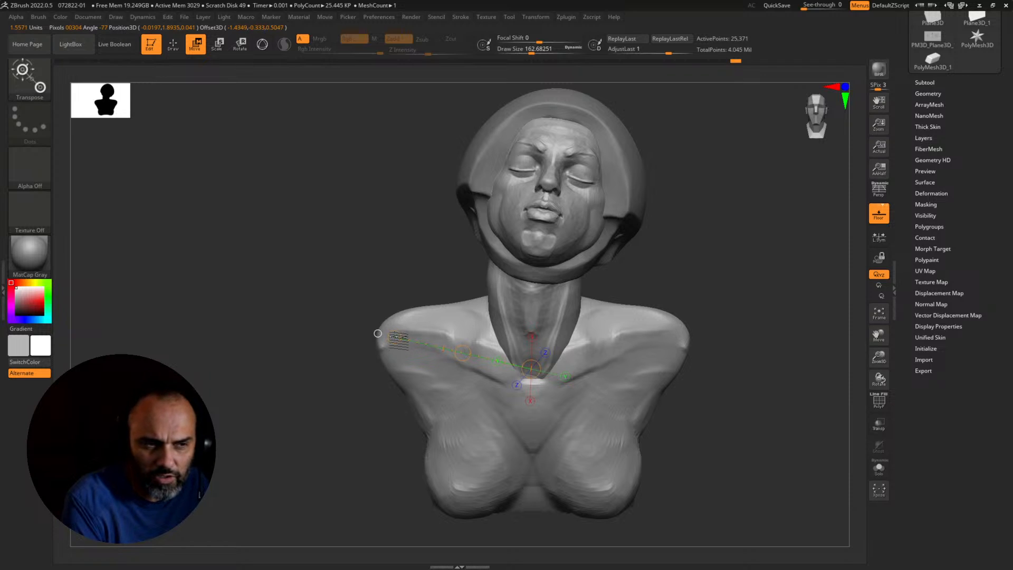
pyautogui.press('q')
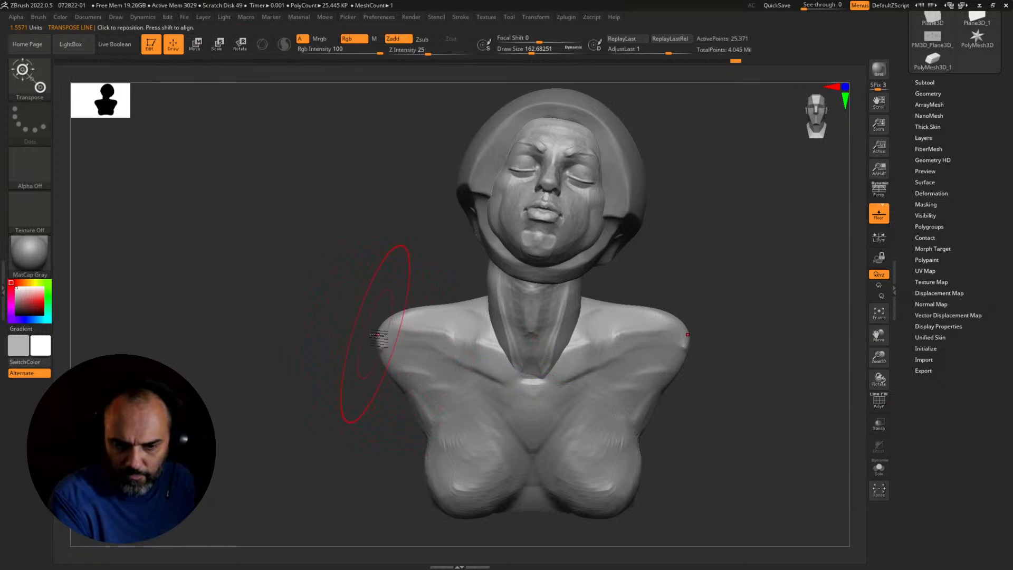
# Step: Pull the outer shoulders inward and reshape their top corners with the Move brush at a size of about 94
pyautogui.moveTo(378, 335); pyautogui.dragTo(392, 335, button='right')
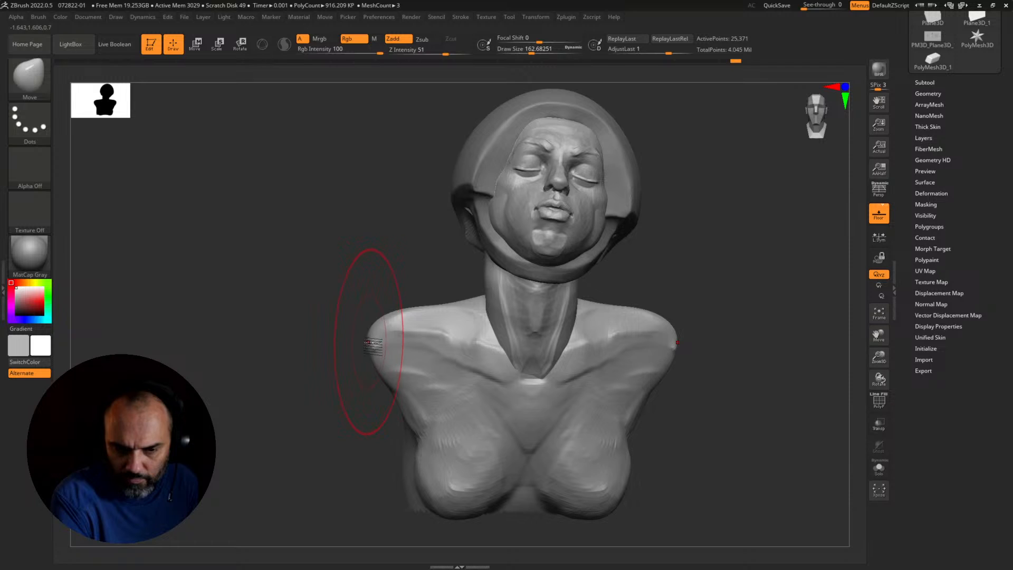
pyautogui.press('s')
pyautogui.moveTo(369, 344); pyautogui.dragTo(360, 344)
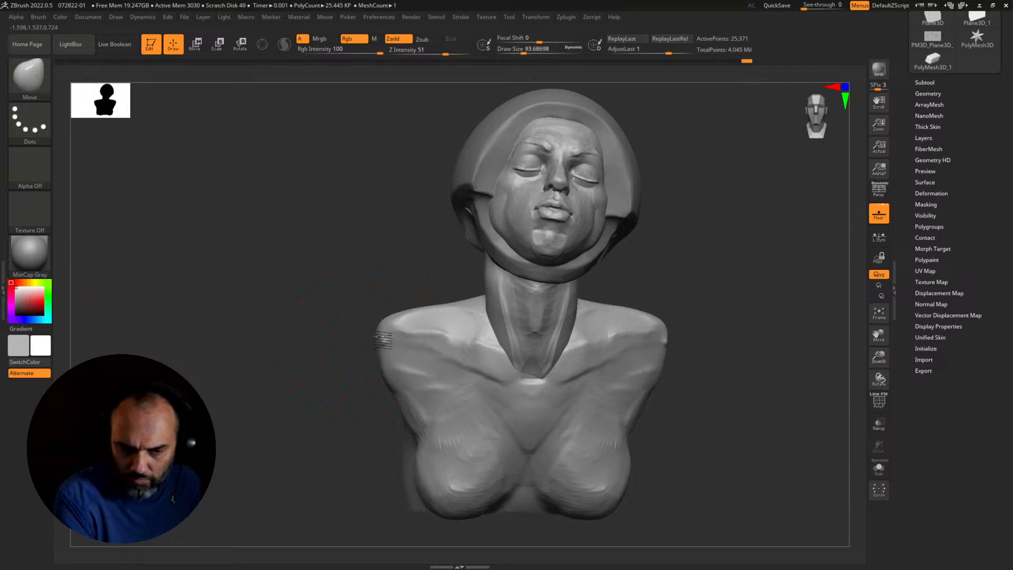
pyautogui.moveTo(383, 340); pyautogui.dragTo(448, 337, button='right')
pyautogui.moveTo(390, 340); pyautogui.dragTo(379, 335)
pyautogui.moveTo(379, 334); pyautogui.dragTo(317, 332, button='right')
pyautogui.moveTo(388, 311); pyautogui.dragTo(390, 321)
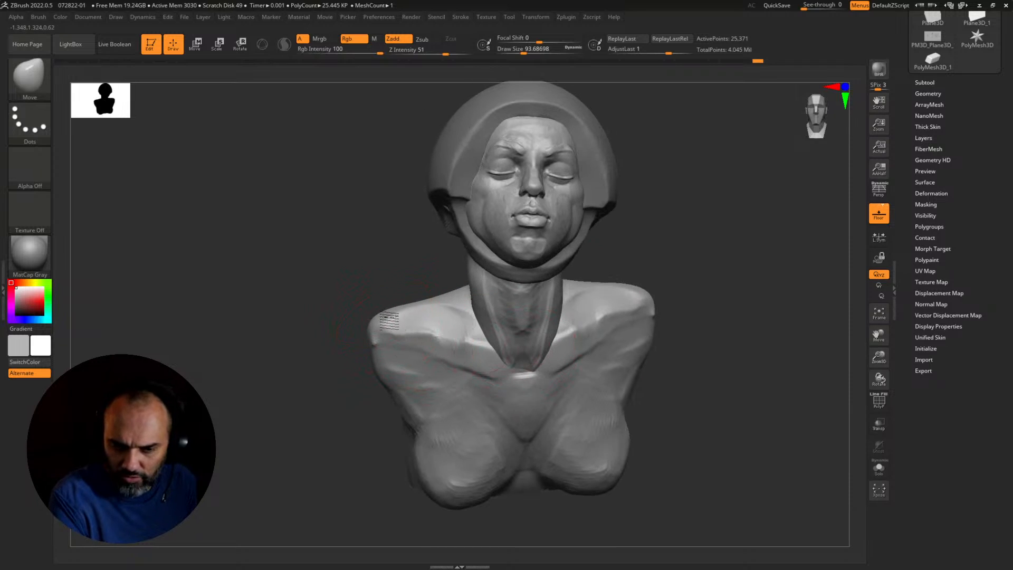
# Step: Adjust the collarbones' curve from above and their inner ends beside the neck with the Move brush, reducing its size to about 56
pyautogui.moveTo(699, 389); pyautogui.dragTo(713, 416)
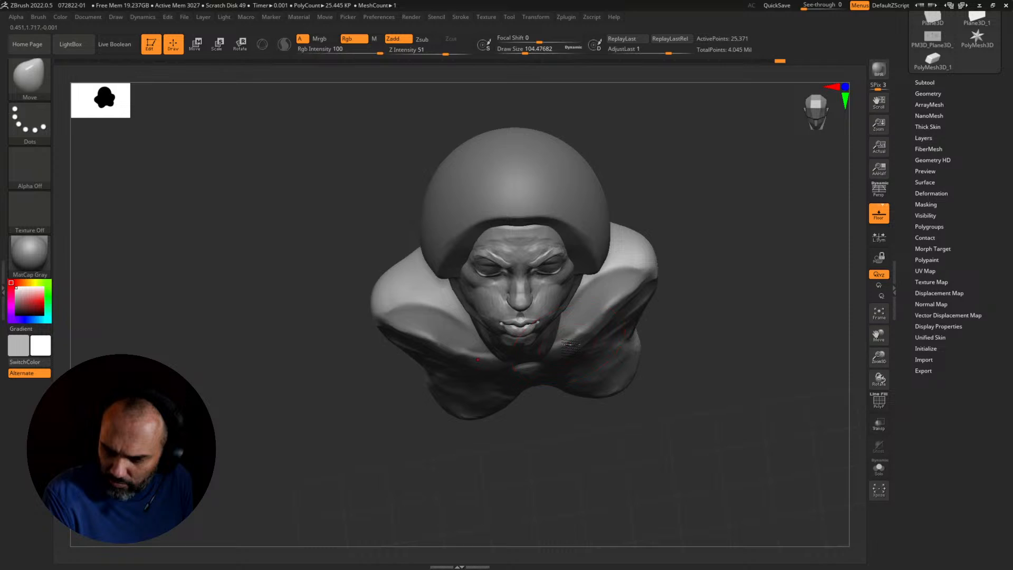
pyautogui.moveTo(588, 332); pyautogui.dragTo(619, 288)
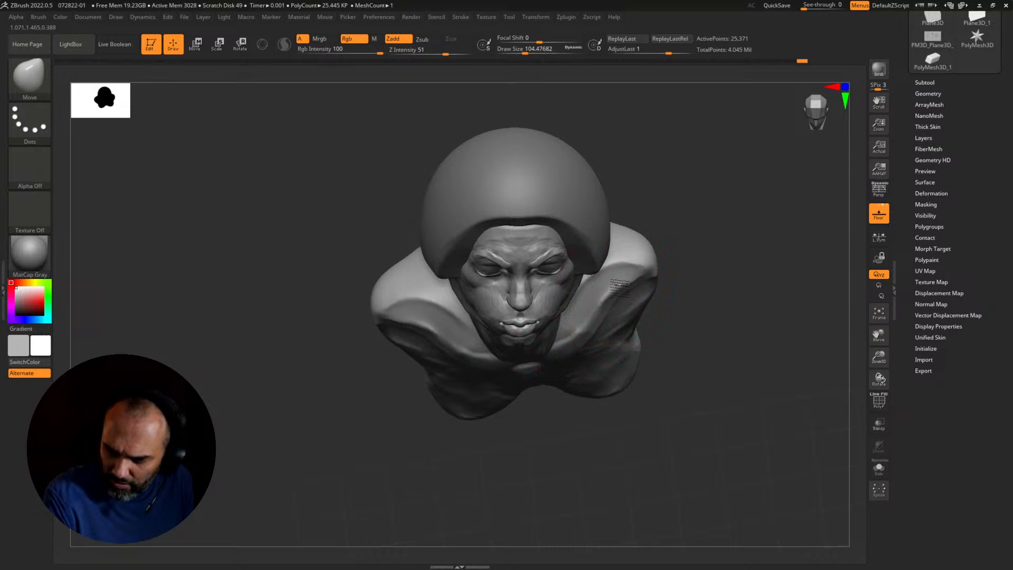
pyautogui.moveTo(699, 351); pyautogui.dragTo(703, 313)
pyautogui.moveTo(575, 352); pyautogui.dragTo(563, 353)
pyautogui.press('s')
pyautogui.moveTo(686, 364)
pyautogui.mouseDown()
pyautogui.moveTo(681, 326)
pyautogui.moveTo(686, 343)
pyautogui.mouseUp()
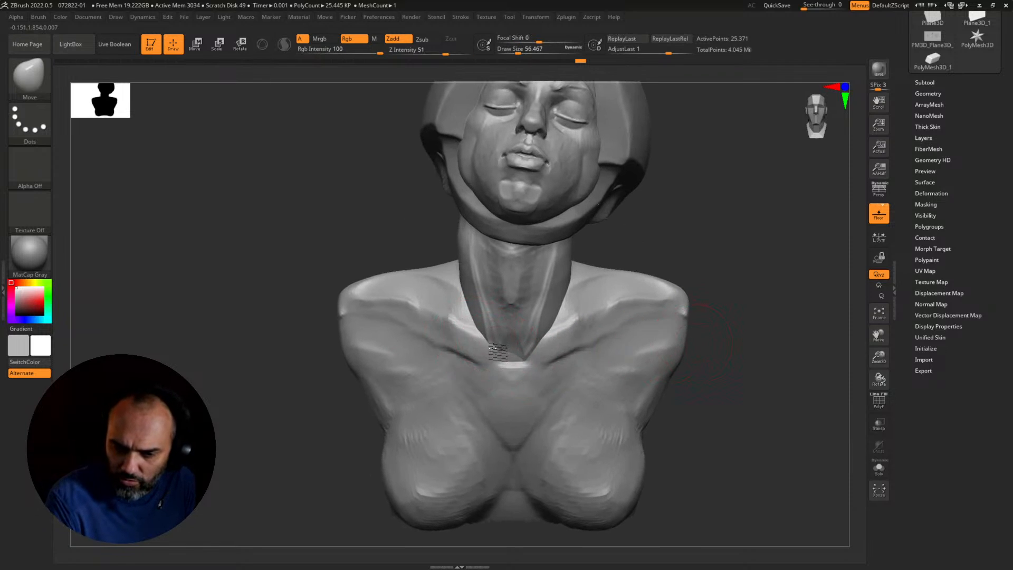
pyautogui.moveTo(497, 346); pyautogui.dragTo(455, 328)
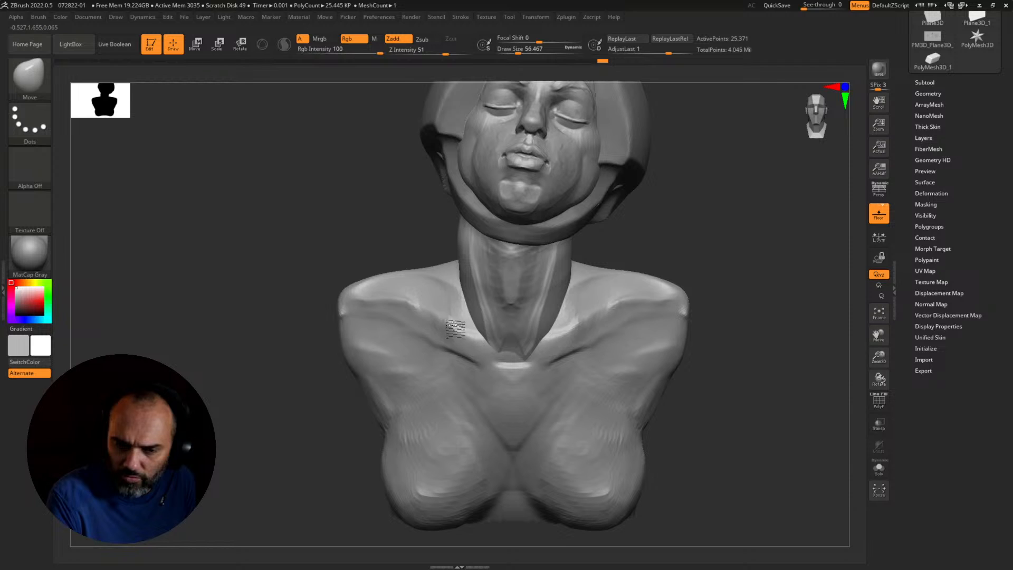
# Step: Raise the trapezius slope between neck and shoulders from front and back with the Move brush at a size of about 104
pyautogui.press('s')
pyautogui.moveTo(413, 299)
pyautogui.mouseDown()
pyautogui.moveTo(399, 296)
pyautogui.moveTo(410, 289)
pyautogui.mouseUp()
pyautogui.moveTo(759, 304)
pyautogui.mouseDown()
pyautogui.moveTo(695, 330)
pyautogui.moveTo(616, 306)
pyautogui.moveTo(719, 364)
pyautogui.mouseUp()
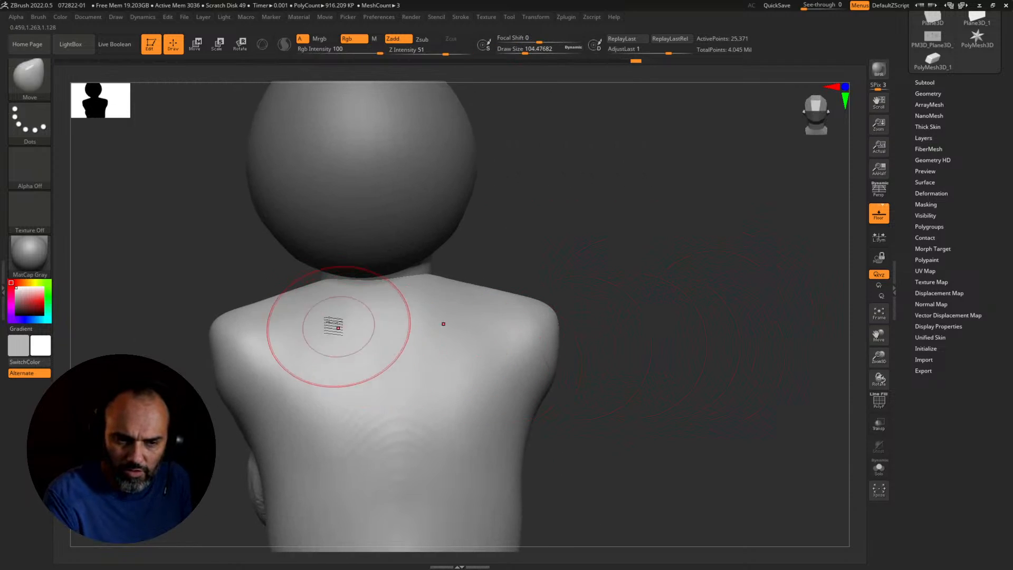
pyautogui.moveTo(319, 312)
pyautogui.mouseDown()
pyautogui.moveTo(309, 304)
pyautogui.moveTo(327, 300)
pyautogui.mouseUp()
pyautogui.moveTo(509, 256); pyautogui.dragTo(623, 271)
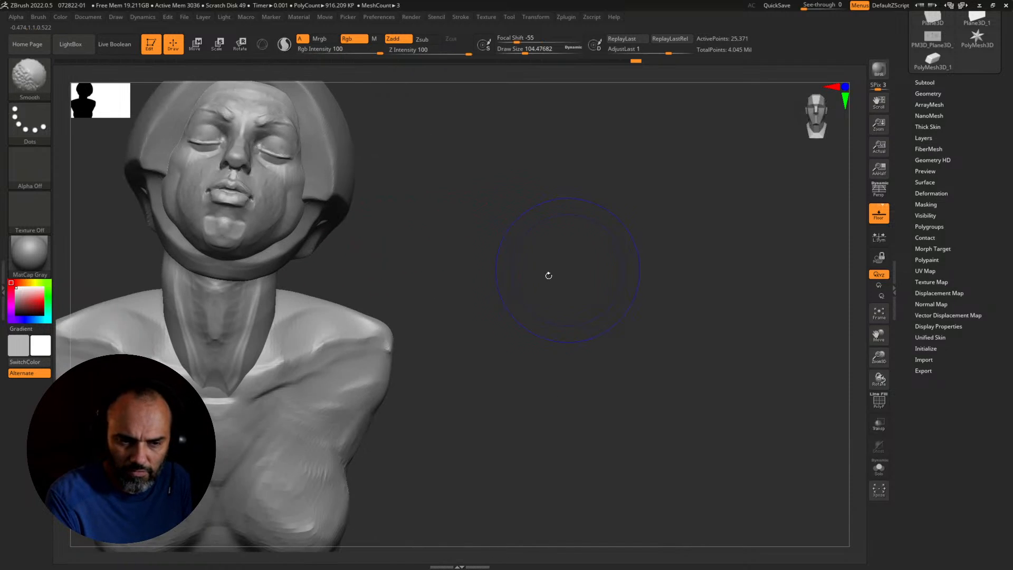
# Step: Reshape the trapezius slope between the neck and shoulder with the Move brush
pyautogui.moveTo(547, 276)
pyautogui.keyDown('alt'); pyautogui.mouseDown()
pyautogui.moveTo(690, 312)
pyautogui.moveTo(620, 308)
pyautogui.mouseUp(); pyautogui.keyUp('alt')
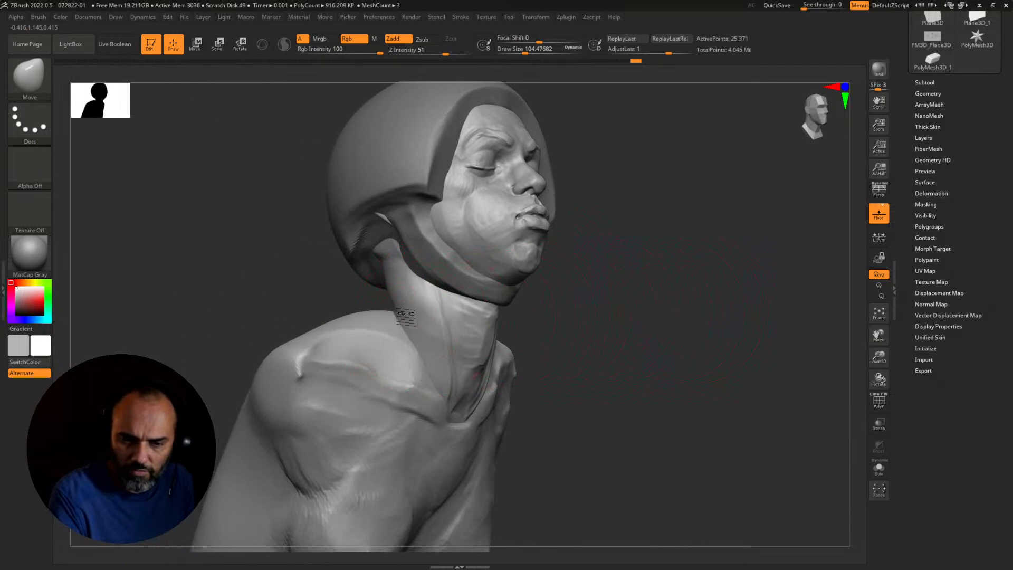
pyautogui.moveTo(405, 317); pyautogui.dragTo(568, 344)
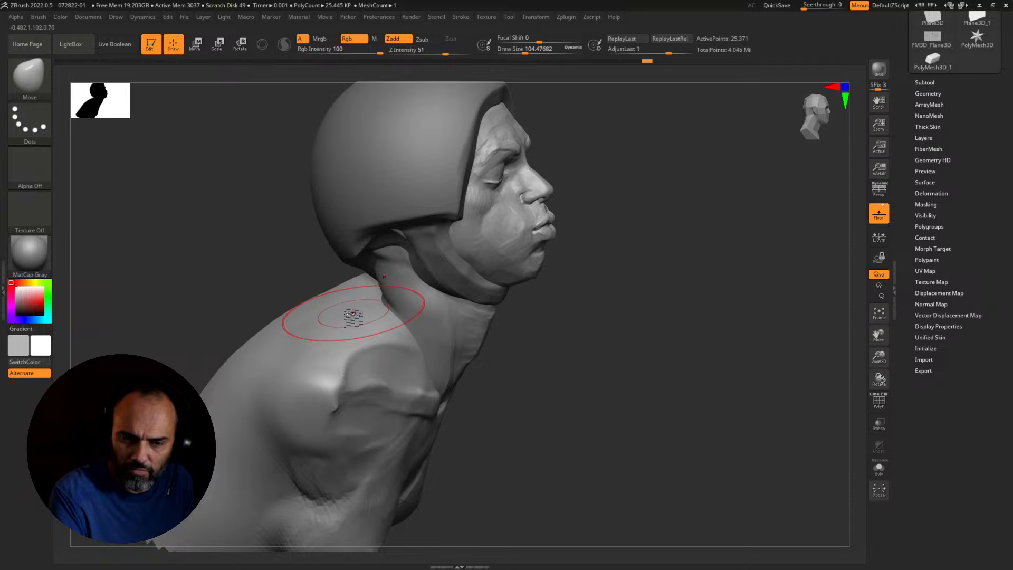
pyautogui.moveTo(353, 313); pyautogui.dragTo(377, 300)
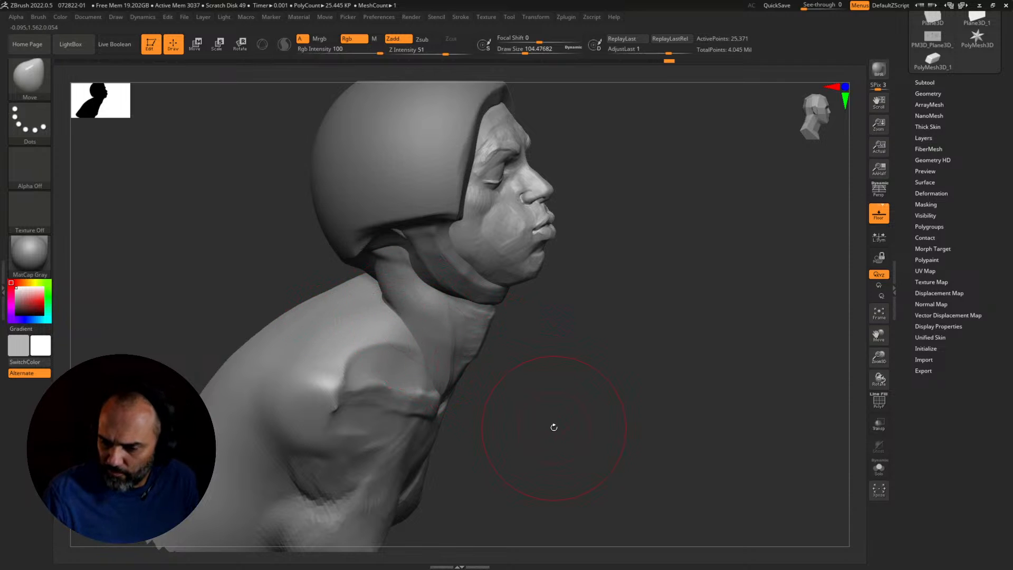
pyautogui.moveTo(552, 425); pyautogui.dragTo(626, 388)
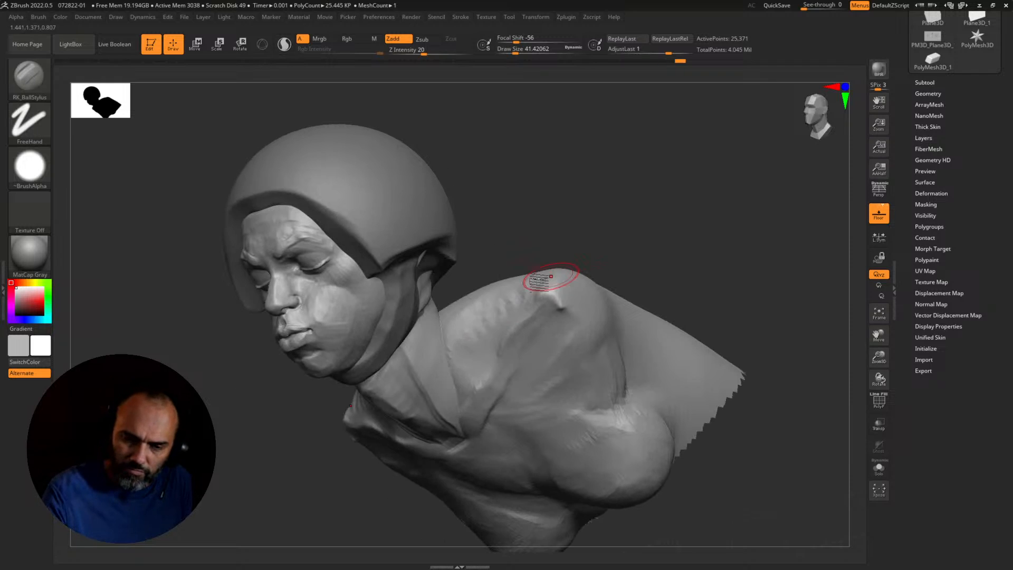
# Step: Select the head and neck subtool and build up the muscles along the sides of the neck with the RK_BallStylus brush
pyautogui.keyDown('alt'); pyautogui.click(445, 400); pyautogui.keyUp('alt')
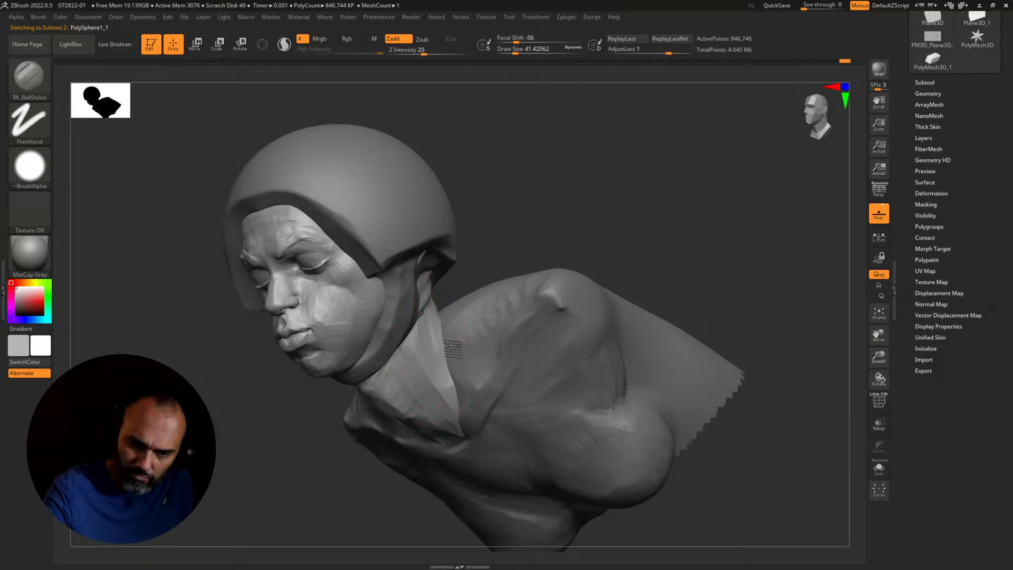
pyautogui.moveTo(524, 261); pyautogui.dragTo(579, 209)
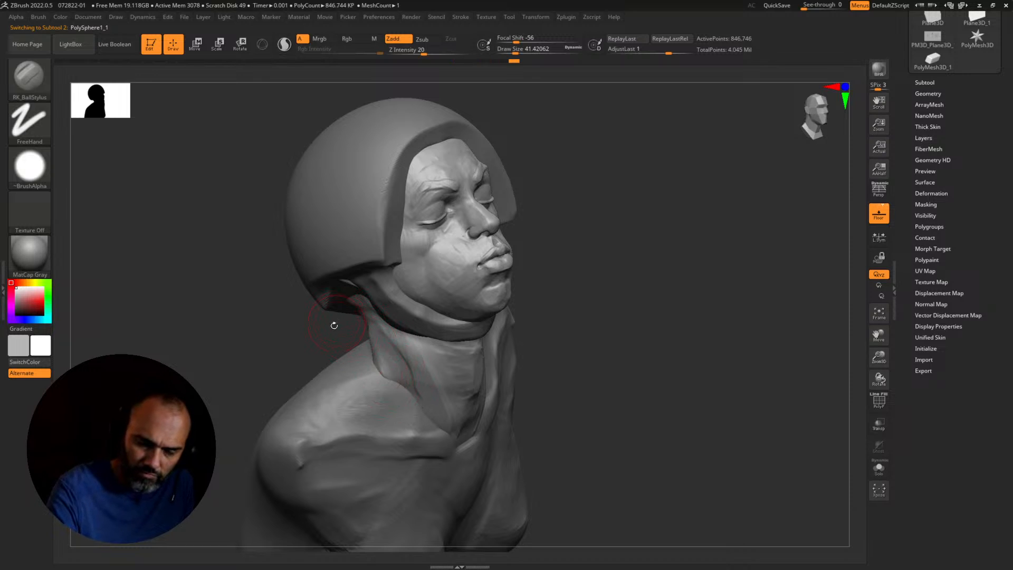
pyautogui.moveTo(334, 326); pyautogui.dragTo(367, 348)
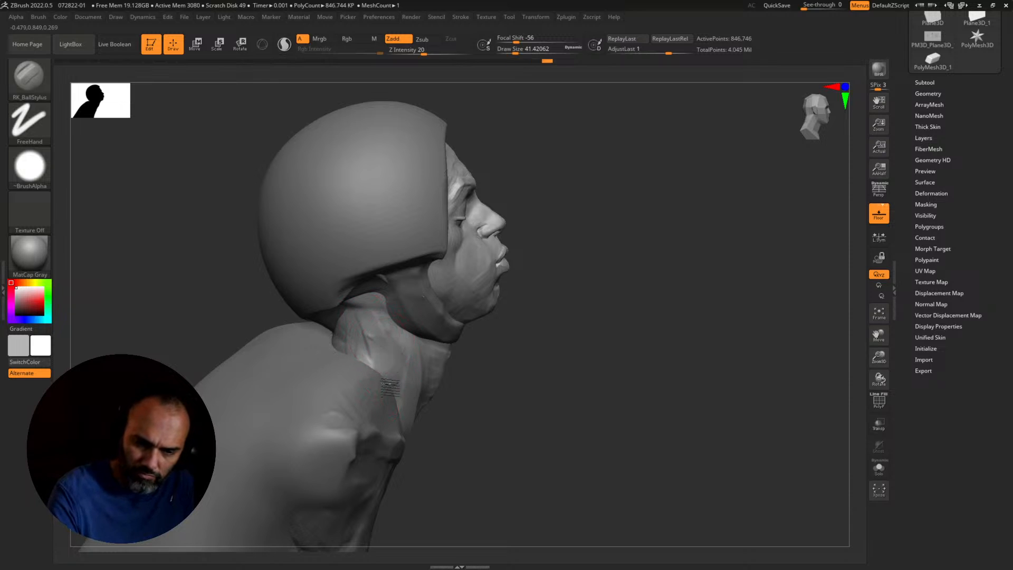
pyautogui.moveTo(464, 393); pyautogui.dragTo(406, 393)
pyautogui.moveTo(564, 333); pyautogui.dragTo(494, 361)
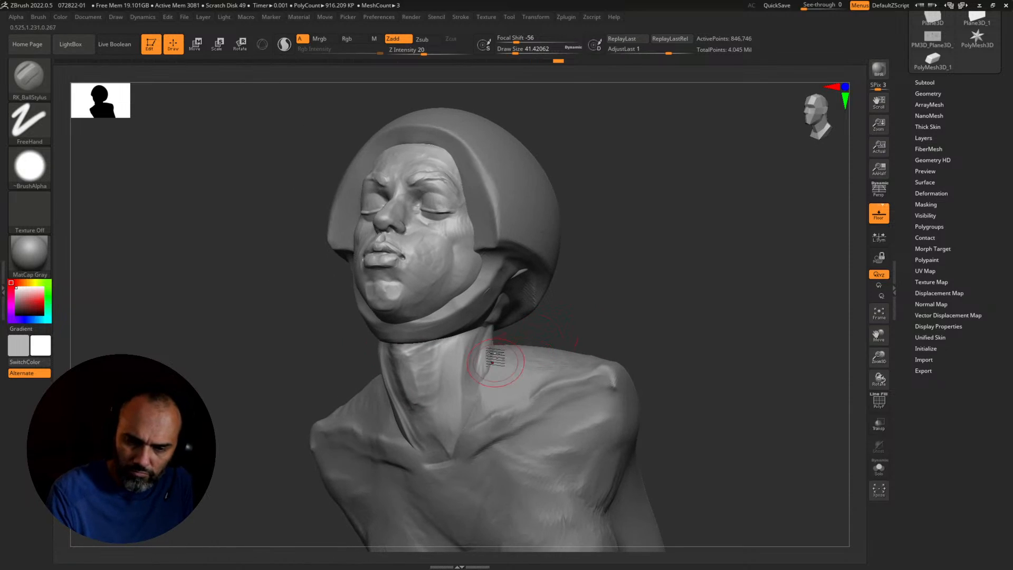
pyautogui.moveTo(566, 319)
pyautogui.mouseDown()
pyautogui.moveTo(508, 333)
pyautogui.moveTo(557, 326)
pyautogui.mouseUp()
# Step: Select the torso subtool and sculpt the upper back and shoulder ridges with a draw size of about 77
pyautogui.moveTo(510, 347); pyautogui.dragTo(620, 334, button='right')
pyautogui.keyDown('alt'); pyautogui.click(567, 364); pyautogui.keyUp('alt')
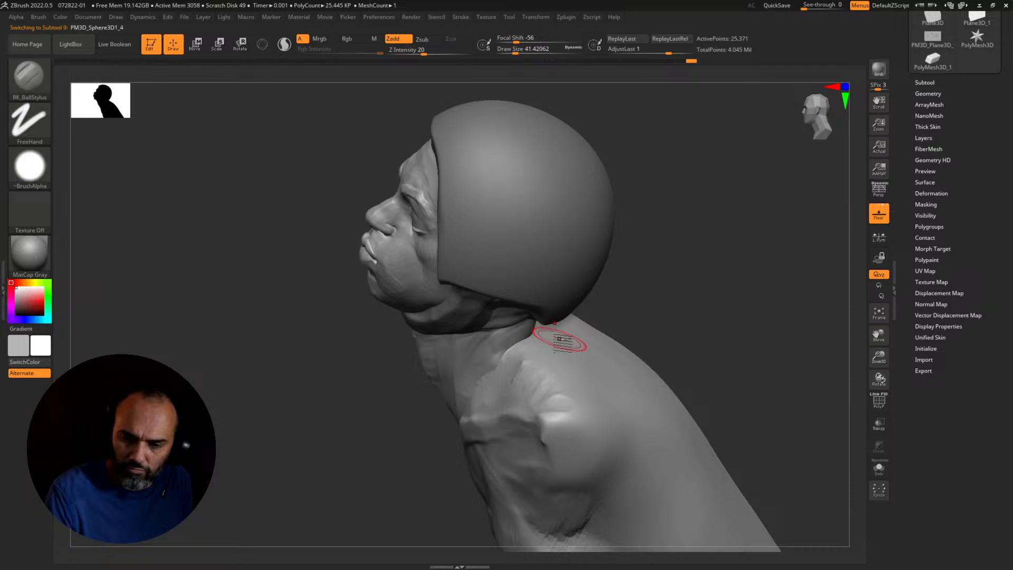
pyautogui.moveTo(560, 368); pyautogui.dragTo(633, 405, button='right')
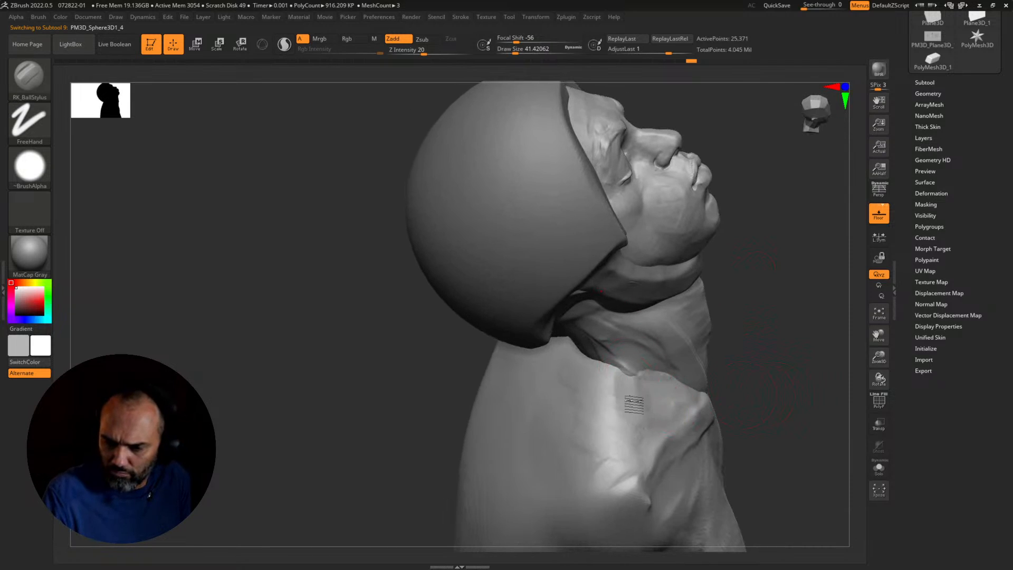
pyautogui.press('s')
pyautogui.moveTo(585, 394); pyautogui.dragTo(591, 394)
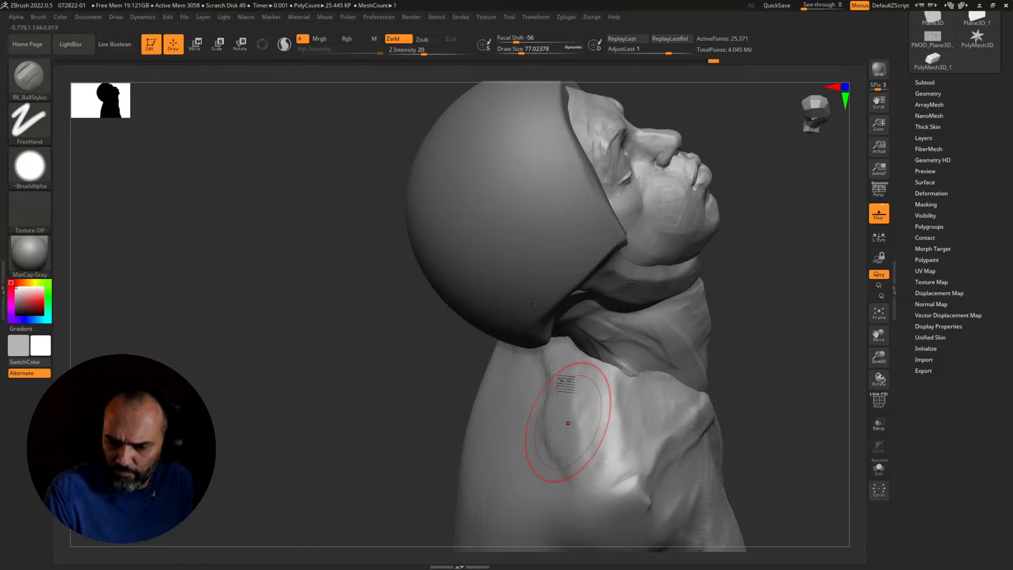
pyautogui.moveTo(746, 407); pyautogui.dragTo(727, 380, button='right')
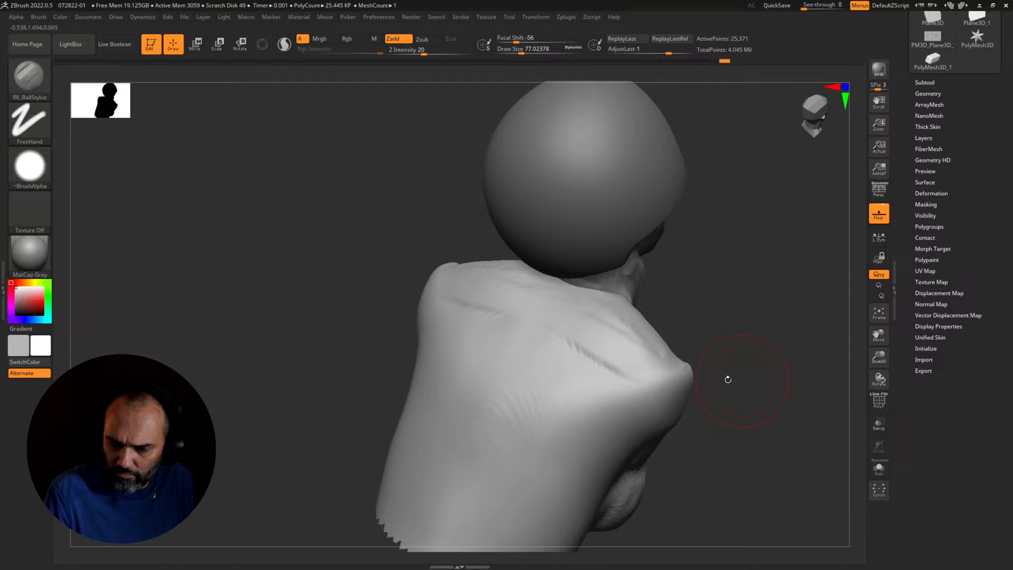
pyautogui.moveTo(677, 381); pyautogui.dragTo(615, 394)
pyautogui.keyDown('shift'); pyautogui.moveTo(710, 390); pyautogui.dragTo(759, 407, button='right'); pyautogui.keyUp('shift')
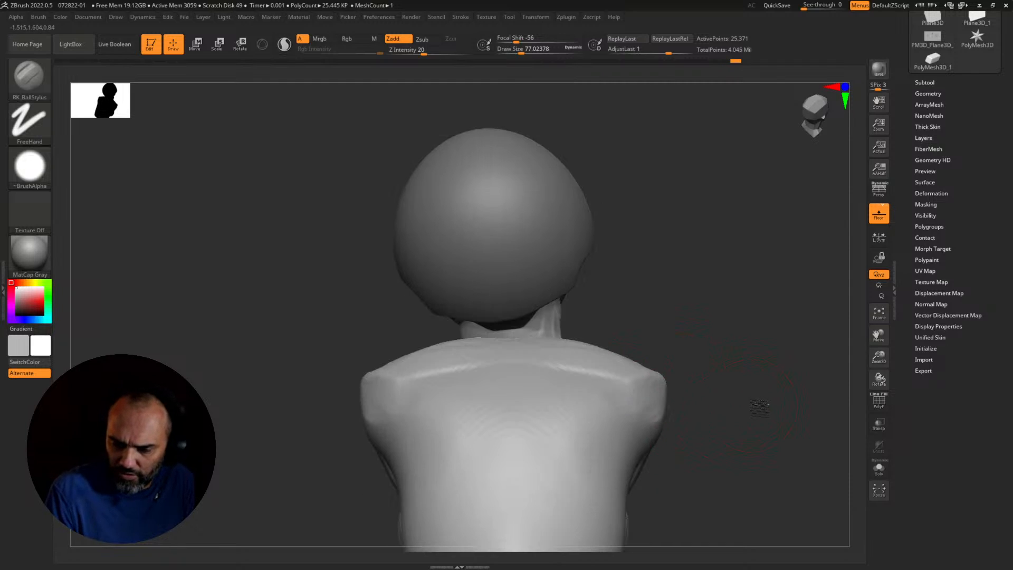
pyautogui.moveTo(412, 407); pyautogui.dragTo(425, 444)
# Step: Build up the shoulder blade and the muscles below it along the side of the back
pyautogui.moveTo(670, 464)
pyautogui.keyDown('alt'); pyautogui.mouseDown(button='right')
pyautogui.moveTo(664, 425)
pyautogui.moveTo(646, 431)
pyautogui.moveTo(667, 422)
pyautogui.mouseUp(button='right'); pyautogui.keyUp('alt')
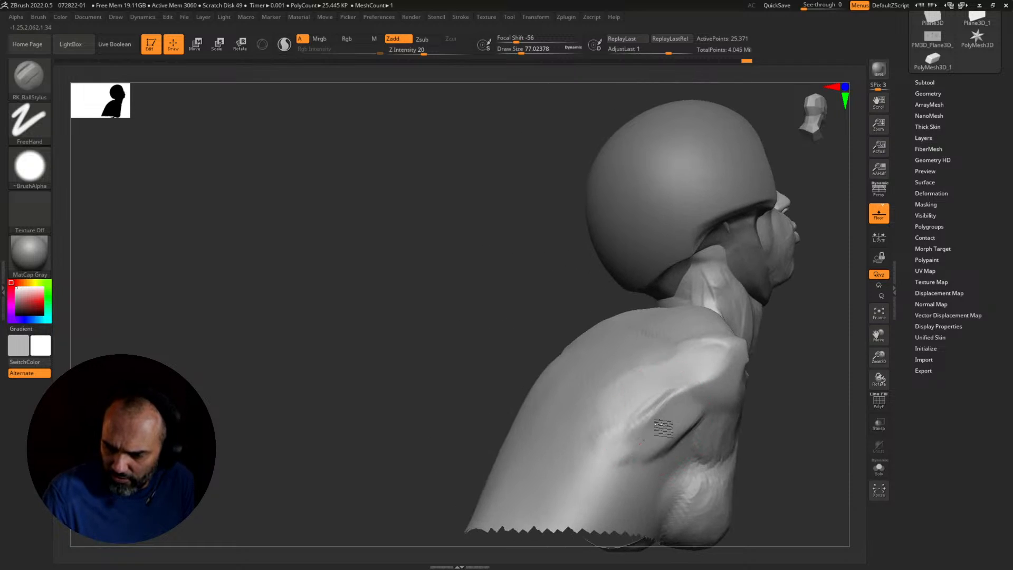
pyautogui.moveTo(679, 416); pyautogui.dragTo(616, 426)
pyautogui.moveTo(634, 408)
pyautogui.mouseDown()
pyautogui.moveTo(691, 372)
pyautogui.moveTo(678, 408)
pyautogui.moveTo(645, 432)
pyautogui.mouseUp()
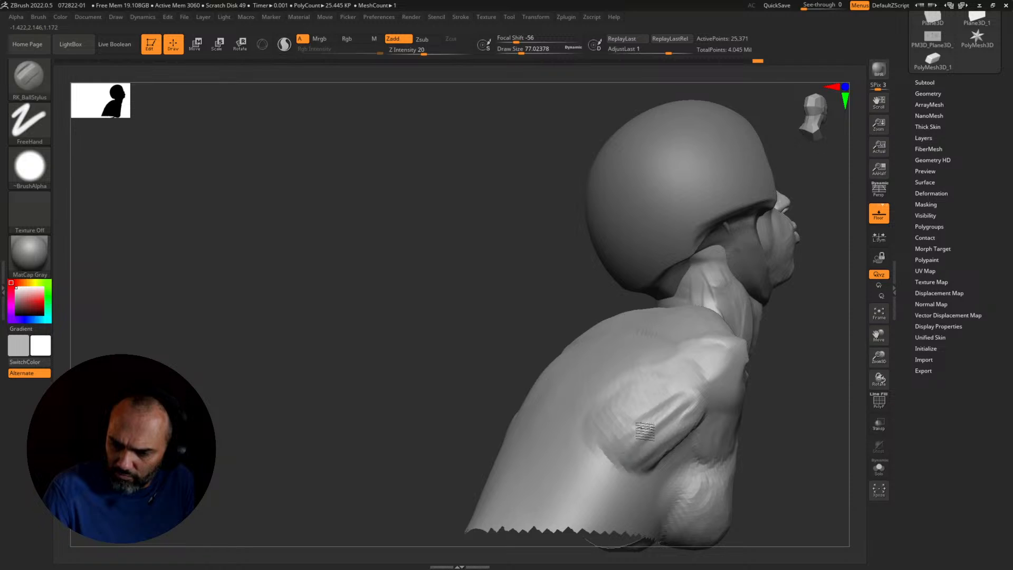
pyautogui.moveTo(606, 425); pyautogui.dragTo(485, 408, button='right')
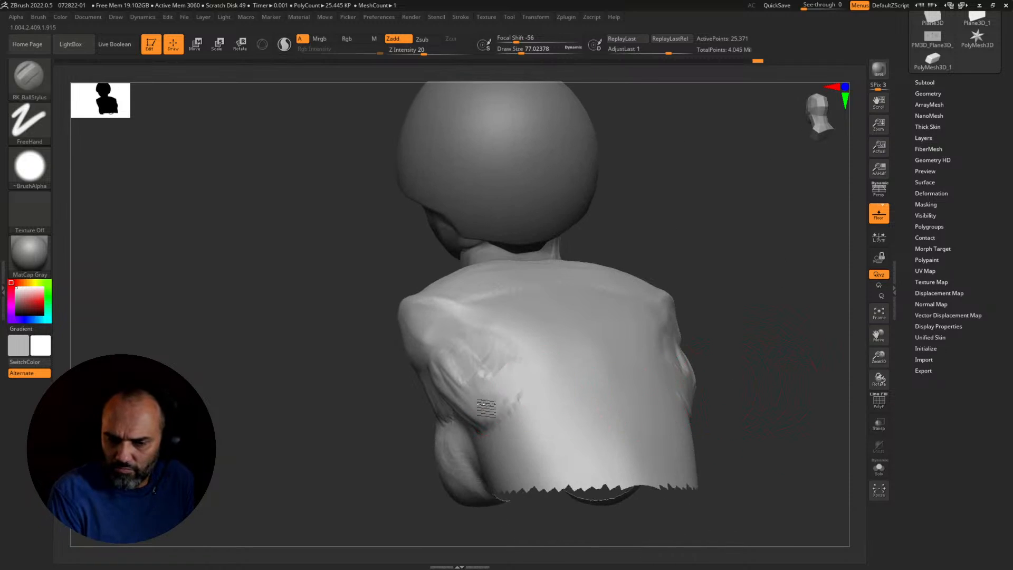
pyautogui.moveTo(536, 364)
pyautogui.mouseDown()
pyautogui.moveTo(464, 369)
pyautogui.moveTo(494, 318)
pyautogui.mouseUp()
pyautogui.moveTo(448, 371)
pyautogui.mouseDown()
pyautogui.moveTo(445, 382)
pyautogui.moveTo(457, 362)
pyautogui.moveTo(469, 408)
pyautogui.mouseUp()
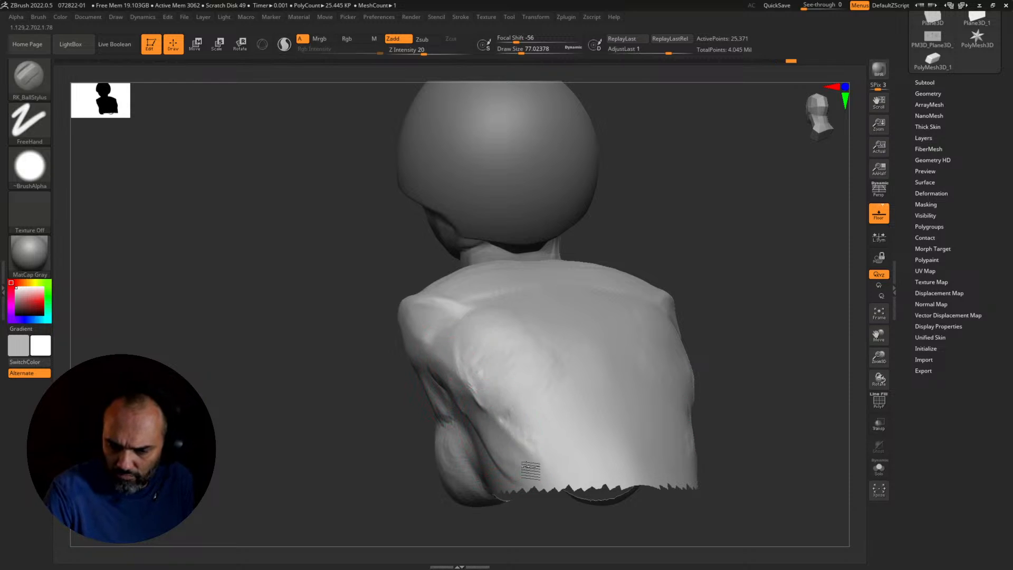
# Step: Carve two parallel grooves beside the spine from the base of the neck to the lower back
pyautogui.moveTo(655, 357); pyautogui.dragTo(618, 288, button='right')
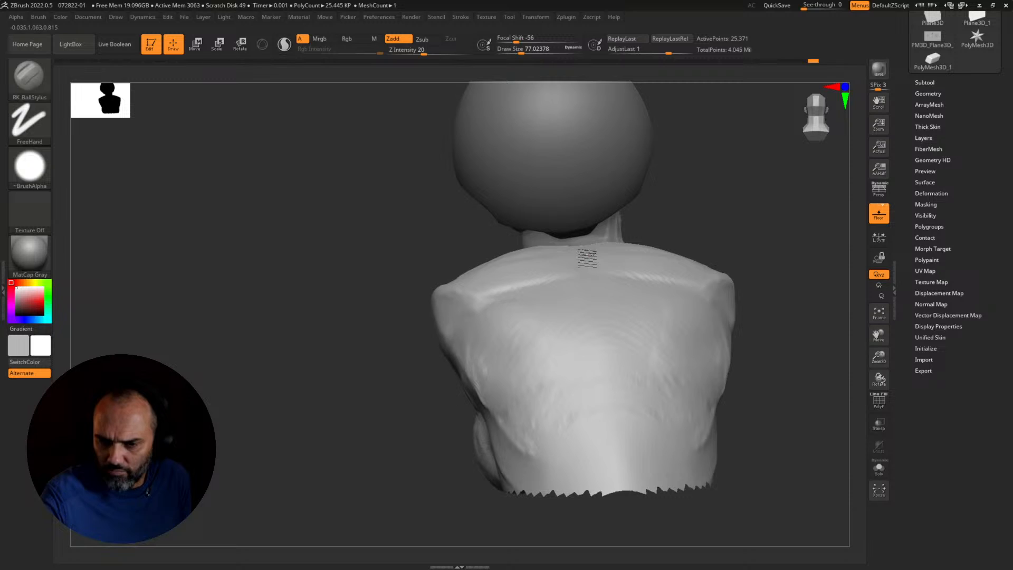
pyautogui.moveTo(583, 252)
pyautogui.mouseDown()
pyautogui.moveTo(604, 301)
pyautogui.moveTo(614, 419)
pyautogui.mouseUp()
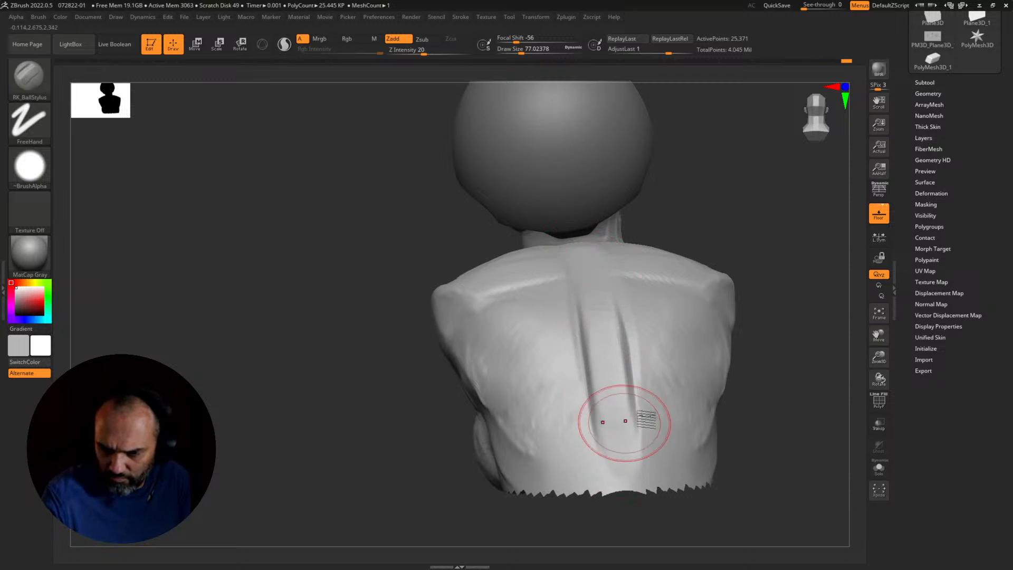
# Step: Unhide the arm blocks beside the torso and subdivide the mesh once
pyautogui.keyDown('ctrl'); pyautogui.keyDown('shift'); pyautogui.click(781, 389); pyautogui.keyUp('shift'); pyautogui.keyUp('ctrl')
pyautogui.hotkey('ctrl', 'd')
pyautogui.moveTo(809, 390)
pyautogui.keyDown('alt'); pyautogui.mouseDown(button='right')
pyautogui.moveTo(791, 412)
pyautogui.moveTo(788, 388)
pyautogui.mouseUp(button='right'); pyautogui.keyUp('alt')
# Step: Extend and refine the long muscle columns along the spine down to the torso's lower edge
pyautogui.moveTo(575, 367); pyautogui.dragTo(584, 469)
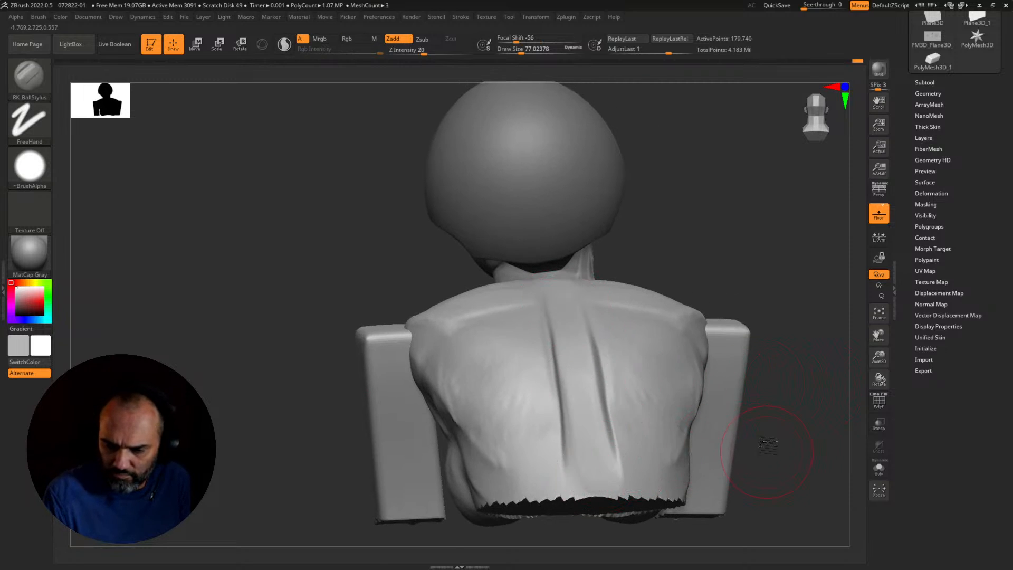
pyautogui.moveTo(763, 441); pyautogui.dragTo(765, 395)
pyautogui.moveTo(585, 435); pyautogui.dragTo(584, 467)
pyautogui.moveTo(585, 414); pyautogui.dragTo(583, 459)
pyautogui.moveTo(550, 343); pyautogui.dragTo(543, 337)
pyautogui.moveTo(699, 309); pyautogui.dragTo(718, 327)
pyautogui.moveTo(553, 358); pyautogui.dragTo(553, 459)
pyautogui.moveTo(781, 316); pyautogui.dragTo(728, 354)
pyautogui.moveTo(591, 326); pyautogui.dragTo(583, 339)
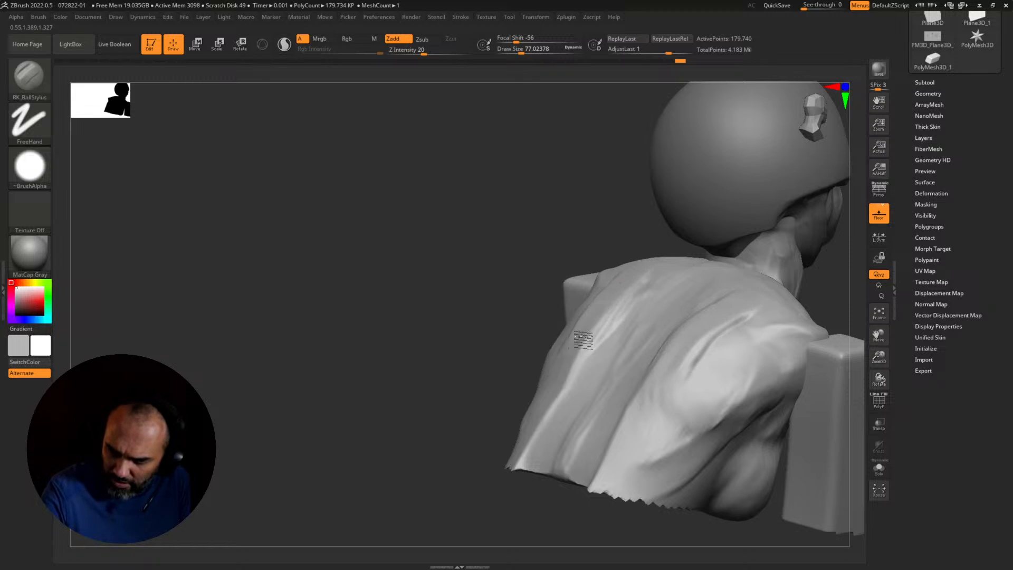
# Step: Sculpt the upper trapezius and round out the shoulder blade muscles on the subdivided back
pyautogui.moveTo(620, 242); pyautogui.dragTo(627, 323, button='right')
pyautogui.moveTo(606, 292)
pyautogui.mouseDown()
pyautogui.moveTo(594, 287)
pyautogui.moveTo(626, 217)
pyautogui.moveTo(626, 289)
pyautogui.moveTo(625, 269)
pyautogui.mouseUp()
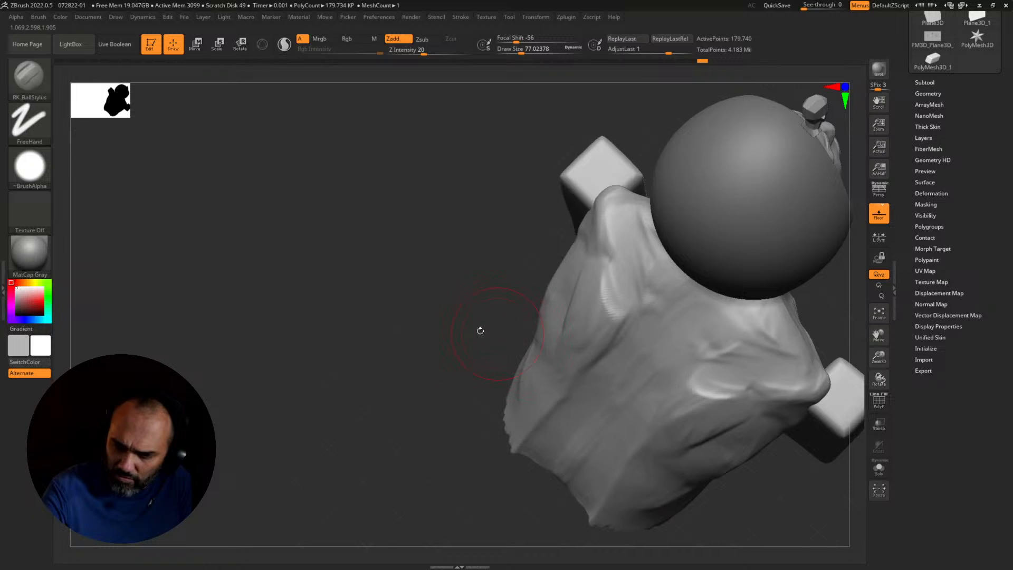
pyautogui.moveTo(480, 331); pyautogui.dragTo(587, 319)
pyautogui.moveTo(482, 318); pyautogui.dragTo(411, 343)
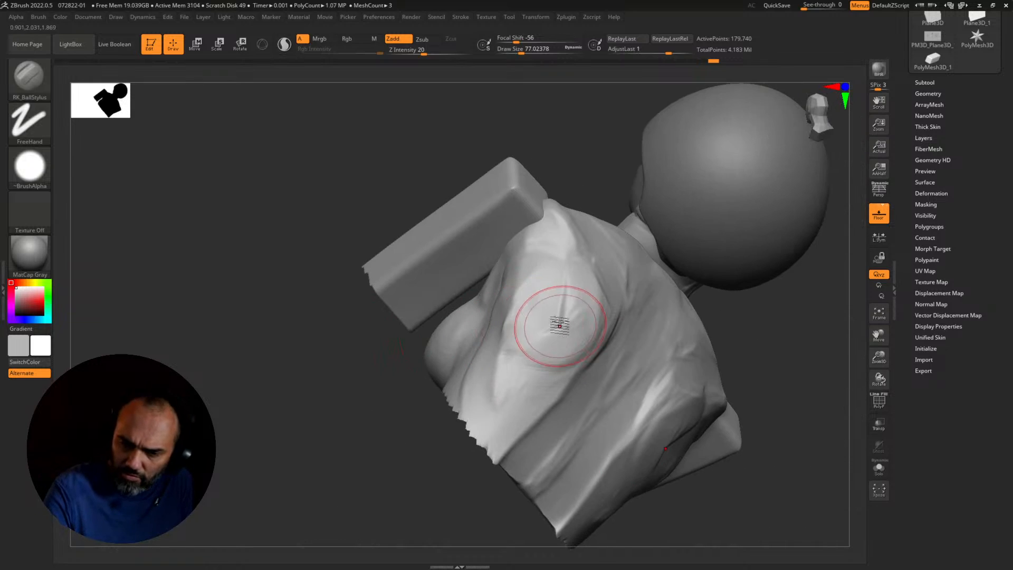
pyautogui.moveTo(560, 323)
pyautogui.mouseDown()
pyautogui.moveTo(517, 327)
pyautogui.moveTo(501, 317)
pyautogui.mouseUp()
pyautogui.moveTo(526, 274); pyautogui.dragTo(526, 318)
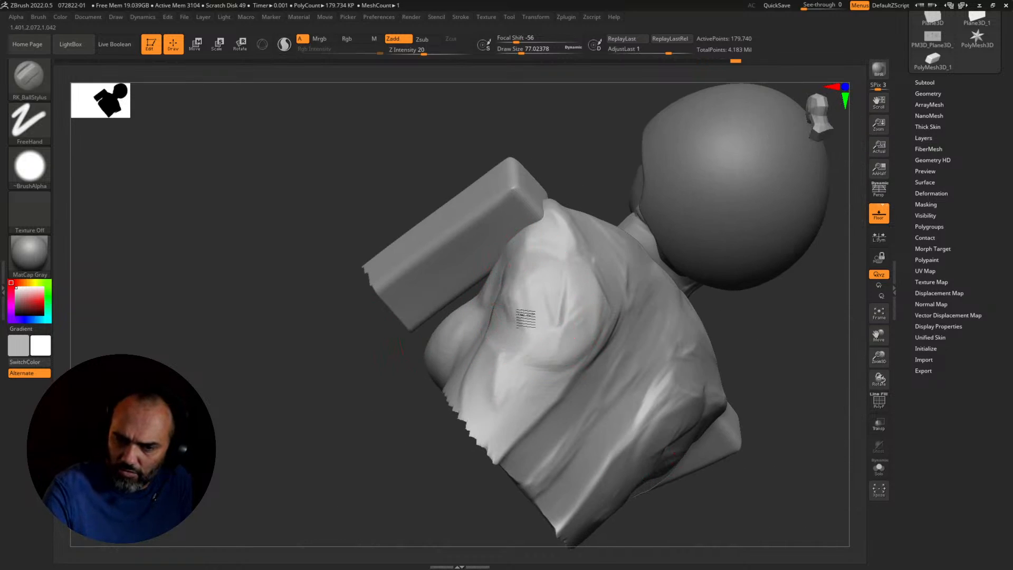
pyautogui.moveTo(636, 311); pyautogui.dragTo(738, 344)
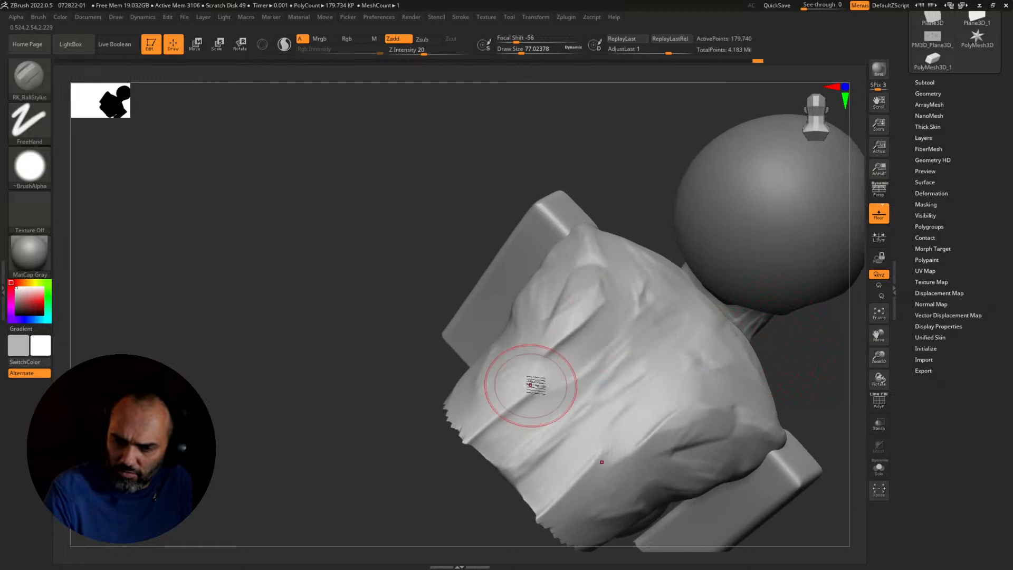
# Step: Refine the muscle forms across the mid and lower back and beneath the shoulder blades
pyautogui.moveTo(420, 392); pyautogui.dragTo(369, 437)
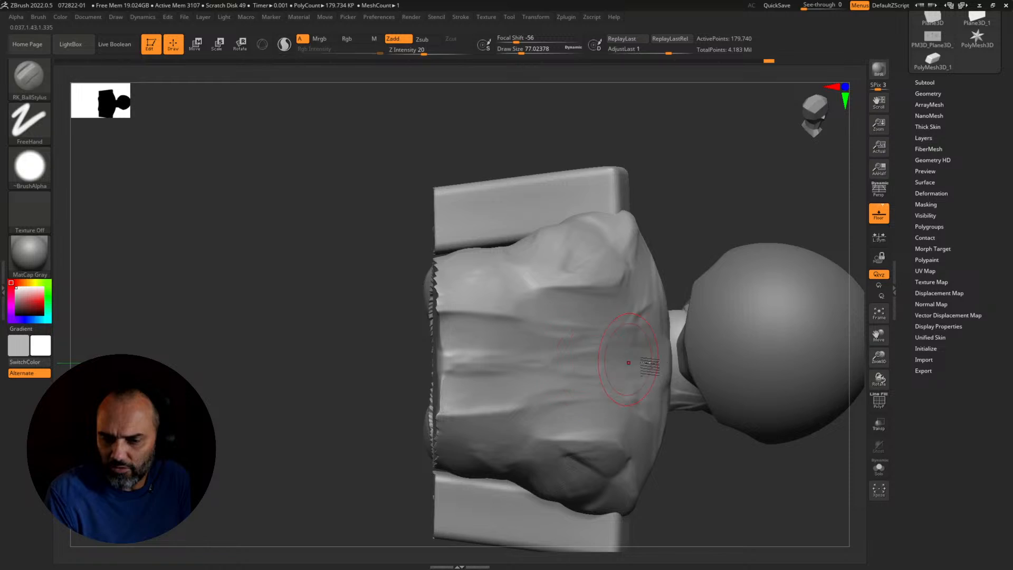
pyautogui.moveTo(348, 391); pyautogui.dragTo(336, 461)
pyautogui.moveTo(552, 386); pyautogui.dragTo(685, 303)
pyautogui.moveTo(754, 227); pyautogui.dragTo(770, 324)
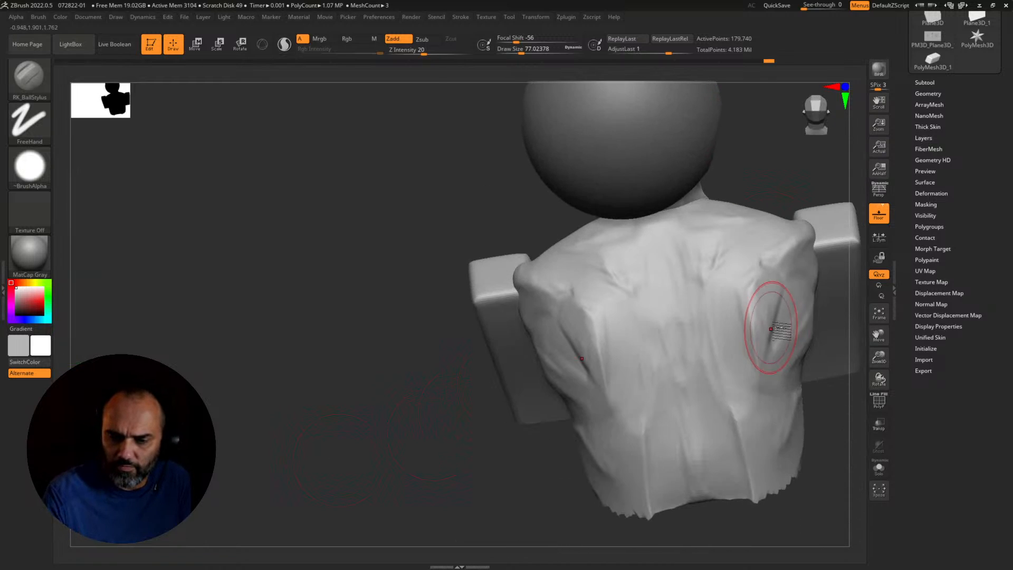
pyautogui.moveTo(745, 182)
pyautogui.keyDown('alt'); pyautogui.mouseDown()
pyautogui.moveTo(676, 208)
pyautogui.moveTo(546, 230)
pyautogui.mouseUp(); pyautogui.keyUp('alt')
pyautogui.moveTo(713, 275)
pyautogui.mouseDown()
pyautogui.moveTo(676, 335)
pyautogui.moveTo(585, 369)
pyautogui.mouseUp()
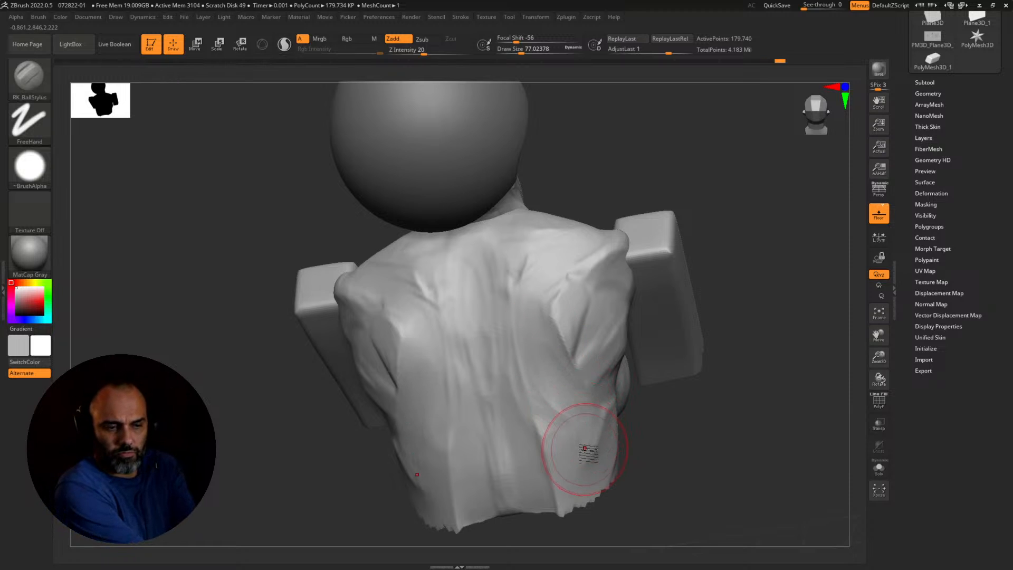
# Step: Define the inner edge of the shoulder blade and blend the upper back muscles around it
pyautogui.moveTo(698, 393); pyautogui.dragTo(599, 385)
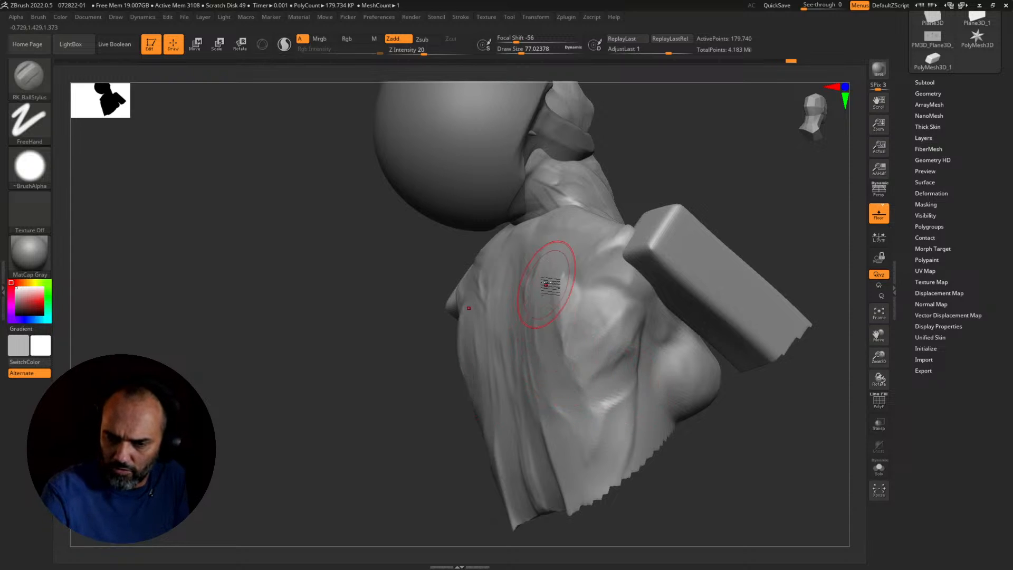
pyautogui.keyDown('shift'); pyautogui.moveTo(407, 430); pyautogui.dragTo(437, 407); pyautogui.keyUp('shift')
pyautogui.moveTo(381, 356); pyautogui.dragTo(378, 354)
pyautogui.moveTo(807, 321); pyautogui.dragTo(732, 335)
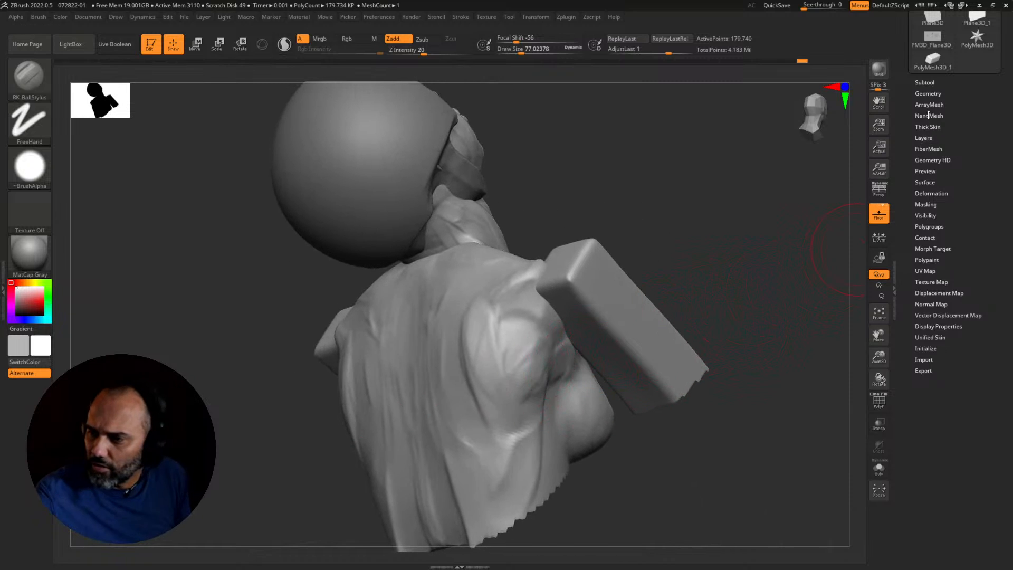
# Step: Remesh the torso with DynaMesh at resolution 128 without freezing subdivision levels, and turn DynaMesh mode off again
pyautogui.click(928, 93)
pyautogui.click(938, 281)
pyautogui.click(937, 282)
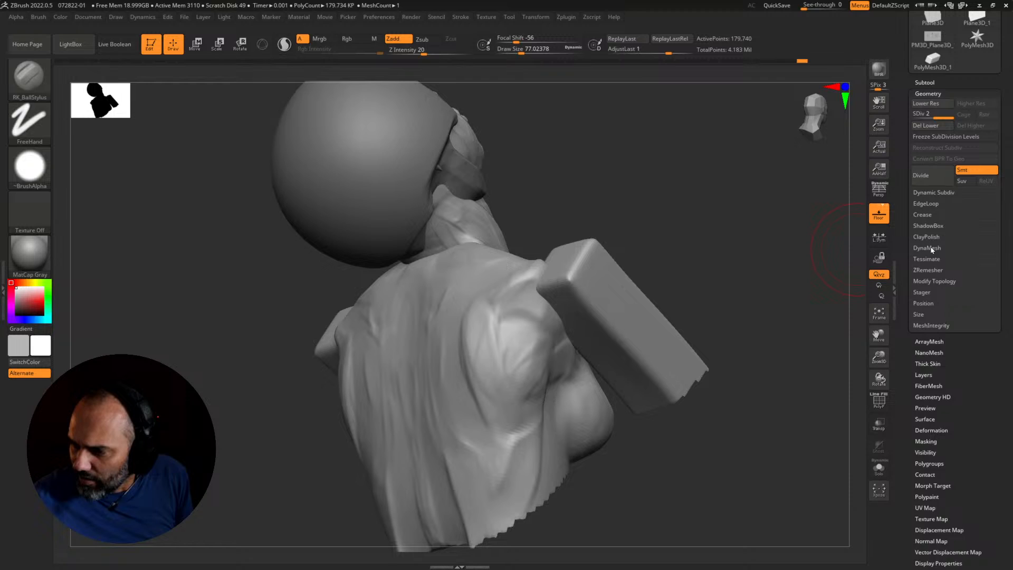
pyautogui.click(927, 248)
pyautogui.click(931, 265)
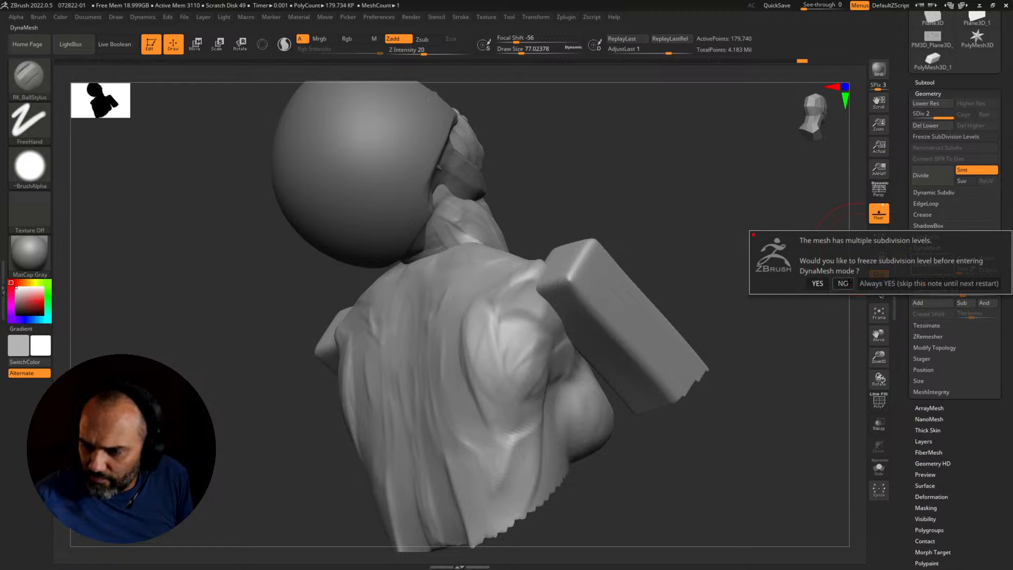
pyautogui.click(843, 284)
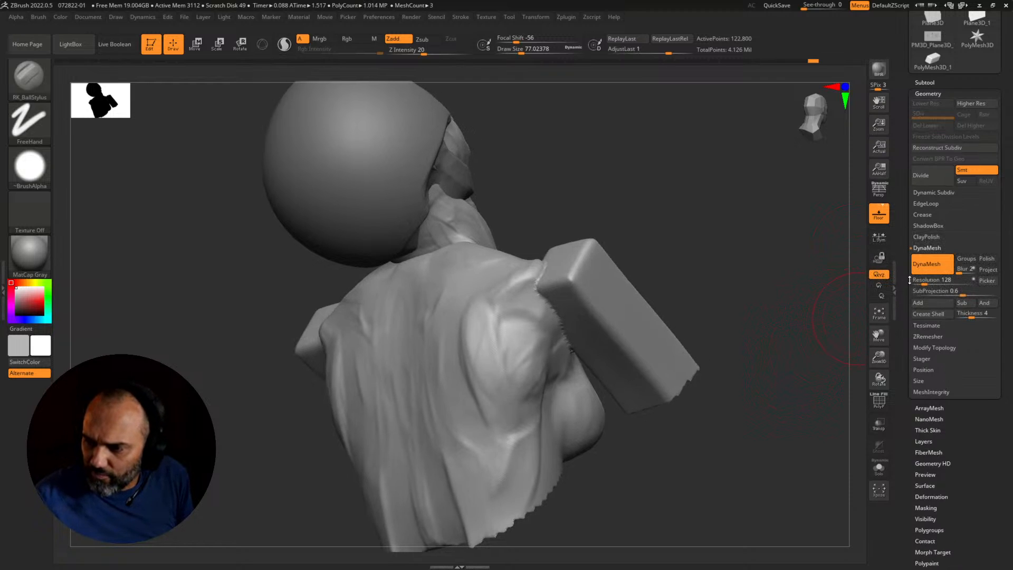
pyautogui.click(938, 264)
# Step: Sculpt a muscle band connecting the shoulder blade to the arm block behind the armpit
pyautogui.moveTo(742, 324); pyautogui.dragTo(771, 337)
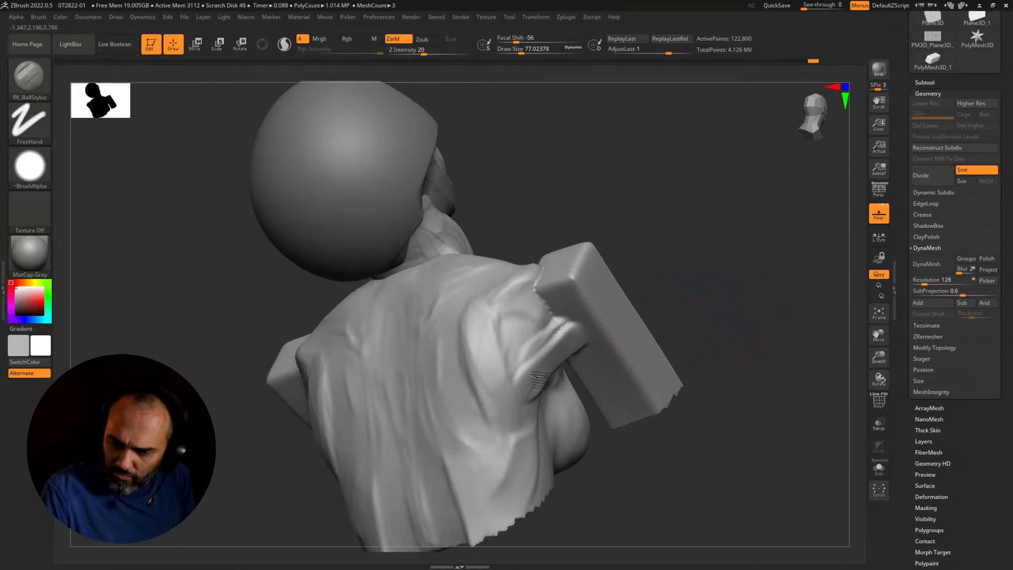
pyautogui.moveTo(755, 330); pyautogui.dragTo(645, 288)
pyautogui.moveTo(529, 358)
pyautogui.mouseDown()
pyautogui.moveTo(546, 346)
pyautogui.moveTo(532, 354)
pyautogui.moveTo(543, 329)
pyautogui.mouseUp()
pyautogui.moveTo(508, 373)
pyautogui.mouseDown()
pyautogui.moveTo(533, 355)
pyautogui.moveTo(475, 364)
pyautogui.mouseUp()
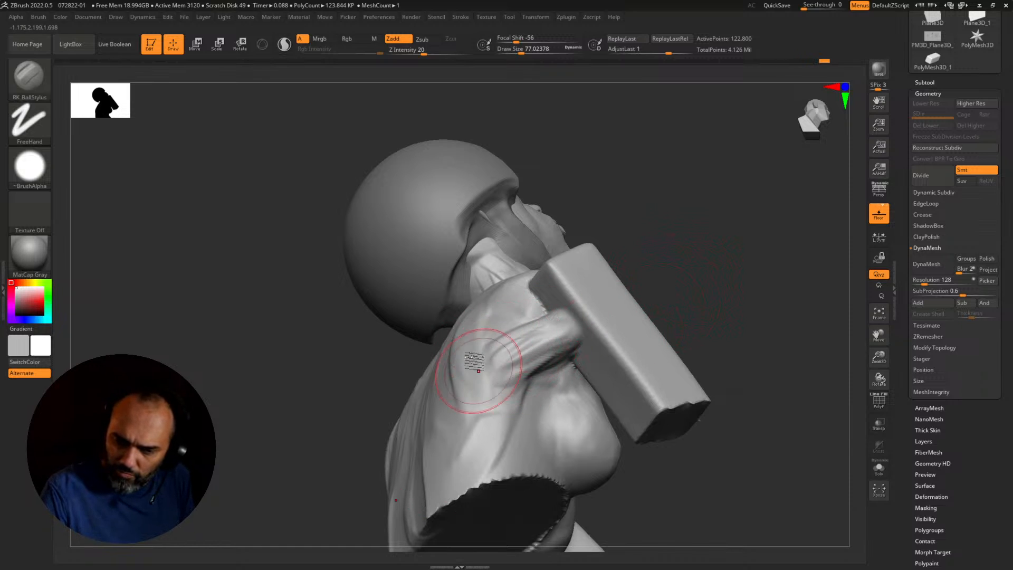
# Step: Build up the shoulder muscle over the upper arm block and round the block's outer edges
pyautogui.moveTo(670, 240); pyautogui.dragTo(680, 310)
pyautogui.moveTo(498, 325); pyautogui.dragTo(475, 319)
pyautogui.moveTo(685, 248); pyautogui.dragTo(688, 335)
pyautogui.moveTo(548, 272)
pyautogui.mouseDown()
pyautogui.moveTo(511, 286)
pyautogui.moveTo(580, 305)
pyautogui.moveTo(548, 322)
pyautogui.mouseUp()
pyautogui.moveTo(654, 322); pyautogui.dragTo(647, 247)
pyautogui.moveTo(531, 282)
pyautogui.mouseDown()
pyautogui.moveTo(548, 314)
pyautogui.moveTo(628, 380)
pyautogui.mouseUp()
pyautogui.moveTo(600, 344)
pyautogui.mouseDown()
pyautogui.moveTo(631, 359)
pyautogui.moveTo(651, 387)
pyautogui.mouseUp()
pyautogui.moveTo(638, 343)
pyautogui.mouseDown()
pyautogui.moveTo(588, 335)
pyautogui.moveTo(573, 274)
pyautogui.mouseUp()
pyautogui.moveTo(733, 285)
pyautogui.mouseDown()
pyautogui.moveTo(650, 293)
pyautogui.moveTo(610, 254)
pyautogui.mouseUp()
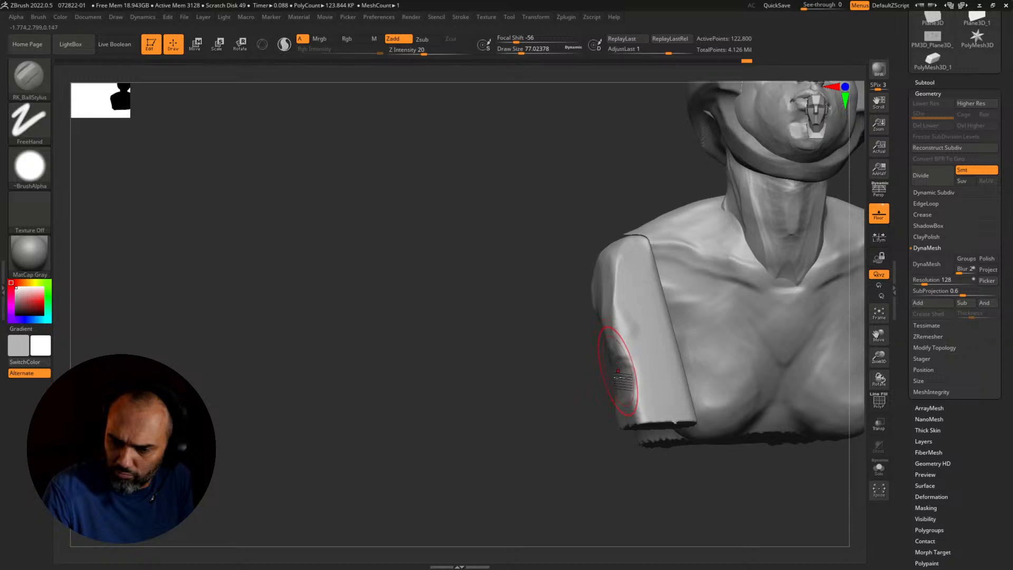
pyautogui.moveTo(543, 385); pyautogui.dragTo(603, 269)
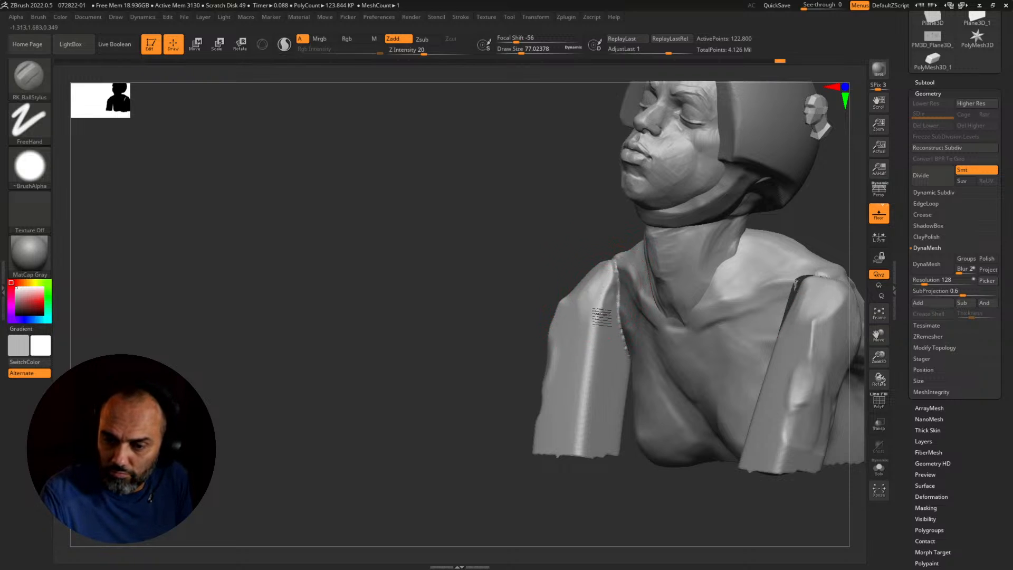
# Step: Smooth the arm's inner edge at the front of the shoulder and pull a muscle stub from it toward the chest
pyautogui.keyDown('shift'); pyautogui.moveTo(612, 320); pyautogui.dragTo(620, 341); pyautogui.keyUp('shift')
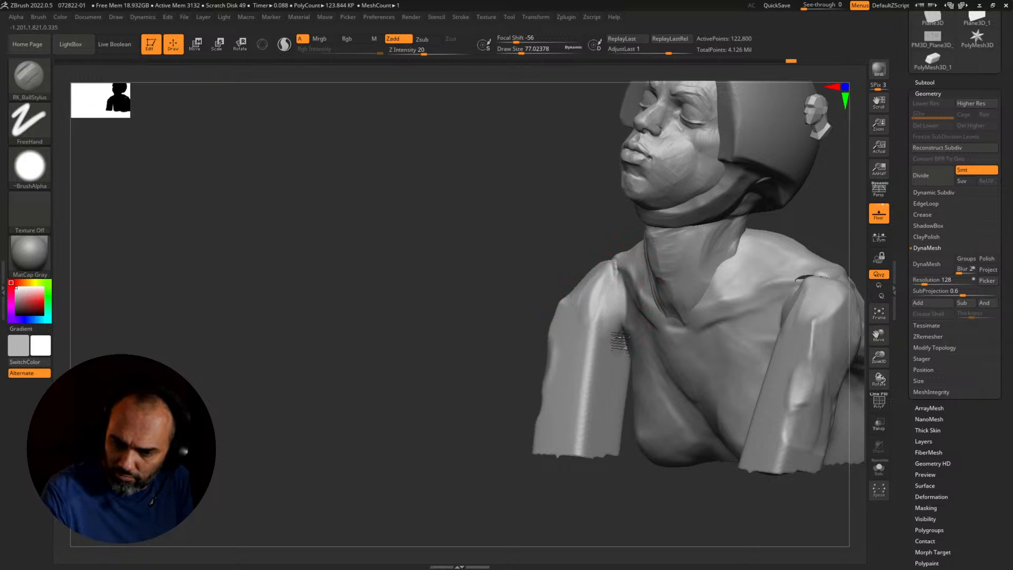
pyautogui.moveTo(440, 459)
pyautogui.mouseDown()
pyautogui.moveTo(485, 473)
pyautogui.moveTo(411, 474)
pyautogui.moveTo(419, 472)
pyautogui.mouseUp()
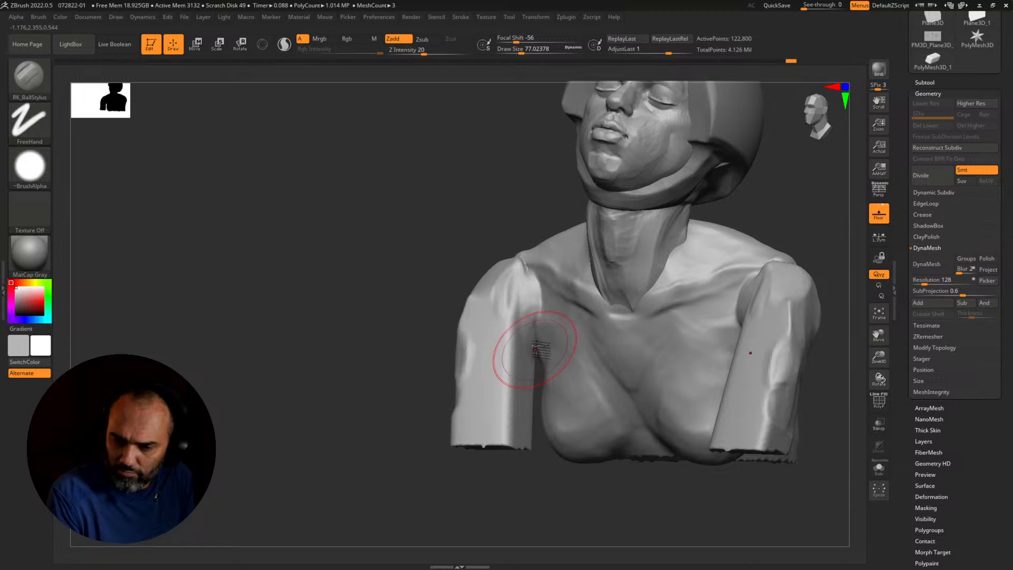
pyautogui.moveTo(555, 349)
pyautogui.mouseDown()
pyautogui.moveTo(523, 352)
pyautogui.moveTo(522, 342)
pyautogui.moveTo(499, 372)
pyautogui.moveTo(516, 431)
pyautogui.moveTo(498, 361)
pyautogui.moveTo(501, 327)
pyautogui.moveTo(526, 293)
pyautogui.mouseUp()
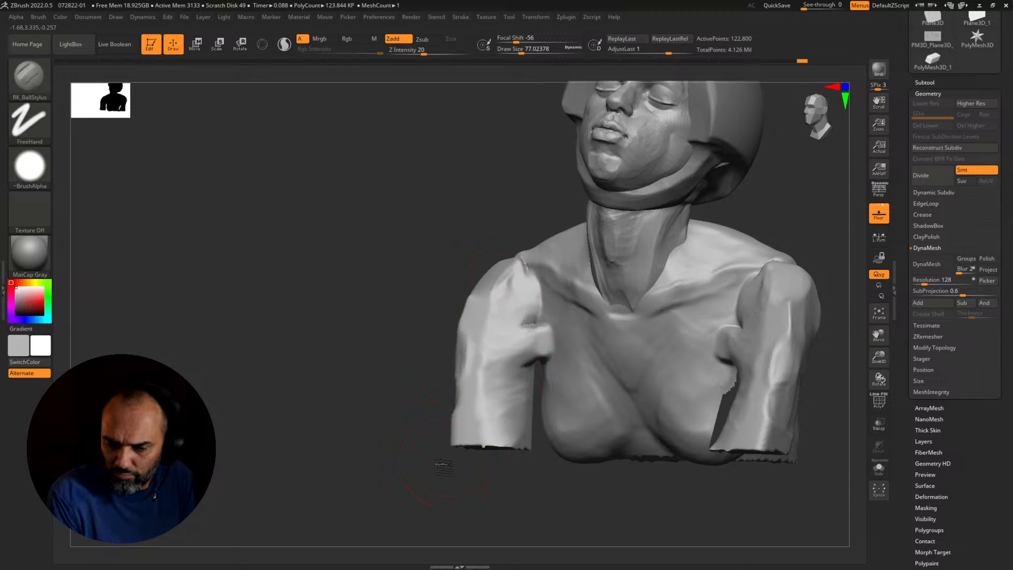
pyautogui.moveTo(445, 466); pyautogui.dragTo(465, 420)
pyautogui.moveTo(477, 467); pyautogui.dragTo(462, 506)
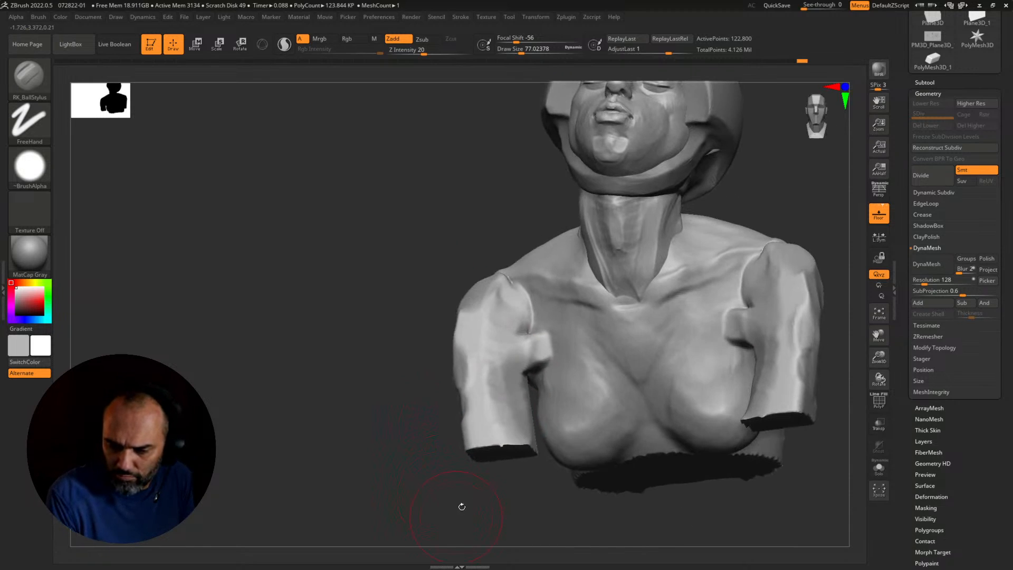
pyautogui.moveTo(535, 347); pyautogui.dragTo(518, 330)
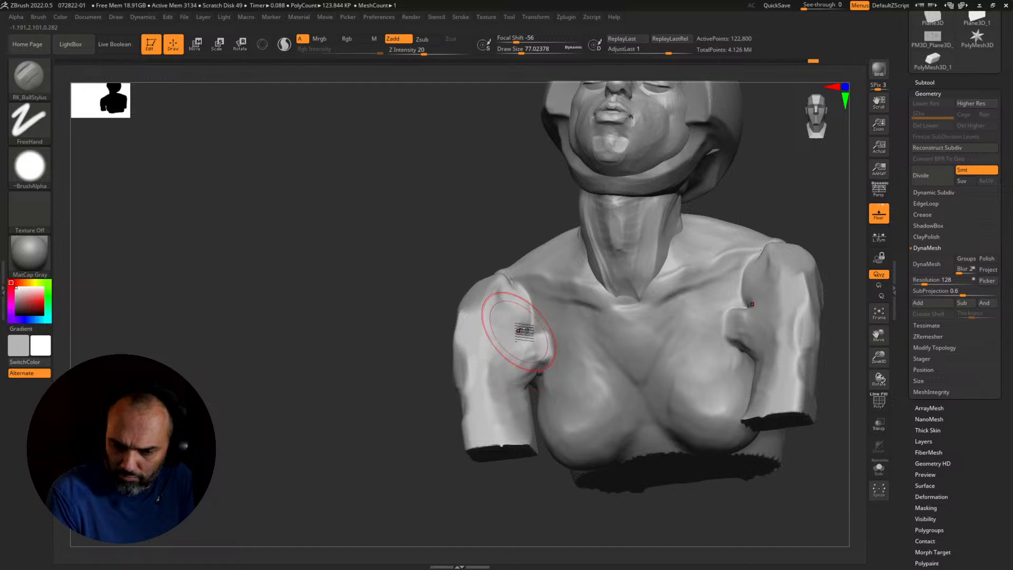
pyautogui.moveTo(518, 375); pyautogui.dragTo(533, 347)
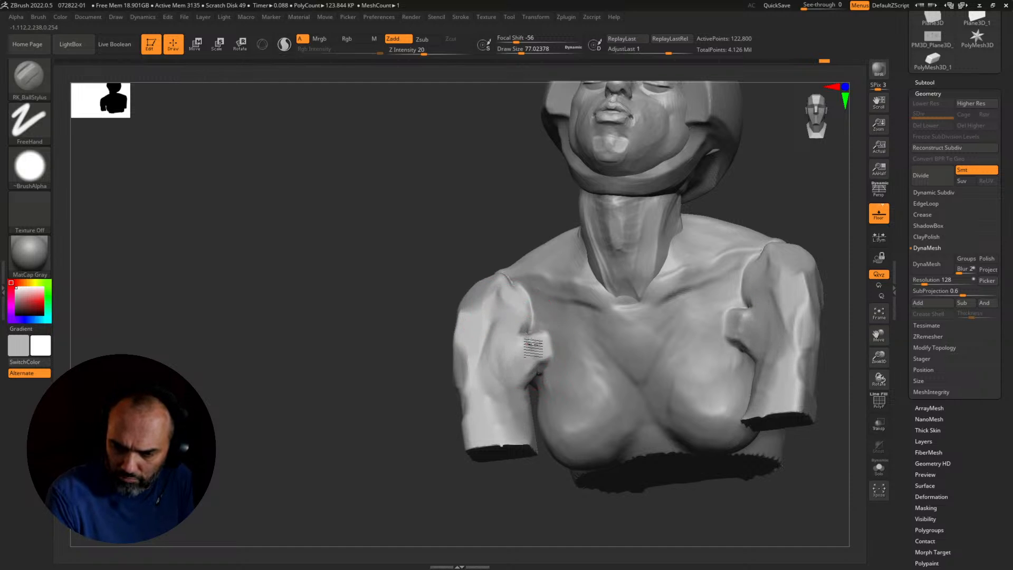
# Step: Shape the stub at the front of the armpit and blend it into the chest muscle
pyautogui.moveTo(498, 405); pyautogui.dragTo(521, 381, button='right')
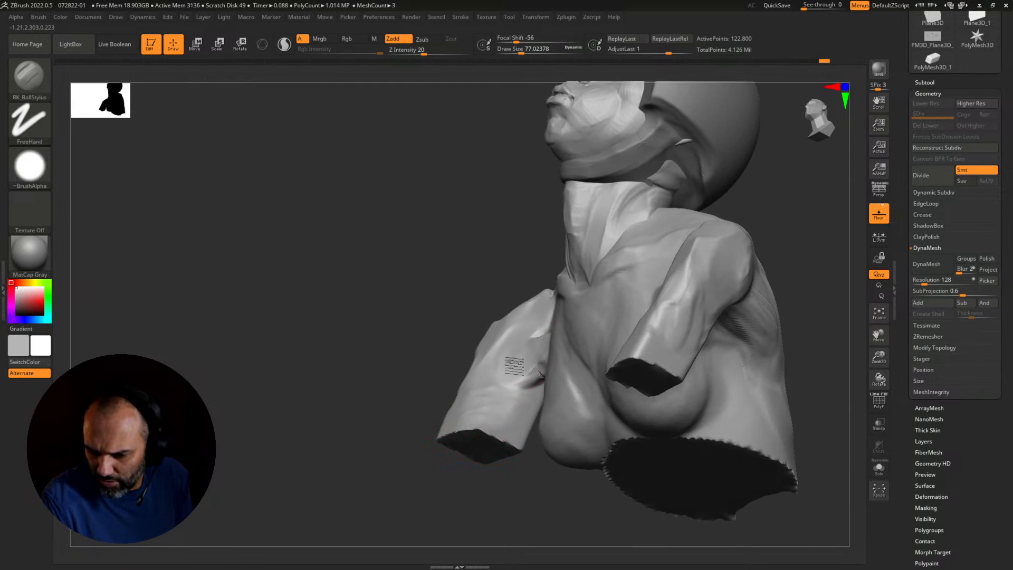
pyautogui.press('b')
pyautogui.press('m')
pyautogui.press('v')
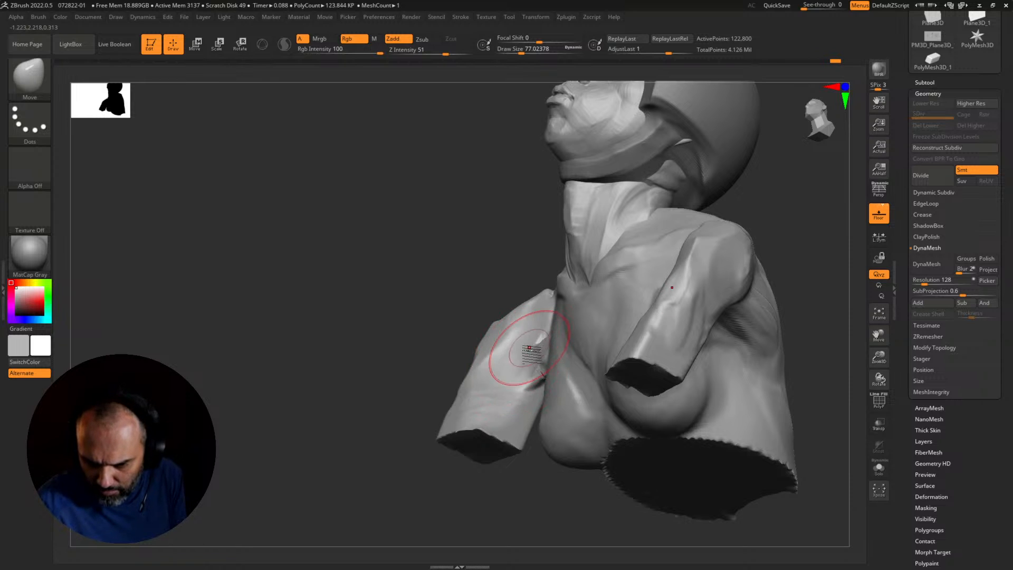
pyautogui.moveTo(487, 423); pyautogui.dragTo(484, 428)
pyautogui.press('1')
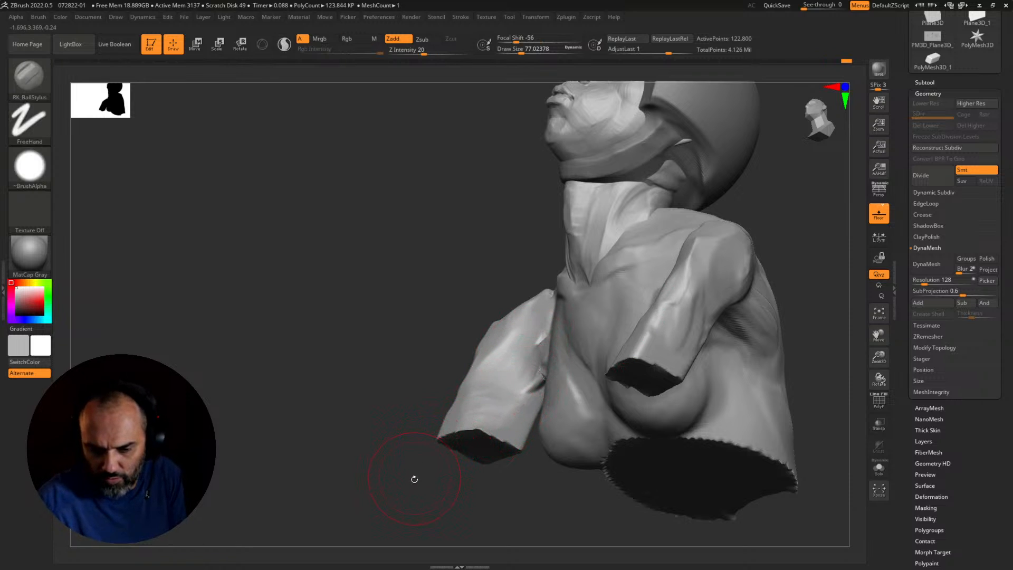
pyautogui.moveTo(415, 479); pyautogui.dragTo(407, 464, button='right')
pyautogui.moveTo(453, 423); pyautogui.dragTo(491, 432, button='right')
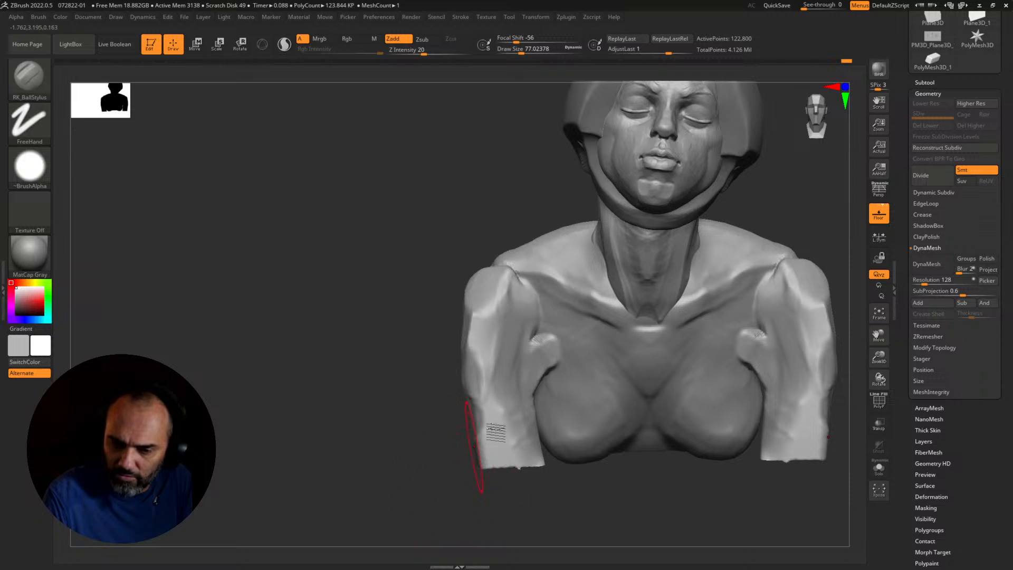
pyautogui.moveTo(557, 342)
pyautogui.mouseDown()
pyautogui.moveTo(585, 337)
pyautogui.moveTo(539, 374)
pyautogui.moveTo(574, 368)
pyautogui.mouseUp()
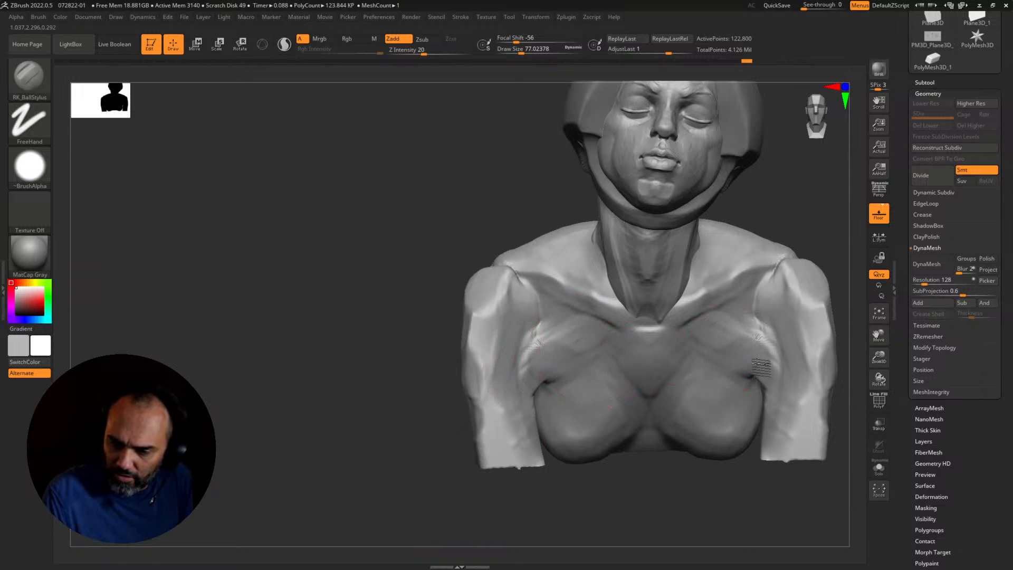
# Step: Fill the gap between collarbone and arm so the front of the shoulder flows into the chest
pyautogui.moveTo(761, 367)
pyautogui.mouseDown(button='right')
pyautogui.moveTo(818, 335)
pyautogui.moveTo(746, 317)
pyautogui.mouseUp(button='right')
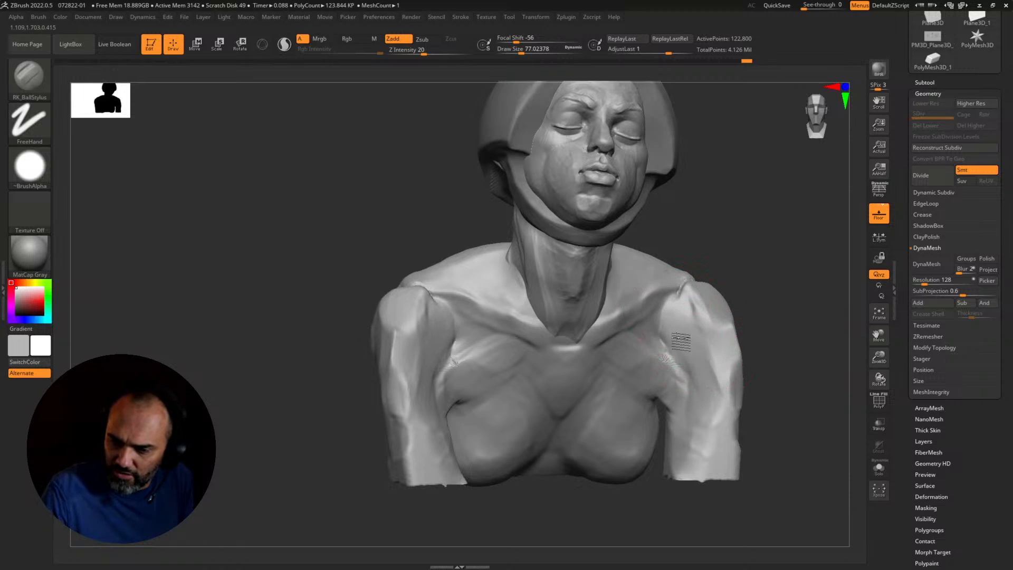
pyautogui.moveTo(681, 342); pyautogui.dragTo(678, 348)
pyautogui.moveTo(683, 306)
pyautogui.mouseDown()
pyautogui.moveTo(664, 312)
pyautogui.moveTo(717, 288)
pyautogui.moveTo(705, 339)
pyautogui.mouseUp()
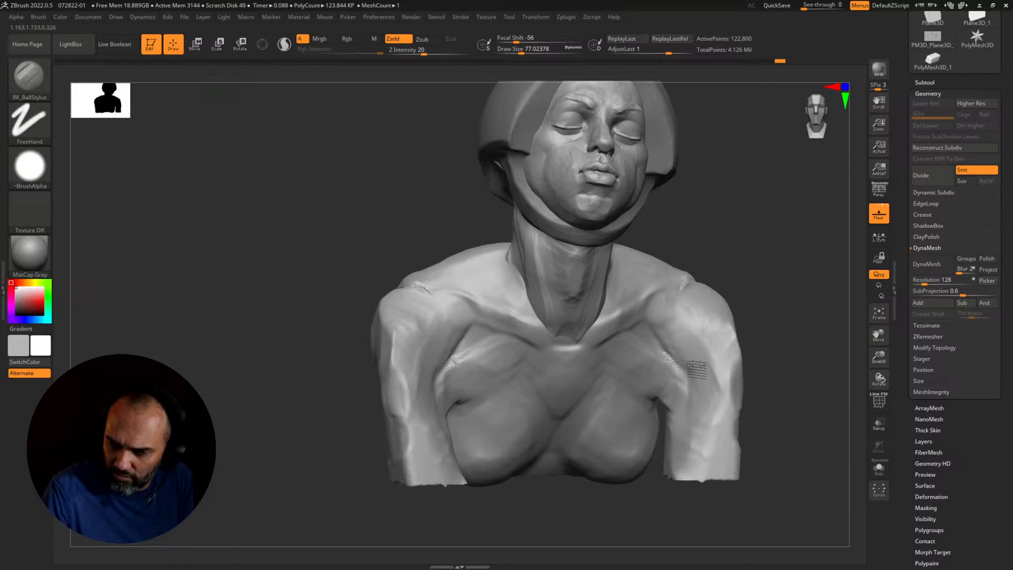
pyautogui.moveTo(781, 280); pyautogui.dragTo(739, 276, button='right')
pyautogui.moveTo(422, 351)
pyautogui.mouseDown()
pyautogui.moveTo(418, 412)
pyautogui.moveTo(419, 336)
pyautogui.moveTo(463, 367)
pyautogui.moveTo(486, 317)
pyautogui.moveTo(505, 315)
pyautogui.mouseUp()
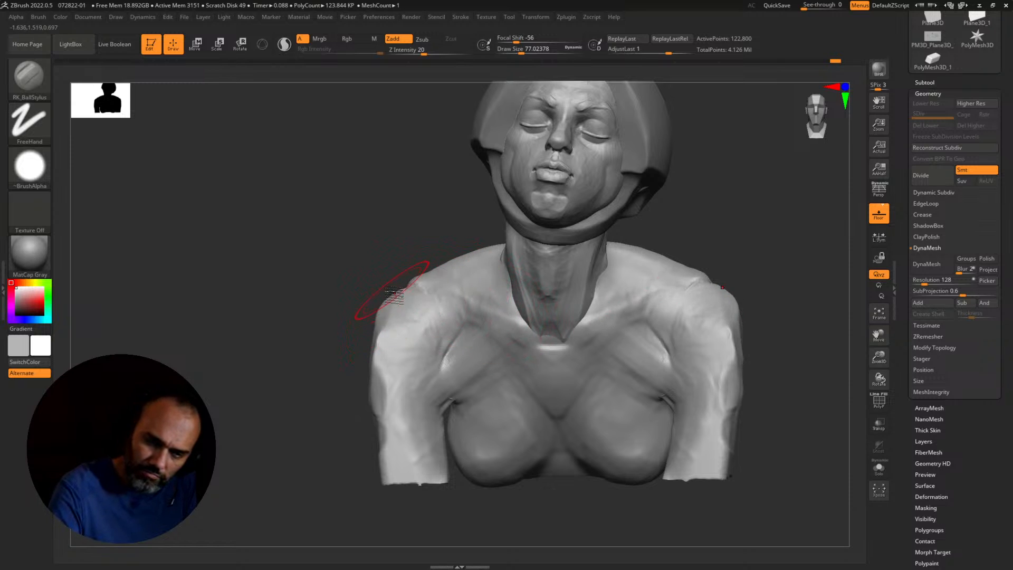
# Step: Round the outer shoulder contour and even out the front and inner surfaces of the upper arm
pyautogui.moveTo(389, 276)
pyautogui.mouseDown()
pyautogui.moveTo(399, 364)
pyautogui.moveTo(369, 357)
pyautogui.moveTo(345, 458)
pyautogui.moveTo(369, 365)
pyautogui.mouseUp()
pyautogui.moveTo(388, 305); pyautogui.dragTo(430, 427)
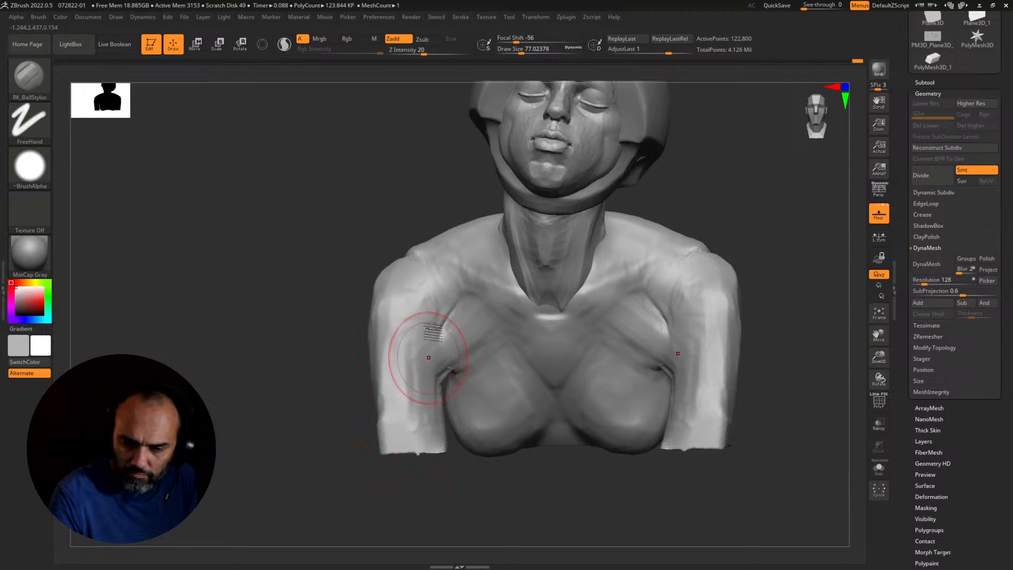
pyautogui.moveTo(429, 348); pyautogui.dragTo(436, 446)
pyautogui.moveTo(441, 499); pyautogui.dragTo(421, 452)
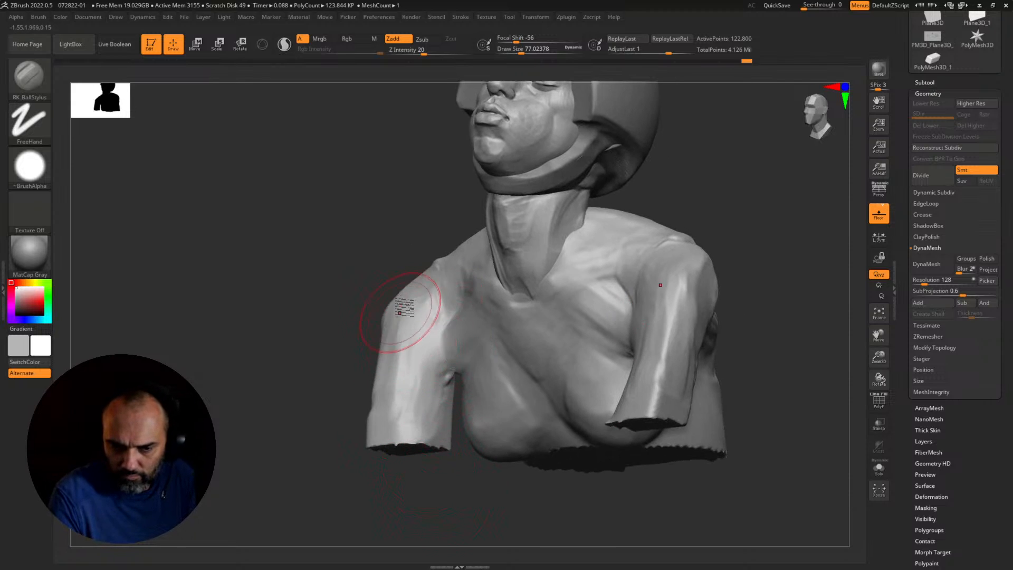
pyautogui.moveTo(400, 313)
pyautogui.mouseDown()
pyautogui.moveTo(379, 380)
pyautogui.moveTo(376, 441)
pyautogui.moveTo(389, 366)
pyautogui.moveTo(389, 437)
pyautogui.moveTo(409, 340)
pyautogui.mouseUp()
pyautogui.moveTo(316, 424)
pyautogui.mouseDown()
pyautogui.moveTo(341, 444)
pyautogui.moveTo(362, 418)
pyautogui.mouseUp()
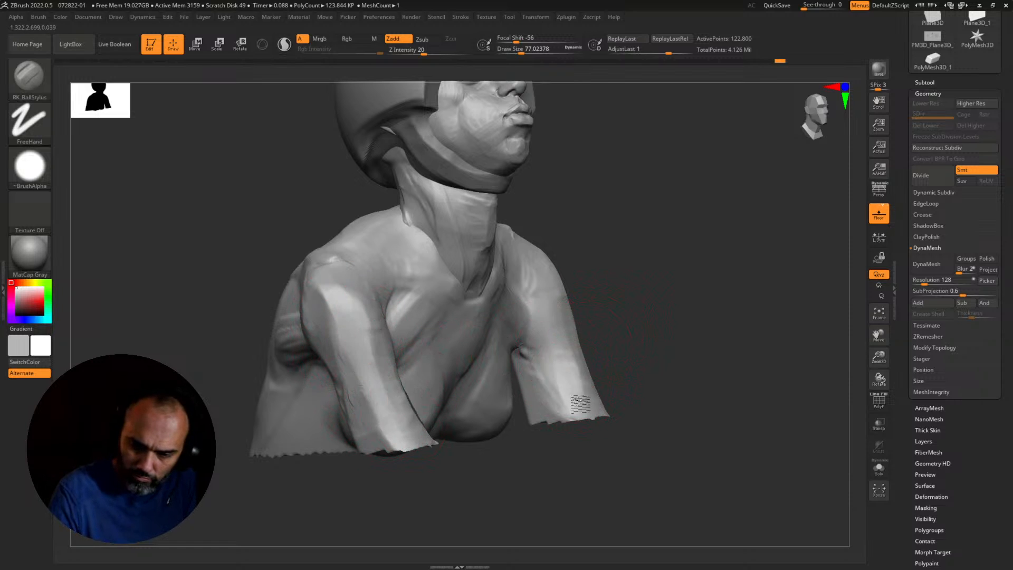
# Step: Refine the front of the upper arm and soften the transition from the shoulder muscle to the upper chest
pyautogui.moveTo(544, 456)
pyautogui.mouseDown()
pyautogui.moveTo(475, 479)
pyautogui.moveTo(403, 442)
pyautogui.moveTo(464, 407)
pyautogui.mouseUp()
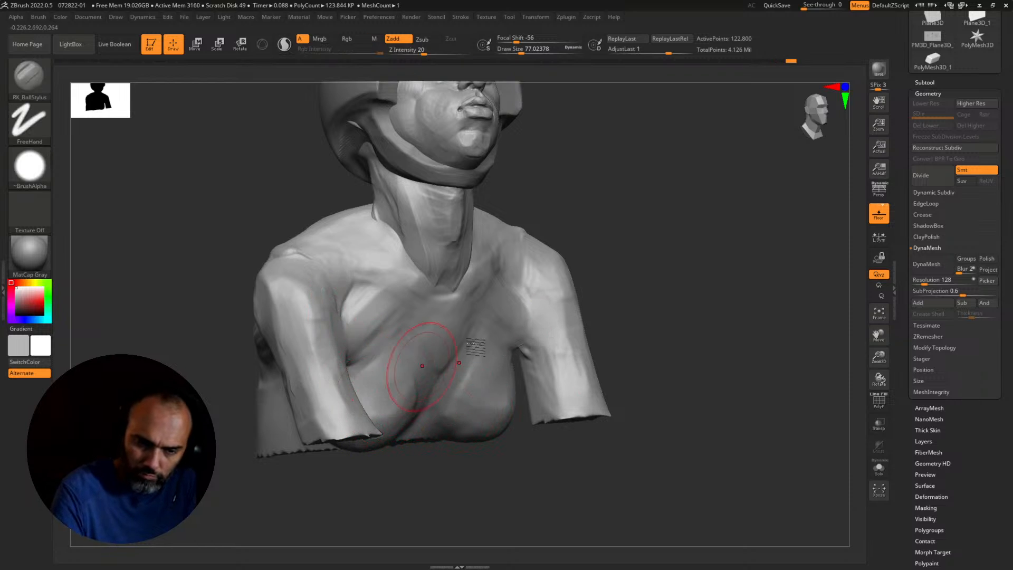
pyautogui.moveTo(631, 343); pyautogui.dragTo(528, 328)
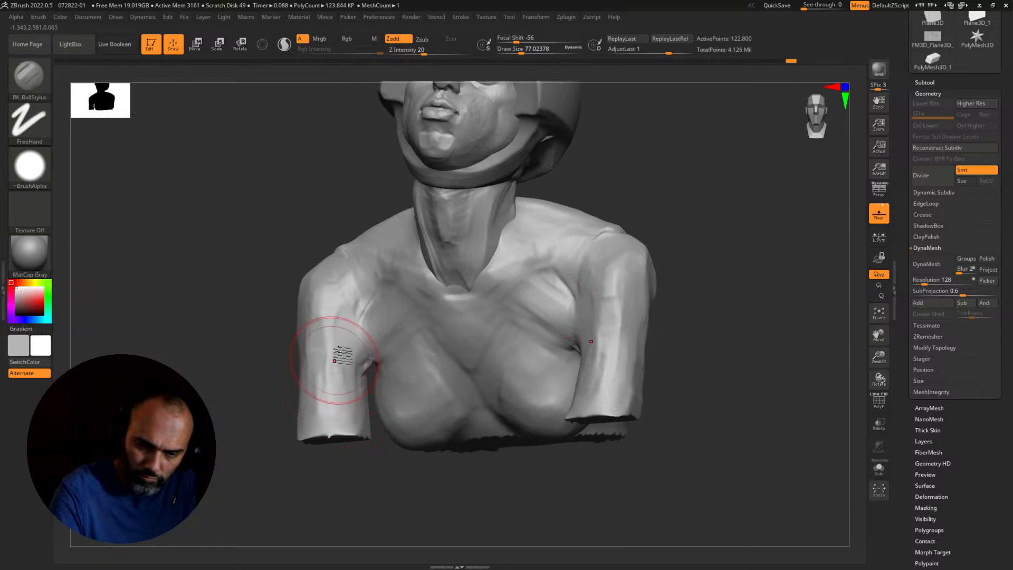
pyautogui.moveTo(335, 360)
pyautogui.mouseDown()
pyautogui.moveTo(343, 391)
pyautogui.moveTo(348, 352)
pyautogui.moveTo(329, 299)
pyautogui.moveTo(346, 314)
pyautogui.moveTo(352, 364)
pyautogui.mouseUp()
pyautogui.moveTo(378, 308)
pyautogui.mouseDown()
pyautogui.moveTo(359, 278)
pyautogui.moveTo(395, 315)
pyautogui.mouseUp()
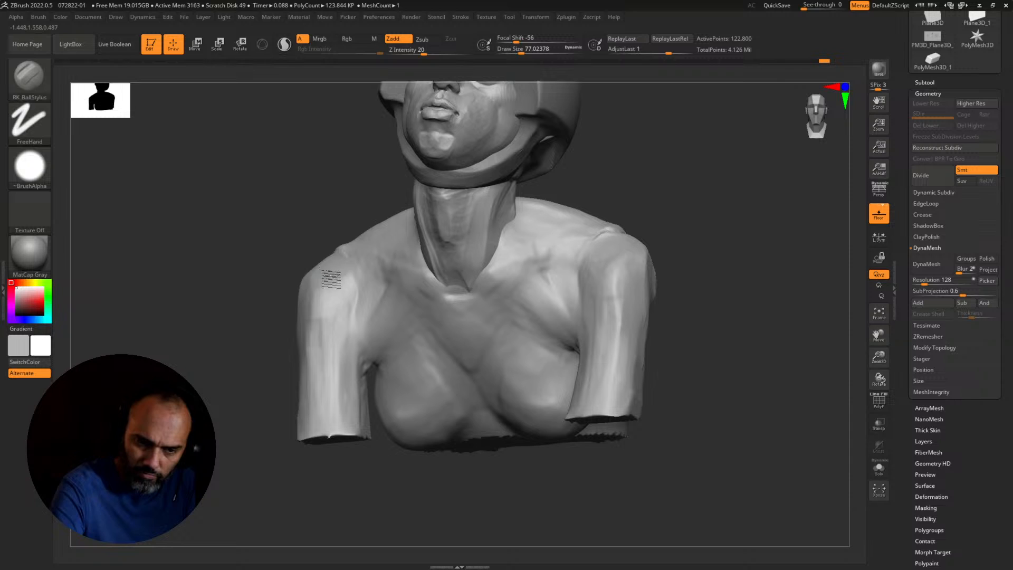
pyautogui.moveTo(256, 339); pyautogui.dragTo(328, 305)
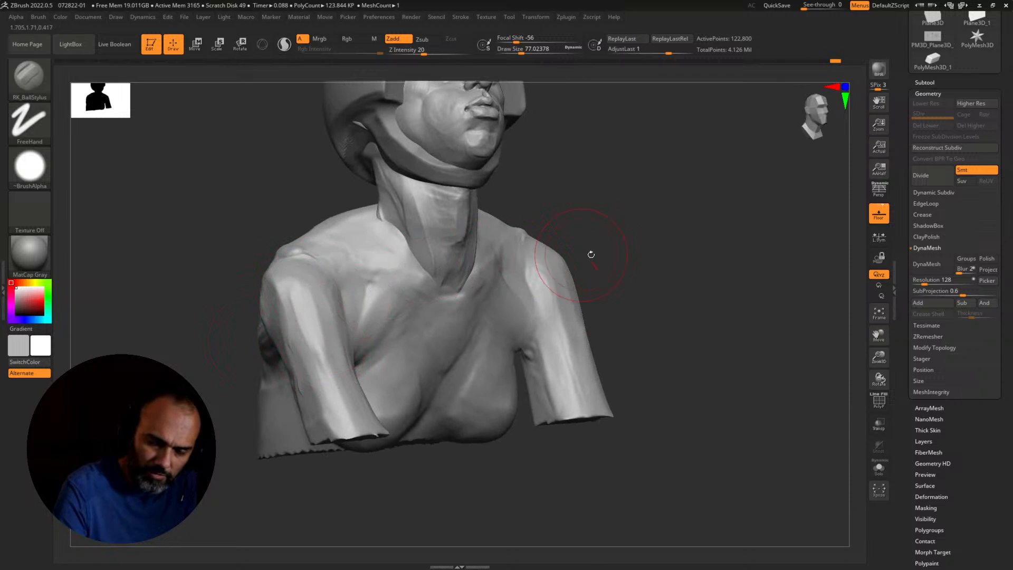
pyautogui.moveTo(590, 254); pyautogui.dragTo(478, 283)
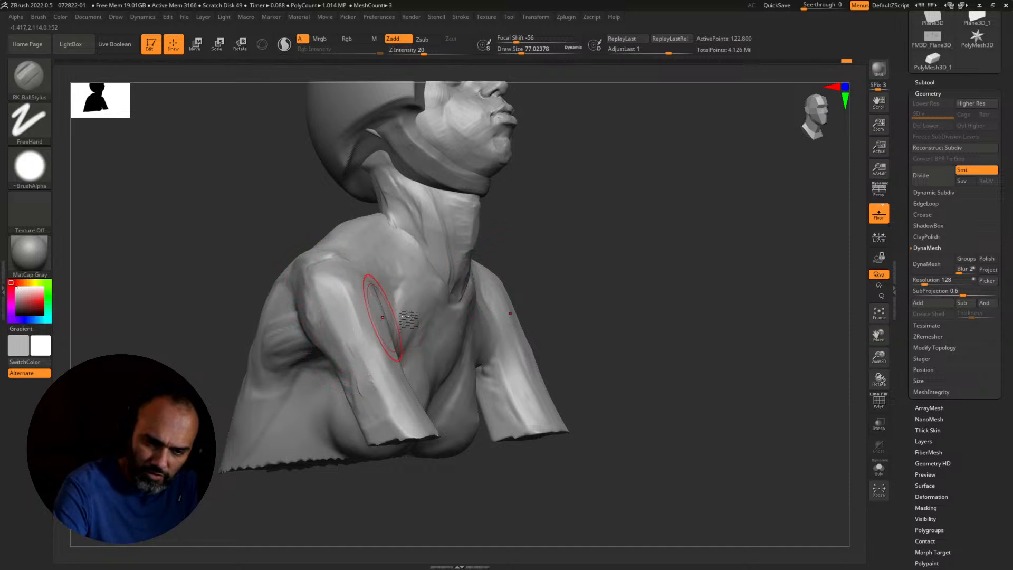
# Step: Sculpt the side and back of the shoulder and upper arm, blending them into the shoulder blade muscles
pyautogui.moveTo(382, 317); pyautogui.dragTo(536, 292)
pyautogui.moveTo(390, 312); pyautogui.dragTo(543, 287)
pyautogui.moveTo(450, 310); pyautogui.dragTo(507, 293)
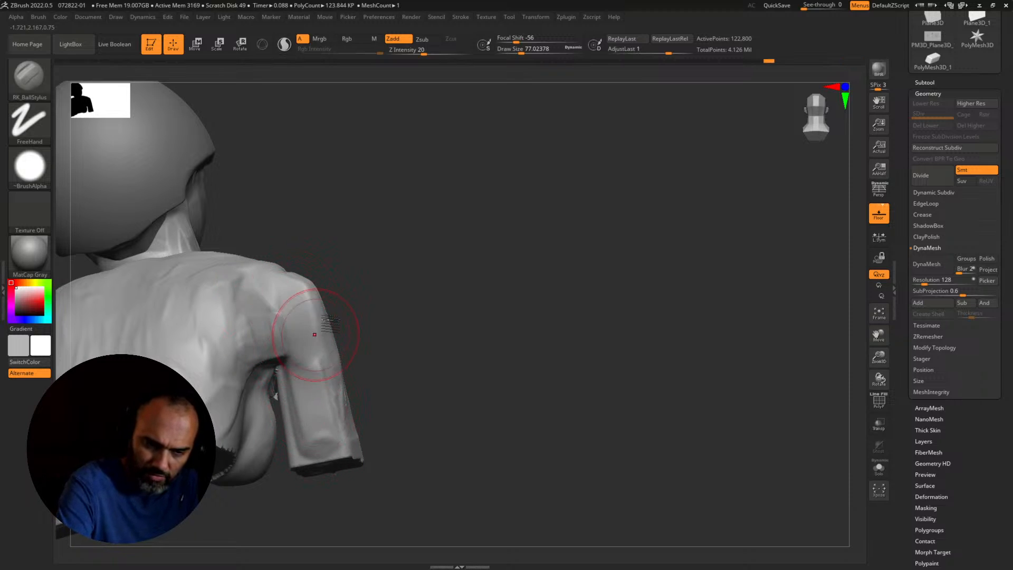
pyautogui.moveTo(448, 317); pyautogui.dragTo(355, 314)
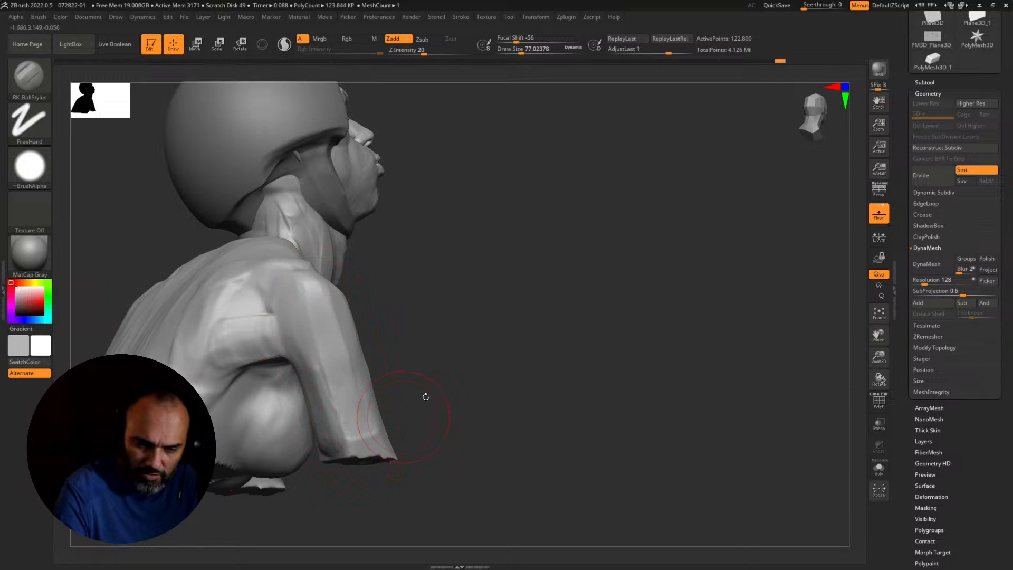
pyautogui.moveTo(426, 396); pyautogui.dragTo(350, 351)
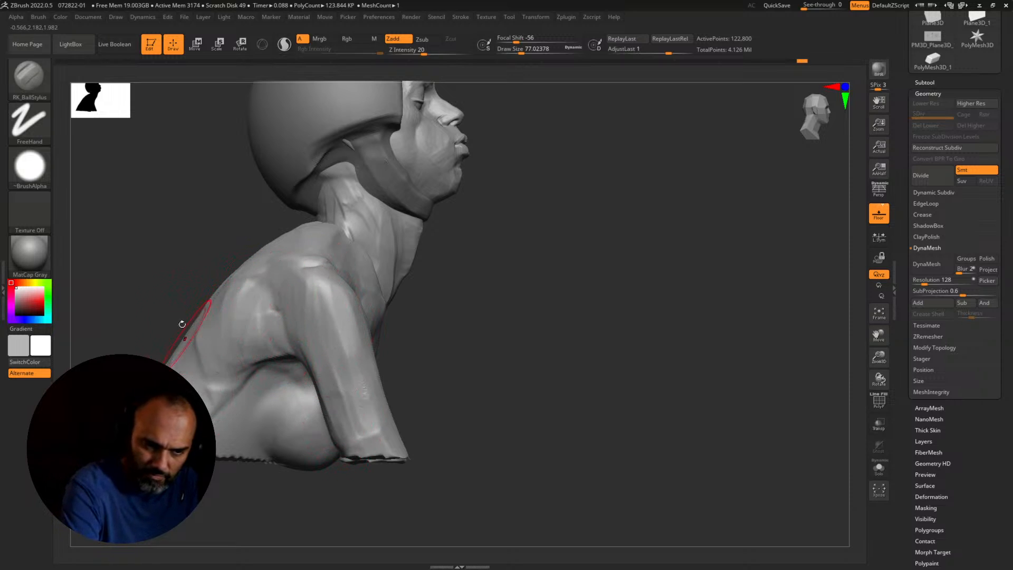
# Step: Shape the side back muscle below the shoulder blade and blend it into the rib cage
pyautogui.keyDown('alt'); pyautogui.moveTo(161, 280); pyautogui.dragTo(188, 362); pyautogui.keyUp('alt')
pyautogui.keyDown('alt'); pyautogui.moveTo(498, 402); pyautogui.dragTo(545, 302); pyautogui.keyUp('alt')
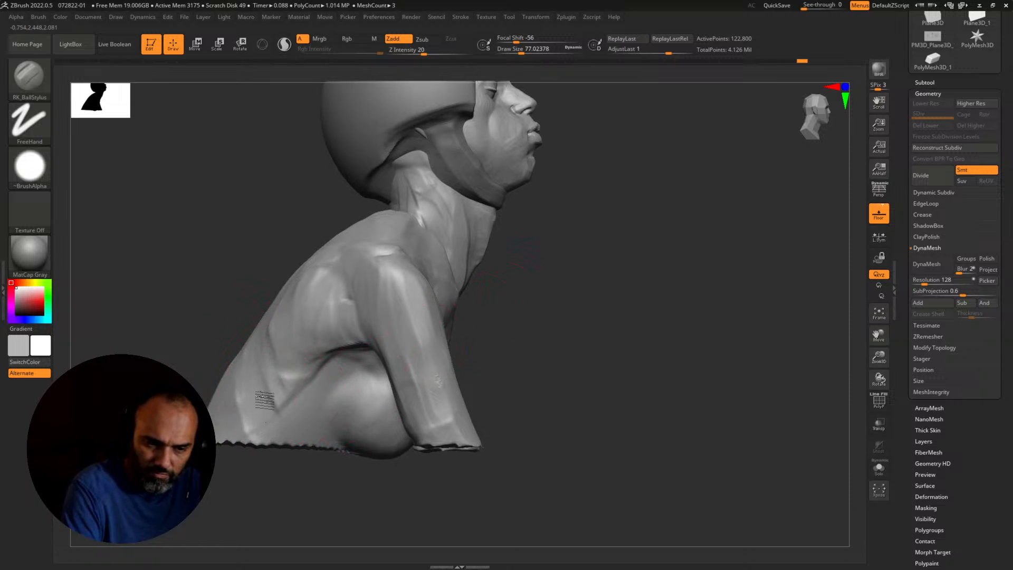
pyautogui.moveTo(265, 401); pyautogui.dragTo(273, 433)
pyautogui.moveTo(275, 365); pyautogui.dragTo(290, 409)
pyautogui.moveTo(317, 374)
pyautogui.mouseDown()
pyautogui.moveTo(272, 429)
pyautogui.moveTo(264, 399)
pyautogui.mouseUp()
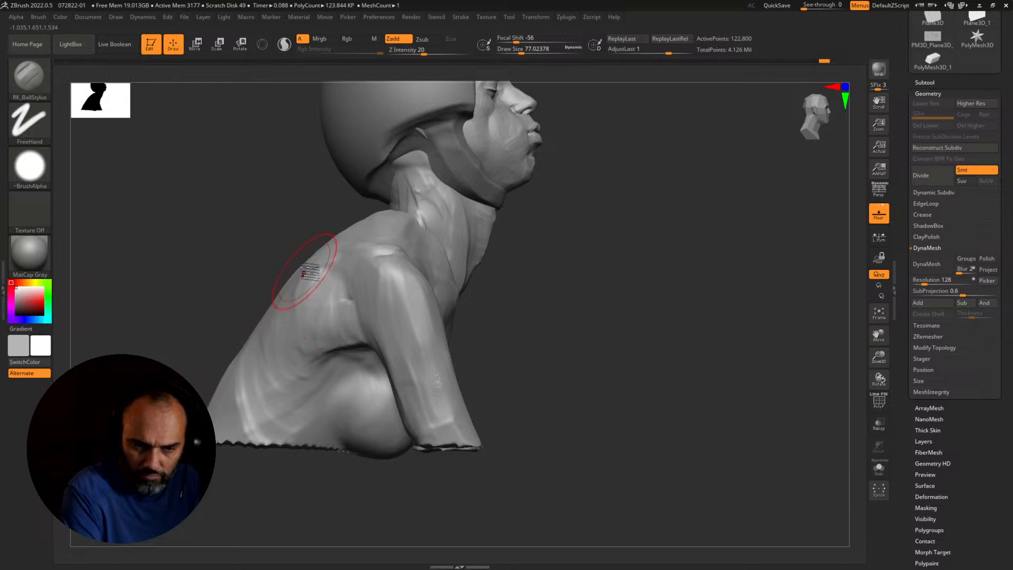
pyautogui.moveTo(308, 272); pyautogui.dragTo(310, 351)
pyautogui.moveTo(232, 337); pyautogui.dragTo(282, 340)
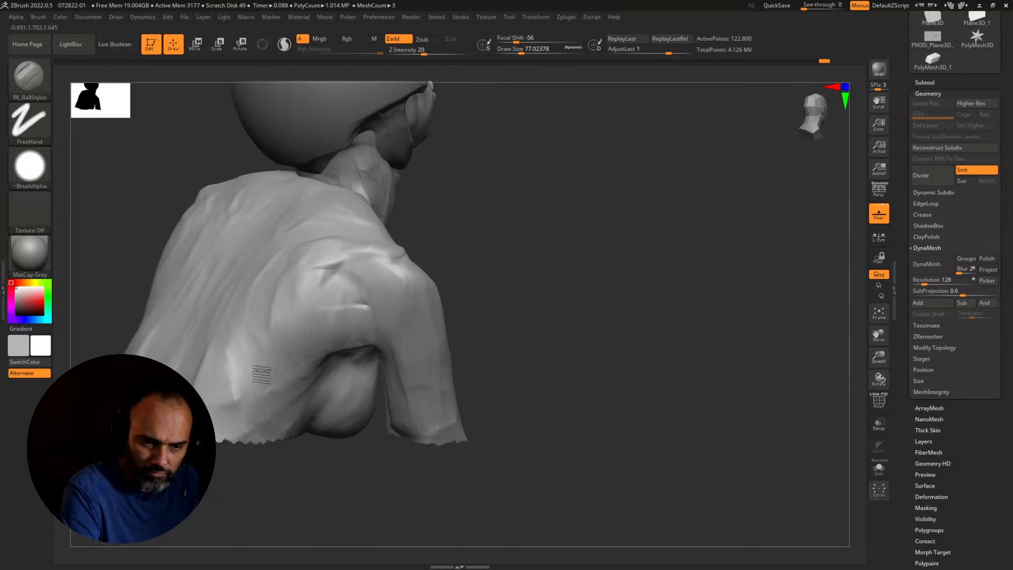
# Step: Enlarge the brush to a draw size of about 116 and broaden the muscle planes of the mid and side back
pyautogui.press(']')
pyautogui.moveTo(241, 303)
pyautogui.mouseDown()
pyautogui.moveTo(213, 362)
pyautogui.moveTo(206, 335)
pyautogui.mouseUp()
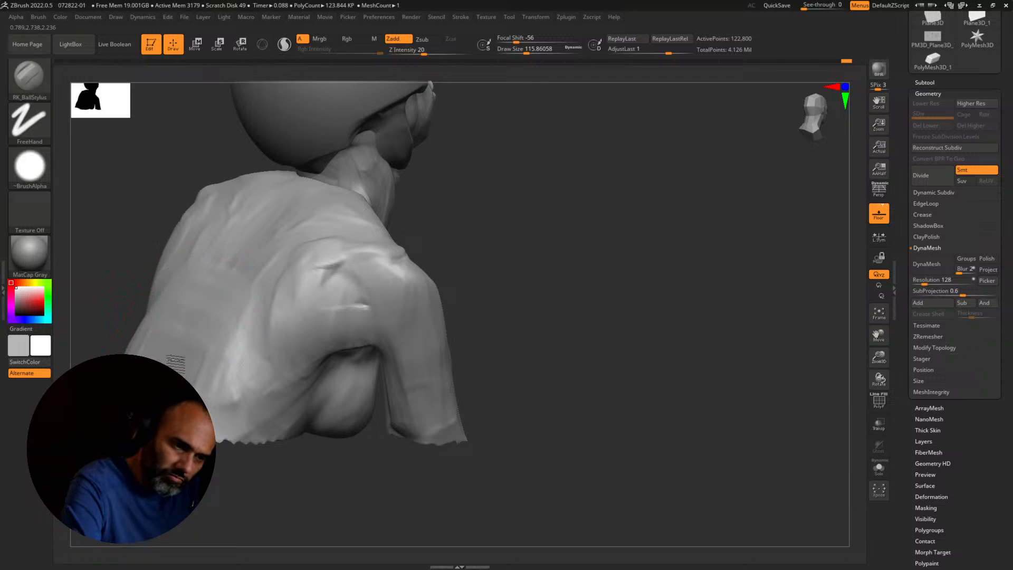
pyautogui.moveTo(219, 444); pyautogui.dragTo(226, 407)
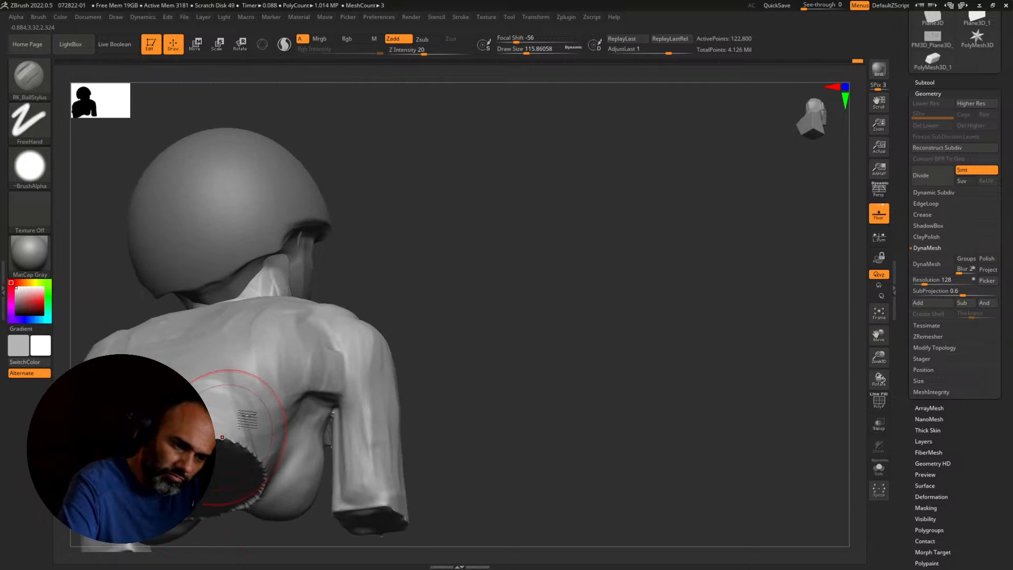
pyautogui.moveTo(628, 369); pyautogui.dragTo(519, 332)
pyautogui.moveTo(259, 407)
pyautogui.mouseDown()
pyautogui.moveTo(276, 416)
pyautogui.moveTo(253, 410)
pyautogui.moveTo(281, 395)
pyautogui.moveTo(275, 391)
pyautogui.mouseUp()
# Step: Set the draw size to about 101 and even out the mid and lower back down to the torso's cut edge
pyautogui.press('s')
pyautogui.press('s')
pyautogui.keyDown('alt'); pyautogui.moveTo(438, 381); pyautogui.dragTo(619, 364); pyautogui.keyUp('alt')
pyautogui.moveTo(460, 365); pyautogui.dragTo(353, 332)
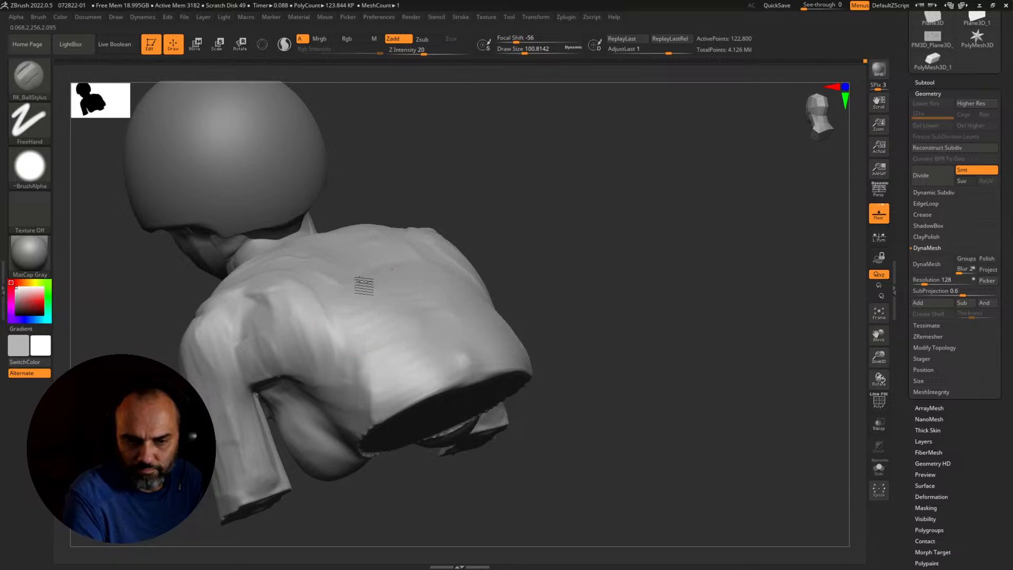
pyautogui.moveTo(552, 296); pyautogui.dragTo(517, 293)
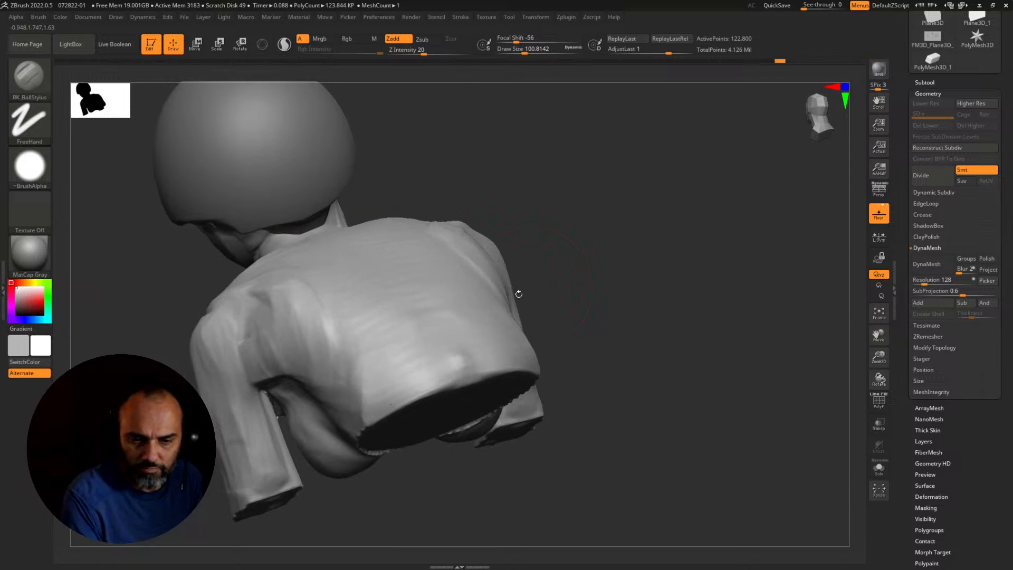
pyautogui.moveTo(414, 332); pyautogui.dragTo(348, 308)
pyautogui.moveTo(329, 259)
pyautogui.mouseDown()
pyautogui.moveTo(334, 299)
pyautogui.moveTo(456, 372)
pyautogui.mouseUp()
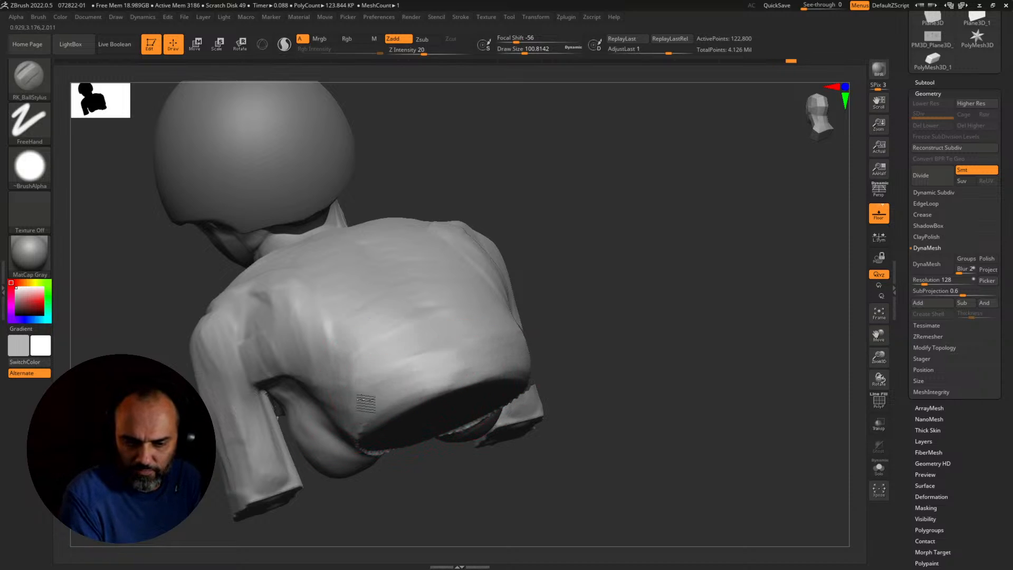
# Step: Set the draw size to about 140 and adjust the lower back's profile with the Move brush
pyautogui.keyDown('alt'); pyautogui.moveTo(623, 393); pyautogui.dragTo(713, 460); pyautogui.keyUp('alt')
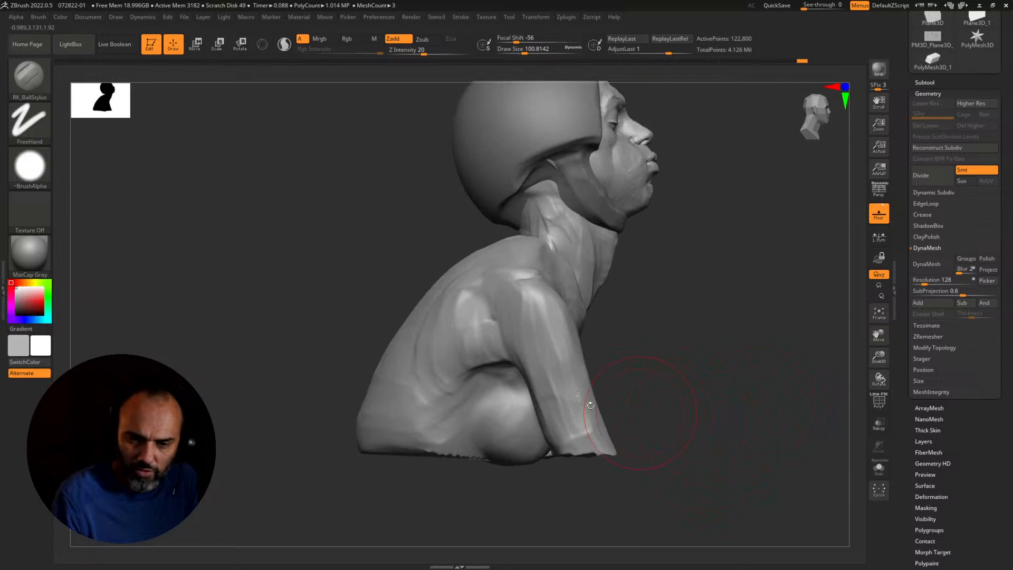
pyautogui.press('s')
pyautogui.moveTo(403, 368); pyautogui.dragTo(428, 368)
pyautogui.moveTo(360, 379); pyautogui.dragTo(366, 389)
pyautogui.press('b')
pyautogui.press('m')
pyautogui.press('v')
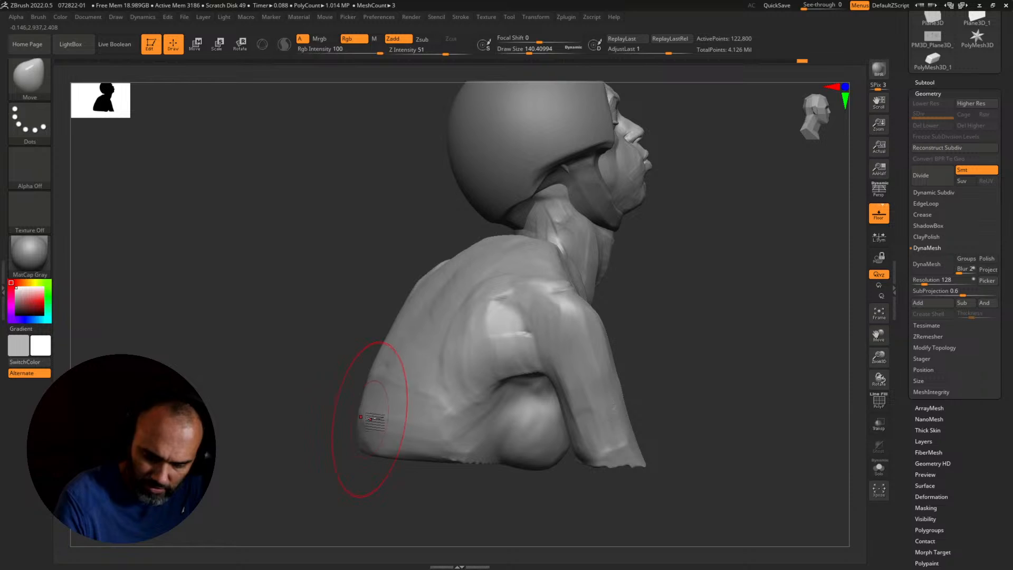
# Step: Switch back to the RK_BallStylus brush and build broad planes along the spine and across the mid and lower back
pyautogui.press('1')
pyautogui.moveTo(662, 396); pyautogui.dragTo(692, 394)
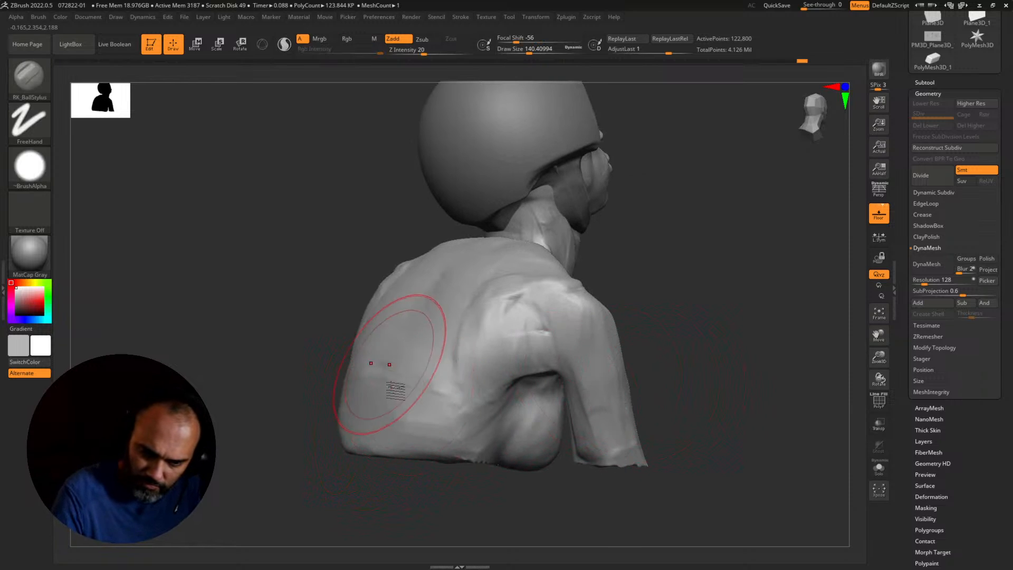
pyautogui.moveTo(396, 389)
pyautogui.mouseDown()
pyautogui.moveTo(418, 431)
pyautogui.moveTo(441, 405)
pyautogui.mouseUp()
pyautogui.moveTo(317, 481); pyautogui.dragTo(350, 482)
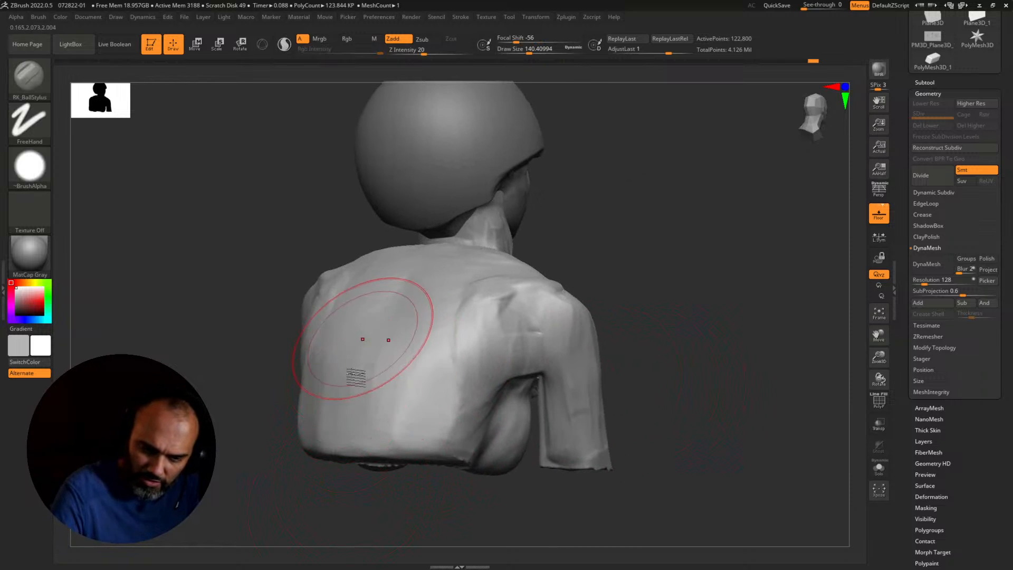
pyautogui.moveTo(356, 378)
pyautogui.mouseDown()
pyautogui.moveTo(315, 416)
pyautogui.moveTo(347, 419)
pyautogui.mouseUp()
pyautogui.moveTo(263, 468); pyautogui.dragTo(290, 466)
pyautogui.moveTo(341, 419); pyautogui.dragTo(293, 448)
pyautogui.moveTo(291, 519); pyautogui.dragTo(315, 533)
pyautogui.moveTo(484, 350)
pyautogui.mouseDown()
pyautogui.moveTo(476, 422)
pyautogui.moveTo(500, 437)
pyautogui.mouseUp()
# Step: Reshape the lower side contour of the back using the Move brush at a draw size of about 207
pyautogui.press('2')
pyautogui.press('s')
pyautogui.moveTo(502, 389); pyautogui.dragTo(508, 394)
pyautogui.moveTo(490, 455); pyautogui.dragTo(495, 453)
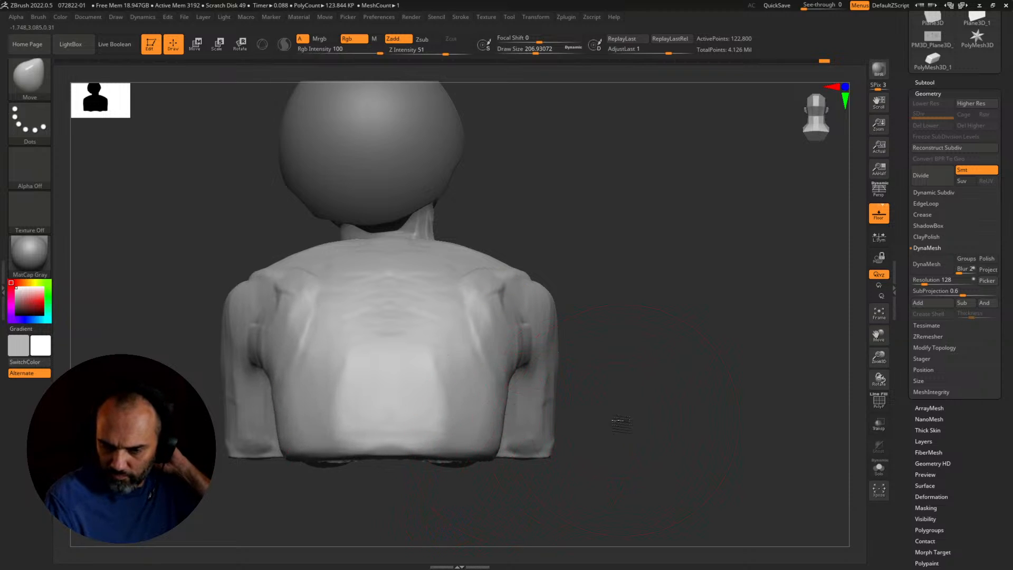
# Step: Reduce the draw size to about 101 and refine the outer contour of the shoulder and upper arm from behind
pyautogui.moveTo(622, 425); pyautogui.dragTo(585, 417)
pyautogui.press('s')
pyautogui.moveTo(583, 323); pyautogui.dragTo(573, 322)
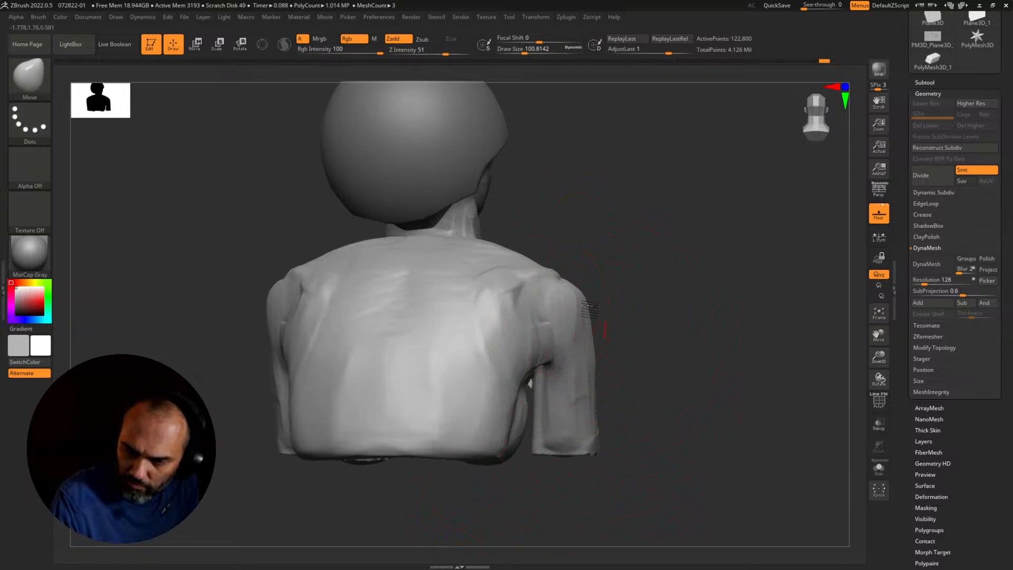
pyautogui.moveTo(647, 329)
pyautogui.mouseDown()
pyautogui.moveTo(497, 328)
pyautogui.moveTo(507, 319)
pyautogui.moveTo(483, 332)
pyautogui.mouseUp()
pyautogui.press('s')
# Step: Set the draw size to about 154 and adjust the width and contour of the shoulders and upper arms from the front
pyautogui.press('s')
pyautogui.moveTo(521, 294); pyautogui.dragTo(520, 299)
pyautogui.press('s')
pyautogui.moveTo(497, 428)
pyautogui.mouseDown()
pyautogui.moveTo(508, 444)
pyautogui.moveTo(528, 416)
pyautogui.moveTo(548, 419)
pyautogui.moveTo(488, 418)
pyautogui.moveTo(504, 419)
pyautogui.mouseUp()
pyautogui.press('s')
pyautogui.press('s')
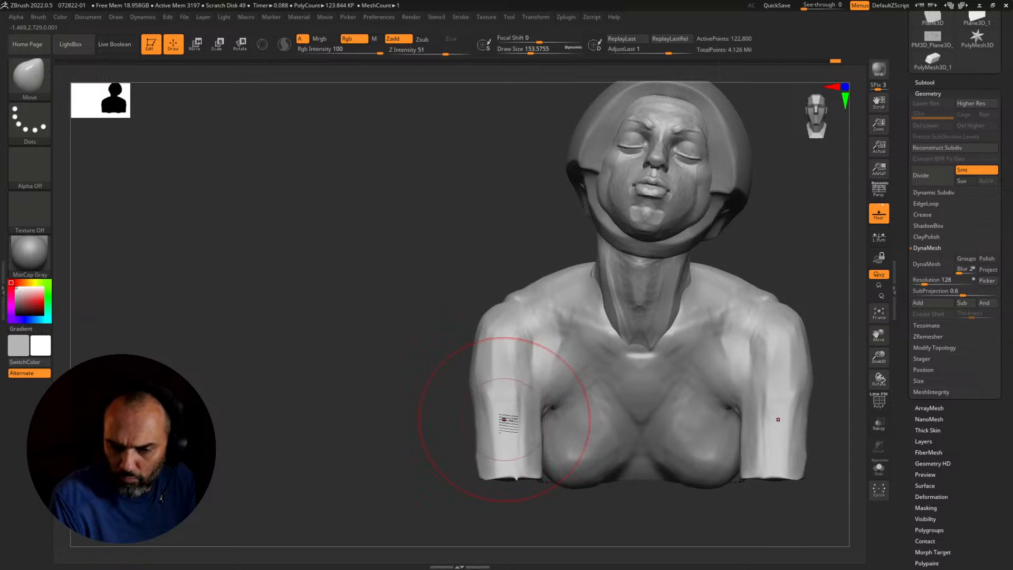
pyautogui.moveTo(519, 329); pyautogui.dragTo(553, 320)
# Step: Set the draw size to about 116 and refine the upper arm's back edge, cut end and outer contour in side and three-quarter views
pyautogui.moveTo(839, 291)
pyautogui.mouseDown()
pyautogui.moveTo(794, 298)
pyautogui.moveTo(725, 332)
pyautogui.moveTo(686, 317)
pyautogui.moveTo(662, 289)
pyautogui.moveTo(723, 269)
pyautogui.mouseUp()
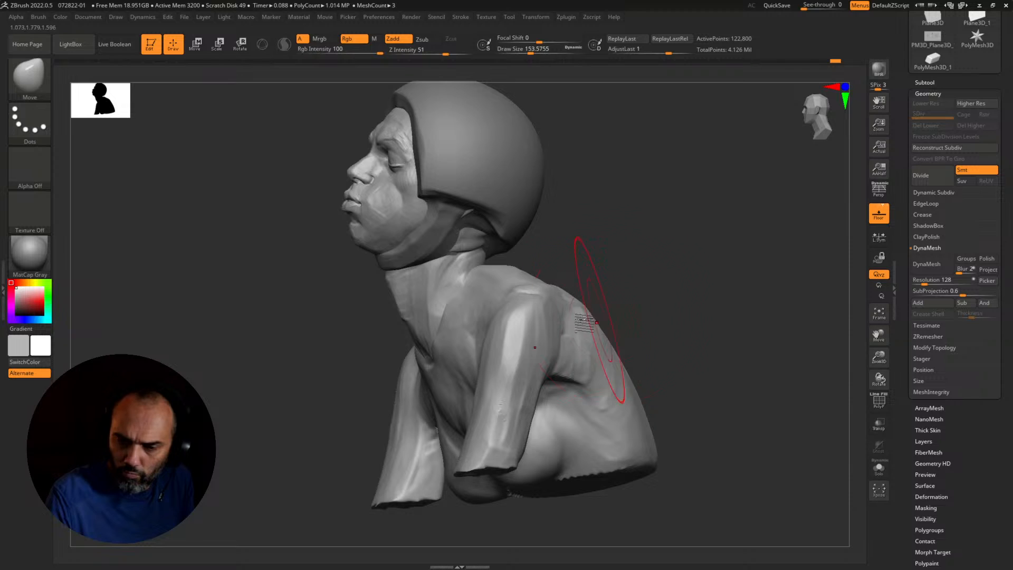
pyautogui.press('s')
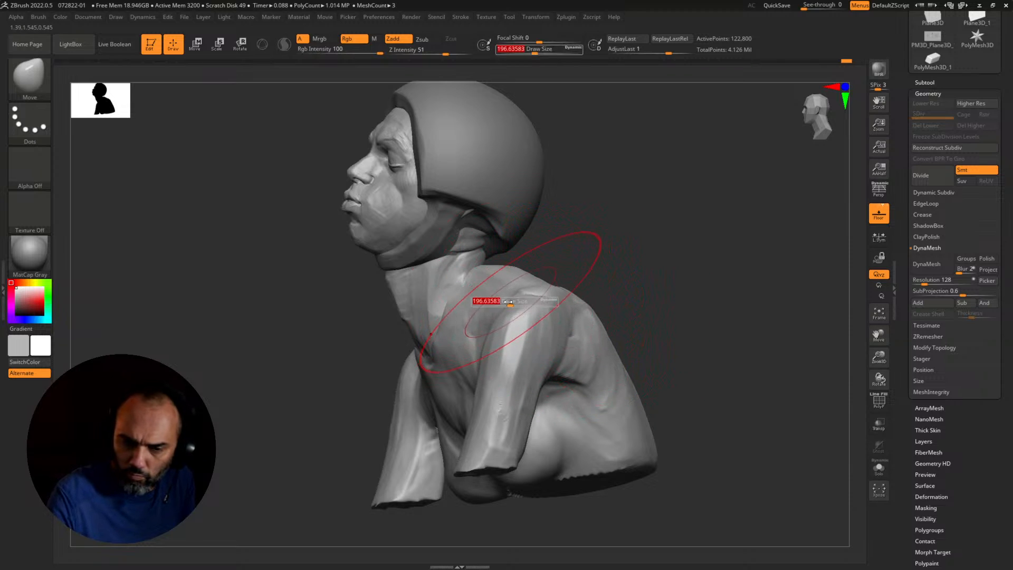
pyautogui.moveTo(517, 302); pyautogui.dragTo(510, 303)
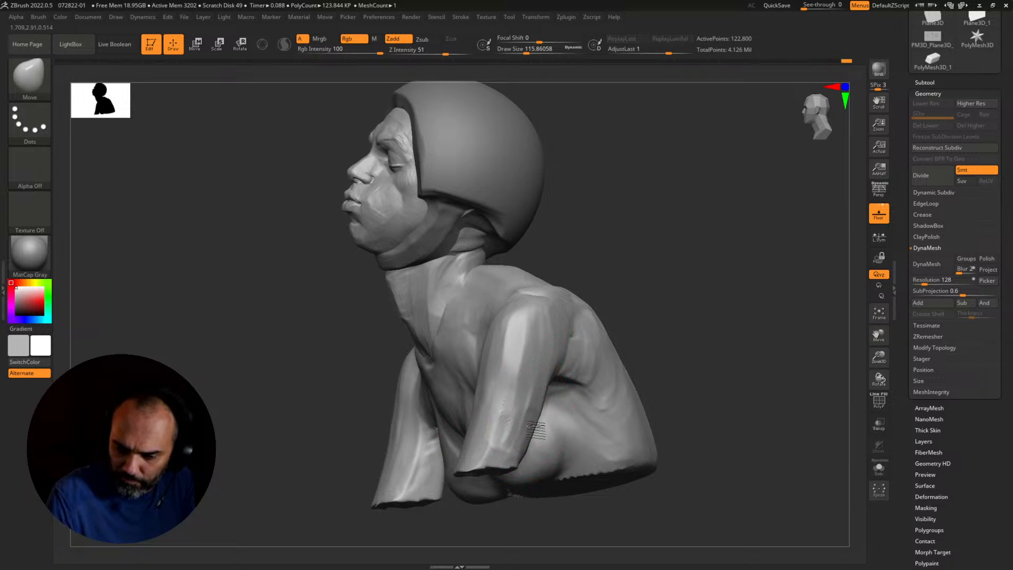
pyautogui.moveTo(536, 430); pyautogui.dragTo(526, 457)
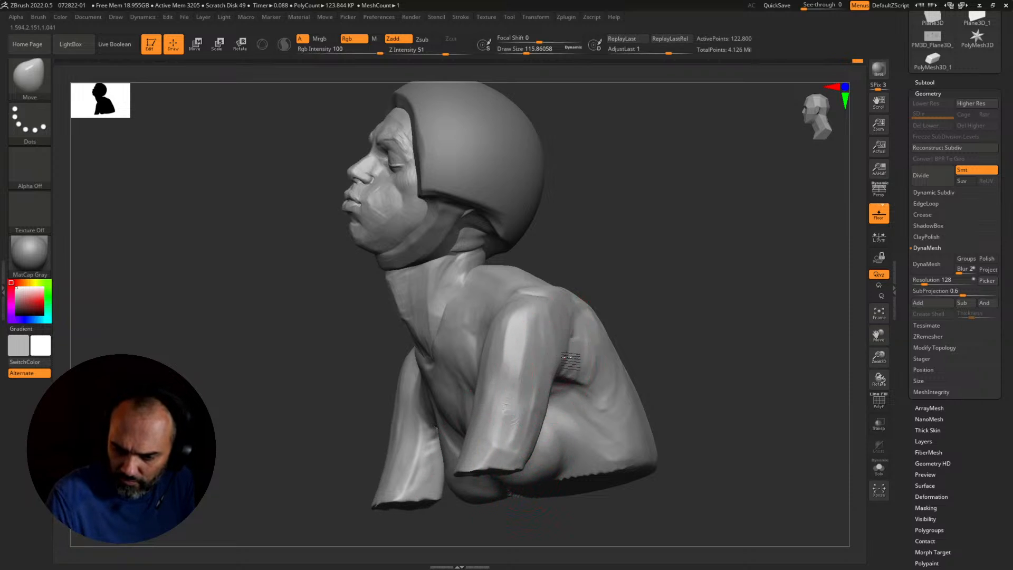
pyautogui.moveTo(666, 351); pyautogui.dragTo(493, 422)
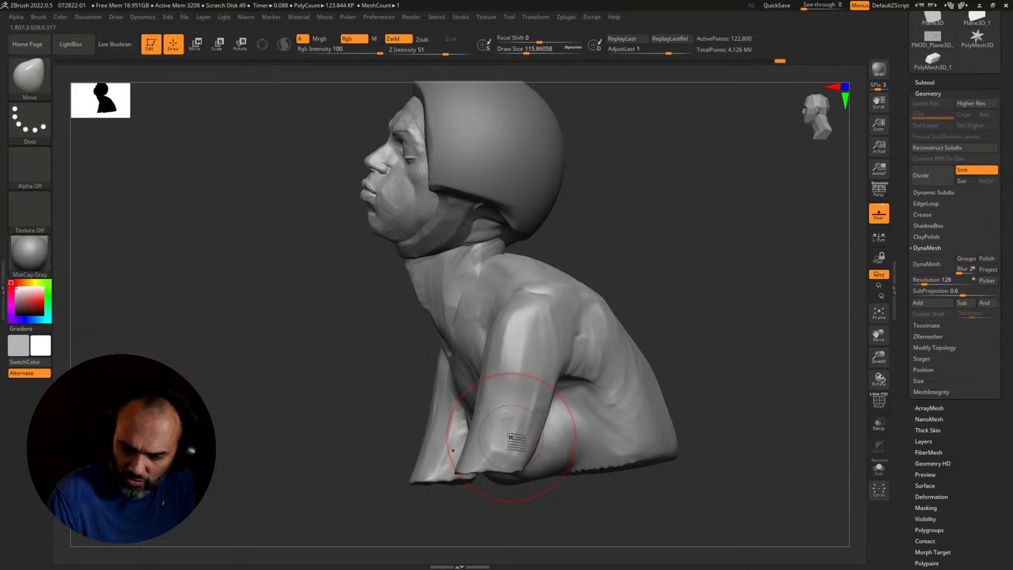
pyautogui.moveTo(586, 354)
pyautogui.mouseDown()
pyautogui.moveTo(677, 350)
pyautogui.moveTo(634, 369)
pyautogui.mouseUp()
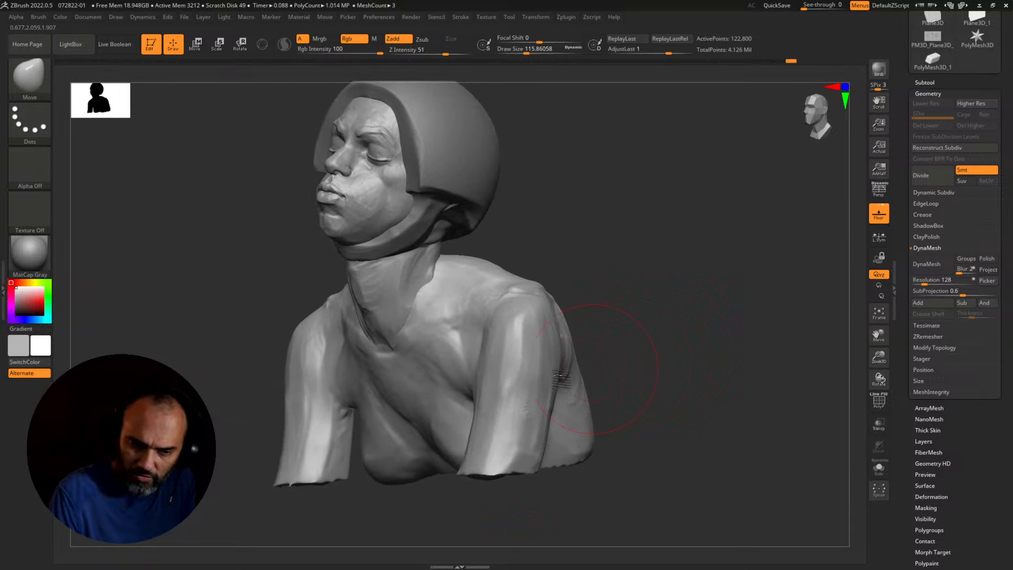
pyautogui.moveTo(302, 393); pyautogui.dragTo(299, 368)
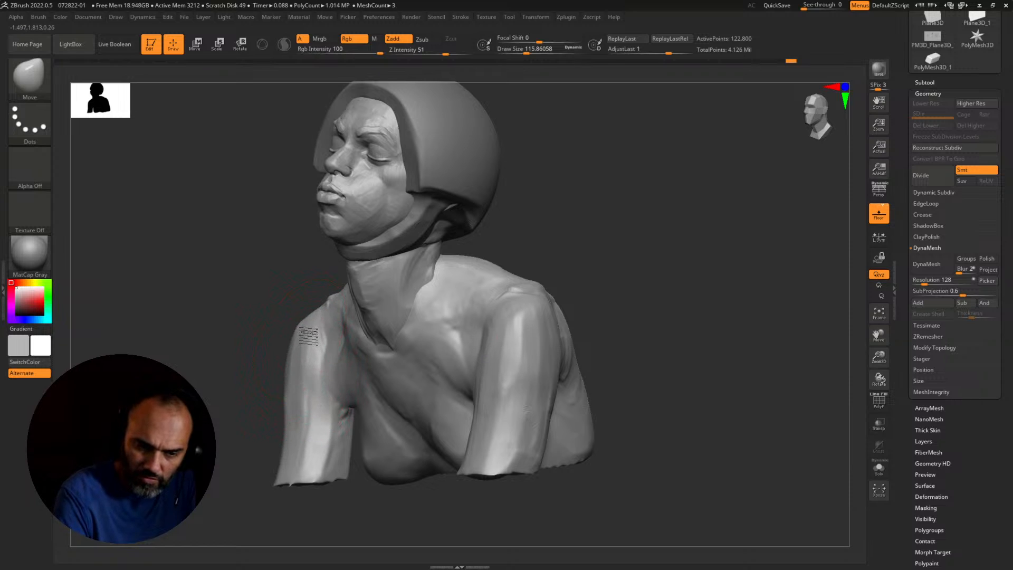
pyautogui.moveTo(509, 271); pyautogui.dragTo(702, 380)
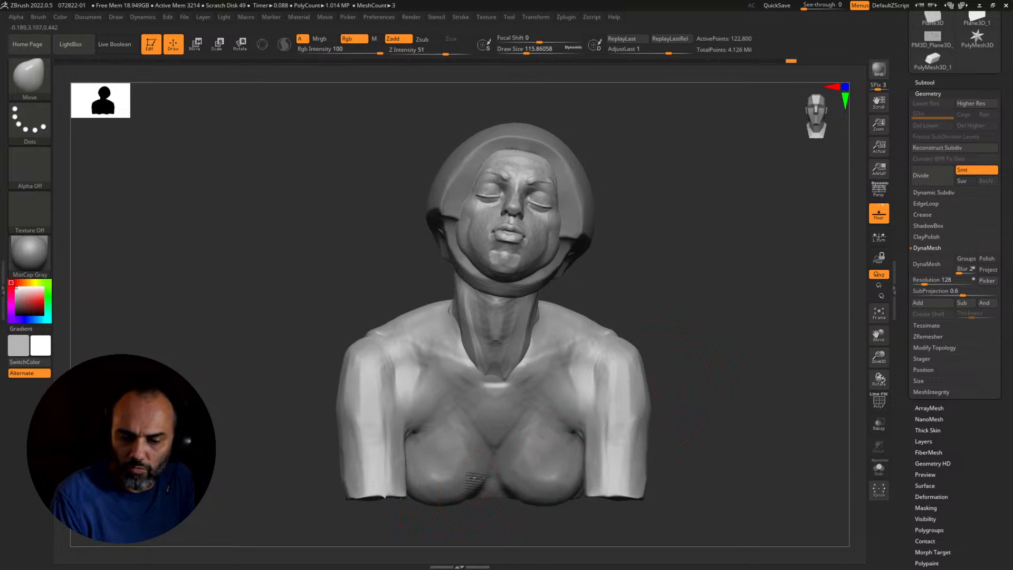
# Step: Adjust the shoulder line, then reshape the top of the shoulder and shoulder blade at a draw size of about 154
pyautogui.moveTo(624, 407); pyautogui.dragTo(606, 386, button='right')
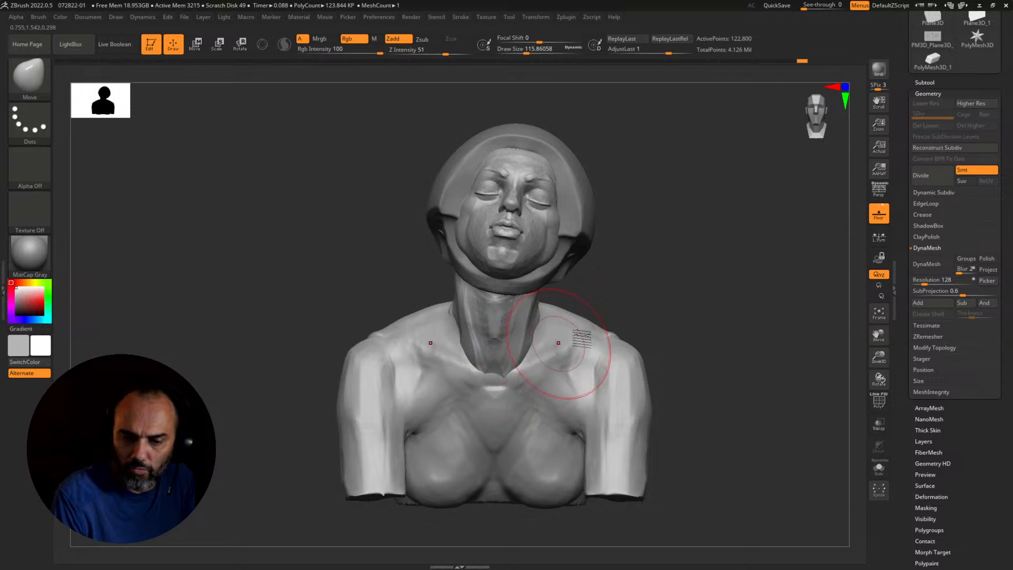
pyautogui.moveTo(554, 357); pyautogui.dragTo(557, 341, button='right')
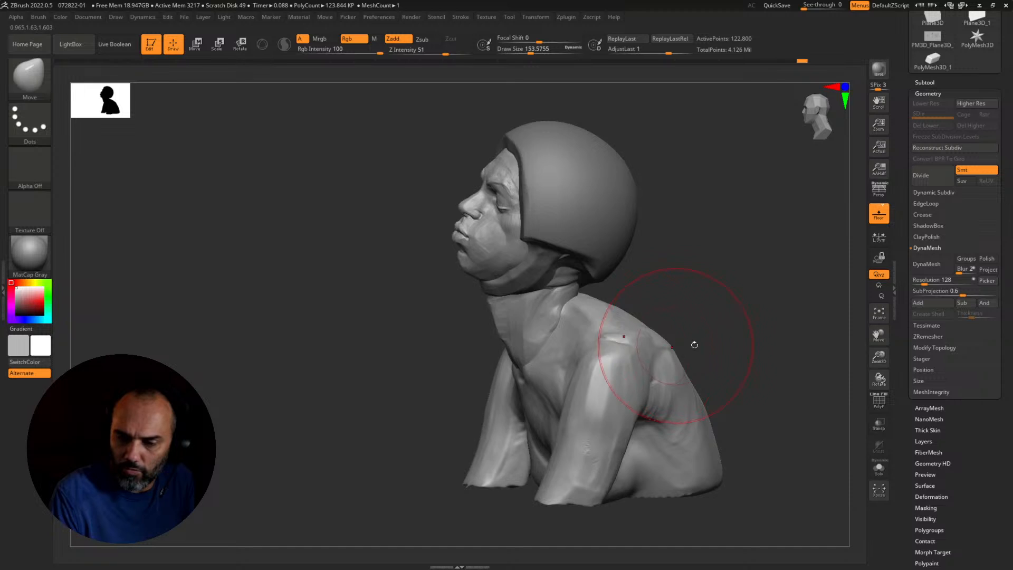
pyautogui.moveTo(694, 343); pyautogui.dragTo(719, 334, button='right')
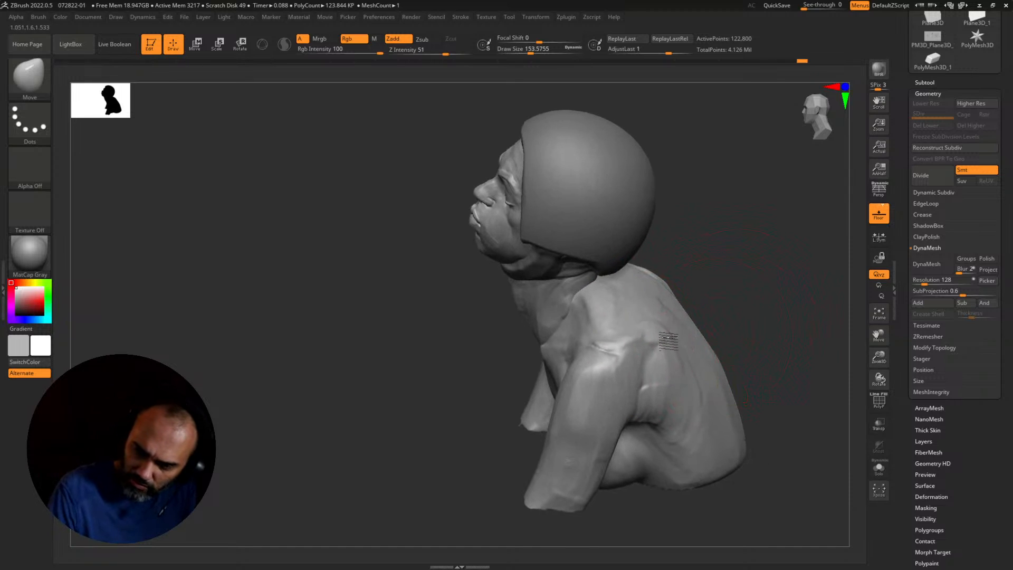
pyautogui.moveTo(660, 364)
pyautogui.mouseDown(button='right')
pyautogui.moveTo(755, 302)
pyautogui.moveTo(723, 304)
pyautogui.mouseUp(button='right')
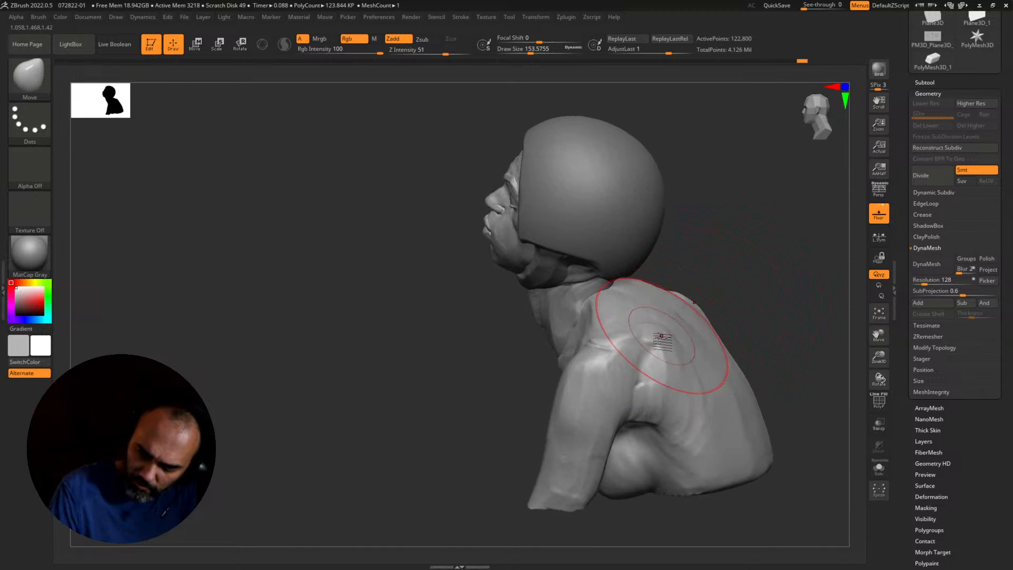
pyautogui.moveTo(662, 337); pyautogui.dragTo(654, 346)
pyautogui.moveTo(763, 378); pyautogui.dragTo(705, 399, button='right')
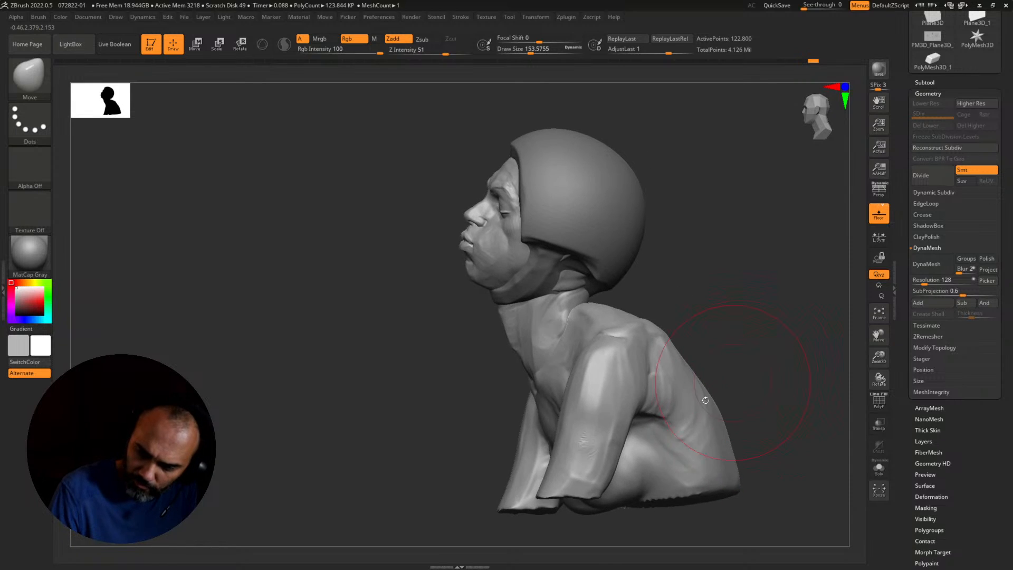
# Step: Refine the rear armpit at a draw size of about 97 and the side back muscle below it at about 149
pyautogui.press('s')
pyautogui.moveTo(652, 411); pyautogui.dragTo(644, 409)
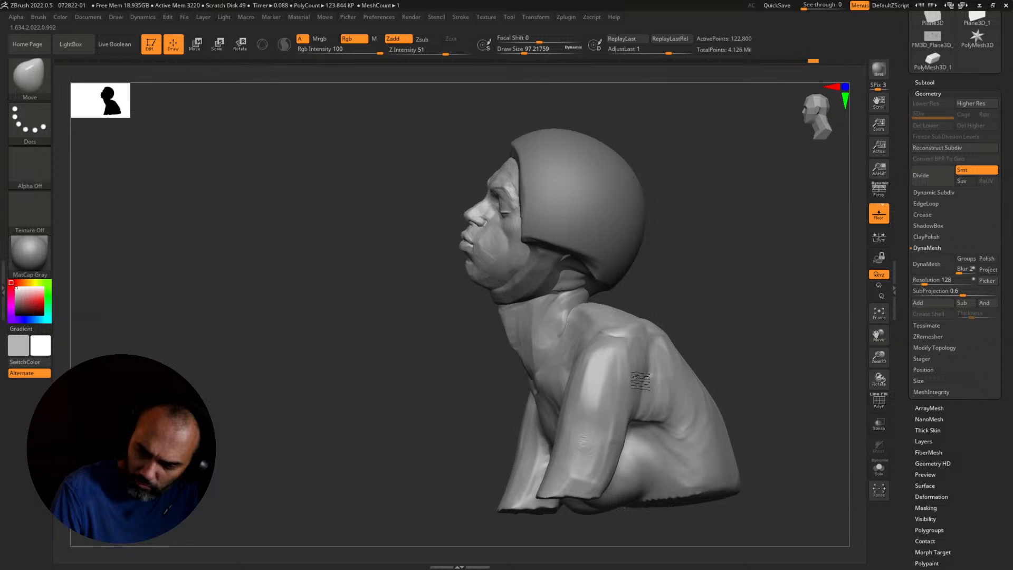
pyautogui.press('s')
pyautogui.moveTo(702, 431); pyautogui.dragTo(708, 431)
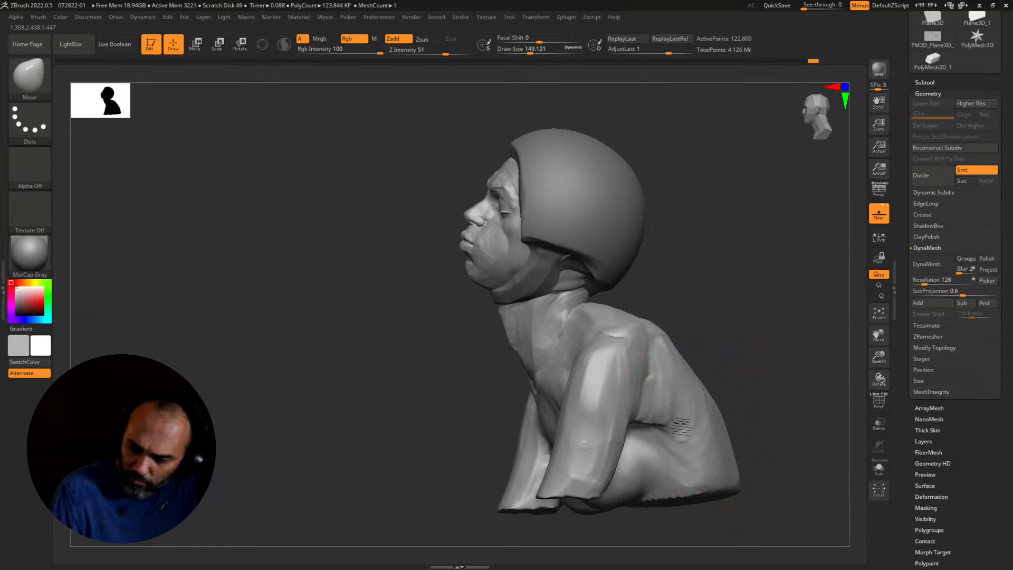
pyautogui.moveTo(680, 425); pyautogui.dragTo(724, 416, button='right')
pyautogui.press('s')
pyautogui.moveTo(677, 424); pyautogui.dragTo(670, 424)
pyautogui.moveTo(543, 481); pyautogui.dragTo(621, 459, button='right')
pyautogui.moveTo(735, 417); pyautogui.dragTo(771, 414, button='right')
# Step: Enlarge the Move brush to about 331 and reshape the slope from the neck base to the shoulders from the front
pyautogui.moveTo(771, 415)
pyautogui.keyDown('ctrl'); pyautogui.mouseDown(button='right')
pyautogui.moveTo(762, 428)
pyautogui.moveTo(742, 395)
pyautogui.mouseUp(button='right'); pyautogui.keyUp('ctrl')
pyautogui.moveTo(417, 279); pyautogui.dragTo(394, 298)
pyautogui.moveTo(771, 312); pyautogui.dragTo(769, 332, button='right')
pyautogui.press('s')
pyautogui.moveTo(708, 322); pyautogui.dragTo(719, 321)
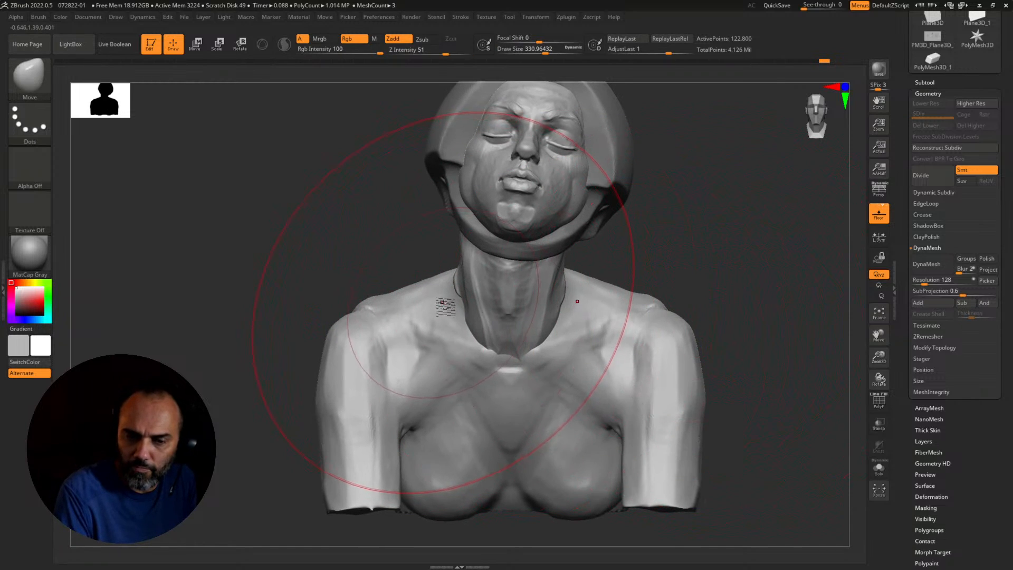
pyautogui.moveTo(442, 303); pyautogui.dragTo(452, 293)
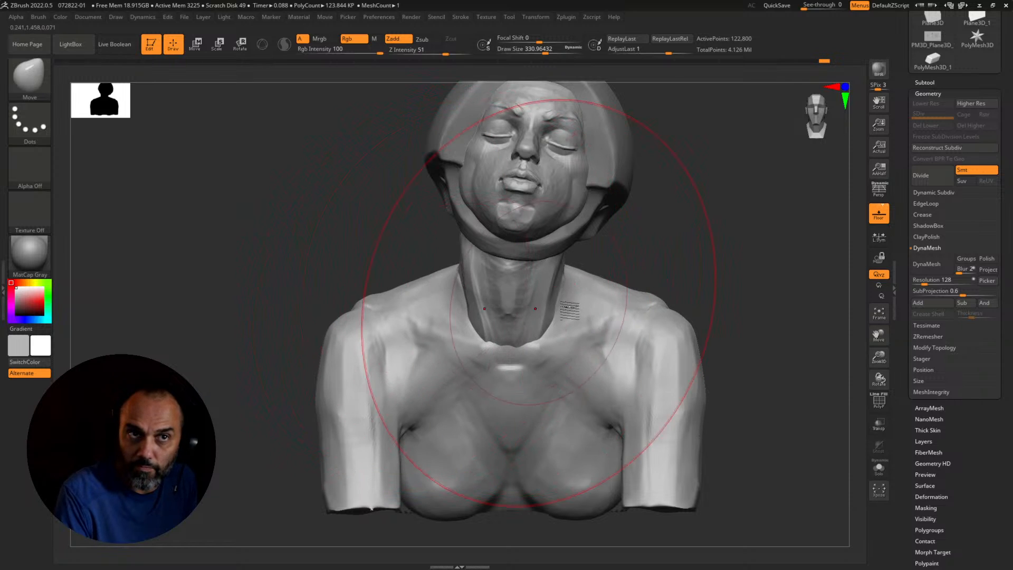
pyautogui.moveTo(760, 343); pyautogui.dragTo(732, 354, button='right')
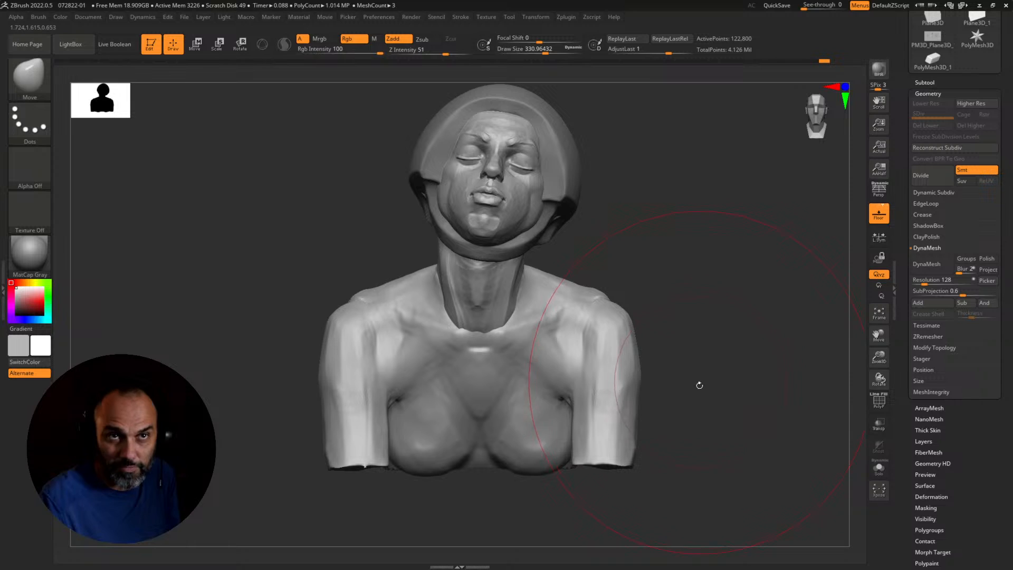
# Step: Sculpt the shoulder top, shoulder blade and side back muscles with the RK_BallStylus brush at a draw size of about 120
pyautogui.moveTo(719, 389)
pyautogui.mouseDown(button='right')
pyautogui.moveTo(712, 409)
pyautogui.moveTo(703, 397)
pyautogui.mouseUp(button='right')
pyautogui.press('s')
pyautogui.moveTo(700, 398); pyautogui.dragTo(684, 393)
pyautogui.moveTo(684, 395)
pyautogui.mouseDown(button='right')
pyautogui.moveTo(703, 411)
pyautogui.moveTo(716, 405)
pyautogui.moveTo(651, 378)
pyautogui.moveTo(673, 372)
pyautogui.mouseUp(button='right')
pyautogui.press('1')
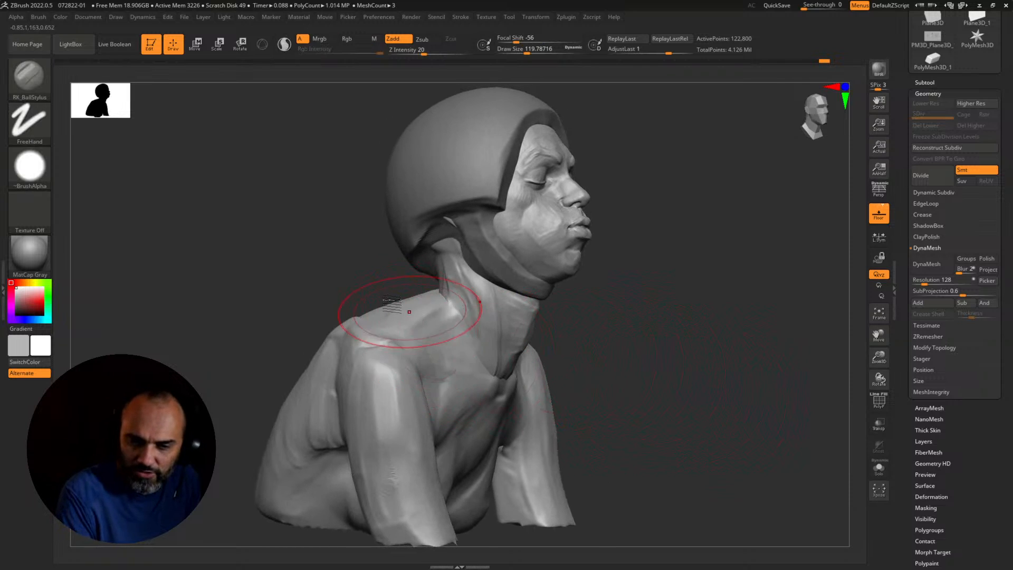
pyautogui.moveTo(408, 312); pyautogui.dragTo(370, 352, button='right')
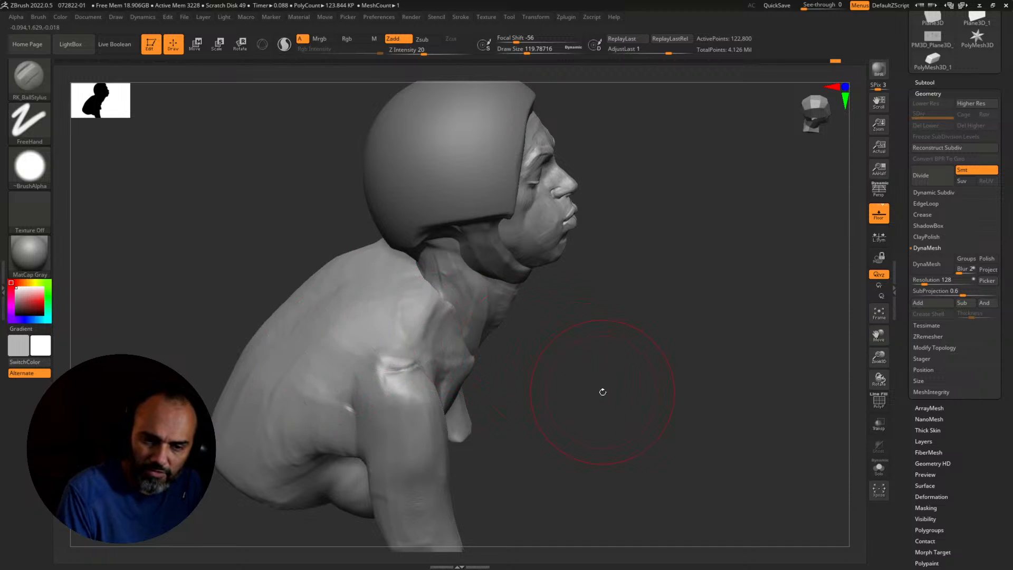
pyautogui.moveTo(602, 392); pyautogui.dragTo(529, 344, button='right')
pyautogui.moveTo(345, 315); pyautogui.dragTo(351, 315, button='right')
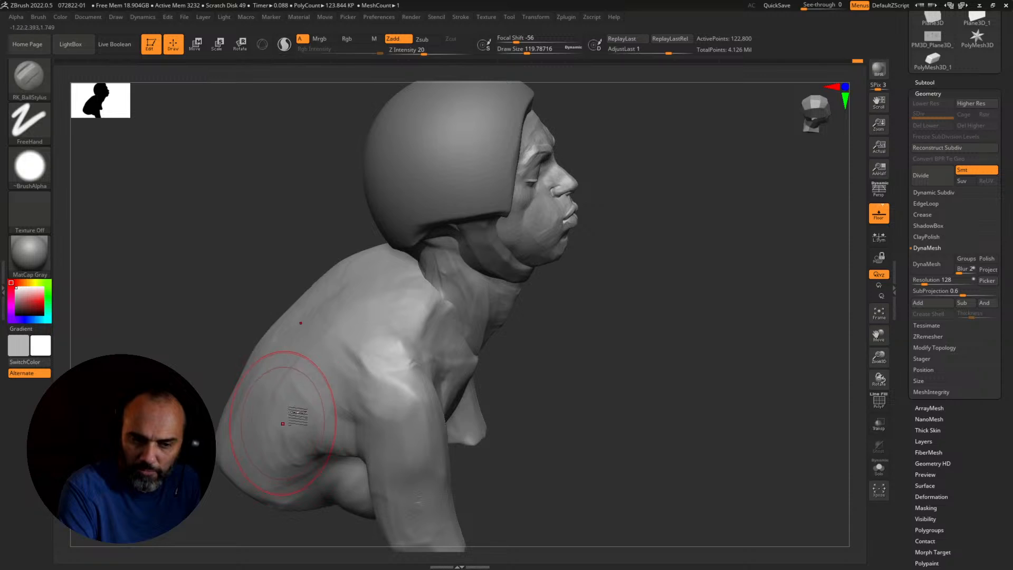
pyautogui.moveTo(297, 416)
pyautogui.mouseDown(button='right')
pyautogui.moveTo(527, 370)
pyautogui.moveTo(677, 321)
pyautogui.moveTo(686, 305)
pyautogui.moveTo(672, 369)
pyautogui.mouseUp(button='right')
# Step: Set the draw size to about 158 and adjust the neck base and front of the shoulder with the Move brush
pyautogui.press('s')
pyautogui.moveTo(467, 350); pyautogui.dragTo(471, 351)
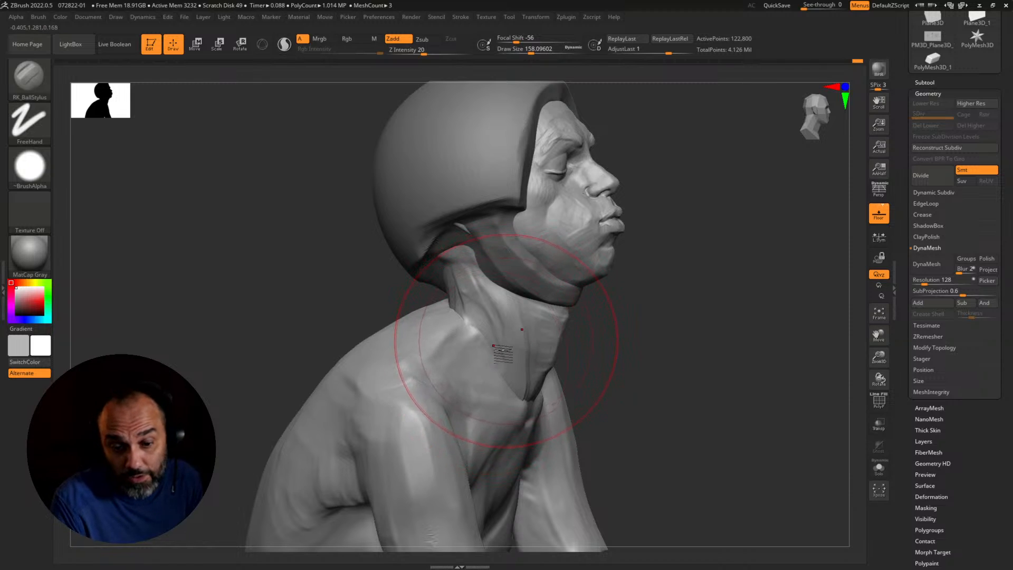
pyautogui.press('b')
pyautogui.press('m')
pyautogui.press('v')
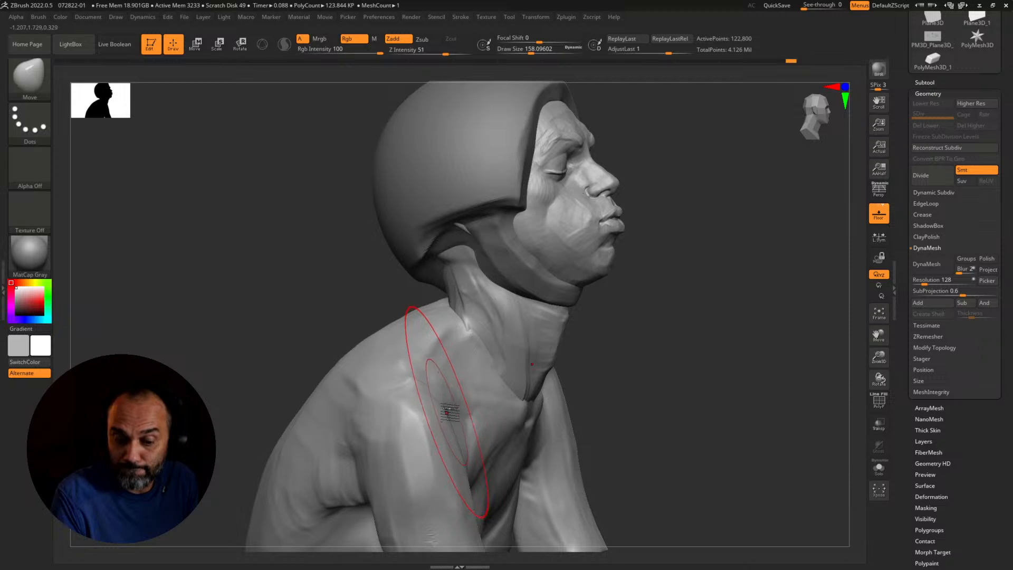
# Step: Reduce the draw size to about 94 and refine the collarbone and upper chest contours
pyautogui.moveTo(622, 448)
pyautogui.keyDown('alt'); pyautogui.mouseDown()
pyautogui.moveTo(626, 405)
pyautogui.moveTo(577, 420)
pyautogui.mouseUp(); pyautogui.keyUp('alt')
pyautogui.press('s')
pyautogui.moveTo(507, 437); pyautogui.dragTo(498, 438)
pyautogui.moveTo(621, 416)
pyautogui.keyDown('alt'); pyautogui.mouseDown()
pyautogui.moveTo(628, 424)
pyautogui.moveTo(637, 384)
pyautogui.mouseUp(); pyautogui.keyUp('alt')
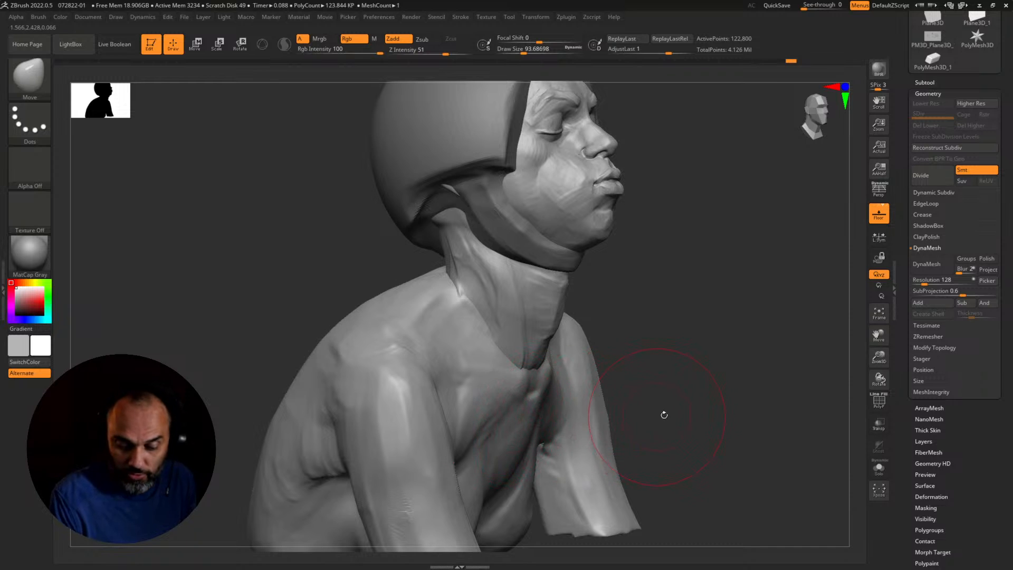
# Step: Sculpt the inner collarbone ends, breastbone and chest muscles with the RK_BallStylus brush at a draw size of about 71
pyautogui.moveTo(712, 410); pyautogui.dragTo(651, 396)
pyautogui.press('1')
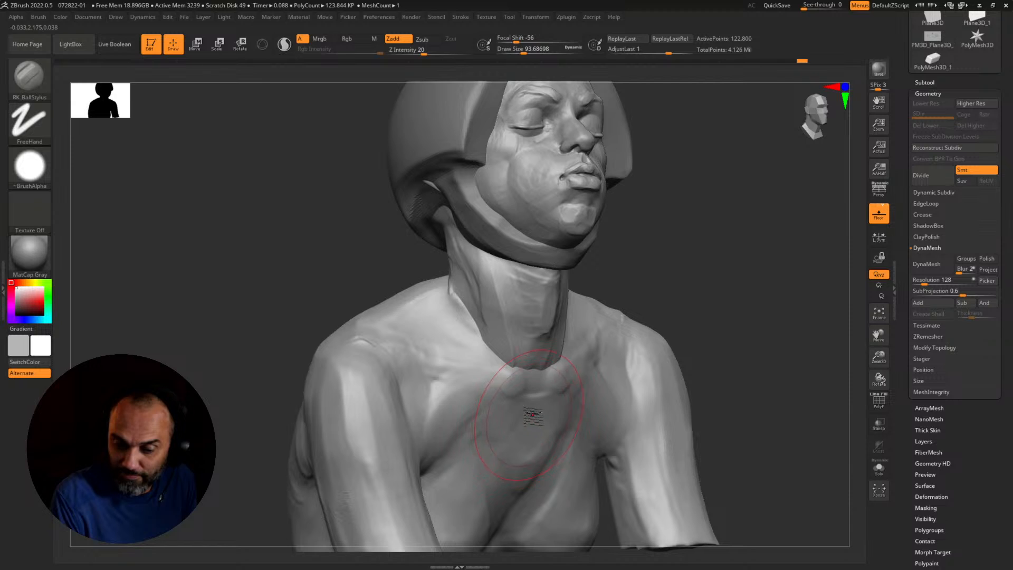
pyautogui.press('s')
pyautogui.moveTo(532, 415); pyautogui.dragTo(511, 409)
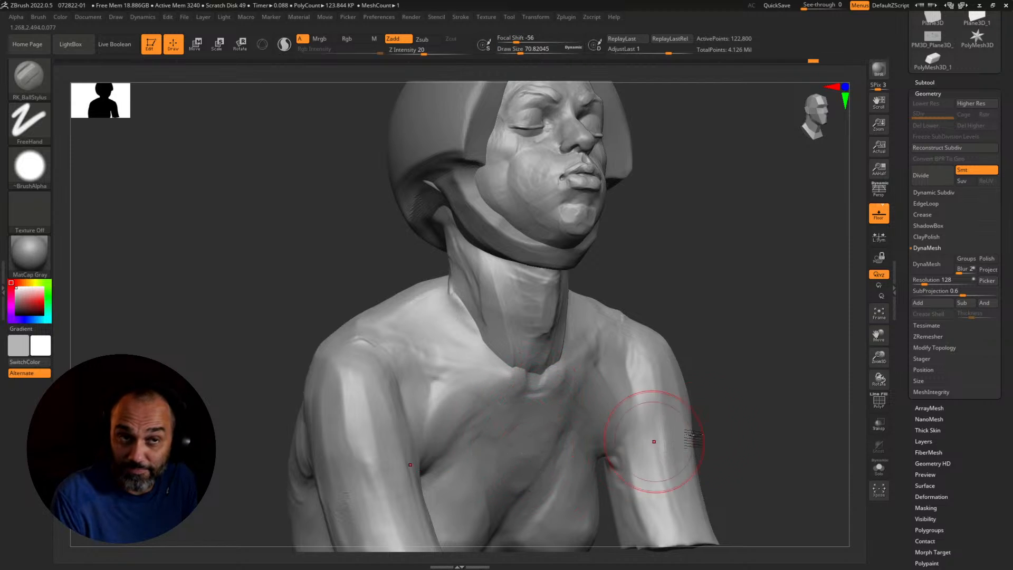
pyautogui.moveTo(727, 444)
pyautogui.keyDown('alt'); pyautogui.mouseDown()
pyautogui.moveTo(699, 398)
pyautogui.moveTo(630, 401)
pyautogui.mouseUp(); pyautogui.keyUp('alt')
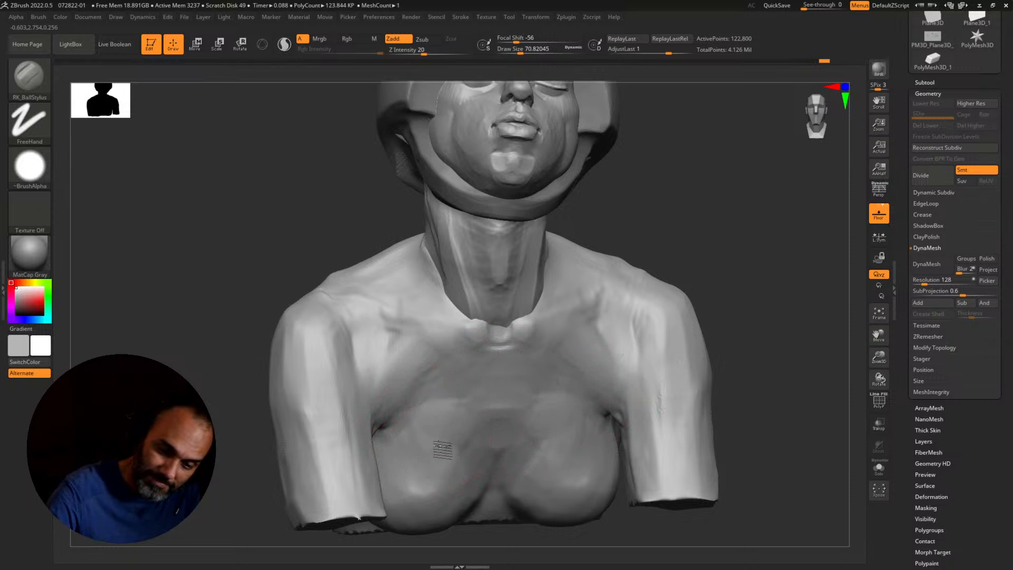
# Step: Isolate the torso and sculpt the inner chest and breast surface with the RK_BallStylus brush at a draw size of about 94
pyautogui.keyDown('ctrl'); pyautogui.keyDown('shift'); pyautogui.click(460, 448); pyautogui.keyUp('shift'); pyautogui.keyUp('ctrl')
pyautogui.moveTo(741, 360); pyautogui.dragTo(672, 364)
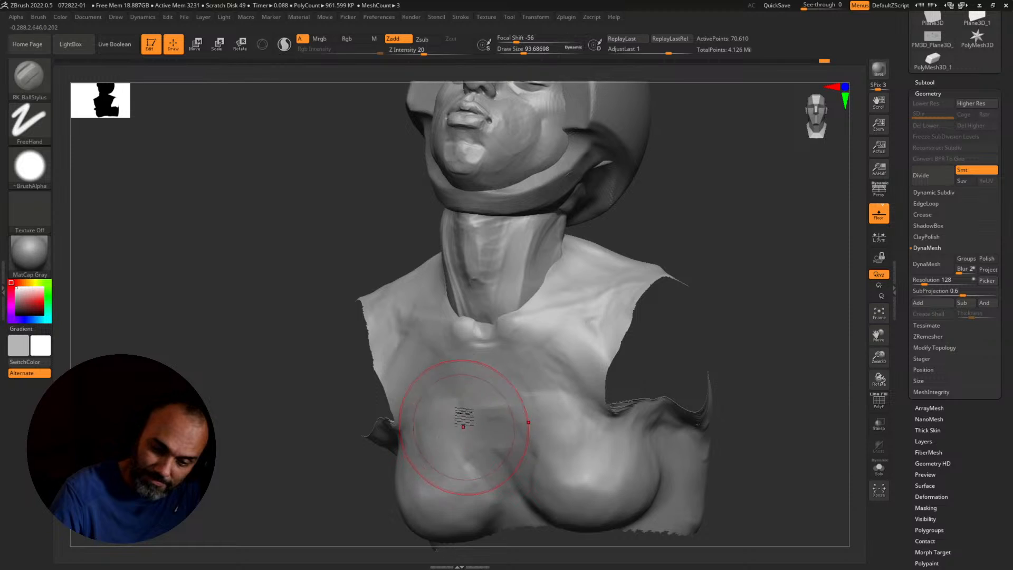
pyautogui.moveTo(464, 417); pyautogui.dragTo(468, 460)
pyautogui.moveTo(454, 396)
pyautogui.mouseDown()
pyautogui.moveTo(444, 495)
pyautogui.moveTo(419, 438)
pyautogui.moveTo(410, 490)
pyautogui.moveTo(440, 449)
pyautogui.moveTo(467, 492)
pyautogui.mouseUp()
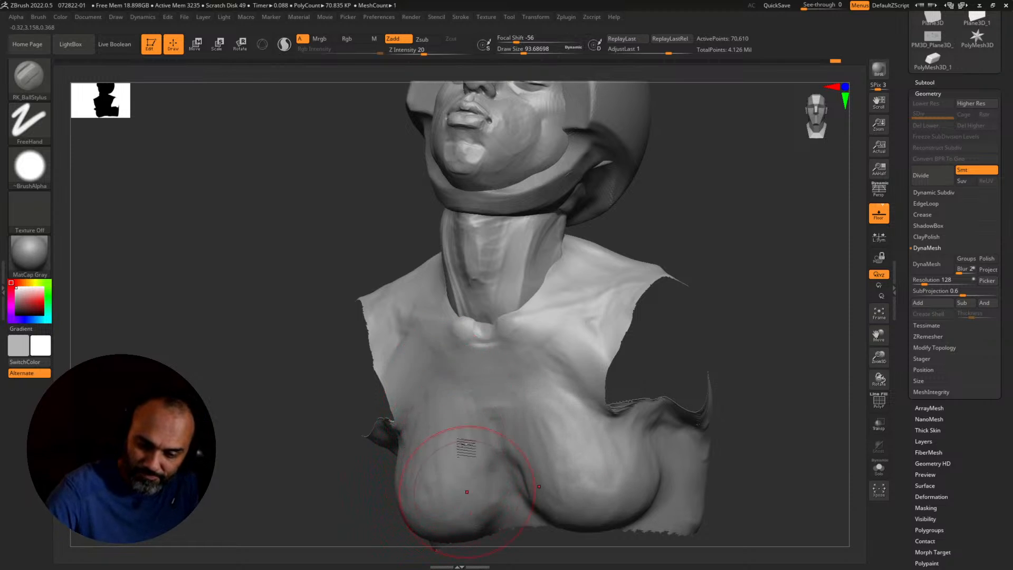
# Step: Reduce the draw size to about 62 and refine the transition from the upper chest into the breasts
pyautogui.moveTo(723, 460); pyautogui.dragTo(747, 398)
pyautogui.press('s')
pyautogui.moveTo(527, 404); pyautogui.dragTo(520, 403)
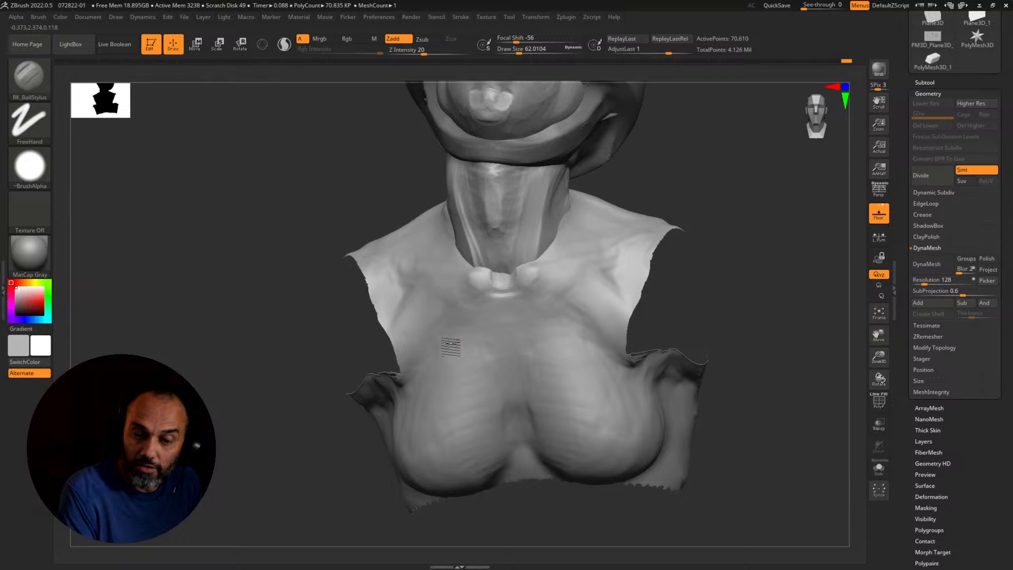
pyautogui.moveTo(468, 293); pyautogui.dragTo(466, 296)
pyautogui.moveTo(725, 405); pyautogui.dragTo(796, 381)
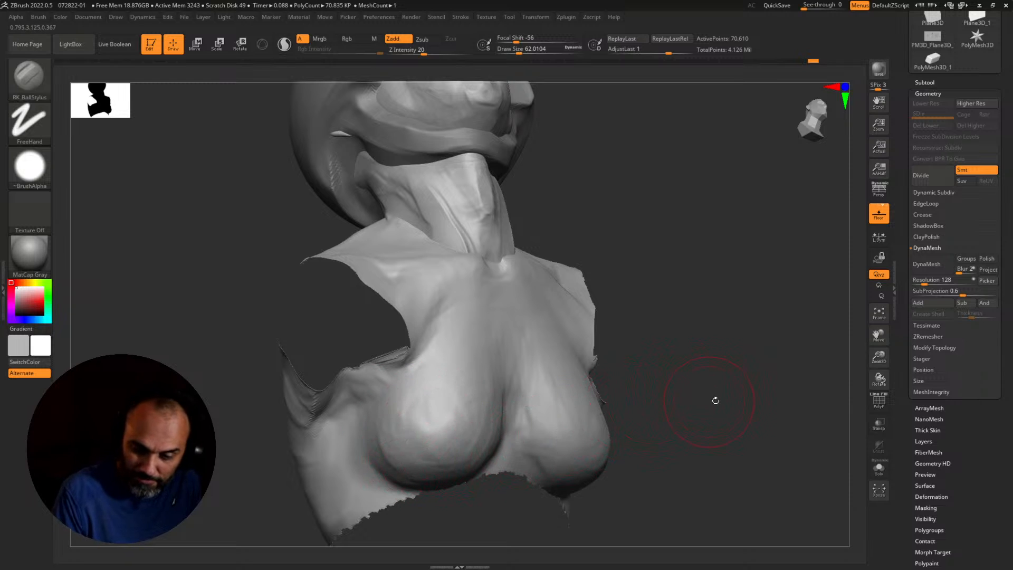
pyautogui.moveTo(715, 401)
pyautogui.mouseDown()
pyautogui.moveTo(757, 362)
pyautogui.moveTo(818, 368)
pyautogui.moveTo(797, 416)
pyautogui.moveTo(765, 429)
pyautogui.moveTo(728, 373)
pyautogui.moveTo(607, 385)
pyautogui.mouseUp()
# Step: Switch to the Move brush at a draw size of about 163 and isolate the torso for work from below
pyautogui.press('b')
pyautogui.press('m')
pyautogui.press('v')
pyautogui.press('s')
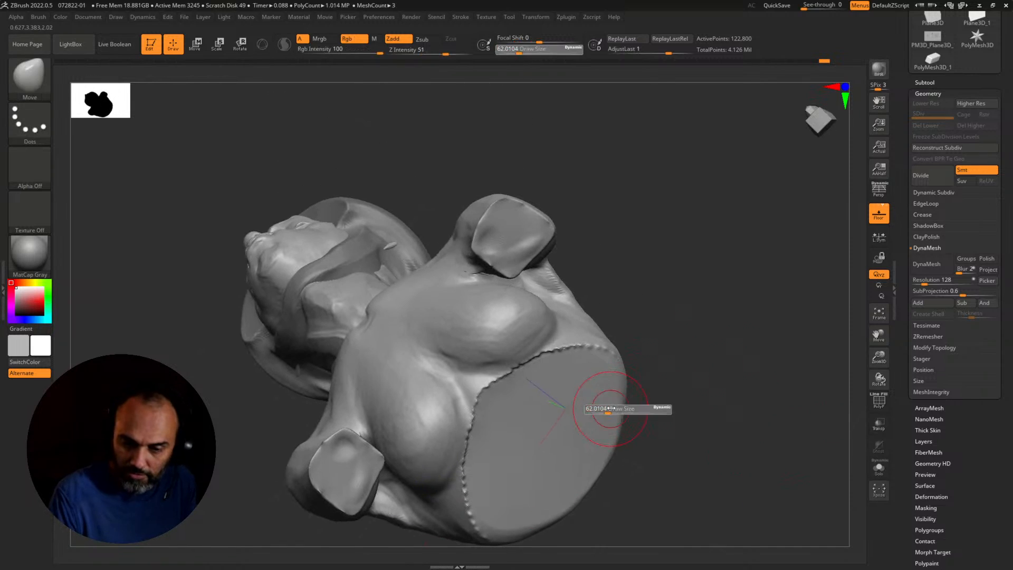
pyautogui.moveTo(683, 408); pyautogui.dragTo(679, 348)
pyautogui.press('s')
pyautogui.moveTo(542, 355)
pyautogui.mouseDown()
pyautogui.moveTo(554, 355)
pyautogui.moveTo(532, 356)
pyautogui.moveTo(532, 344)
pyautogui.mouseUp()
pyautogui.hotkey('ctrl', 'z')
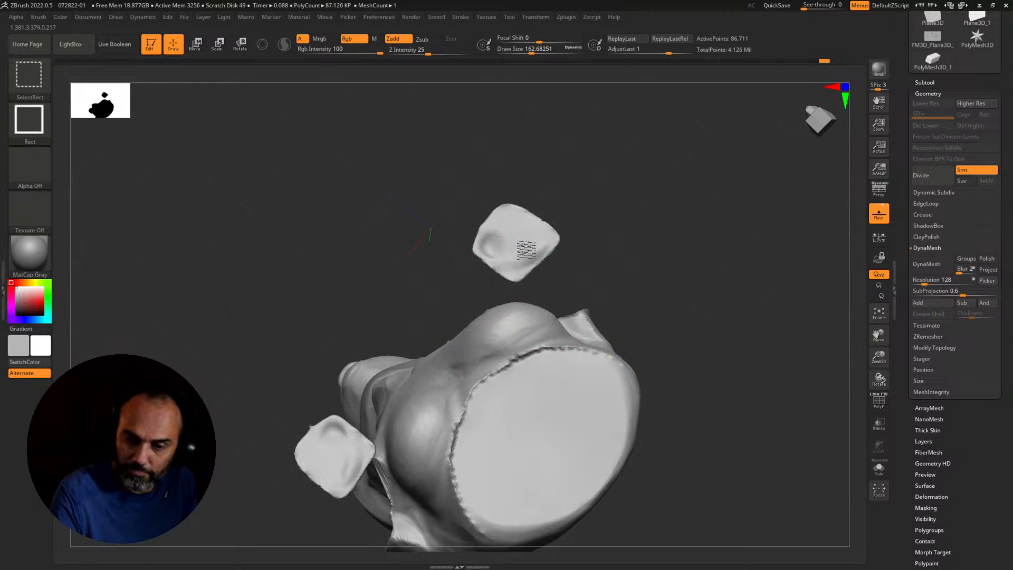
pyautogui.keyDown('ctrl'); pyautogui.keyDown('shift'); pyautogui.click(527, 250); pyautogui.keyUp('shift'); pyautogui.keyUp('ctrl')
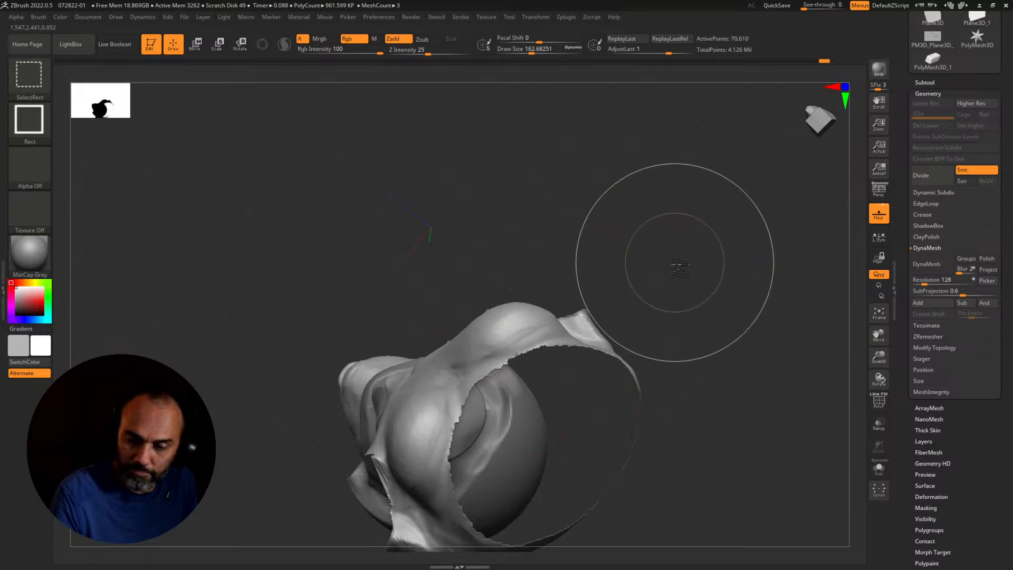
pyautogui.keyDown('ctrl'); pyautogui.keyDown('shift'); pyautogui.moveTo(674, 262); pyautogui.dragTo(635, 338); pyautogui.keyUp('shift'); pyautogui.keyUp('ctrl')
pyautogui.hotkey('ctrl', 'z')
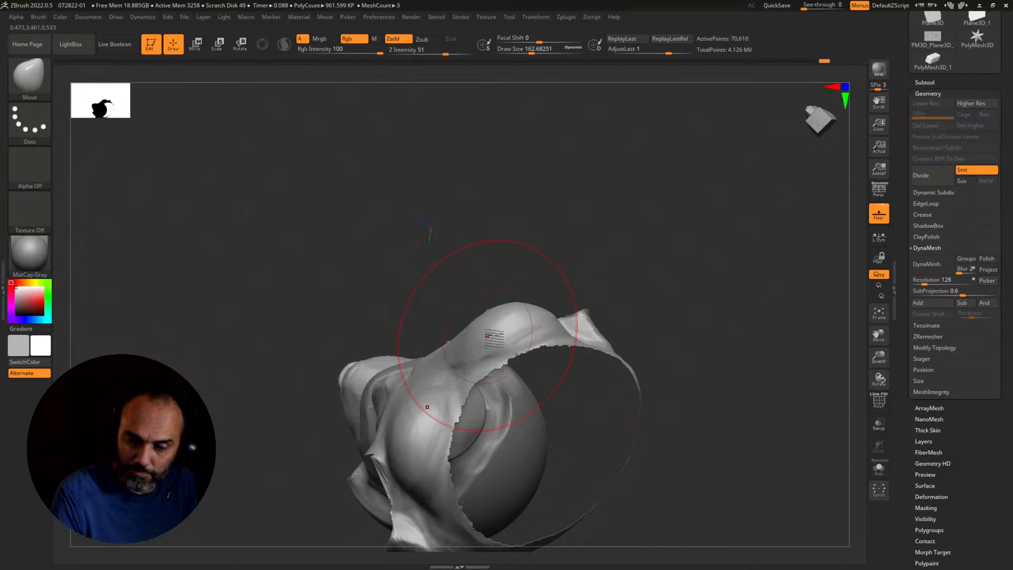
# Step: Set the draw size to about 104 and reshape the breast contours from below
pyautogui.press('s')
pyautogui.moveTo(498, 331); pyautogui.dragTo(487, 331)
pyautogui.press('s')
pyautogui.moveTo(418, 430); pyautogui.dragTo(422, 430)
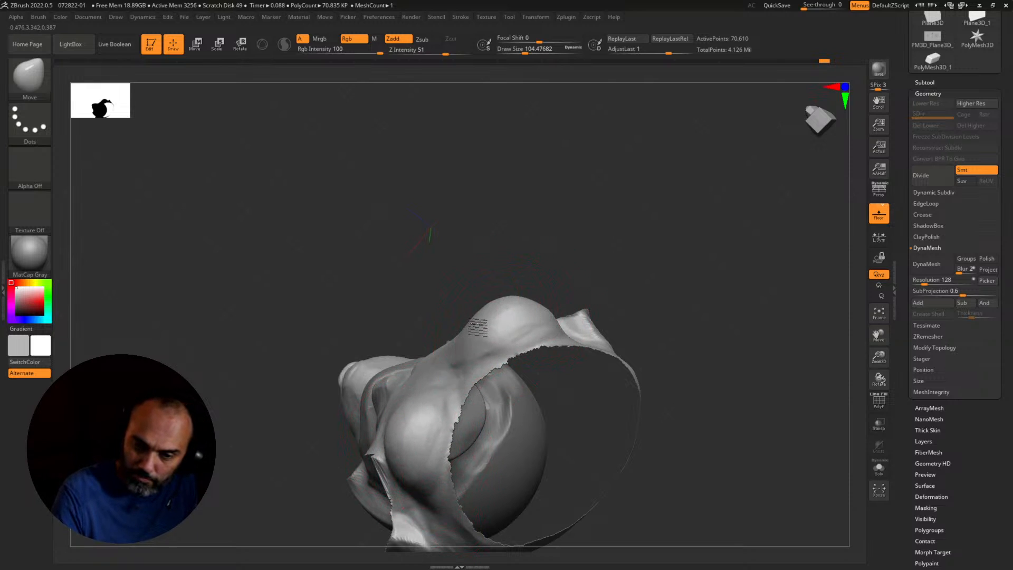
# Step: Adjust the breast profile and its transition to the ribcage from the side with the Move brush
pyautogui.moveTo(623, 253); pyautogui.dragTo(691, 377)
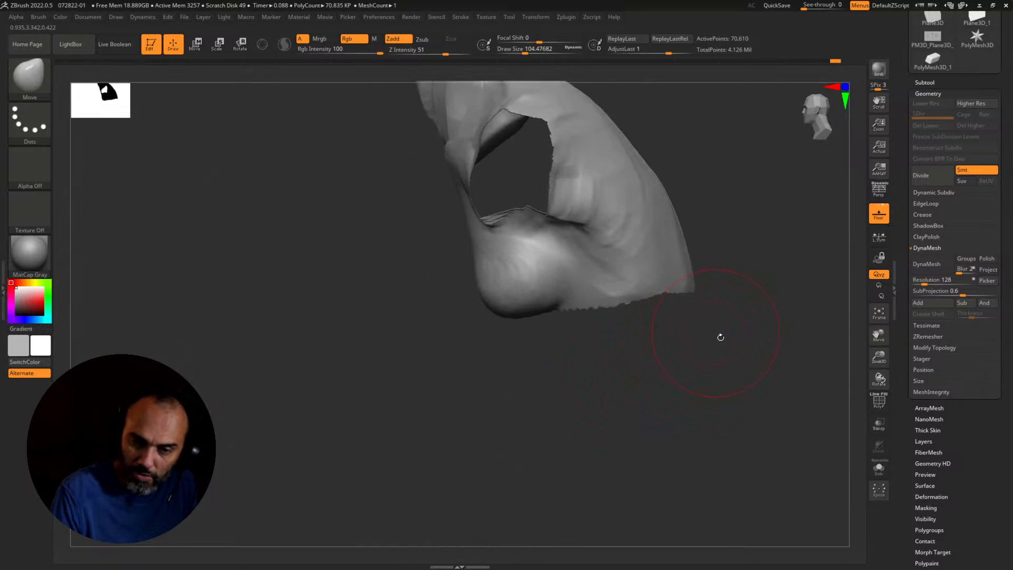
pyautogui.moveTo(719, 337)
pyautogui.keyDown('alt'); pyautogui.mouseDown()
pyautogui.moveTo(696, 459)
pyautogui.moveTo(532, 362)
pyautogui.mouseUp(); pyautogui.keyUp('alt')
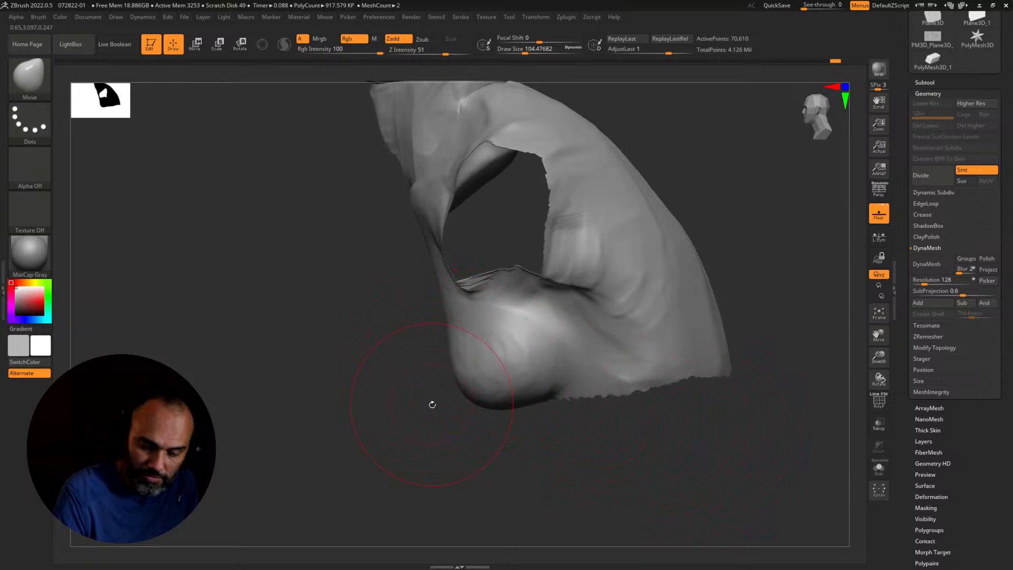
pyautogui.moveTo(432, 407); pyautogui.dragTo(446, 396)
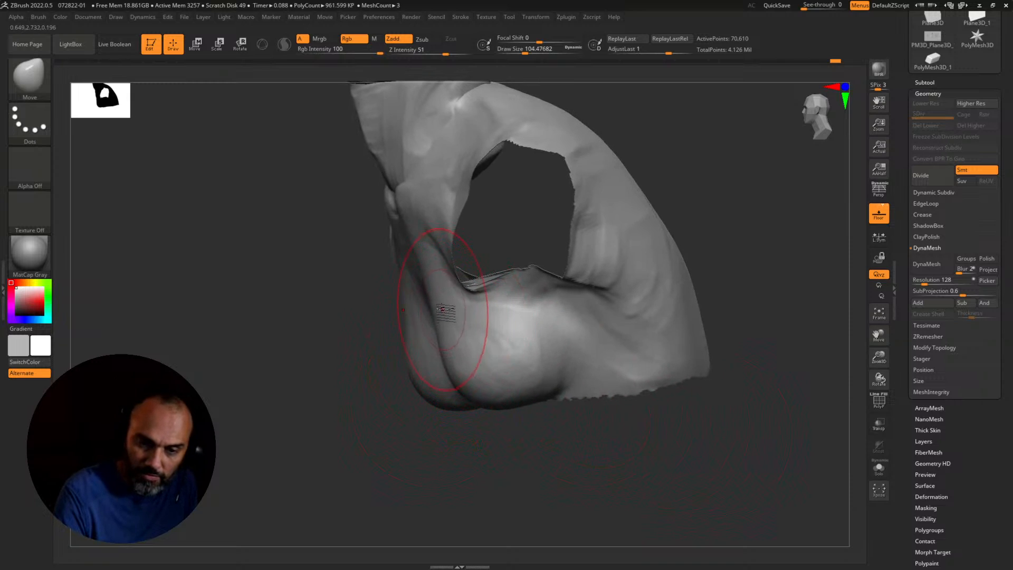
pyautogui.moveTo(414, 368); pyautogui.dragTo(440, 369)
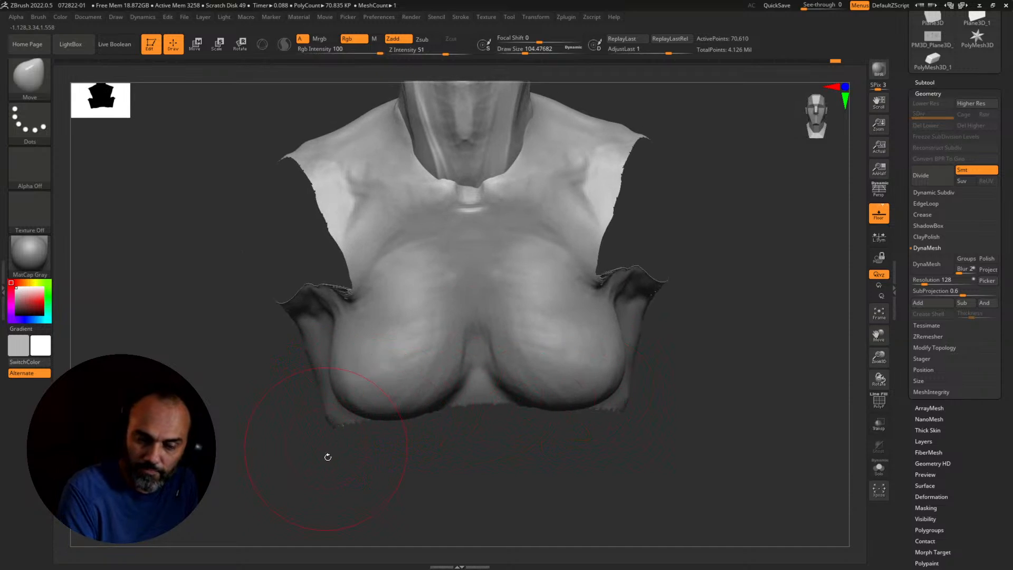
# Step: Refine the outer and lower breast contours with the Move brush from front and three-quarter angles
pyautogui.moveTo(328, 452); pyautogui.dragTo(315, 385)
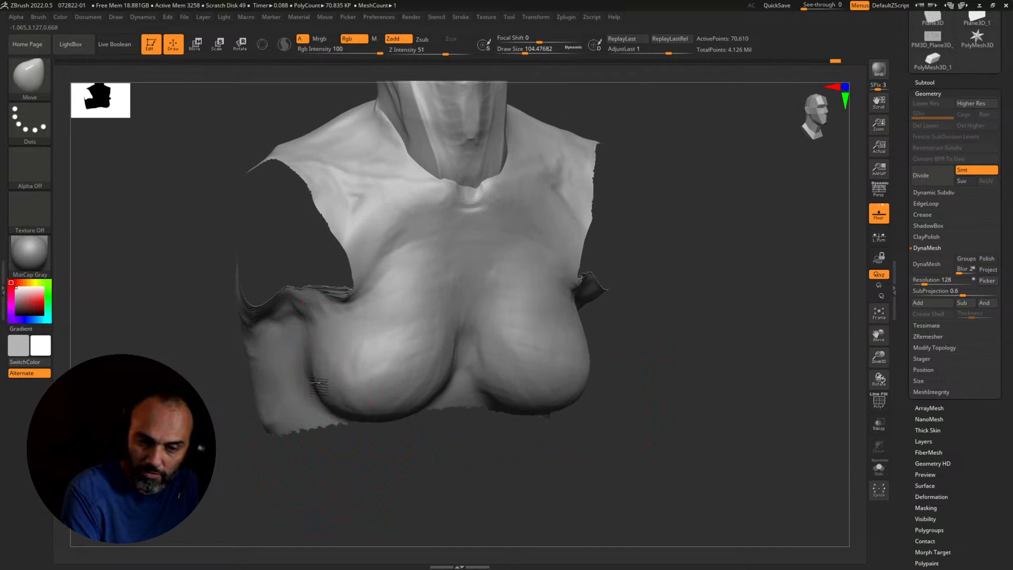
pyautogui.moveTo(533, 446); pyautogui.dragTo(459, 440)
pyautogui.moveTo(388, 409); pyautogui.dragTo(384, 422)
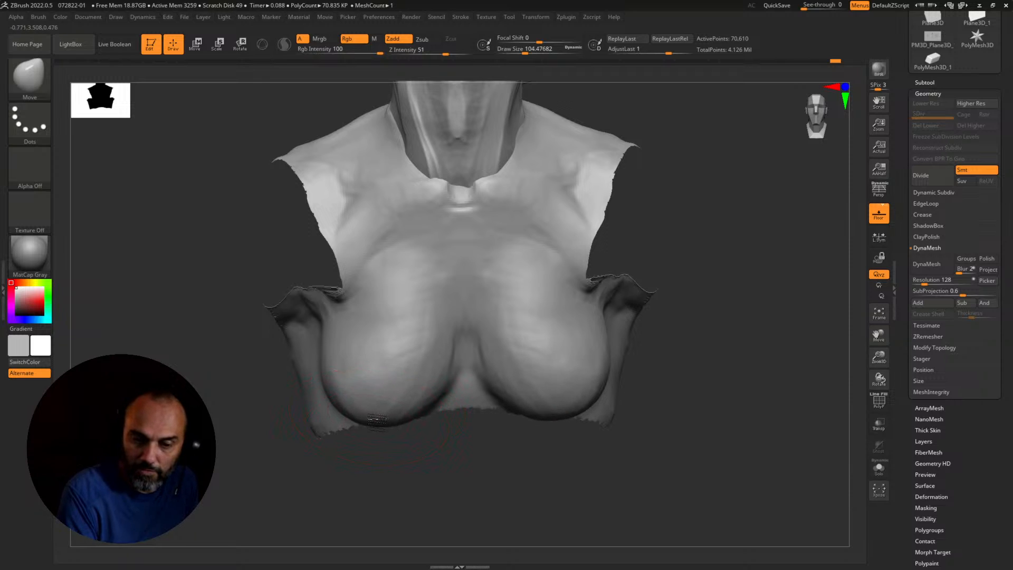
pyautogui.moveTo(368, 361)
pyautogui.mouseDown()
pyautogui.moveTo(358, 337)
pyautogui.moveTo(339, 331)
pyautogui.mouseUp()
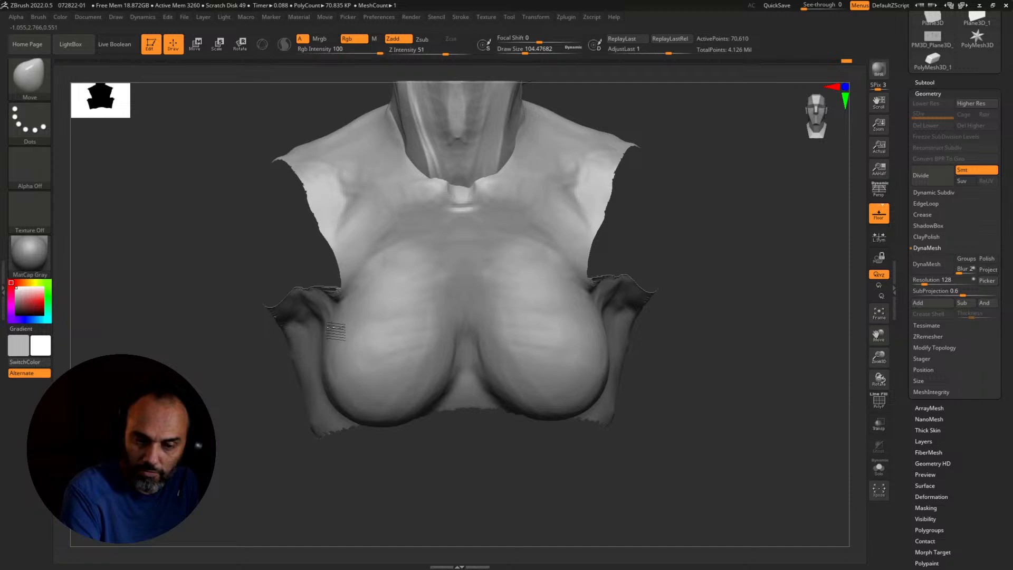
pyautogui.moveTo(706, 405); pyautogui.dragTo(655, 412)
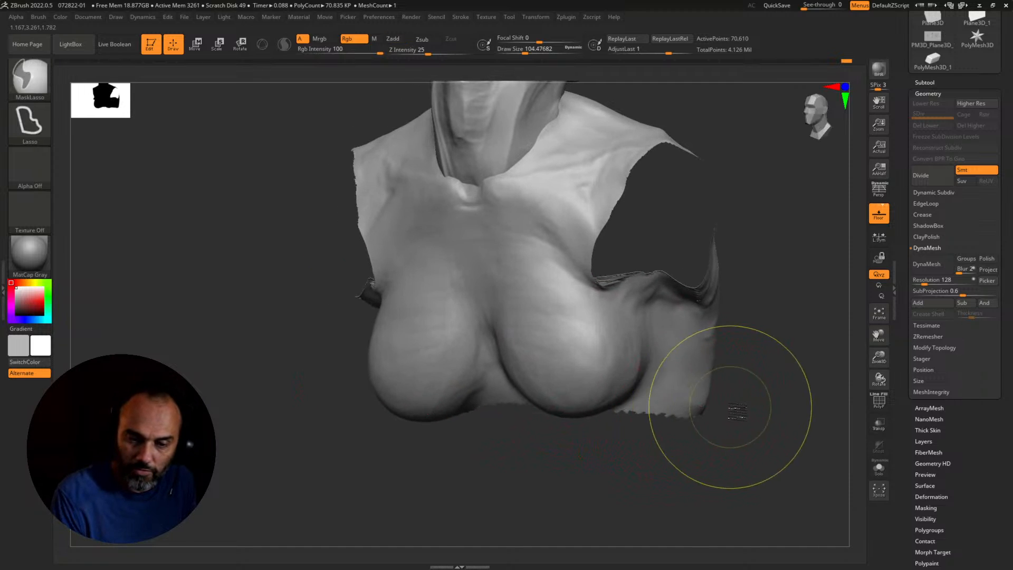
pyautogui.moveTo(377, 380); pyautogui.dragTo(382, 382)
# Step: Unhide the full bust and compare its front view with perspective distortion toggled
pyautogui.keyDown('ctrl'); pyautogui.keyDown('shift'); pyautogui.click(528, 438); pyautogui.keyUp('shift'); pyautogui.keyUp('ctrl')
pyautogui.keyDown('alt'); pyautogui.moveTo(739, 411); pyautogui.dragTo(705, 442); pyautogui.keyUp('alt')
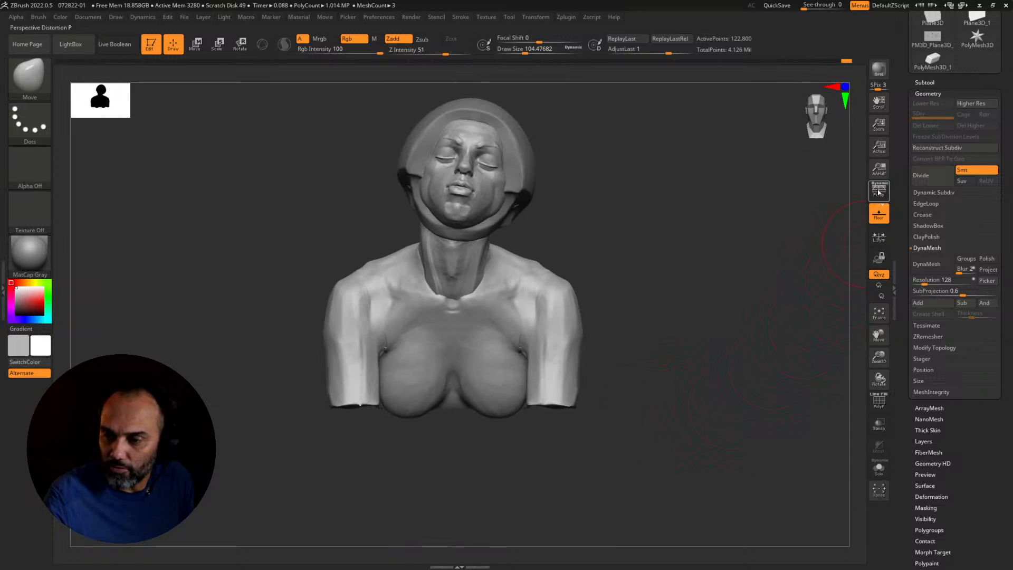
pyautogui.click(878, 192)
pyautogui.click(879, 192)
pyautogui.keyDown('alt'); pyautogui.moveTo(815, 259); pyautogui.dragTo(765, 348); pyautogui.keyUp('alt')
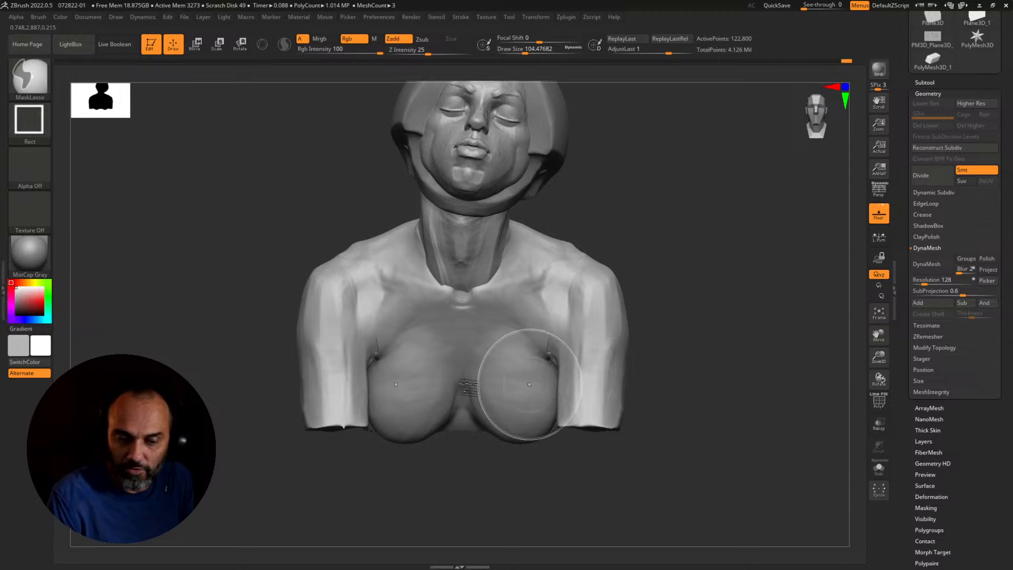
# Step: Cut the underside of the chest straight, level with the upper-arm ends, using the ClipCurve brush
pyautogui.keyDown('ctrl'); pyautogui.keyDown('shift'); pyautogui.click(36, 81); pyautogui.keyUp('shift'); pyautogui.keyUp('ctrl')
pyautogui.keyDown('ctrl'); pyautogui.keyDown('shift'); pyautogui.click(38, 83); pyautogui.keyUp('shift'); pyautogui.keyUp('ctrl')
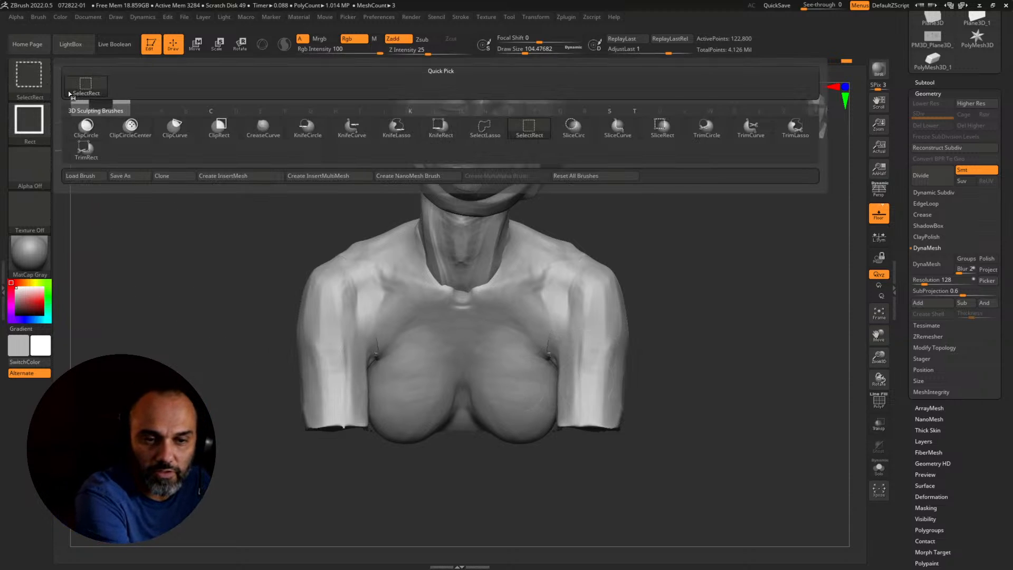
pyautogui.click(175, 127)
pyautogui.moveTo(772, 455)
pyautogui.keyDown('ctrl'); pyautogui.keyDown('shift'); pyautogui.mouseDown()
pyautogui.moveTo(351, 454)
pyautogui.moveTo(273, 423)
pyautogui.mouseUp(); pyautogui.keyUp('shift'); pyautogui.keyUp('ctrl')
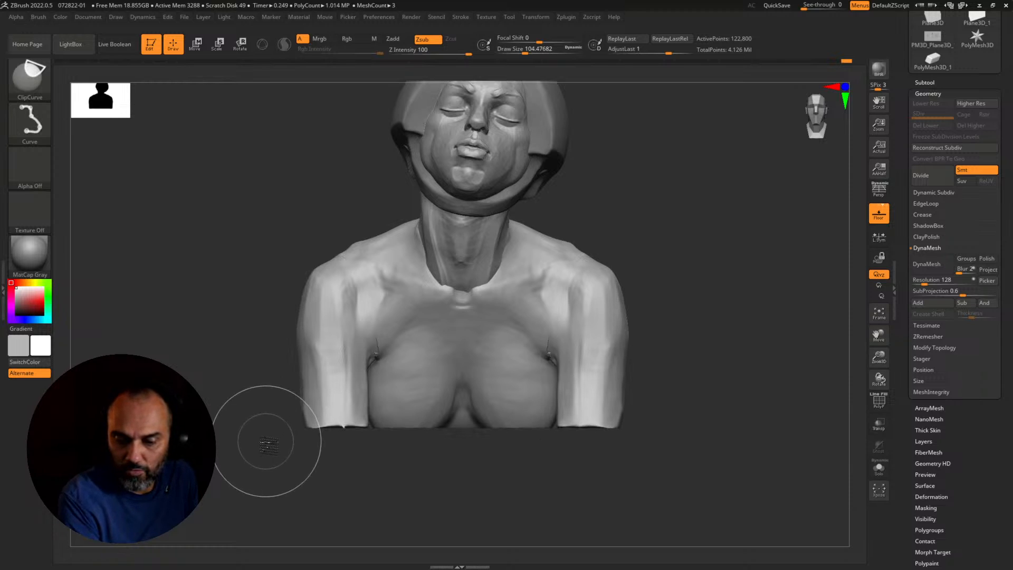
pyautogui.moveTo(501, 440)
pyautogui.mouseDown()
pyautogui.moveTo(696, 398)
pyautogui.moveTo(565, 384)
pyautogui.mouseUp()
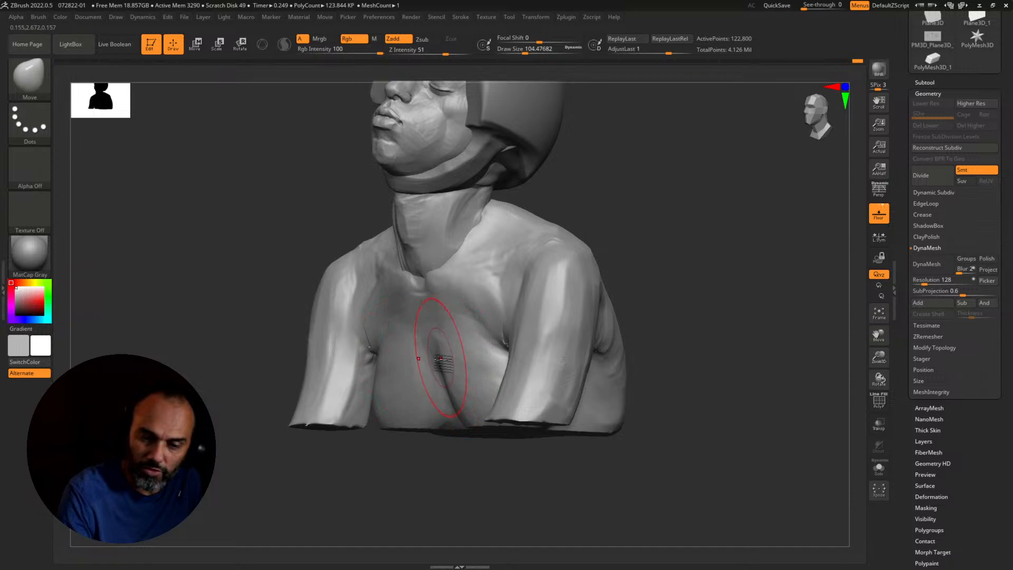
# Step: Adjust the cleavage between the breasts with the Move brush at a draw size of about 104
pyautogui.moveTo(440, 358); pyautogui.dragTo(454, 377)
pyautogui.moveTo(337, 485)
pyautogui.mouseDown()
pyautogui.moveTo(410, 493)
pyautogui.moveTo(412, 470)
pyautogui.mouseUp()
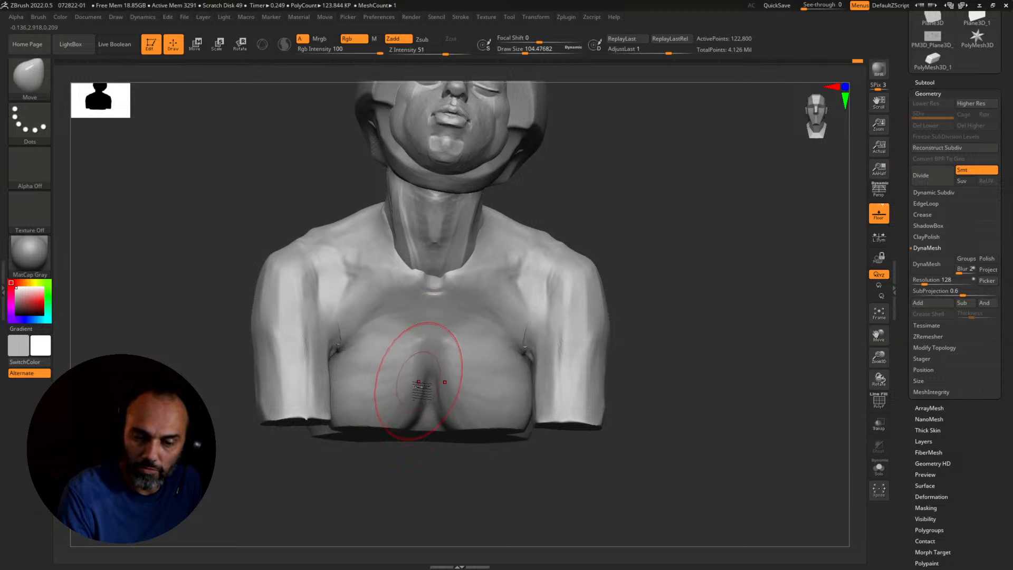
pyautogui.moveTo(417, 404); pyautogui.dragTo(418, 401)
pyautogui.moveTo(443, 473); pyautogui.dragTo(445, 348)
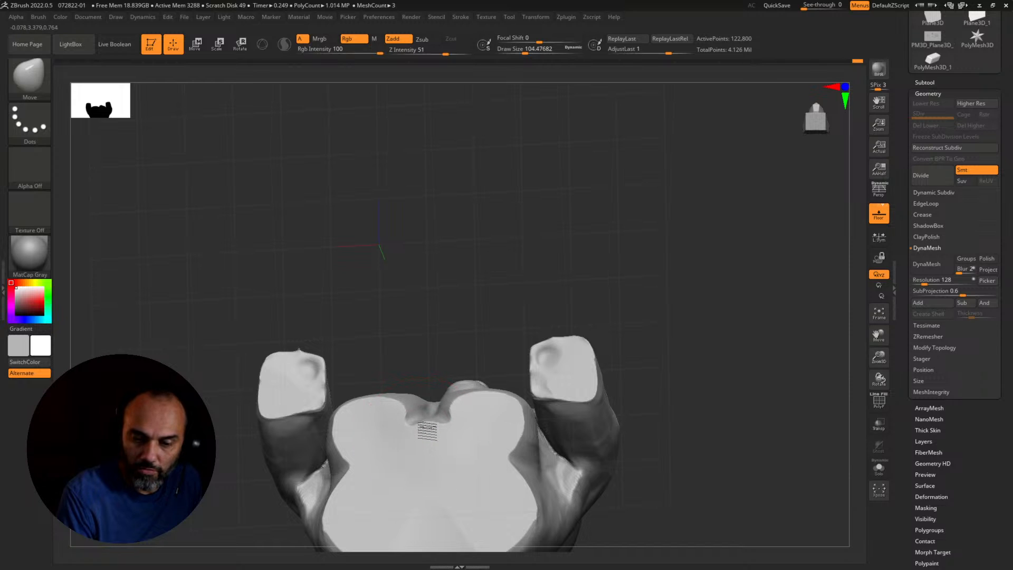
pyautogui.moveTo(426, 430); pyautogui.dragTo(530, 414)
# Step: Set the draw size to about 120 and reshape the inner breast contours above the clipped base
pyautogui.press('s')
pyautogui.moveTo(449, 389); pyautogui.dragTo(448, 379)
pyautogui.moveTo(680, 387)
pyautogui.mouseDown()
pyautogui.moveTo(640, 351)
pyautogui.moveTo(649, 343)
pyautogui.mouseUp()
pyautogui.press('s')
pyautogui.moveTo(454, 384); pyautogui.dragTo(458, 383)
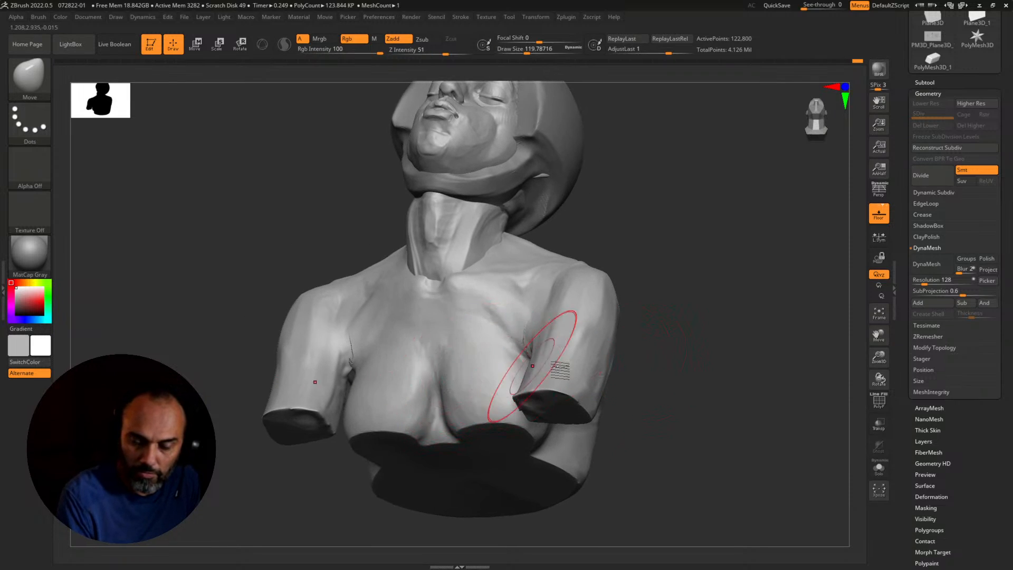
# Step: Set the draw size to about 145 and adjust the lower back silhouette with the Move brush
pyautogui.keyDown('shift'); pyautogui.moveTo(651, 370); pyautogui.dragTo(604, 478); pyautogui.keyUp('shift')
pyautogui.press('s')
pyautogui.click(598, 476)
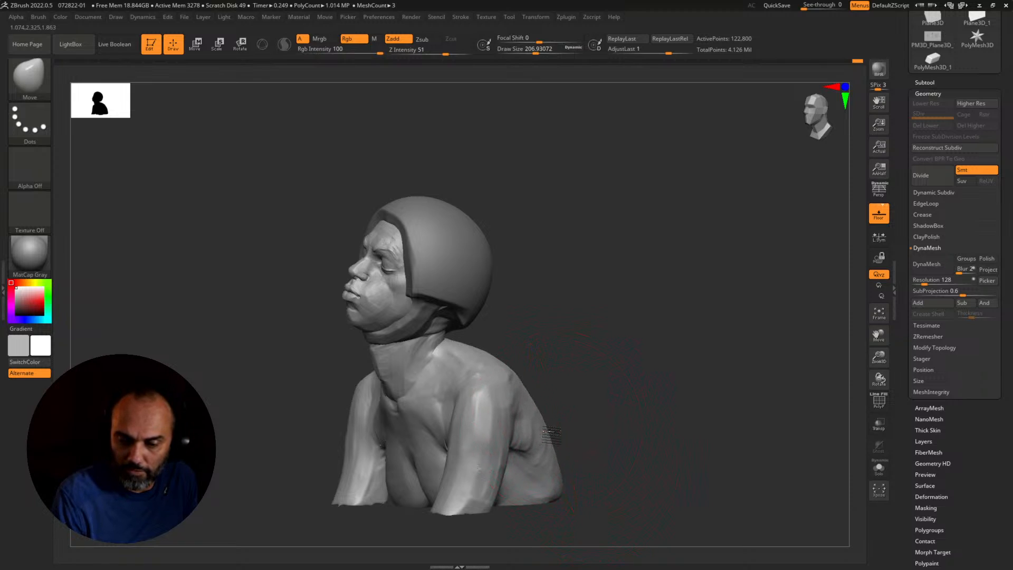
pyautogui.press('s')
pyautogui.click(575, 449)
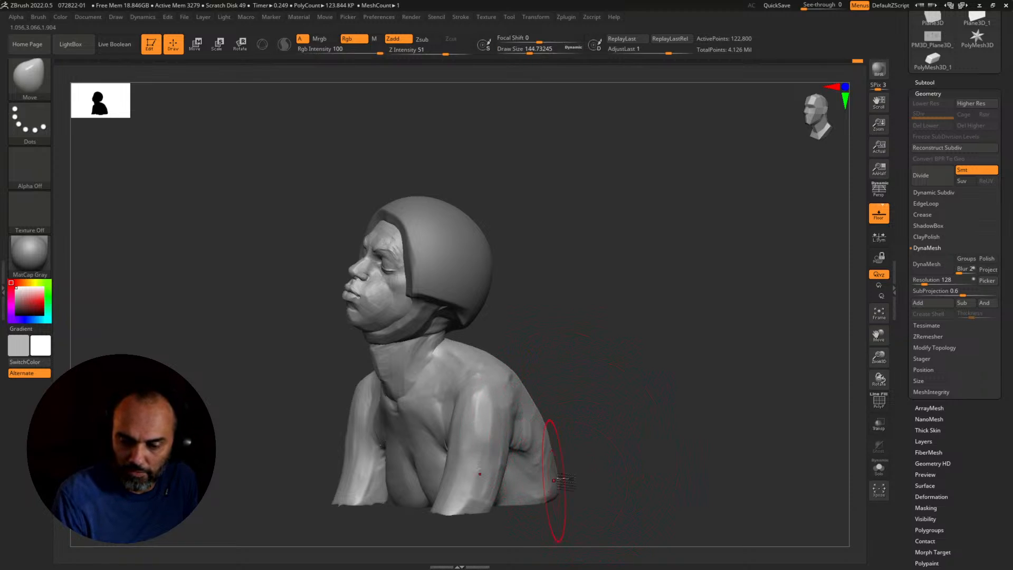
pyautogui.moveTo(560, 480)
pyautogui.mouseDown()
pyautogui.moveTo(572, 480)
pyautogui.moveTo(560, 448)
pyautogui.mouseUp()
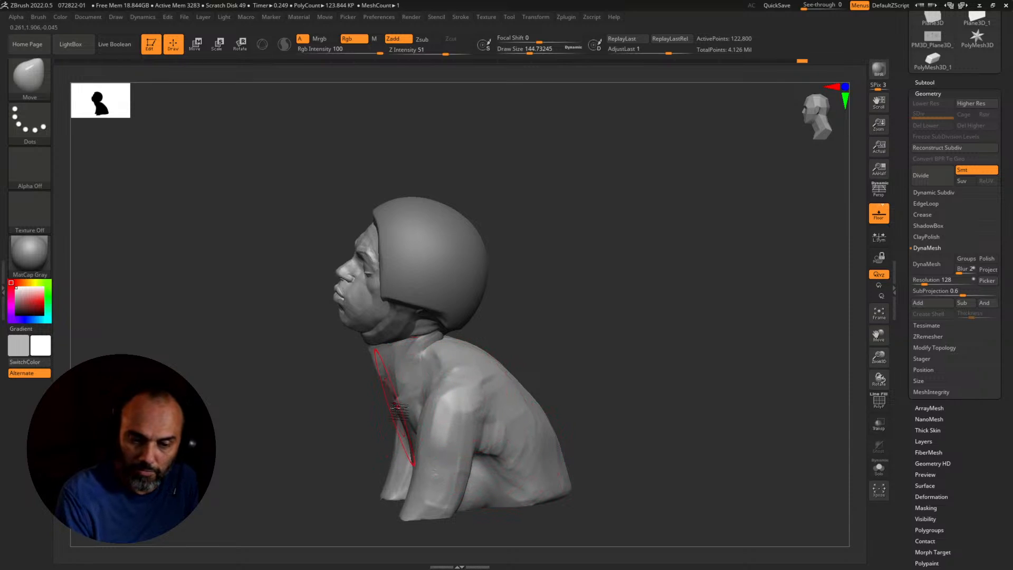
# Step: Reduce the draw size to about 120, adjust the neck base and upper chest profile, and reselect the torso subtool
pyautogui.keyDown('alt'); pyautogui.moveTo(358, 421); pyautogui.dragTo(362, 455); pyautogui.keyUp('alt')
pyautogui.press('s')
pyautogui.moveTo(384, 400); pyautogui.dragTo(381, 400)
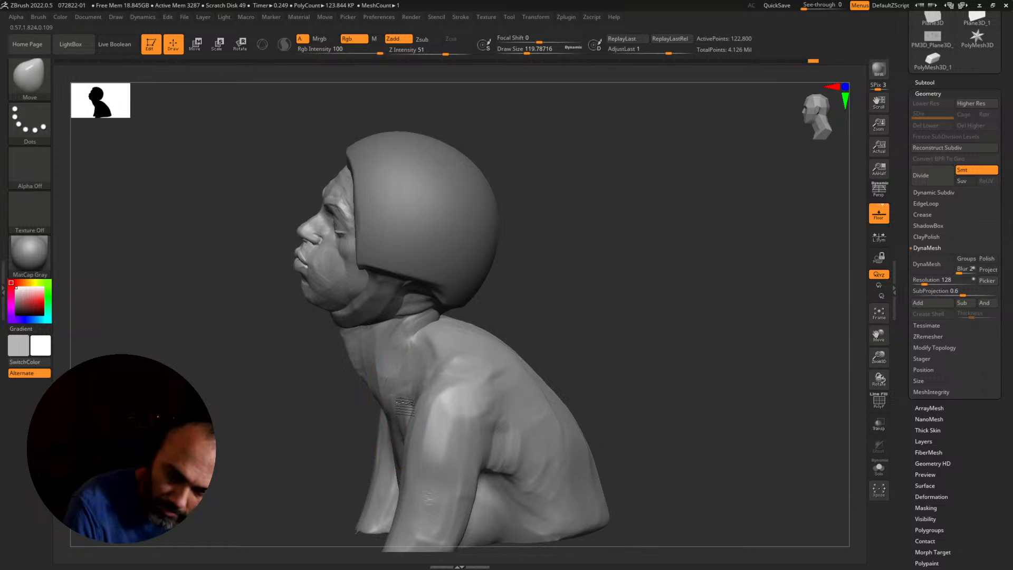
pyautogui.keyDown('alt'); pyautogui.click(389, 405); pyautogui.keyUp('alt')
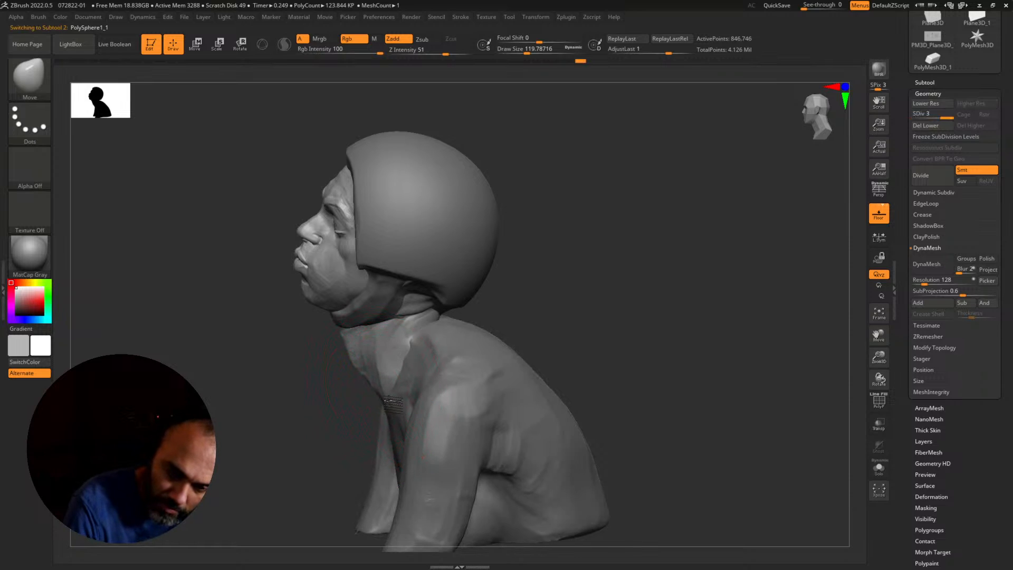
pyautogui.keyDown('alt'); pyautogui.click(471, 391); pyautogui.keyUp('alt')
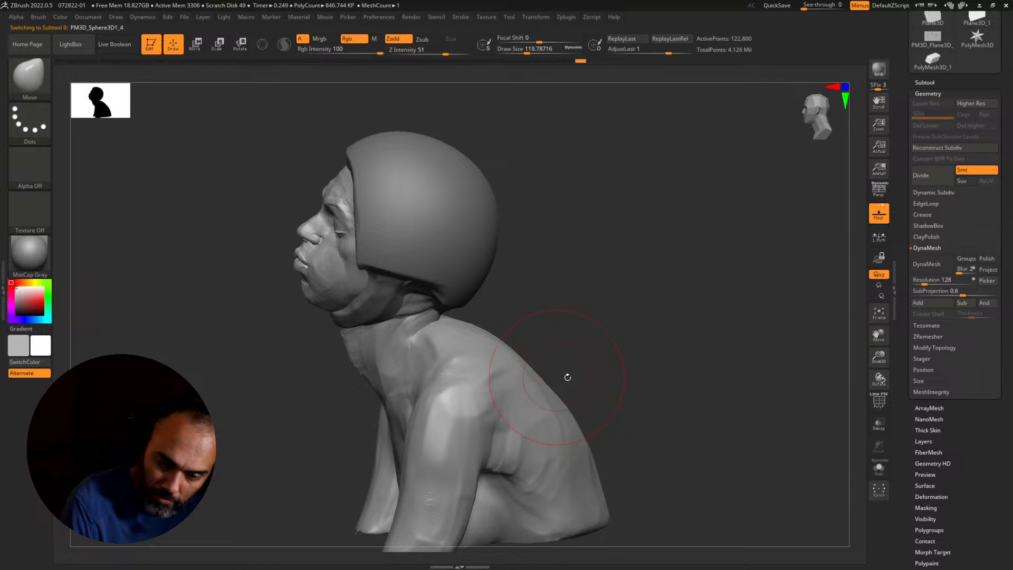
# Step: Refine the upper back, shoulder and lower back silhouette from the opposite side with the Move brush
pyautogui.keyDown('alt'); pyautogui.moveTo(568, 378); pyautogui.dragTo(516, 403); pyautogui.keyUp('alt')
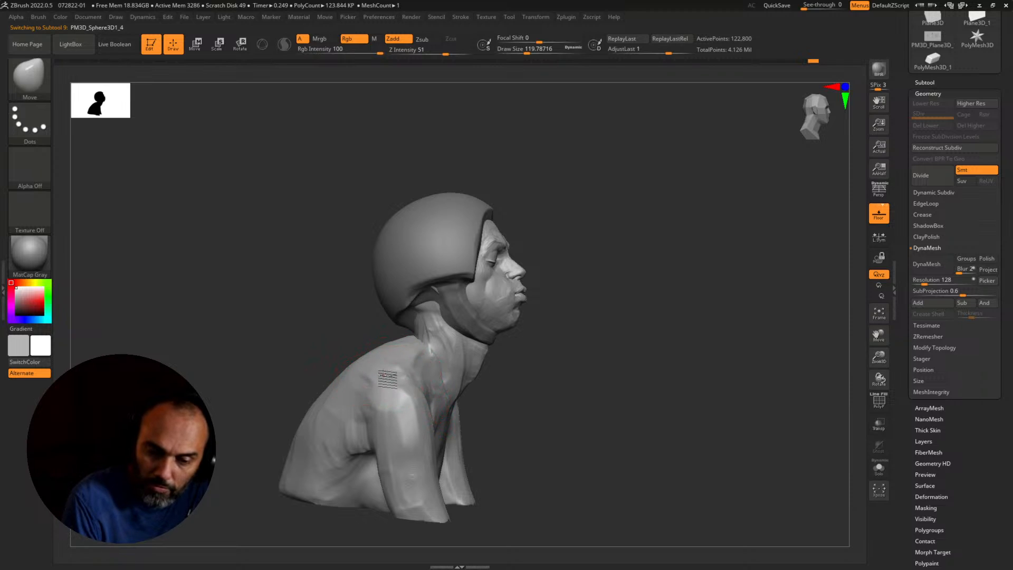
pyautogui.moveTo(327, 330); pyautogui.dragTo(351, 327)
pyautogui.moveTo(380, 350); pyautogui.dragTo(379, 342)
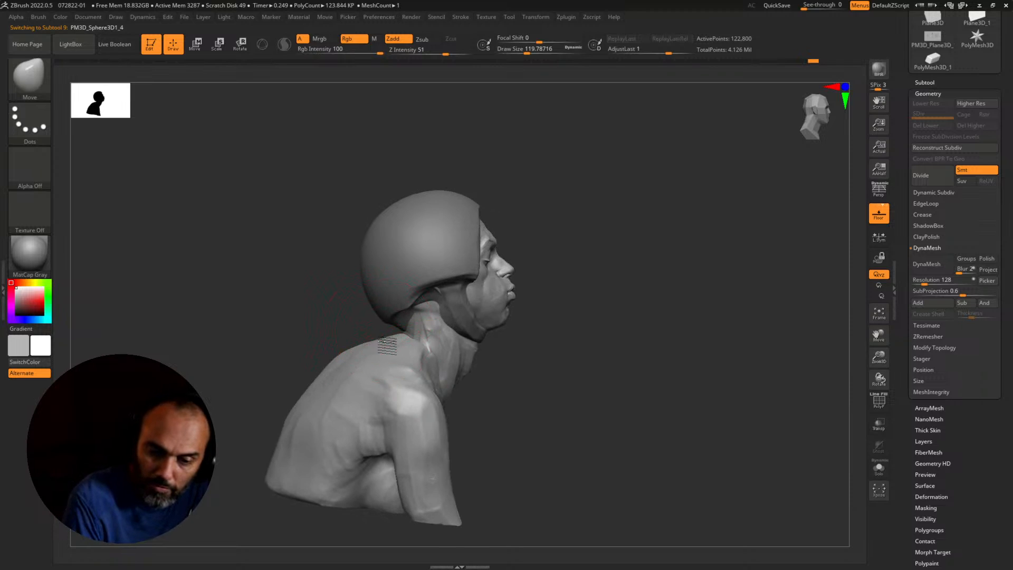
pyautogui.moveTo(503, 374); pyautogui.dragTo(491, 376)
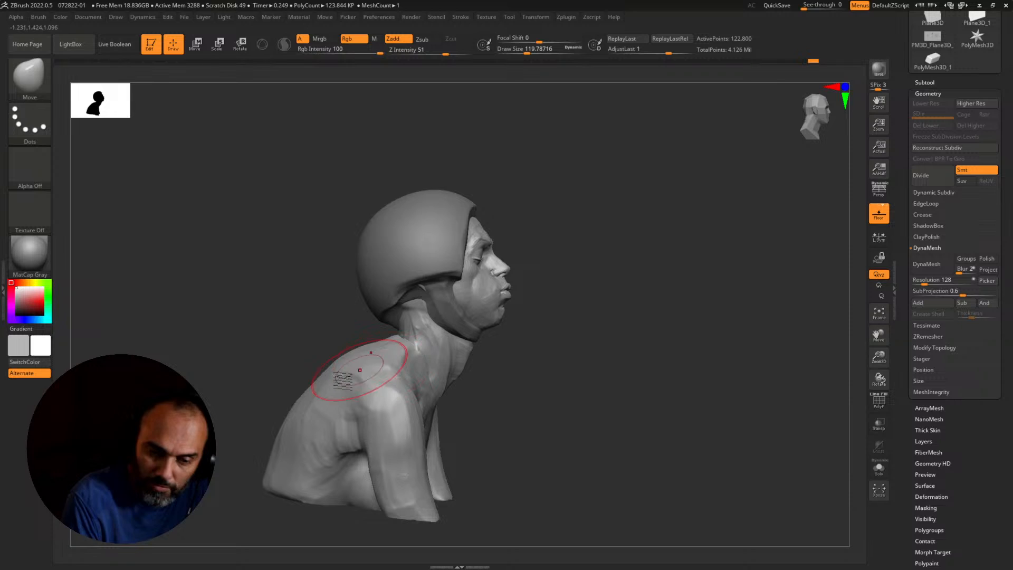
pyautogui.moveTo(275, 478); pyautogui.dragTo(281, 475)
pyautogui.keyDown('alt'); pyautogui.moveTo(480, 444); pyautogui.dragTo(476, 430); pyautogui.keyUp('alt')
pyautogui.keyDown('alt'); pyautogui.moveTo(472, 465); pyautogui.dragTo(469, 437); pyautogui.keyUp('alt')
pyautogui.moveTo(490, 460)
pyautogui.mouseDown()
pyautogui.moveTo(466, 461)
pyautogui.moveTo(485, 453)
pyautogui.moveTo(475, 466)
pyautogui.mouseUp()
pyautogui.keyDown('alt'); pyautogui.moveTo(511, 483); pyautogui.dragTo(631, 539); pyautogui.keyUp('alt')
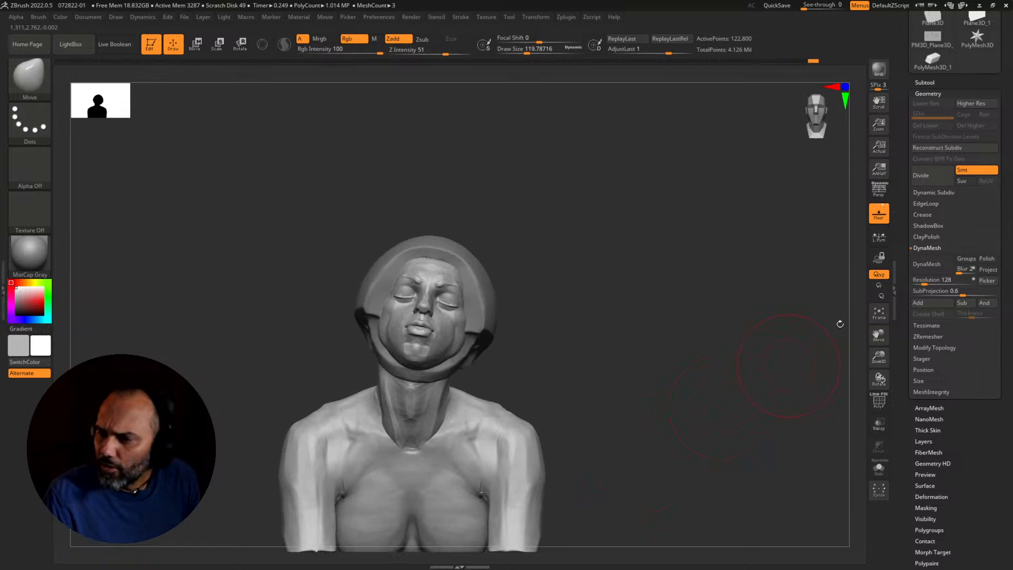
# Step: Open the subtool list, show the PM3D_Sphere3D1_1 hair subtool and leave the PM3D_Sphere3D1_2 garment hidden
pyautogui.click(926, 93)
pyautogui.click(924, 85)
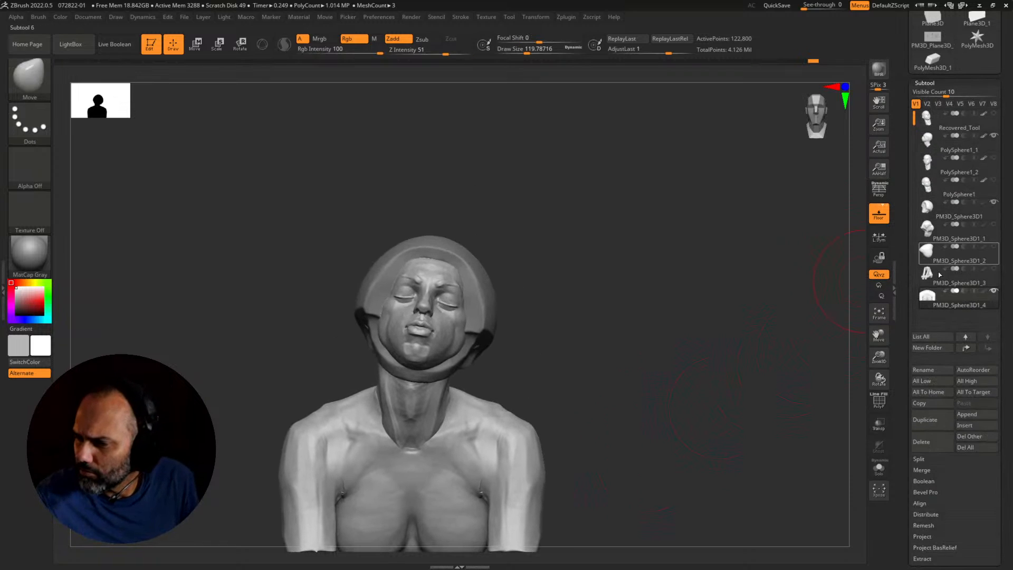
pyautogui.click(993, 248)
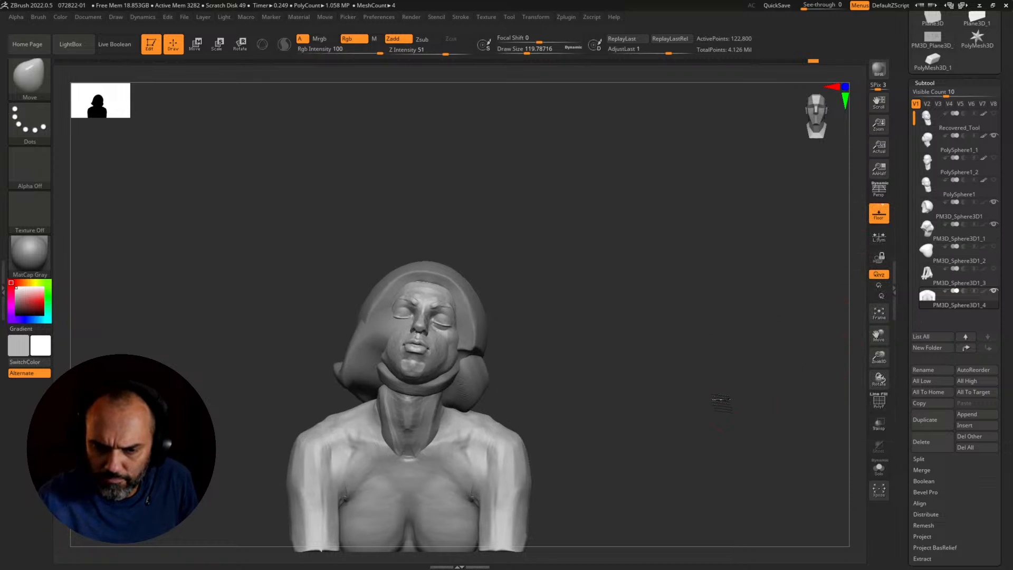
pyautogui.click(992, 248)
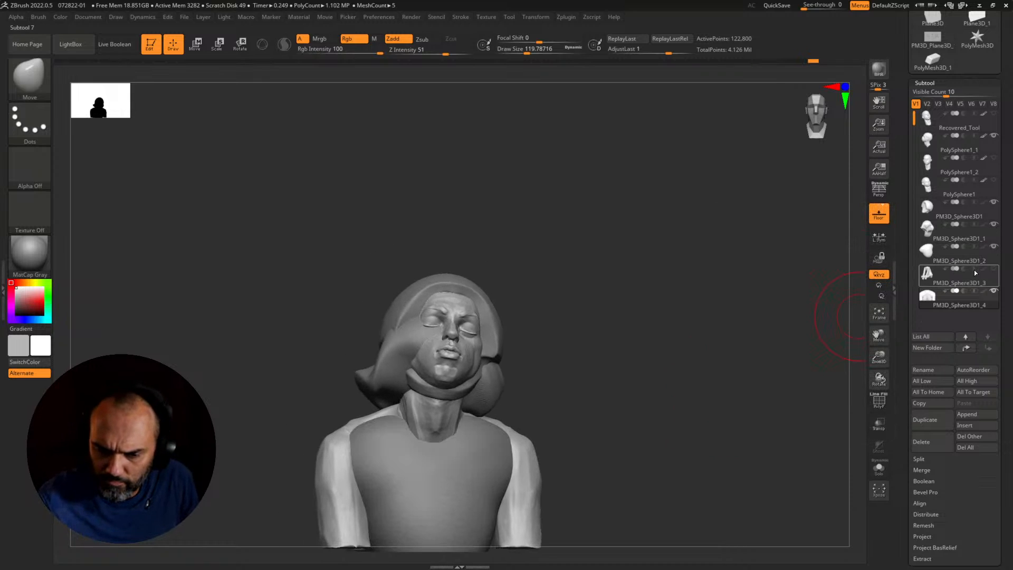
pyautogui.click(993, 250)
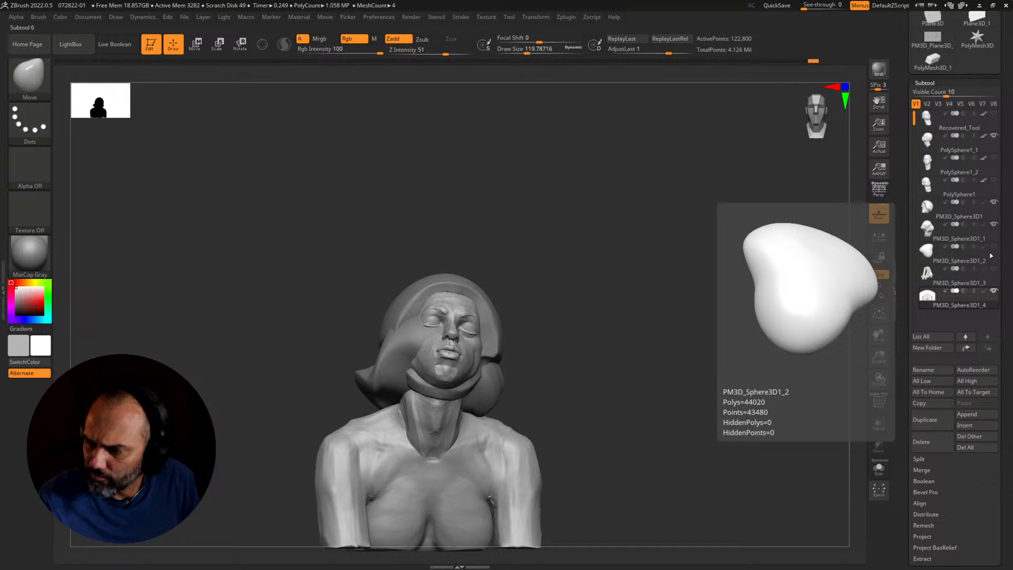
# Step: Select the PM3D_Sphere3D1_1 hair subtool and duplicate it
pyautogui.click(923, 279)
pyautogui.click(930, 296)
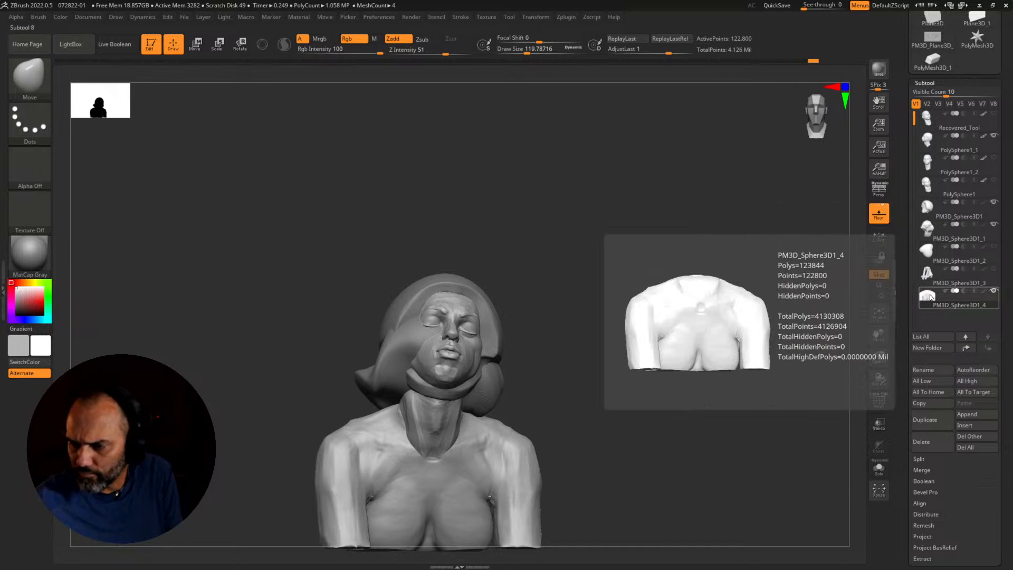
pyautogui.click(922, 235)
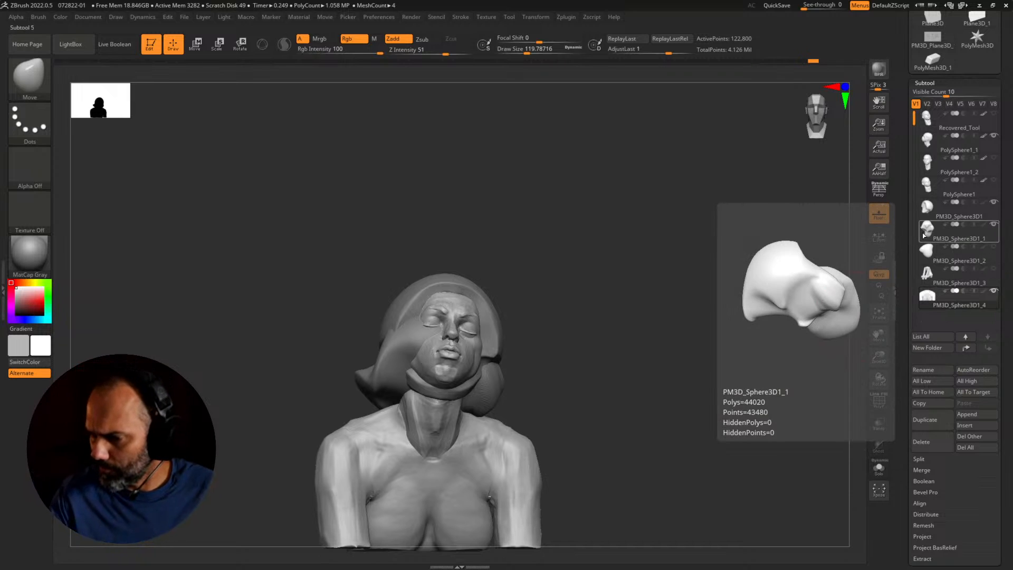
pyautogui.moveTo(981, 228)
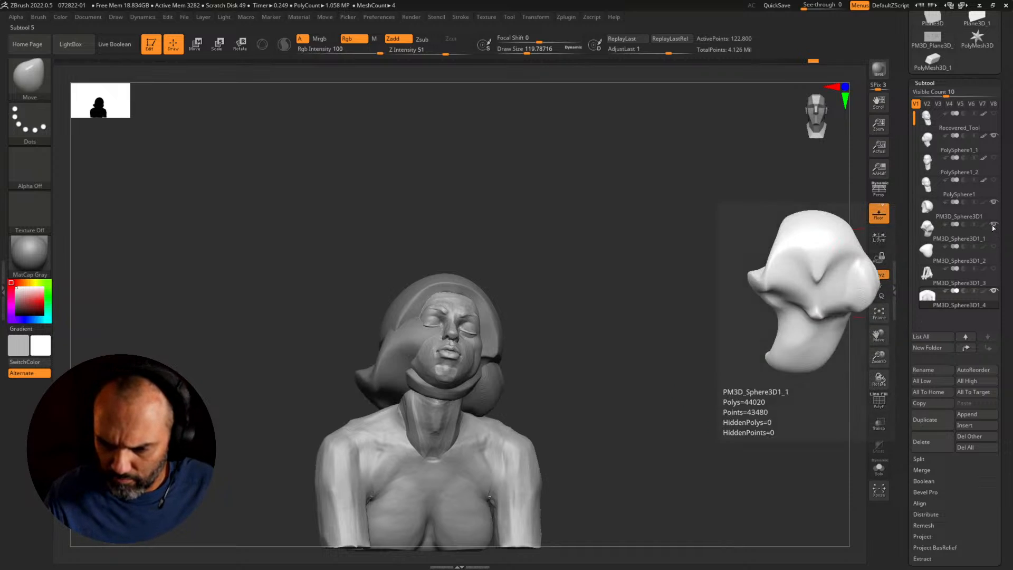
pyautogui.click(927, 232)
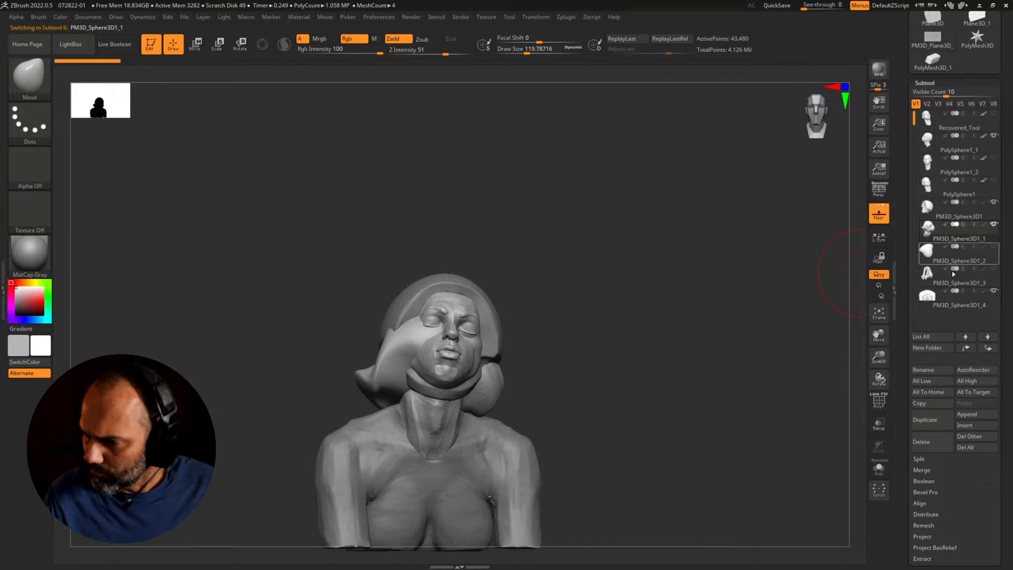
pyautogui.click(930, 424)
# Step: Save the project over the existing file 072822-01.ZPR
pyautogui.press('ctrl')
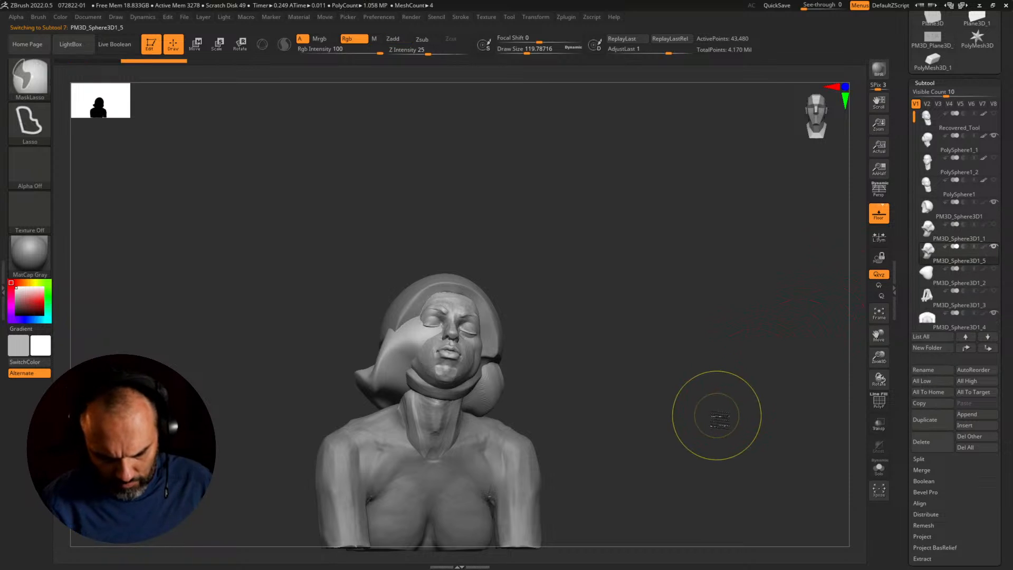
pyautogui.hotkey('ctrl', 's')
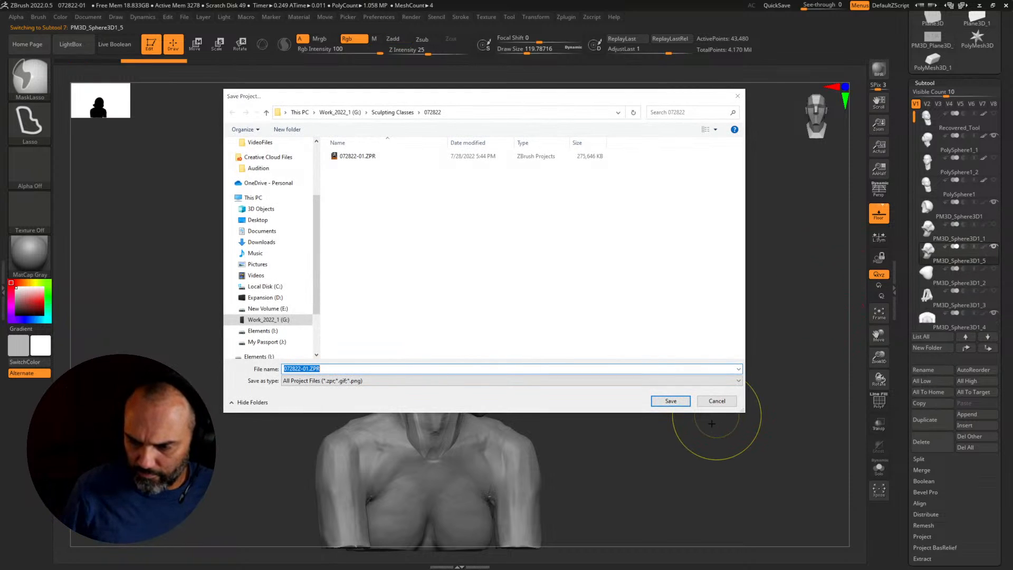
pyautogui.press('Return')
pyautogui.press('y')
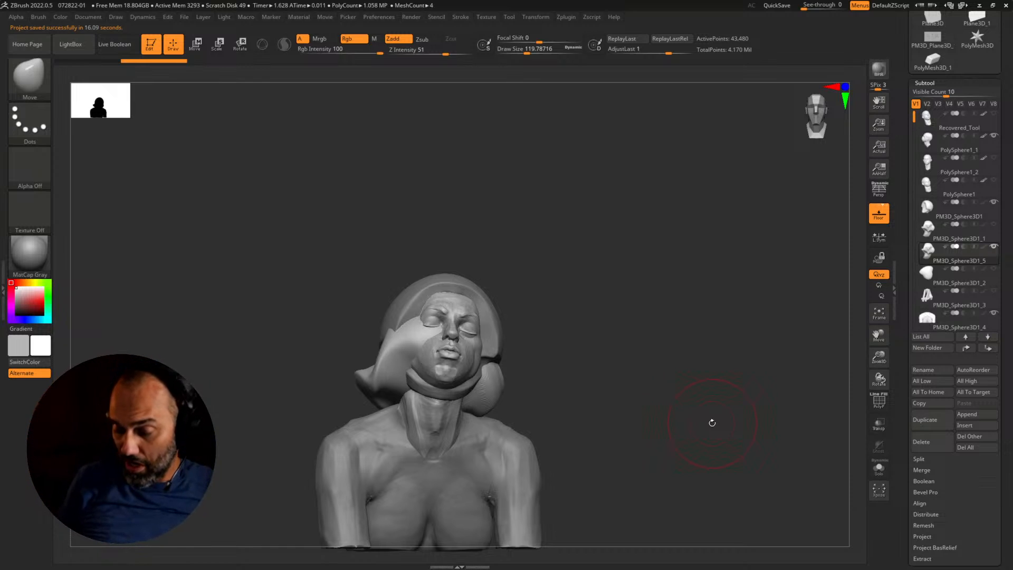
# Step: Set the draw size to about 187 and reshape the duplicated hair beside the cheek and jaw with the Move brush
pyautogui.moveTo(711, 422)
pyautogui.mouseDown()
pyautogui.moveTo(656, 407)
pyautogui.moveTo(696, 398)
pyautogui.moveTo(702, 364)
pyautogui.moveTo(739, 393)
pyautogui.moveTo(609, 374)
pyautogui.mouseUp()
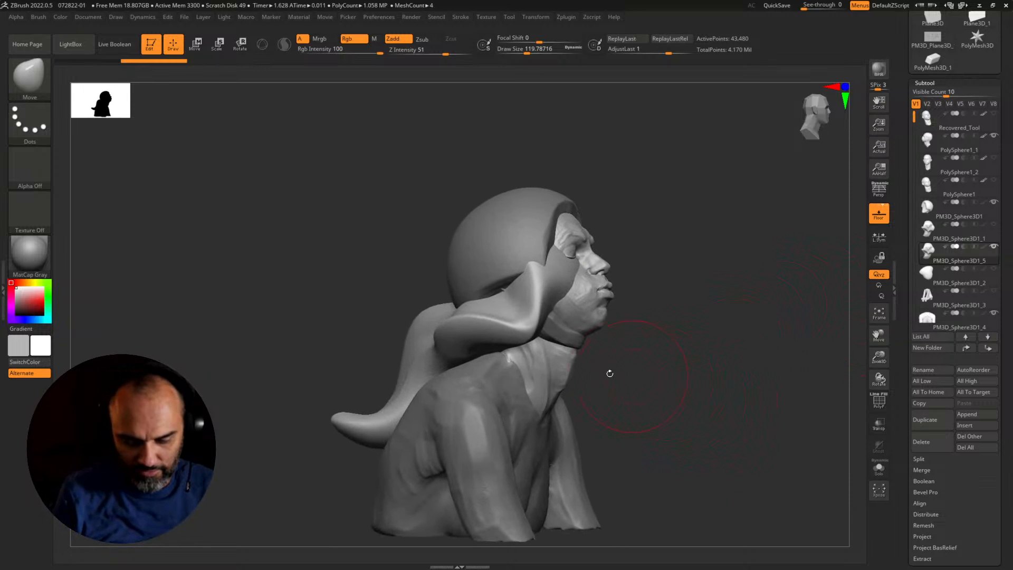
pyautogui.press('s')
pyautogui.moveTo(565, 334); pyautogui.dragTo(569, 334)
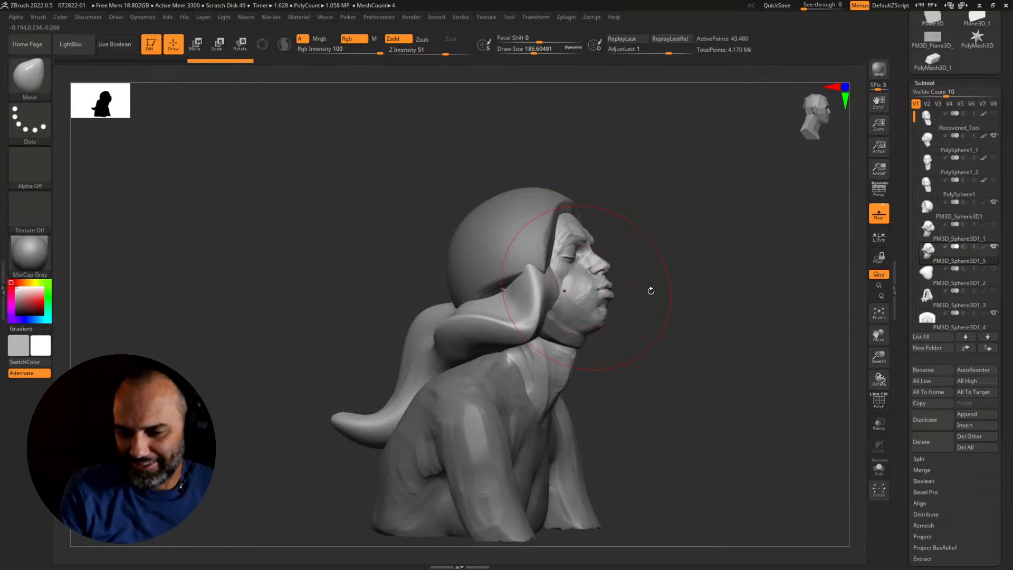
pyautogui.moveTo(651, 289); pyautogui.dragTo(628, 309)
pyautogui.moveTo(715, 301)
pyautogui.mouseDown()
pyautogui.moveTo(748, 305)
pyautogui.moveTo(659, 401)
pyautogui.mouseUp()
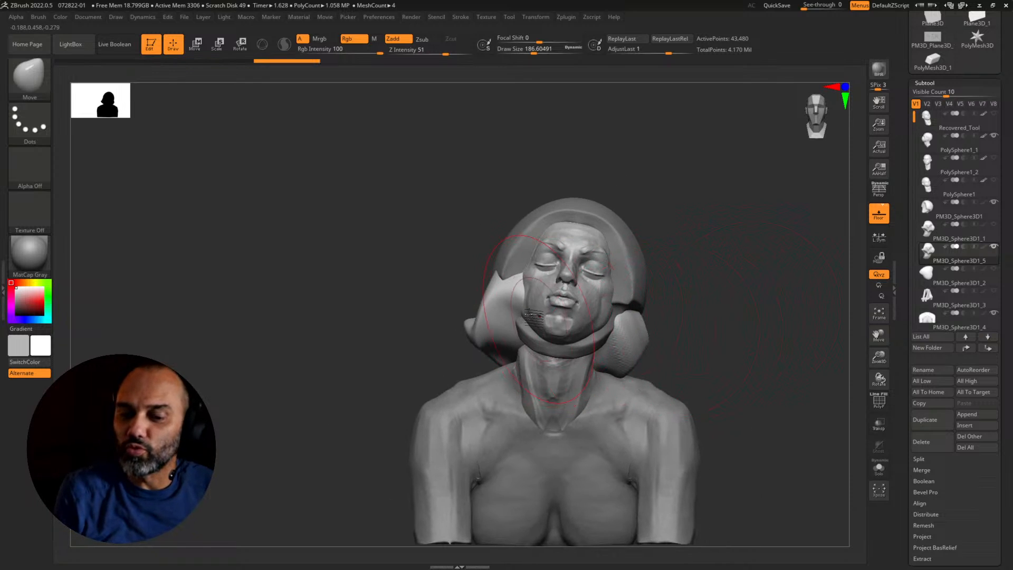
pyautogui.moveTo(516, 330); pyautogui.dragTo(507, 338)
# Step: Increase the draw size to about 274 and reshape the hair mass behind the head and above the shoulders from both sides
pyautogui.press('s')
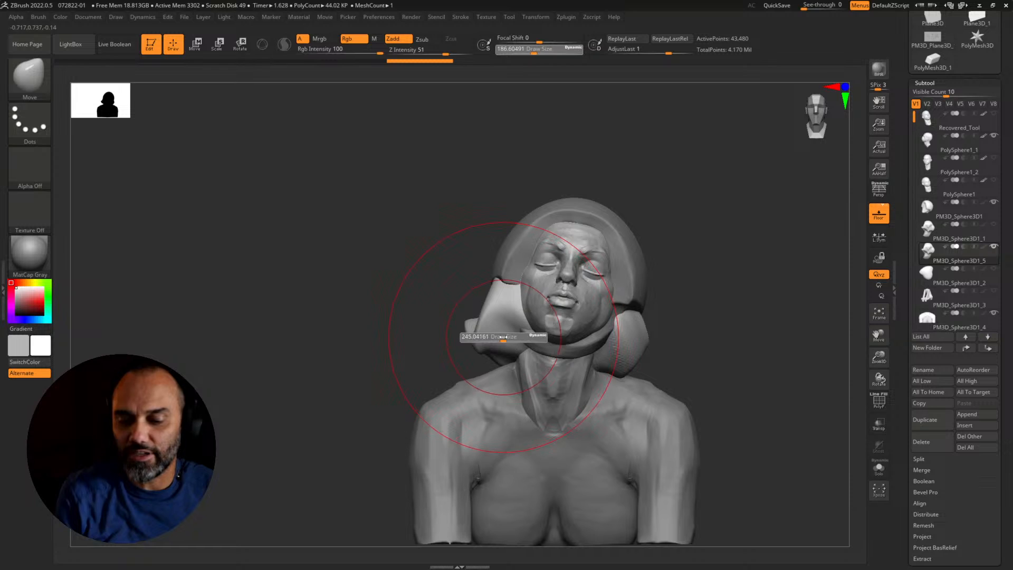
pyautogui.moveTo(634, 360); pyautogui.dragTo(645, 360)
pyautogui.moveTo(749, 348); pyautogui.dragTo(628, 345)
pyautogui.moveTo(642, 345); pyautogui.dragTo(633, 341)
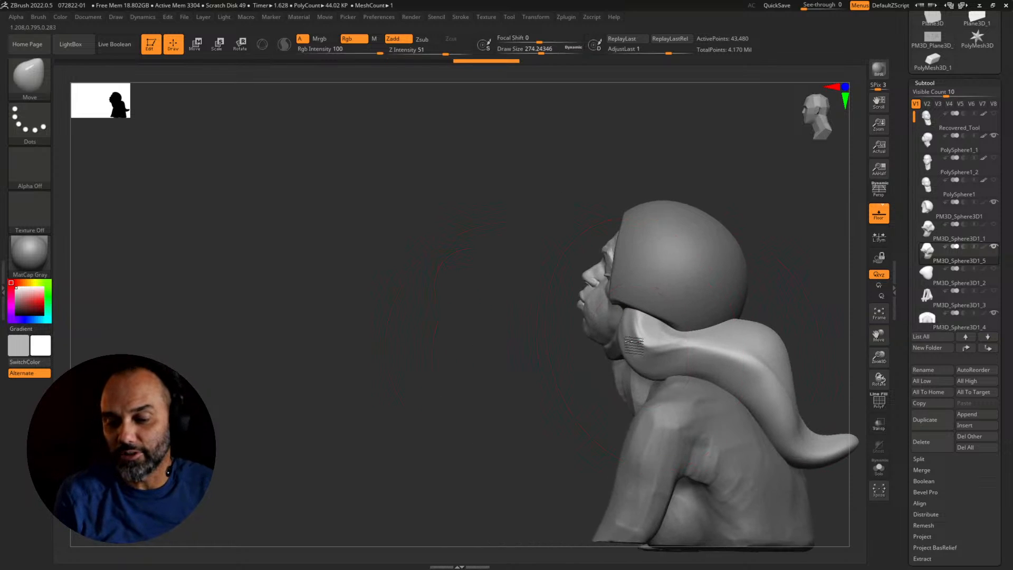
pyautogui.moveTo(768, 316); pyautogui.dragTo(690, 311)
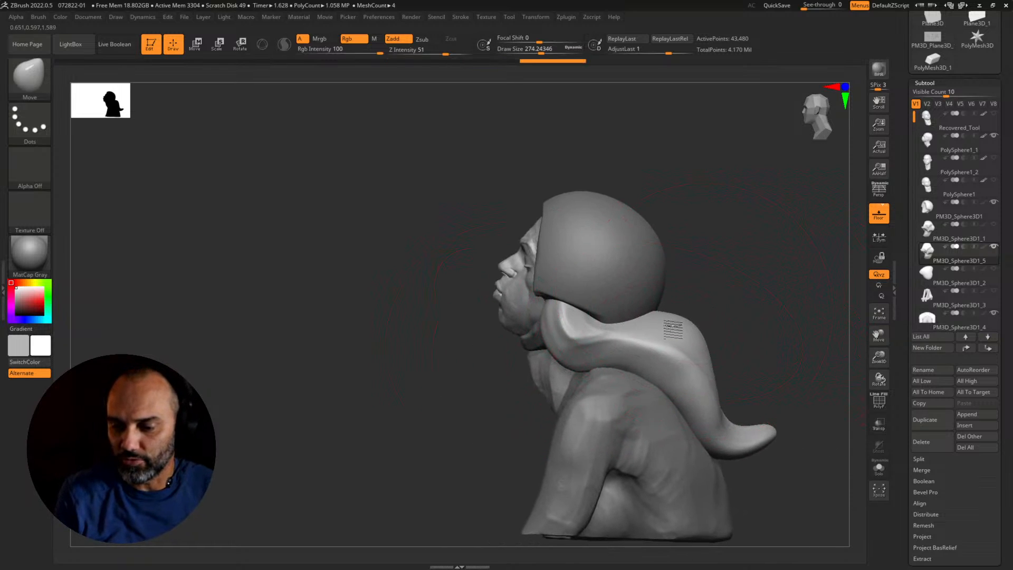
pyautogui.moveTo(455, 369); pyautogui.dragTo(754, 343)
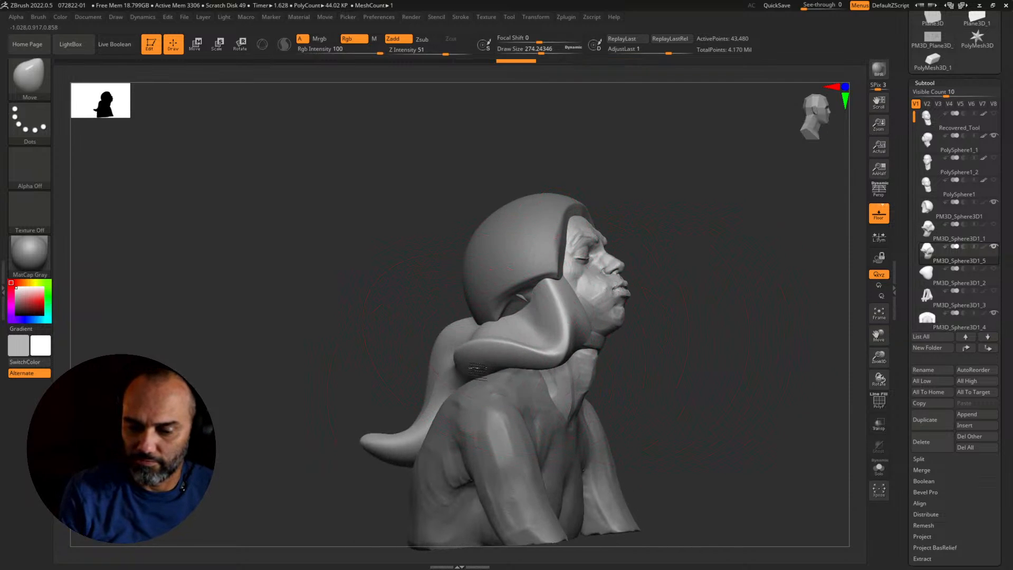
pyautogui.moveTo(477, 368); pyautogui.dragTo(465, 377)
pyautogui.moveTo(351, 385)
pyautogui.mouseDown()
pyautogui.moveTo(565, 366)
pyautogui.moveTo(509, 347)
pyautogui.moveTo(646, 348)
pyautogui.mouseUp()
# Step: Reduce the draw size to about 94, adjust the hair piece beneath the jaw, and switch to the RK_BallStylus brush
pyautogui.press('s')
pyautogui.moveTo(747, 342); pyautogui.dragTo(753, 400)
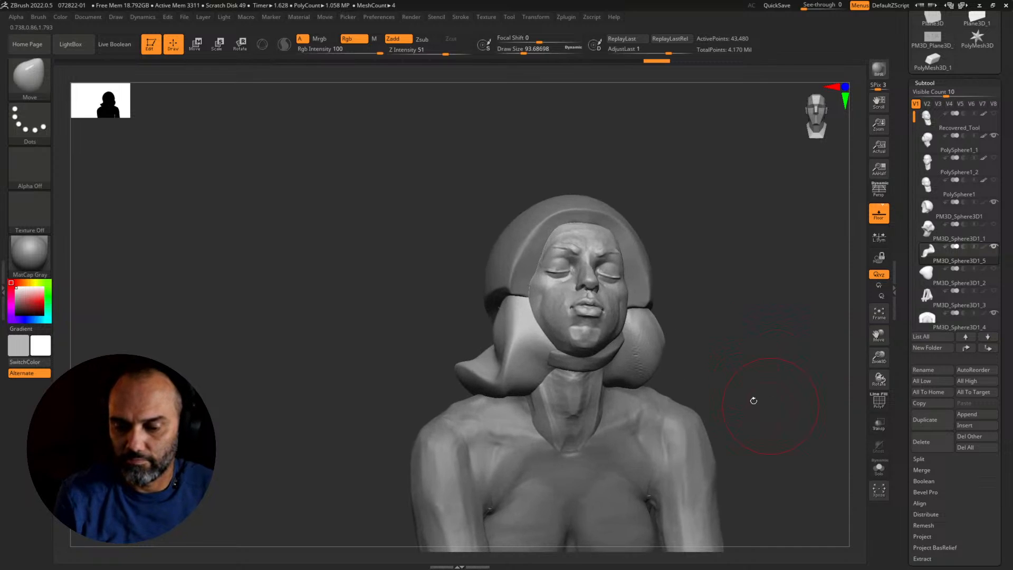
pyautogui.moveTo(562, 367)
pyautogui.mouseDown()
pyautogui.moveTo(553, 365)
pyautogui.moveTo(541, 389)
pyautogui.moveTo(556, 380)
pyautogui.mouseUp()
pyautogui.press('2')
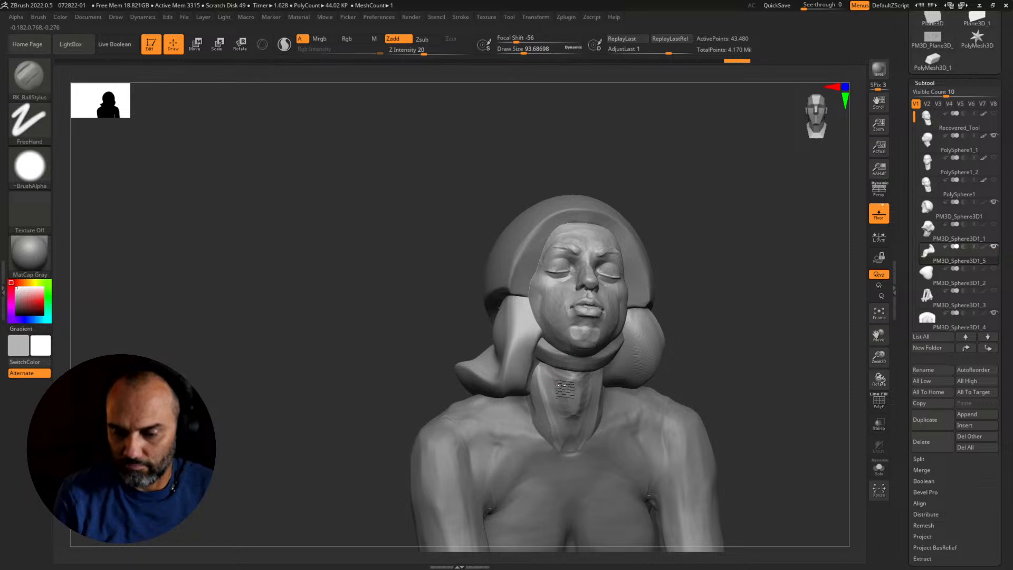
pyautogui.moveTo(547, 416); pyautogui.dragTo(573, 380)
pyautogui.keyDown('alt'); pyautogui.moveTo(751, 407); pyautogui.dragTo(748, 380); pyautogui.keyUp('alt')
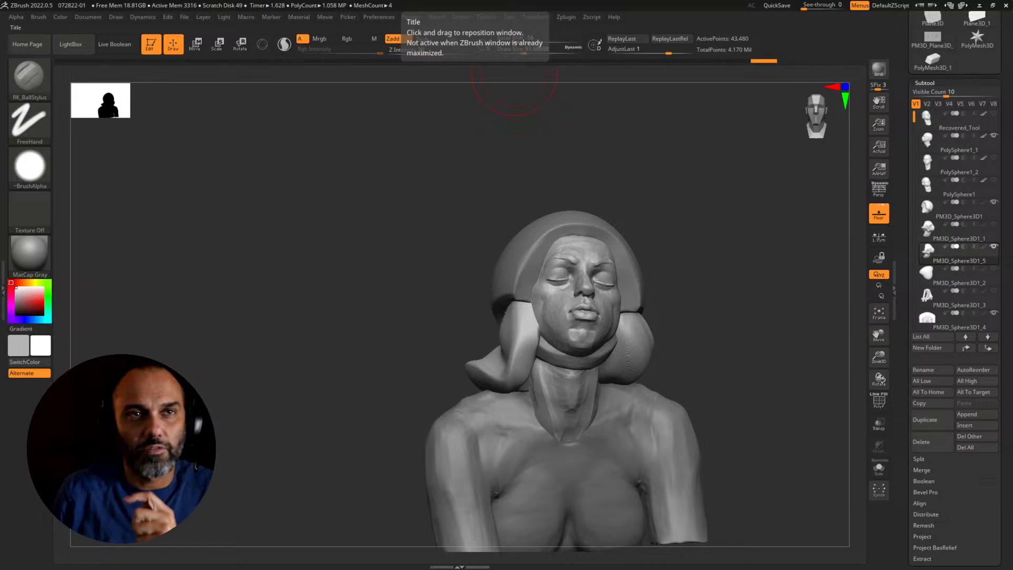
# Step: Turn on the perspective camera and view the whole bust from the front
pyautogui.moveTo(757, 430); pyautogui.dragTo(716, 420)
pyautogui.moveTo(707, 424); pyautogui.dragTo(745, 427)
pyautogui.click(878, 189)
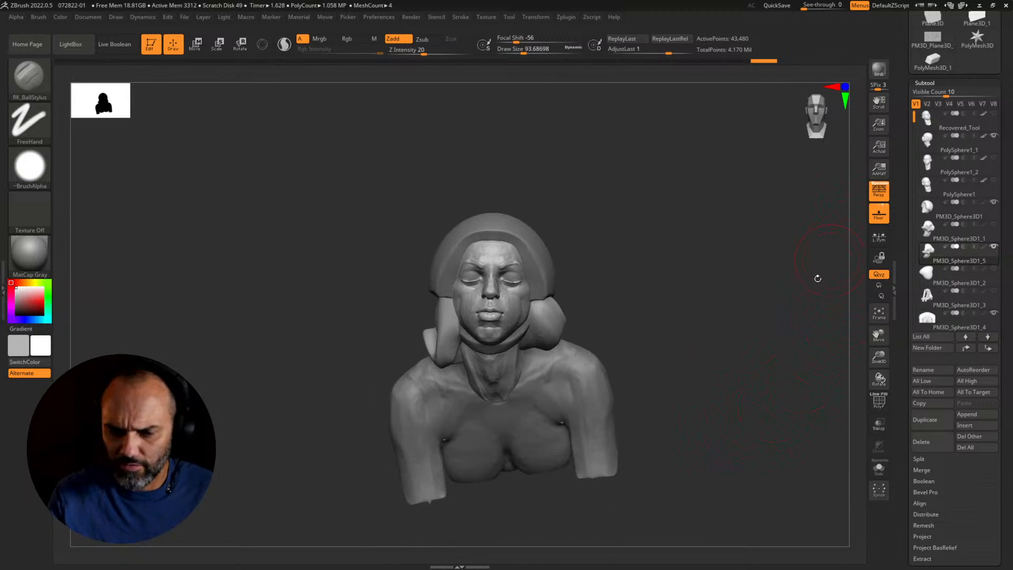
pyautogui.moveTo(720, 361); pyautogui.dragTo(823, 358)
# Step: Select the torso subtool, set the draw size to about 207 and adjust the upper arm contours with the Move brush
pyautogui.click(921, 330)
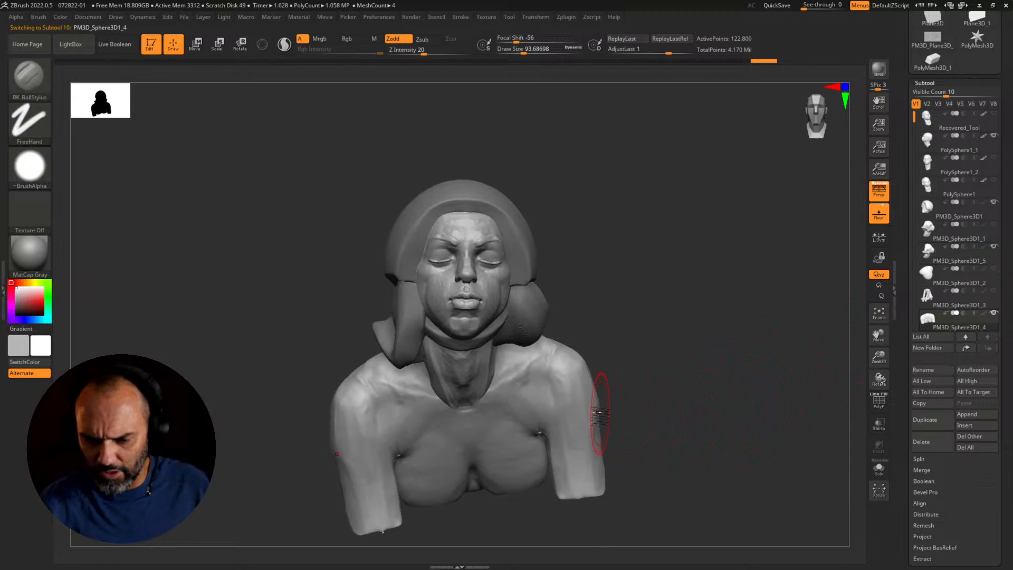
pyautogui.press('s')
pyautogui.moveTo(604, 410); pyautogui.dragTo(633, 413)
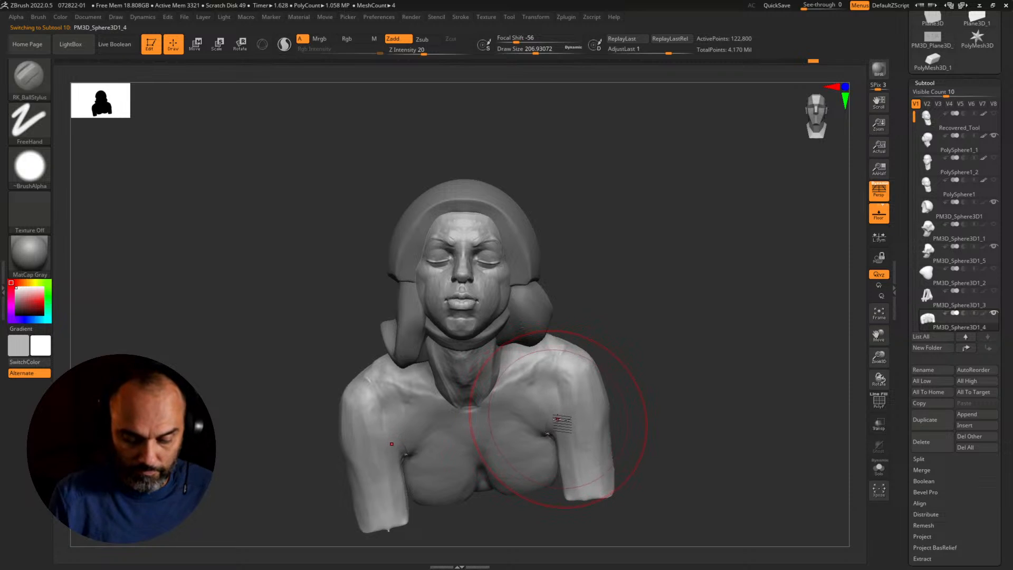
pyautogui.press('b')
pyautogui.press('m')
pyautogui.press('v')
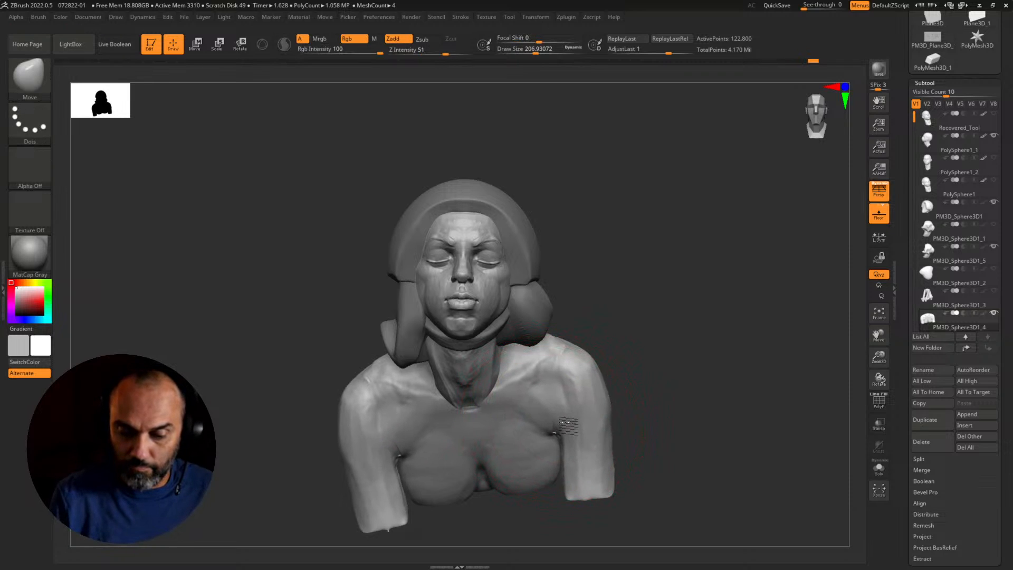
pyautogui.moveTo(565, 458); pyautogui.dragTo(591, 464)
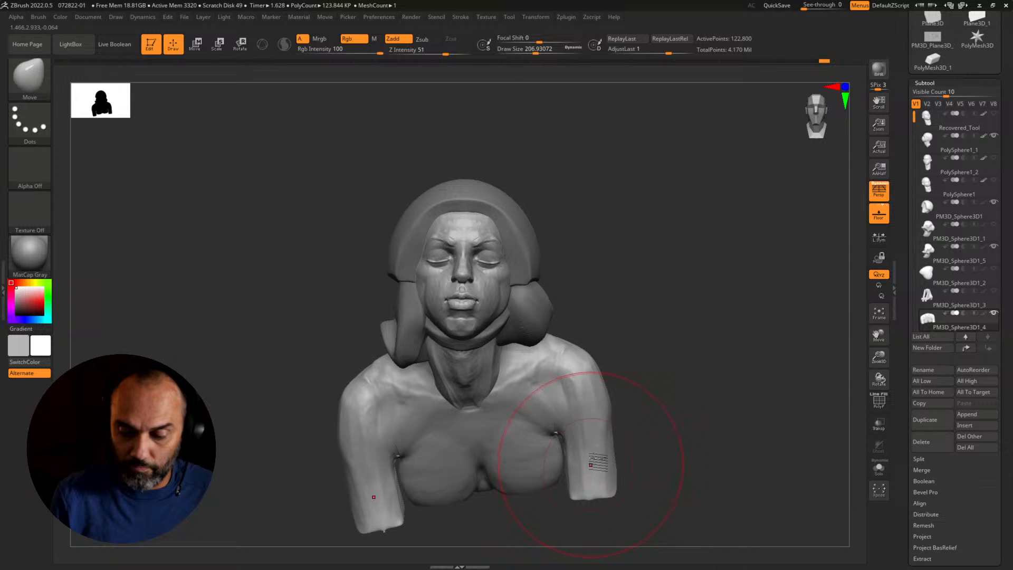
pyautogui.moveTo(596, 381); pyautogui.dragTo(604, 440)
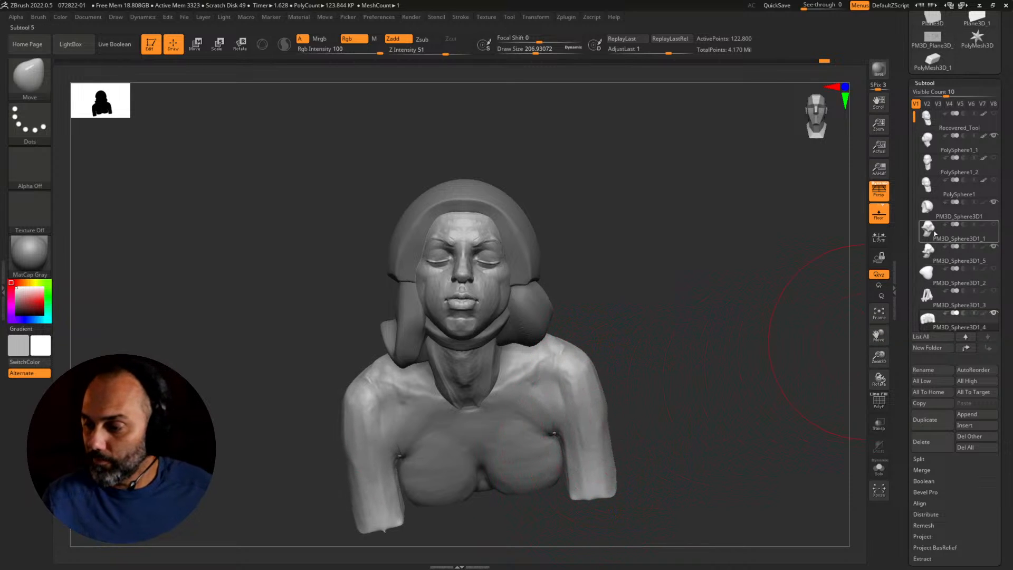
# Step: Select the PM3D_Sphere3D1_5 hair subtool and review its silhouette against the shoulders
pyautogui.click(958, 256)
pyautogui.moveTo(698, 397)
pyautogui.mouseDown()
pyautogui.moveTo(707, 393)
pyautogui.moveTo(685, 411)
pyautogui.mouseUp()
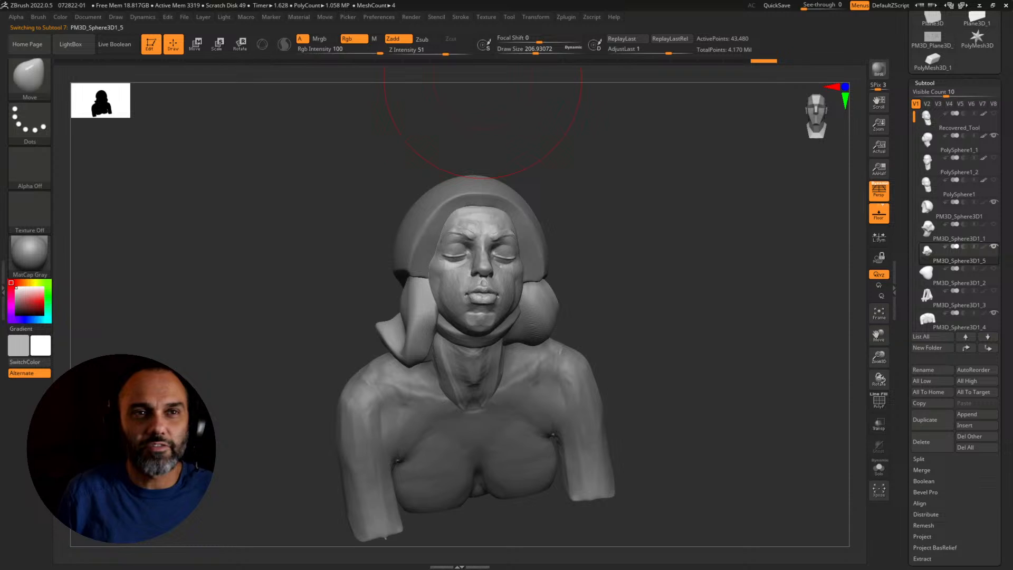
pyautogui.moveTo(695, 430); pyautogui.dragTo(731, 436)
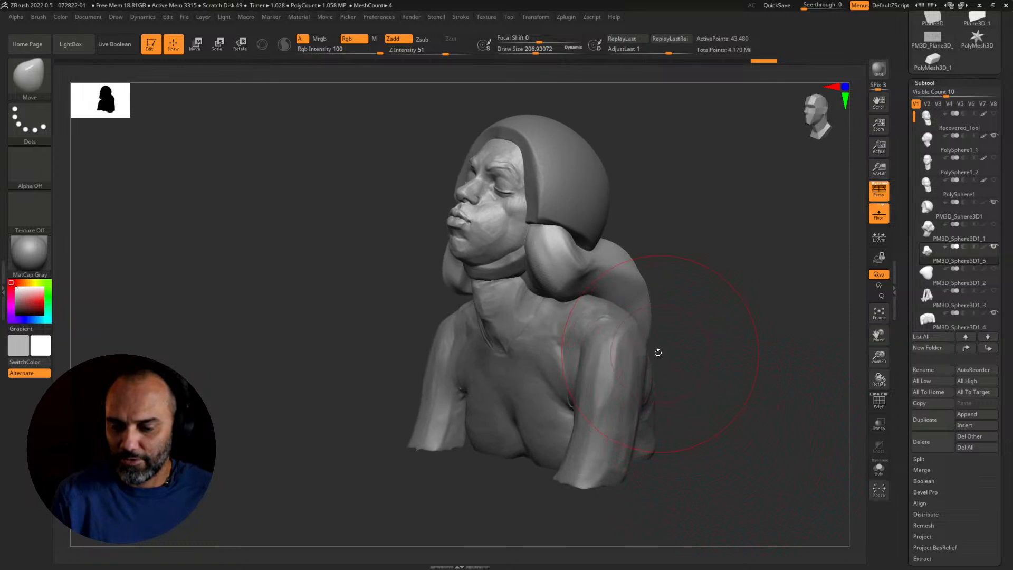
# Step: Select the head subtool and refine the lower face from the side with the Move brush, using a draw size of about 65
pyautogui.moveTo(690, 346); pyautogui.dragTo(633, 335)
pyautogui.keyDown('alt'); pyautogui.click(500, 237); pyautogui.keyUp('alt')
pyautogui.keyDown('alt'); pyautogui.moveTo(671, 206); pyautogui.dragTo(685, 332); pyautogui.keyUp('alt')
pyautogui.press('s')
pyautogui.moveTo(419, 354); pyautogui.dragTo(406, 352)
pyautogui.moveTo(285, 418); pyautogui.dragTo(365, 420)
pyautogui.keyDown('alt'); pyautogui.moveTo(563, 348); pyautogui.dragTo(575, 403); pyautogui.keyUp('alt')
pyautogui.moveTo(603, 371); pyautogui.dragTo(624, 371)
pyautogui.press('s')
pyautogui.moveTo(530, 354); pyautogui.dragTo(510, 355)
pyautogui.moveTo(573, 371)
pyautogui.mouseDown()
pyautogui.moveTo(542, 372)
pyautogui.moveTo(659, 337)
pyautogui.mouseUp()
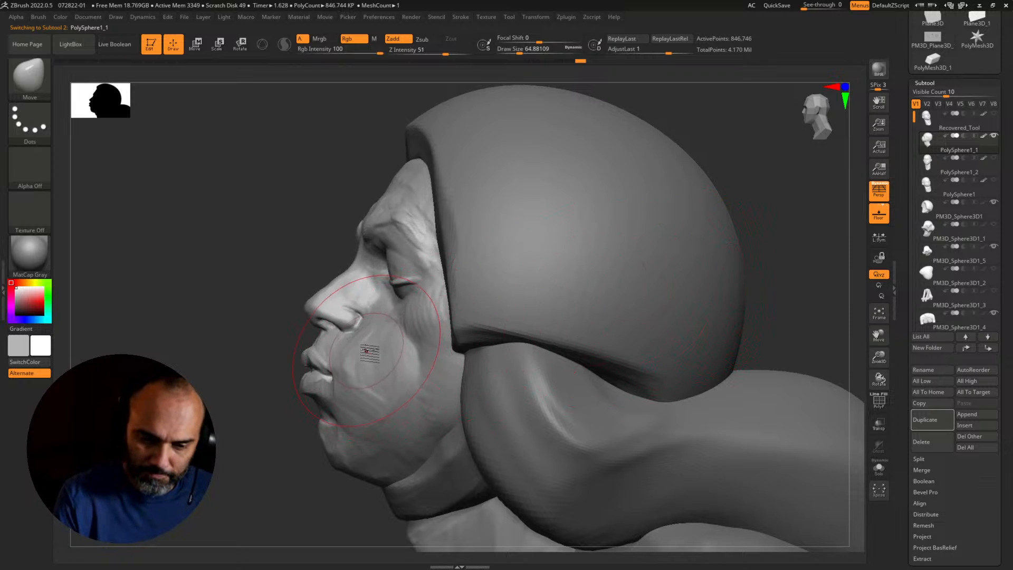
# Step: Set the draw size to about 104, undo the last face change and lower the head by two subdivision levels
pyautogui.press('s')
pyautogui.moveTo(371, 354)
pyautogui.mouseDown()
pyautogui.moveTo(361, 354)
pyautogui.moveTo(366, 329)
pyautogui.mouseUp()
pyautogui.press('s')
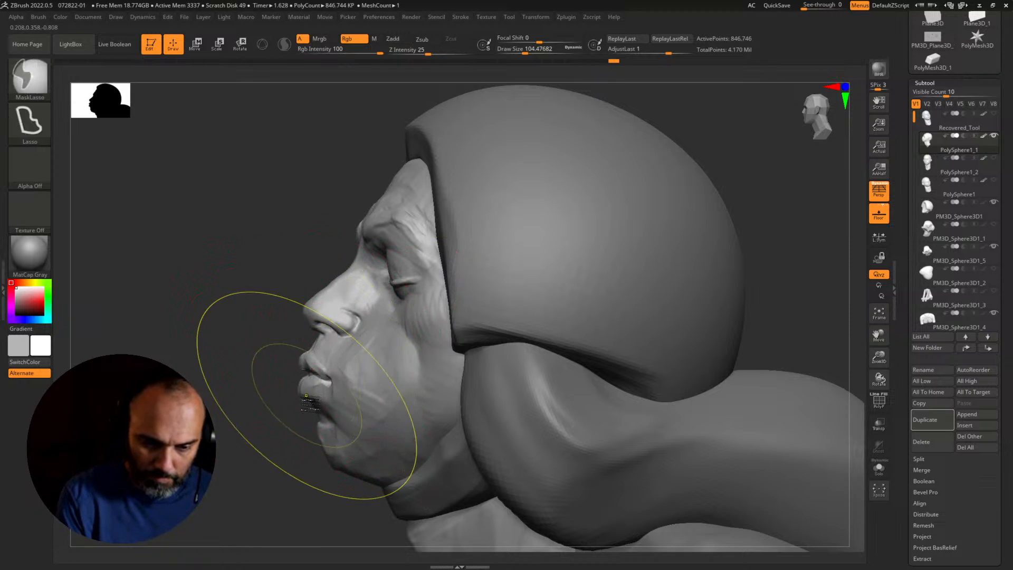
pyautogui.hotkey('ctrl', 'z')
pyautogui.hotkey('shift', 'f')
pyautogui.hotkey('shift', 'f')
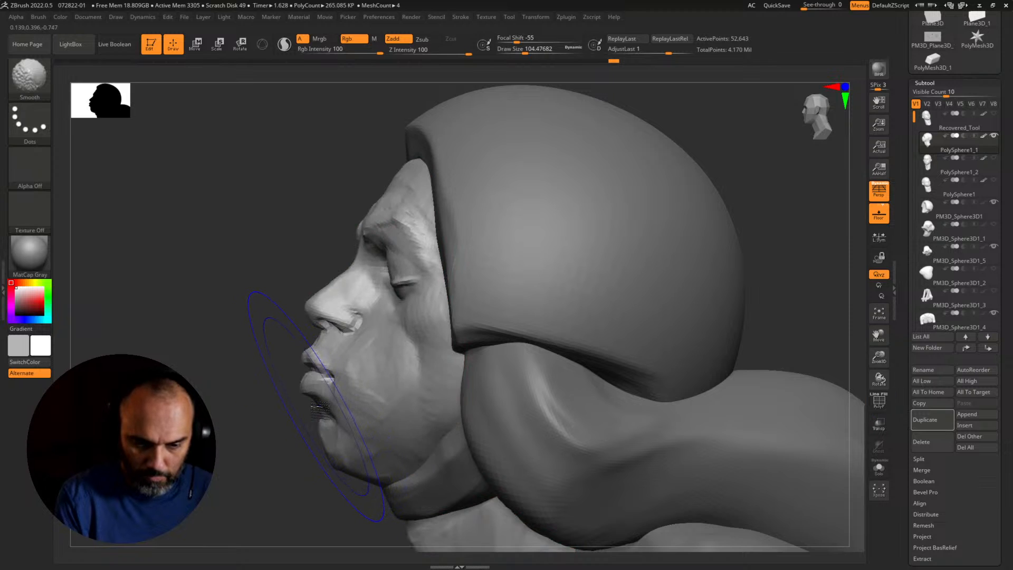
# Step: Inflate the cheeks and lower face with the Inflat brush at a draw size of about 163, and raise the head two subdivision levels
pyautogui.press('b')
pyautogui.press('i')
pyautogui.press('n')
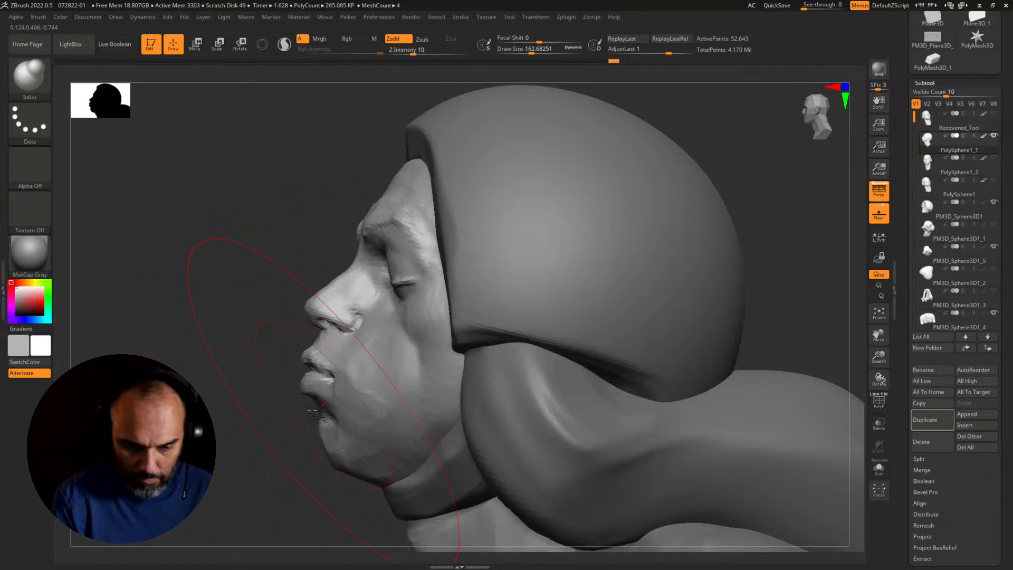
pyautogui.moveTo(248, 395); pyautogui.dragTo(376, 369)
pyautogui.keyDown('alt'); pyautogui.moveTo(622, 380); pyautogui.dragTo(707, 386); pyautogui.keyUp('alt')
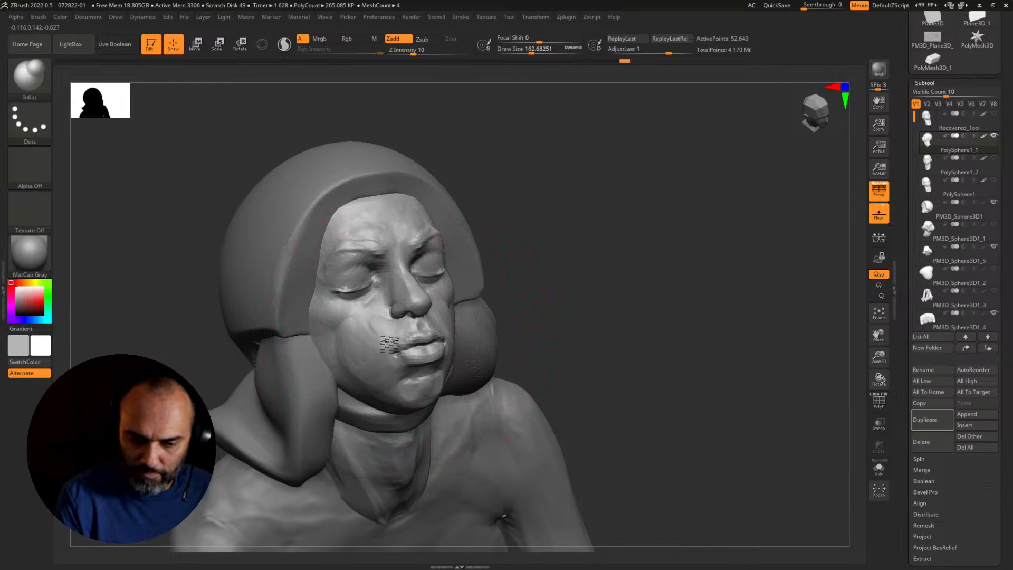
pyautogui.moveTo(544, 317); pyautogui.dragTo(460, 338)
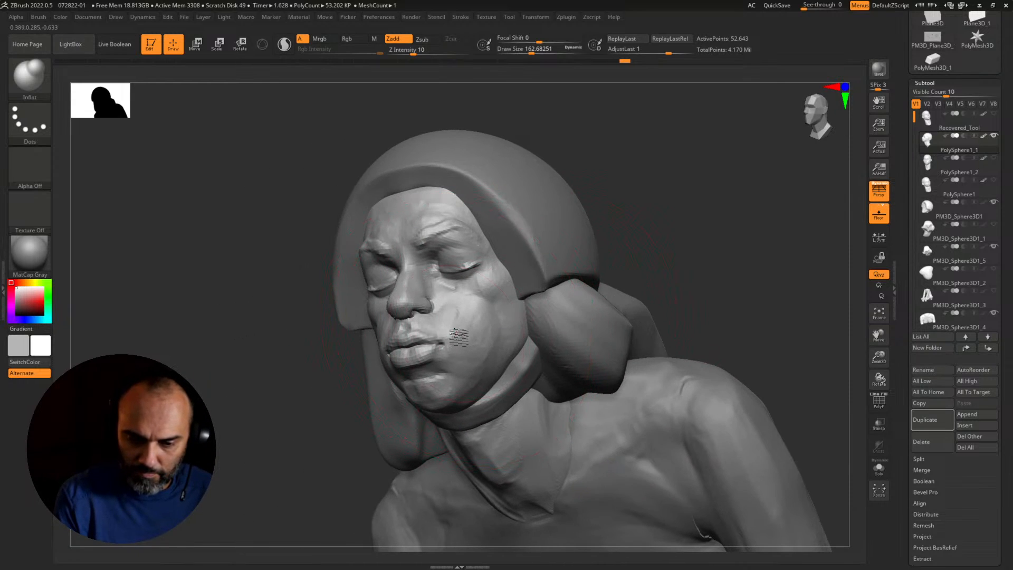
pyautogui.moveTo(709, 290); pyautogui.dragTo(680, 304)
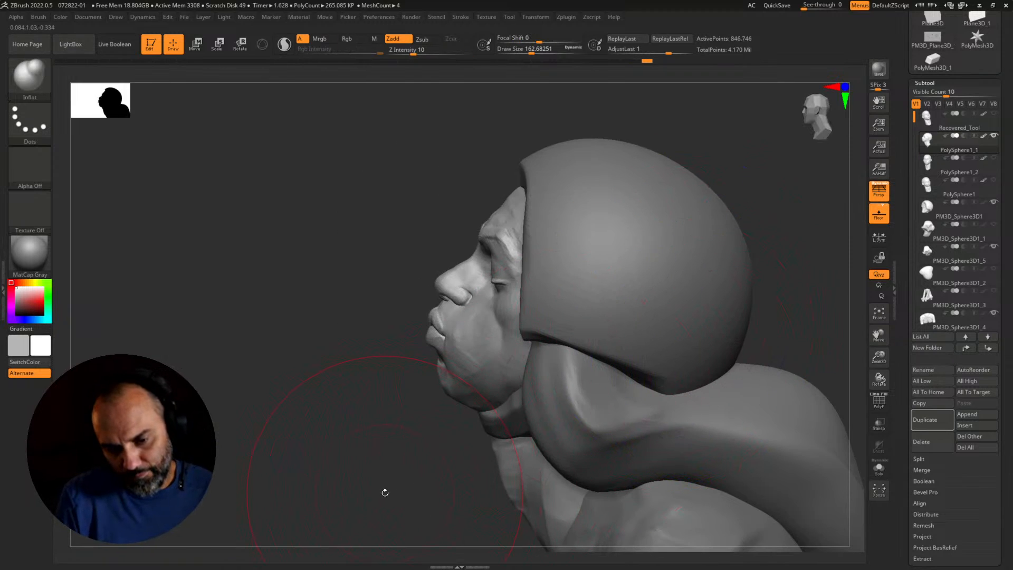
pyautogui.press('ctrl')
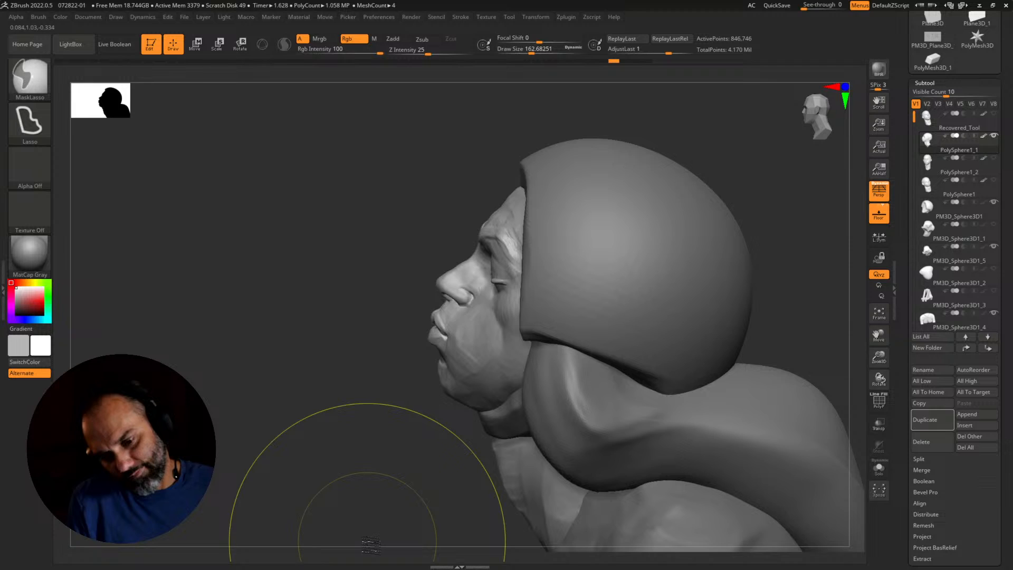
pyautogui.hotkey('ctrl', 'shift')
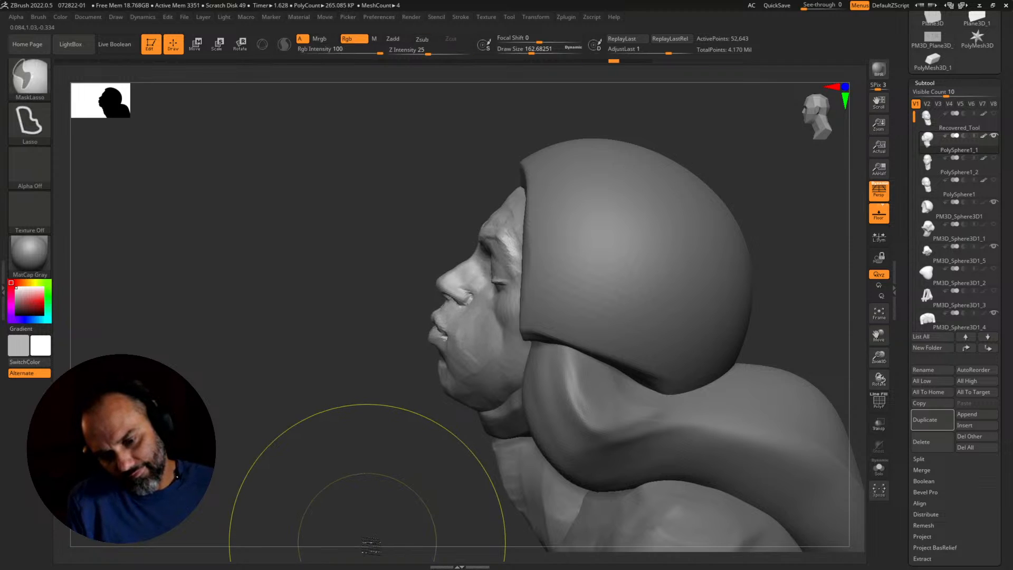
pyautogui.moveTo(382, 490)
pyautogui.mouseDown()
pyautogui.moveTo(415, 496)
pyautogui.moveTo(692, 385)
pyautogui.moveTo(672, 405)
pyautogui.moveTo(694, 426)
pyautogui.moveTo(586, 441)
pyautogui.moveTo(527, 422)
pyautogui.mouseUp()
# Step: Switch to the Move brush with a draw size of about 44 and adjust the corner of the mouth and adjoining cheek
pyautogui.press('s')
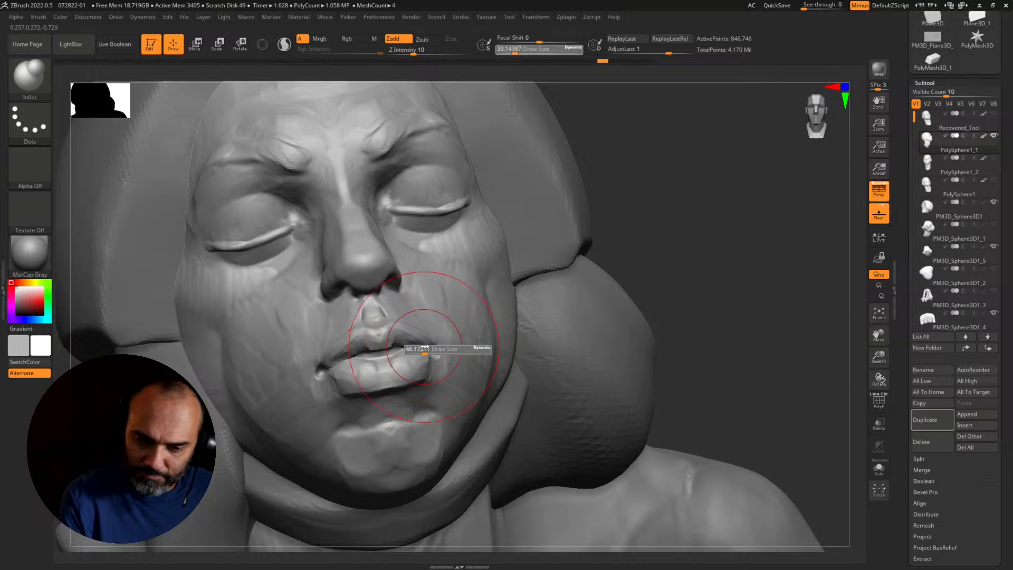
pyautogui.moveTo(429, 347); pyautogui.dragTo(435, 332)
pyautogui.press('b')
pyautogui.press('m')
pyautogui.press('v')
pyautogui.press('s')
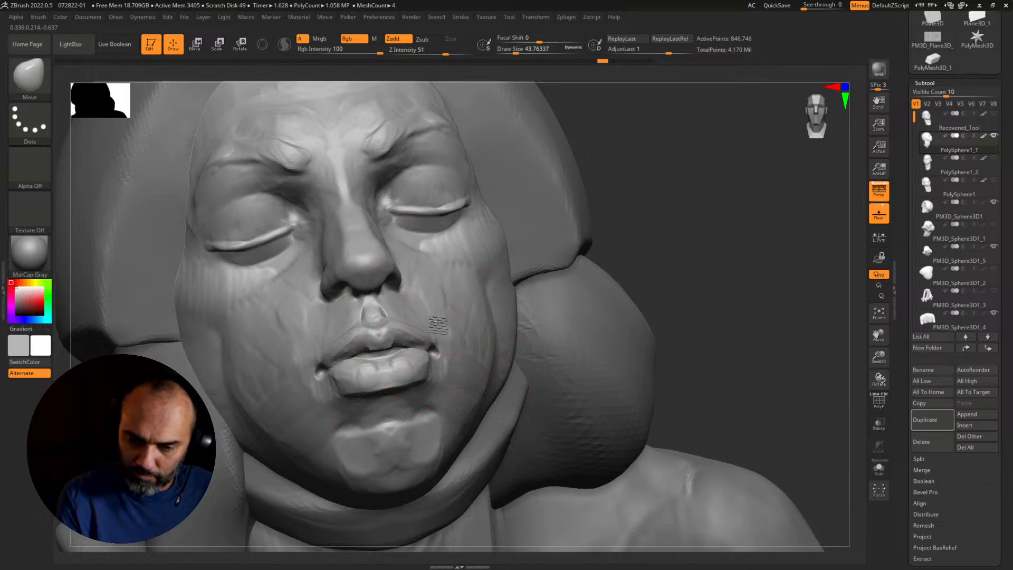
pyautogui.moveTo(312, 346); pyautogui.dragTo(296, 343)
pyautogui.moveTo(696, 293); pyautogui.dragTo(589, 302)
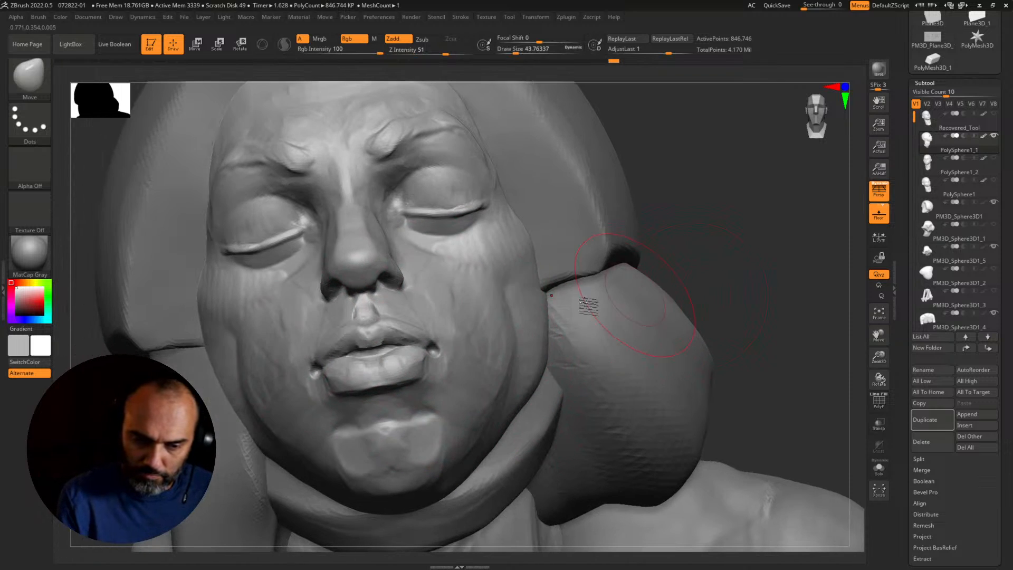
# Step: Set the draw size to about 83 and reshape the cheeks around the mouth and jaw from the front and side
pyautogui.press('s')
pyautogui.moveTo(343, 377); pyautogui.dragTo(350, 377)
pyautogui.moveTo(278, 368); pyautogui.dragTo(271, 364)
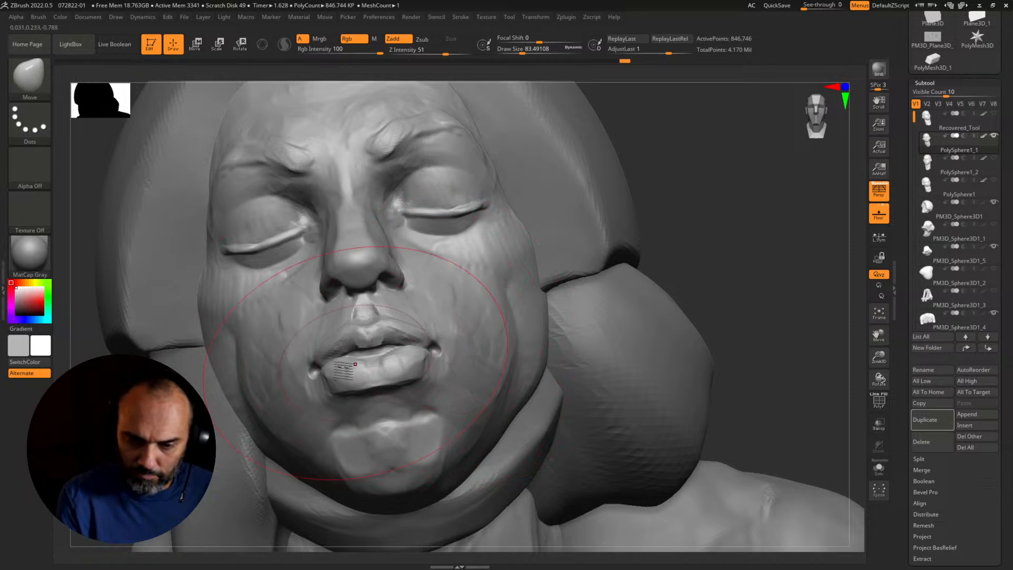
pyautogui.moveTo(741, 305); pyautogui.dragTo(586, 322)
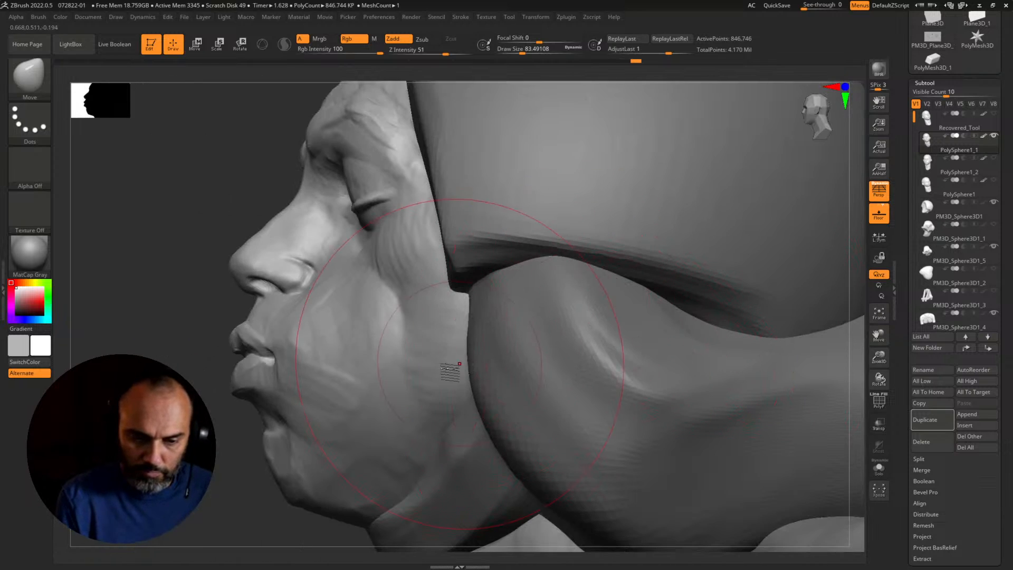
pyautogui.moveTo(446, 369); pyautogui.dragTo(453, 369)
pyautogui.moveTo(153, 470)
pyautogui.mouseDown()
pyautogui.moveTo(248, 474)
pyautogui.moveTo(312, 458)
pyautogui.mouseUp()
# Step: Refine the mouth corners and upper lip from below with the Move brush, using draw sizes of about 62 and 22
pyautogui.press('s')
pyautogui.moveTo(337, 368); pyautogui.dragTo(339, 363)
pyautogui.moveTo(699, 282); pyautogui.dragTo(659, 268)
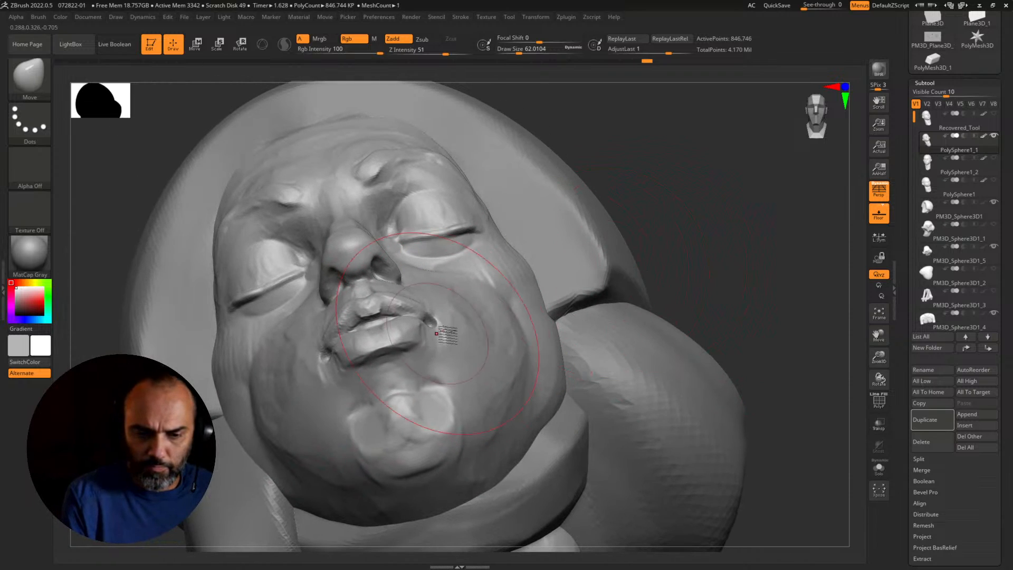
pyautogui.moveTo(695, 306); pyautogui.dragTo(704, 232)
pyautogui.press('s')
pyautogui.moveTo(389, 329); pyautogui.dragTo(342, 313)
pyautogui.press('s')
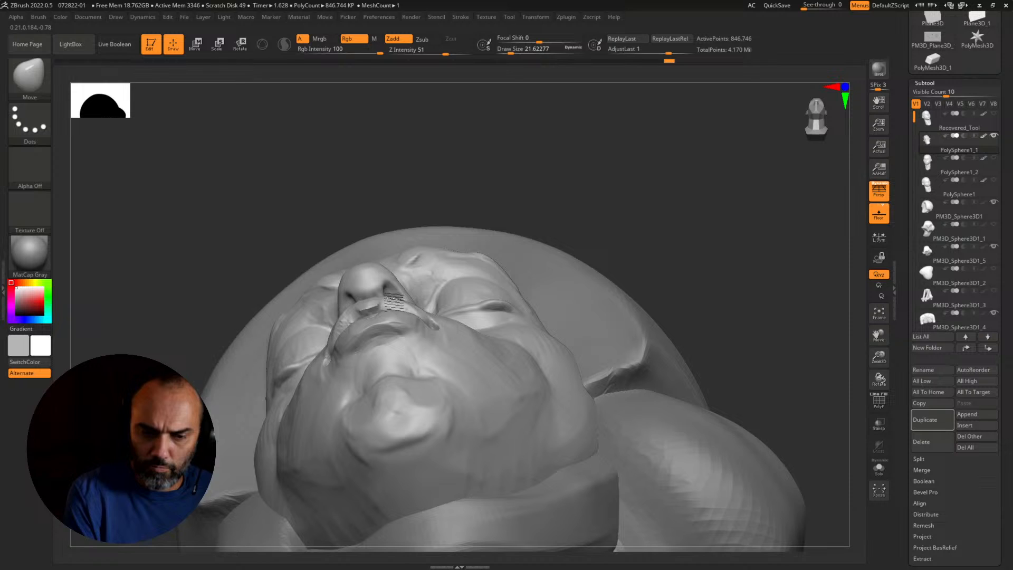
# Step: Examine the face profile, lips and chin from both sides of the head
pyautogui.keyDown('alt'); pyautogui.moveTo(702, 298); pyautogui.dragTo(651, 326); pyautogui.keyUp('alt')
pyautogui.moveTo(342, 468); pyautogui.dragTo(428, 411)
pyautogui.moveTo(786, 368)
pyautogui.mouseDown()
pyautogui.moveTo(780, 383)
pyautogui.moveTo(792, 390)
pyautogui.mouseUp()
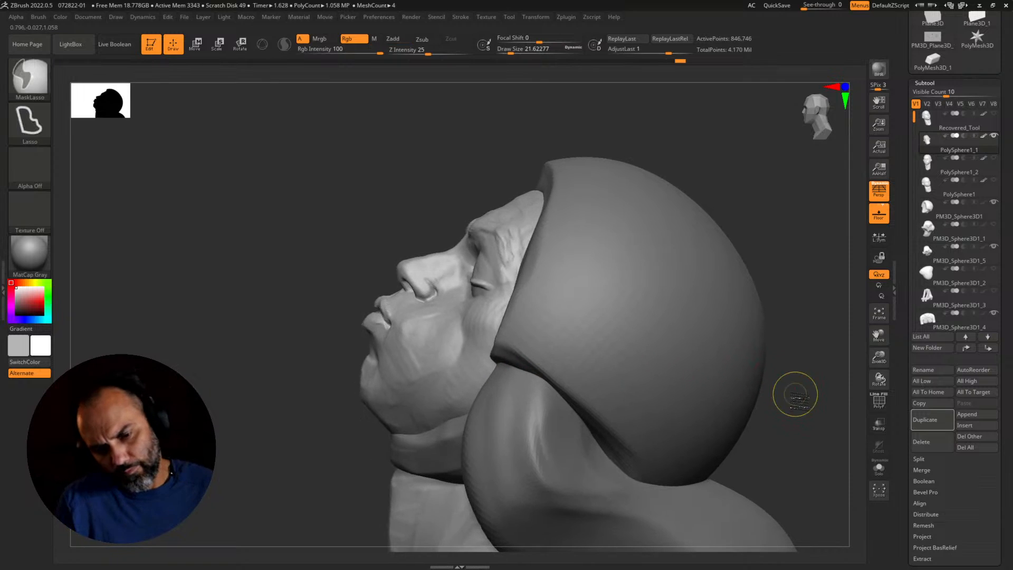
pyautogui.hotkey('ctrl', 'shift')
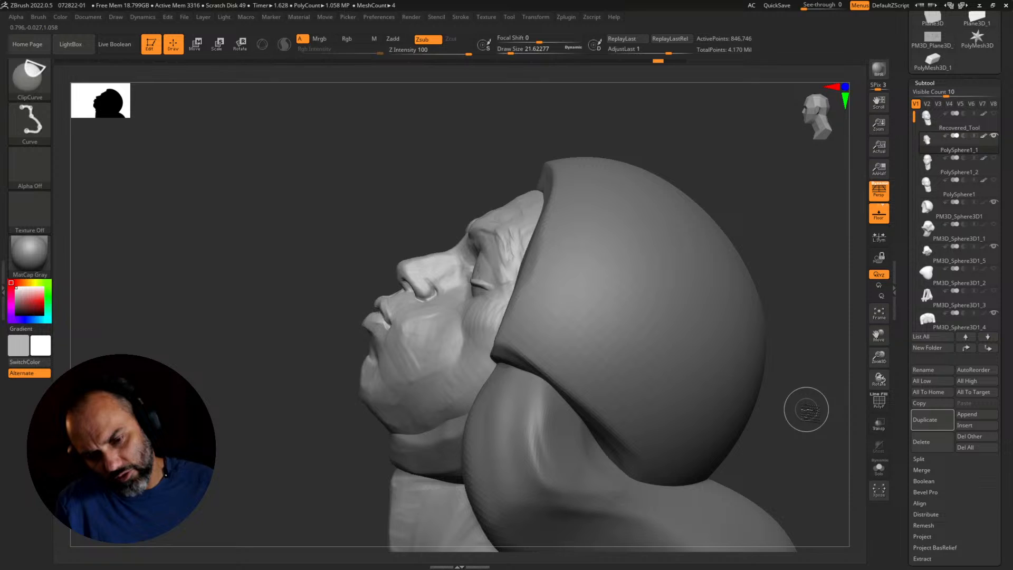
pyautogui.moveTo(789, 407)
pyautogui.mouseDown()
pyautogui.moveTo(749, 397)
pyautogui.moveTo(787, 409)
pyautogui.mouseUp()
pyautogui.press('ctrl')
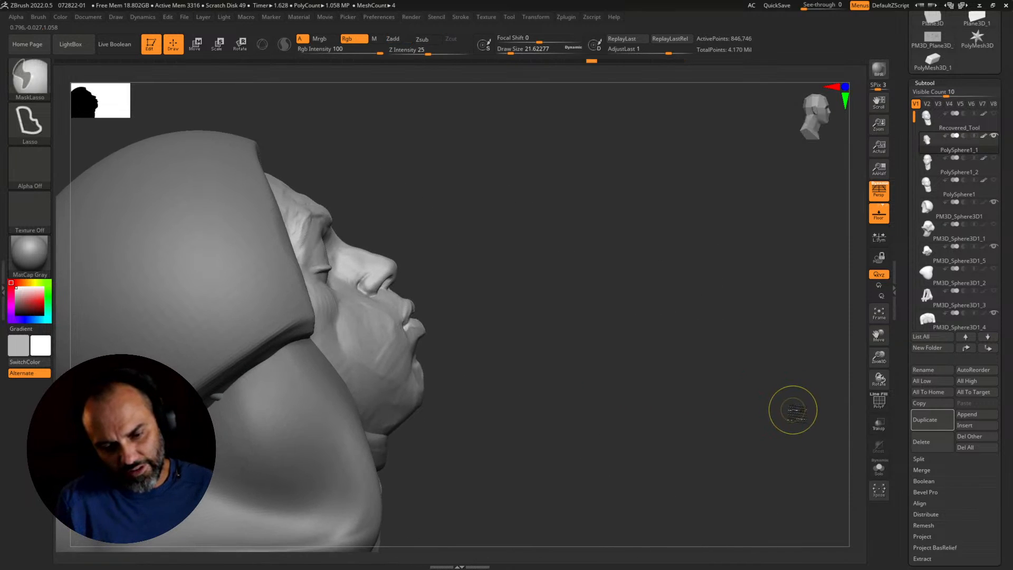
pyautogui.hotkey('ctrl', 'shift')
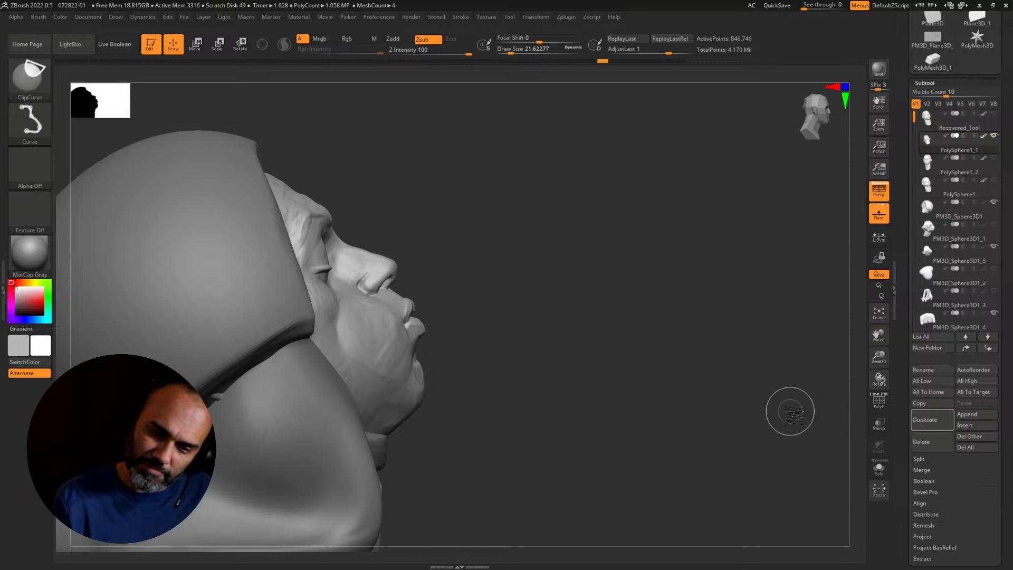
pyautogui.moveTo(764, 416)
pyautogui.mouseDown()
pyautogui.moveTo(736, 423)
pyautogui.moveTo(741, 436)
pyautogui.moveTo(757, 434)
pyautogui.moveTo(650, 352)
pyautogui.moveTo(689, 400)
pyautogui.moveTo(660, 396)
pyautogui.moveTo(735, 410)
pyautogui.moveTo(668, 434)
pyautogui.mouseUp()
# Step: Adjust the cheeks and lower face with the Move brush, using draw sizes of about 62 and 41, and check the whole bust
pyautogui.press('s')
pyautogui.moveTo(468, 381)
pyautogui.mouseDown()
pyautogui.moveTo(484, 382)
pyautogui.moveTo(470, 403)
pyautogui.mouseUp()
pyautogui.press('s')
pyautogui.moveTo(607, 364); pyautogui.dragTo(664, 353)
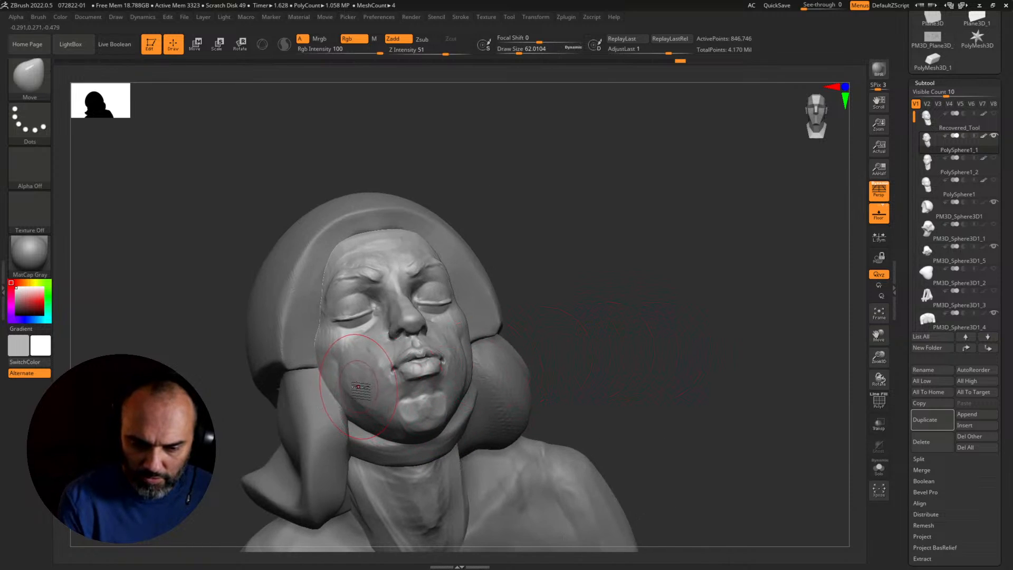
pyautogui.moveTo(367, 387)
pyautogui.mouseDown()
pyautogui.moveTo(378, 374)
pyautogui.moveTo(471, 374)
pyautogui.mouseUp()
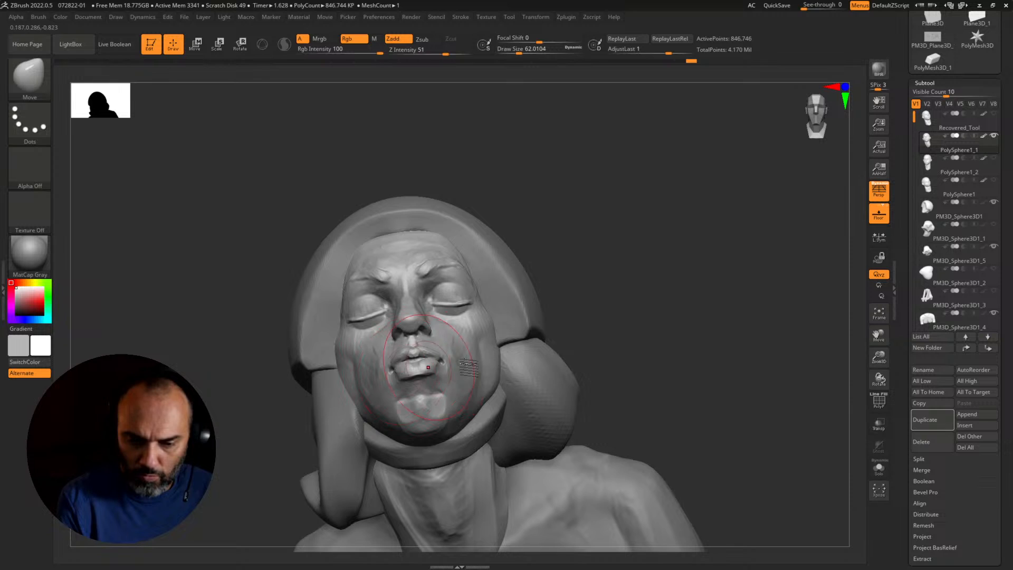
pyautogui.moveTo(596, 364)
pyautogui.keyDown('alt'); pyautogui.mouseDown()
pyautogui.moveTo(604, 319)
pyautogui.moveTo(646, 342)
pyautogui.moveTo(624, 364)
pyautogui.moveTo(627, 384)
pyautogui.mouseUp(); pyautogui.keyUp('alt')
pyautogui.press('ctrl')
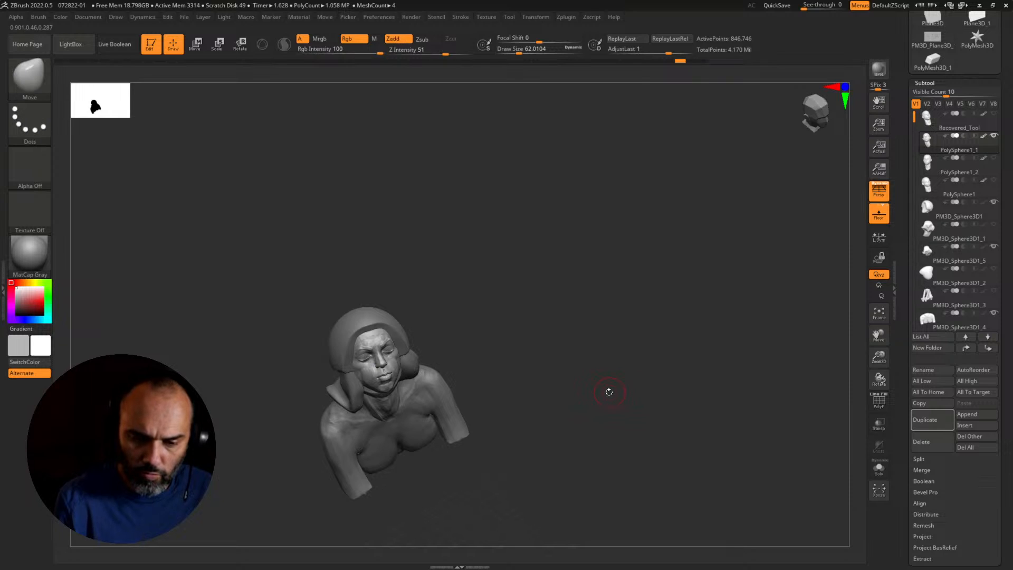
pyautogui.moveTo(608, 391); pyautogui.dragTo(656, 394)
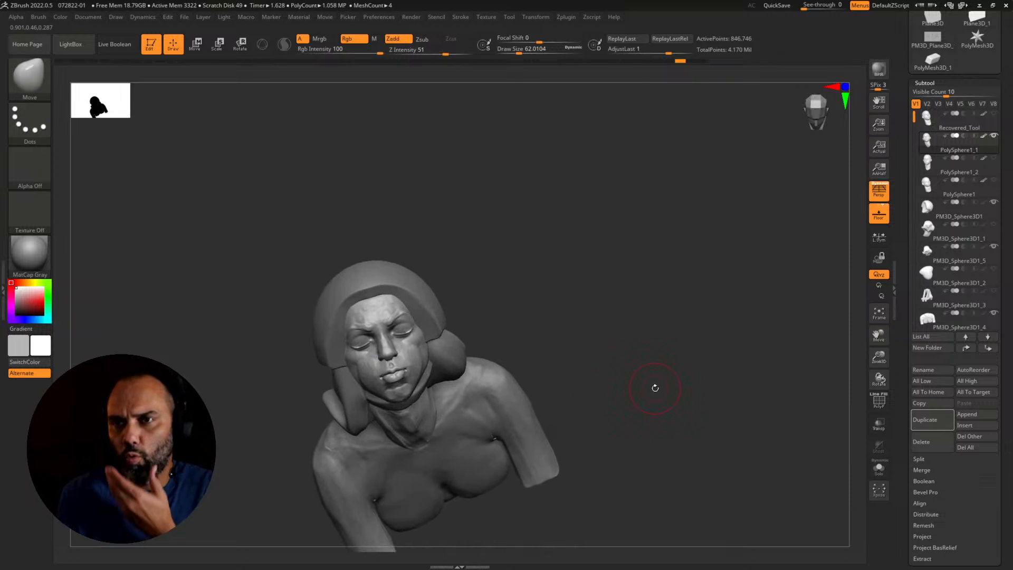
pyautogui.moveTo(650, 372)
pyautogui.mouseDown()
pyautogui.moveTo(624, 409)
pyautogui.moveTo(641, 412)
pyautogui.moveTo(651, 357)
pyautogui.mouseUp()
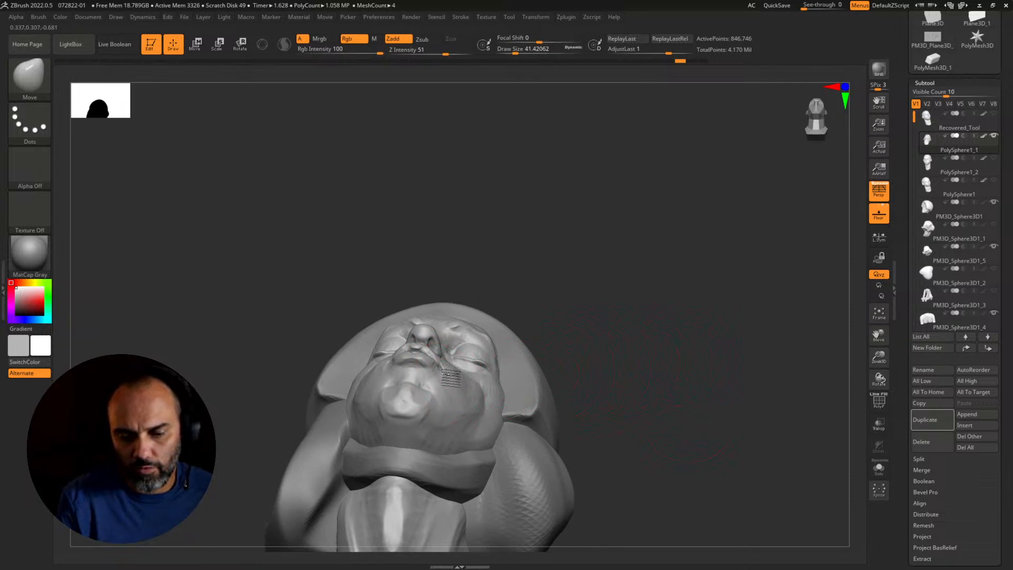
pyautogui.moveTo(588, 364); pyautogui.dragTo(701, 506)
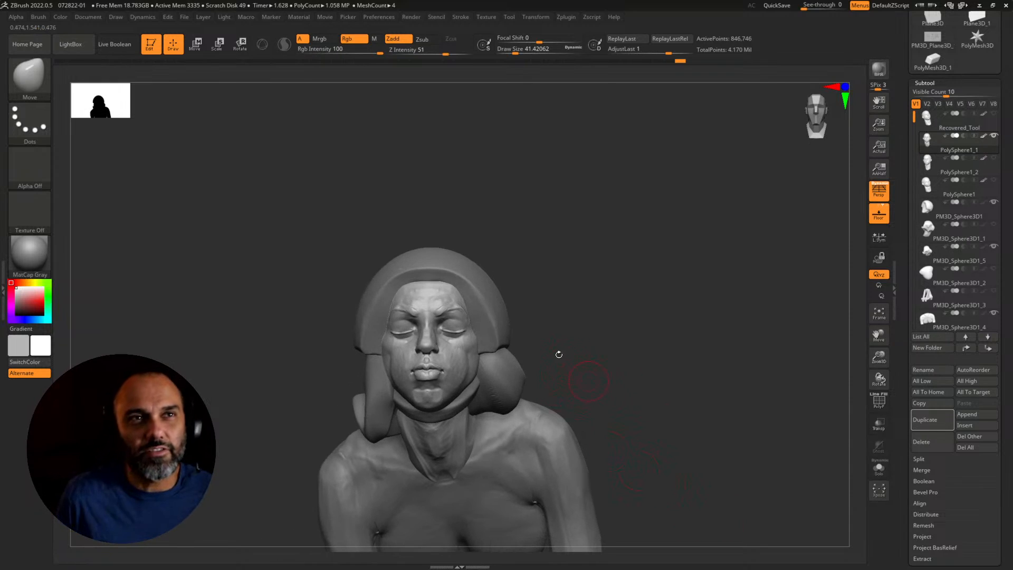
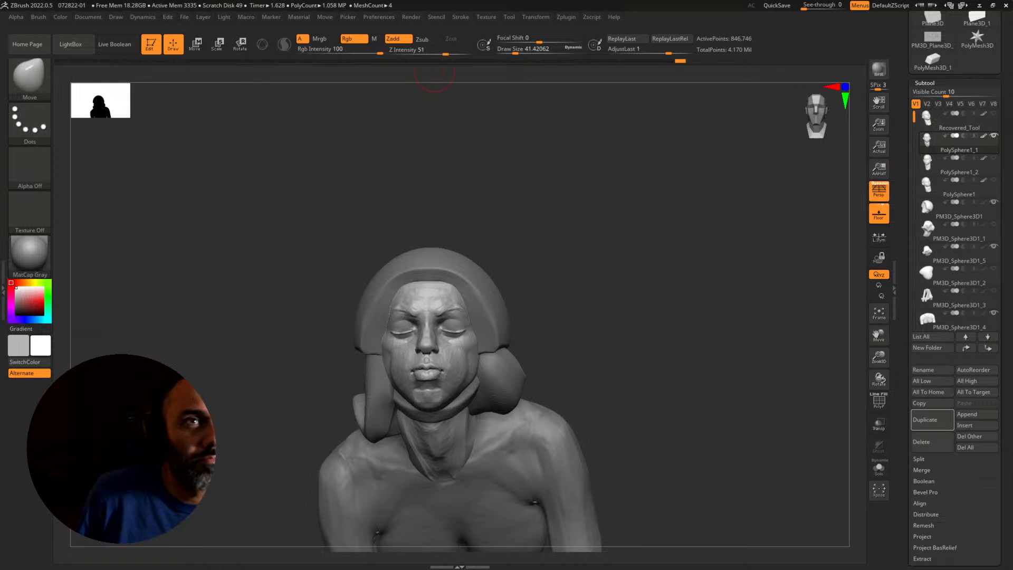
# Step: Bring up the browser with the bronze head sculpture reference and compare it with the bust's face in three-quarter view
pyautogui.moveTo(481, 0); pyautogui.dragTo(167, 85)
pyautogui.click(253, 275)
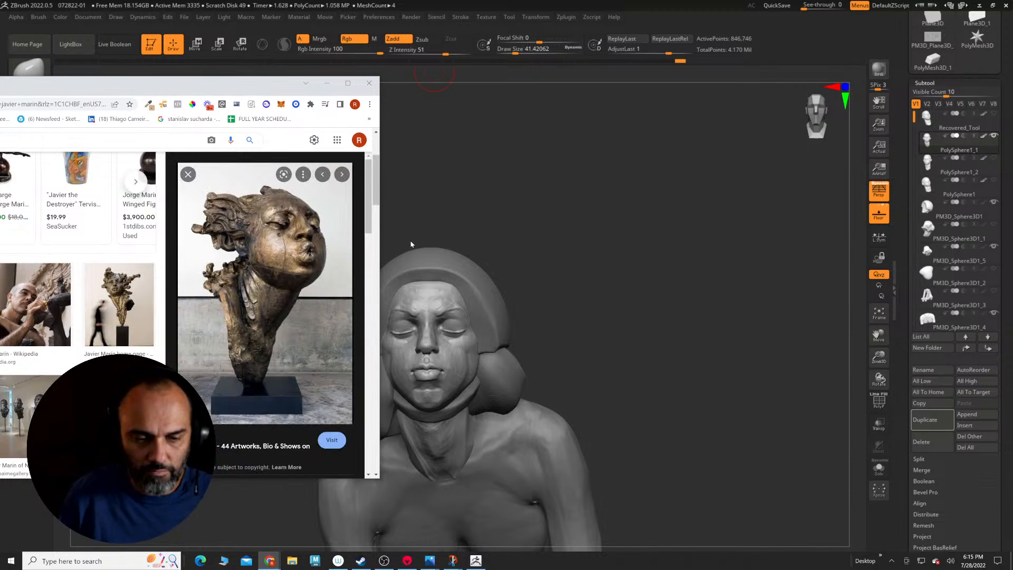
pyautogui.moveTo(232, 97)
pyautogui.mouseDown()
pyautogui.moveTo(190, 114)
pyautogui.moveTo(192, 130)
pyautogui.mouseUp()
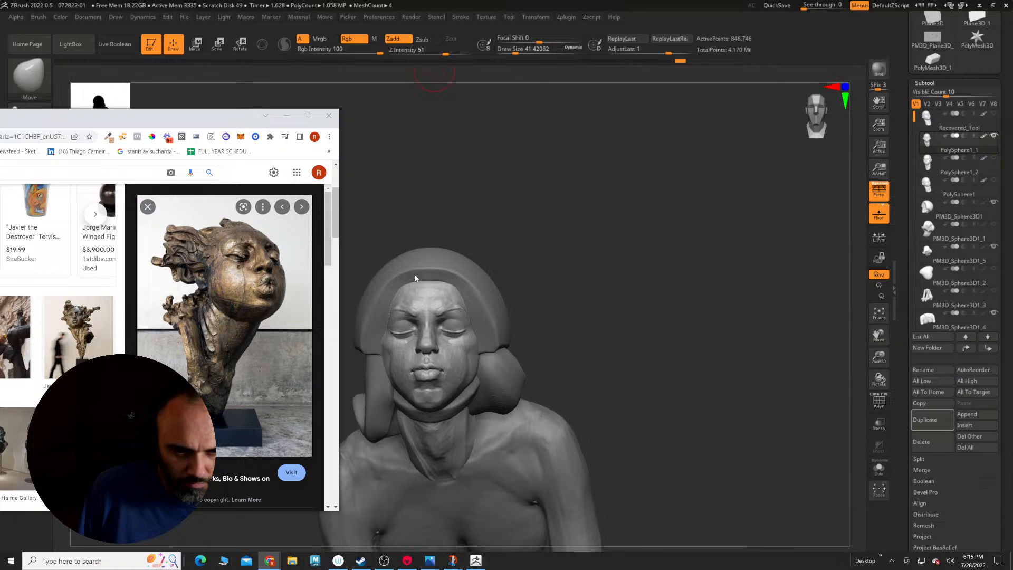
pyautogui.click(635, 318)
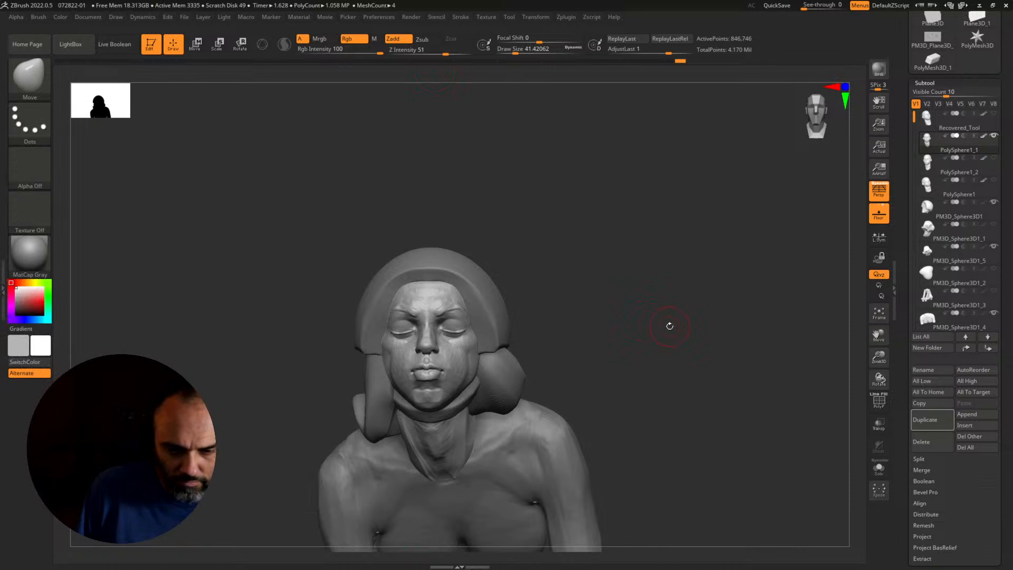
pyautogui.moveTo(669, 323)
pyautogui.mouseDown()
pyautogui.moveTo(739, 327)
pyautogui.moveTo(694, 334)
pyautogui.moveTo(666, 325)
pyautogui.moveTo(704, 325)
pyautogui.mouseUp()
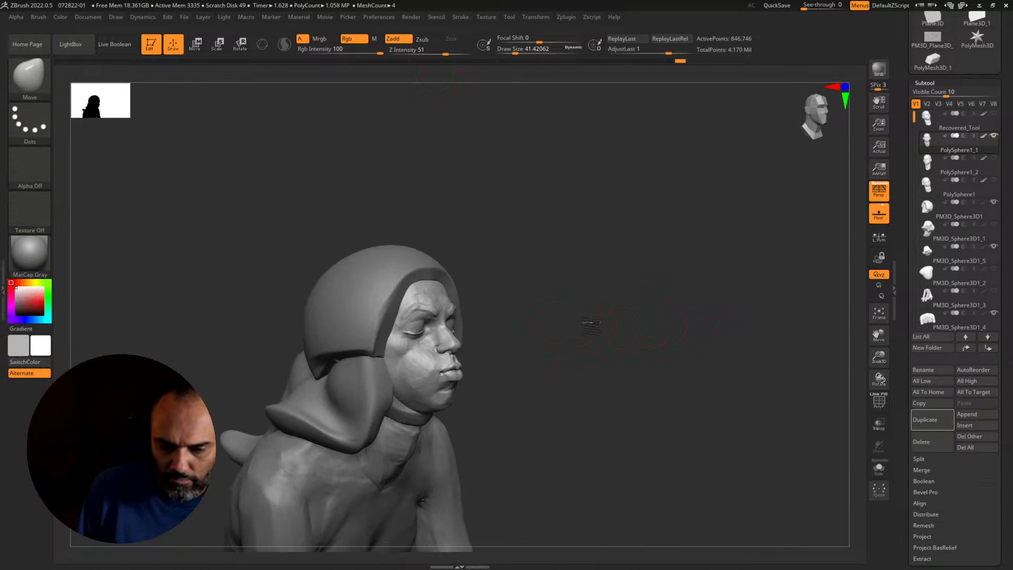
pyautogui.moveTo(588, 321)
pyautogui.keyDown('alt'); pyautogui.mouseDown()
pyautogui.moveTo(659, 306)
pyautogui.moveTo(718, 323)
pyautogui.mouseUp(); pyautogui.keyUp('alt')
pyautogui.hotkey('alt', 'Tab')
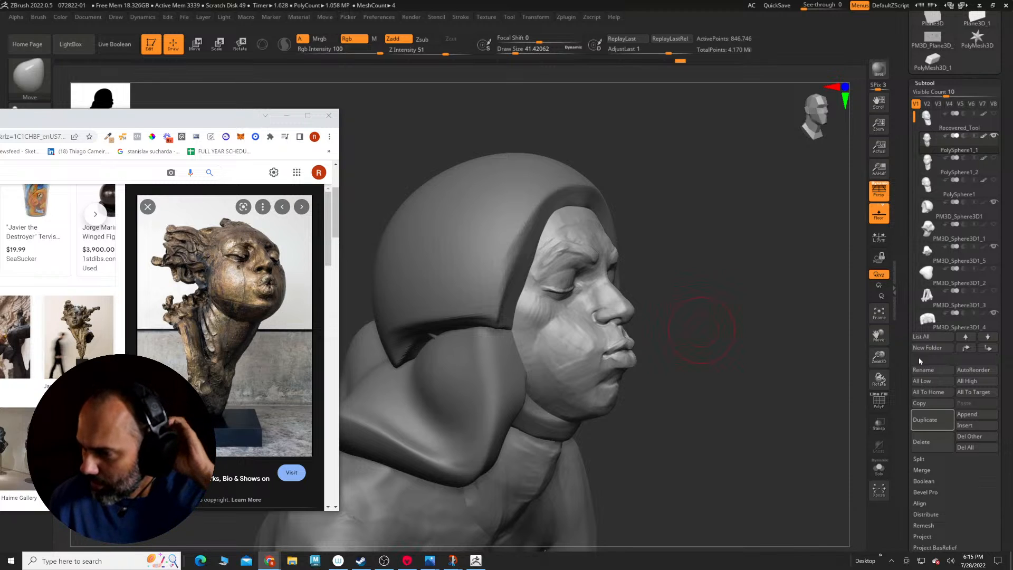
# Step: Duplicate the PolySphere1_1 head subtool, consult the bronze sculpture reference again and move the browser window out of the way
pyautogui.click(928, 425)
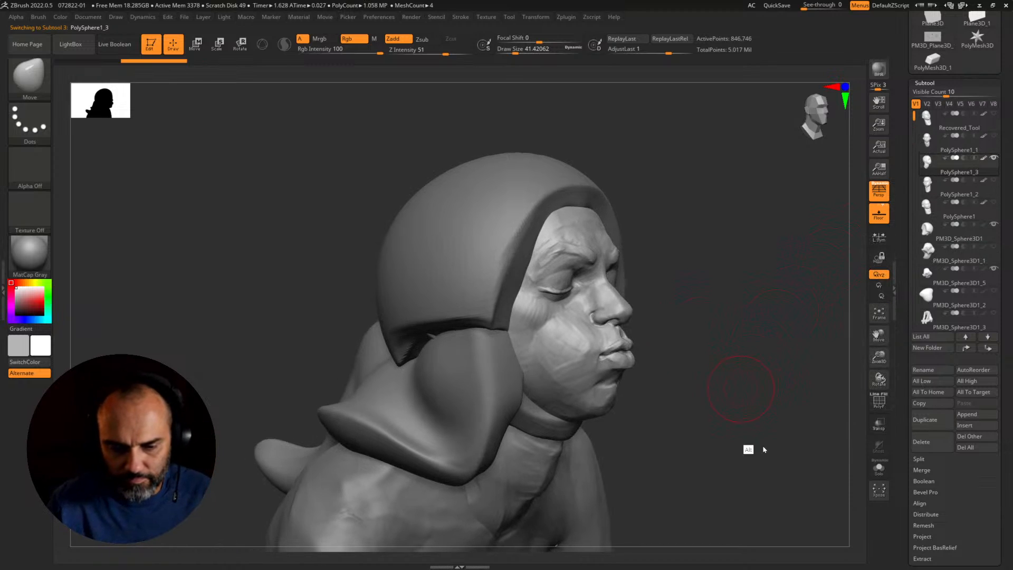
pyautogui.hotkey('alt', 'Tab')
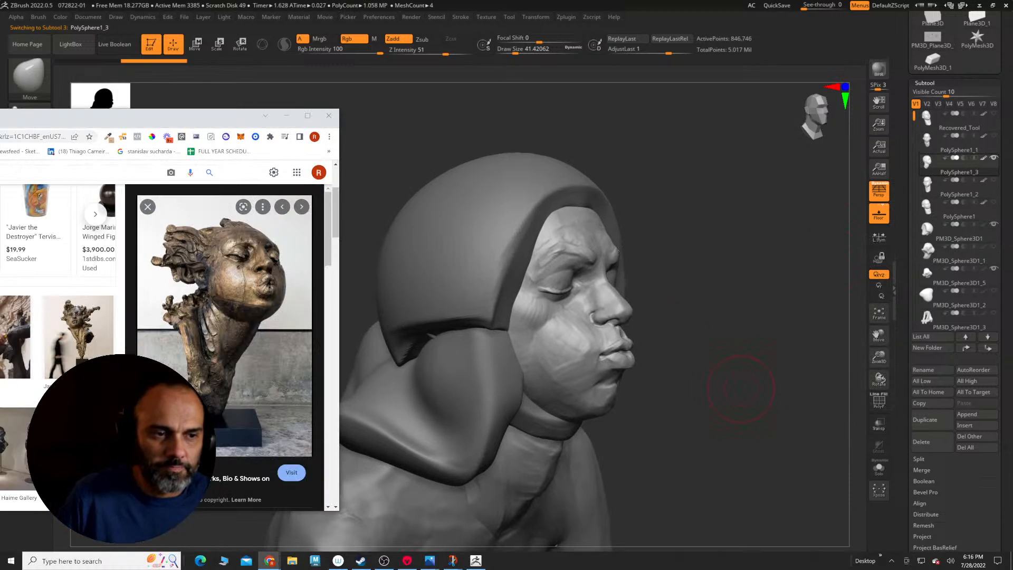
pyautogui.moveTo(0, 130); pyautogui.dragTo(301, 0)
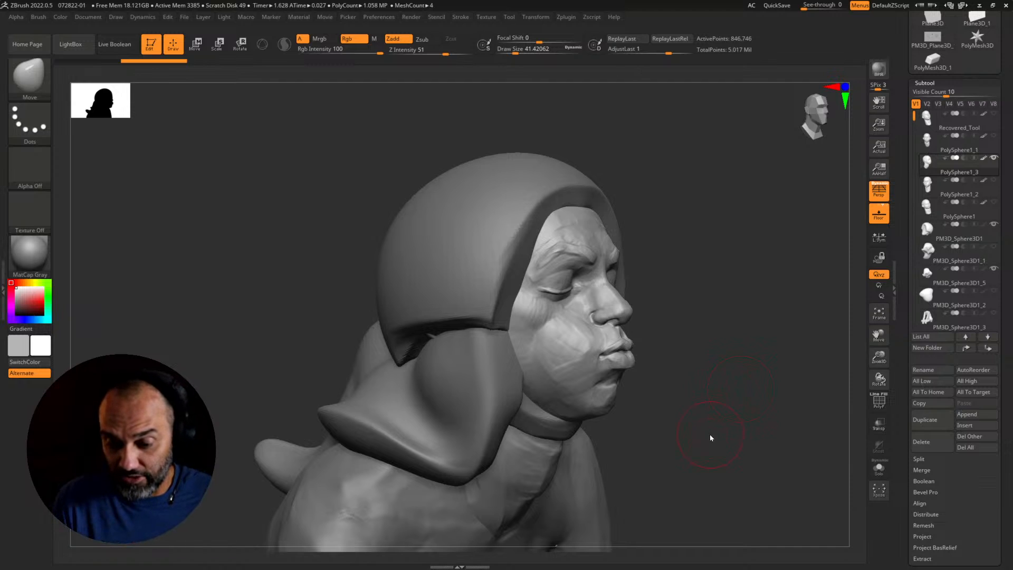
# Step: Set the draw size to about 29 and adjust the area beside the mouth on the duplicated head with the Move brush
pyautogui.moveTo(710, 438); pyautogui.dragTo(654, 433)
pyautogui.keyDown('alt'); pyautogui.moveTo(754, 413); pyautogui.dragTo(786, 448); pyautogui.keyUp('alt')
pyautogui.moveTo(796, 411)
pyautogui.mouseDown()
pyautogui.moveTo(748, 420)
pyautogui.moveTo(770, 389)
pyautogui.moveTo(764, 381)
pyautogui.mouseUp()
pyautogui.press('s')
pyautogui.moveTo(522, 384); pyautogui.dragTo(517, 385)
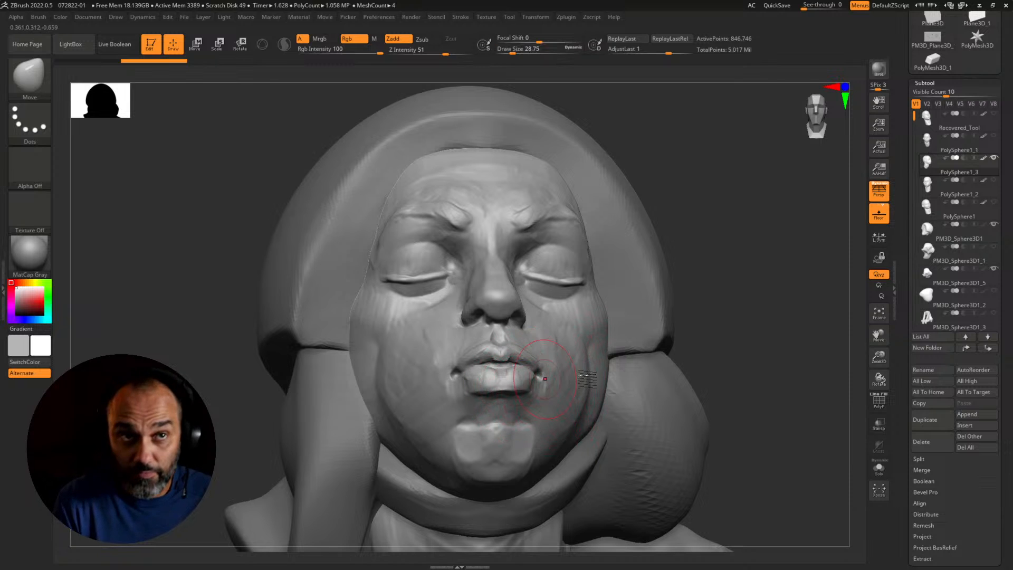
# Step: Set the draw size to about 16 and reshape the upper and lower lips with the Move brush
pyautogui.moveTo(760, 346)
pyautogui.keyDown('alt'); pyautogui.mouseDown()
pyautogui.moveTo(778, 367)
pyautogui.moveTo(807, 373)
pyautogui.moveTo(776, 367)
pyautogui.mouseUp(); pyautogui.keyUp('alt')
pyautogui.press('s')
pyautogui.moveTo(507, 351)
pyautogui.mouseDown()
pyautogui.moveTo(463, 351)
pyautogui.moveTo(519, 355)
pyautogui.mouseUp()
pyautogui.moveTo(470, 399); pyautogui.dragTo(503, 408)
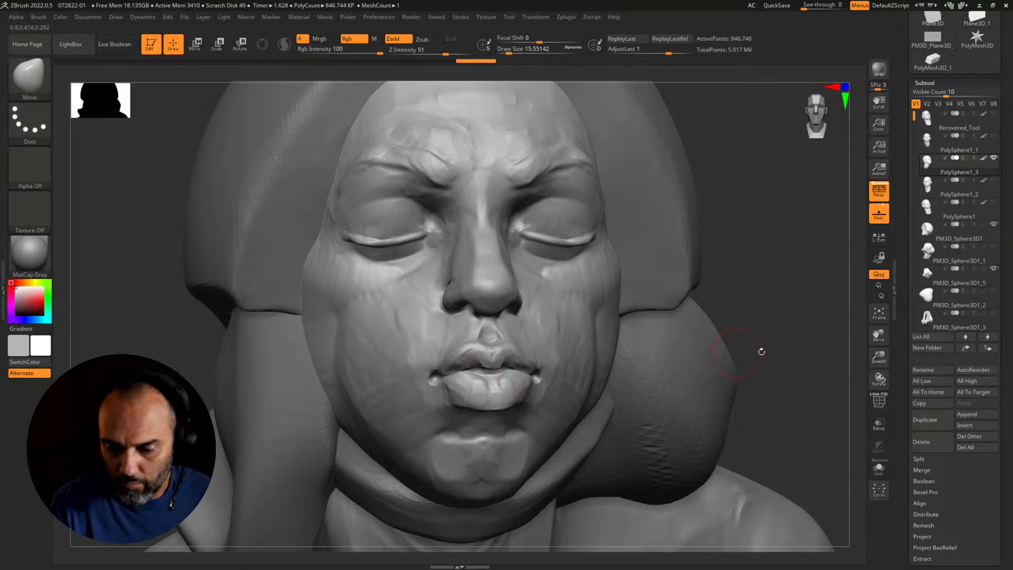
pyautogui.moveTo(761, 351); pyautogui.dragTo(797, 350)
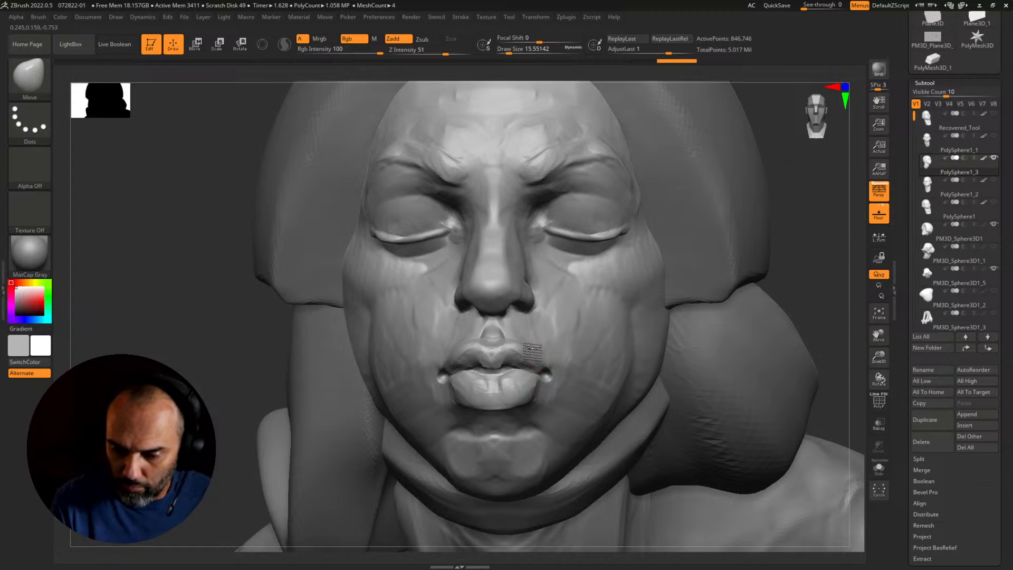
# Step: Adjust the upper lip's outer edges and the mouth corners with the Move brush
pyautogui.moveTo(524, 345); pyautogui.dragTo(521, 342)
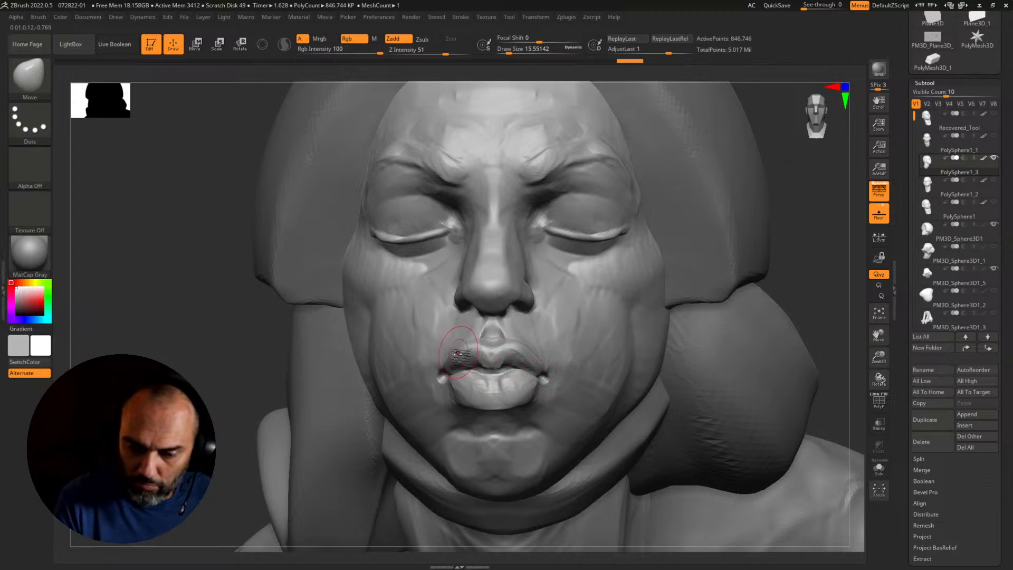
pyautogui.moveTo(454, 360); pyautogui.dragTo(449, 366)
pyautogui.moveTo(325, 403); pyautogui.dragTo(298, 392)
pyautogui.moveTo(444, 376); pyautogui.dragTo(450, 390)
pyautogui.moveTo(453, 396); pyautogui.dragTo(468, 402)
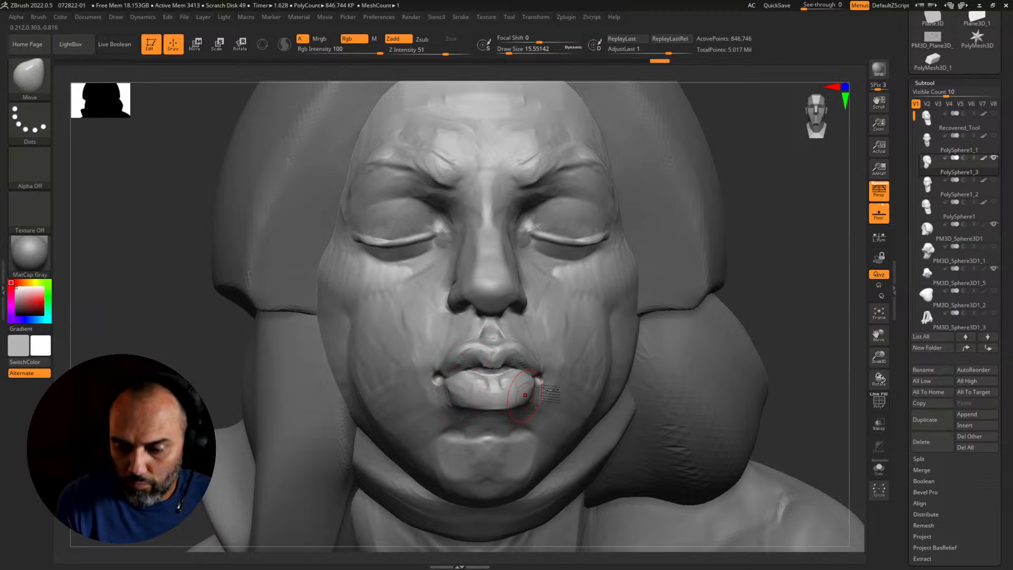
pyautogui.moveTo(771, 359)
pyautogui.mouseDown()
pyautogui.moveTo(798, 337)
pyautogui.moveTo(828, 337)
pyautogui.mouseUp()
# Step: Switch to the RK_BallStylus brush, set the draw size to about 35 and sculpt around the mouth corner in profile
pyautogui.press('1')
pyautogui.press('s')
pyautogui.moveTo(585, 385)
pyautogui.mouseDown()
pyautogui.moveTo(618, 383)
pyautogui.moveTo(606, 384)
pyautogui.mouseUp()
pyautogui.press('s')
pyautogui.moveTo(472, 371)
pyautogui.mouseDown()
pyautogui.moveTo(451, 411)
pyautogui.moveTo(460, 382)
pyautogui.moveTo(455, 393)
pyautogui.mouseUp()
pyautogui.press('s')
pyautogui.moveTo(457, 390); pyautogui.dragTo(464, 422)
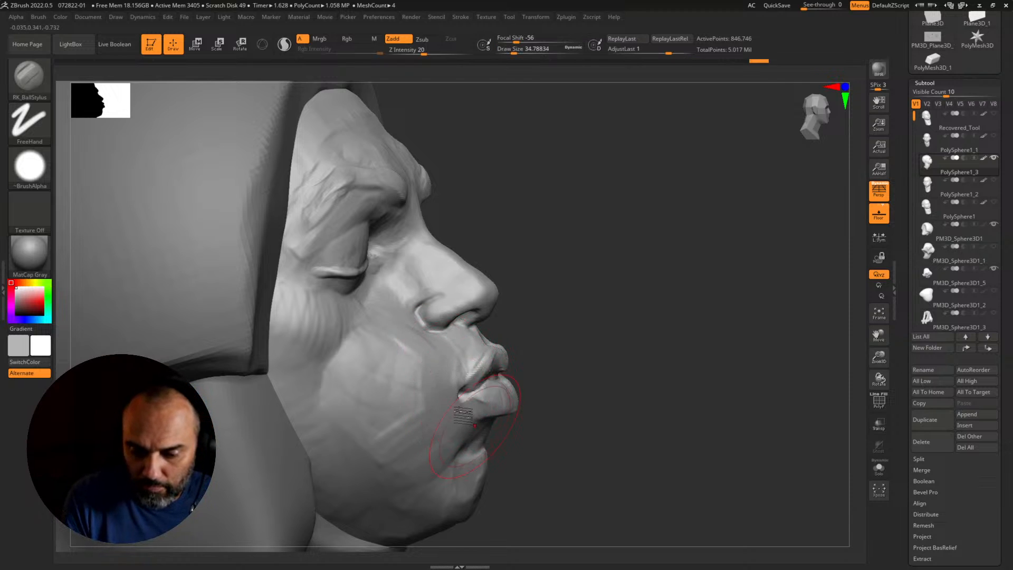
# Step: Sculpt the mouth corner and adjoining cheek, reducing the draw size to about 11
pyautogui.moveTo(681, 412)
pyautogui.mouseDown()
pyautogui.moveTo(565, 401)
pyautogui.moveTo(579, 403)
pyautogui.mouseUp()
pyautogui.moveTo(573, 370)
pyautogui.mouseDown()
pyautogui.moveTo(587, 394)
pyautogui.moveTo(581, 419)
pyautogui.moveTo(549, 411)
pyautogui.moveTo(560, 389)
pyautogui.mouseUp()
pyautogui.press('s')
pyautogui.press('s')
pyautogui.moveTo(557, 399); pyautogui.dragTo(563, 389)
pyautogui.moveTo(306, 406)
pyautogui.mouseDown()
pyautogui.moveTo(459, 412)
pyautogui.moveTo(452, 376)
pyautogui.mouseUp()
pyautogui.press('s')
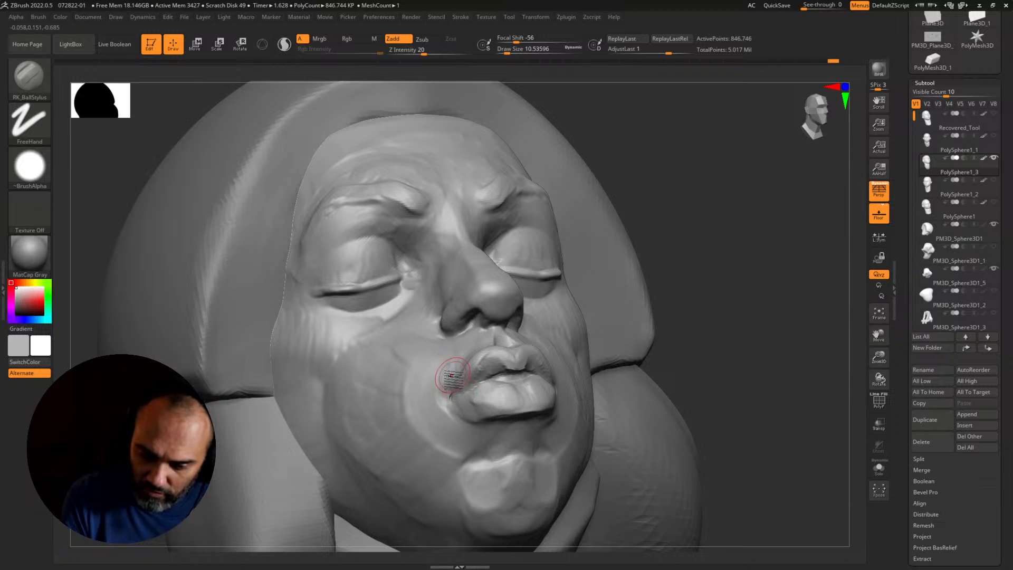
# Step: Refine the mouth corner and the upper lip's outer edge with a draw size of about 12
pyautogui.moveTo(444, 411); pyautogui.dragTo(451, 408)
pyautogui.press('s')
pyautogui.moveTo(446, 413)
pyautogui.mouseDown()
pyautogui.moveTo(465, 387)
pyautogui.moveTo(450, 376)
pyautogui.mouseUp()
pyautogui.press('s')
pyautogui.moveTo(646, 337); pyautogui.dragTo(678, 343)
pyautogui.press('s')
pyautogui.moveTo(469, 352); pyautogui.dragTo(489, 346)
pyautogui.press('s')
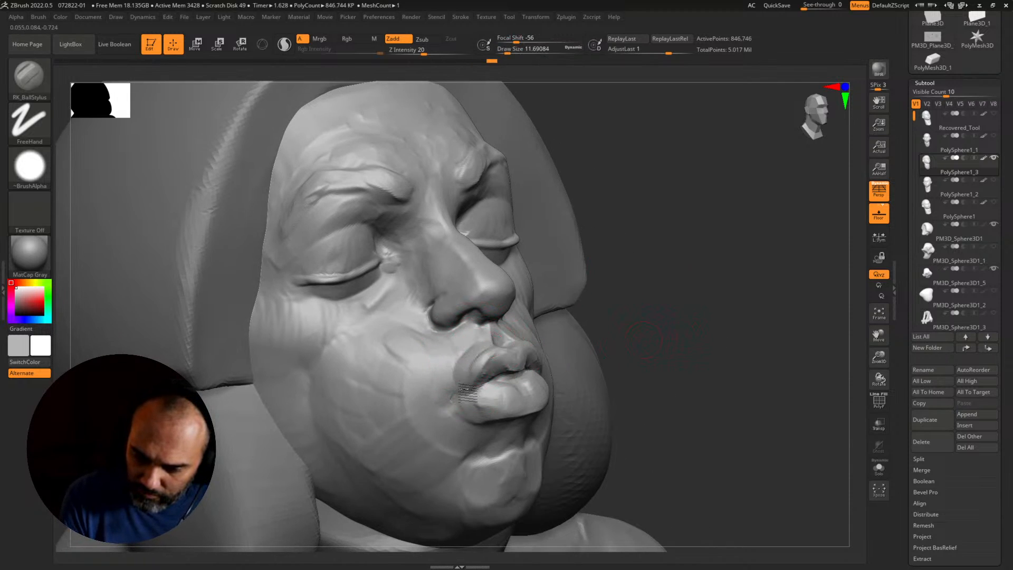
# Step: Set the draw size to about 25 and sculpt the underside of the lower lip from below
pyautogui.moveTo(651, 396); pyautogui.dragTo(606, 367)
pyautogui.press('s')
pyautogui.moveTo(479, 414); pyautogui.dragTo(488, 414)
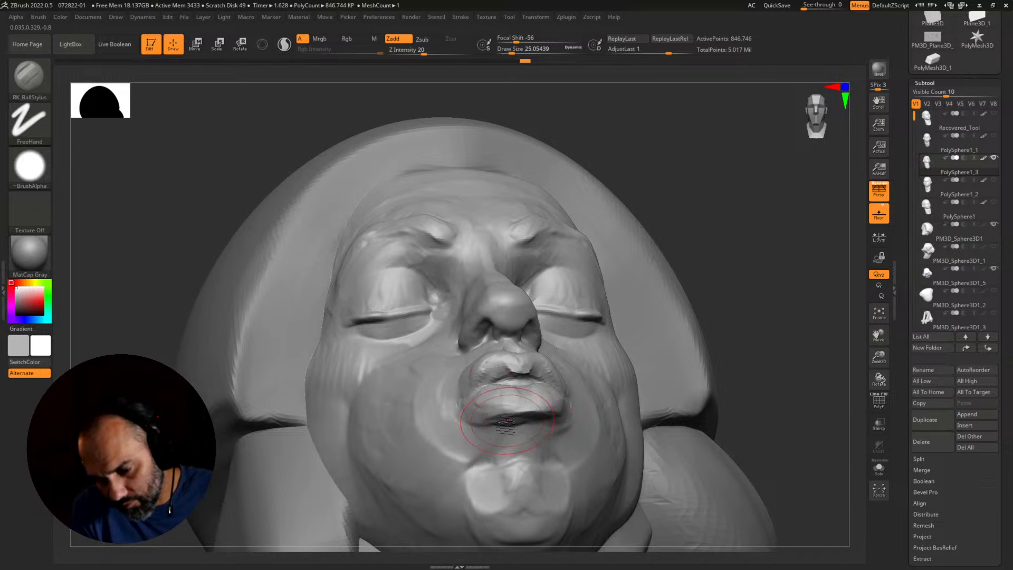
pyautogui.press('s')
pyautogui.moveTo(496, 419); pyautogui.dragTo(496, 418)
# Step: Refine the lower lip's underside and the transition to its corners, using draw sizes of about 12 and 23
pyautogui.moveTo(738, 406); pyautogui.dragTo(628, 412)
pyautogui.press('s')
pyautogui.moveTo(562, 420); pyautogui.dragTo(538, 422)
pyautogui.moveTo(292, 463); pyautogui.dragTo(312, 436)
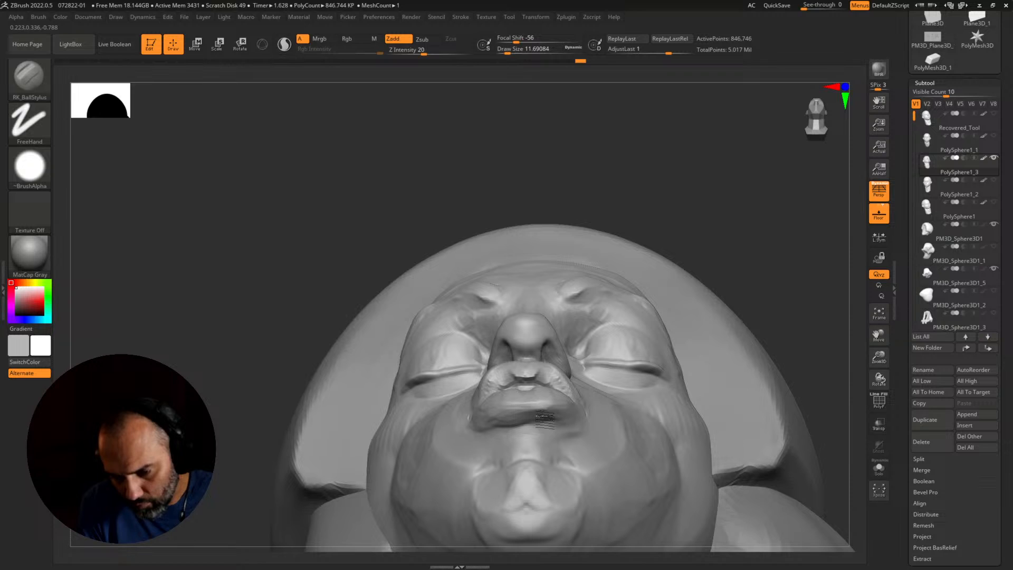
pyautogui.moveTo(579, 420)
pyautogui.mouseDown()
pyautogui.moveTo(494, 430)
pyautogui.moveTo(484, 416)
pyautogui.mouseUp()
pyautogui.moveTo(805, 350); pyautogui.dragTo(778, 361)
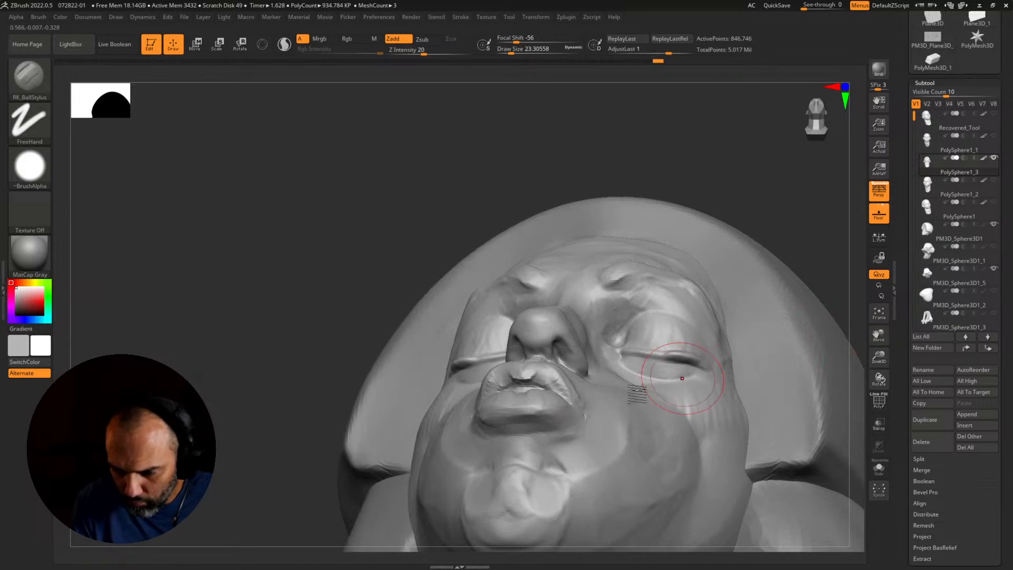
pyautogui.moveTo(305, 430); pyautogui.dragTo(418, 430)
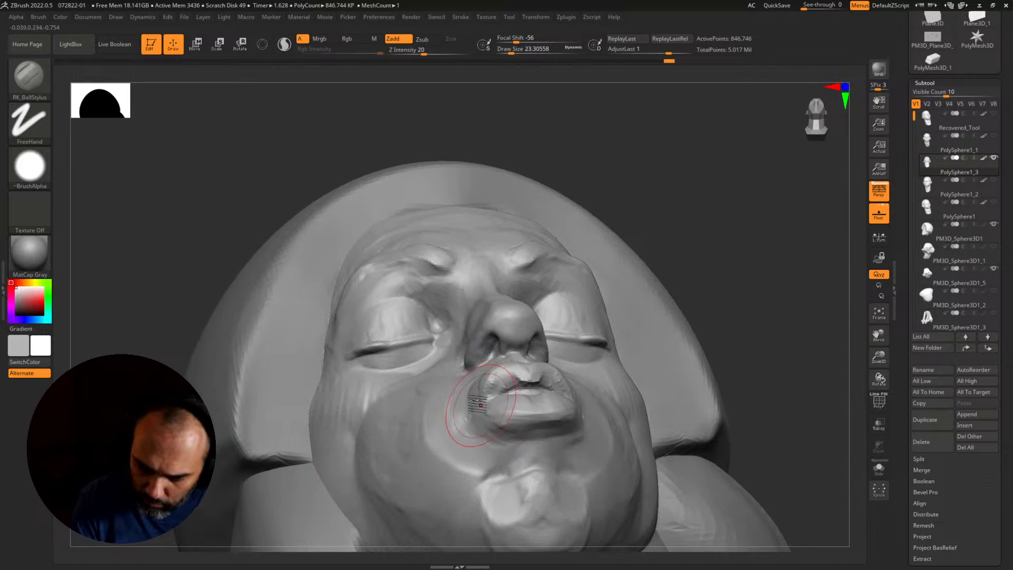
# Step: Set the draw size to about 7 and work on the upper lip's edge from above
pyautogui.moveTo(776, 339)
pyautogui.mouseDown()
pyautogui.moveTo(607, 379)
pyautogui.moveTo(570, 417)
pyautogui.mouseUp()
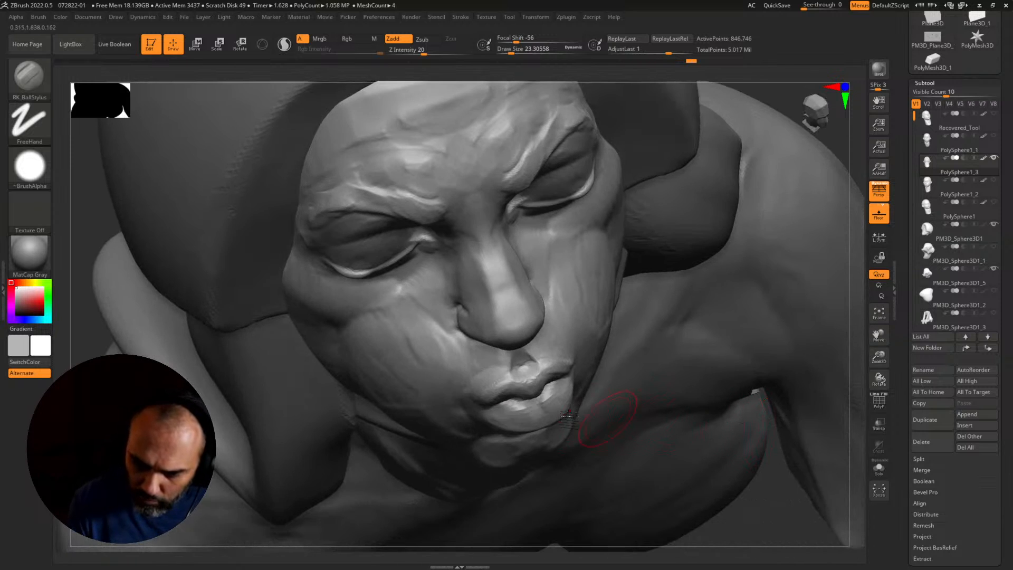
pyautogui.moveTo(490, 377)
pyautogui.mouseDown()
pyautogui.moveTo(532, 364)
pyautogui.moveTo(510, 383)
pyautogui.mouseUp()
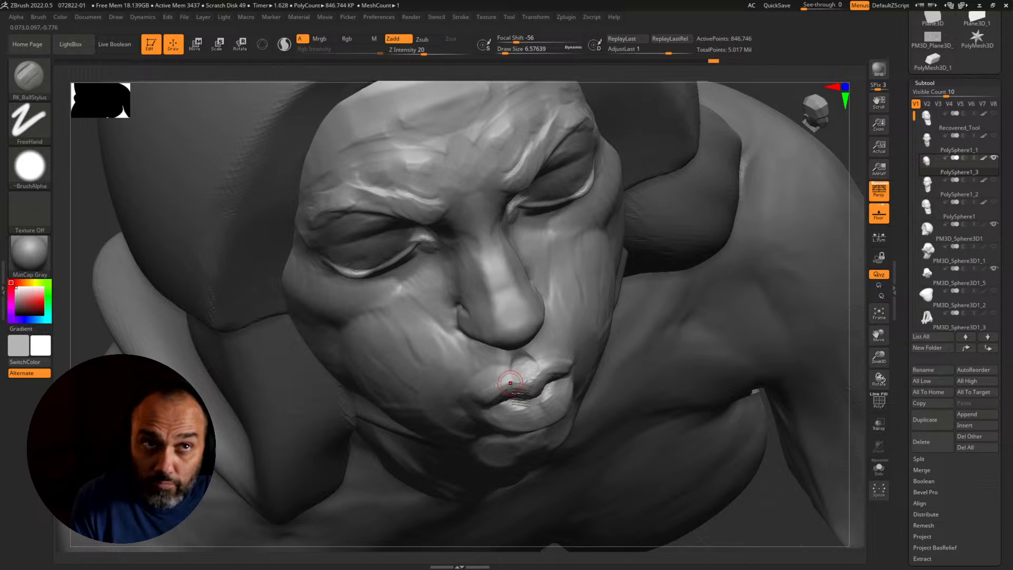
pyautogui.moveTo(742, 519)
pyautogui.mouseDown()
pyautogui.moveTo(746, 317)
pyautogui.moveTo(593, 362)
pyautogui.moveTo(528, 366)
pyautogui.mouseUp()
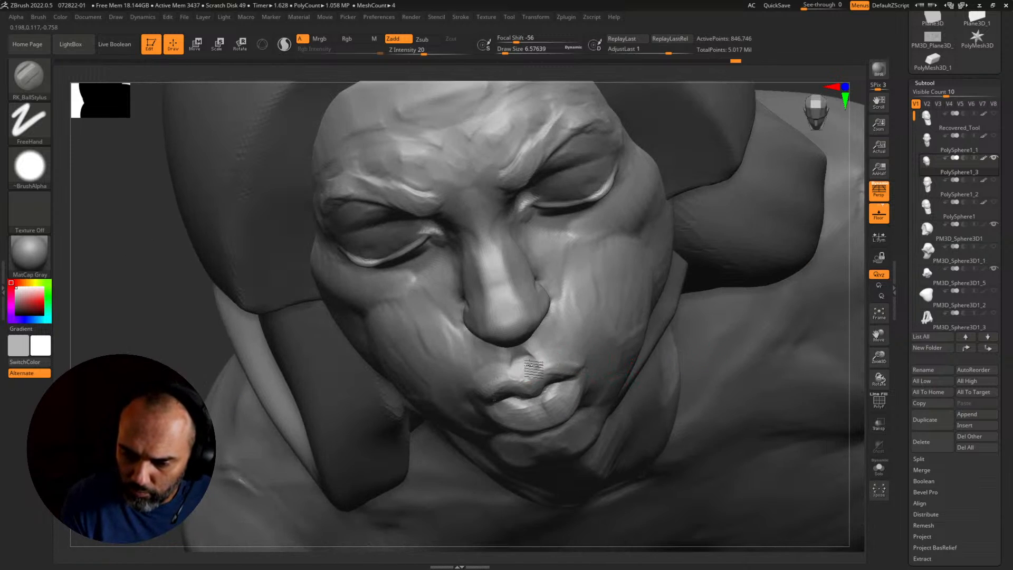
pyautogui.moveTo(280, 465); pyautogui.dragTo(317, 348)
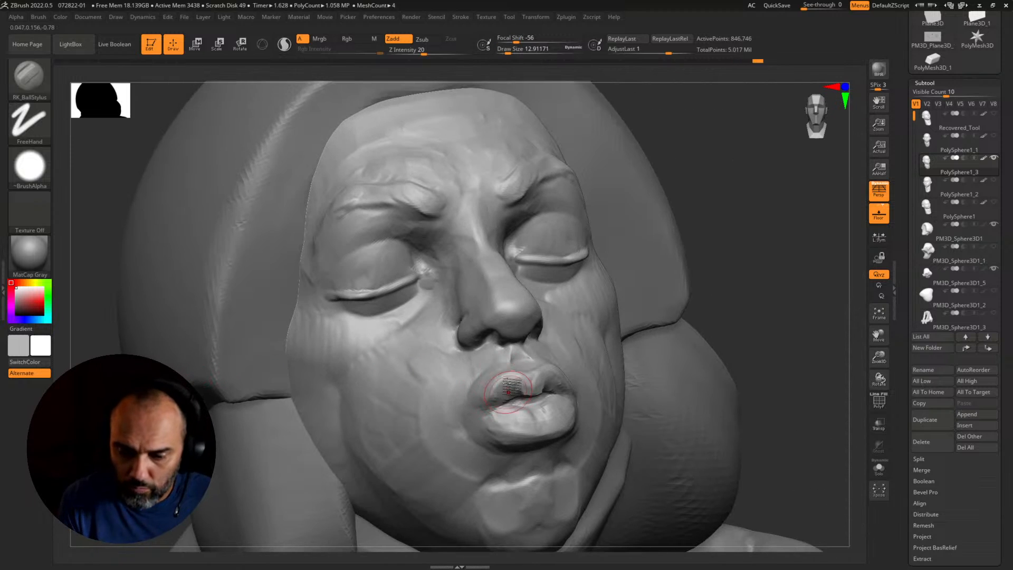
# Step: Sculpt the upper lip's volume and its lower edge with a draw size of about 13
pyautogui.moveTo(508, 392)
pyautogui.mouseDown()
pyautogui.moveTo(511, 378)
pyautogui.moveTo(487, 412)
pyautogui.mouseUp()
pyautogui.moveTo(812, 340); pyautogui.dragTo(745, 354)
pyautogui.moveTo(570, 382)
pyautogui.mouseDown()
pyautogui.moveTo(586, 394)
pyautogui.moveTo(570, 389)
pyautogui.mouseUp()
pyautogui.moveTo(327, 422); pyautogui.dragTo(408, 435)
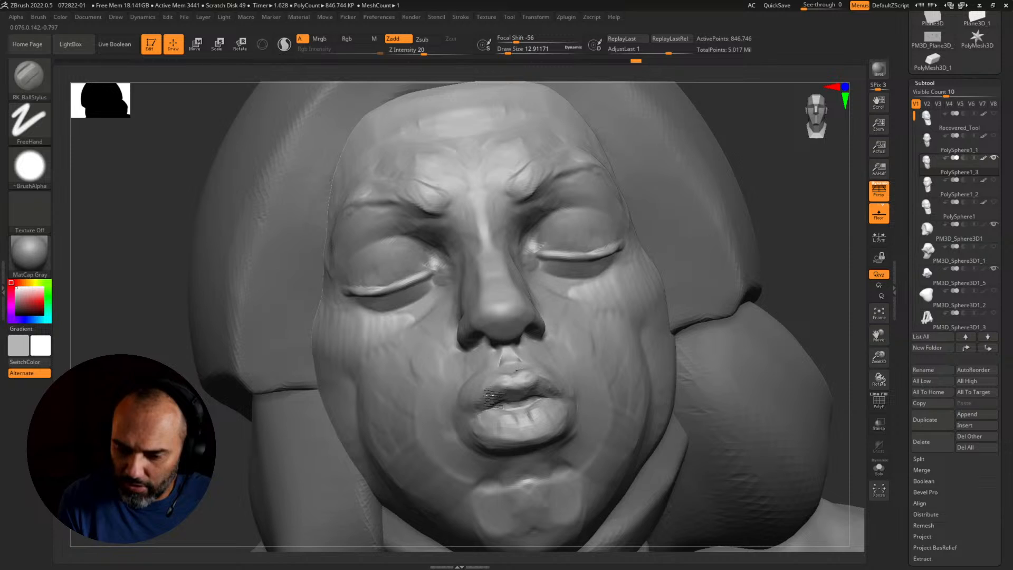
pyautogui.moveTo(530, 385); pyautogui.dragTo(555, 376)
pyautogui.moveTo(766, 333); pyautogui.dragTo(840, 310)
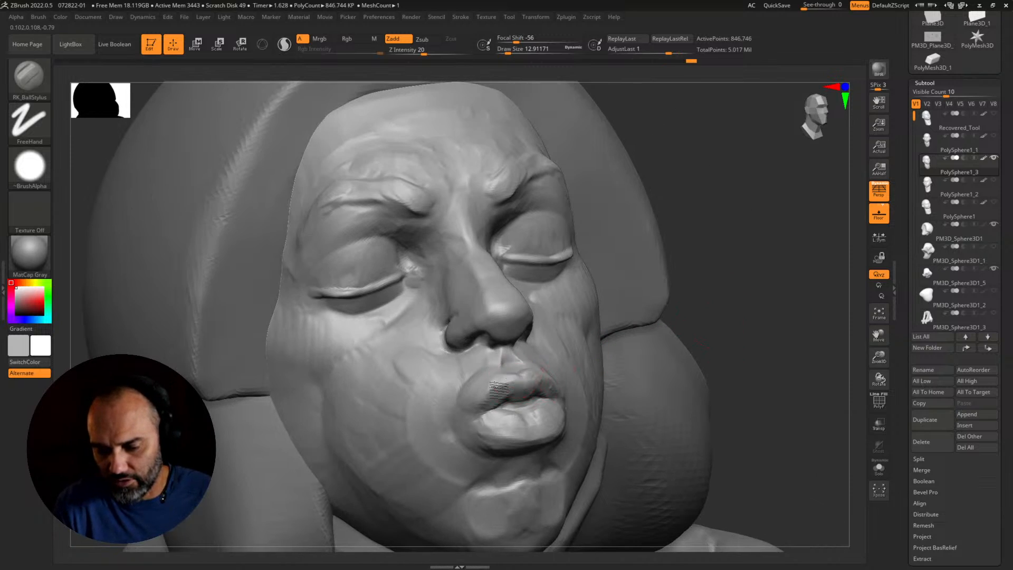
pyautogui.moveTo(531, 370); pyautogui.dragTo(519, 369)
pyautogui.moveTo(744, 364); pyautogui.dragTo(684, 375)
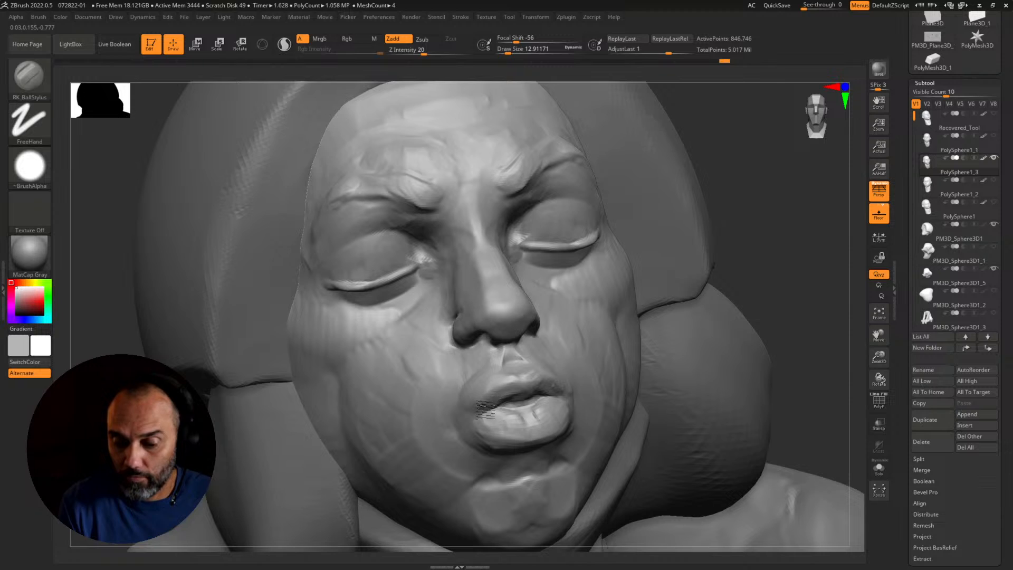
# Step: Shape the lower lip's volume and its upper edge on both sides with the RK_BallStylus brush
pyautogui.moveTo(484, 410); pyautogui.dragTo(495, 416)
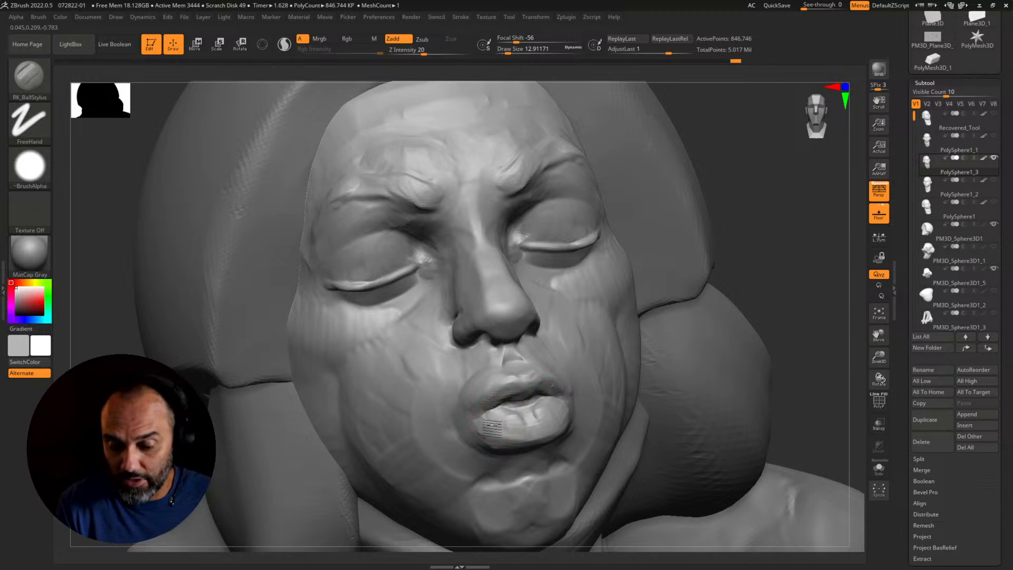
pyautogui.moveTo(504, 425); pyautogui.dragTo(507, 439)
pyautogui.moveTo(514, 422)
pyautogui.mouseDown()
pyautogui.moveTo(518, 438)
pyautogui.moveTo(532, 436)
pyautogui.mouseUp()
pyautogui.moveTo(744, 364); pyautogui.dragTo(662, 373)
pyautogui.moveTo(583, 403)
pyautogui.mouseDown()
pyautogui.moveTo(559, 418)
pyautogui.moveTo(580, 421)
pyautogui.mouseUp()
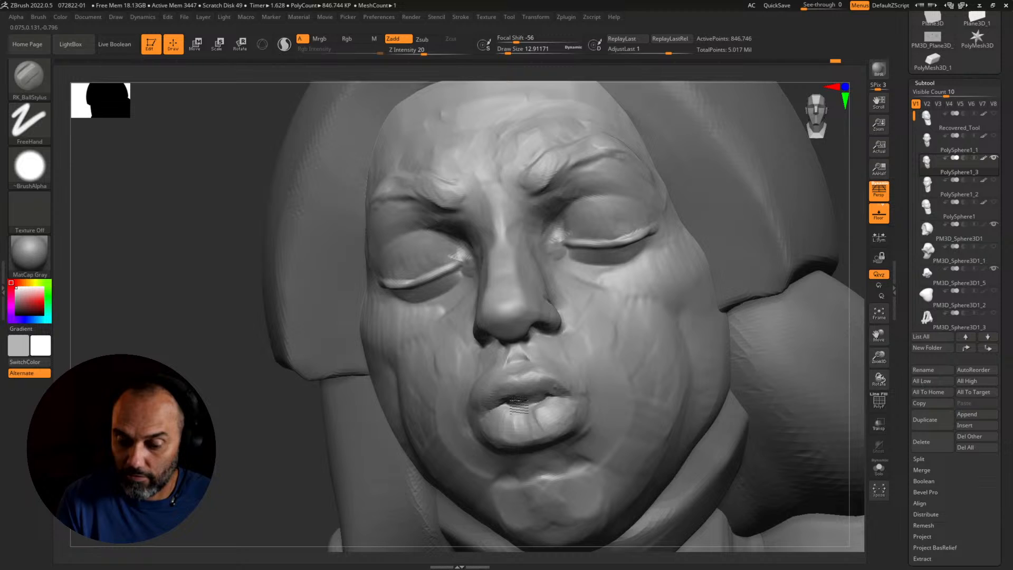
pyautogui.moveTo(503, 395)
pyautogui.mouseDown()
pyautogui.moveTo(559, 381)
pyautogui.moveTo(559, 400)
pyautogui.mouseUp()
# Step: Take a canvas snapshot of the bust and place the live model beside it for comparison
pyautogui.keyDown('alt'); pyautogui.moveTo(306, 475); pyautogui.dragTo(209, 378); pyautogui.keyUp('alt')
pyautogui.keyDown('alt'); pyautogui.moveTo(769, 360); pyautogui.dragTo(786, 429); pyautogui.keyUp('alt')
pyautogui.press(']')
pyautogui.moveTo(533, 400); pyautogui.dragTo(584, 387, button='right')
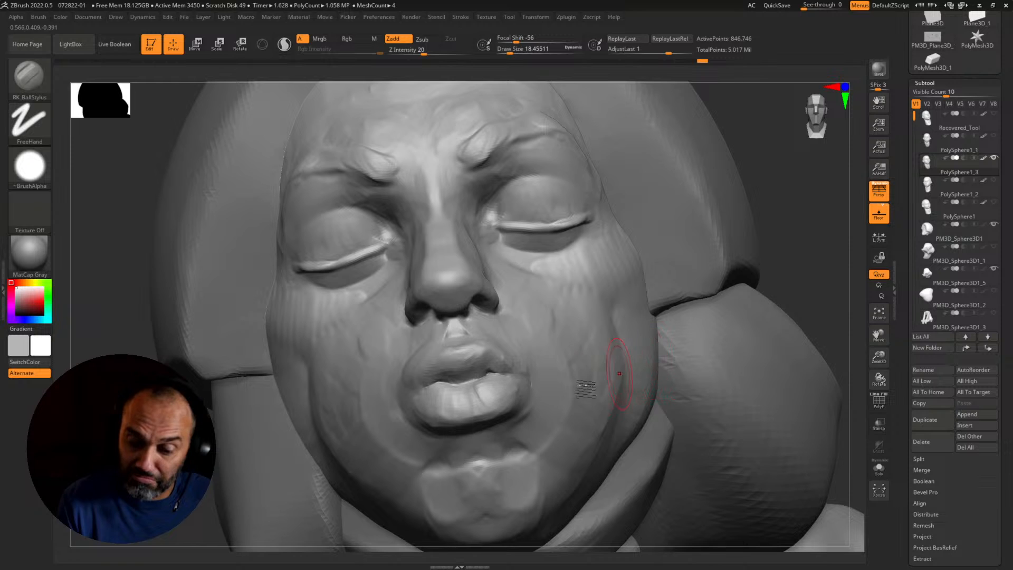
pyautogui.keyDown('alt'); pyautogui.moveTo(801, 316); pyautogui.dragTo(552, 342); pyautogui.keyUp('alt')
pyautogui.hotkey('shift', 's')
pyautogui.keyDown('alt'); pyautogui.moveTo(513, 426); pyautogui.dragTo(741, 405); pyautogui.keyUp('alt')
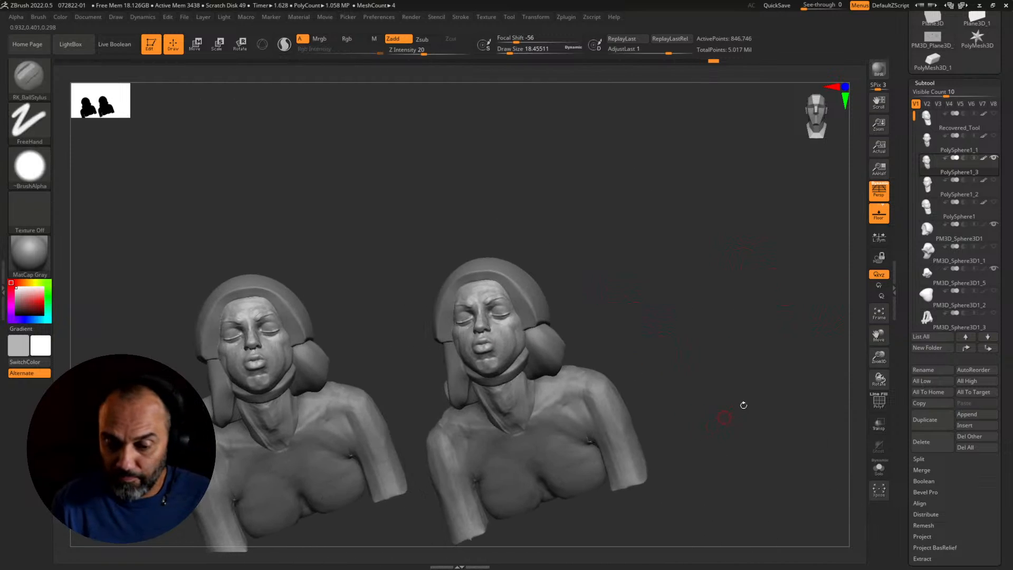
# Step: Select the PolySphere1_1 head, hide PolySphere1_3 and compare the earlier mouth with the snapshot
pyautogui.click(927, 140)
pyautogui.keyDown('alt'); pyautogui.moveTo(752, 351); pyautogui.dragTo(826, 360); pyautogui.keyUp('alt')
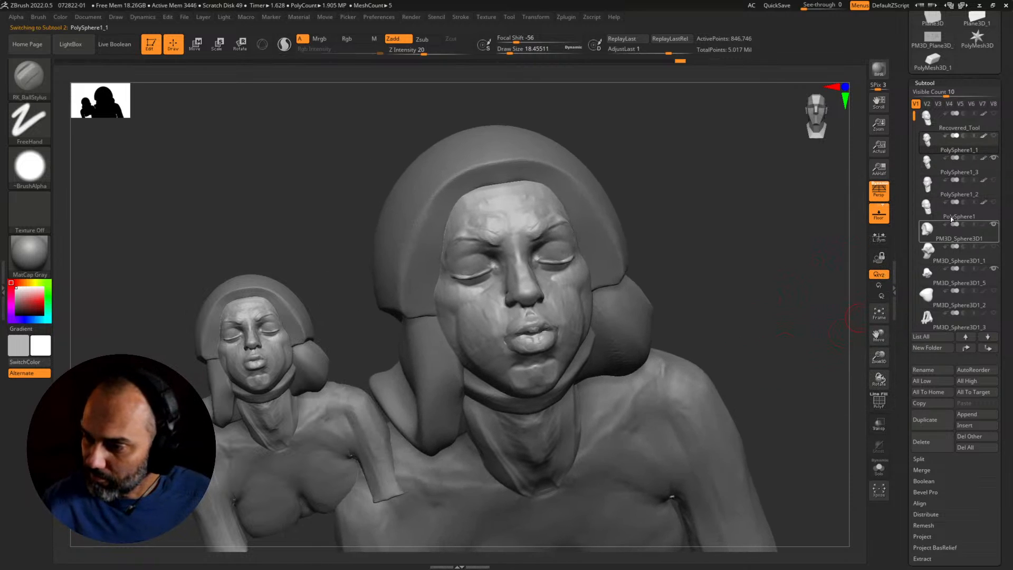
pyautogui.click(994, 158)
pyautogui.moveTo(789, 319)
pyautogui.keyDown('alt'); pyautogui.mouseDown()
pyautogui.moveTo(810, 320)
pyautogui.moveTo(772, 316)
pyautogui.mouseUp(); pyautogui.keyUp('alt')
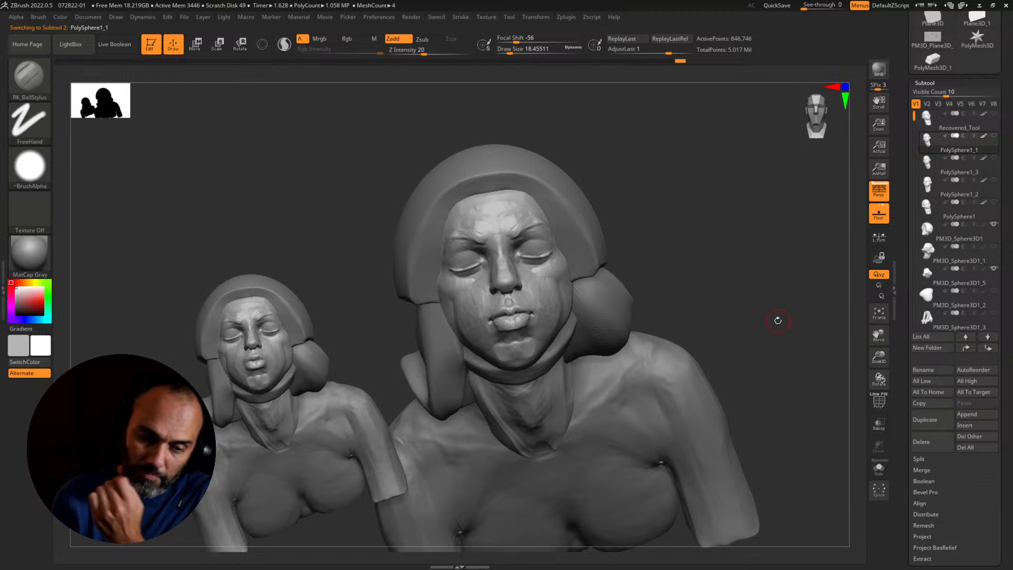
# Step: Reselect the PolySphere1_3 head, clear the snapshot from the canvas and frame the mouth closely
pyautogui.click(944, 164)
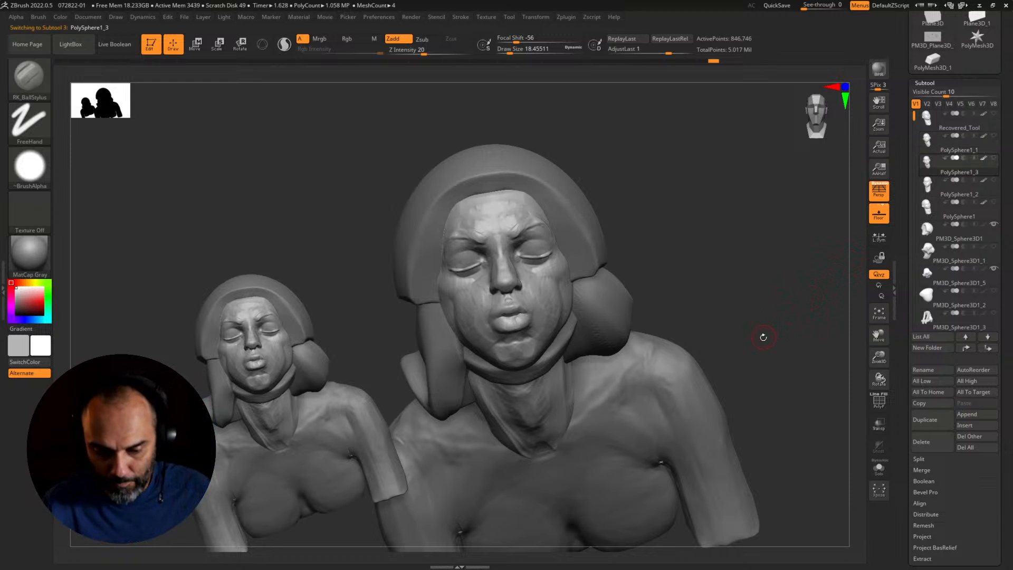
pyautogui.press('ctrl')
pyautogui.hotkey('ctrl', 'n')
pyautogui.keyDown('alt'); pyautogui.moveTo(707, 294); pyautogui.dragTo(739, 369); pyautogui.keyUp('alt')
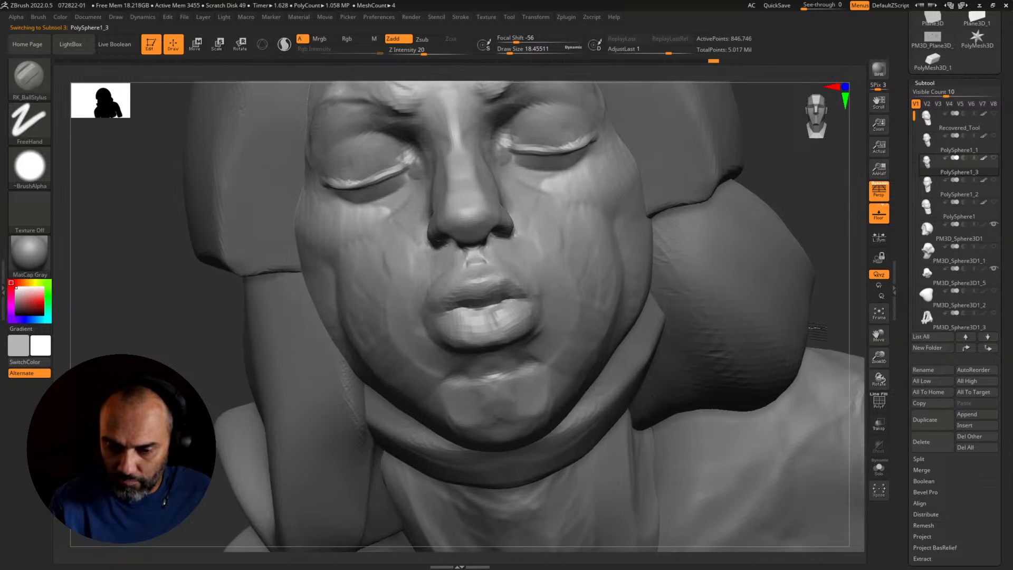
# Step: Set the draw size to about 14 and sculpt the mouth corner and the area above the upper lip
pyautogui.moveTo(781, 274)
pyautogui.mouseDown()
pyautogui.moveTo(825, 290)
pyautogui.moveTo(824, 275)
pyautogui.moveTo(765, 279)
pyautogui.mouseUp()
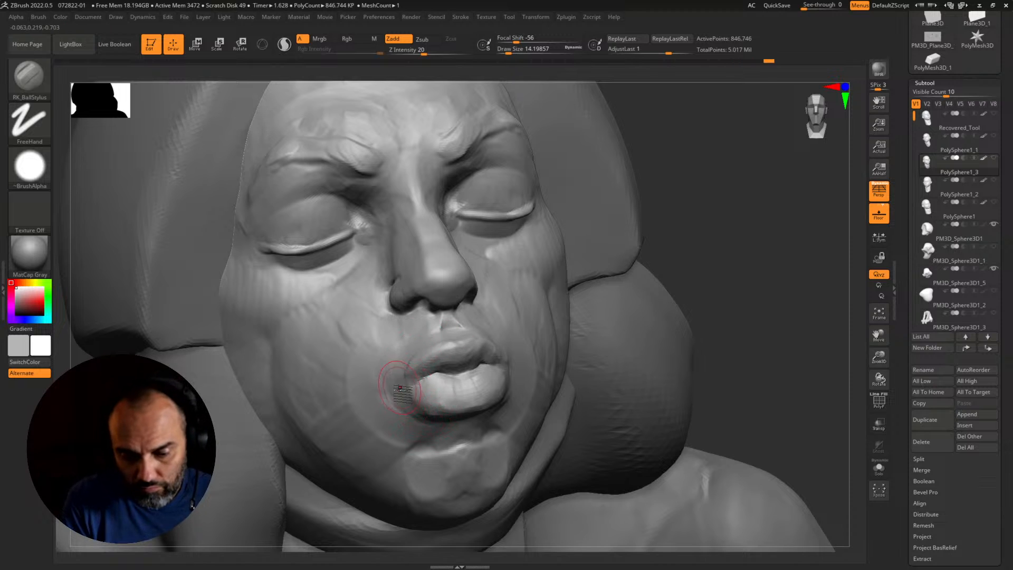
pyautogui.moveTo(787, 290); pyautogui.dragTo(771, 364)
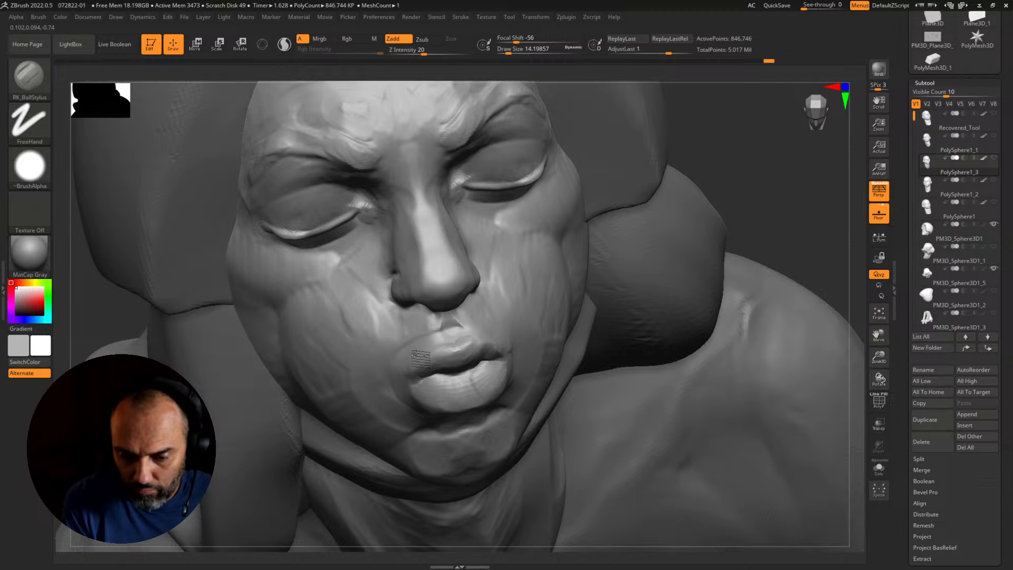
pyautogui.moveTo(415, 346); pyautogui.dragTo(410, 343)
pyautogui.moveTo(836, 240); pyautogui.dragTo(802, 237)
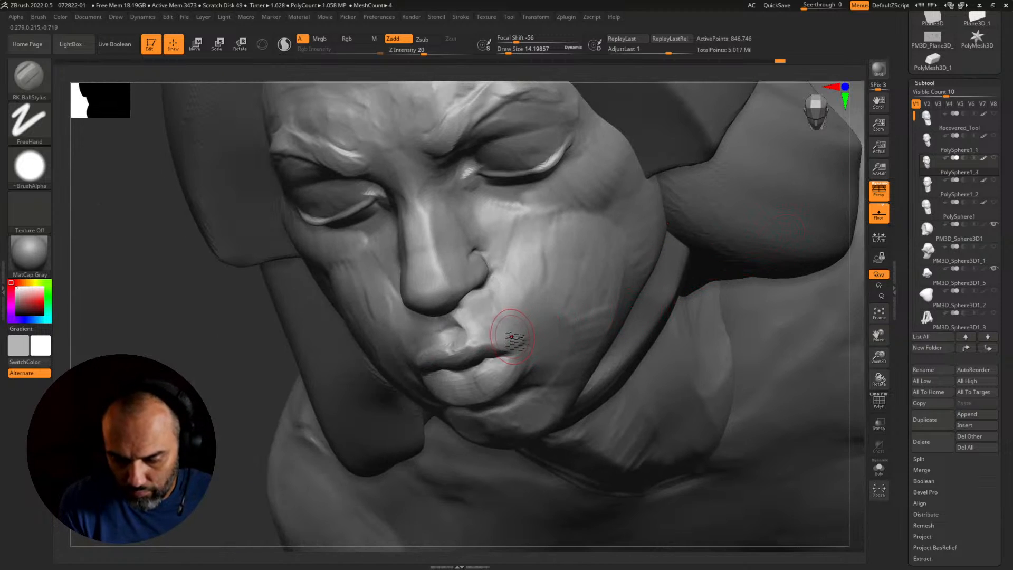
# Step: Isolate the head in Solo mode and refine the skin above the upper lip and around both mouth corners
pyautogui.hotkey('alt', 's')
pyautogui.moveTo(470, 334)
pyautogui.mouseDown()
pyautogui.moveTo(515, 340)
pyautogui.moveTo(463, 317)
pyautogui.mouseUp()
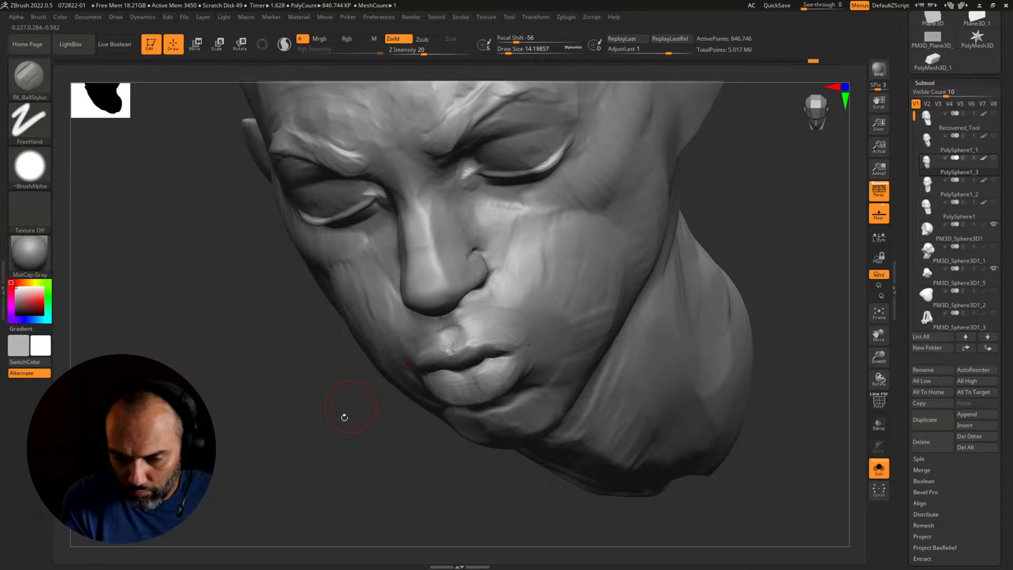
pyautogui.moveTo(343, 416); pyautogui.dragTo(441, 393)
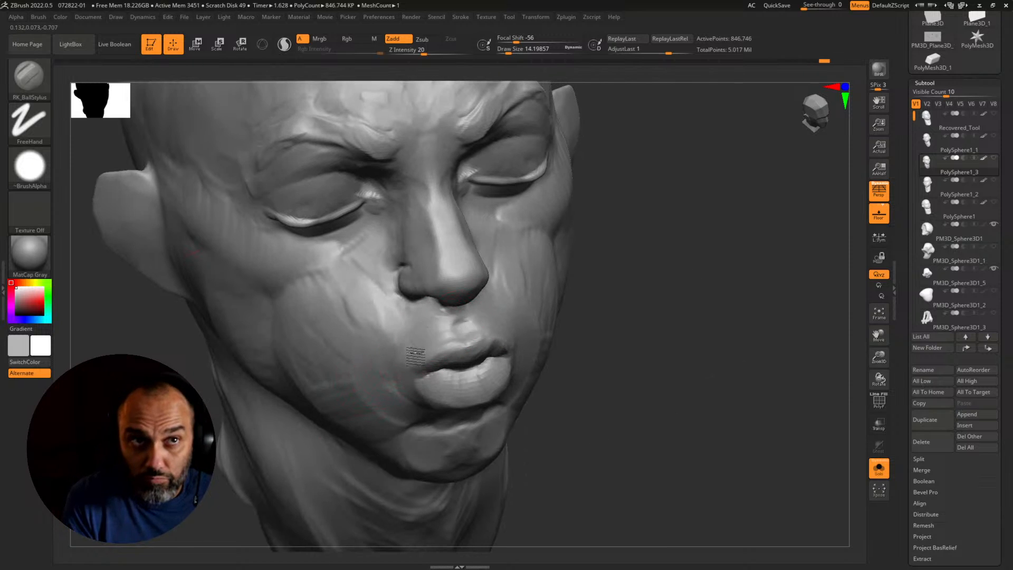
pyautogui.moveTo(454, 327); pyautogui.dragTo(461, 336)
pyautogui.moveTo(461, 329); pyautogui.dragTo(404, 375)
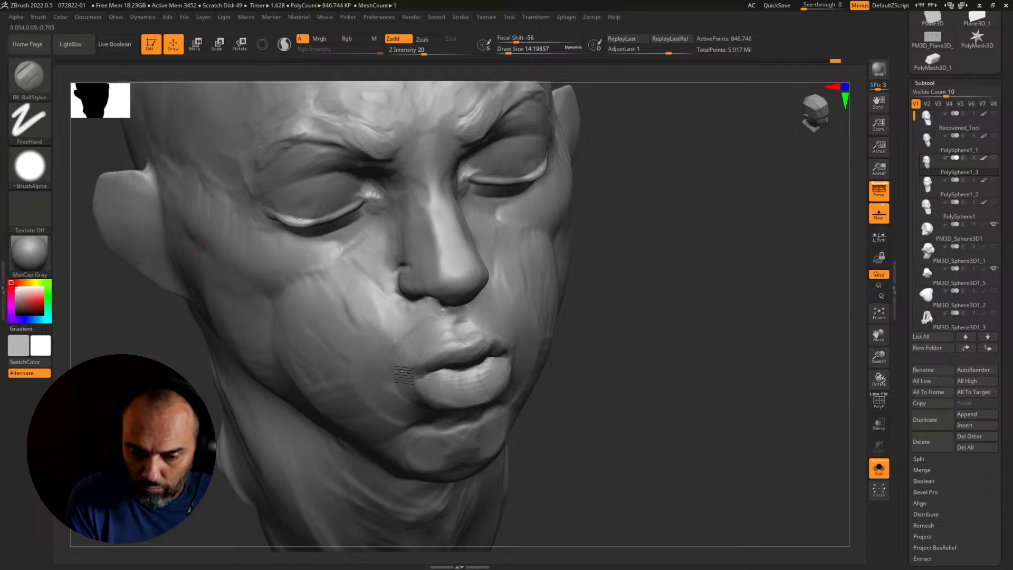
pyautogui.moveTo(655, 343); pyautogui.dragTo(515, 340)
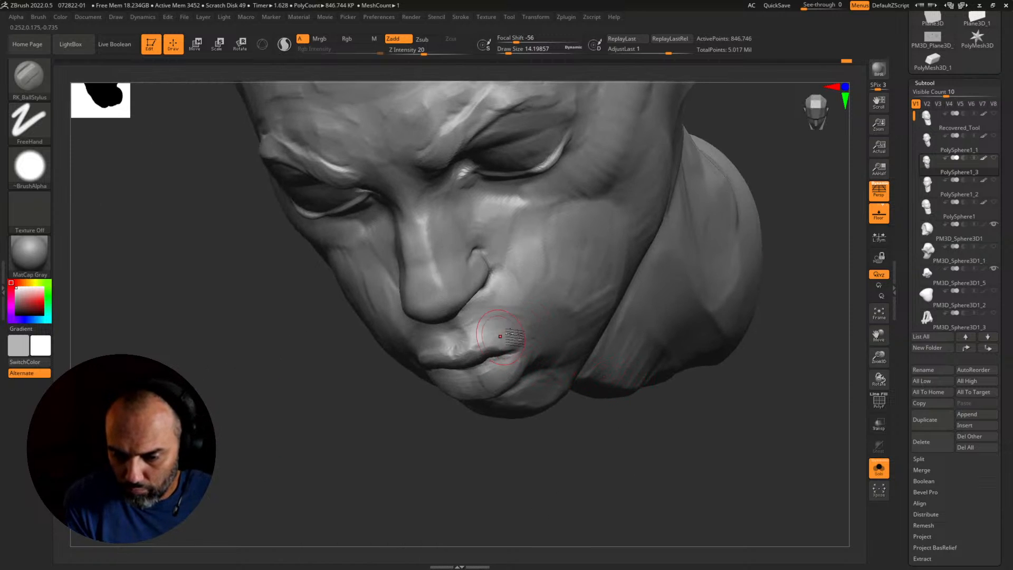
pyautogui.moveTo(429, 354); pyautogui.dragTo(423, 356)
pyautogui.moveTo(312, 395)
pyautogui.mouseDown()
pyautogui.moveTo(453, 338)
pyautogui.moveTo(412, 364)
pyautogui.moveTo(425, 337)
pyautogui.moveTo(391, 351)
pyautogui.mouseUp()
# Step: Set the draw size to about 35 and even out the streaked cheek surface from beside the nose to the jaw
pyautogui.press('s')
pyautogui.moveTo(606, 364); pyautogui.dragTo(623, 330)
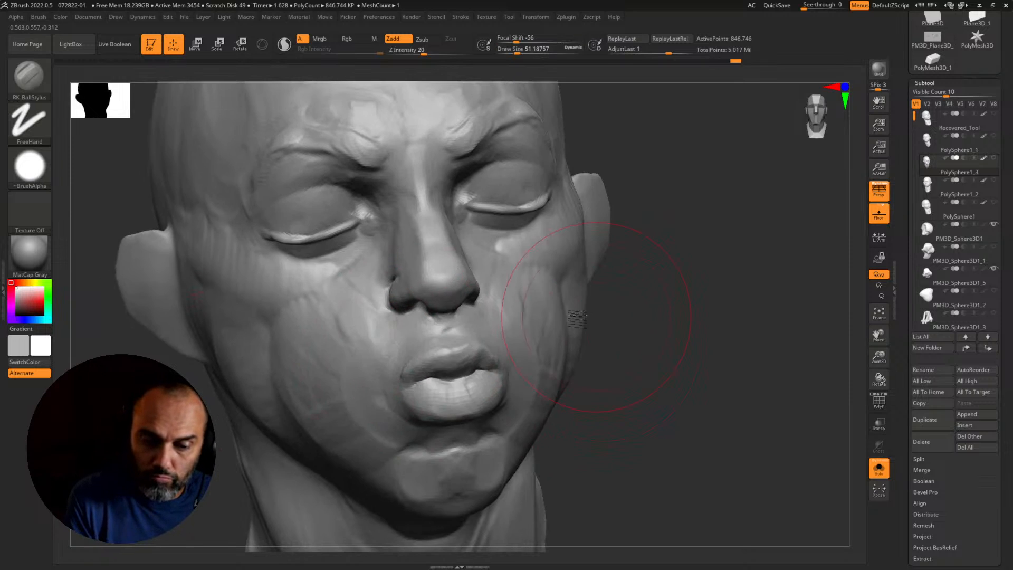
pyautogui.press('s')
pyautogui.moveTo(396, 353)
pyautogui.mouseDown()
pyautogui.moveTo(379, 367)
pyautogui.moveTo(365, 343)
pyautogui.moveTo(344, 411)
pyautogui.moveTo(330, 405)
pyautogui.moveTo(338, 298)
pyautogui.moveTo(316, 399)
pyautogui.moveTo(329, 308)
pyautogui.mouseUp()
pyautogui.press('s')
pyautogui.moveTo(323, 346)
pyautogui.mouseDown()
pyautogui.moveTo(312, 406)
pyautogui.moveTo(285, 328)
pyautogui.moveTo(285, 390)
pyautogui.mouseUp()
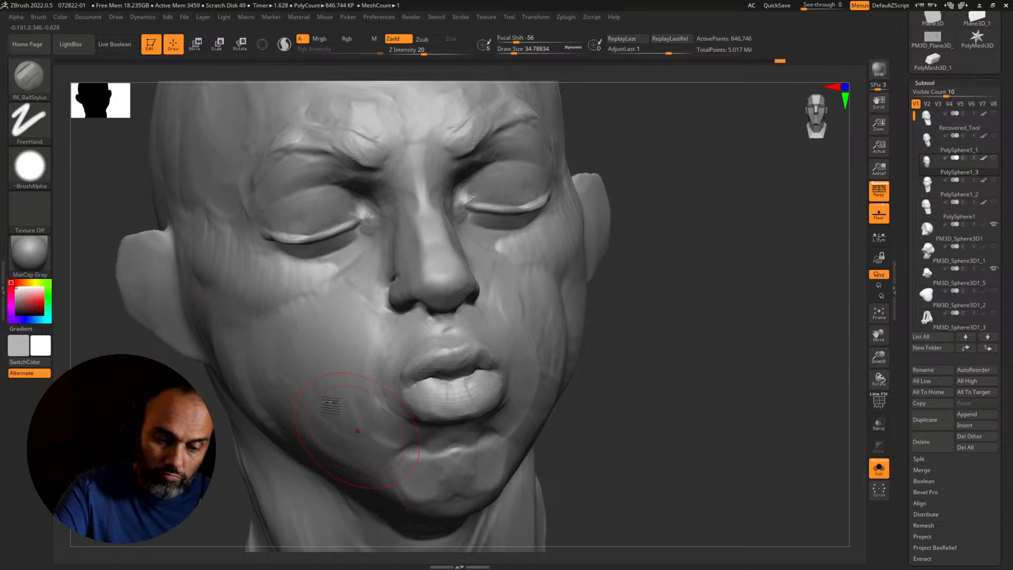
pyautogui.moveTo(322, 403); pyautogui.dragTo(326, 440)
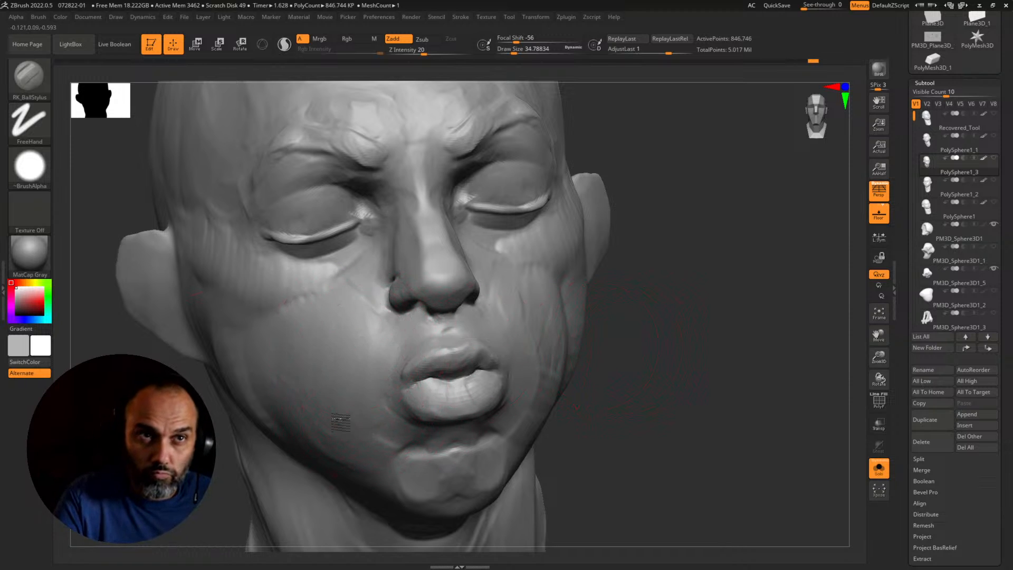
pyautogui.moveTo(324, 331); pyautogui.dragTo(336, 319)
pyautogui.moveTo(653, 352)
pyautogui.mouseDown()
pyautogui.moveTo(509, 349)
pyautogui.moveTo(562, 362)
pyautogui.mouseUp()
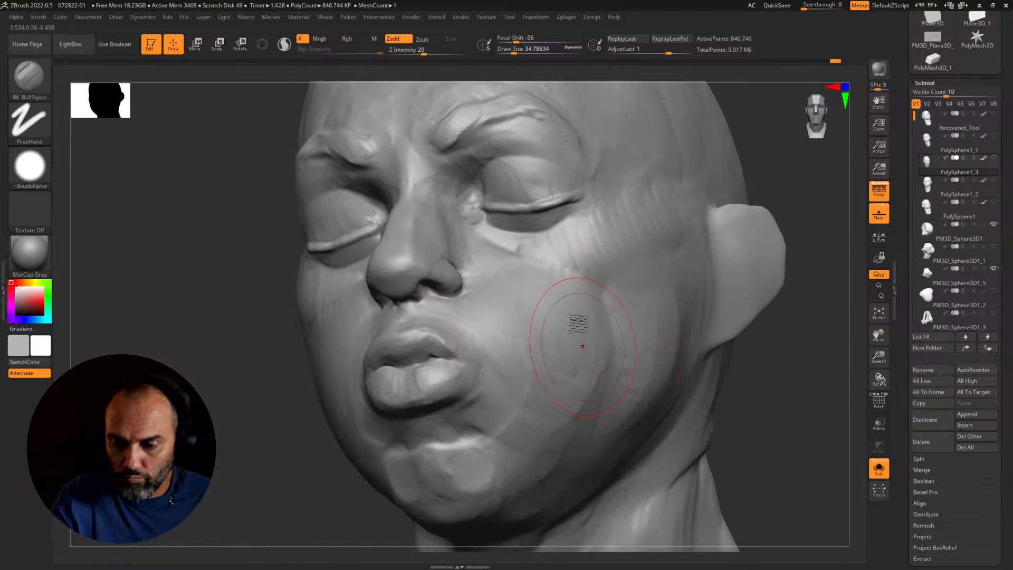
# Step: Blend the cheek surface with long downward strokes from below the eye past the mouth corner to the jaw
pyautogui.moveTo(578, 324); pyautogui.dragTo(600, 365)
pyautogui.moveTo(567, 290); pyautogui.dragTo(575, 376)
pyautogui.moveTo(547, 311)
pyautogui.mouseDown()
pyautogui.moveTo(558, 370)
pyautogui.moveTo(523, 388)
pyautogui.mouseUp()
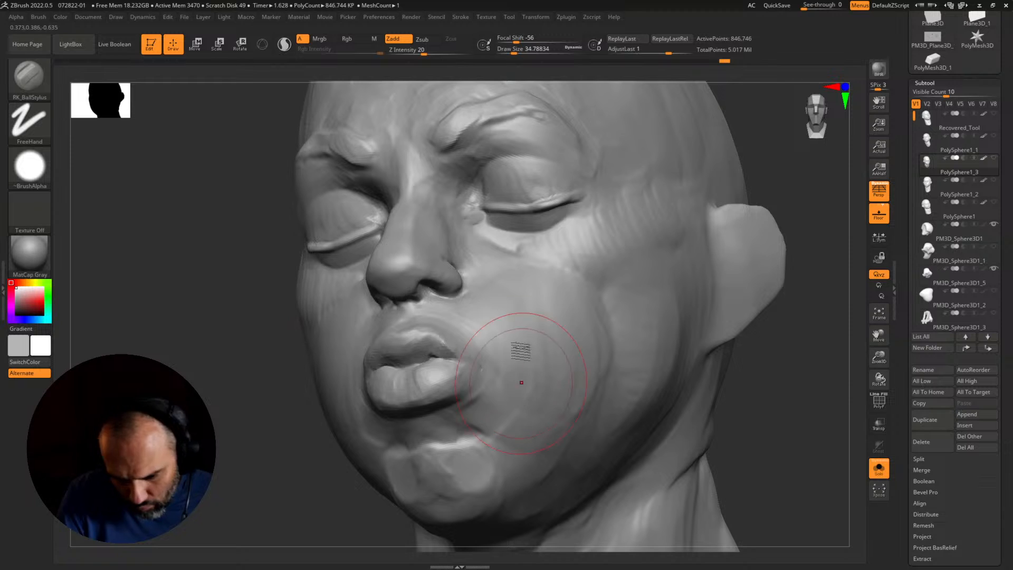
pyautogui.moveTo(521, 343); pyautogui.dragTo(530, 403)
pyautogui.moveTo(548, 327); pyautogui.dragTo(584, 422)
pyautogui.moveTo(597, 322)
pyautogui.mouseDown()
pyautogui.moveTo(600, 397)
pyautogui.moveTo(582, 389)
pyautogui.moveTo(571, 420)
pyautogui.mouseUp()
pyautogui.moveTo(581, 302); pyautogui.dragTo(557, 427)
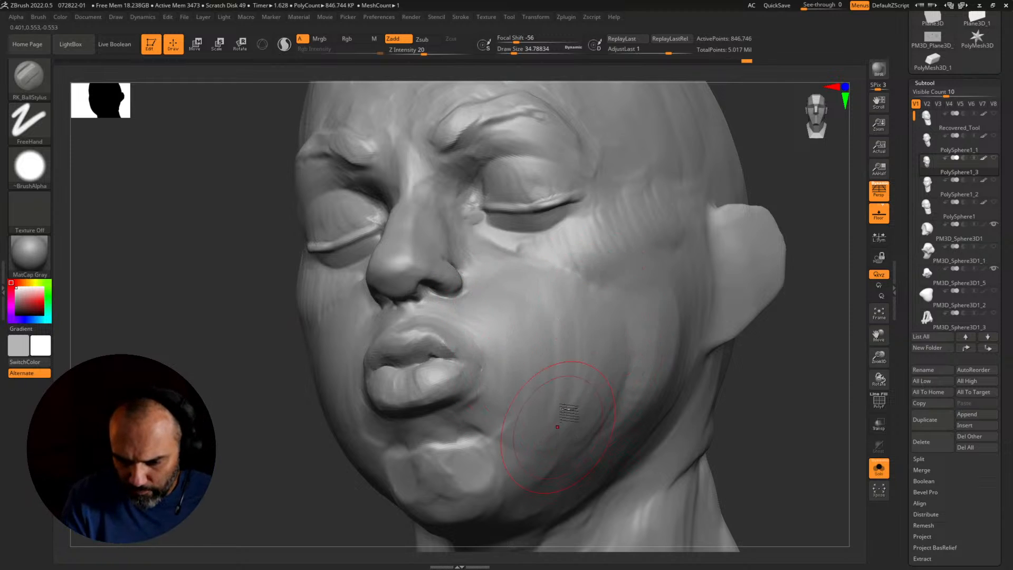
# Step: Set the draw size to about 27 and round out the chin and the area below the lower lip
pyautogui.moveTo(731, 447)
pyautogui.mouseDown()
pyautogui.moveTo(786, 443)
pyautogui.moveTo(774, 442)
pyautogui.mouseUp()
pyautogui.press('s')
pyautogui.moveTo(488, 460)
pyautogui.mouseDown()
pyautogui.moveTo(388, 453)
pyautogui.moveTo(383, 470)
pyautogui.moveTo(435, 445)
pyautogui.moveTo(483, 464)
pyautogui.moveTo(447, 480)
pyautogui.mouseUp()
pyautogui.press('s')
pyautogui.moveTo(680, 443)
pyautogui.mouseDown()
pyautogui.moveTo(701, 398)
pyautogui.moveTo(739, 369)
pyautogui.mouseUp()
pyautogui.moveTo(477, 390)
pyautogui.mouseDown()
pyautogui.moveTo(485, 374)
pyautogui.moveTo(455, 379)
pyautogui.moveTo(471, 406)
pyautogui.mouseUp()
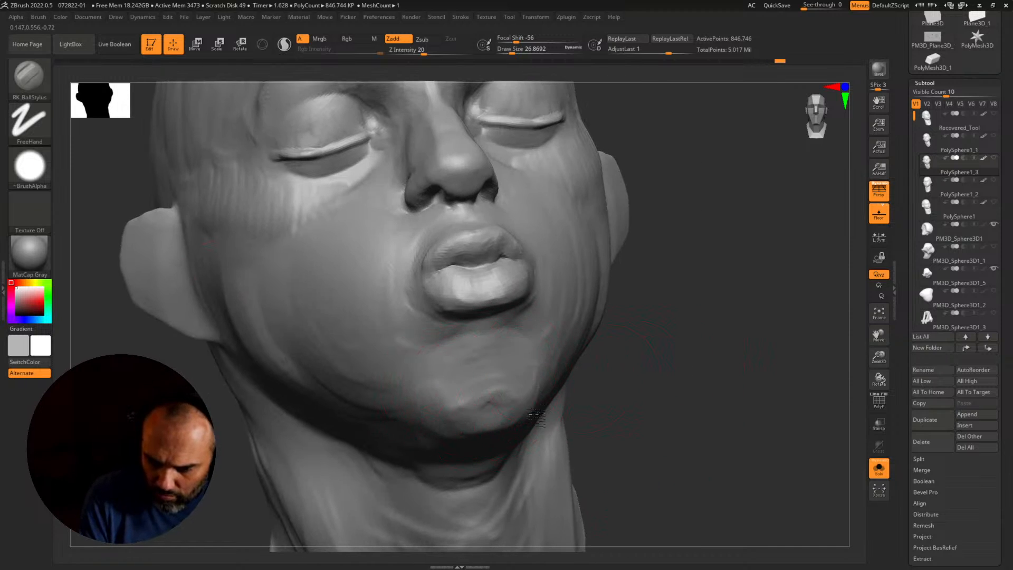
pyautogui.moveTo(649, 410); pyautogui.dragTo(617, 353)
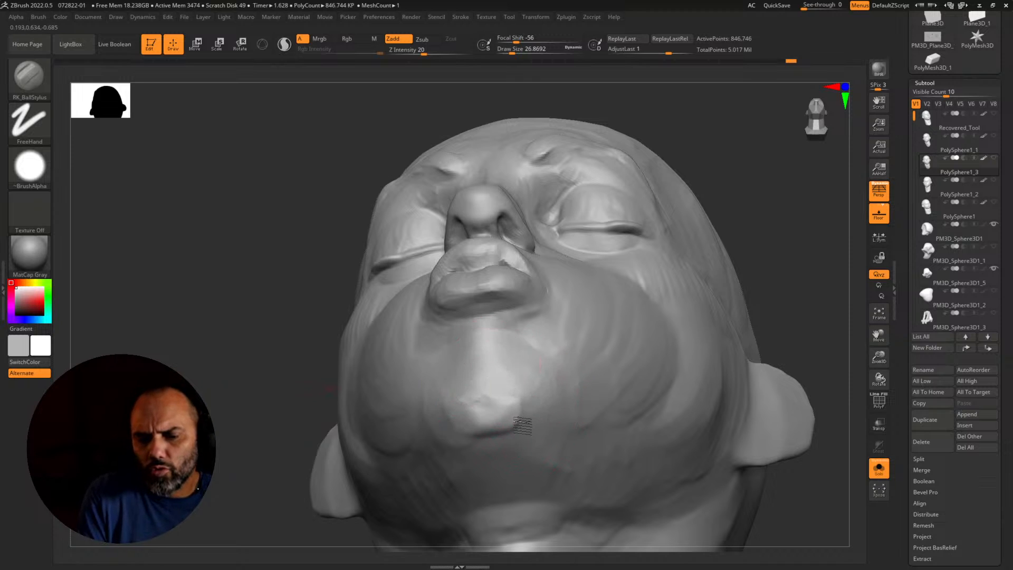
pyautogui.moveTo(517, 422)
pyautogui.mouseDown()
pyautogui.moveTo(478, 408)
pyautogui.moveTo(461, 428)
pyautogui.mouseUp()
# Step: Show the full bust, snapshot it on the canvas and compare it with the PolySphere1_1 version
pyautogui.moveTo(806, 301)
pyautogui.keyDown('alt'); pyautogui.mouseDown()
pyautogui.moveTo(711, 240)
pyautogui.moveTo(707, 350)
pyautogui.moveTo(733, 420)
pyautogui.moveTo(692, 383)
pyautogui.moveTo(699, 420)
pyautogui.moveTo(688, 443)
pyautogui.moveTo(710, 461)
pyautogui.moveTo(695, 471)
pyautogui.moveTo(712, 461)
pyautogui.moveTo(598, 428)
pyautogui.moveTo(593, 436)
pyautogui.moveTo(754, 431)
pyautogui.mouseUp(); pyautogui.keyUp('alt')
pyautogui.click(692, 443)
pyautogui.hotkey('shift', 's')
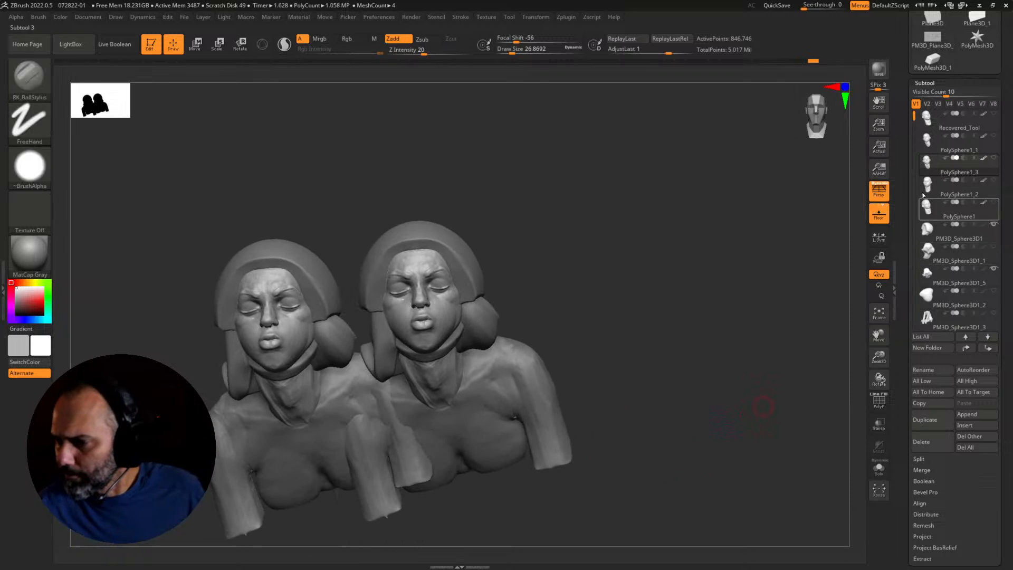
pyautogui.click(934, 144)
pyautogui.keyDown('alt'); pyautogui.moveTo(665, 397); pyautogui.dragTo(791, 380); pyautogui.keyUp('alt')
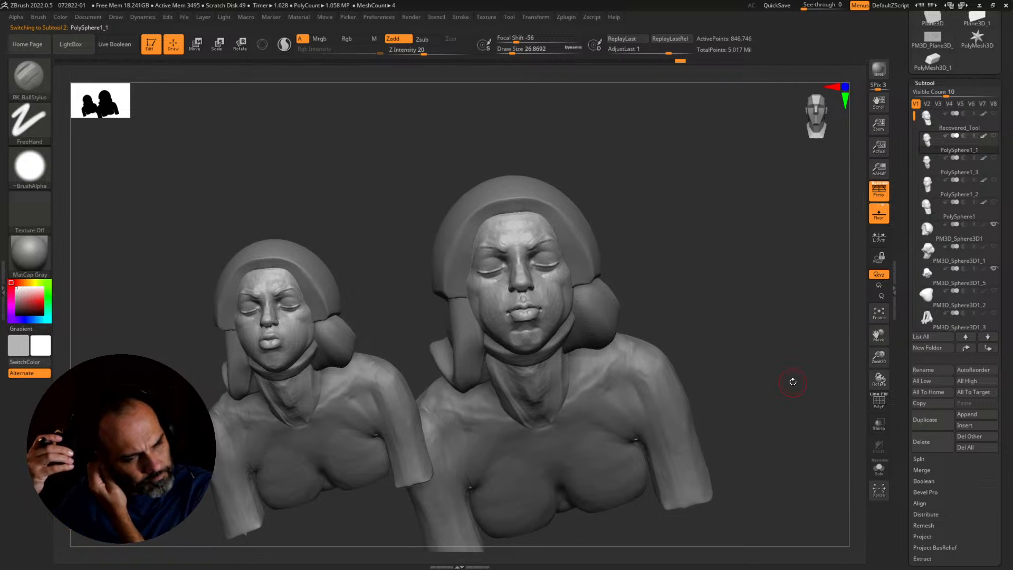
pyautogui.moveTo(792, 380)
pyautogui.keyDown('alt'); pyautogui.mouseDown()
pyautogui.moveTo(746, 366)
pyautogui.moveTo(741, 375)
pyautogui.moveTo(766, 397)
pyautogui.moveTo(827, 371)
pyautogui.moveTo(786, 405)
pyautogui.moveTo(782, 398)
pyautogui.moveTo(789, 409)
pyautogui.moveTo(778, 422)
pyautogui.mouseUp(); pyautogui.keyUp('alt')
# Step: Duplicate the PolySphere1_1 head, isolate the copy in Solo mode and set the draw size to about 17
pyautogui.click(931, 419)
pyautogui.hotkey('alt', 'v')
pyautogui.press('s')
pyautogui.moveTo(607, 380); pyautogui.dragTo(597, 379)
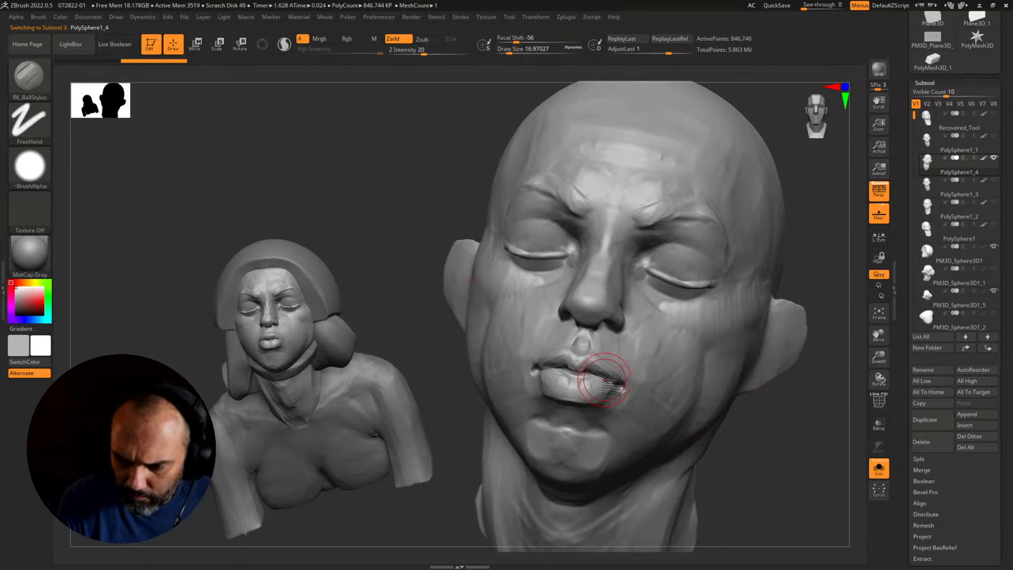
# Step: Fill in the pits at both mouth corners on the duplicated head, adjusting the draw size between strokes
pyautogui.moveTo(744, 416)
pyautogui.mouseDown()
pyautogui.moveTo(787, 462)
pyautogui.moveTo(817, 432)
pyautogui.mouseUp()
pyautogui.press('s')
pyautogui.moveTo(622, 345)
pyautogui.mouseDown()
pyautogui.moveTo(607, 349)
pyautogui.moveTo(625, 338)
pyautogui.moveTo(615, 337)
pyautogui.moveTo(607, 350)
pyautogui.mouseUp()
pyautogui.press('s')
pyautogui.moveTo(435, 397)
pyautogui.mouseDown()
pyautogui.moveTo(448, 407)
pyautogui.moveTo(494, 374)
pyautogui.mouseUp()
pyautogui.press('s')
pyautogui.moveTo(509, 334); pyautogui.dragTo(510, 329)
pyautogui.moveTo(514, 295)
pyautogui.mouseDown()
pyautogui.moveTo(510, 332)
pyautogui.moveTo(518, 323)
pyautogui.moveTo(506, 337)
pyautogui.moveTo(529, 321)
pyautogui.moveTo(508, 346)
pyautogui.moveTo(487, 316)
pyautogui.moveTo(487, 359)
pyautogui.mouseUp()
# Step: Set the draw size to about 20 and blend the skin beside the mouth corner
pyautogui.press('s')
pyautogui.press(']')
pyautogui.moveTo(692, 386); pyautogui.dragTo(637, 382, button='right')
pyautogui.moveTo(638, 337)
pyautogui.mouseDown()
pyautogui.moveTo(620, 374)
pyautogui.moveTo(638, 360)
pyautogui.moveTo(628, 347)
pyautogui.mouseUp()
pyautogui.press('s')
# Step: Snapshot the isolated head, compare it side by side with PolySphere1_1 and clear the canvas
pyautogui.moveTo(790, 442)
pyautogui.keyDown('ctrl'); pyautogui.mouseDown(button='right')
pyautogui.moveTo(791, 425)
pyautogui.moveTo(735, 407)
pyautogui.moveTo(735, 382)
pyautogui.moveTo(749, 390)
pyautogui.moveTo(739, 430)
pyautogui.moveTo(768, 442)
pyautogui.moveTo(679, 430)
pyautogui.moveTo(671, 441)
pyautogui.moveTo(621, 439)
pyautogui.moveTo(564, 420)
pyautogui.moveTo(690, 438)
pyautogui.mouseUp(button='right'); pyautogui.keyUp('ctrl')
pyautogui.hotkey('ctrl', 'n')
pyautogui.hotkey('shift', 's')
pyautogui.click(949, 138)
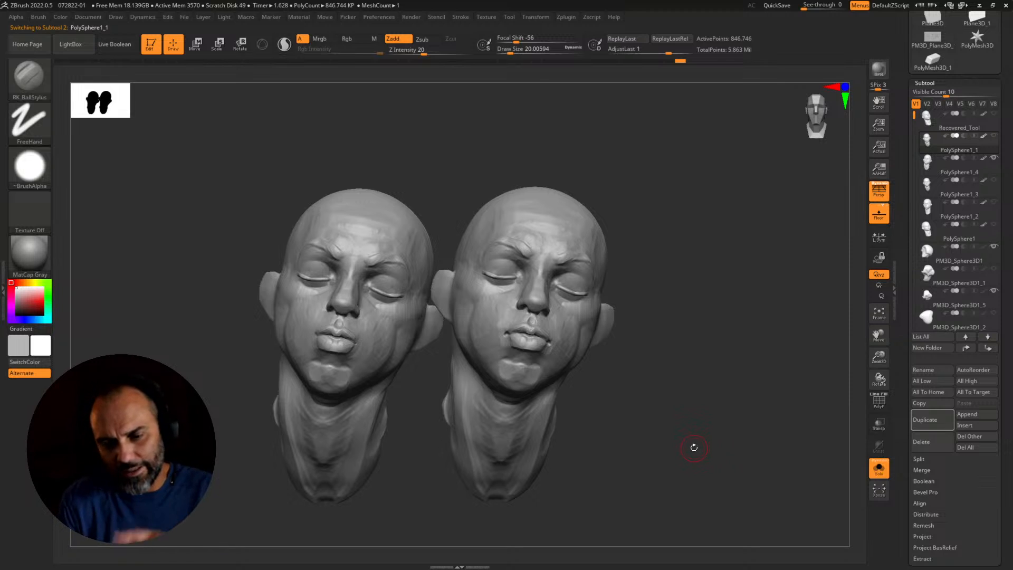
pyautogui.moveTo(670, 360)
pyautogui.keyDown('alt'); pyautogui.mouseDown(button='right')
pyautogui.moveTo(680, 395)
pyautogui.moveTo(667, 430)
pyautogui.moveTo(718, 435)
pyautogui.moveTo(755, 477)
pyautogui.moveTo(723, 471)
pyautogui.mouseUp(button='right'); pyautogui.keyUp('alt')
pyautogui.hotkey('ctrl', 'n')
# Step: Compare the mouth with PolySphere1_3, reselect PolySphere1_4 and refine its upper lip with a draw size of about 9
pyautogui.moveTo(516, 365)
pyautogui.mouseDown()
pyautogui.moveTo(482, 323)
pyautogui.moveTo(511, 356)
pyautogui.moveTo(475, 341)
pyautogui.mouseUp()
pyautogui.click(927, 187)
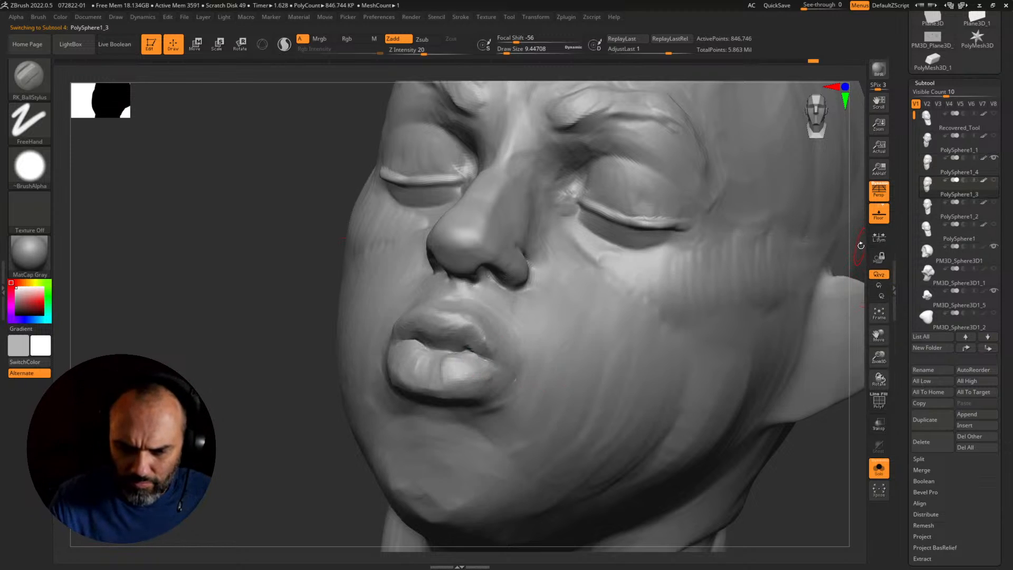
pyautogui.click(936, 171)
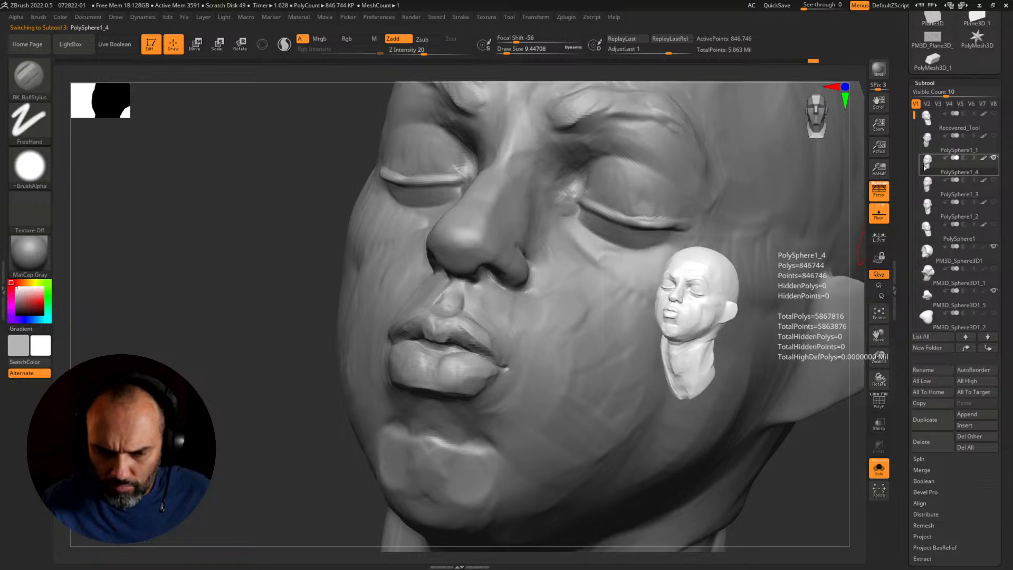
pyautogui.moveTo(547, 350); pyautogui.dragTo(322, 448, button='right')
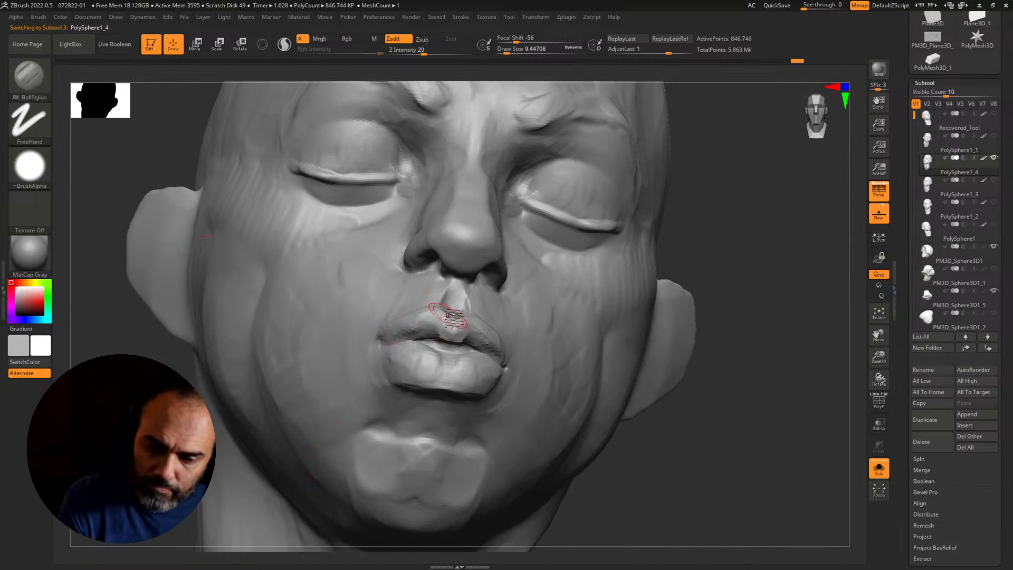
pyautogui.moveTo(735, 280); pyautogui.dragTo(496, 328, button='right')
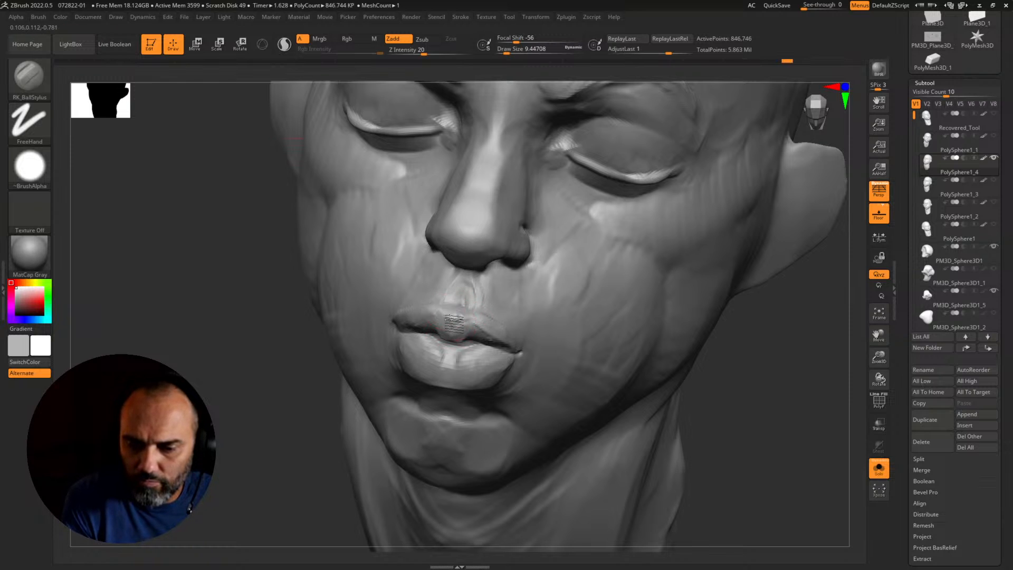
pyautogui.moveTo(731, 377); pyautogui.dragTo(777, 330)
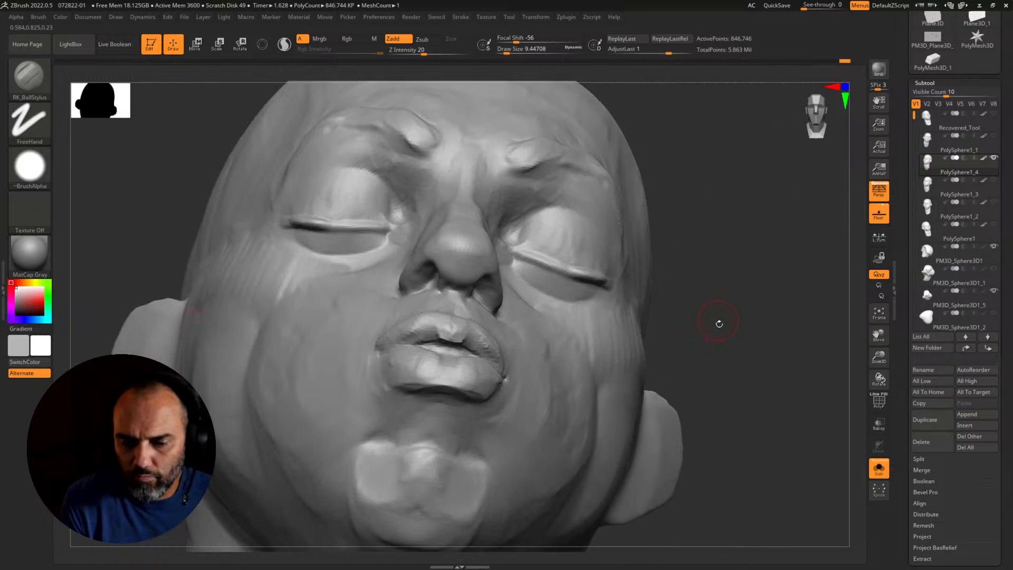
pyautogui.moveTo(716, 324); pyautogui.dragTo(709, 365)
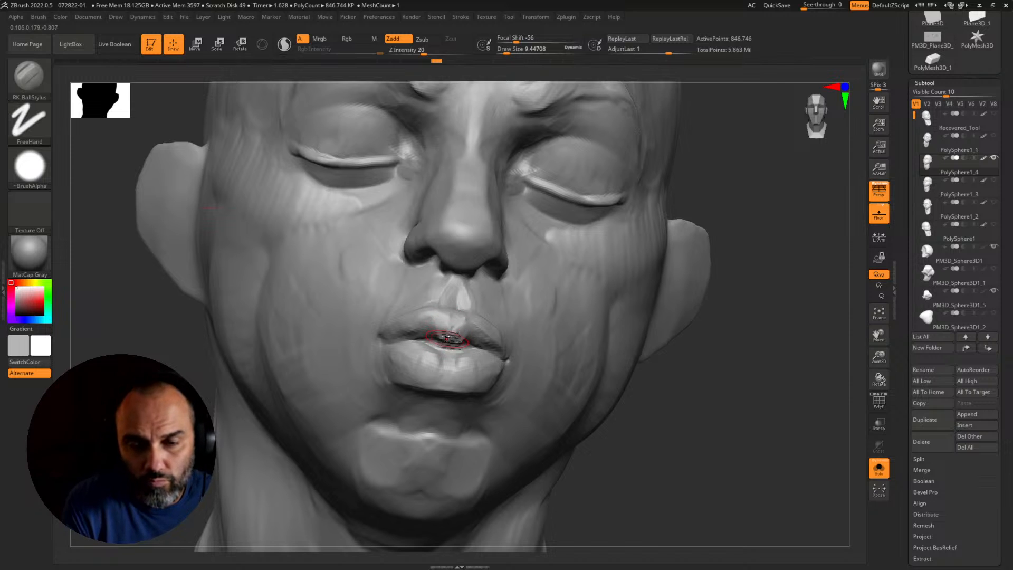
# Step: Carve a vertical crease through the middle of the lips with DamStandard and return to the BallStylus brush
pyautogui.press('b')
pyautogui.press('d')
pyautogui.press('s')
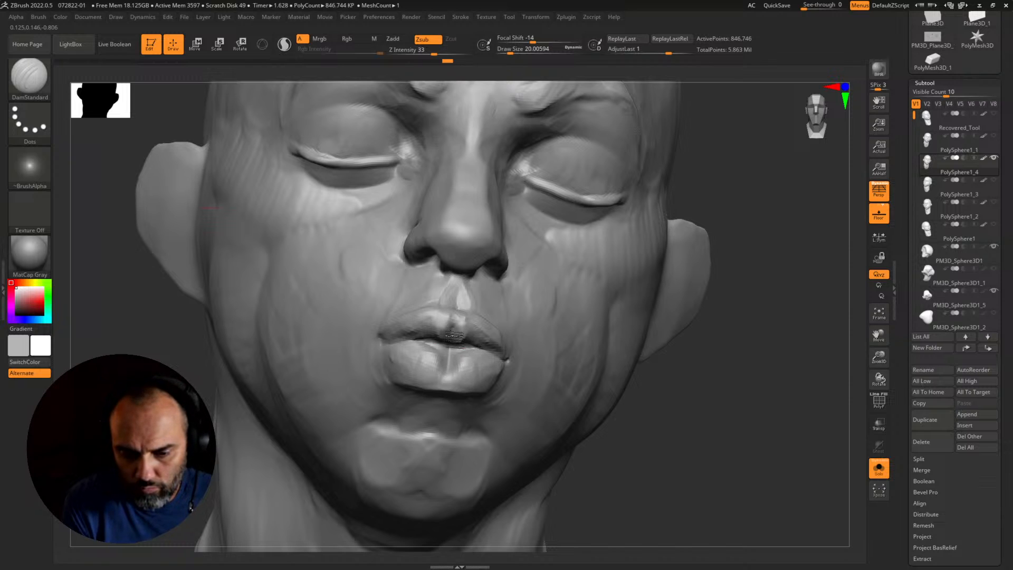
pyautogui.press('1')
pyautogui.press('s')
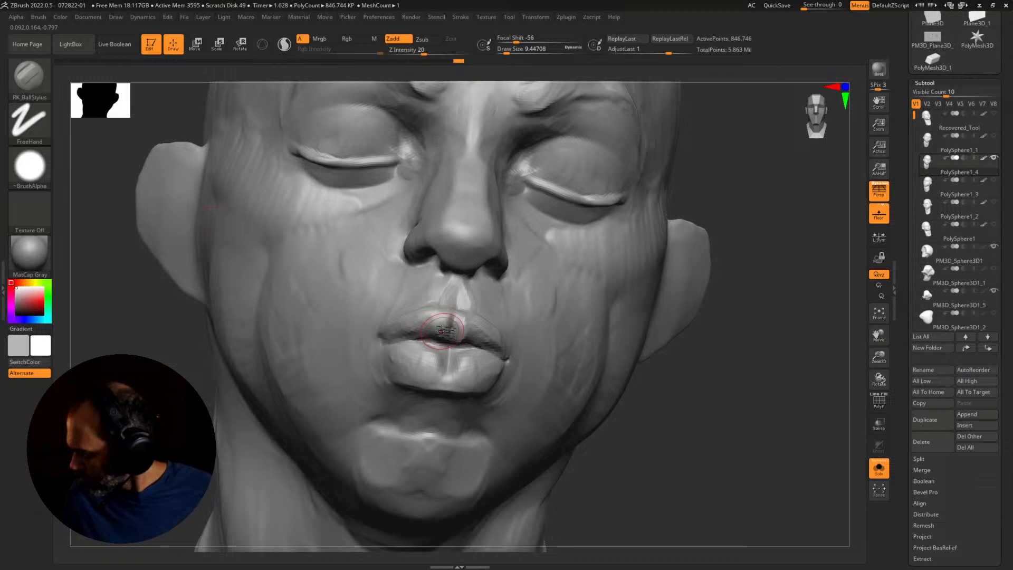
# Step: Build up the lower lip, then soften both mouth corners with a draw size of about 14
pyautogui.moveTo(441, 331); pyautogui.dragTo(525, 347, button='right')
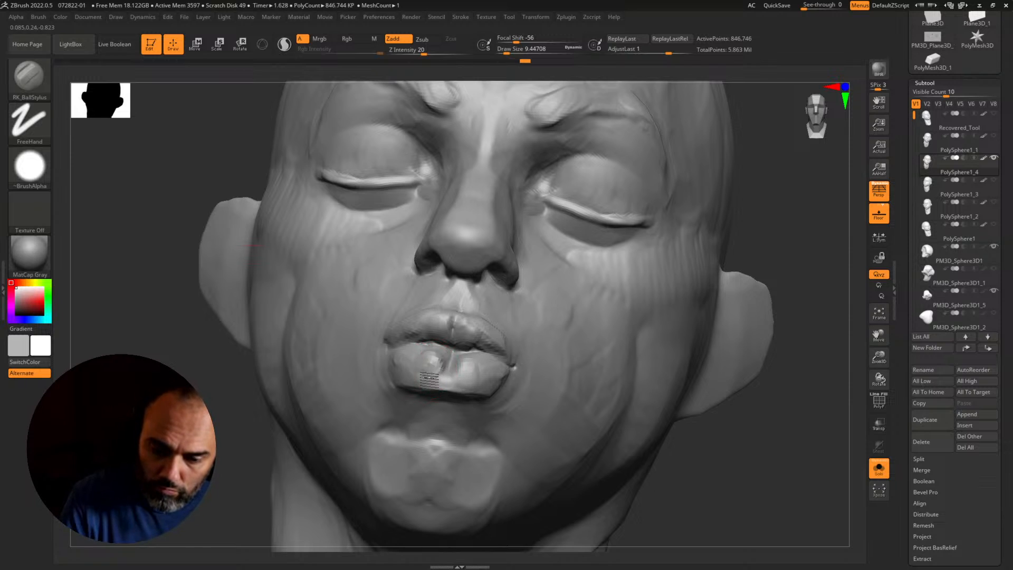
pyautogui.press(']')
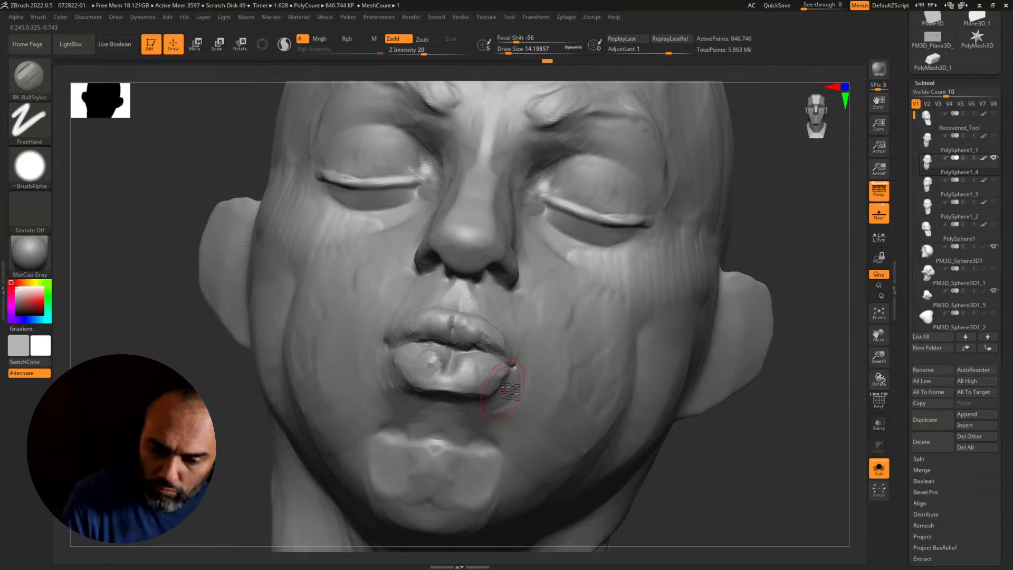
pyautogui.moveTo(503, 389)
pyautogui.mouseDown()
pyautogui.moveTo(457, 359)
pyautogui.moveTo(513, 375)
pyautogui.mouseUp()
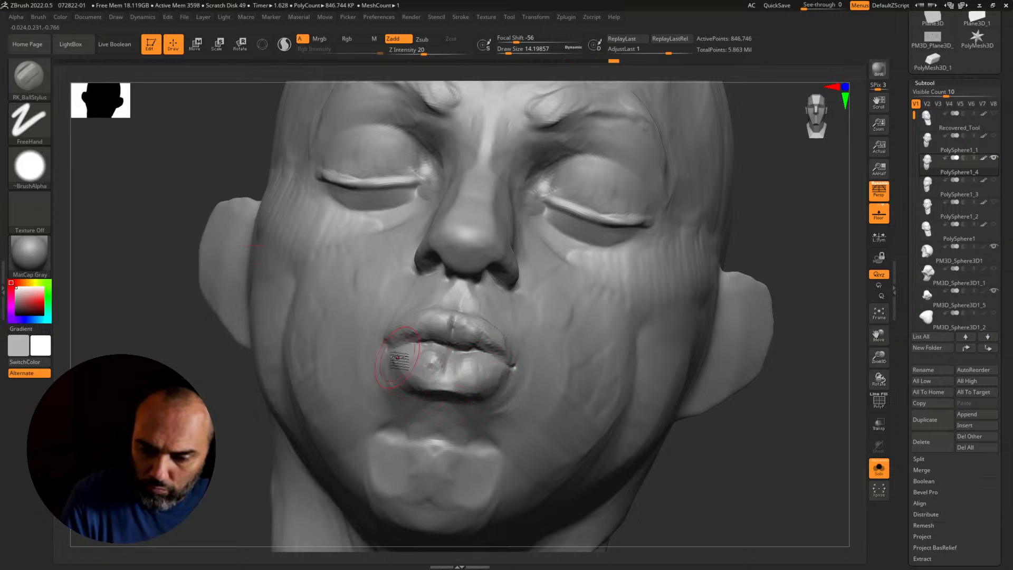
pyautogui.moveTo(397, 357)
pyautogui.mouseDown()
pyautogui.moveTo(395, 330)
pyautogui.moveTo(387, 344)
pyautogui.mouseUp()
pyautogui.moveTo(516, 366)
pyautogui.mouseDown()
pyautogui.moveTo(491, 322)
pyautogui.moveTo(417, 323)
pyautogui.mouseUp()
pyautogui.press('f')
# Step: Compare the reworked head with PolySphere1_3 and PolySphere1_1 by switching between the subtools
pyautogui.moveTo(662, 321)
pyautogui.mouseDown()
pyautogui.moveTo(695, 414)
pyautogui.moveTo(668, 399)
pyautogui.moveTo(742, 441)
pyautogui.moveTo(719, 355)
pyautogui.moveTo(739, 359)
pyautogui.mouseUp()
pyautogui.click(930, 189)
pyautogui.click(930, 165)
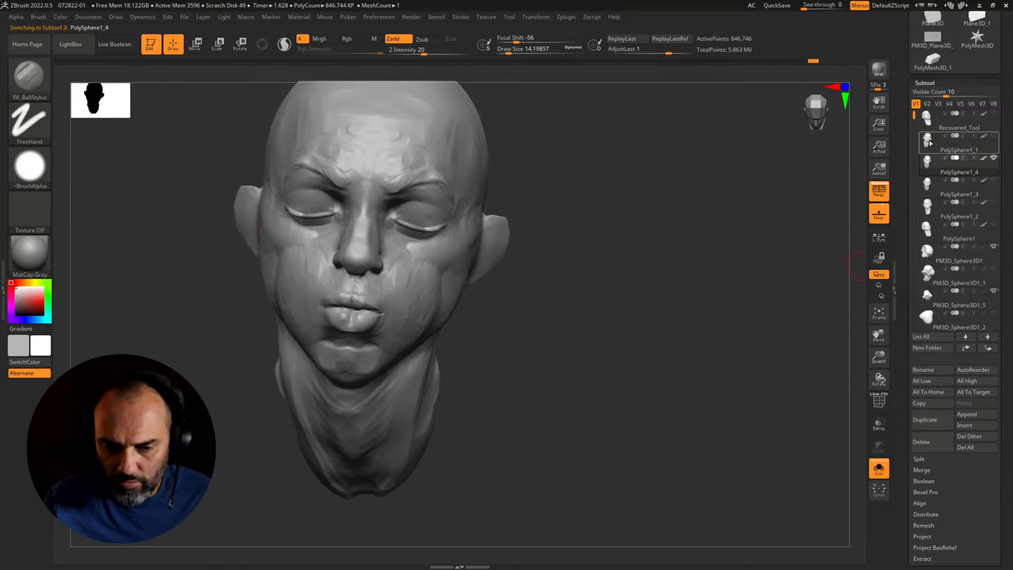
pyautogui.click(930, 143)
pyautogui.click(936, 167)
# Step: Delete the reworked PolySphere1_4 head and make a fresh duplicate of PolySphere1_1
pyautogui.moveTo(646, 325); pyautogui.dragTo(744, 379)
pyautogui.press('ctrl')
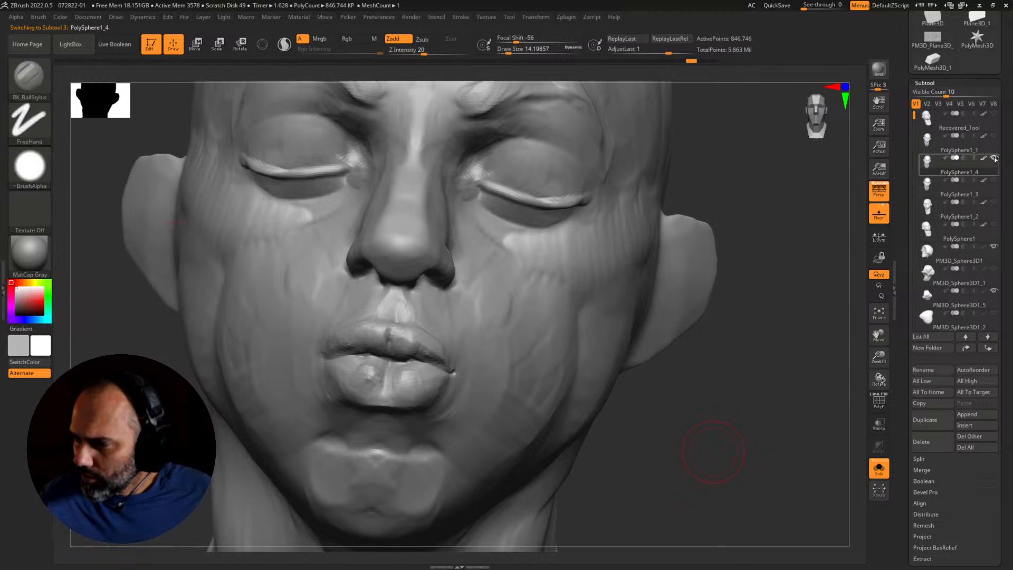
pyautogui.click(921, 442)
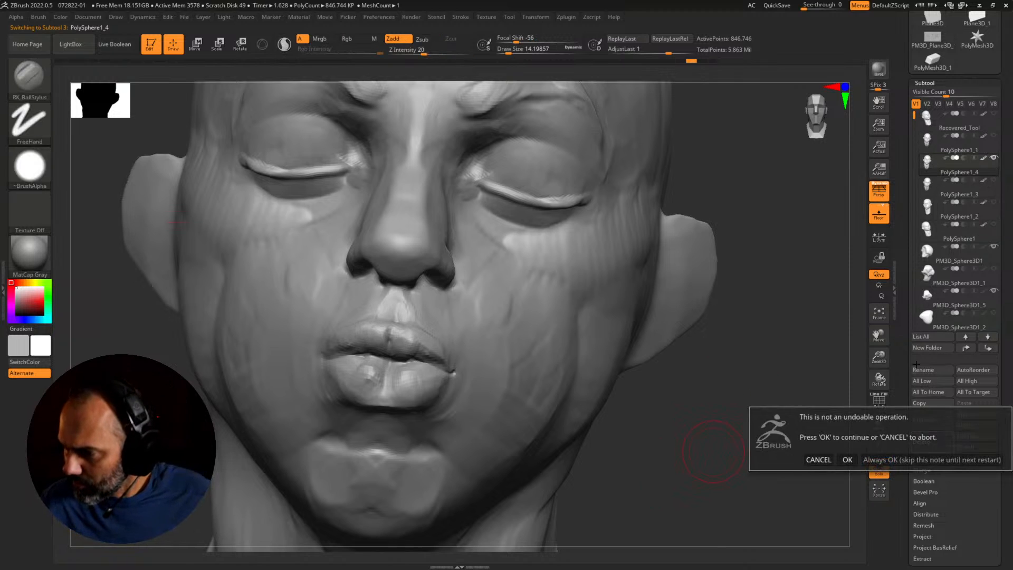
pyautogui.click(847, 460)
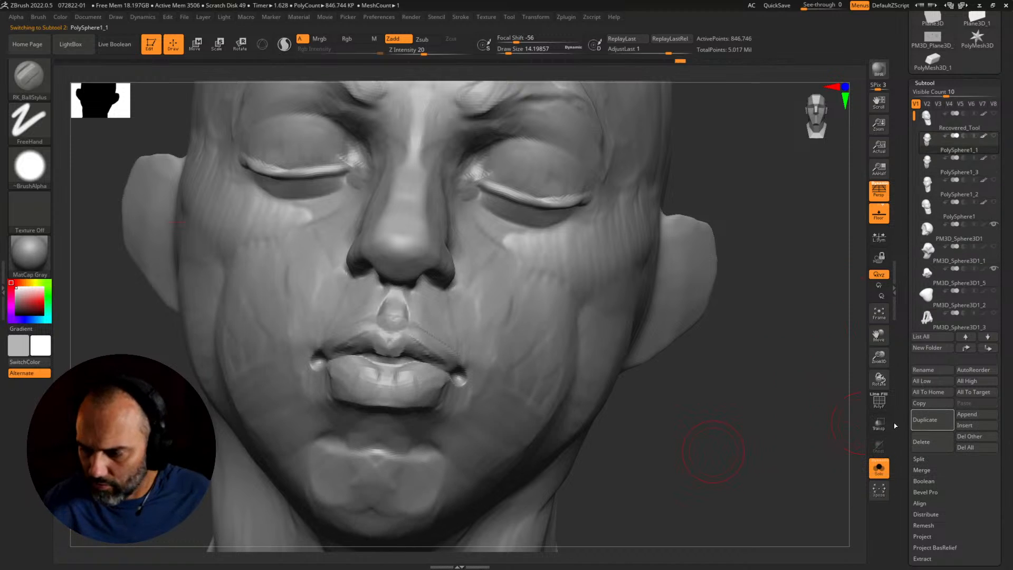
pyautogui.hotkey('ctrl', 'z')
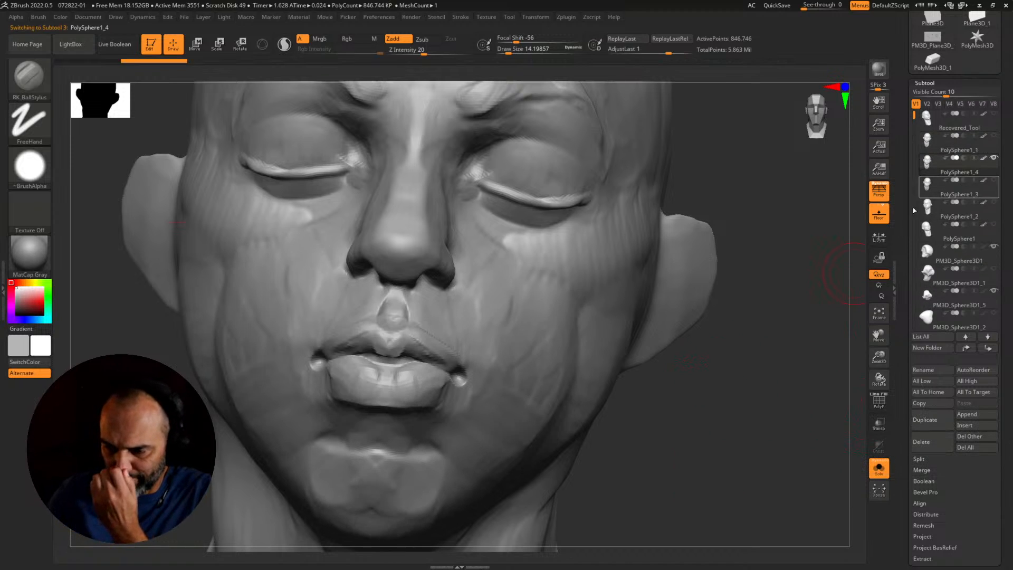
# Step: Set the draw size to about 9 and resculpt the lips and mouth corners on the fresh duplicate
pyautogui.moveTo(739, 387); pyautogui.dragTo(744, 437)
pyautogui.press('s')
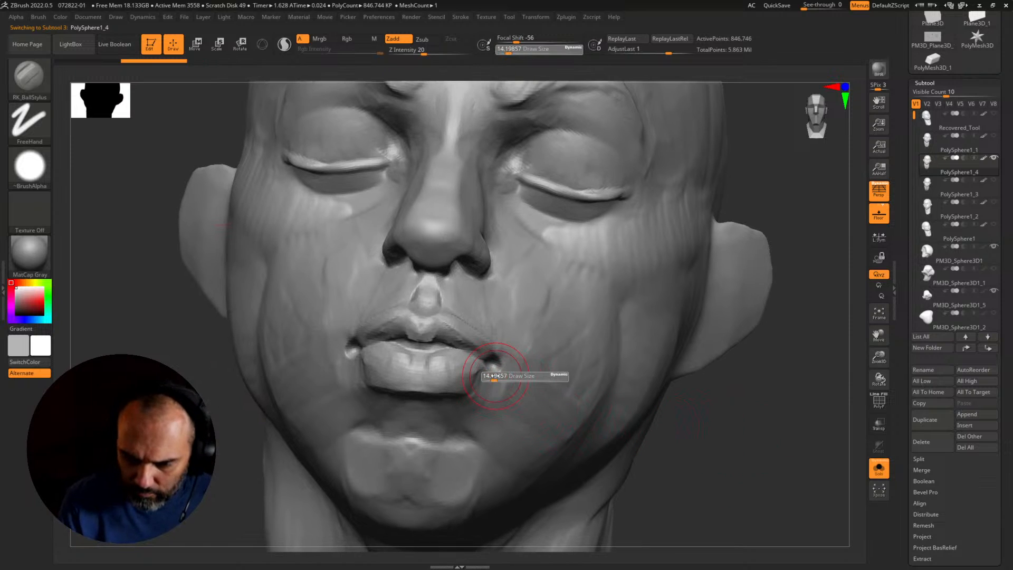
pyautogui.moveTo(494, 377); pyautogui.dragTo(492, 378)
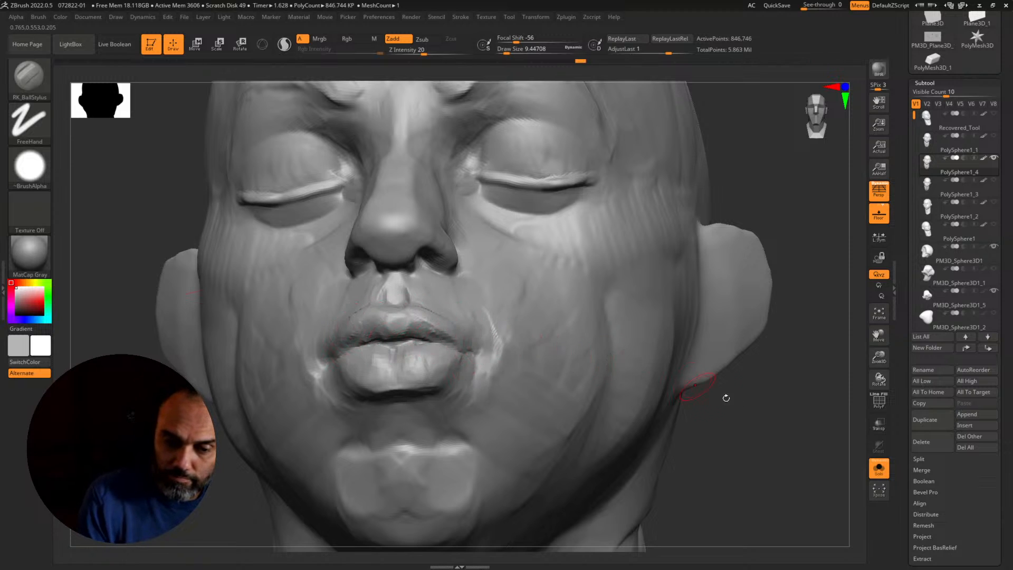
# Step: Lay out canvas snapshots of PolySphere1_4 and PolySphere1_3 beside PolySphere1_1, compare the three faces and clear the canvas
pyautogui.moveTo(726, 398)
pyautogui.keyDown('alt'); pyautogui.mouseDown()
pyautogui.moveTo(705, 358)
pyautogui.moveTo(660, 382)
pyautogui.moveTo(639, 378)
pyautogui.moveTo(628, 426)
pyautogui.moveTo(674, 447)
pyautogui.moveTo(746, 427)
pyautogui.moveTo(742, 450)
pyautogui.moveTo(782, 470)
pyautogui.moveTo(780, 456)
pyautogui.moveTo(648, 479)
pyautogui.mouseUp(); pyautogui.keyUp('alt')
pyautogui.hotkey('shift', 's')
pyautogui.click(938, 188)
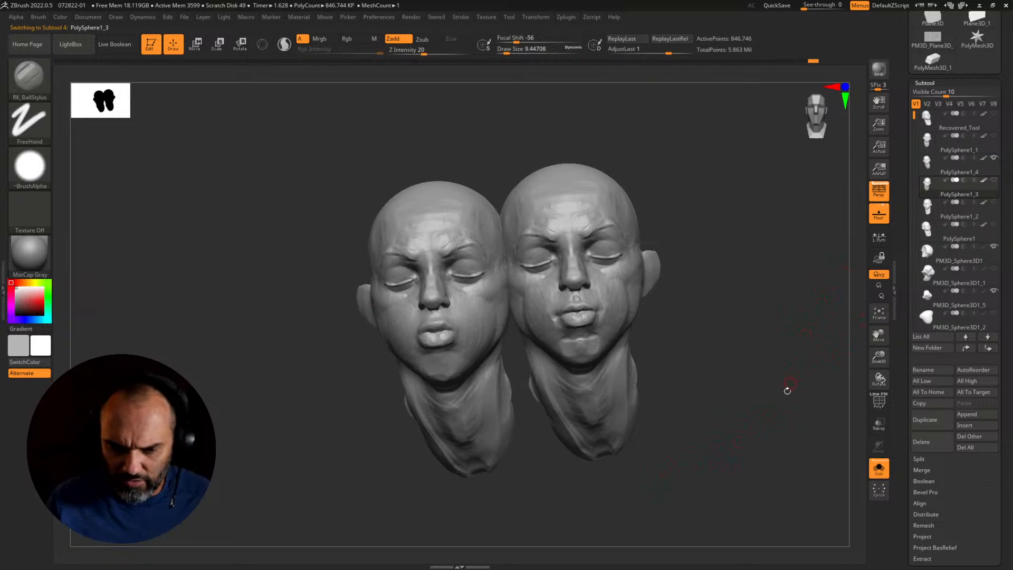
pyautogui.keyDown('alt'); pyautogui.moveTo(783, 420); pyautogui.dragTo(592, 435); pyautogui.keyUp('alt')
pyautogui.hotkey('shift', 's')
pyautogui.click(938, 144)
pyautogui.keyDown('alt'); pyautogui.moveTo(739, 401); pyautogui.dragTo(772, 415); pyautogui.keyUp('alt')
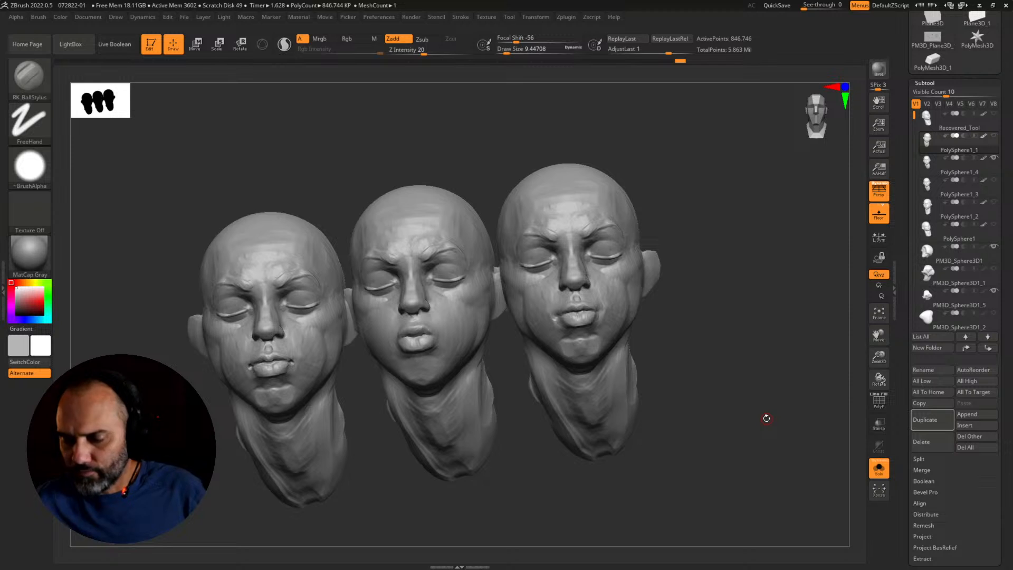
pyautogui.press('ctrl')
pyautogui.hotkey('ctrl', 'n')
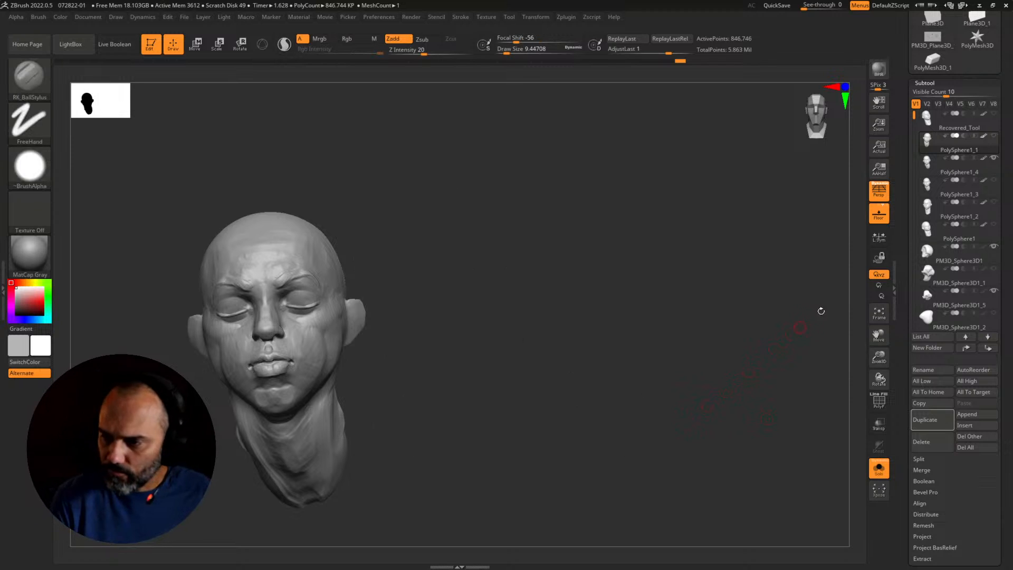
# Step: Reselect PolySphere1_4, set the draw size to about 13 and sculpt the fold beside the mouth corner
pyautogui.click(951, 167)
pyautogui.moveTo(534, 404)
pyautogui.keyDown('alt'); pyautogui.mouseDown()
pyautogui.moveTo(668, 387)
pyautogui.moveTo(767, 424)
pyautogui.mouseUp(); pyautogui.keyUp('alt')
pyautogui.press('s')
pyautogui.moveTo(530, 355); pyautogui.dragTo(535, 354)
pyautogui.moveTo(518, 310)
pyautogui.mouseDown()
pyautogui.moveTo(529, 342)
pyautogui.moveTo(516, 356)
pyautogui.mouseUp()
pyautogui.press('s')
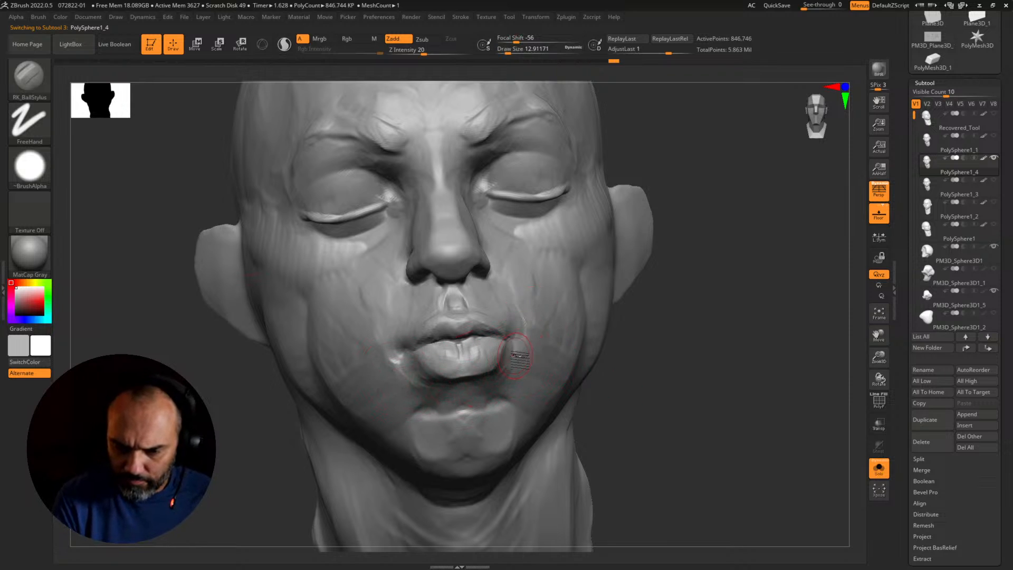
pyautogui.moveTo(704, 369)
pyautogui.mouseDown()
pyautogui.moveTo(644, 374)
pyautogui.moveTo(689, 377)
pyautogui.mouseUp()
# Step: Adjust the upper and lower lip shape with the Move brush, using a draw size of about 22 on the lower lip
pyautogui.press('b')
pyautogui.press('m')
pyautogui.press('v')
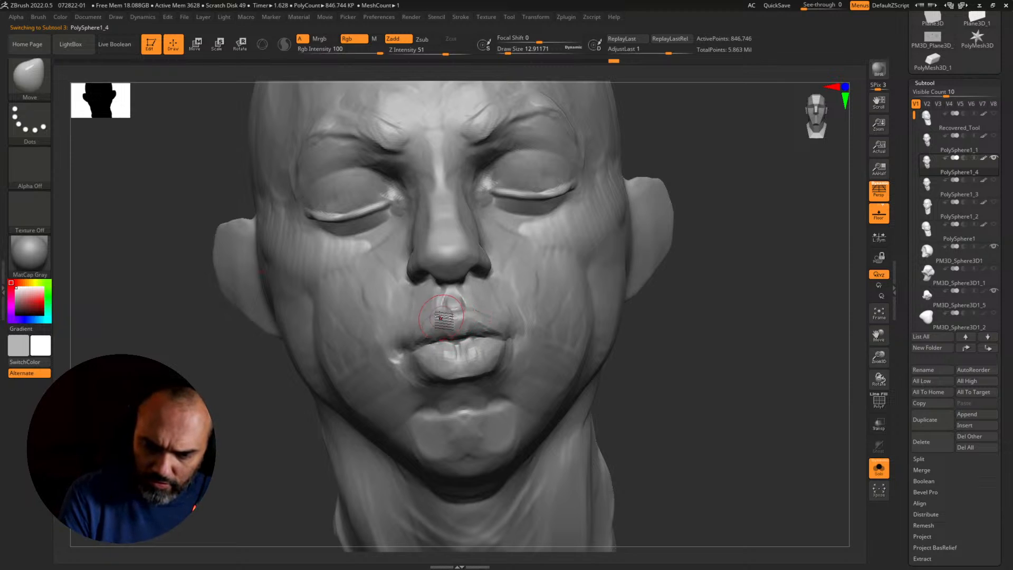
pyautogui.moveTo(441, 318); pyautogui.dragTo(437, 323)
pyautogui.moveTo(445, 377); pyautogui.dragTo(447, 372)
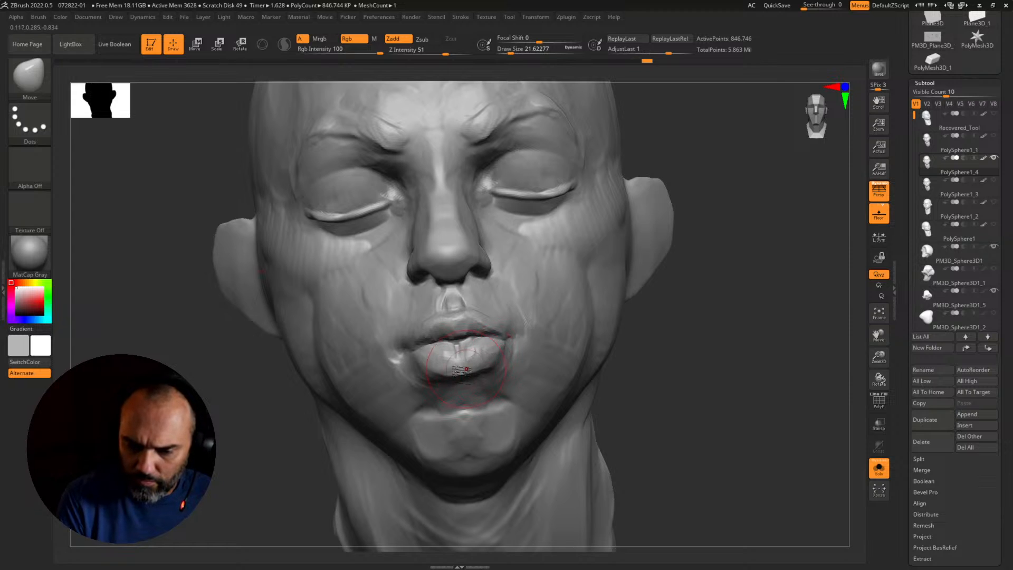
pyautogui.moveTo(602, 369)
pyautogui.keyDown('ctrl'); pyautogui.mouseDown(button='right')
pyautogui.moveTo(592, 318)
pyautogui.moveTo(631, 353)
pyautogui.moveTo(648, 351)
pyautogui.mouseUp(button='right'); pyautogui.keyUp('ctrl')
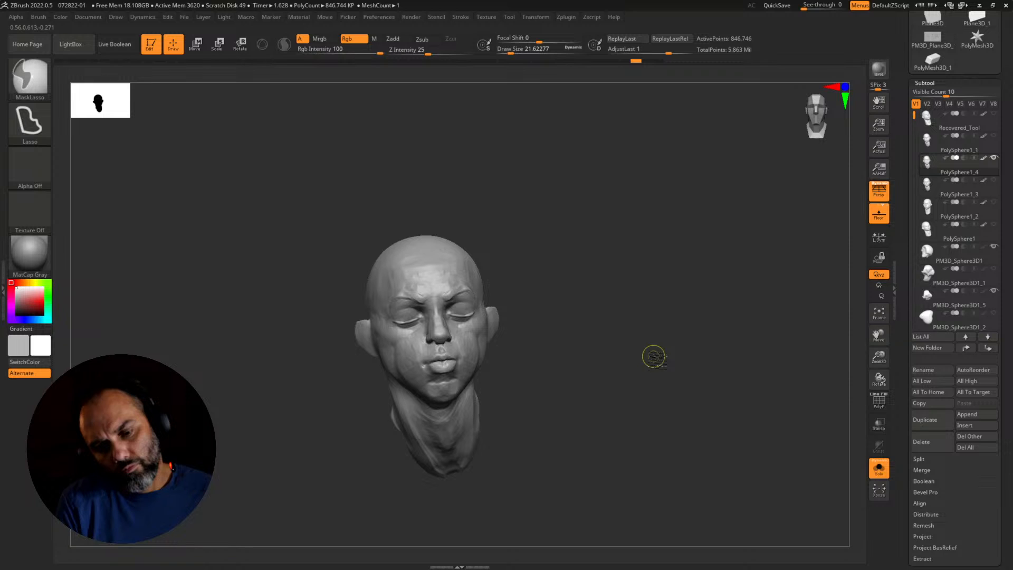
pyautogui.hotkey('ctrl', 'shift')
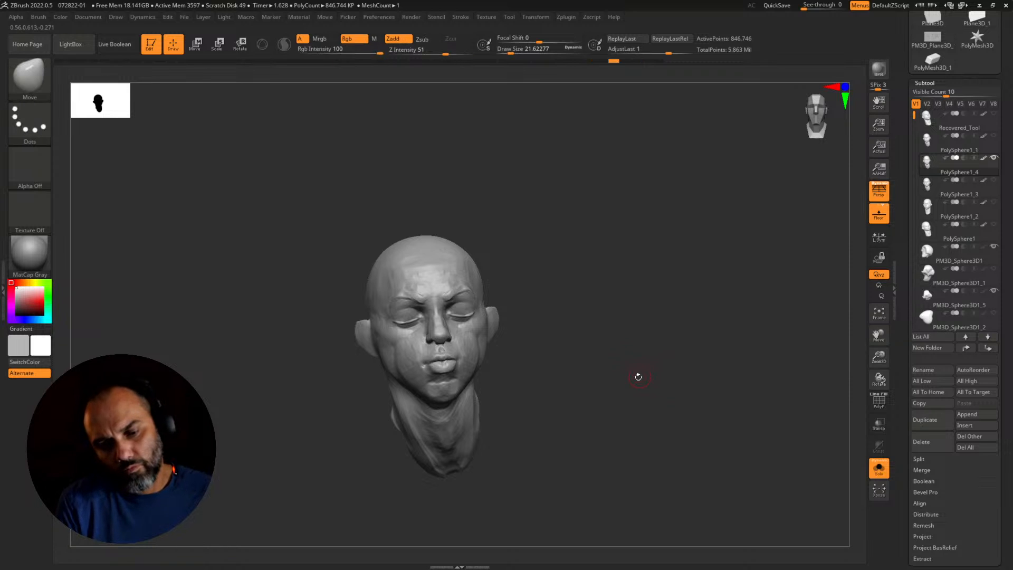
pyautogui.moveTo(638, 375)
pyautogui.mouseDown(button='right')
pyautogui.moveTo(624, 384)
pyautogui.moveTo(678, 368)
pyautogui.mouseUp(button='right')
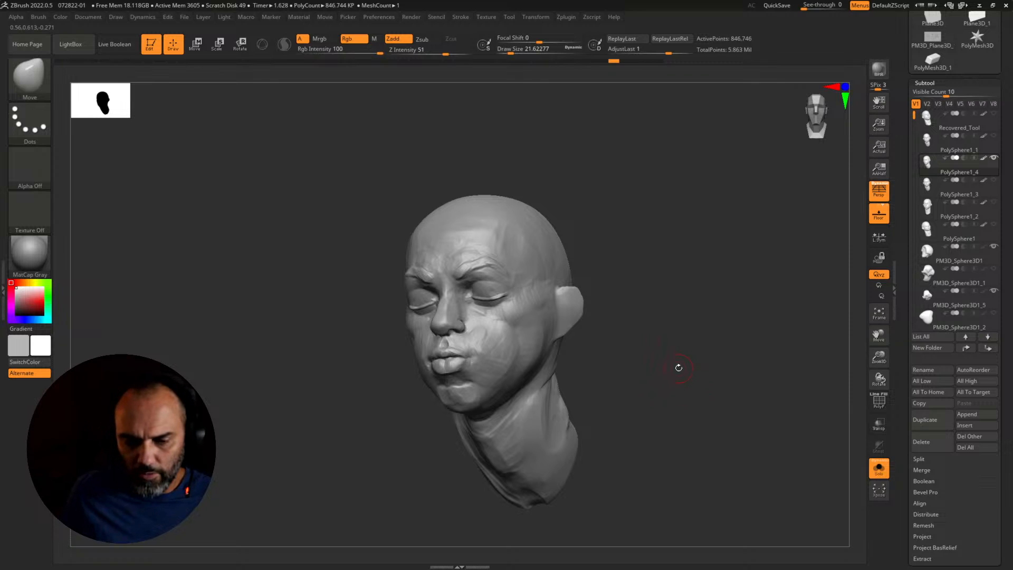
# Step: Show the whole bust again, select PM3D_Sphere3D1_5 and carve the side hair roll with RK_BallStylus at a draw size of about 83
pyautogui.moveTo(664, 435); pyautogui.dragTo(743, 397)
pyautogui.hotkey('alt', 'shift', 's')
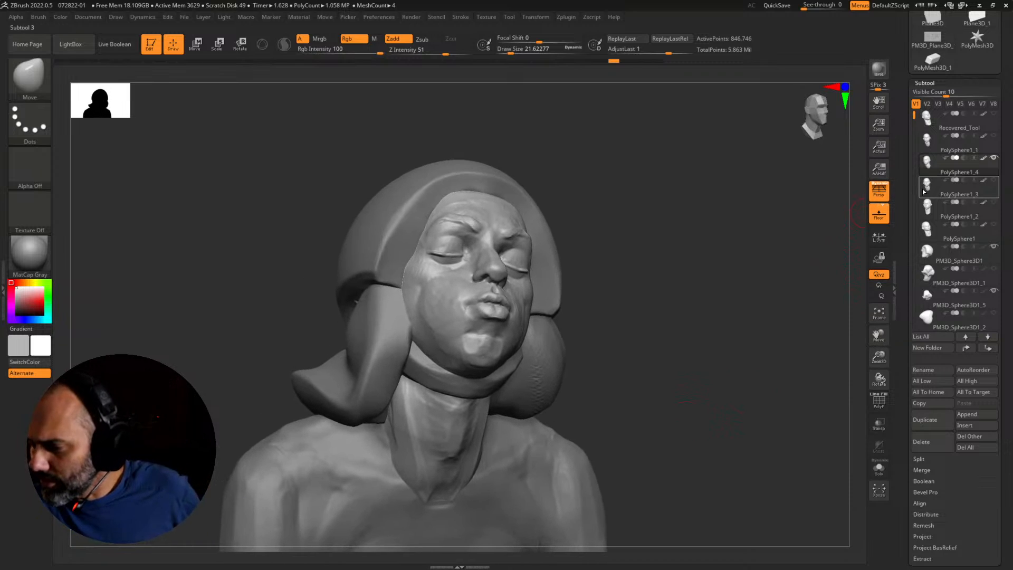
pyautogui.click(944, 253)
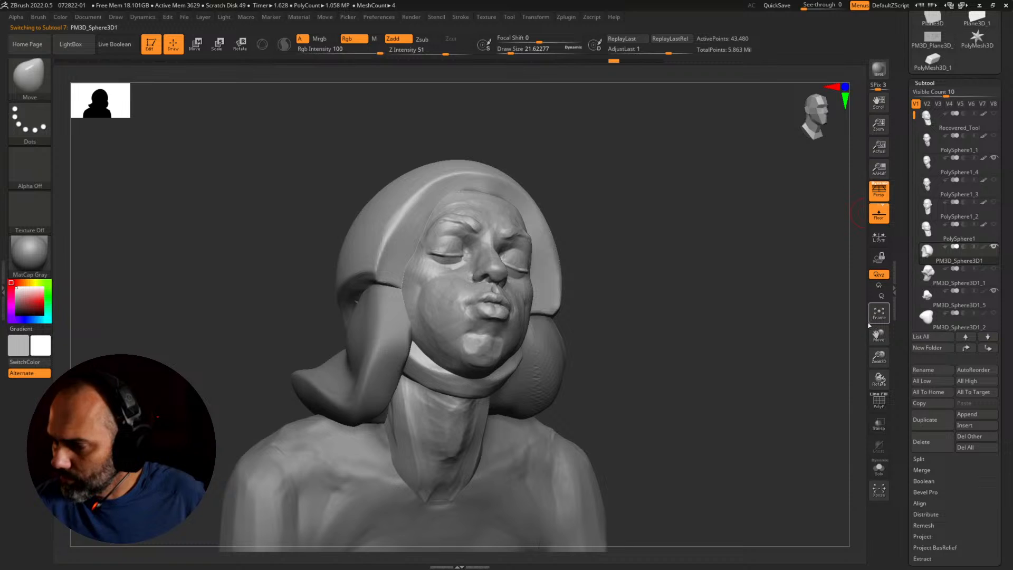
pyautogui.click(926, 300)
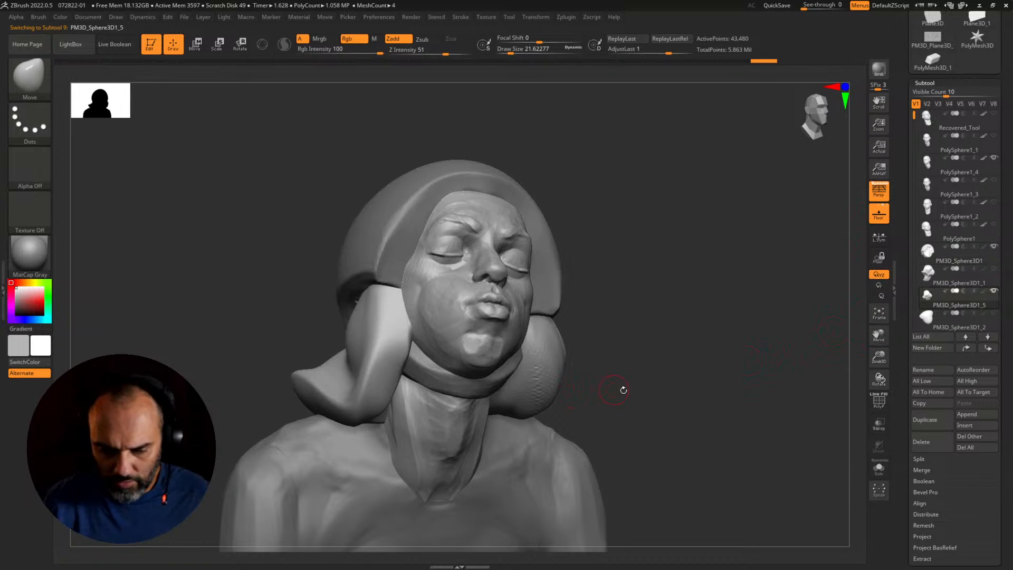
pyautogui.keyDown('alt'); pyautogui.moveTo(693, 406); pyautogui.dragTo(752, 408); pyautogui.keyUp('alt')
pyautogui.press('s')
pyautogui.moveTo(680, 397); pyautogui.dragTo(758, 396)
pyautogui.press('s')
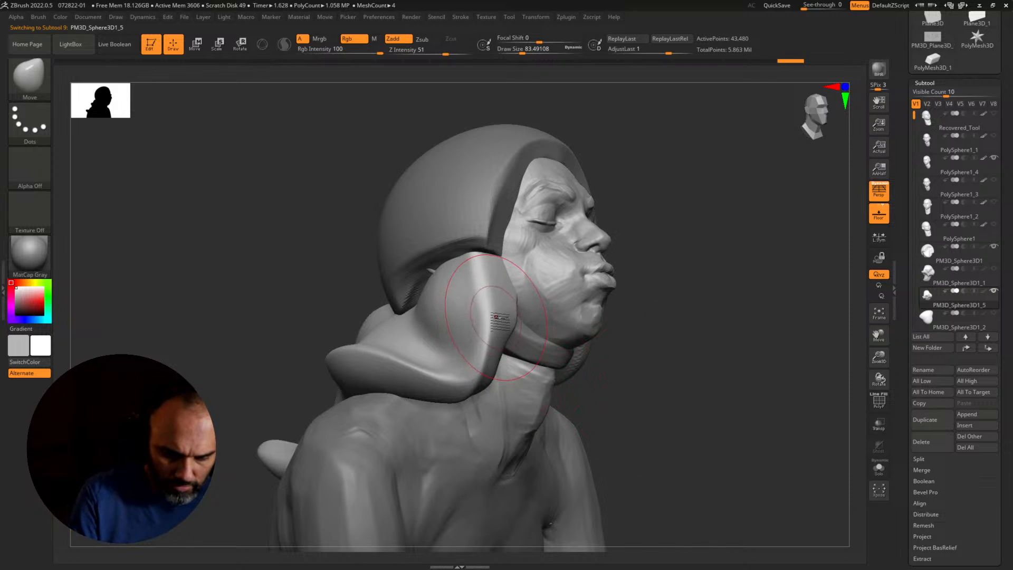
pyautogui.press('2')
pyautogui.moveTo(483, 300); pyautogui.dragTo(487, 289)
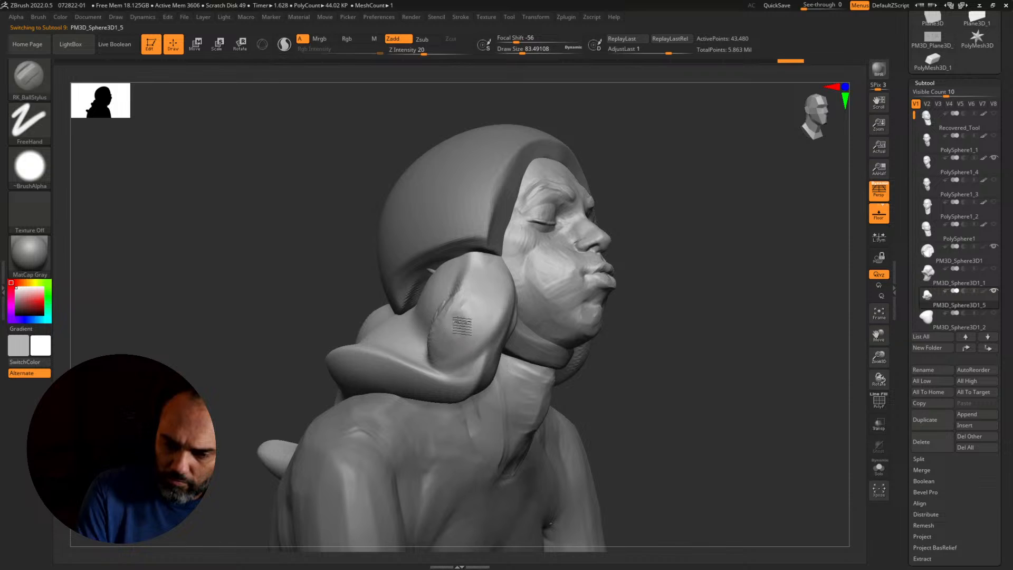
# Step: Remesh the hair subtool and sculpt folds along the side roll below the ear and toward the back
pyautogui.keyDown('ctrl'); pyautogui.moveTo(682, 316); pyautogui.dragTo(696, 318); pyautogui.keyUp('ctrl')
pyautogui.moveTo(503, 323)
pyautogui.mouseDown()
pyautogui.moveTo(493, 348)
pyautogui.moveTo(504, 310)
pyautogui.moveTo(471, 380)
pyautogui.moveTo(411, 355)
pyautogui.mouseUp()
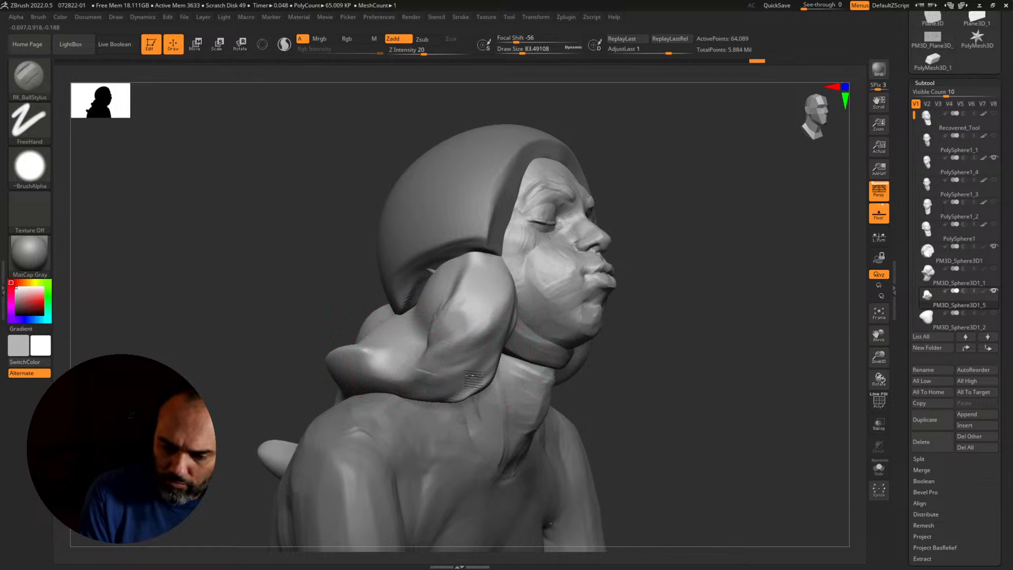
pyautogui.moveTo(499, 361); pyautogui.dragTo(435, 368)
pyautogui.moveTo(673, 403)
pyautogui.mouseDown()
pyautogui.moveTo(641, 412)
pyautogui.moveTo(701, 390)
pyautogui.moveTo(748, 387)
pyautogui.moveTo(744, 394)
pyautogui.mouseUp()
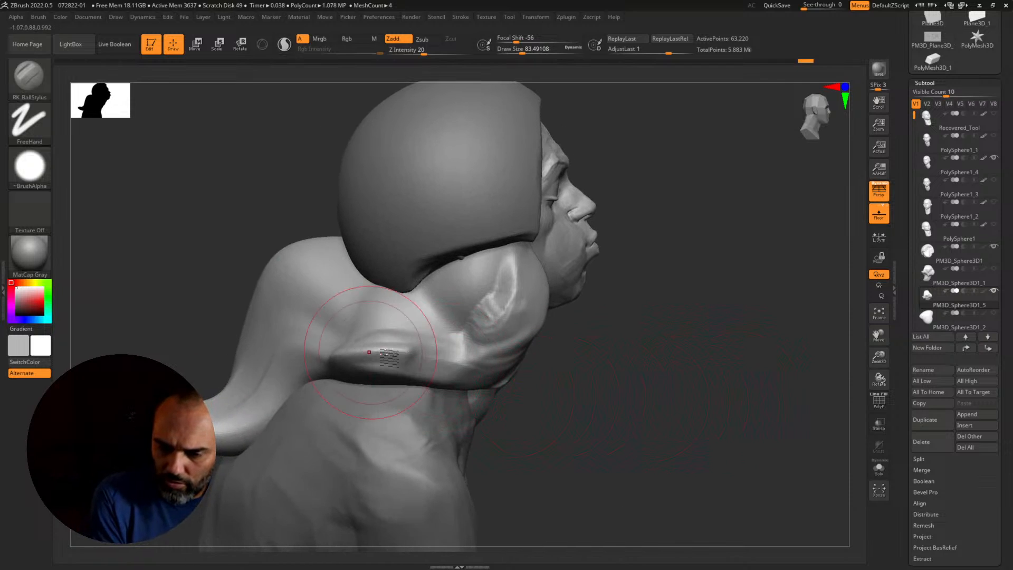
pyautogui.moveTo(369, 352)
pyautogui.mouseDown()
pyautogui.moveTo(410, 350)
pyautogui.moveTo(341, 361)
pyautogui.moveTo(385, 350)
pyautogui.moveTo(356, 359)
pyautogui.mouseUp()
# Step: Sculpt matching grooves and volume into the hair roll on the other side of the head
pyautogui.moveTo(622, 419)
pyautogui.mouseDown()
pyautogui.moveTo(791, 388)
pyautogui.moveTo(832, 368)
pyautogui.moveTo(538, 298)
pyautogui.mouseUp()
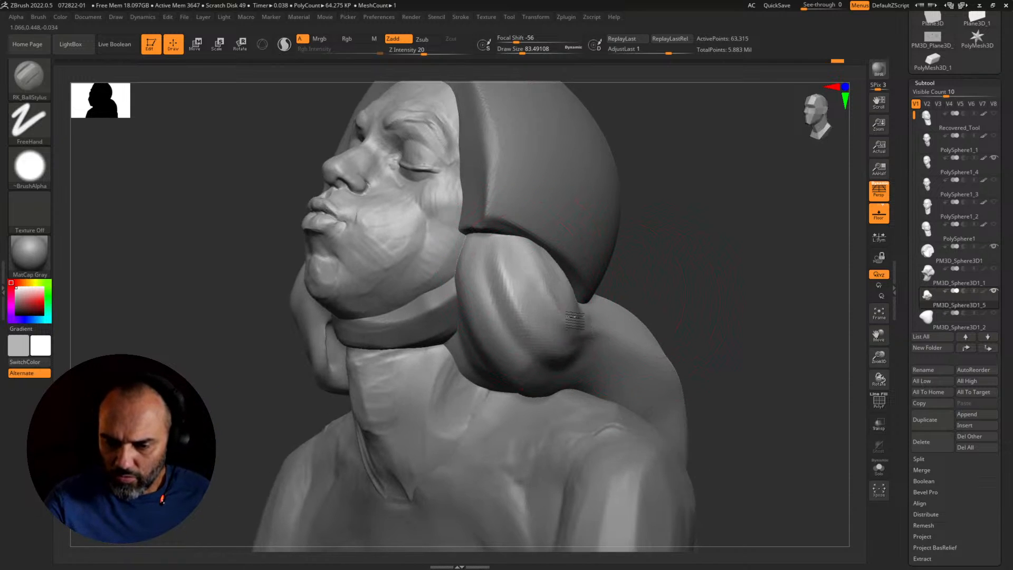
pyautogui.moveTo(674, 278)
pyautogui.mouseDown()
pyautogui.moveTo(560, 281)
pyautogui.moveTo(639, 317)
pyautogui.moveTo(775, 340)
pyautogui.mouseUp()
pyautogui.moveTo(610, 351); pyautogui.dragTo(746, 413)
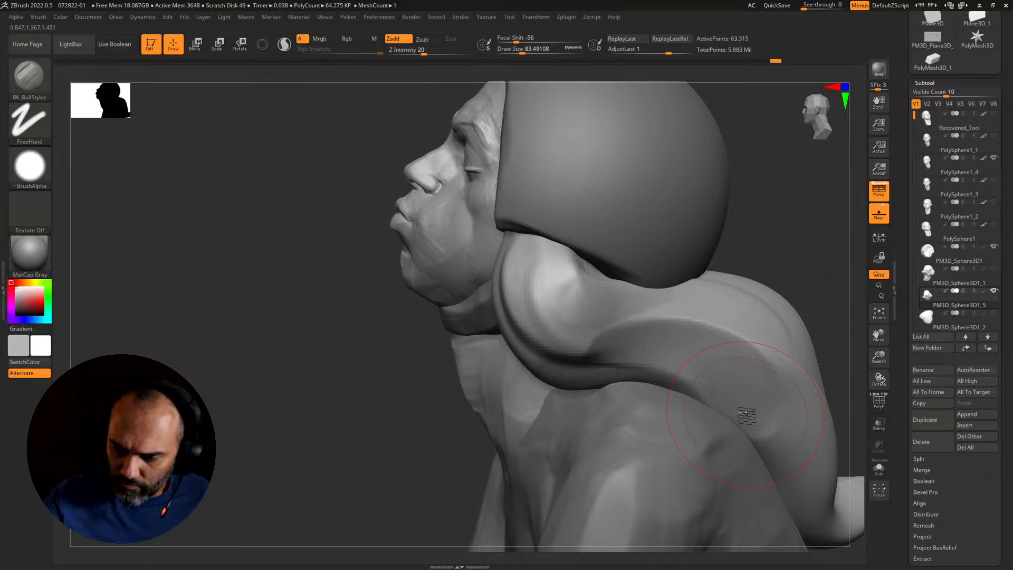
pyautogui.moveTo(786, 271); pyautogui.dragTo(821, 269)
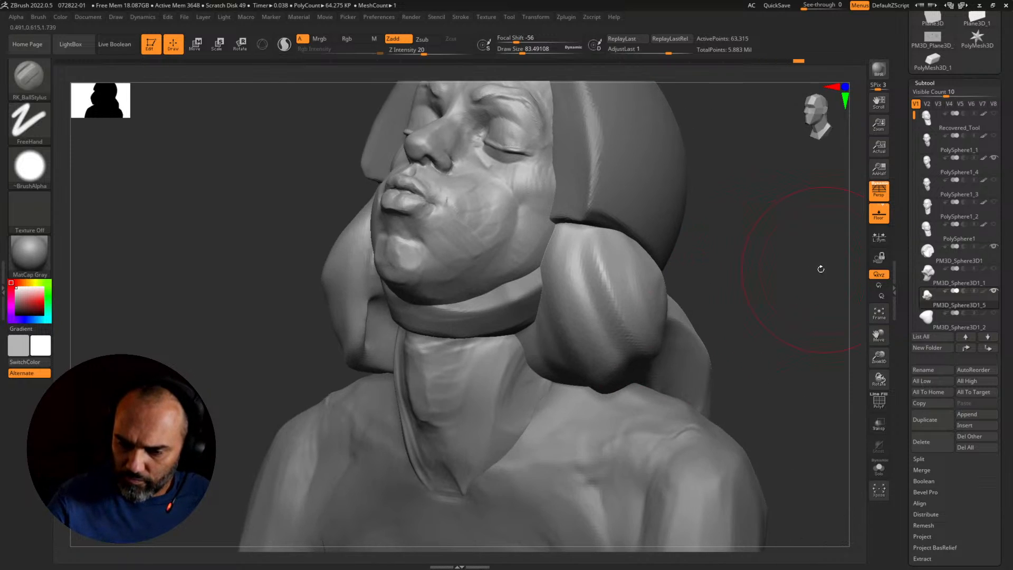
pyautogui.keyDown('alt'); pyautogui.moveTo(805, 341); pyautogui.dragTo(725, 420); pyautogui.keyUp('alt')
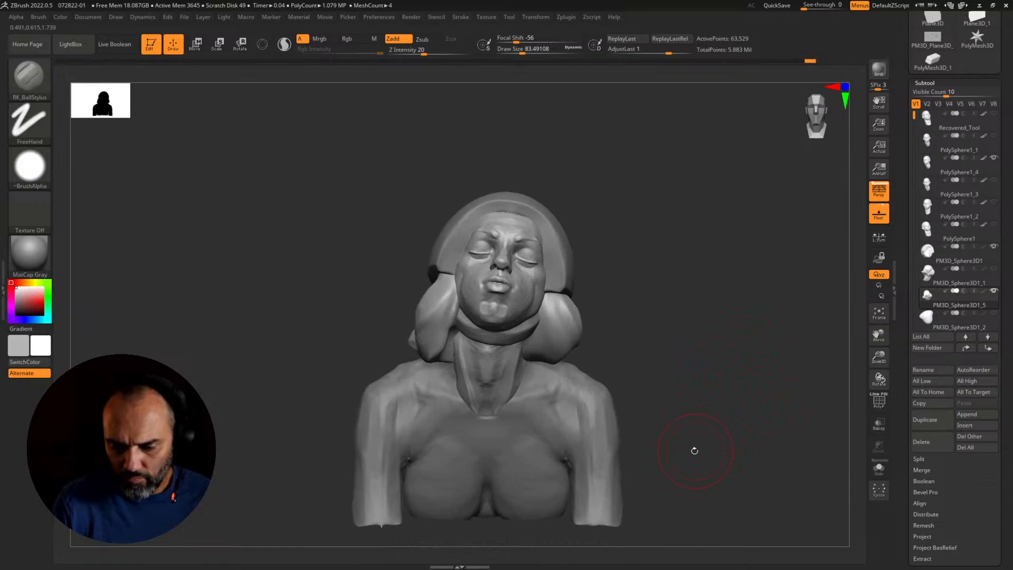
# Step: Duplicate the torso subtool PM3D_Sphere3D1_4, hide the original and block a first cloth surface across the copy's chest
pyautogui.moveTo(928, 302)
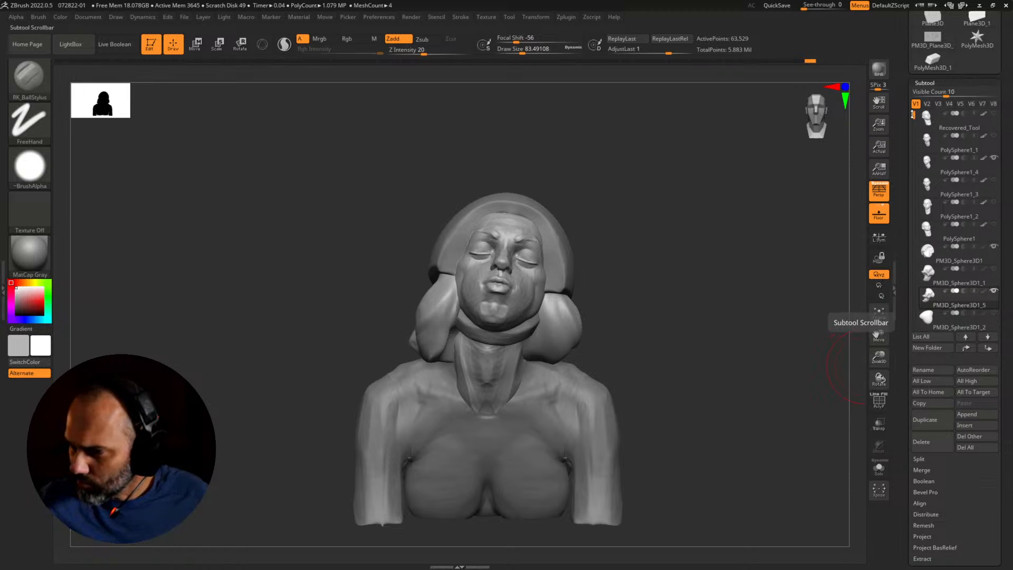
pyautogui.moveTo(913, 115); pyautogui.dragTo(907, 154)
pyautogui.click(924, 305)
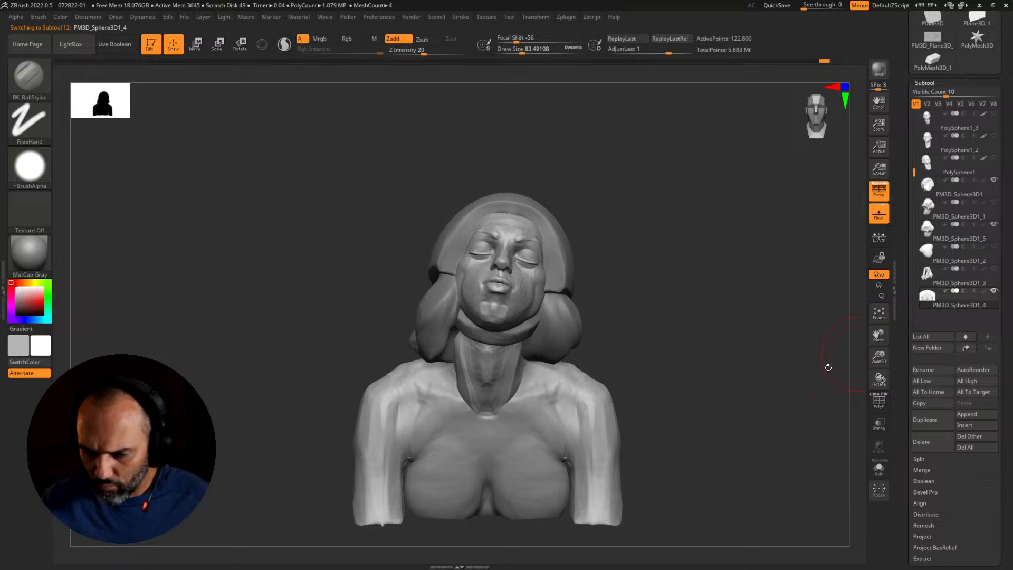
pyautogui.moveTo(743, 438); pyautogui.dragTo(736, 437)
pyautogui.click(930, 422)
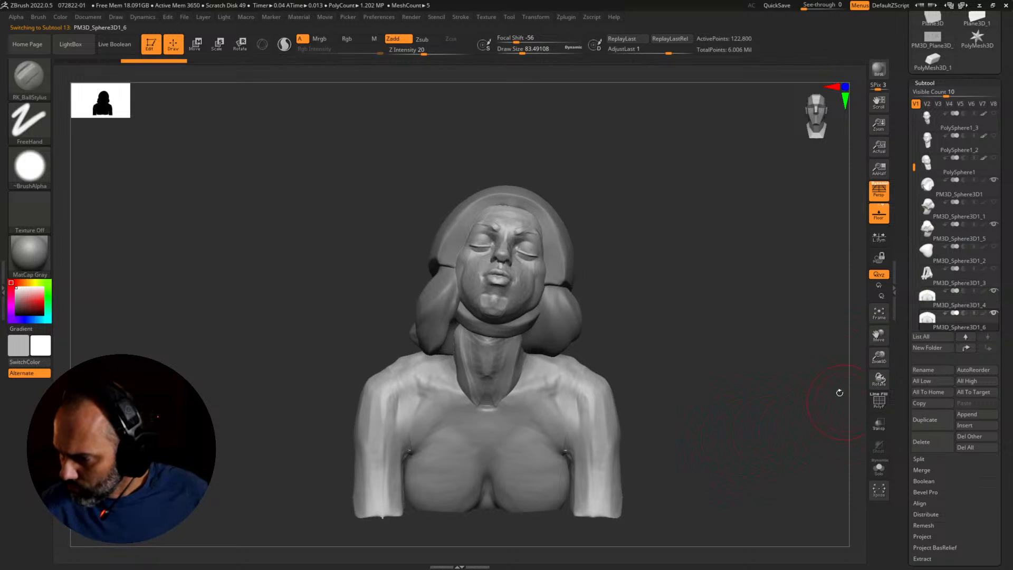
pyautogui.moveTo(710, 459); pyautogui.dragTo(697, 440)
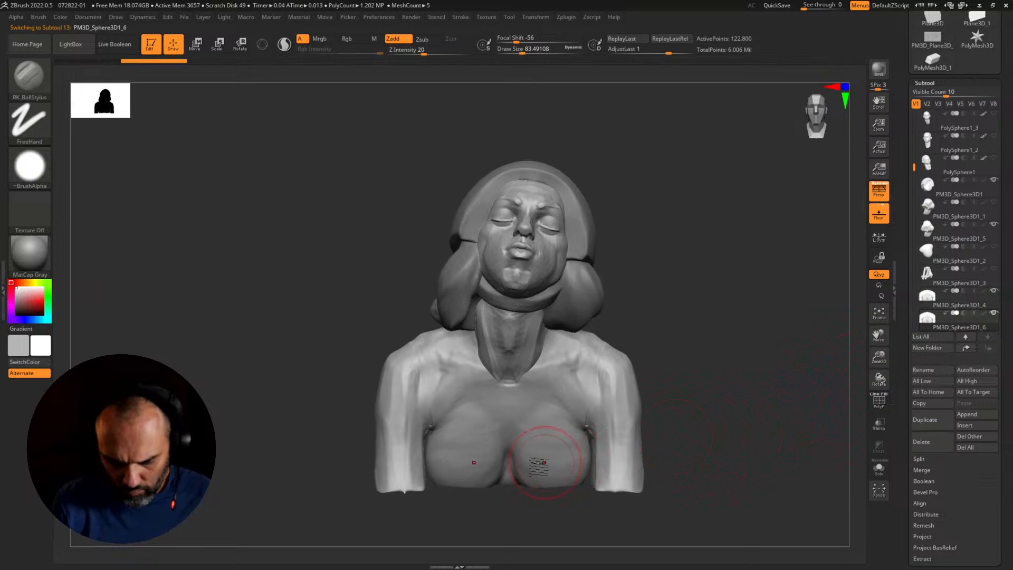
pyautogui.moveTo(528, 472)
pyautogui.mouseDown()
pyautogui.moveTo(595, 462)
pyautogui.moveTo(506, 469)
pyautogui.moveTo(457, 460)
pyautogui.moveTo(446, 470)
pyautogui.moveTo(452, 448)
pyautogui.moveTo(477, 435)
pyautogui.mouseUp()
pyautogui.click(994, 291)
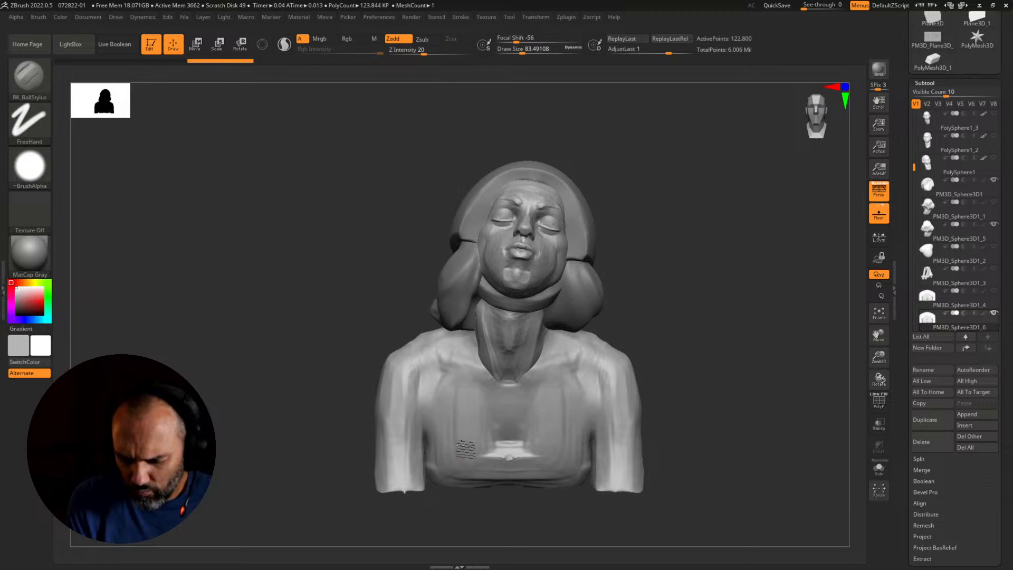
# Step: Undo the first chest fill, try a lighter fill between the breasts and undo that as well
pyautogui.hotkey('ctrl', 'z')
pyautogui.moveTo(468, 393)
pyautogui.mouseDown()
pyautogui.moveTo(465, 468)
pyautogui.moveTo(464, 391)
pyautogui.mouseUp()
pyautogui.moveTo(480, 453); pyautogui.dragTo(476, 456)
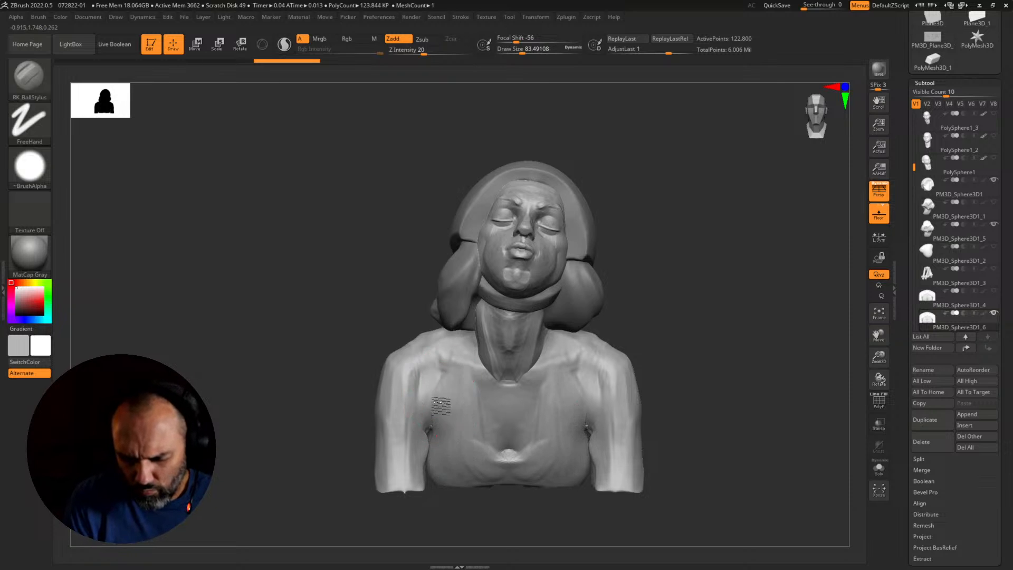
pyautogui.moveTo(723, 454)
pyautogui.keyDown('alt'); pyautogui.mouseDown()
pyautogui.moveTo(658, 427)
pyautogui.moveTo(616, 432)
pyautogui.moveTo(681, 456)
pyautogui.mouseUp(); pyautogui.keyUp('alt')
pyautogui.press('ctrl')
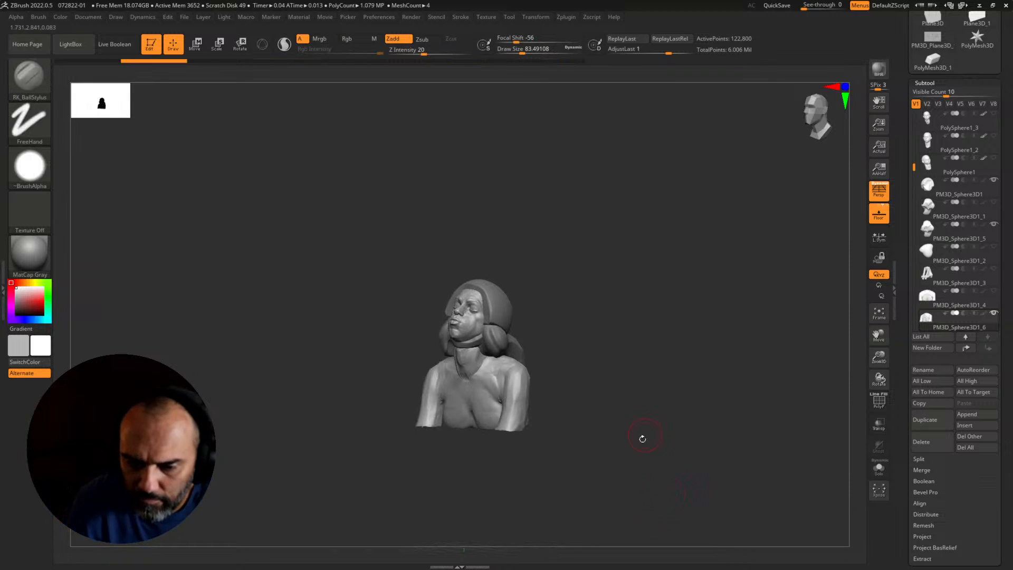
# Step: Set the draw size to about 116 and fill the gap between the breasts into a stretched shirt surface up to the neck base
pyautogui.moveTo(643, 438)
pyautogui.keyDown('shift'); pyautogui.mouseDown()
pyautogui.moveTo(663, 437)
pyautogui.moveTo(709, 467)
pyautogui.mouseUp(); pyautogui.keyUp('shift')
pyautogui.press('s')
pyautogui.moveTo(501, 431); pyautogui.dragTo(505, 431)
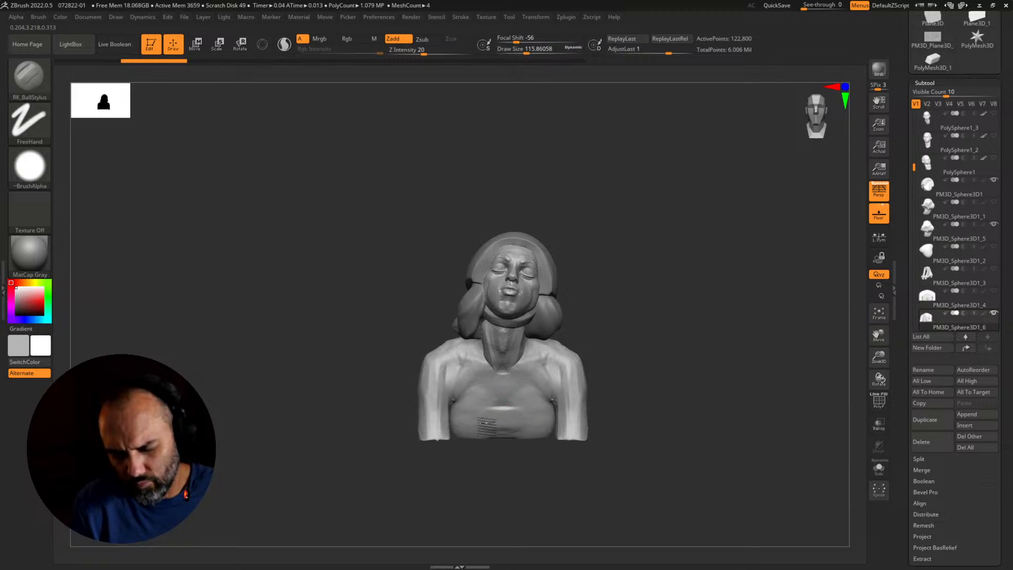
pyautogui.moveTo(510, 400); pyautogui.dragTo(546, 420)
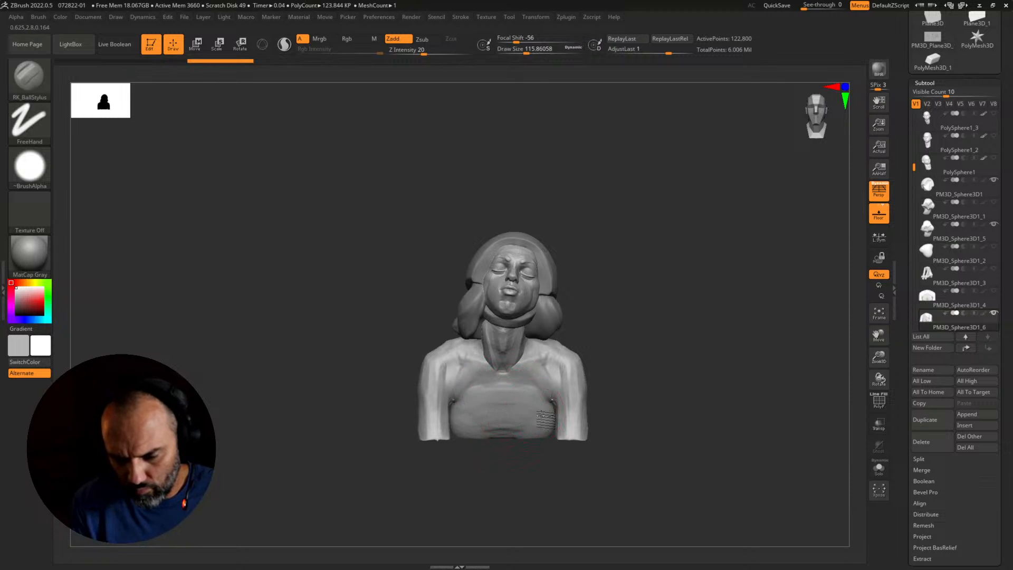
pyautogui.moveTo(459, 414); pyautogui.dragTo(474, 414)
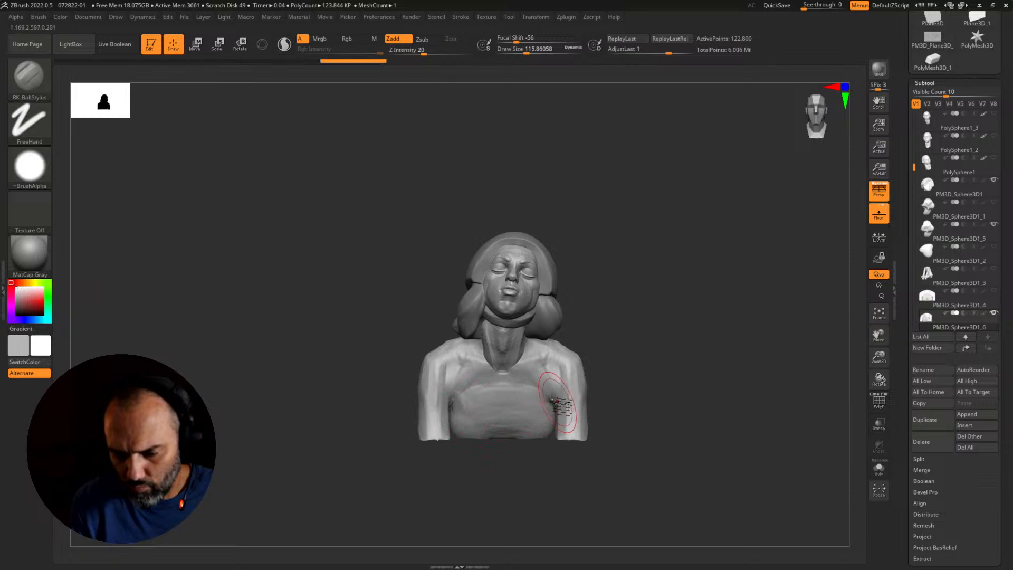
pyautogui.moveTo(541, 401)
pyautogui.mouseDown()
pyautogui.moveTo(528, 367)
pyautogui.moveTo(509, 382)
pyautogui.mouseUp()
# Step: Switch to the Standard brush, try a collar stroke at the neck base with a draw size of about 35 and undo it
pyautogui.press('s')
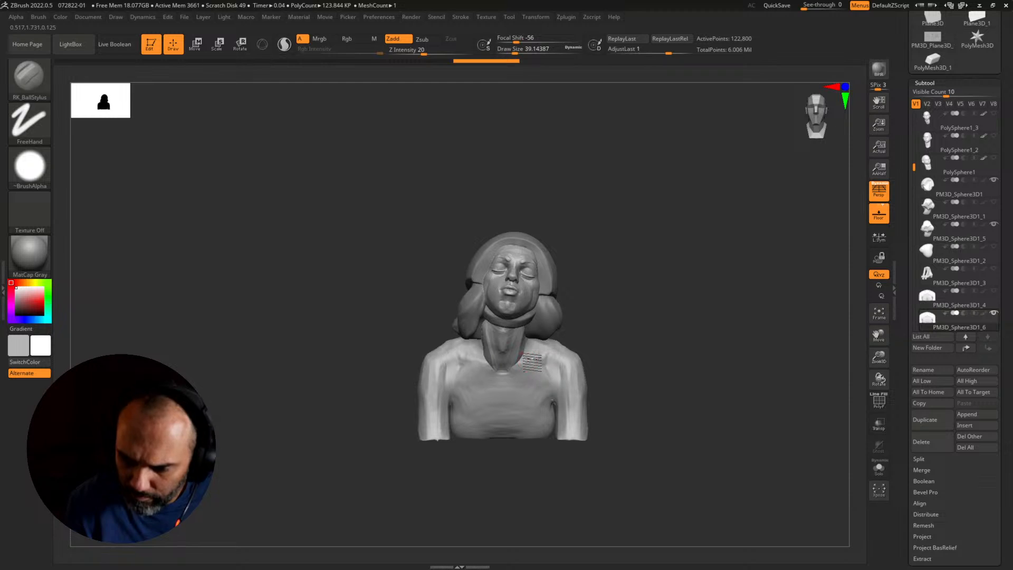
pyautogui.press('b')
pyautogui.press('s')
pyautogui.press('t')
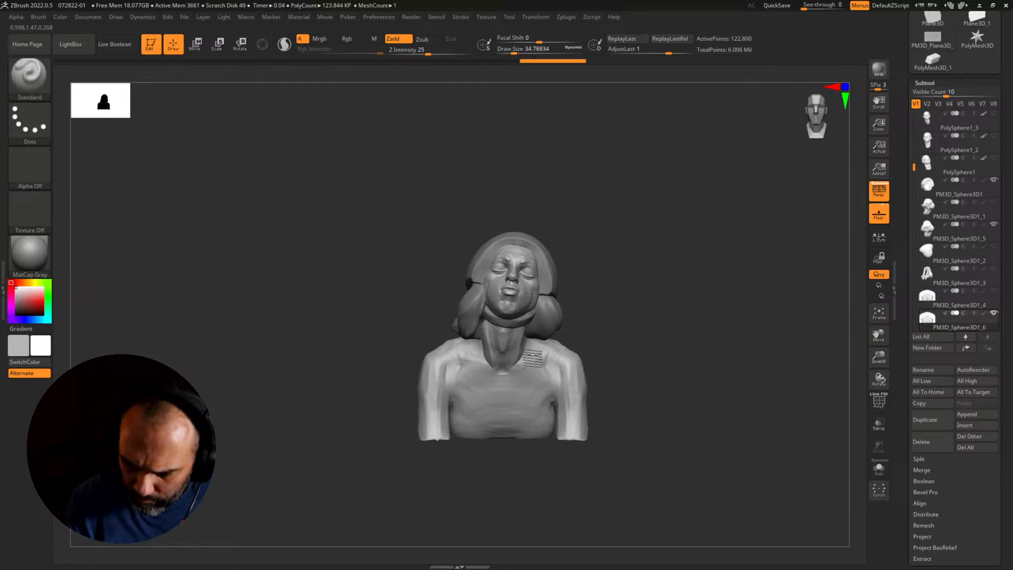
pyautogui.moveTo(511, 380); pyautogui.dragTo(527, 358)
pyautogui.moveTo(608, 351)
pyautogui.mouseDown()
pyautogui.moveTo(701, 394)
pyautogui.moveTo(651, 355)
pyautogui.moveTo(674, 371)
pyautogui.moveTo(731, 448)
pyautogui.mouseUp()
pyautogui.hotkey('ctrl', 'z')
# Step: Set the draw size to about 14, sculpt a raised shirt neckline with a second ridge below it and smooth the underarm
pyautogui.press('s')
pyautogui.moveTo(515, 377); pyautogui.dragTo(509, 378)
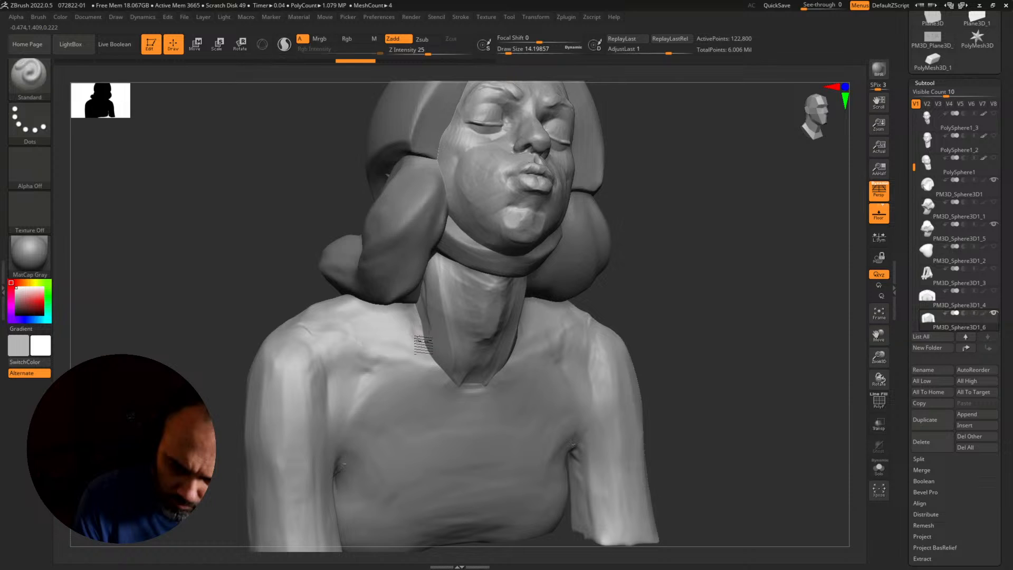
pyautogui.moveTo(434, 363); pyautogui.dragTo(418, 324)
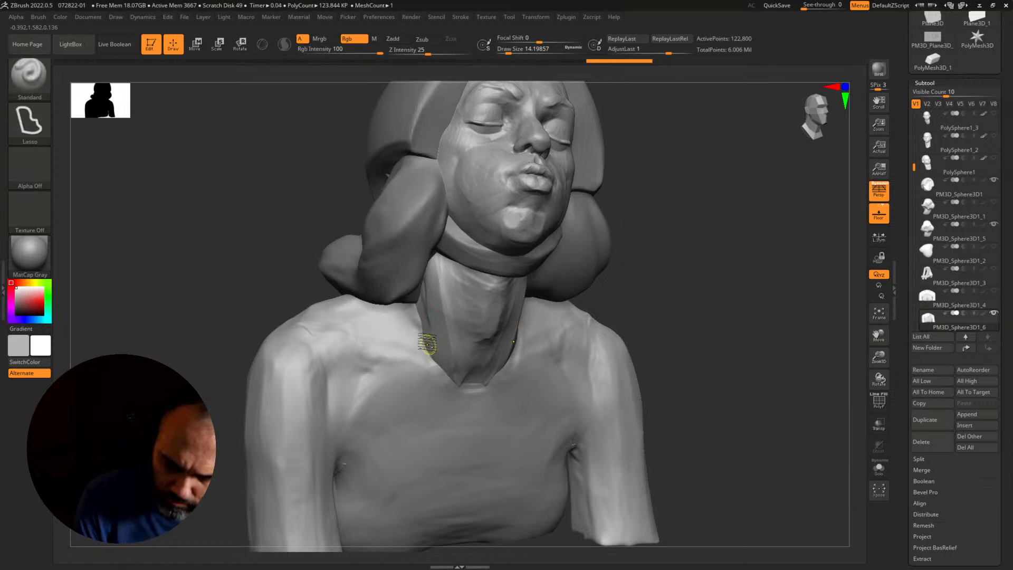
pyautogui.moveTo(739, 352); pyautogui.dragTo(667, 354)
pyautogui.moveTo(538, 324)
pyautogui.mouseDown()
pyautogui.moveTo(531, 344)
pyautogui.moveTo(488, 381)
pyautogui.moveTo(512, 371)
pyautogui.mouseUp()
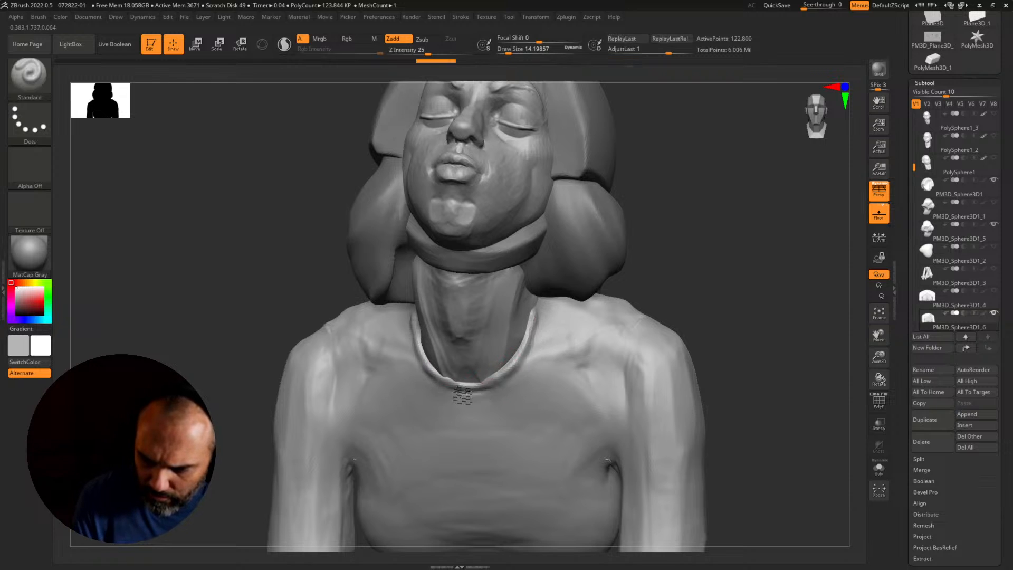
pyautogui.moveTo(462, 395)
pyautogui.mouseDown()
pyautogui.moveTo(520, 373)
pyautogui.moveTo(477, 403)
pyautogui.moveTo(533, 369)
pyautogui.moveTo(547, 318)
pyautogui.moveTo(519, 381)
pyautogui.mouseUp()
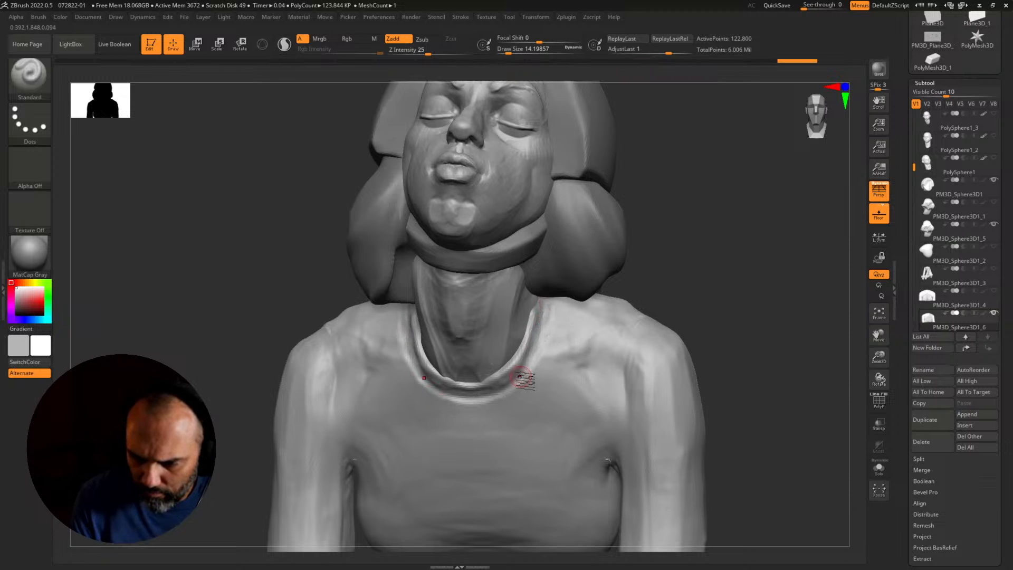
pyautogui.keyDown('shift'); pyautogui.moveTo(608, 460); pyautogui.dragTo(612, 467); pyautogui.keyUp('shift')
# Step: Build up the shirt over the collarbones and shoulders with RK_BallStylus at a draw size of about 124
pyautogui.moveTo(707, 404)
pyautogui.keyDown('alt'); pyautogui.mouseDown()
pyautogui.moveTo(723, 363)
pyautogui.moveTo(681, 328)
pyautogui.moveTo(688, 353)
pyautogui.moveTo(737, 395)
pyautogui.moveTo(726, 424)
pyautogui.mouseUp(); pyautogui.keyUp('alt')
pyautogui.press('s')
pyautogui.press('1')
pyautogui.moveTo(572, 388); pyautogui.dragTo(551, 350)
pyautogui.moveTo(413, 363); pyautogui.dragTo(410, 332)
pyautogui.moveTo(413, 345); pyautogui.dragTo(407, 333)
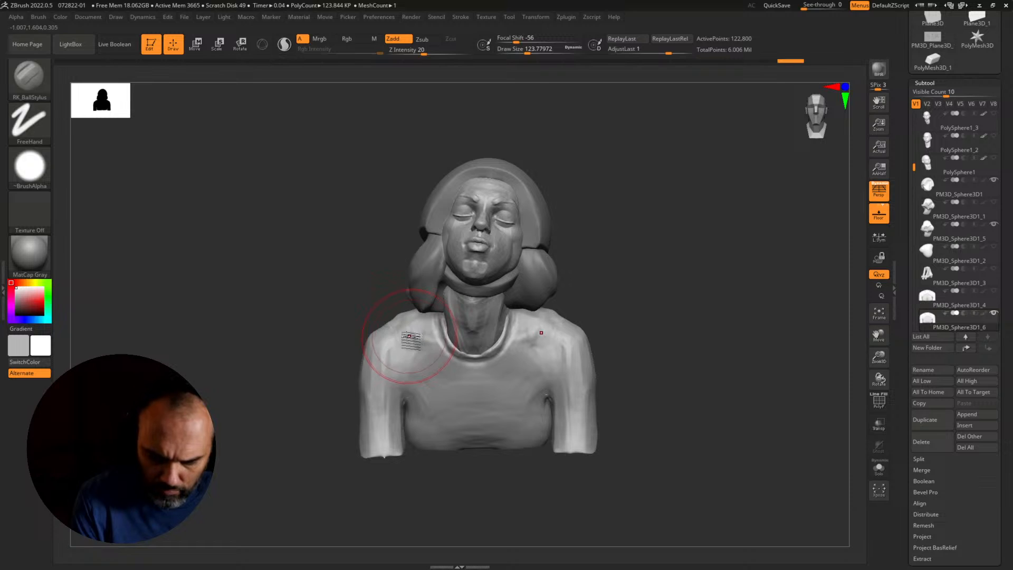
# Step: Switch to the Move brush and adjust the upper chest beside the shoulder, using draw sizes of about 59 to 68
pyautogui.press('b')
pyautogui.press('m')
pyautogui.press('v')
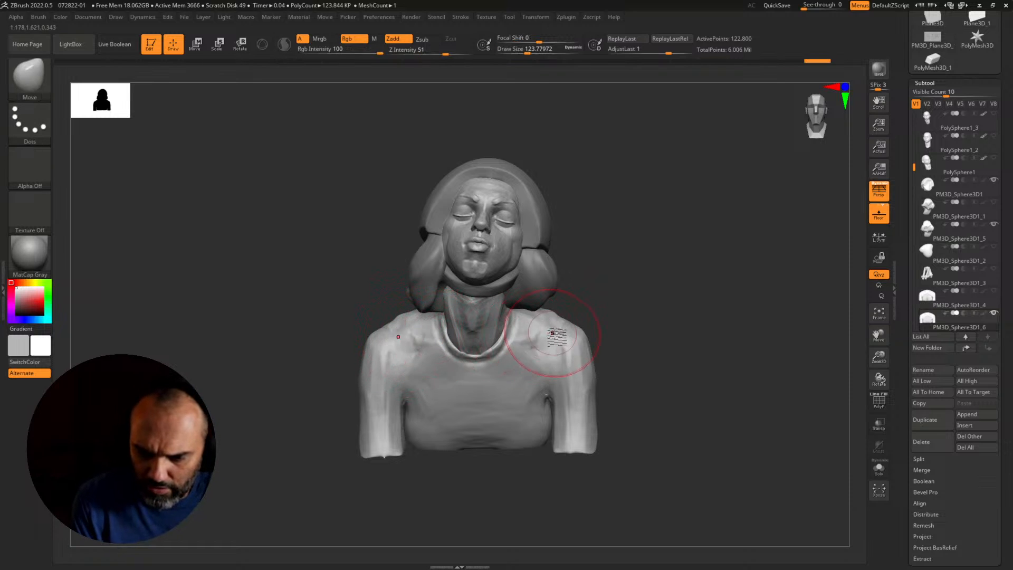
pyautogui.press('s')
pyautogui.moveTo(557, 334); pyautogui.dragTo(543, 333)
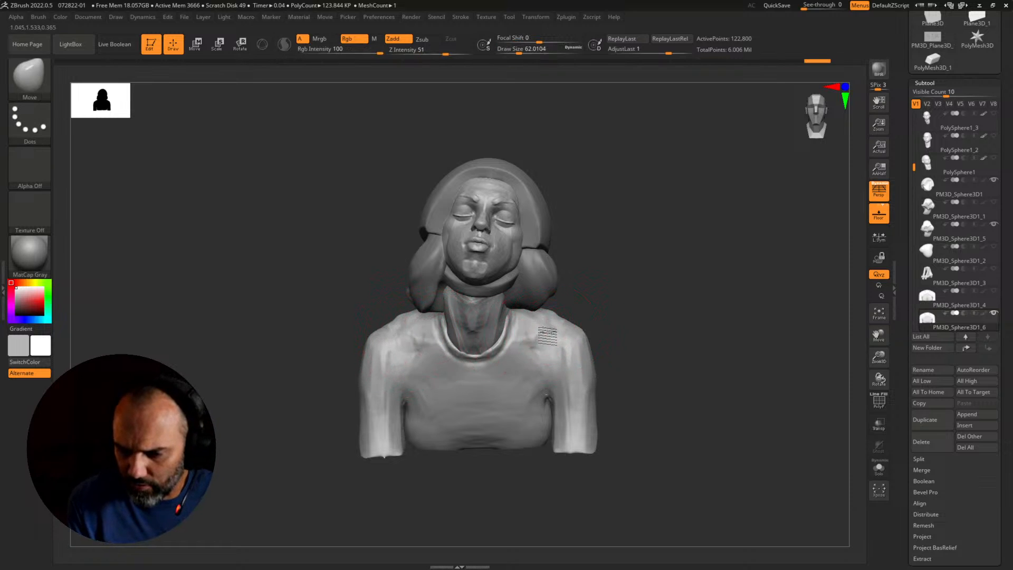
pyautogui.moveTo(617, 338)
pyautogui.mouseDown()
pyautogui.moveTo(628, 353)
pyautogui.moveTo(610, 365)
pyautogui.mouseUp()
pyautogui.press('s')
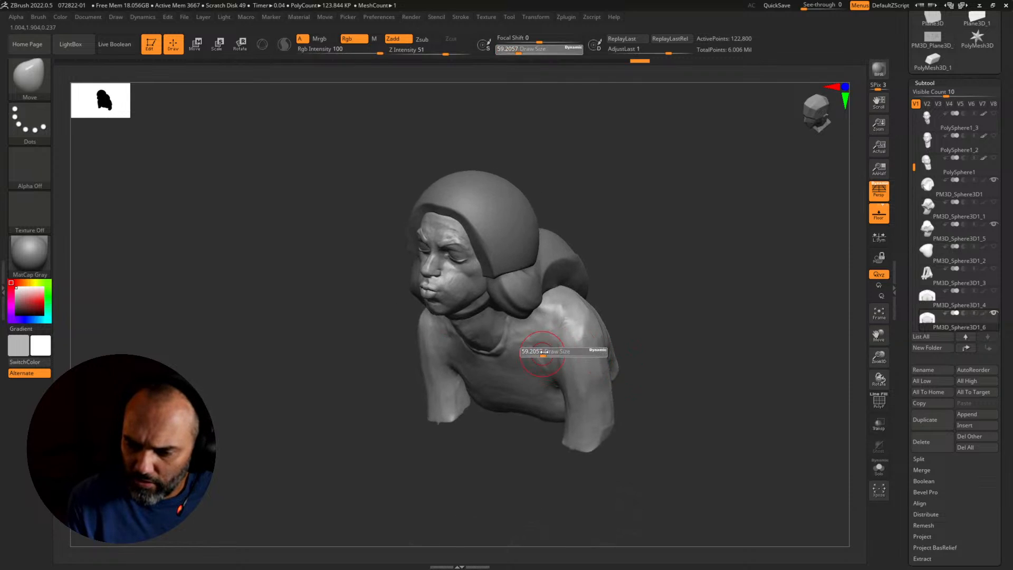
pyautogui.moveTo(549, 353); pyautogui.dragTo(551, 352)
pyautogui.moveTo(559, 351); pyautogui.dragTo(541, 352)
pyautogui.moveTo(642, 341); pyautogui.dragTo(623, 334)
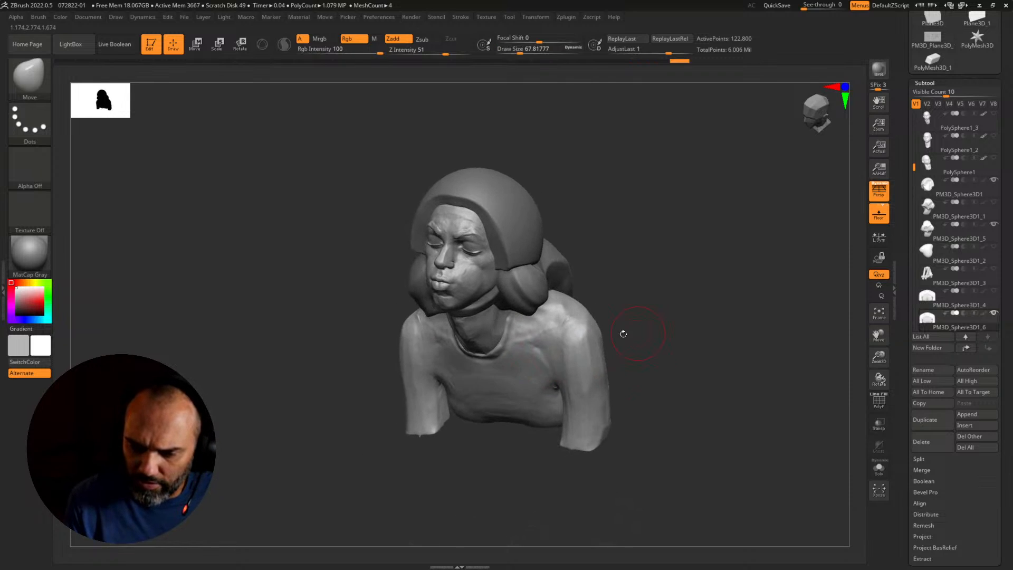
# Step: Enlarge the Move brush to a draw size of about 212 and reshape the shoulder and upper arm in profile
pyautogui.press('s')
pyautogui.moveTo(418, 353); pyautogui.dragTo(407, 338)
pyautogui.moveTo(644, 348); pyautogui.dragTo(566, 359)
pyautogui.press('s')
pyautogui.moveTo(425, 345); pyautogui.dragTo(416, 351)
pyautogui.moveTo(402, 421); pyautogui.dragTo(393, 417)
pyautogui.moveTo(414, 355); pyautogui.dragTo(422, 346)
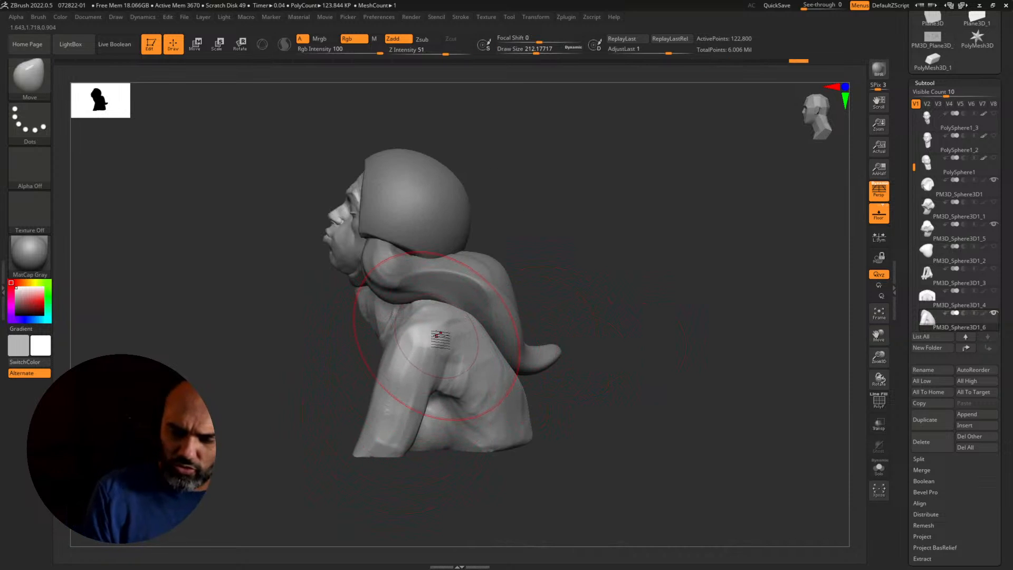
pyautogui.moveTo(637, 398)
pyautogui.mouseDown()
pyautogui.moveTo(701, 409)
pyautogui.moveTo(699, 434)
pyautogui.moveTo(571, 430)
pyautogui.mouseUp()
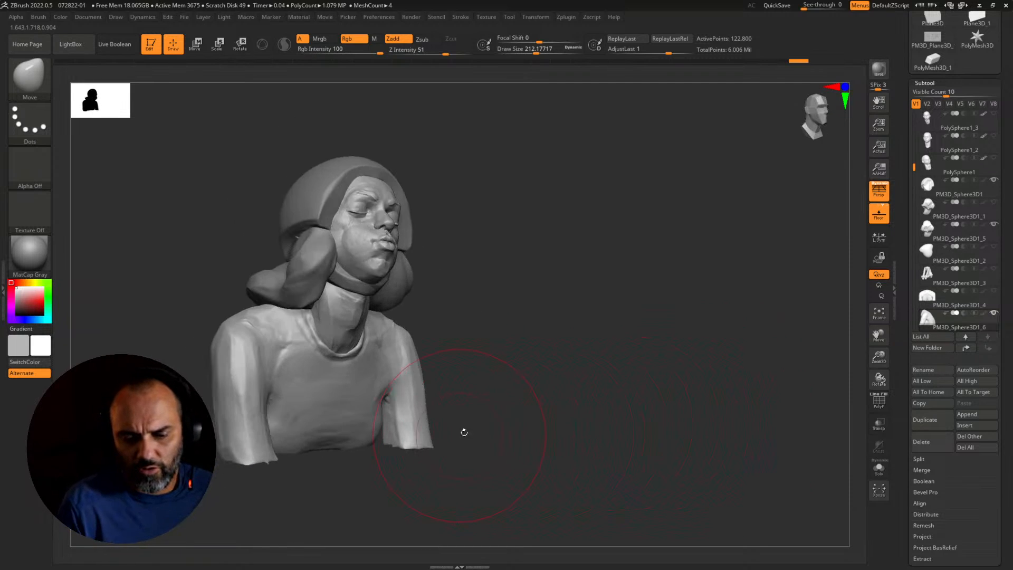
# Step: Set the draw size to about 124 and adjust the outer contour of the shoulder with the Move brush
pyautogui.moveTo(463, 431)
pyautogui.keyDown('alt'); pyautogui.mouseDown()
pyautogui.moveTo(688, 466)
pyautogui.moveTo(687, 482)
pyautogui.moveTo(696, 482)
pyautogui.moveTo(686, 467)
pyautogui.moveTo(720, 478)
pyautogui.mouseUp(); pyautogui.keyUp('alt')
pyautogui.press('s')
pyautogui.moveTo(323, 359)
pyautogui.mouseDown()
pyautogui.moveTo(311, 359)
pyautogui.moveTo(317, 354)
pyautogui.mouseUp()
pyautogui.moveTo(254, 303); pyautogui.dragTo(302, 338)
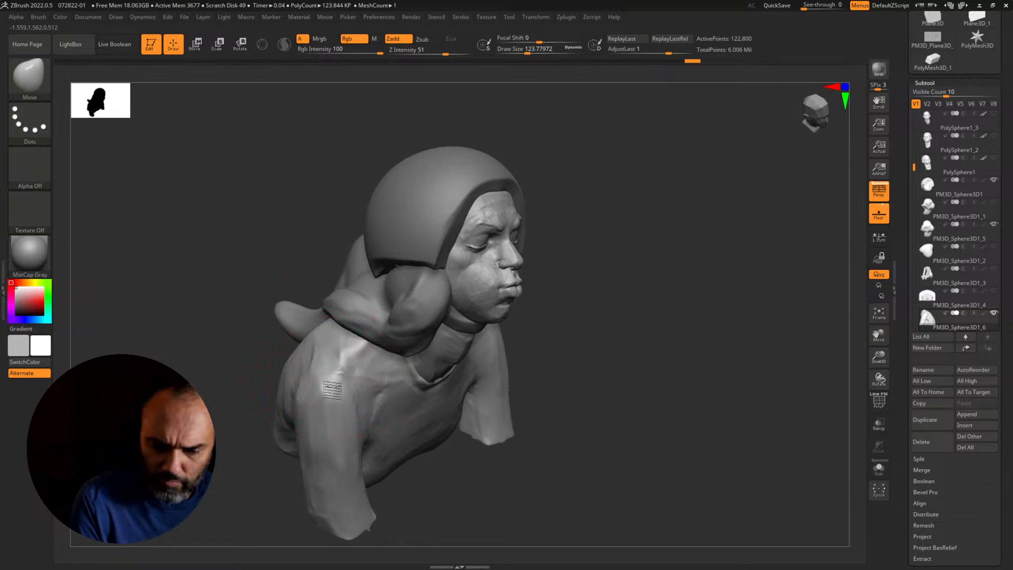
# Step: Refine the shirt's shoulder and upper arm contours with the Move brush, reducing the draw size to about 90
pyautogui.moveTo(341, 421); pyautogui.dragTo(336, 464)
pyautogui.moveTo(618, 391); pyautogui.dragTo(583, 370)
pyautogui.press('s')
pyautogui.moveTo(368, 373); pyautogui.dragTo(364, 373)
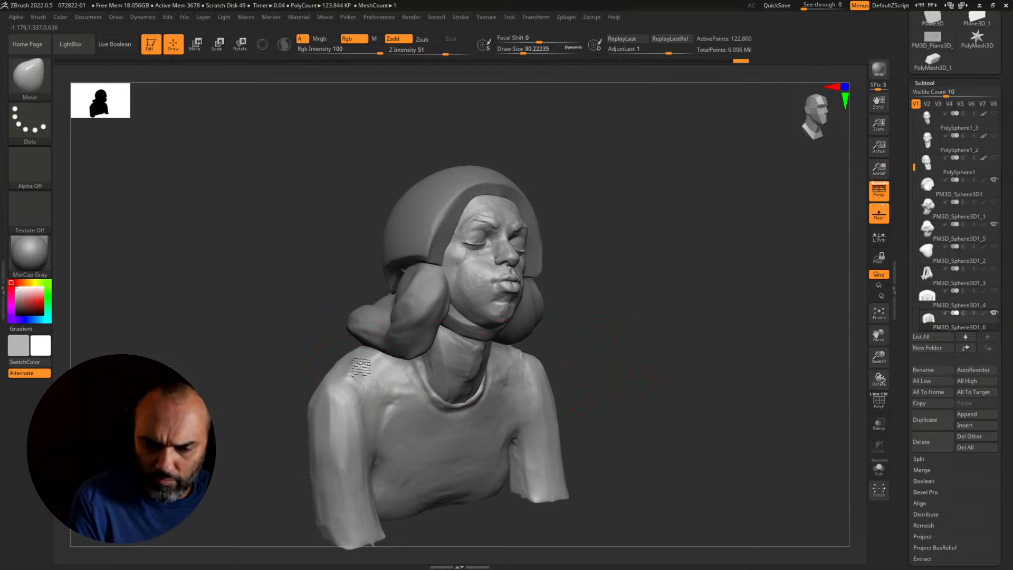
pyautogui.moveTo(293, 375)
pyautogui.mouseDown()
pyautogui.moveTo(328, 377)
pyautogui.moveTo(316, 393)
pyautogui.mouseUp()
# Step: Make the head the active subtool and set the Move brush draw size to 28.75
pyautogui.moveTo(610, 369)
pyautogui.mouseDown()
pyautogui.moveTo(649, 407)
pyautogui.moveTo(667, 397)
pyautogui.moveTo(694, 410)
pyautogui.moveTo(710, 432)
pyautogui.moveTo(701, 450)
pyautogui.moveTo(719, 330)
pyautogui.moveTo(728, 371)
pyautogui.mouseUp()
pyautogui.press('s')
pyautogui.moveTo(690, 407); pyautogui.dragTo(663, 418)
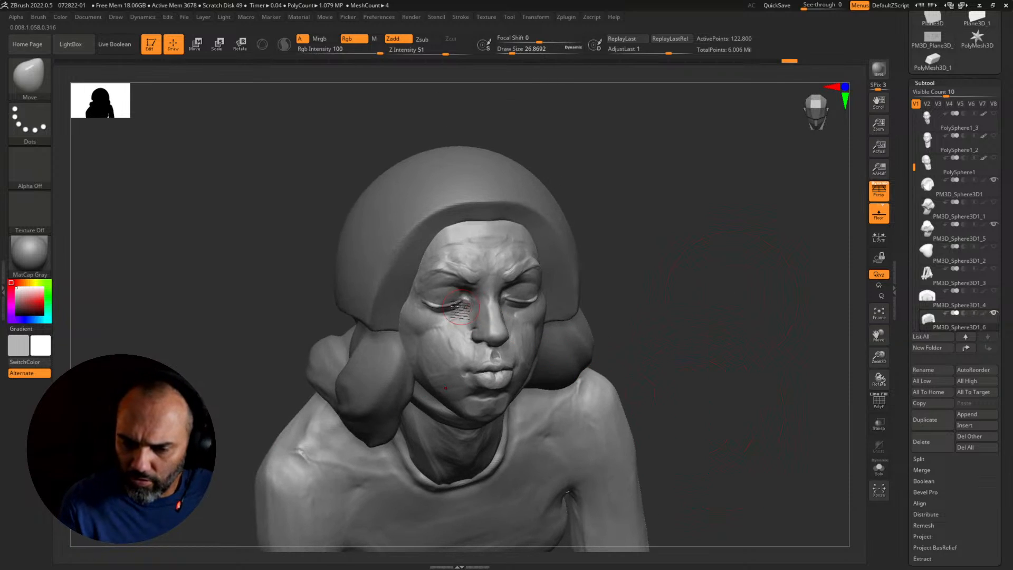
pyautogui.press('s')
pyautogui.moveTo(452, 305); pyautogui.dragTo(447, 307)
pyautogui.keyDown('alt'); pyautogui.click(448, 306); pyautogui.keyUp('alt')
pyautogui.press('s')
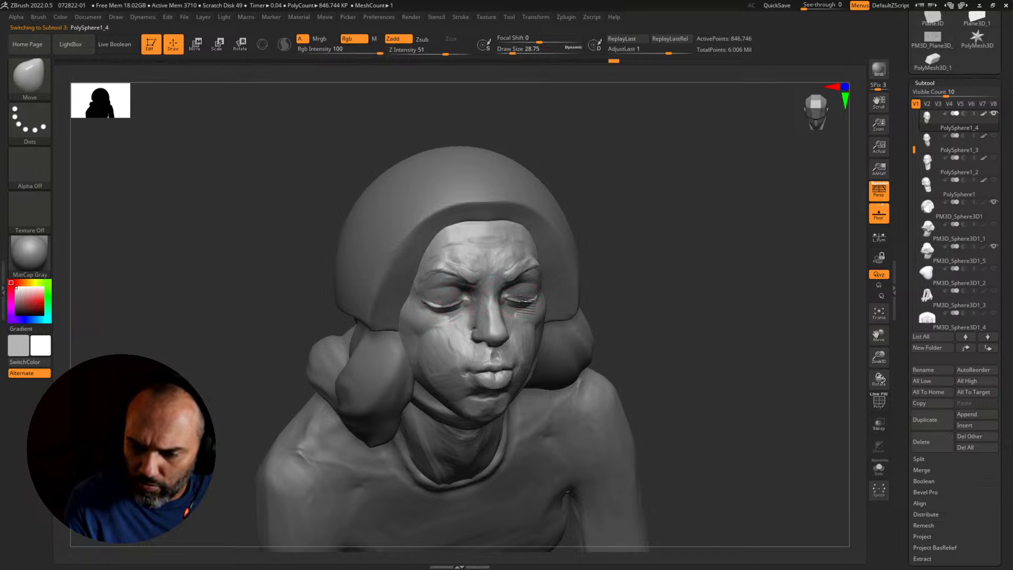
# Step: Save the project as 072822-01.ZPR in the 072822 folder, replacing the existing file
pyautogui.moveTo(658, 347)
pyautogui.mouseDown()
pyautogui.moveTo(699, 362)
pyautogui.moveTo(688, 368)
pyautogui.moveTo(704, 400)
pyautogui.moveTo(692, 381)
pyautogui.mouseUp()
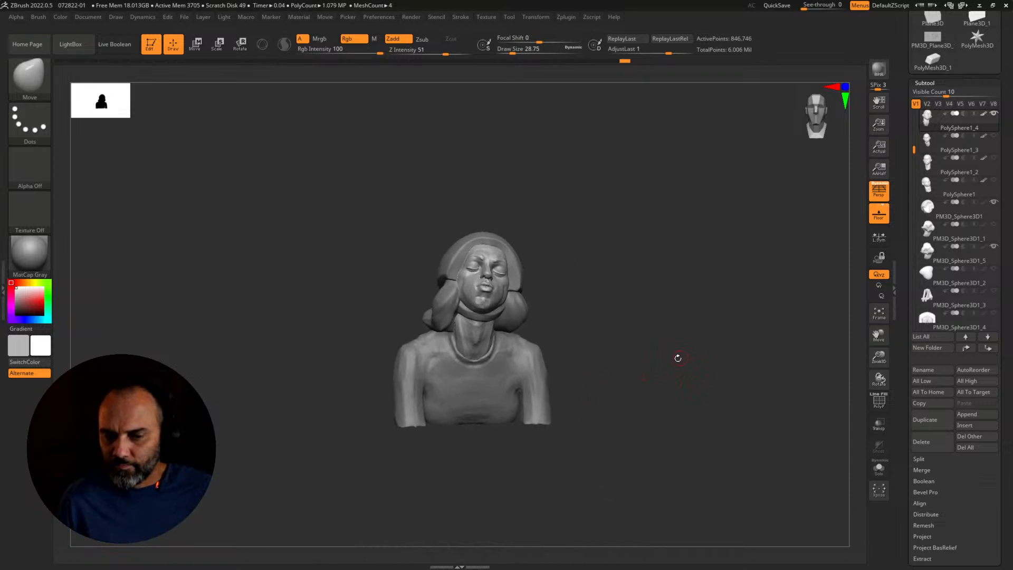
pyautogui.hotkey('ctrl', 's')
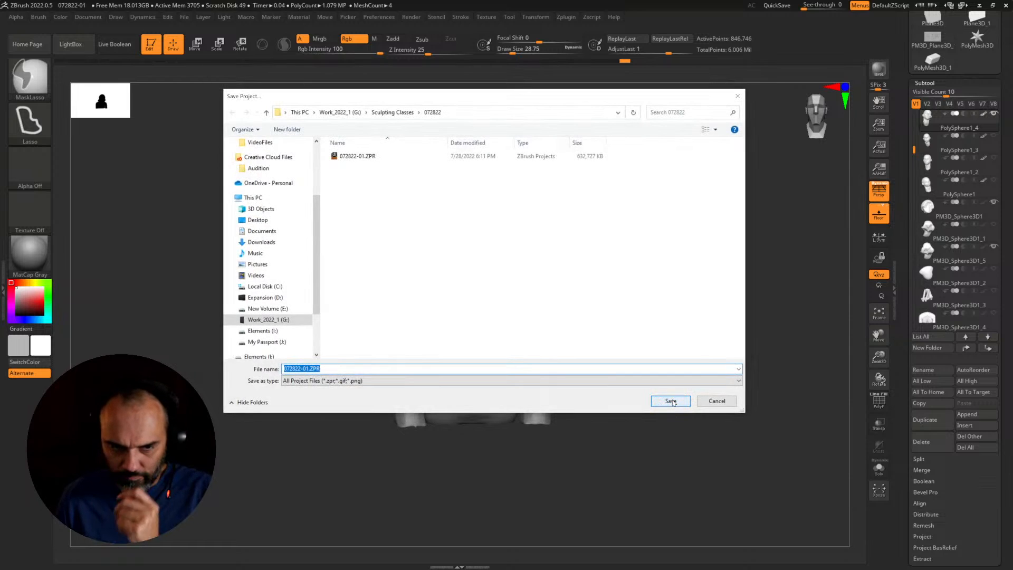
pyautogui.click(666, 402)
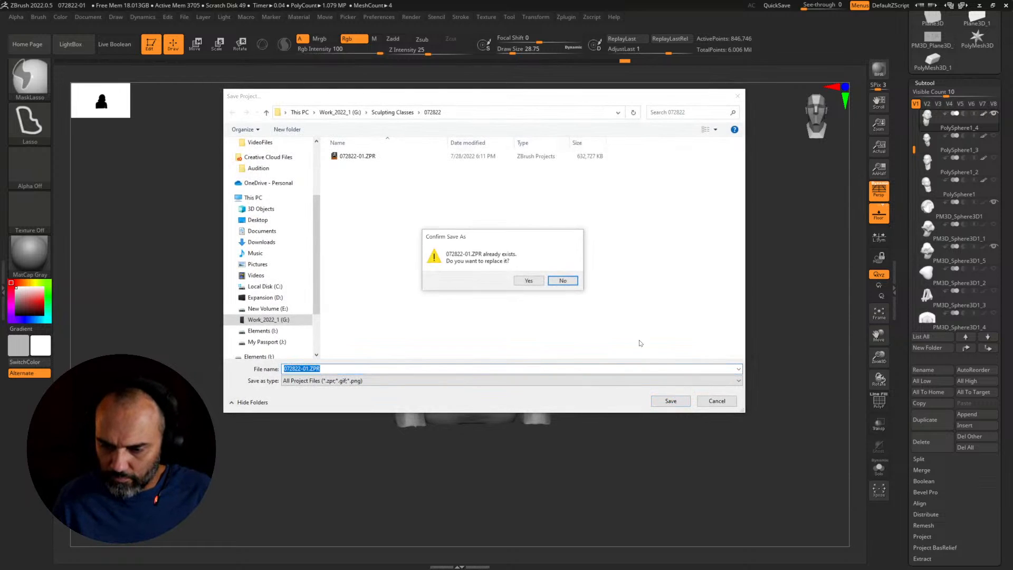
pyautogui.click(528, 281)
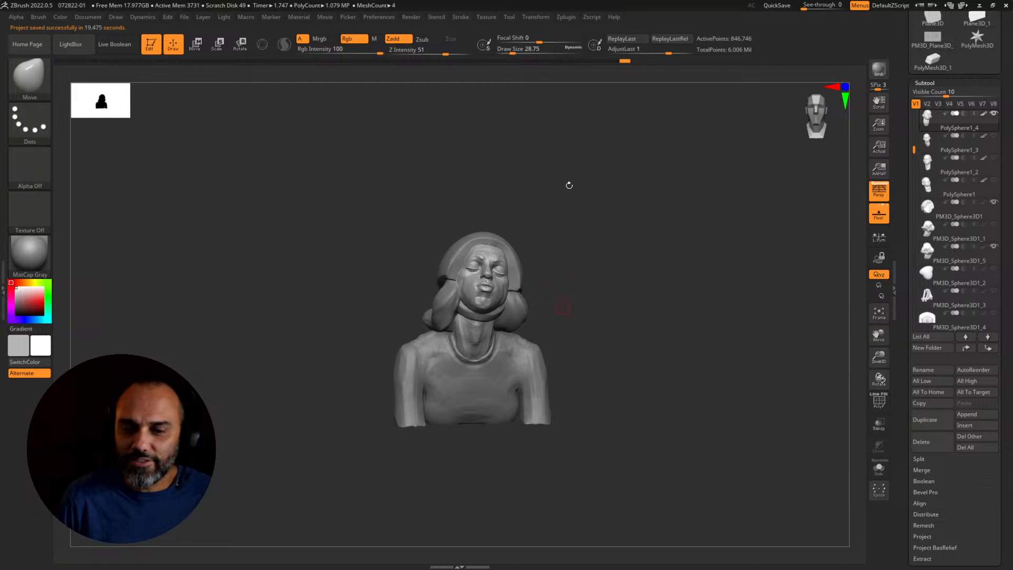
# Step: Clone the head subtool as a separate tool and switch to that clone
pyautogui.moveTo(564, 201); pyautogui.dragTo(582, 217)
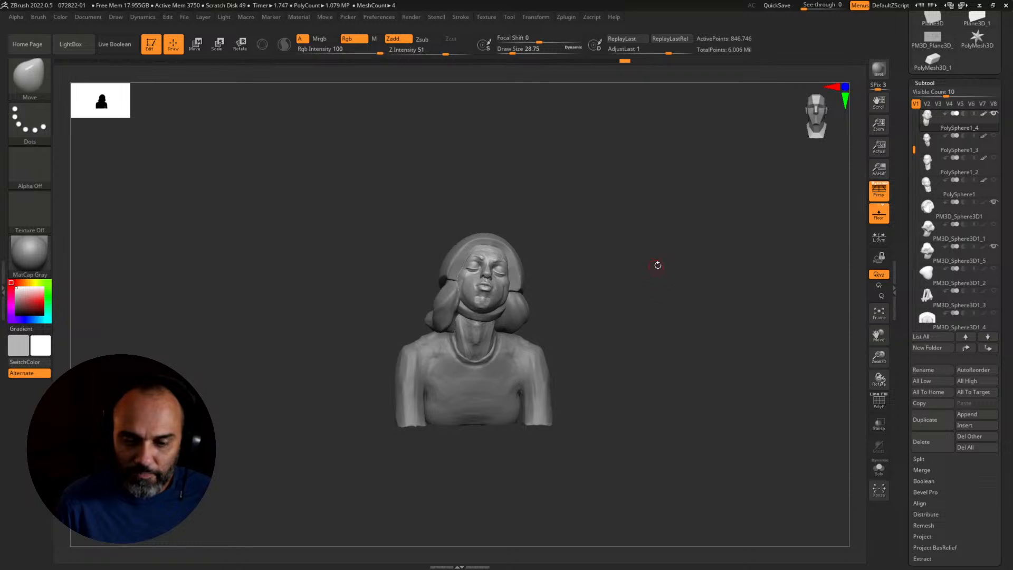
pyautogui.moveTo(696, 273)
pyautogui.mouseDown()
pyautogui.moveTo(723, 300)
pyautogui.moveTo(714, 265)
pyautogui.mouseUp()
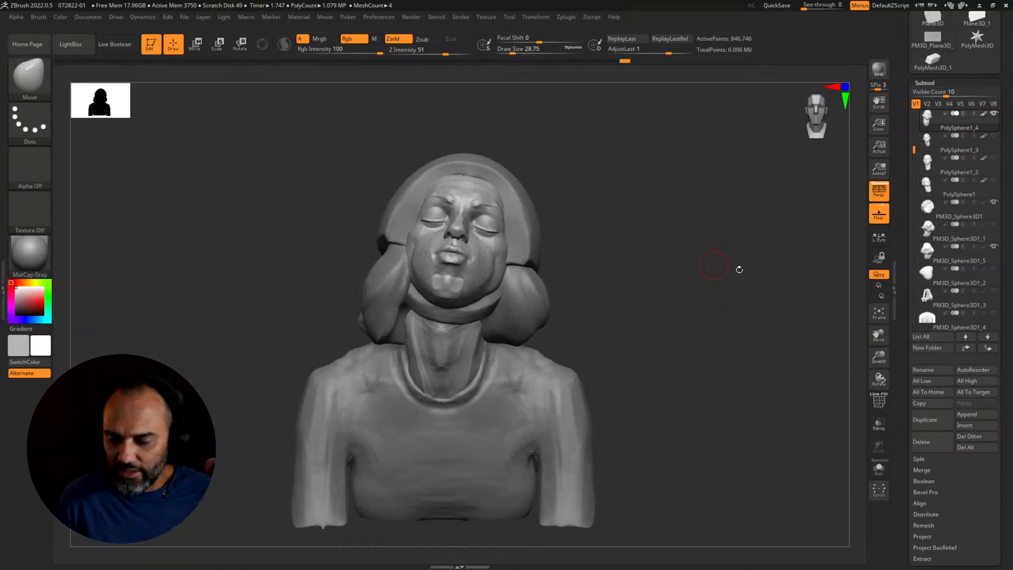
pyautogui.scroll(1, 908, 259)
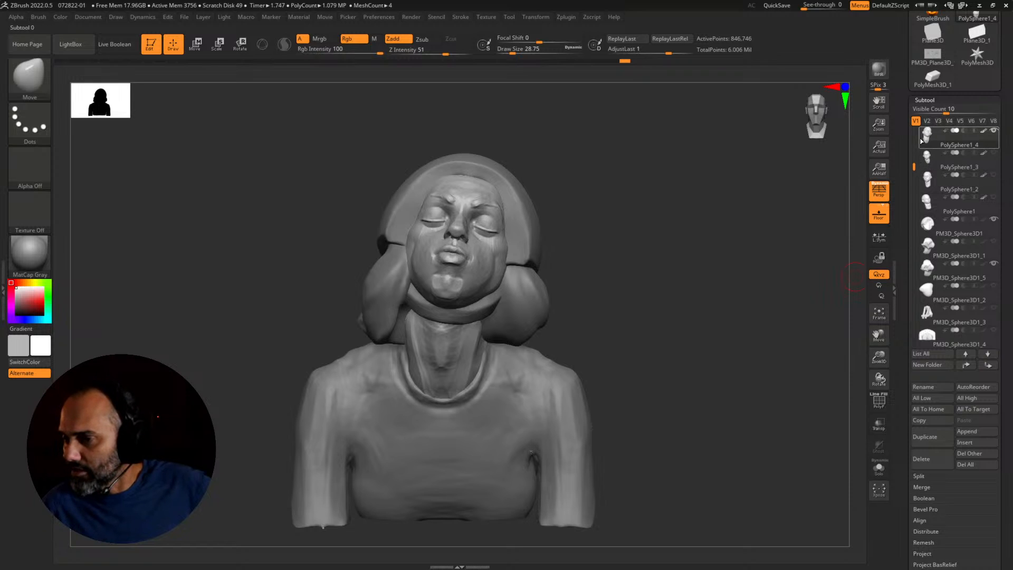
pyautogui.moveTo(904, 145); pyautogui.dragTo(902, 188)
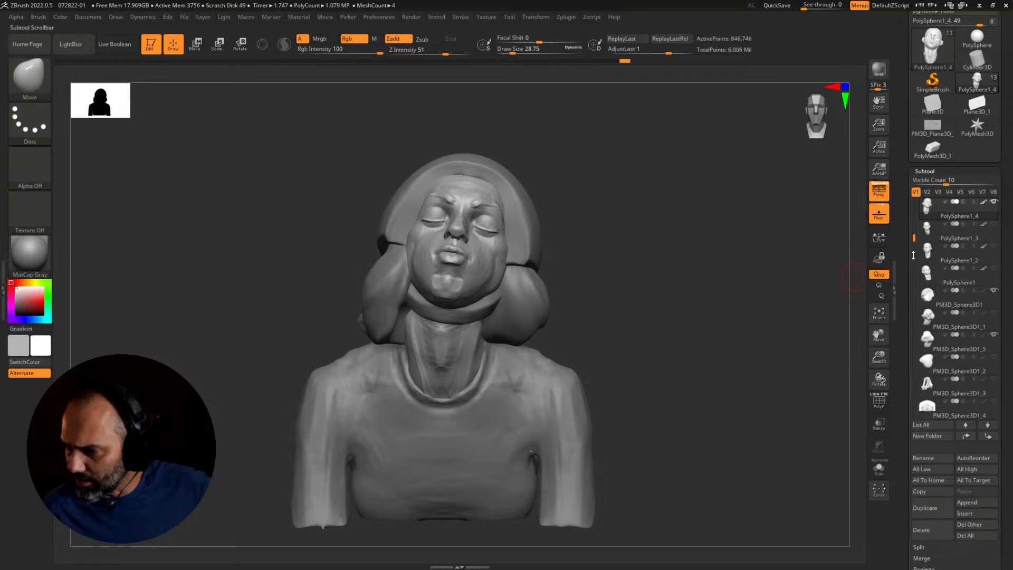
pyautogui.moveTo(901, 249); pyautogui.dragTo(900, 321)
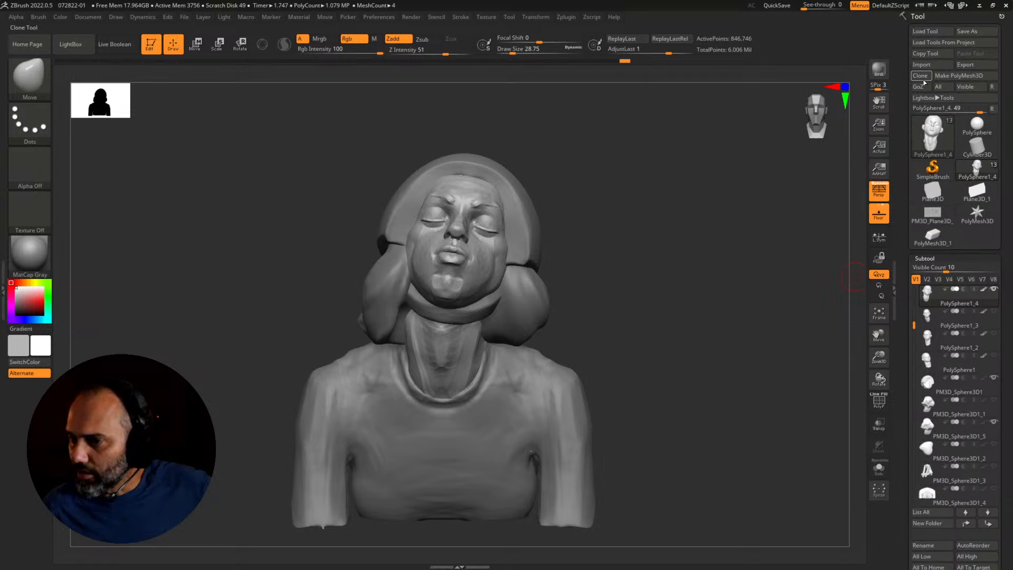
pyautogui.click(920, 77)
pyautogui.click(977, 168)
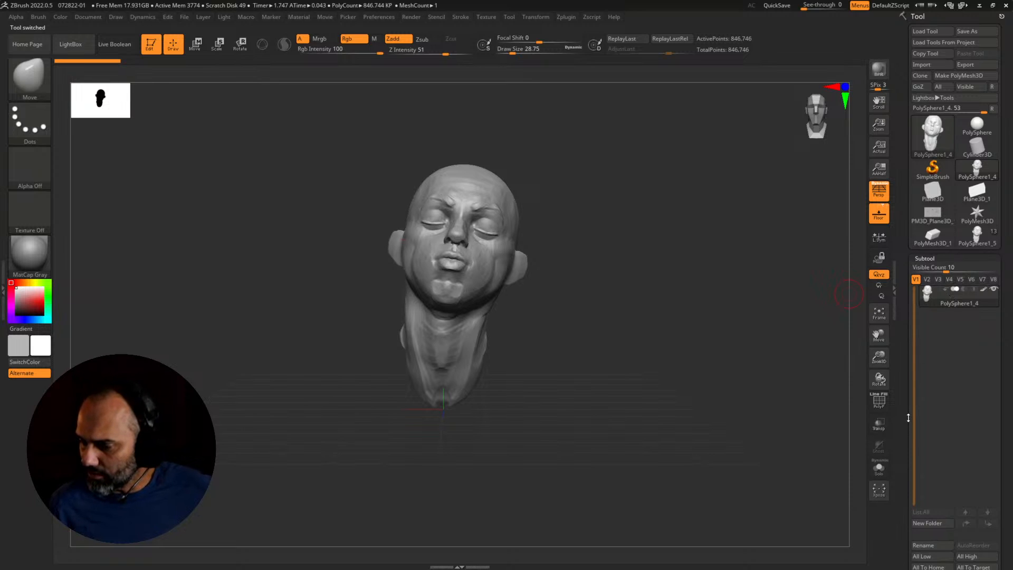
# Step: Duplicate the cloned head as a second subtool and subdivide the duplicate
pyautogui.moveTo(908, 417); pyautogui.dragTo(922, 393)
pyautogui.click(944, 441)
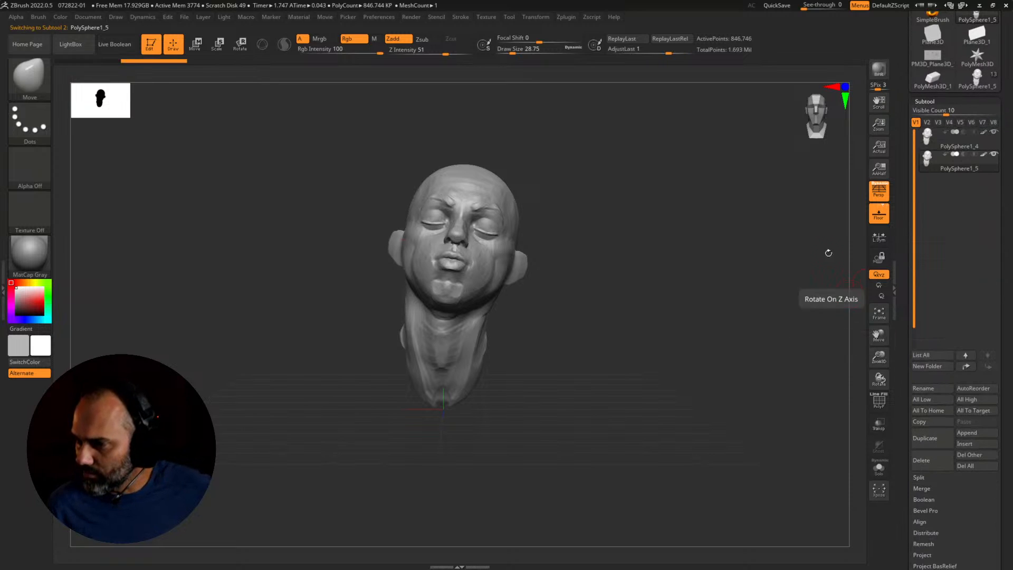
pyautogui.moveTo(927, 146)
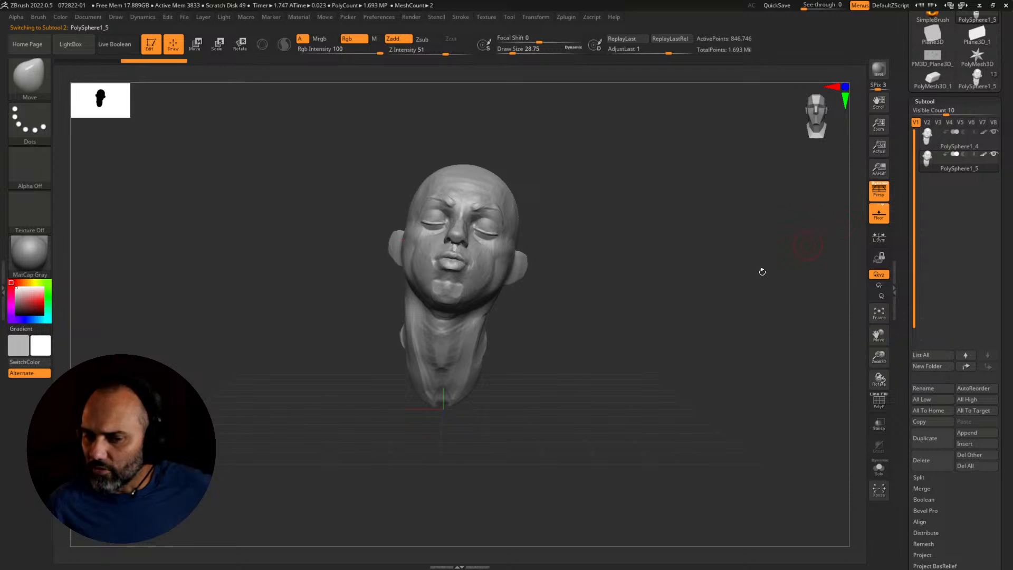
pyautogui.moveTo(656, 323)
pyautogui.mouseDown()
pyautogui.moveTo(649, 334)
pyautogui.moveTo(660, 334)
pyautogui.mouseUp()
pyautogui.hotkey('ctrl', 'd')
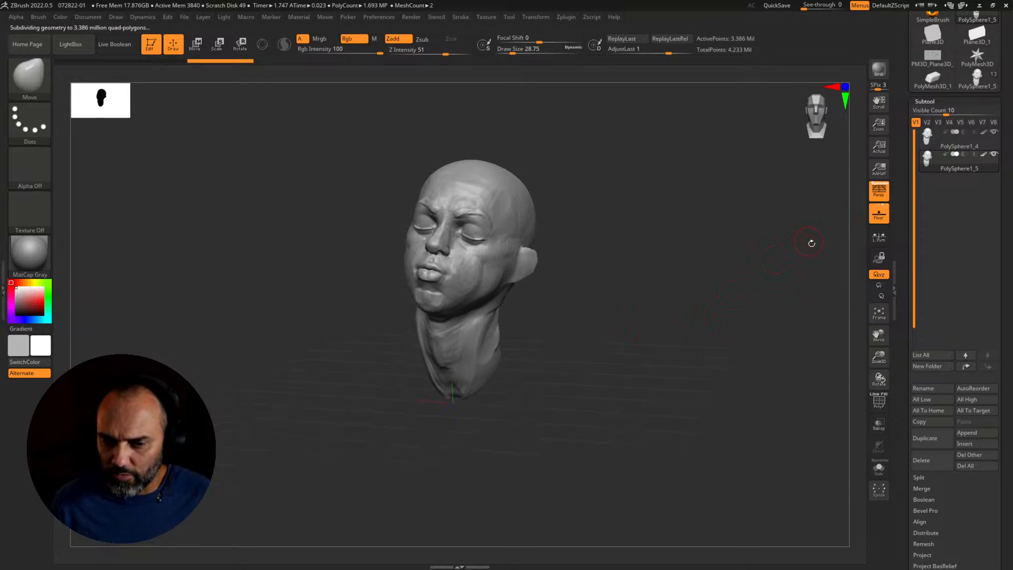
# Step: Export the subdivided head in OBJ format to the 072822 folder under the name head_h
pyautogui.moveTo(896, 173); pyautogui.dragTo(909, 348)
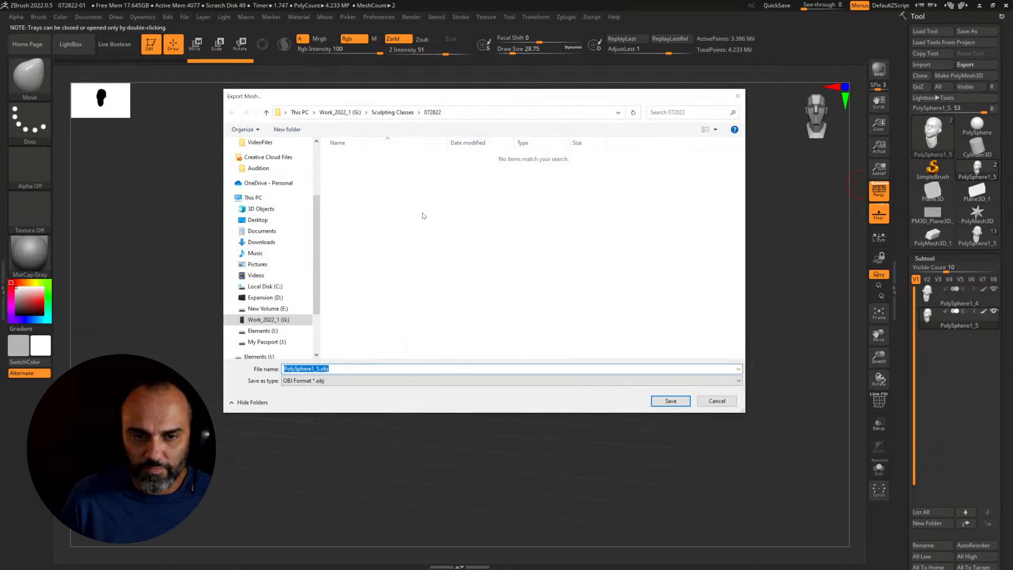
pyautogui.write('head')
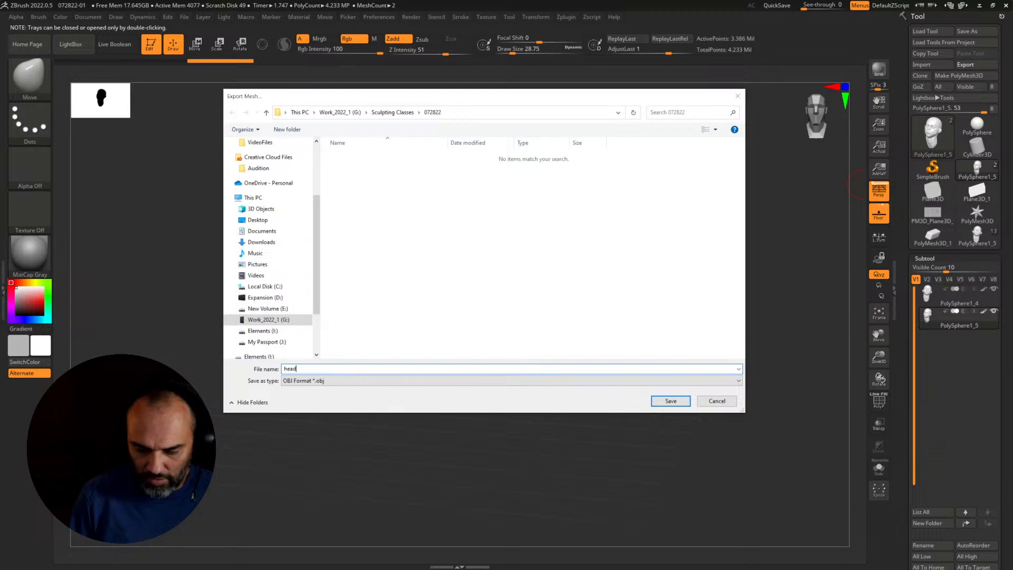
pyautogui.write('_h')
pyautogui.press('Return')
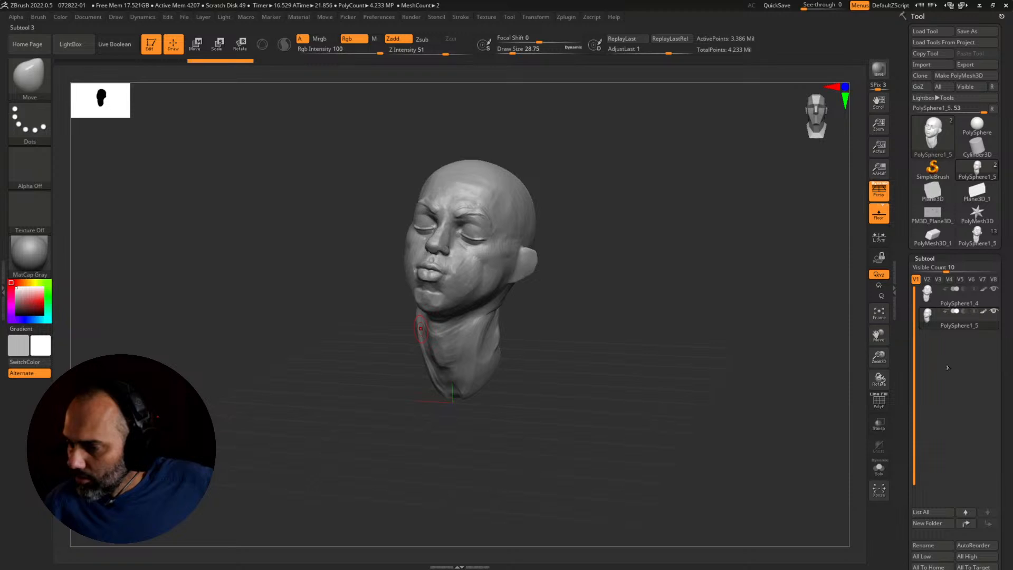
# Step: Pre-process the original head subtool in Decimation Master and decimate it to 10 percent
pyautogui.click(927, 295)
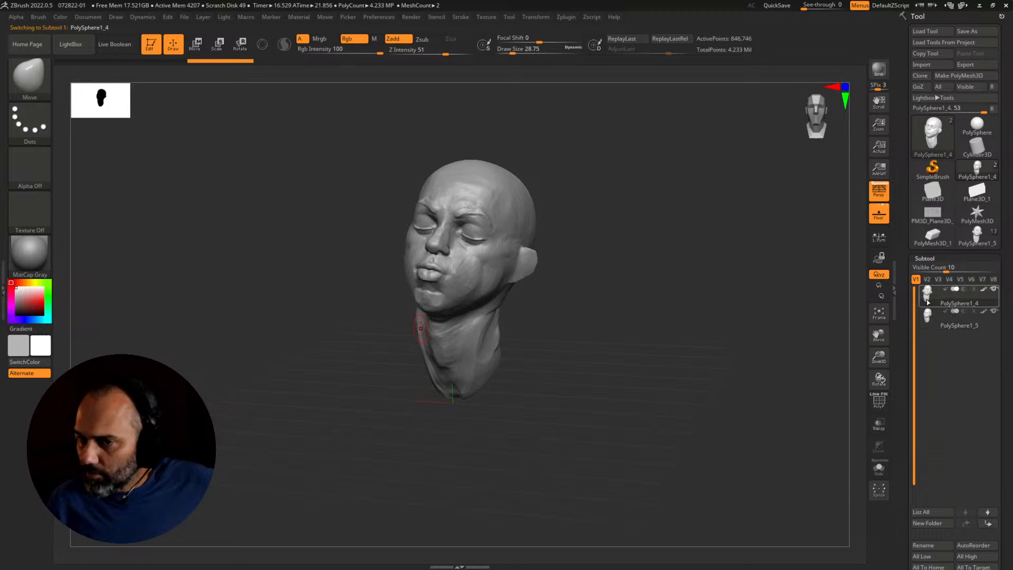
pyautogui.click(567, 18)
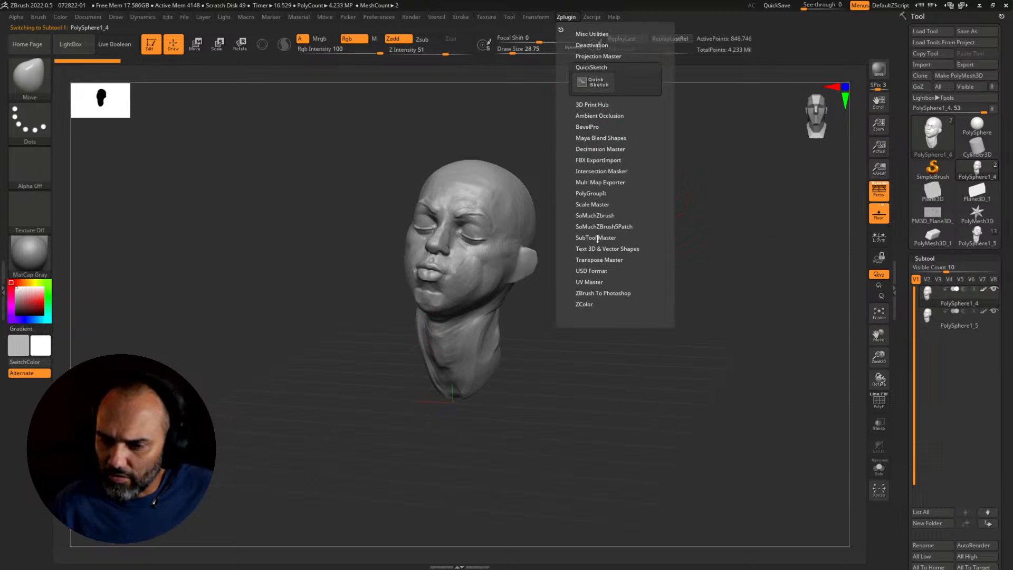
pyautogui.click(593, 150)
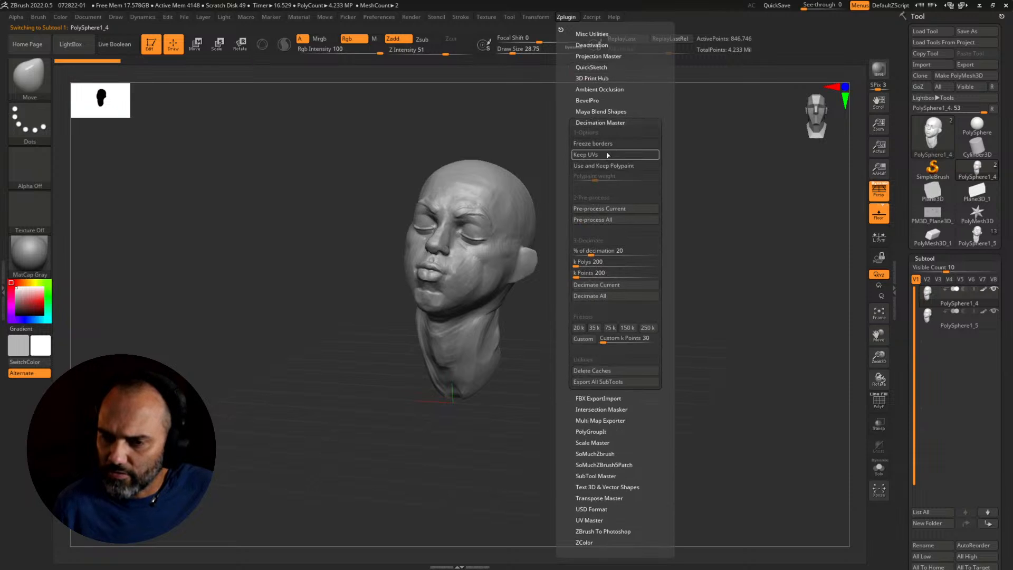
pyautogui.click(610, 209)
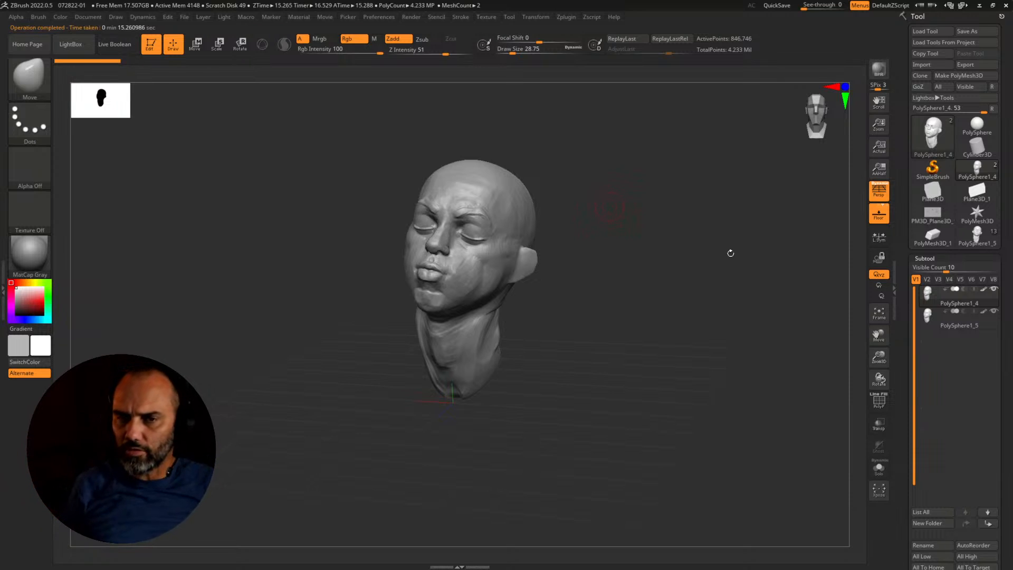
pyautogui.click(566, 18)
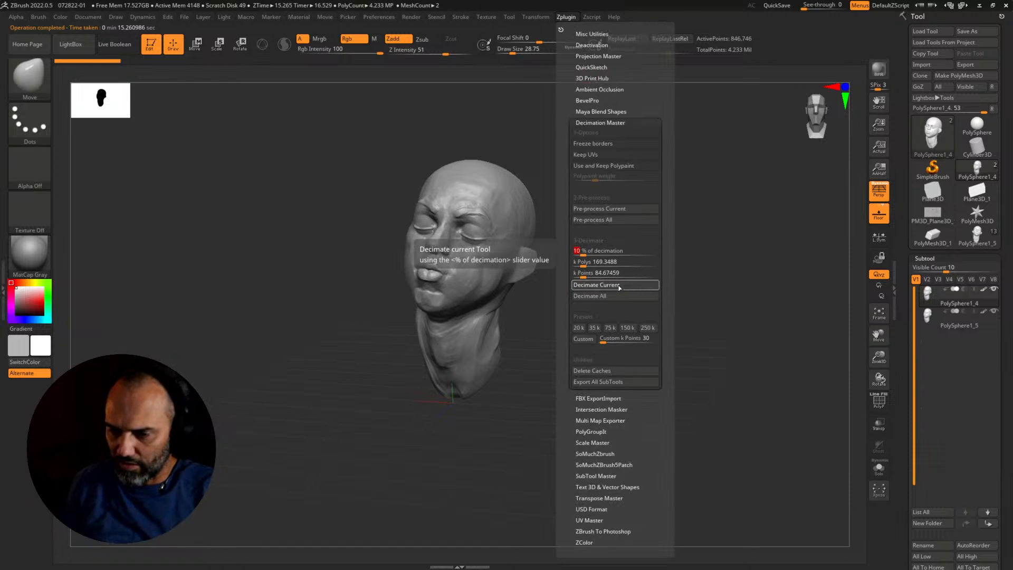
pyautogui.click(597, 285)
pyautogui.keyDown('alt'); pyautogui.moveTo(609, 288); pyautogui.dragTo(659, 204); pyautogui.keyUp('alt')
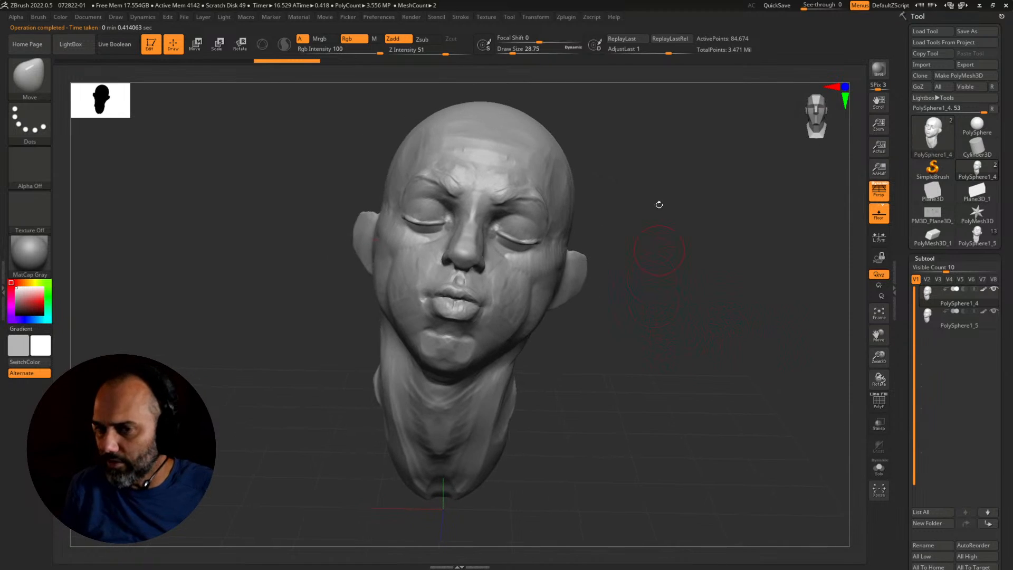
# Step: Enable control painting in UV Master for the decimated head
pyautogui.click(566, 16)
pyautogui.click(600, 123)
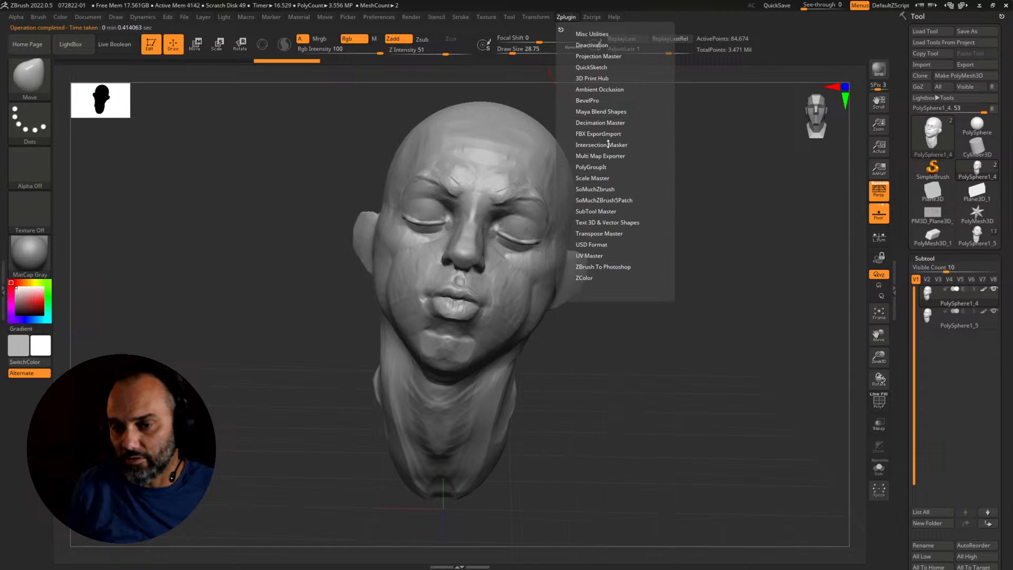
pyautogui.click(594, 256)
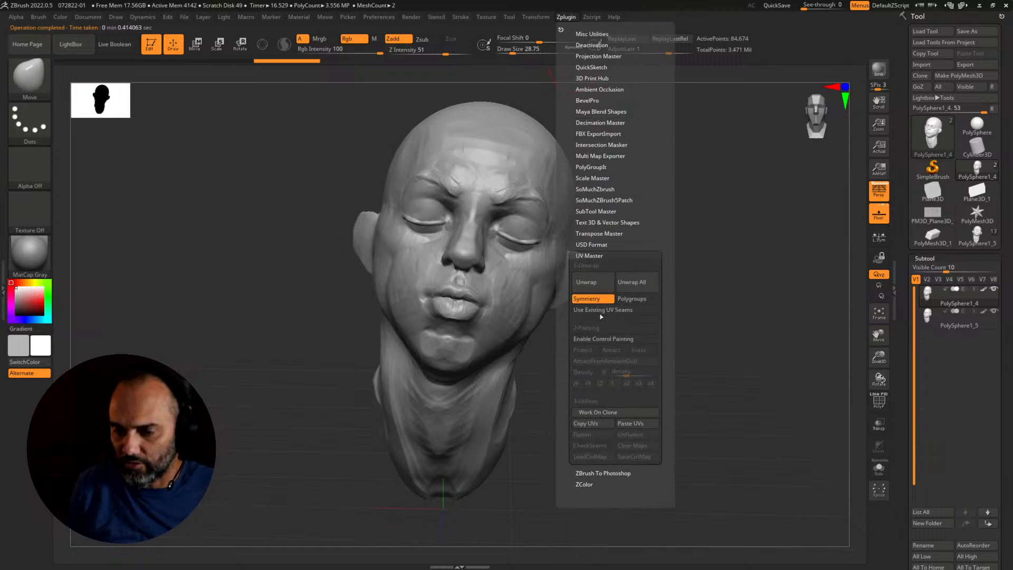
pyautogui.click(601, 339)
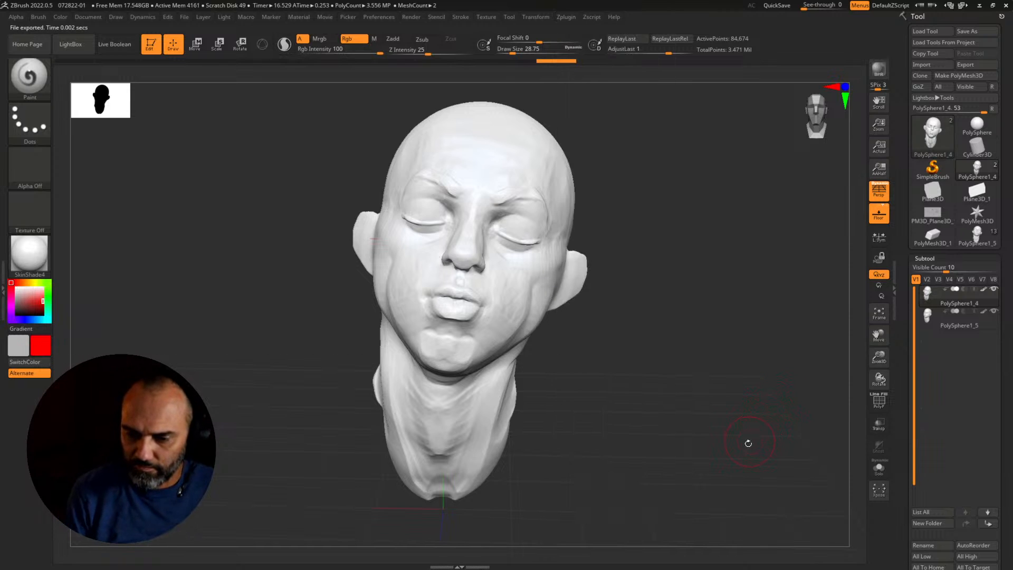
# Step: Hide the high-resolution duplicate and paint UV protection over the face, ears, sides of the head and front neck at a draw size of about 239
pyautogui.moveTo(748, 443)
pyautogui.keyDown('alt'); pyautogui.mouseDown()
pyautogui.moveTo(558, 366)
pyautogui.moveTo(583, 360)
pyautogui.mouseUp(); pyautogui.keyUp('alt')
pyautogui.press('s')
pyautogui.moveTo(456, 259); pyautogui.dragTo(465, 241)
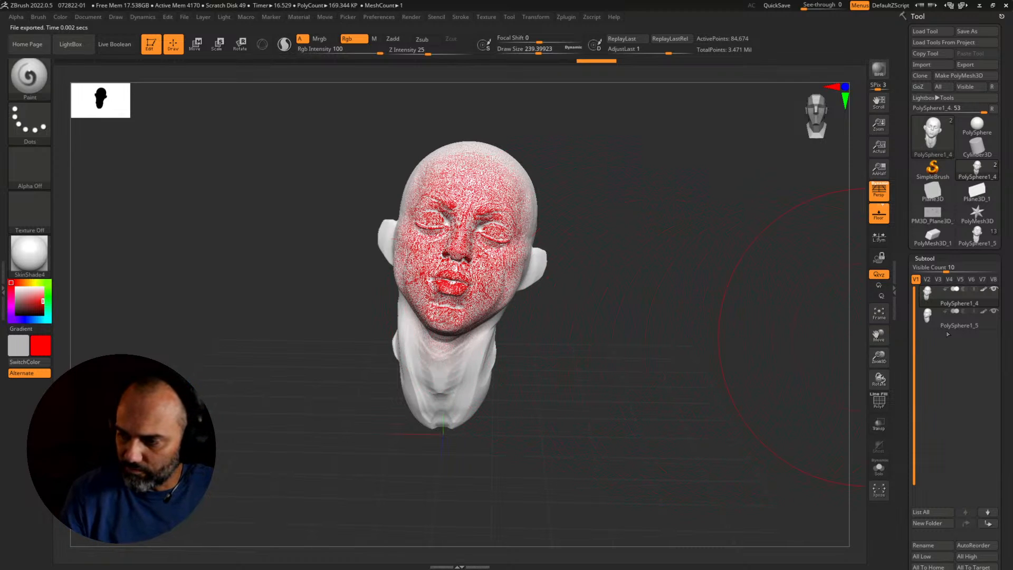
pyautogui.moveTo(478, 182)
pyautogui.mouseDown()
pyautogui.moveTo(442, 338)
pyautogui.moveTo(445, 364)
pyautogui.mouseUp()
pyautogui.moveTo(464, 260); pyautogui.dragTo(490, 175)
pyautogui.moveTo(619, 225)
pyautogui.mouseDown()
pyautogui.moveTo(591, 235)
pyautogui.moveTo(566, 229)
pyautogui.mouseUp()
pyautogui.moveTo(555, 163)
pyautogui.mouseDown()
pyautogui.moveTo(553, 134)
pyautogui.moveTo(556, 246)
pyautogui.mouseUp()
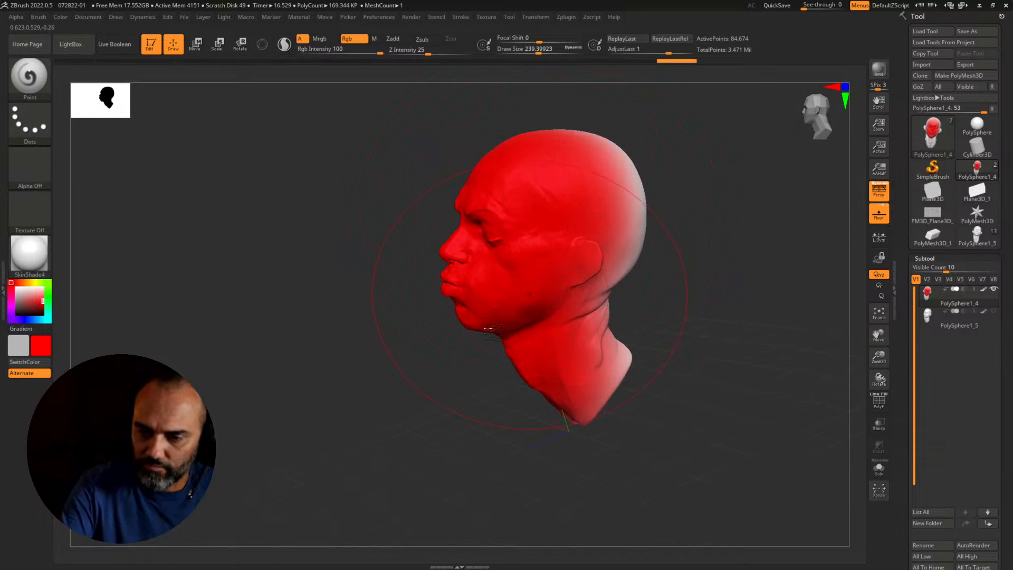
pyautogui.moveTo(379, 395); pyautogui.dragTo(499, 407)
pyautogui.moveTo(487, 233); pyautogui.dragTo(491, 154)
# Step: Switch to Attract painting and paint a UV seam strip down the back of the head and neck at a draw size of about 33
pyautogui.click(570, 19)
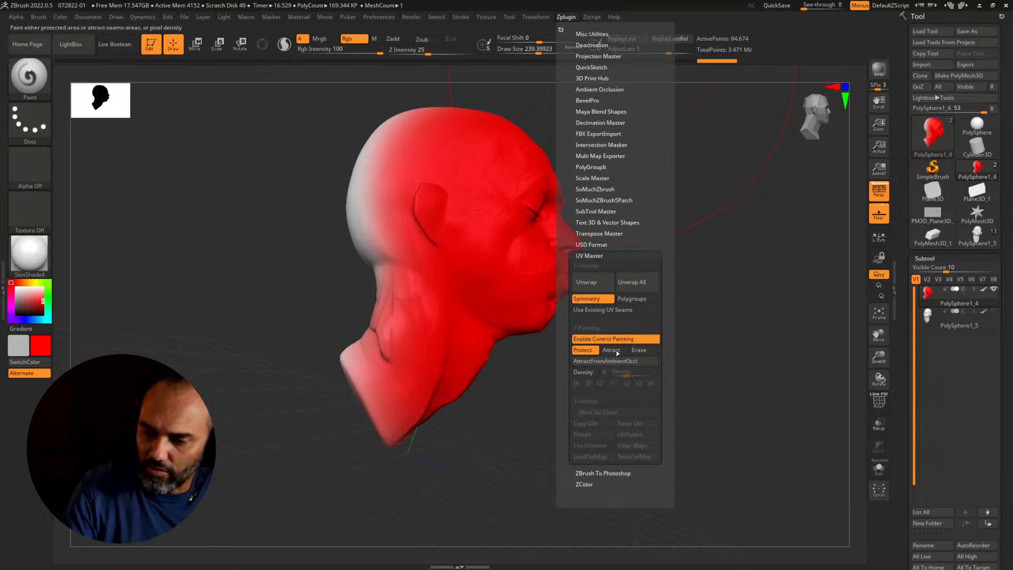
pyautogui.click(614, 351)
pyautogui.press('s')
pyautogui.moveTo(744, 373)
pyautogui.mouseDown()
pyautogui.moveTo(720, 373)
pyautogui.moveTo(759, 387)
pyautogui.moveTo(708, 358)
pyautogui.mouseUp()
pyautogui.moveTo(456, 123); pyautogui.dragTo(460, 393)
pyautogui.moveTo(460, 399)
pyautogui.mouseDown()
pyautogui.moveTo(460, 163)
pyautogui.moveTo(457, 415)
pyautogui.mouseUp()
pyautogui.moveTo(627, 238)
pyautogui.keyDown('alt'); pyautogui.mouseDown()
pyautogui.moveTo(608, 319)
pyautogui.moveTo(642, 408)
pyautogui.mouseUp(); pyautogui.keyUp('alt')
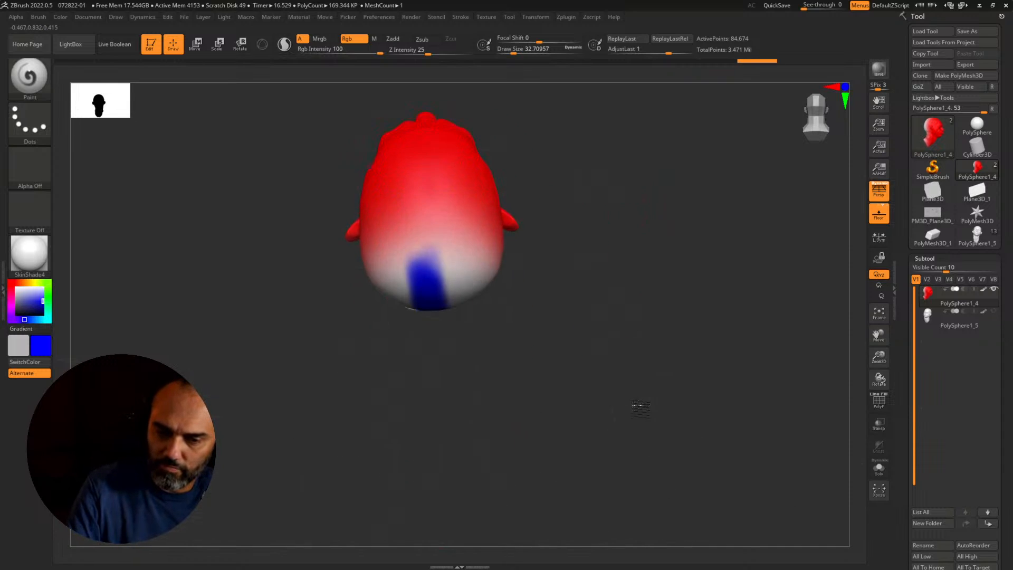
pyautogui.moveTo(427, 228)
pyautogui.mouseDown()
pyautogui.moveTo(440, 329)
pyautogui.moveTo(418, 280)
pyautogui.moveTo(440, 256)
pyautogui.moveTo(447, 300)
pyautogui.mouseUp()
pyautogui.moveTo(569, 406)
pyautogui.mouseDown()
pyautogui.moveTo(612, 319)
pyautogui.moveTo(640, 362)
pyautogui.moveTo(639, 350)
pyautogui.mouseUp()
# Step: Unwrap the decimated head in UV Master using the painted protect and attract areas, and reopen the UV Master options
pyautogui.click(567, 17)
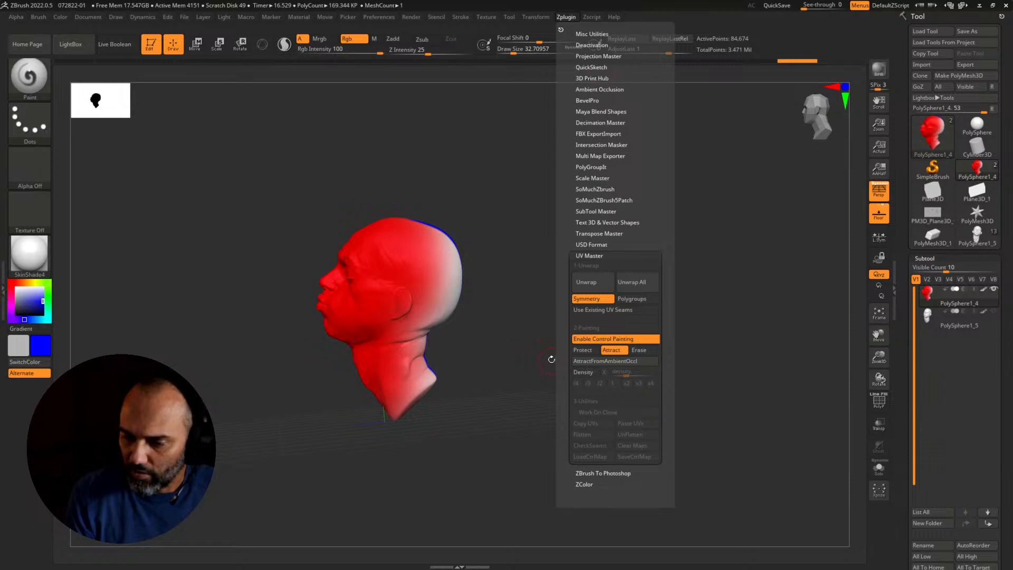
pyautogui.click(586, 283)
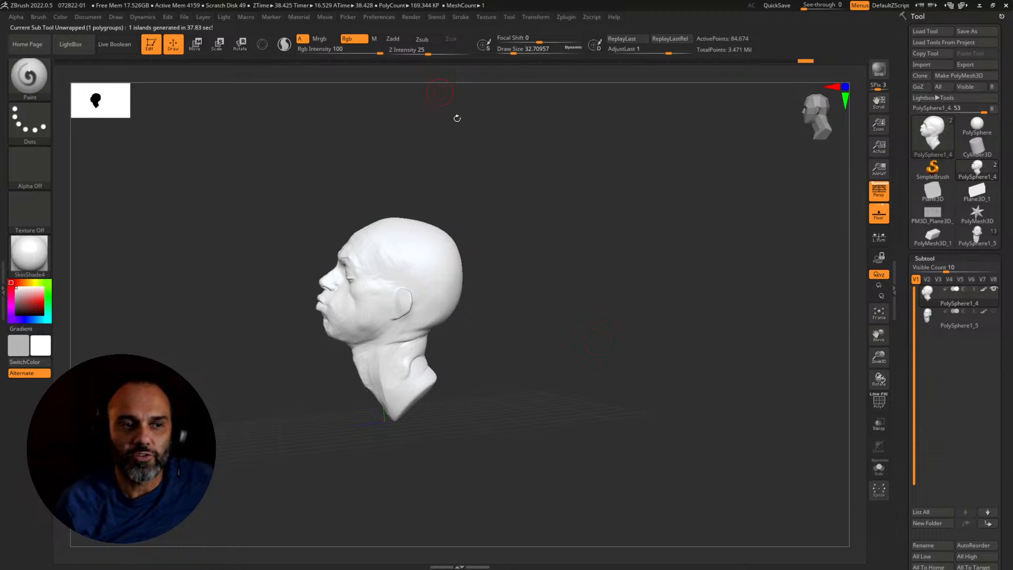
pyautogui.click(565, 18)
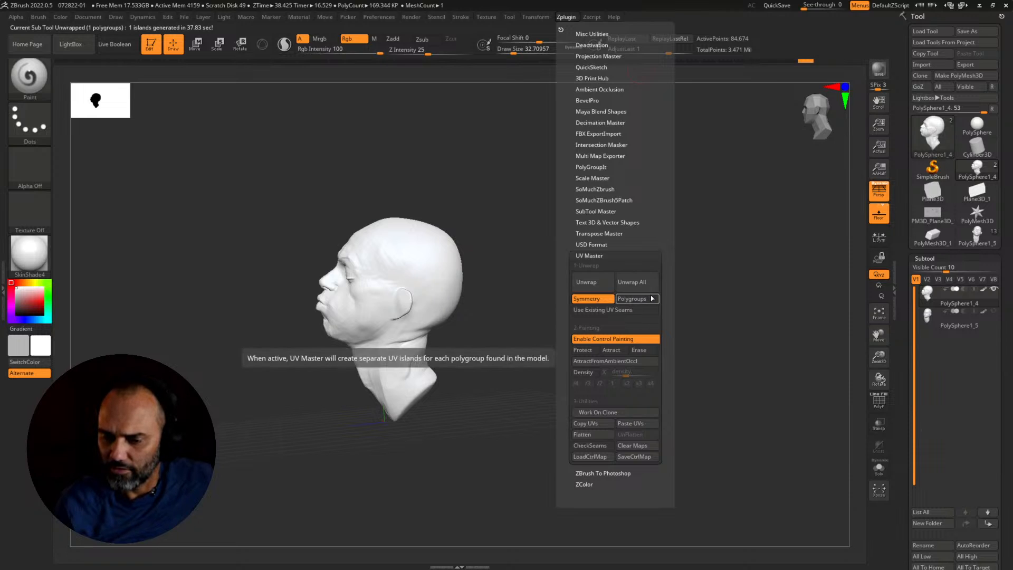
# Step: Toggle Morph UV on the decimated head to inspect its flattened UV layout, and return it to its 3D shape
pyautogui.click(923, 258)
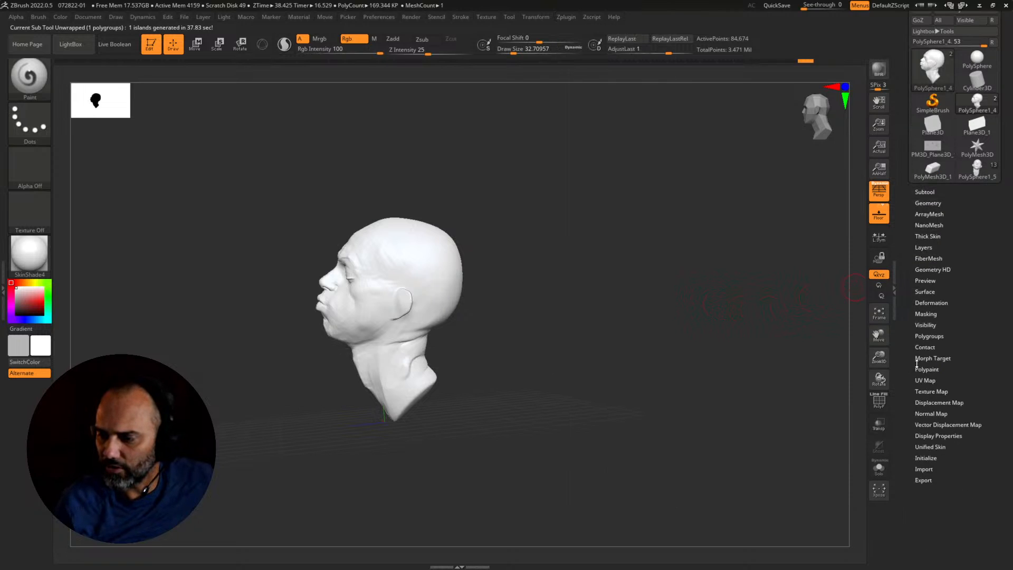
pyautogui.click(925, 380)
pyautogui.click(926, 389)
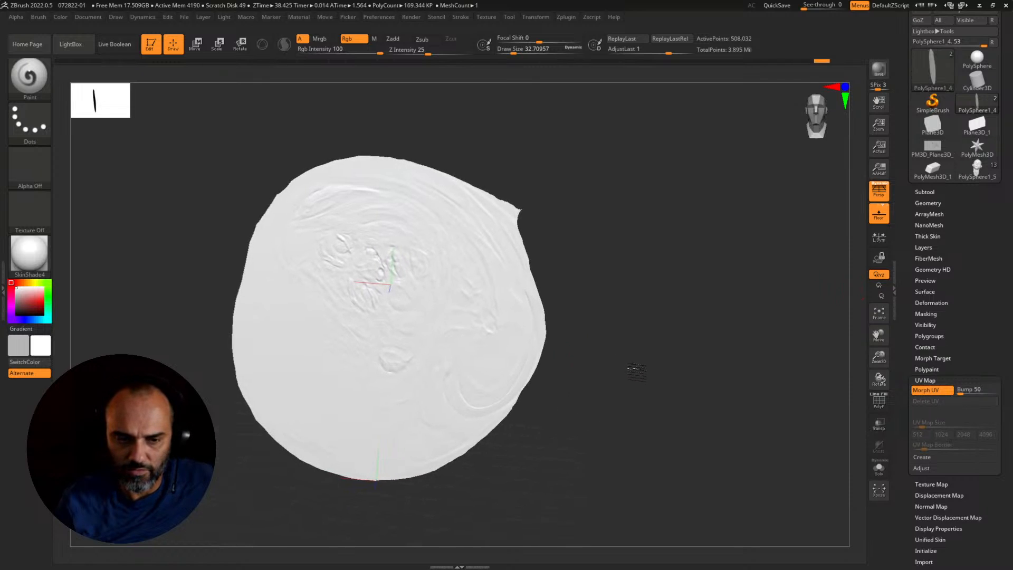
pyautogui.moveTo(636, 371); pyautogui.dragTo(637, 368)
pyautogui.click(928, 390)
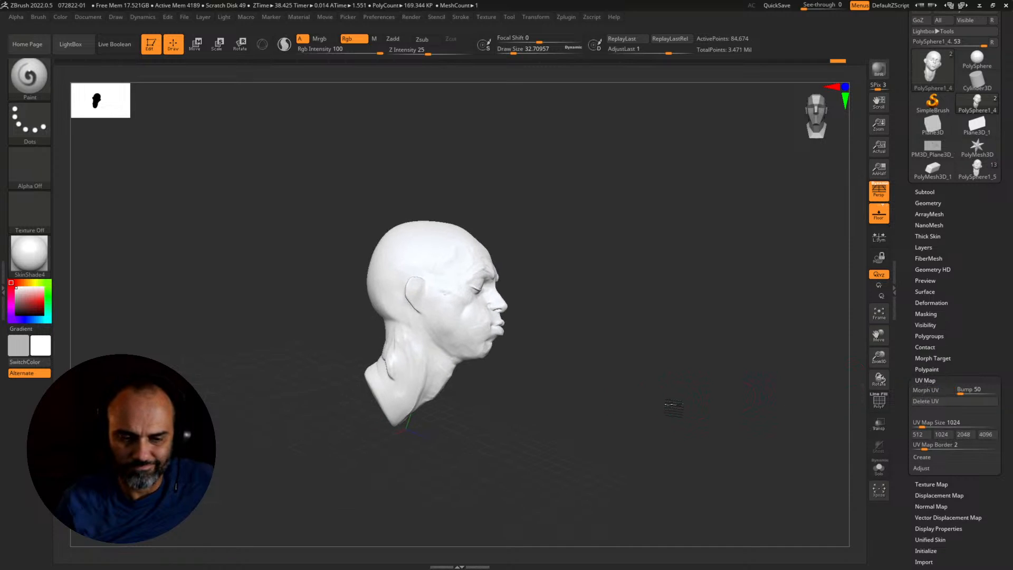
pyautogui.click(930, 391)
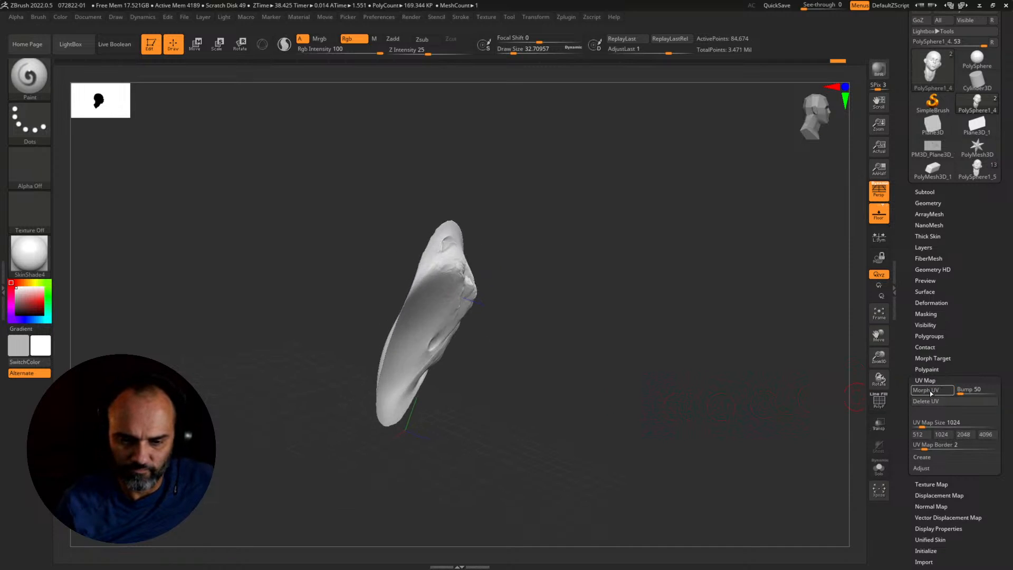
pyautogui.click(930, 392)
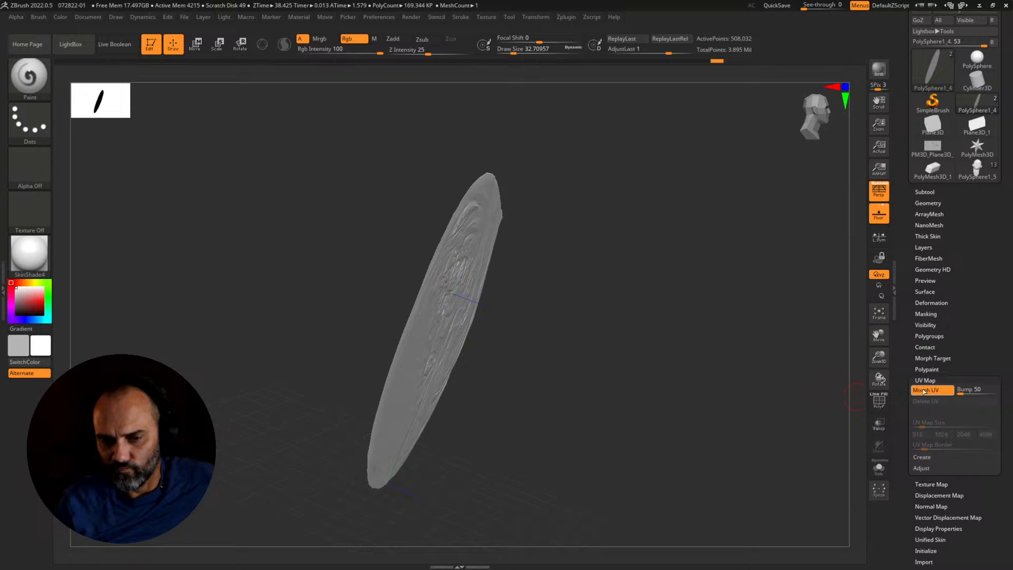
# Step: Export the unwrapped decimated head as an OBJ file named head_lo in the 072822 folder
pyautogui.scroll(3, 977, 256)
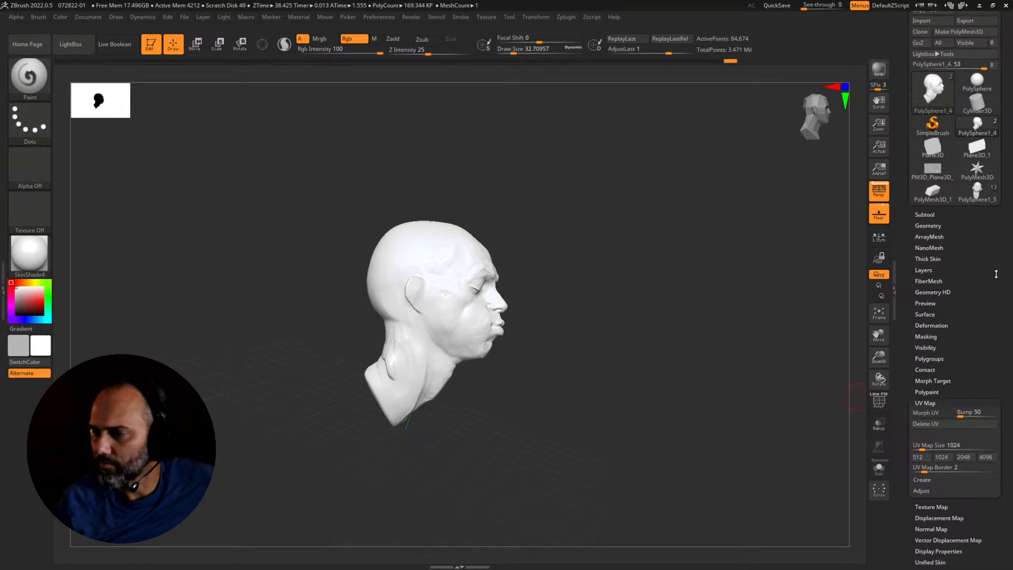
pyautogui.click(965, 64)
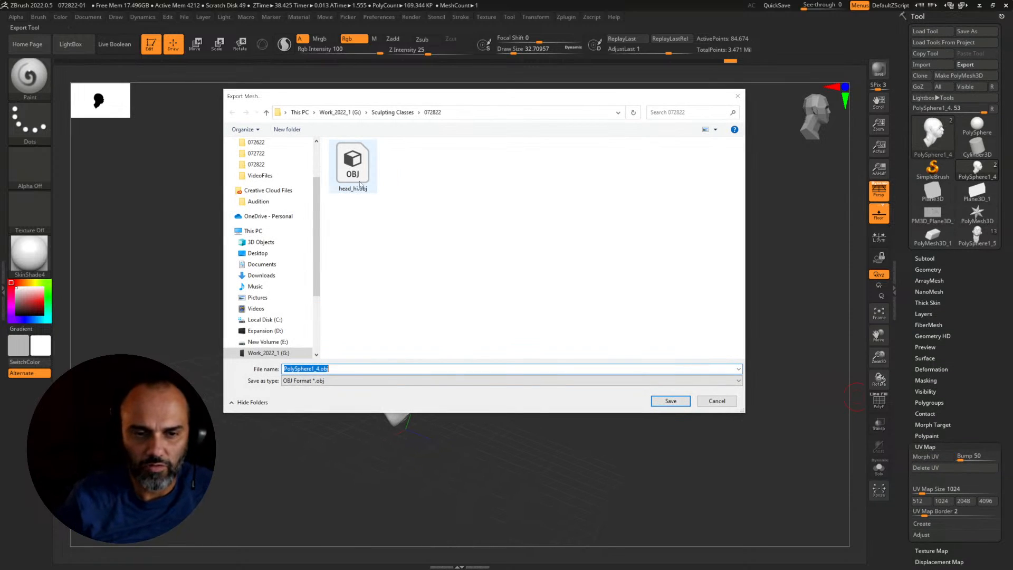
pyautogui.write('head_lo')
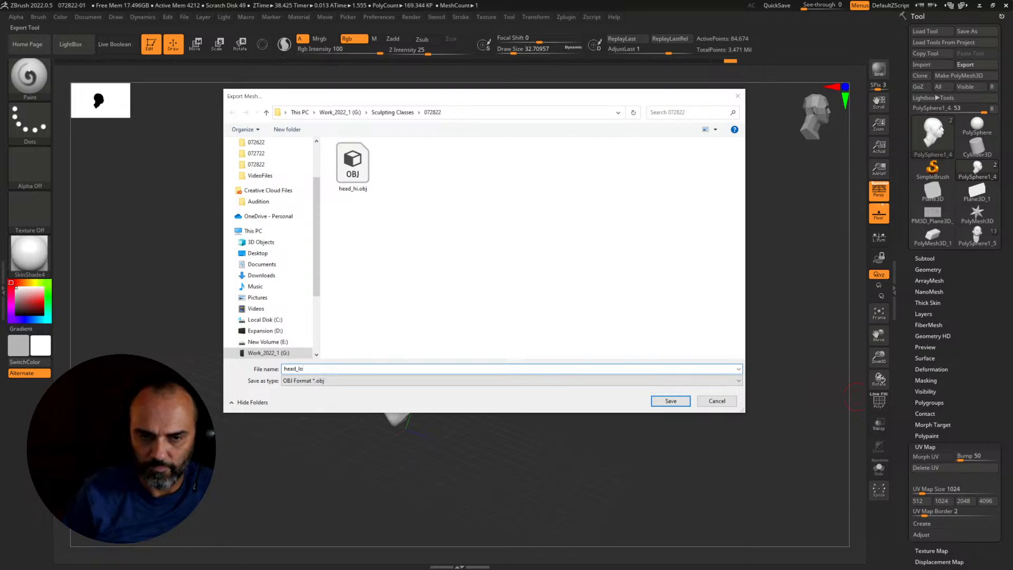
pyautogui.press('Return')
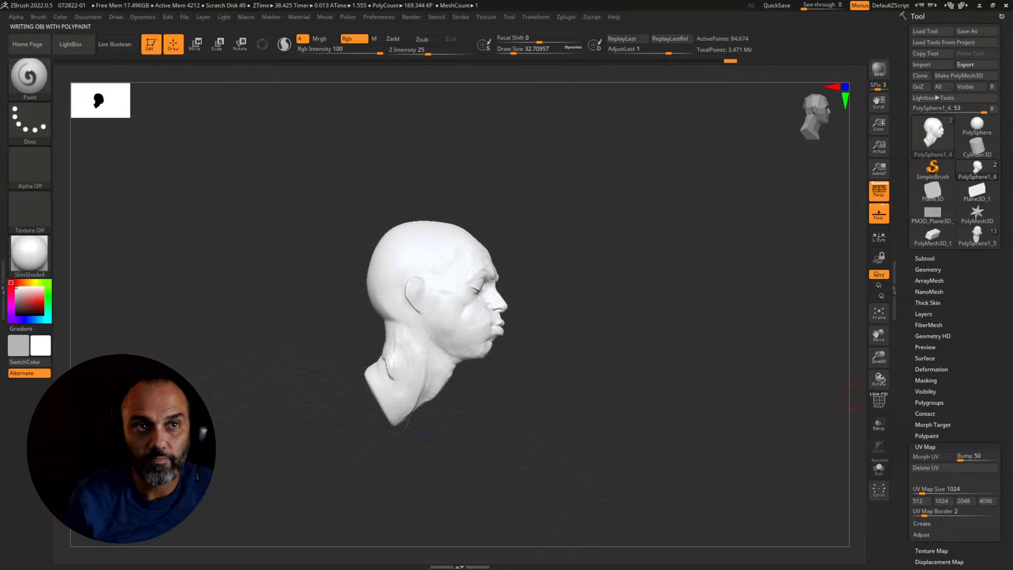
# Step: Switch to Marmoset Toolbag and open the recent scene 072722-01-bronzeSimple.tbscene without saving the current scene
pyautogui.hotkey('alt', 'Tab')
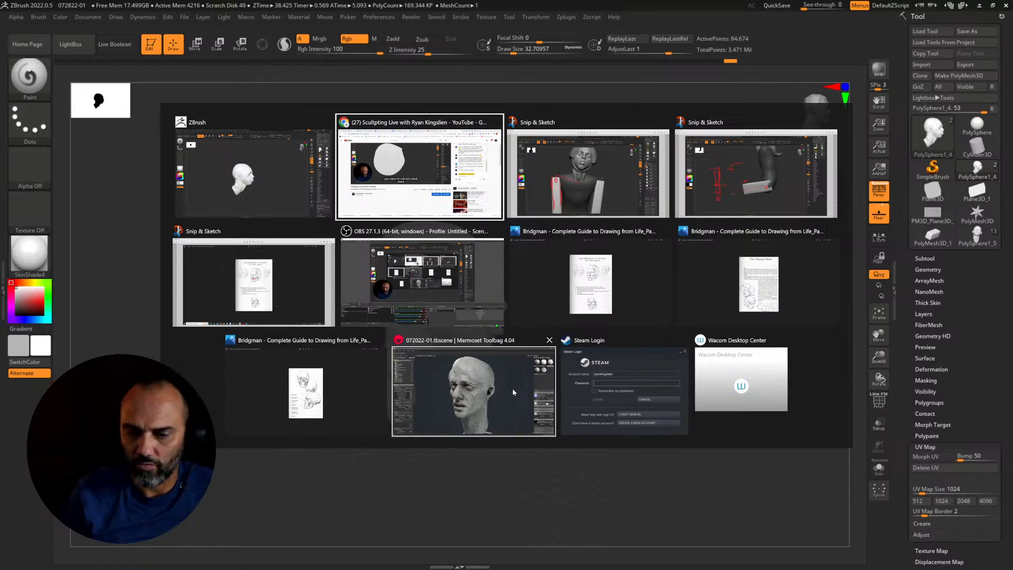
pyautogui.click(492, 383)
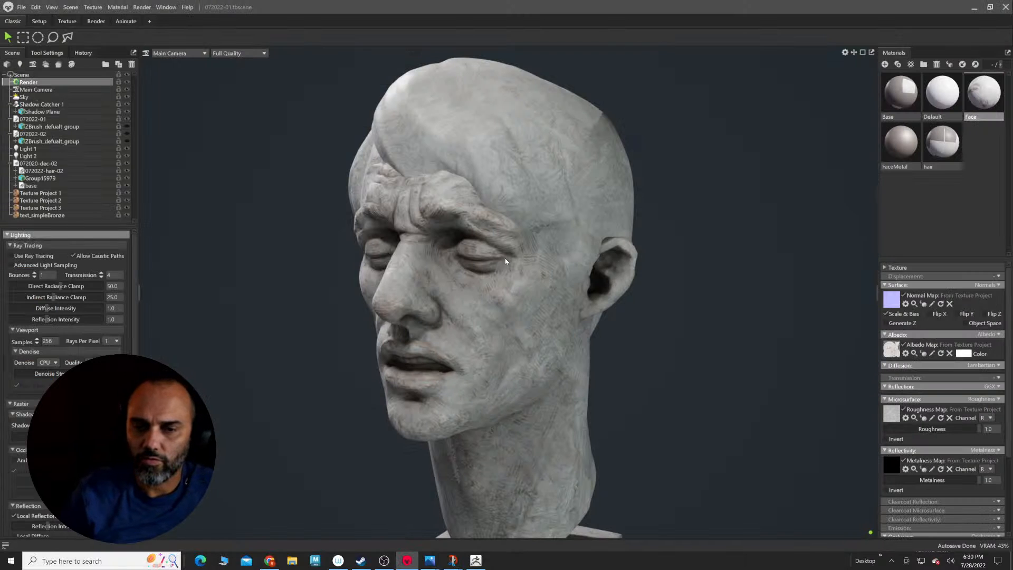
pyautogui.click(26, 8)
pyautogui.moveTo(53, 35)
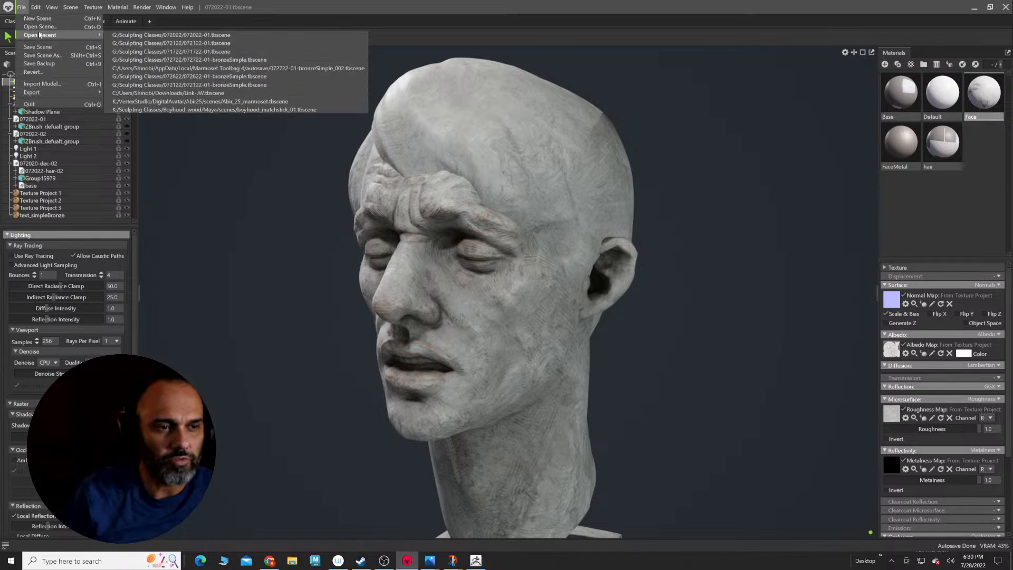
pyautogui.click(196, 60)
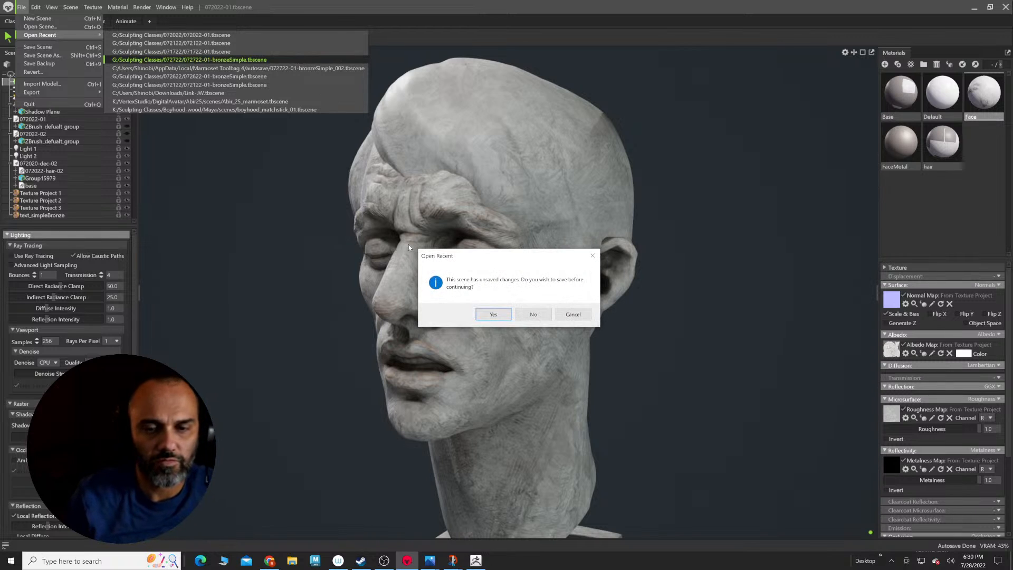
pyautogui.click(533, 315)
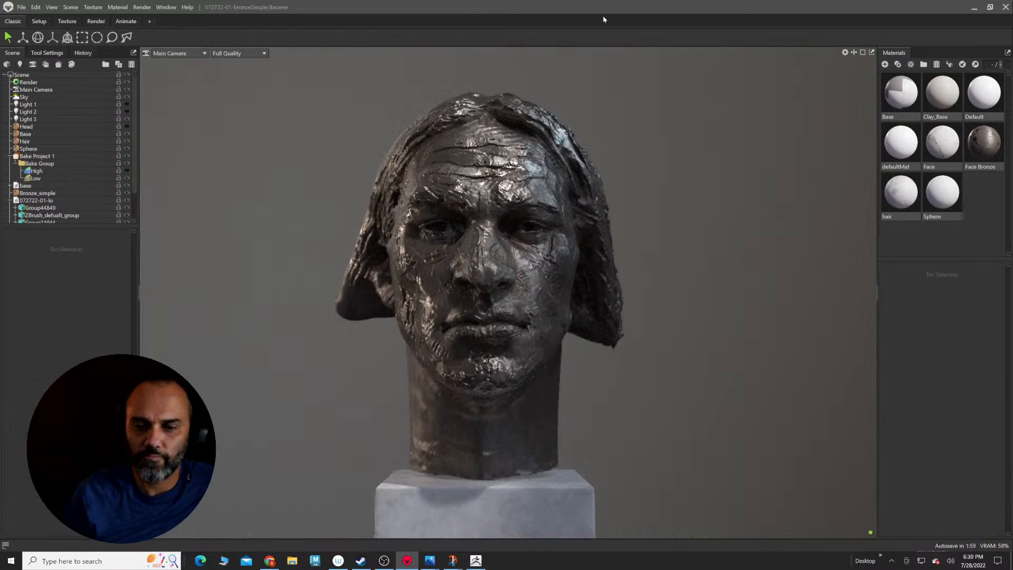
# Step: Adjust the Main Camera's depth-of-field aperture to bring the whole bronze bust into sharp focus, and frame the head from the front
pyautogui.moveTo(647, 267); pyautogui.dragTo(685, 244)
pyautogui.moveTo(685, 244); pyautogui.dragTo(662, 222, button='right')
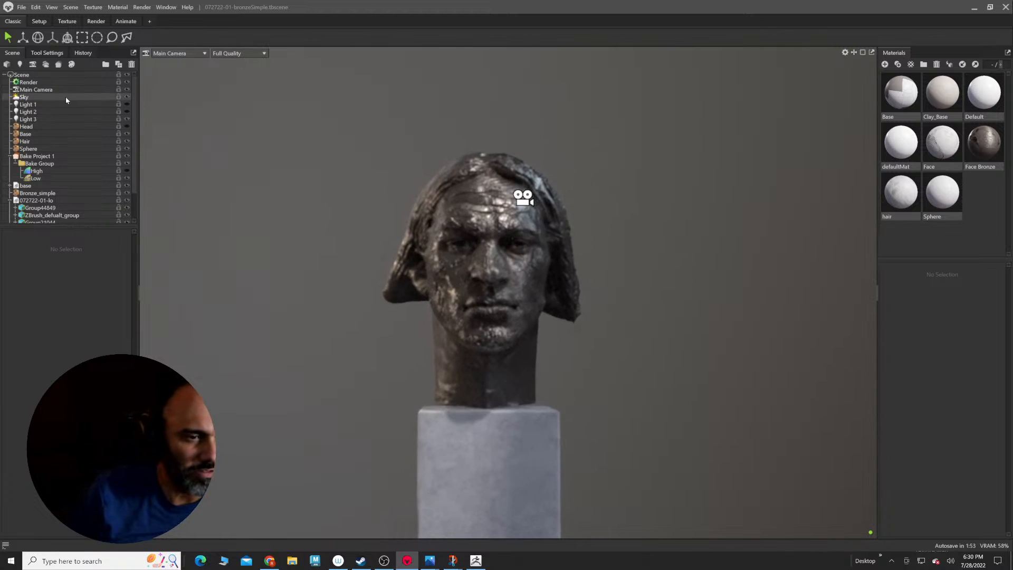
pyautogui.click(62, 90)
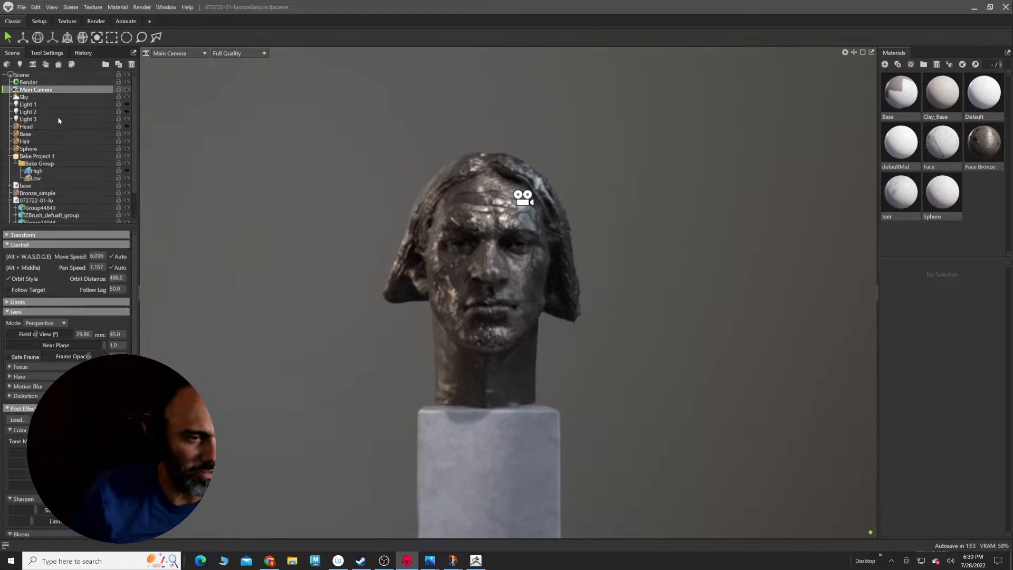
pyautogui.click(10, 367)
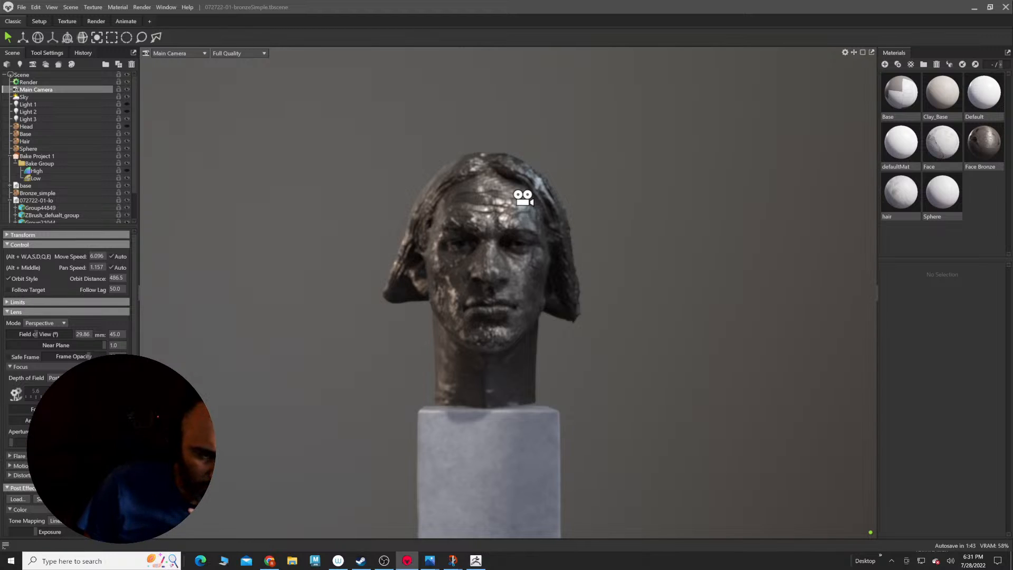
pyautogui.moveTo(100, 394); pyautogui.dragTo(58, 393)
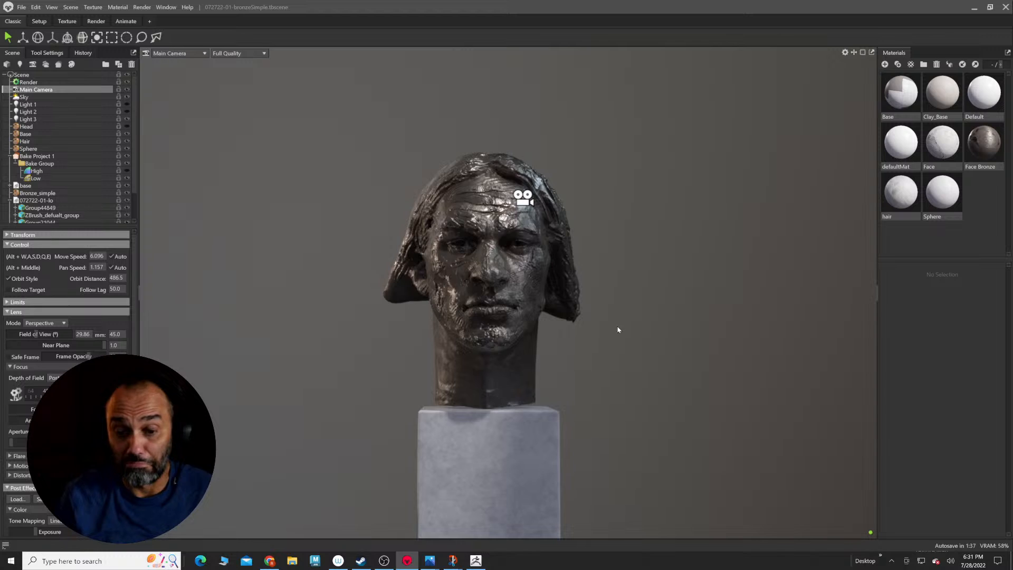
pyautogui.keyDown('alt'); pyautogui.moveTo(617, 333); pyautogui.dragTo(603, 353, button='middle'); pyautogui.keyUp('alt')
pyautogui.keyDown('alt'); pyautogui.moveTo(602, 354); pyautogui.dragTo(646, 360, button='right'); pyautogui.keyUp('alt')
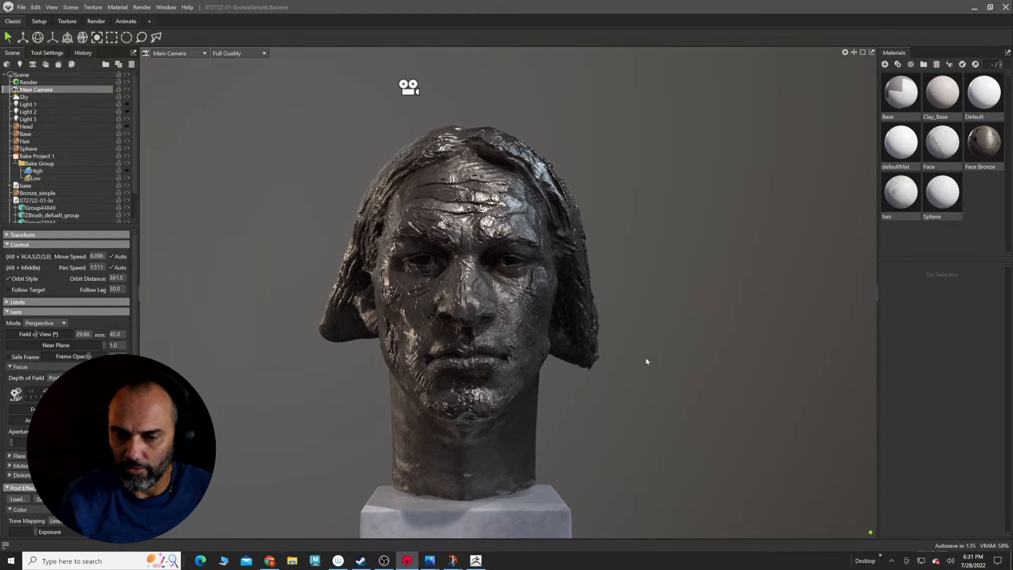
pyautogui.moveTo(713, 332); pyautogui.dragTo(616, 318)
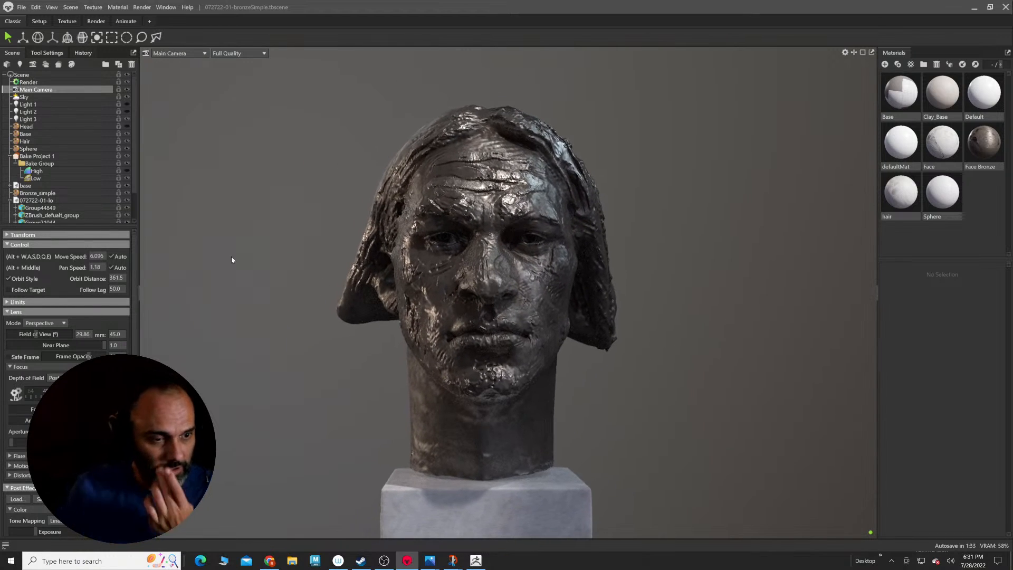
# Step: Import the model head_lo.obj from the Sculpting Classes folder 072822 into the bronze scene
pyautogui.click(21, 7)
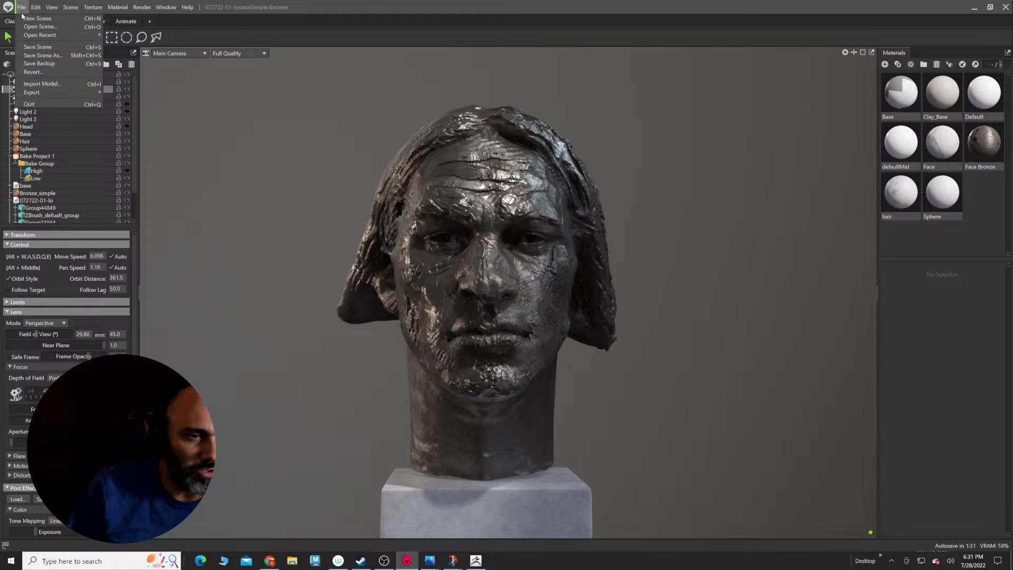
pyautogui.click(43, 84)
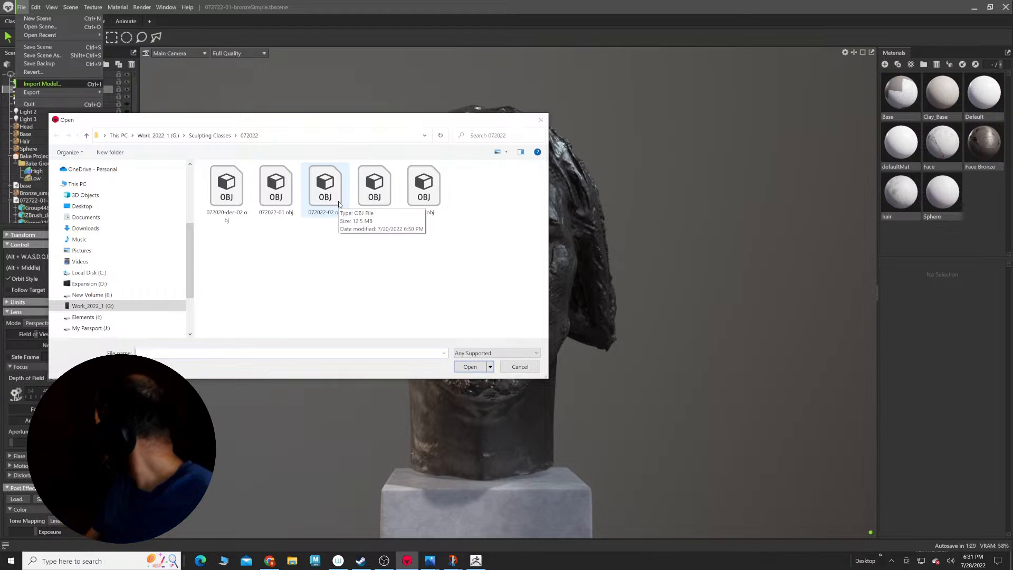
pyautogui.click(210, 135)
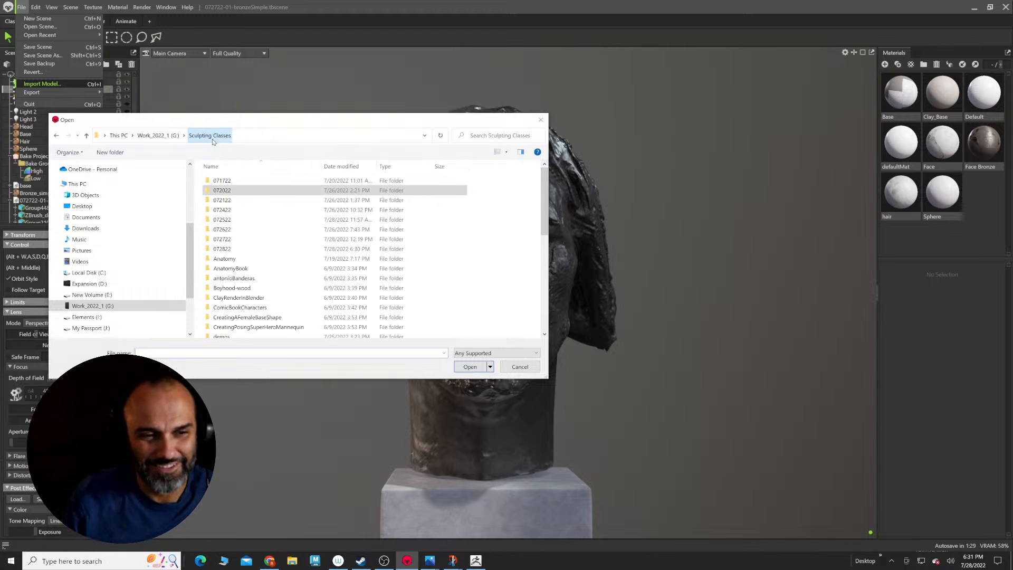
pyautogui.doubleClick(239, 249)
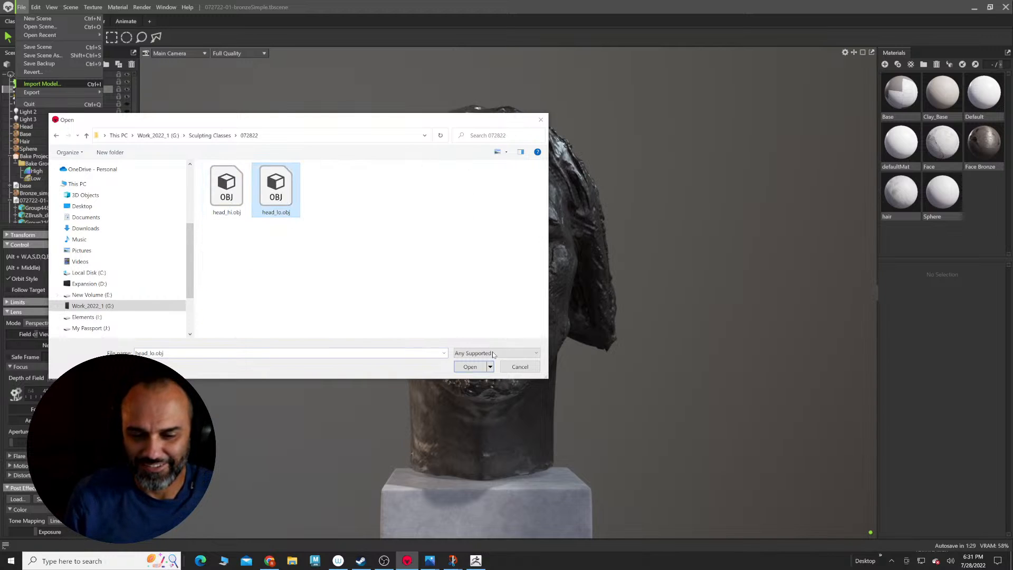
# Step: Import the low-poly head model head_lo.obj into the bronze bust scene
pyautogui.doubleClick(274, 197)
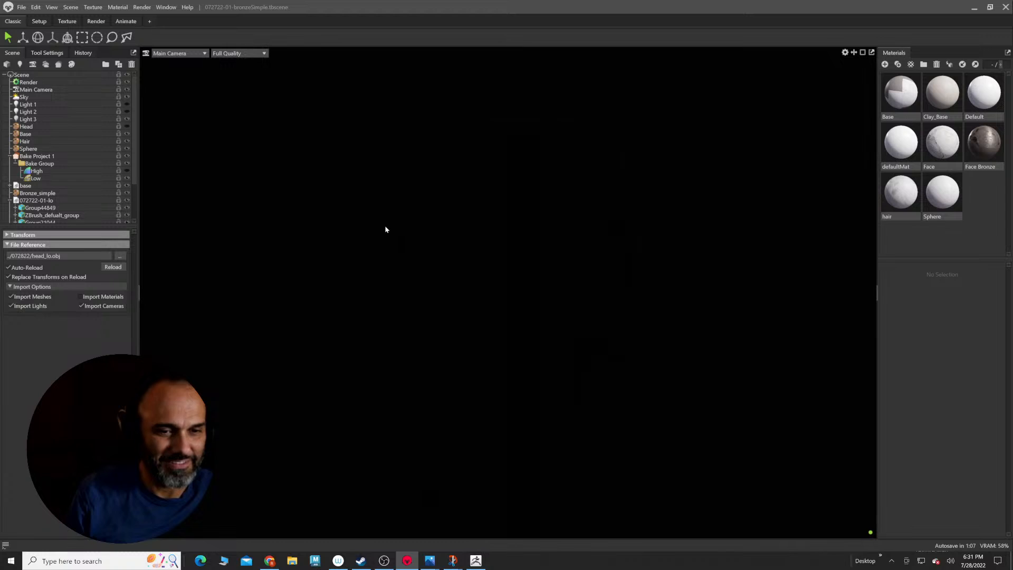
pyautogui.keyDown('alt'); pyautogui.moveTo(619, 256); pyautogui.dragTo(269, 126, button='right'); pyautogui.keyUp('alt')
pyautogui.keyDown('alt'); pyautogui.moveTo(549, 221); pyautogui.dragTo(441, 231, button='right'); pyautogui.keyUp('alt')
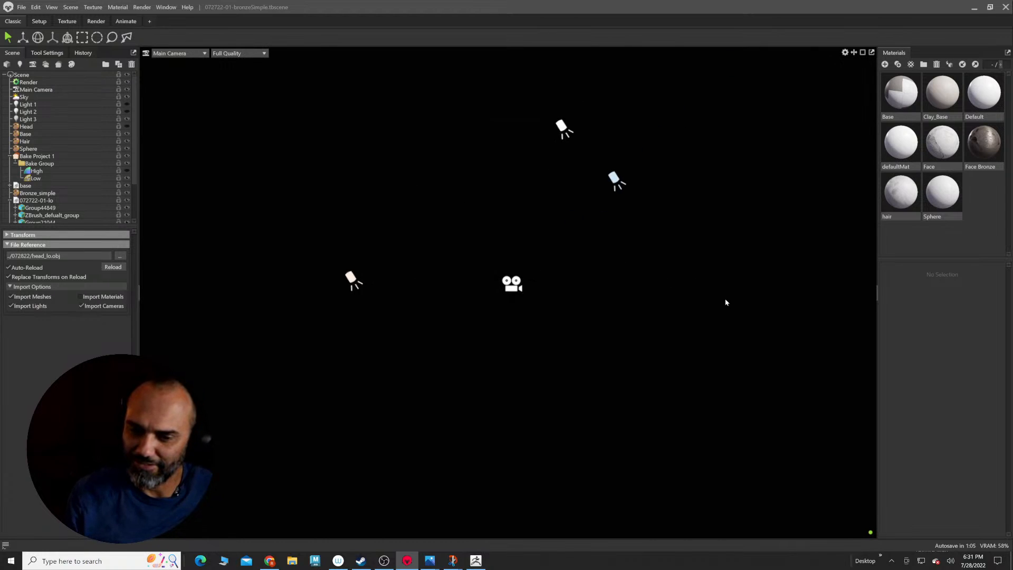
pyautogui.keyDown('alt'); pyautogui.moveTo(441, 232); pyautogui.dragTo(500, 229); pyautogui.keyUp('alt')
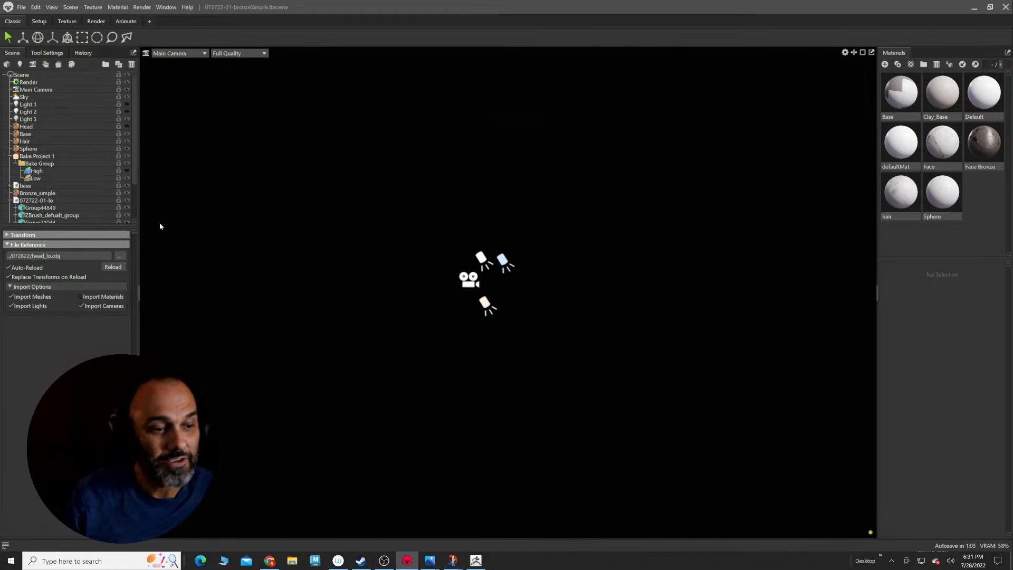
# Step: Enlarge the scene object list and inspect the imported head_lo object and its Group53161 mesh
pyautogui.moveTo(86, 225); pyautogui.dragTo(87, 378)
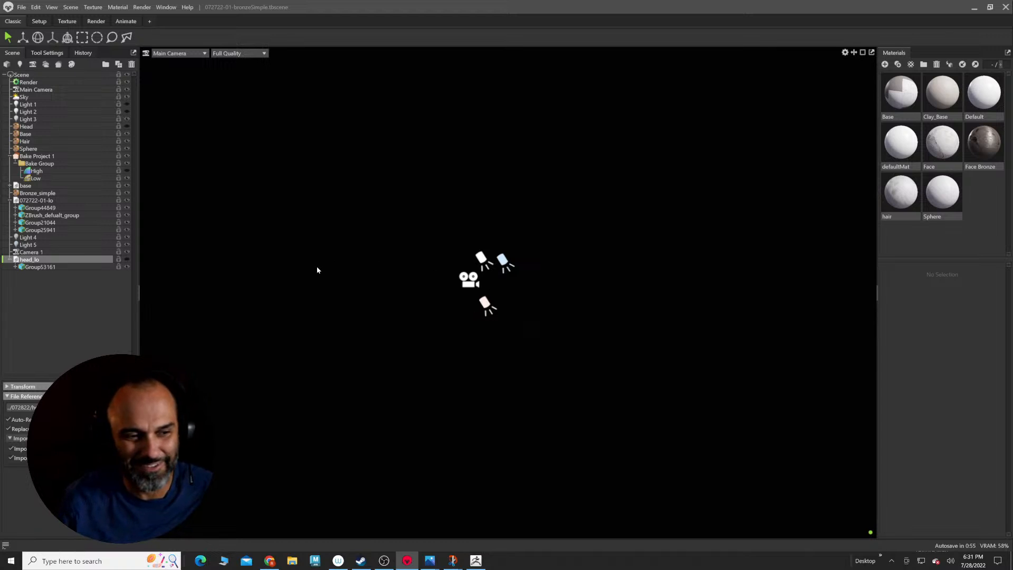
pyautogui.click(37, 259)
pyautogui.press('BackSpace')
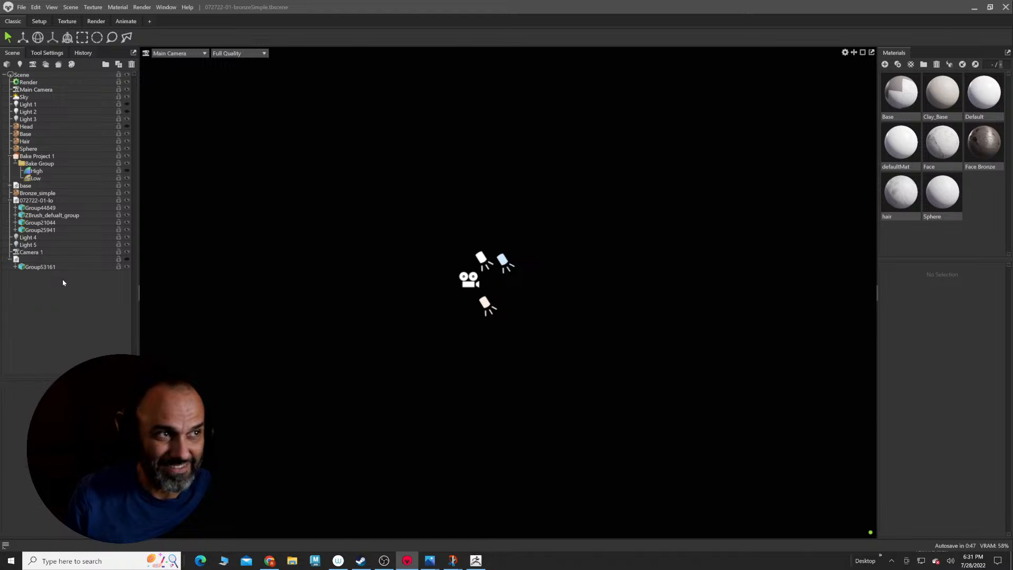
pyautogui.click(74, 267)
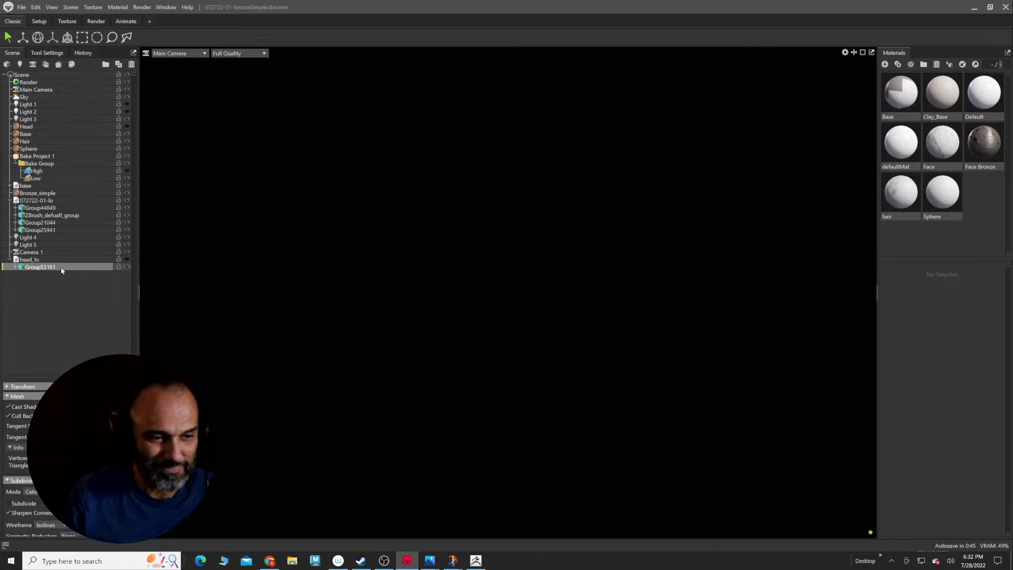
pyautogui.click(100, 260)
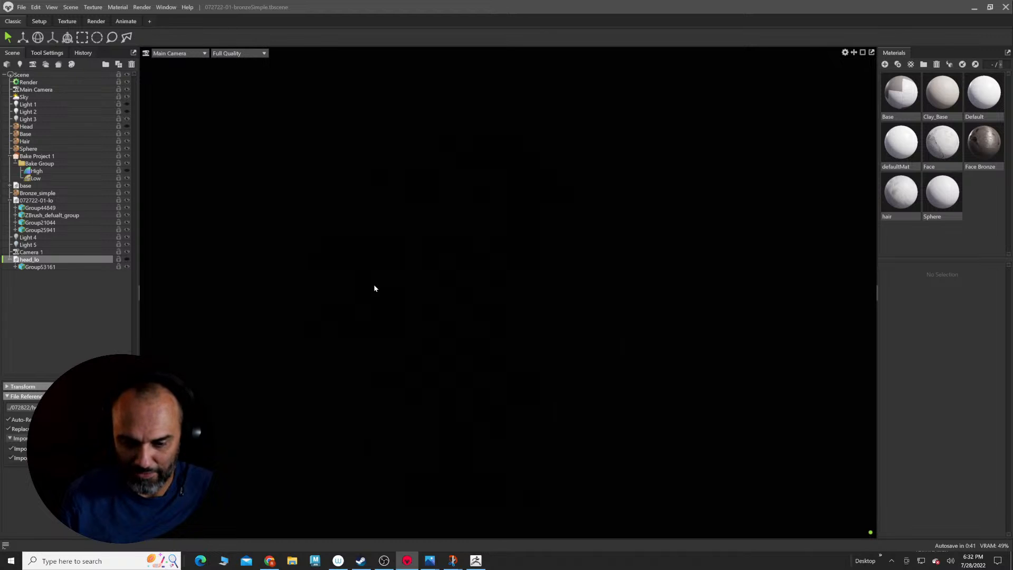
# Step: Reopen the recent scene 072722-01-bronzeSimple.tbscene without saving changes and import head_lo.obj into it again
pyautogui.click(23, 7)
pyautogui.moveTo(46, 34)
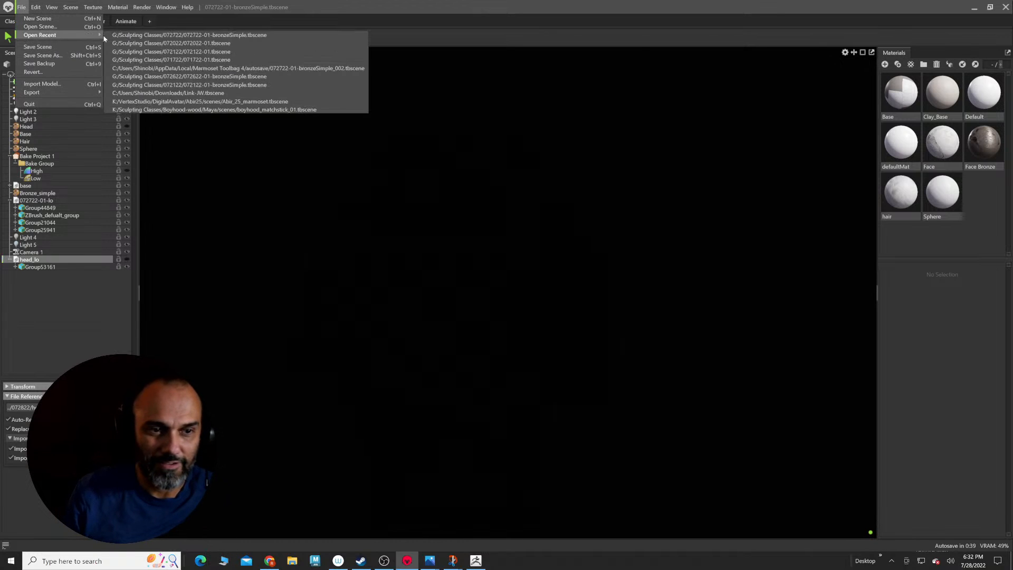
pyautogui.click(220, 36)
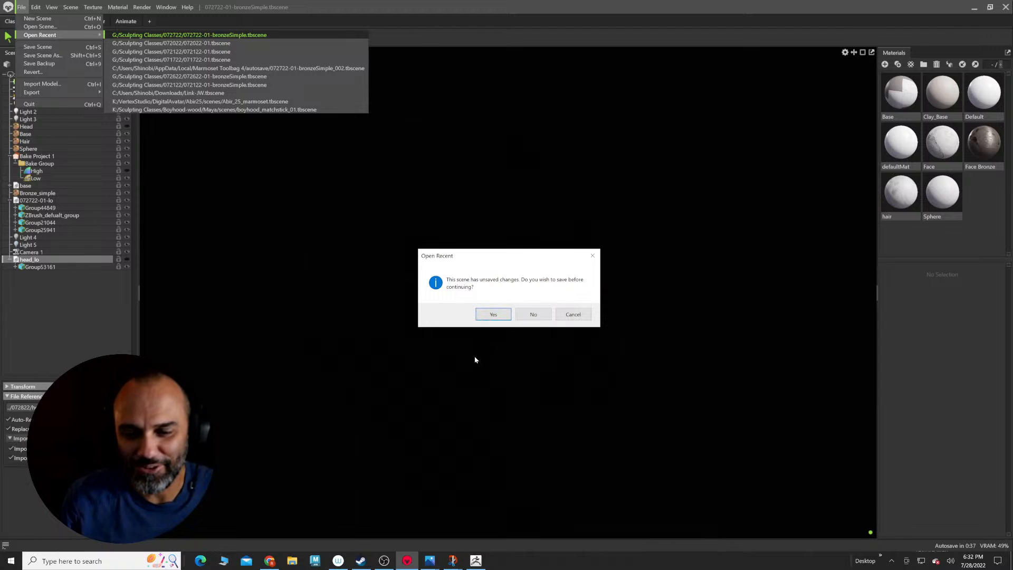
pyautogui.click(532, 315)
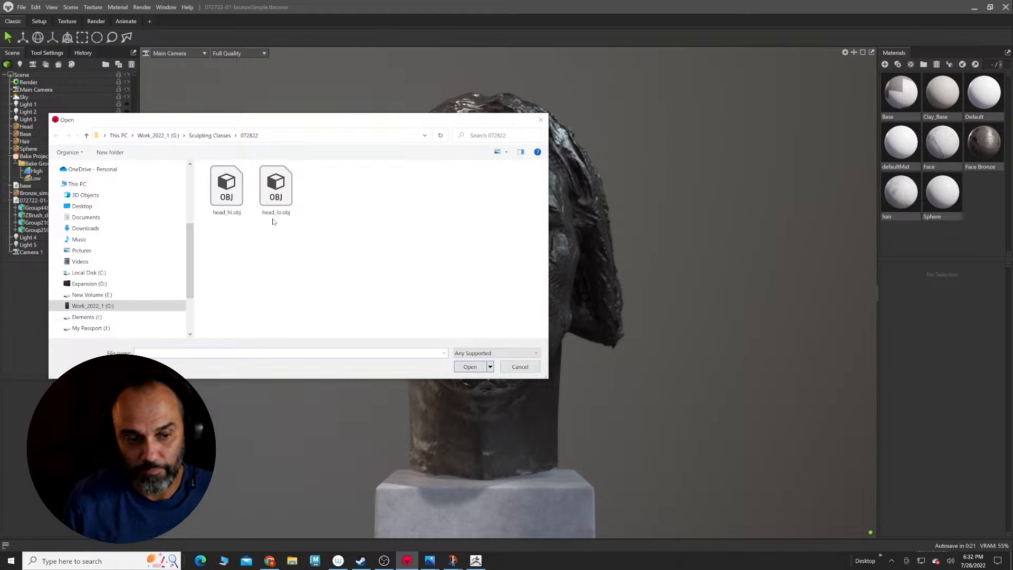
pyautogui.click(275, 190)
pyautogui.click(470, 367)
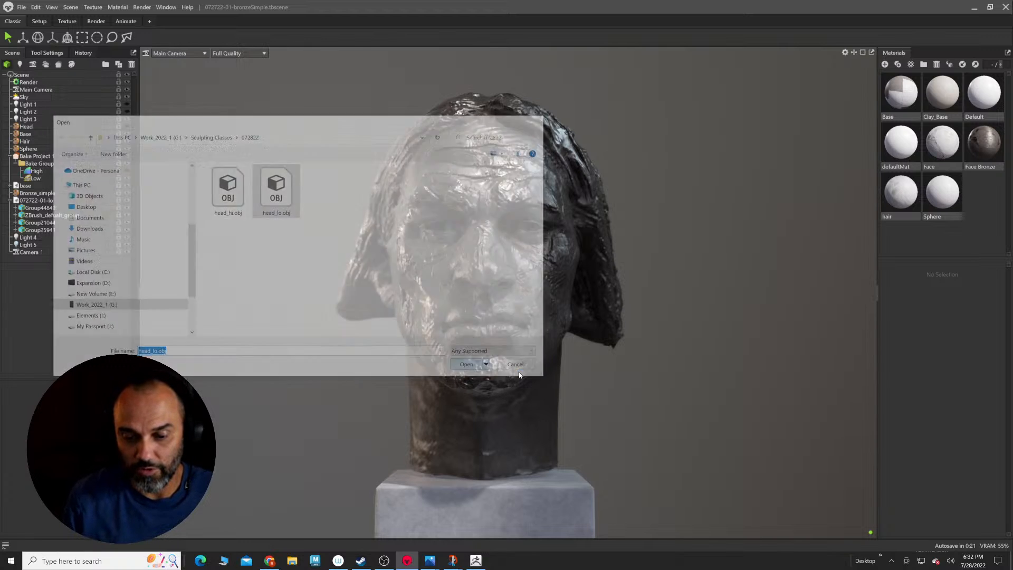
# Step: Start a new empty scene without saving the current one and import head_lo.obj into it
pyautogui.click(21, 7)
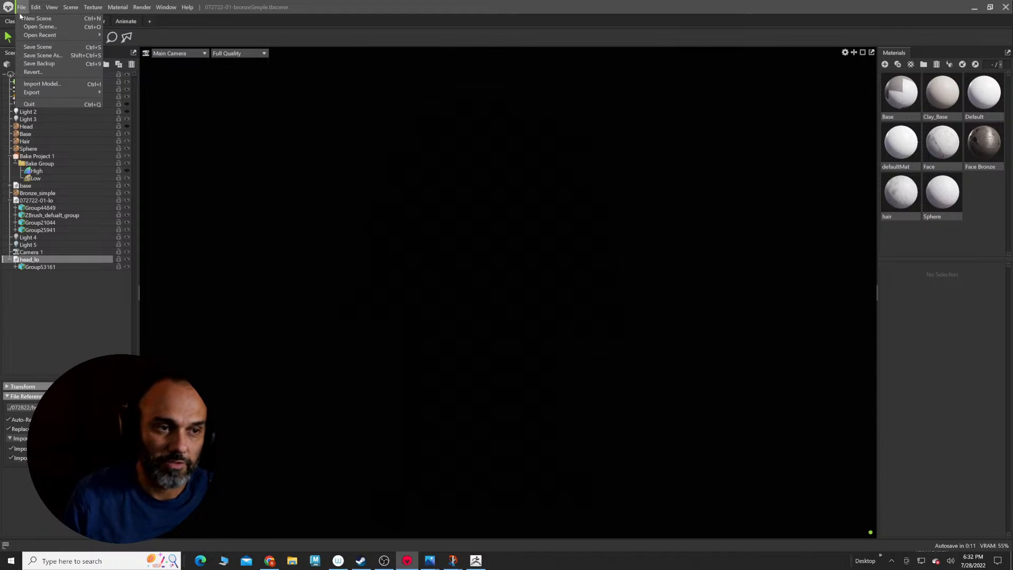
pyautogui.click(550, 315)
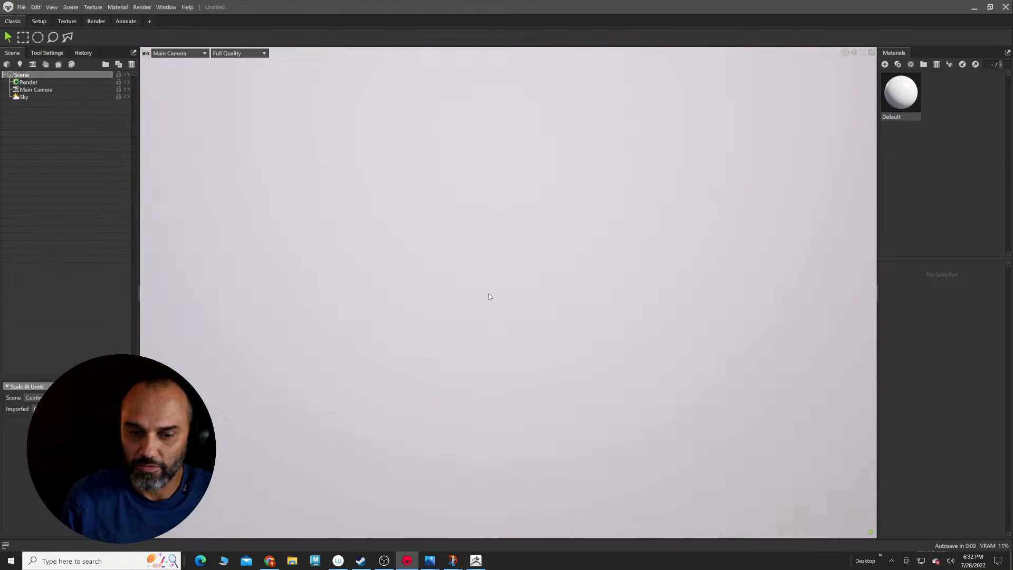
pyautogui.click(7, 64)
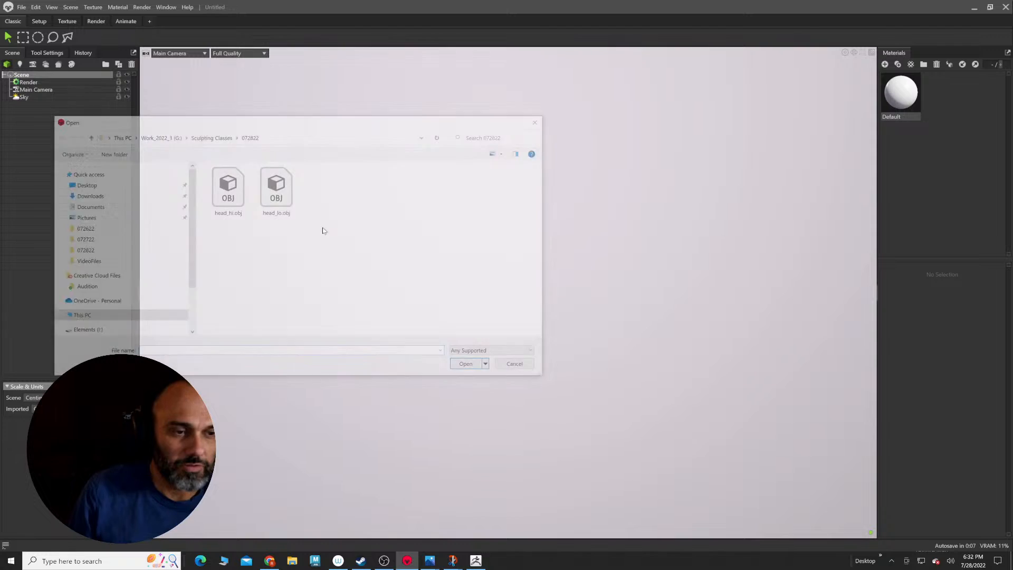
pyautogui.click(275, 188)
pyautogui.click(482, 368)
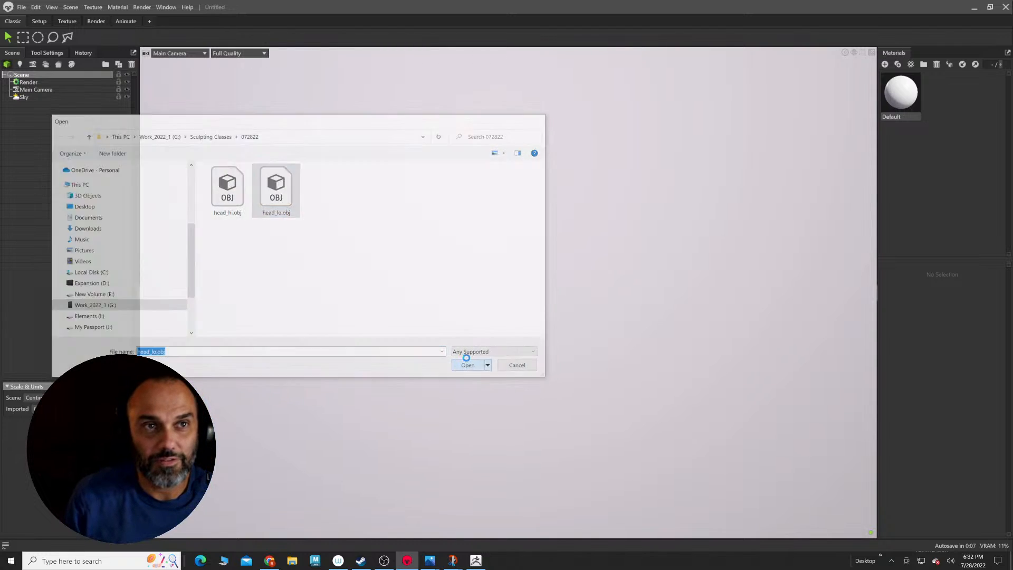
pyautogui.click(483, 299)
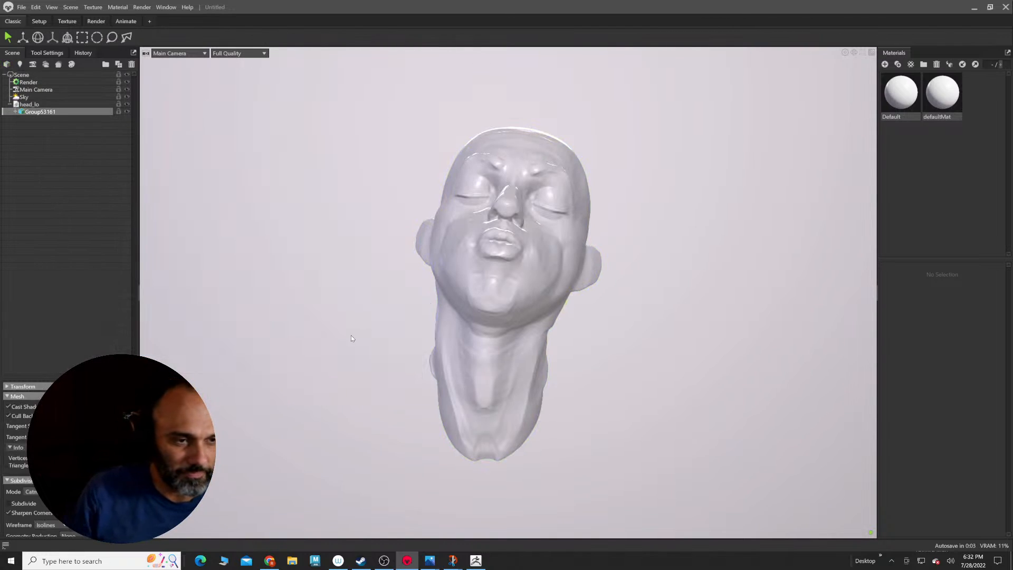
# Step: Show the scale reference figure in the viewport and compare the imported head's size against it
pyautogui.click(845, 52)
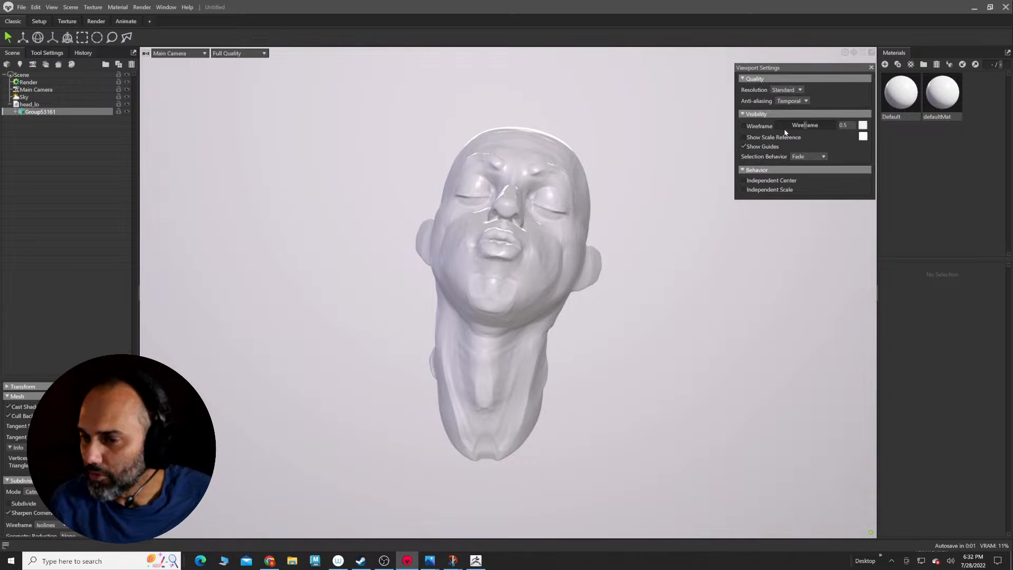
pyautogui.click(744, 137)
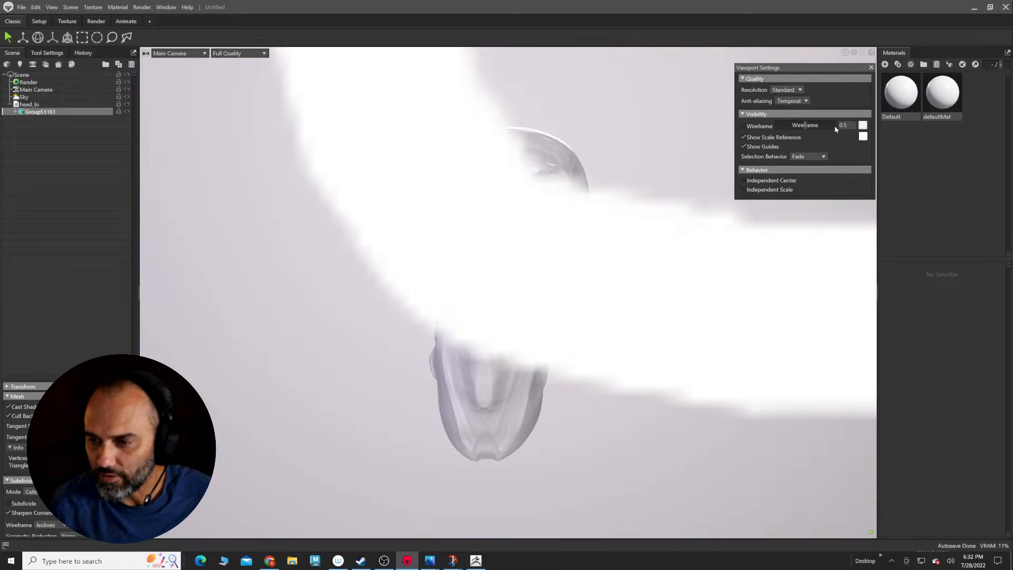
pyautogui.click(871, 68)
pyautogui.keyDown('alt'); pyautogui.moveTo(744, 327); pyautogui.dragTo(448, 217, button='right'); pyautogui.keyUp('alt')
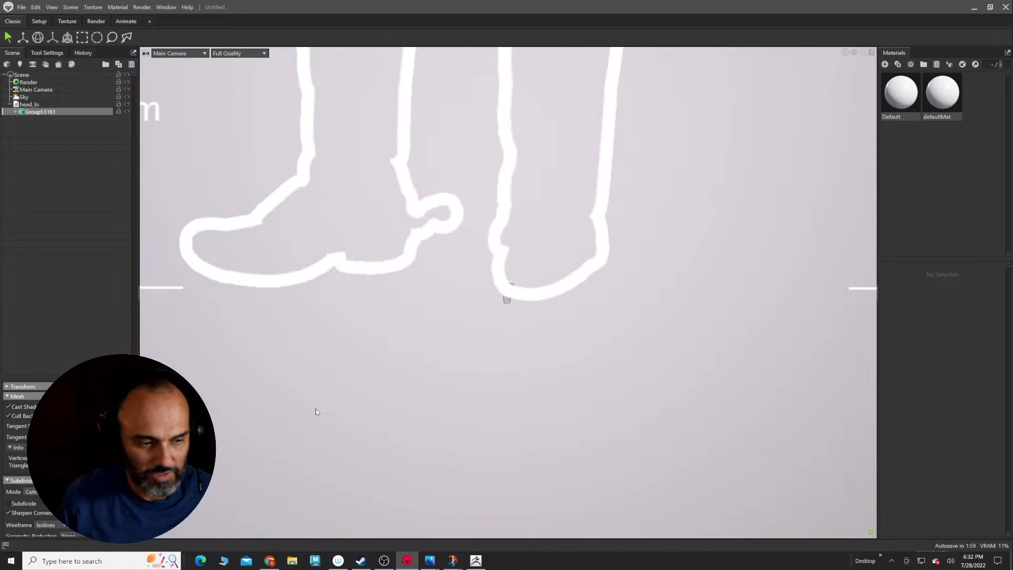
pyautogui.click(21, 75)
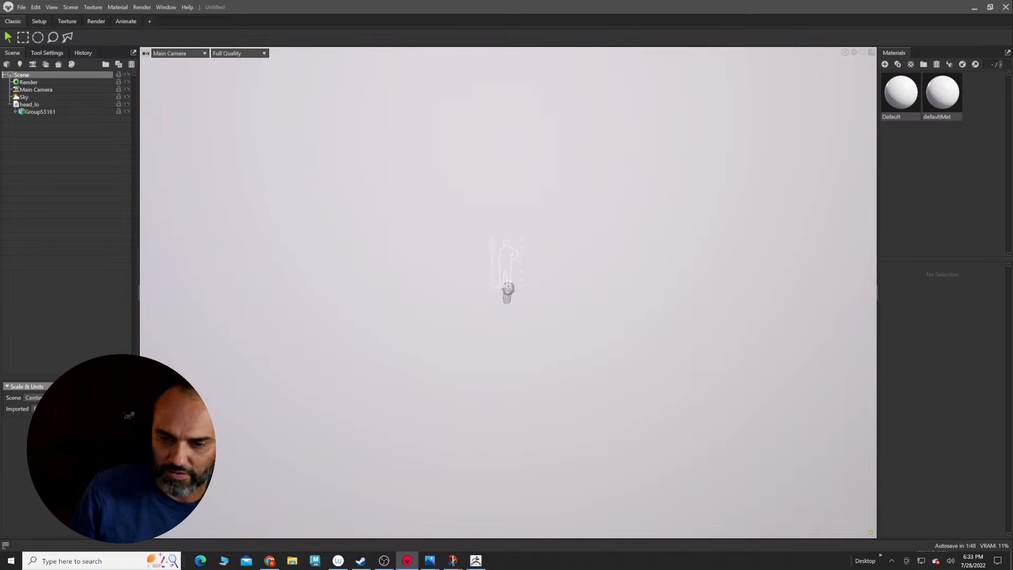
pyautogui.moveTo(513, 269); pyautogui.dragTo(492, 306, button='right')
pyautogui.moveTo(493, 309); pyautogui.dragTo(515, 366)
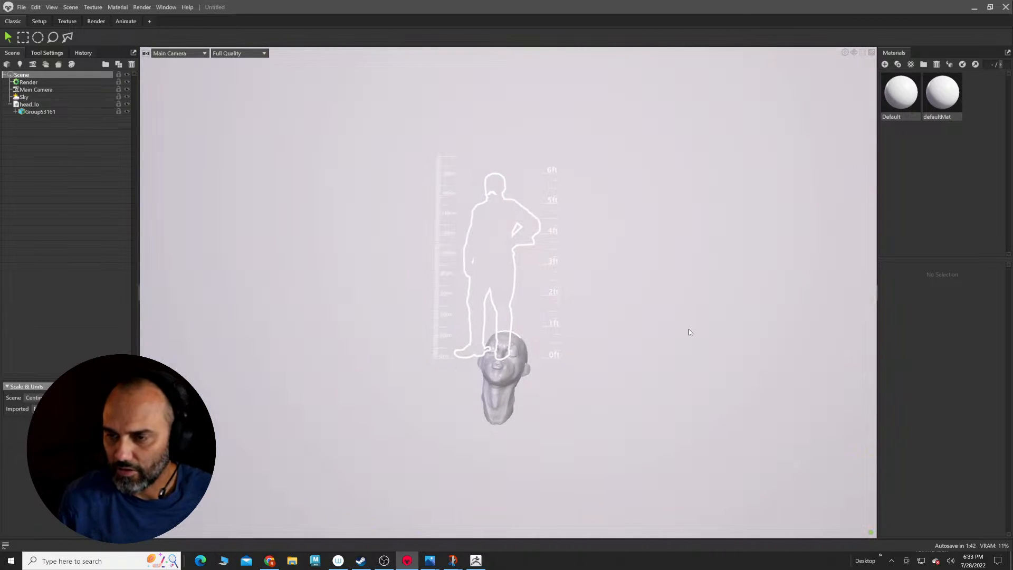
# Step: Hide the scale reference and examine the imported head up close from several sides
pyautogui.click(844, 53)
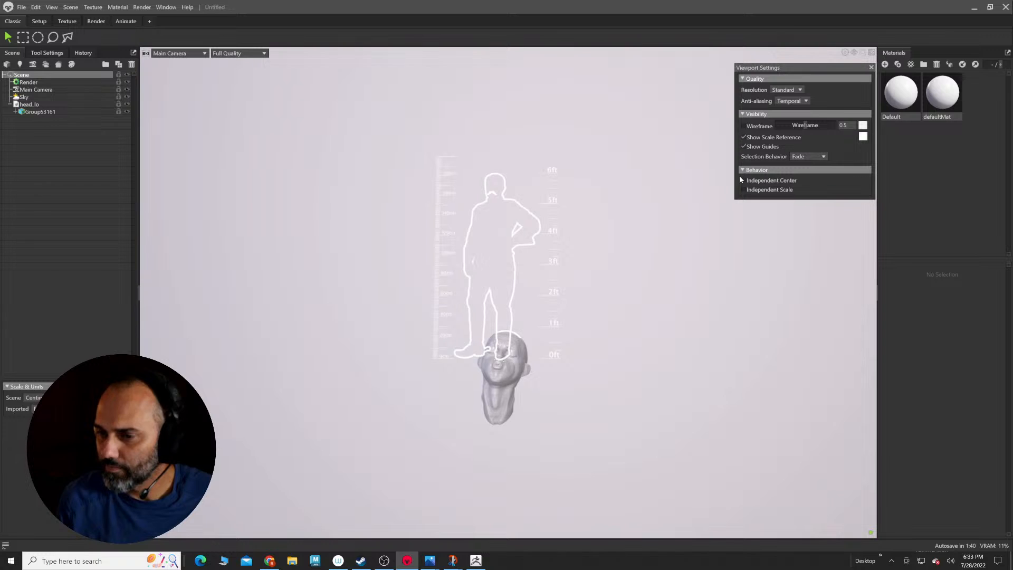
pyautogui.click(744, 137)
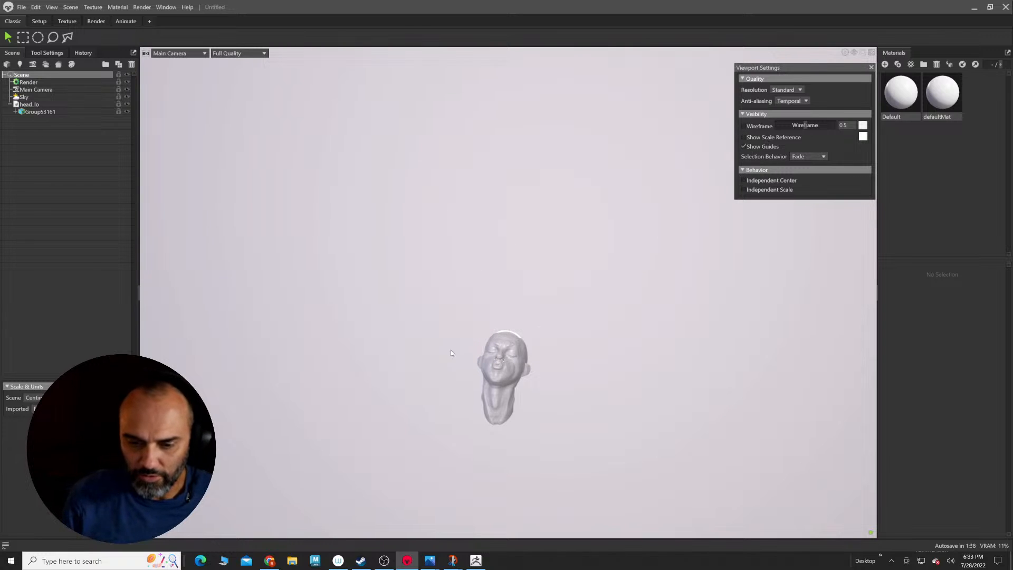
pyautogui.click(464, 339)
pyautogui.moveTo(465, 340); pyautogui.dragTo(422, 321)
pyautogui.moveTo(422, 322); pyautogui.dragTo(707, 409, button='right')
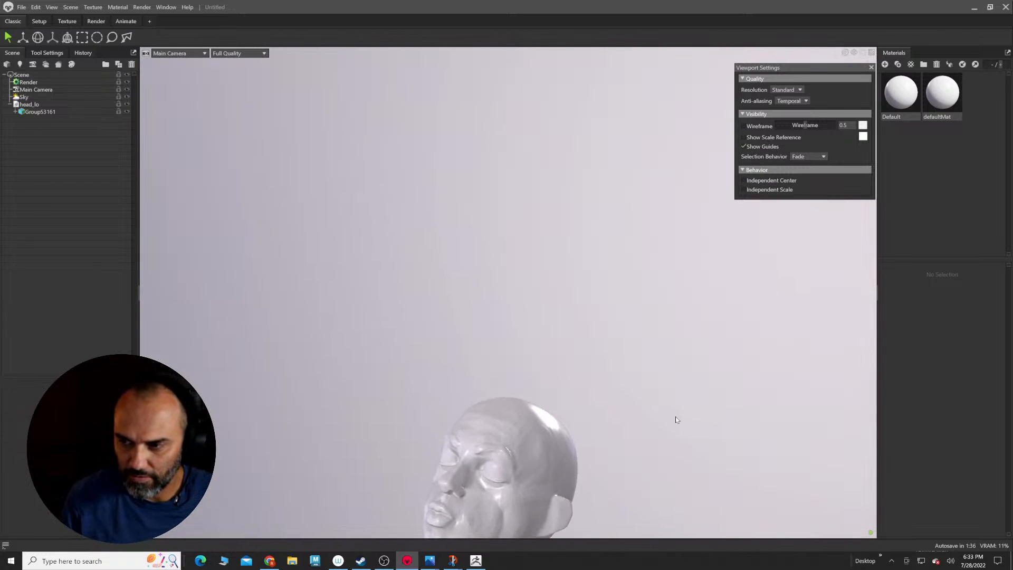
pyautogui.moveTo(675, 417); pyautogui.dragTo(621, 269, button='middle')
pyautogui.moveTo(626, 359); pyautogui.dragTo(619, 301, button='middle')
pyautogui.moveTo(584, 324); pyautogui.dragTo(467, 321)
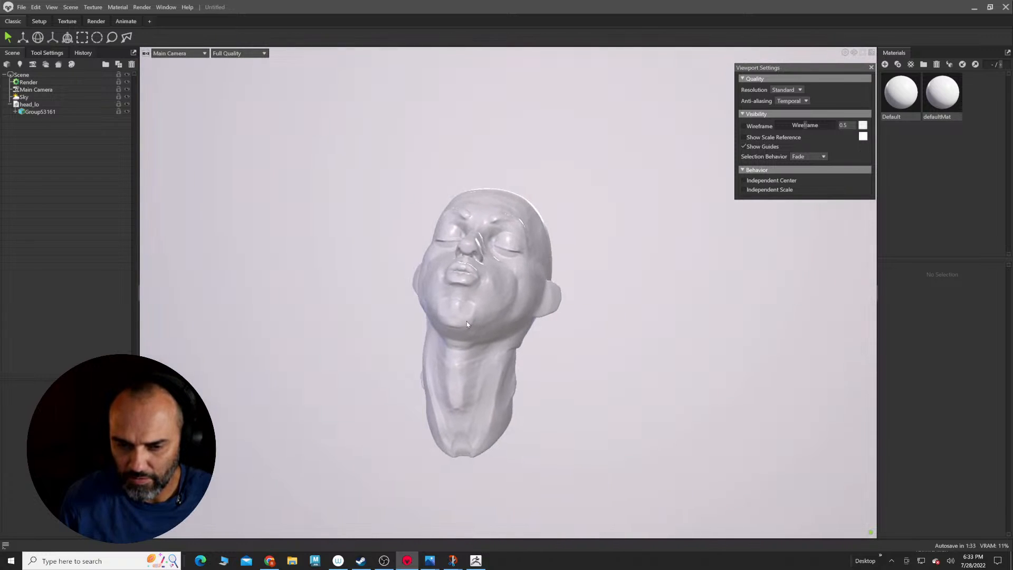
# Step: Reopen the recent scene 072722-01-bronzeSimple.tbscene without saving the test scene
pyautogui.click(21, 7)
pyautogui.moveTo(53, 35)
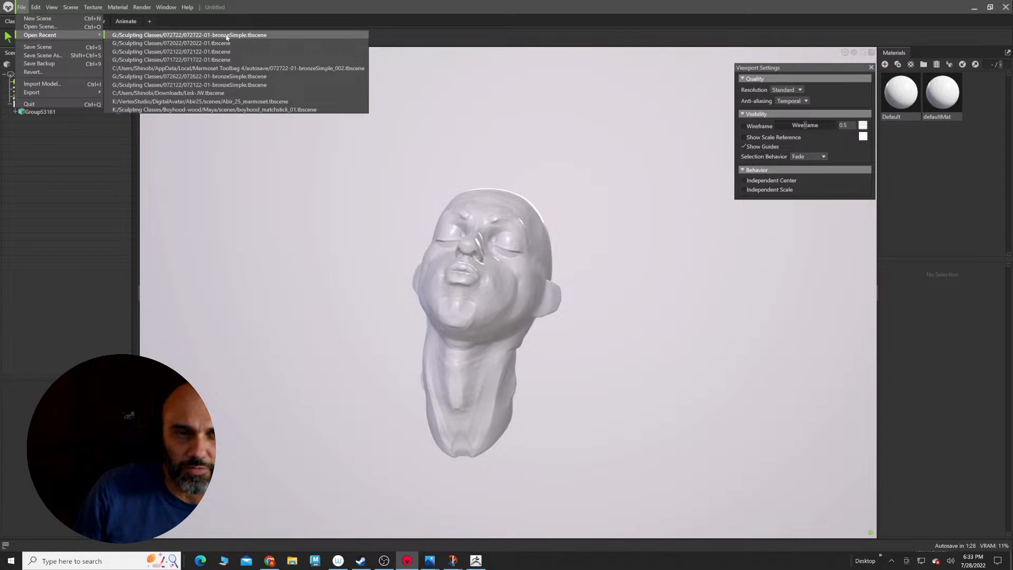
pyautogui.click(213, 35)
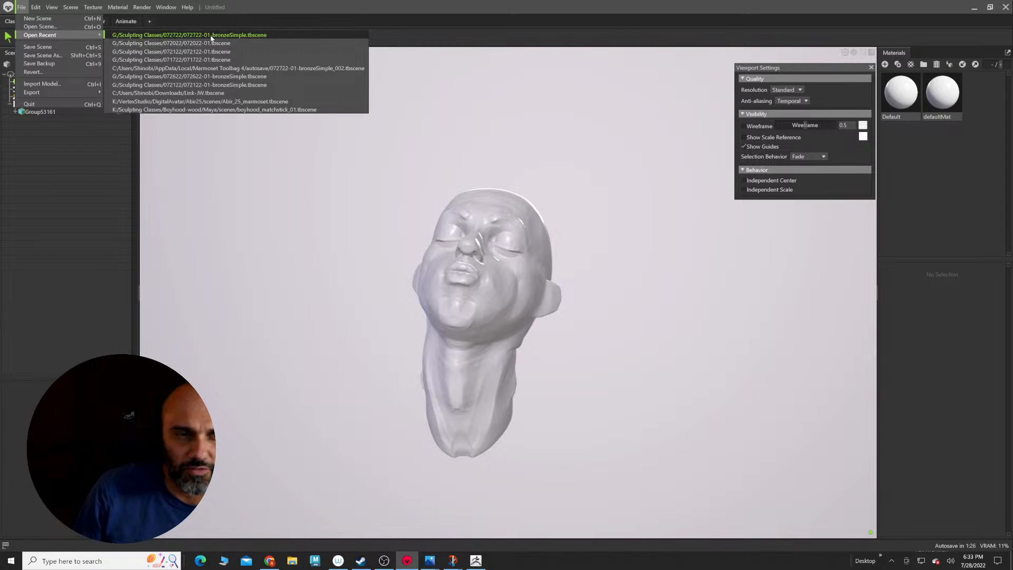
pyautogui.click(533, 314)
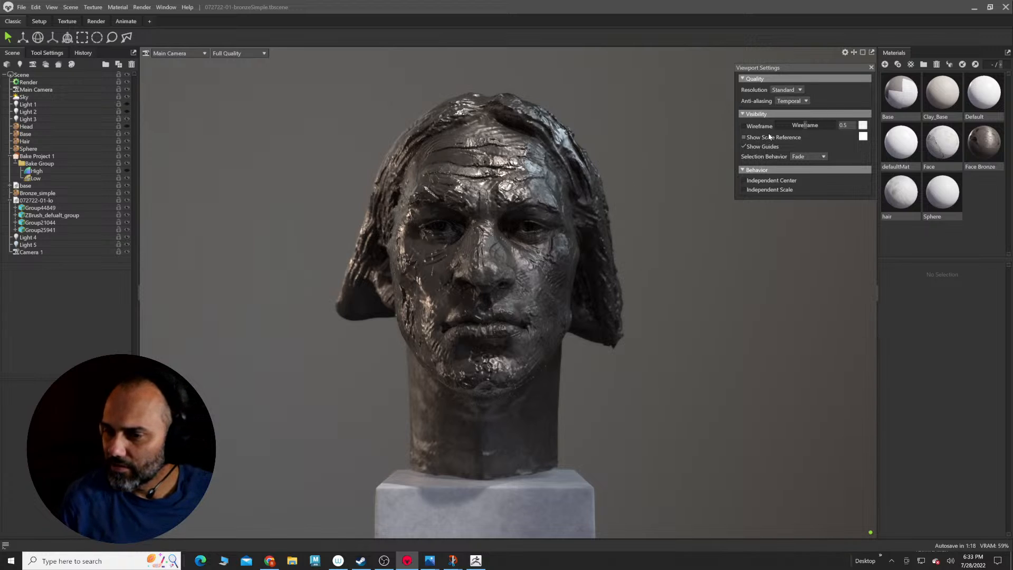
# Step: Compare the bronze bust's size with the scale reference figure, hiding the reference when done
pyautogui.click(744, 137)
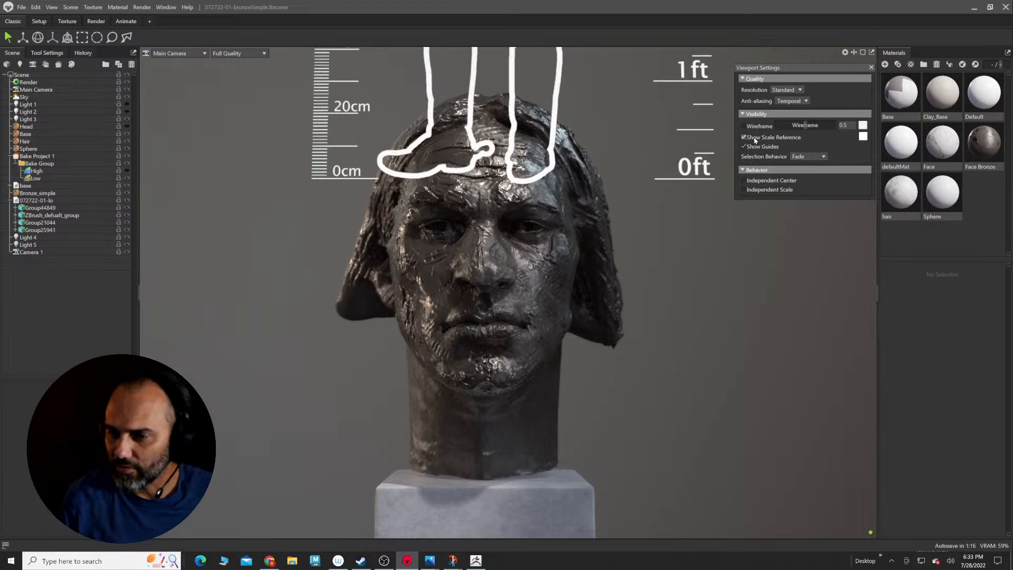
pyautogui.scroll(-8, 620, 228)
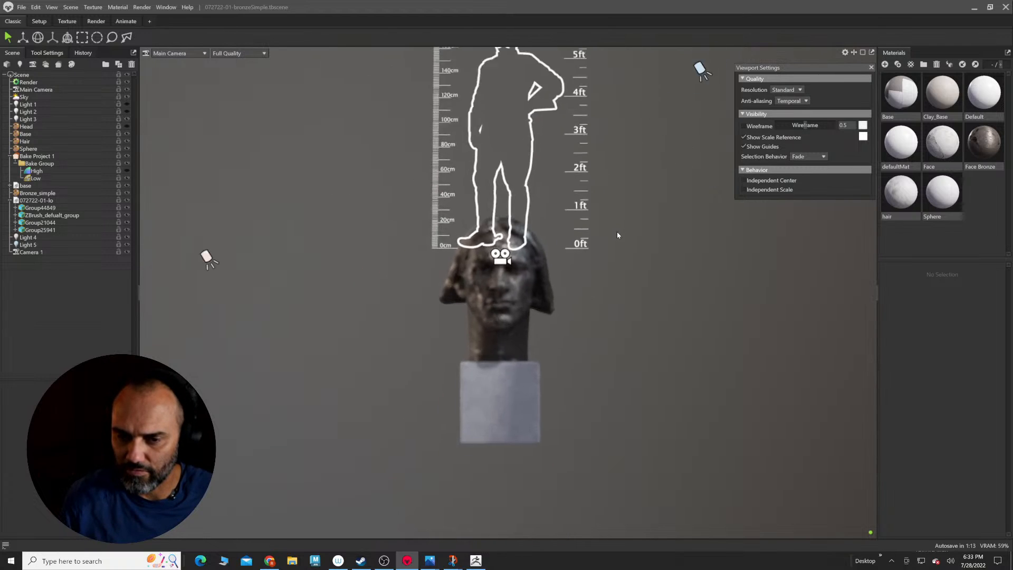
pyautogui.scroll(-2, 619, 233)
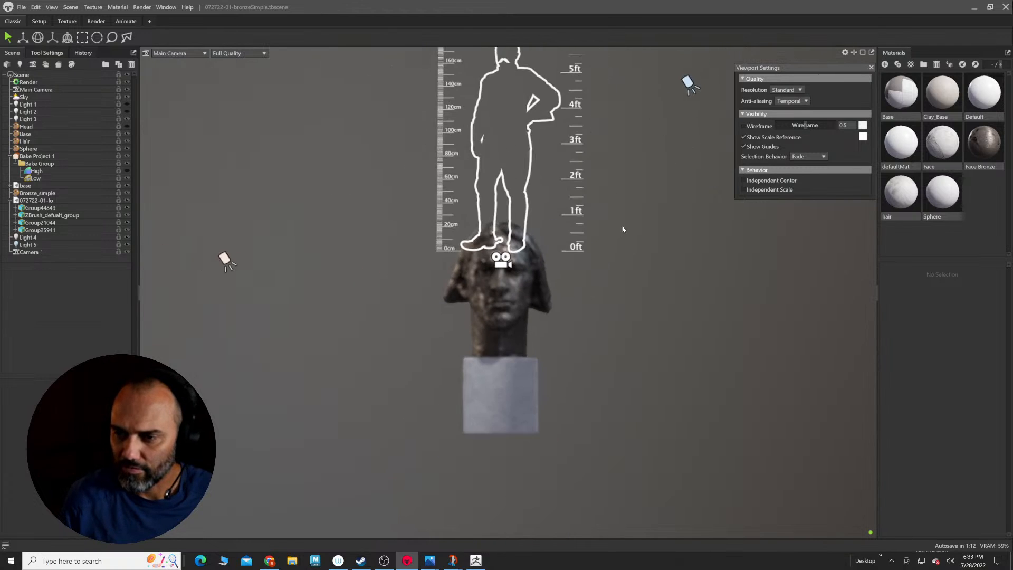
pyautogui.click(766, 138)
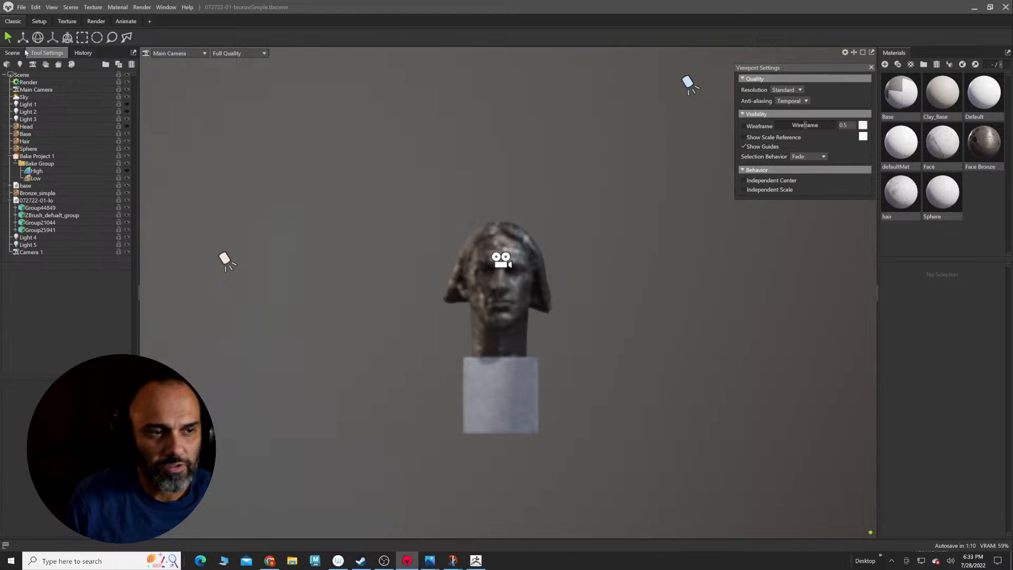
# Step: Import head_lo.obj into the bronze bust scene and display the scene's scale and unit settings
pyautogui.click(7, 63)
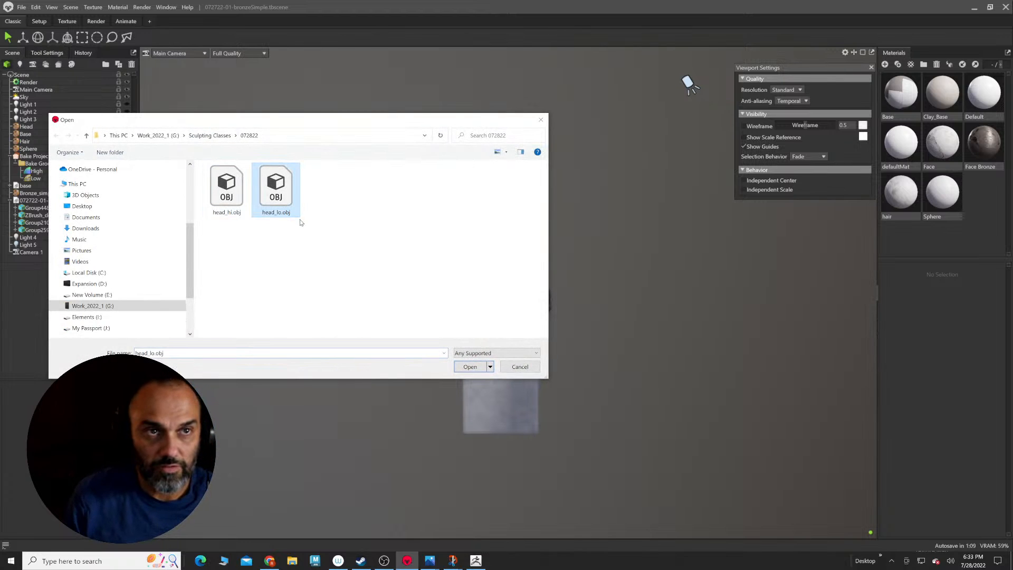
pyautogui.click(470, 368)
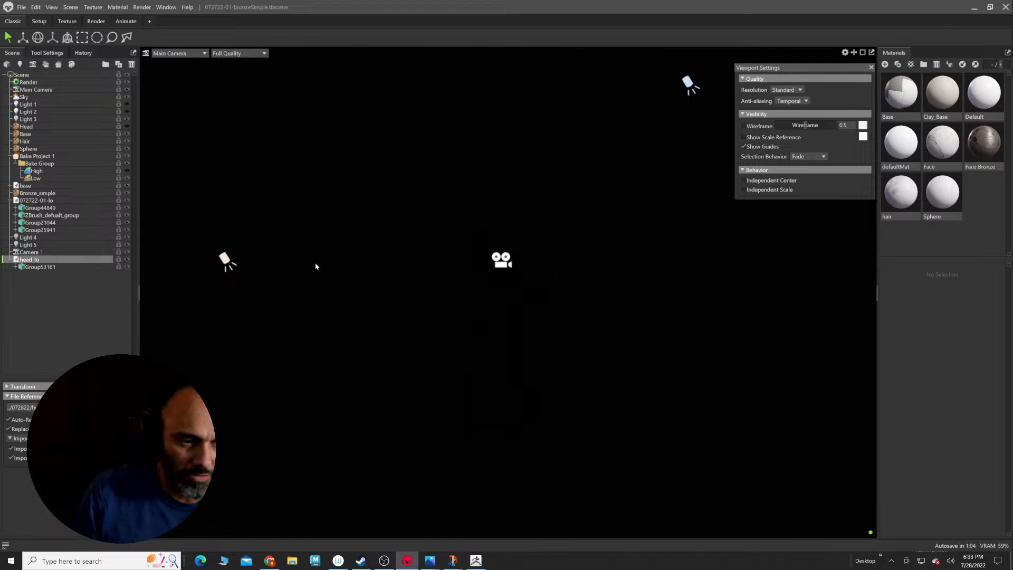
pyautogui.click(21, 74)
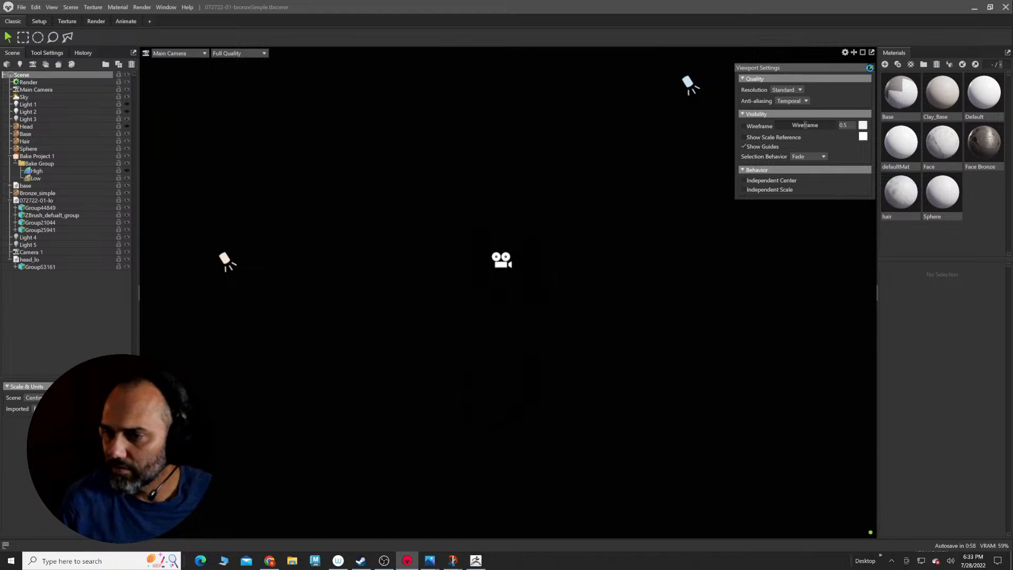
# Step: Close the viewport settings, check the lights' effect in the Render workspace by toggling Light 2, and make Light 1 visible
pyautogui.click(870, 67)
pyautogui.click(100, 23)
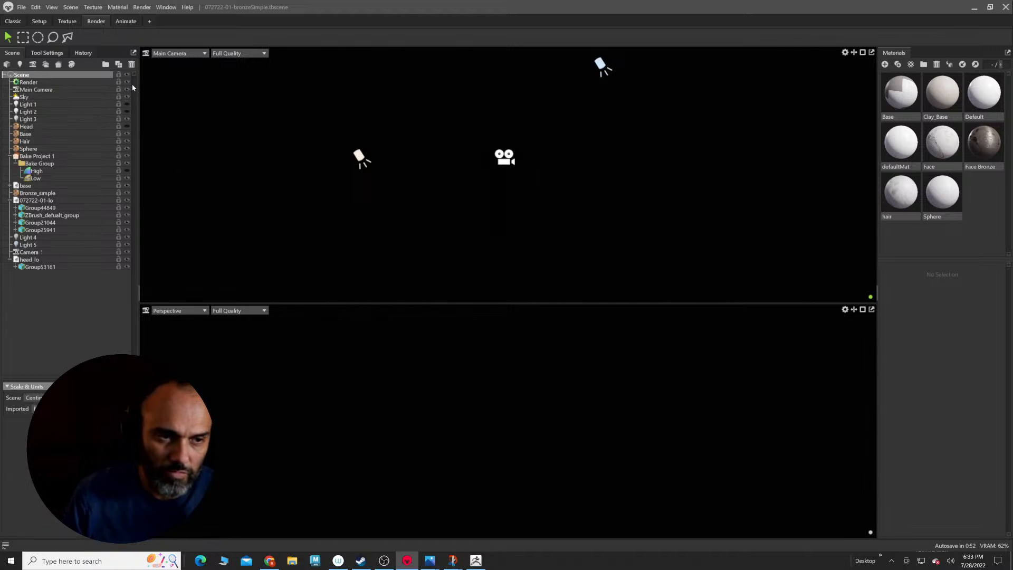
pyautogui.click(126, 111)
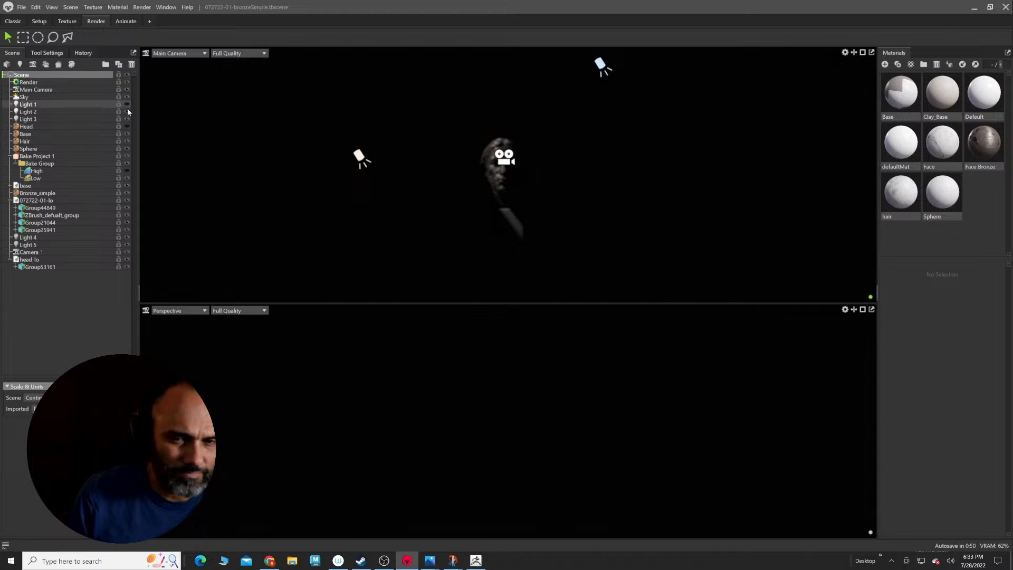
pyautogui.click(127, 111)
pyautogui.click(127, 112)
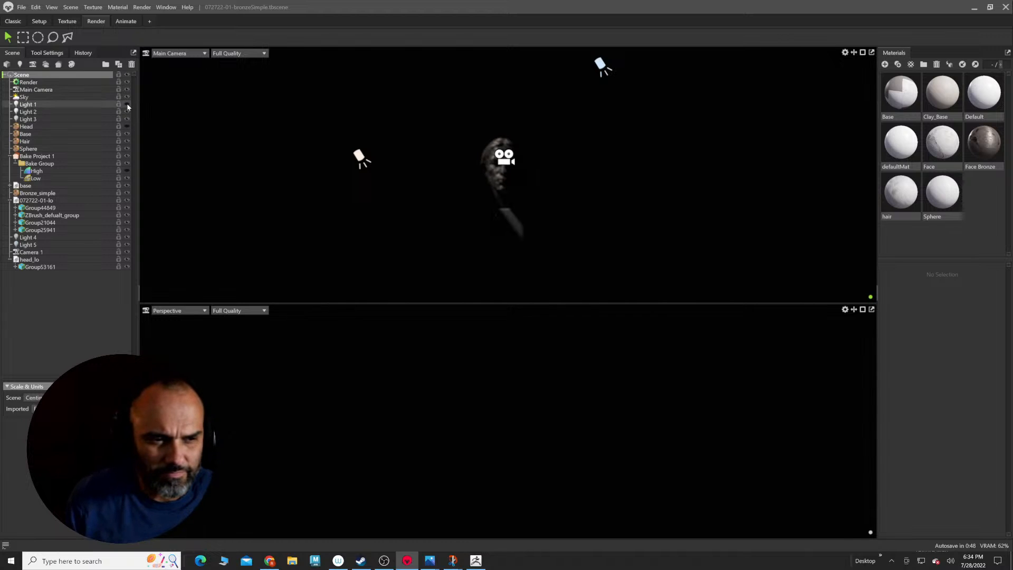
pyautogui.click(127, 104)
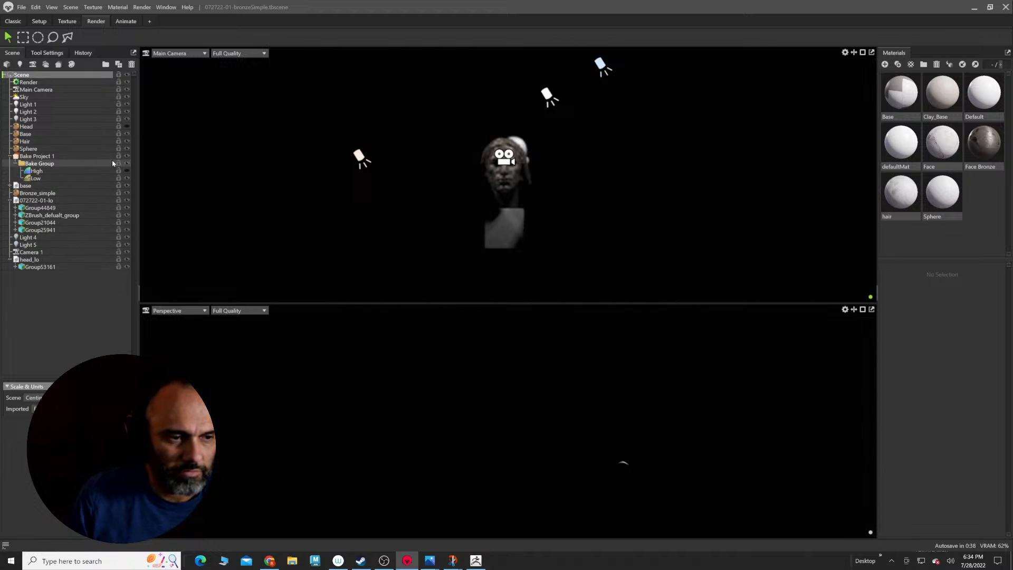
# Step: Show the animation curves and delete the first and last brightness keyframes of Light 3
pyautogui.click(126, 21)
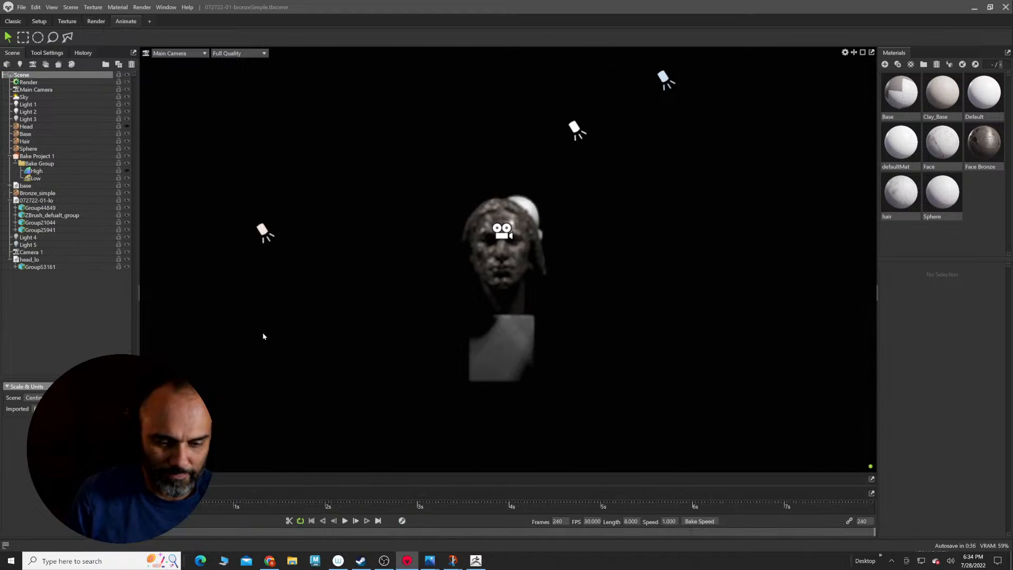
pyautogui.click(160, 479)
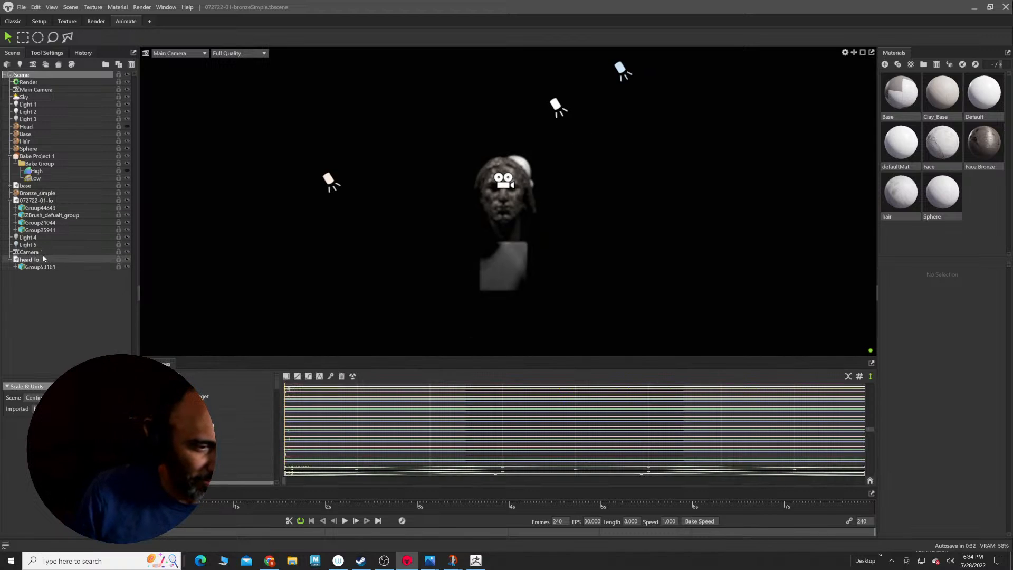
pyautogui.click(77, 119)
pyautogui.click(357, 460)
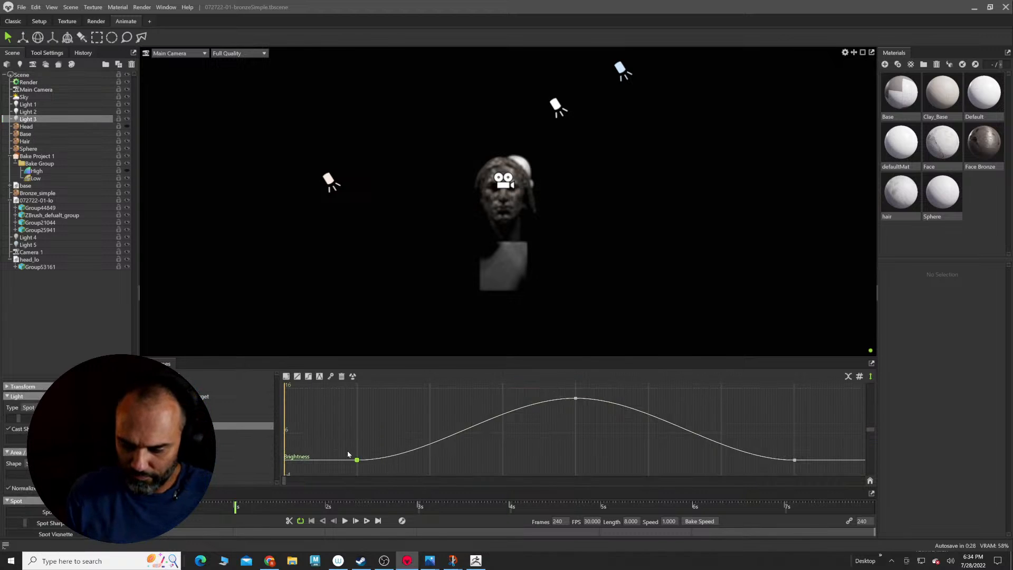
pyautogui.press('Delete')
pyautogui.press('Delete')
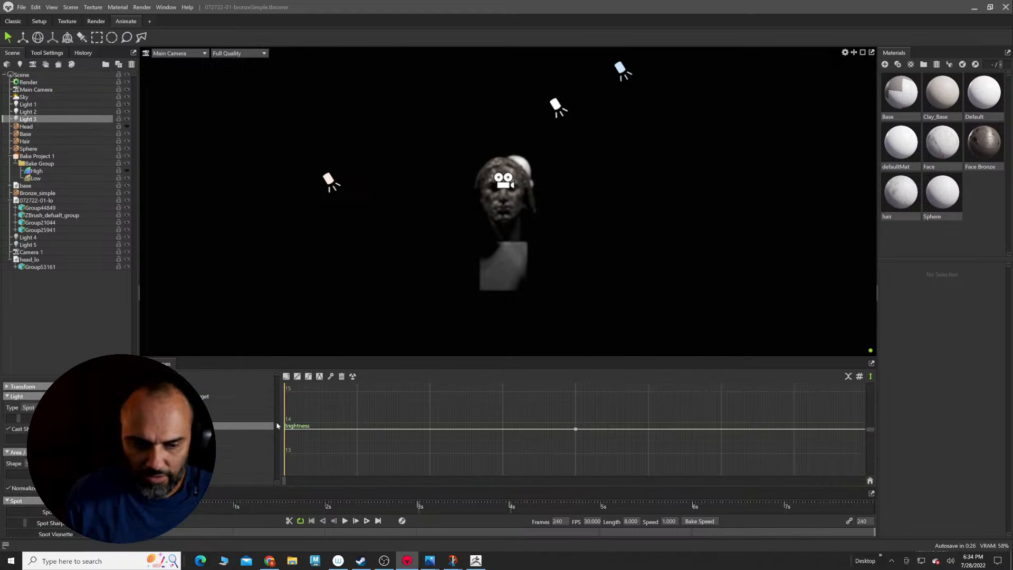
# Step: Delete the low brightness keyframes at the start and end of Light 5's curve
pyautogui.click(32, 244)
pyautogui.moveTo(340, 436); pyautogui.dragTo(274, 477)
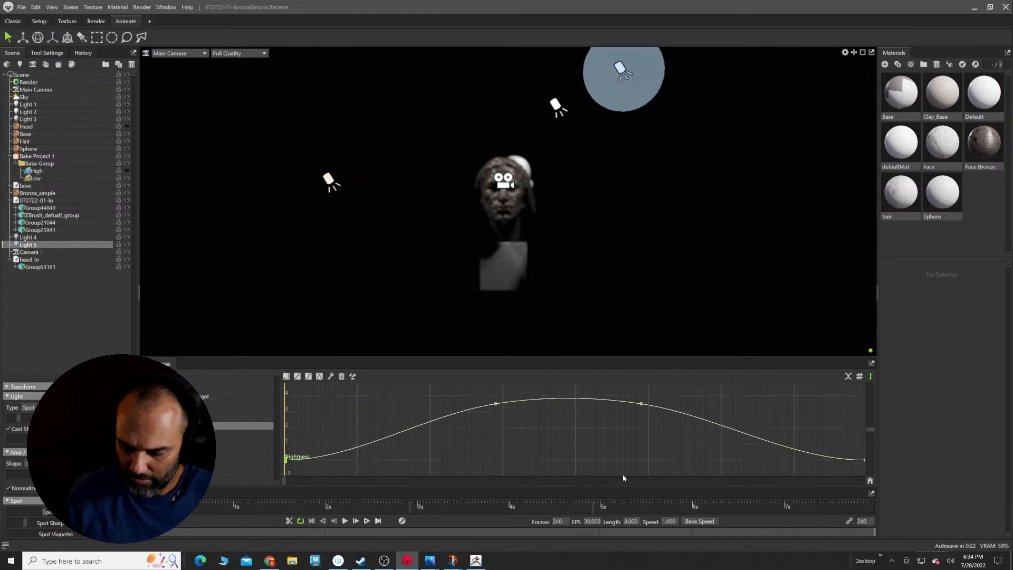
pyautogui.press('Delete')
pyautogui.press('Delete')
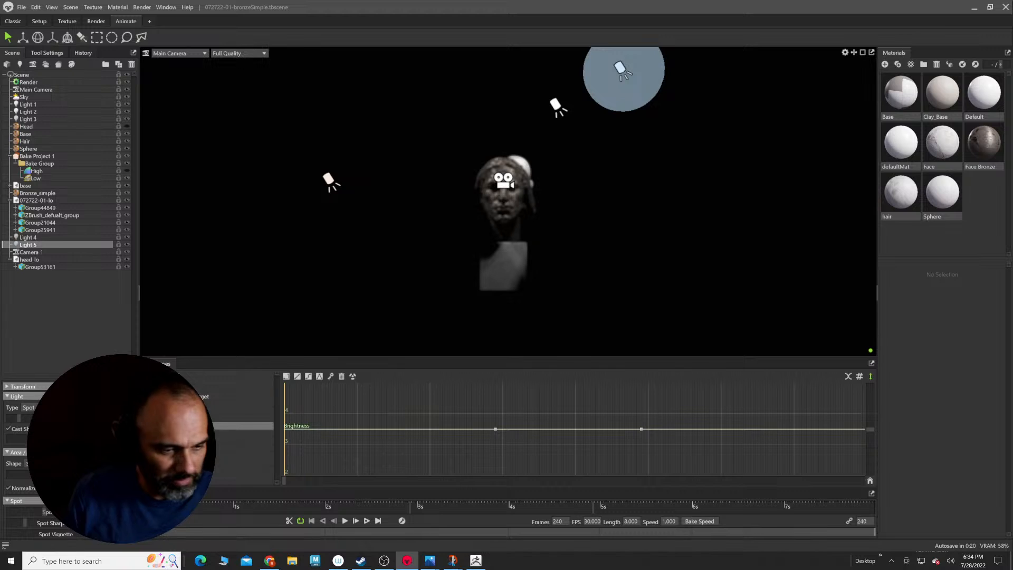
# Step: Delete Light 4's first and last brightness keyframes, advance the timeline slightly to refresh the lighting, and return to the Classic workspace
pyautogui.click(31, 237)
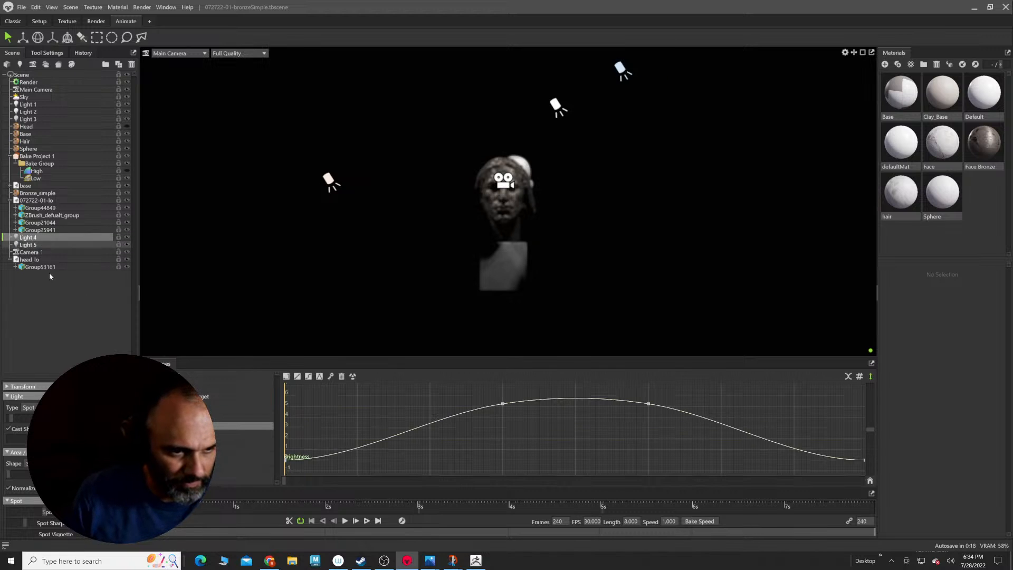
pyautogui.press('Delete')
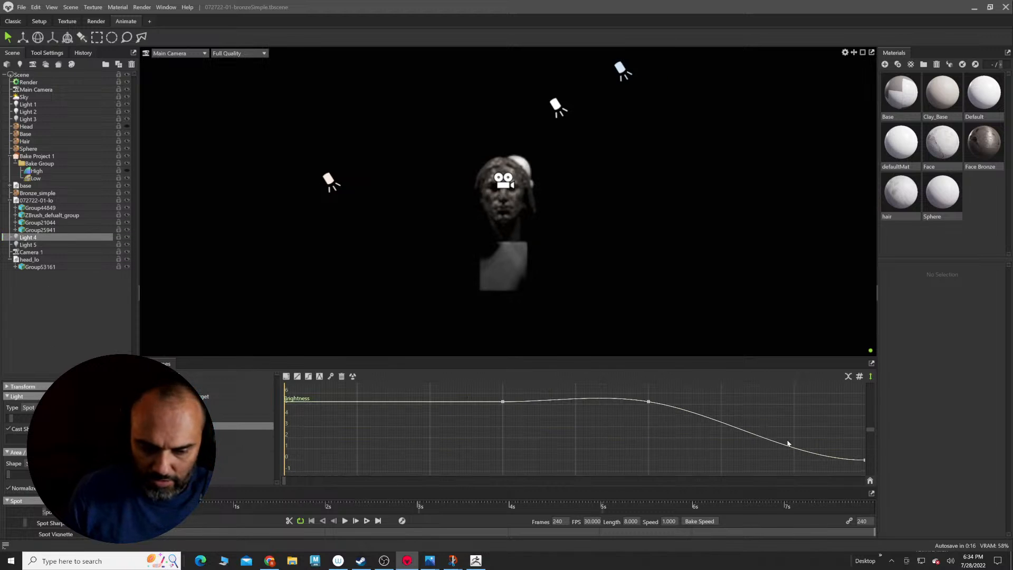
pyautogui.moveTo(813, 421); pyautogui.dragTo(893, 476)
pyautogui.press('Delete')
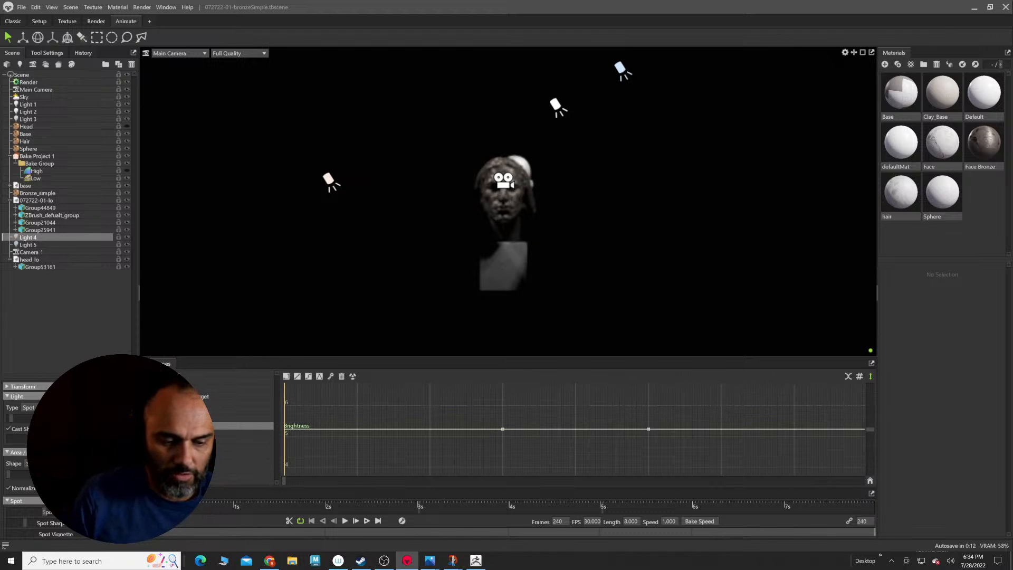
pyautogui.moveTo(284, 481); pyautogui.dragTo(309, 481)
pyautogui.scroll(3, 464, 235)
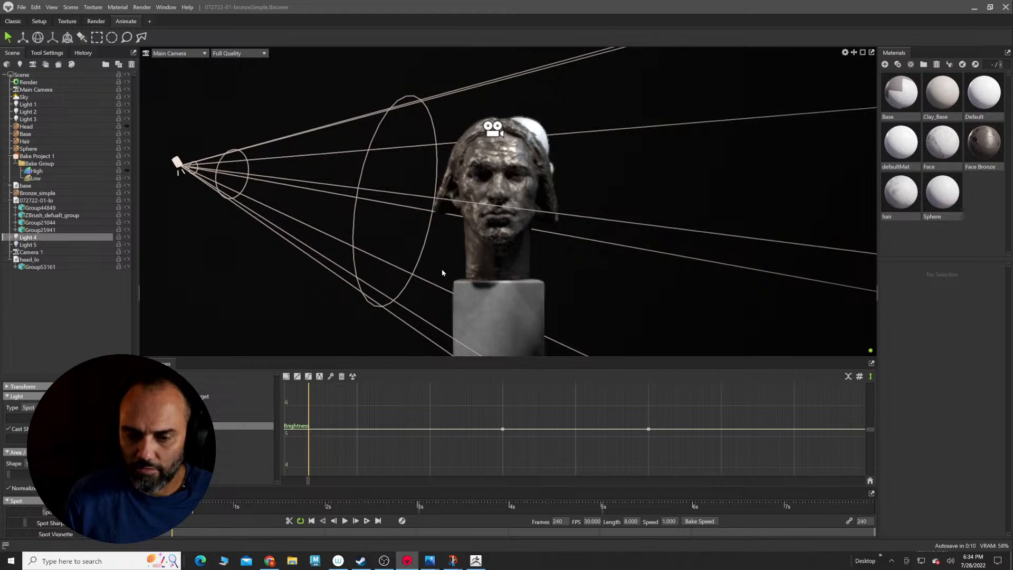
pyautogui.click(14, 22)
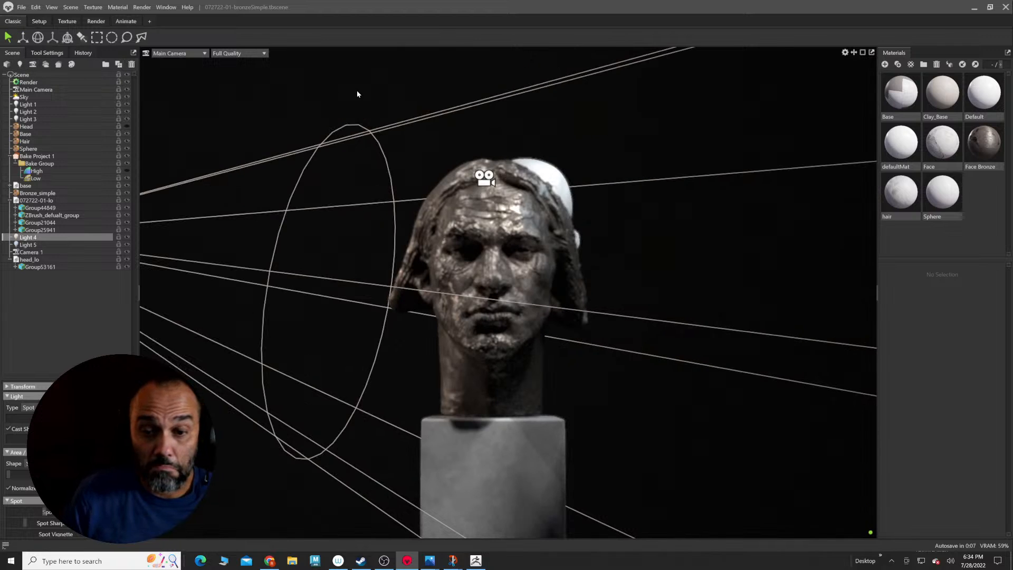
# Step: Adjust the Main Camera's depth of field settings so the whole bust renders sharp, and check the head up close
pyautogui.click(37, 89)
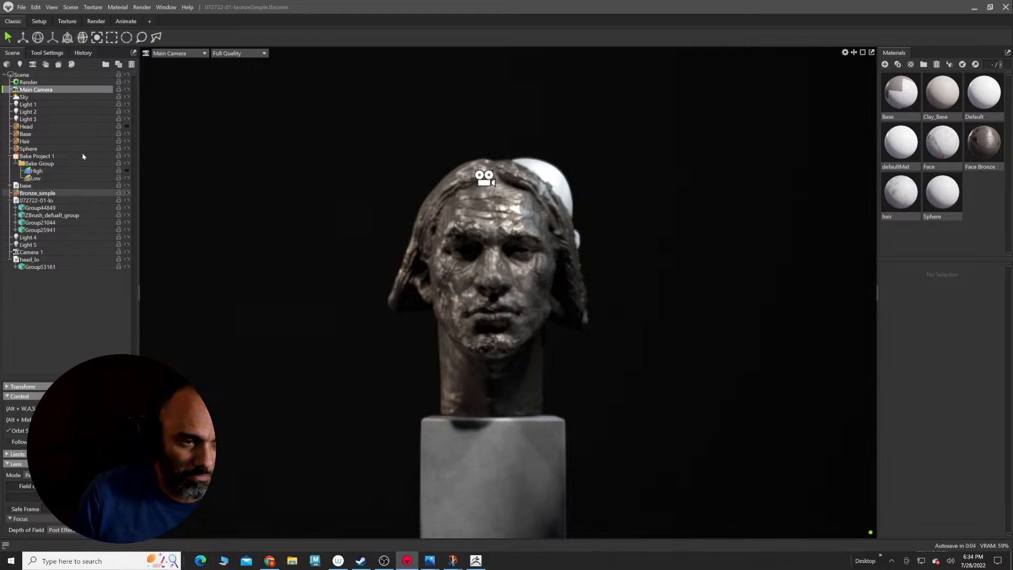
pyautogui.scroll(-3, 52, 464)
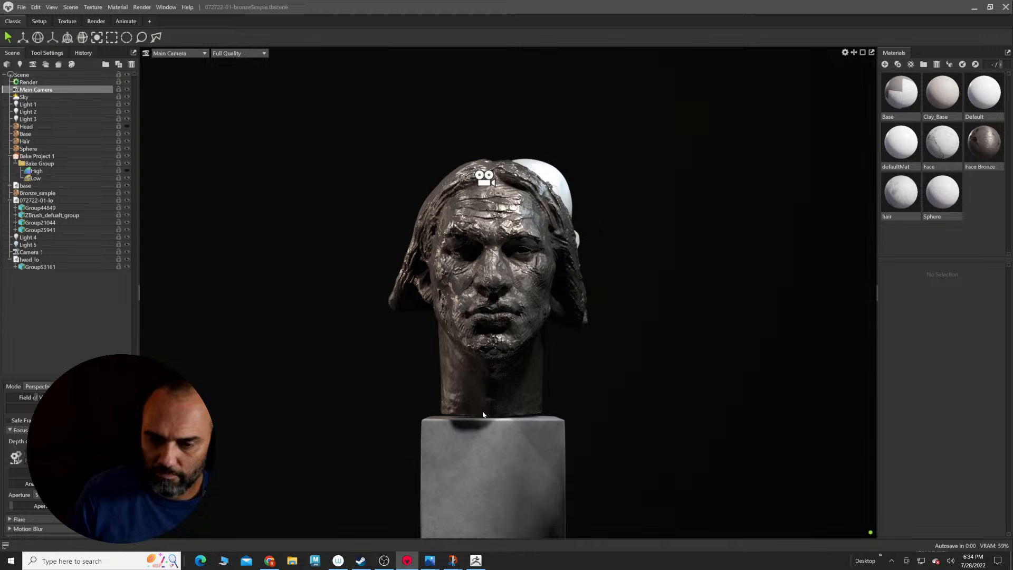
pyautogui.scroll(5, 626, 308)
pyautogui.scroll(-4, 638, 279)
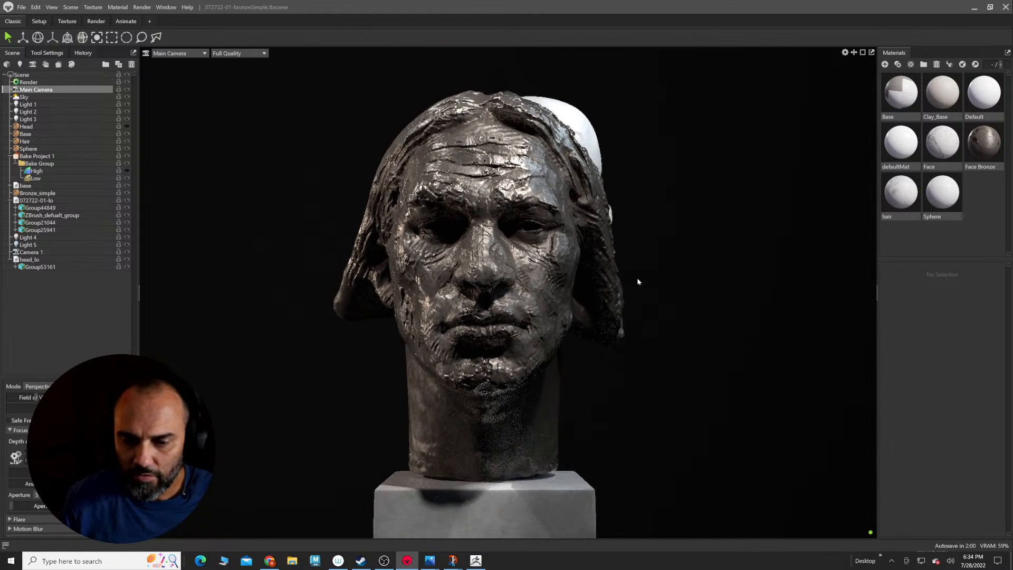
pyautogui.moveTo(598, 247); pyautogui.dragTo(611, 256, button='middle')
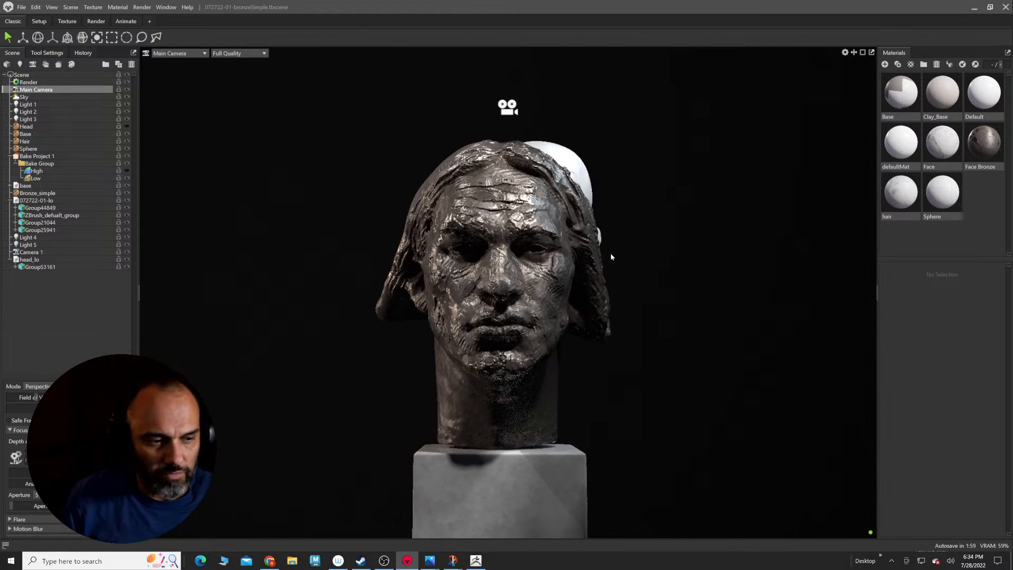
# Step: Delete all brightness keyframes from the Sky's animation curve
pyautogui.click(24, 97)
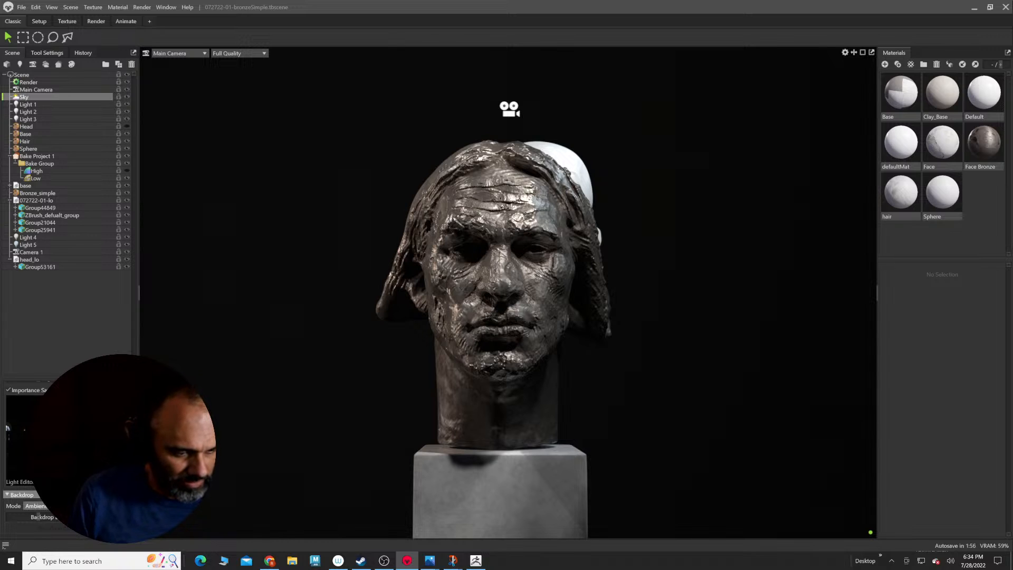
pyautogui.click(125, 21)
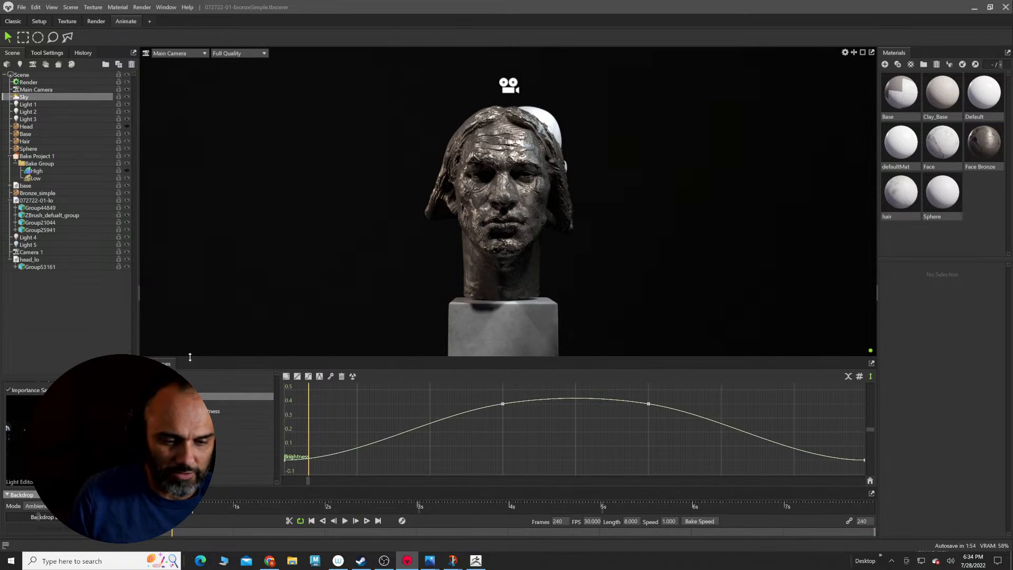
pyautogui.moveTo(273, 478); pyautogui.dragTo(265, 482)
pyautogui.press('Delete')
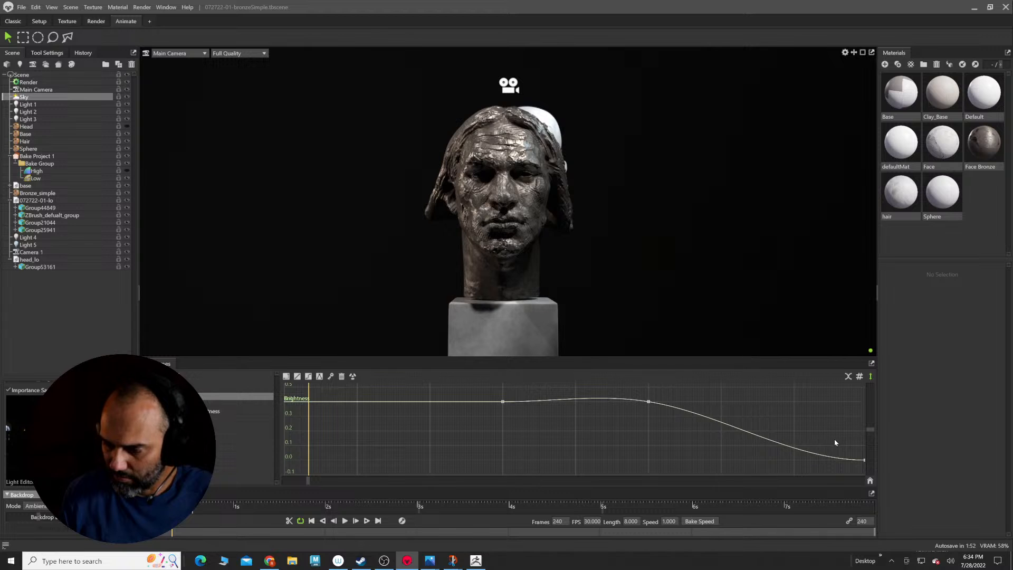
pyautogui.moveTo(843, 441); pyautogui.dragTo(872, 477)
pyautogui.press('Delete')
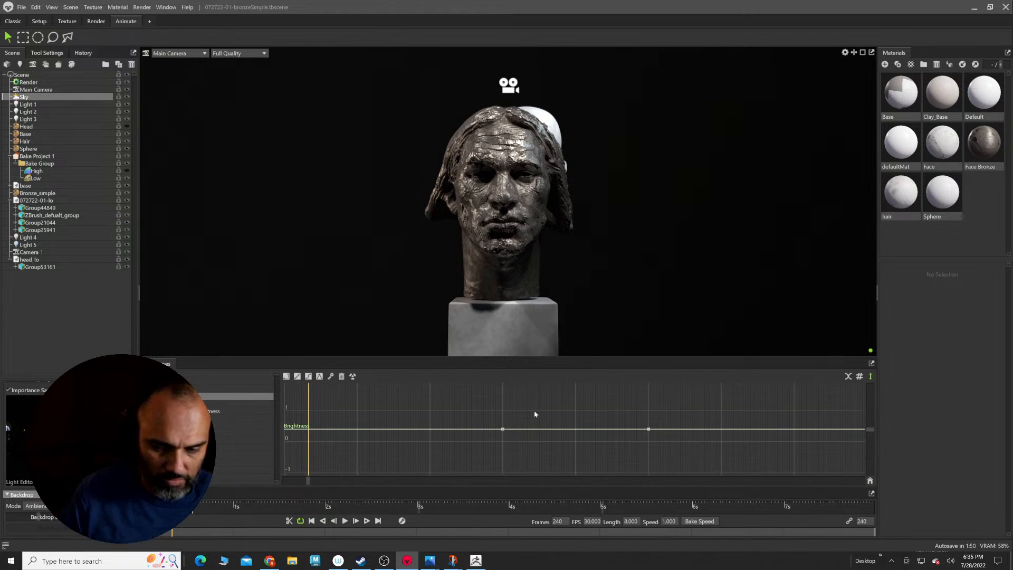
pyautogui.moveTo(407, 402); pyautogui.dragTo(734, 462)
pyautogui.press('Delete')
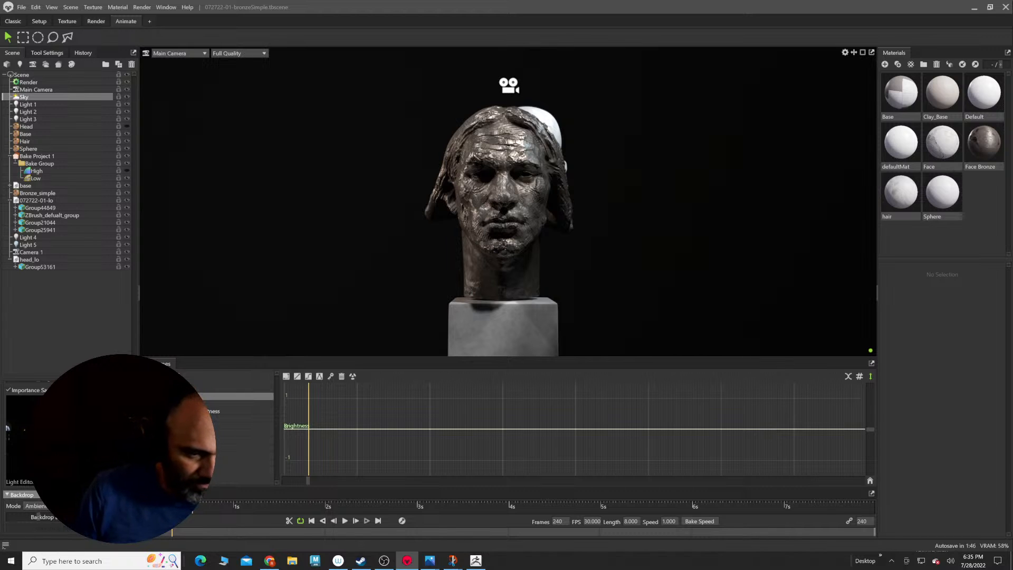
# Step: Raise the Sky light's brightness until the background turns grey, and view the bust in the Classic workspace
pyautogui.scroll(2, 32, 449)
pyautogui.moveTo(19, 408); pyautogui.dragTo(32, 408)
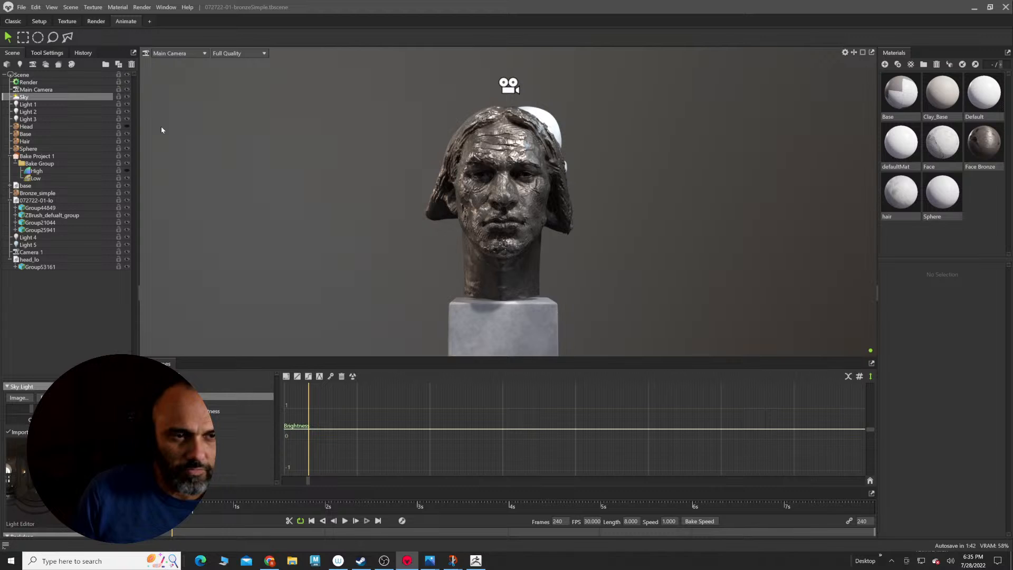
pyautogui.click(13, 21)
pyautogui.scroll(3, 377, 190)
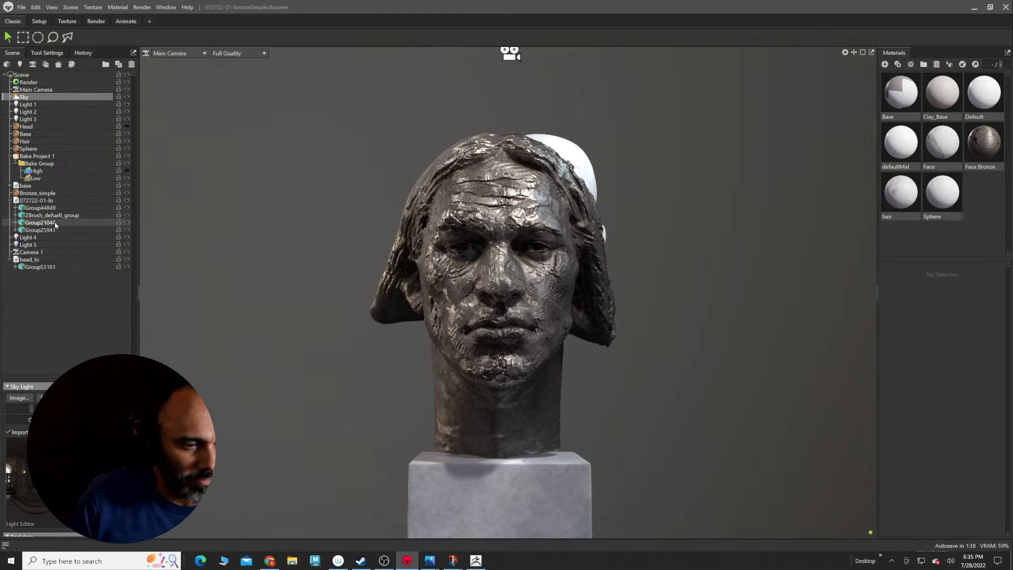
# Step: Hide and collapse the 072722-01-lo model, and move head_lo into the Low group of Bake Project 1
pyautogui.click(37, 201)
pyautogui.click(127, 200)
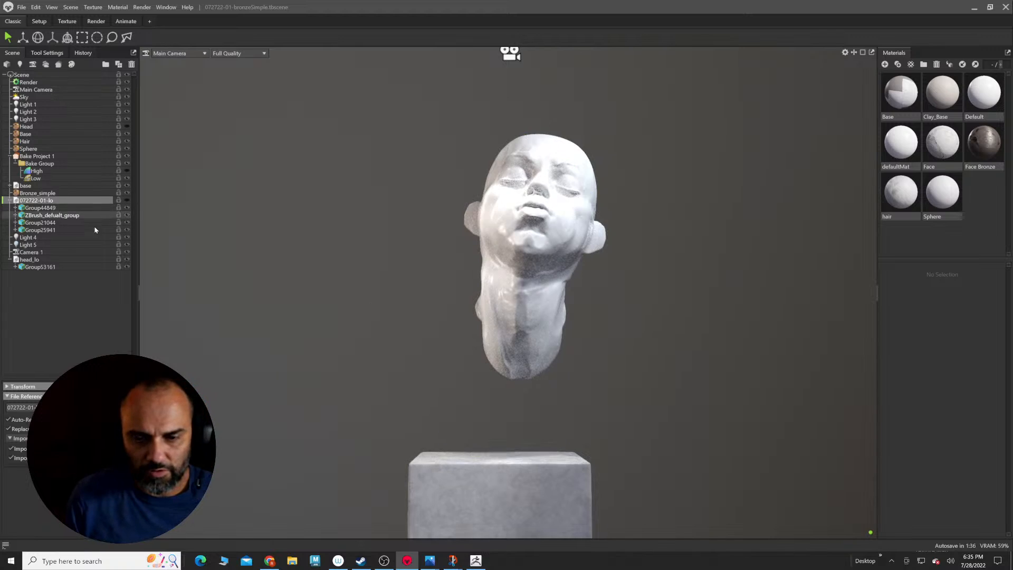
pyautogui.click(10, 200)
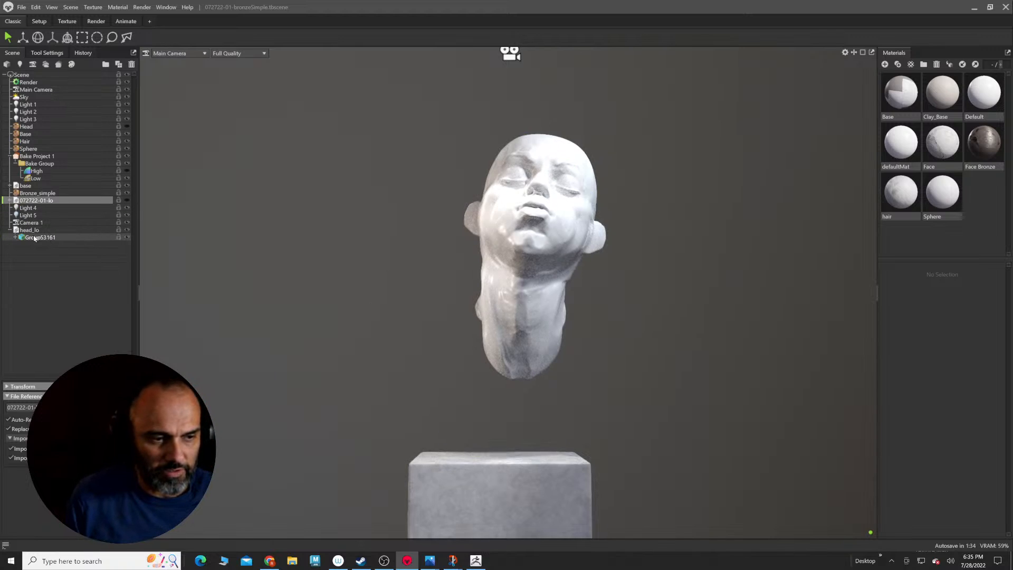
pyautogui.click(30, 231)
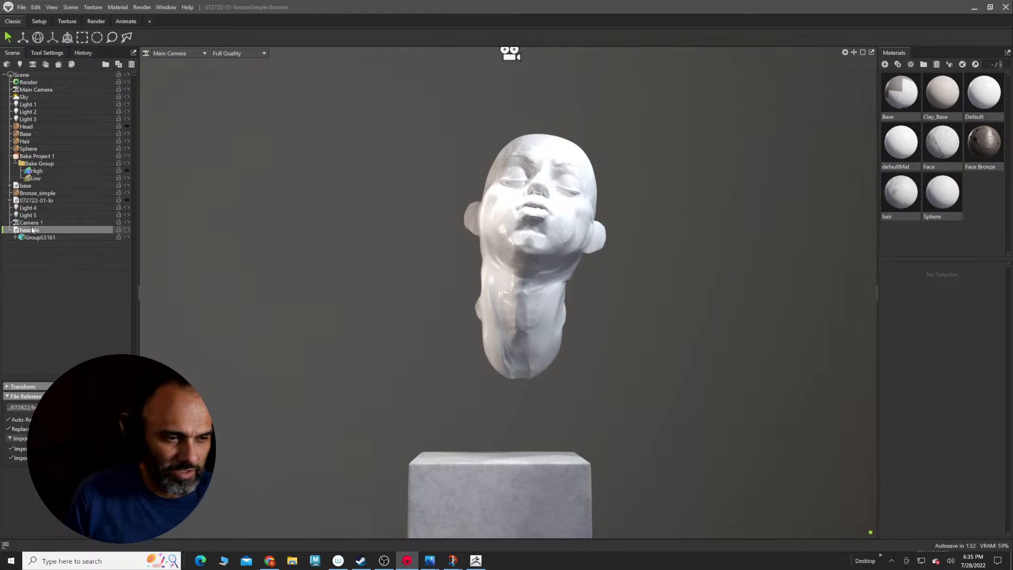
pyautogui.moveTo(44, 182); pyautogui.dragTo(44, 183)
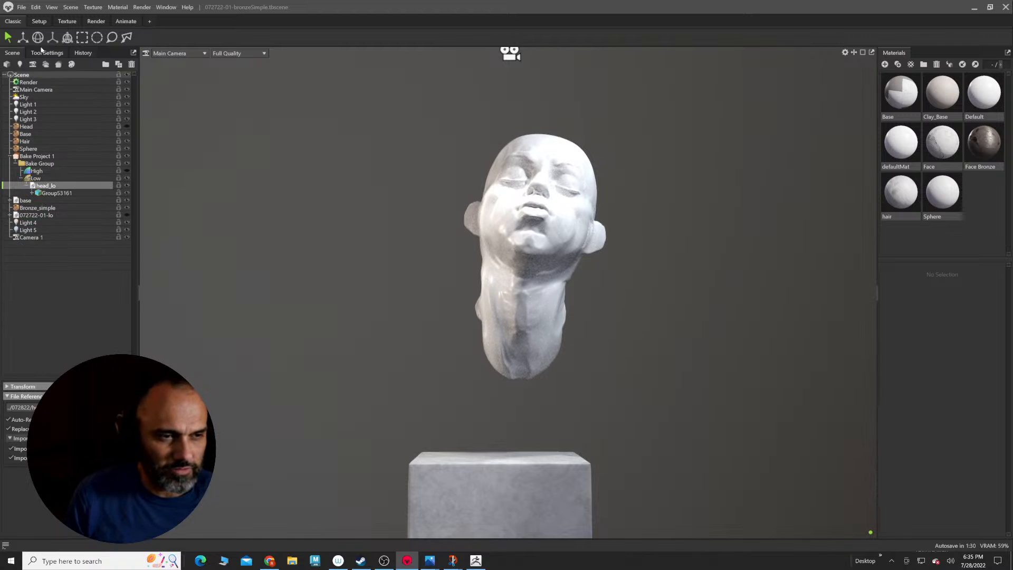
# Step: Import head_hi.obj from the 072822 folder and place it in the High group of Bake Project 1
pyautogui.click(7, 64)
pyautogui.click(229, 192)
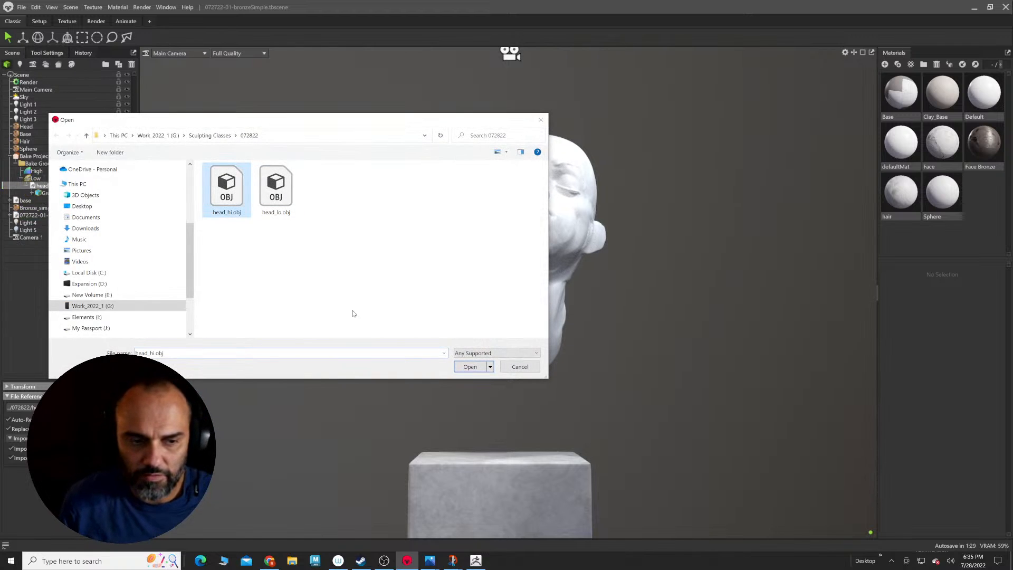
pyautogui.click(469, 365)
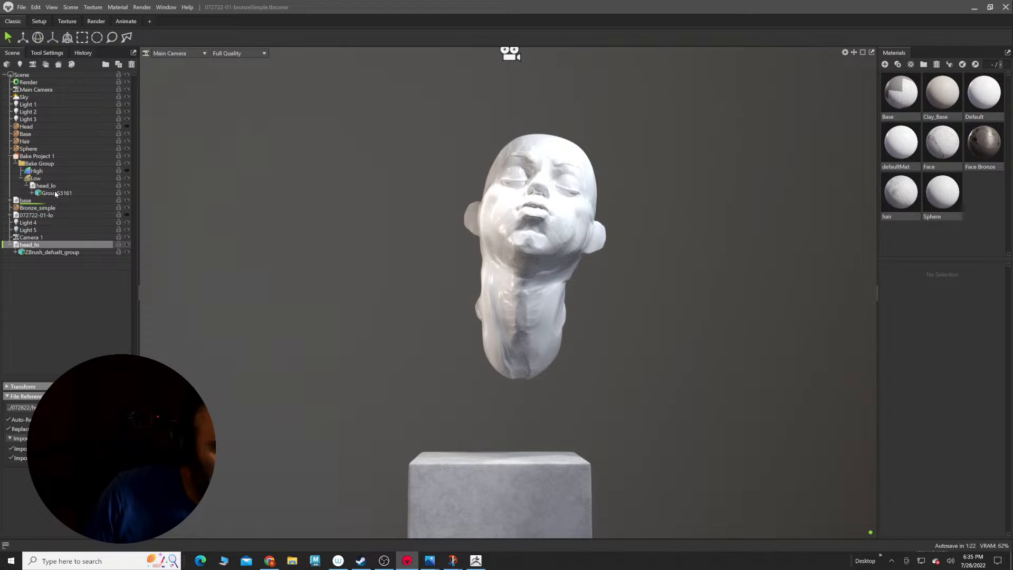
pyautogui.moveTo(46, 174); pyautogui.dragTo(46, 172)
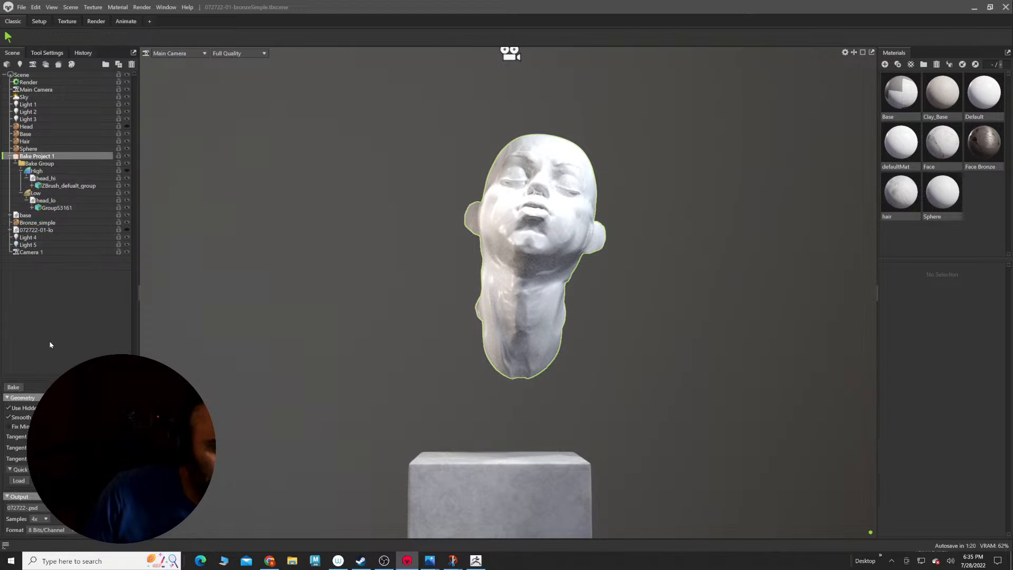
# Step: Set the output file of Bake Project 1 to 072822-.psd and enlarge the properties area to show the map settings
pyautogui.click(37, 156)
pyautogui.scroll(-2, 14, 460)
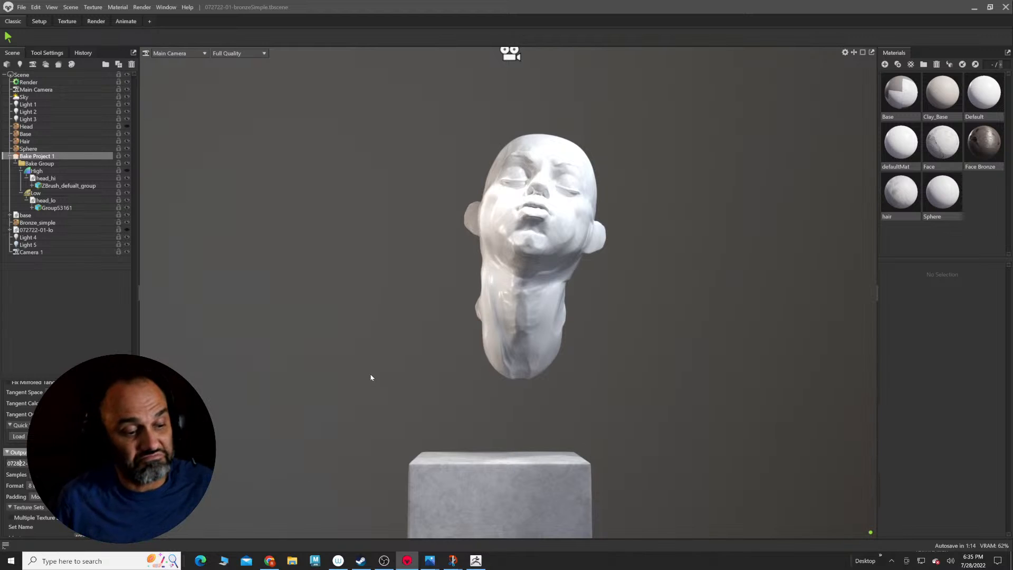
pyautogui.moveTo(110, 376); pyautogui.dragTo(111, 292)
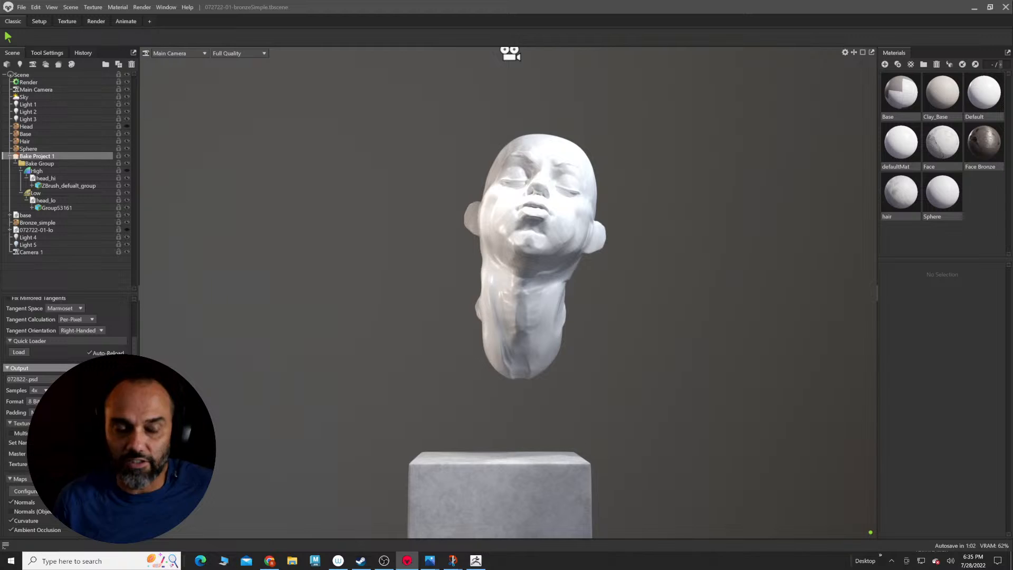
# Step: Save the scene under the new name 072822-01 in the 072822 folder of Sculpting Classes
pyautogui.scroll(-1, 66, 411)
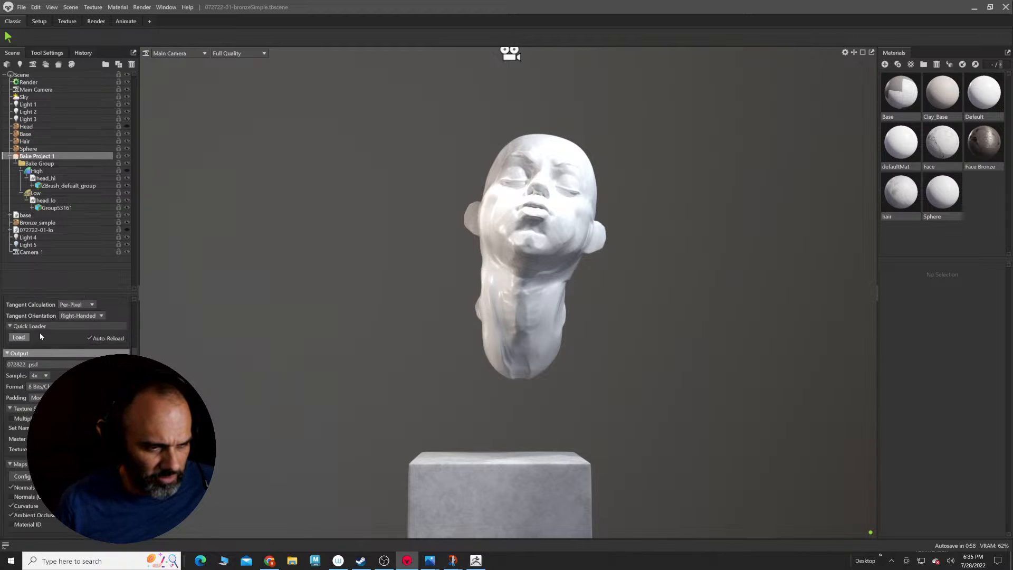
pyautogui.scroll(4, 40, 336)
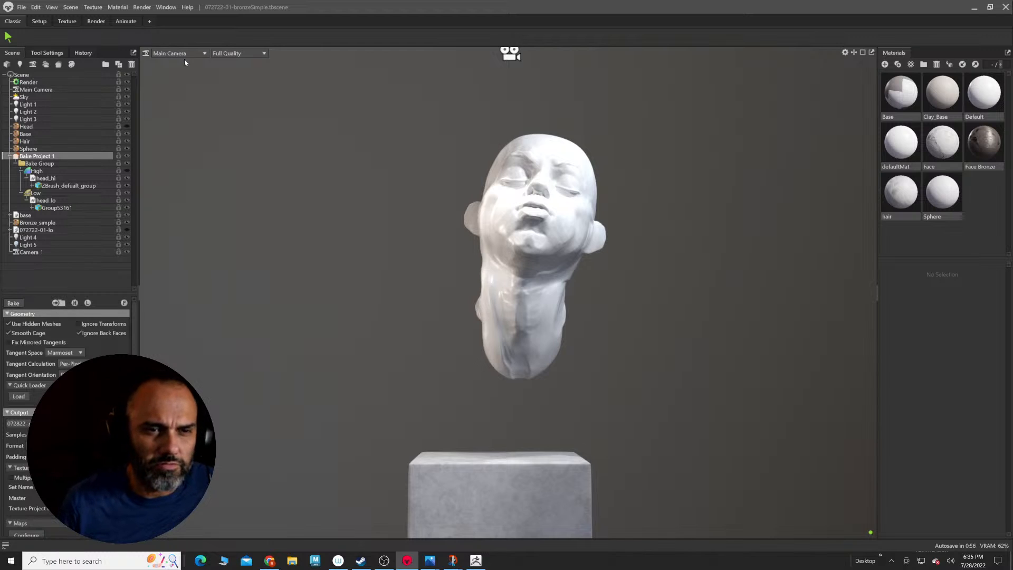
pyautogui.click(21, 7)
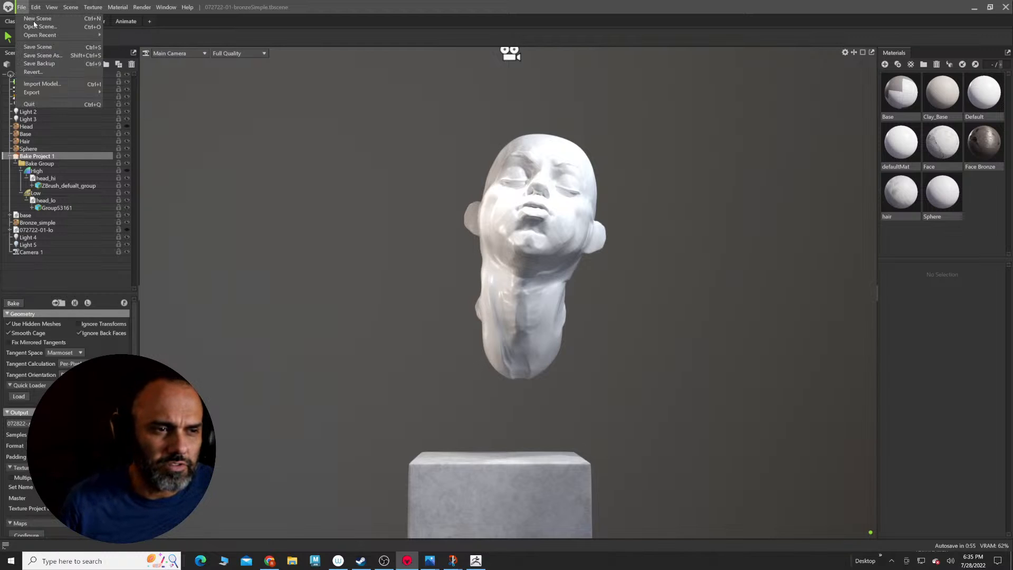
pyautogui.click(51, 56)
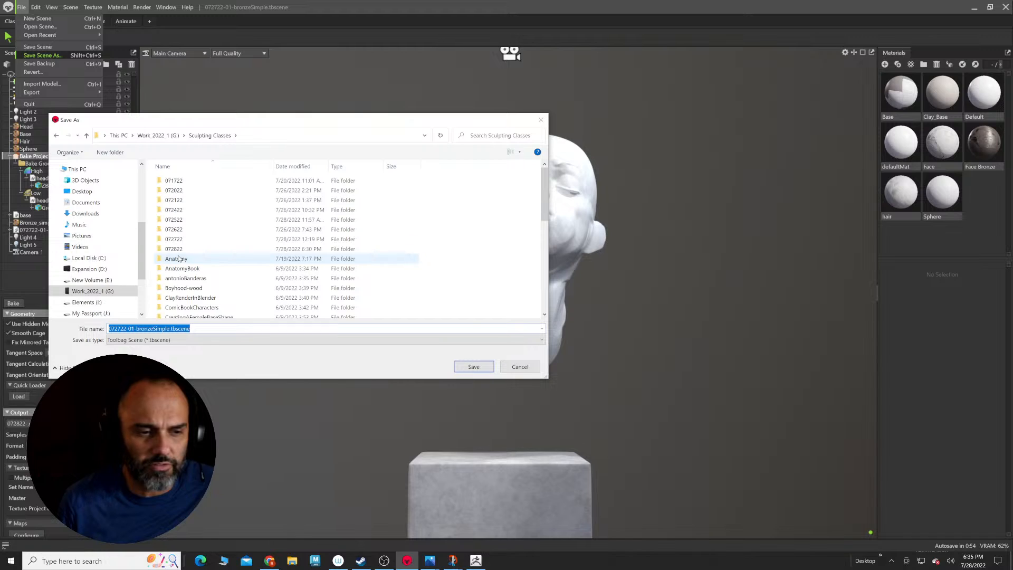
pyautogui.doubleClick(177, 249)
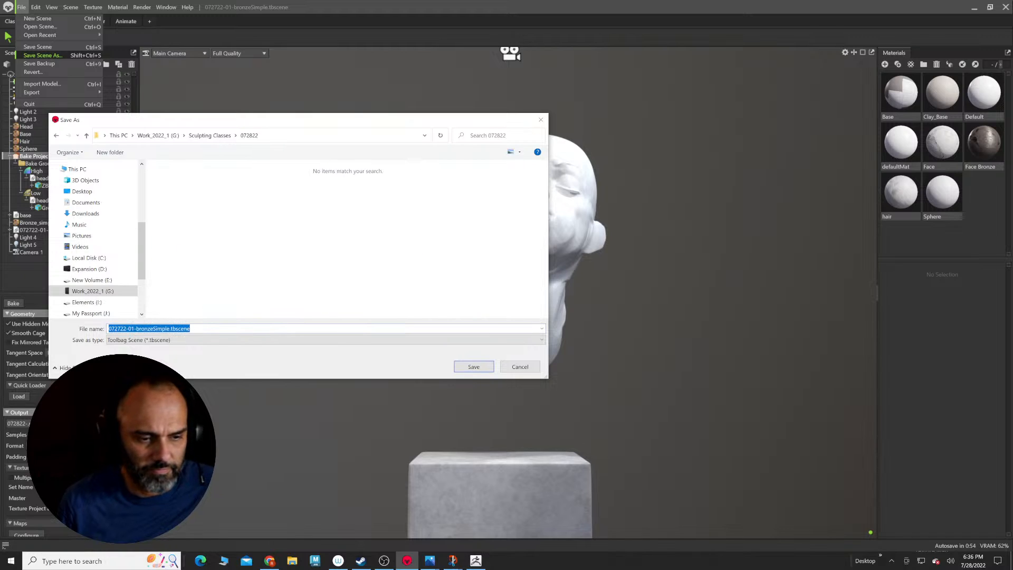
pyautogui.write('072822-01')
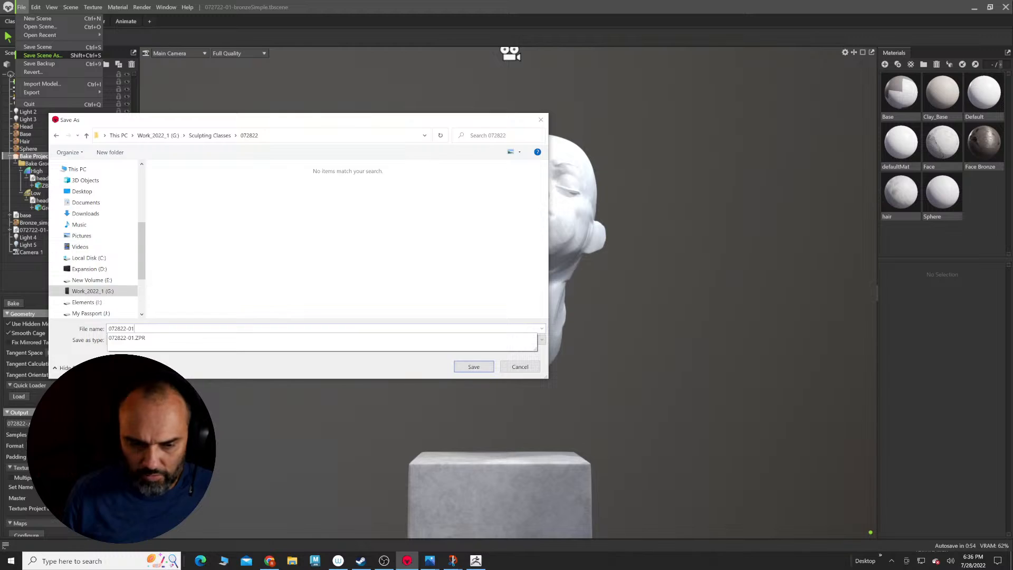
pyautogui.press('Return')
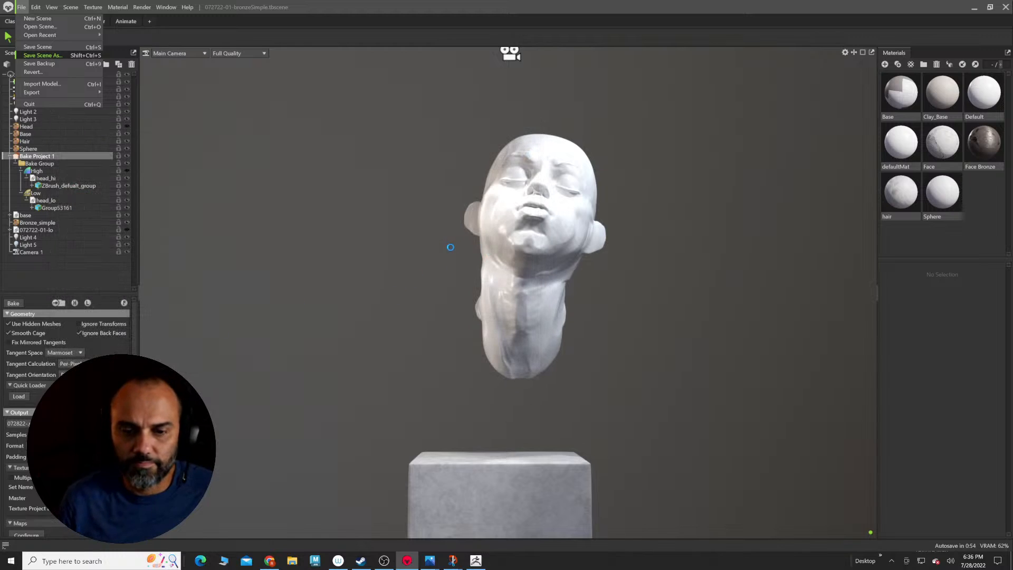
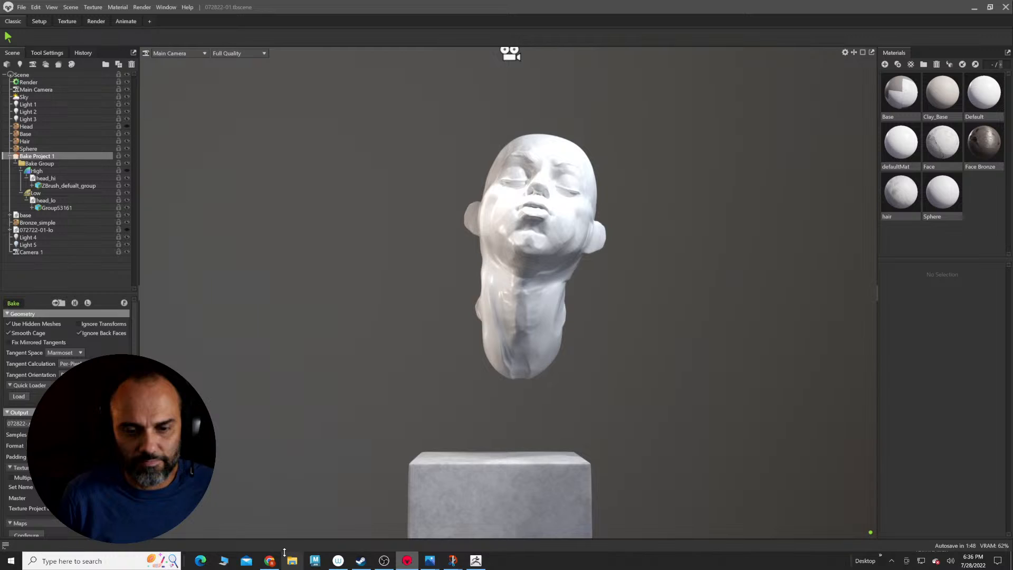
# Step: Check in File Explorer, and return to Marmoset Toolbag to apply the Face Bronze material to the new head
pyautogui.click(291, 561)
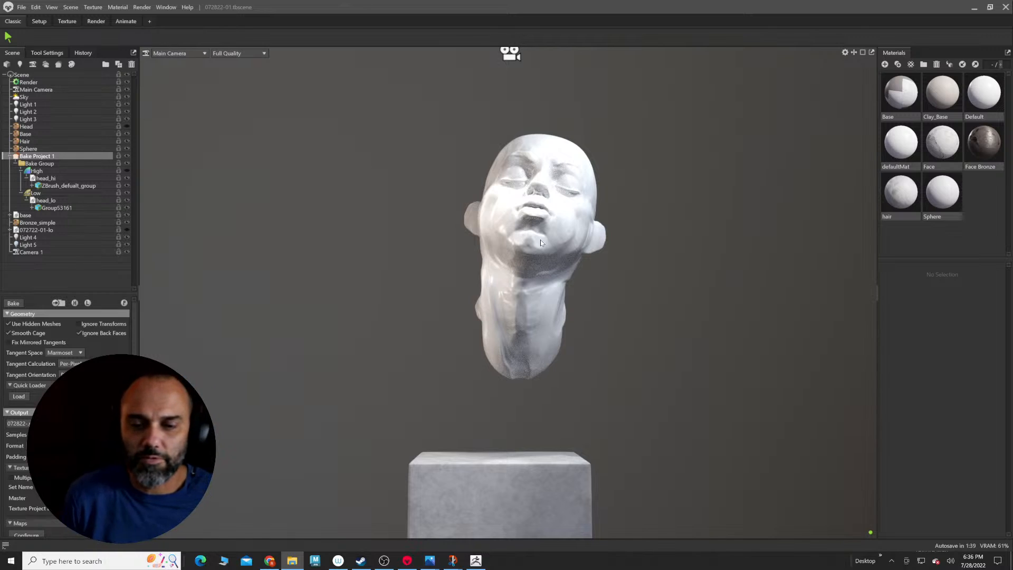
pyautogui.moveTo(986, 139); pyautogui.dragTo(535, 230)
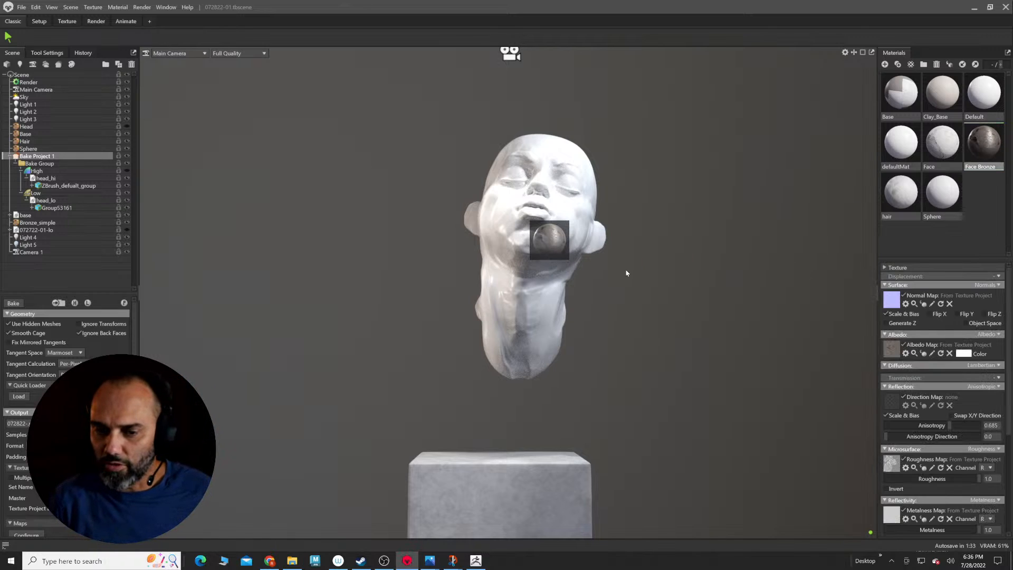
pyautogui.moveTo(569, 261); pyautogui.dragTo(734, 259)
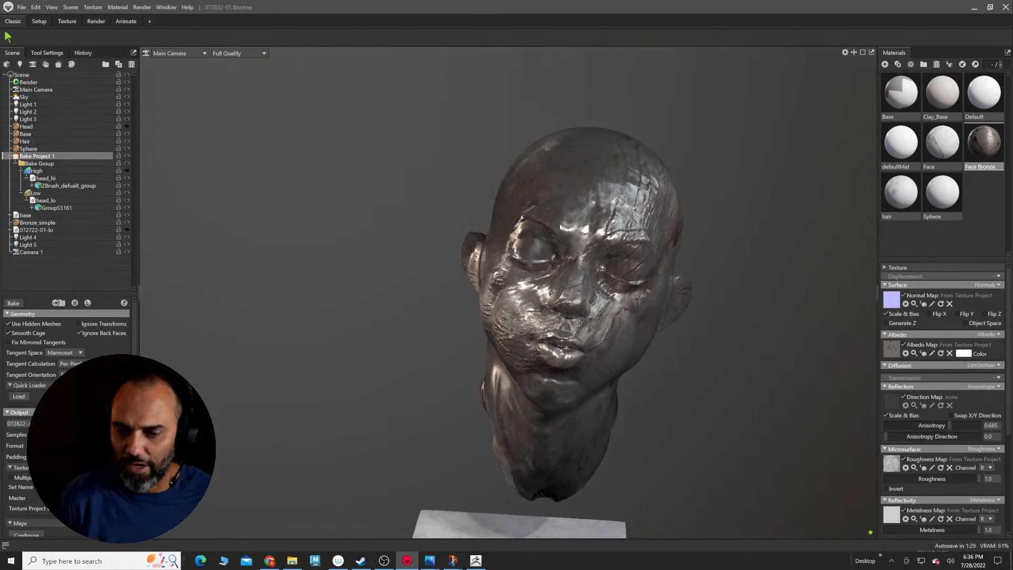
pyautogui.moveTo(554, 185); pyautogui.dragTo(480, 153)
# Step: Open the Bronze_simple texture project's layers in the Texture workspace
pyautogui.click(69, 22)
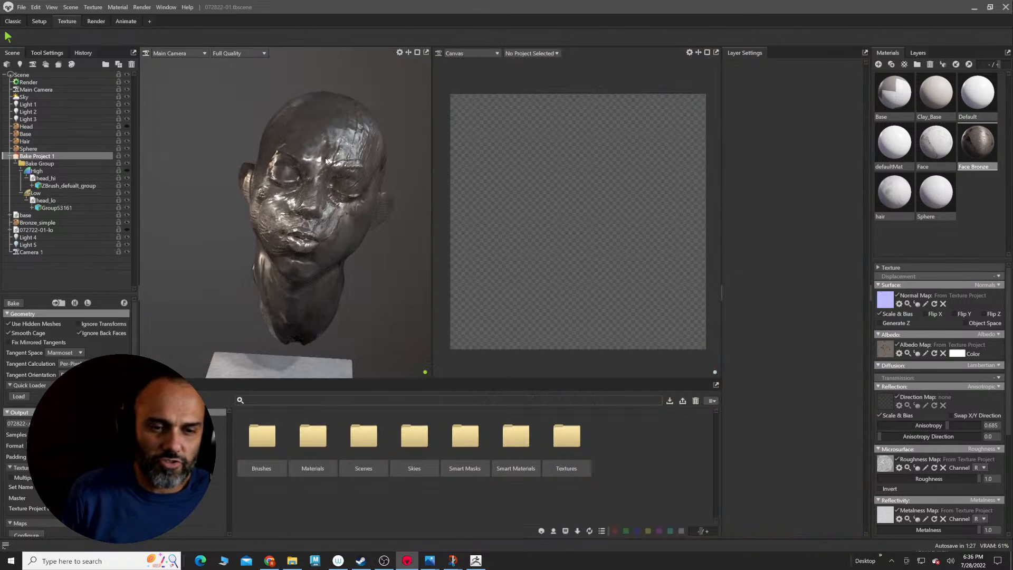
pyautogui.click(918, 53)
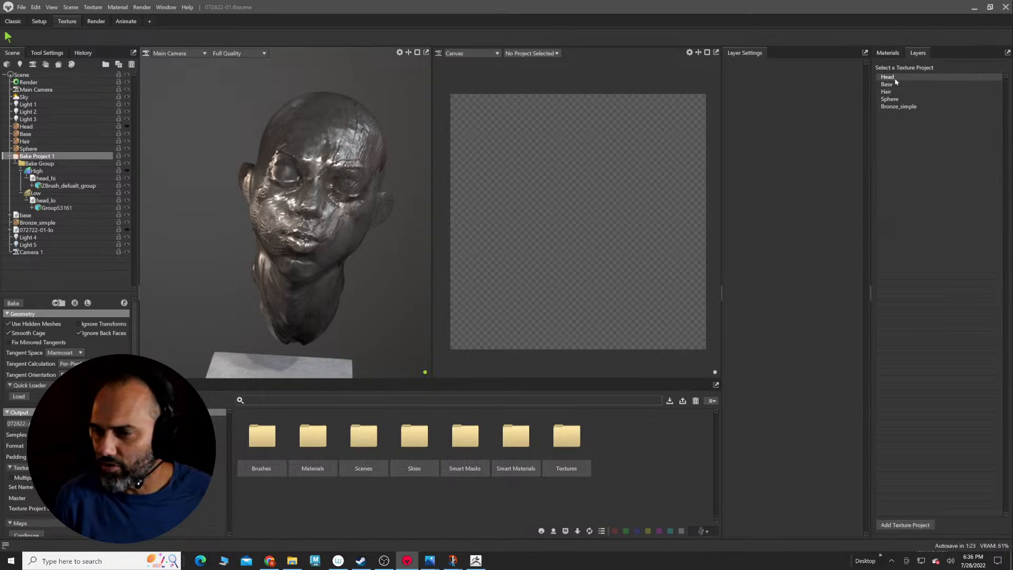
pyautogui.click(915, 107)
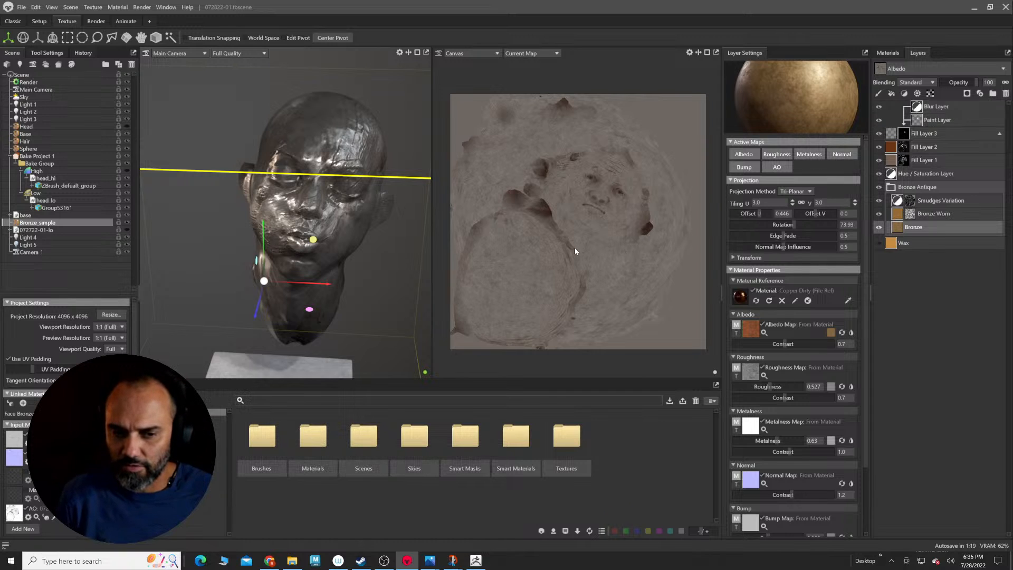
# Step: Replace the curvature input map of Bronze_simple with 072822-_curve.psd from the 072822 folder
pyautogui.click(18, 439)
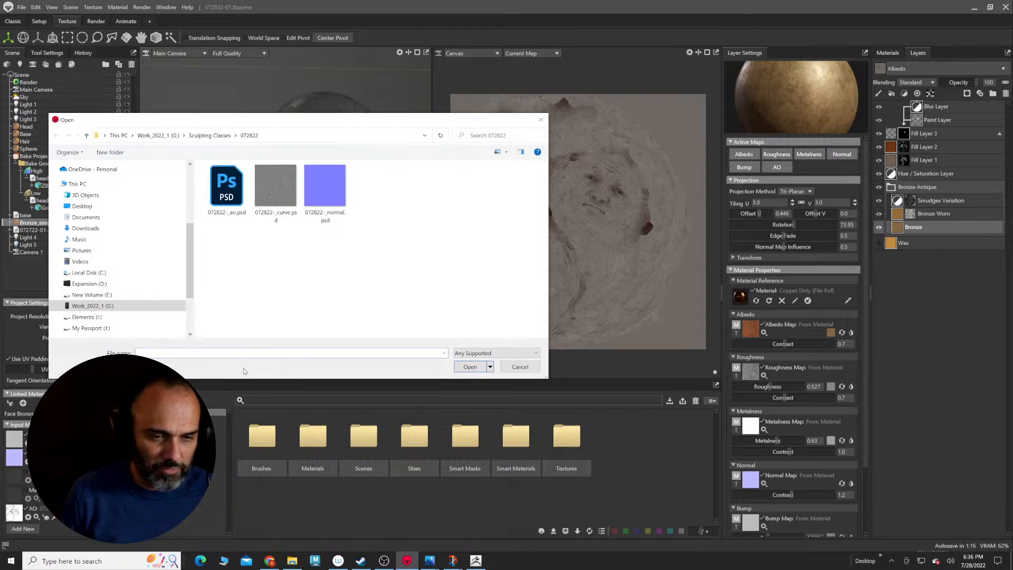
pyautogui.click(209, 135)
pyautogui.doubleClick(263, 249)
pyautogui.click(266, 195)
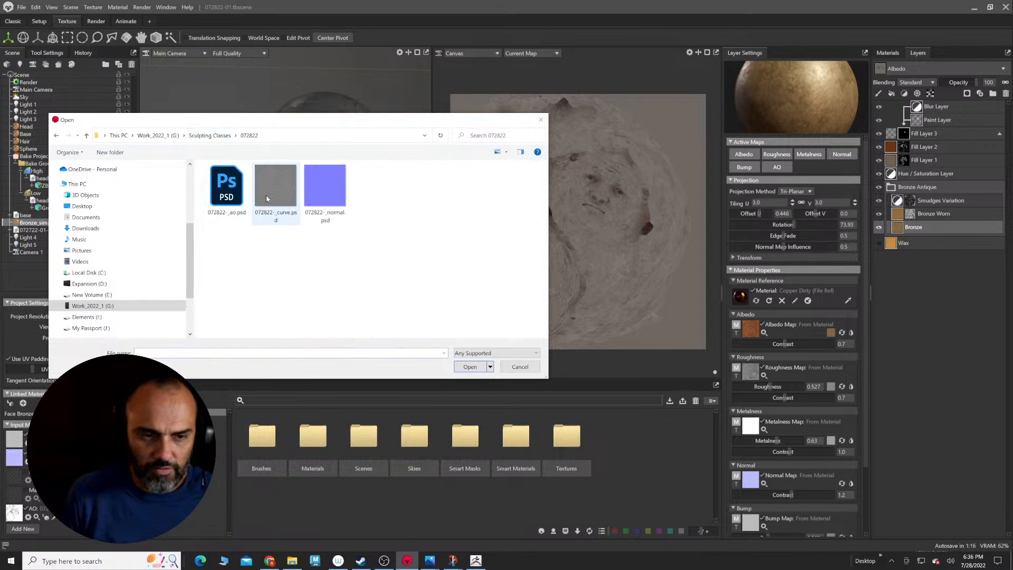
pyautogui.click(470, 367)
# Step: Replace the normal input map with 072822-_normal.psd and the AO input map with 072822-_ao.psd
pyautogui.click(12, 459)
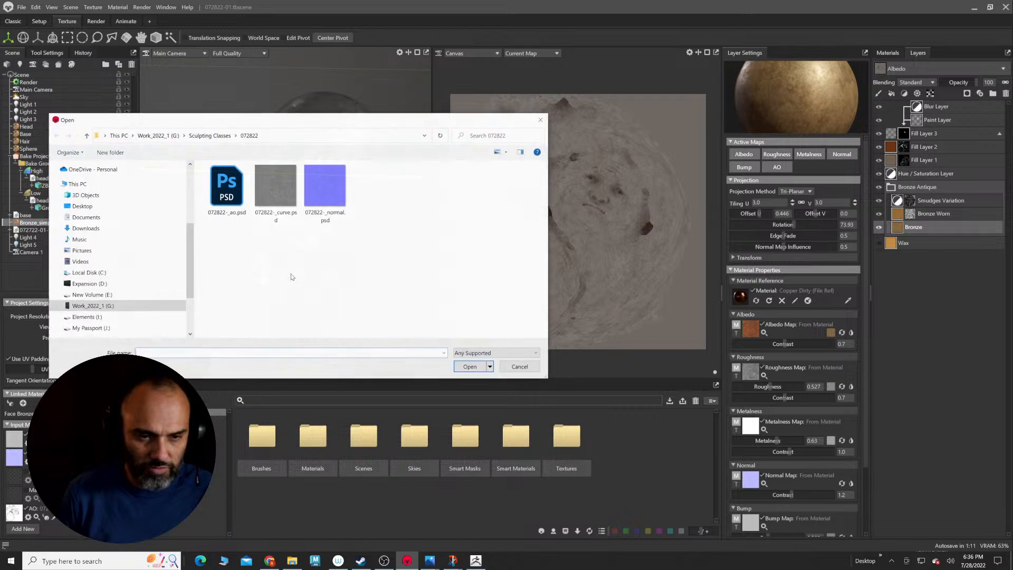
pyautogui.doubleClick(327, 198)
pyautogui.click(13, 513)
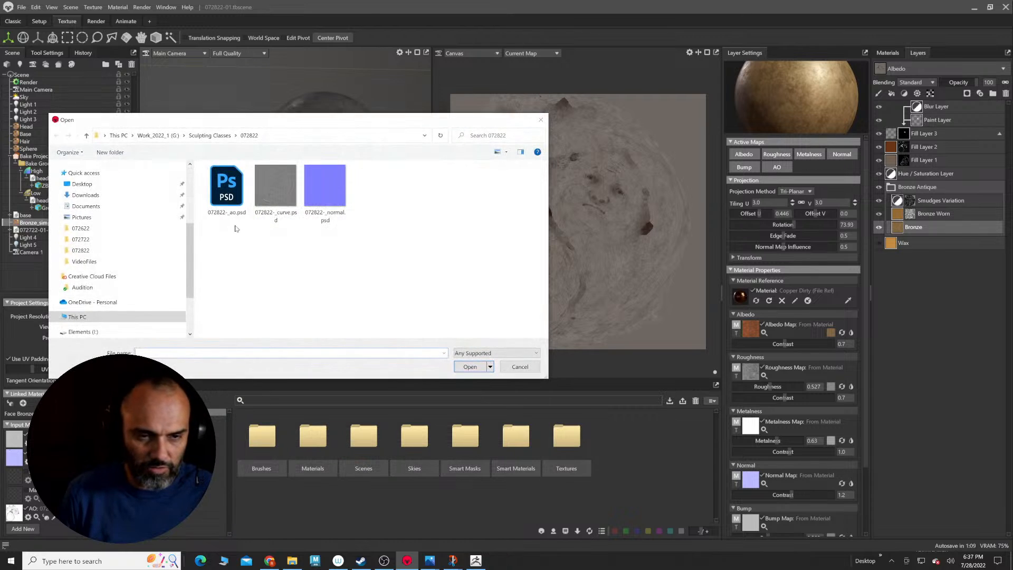
pyautogui.doubleClick(225, 193)
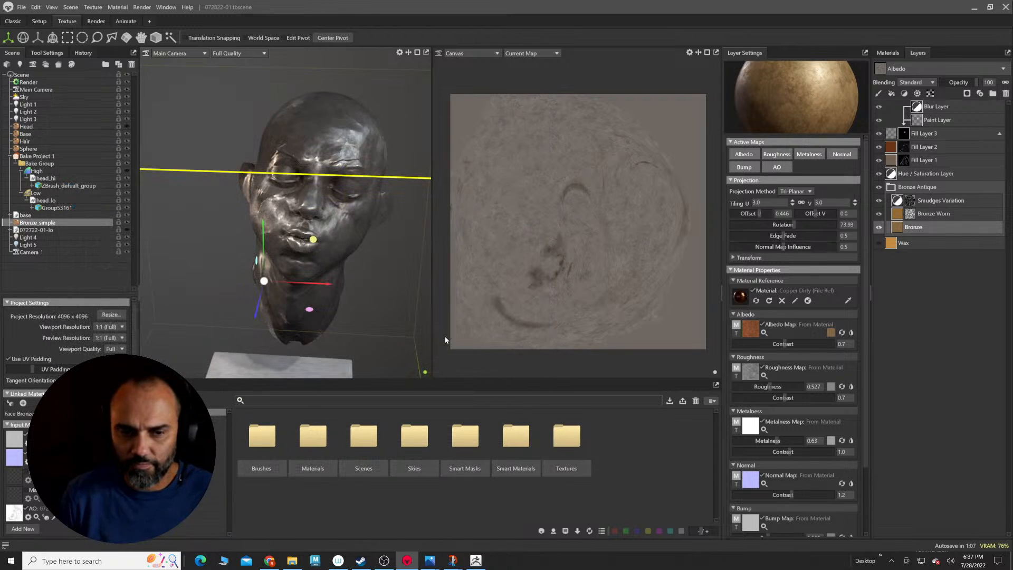
# Step: Inspect the retextured bronze head from several angles in the Classic workspace
pyautogui.click(13, 21)
pyautogui.keyDown('alt'); pyautogui.moveTo(633, 182); pyautogui.dragTo(584, 190); pyautogui.keyUp('alt')
pyautogui.keyDown('alt'); pyautogui.moveTo(585, 193); pyautogui.dragTo(544, 237, button='right'); pyautogui.keyUp('alt')
pyautogui.keyDown('alt'); pyautogui.moveTo(543, 237); pyautogui.dragTo(565, 241); pyautogui.keyUp('alt')
pyautogui.keyDown('alt'); pyautogui.moveTo(564, 240); pyautogui.dragTo(595, 255, button='right'); pyautogui.keyUp('alt')
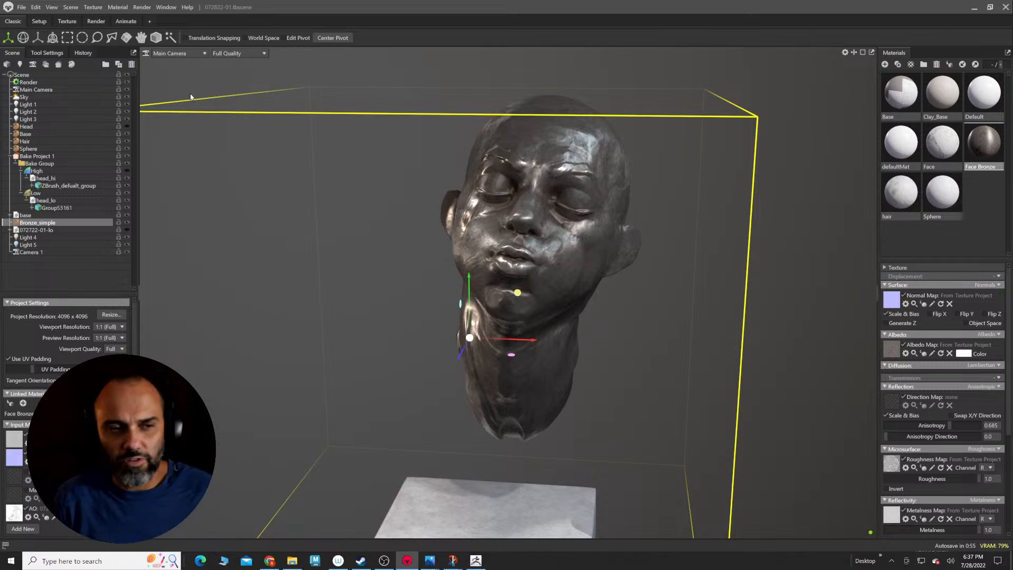
# Step: In the Texture workspace, collapse the Bronze Antique group and hide the Hue / Saturation Layer and Fill Layers 1 to 3 to inspect the base bronze
pyautogui.click(64, 22)
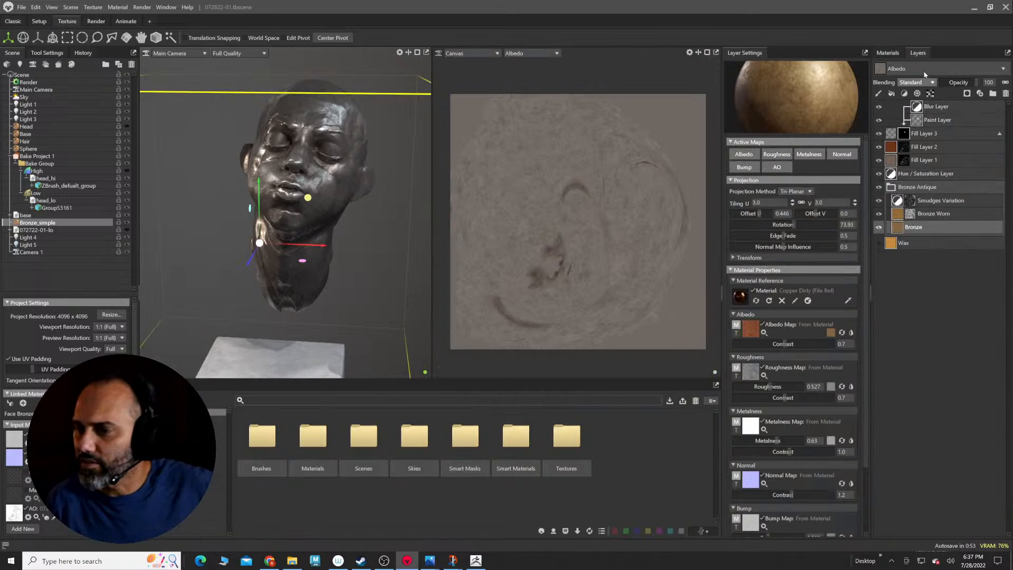
pyautogui.click(887, 53)
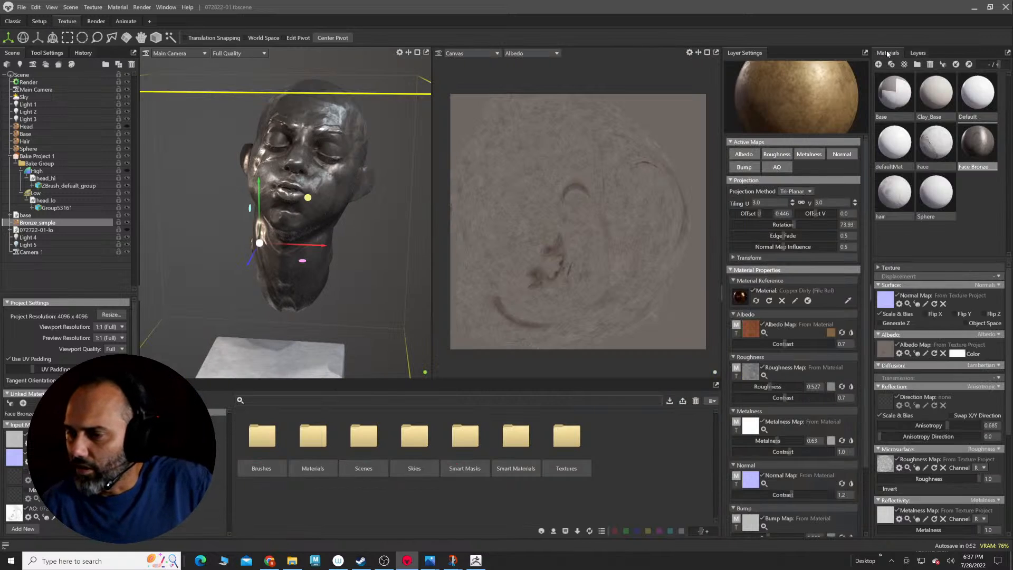
pyautogui.click(919, 55)
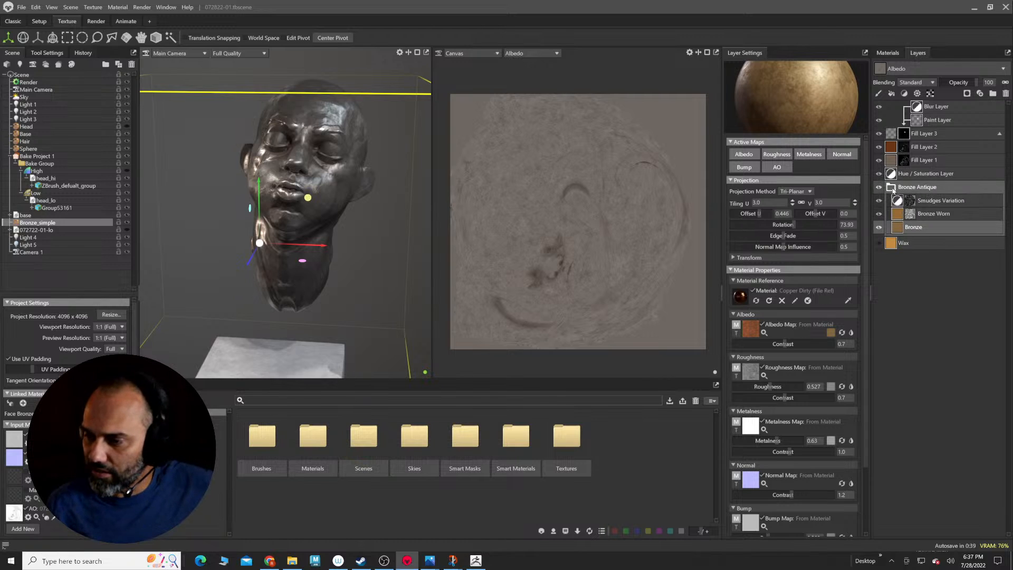
pyautogui.click(892, 189)
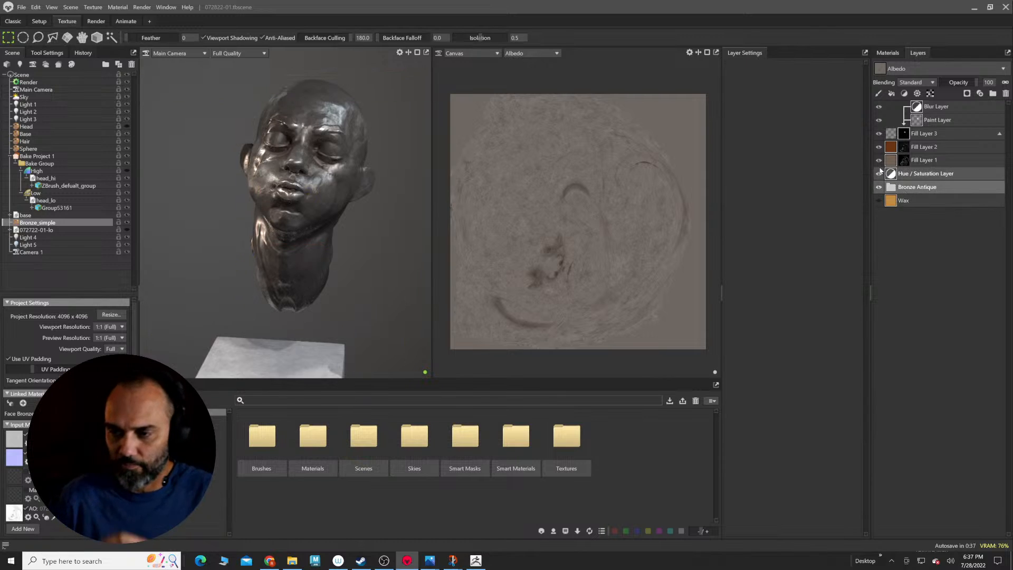
pyautogui.moveTo(878, 173); pyautogui.dragTo(876, 138)
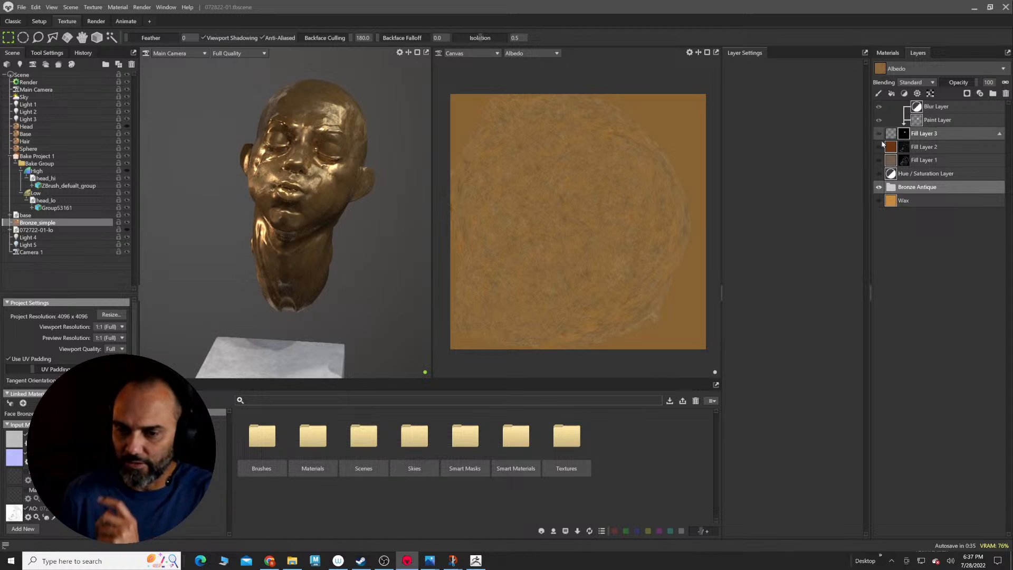
pyautogui.keyDown('alt'); pyautogui.moveTo(291, 192); pyautogui.dragTo(338, 198); pyautogui.keyUp('alt')
pyautogui.keyDown('alt'); pyautogui.moveTo(338, 198); pyautogui.dragTo(404, 236, button='right'); pyautogui.keyUp('alt')
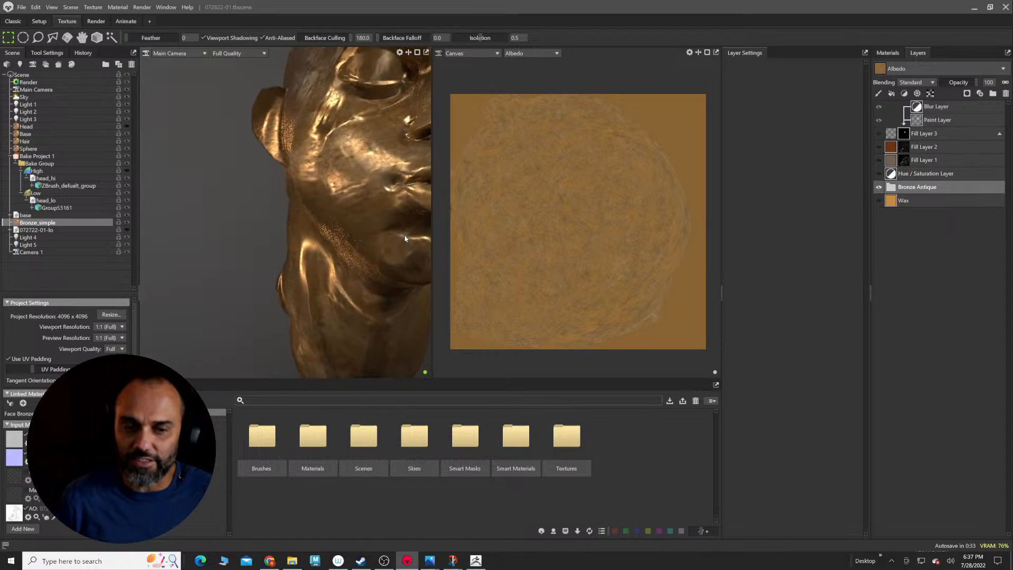
pyautogui.keyDown('alt'); pyautogui.moveTo(404, 235); pyautogui.dragTo(352, 290, button='middle'); pyautogui.keyUp('alt')
pyautogui.keyDown('alt'); pyautogui.moveTo(353, 290); pyautogui.dragTo(427, 275); pyautogui.keyUp('alt')
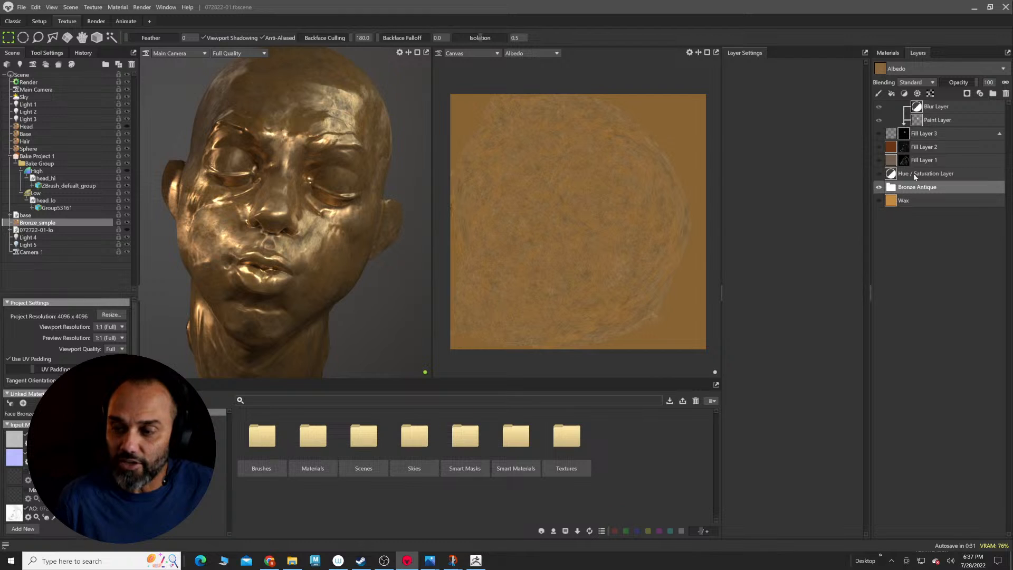
# Step: Show the Hue / Saturation Layer and Fill Layers 1 and 2, and expand the mask layers of both fills
pyautogui.click(886, 178)
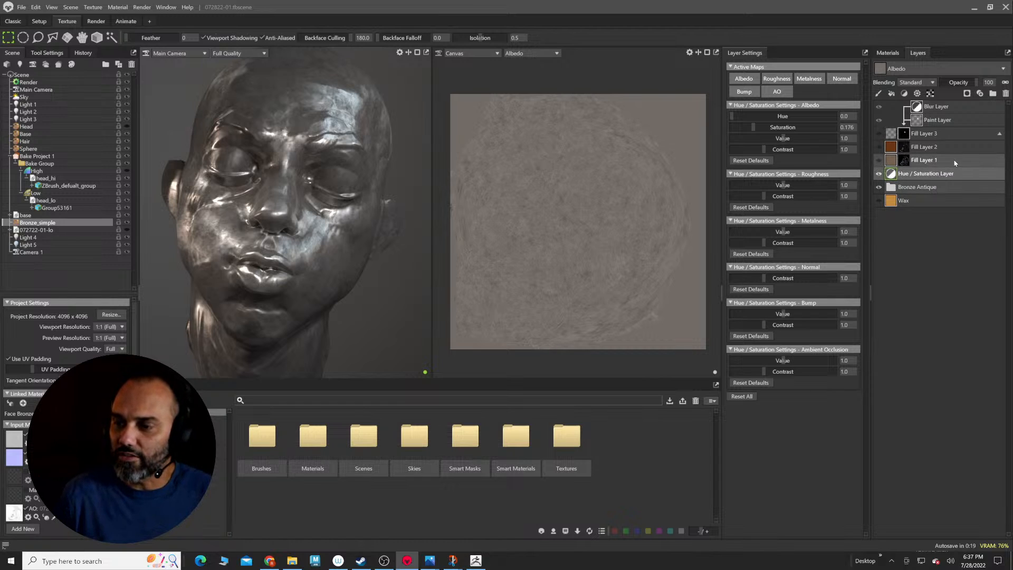
pyautogui.click(879, 163)
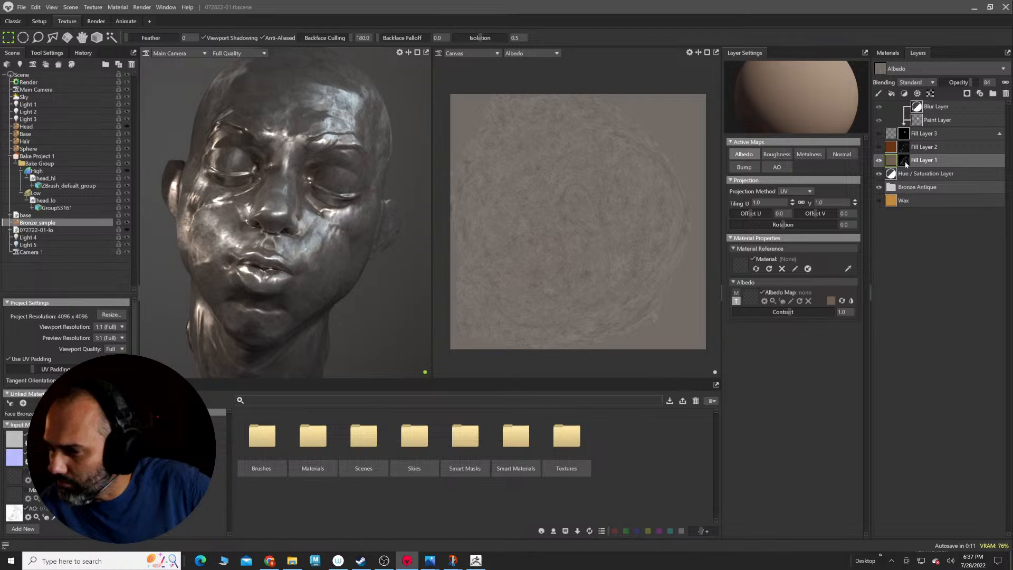
pyautogui.click(905, 160)
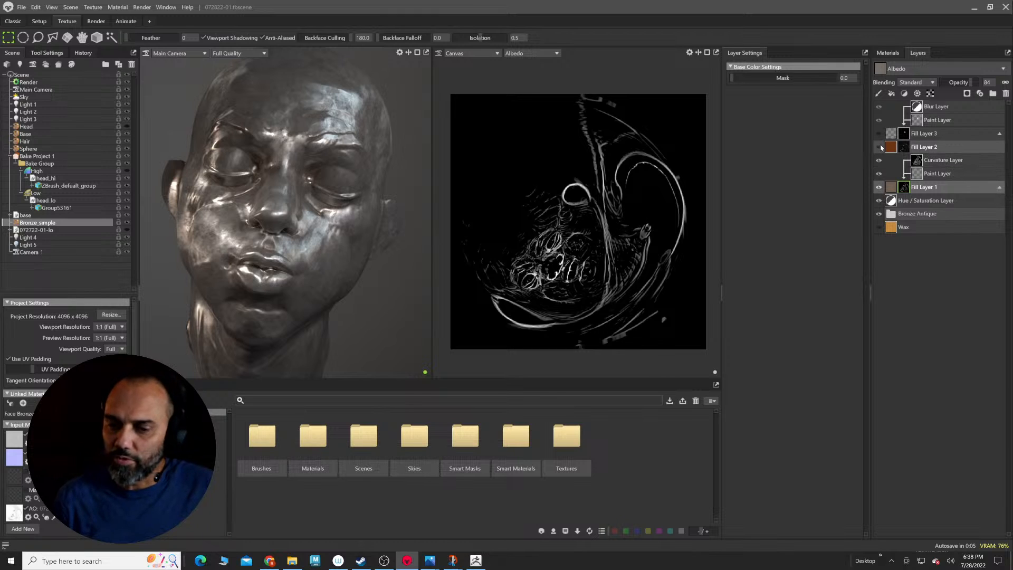
pyautogui.click(878, 147)
pyautogui.click(904, 133)
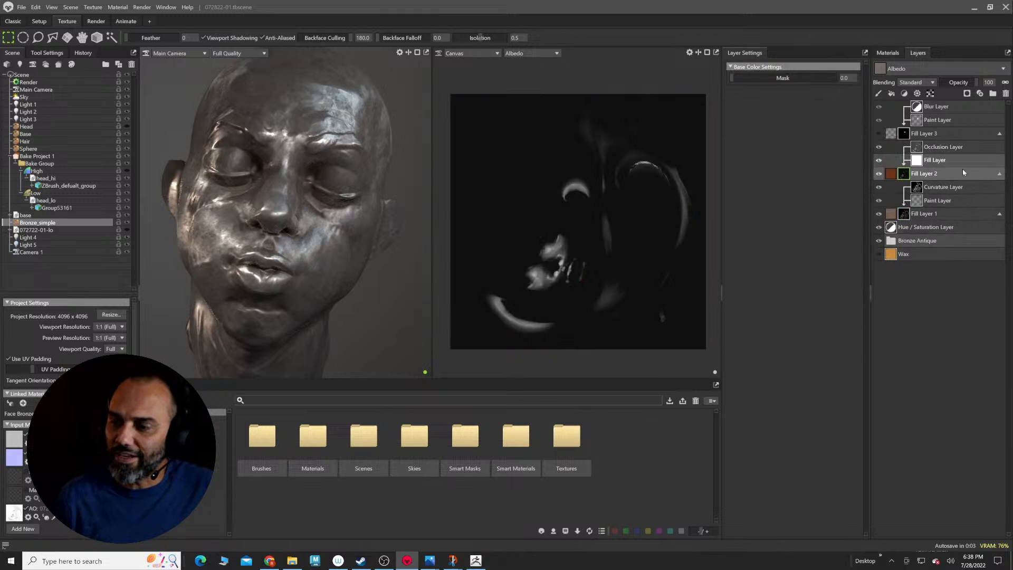
# Step: Show and select Fill Layer 3 with its mask layers collapsed, and inspect the complete bronze material on the head
pyautogui.click(891, 136)
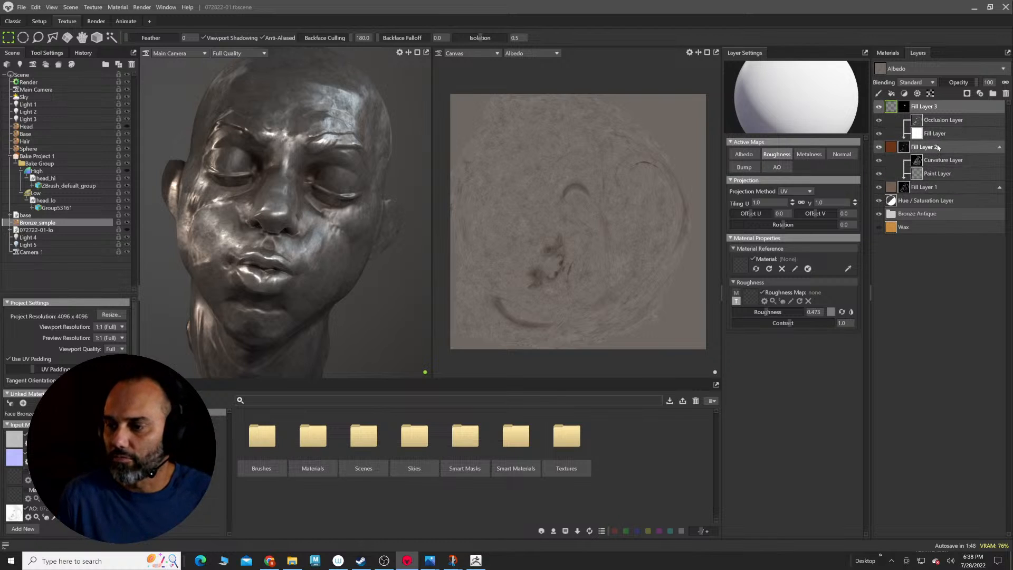
pyautogui.click(934, 147)
pyautogui.click(925, 110)
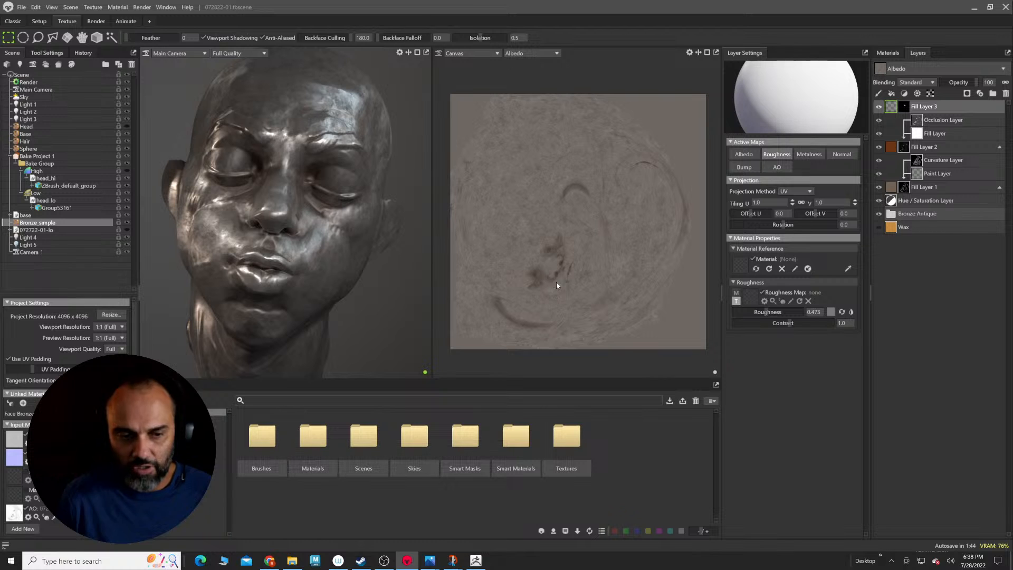
pyautogui.keyDown('alt'); pyautogui.moveTo(373, 278); pyautogui.dragTo(337, 230, button='right'); pyautogui.keyUp('alt')
pyautogui.moveTo(338, 231)
pyautogui.keyDown('alt'); pyautogui.mouseDown()
pyautogui.moveTo(368, 242)
pyautogui.moveTo(305, 229)
pyautogui.moveTo(335, 235)
pyautogui.mouseUp(); pyautogui.keyUp('alt')
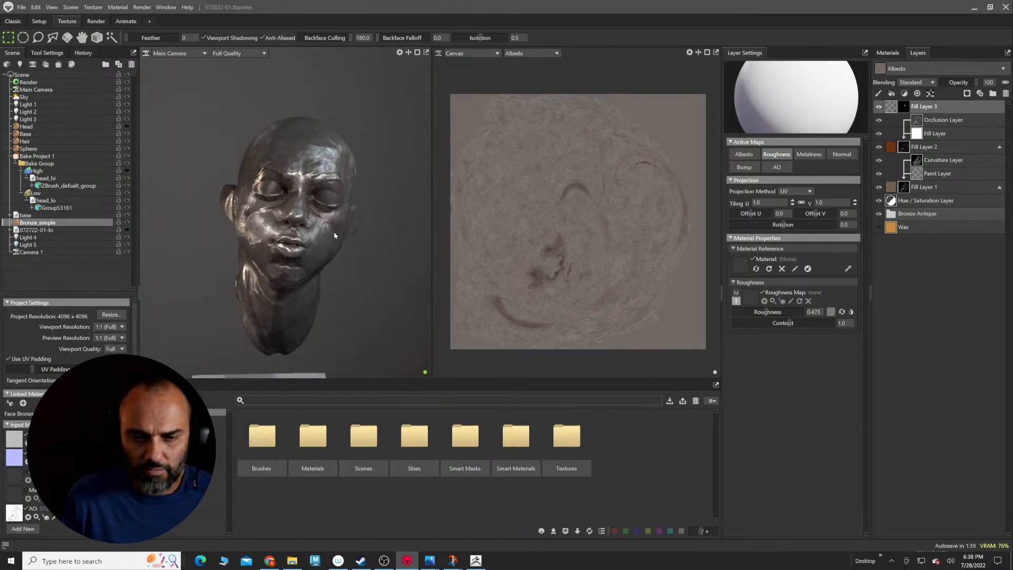
pyautogui.keyDown('alt'); pyautogui.moveTo(335, 236); pyautogui.dragTo(348, 227, button='middle'); pyautogui.keyUp('alt')
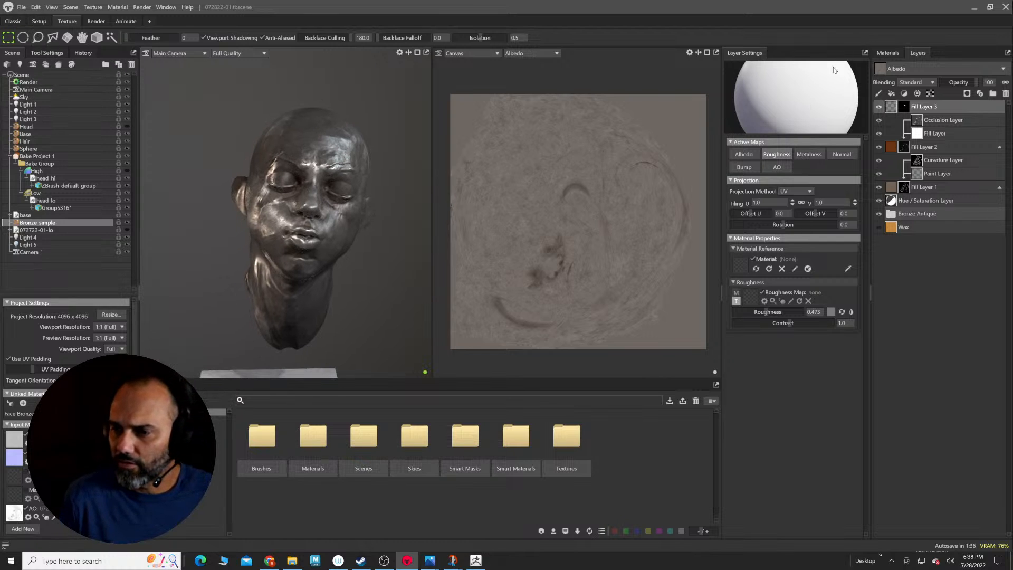
# Step: Delete the unused defaultMat material from the scene's materials
pyautogui.click(890, 55)
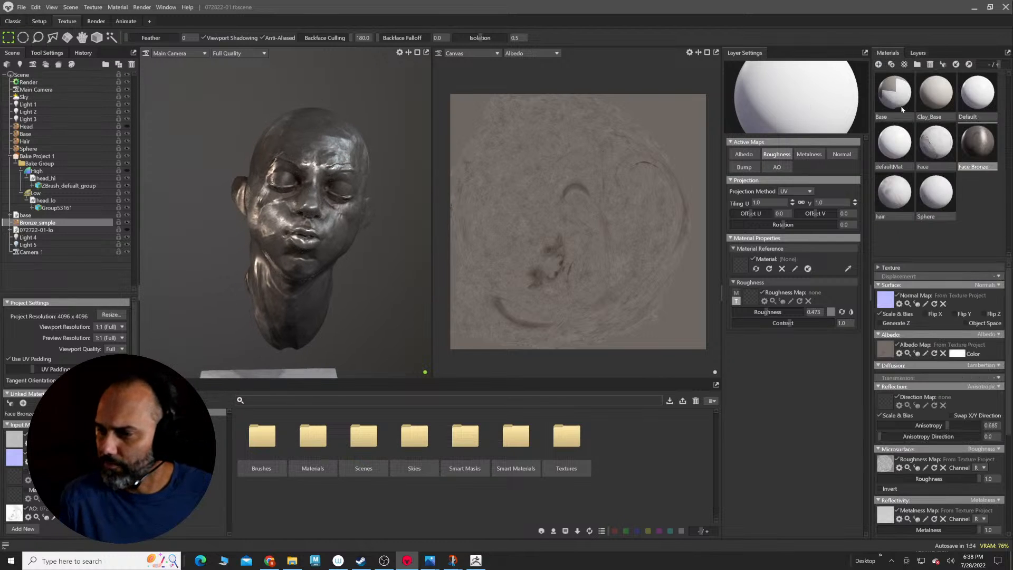
pyautogui.click(979, 92)
pyautogui.click(891, 142)
pyautogui.press('Delete')
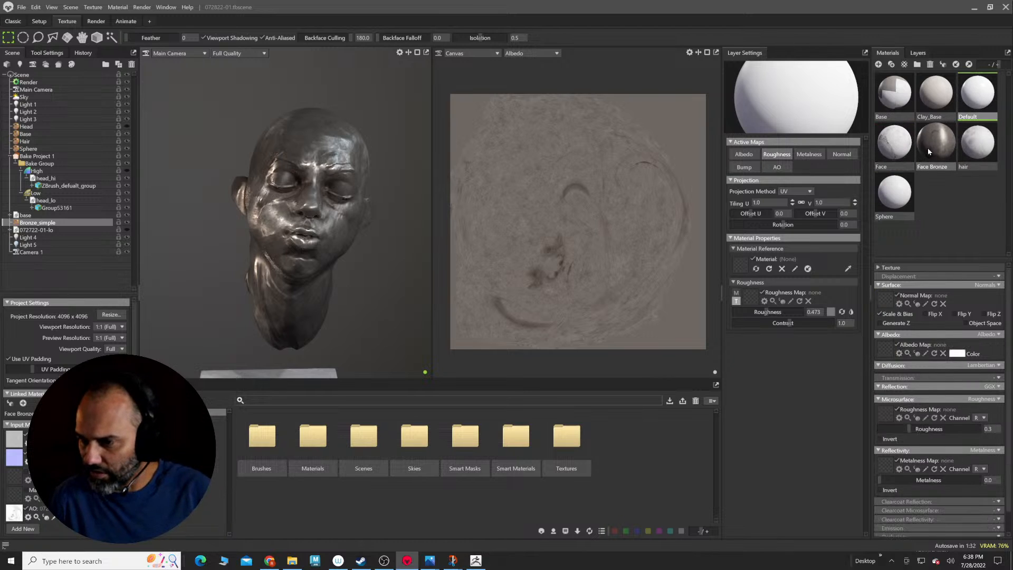
# Step: Apply the Face material to the head model
pyautogui.click(894, 155)
pyautogui.moveTo(901, 151); pyautogui.dragTo(301, 154)
pyautogui.moveTo(338, 182); pyautogui.dragTo(339, 182)
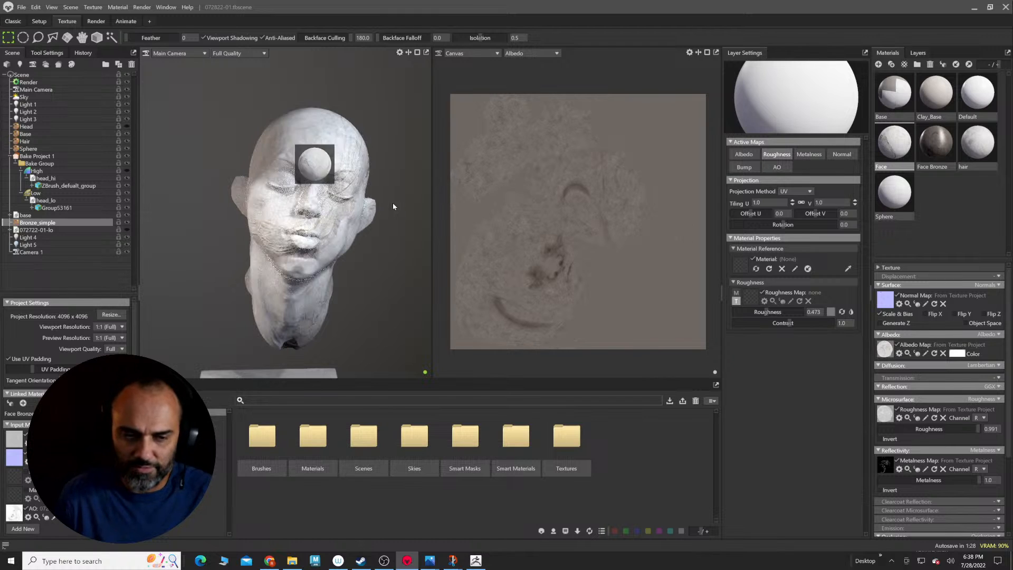
pyautogui.click(920, 52)
pyautogui.click(887, 53)
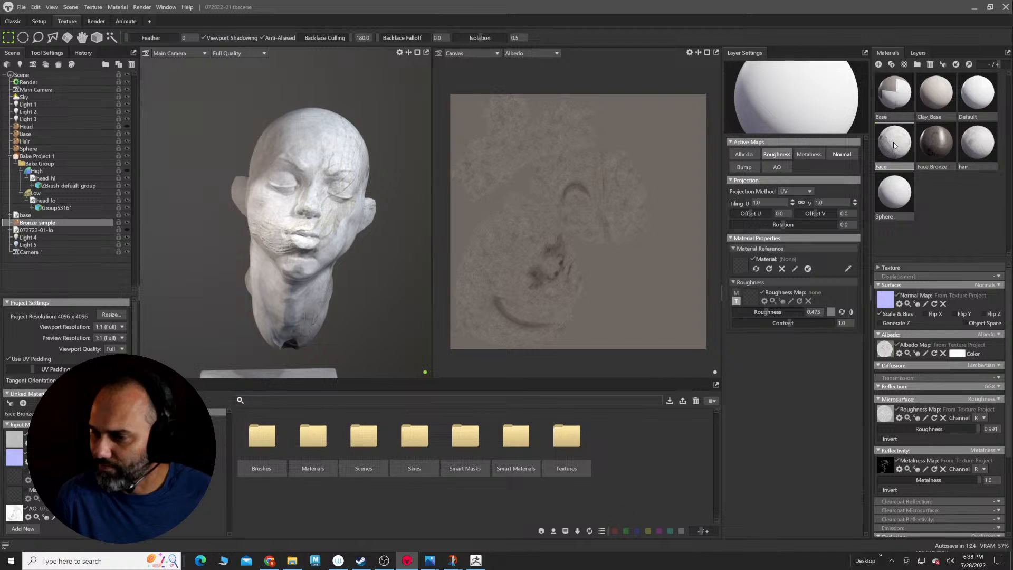
pyautogui.click(918, 53)
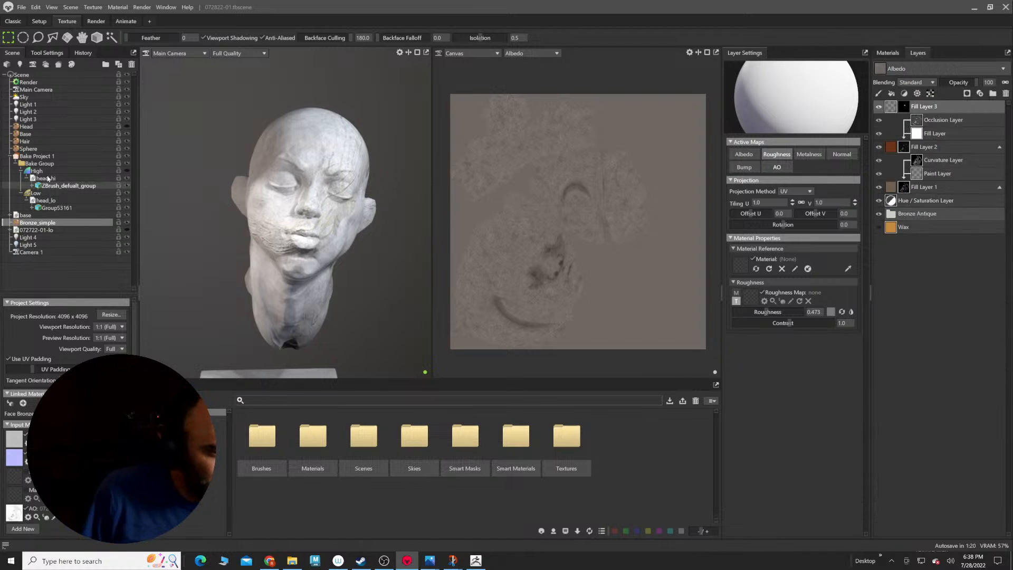
# Step: Load 072822-_curve.psd, 072822-_normal.psd and 072822-_ao.psd as the curvature, normal and AO input maps of the Head texture project
pyautogui.click(36, 126)
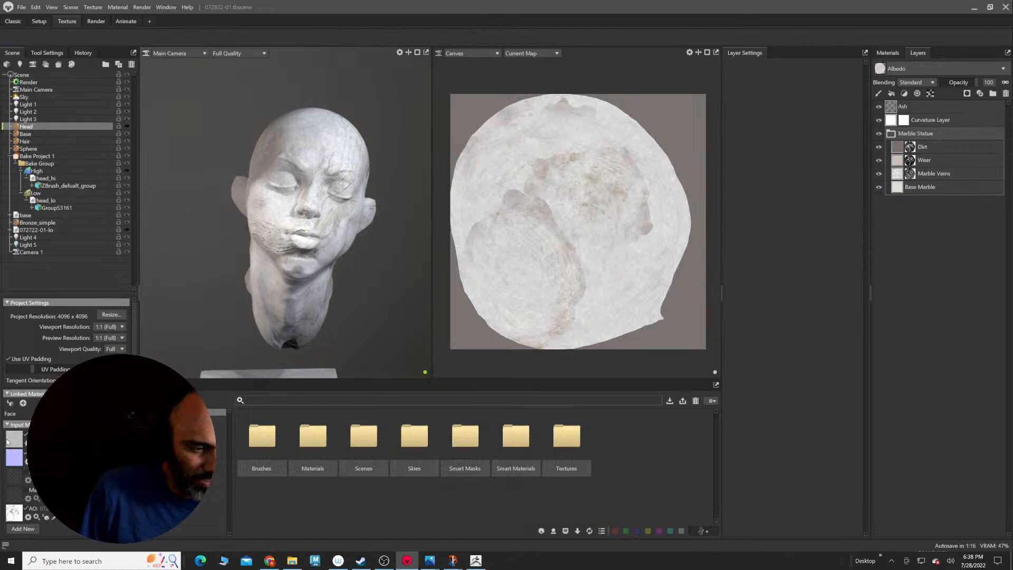
pyautogui.click(7, 441)
pyautogui.click(276, 190)
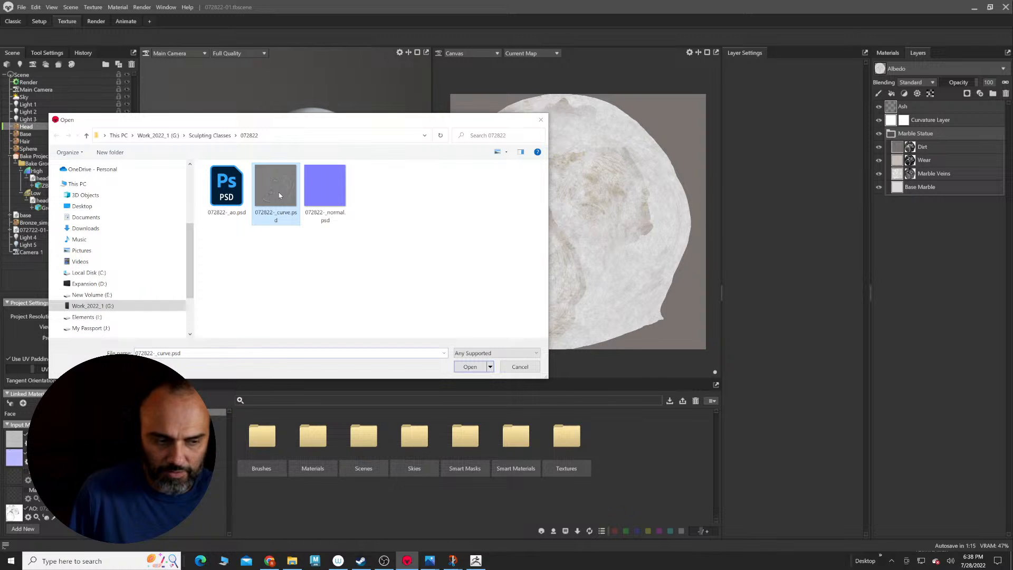
pyautogui.doubleClick(278, 194)
pyautogui.click(14, 458)
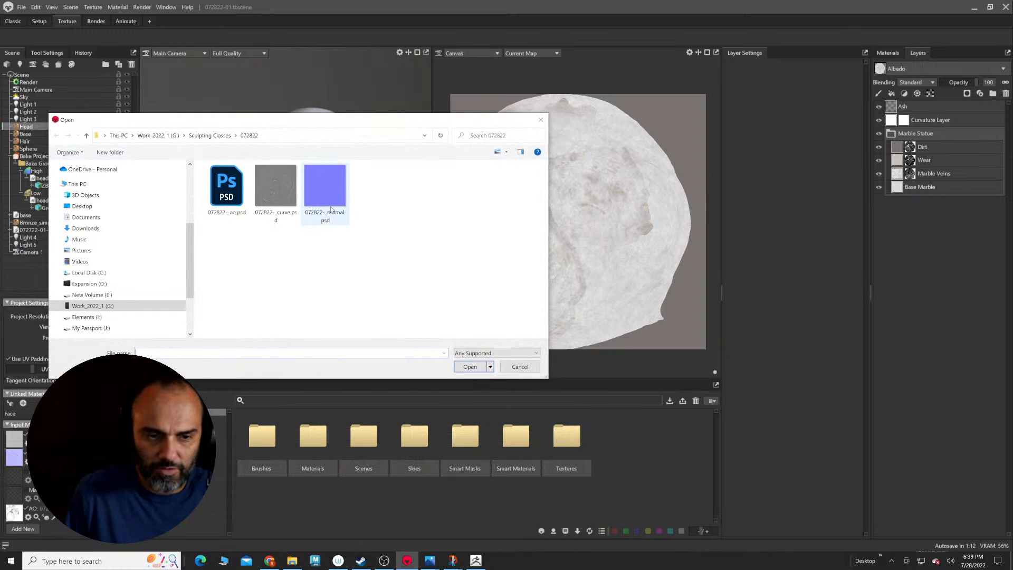
pyautogui.doubleClick(324, 195)
pyautogui.click(14, 512)
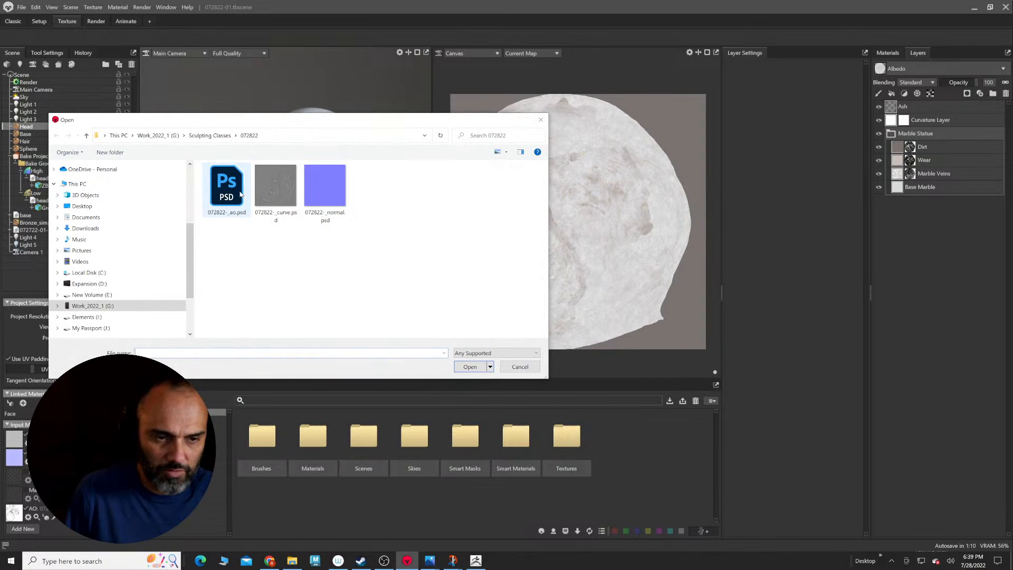
pyautogui.doubleClick(240, 195)
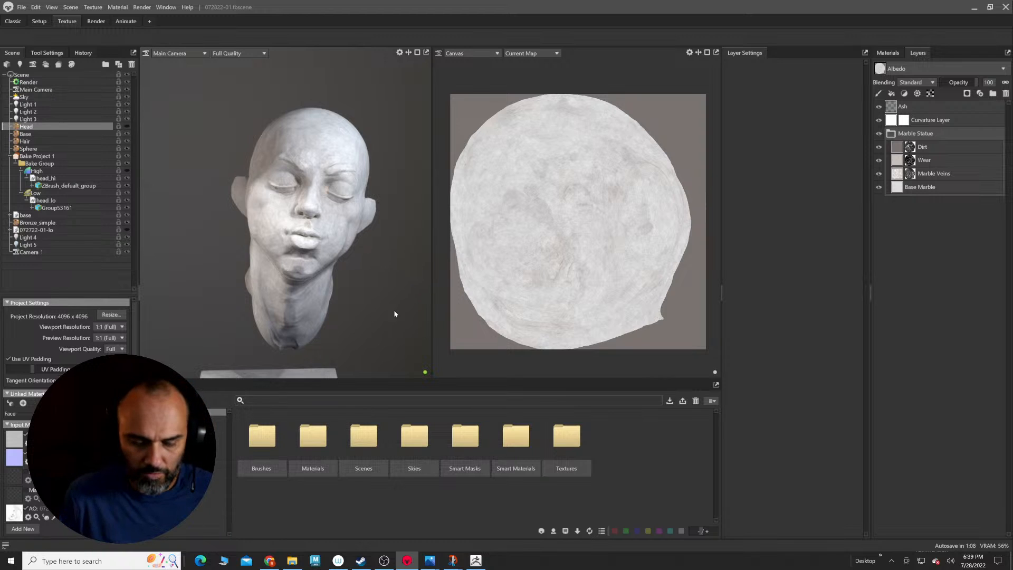
# Step: Inspect the marble material on the head up close around the nose, lips, eyes and side of the face
pyautogui.keyDown('alt'); pyautogui.moveTo(420, 284); pyautogui.dragTo(389, 274); pyautogui.keyUp('alt')
pyautogui.scroll(5, 383, 260)
pyautogui.keyDown('alt'); pyautogui.moveTo(354, 233); pyautogui.dragTo(396, 254, button='middle'); pyautogui.keyUp('alt')
pyautogui.scroll(-3, 384, 256)
pyautogui.keyDown('alt'); pyautogui.moveTo(318, 268); pyautogui.dragTo(335, 268, button='middle'); pyautogui.keyUp('alt')
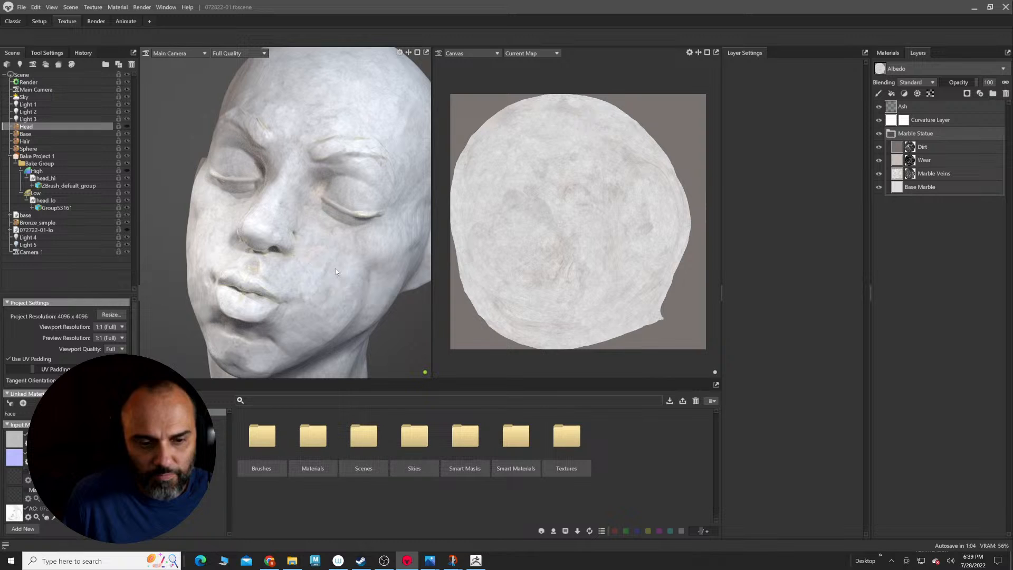
pyautogui.scroll(3, 311, 286)
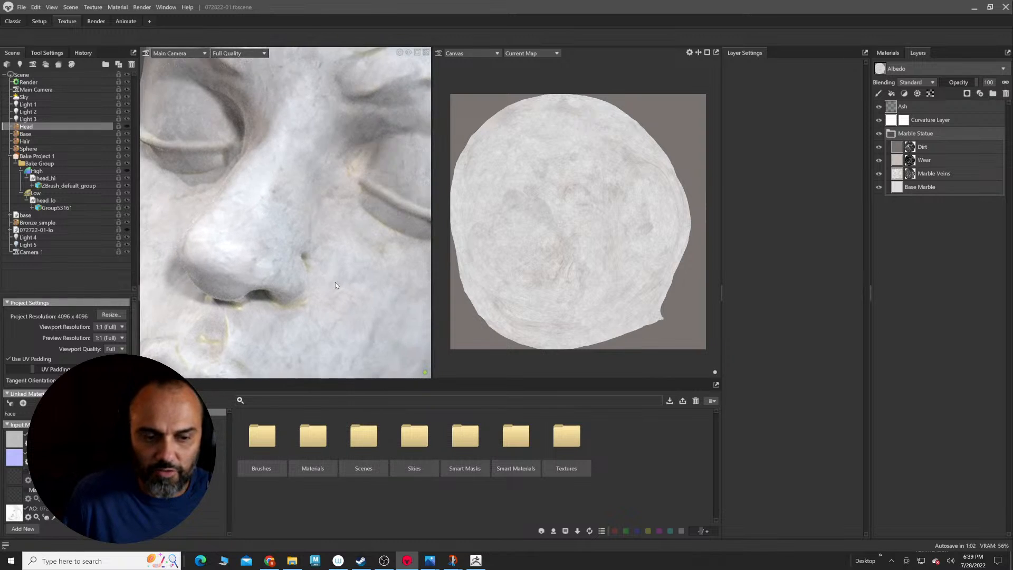
pyautogui.moveTo(335, 283); pyautogui.dragTo(366, 240, button='middle')
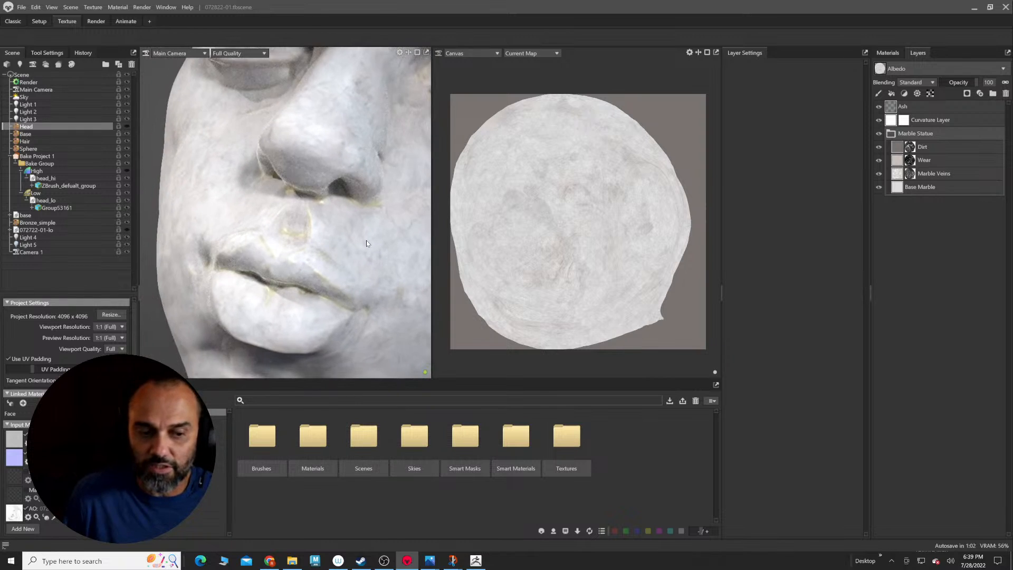
pyautogui.scroll(2, 366, 239)
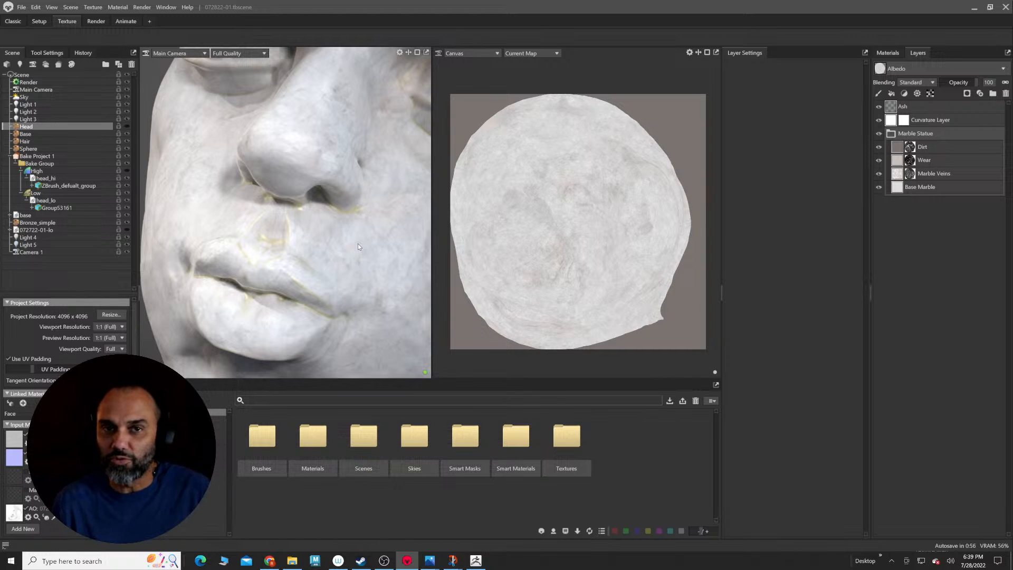
pyautogui.scroll(-2, 358, 282)
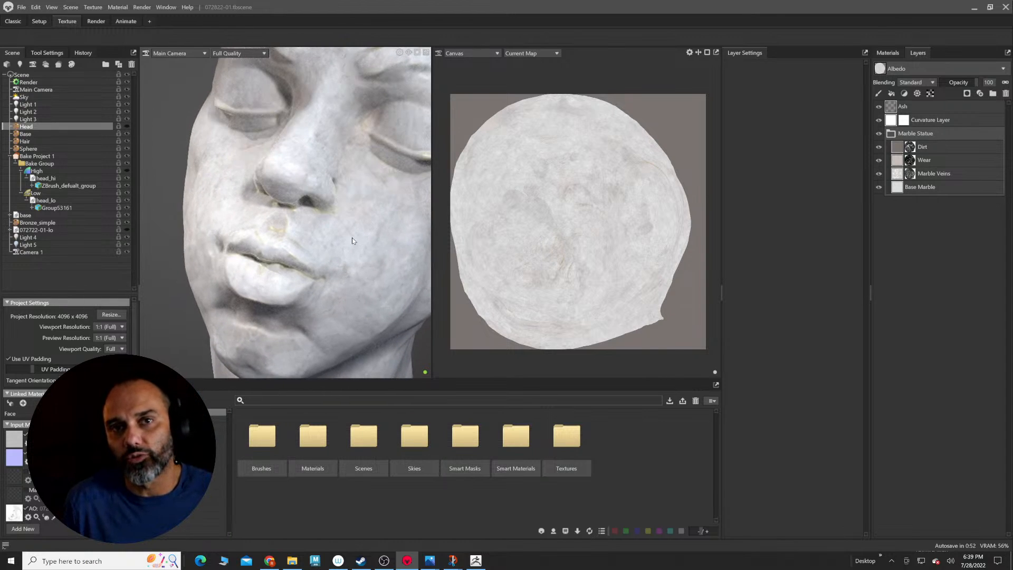
pyautogui.moveTo(350, 250); pyautogui.dragTo(324, 225)
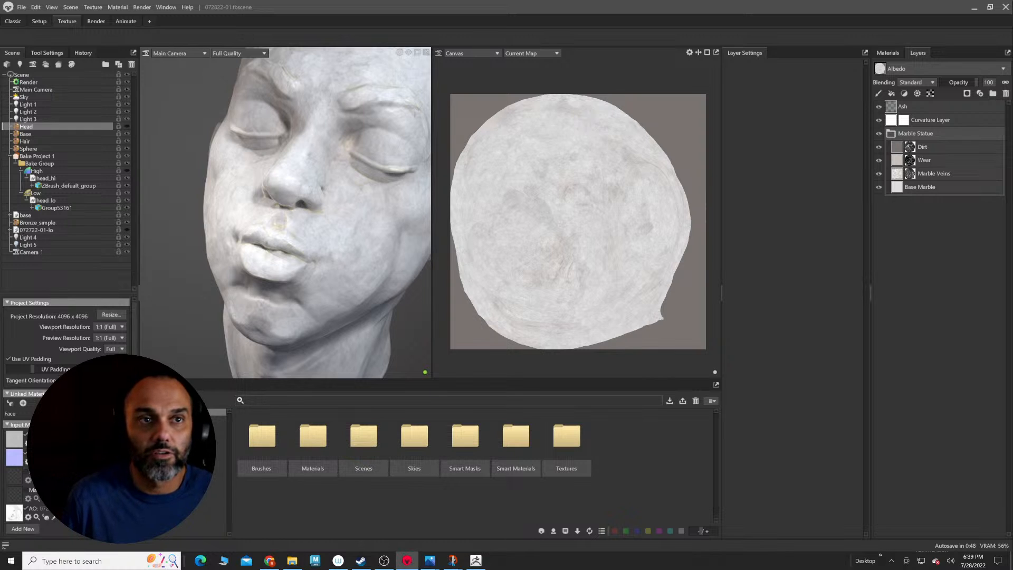
pyautogui.moveTo(370, 179); pyautogui.dragTo(303, 178)
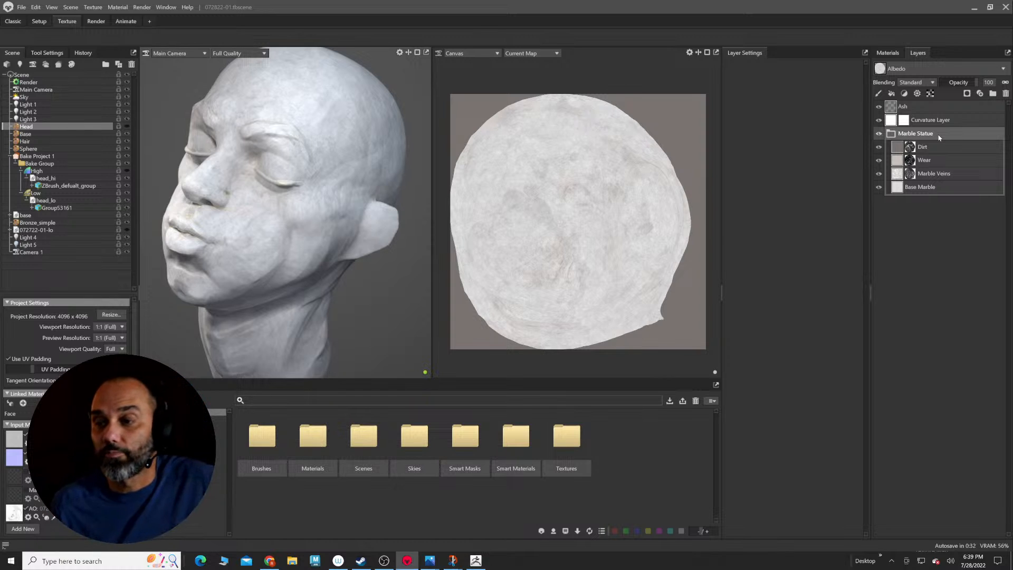
# Step: Collapse the Marble Statue group, and examine the Ash layer's settings and the whole marble head
pyautogui.click(891, 134)
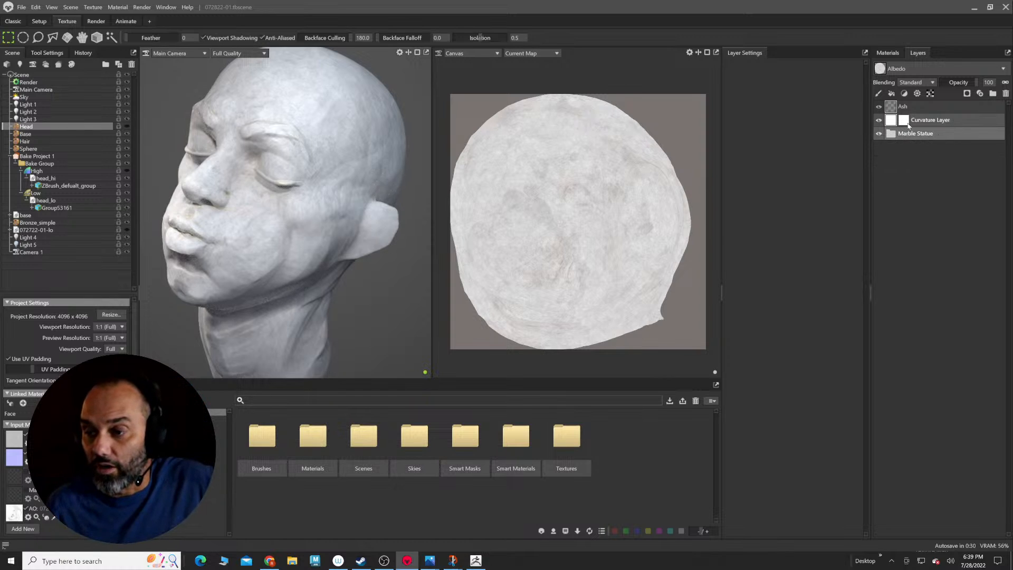
pyautogui.click(877, 121)
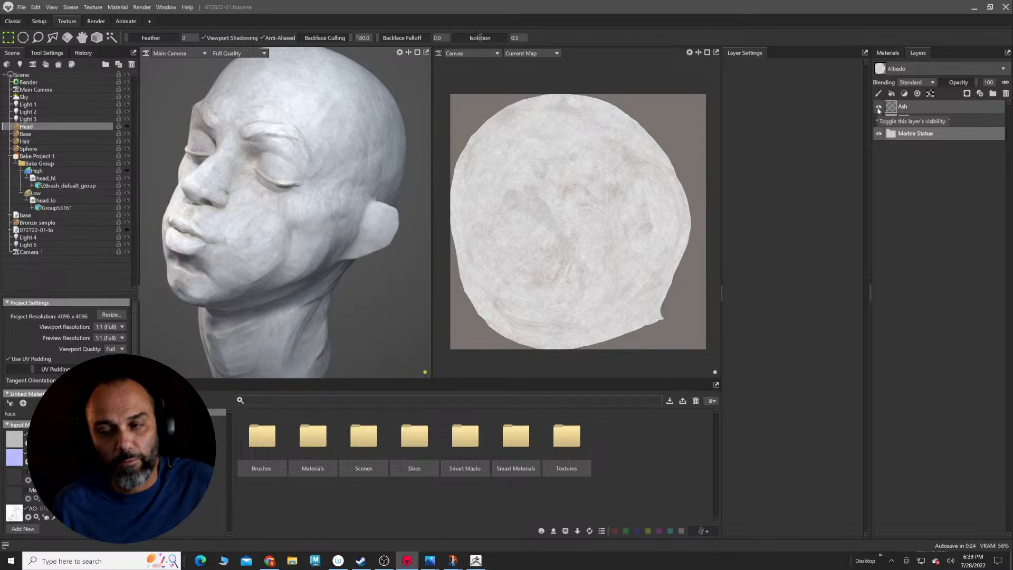
pyautogui.click(903, 106)
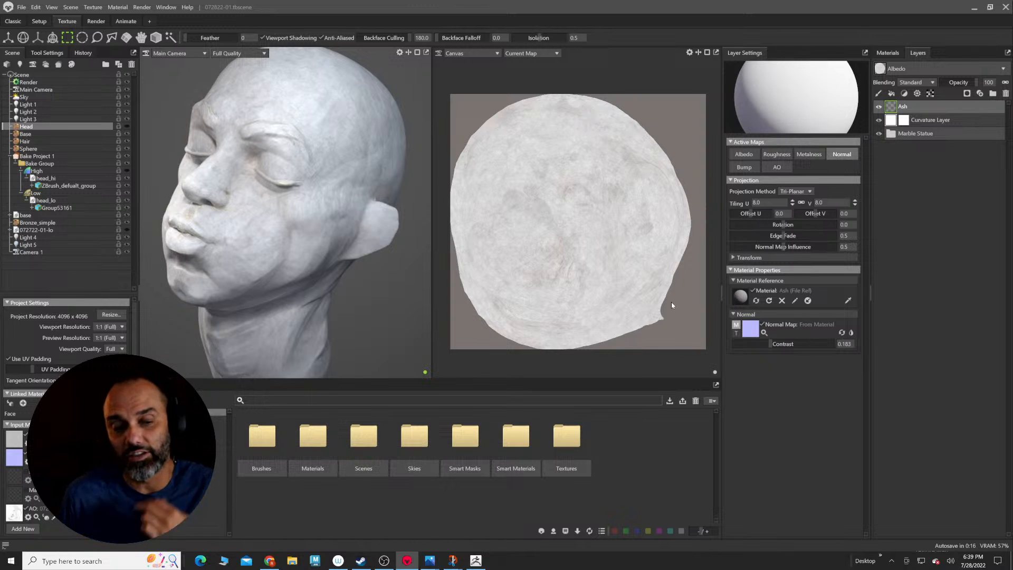
pyautogui.moveTo(355, 275); pyautogui.dragTo(404, 274)
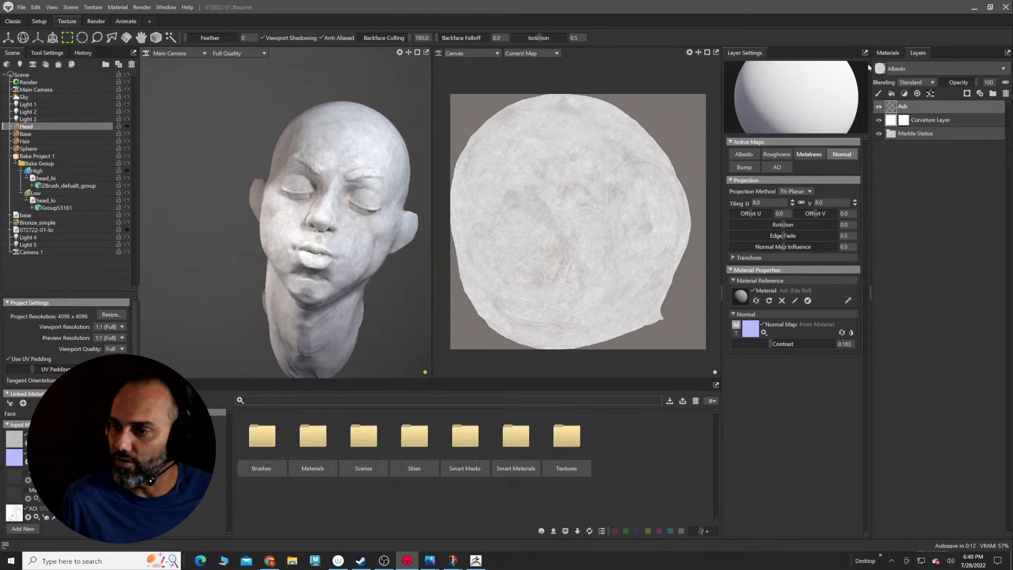
pyautogui.click(888, 53)
pyautogui.moveTo(290, 272); pyautogui.dragTo(357, 331)
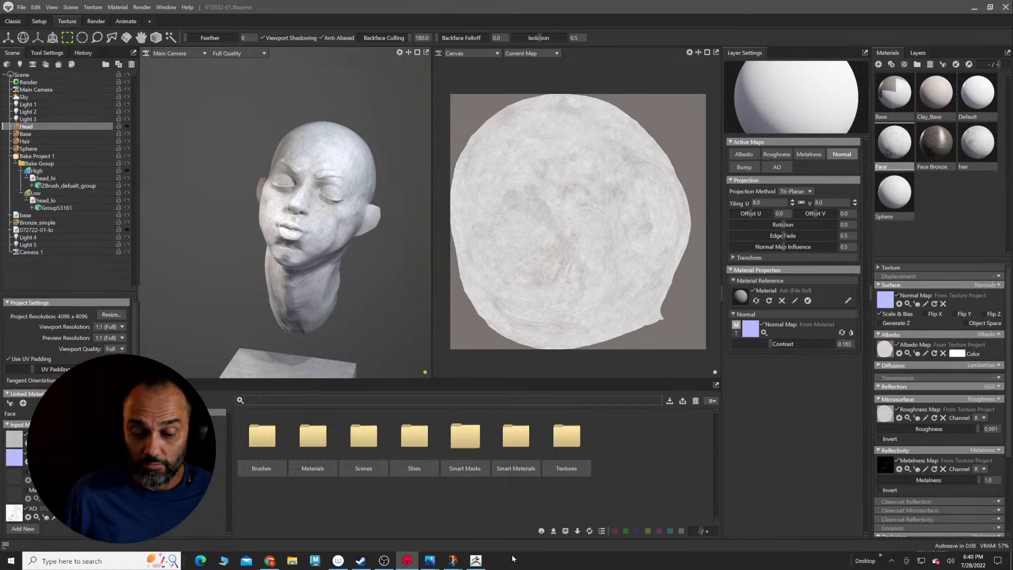
# Step: Switch to ZBrush, make the PolySphere1_5 bust the active tool and select its PM3D_Sphere3D1 helmet subtool
pyautogui.hotkey('alt', 'Tab')
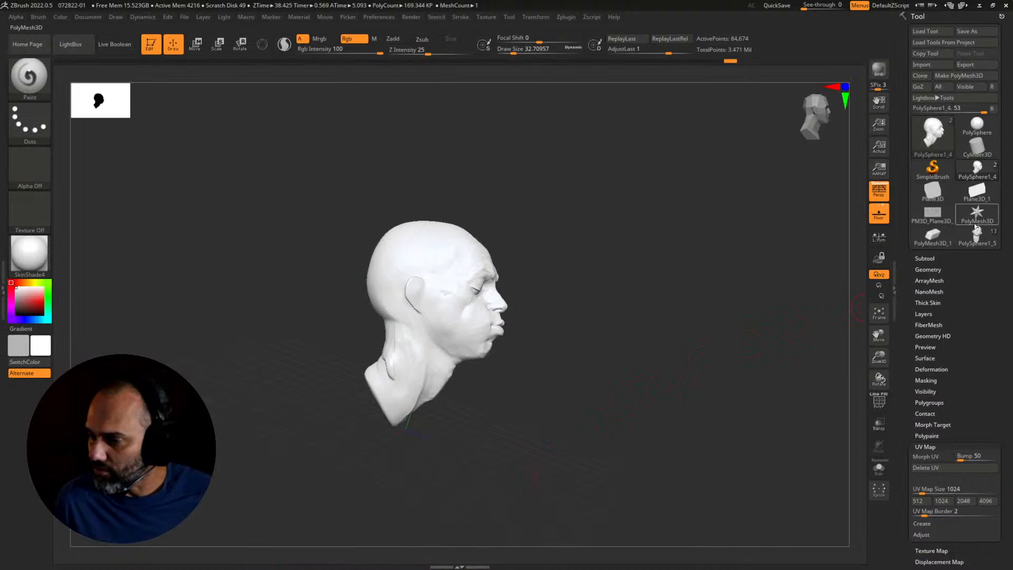
pyautogui.click(978, 238)
pyautogui.moveTo(764, 307); pyautogui.dragTo(738, 322)
pyautogui.click(931, 257)
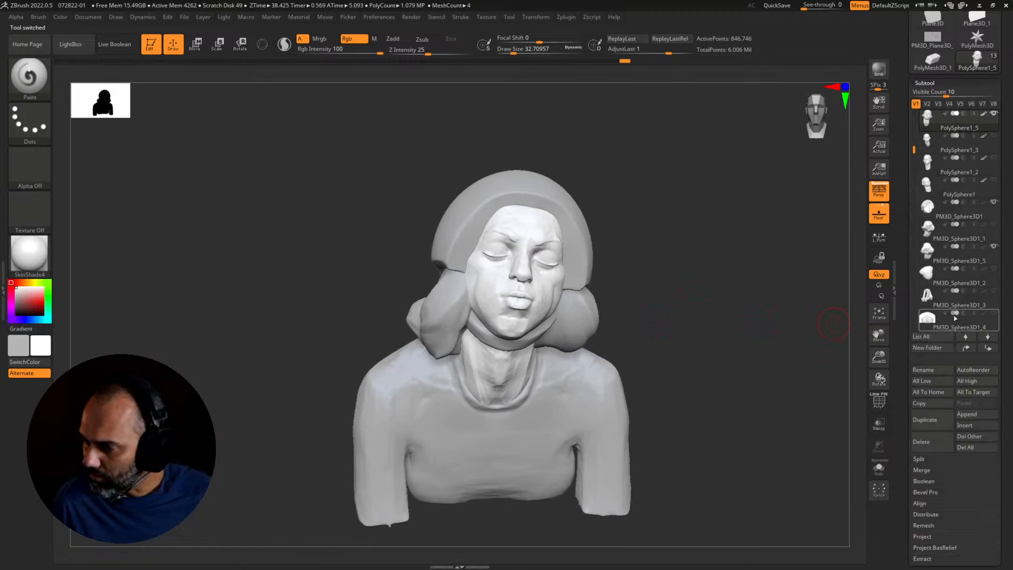
pyautogui.click(927, 209)
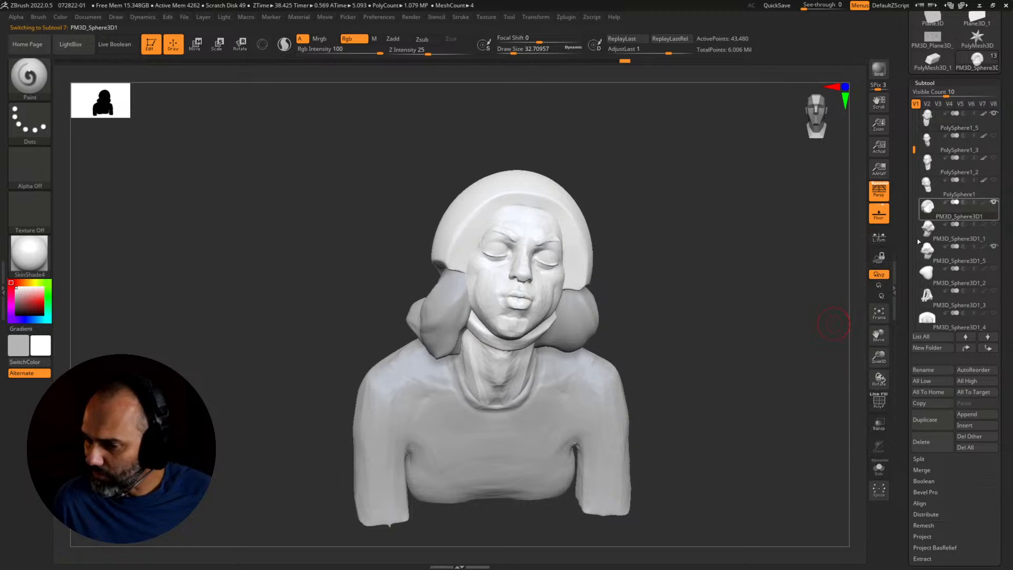
pyautogui.moveTo(902, 169); pyautogui.dragTo(893, 244)
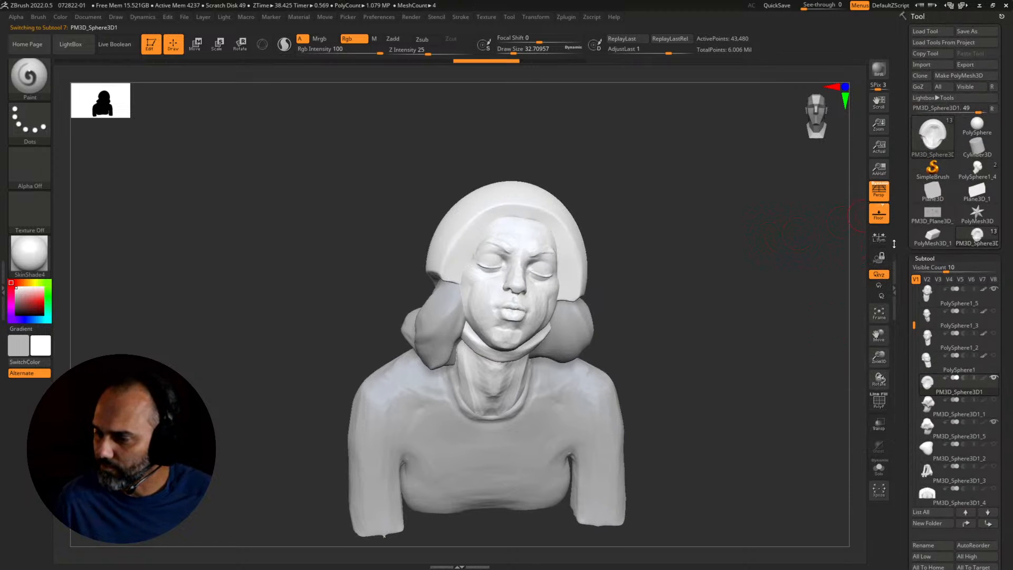
# Step: Export the helmet subtool as the OBJ file helmet_lo in the 072822 folder
pyautogui.click(965, 64)
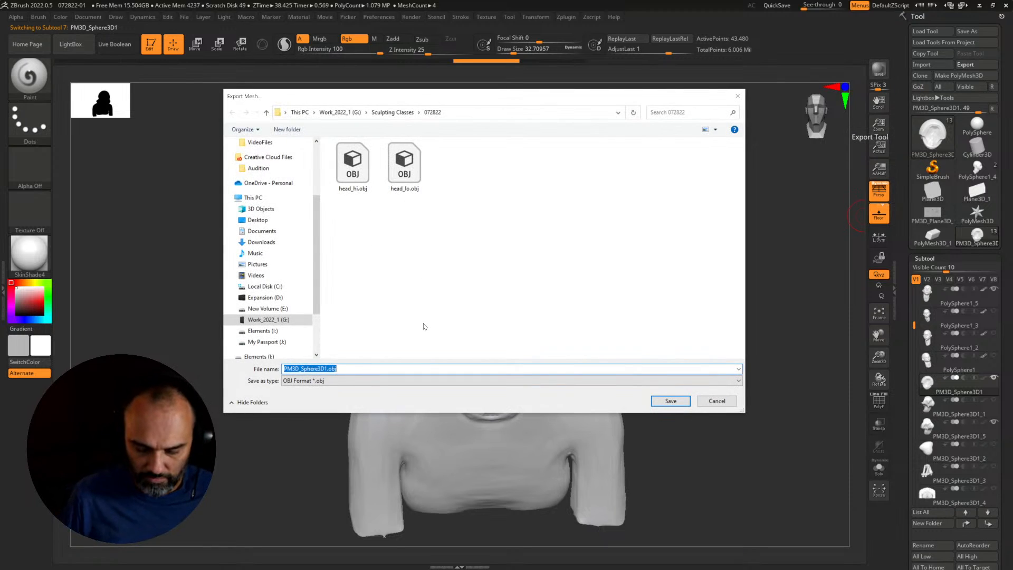
pyautogui.write('helmet_lo')
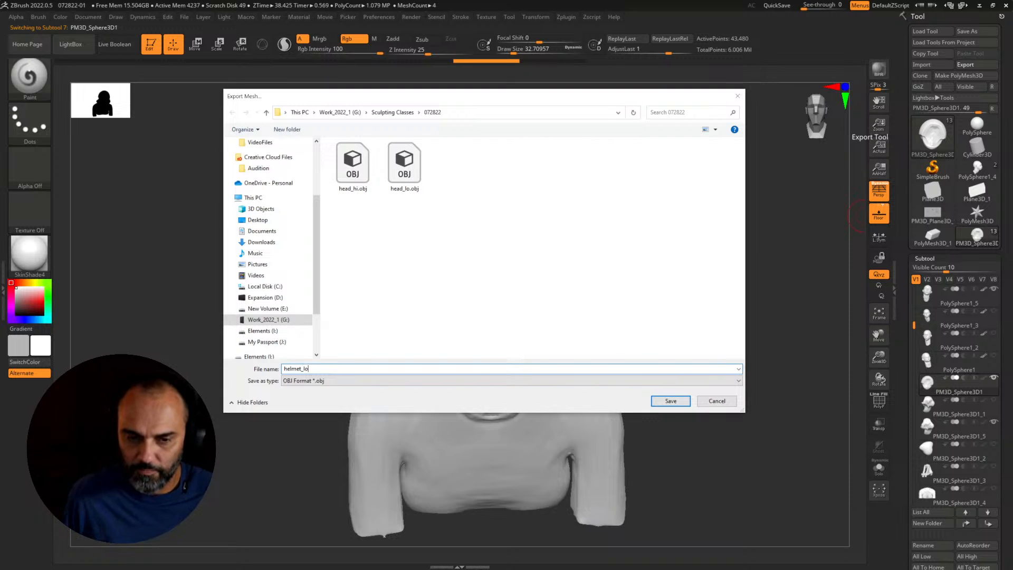
pyautogui.press('Return')
# Step: Switch back to Marmoset Toolbag and import helmet_lo.obj into the scene
pyautogui.hotkey('alt', 'Tab')
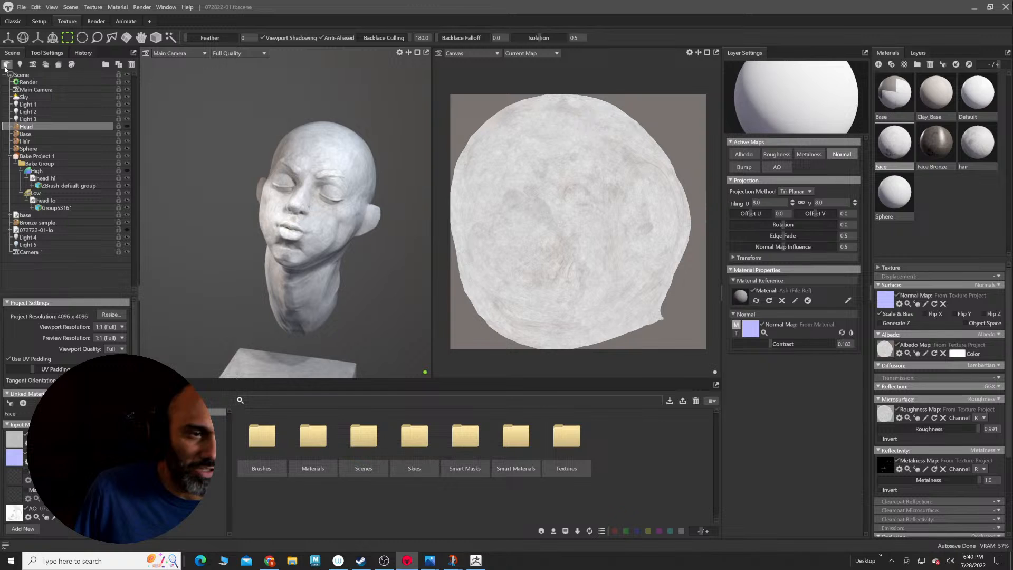
pyautogui.hotkey('ctrl', 'i')
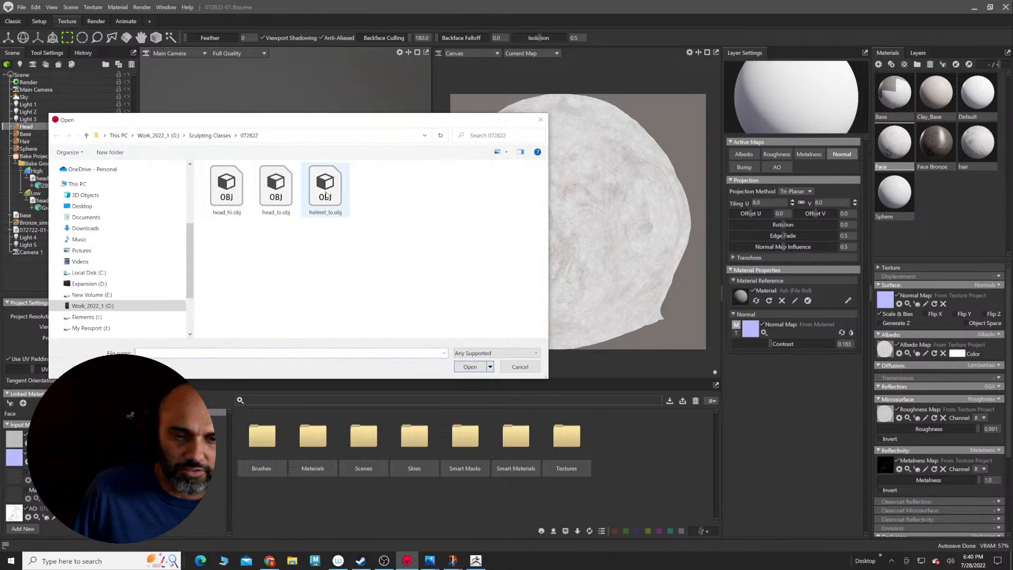
pyautogui.click(325, 188)
pyautogui.press('Return')
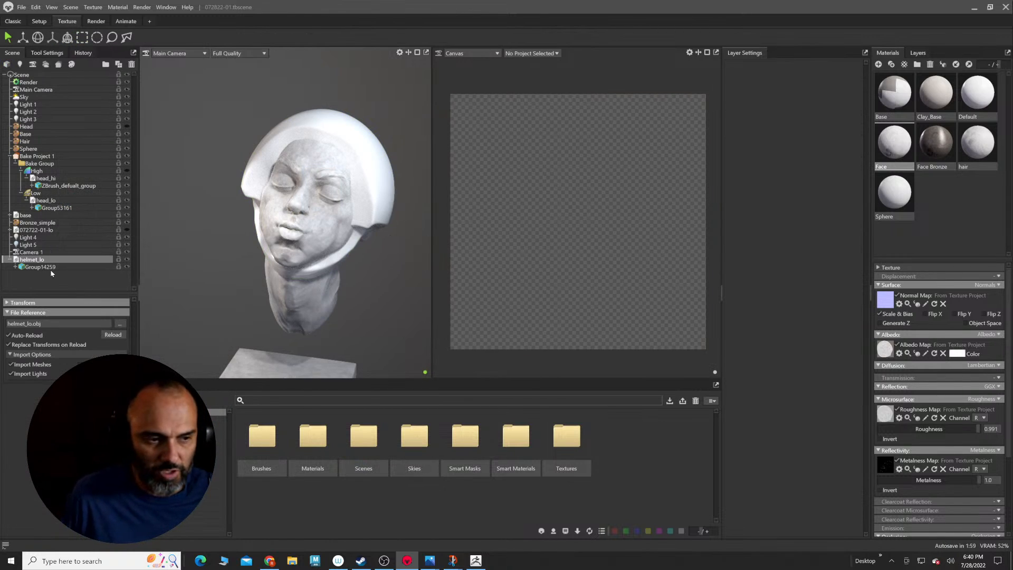
# Step: Duplicate helmet_lo, move the copy into the bake project's High group and delete head_hi from that group
pyautogui.hotkey('ctrl', 'd')
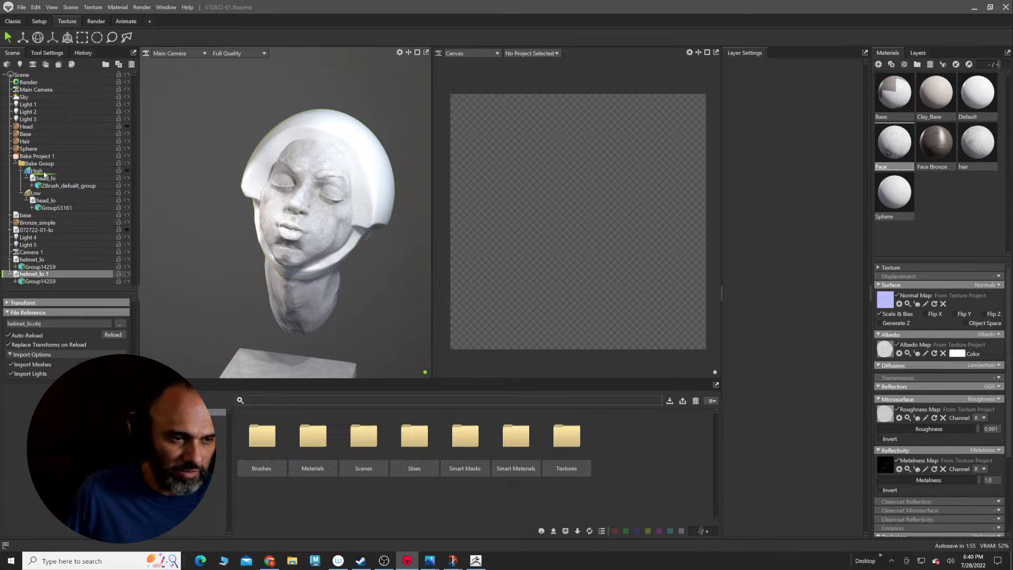
pyautogui.moveTo(42, 173); pyautogui.dragTo(42, 172)
pyautogui.click(50, 193)
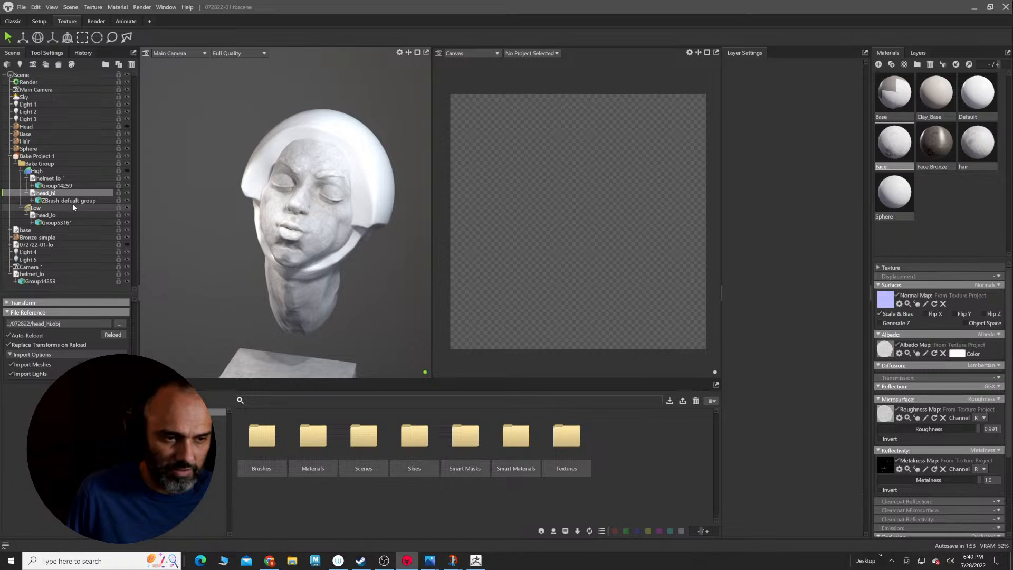
pyautogui.press('Delete')
# Step: Replace head_lo with helmet_lo in the bake project's Low group, and open the Bake Project 1 settings
pyautogui.click(46, 200)
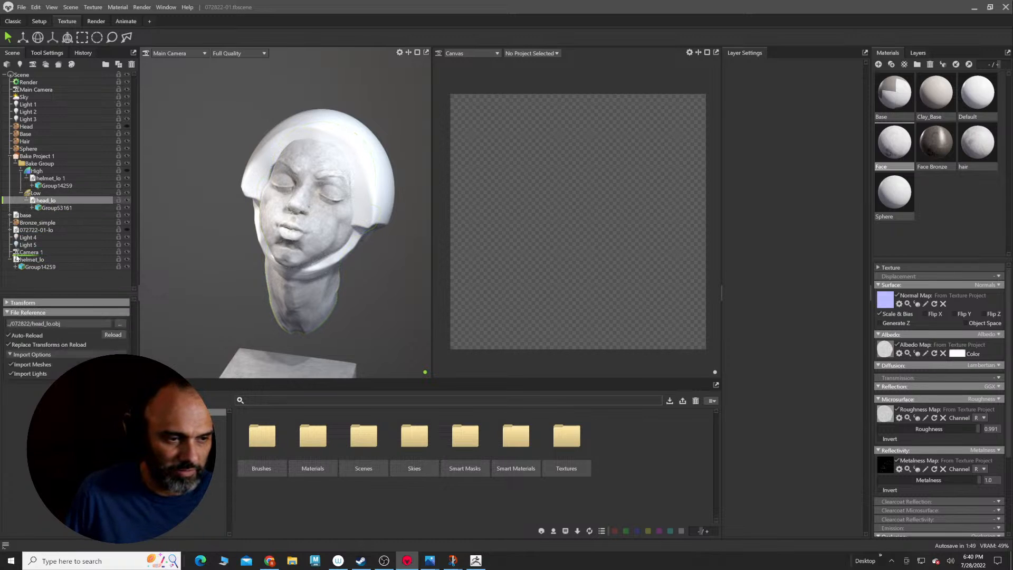
pyautogui.moveTo(16, 257); pyautogui.dragTo(42, 195)
pyautogui.click(36, 156)
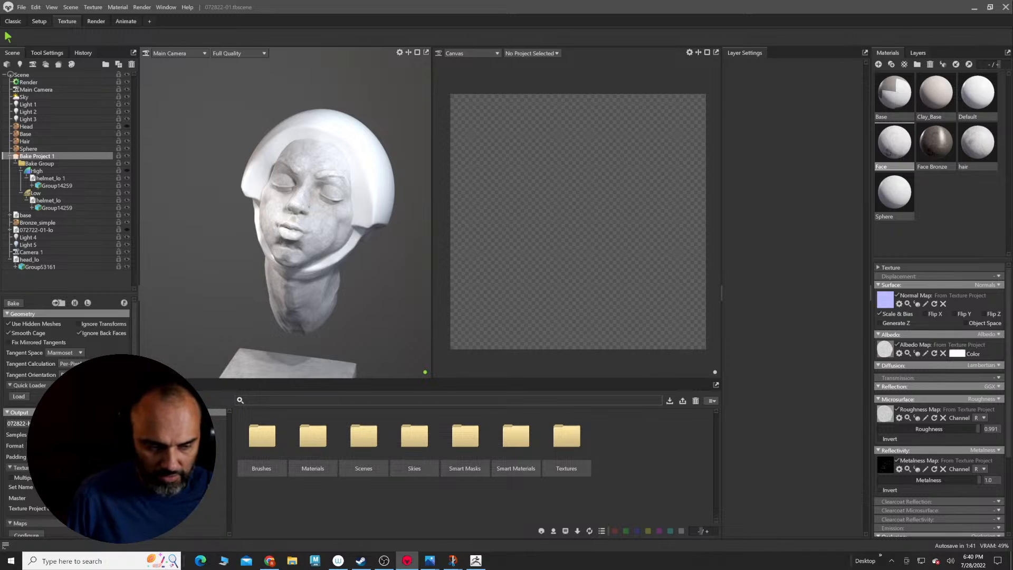
# Step: Bake the maps of Bake Project 1 and delete the helmet_lo copy from its High group
pyautogui.click(14, 303)
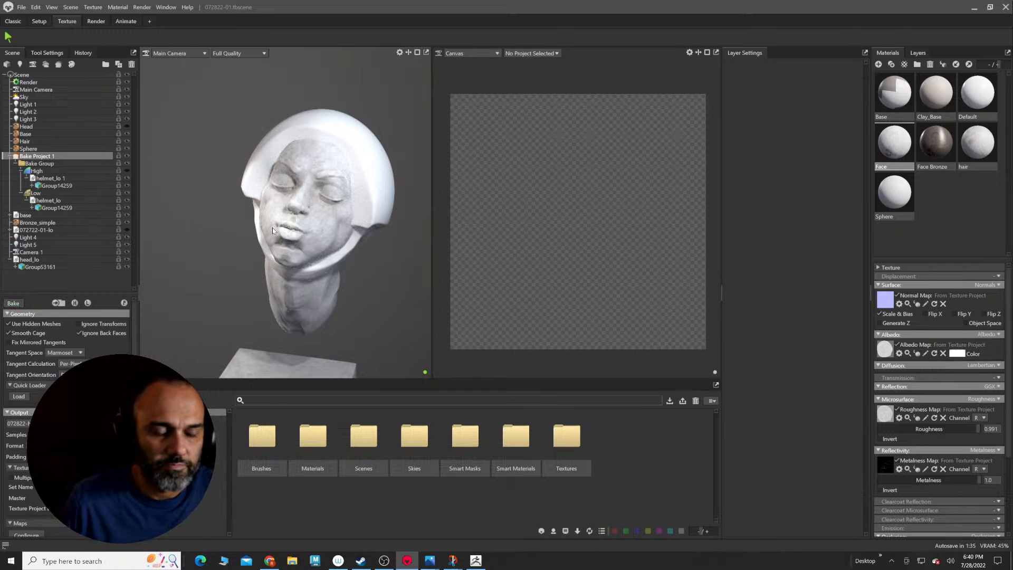
pyautogui.click(55, 179)
pyautogui.press('Delete')
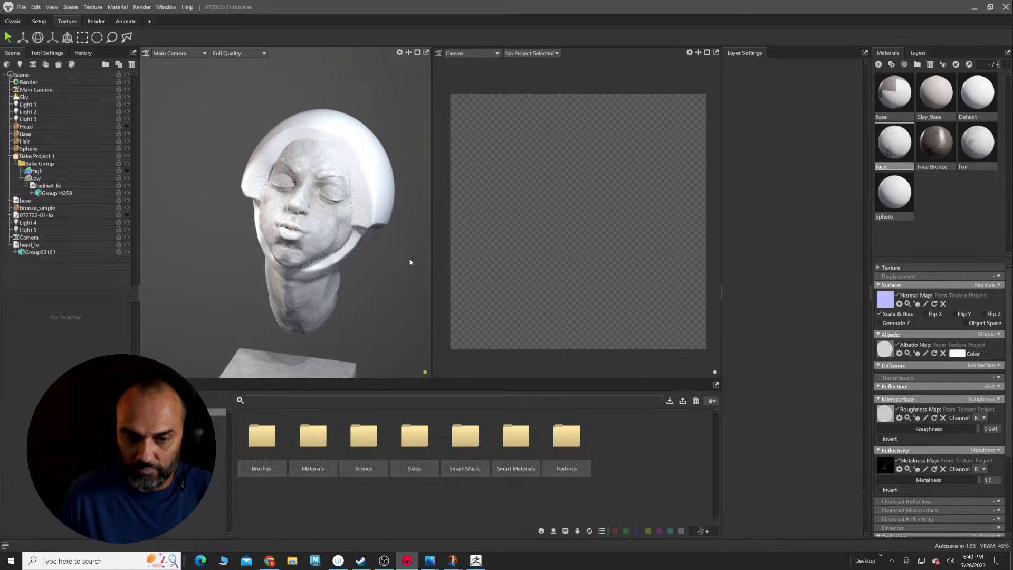
# Step: Switch to ZBrush, clone the helmet subtool as a separate tool and make the clone the active tool
pyautogui.hotkey('alt', 'Tab')
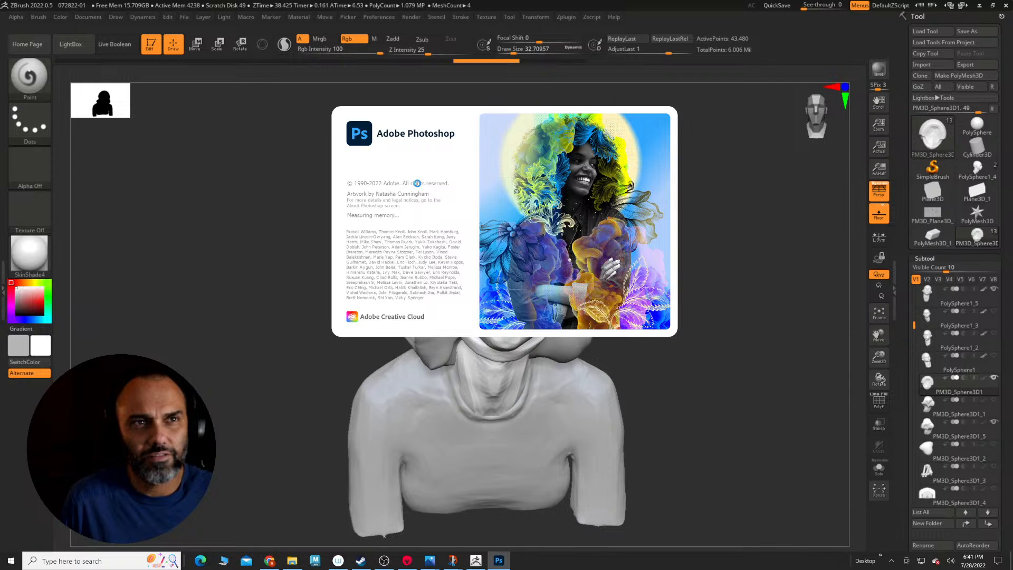
pyautogui.hotkey('alt', 'Tab')
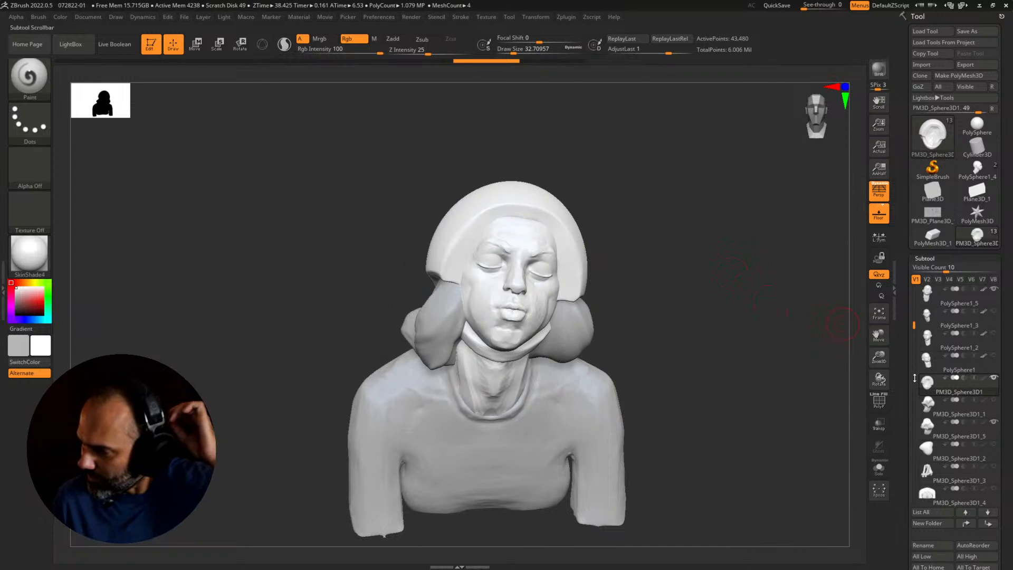
pyautogui.moveTo(905, 379); pyautogui.dragTo(905, 264)
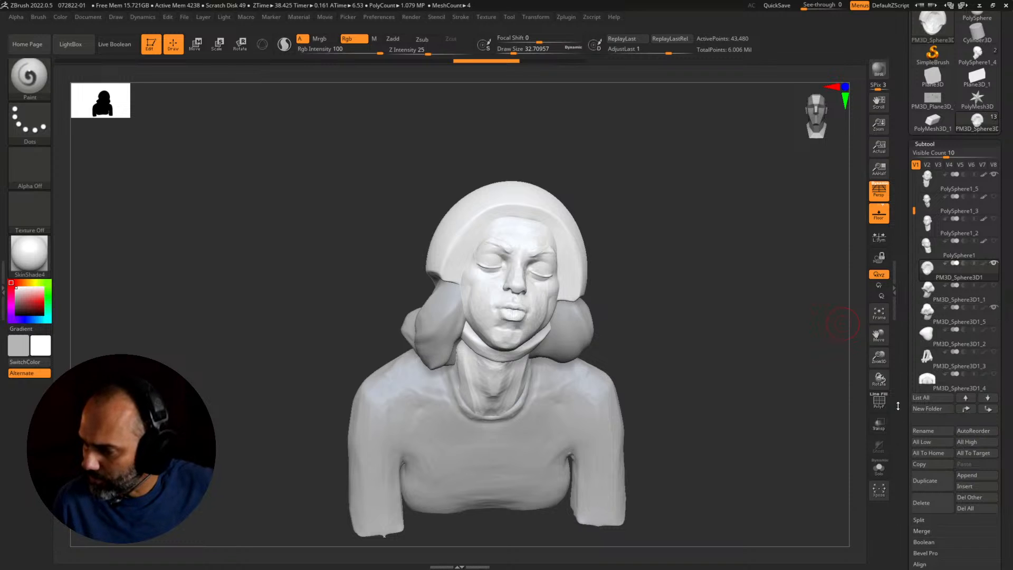
pyautogui.moveTo(899, 407); pyautogui.dragTo(900, 523)
pyautogui.click(920, 76)
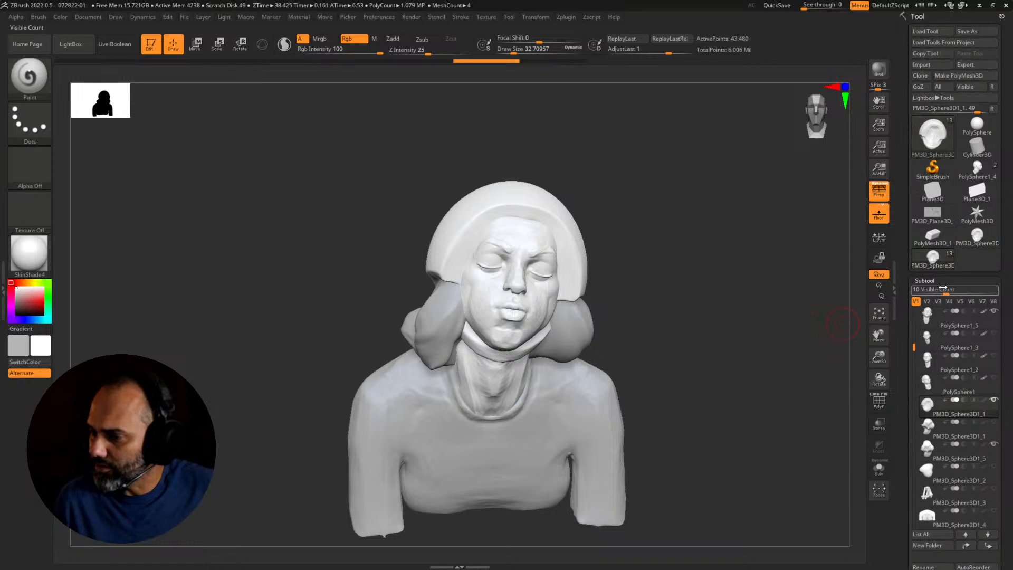
pyautogui.click(969, 240)
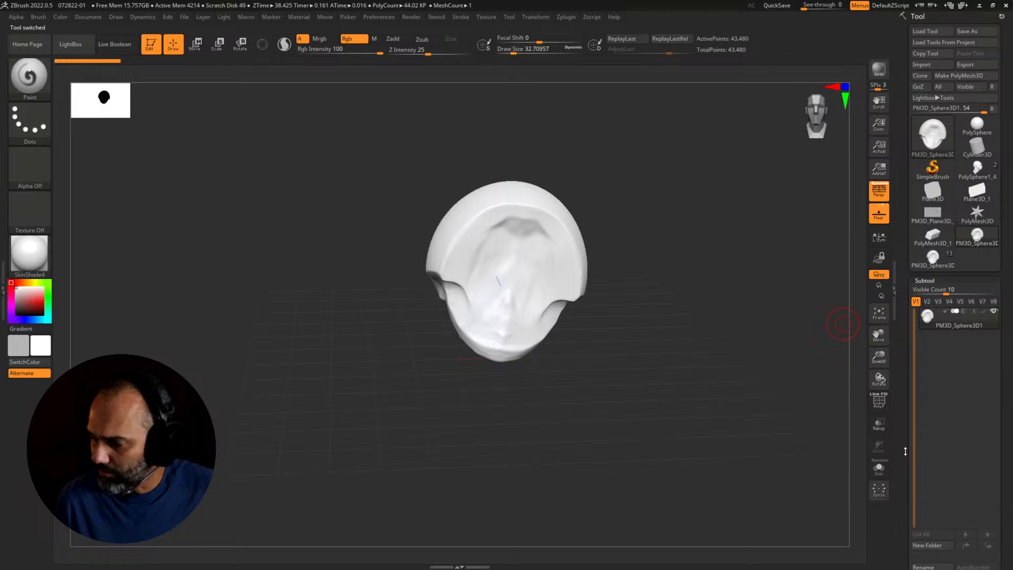
# Step: Duplicate the cloned helmet subtool and hide the original so only the copy is displayed
pyautogui.moveTo(907, 527); pyautogui.dragTo(908, 315)
pyautogui.click(931, 346)
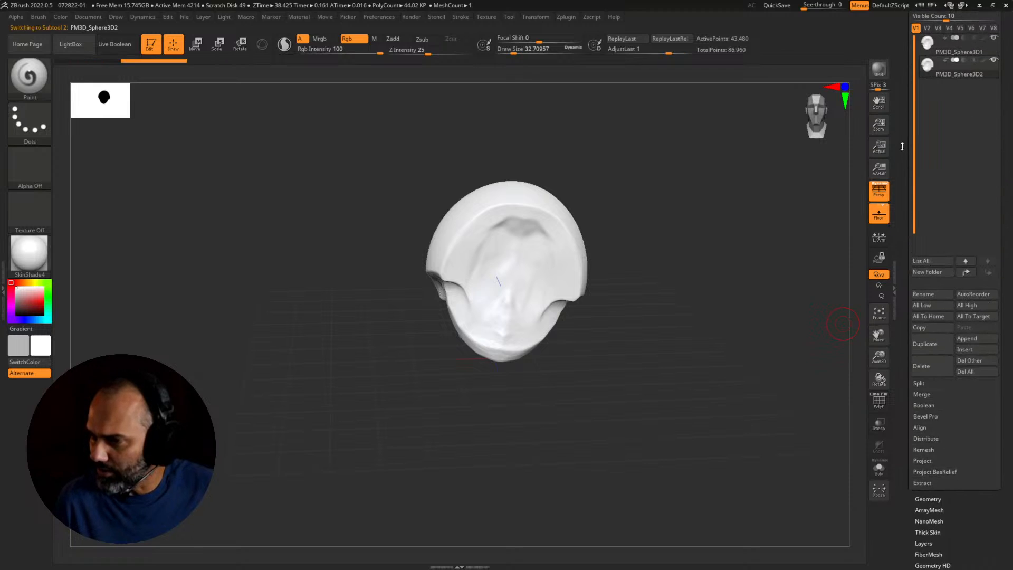
pyautogui.moveTo(903, 145); pyautogui.dragTo(903, 200)
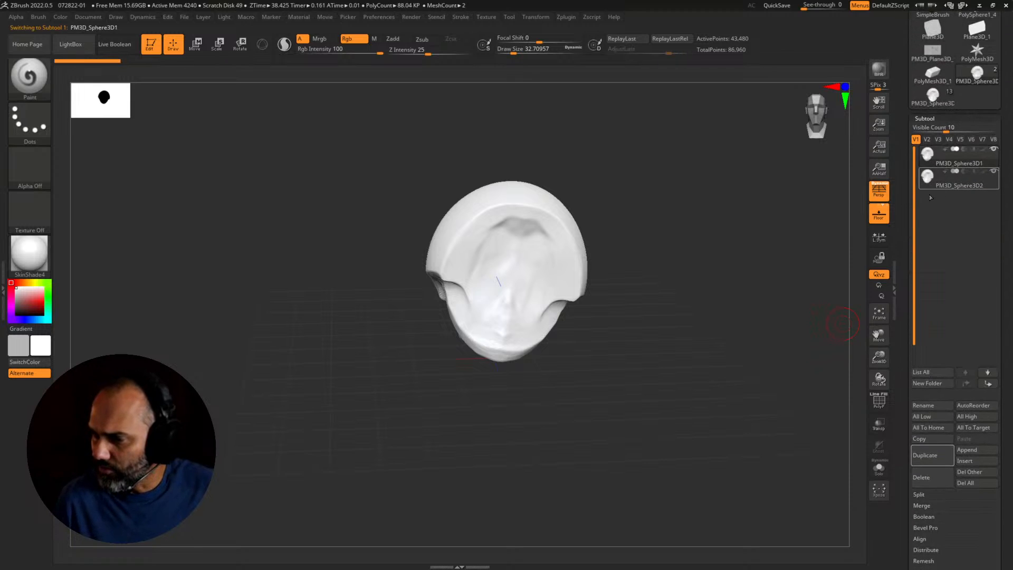
pyautogui.click(994, 171)
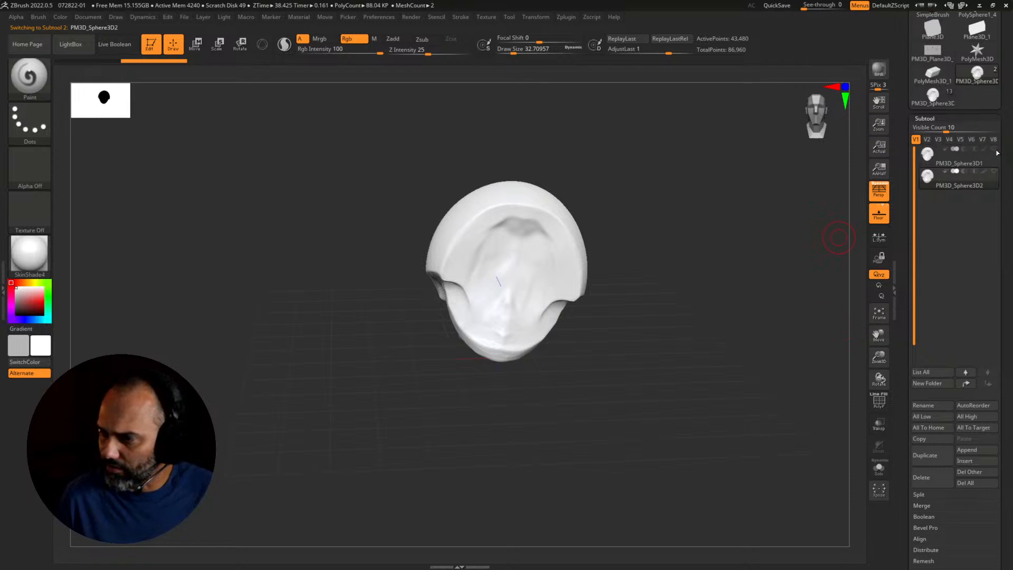
# Step: Subdivide the duplicated helmet twice to reach subdivision level 3
pyautogui.moveTo(662, 217); pyautogui.dragTo(726, 299)
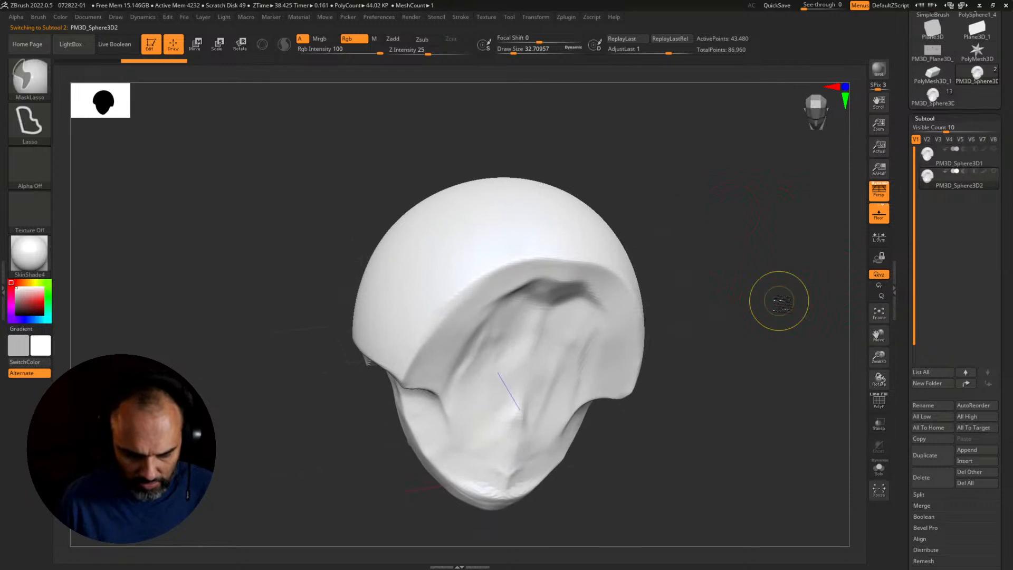
pyautogui.hotkey('ctrl', 'd')
pyautogui.hotkey('ctrl', 'd')
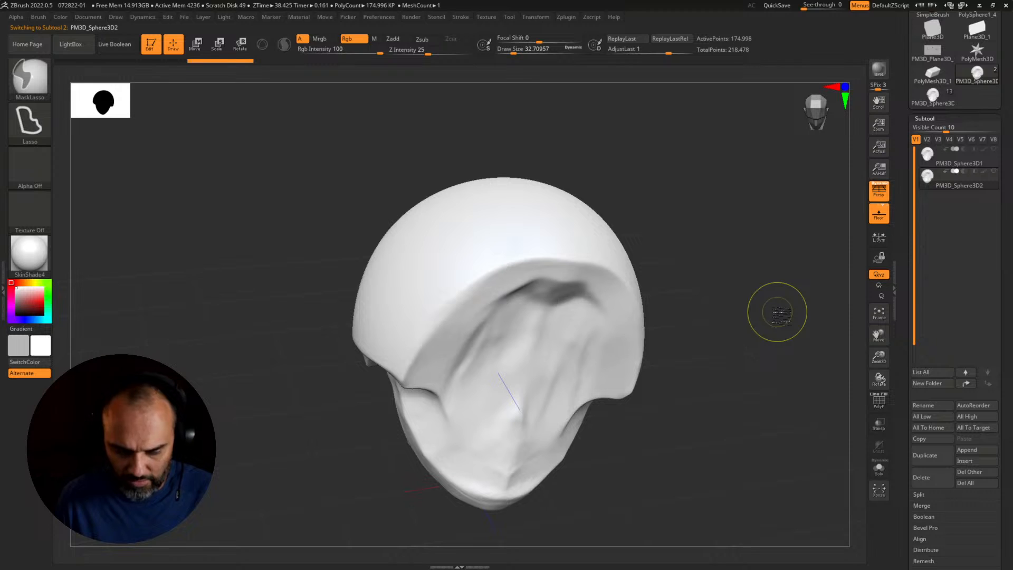
# Step: Apply ClayPolish to the duplicated helmet with Max 25 and Edge 0
pyautogui.click(924, 118)
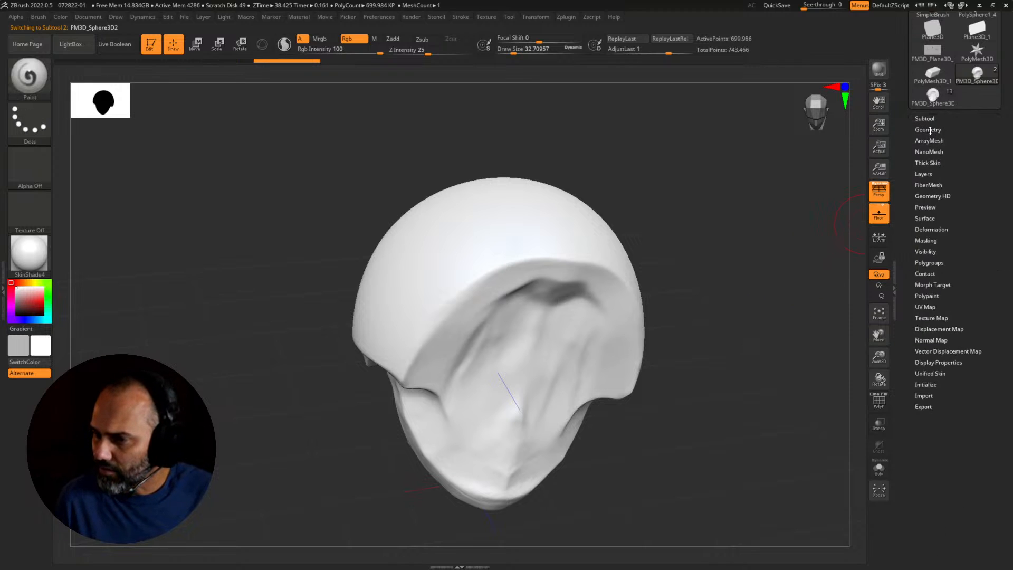
pyautogui.click(927, 128)
pyautogui.click(926, 272)
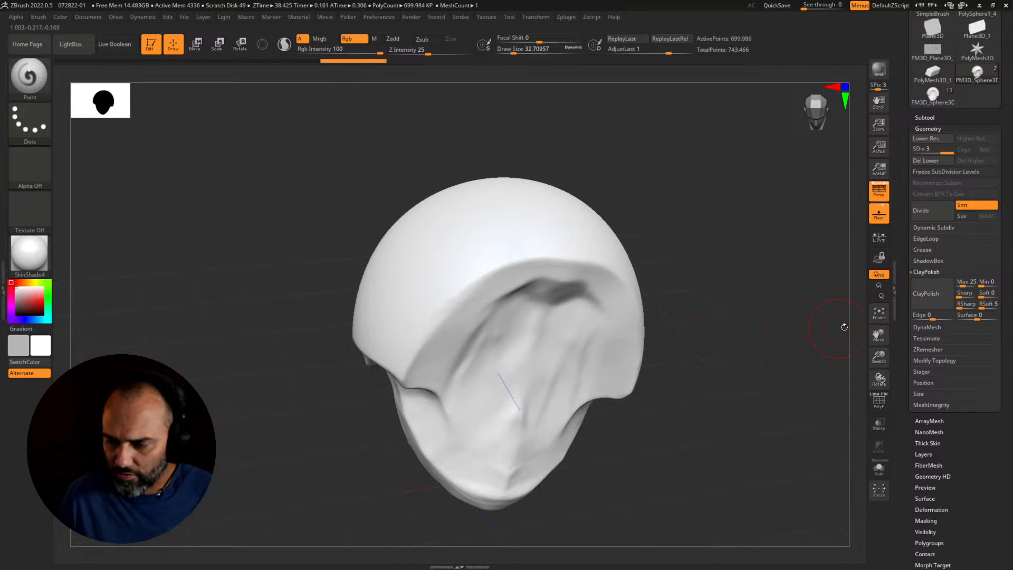
pyautogui.click(931, 300)
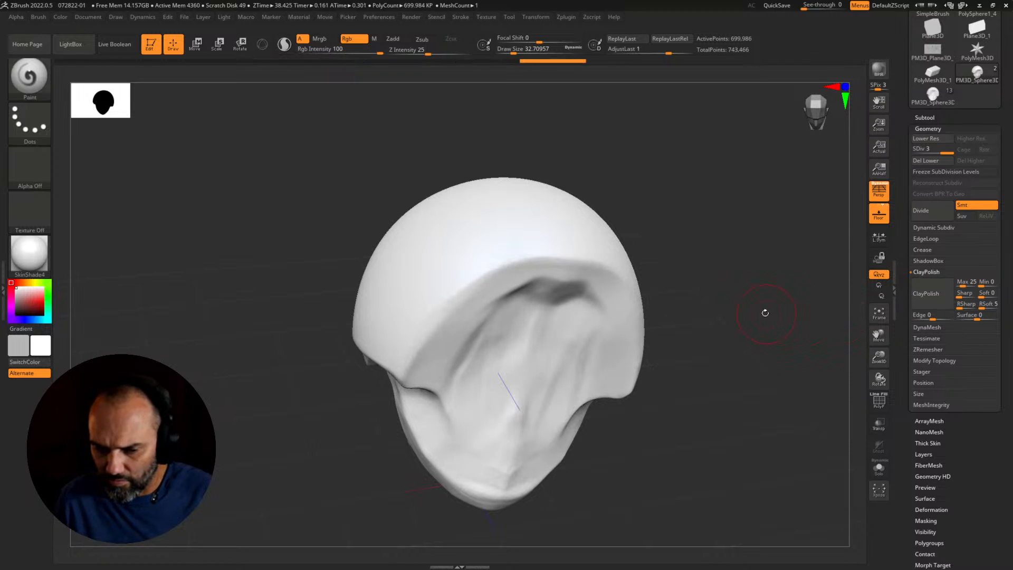
# Step: Check the helmet's wireframe, set the ClayPolish Max to 5 and apply the polish again
pyautogui.moveTo(765, 313)
pyautogui.mouseDown()
pyautogui.moveTo(760, 324)
pyautogui.moveTo(728, 309)
pyautogui.moveTo(818, 309)
pyautogui.mouseUp()
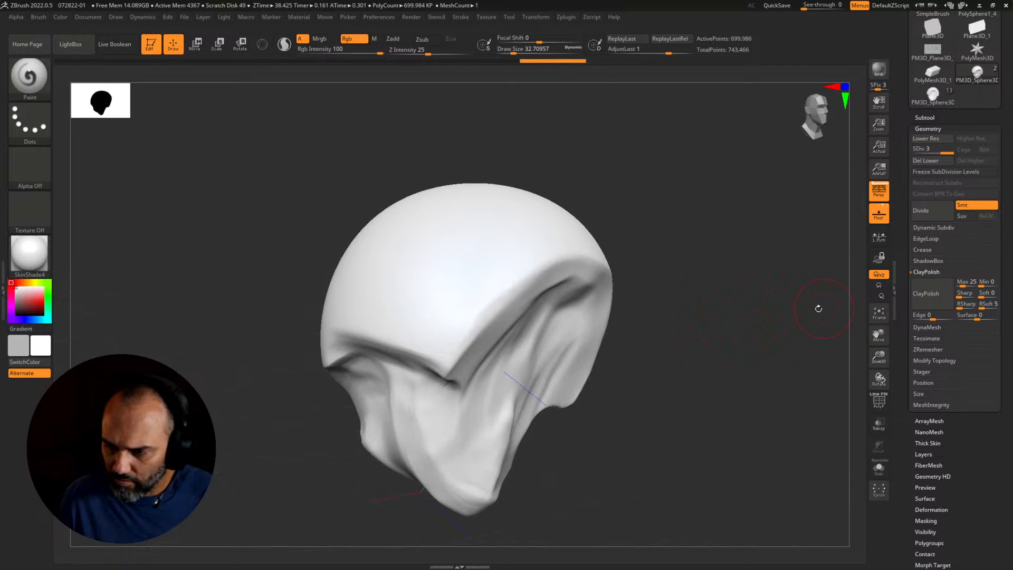
pyautogui.hotkey('shift', 'f')
pyautogui.hotkey('shift', 'f')
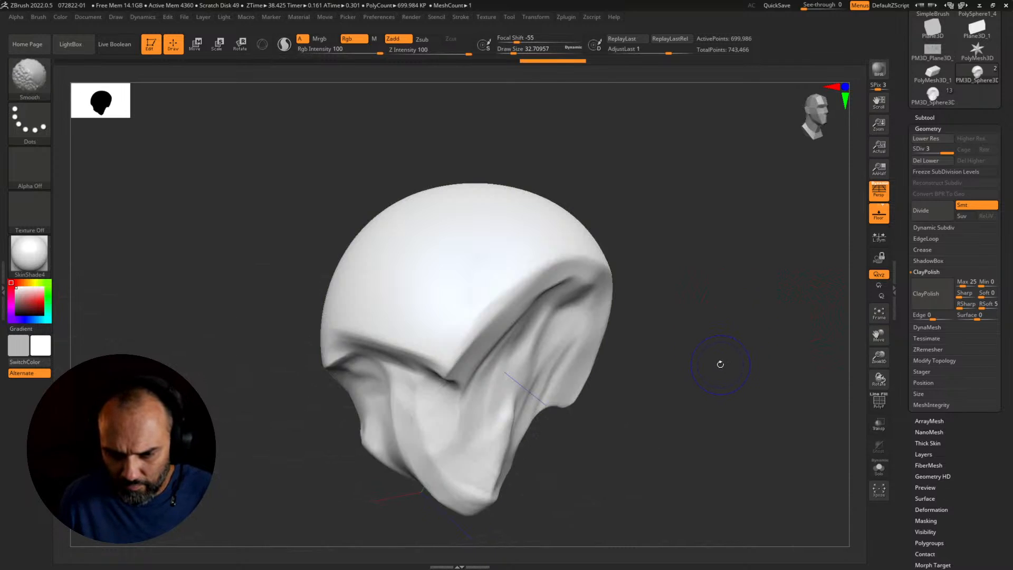
pyautogui.moveTo(766, 334)
pyautogui.mouseDown()
pyautogui.moveTo(796, 350)
pyautogui.moveTo(768, 302)
pyautogui.moveTo(744, 289)
pyautogui.mouseUp()
pyautogui.hotkey('shift', 'f')
pyautogui.hotkey('shift', 'f')
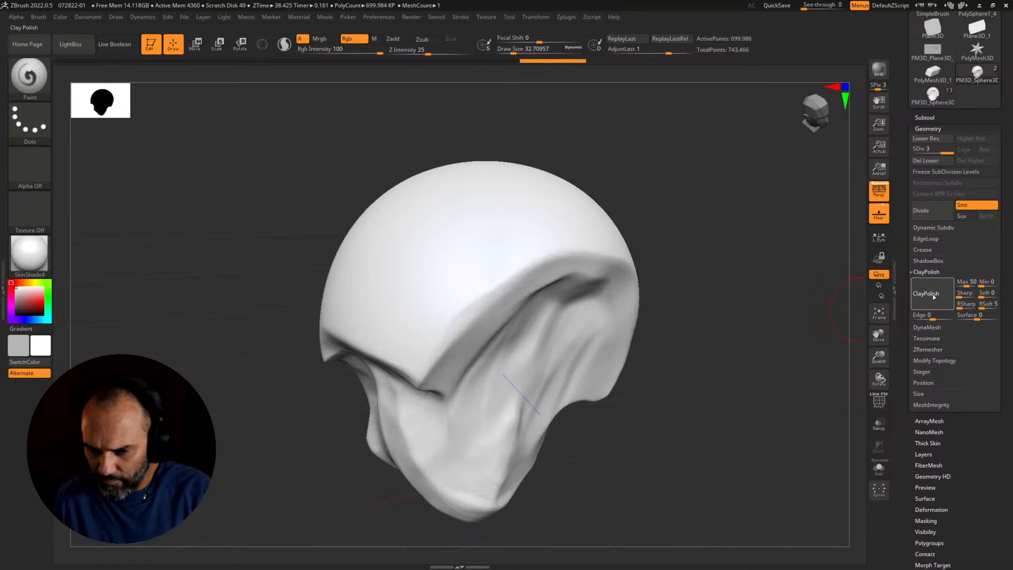
pyautogui.write('5')
pyautogui.press('Return')
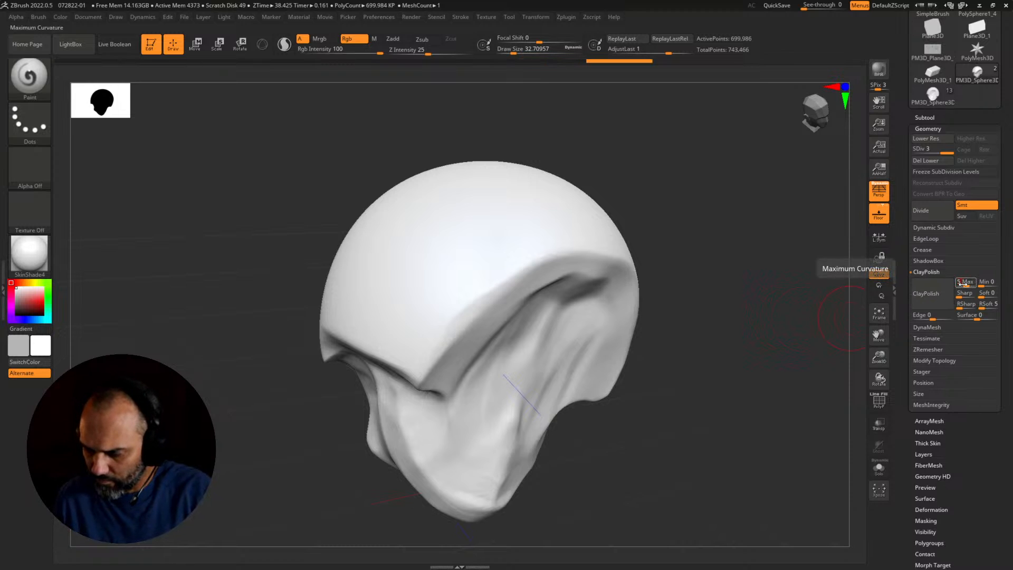
pyautogui.click(935, 292)
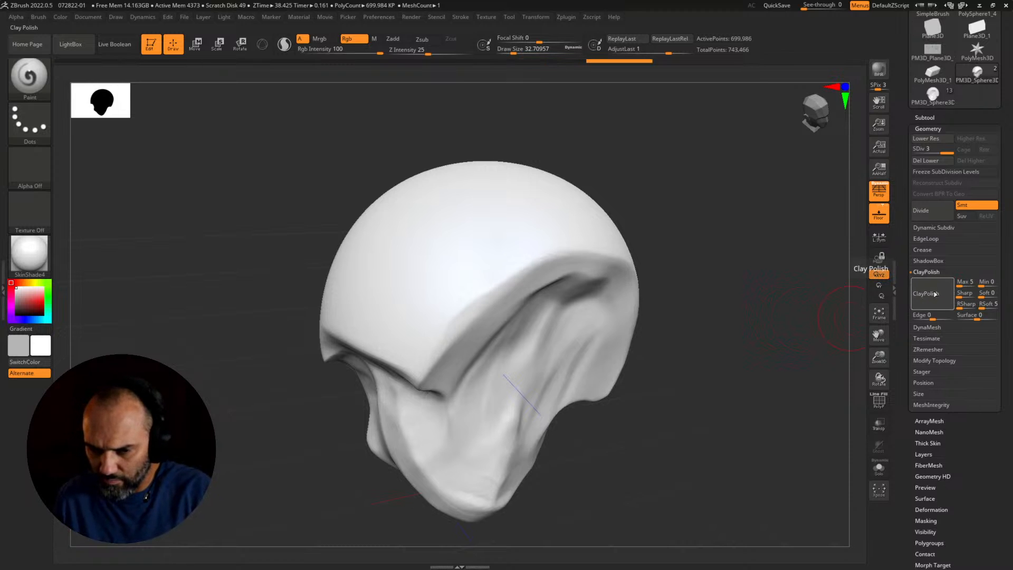
# Step: Set ClayPolish to Max 25 and Edge 40, and apply it to sharpen the helmet's edges
pyautogui.click(962, 284)
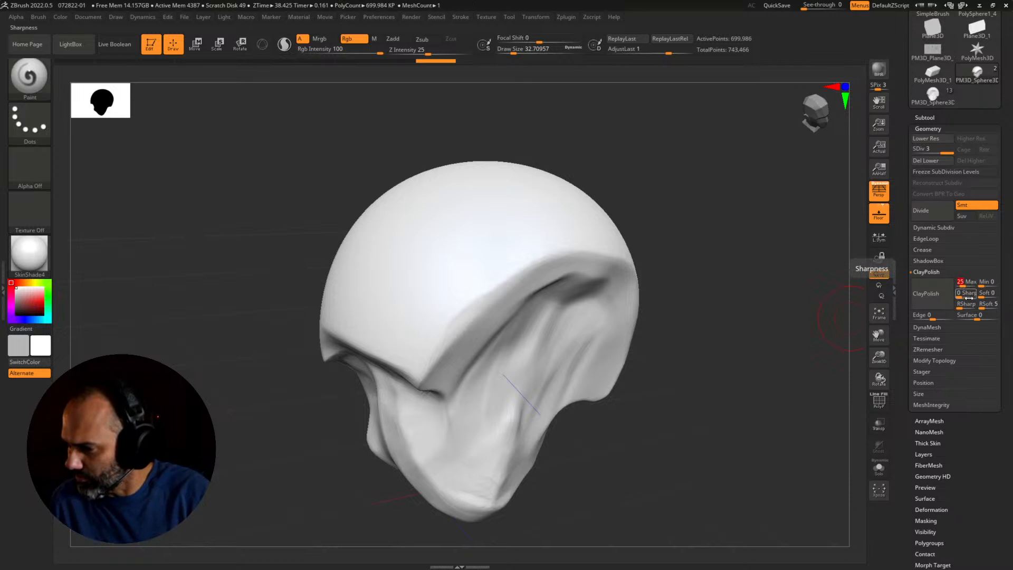
pyautogui.click(940, 316)
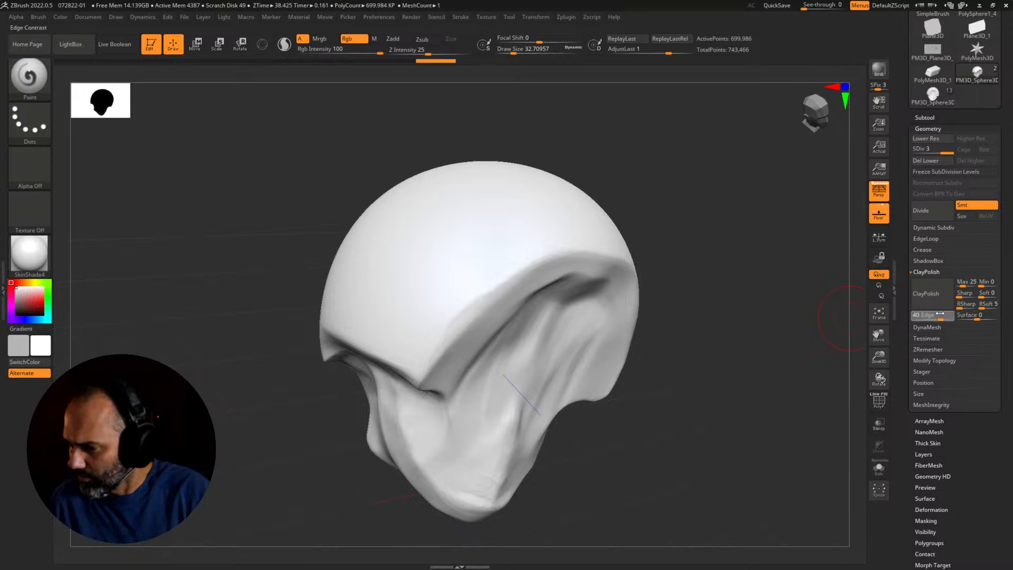
pyautogui.click(931, 303)
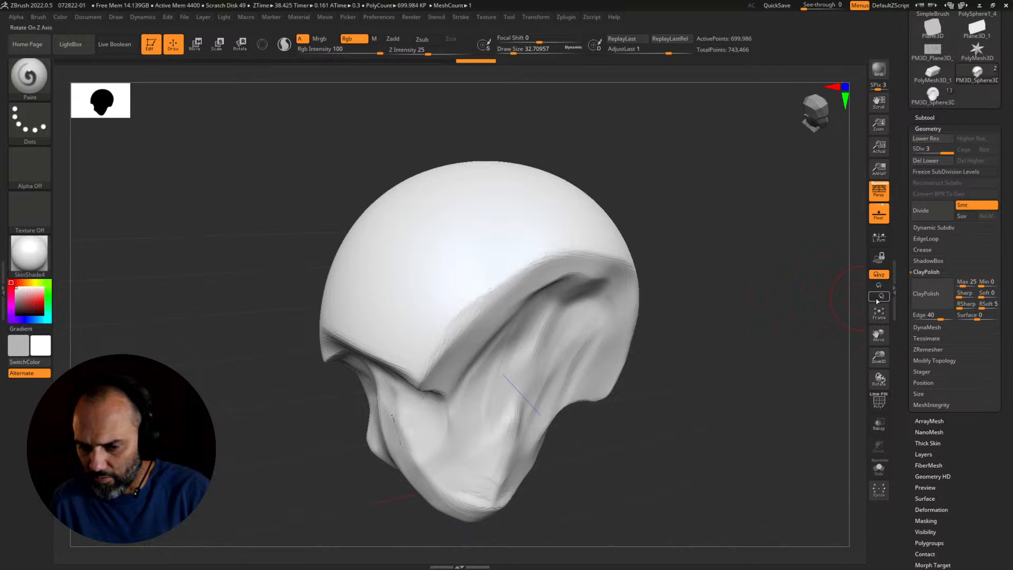
pyautogui.moveTo(735, 311)
pyautogui.mouseDown()
pyautogui.moveTo(741, 379)
pyautogui.moveTo(701, 394)
pyautogui.moveTo(709, 387)
pyautogui.mouseUp()
# Step: Export the polished helmet as the OBJ file helmet_hi in the 072822 folder
pyautogui.scroll(5, 899, 188)
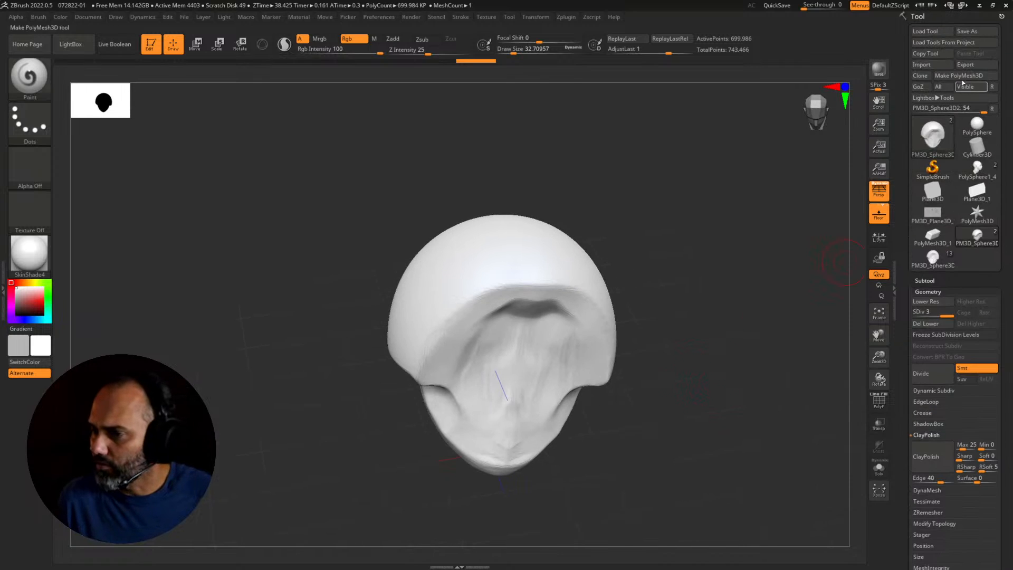
pyautogui.click(966, 64)
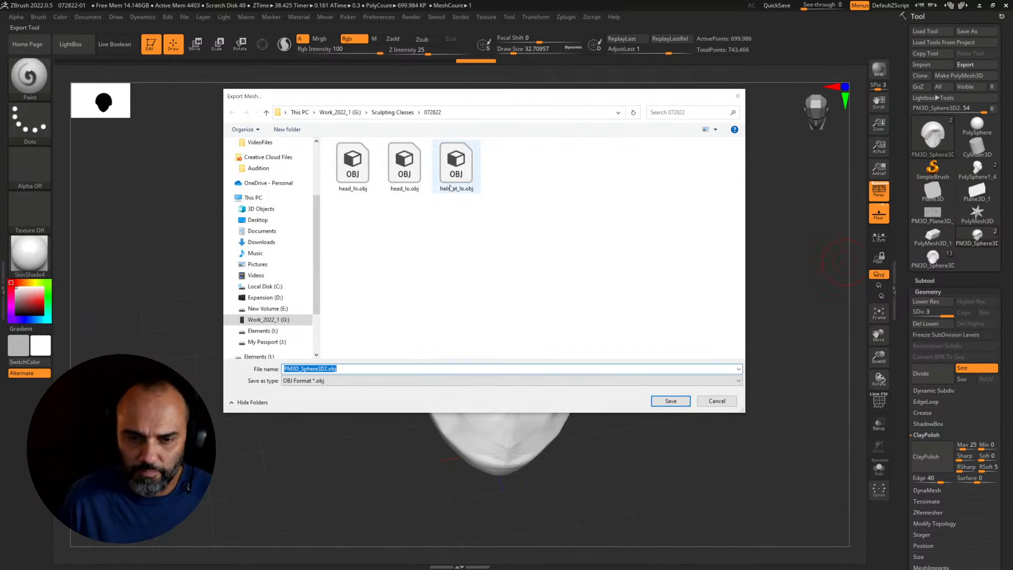
pyautogui.click(455, 166)
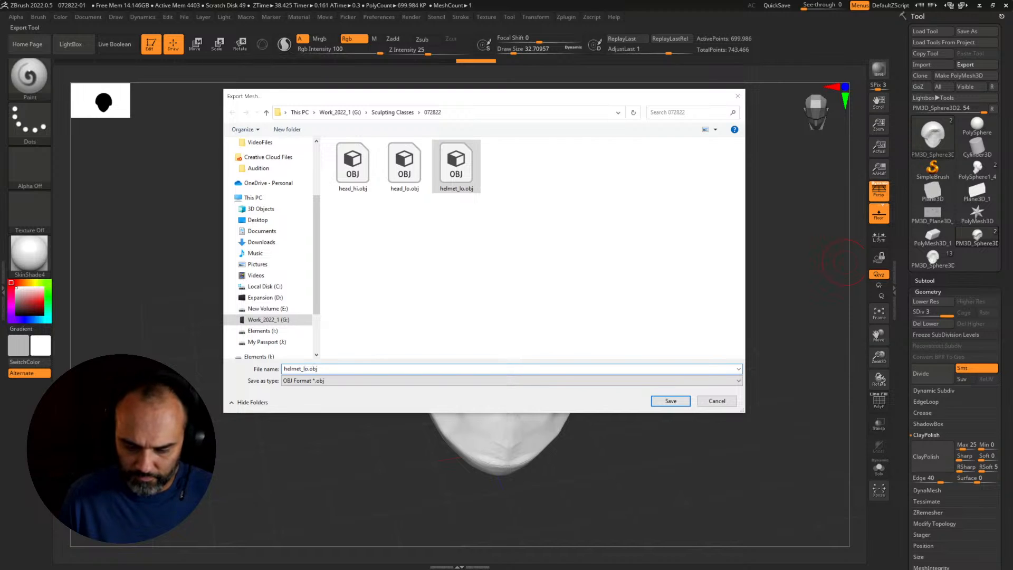
pyautogui.click(303, 368)
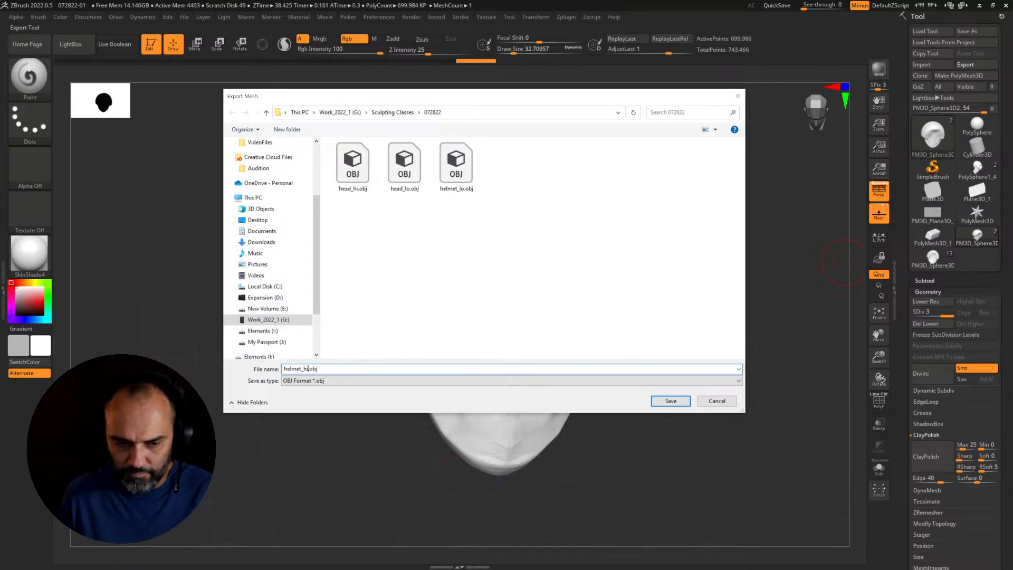
pyautogui.press('Return')
# Step: Switch to Photoshop to check the baked helmet curvature map
pyautogui.hotkey('alt', 'Tab')
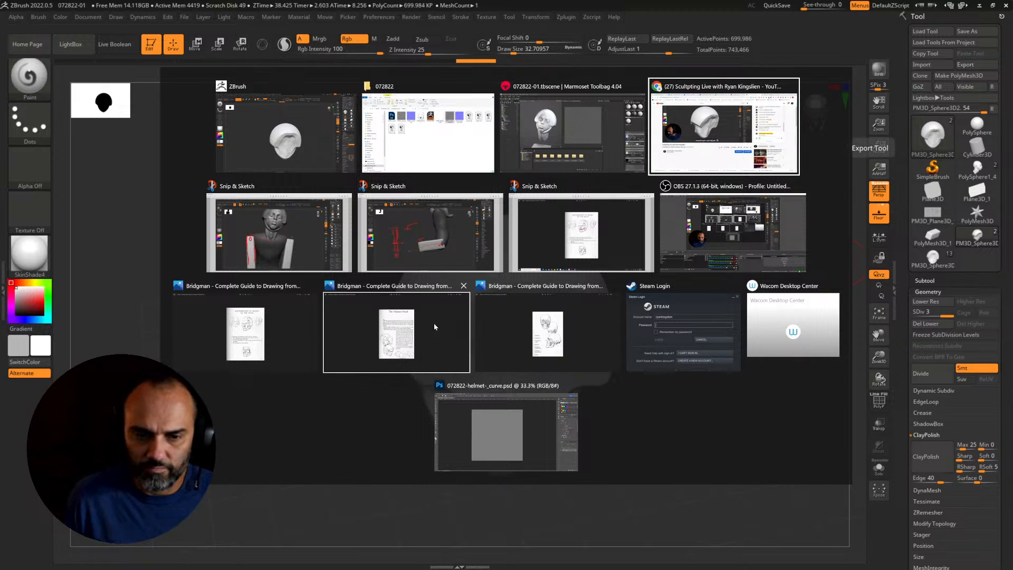
pyautogui.click(490, 421)
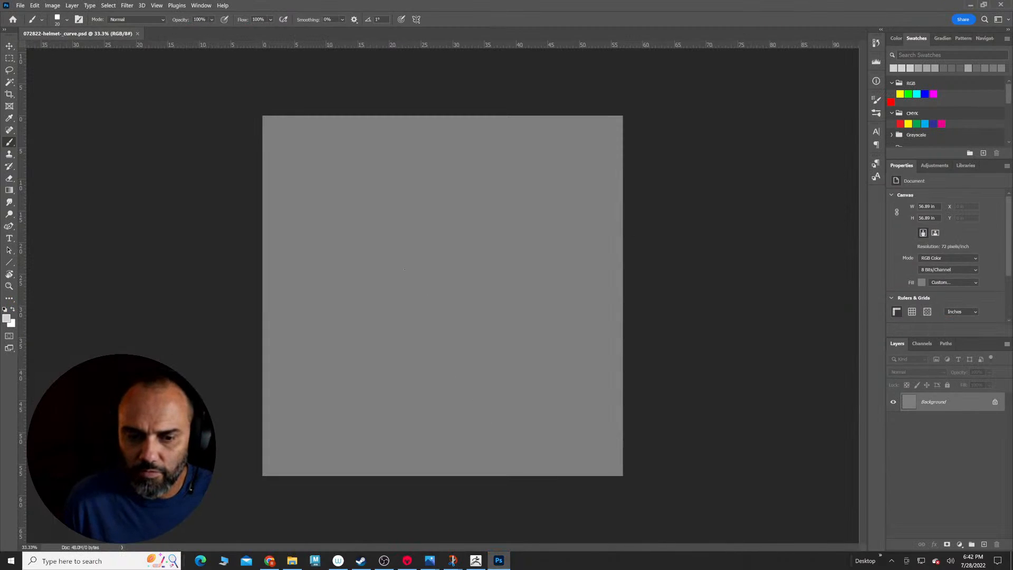
# Step: Switch to Marmoset Toolbag and import helmet_hi.obj into the scene
pyautogui.hotkey('alt', 'Tab')
pyautogui.hotkey('alt', 'Tab')
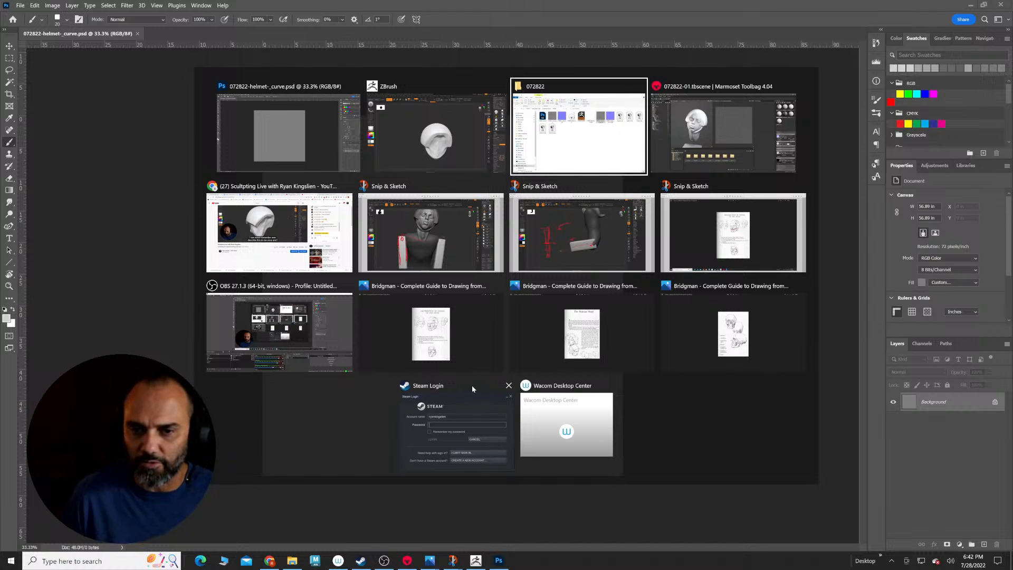
pyautogui.hotkey('alt', 'Tab')
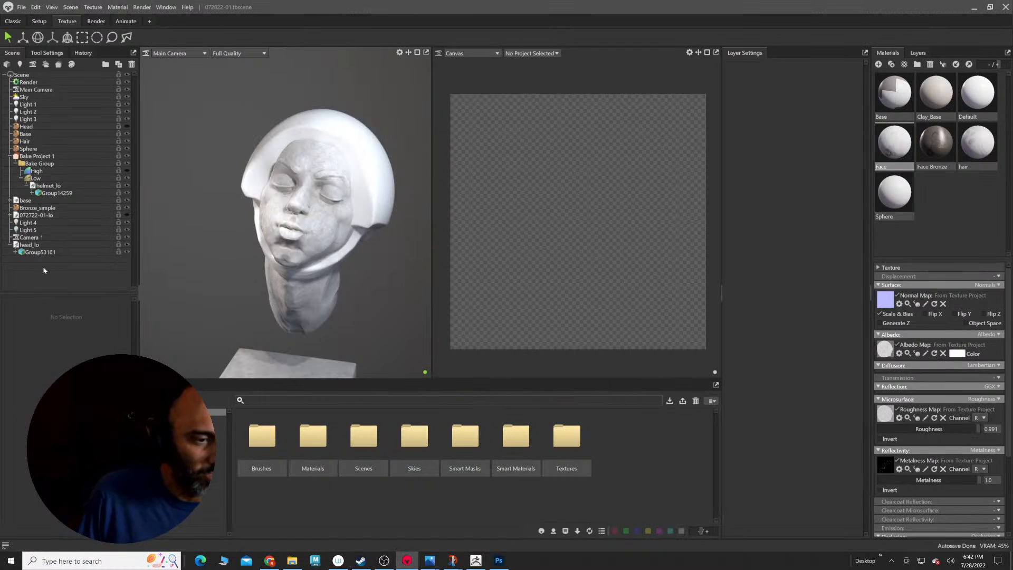
pyautogui.hotkey('ctrl', 'i')
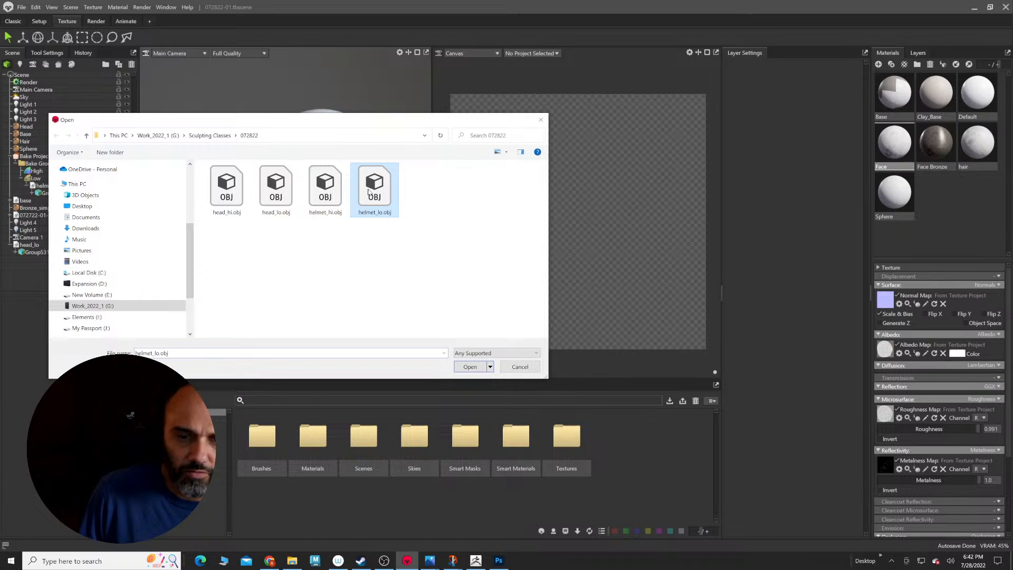
pyautogui.press('Left')
pyautogui.press('Return')
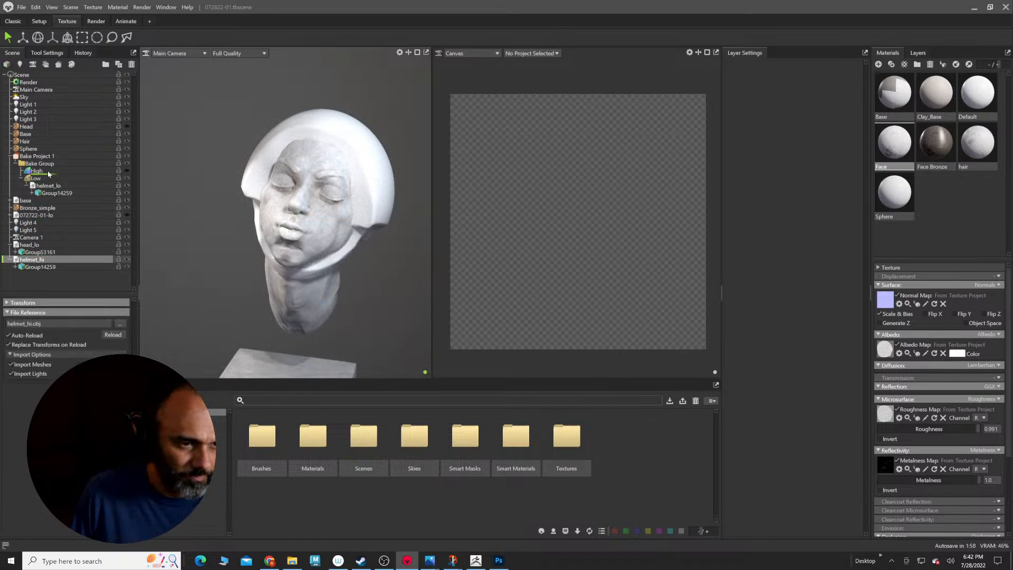
# Step: Move helmet_hi into the bake project's High group and bake Bake Project 1 again
pyautogui.moveTo(48, 173); pyautogui.dragTo(47, 173)
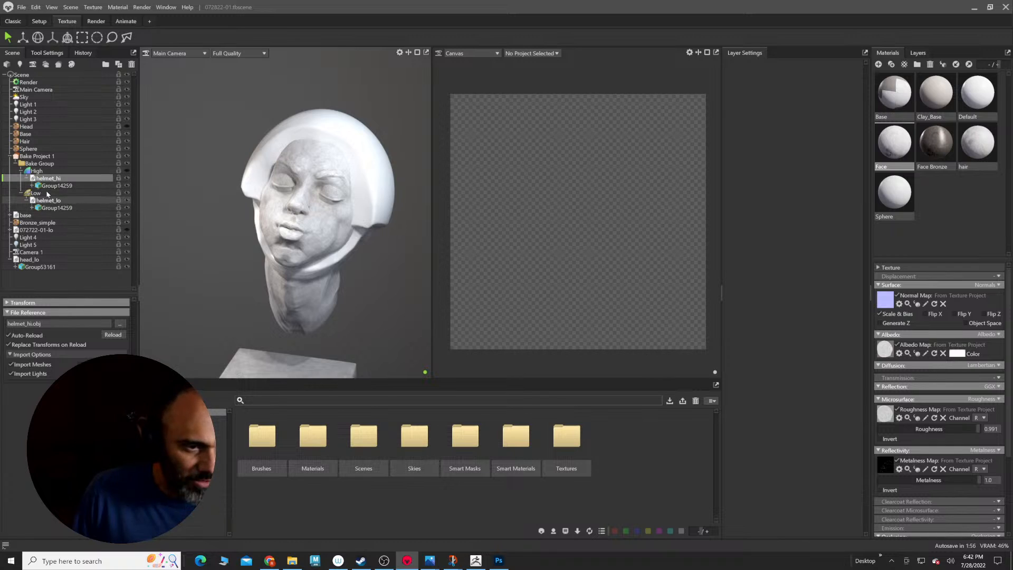
pyautogui.click(35, 156)
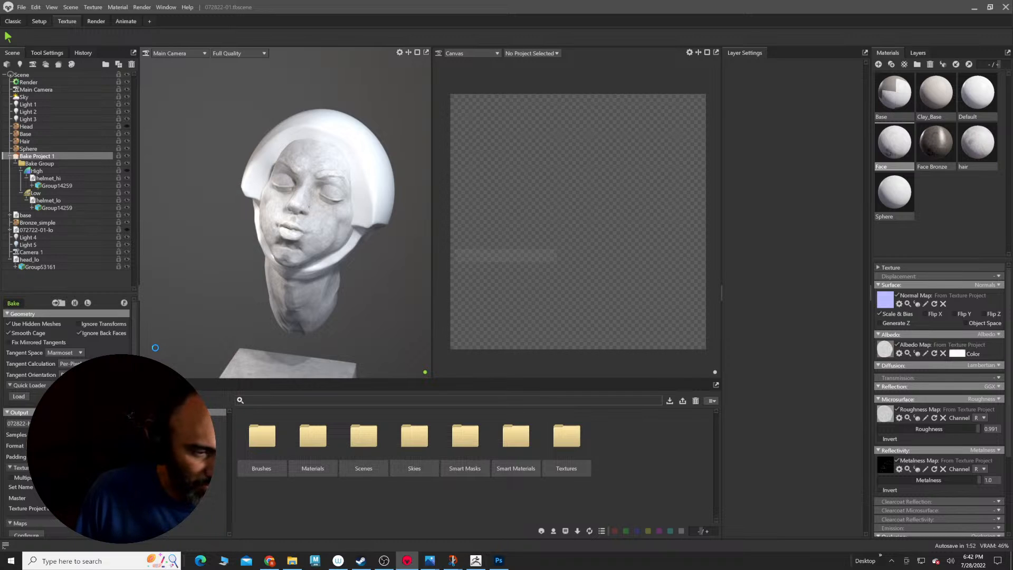
# Step: Switch to Photoshop and reopen 072822-helmet-_curve.psd from the 072822 folder, updating it from disk to check the bake
pyautogui.hotkey('alt', 'Tab')
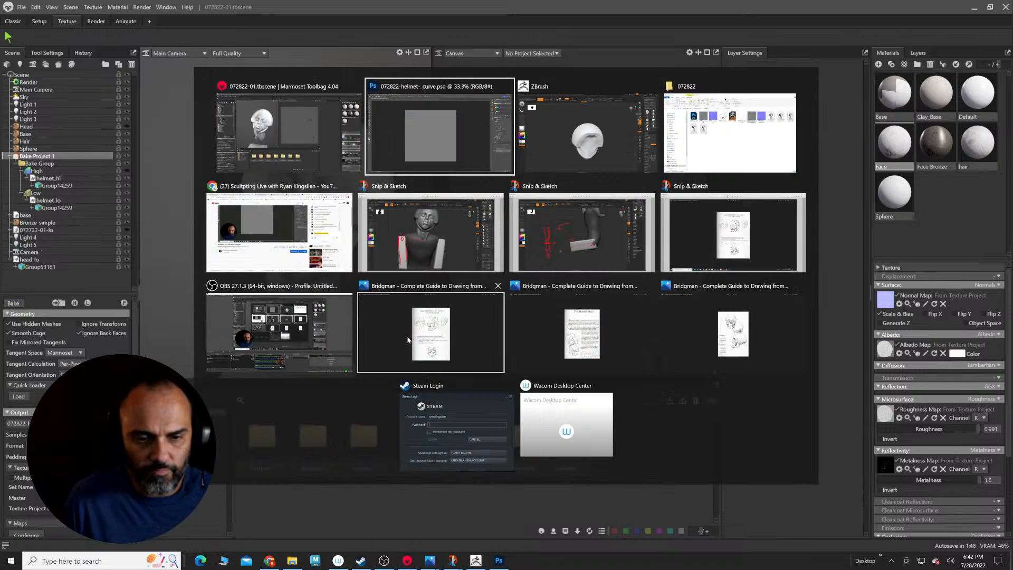
pyautogui.click(395, 344)
pyautogui.click(21, 6)
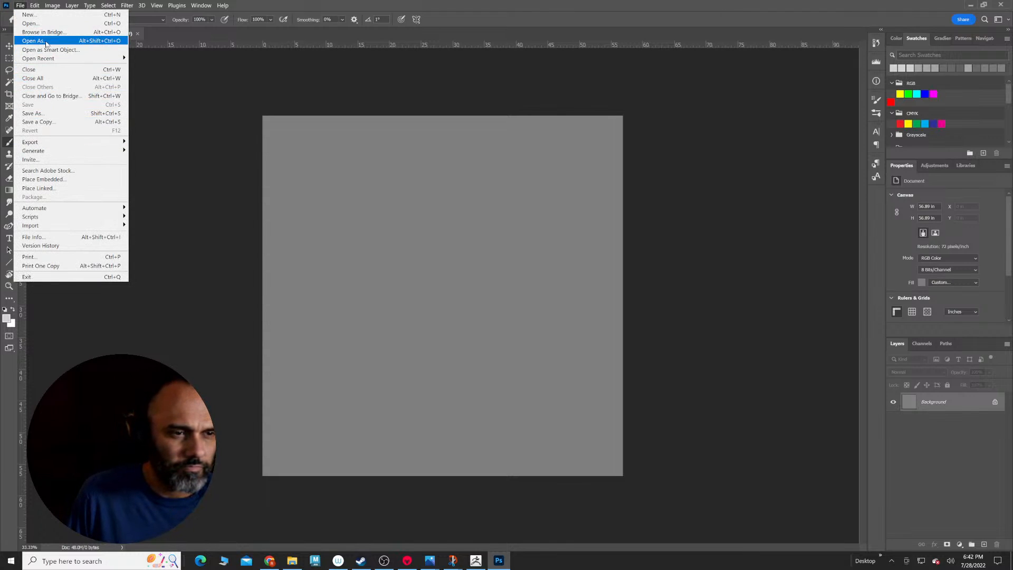
pyautogui.click(40, 24)
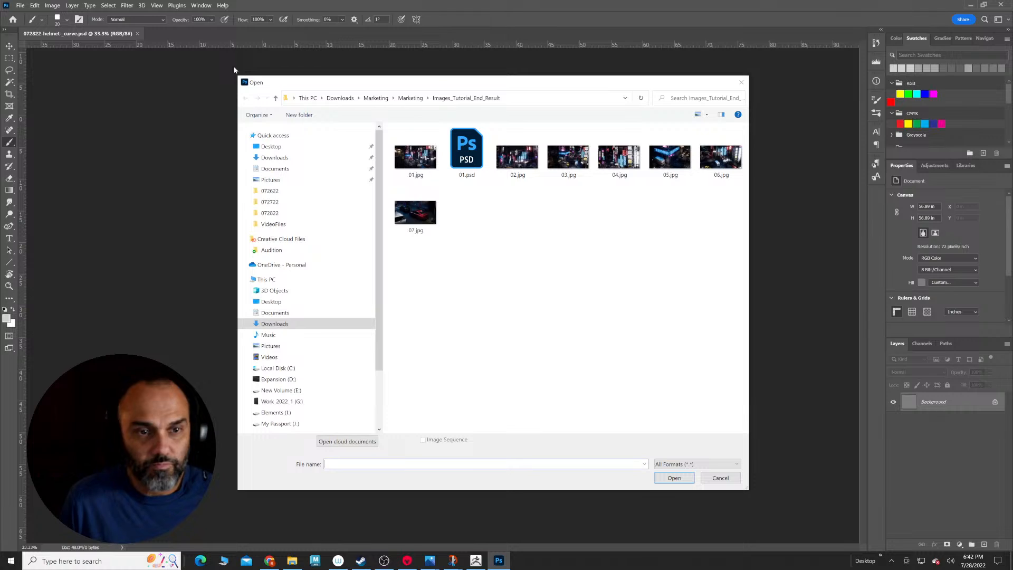
pyautogui.click(278, 157)
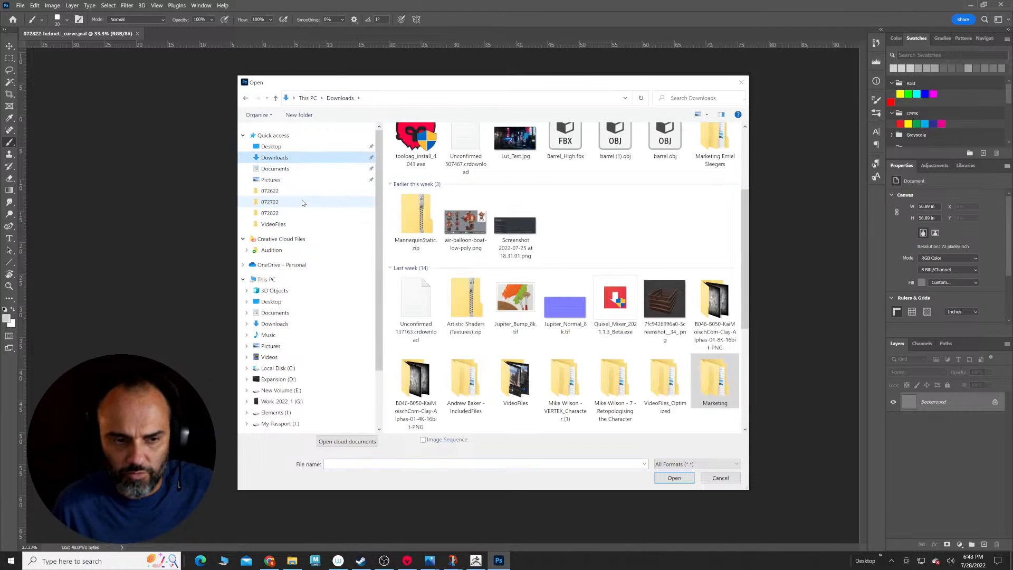
pyautogui.click(278, 213)
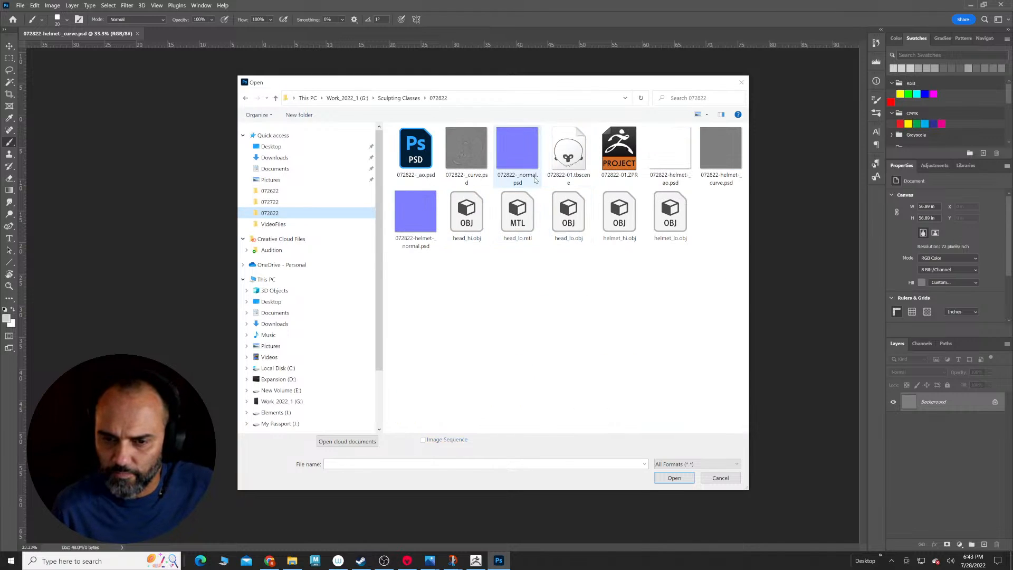
pyautogui.click(733, 156)
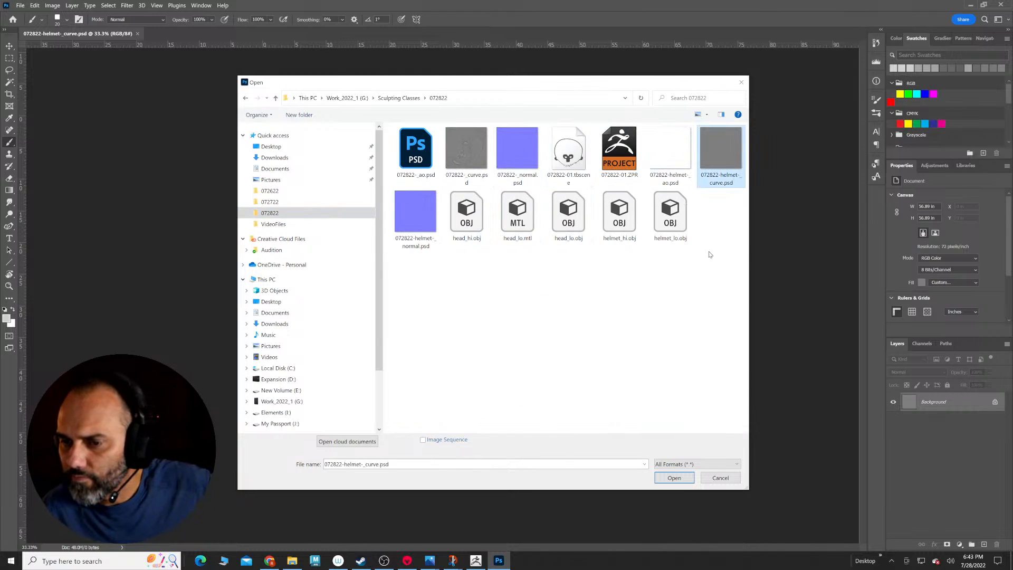
pyautogui.click(671, 478)
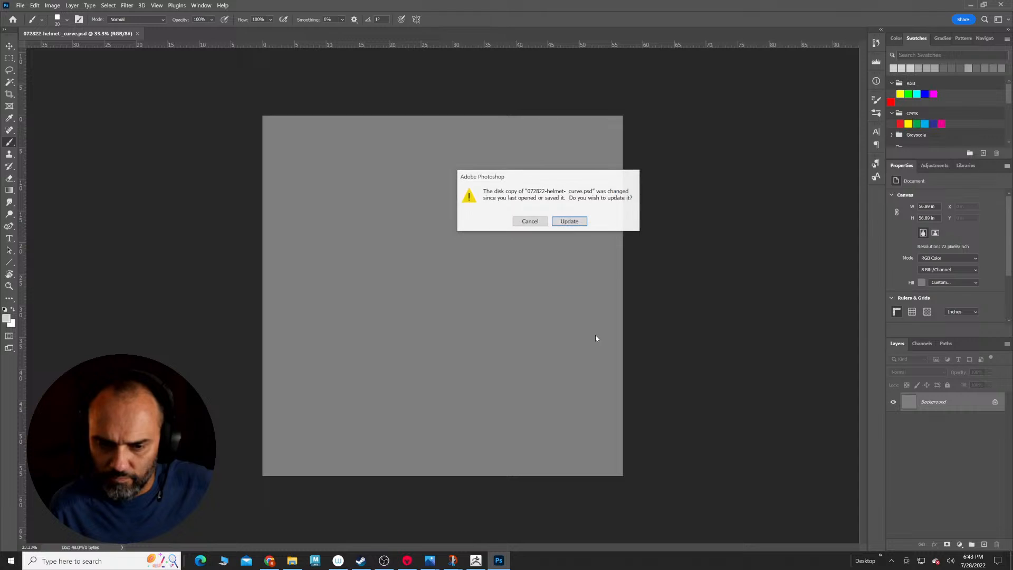
pyautogui.press('Return')
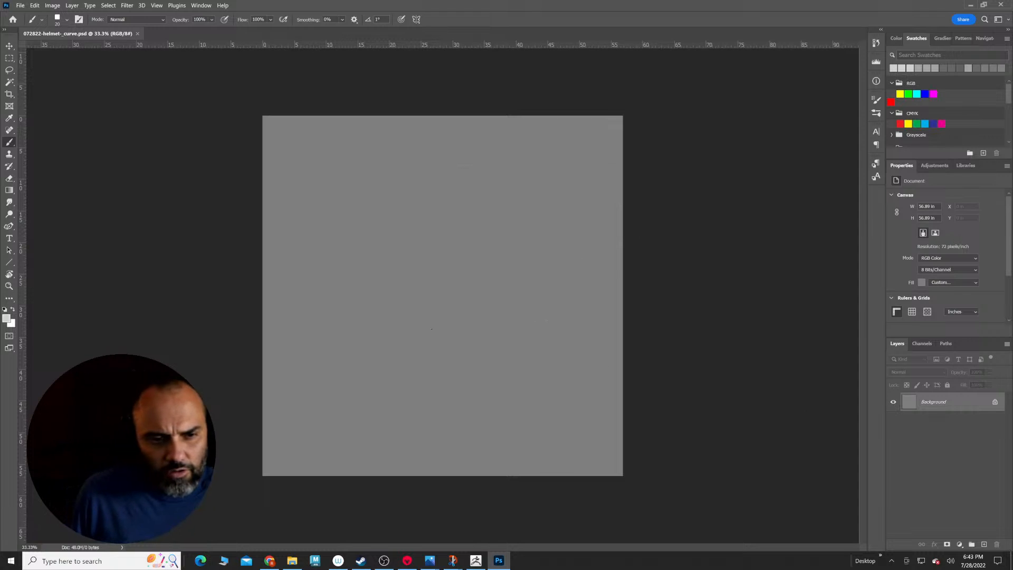
# Step: Switch to ZBrush, select the low-poly helmet subtool PM3D_Sphere3D1 and check whether it has UVs
pyautogui.hotkey('alt', 'Tab')
pyautogui.click(600, 161)
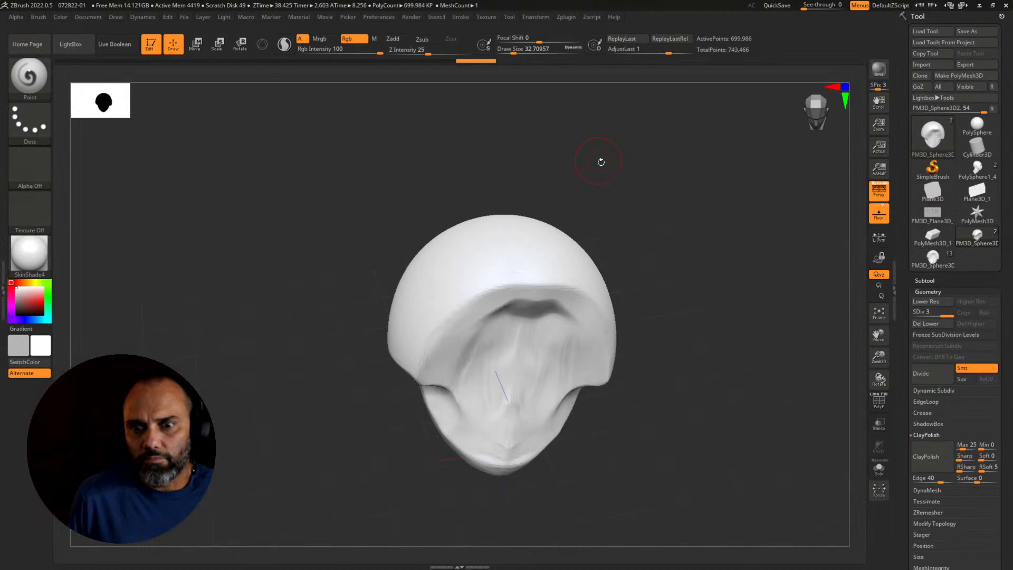
pyautogui.click(918, 292)
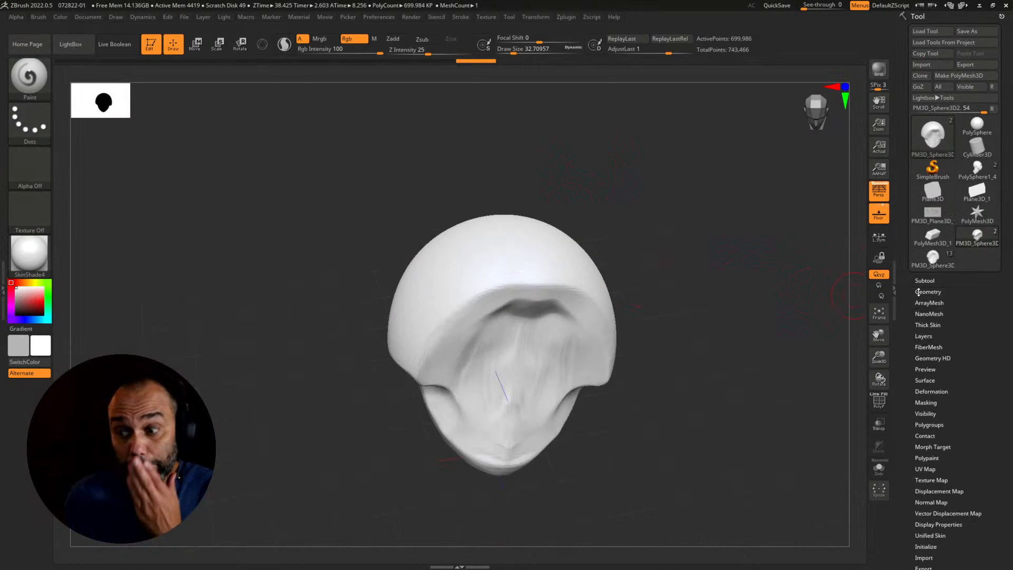
pyautogui.click(932, 283)
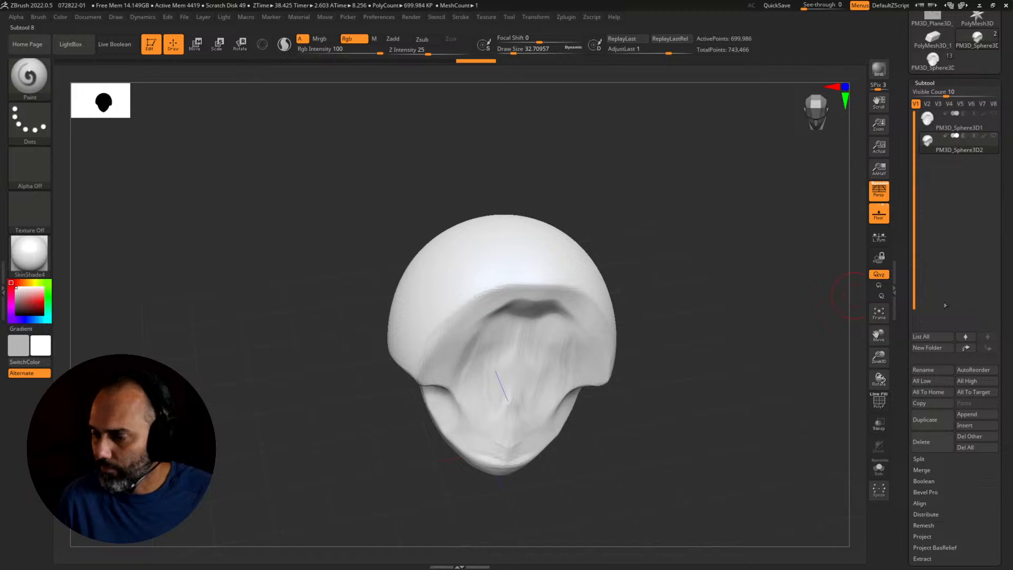
pyautogui.click(930, 129)
pyautogui.click(924, 83)
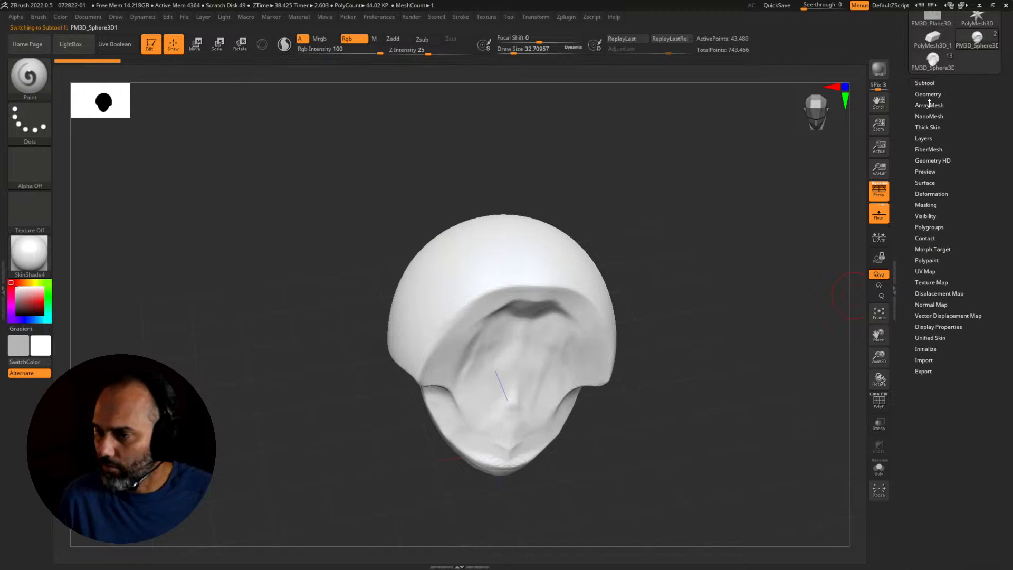
pyautogui.click(929, 272)
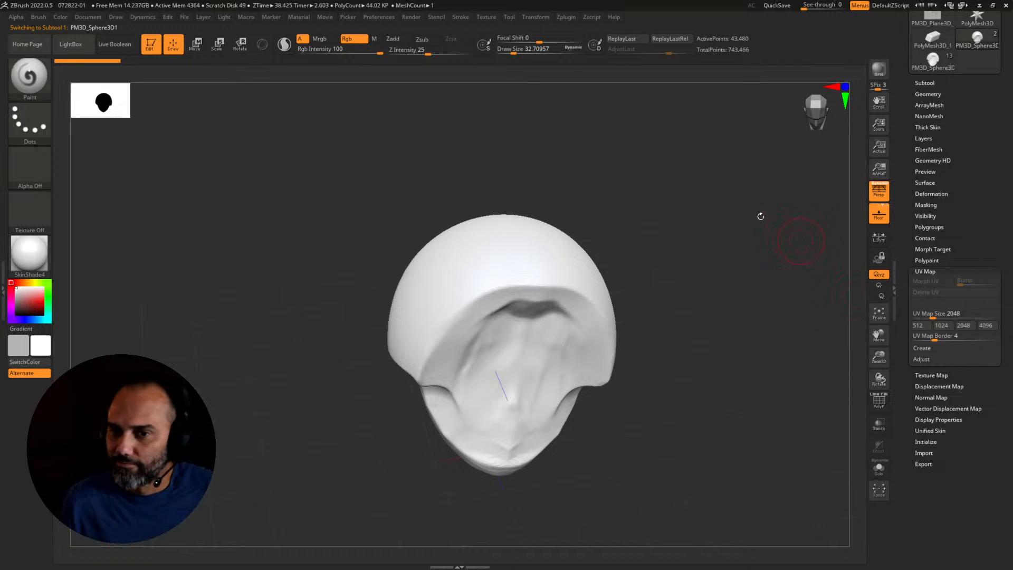
# Step: Unwrap the low-poly helmet using UV Master with Symmetry enabled, and preview its flattened UVs with Morph UV
pyautogui.click(565, 20)
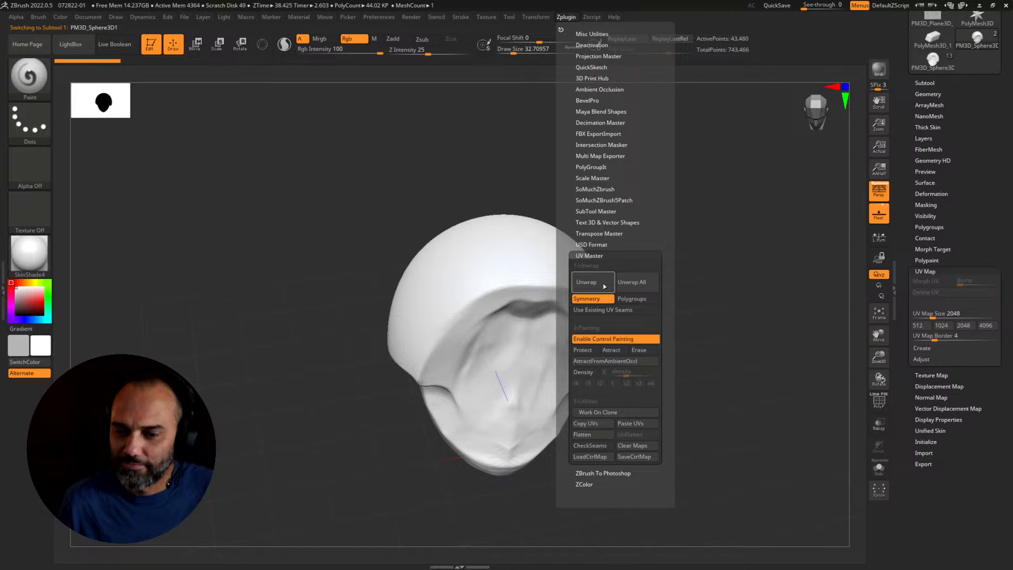
pyautogui.click(597, 286)
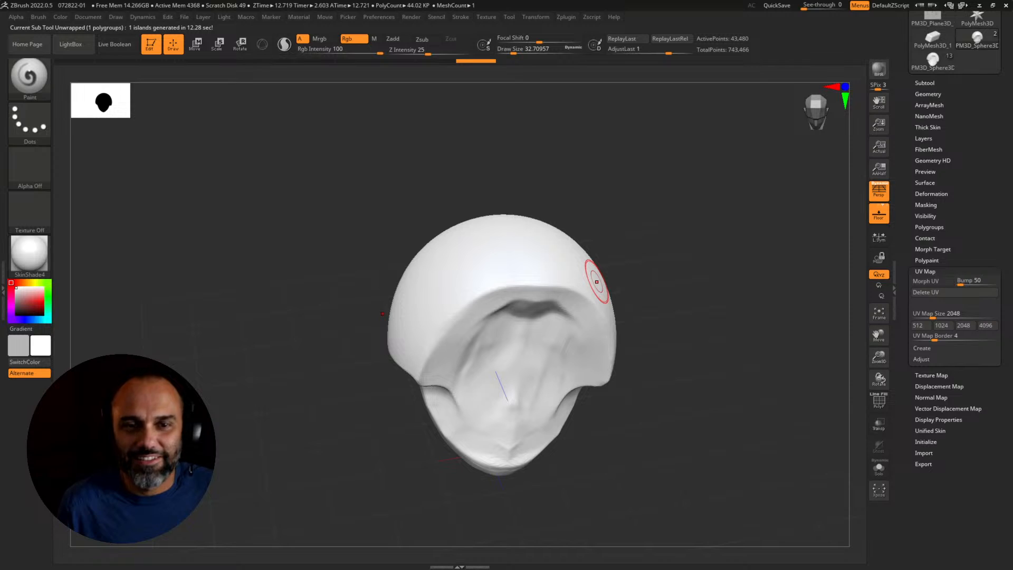
pyautogui.moveTo(640, 151); pyautogui.dragTo(788, 228)
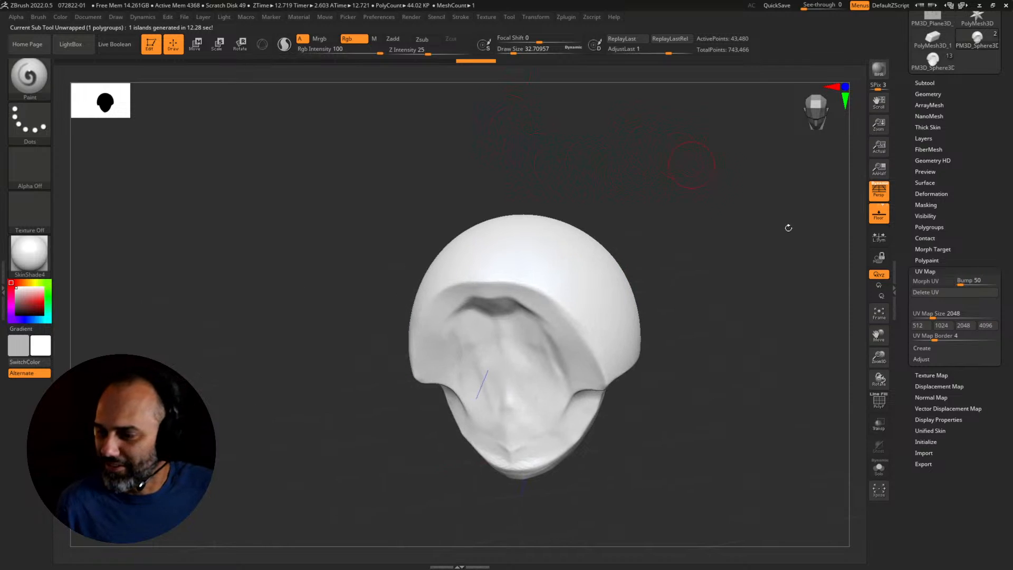
pyautogui.click(932, 281)
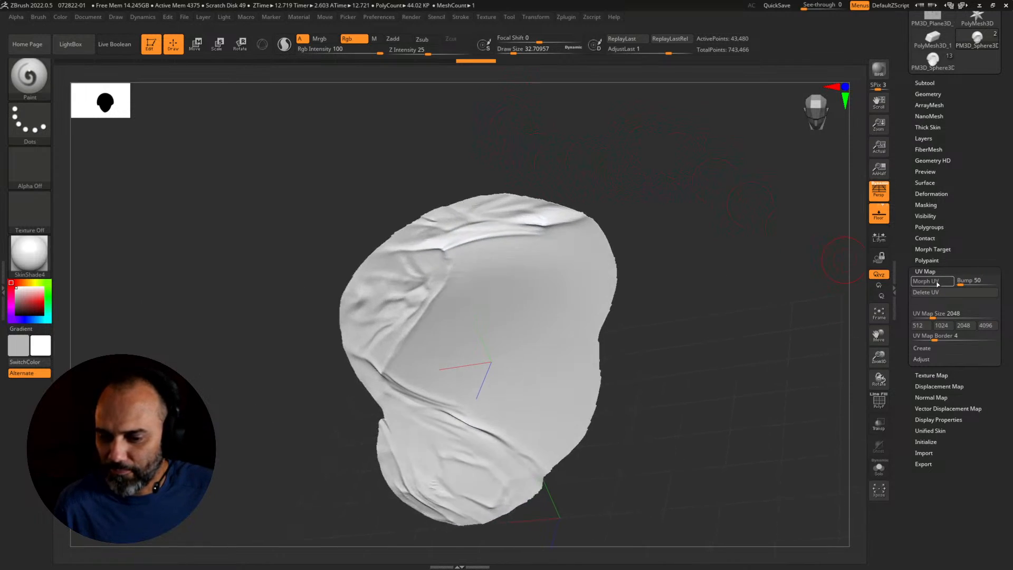
pyautogui.click(937, 283)
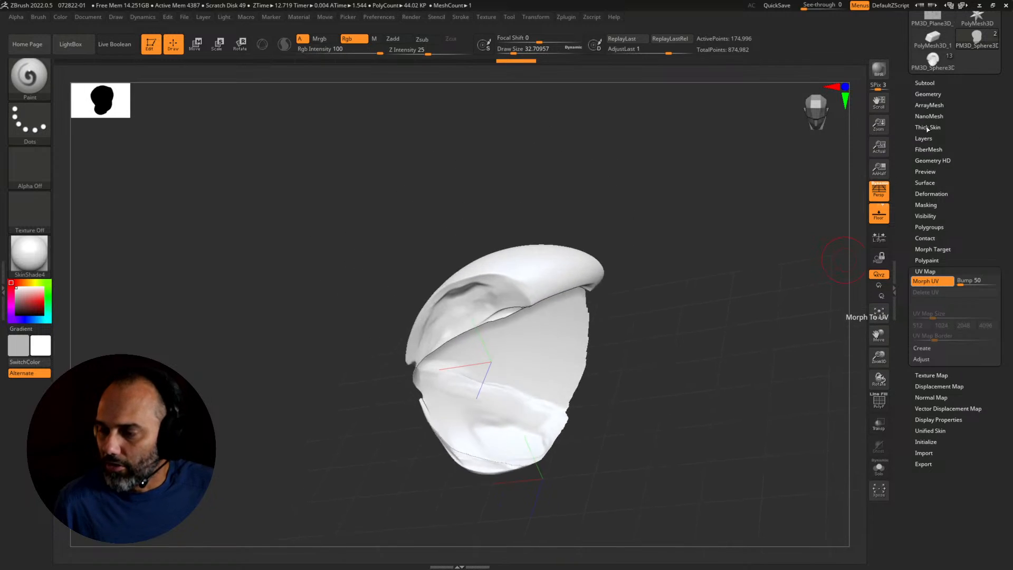
# Step: Export the unwrapped low-poly helmet over the existing helmet_lo.obj in the 072822 folder
pyautogui.scroll(5, 910, 144)
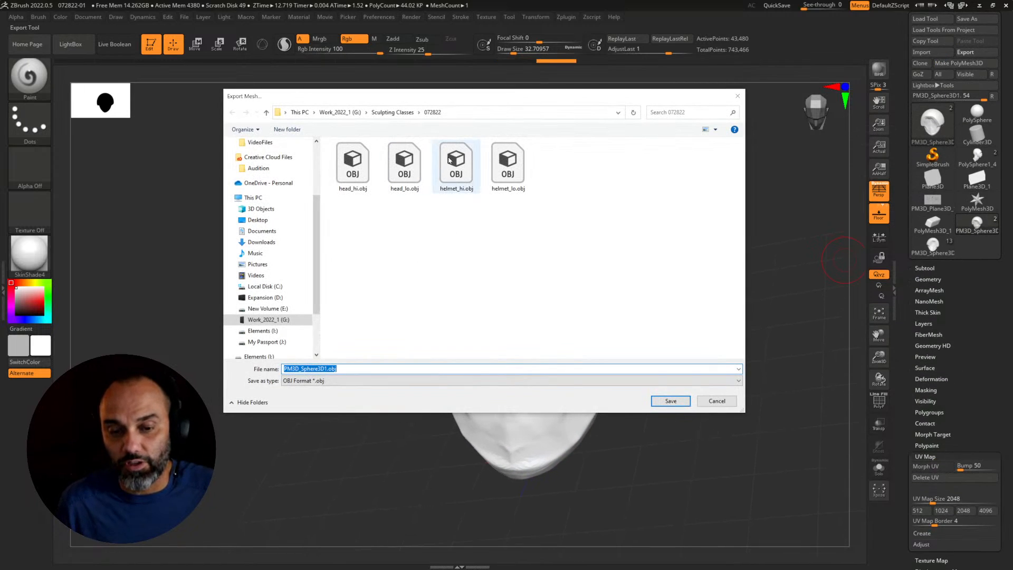
pyautogui.click(500, 168)
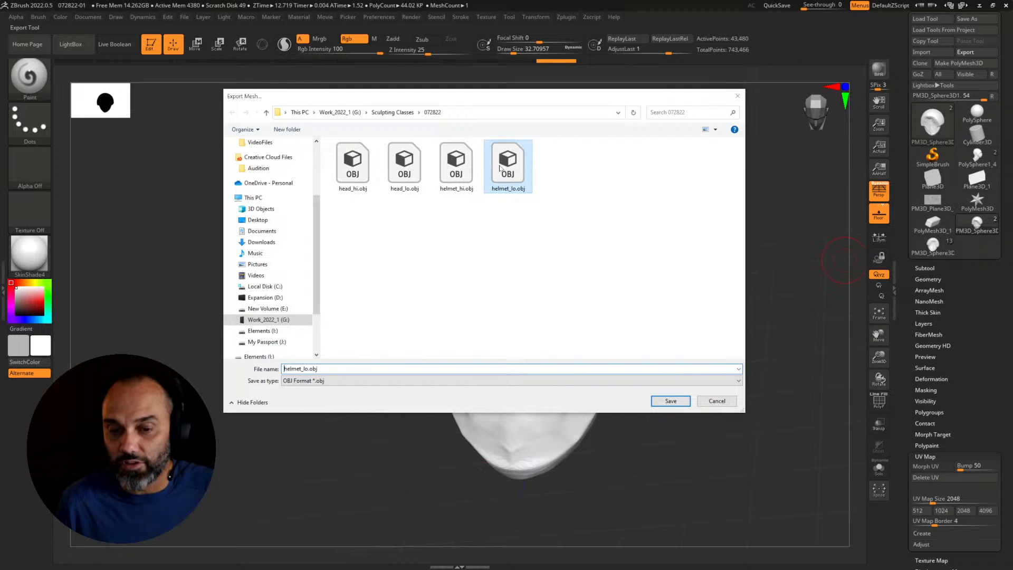
pyautogui.click(670, 400)
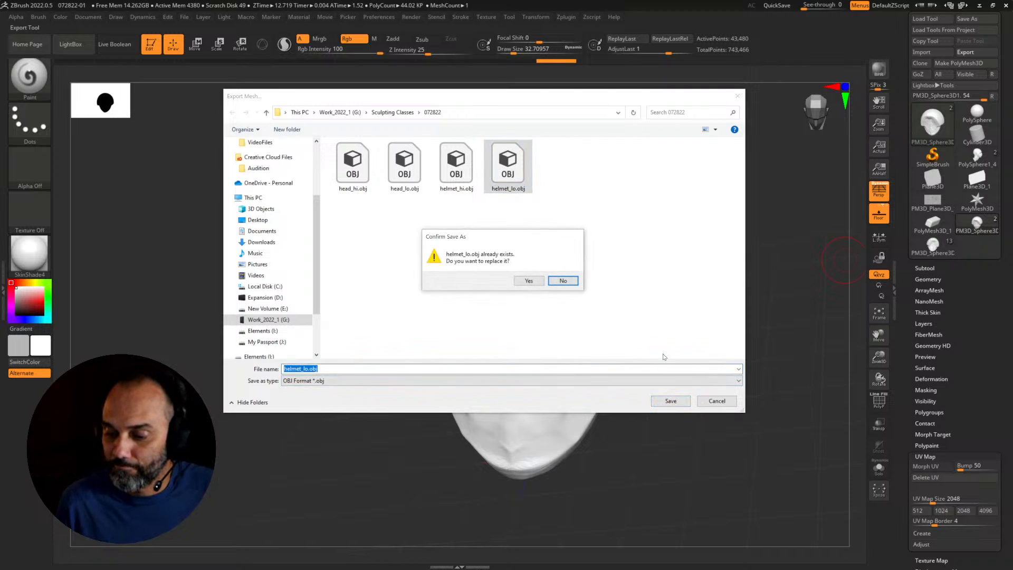
pyautogui.click(524, 280)
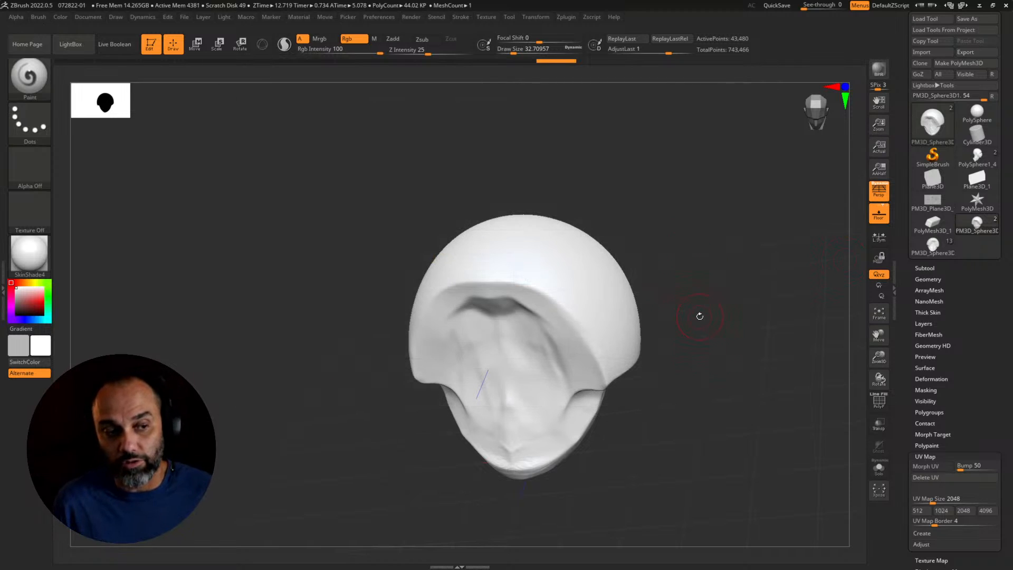
# Step: Switch to Marmoset Toolbag and bake Bake Project 1 again with the updated helmet_lo mesh
pyautogui.hotkey('alt', 'Tab')
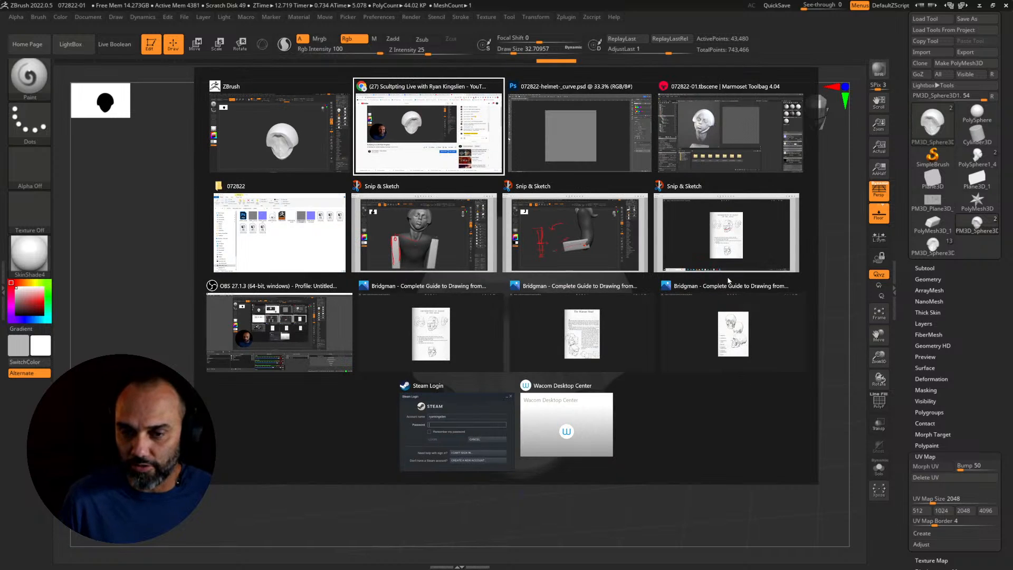
pyautogui.hotkey('alt', 'Tab')
pyautogui.hotkey('alt', 'Tab')
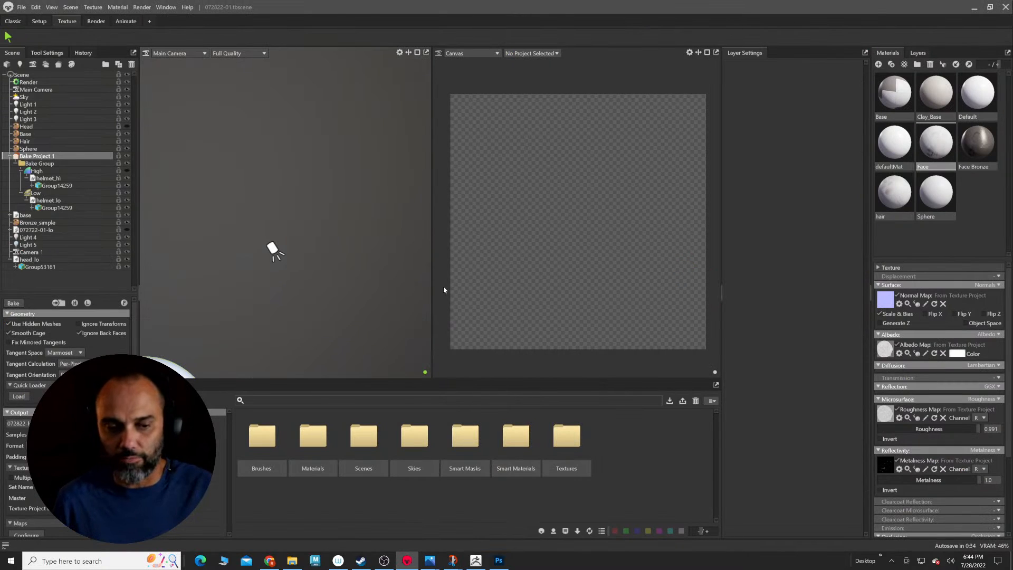
pyautogui.keyDown('alt'); pyautogui.moveTo(351, 306); pyautogui.dragTo(311, 268, button='right'); pyautogui.keyUp('alt')
pyautogui.keyDown('alt'); pyautogui.moveTo(311, 268); pyautogui.dragTo(353, 216, button='middle'); pyautogui.keyUp('alt')
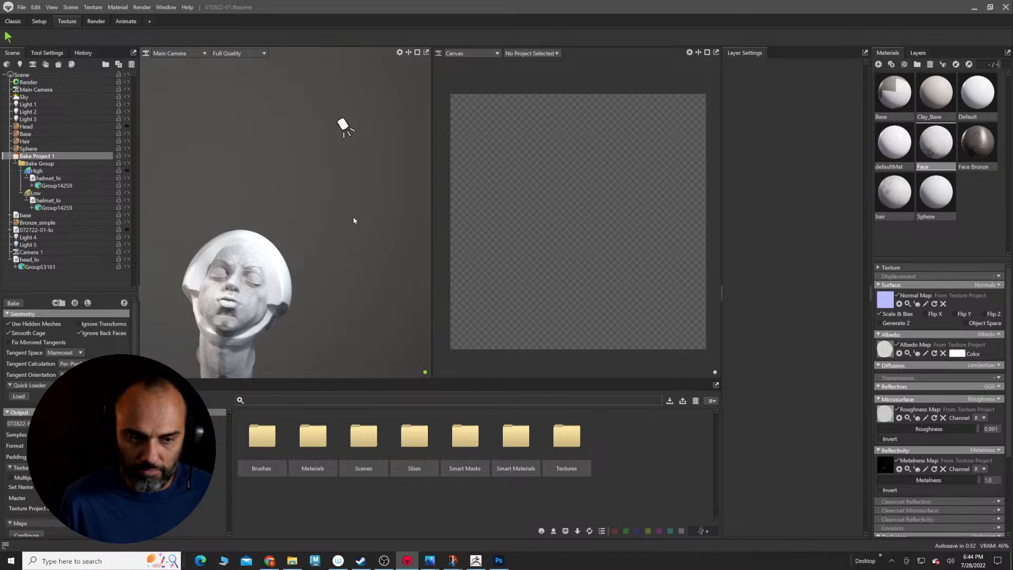
pyautogui.keyDown('alt'); pyautogui.moveTo(353, 216); pyautogui.dragTo(344, 302, button='right'); pyautogui.keyUp('alt')
pyautogui.keyDown('alt'); pyautogui.moveTo(344, 302); pyautogui.dragTo(402, 226, button='middle'); pyautogui.keyUp('alt')
pyautogui.keyDown('alt'); pyautogui.moveTo(403, 227); pyautogui.dragTo(251, 260, button='right'); pyautogui.keyUp('alt')
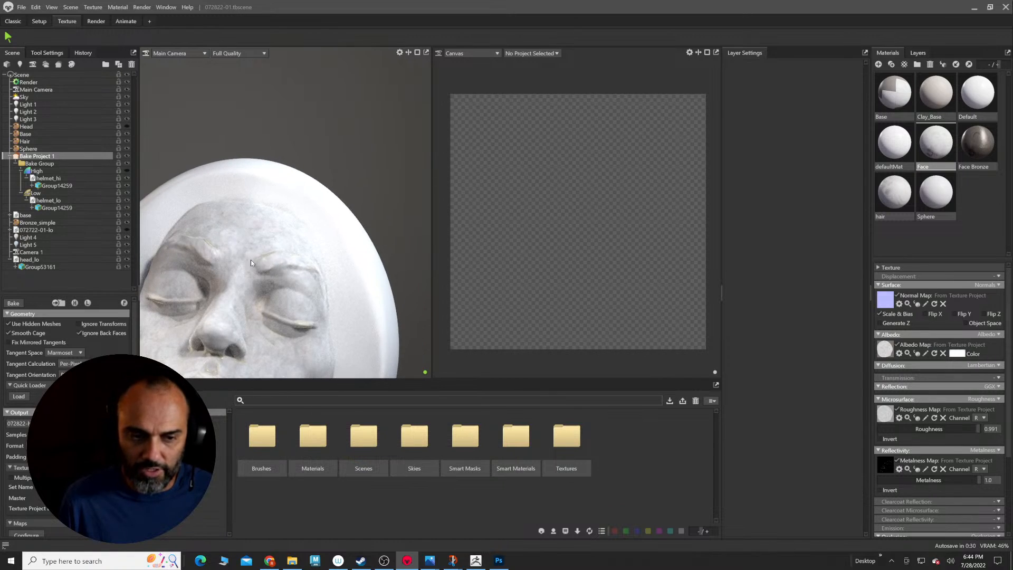
pyautogui.keyDown('alt'); pyautogui.moveTo(251, 259); pyautogui.dragTo(246, 227); pyautogui.keyUp('alt')
pyautogui.keyDown('alt'); pyautogui.moveTo(246, 227); pyautogui.dragTo(180, 213, button='right'); pyautogui.keyUp('alt')
pyautogui.keyDown('alt'); pyautogui.moveTo(180, 213); pyautogui.dragTo(281, 195); pyautogui.keyUp('alt')
pyautogui.keyDown('alt'); pyautogui.moveTo(281, 192); pyautogui.dragTo(287, 166, button='middle'); pyautogui.keyUp('alt')
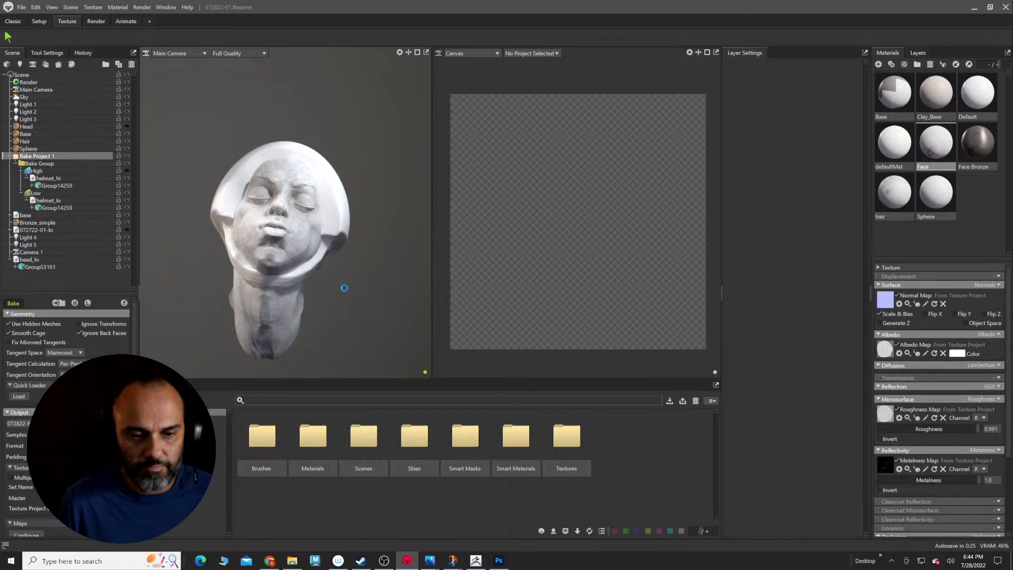
# Step: Switch to Photoshop, reopen 072822-helmet-_curve.psd with the update from disk, inspect the curvature map and close it
pyautogui.hotkey('alt', 'Tab')
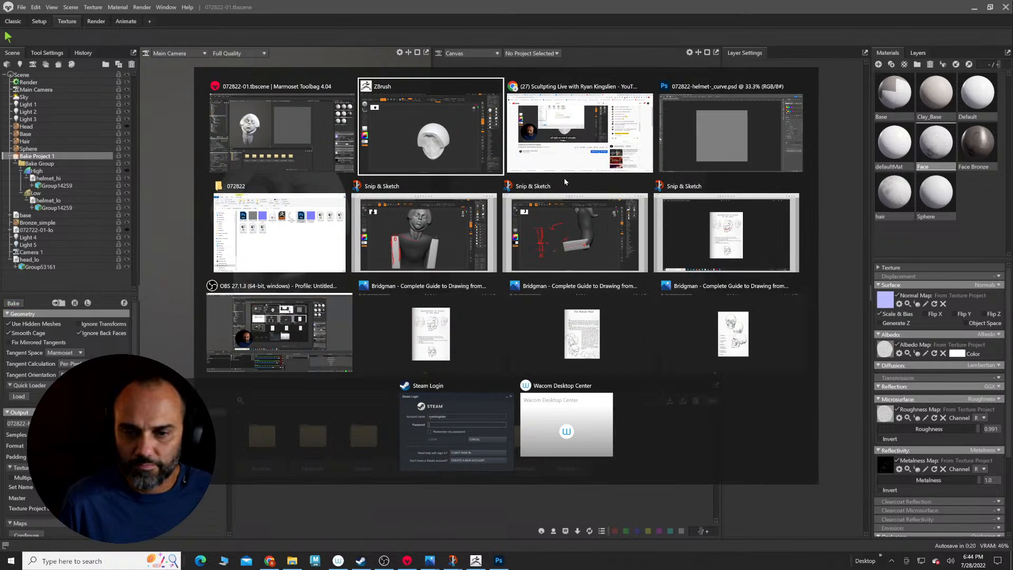
pyautogui.click(700, 152)
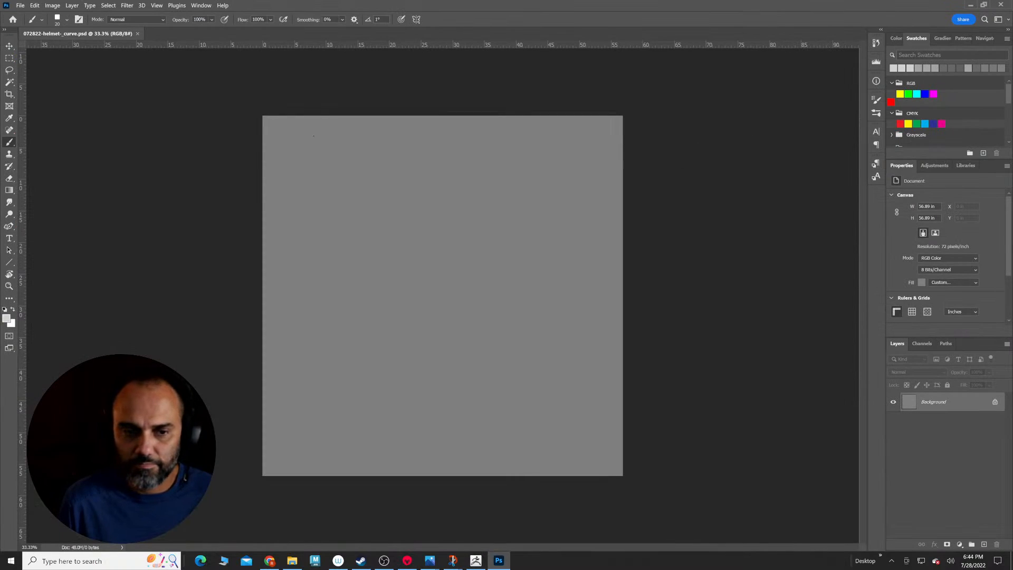
pyautogui.click(20, 5)
pyautogui.click(30, 23)
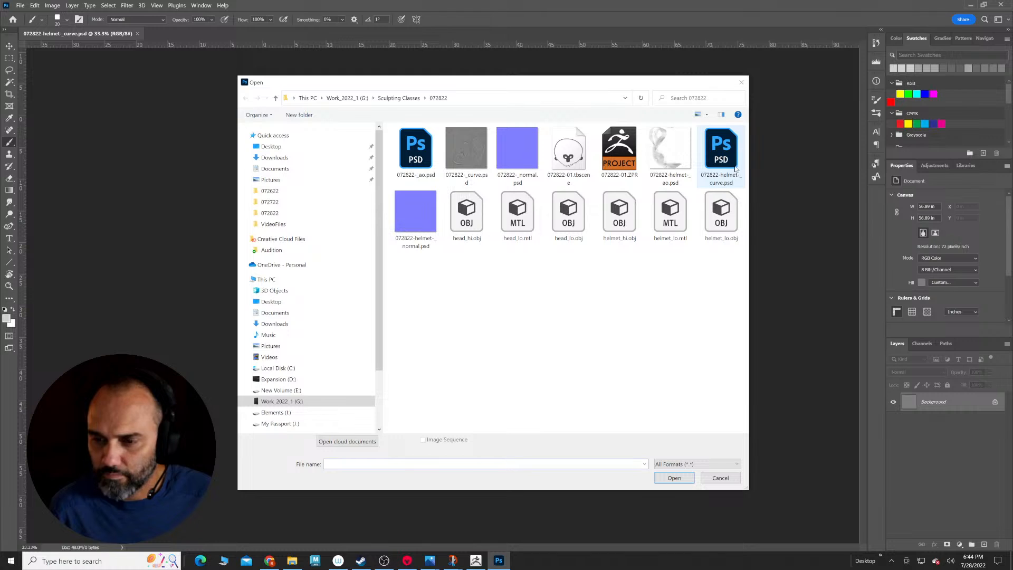
pyautogui.click(738, 168)
pyautogui.click(674, 477)
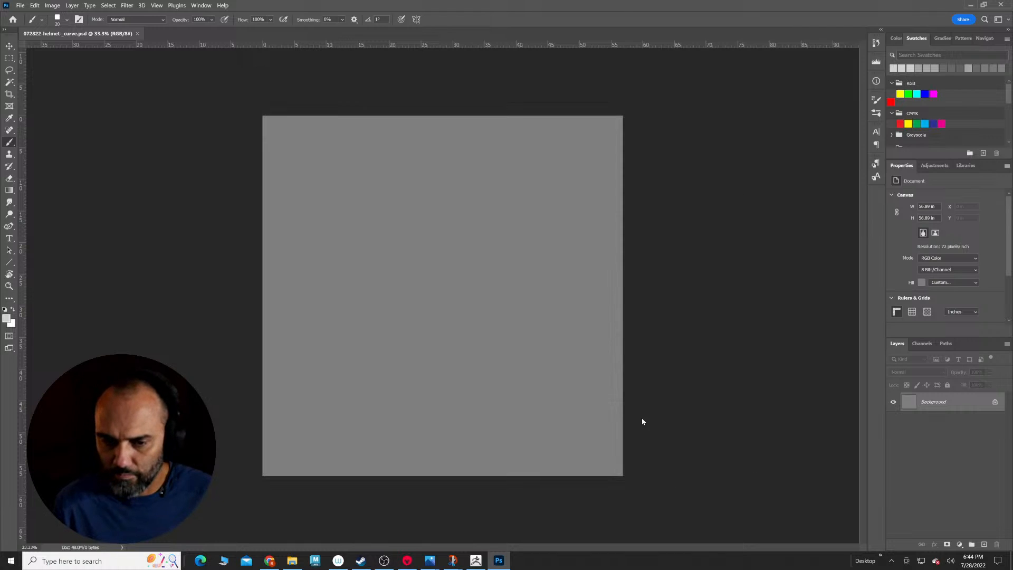
pyautogui.click(574, 222)
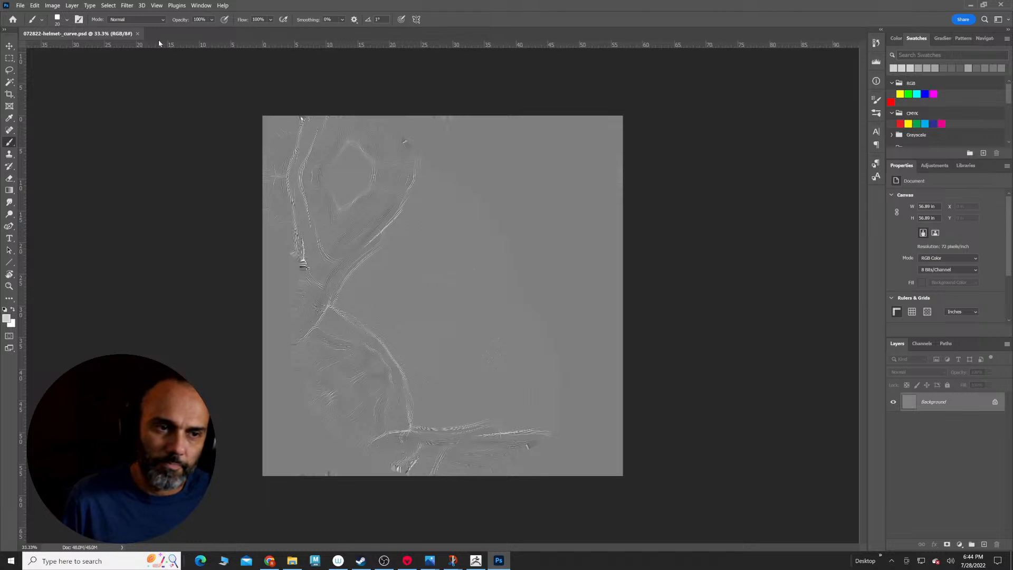
pyautogui.click(137, 33)
# Step: Switch to Marmoset Toolbag, duplicate the Face material and rename the copy helmet
pyautogui.hotkey('alt', 'Tab')
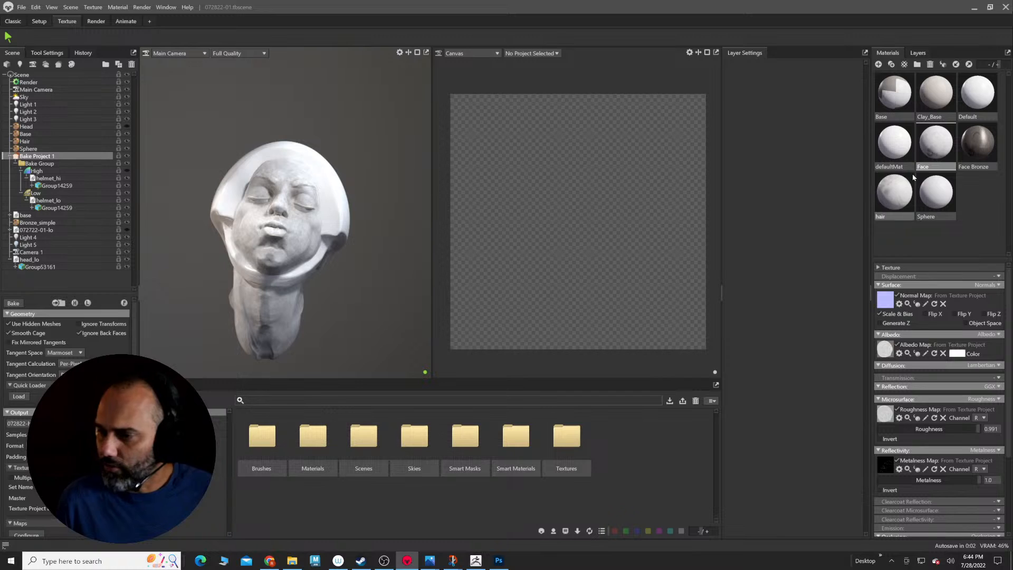
pyautogui.rightClick(939, 147)
pyautogui.click(960, 184)
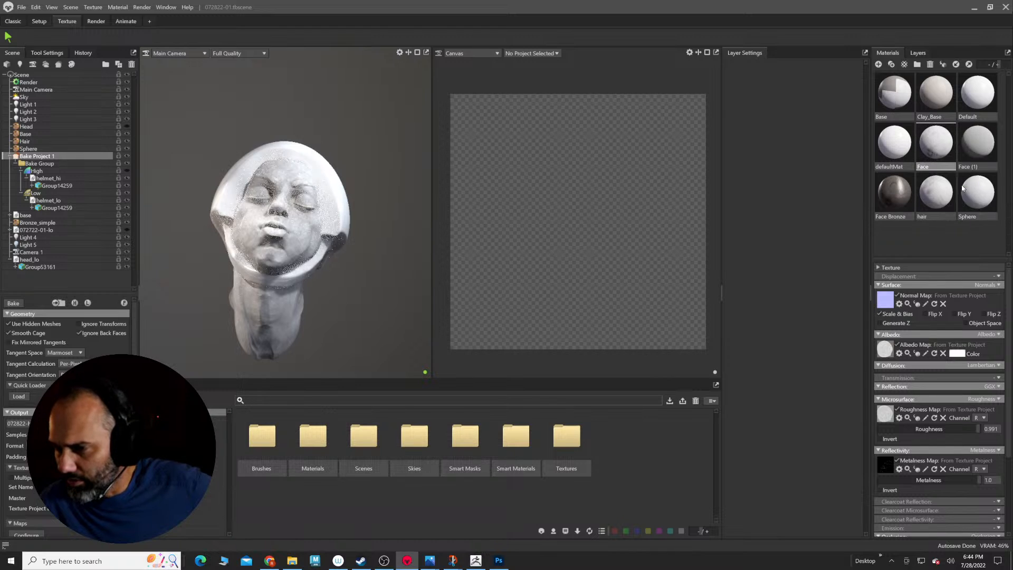
pyautogui.click(977, 142)
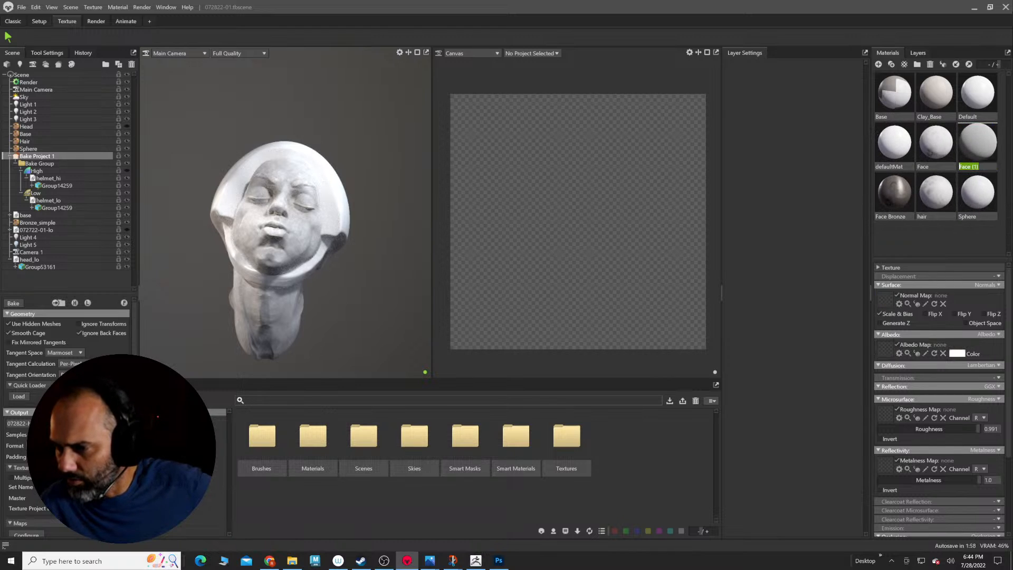
pyautogui.write('he')
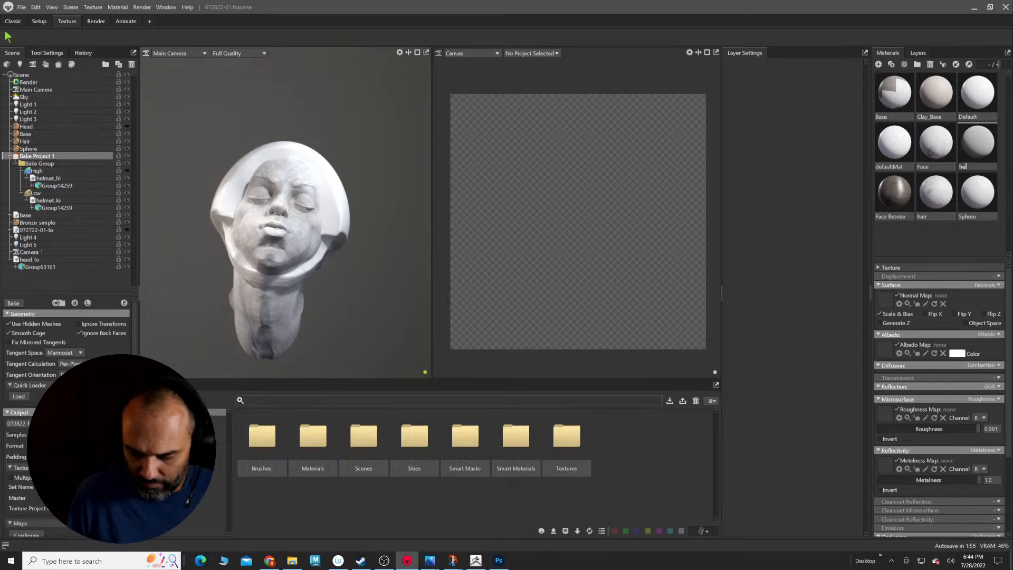
pyautogui.write('mmet')
pyautogui.press('Return')
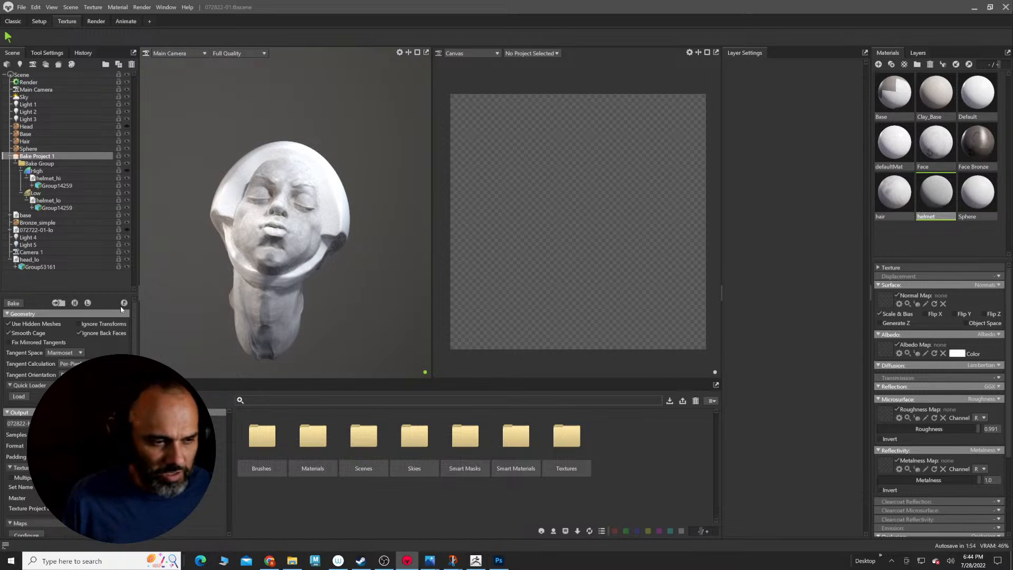
# Step: Duplicate the Head texture project and rename the copy Helmet
pyautogui.click(918, 53)
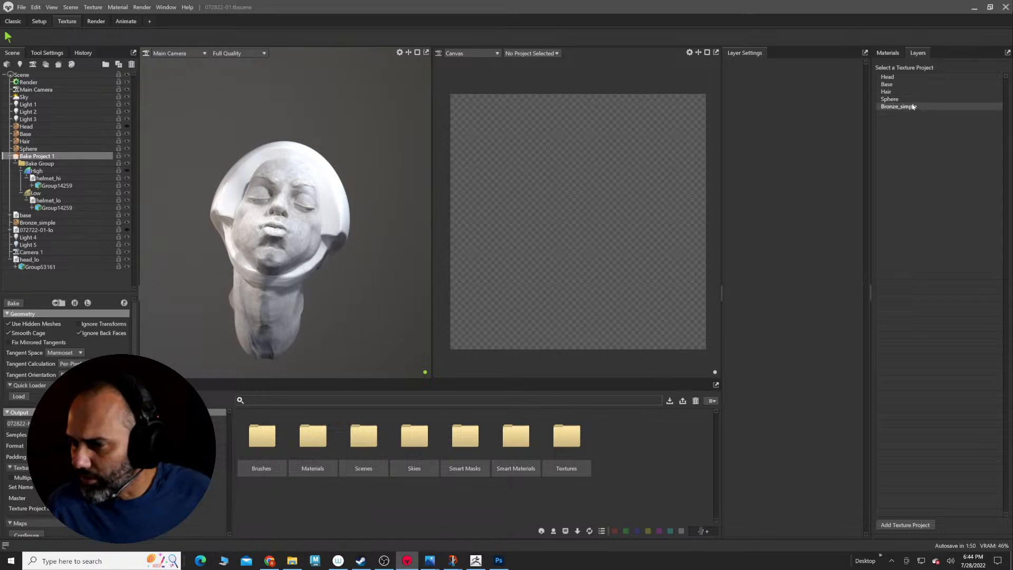
pyautogui.click(907, 78)
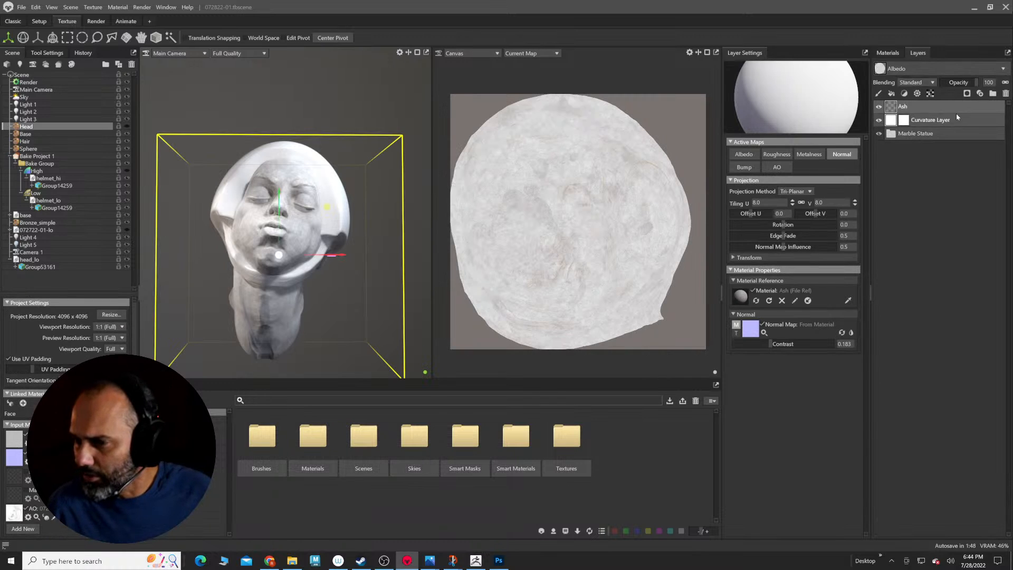
pyautogui.click(887, 52)
pyautogui.click(918, 51)
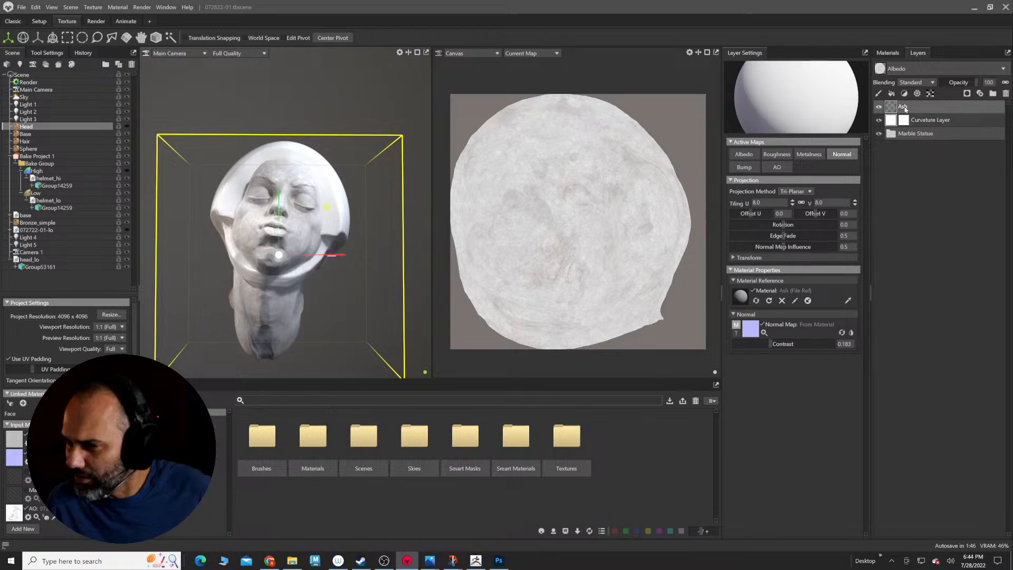
pyautogui.click(895, 53)
pyautogui.click(918, 53)
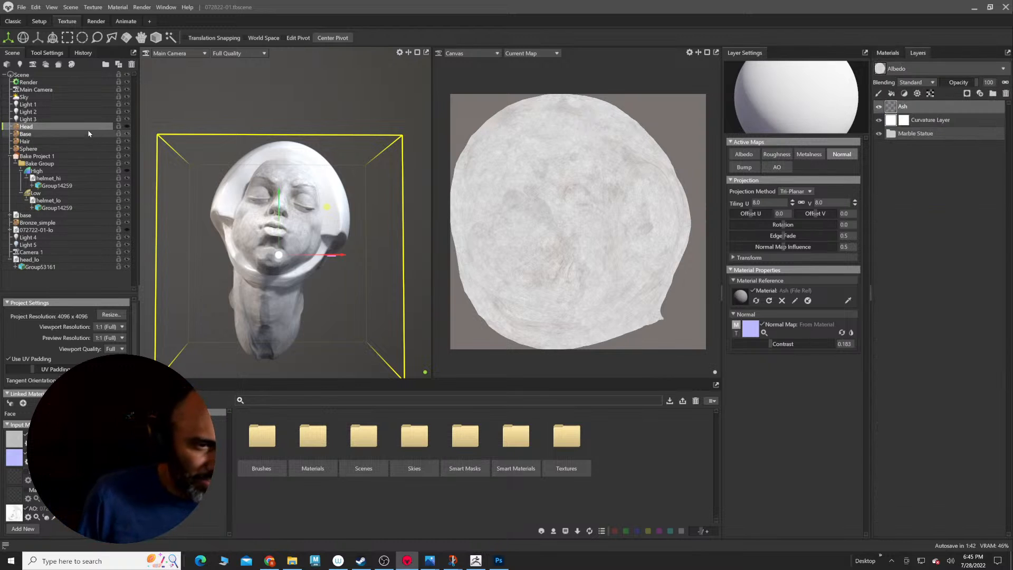
pyautogui.hotkey('ctrl', 'd')
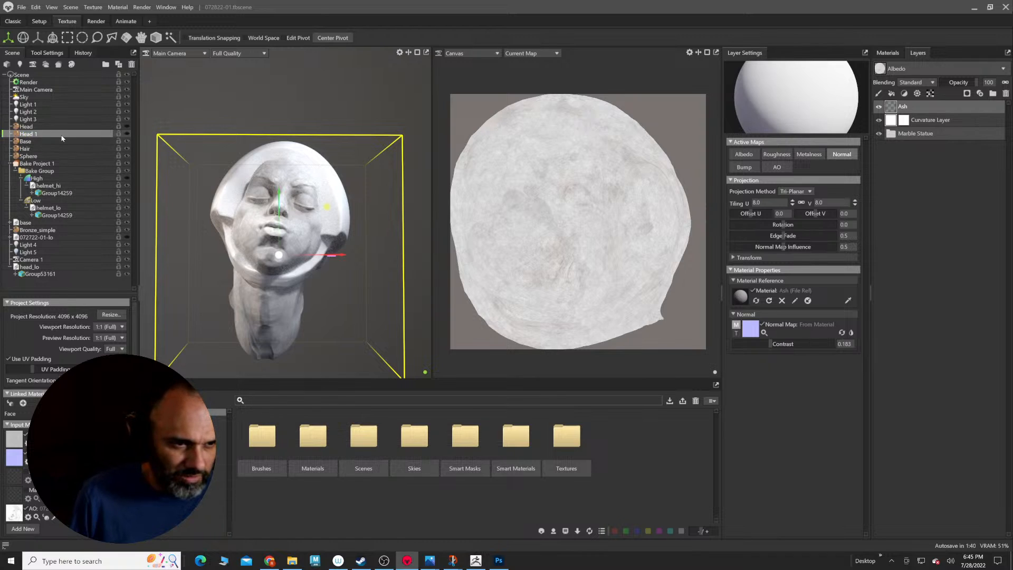
pyautogui.doubleClick(42, 133)
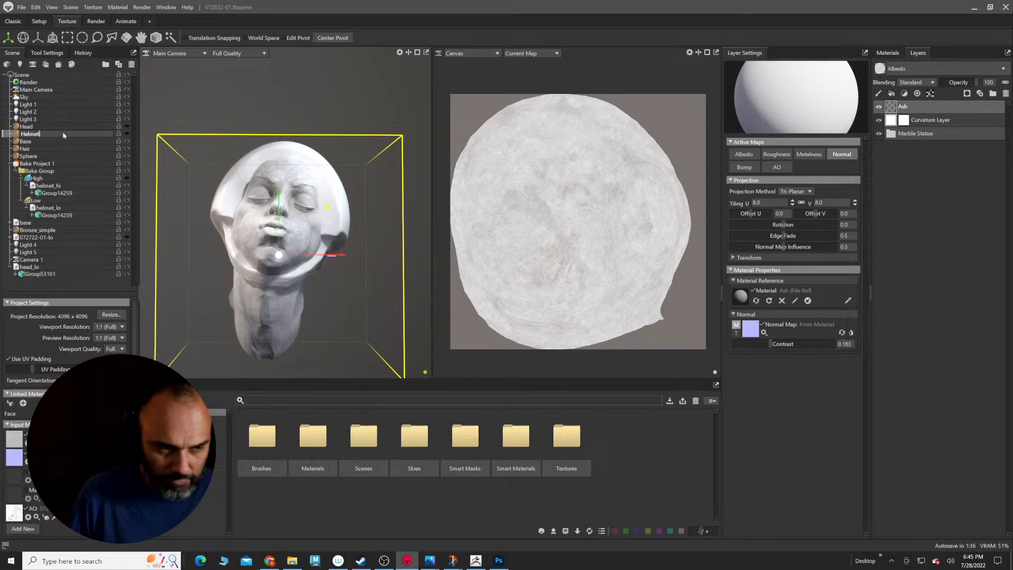
pyautogui.press('Return')
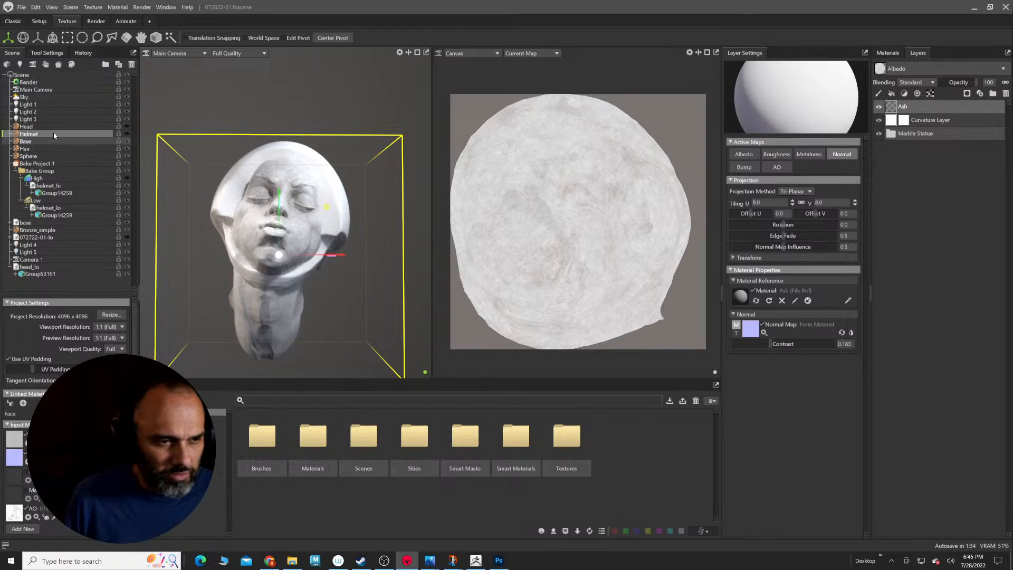
# Step: Link the helmet material to the Helmet texture project and replace its curvature input map with 072822-helmet-_curve.psd
pyautogui.click(12, 404)
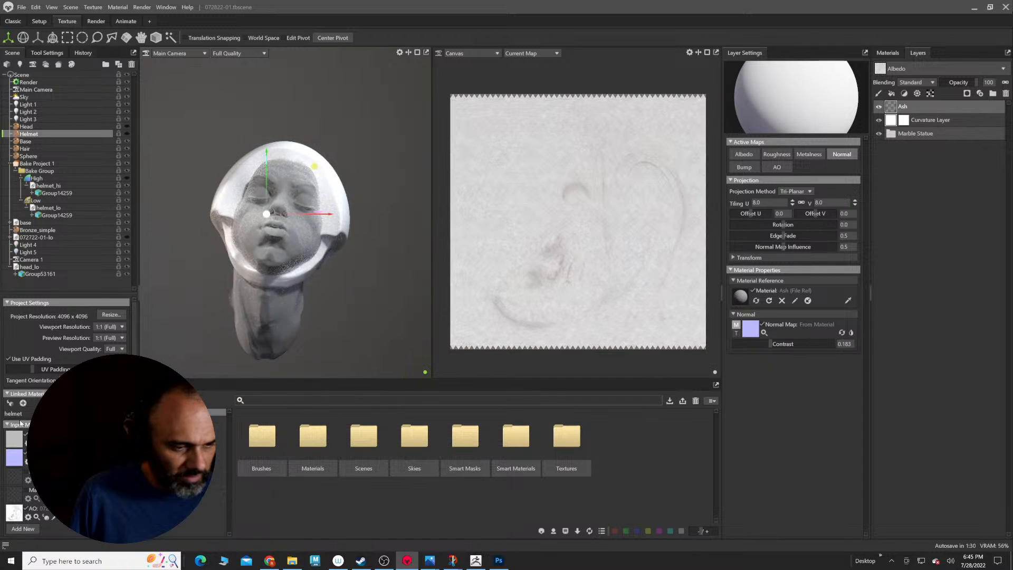
pyautogui.click(887, 53)
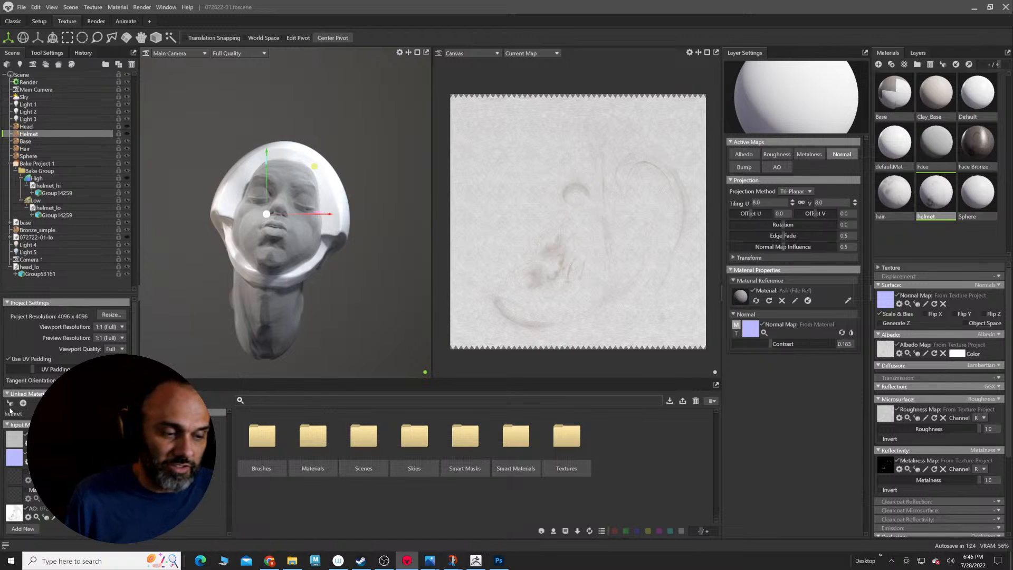
pyautogui.click(12, 439)
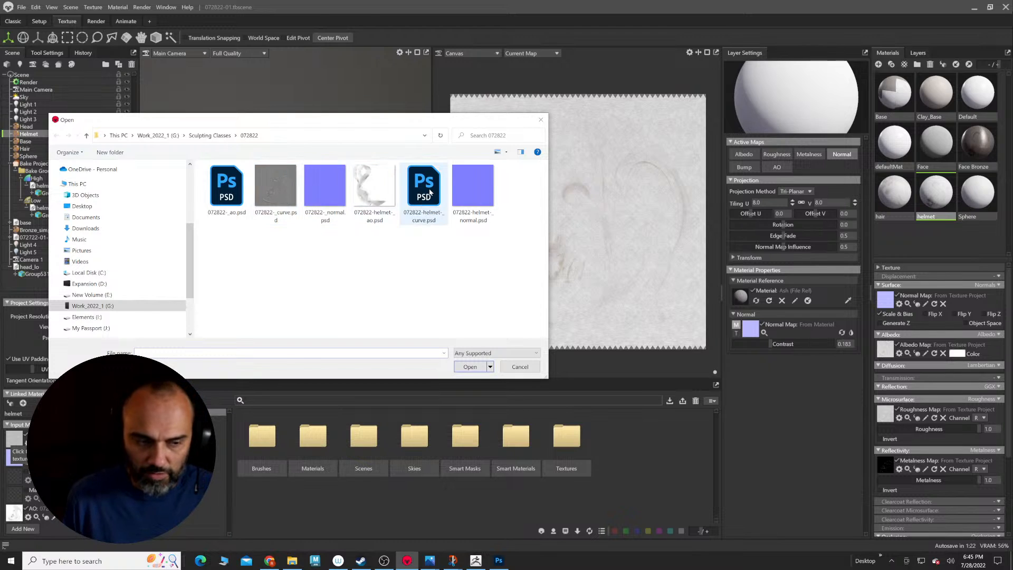
pyautogui.click(429, 193)
pyautogui.press('Return')
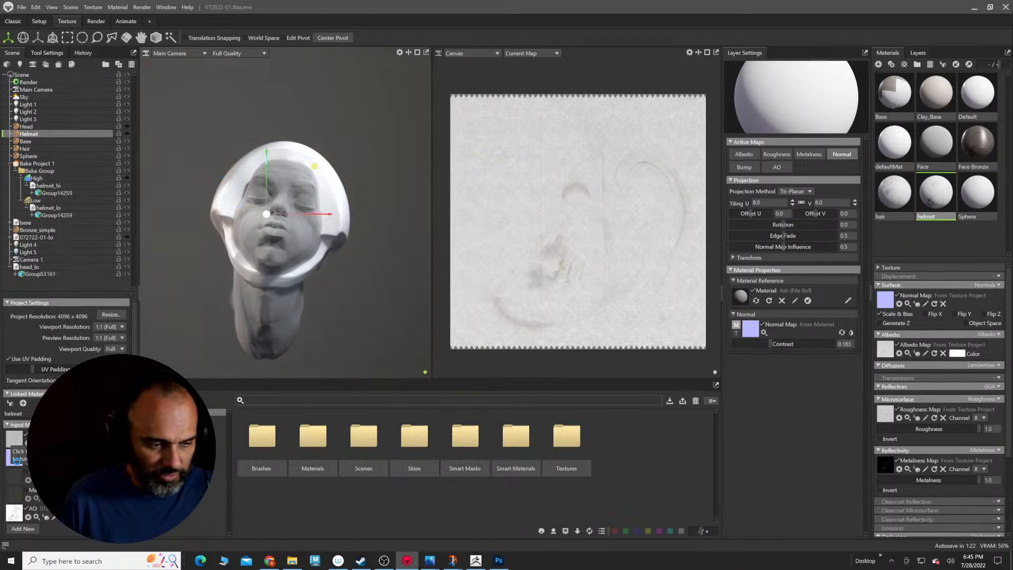
# Step: Replace the Helmet project's normal and AO input maps with 072822-helmet-_normal.psd and 072822-helmet-_ao.psd
pyautogui.click(17, 463)
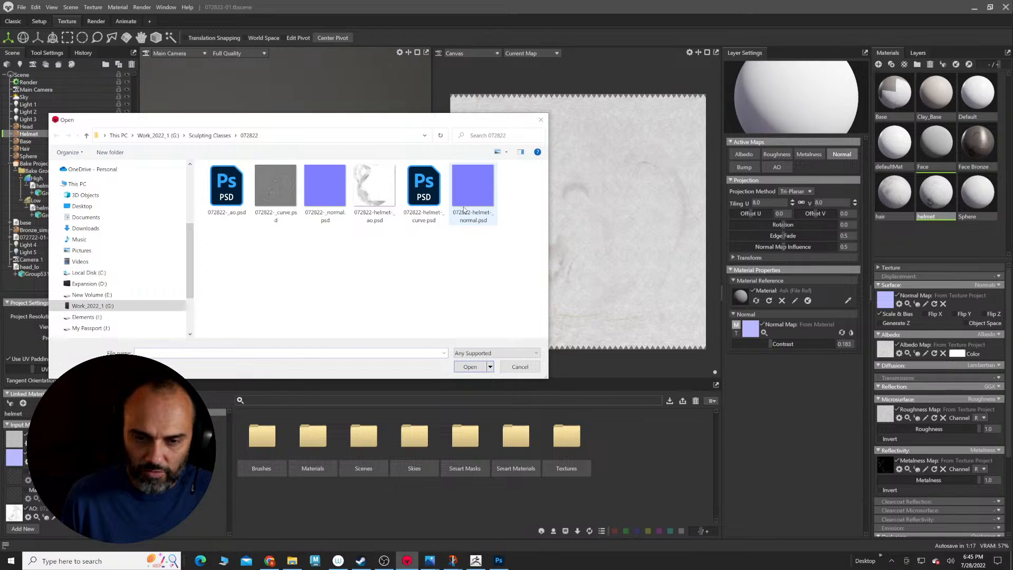
pyautogui.doubleClick(467, 195)
pyautogui.click(14, 512)
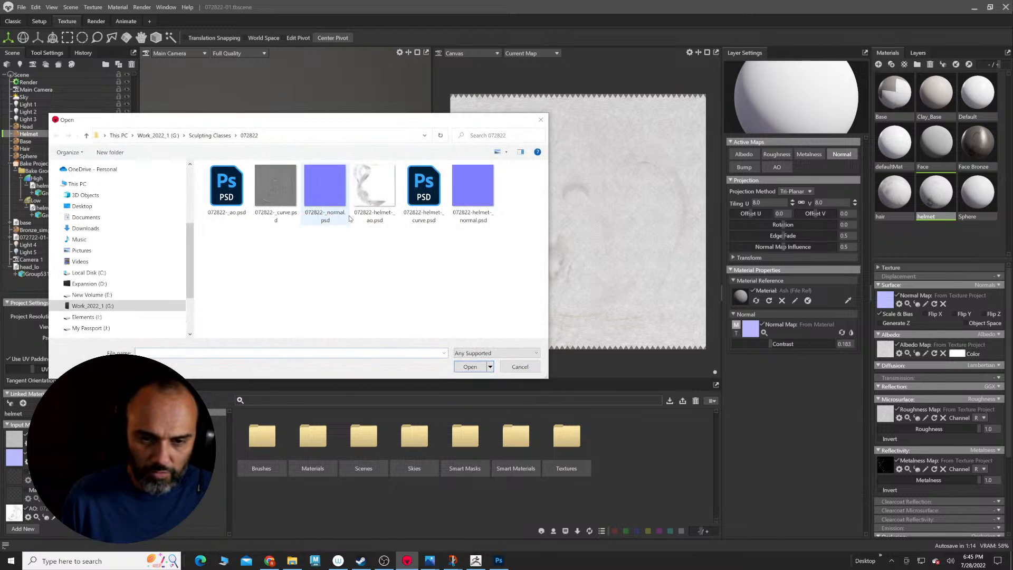
pyautogui.click(373, 184)
pyautogui.doubleClick(373, 185)
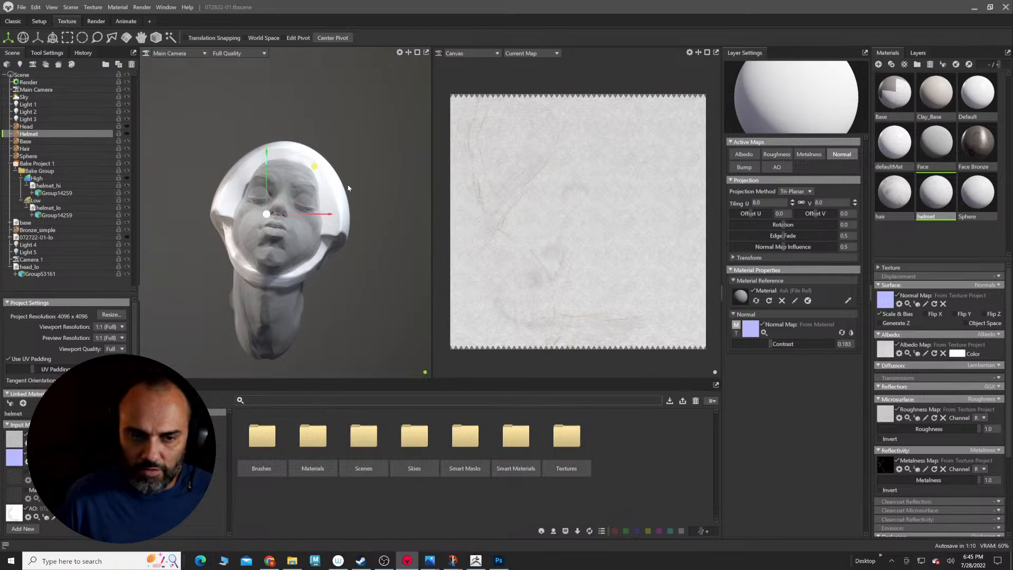
# Step: Apply the helmet material to the helmet_lo mesh and view the textured helmet from the front
pyautogui.rightClick(938, 192)
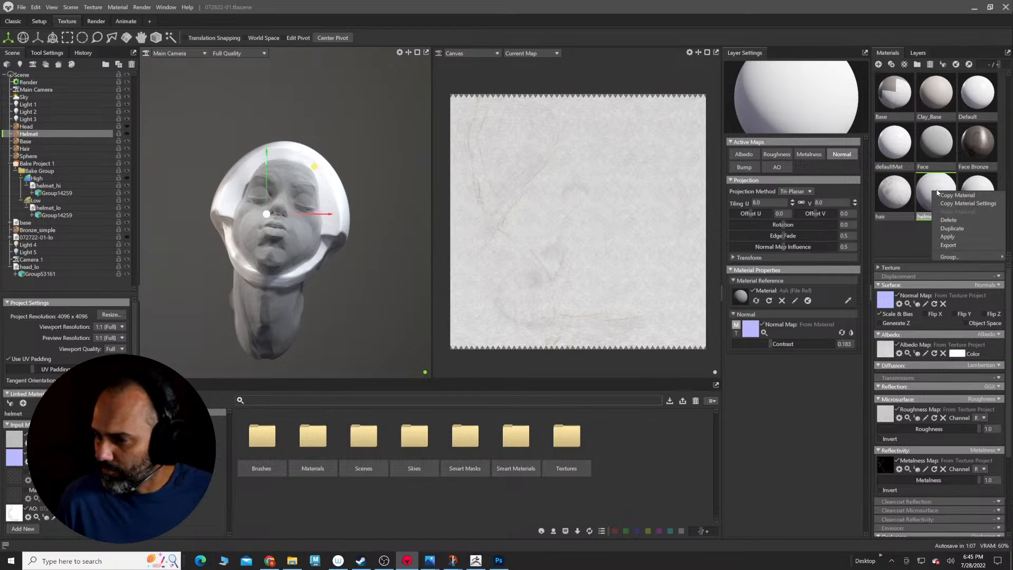
pyautogui.click(957, 236)
pyautogui.moveTo(312, 278); pyautogui.dragTo(369, 296)
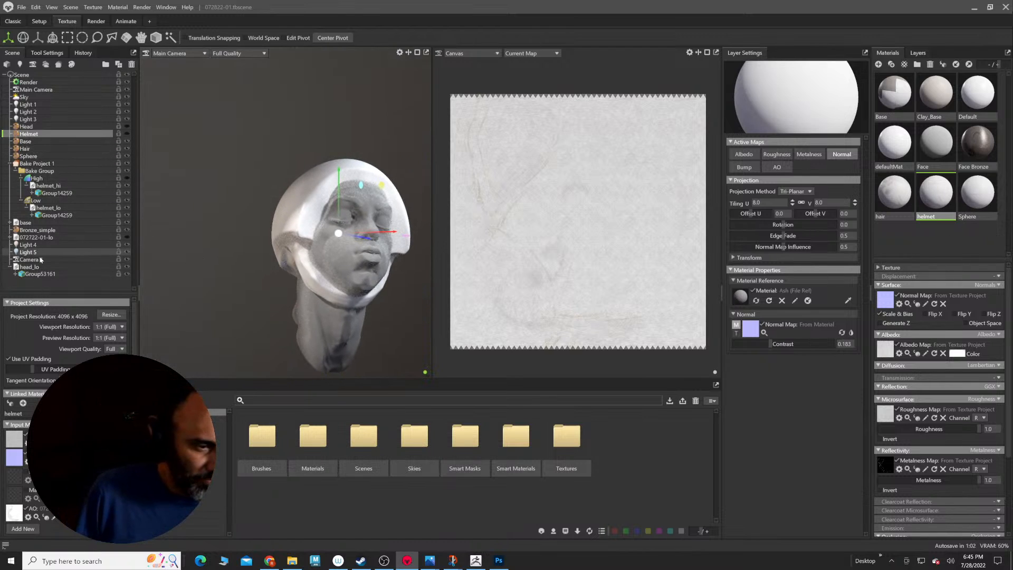
pyautogui.click(48, 207)
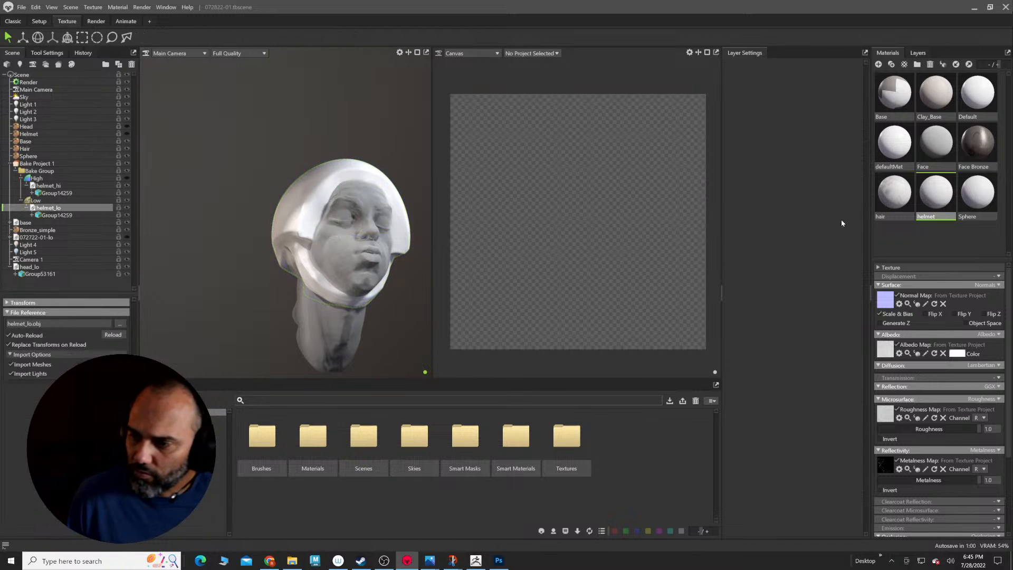
pyautogui.rightClick(926, 191)
pyautogui.click(943, 237)
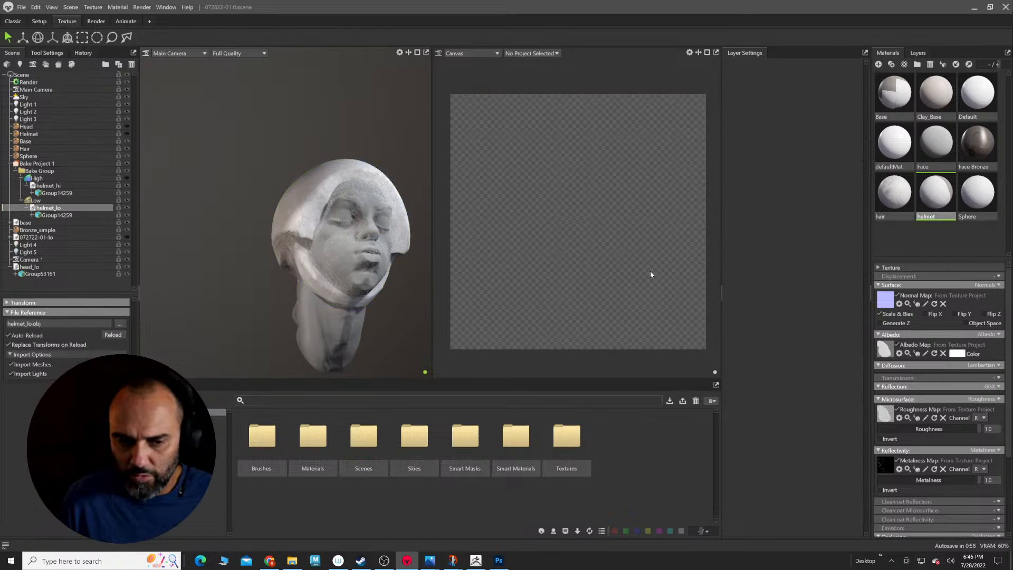
pyautogui.keyDown('alt'); pyautogui.moveTo(347, 208); pyautogui.dragTo(320, 229, button='middle'); pyautogui.keyUp('alt')
pyautogui.keyDown('alt'); pyautogui.moveTo(279, 230); pyautogui.dragTo(353, 233, button='right'); pyautogui.keyUp('alt')
pyautogui.moveTo(367, 217); pyautogui.dragTo(315, 267)
# Step: Check the Face material on head_lo and try to relink it to the Head texture project
pyautogui.click(314, 267)
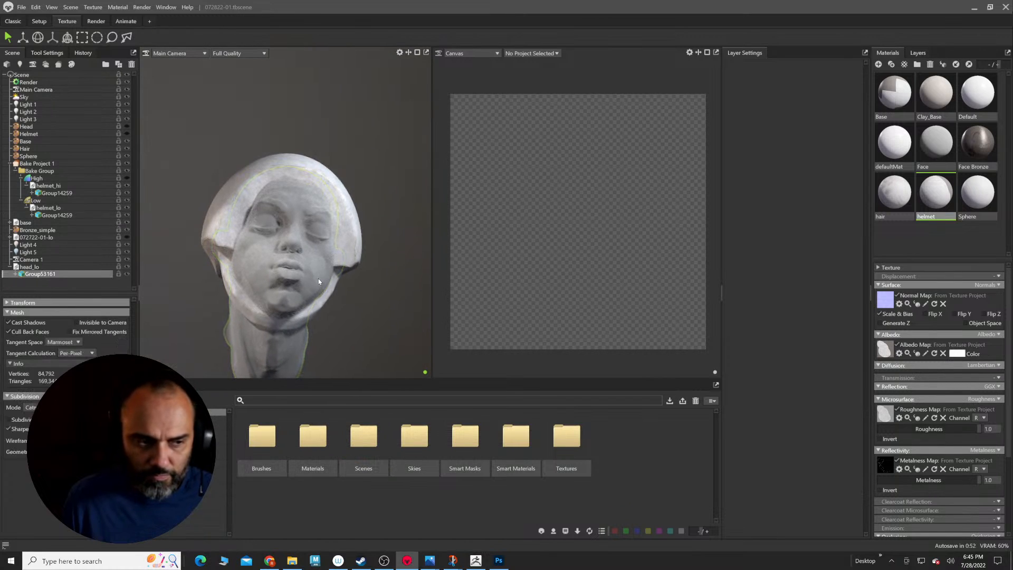
pyautogui.click(29, 267)
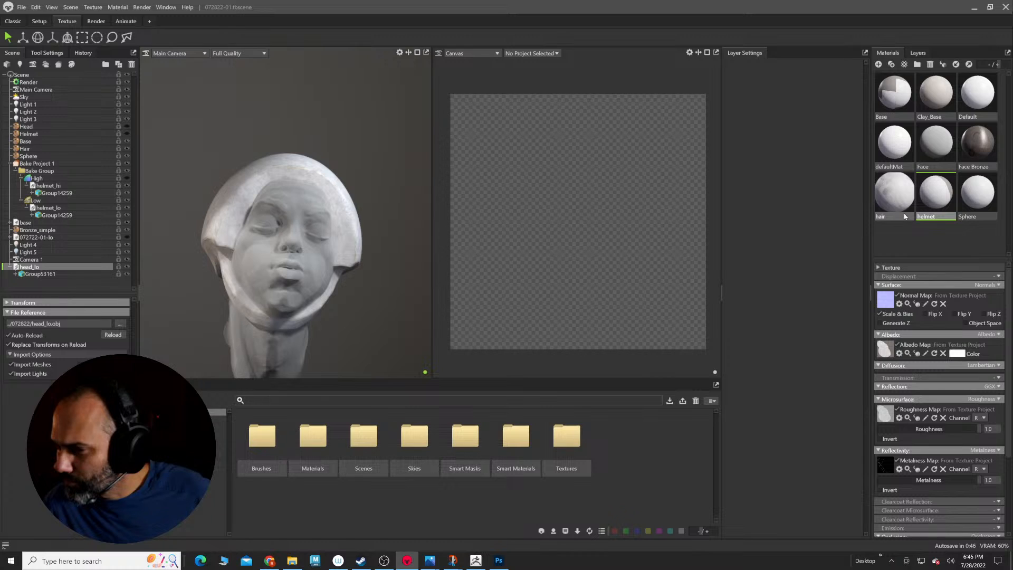
pyautogui.click(936, 154)
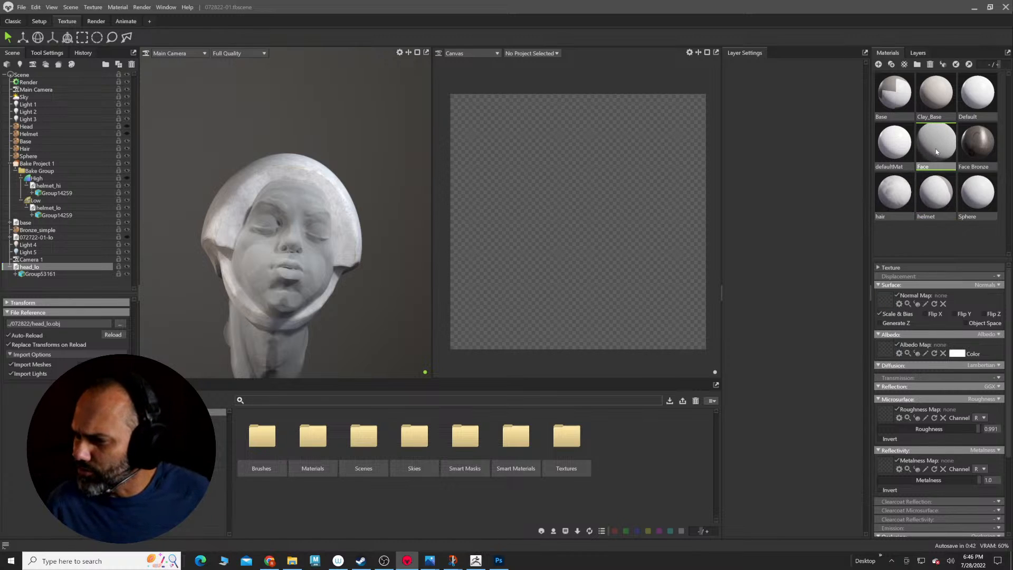
pyautogui.click(916, 53)
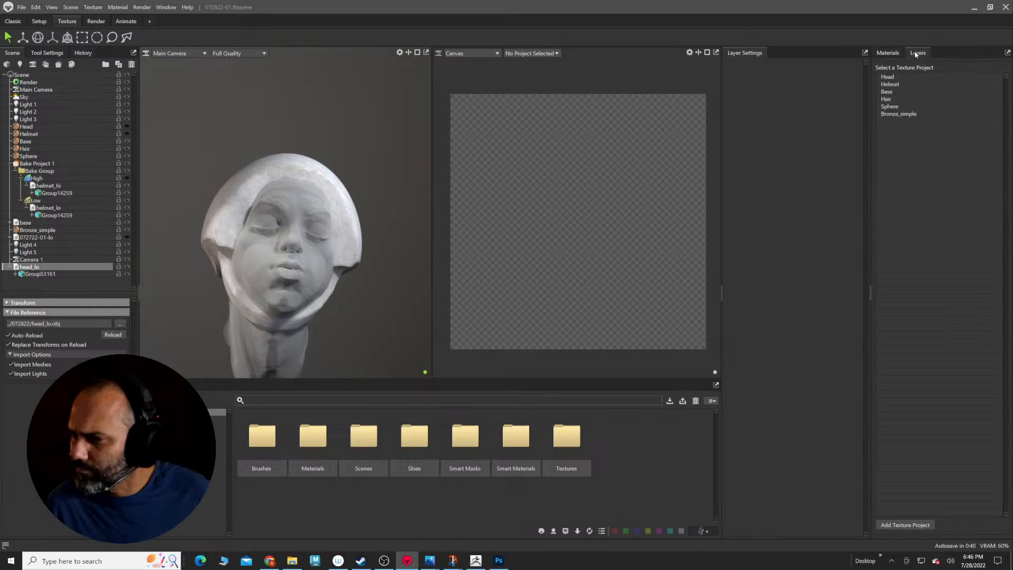
pyautogui.click(895, 79)
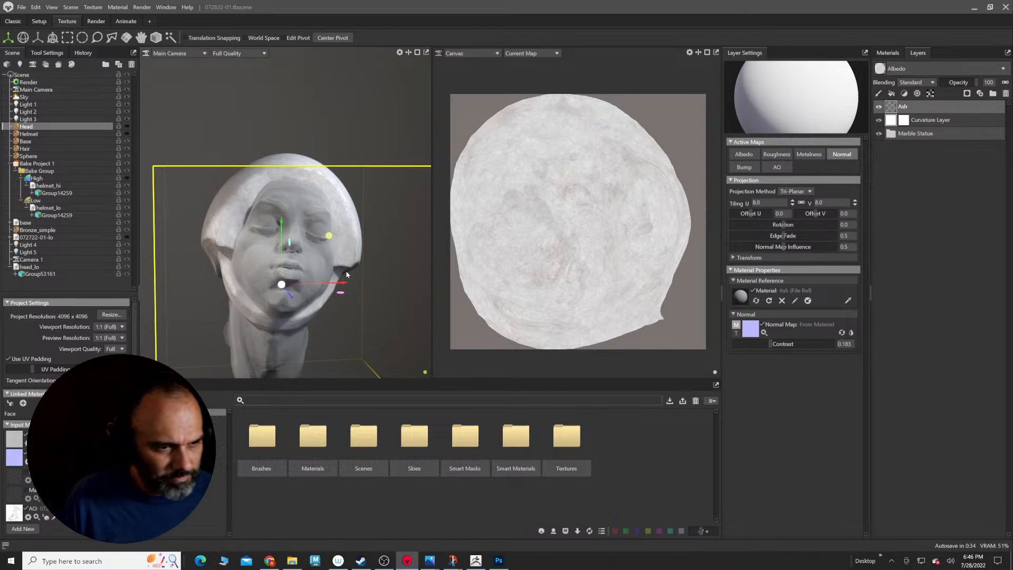
pyautogui.click(12, 407)
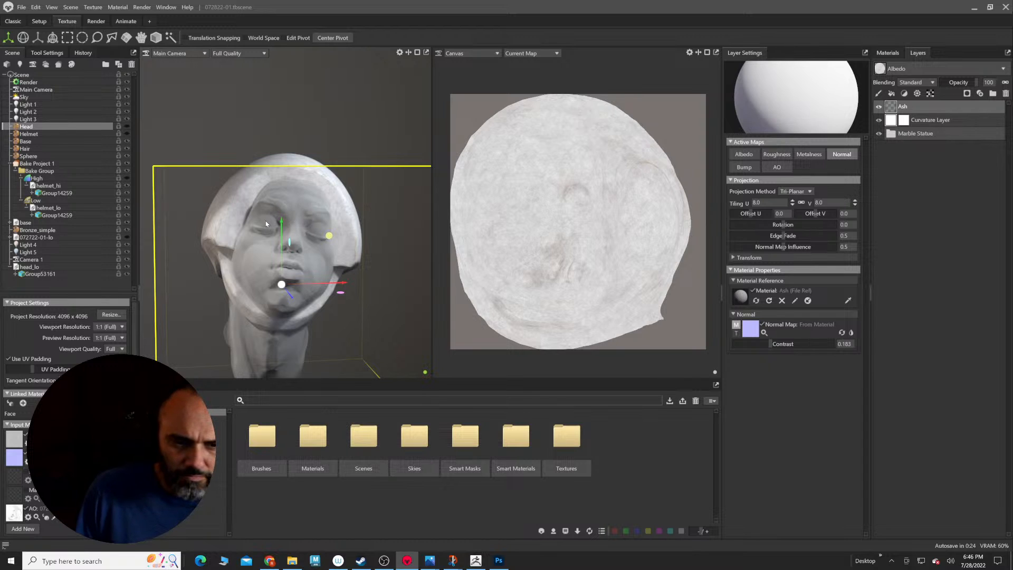
# Step: Reapply the Face material to the head_lo mesh, both as a whole object and directly on the face in the viewport
pyautogui.click(29, 266)
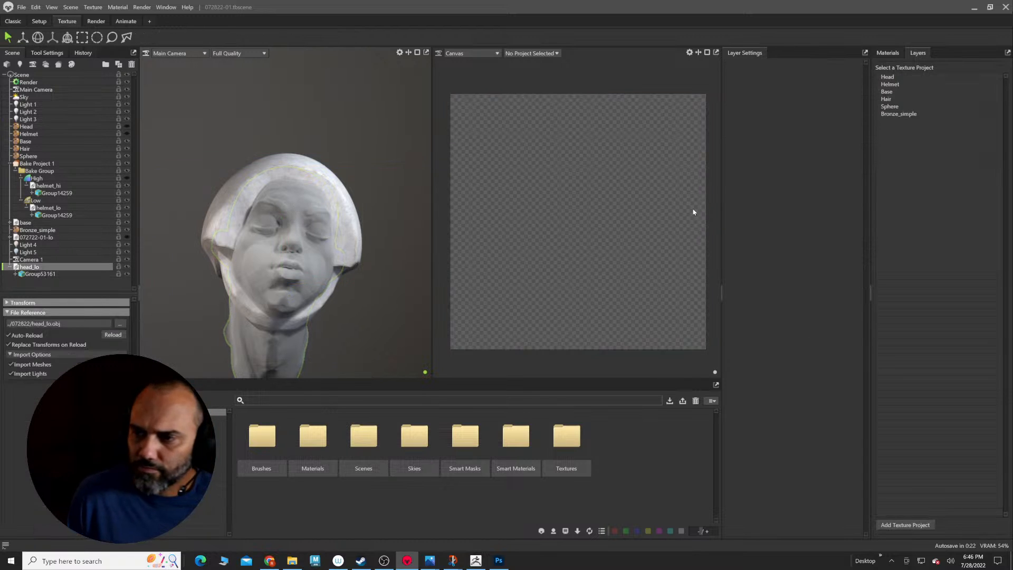
pyautogui.click(887, 53)
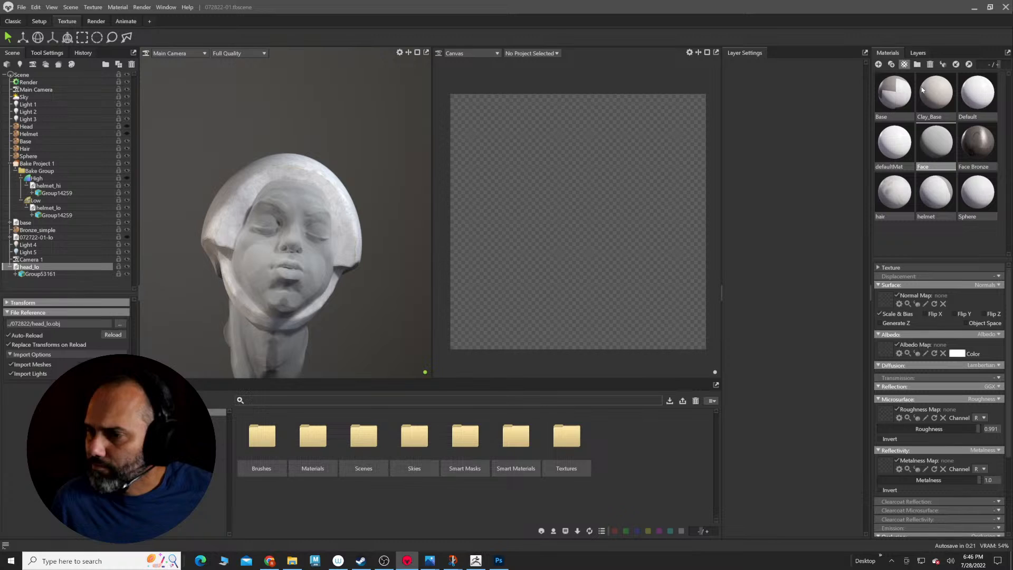
pyautogui.rightClick(935, 140)
pyautogui.click(963, 186)
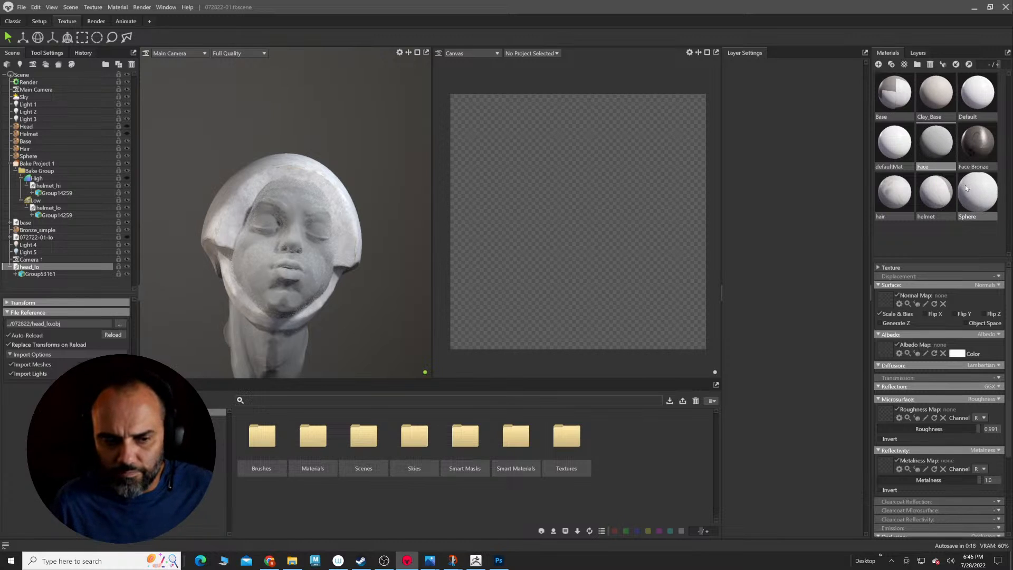
pyautogui.click(293, 231)
pyautogui.keyDown('alt'); pyautogui.moveTo(306, 234); pyautogui.dragTo(362, 270, button='right'); pyautogui.keyUp('alt')
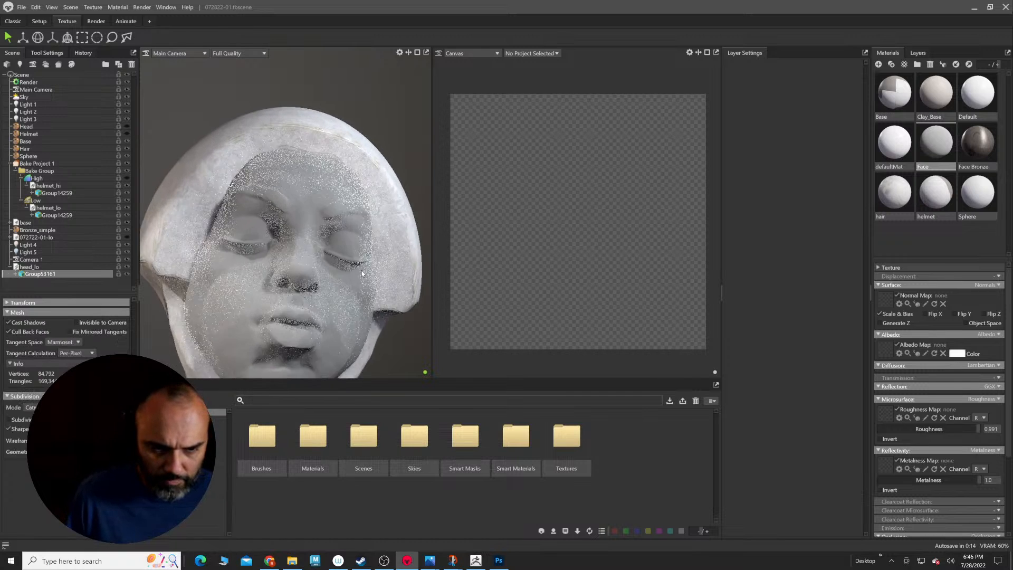
pyautogui.keyDown('alt'); pyautogui.moveTo(362, 270); pyautogui.dragTo(338, 169, button='middle'); pyautogui.keyUp('alt')
pyautogui.keyDown('alt'); pyautogui.moveTo(317, 164); pyautogui.dragTo(312, 220); pyautogui.keyUp('alt')
pyautogui.keyDown('alt'); pyautogui.moveTo(311, 219); pyautogui.dragTo(289, 208, button='right'); pyautogui.keyUp('alt')
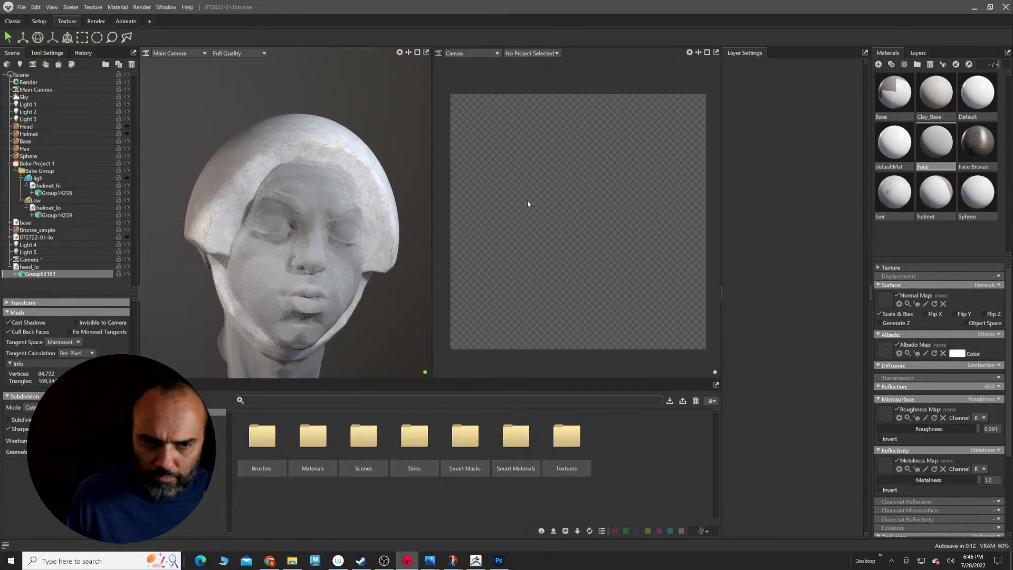
pyautogui.moveTo(926, 144); pyautogui.dragTo(306, 258)
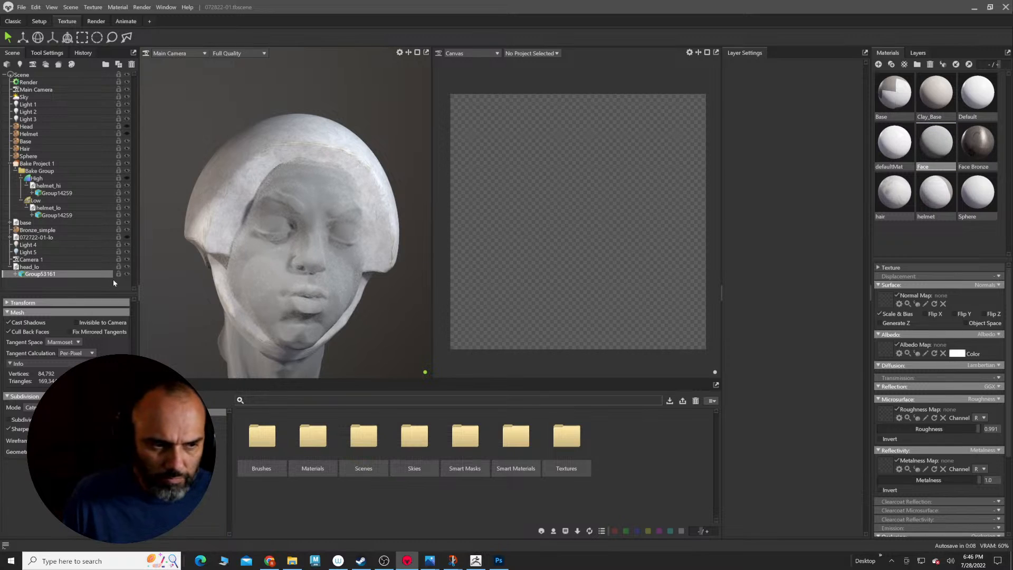
# Step: Toggle the head_lo mesh's visibility and compare the Helmet texture project with the Face and helmet materials
pyautogui.click(127, 271)
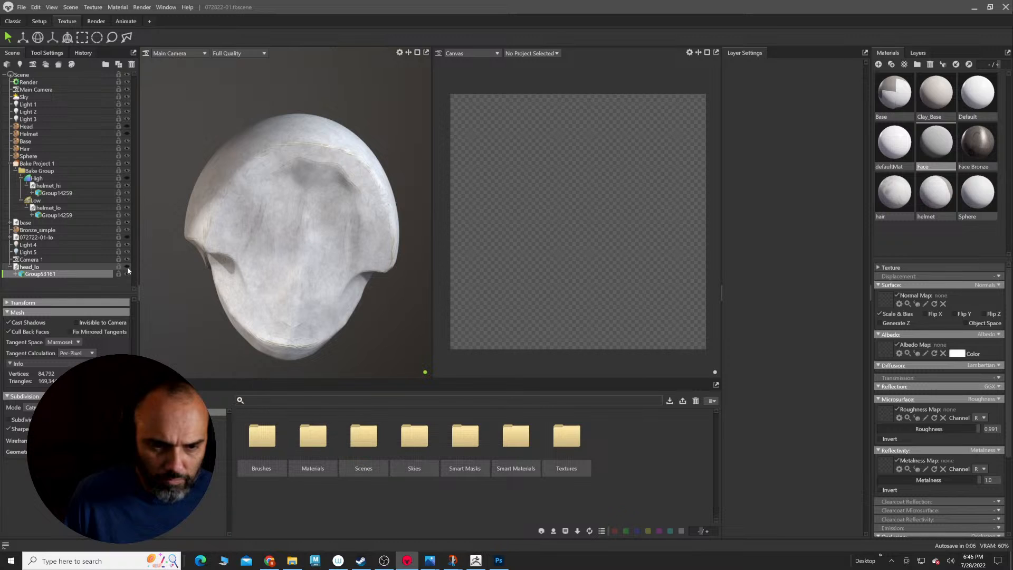
pyautogui.click(127, 271)
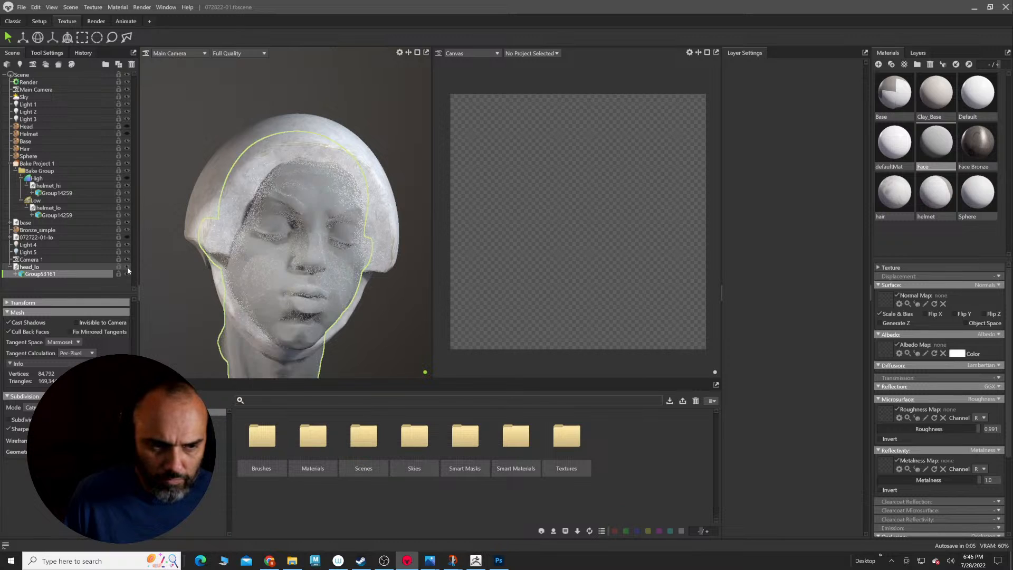
pyautogui.click(935, 196)
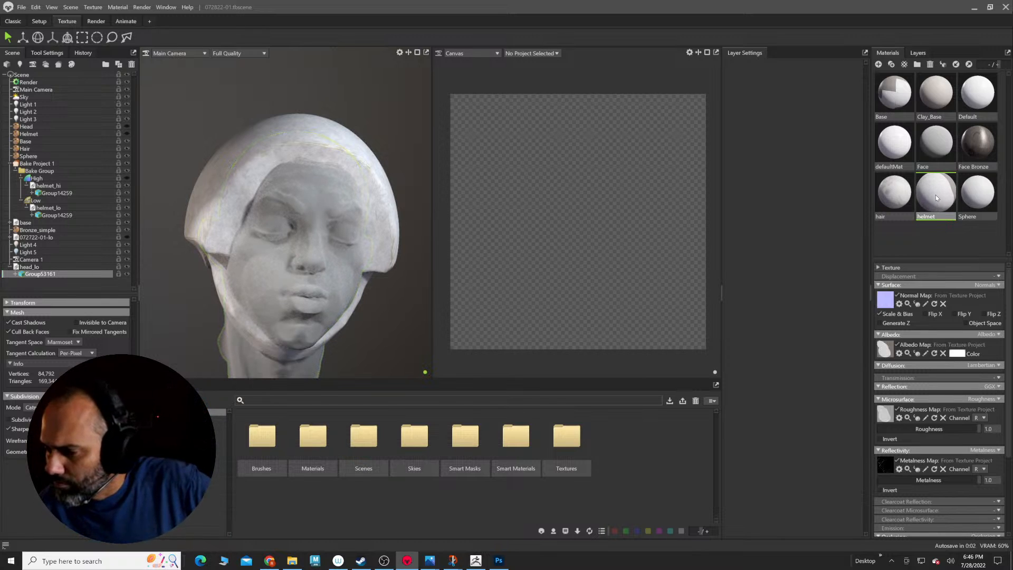
pyautogui.click(918, 53)
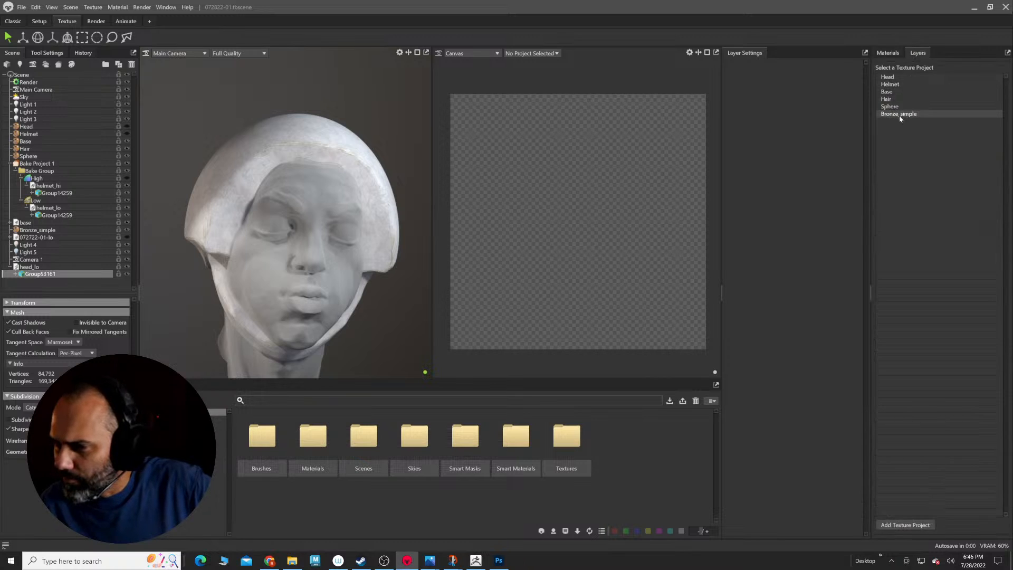
pyautogui.click(890, 84)
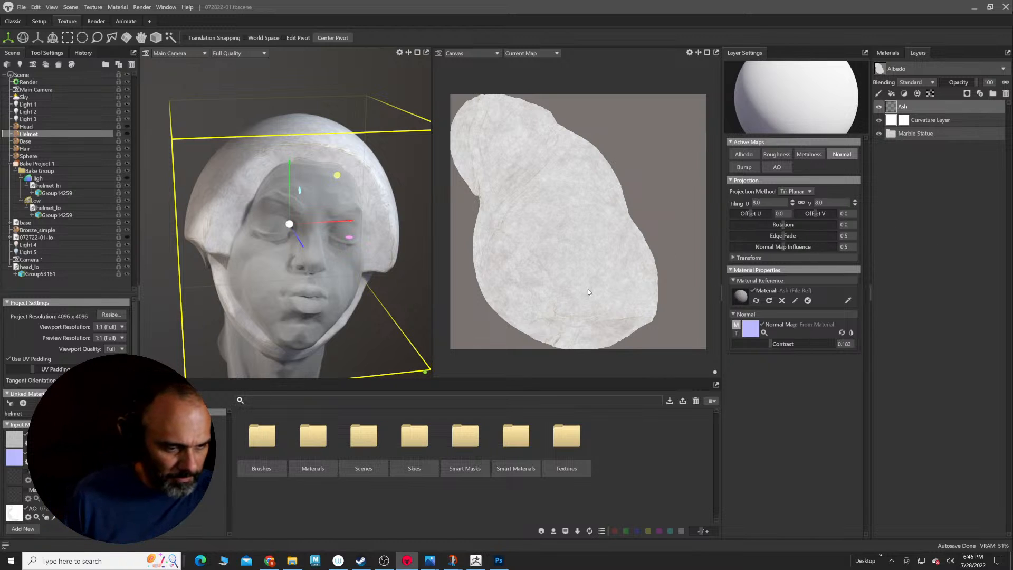
pyautogui.click(888, 52)
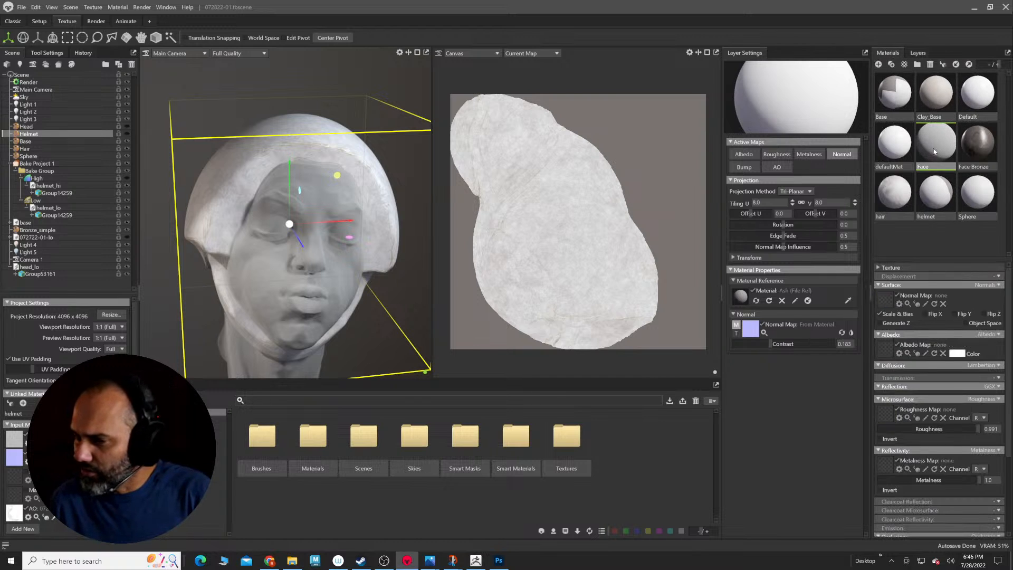
pyautogui.click(933, 188)
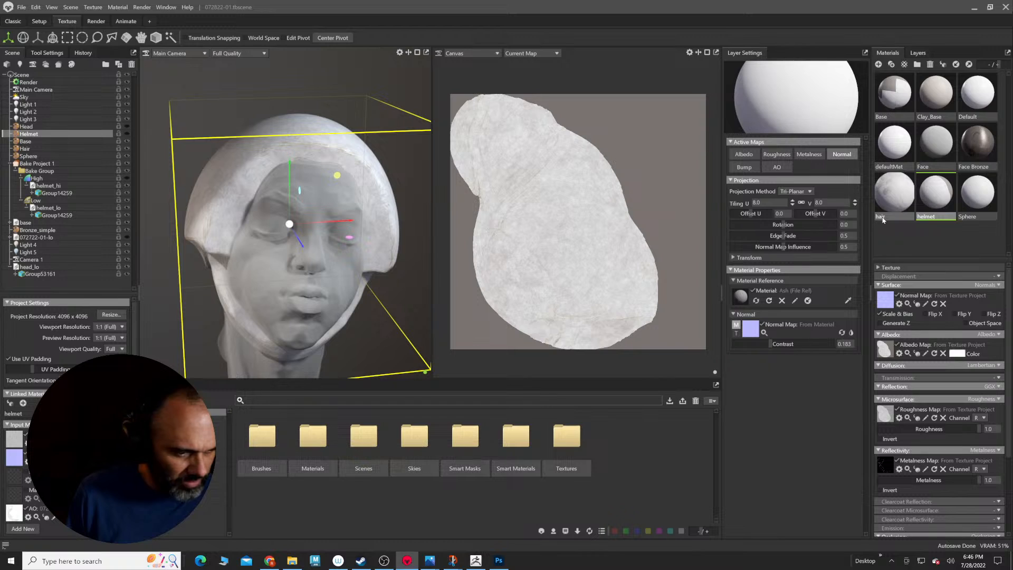
# Step: Try adding a new material to the Helmet texture project, undo it, and relink the project to the existing helmet material
pyautogui.click(22, 403)
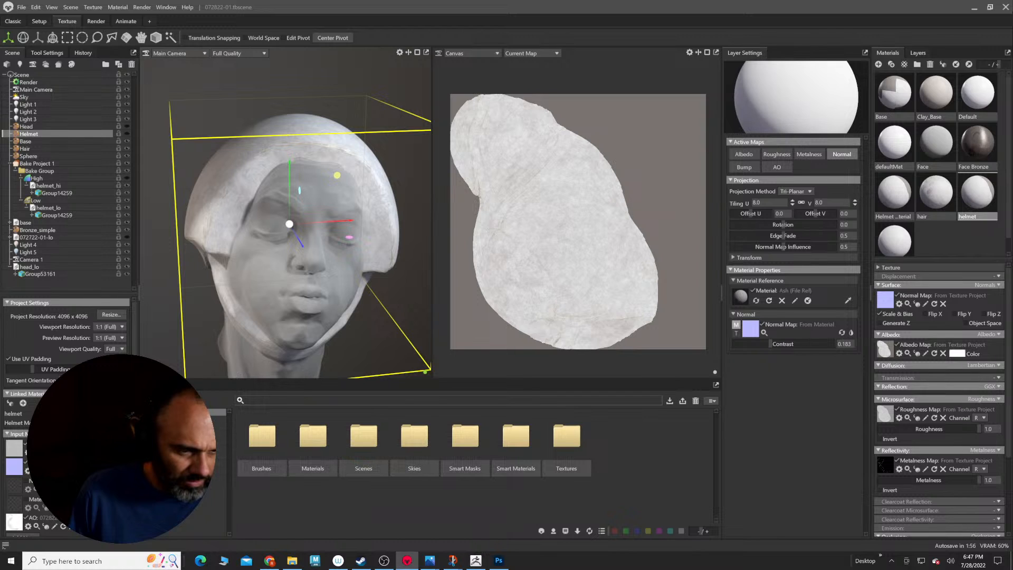
pyautogui.hotkey('ctrl', 'z')
pyautogui.hotkey('ctrl', 'z')
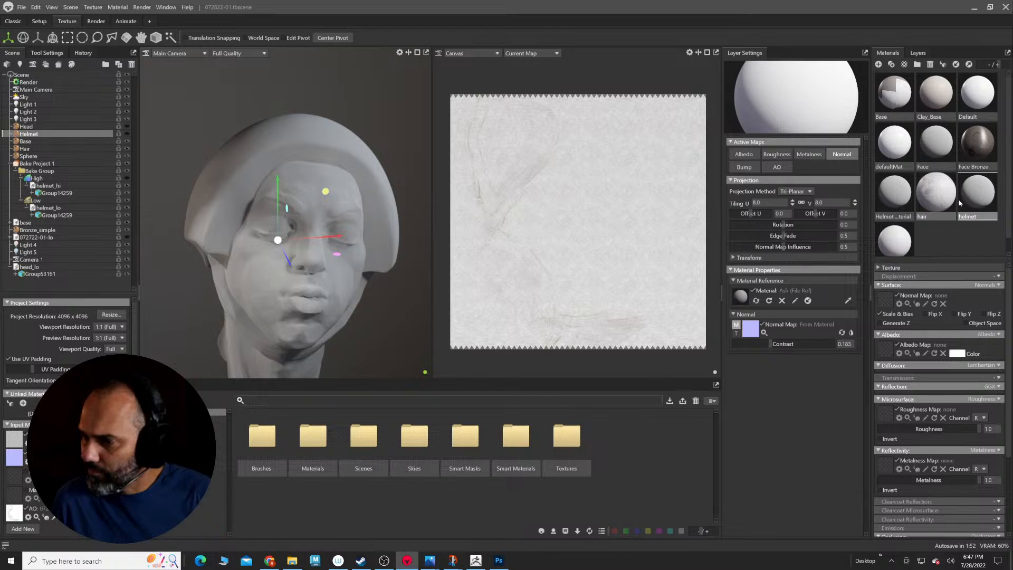
pyautogui.scroll(-1, 929, 200)
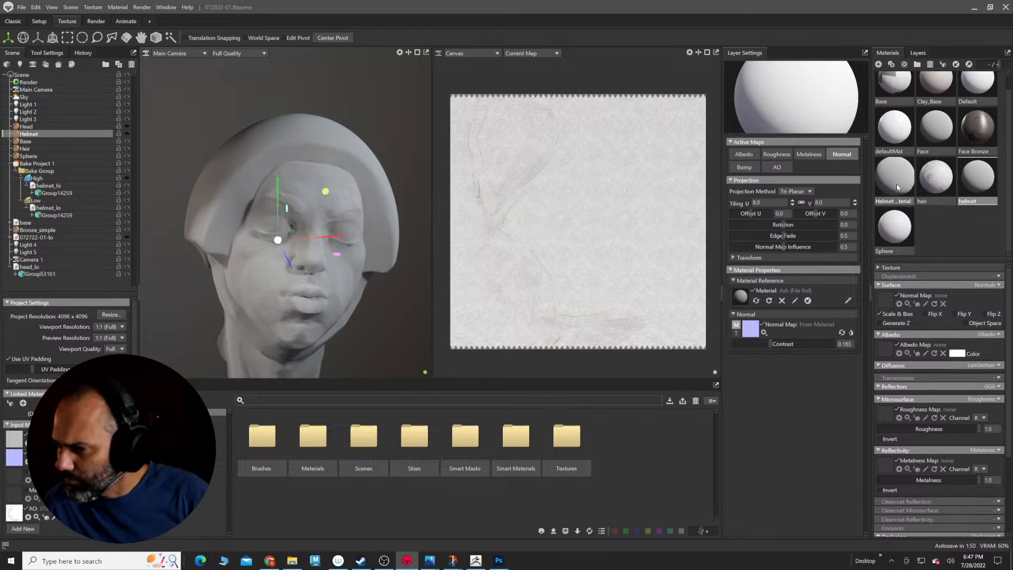
pyautogui.moveTo(979, 178); pyautogui.dragTo(16, 419)
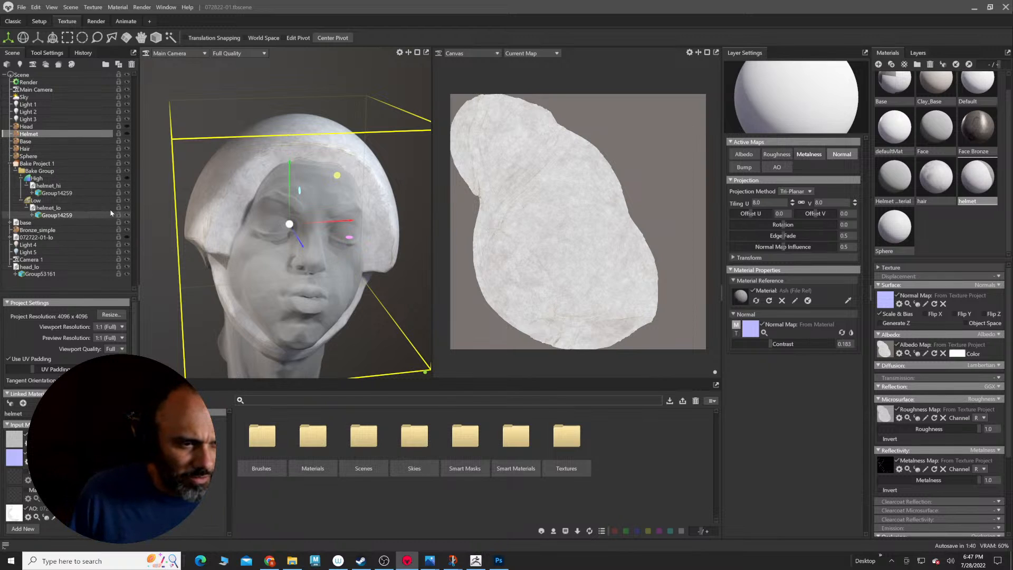
# Step: Hide the helmet_lo mesh and select the Face material from the exposed head in the viewport
pyautogui.click(127, 208)
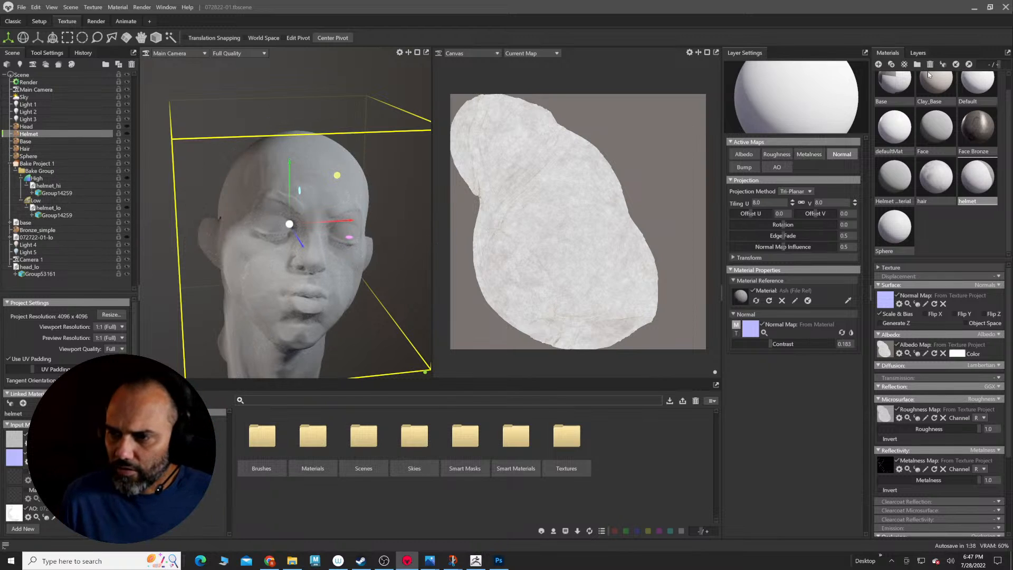
pyautogui.click(918, 53)
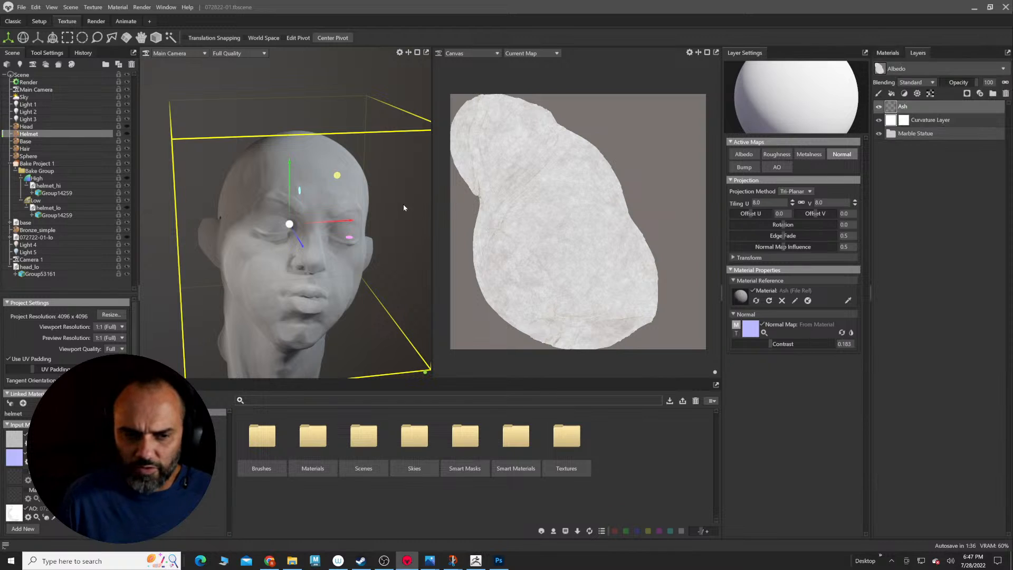
pyautogui.rightClick(310, 176)
pyautogui.click(330, 203)
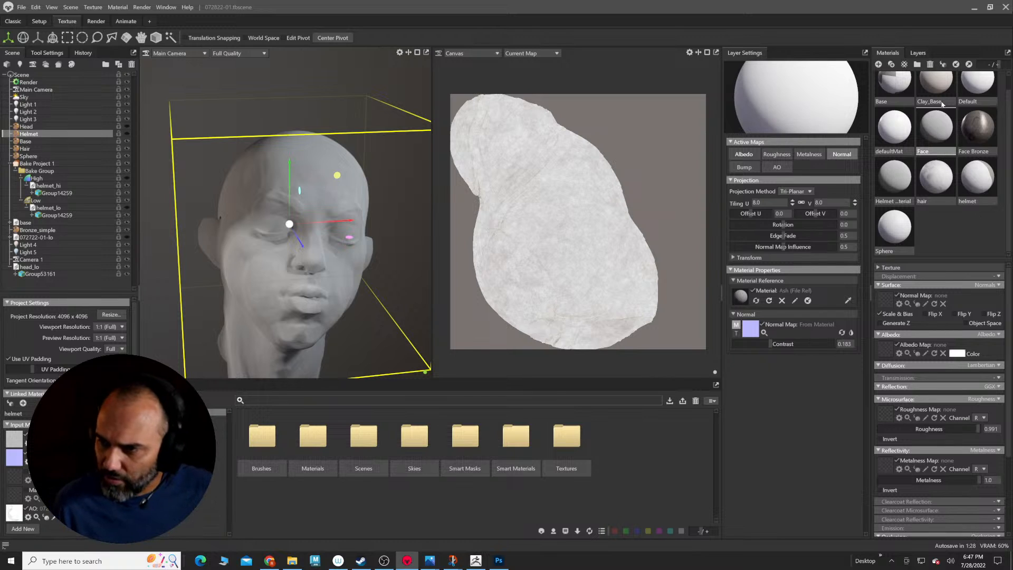
pyautogui.click(918, 53)
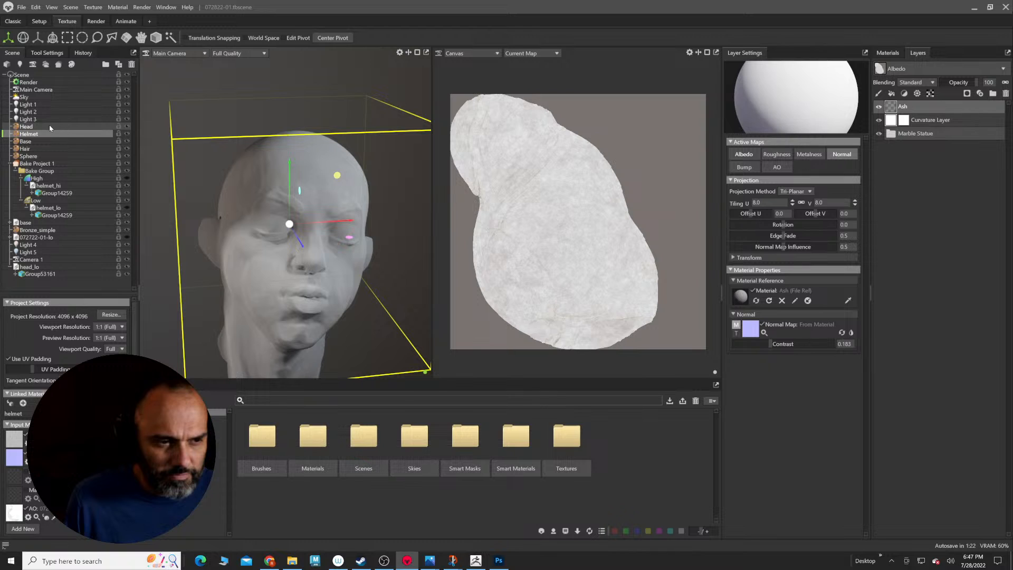
# Step: Load 072822-_curve.psd as the curvature input map of the Head texture project
pyautogui.click(26, 127)
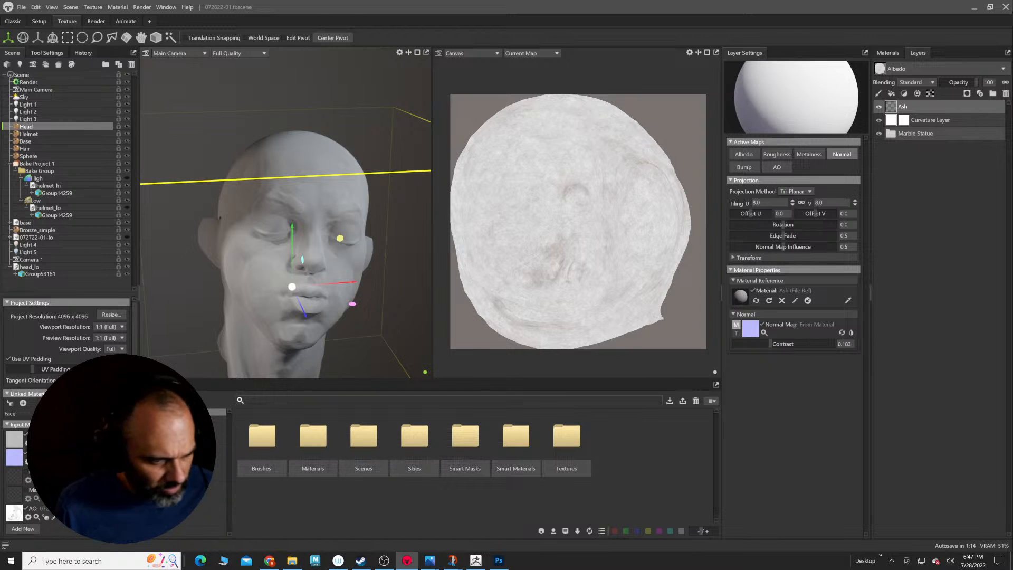
pyautogui.click(13, 438)
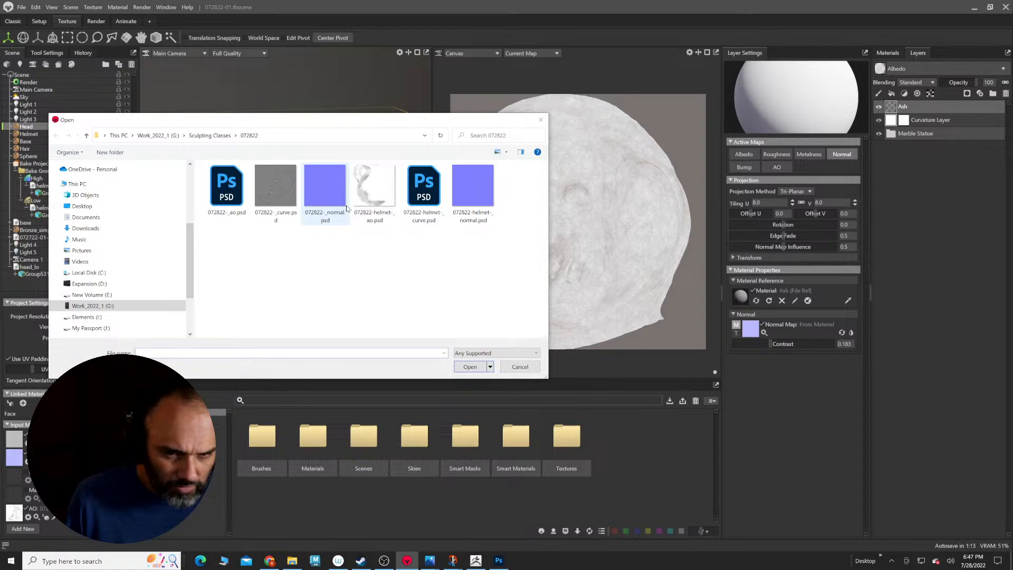
pyautogui.click(277, 189)
pyautogui.click(465, 366)
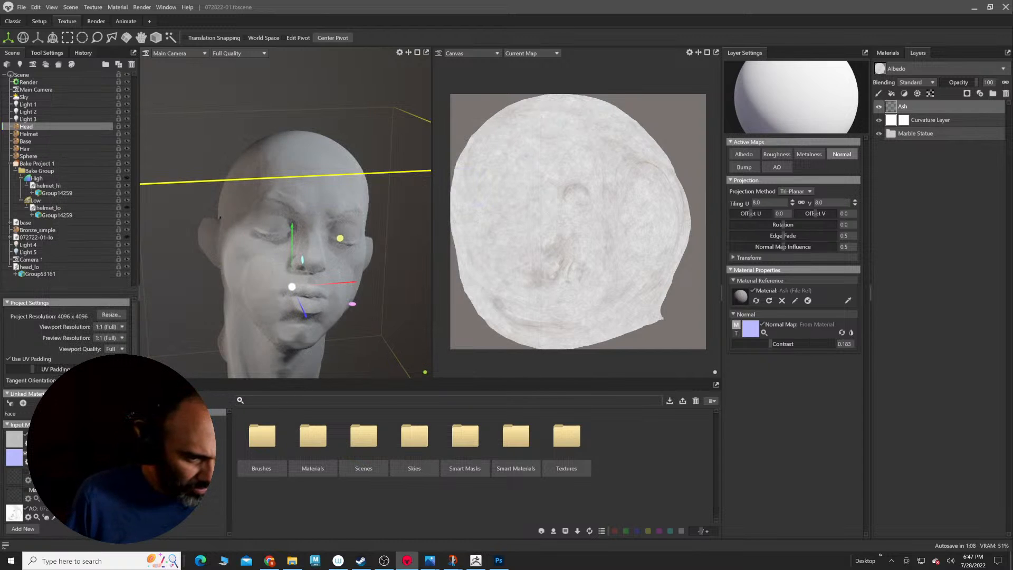
pyautogui.click(13, 439)
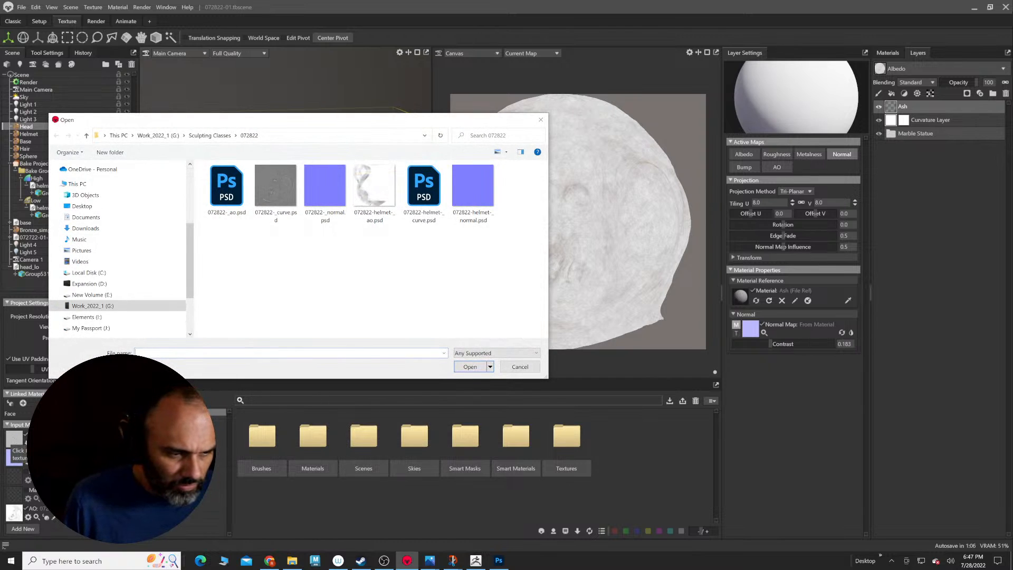
pyautogui.click(507, 368)
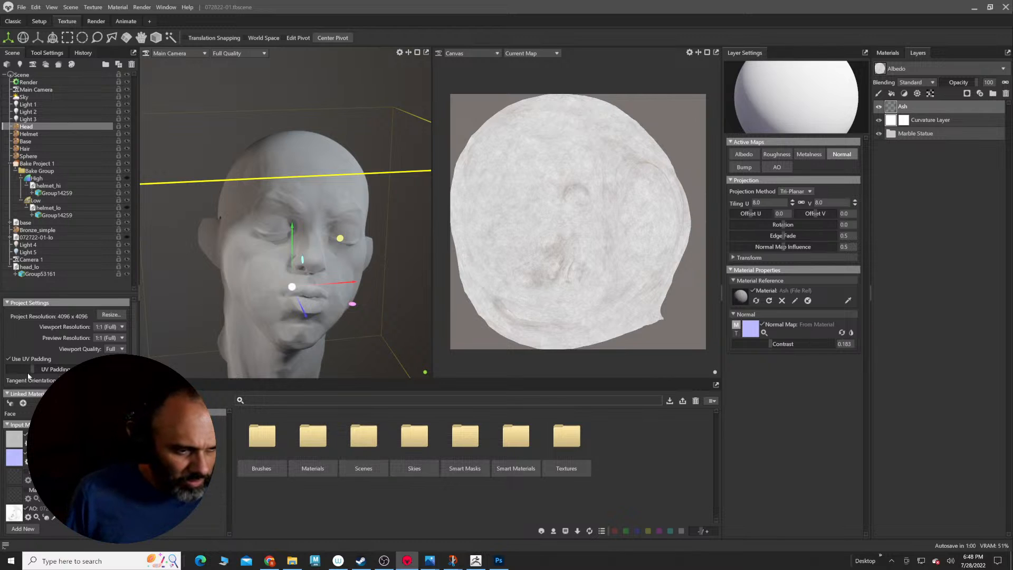
# Step: Link the Face material to the Head texture project again and unhide the helmet_lo mesh
pyautogui.hotkey('ctrl', 'z')
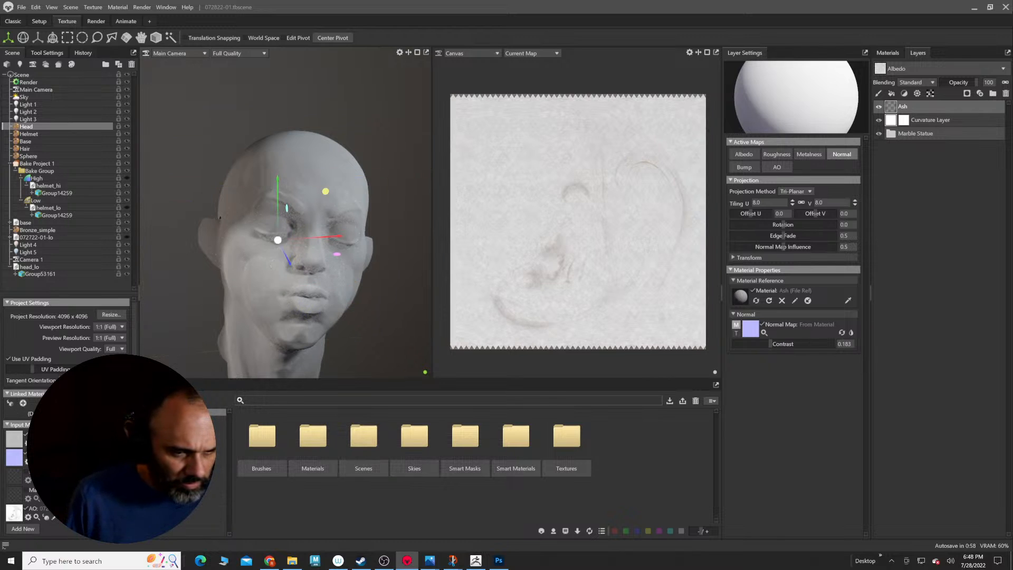
pyautogui.click(888, 52)
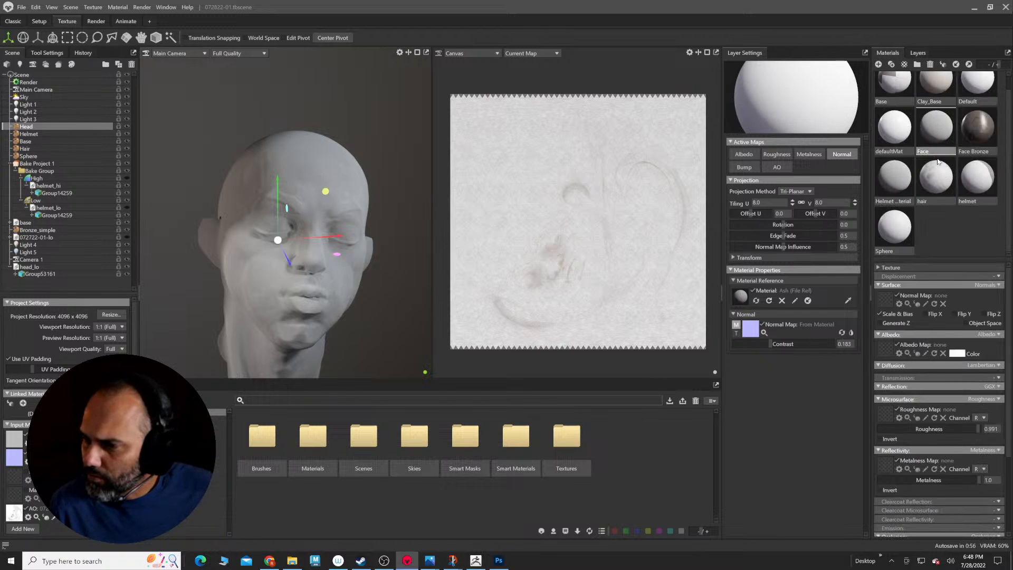
pyautogui.moveTo(938, 162); pyautogui.dragTo(32, 414)
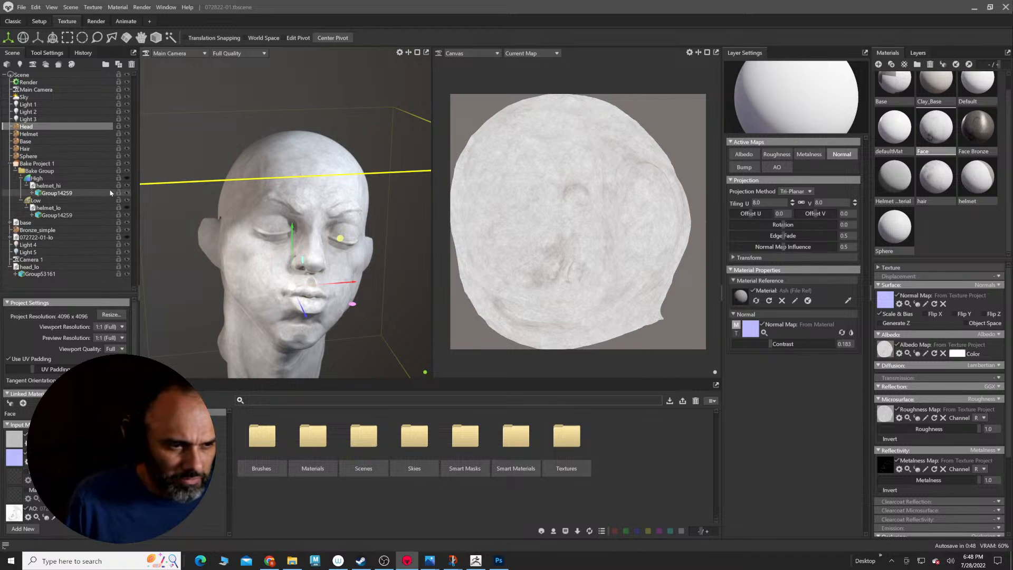
pyautogui.click(127, 208)
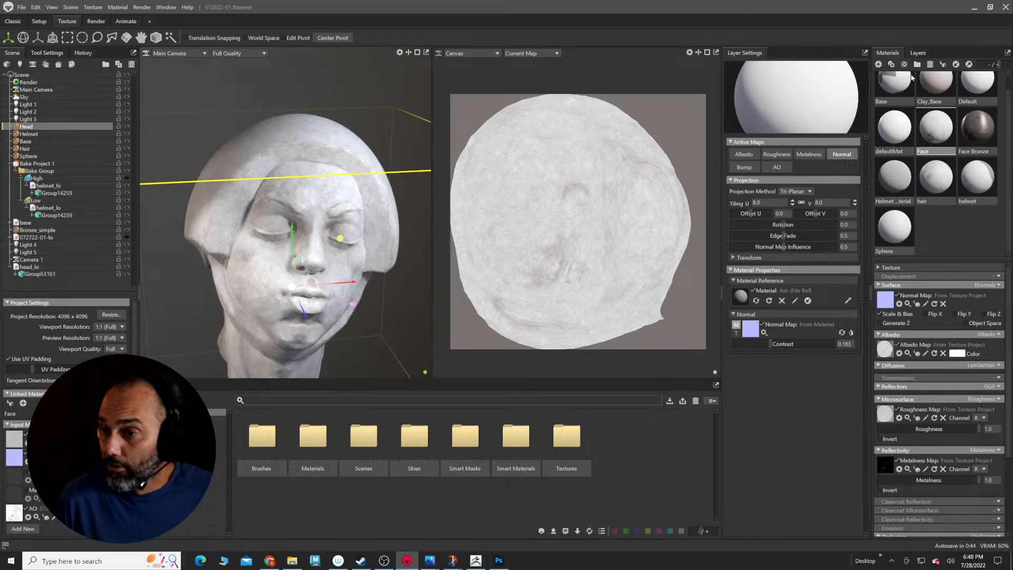
# Step: Examine the textured head and helmet together, framing the whole head, neck and top of the base
pyautogui.click(918, 53)
pyautogui.click(887, 53)
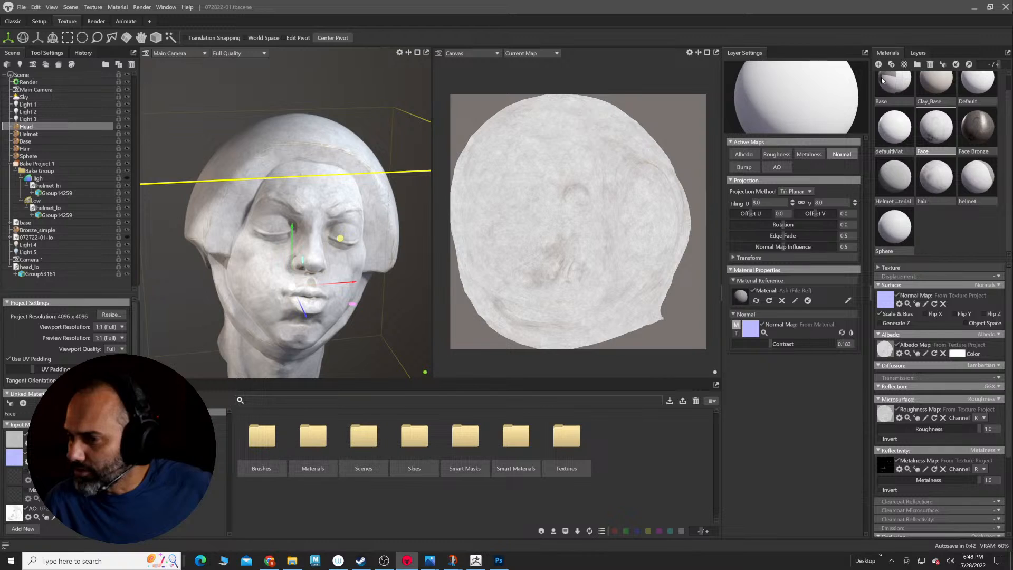
pyautogui.click(744, 166)
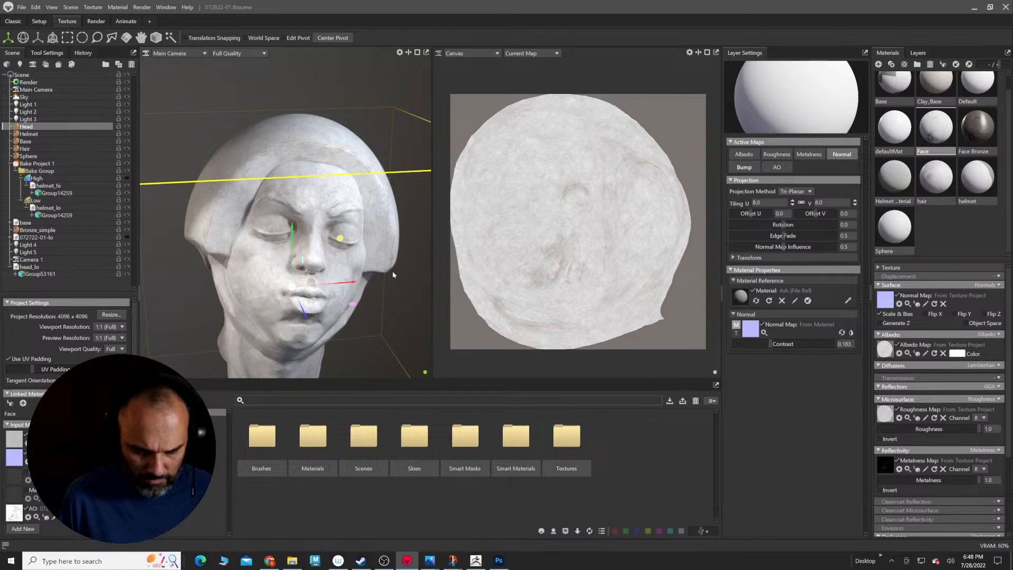
pyautogui.keyDown('alt'); pyautogui.moveTo(393, 275); pyautogui.dragTo(349, 267, button='right'); pyautogui.keyUp('alt')
pyautogui.keyDown('alt'); pyautogui.moveTo(348, 267); pyautogui.dragTo(353, 243, button='middle'); pyautogui.keyUp('alt')
pyautogui.keyDown('alt'); pyautogui.moveTo(352, 242); pyautogui.dragTo(342, 212); pyautogui.keyUp('alt')
pyautogui.keyDown('alt'); pyautogui.moveTo(341, 213); pyautogui.dragTo(370, 192, button='right'); pyautogui.keyUp('alt')
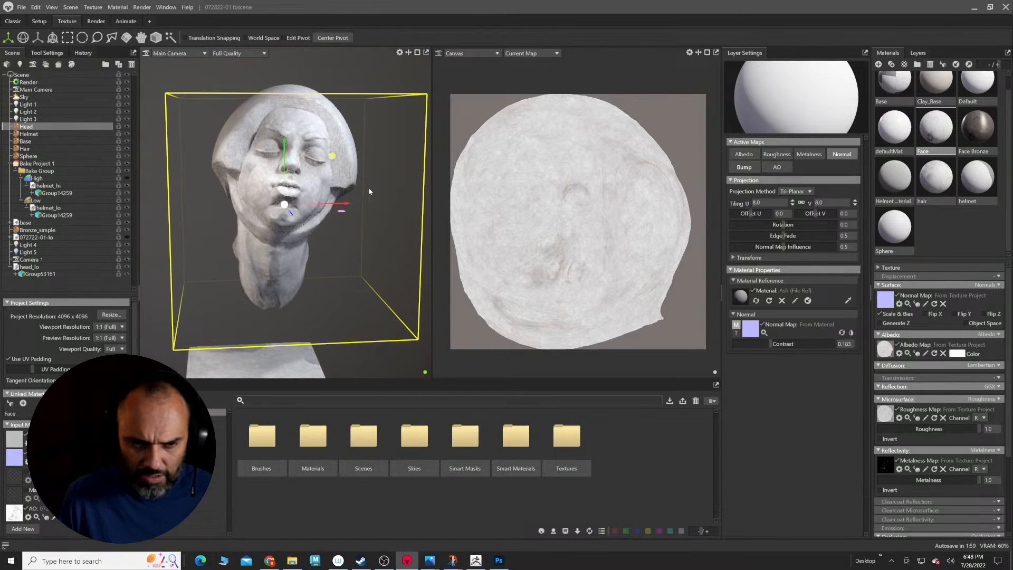
pyautogui.keyDown('alt'); pyautogui.moveTo(367, 194); pyautogui.dragTo(361, 216, button='middle'); pyautogui.keyUp('alt')
pyautogui.moveTo(361, 216)
pyautogui.keyDown('alt'); pyautogui.mouseDown(button='right')
pyautogui.moveTo(375, 229)
pyautogui.moveTo(359, 210)
pyautogui.mouseUp(button='right'); pyautogui.keyUp('alt')
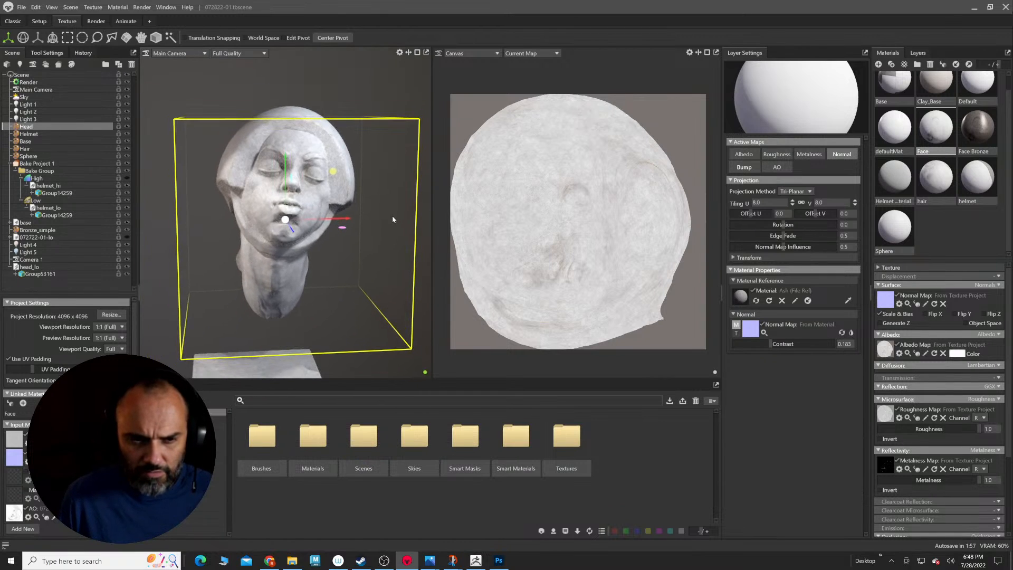
# Step: Turn off ray tracing in the render settings and look through the Main Camera's settings
pyautogui.click(28, 82)
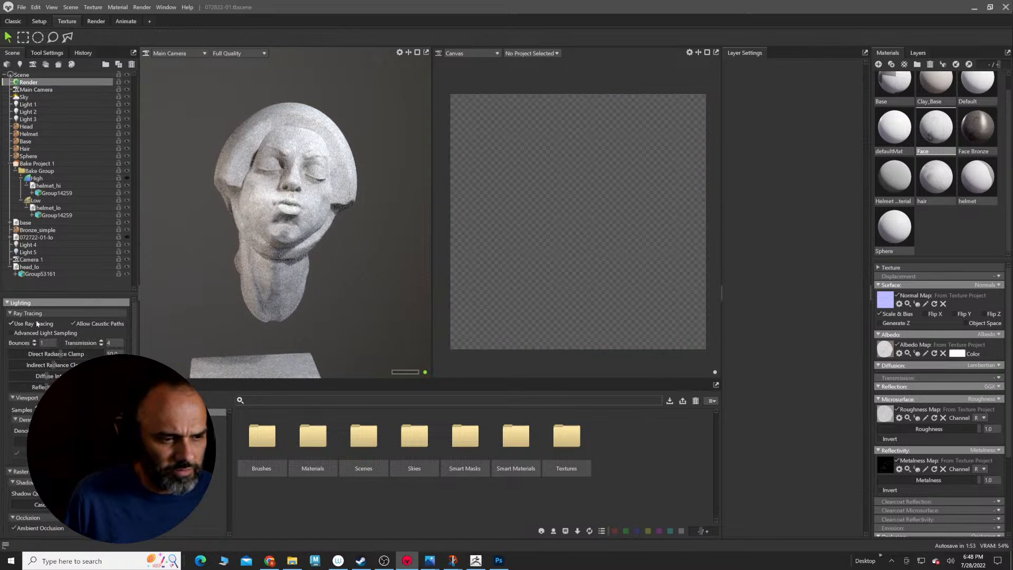
pyautogui.moveTo(302, 224)
pyautogui.keyDown('alt'); pyautogui.mouseDown(button='right')
pyautogui.moveTo(347, 275)
pyautogui.moveTo(334, 256)
pyautogui.moveTo(316, 259)
pyautogui.mouseUp(button='right'); pyautogui.keyUp('alt')
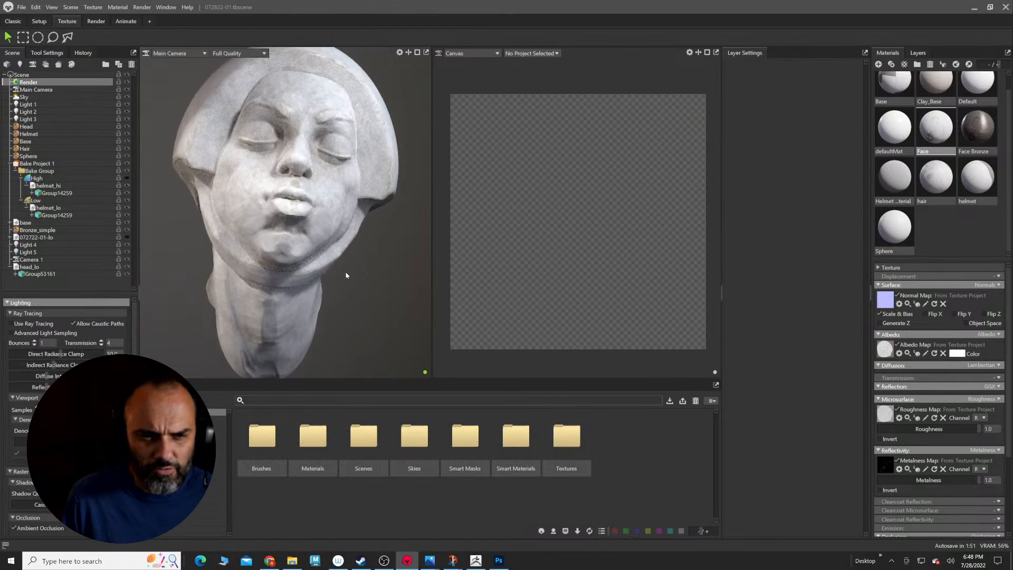
pyautogui.click(36, 89)
pyautogui.scroll(-10, 67, 301)
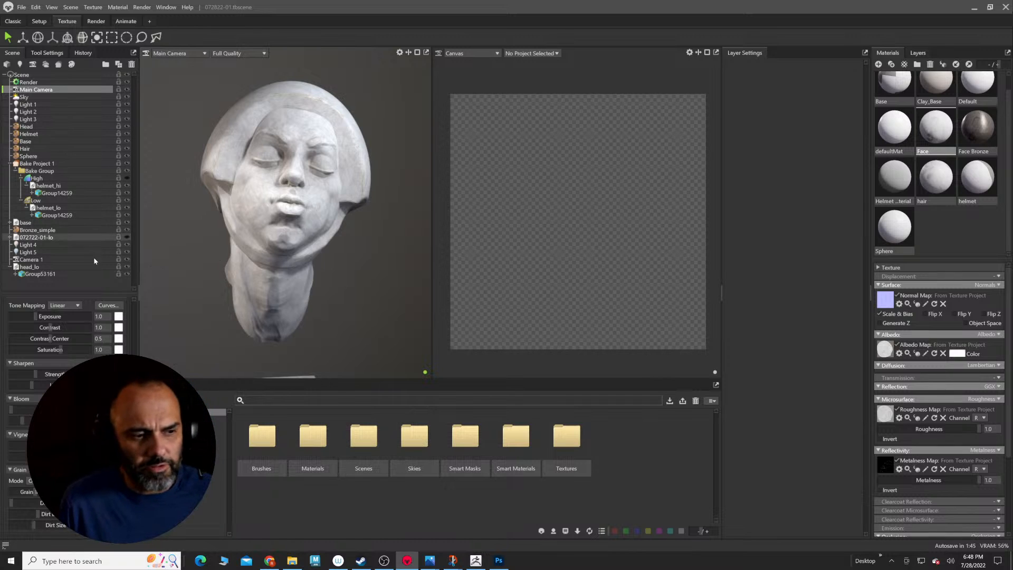
# Step: Switch to ZBrush, make the 13-subtool figure the active tool and view the whole bust from the front
pyautogui.hotkey('alt', 'Tab')
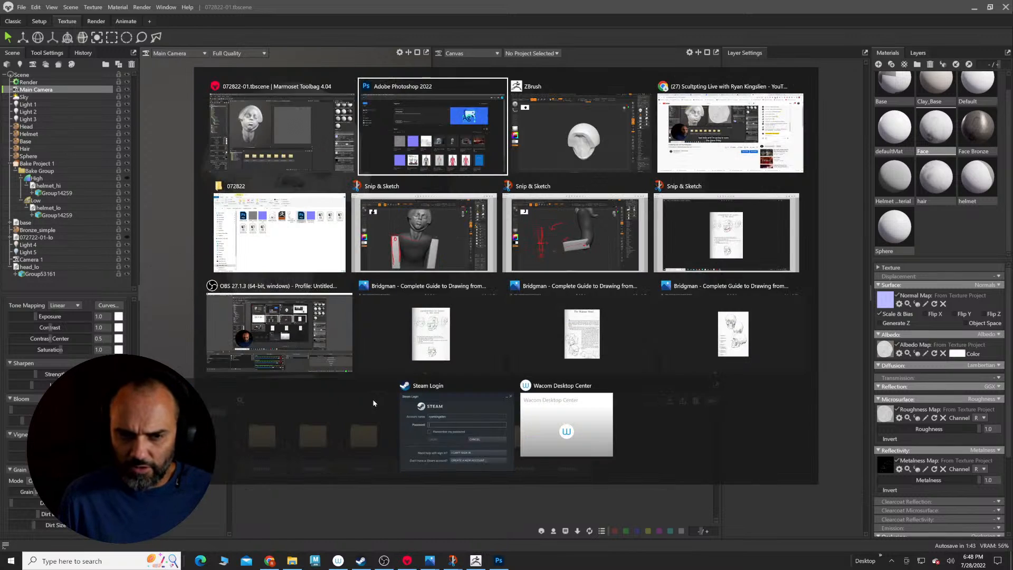
pyautogui.hotkey('alt', 'Tab')
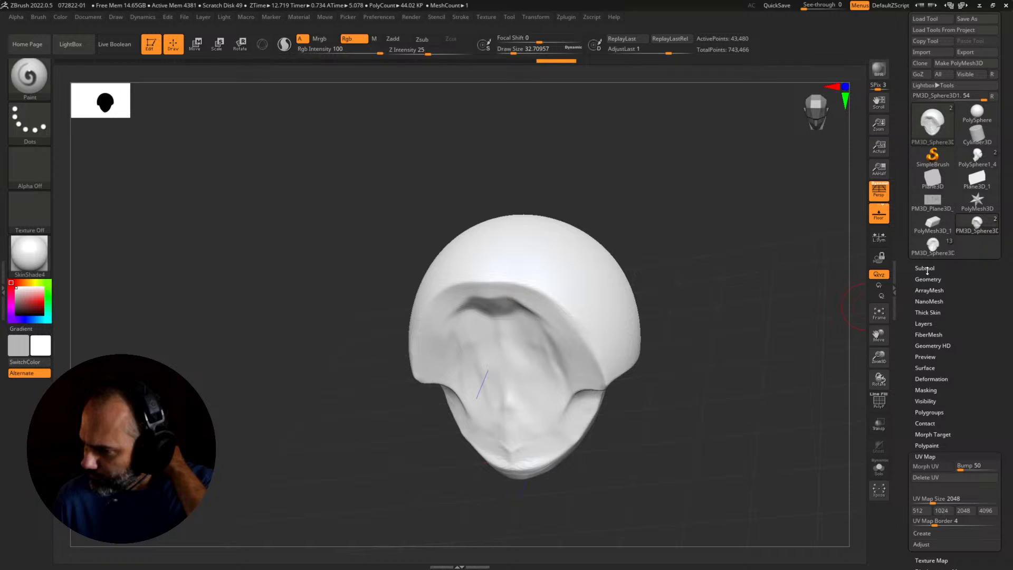
pyautogui.click(934, 248)
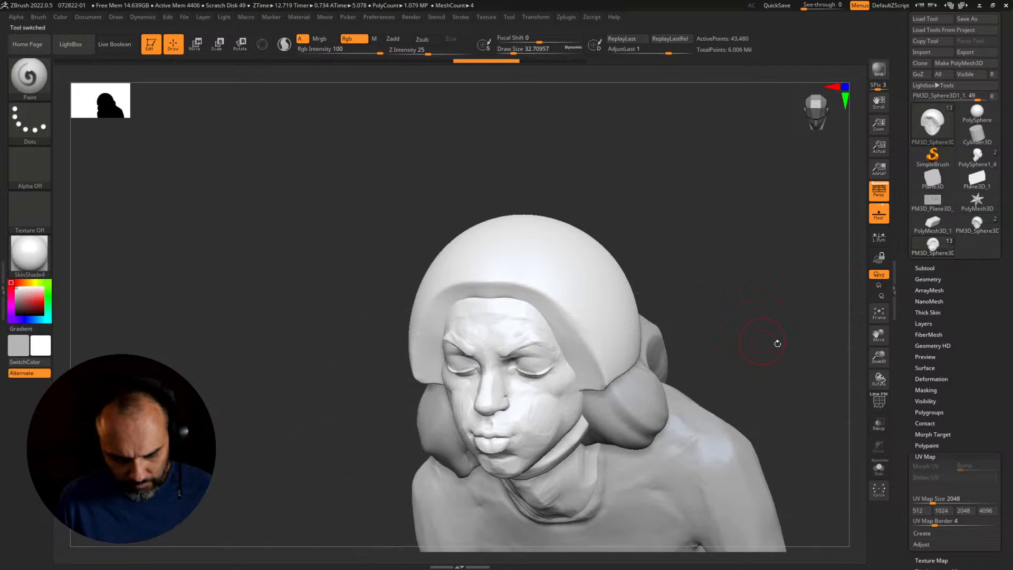
pyautogui.moveTo(778, 344); pyautogui.dragTo(737, 282)
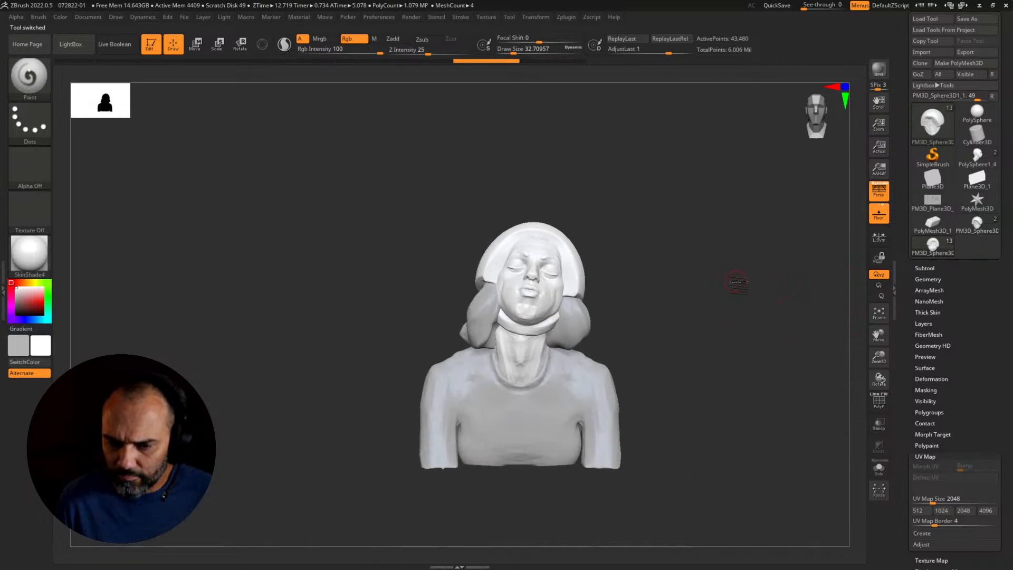
# Step: Clone the torso subtool at the end of the subtool list into its own tool and make that clone active
pyautogui.click(928, 268)
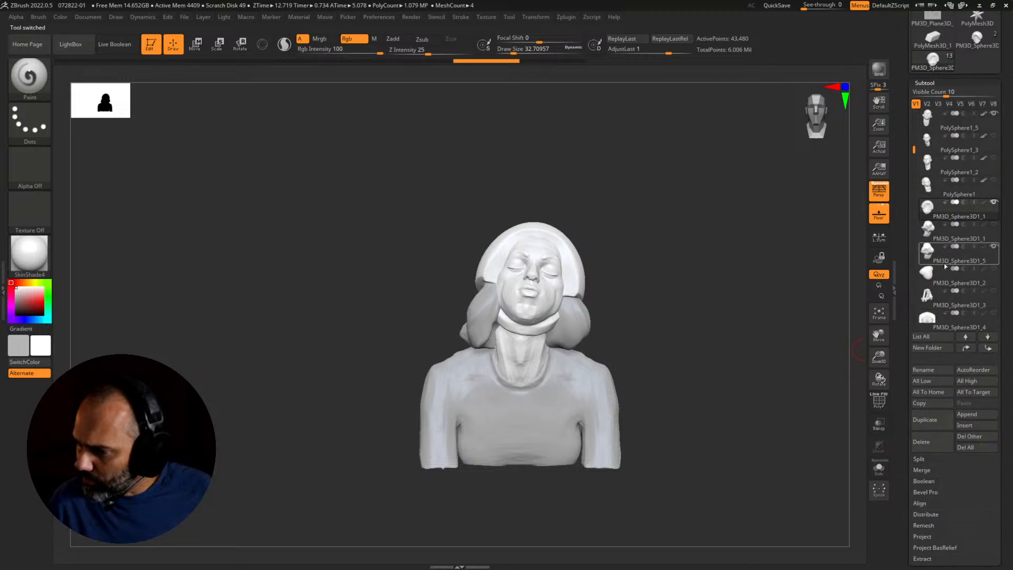
pyautogui.click(933, 259)
pyautogui.moveTo(914, 148); pyautogui.dragTo(913, 191)
pyautogui.click(929, 275)
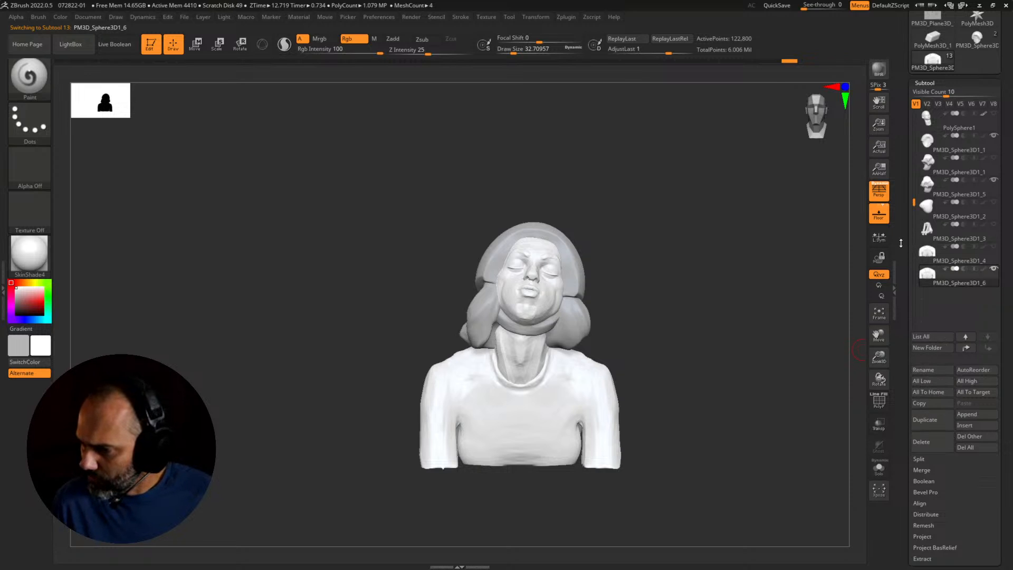
pyautogui.moveTo(901, 242); pyautogui.dragTo(900, 343)
pyautogui.click(920, 79)
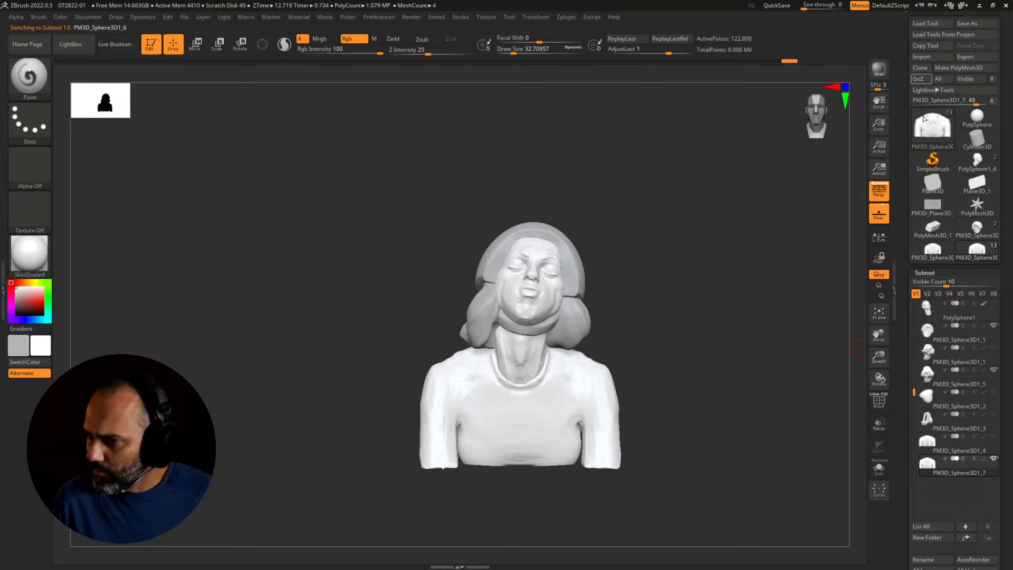
pyautogui.click(933, 258)
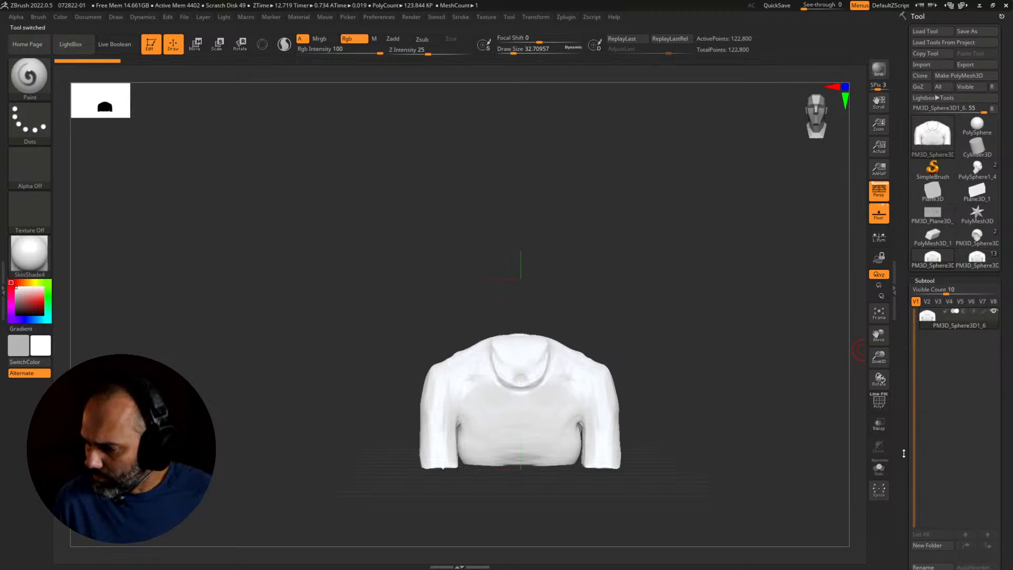
# Step: Duplicate the torso subtool, reselect the original torso and divide it once to subdivision level 2
pyautogui.moveTo(903, 453); pyautogui.dragTo(905, 388)
pyautogui.click(930, 467)
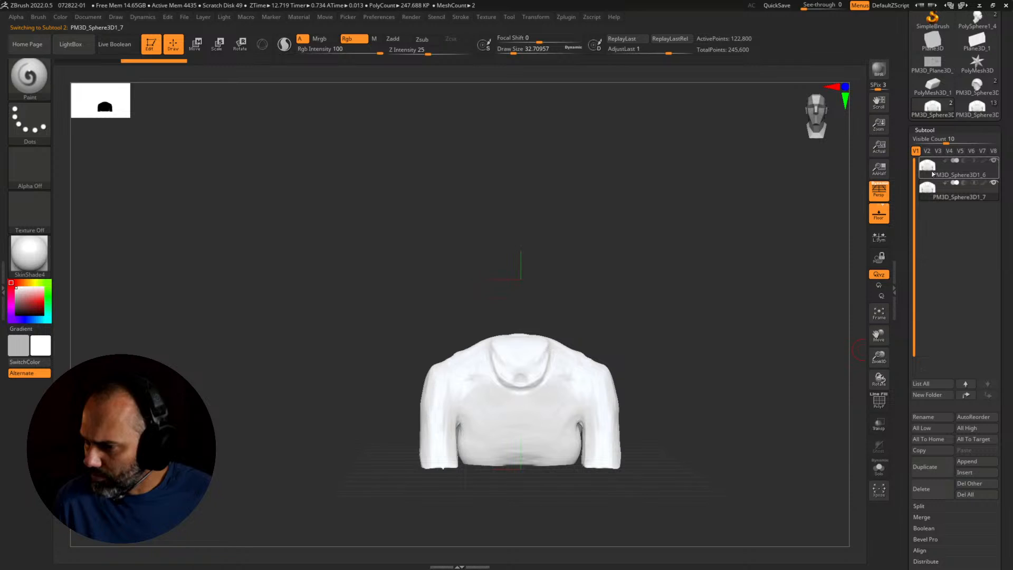
pyautogui.scroll(3, 914, 161)
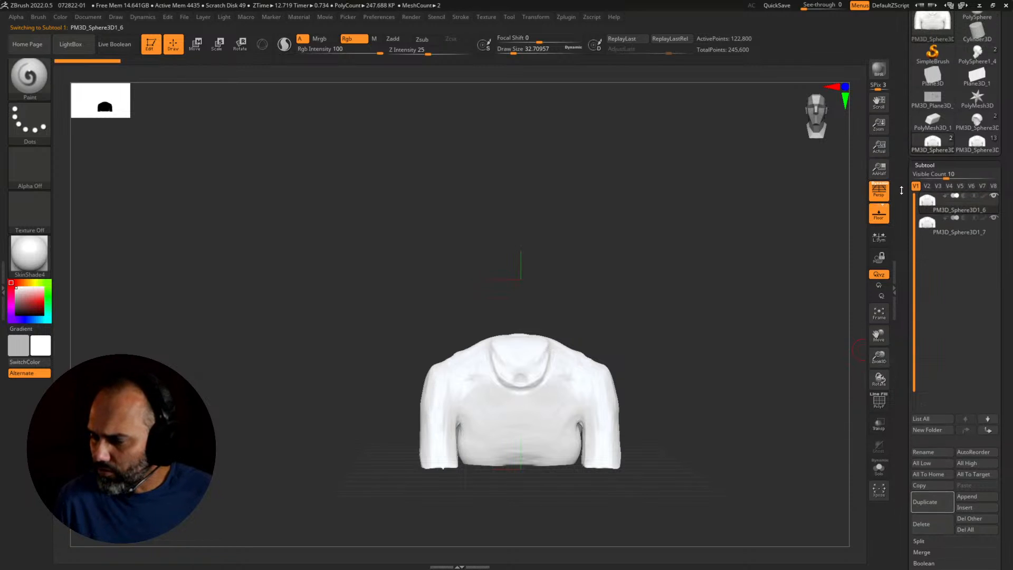
pyautogui.press('ctrl')
pyautogui.hotkey('ctrl', 'd')
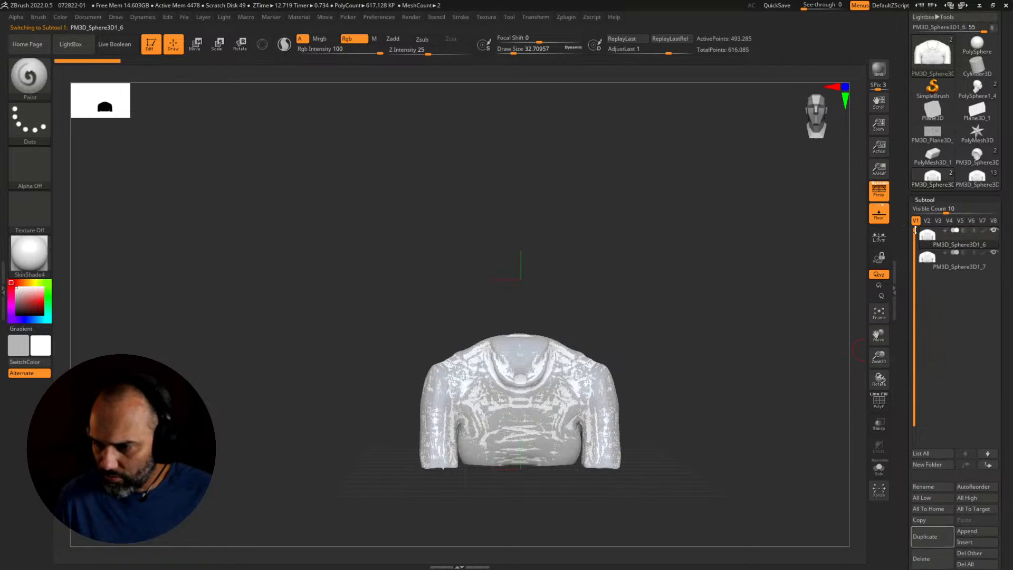
# Step: Apply ClayPolish to the divided torso and isolate it in Solo mode
pyautogui.click(925, 200)
pyautogui.click(927, 187)
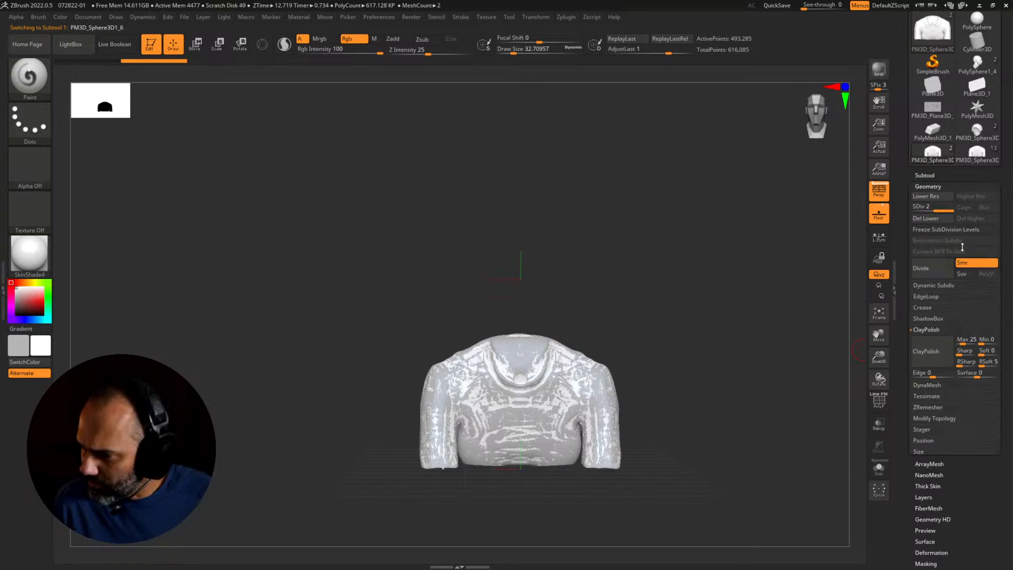
pyautogui.click(932, 352)
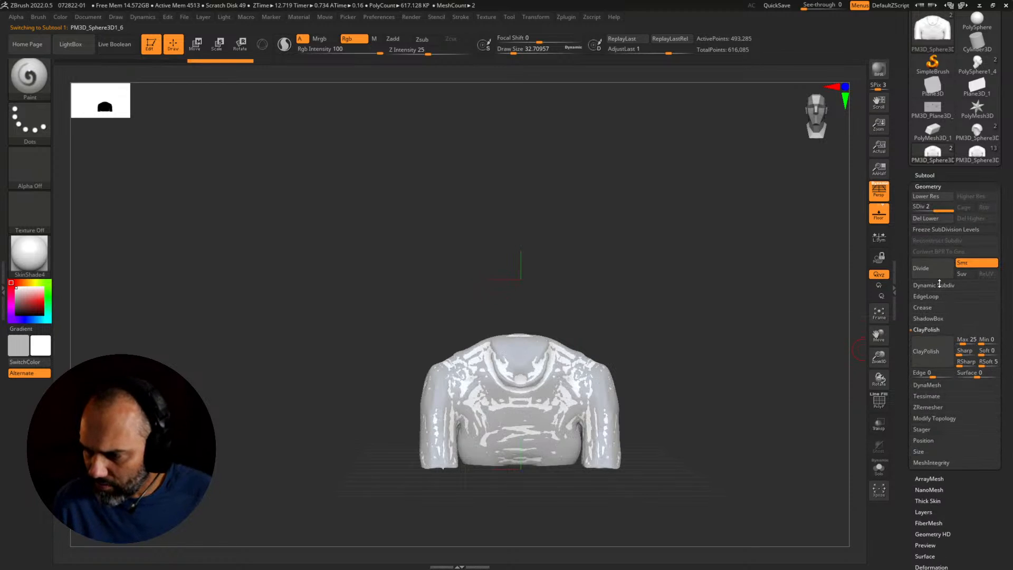
pyautogui.hotkey('ctrl', 'shift', 's')
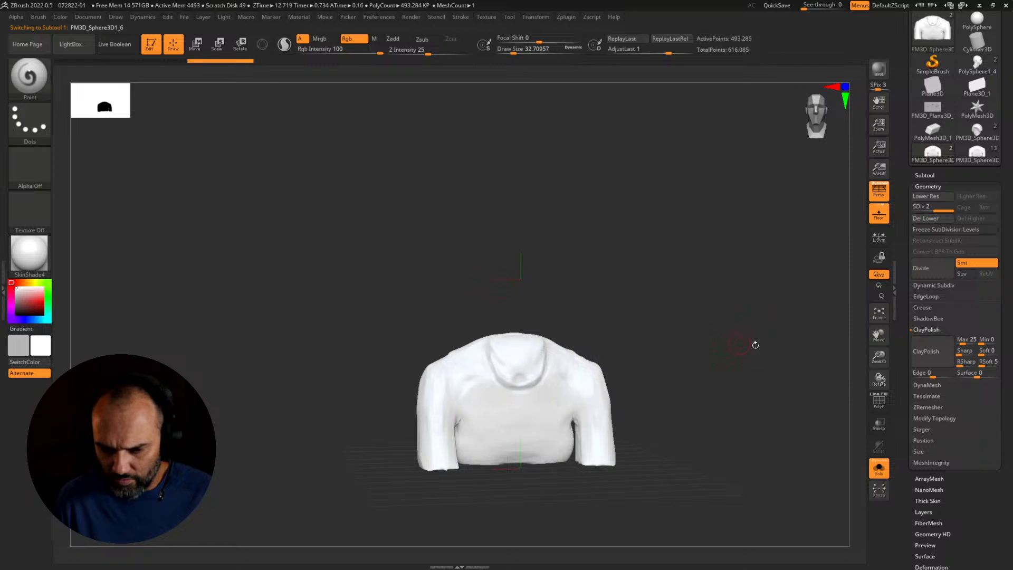
pyautogui.moveTo(755, 343); pyautogui.dragTo(773, 322)
# Step: Export the divided torso in OBJ format as body_hi into the 072822 folder
pyautogui.moveTo(906, 108); pyautogui.dragTo(907, 214)
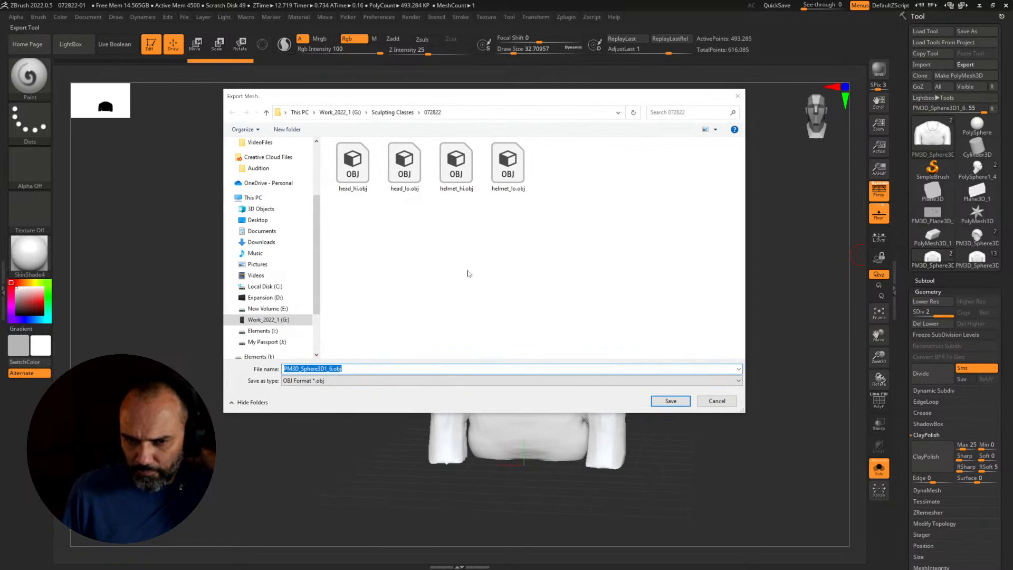
pyautogui.write('body_hi')
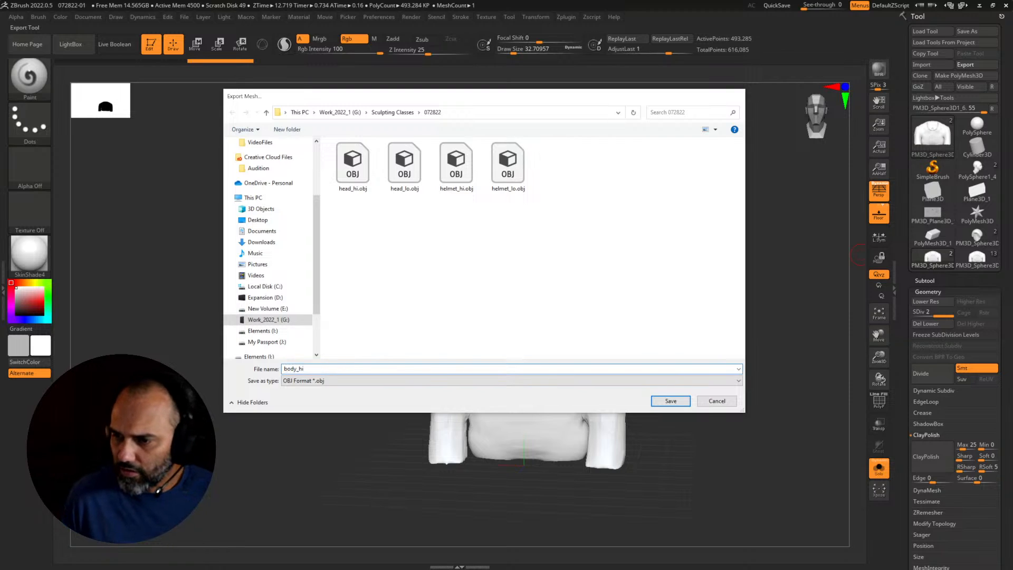
pyautogui.press('Return')
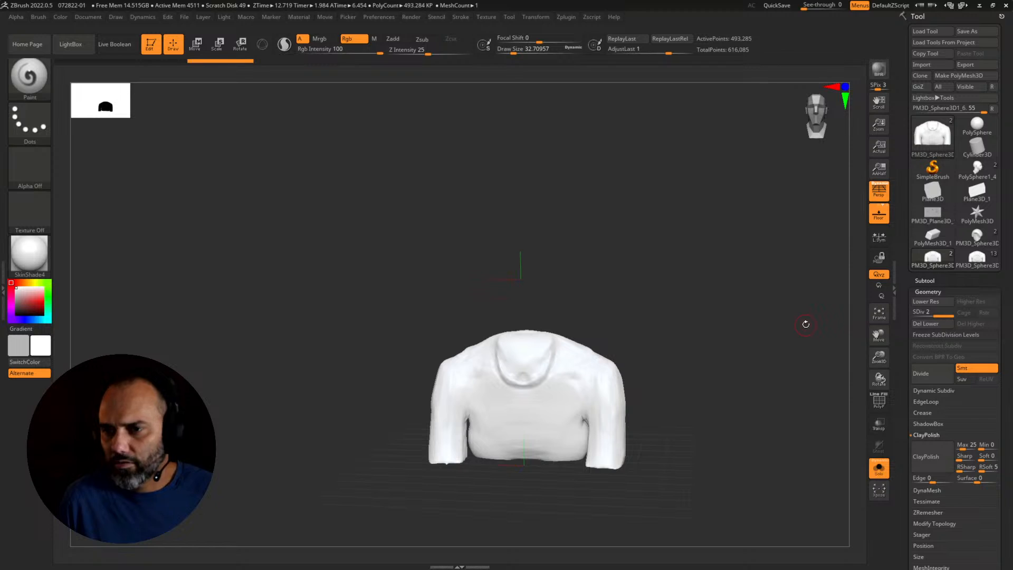
# Step: Select the undivided torso duplicate and unwrap its UVs with UV Master
pyautogui.click(928, 281)
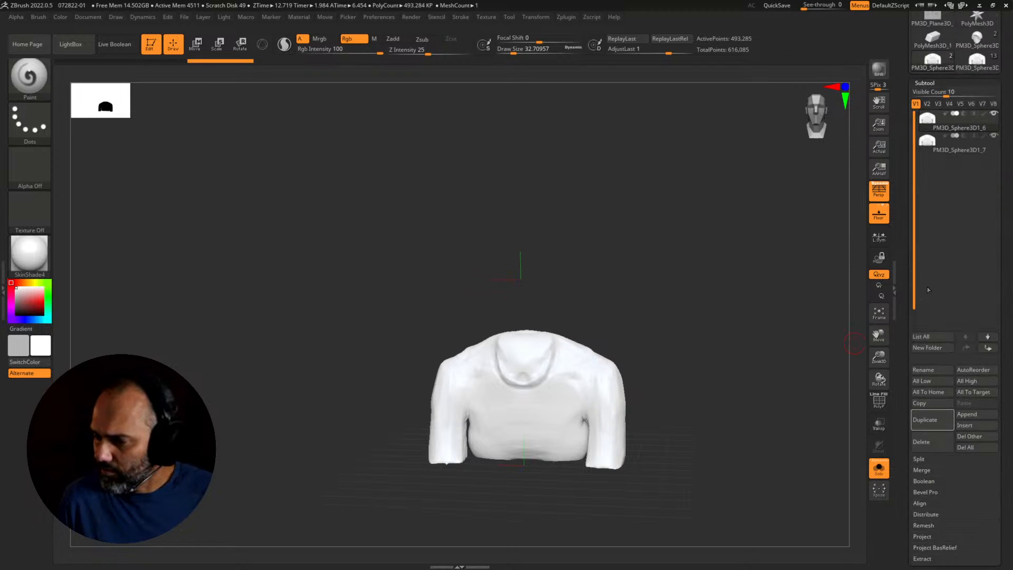
pyautogui.click(934, 144)
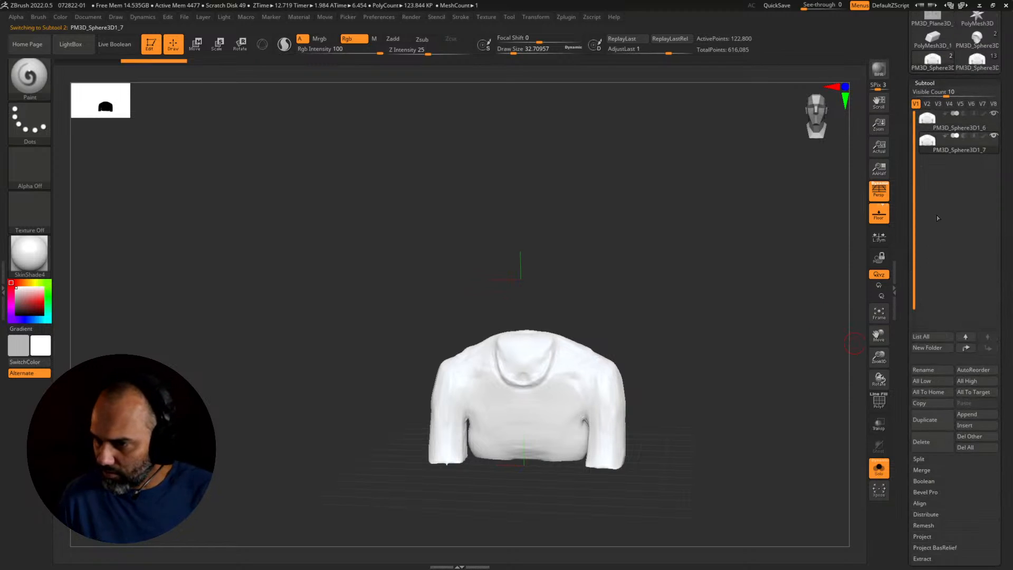
pyautogui.click(926, 83)
pyautogui.scroll(3, 926, 238)
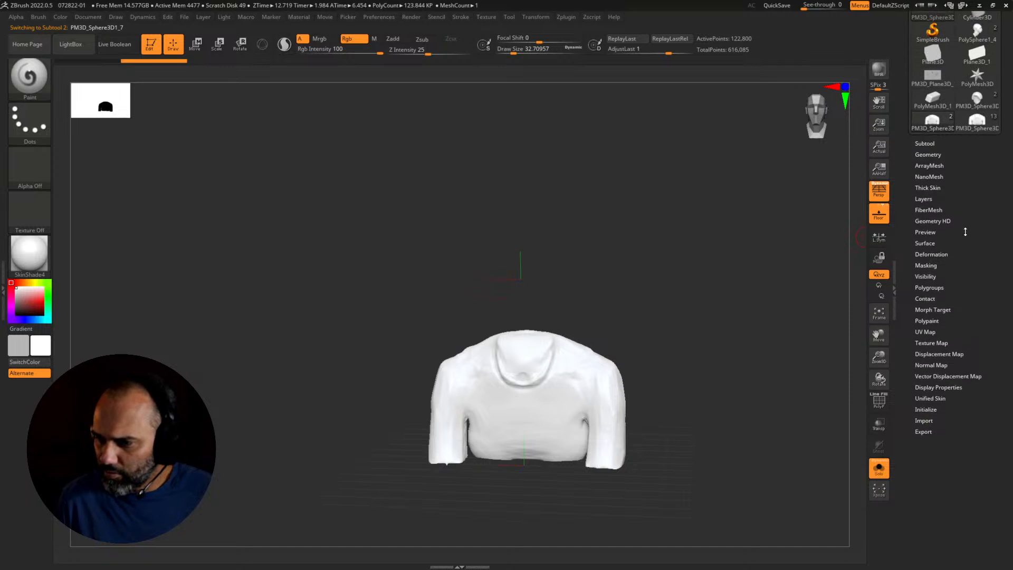
pyautogui.moveTo(700, 273); pyautogui.dragTo(693, 238)
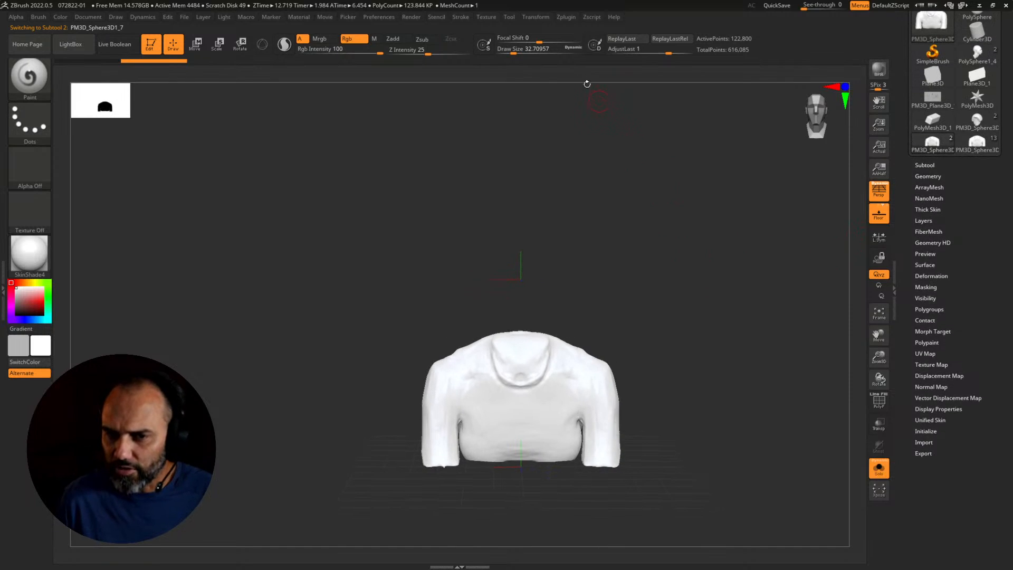
pyautogui.press('shift')
pyautogui.hotkey('shift', 'f')
pyautogui.hotkey('shift', 'f')
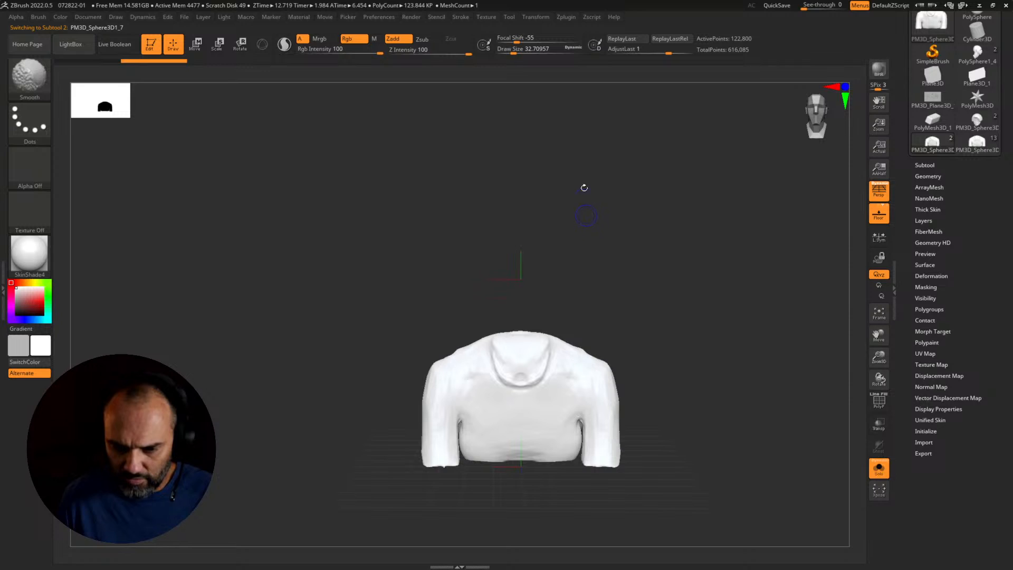
pyautogui.click(566, 17)
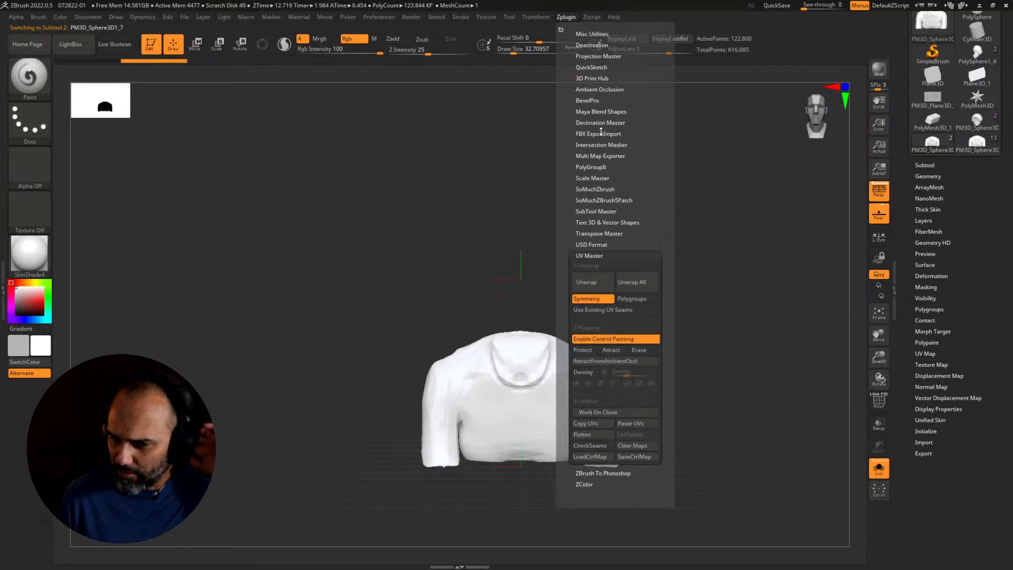
pyautogui.click(595, 287)
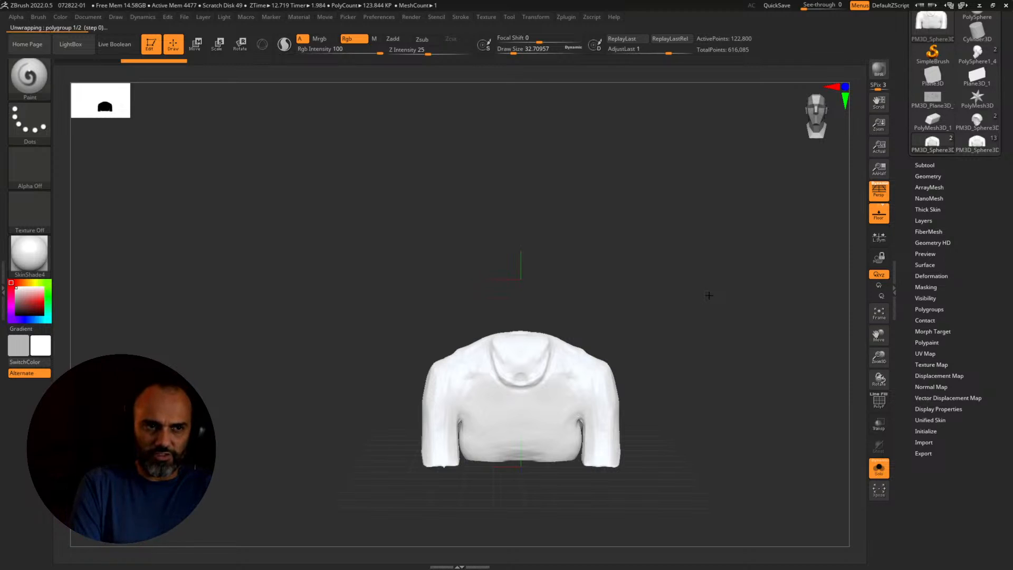
# Step: Switch to Marmoset Toolbag, use the Classic workspace and move the spot light Light 1 slightly near the head
pyautogui.hotkey('alt', 'Tab')
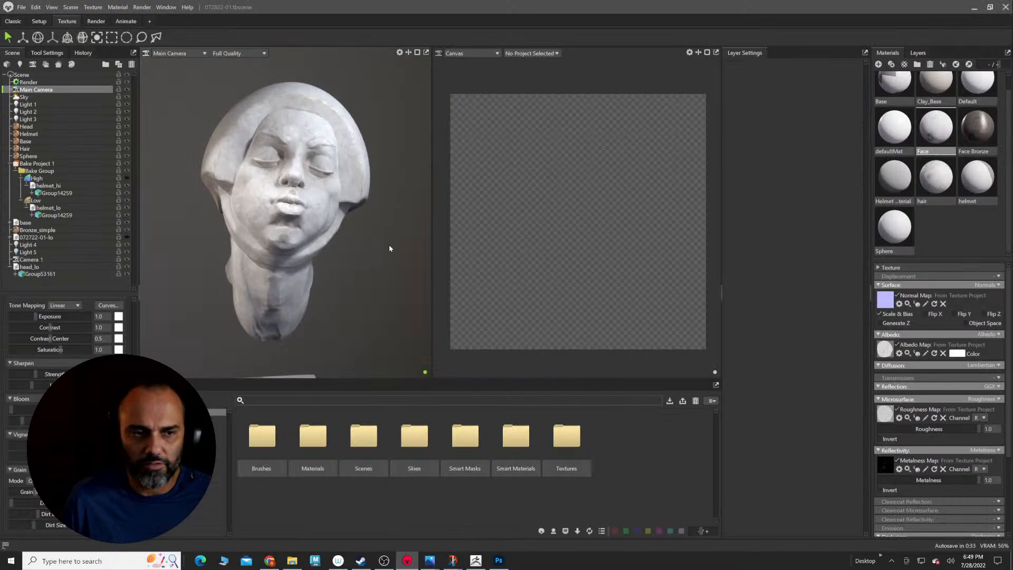
pyautogui.click(13, 21)
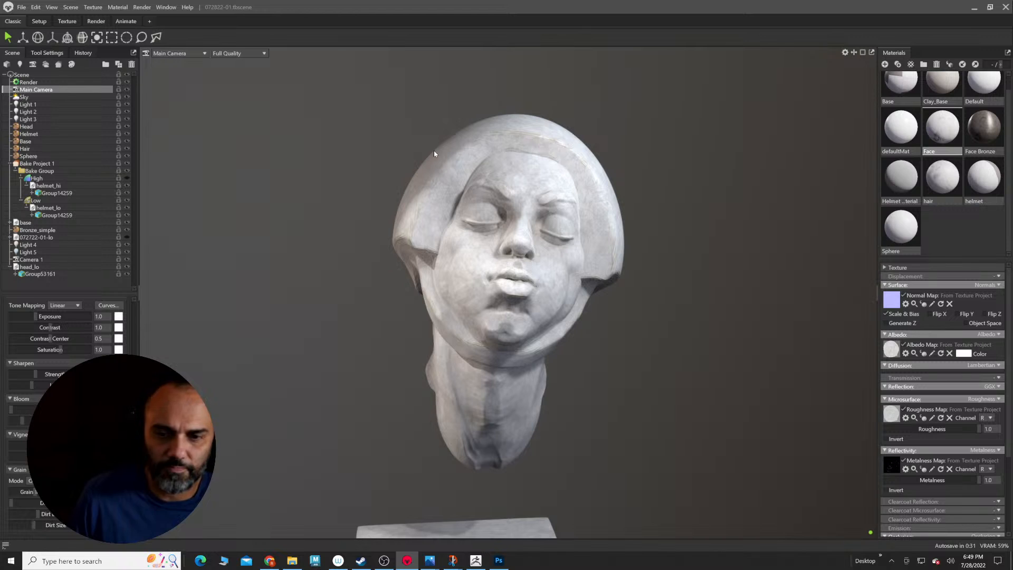
pyautogui.scroll(-10, 658, 235)
pyautogui.click(542, 196)
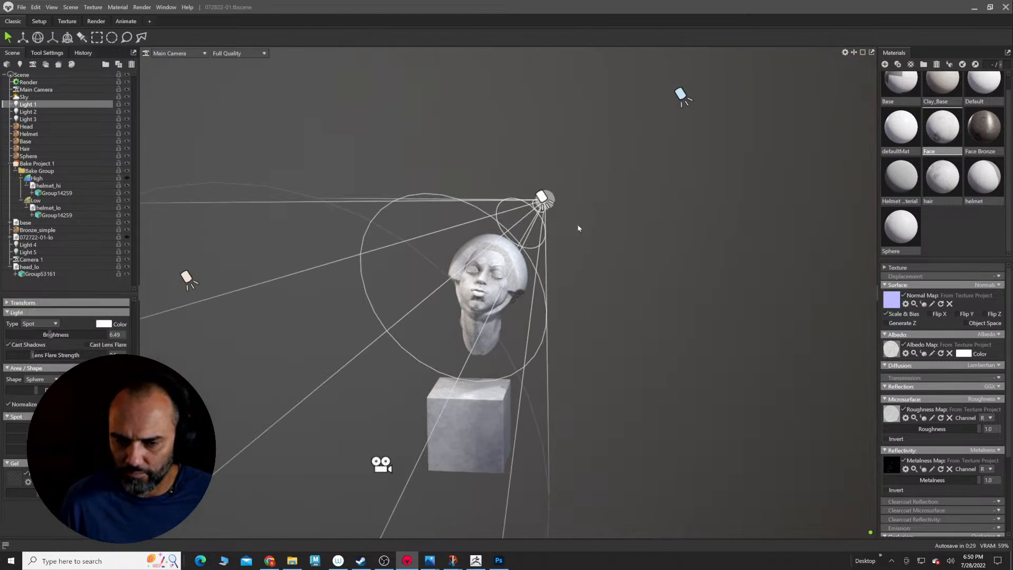
pyautogui.keyDown('alt'); pyautogui.moveTo(578, 226); pyautogui.dragTo(630, 221); pyautogui.keyUp('alt')
pyautogui.press('w')
pyautogui.moveTo(586, 195); pyautogui.dragTo(568, 176)
# Step: Select Light 5, the bluish spot light high above the head, and shift its position slightly
pyautogui.click(700, 98)
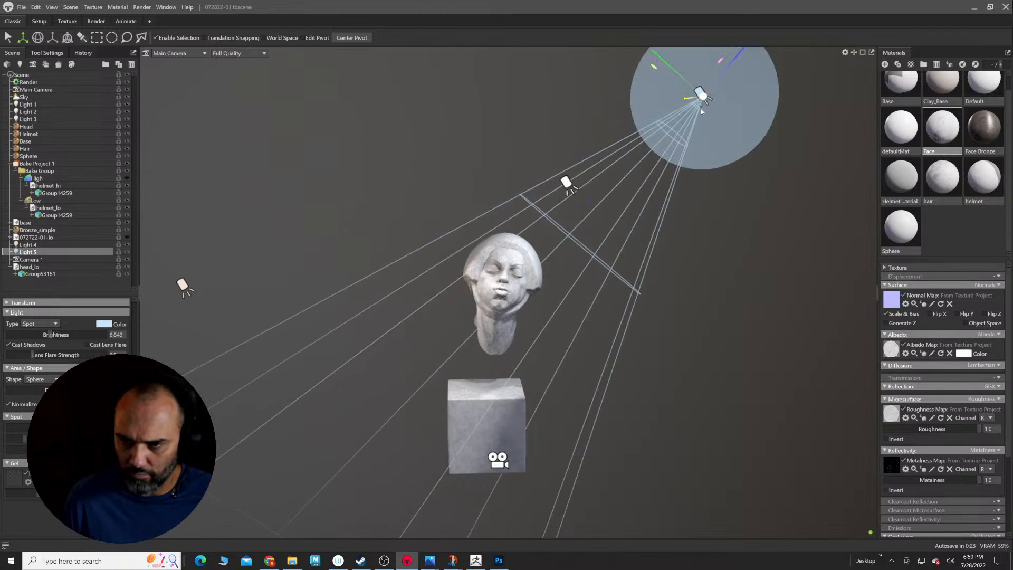
pyautogui.keyDown('alt'); pyautogui.moveTo(702, 111); pyautogui.dragTo(427, 83); pyautogui.keyUp('alt')
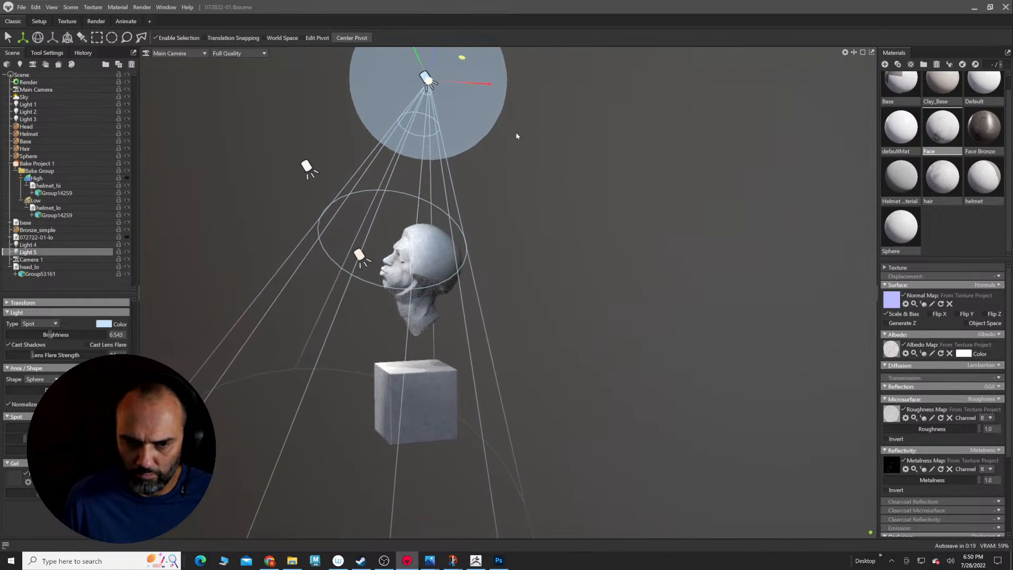
pyautogui.keyDown('alt'); pyautogui.moveTo(516, 137); pyautogui.dragTo(659, 173); pyautogui.keyUp('alt')
pyautogui.moveTo(690, 104); pyautogui.dragTo(675, 98)
# Step: Set the brightness of Light 1 to 6.418 and deselect the light
pyautogui.keyDown('alt'); pyautogui.moveTo(499, 191); pyautogui.dragTo(776, 240, button='right'); pyautogui.keyUp('alt')
pyautogui.click(547, 163)
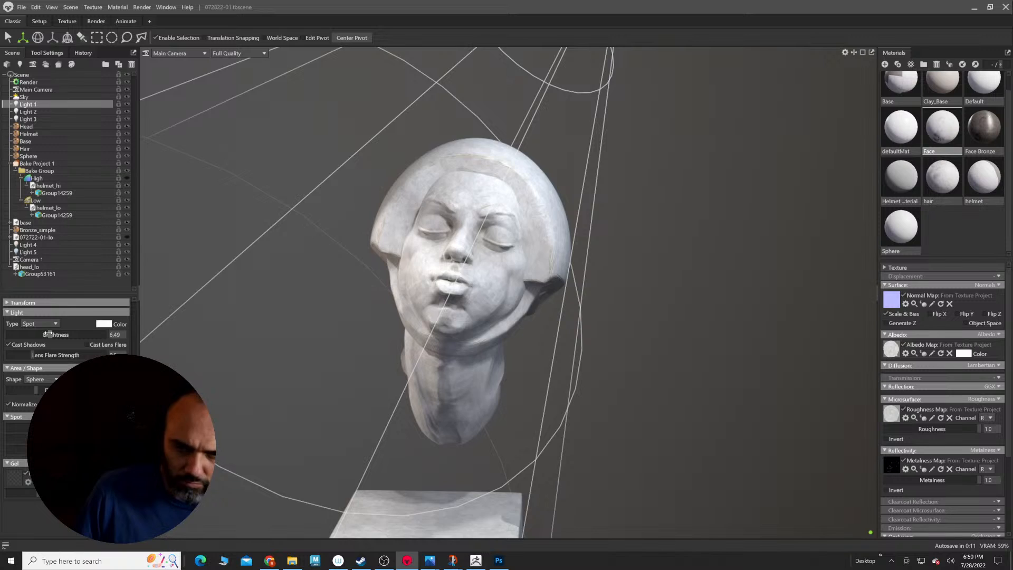
pyautogui.moveTo(48, 334); pyautogui.dragTo(49, 334)
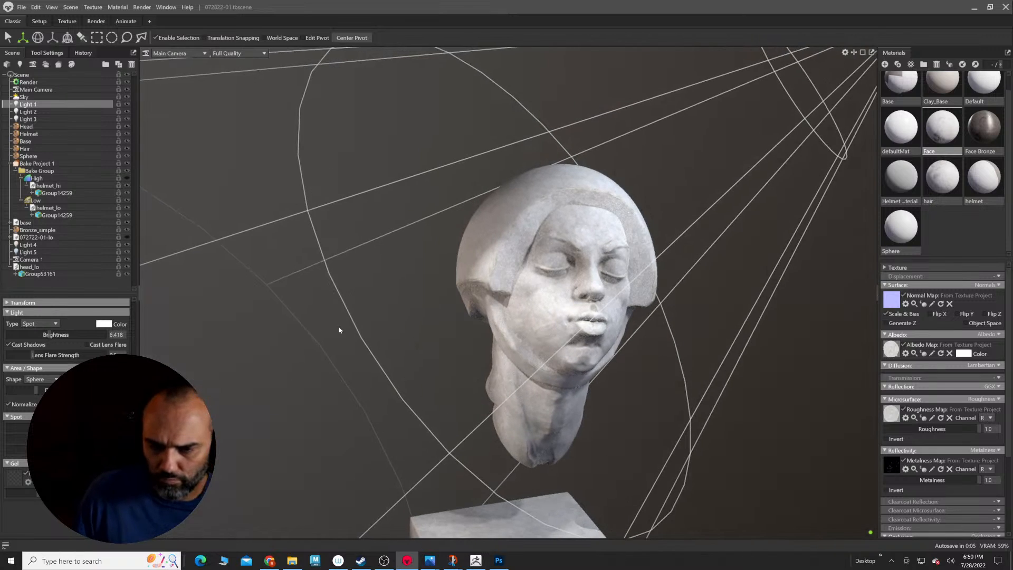
pyautogui.click(705, 344)
pyautogui.moveTo(706, 343)
pyautogui.mouseDown()
pyautogui.moveTo(737, 343)
pyautogui.moveTo(755, 375)
pyautogui.moveTo(712, 346)
pyautogui.mouseUp()
pyautogui.moveTo(712, 345); pyautogui.dragTo(615, 306, button='right')
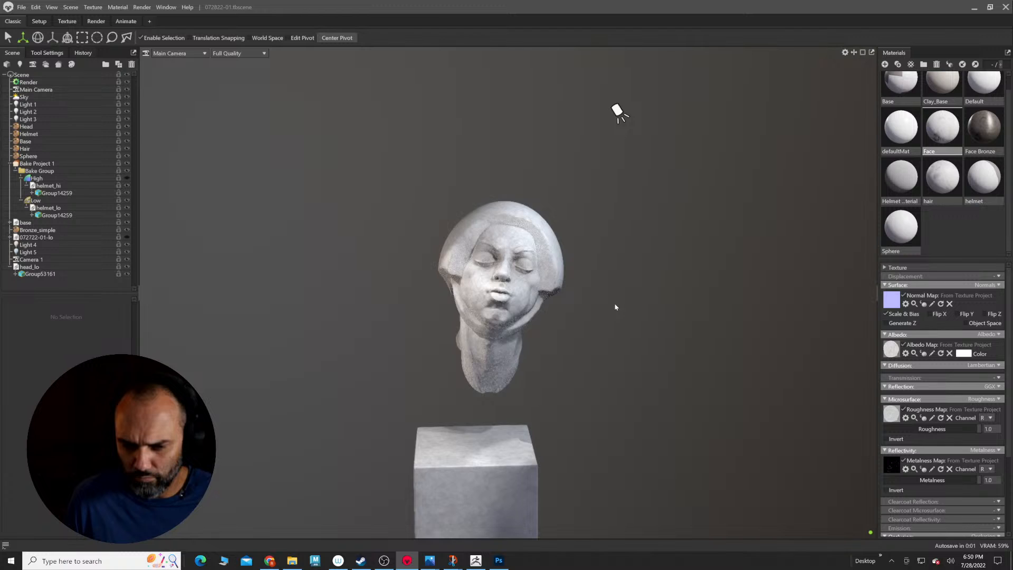
pyautogui.moveTo(614, 305); pyautogui.dragTo(644, 303, button='middle')
pyautogui.moveTo(644, 303); pyautogui.dragTo(672, 343, button='right')
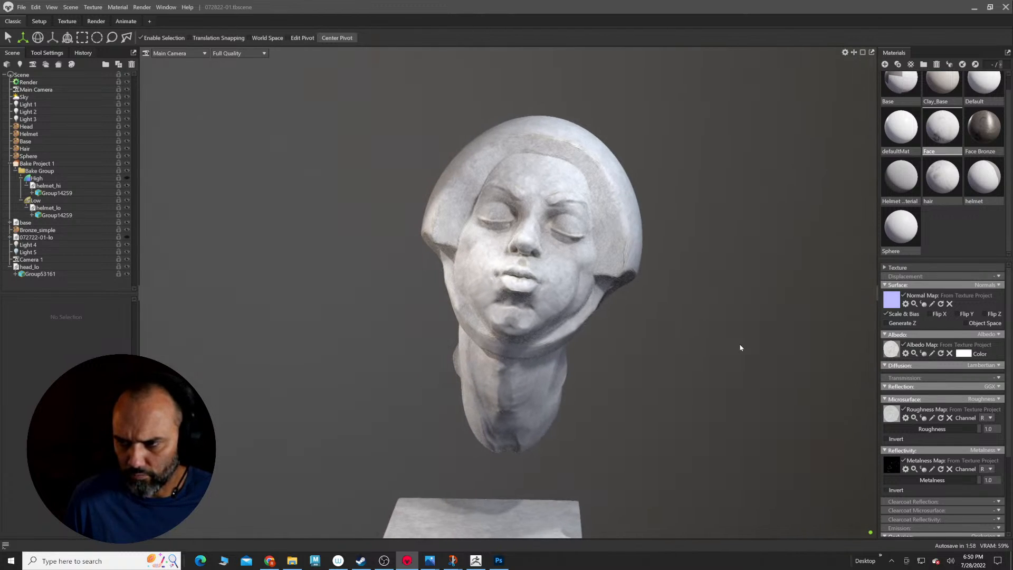
# Step: Try the Face Bronze material on the head and put the Face material back on it
pyautogui.moveTo(968, 132); pyautogui.dragTo(508, 292)
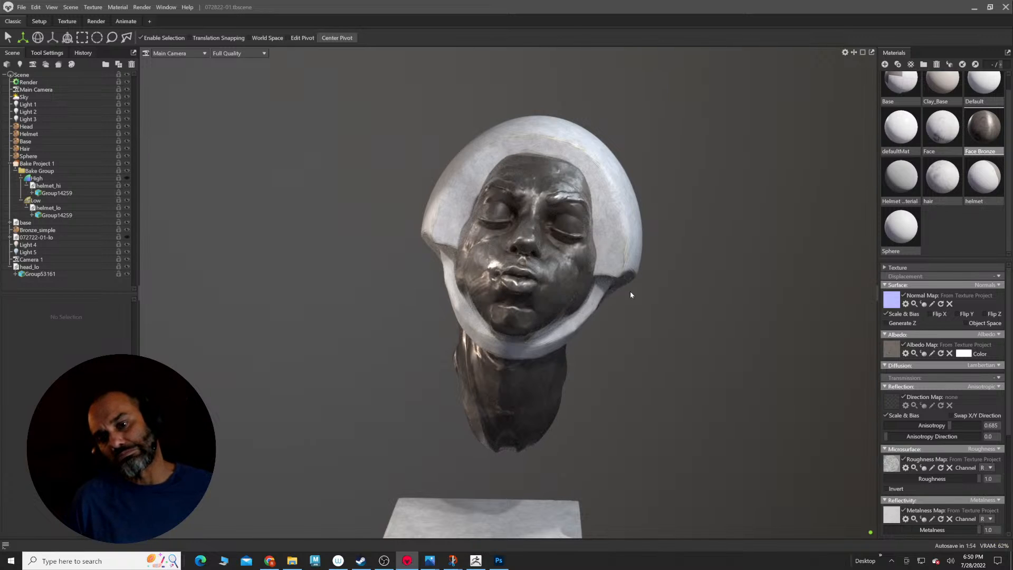
pyautogui.moveTo(942, 125); pyautogui.dragTo(543, 266)
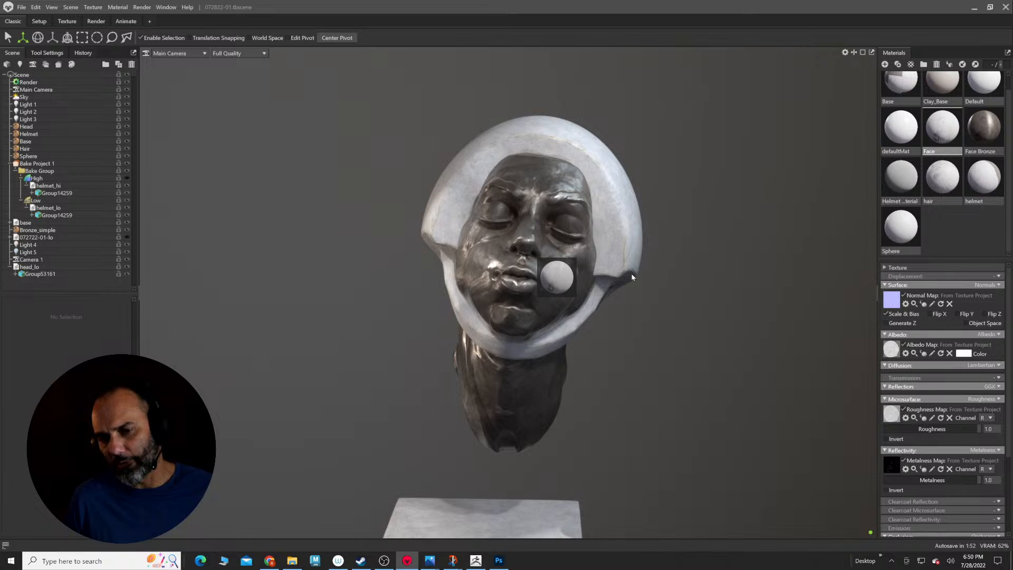
pyautogui.scroll(-2, 758, 303)
pyautogui.moveTo(748, 282); pyautogui.dragTo(757, 260, button='middle')
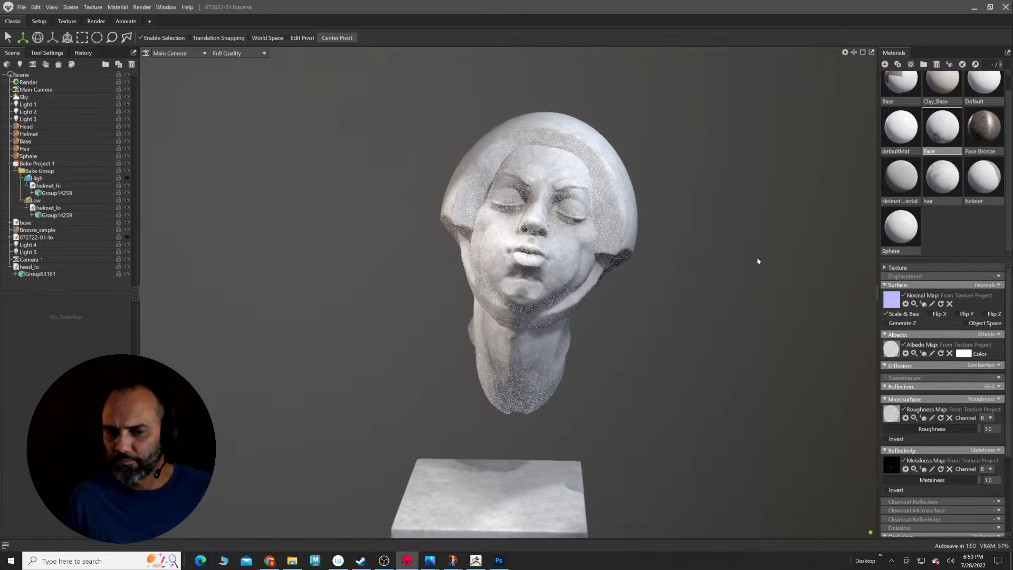
pyautogui.scroll(1, 750, 275)
# Step: Switch back to ZBrush, where the torso's UVs are being unwrapped
pyautogui.hotkey('alt', 'Tab')
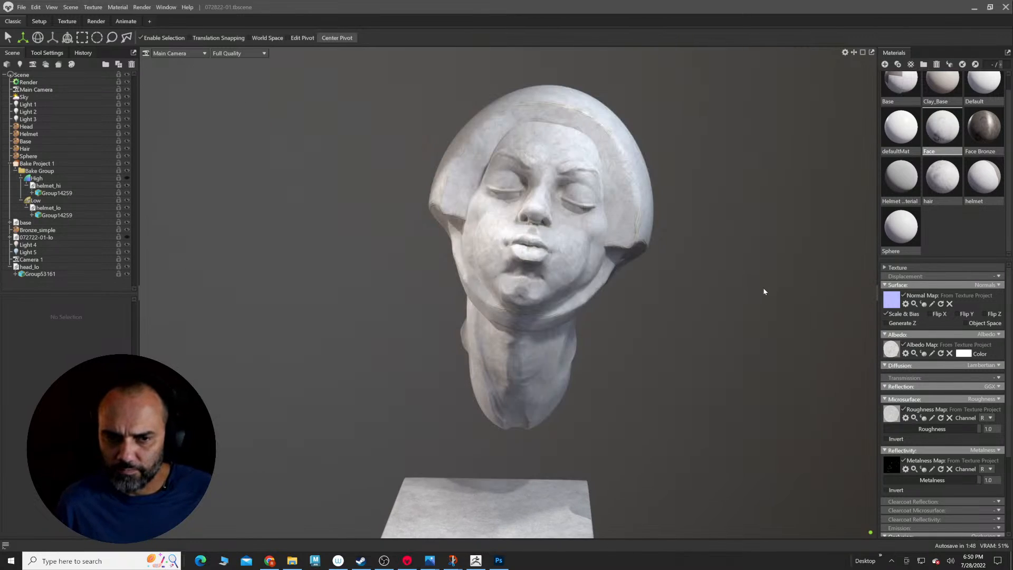
pyautogui.hotkey('alt', 'Tab')
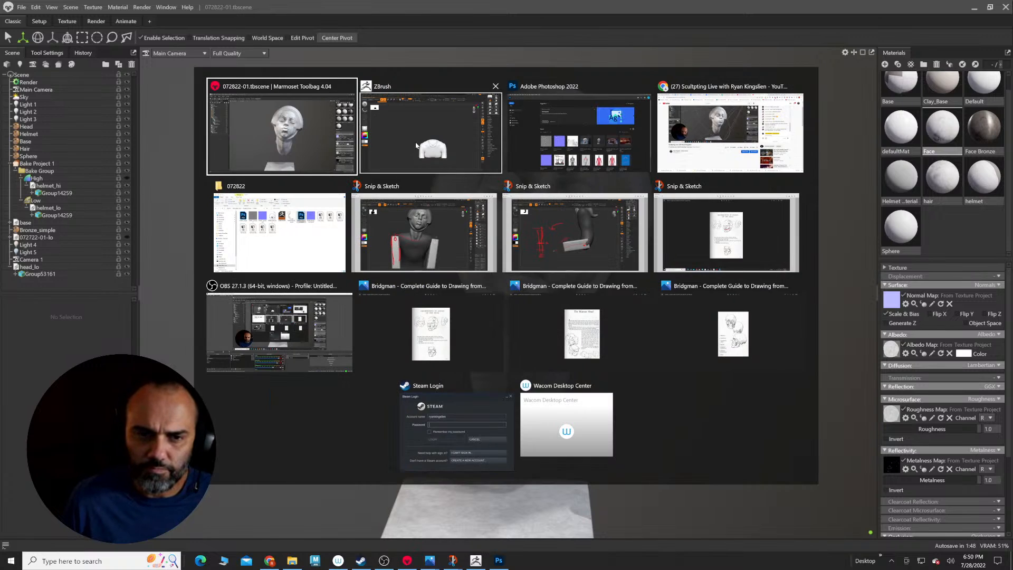
pyautogui.hotkey('alt', 'Tab')
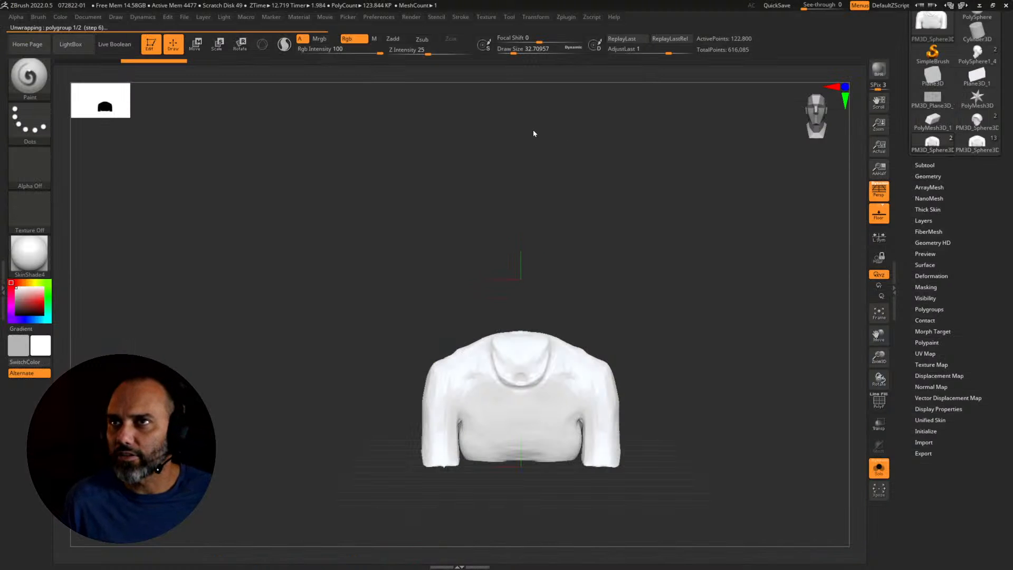
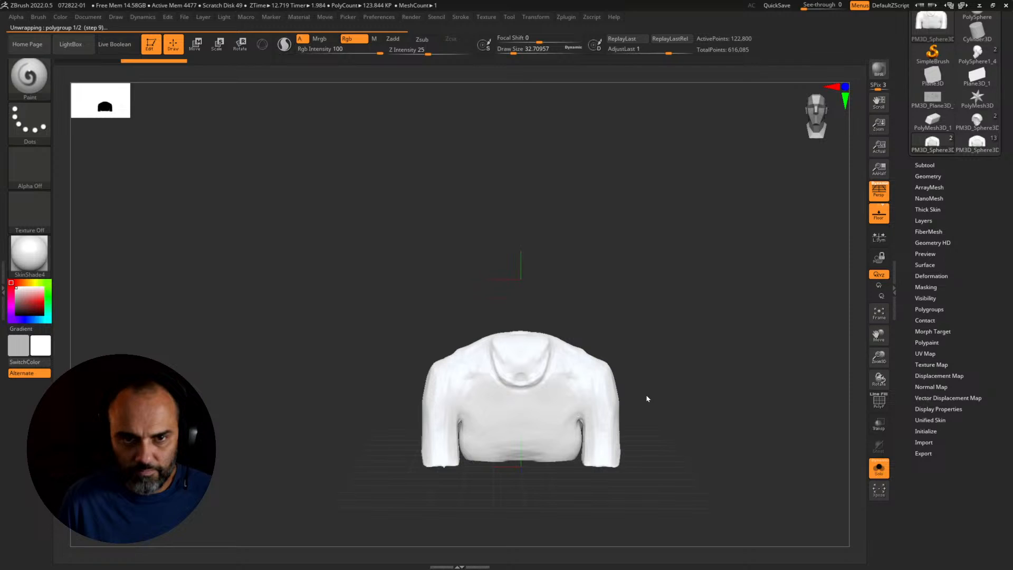
# Step: Check the torso's unwrapped UV layout with Morph UV and return the model to its 3D shape
pyautogui.hotkey('alt', 'Tab')
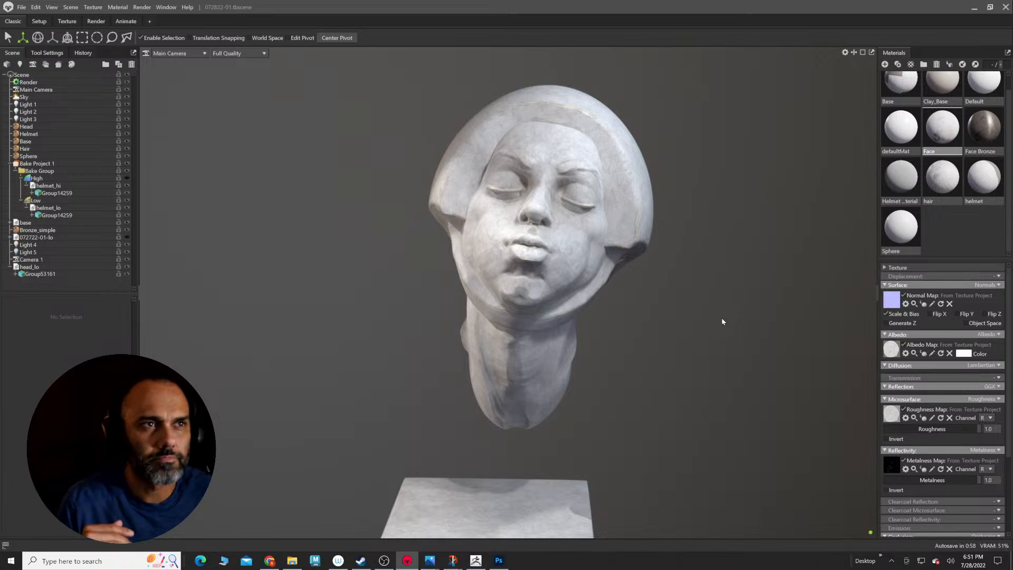
pyautogui.hotkey('alt', 'Tab')
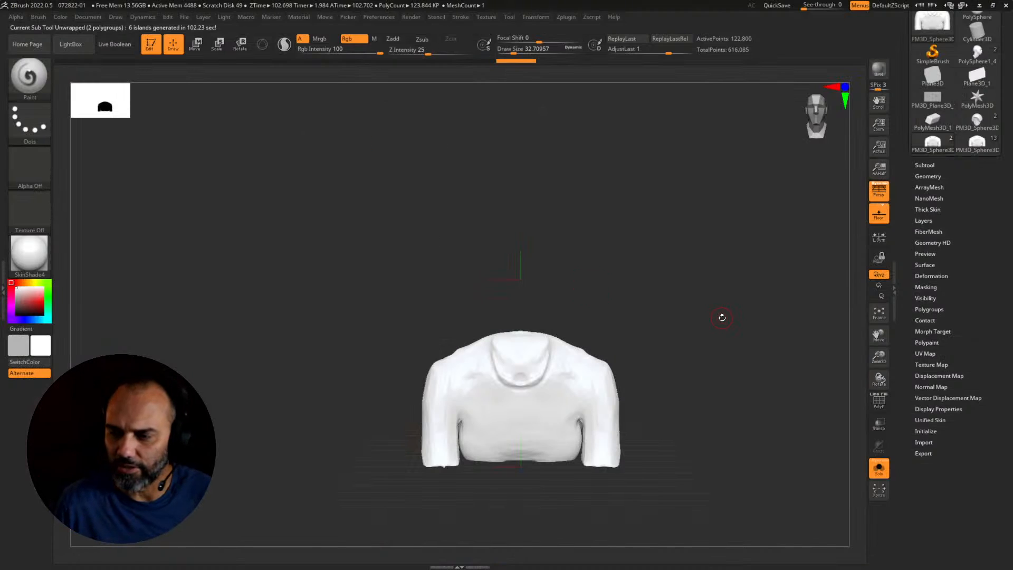
pyautogui.click(925, 353)
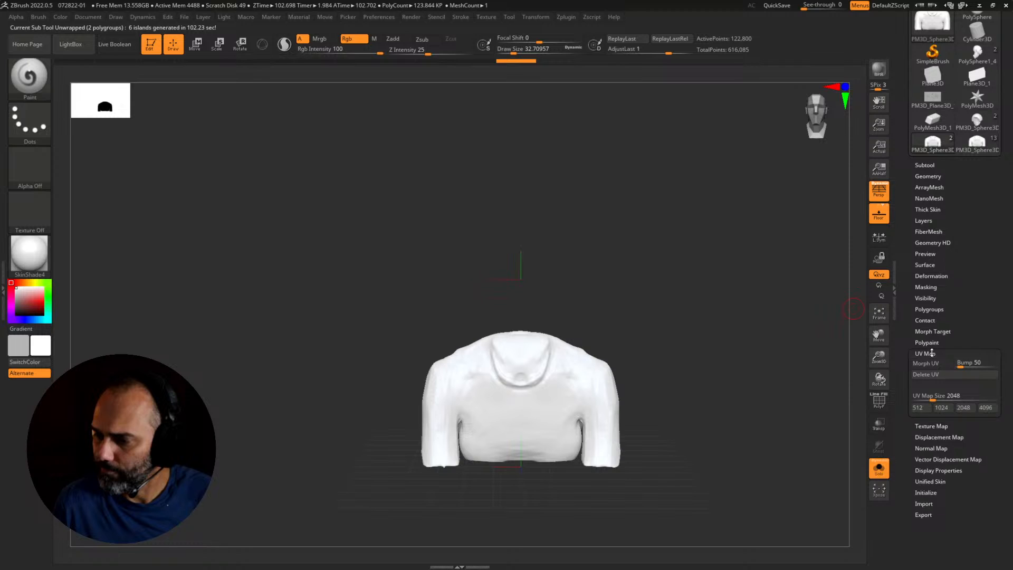
pyautogui.click(936, 364)
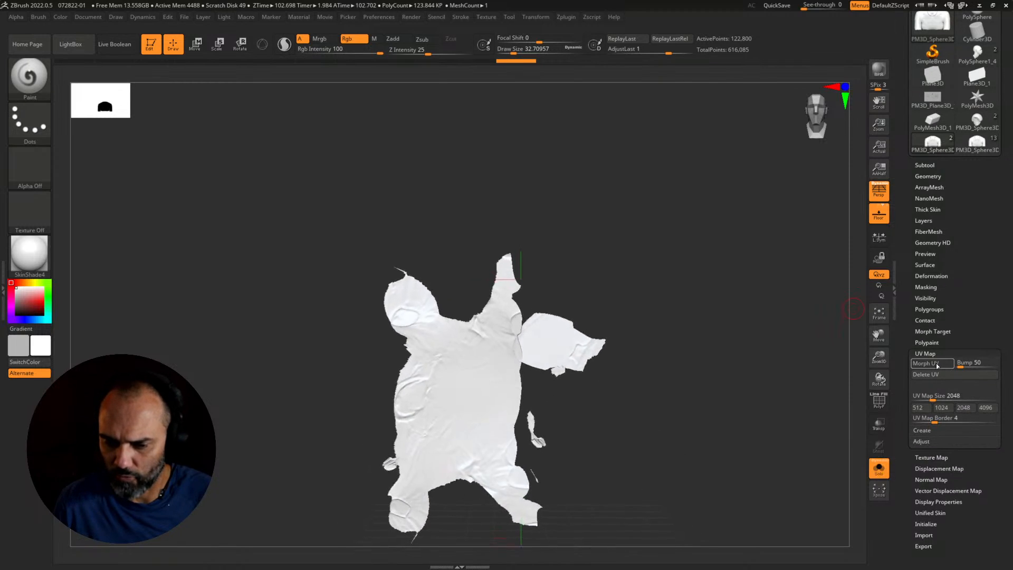
pyautogui.click(937, 363)
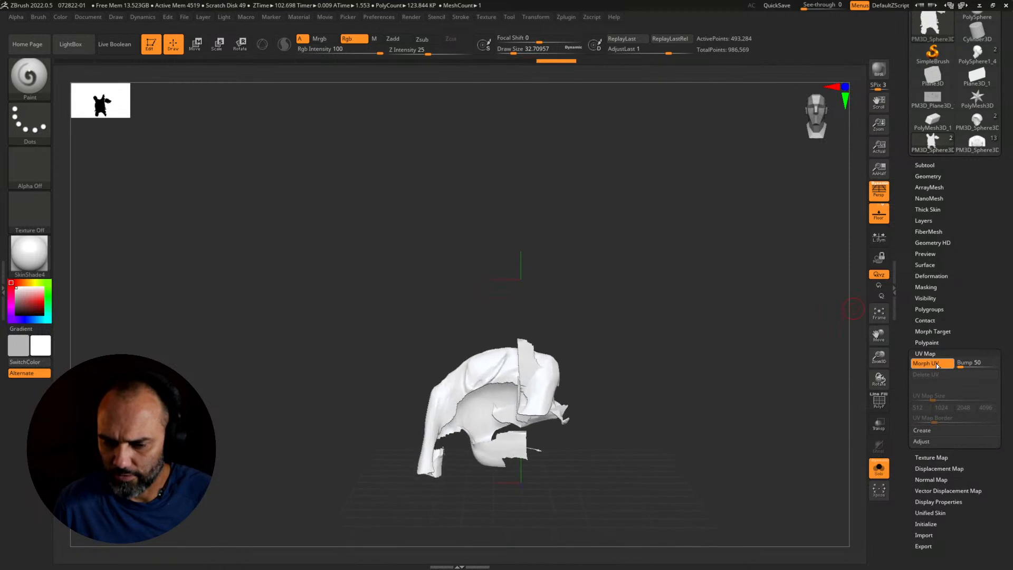
# Step: Export the low-poly torso in OBJ format as body_lo to the 072822 folder
pyautogui.scroll(3, 945, 362)
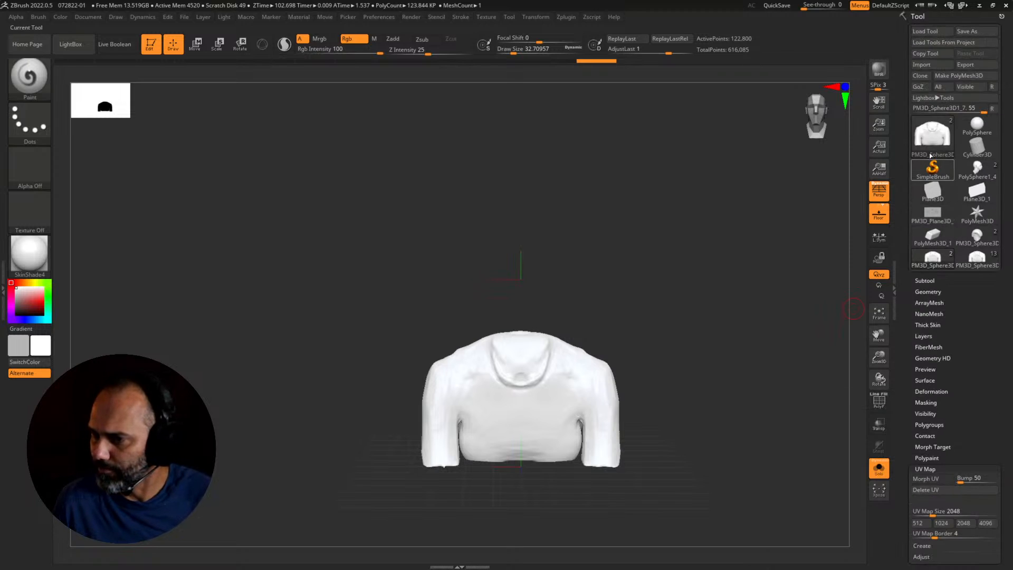
pyautogui.click(966, 65)
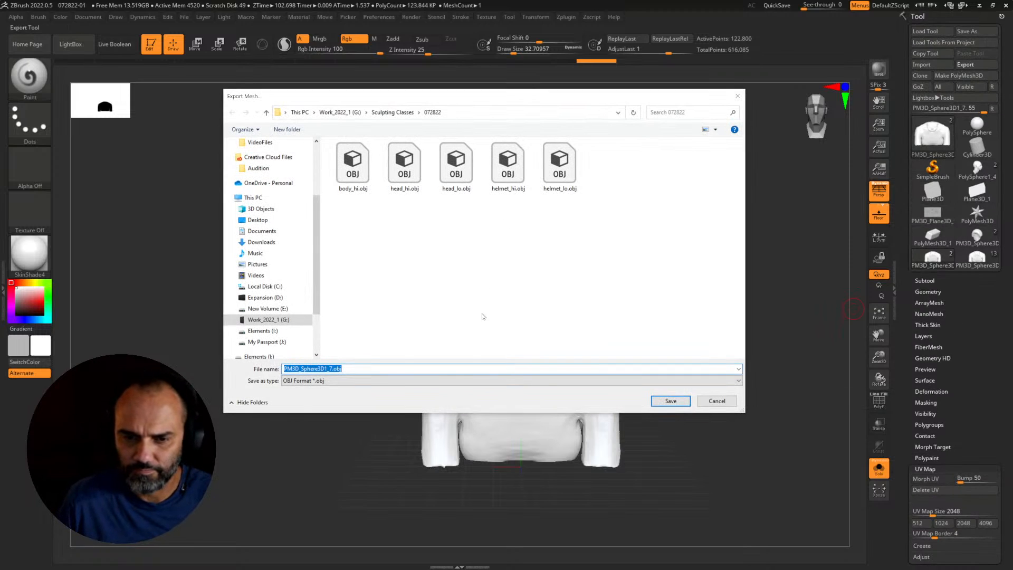
pyautogui.write('body_lo')
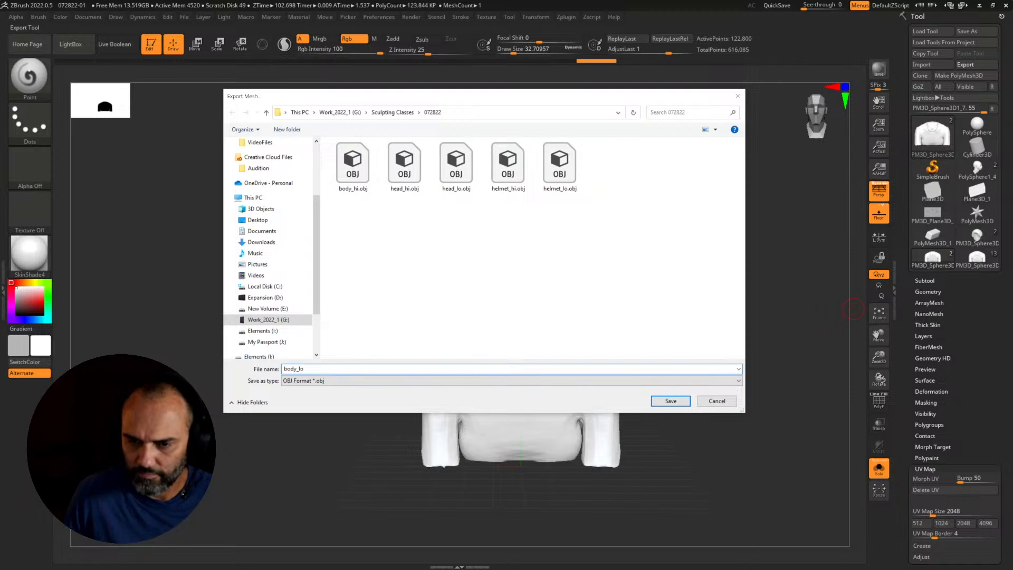
pyautogui.press('Return')
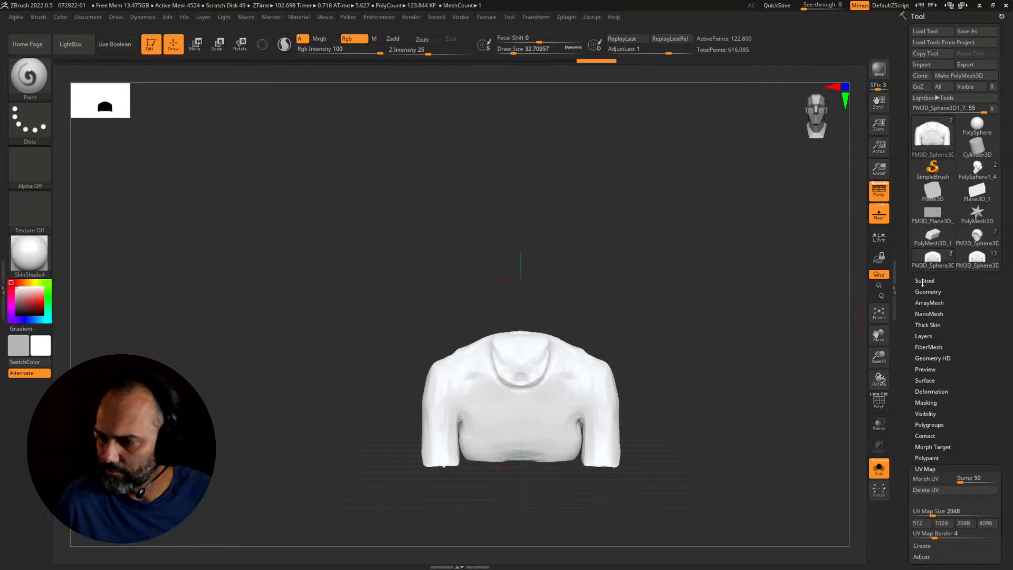
# Step: Switch to the 13-subtool tool, select the hair subtool PM3D_Sphere3D1_5, and unwrap its UVs with UV Master
pyautogui.click(977, 258)
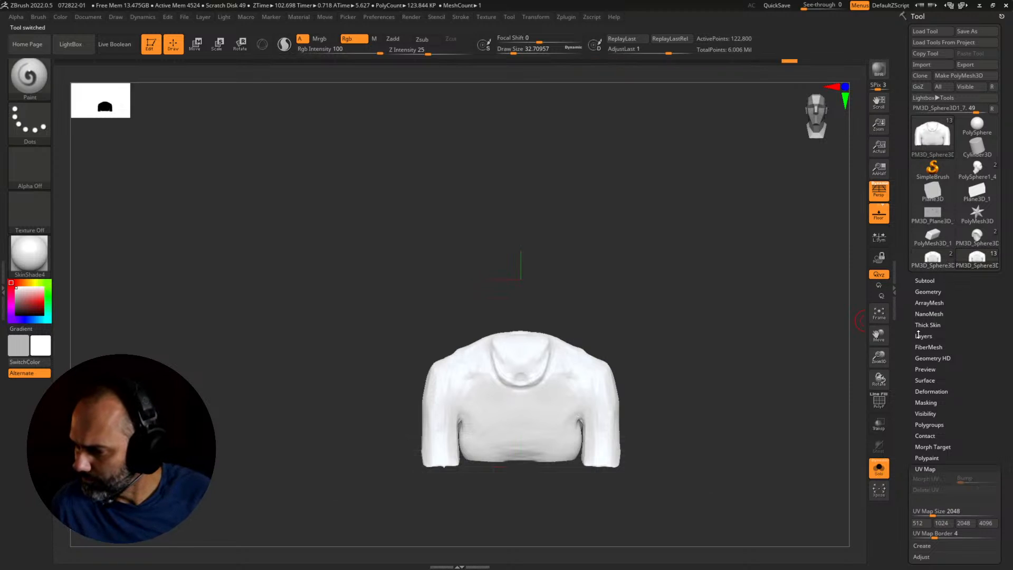
pyautogui.click(932, 282)
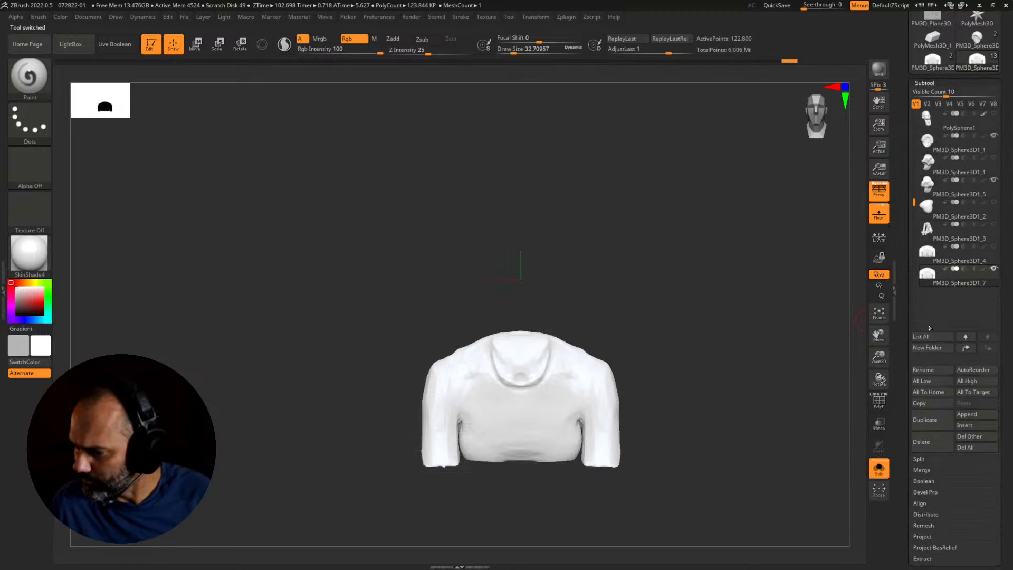
pyautogui.click(925, 186)
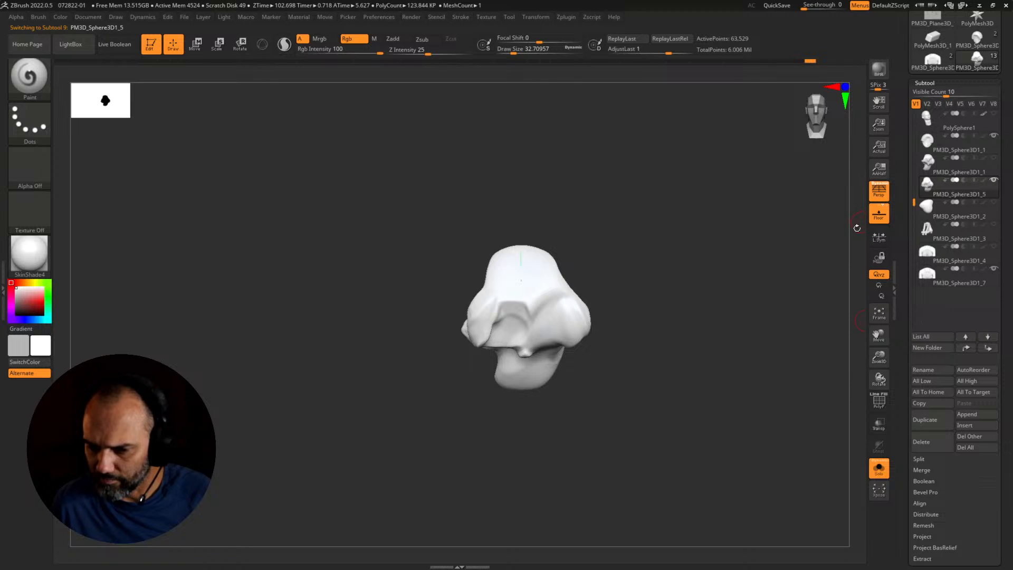
pyautogui.moveTo(820, 293); pyautogui.dragTo(756, 316)
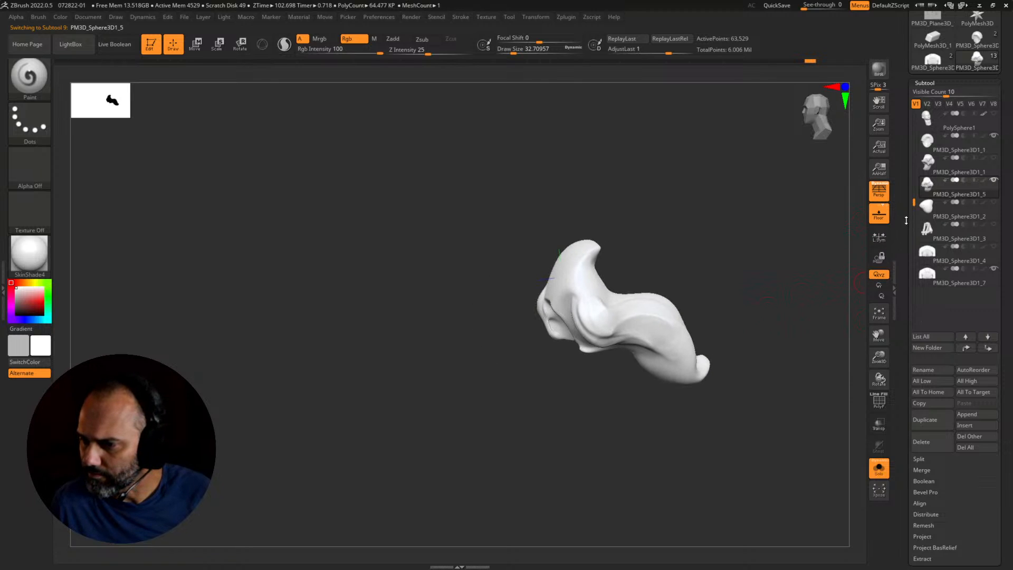
pyautogui.scroll(5, 905, 220)
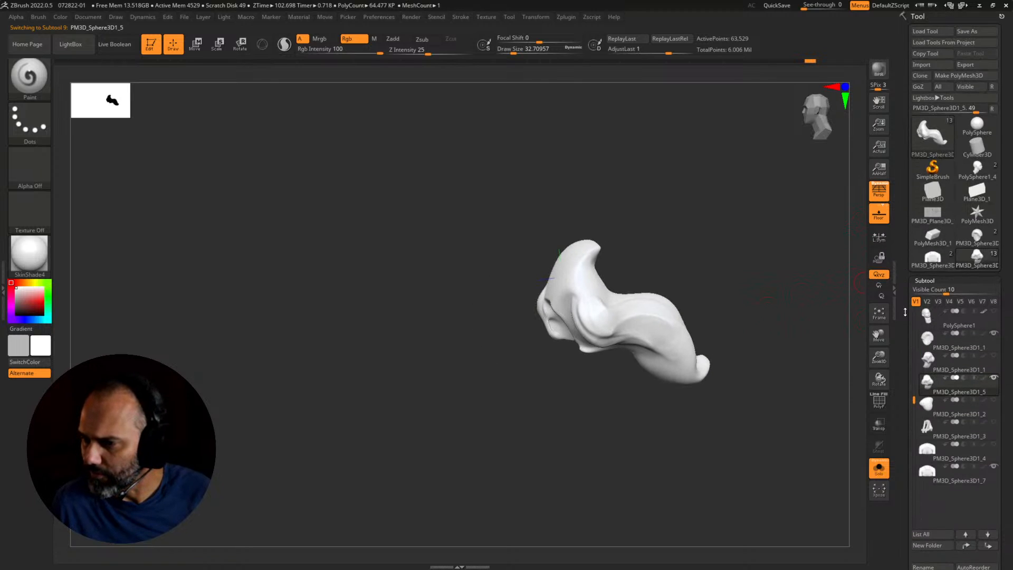
pyautogui.click(566, 17)
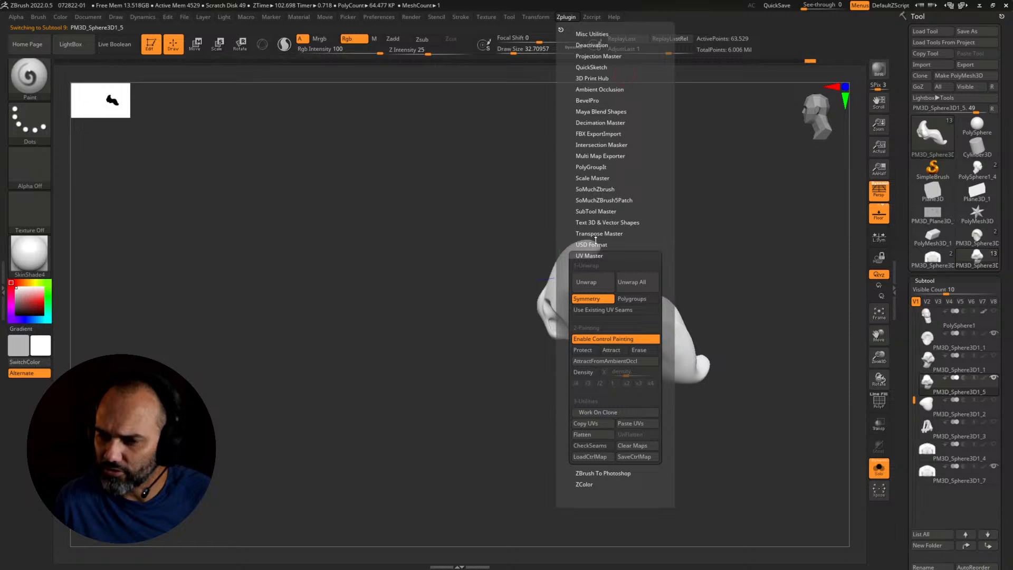
pyautogui.click(596, 280)
# Step: Switch to Marmoset Toolbag and import body_lo.obj and body_hi.obj from the 072822 folder into the scene
pyautogui.hotkey('alt', 'Tab')
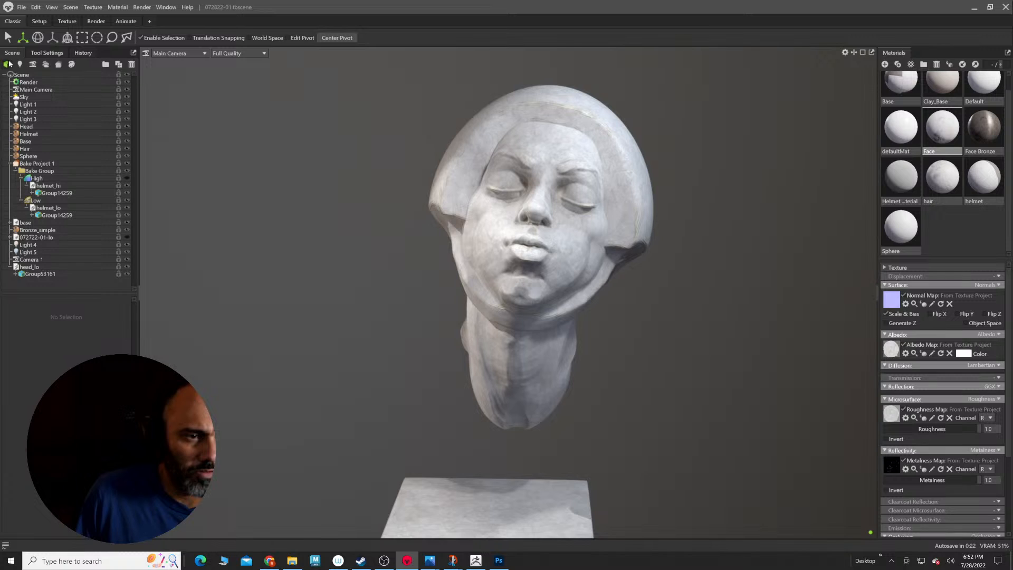
pyautogui.click(6, 64)
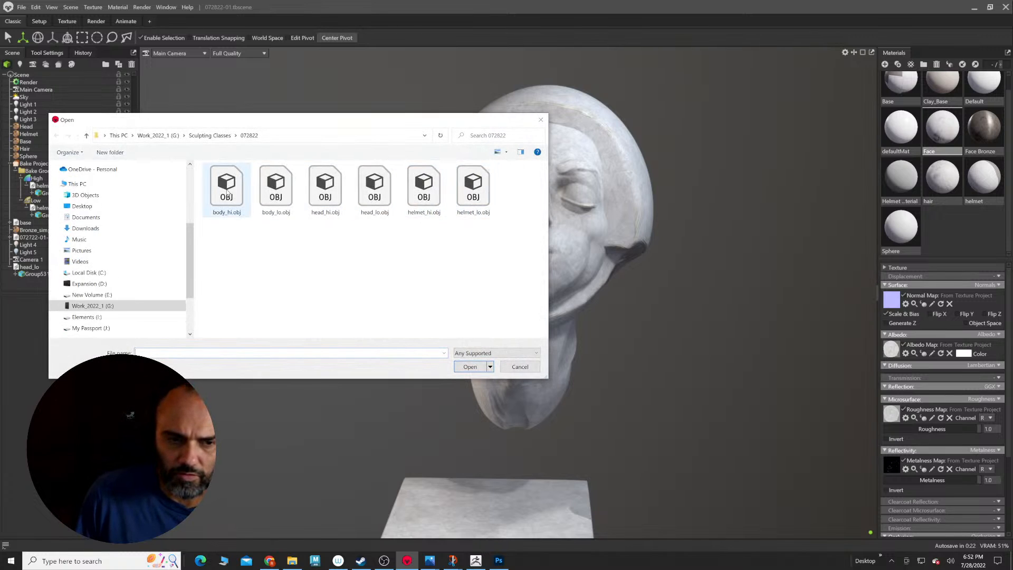
pyautogui.doubleClick(275, 190)
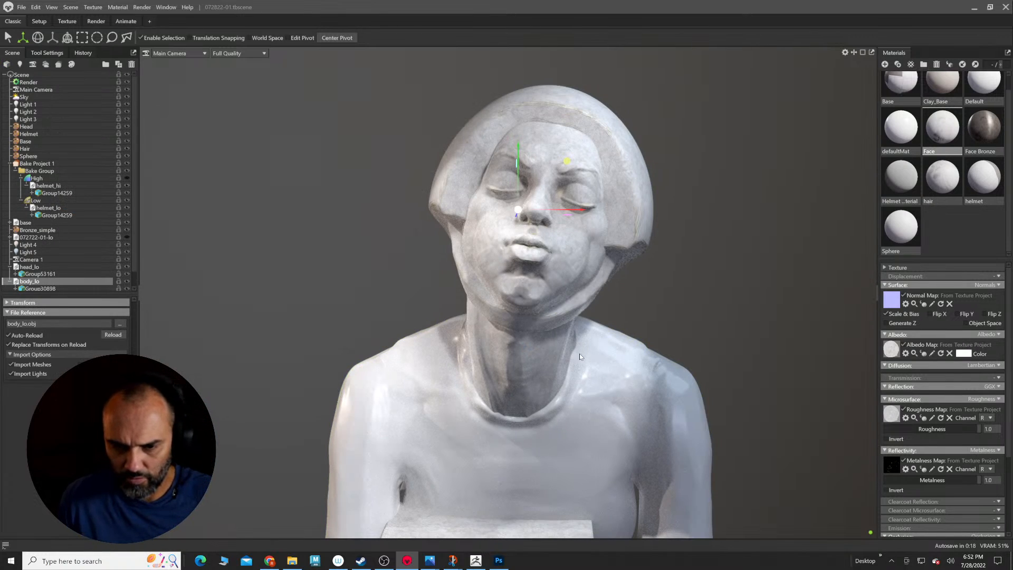
pyautogui.click(7, 64)
pyautogui.click(226, 188)
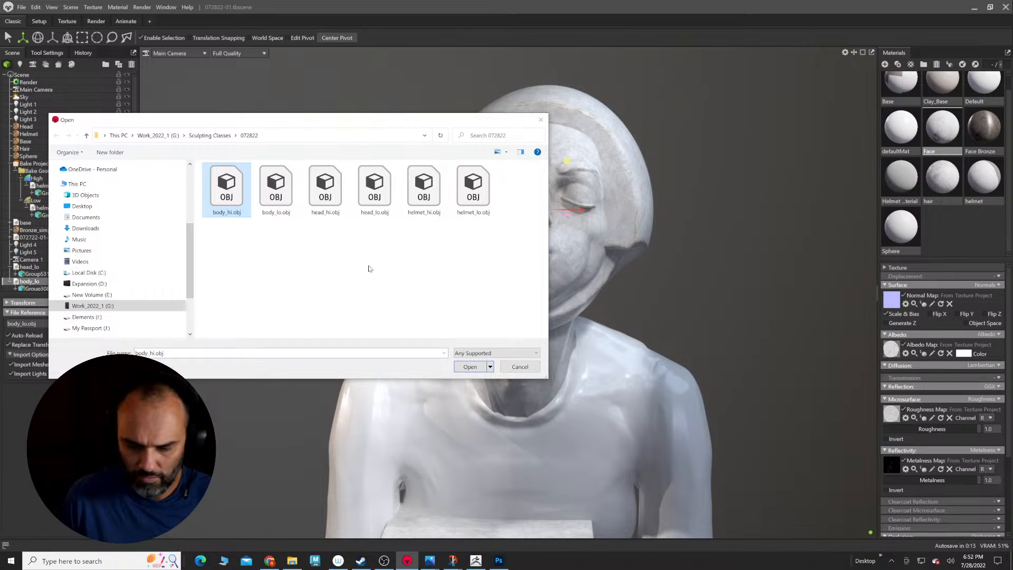
pyautogui.press('Return')
# Step: Move body_hi into the High group of Bake Project 1 and delete helmet_hi from that group
pyautogui.scroll(-2, 71, 267)
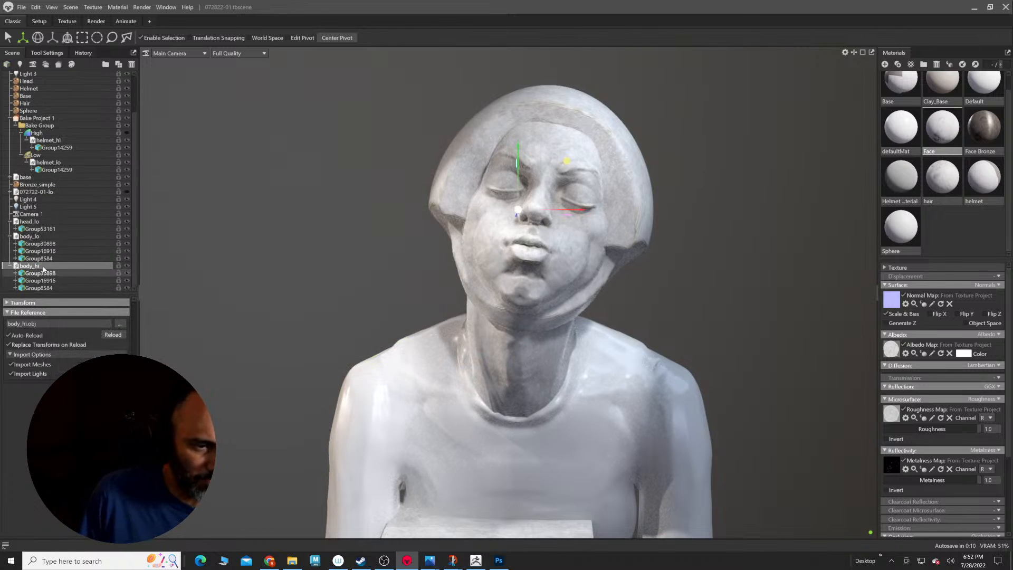
pyautogui.moveTo(42, 265); pyautogui.dragTo(39, 139)
pyautogui.click(45, 169)
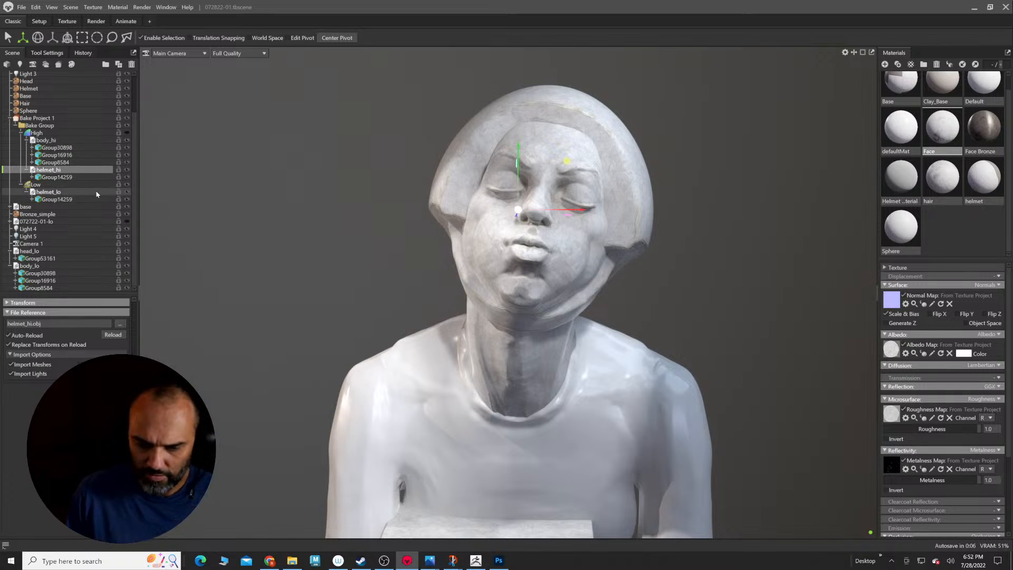
pyautogui.press('Delete')
# Step: Move helmet_lo out of the bake project's Low group to the scene root and put body_lo in that group
pyautogui.click(48, 191)
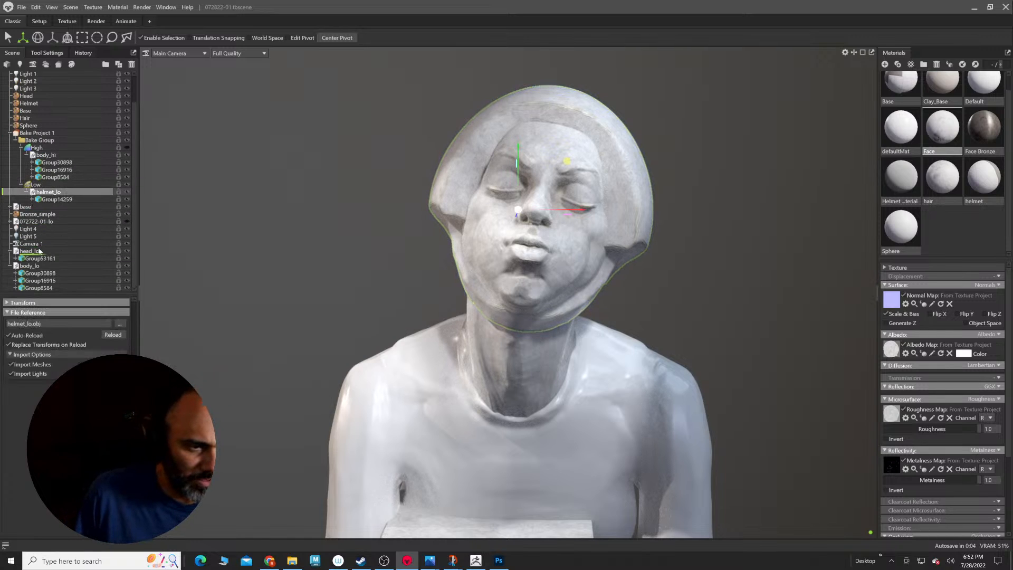
pyautogui.moveTo(17, 249); pyautogui.dragTo(18, 264)
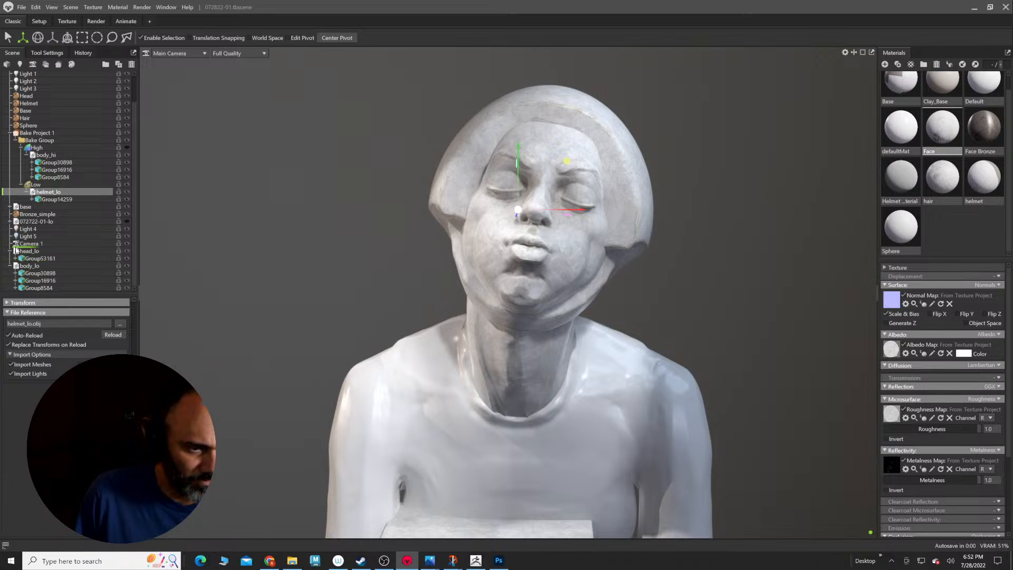
pyautogui.moveTo(16, 250); pyautogui.dragTo(16, 247)
pyautogui.click(29, 266)
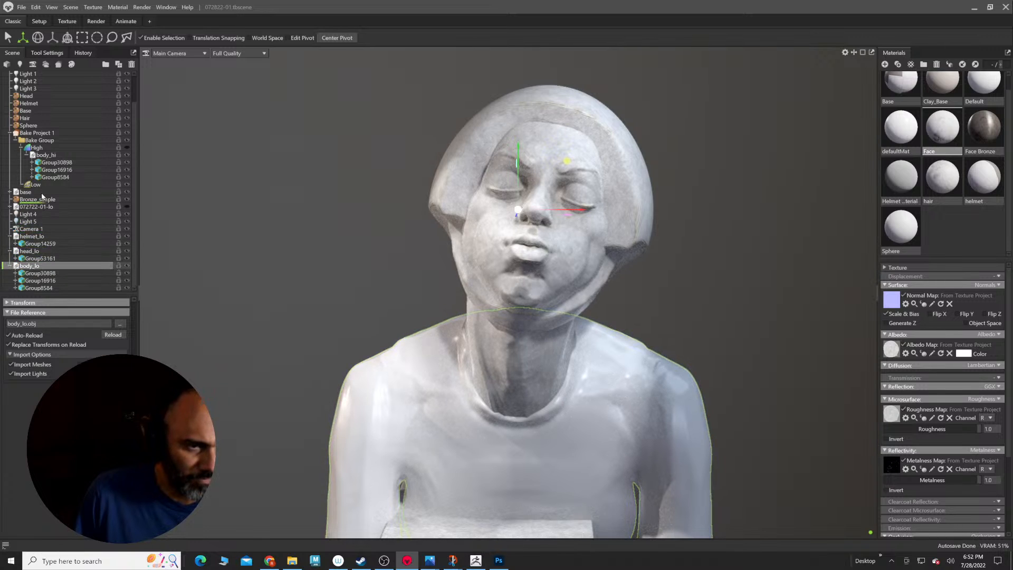
pyautogui.moveTo(42, 196); pyautogui.dragTo(35, 186)
# Step: Bake the body maps from Bake Project 1 and collapse the project in the scene outline
pyautogui.click(35, 132)
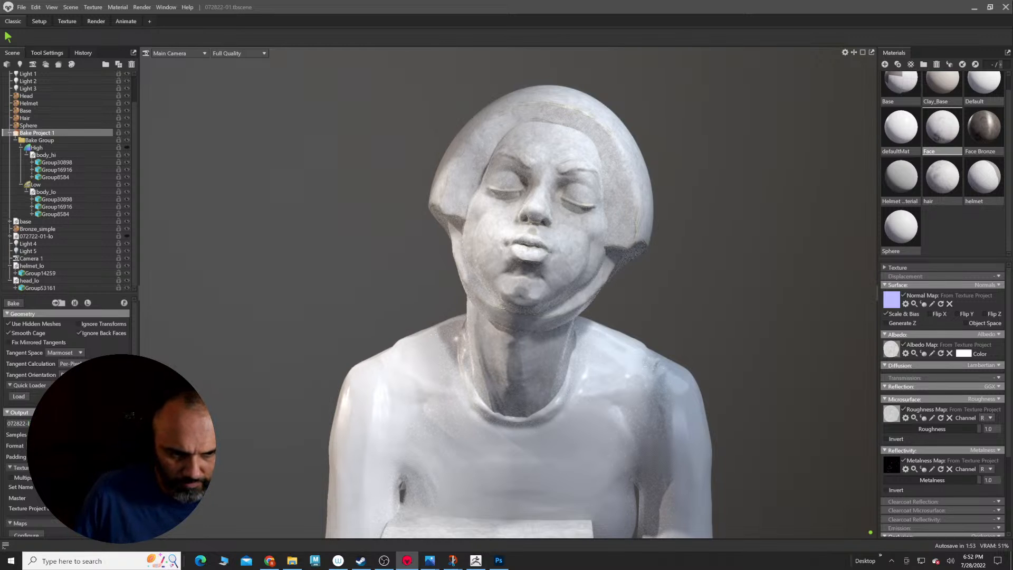
pyautogui.click(18, 305)
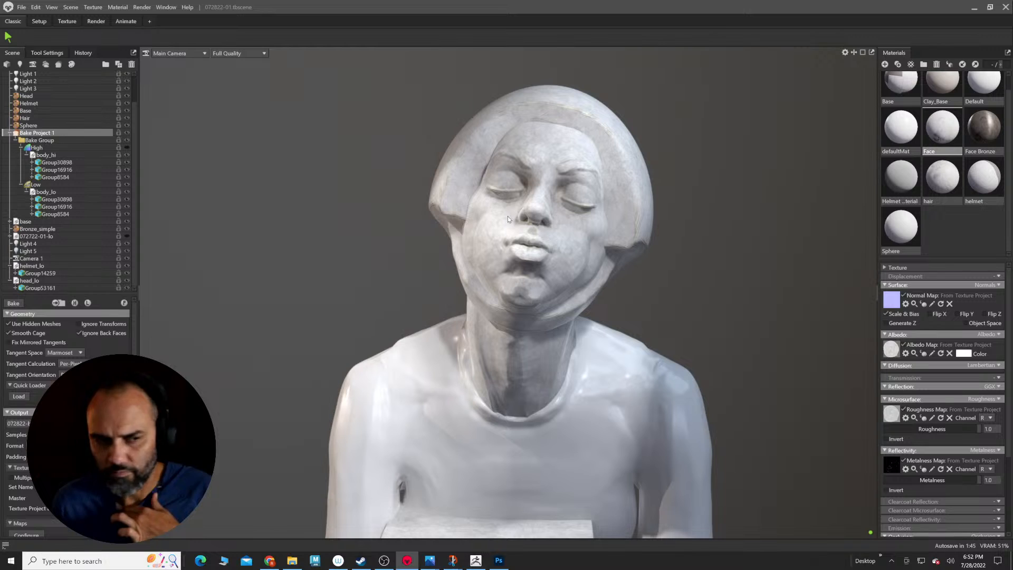
pyautogui.click(9, 133)
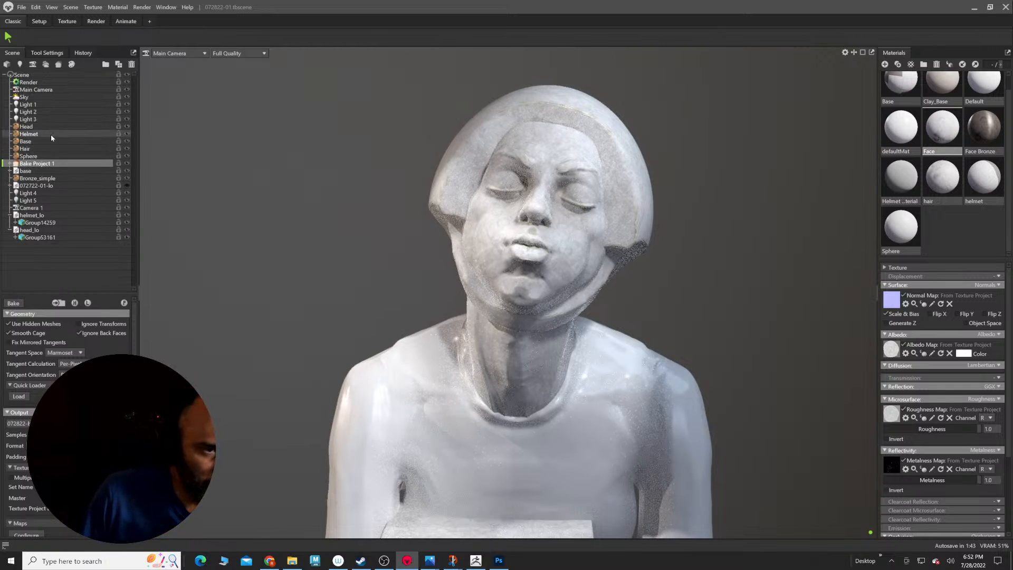
# Step: Duplicate the Helmet texture project and rename the copy Body
pyautogui.click(52, 134)
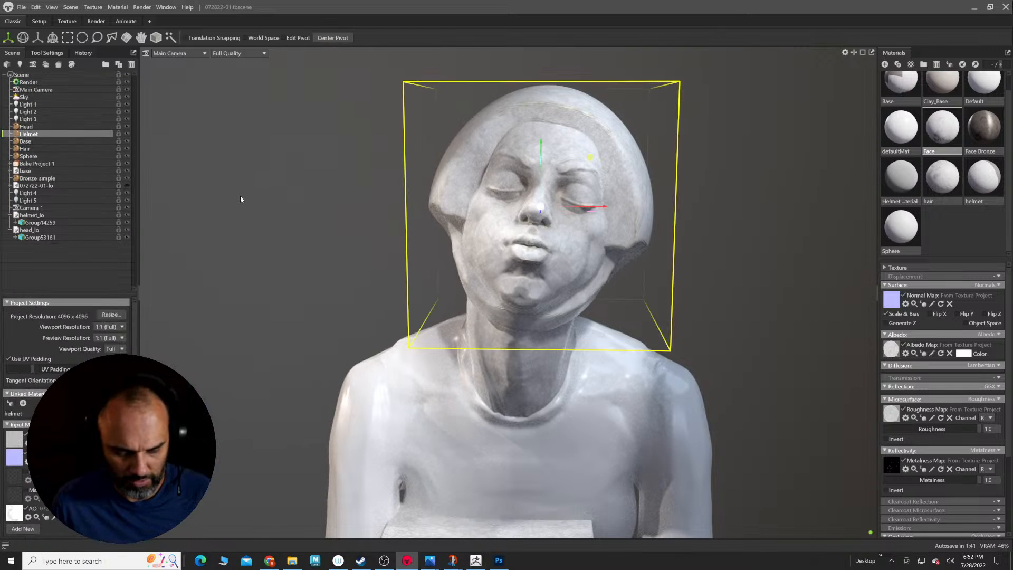
pyautogui.hotkey('ctrl', 'd')
pyautogui.doubleClick(35, 141)
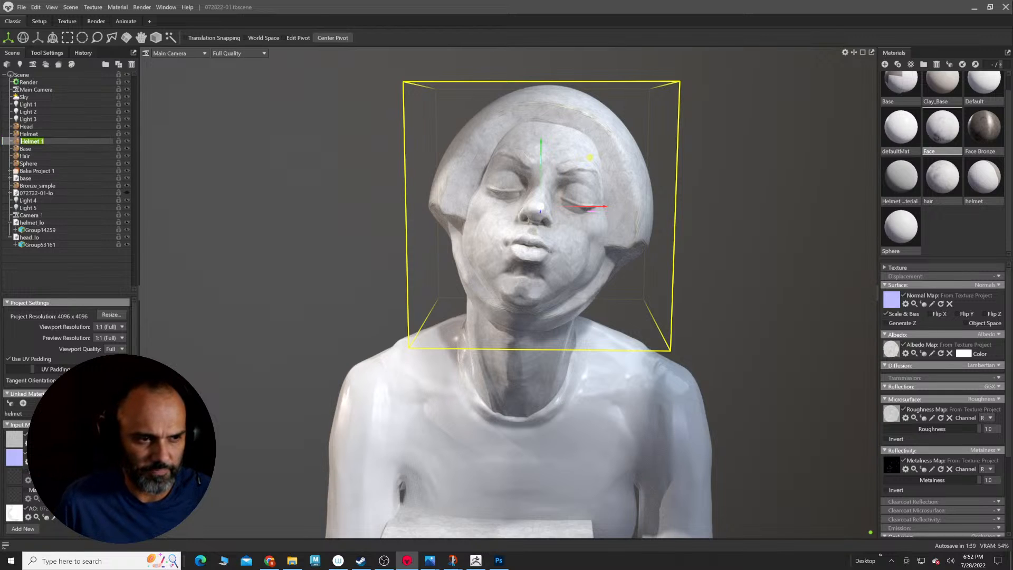
pyautogui.write('Body')
pyautogui.press('Return')
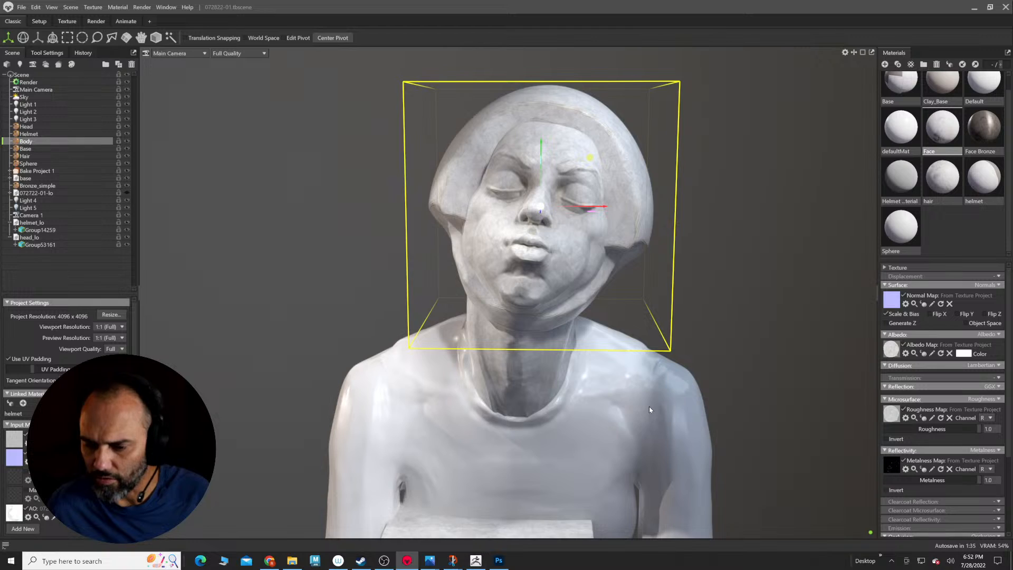
# Step: Find the torso's default material and rename it body_MAT
pyautogui.moveTo(649, 406); pyautogui.dragTo(730, 321, button='right')
pyautogui.moveTo(623, 367); pyautogui.dragTo(580, 283, button='middle')
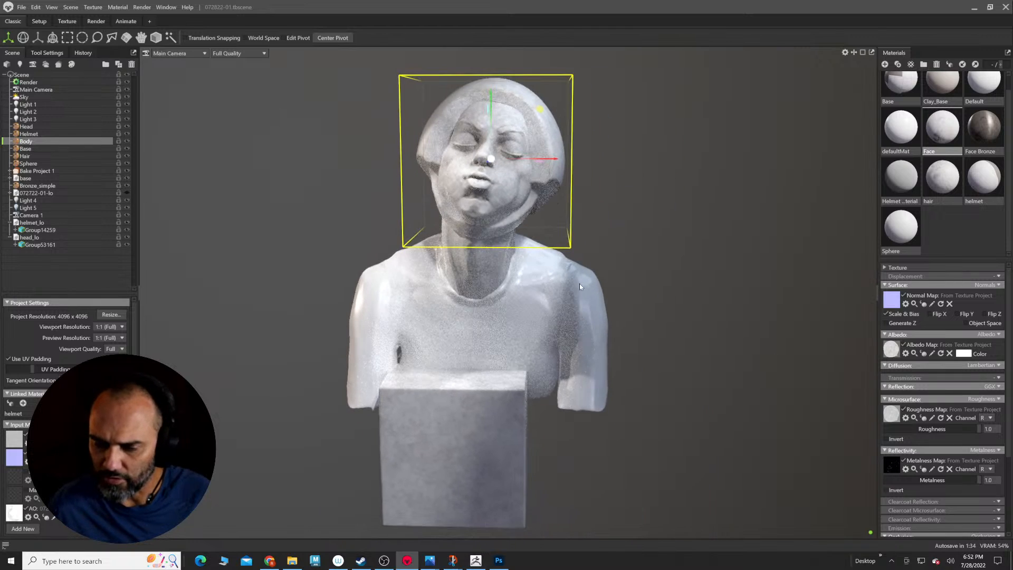
pyautogui.rightClick(527, 304)
pyautogui.click(549, 336)
pyautogui.doubleClick(904, 152)
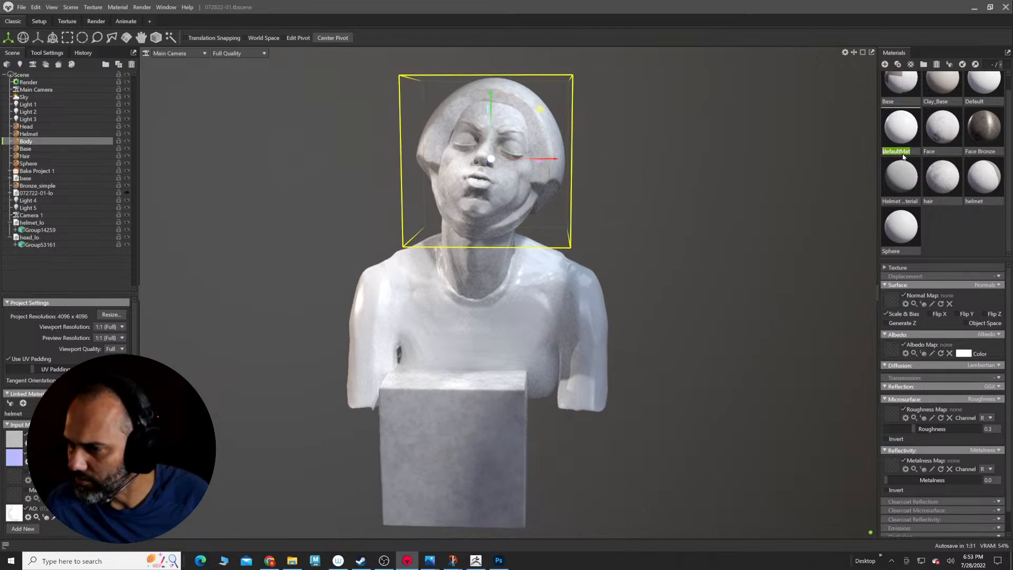
pyautogui.write('body_MAT')
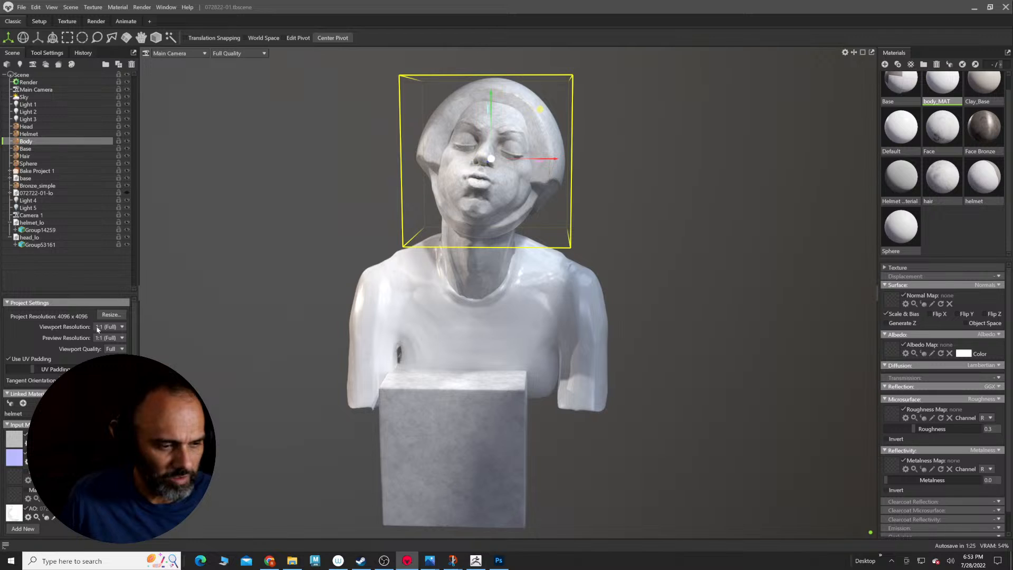
# Step: Display the Body project's layers in the Texture workspace and link body_MAT to that project in place of the helmet material
pyautogui.doubleClick(34, 142)
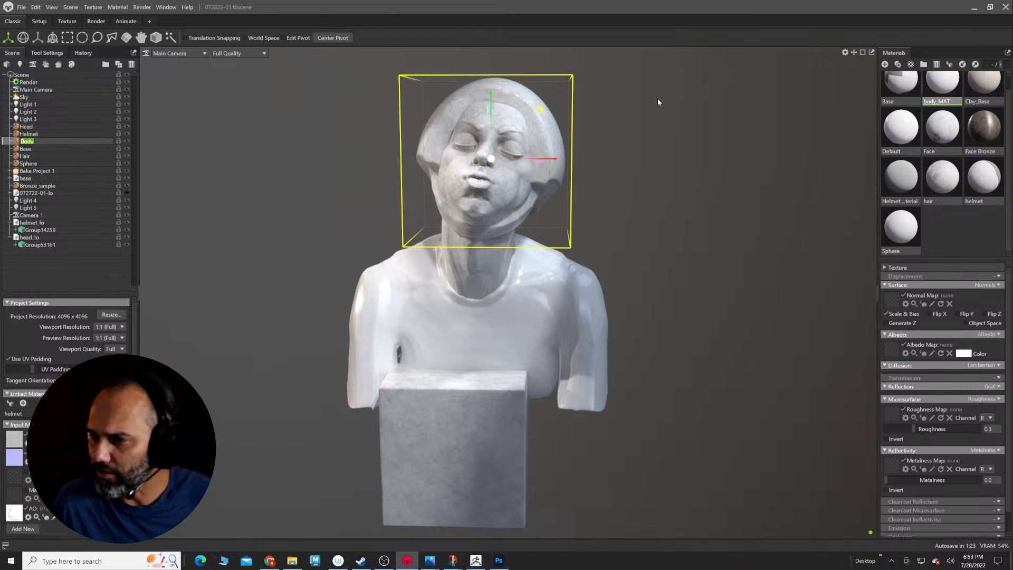
pyautogui.click(67, 21)
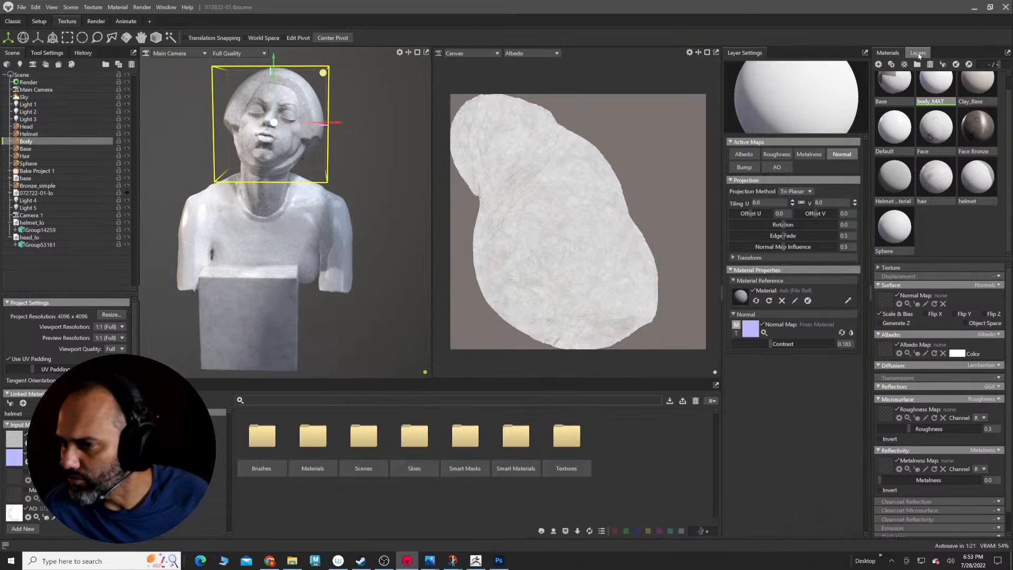
pyautogui.click(919, 54)
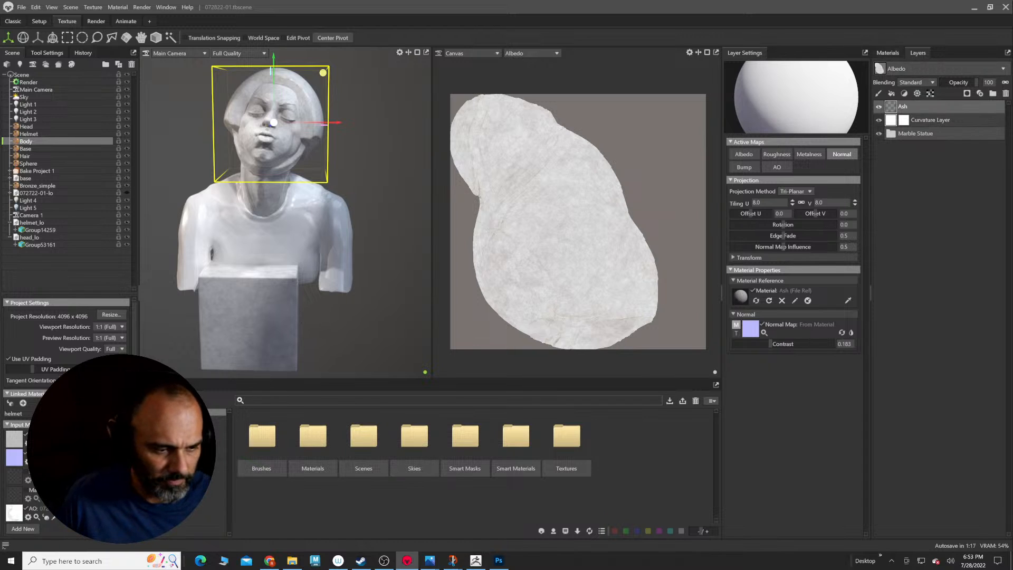
pyautogui.click(9, 404)
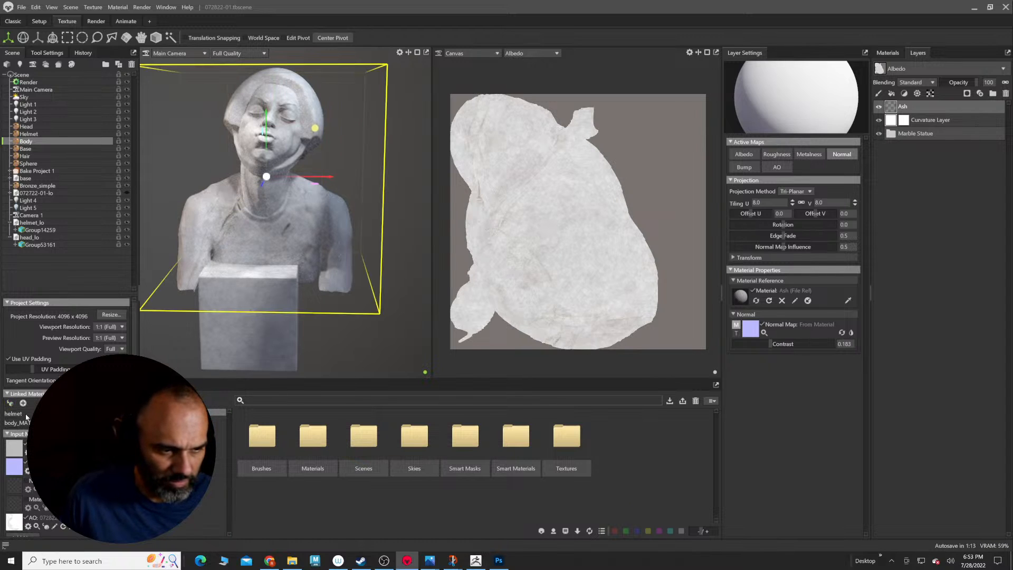
pyautogui.click(124, 413)
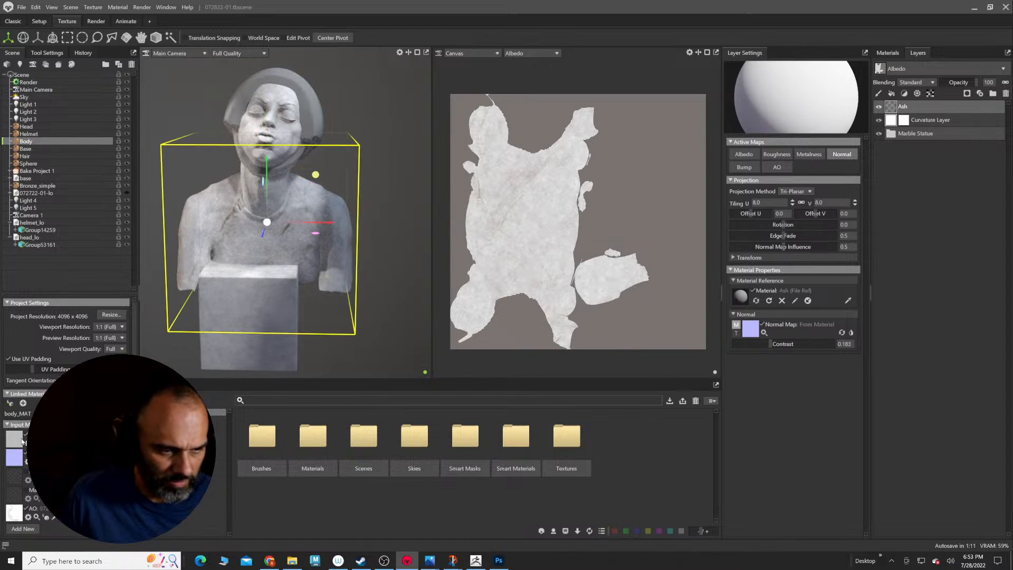
# Step: Load the 072822-body curve, normal and AO PSD files into the matching input maps of the Body texture project
pyautogui.click(22, 440)
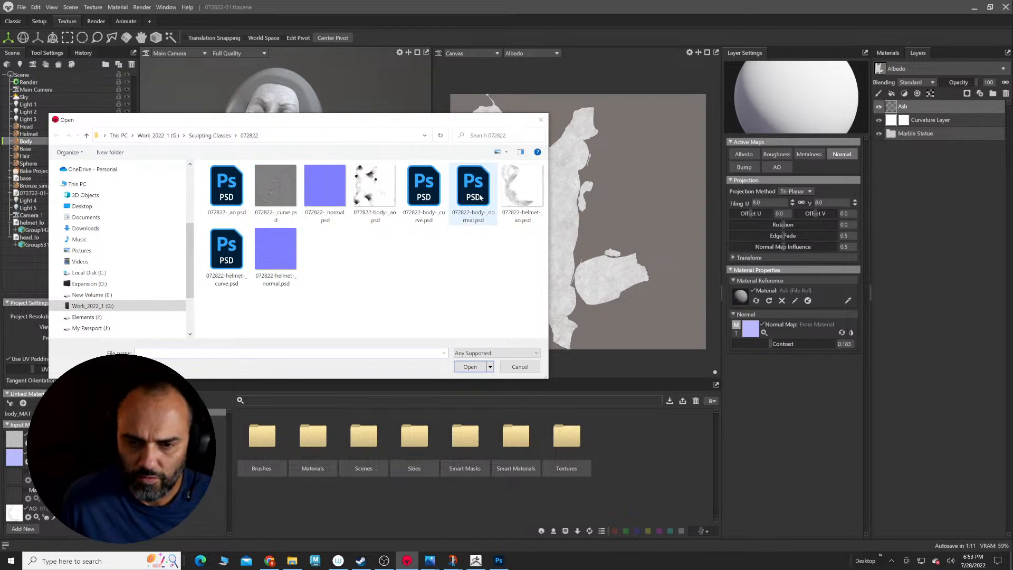
pyautogui.doubleClick(424, 190)
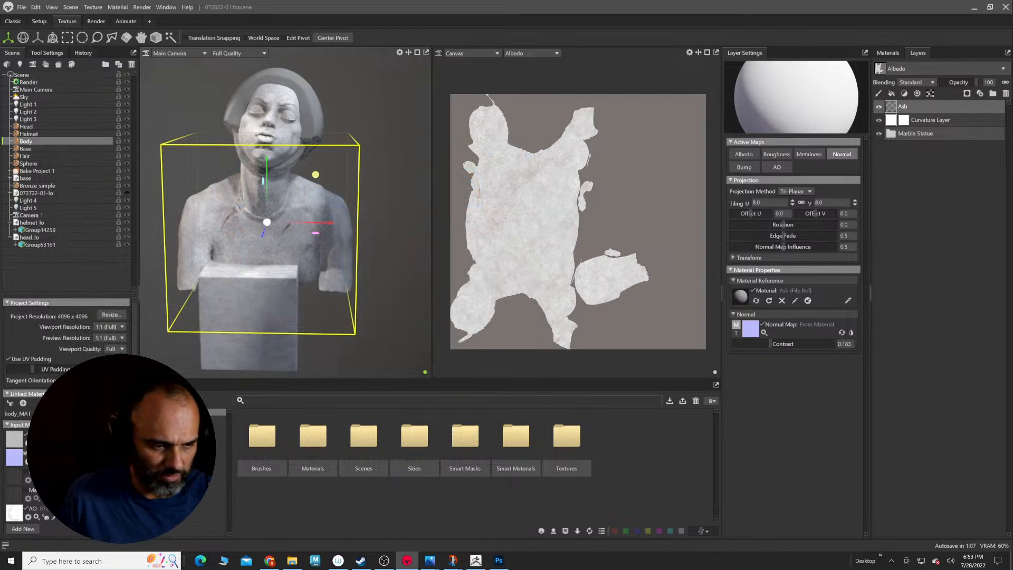
pyautogui.click(19, 458)
pyautogui.doubleClick(450, 226)
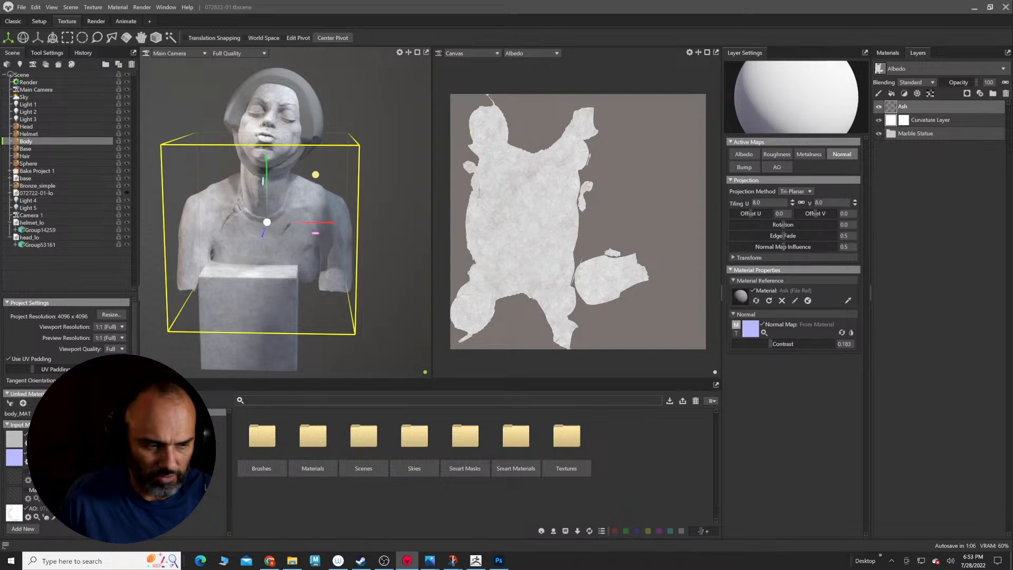
pyautogui.click(13, 514)
pyautogui.doubleClick(425, 186)
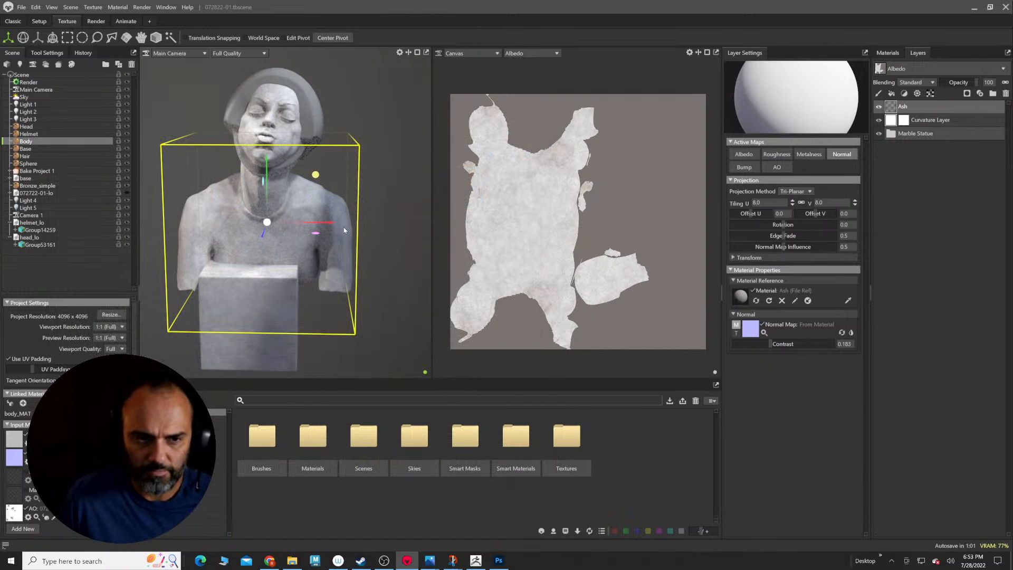
# Step: Examine the textured torso up close, then check the helmet material and the Helmet texture project on the bust
pyautogui.press('super')
pyautogui.press('super')
pyautogui.keyDown('alt'); pyautogui.moveTo(379, 206); pyautogui.dragTo(372, 271, button='middle'); pyautogui.keyUp('alt')
pyautogui.keyDown('alt'); pyautogui.moveTo(372, 270); pyautogui.dragTo(450, 279, button='right'); pyautogui.keyUp('alt')
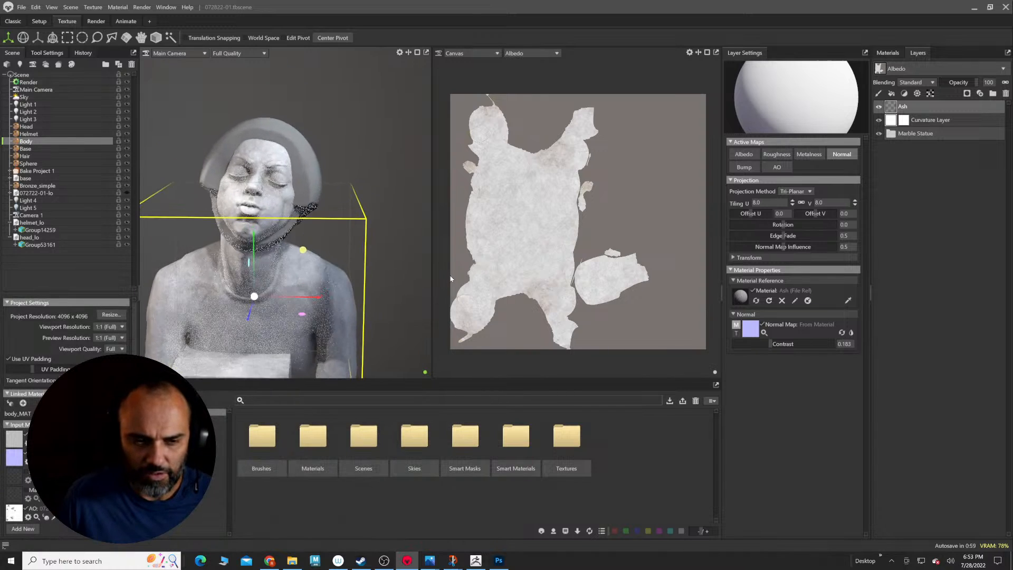
pyautogui.click(887, 52)
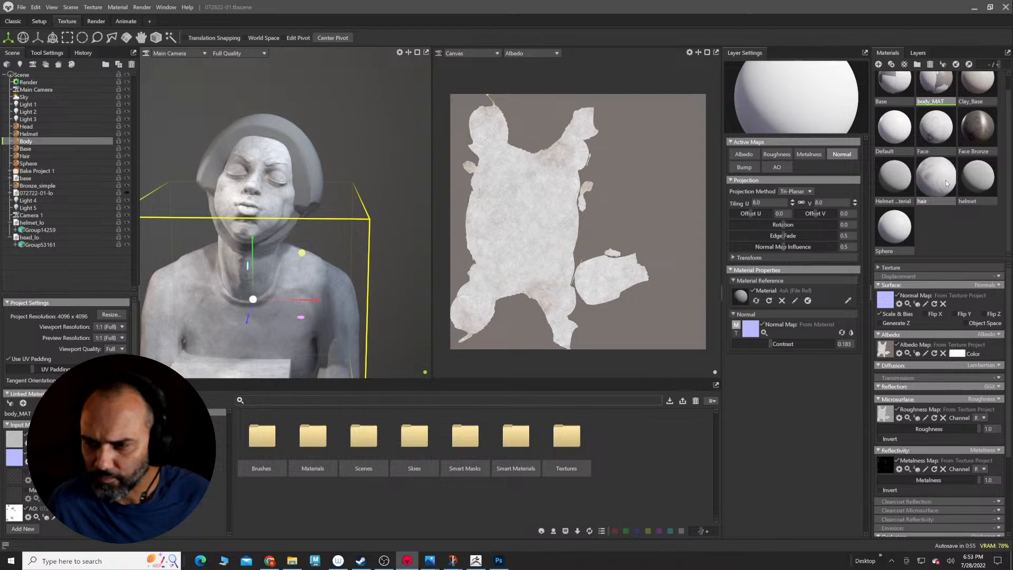
pyautogui.click(983, 174)
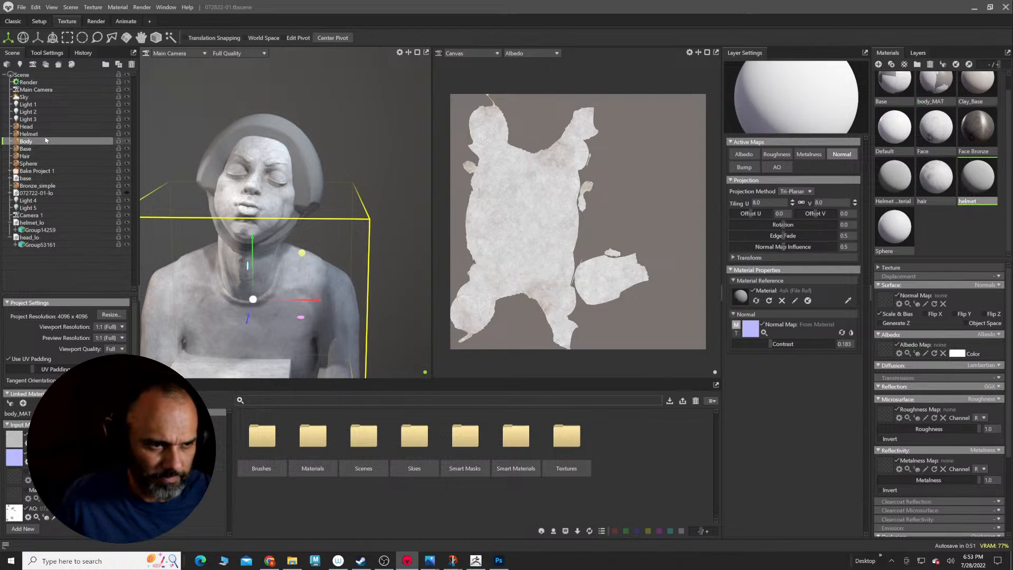
pyautogui.click(119, 135)
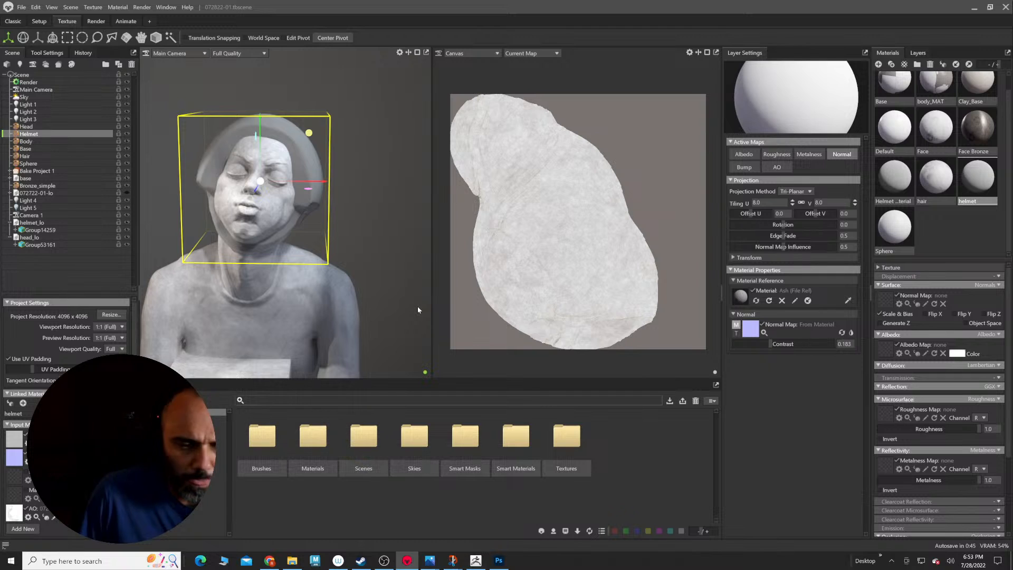
pyautogui.keyDown('alt'); pyautogui.moveTo(331, 233); pyautogui.dragTo(400, 239); pyautogui.keyUp('alt')
pyautogui.keyDown('alt'); pyautogui.moveTo(400, 240); pyautogui.dragTo(364, 218, button='right'); pyautogui.keyUp('alt')
pyautogui.keyDown('alt'); pyautogui.moveTo(364, 219); pyautogui.dragTo(414, 247, button='middle'); pyautogui.keyUp('alt')
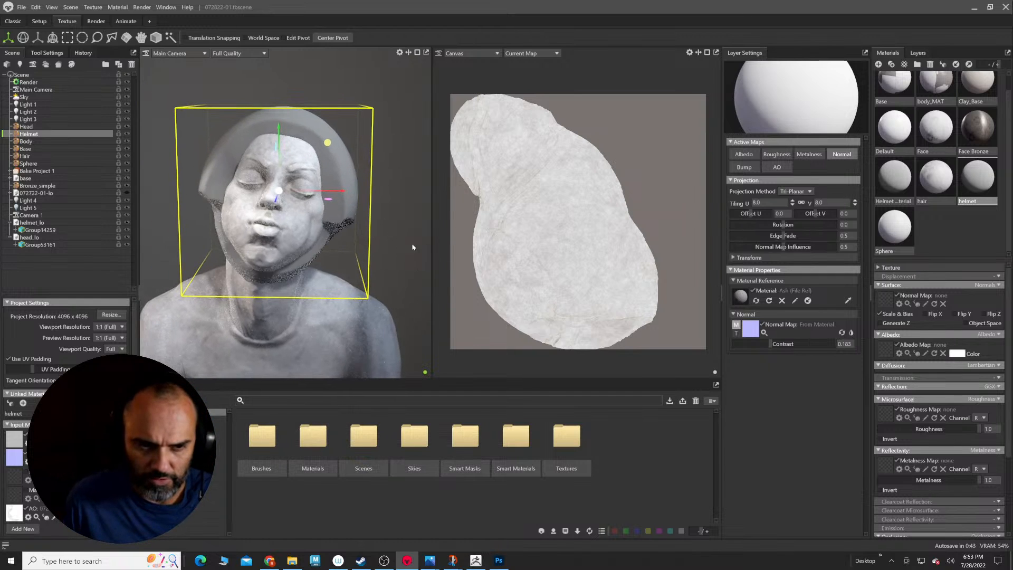
# Step: Switch to ZBrush and export the hair mesh in OBJ format as hair_lo in the 072822 folder
pyautogui.hotkey('alt', 'Tab')
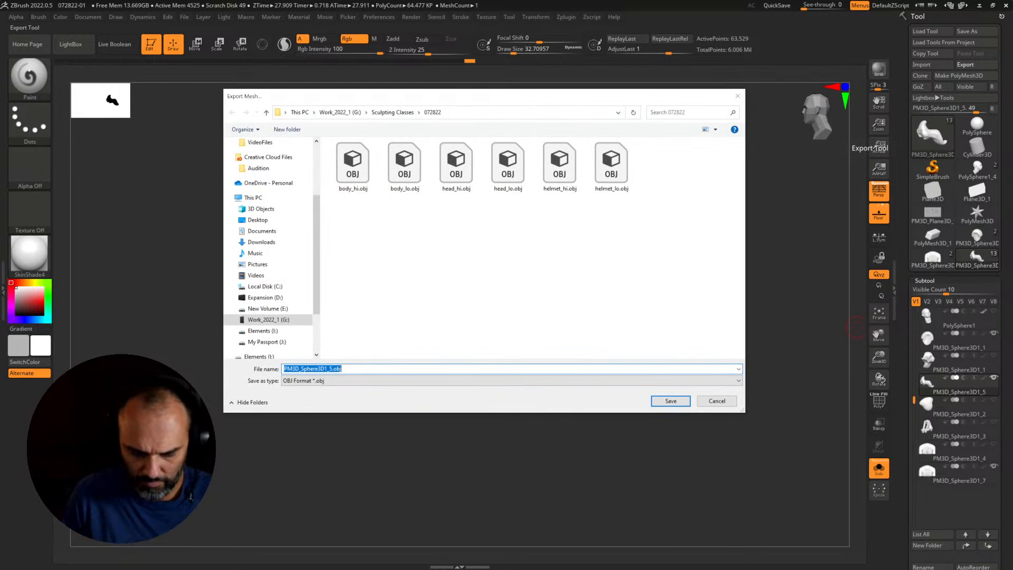
pyautogui.write('hair_lo')
pyautogui.press('Return')
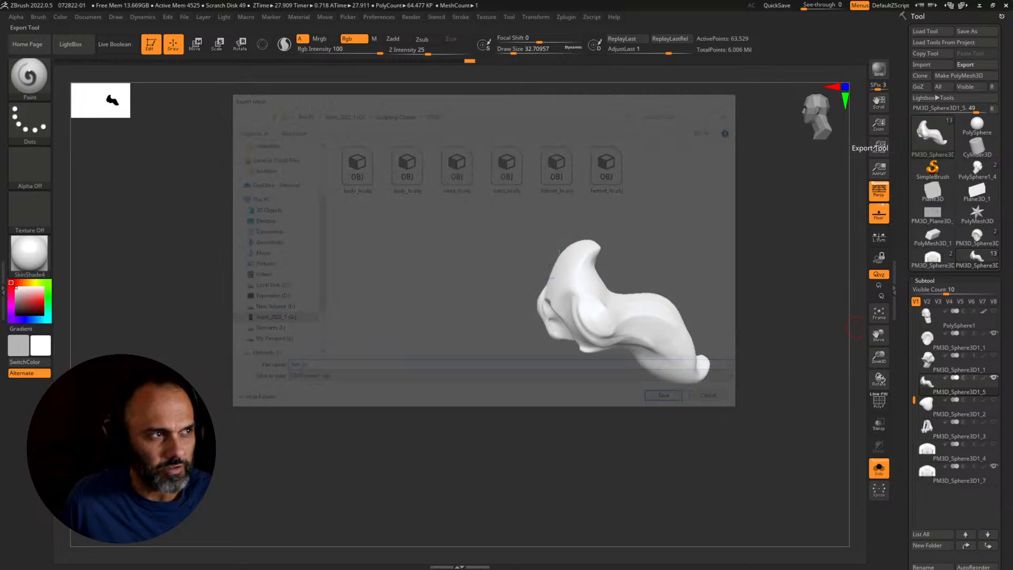
# Step: Switch back to Marmoset Toolbag and import hair_lo.obj into the scene
pyautogui.hotkey('alt', 'Tab')
pyautogui.click(427, 132)
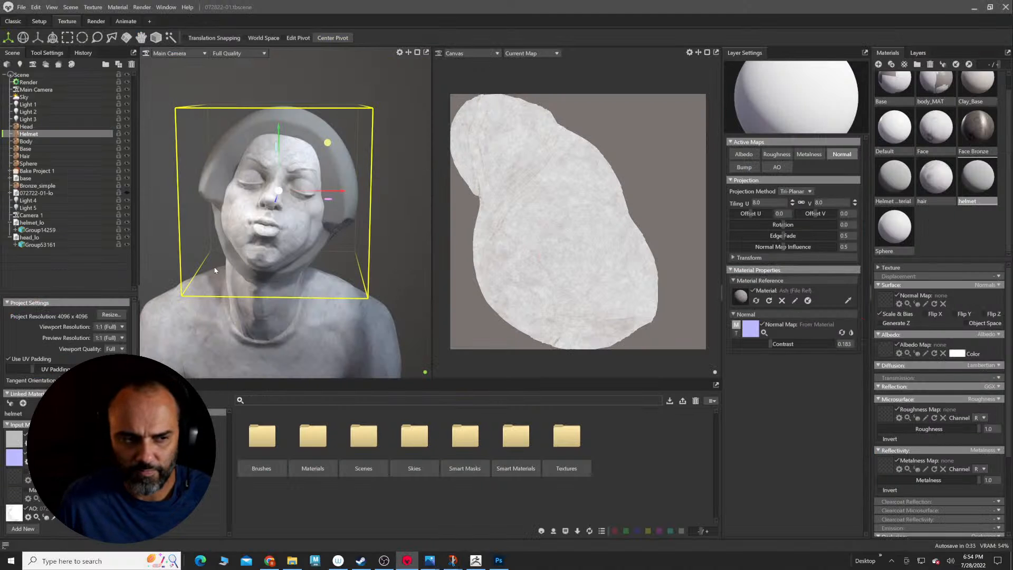
pyautogui.click(6, 65)
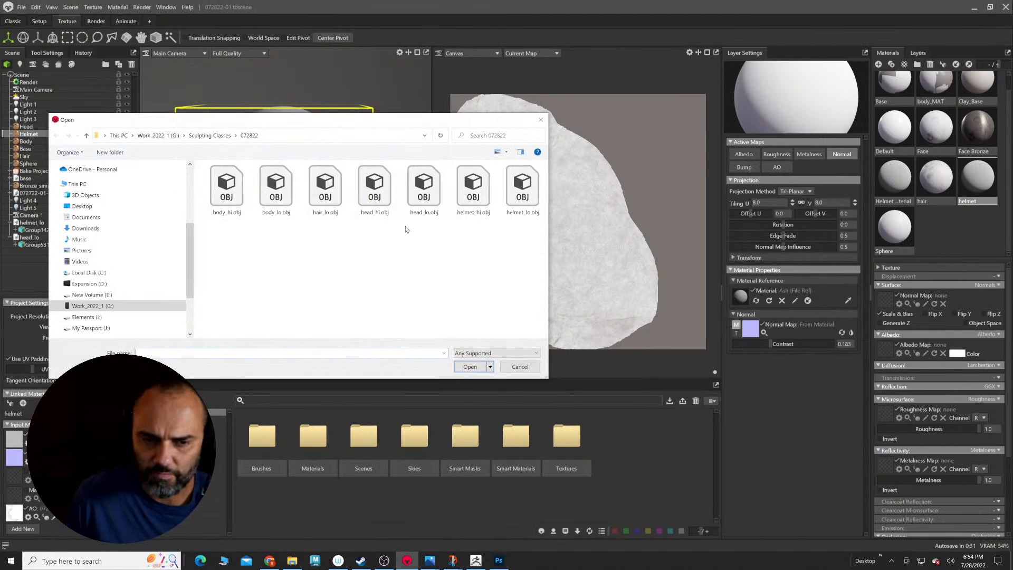
pyautogui.click(325, 188)
pyautogui.click(470, 367)
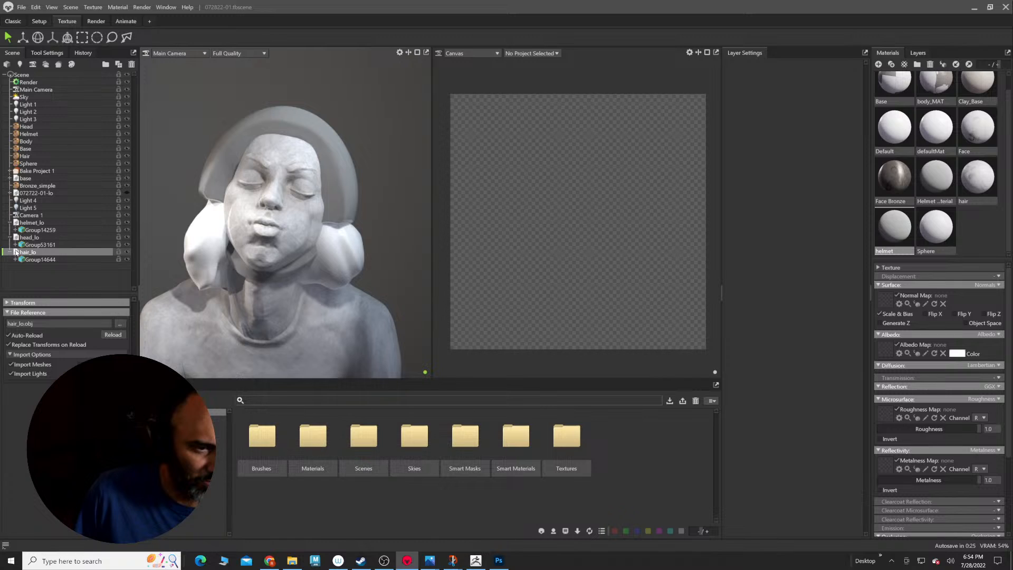
# Step: Expand Bake Project 1 in the scene outline and delete body_hi from its High group
pyautogui.click(10, 170)
pyautogui.scroll(-2, 65, 216)
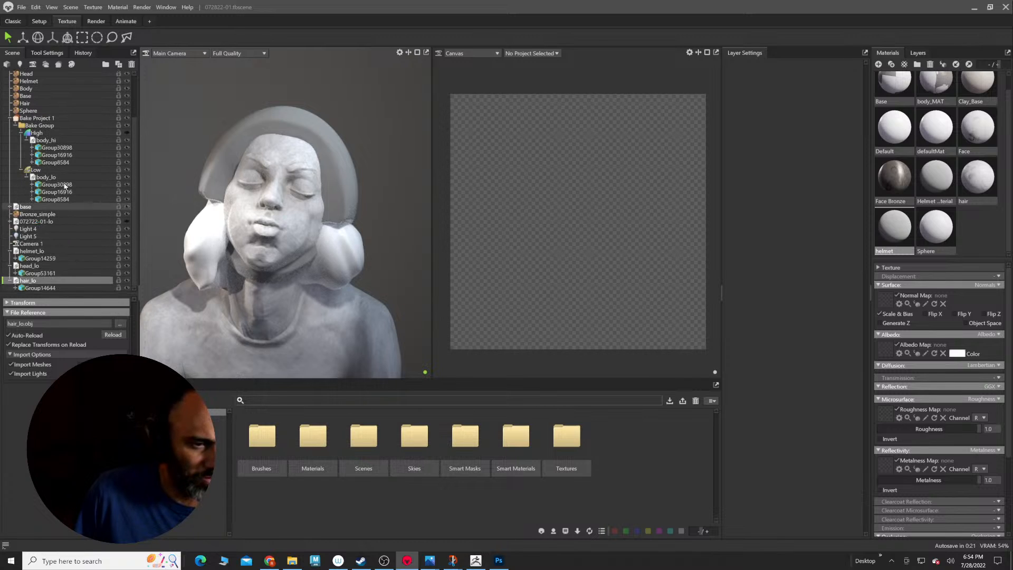
pyautogui.click(58, 140)
pyautogui.click(21, 132)
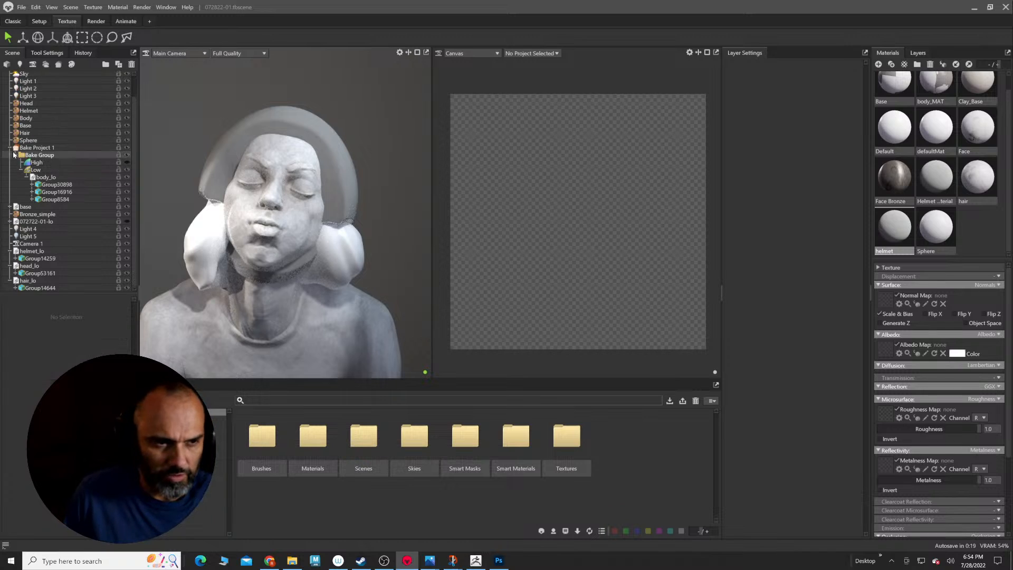
# Step: Replace body_lo with hair_lo in the bake project's Low group and place a duplicate of hair_lo in the High group
pyautogui.click(46, 177)
pyautogui.moveTo(16, 249); pyautogui.dragTo(42, 174)
pyautogui.hotkey('ctrl', 'd')
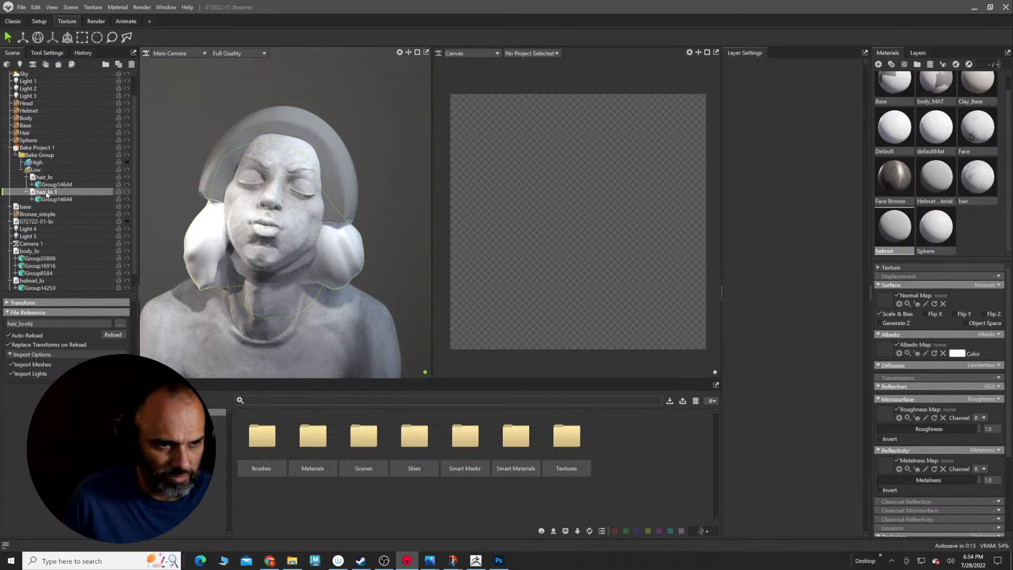
pyautogui.moveTo(44, 167); pyautogui.dragTo(43, 165)
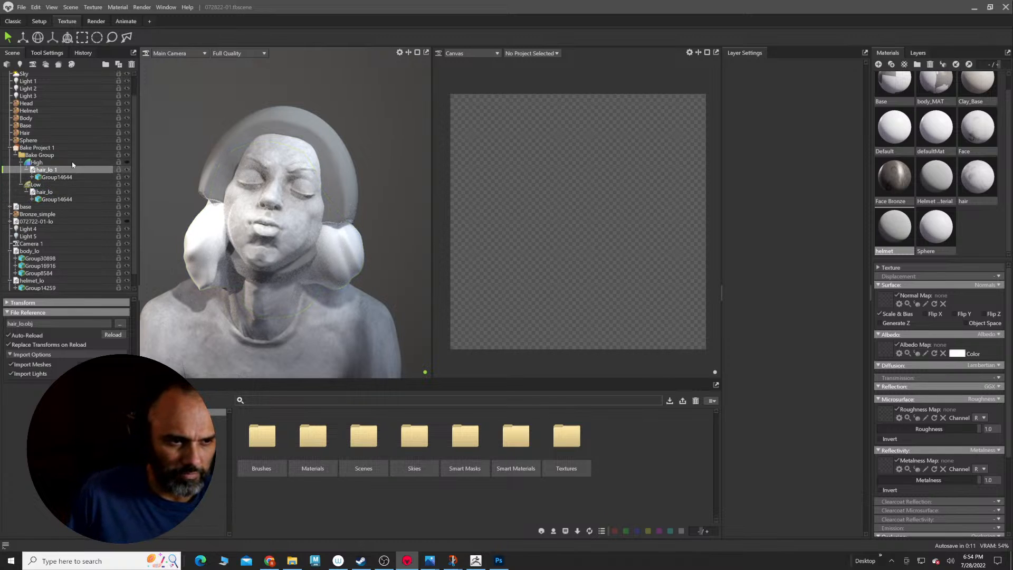
# Step: Open the bake settings of Bake Project 1
pyautogui.click(34, 148)
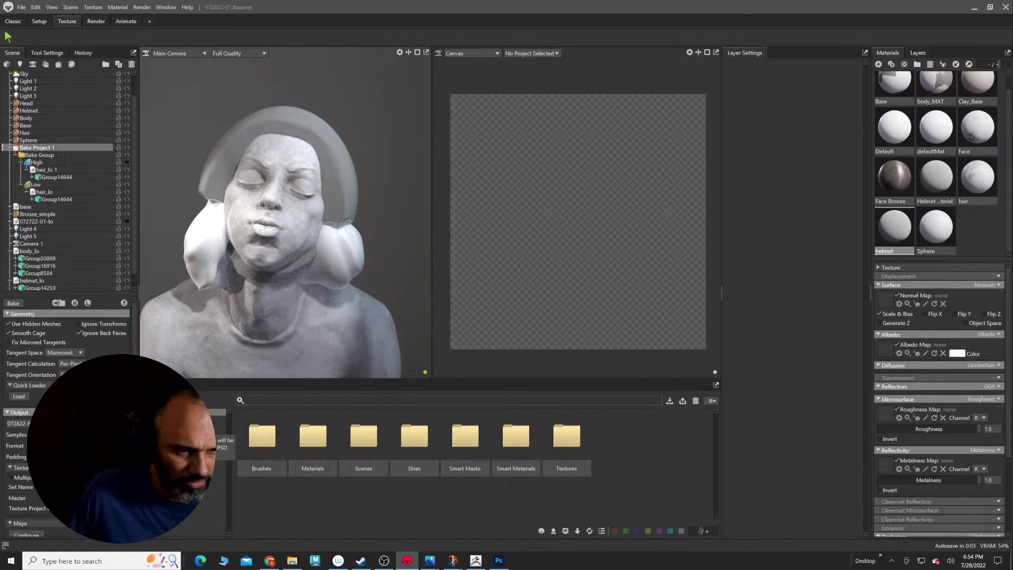
# Step: Bake Bake Project 1 and empty its bake group, deleting hair_lo 1 from High and moving hair_lo out of Low to above body_lo
pyautogui.click(17, 305)
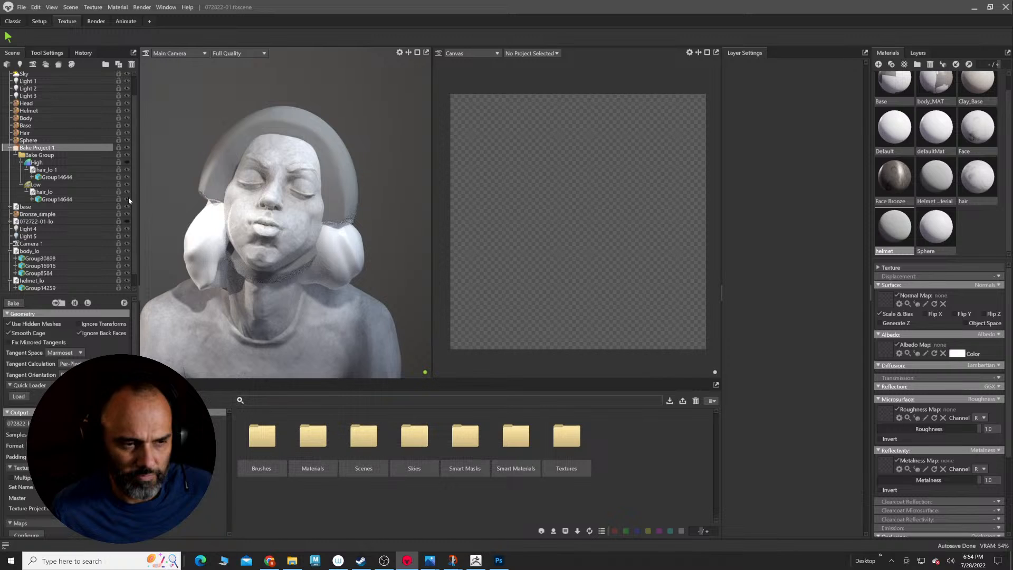
pyautogui.click(52, 171)
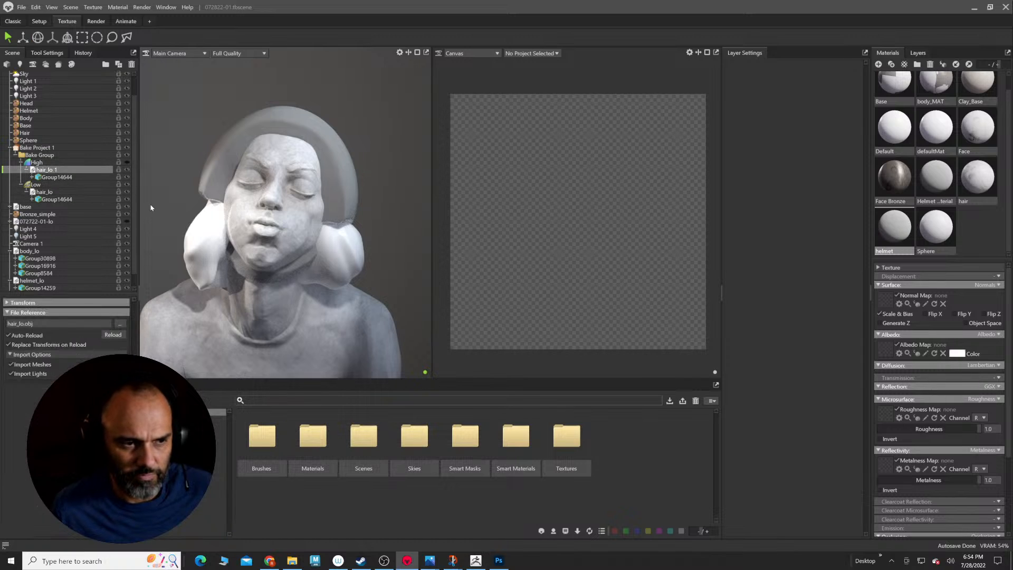
pyautogui.press('Delete')
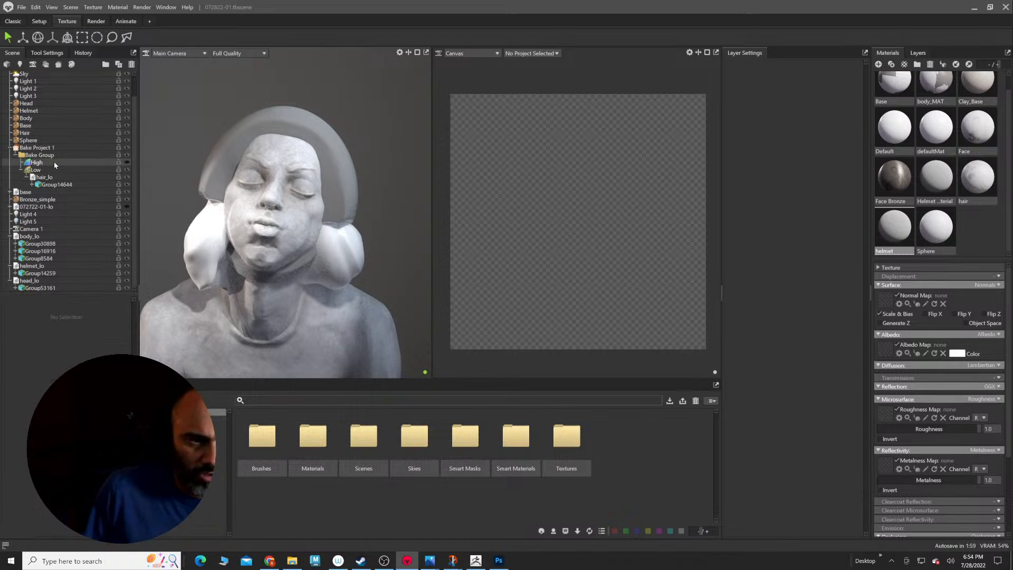
pyautogui.click(32, 177)
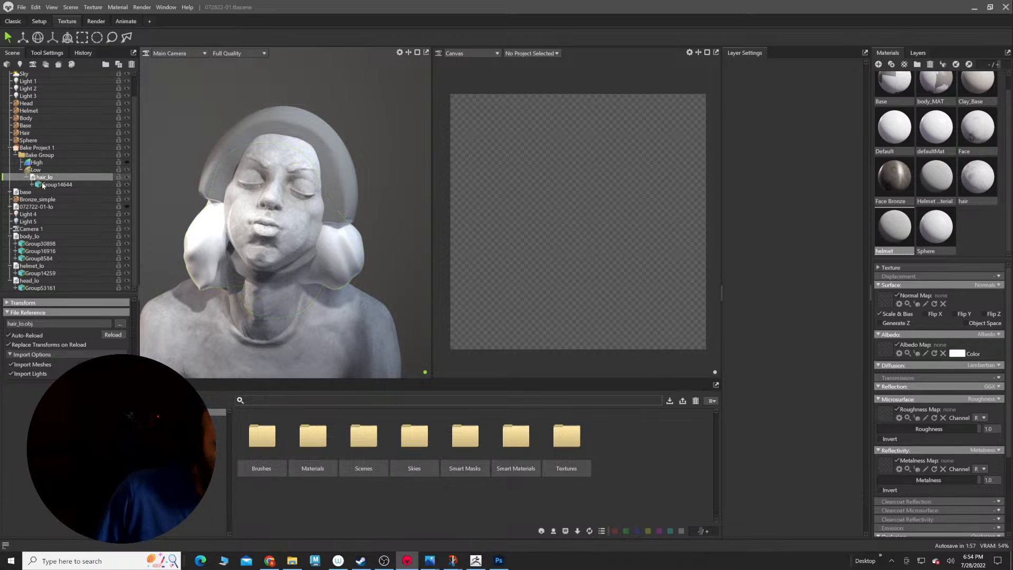
pyautogui.moveTo(16, 235); pyautogui.dragTo(16, 235)
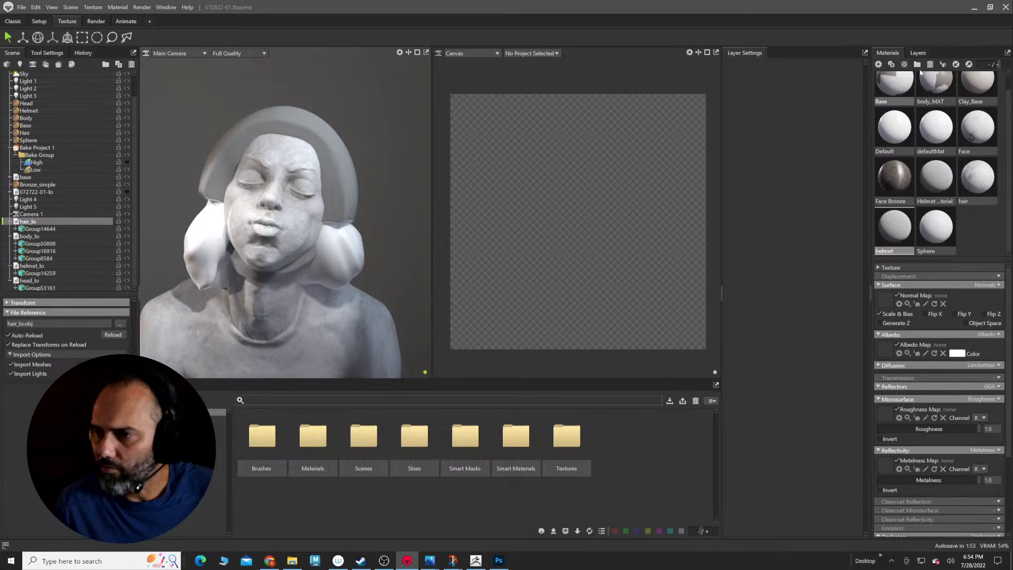
# Step: Select the helmet mesh's material and link it to the Helmet texture project
pyautogui.click(918, 52)
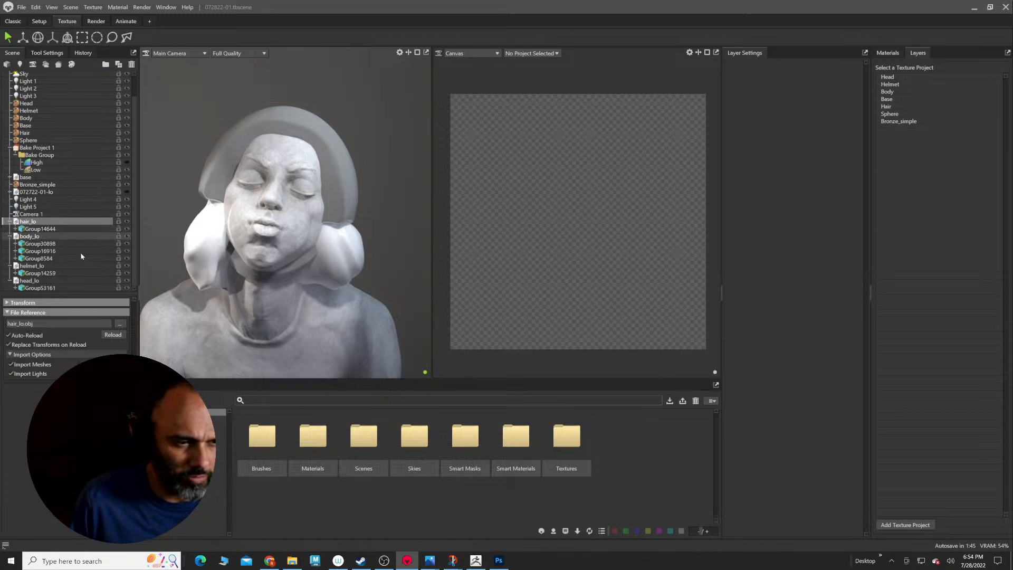
pyautogui.click(40, 266)
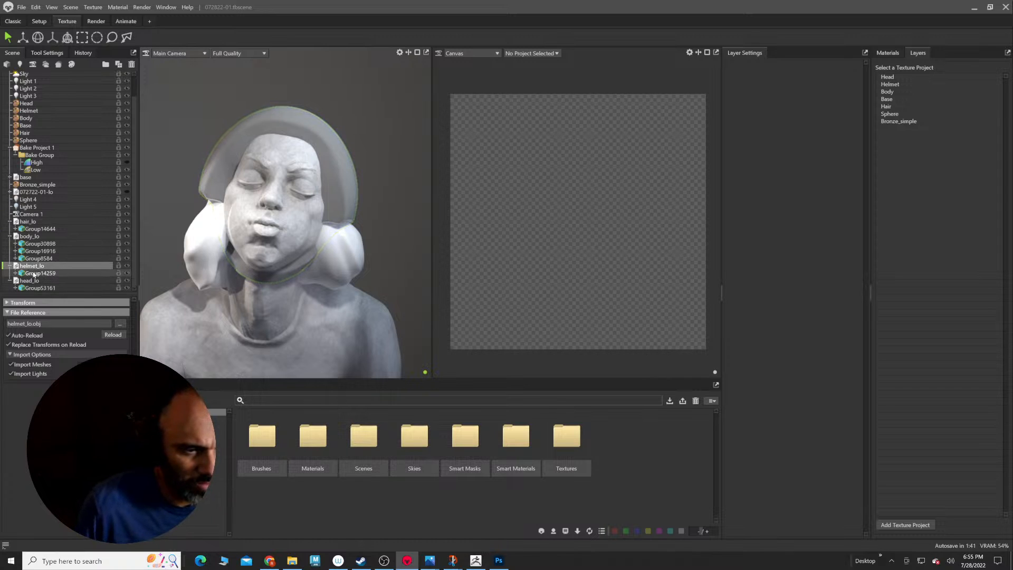
pyautogui.click(888, 53)
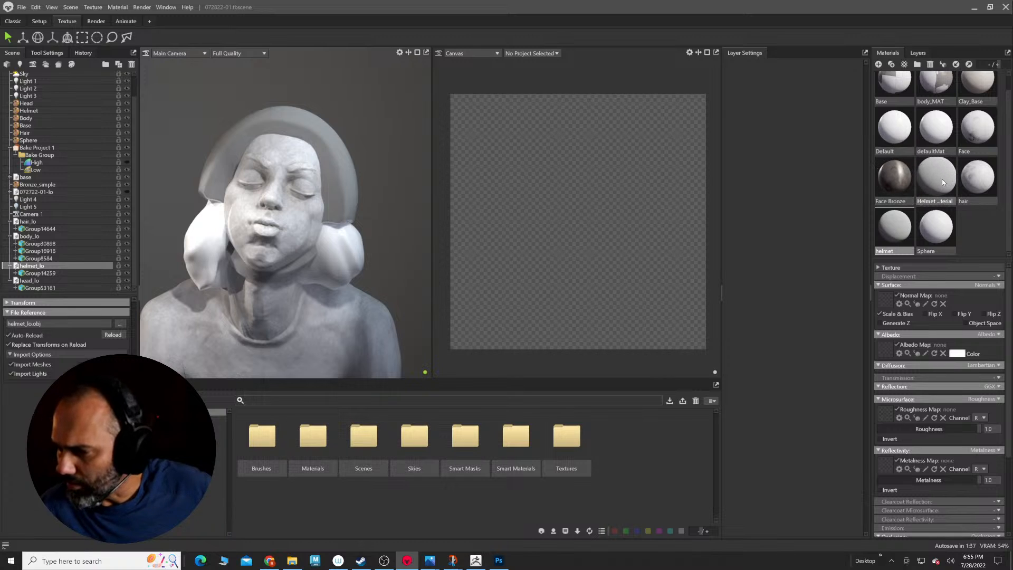
pyautogui.rightClick(344, 169)
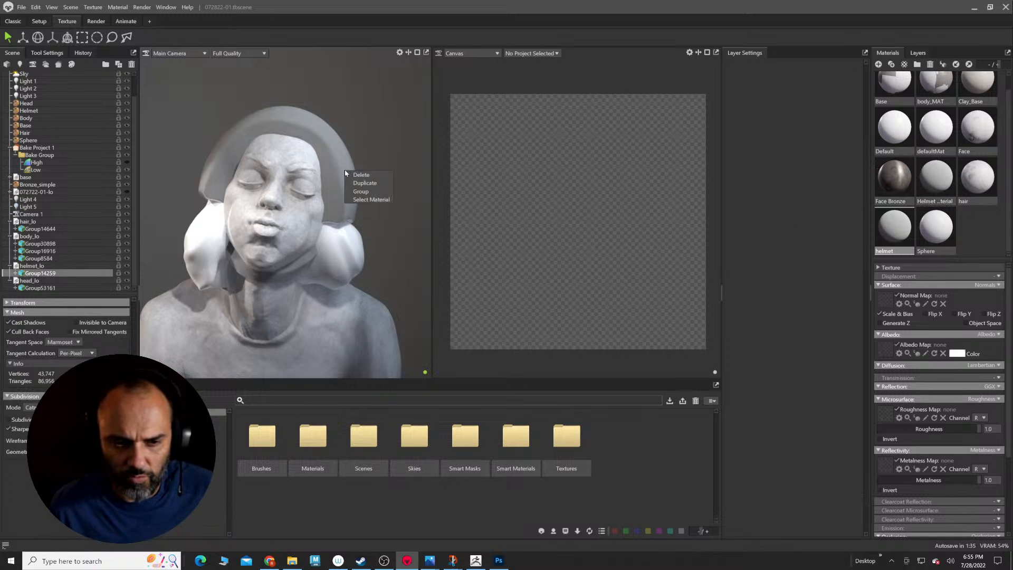
pyautogui.click(369, 199)
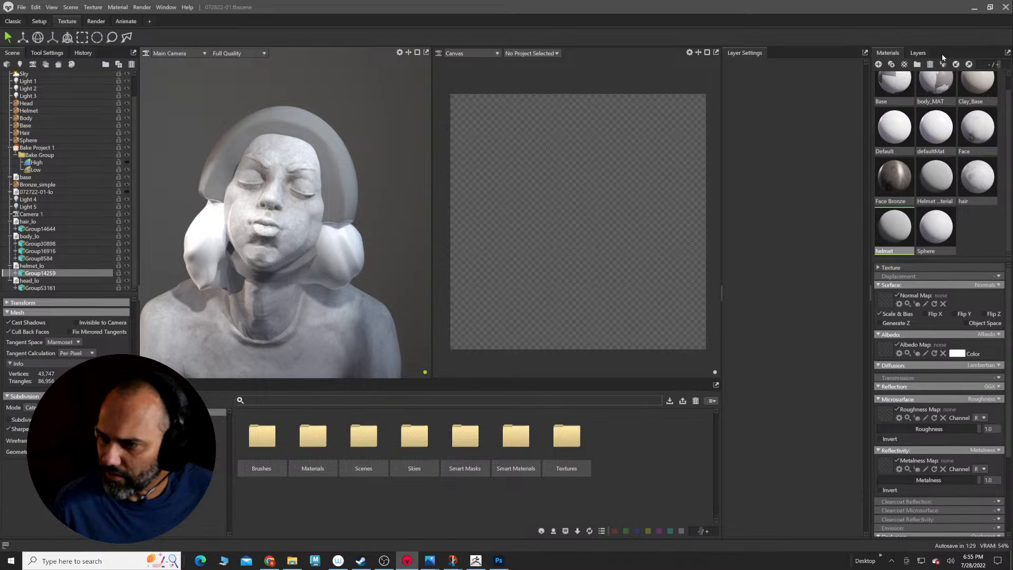
pyautogui.click(918, 52)
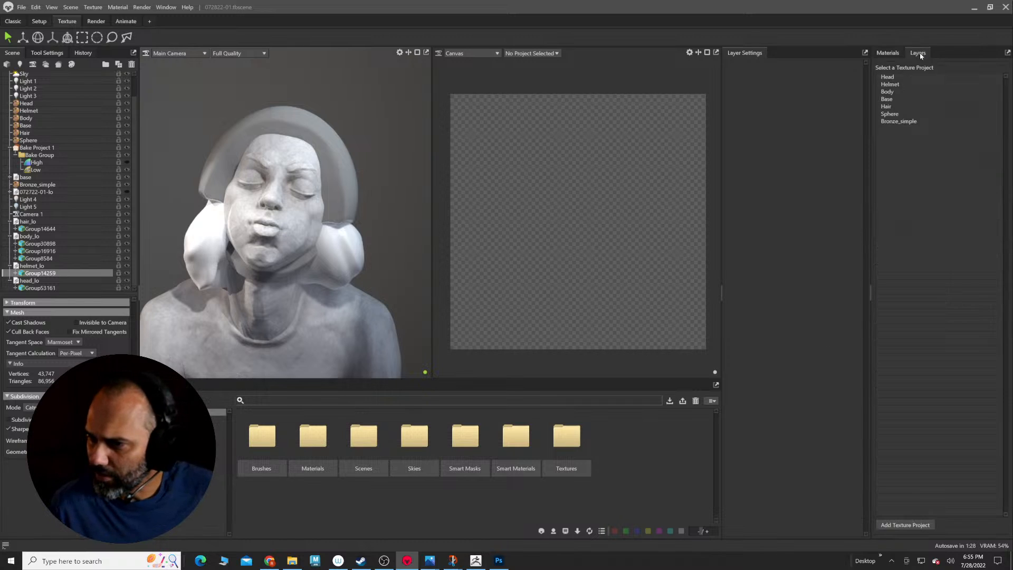
pyautogui.click(895, 84)
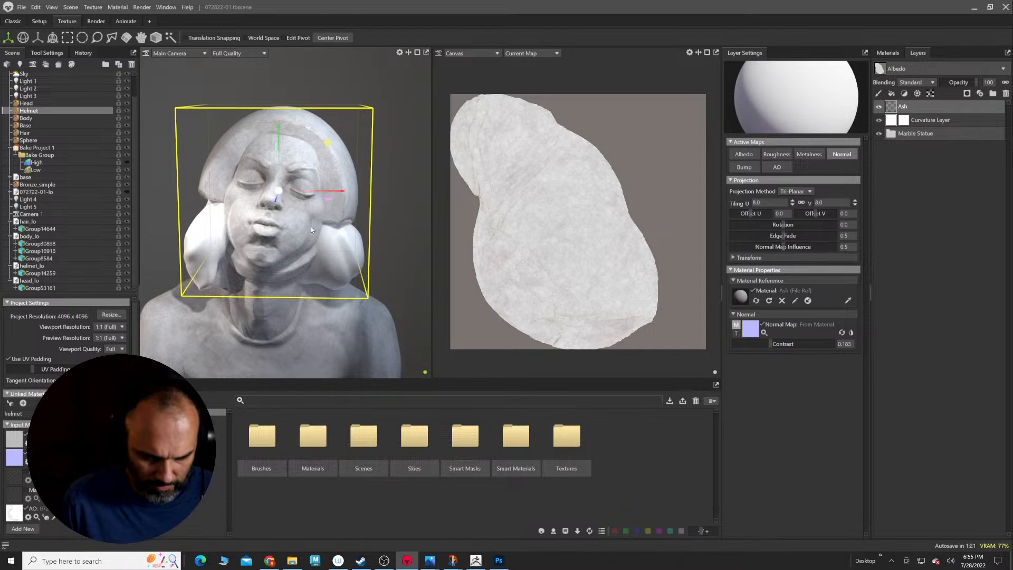
pyautogui.moveTo(311, 226); pyautogui.dragTo(327, 188)
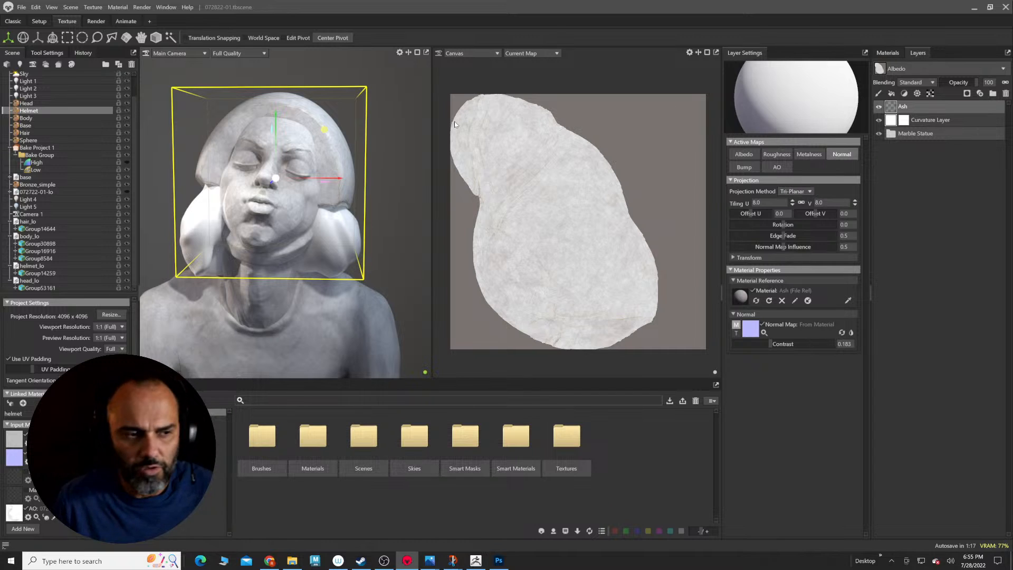
# Step: Duplicate the Body texture project and rename the copy hair
pyautogui.click(40, 118)
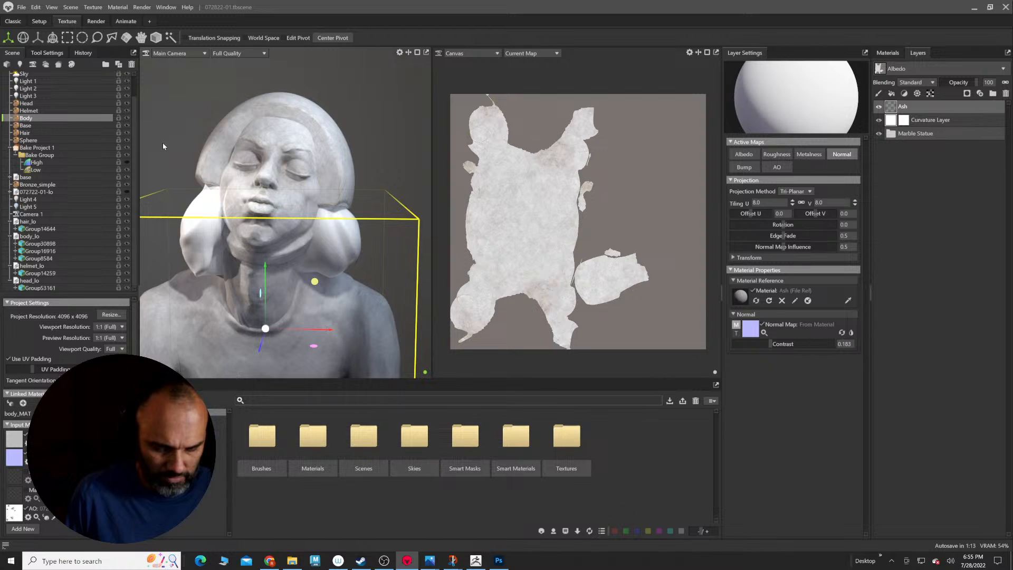
pyautogui.hotkey('ctrl', 'd')
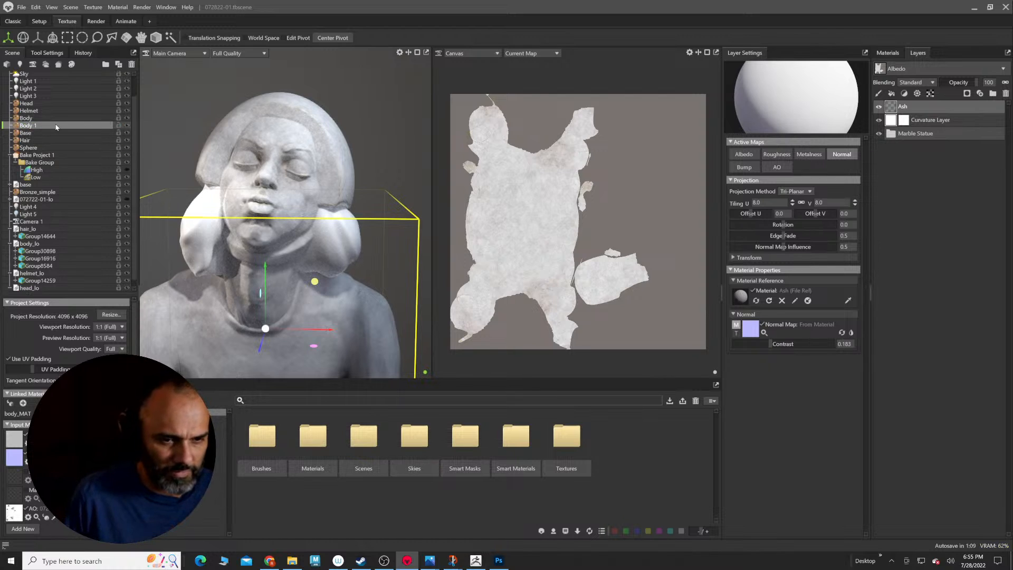
pyautogui.doubleClick(34, 127)
pyautogui.doubleClick(34, 126)
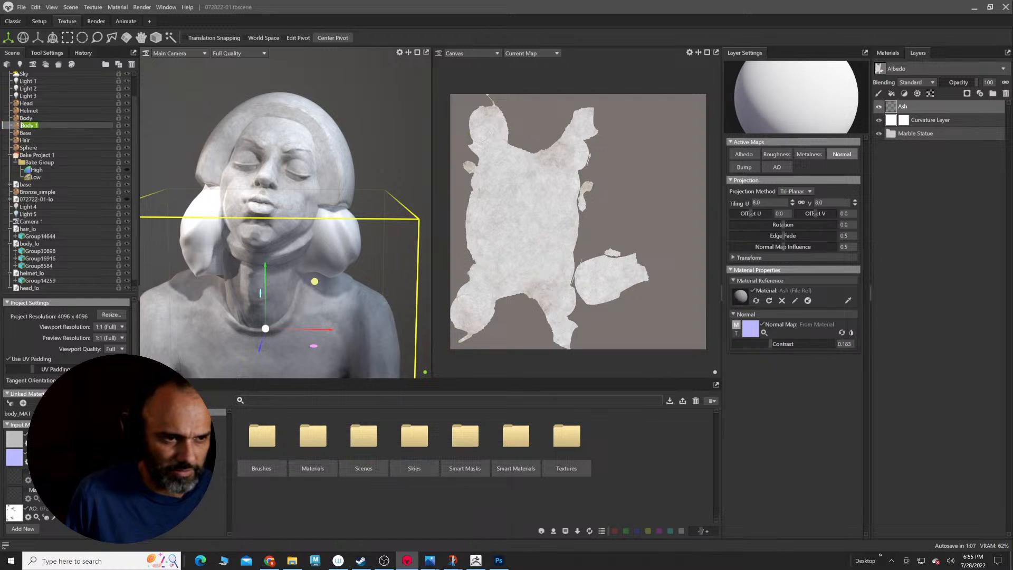
pyautogui.write('hair')
pyautogui.press('Return')
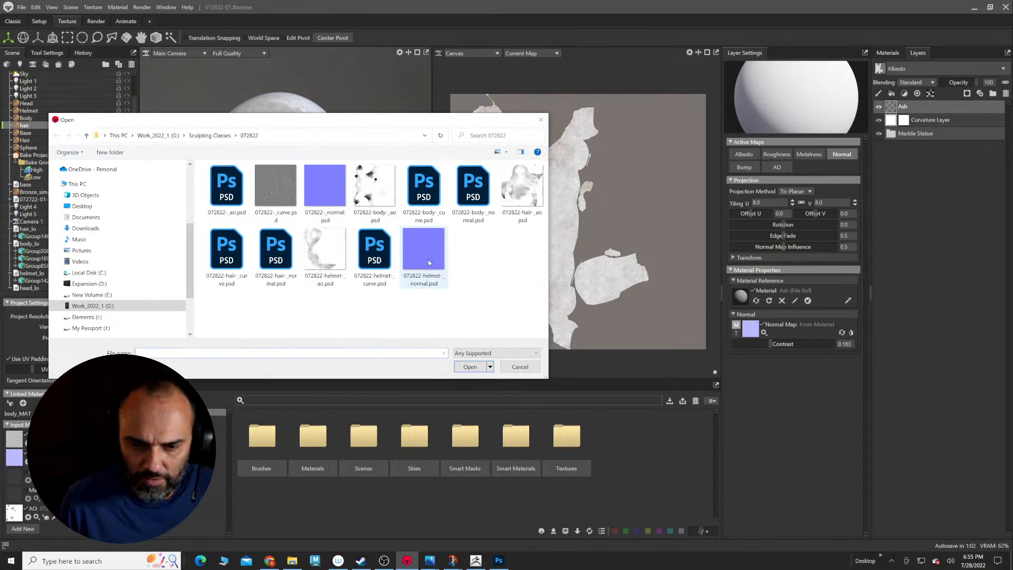
# Step: Replace the hair project's input maps with 072822-hair-_curve.psd, 072822-hair-_normal.psd and 072822-hair-_ao.psd
pyautogui.click(226, 255)
pyautogui.doubleClick(228, 255)
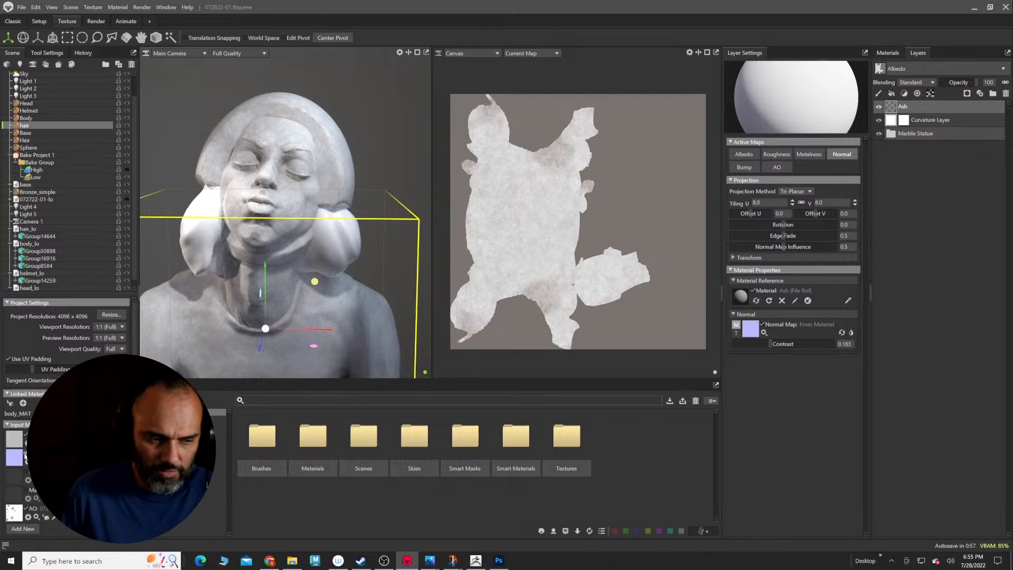
pyautogui.click(22, 459)
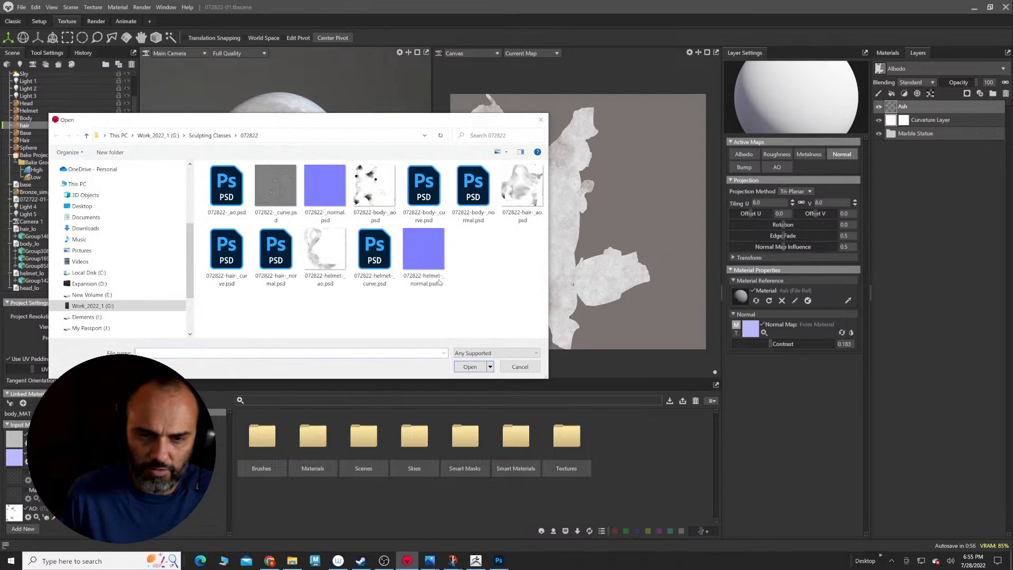
pyautogui.doubleClick(276, 248)
pyautogui.click(12, 514)
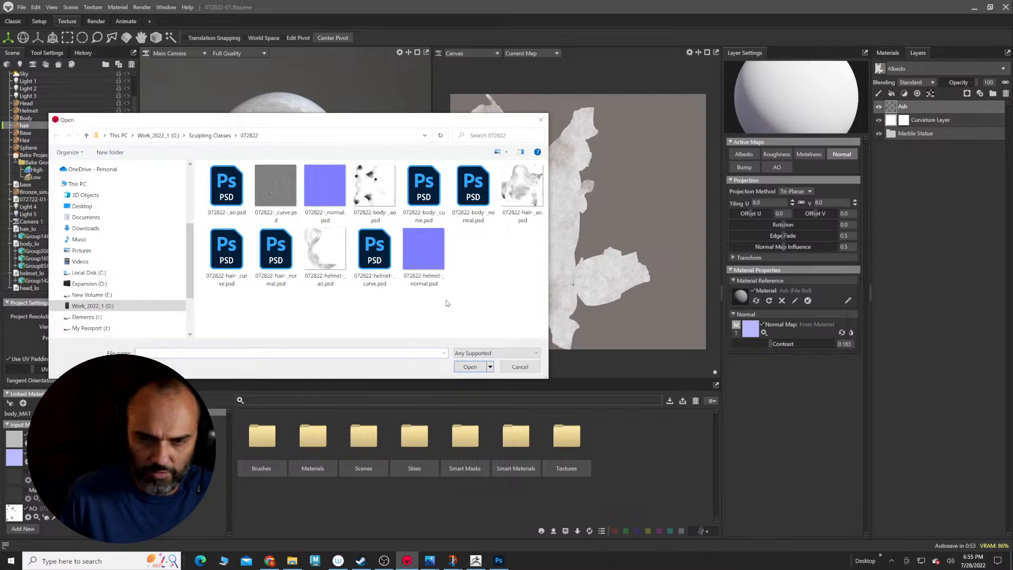
pyautogui.doubleClick(536, 192)
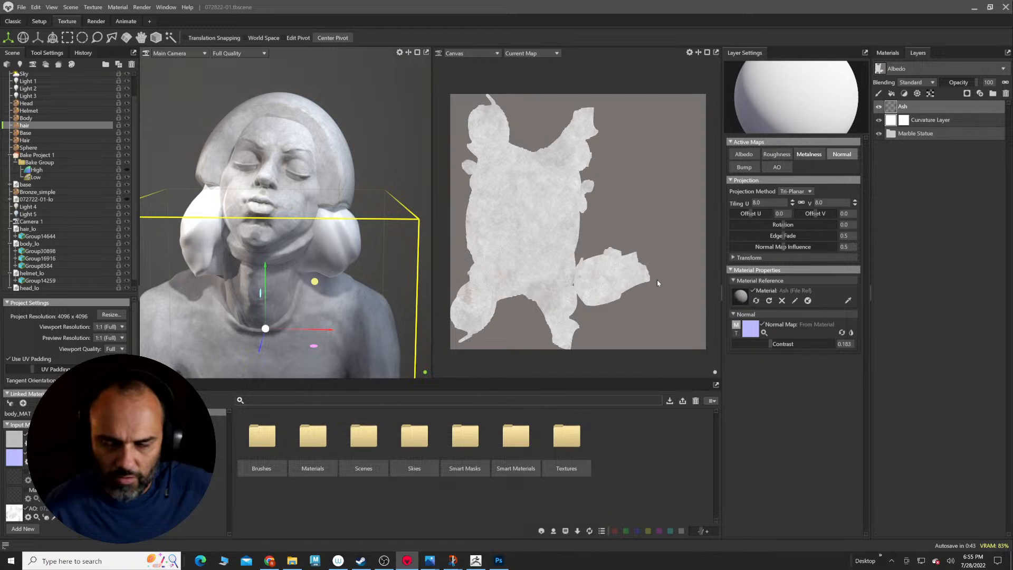
# Step: Rename the hair mesh's material to hair_MAT and link it to the hair texture project in place of body_MAT
pyautogui.click(887, 53)
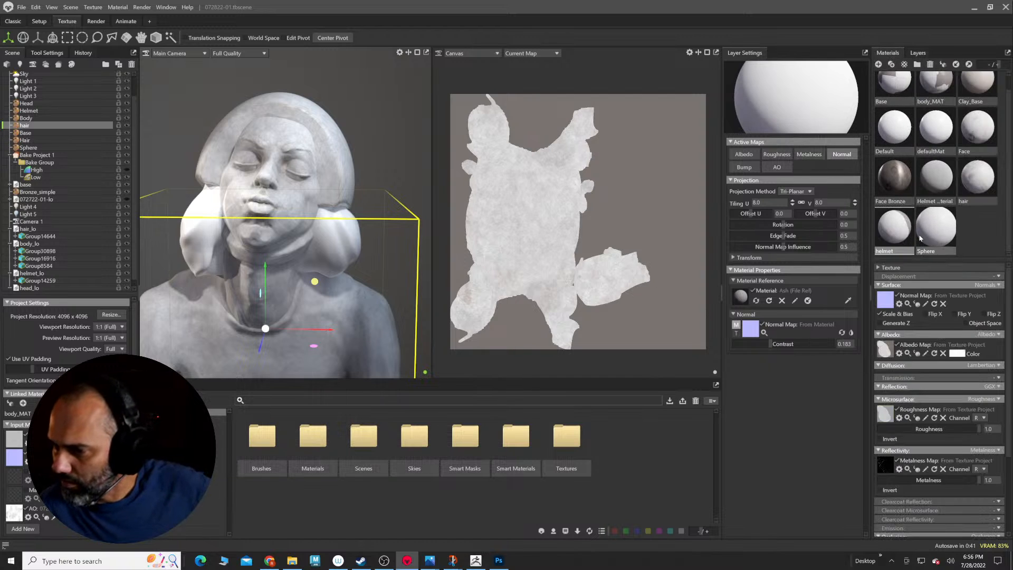
pyautogui.rightClick(335, 244)
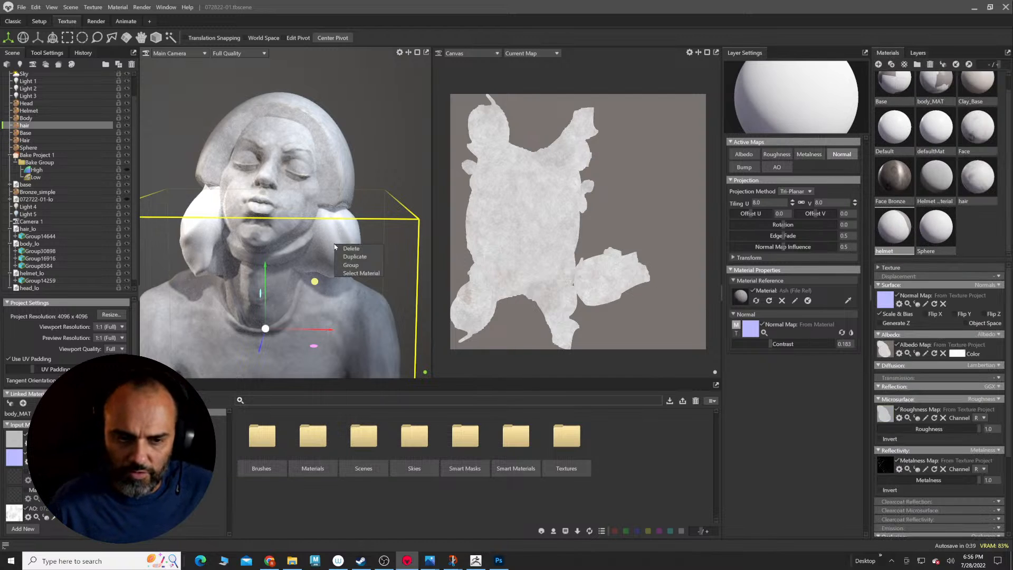
pyautogui.click(357, 274)
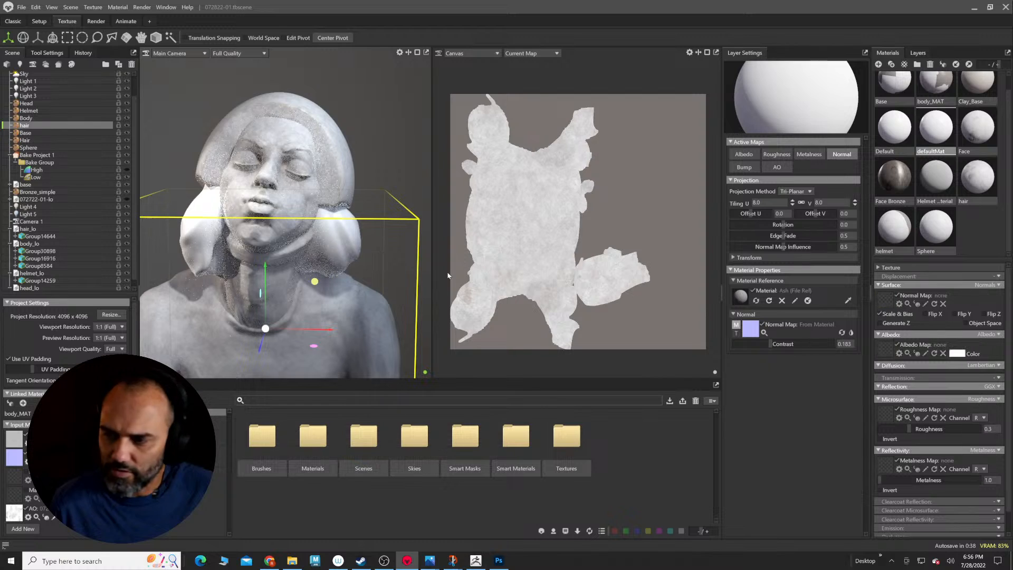
pyautogui.doubleClick(931, 150)
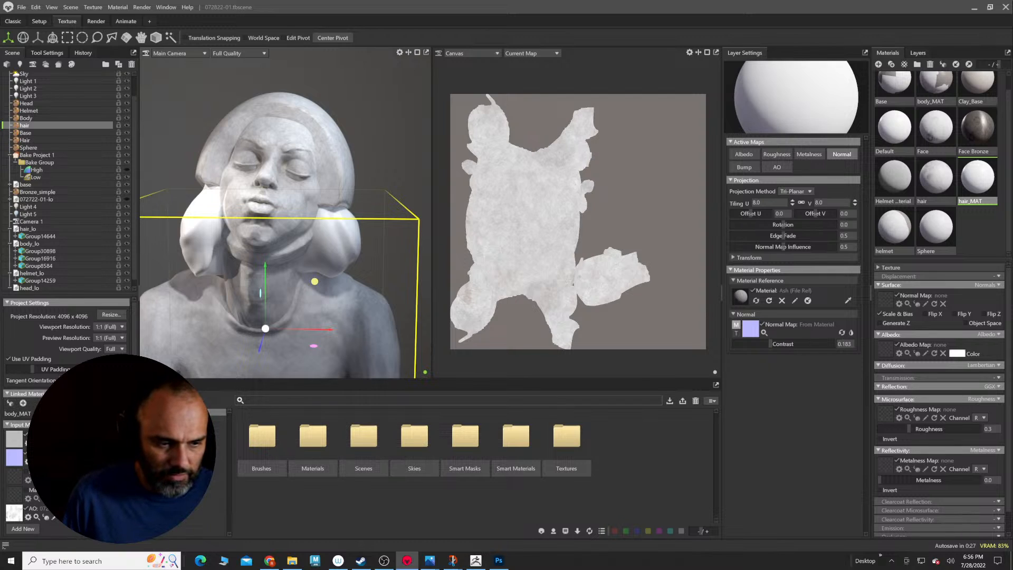
pyautogui.click(124, 414)
pyautogui.click(9, 404)
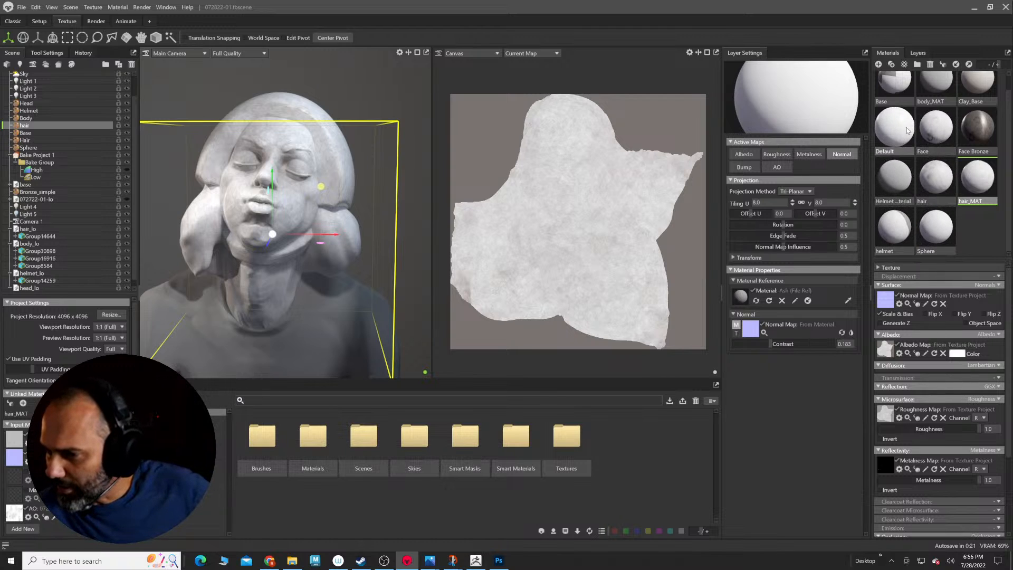
# Step: Link the body_MAT material to the Body texture project again
pyautogui.click(936, 84)
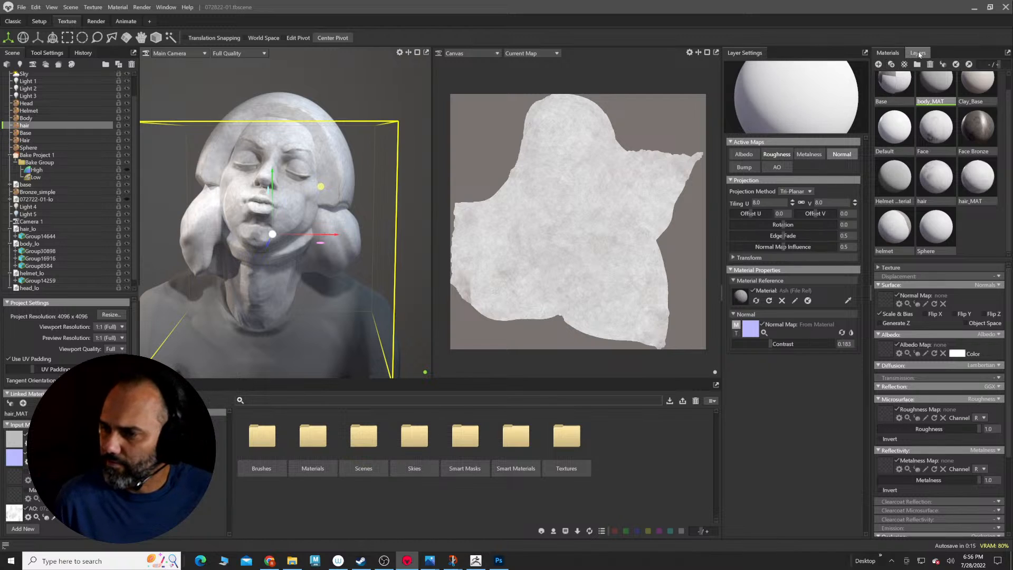
pyautogui.click(26, 118)
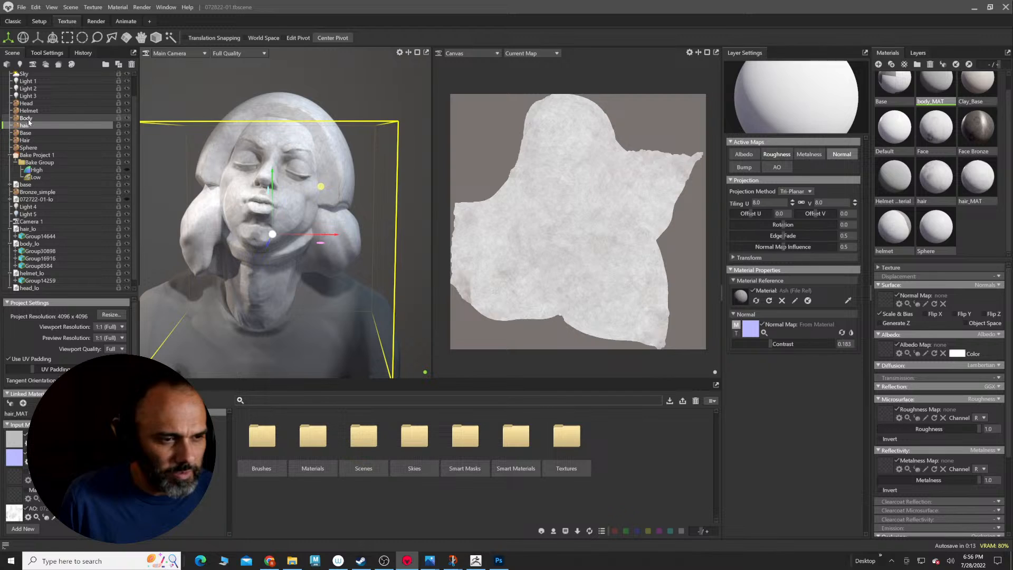
pyautogui.click(11, 404)
pyautogui.click(10, 404)
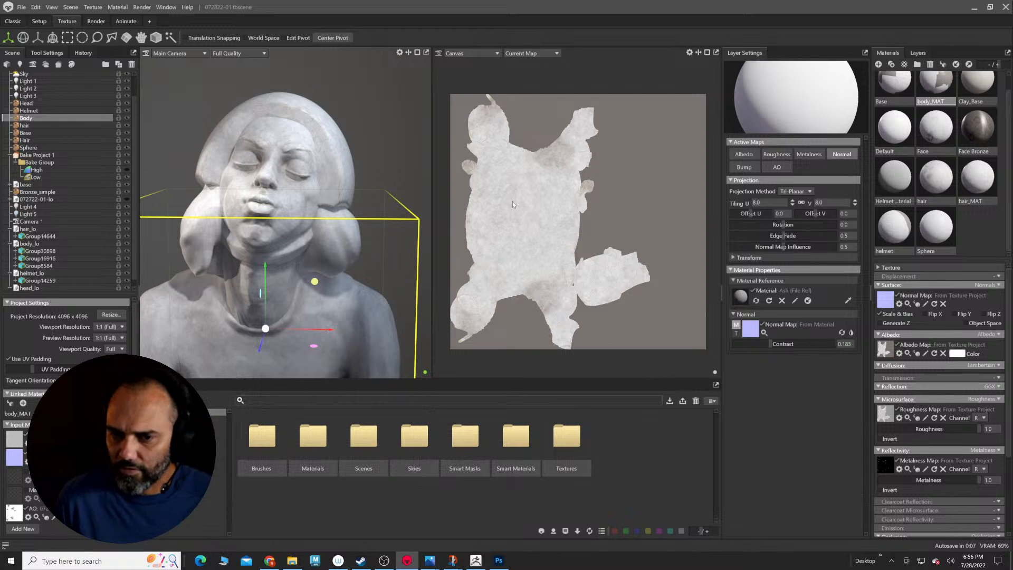
# Step: Switch to the Classic workspace and examine the whole textured bust together with its pedestal
pyautogui.click(11, 22)
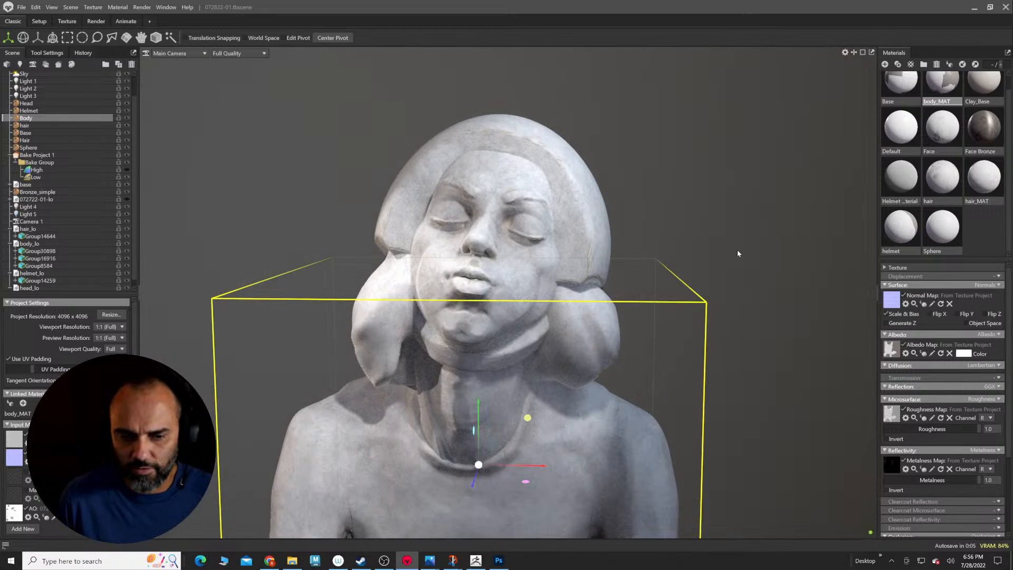
pyautogui.scroll(-1, 52, 105)
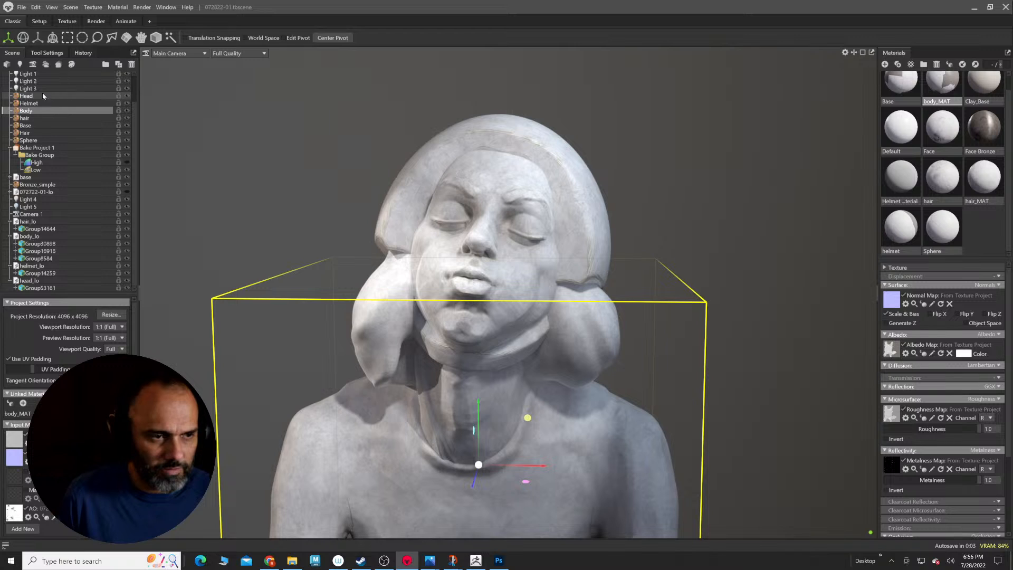
pyautogui.click(32, 281)
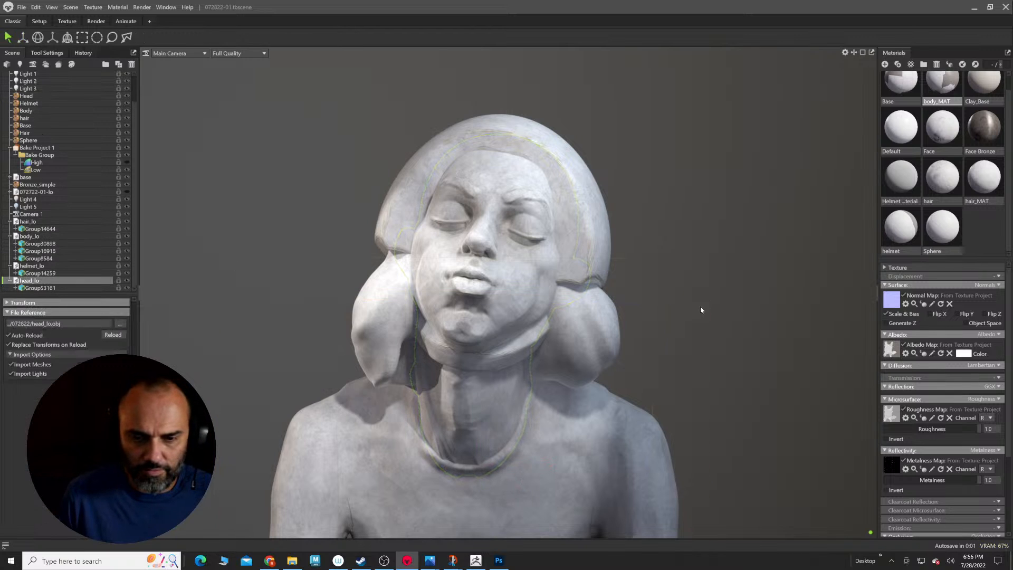
pyautogui.scroll(-2, 655, 286)
pyautogui.moveTo(642, 278); pyautogui.dragTo(623, 215, button='middle')
pyautogui.scroll(-2, 607, 244)
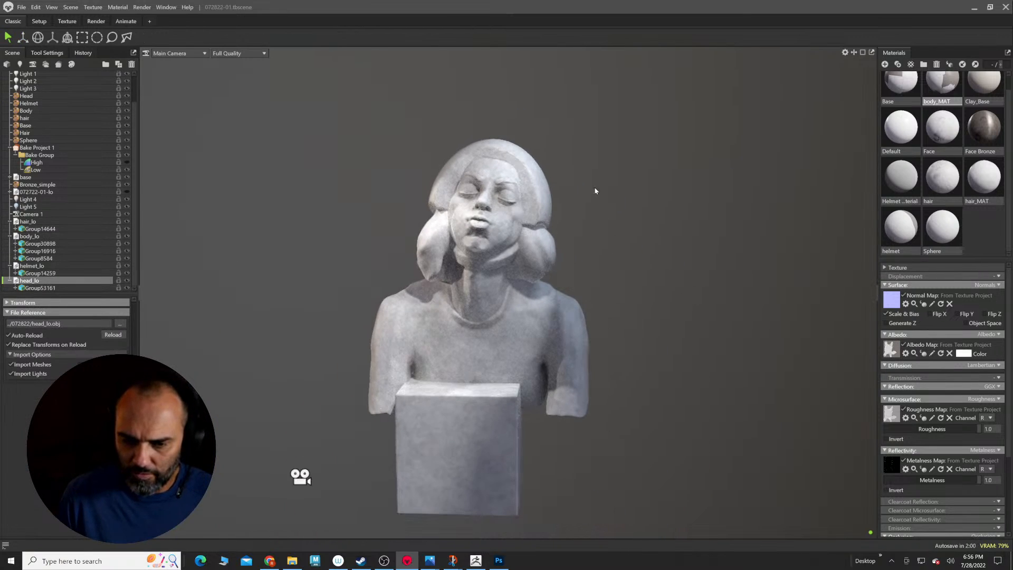
pyautogui.moveTo(600, 258); pyautogui.dragTo(603, 199, button='middle')
# Step: Select the base pedestal object and scale it up uniformly to about 1.738
pyautogui.click(456, 380)
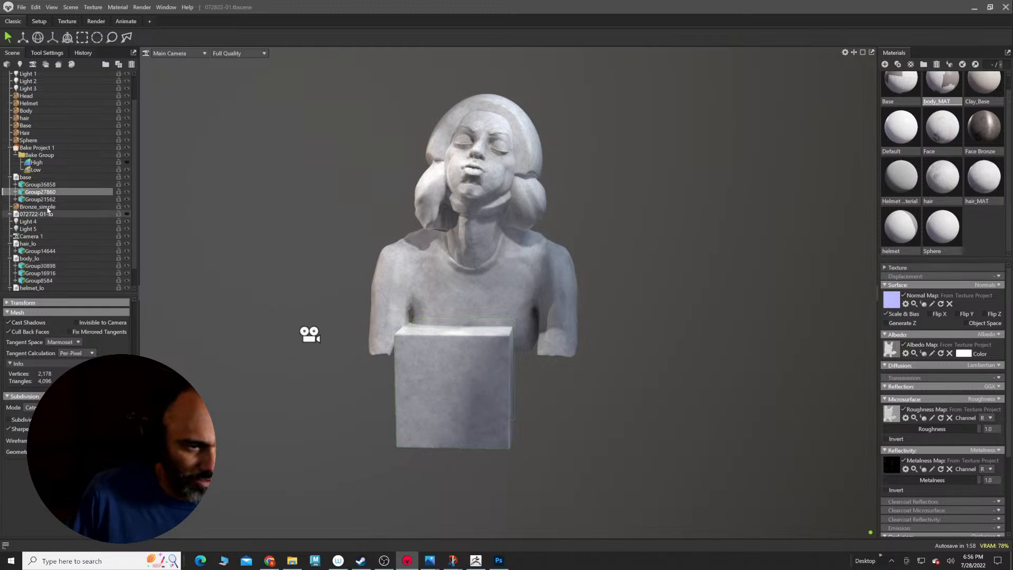
pyautogui.click(25, 178)
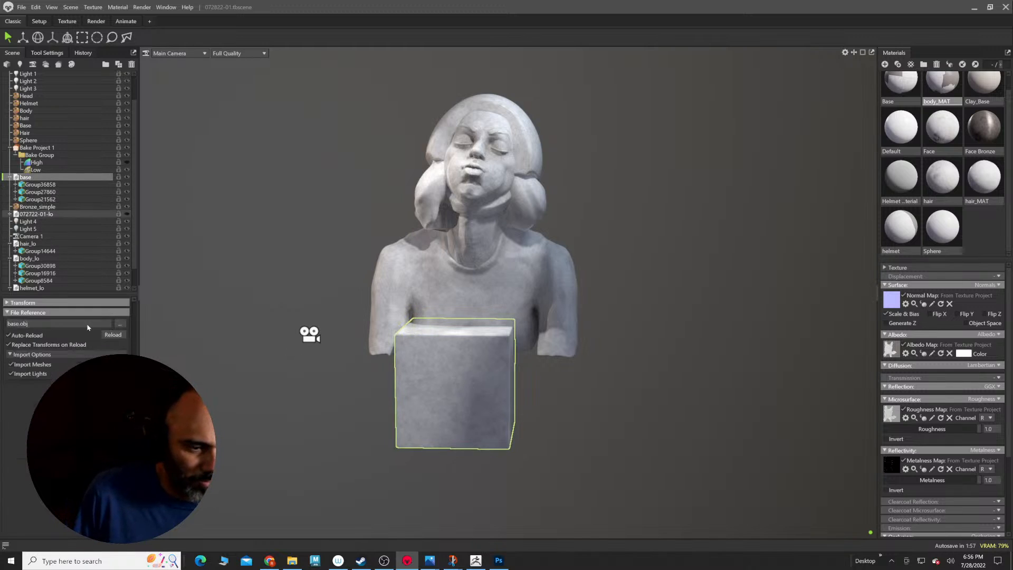
pyautogui.click(6, 302)
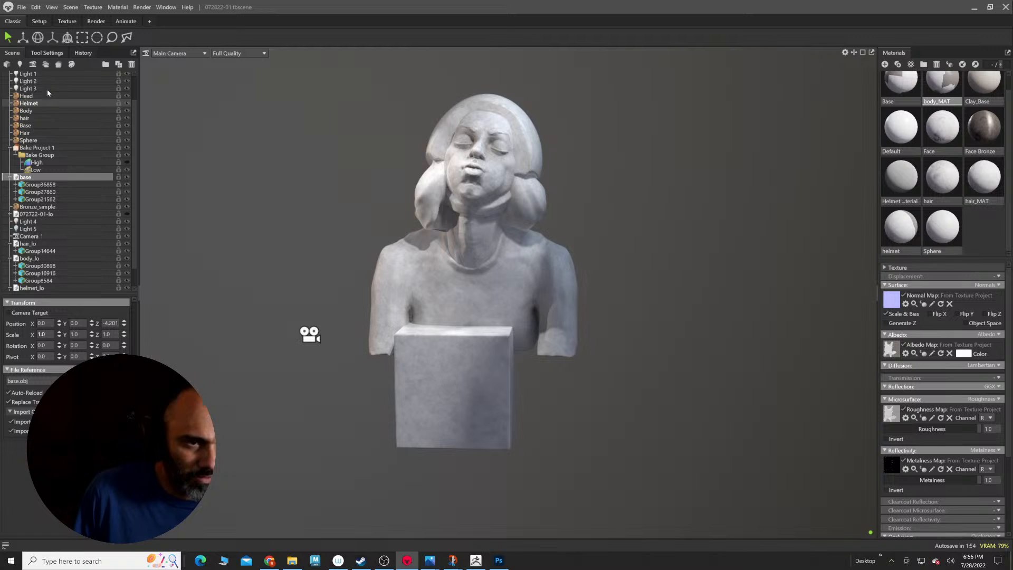
pyautogui.click(52, 37)
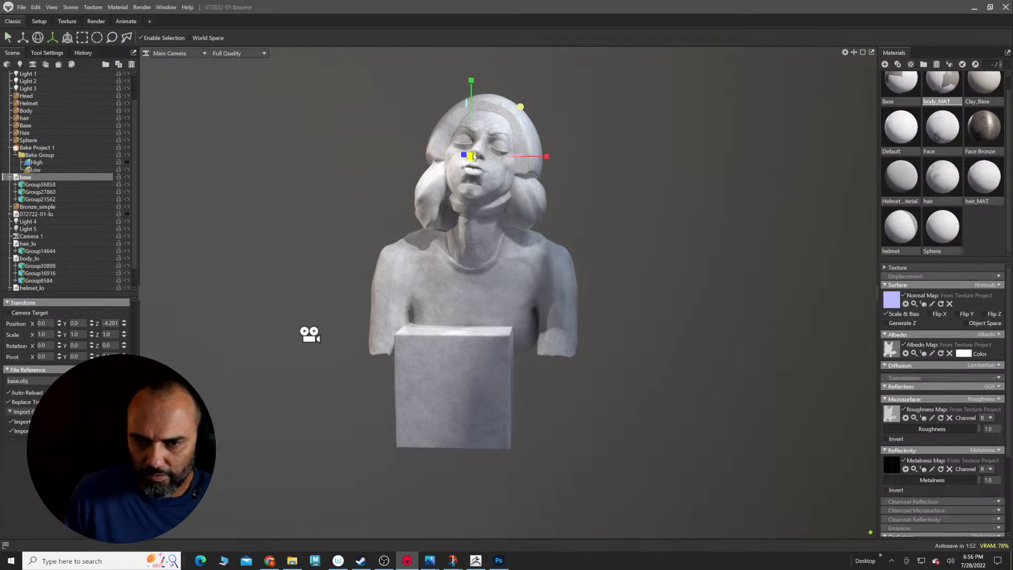
pyautogui.moveTo(471, 156); pyautogui.dragTo(504, 150)
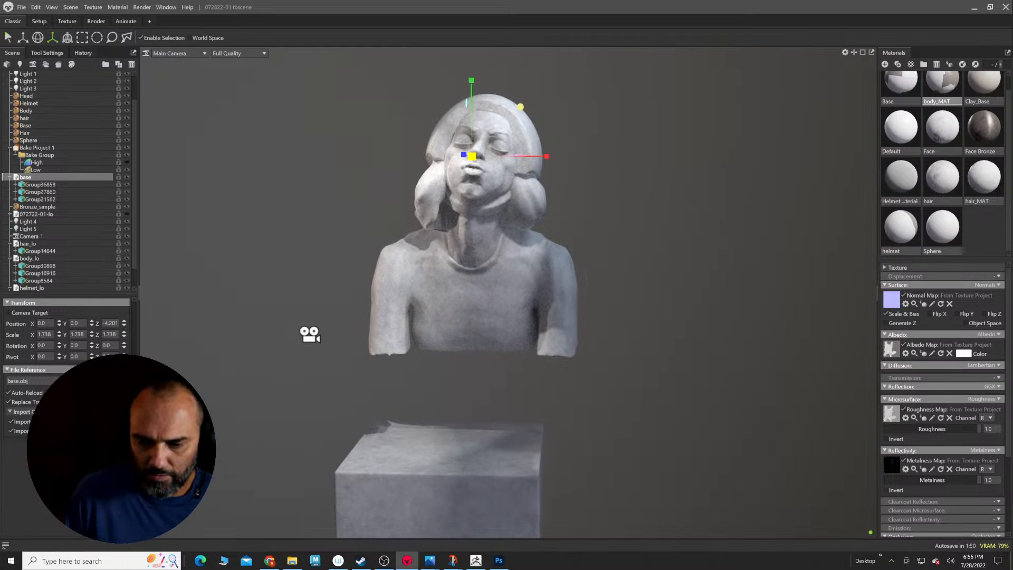
# Step: Move the pedestal up under the bust and centre it beneath the body, at about X 13.01, Y 51.24, Z -26.48
pyautogui.click(23, 37)
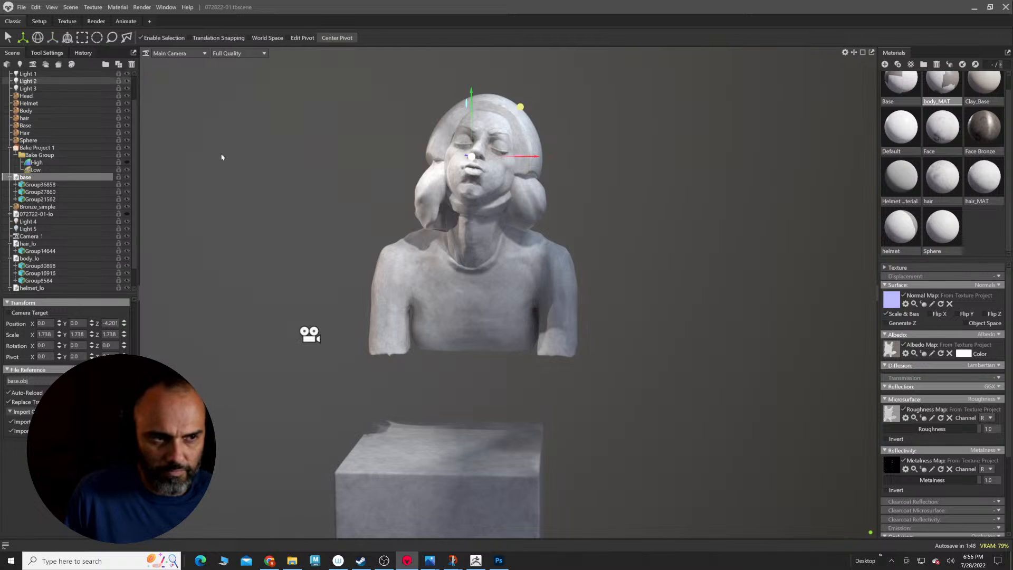
pyautogui.scroll(-5, 538, 264)
pyautogui.moveTo(559, 265); pyautogui.dragTo(444, 269)
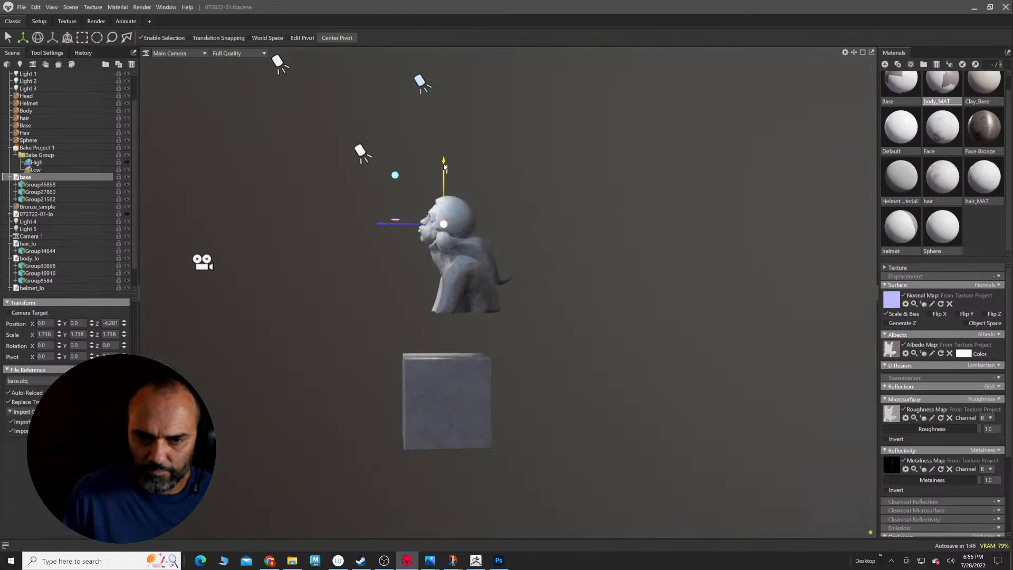
pyautogui.moveTo(444, 166); pyautogui.dragTo(446, 123)
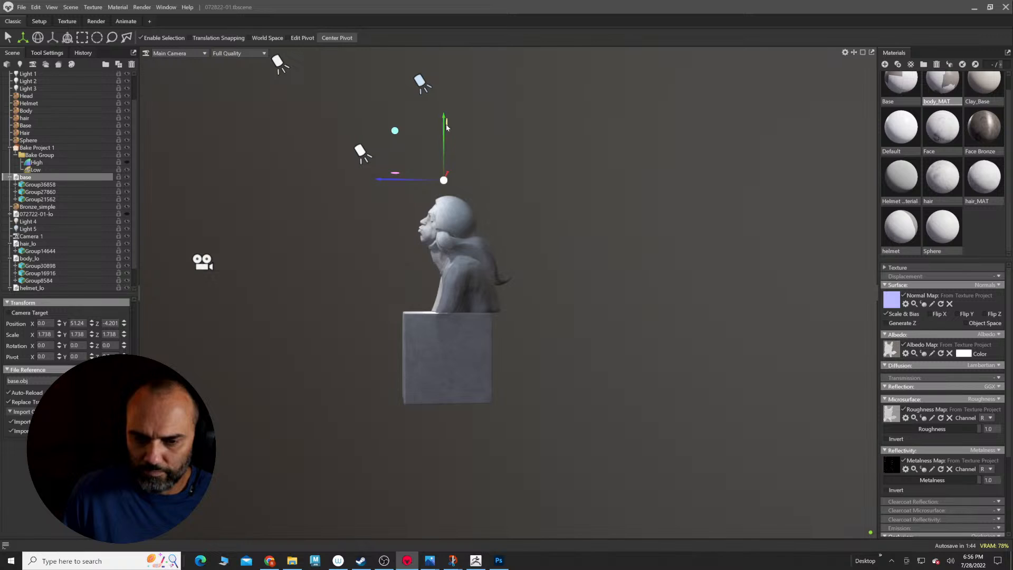
pyautogui.moveTo(383, 185); pyautogui.dragTo(400, 181)
pyautogui.moveTo(346, 263); pyautogui.dragTo(458, 276)
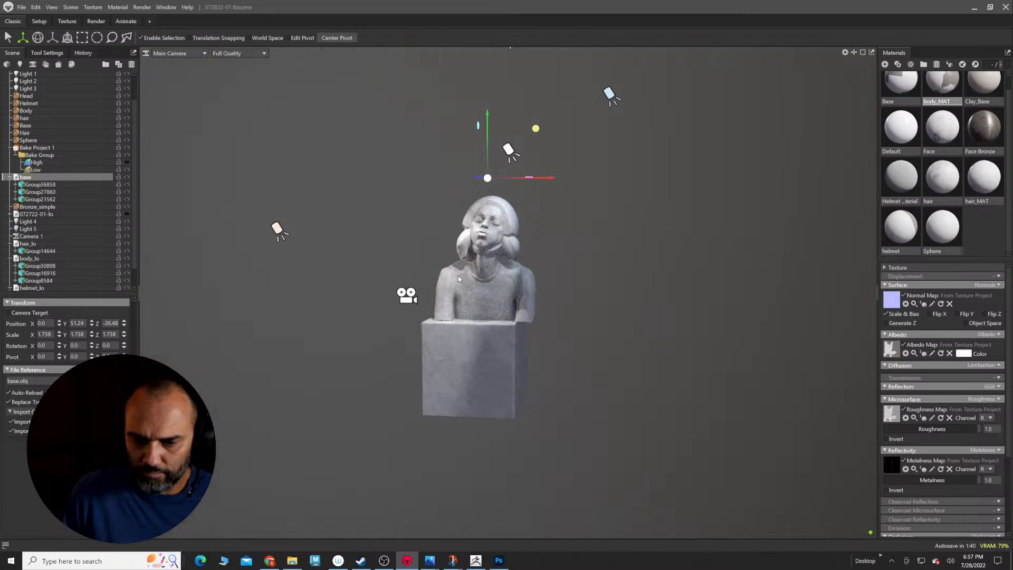
pyautogui.moveTo(550, 177); pyautogui.dragTo(563, 179)
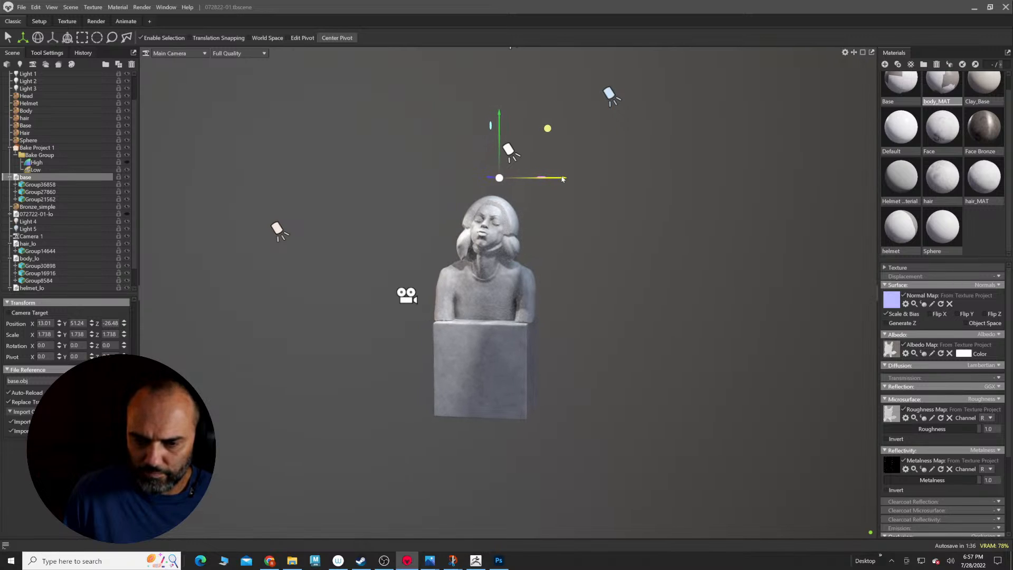
# Step: Enlarge the pedestal uniformly to about 2.06 and raise it to about Y 79.72 so it meets the bust
pyautogui.press('r')
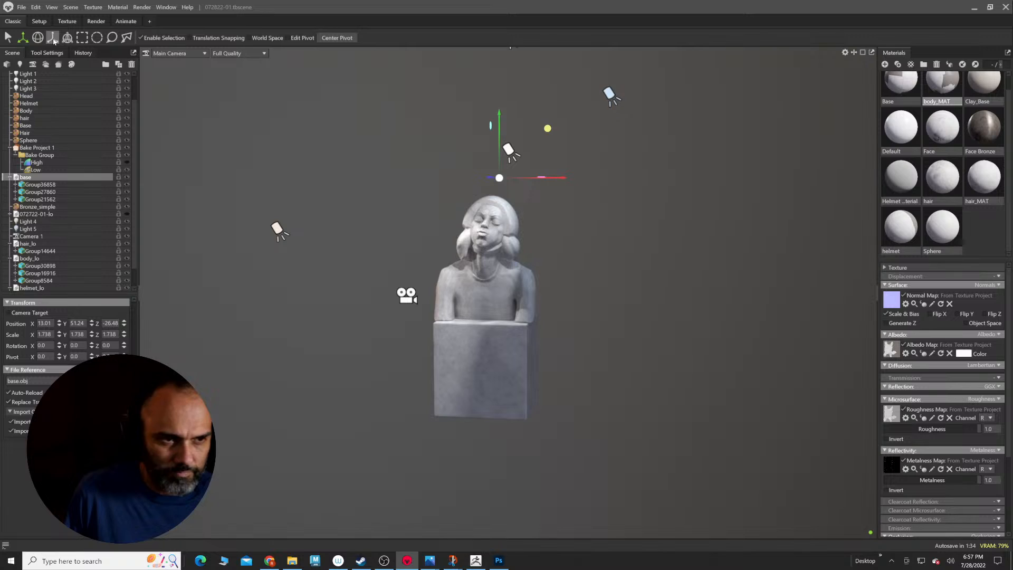
pyautogui.moveTo(499, 180); pyautogui.dragTo(514, 178)
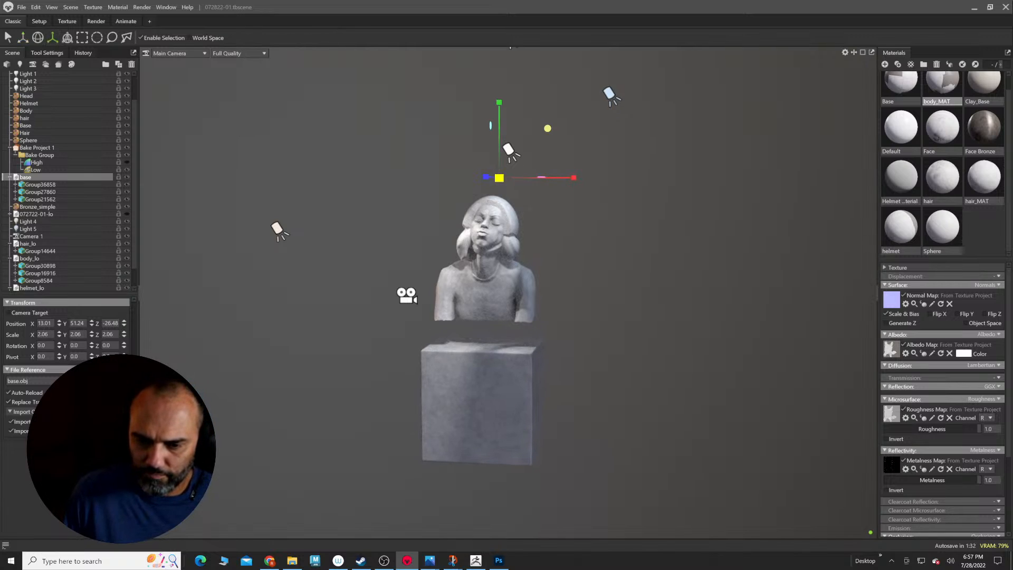
pyautogui.click(23, 38)
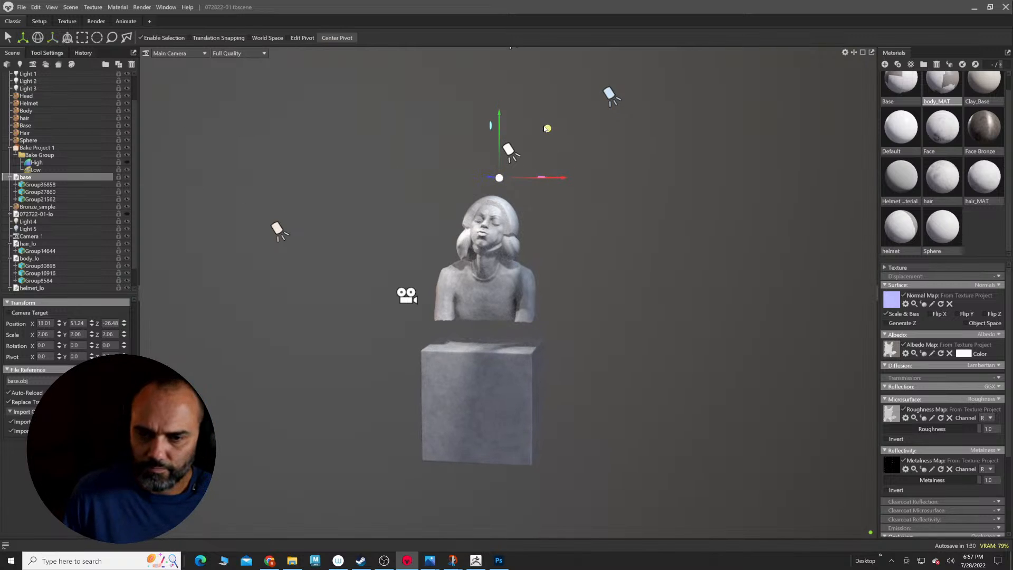
pyautogui.moveTo(501, 115); pyautogui.dragTo(505, 86)
pyautogui.moveTo(624, 226); pyautogui.dragTo(584, 241)
pyautogui.scroll(5, 583, 242)
pyautogui.scroll(-5, 611, 253)
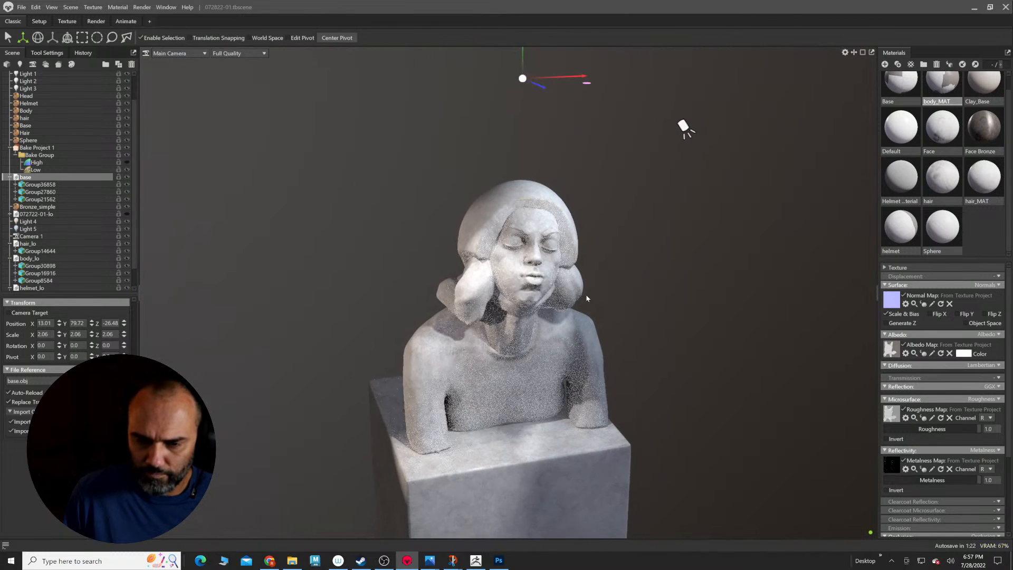
# Step: Deselect the pedestal and examine the bust, its enlarged pedestal and the surrounding lights from several angles
pyautogui.click(626, 272)
pyautogui.moveTo(626, 271); pyautogui.dragTo(596, 278)
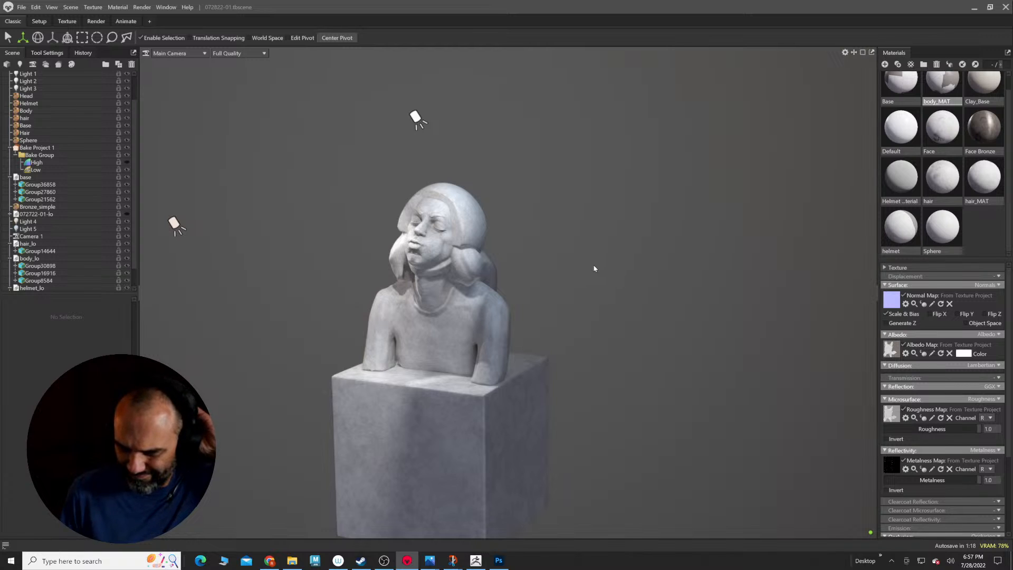
pyautogui.moveTo(625, 369); pyautogui.dragTo(614, 396)
pyautogui.scroll(3, 622, 343)
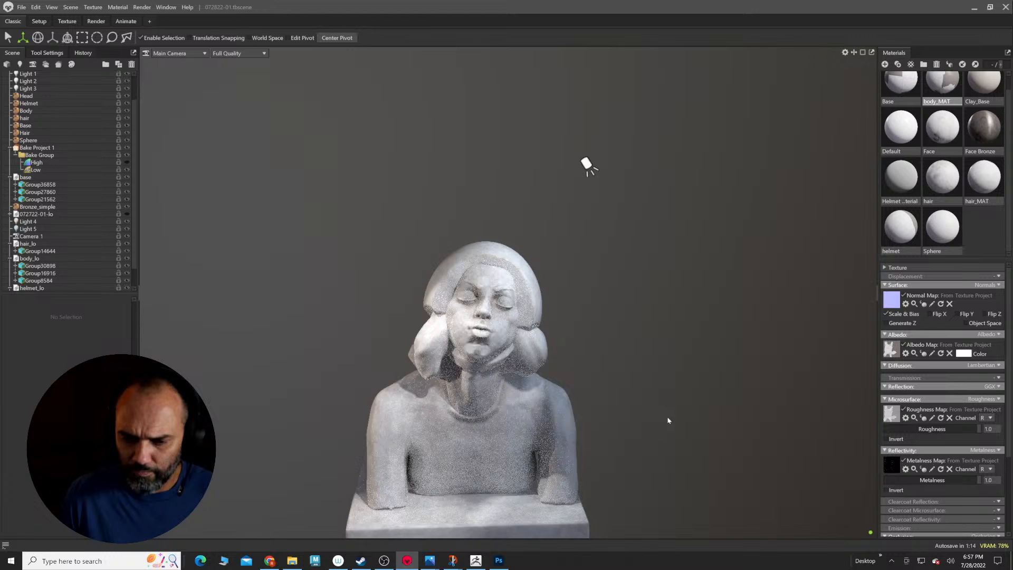
pyautogui.moveTo(668, 420); pyautogui.dragTo(650, 413, button='right')
pyautogui.moveTo(650, 413); pyautogui.dragTo(663, 275, button='middle')
pyautogui.moveTo(663, 275); pyautogui.dragTo(454, 288, button='right')
pyautogui.moveTo(563, 292); pyautogui.dragTo(552, 331, button='middle')
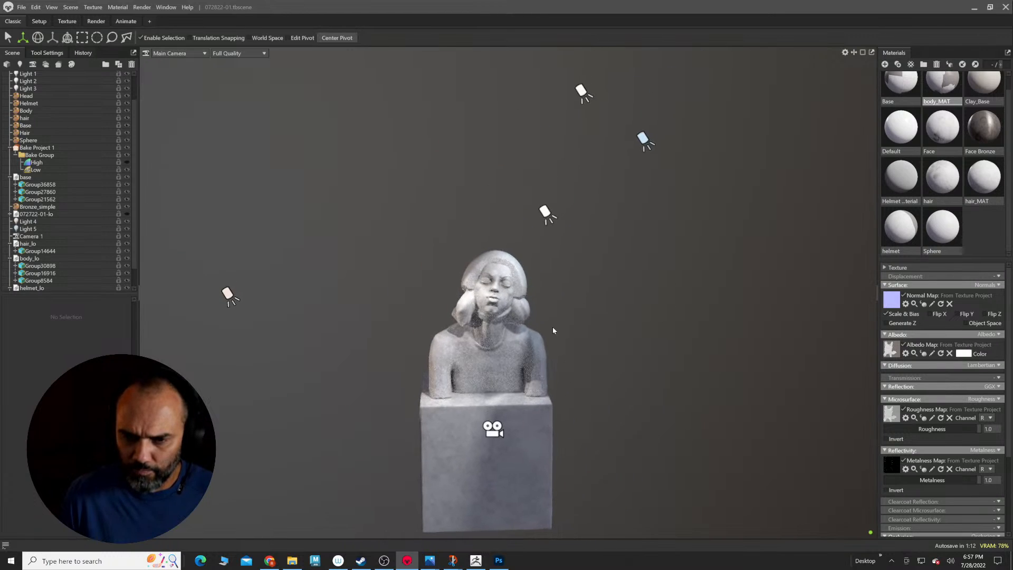
# Step: Adjust the spot settings of Light 1, Light 5 and Light 3 above the bust, and reduce Light 3's brightness
pyautogui.click(545, 211)
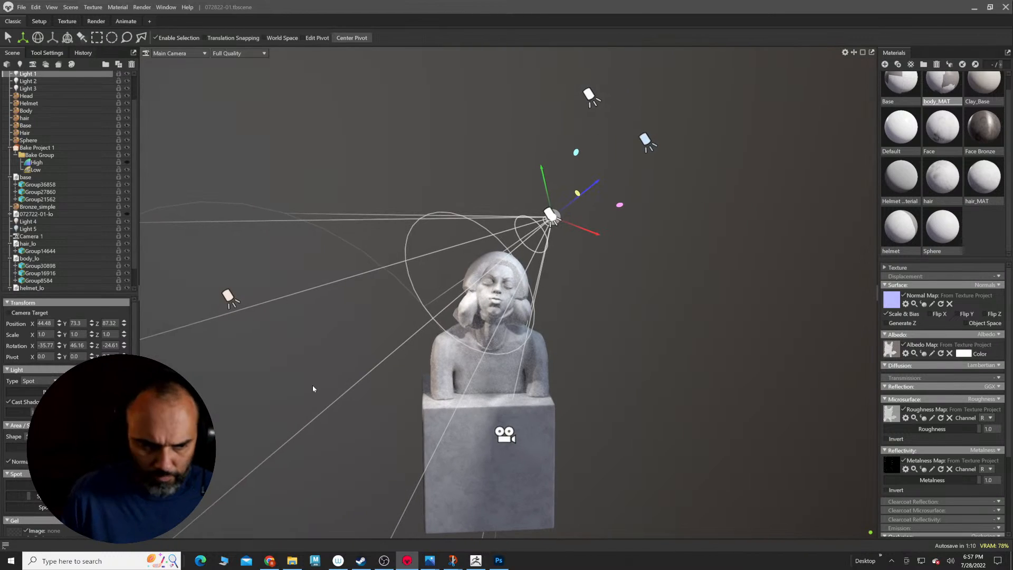
pyautogui.moveTo(44, 484); pyautogui.dragTo(56, 484)
pyautogui.click(649, 147)
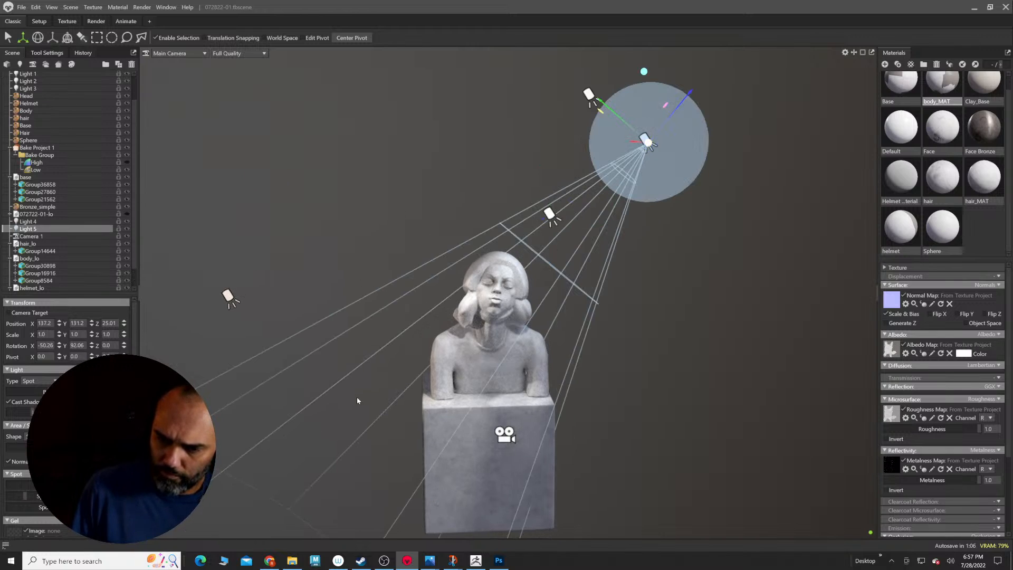
pyautogui.moveTo(42, 484); pyautogui.dragTo(52, 485)
pyautogui.click(589, 95)
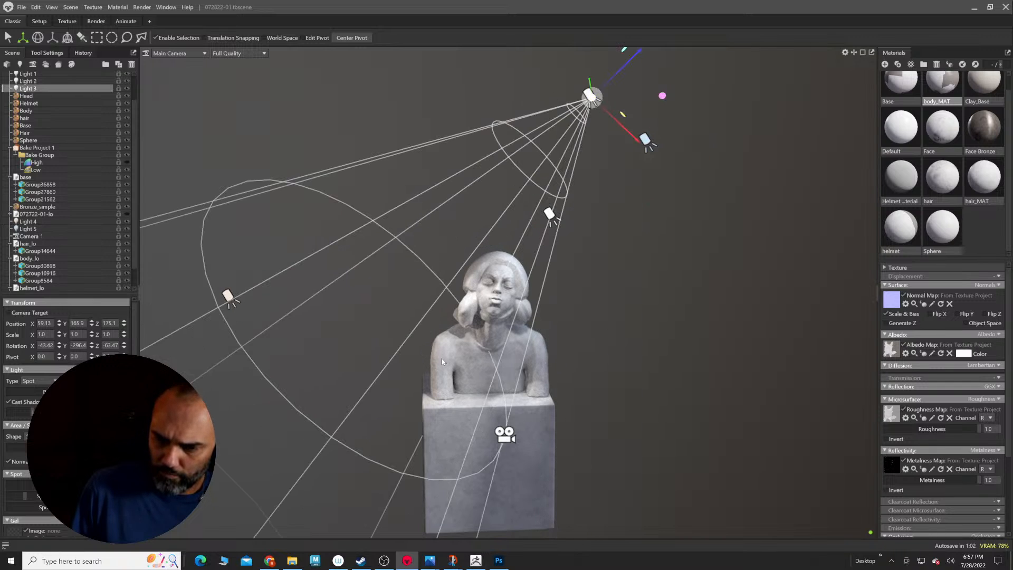
pyautogui.moveTo(43, 485); pyautogui.dragTo(49, 485)
pyautogui.moveTo(64, 391); pyautogui.dragTo(55, 392)
# Step: Examine the marble head, hair and shoulders under the adjusted lighting from the front, close up and the side
pyautogui.keyDown('alt'); pyautogui.moveTo(601, 372); pyautogui.dragTo(723, 378, button='right'); pyautogui.keyUp('alt')
pyautogui.click(639, 271)
pyautogui.click(532, 324)
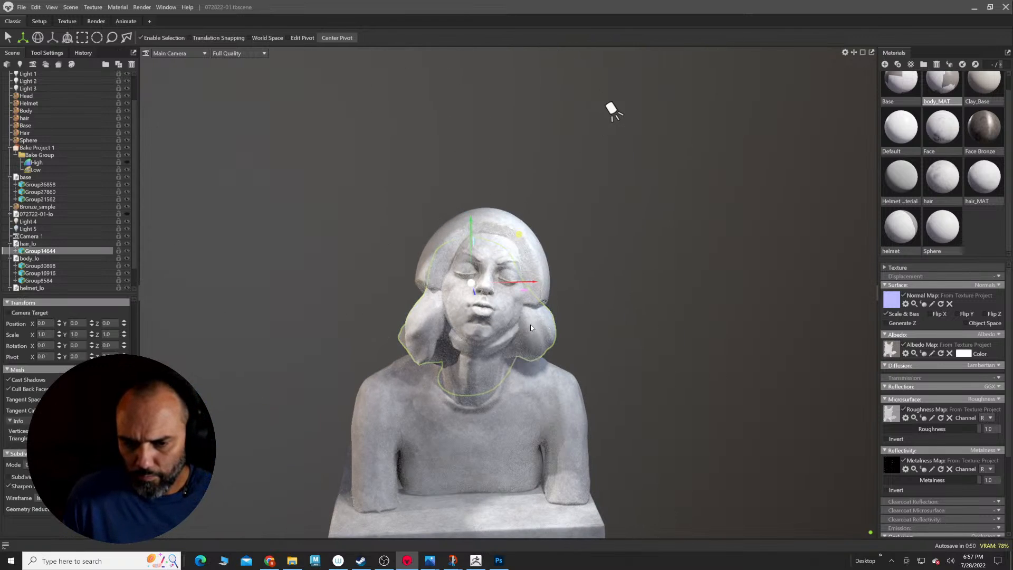
pyautogui.moveTo(652, 323)
pyautogui.keyDown('alt'); pyautogui.mouseDown()
pyautogui.moveTo(588, 354)
pyautogui.moveTo(636, 325)
pyautogui.mouseUp(); pyautogui.keyUp('alt')
pyautogui.keyDown('alt'); pyautogui.moveTo(636, 325); pyautogui.dragTo(714, 294, button='right'); pyautogui.keyUp('alt')
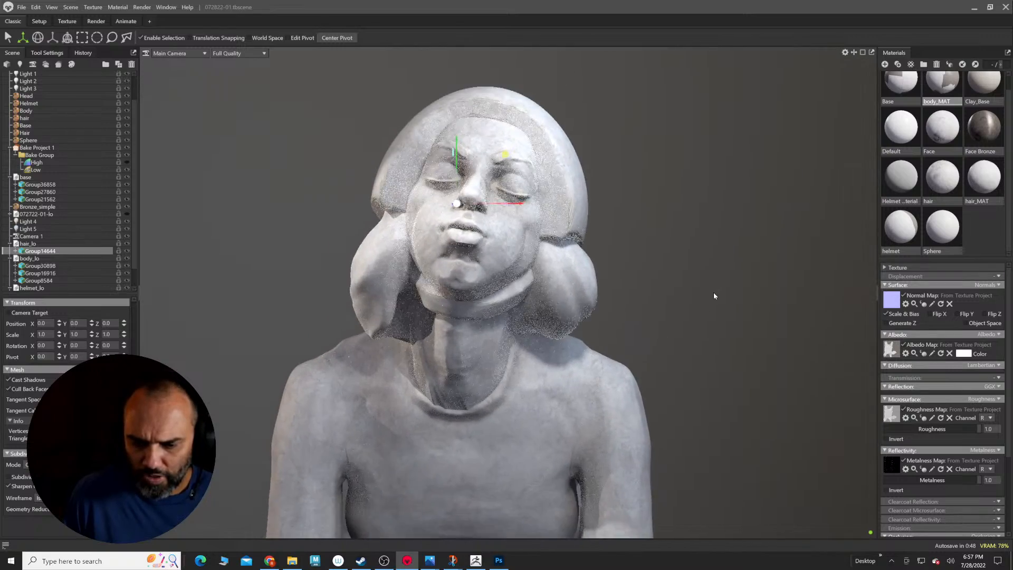
pyautogui.keyDown('alt'); pyautogui.moveTo(713, 294); pyautogui.dragTo(777, 344); pyautogui.keyUp('alt')
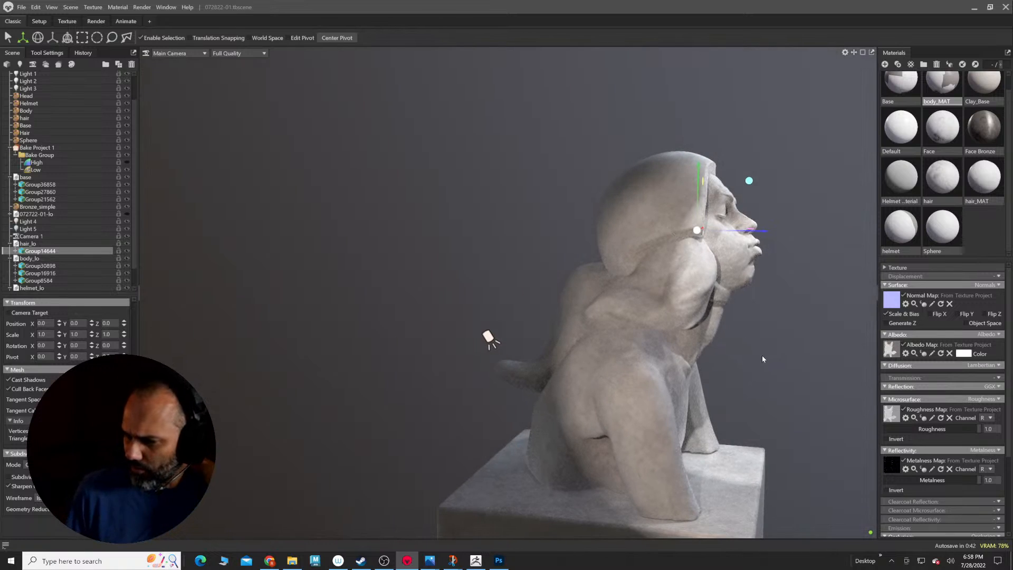
pyautogui.keyDown('alt'); pyautogui.moveTo(731, 362); pyautogui.dragTo(623, 343); pyautogui.keyUp('alt')
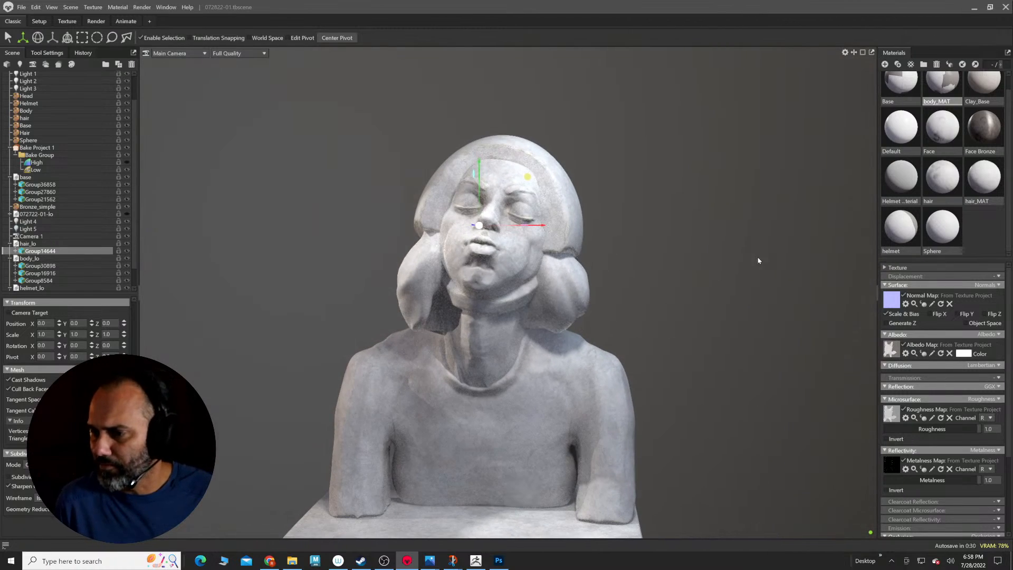
# Step: Apply the Face Bronze material to the face, hair, helmet, torso and arms of the bust
pyautogui.moveTo(983, 125); pyautogui.dragTo(533, 276)
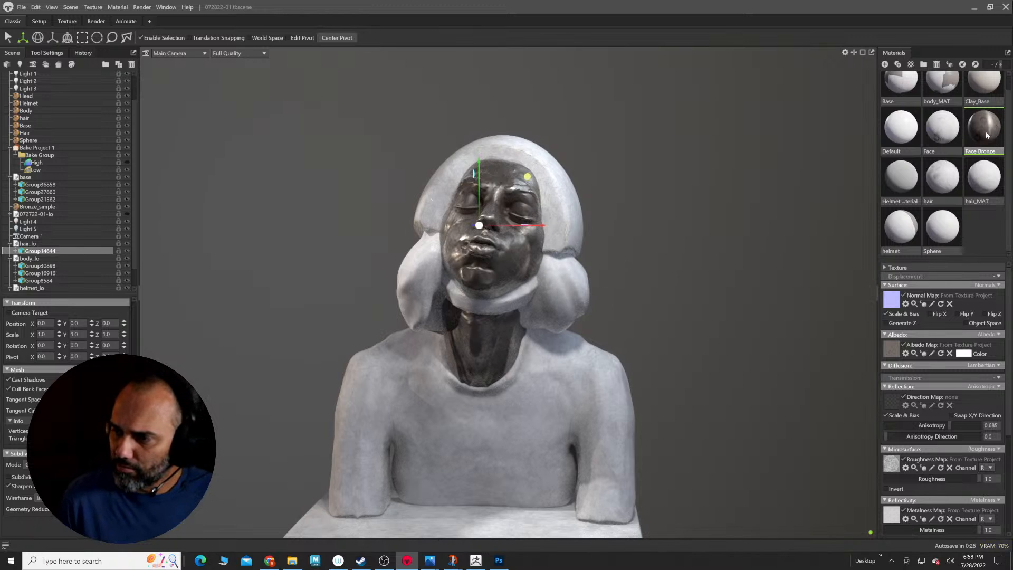
pyautogui.moveTo(986, 134); pyautogui.dragTo(557, 301)
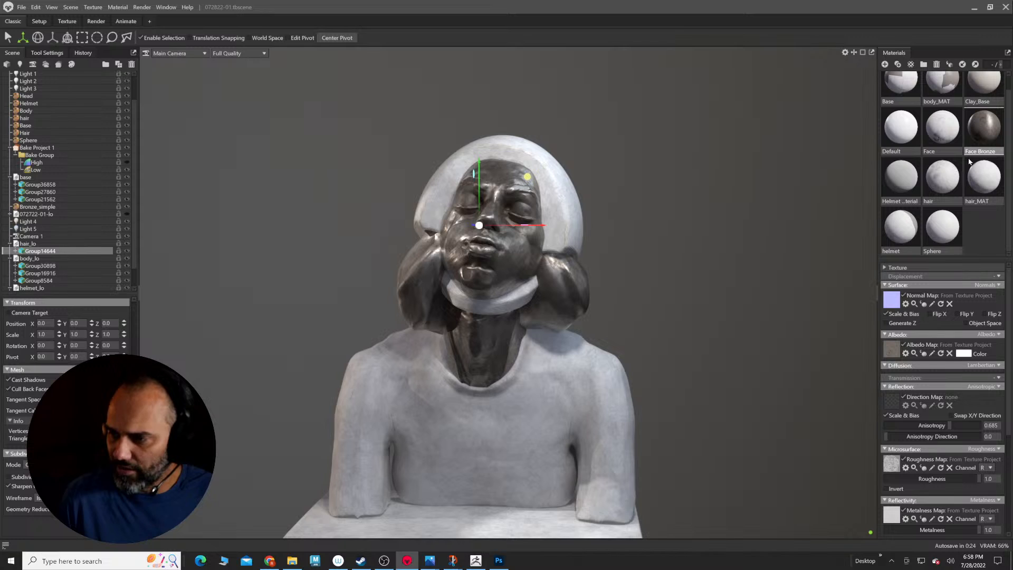
pyautogui.moveTo(983, 129); pyautogui.dragTo(580, 232)
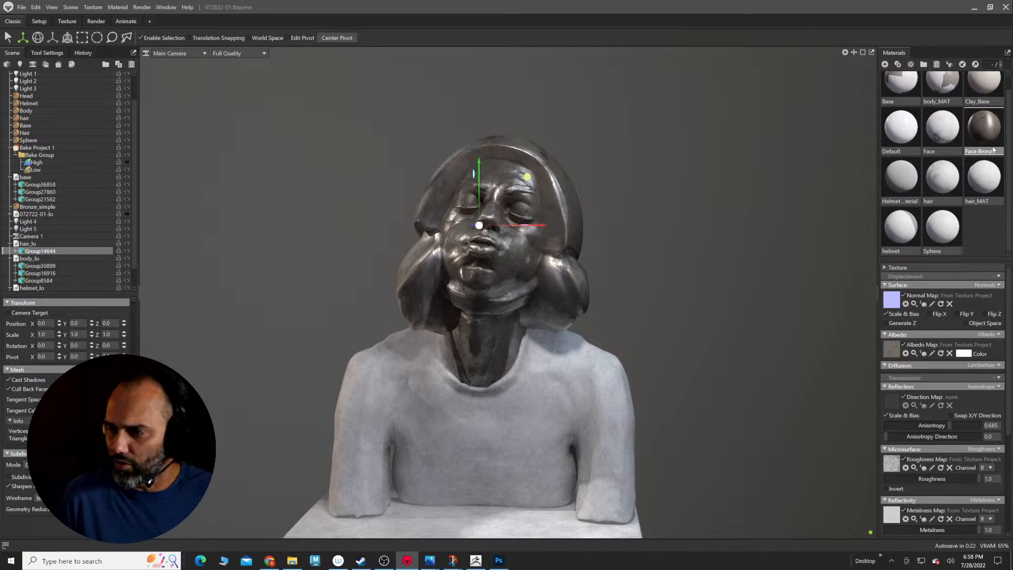
pyautogui.moveTo(993, 150); pyautogui.dragTo(509, 420)
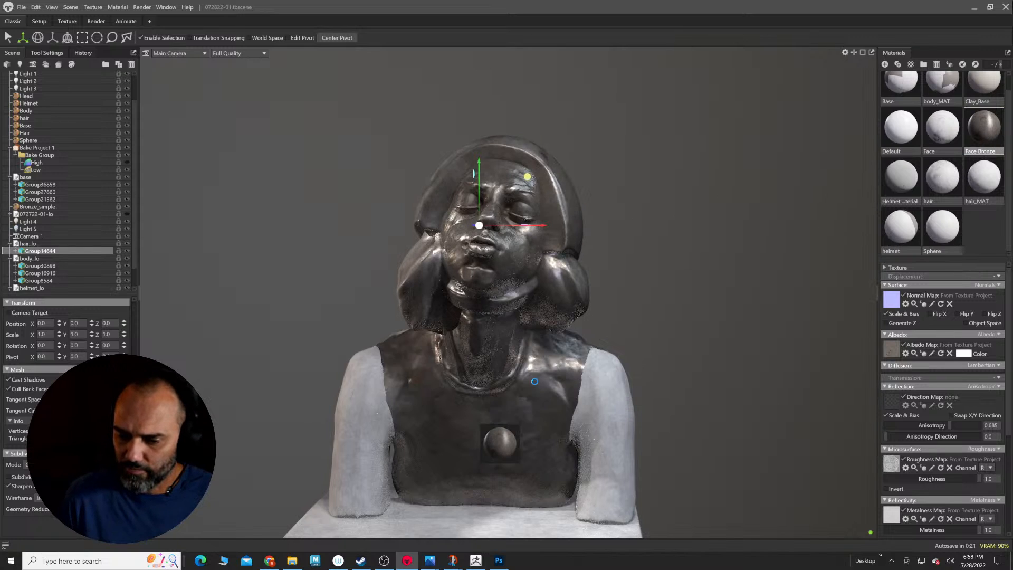
pyautogui.moveTo(988, 132); pyautogui.dragTo(623, 417)
pyautogui.moveTo(730, 285); pyautogui.dragTo(698, 261)
pyautogui.click(698, 261)
pyautogui.moveTo(729, 315); pyautogui.dragTo(665, 298)
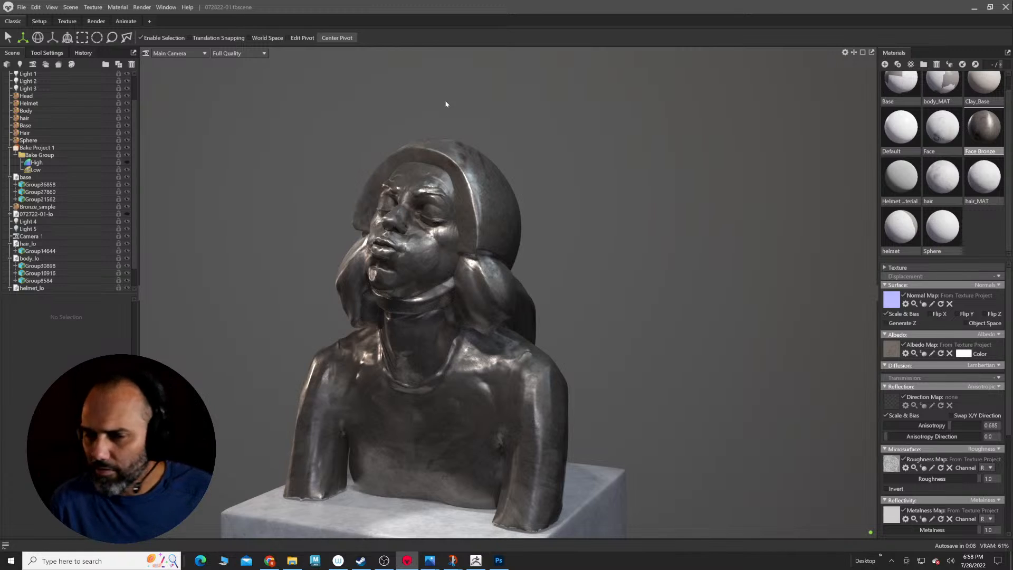
# Step: Switch to the Texture workspace, open the Bronze_simple project's layers and view the bronze bust's face from the front
pyautogui.click(59, 22)
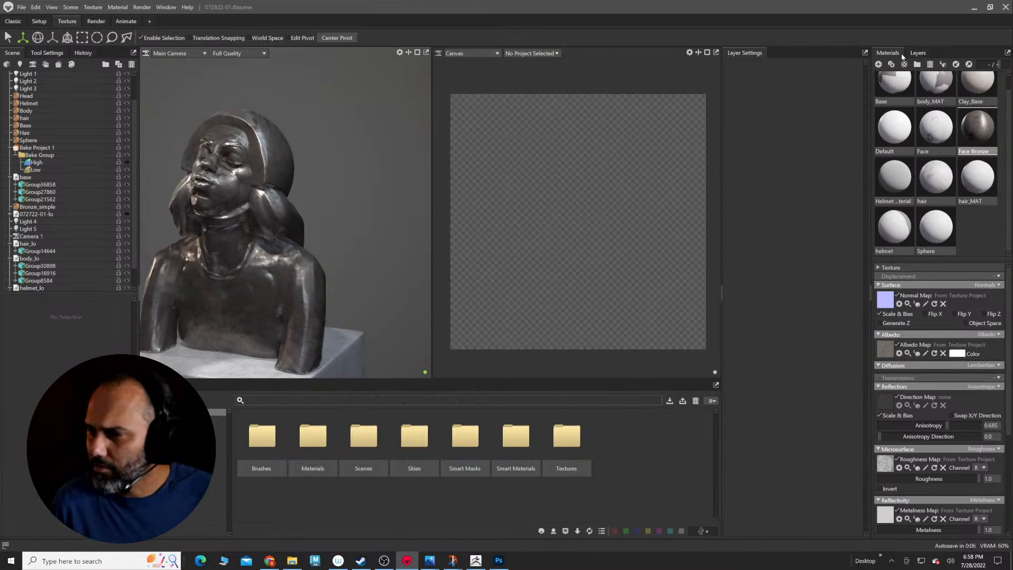
pyautogui.click(918, 53)
pyautogui.click(895, 129)
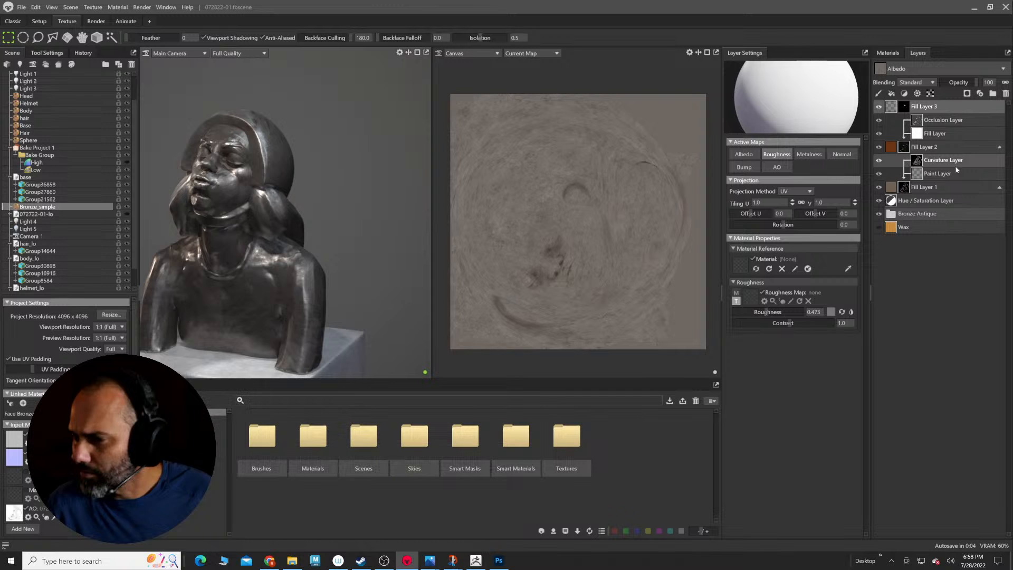
pyautogui.keyDown('alt'); pyautogui.moveTo(348, 205); pyautogui.dragTo(392, 186); pyautogui.keyUp('alt')
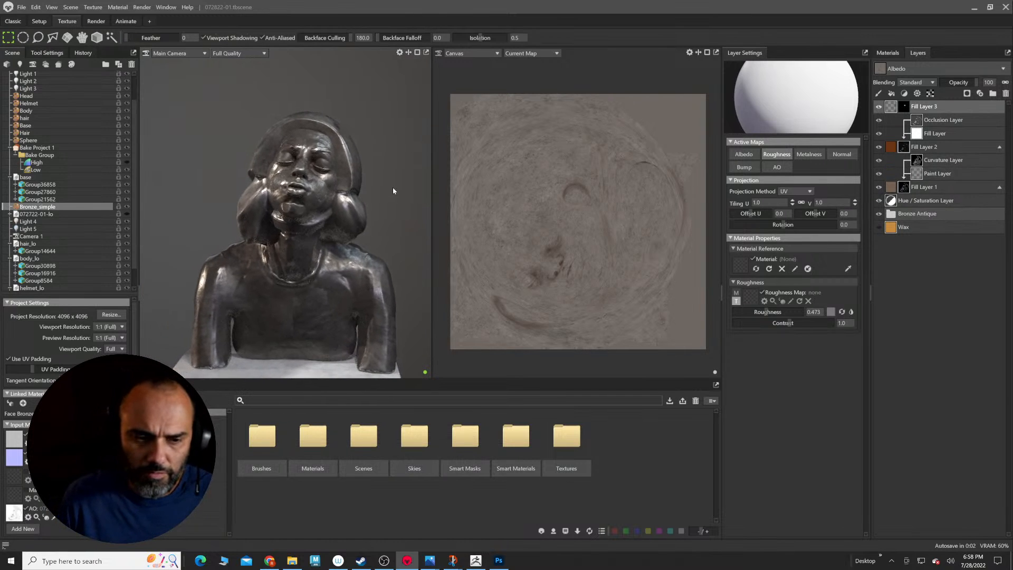
pyautogui.keyDown('alt'); pyautogui.moveTo(392, 187); pyautogui.dragTo(419, 204, button='right'); pyautogui.keyUp('alt')
pyautogui.keyDown('alt'); pyautogui.moveTo(419, 203); pyautogui.dragTo(377, 214); pyautogui.keyUp('alt')
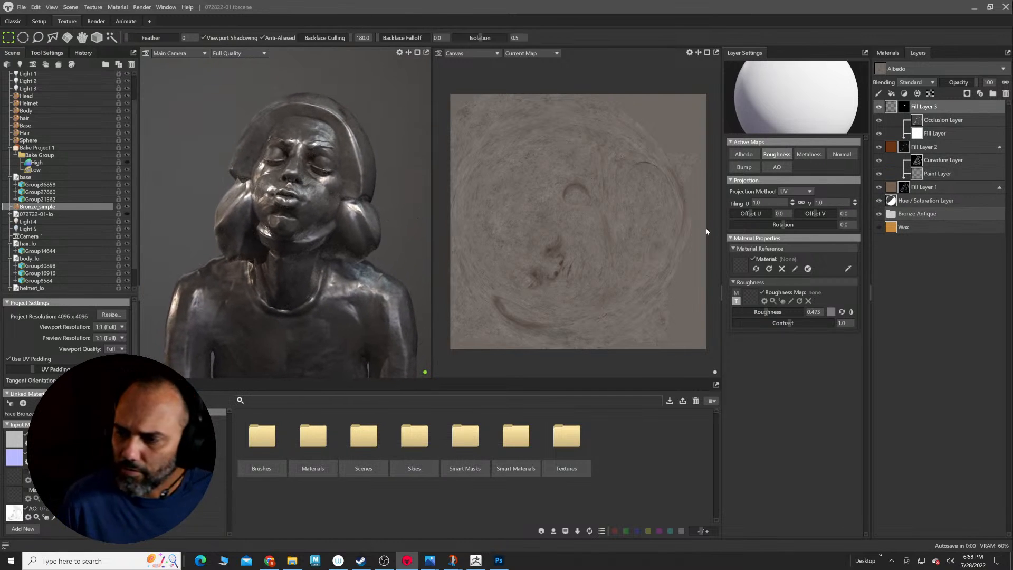
# Step: In the Bronze Antique group, set the metalness of the Bronze layer to 0.76 and of the Bronze Worn layer to 0.767
pyautogui.click(892, 218)
pyautogui.click(915, 255)
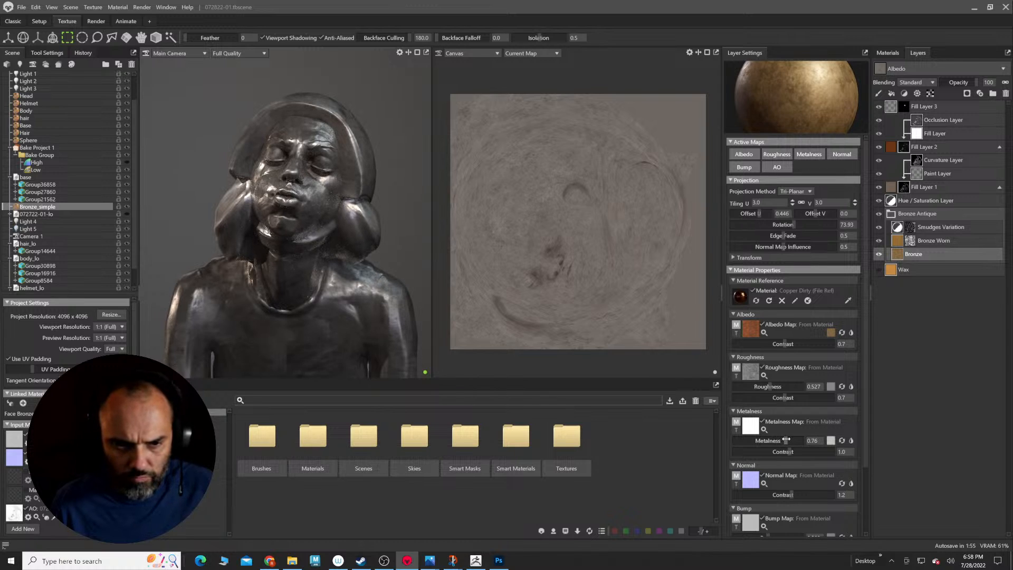
pyautogui.click(932, 241)
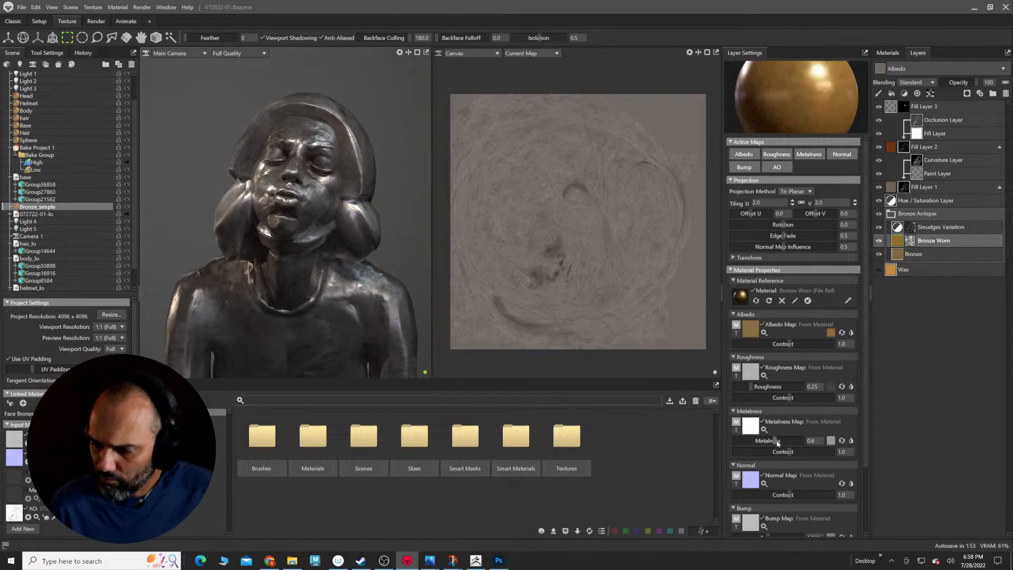
pyautogui.moveTo(776, 440); pyautogui.dragTo(784, 440)
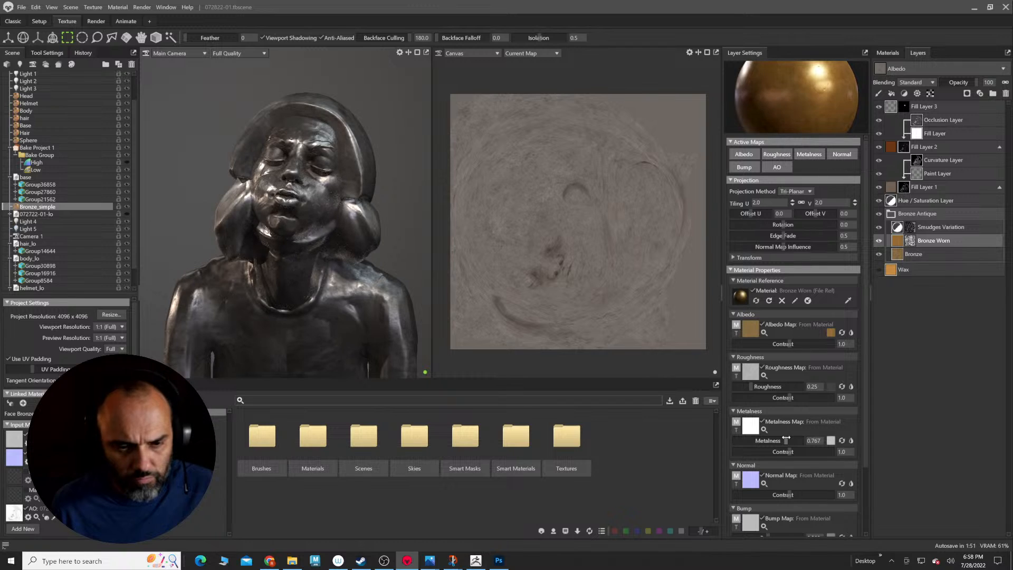
# Step: Switch to the Classic workspace and examine the bronze bust on its pedestal from the front
pyautogui.click(887, 52)
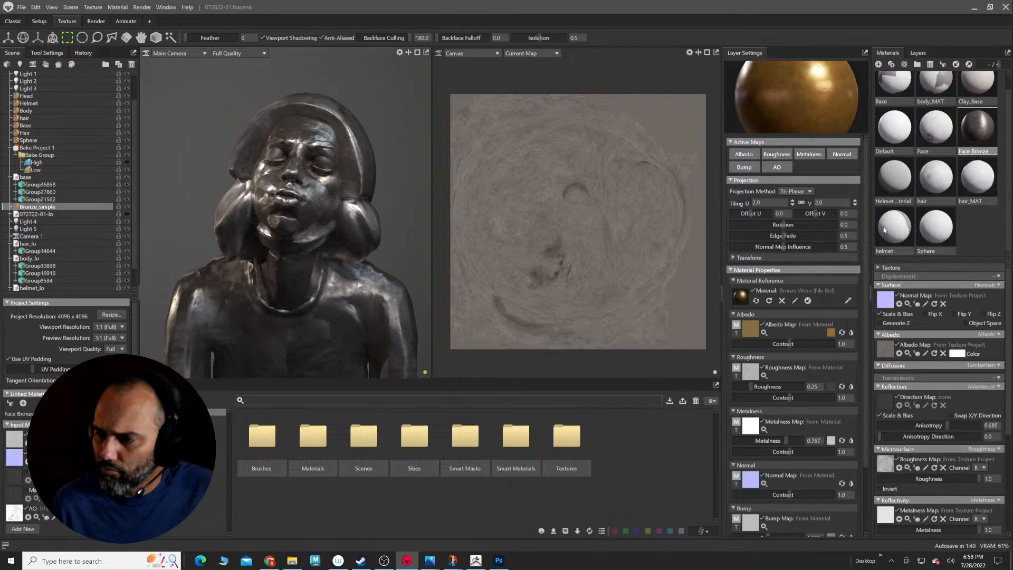
pyautogui.moveTo(379, 283); pyautogui.dragTo(373, 223)
pyautogui.click(10, 22)
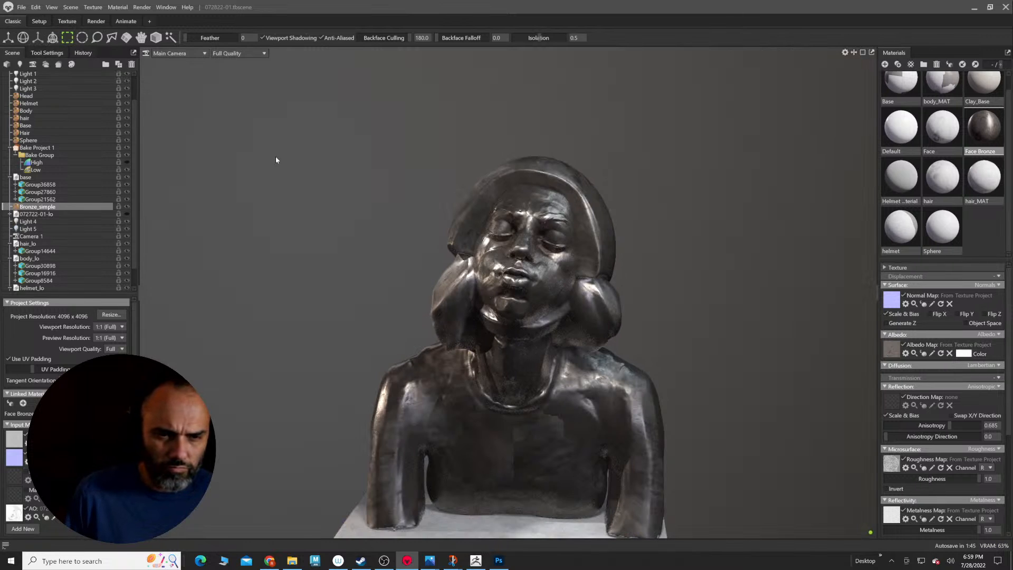
pyautogui.moveTo(492, 199); pyautogui.dragTo(558, 208)
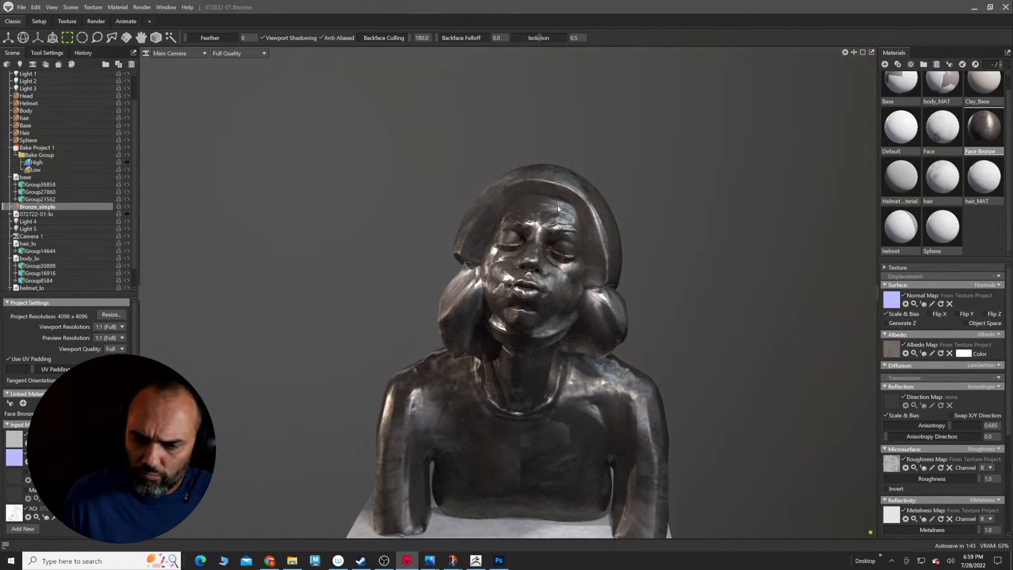
pyautogui.moveTo(699, 244); pyautogui.dragTo(641, 217, button='right')
pyautogui.moveTo(641, 217); pyautogui.dragTo(646, 185)
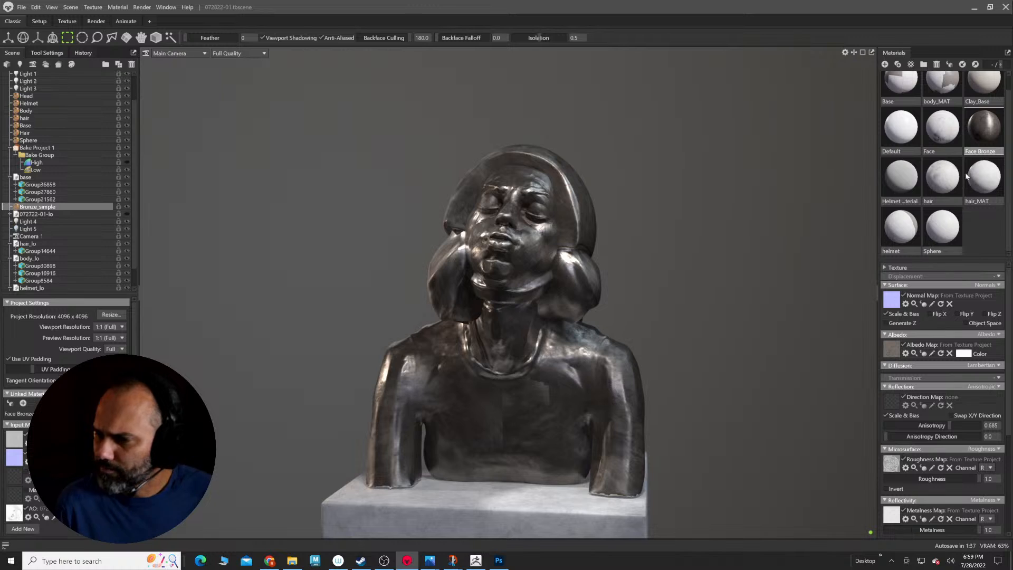
# Step: Apply hair_MAT to the hair, Face to the face, helmet to the helmet, and body_MAT to the torso and arms
pyautogui.moveTo(655, 276); pyautogui.dragTo(569, 294)
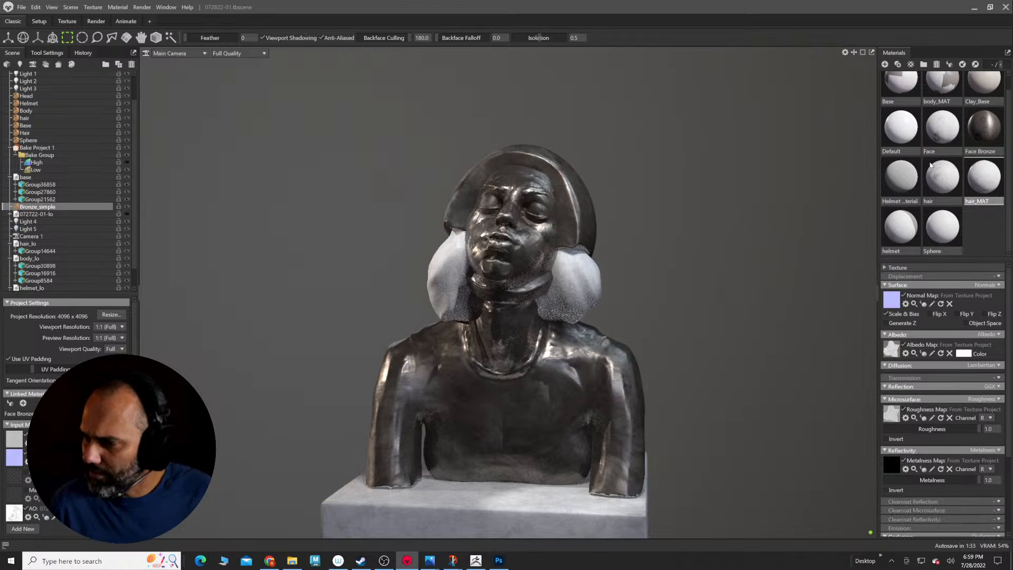
pyautogui.moveTo(942, 130); pyautogui.dragTo(532, 259)
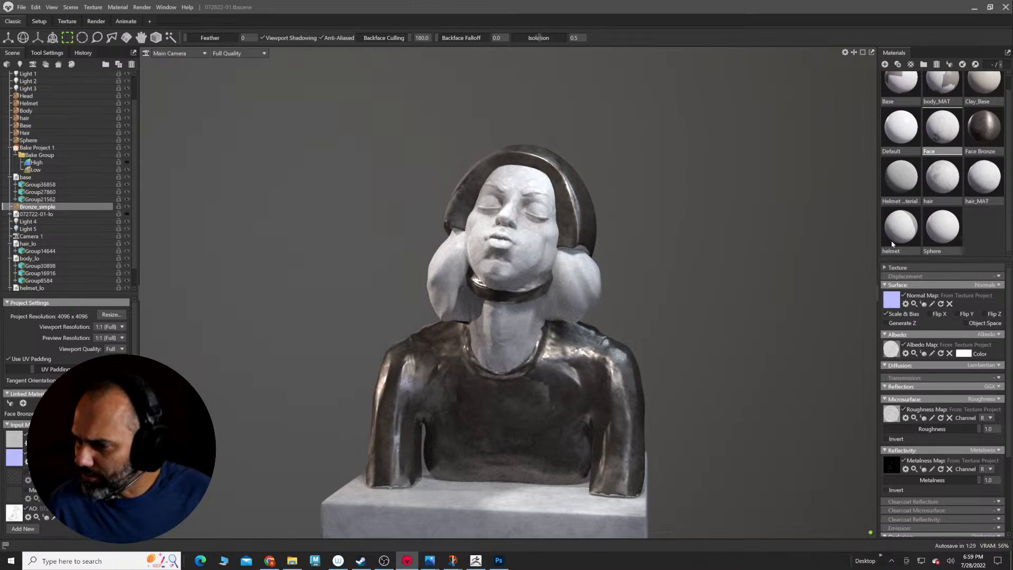
pyautogui.moveTo(892, 244); pyautogui.dragTo(562, 226)
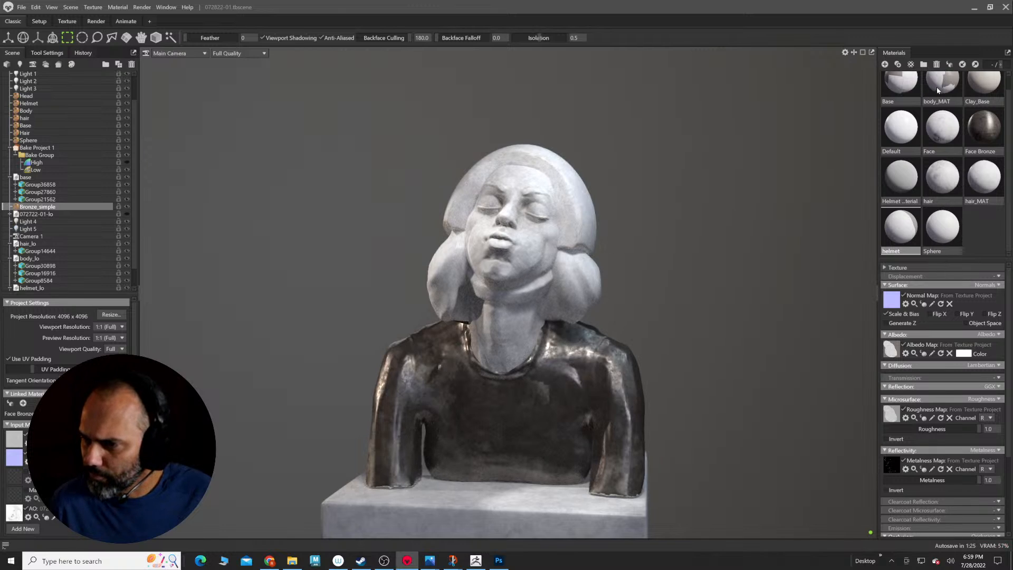
pyautogui.moveTo(937, 90); pyautogui.dragTo(536, 410)
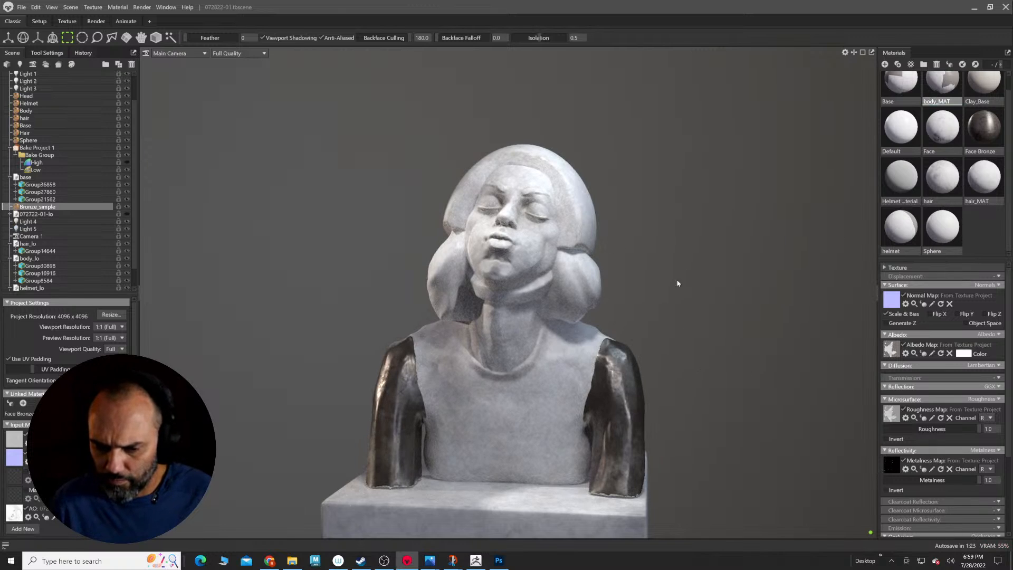
pyautogui.moveTo(939, 87); pyautogui.dragTo(612, 463)
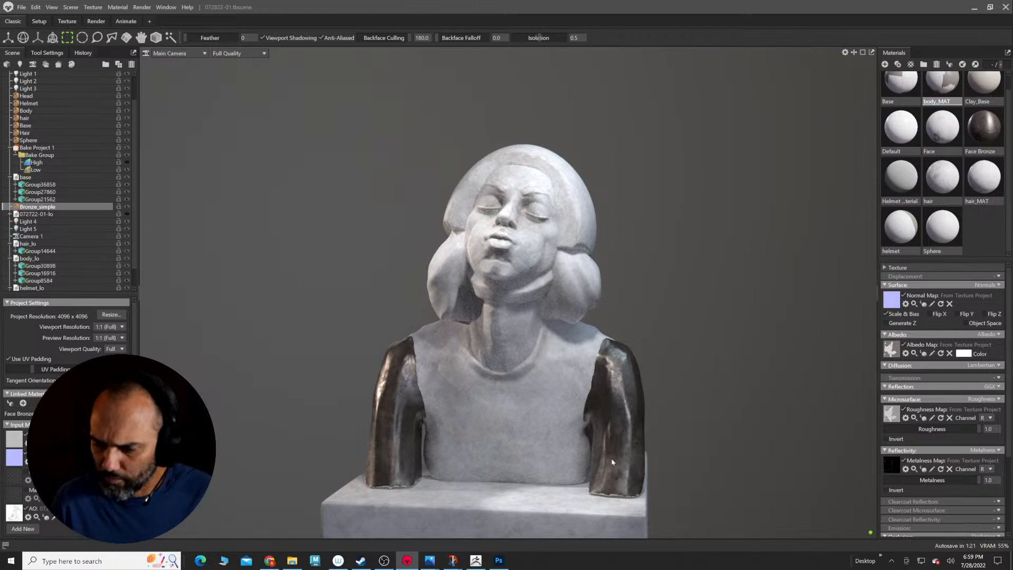
pyautogui.moveTo(941, 128); pyautogui.dragTo(635, 420)
# Step: Examine the marble bust from several angles, temporarily hiding the body_lo mesh to inspect the head and neck alone
pyautogui.keyDown('alt'); pyautogui.moveTo(689, 312); pyautogui.dragTo(718, 321); pyautogui.keyUp('alt')
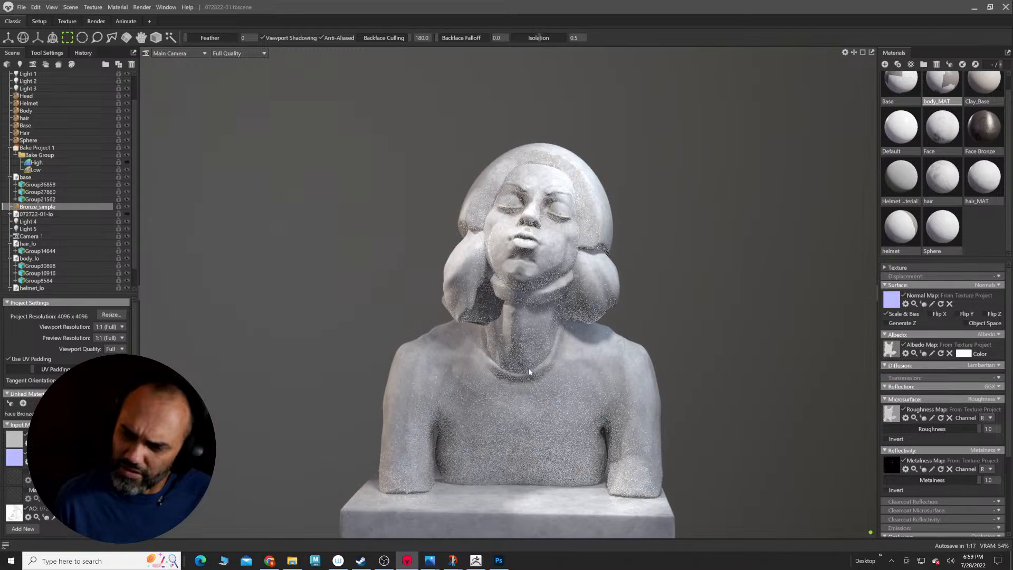
pyautogui.keyDown('alt'); pyautogui.moveTo(529, 368); pyautogui.dragTo(540, 384, button='right'); pyautogui.keyUp('alt')
pyautogui.keyDown('alt'); pyautogui.moveTo(540, 385); pyautogui.dragTo(663, 397); pyautogui.keyUp('alt')
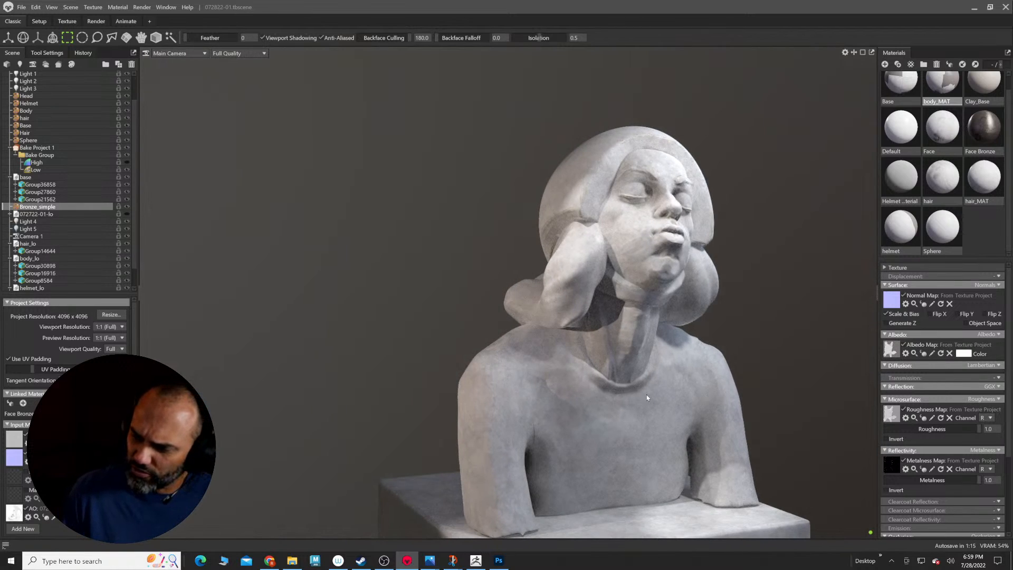
pyautogui.keyDown('alt'); pyautogui.moveTo(730, 325); pyautogui.dragTo(612, 285); pyautogui.keyUp('alt')
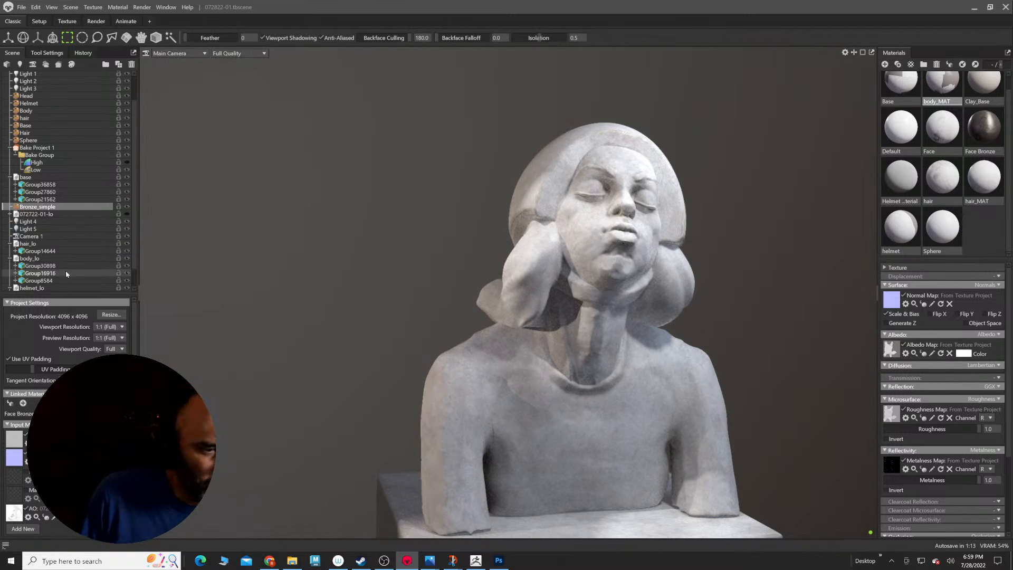
pyautogui.scroll(-1, 66, 270)
pyautogui.click(127, 236)
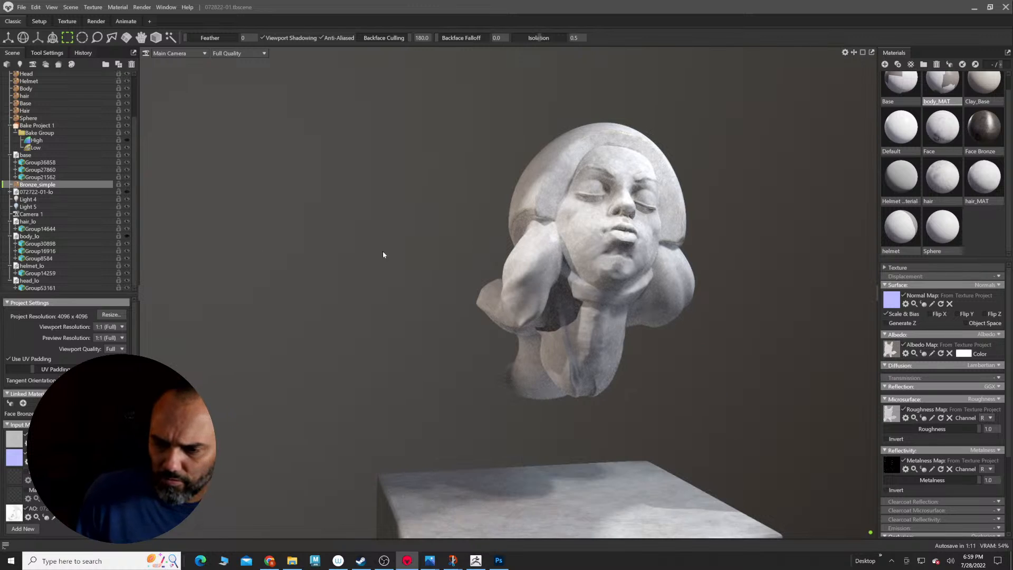
pyautogui.moveTo(499, 298); pyautogui.dragTo(405, 333)
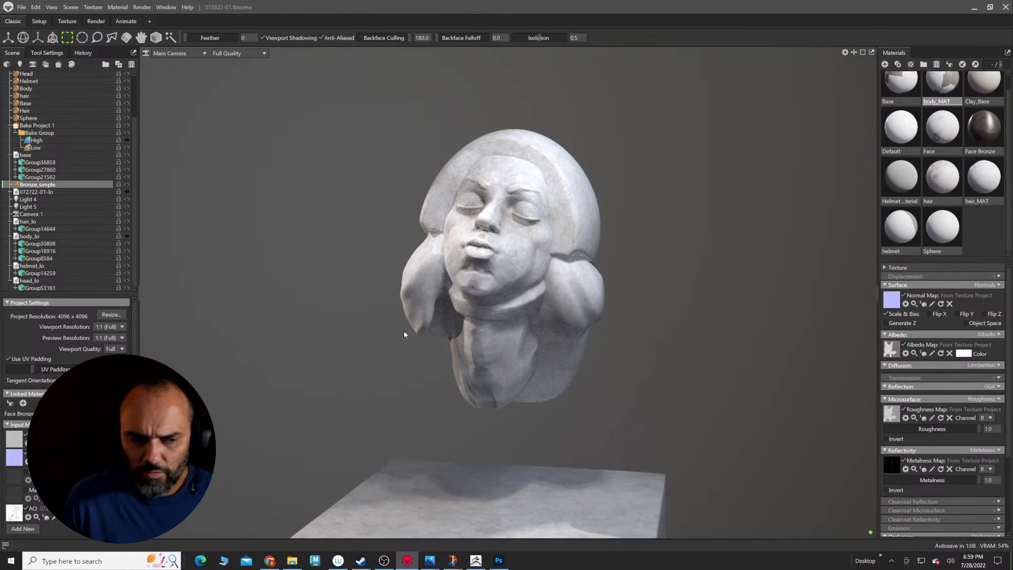
pyautogui.click(126, 236)
# Step: Examine the marble face, hair, neck and shoulders close up, and the whole bust from the front
pyautogui.keyDown('alt'); pyautogui.moveTo(650, 364); pyautogui.dragTo(641, 336); pyautogui.keyUp('alt')
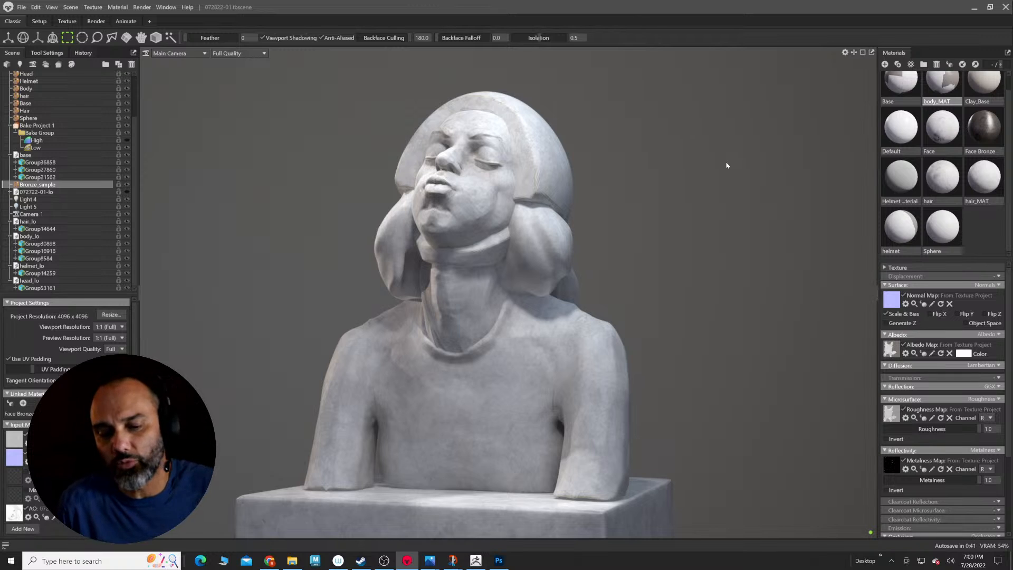
pyautogui.keyDown('alt'); pyautogui.moveTo(601, 150); pyautogui.dragTo(657, 173, button='right'); pyautogui.keyUp('alt')
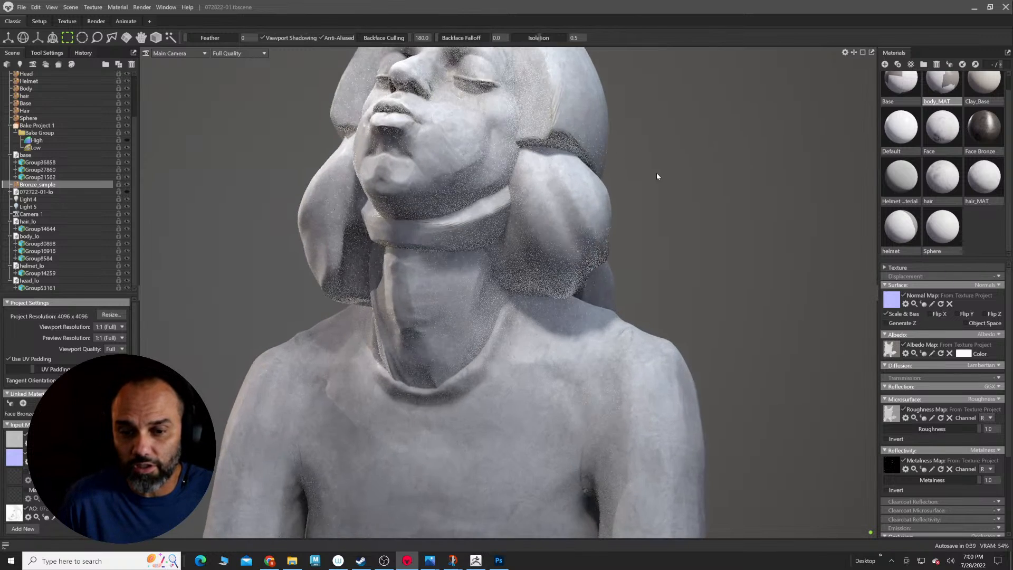
pyautogui.keyDown('alt'); pyautogui.moveTo(657, 173); pyautogui.dragTo(664, 190); pyautogui.keyUp('alt')
pyautogui.keyDown('alt'); pyautogui.moveTo(663, 190); pyautogui.dragTo(672, 189, button='right'); pyautogui.keyUp('alt')
pyautogui.keyDown('alt'); pyautogui.moveTo(673, 190); pyautogui.dragTo(688, 179); pyautogui.keyUp('alt')
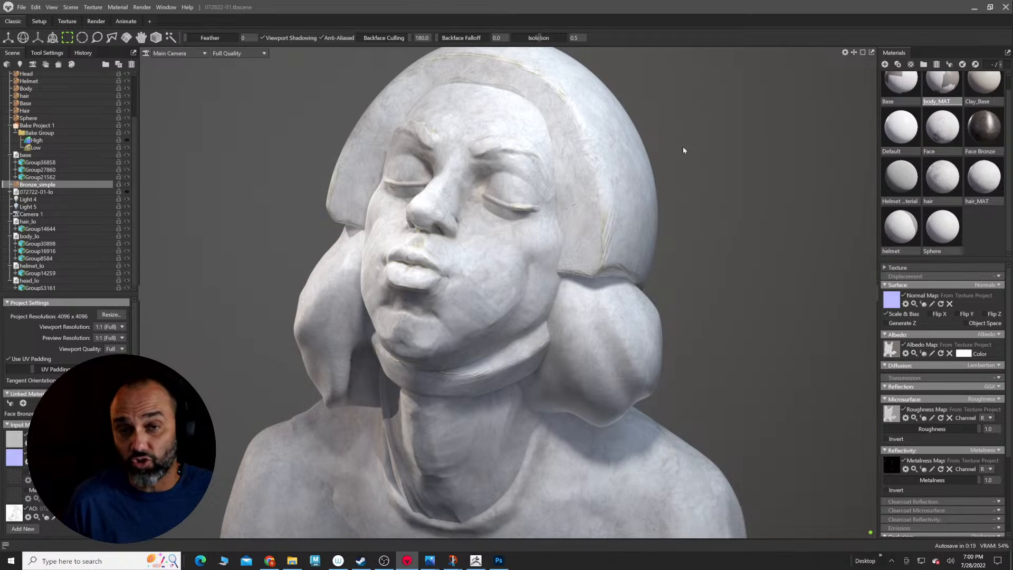
pyautogui.keyDown('alt'); pyautogui.moveTo(694, 255); pyautogui.dragTo(726, 255); pyautogui.keyUp('alt')
pyautogui.keyDown('alt'); pyautogui.moveTo(726, 255); pyautogui.dragTo(701, 234, button='right'); pyautogui.keyUp('alt')
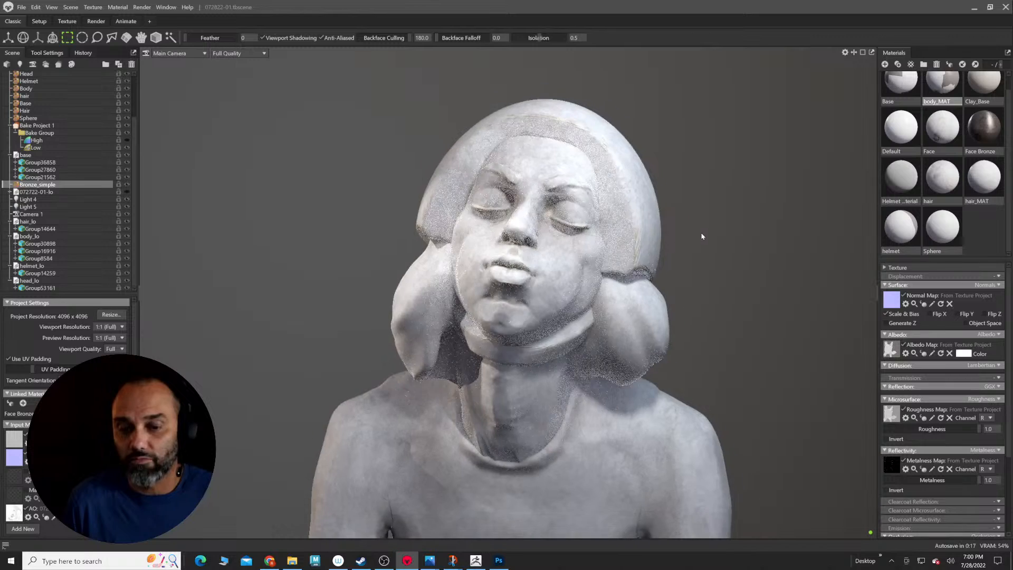
pyautogui.keyDown('alt'); pyautogui.moveTo(702, 234); pyautogui.dragTo(682, 221, button='middle'); pyautogui.keyUp('alt')
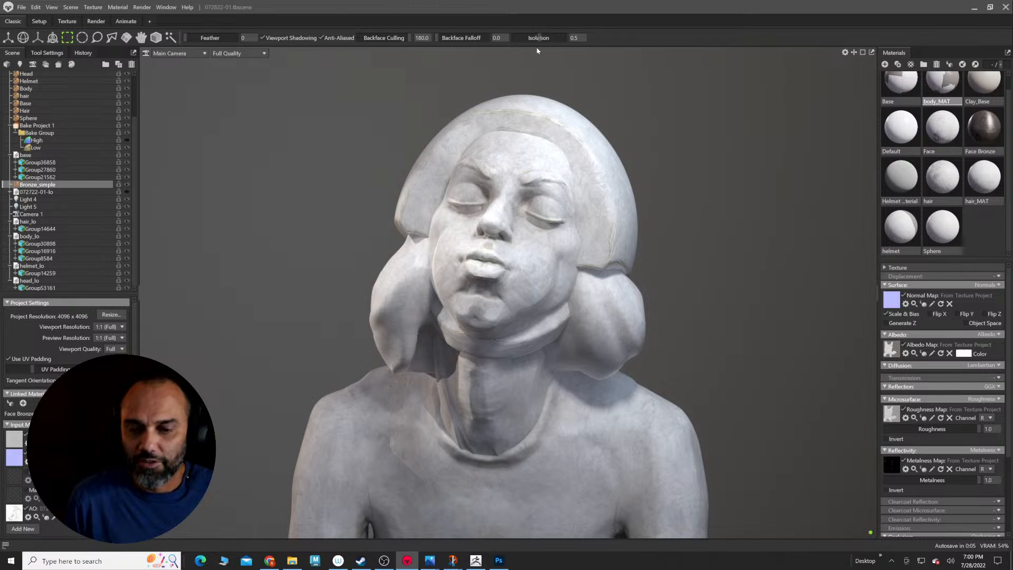
pyautogui.scroll(-5, 740, 222)
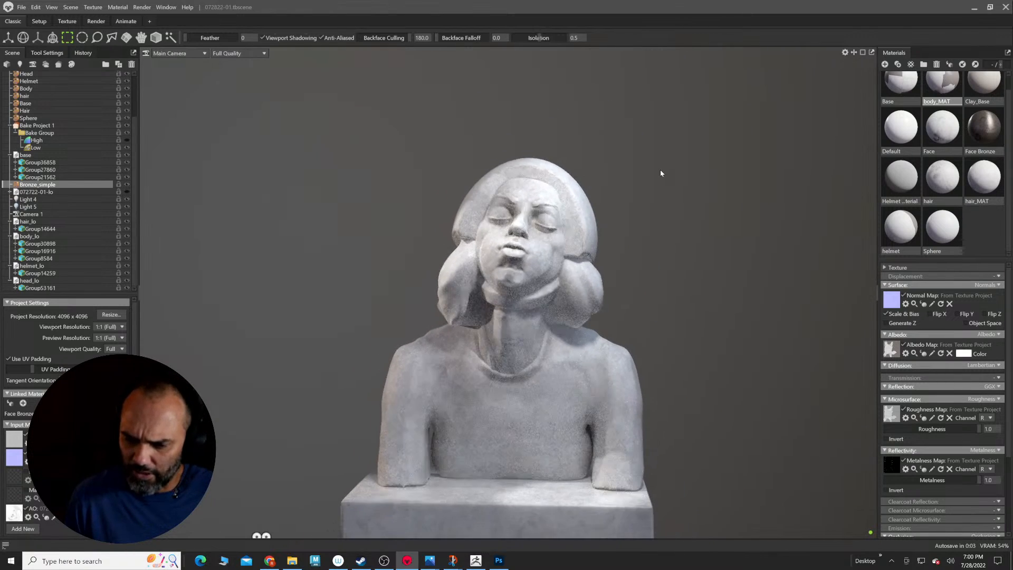
# Step: Hide the body_lo mesh and view the marble head and neck above the pedestal
pyautogui.moveTo(670, 181); pyautogui.dragTo(610, 186)
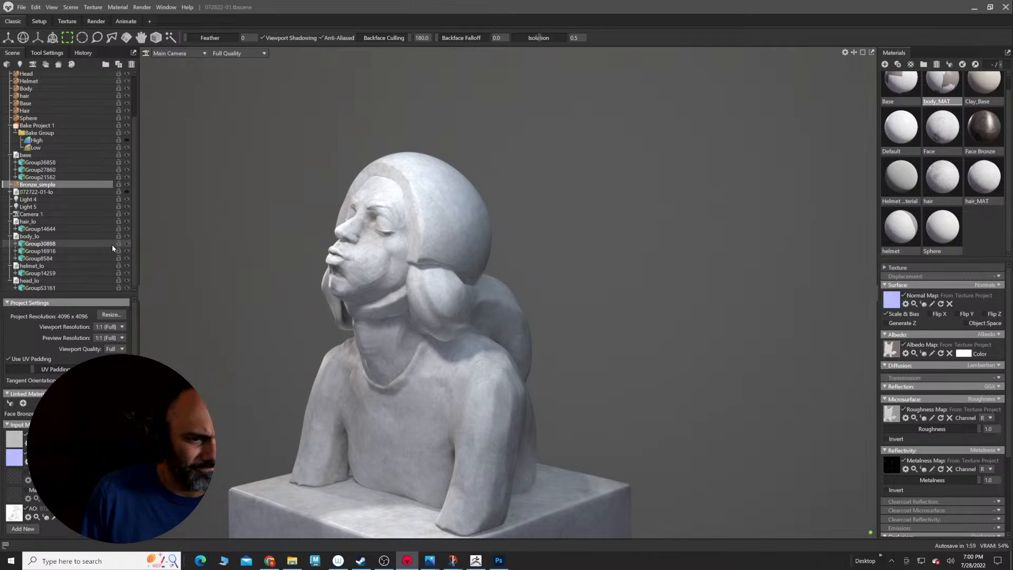
pyautogui.click(126, 235)
pyautogui.keyDown('alt'); pyautogui.moveTo(367, 242); pyautogui.dragTo(467, 275); pyautogui.keyUp('alt')
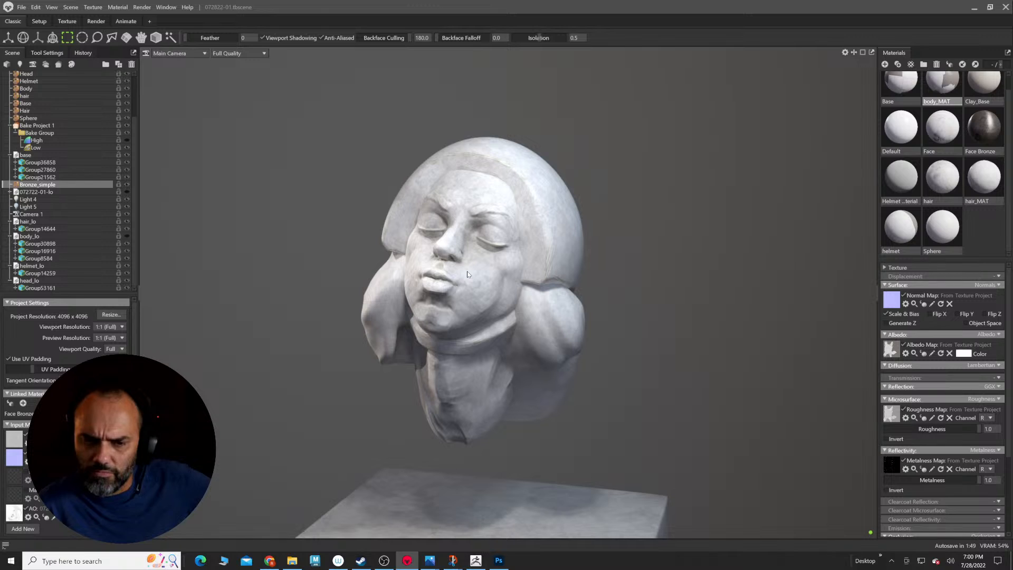
# Step: Switch to ZBrush, select the torso-and-arms subtool, turn off Solo and examine the full sculpt from the side
pyautogui.hotkey('alt', 'Tab')
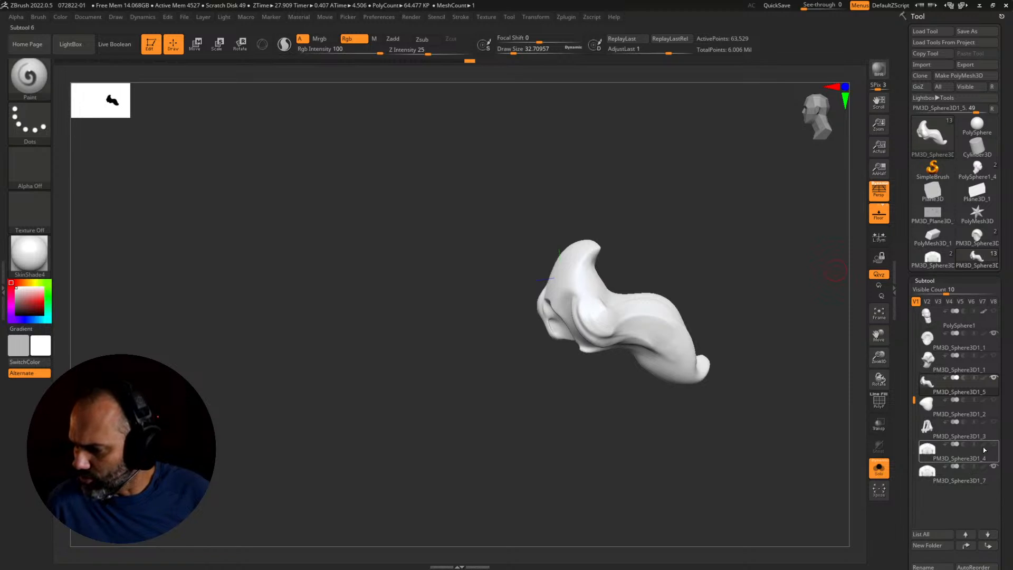
pyautogui.click(929, 452)
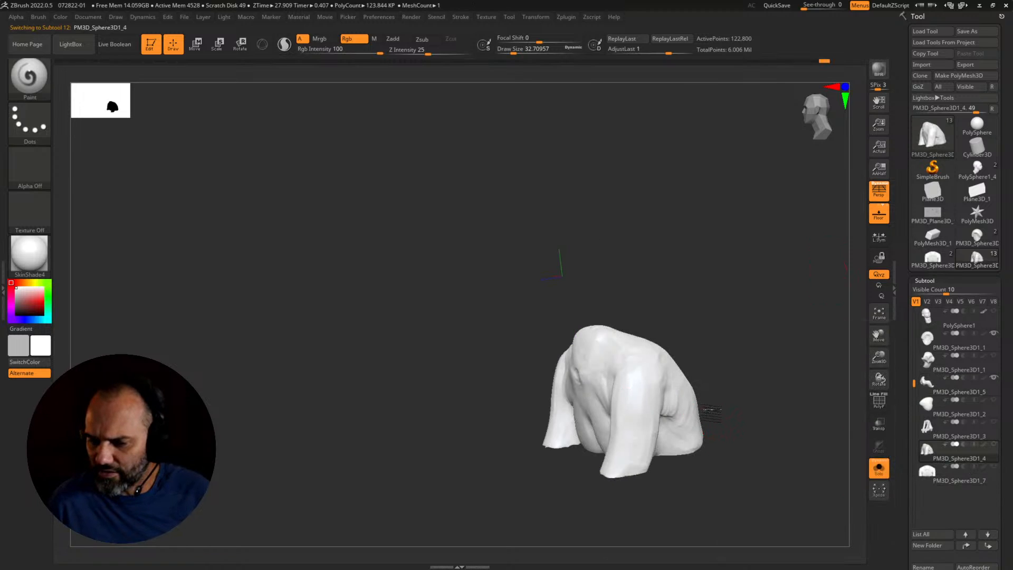
pyautogui.moveTo(778, 415); pyautogui.dragTo(730, 369)
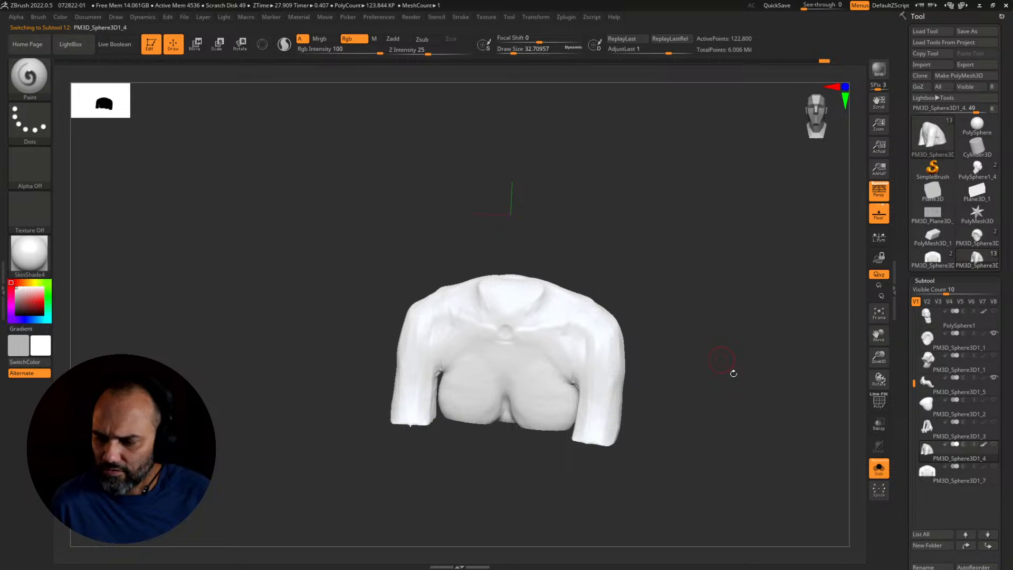
pyautogui.click(878, 467)
pyautogui.moveTo(791, 456); pyautogui.dragTo(742, 394)
pyautogui.keyDown('alt'); pyautogui.moveTo(743, 355); pyautogui.dragTo(712, 430); pyautogui.keyUp('alt')
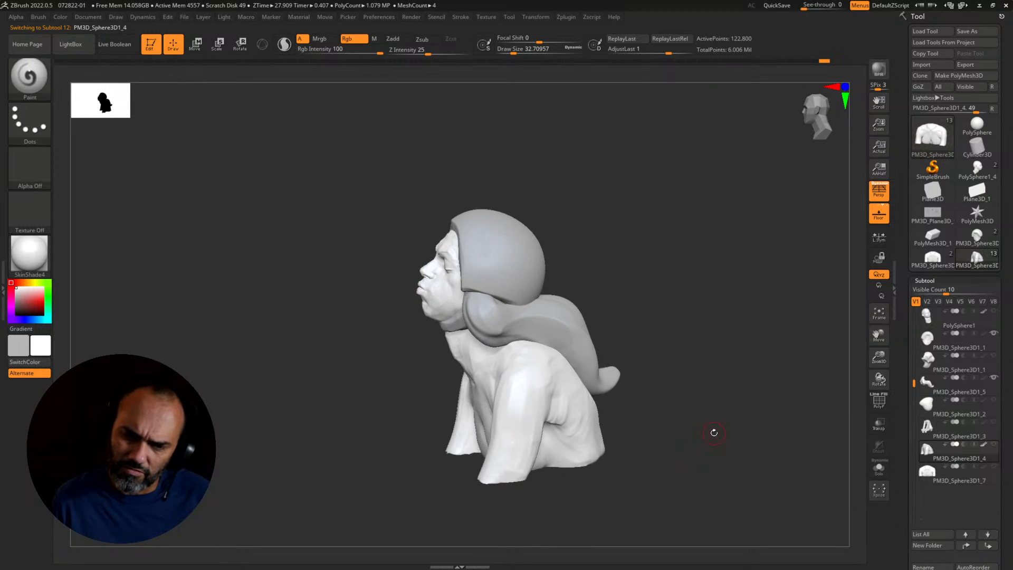
# Step: Switch back to Marmoset Toolbag and set the base pedestal's X, Y and Z scale to 1.5
pyautogui.hotkey('alt', 'Tab')
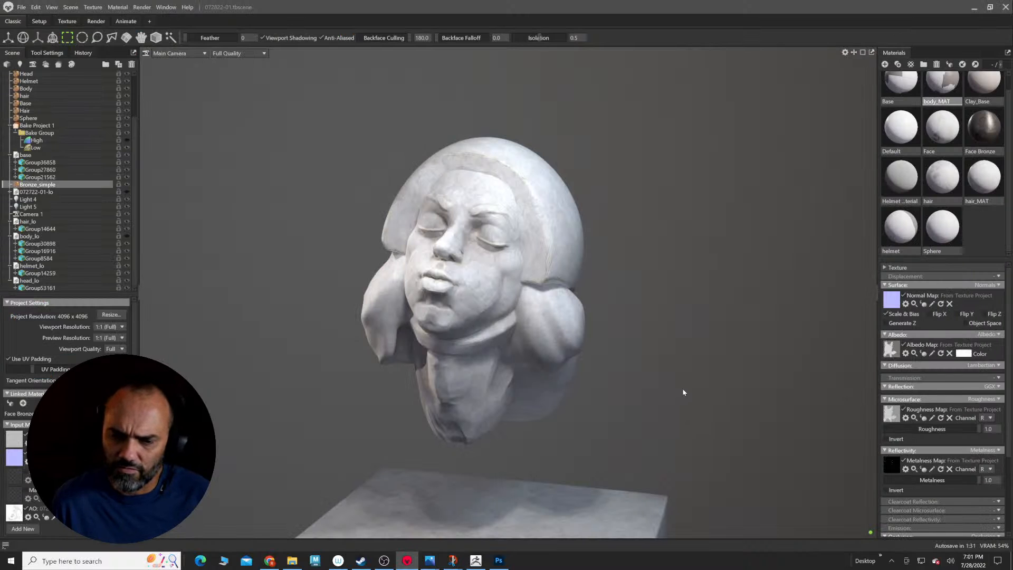
pyautogui.moveTo(683, 383)
pyautogui.keyDown('alt'); pyautogui.mouseDown()
pyautogui.moveTo(641, 363)
pyautogui.moveTo(682, 381)
pyautogui.mouseUp(); pyautogui.keyUp('alt')
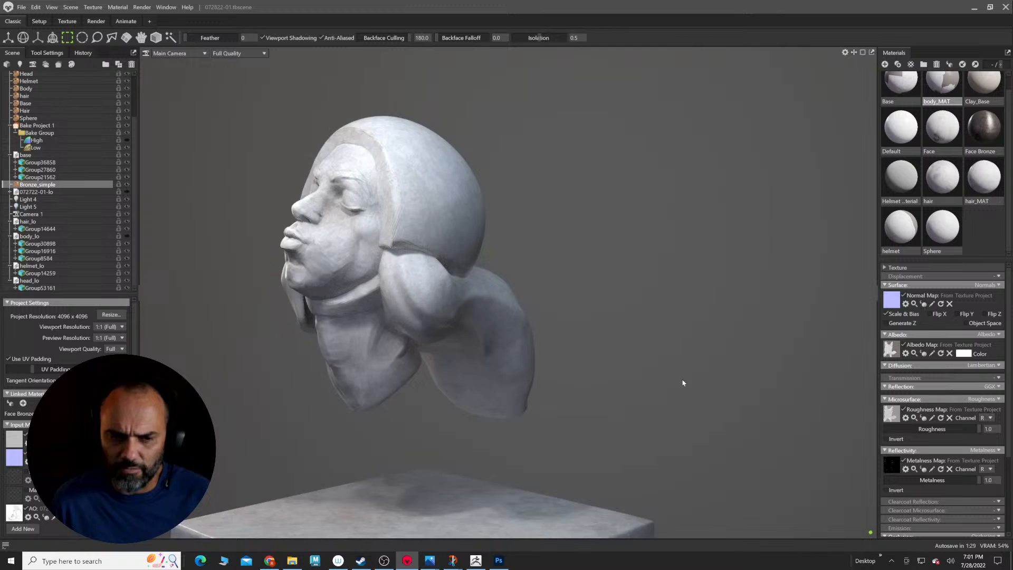
pyautogui.keyDown('alt'); pyautogui.moveTo(683, 381); pyautogui.dragTo(638, 336, button='right'); pyautogui.keyUp('alt')
pyautogui.keyDown('alt'); pyautogui.moveTo(638, 336); pyautogui.dragTo(733, 362); pyautogui.keyUp('alt')
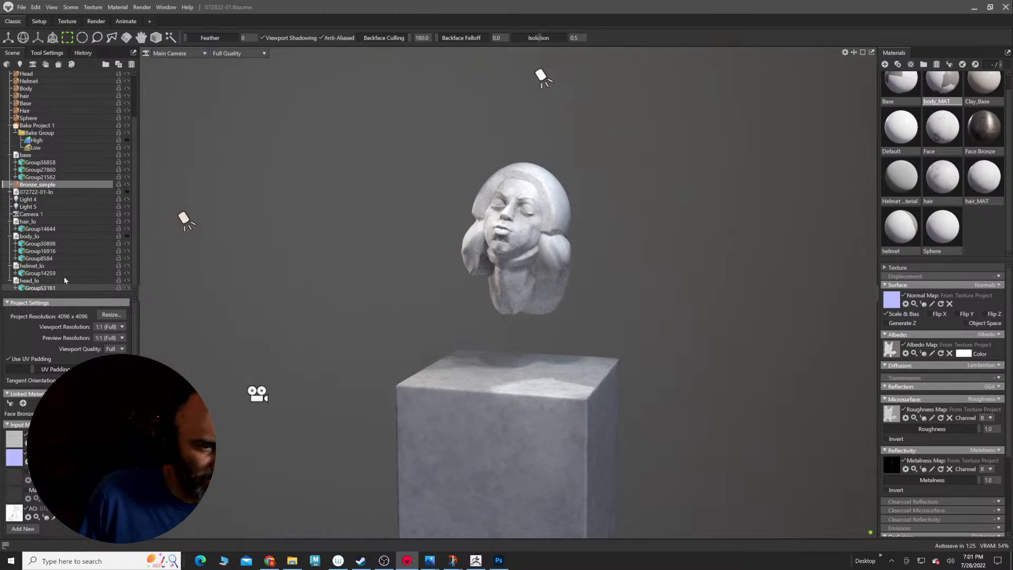
pyautogui.click(29, 155)
pyautogui.write('1.5')
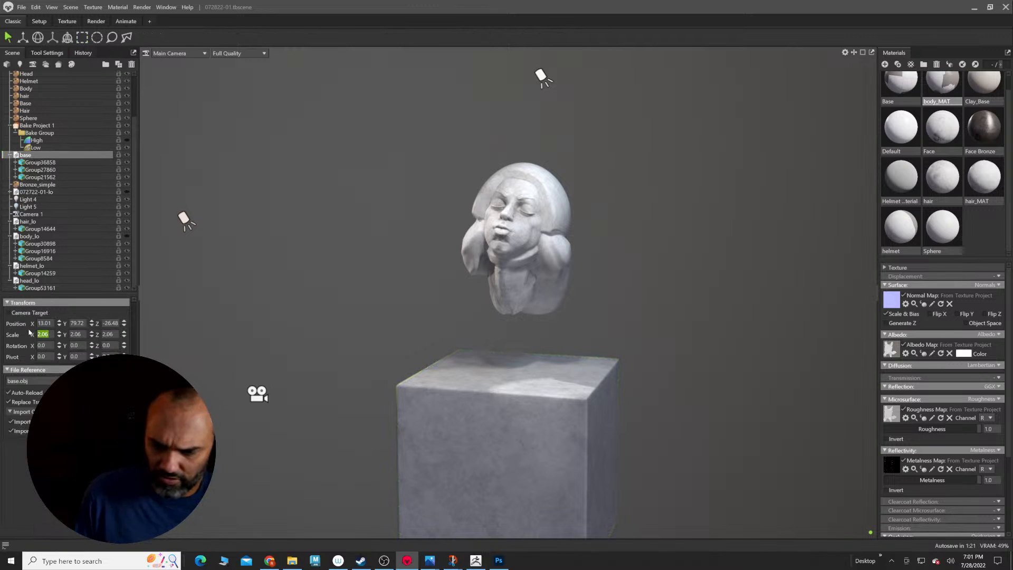
pyautogui.press('Tab')
pyautogui.write('1.5')
pyautogui.press('Tab')
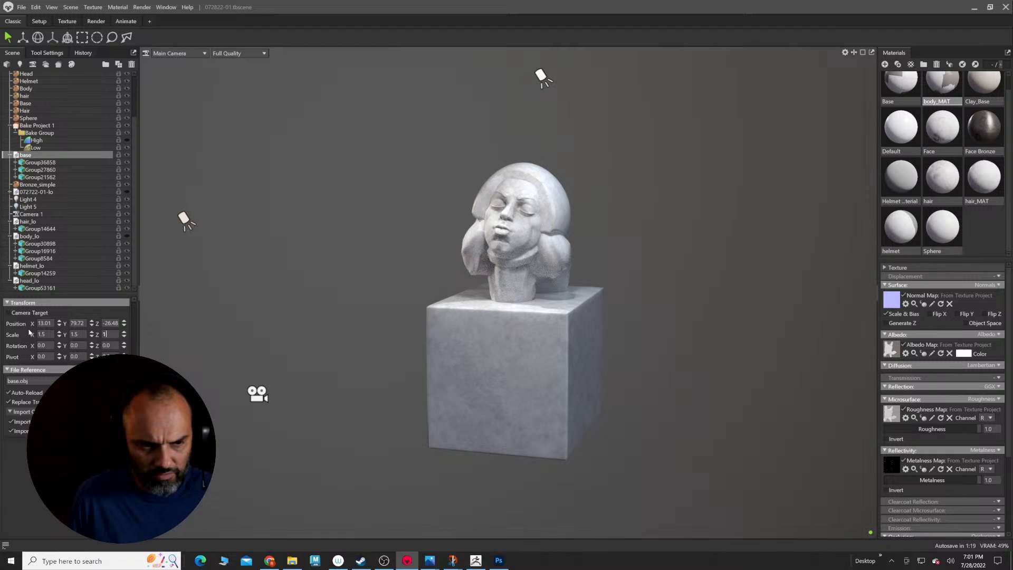
pyautogui.write('1.5')
pyautogui.press('Tab')
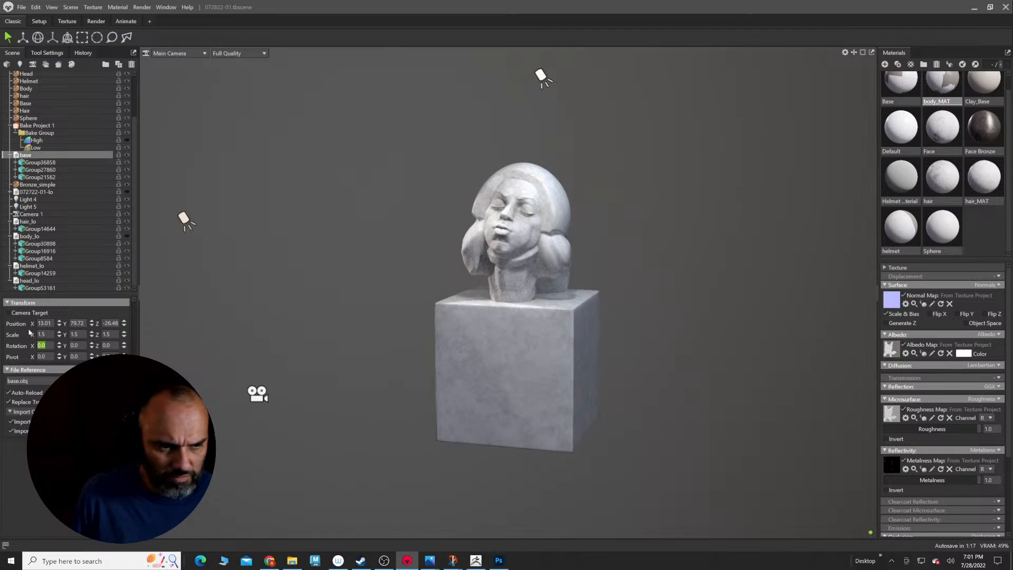
# Step: Set the base pedestal's X, Y and Z scale to 1
pyautogui.hotkey('shift', 'Tab')
pyautogui.hotkey('shift', 'Tab')
pyautogui.hotkey('shift', 'Tab')
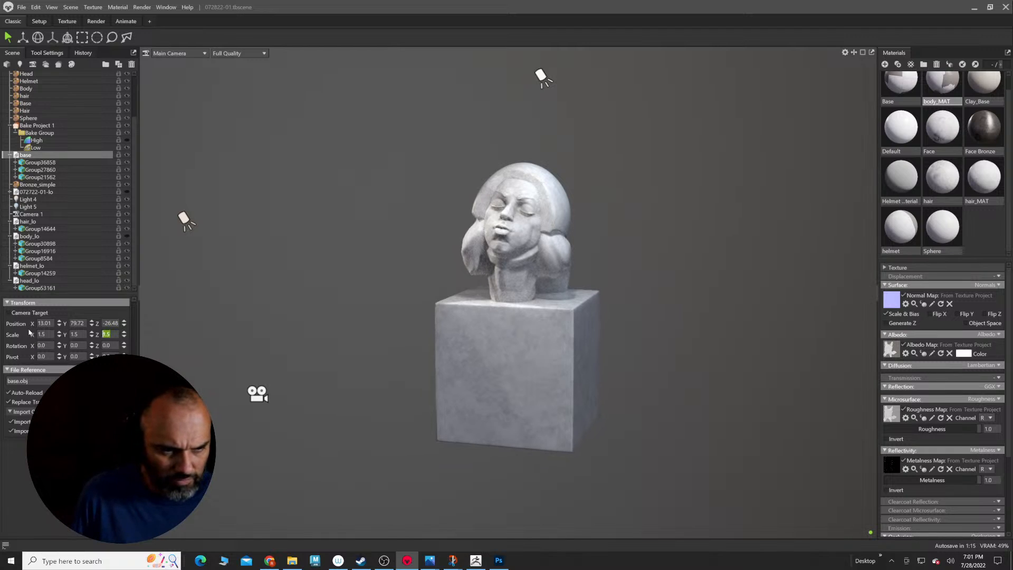
pyautogui.write('1')
pyautogui.press('Tab')
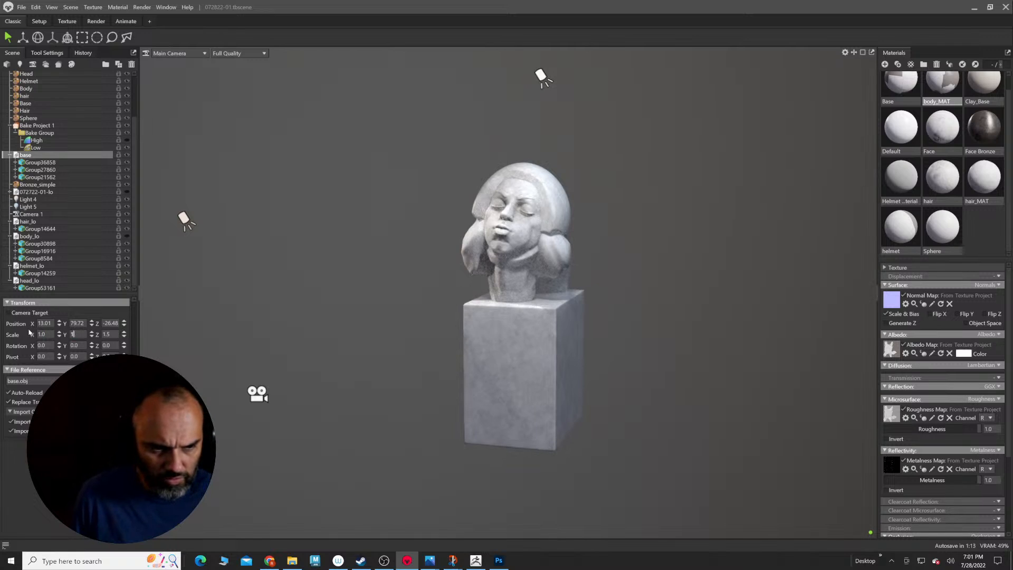
pyautogui.write('1')
pyautogui.press('Tab')
pyautogui.write('1')
pyautogui.press('Tab')
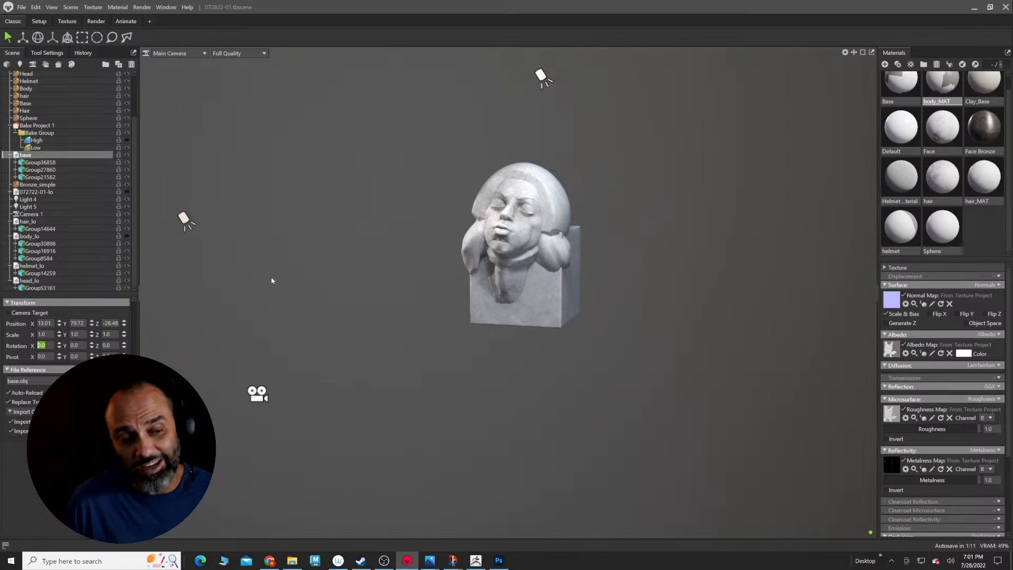
pyautogui.click(270, 279)
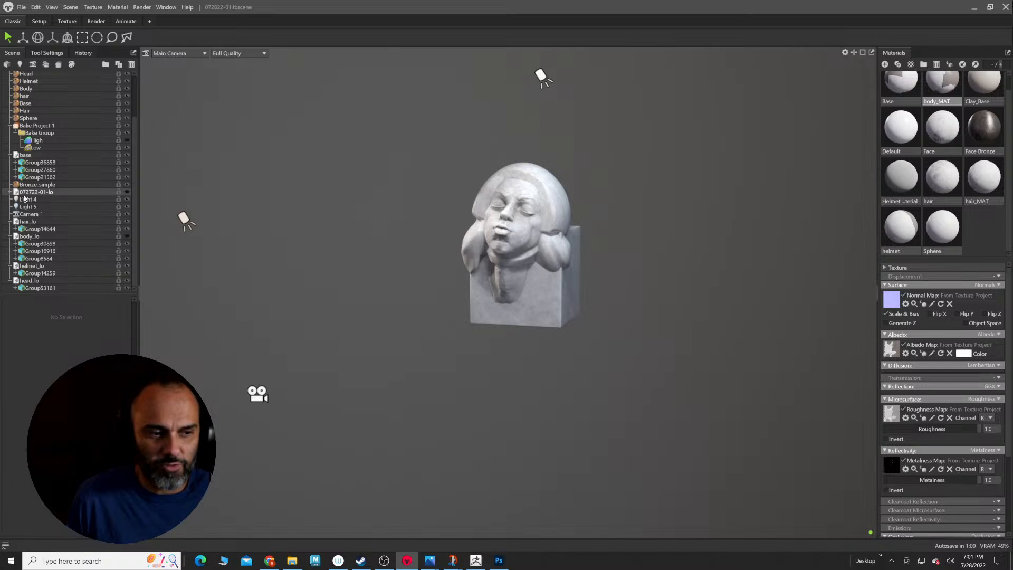
# Step: Move the base pedestal beneath the neck, to about Y 26.64 and Z -13.46
pyautogui.click(40, 153)
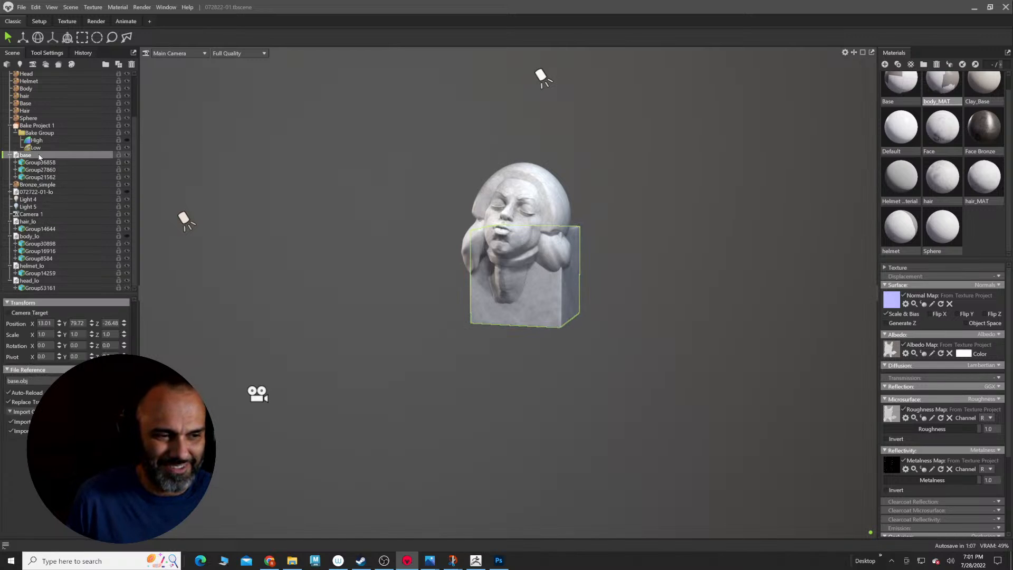
pyautogui.click(22, 38)
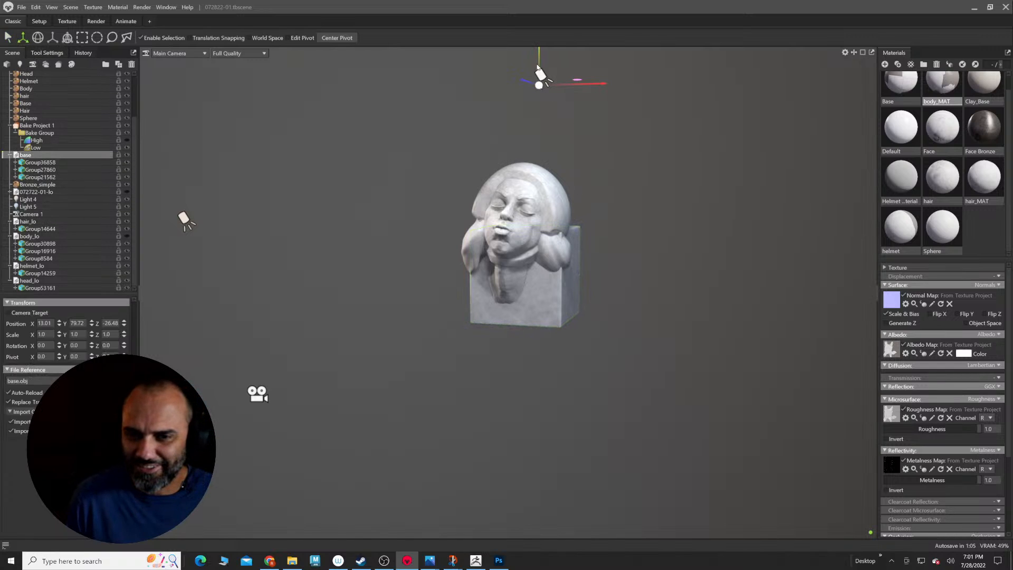
pyautogui.moveTo(538, 59); pyautogui.dragTo(533, 143)
pyautogui.keyDown('alt'); pyautogui.moveTo(723, 211); pyautogui.dragTo(587, 197); pyautogui.keyUp('alt')
pyautogui.moveTo(391, 173); pyautogui.dragTo(369, 172)
pyautogui.keyDown('alt'); pyautogui.moveTo(475, 253); pyautogui.dragTo(514, 240); pyautogui.keyUp('alt')
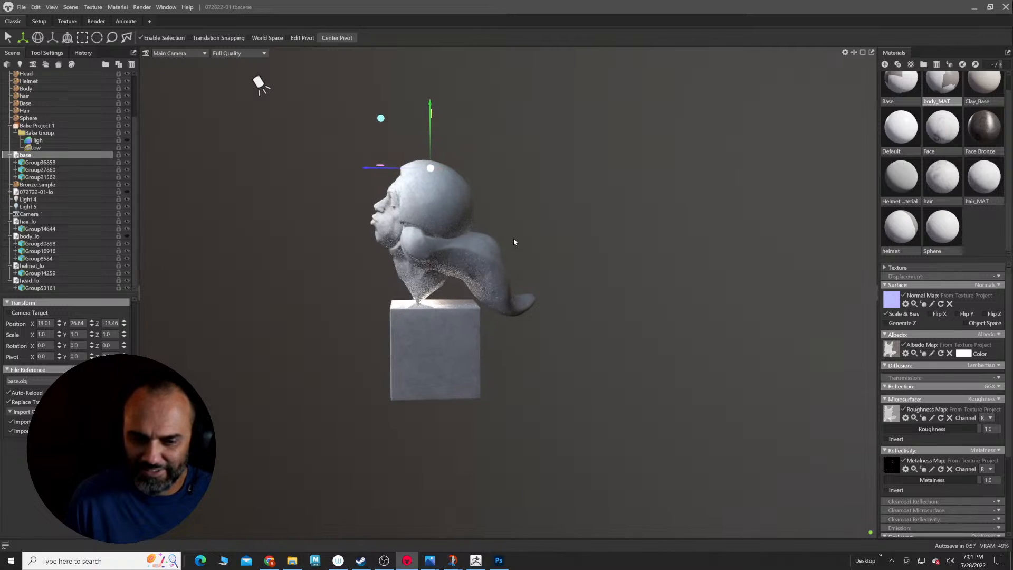
# Step: Move the base pedestal along X to about 8.7, aligning it with the neck from the front
pyautogui.keyDown('alt'); pyautogui.moveTo(514, 241); pyautogui.dragTo(588, 280, button='right'); pyautogui.keyUp('alt')
pyautogui.keyDown('alt'); pyautogui.moveTo(587, 279); pyautogui.dragTo(628, 230); pyautogui.keyUp('alt')
pyautogui.keyDown('alt'); pyautogui.moveTo(627, 230); pyautogui.dragTo(584, 277, button='middle'); pyautogui.keyUp('alt')
pyautogui.moveTo(584, 277)
pyautogui.keyDown('alt'); pyautogui.mouseDown(button='right')
pyautogui.moveTo(554, 266)
pyautogui.moveTo(582, 279)
pyautogui.mouseUp(button='right'); pyautogui.keyUp('alt')
pyautogui.keyDown('alt'); pyautogui.moveTo(581, 279); pyautogui.dragTo(496, 168); pyautogui.keyUp('alt')
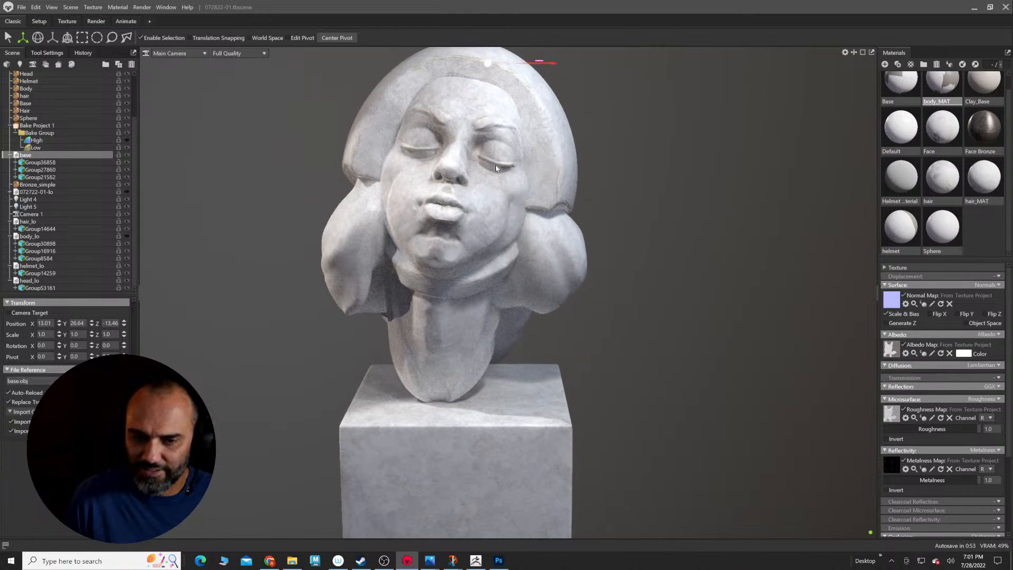
pyautogui.moveTo(549, 65); pyautogui.dragTo(517, 121)
# Step: Examine the marble head on its pedestal from the front and at an angle, both close up and farther back
pyautogui.keyDown('alt'); pyautogui.moveTo(607, 266); pyautogui.dragTo(498, 291); pyautogui.keyUp('alt')
pyautogui.keyDown('alt'); pyautogui.moveTo(498, 291); pyautogui.dragTo(456, 364, button='right'); pyautogui.keyUp('alt')
pyautogui.keyDown('alt'); pyautogui.moveTo(483, 278); pyautogui.dragTo(667, 163, button='middle'); pyautogui.keyUp('alt')
pyautogui.keyDown('alt'); pyautogui.moveTo(516, 251); pyautogui.dragTo(548, 234, button='right'); pyautogui.keyUp('alt')
pyautogui.keyDown('alt'); pyautogui.moveTo(548, 234); pyautogui.dragTo(541, 270, button='middle'); pyautogui.keyUp('alt')
pyautogui.keyDown('alt'); pyautogui.moveTo(541, 268); pyautogui.dragTo(482, 248, button='right'); pyautogui.keyUp('alt')
pyautogui.keyDown('alt'); pyautogui.moveTo(483, 248); pyautogui.dragTo(588, 264); pyautogui.keyUp('alt')
pyautogui.keyDown('alt'); pyautogui.moveTo(588, 264); pyautogui.dragTo(621, 298, button='right'); pyautogui.keyUp('alt')
pyautogui.keyDown('alt'); pyautogui.moveTo(622, 298); pyautogui.dragTo(606, 292, button='middle'); pyautogui.keyUp('alt')
pyautogui.keyDown('alt'); pyautogui.moveTo(606, 296); pyautogui.dragTo(619, 307, button='right'); pyautogui.keyUp('alt')
pyautogui.keyDown('alt'); pyautogui.moveTo(620, 307); pyautogui.dragTo(556, 328); pyautogui.keyUp('alt')
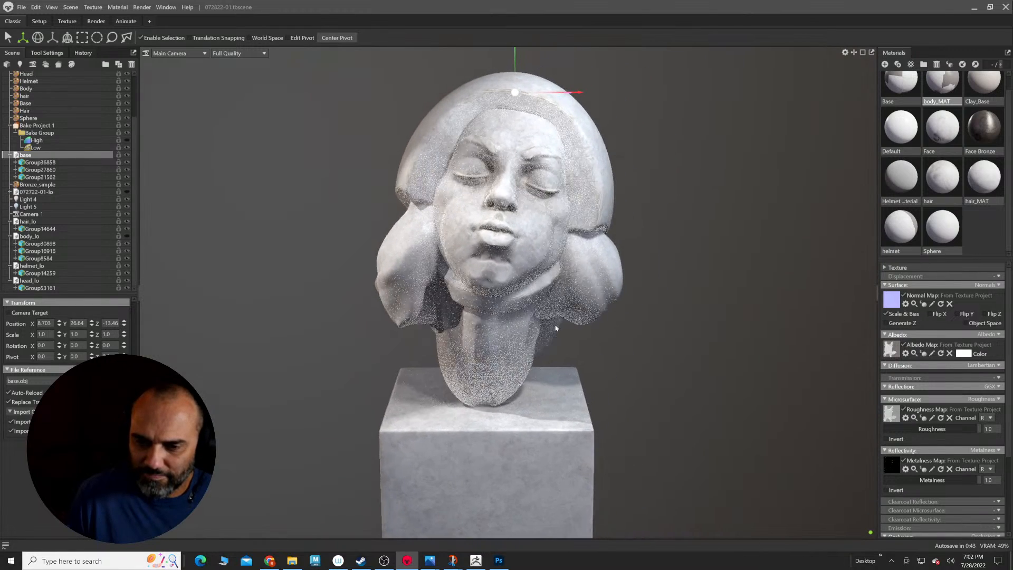
pyautogui.keyDown('alt'); pyautogui.moveTo(556, 328); pyautogui.dragTo(570, 330, button='right'); pyautogui.keyUp('alt')
pyautogui.keyDown('alt'); pyautogui.moveTo(570, 330); pyautogui.dragTo(548, 333, button='middle'); pyautogui.keyUp('alt')
pyautogui.keyDown('alt'); pyautogui.moveTo(549, 333); pyautogui.dragTo(549, 341); pyautogui.keyUp('alt')
pyautogui.keyDown('alt'); pyautogui.moveTo(549, 342); pyautogui.dragTo(533, 320, button='right'); pyautogui.keyUp('alt')
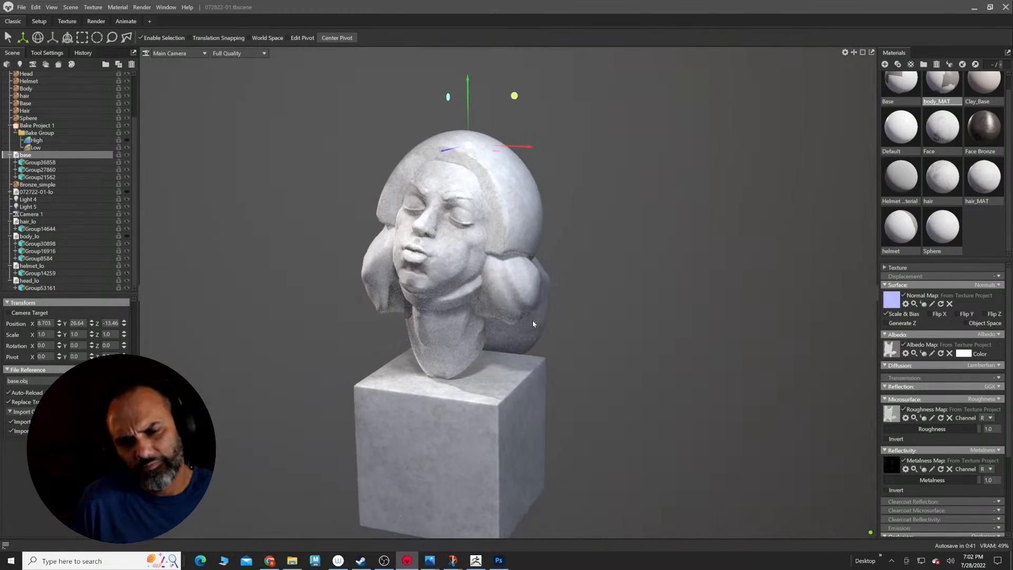
pyautogui.keyDown('alt'); pyautogui.moveTo(532, 321); pyautogui.dragTo(522, 297, button='middle'); pyautogui.keyUp('alt')
pyautogui.keyDown('alt'); pyautogui.moveTo(518, 328); pyautogui.dragTo(530, 326); pyautogui.keyUp('alt')
pyautogui.keyDown('alt'); pyautogui.moveTo(530, 326); pyautogui.dragTo(535, 317, button='right'); pyautogui.keyUp('alt')
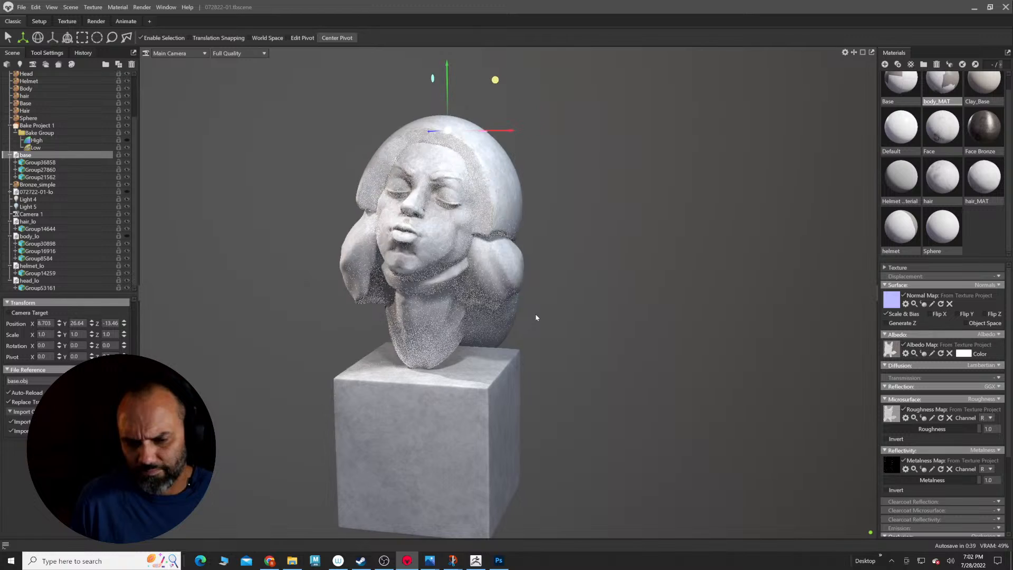
pyautogui.keyDown('alt'); pyautogui.moveTo(533, 318); pyautogui.dragTo(539, 313, button='middle'); pyautogui.keyUp('alt')
# Step: Switch to ZBrush, select the hair subtool and choose the Move brush with a draw size of about 234
pyautogui.hotkey('alt', 'Tab')
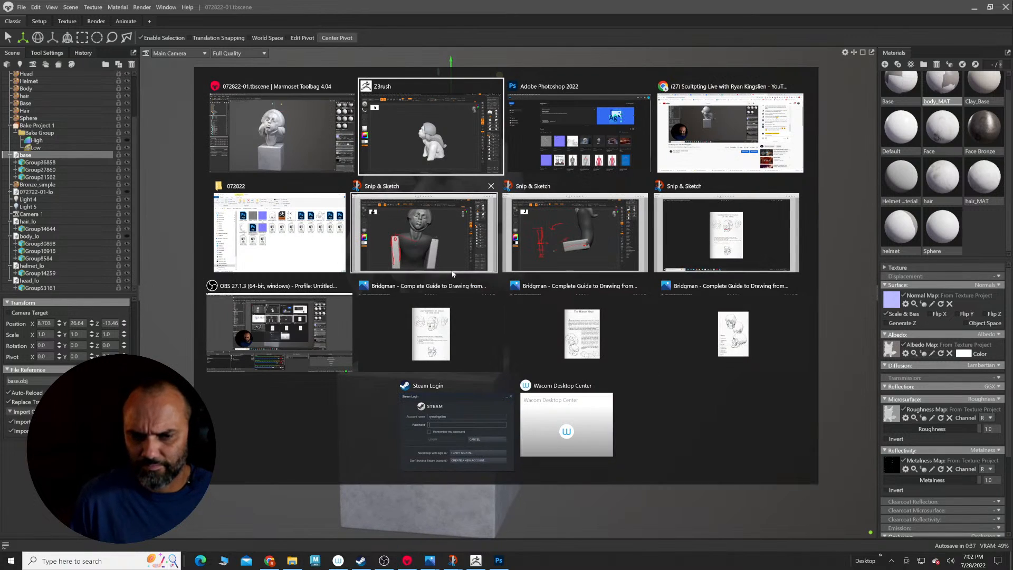
pyautogui.click(429, 135)
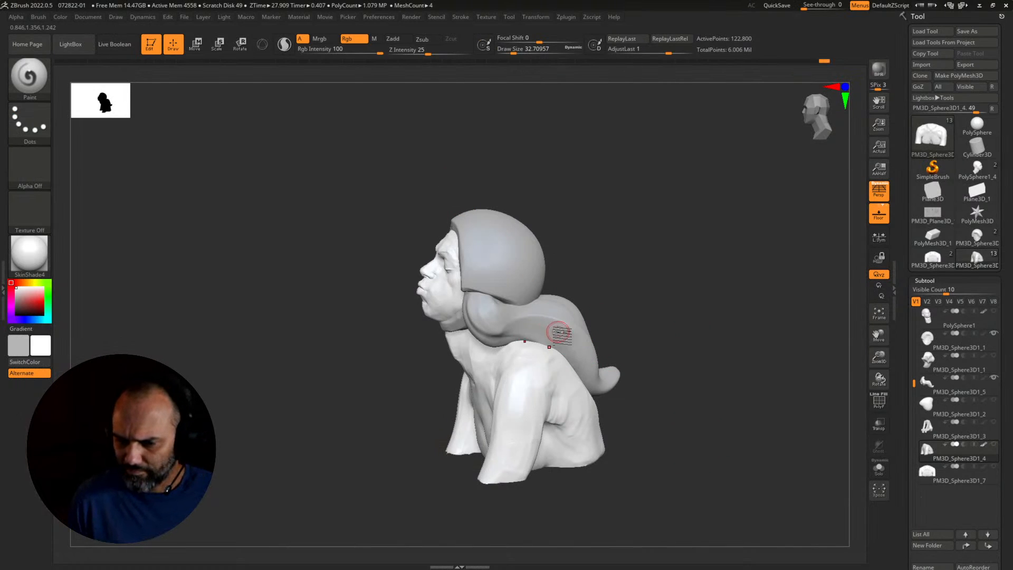
pyautogui.keyDown('alt'); pyautogui.click(540, 323); pyautogui.keyUp('alt')
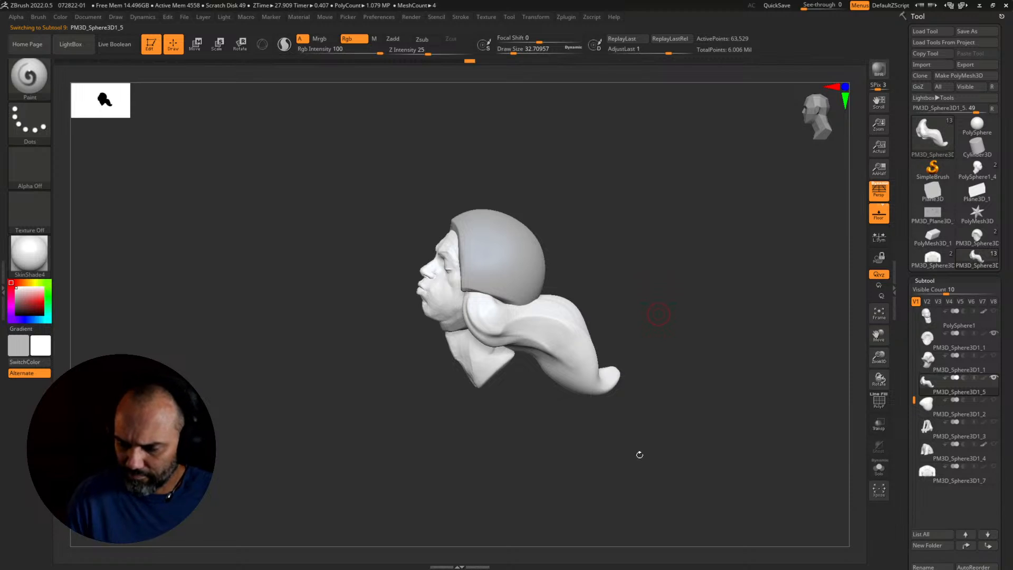
pyautogui.keyDown('shift'); pyautogui.moveTo(640, 454); pyautogui.dragTo(663, 454); pyautogui.keyUp('shift')
pyautogui.press('b')
pyautogui.press('m')
pyautogui.press('v')
pyautogui.press('s')
pyautogui.moveTo(578, 409); pyautogui.dragTo(603, 409)
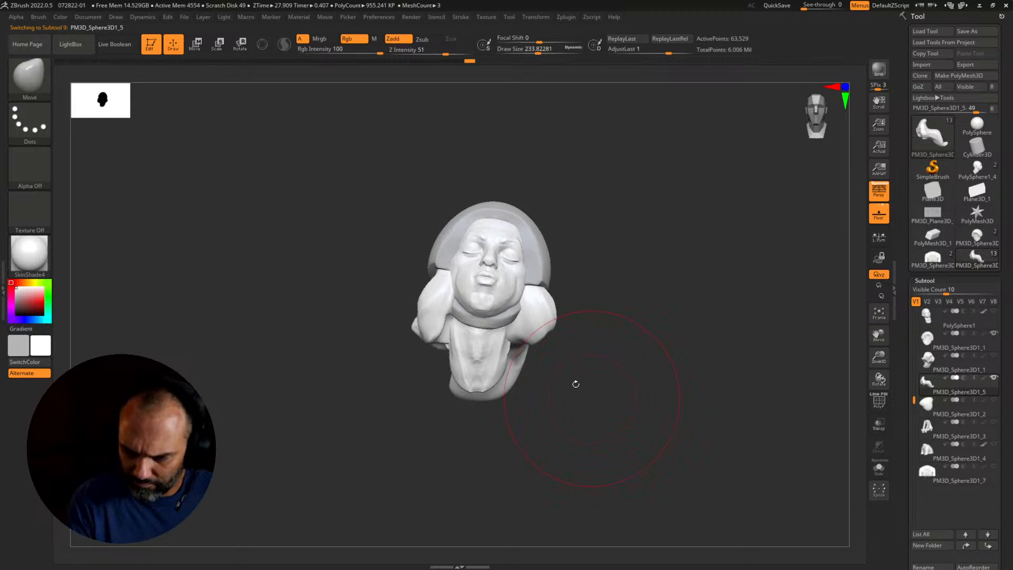
# Step: Pull the hair mass beside the neck outward and downward from the front view with the Move brush
pyautogui.moveTo(533, 346)
pyautogui.mouseDown()
pyautogui.moveTo(570, 379)
pyautogui.moveTo(531, 405)
pyautogui.moveTo(549, 417)
pyautogui.moveTo(573, 372)
pyautogui.mouseUp()
pyautogui.moveTo(511, 374)
pyautogui.mouseDown()
pyautogui.moveTo(529, 402)
pyautogui.moveTo(549, 402)
pyautogui.mouseUp()
pyautogui.moveTo(543, 350)
pyautogui.mouseDown()
pyautogui.moveTo(554, 363)
pyautogui.moveTo(549, 406)
pyautogui.moveTo(543, 369)
pyautogui.mouseUp()
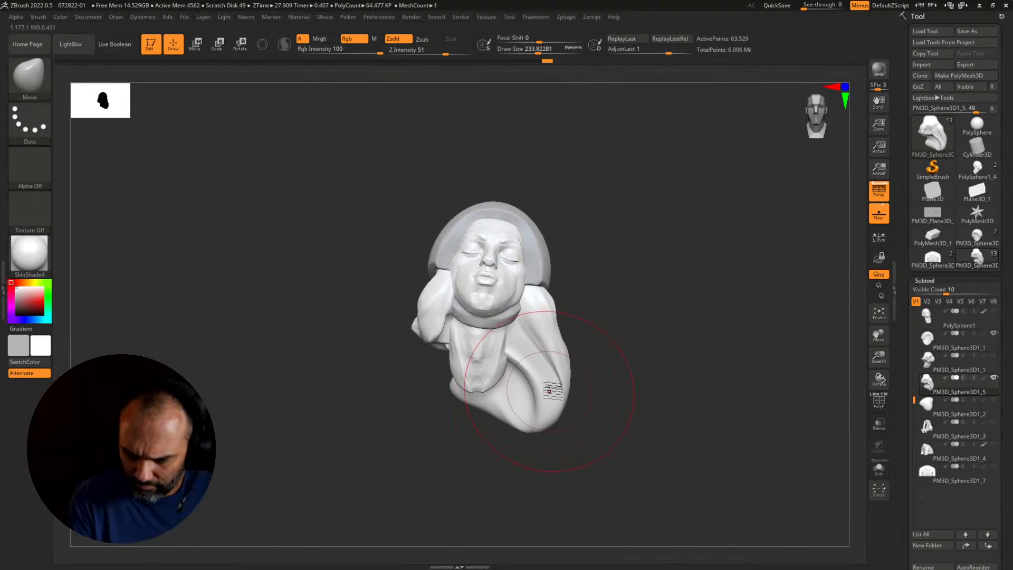
pyautogui.moveTo(490, 372)
pyautogui.mouseDown()
pyautogui.moveTo(522, 393)
pyautogui.moveTo(526, 411)
pyautogui.moveTo(527, 376)
pyautogui.moveTo(528, 413)
pyautogui.mouseUp()
# Step: Enlarge the Move brush to about 324 and stretch the hair into a longer lock hanging below the neck
pyautogui.press(']')
pyautogui.moveTo(654, 419)
pyautogui.mouseDown()
pyautogui.moveTo(565, 425)
pyautogui.moveTo(452, 414)
pyautogui.mouseUp()
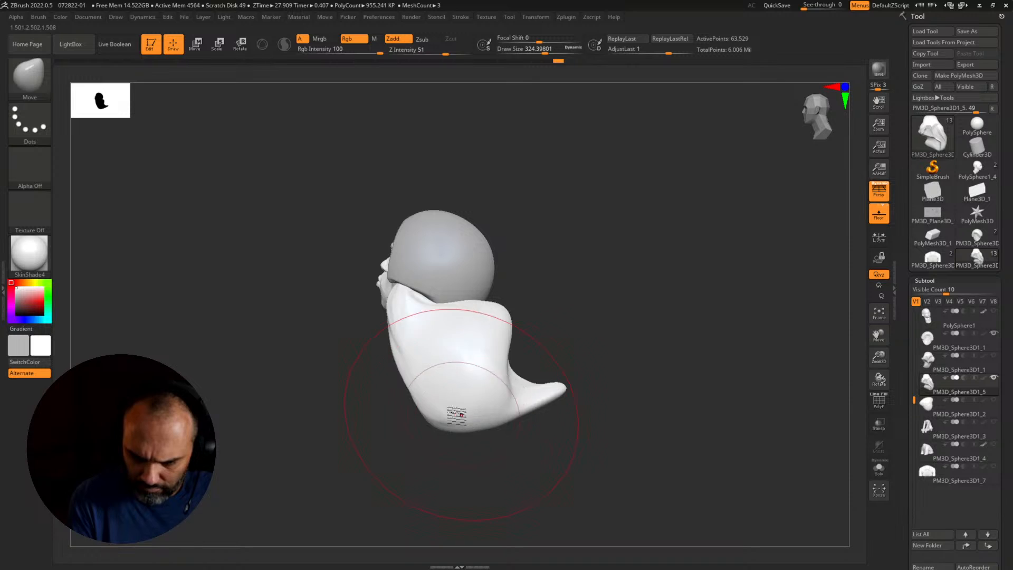
pyautogui.moveTo(414, 385)
pyautogui.mouseDown()
pyautogui.moveTo(317, 411)
pyautogui.moveTo(372, 408)
pyautogui.mouseUp()
pyautogui.moveTo(530, 397)
pyautogui.mouseDown()
pyautogui.moveTo(508, 417)
pyautogui.moveTo(447, 428)
pyautogui.mouseUp()
pyautogui.moveTo(554, 434); pyautogui.dragTo(612, 422)
pyautogui.moveTo(421, 438)
pyautogui.mouseDown()
pyautogui.moveTo(369, 403)
pyautogui.moveTo(382, 390)
pyautogui.moveTo(387, 404)
pyautogui.moveTo(417, 413)
pyautogui.mouseUp()
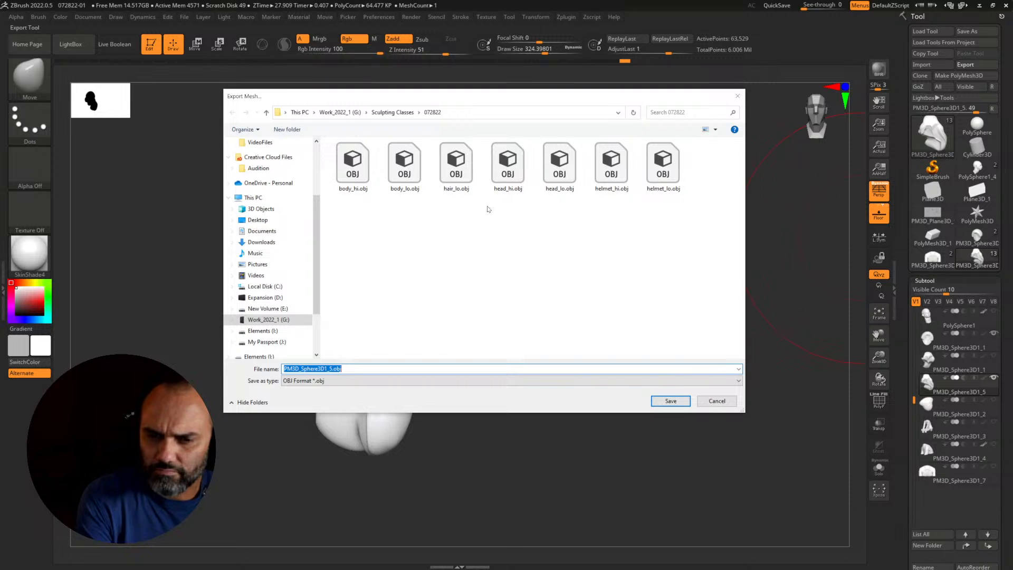
# Step: Export the lengthened hair over hair_lo.obj, then switch to Marmoset Toolbag and view it beside the pedestal
pyautogui.click(455, 169)
pyautogui.click(668, 401)
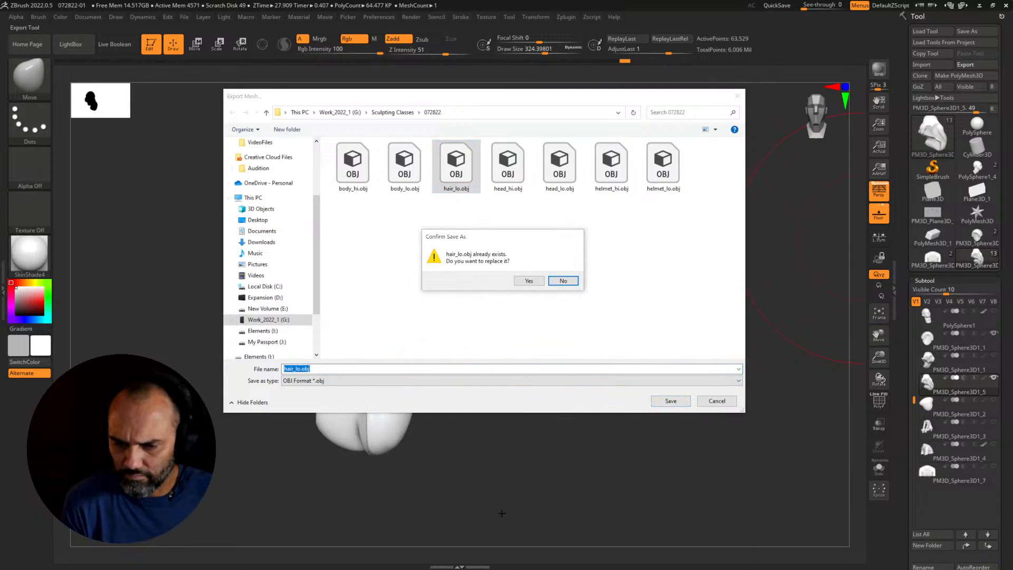
pyautogui.click(529, 281)
pyautogui.hotkey('alt', 'Tab')
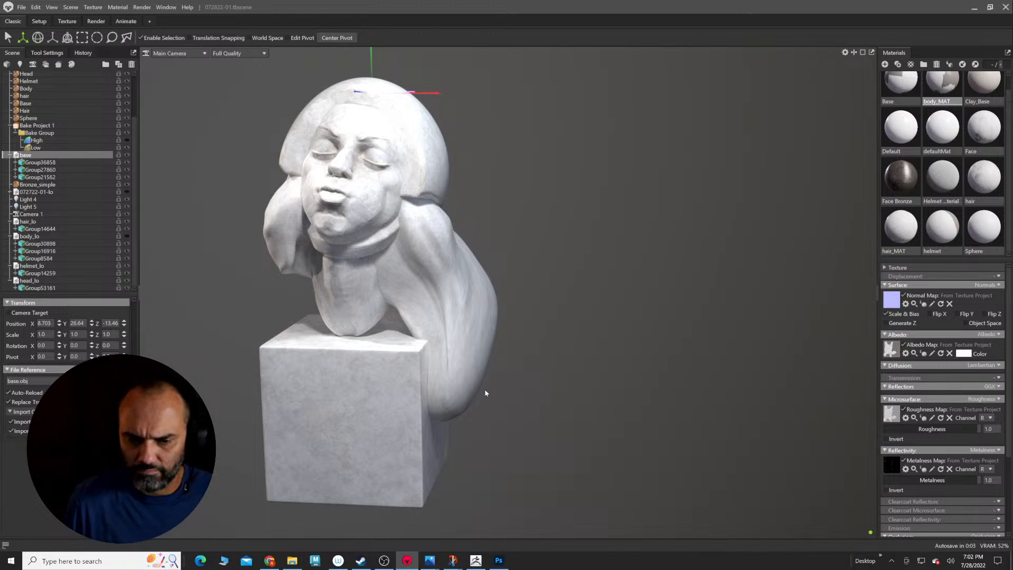
pyautogui.moveTo(485, 393); pyautogui.dragTo(671, 388)
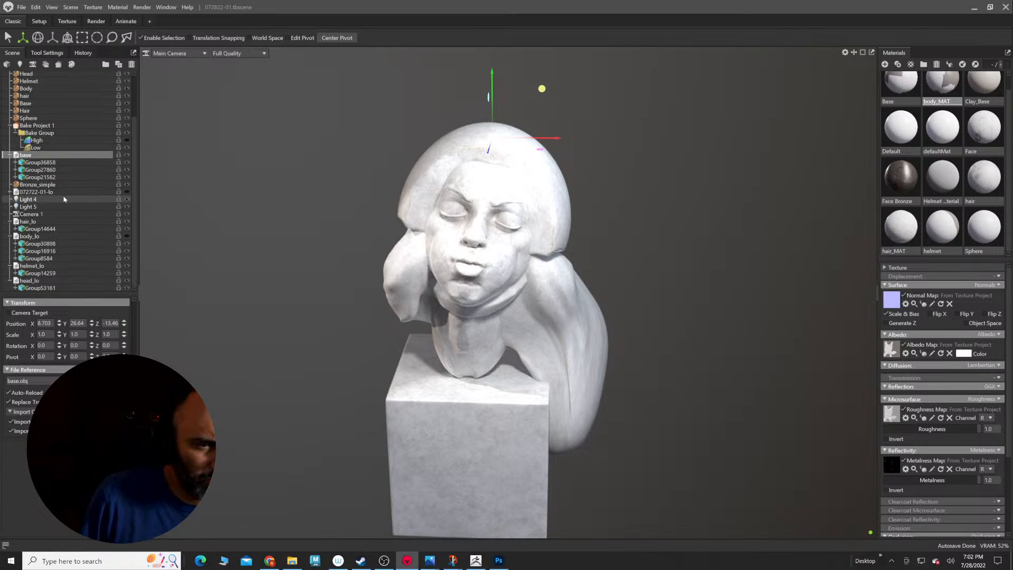
# Step: Lower the brightness of Light 3 to darken the marble highlights
pyautogui.scroll(3, 59, 200)
pyautogui.click(53, 119)
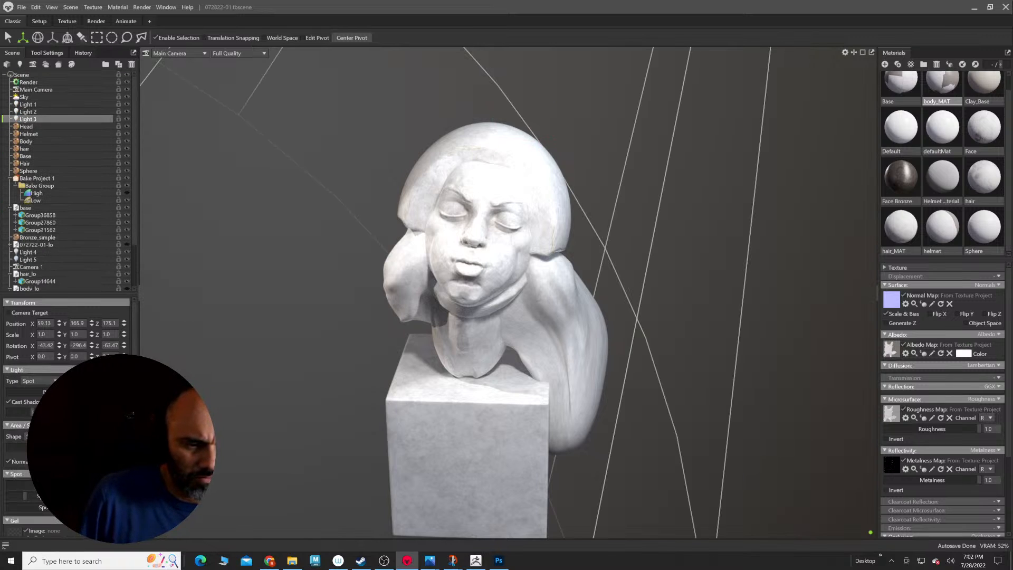
pyautogui.moveTo(59, 392); pyautogui.dragTo(45, 389)
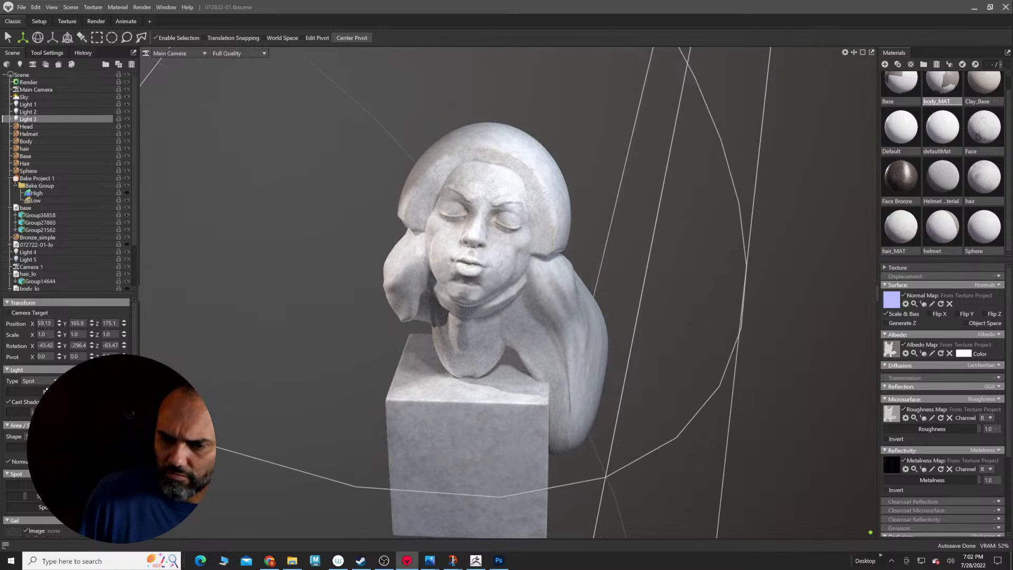
# Step: Lower the brightness of Light 5 and Light 4, and view the relit bust with nothing selected
pyautogui.click(29, 260)
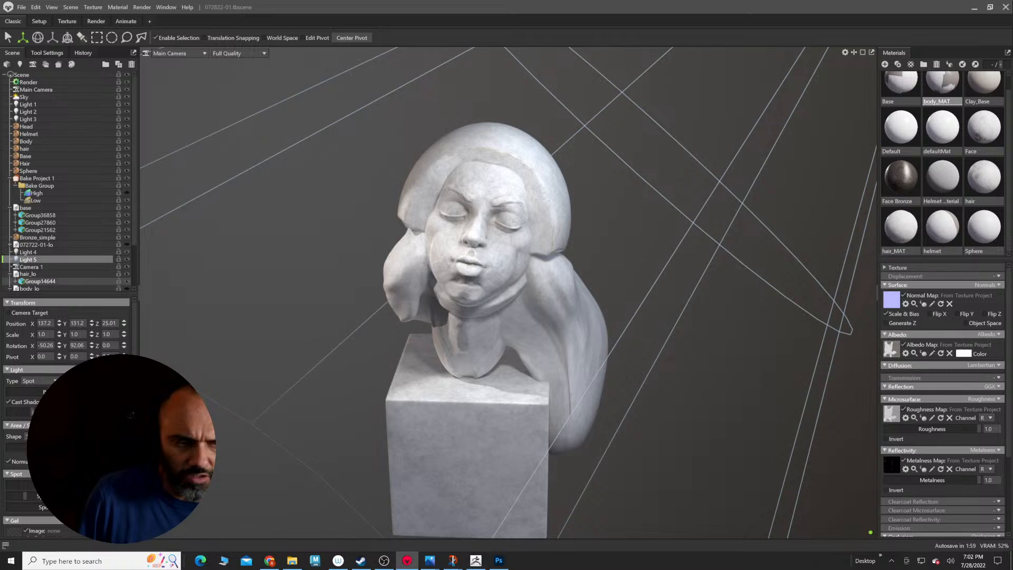
pyautogui.moveTo(48, 391); pyautogui.dragTo(46, 391)
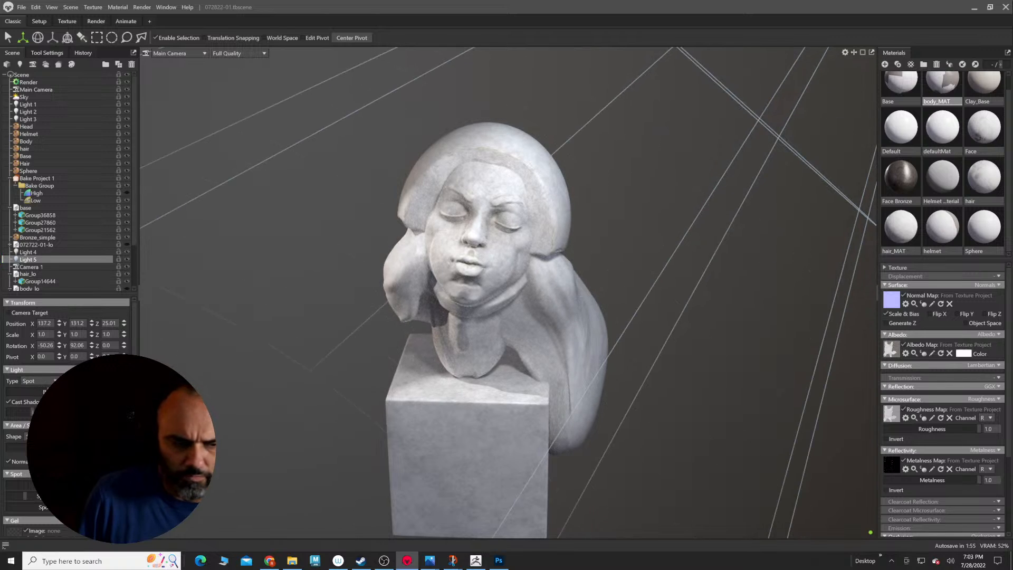
pyautogui.click(52, 252)
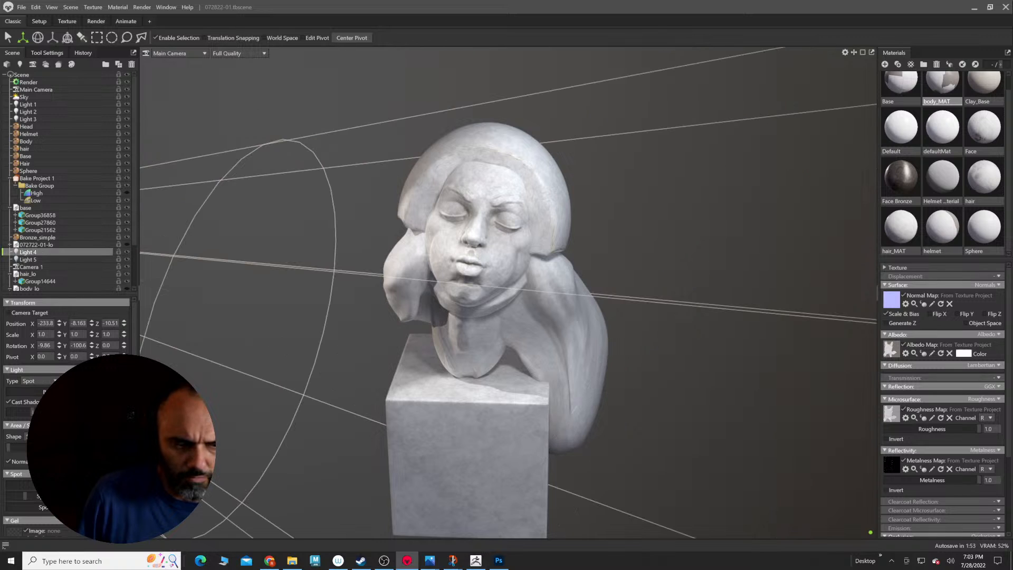
pyautogui.moveTo(59, 391); pyautogui.dragTo(48, 390)
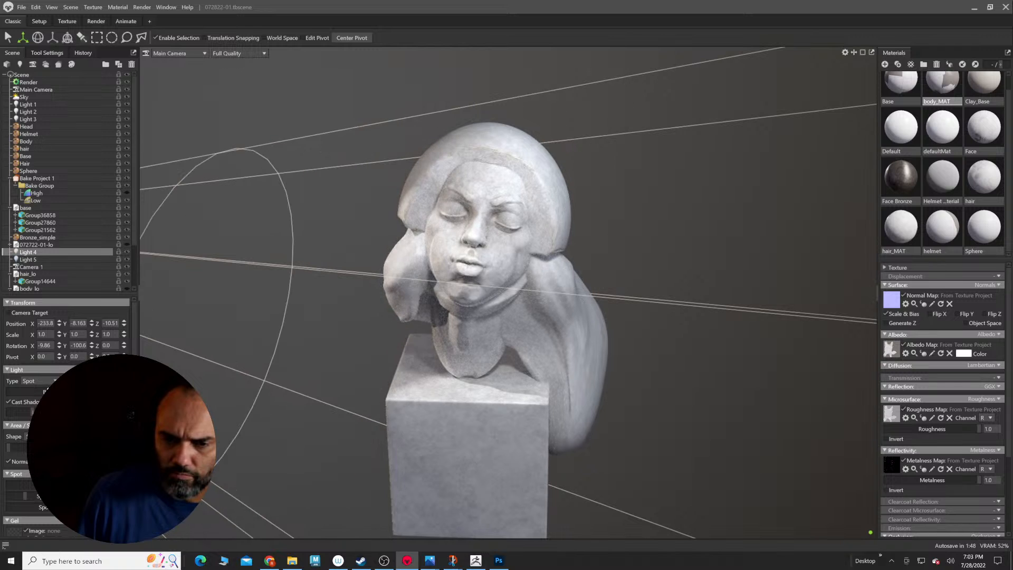
pyautogui.click(591, 274)
pyautogui.moveTo(591, 275); pyautogui.dragTo(581, 238)
pyautogui.moveTo(555, 295); pyautogui.dragTo(651, 307)
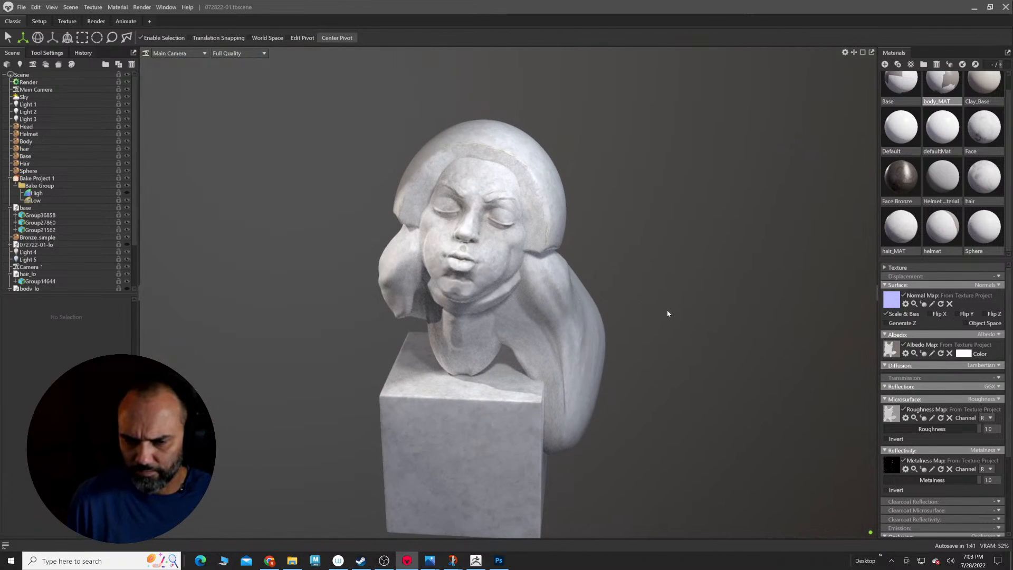
# Step: Switch to ZBrush and undo all the Move brush strokes that lengthened the hair
pyautogui.hotkey('alt', 'Tab')
pyautogui.hotkey('ctrl', 'z')
pyautogui.hotkey('ctrl', 'z')
pyautogui.hotkey('ctrl', 'z')
pyautogui.hotkey('ctrl', 'z')
pyautogui.hotkey('ctrl', 'z')
pyautogui.hotkey('ctrl', 'z')
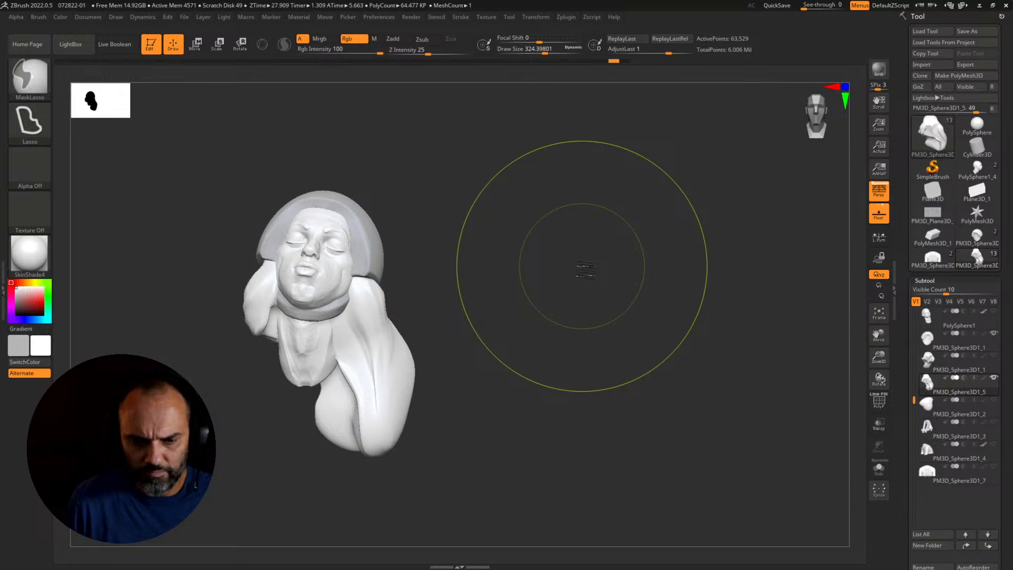
pyautogui.hotkey('ctrl', 'z')
pyautogui.hotkey('ctrl', 'z')
pyautogui.hotkey('ctrl', 'z')
pyautogui.hotkey('ctrl', 'z')
pyautogui.hotkey('ctrl', 'z')
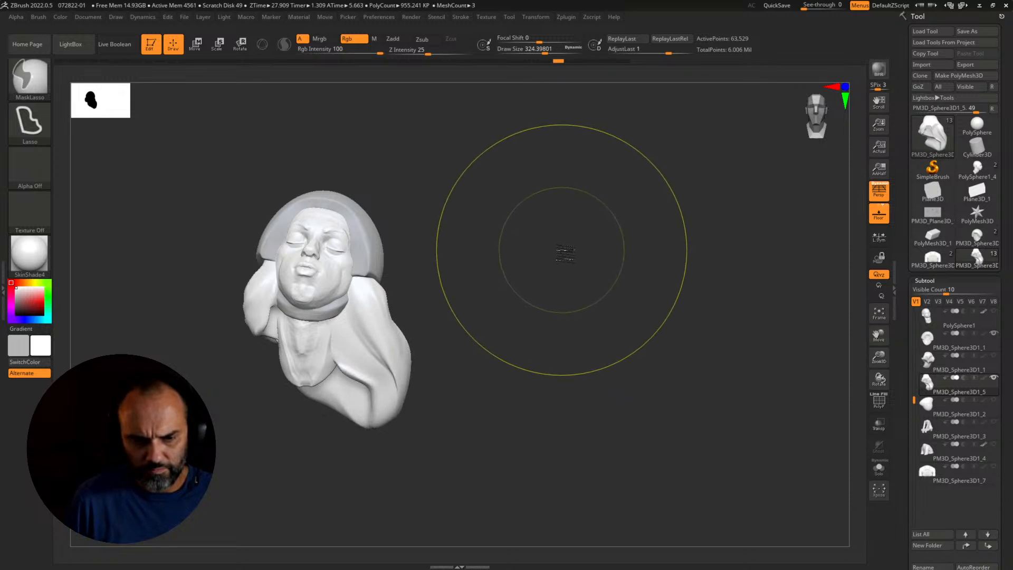
pyautogui.hotkey('ctrl', 'z')
pyautogui.hotkey('ctrl', 'z')
pyautogui.hotkey('ctrl', 'z')
pyautogui.hotkey('ctrl', 'z')
pyautogui.hotkey('ctrl', 'z')
pyautogui.hotkey('ctrl', 'z')
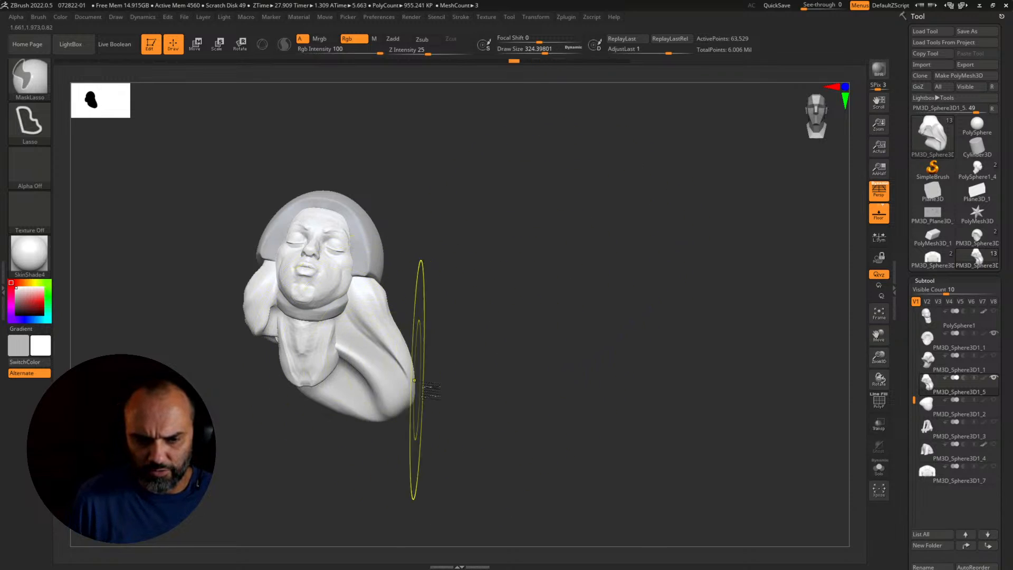
pyautogui.hotkey('ctrl', 'z')
pyautogui.hotkey('ctrl', 'z')
pyautogui.hotkey('ctrl', 'z')
pyautogui.hotkey('ctrl', 'z')
pyautogui.hotkey('ctrl', 'z')
pyautogui.hotkey('ctrl', 'z')
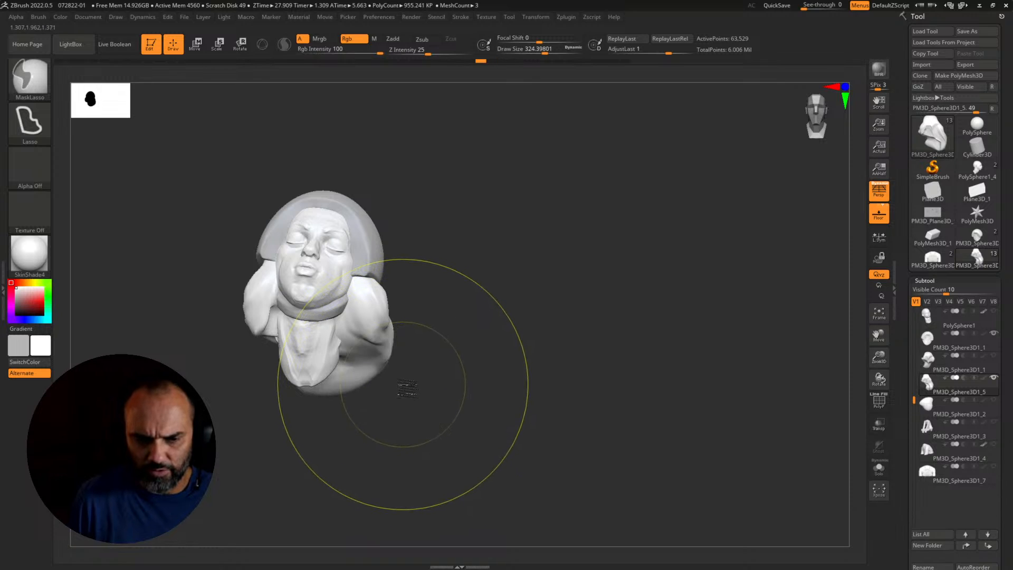
pyautogui.hotkey('ctrl', 'z')
pyautogui.hotkey('ctrl', 'z')
pyautogui.hotkey('ctrl', 'z')
pyautogui.hotkey('ctrl', 'z')
pyautogui.hotkey('ctrl', 'z')
pyautogui.hotkey('ctrl', 'z')
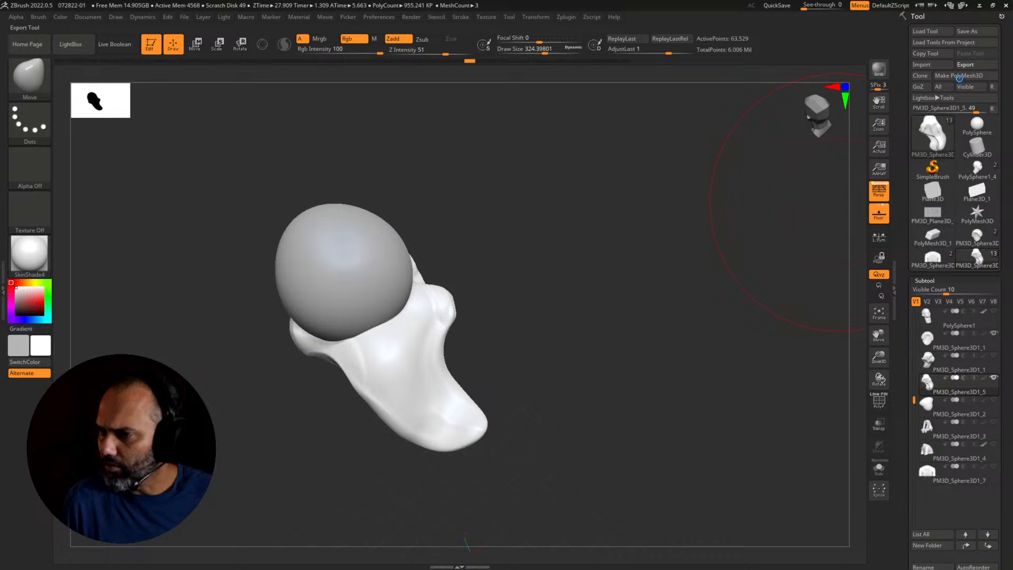
# Step: Export the hair subtool in its original shape, replacing hair_lo.obj
pyautogui.click(962, 66)
pyautogui.click(456, 164)
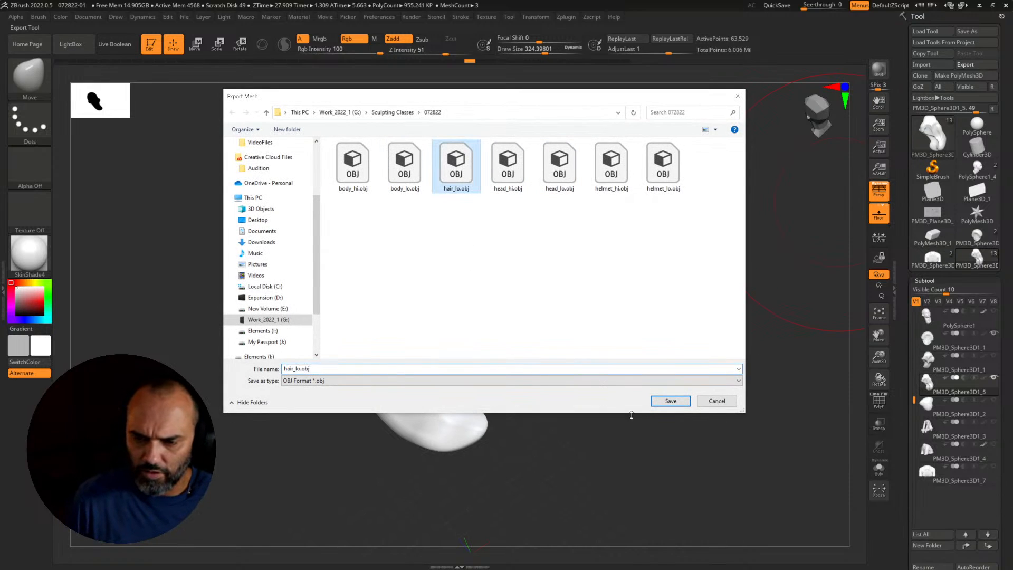
pyautogui.click(663, 404)
pyautogui.click(528, 281)
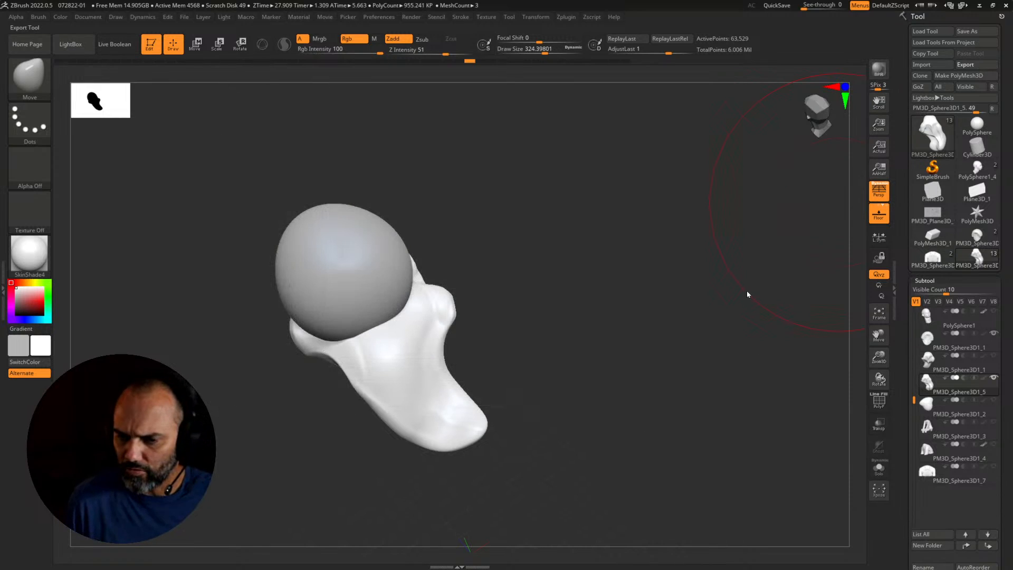
# Step: Switch to Marmoset Toolbag and export the pedestal model as base.fbx, including lights and materials
pyautogui.hotkey('alt', 'Tab')
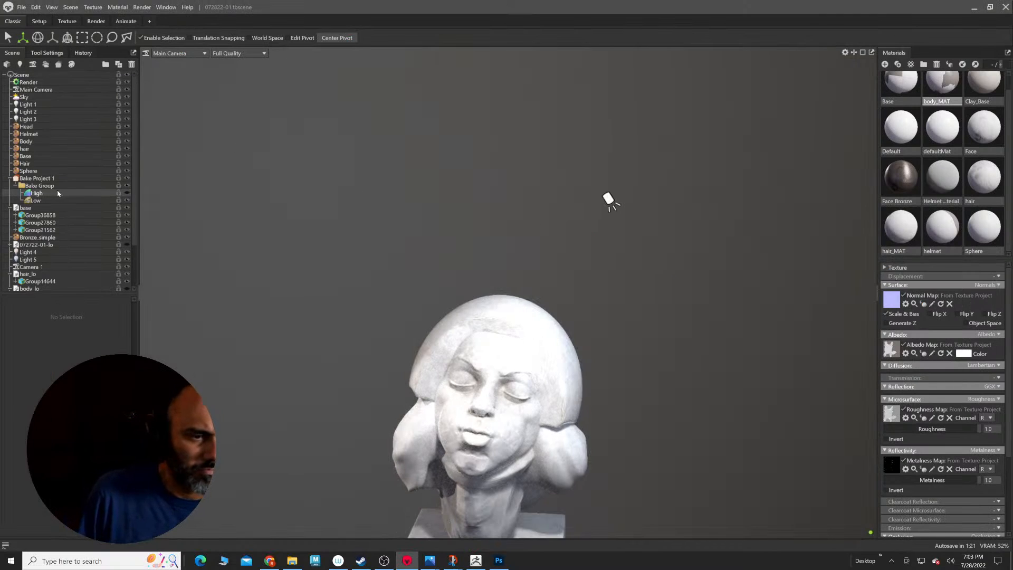
pyautogui.click(47, 208)
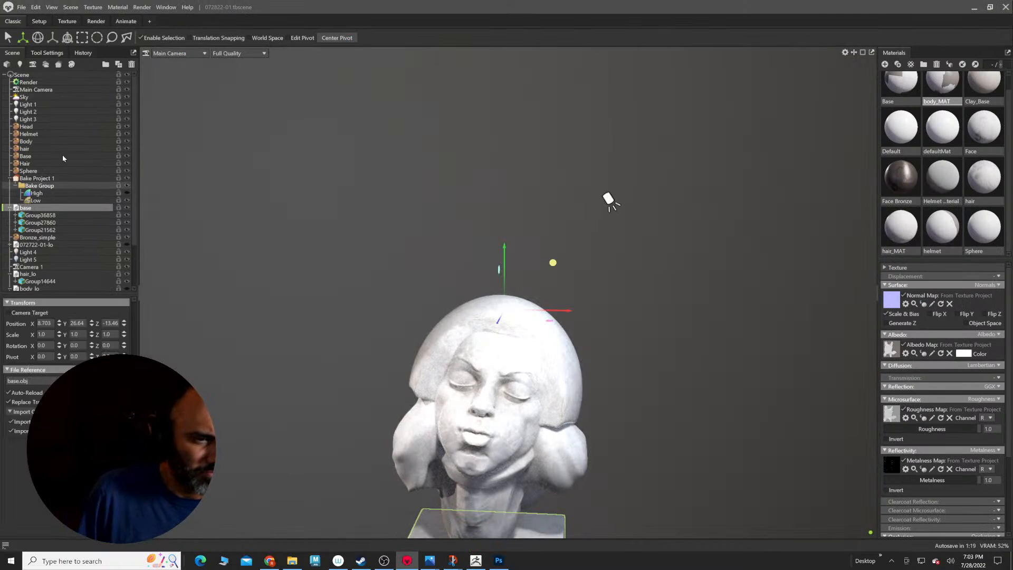
pyautogui.click(21, 7)
pyautogui.moveTo(35, 95)
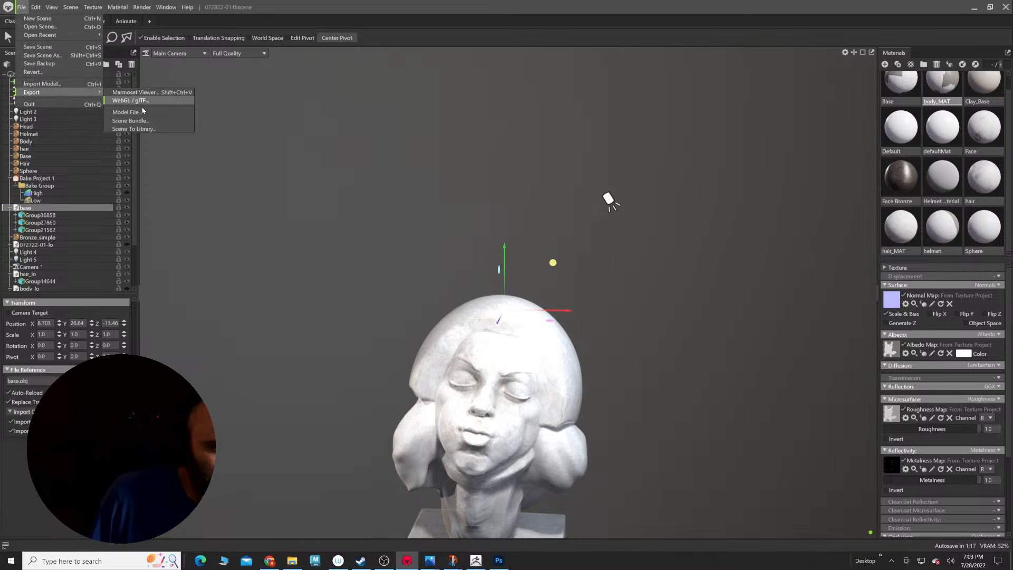
pyautogui.click(127, 111)
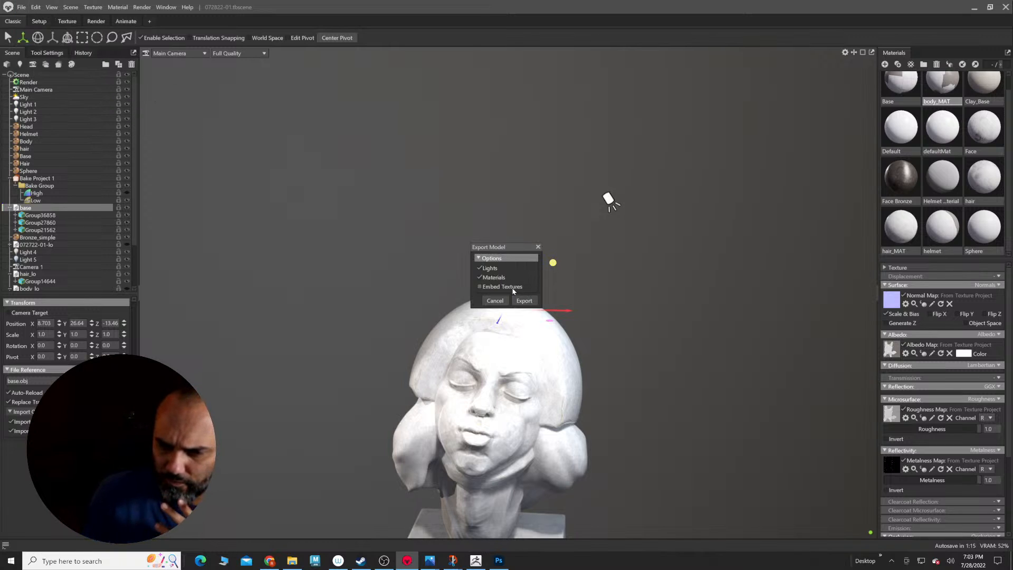
pyautogui.click(523, 300)
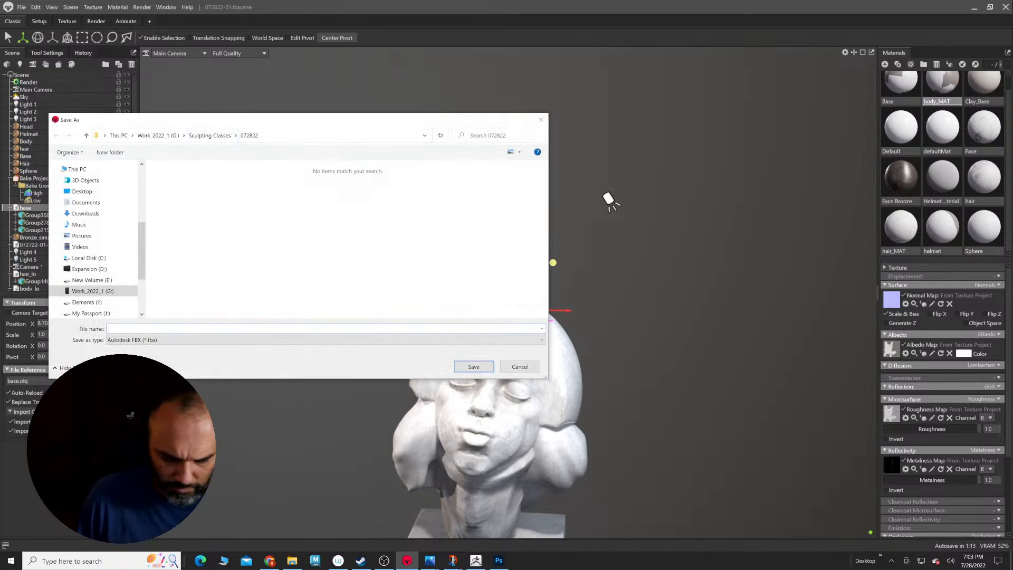
pyautogui.press('Return')
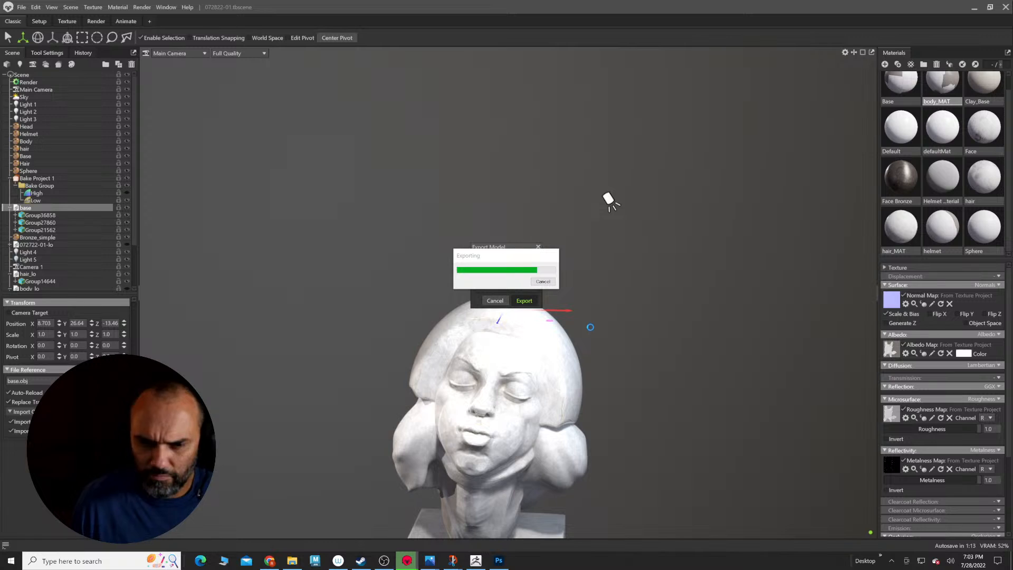
# Step: Switch to ZBrush and import base.fbx into a new PolyMesh3D tool with the default FBX options
pyautogui.hotkey('alt', 'Tab')
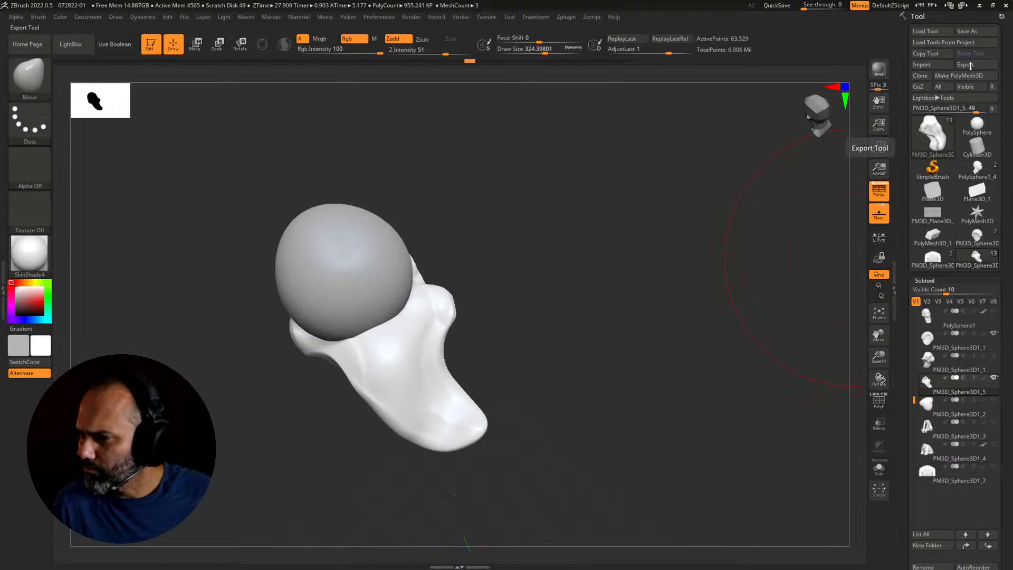
pyautogui.click(980, 214)
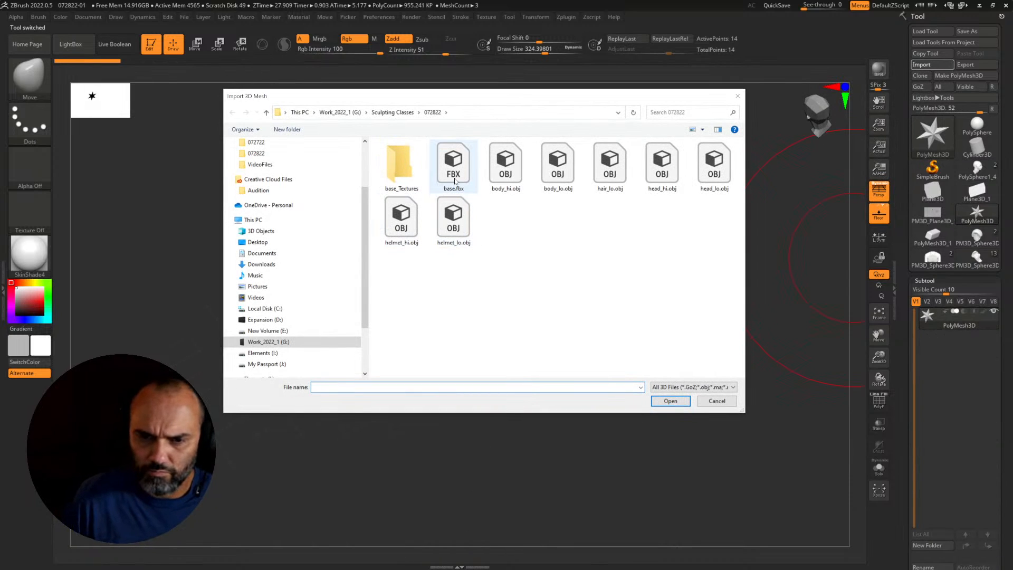
pyautogui.click(454, 179)
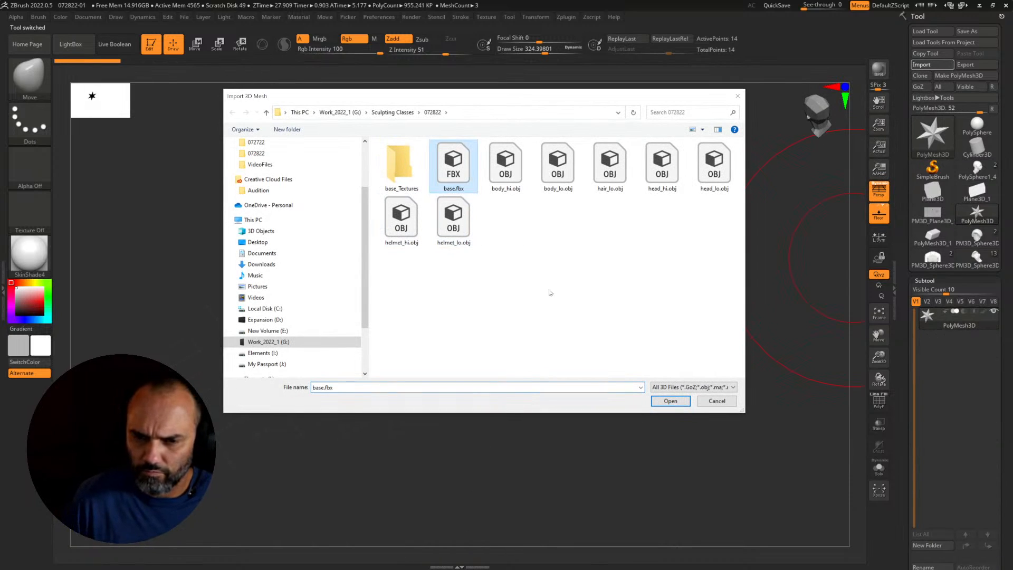
pyautogui.press('Return')
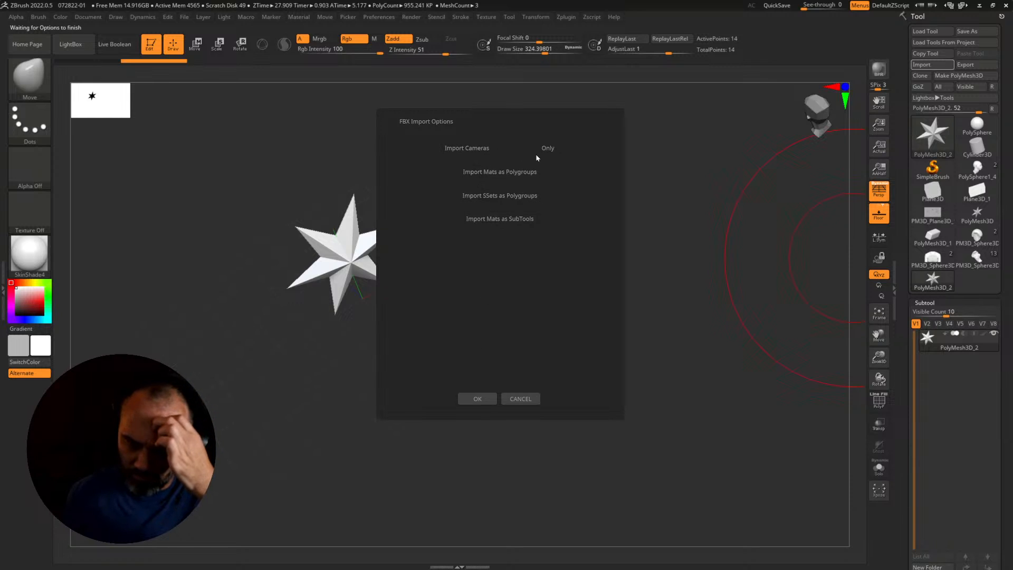
pyautogui.click(483, 399)
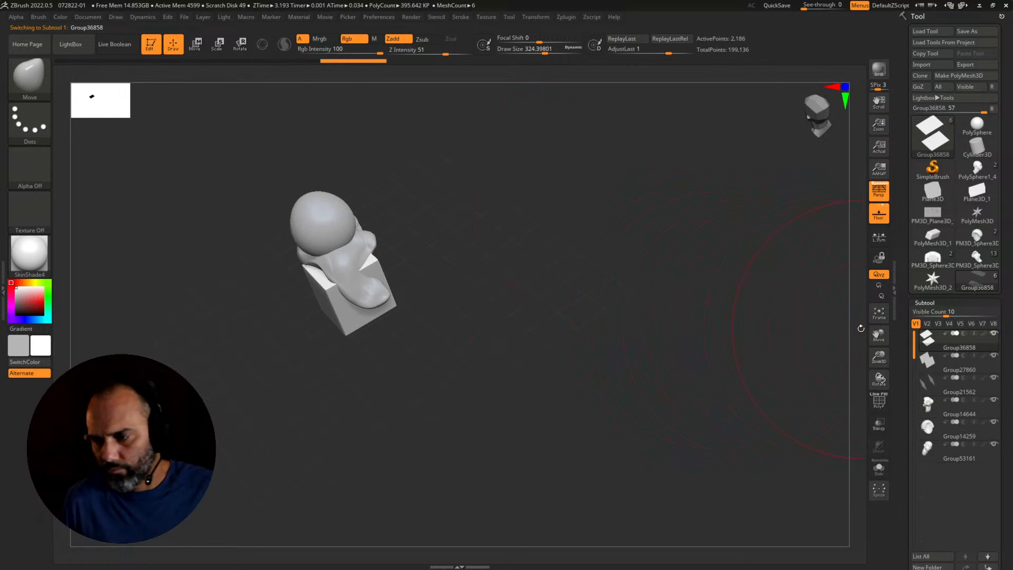
# Step: Merge the three pedestal subtools of the imported model down into one subtool
pyautogui.moveTo(771, 387); pyautogui.dragTo(507, 412)
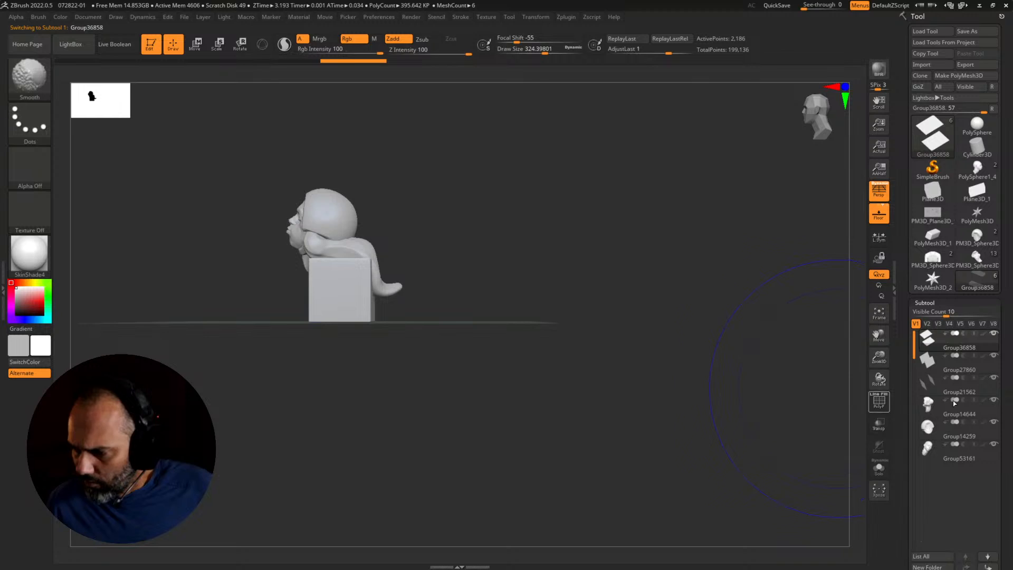
pyautogui.moveTo(931, 402)
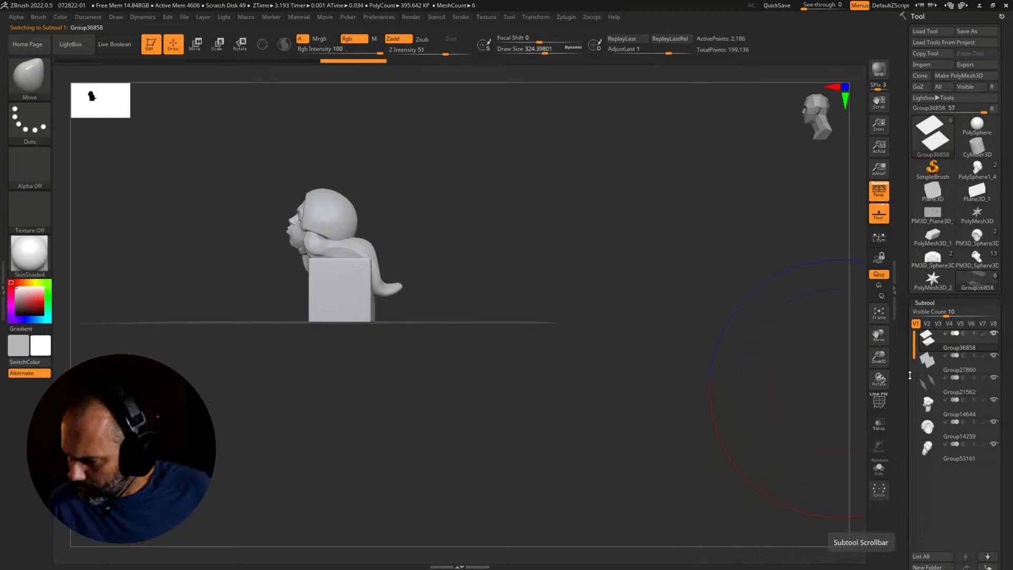
pyautogui.scroll(-5, 913, 456)
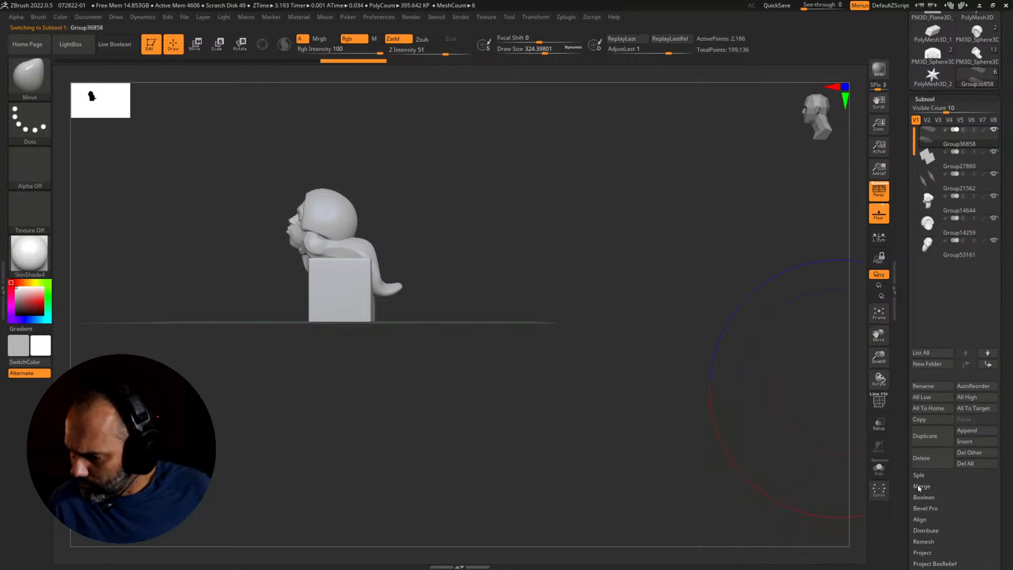
pyautogui.click(920, 486)
pyautogui.click(935, 497)
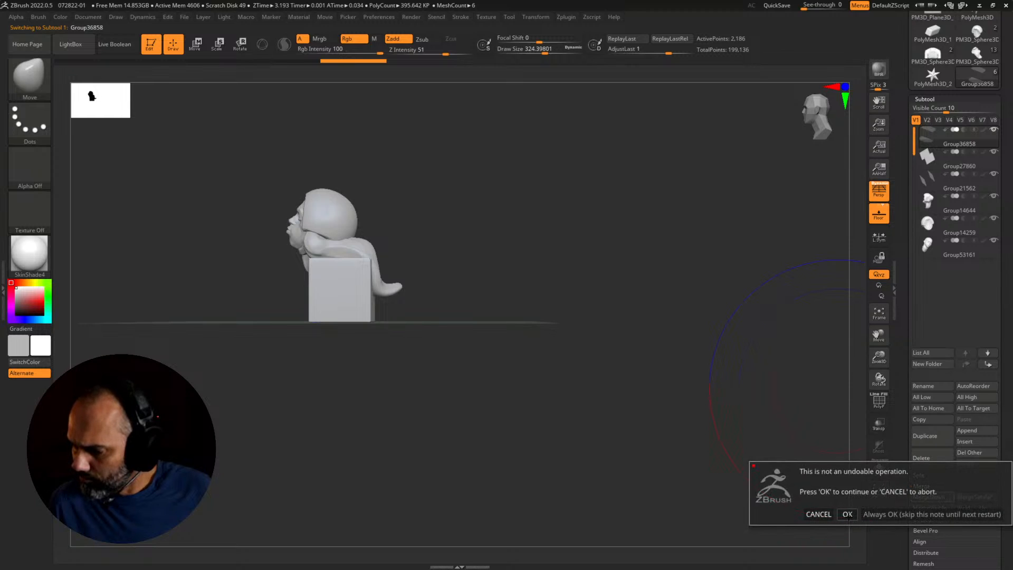
pyautogui.click(847, 514)
pyautogui.click(947, 495)
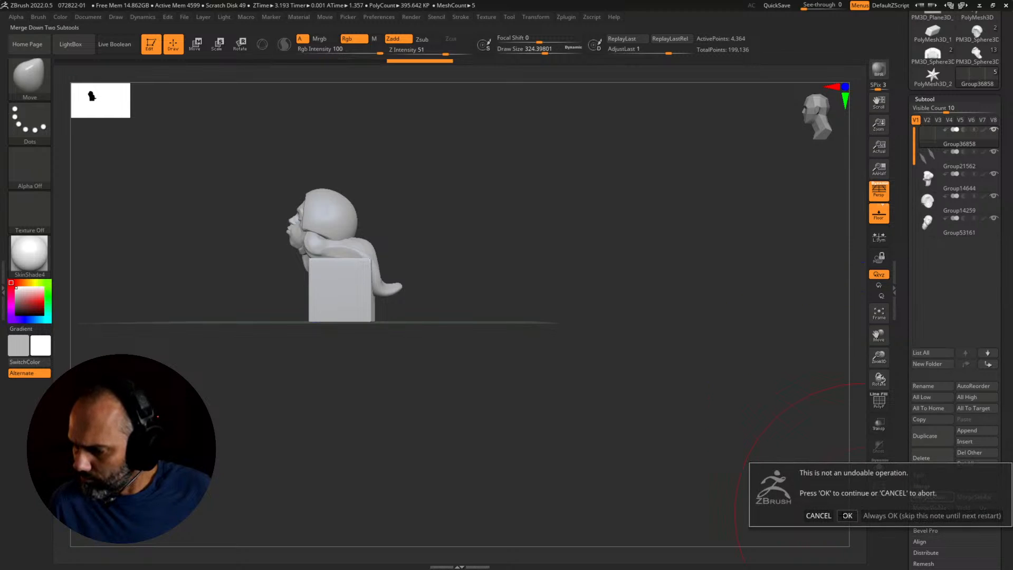
pyautogui.click(847, 515)
# Step: Hide the hair, helmet and head subtools so that only the merged pedestal block is shown
pyautogui.click(994, 153)
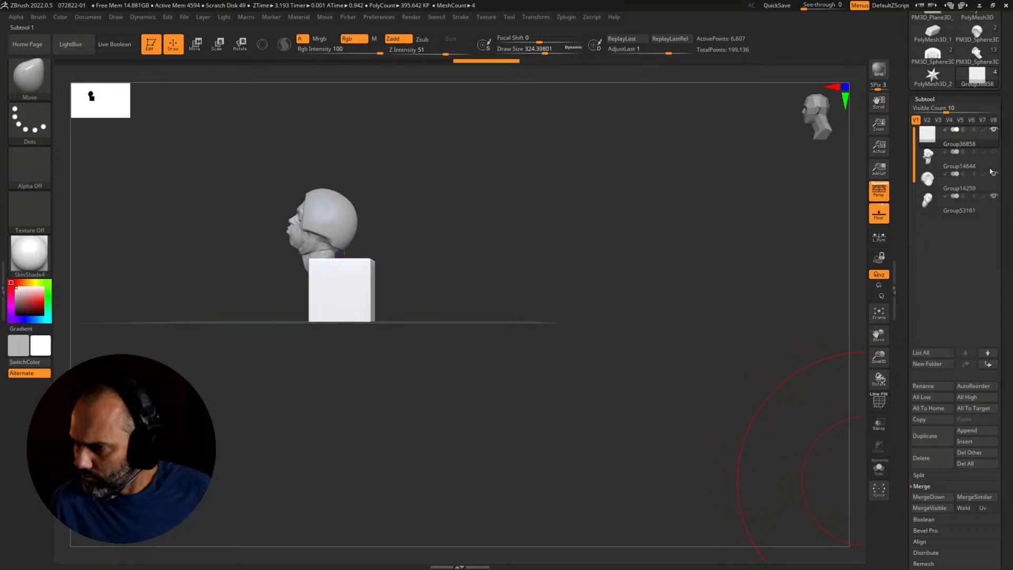
pyautogui.click(993, 174)
pyautogui.click(993, 196)
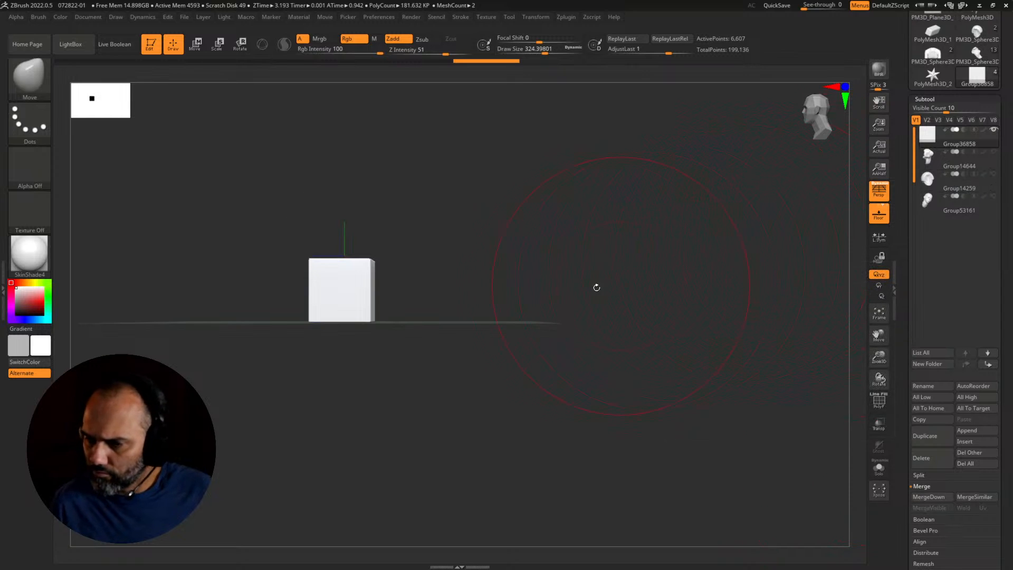
pyautogui.moveTo(597, 288); pyautogui.dragTo(575, 309)
# Step: Append the merged pedestal block as a subtool to the sculpted bust tool
pyautogui.moveTo(903, 199); pyautogui.dragTo(899, 337)
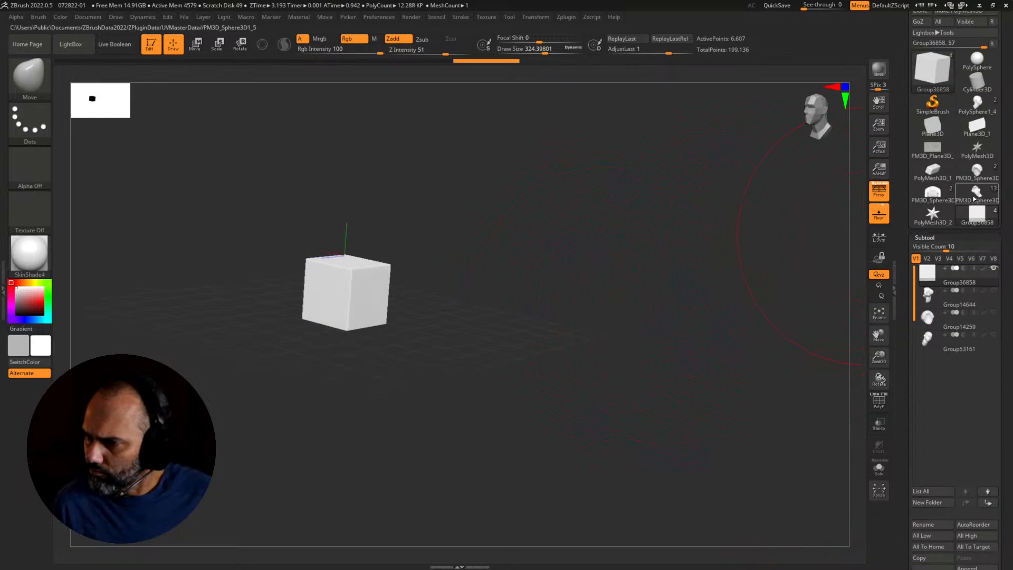
pyautogui.click(974, 191)
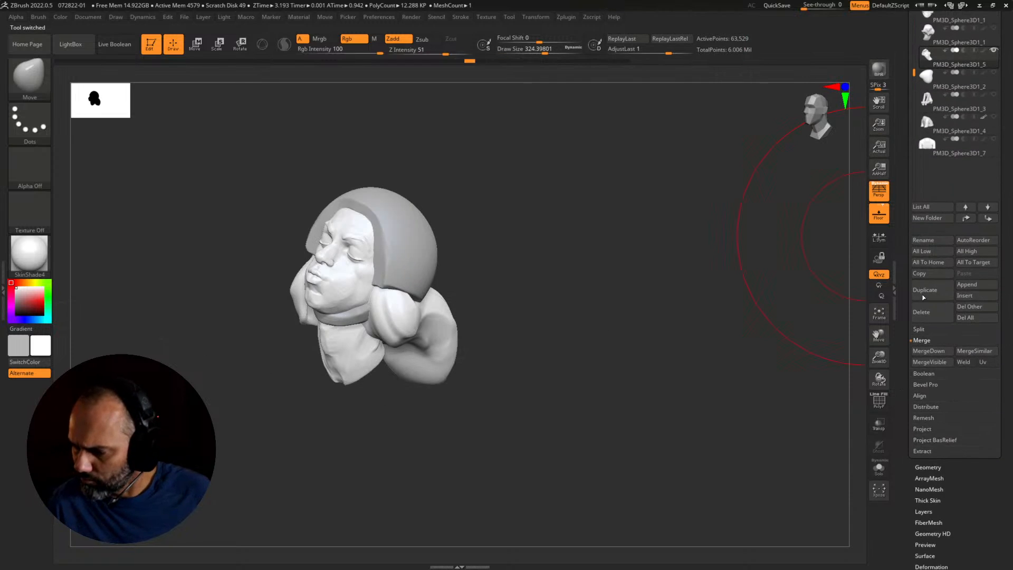
pyautogui.click(974, 285)
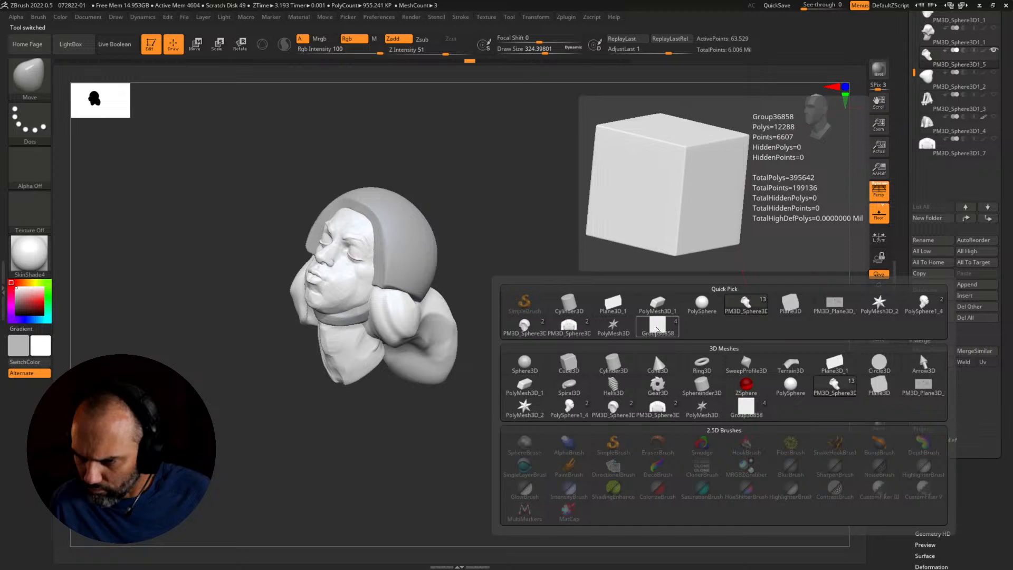
pyautogui.click(657, 330)
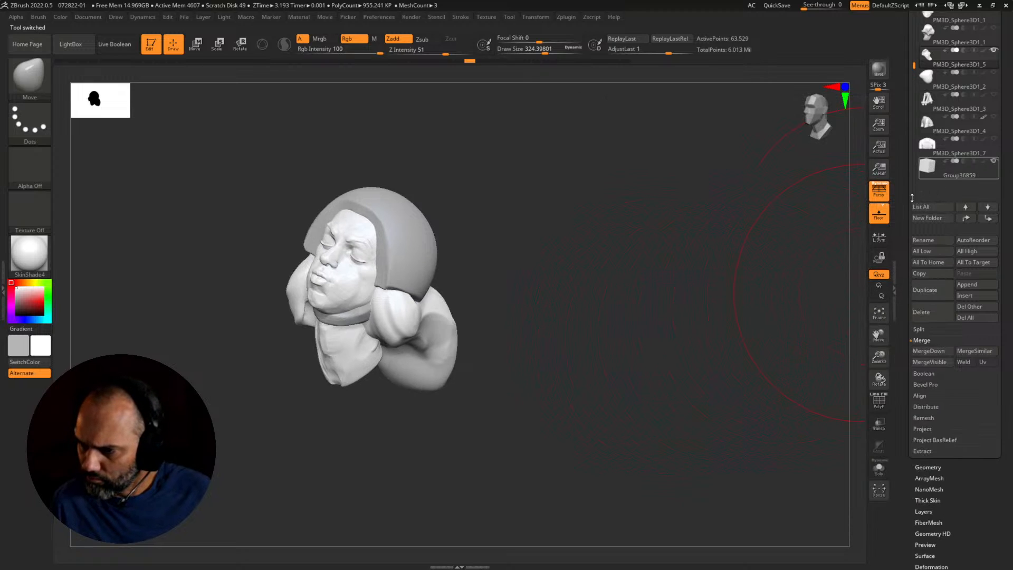
# Step: Delete the appended pedestal subtool from the bust tool and reselect the hair subtool
pyautogui.keyDown('alt'); pyautogui.moveTo(725, 437); pyautogui.dragTo(909, 319); pyautogui.keyUp('alt')
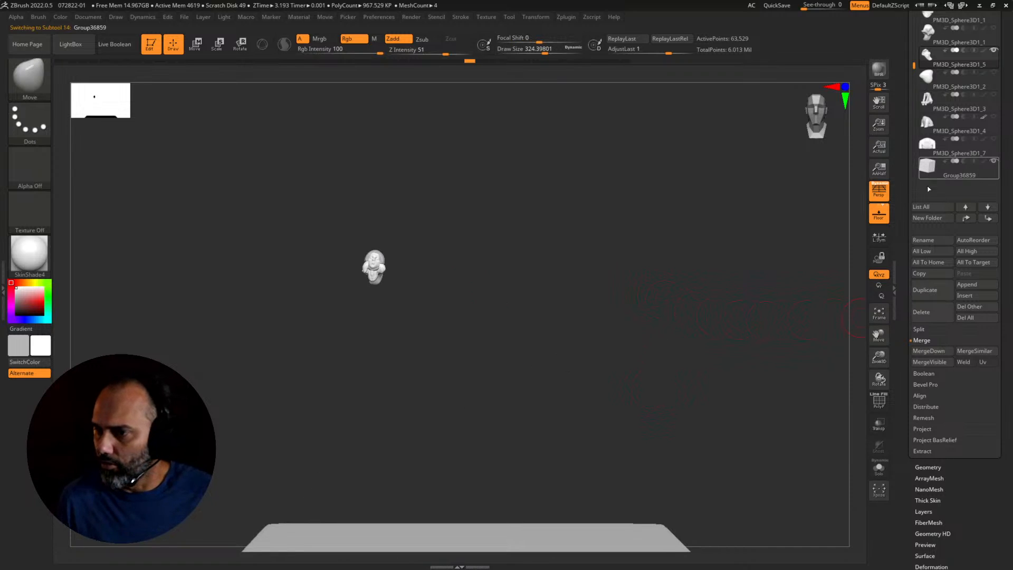
pyautogui.click(928, 314)
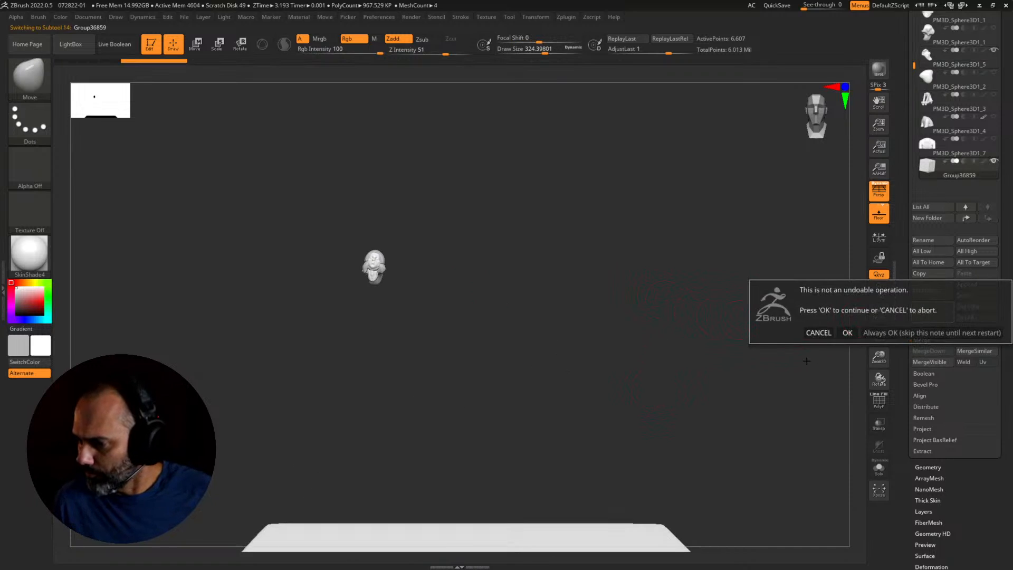
pyautogui.click(847, 331)
pyautogui.moveTo(659, 343); pyautogui.dragTo(822, 271)
pyautogui.click(927, 53)
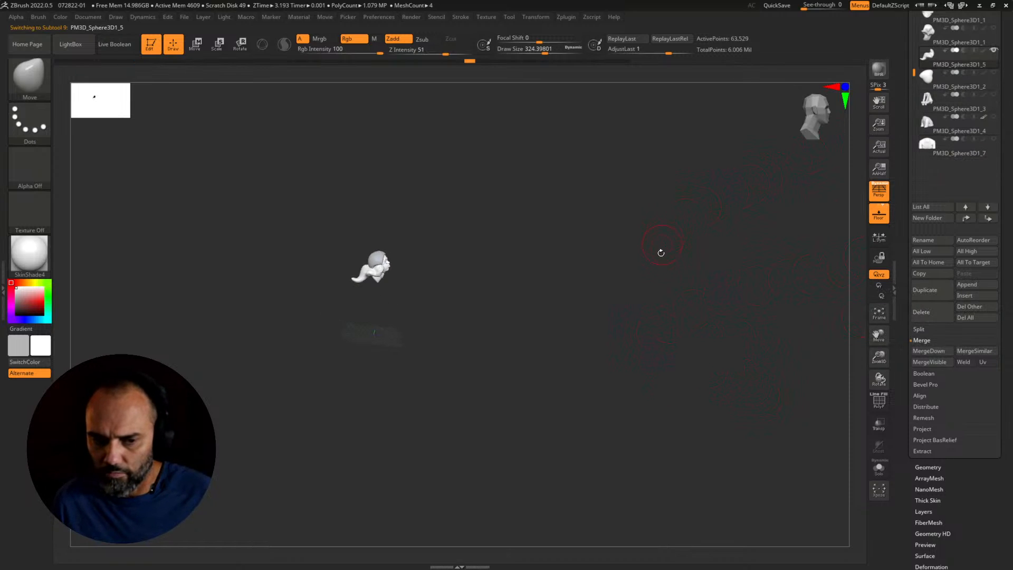
pyautogui.keyDown('alt'); pyautogui.moveTo(589, 257); pyautogui.dragTo(679, 342); pyautogui.keyUp('alt')
# Step: Switch to Marmoset Toolbag and lower the brightness of Light 3
pyautogui.hotkey('alt', 'Tab')
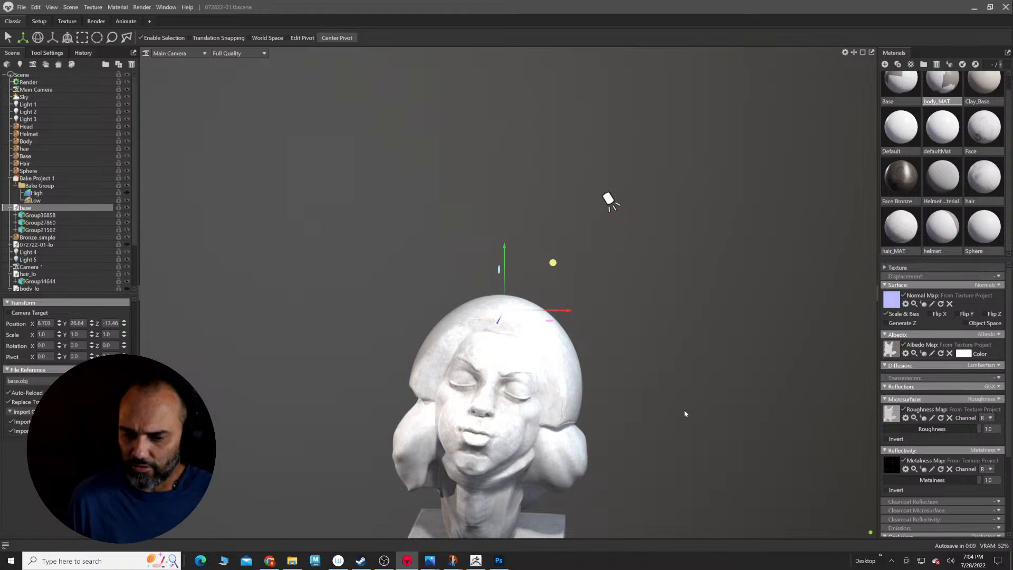
pyautogui.moveTo(685, 413); pyautogui.dragTo(666, 217, button='middle')
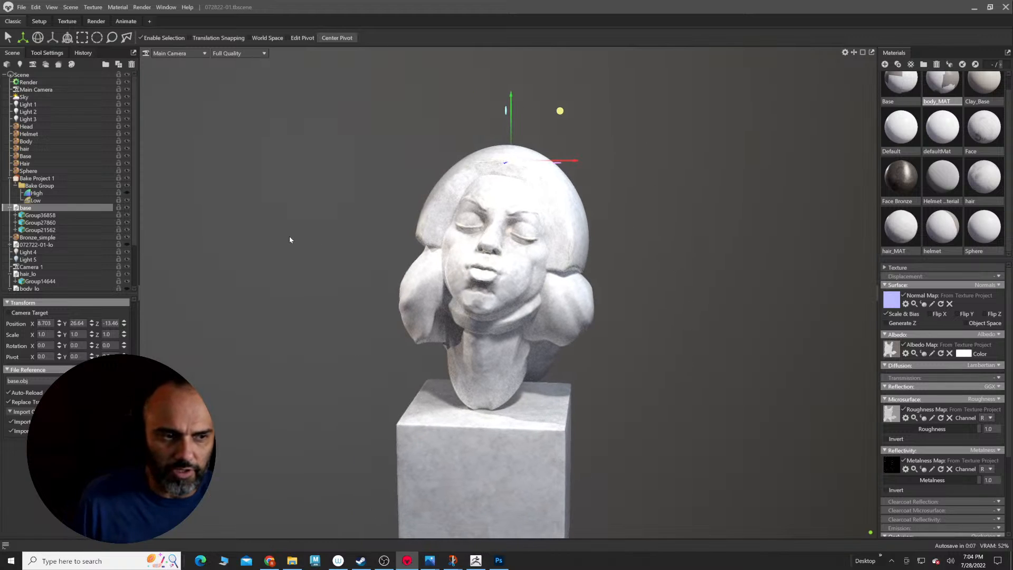
pyautogui.click(28, 119)
pyautogui.moveTo(52, 412); pyautogui.dragTo(42, 412)
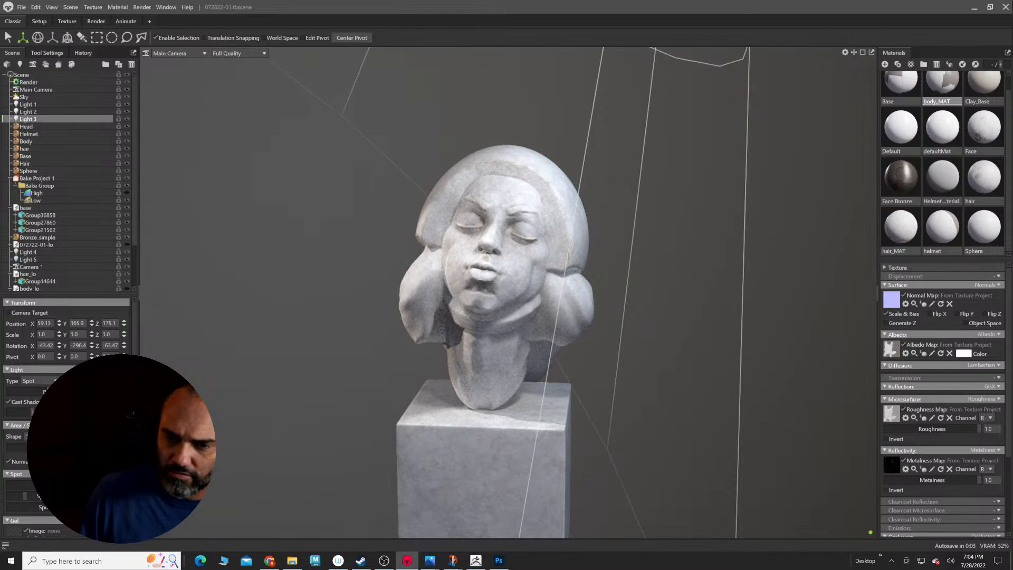
# Step: Inspect Light 2, clear the selection and examine the lighting on the marble head and pedestal up close
pyautogui.click(28, 112)
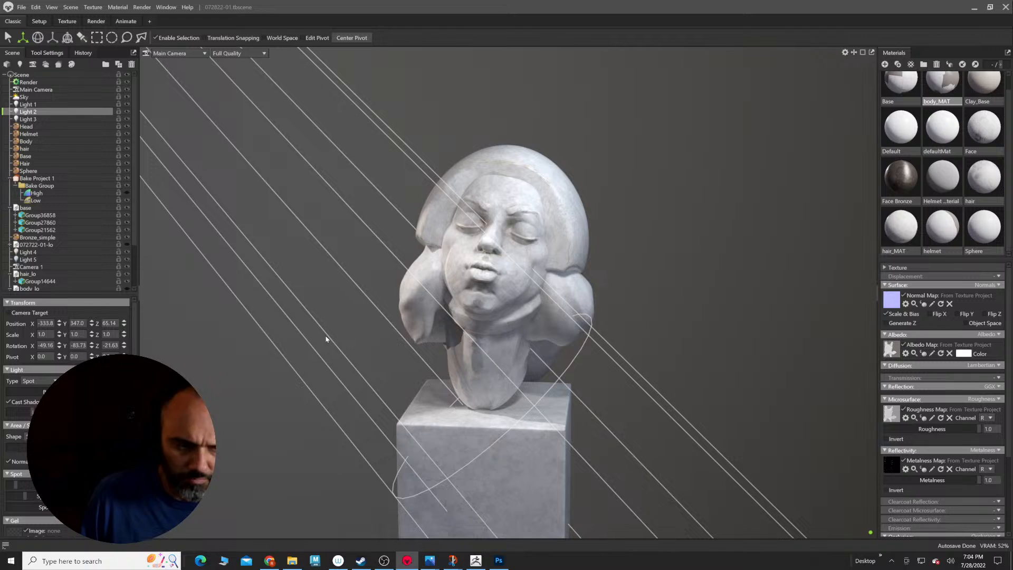
pyautogui.click(691, 240)
pyautogui.keyDown('alt'); pyautogui.moveTo(644, 294); pyautogui.dragTo(631, 287, button='right'); pyautogui.keyUp('alt')
pyautogui.keyDown('alt'); pyautogui.moveTo(630, 286); pyautogui.dragTo(612, 211, button='middle'); pyautogui.keyUp('alt')
pyautogui.keyDown('alt'); pyautogui.moveTo(612, 211); pyautogui.dragTo(607, 253); pyautogui.keyUp('alt')
pyautogui.keyDown('alt'); pyautogui.moveTo(606, 253); pyautogui.dragTo(626, 276, button='right'); pyautogui.keyUp('alt')
pyautogui.keyDown('alt'); pyautogui.moveTo(626, 275); pyautogui.dragTo(638, 308); pyautogui.keyUp('alt')
# Step: Delete the brightness keyframes of Light 3 from its animation curve
pyautogui.click(126, 21)
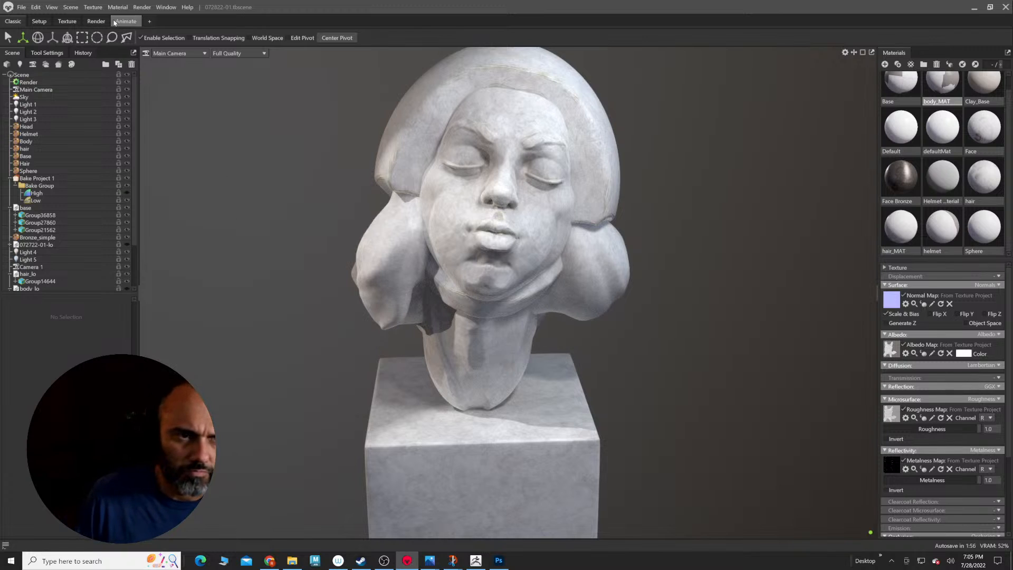
pyautogui.click(30, 119)
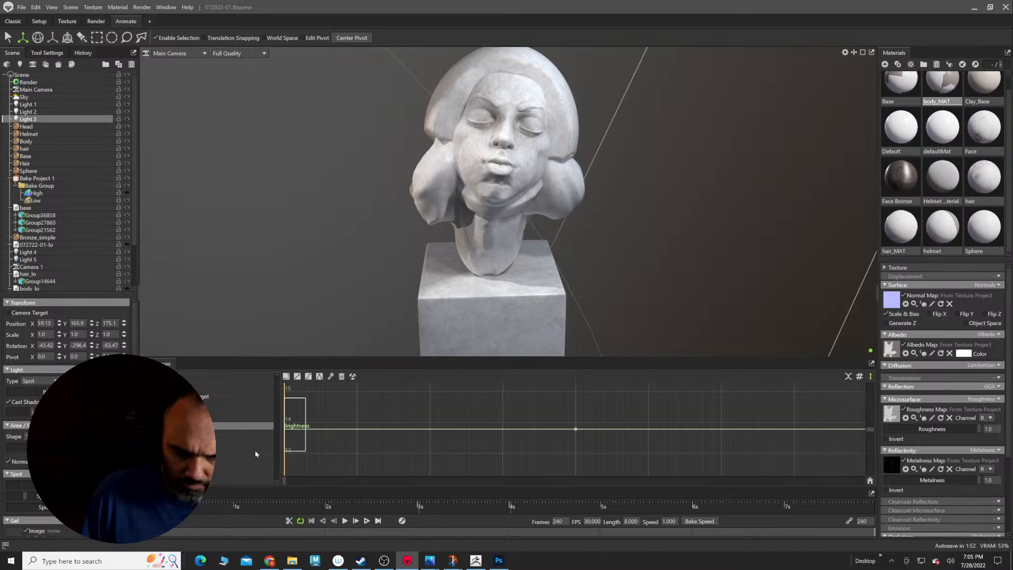
pyautogui.moveTo(547, 410); pyautogui.dragTo(615, 447)
pyautogui.press('Delete')
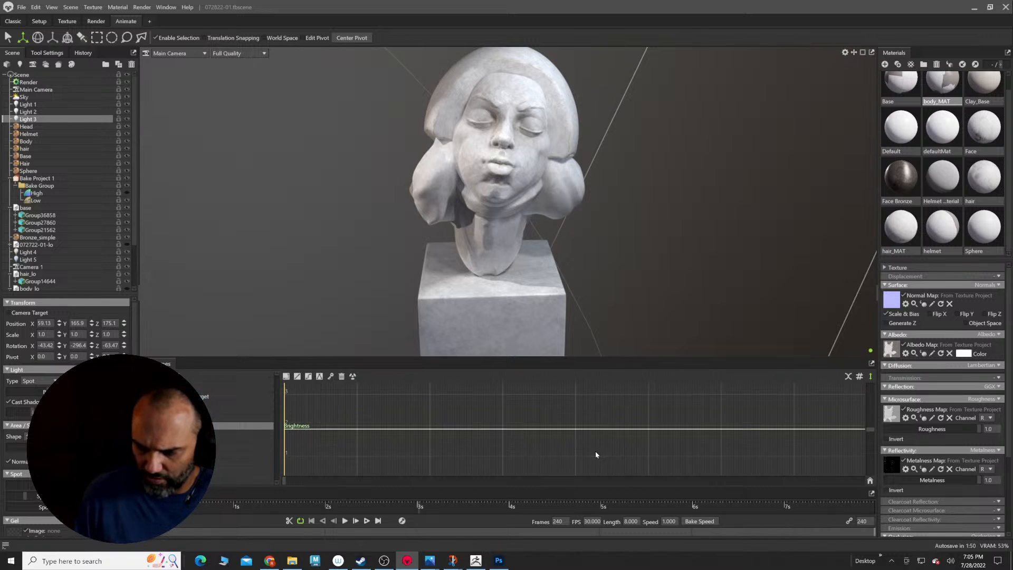
# Step: Check Lights 1 and 2 for brightness keyframes, then delete the brightness keyframes of Light 4 from its animation curve
pyautogui.click(43, 113)
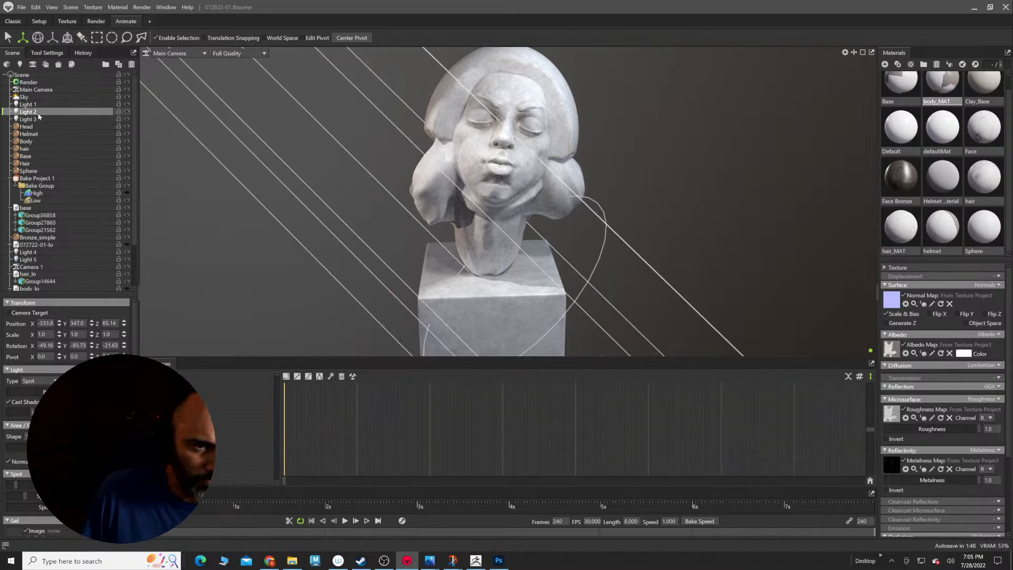
pyautogui.click(42, 120)
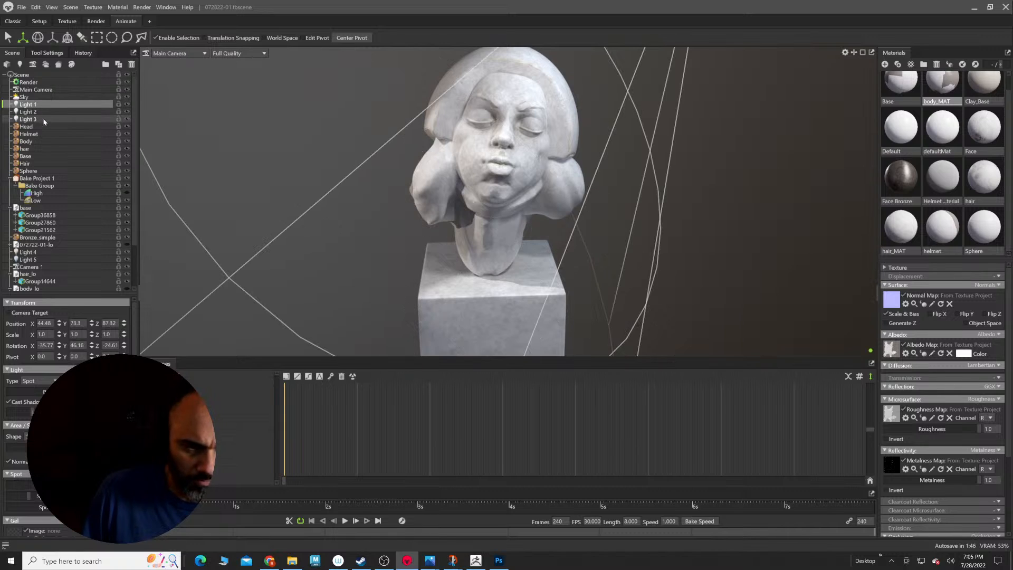
pyautogui.click(37, 252)
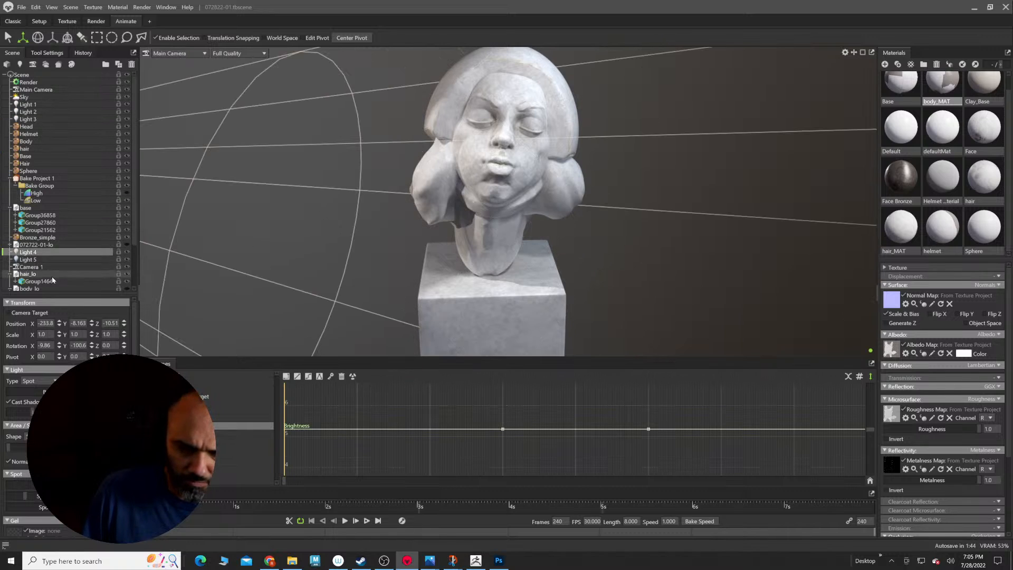
pyautogui.moveTo(429, 405); pyautogui.dragTo(734, 478)
pyautogui.press('Delete')
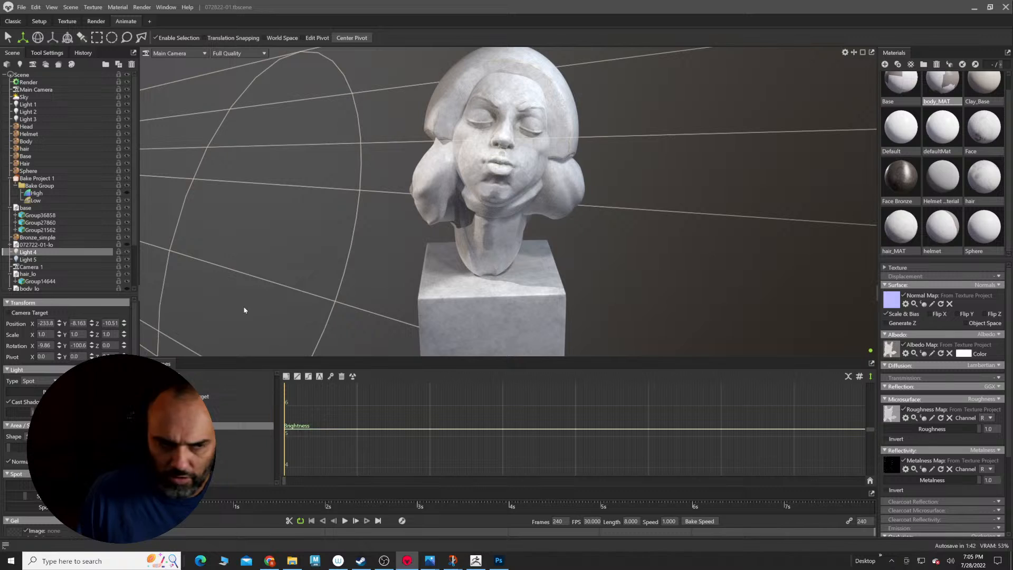
# Step: Delete the brightness keyframes of Light 5 from its animation curve
pyautogui.click(29, 259)
pyautogui.moveTo(444, 401); pyautogui.dragTo(702, 468)
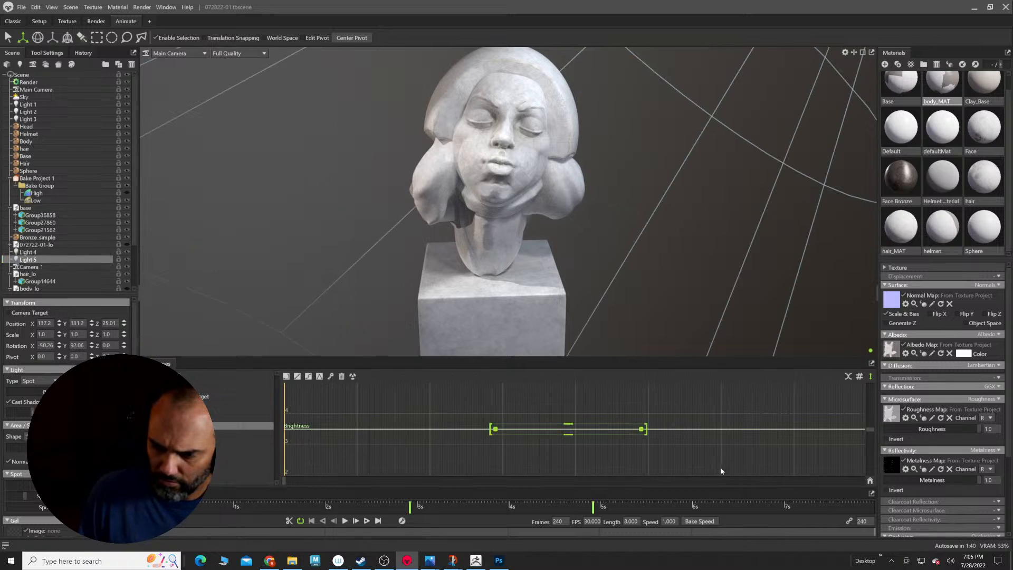
pyautogui.press('Delete')
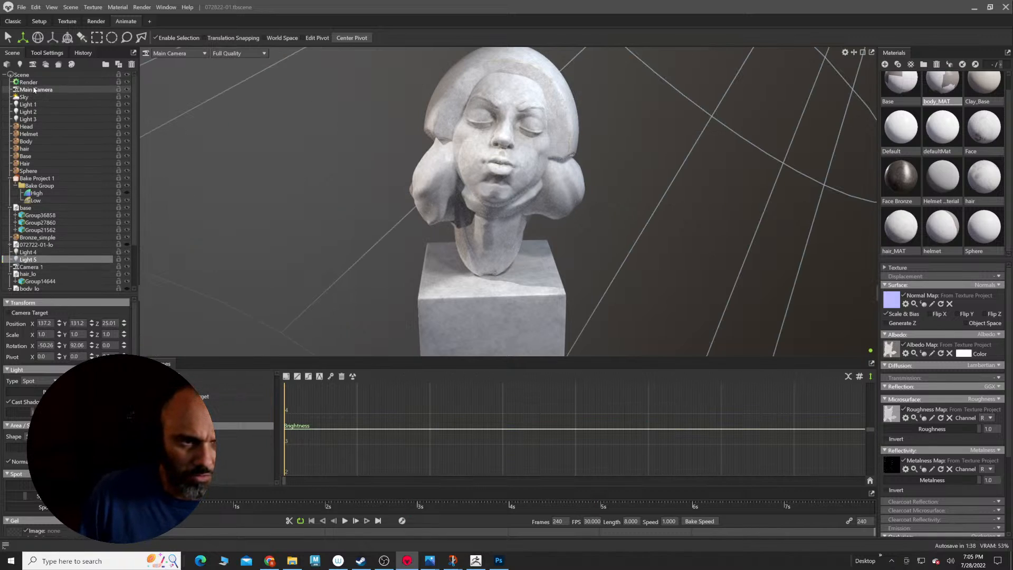
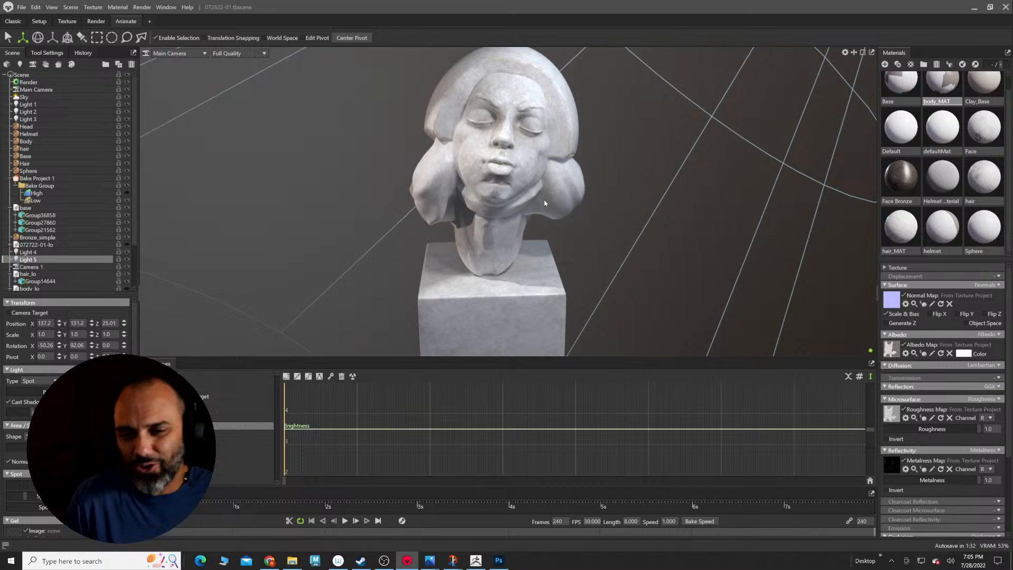
# Step: Return to the Classic workspace layout and look over the marble head and pedestal from several angles
pyautogui.moveTo(612, 165); pyautogui.dragTo(560, 244)
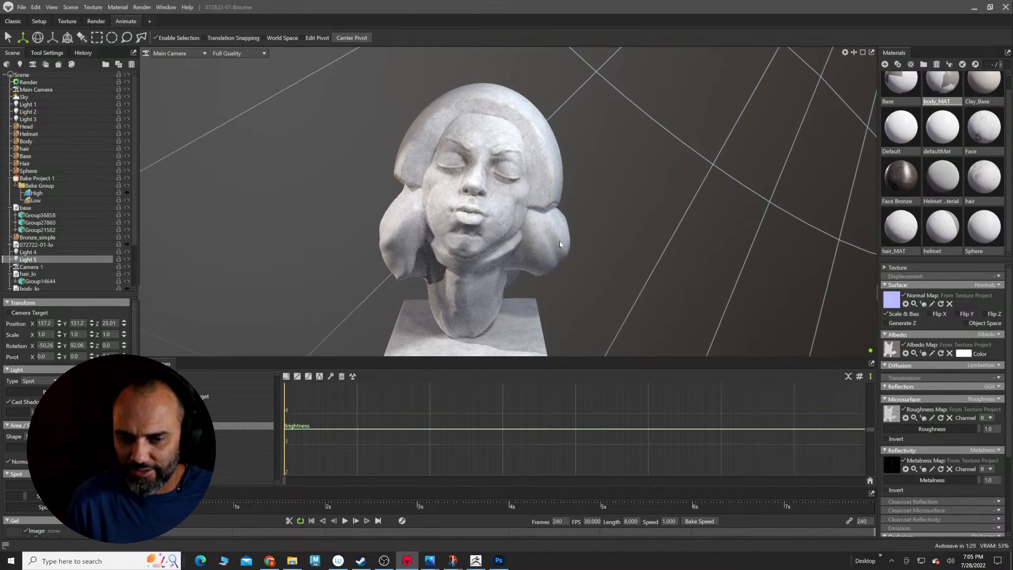
pyautogui.click(13, 25)
pyautogui.moveTo(449, 114); pyautogui.dragTo(519, 231)
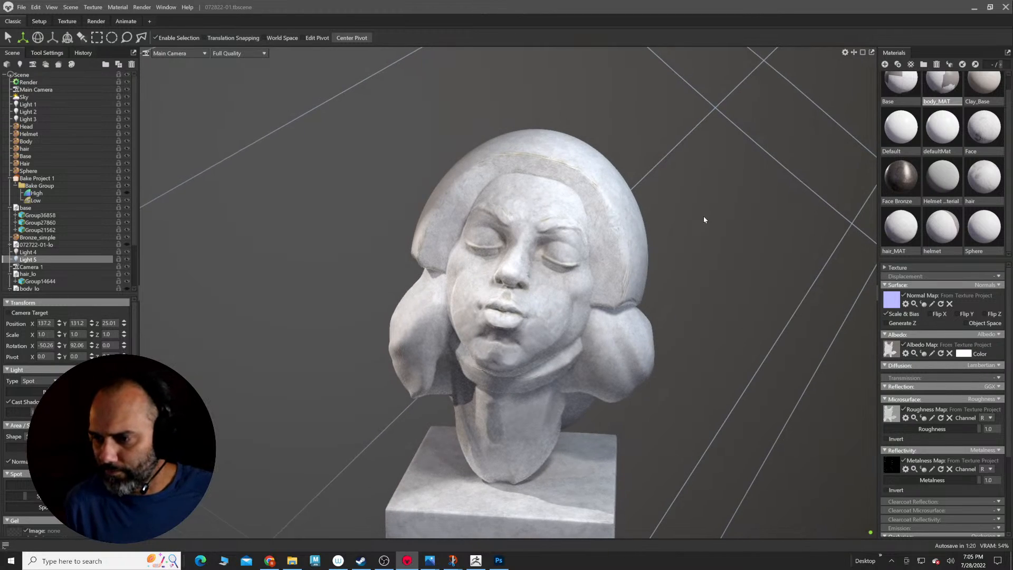
pyautogui.hotkey('alt', 'Tab')
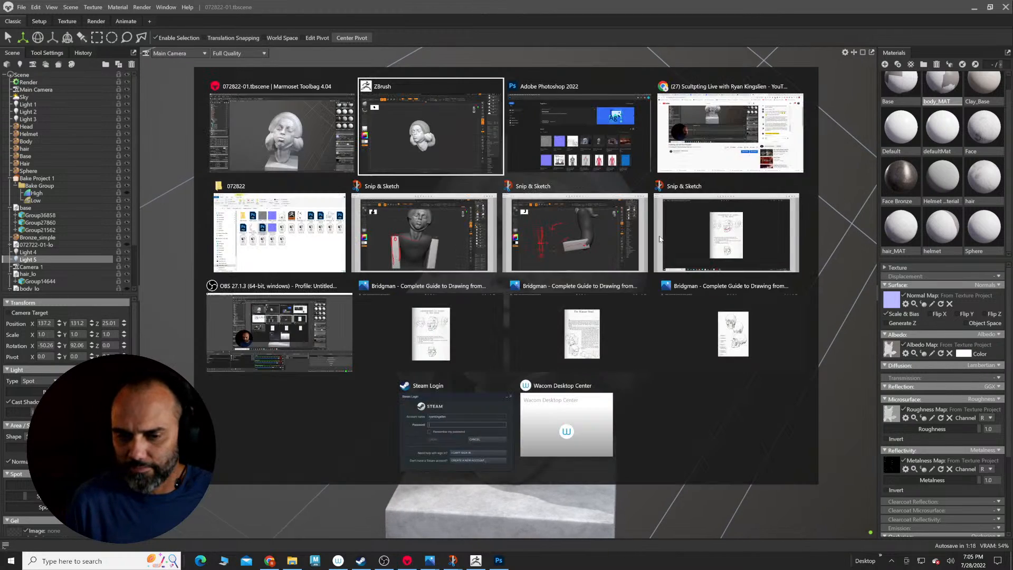
pyautogui.press('Escape')
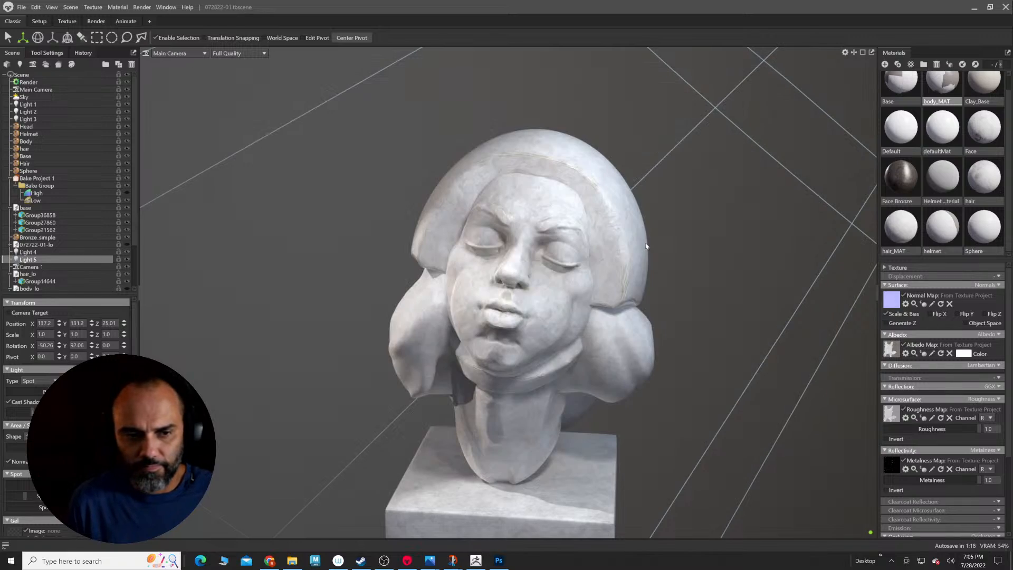
pyautogui.moveTo(695, 241); pyautogui.dragTo(612, 198)
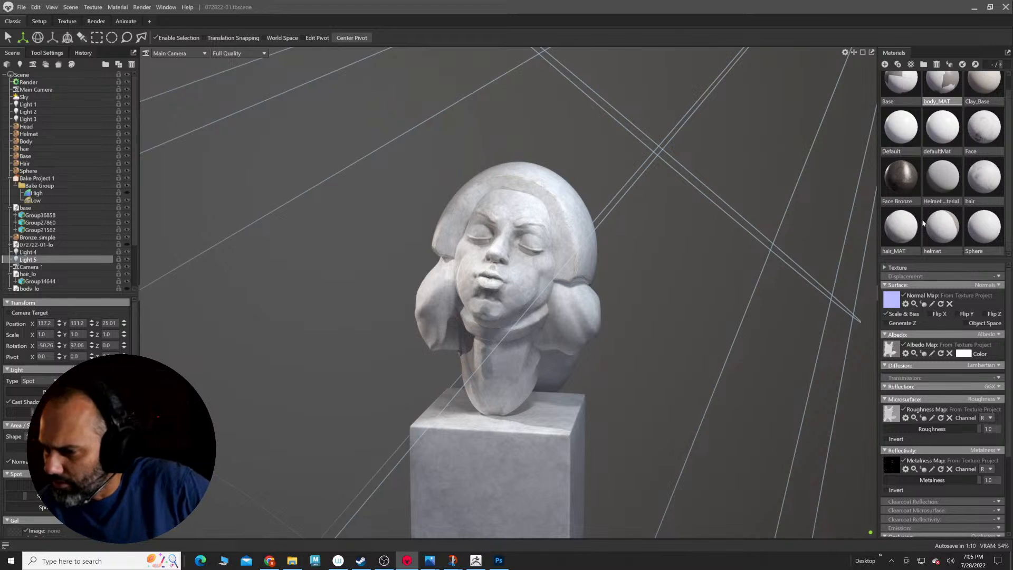
# Step: Select the Face material and examine its available albedo, diffusion, reflection, microsurface and reflectivity shading models
pyautogui.click(979, 125)
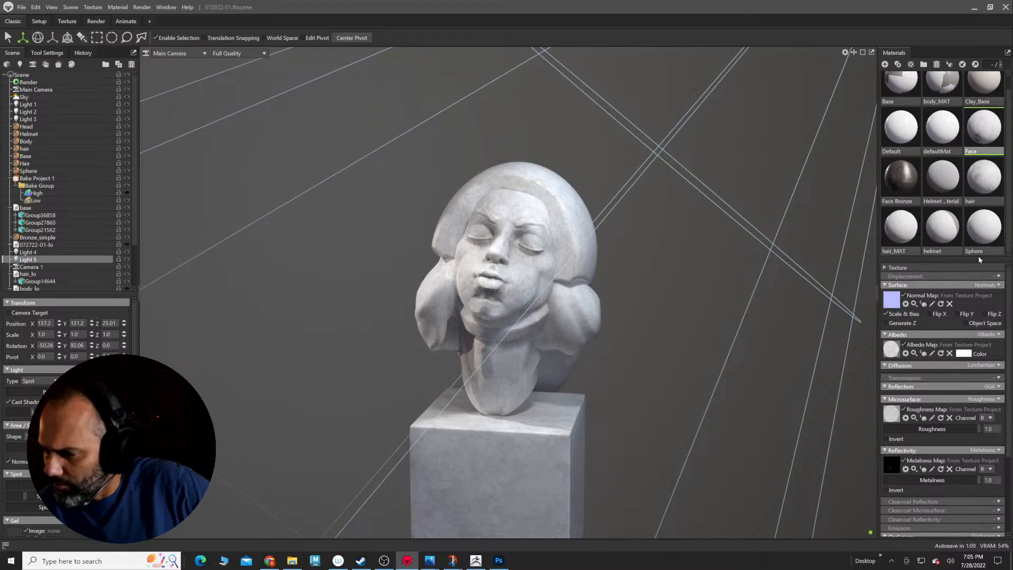
pyautogui.click(982, 365)
pyautogui.click(984, 335)
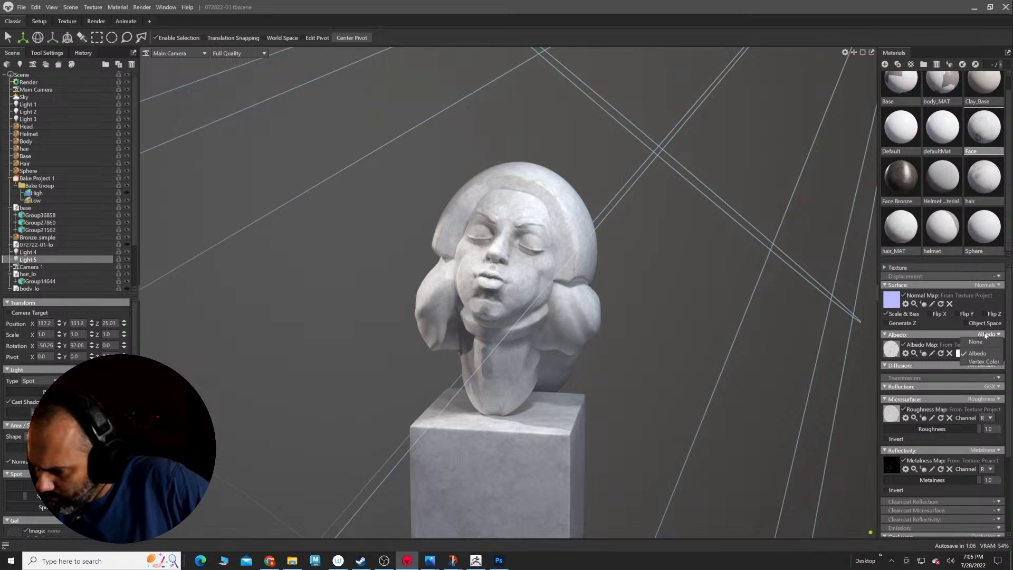
pyautogui.click(989, 387)
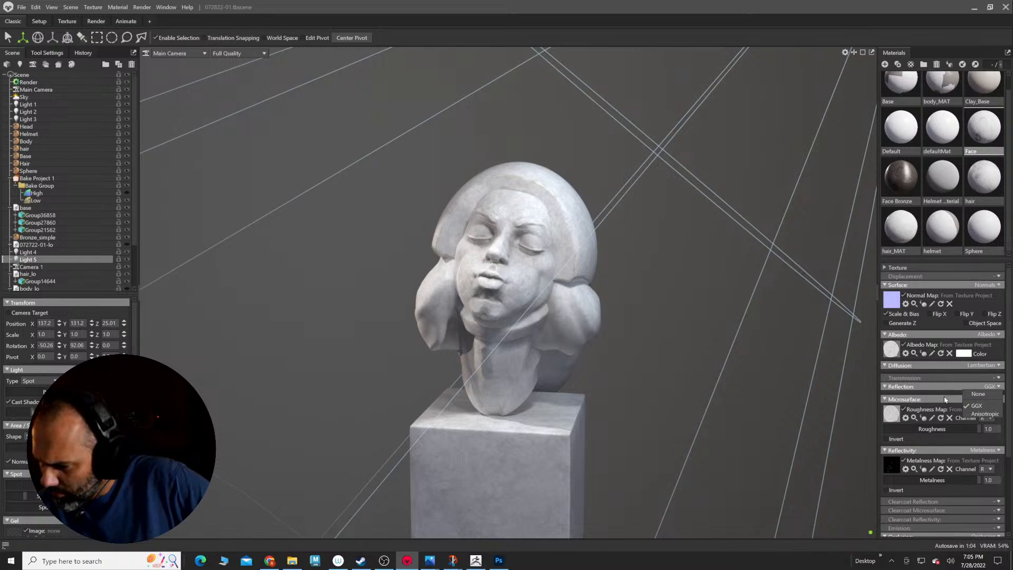
pyautogui.click(946, 399)
pyautogui.click(991, 387)
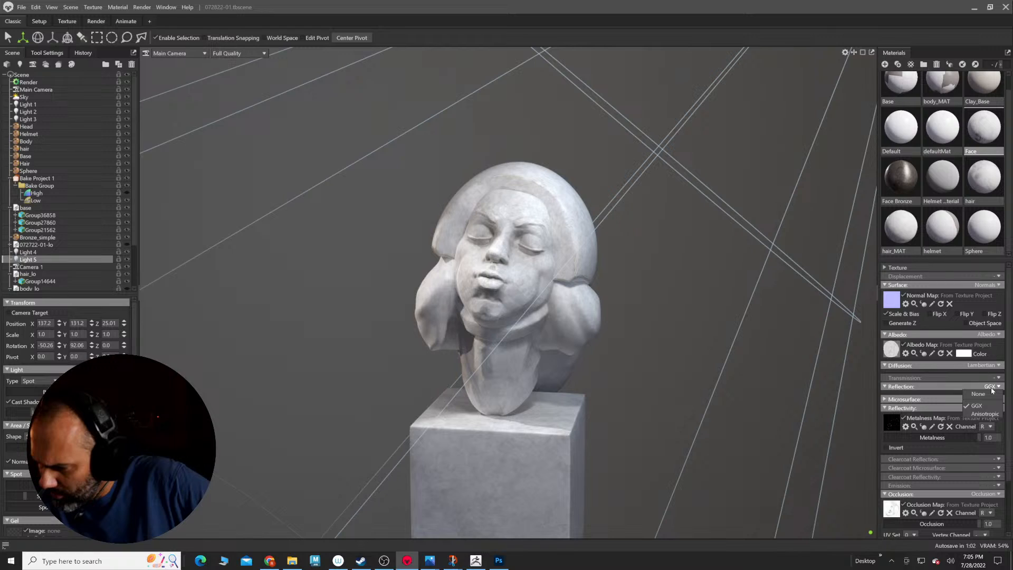
pyautogui.click(990, 388)
pyautogui.click(988, 401)
pyautogui.click(989, 400)
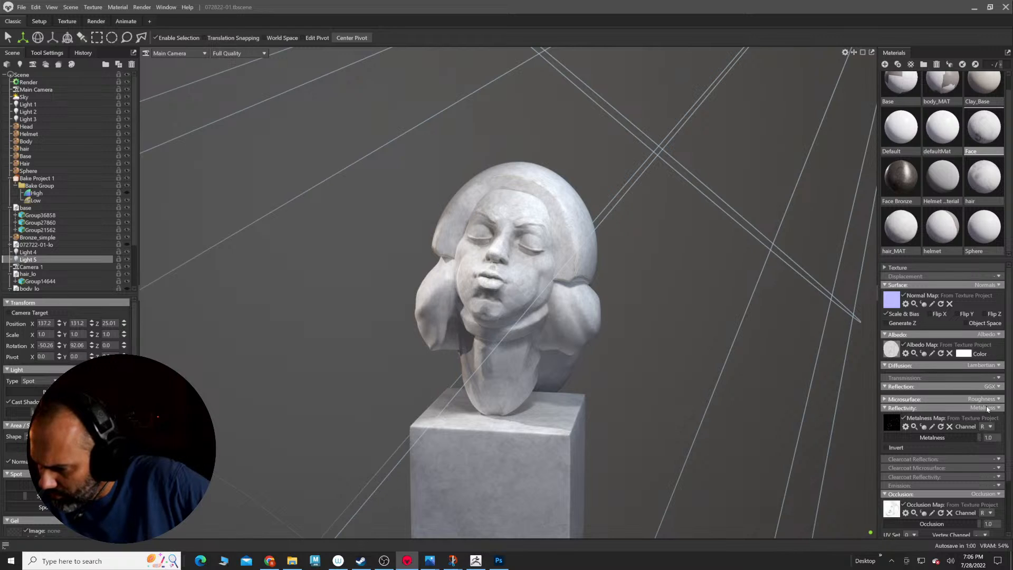
pyautogui.click(988, 409)
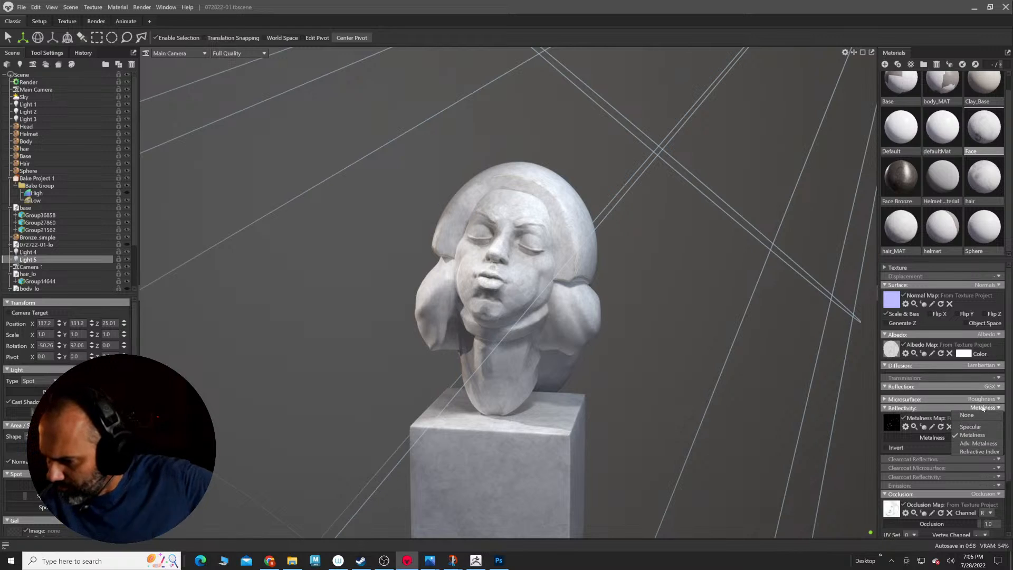
pyautogui.click(970, 355)
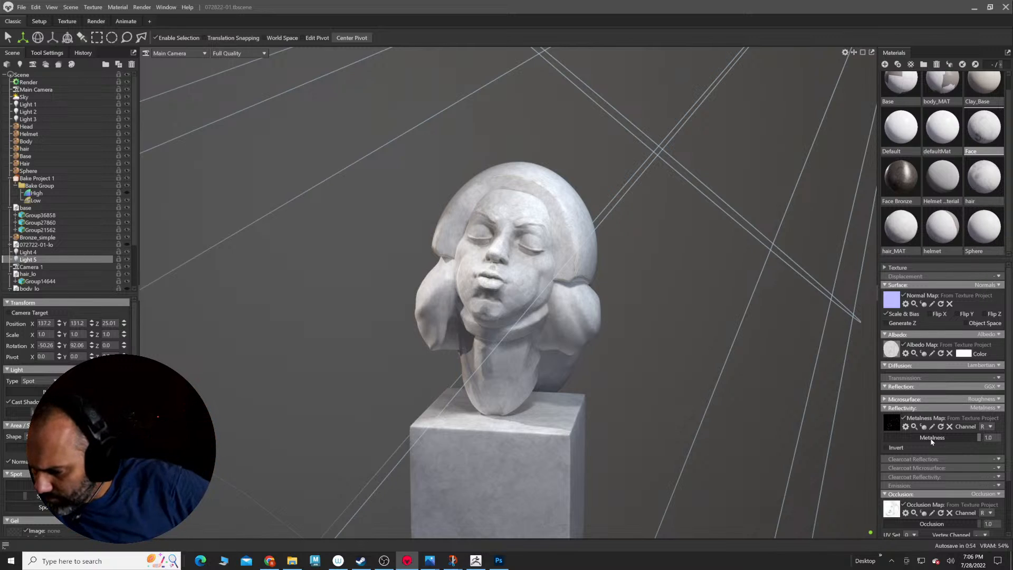
pyautogui.click(982, 365)
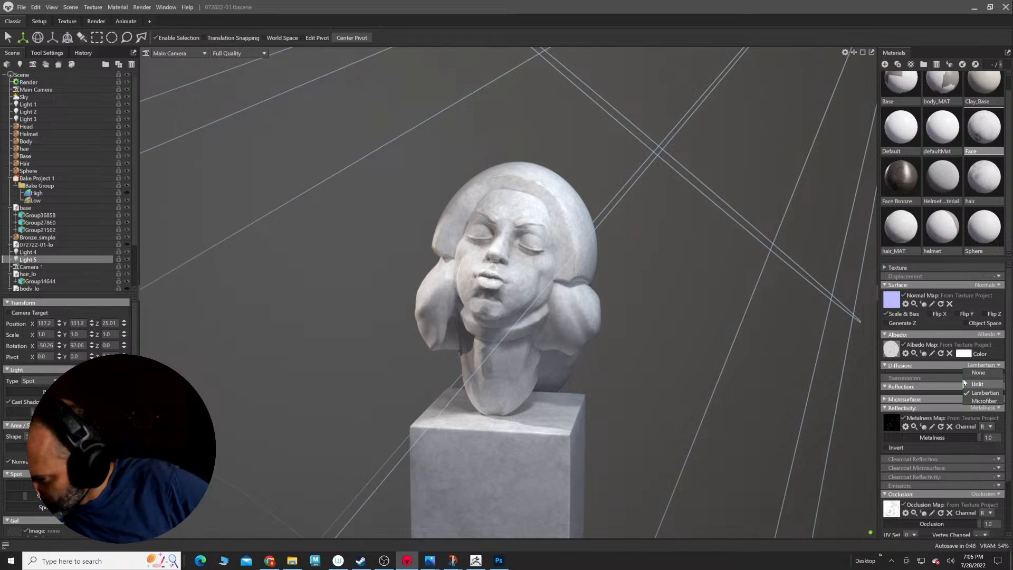
pyautogui.click(937, 383)
# Step: Set the Face material's transmission to Volumetric Scattering and bring its scattering settings into reach
pyautogui.click(997, 377)
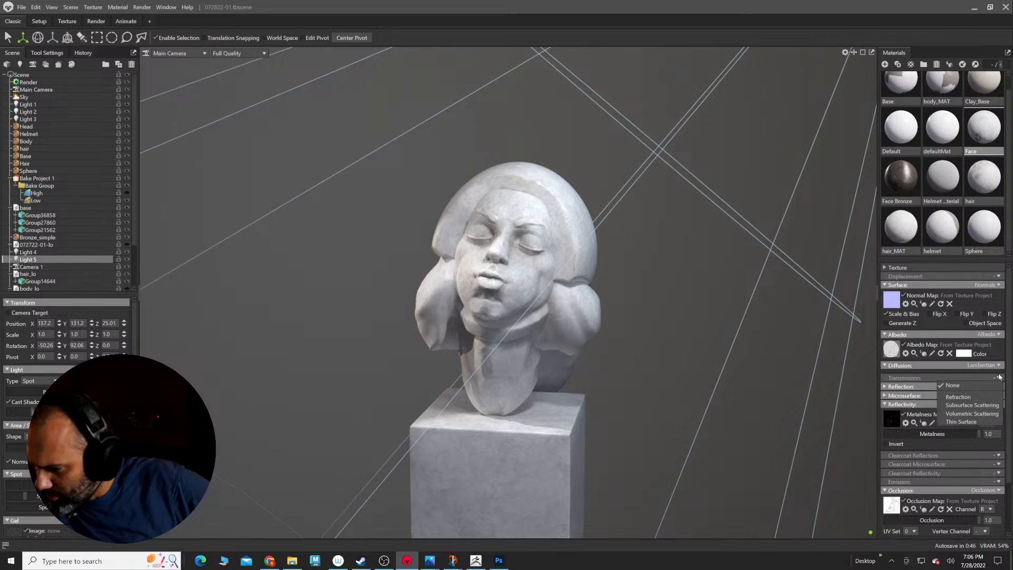
pyautogui.click(983, 414)
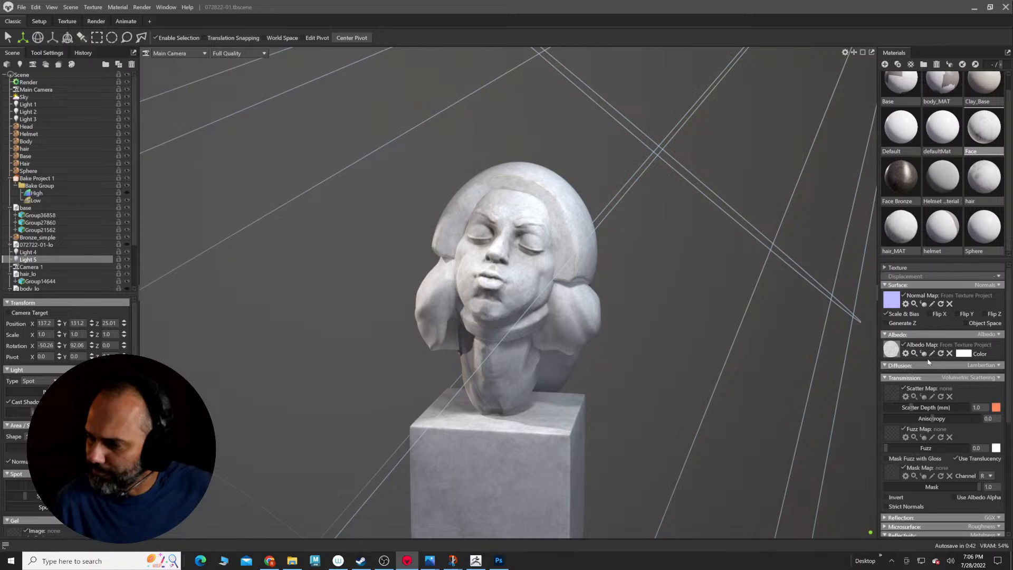
pyautogui.scroll(-2, 881, 373)
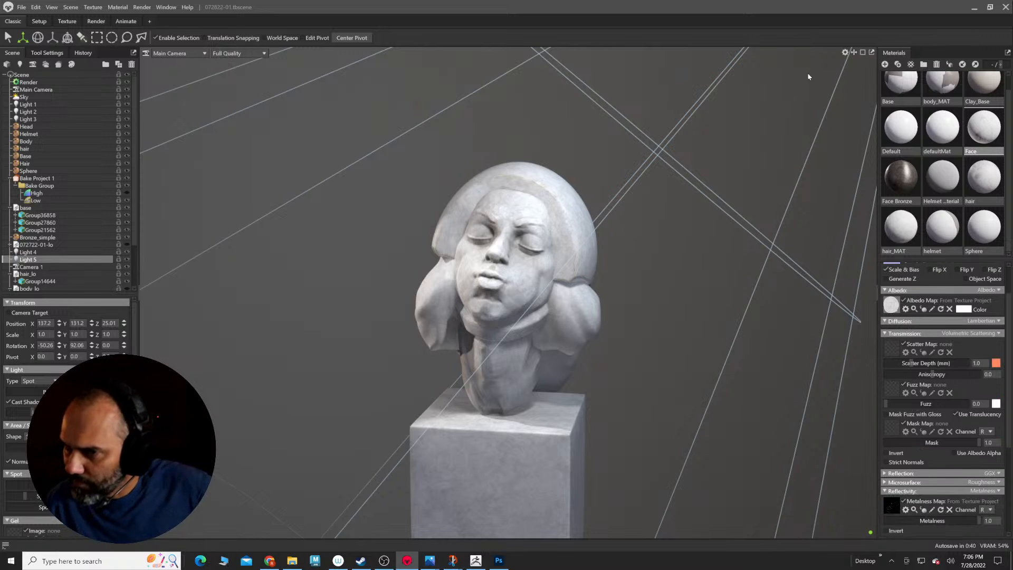
# Step: Compare the bust with the viewport's scale reference, hide the reference and lower the Face material's scatter depth to 0.427 mm
pyautogui.click(845, 53)
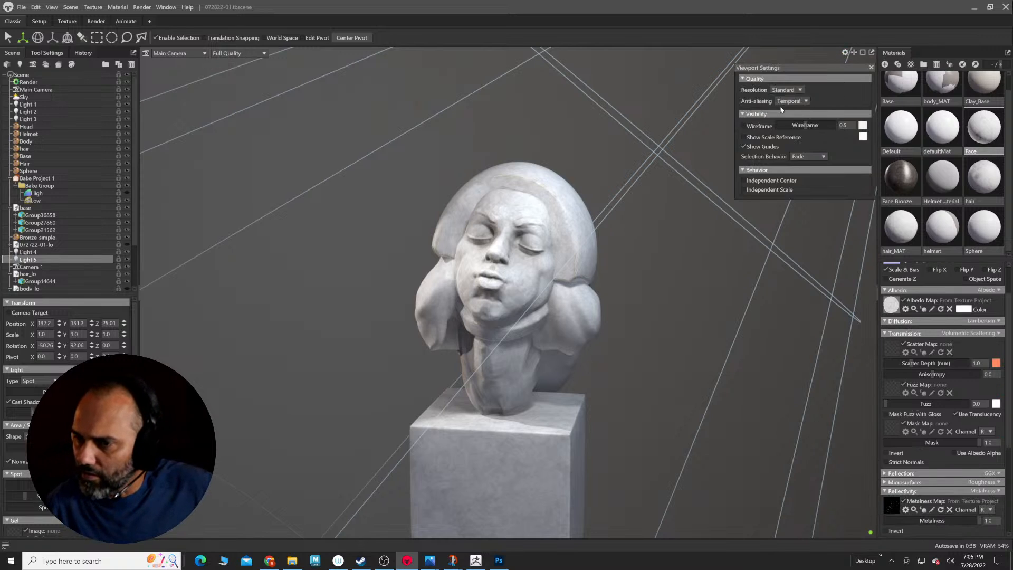
pyautogui.click(758, 127)
pyautogui.click(758, 127)
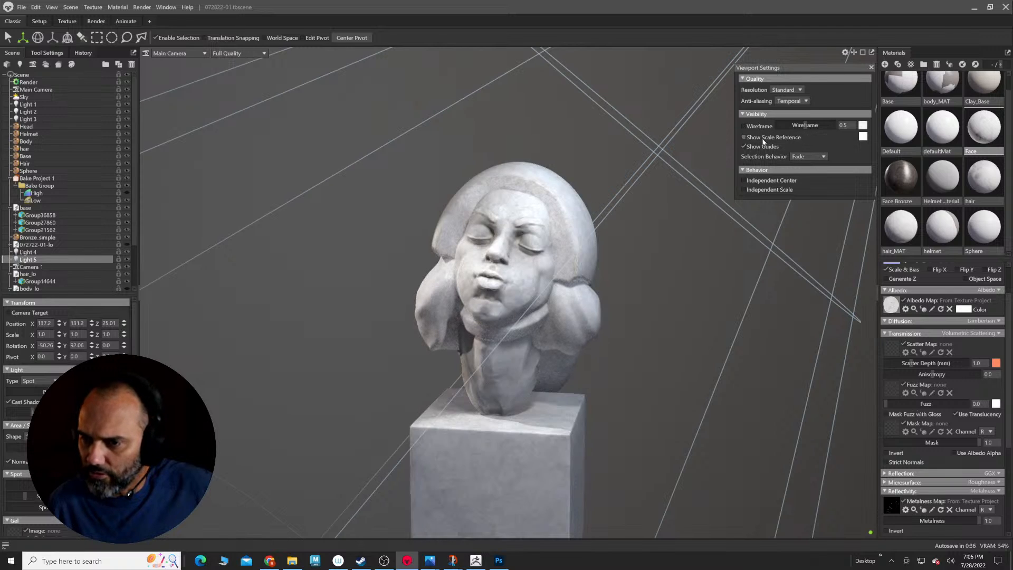
pyautogui.click(764, 138)
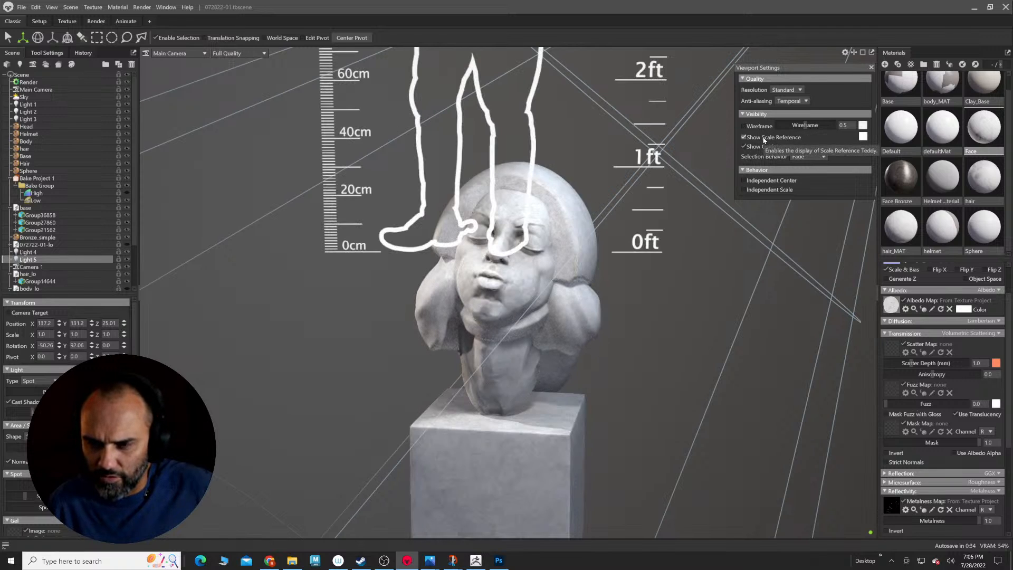
pyautogui.click(764, 138)
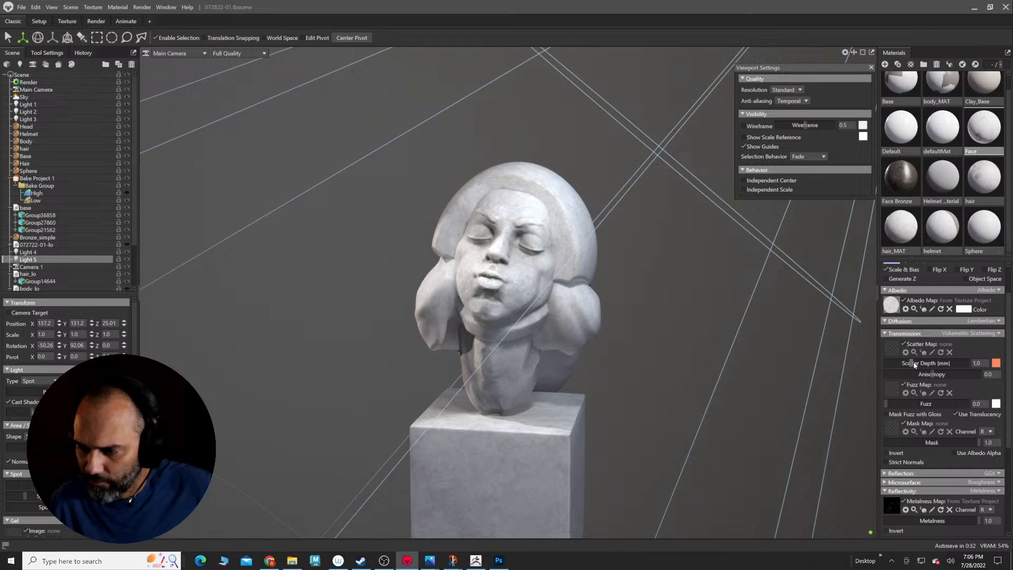
pyautogui.moveTo(915, 364)
pyautogui.mouseDown()
pyautogui.moveTo(880, 360)
pyautogui.moveTo(901, 360)
pyautogui.mouseUp()
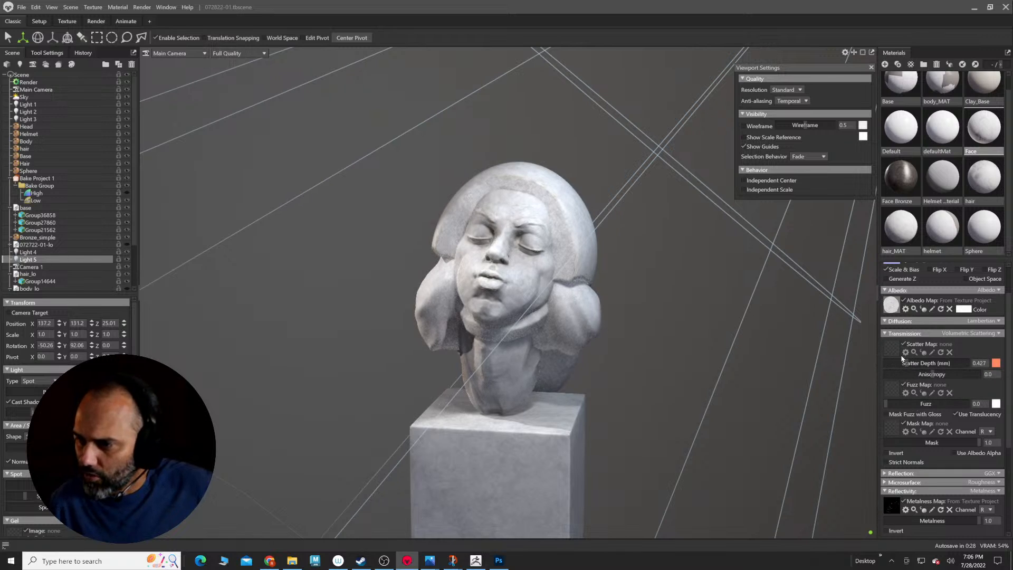
# Step: Hide the hair_lo and helmet_lo meshes so only the bare head and pedestal are shown
pyautogui.scroll(-2, 41, 248)
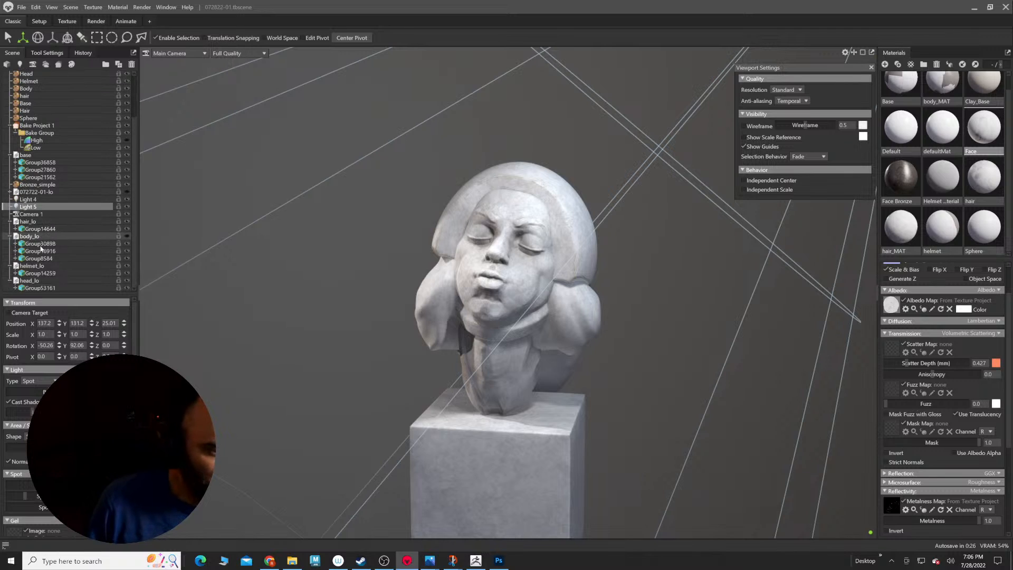
pyautogui.click(126, 222)
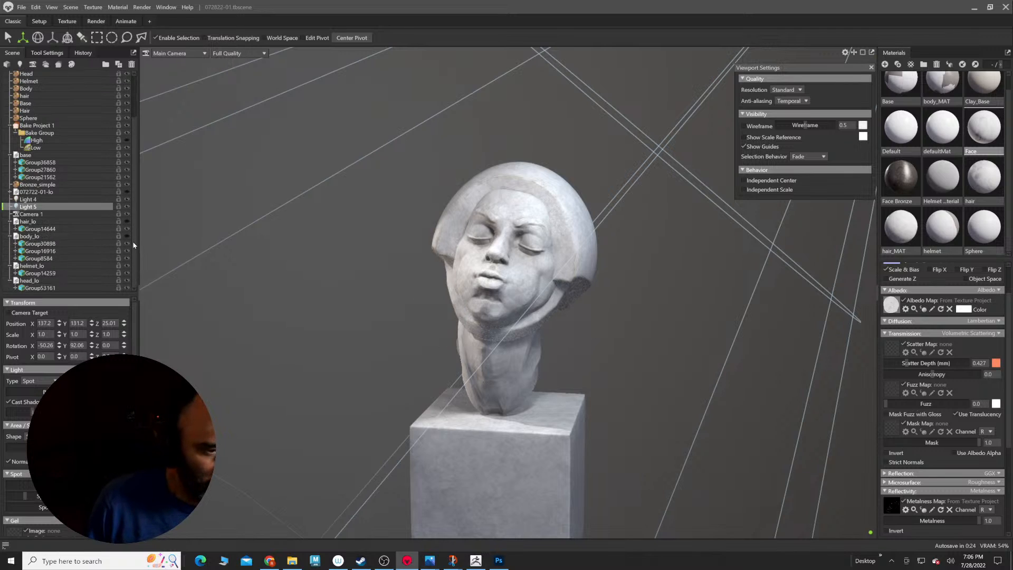
pyautogui.click(130, 266)
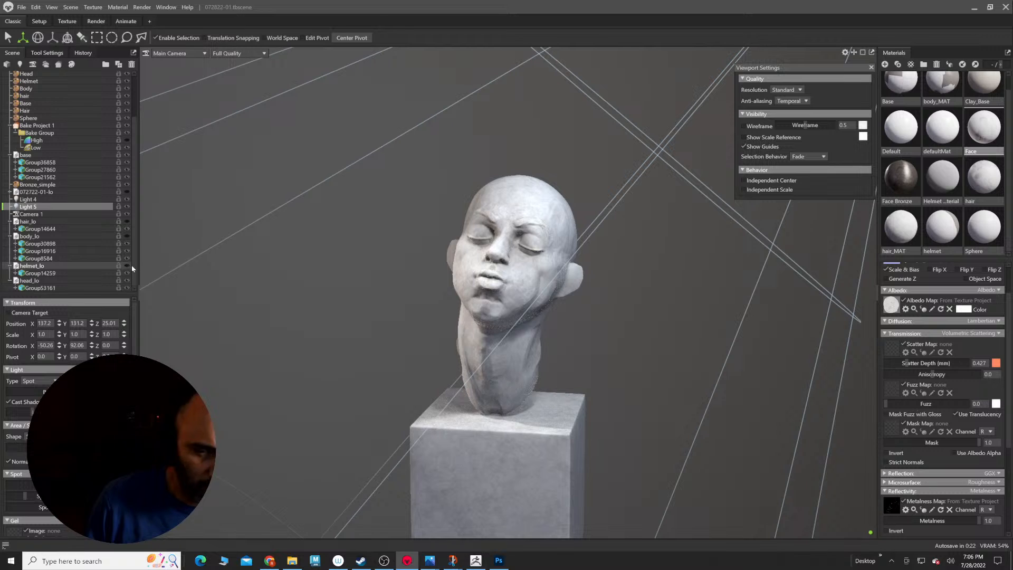
# Step: Examine the bare marble face up close and set the Face material's scatter depth to 1.179 mm
pyautogui.scroll(6, 675, 248)
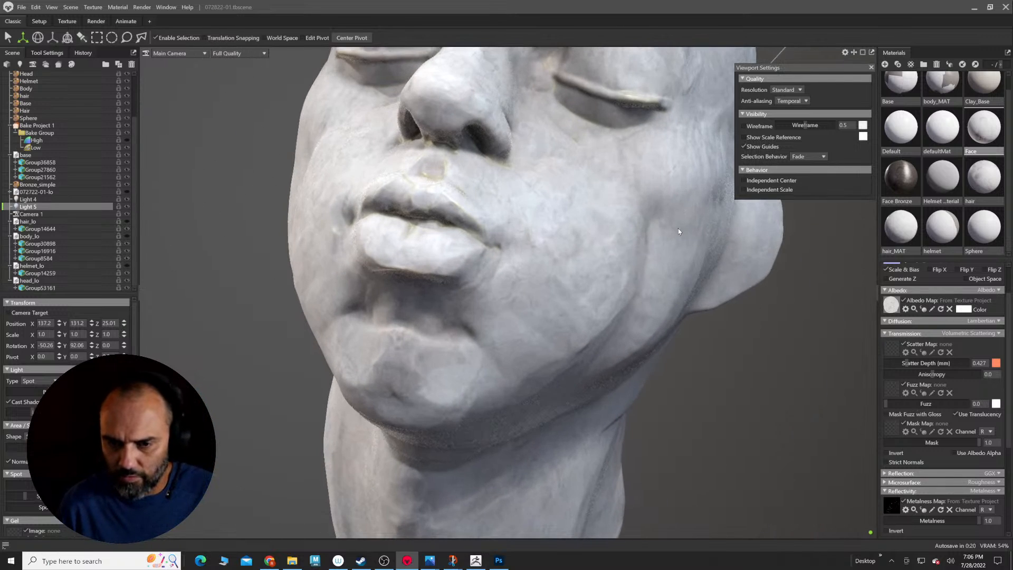
pyautogui.keyDown('alt'); pyautogui.moveTo(678, 229); pyautogui.dragTo(687, 313); pyautogui.keyUp('alt')
pyautogui.keyDown('alt'); pyautogui.moveTo(687, 314); pyautogui.dragTo(661, 289, button='right'); pyautogui.keyUp('alt')
pyautogui.keyDown('alt'); pyautogui.moveTo(660, 289); pyautogui.dragTo(635, 292); pyautogui.keyUp('alt')
pyautogui.keyDown('alt'); pyautogui.moveTo(635, 292); pyautogui.dragTo(629, 268, button='right'); pyautogui.keyUp('alt')
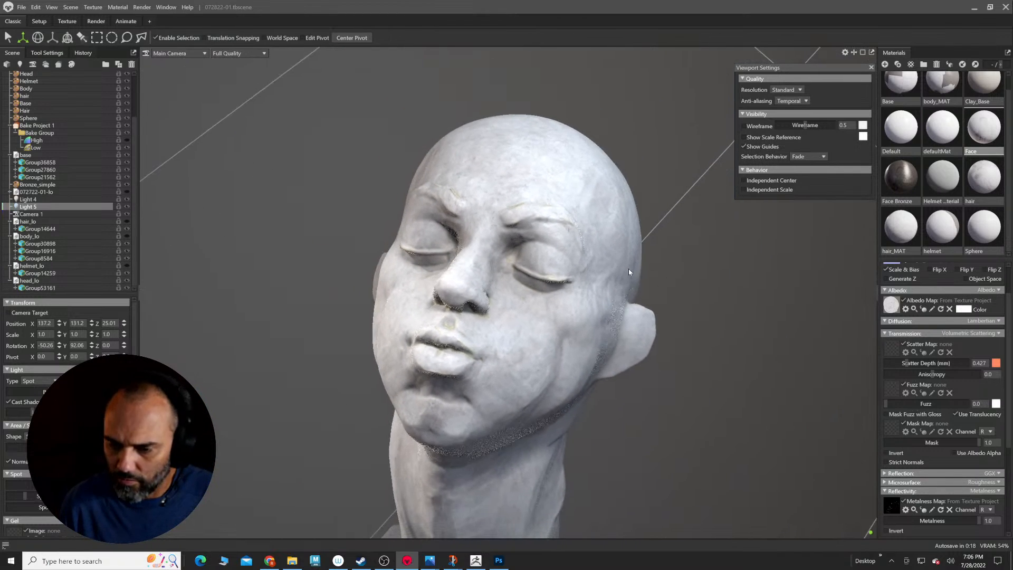
pyautogui.keyDown('alt'); pyautogui.moveTo(629, 269); pyautogui.dragTo(632, 256, button='middle'); pyautogui.keyUp('alt')
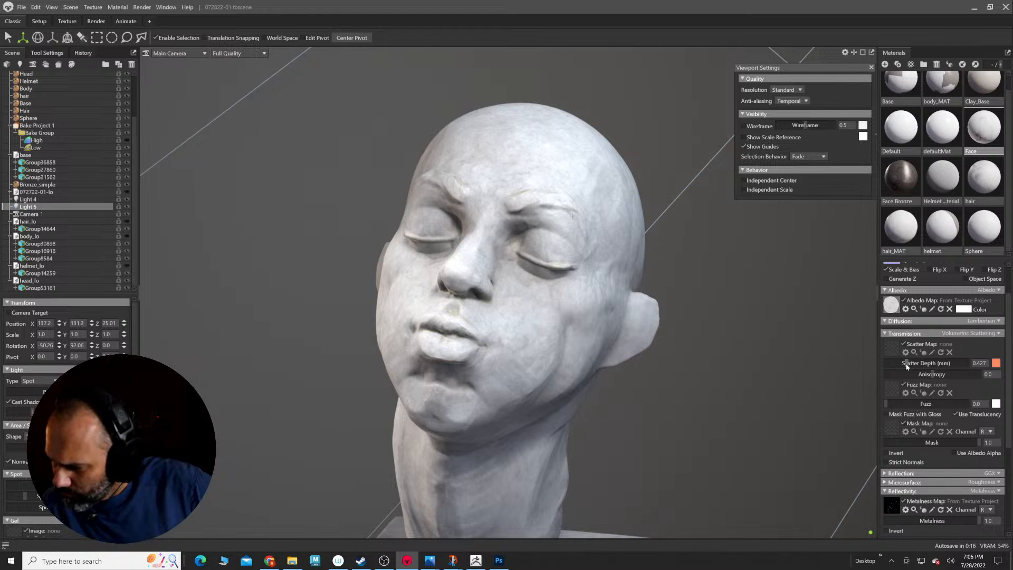
pyautogui.moveTo(906, 365)
pyautogui.mouseDown()
pyautogui.moveTo(927, 355)
pyautogui.moveTo(902, 353)
pyautogui.mouseUp()
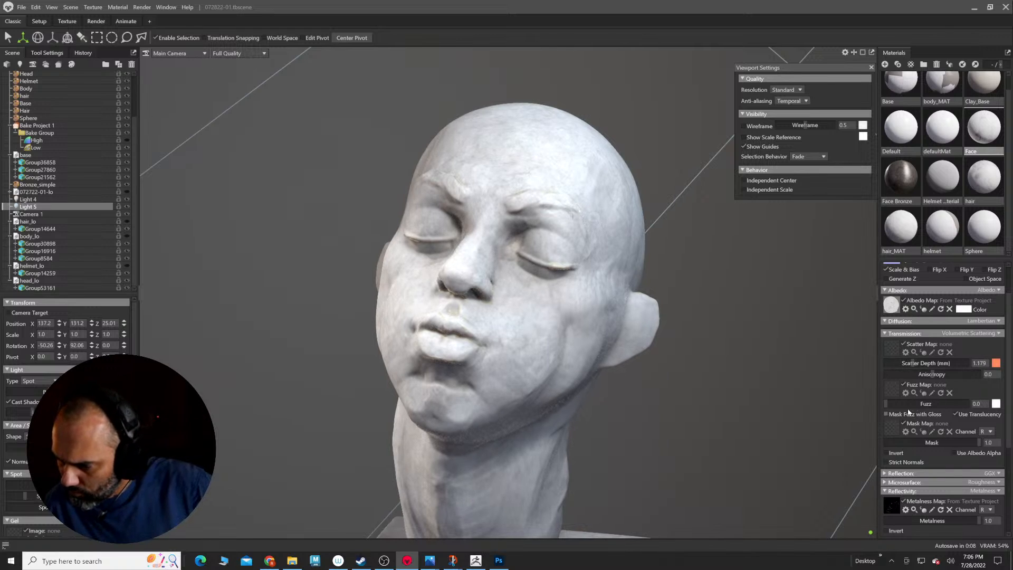
# Step: Try fuzz on the Face material, then switch its transmission to Subsurface Scattering with a scatter depth of 4.059 mm
pyautogui.moveTo(886, 404); pyautogui.dragTo(842, 396)
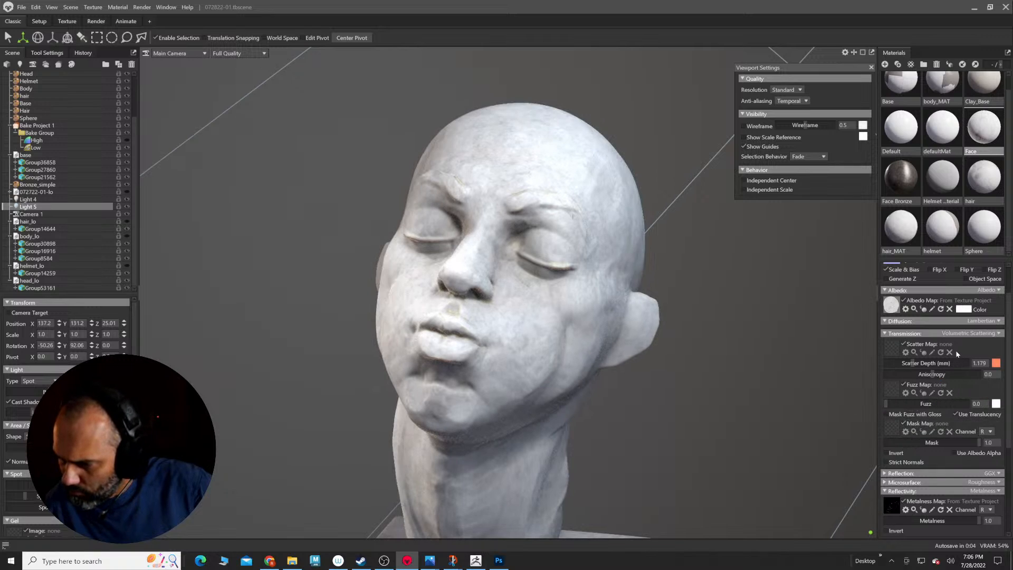
pyautogui.scroll(-5, 671, 388)
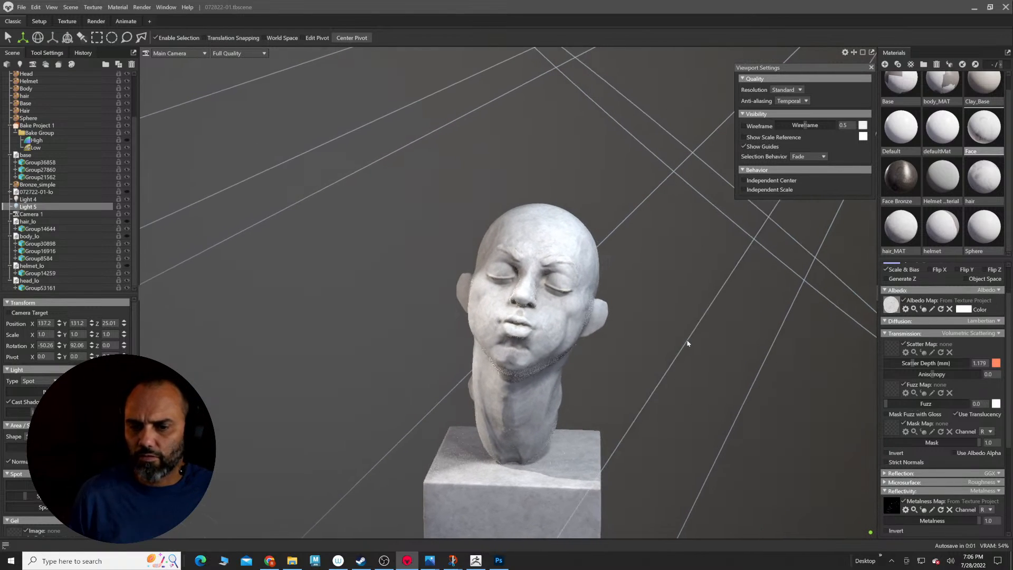
pyautogui.scroll(5, 696, 345)
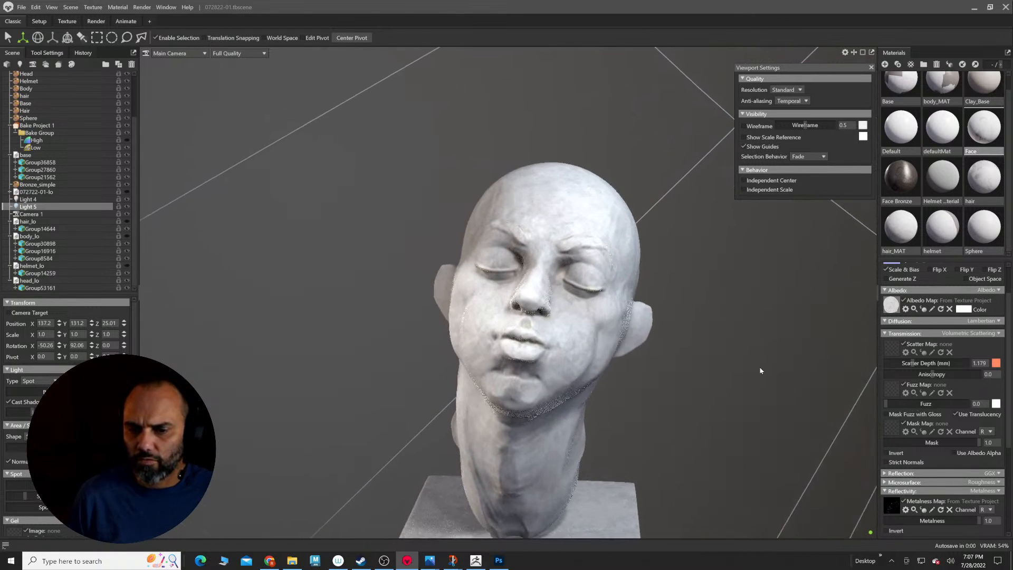
pyautogui.click(971, 333)
pyautogui.click(970, 361)
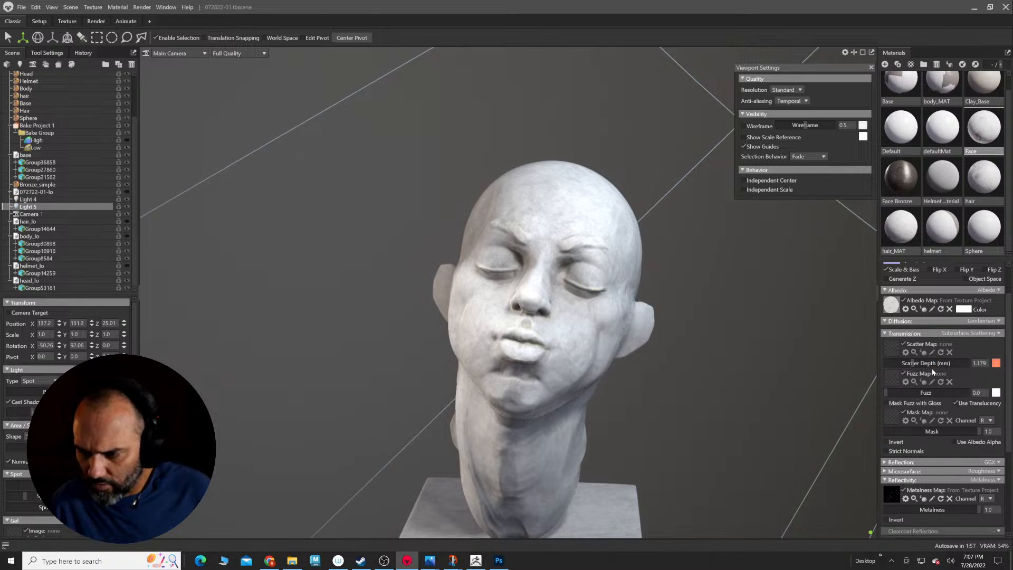
pyautogui.moveTo(917, 363); pyautogui.dragTo(918, 362)
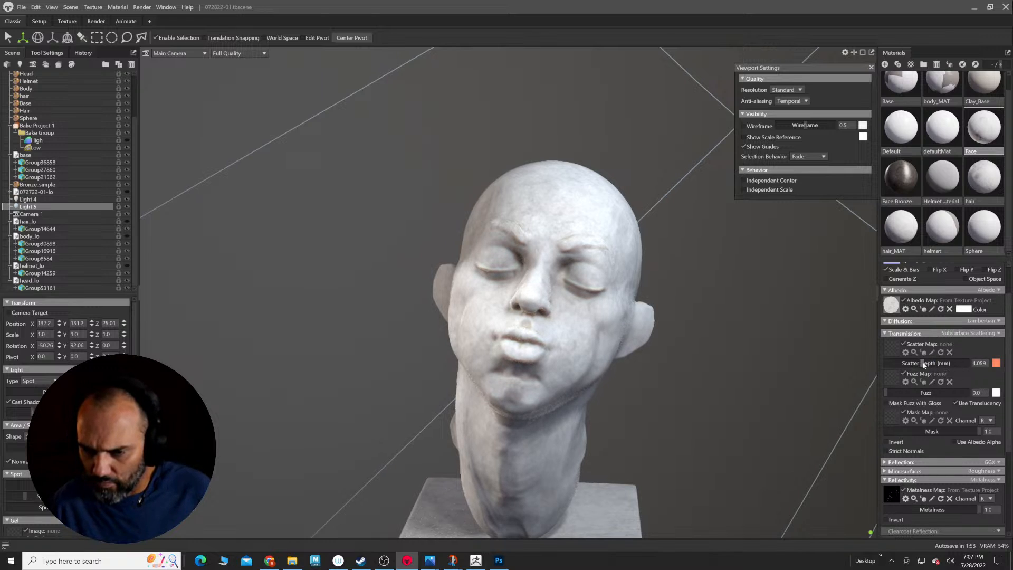
# Step: Return the Face material's transmission to Volumetric Scattering, try a depth of 9.226 mm and set the scatter depth to 1.86 mm
pyautogui.click(970, 333)
pyautogui.click(962, 369)
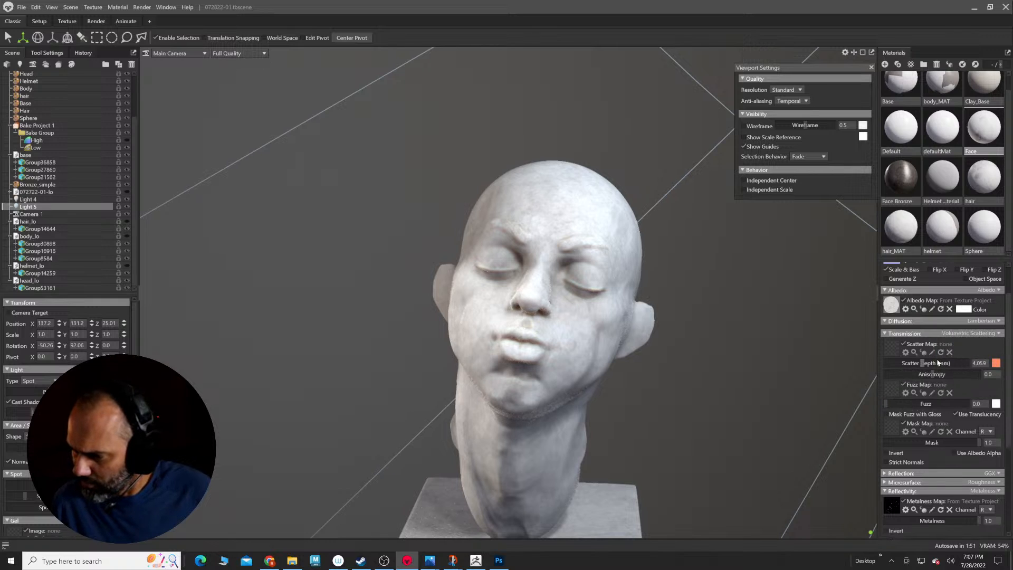
pyautogui.moveTo(924, 363)
pyautogui.mouseDown()
pyautogui.moveTo(942, 363)
pyautogui.moveTo(931, 363)
pyautogui.mouseUp()
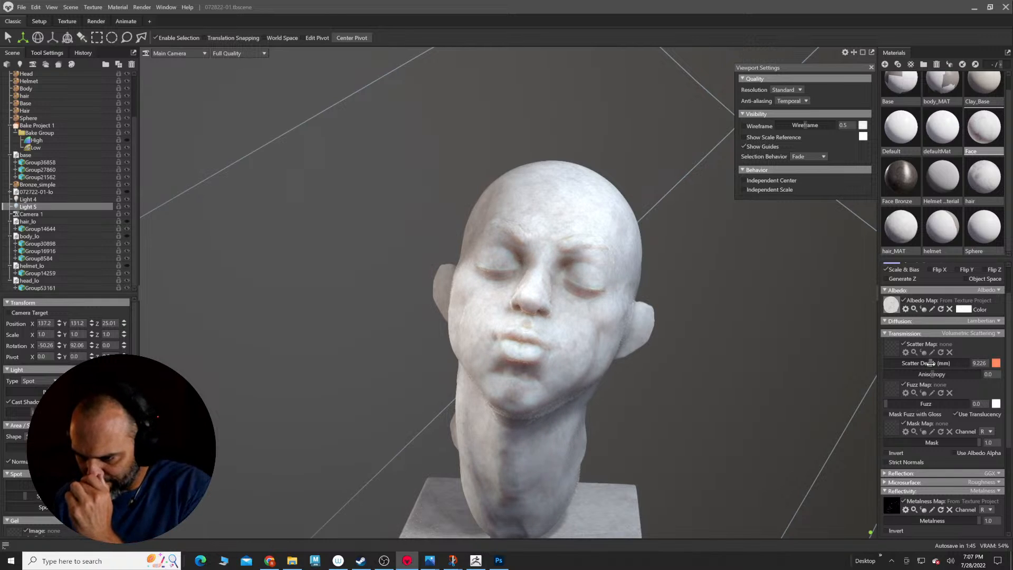
pyautogui.moveTo(930, 362); pyautogui.dragTo(908, 363)
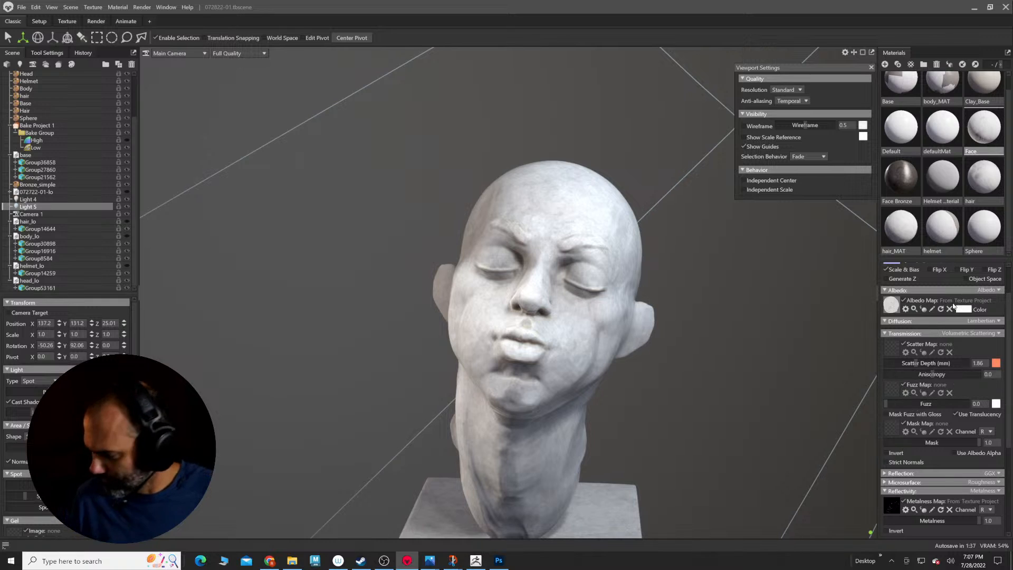
# Step: Set the hair material's transmission to Volumetric Scattering
pyautogui.click(985, 181)
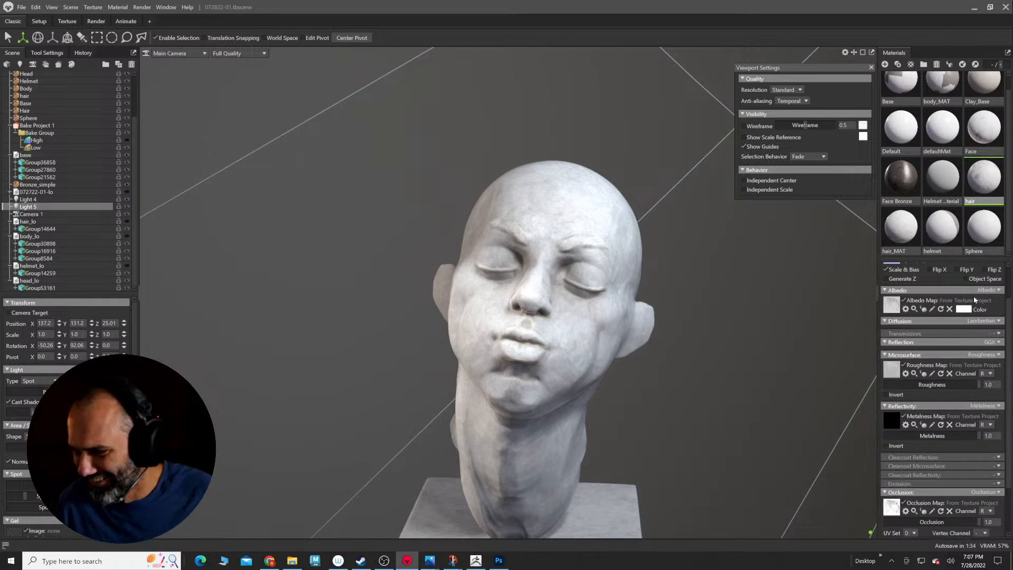
pyautogui.click(996, 334)
pyautogui.click(973, 371)
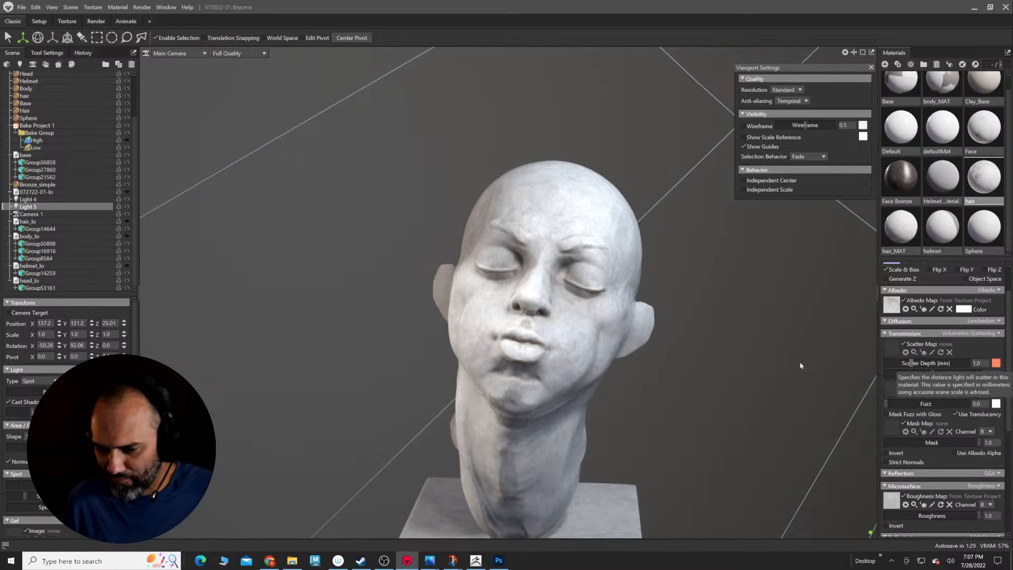
# Step: Show the helmet_lo and hair_lo meshes again and try a much higher scatter depth on the hair material
pyautogui.click(126, 266)
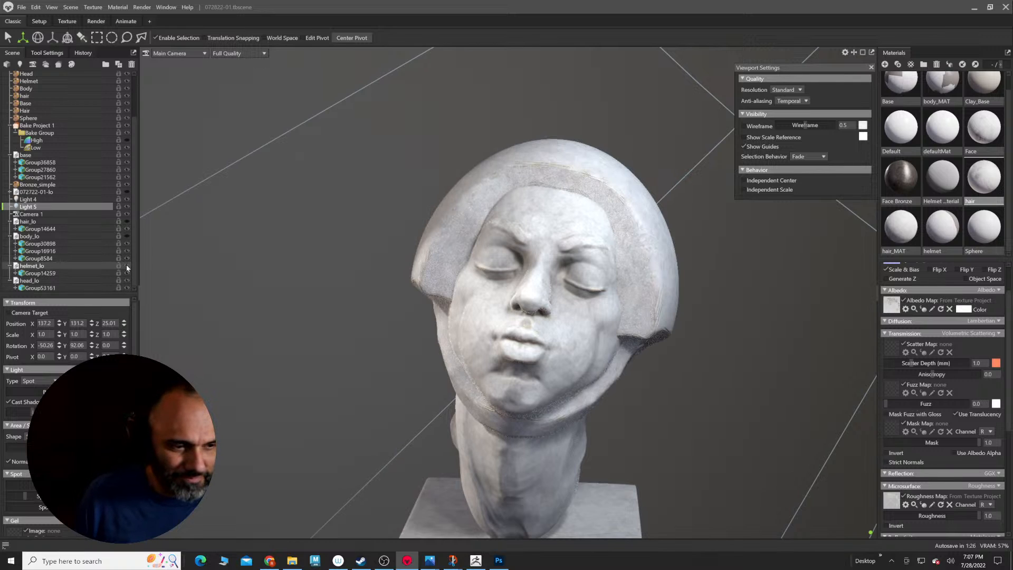
pyautogui.click(127, 222)
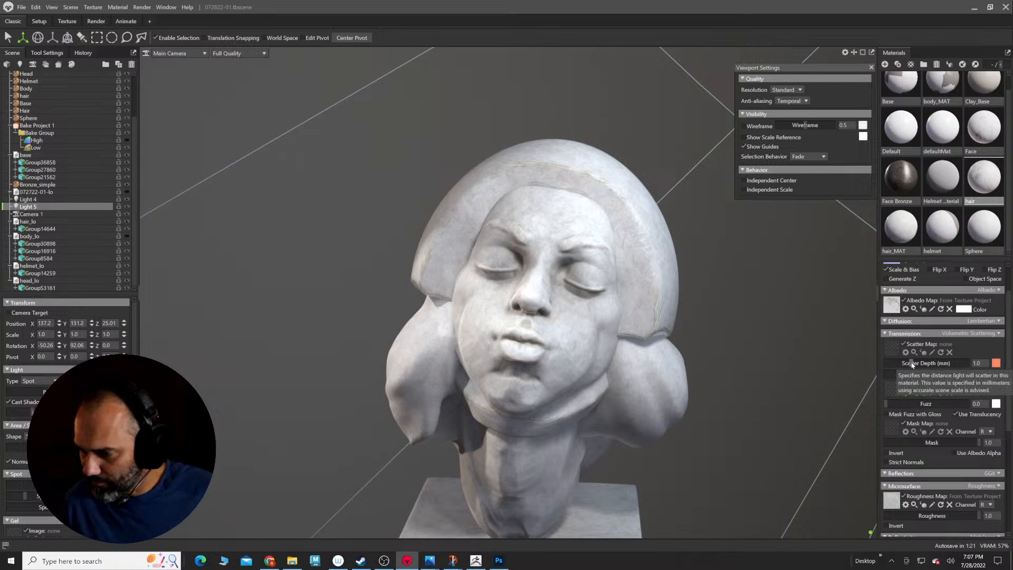
pyautogui.moveTo(910, 364); pyautogui.dragTo(958, 356)
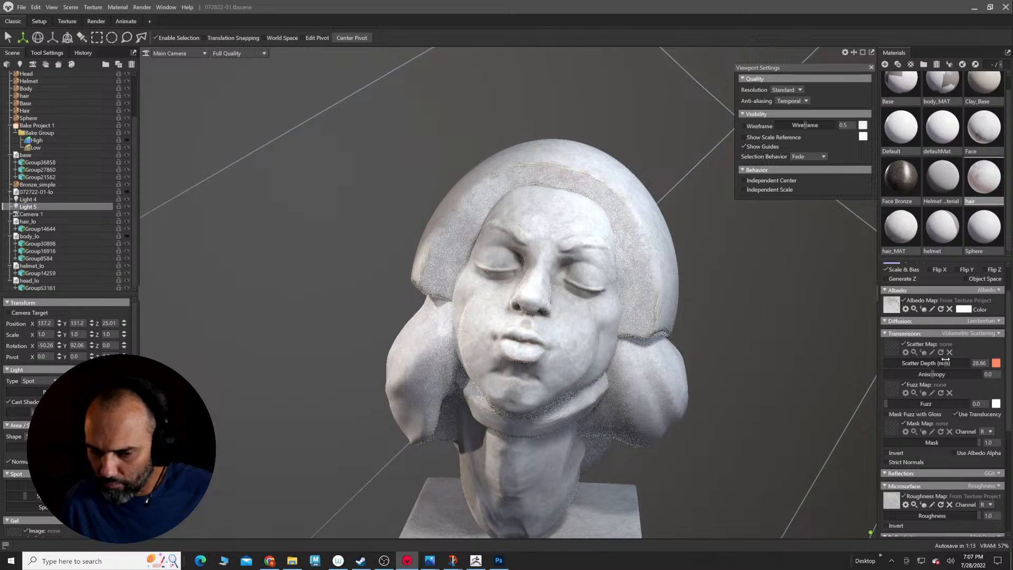
# Step: Set the scatter depth of both the Face and hair materials to 2 mm
pyautogui.click(983, 128)
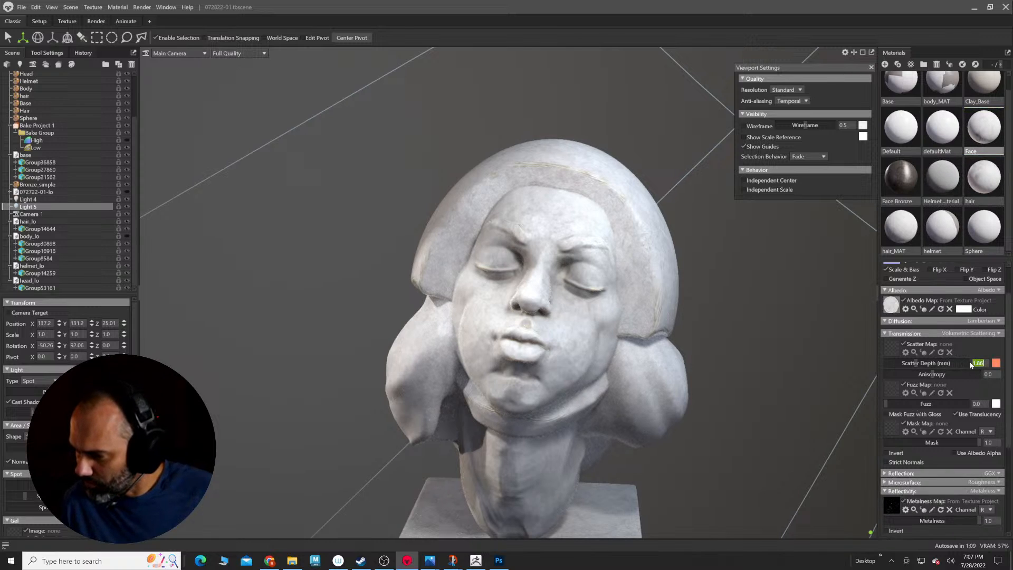
pyautogui.write('2')
pyautogui.press('Return')
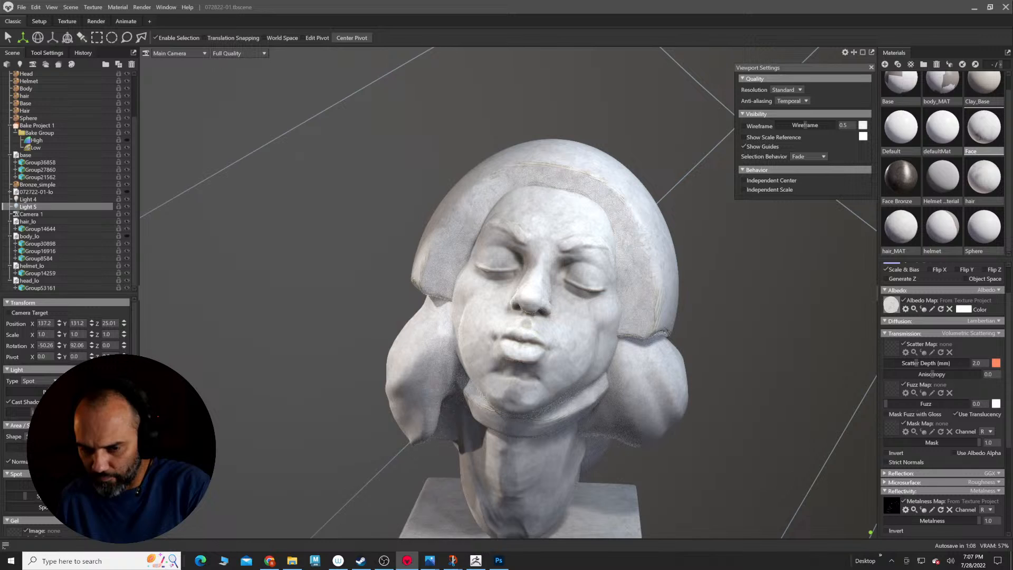
pyautogui.click(982, 194)
pyautogui.moveTo(986, 364); pyautogui.dragTo(957, 366)
pyautogui.write('2')
pyautogui.press('Return')
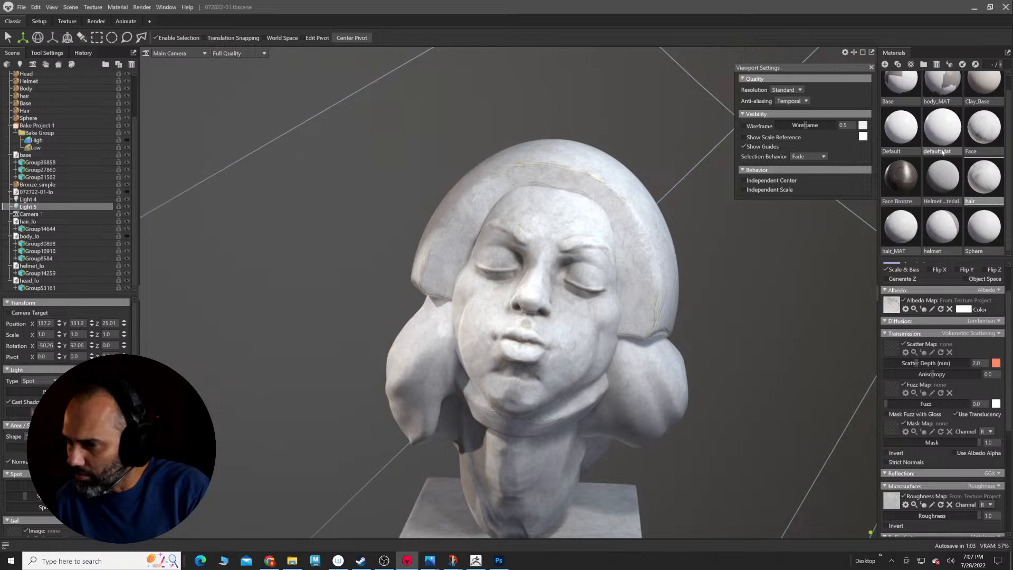
# Step: Give the hair_MAT material Volumetric Scattering transmission with a scatter depth of 2 mm
pyautogui.click(901, 240)
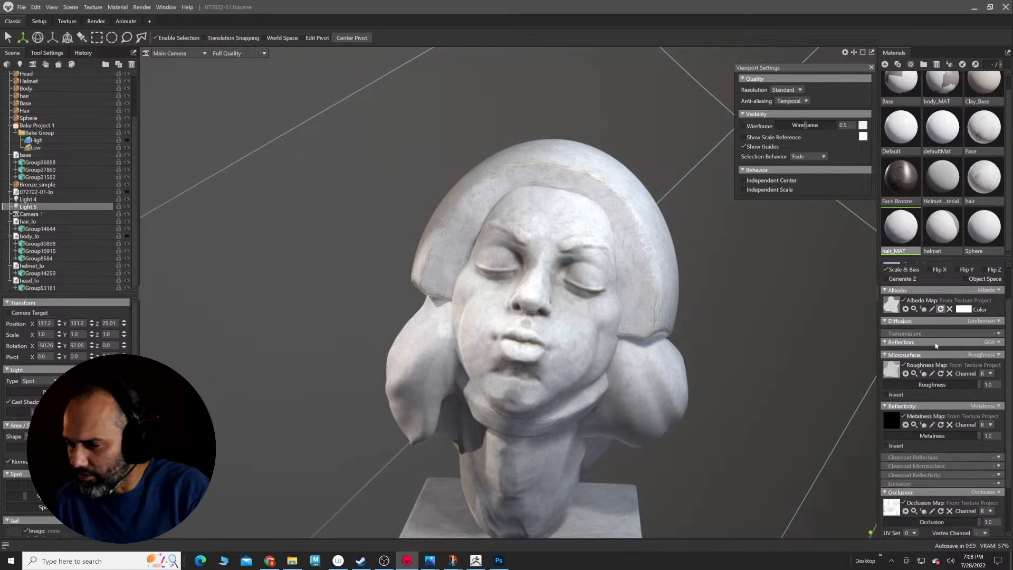
pyautogui.click(991, 343)
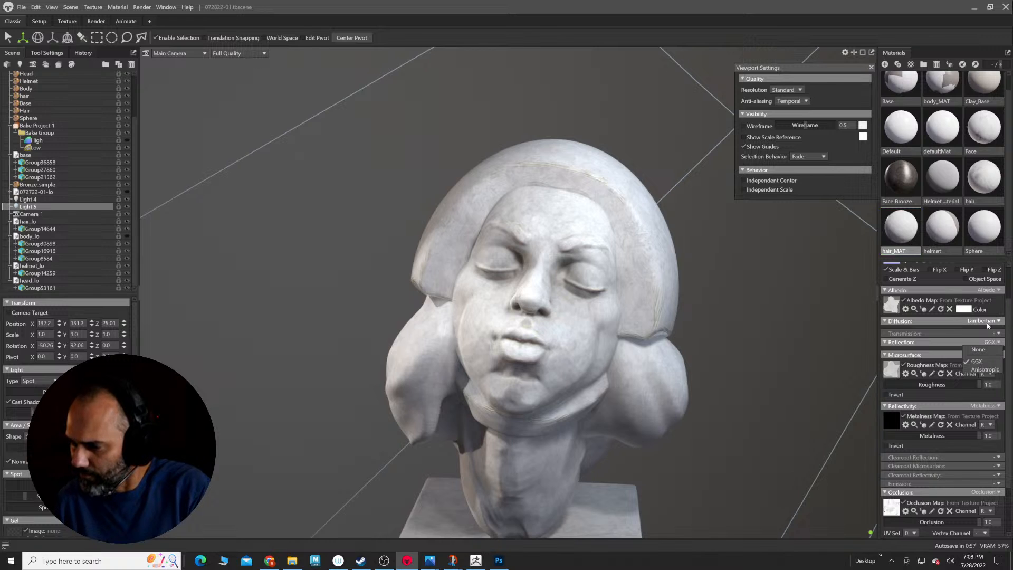
pyautogui.click(996, 334)
pyautogui.click(954, 365)
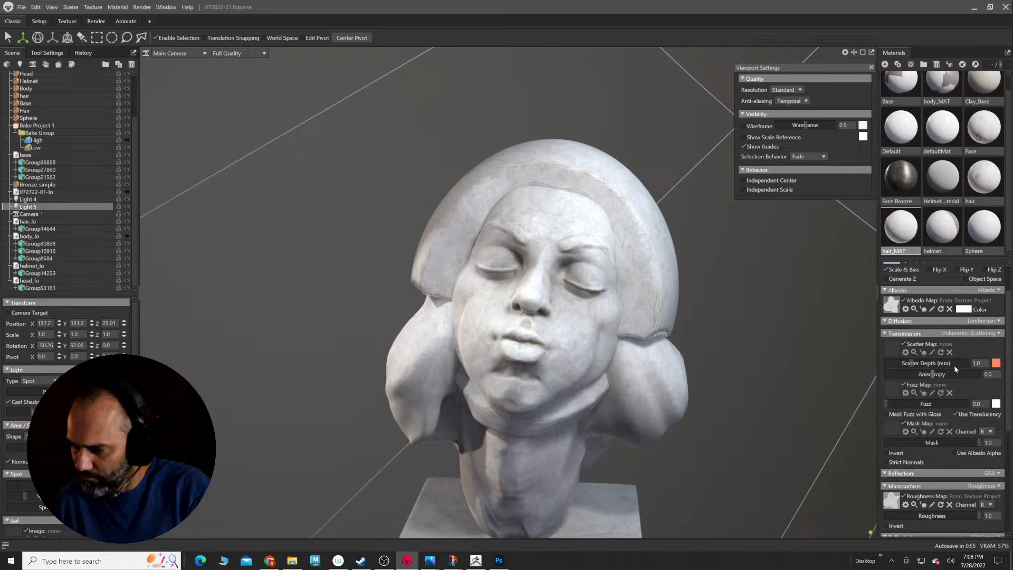
pyautogui.write('2')
pyautogui.press('Return')
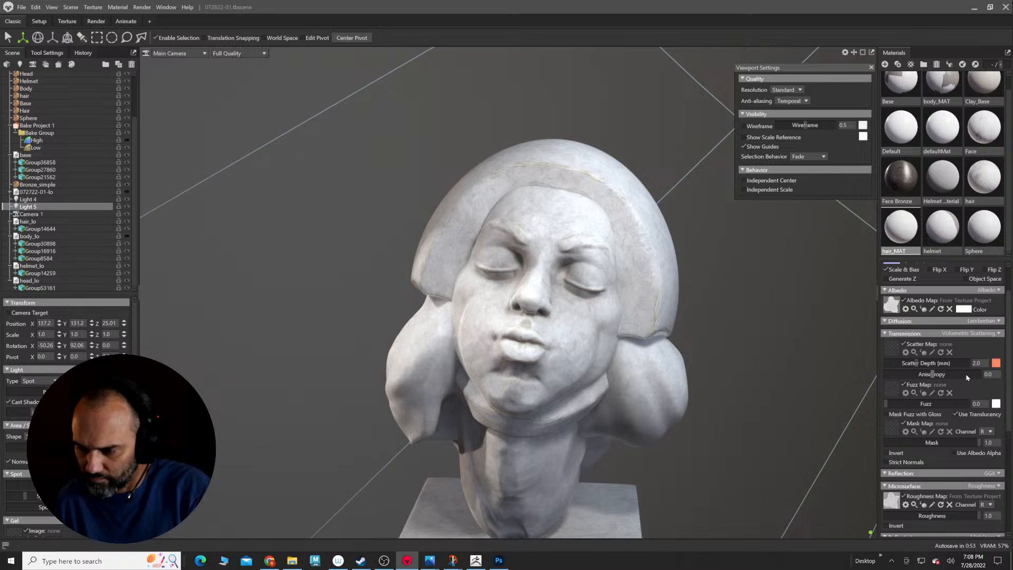
pyautogui.moveTo(922, 364); pyautogui.dragTo(910, 364)
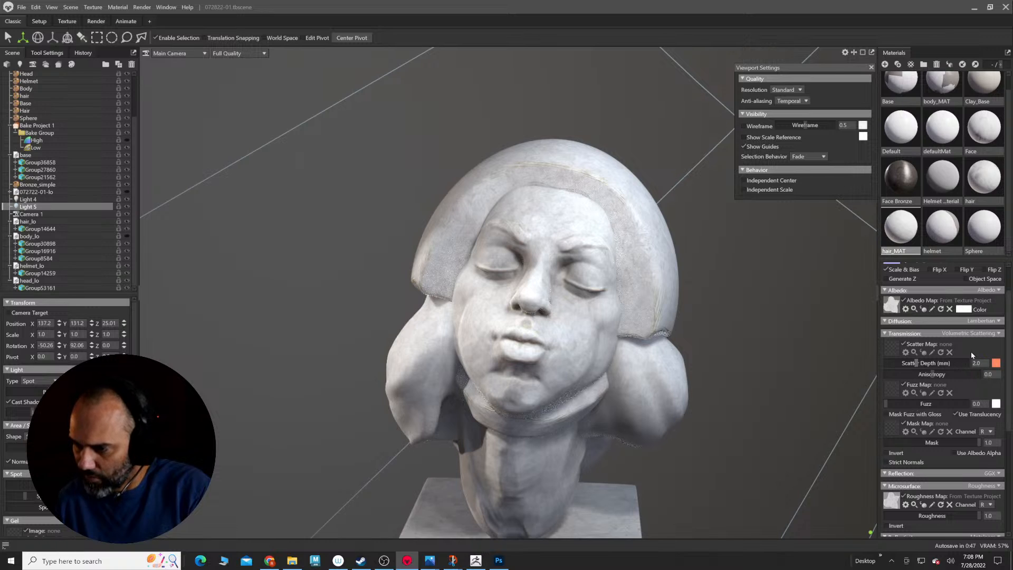
# Step: Give the helmet material Volumetric Scattering transmission with a scatter depth of 2 mm
pyautogui.click(942, 227)
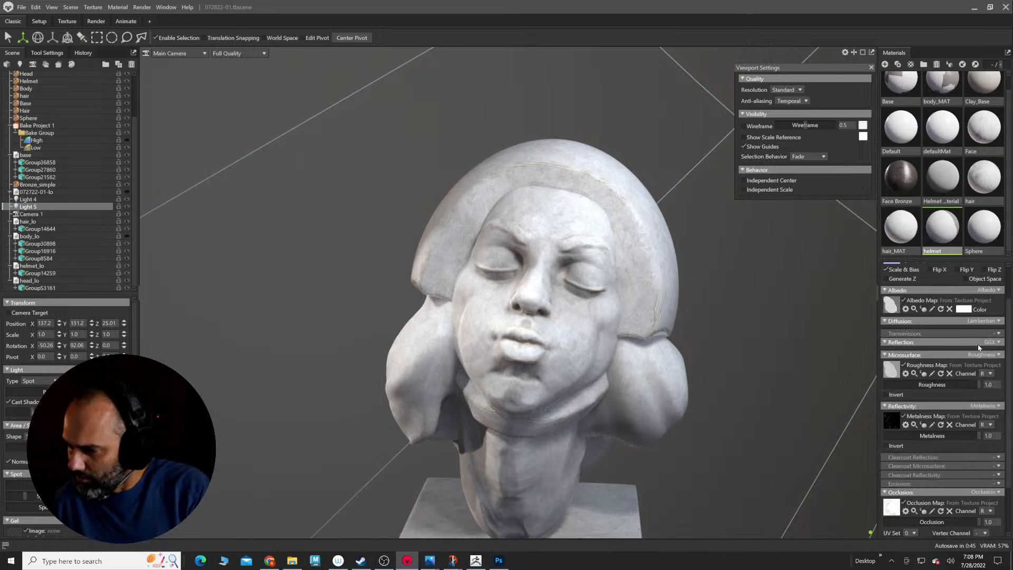
pyautogui.click(998, 334)
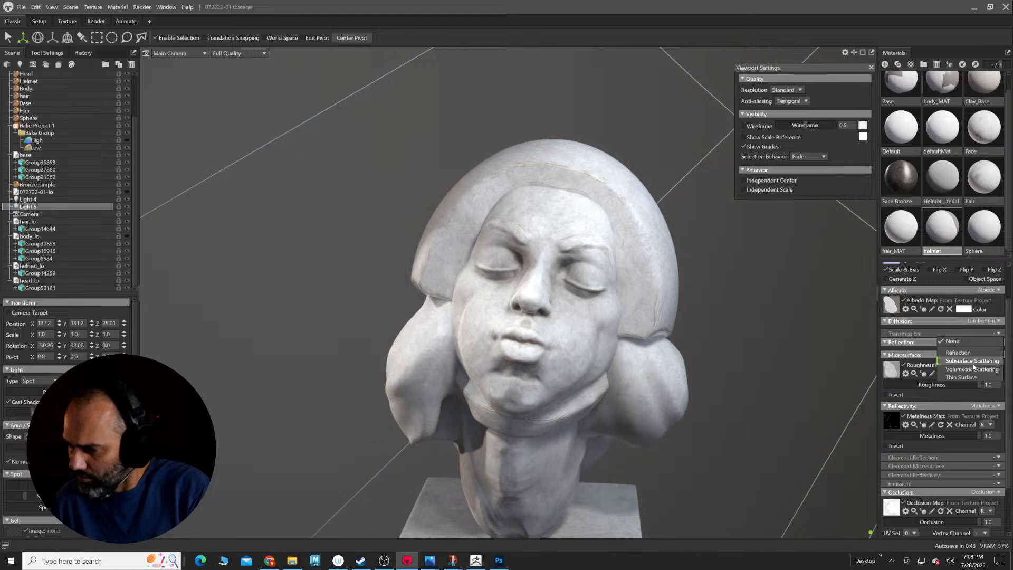
pyautogui.click(971, 369)
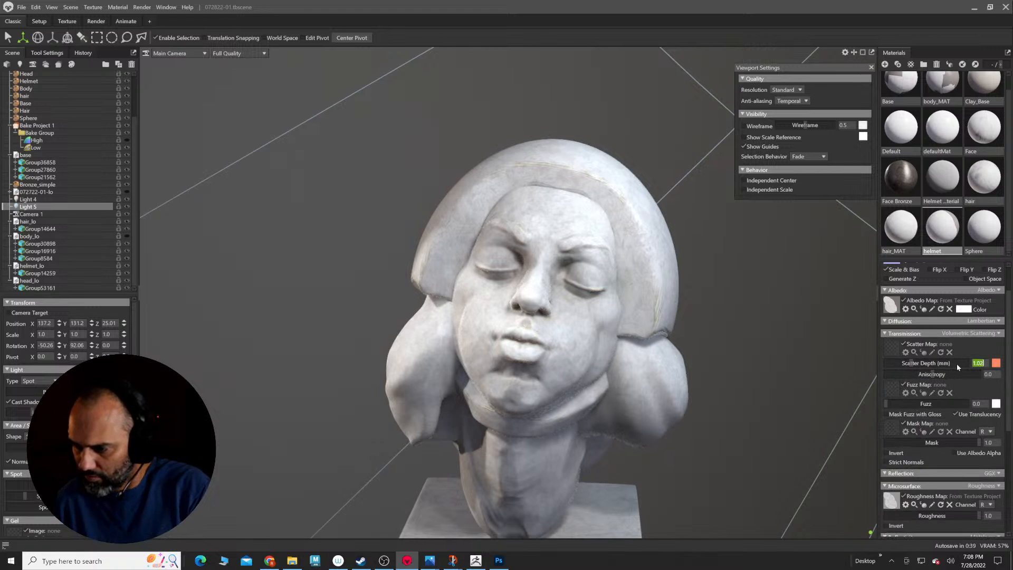
pyautogui.write('2')
pyautogui.press('Return')
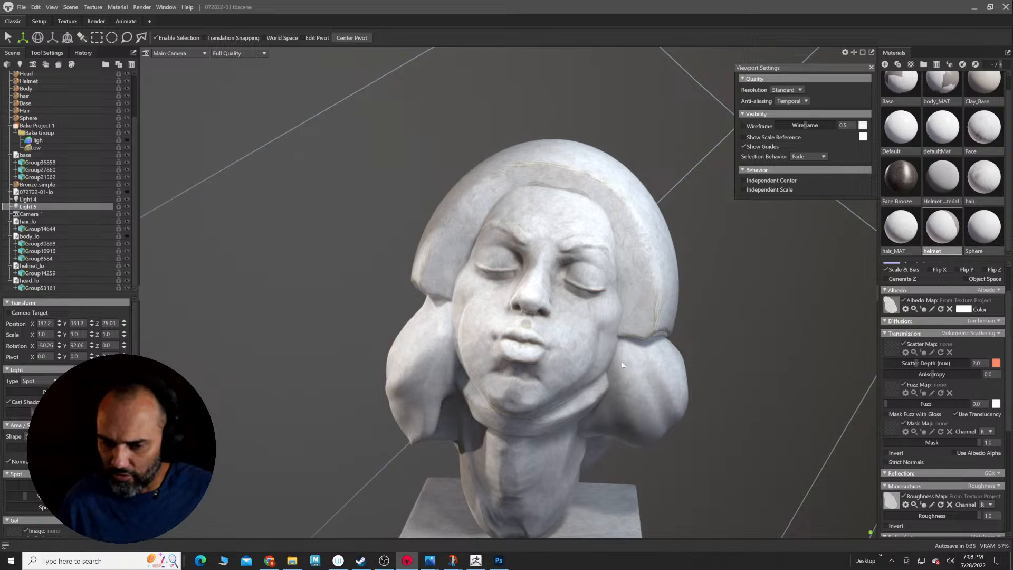
# Step: Close the viewport settings, switch to the Texture workspace and open the layers of the Head texture project
pyautogui.moveTo(681, 355); pyautogui.dragTo(781, 261)
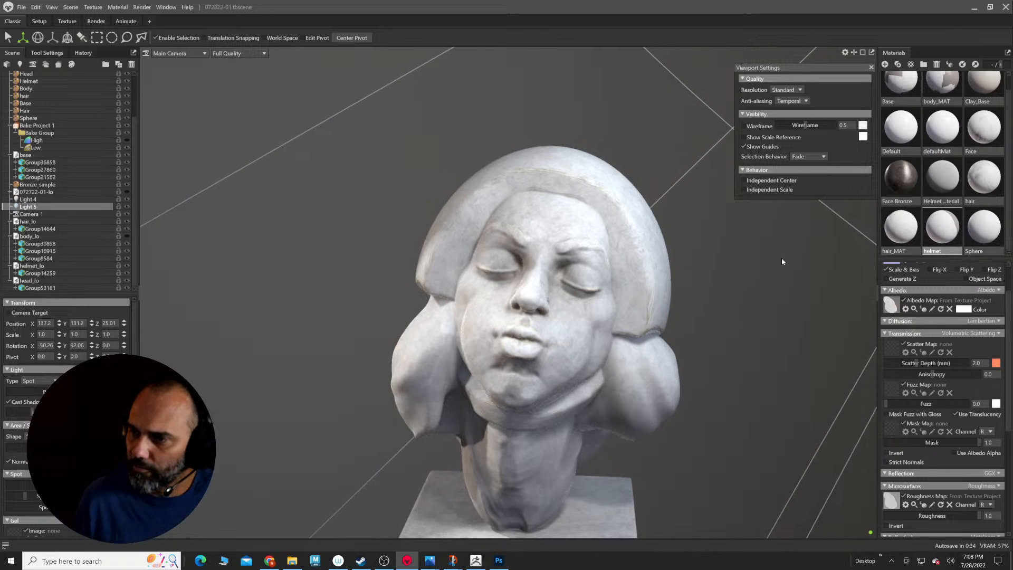
pyautogui.click(871, 67)
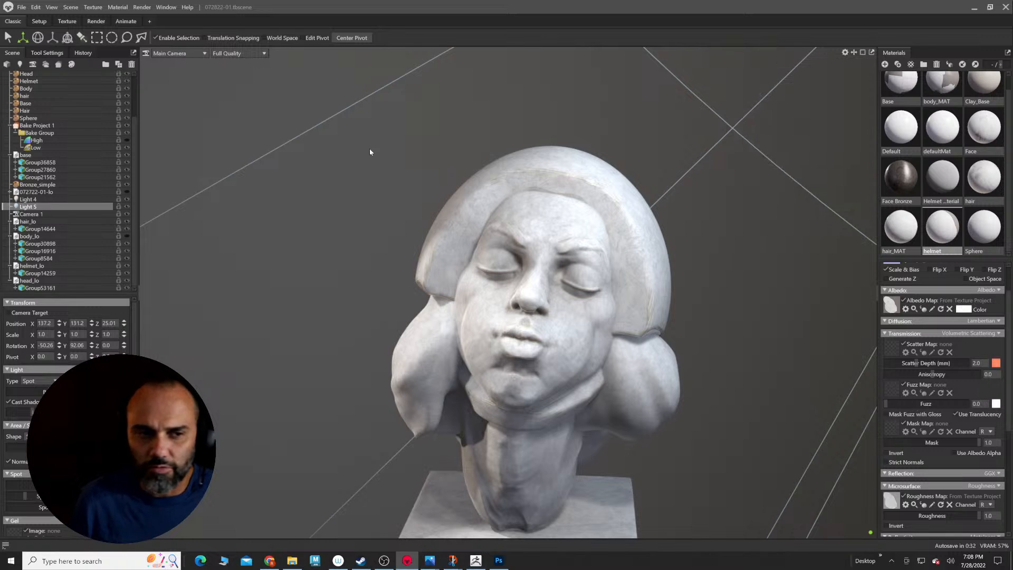
pyautogui.click(67, 21)
pyautogui.scroll(5, 355, 226)
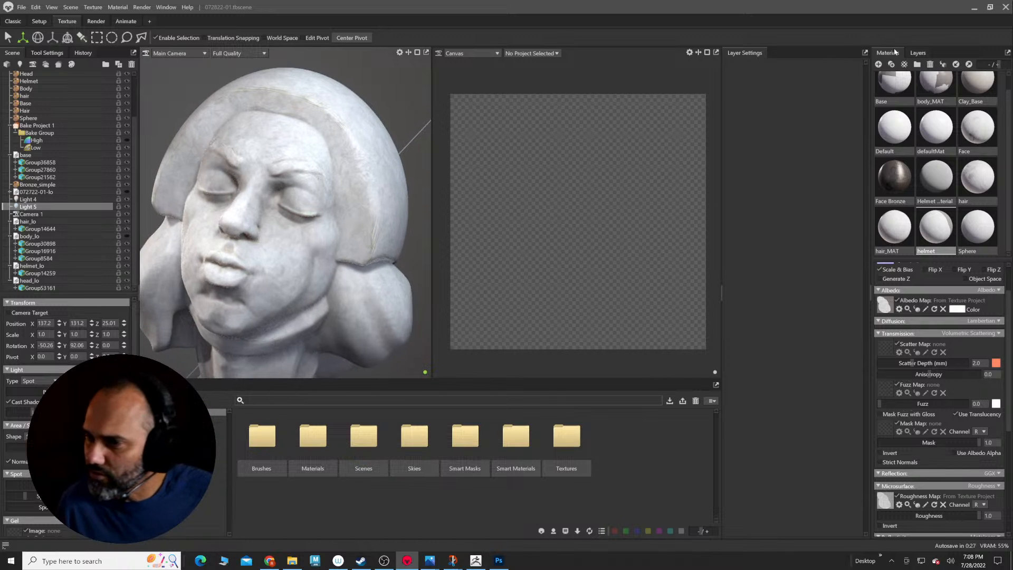
pyautogui.click(918, 53)
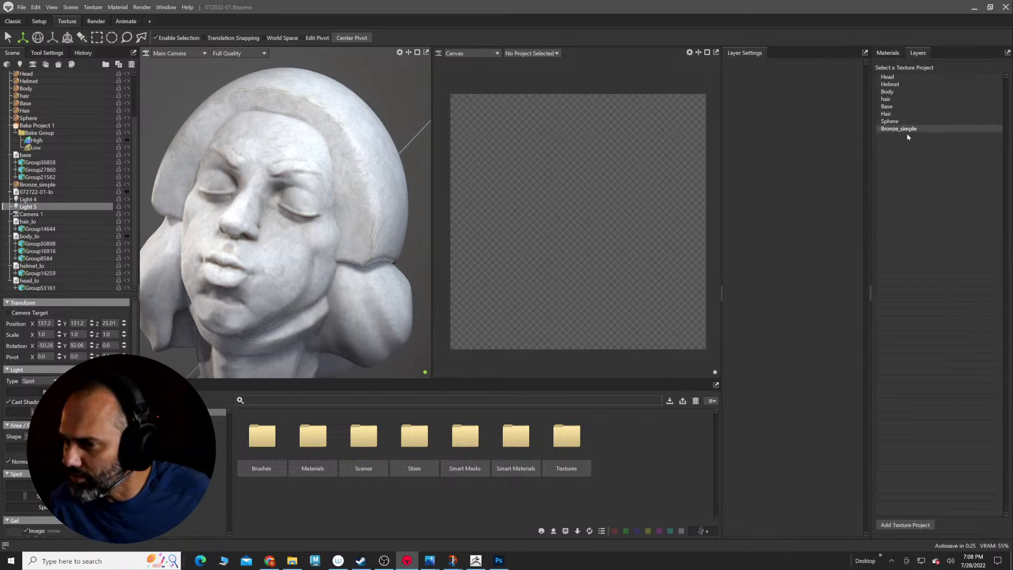
pyautogui.click(889, 77)
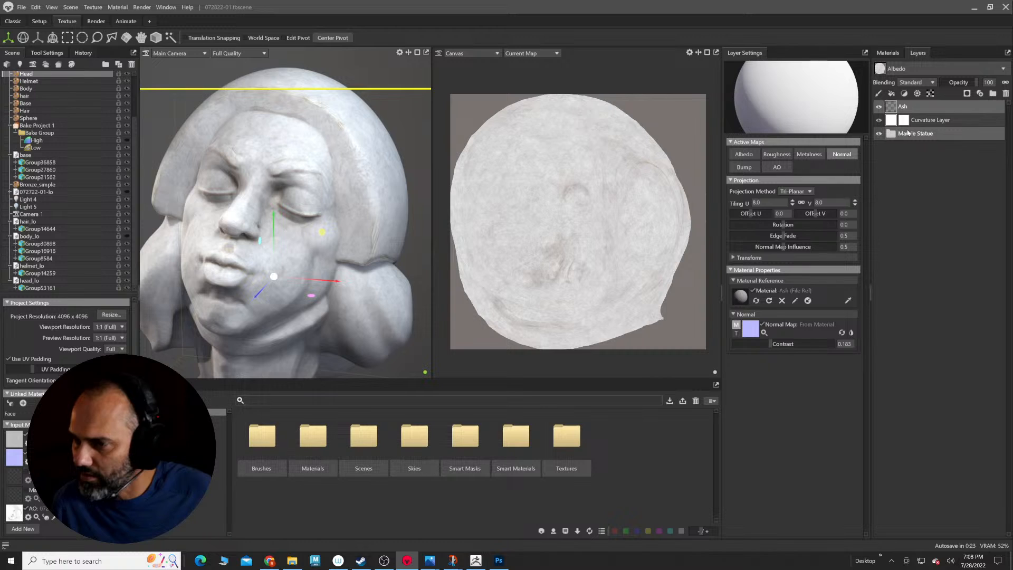
# Step: Set the Head project's Curvature Layer intensity to 1.954 and edge intensity to 0.813, keep cavity intensity at 1.0, and return to the materials
pyautogui.click(923, 120)
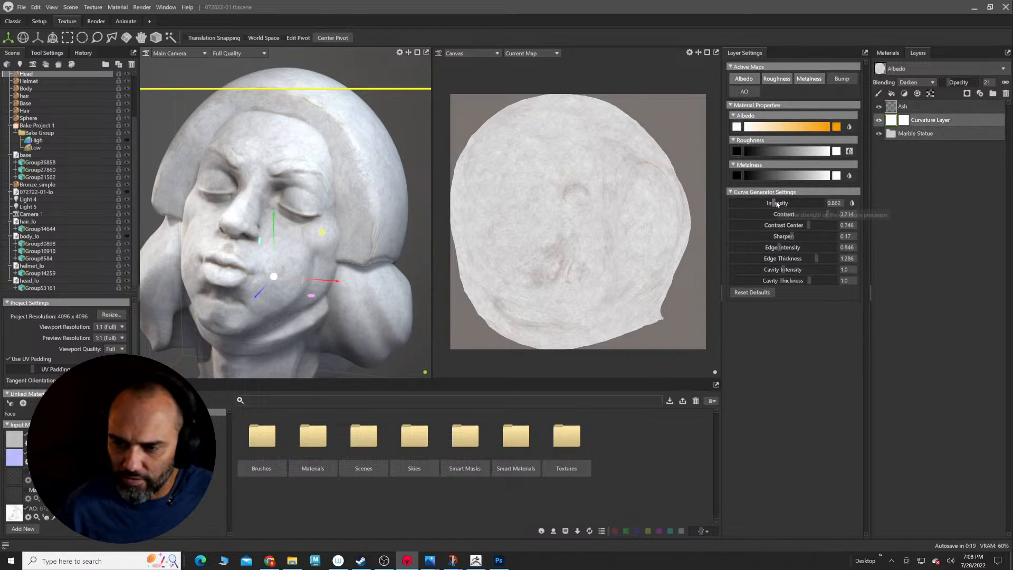
pyautogui.moveTo(773, 202); pyautogui.dragTo(797, 204)
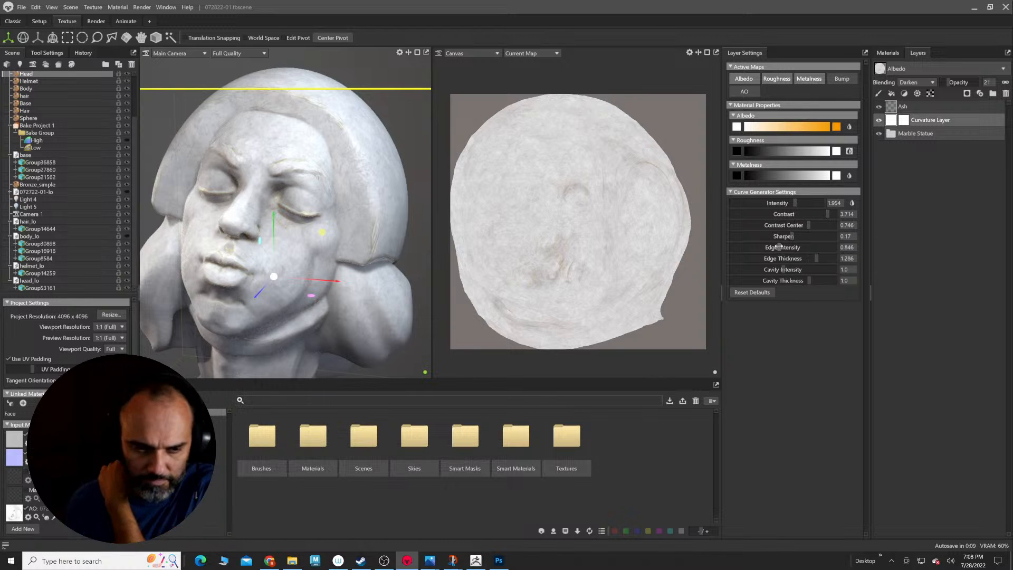
pyautogui.moveTo(779, 246); pyautogui.dragTo(779, 245)
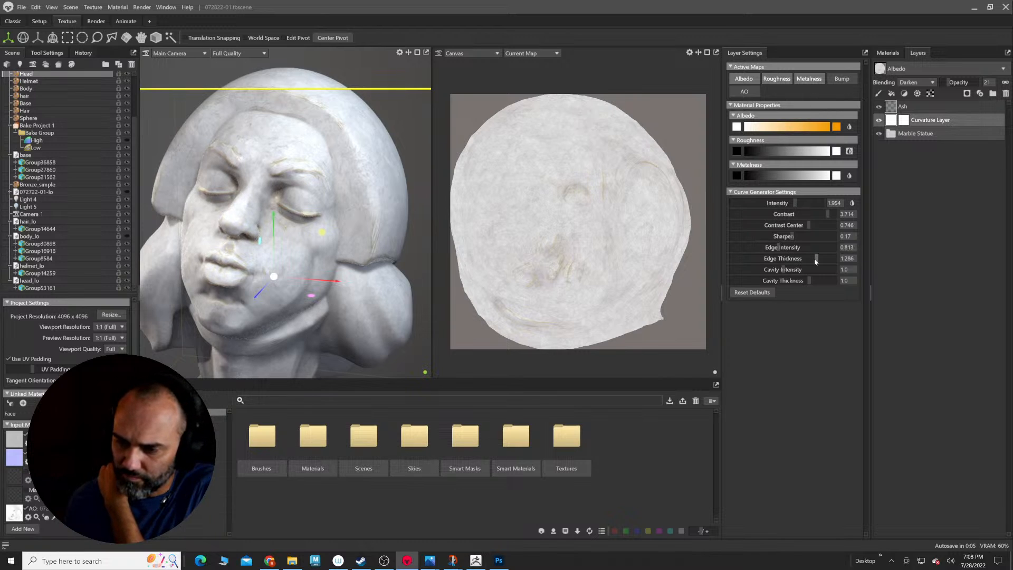
pyautogui.moveTo(782, 269); pyautogui.dragTo(789, 269)
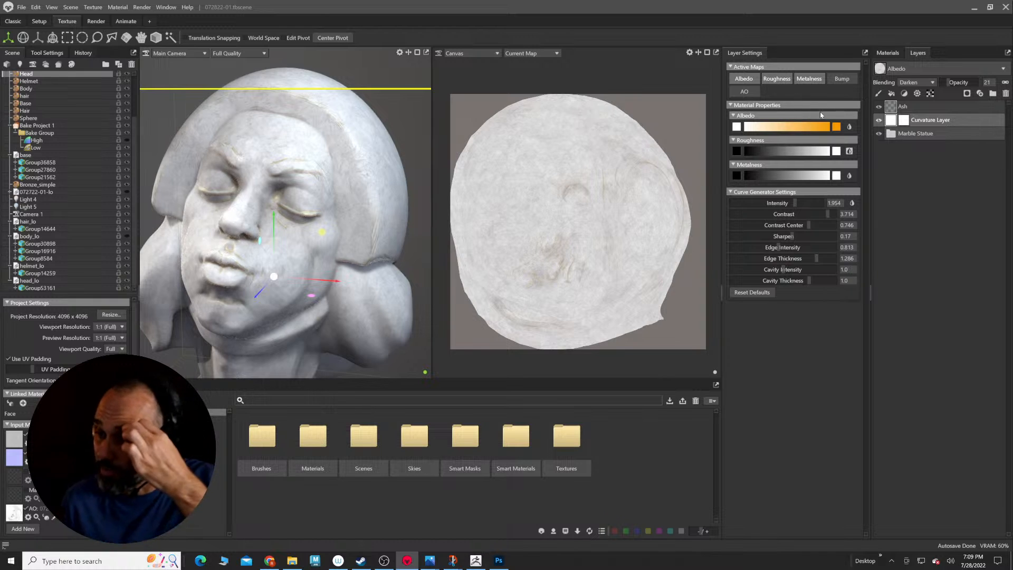
pyautogui.click(887, 53)
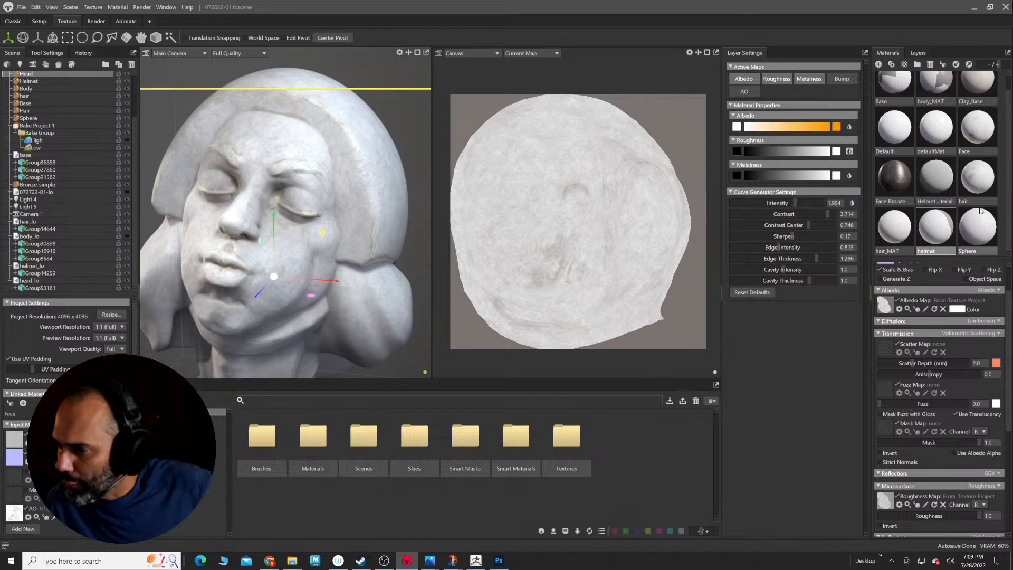
# Step: Select the lowercase hair texture project, open its Curvature Layer and set the layer's intensity to 1.283
pyautogui.click(898, 230)
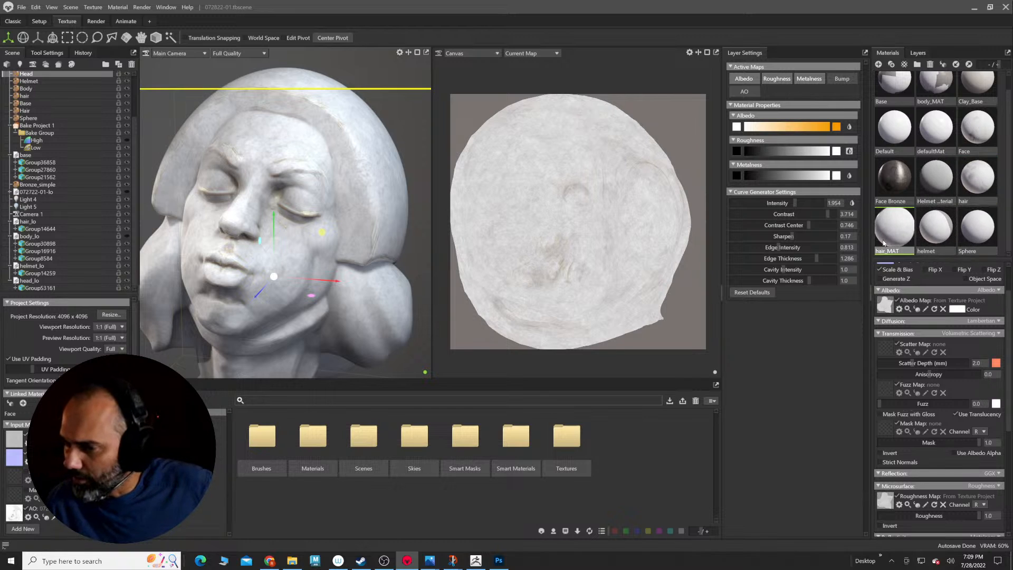
pyautogui.click(917, 53)
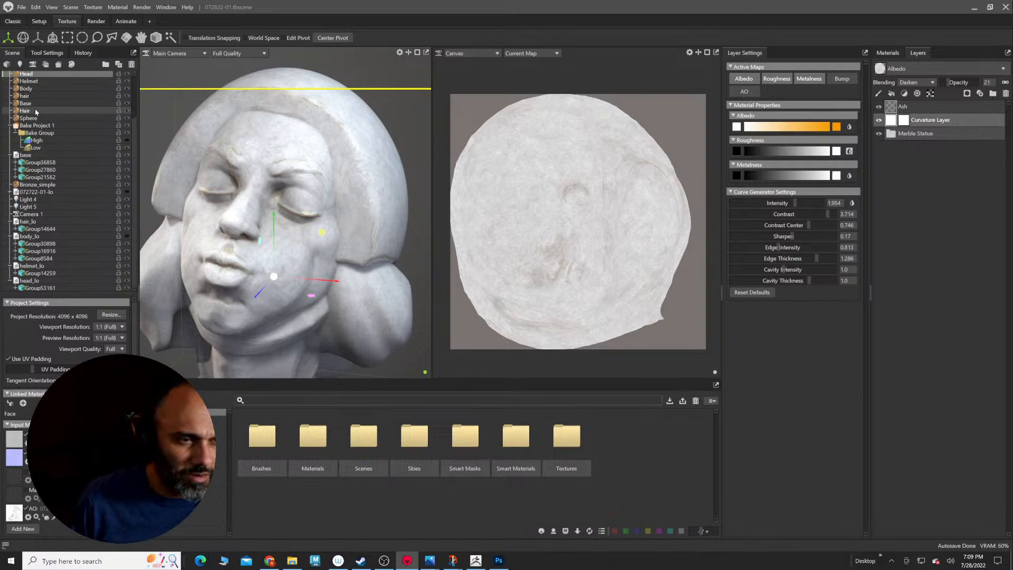
pyautogui.scroll(1, 61, 256)
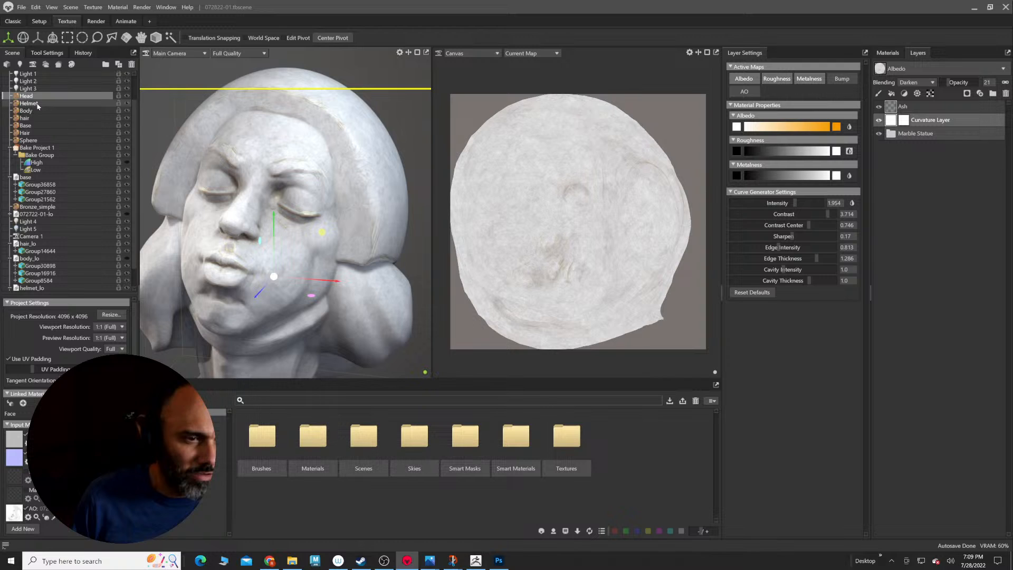
pyautogui.click(237, 178)
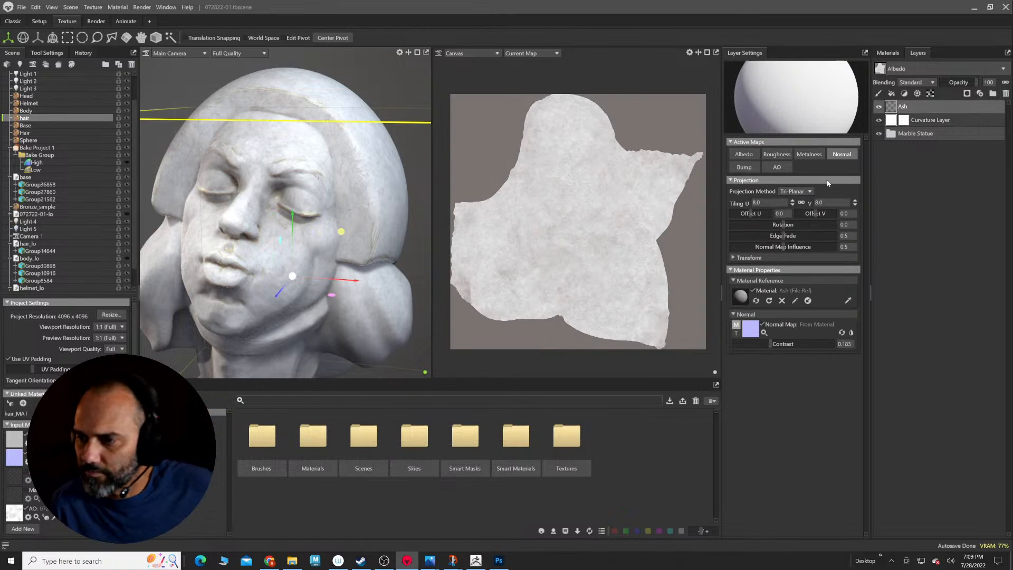
pyautogui.click(930, 119)
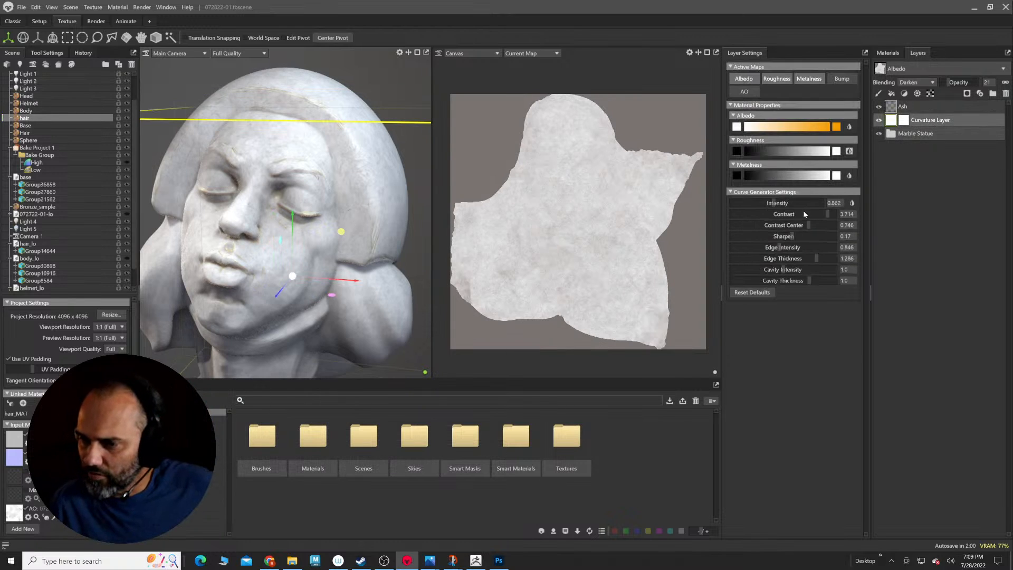
pyautogui.moveTo(777, 203)
pyautogui.mouseDown()
pyautogui.moveTo(786, 203)
pyautogui.moveTo(777, 202)
pyautogui.mouseUp()
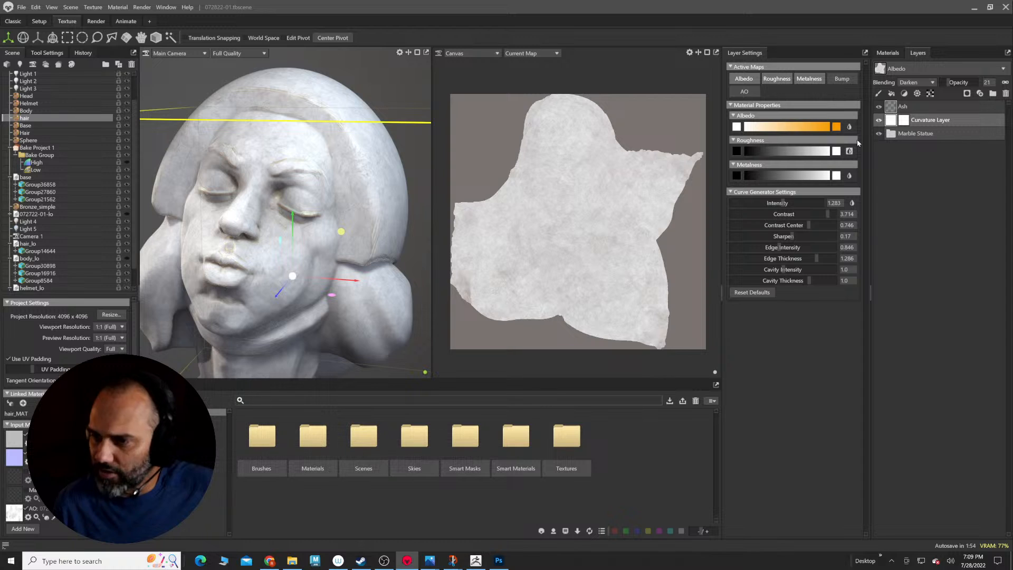
# Step: Set the Curvature Layer intensity of the Helmet texture project to 3.06 and return to the Classic workspace
pyautogui.click(37, 104)
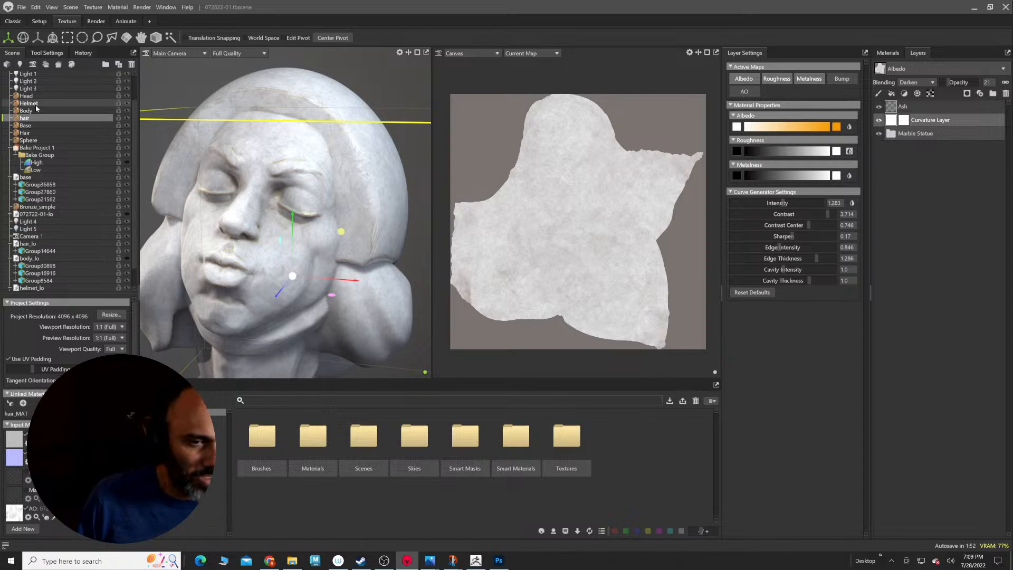
pyautogui.click(918, 123)
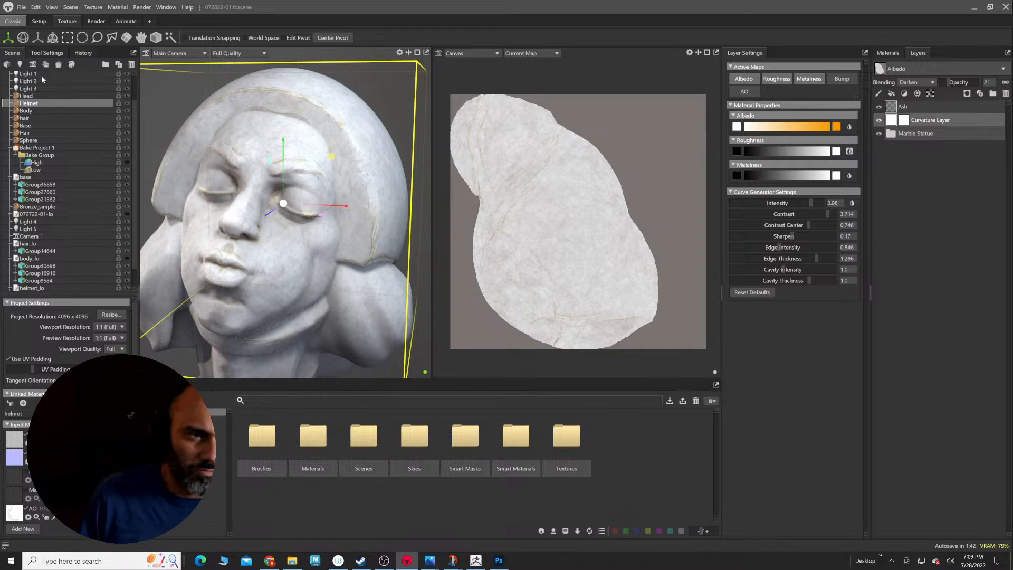
pyautogui.click(20, 23)
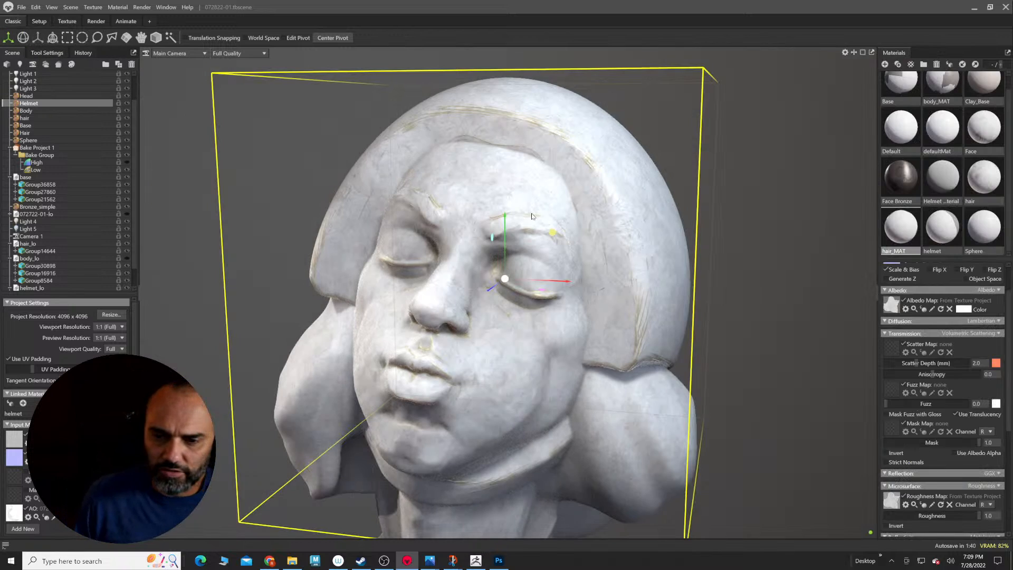
# Step: Move Light 3 closer to the bust, to about X 72.12, Y 155.3, Z 155.8
pyautogui.scroll(-3, 643, 260)
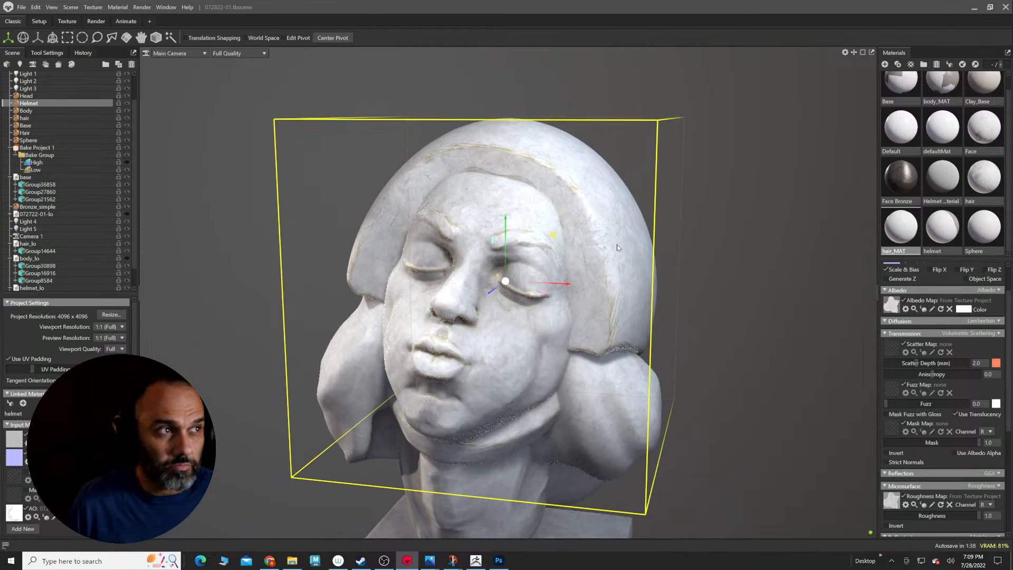
pyautogui.keyDown('alt'); pyautogui.moveTo(580, 306); pyautogui.dragTo(567, 268); pyautogui.keyUp('alt')
pyautogui.scroll(-3, 607, 298)
pyautogui.scroll(-2, 636, 318)
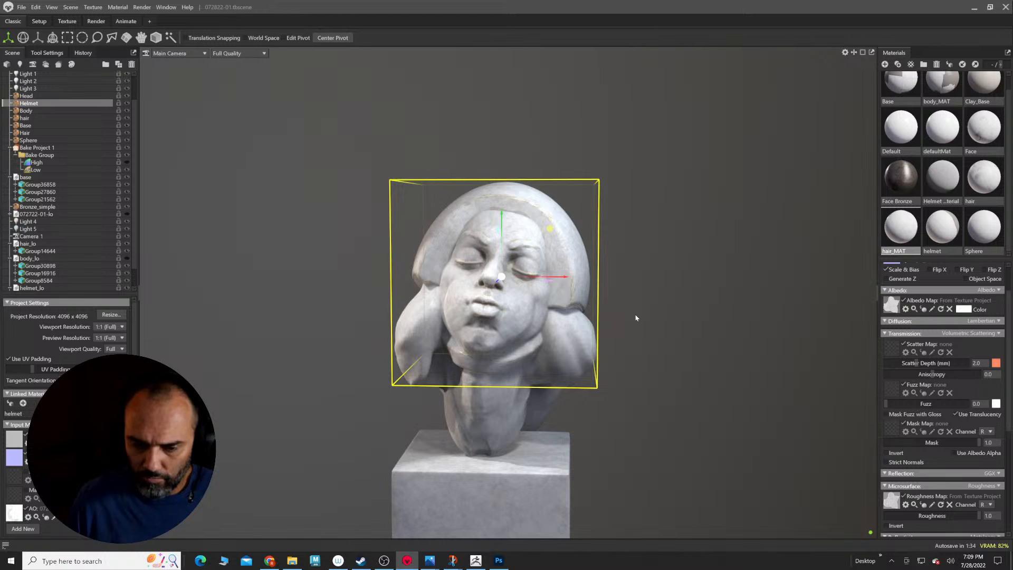
pyautogui.scroll(-4, 587, 86)
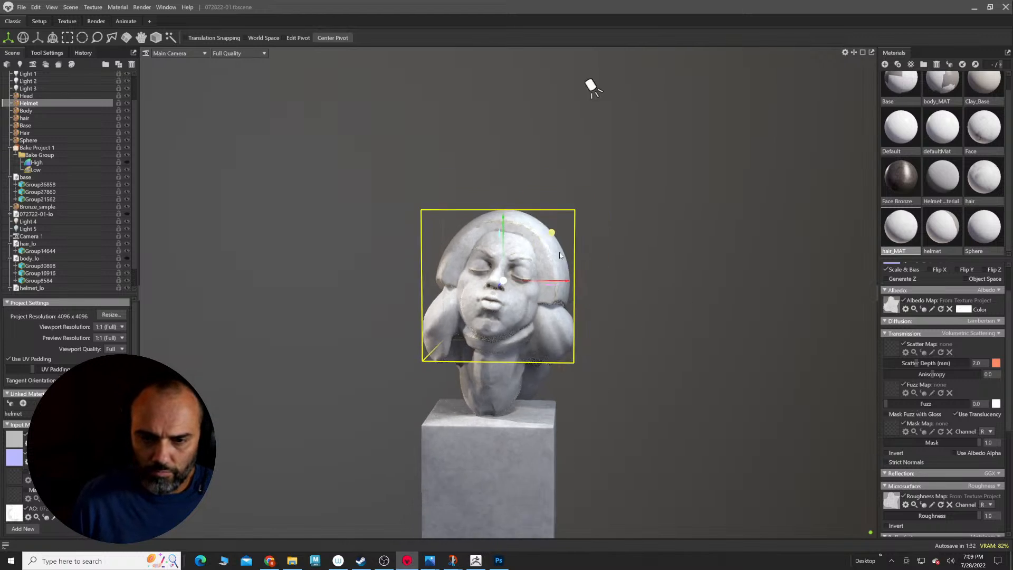
pyautogui.scroll(1, 557, 213)
pyautogui.keyDown('alt'); pyautogui.moveTo(615, 262); pyautogui.dragTo(553, 261); pyautogui.keyUp('alt')
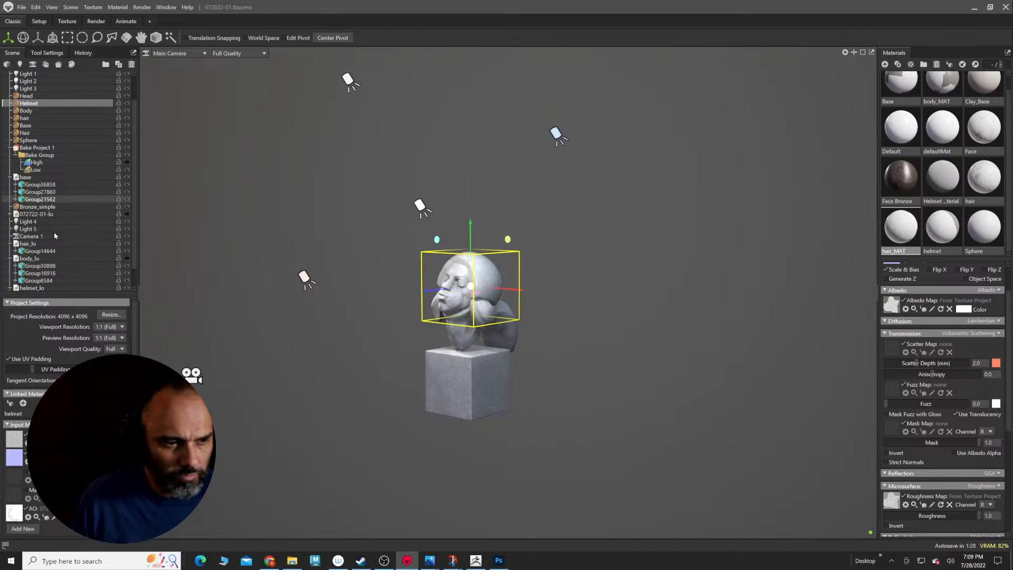
pyautogui.click(29, 88)
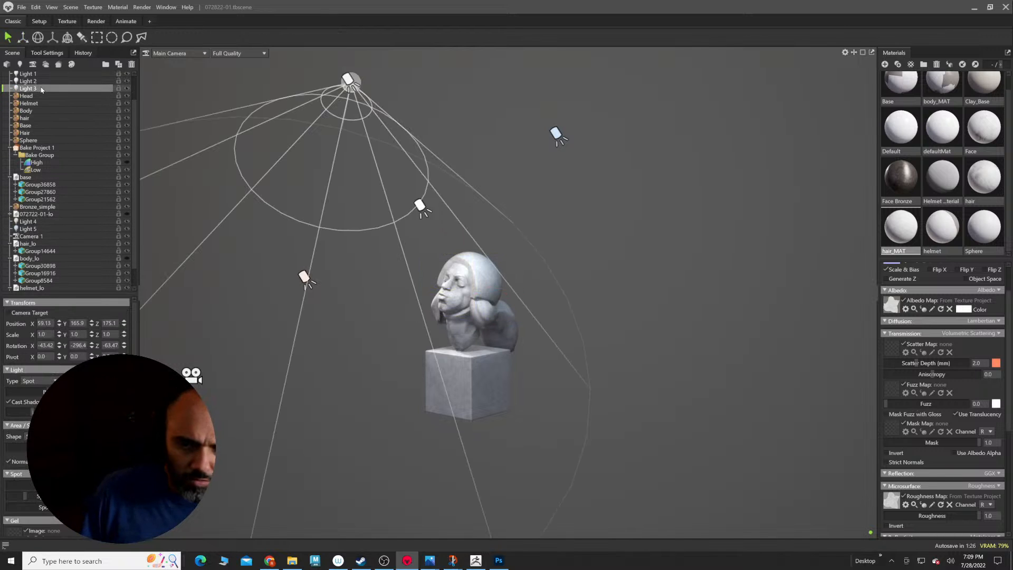
pyautogui.keyDown('alt'); pyautogui.moveTo(407, 271); pyautogui.dragTo(367, 260); pyautogui.keyUp('alt')
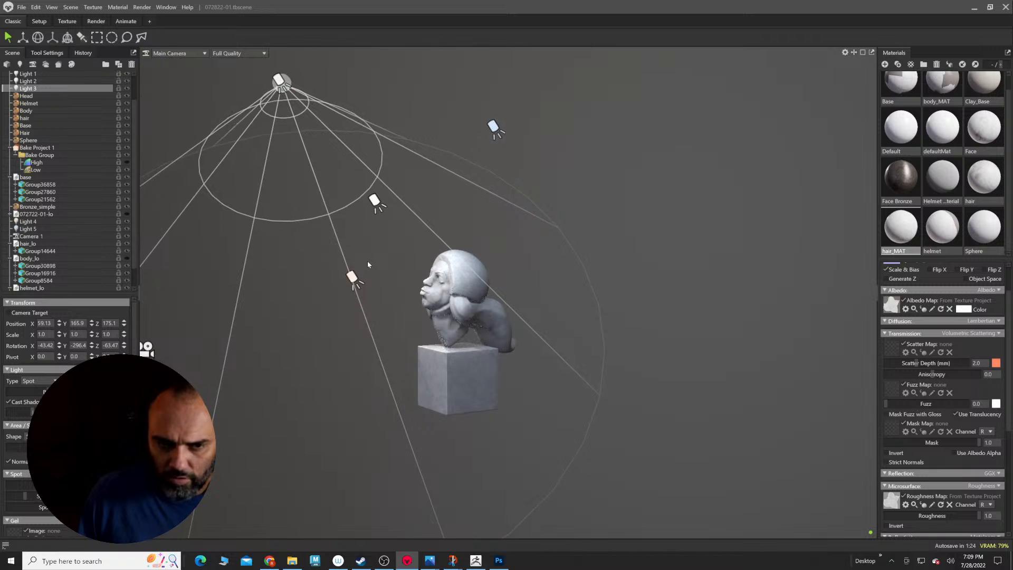
pyautogui.press('w')
pyautogui.moveTo(287, 85); pyautogui.dragTo(315, 95)
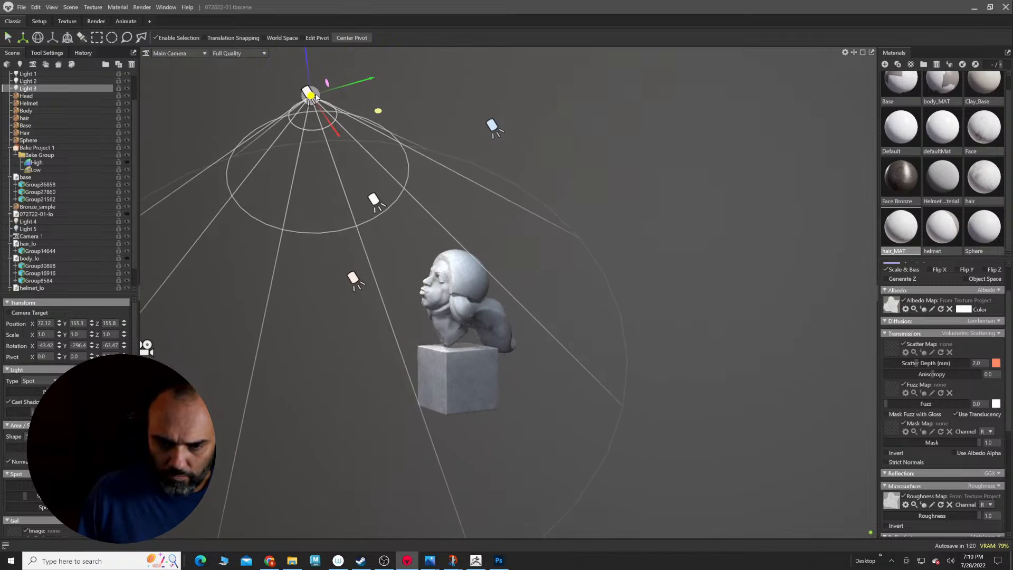
# Step: Move Light 5 closer to the bust, to about X 123.0, Y 124.4, Z 33.18
pyautogui.click(40, 223)
pyautogui.keyDown('alt'); pyautogui.moveTo(321, 210); pyautogui.dragTo(359, 195); pyautogui.keyUp('alt')
pyautogui.click(31, 229)
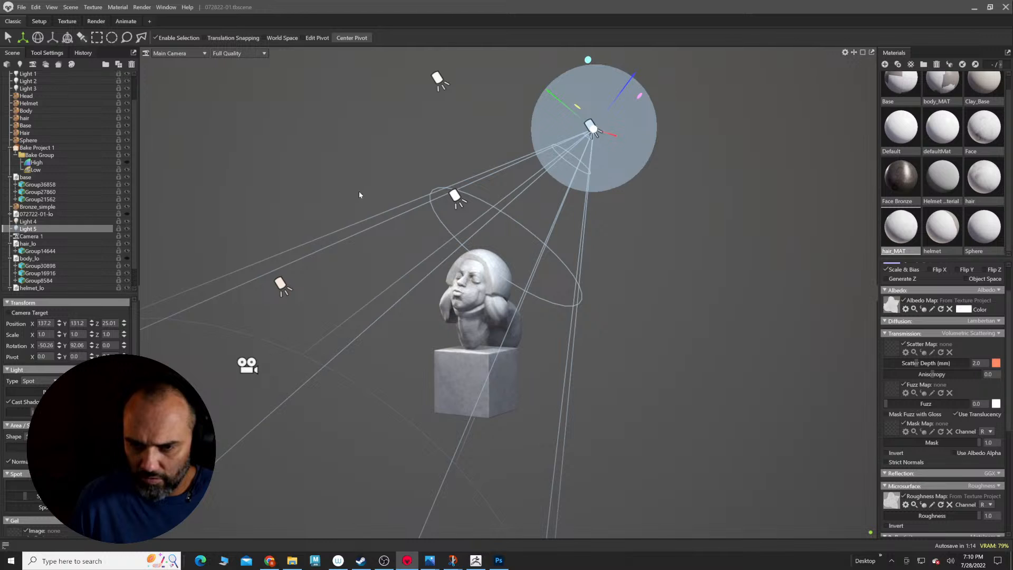
pyautogui.moveTo(592, 128)
pyautogui.mouseDown()
pyautogui.moveTo(562, 118)
pyautogui.moveTo(535, 141)
pyautogui.moveTo(577, 141)
pyautogui.mouseUp()
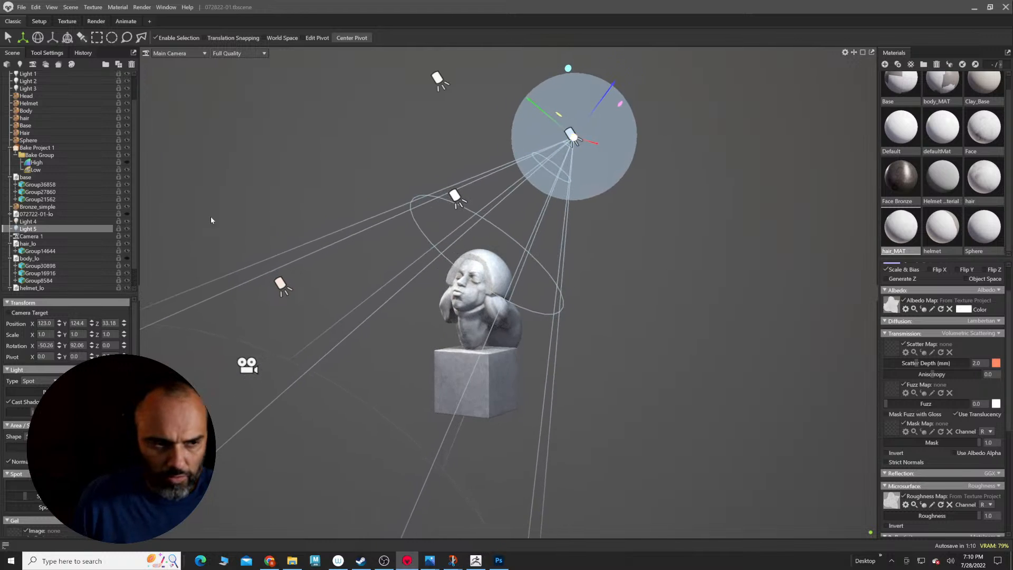
# Step: Select Light 1 above the bust and hide it
pyautogui.click(458, 206)
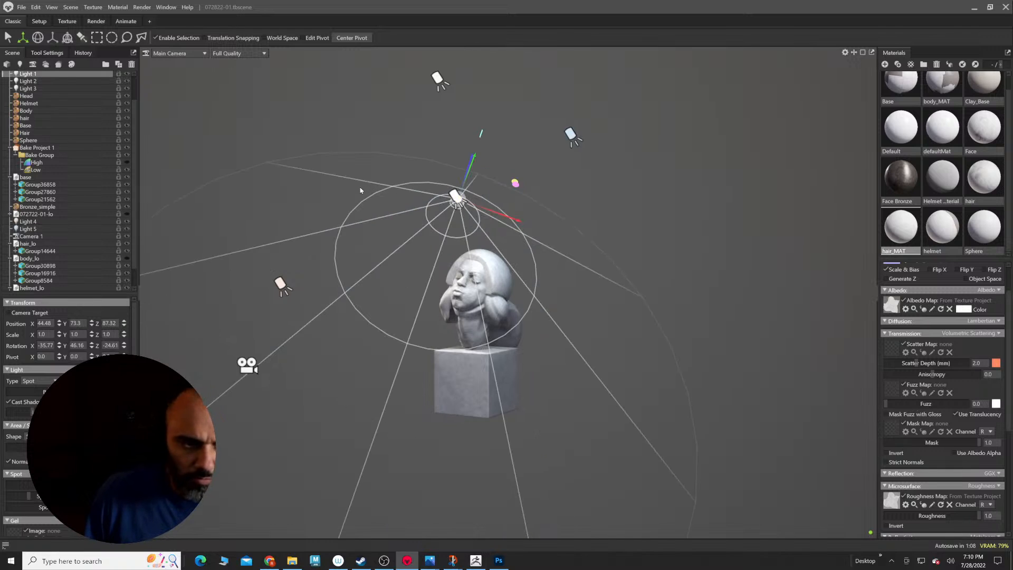
pyautogui.click(127, 74)
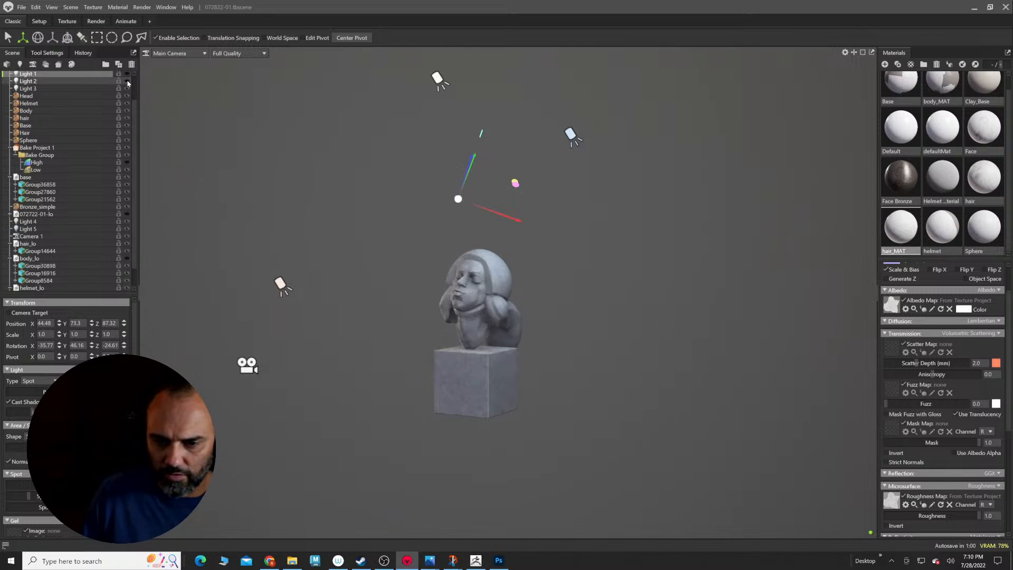
pyautogui.click(127, 82)
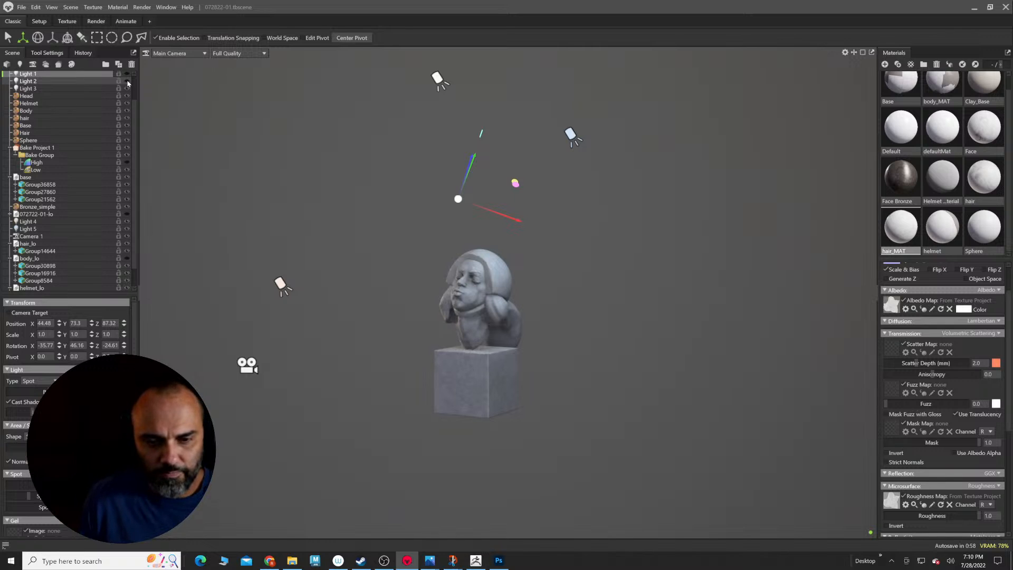
# Step: Increase the brightness of Light 3 to strengthen the main light on the bust's face and helmet
pyautogui.keyDown('alt'); pyautogui.moveTo(337, 177); pyautogui.dragTo(418, 174); pyautogui.keyUp('alt')
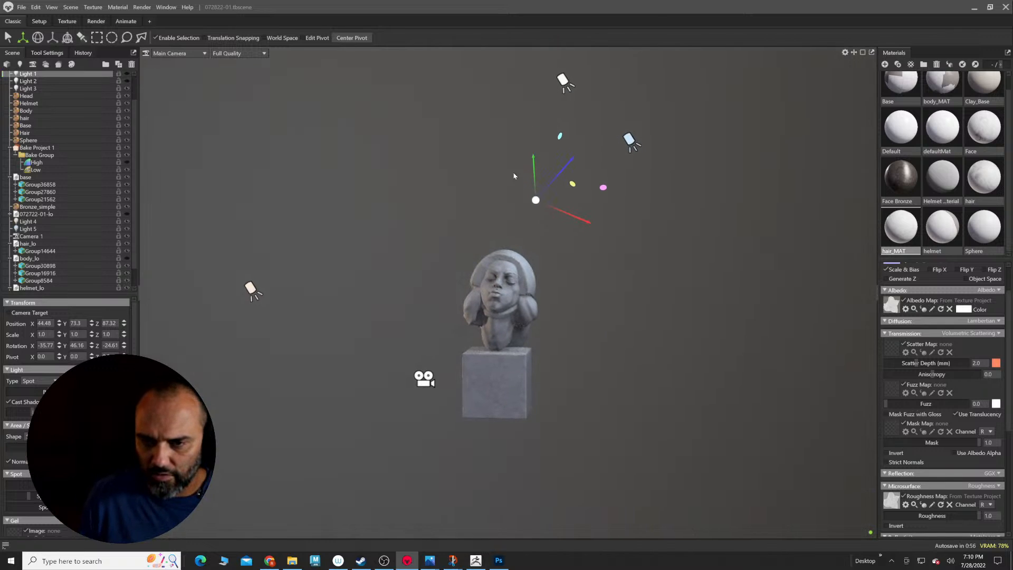
pyautogui.click(564, 85)
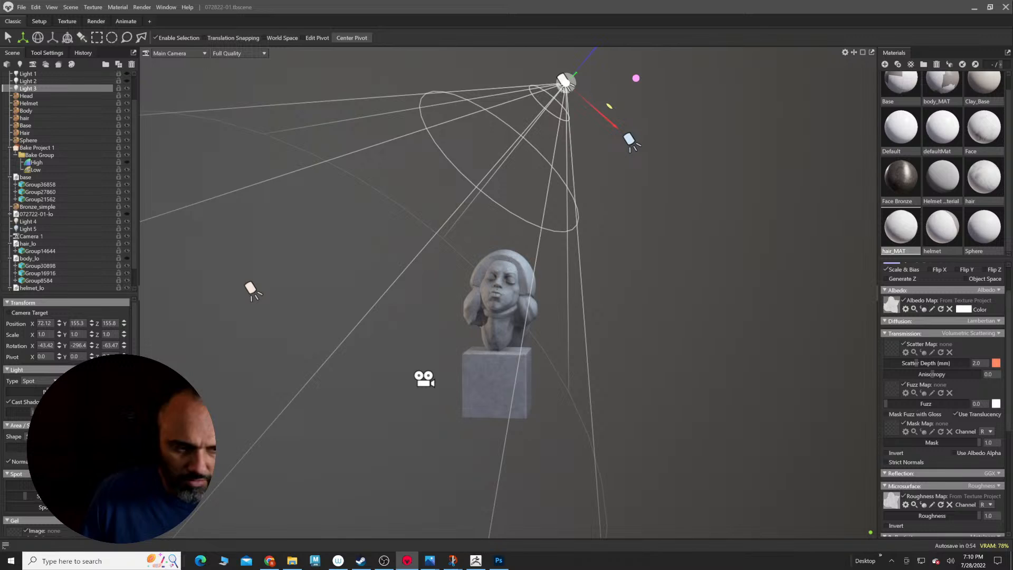
pyautogui.moveTo(59, 391); pyautogui.dragTo(78, 391)
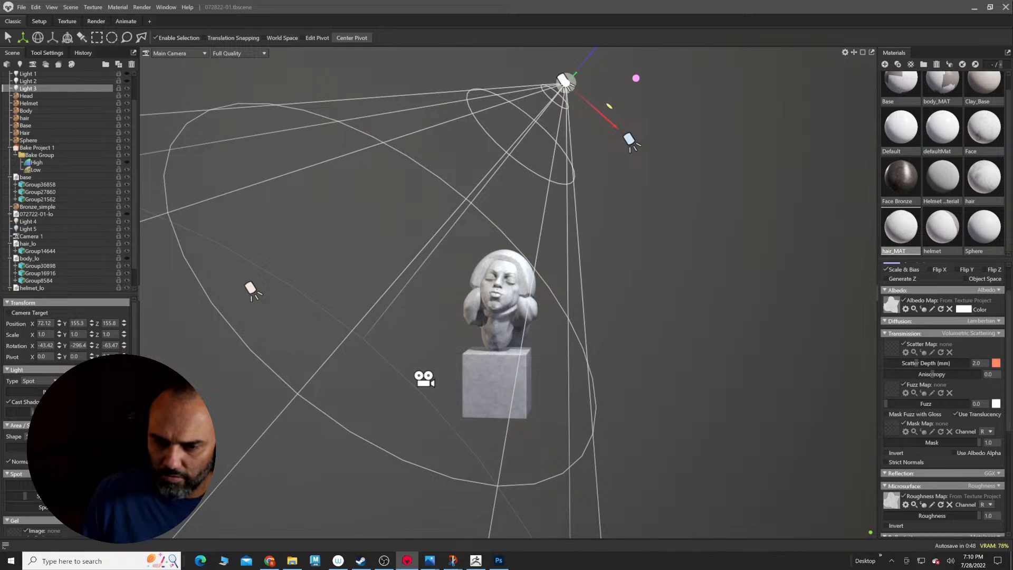
pyautogui.moveTo(78, 391); pyautogui.dragTo(78, 392)
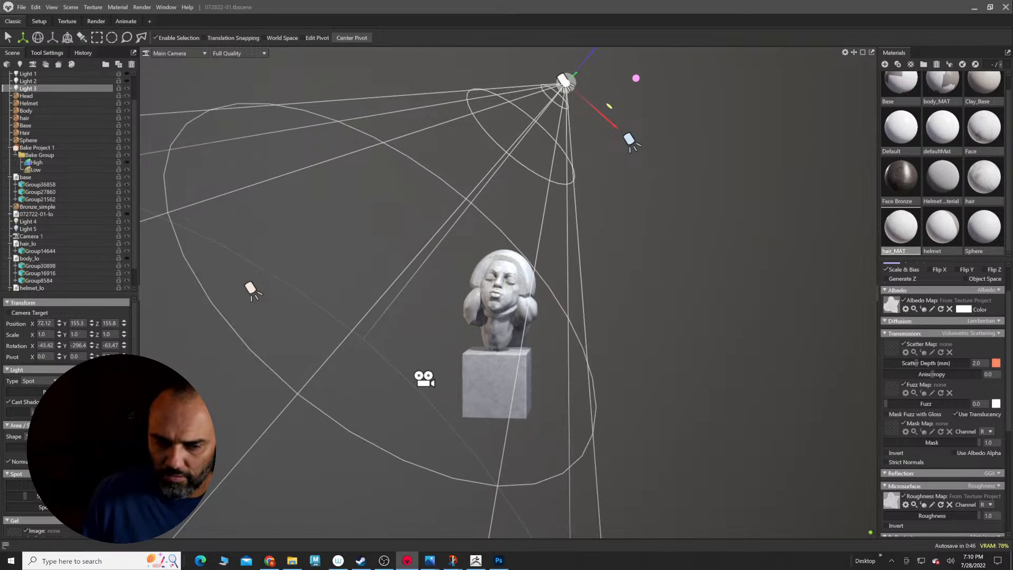
pyautogui.keyDown('alt'); pyautogui.moveTo(380, 317); pyautogui.dragTo(825, 350, button='right'); pyautogui.keyUp('alt')
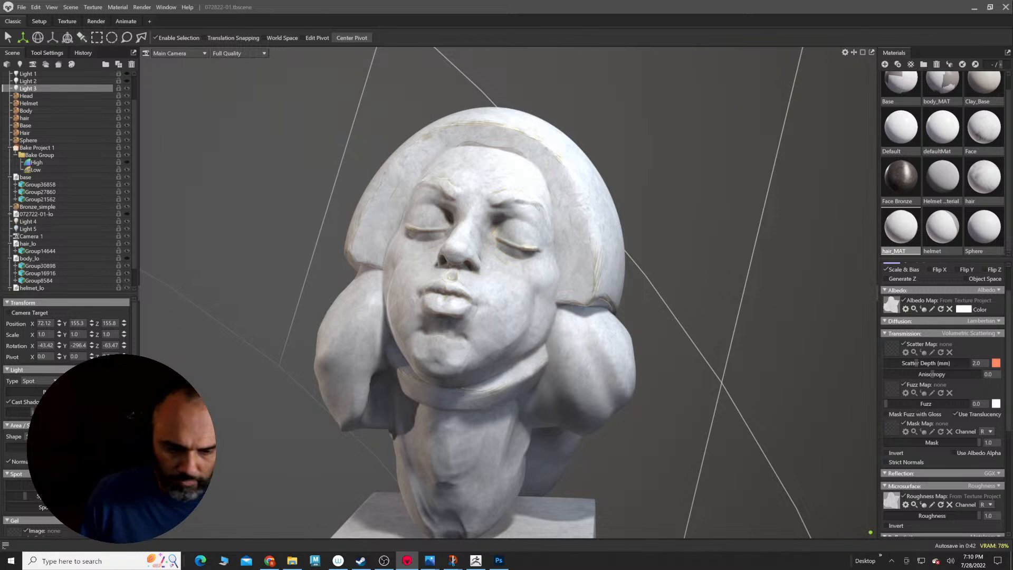
pyautogui.press('Return')
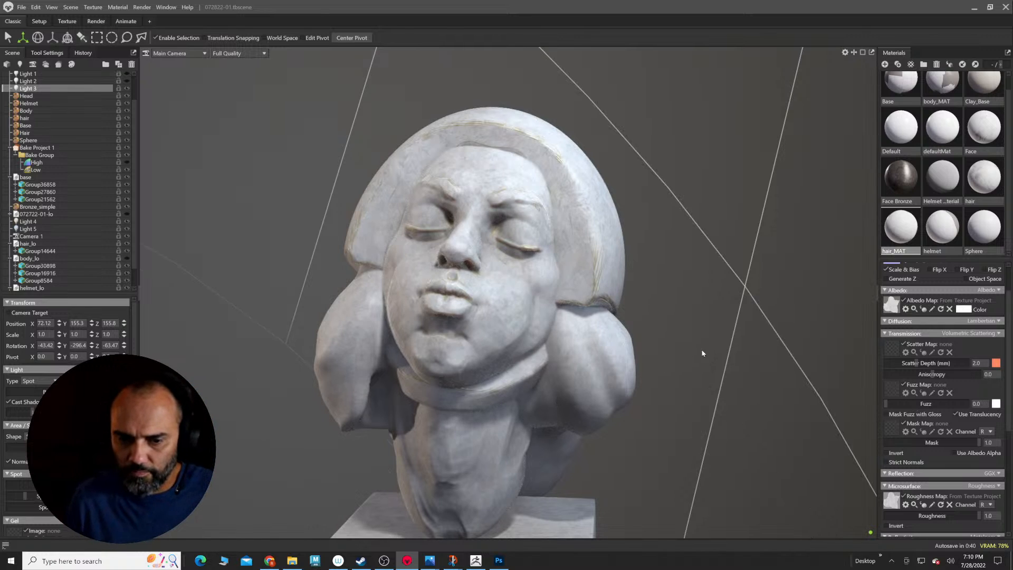
pyautogui.moveTo(765, 322); pyautogui.dragTo(670, 316, button='right')
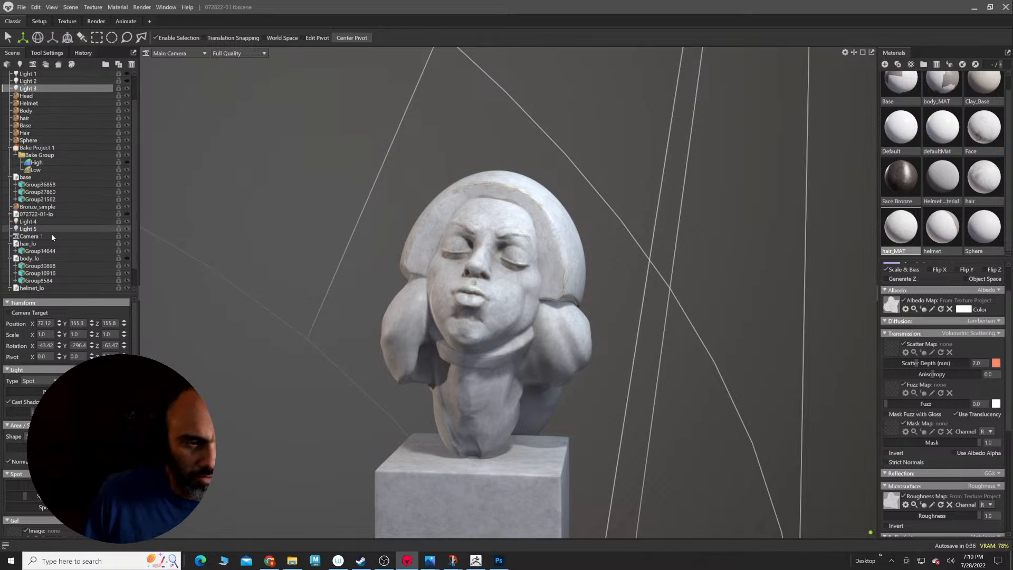
# Step: Extend the reach of Light 4 so it lights the side of the bust more strongly
pyautogui.click(72, 222)
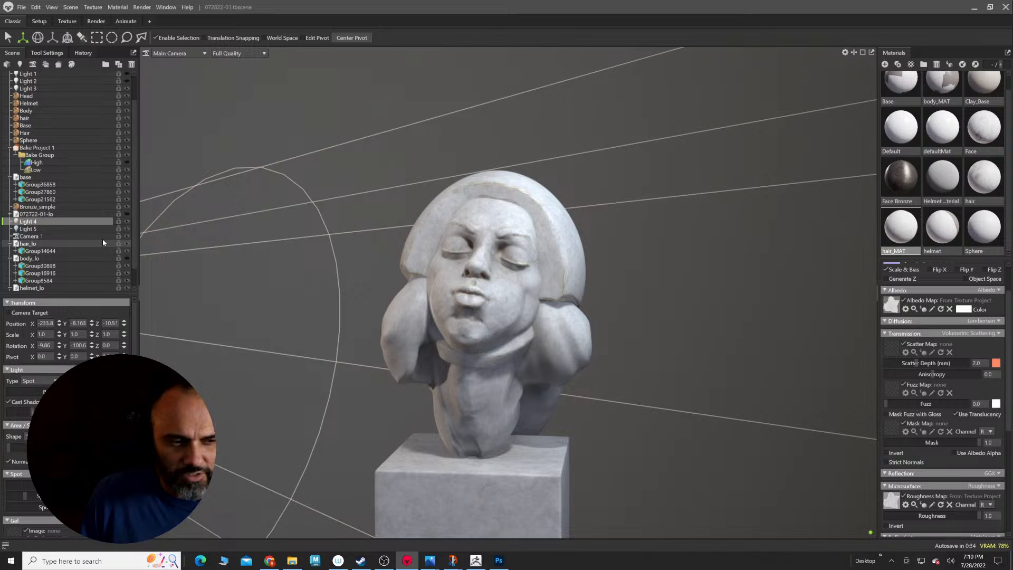
pyautogui.moveTo(32, 413); pyautogui.dragTo(37, 413)
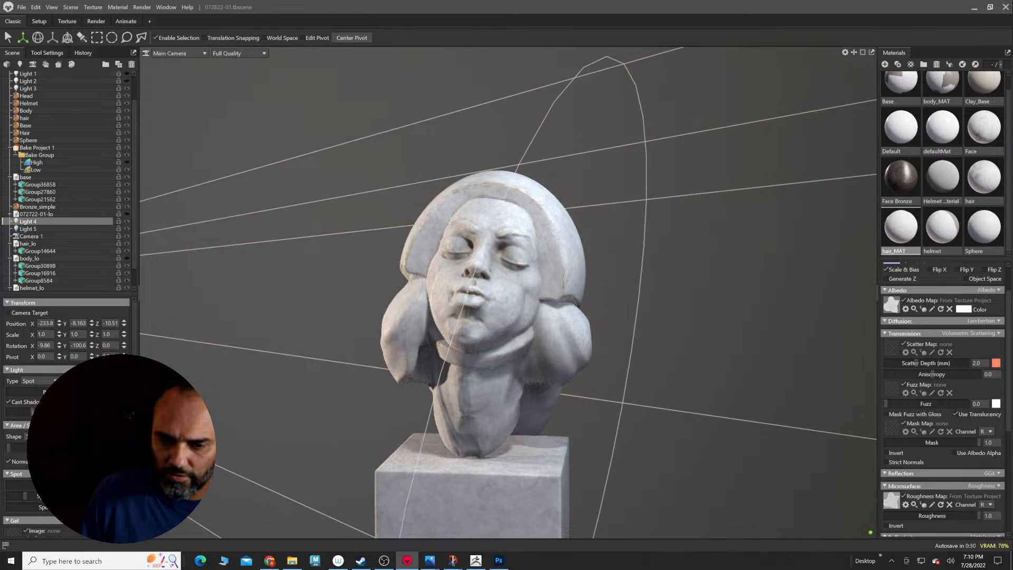
pyautogui.click(122, 392)
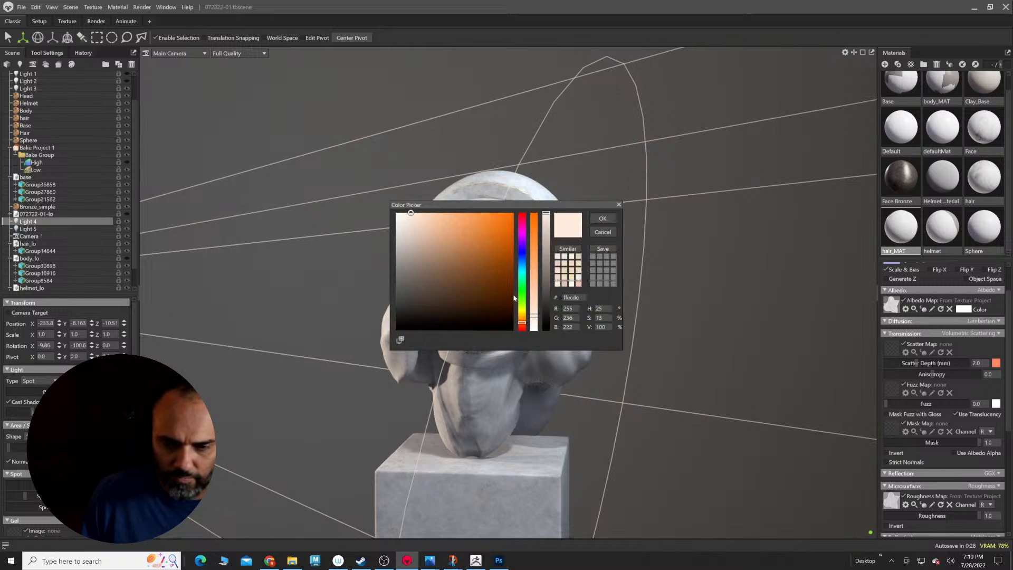
pyautogui.moveTo(509, 208); pyautogui.dragTo(747, 175)
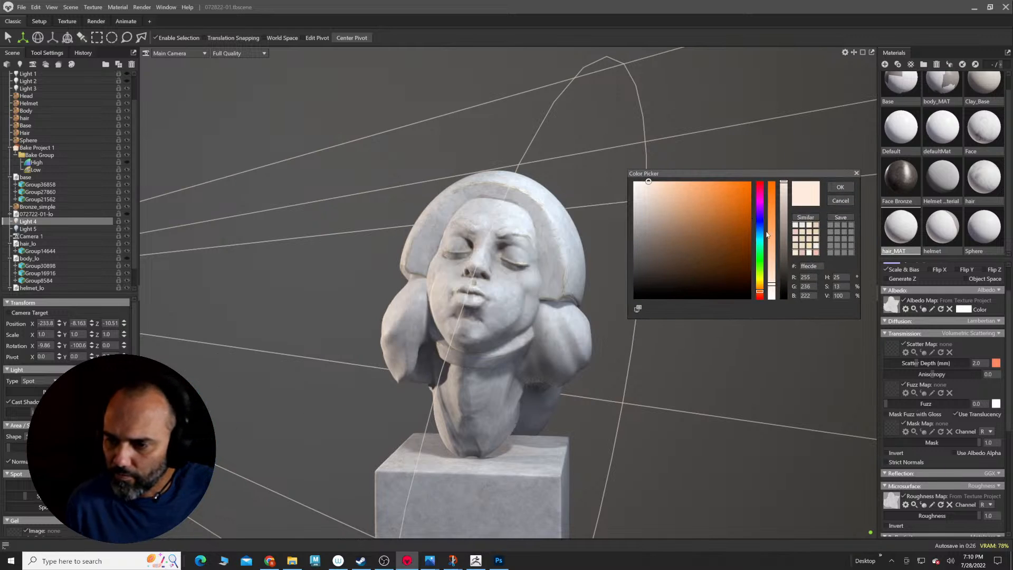
pyautogui.click(761, 247)
pyautogui.moveTo(762, 249)
pyautogui.mouseDown()
pyautogui.moveTo(761, 279)
pyautogui.moveTo(779, 217)
pyautogui.moveTo(778, 288)
pyautogui.mouseUp()
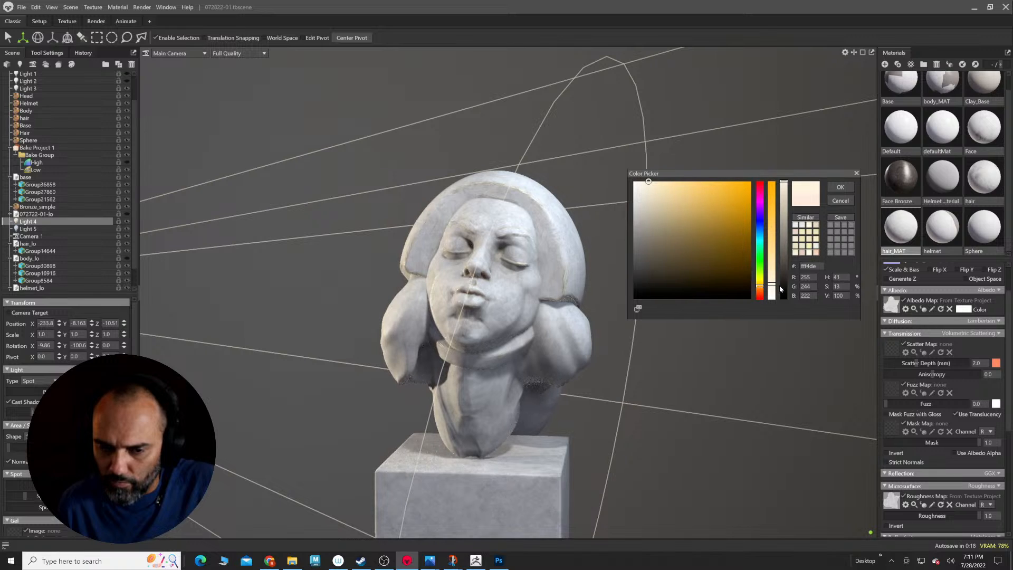
pyautogui.click(841, 200)
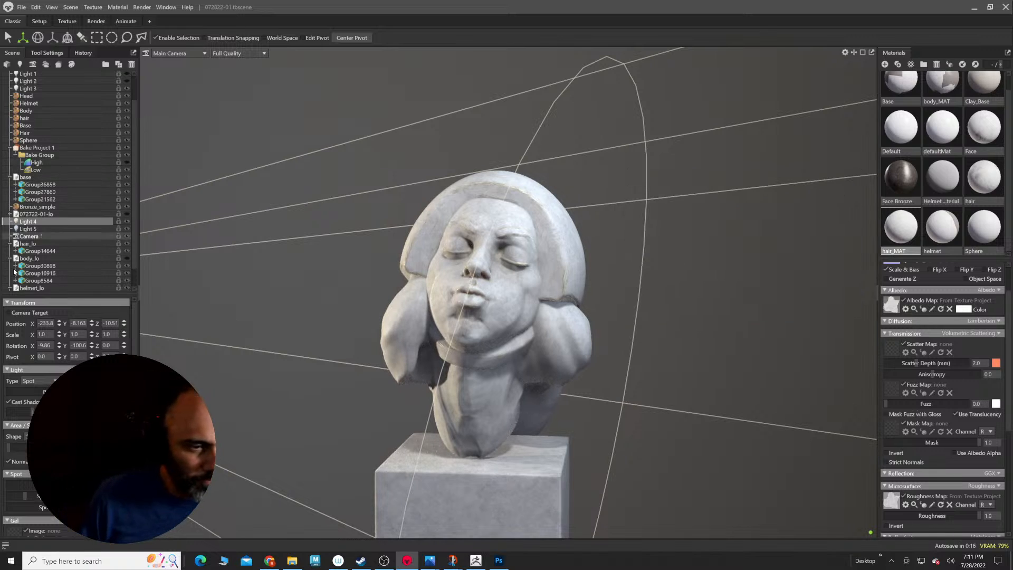
# Step: Fine-tune the brightness of Light 5 and hide it to judge its effect on the bust
pyautogui.click(28, 229)
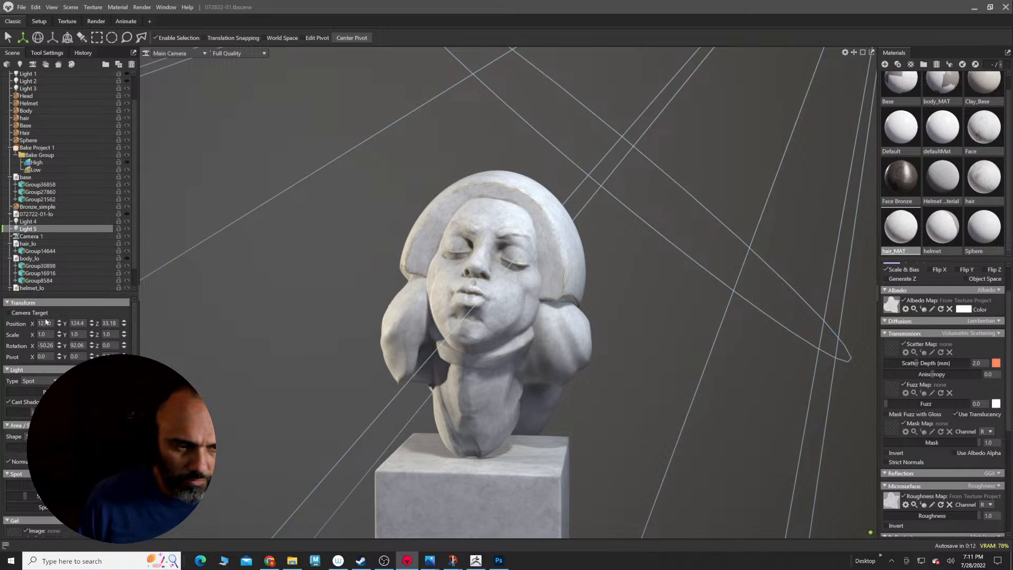
pyautogui.moveTo(50, 391)
pyautogui.mouseDown()
pyautogui.moveTo(60, 391)
pyautogui.moveTo(48, 389)
pyautogui.mouseUp()
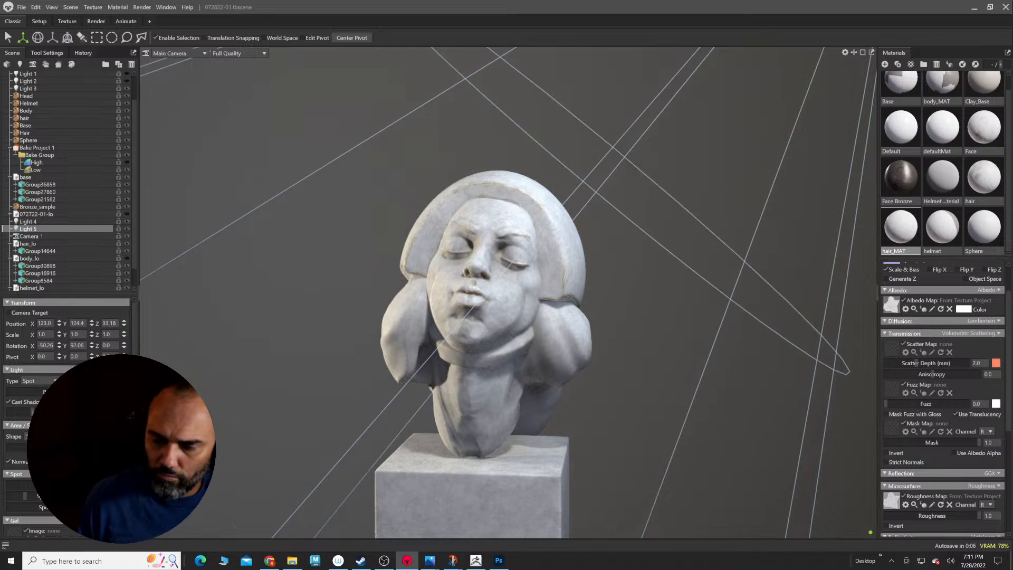
pyautogui.click(127, 229)
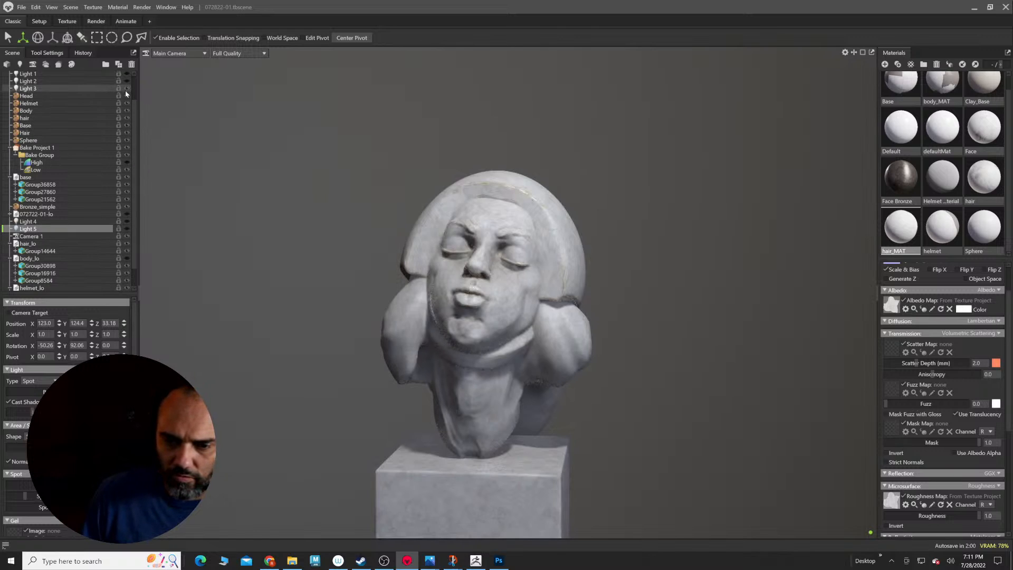
# Step: Hide Light 3 and check Light 4 and Light 5 each on their own, leaving both hidden
pyautogui.click(126, 90)
pyautogui.click(128, 222)
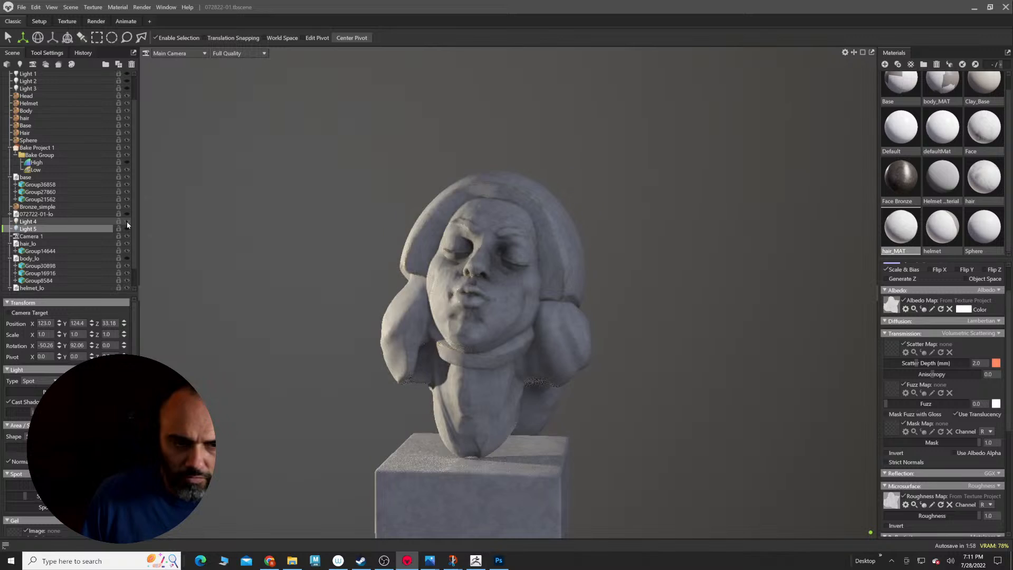
pyautogui.click(126, 222)
pyautogui.click(127, 229)
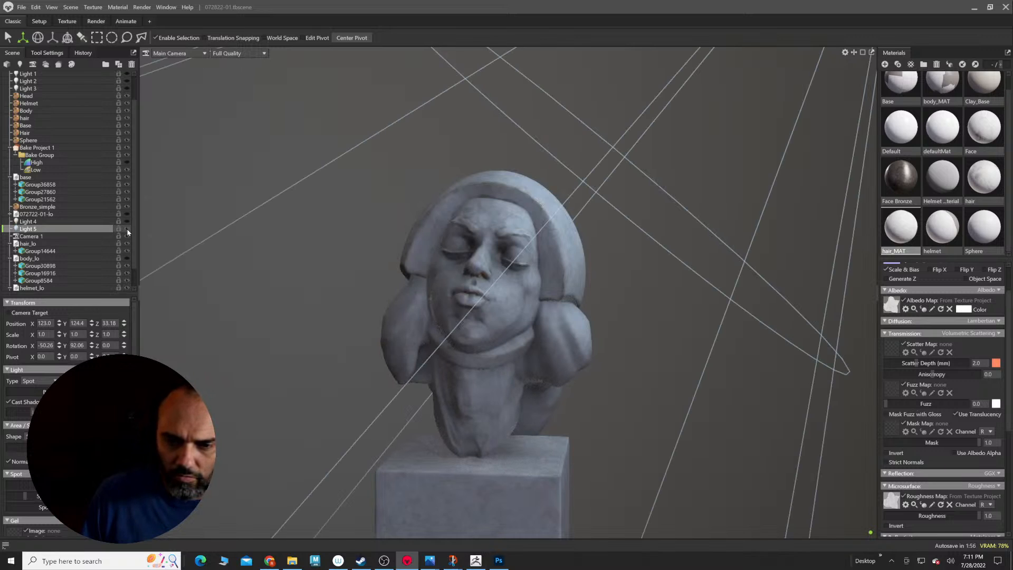
pyautogui.click(127, 229)
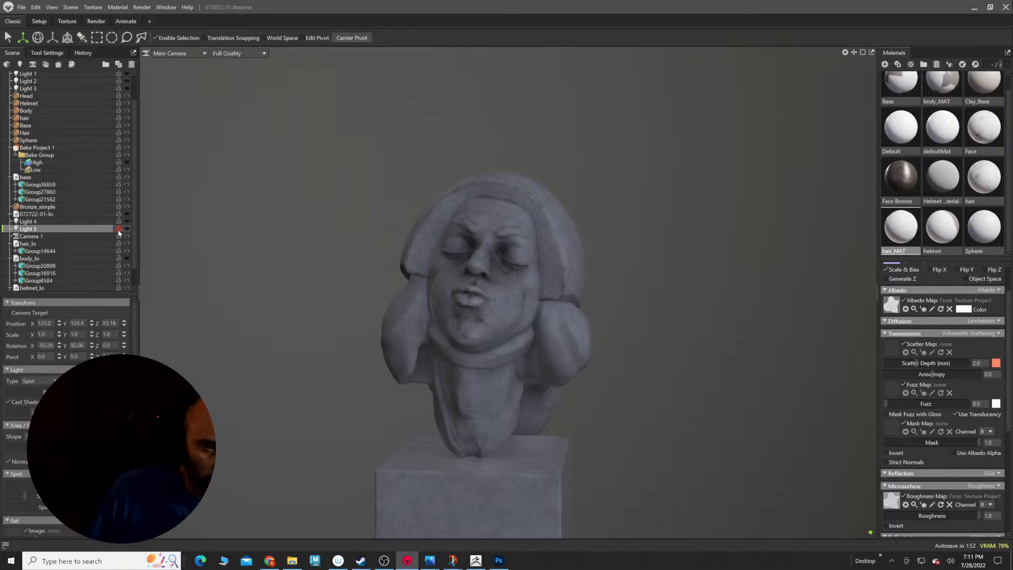
# Step: Compare the effects of Lights 1, 2 and 3 by toggling their visibility, leaving only Light 1 shown
pyautogui.click(128, 81)
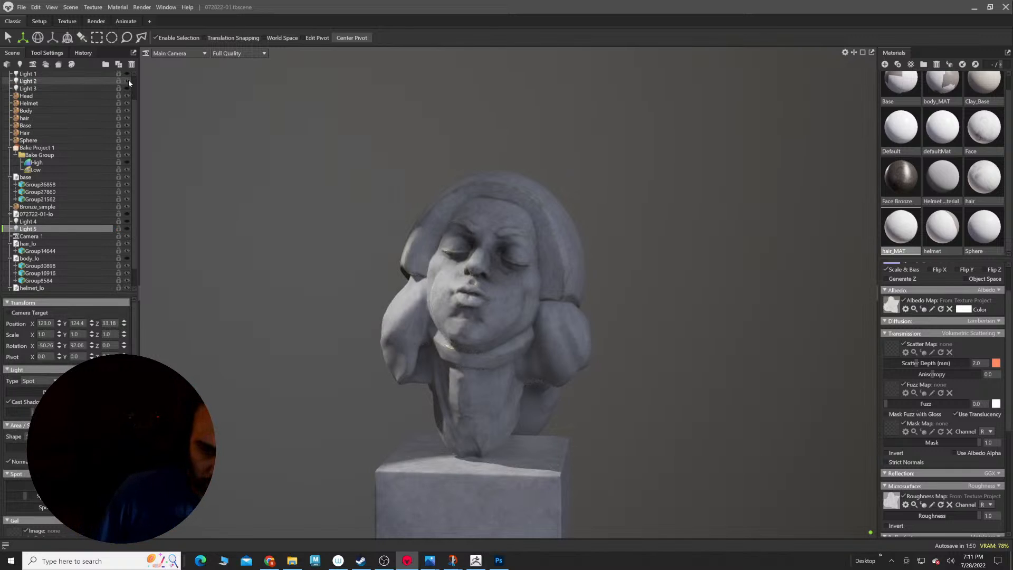
pyautogui.click(126, 73)
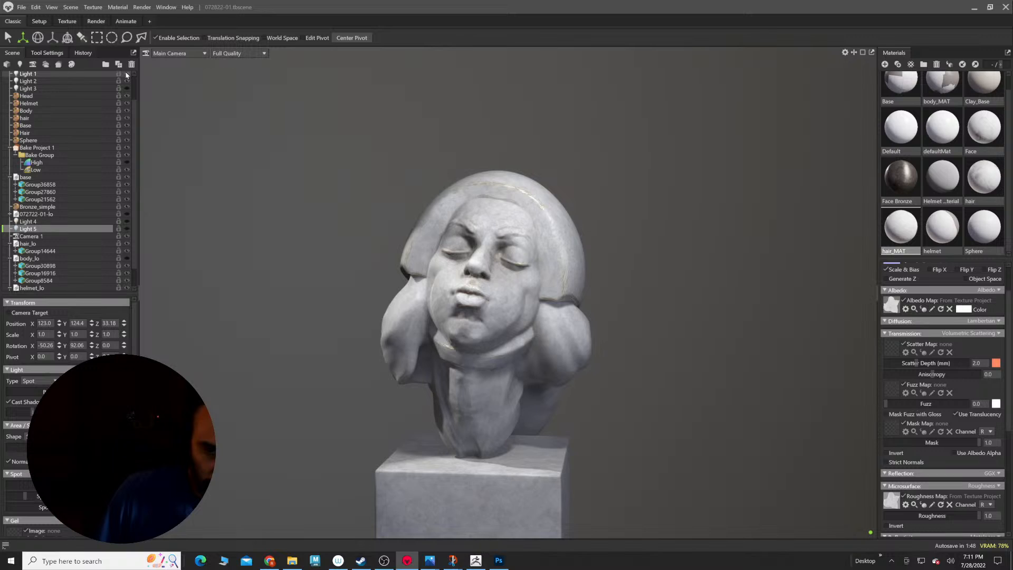
pyautogui.click(126, 73)
pyautogui.click(128, 81)
pyautogui.click(128, 73)
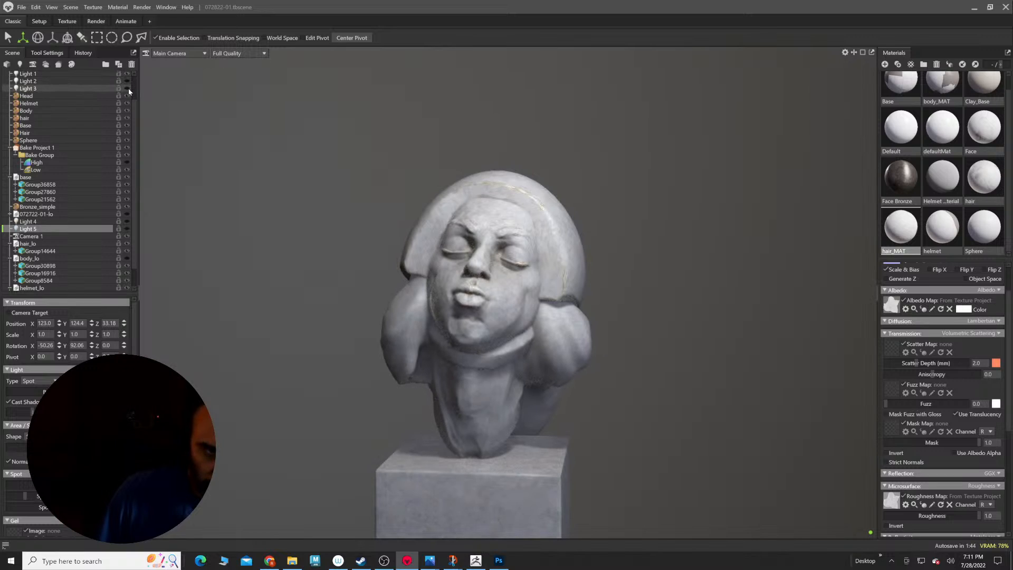
pyautogui.click(127, 89)
pyautogui.click(127, 73)
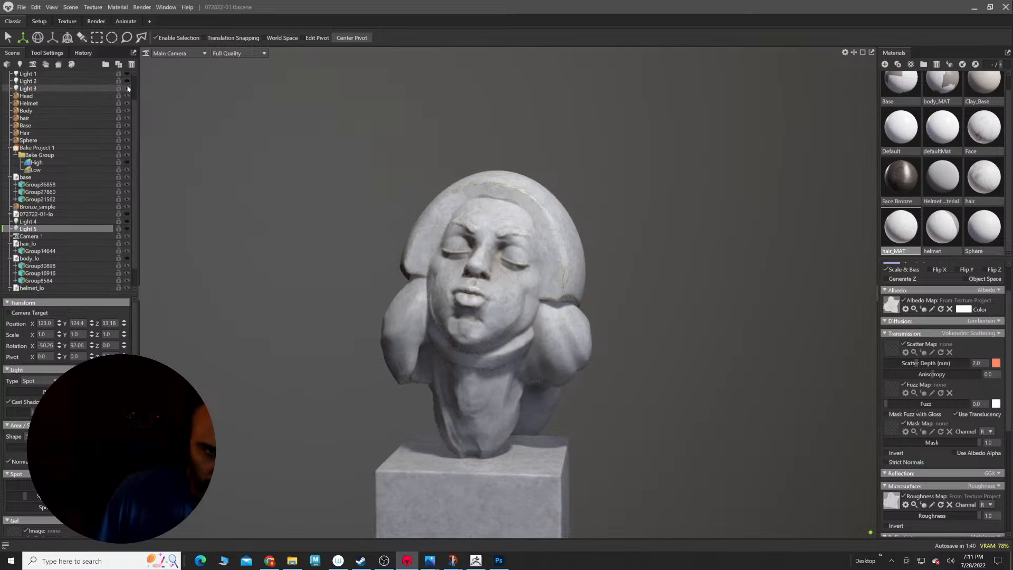
pyautogui.click(127, 88)
pyautogui.click(127, 73)
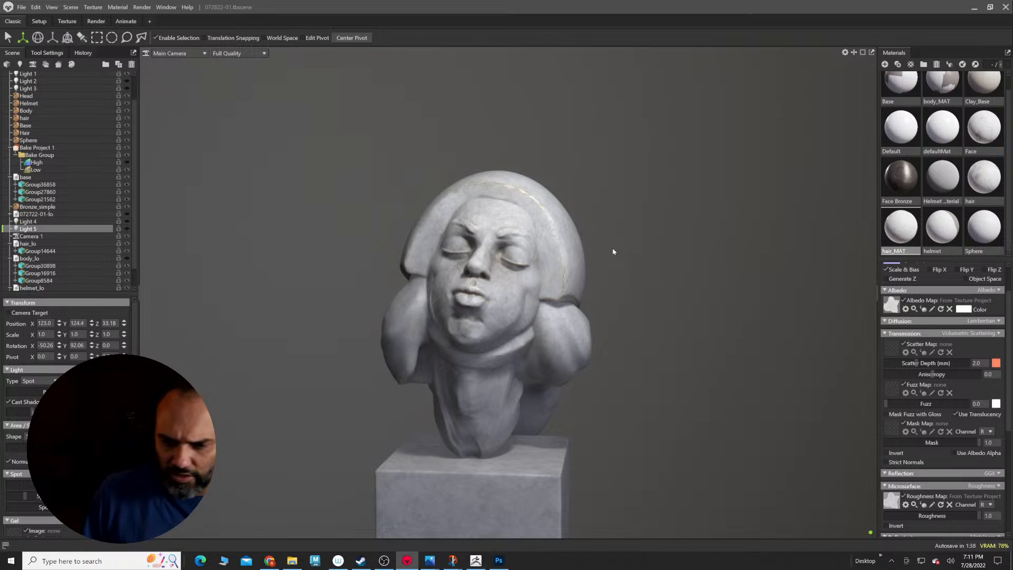
# Step: Move Light 1 in front of and above the bust, to about X 44.48, Y 73.3, Z 87.32
pyautogui.keyDown('alt'); pyautogui.moveTo(640, 263); pyautogui.dragTo(681, 258); pyautogui.keyUp('alt')
pyautogui.keyDown('alt'); pyautogui.moveTo(680, 258); pyautogui.dragTo(724, 269, button='right'); pyautogui.keyUp('alt')
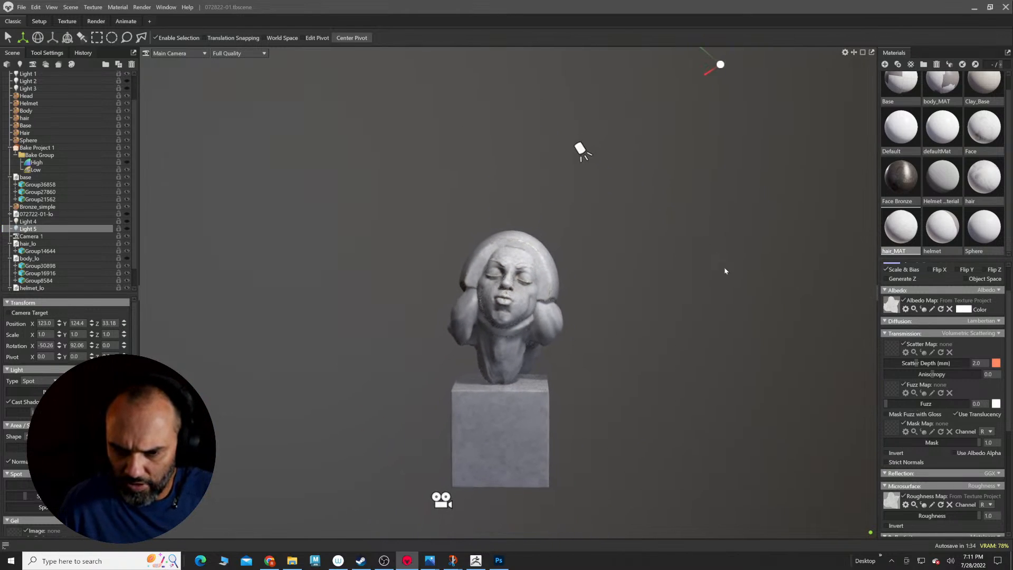
pyautogui.keyDown('alt'); pyautogui.moveTo(725, 269); pyautogui.dragTo(598, 267); pyautogui.keyUp('alt')
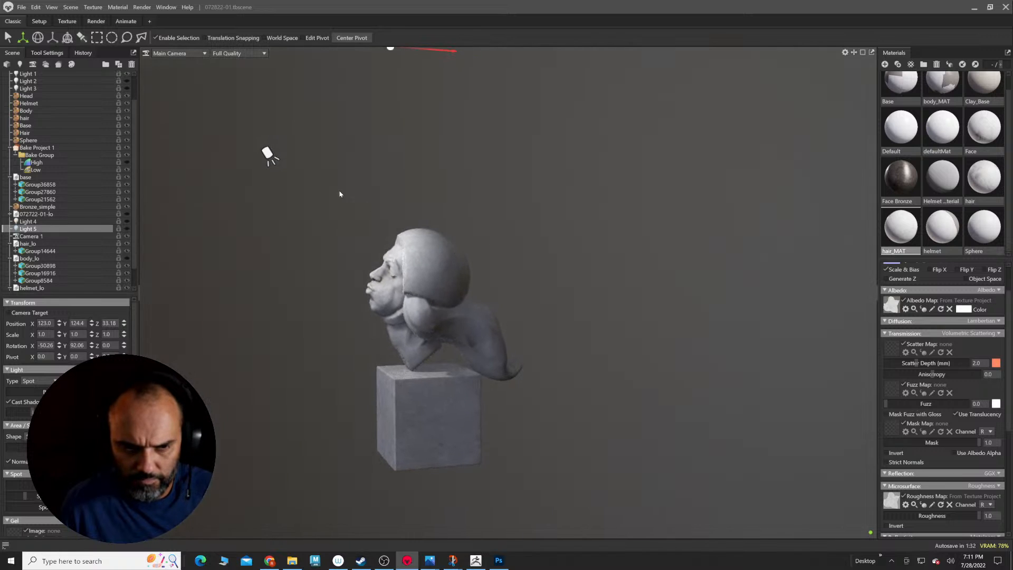
pyautogui.moveTo(267, 156); pyautogui.dragTo(350, 127)
pyautogui.keyDown('alt'); pyautogui.moveTo(293, 192); pyautogui.dragTo(422, 212); pyautogui.keyUp('alt')
pyautogui.keyDown('alt'); pyautogui.moveTo(422, 212); pyautogui.dragTo(603, 277, button='right'); pyautogui.keyUp('alt')
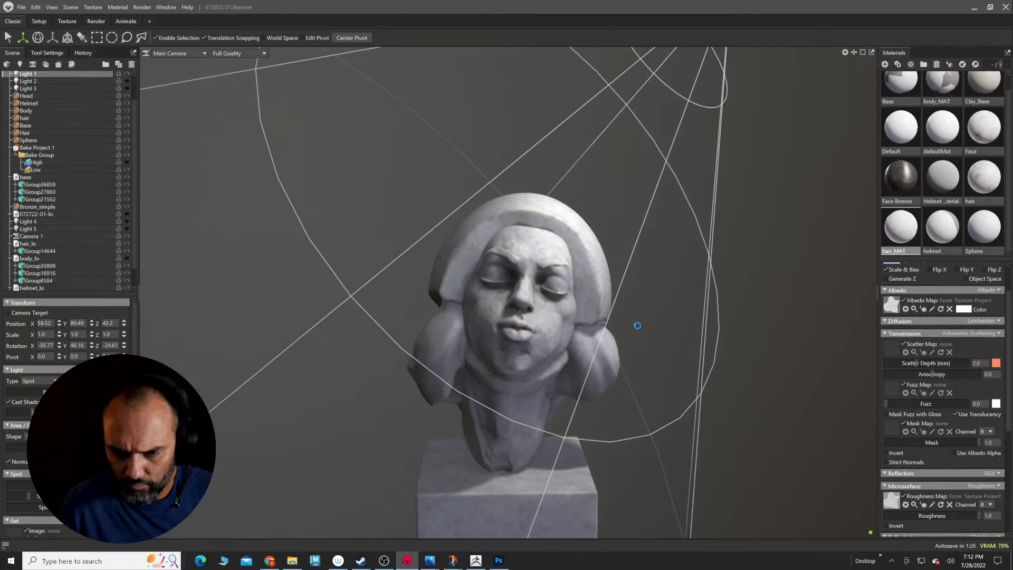
pyautogui.keyDown('alt'); pyautogui.moveTo(612, 316); pyautogui.dragTo(513, 318); pyautogui.keyUp('alt')
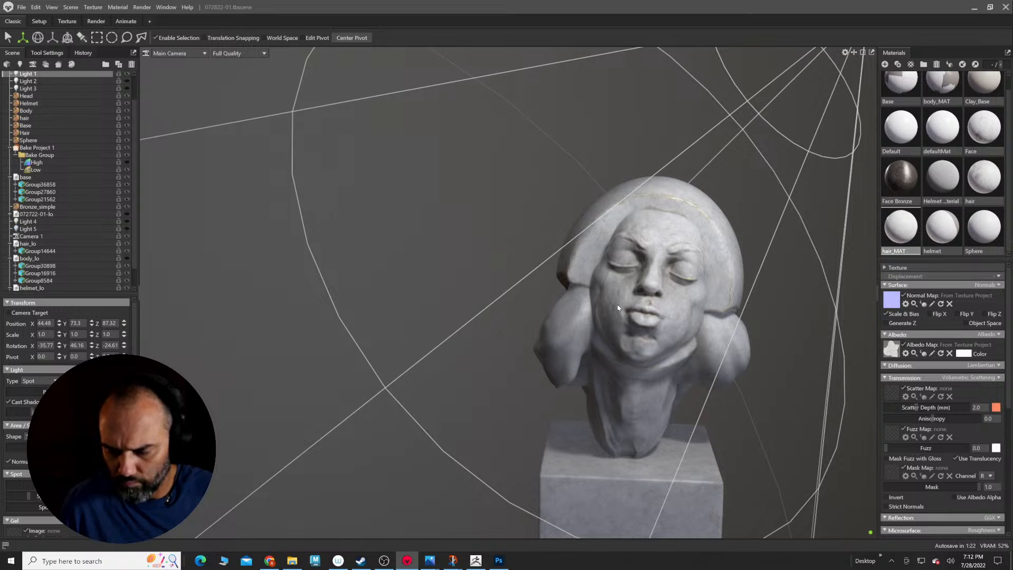
# Step: Try moving Light 1 to about X 21.35, Y 74.51, Z 63.26, and undo the move
pyautogui.keyDown('alt'); pyautogui.moveTo(618, 308); pyautogui.dragTo(340, 216); pyautogui.keyUp('alt')
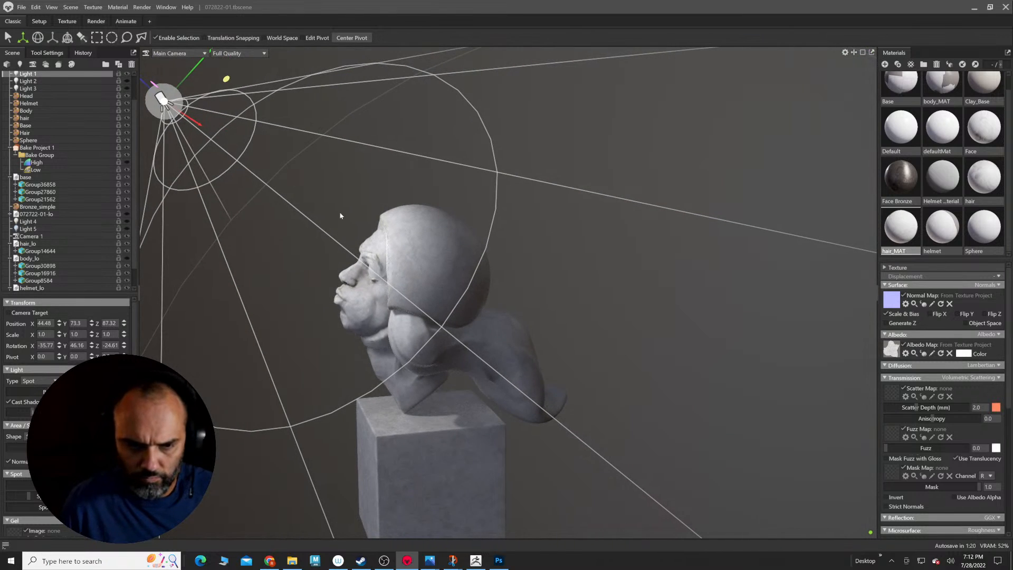
pyautogui.keyDown('alt'); pyautogui.moveTo(163, 106); pyautogui.dragTo(635, 215); pyautogui.keyUp('alt')
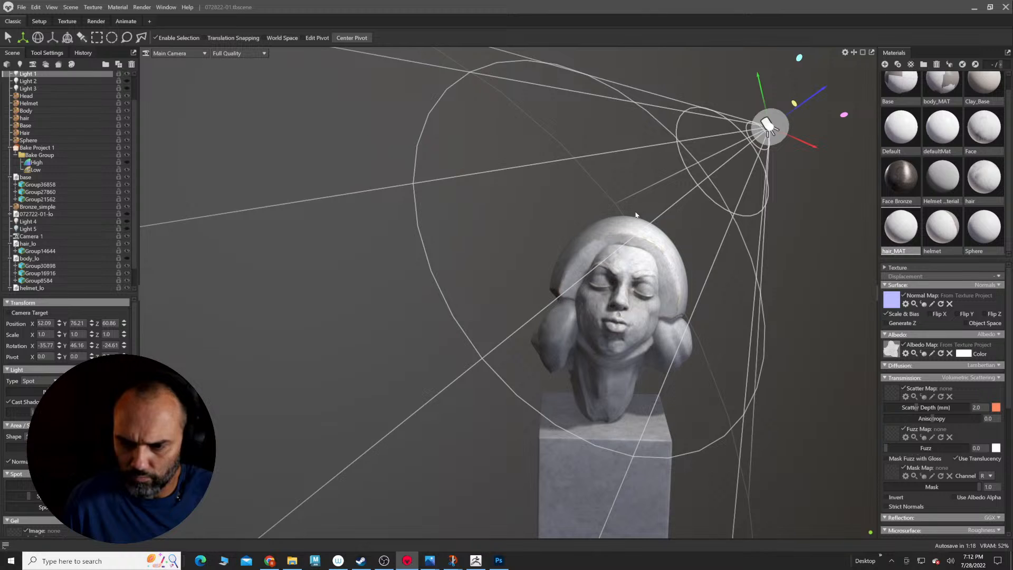
pyautogui.moveTo(778, 141); pyautogui.dragTo(722, 159)
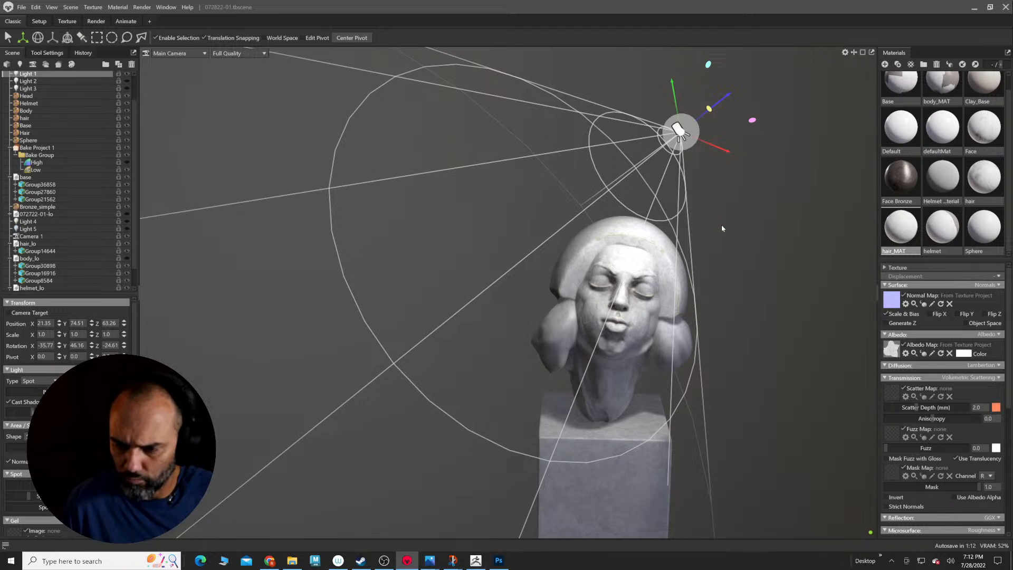
pyautogui.hotkey('ctrl', 'z')
pyautogui.hotkey('ctrl', 'z')
pyautogui.hotkey('ctrl', 'z')
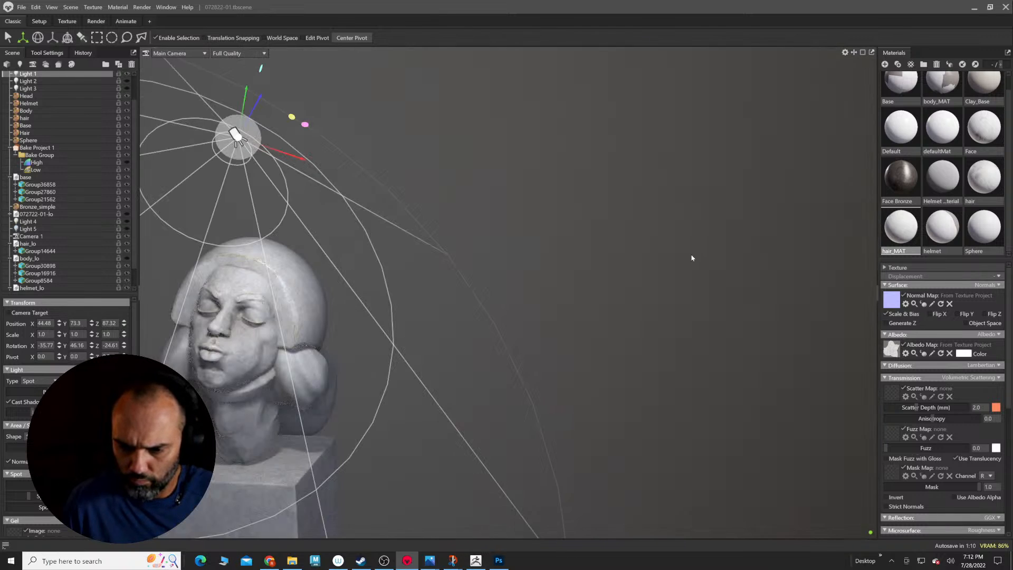
# Step: Examine the bust's face and helmet from several angles and up close under Light 1
pyautogui.keyDown('alt'); pyautogui.moveTo(598, 257); pyautogui.dragTo(575, 248); pyautogui.keyUp('alt')
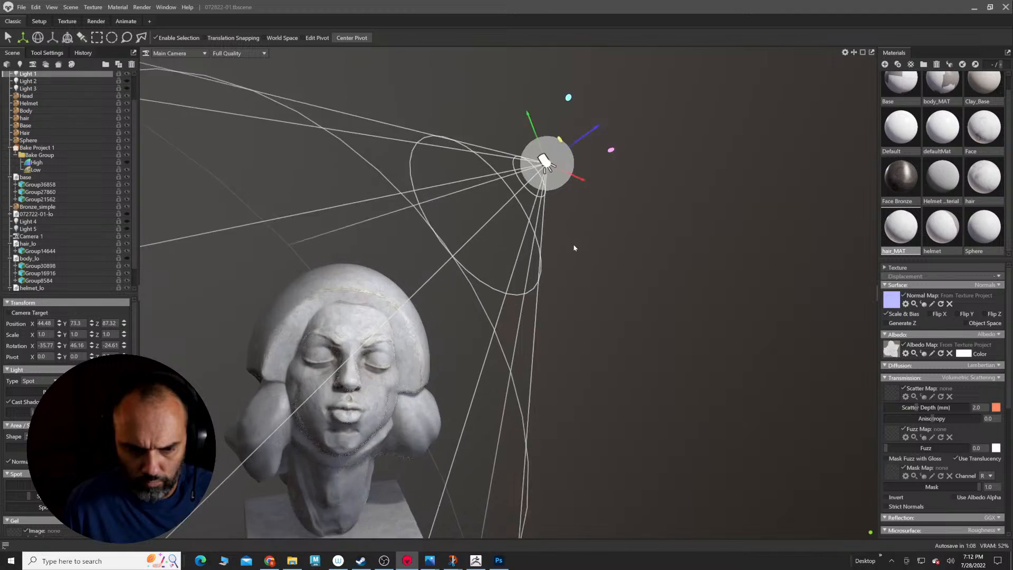
pyautogui.keyDown('alt'); pyautogui.moveTo(575, 248); pyautogui.dragTo(583, 230, button='right'); pyautogui.keyUp('alt')
pyautogui.keyDown('alt'); pyautogui.moveTo(583, 233); pyautogui.dragTo(660, 163, button='middle'); pyautogui.keyUp('alt')
pyautogui.keyDown('alt'); pyautogui.moveTo(661, 162); pyautogui.dragTo(618, 243, button='right'); pyautogui.keyUp('alt')
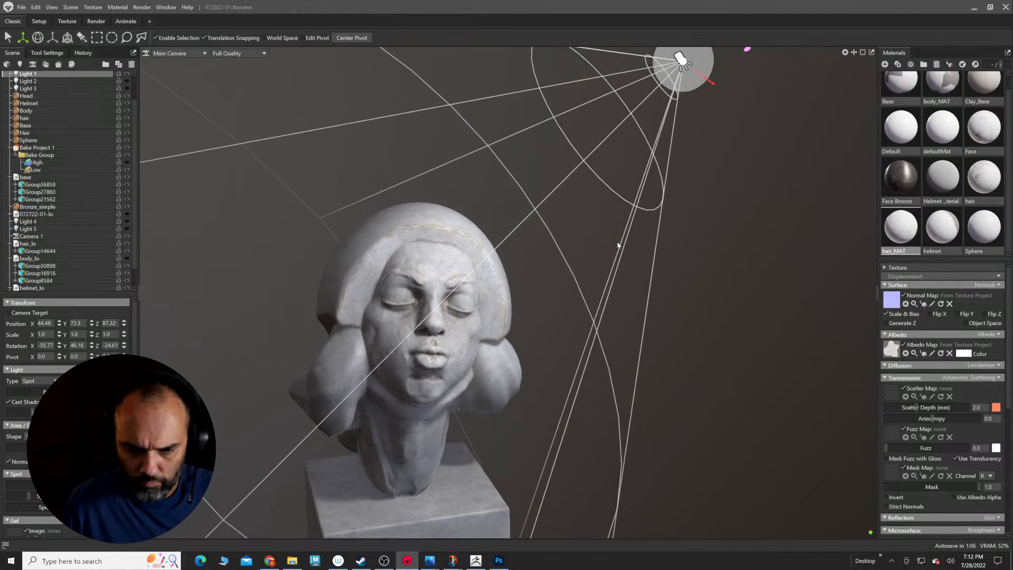
pyautogui.keyDown('alt'); pyautogui.moveTo(599, 230); pyautogui.dragTo(640, 263); pyautogui.keyUp('alt')
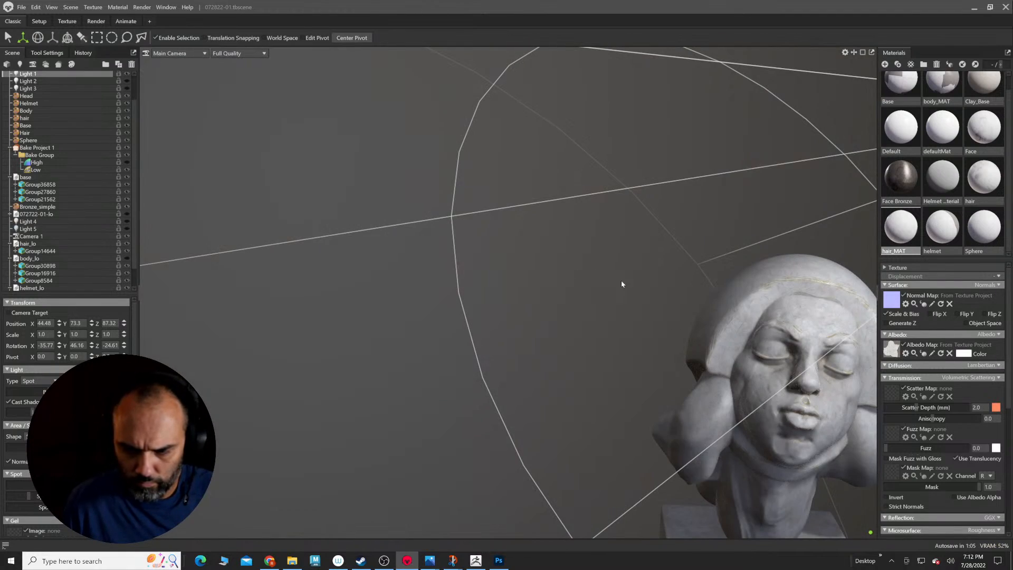
pyautogui.keyDown('alt'); pyautogui.moveTo(621, 281); pyautogui.dragTo(664, 271, button='right'); pyautogui.keyUp('alt')
pyautogui.keyDown('alt'); pyautogui.moveTo(665, 271); pyautogui.dragTo(403, 230, button='middle'); pyautogui.keyUp('alt')
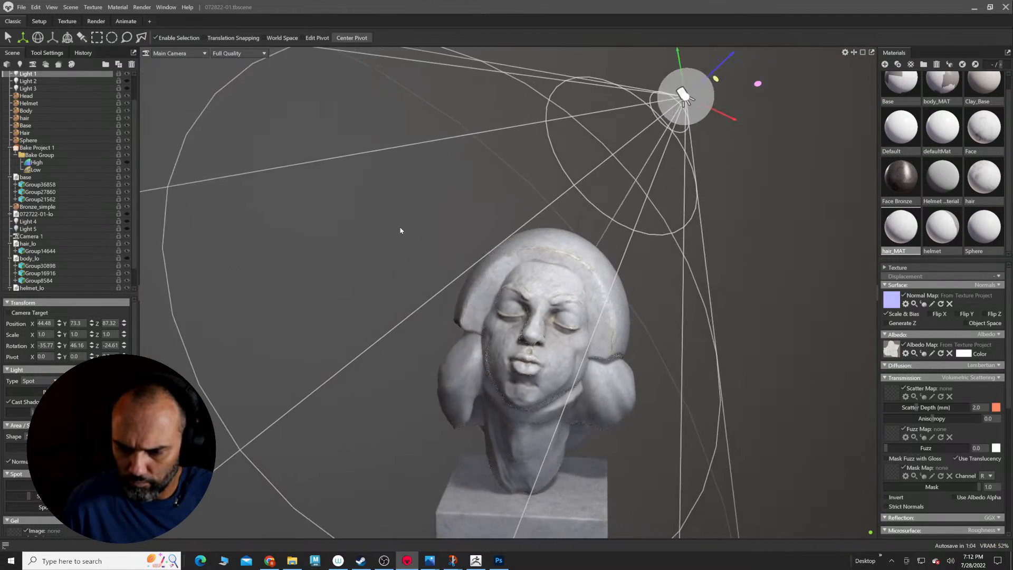
pyautogui.keyDown('alt'); pyautogui.moveTo(403, 230); pyautogui.dragTo(466, 261, button='right'); pyautogui.keyUp('alt')
pyautogui.keyDown('alt'); pyautogui.moveTo(466, 260); pyautogui.dragTo(435, 198); pyautogui.keyUp('alt')
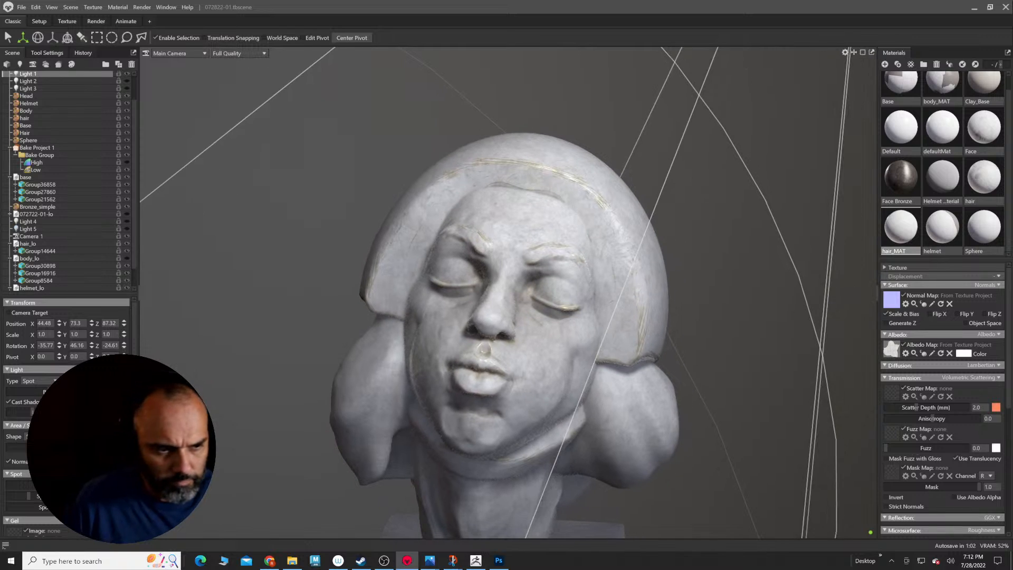
# Step: Compare the bust with Light 2 on and off, leave it hidden, and show Light 4
pyautogui.click(128, 81)
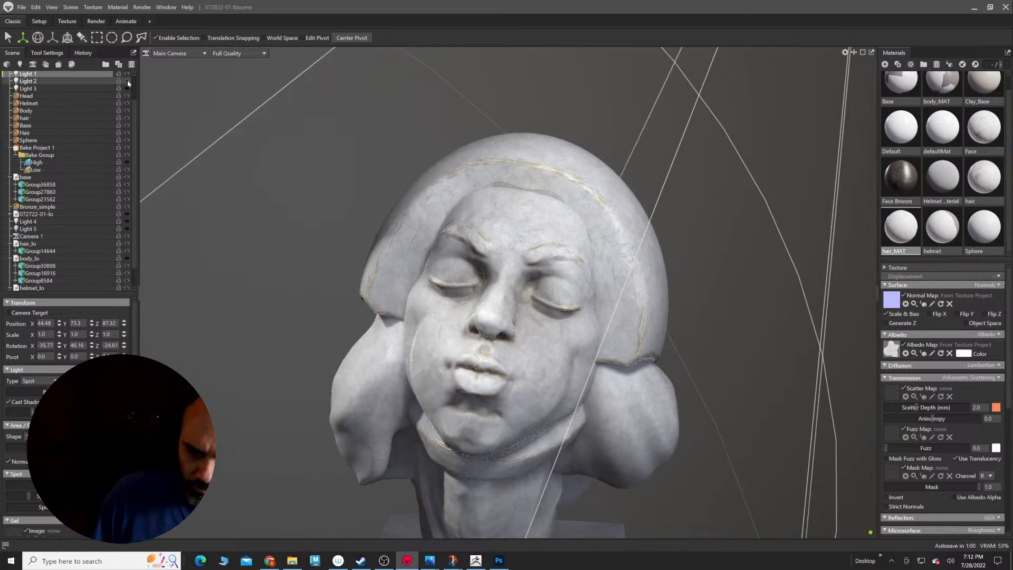
pyautogui.click(127, 82)
pyautogui.click(127, 81)
pyautogui.click(127, 82)
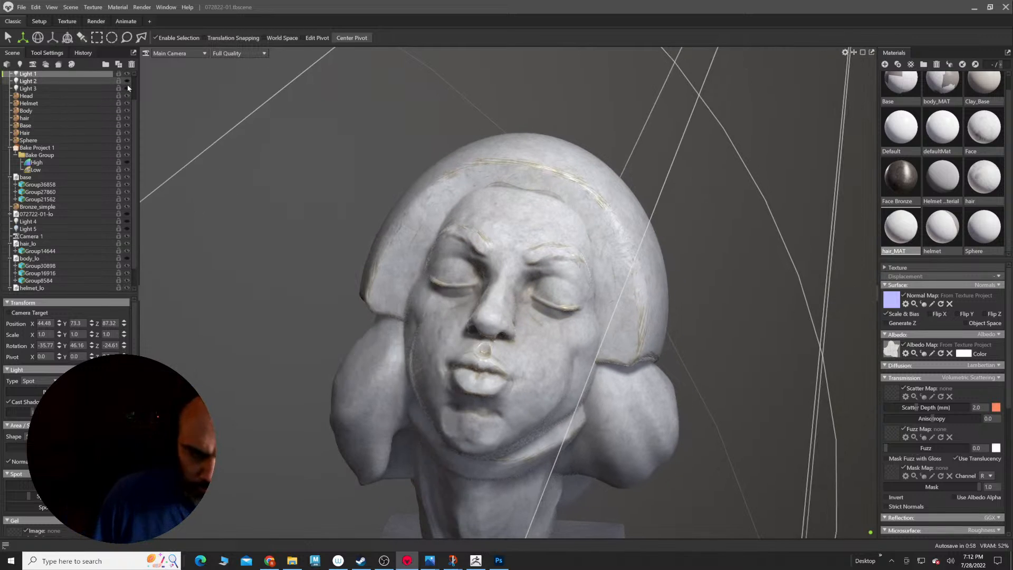
pyautogui.click(127, 222)
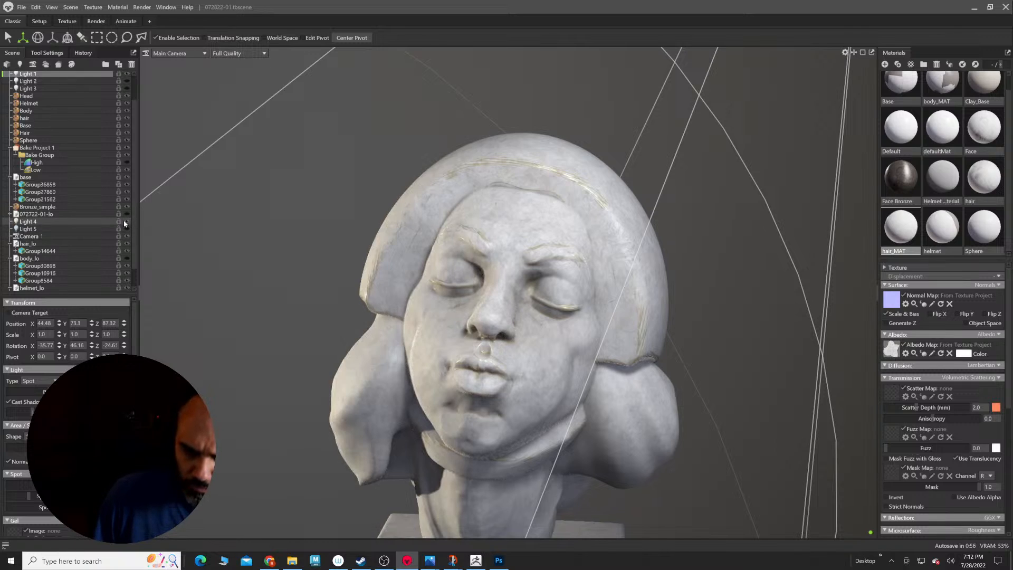
# Step: Change the colour of Light 4 to a pale blue, #def5ff
pyautogui.click(54, 221)
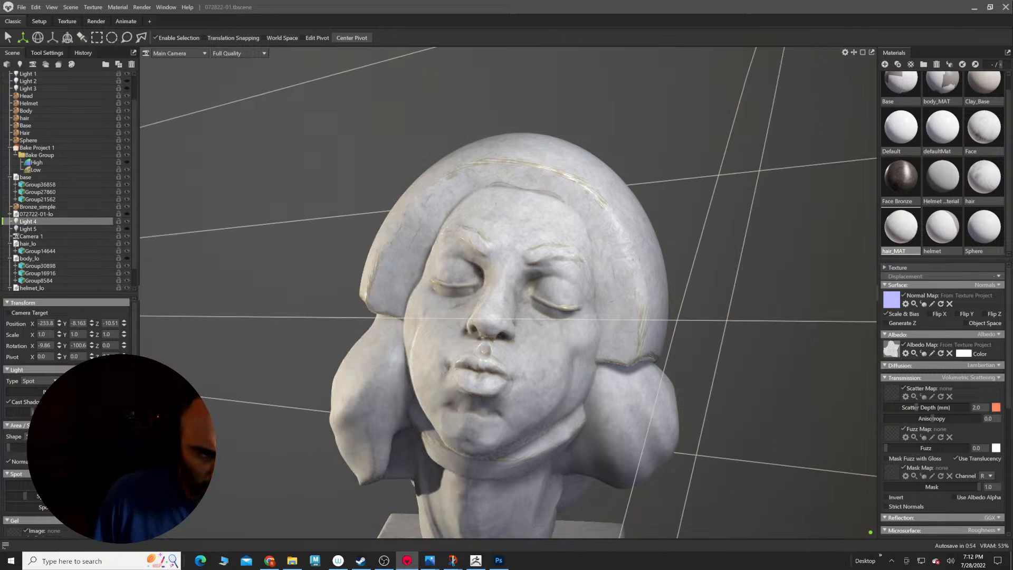
pyautogui.click(123, 392)
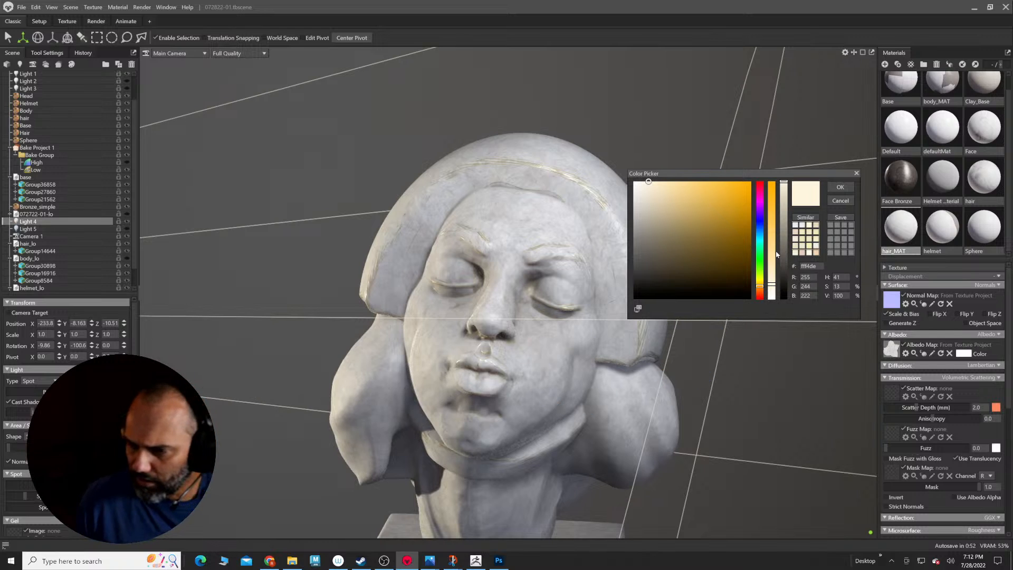
pyautogui.moveTo(759, 231); pyautogui.dragTo(765, 234)
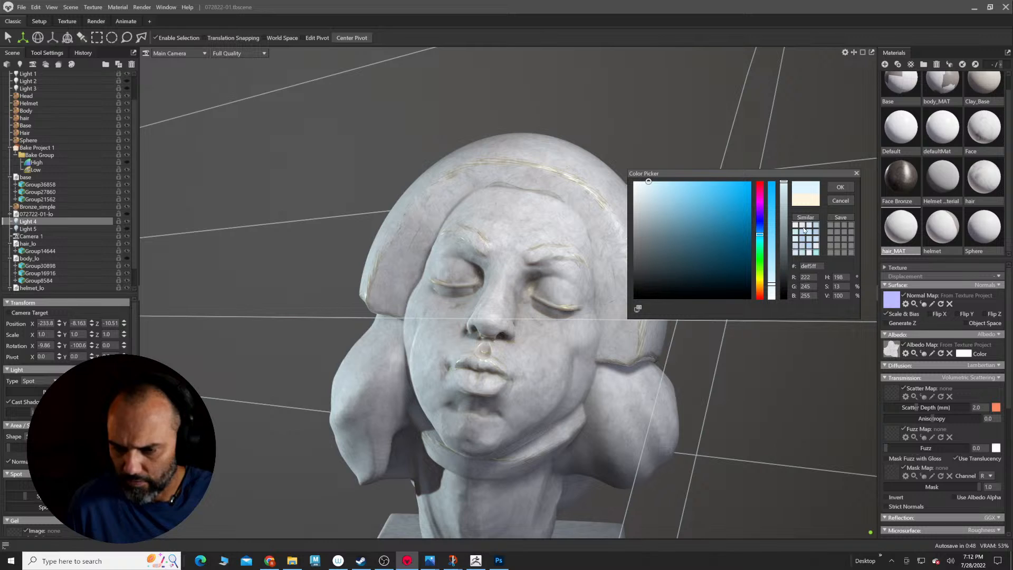
pyautogui.click(840, 188)
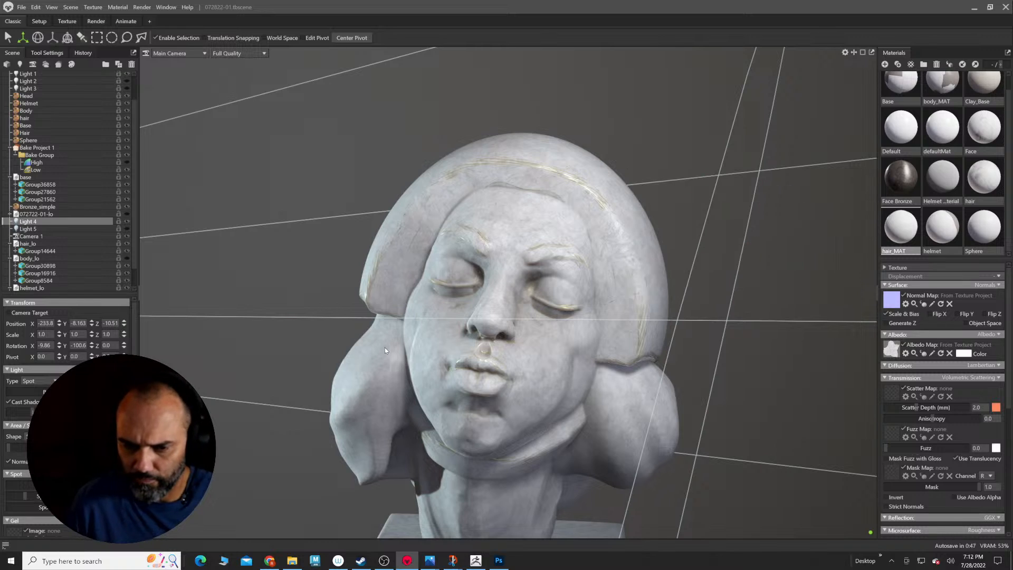
# Step: Show Light 5 and change its colour to a warm orange, #f0ae82
pyautogui.click(126, 230)
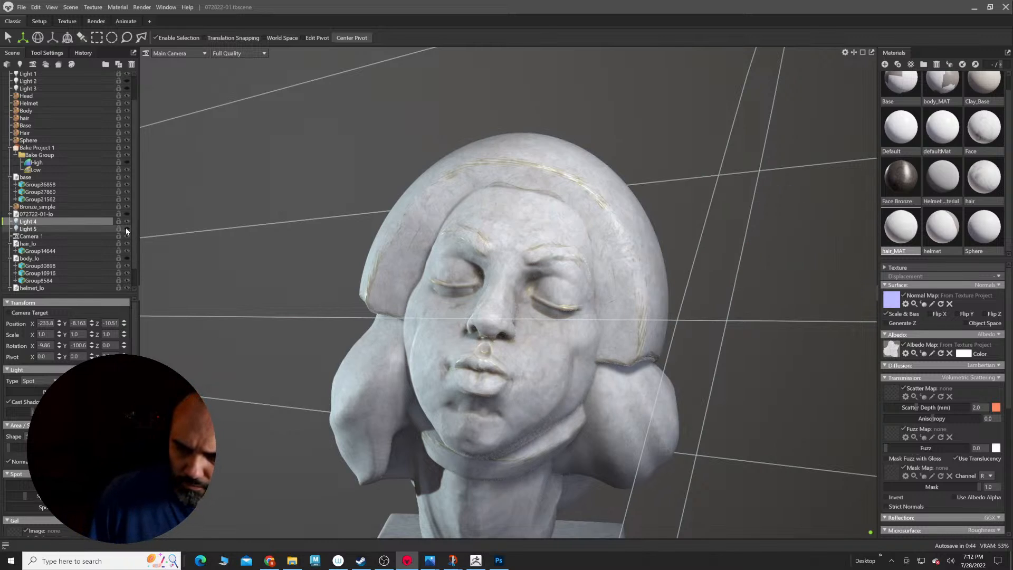
pyautogui.click(42, 229)
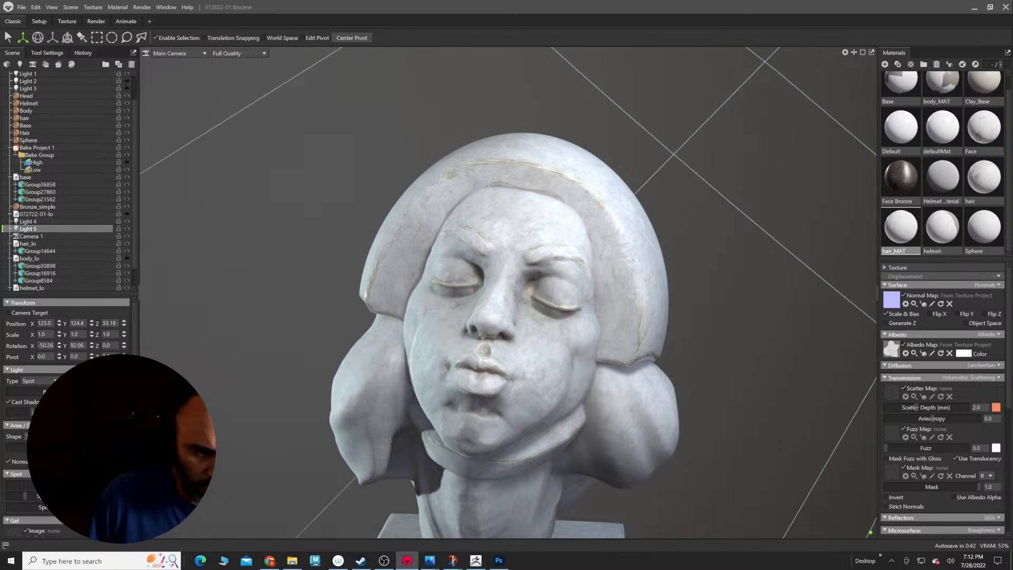
pyautogui.click(121, 392)
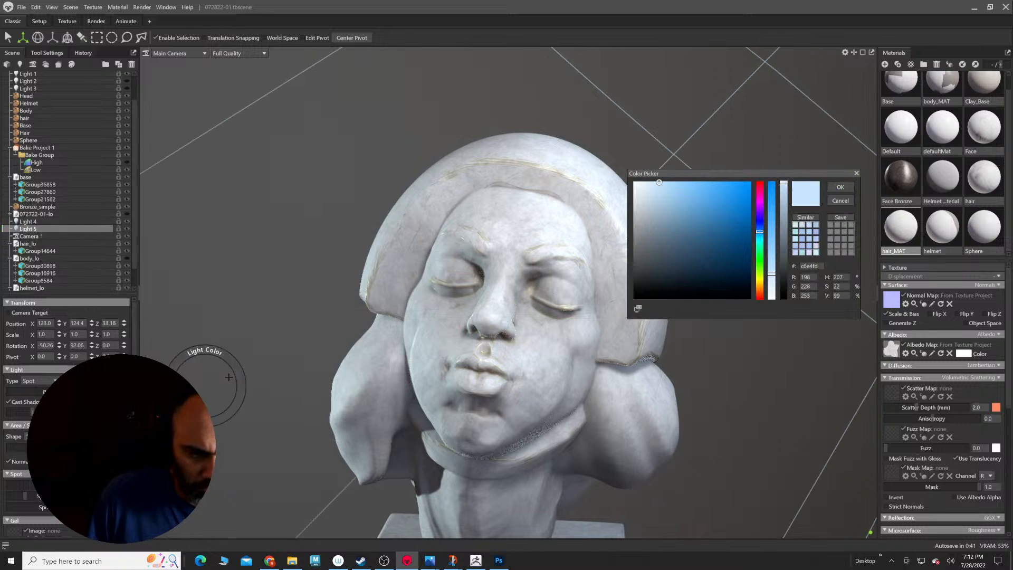
pyautogui.click(759, 289)
pyautogui.moveTo(759, 290); pyautogui.dragTo(766, 294)
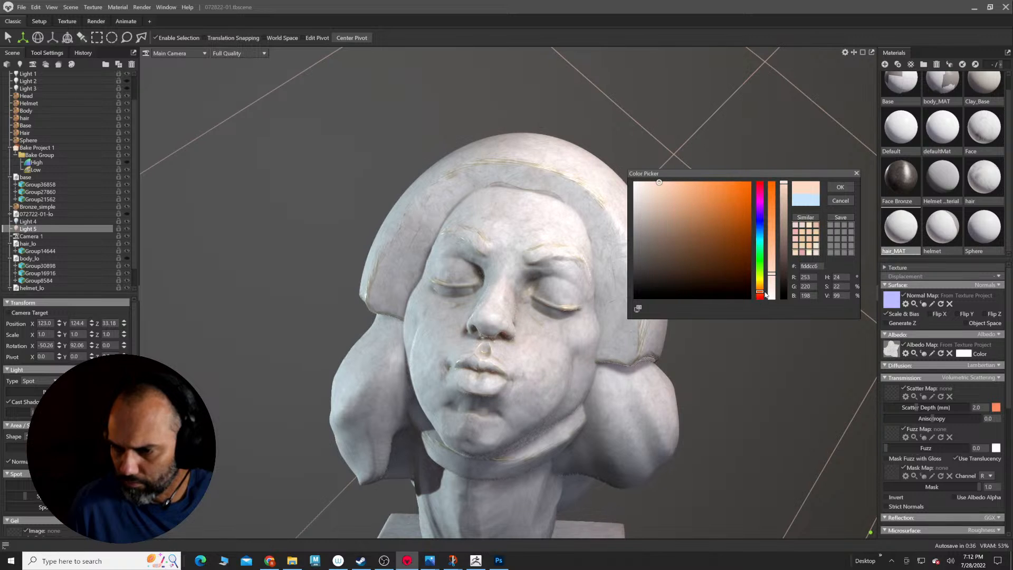
pyautogui.click(687, 189)
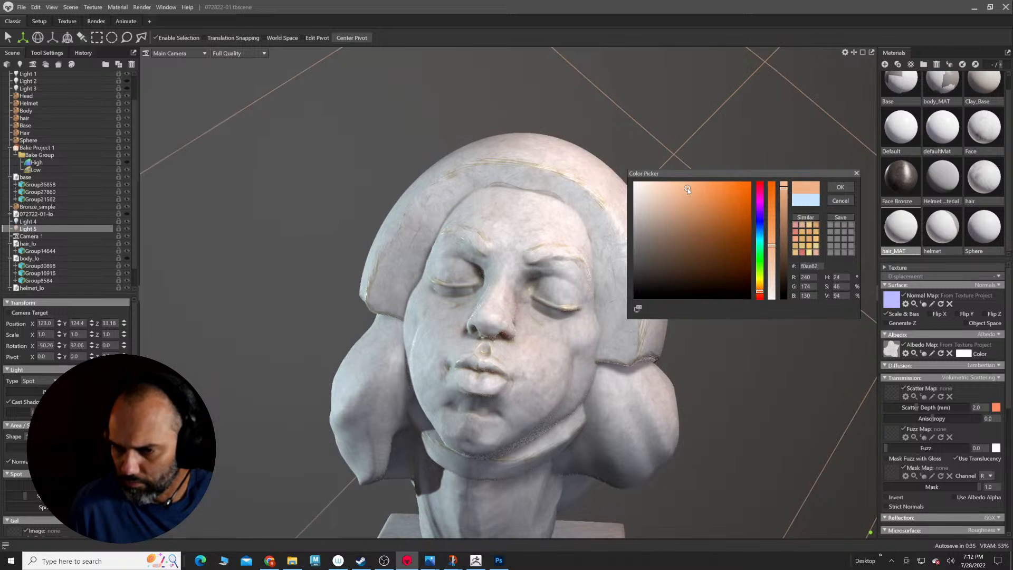
pyautogui.click(837, 191)
pyautogui.keyDown('alt'); pyautogui.moveTo(739, 330); pyautogui.dragTo(694, 378, button='right'); pyautogui.keyUp('alt')
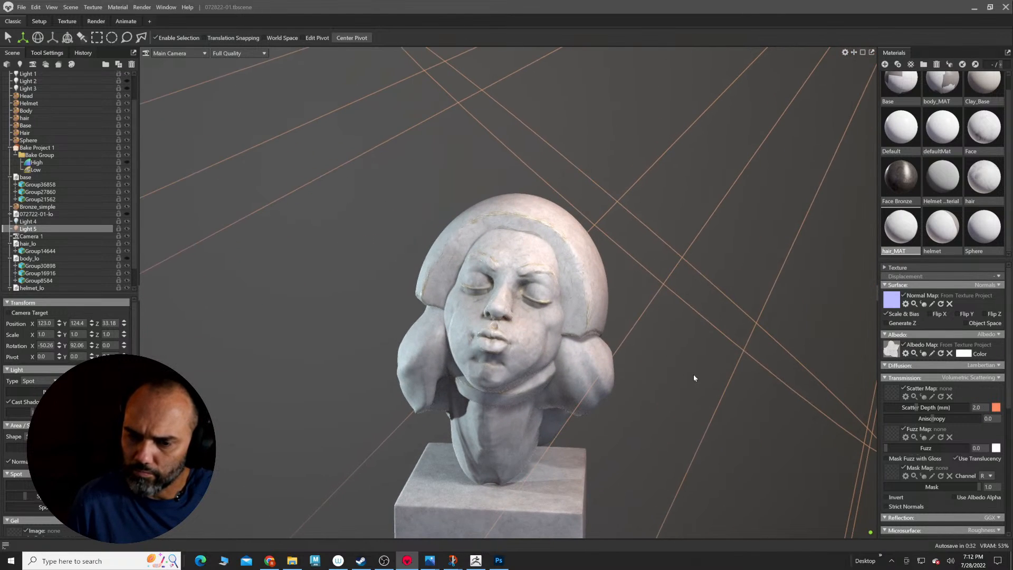
pyautogui.click(694, 377)
pyautogui.moveTo(694, 378)
pyautogui.keyDown('alt'); pyautogui.mouseDown()
pyautogui.moveTo(649, 378)
pyautogui.moveTo(688, 377)
pyautogui.mouseUp(); pyautogui.keyUp('alt')
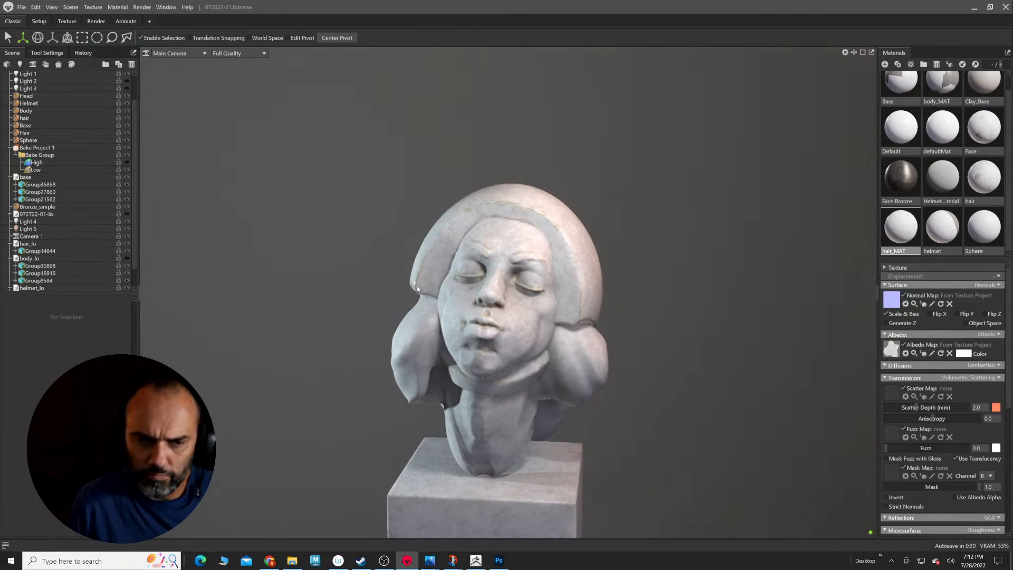
# Step: Show Light 3 and narrow its spot cone
pyautogui.click(127, 89)
pyautogui.click(62, 88)
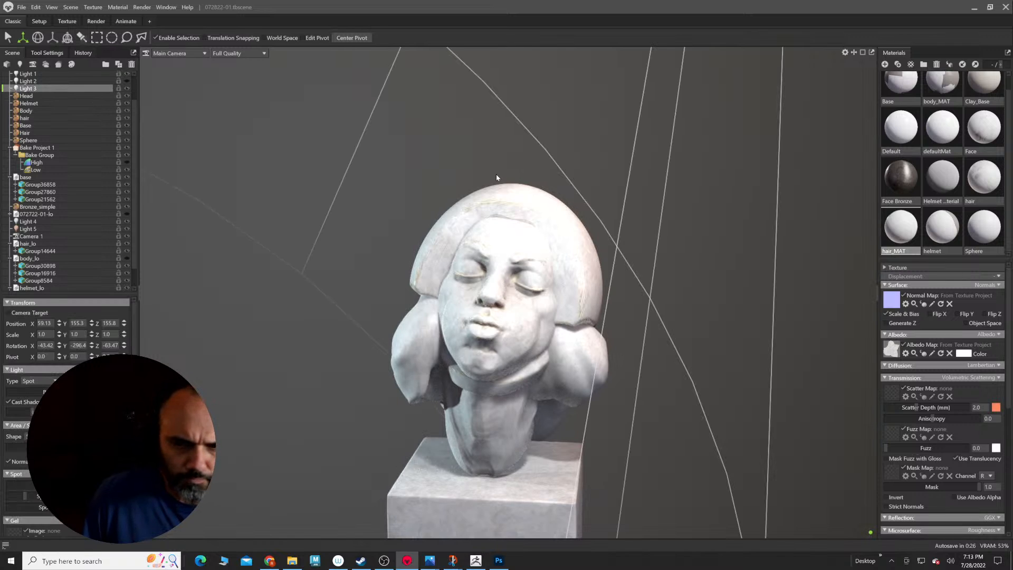
pyautogui.scroll(-10, 262, 163)
pyautogui.scroll(1, 286, 186)
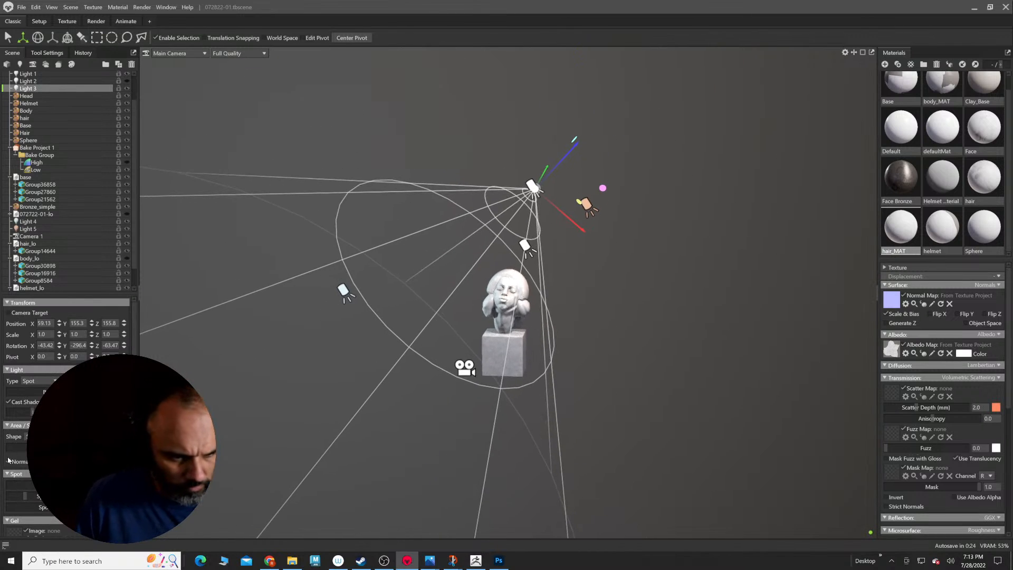
pyautogui.moveTo(68, 485); pyautogui.dragTo(52, 484)
pyautogui.keyDown('alt'); pyautogui.moveTo(391, 305); pyautogui.dragTo(327, 317); pyautogui.keyUp('alt')
pyautogui.scroll(4, 394, 274)
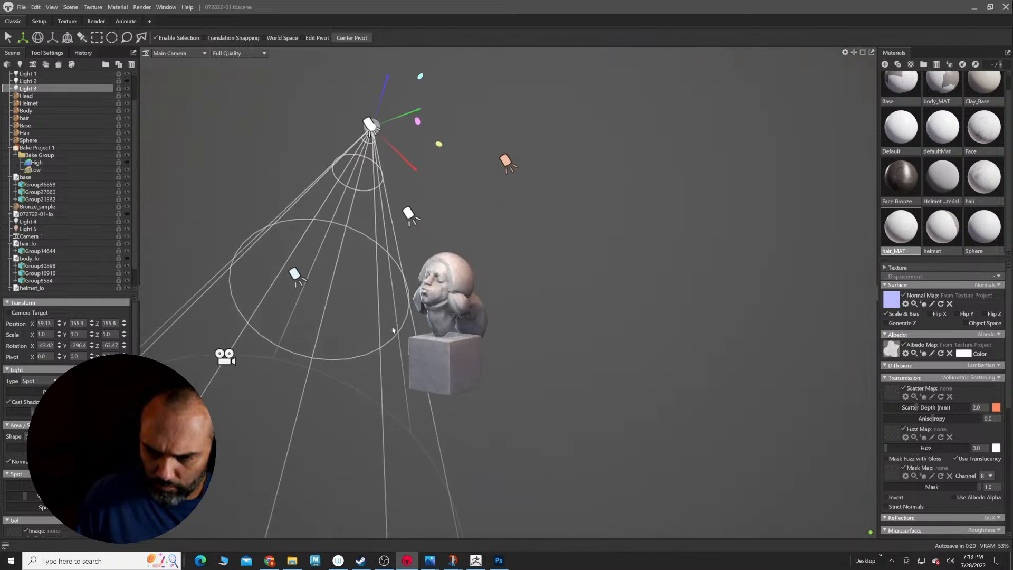
# Step: Try moving Light 3 to about X 109.6, Y 161.4, Z 88.5, then adjust its brightness and tighten its spot cone further
pyautogui.moveTo(325, 59); pyautogui.dragTo(426, 49)
pyautogui.keyDown('alt'); pyautogui.moveTo(454, 111); pyautogui.dragTo(588, 218); pyautogui.keyUp('alt')
pyautogui.moveTo(54, 391); pyautogui.dragTo(46, 391)
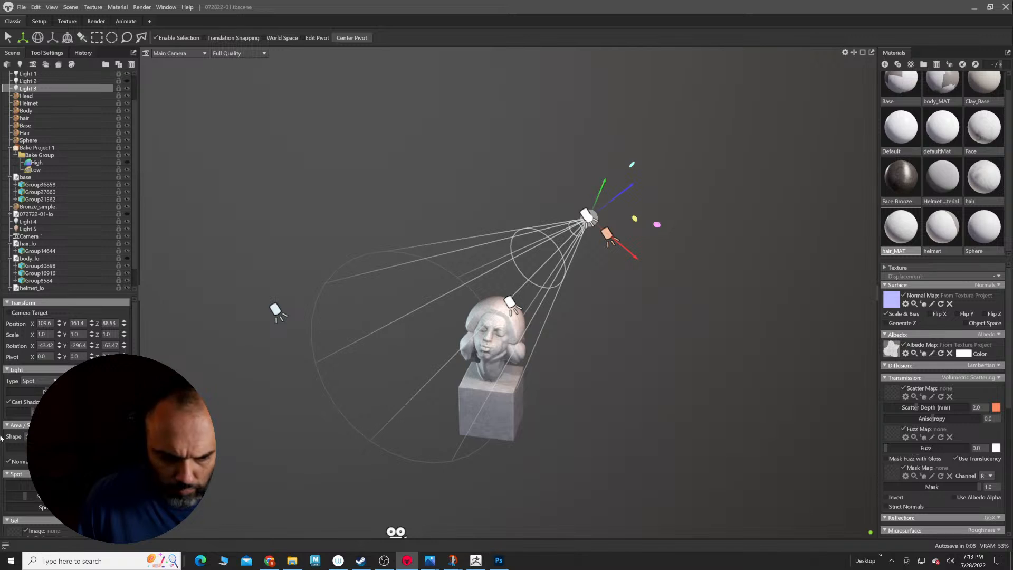
pyautogui.moveTo(43, 480); pyautogui.dragTo(22, 473)
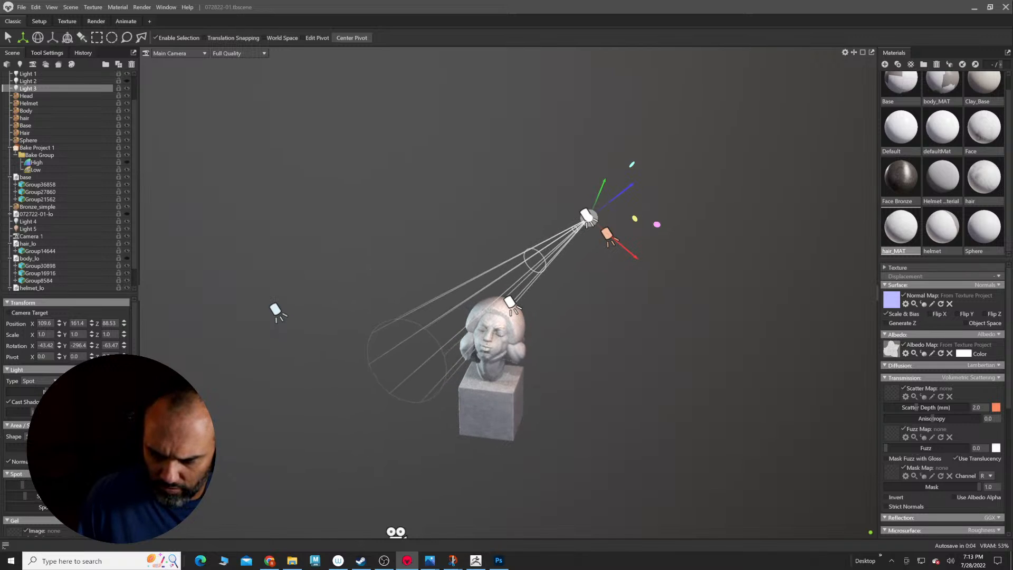
# Step: Delete Light 3 from the scene
pyautogui.keyDown('alt'); pyautogui.moveTo(346, 424); pyautogui.dragTo(532, 341); pyautogui.keyUp('alt')
pyautogui.press('Delete')
pyautogui.keyDown('alt'); pyautogui.moveTo(532, 341); pyautogui.dragTo(631, 384, button='right'); pyautogui.keyUp('alt')
pyautogui.keyDown('alt'); pyautogui.moveTo(631, 384); pyautogui.dragTo(566, 347); pyautogui.keyUp('alt')
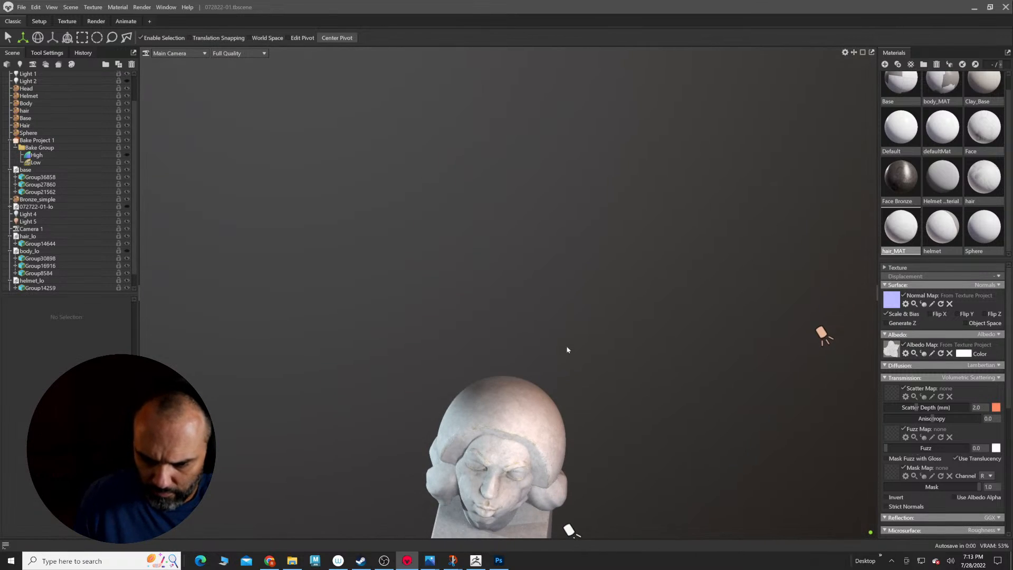
pyautogui.keyDown('alt'); pyautogui.moveTo(566, 347); pyautogui.dragTo(537, 263, button='middle'); pyautogui.keyUp('alt')
pyautogui.keyDown('alt'); pyautogui.moveTo(537, 264); pyautogui.dragTo(542, 268); pyautogui.keyUp('alt')
pyautogui.keyDown('alt'); pyautogui.moveTo(542, 268); pyautogui.dragTo(542, 216, button='middle'); pyautogui.keyUp('alt')
pyautogui.keyDown('alt'); pyautogui.moveTo(542, 216); pyautogui.dragTo(577, 243, button='right'); pyautogui.keyUp('alt')
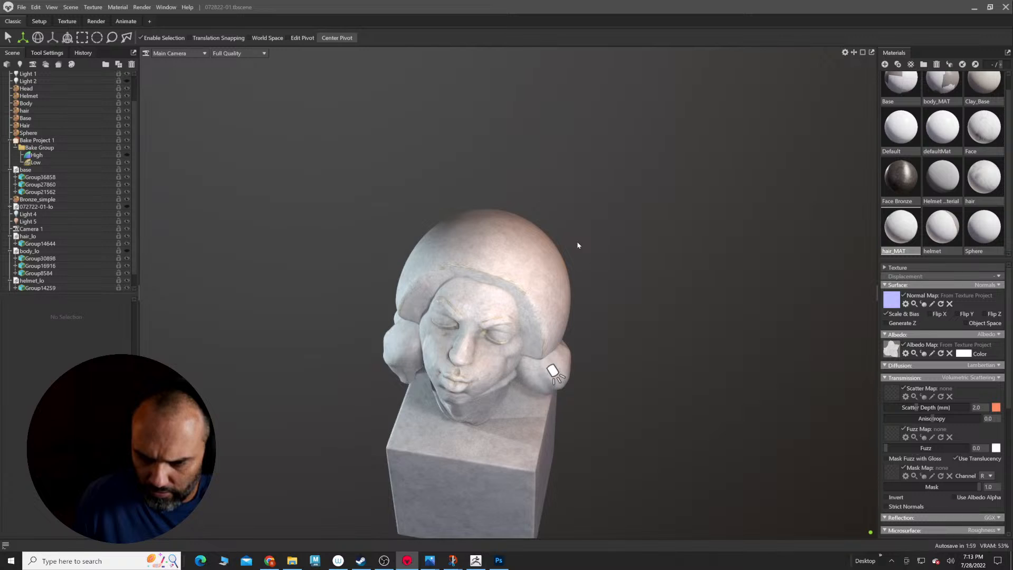
pyautogui.keyDown('alt'); pyautogui.moveTo(576, 243); pyautogui.dragTo(584, 231, button='middle'); pyautogui.keyUp('alt')
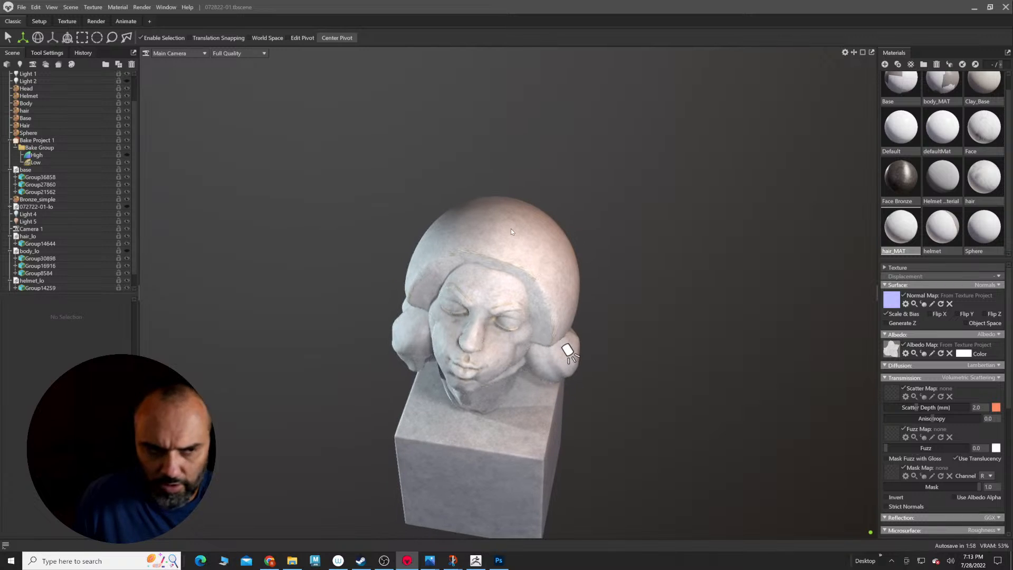
# Step: Add a new spotlight shining on the bust from above the front and lower its brightness
pyautogui.click(20, 64)
pyautogui.keyDown('alt'); pyautogui.moveTo(721, 277); pyautogui.dragTo(675, 251, button='right'); pyautogui.keyUp('alt')
pyautogui.keyDown('alt'); pyautogui.moveTo(675, 251); pyautogui.dragTo(628, 252); pyautogui.keyUp('alt')
pyautogui.keyDown('alt'); pyautogui.moveTo(628, 251); pyautogui.dragTo(570, 210, button='right'); pyautogui.keyUp('alt')
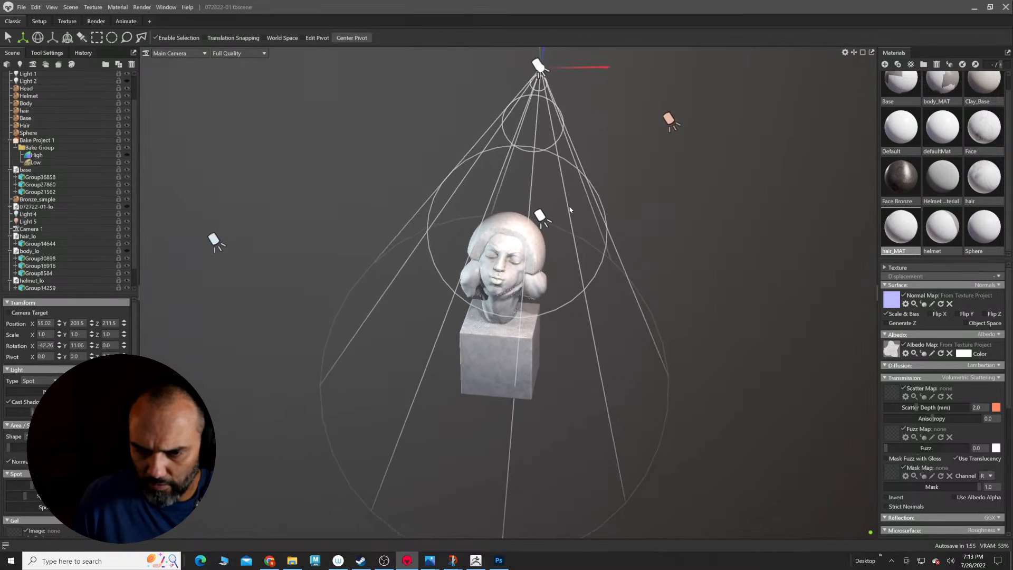
pyautogui.keyDown('alt'); pyautogui.moveTo(570, 210); pyautogui.dragTo(560, 247, button='middle'); pyautogui.keyUp('alt')
pyautogui.keyDown('alt'); pyautogui.moveTo(559, 247); pyautogui.dragTo(555, 233); pyautogui.keyUp('alt')
pyautogui.keyDown('alt'); pyautogui.moveTo(555, 232); pyautogui.dragTo(623, 267, button='right'); pyautogui.keyUp('alt')
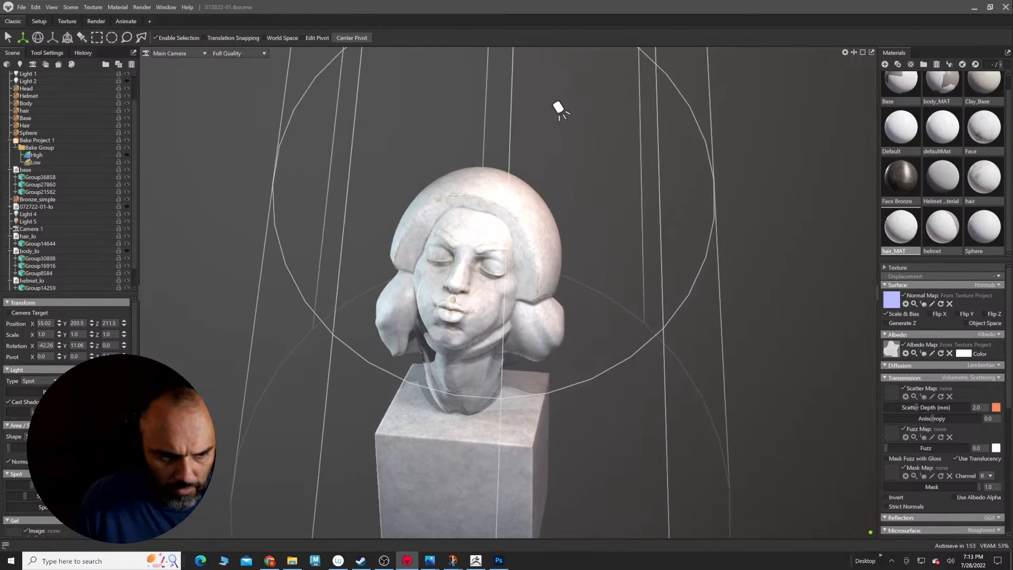
pyautogui.moveTo(69, 391); pyautogui.dragTo(62, 391)
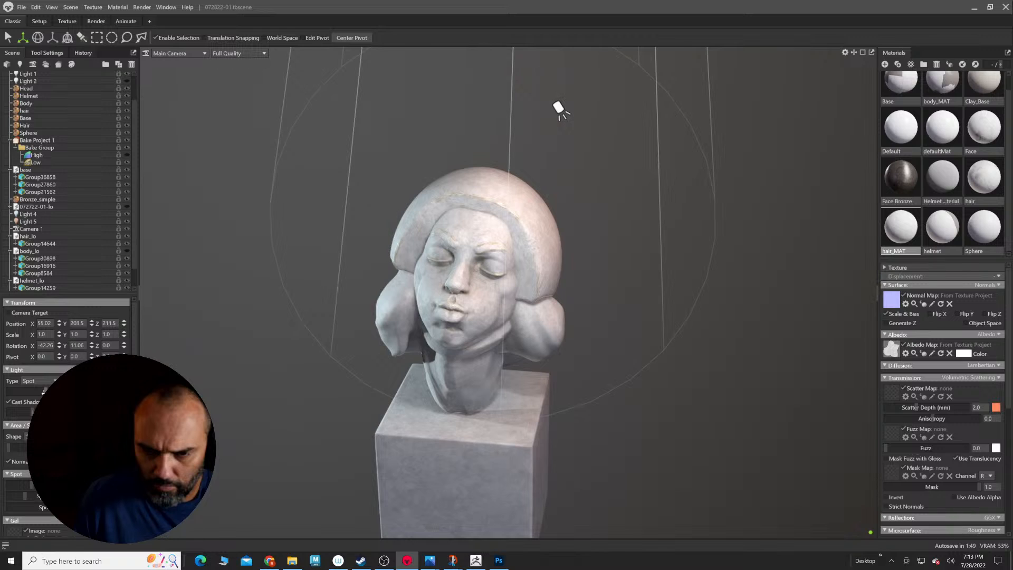
pyautogui.moveTo(62, 392); pyautogui.dragTo(65, 392)
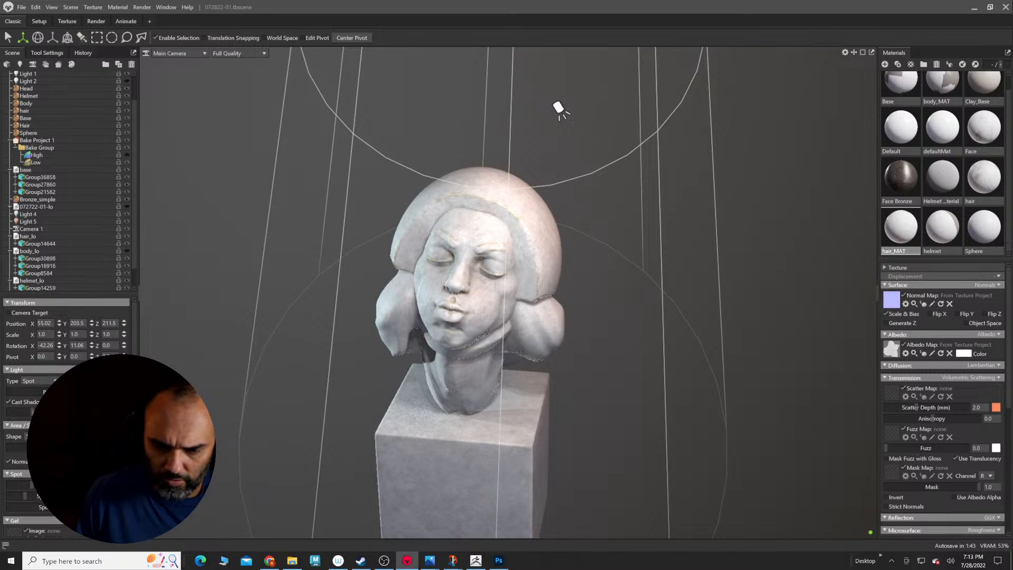
# Step: Reduce the area source size of Light 1, Light 4 and Light 5 to sharpen the shadows on the bust
pyautogui.click(27, 74)
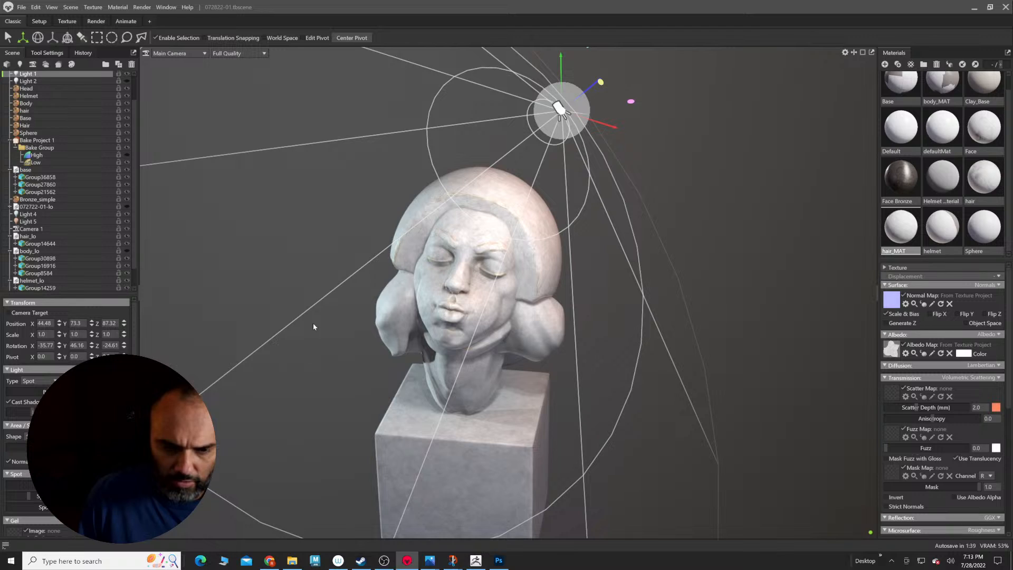
pyautogui.click(126, 251)
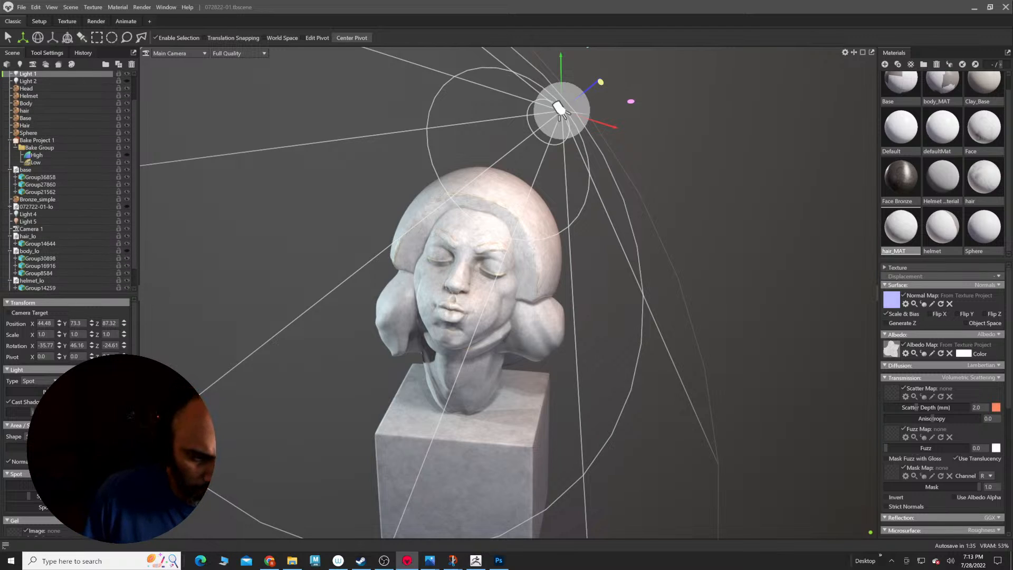
pyautogui.moveTo(34, 448)
pyautogui.mouseDown()
pyautogui.moveTo(5, 451)
pyautogui.moveTo(25, 452)
pyautogui.mouseUp()
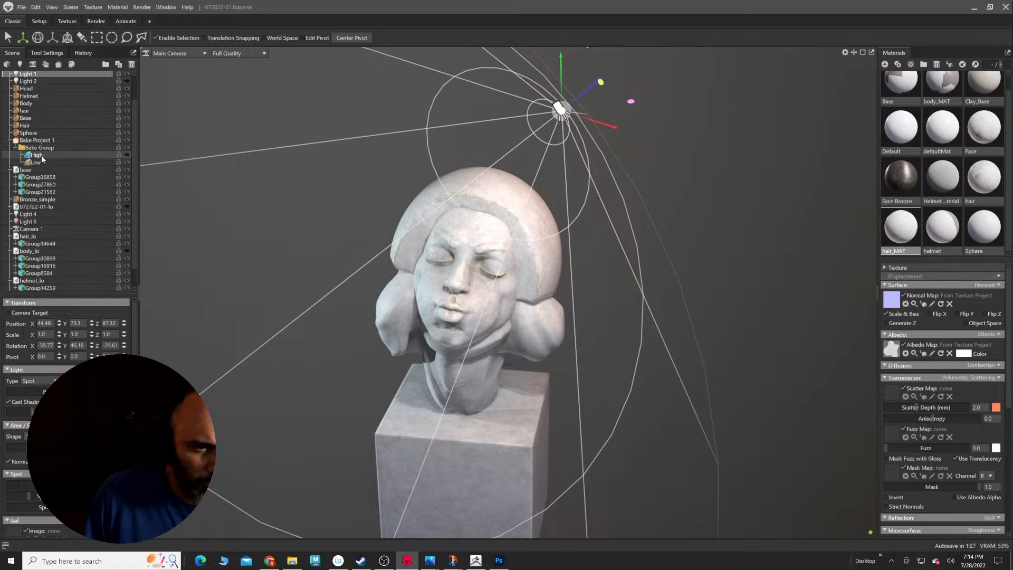
pyautogui.click(53, 214)
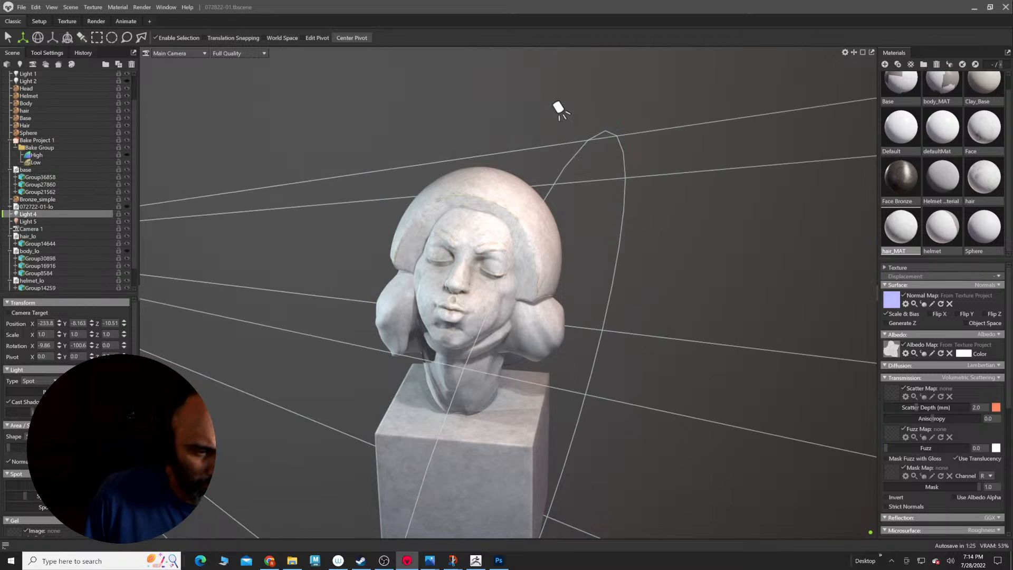
pyautogui.press('Return')
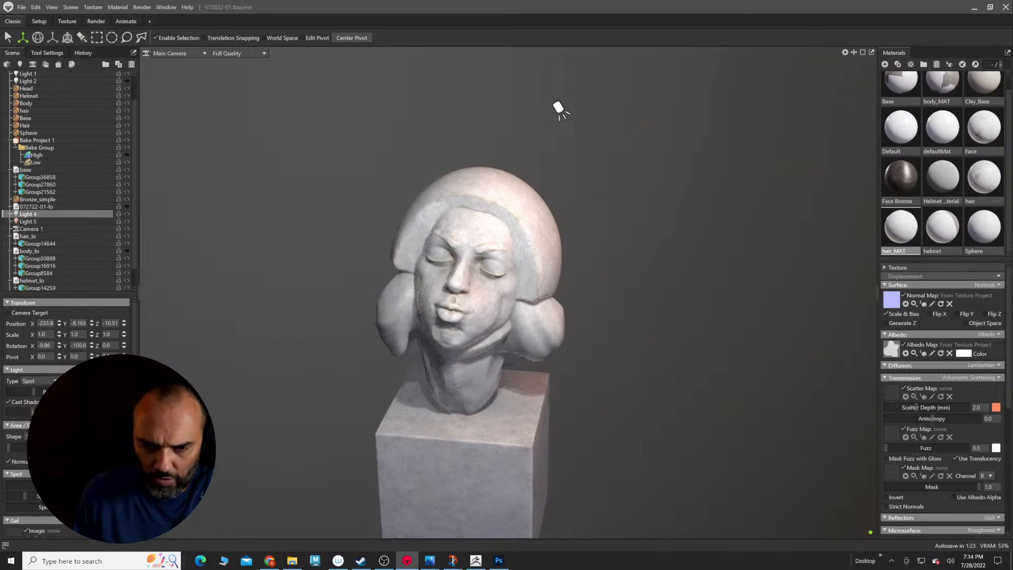
pyautogui.click(51, 222)
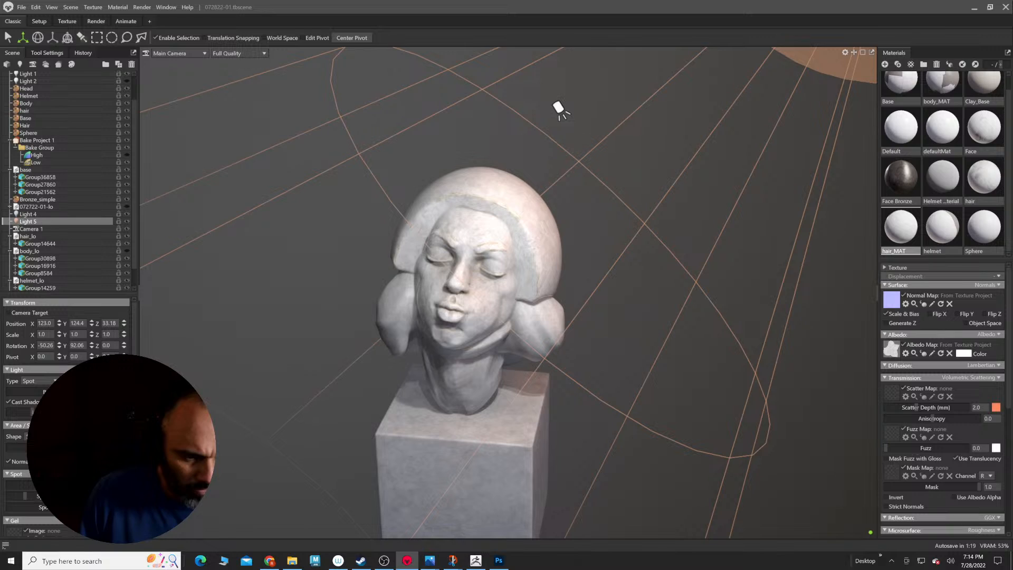
pyautogui.press('Return')
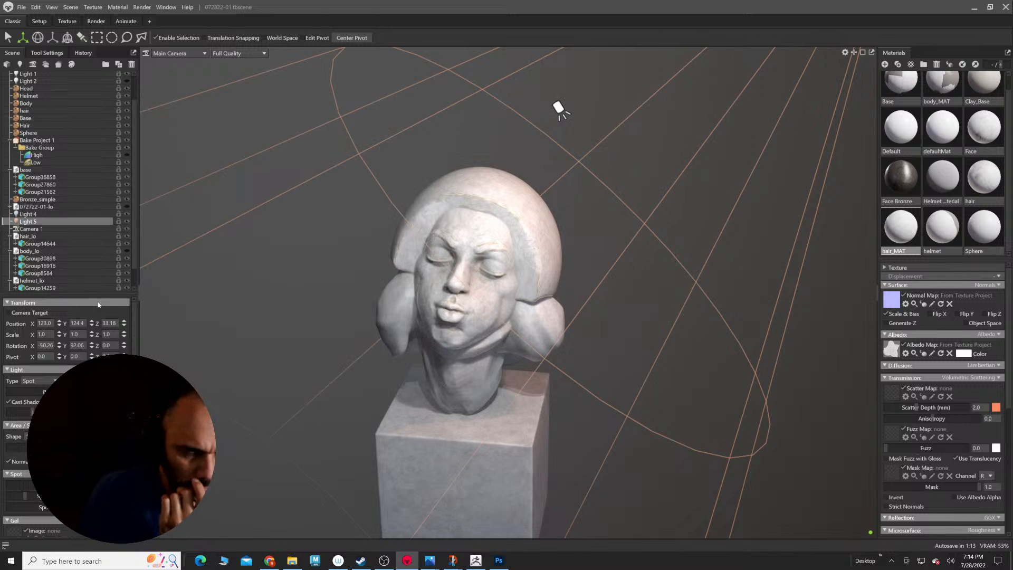
pyautogui.click(600, 318)
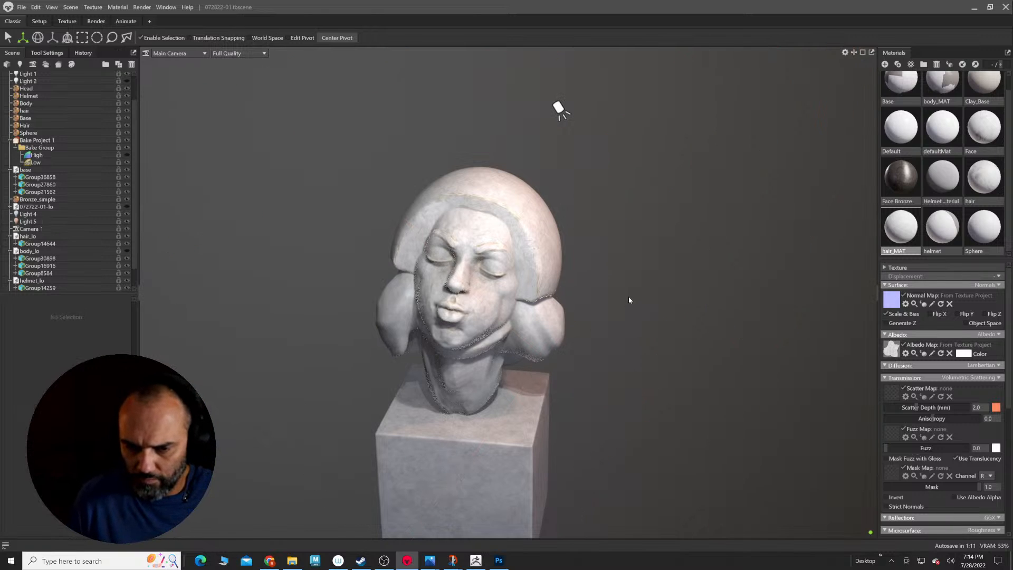
pyautogui.press('super')
pyautogui.press('super')
pyautogui.press('super')
pyautogui.press('super')
# Step: Compare the bust with the new Light 3 off and on, and leave it showing
pyautogui.keyDown('alt'); pyautogui.moveTo(648, 325); pyautogui.dragTo(627, 319); pyautogui.keyUp('alt')
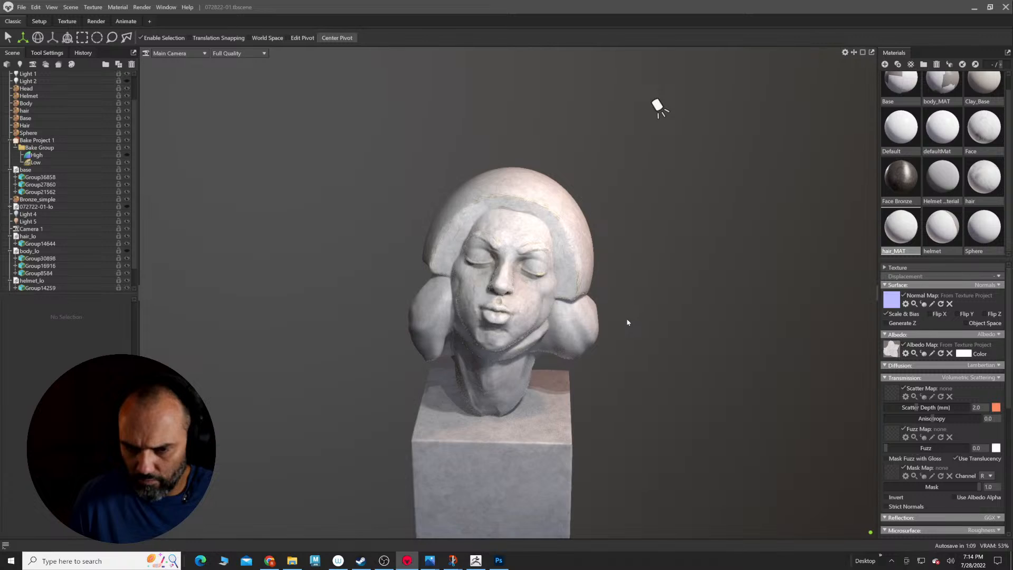
pyautogui.scroll(-1, 626, 322)
pyautogui.scroll(2, 621, 323)
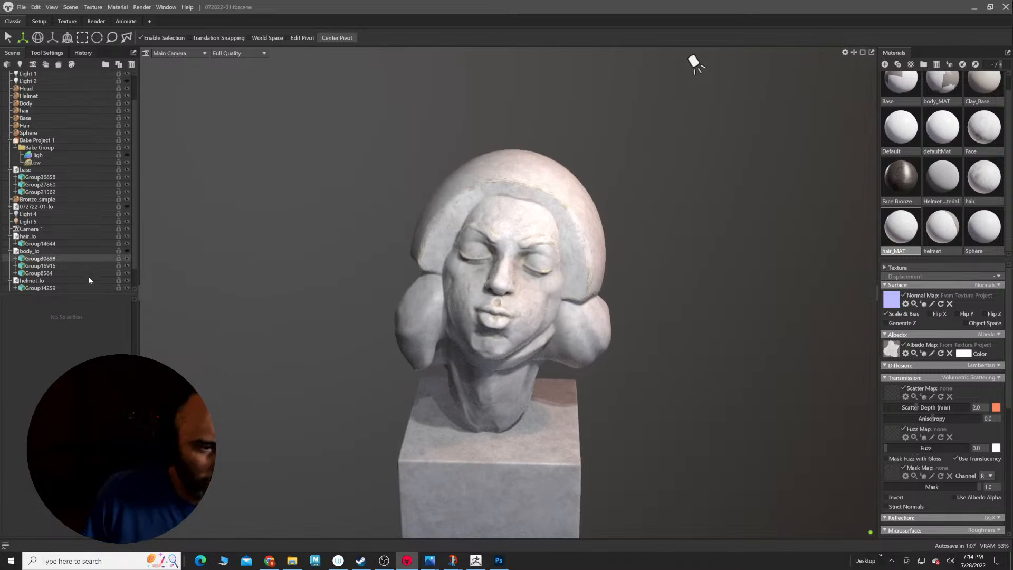
pyautogui.scroll(-1, 90, 280)
pyautogui.click(127, 289)
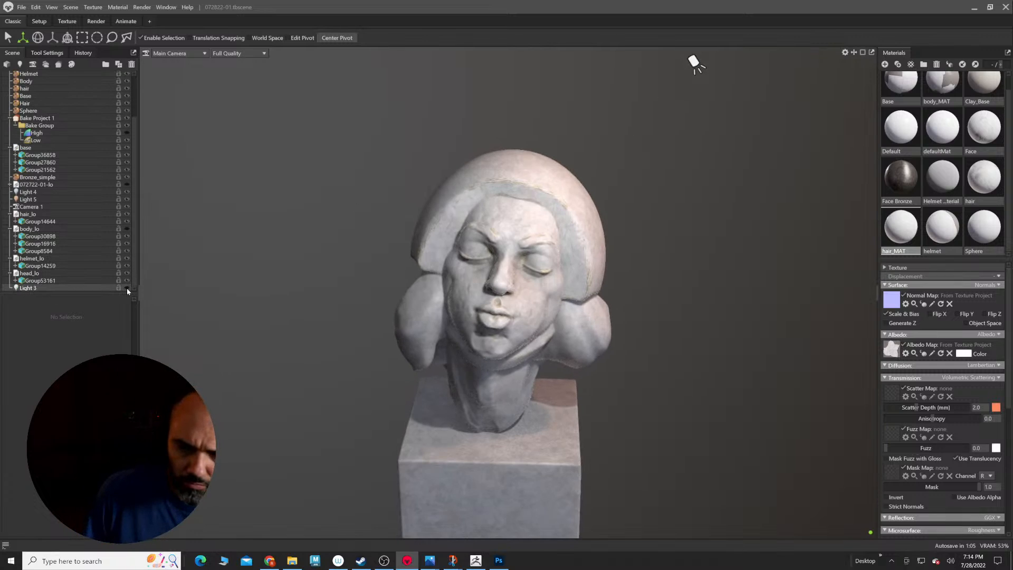
pyautogui.click(126, 289)
# Step: Hide Light 5 and check the bust's face and neck up close without it
pyautogui.scroll(1, 78, 129)
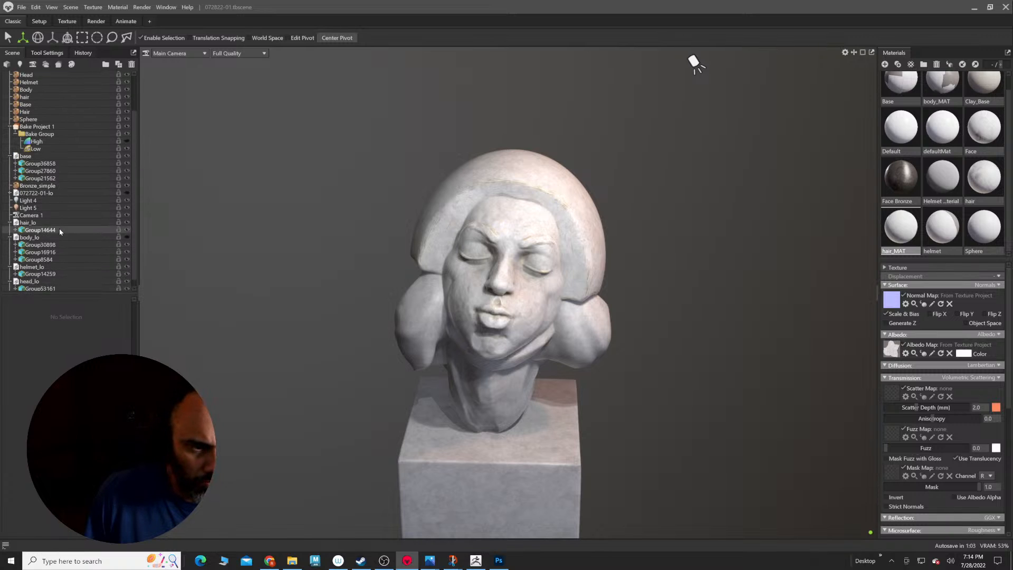
pyautogui.click(127, 208)
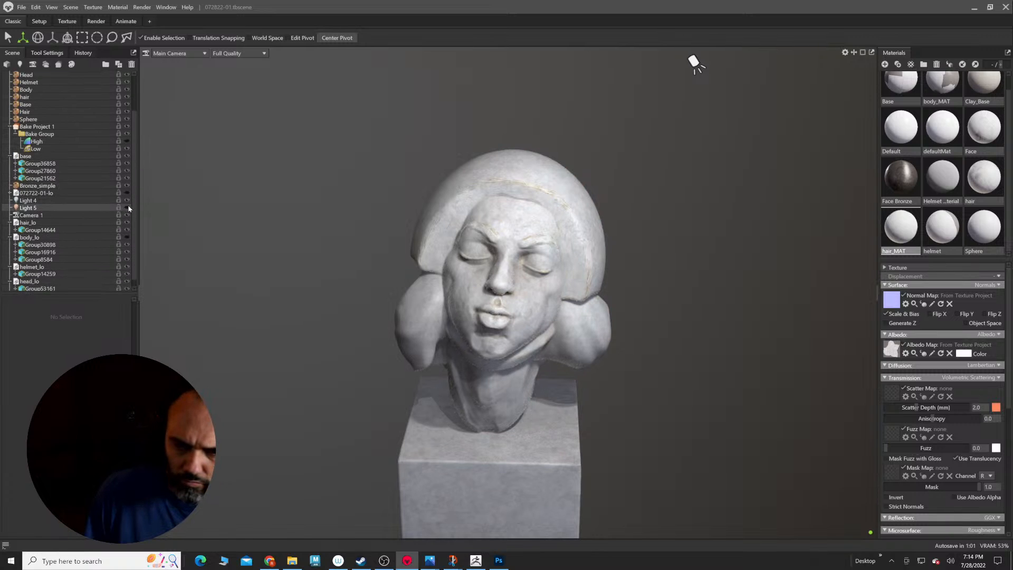
pyautogui.scroll(-2, 634, 275)
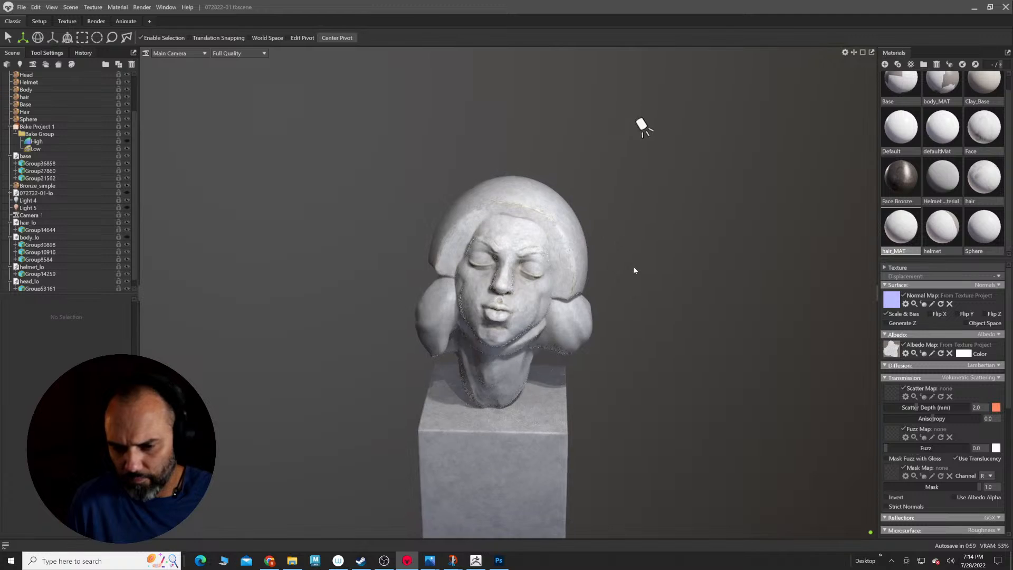
pyautogui.scroll(3, 634, 270)
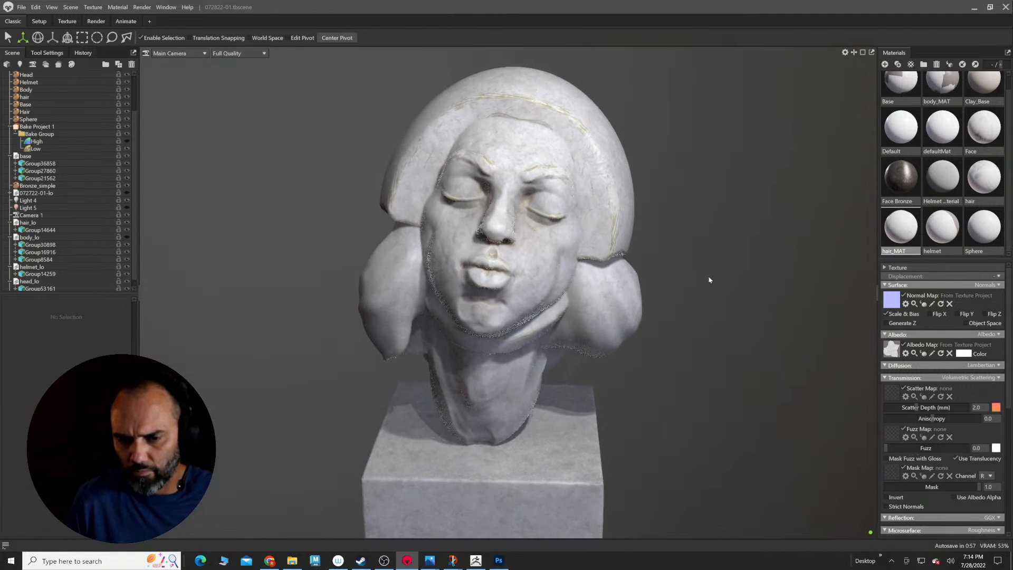
pyautogui.moveTo(709, 279); pyautogui.dragTo(588, 327)
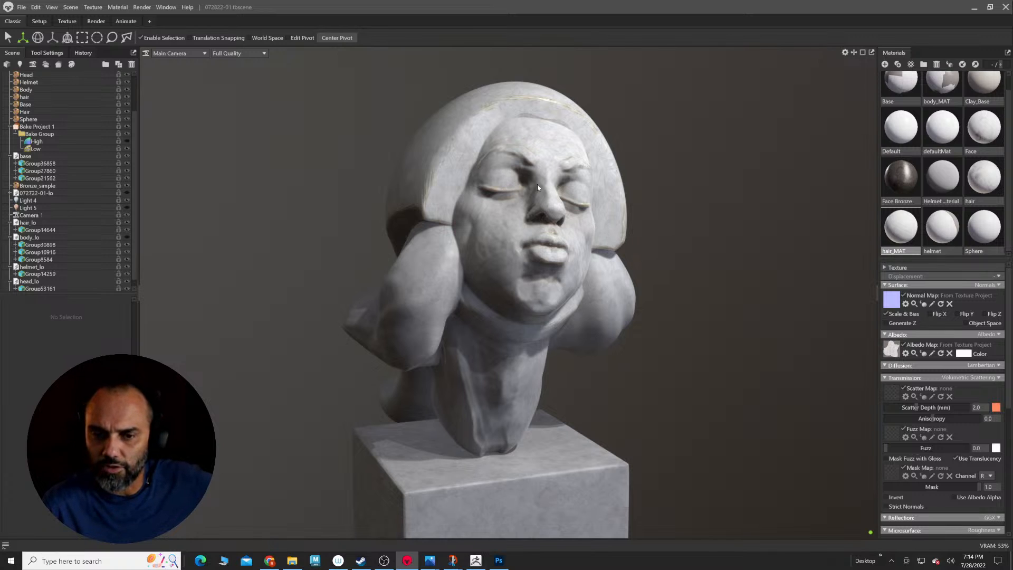
# Step: Switch to ZBrush and select the head subtool PolySphere1_5
pyautogui.click(476, 561)
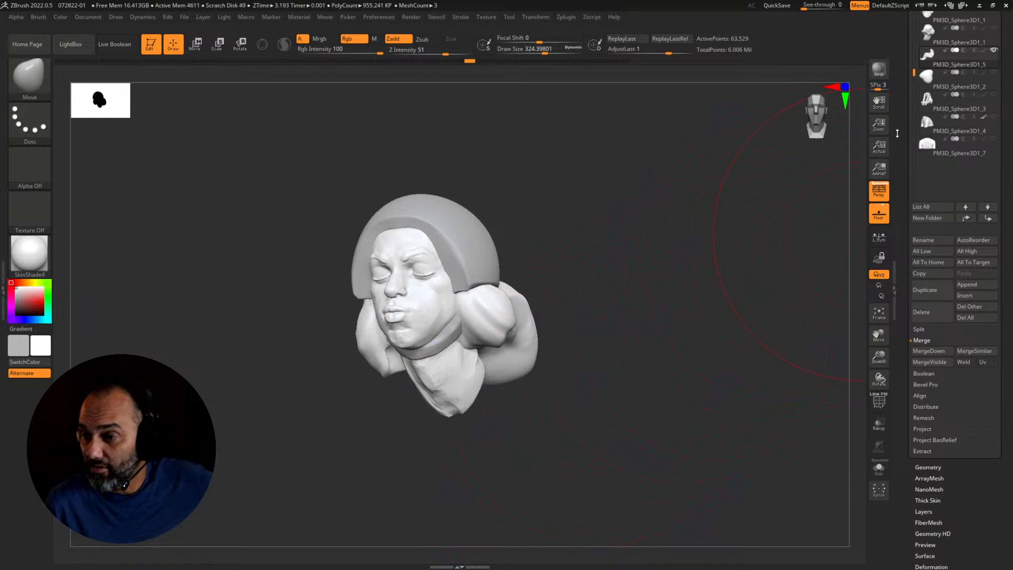
pyautogui.scroll(5, 903, 134)
pyautogui.moveTo(917, 218)
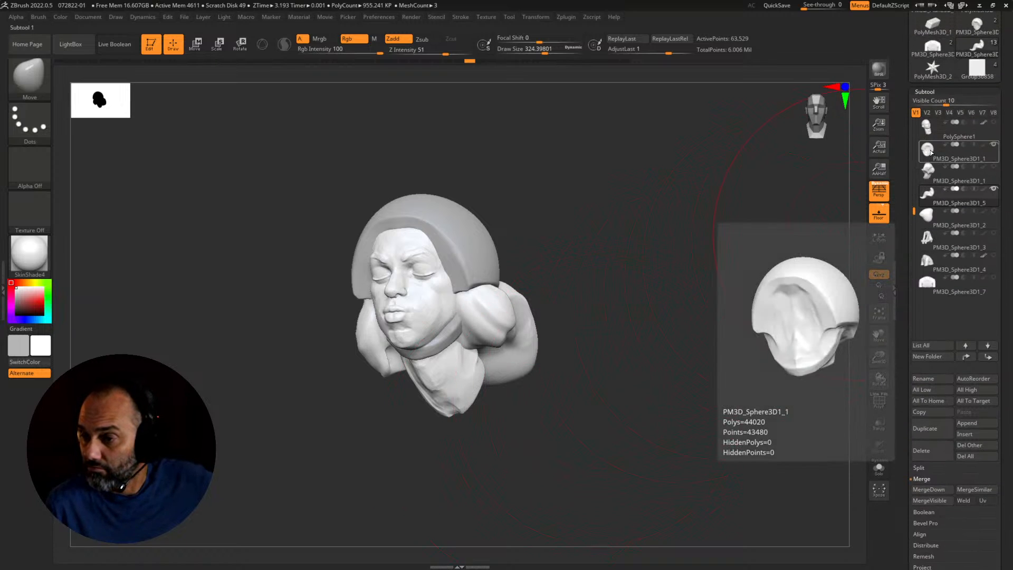
pyautogui.scroll(4, 917, 222)
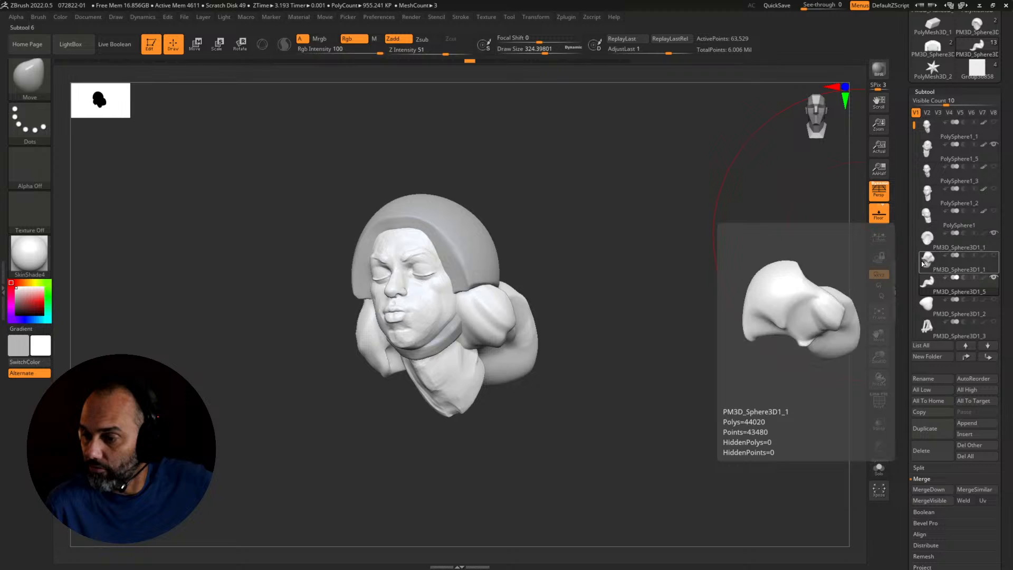
pyautogui.moveTo(929, 240)
pyautogui.click(927, 149)
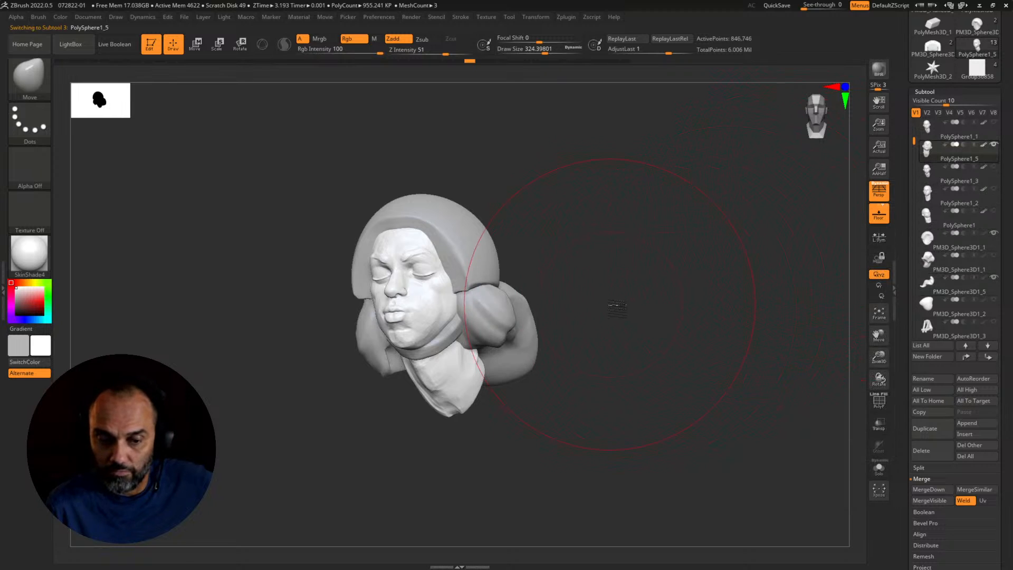
# Step: Isolate the head subtool, face it from the front and shade it with the MatCap Gray material
pyautogui.moveTo(613, 307); pyautogui.dragTo(746, 296)
pyautogui.hotkey('alt', 's')
pyautogui.keyDown('shift'); pyautogui.moveTo(633, 272); pyautogui.dragTo(521, 254); pyautogui.keyUp('shift')
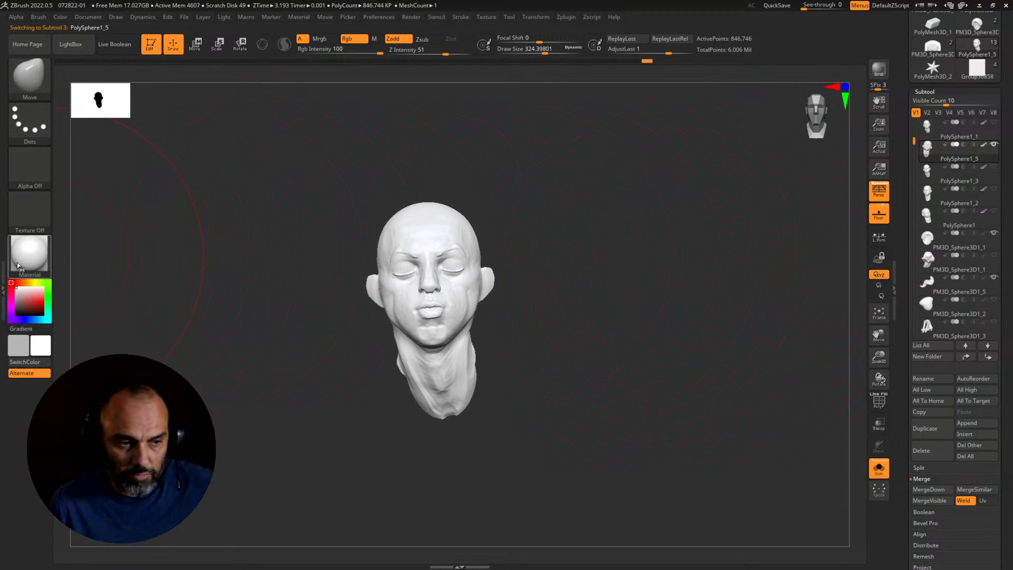
pyautogui.click(18, 265)
pyautogui.click(263, 263)
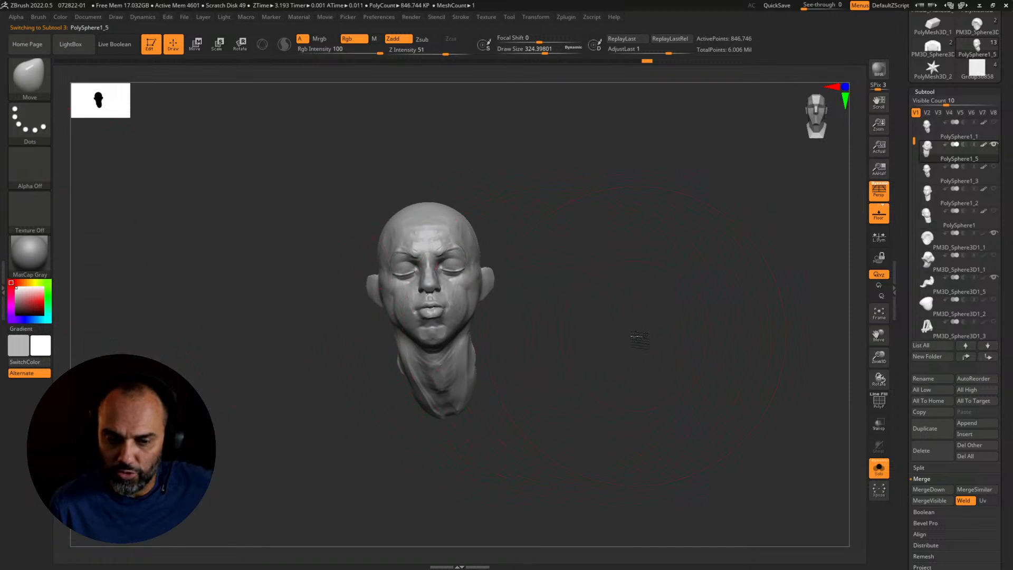
pyautogui.keyDown('alt'); pyautogui.moveTo(599, 303); pyautogui.dragTo(751, 368); pyautogui.keyUp('alt')
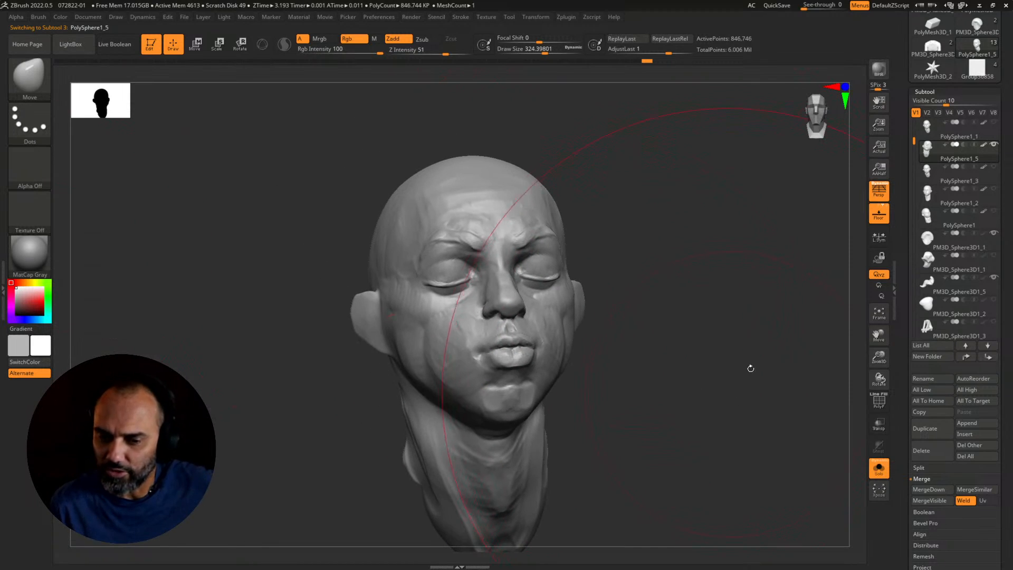
# Step: Compare the head versions PolySphere1_1, Recovered_Tool and PolySphere1_5 from the front and the side
pyautogui.click(927, 128)
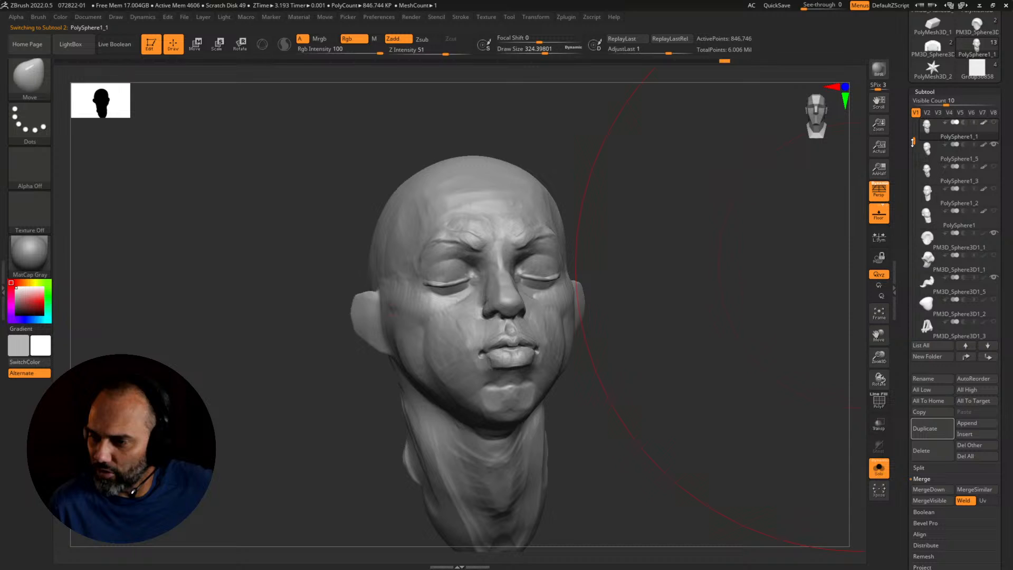
pyautogui.moveTo(914, 140); pyautogui.dragTo(913, 121)
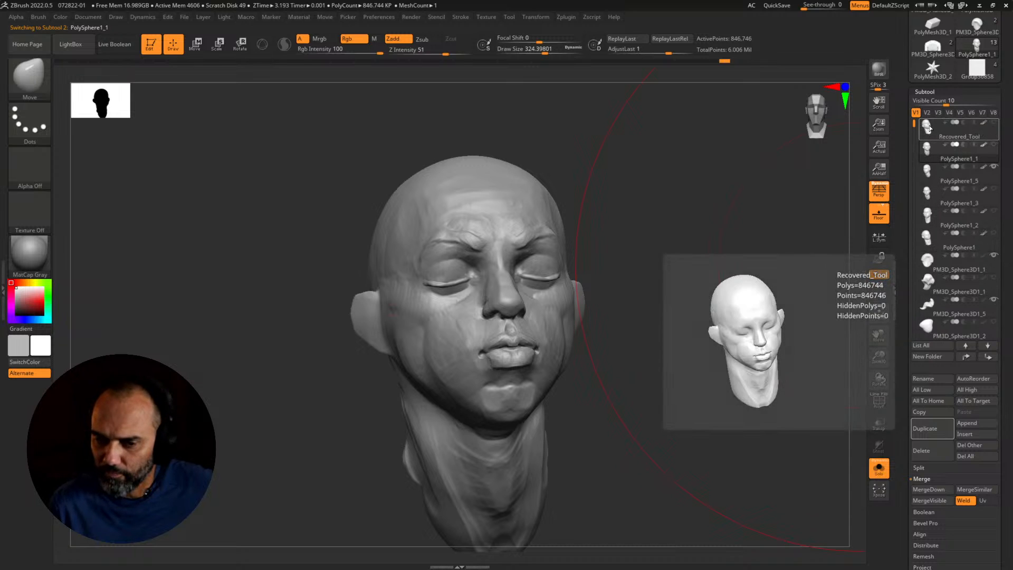
pyautogui.click(932, 136)
pyautogui.moveTo(751, 237); pyautogui.dragTo(777, 242)
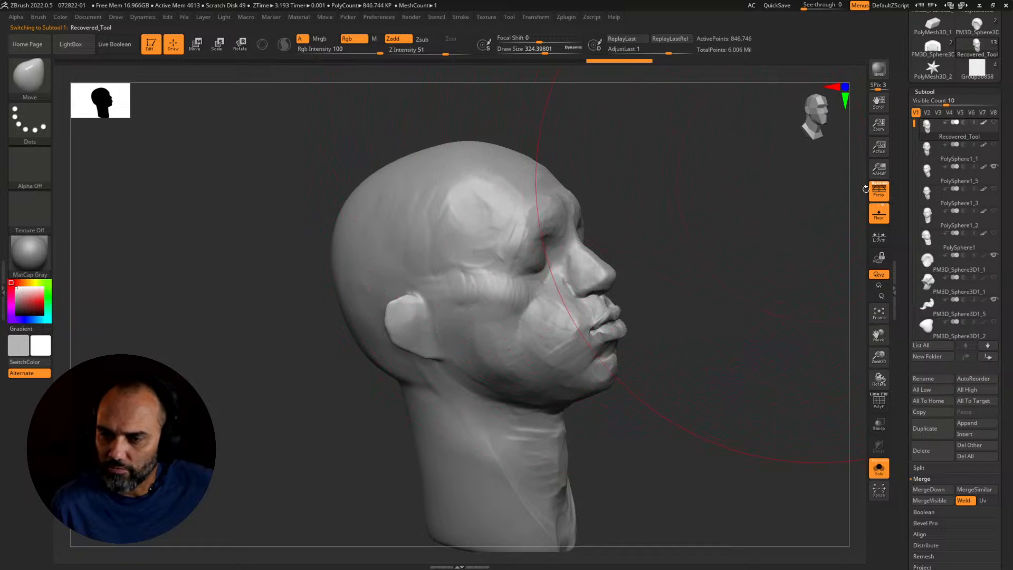
pyautogui.click(924, 152)
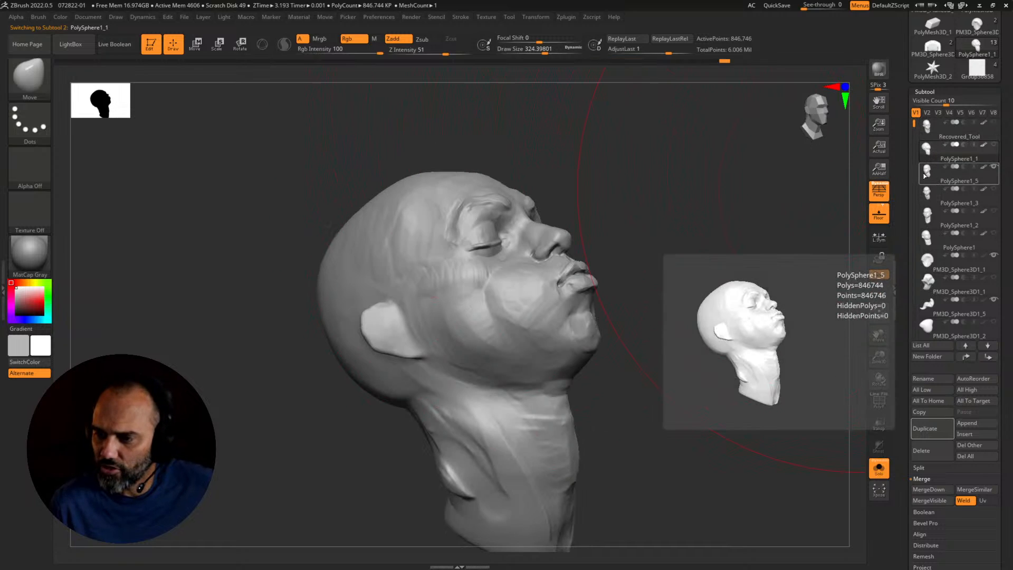
pyautogui.click(925, 176)
pyautogui.keyDown('shift'); pyautogui.moveTo(780, 248); pyautogui.dragTo(746, 245); pyautogui.keyUp('shift')
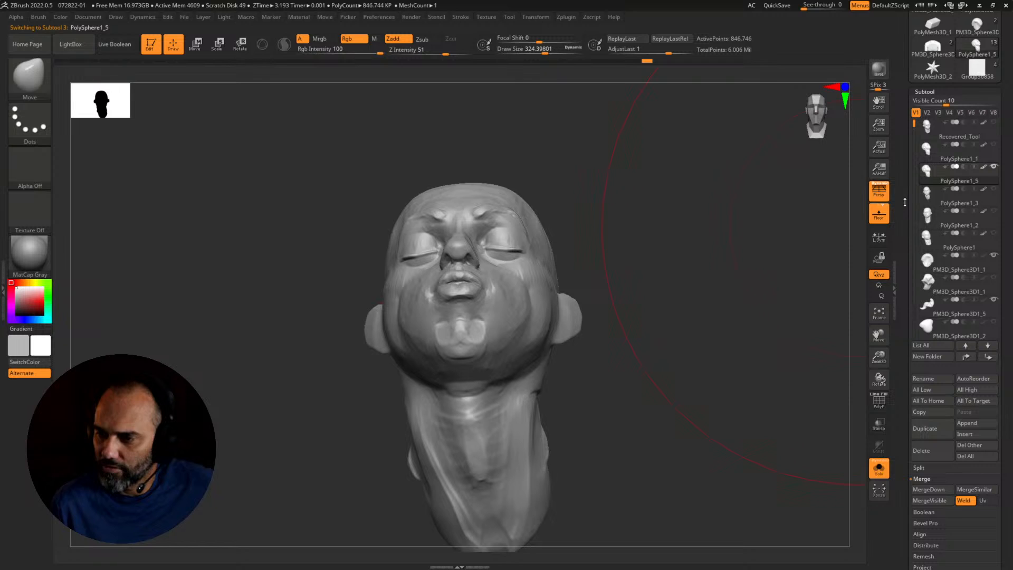
pyautogui.moveTo(823, 234); pyautogui.dragTo(714, 246)
# Step: Switch back to Marmoset Toolbag and look through the Main Camera's lens and post effect settings
pyautogui.hotkey('alt', 'Tab')
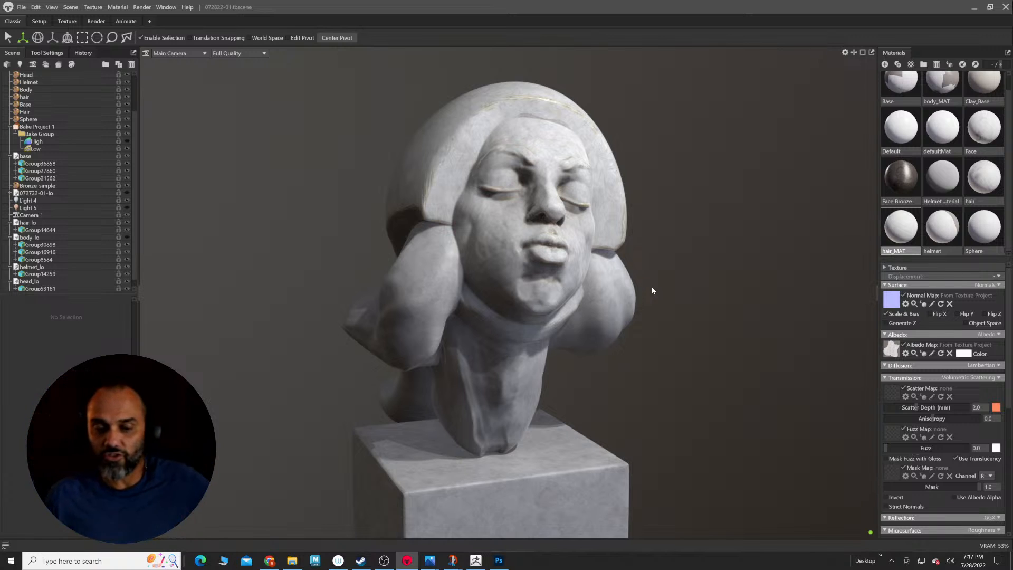
pyautogui.moveTo(642, 278)
pyautogui.mouseDown()
pyautogui.moveTo(669, 283)
pyautogui.moveTo(642, 281)
pyautogui.mouseUp()
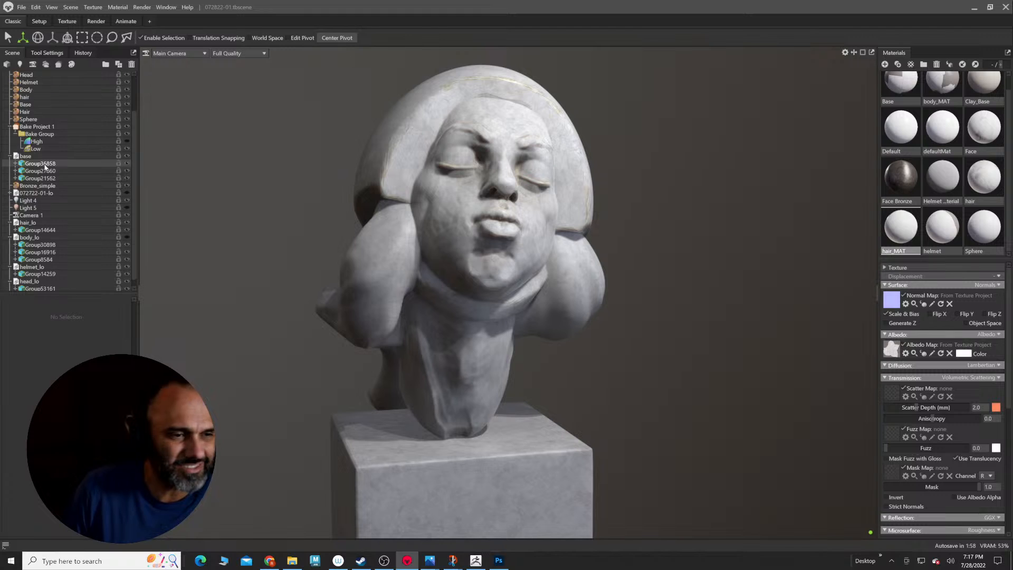
pyautogui.scroll(2, 64, 159)
pyautogui.click(36, 89)
pyautogui.scroll(-5, 69, 369)
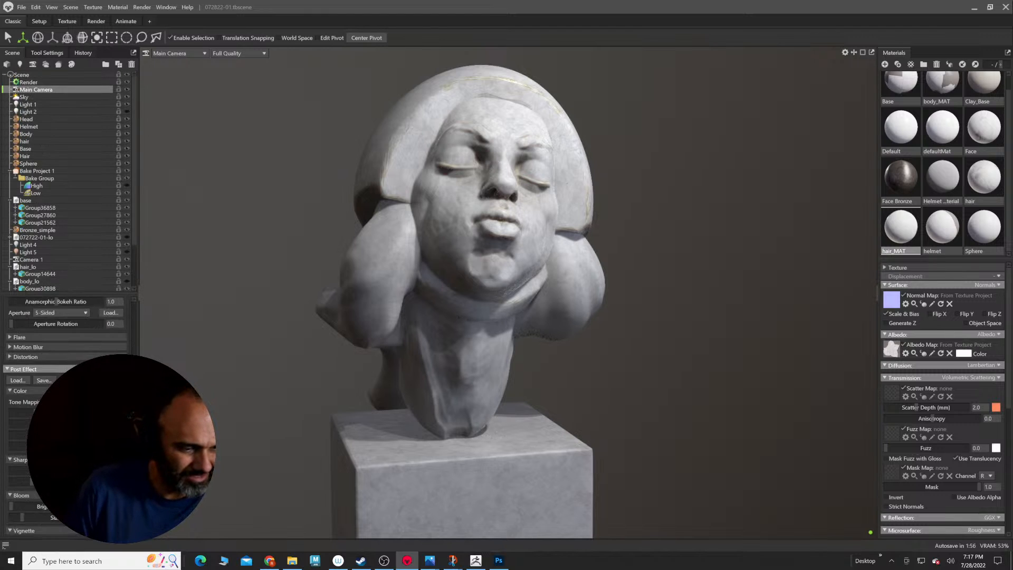
pyautogui.scroll(-3, 64, 371)
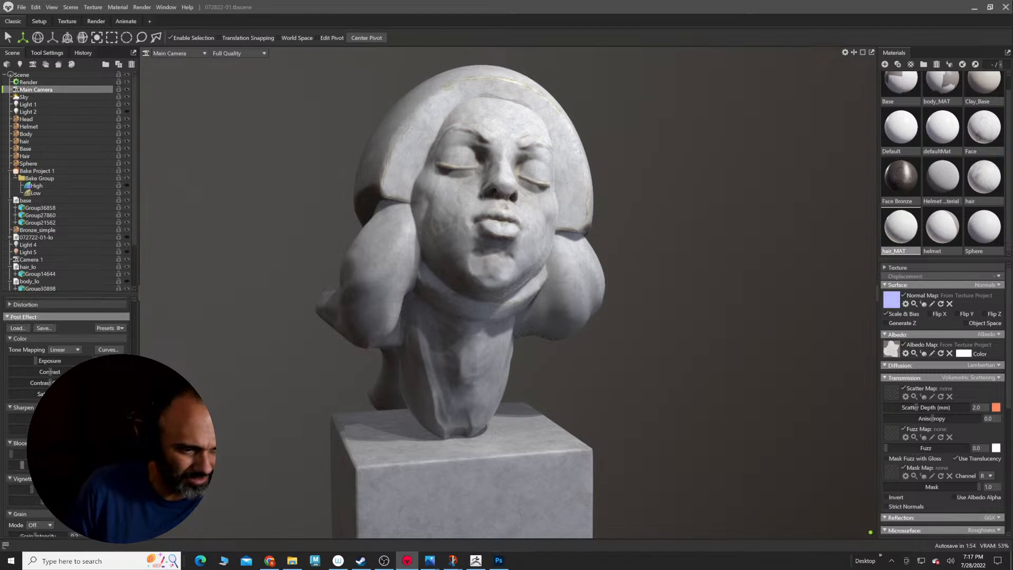
# Step: Turn off ambient occlusion, local reflections and local diffusion in the scene's raster render settings
pyautogui.click(28, 82)
pyautogui.scroll(3, 63, 371)
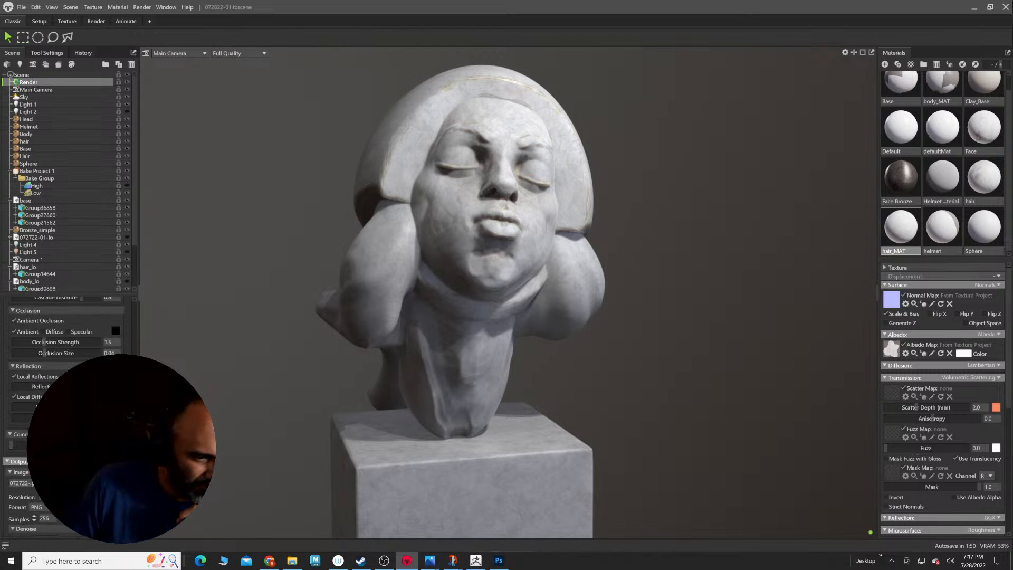
pyautogui.scroll(2, 15, 364)
pyautogui.click(14, 365)
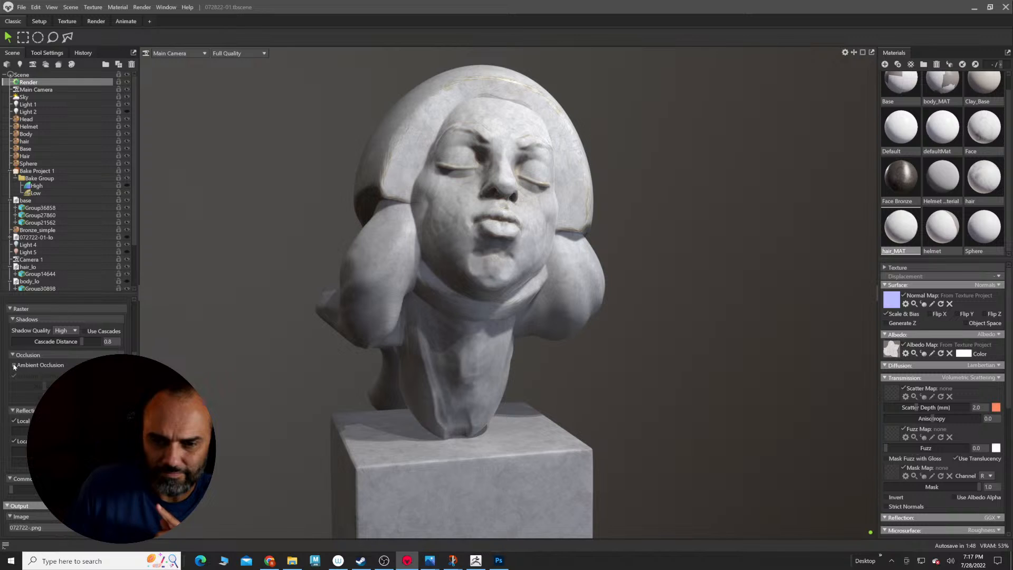
pyautogui.click(14, 421)
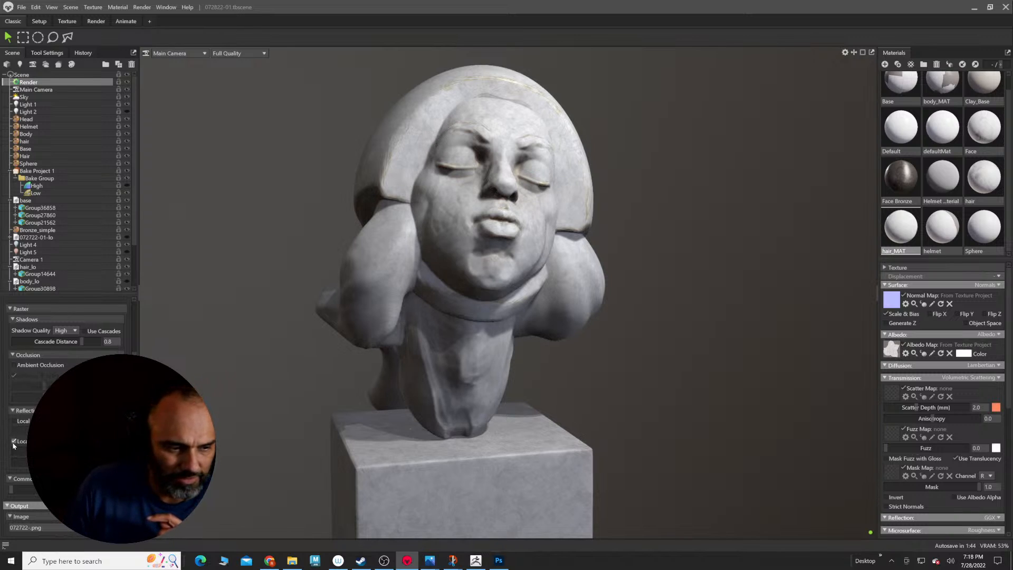
pyautogui.click(14, 441)
# Step: Compare the bust with local reflections on and off, leave them off, and turn local diffusion back on
pyautogui.moveTo(520, 448); pyautogui.dragTo(536, 450)
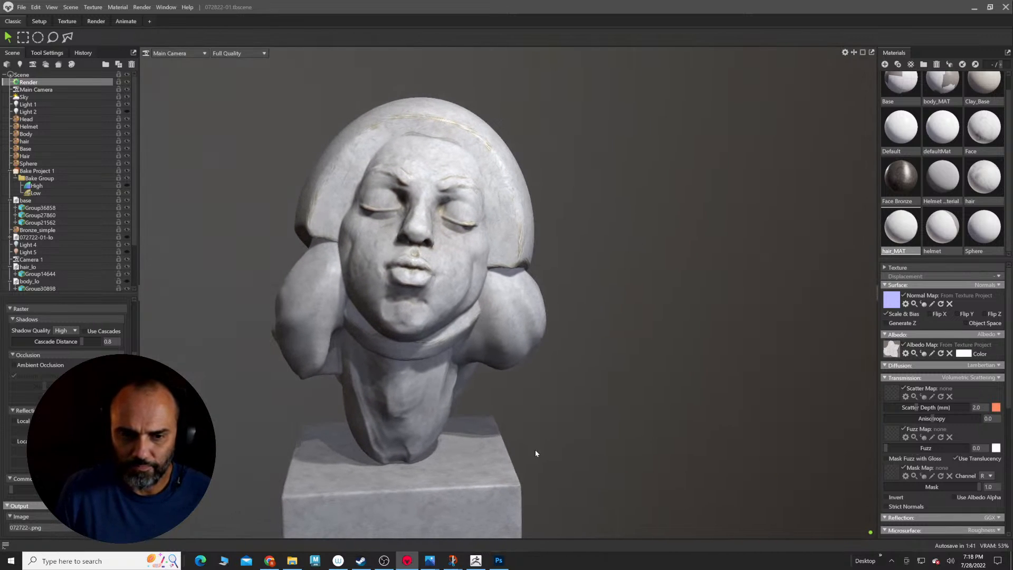
pyautogui.click(14, 421)
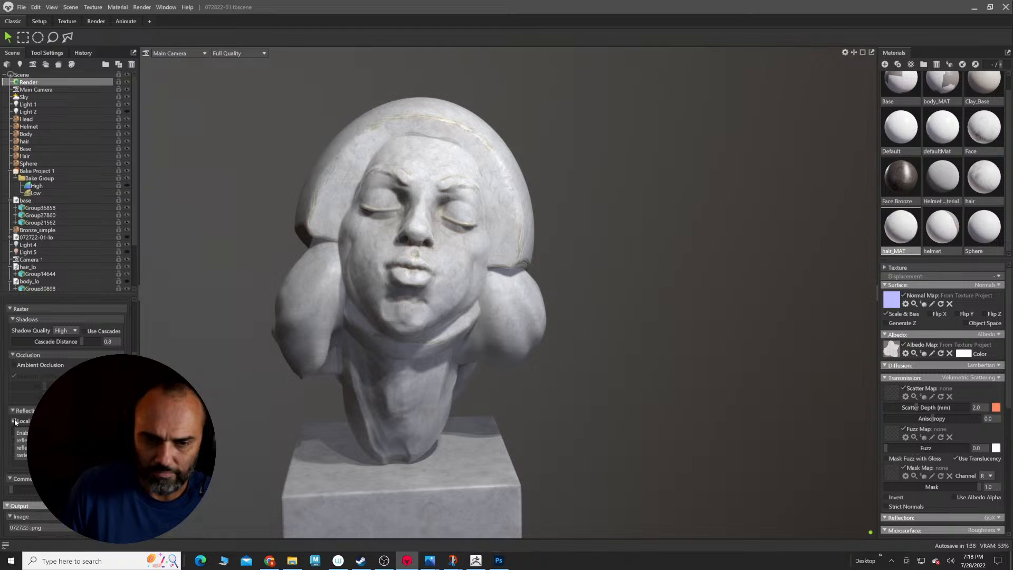
pyautogui.click(14, 421)
pyautogui.click(14, 441)
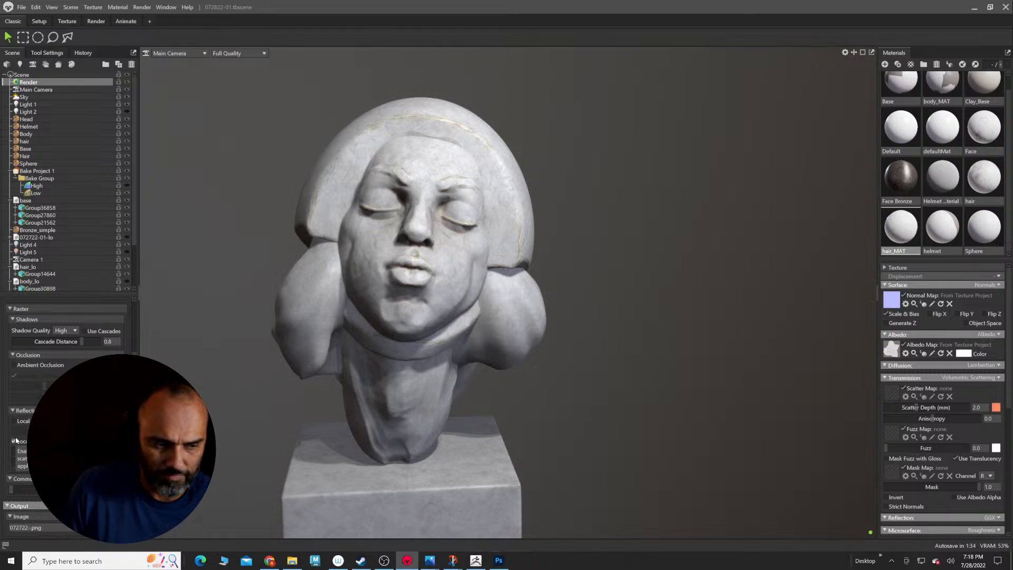
# Step: Examine the marble bust from the front and side, and closely inspect the surface and shading of the face and hair
pyautogui.moveTo(412, 351); pyautogui.dragTo(435, 365, button='middle')
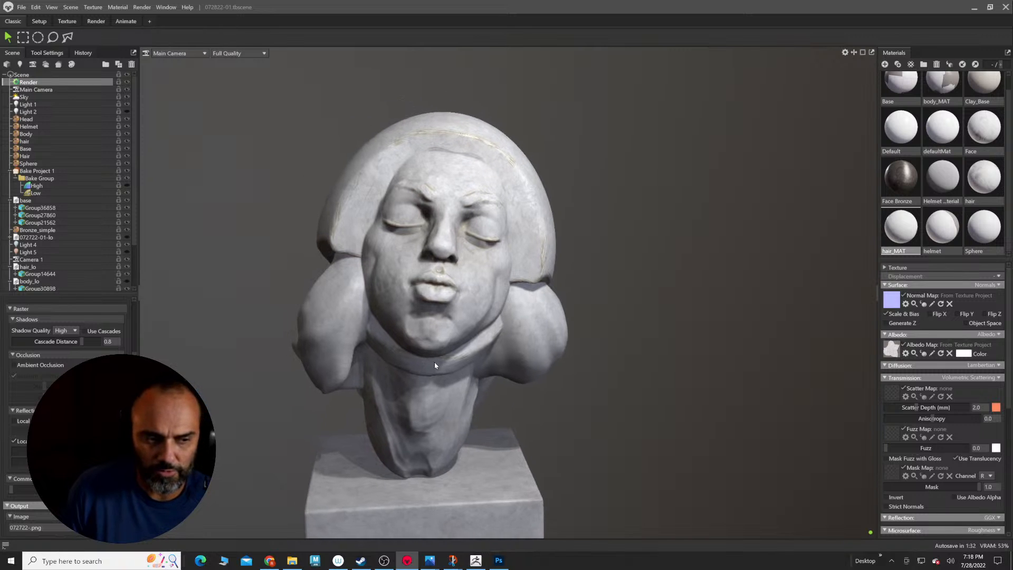
pyautogui.moveTo(434, 365)
pyautogui.mouseDown()
pyautogui.moveTo(549, 385)
pyautogui.moveTo(524, 387)
pyautogui.moveTo(507, 344)
pyautogui.moveTo(498, 351)
pyautogui.moveTo(532, 350)
pyautogui.moveTo(521, 339)
pyautogui.moveTo(548, 362)
pyautogui.moveTo(516, 375)
pyautogui.moveTo(537, 332)
pyautogui.mouseUp()
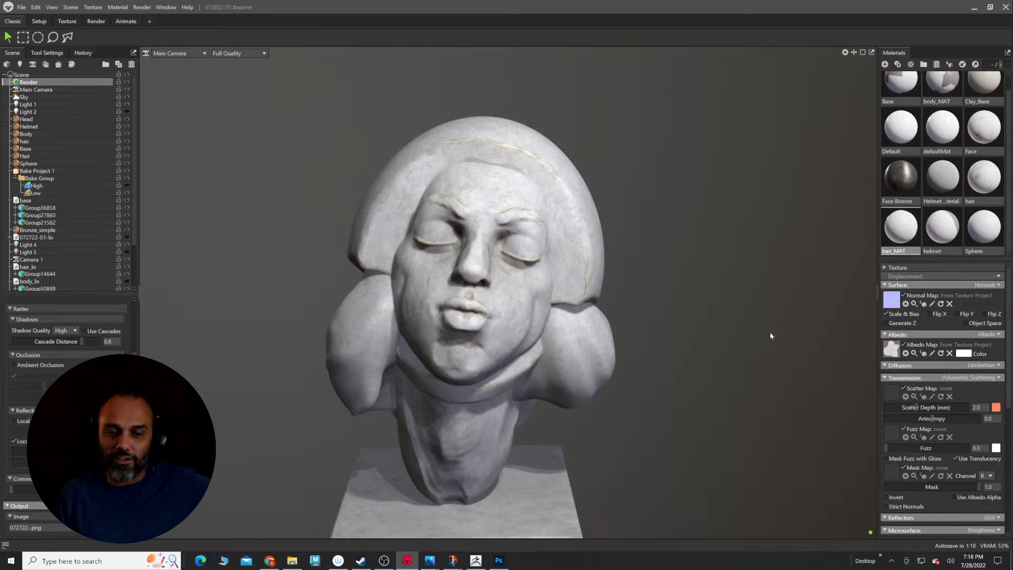
pyautogui.moveTo(671, 321); pyautogui.dragTo(672, 300)
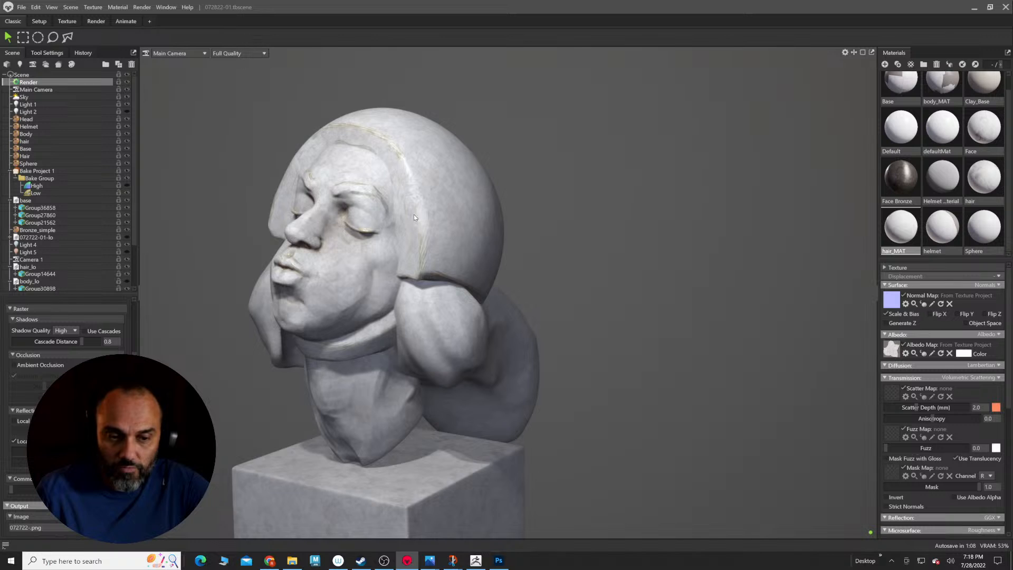
pyautogui.moveTo(647, 307); pyautogui.dragTo(504, 215)
pyautogui.moveTo(504, 215); pyautogui.dragTo(524, 235, button='right')
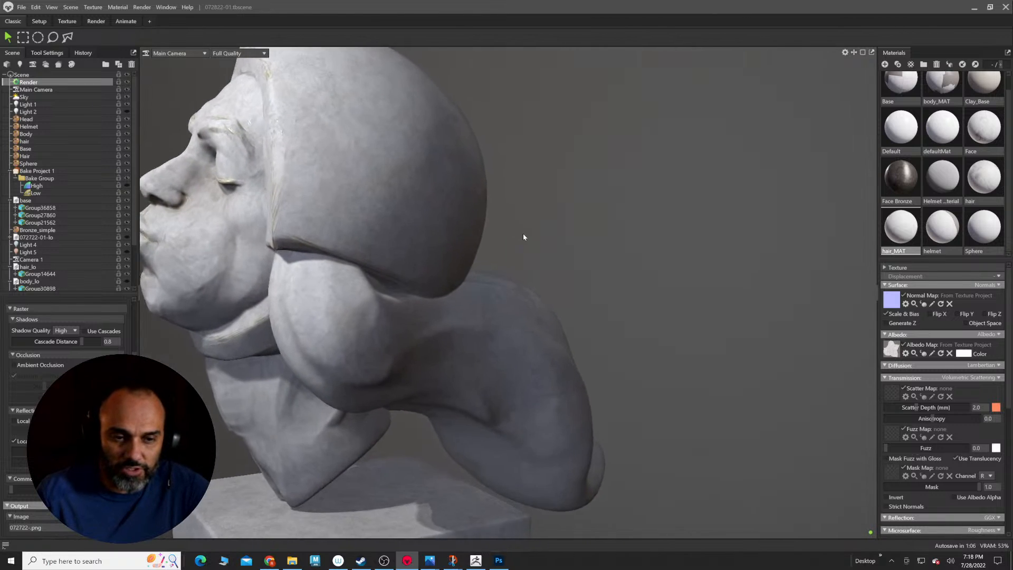
pyautogui.moveTo(524, 235); pyautogui.dragTo(554, 243)
pyautogui.moveTo(554, 244); pyautogui.dragTo(576, 233, button='right')
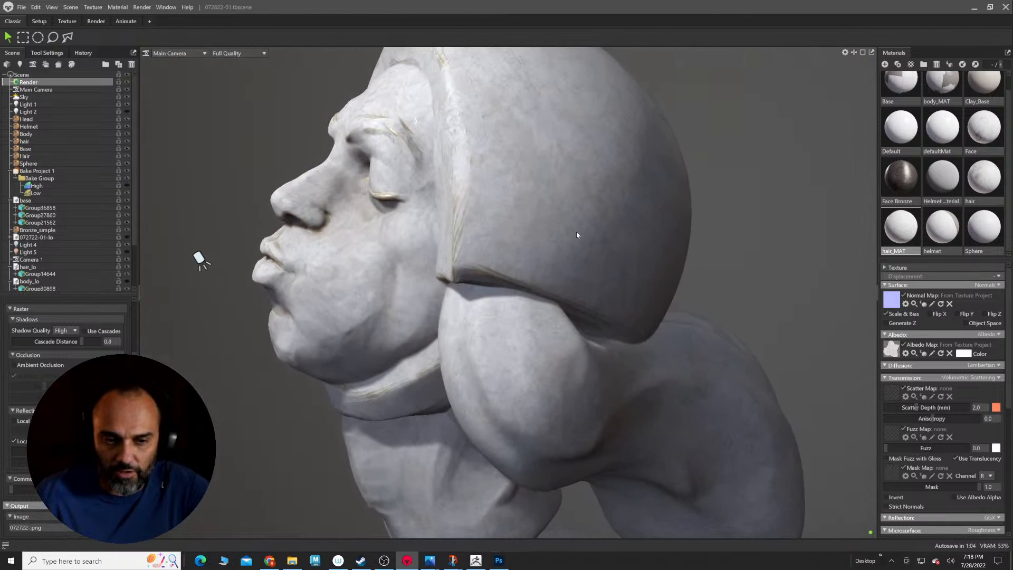
pyautogui.moveTo(576, 232); pyautogui.dragTo(761, 296)
pyautogui.moveTo(760, 296); pyautogui.dragTo(479, 284, button='middle')
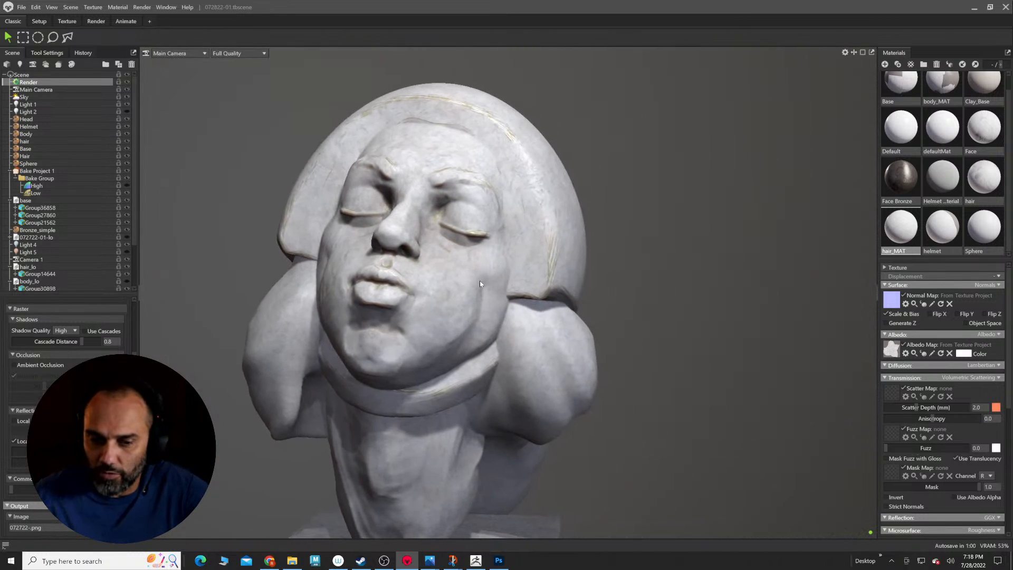
pyautogui.moveTo(480, 284); pyautogui.dragTo(632, 296)
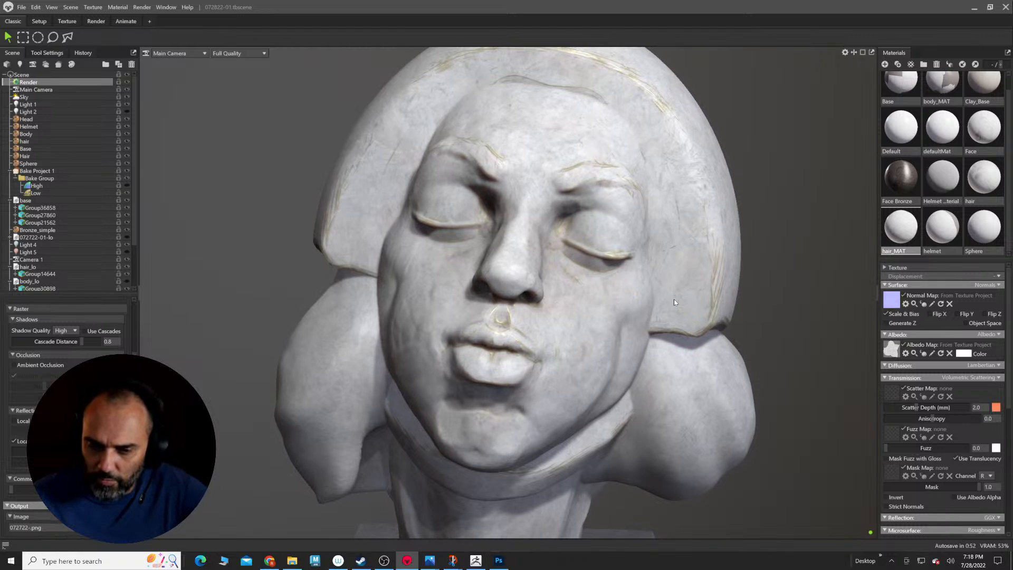
pyautogui.moveTo(600, 293); pyautogui.dragTo(555, 290)
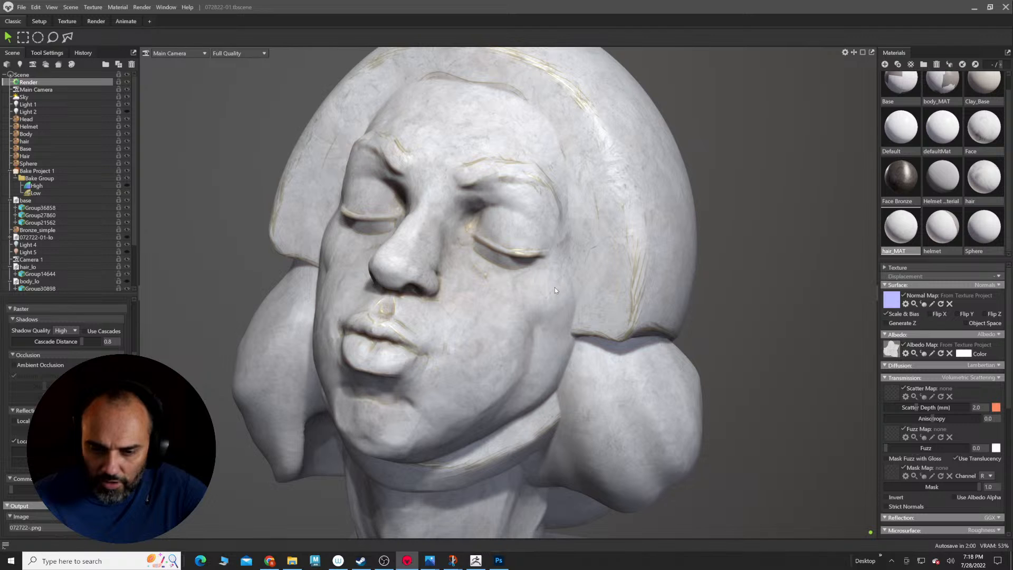
pyautogui.moveTo(483, 284); pyautogui.dragTo(518, 277)
pyautogui.moveTo(517, 277); pyautogui.dragTo(556, 261, button='right')
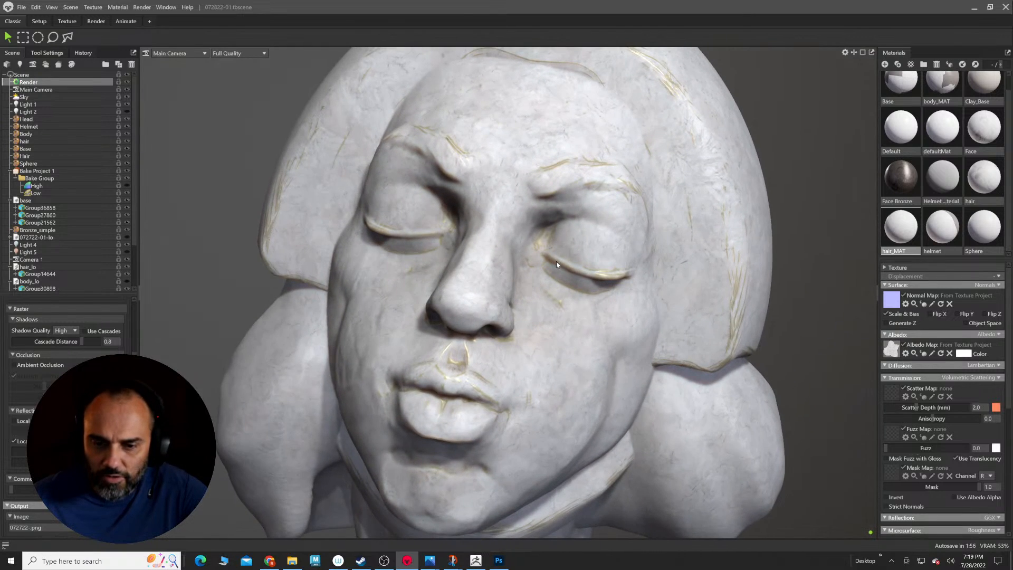
pyautogui.moveTo(556, 261); pyautogui.dragTo(592, 281, button='middle')
pyautogui.moveTo(593, 281); pyautogui.dragTo(559, 257)
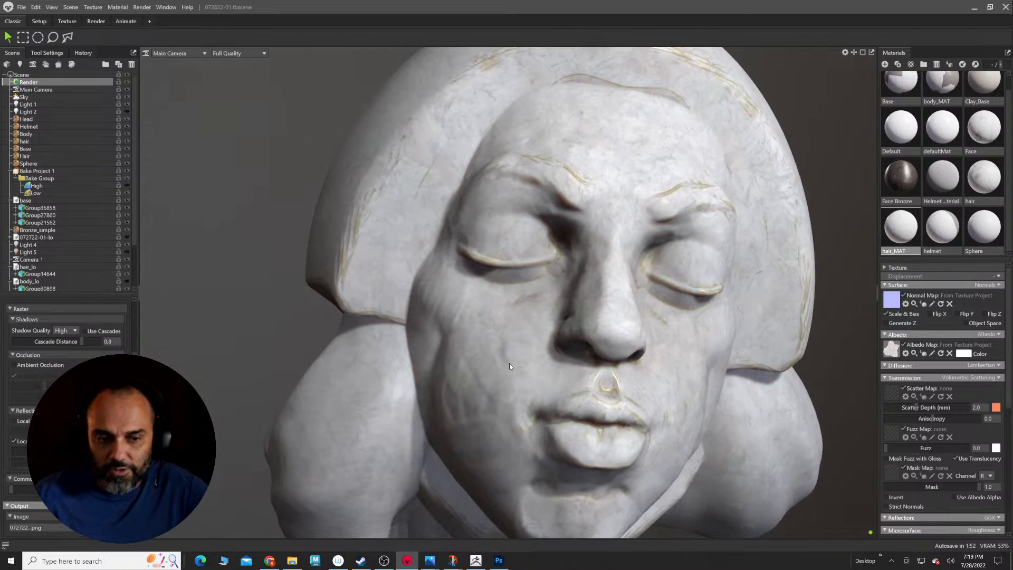
pyautogui.moveTo(632, 337)
pyautogui.mouseDown()
pyautogui.moveTo(623, 309)
pyautogui.moveTo(591, 304)
pyautogui.moveTo(594, 324)
pyautogui.moveTo(628, 330)
pyautogui.mouseUp()
pyautogui.moveTo(632, 324)
pyautogui.mouseDown()
pyautogui.moveTo(619, 311)
pyautogui.moveTo(644, 309)
pyautogui.moveTo(576, 279)
pyautogui.mouseUp()
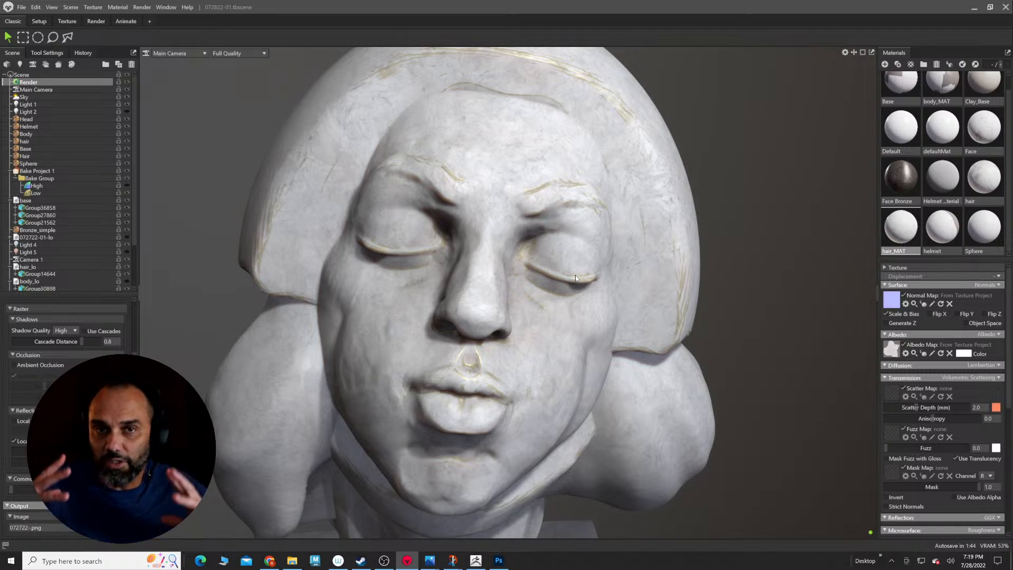